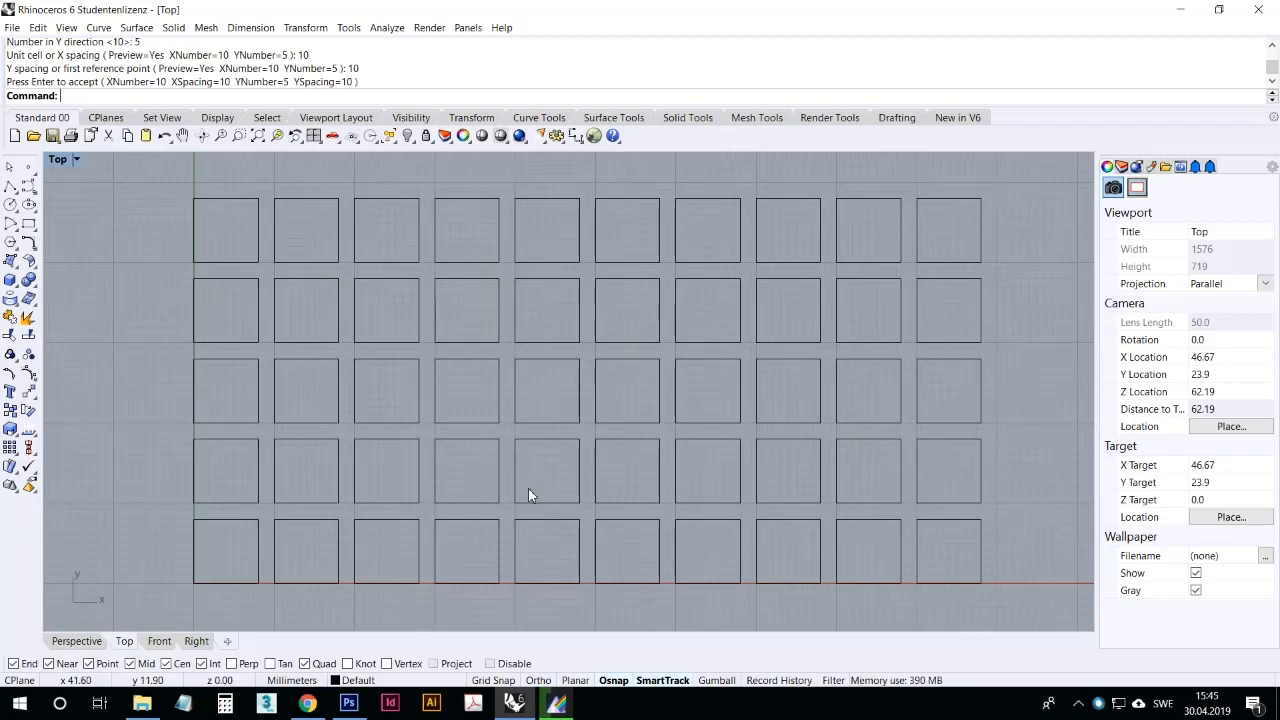
Step: Try to launch Grasshopper by entering its name at the command prompt
right_drag(524, 485, 510, 478)
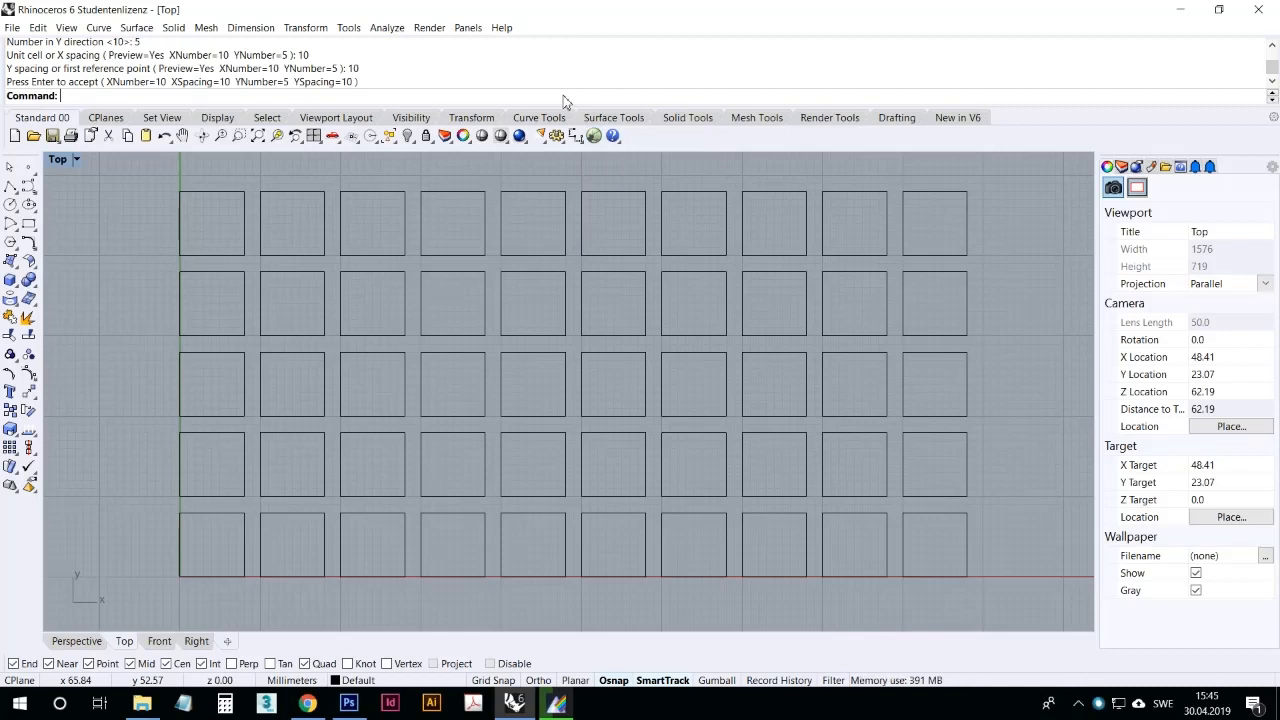
text(Grassho)
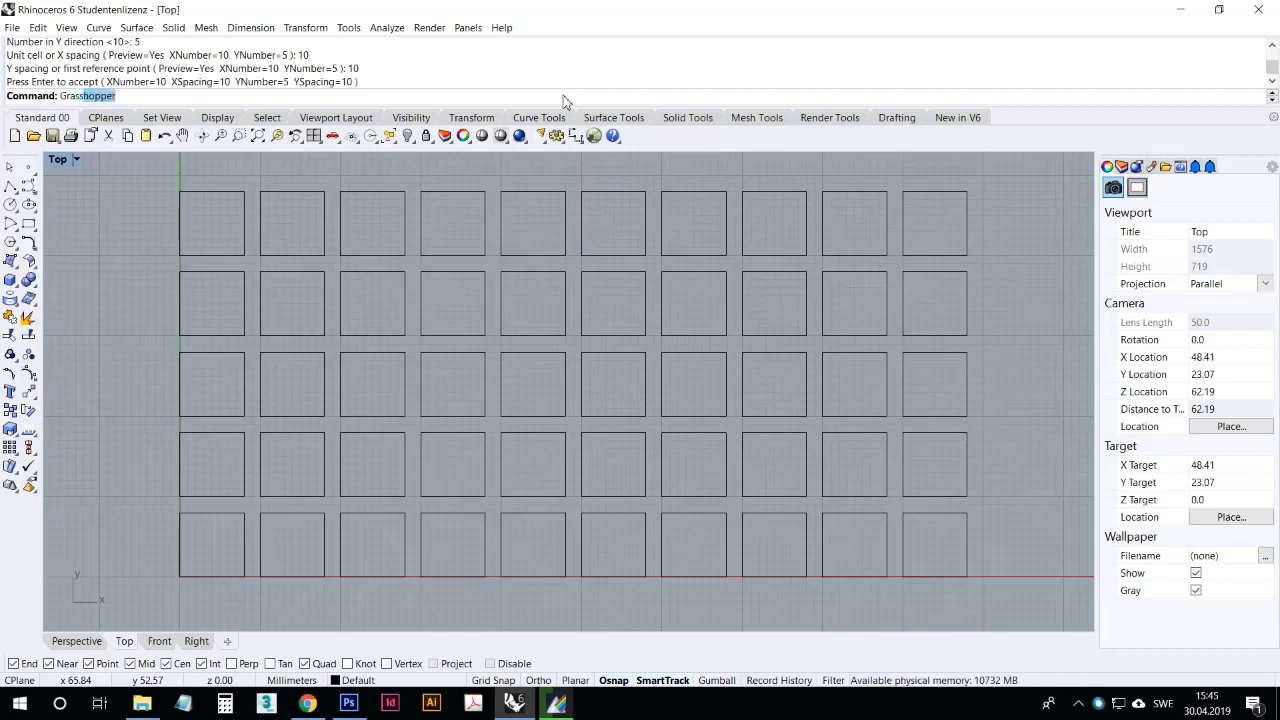
text(ppe)
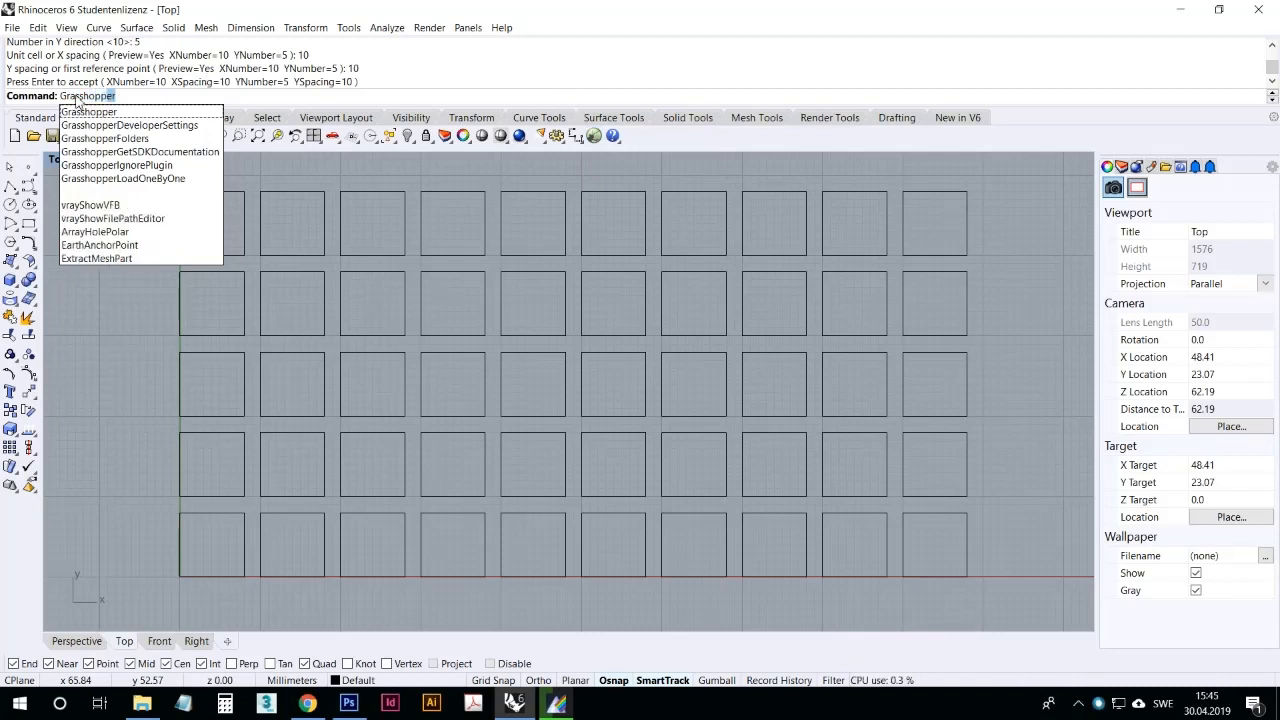
key(Return)
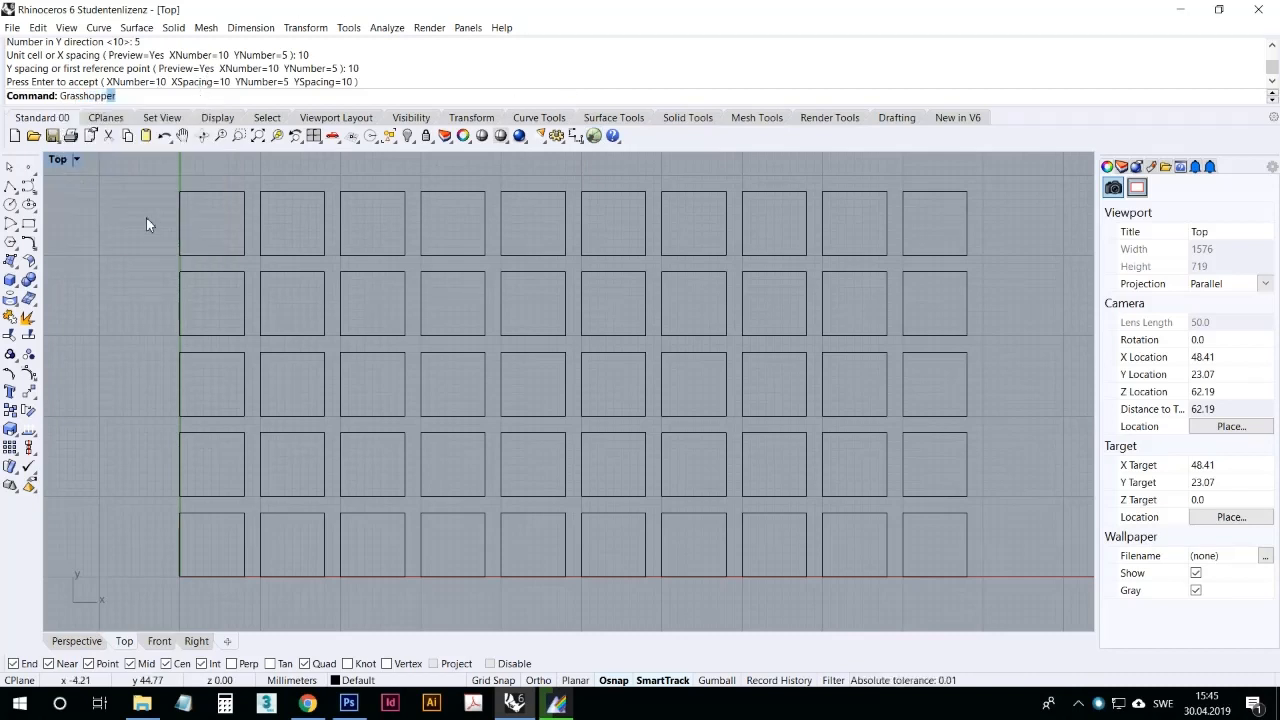
scroll(137, 274, down, 2)
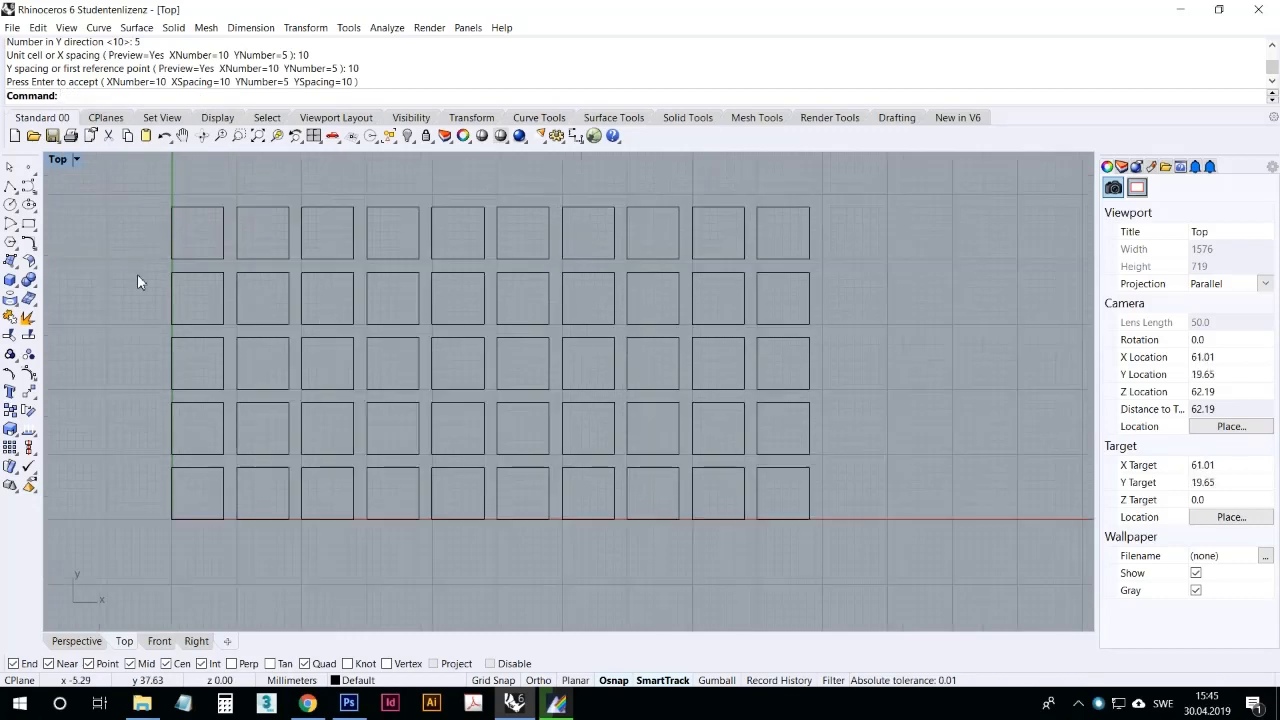
right_drag(138, 275, 158, 297)
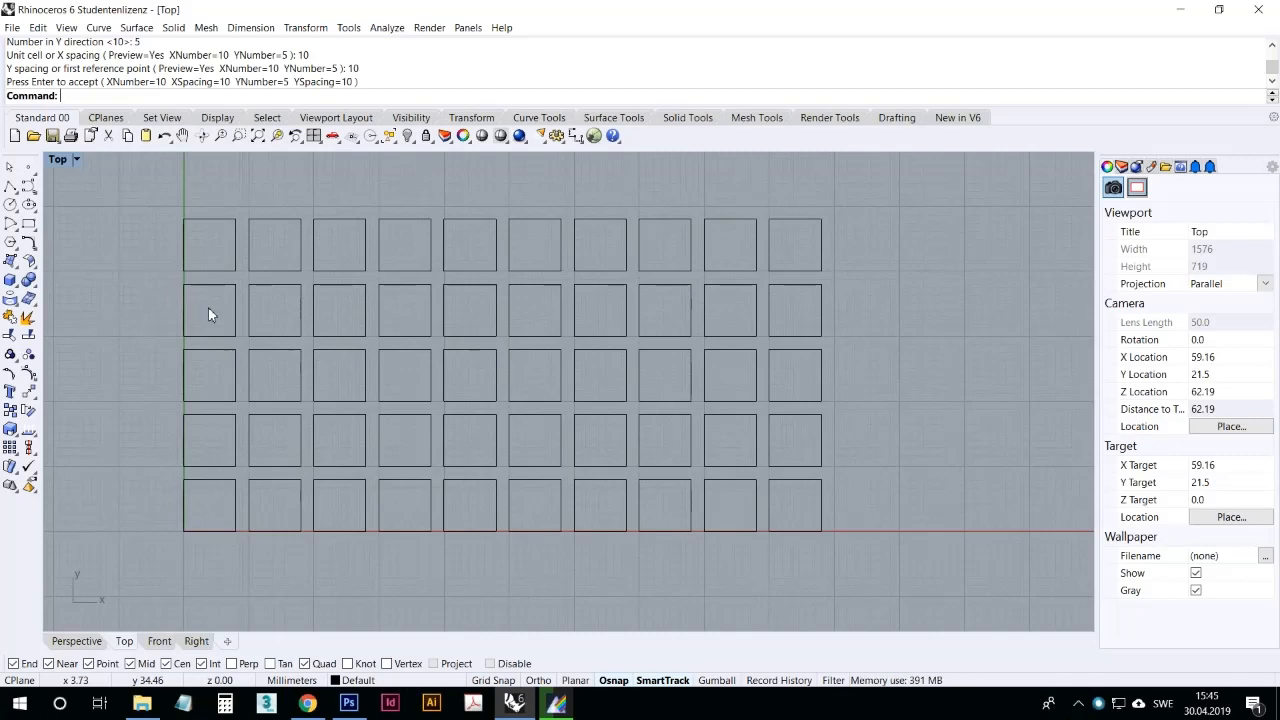
right_drag(263, 357, 341, 343)
scroll(341, 355, down, 3)
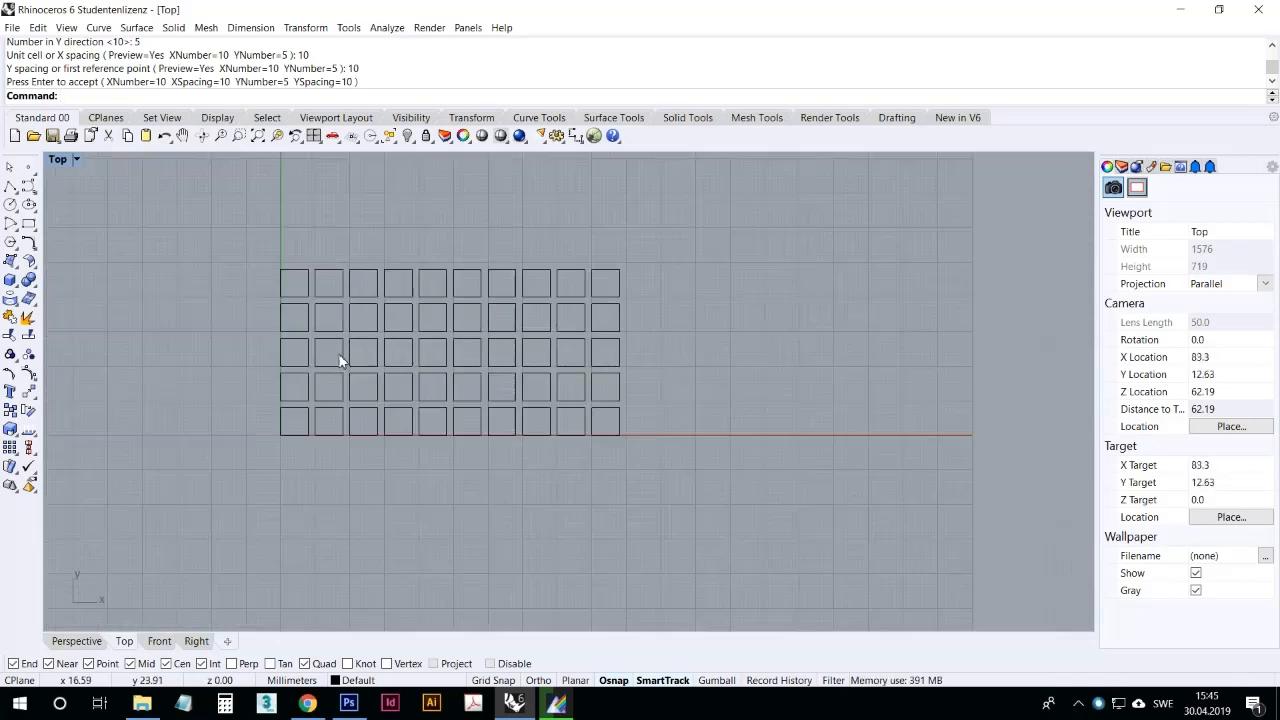
scroll(355, 350, up, 5)
scroll(889, 506, down, 2)
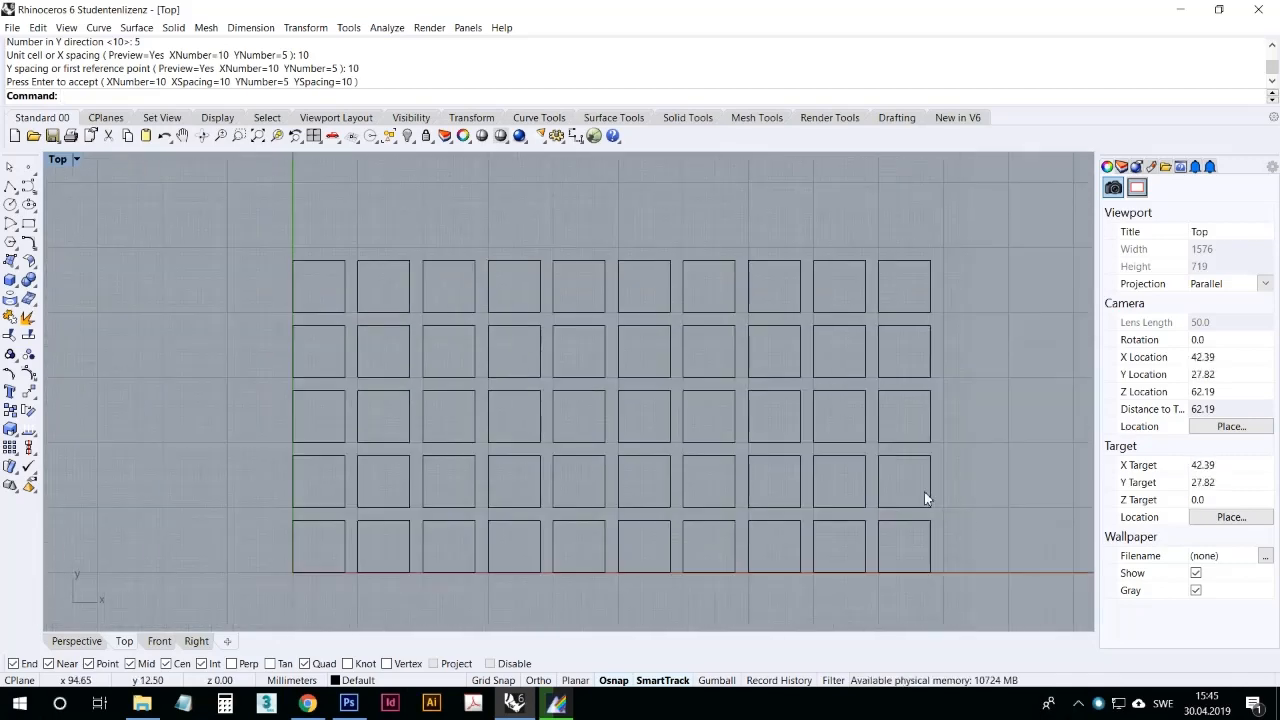
click(929, 530)
key(Escape)
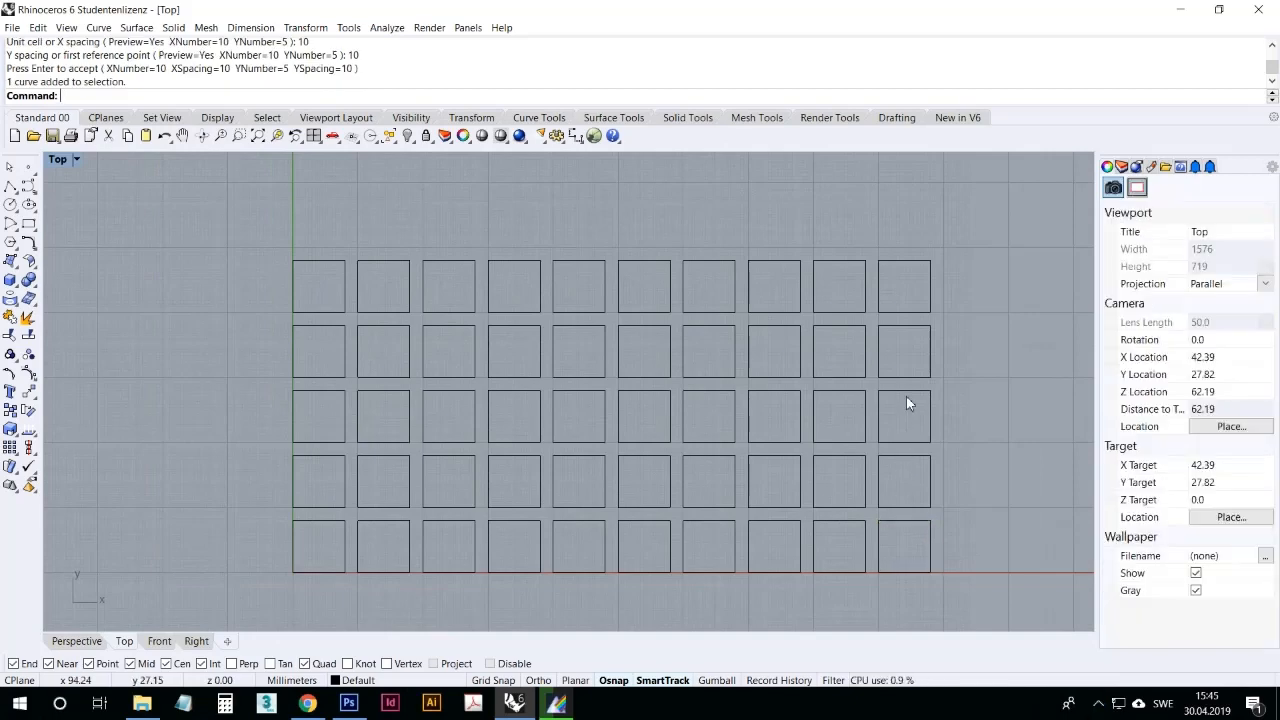
click(347, 549)
click(348, 590)
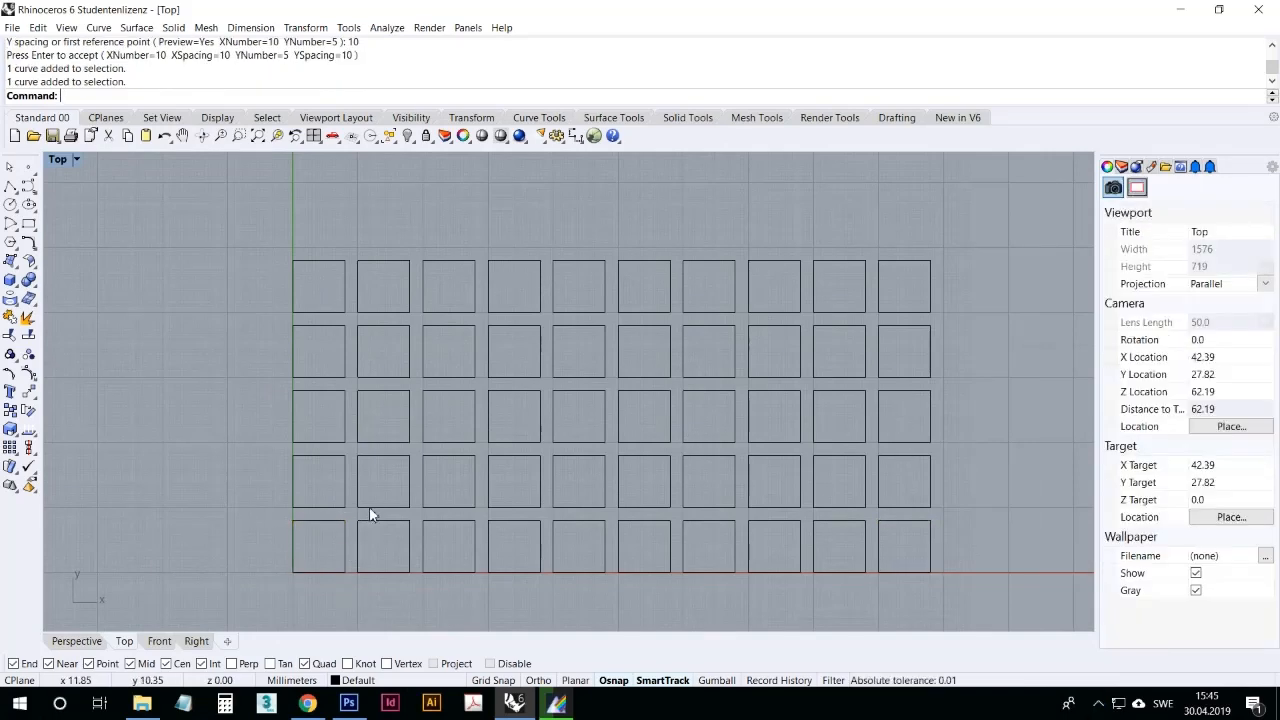
right_drag(369, 506, 315, 485)
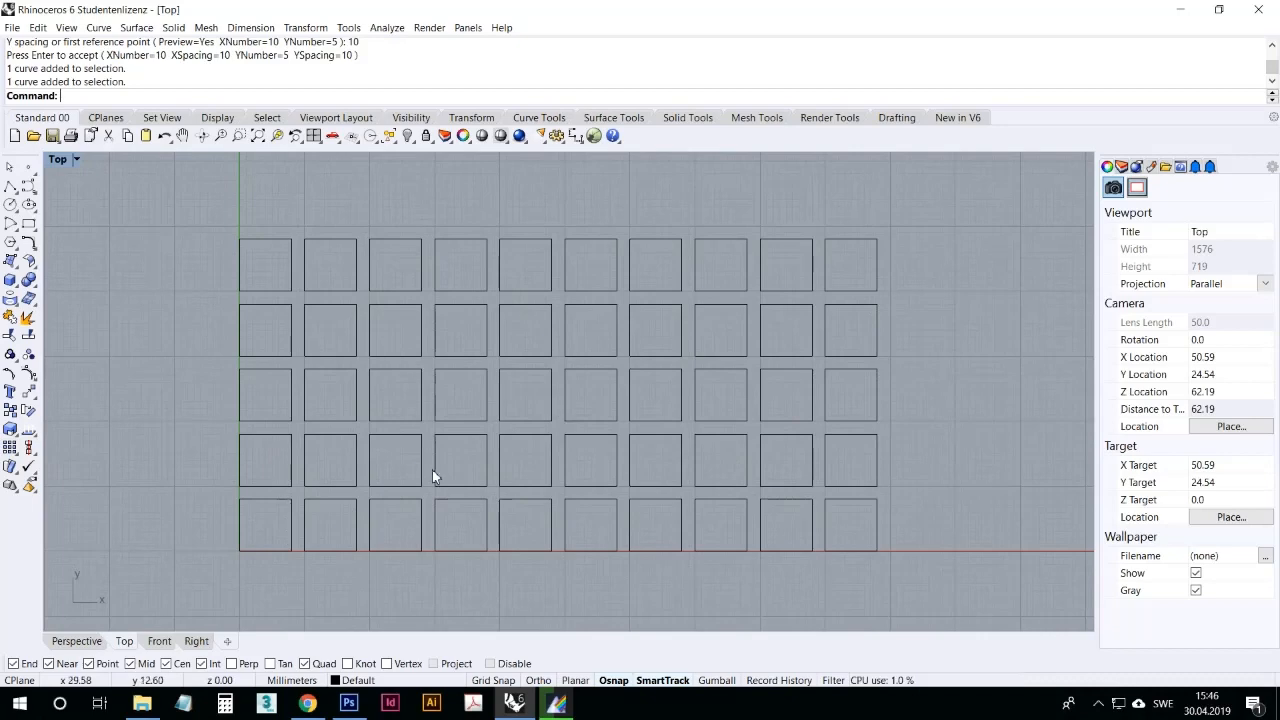
Step: Try to fillet the top-left corner of the first square in the upper row with a radius of 10
click(28, 260)
click(256, 246)
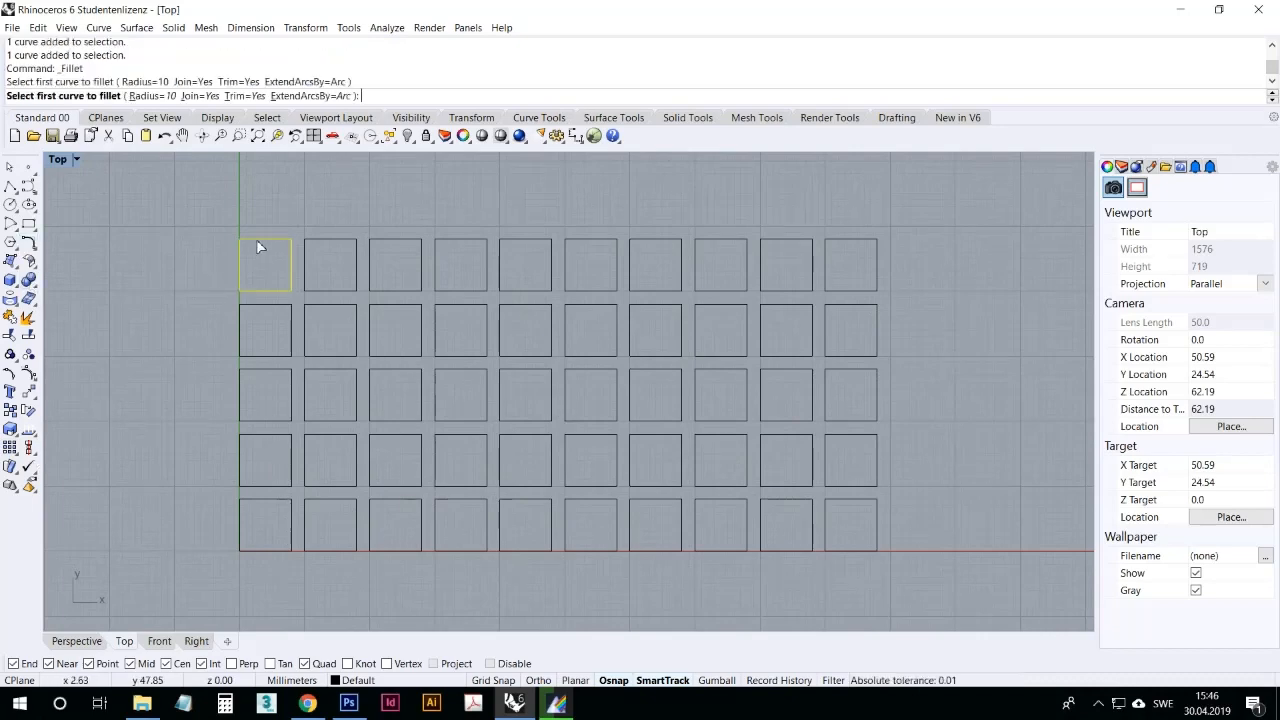
click(251, 252)
Step: Set the fillet radius to 2 and round the top-left corner of the first square in the upper row
key(Return)
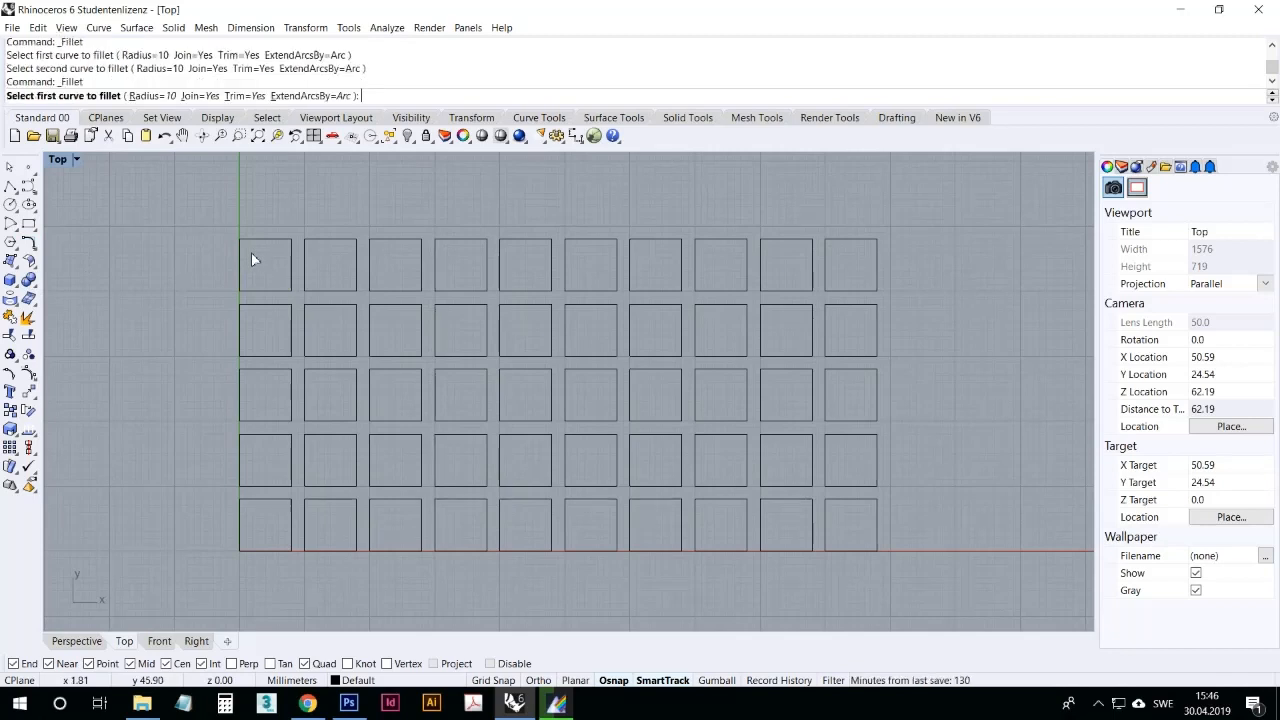
text(2)
key(Return)
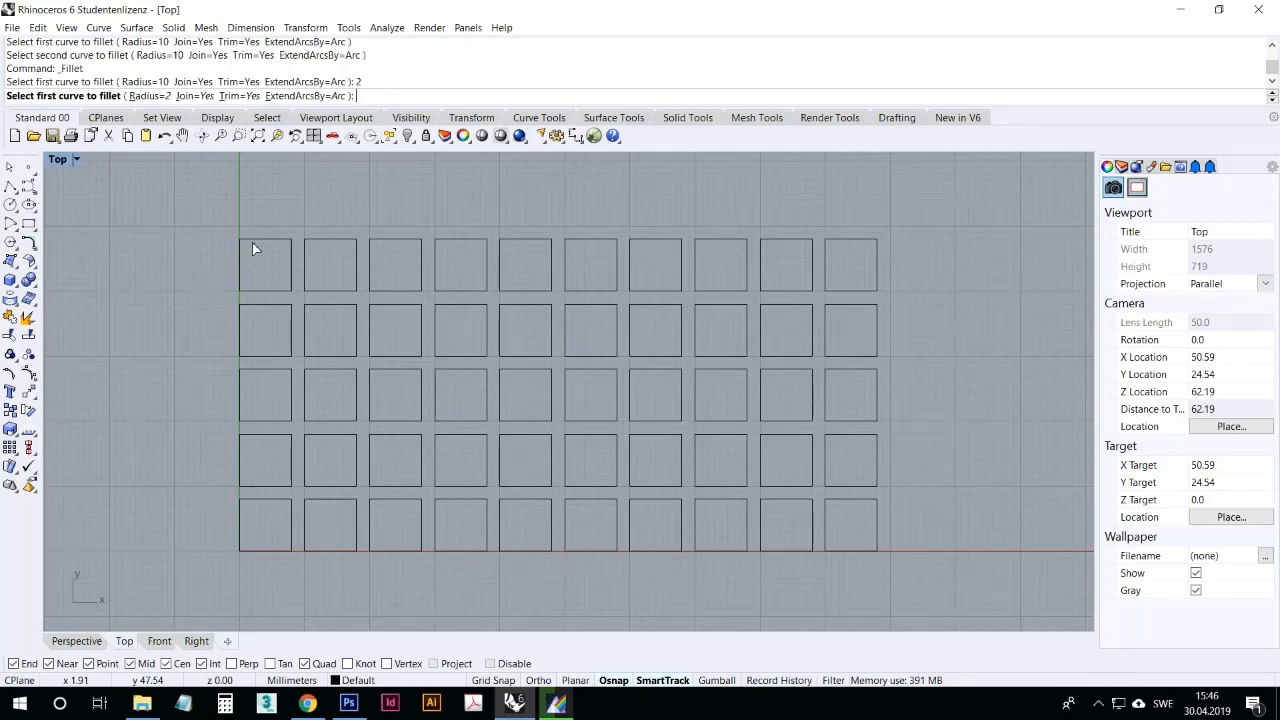
click(253, 247)
key(Return)
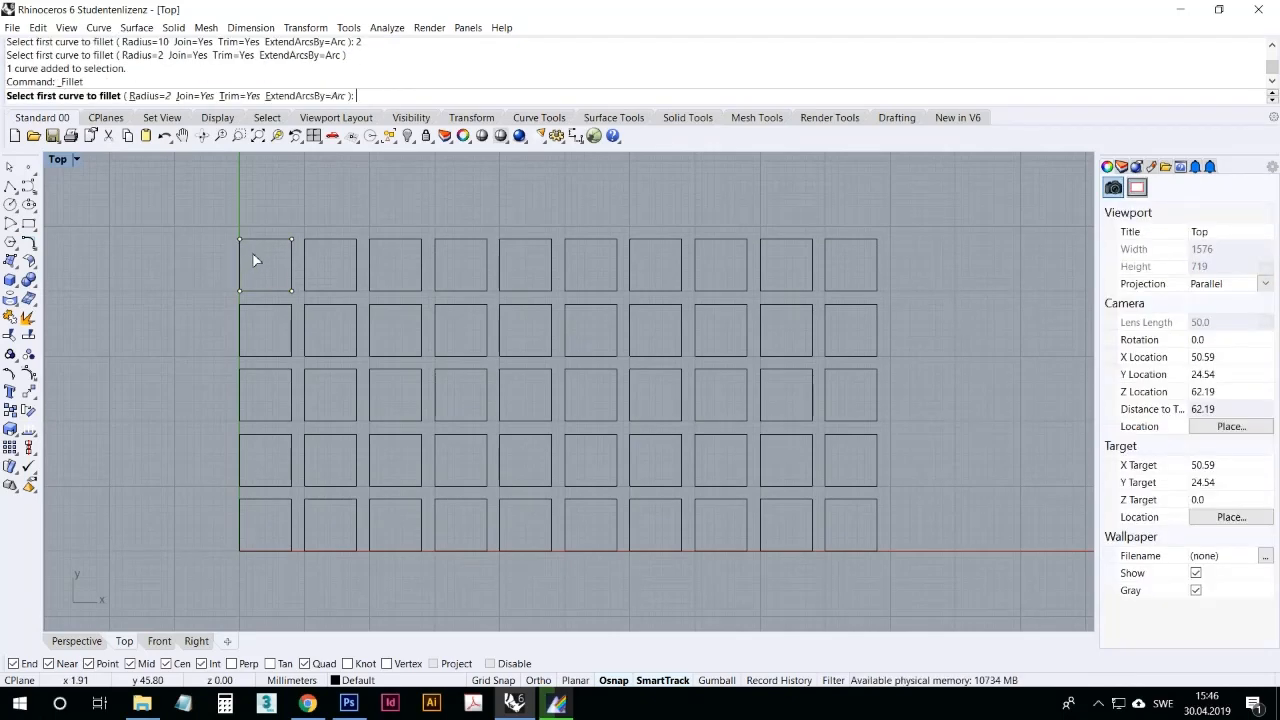
click(254, 241)
click(241, 255)
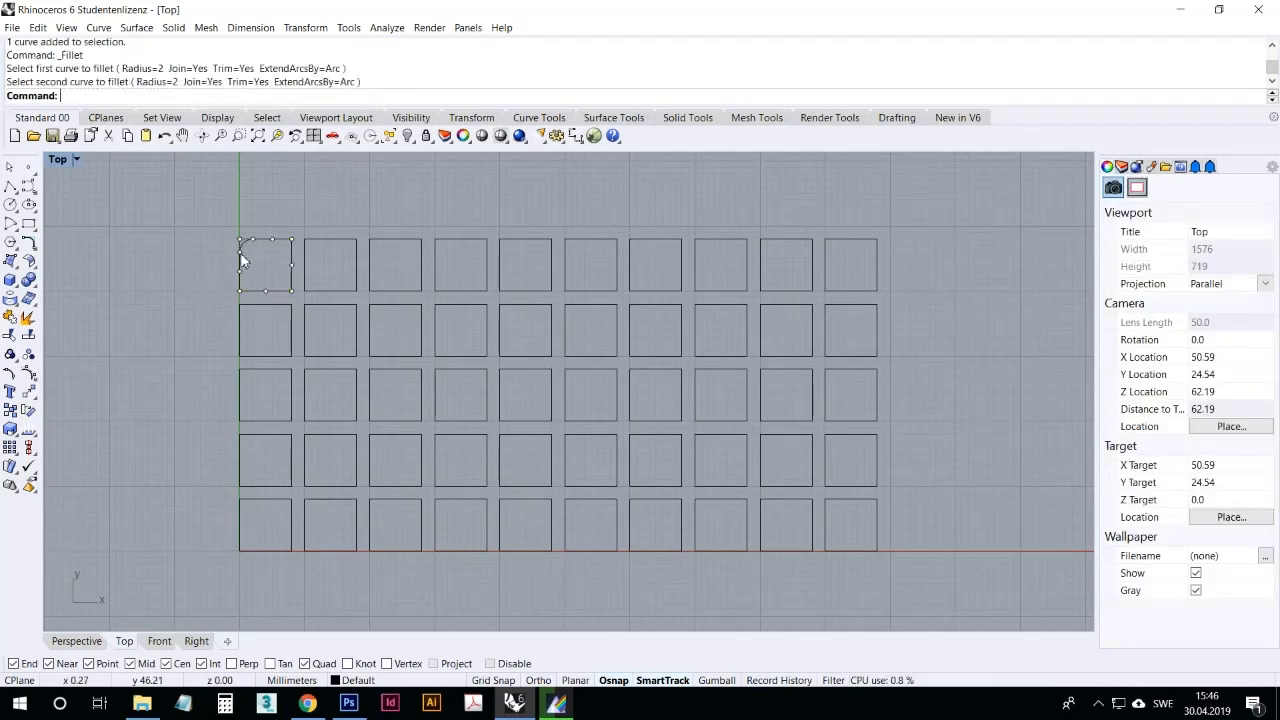
scroll(257, 234, up, 5)
scroll(212, 308, down, 3)
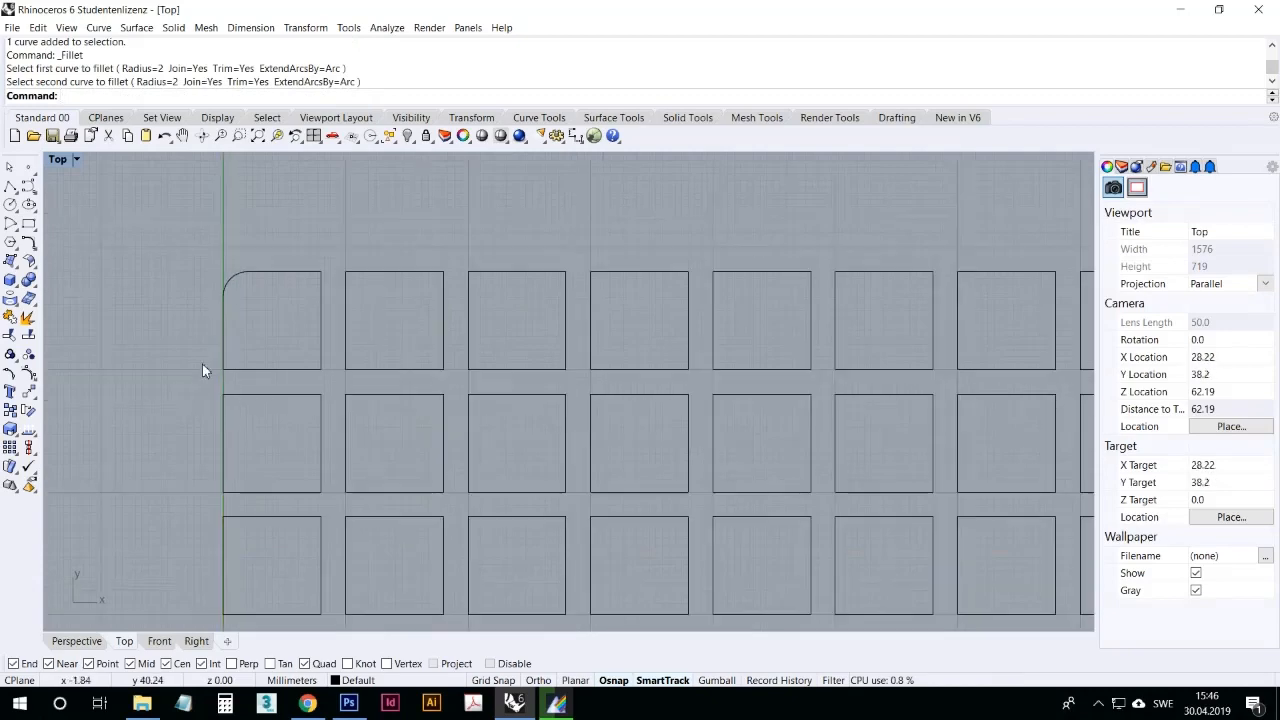
scroll(202, 363, down, 4)
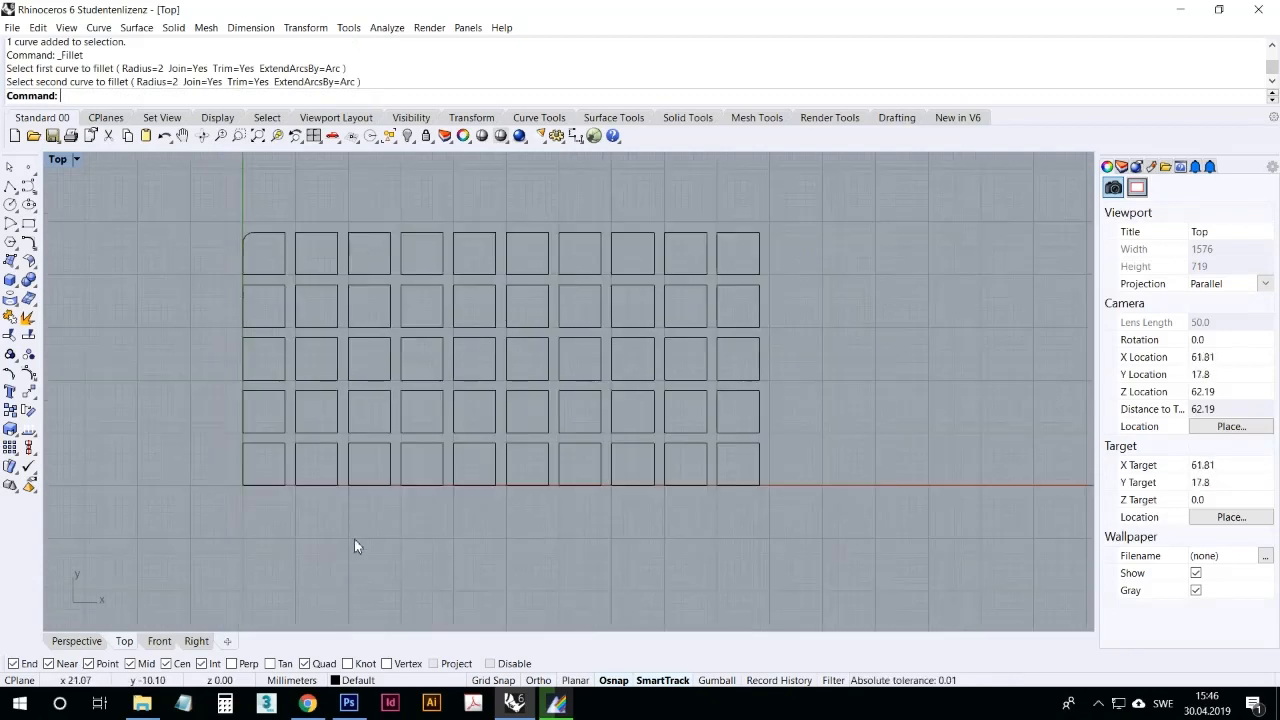
Step: Fillet both left corners of the square at the origin with a radius of 2
scroll(255, 460, up, 5)
right_click(257, 426)
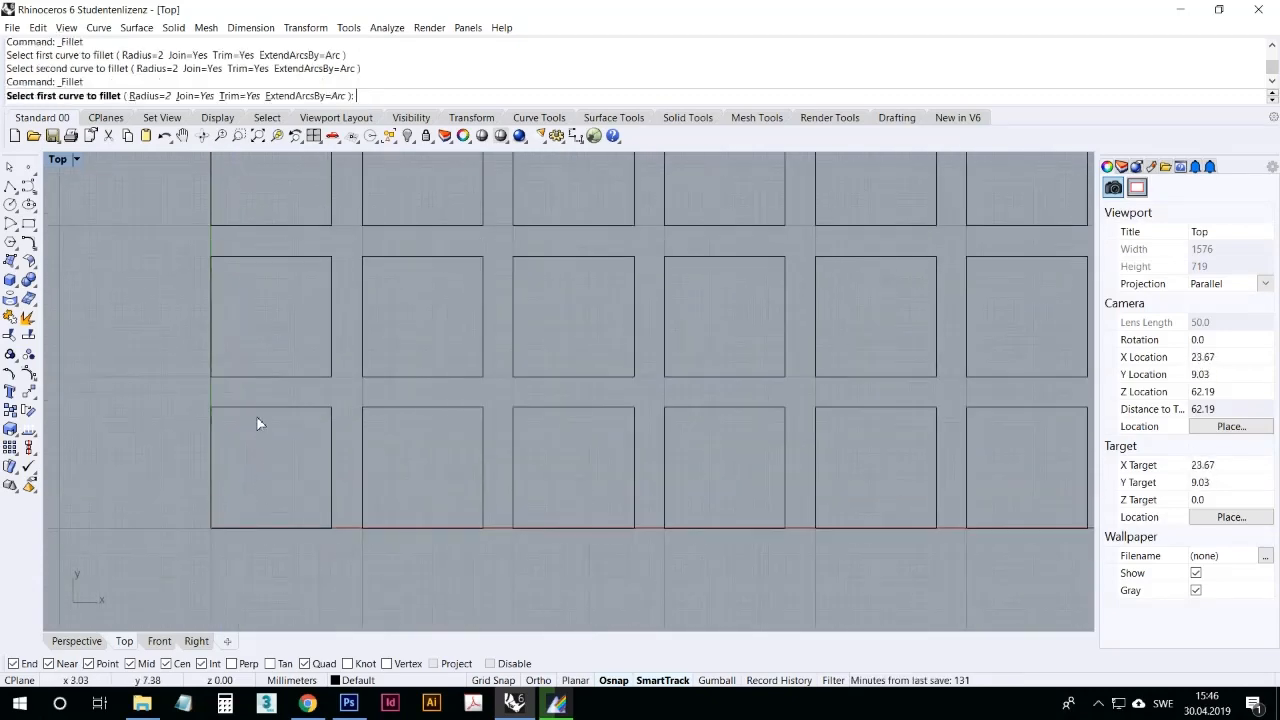
click(250, 407)
click(211, 425)
right_click(233, 481)
click(212, 507)
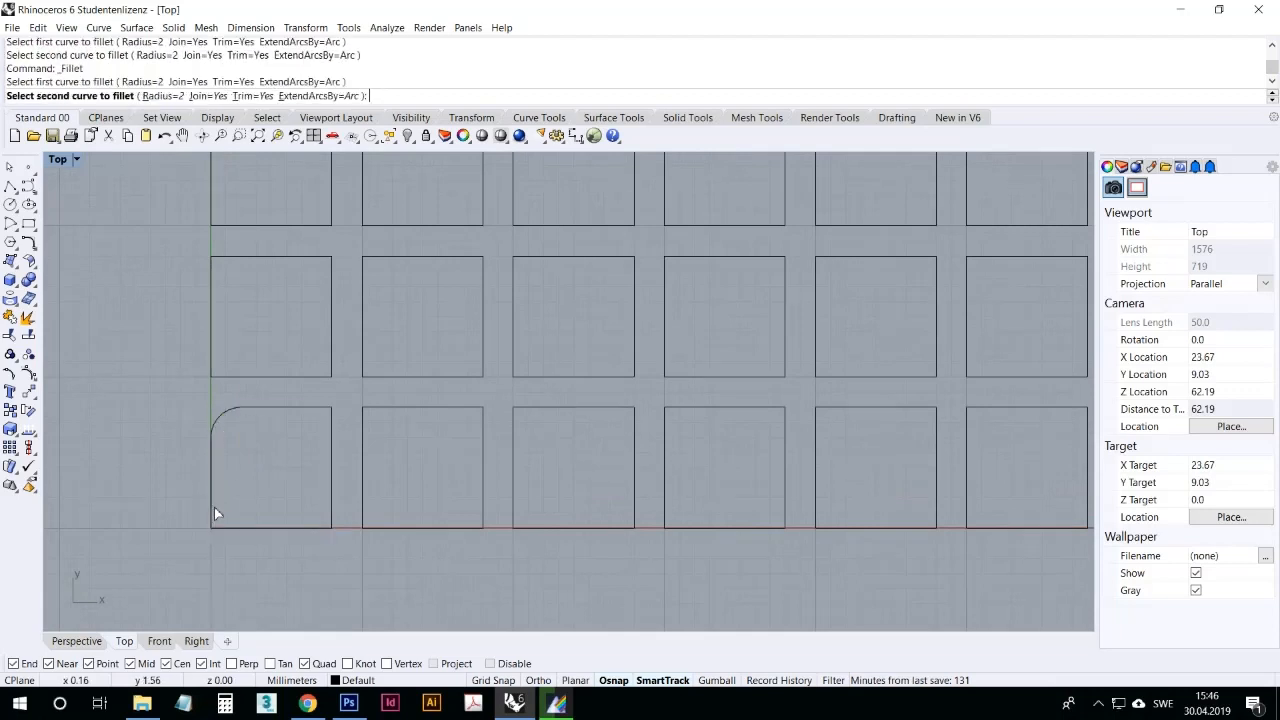
click(235, 531)
click(237, 529)
right_click(292, 518)
click(312, 530)
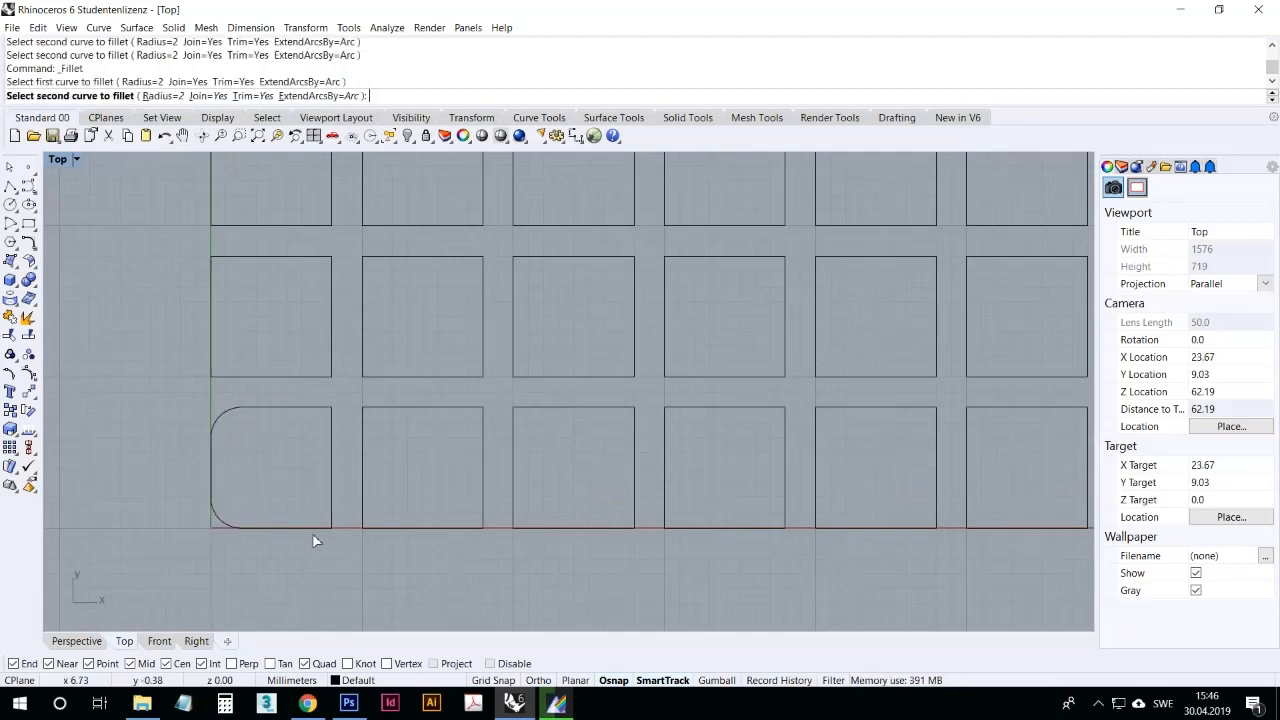
key(Escape)
click(313, 529)
key(F10)
key(Escape)
right_drag(315, 541, 315, 538)
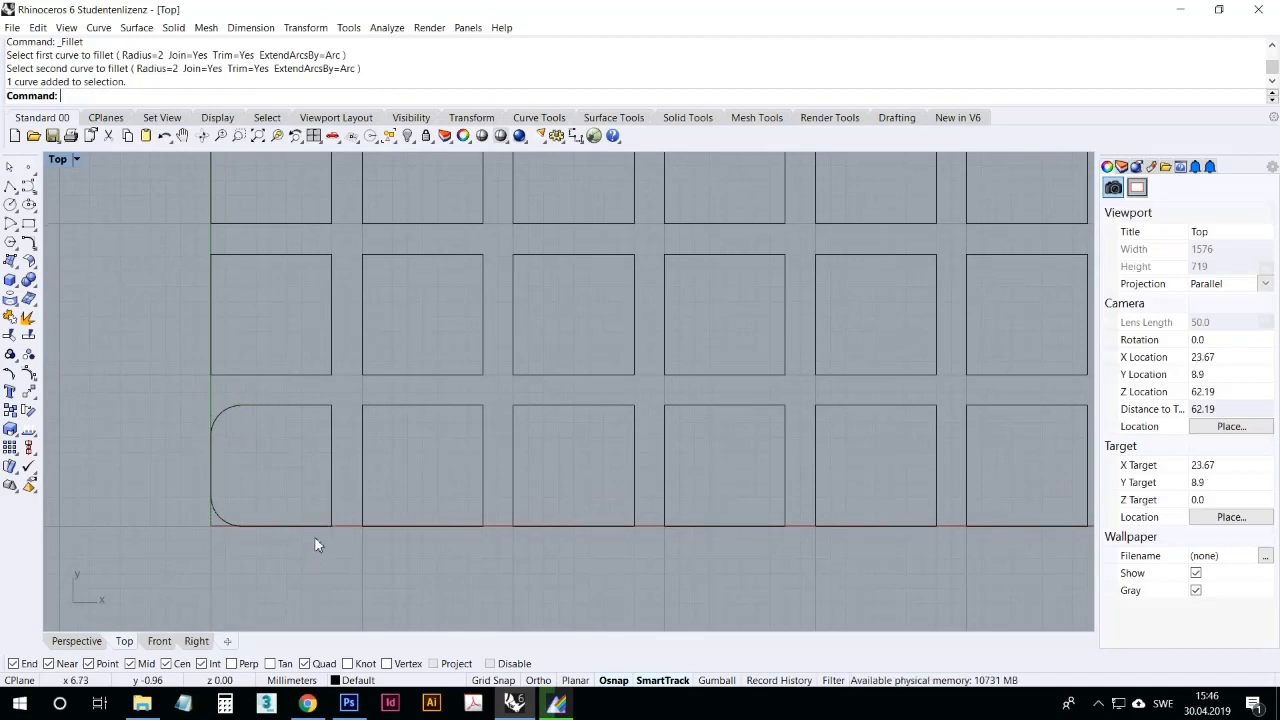
Step: Fillet both right corners of the square at the origin with a radius of 2
right_click(314, 529)
click(316, 526)
click(332, 519)
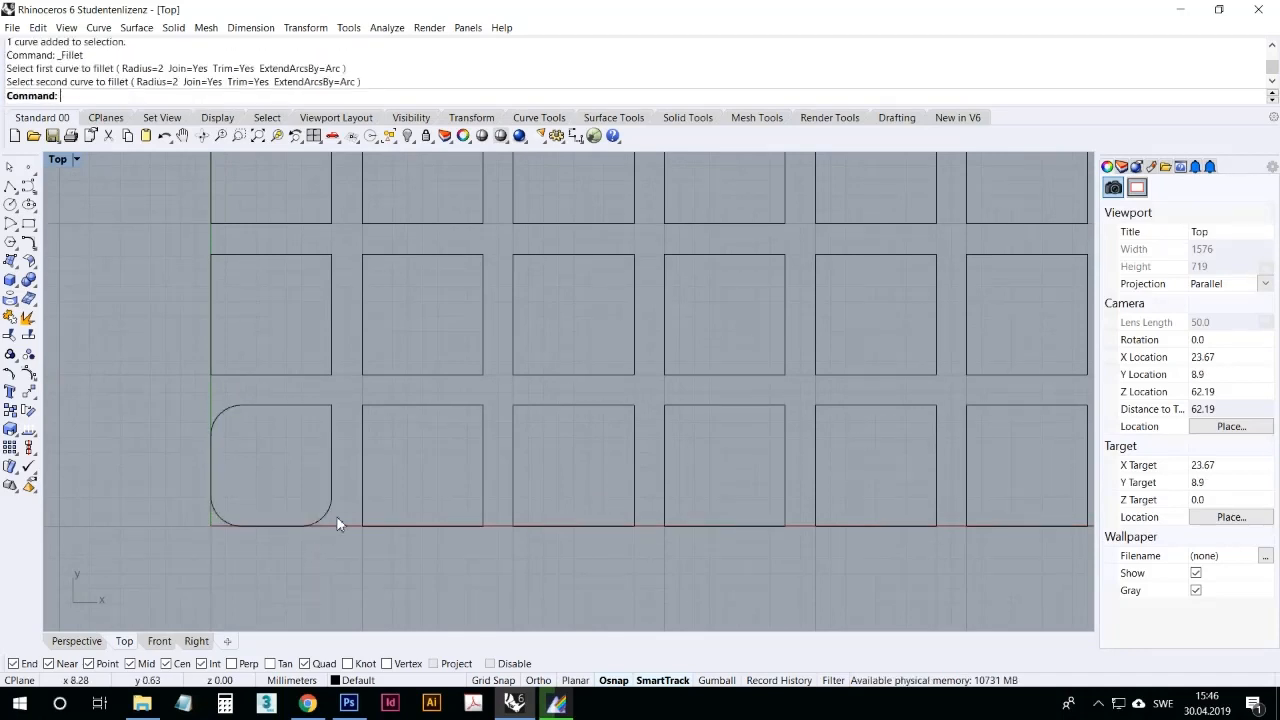
right_click(323, 433)
click(331, 427)
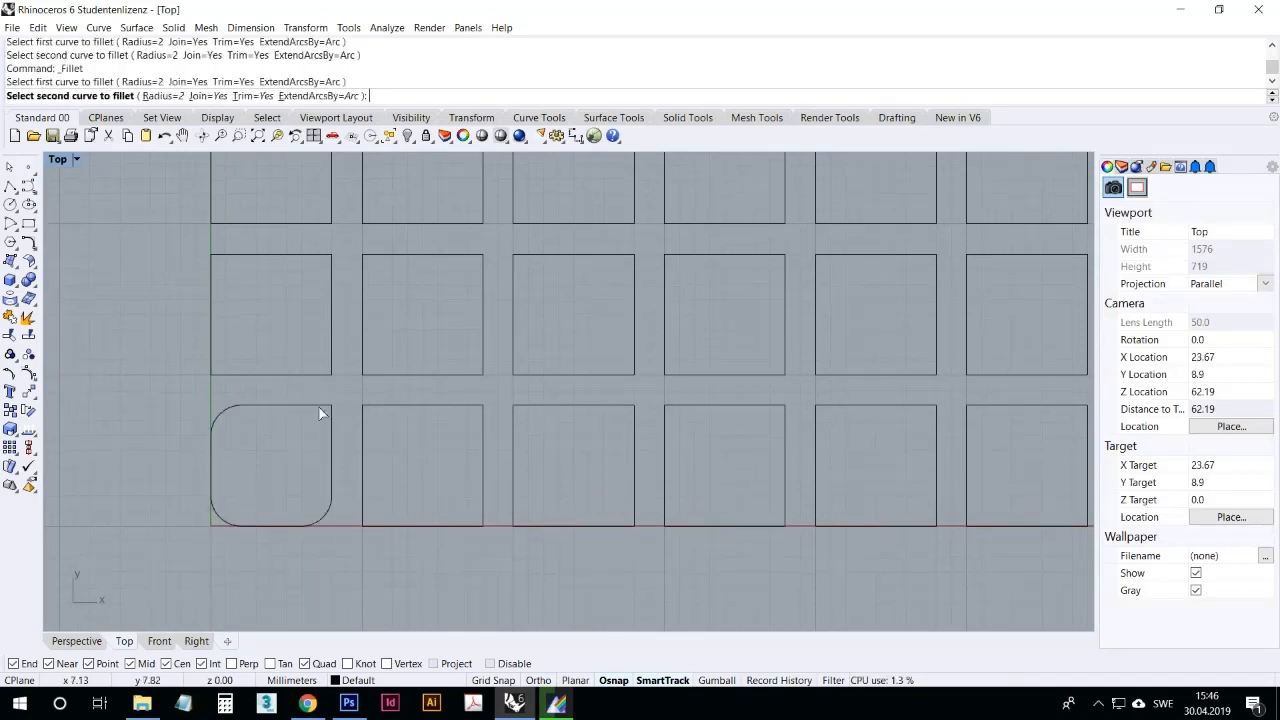
click(322, 406)
scroll(272, 467, down, 3)
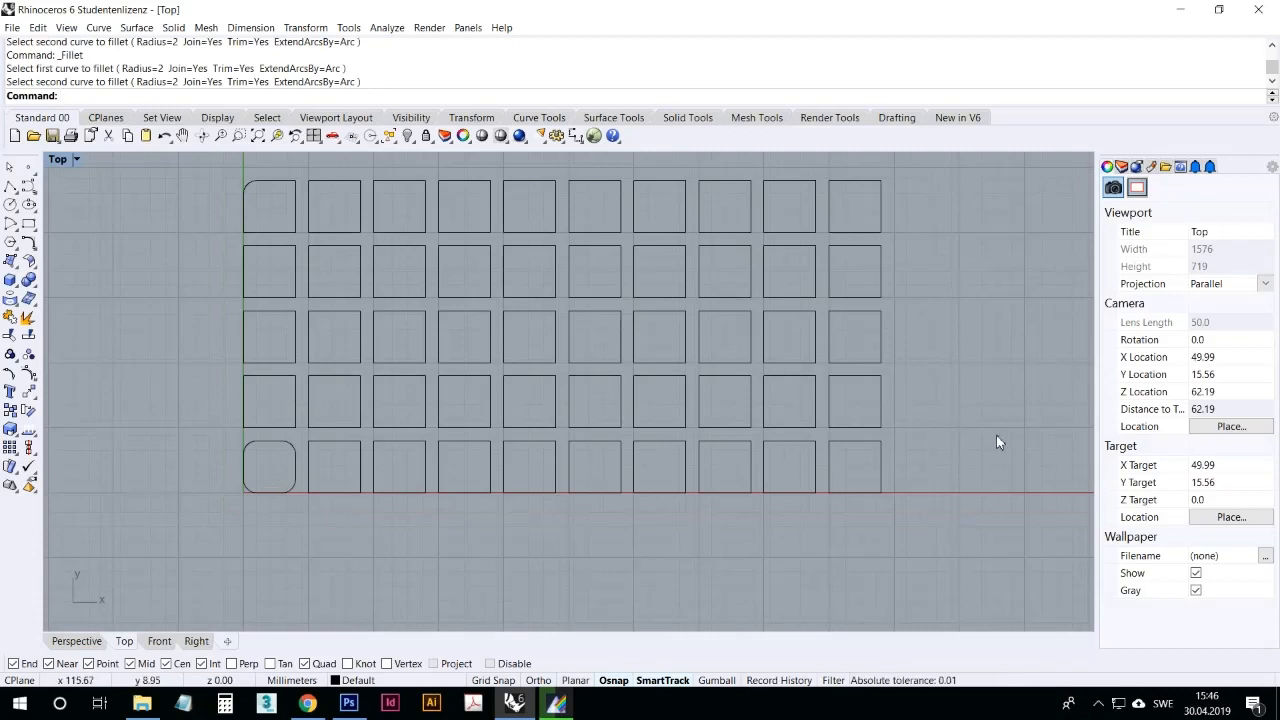
right_drag(976, 469, 938, 507)
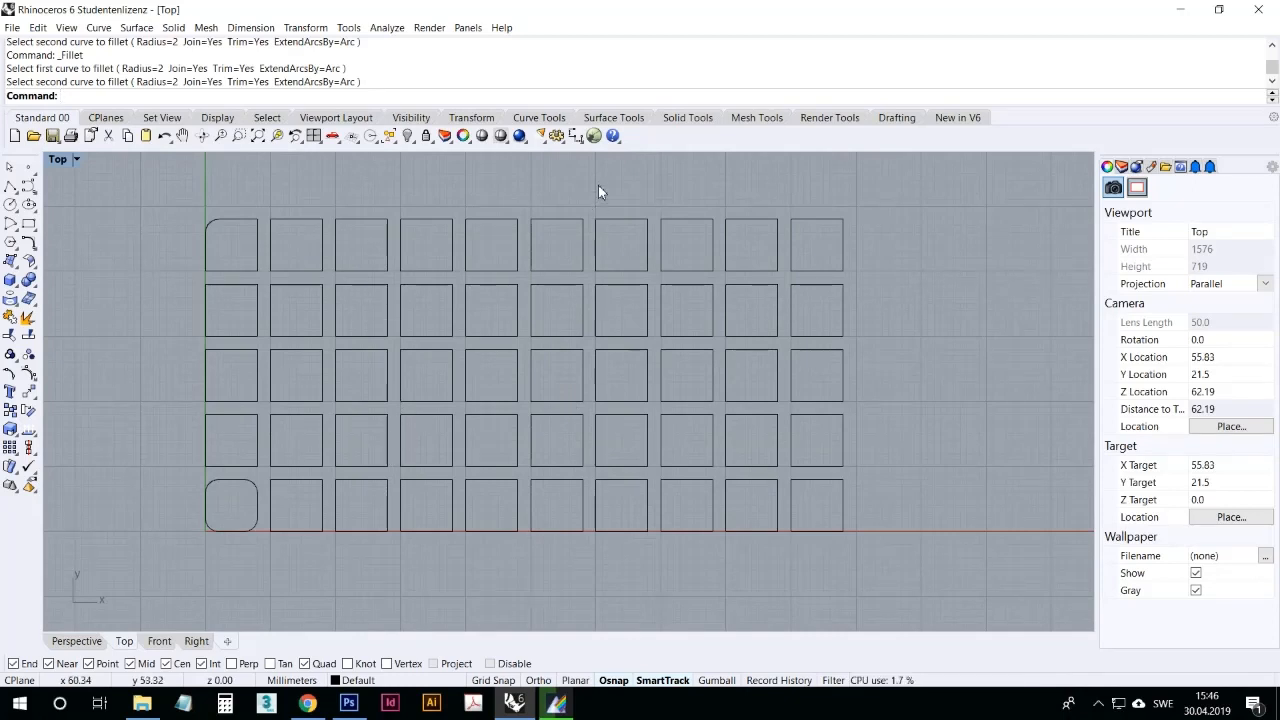
Step: Review the list of recently used commands and close it again
right_click(330, 97)
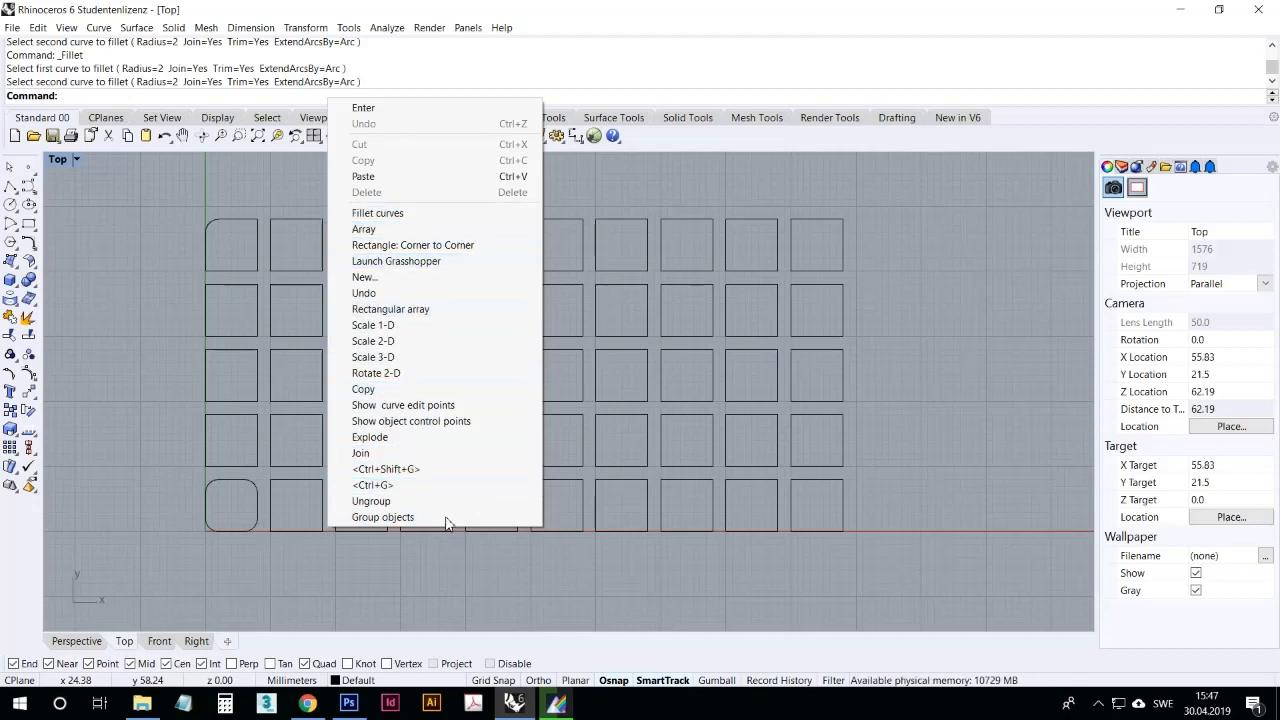
click(434, 588)
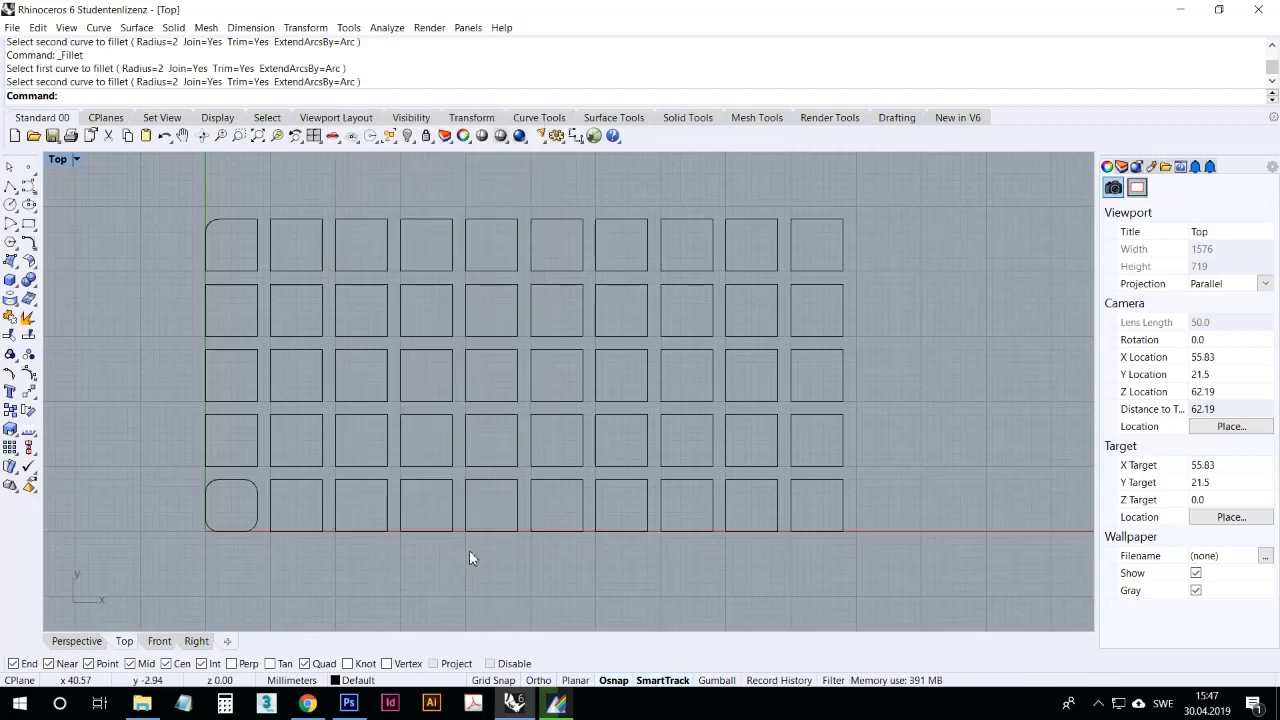
Step: Launch Grasshopper, move its window aside to uncover part of the square grid, and widen it
scroll(509, 527, down, 2)
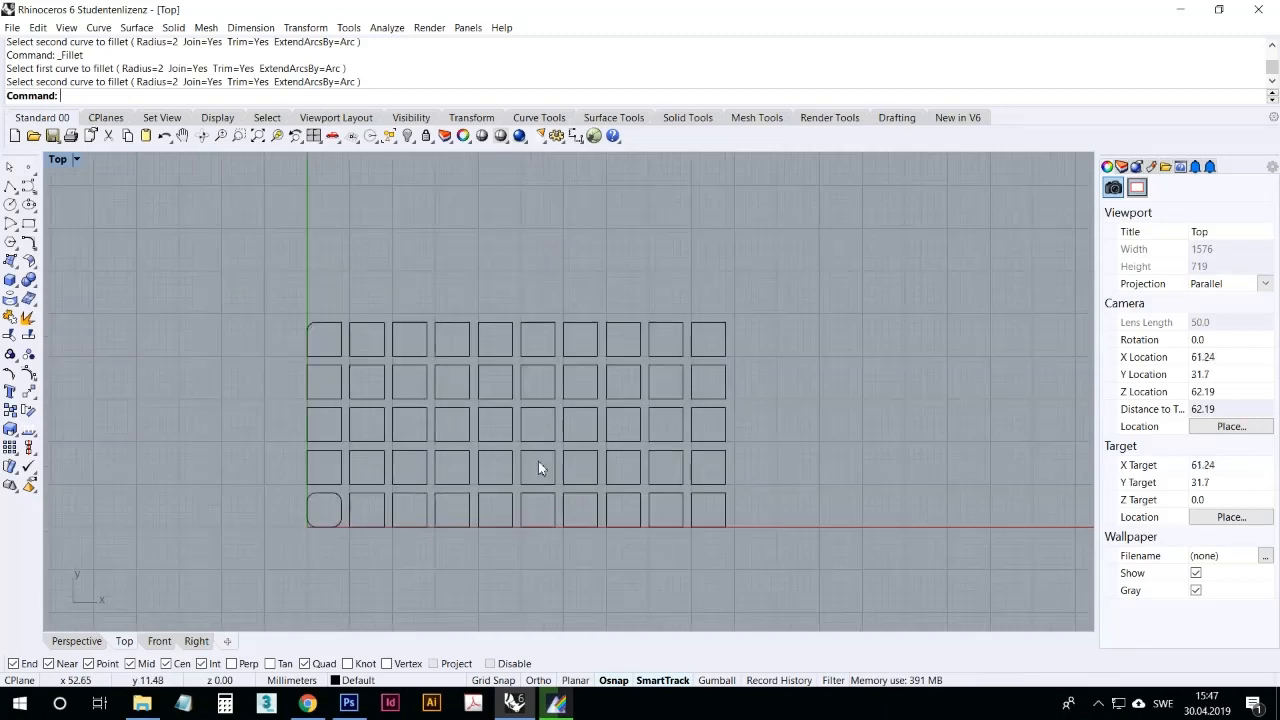
click(594, 135)
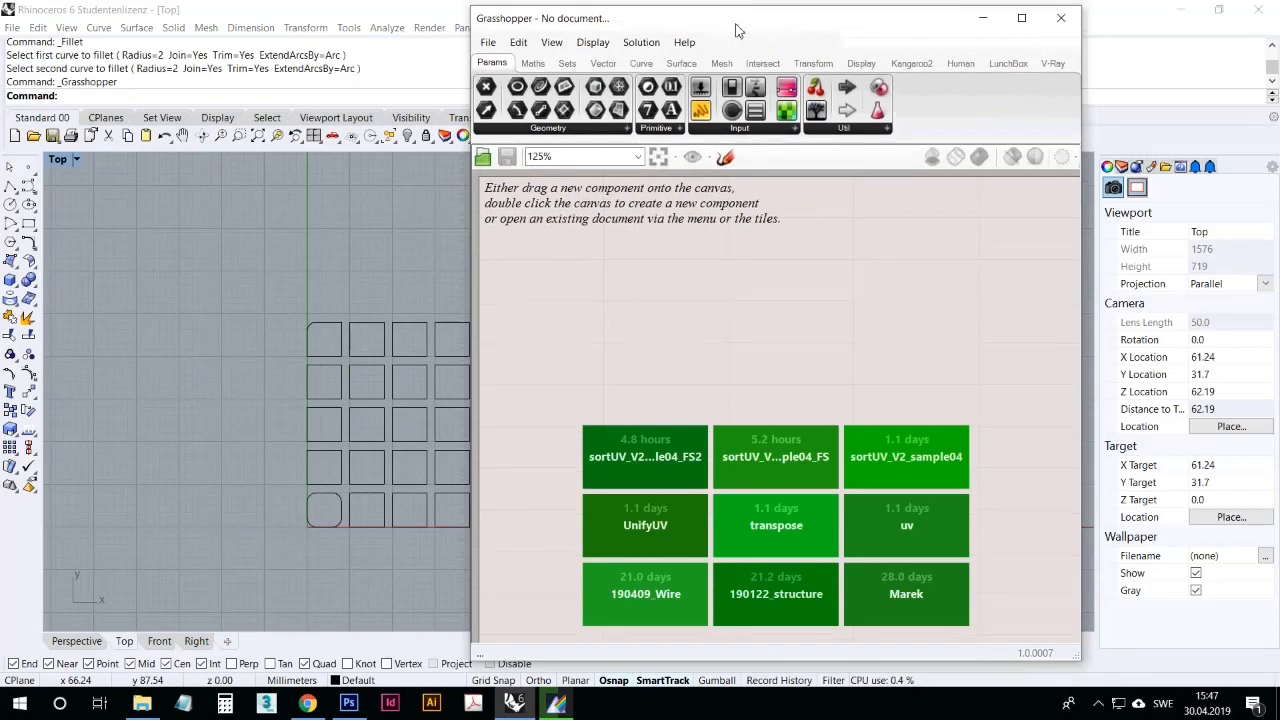
mouse_move(735, 30)
mouse_down()
mouse_move(413, 78)
mouse_move(421, 189)
mouse_move(735, 53)
mouse_move(826, 31)
mouse_move(751, 28)
mouse_up()
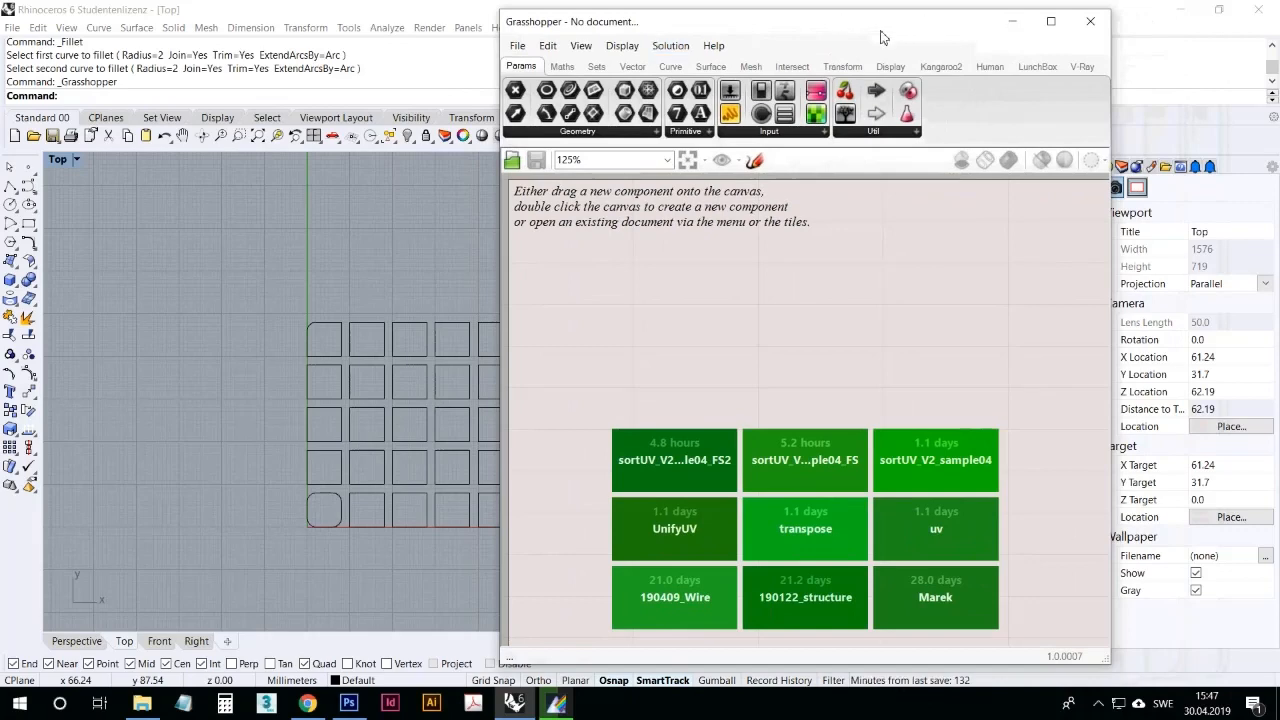
drag(880, 37, 1041, 36)
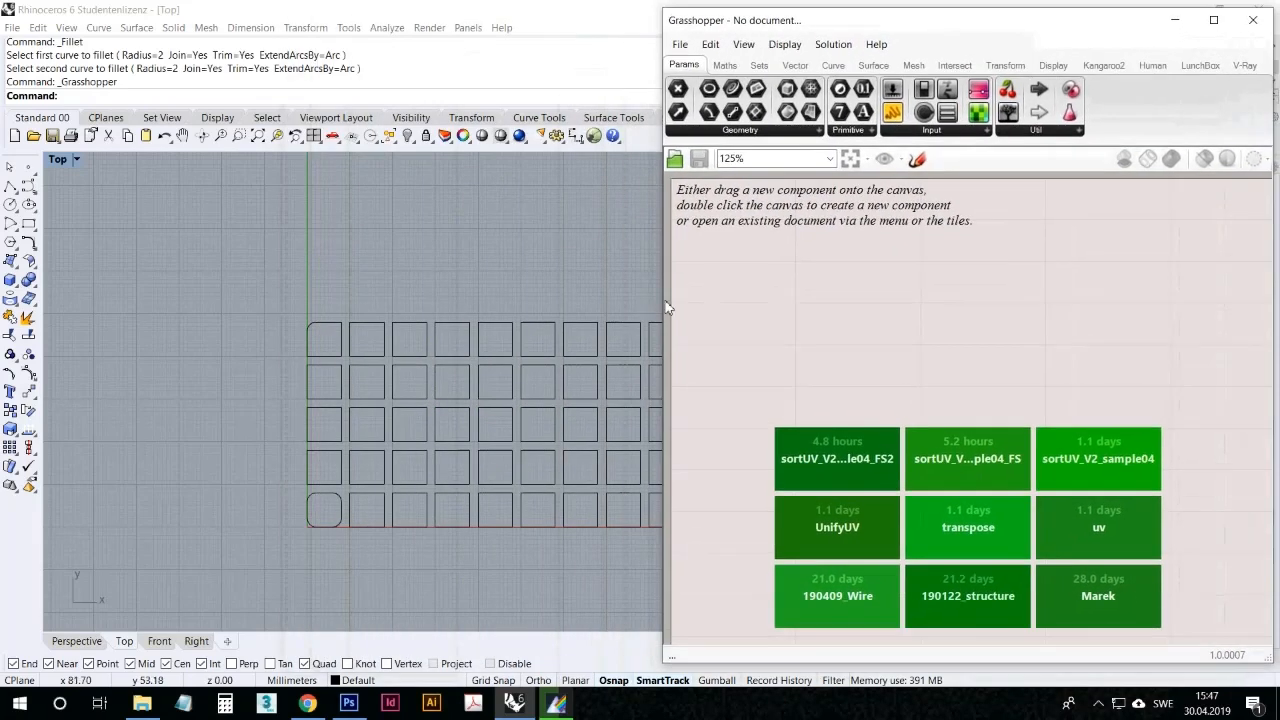
drag(667, 304, 484, 360)
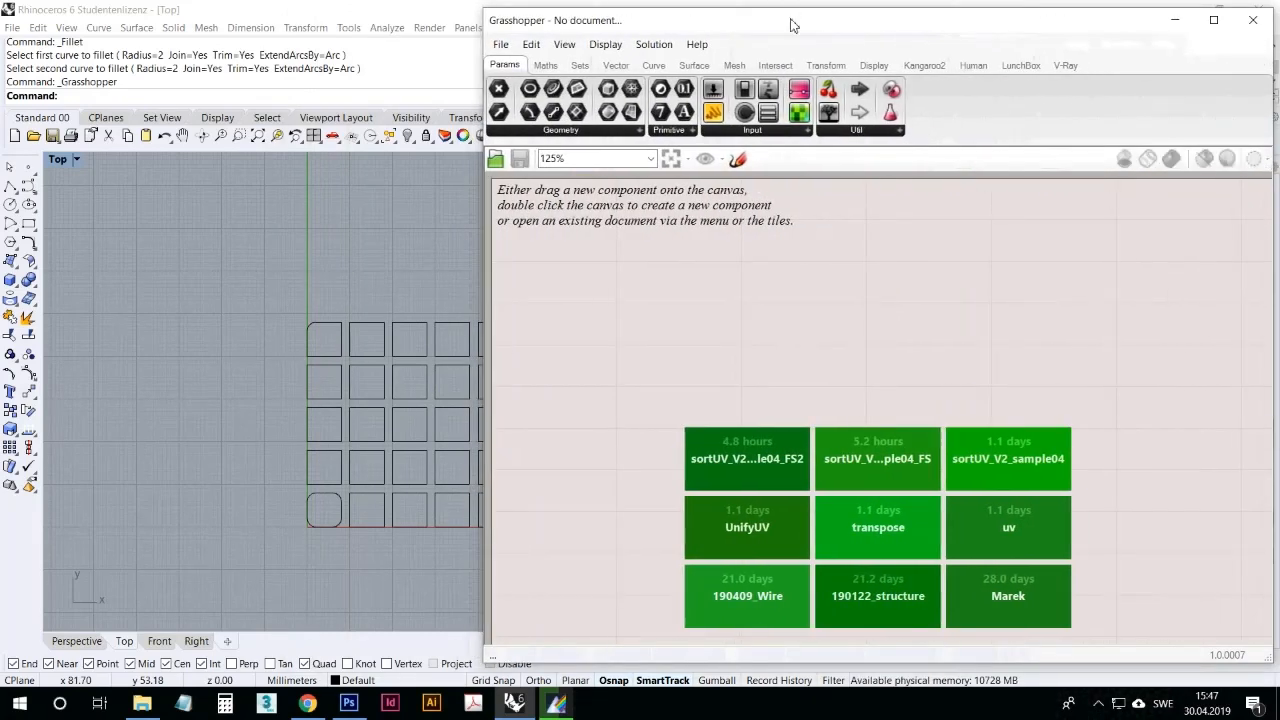
Step: Collapse the Grasshopper window to its title bar, expand it again and shift it slightly
double_click(790, 24)
double_click(740, 29)
double_click(742, 28)
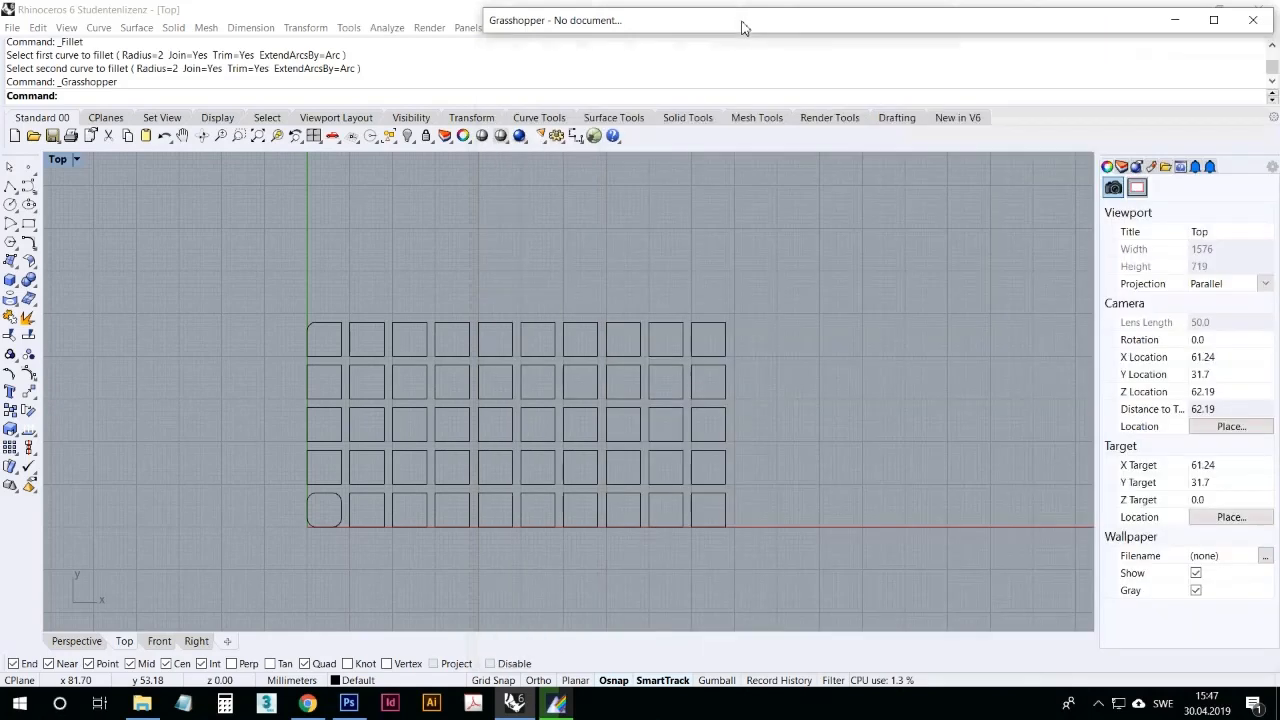
double_click(744, 28)
drag(745, 25, 749, 19)
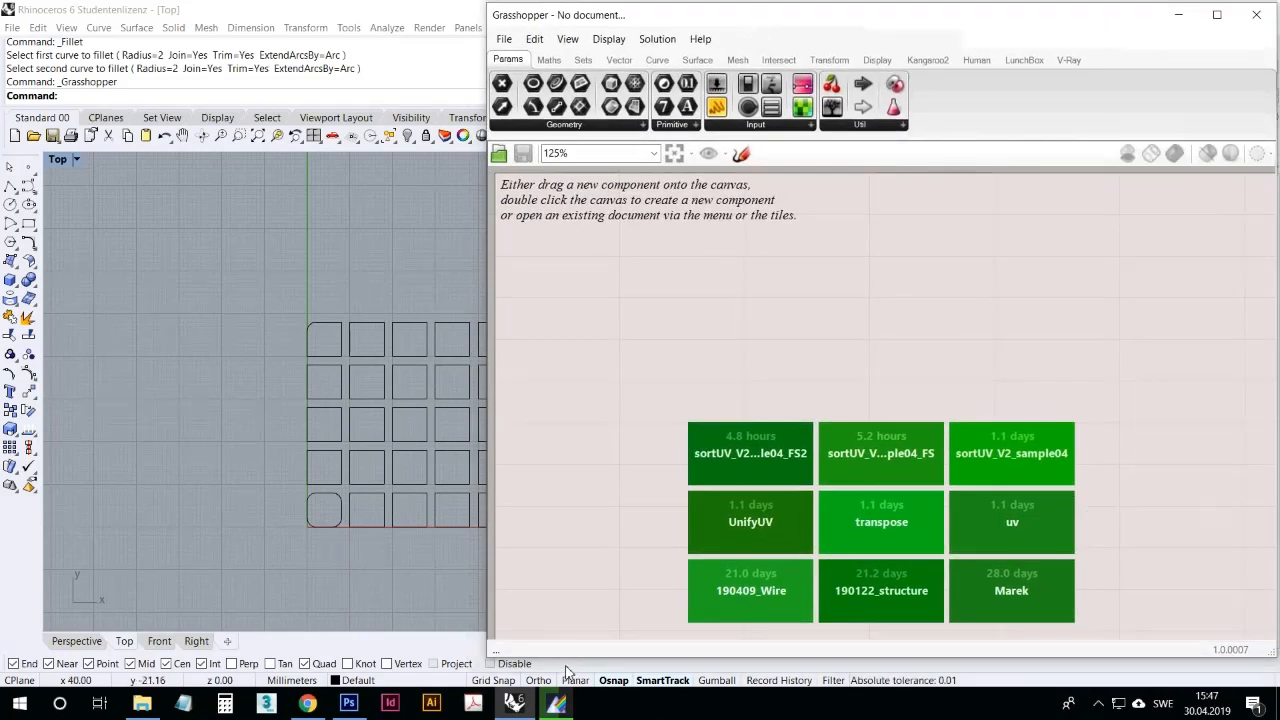
Step: Extend the Grasshopper window downward and narrow it, so that more of the Rhino square grid is uncovered
drag(577, 668, 566, 680)
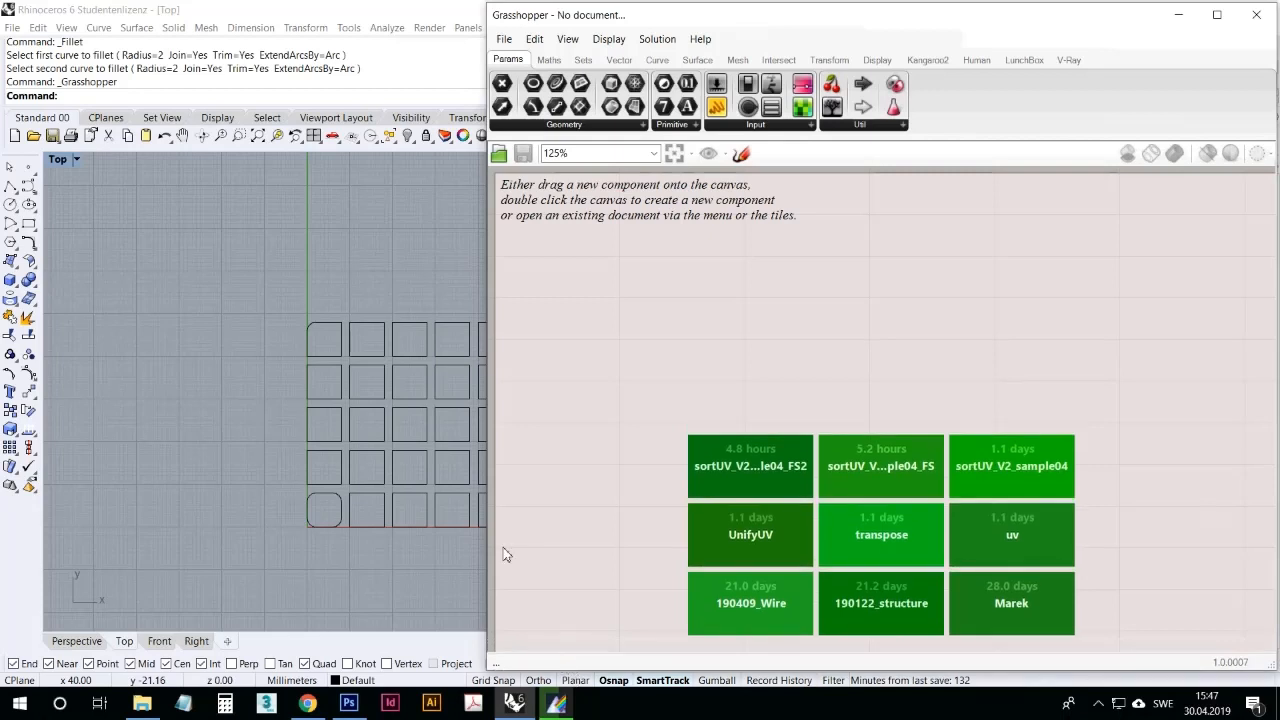
drag(490, 552, 540, 545)
right_drag(451, 543, 289, 515)
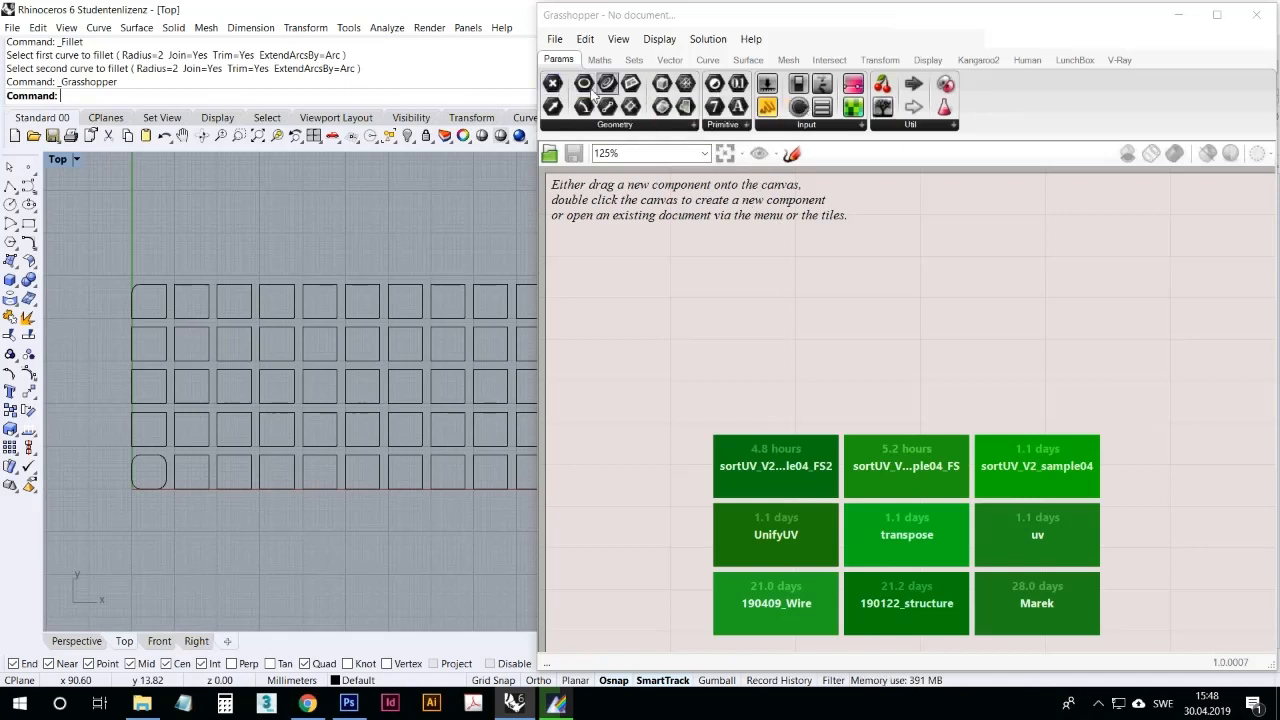
Step: Place a Point parameter and an Edge Surface component on the canvas and wire the point into the surface's A input
drag(553, 84, 675, 285)
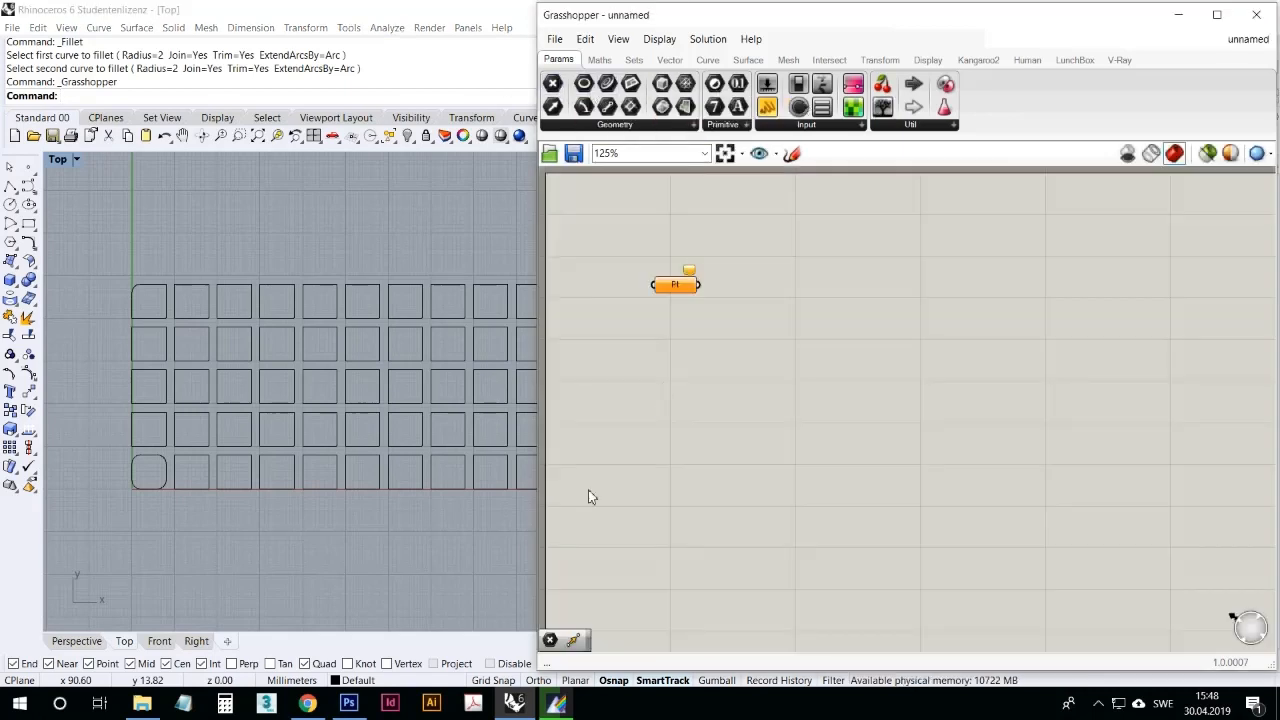
click(707, 60)
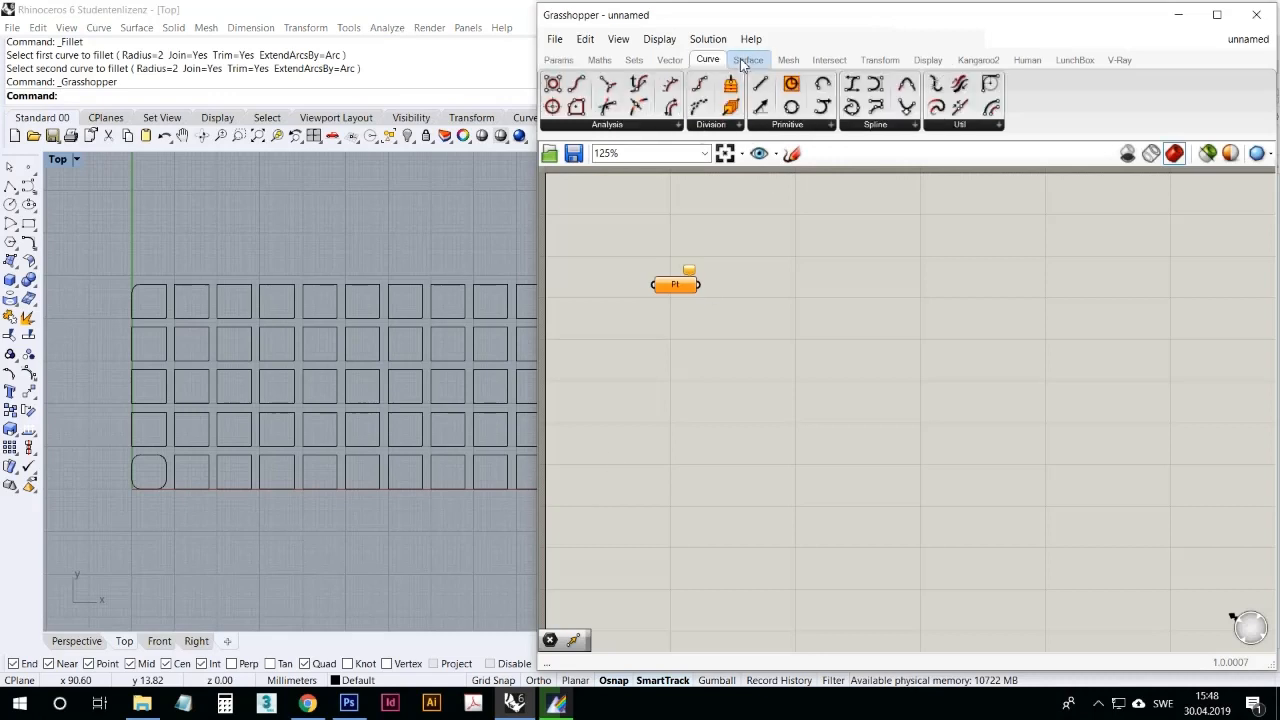
click(745, 62)
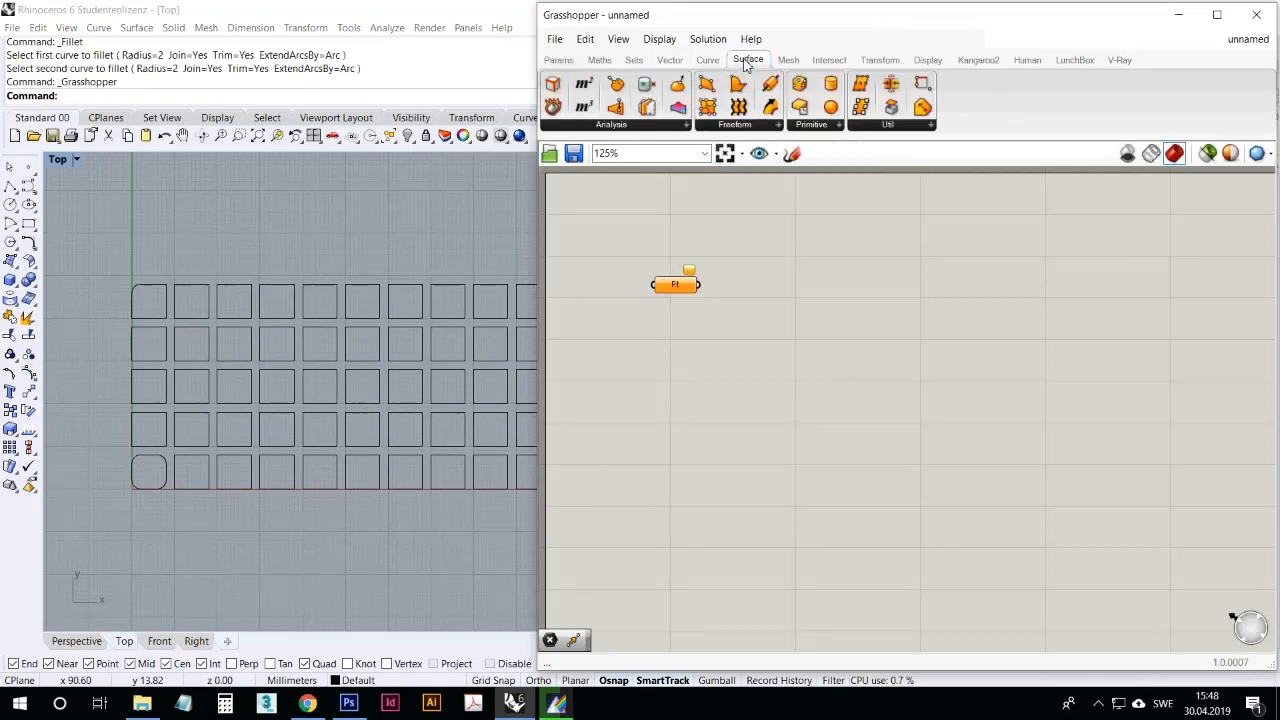
click(755, 128)
click(748, 206)
click(800, 322)
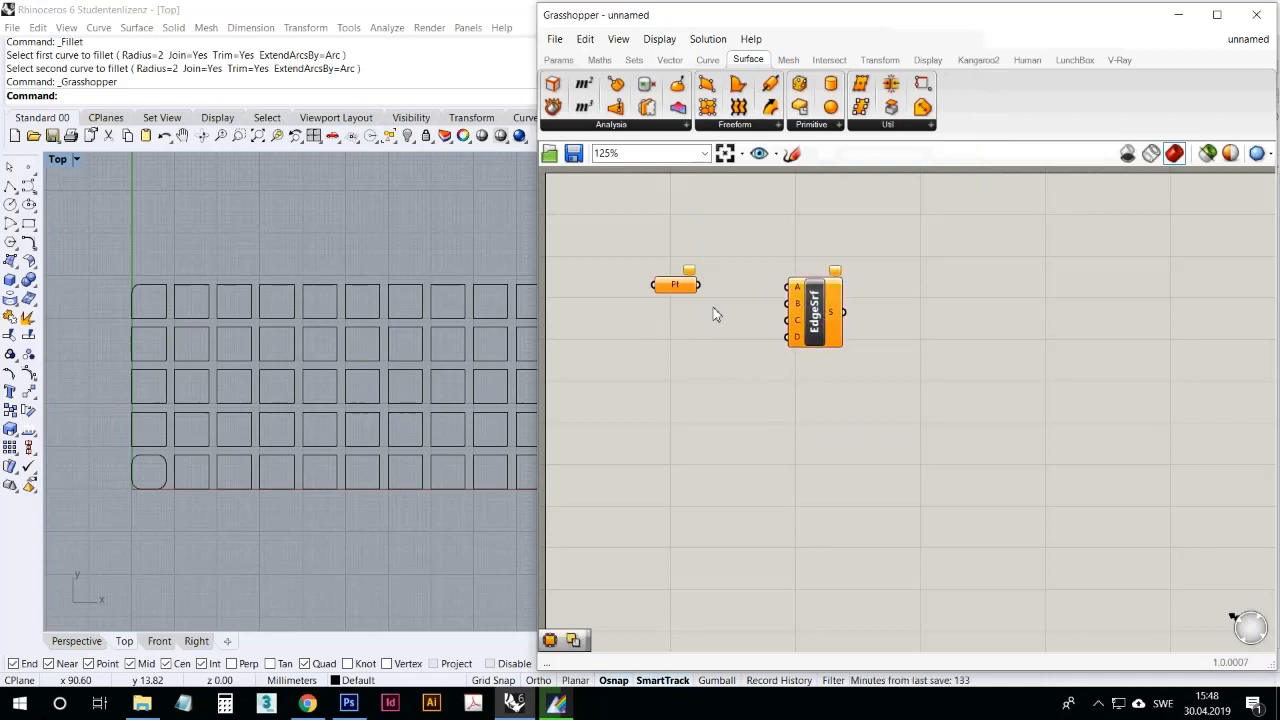
drag(670, 289, 797, 296)
drag(815, 315, 960, 320)
Step: Add a Move component and connect the Edge Surface output to its geometry input
double_click(926, 388)
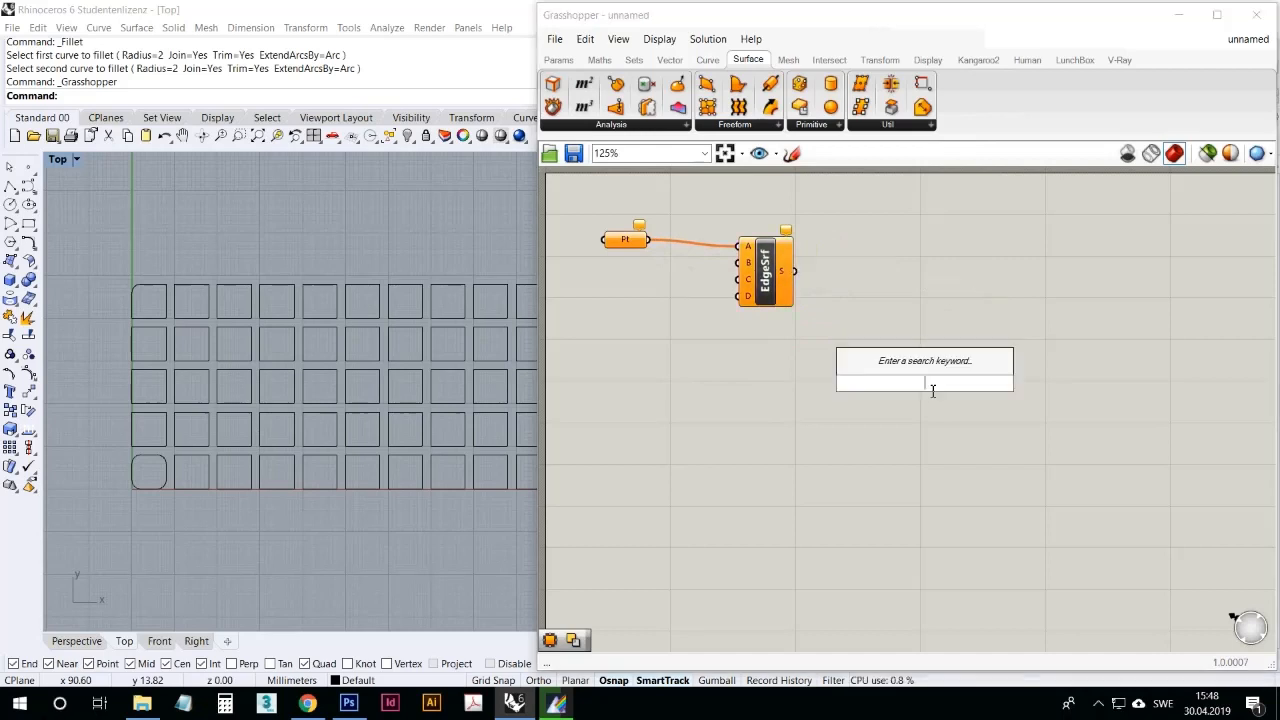
text(Move)
key(Return)
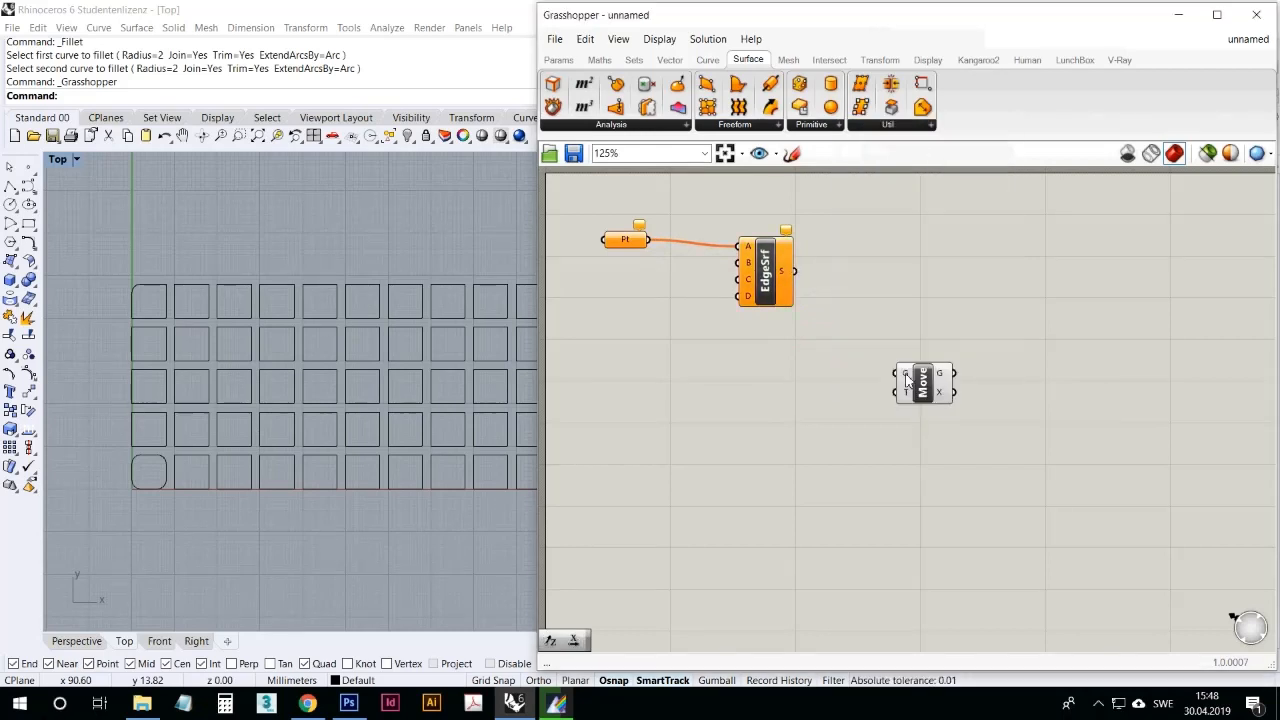
drag(795, 271, 952, 287)
click(824, 381)
right_drag(774, 356, 815, 380)
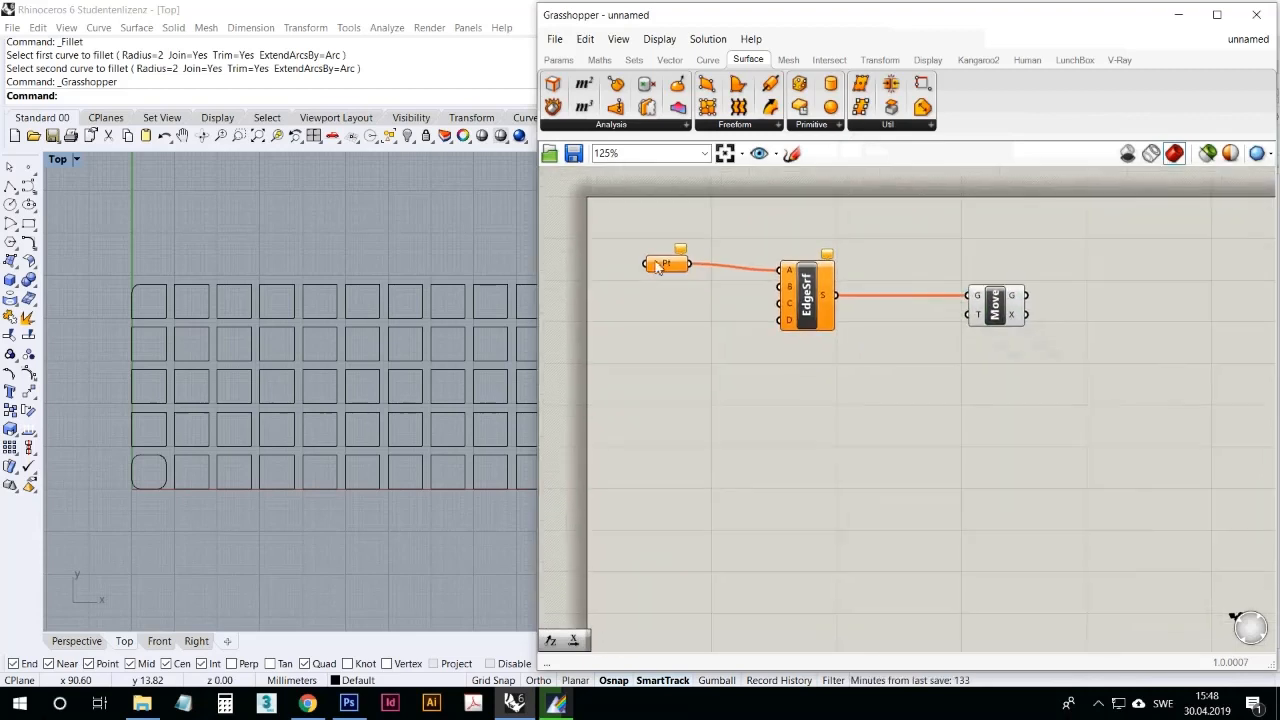
Step: Shift the Point parameter to straighten its wire into the Edge Surface's A input
drag(666, 263, 687, 277)
click(730, 316)
click(745, 371)
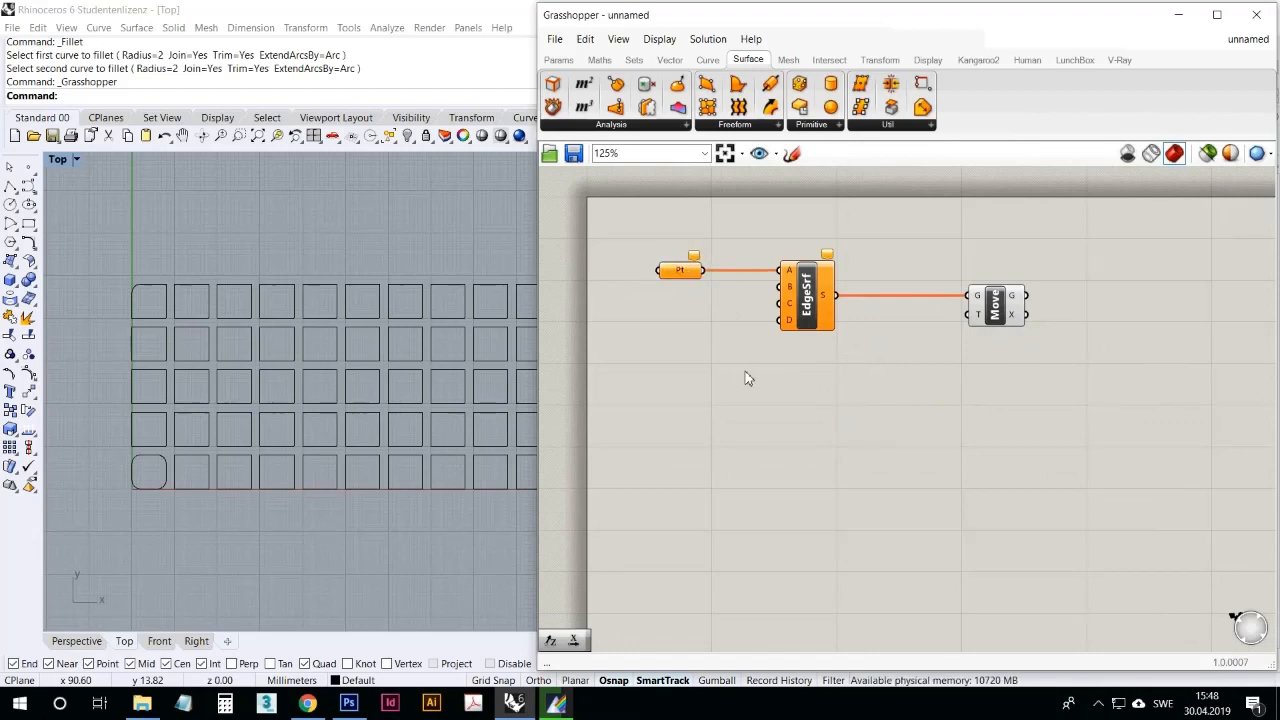
Step: Duplicate the Point parameter twice and wire the copies into the Edge Surface's B and C inputs
click(690, 281)
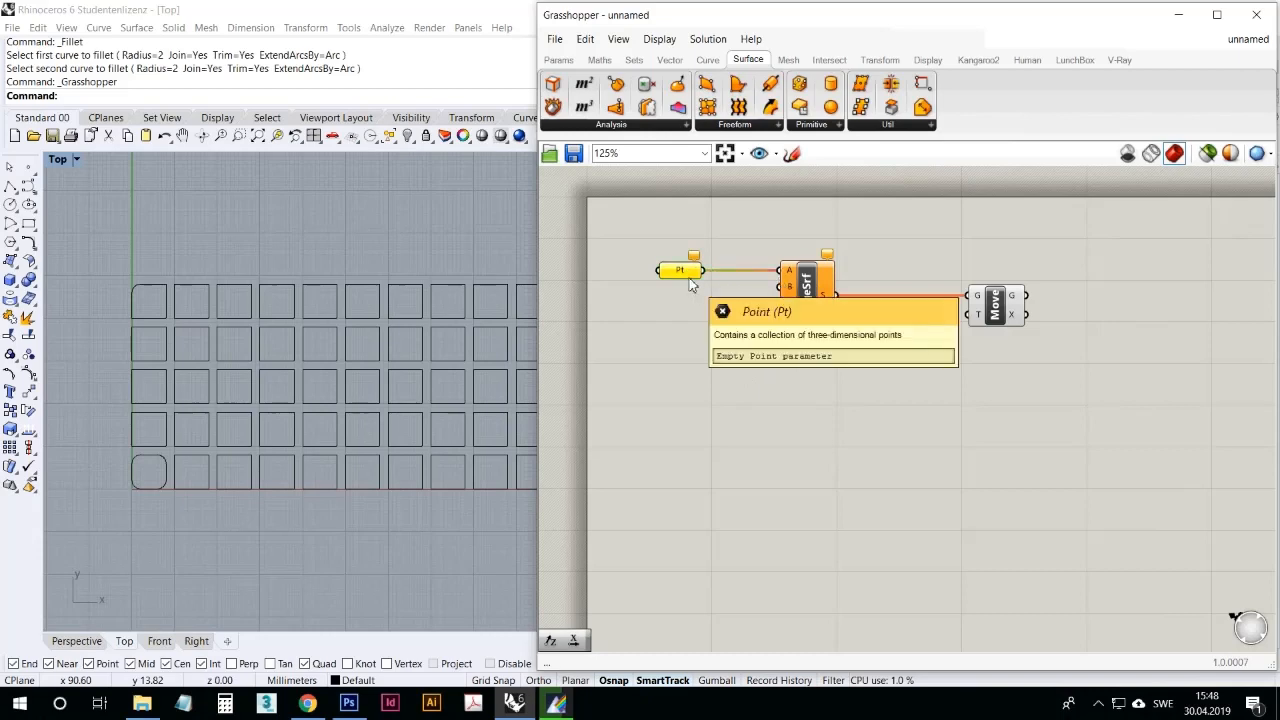
key(ctrl+c)
key(ctrl+v)
key(ctrl+v)
drag(703, 289, 792, 287)
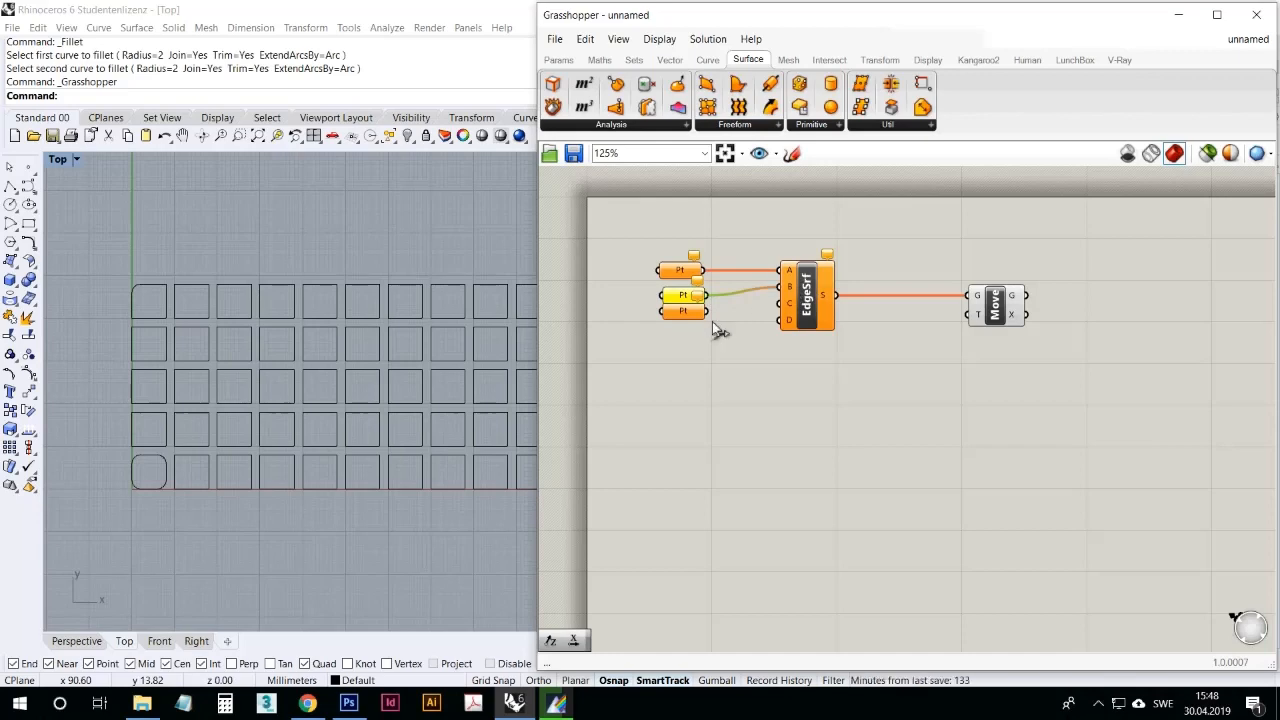
drag(707, 311, 780, 303)
click(685, 316)
drag(685, 316, 685, 322)
click(711, 359)
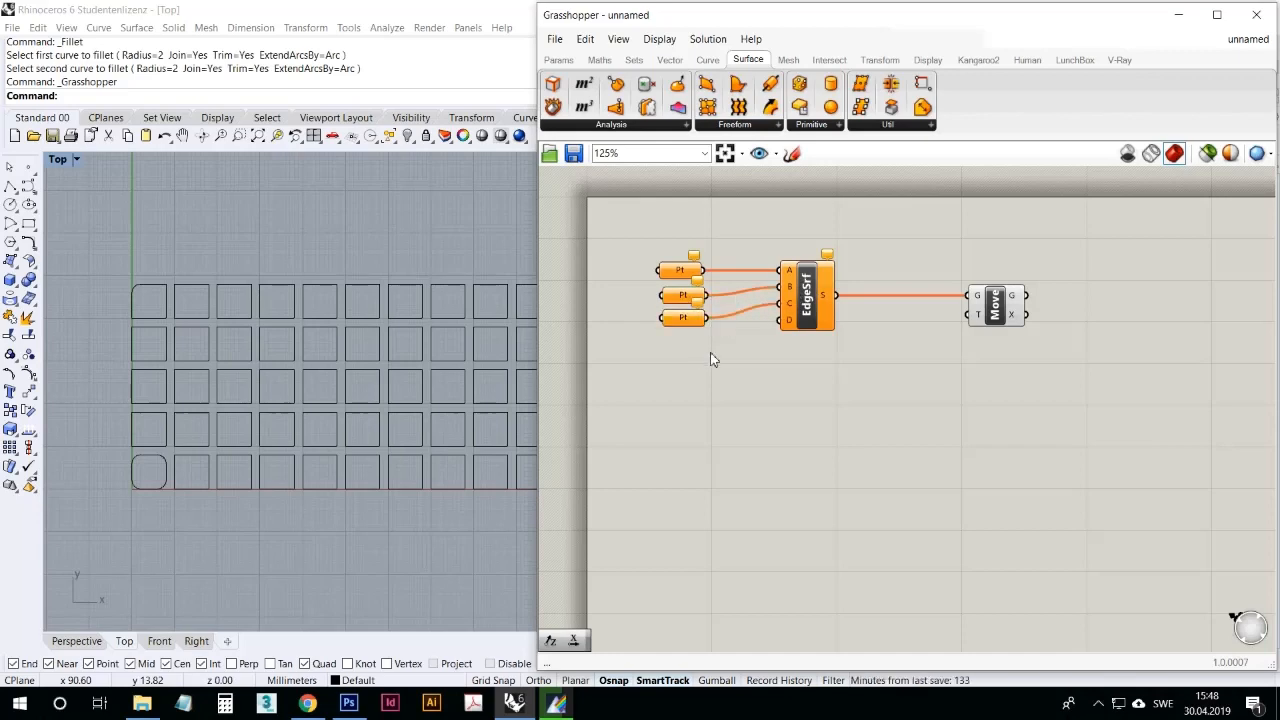
Step: Reposition the Move and Edge Surface components relative to each other on the canvas
drag(995, 305, 972, 331)
click(931, 406)
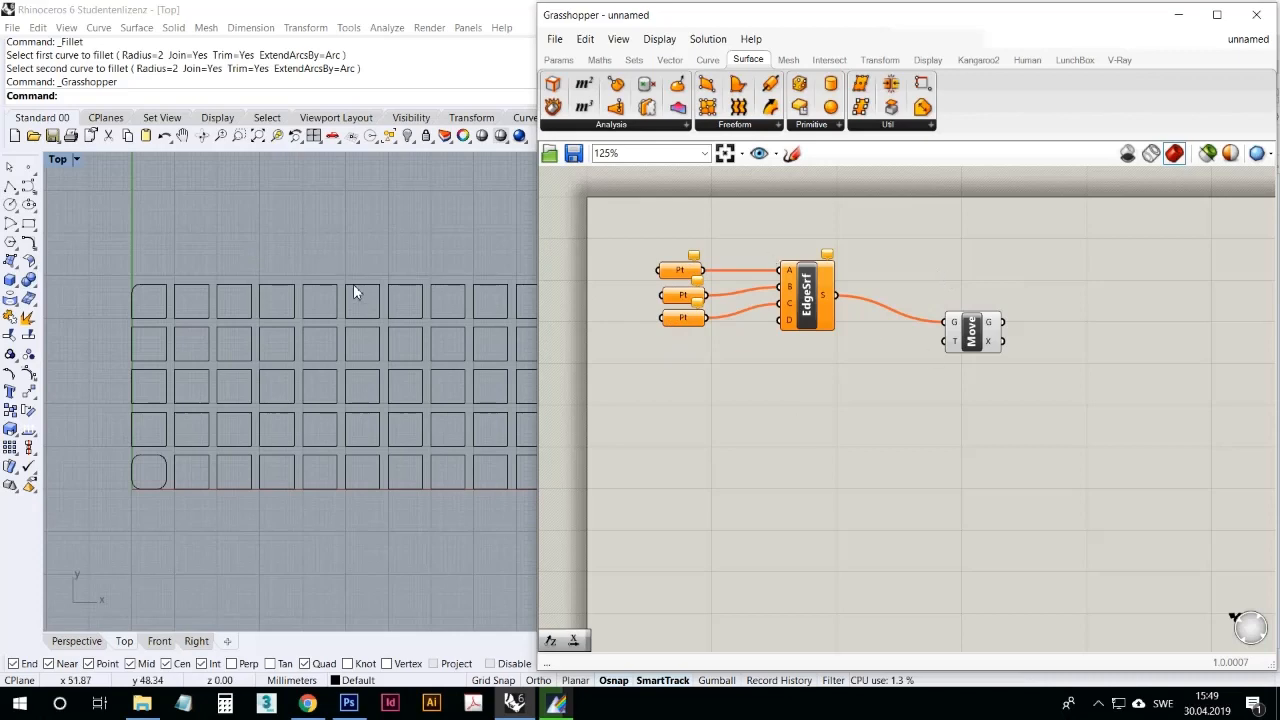
drag(804, 290, 797, 298)
mouse_move(975, 345)
mouse_down()
mouse_move(955, 372)
mouse_move(965, 335)
mouse_up()
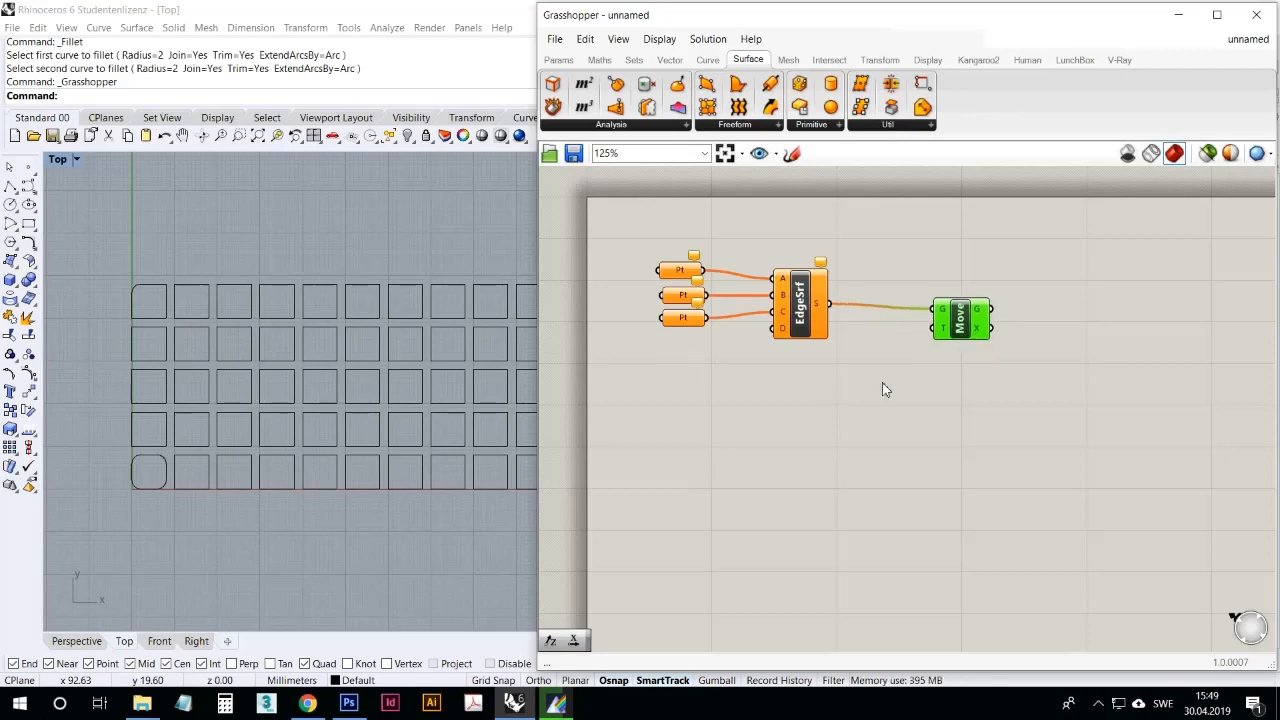
click(829, 410)
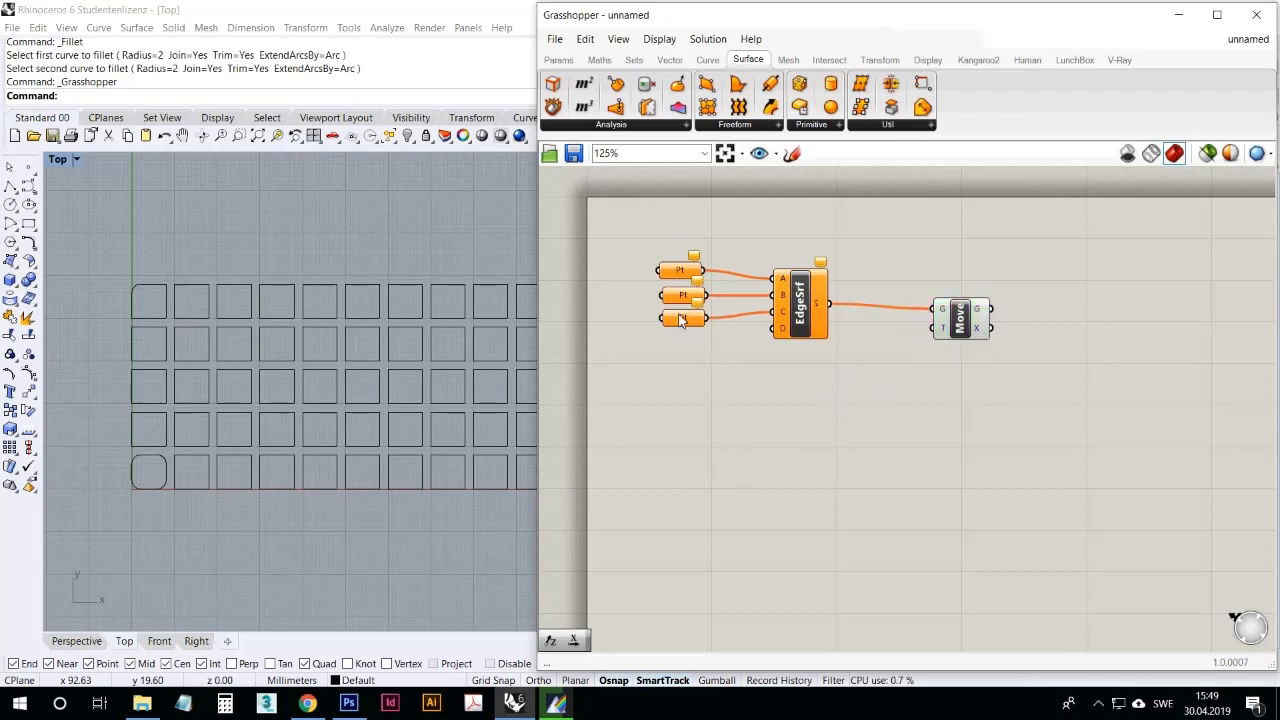
Step: Swap the second and third points between the B and C inputs and spread the Edge Surface and Move components further out
drag(706, 318, 776, 312)
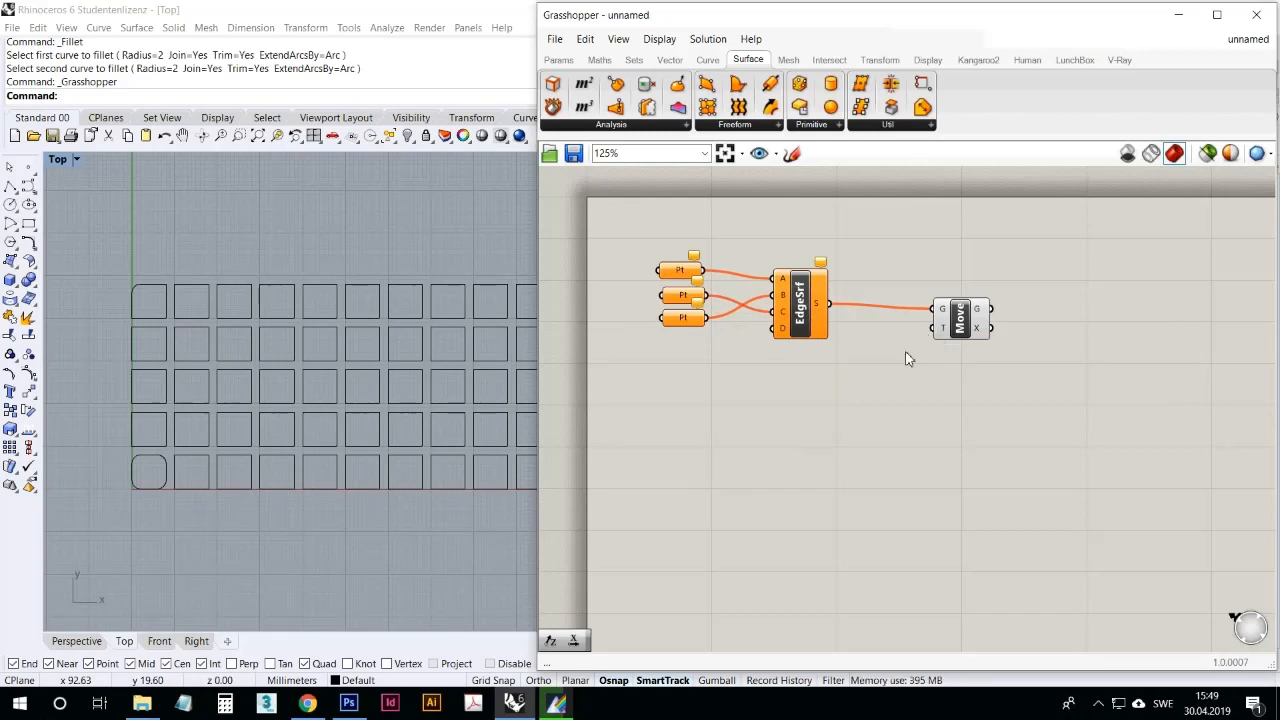
drag(948, 330, 975, 324)
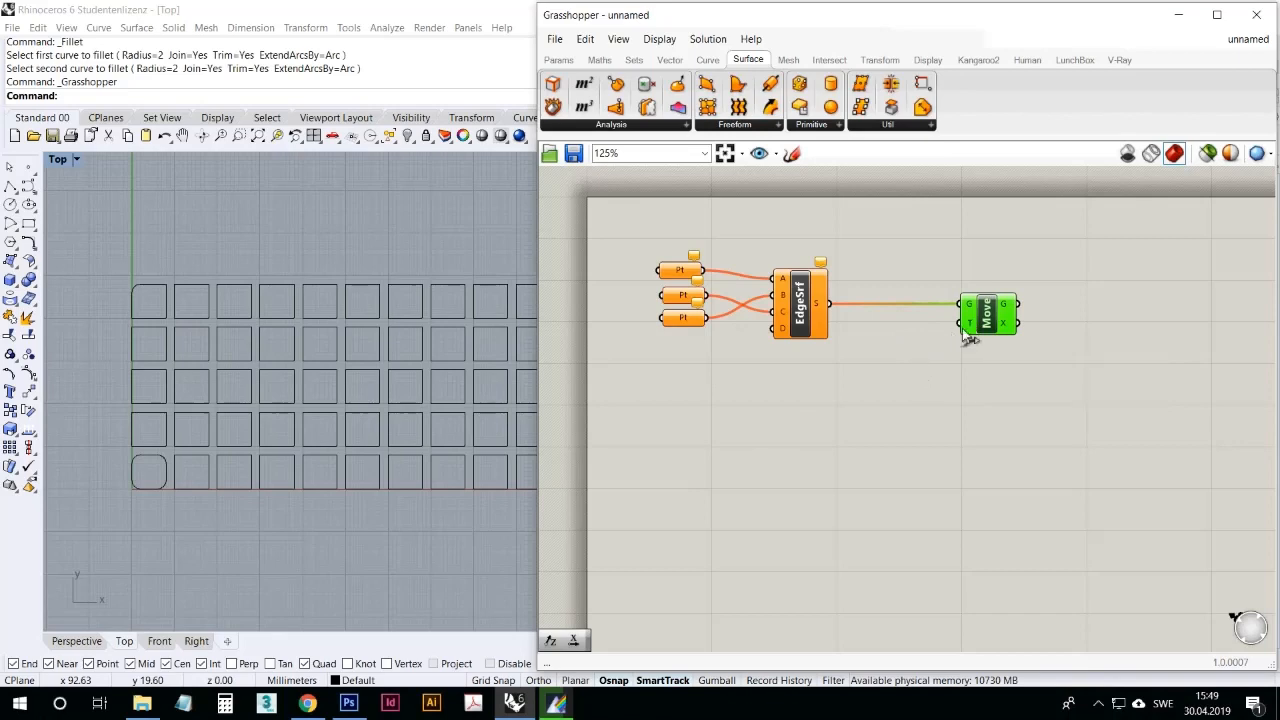
click(872, 410)
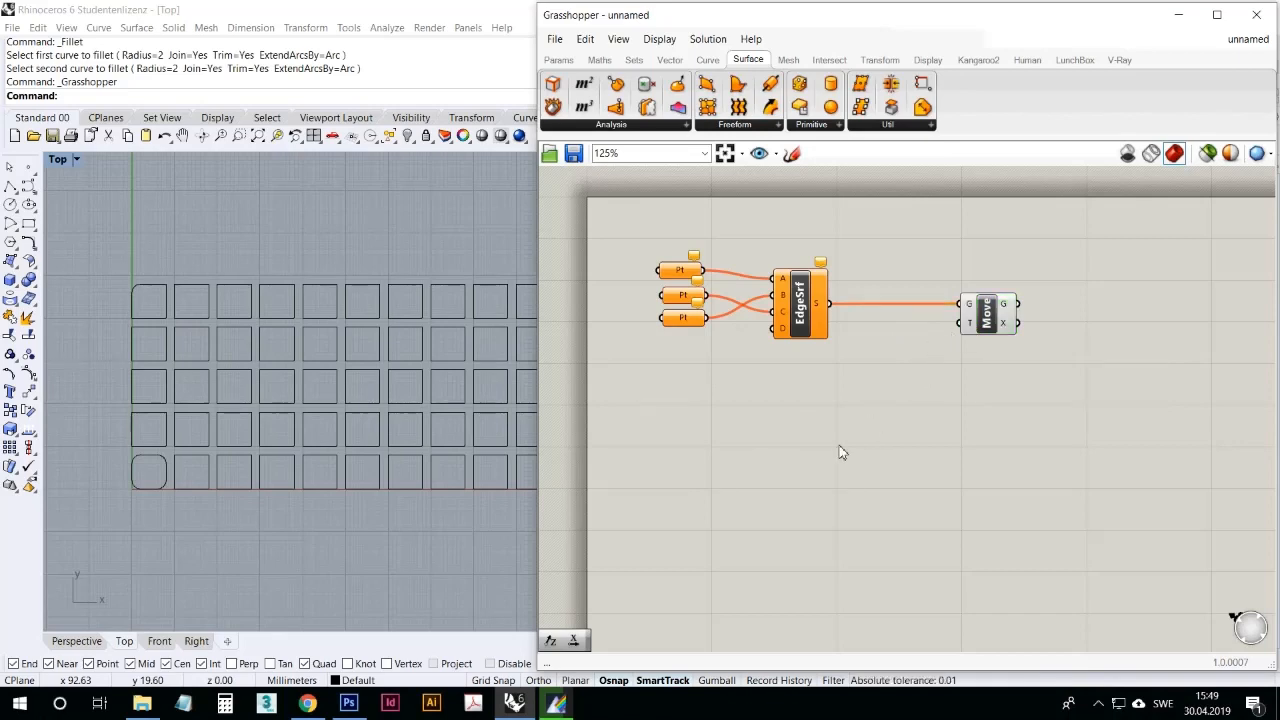
drag(806, 313, 835, 305)
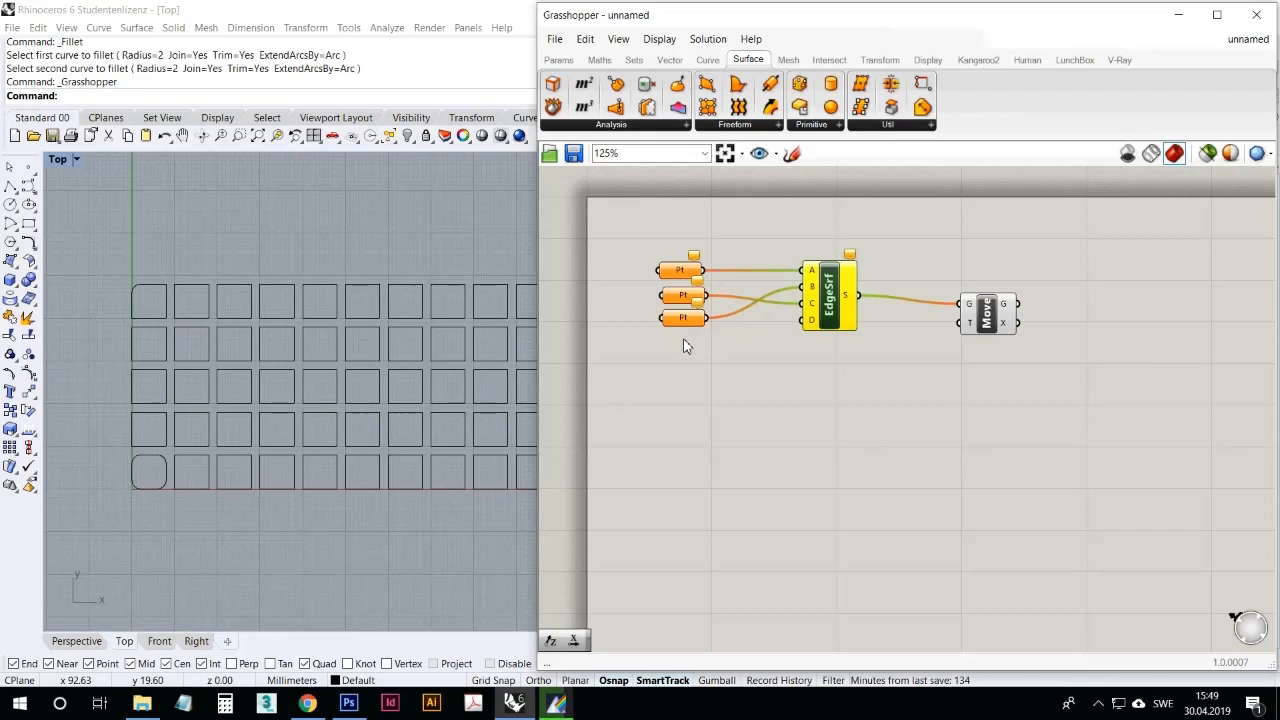
drag(836, 300, 850, 300)
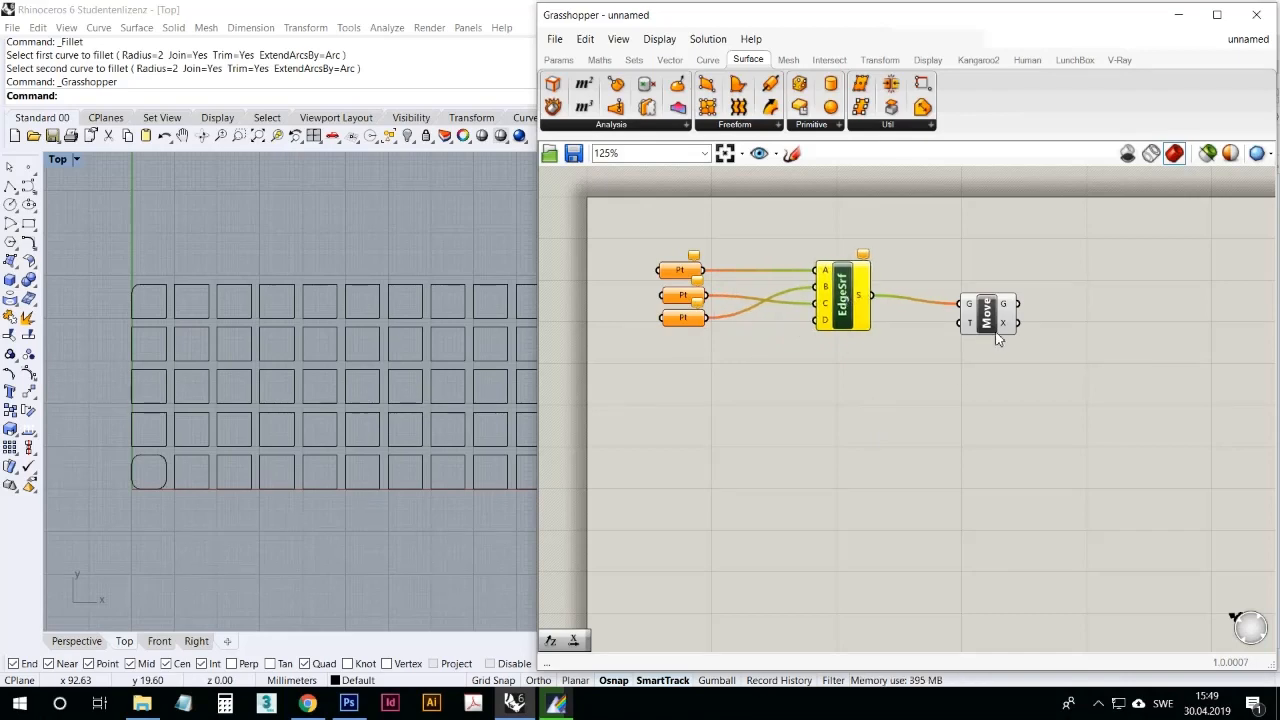
drag(997, 340, 1002, 339)
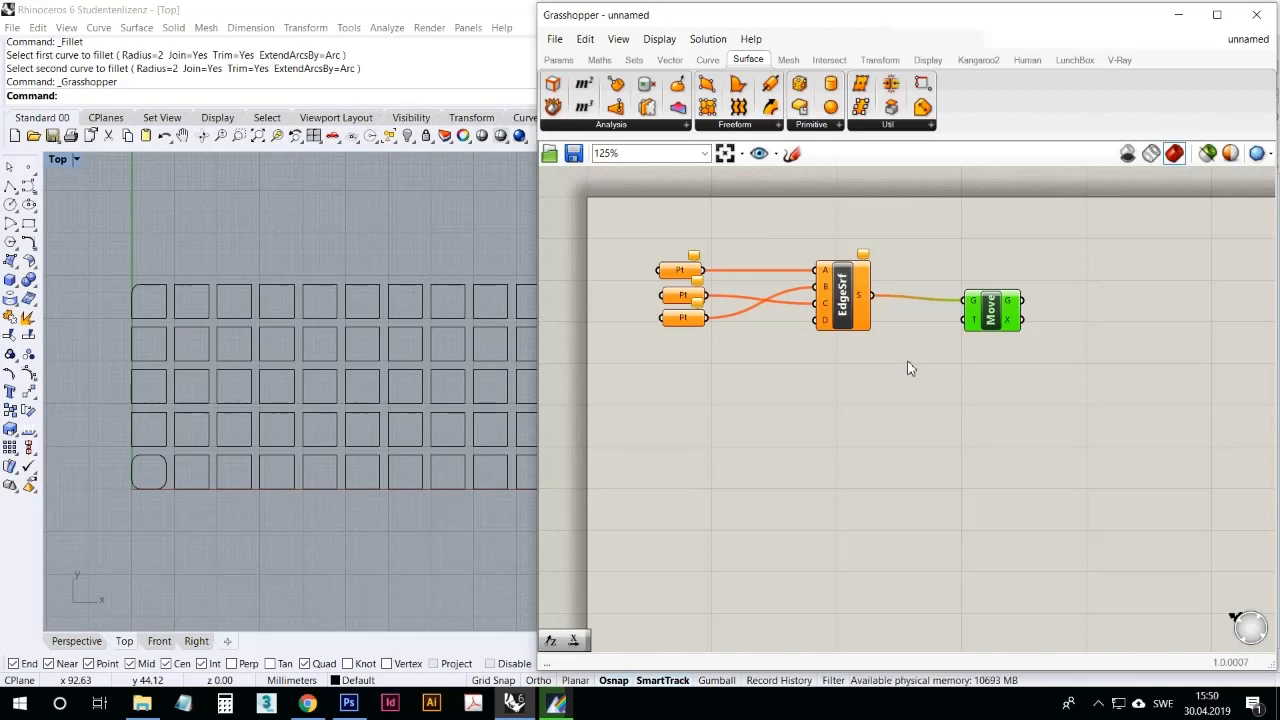
Step: Delete all the components from the Grasshopper canvas
drag(1064, 425, 669, 245)
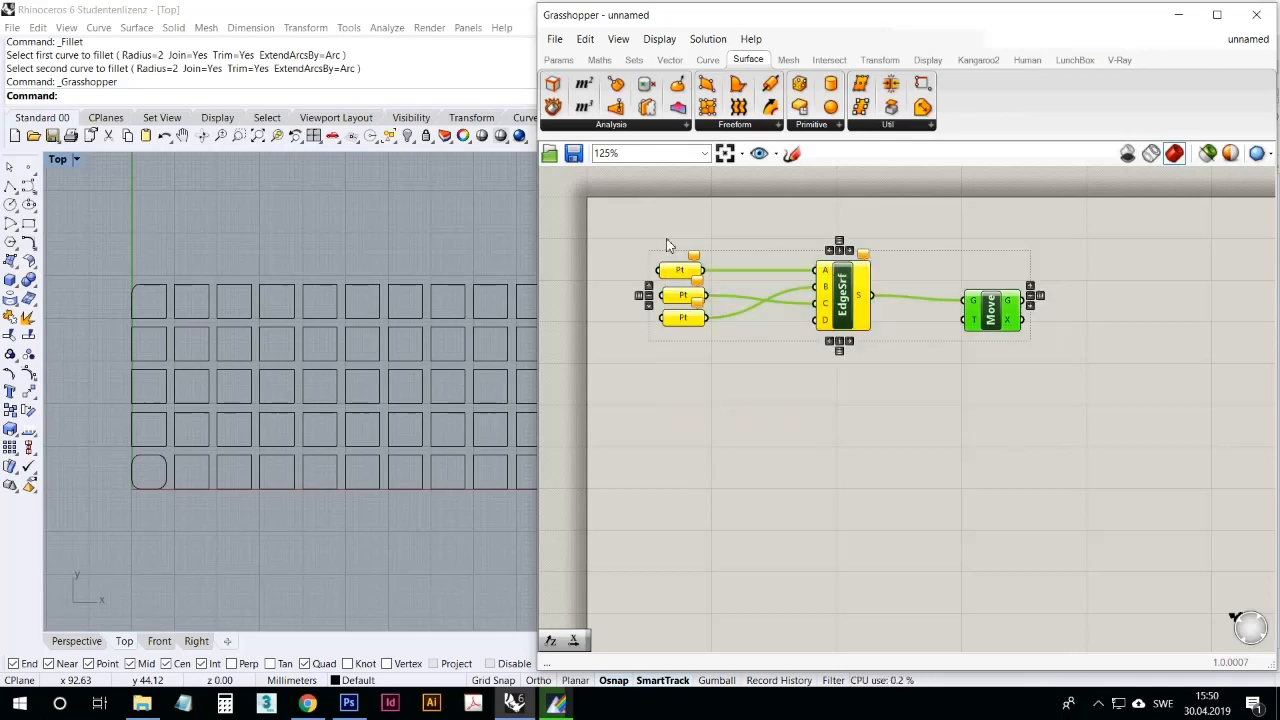
key(Delete)
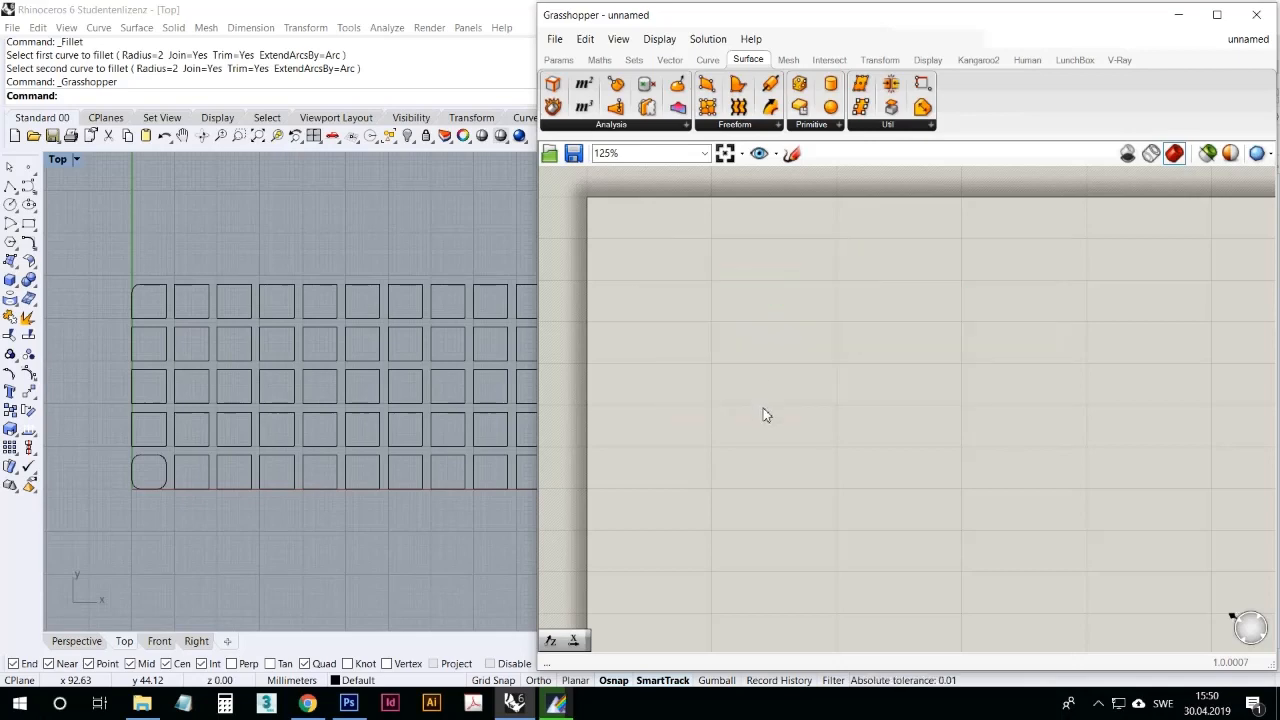
Step: Delete the entire grid of squares from the Rhino Top view
right_drag(429, 423, 394, 369)
scroll(376, 344, down, 3)
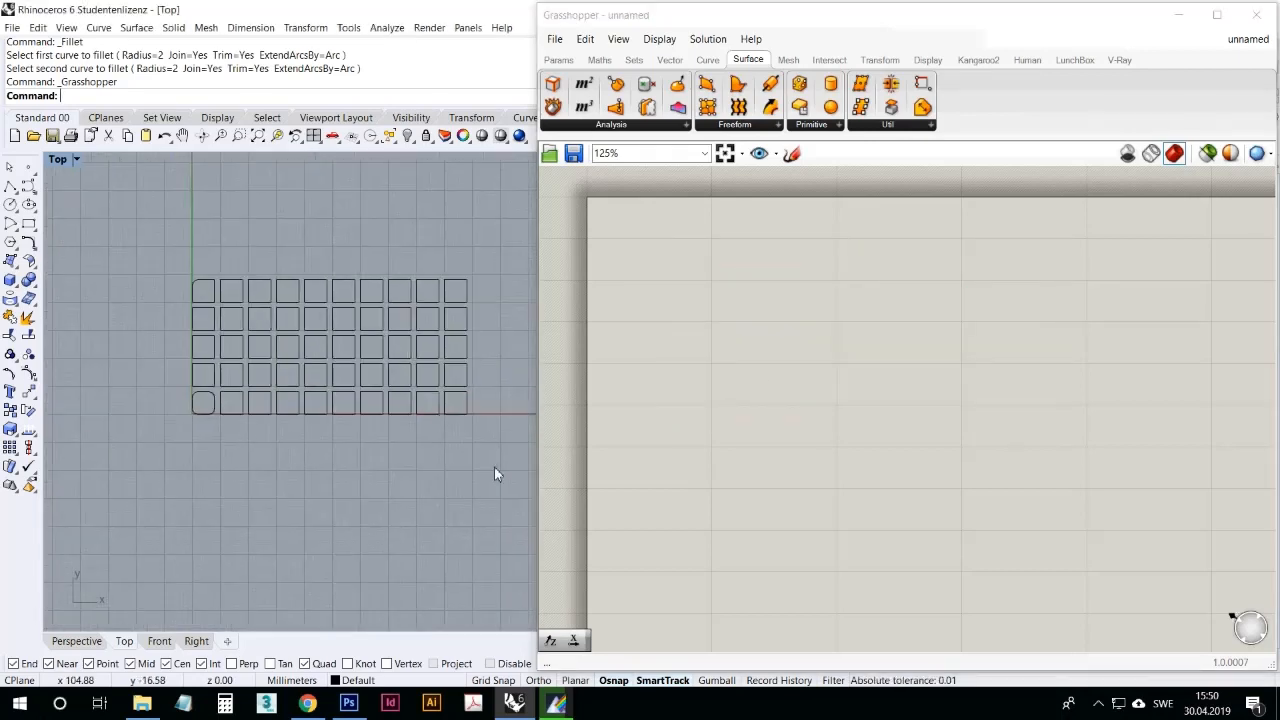
drag(494, 466, 157, 230)
key(Delete)
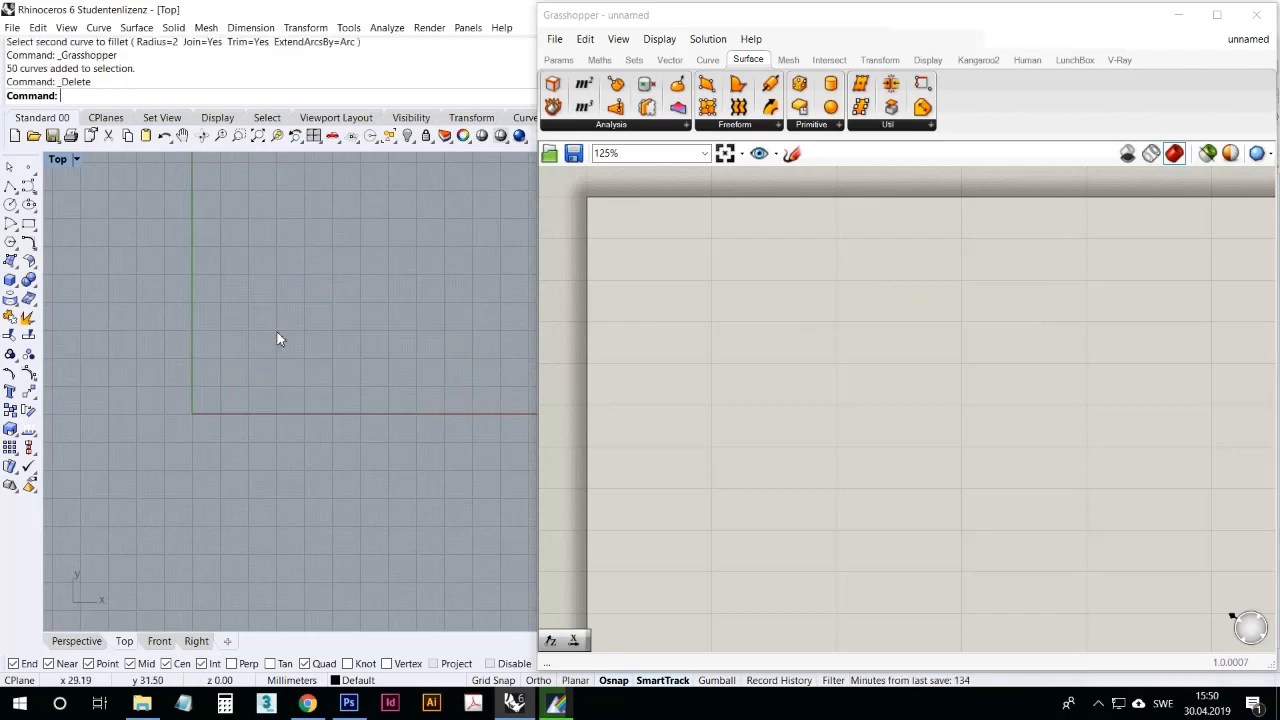
Step: Place a Square grid component on the empty Grasshopper canvas
right_drag(337, 402, 290, 446)
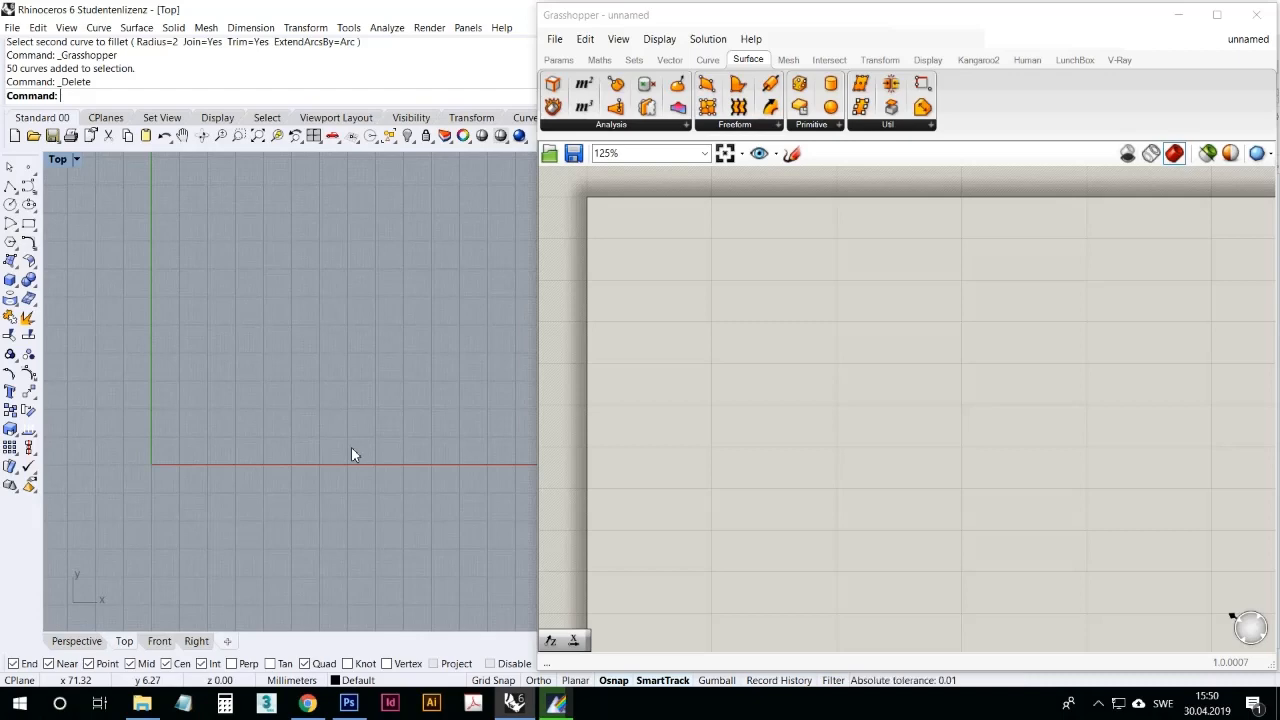
right_drag(274, 306, 237, 392)
scroll(237, 386, down, 4)
right_drag(322, 330, 300, 351)
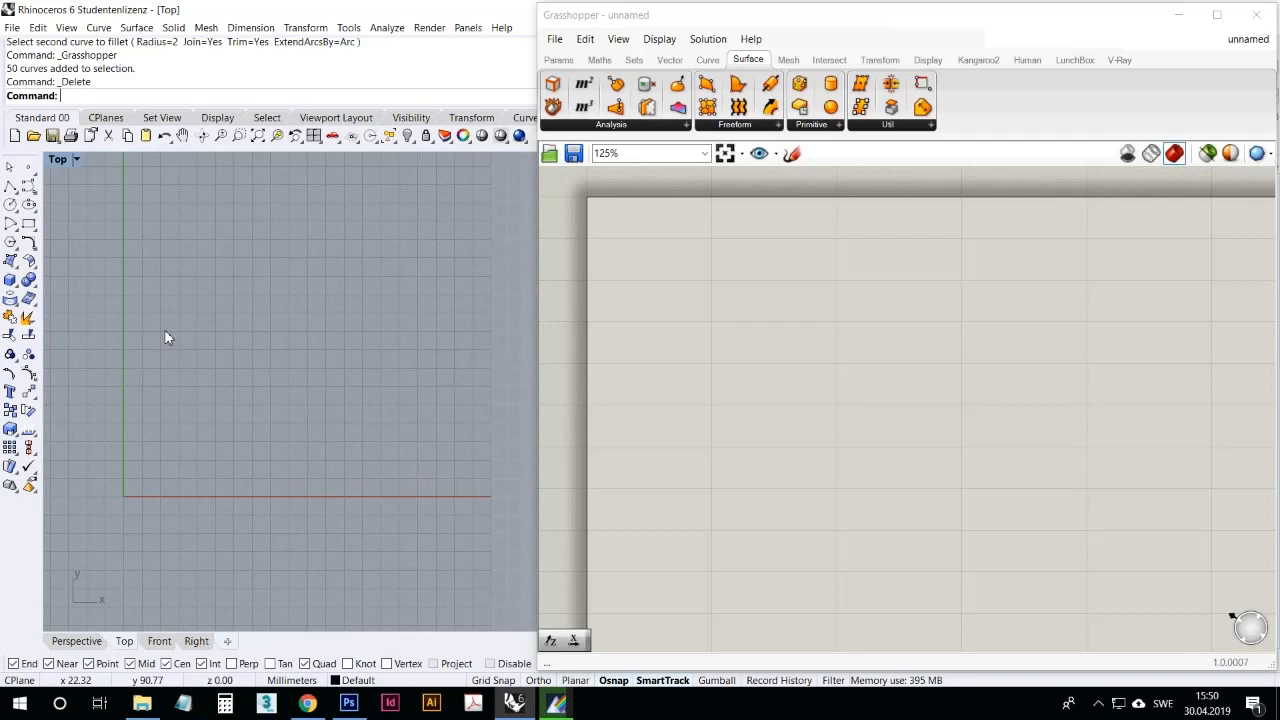
click(668, 60)
click(623, 125)
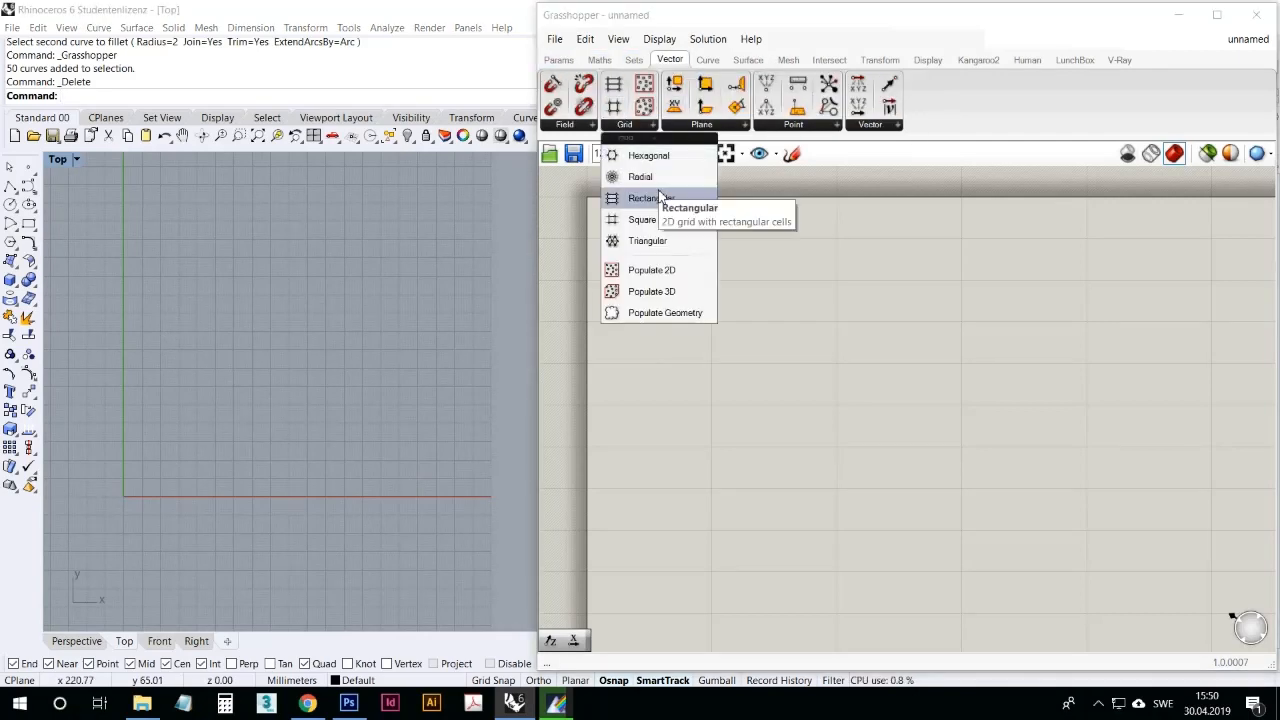
click(645, 219)
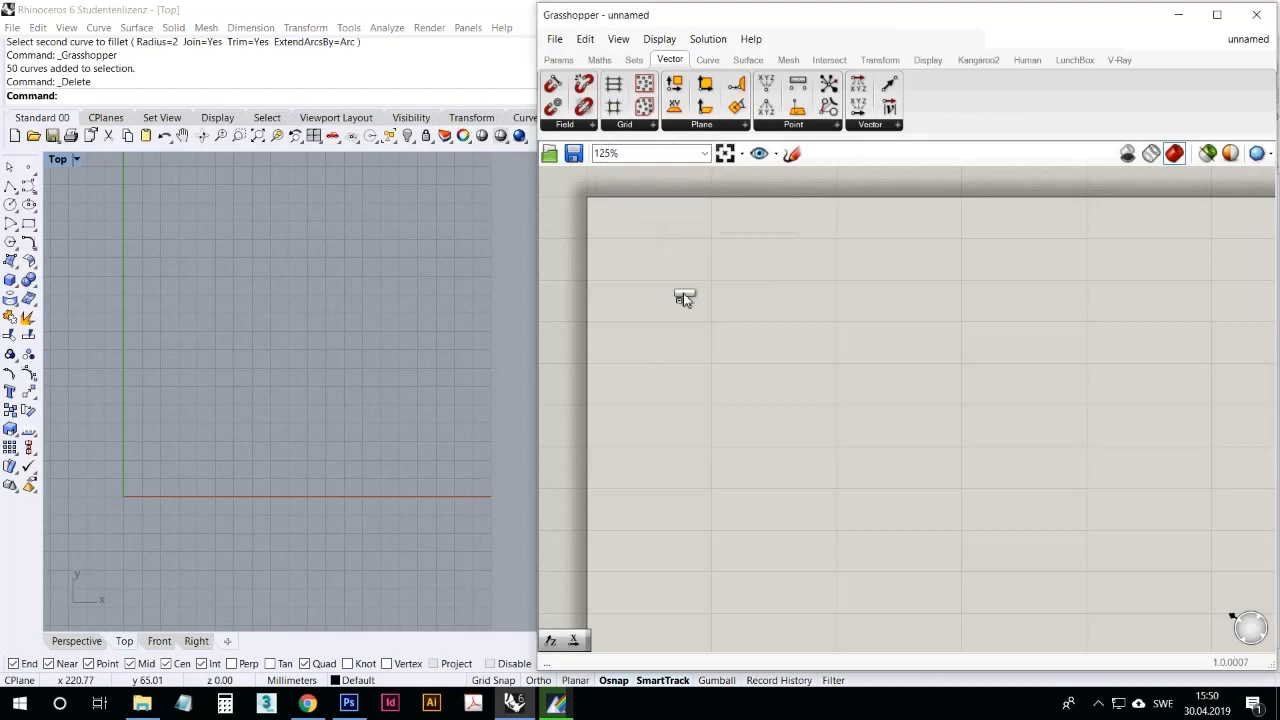
click(762, 404)
Step: Bring the square grid preview at the Rhino origin into close view and nudge the Square grid component on the canvas
right_drag(290, 452, 396, 352)
scroll(293, 388, up, 10)
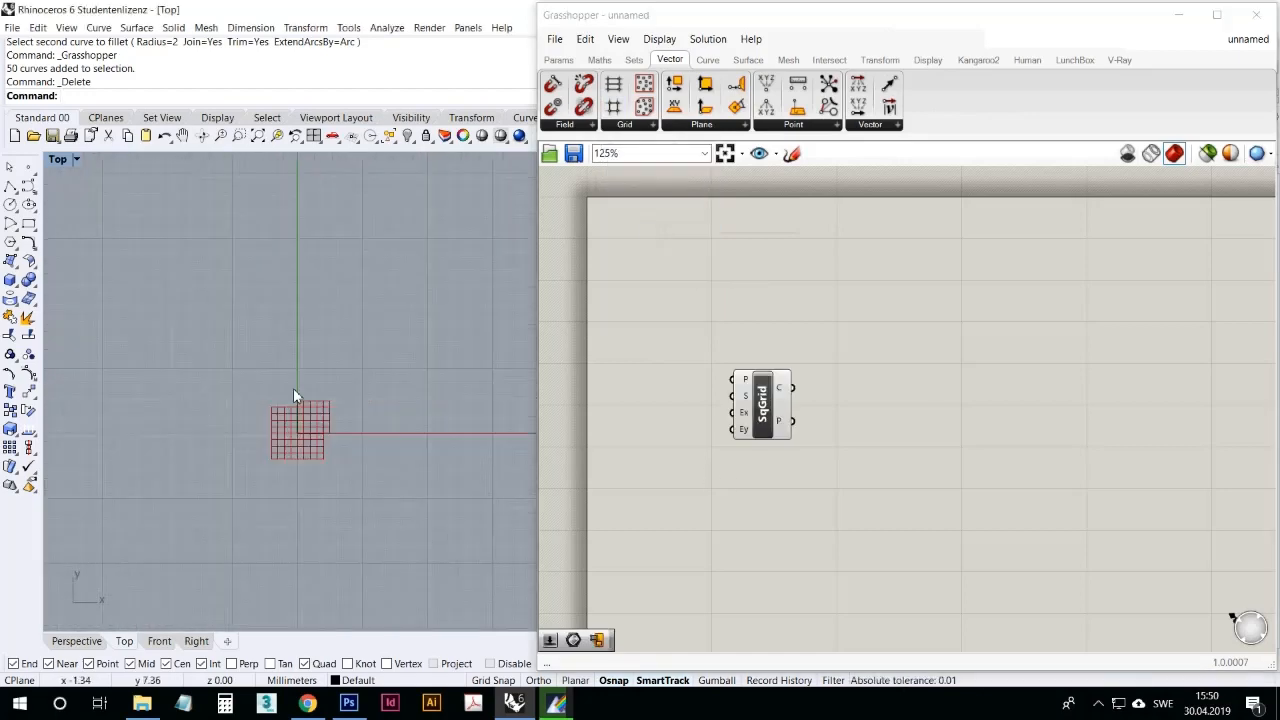
scroll(293, 391, up, 5)
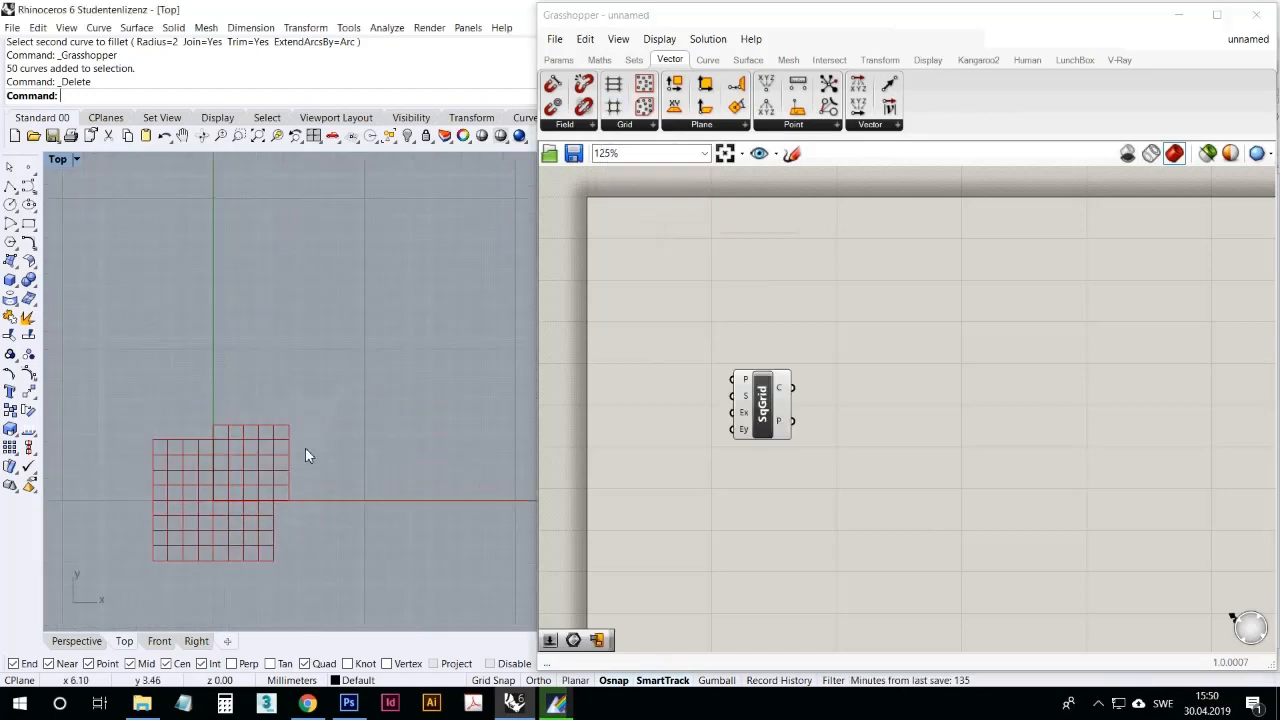
right_drag(320, 538, 313, 493)
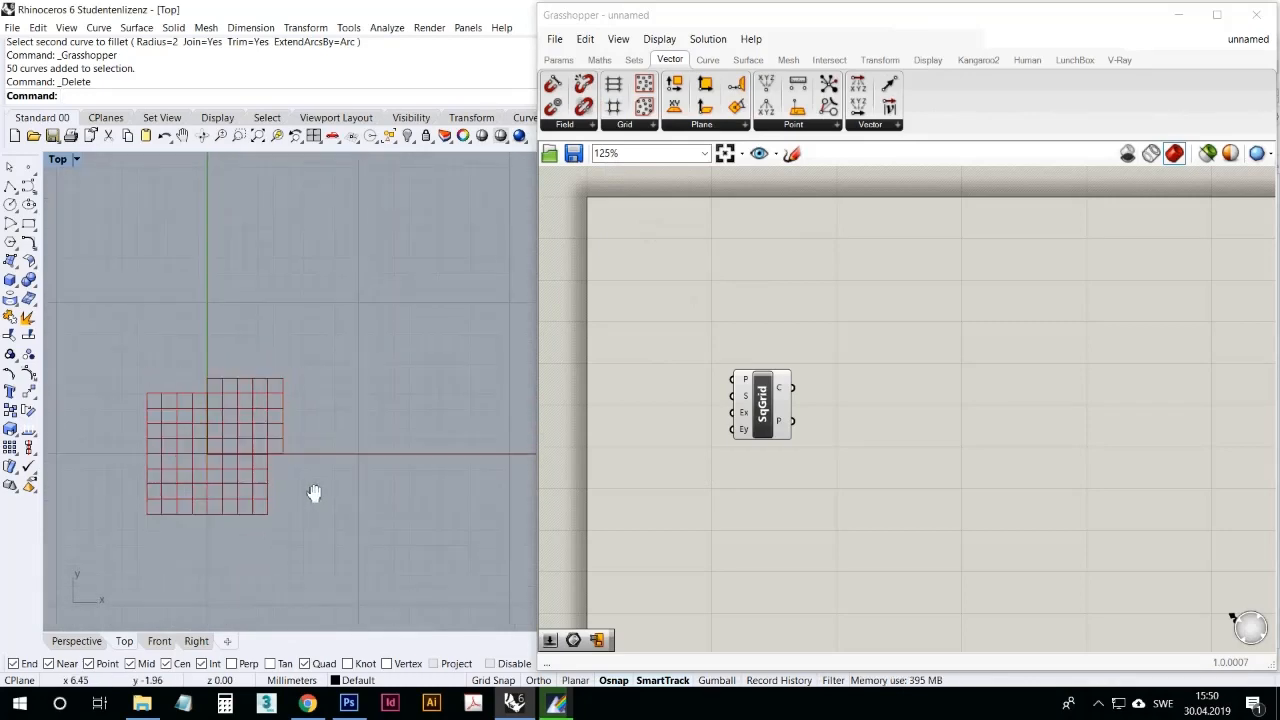
drag(742, 420, 756, 407)
click(756, 457)
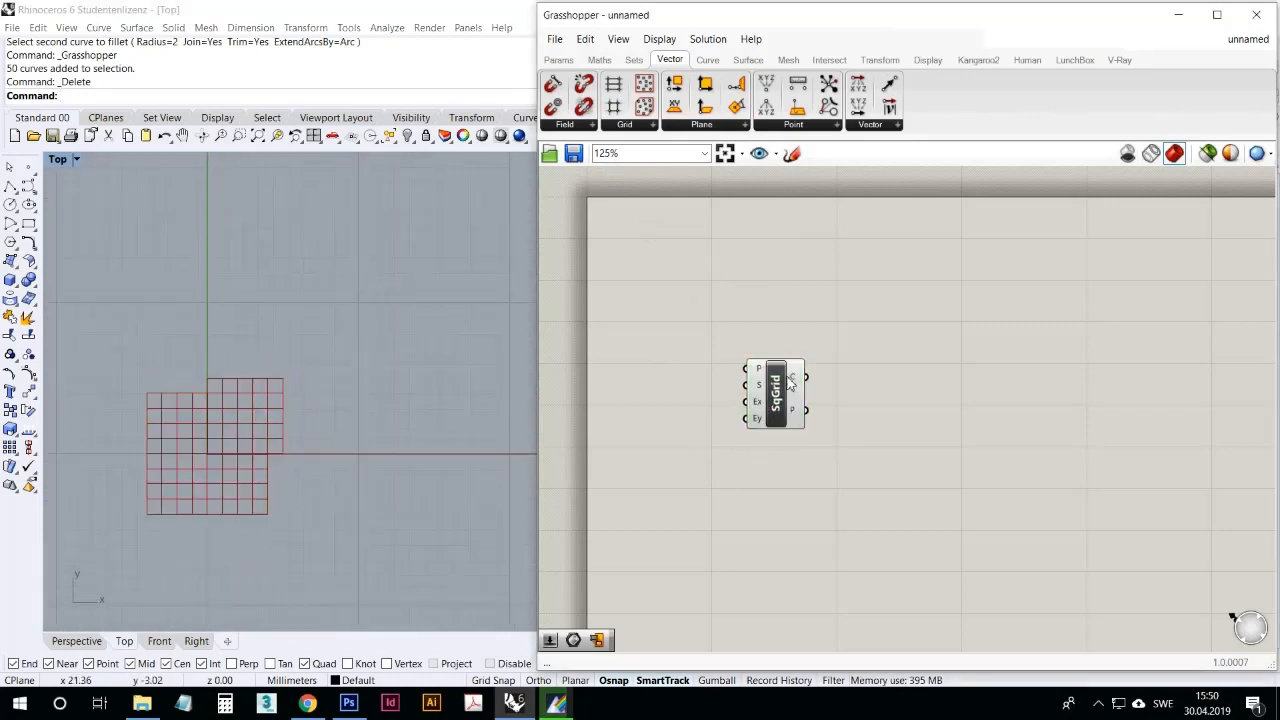
text(a)
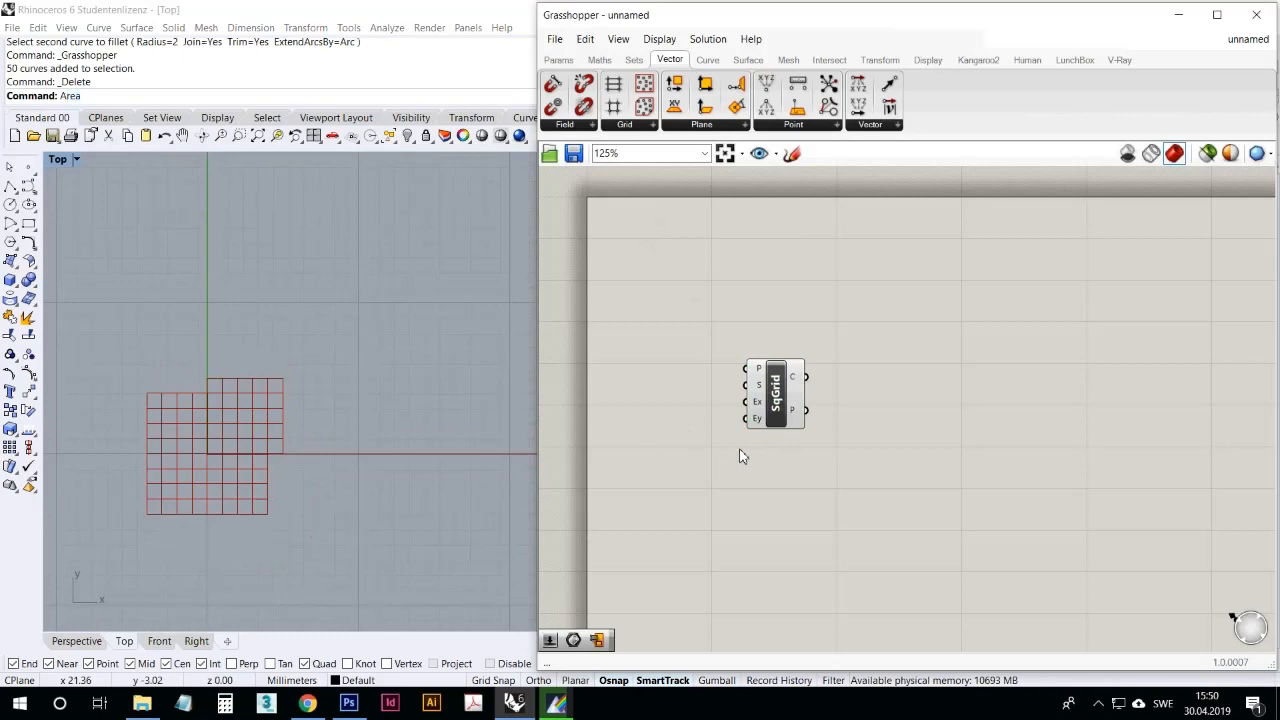
Step: Add an Area component beside the Square grid and wire the grid's cell output into its geometry input
double_click(736, 458)
text(AREA)
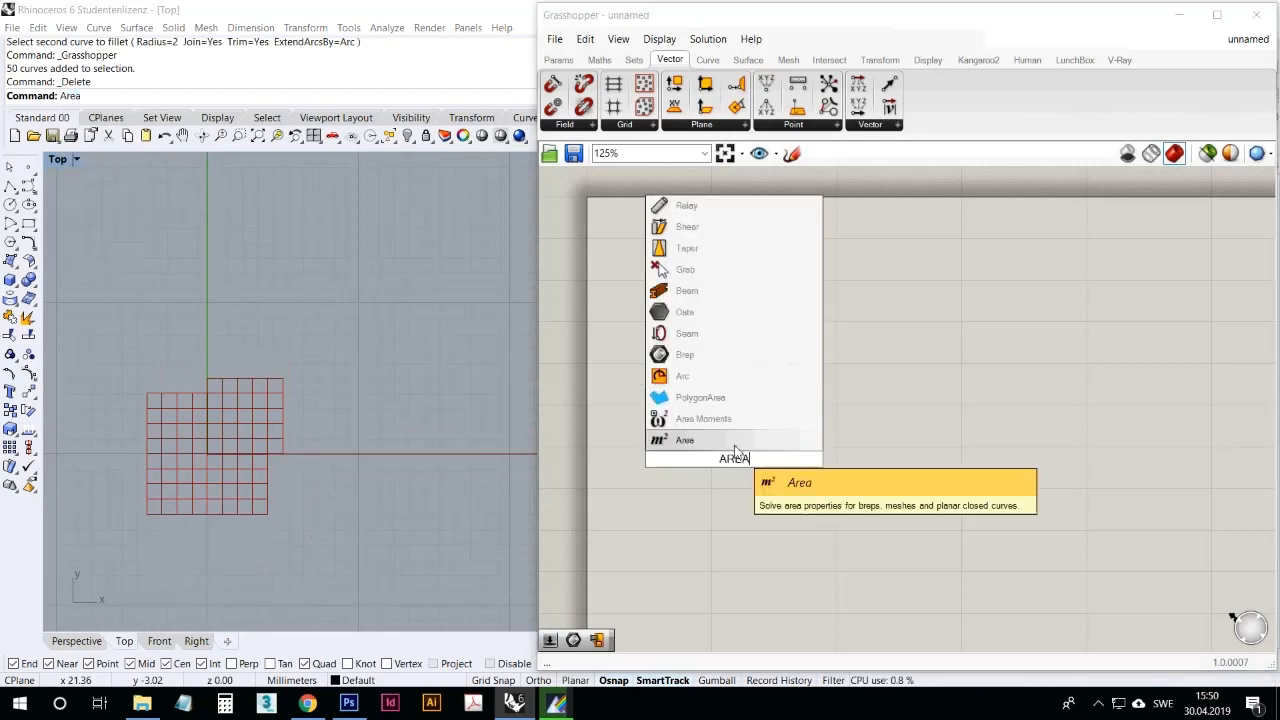
click(735, 447)
drag(730, 456, 872, 377)
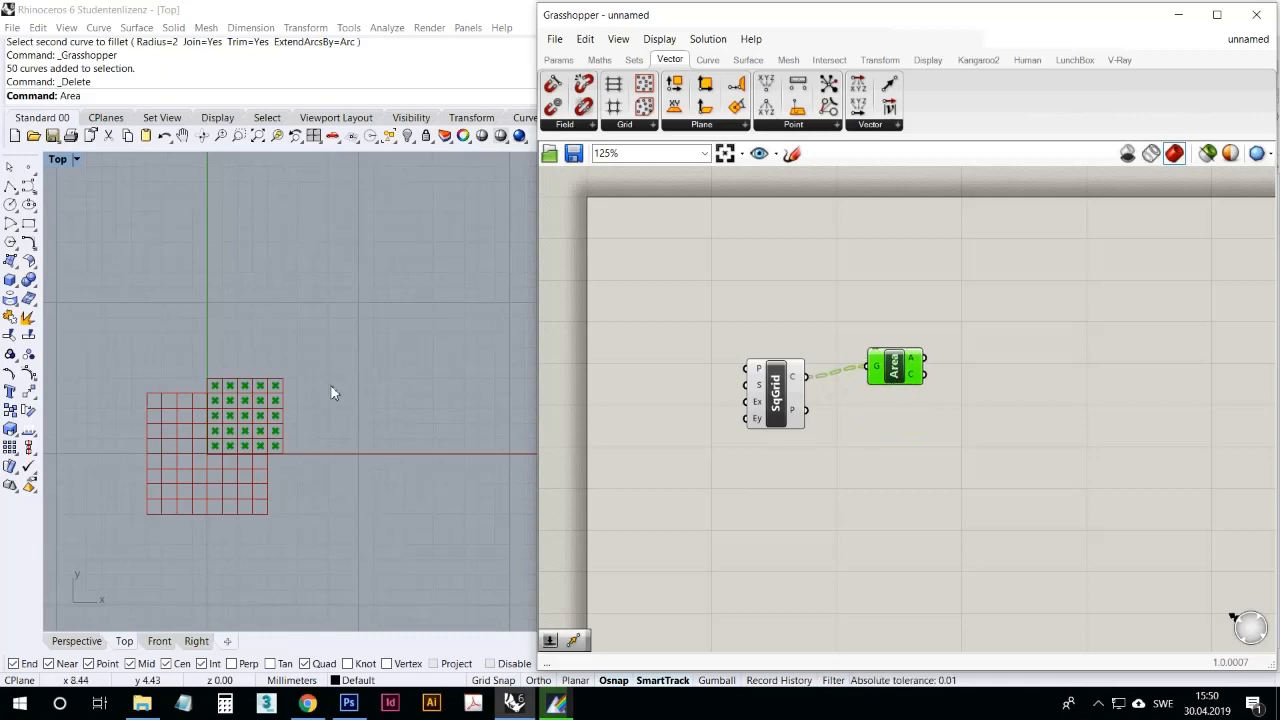
scroll(451, 349, up, 5)
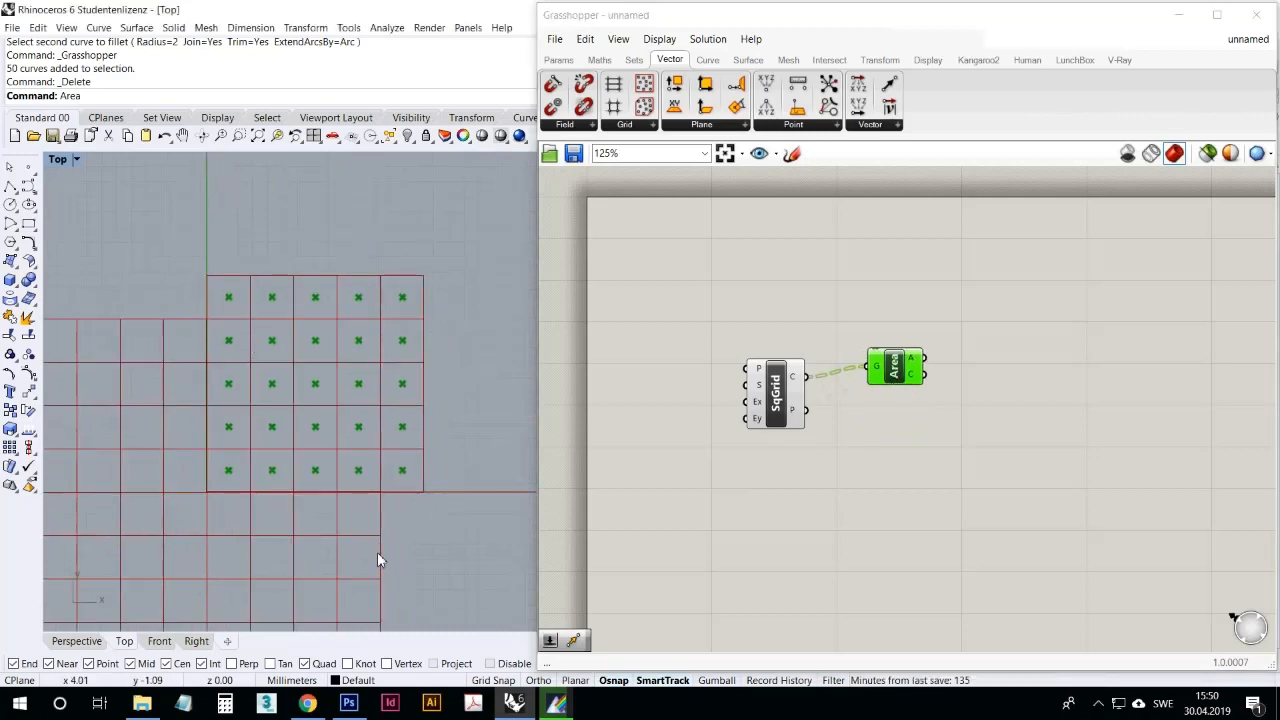
Step: Add a Scale component, wiring the grid cells to its geometry input and the Area centroids to its center input
click(885, 500)
double_click(868, 537)
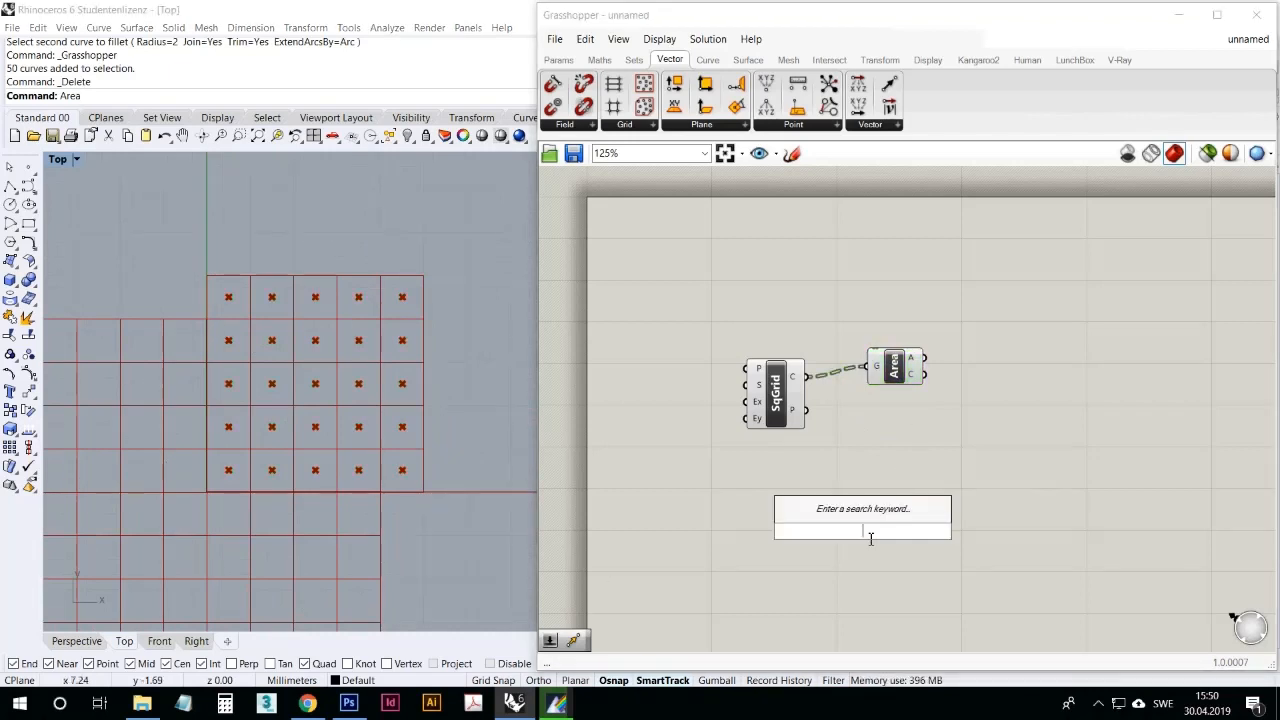
text(SCA)
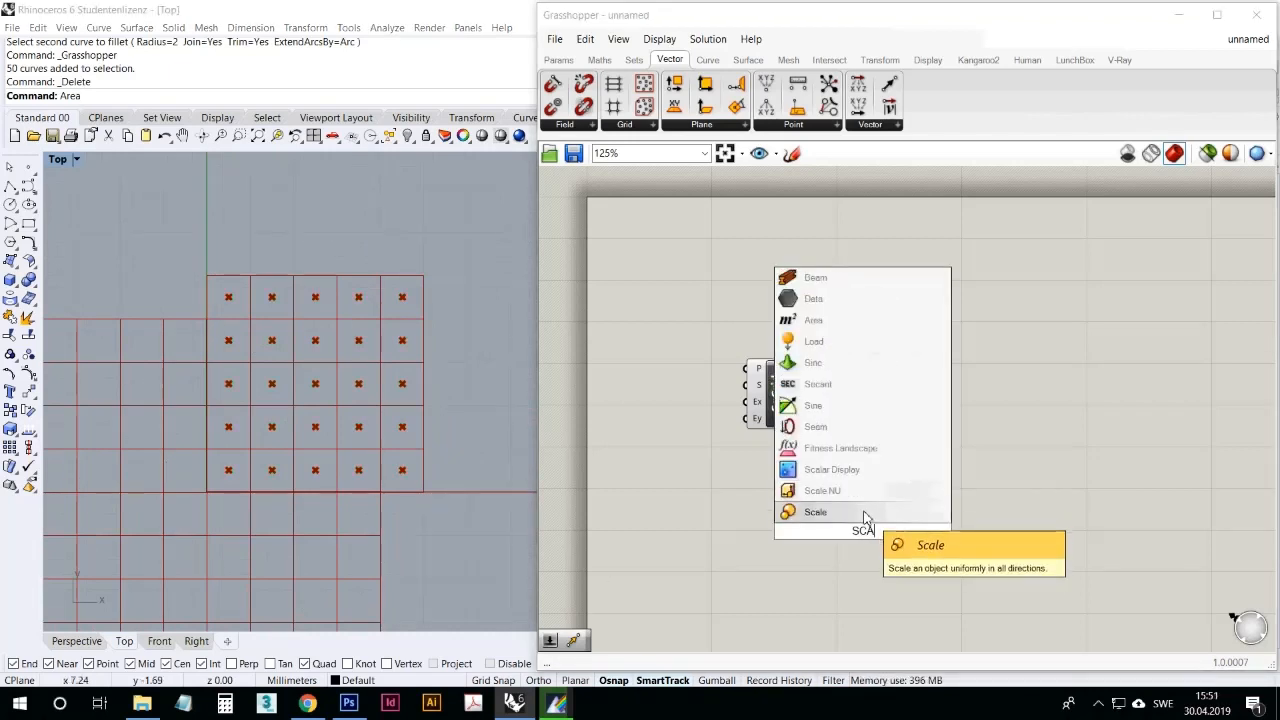
click(866, 515)
drag(806, 377, 971, 440)
drag(924, 374, 948, 434)
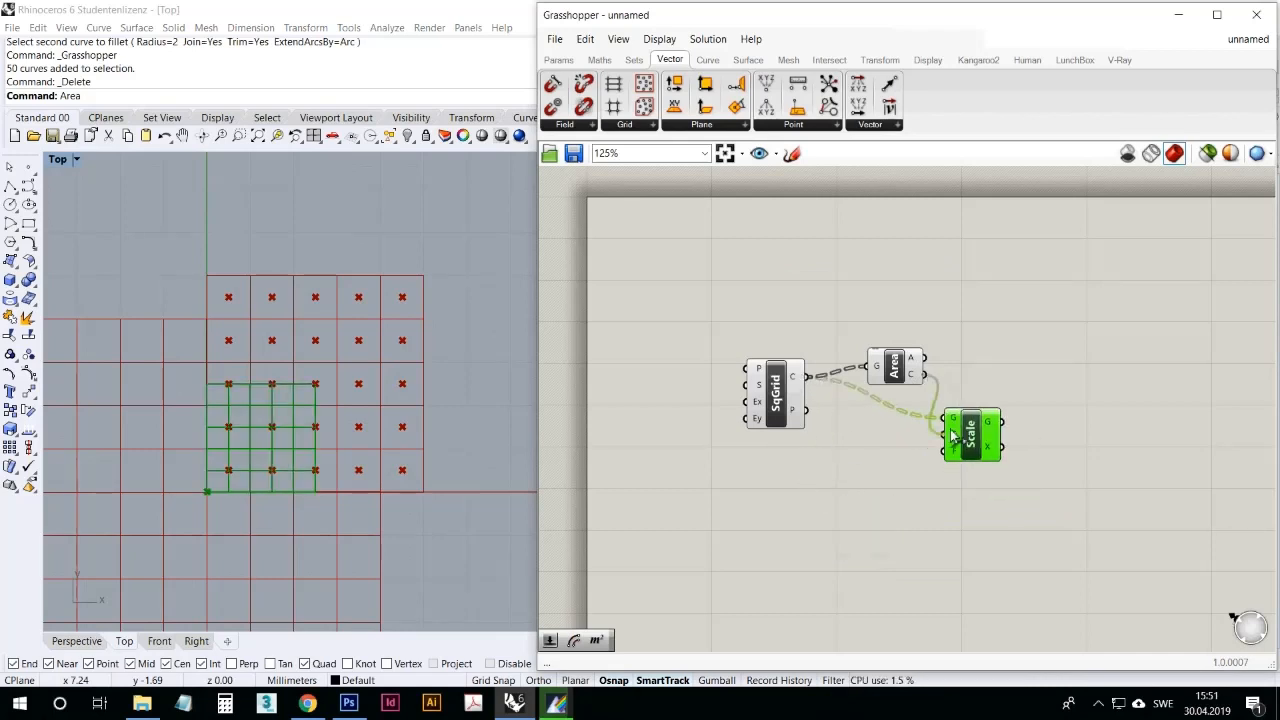
click(892, 507)
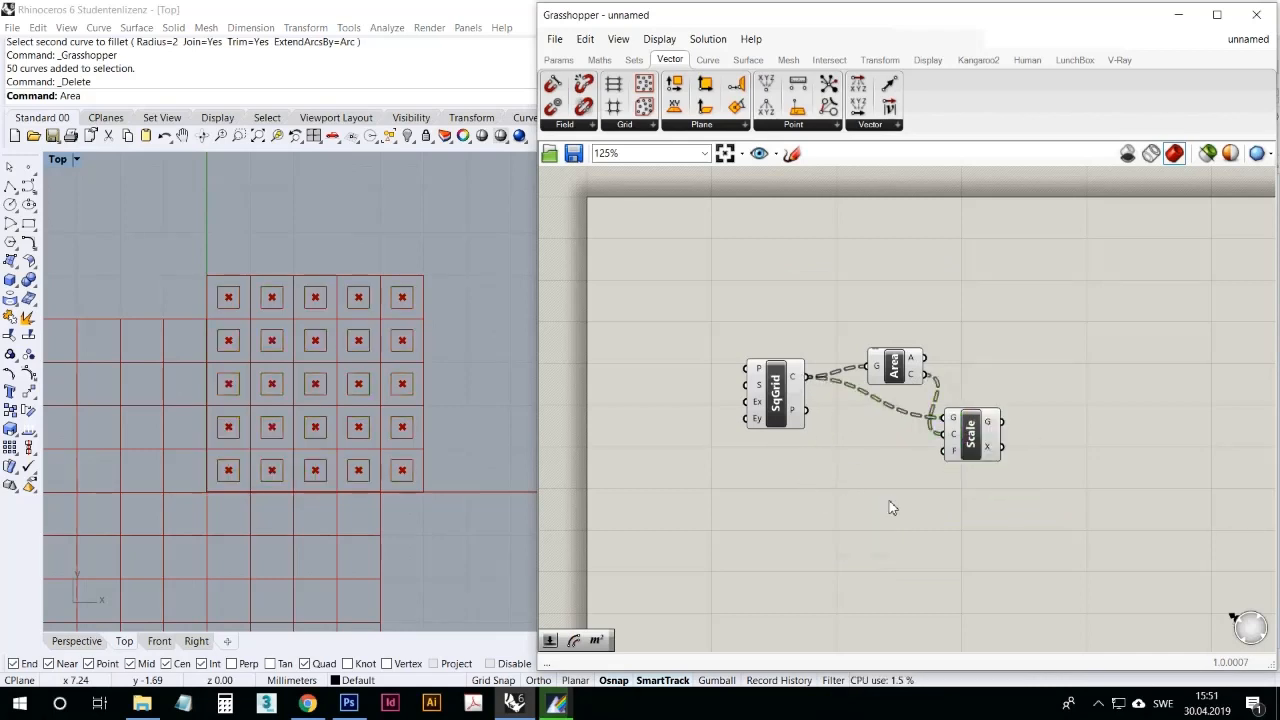
Step: Place a Number Slider on the canvas below the Scale component
click(558, 60)
click(762, 88)
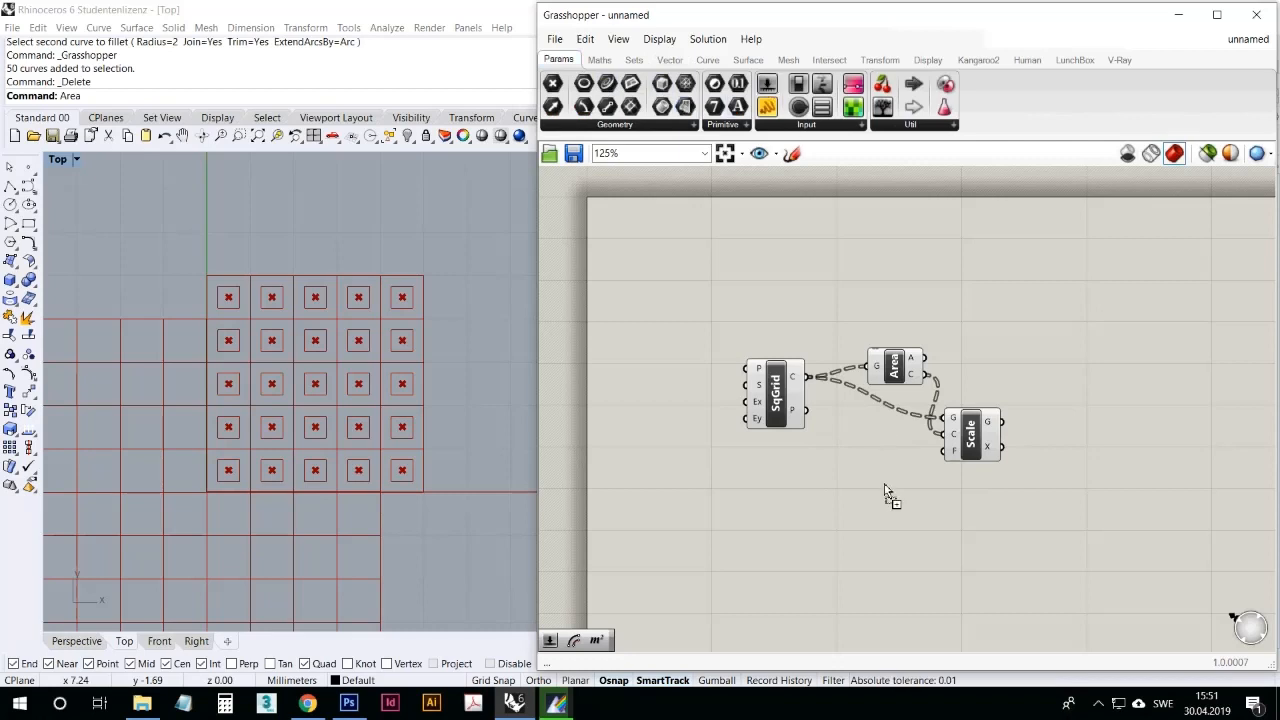
click(880, 486)
Step: Turn off the preview of the Square grid and Area components
drag(890, 447, 777, 285)
right_click(776, 284)
click(829, 306)
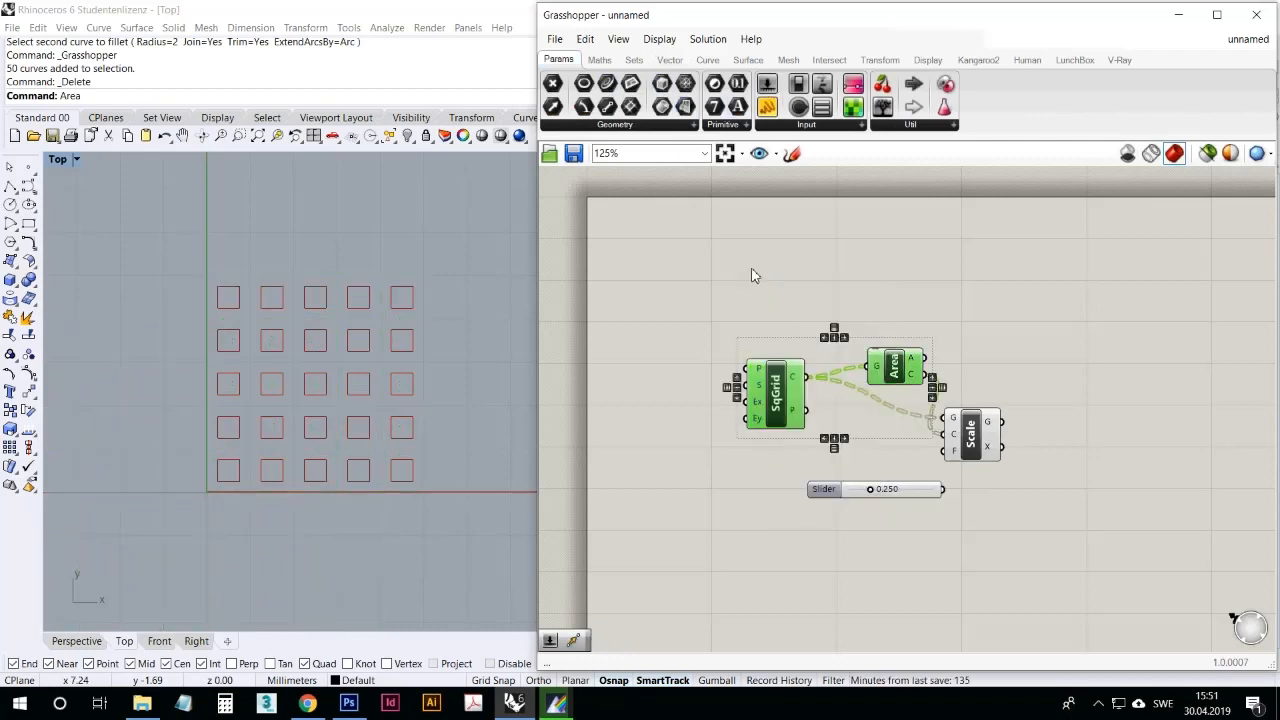
click(752, 276)
Step: Wire the number slider into Scale's factor input and set it to 0.682
drag(942, 489, 945, 451)
mouse_move(878, 493)
mouse_down()
mouse_move(844, 481)
mouse_move(829, 481)
mouse_move(860, 489)
mouse_move(820, 491)
mouse_move(862, 484)
mouse_up()
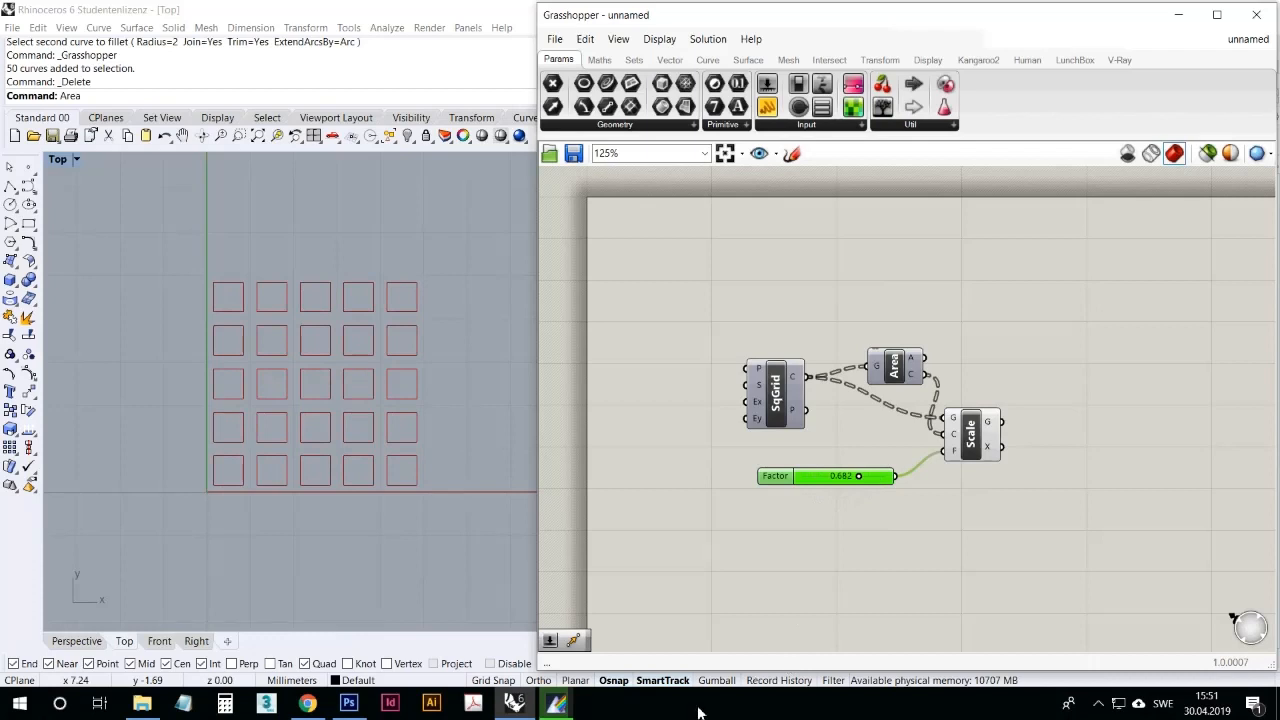
click(1098, 703)
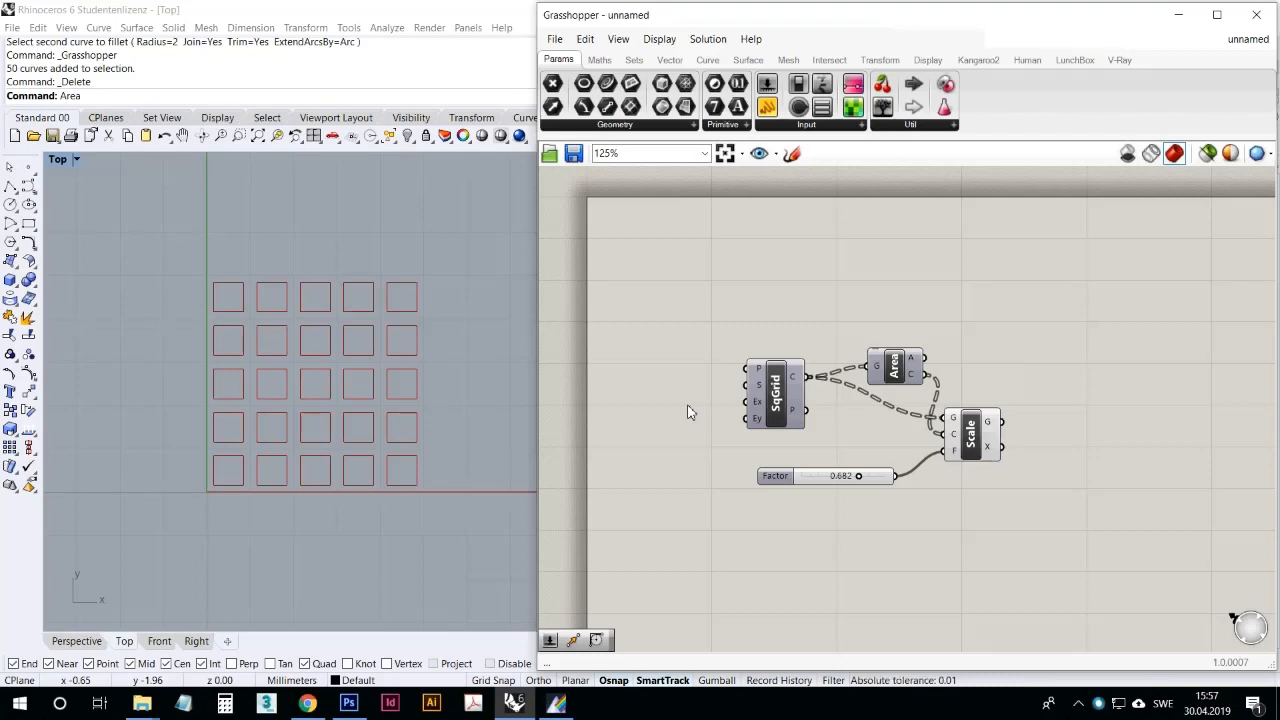
Step: Add the Fillet component with curve and radius inputs, and wire Scale's geometry output into its curve input
double_click(763, 556)
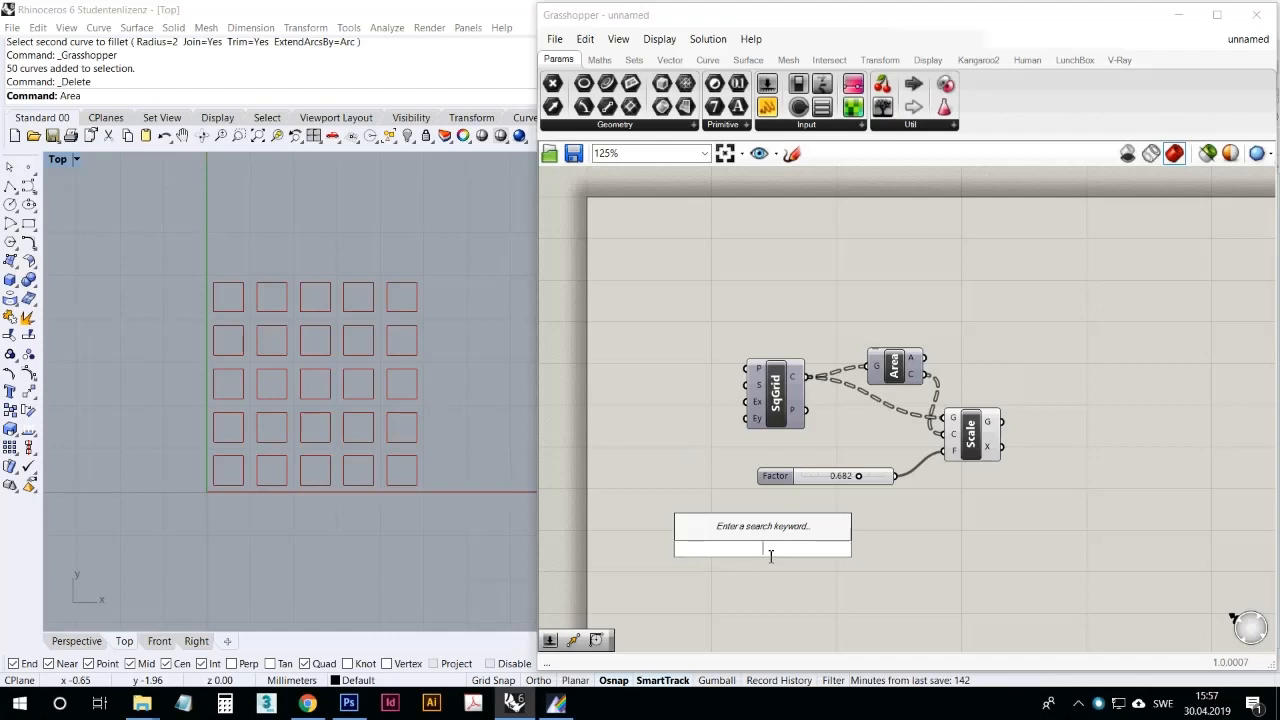
text(fill)
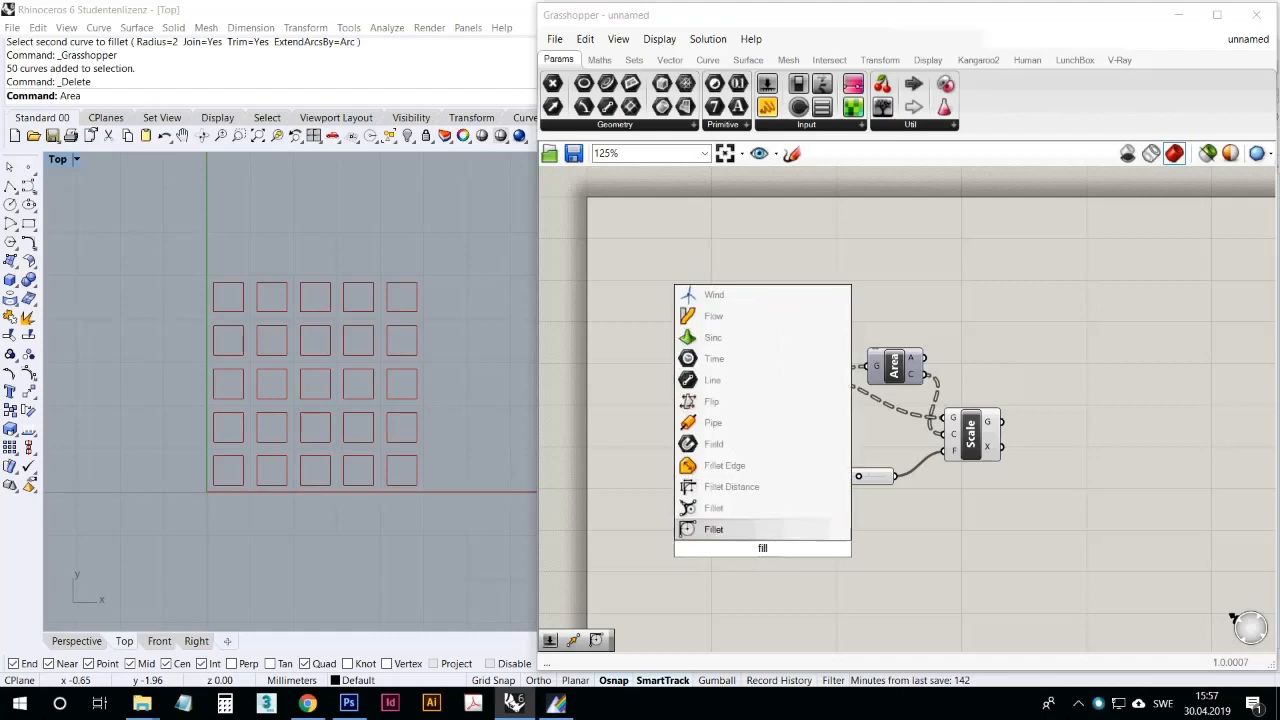
text(et)
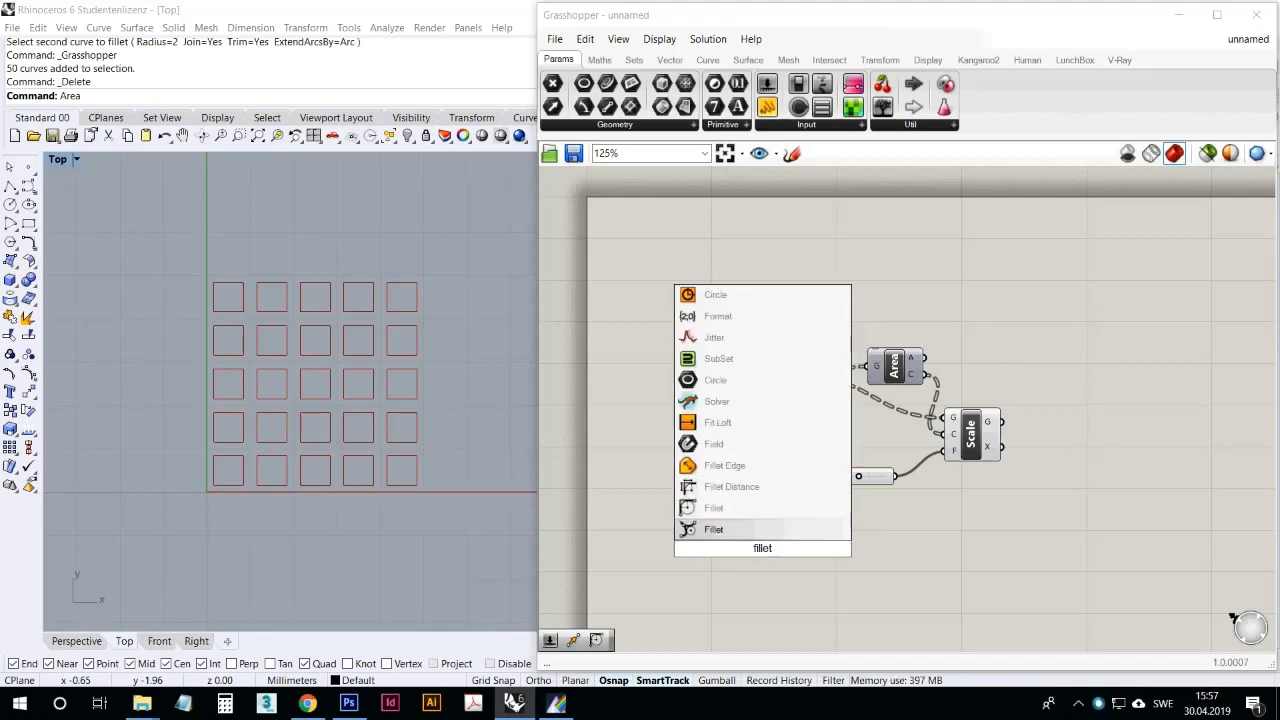
click(786, 508)
drag(793, 543, 1087, 482)
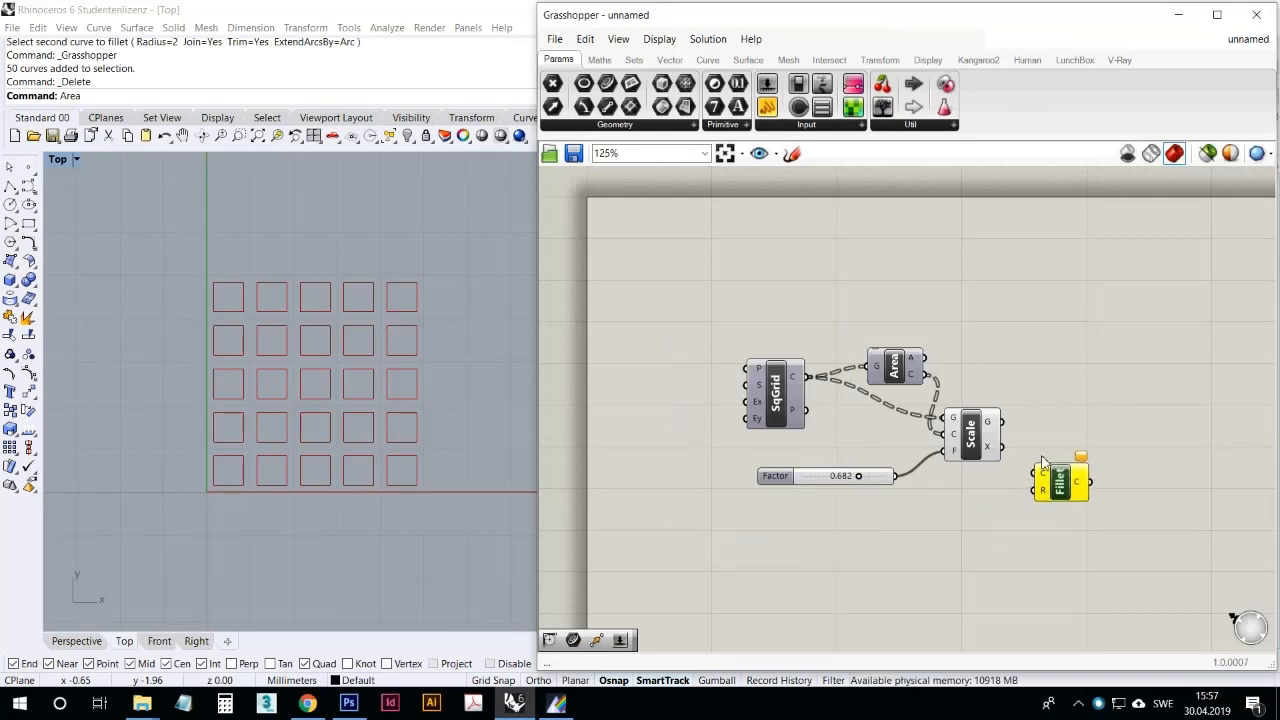
drag(1001, 421, 1036, 472)
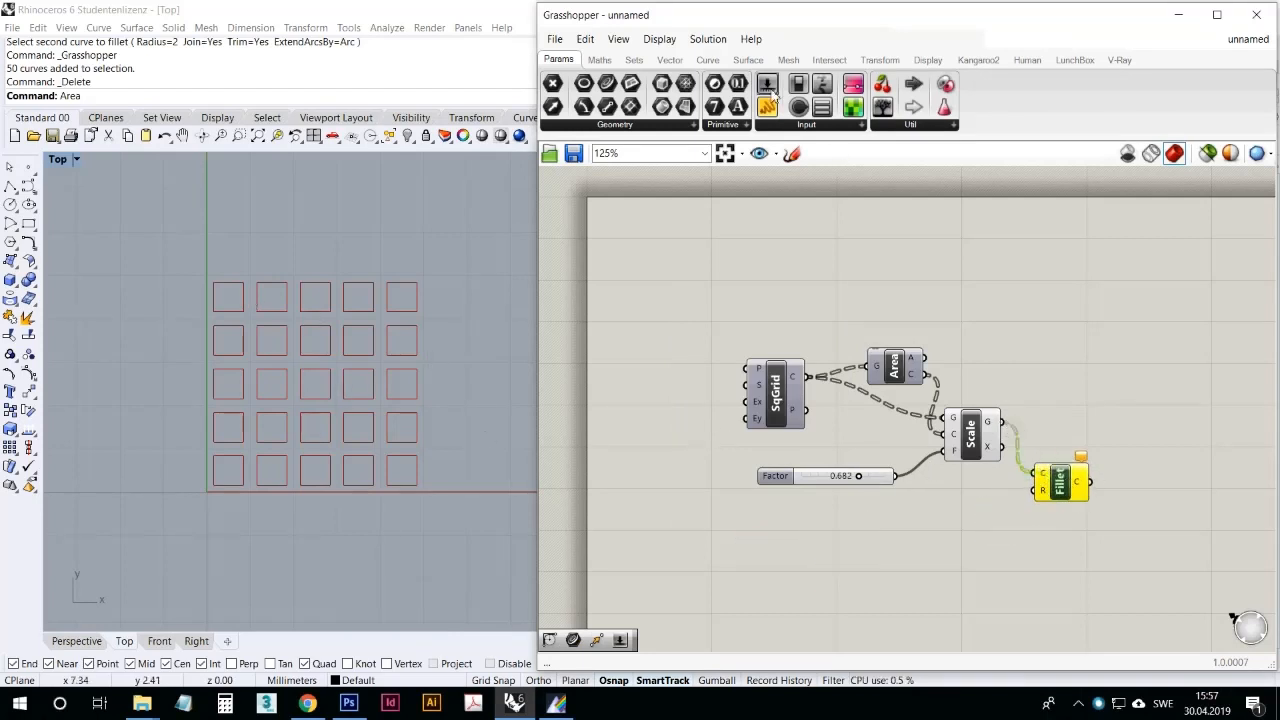
Step: Connect a new number slider to Fillet's radius input and turn off the Scale component's preview
drag(767, 84, 1034, 490)
click(972, 440)
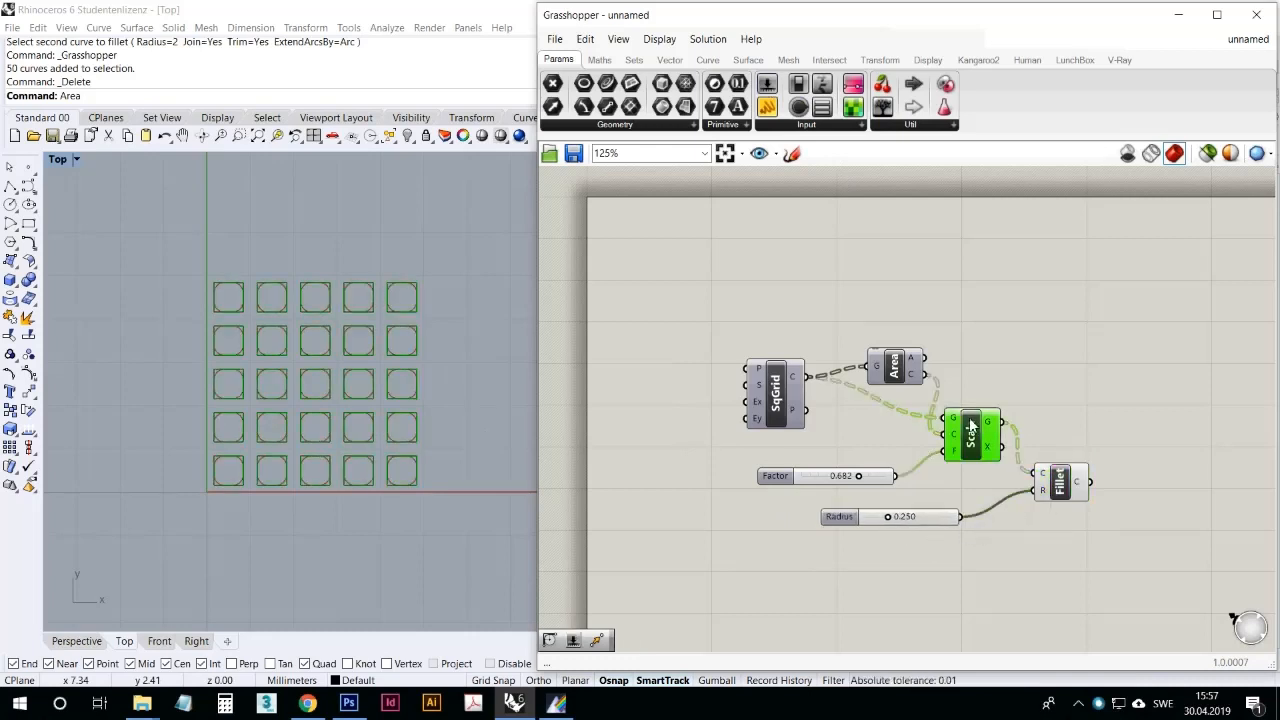
right_click(970, 425)
click(990, 450)
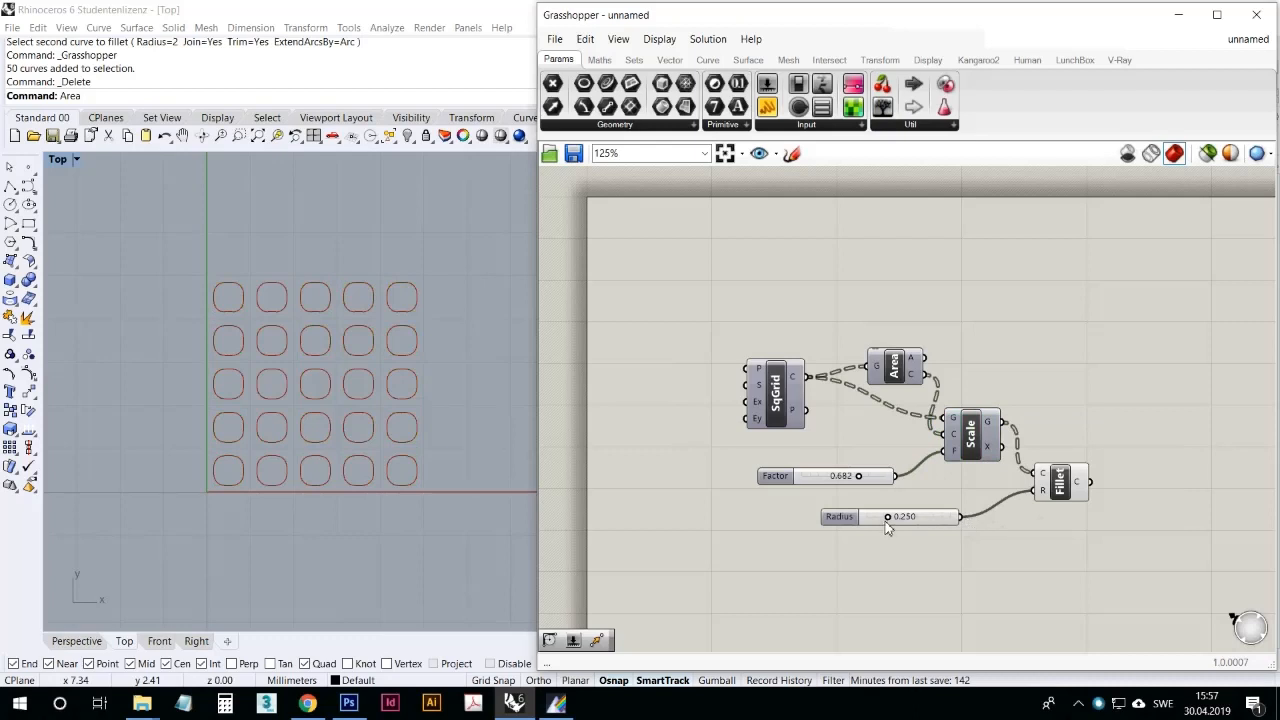
Step: Try a Radius slider value of 0.114 on the squares' rounded corners, and settle on 0.194
mouse_move(896, 521)
mouse_down()
mouse_move(874, 528)
mouse_move(922, 527)
mouse_move(874, 529)
mouse_move(884, 540)
mouse_up()
scroll(385, 460, up, 5)
right_drag(290, 363, 306, 415)
scroll(308, 387, down, 6)
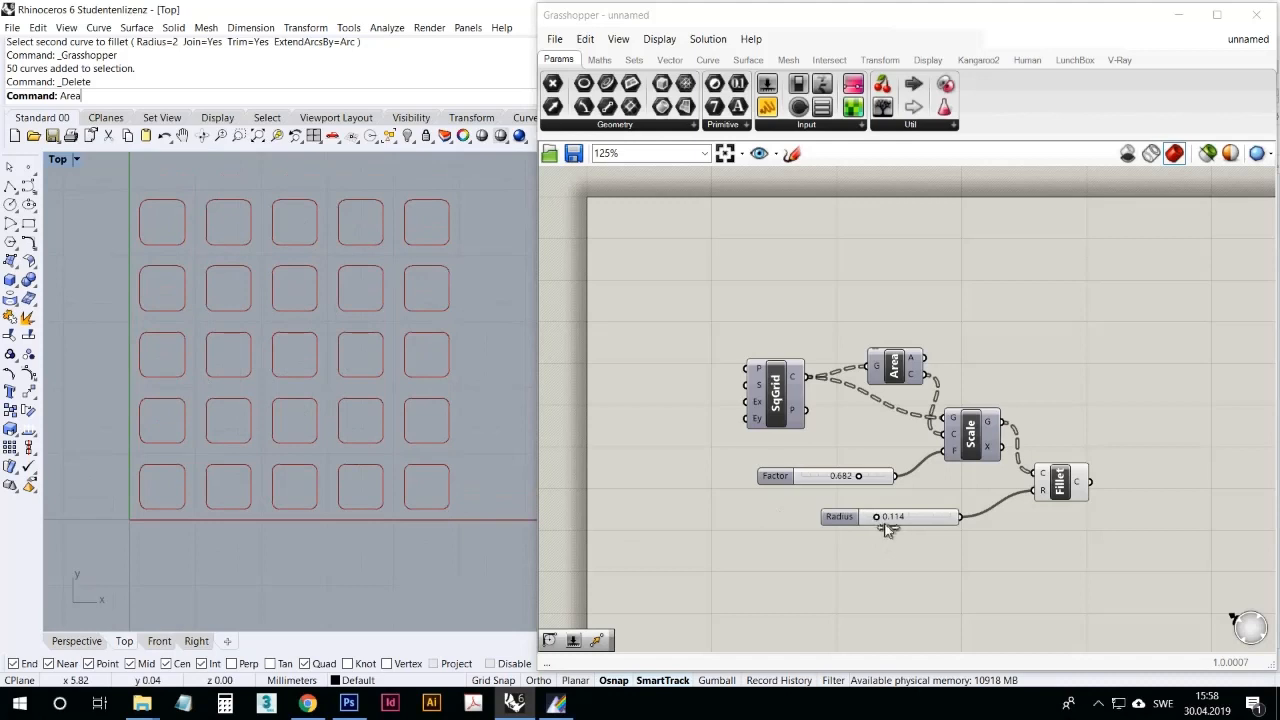
mouse_move(876, 516)
mouse_down()
mouse_move(902, 522)
mouse_move(888, 520)
mouse_up()
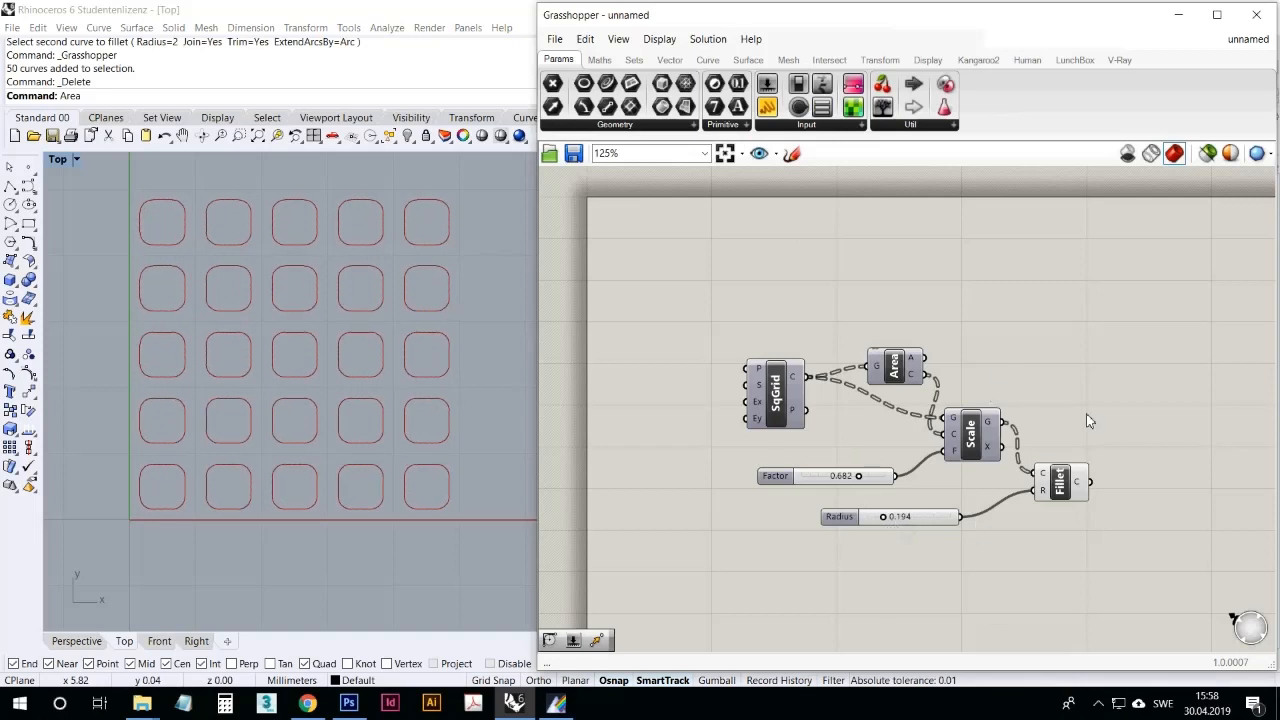
Step: Move the Fillet component level with Scale and place the Radius slider below and between them
drag(946, 525, 993, 543)
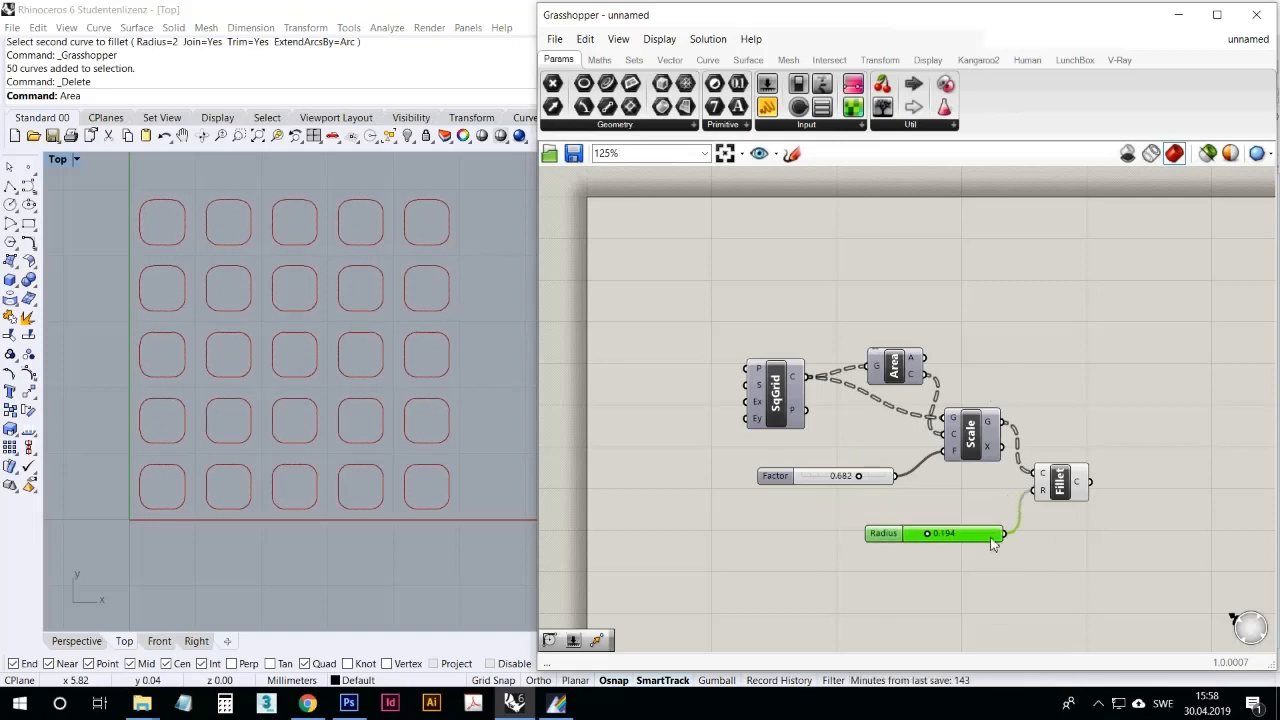
drag(1070, 479, 1099, 436)
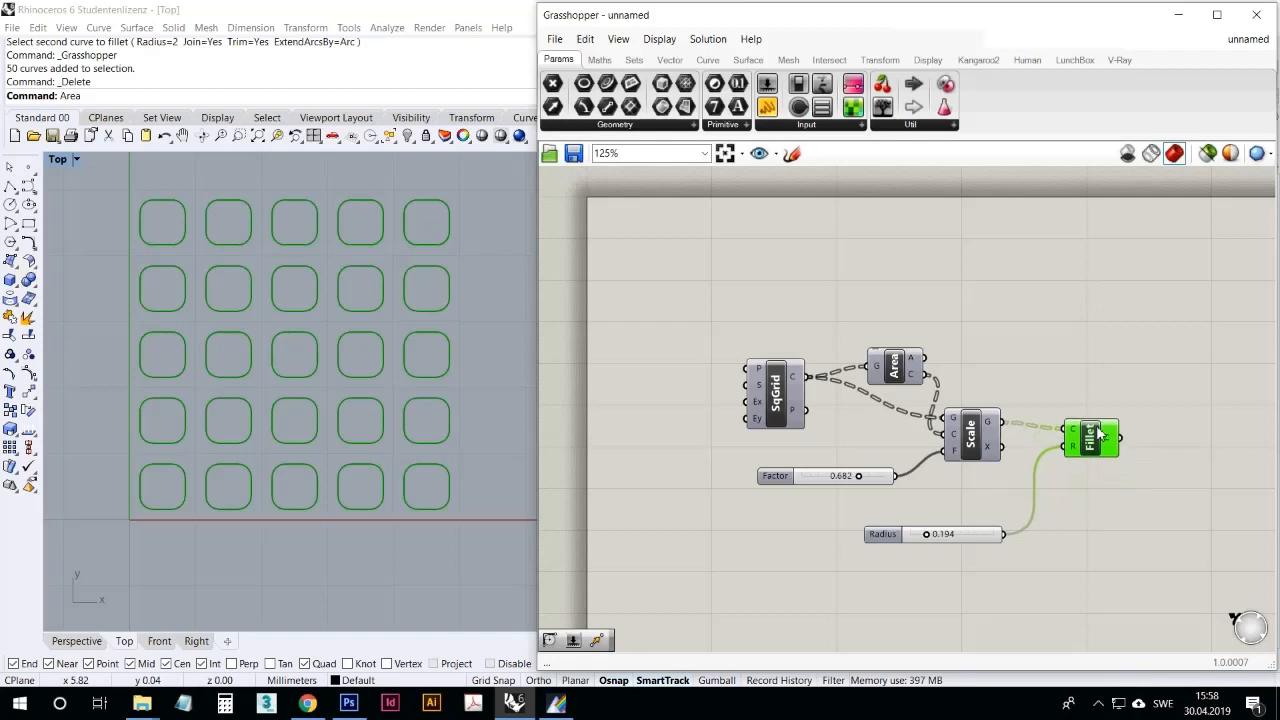
drag(975, 534, 1030, 503)
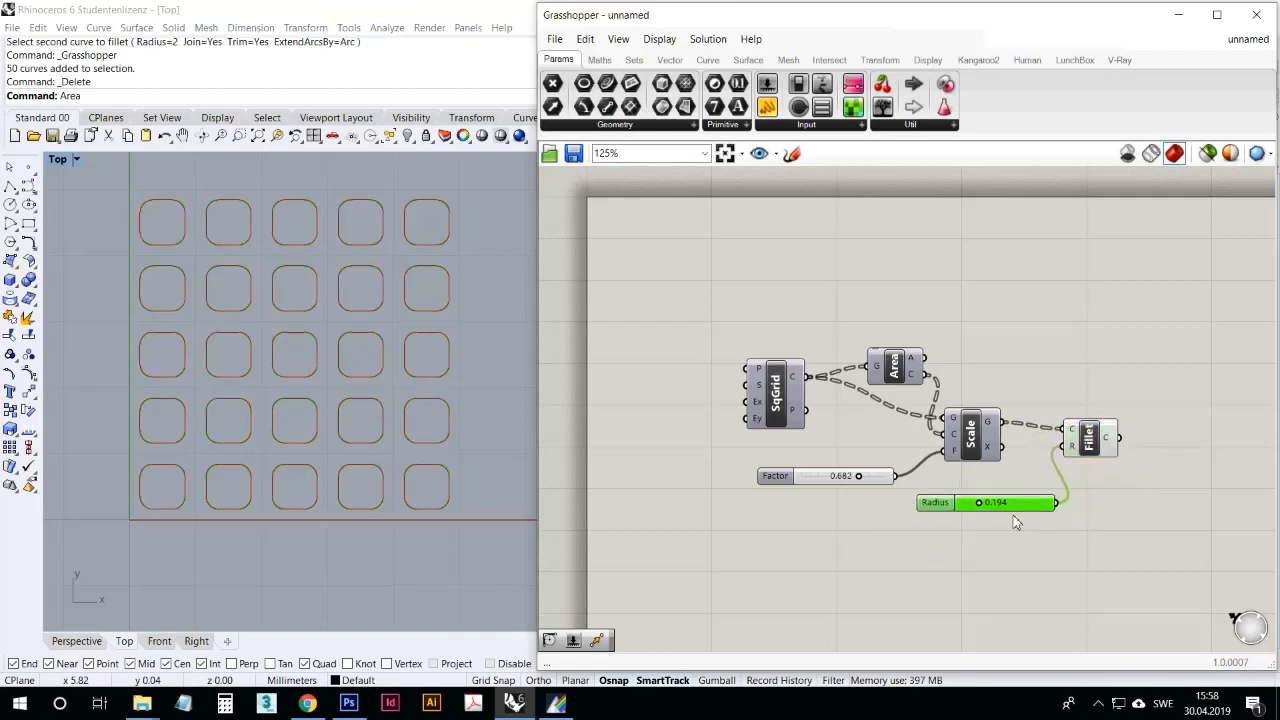
scroll(1030, 503, up, 3)
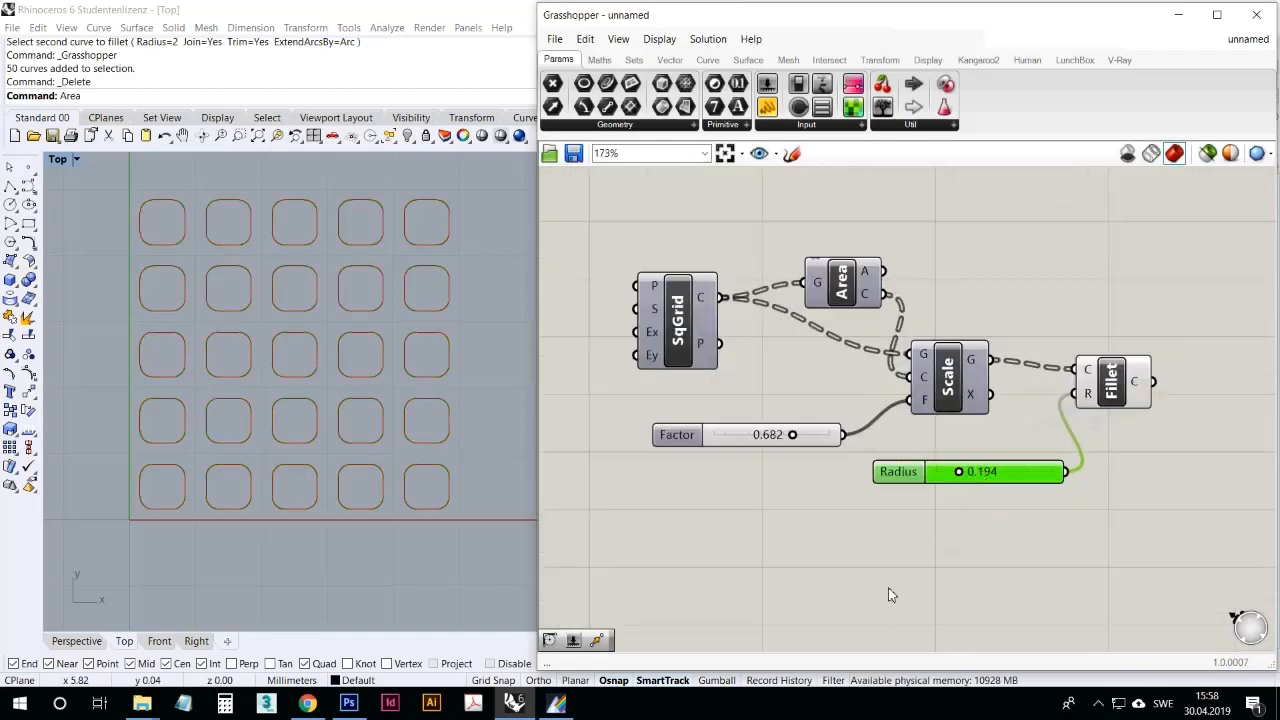
scroll(955, 393, up, 1)
right_drag(966, 443, 1038, 430)
scroll(1001, 418, down, 1)
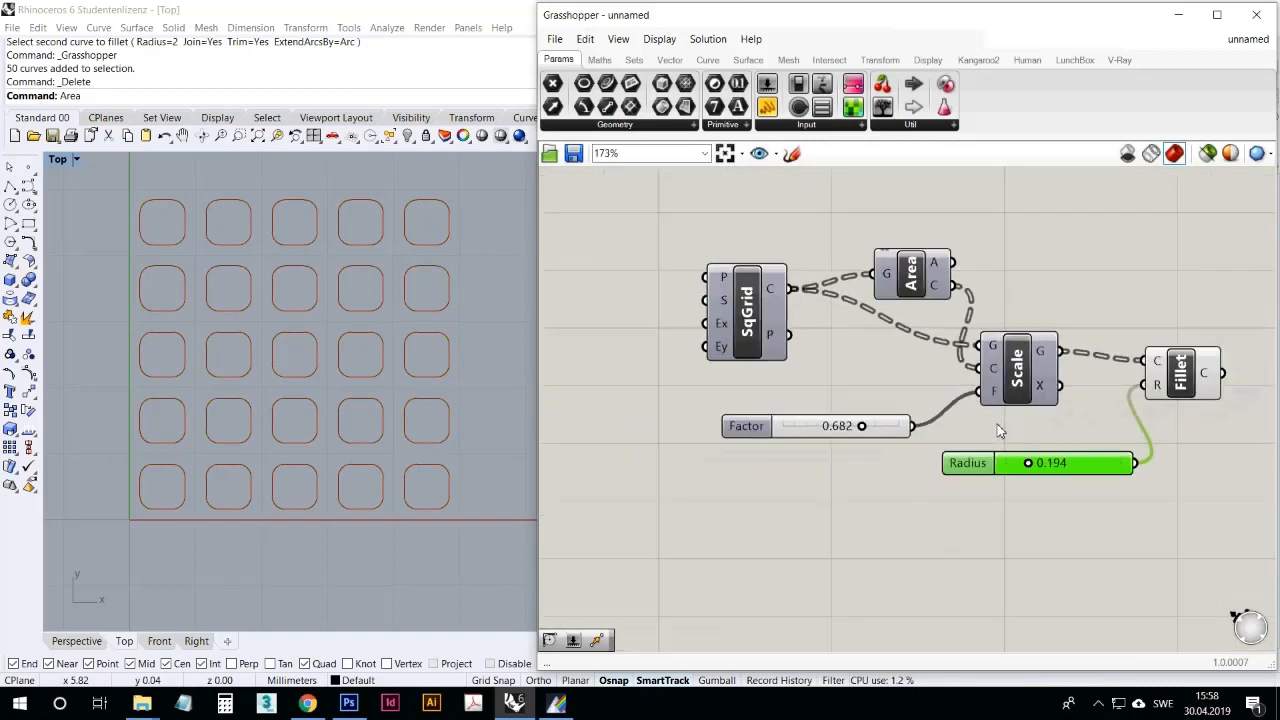
Step: Spread out the Square grid, Area and Scale components so the wires between them are easy to follow
drag(755, 360, 729, 360)
drag(1036, 369, 1055, 377)
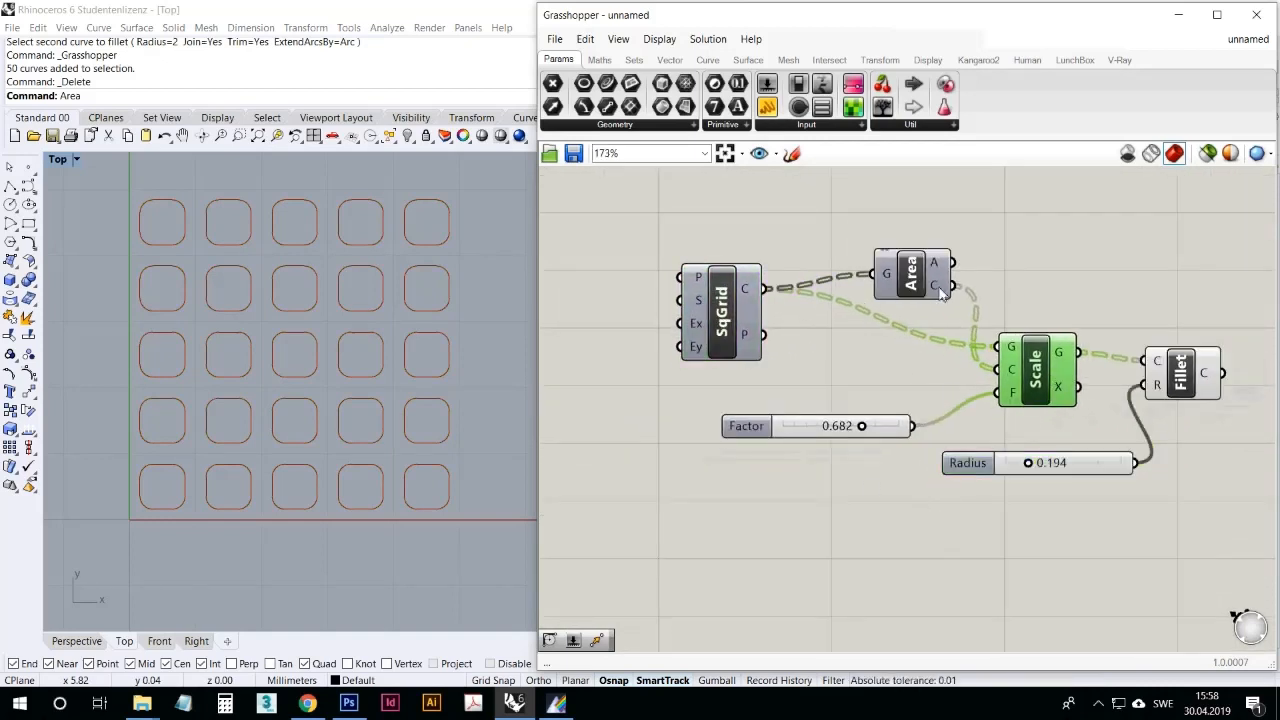
drag(922, 286, 910, 283)
drag(727, 314, 725, 316)
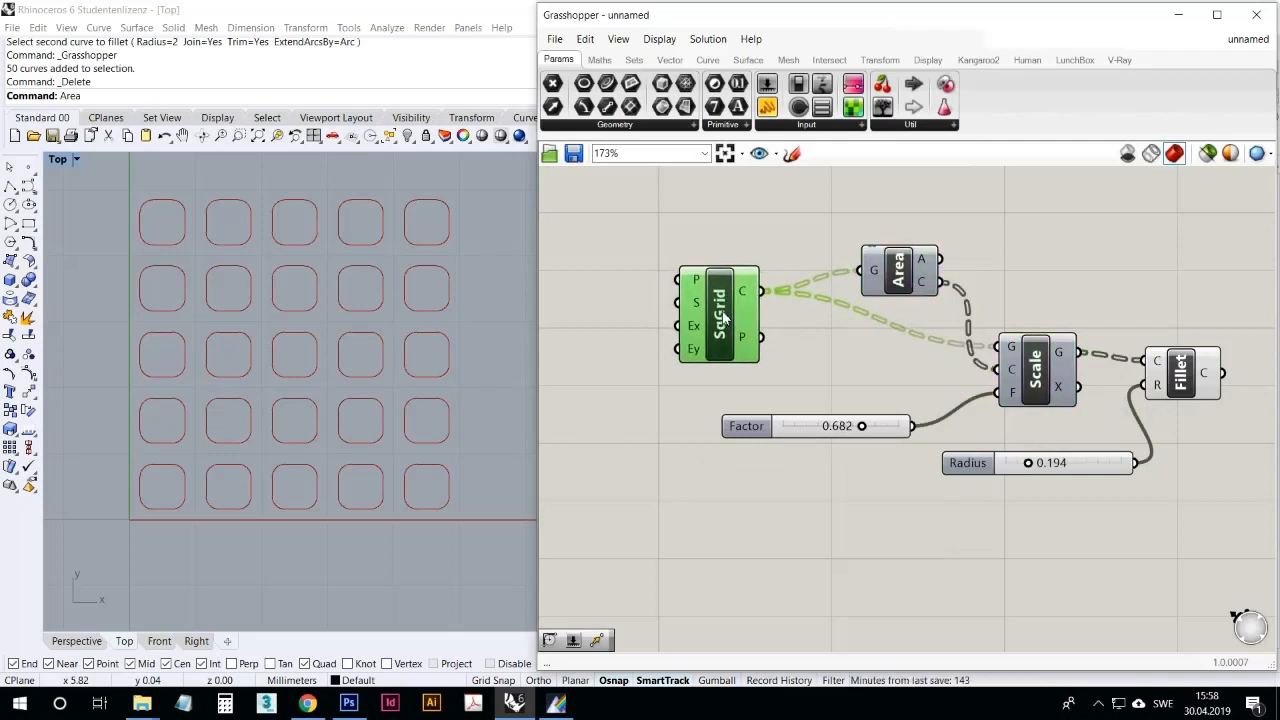
click(900, 315)
drag(926, 292, 893, 282)
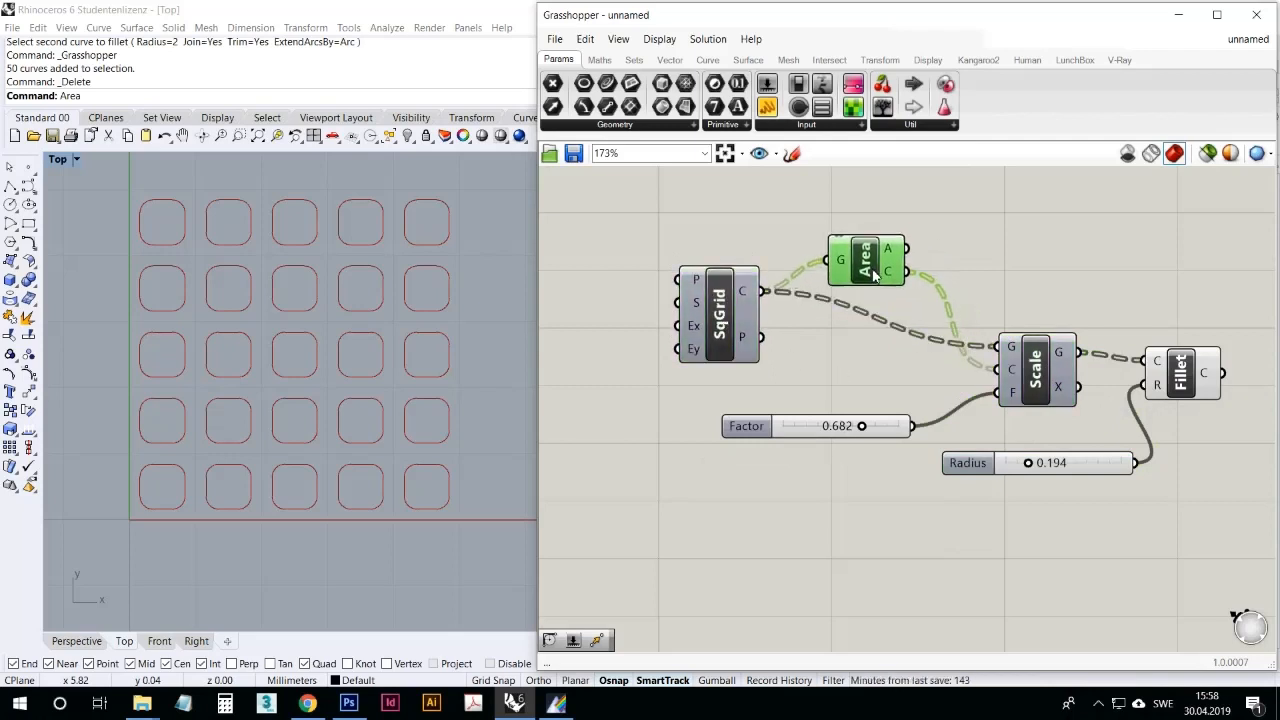
drag(1036, 371, 1035, 365)
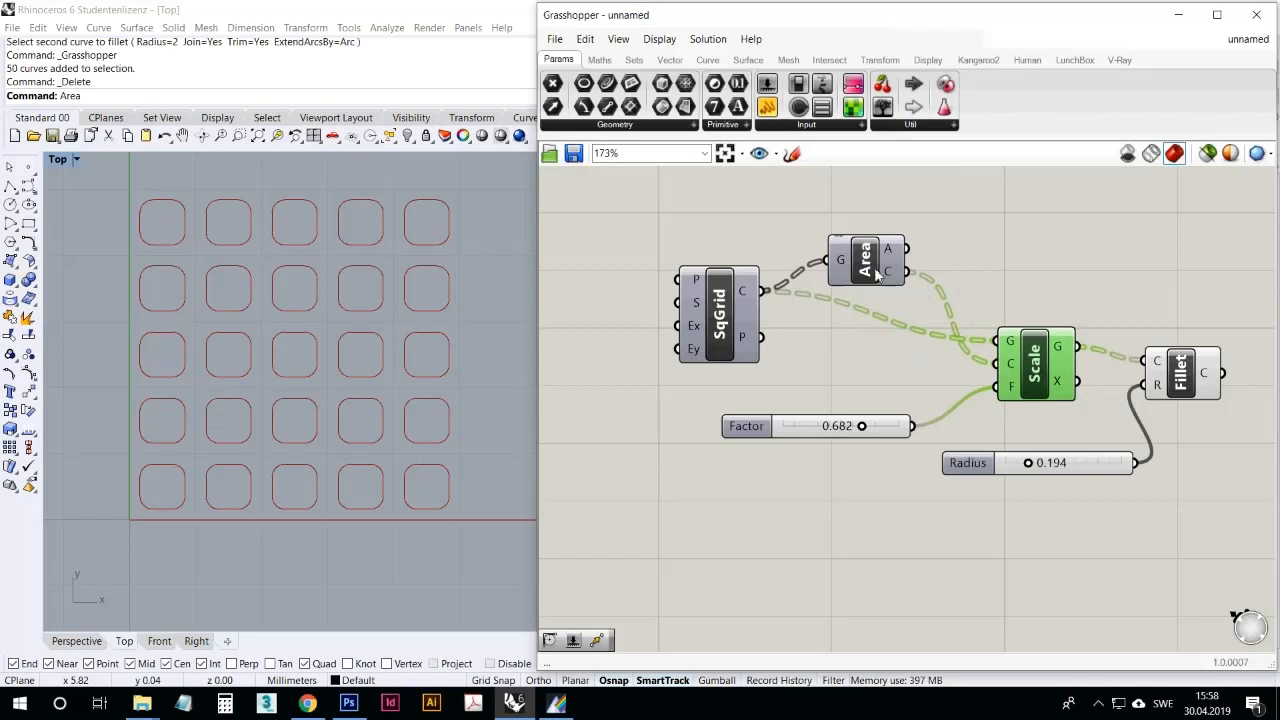
drag(876, 275, 874, 275)
Step: Set the scale Factor slider to 0.717
mouse_move(743, 296)
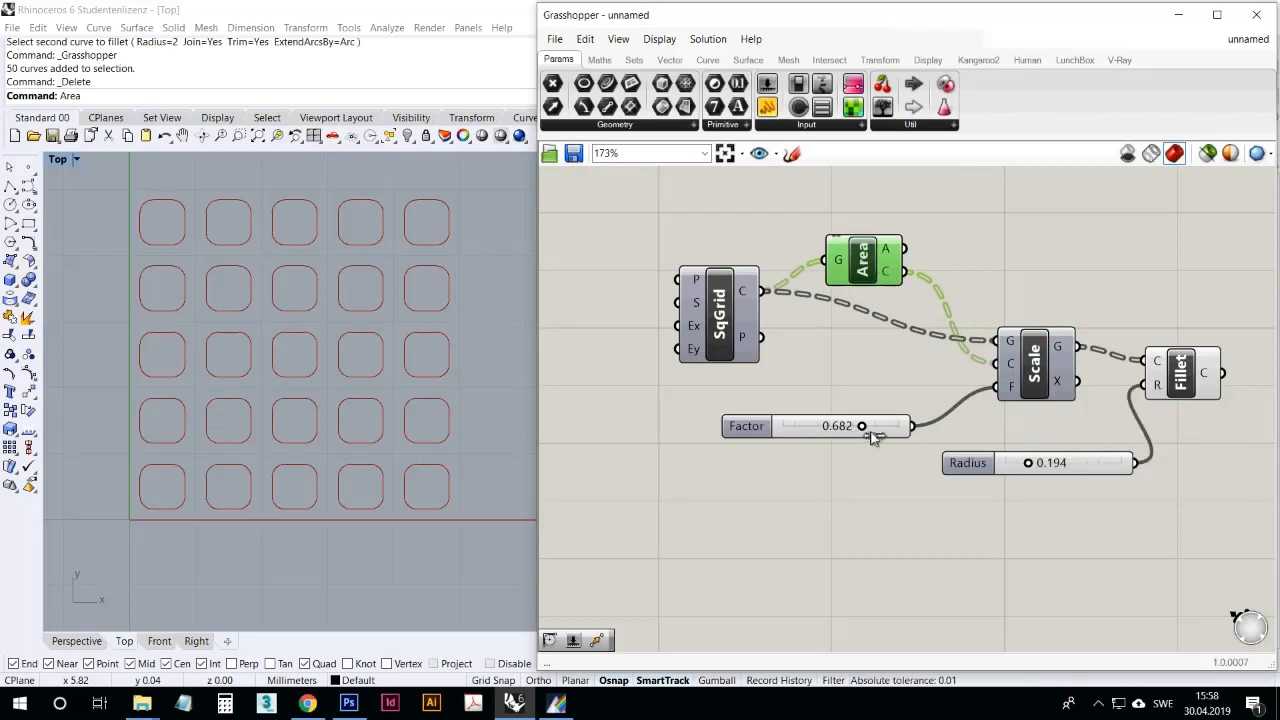
mouse_move(862, 426)
mouse_down()
mouse_move(889, 436)
mouse_move(826, 428)
mouse_move(866, 428)
mouse_up()
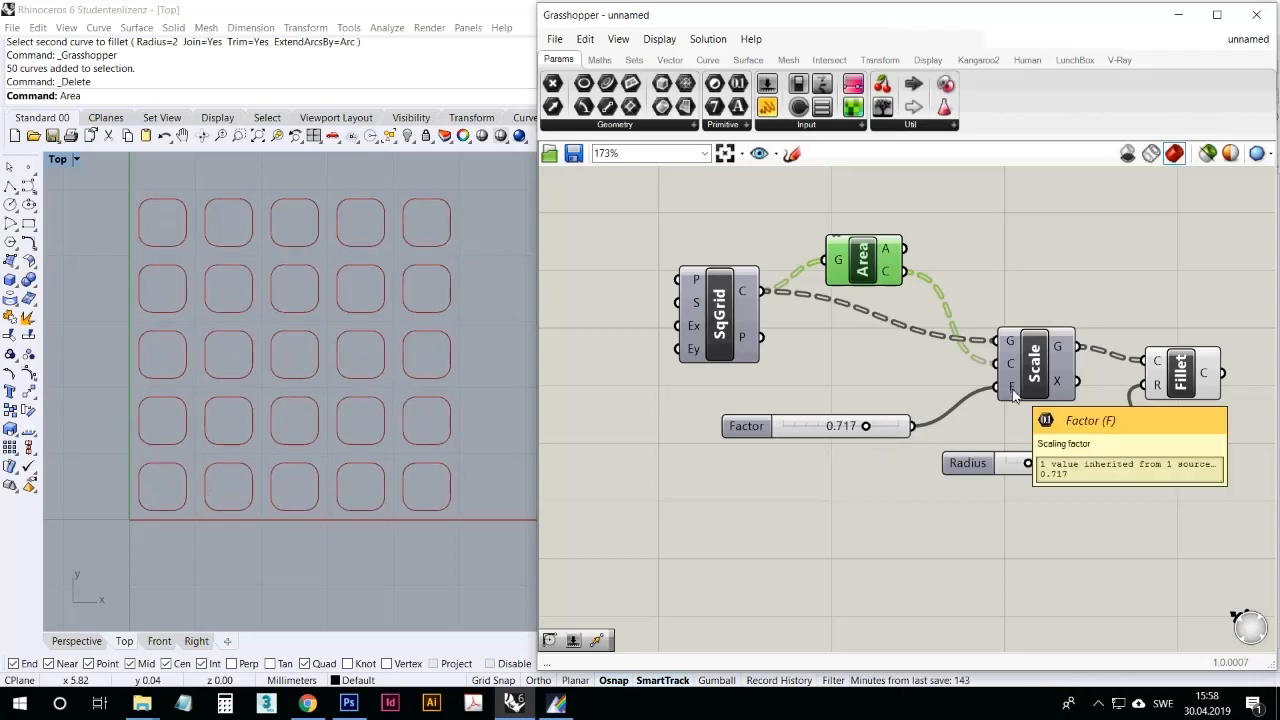
Step: Align the Square grid, Scale and Fillet components in a row and move the Radius slider lower beneath Scale
drag(1033, 374, 1013, 354)
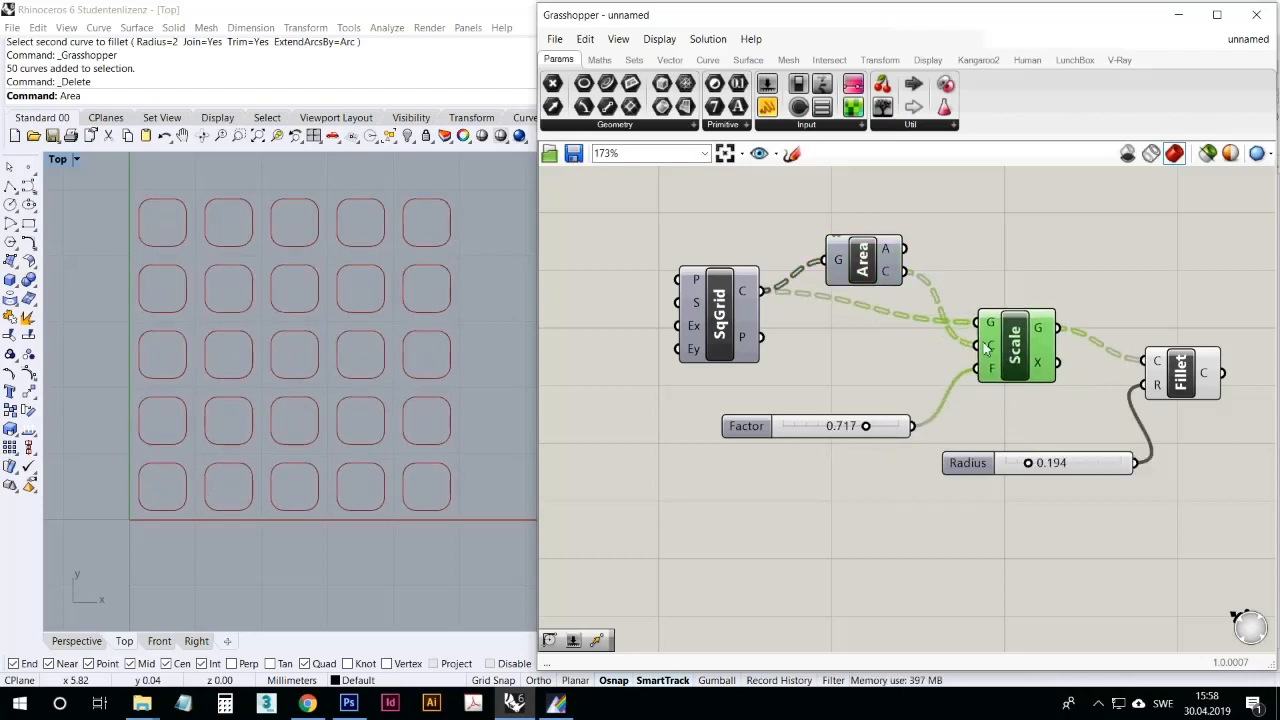
drag(716, 312, 715, 325)
drag(1008, 346, 1008, 338)
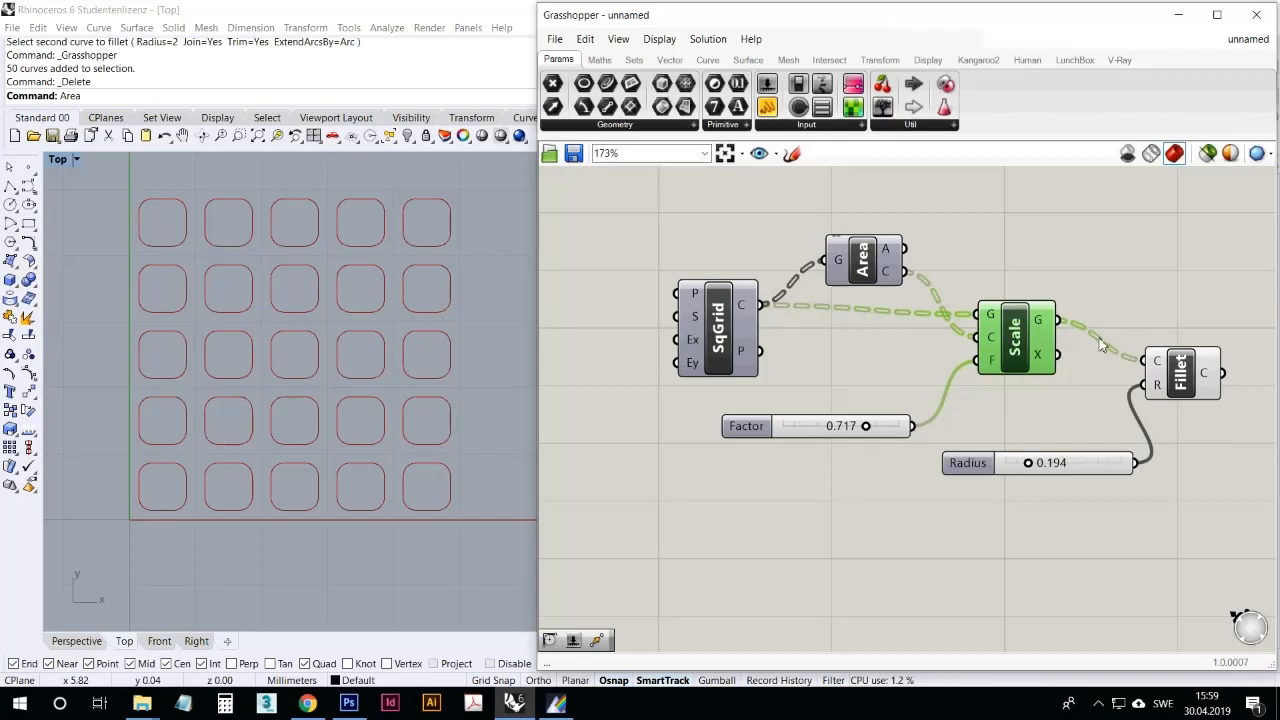
drag(1179, 374, 1185, 342)
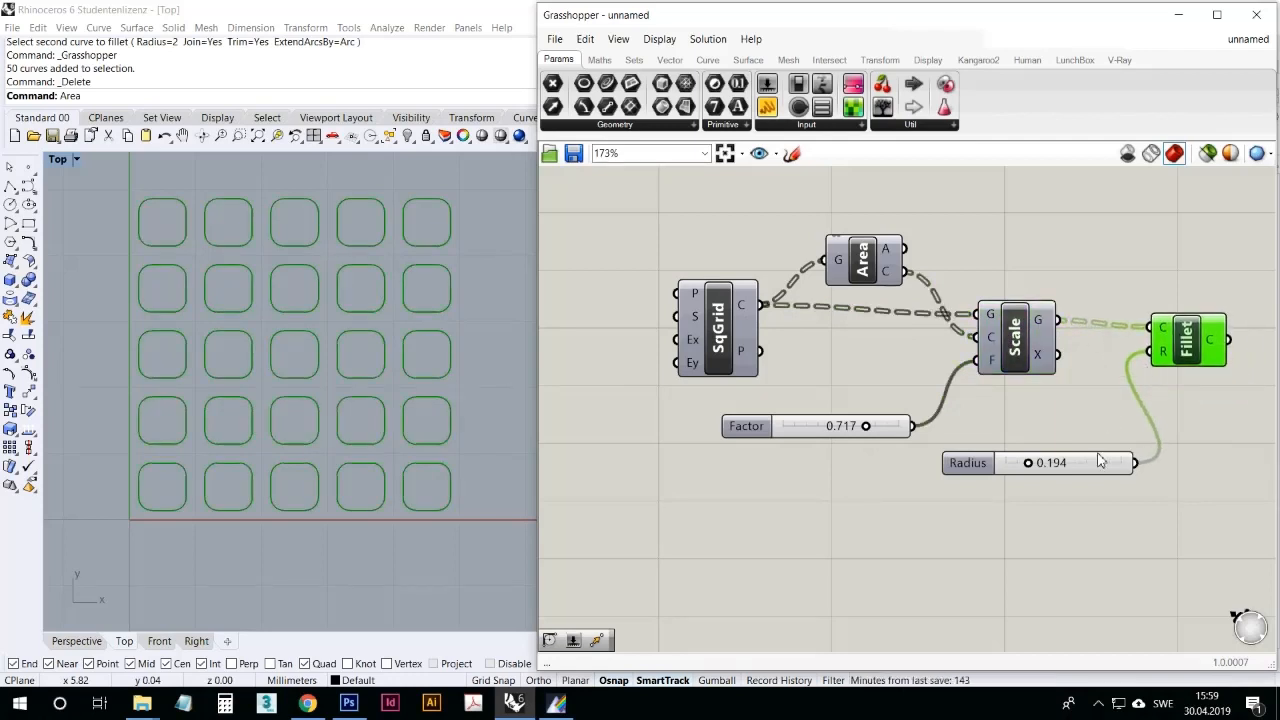
drag(1100, 460, 1030, 494)
drag(1181, 346, 1158, 340)
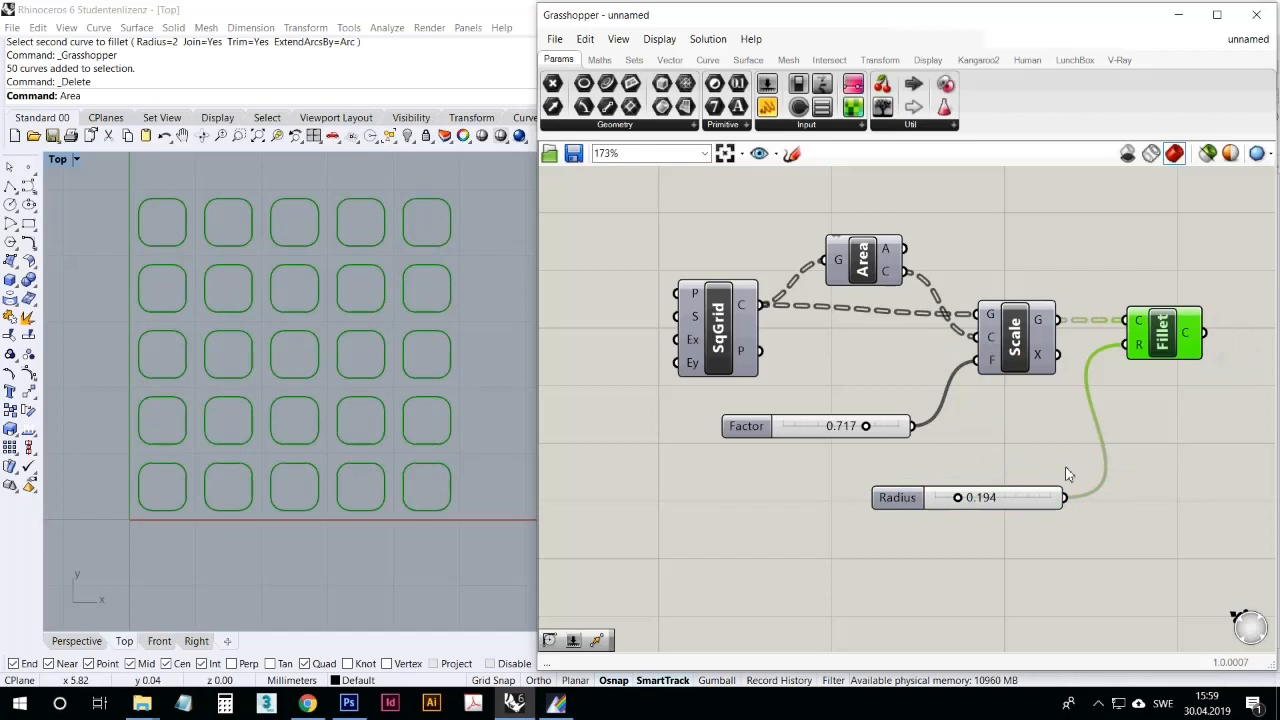
Step: Set the Radius slider to 0.102 and reposition the Square grid, Area and Fillet components so their connecting wires stay tidy
mouse_move(964, 502)
mouse_down()
mouse_move(984, 508)
mouse_move(955, 505)
mouse_up()
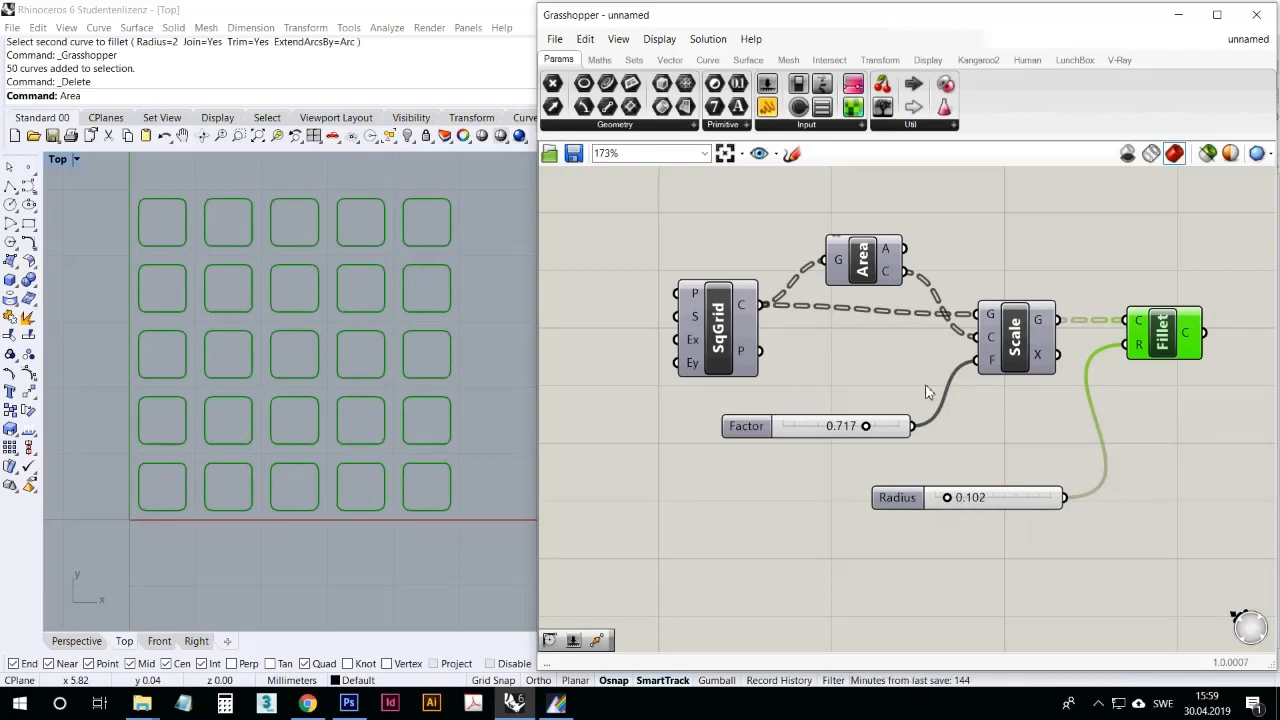
drag(724, 349, 716, 353)
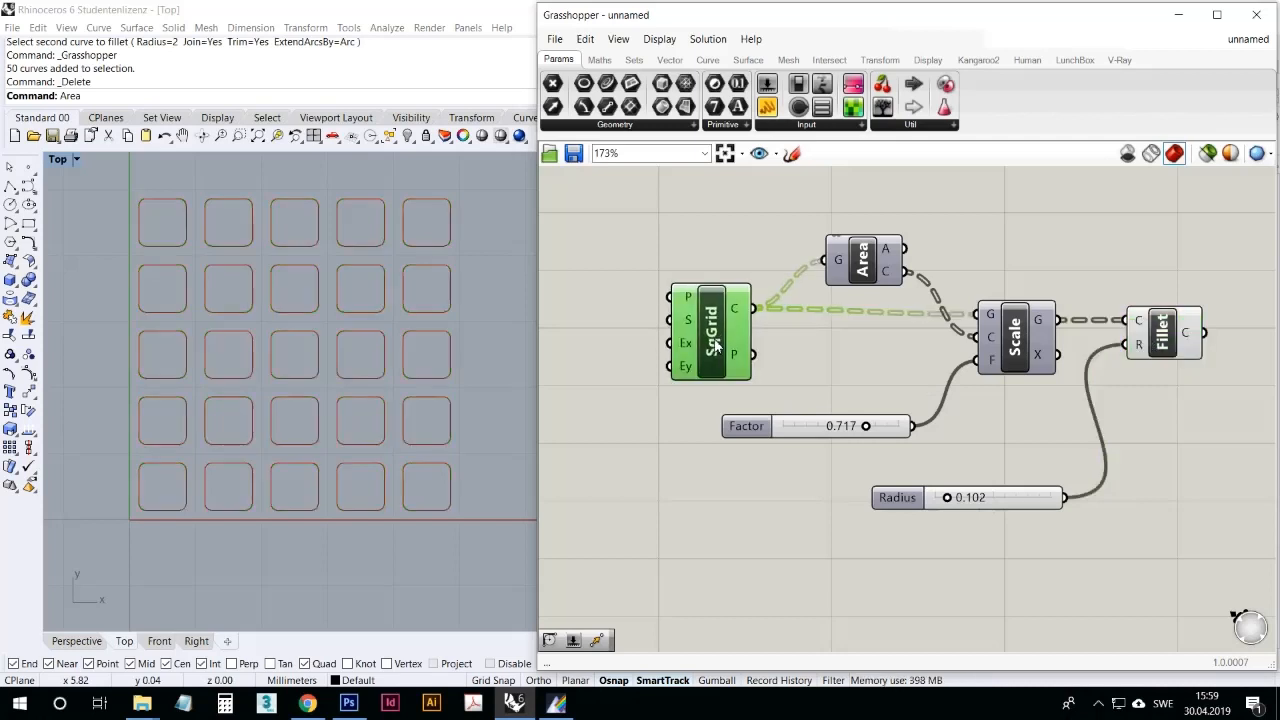
click(822, 345)
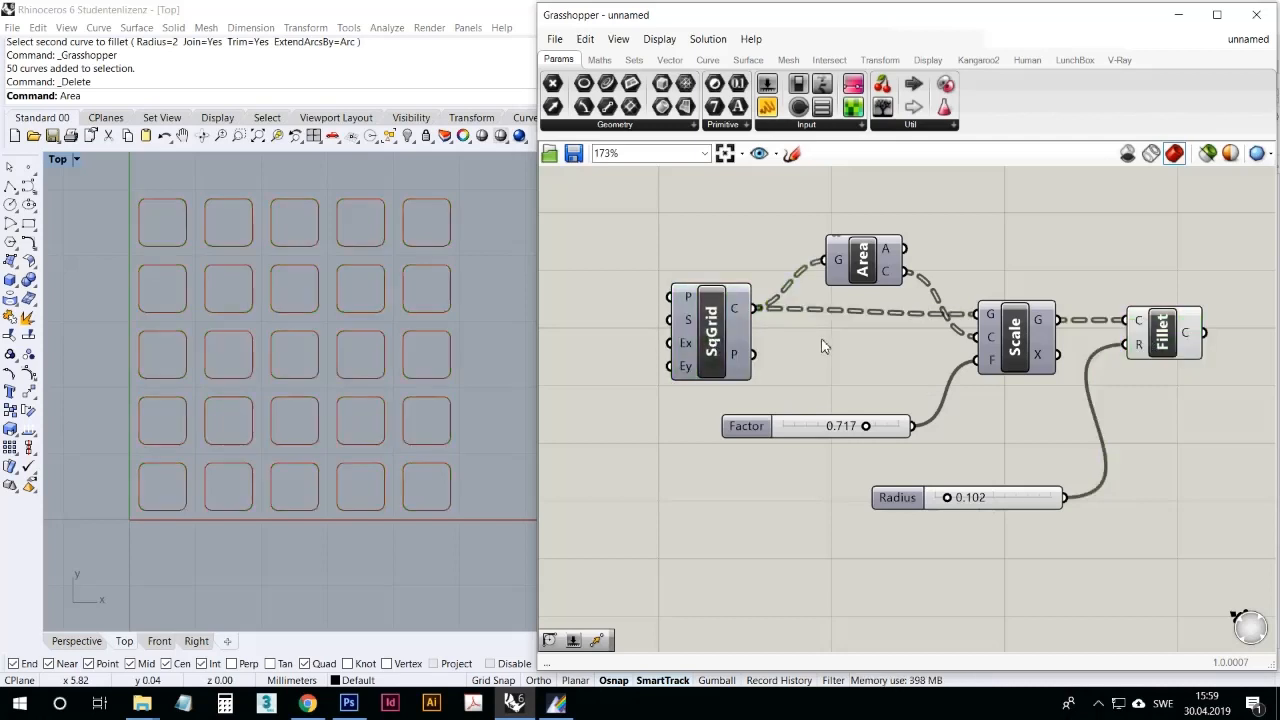
drag(870, 265, 857, 262)
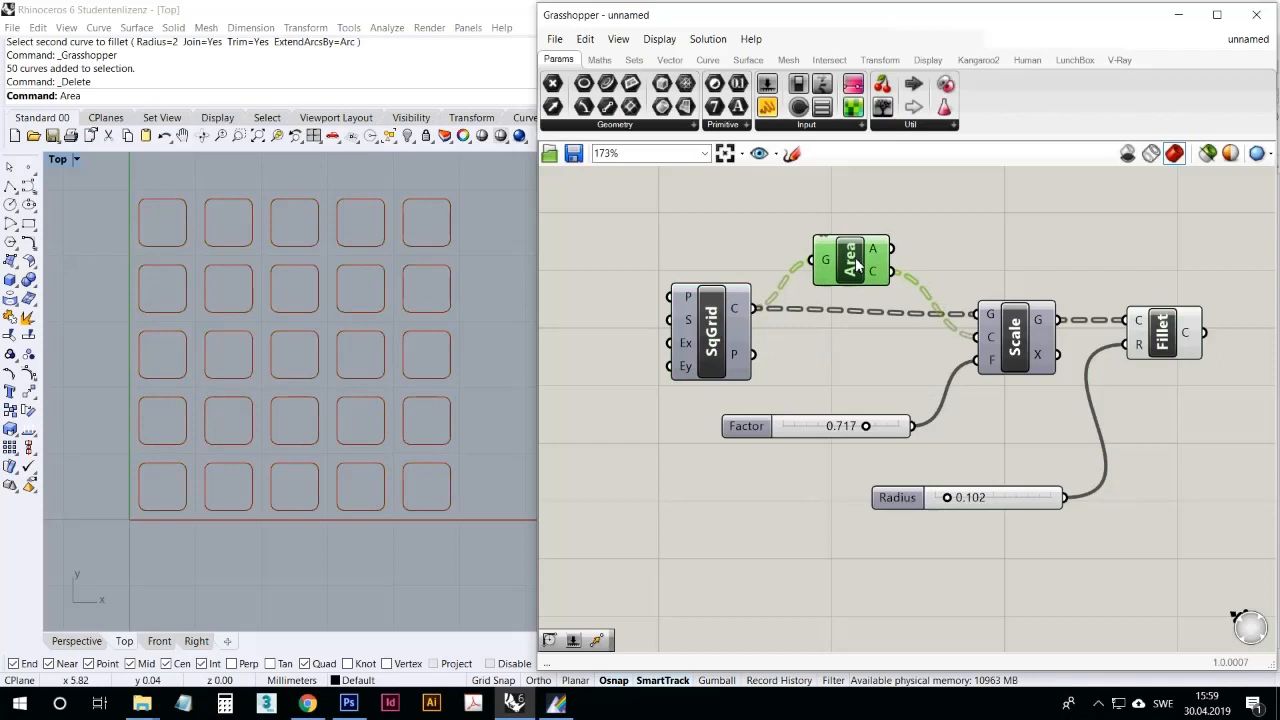
drag(711, 329, 706, 338)
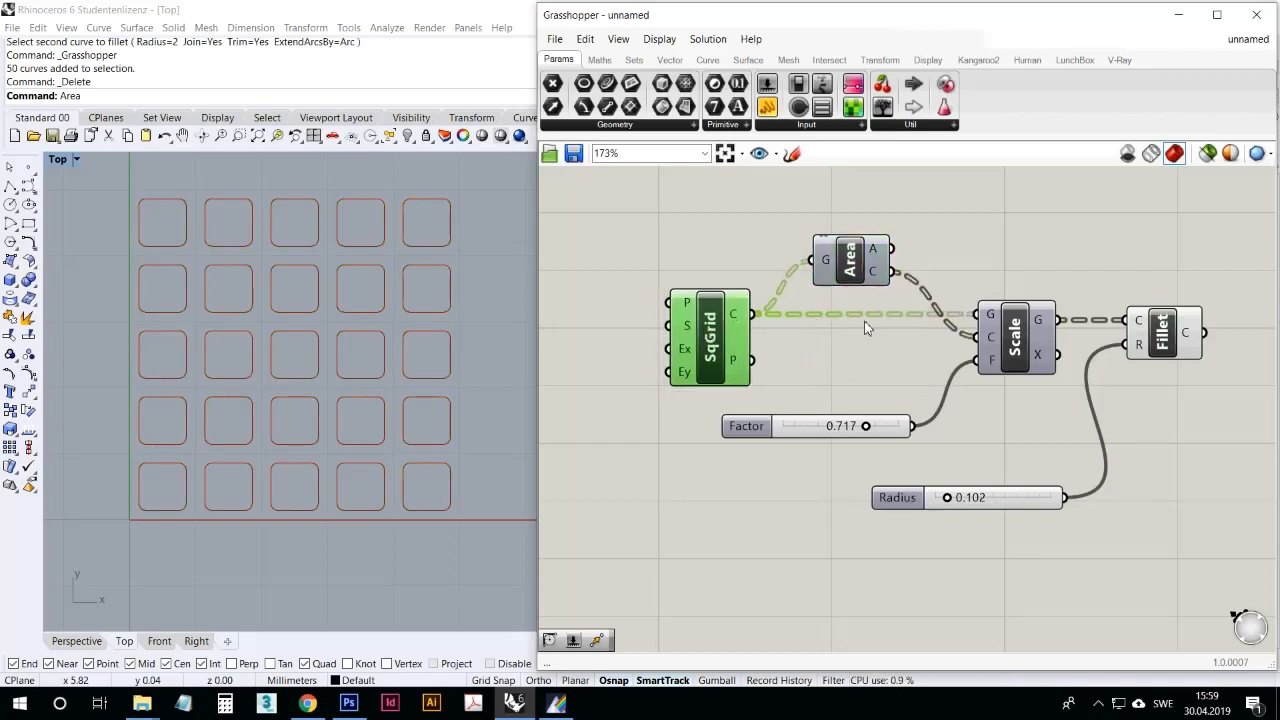
click(924, 361)
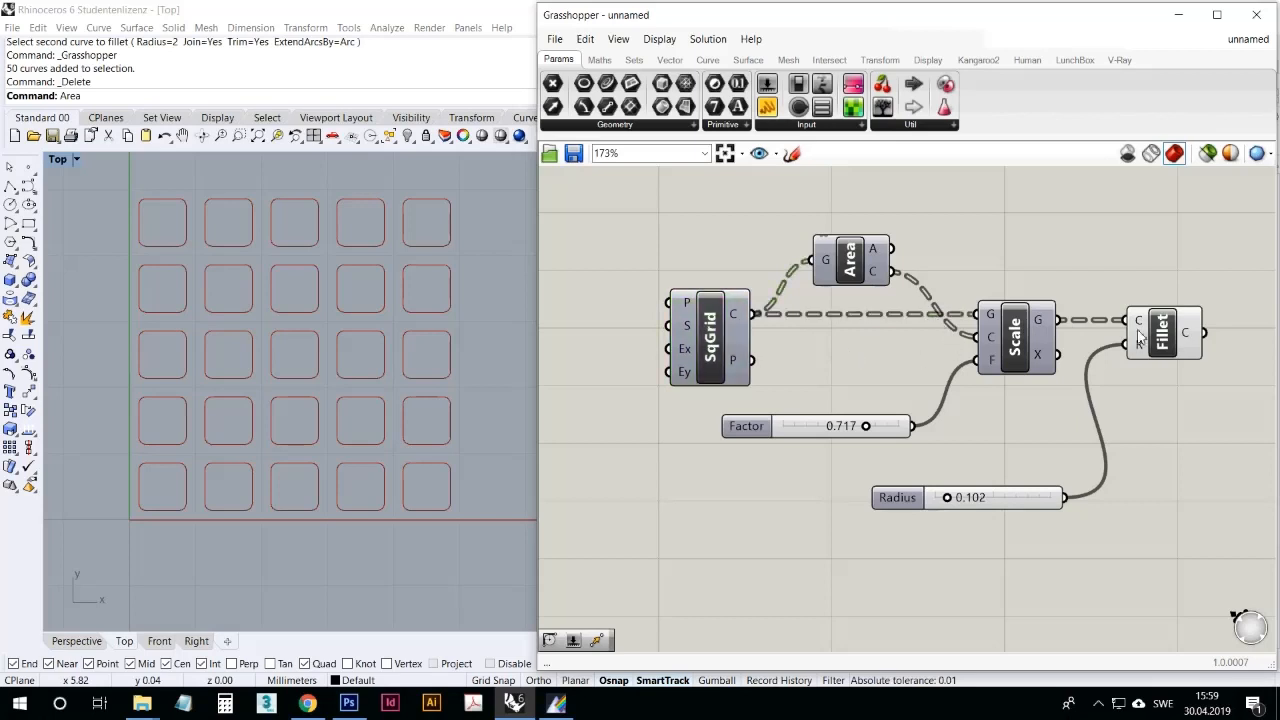
drag(1163, 333, 1174, 336)
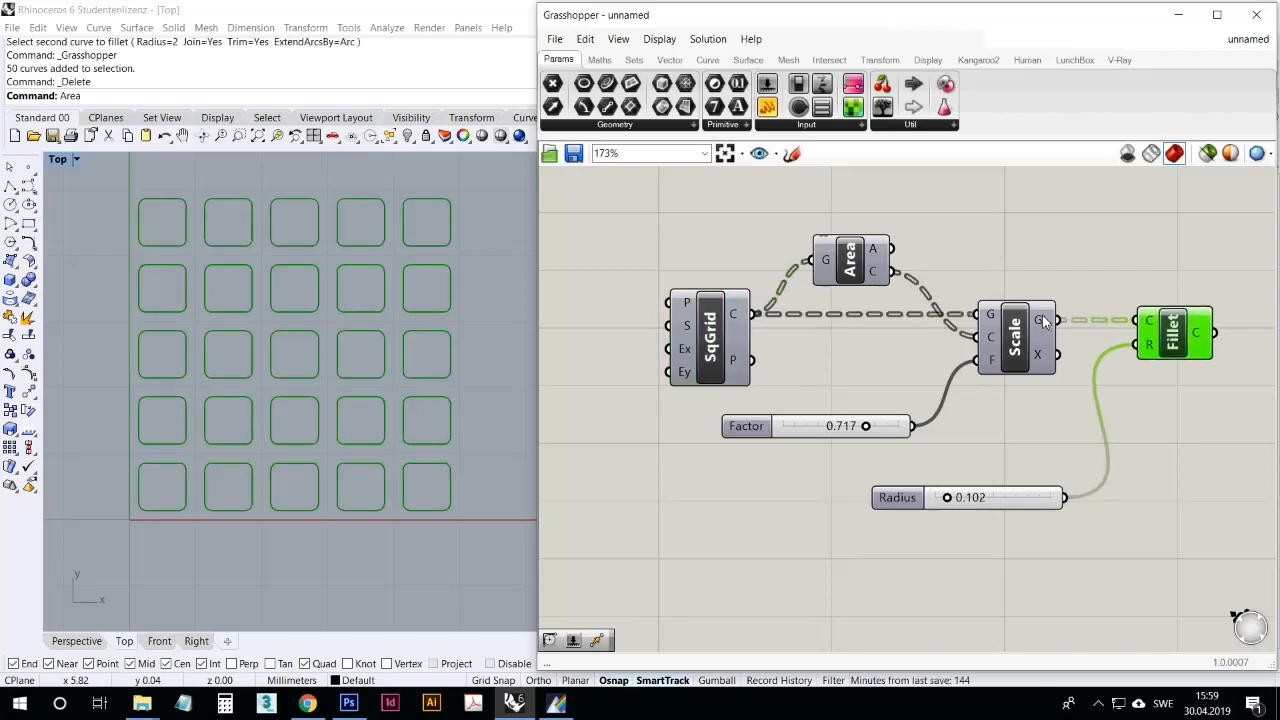
Step: Turn off the Fillet component's preview and turn on the Square grid's preview
right_click(1195, 346)
click(1190, 366)
click(1173, 449)
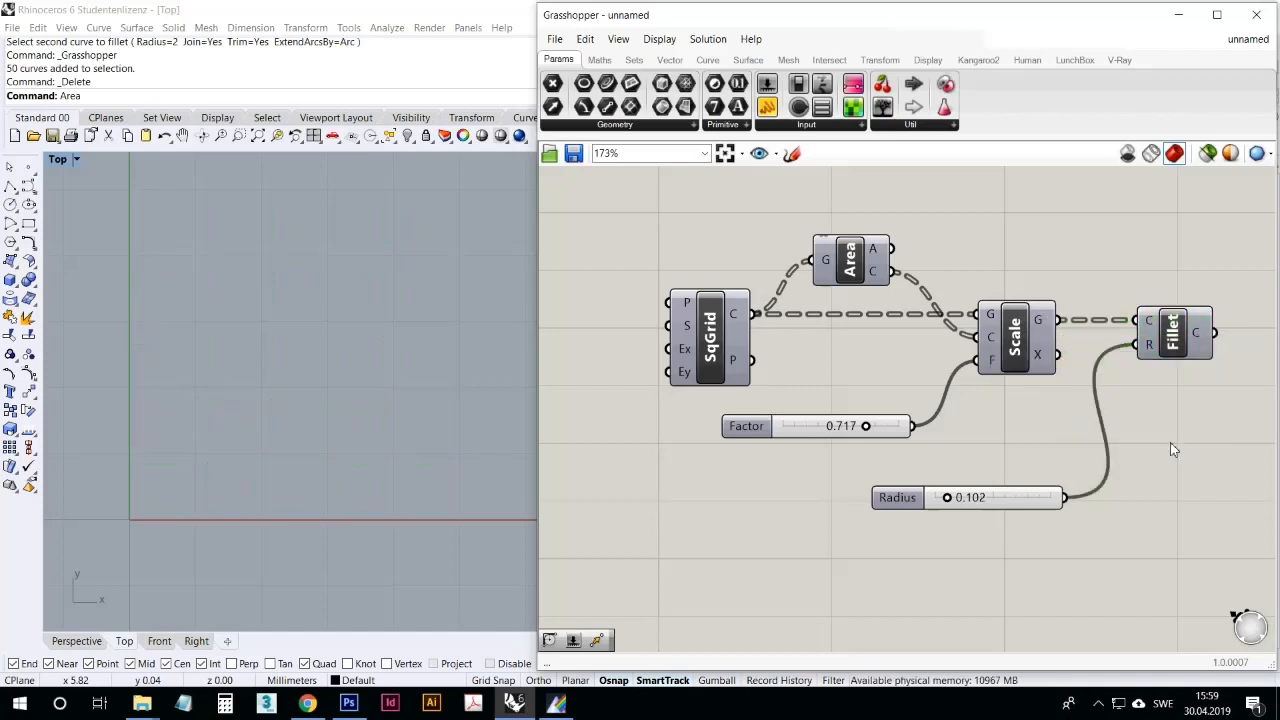
click(715, 346)
right_click(716, 347)
click(737, 370)
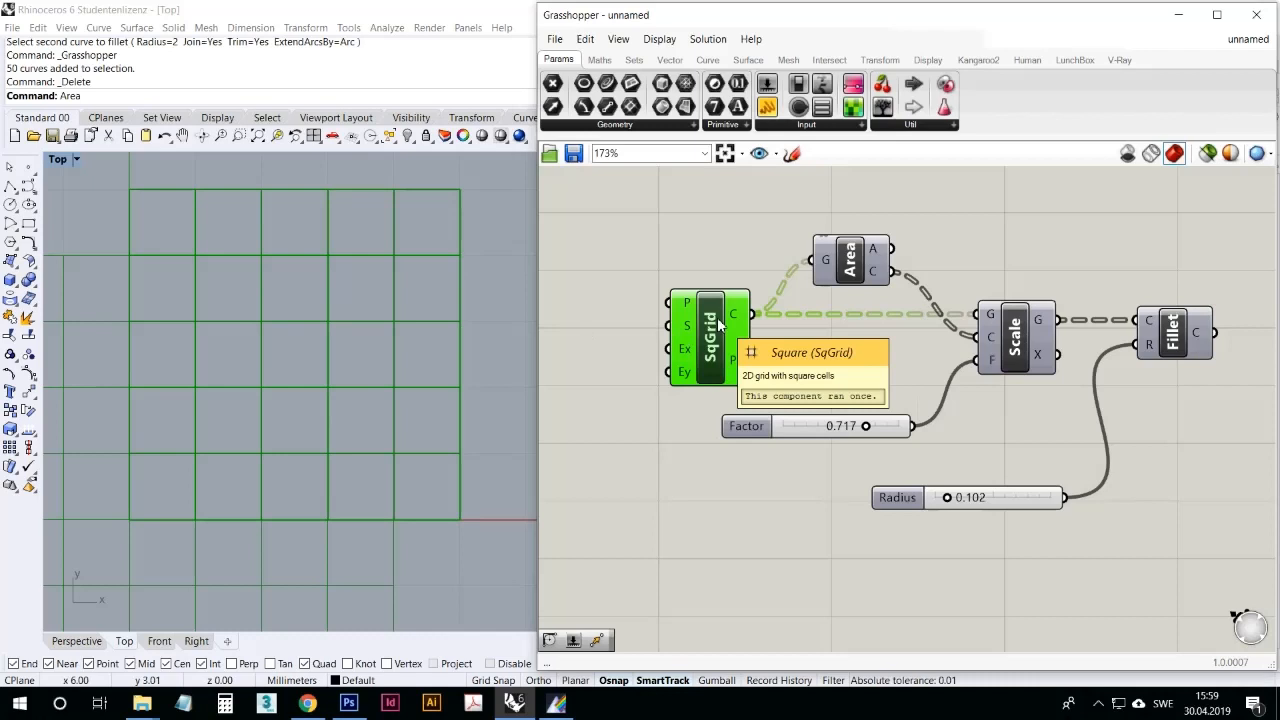
click(825, 372)
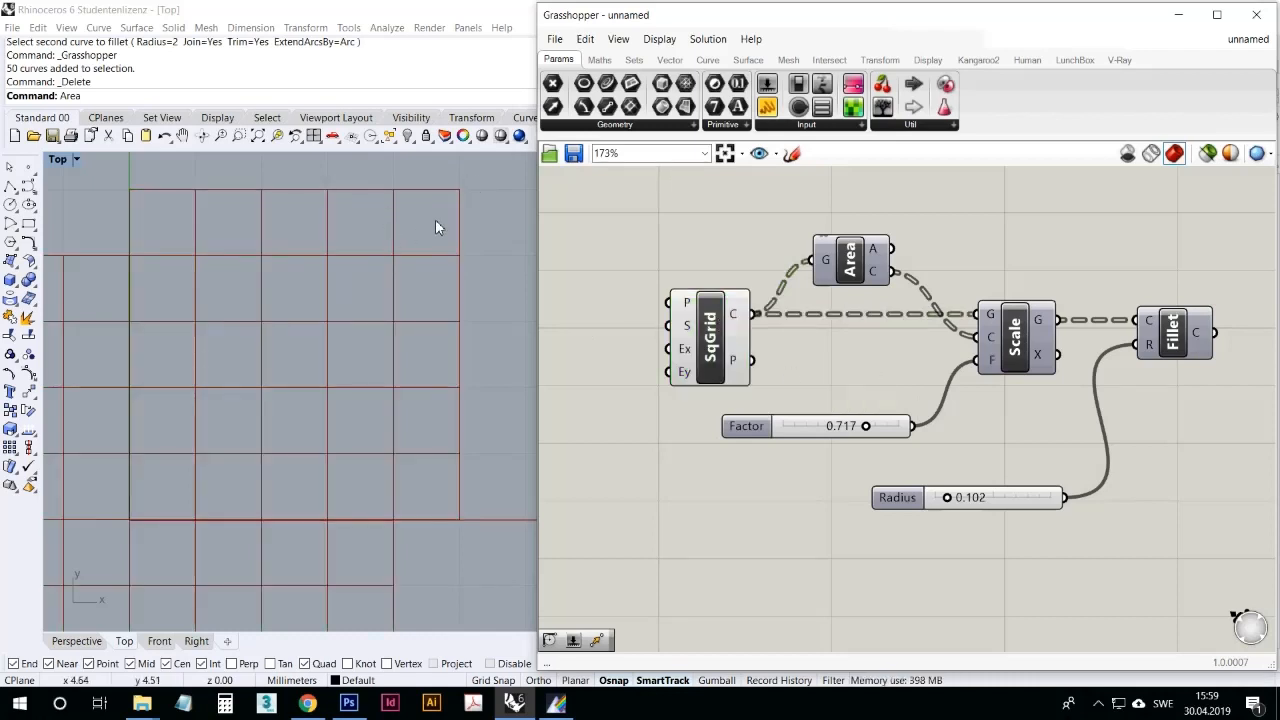
Step: Turn on the previews of the Area and Scale components, and highlight the scaled squares
click(848, 262)
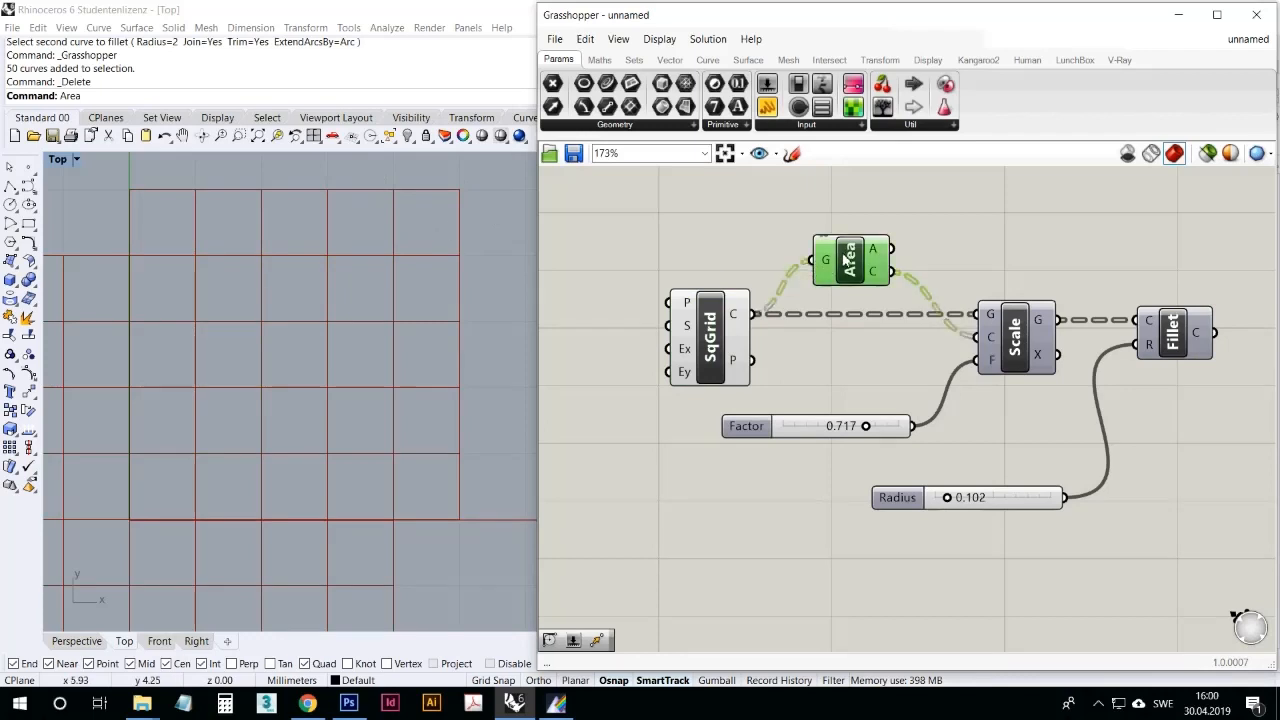
right_click(852, 259)
click(870, 288)
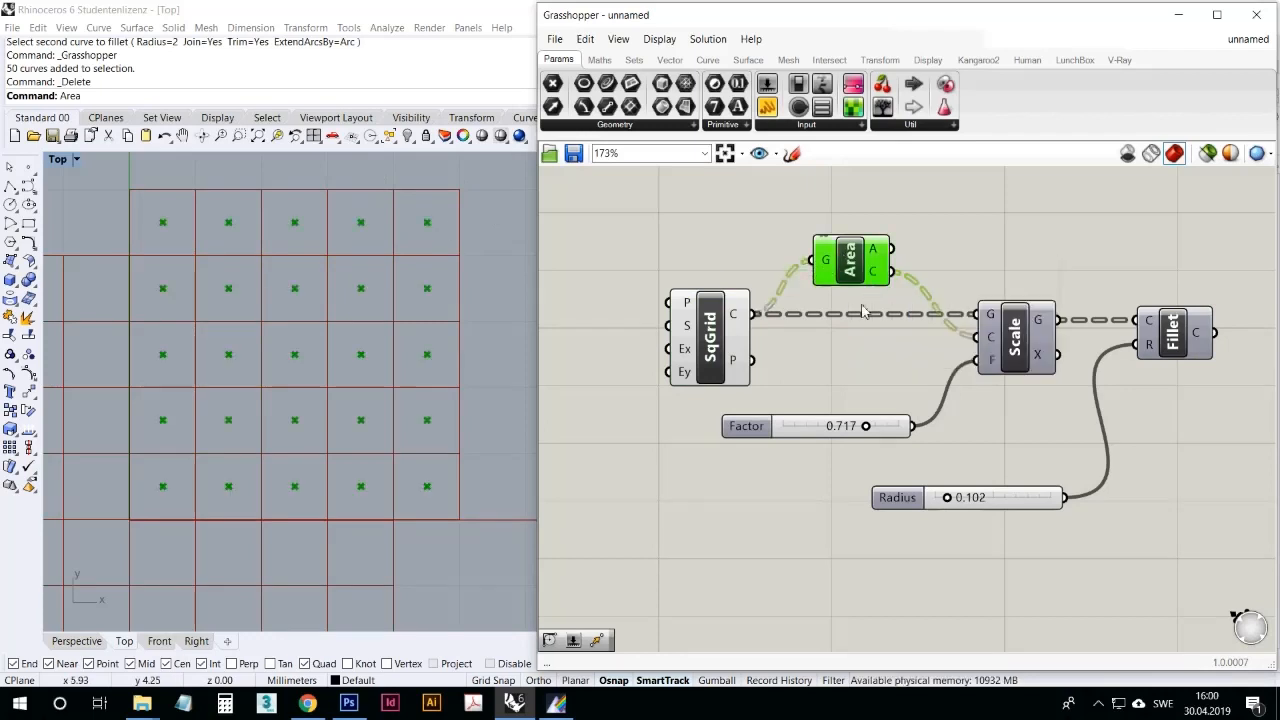
click(856, 348)
click(1000, 368)
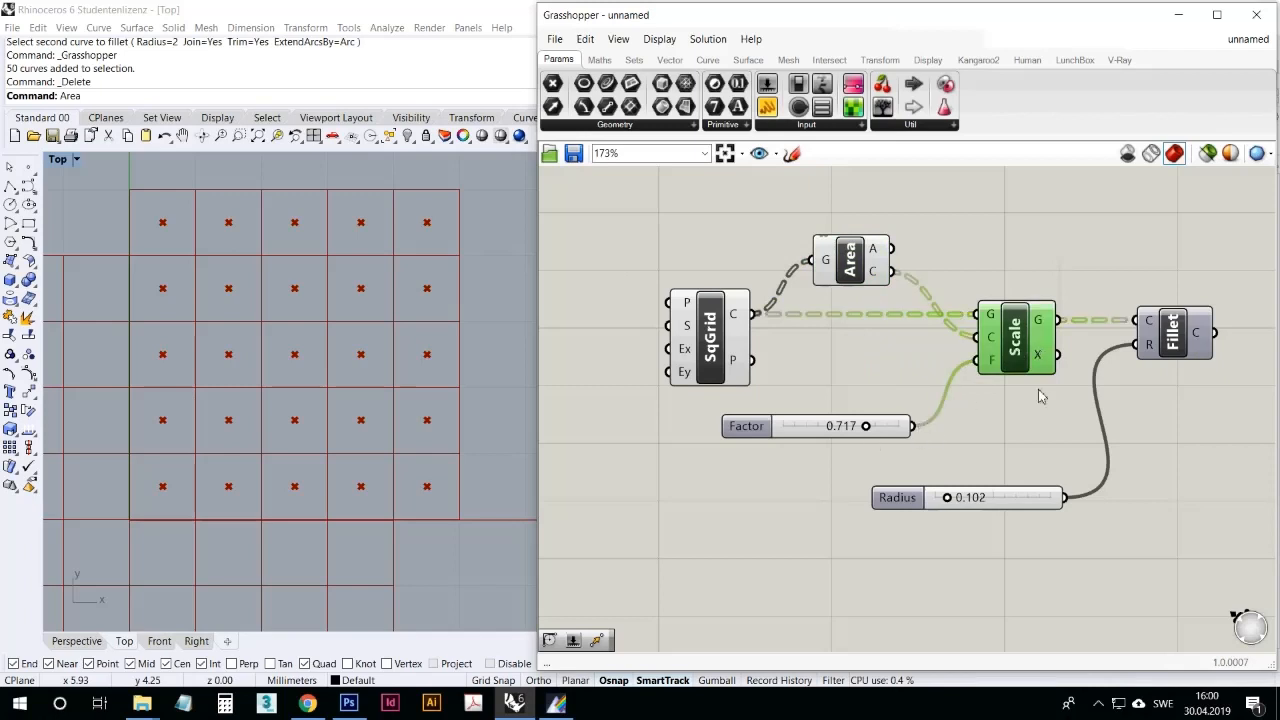
right_click(1012, 332)
click(1046, 362)
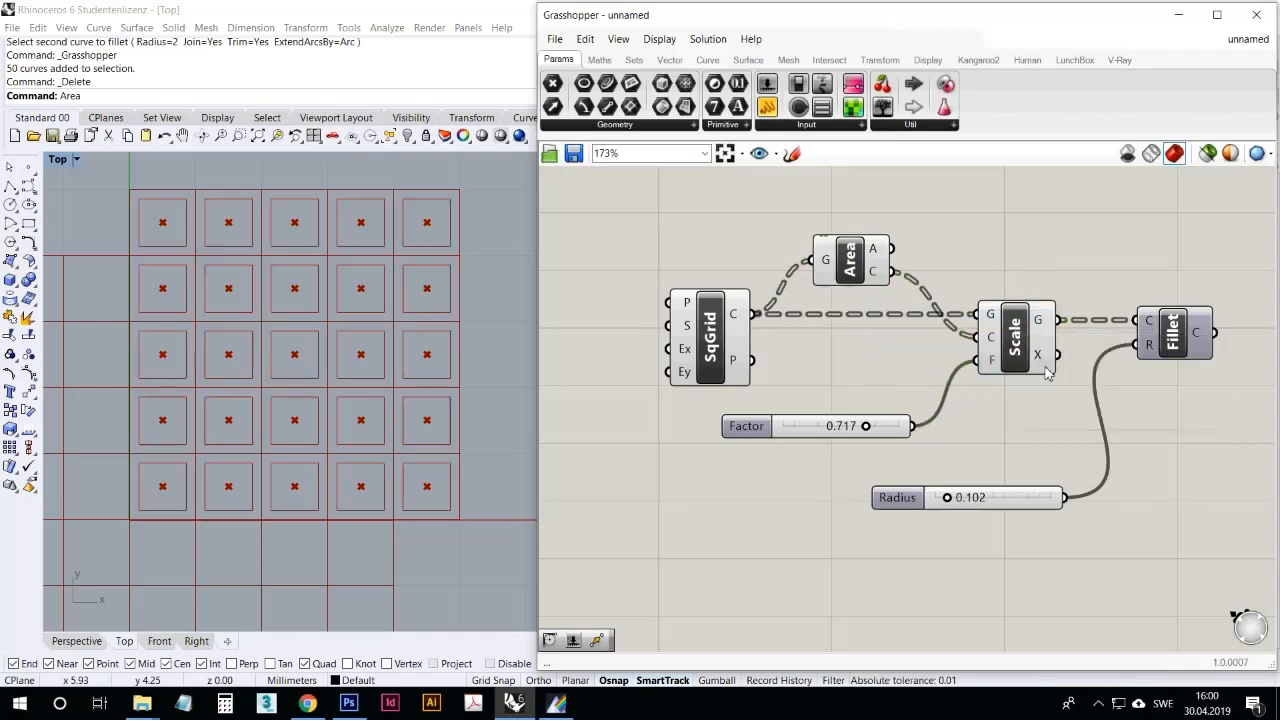
click(1020, 334)
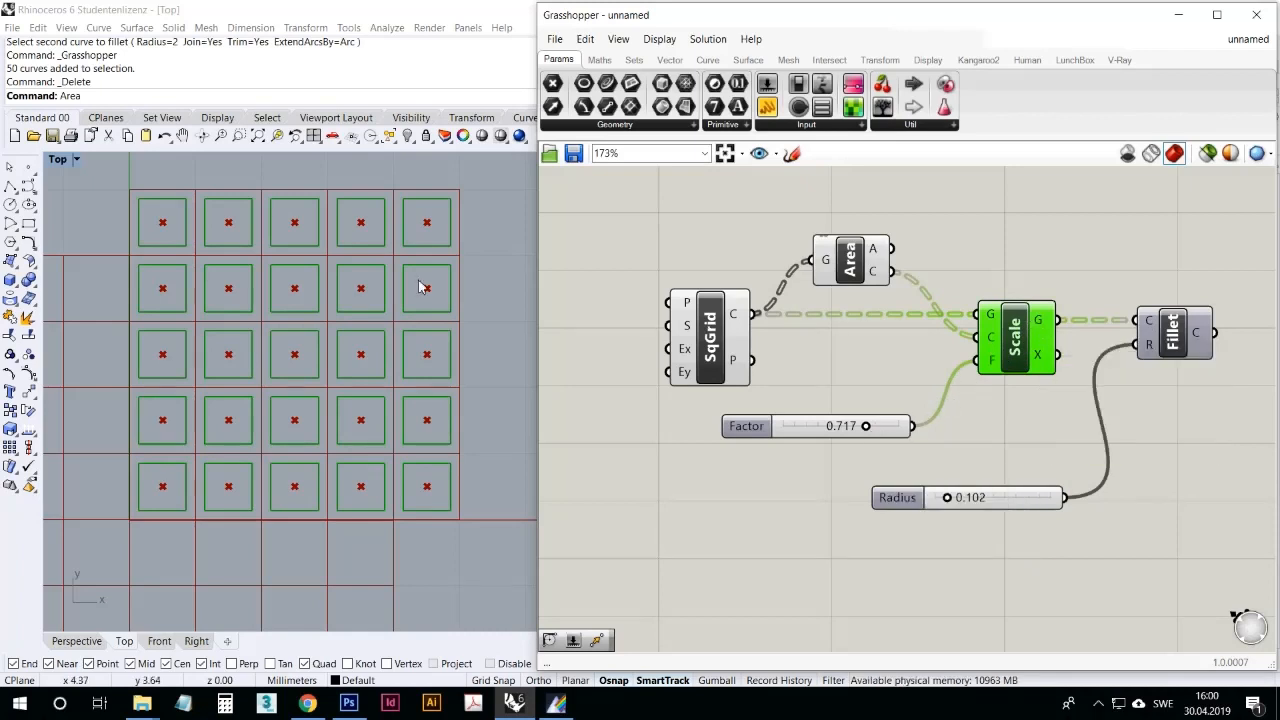
Step: Set the scale Factor slider to 0.601 and highlight the Square grid, Area and Scale geometry in turn
mouse_move(880, 437)
mouse_down()
mouse_move(845, 440)
mouse_move(865, 440)
mouse_up()
click(711, 330)
click(850, 262)
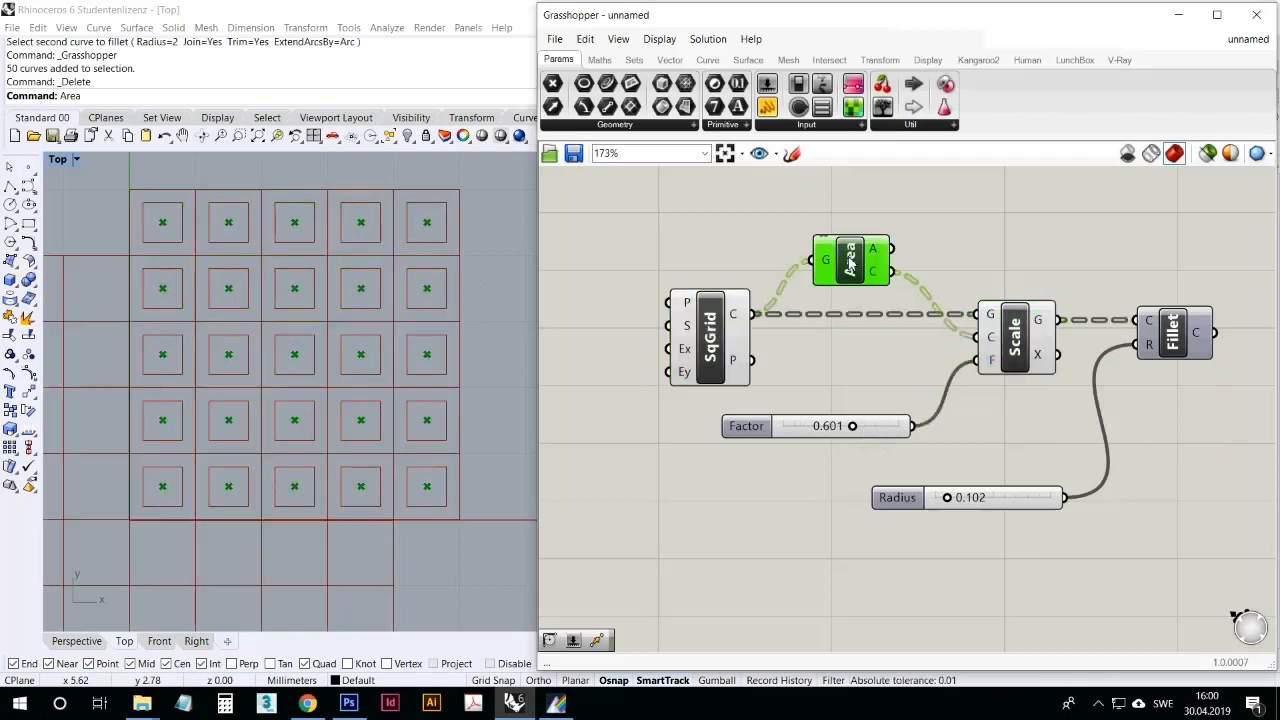
click(1032, 344)
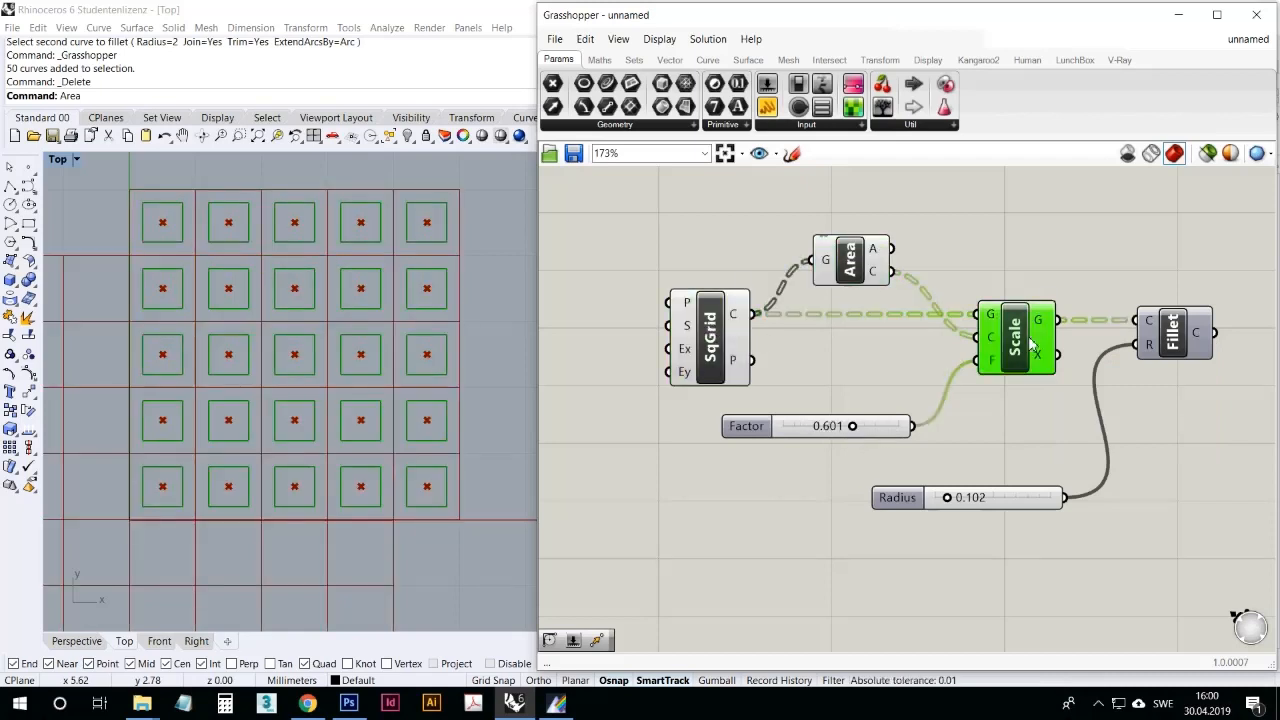
click(1056, 392)
Step: Turn the Fillet component's preview back on and set the Radius slider to 0.299
click(1184, 345)
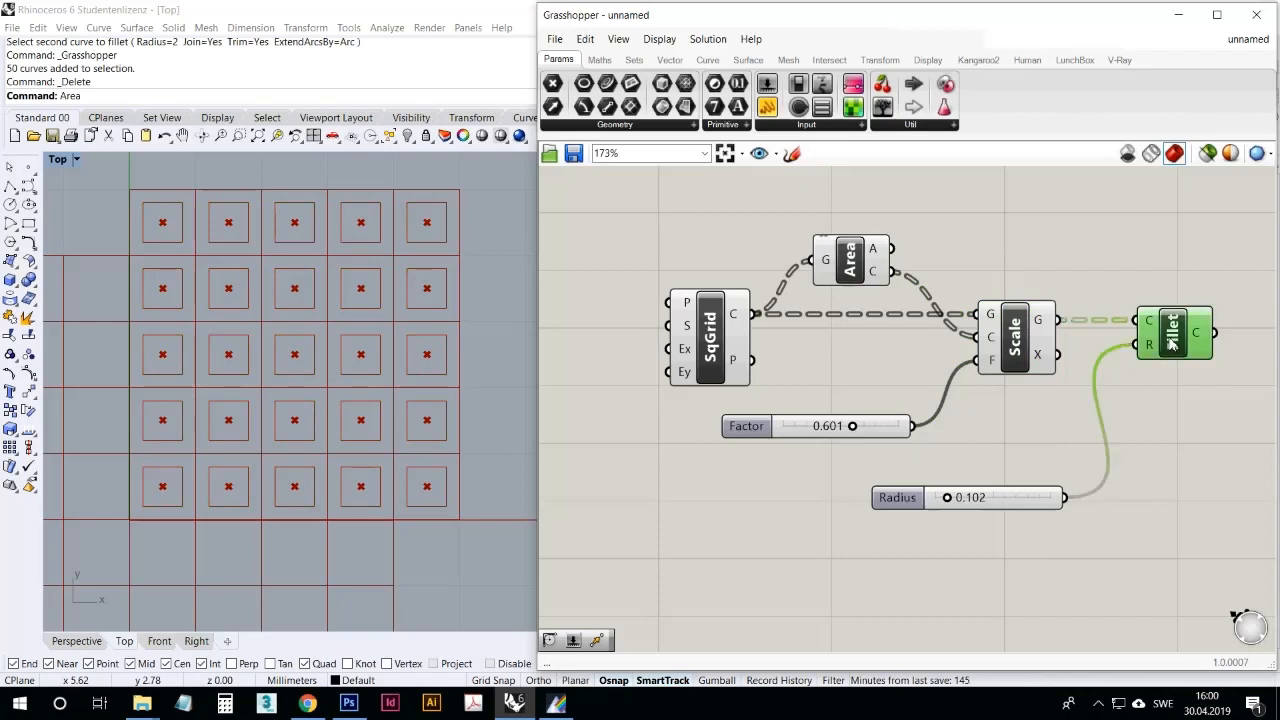
right_click(1180, 342)
click(1120, 366)
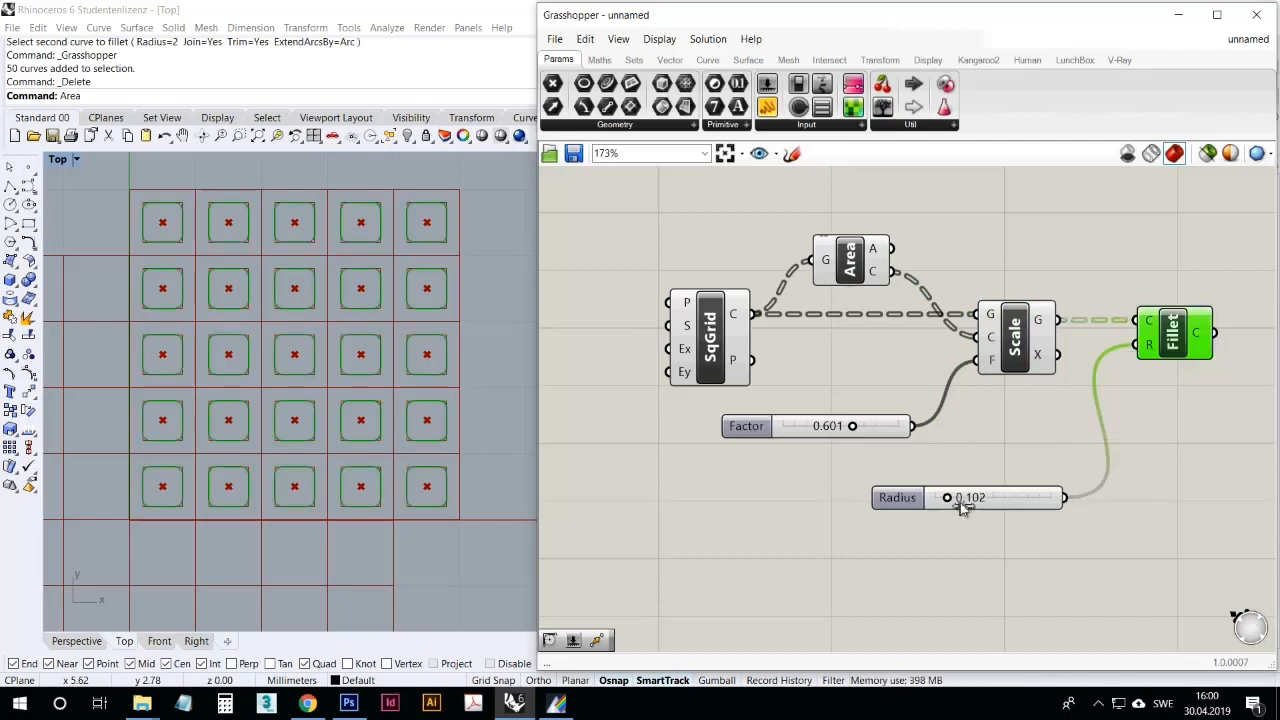
mouse_move(957, 504)
mouse_down()
mouse_move(977, 516)
mouse_move(964, 516)
mouse_move(998, 510)
mouse_move(969, 510)
mouse_up()
click(1128, 516)
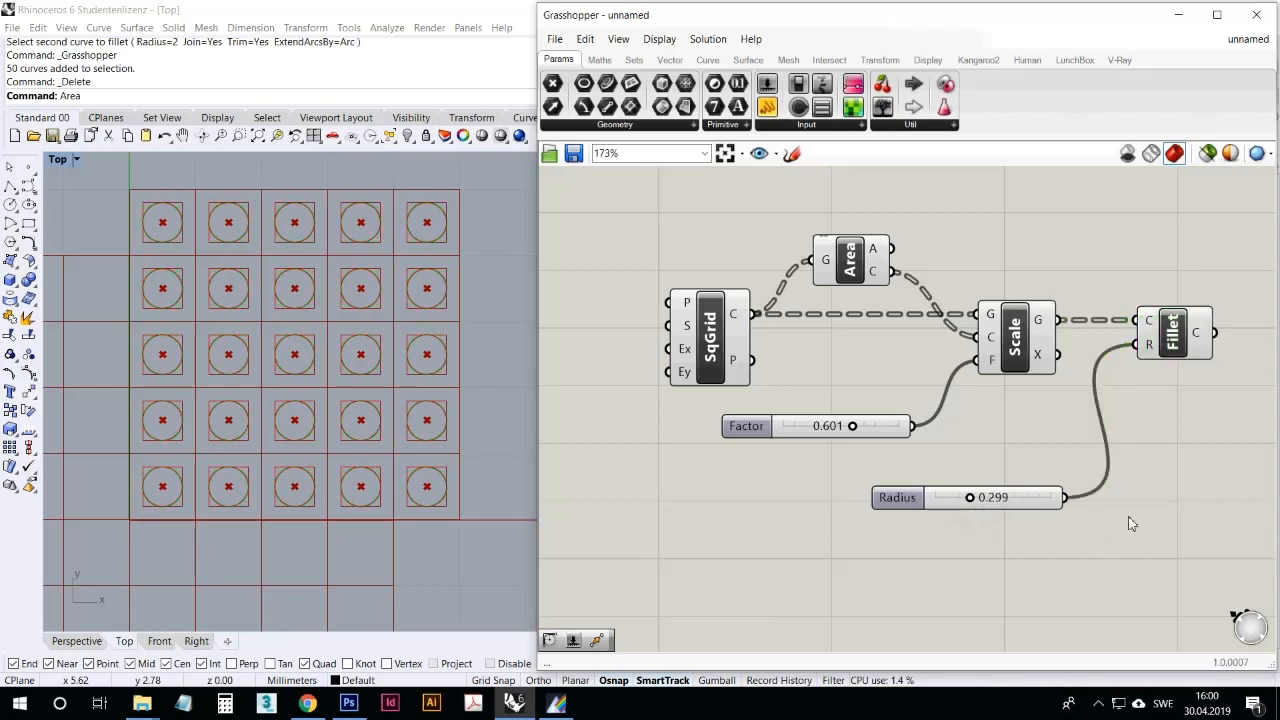
Step: Move the Fillet component below Scale and shift the Radius slider away from it to free up wiring space
drag(1172, 335, 1151, 423)
drag(897, 497, 851, 513)
click(1138, 436)
drag(1138, 436, 1131, 458)
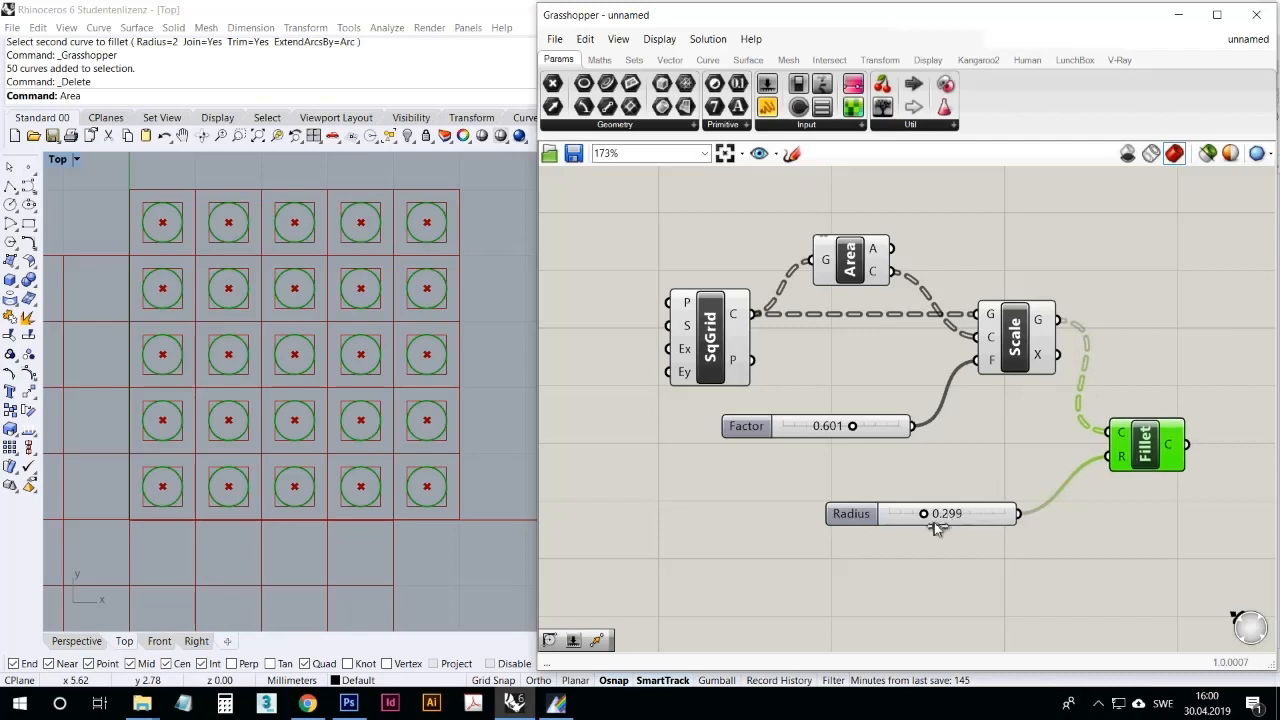
Step: Wire the Square grid's cells output straight into the Fillet curve input and set the Radius slider to 0.339
mouse_move(935, 519)
mouse_down()
mouse_move(912, 527)
mouse_move(940, 517)
mouse_up()
click(843, 374)
drag(757, 314, 1104, 434)
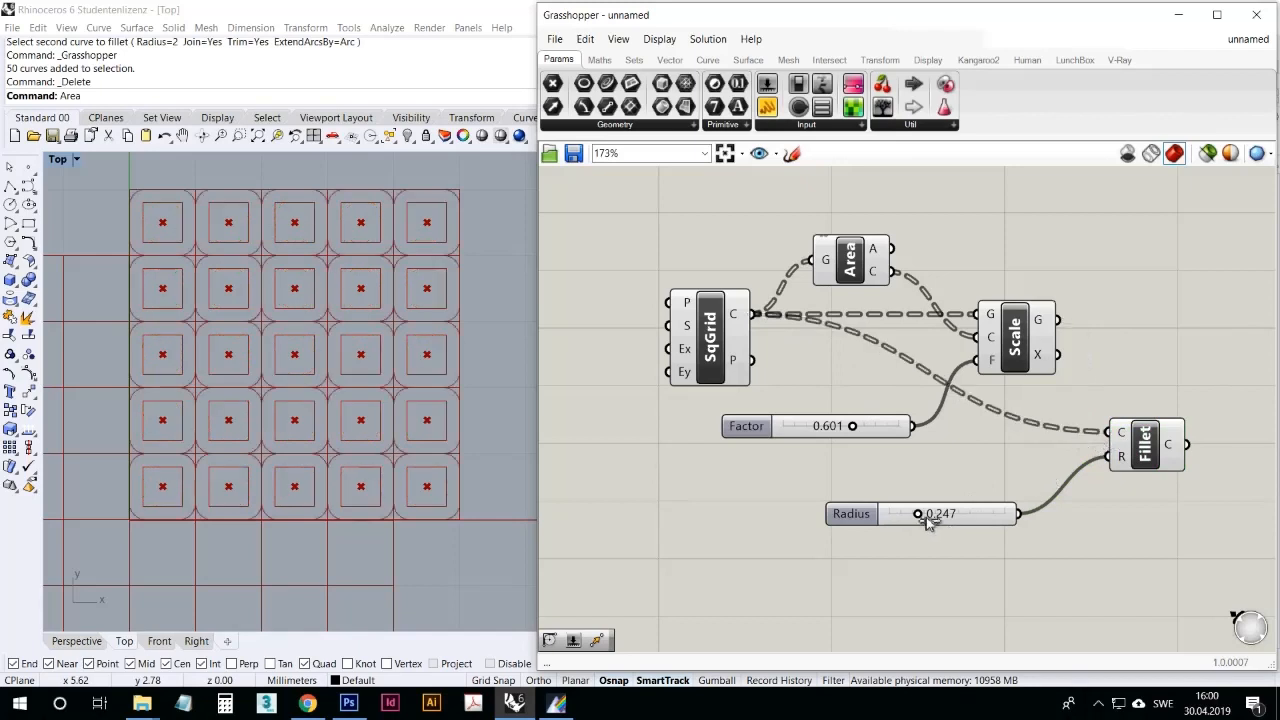
mouse_move(918, 514)
mouse_down()
mouse_move(949, 514)
mouse_move(928, 514)
mouse_up()
Step: Move the Square grid slightly up and the Fillet component closer to the Radius slider, and set the radius to 0.223
drag(720, 340, 724, 328)
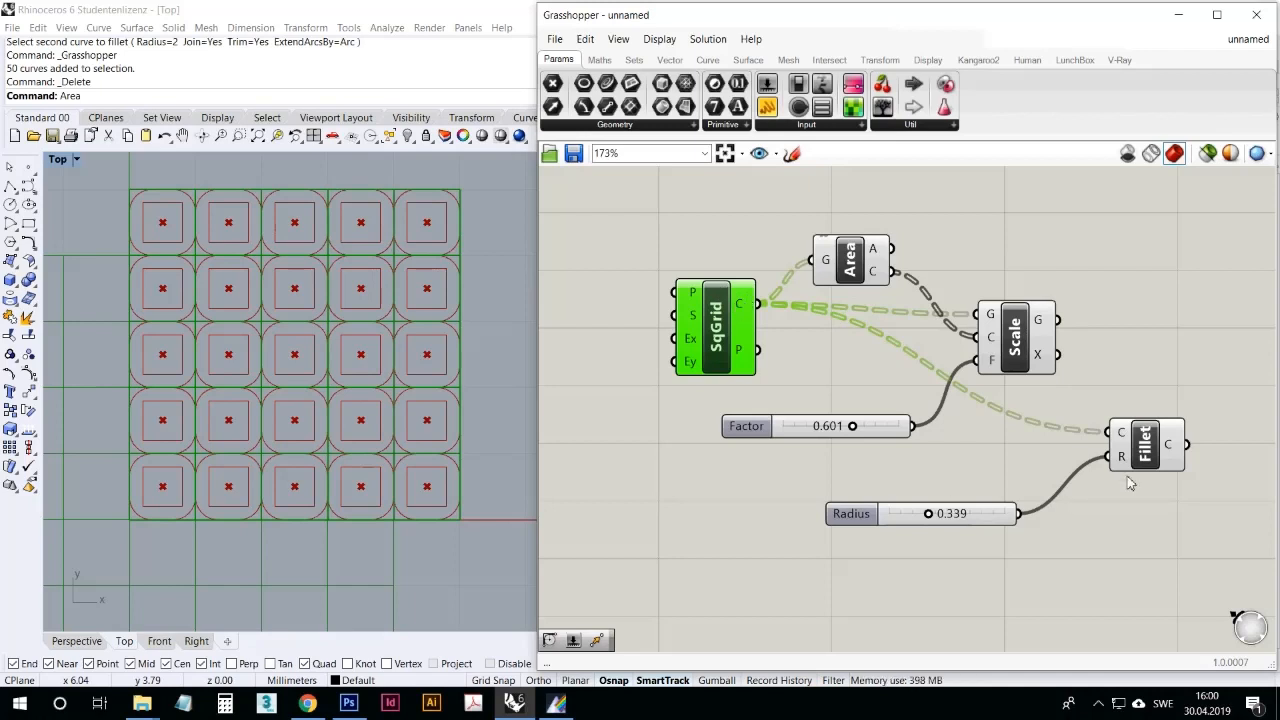
drag(1140, 452, 1104, 448)
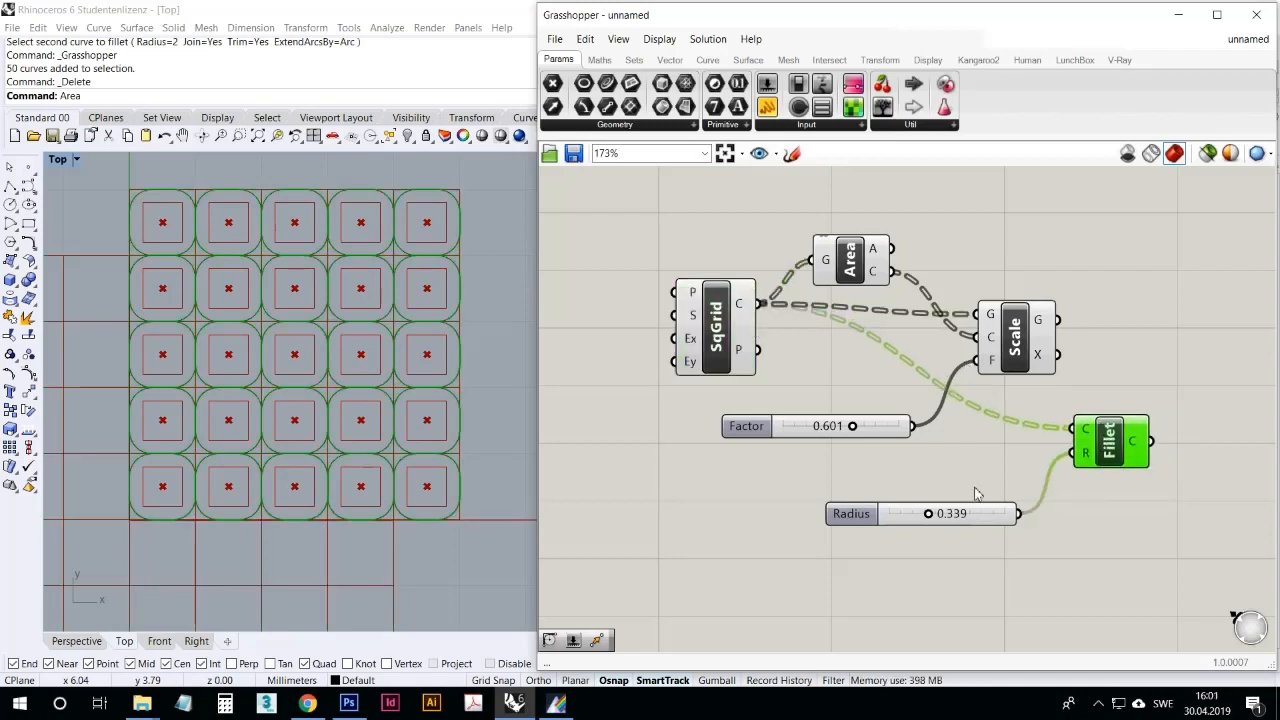
mouse_move(930, 513)
mouse_down()
mouse_move(914, 518)
mouse_move(955, 516)
mouse_move(900, 517)
mouse_move(951, 517)
mouse_move(915, 514)
mouse_up()
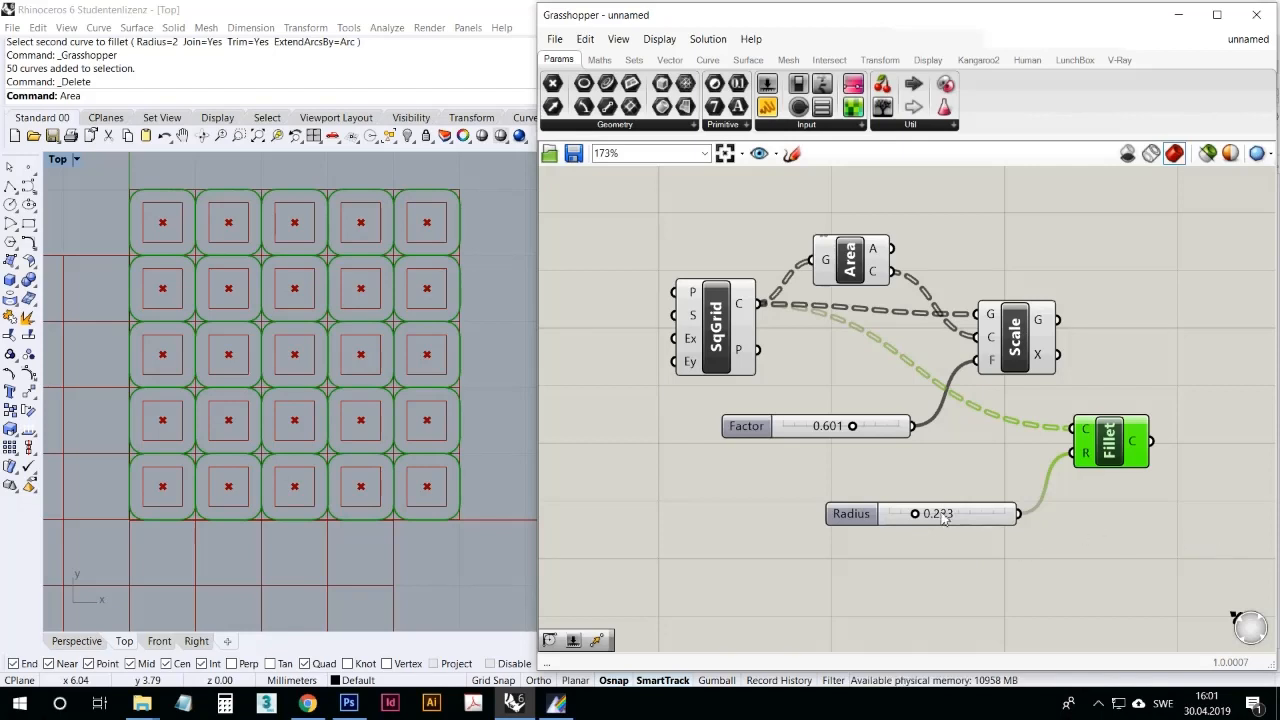
click(1097, 704)
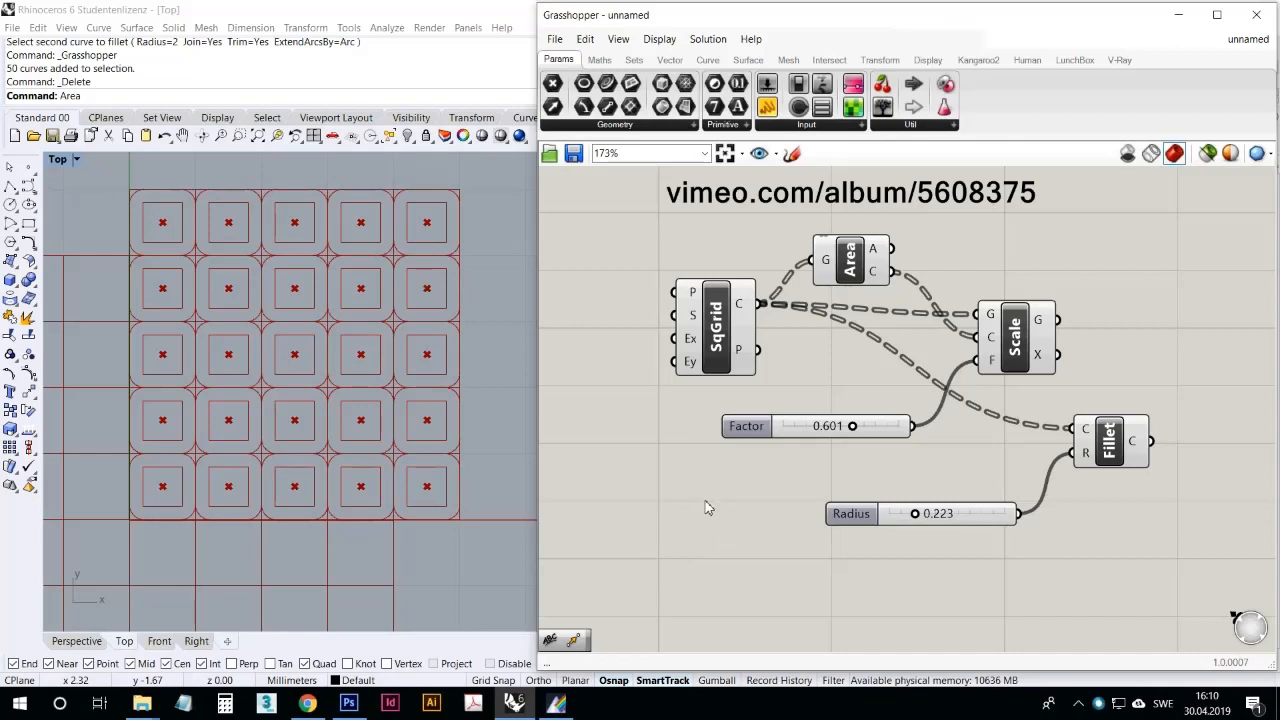
Step: Reconnect Scale's geometry output to the Fillet curve input and set the Radius slider to 0.159
drag(1029, 349, 1127, 435)
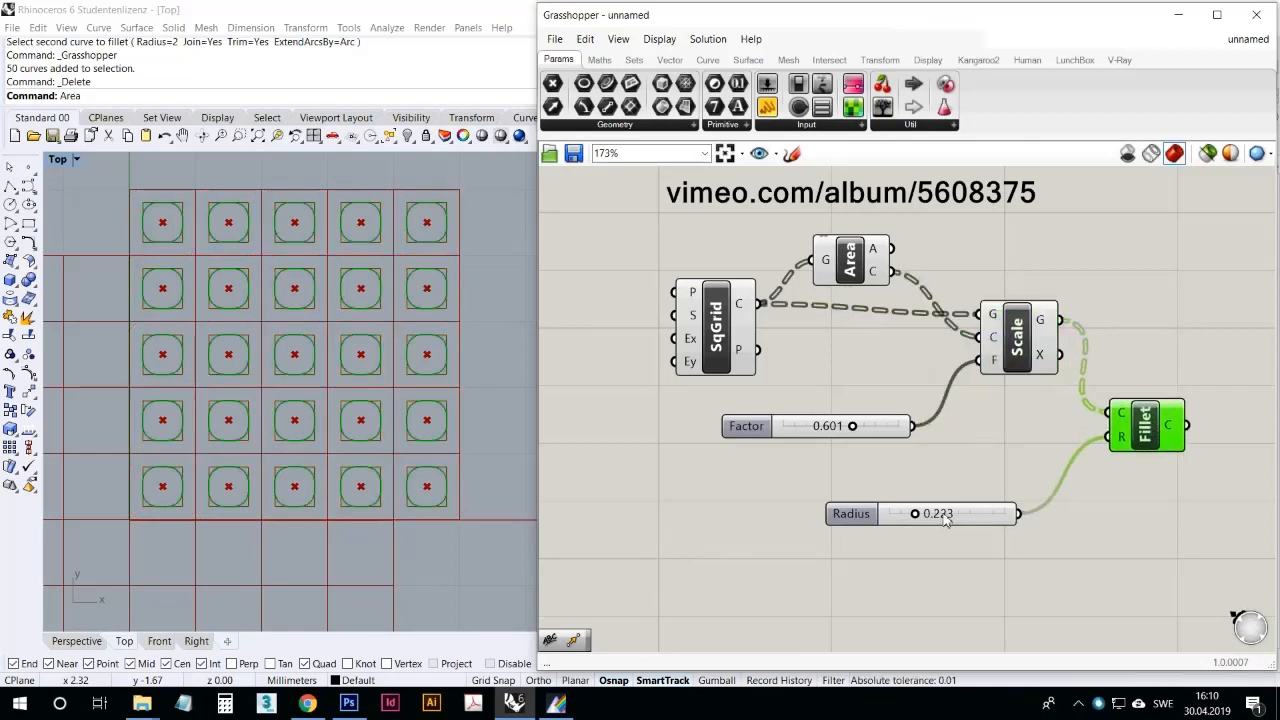
mouse_move(915, 514)
mouse_down()
mouse_move(916, 528)
mouse_move(925, 521)
mouse_move(911, 527)
mouse_up()
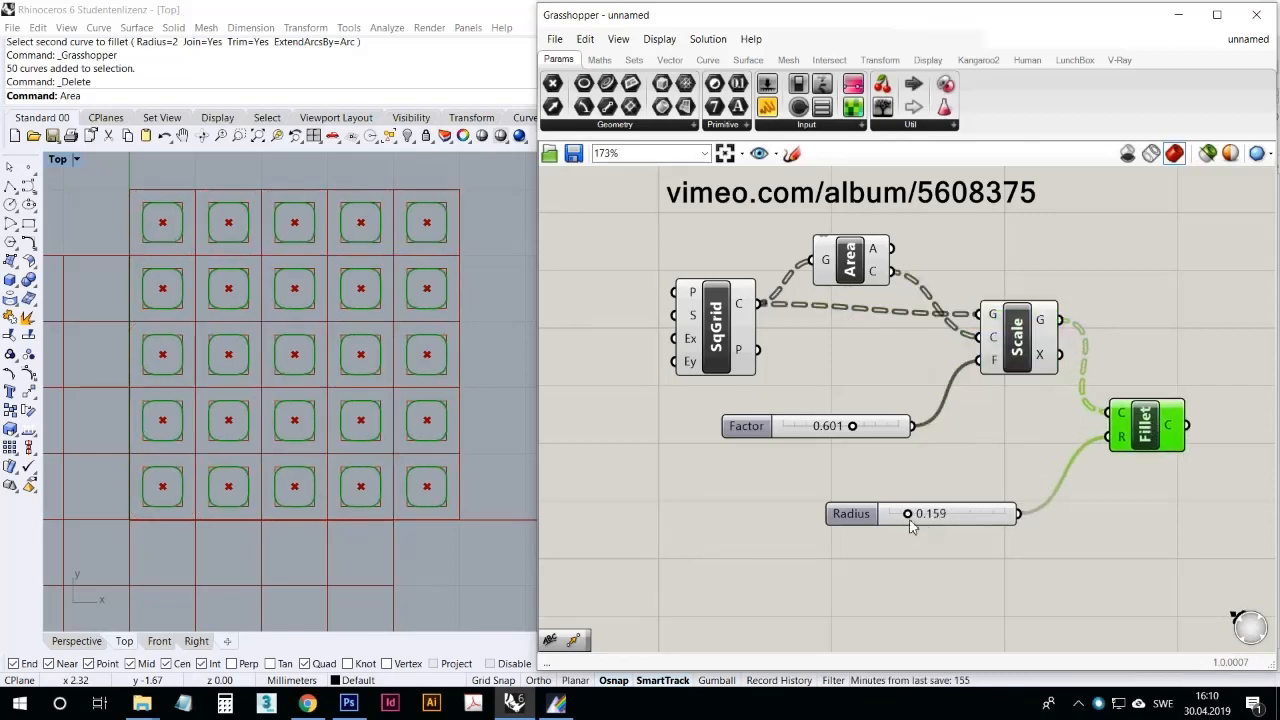
click(903, 553)
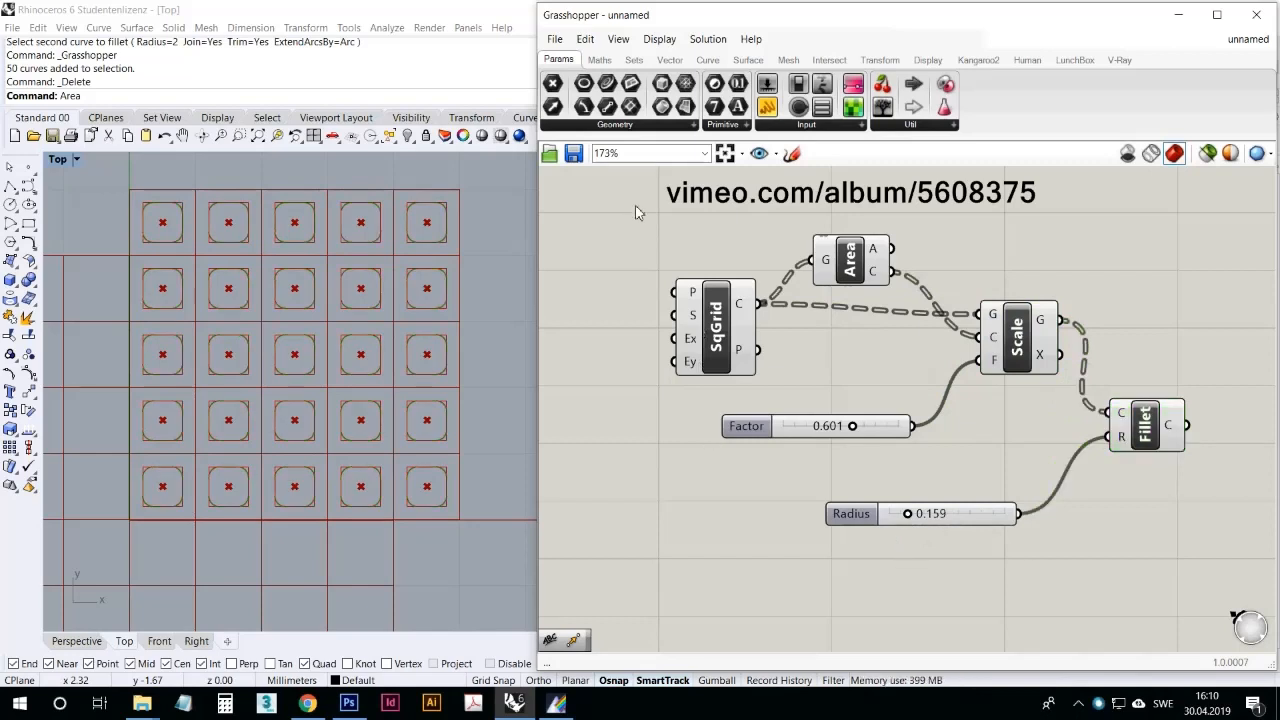
Step: Add a number slider to the Square grid's Size input and set it to 1.000
drag(767, 85, 677, 317)
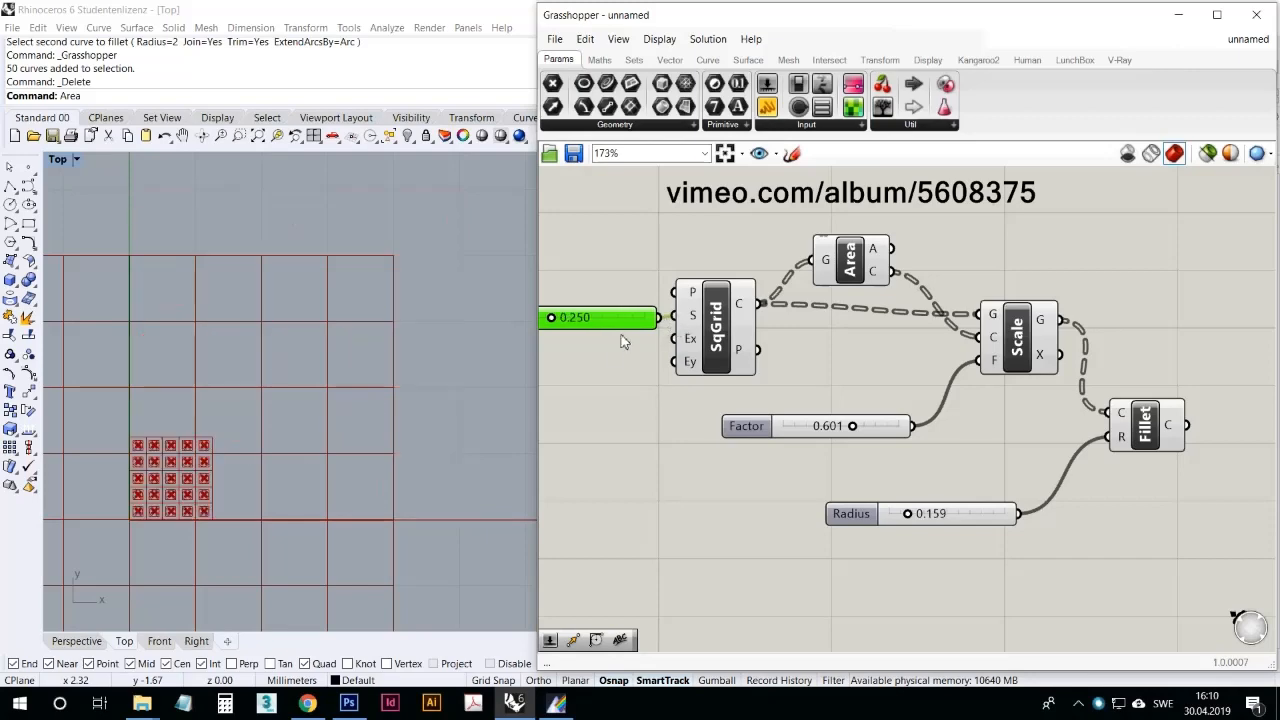
drag(564, 326, 650, 320)
right_drag(640, 347, 746, 378)
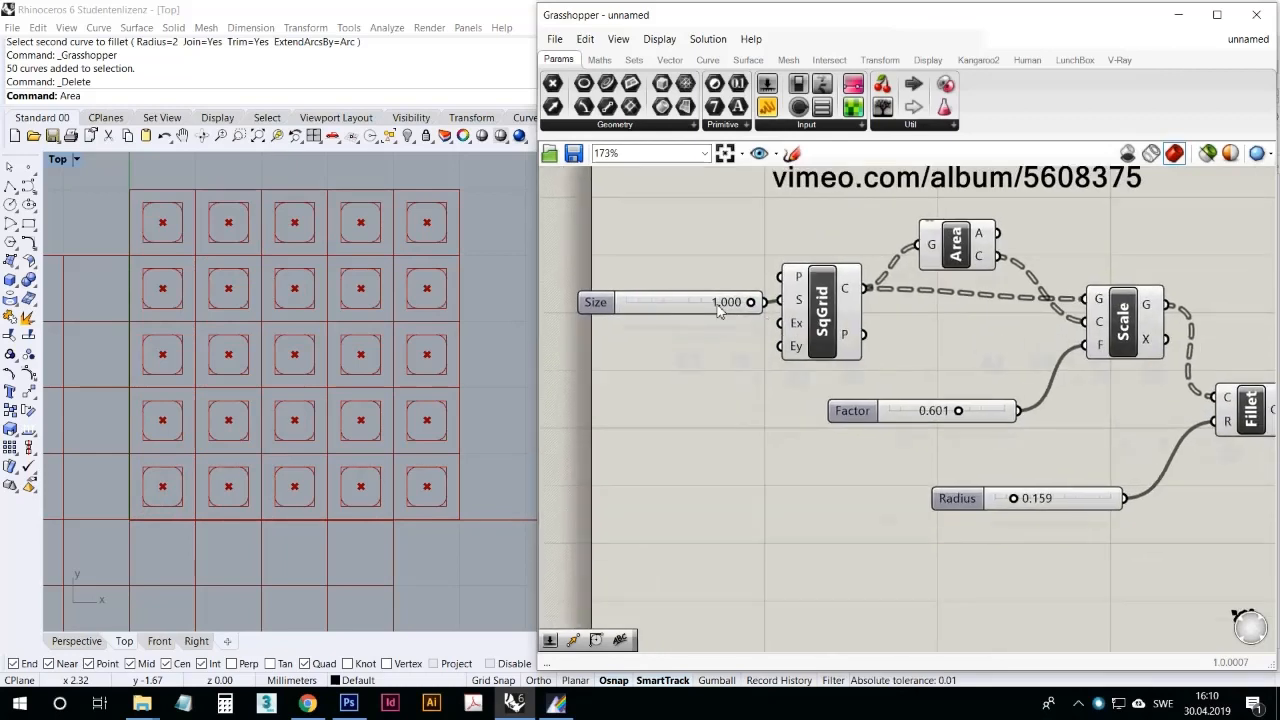
scroll(714, 392, down, 1)
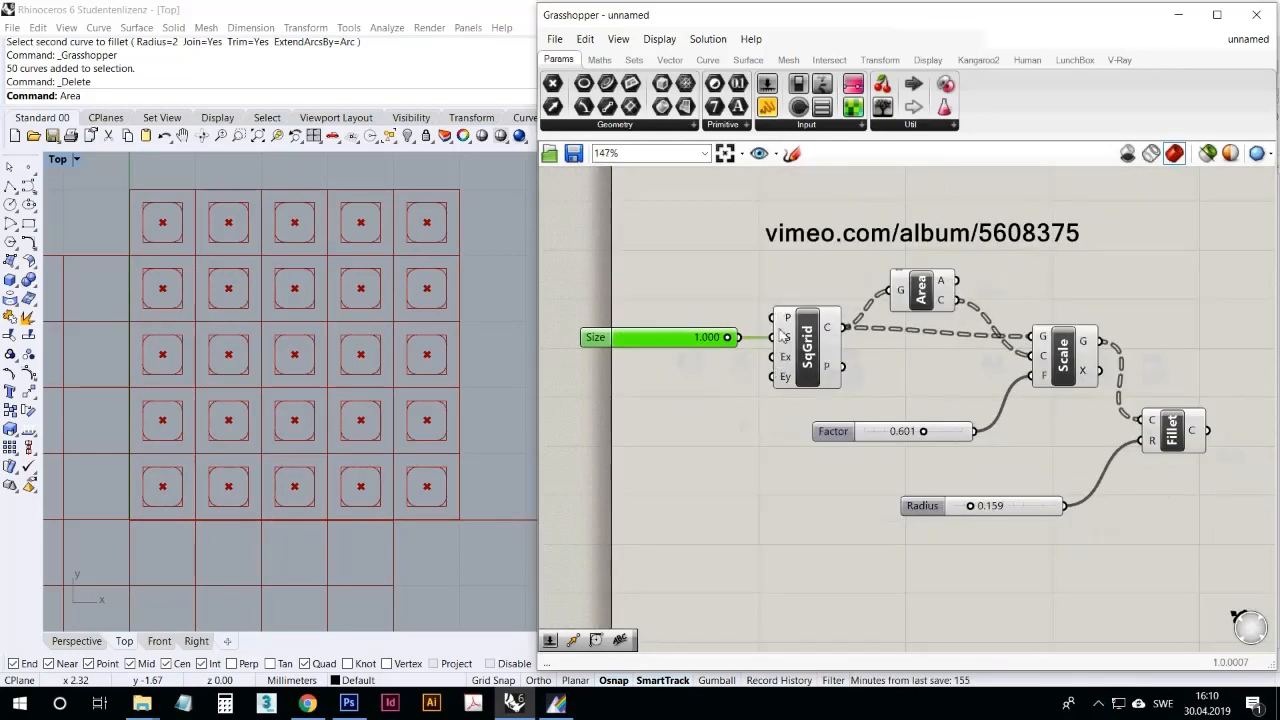
Step: Examine the descriptions of the Square grid's Plane and Extent inputs
mouse_move(787, 320)
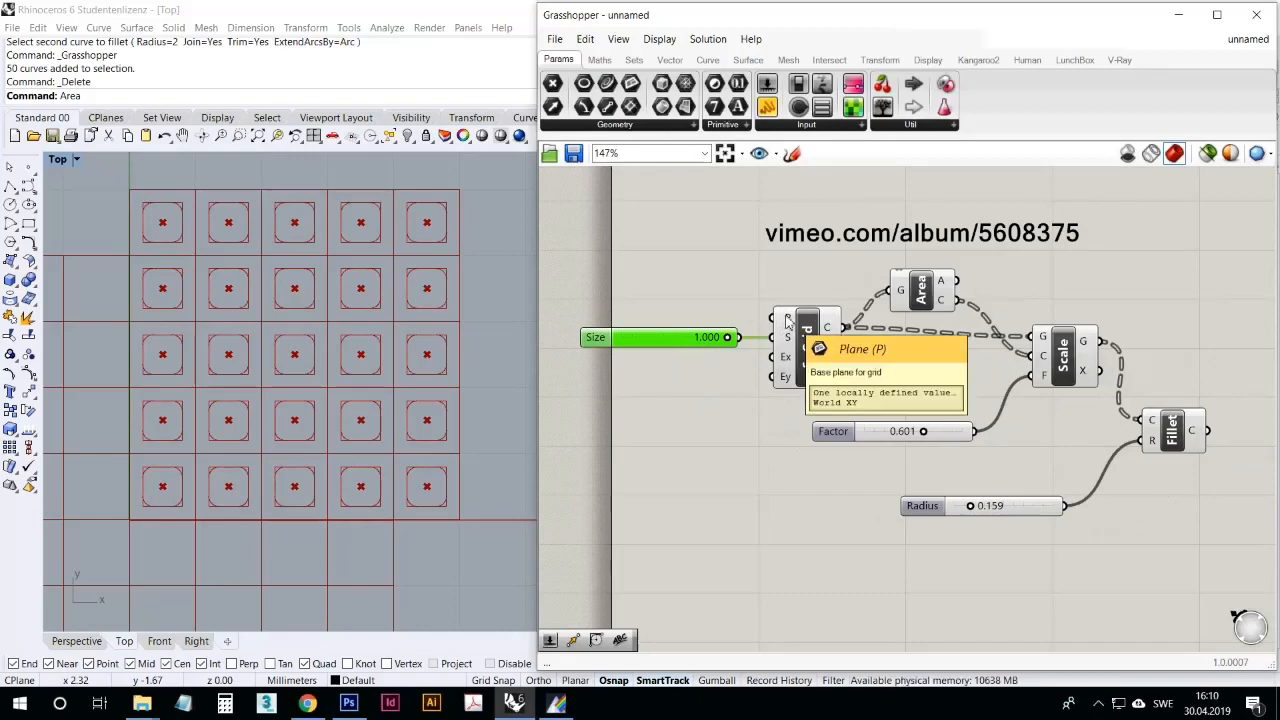
mouse_move(788, 363)
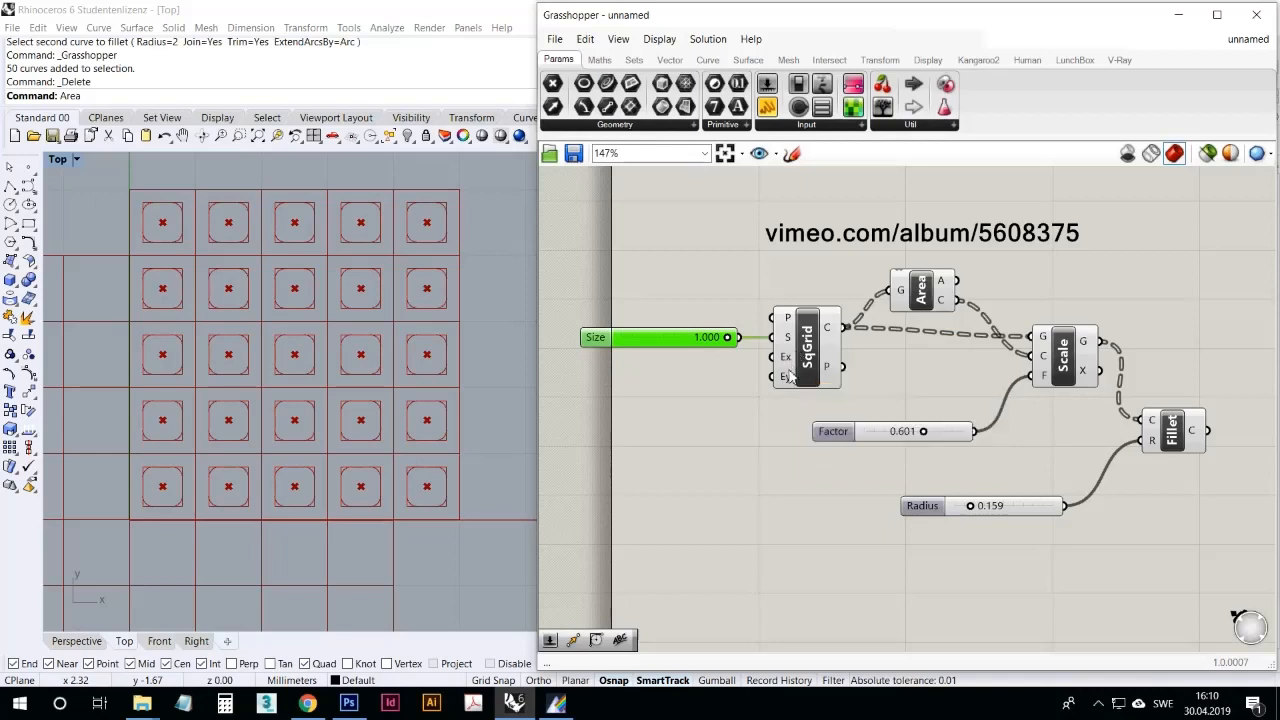
click(795, 473)
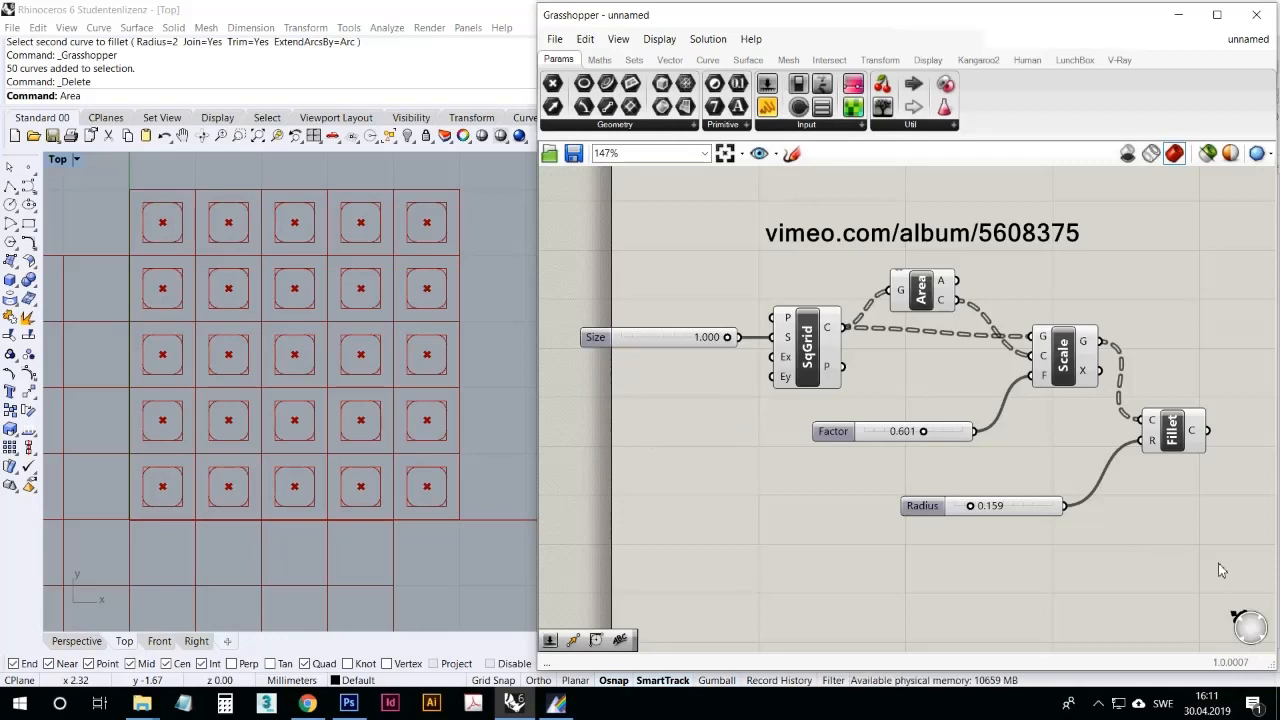
Step: Delete all the square grid components and move the vimeo.com text label into the upper-left corner of the canvas page
drag(1218, 563, 617, 279)
key(Delete)
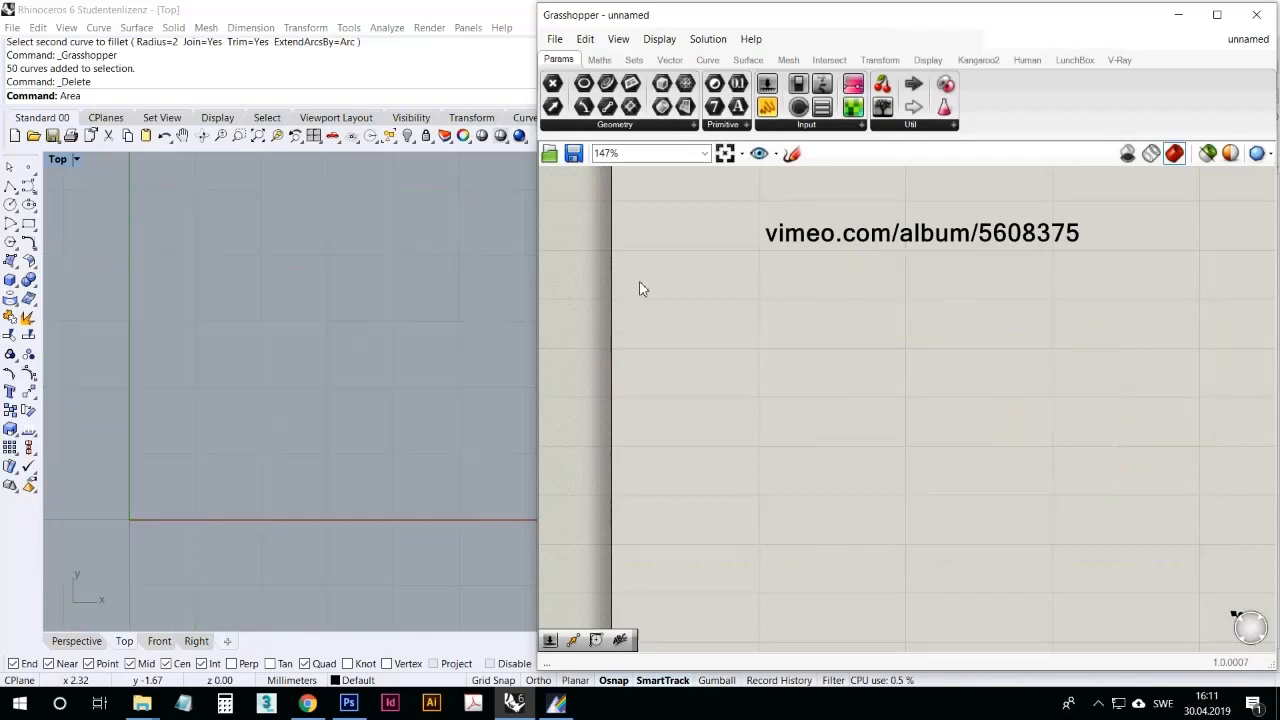
drag(741, 209, 716, 203)
right_drag(711, 279, 717, 386)
mouse_move(717, 309)
mouse_down()
mouse_move(678, 238)
mouse_move(683, 247)
mouse_up()
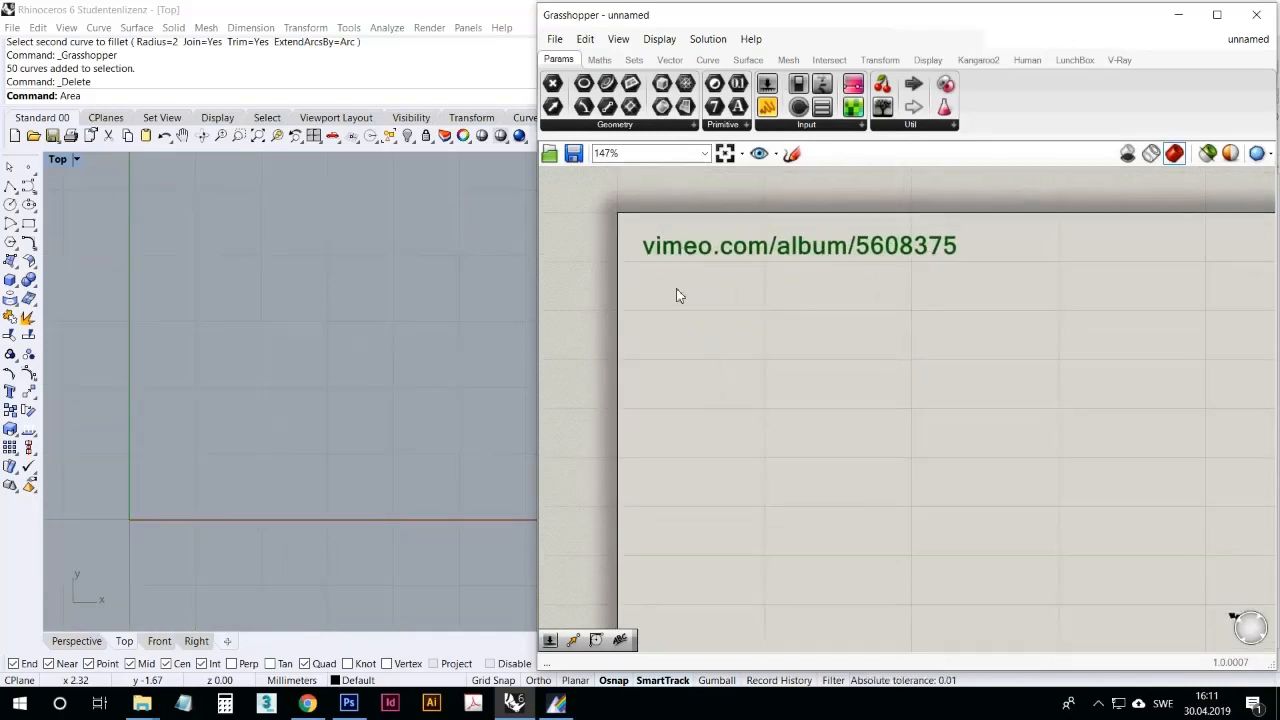
click(677, 292)
mouse_move(377, 292)
right_down()
mouse_move(408, 315)
mouse_move(303, 346)
mouse_move(416, 333)
right_up()
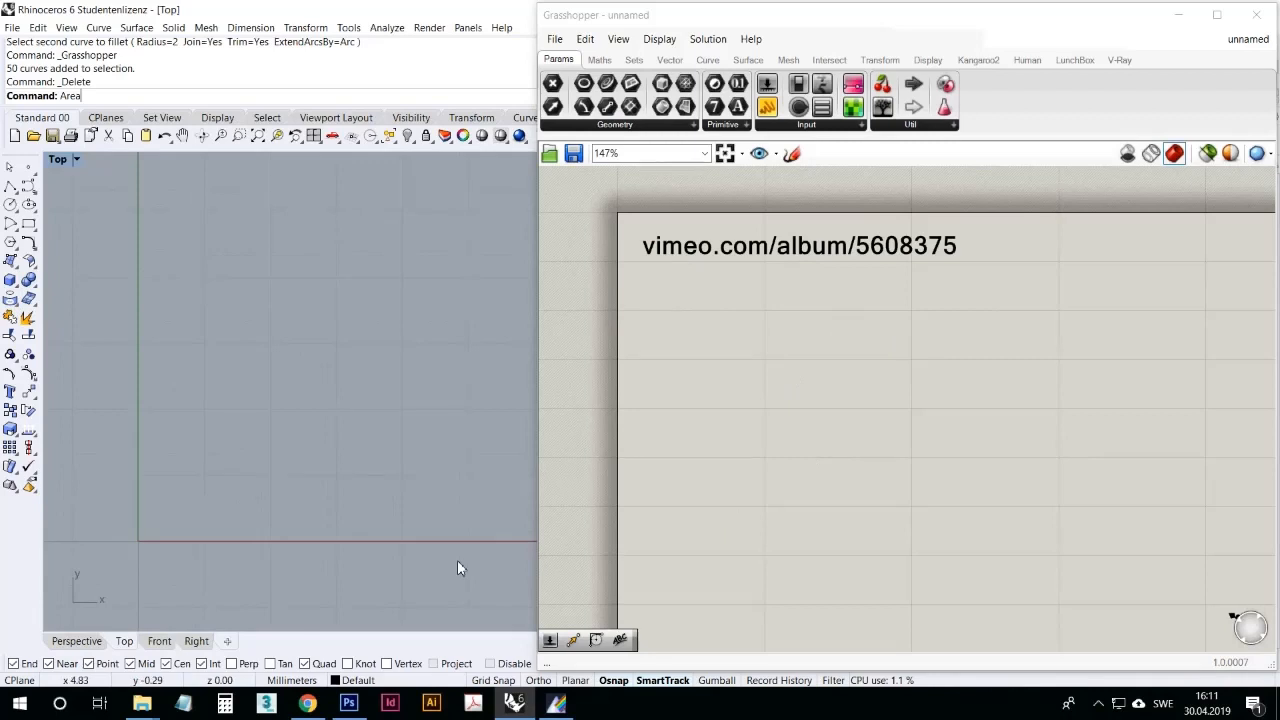
double_click(741, 431)
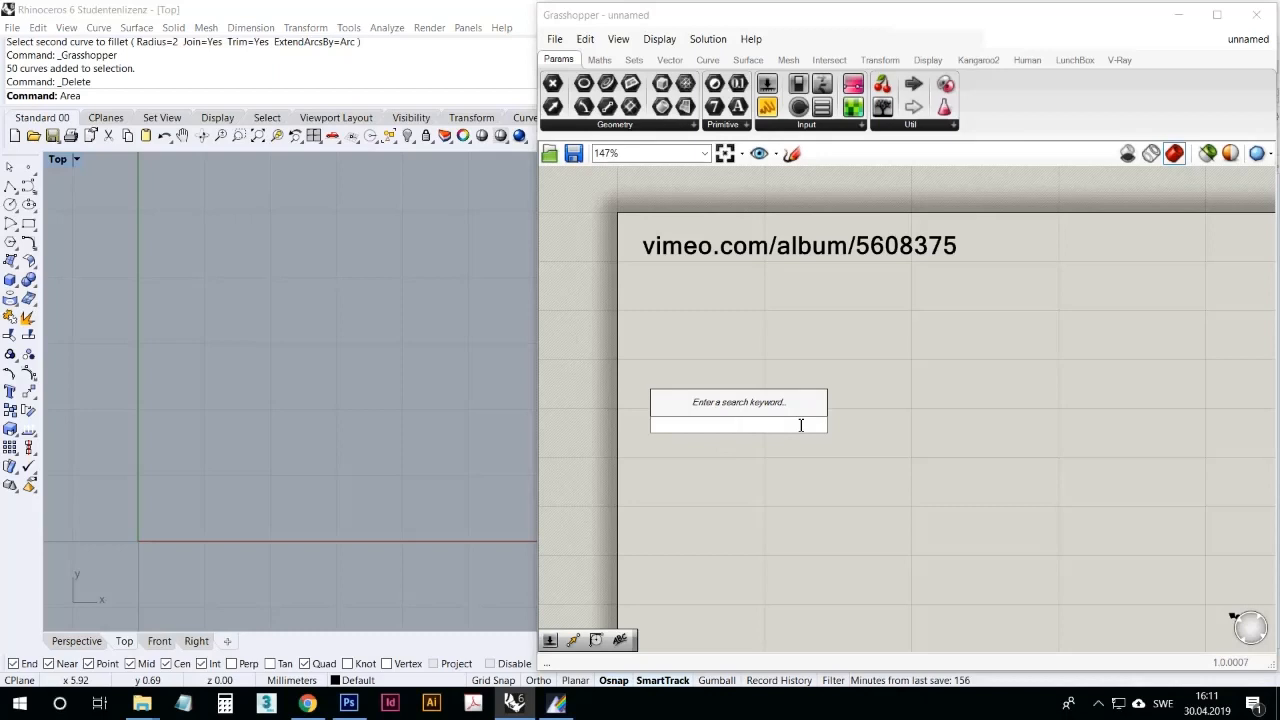
text(point)
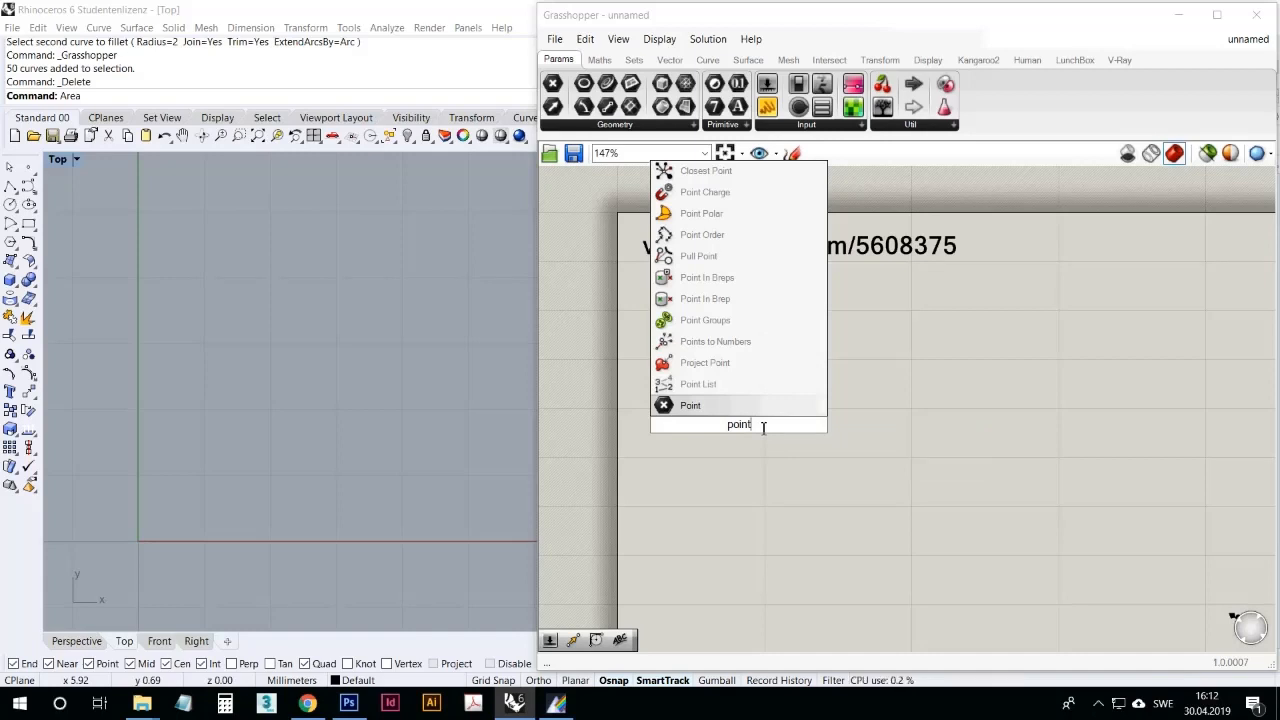
key(Escape)
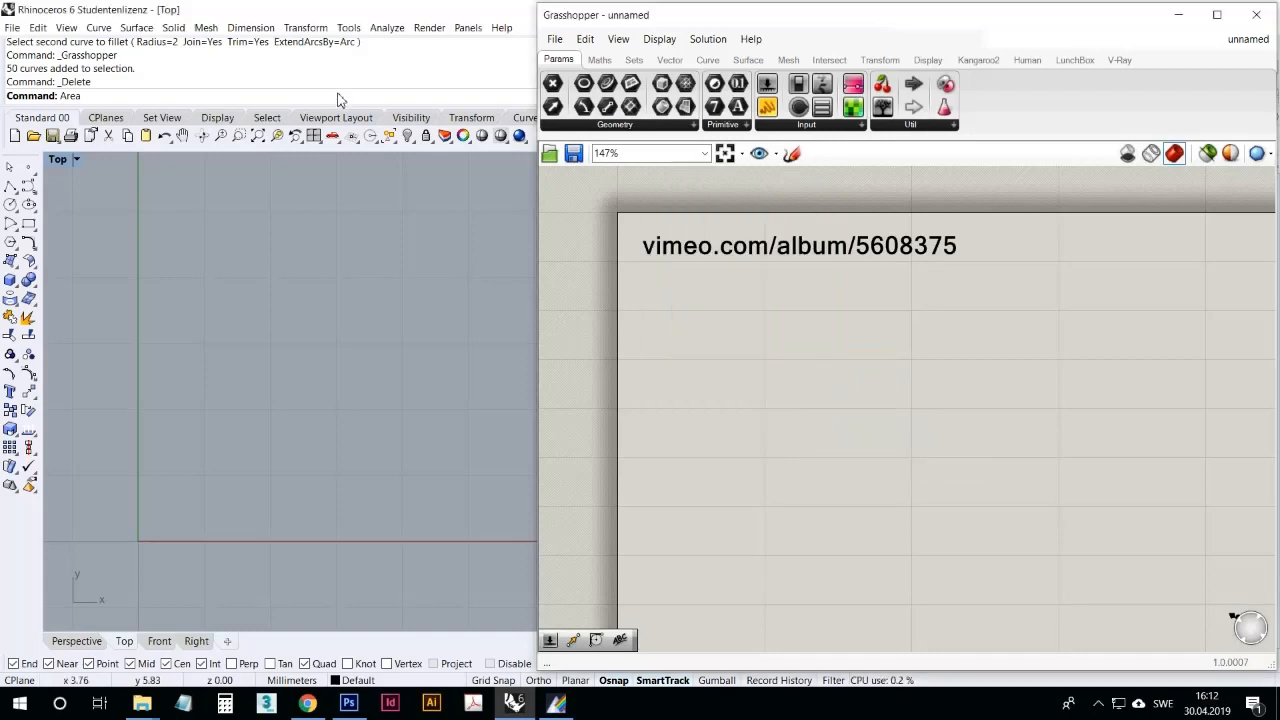
click(339, 97)
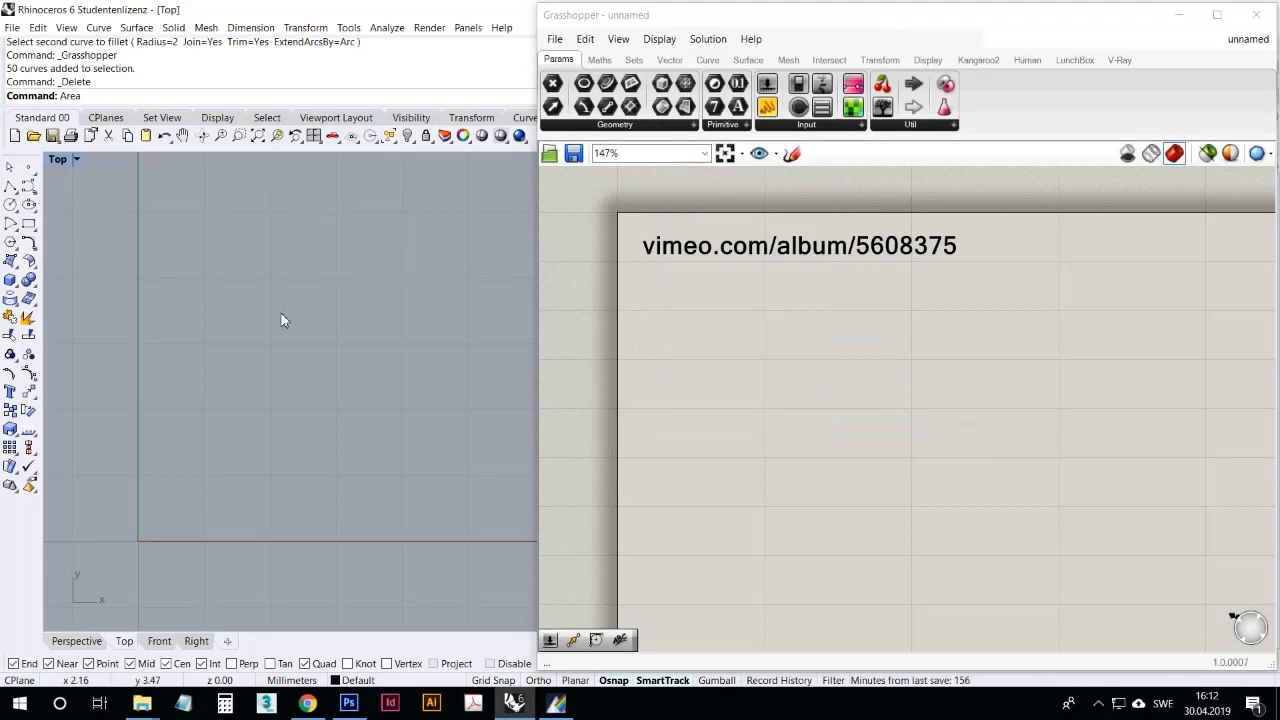
key(Escape)
text(Point)
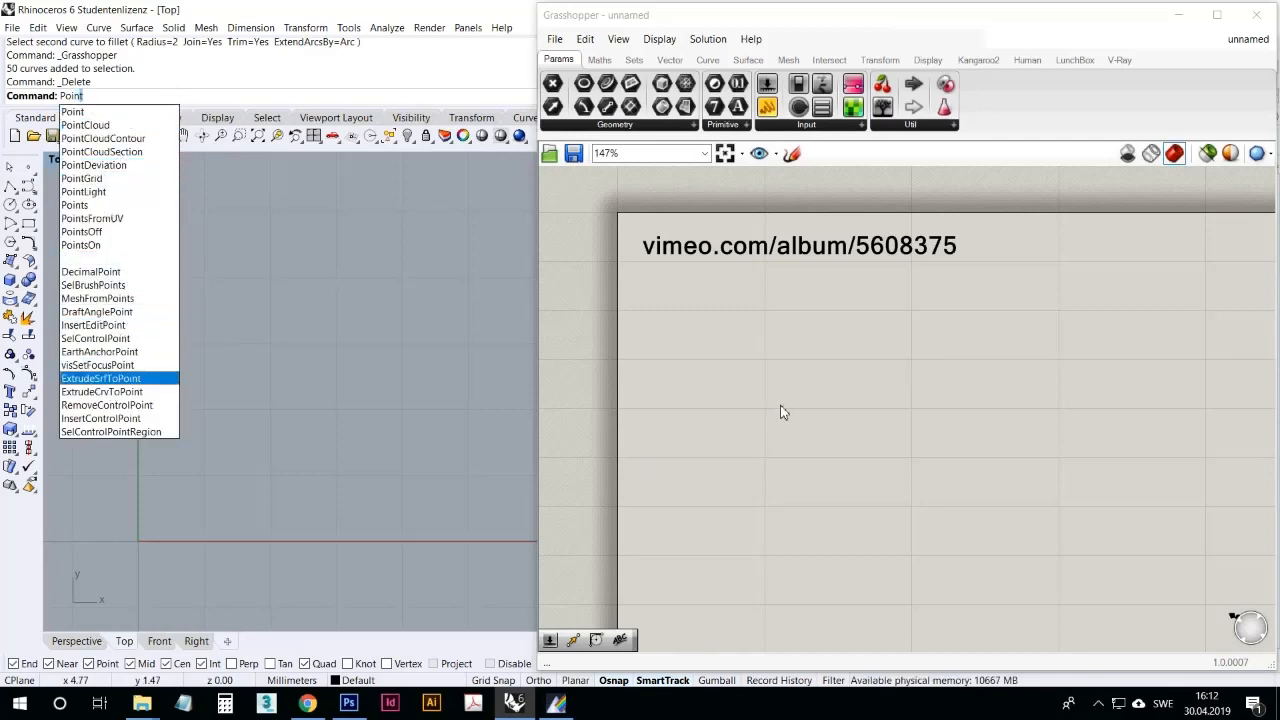
click(115, 116)
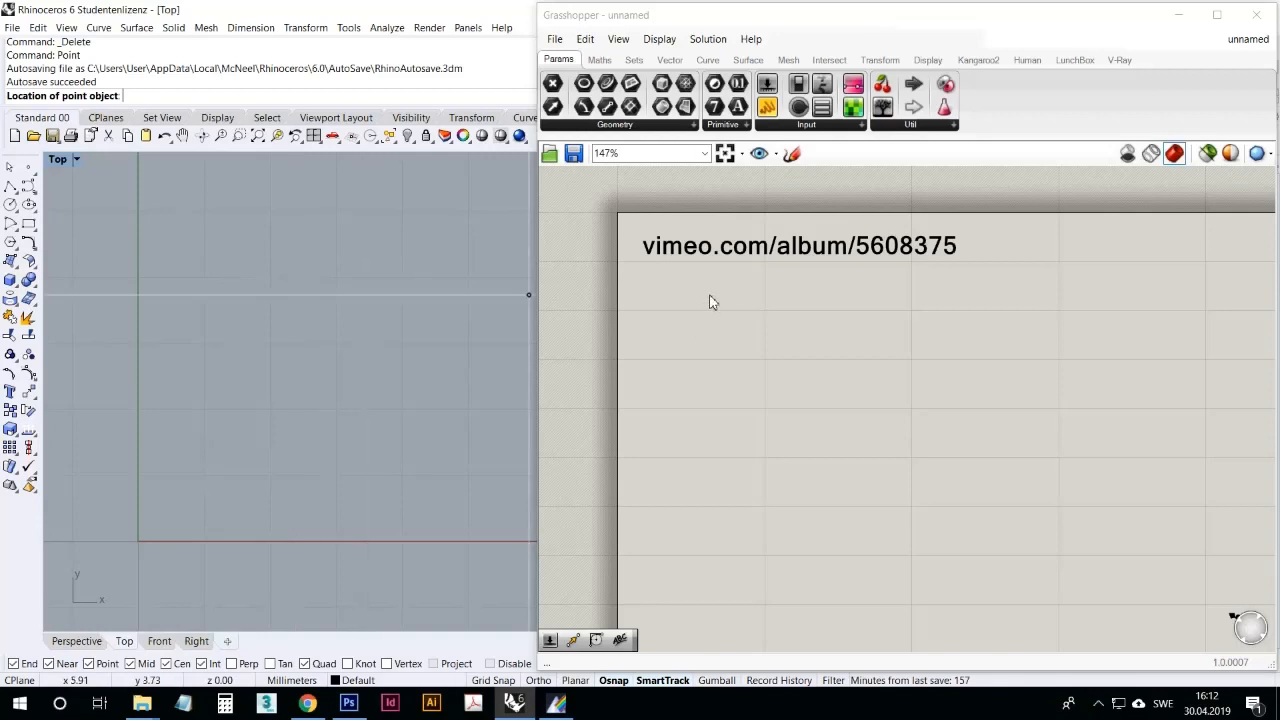
key(Escape)
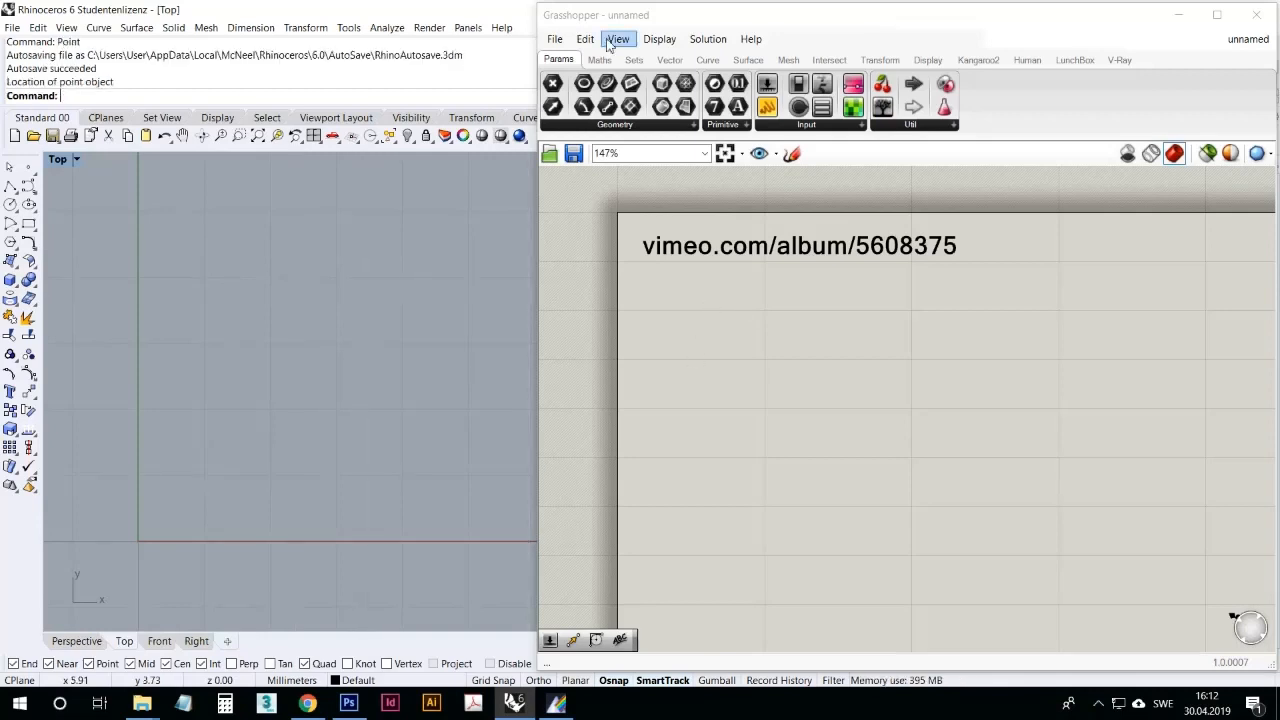
Step: Add a Construct Point component to the canvas by searching for xyz
double_click(722, 408)
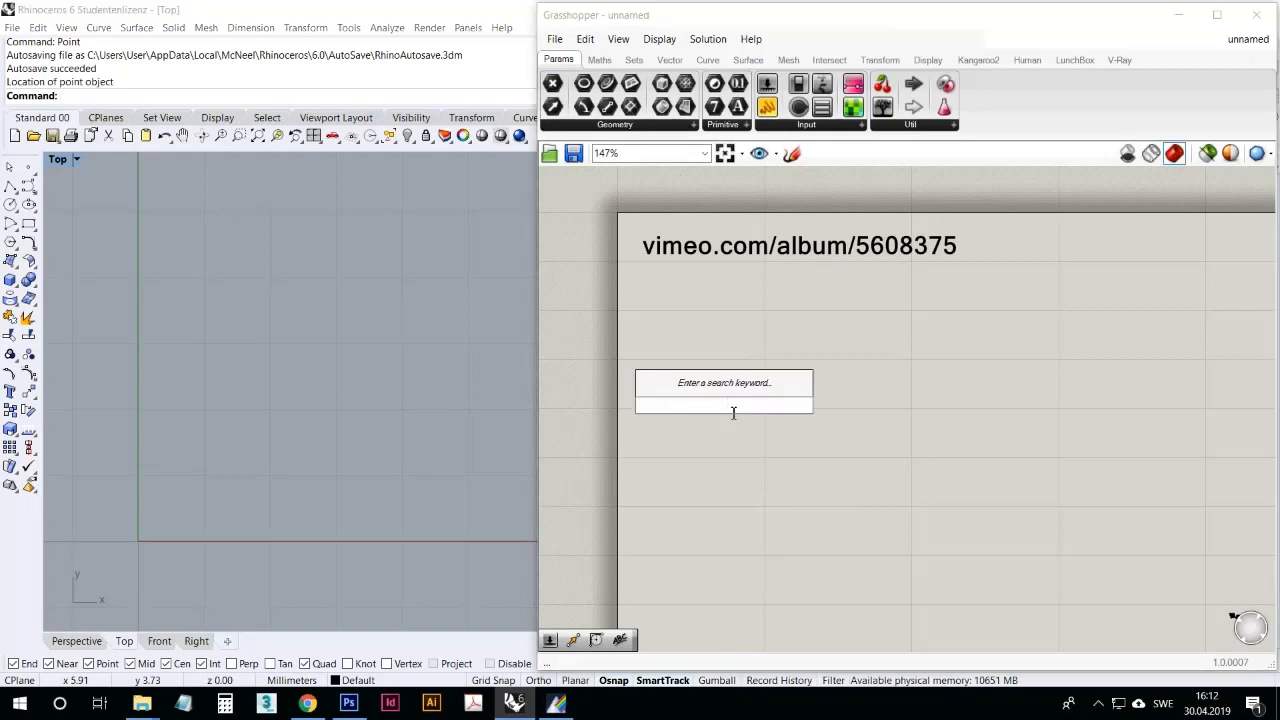
text(poin)
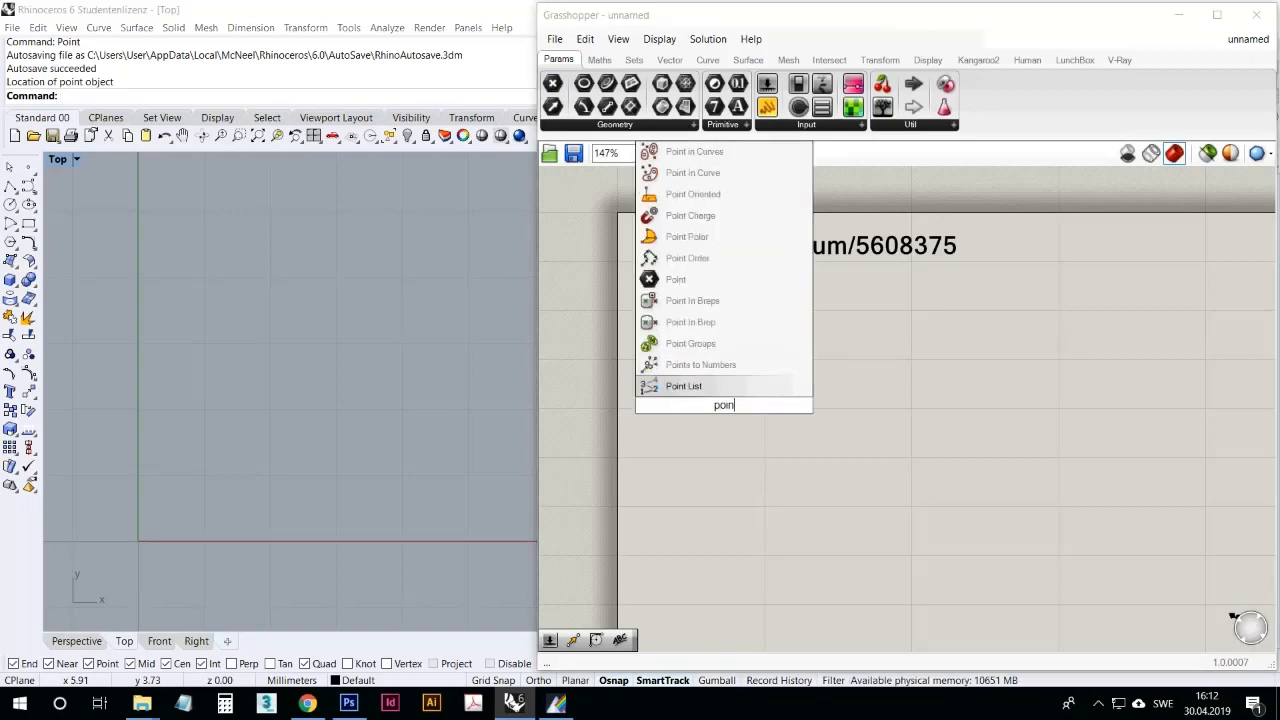
text(t)
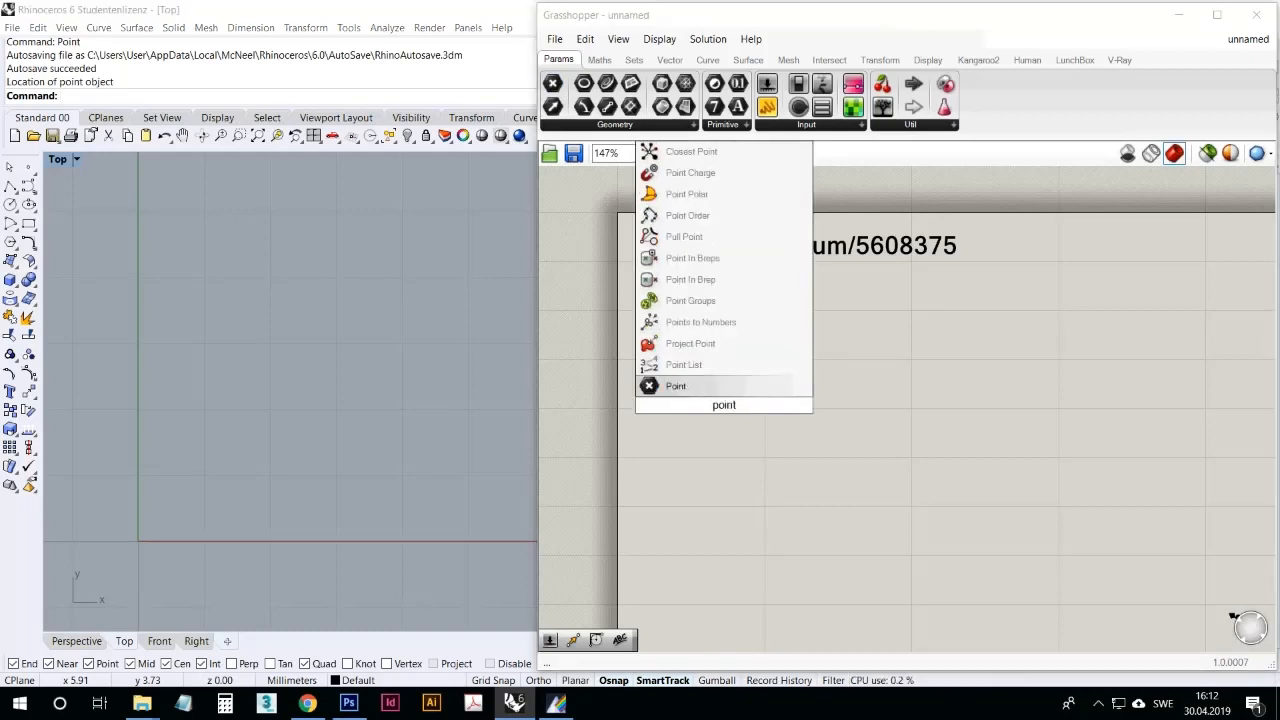
key(BackSpace)
key(BackSpace)
key(BackSpace)
key(BackSpace)
key(BackSpace)
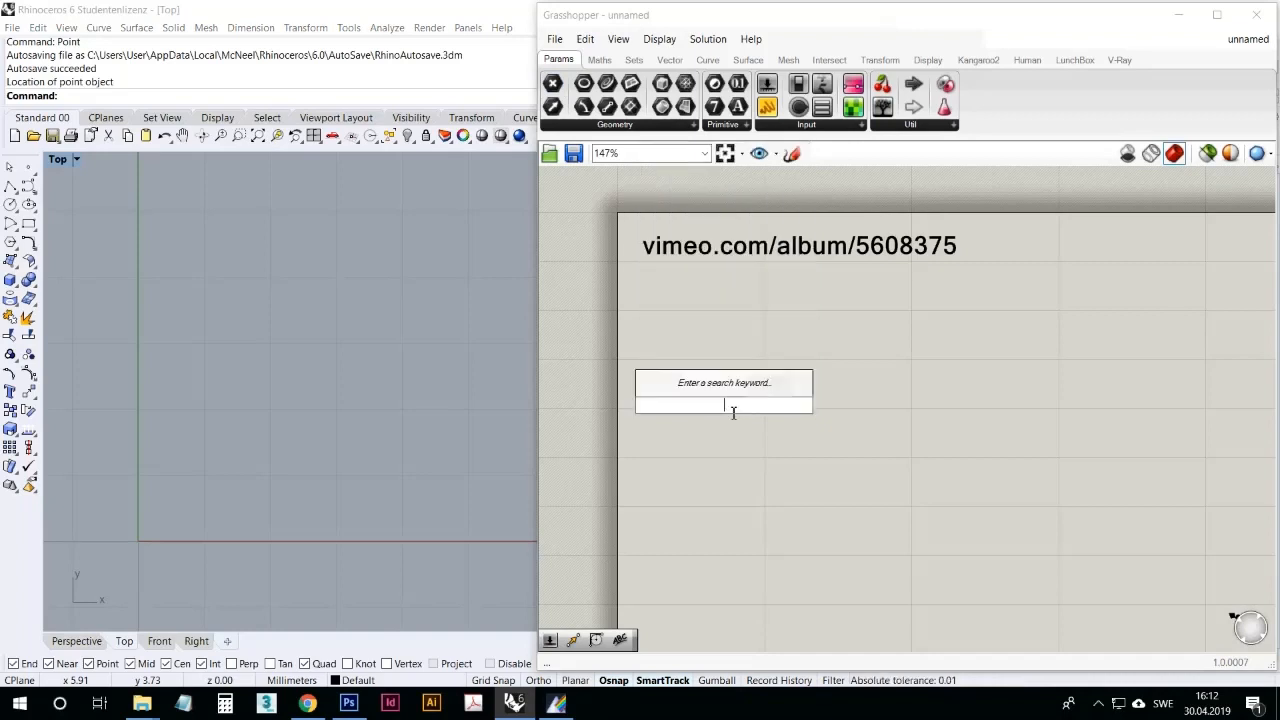
text(xz)
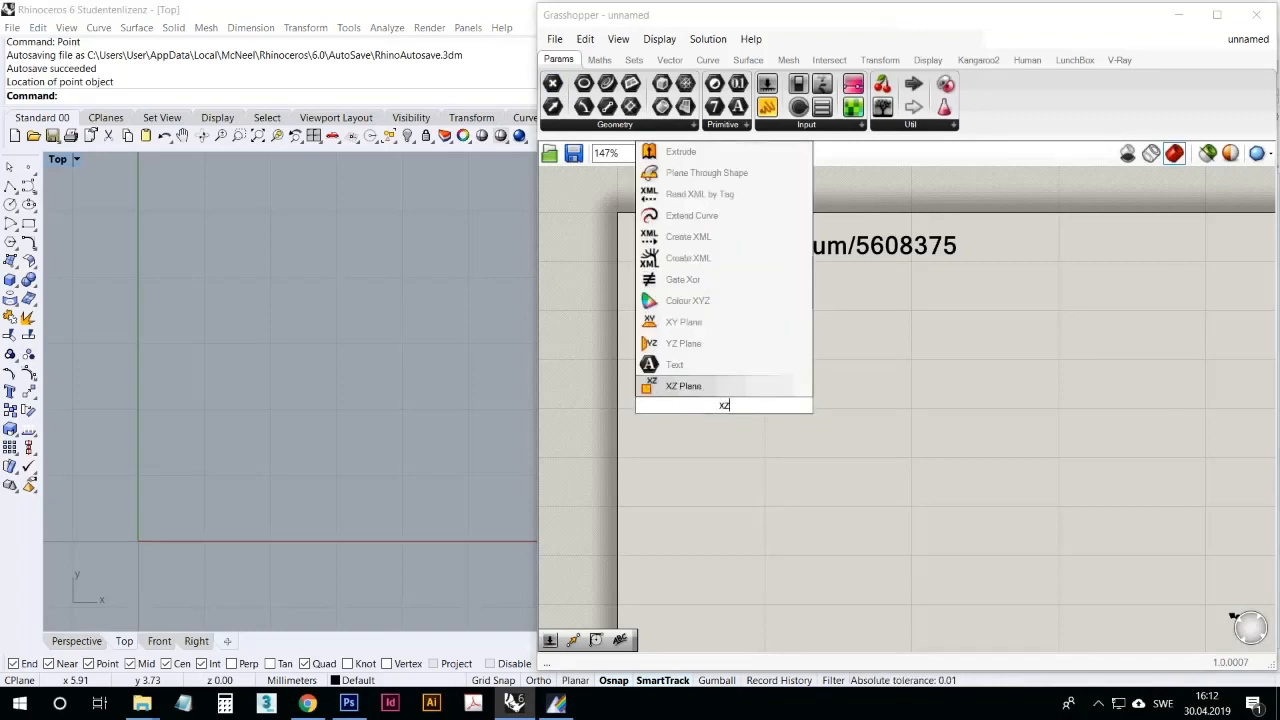
key(BackSpace)
text(y)
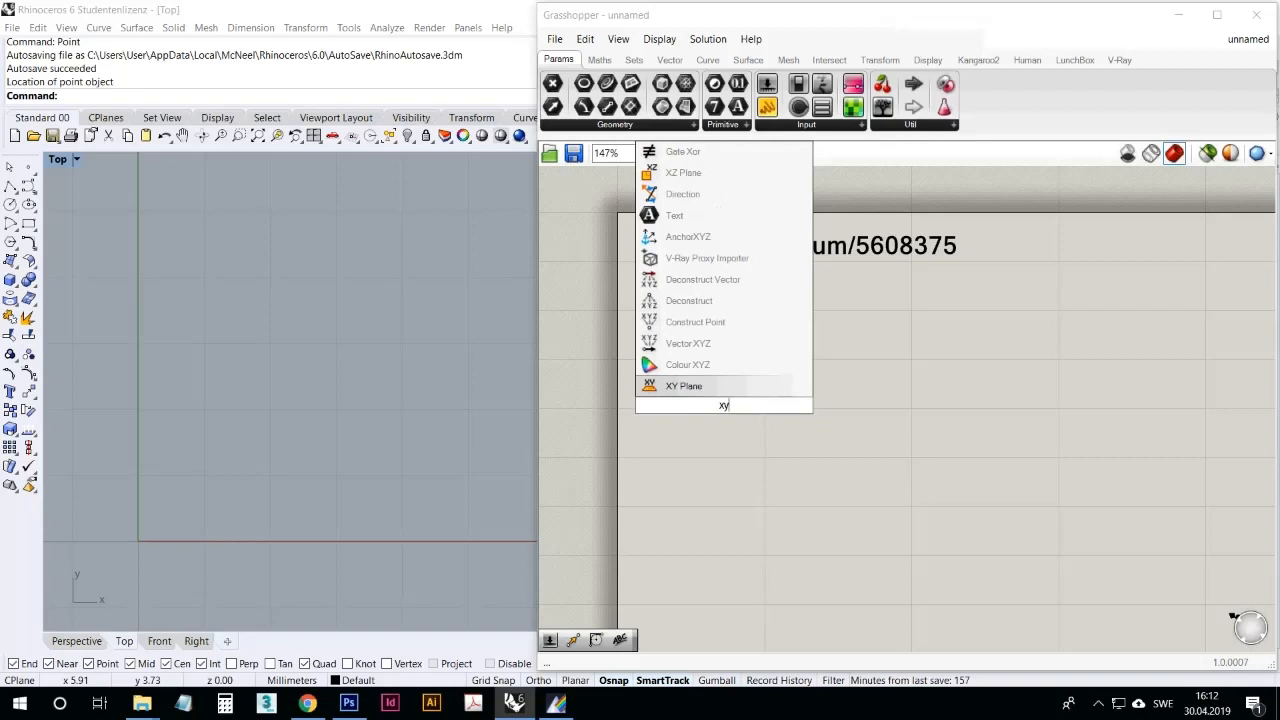
text(z poin)
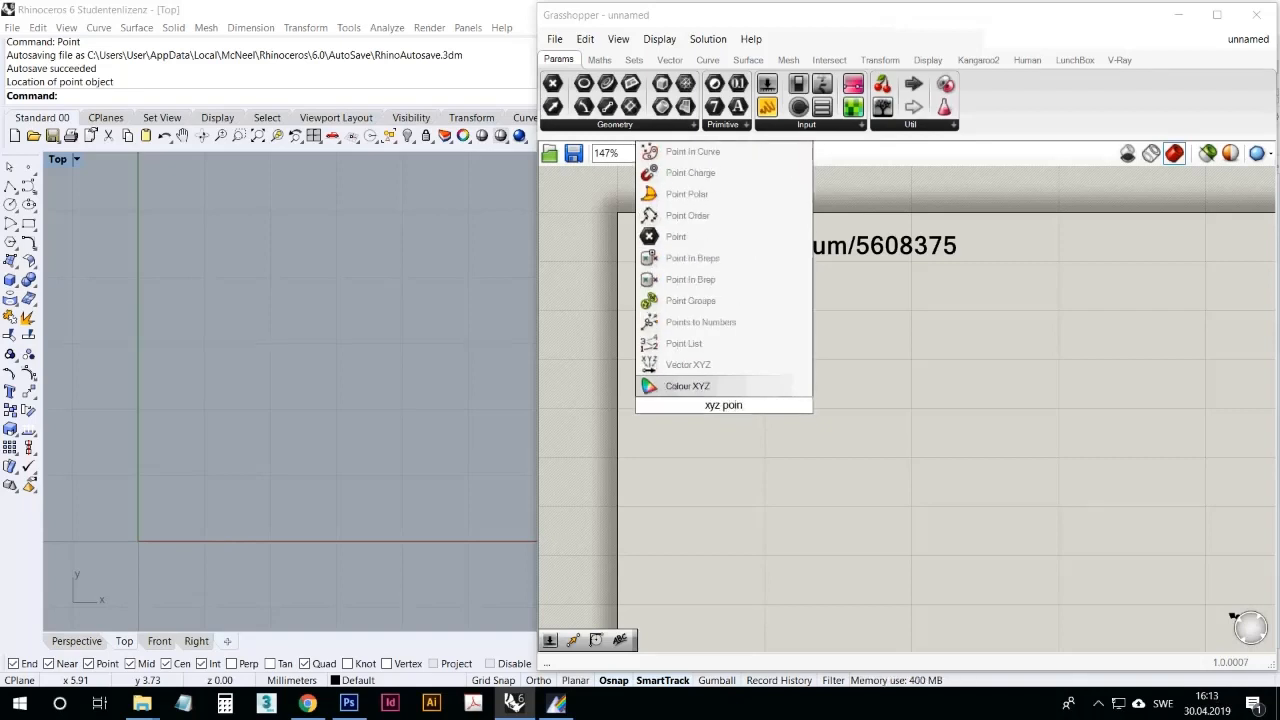
key(BackSpace)
key(BackSpace)
key(BackSpace)
key(BackSpace)
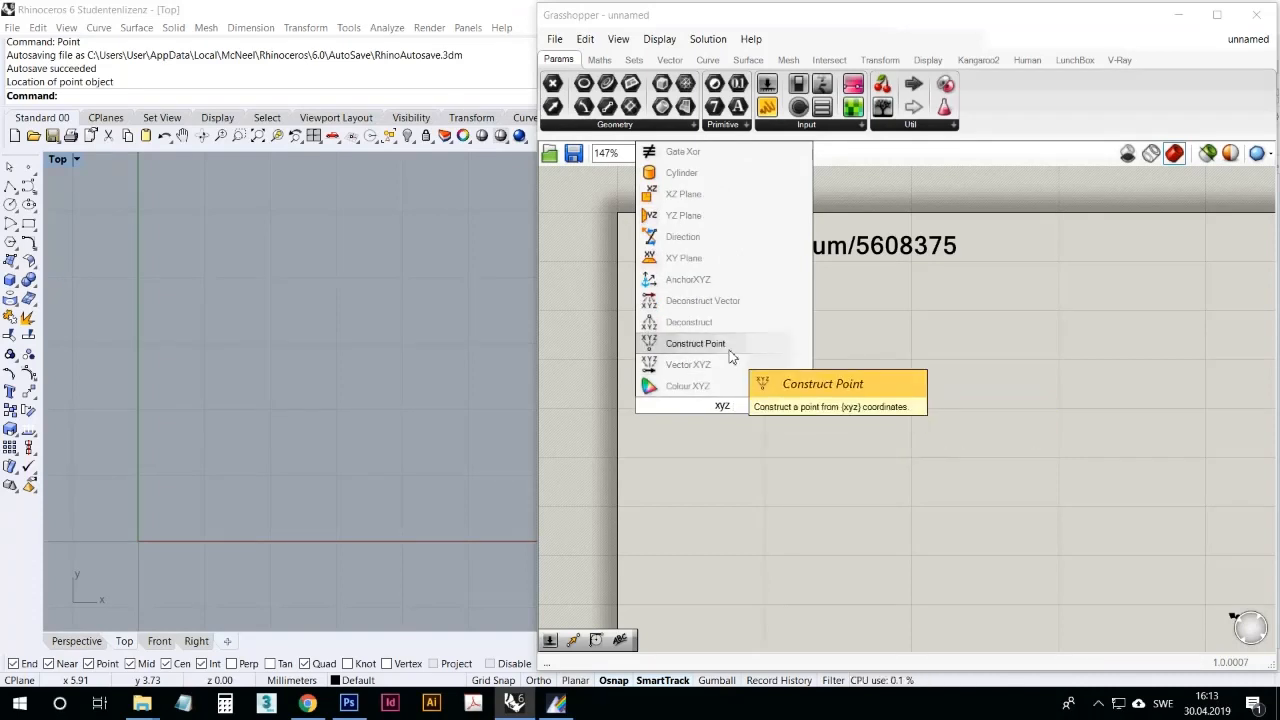
click(729, 346)
Step: Position the Construct Point component below the vimeo.com label and leave it deselected
drag(732, 408, 764, 349)
right_drag(411, 403, 492, 313)
scroll(183, 446, up, 18)
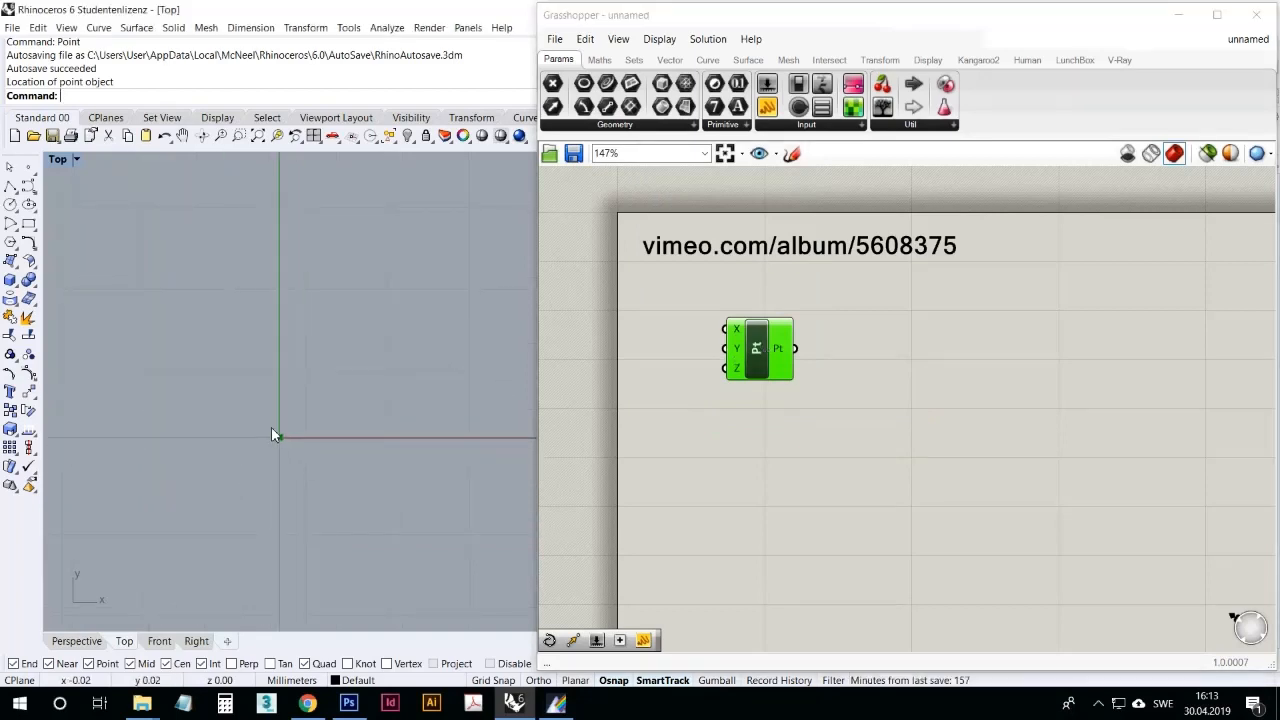
right_drag(273, 432, 255, 492)
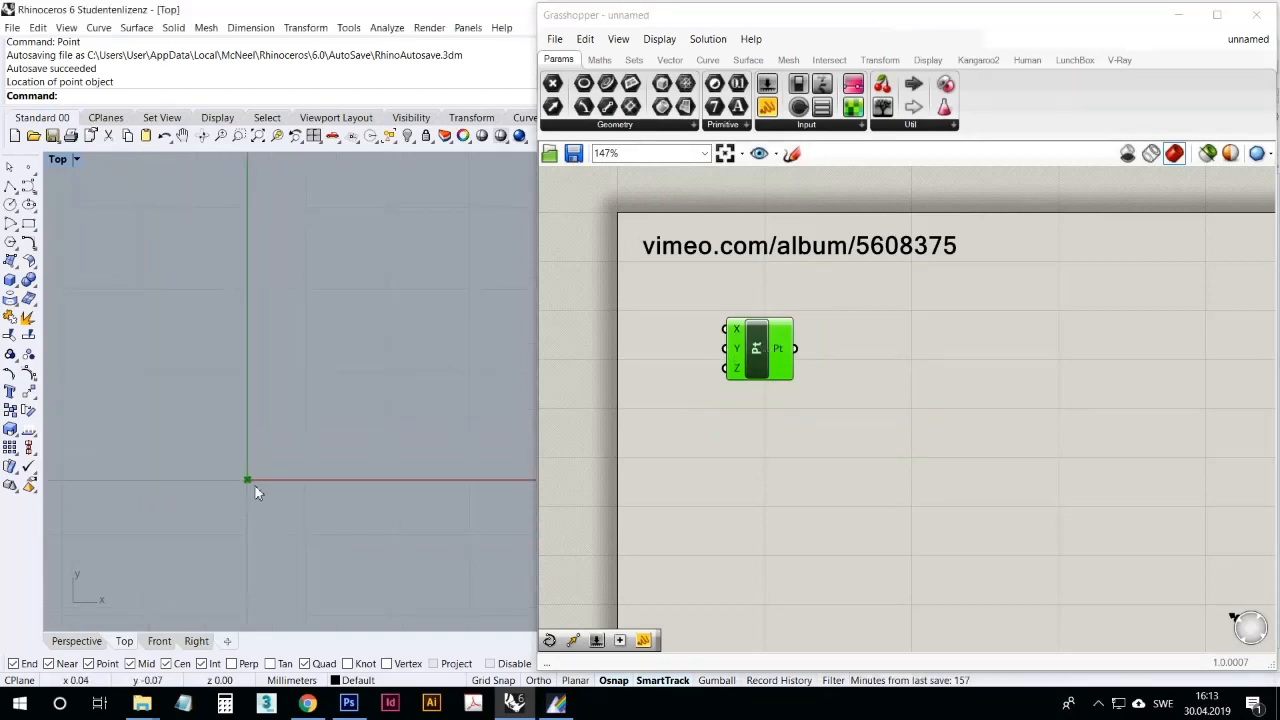
click(745, 497)
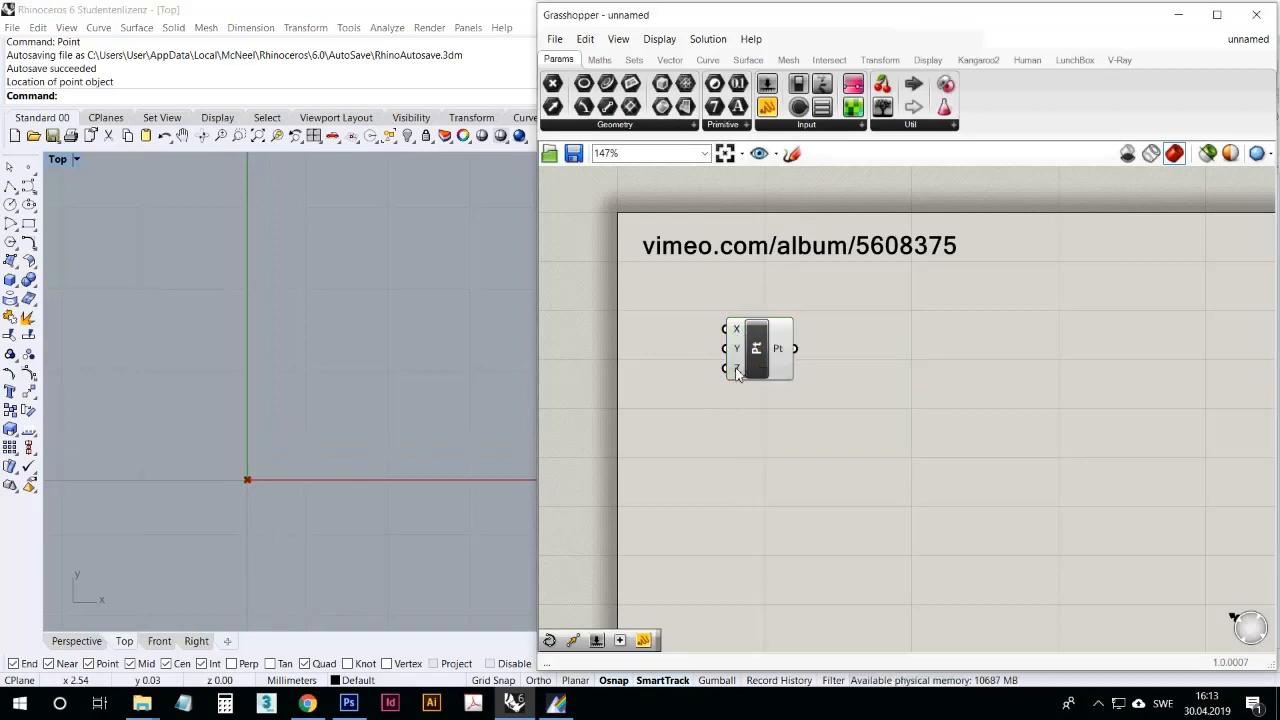
click(768, 358)
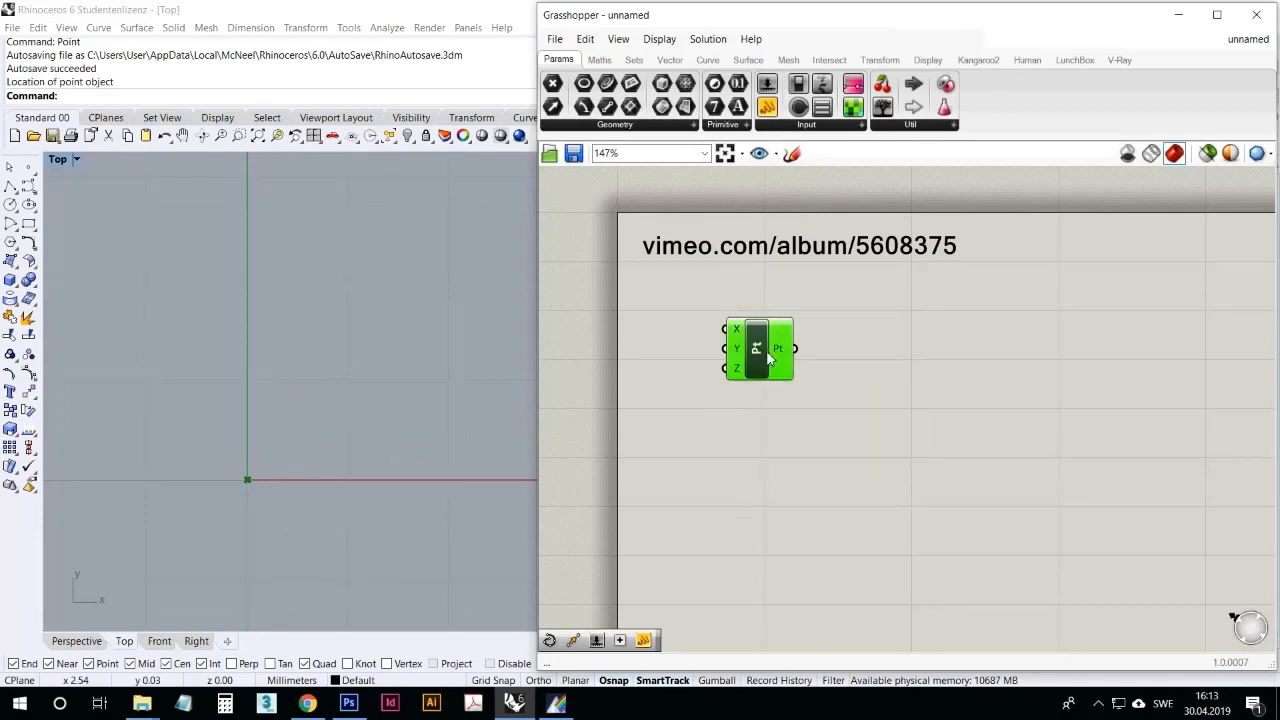
drag(768, 358, 806, 356)
click(722, 429)
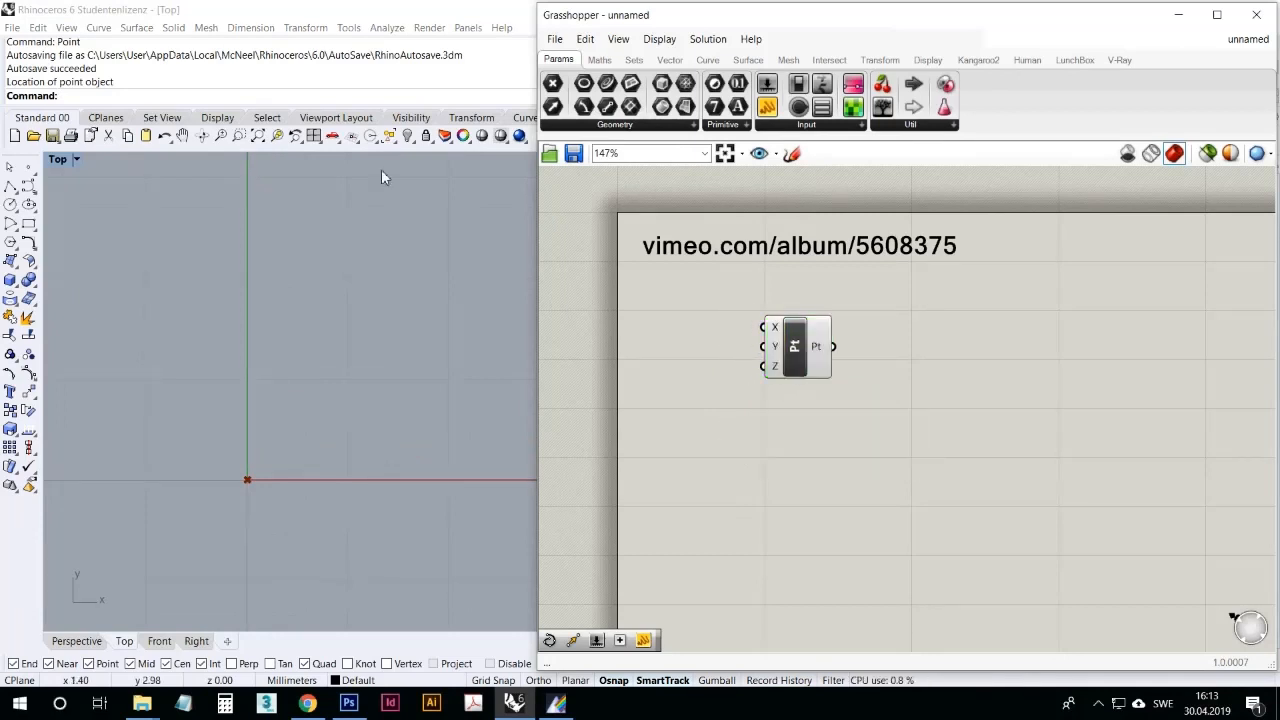
Step: Create a point object in Rhino at the coordinates 10,10,0
click(325, 104)
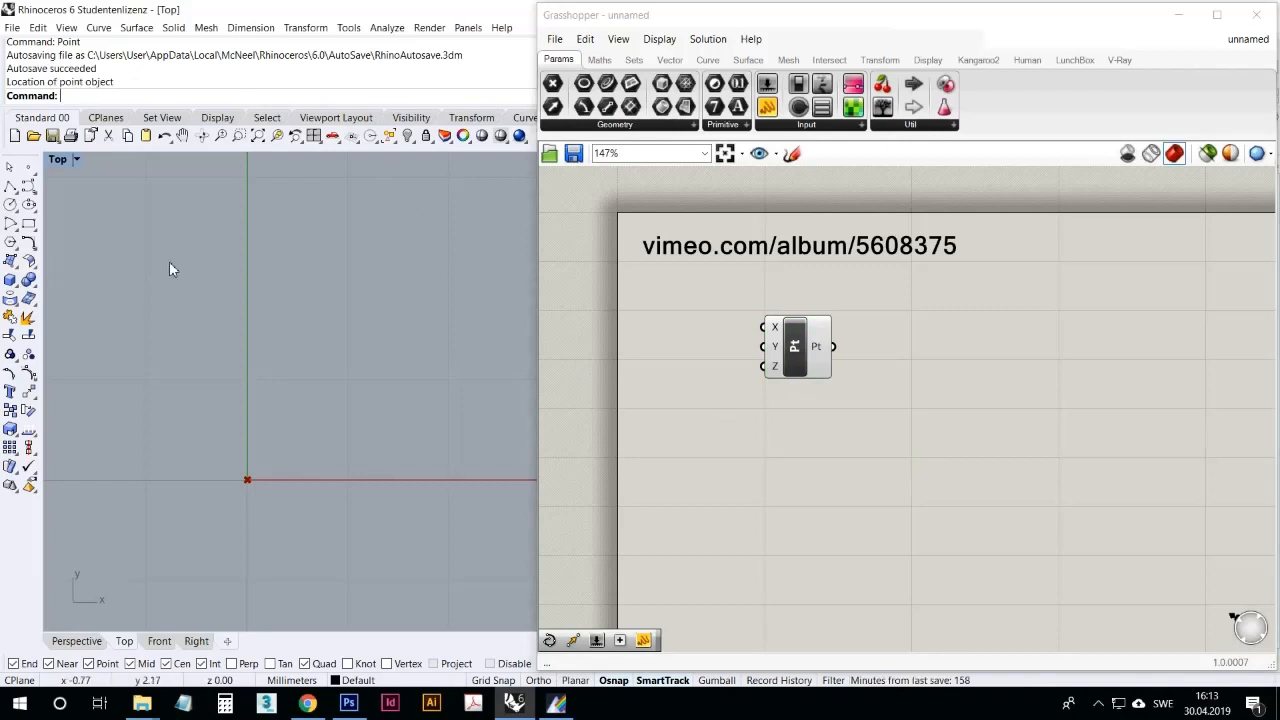
text(Po)
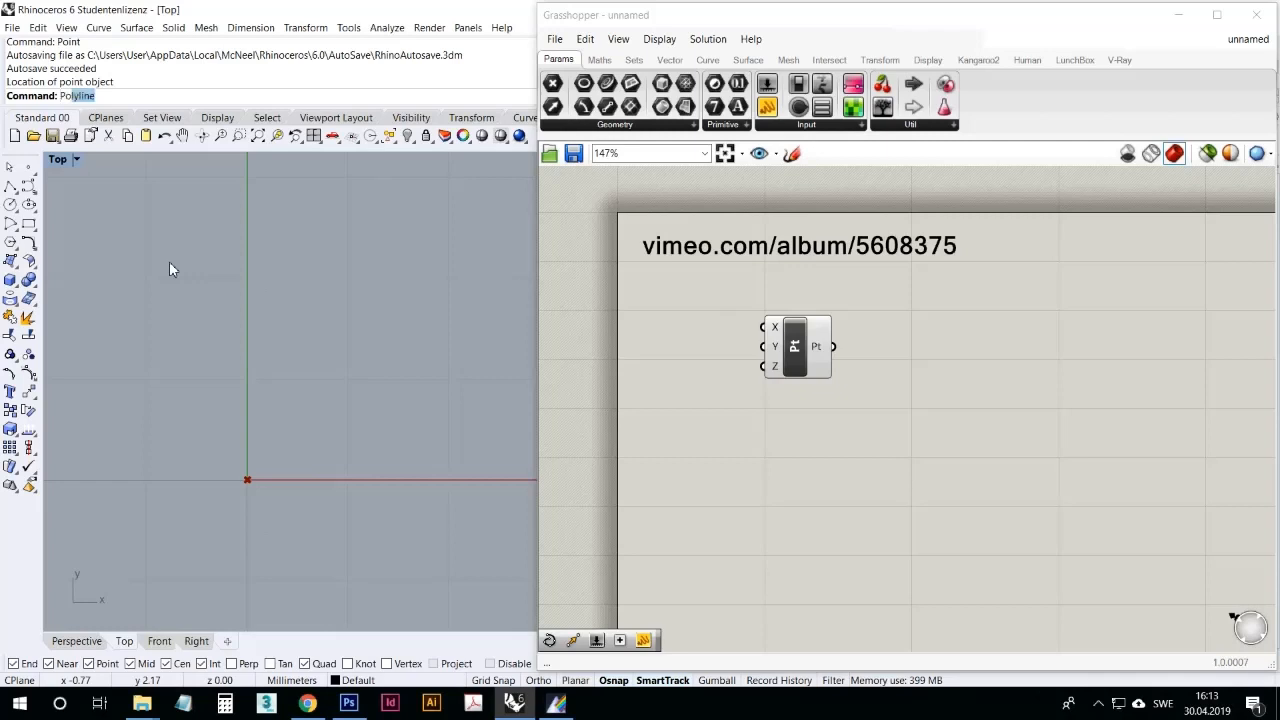
text(int)
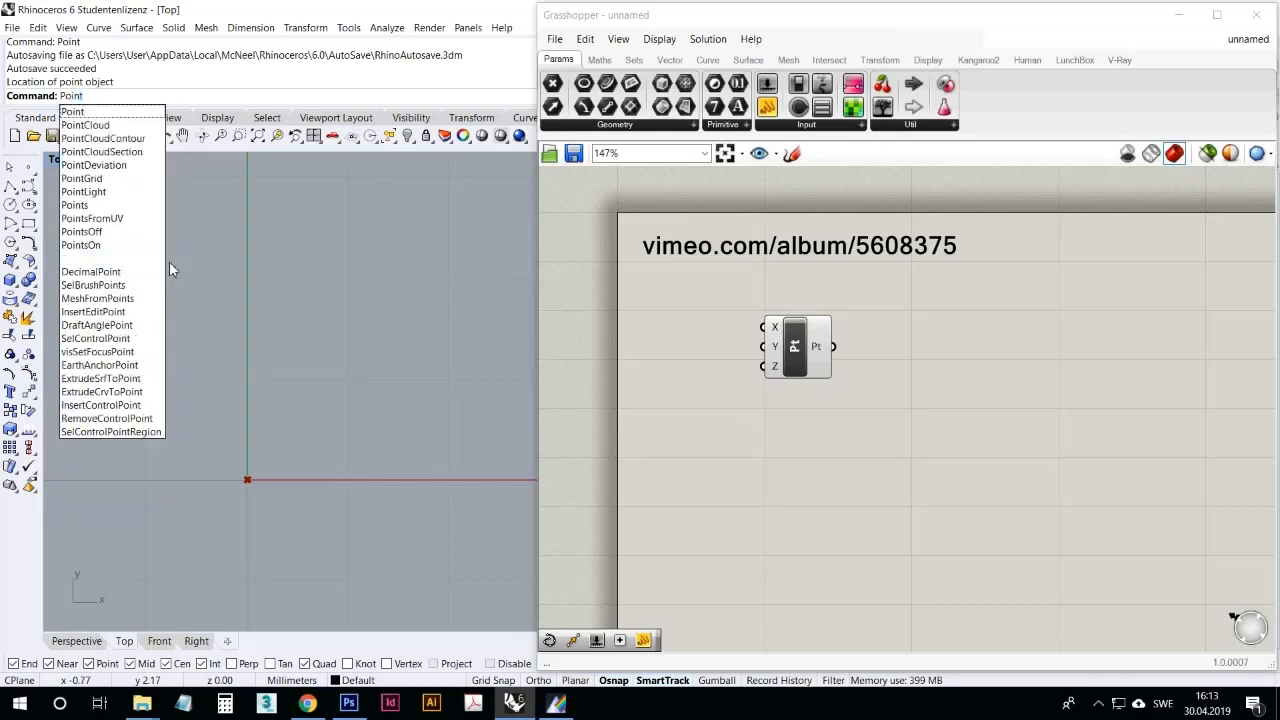
key(Return)
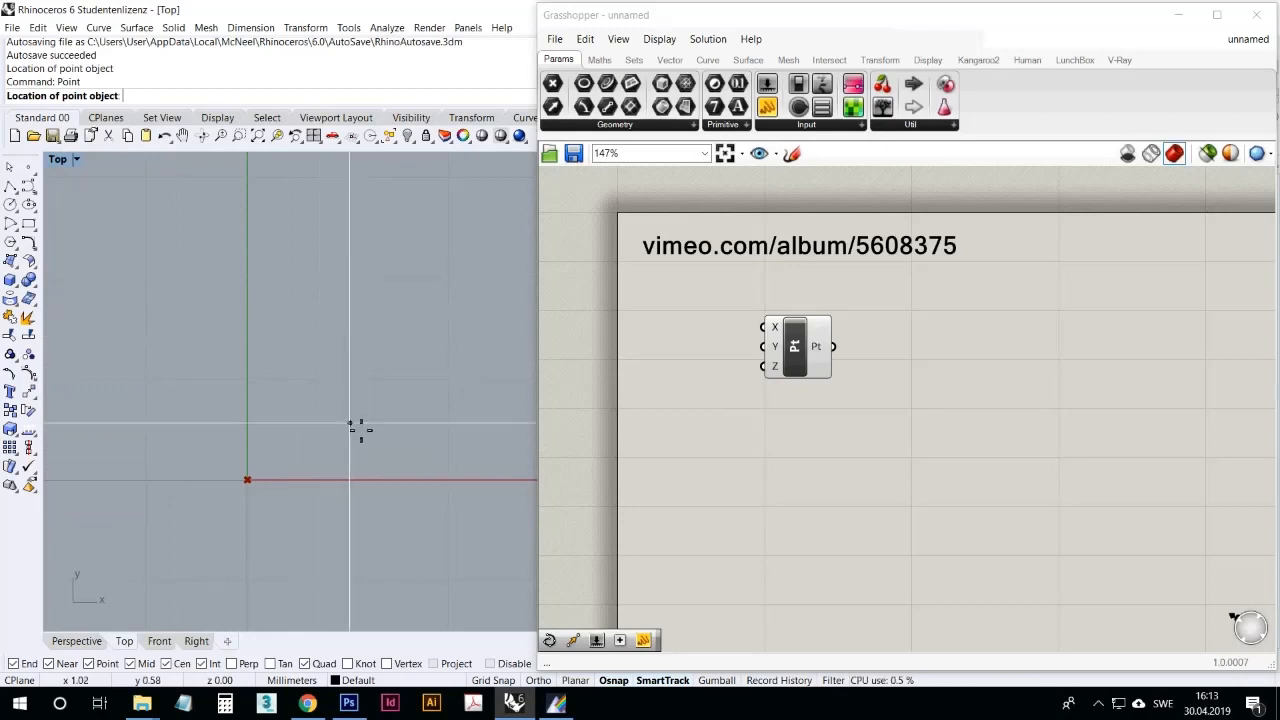
text(10)
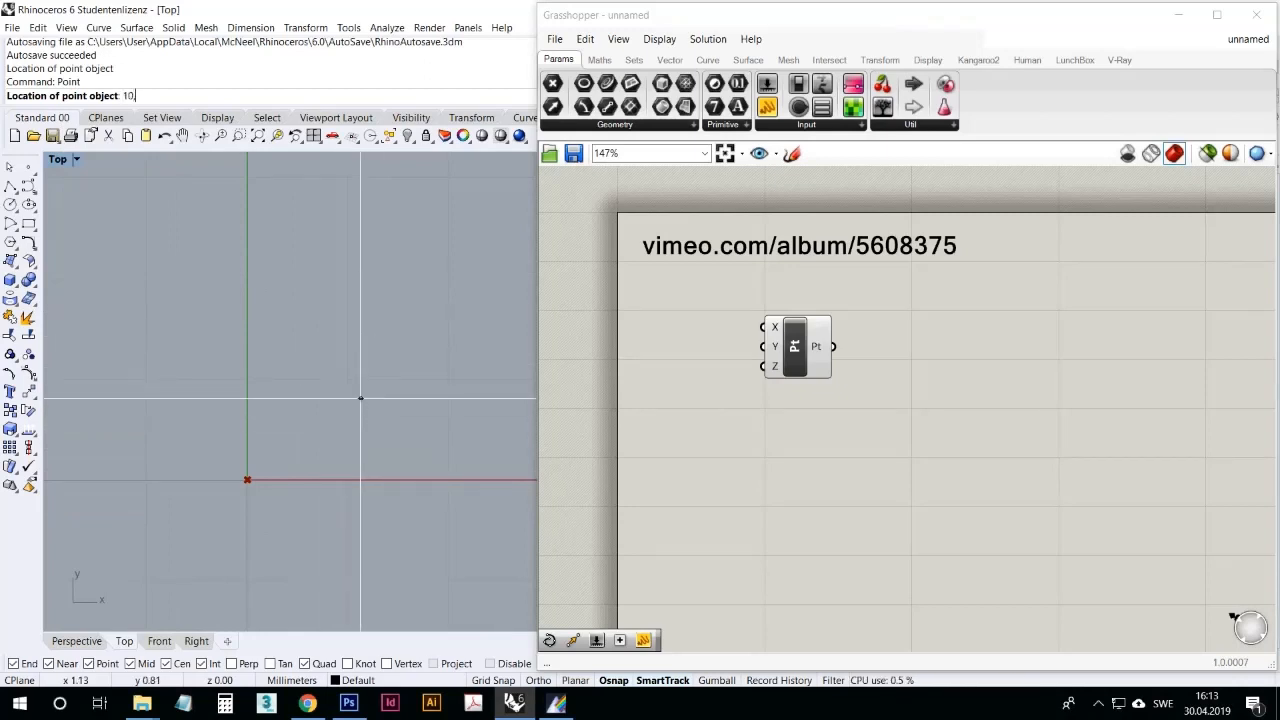
text(,10)
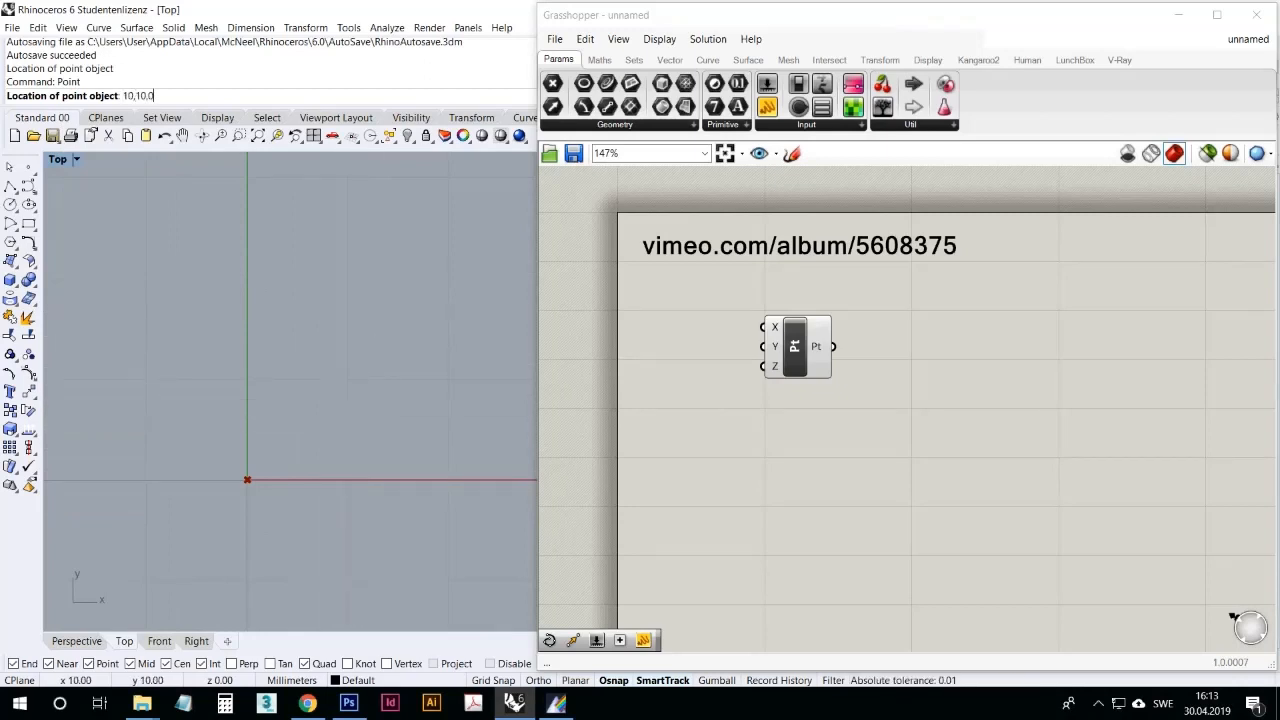
key(Return)
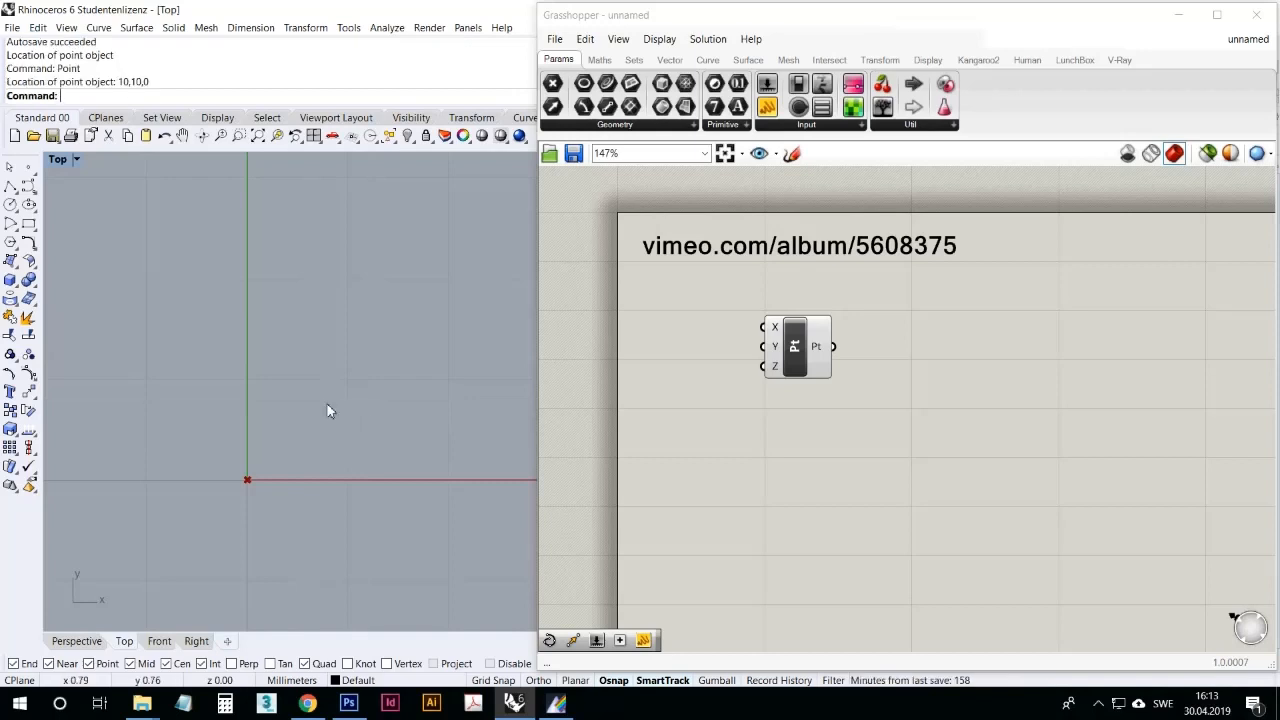
scroll(240, 400, down, 15)
scroll(278, 368, up, 3)
scroll(221, 414, up, 7)
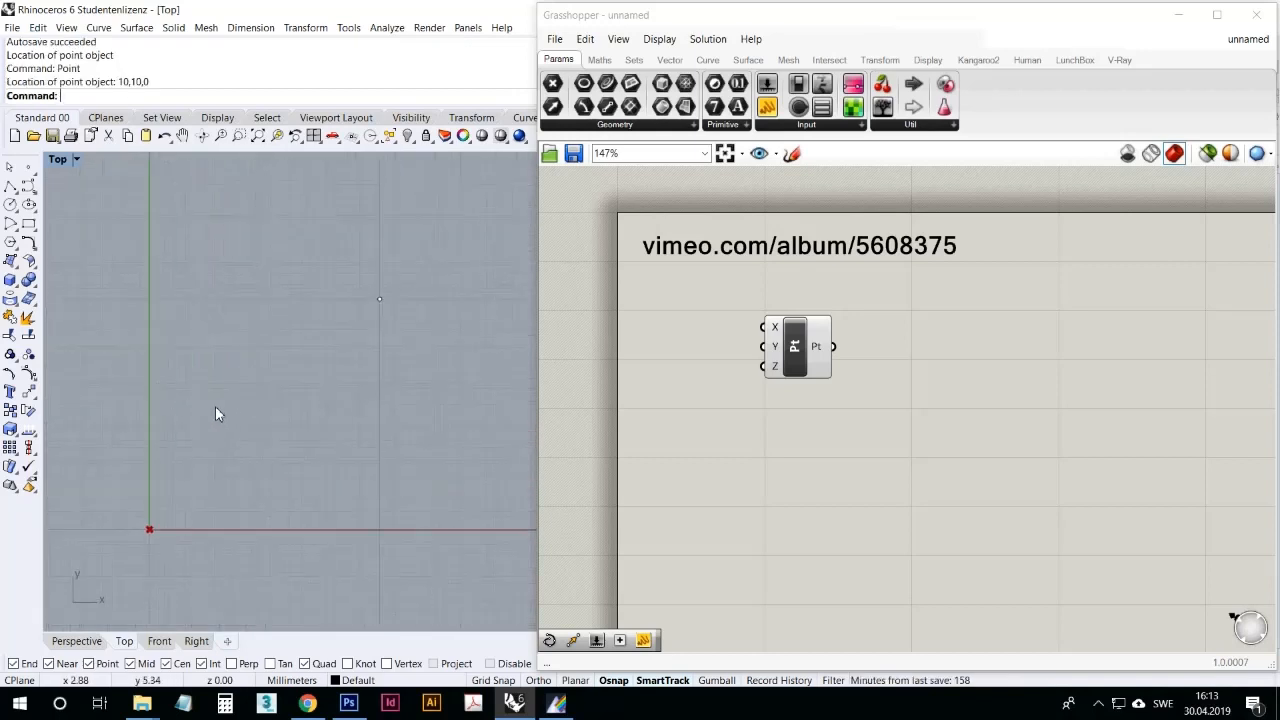
drag(493, 545, 188, 189)
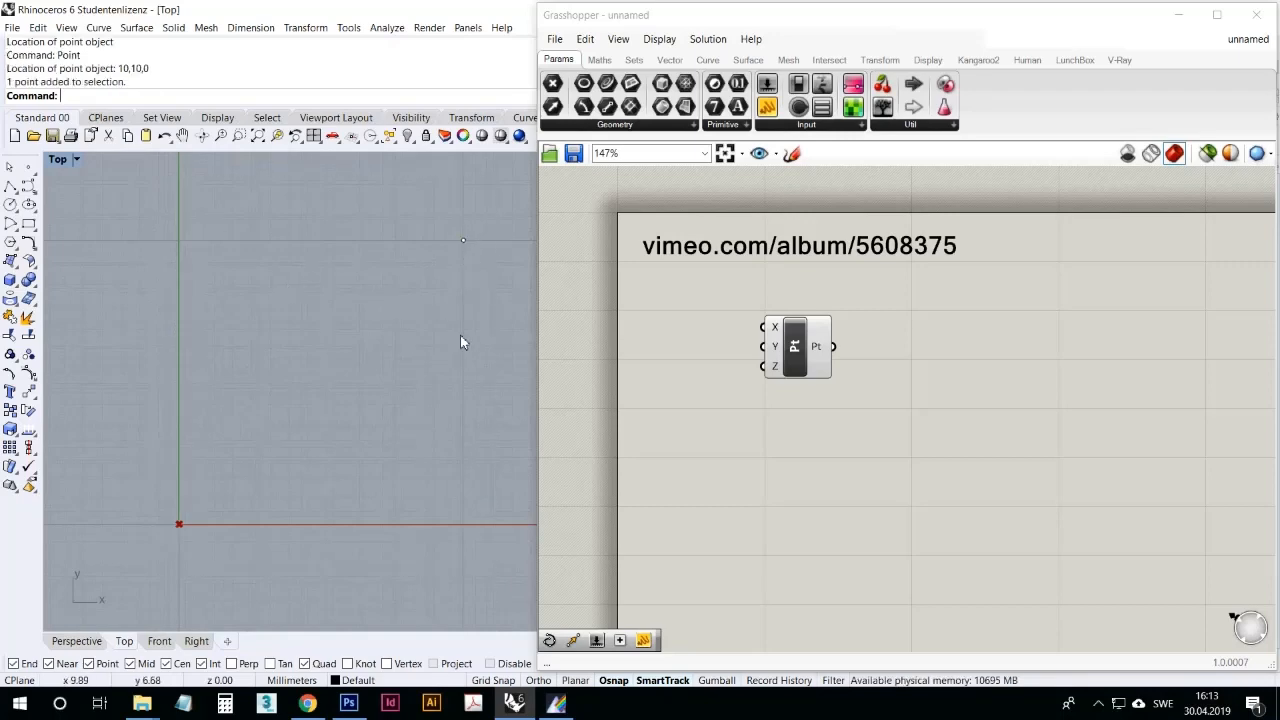
Step: Add a panel containing 10 beside the Construct Point component and shrink it to a small single-line box
drag(793, 347, 825, 354)
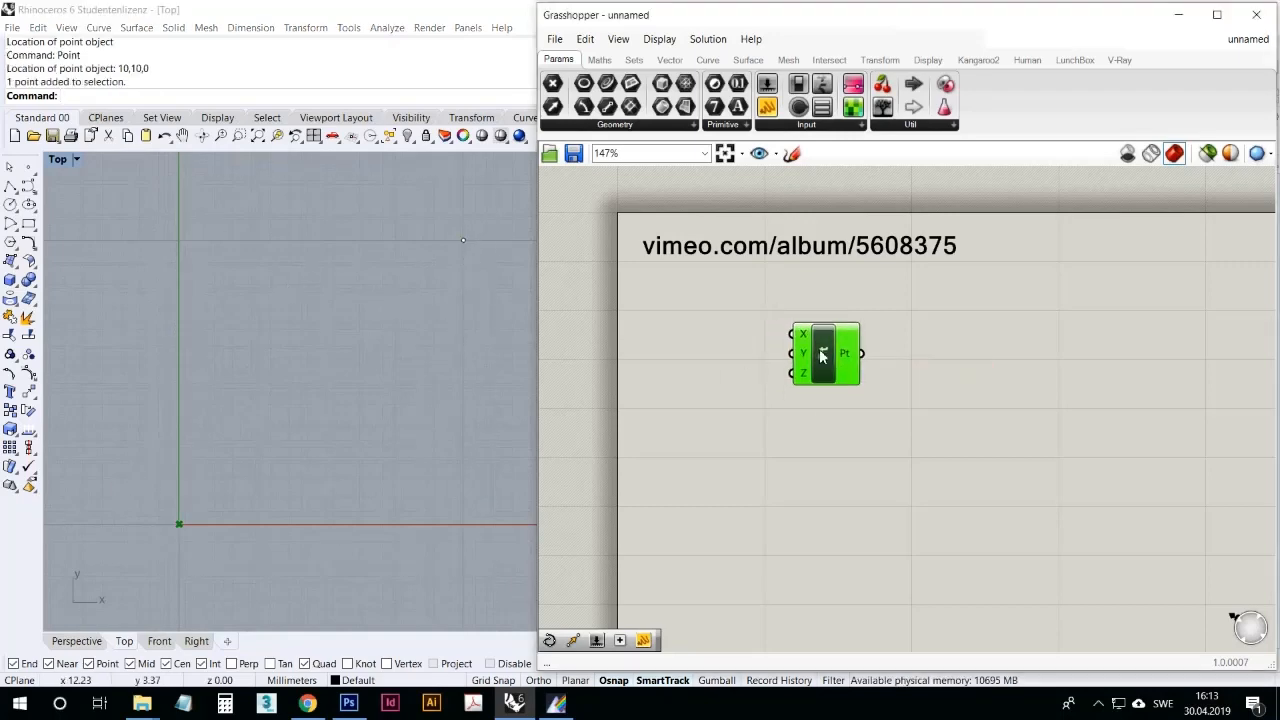
click(709, 420)
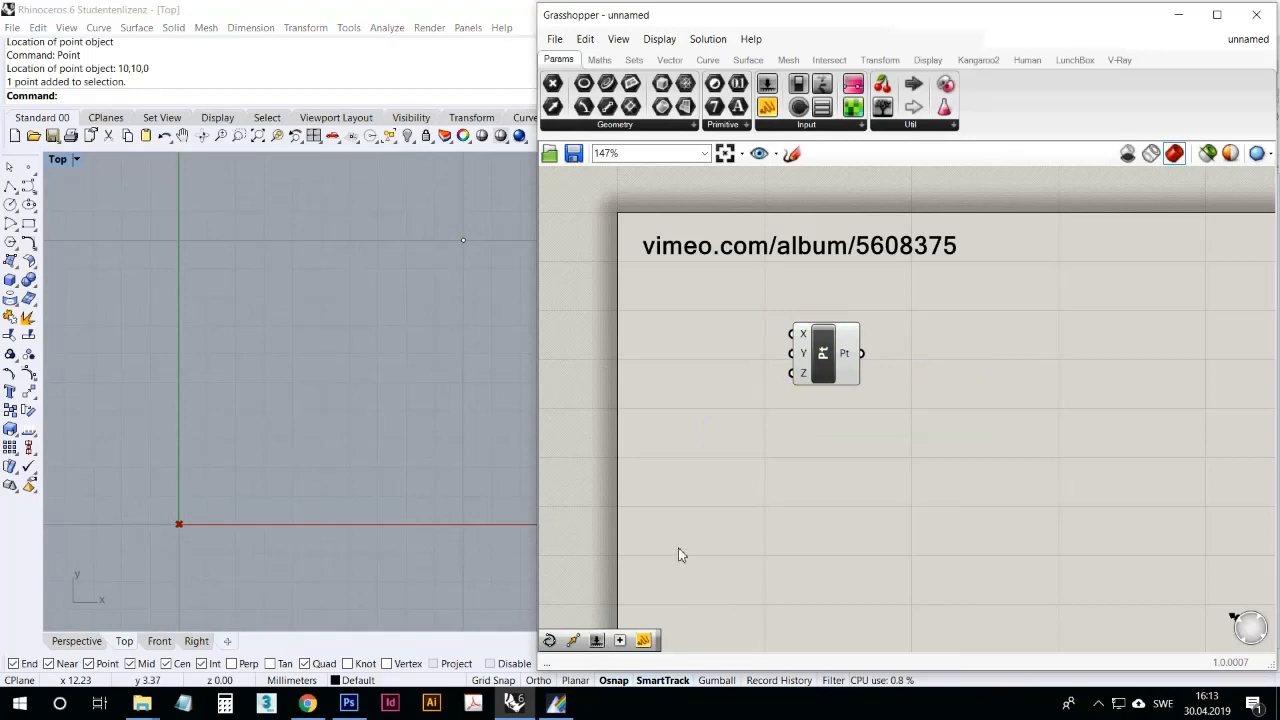
drag(646, 638, 685, 358)
double_click(683, 358)
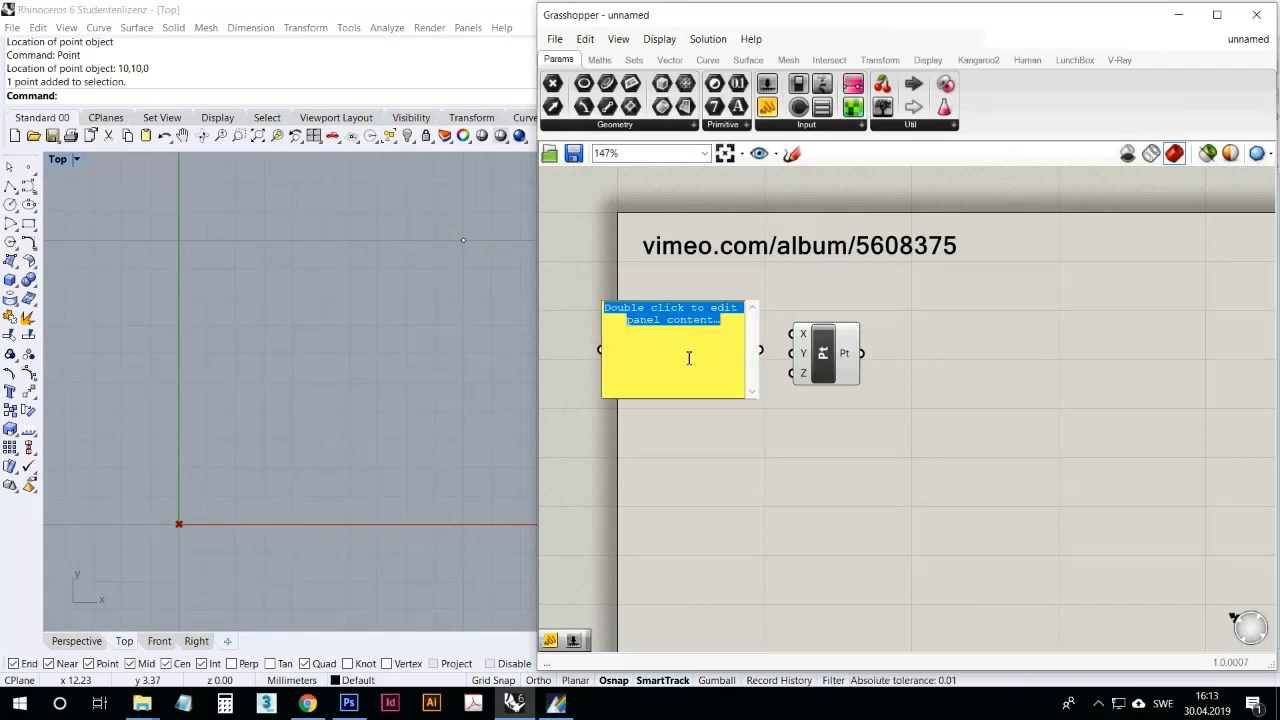
text(10)
click(680, 437)
click(680, 386)
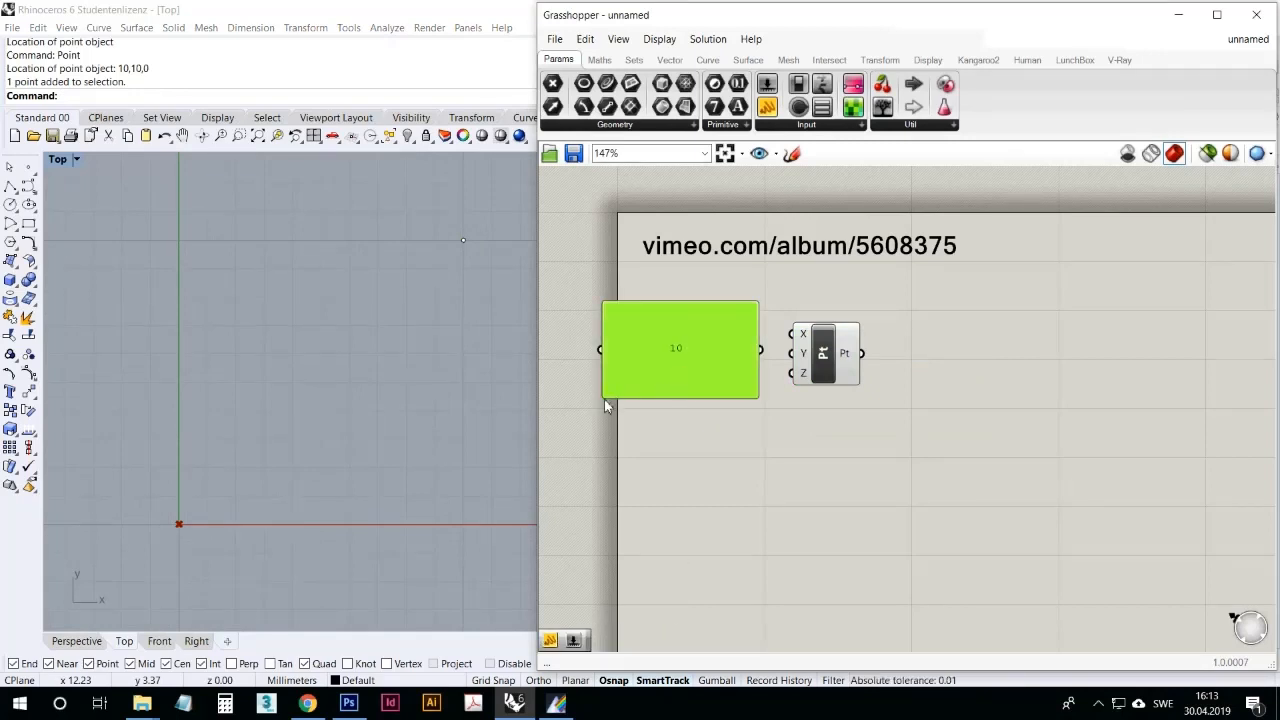
drag(617, 403, 680, 318)
Step: Space the Construct Point component and the 10 panel, and connect the panel to both the X and Y inputs
drag(820, 353, 872, 337)
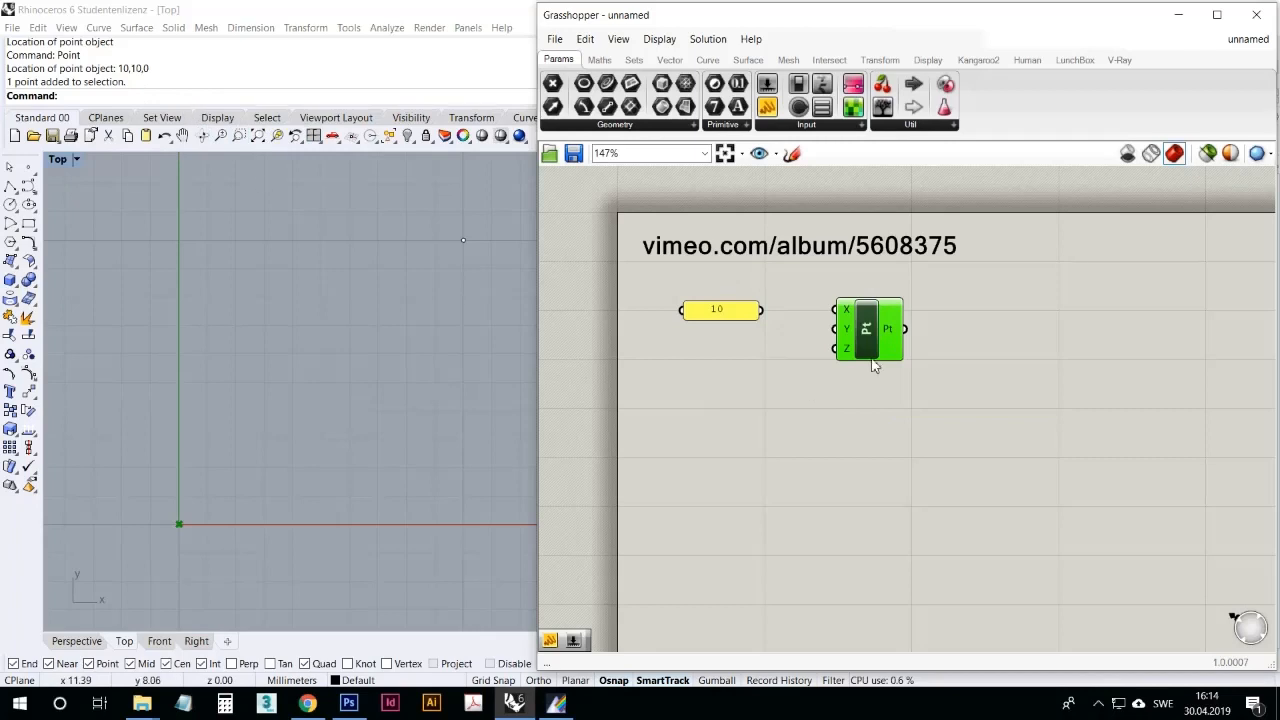
drag(874, 350, 890, 338)
click(838, 402)
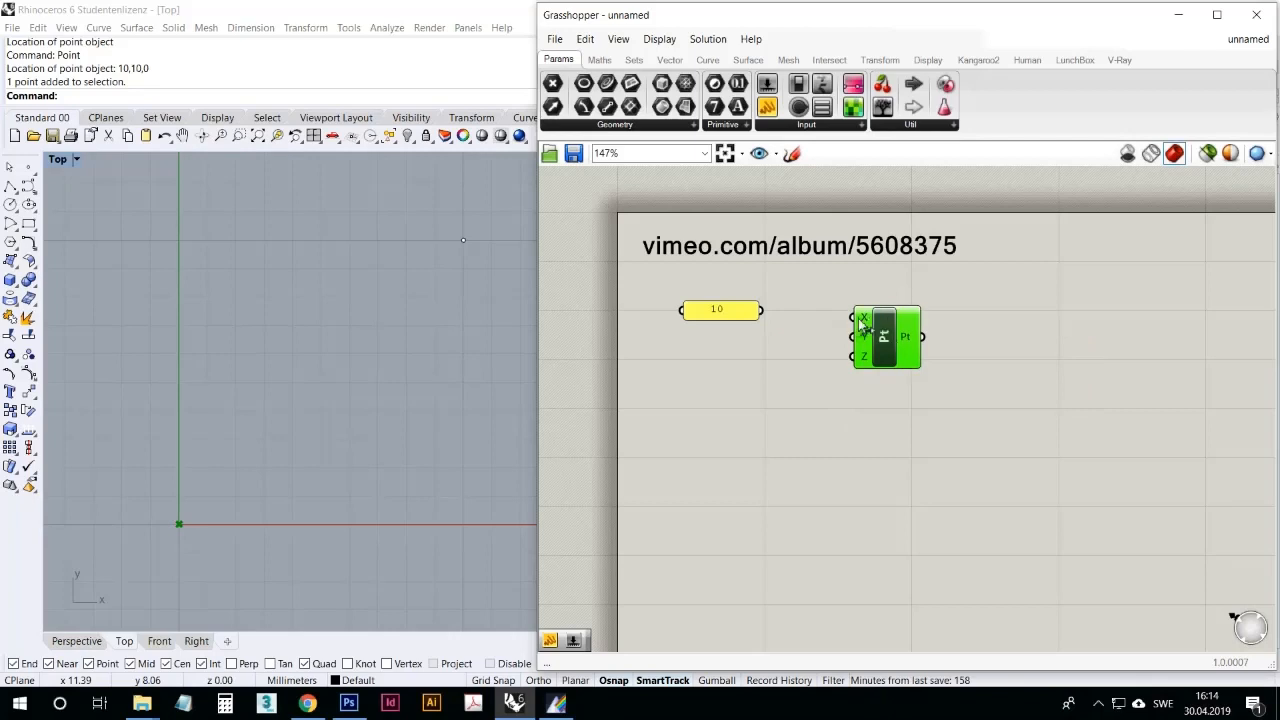
click(758, 456)
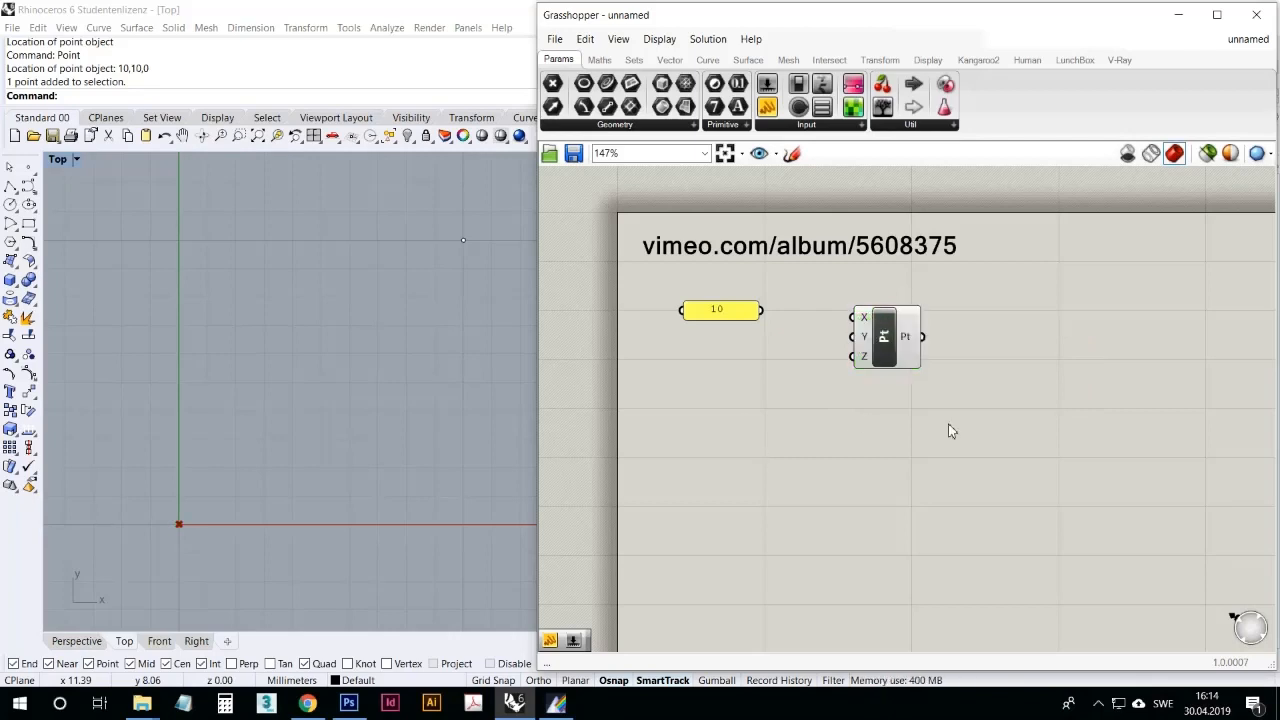
drag(761, 310, 852, 336)
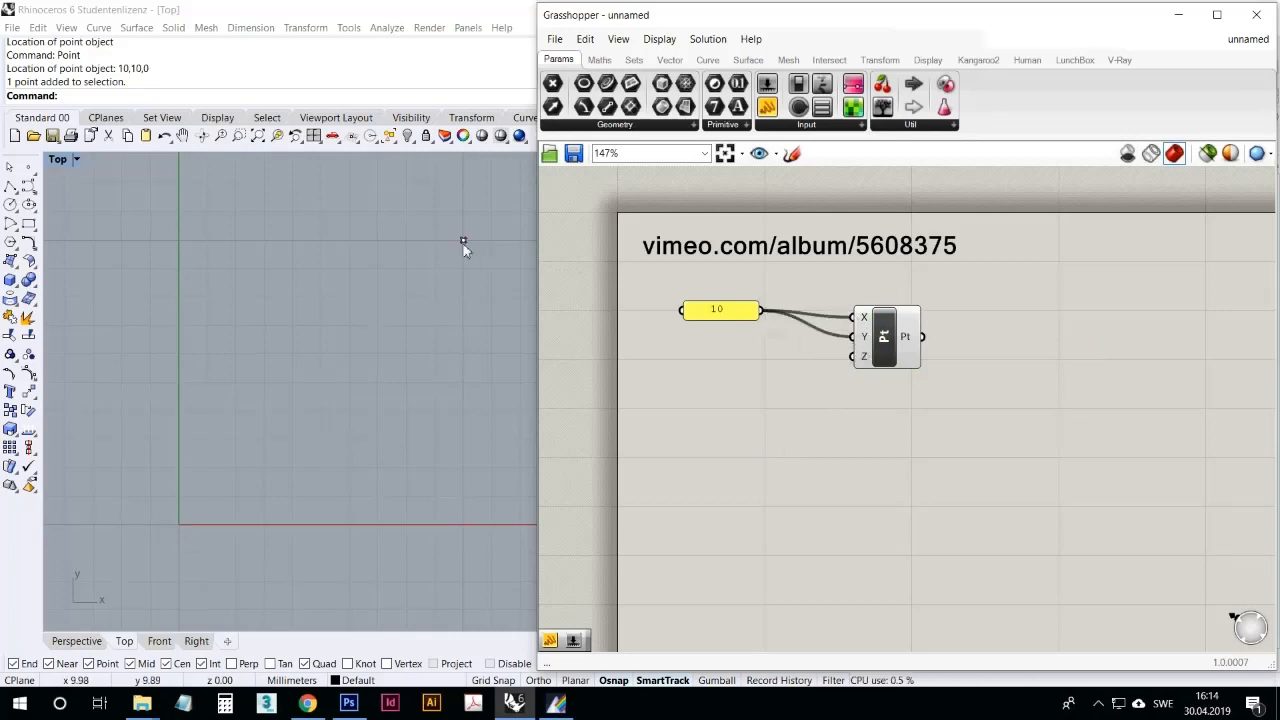
drag(738, 314, 778, 320)
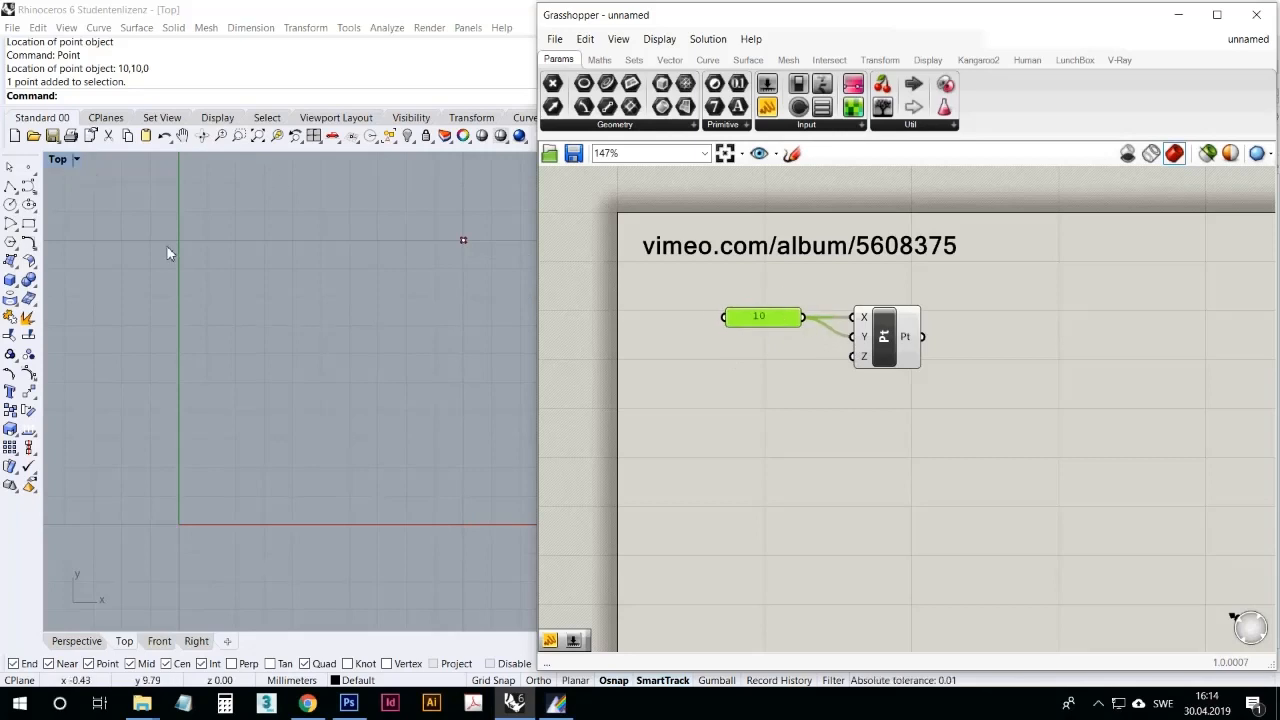
click(794, 427)
Step: Delete the point object drawn in Rhino's Top viewport, leaving the Grasshopper preview point in place
drag(498, 337, 443, 230)
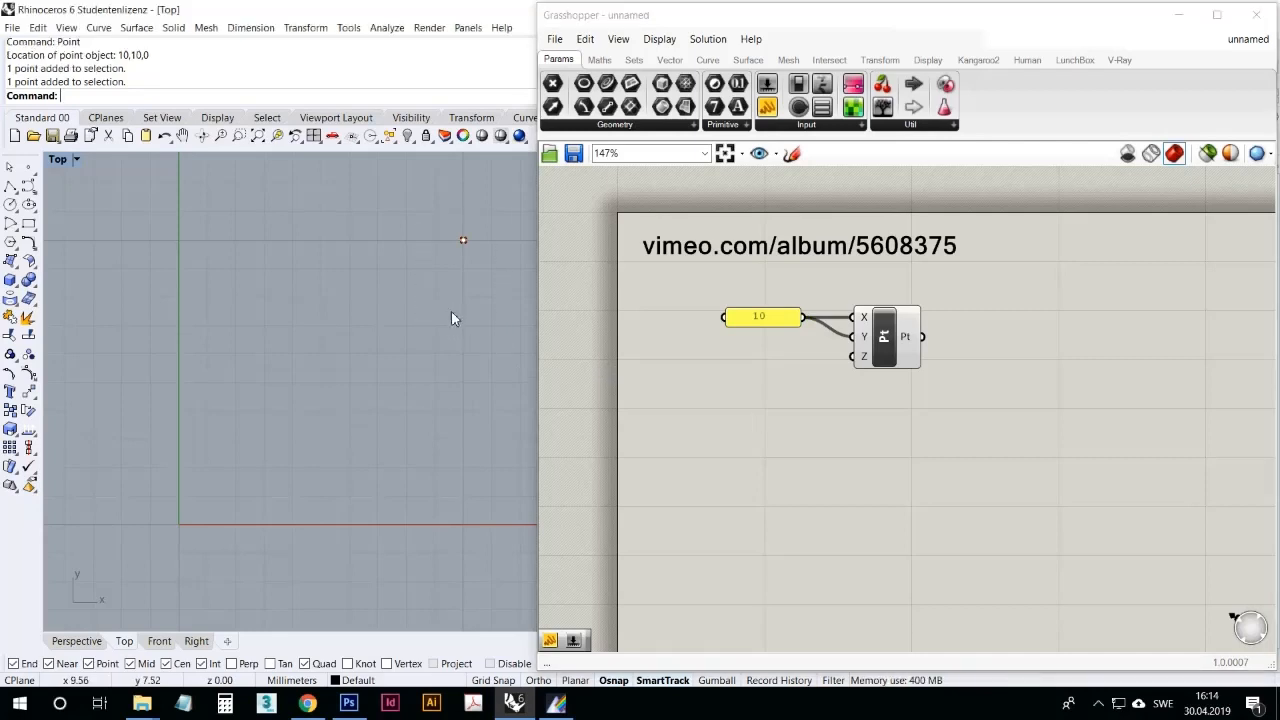
key(Delete)
right_drag(460, 269, 440, 268)
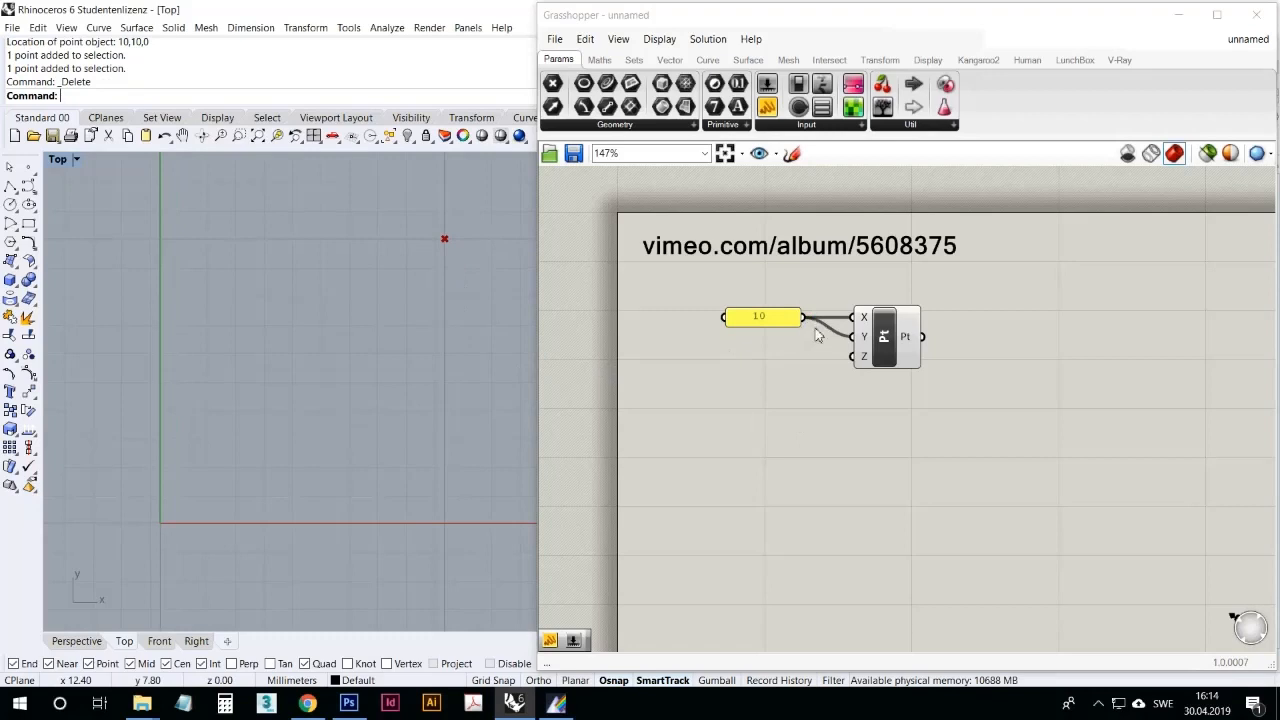
Step: Disconnect the 10 panel from the Y input, and move its remaining X connection to Y
ctrl+drag(857, 337, 803, 318)
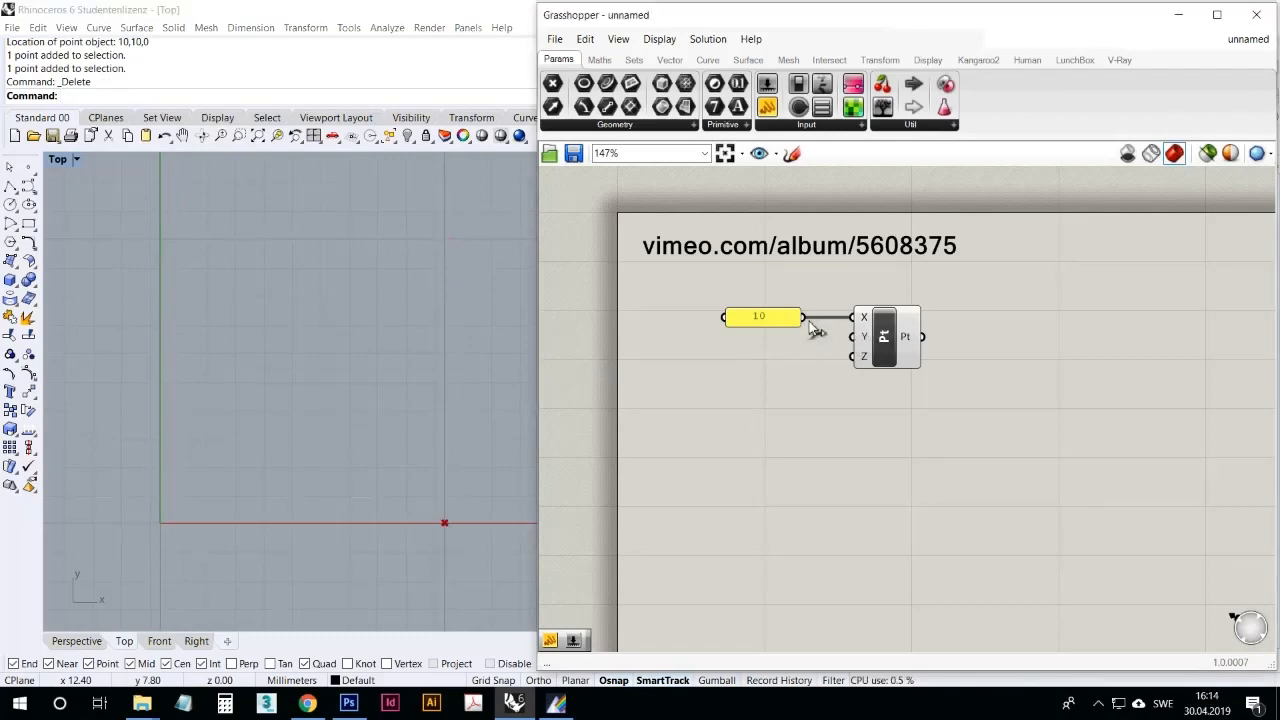
mouse_move(852, 320)
ctrl+mouse_down()
mouse_move(804, 318)
mouse_move(850, 339)
ctrl+mouse_up()
right_drag(457, 362, 423, 377)
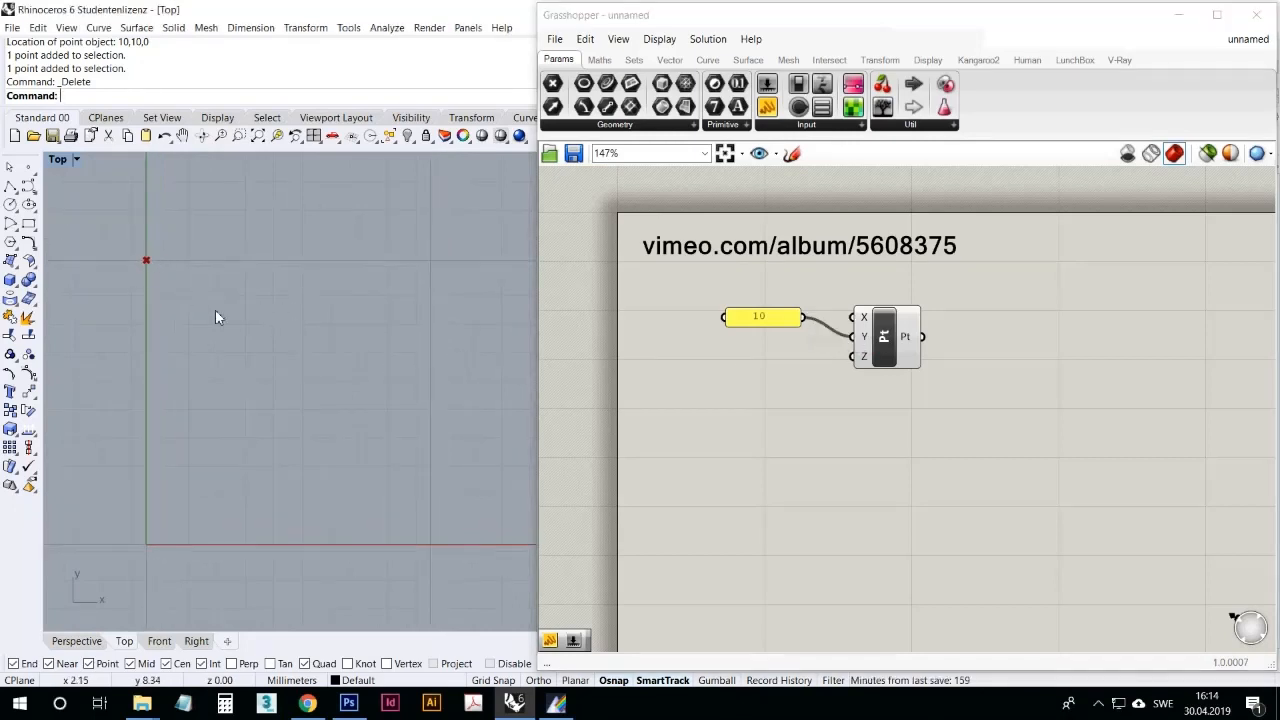
Step: Delete the panel containing 10 from the Grasshopper canvas
drag(781, 320, 805, 335)
click(804, 371)
key(Delete)
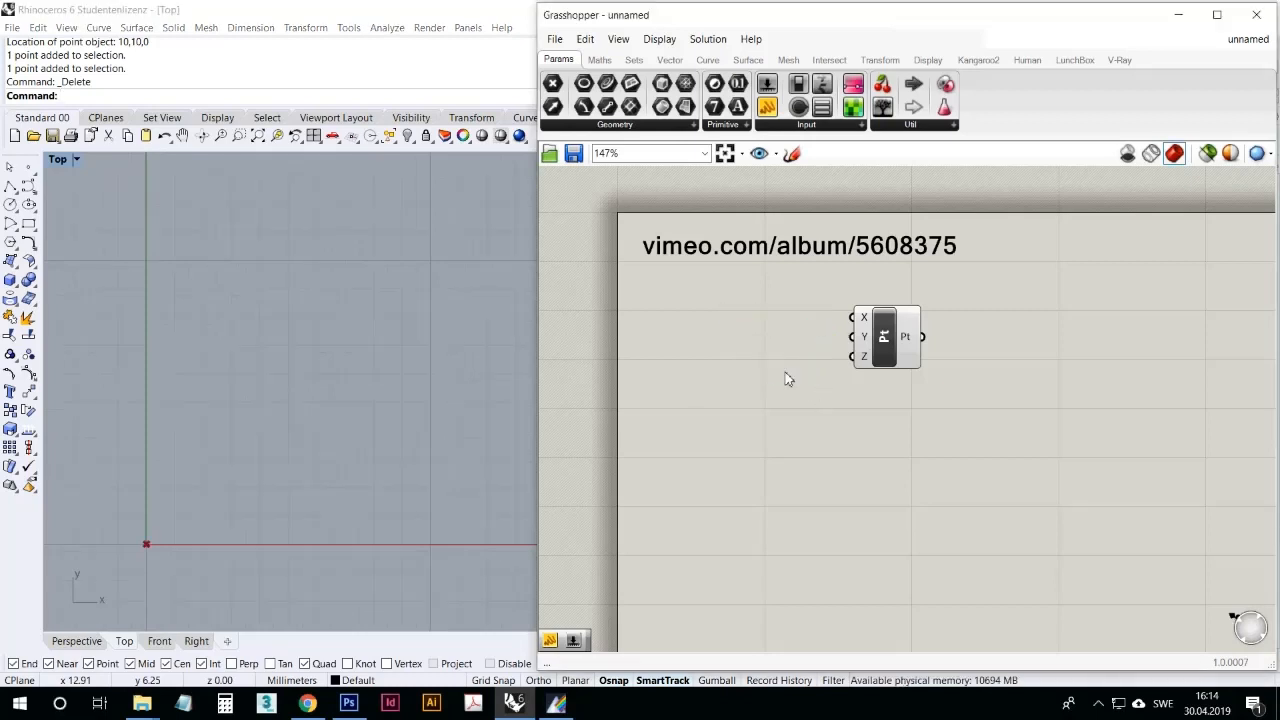
Step: Move the Construct Point component back beneath the vimeo.com label and deselect it
drag(896, 351, 800, 360)
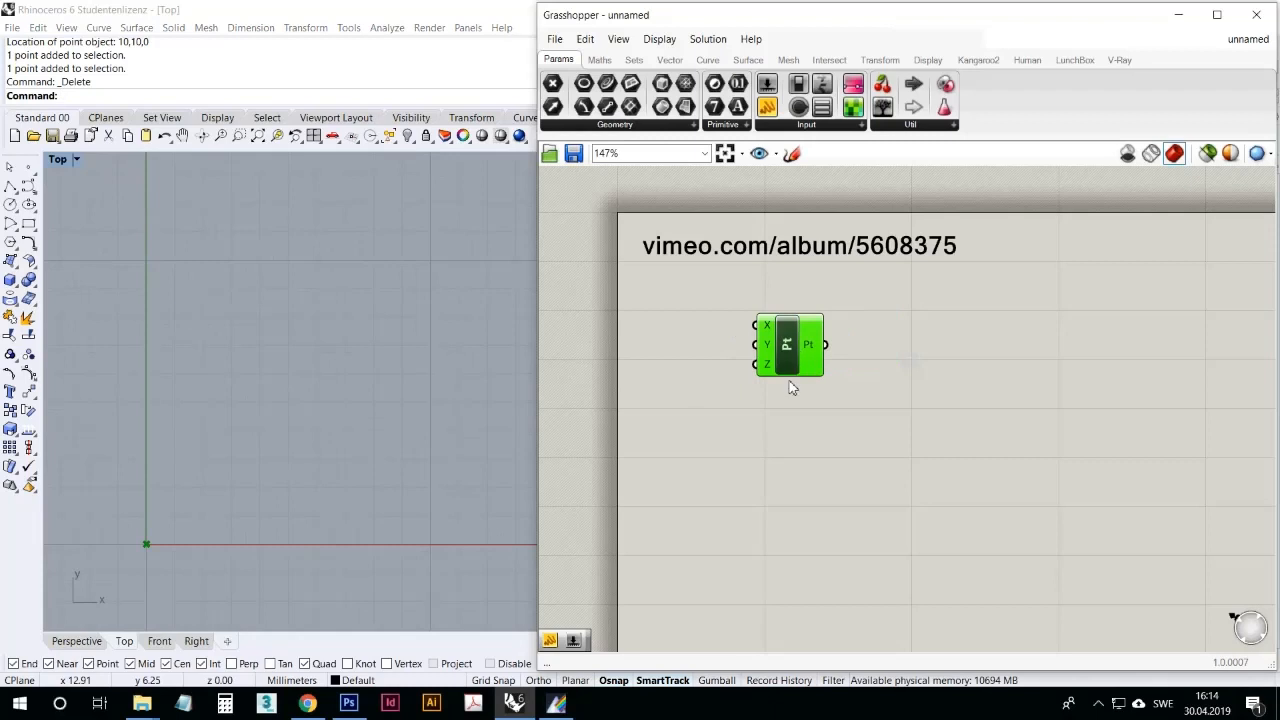
click(740, 543)
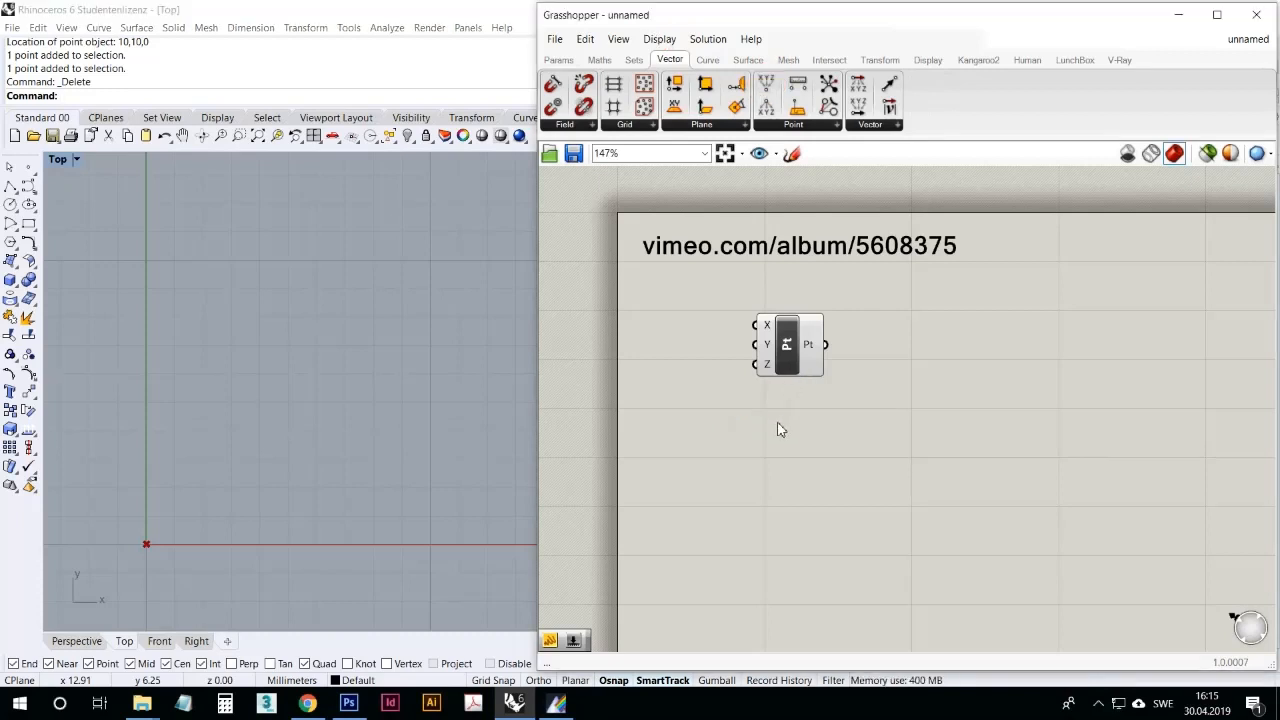
drag(790, 350, 763, 351)
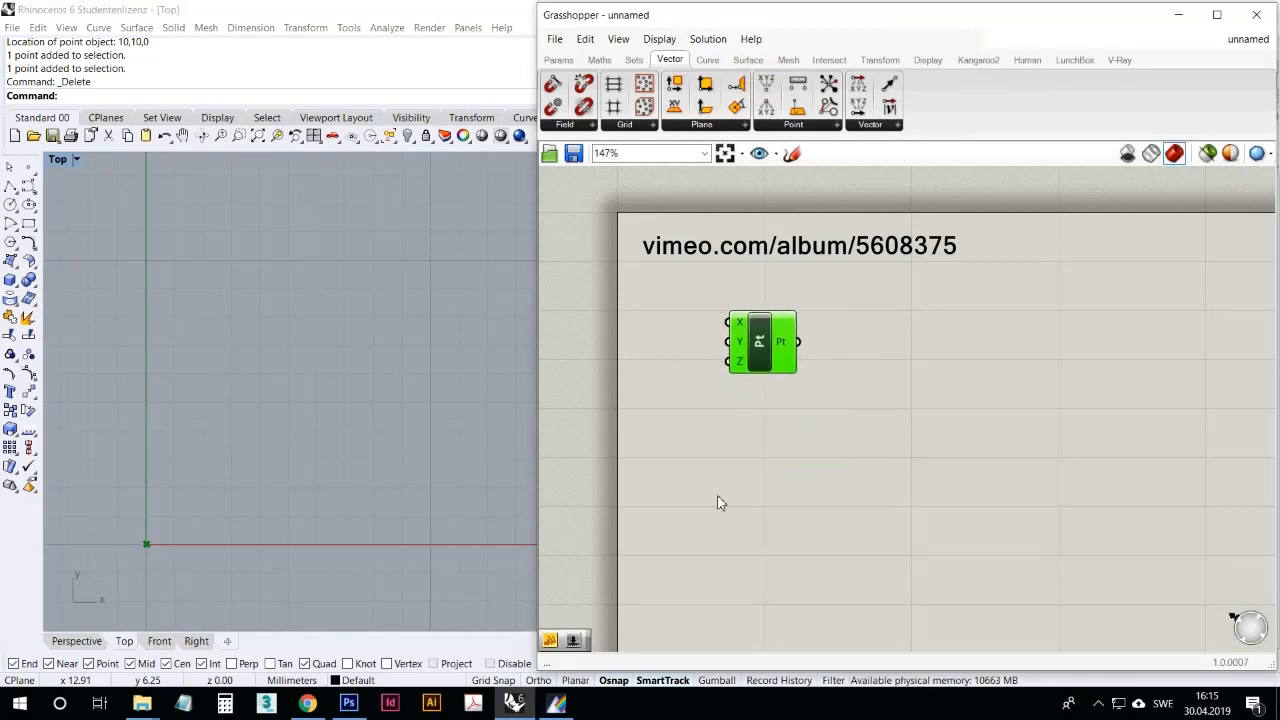
click(753, 458)
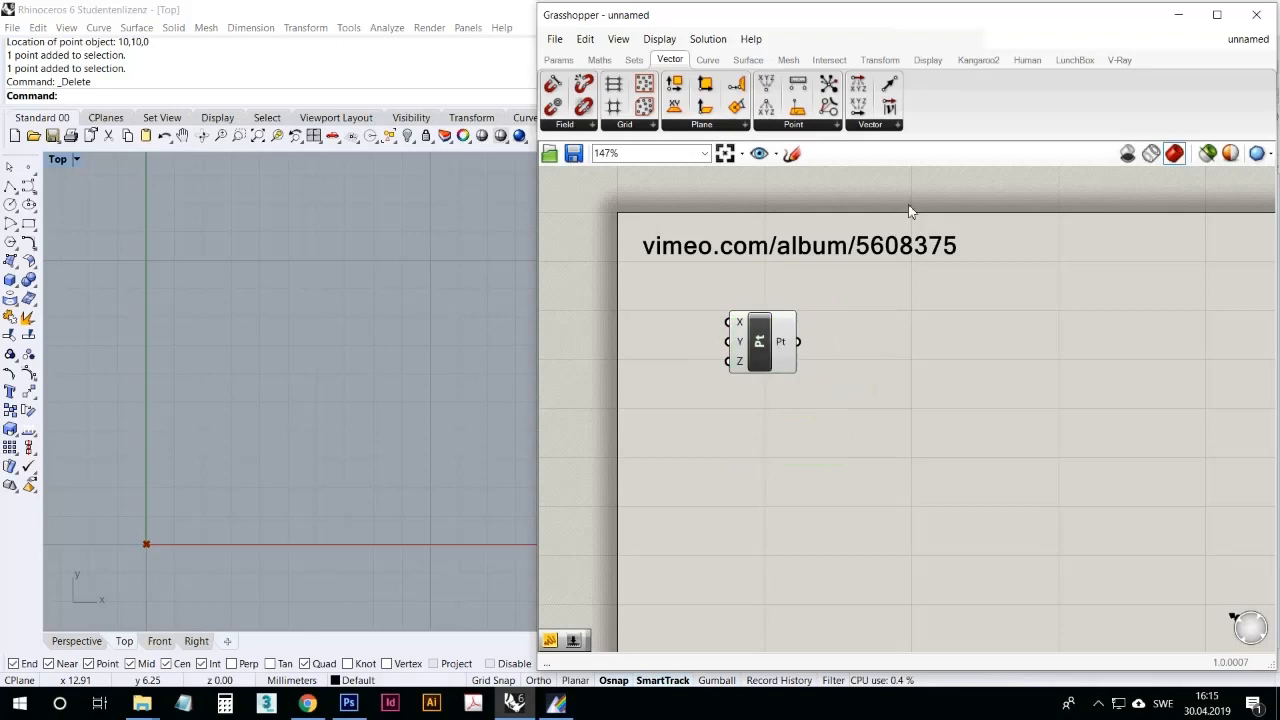
Step: Replace the existing Construct Point component with a new one from the Vector category's Point group, placed below the vimeo.com label
click(794, 125)
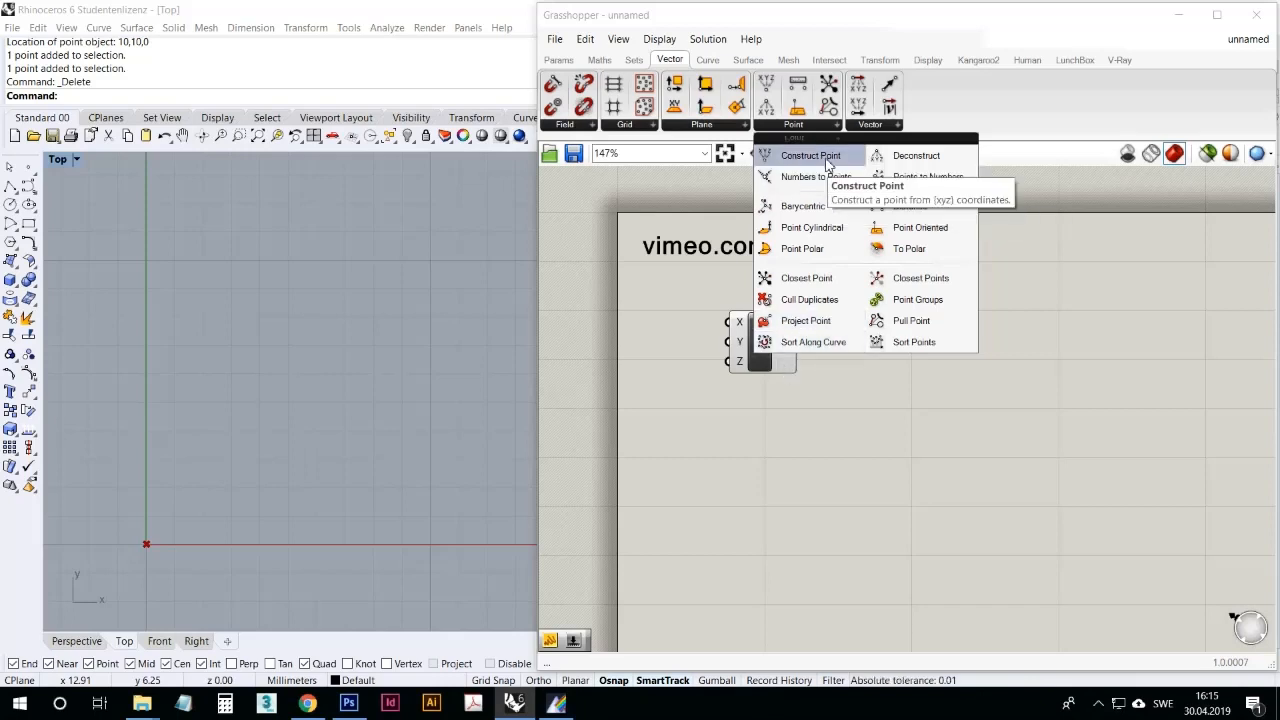
drag(828, 165, 888, 368)
click(772, 376)
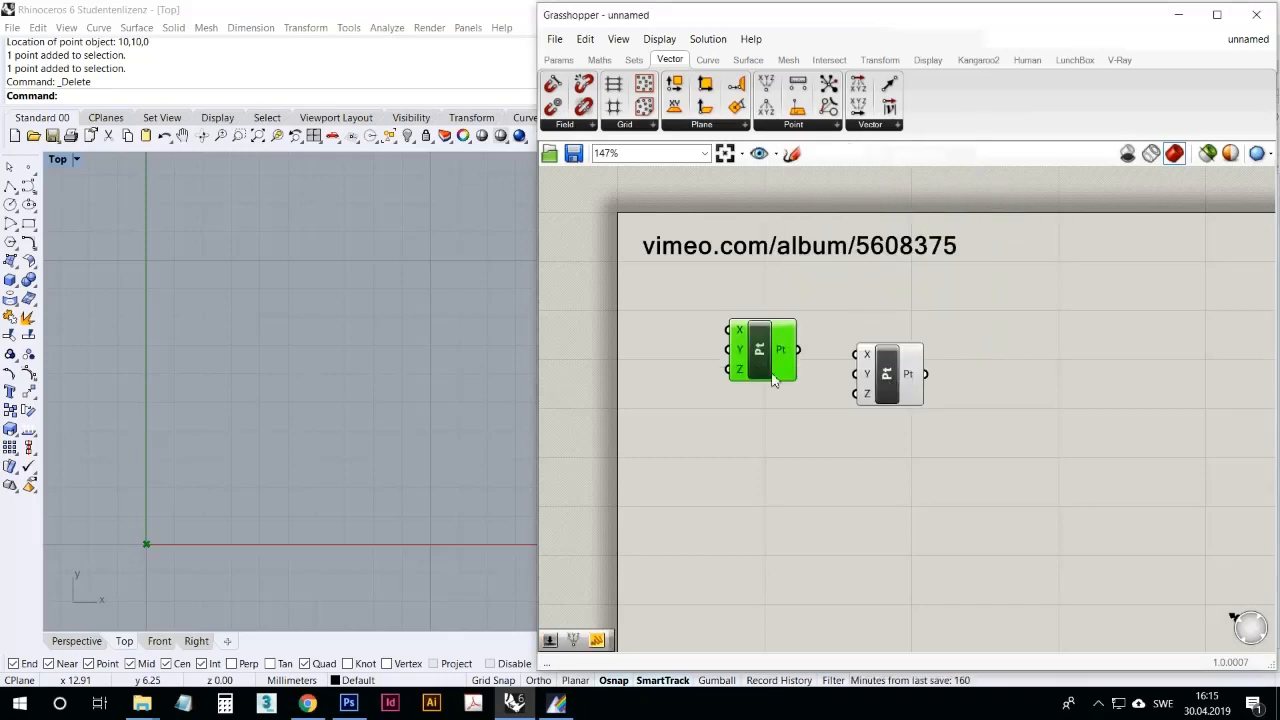
key(Delete)
drag(894, 368, 800, 334)
click(790, 472)
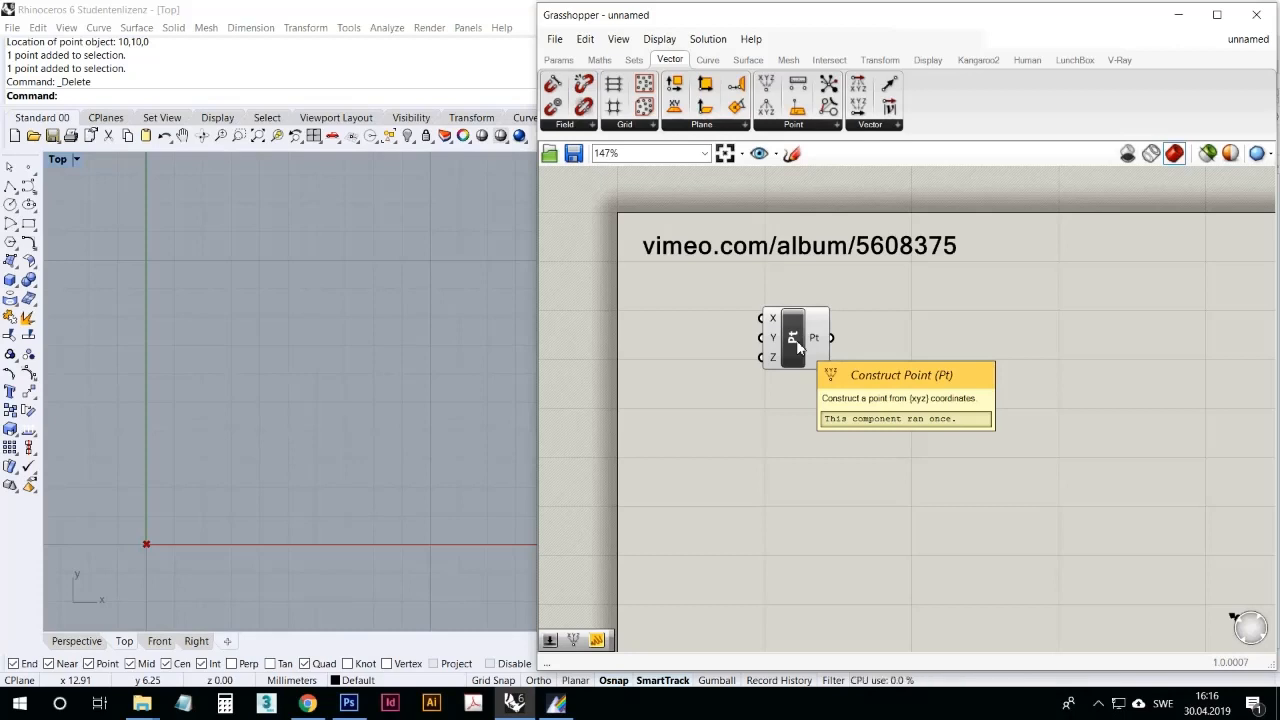
Step: Look up Construct Point among the Vector category's point components and check the placed component's output value
click(780, 126)
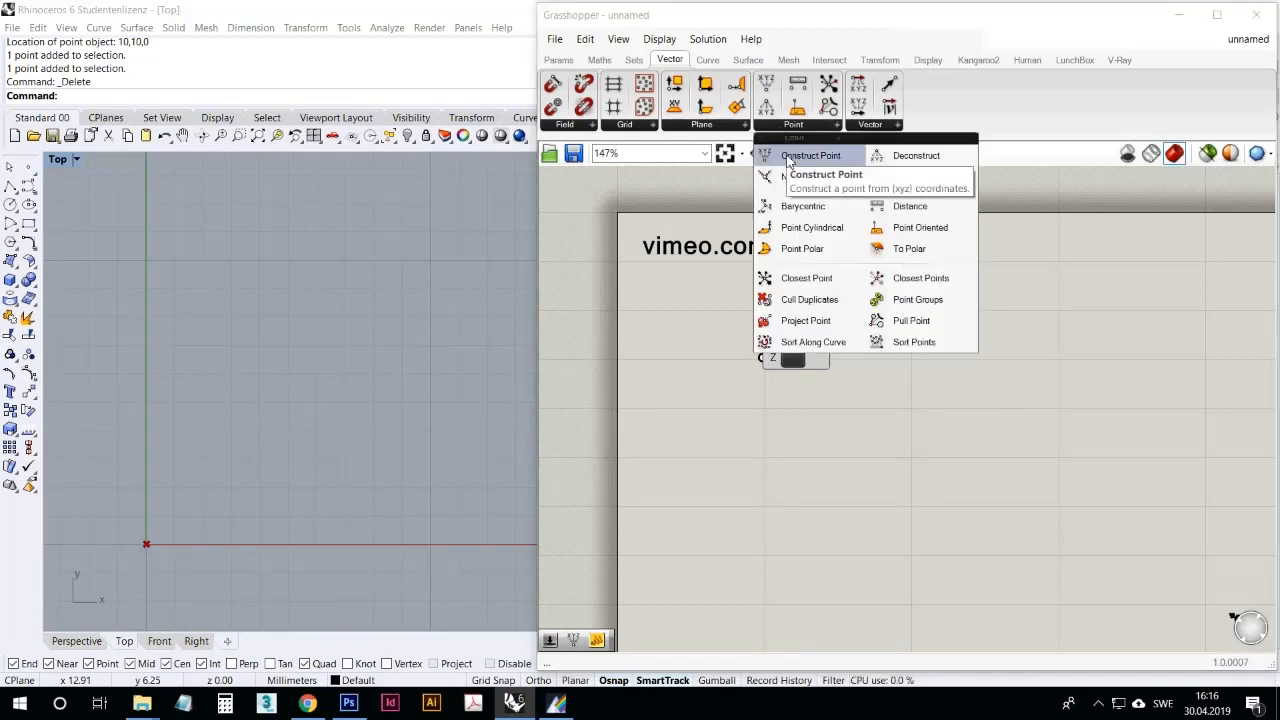
drag(790, 160, 797, 340)
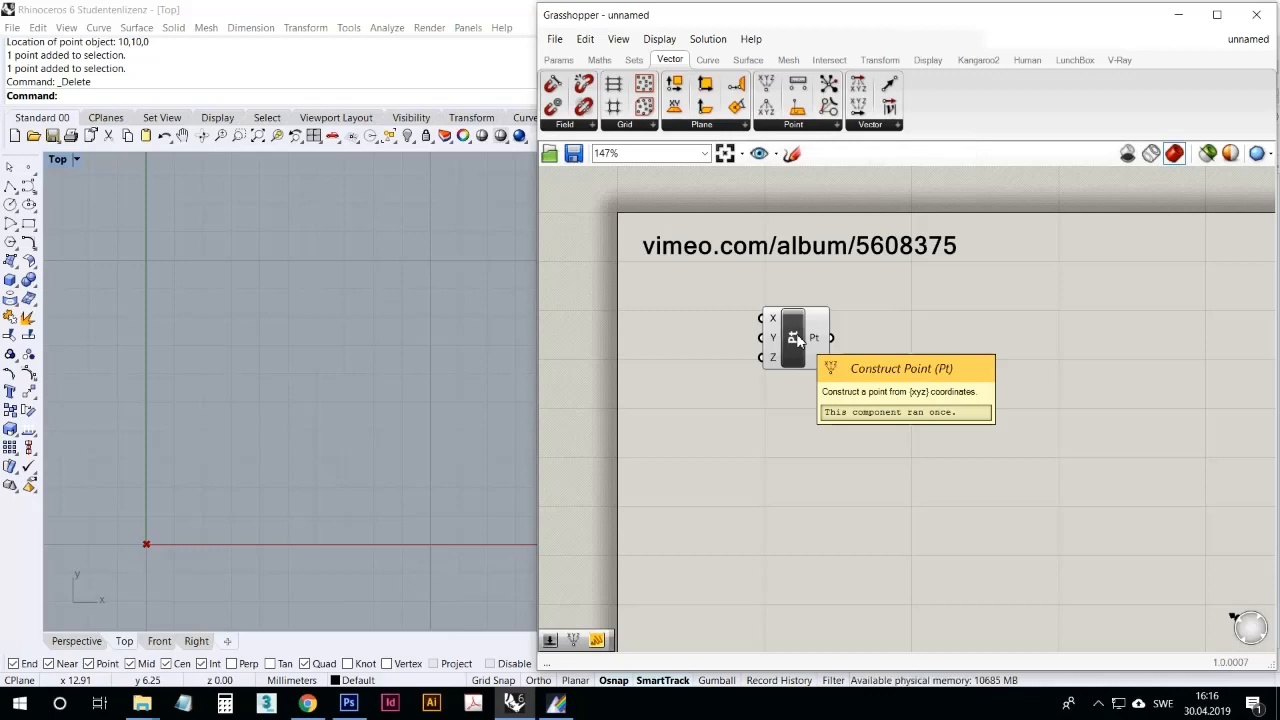
mouse_move(797, 340)
mouse_down()
mouse_move(808, 320)
mouse_move(813, 333)
mouse_move(738, 367)
mouse_move(786, 362)
mouse_move(777, 347)
mouse_up()
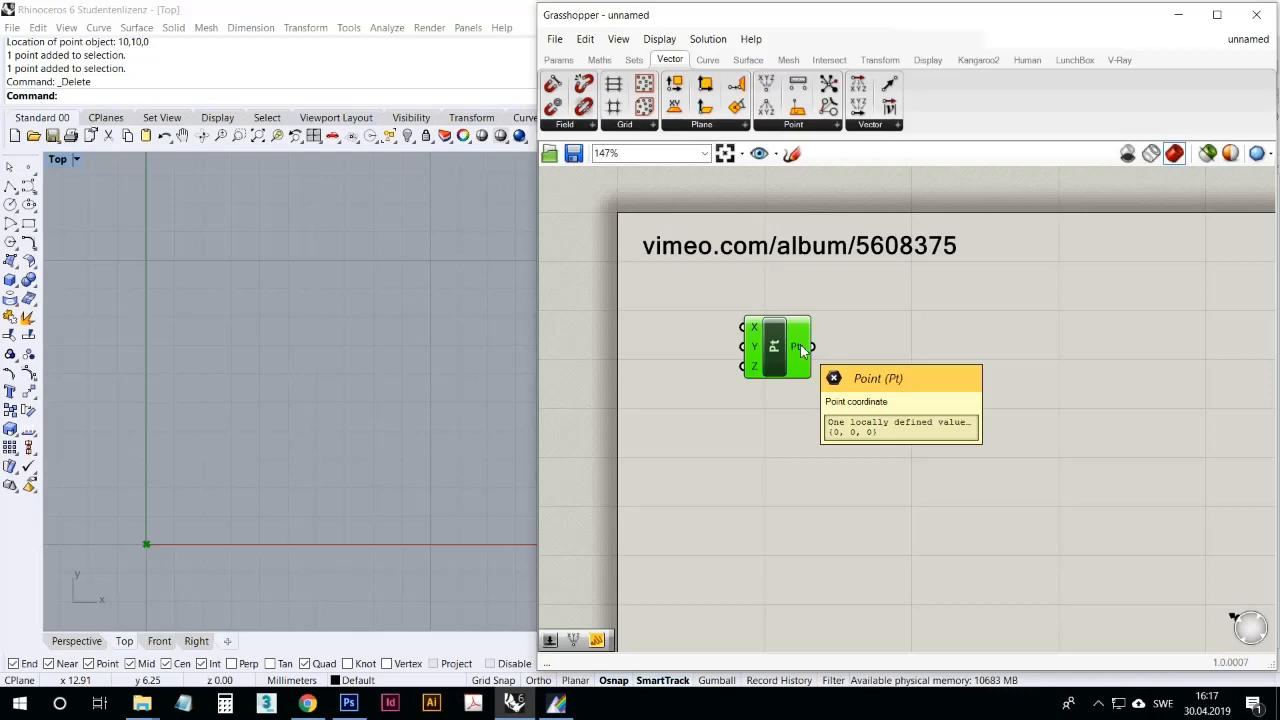
right_drag(190, 375, 239, 335)
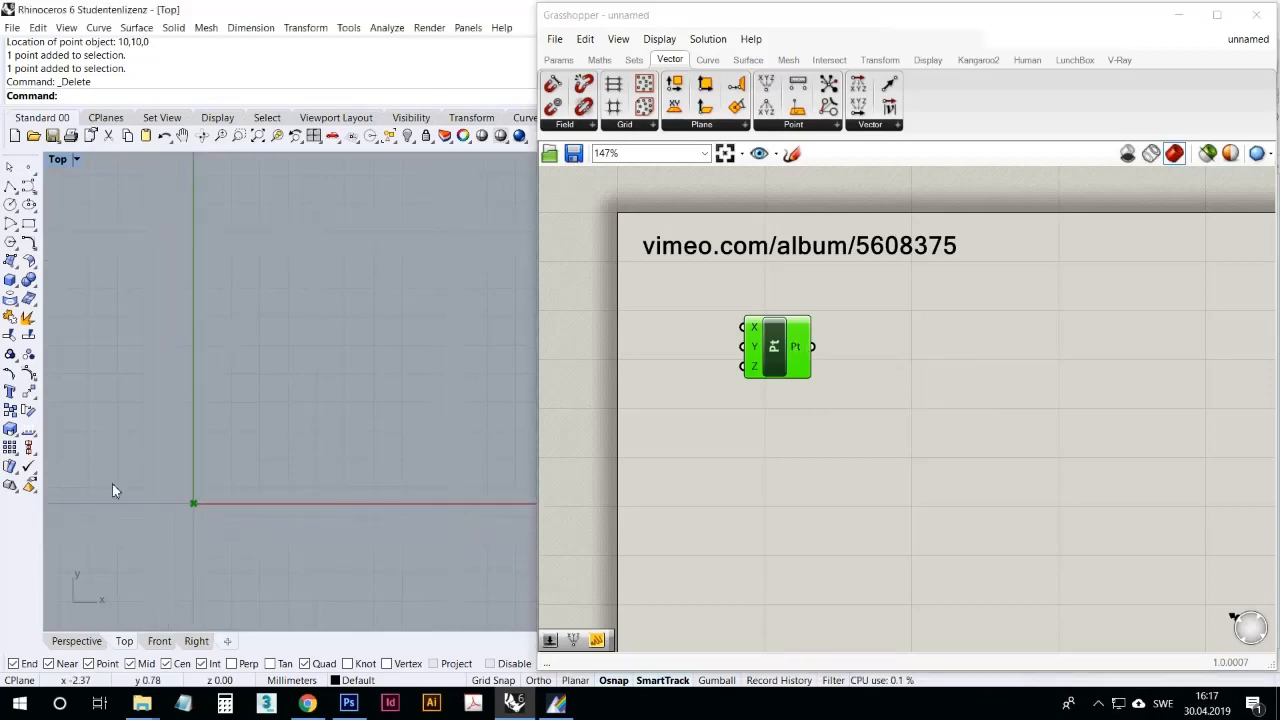
right_drag(112, 490, 211, 482)
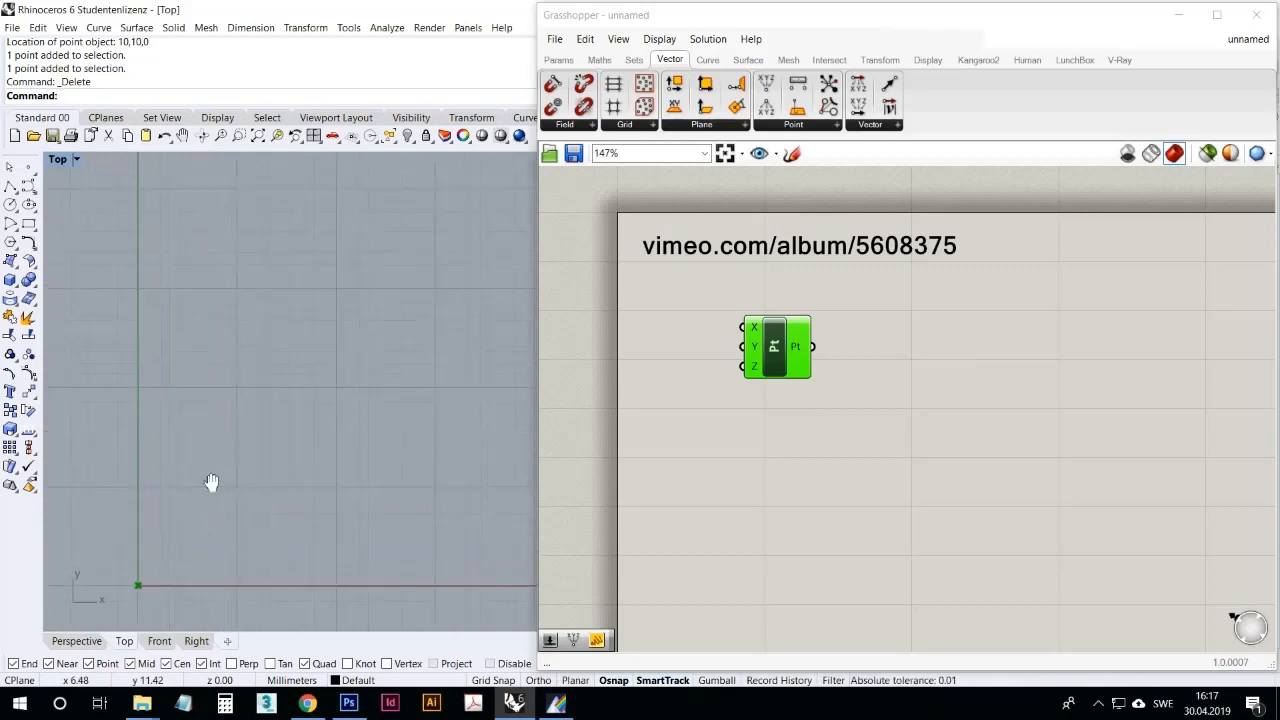
scroll(291, 471, up, 2)
right_drag(297, 451, 403, 306)
scroll(245, 407, up, 2)
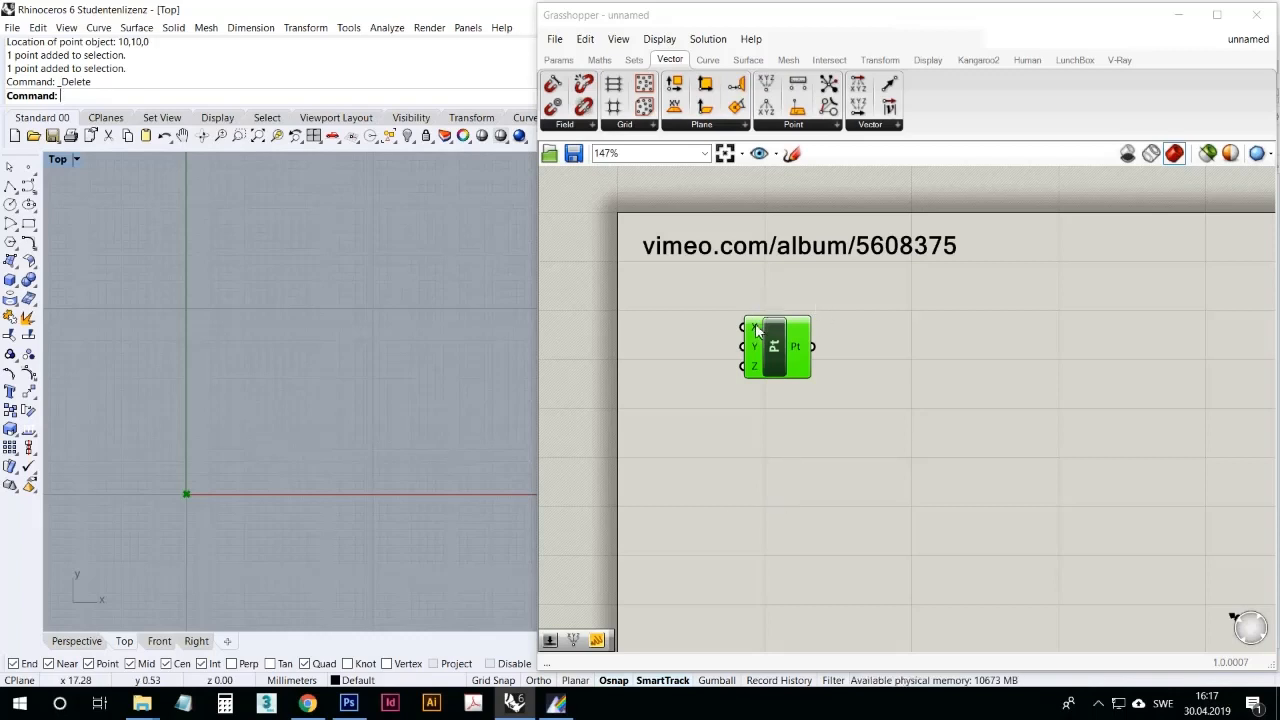
mouse_move(757, 331)
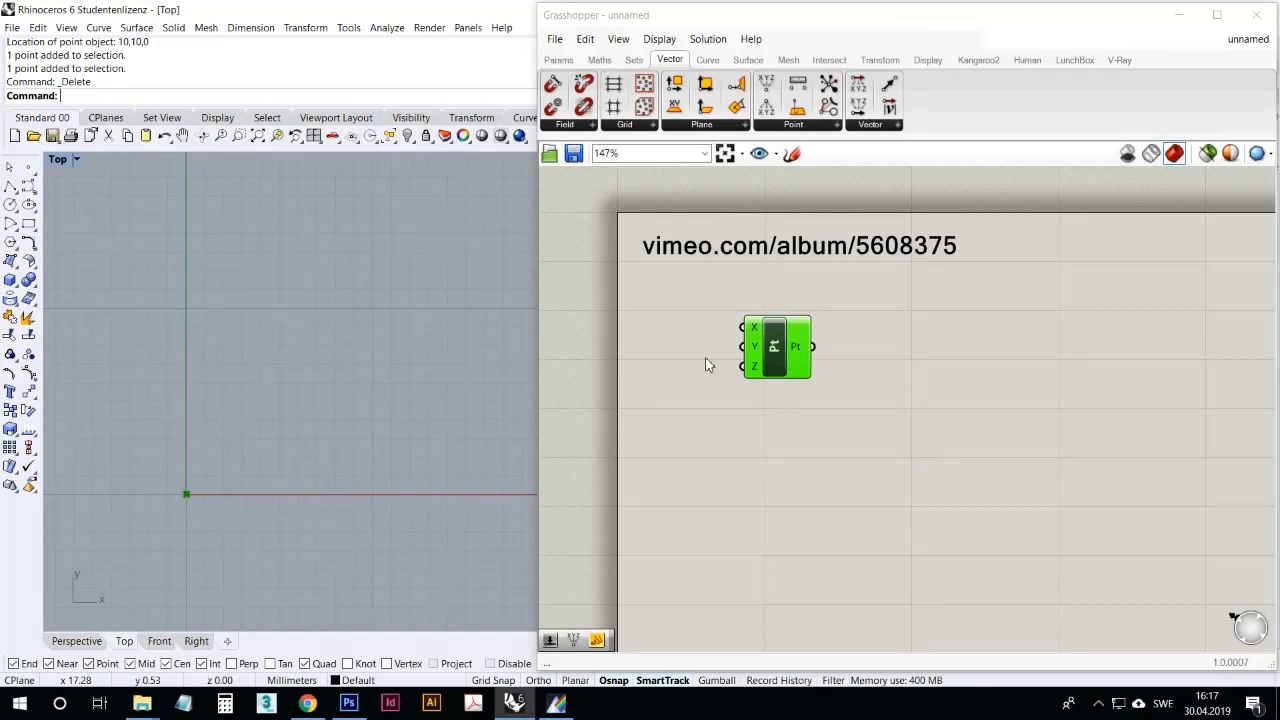
Step: Shift the Construct Point component away from the page edge to free space beside its inputs, and deselect it
drag(786, 350, 829, 343)
click(775, 413)
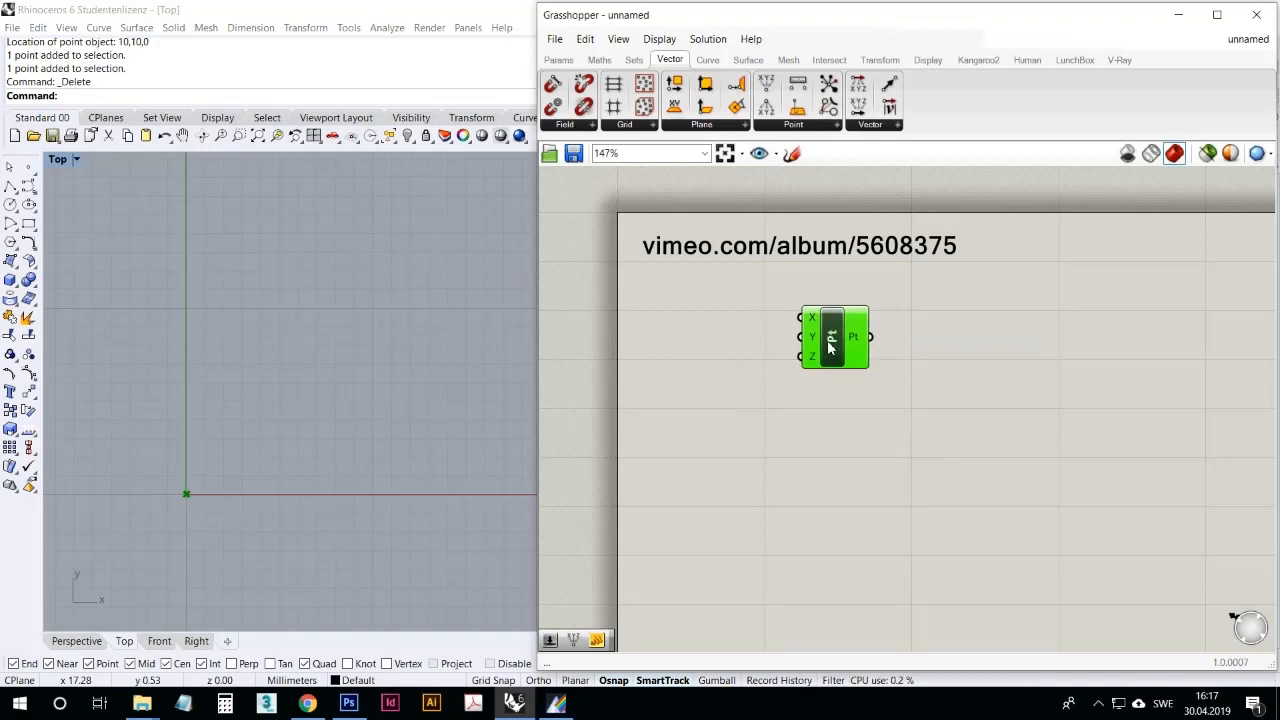
click(776, 414)
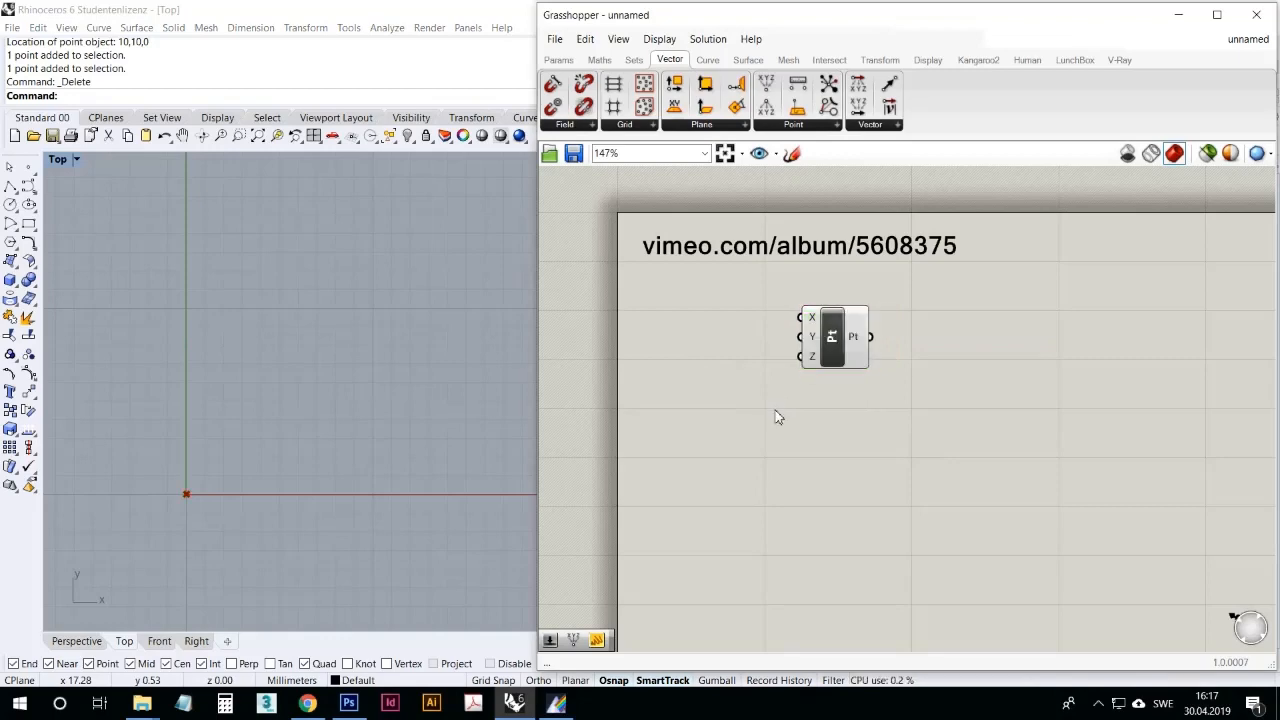
Step: Add another panel containing 10 beside the X, Y and Z inputs of the Construct Point component
click(558, 60)
drag(767, 106, 676, 300)
double_click(685, 313)
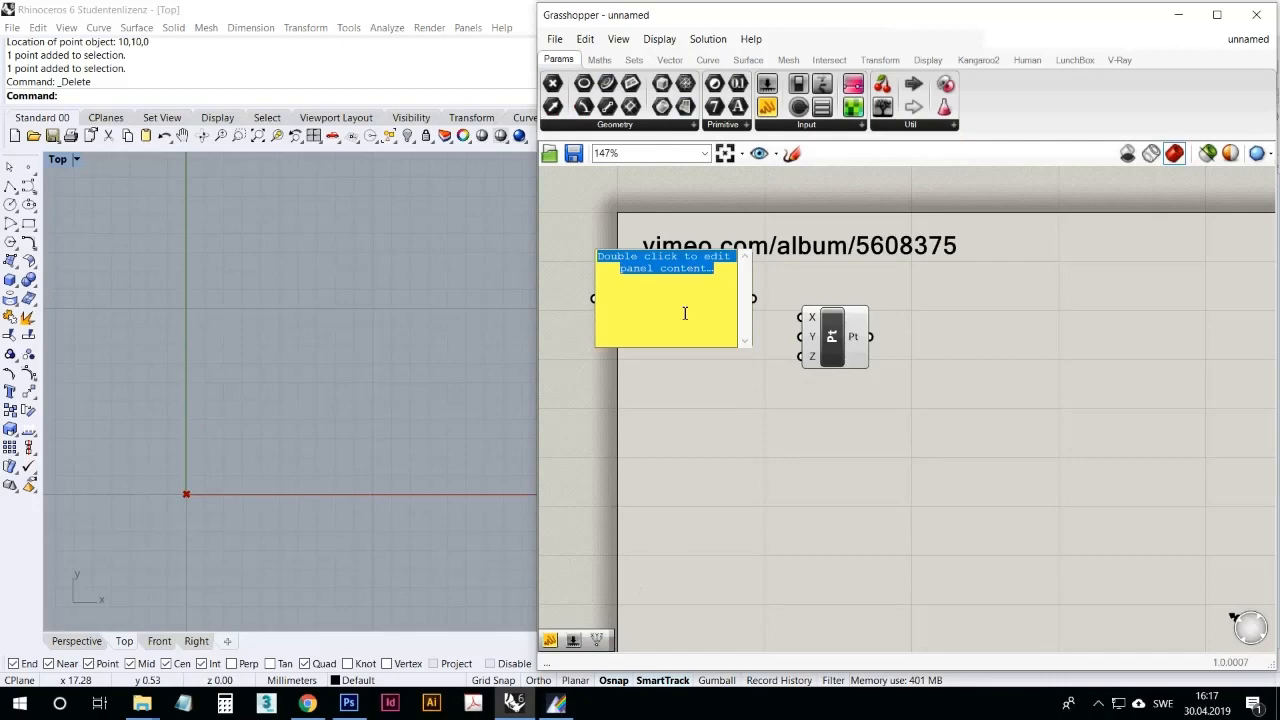
text(10)
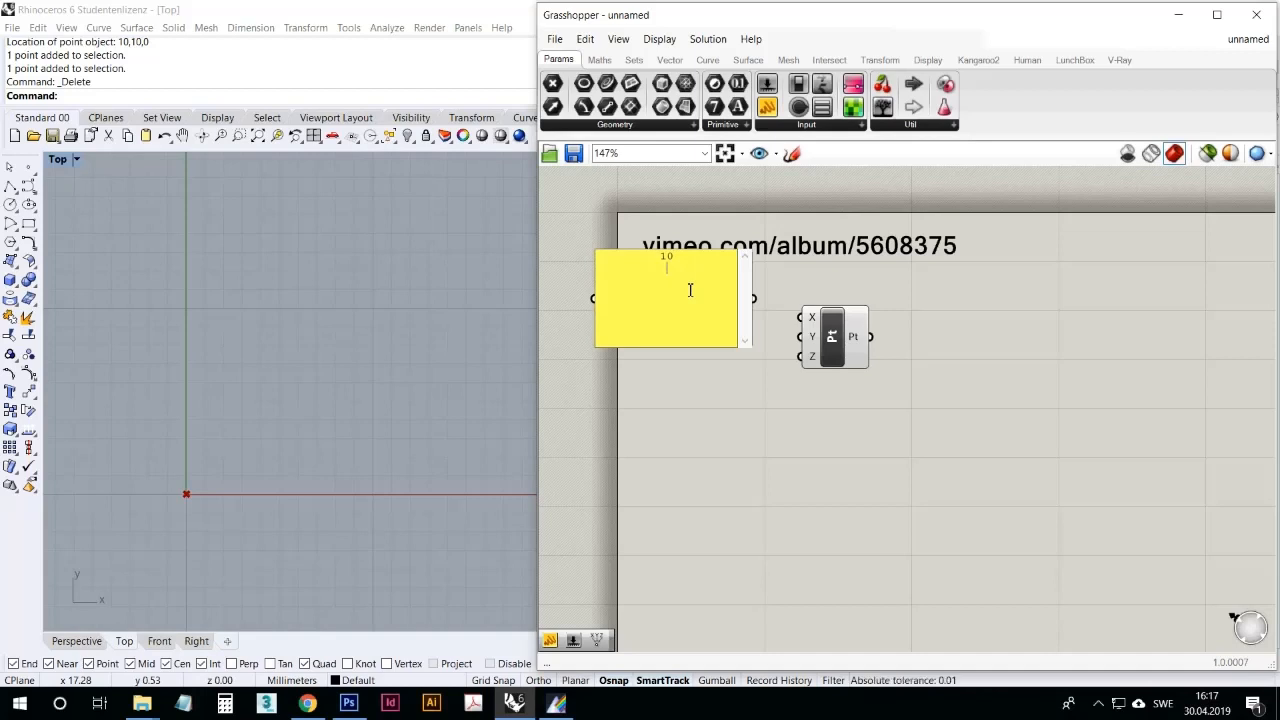
click(686, 366)
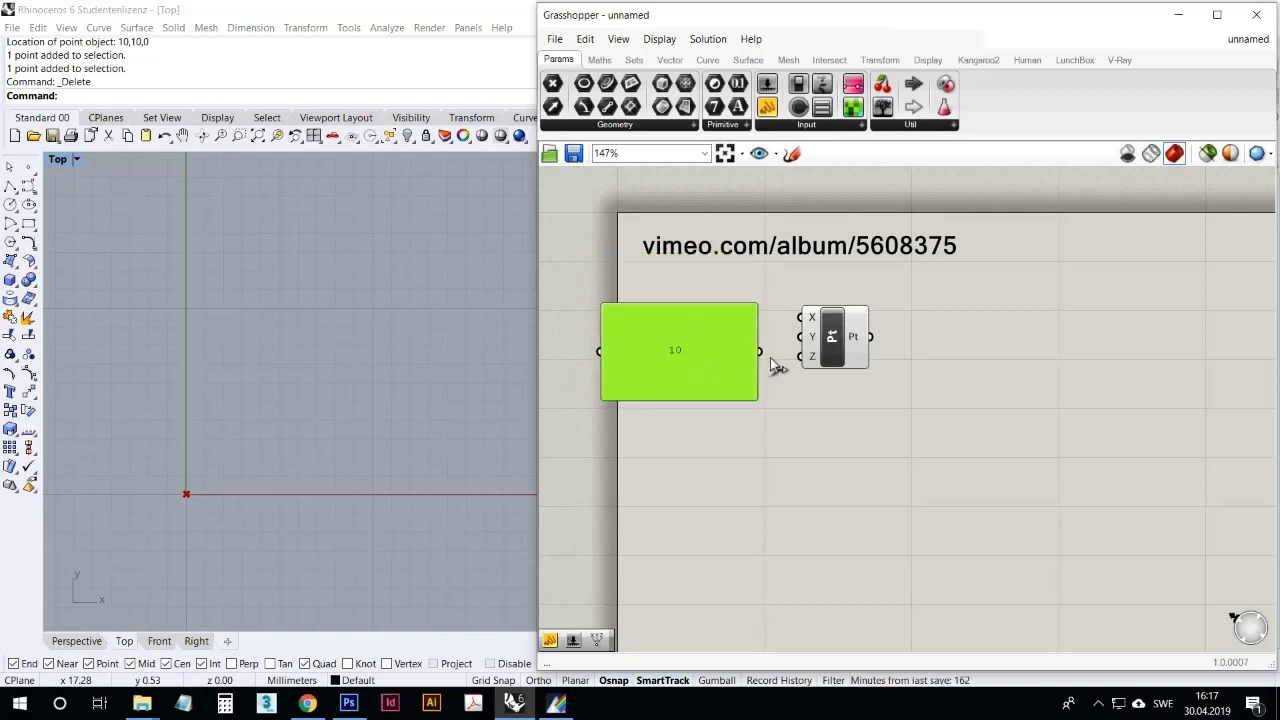
Step: Try the 10 panel on the Construct Point's Y input, and delete the panel
drag(760, 351, 800, 336)
right_drag(326, 345, 292, 349)
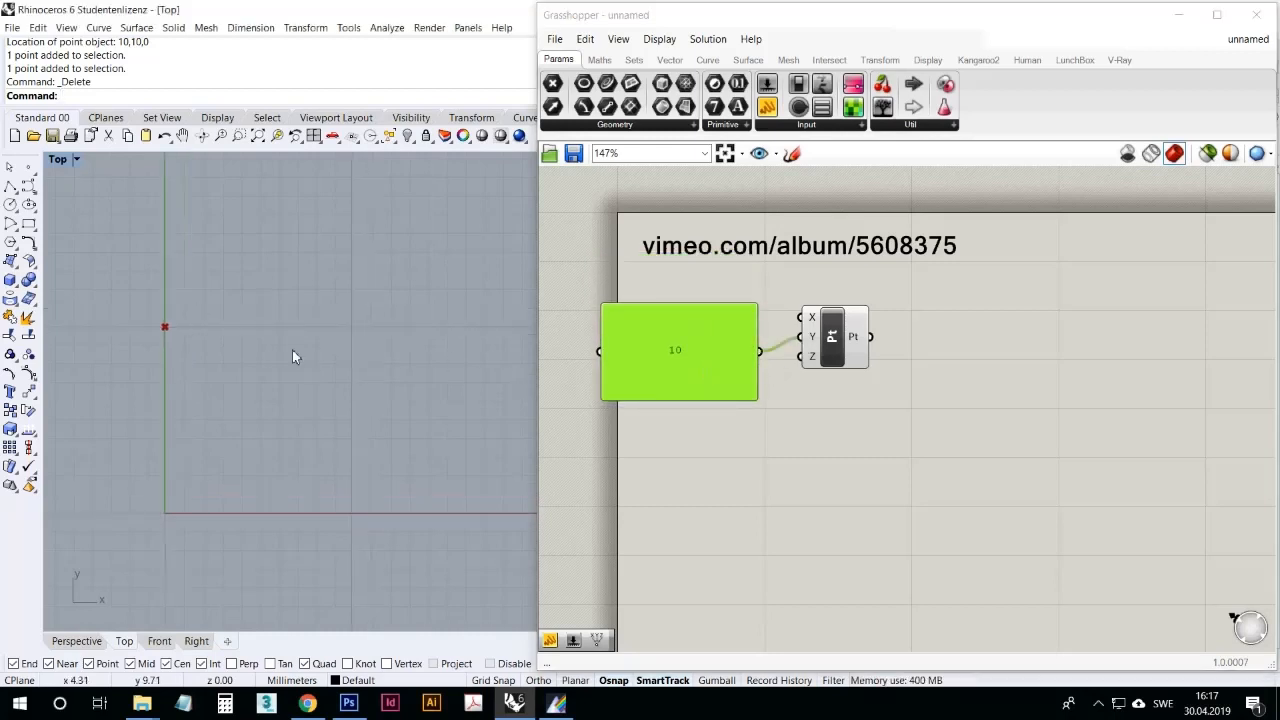
click(633, 331)
key(Delete)
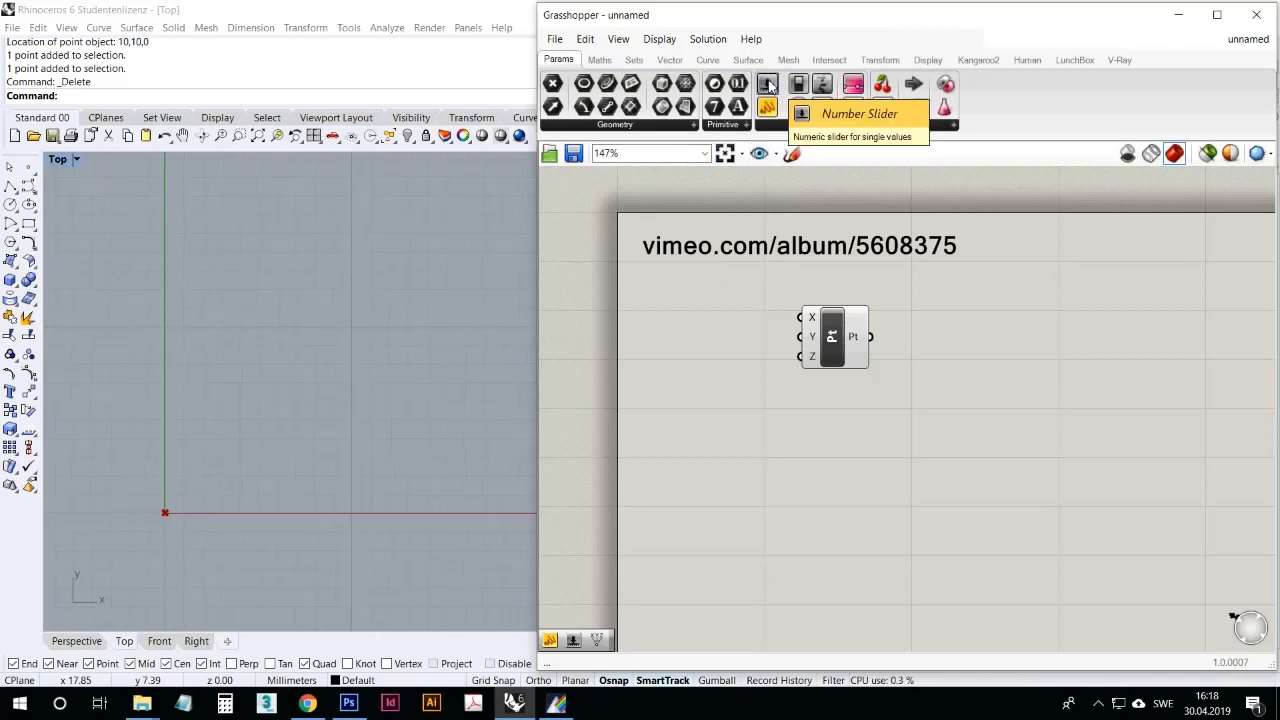
Step: Add a Number Slider for the Construct Point's X input and lower its value to 0.033
drag(799, 200, 814, 326)
click(714, 318)
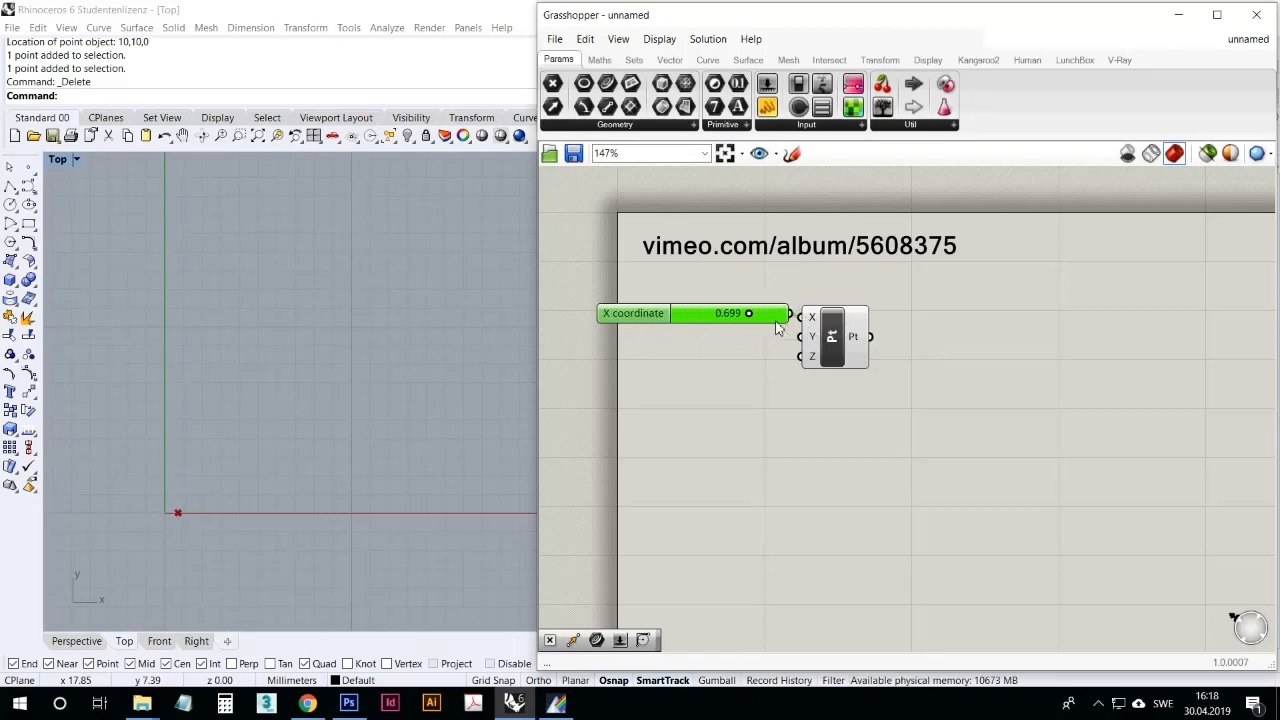
drag(760, 323, 684, 333)
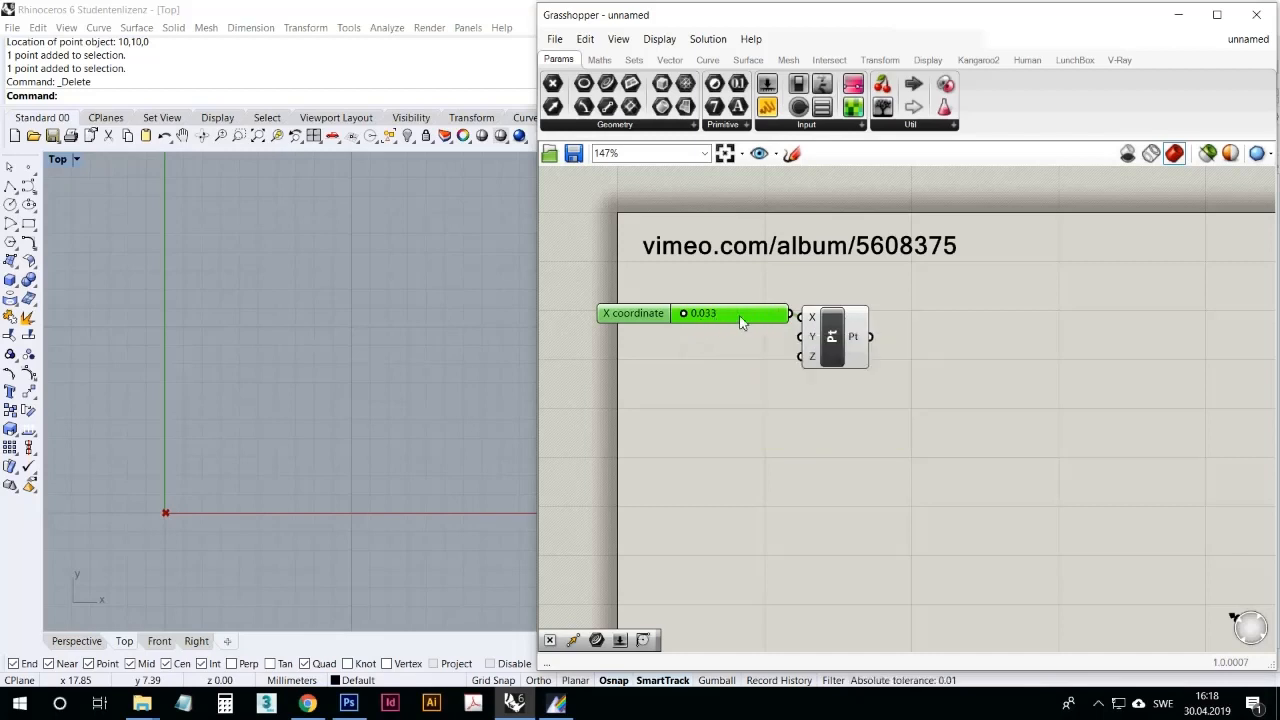
Step: Set the X coordinate slider's maximum to 10 in its settings, keeping the slider visible beside the dialog
right_click(739, 315)
click(767, 385)
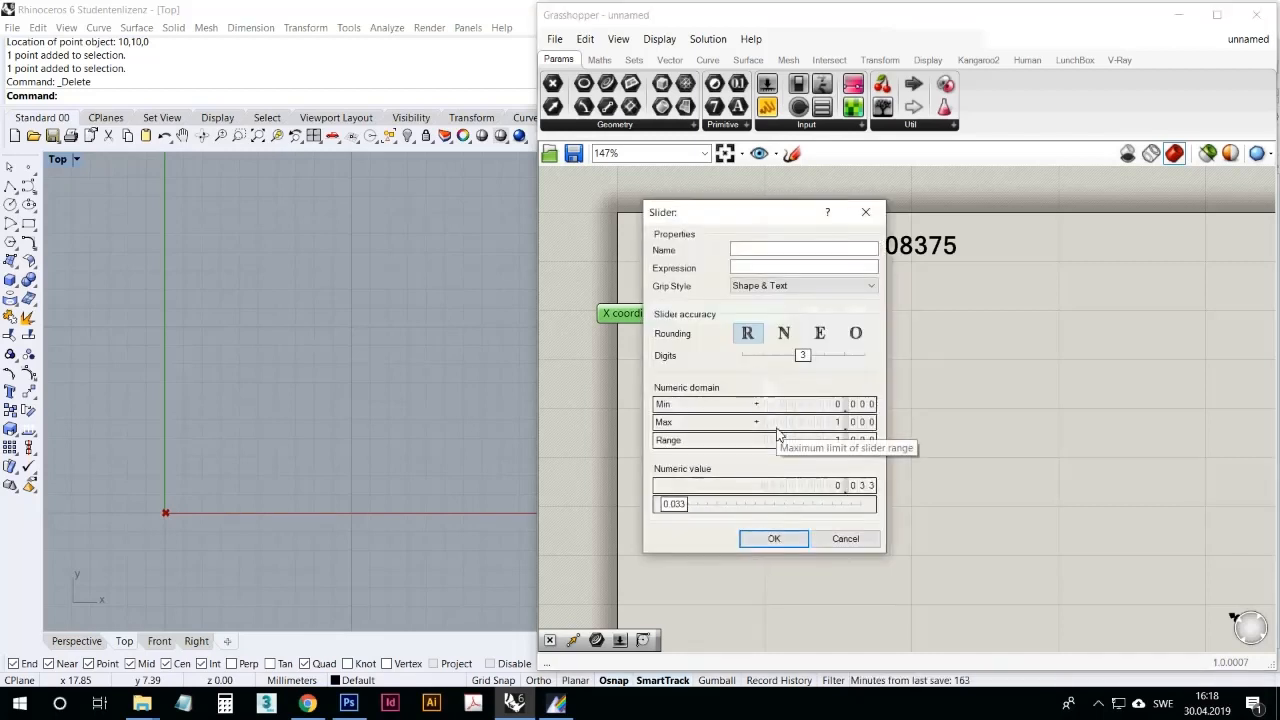
double_click(776, 425)
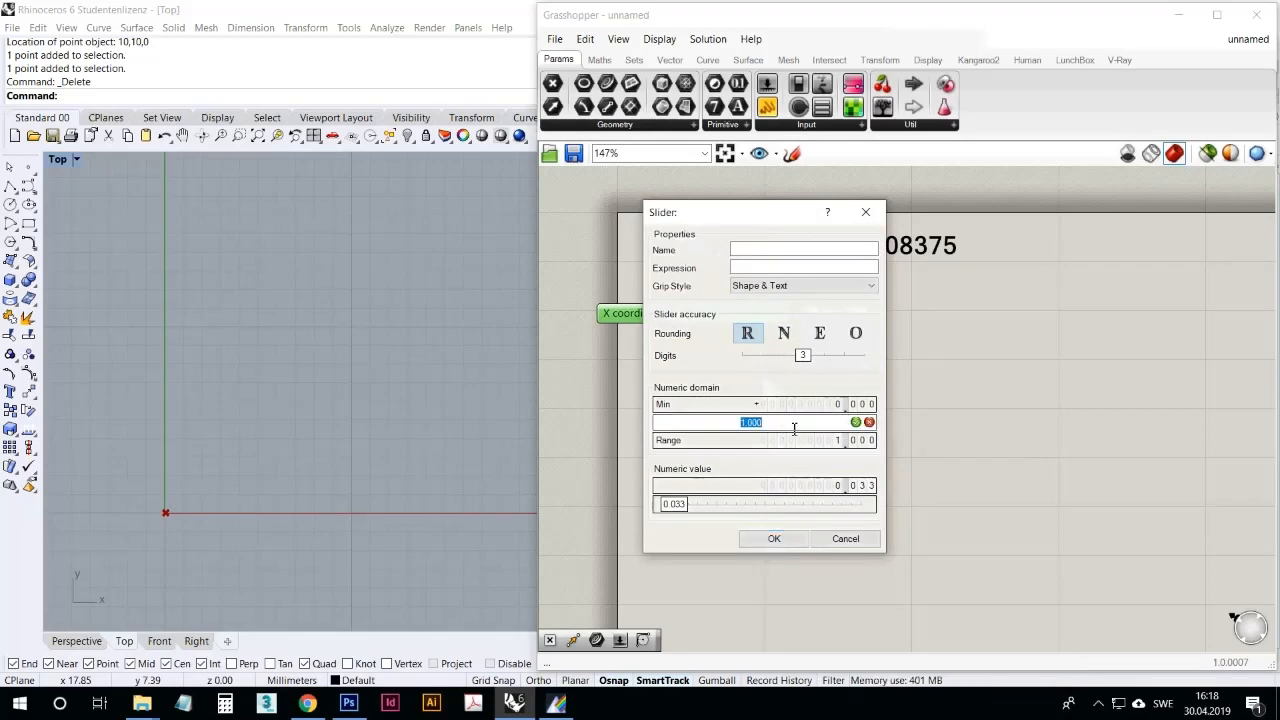
text(10)
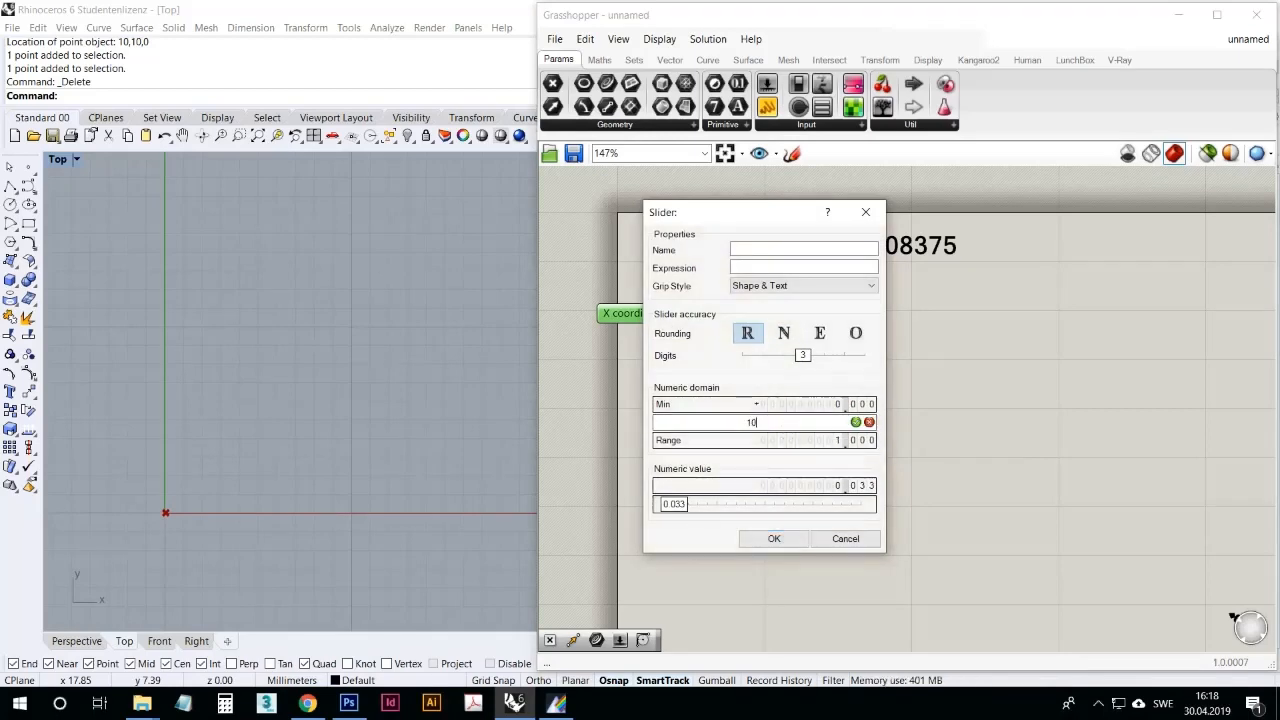
click(855, 422)
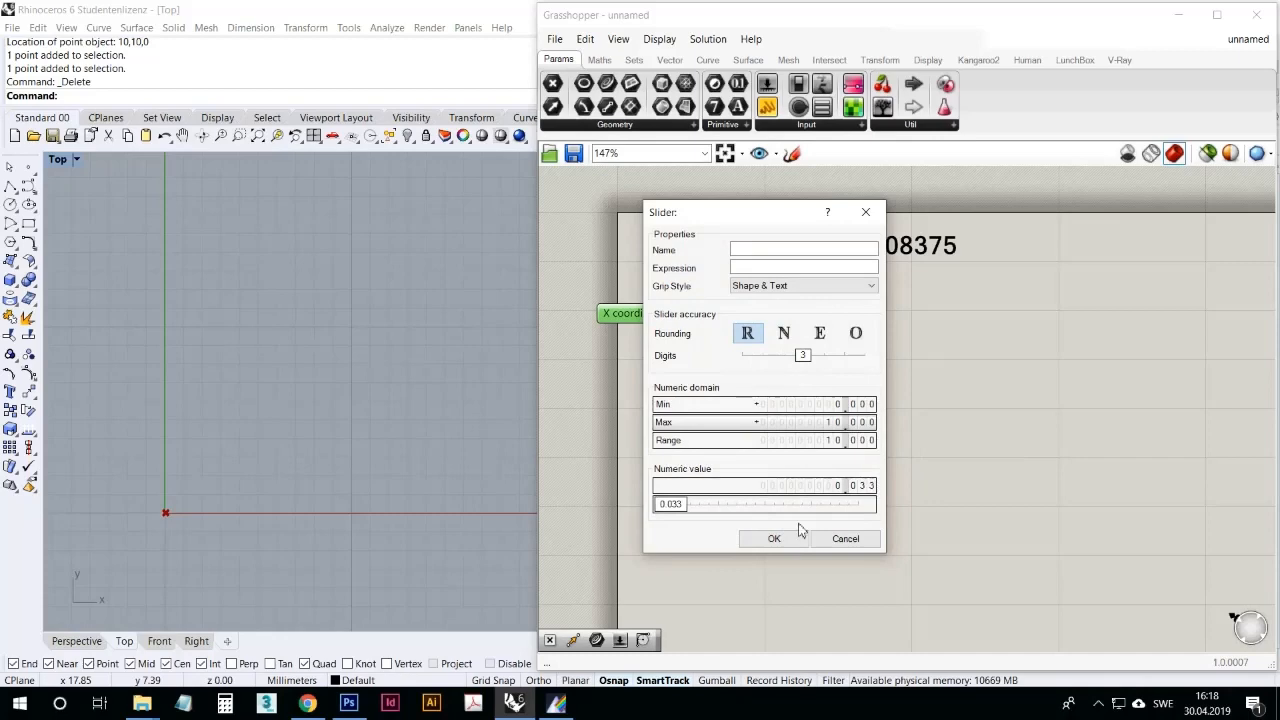
drag(766, 206, 908, 199)
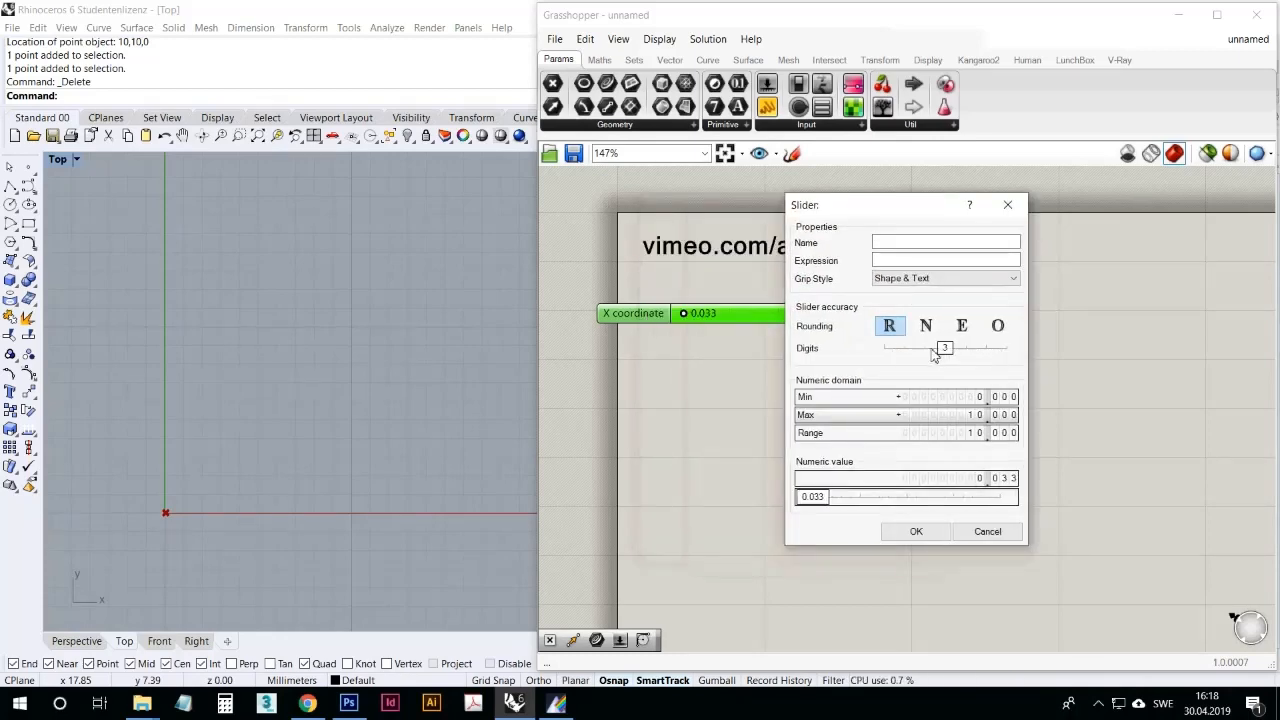
Step: Try the slider's integer, even and odd rounding modes, restore floating-point rounding, and apply and test the settings up to 11.000
mouse_move(944, 348)
mouse_down()
mouse_move(966, 350)
mouse_move(893, 350)
mouse_move(988, 362)
mouse_move(890, 355)
mouse_move(948, 358)
mouse_up()
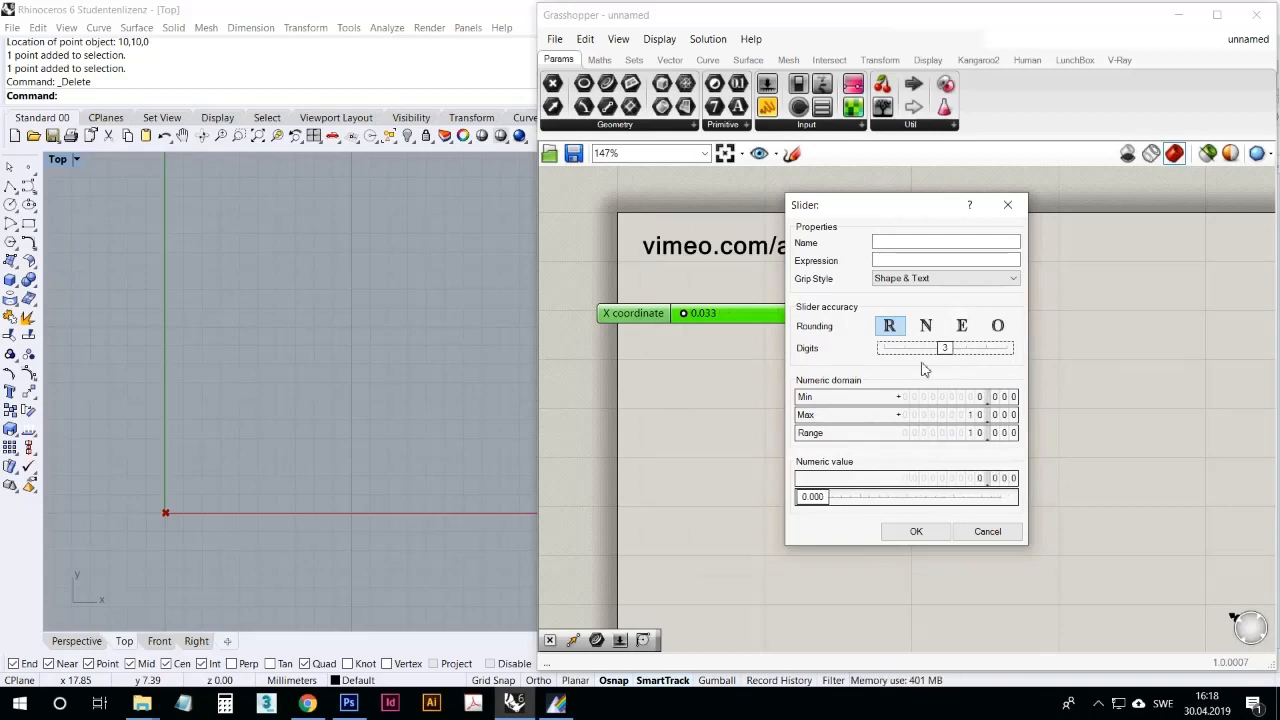
click(925, 325)
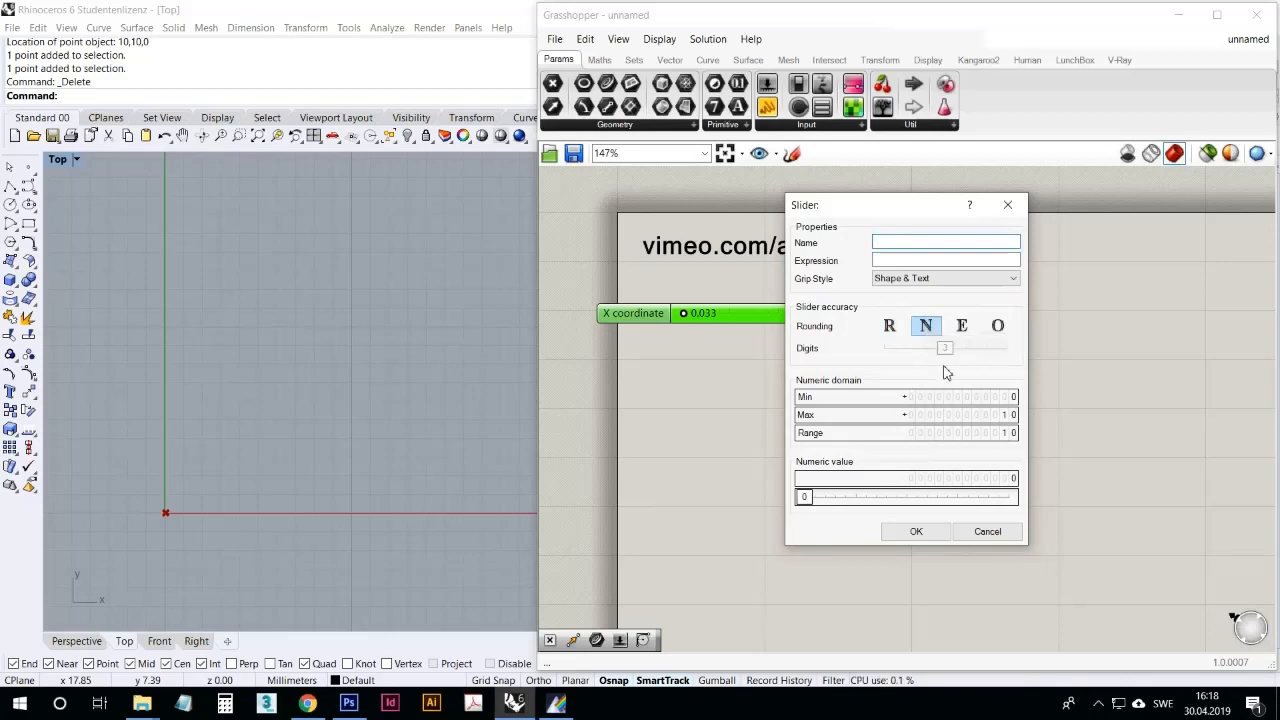
click(961, 326)
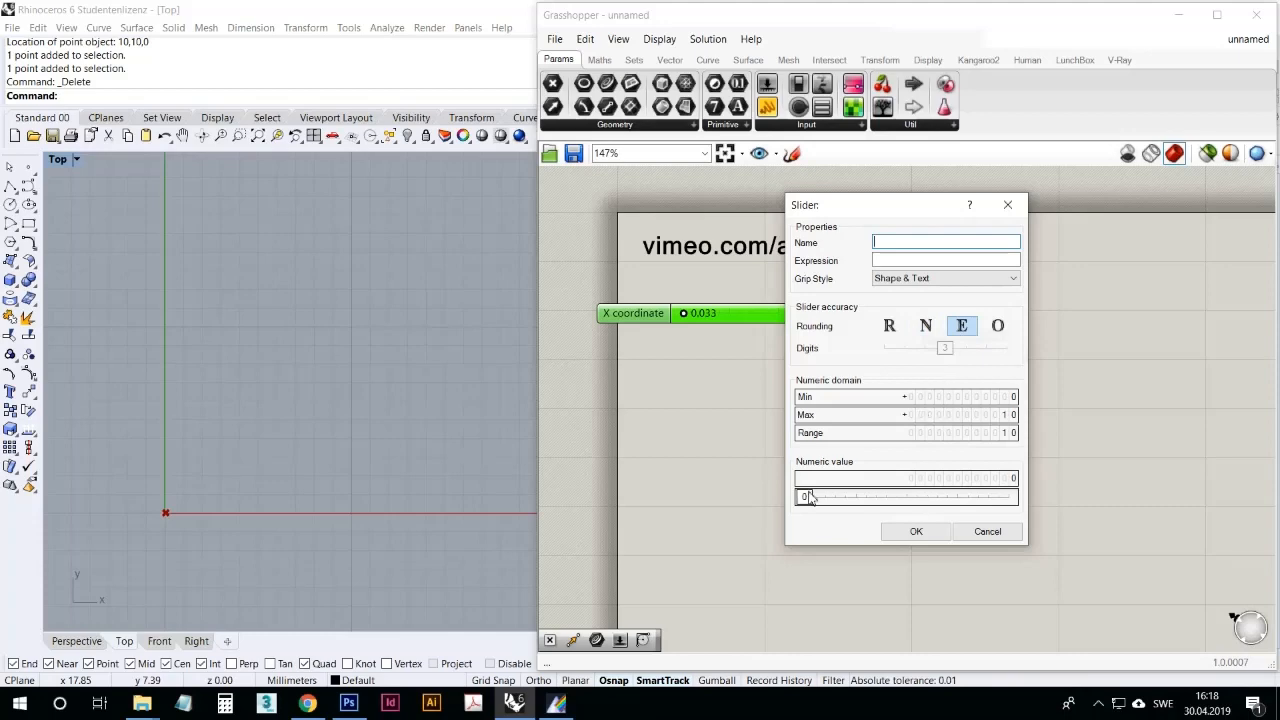
mouse_move(810, 496)
mouse_down()
mouse_move(965, 508)
mouse_move(783, 513)
mouse_move(975, 506)
mouse_move(798, 508)
mouse_up()
click(997, 326)
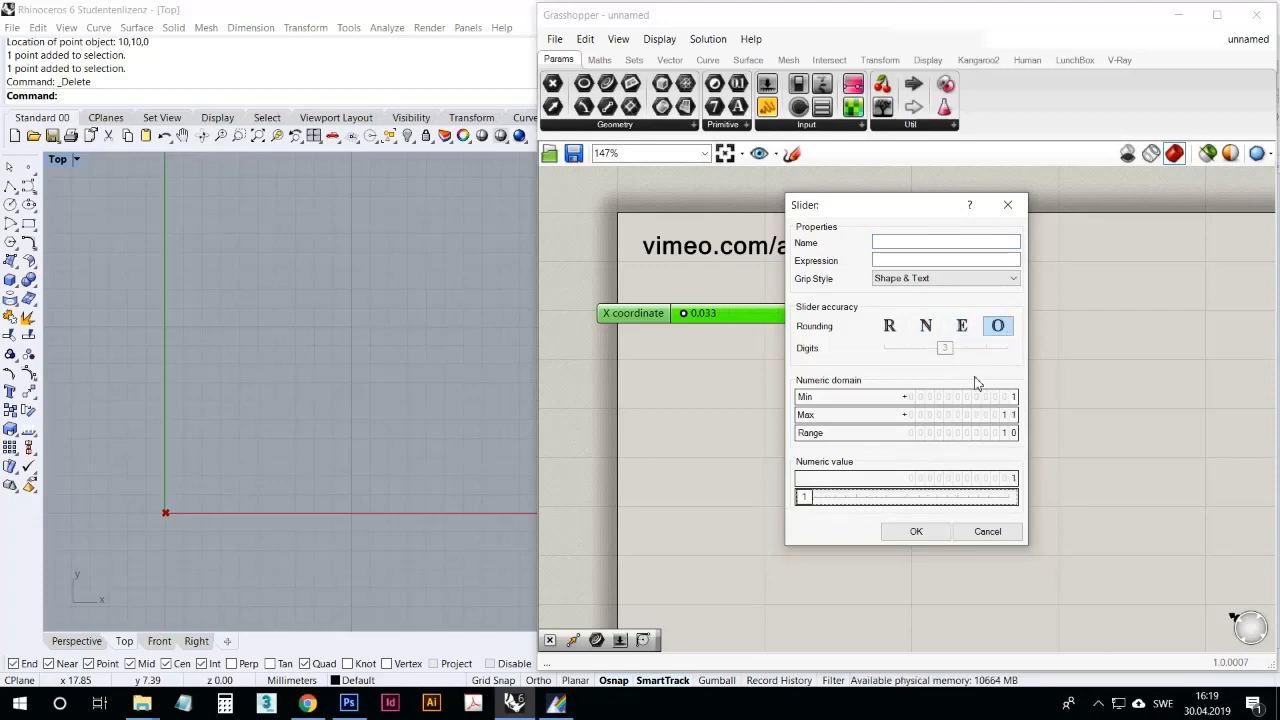
click(889, 326)
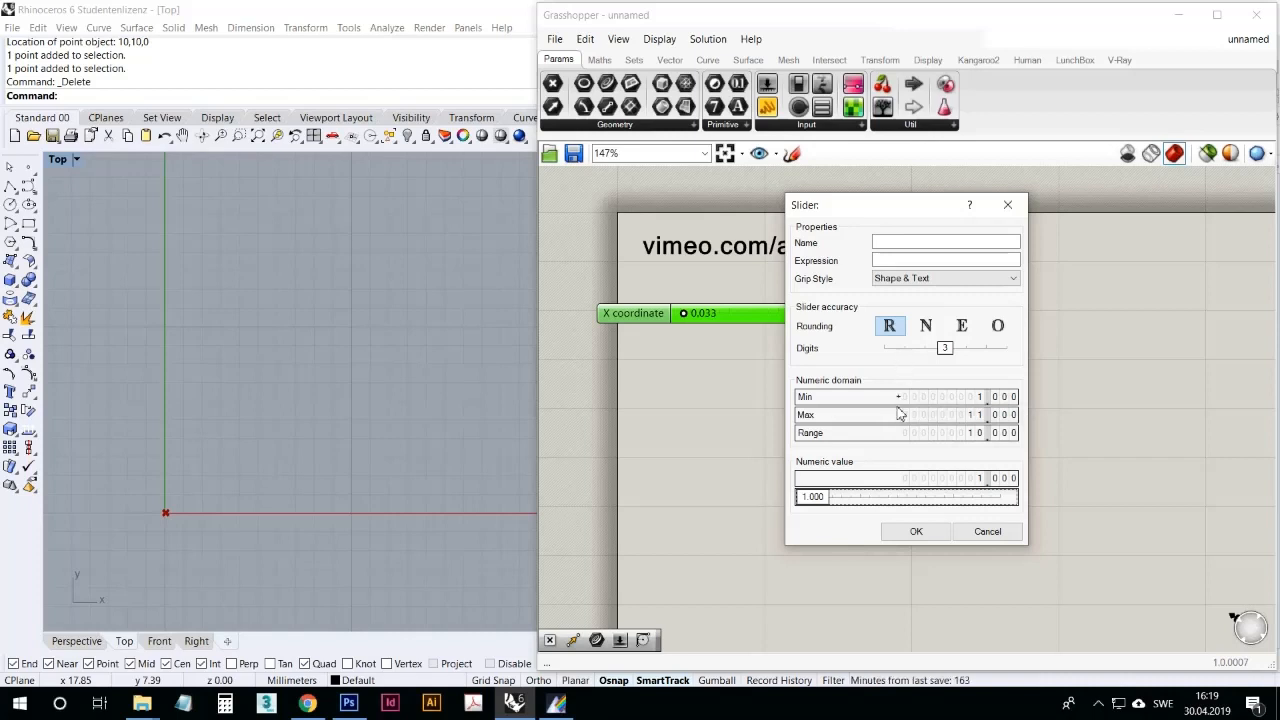
click(917, 533)
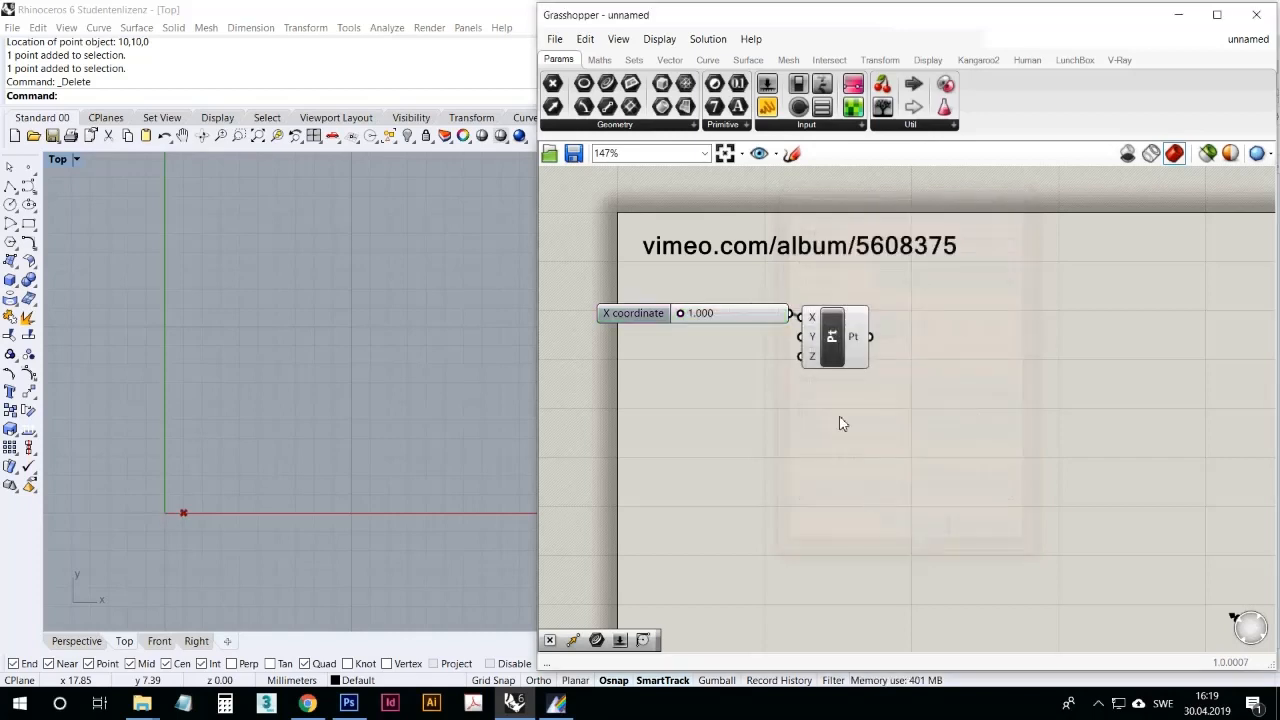
drag(694, 323, 810, 337)
Step: Set the X coordinate slider's numeric domain to a minimum of 0 and a maximum of 10
right_click(740, 316)
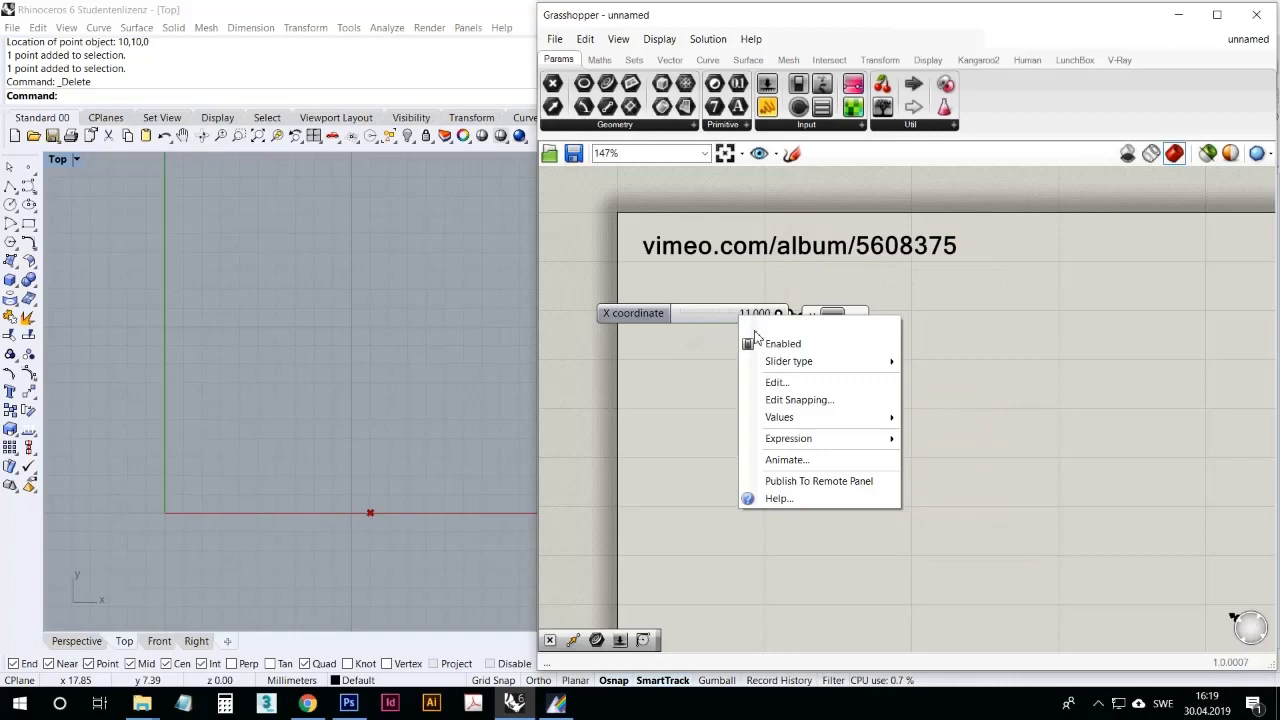
click(778, 382)
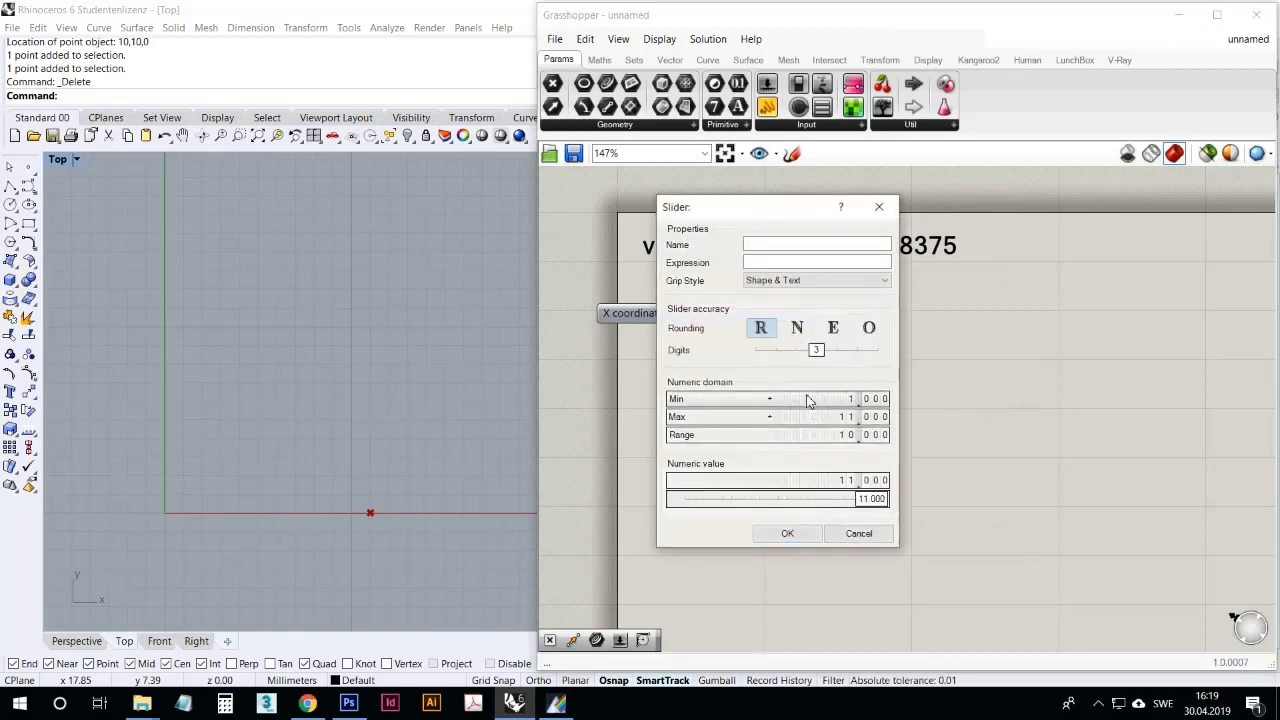
double_click(814, 400)
text(0)
double_click(813, 418)
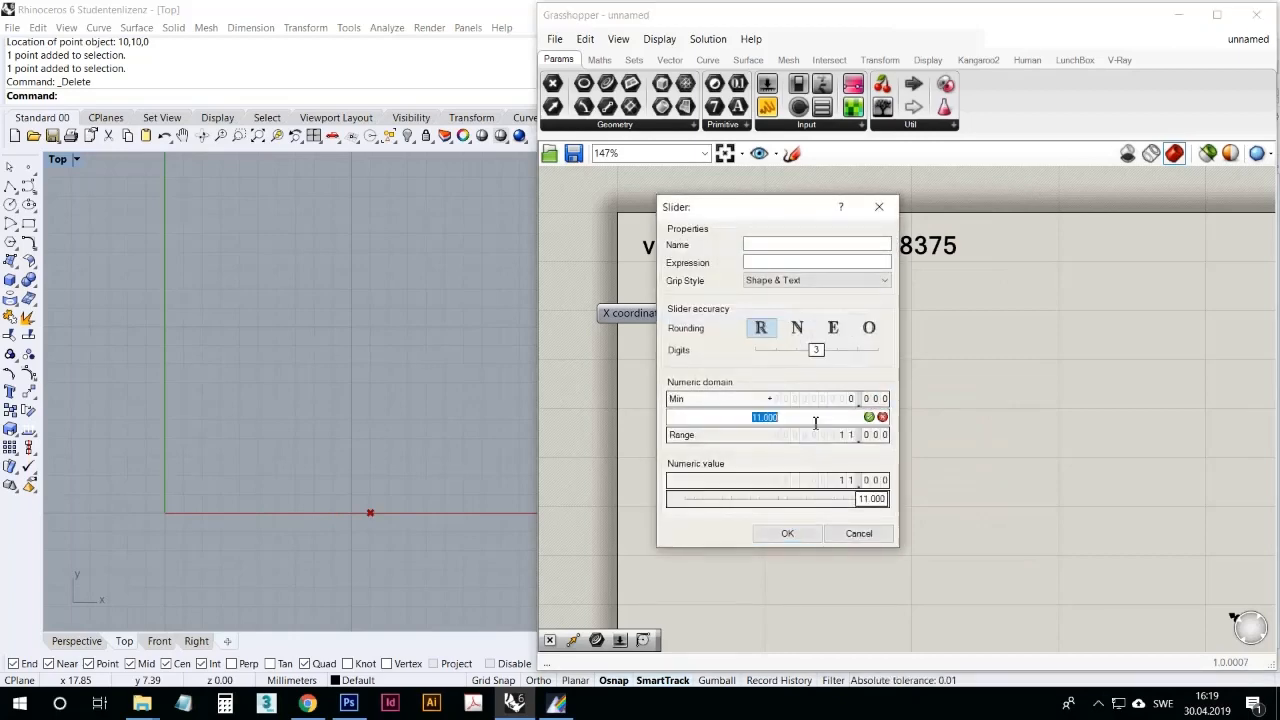
text(10)
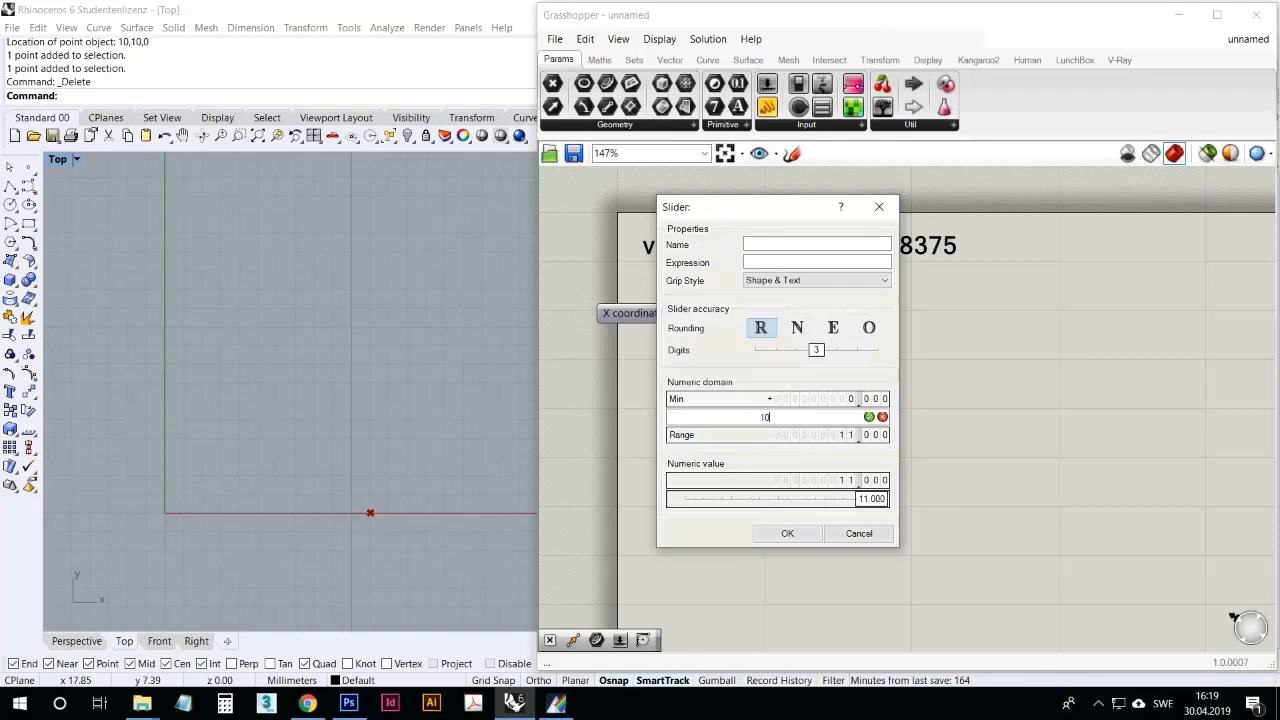
click(868, 416)
click(787, 533)
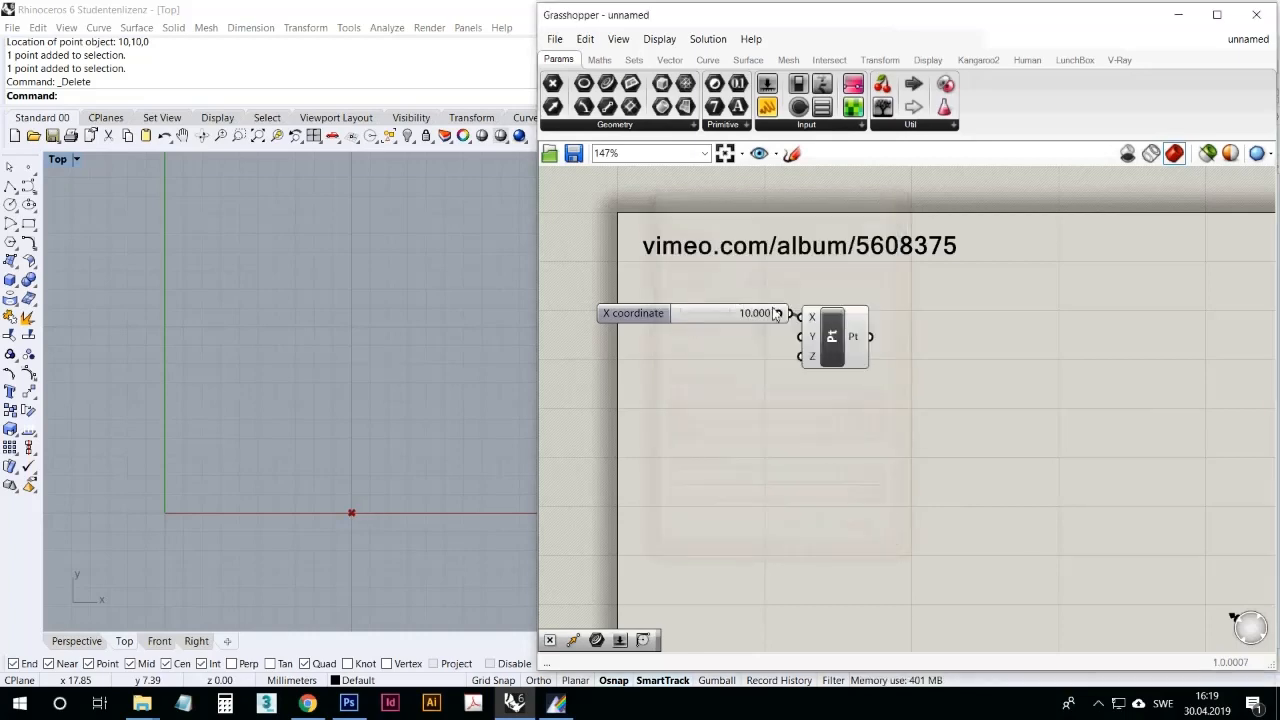
Step: Lower the X slider to 0.276, try feeding it into the Y input as well, and remove that extra wire
drag(776, 312, 801, 337)
drag(697, 316, 658, 318)
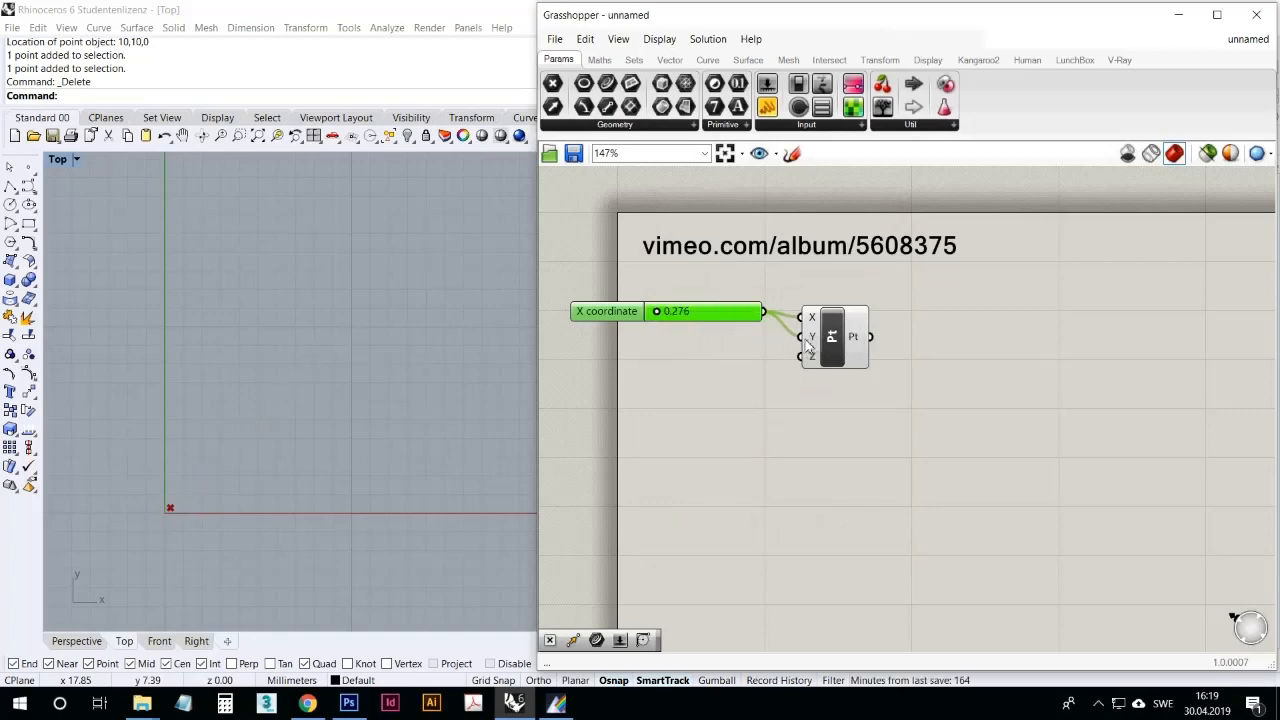
mouse_move(808, 344)
ctrl+drag(800, 338, 737, 330)
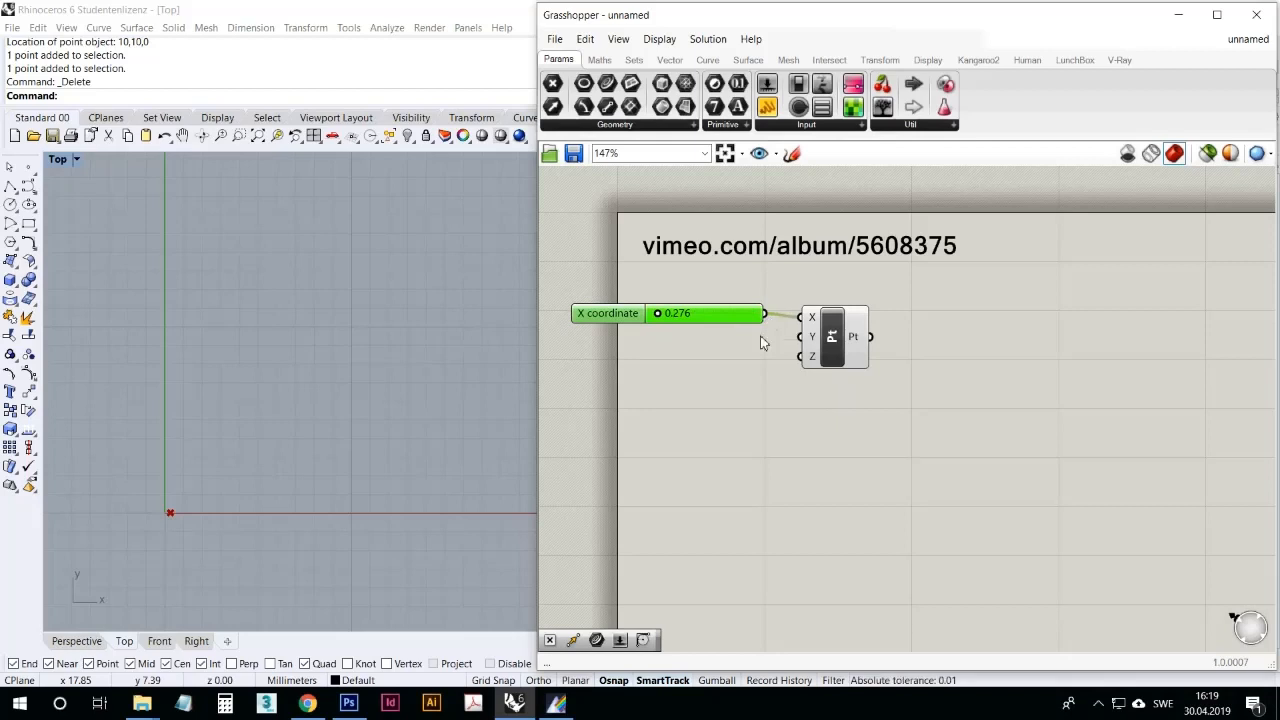
Step: Align the slider with the Construct Point's X input and shift both components fully onto the page
drag(741, 321, 739, 325)
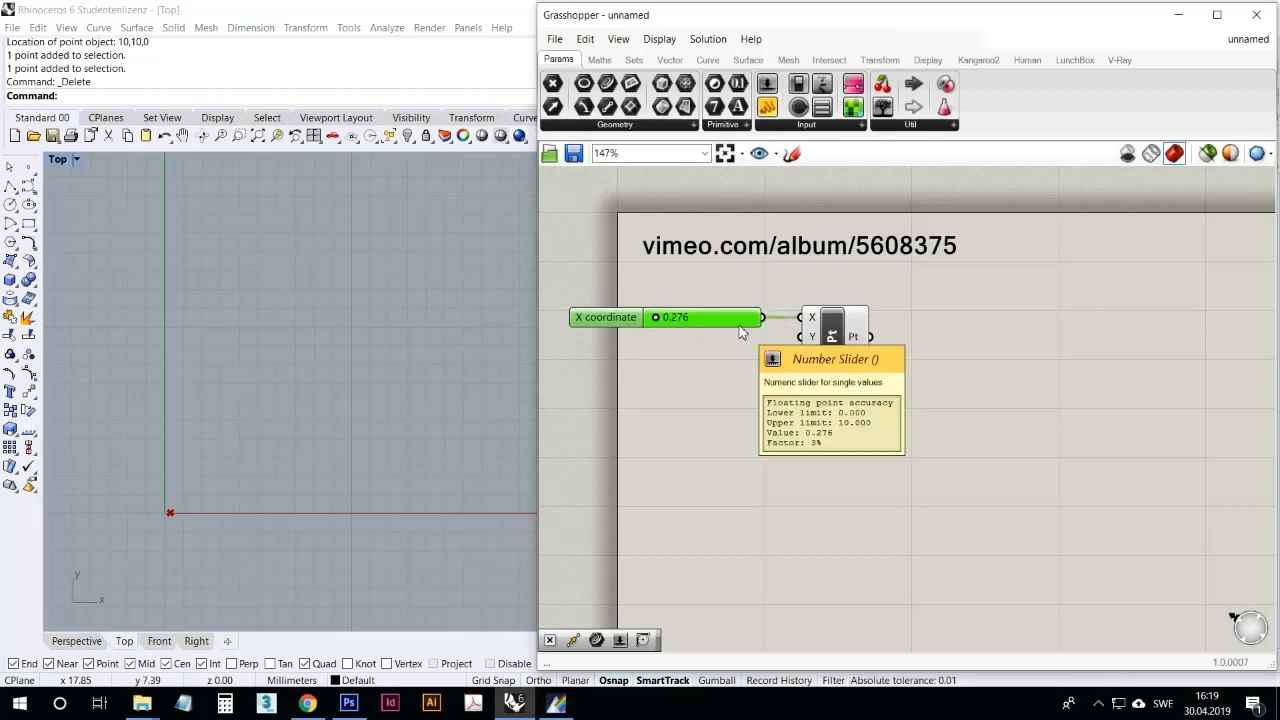
click(756, 360)
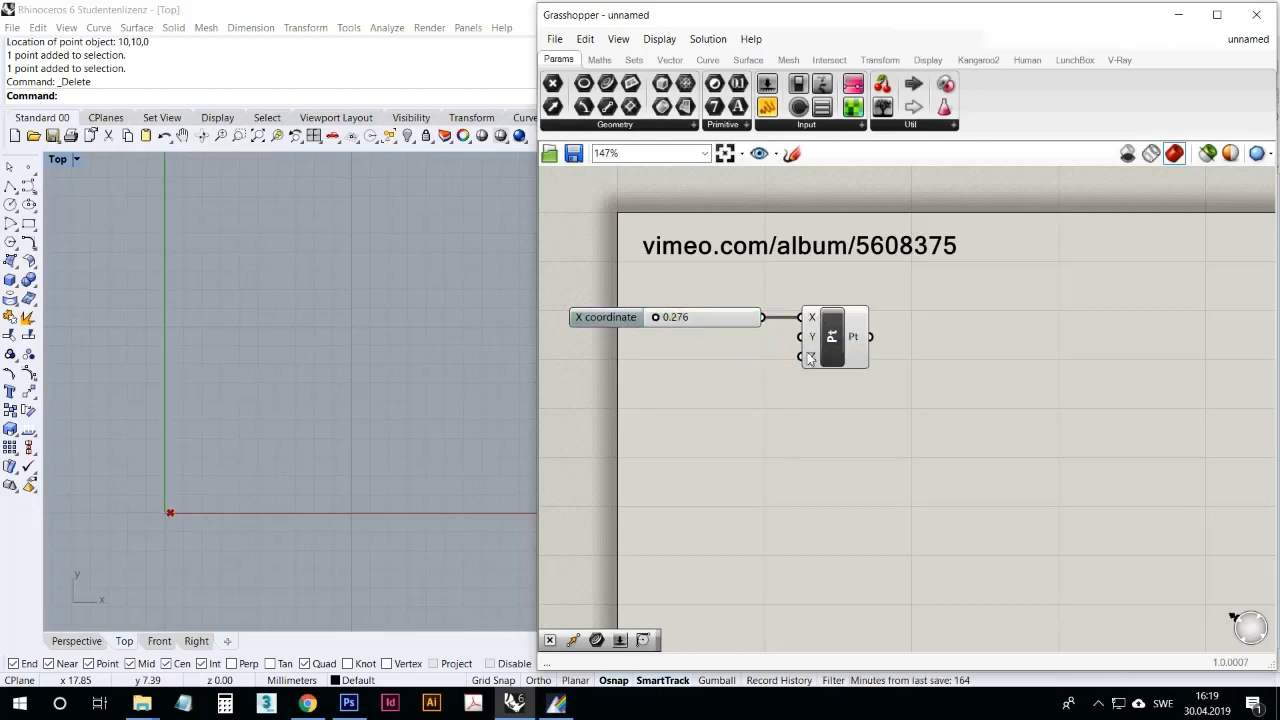
drag(895, 404, 735, 309)
drag(840, 335, 915, 339)
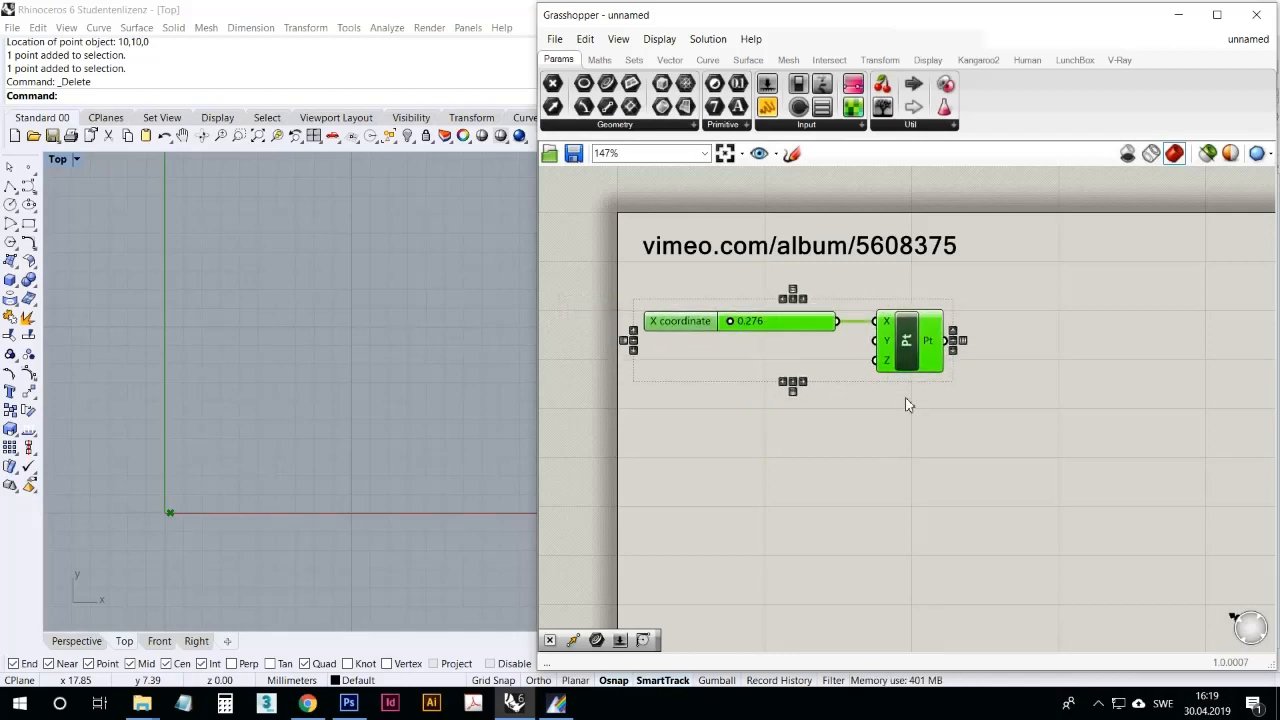
click(905, 404)
Step: Duplicate the X coordinate slider and place the copy directly beneath the original
click(808, 324)
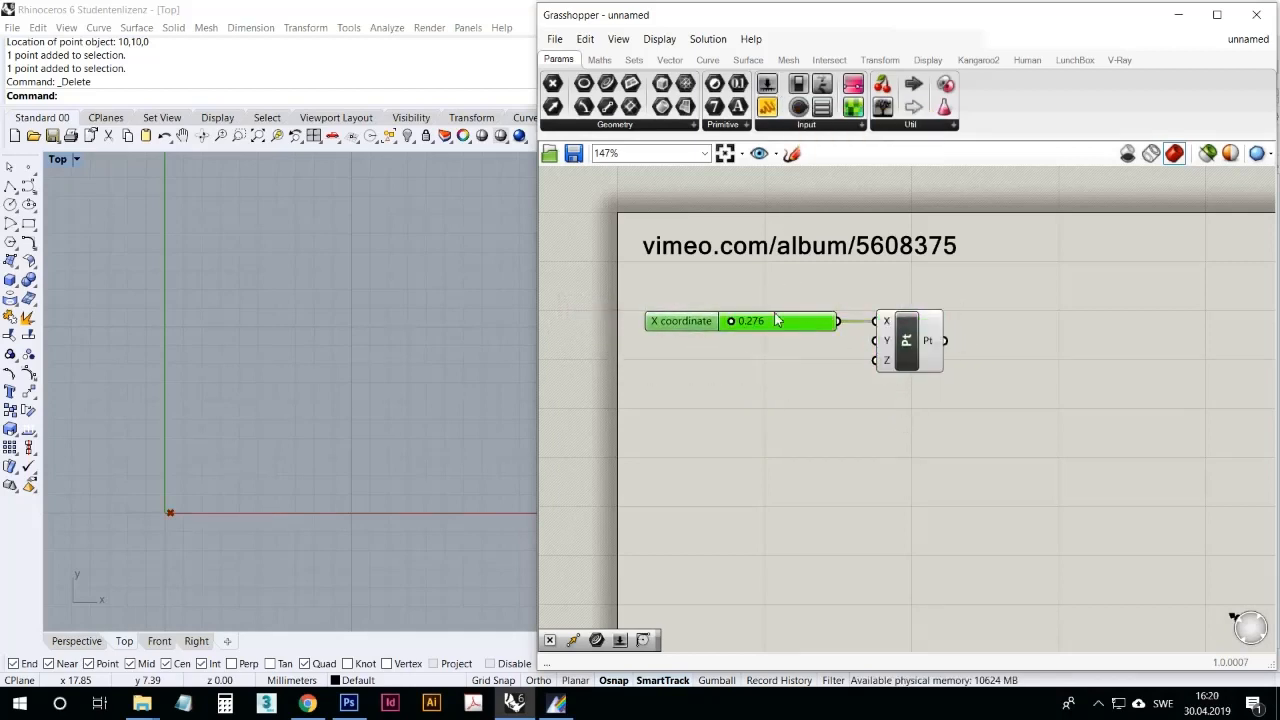
mouse_move(780, 332)
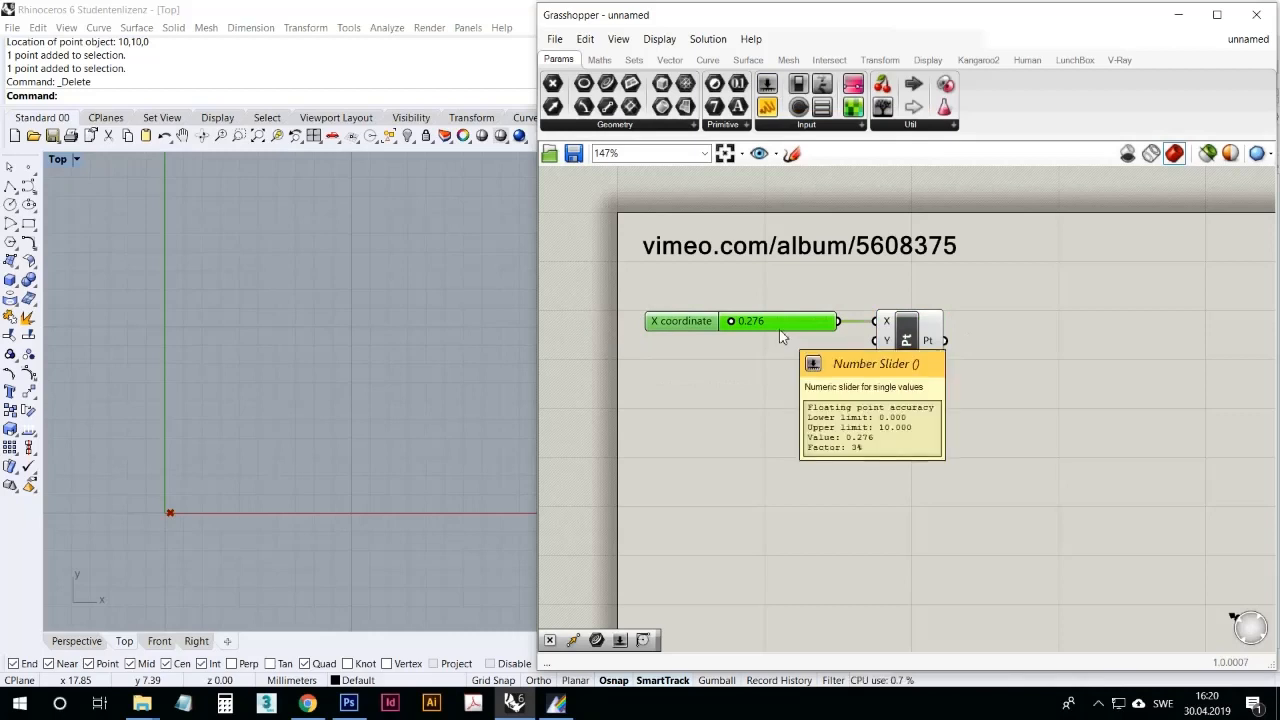
key(ctrl+c)
key(ctrl+v)
drag(779, 330, 770, 352)
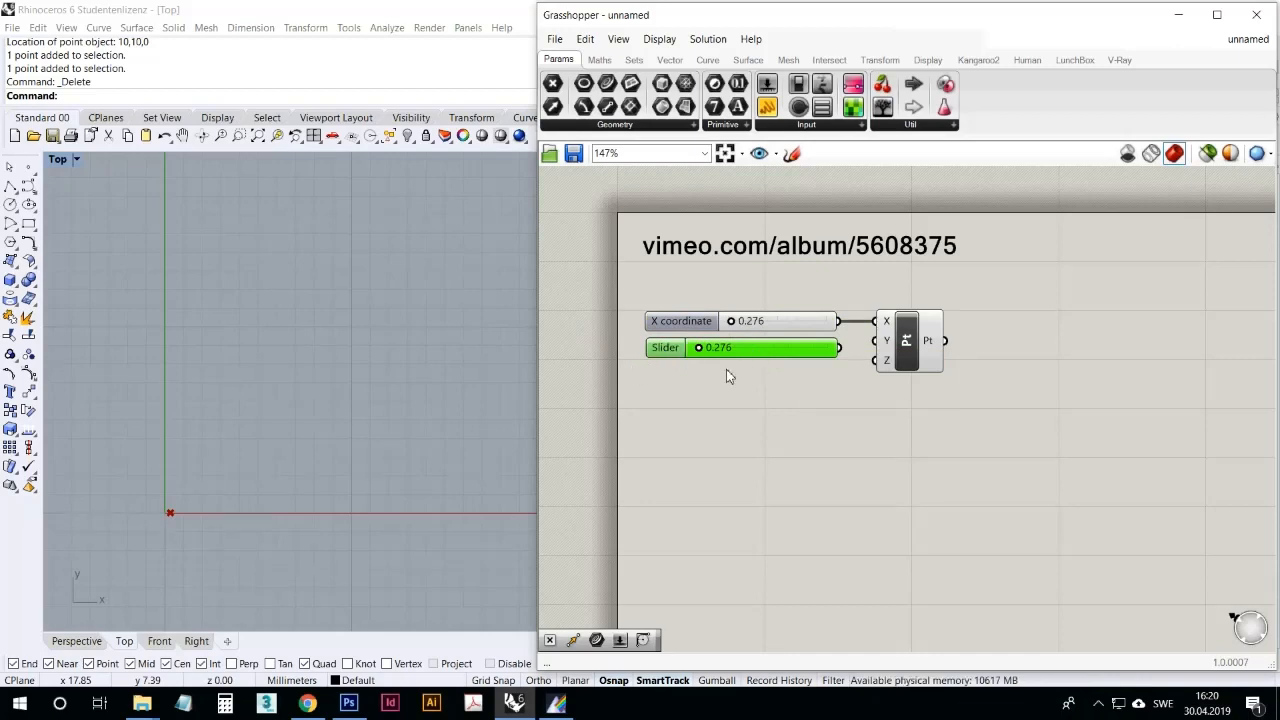
mouse_move(769, 362)
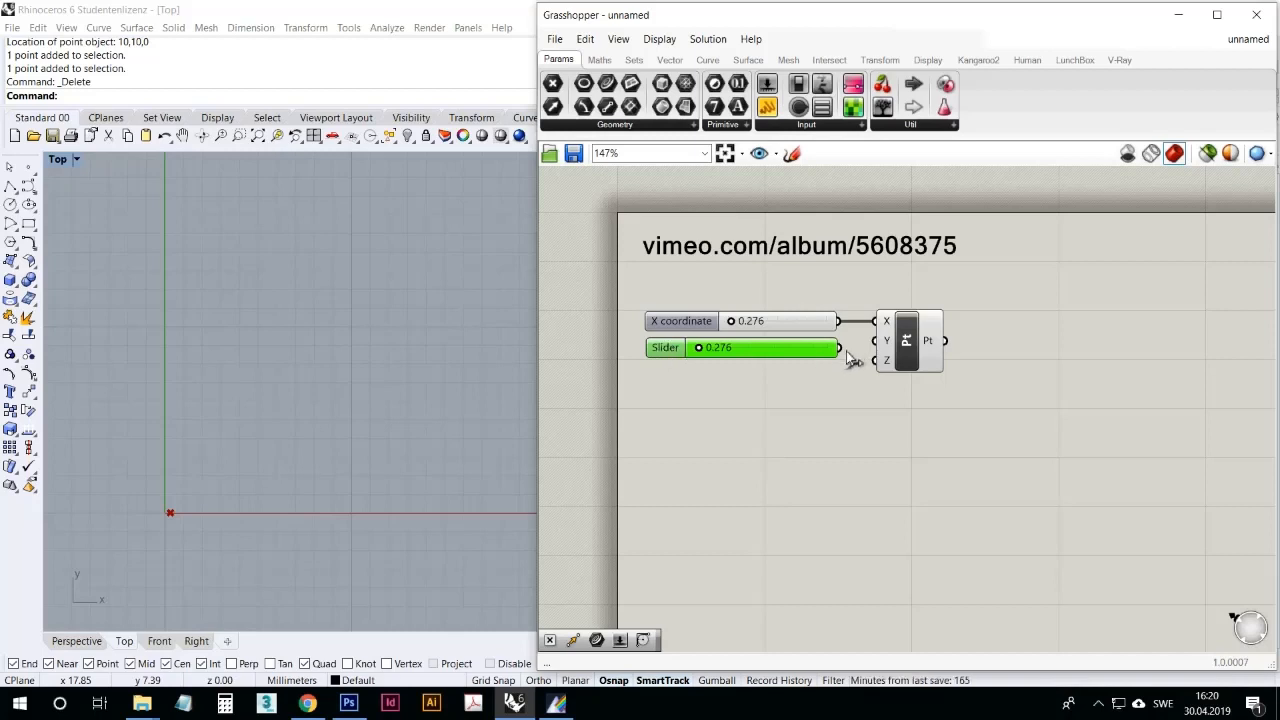
Step: Connect the copied slider to the Construct Point's Y input, and set X to 1.908 and Y to 3.710
drag(839, 348, 876, 342)
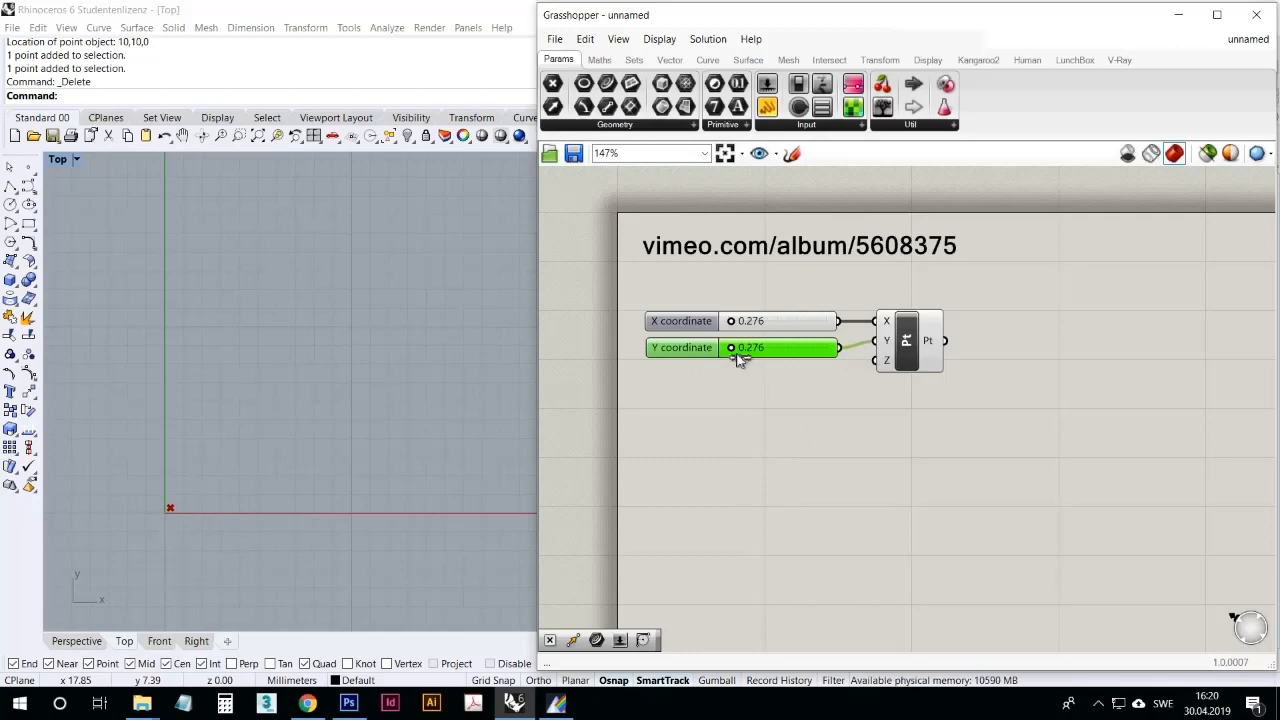
mouse_move(803, 357)
mouse_down()
mouse_move(742, 357)
mouse_move(830, 350)
mouse_move(815, 348)
mouse_up()
drag(735, 323, 775, 351)
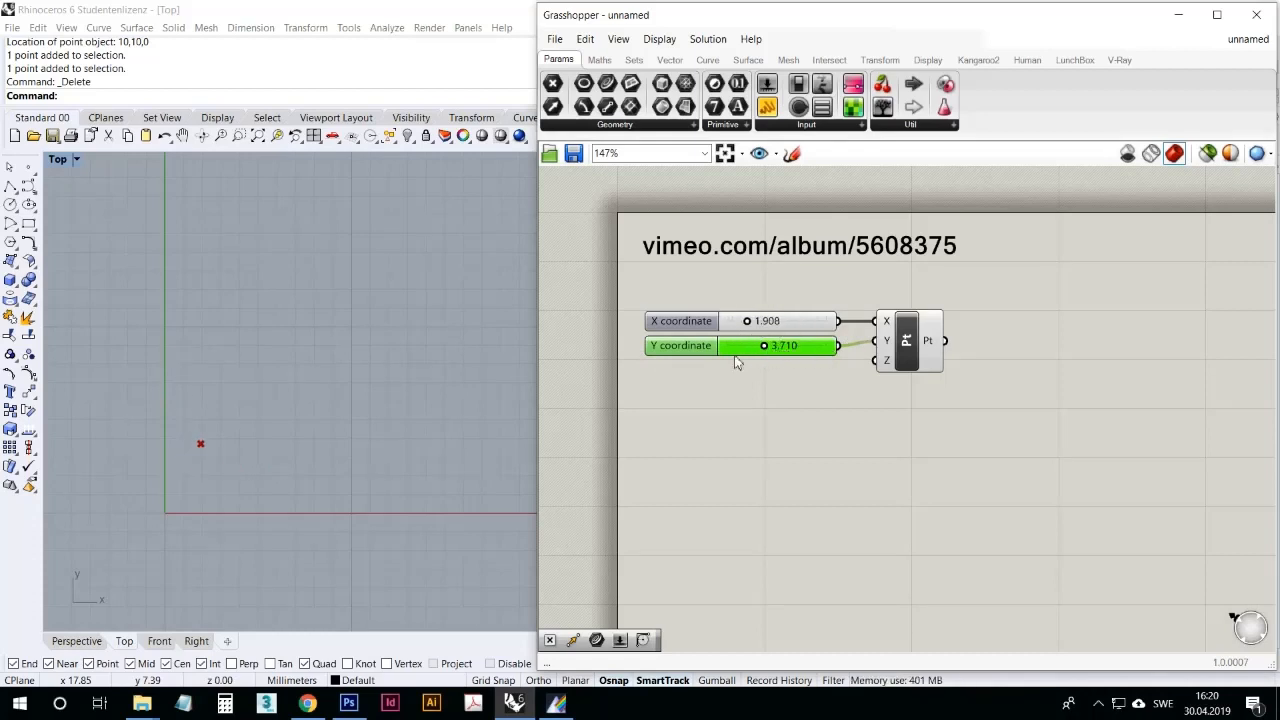
Step: Switch Rhino from the Top view to a maximized Perspective viewport and move the Grasshopper window aside to make room
double_click(58, 160)
drag(616, 18, 655, 19)
double_click(589, 159)
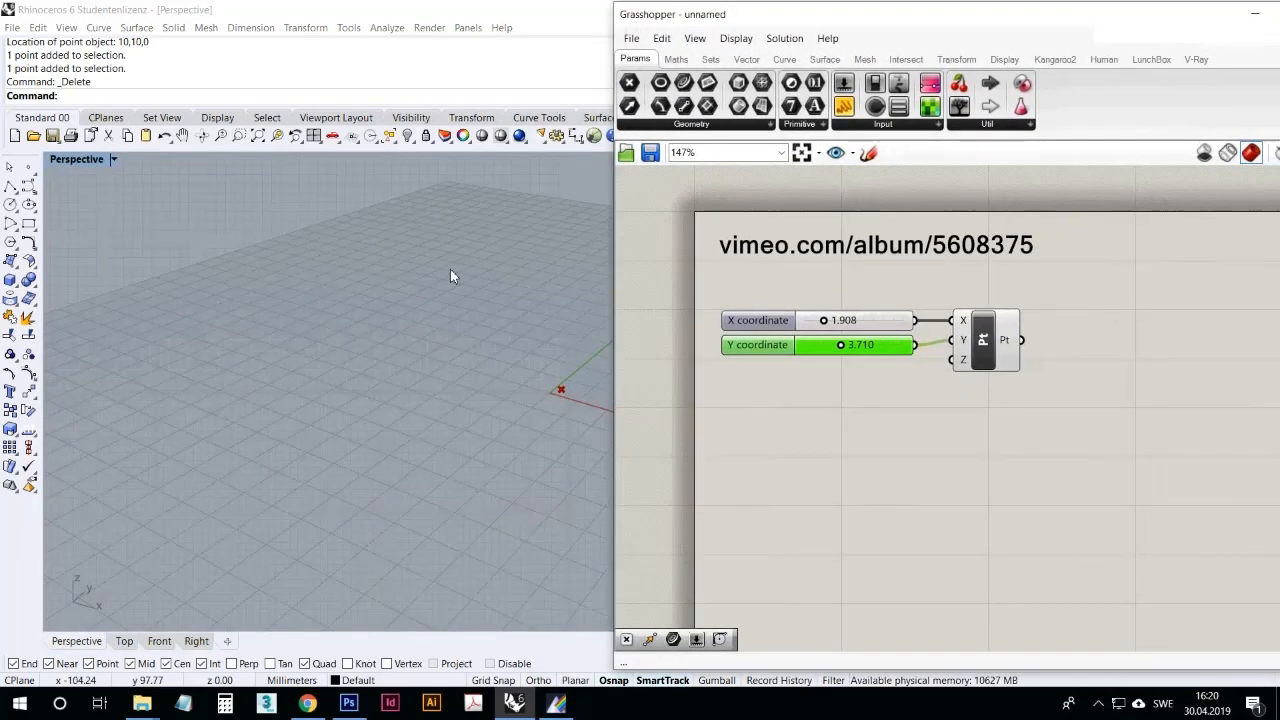
right_drag(450, 276, 431, 440)
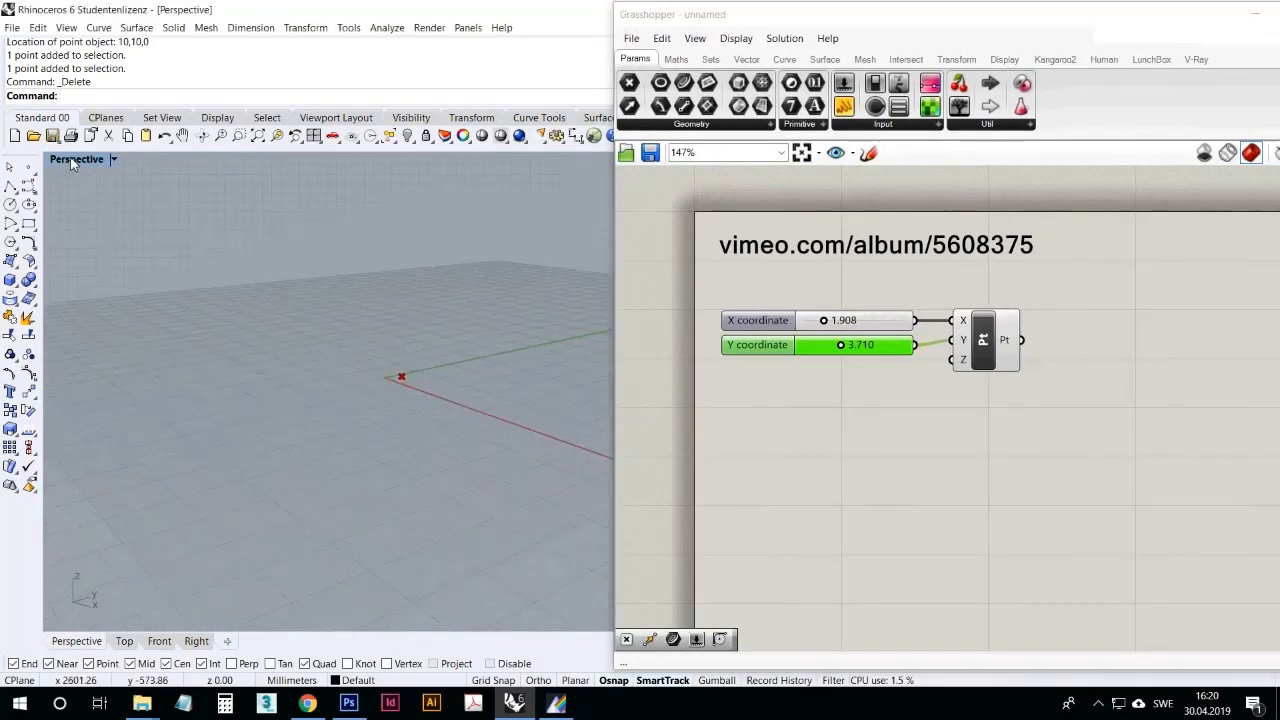
right_drag(100, 220, 463, 451)
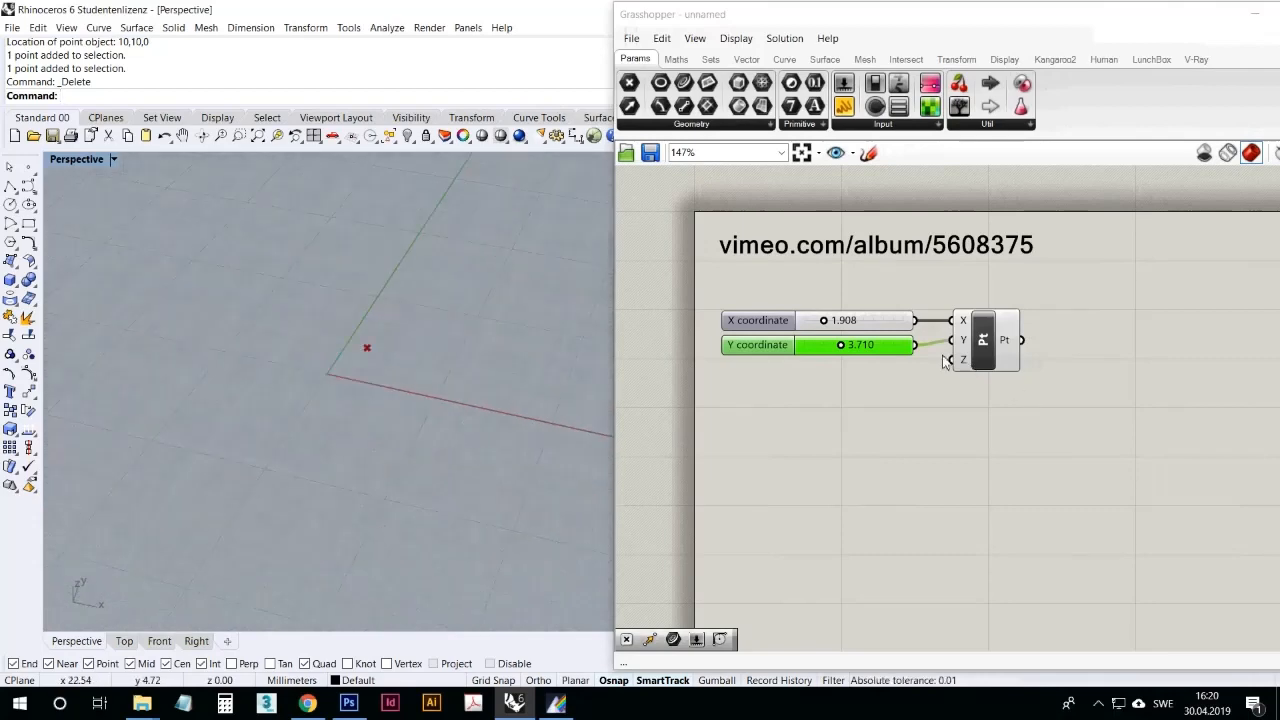
Step: Copy the Y slider below itself, connect the copy to the Construct Point's Z input, and vary the point's Z coordinate
click(883, 349)
alt+drag(885, 350, 952, 360)
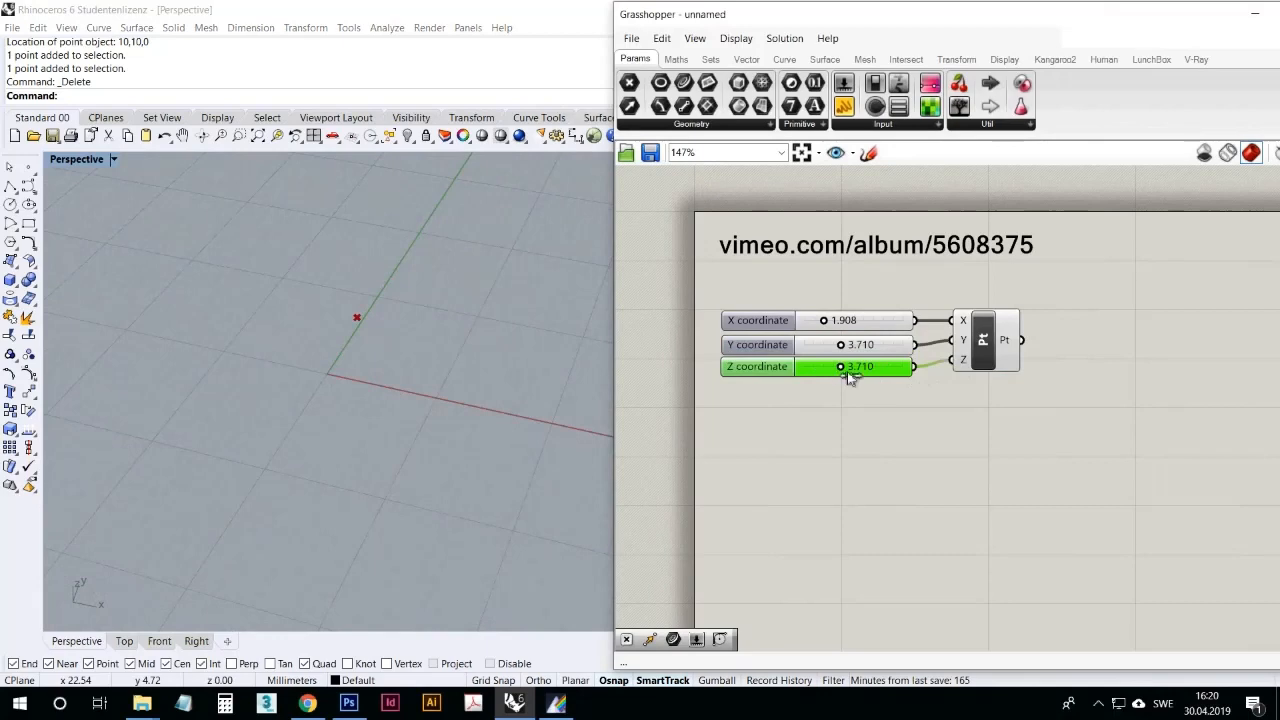
drag(862, 373, 820, 377)
right_drag(460, 470, 306, 320)
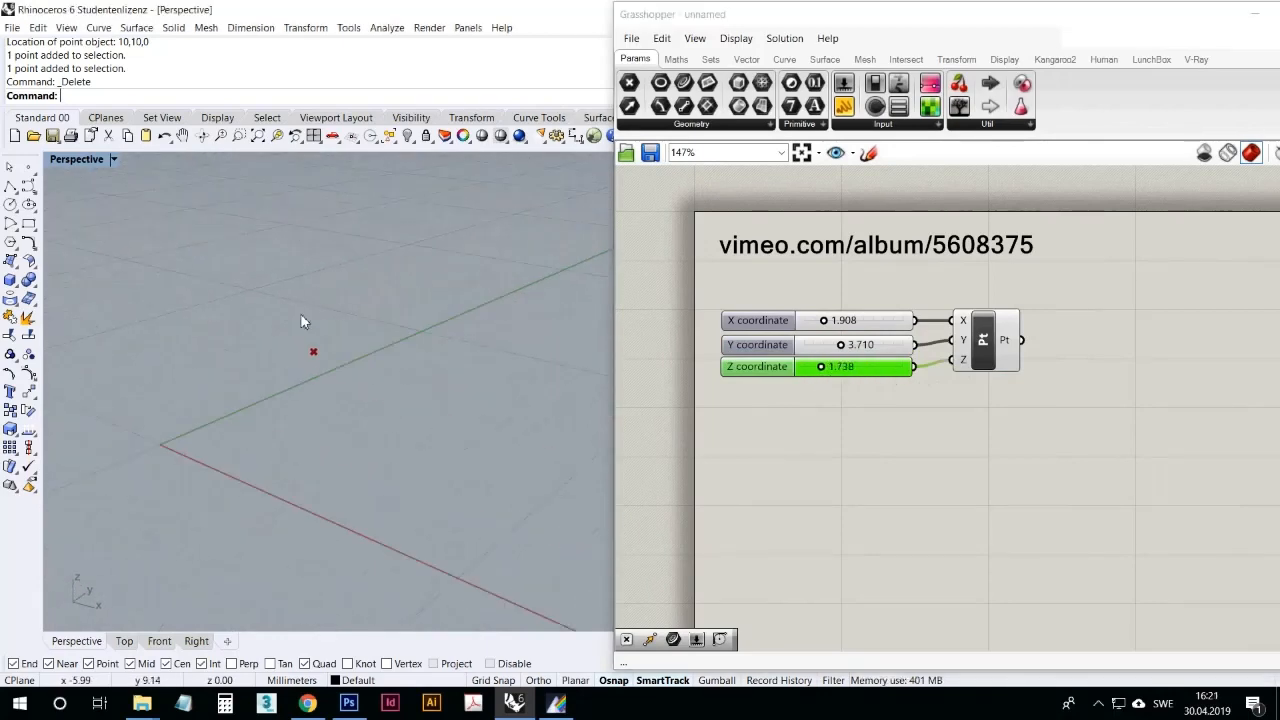
click(830, 378)
mouse_move(830, 378)
mouse_down()
mouse_move(815, 372)
mouse_move(866, 372)
mouse_move(848, 368)
mouse_up()
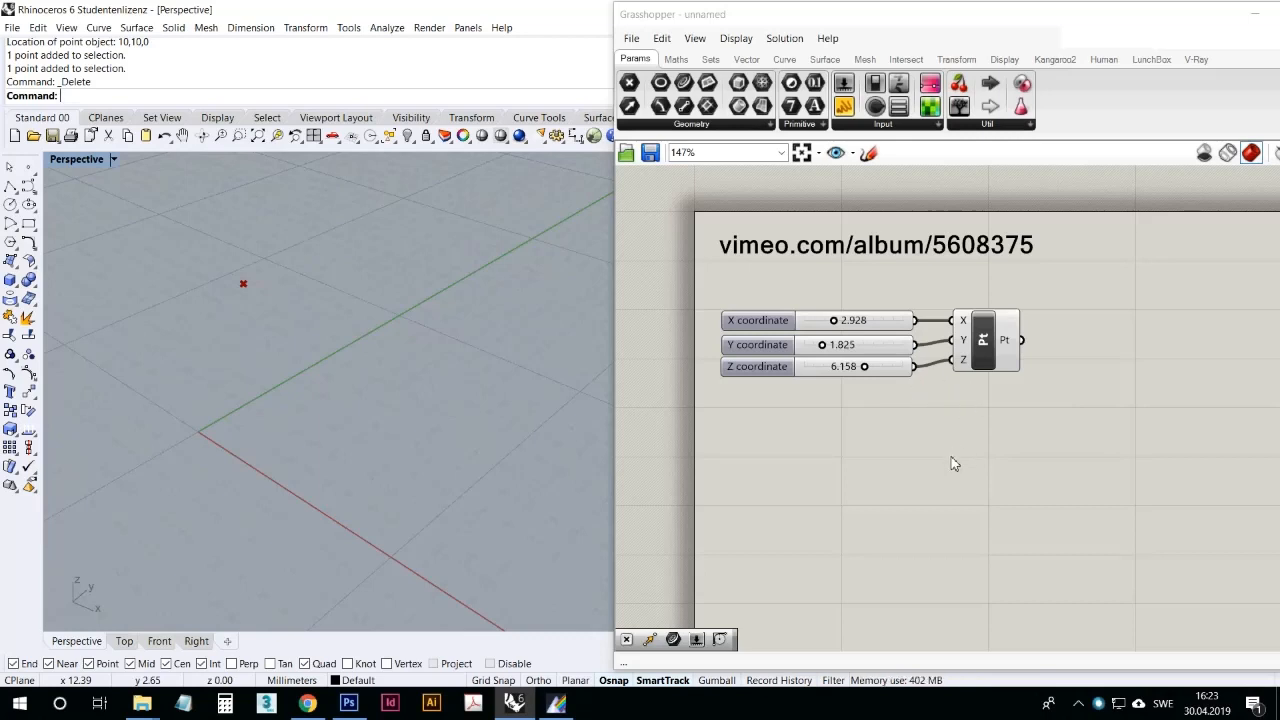
Step: Switch to Chrome and look through the Grasshopper website's home page, including its support forum topics and plug-in groups
click(307, 703)
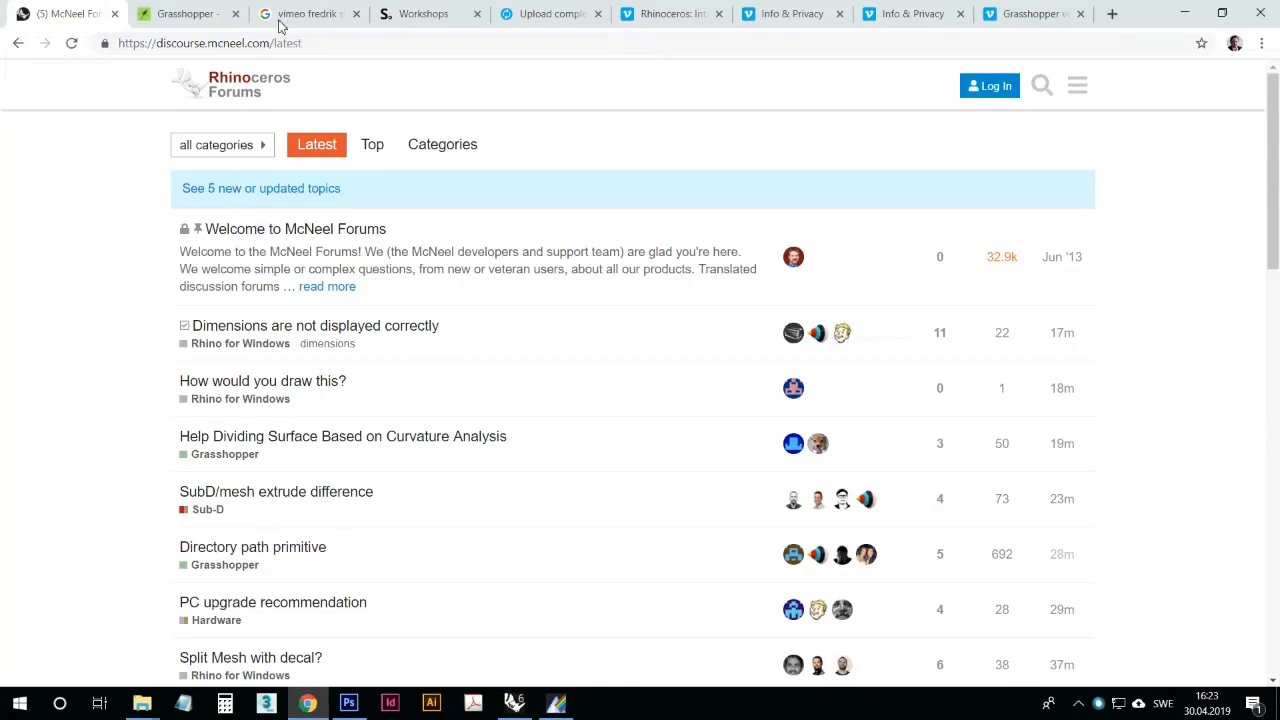
click(190, 13)
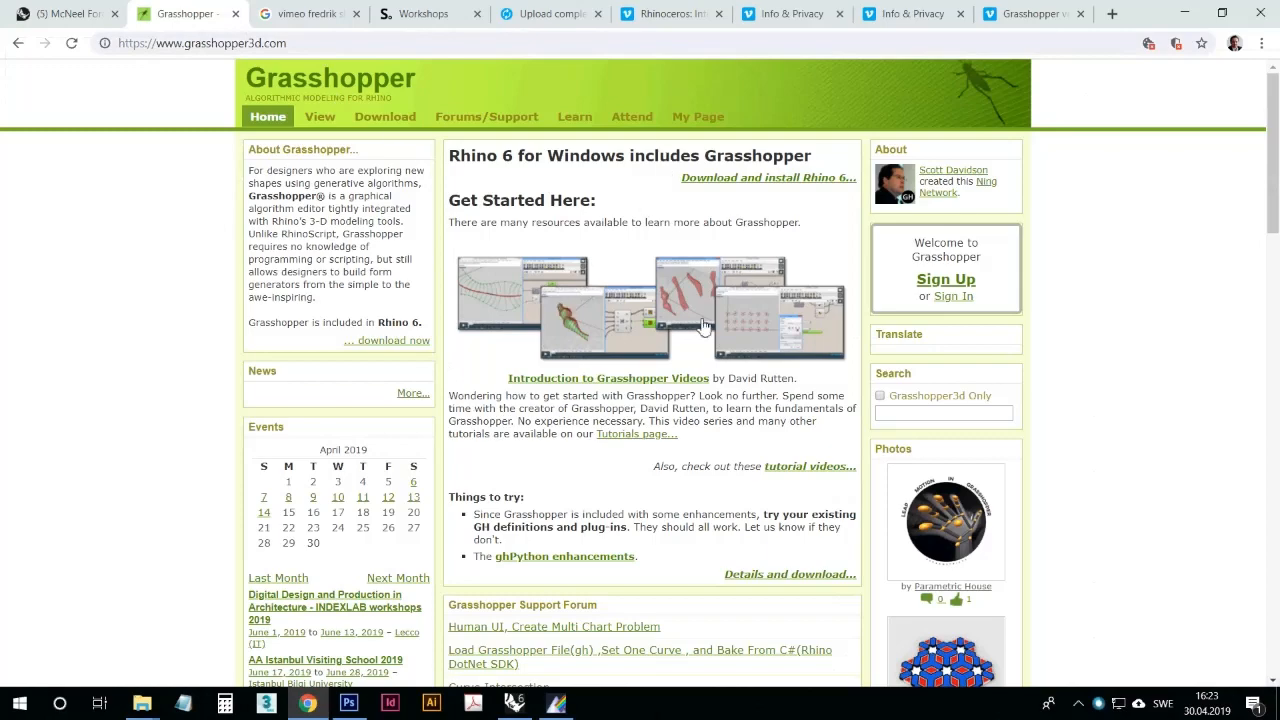
scroll(534, 400, down, 3)
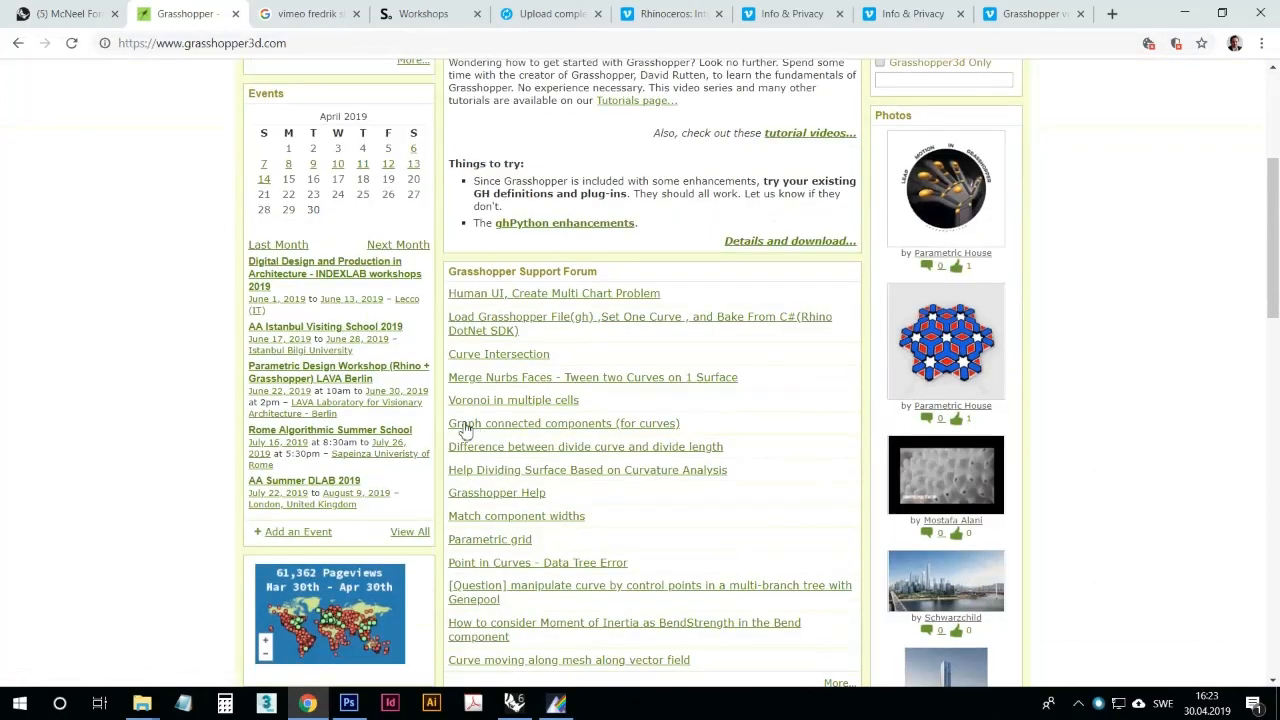
scroll(466, 429, down, 4)
scroll(610, 510, down, 3)
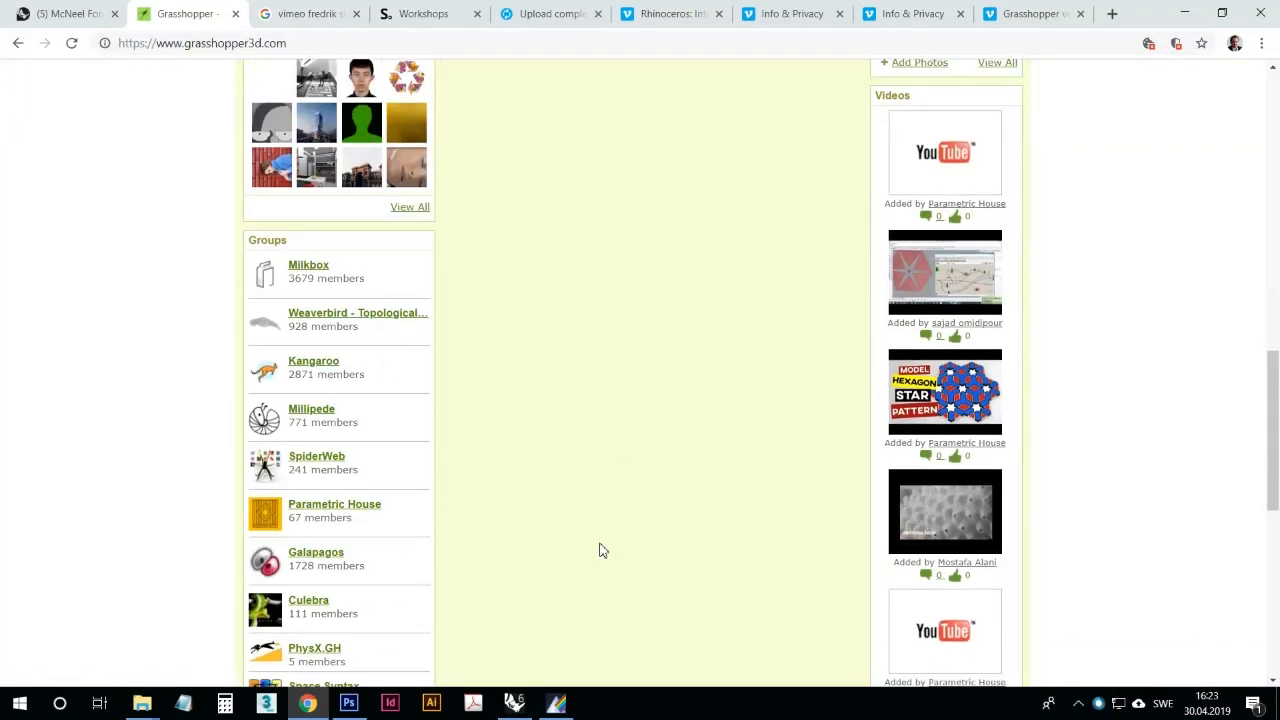
scroll(600, 555, down, 4)
scroll(598, 562, up, 5)
scroll(598, 565, up, 5)
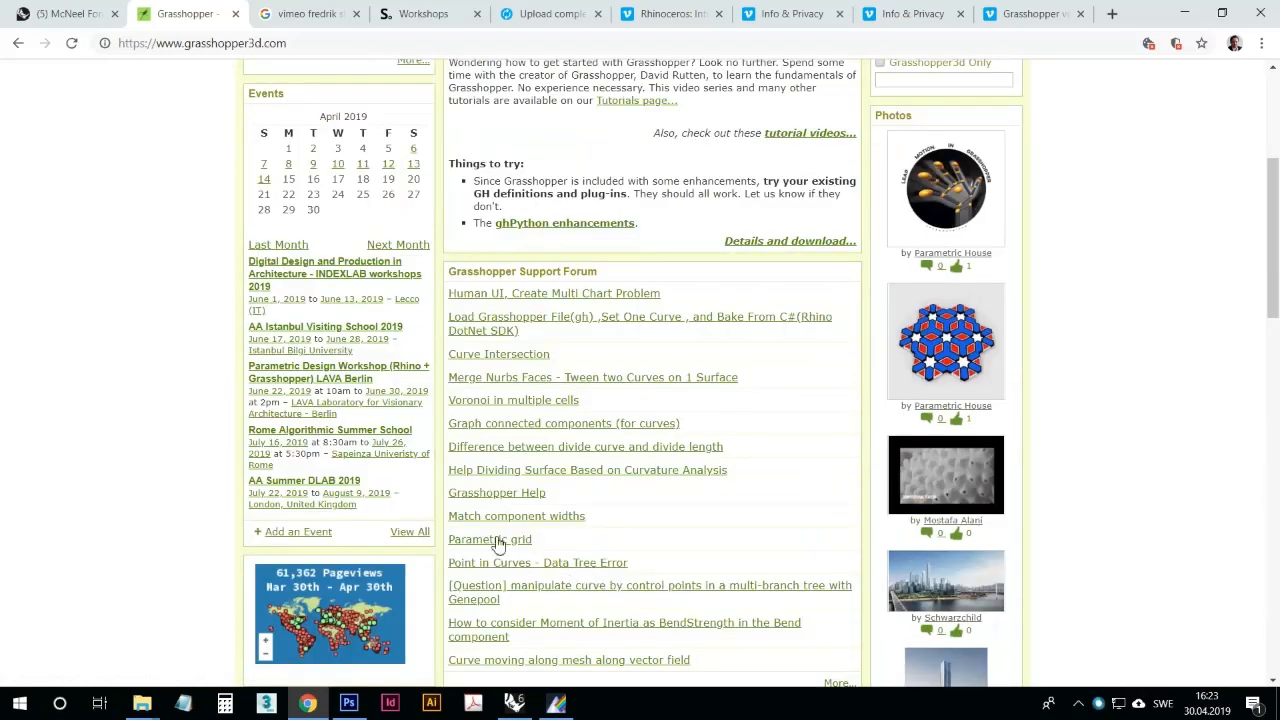
scroll(497, 545, up, 3)
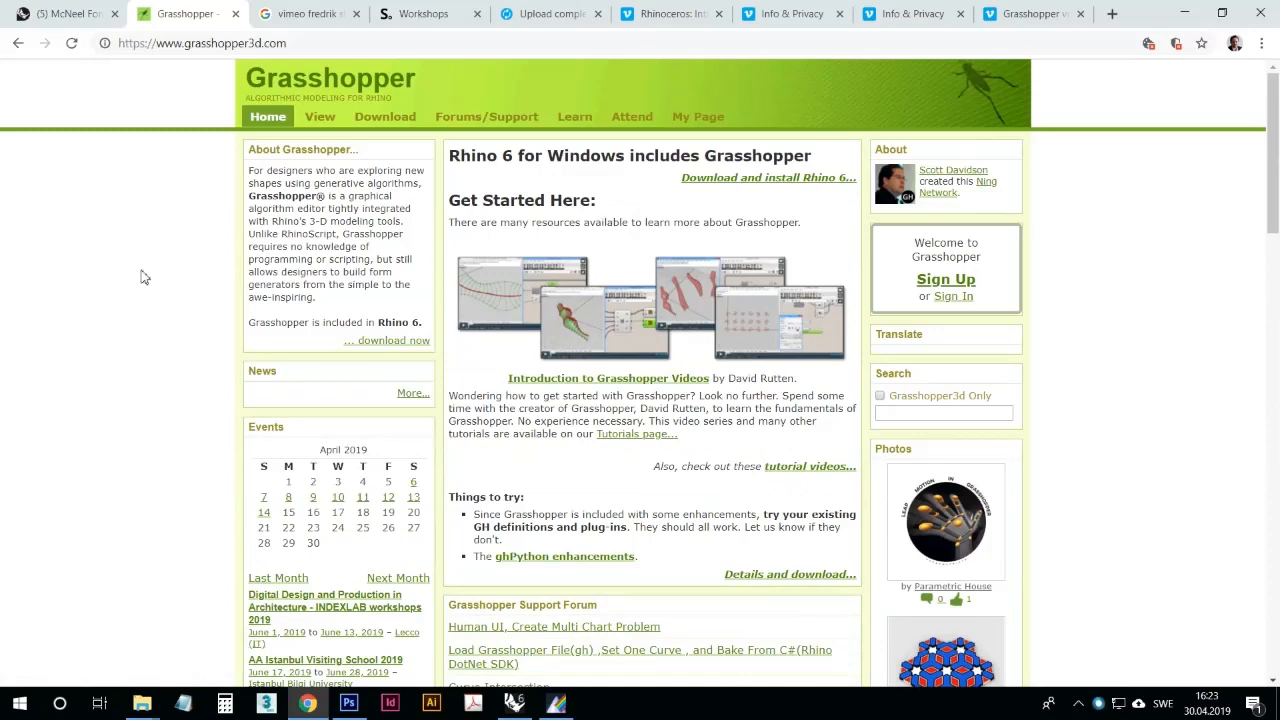
Step: Browse the latest topics on the McNeel Rhinoceros Forums, noting the Grasshopper threads among them
click(87, 12)
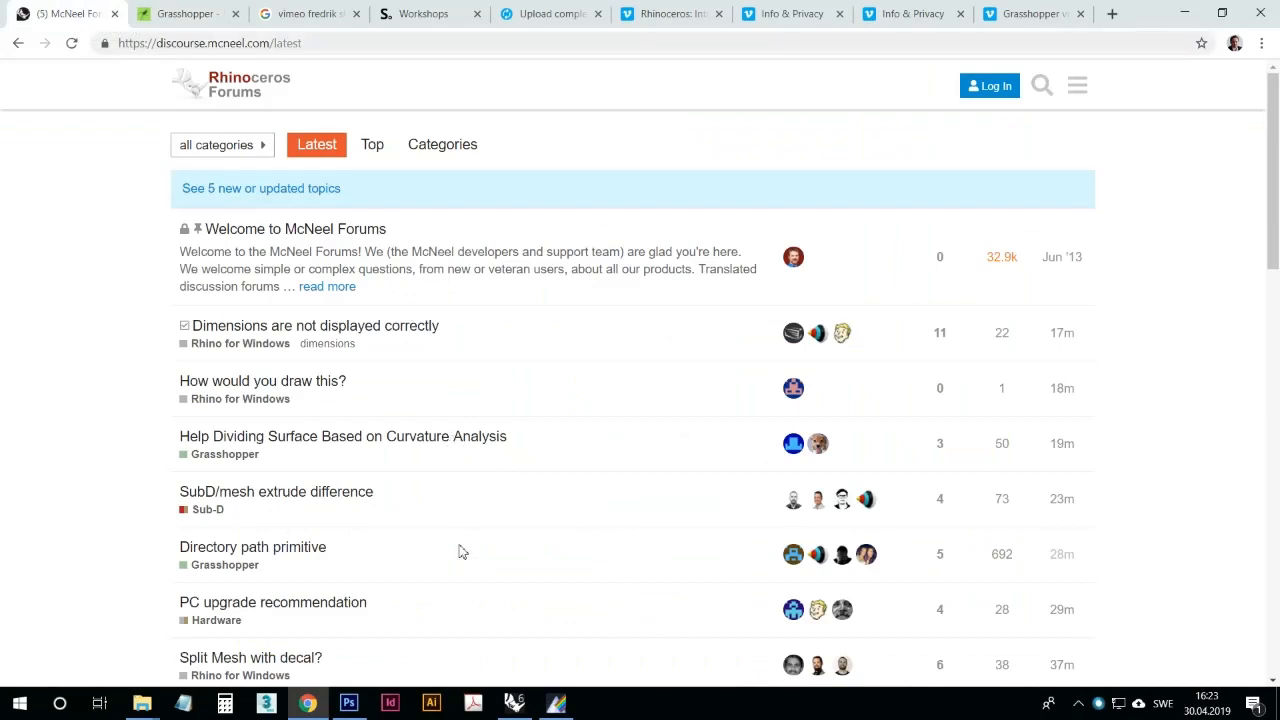
scroll(462, 548, down, 4)
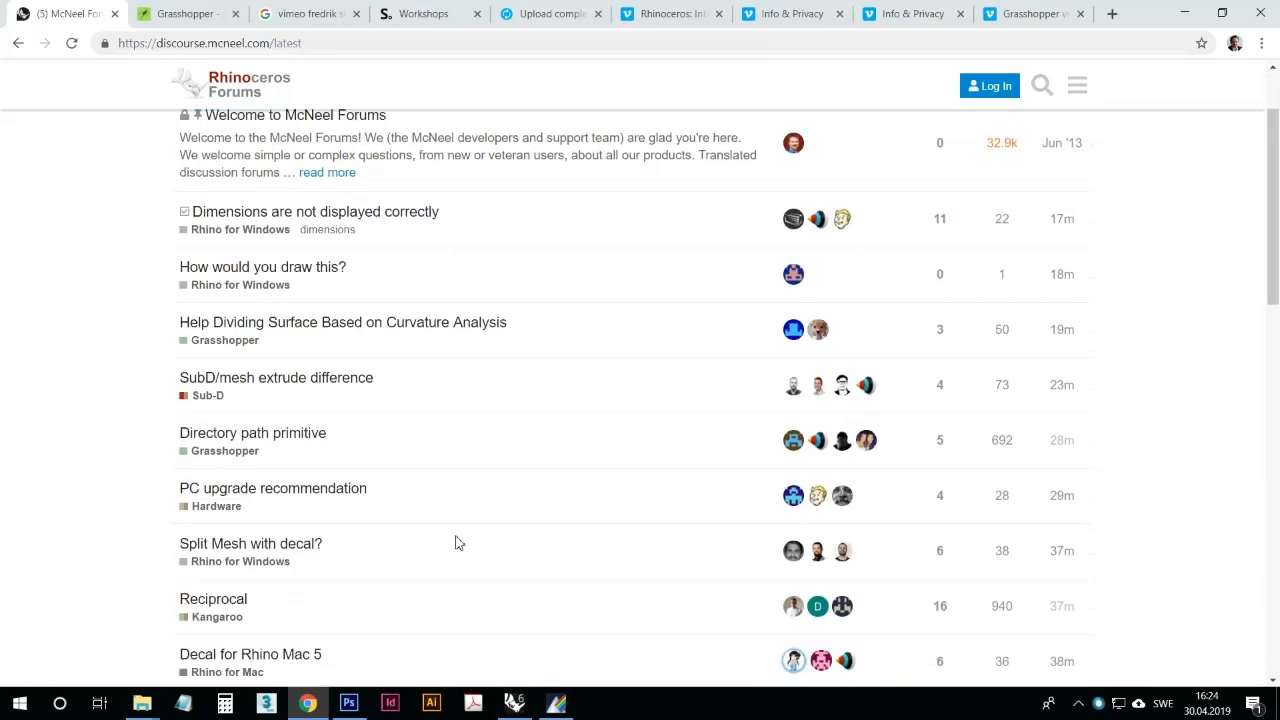
scroll(455, 542, down, 12)
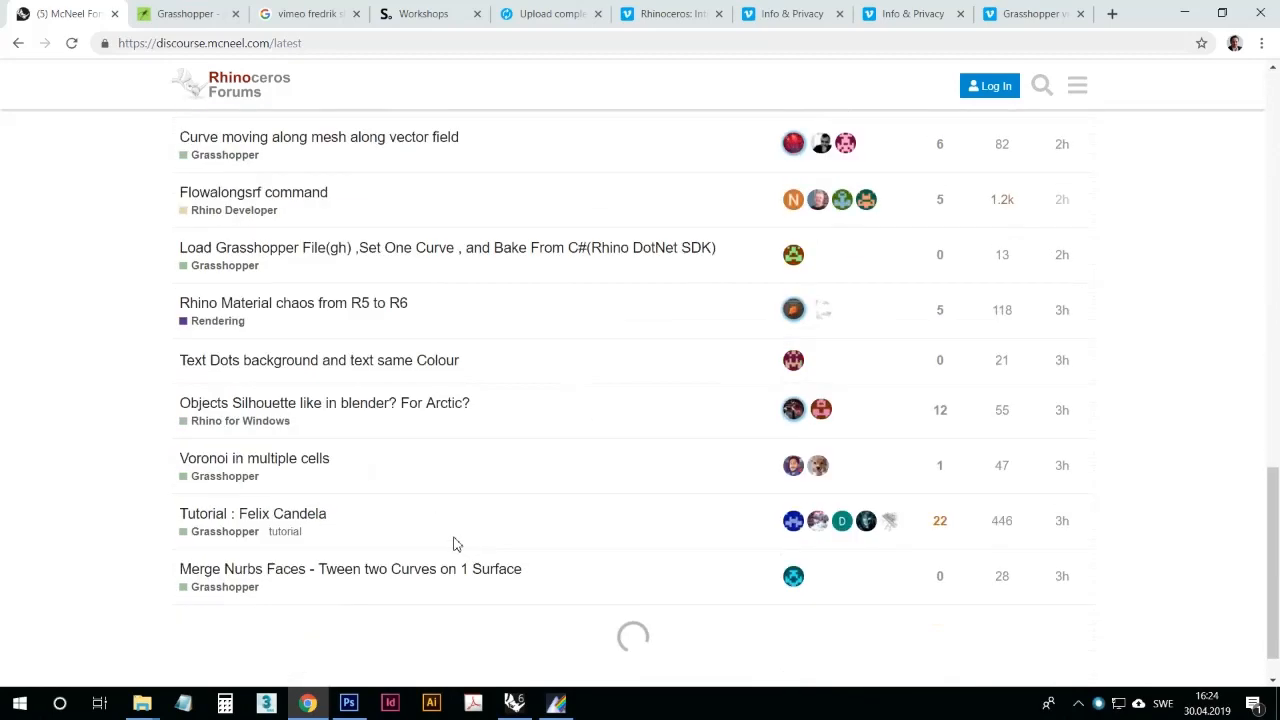
scroll(52, 462, down, 10)
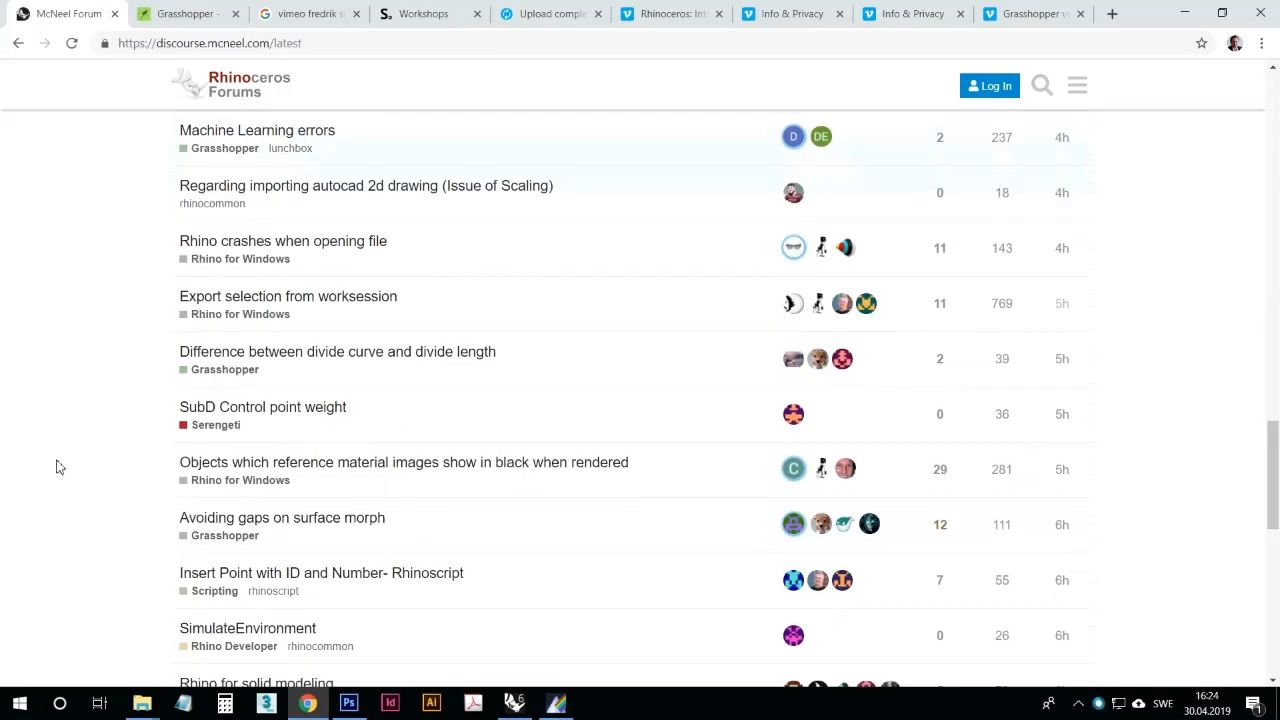
scroll(65, 470, down, 3)
scroll(69, 505, up, 12)
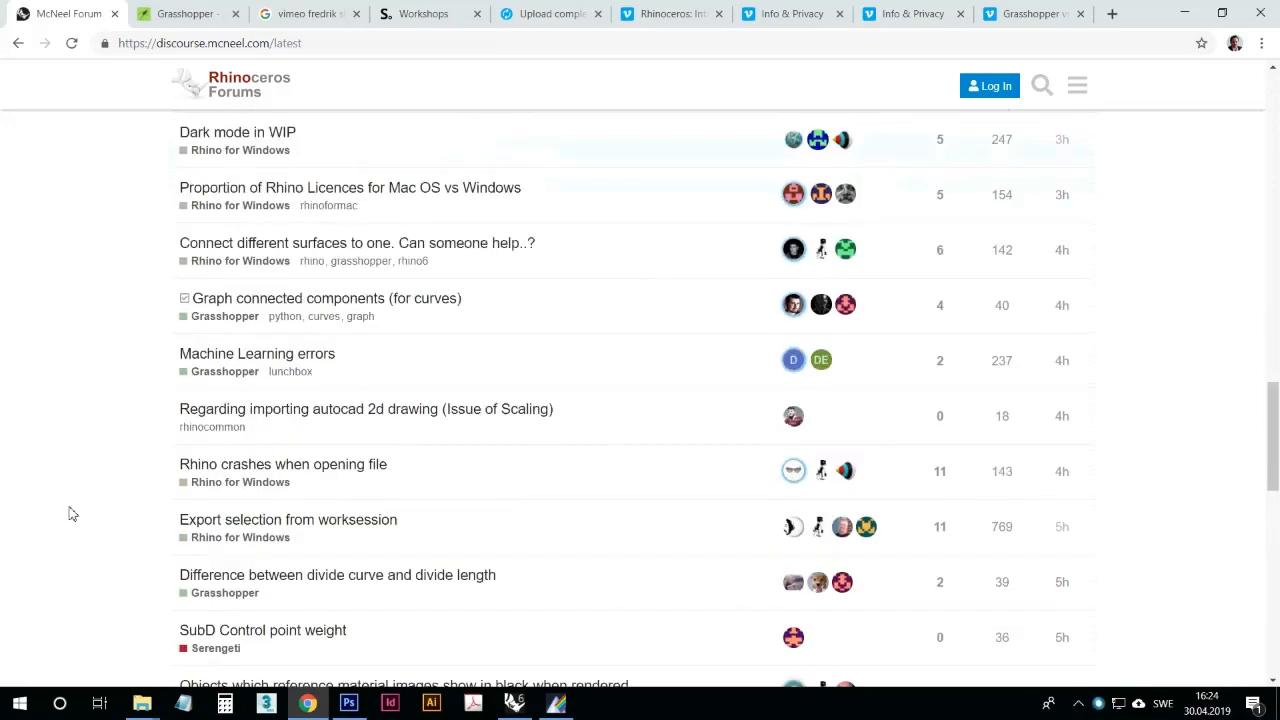
scroll(70, 513, up, 7)
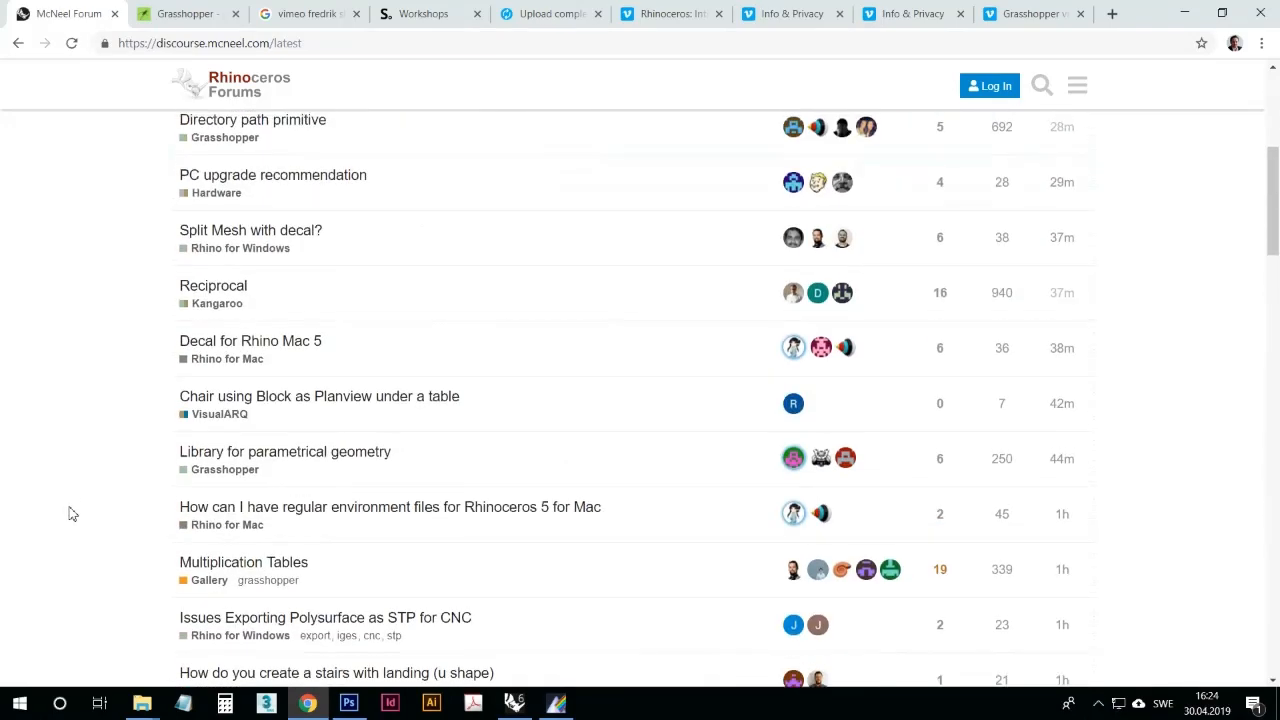
scroll(70, 513, up, 5)
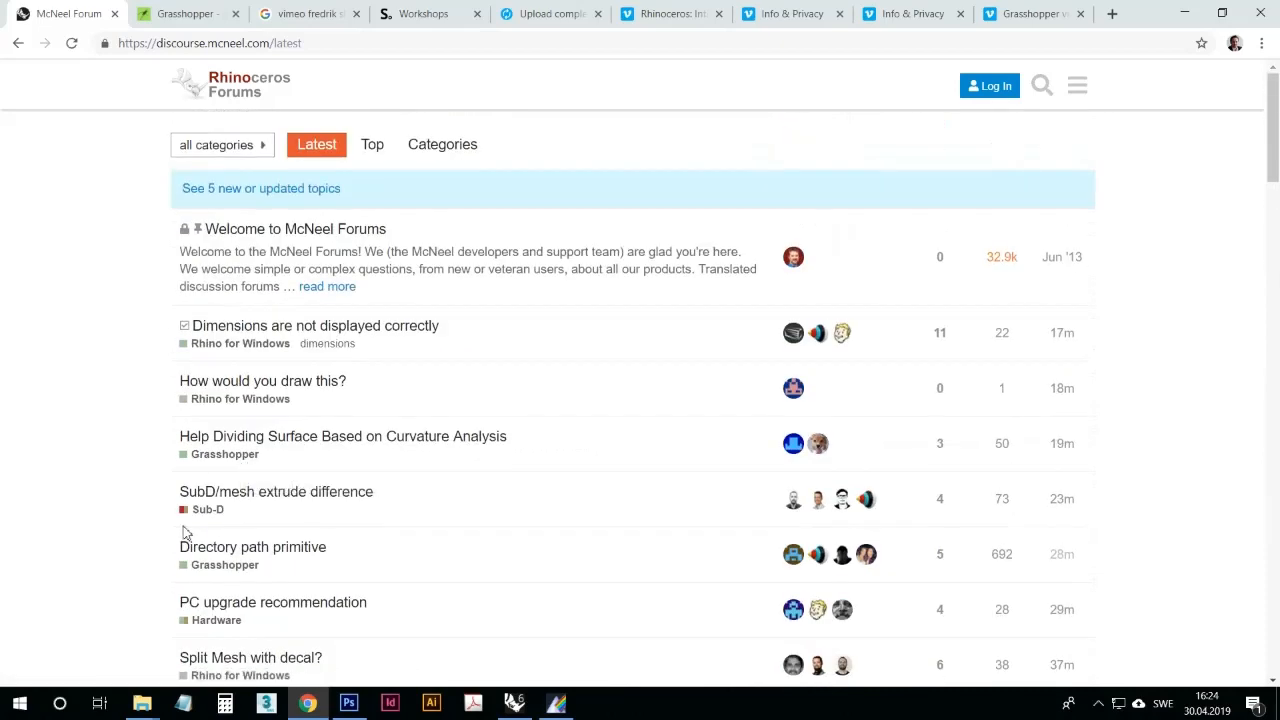
scroll(186, 534, down, 18)
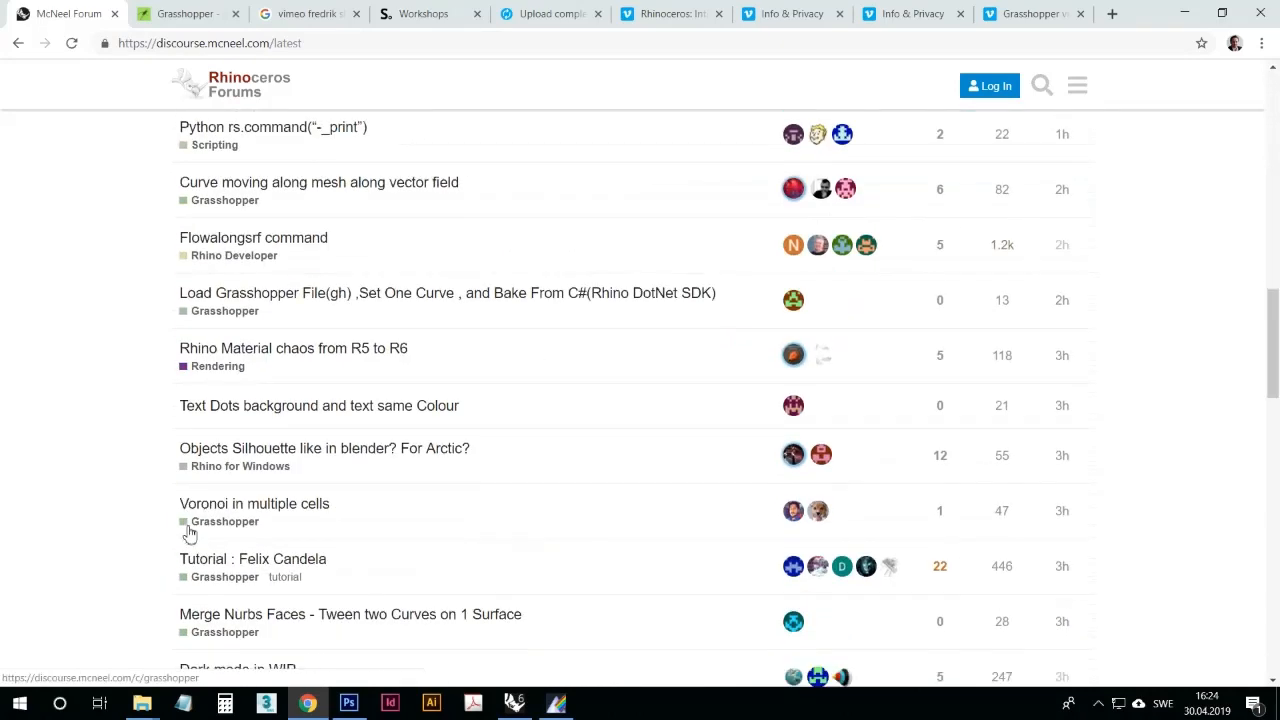
scroll(189, 535, down, 3)
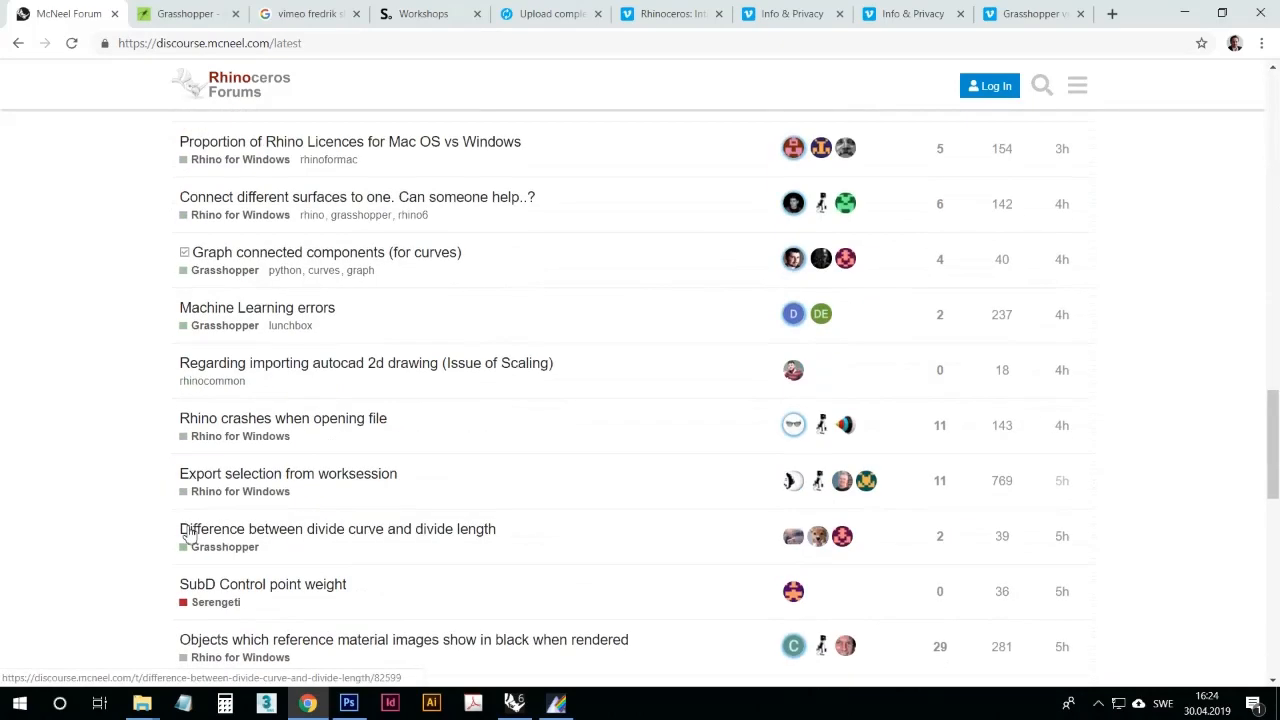
scroll(187, 535, down, 5)
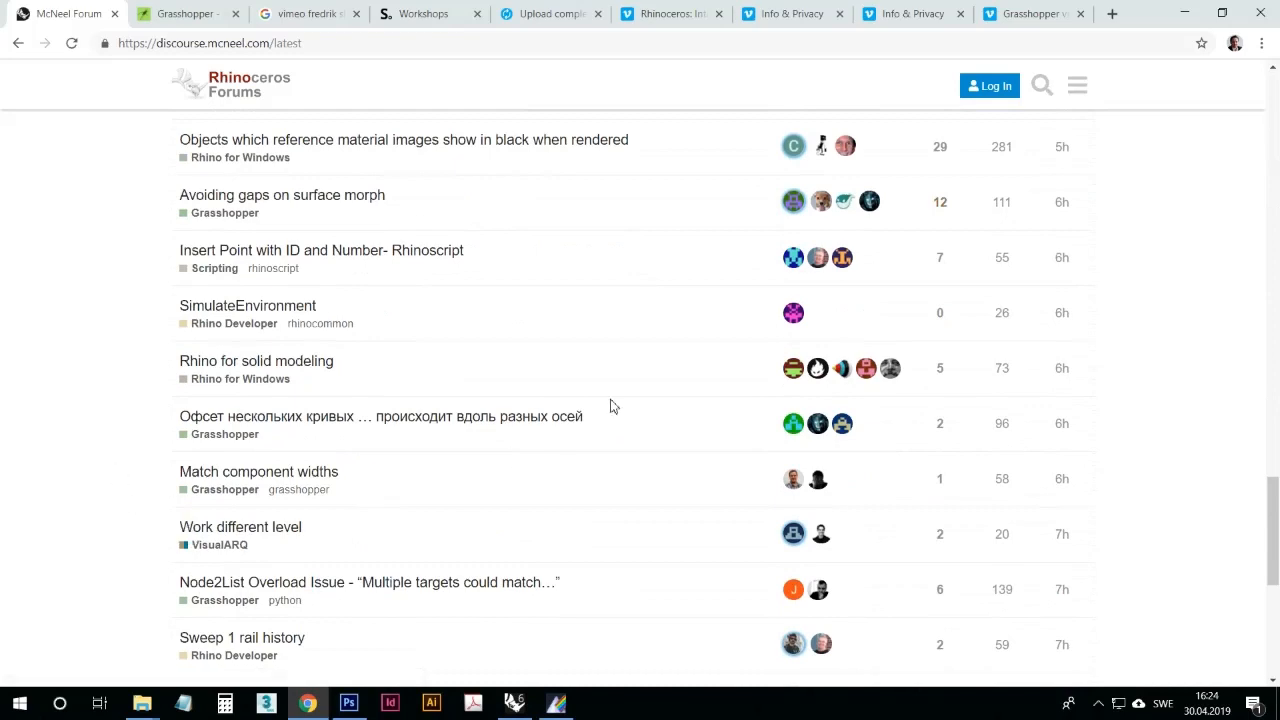
scroll(593, 452, down, 5)
scroll(592, 471, up, 5)
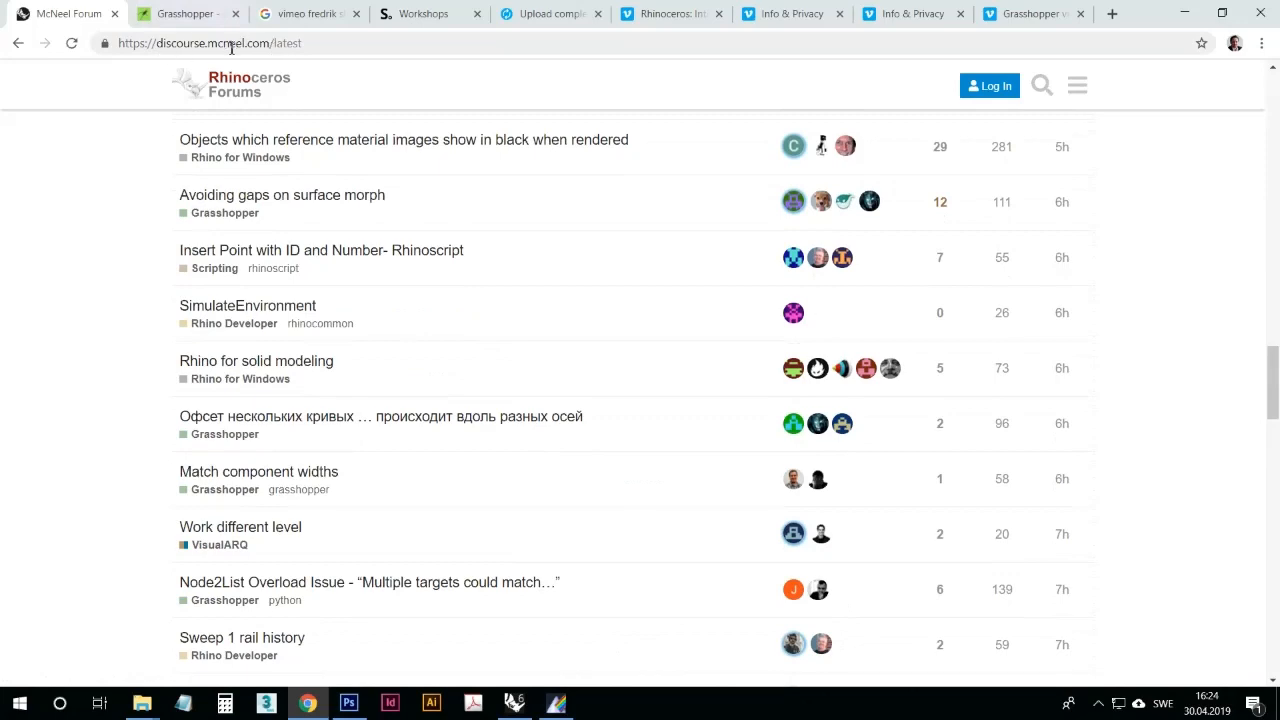
scroll(369, 494, up, 3)
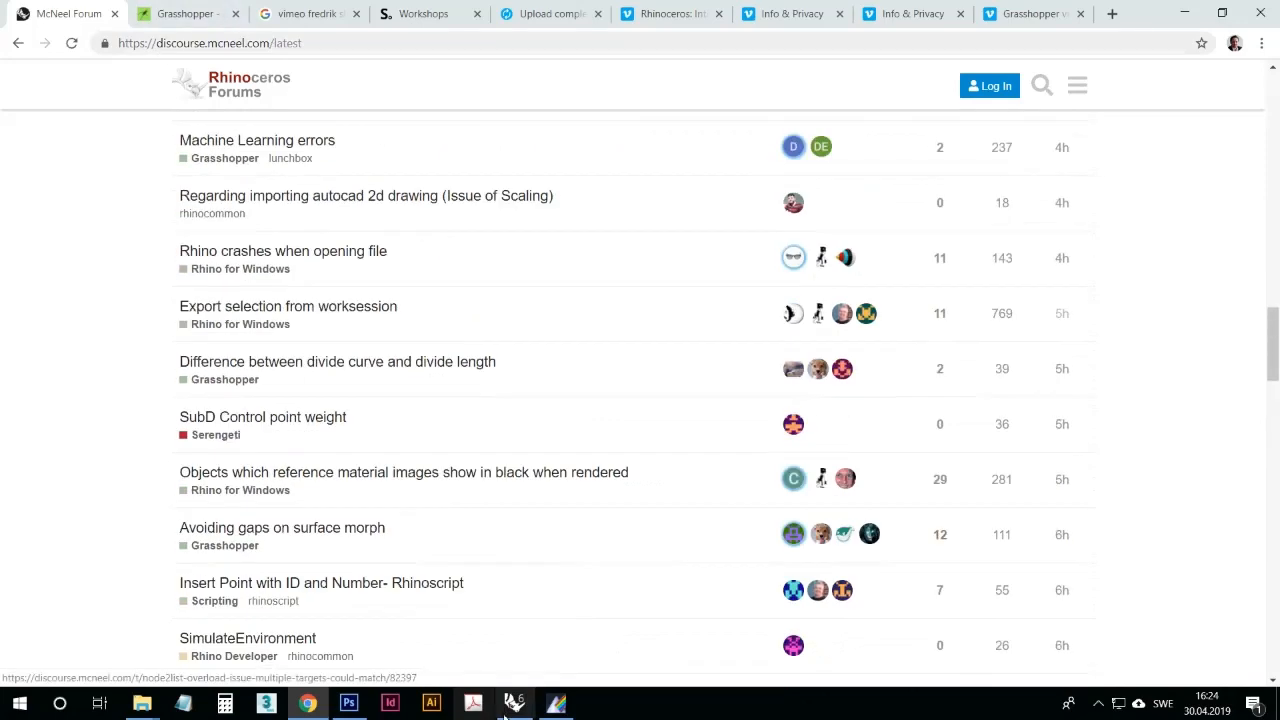
Step: Return to Grasshopper and group the X, Y and Z coordinate sliders together with the Construct Point component
mouse_move(515, 705)
click(537, 632)
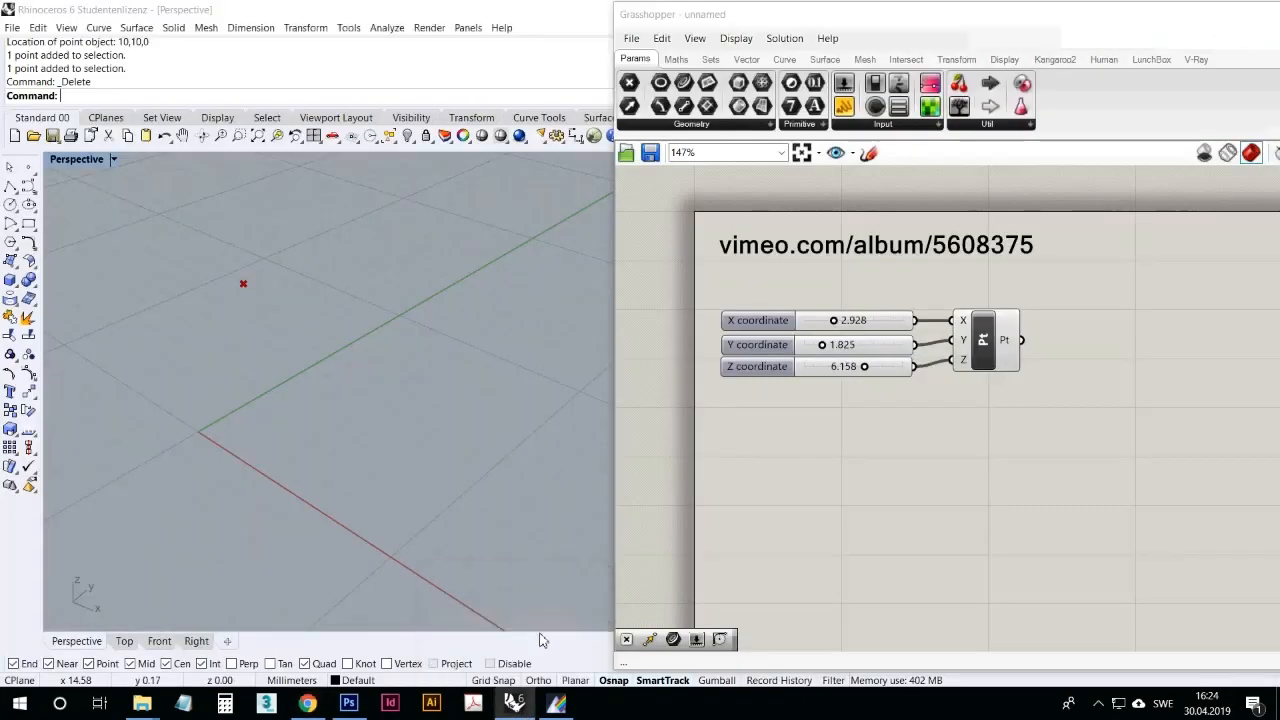
drag(1017, 407, 882, 333)
click(1152, 495)
drag(1144, 497, 960, 504)
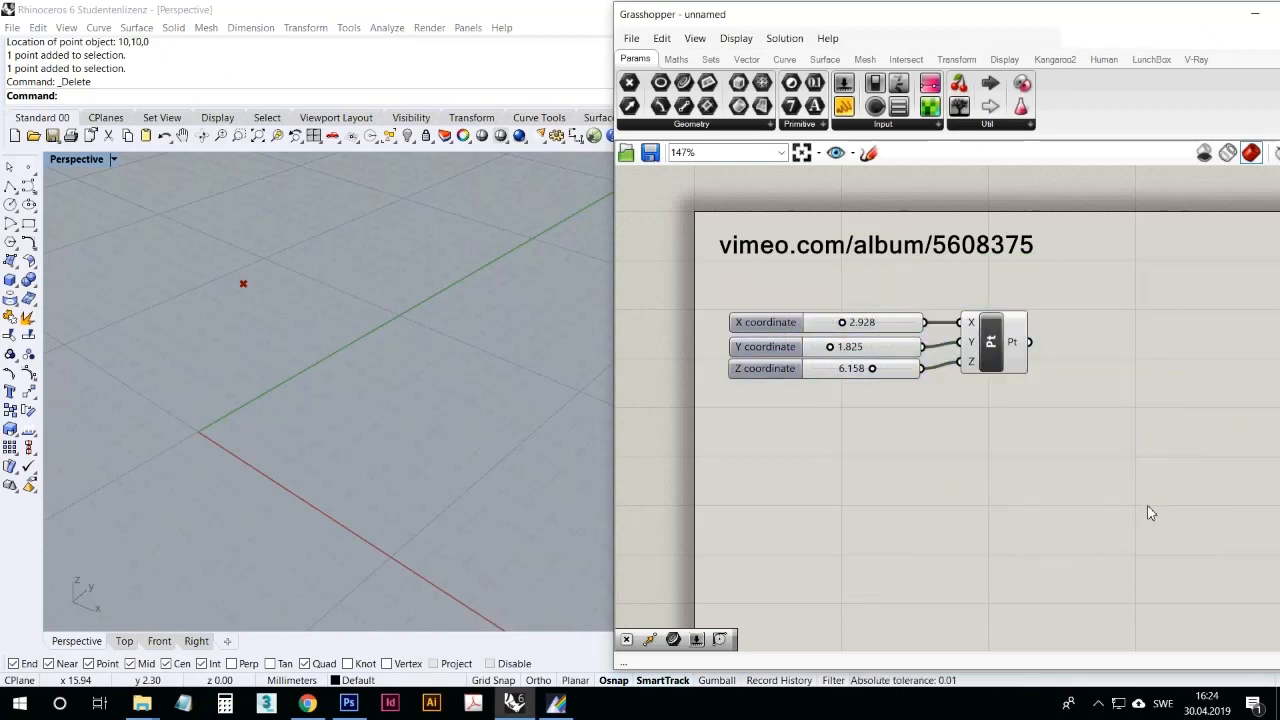
drag(1148, 512, 703, 293)
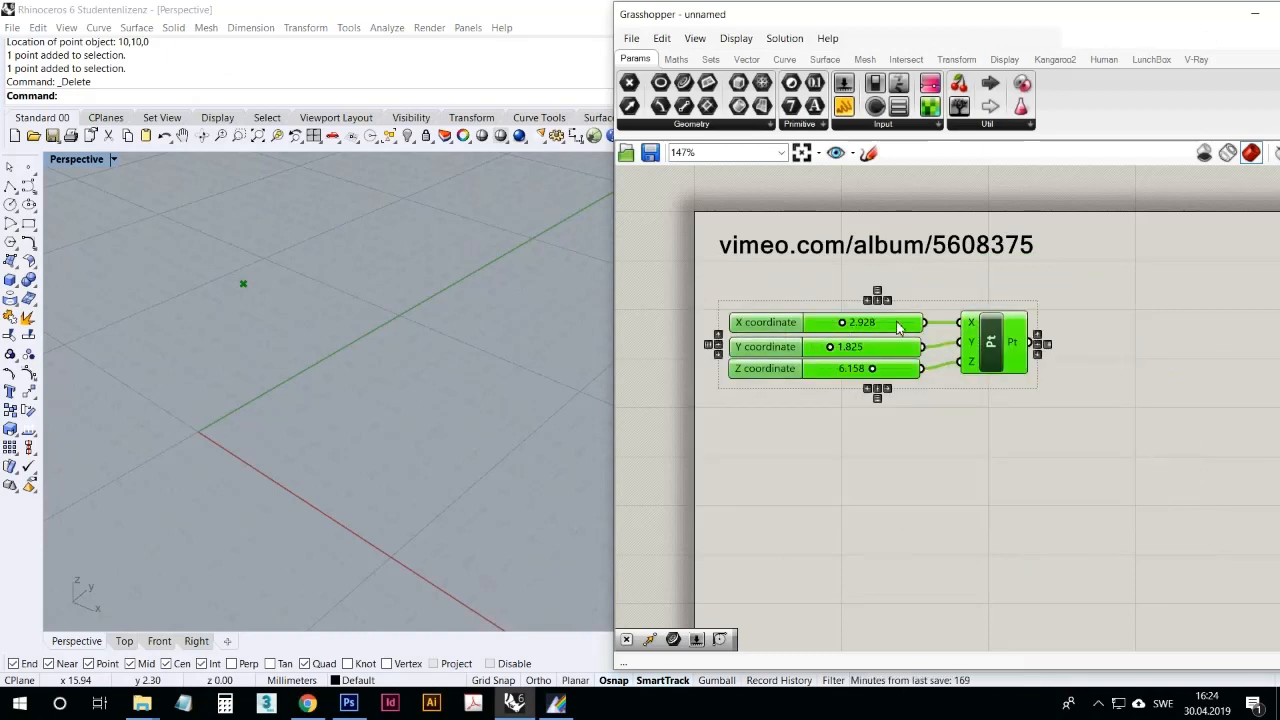
mouse_move(898, 327)
mouse_down()
mouse_move(1054, 539)
mouse_move(1060, 580)
mouse_move(1102, 428)
mouse_move(800, 457)
mouse_move(987, 593)
mouse_move(995, 557)
mouse_move(906, 328)
mouse_up()
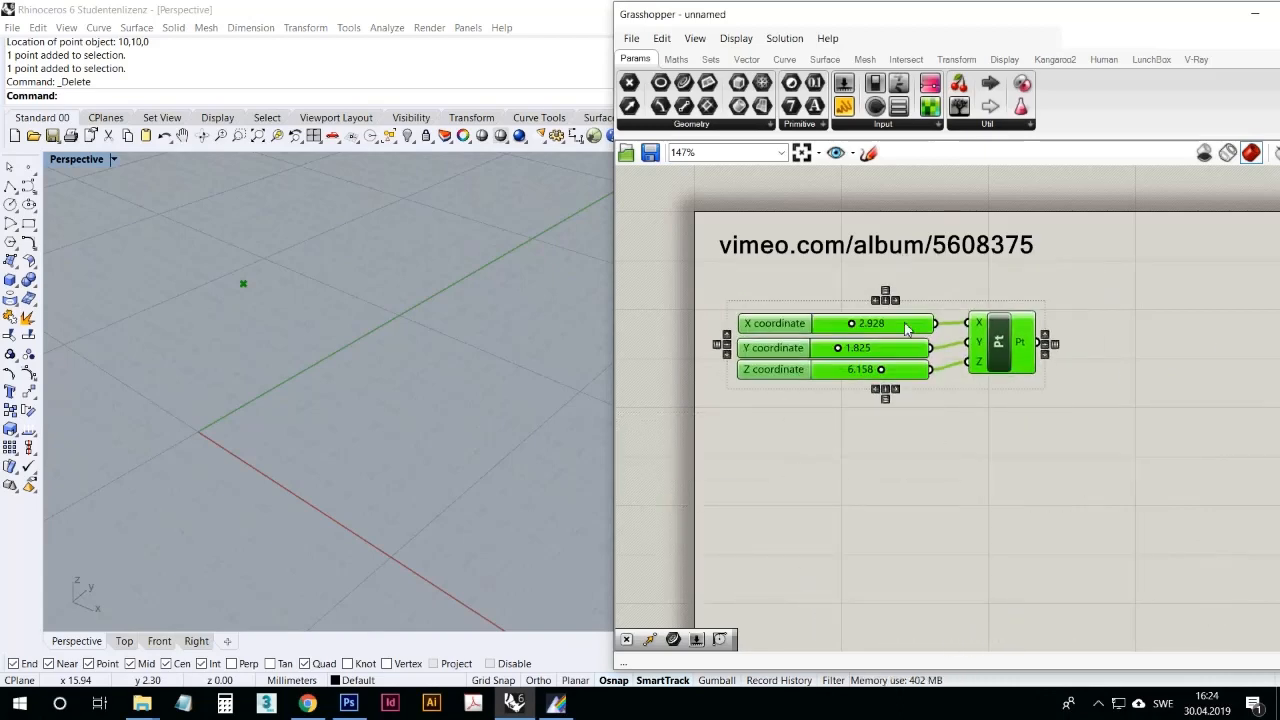
click(948, 413)
drag(1046, 444, 853, 318)
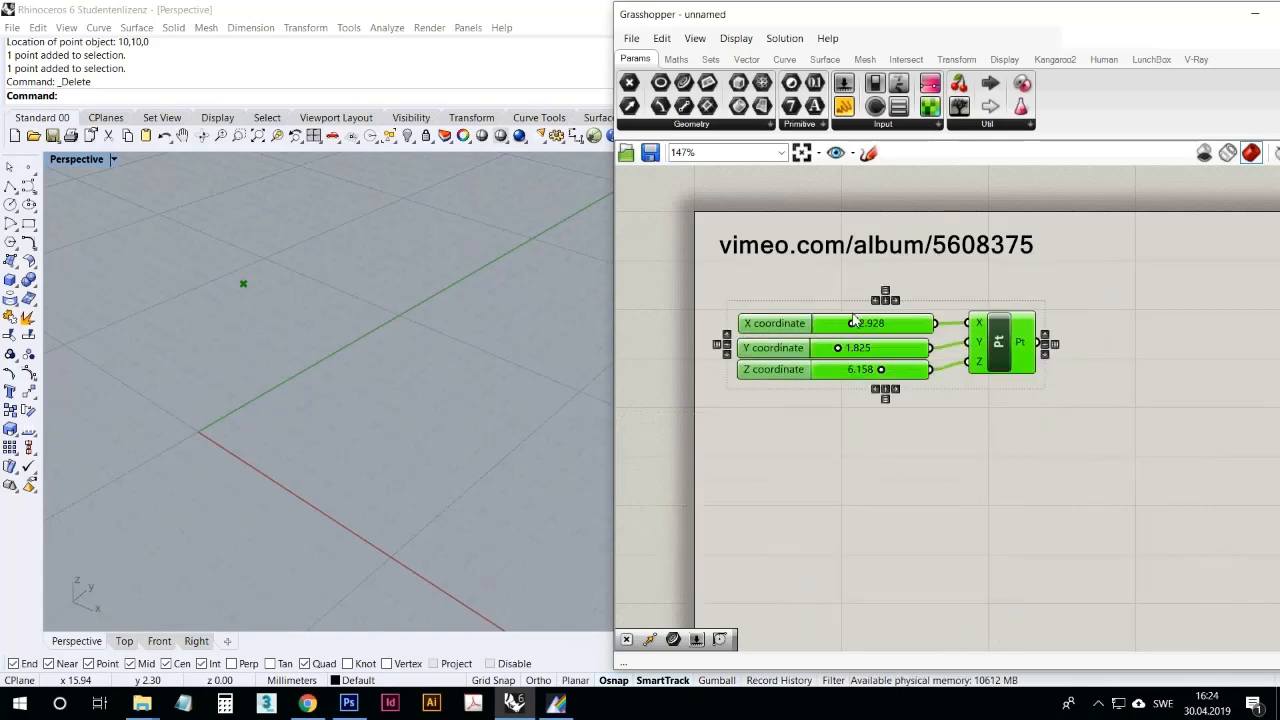
key(ctrl+g)
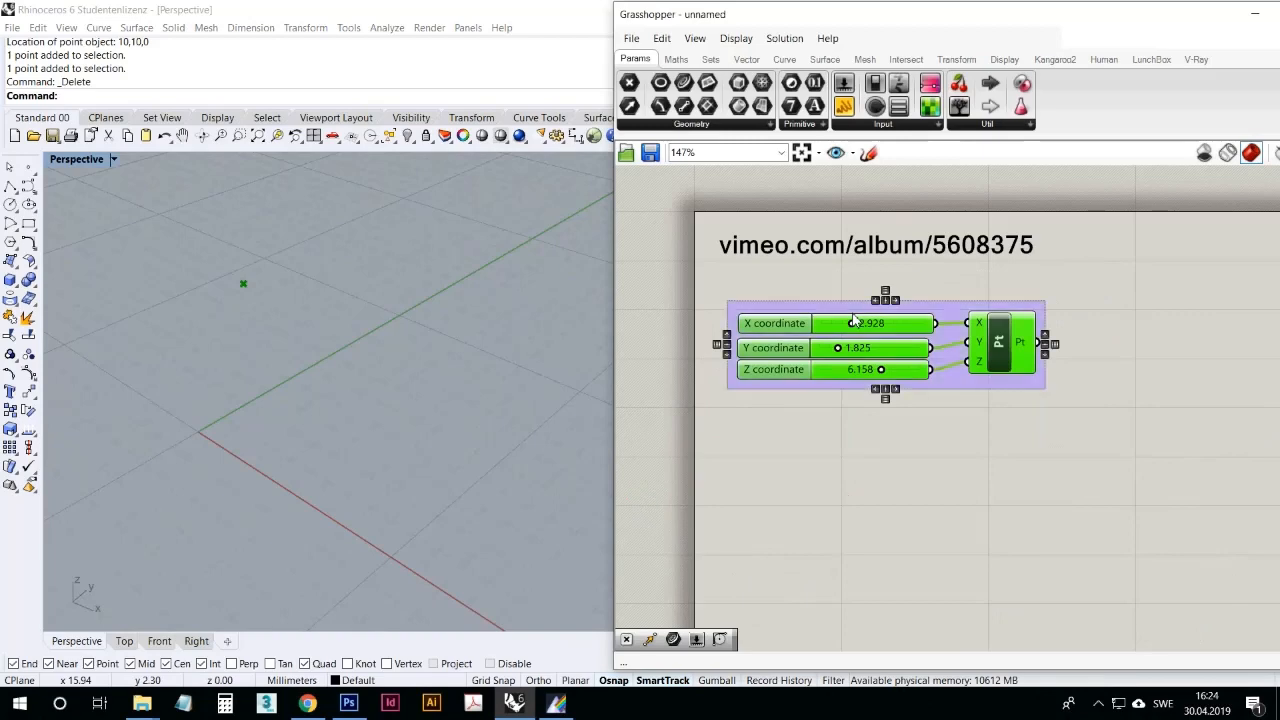
Step: Name the new group of sliders and Construct Point "First setup"
click(930, 299)
right_click(911, 304)
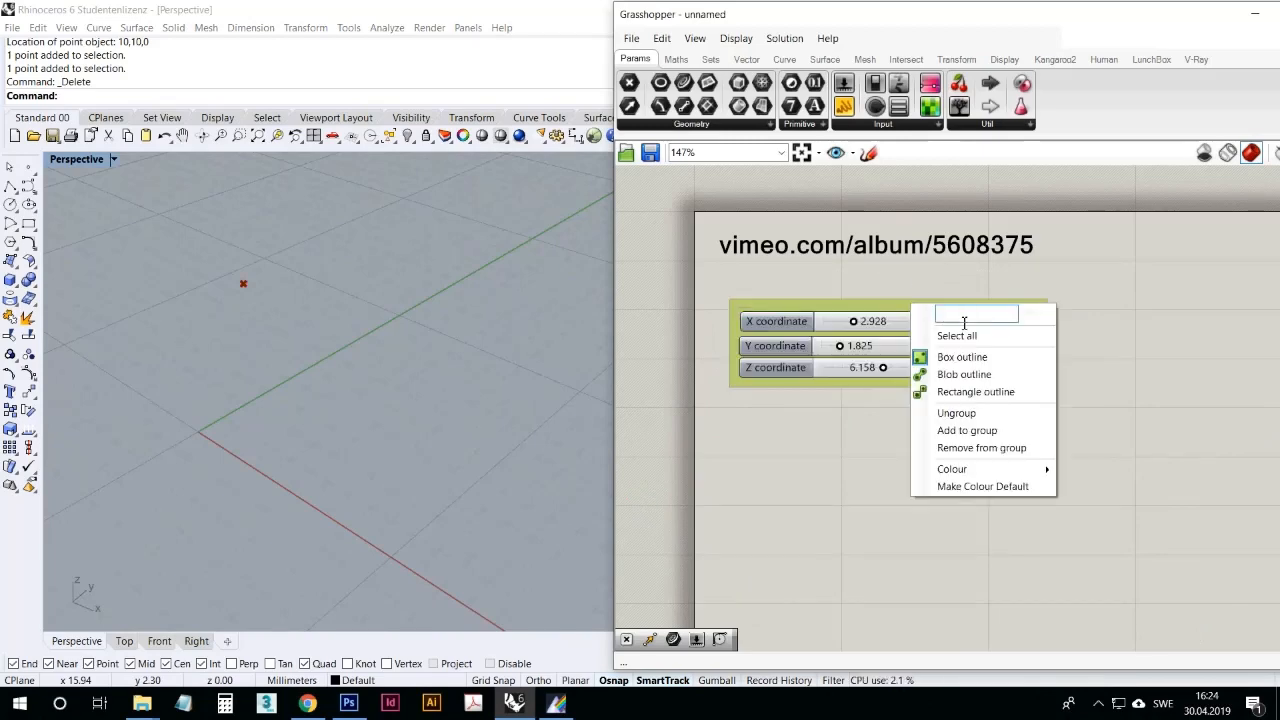
text(F)
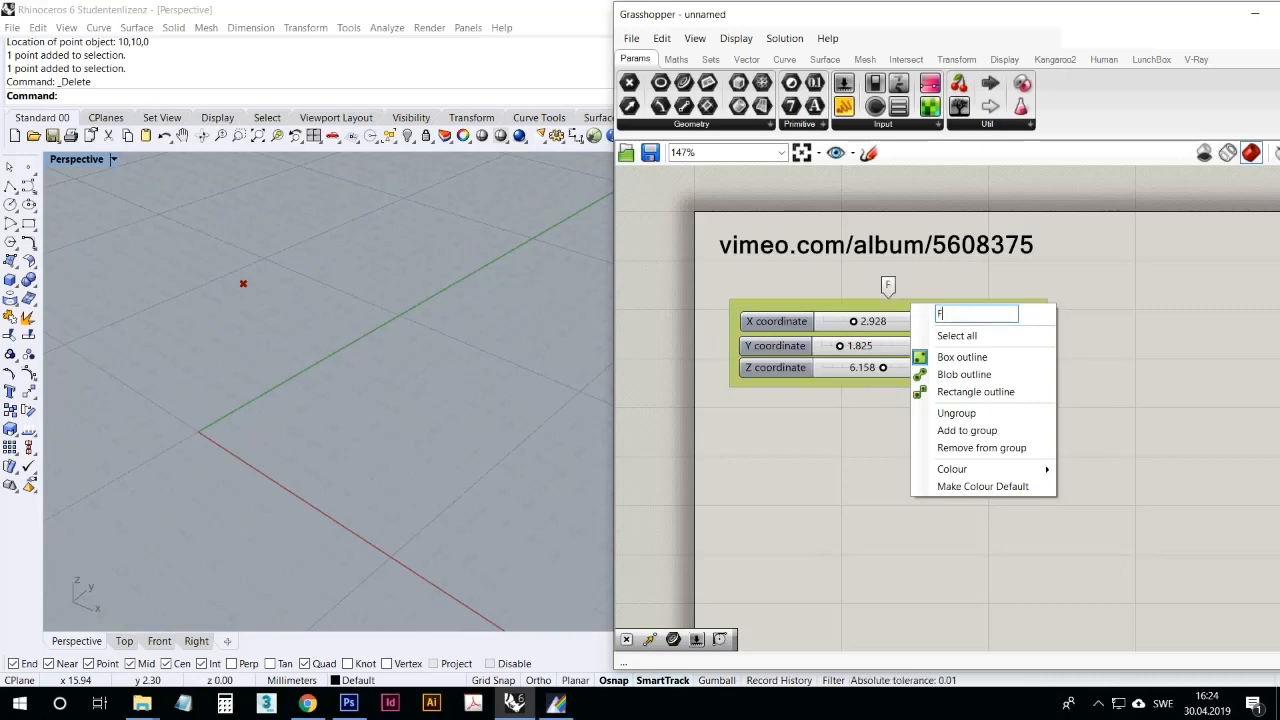
text(irst setup)
click(869, 467)
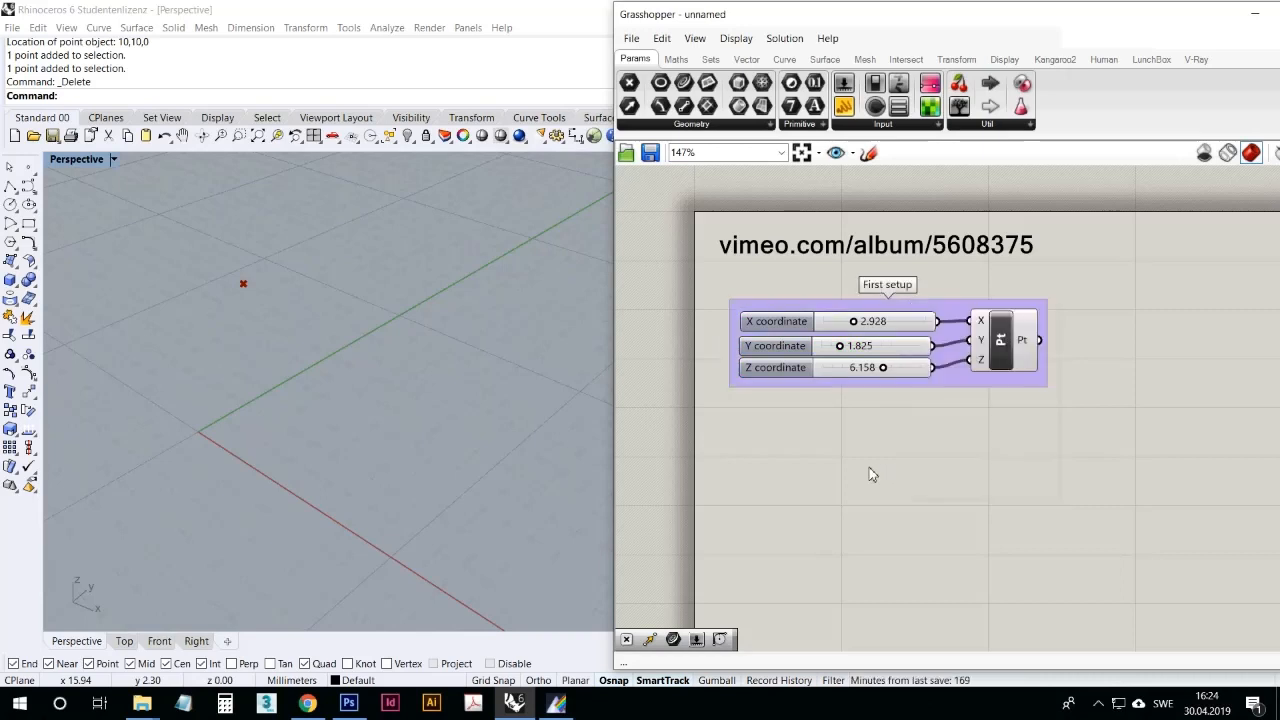
Step: Move the "First setup" group beside the vimeo.com/album/5608375 note on the canvas
drag(960, 382, 1180, 316)
right_drag(868, 463, 983, 466)
scroll(874, 483, down, 3)
scroll(891, 420, up, 3)
right_drag(902, 442, 930, 380)
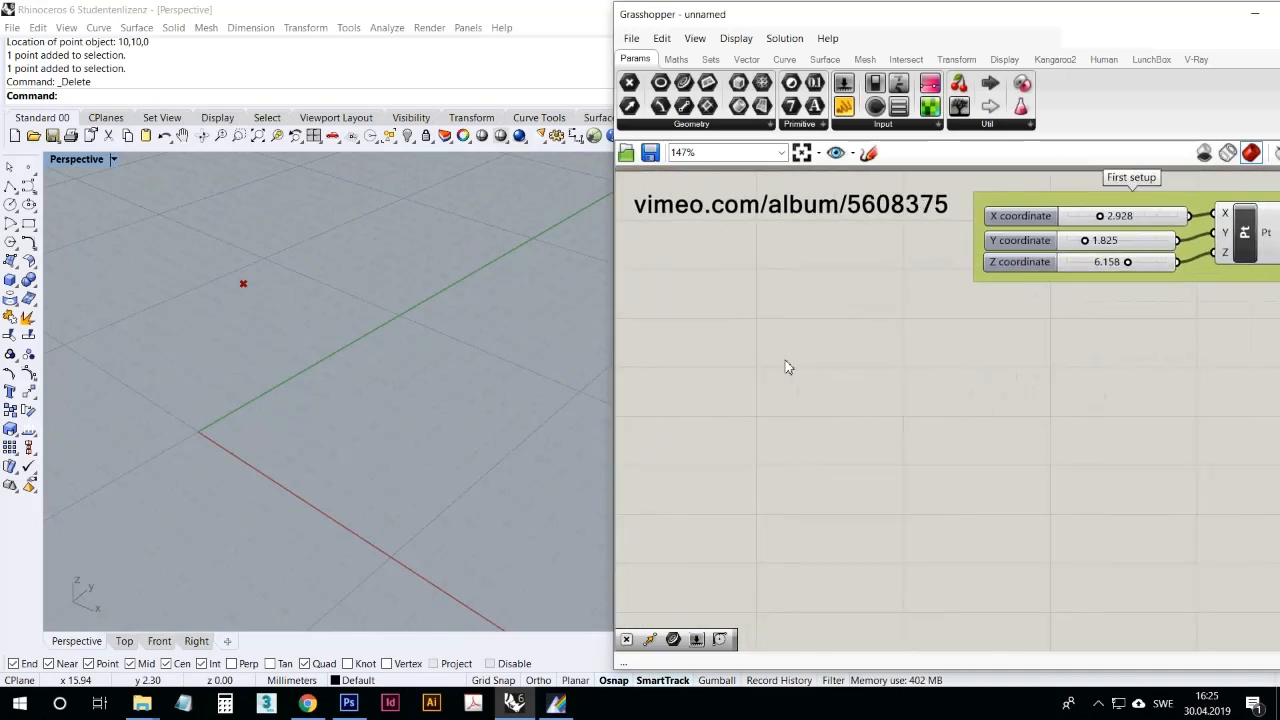
right_drag(780, 382, 837, 431)
click(1098, 706)
click(940, 457)
scroll(851, 420, down, 5)
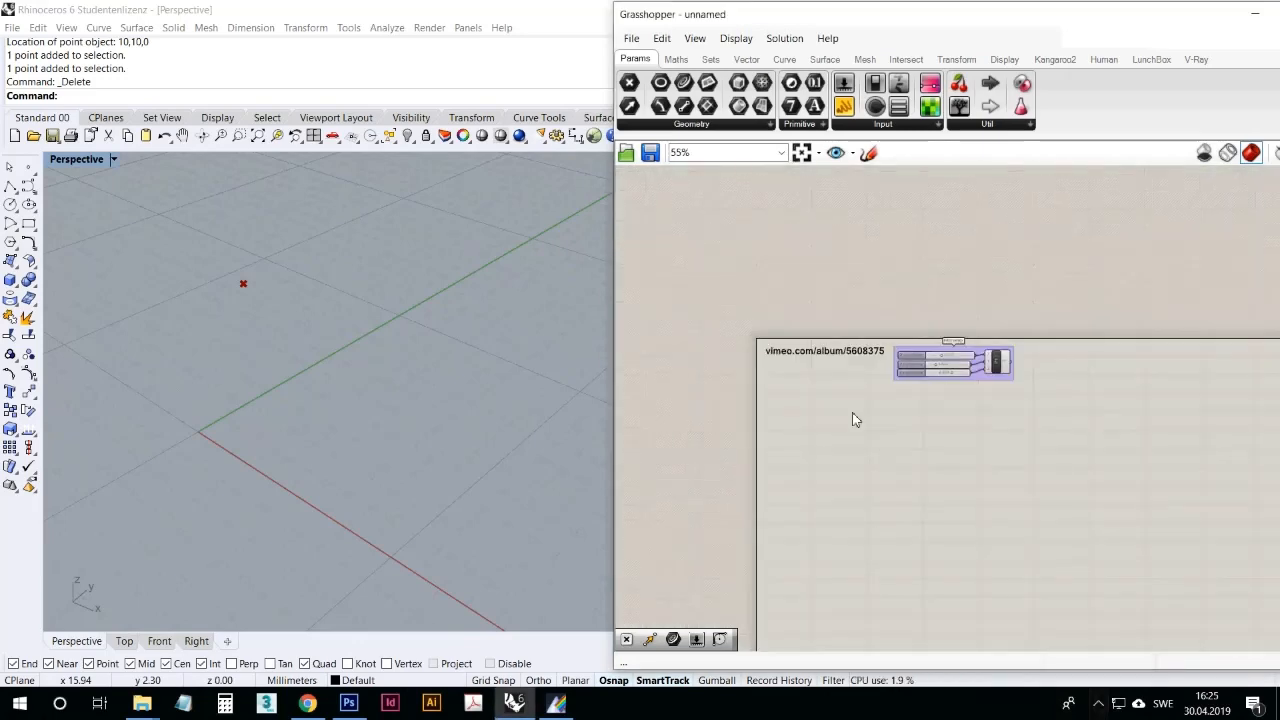
scroll(857, 417, up, 8)
scroll(870, 448, down, 5)
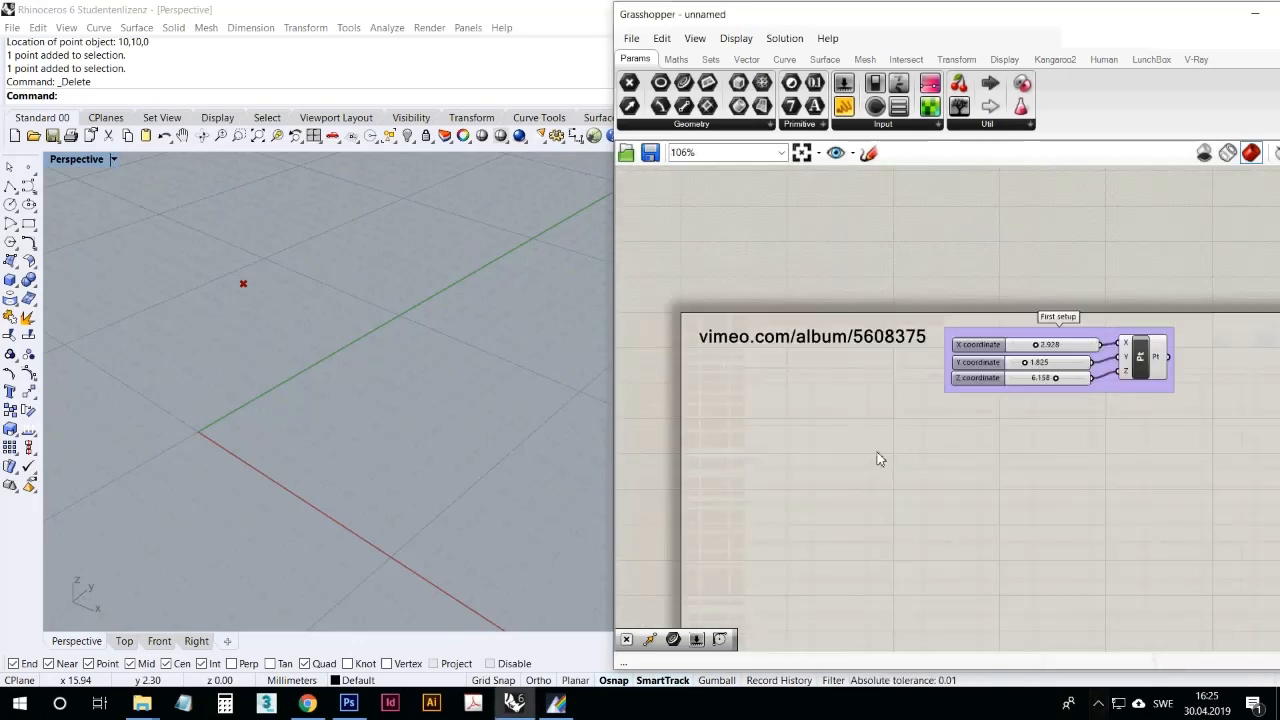
right_drag(877, 457, 828, 328)
scroll(1000, 336, down, 5)
scroll(773, 320, up, 5)
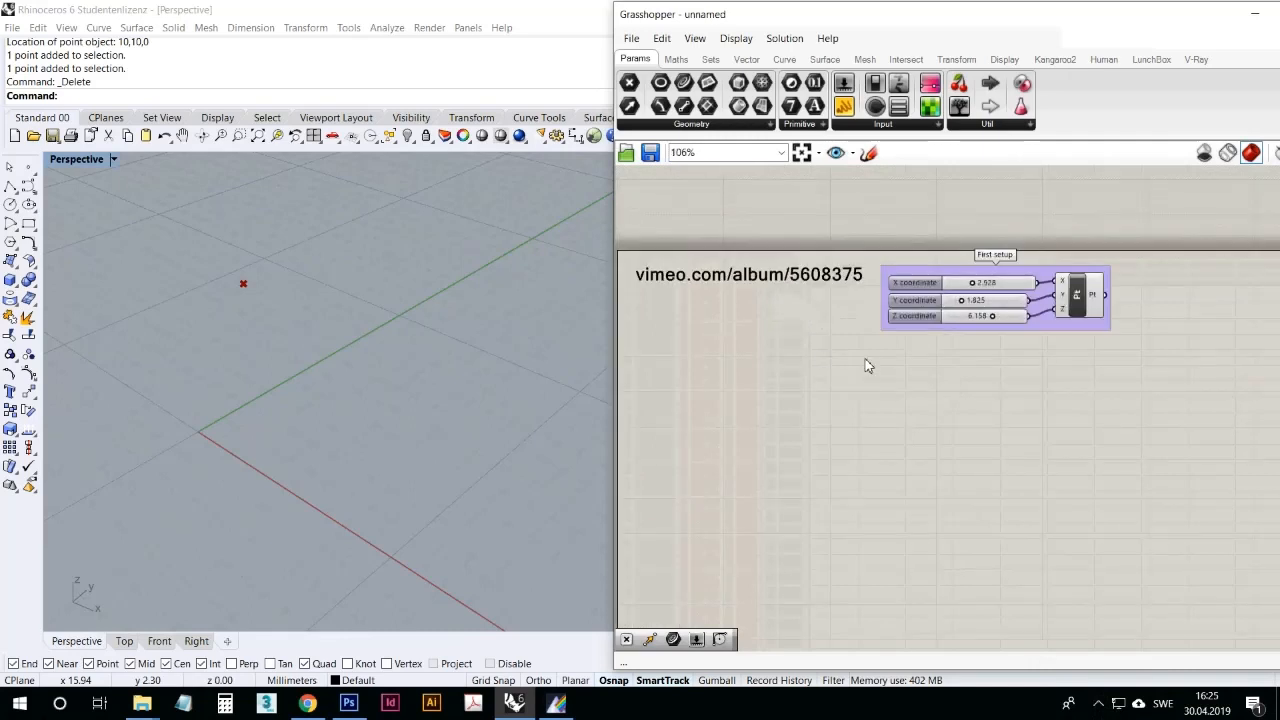
scroll(900, 364, down, 2)
scroll(880, 398, up, 3)
right_drag(878, 400, 932, 412)
right_drag(926, 427, 894, 408)
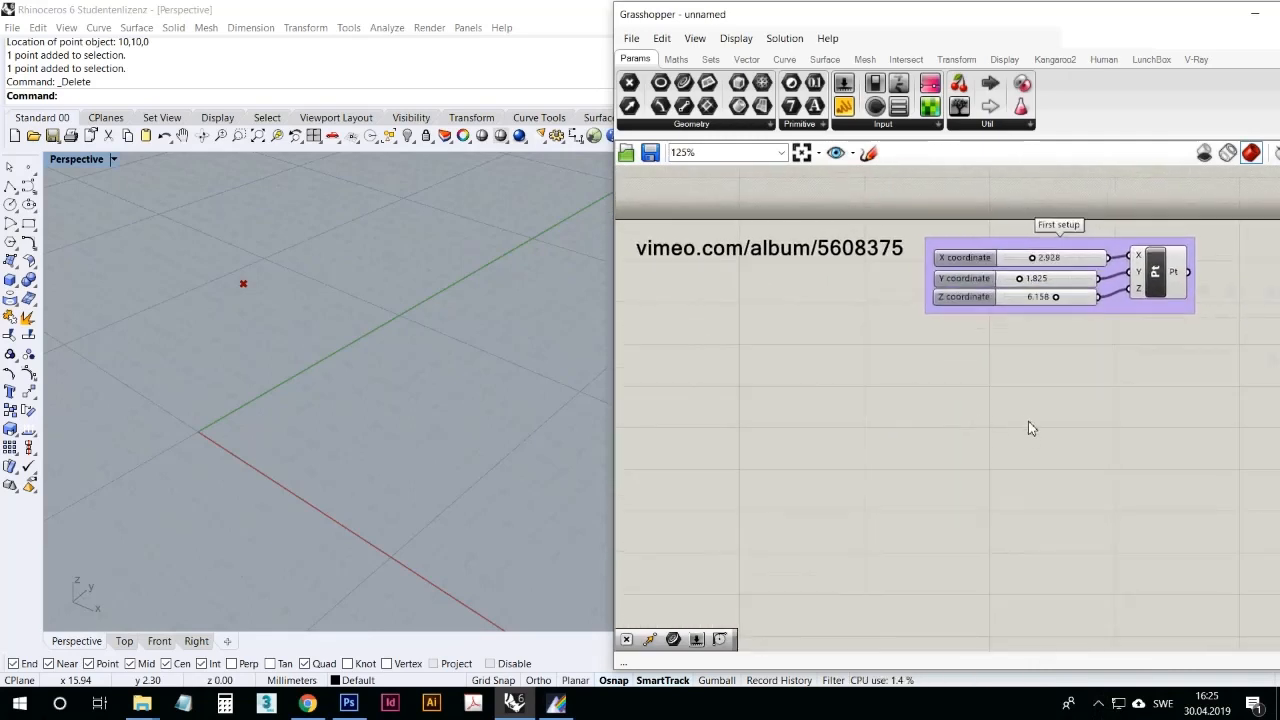
Step: Select the Construct Point component and look over the Point components available in the Vector category
click(1152, 294)
click(1082, 416)
click(1153, 288)
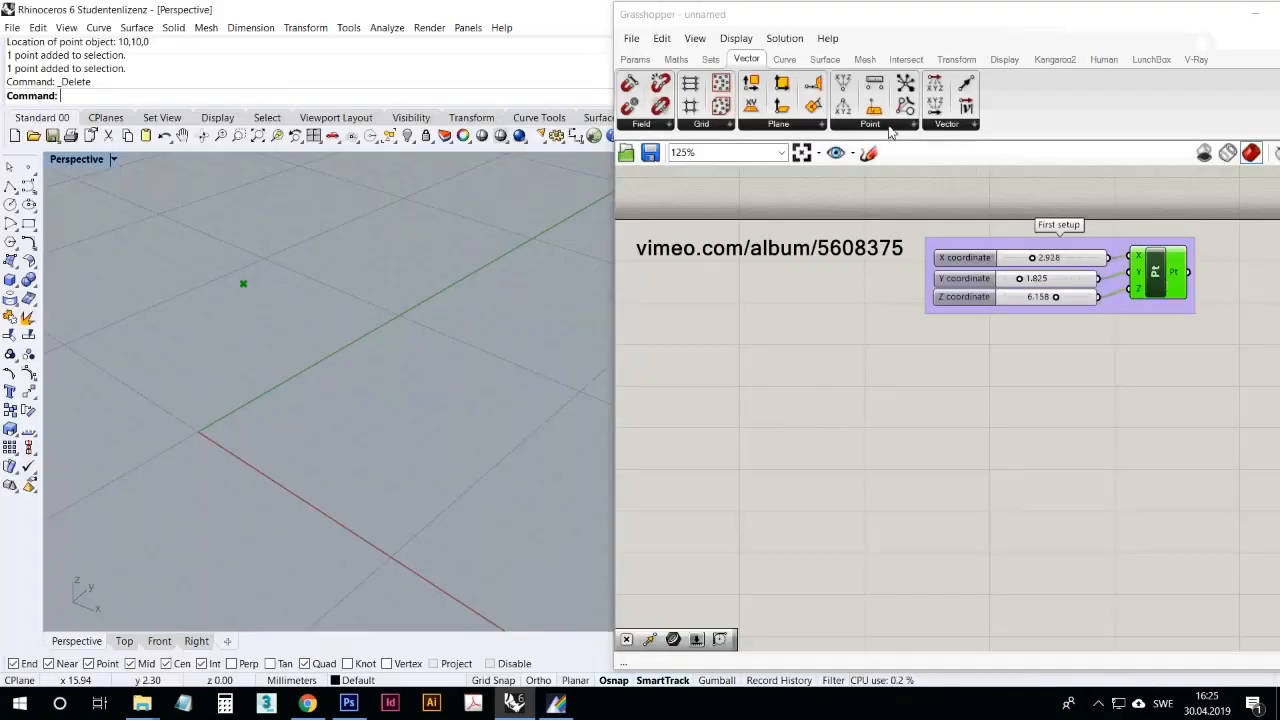
click(889, 129)
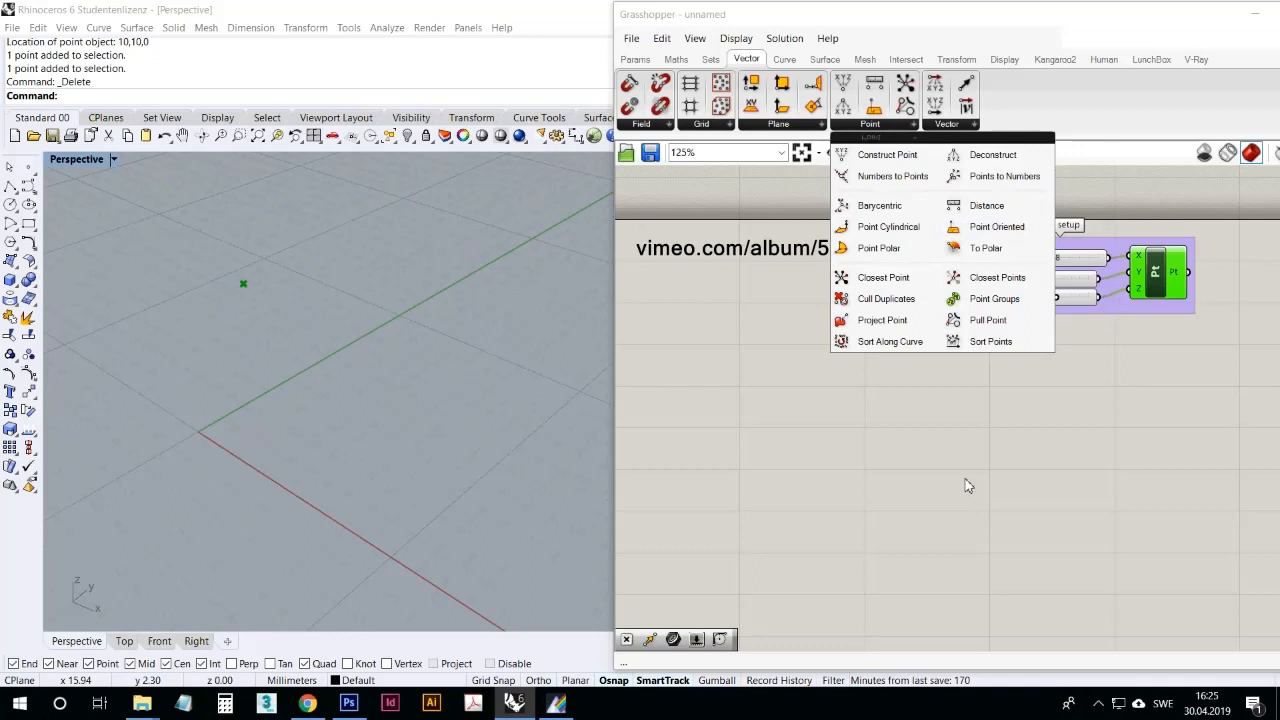
click(839, 179)
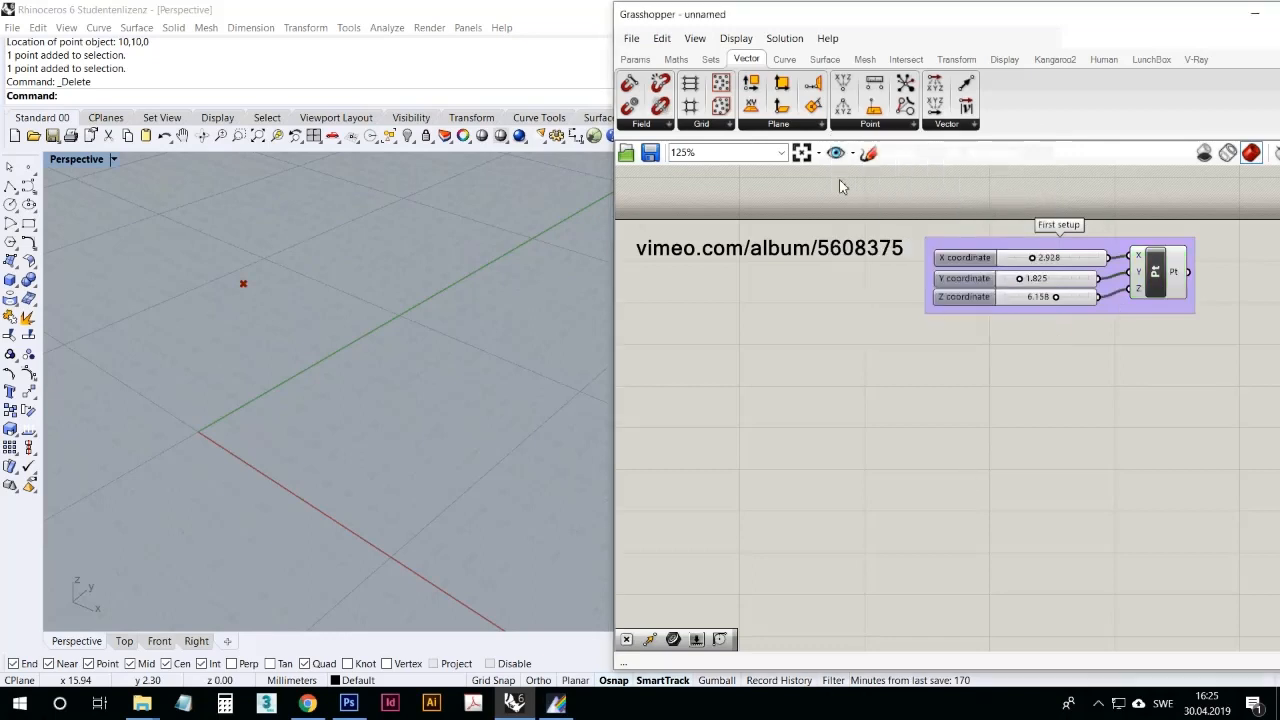
Step: Look over the Plane, Point and other component groups in the Vector category and the Geometry parameters in the Params category
click(871, 126)
click(802, 127)
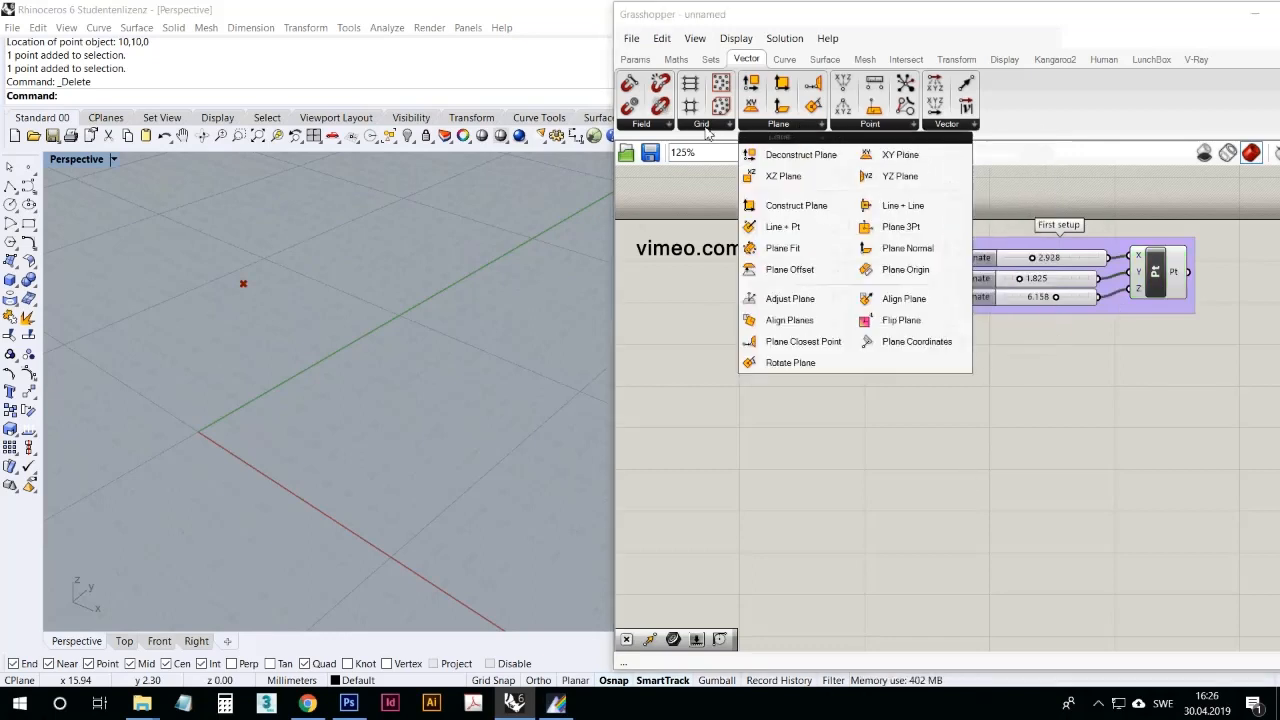
click(706, 128)
click(766, 127)
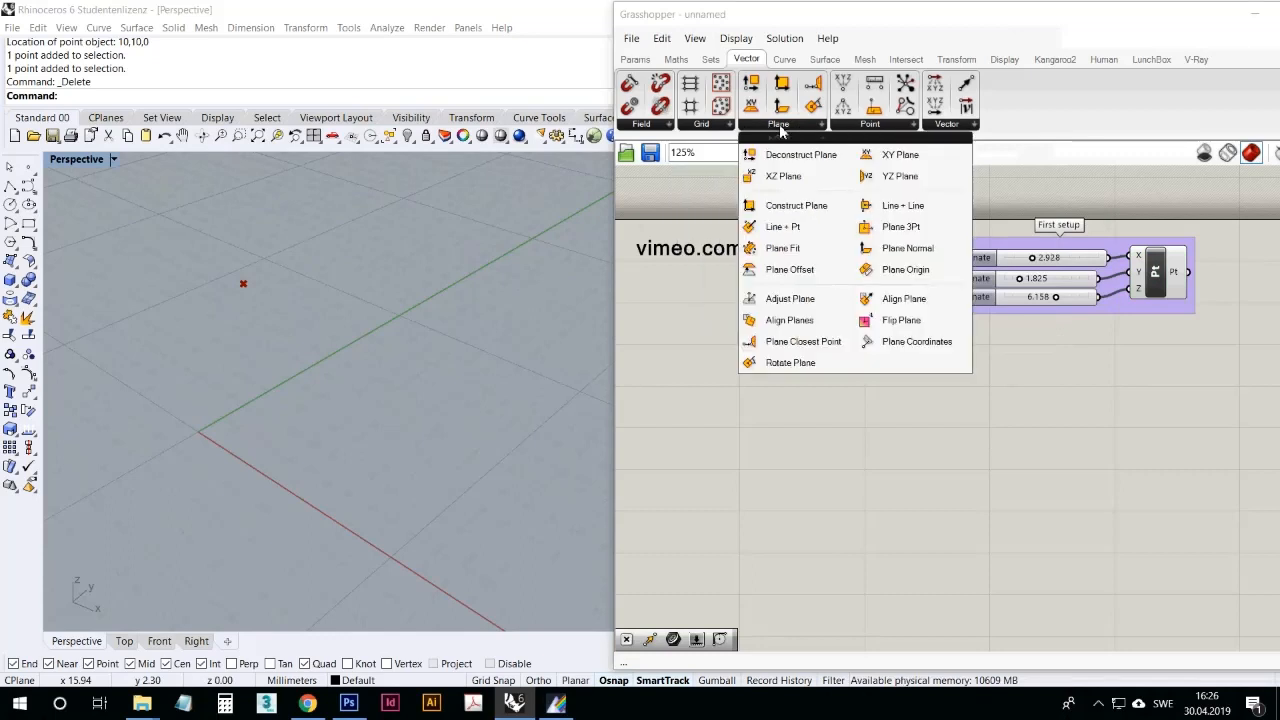
click(887, 130)
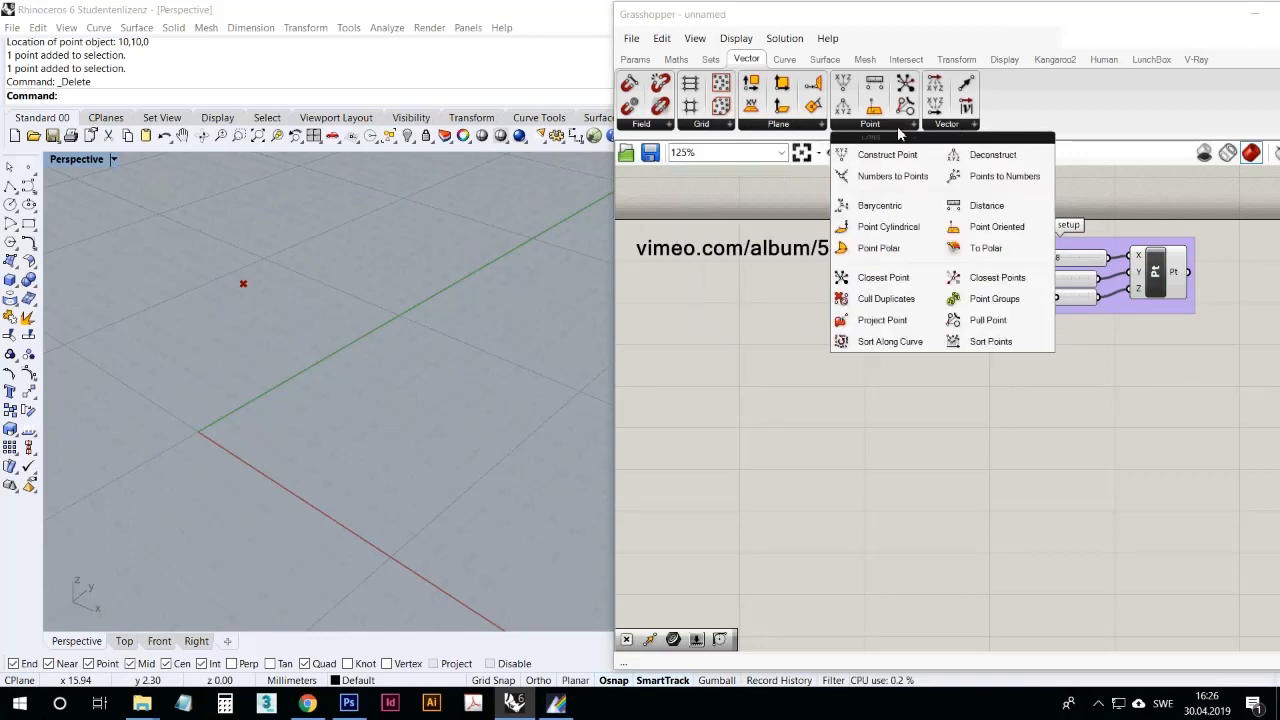
click(930, 130)
click(657, 130)
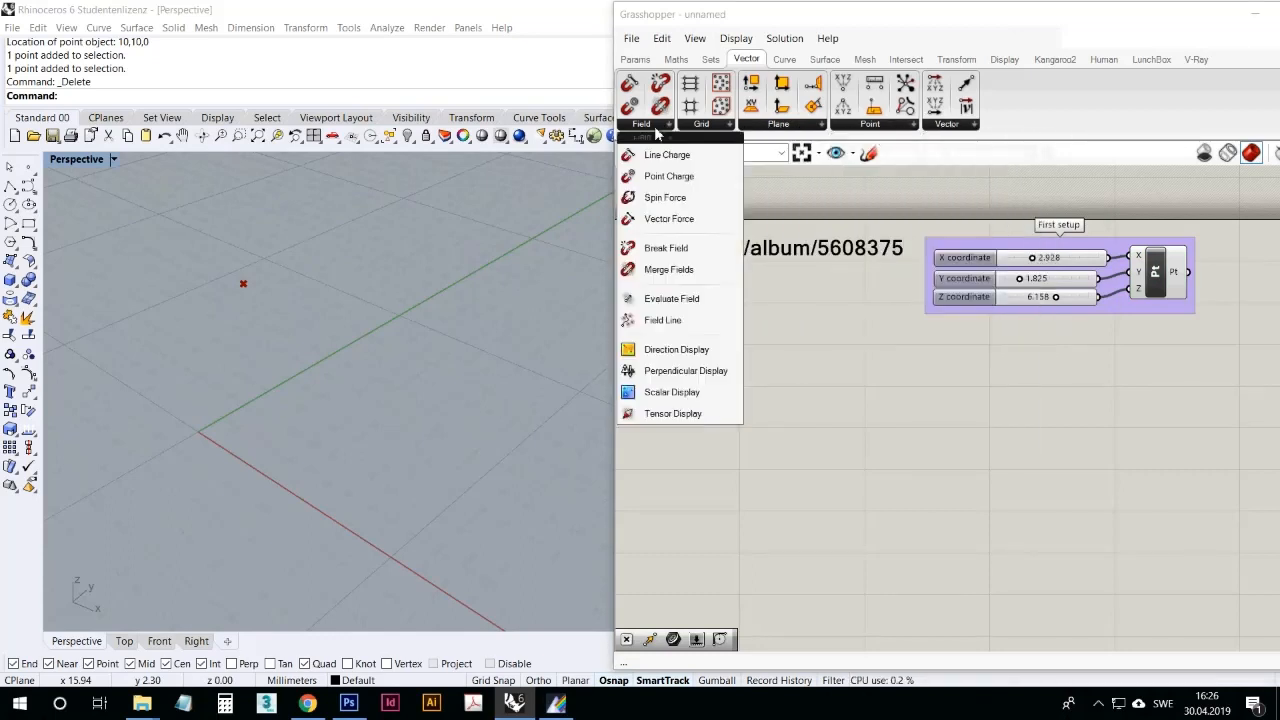
click(635, 60)
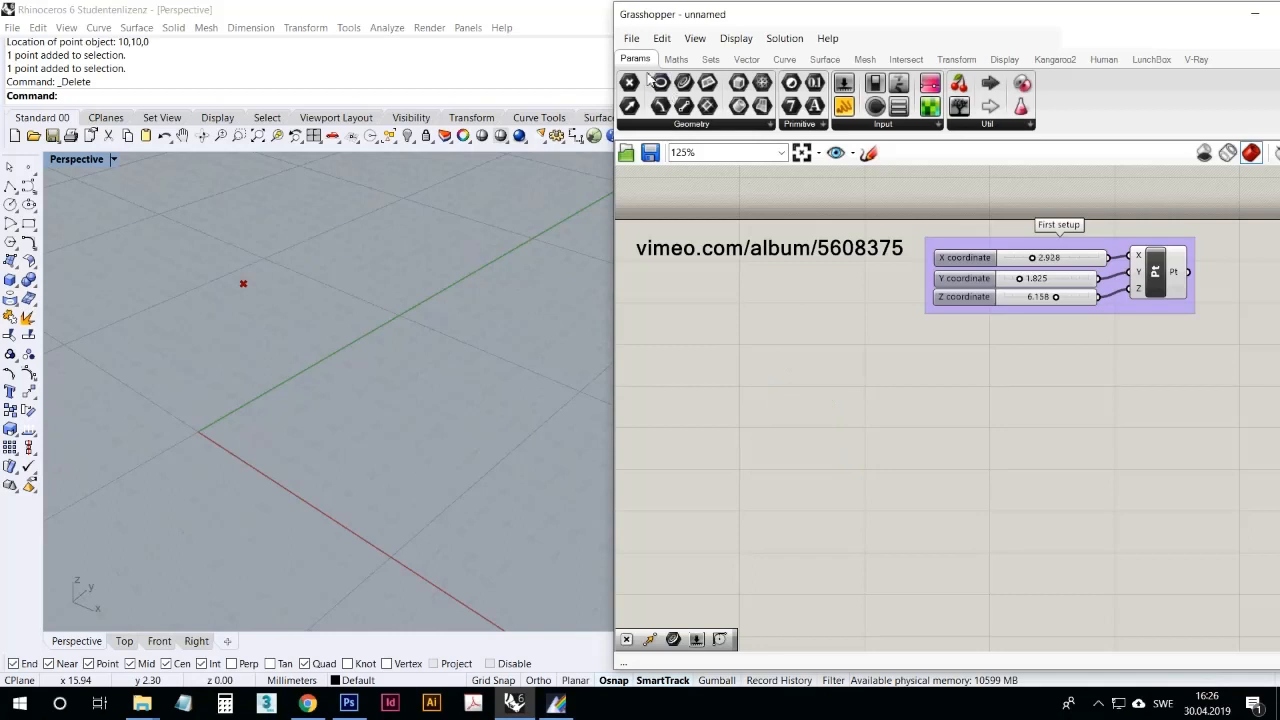
click(677, 125)
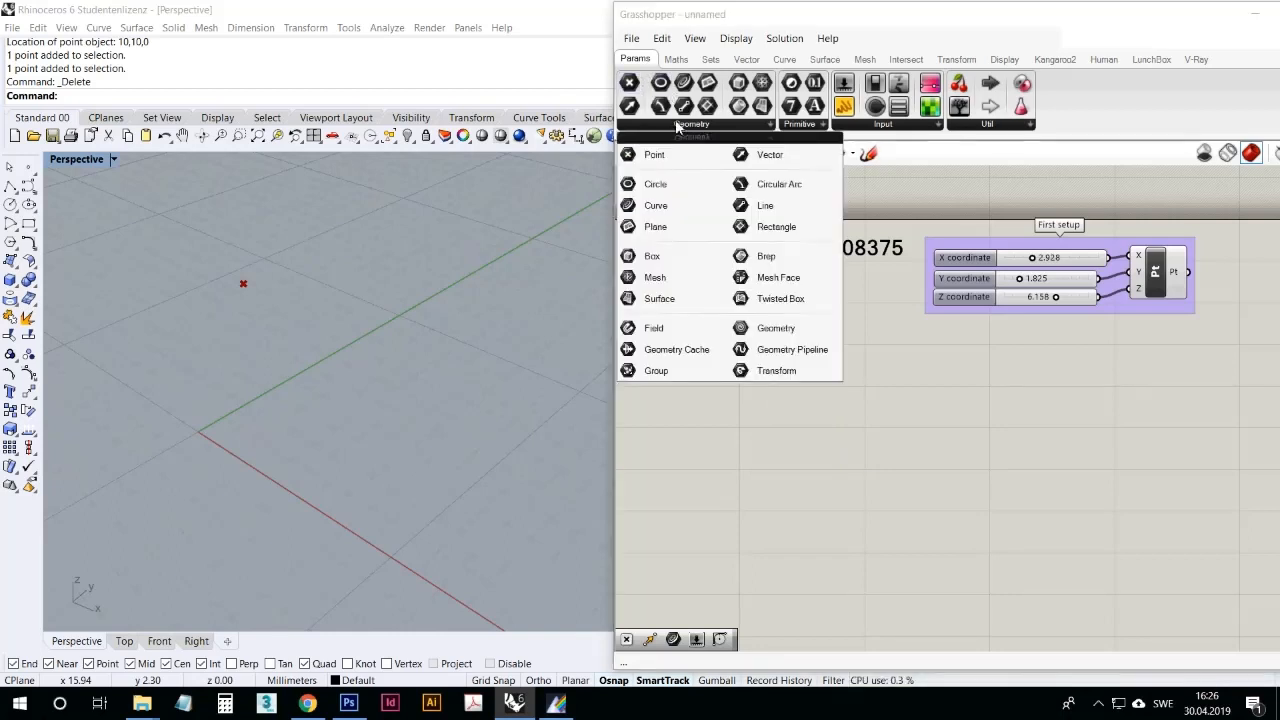
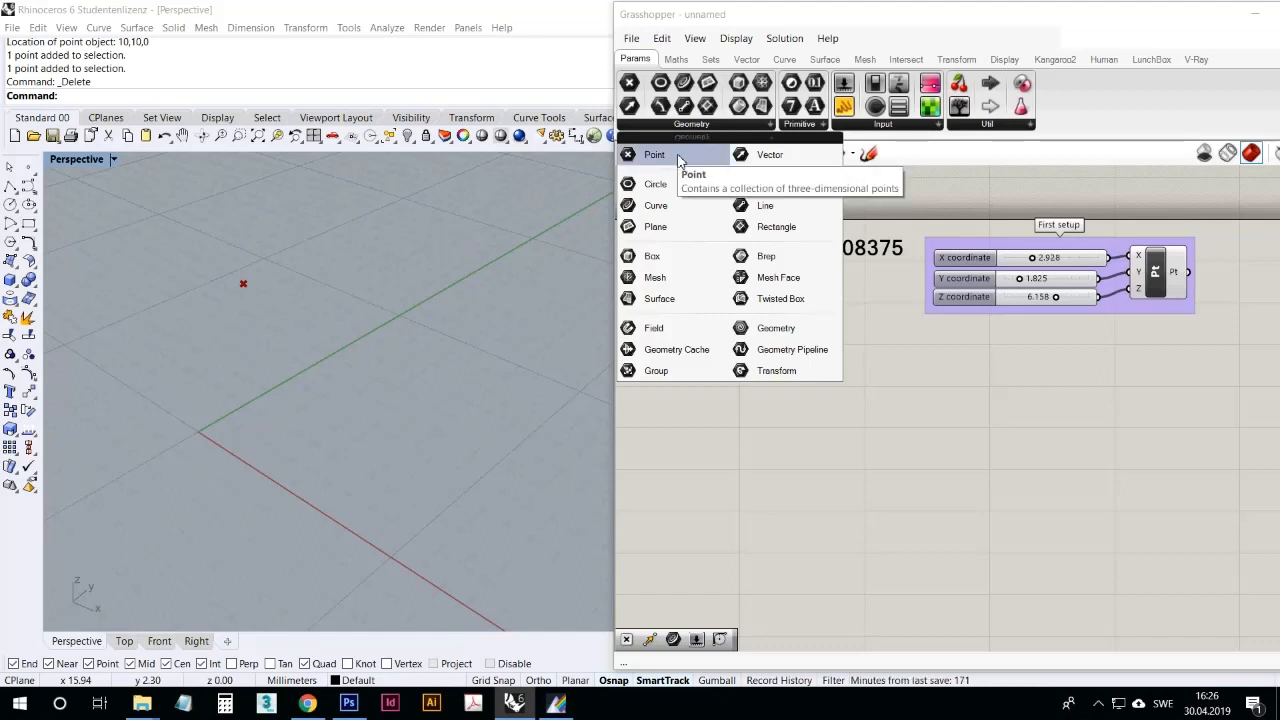
Step: Place an empty Point parameter from the Params Geometry group on the canvas below the vimeo.com/album/5608375 note
drag(678, 157, 731, 354)
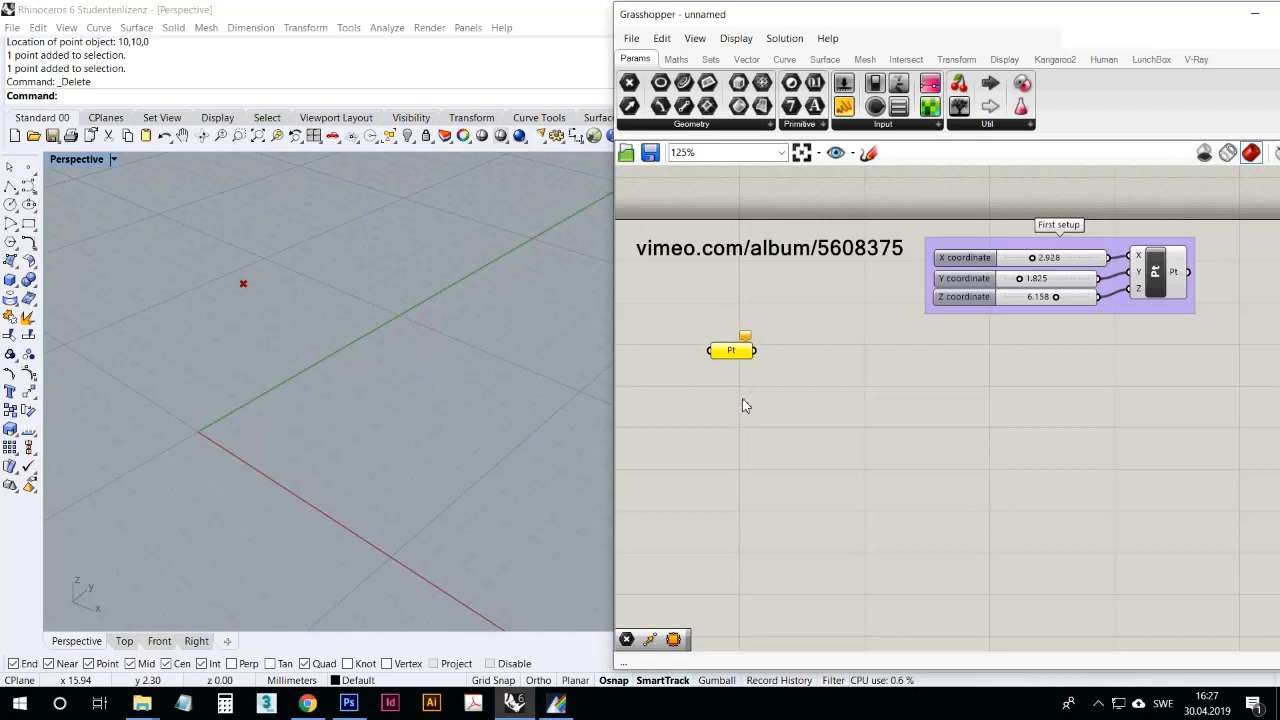
click(742, 389)
click(733, 356)
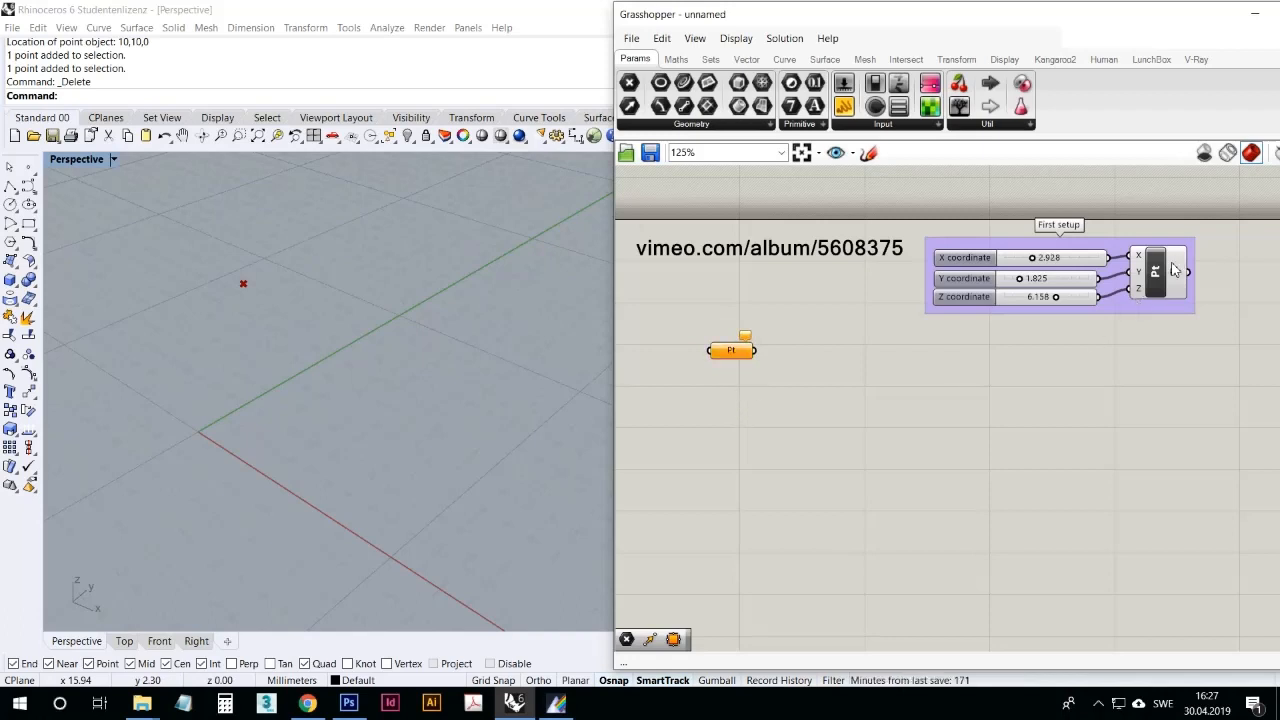
Step: Inspect the coordinate output of the Construct Point component in the "First setup" group and highlight its point in the viewport
mouse_move(1174, 266)
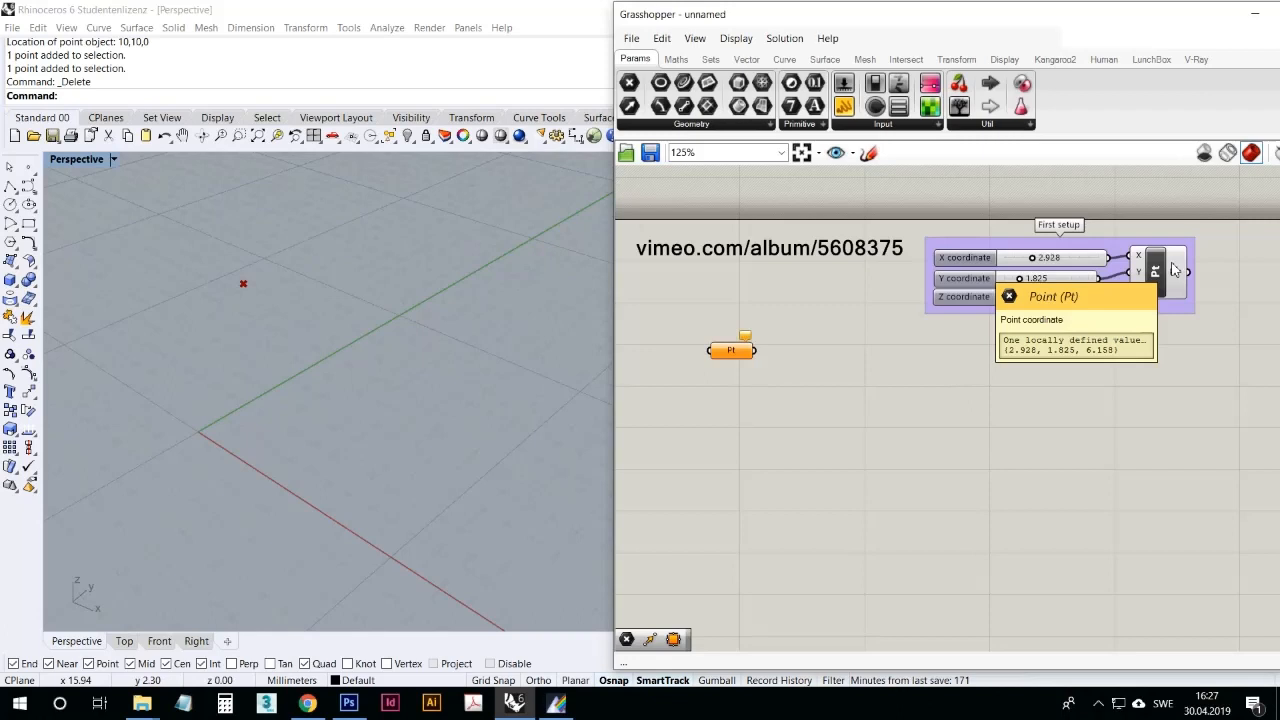
click(1172, 270)
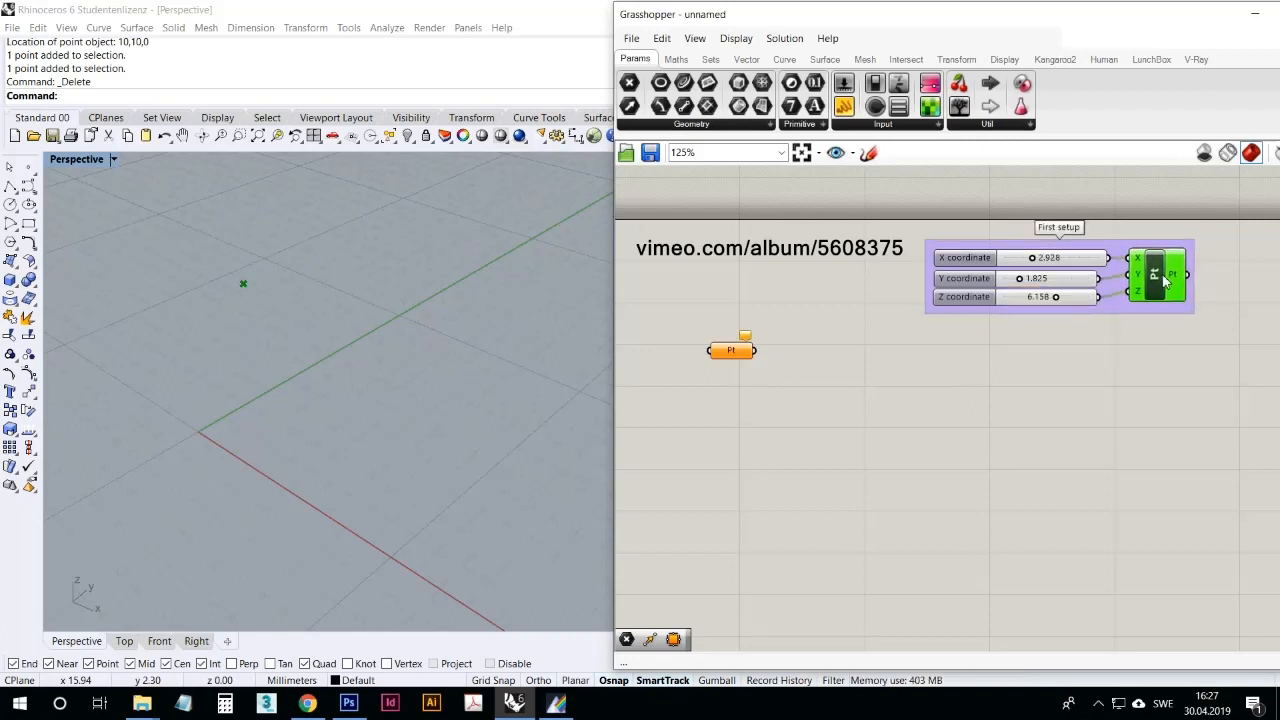
click(1094, 375)
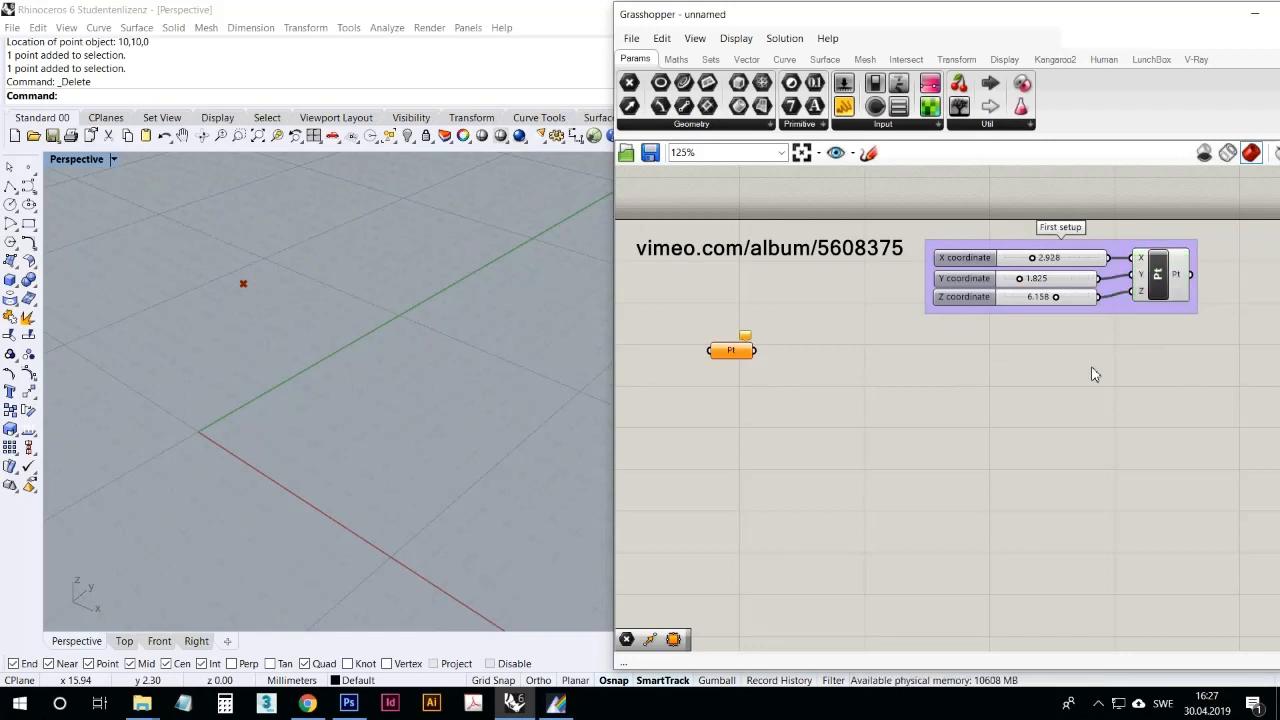
drag(1078, 280, 1080, 282)
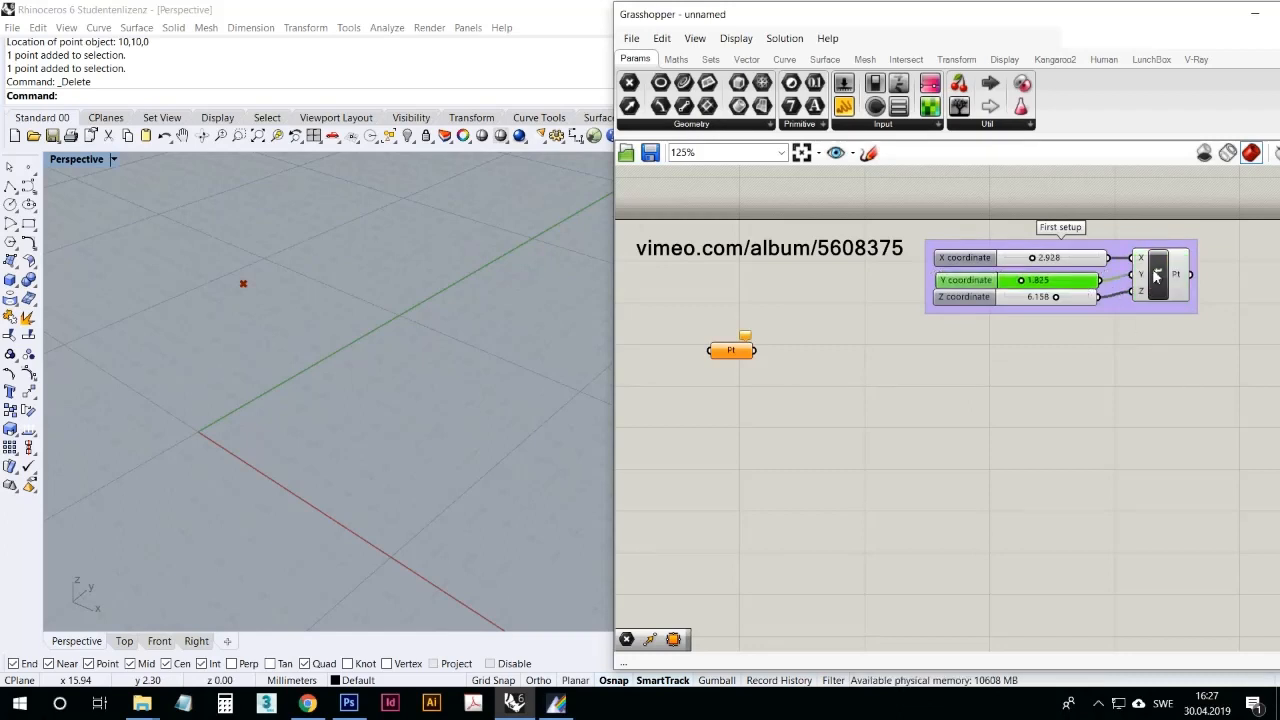
Step: Turn the Construct Point component's preview off and back on
click(1160, 270)
right_click(1162, 276)
click(1120, 297)
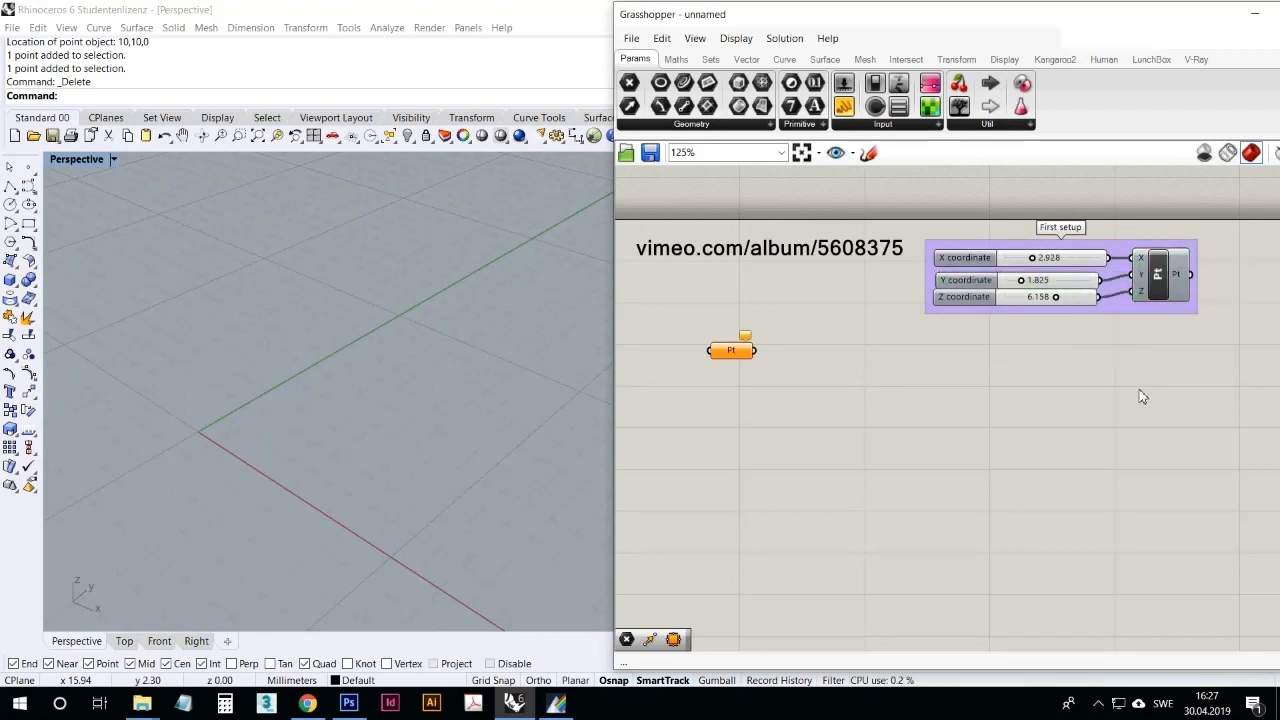
right_click(1163, 284)
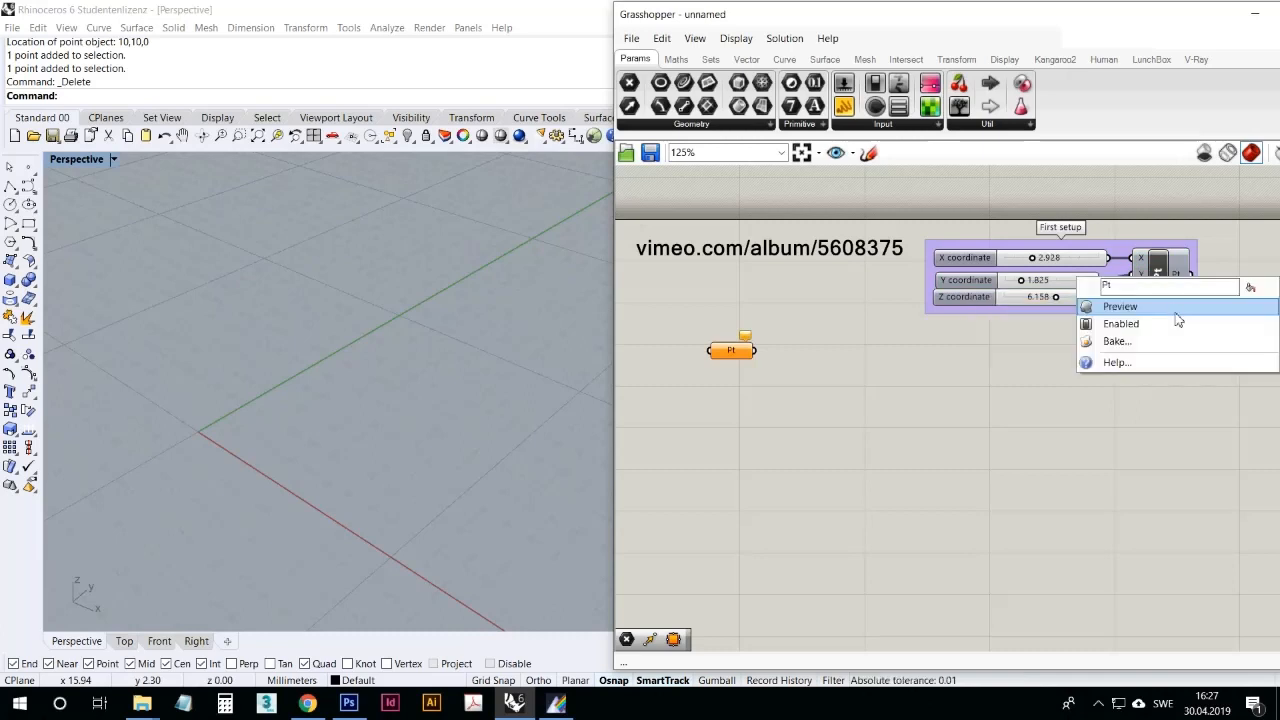
click(1130, 305)
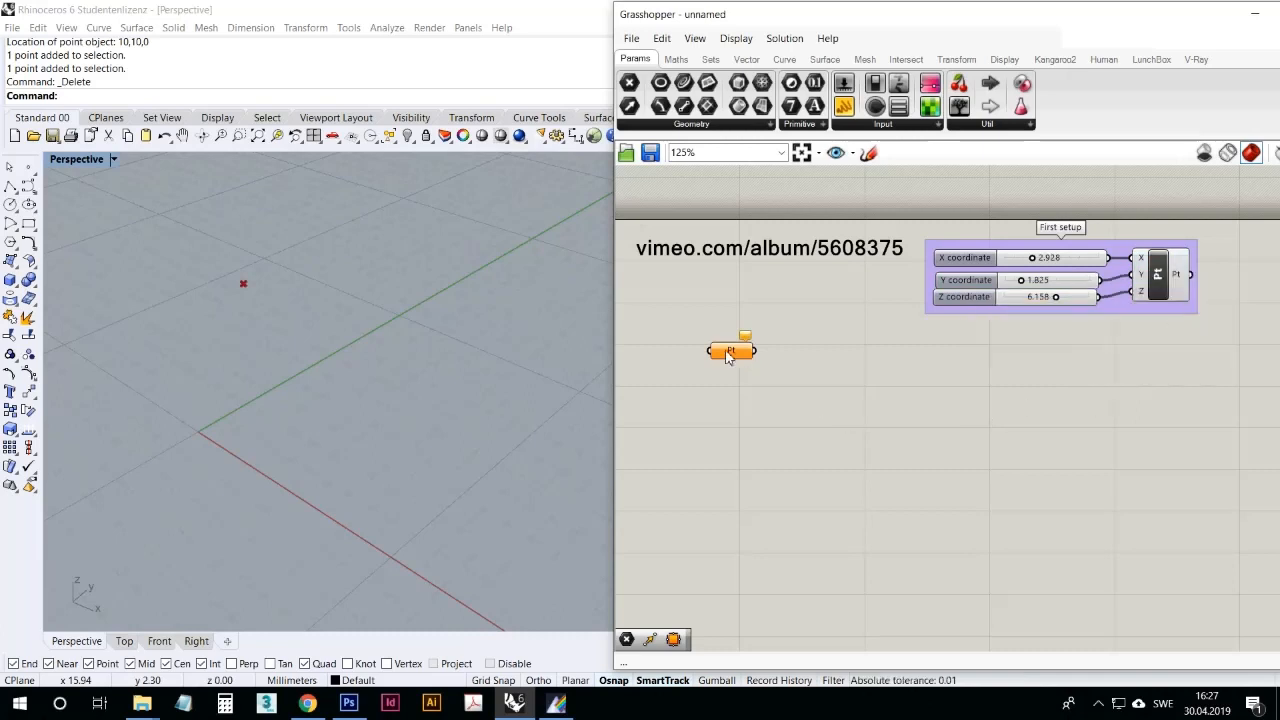
Step: Reposition the empty Point parameter on the canvas below the vimeo.com/album/5608375 note
drag(731, 350, 735, 335)
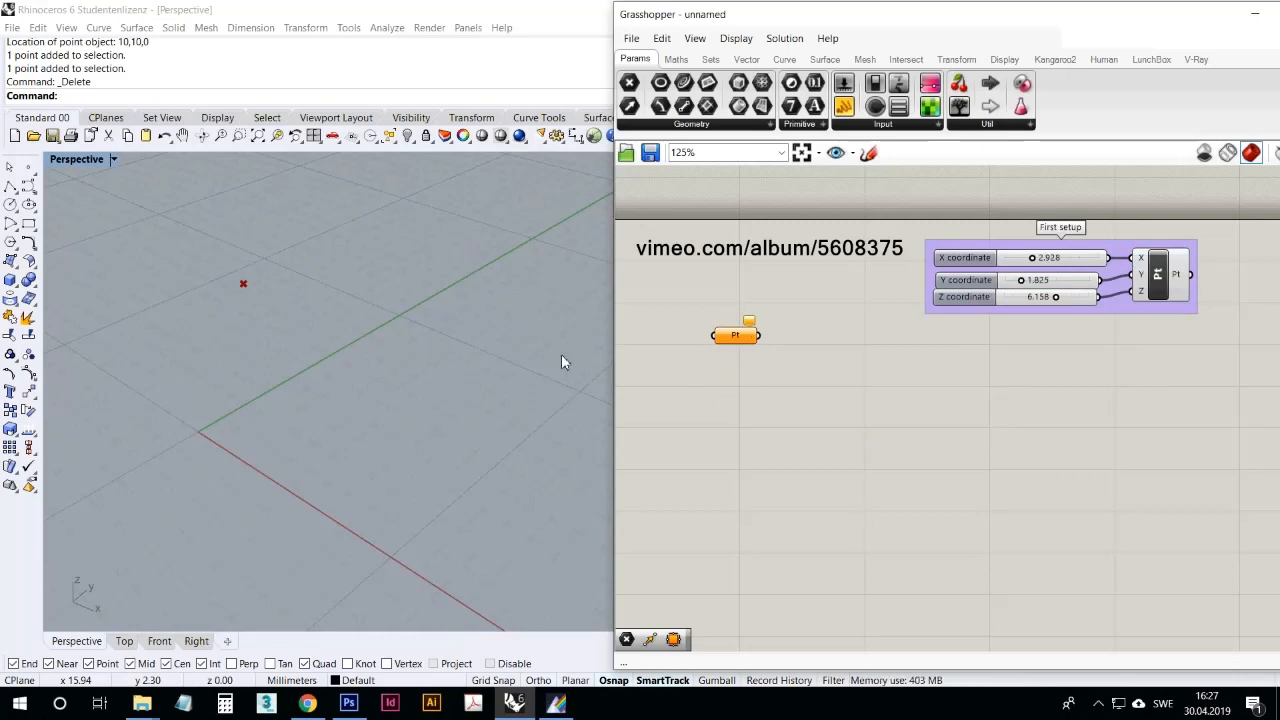
right_drag(563, 360, 240, 319)
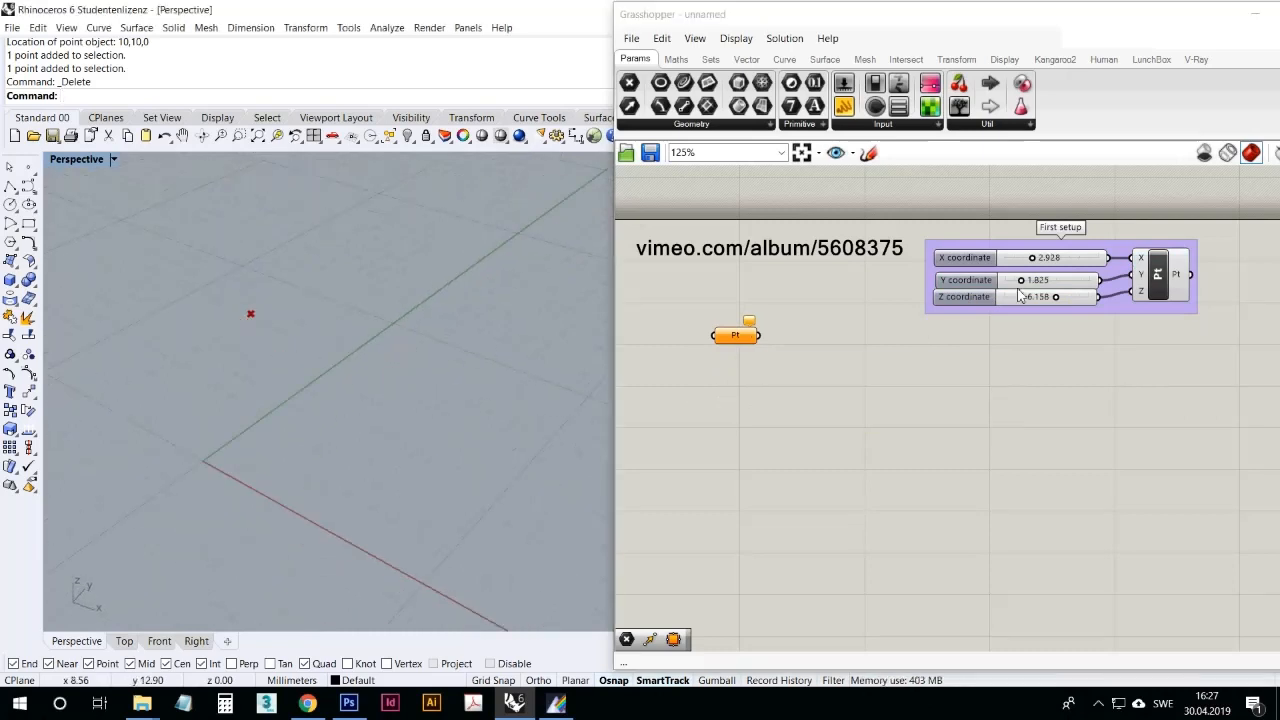
click(1156, 292)
right_drag(491, 429, 463, 425)
click(791, 440)
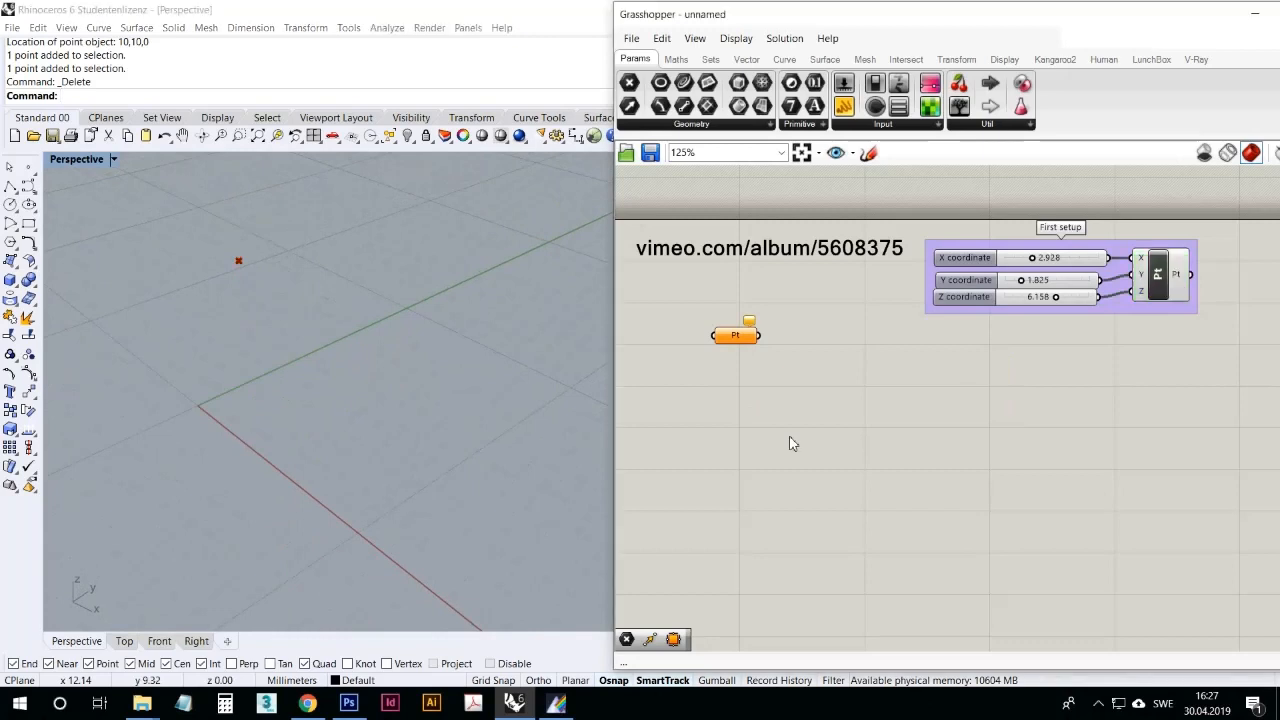
drag(746, 337, 748, 356)
click(745, 400)
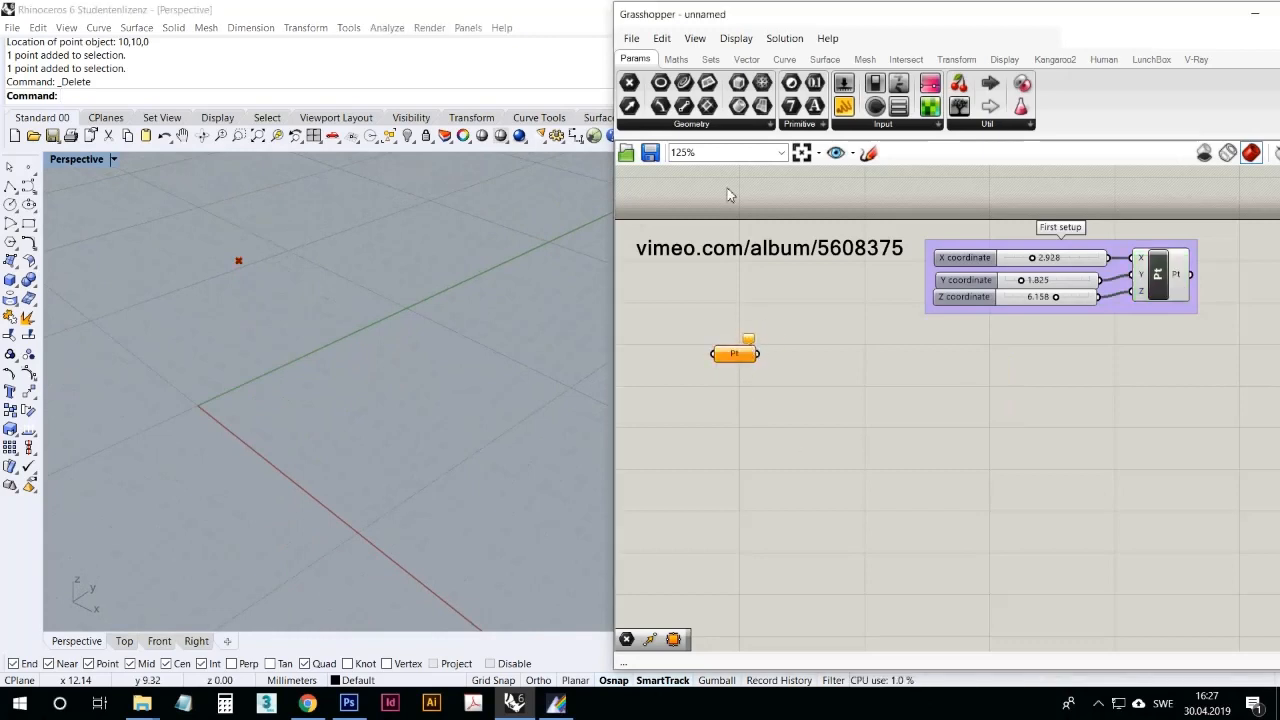
Step: Switch to Rhino, draw a single point on the ground plane between the X and Y axes, and return to Grasshopper
mouse_move(688, 128)
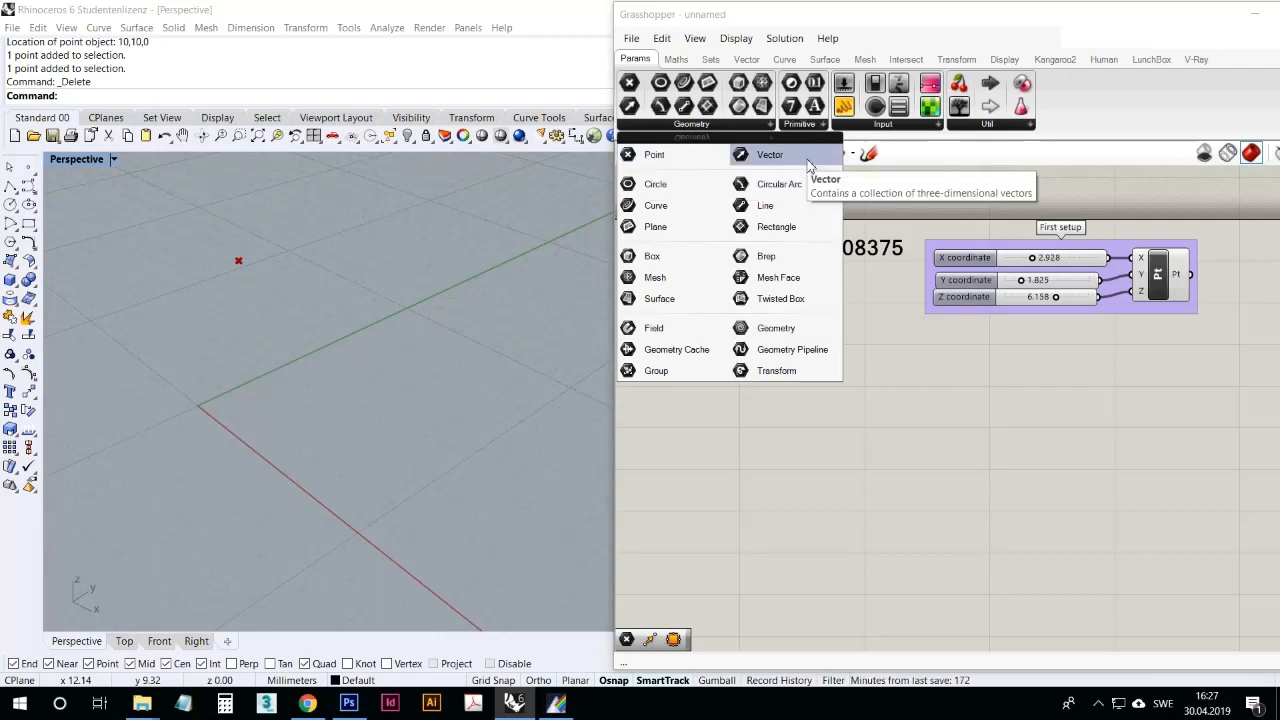
click(834, 443)
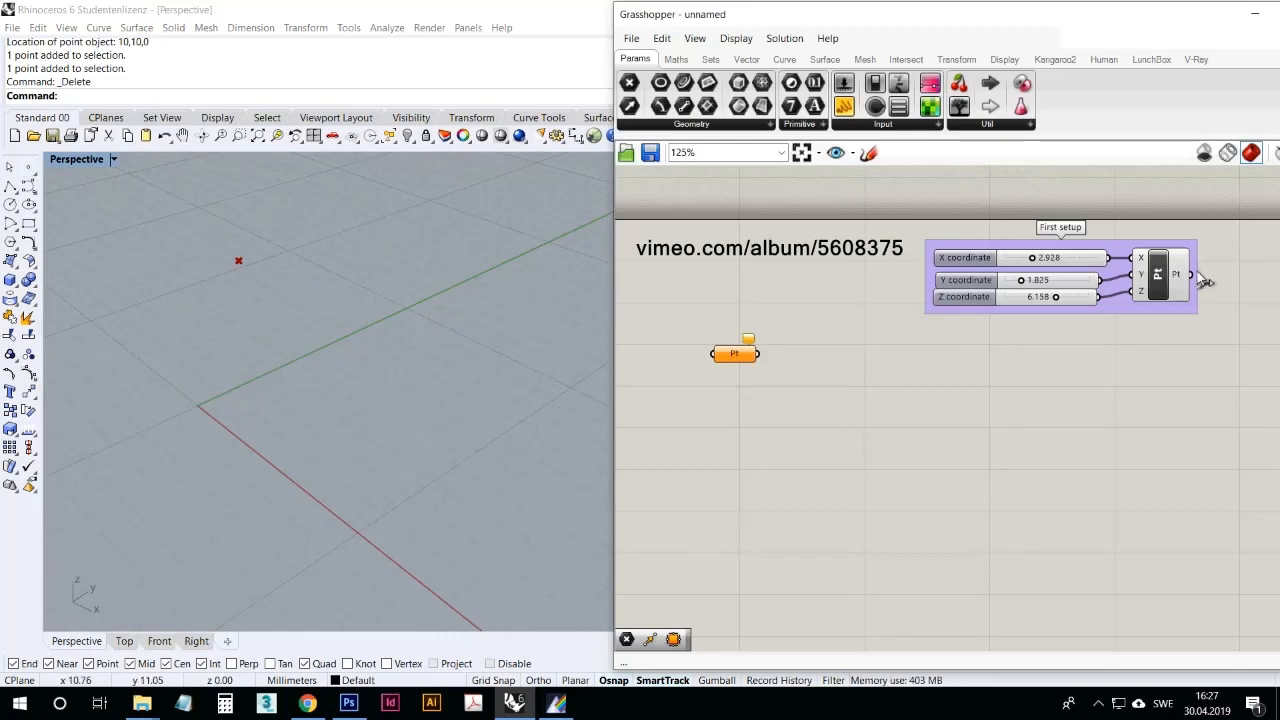
click(28, 172)
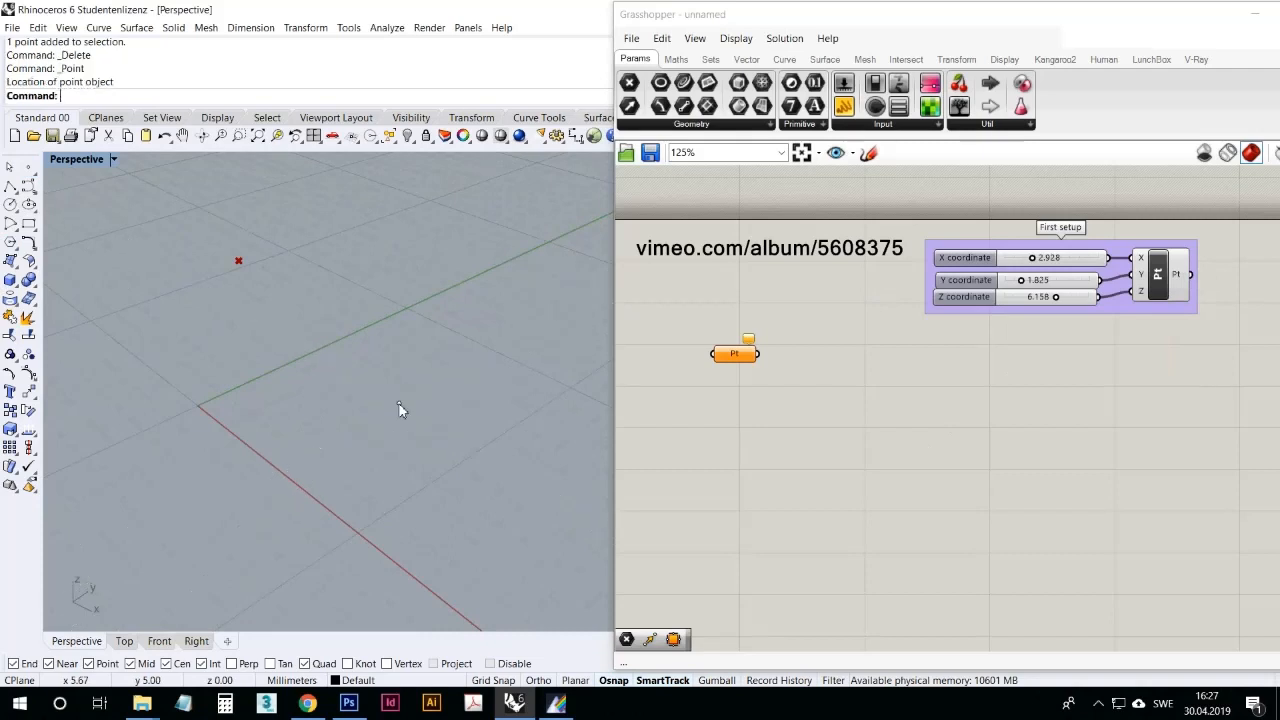
click(801, 463)
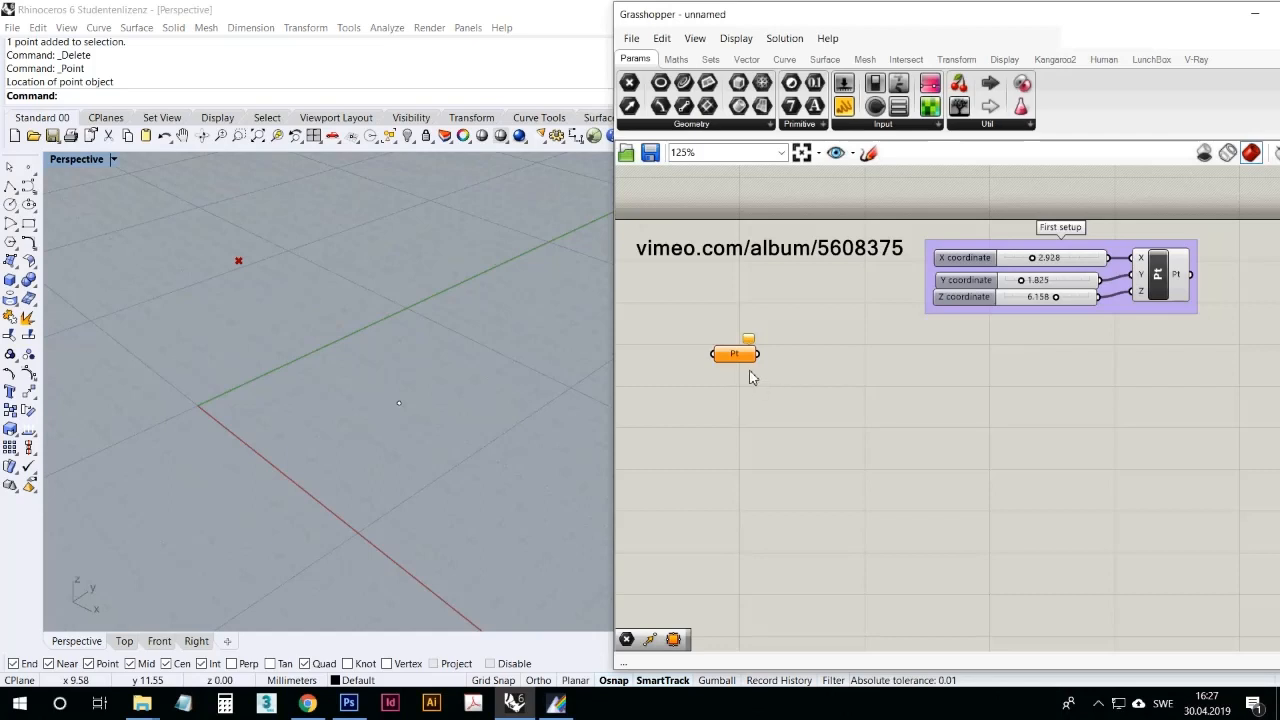
Step: Reference the drawn Rhino point in the empty Point parameter using Set one Point
mouse_move(741, 366)
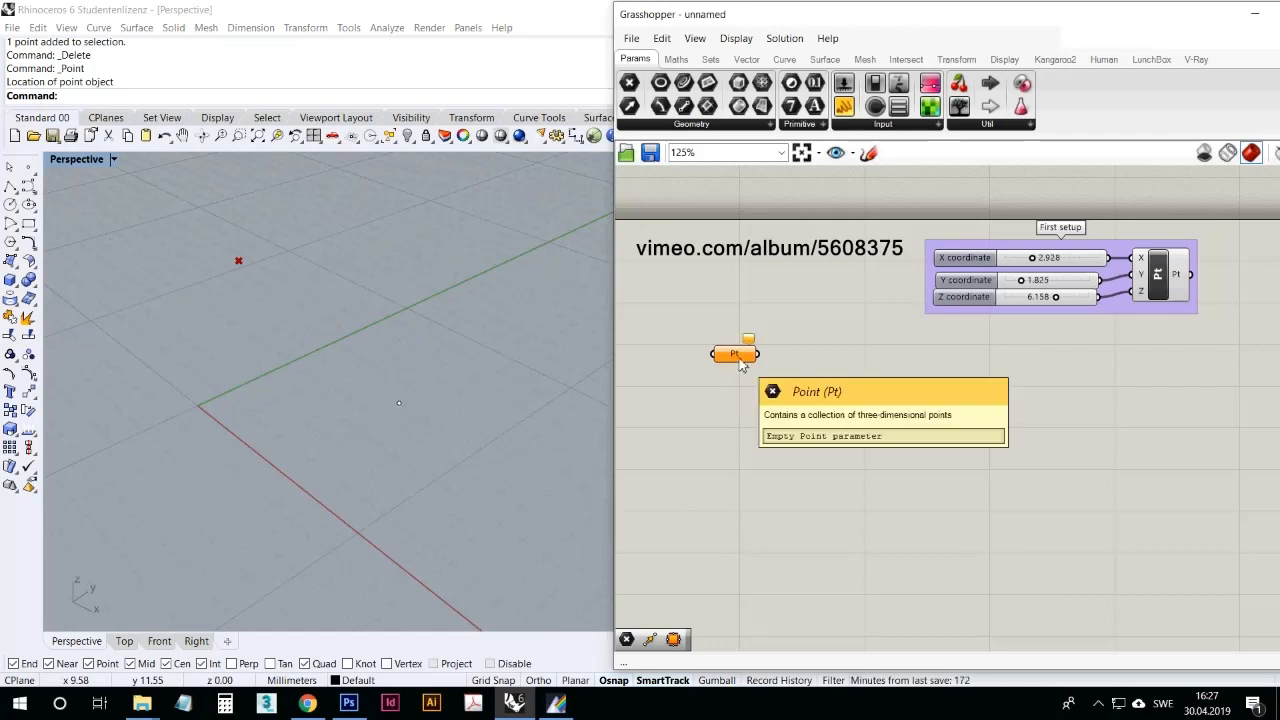
right_click(738, 352)
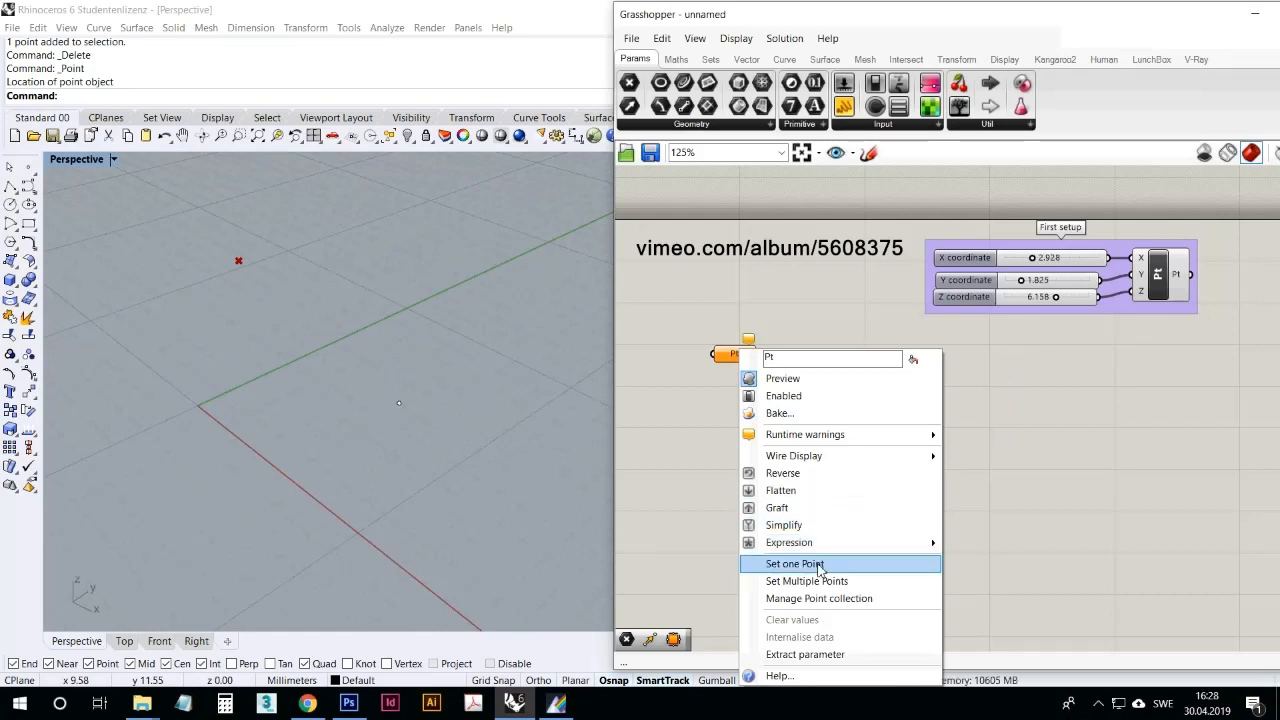
click(818, 566)
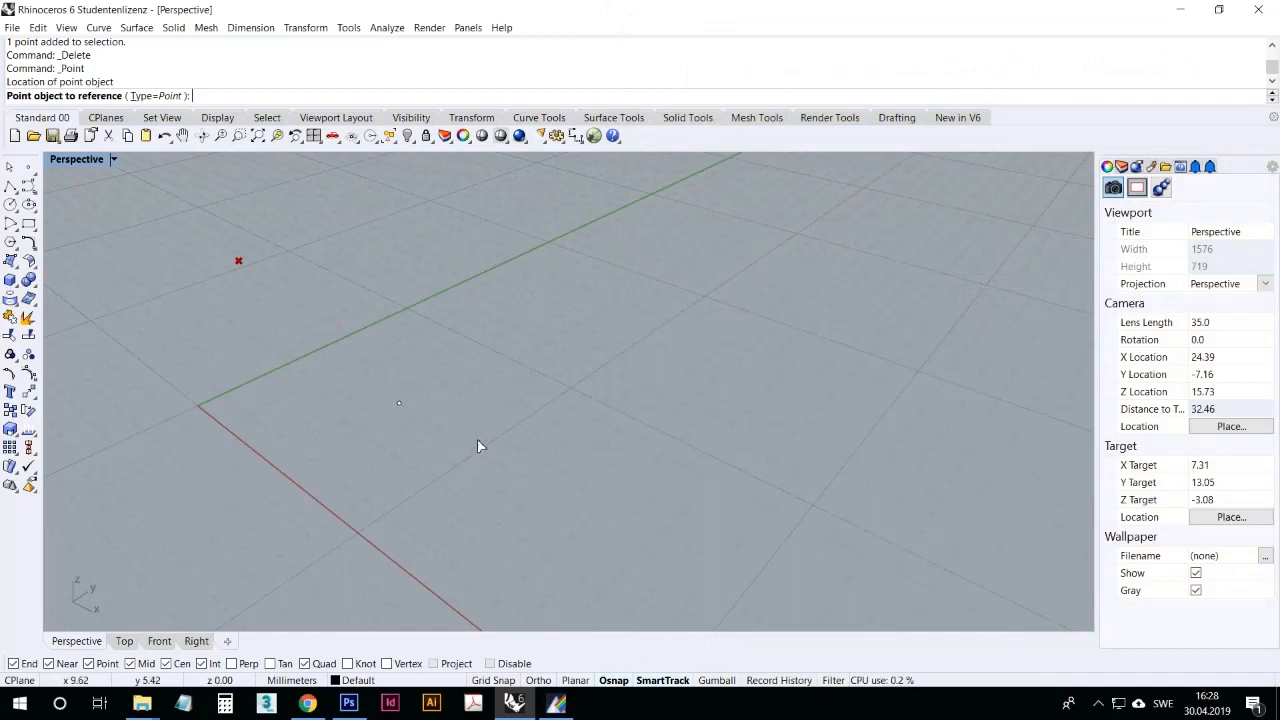
right_drag(480, 443, 668, 319)
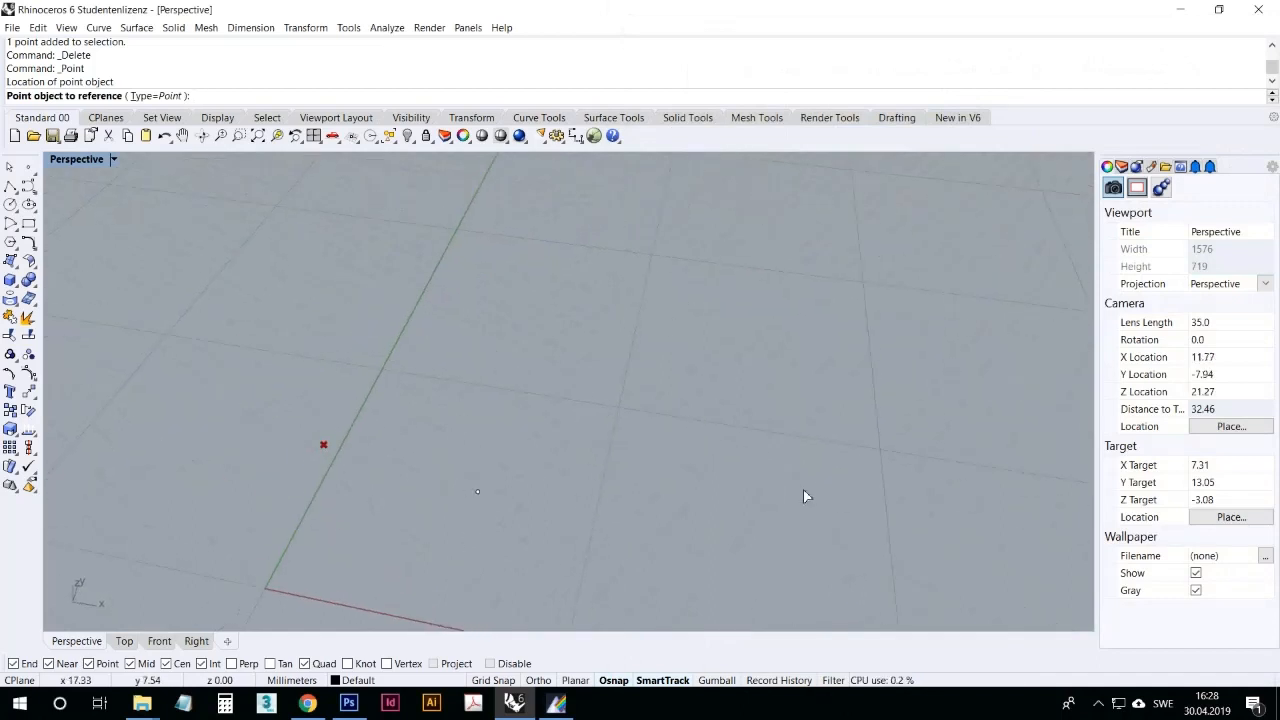
right_drag(803, 489, 635, 422)
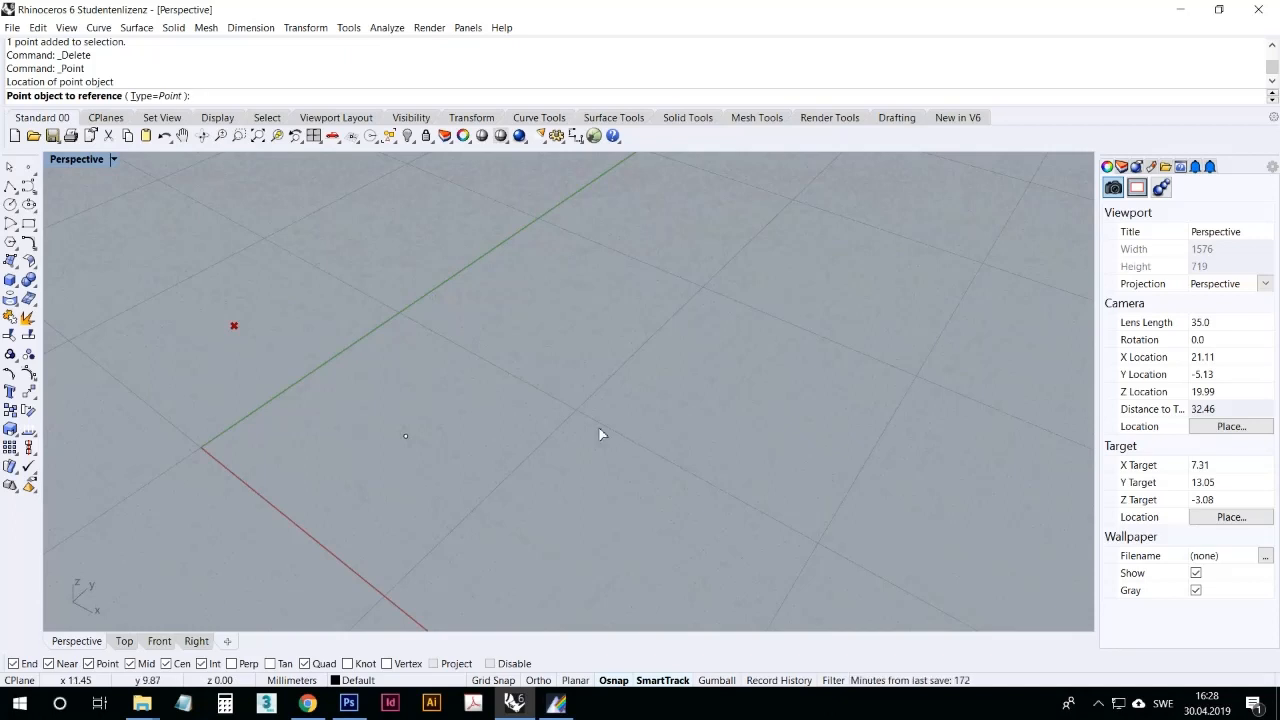
drag(503, 511, 397, 399)
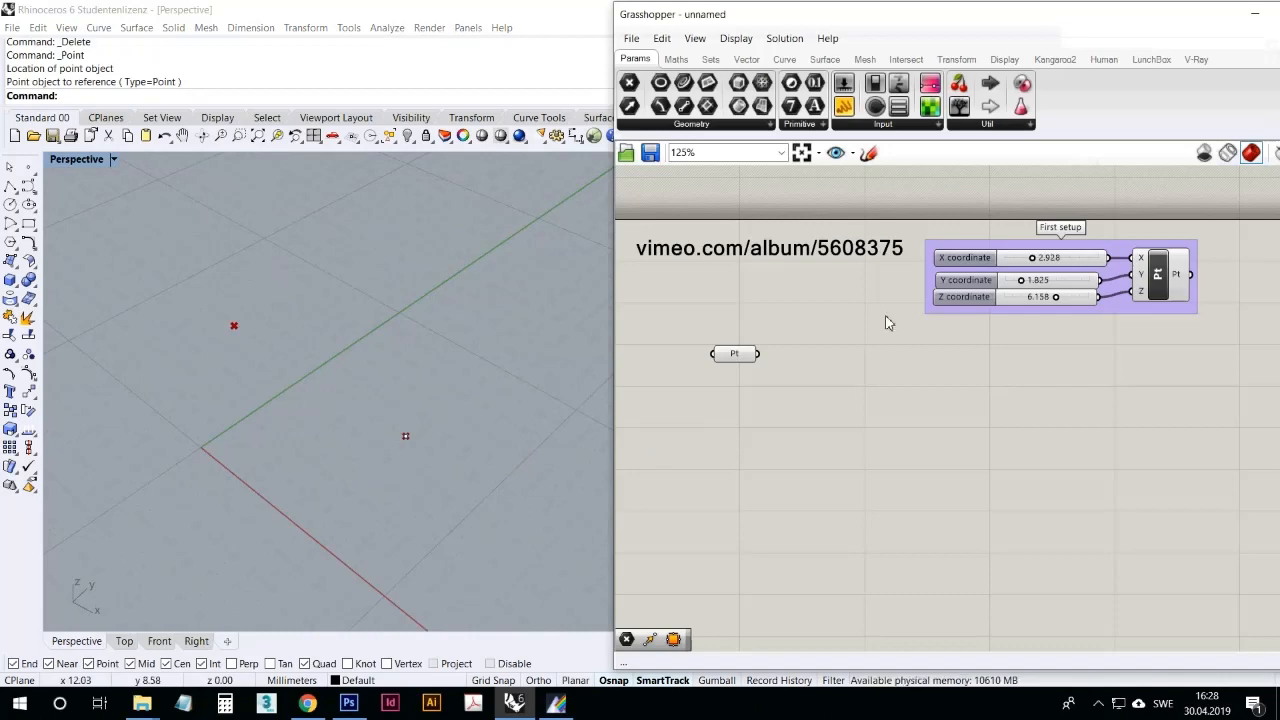
Step: Shift the Grasshopper window to show it fully, and select and deselect the Point parameter to examine its highlighted point in Rhino
drag(914, 16, 840, 14)
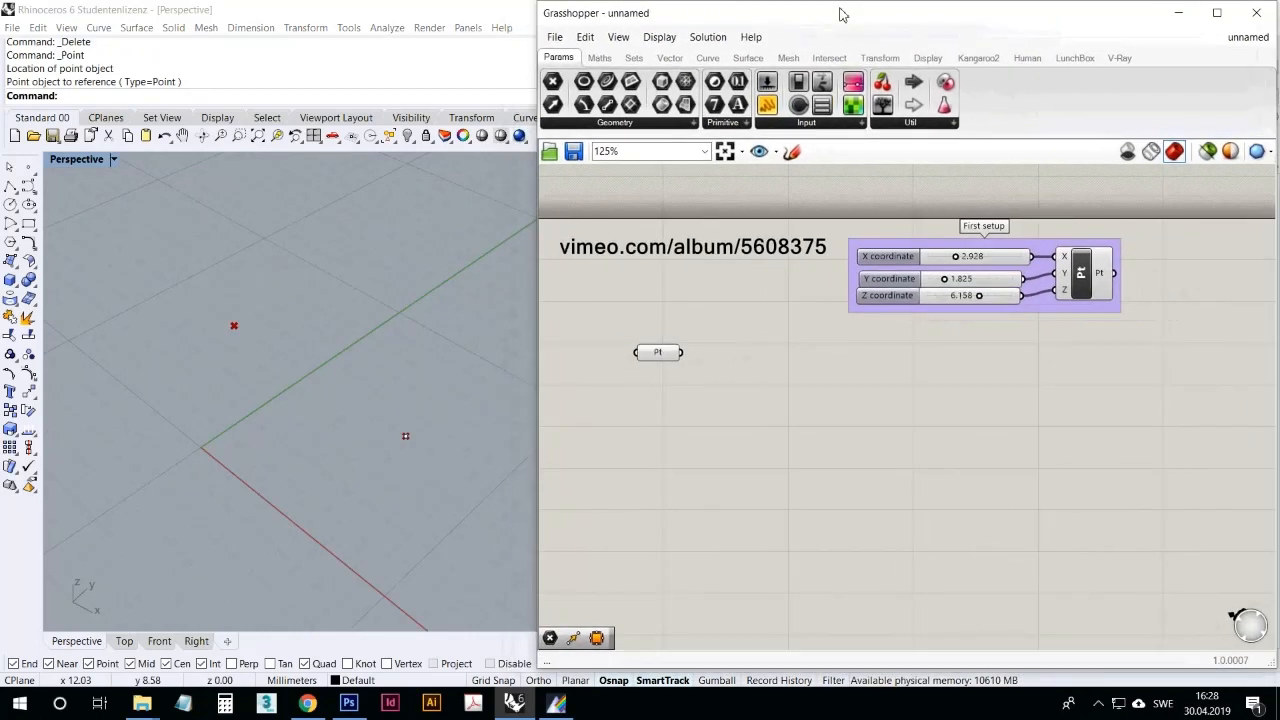
click(664, 356)
click(662, 399)
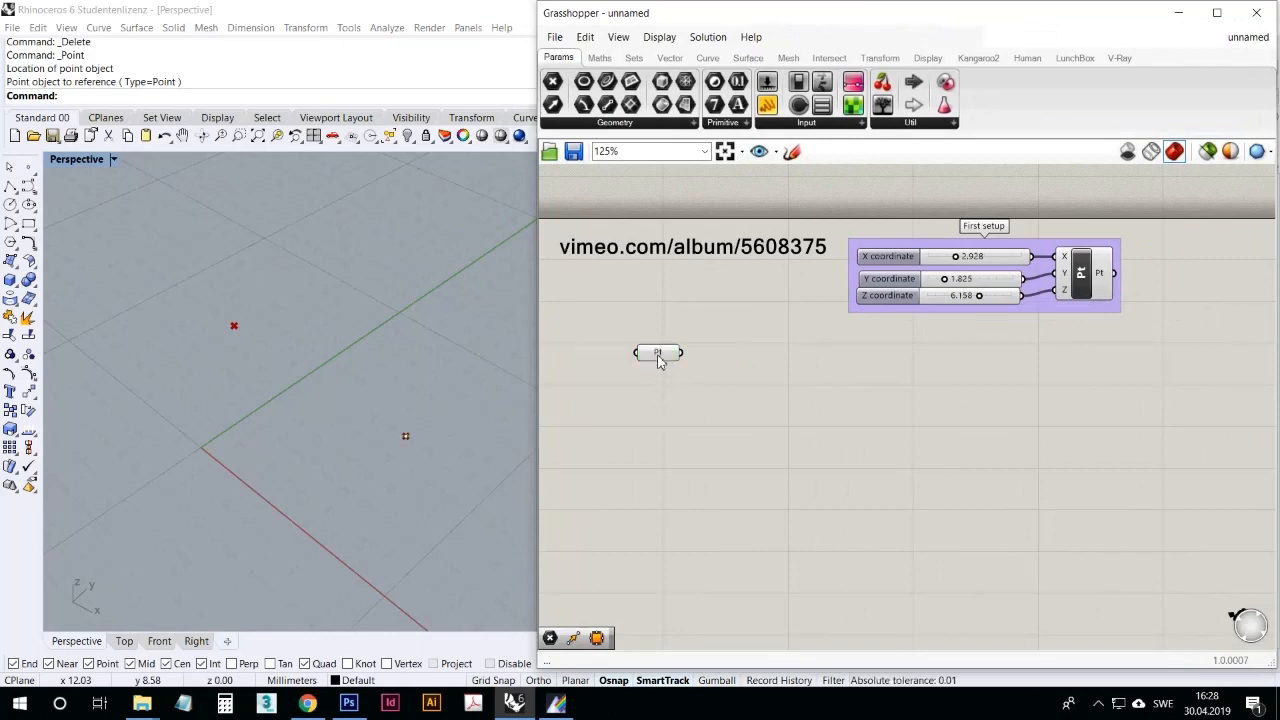
click(660, 356)
click(664, 424)
click(660, 356)
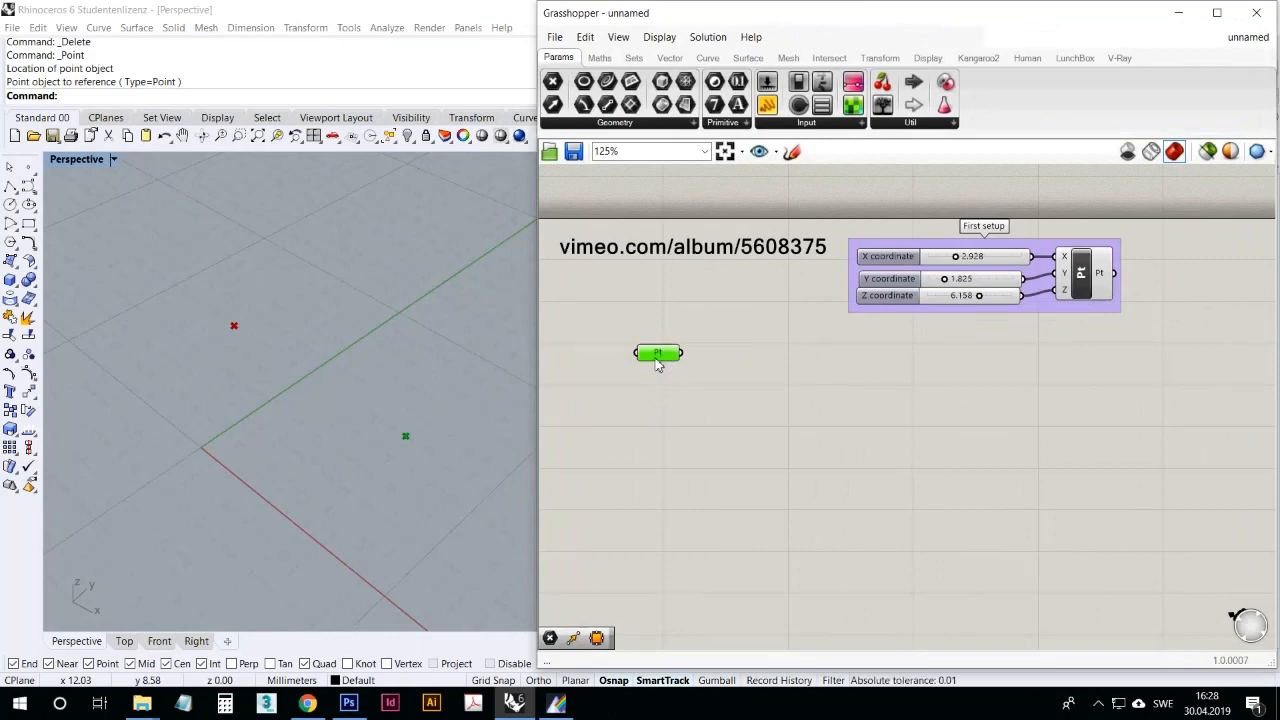
right_drag(504, 473, 397, 438)
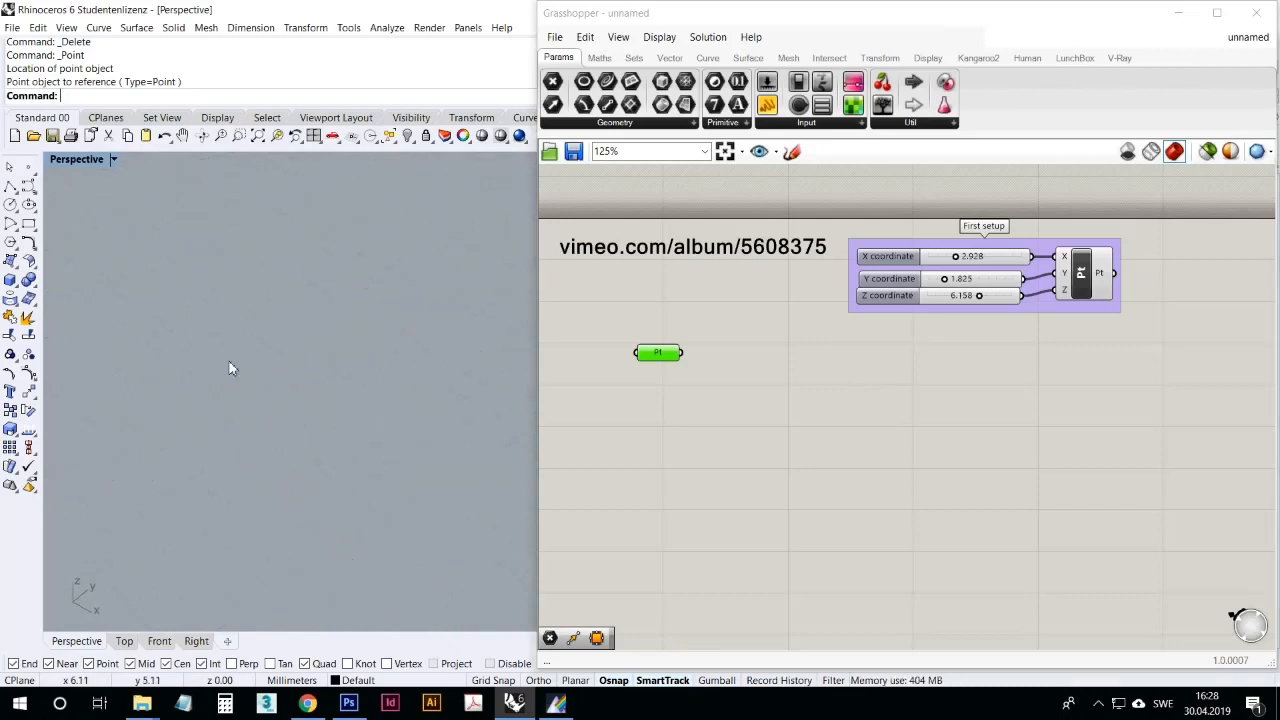
right_drag(229, 369, 297, 430)
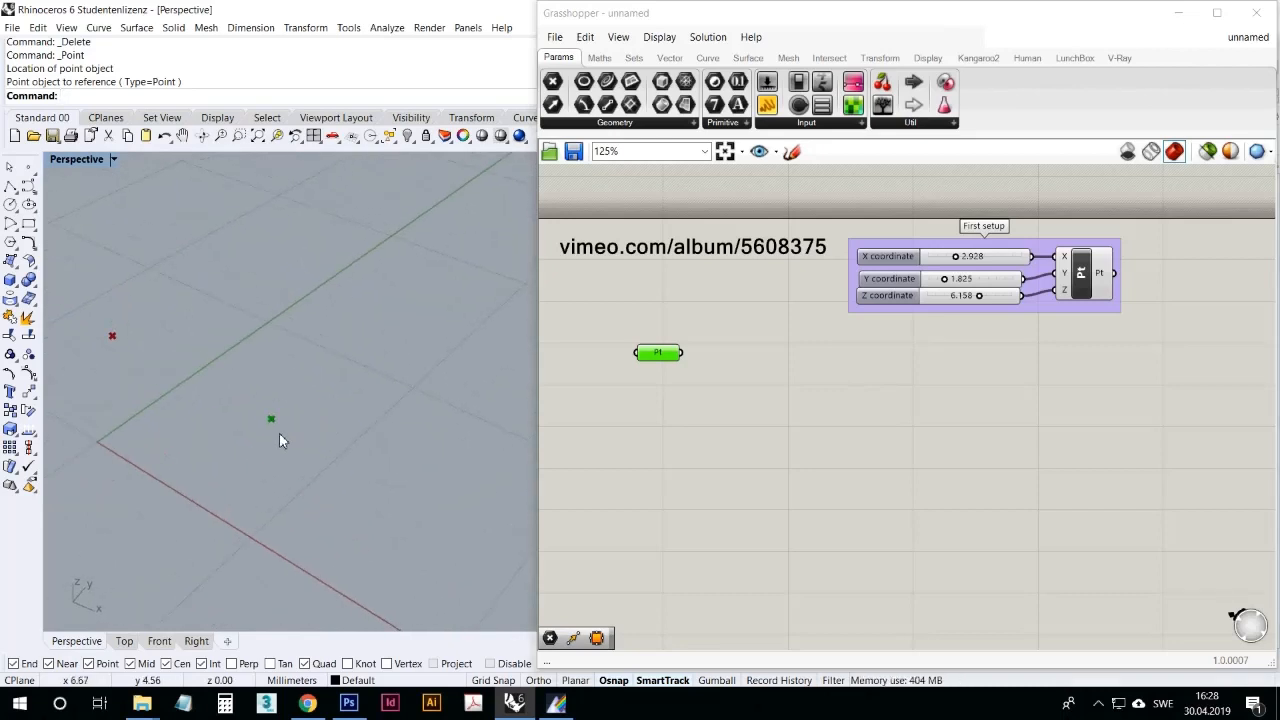
click(664, 428)
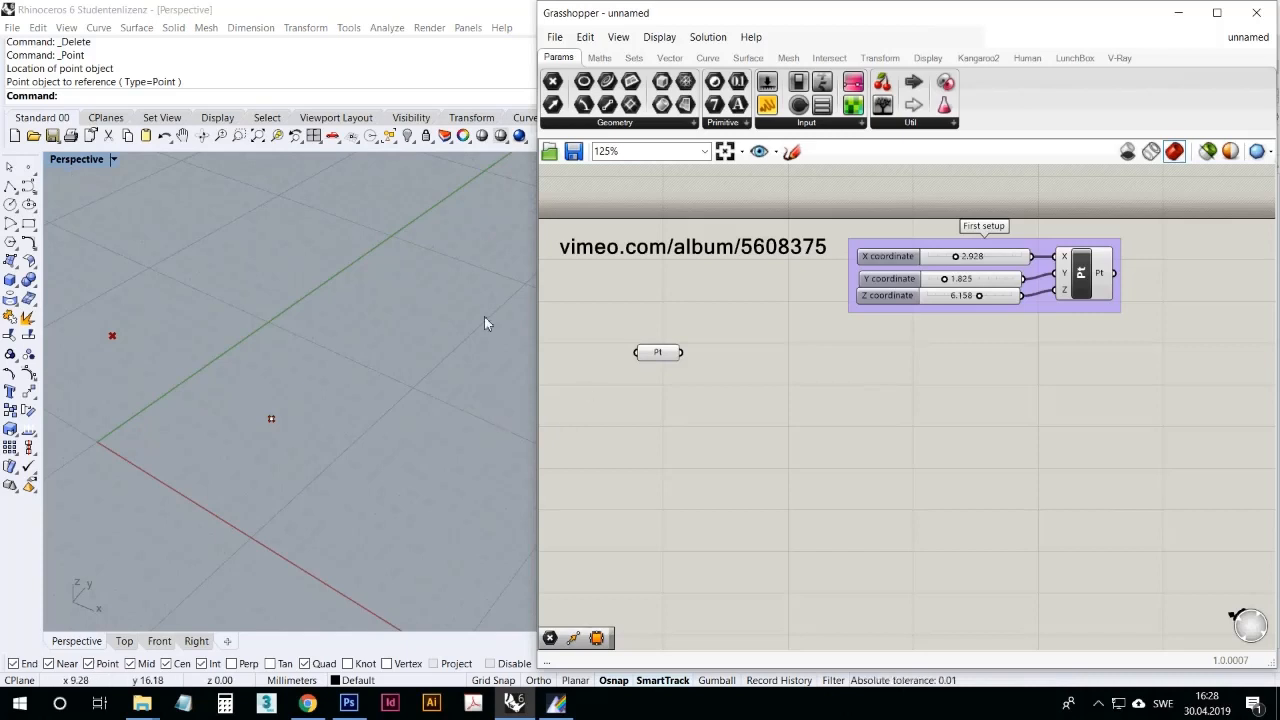
Step: Move the referenced Rhino point around the ground plane to test its link to Grasshopper, leaving it near its original spot
mouse_move(268, 400)
right_down()
mouse_move(151, 300)
mouse_move(201, 322)
mouse_move(164, 470)
mouse_move(261, 386)
right_up()
scroll(257, 398, down, 2)
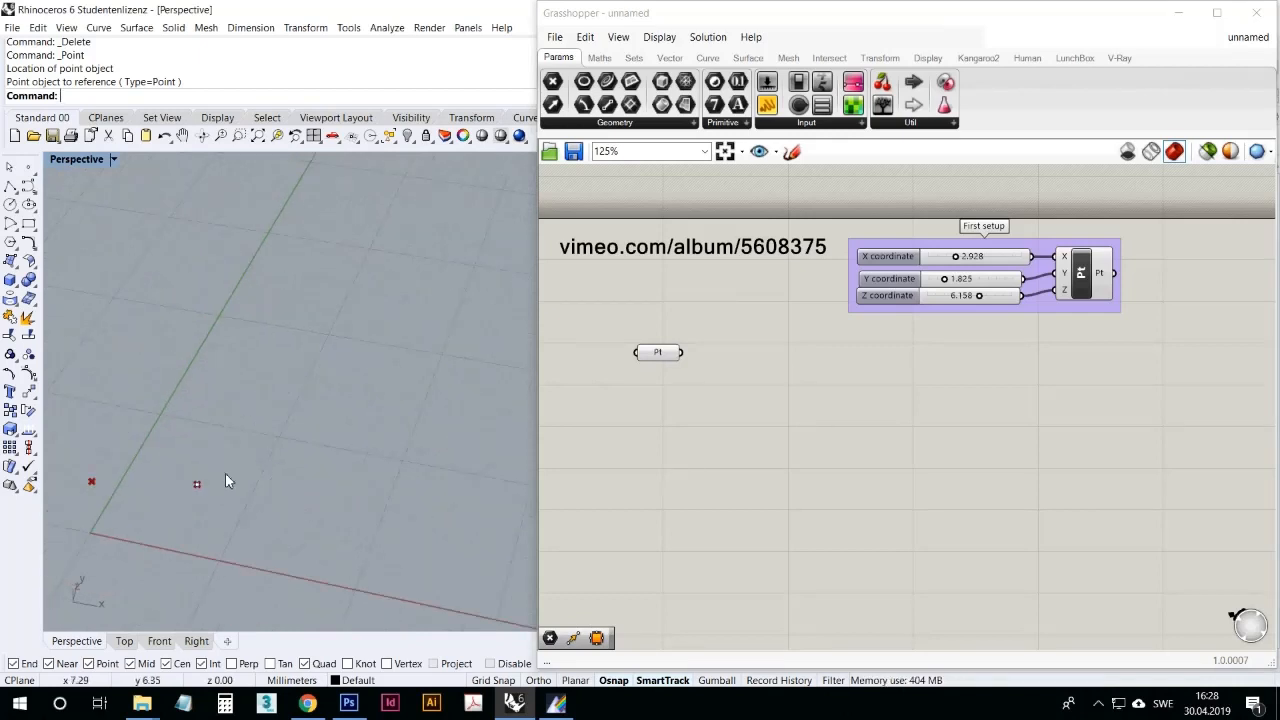
drag(197, 486, 295, 430)
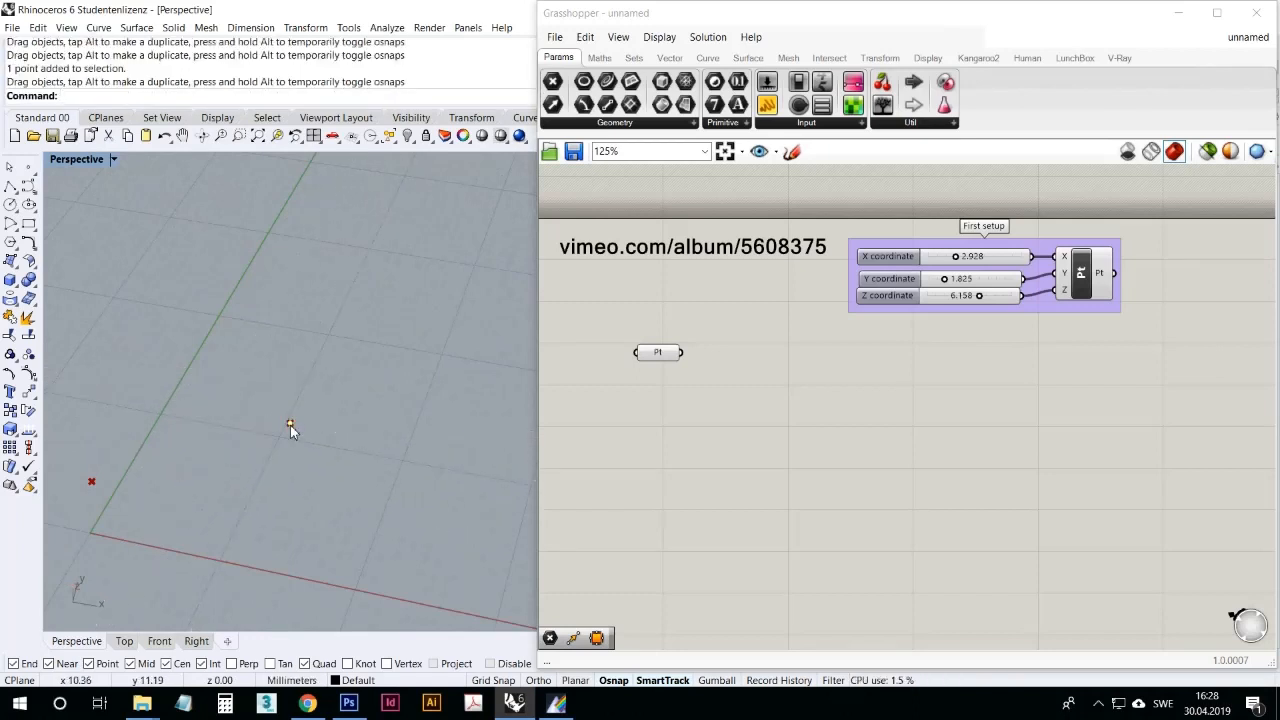
drag(224, 474, 219, 472)
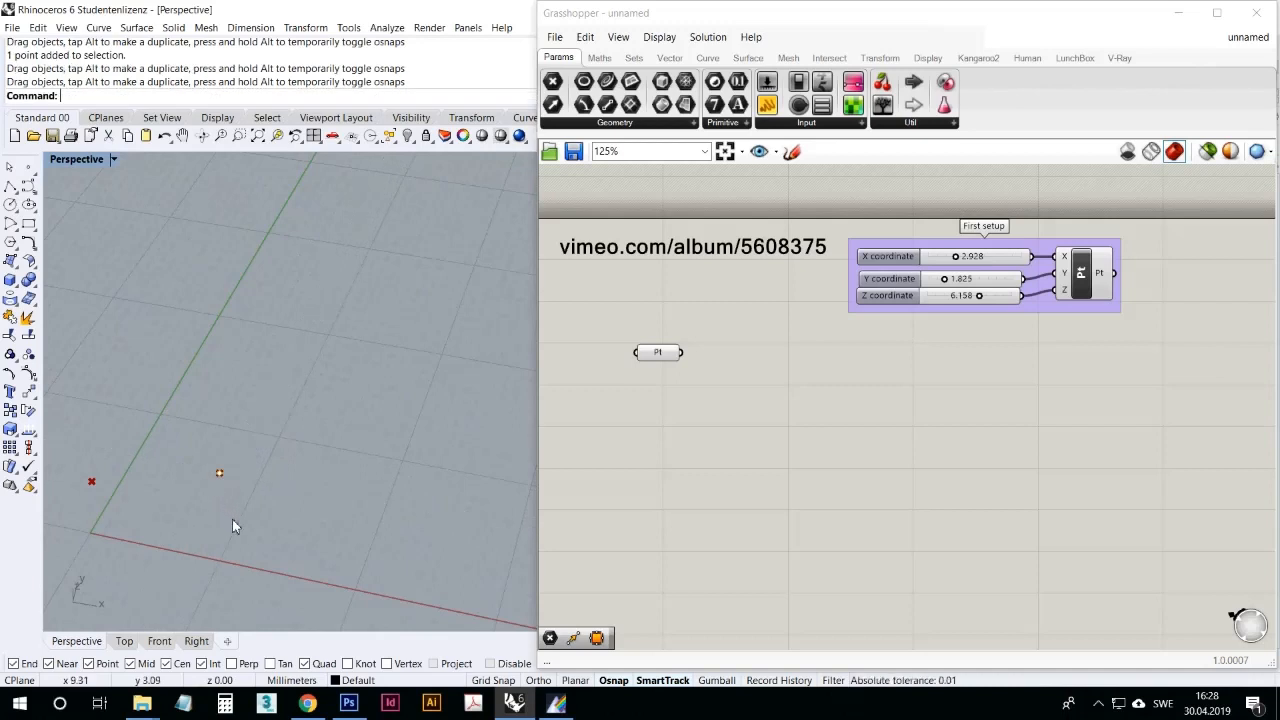
click(780, 387)
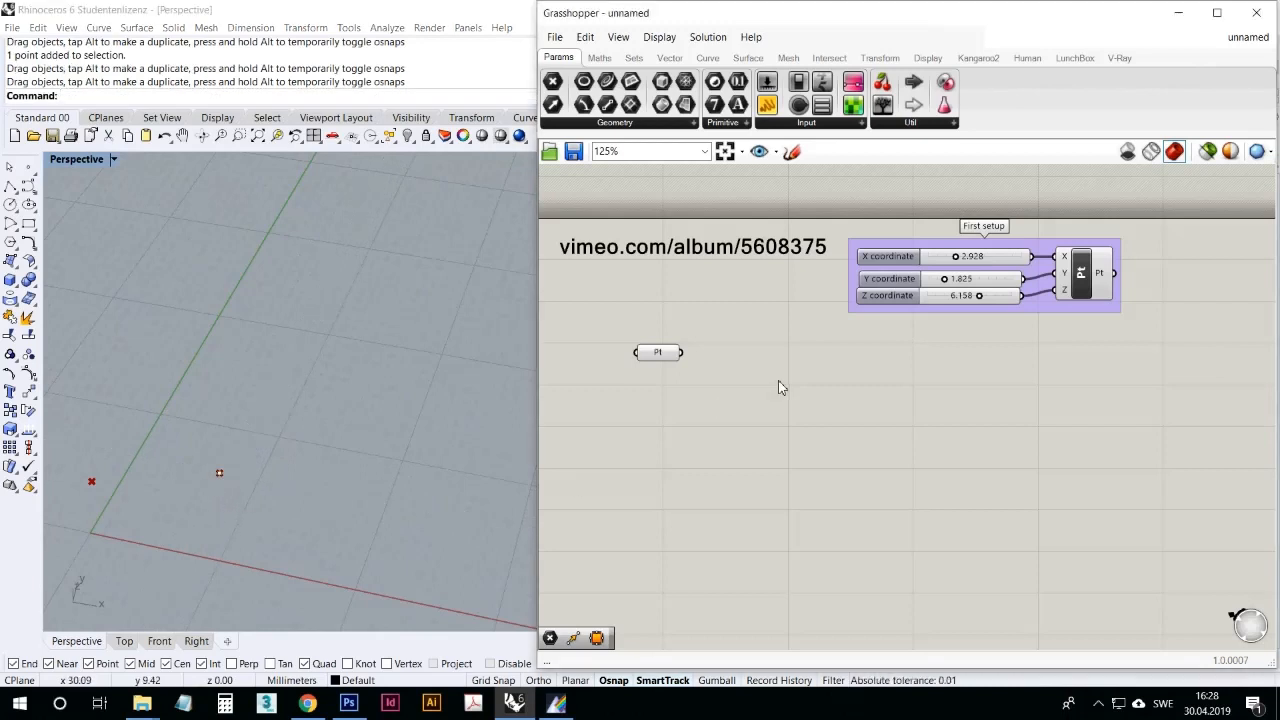
Step: Switch to Rhino and draw an S-shaped degree 3 curve with six control points on the ground plane, behind the existing point
click(346, 442)
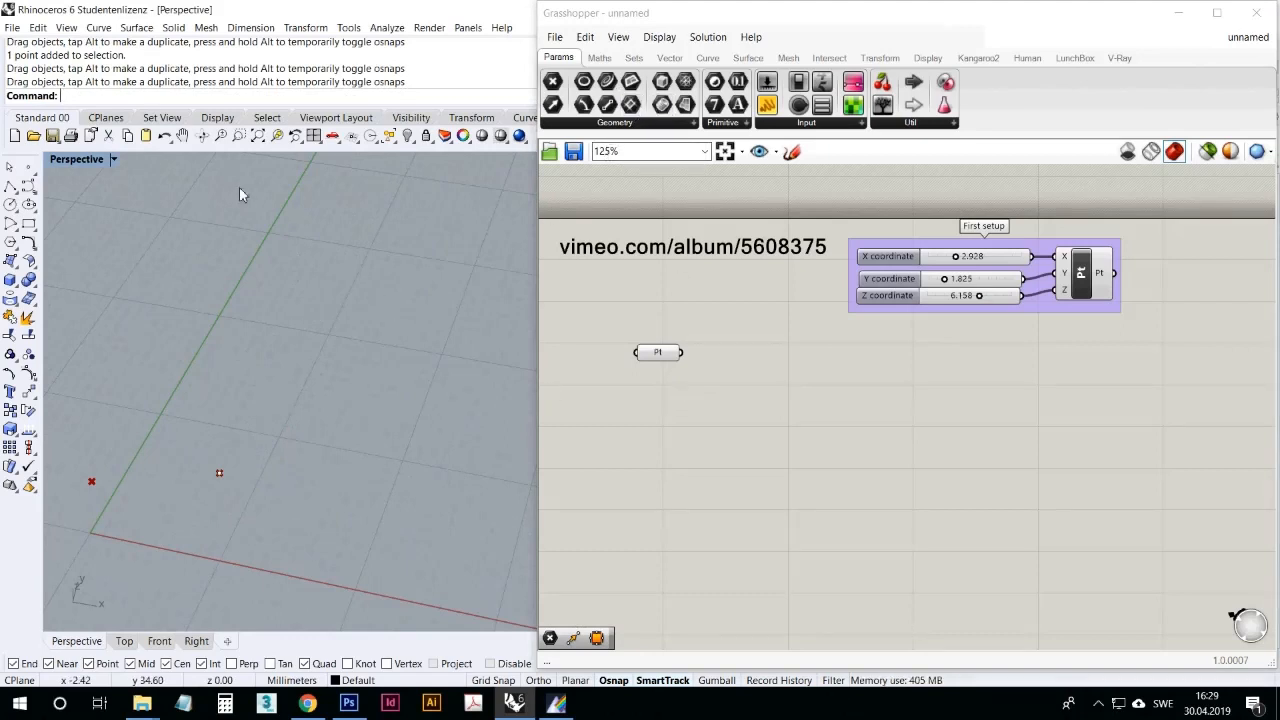
click(28, 186)
click(262, 403)
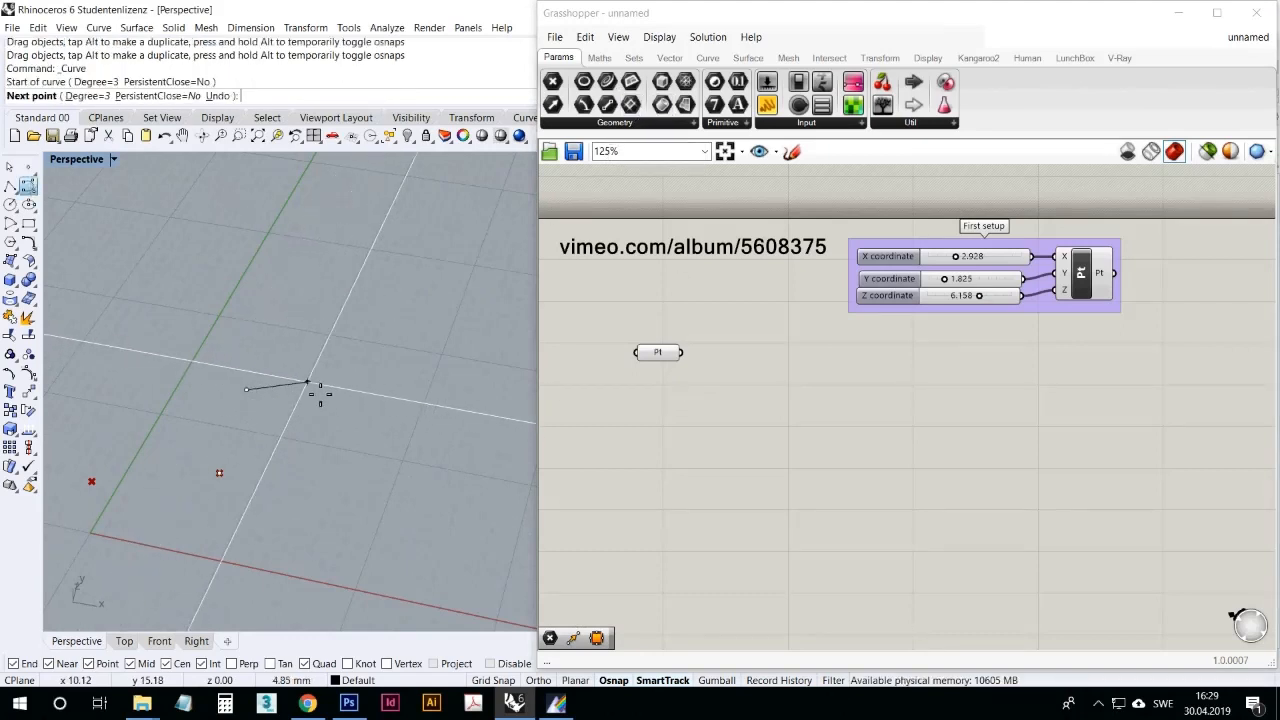
click(330, 401)
click(312, 365)
click(303, 330)
click(360, 317)
click(376, 306)
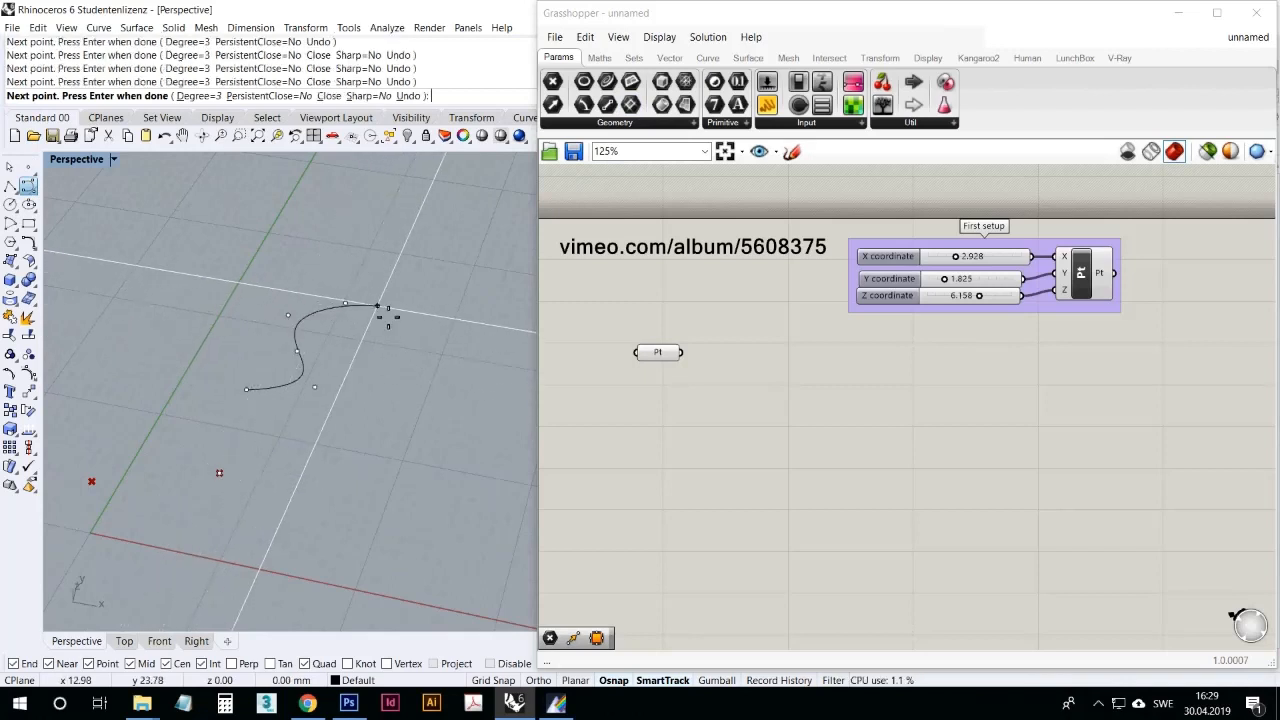
key(Return)
Step: Place a Curve parameter below the Point parameter on the Grasshopper canvas and reference the drawn Rhino curve in it using Set one Curve
click(615, 124)
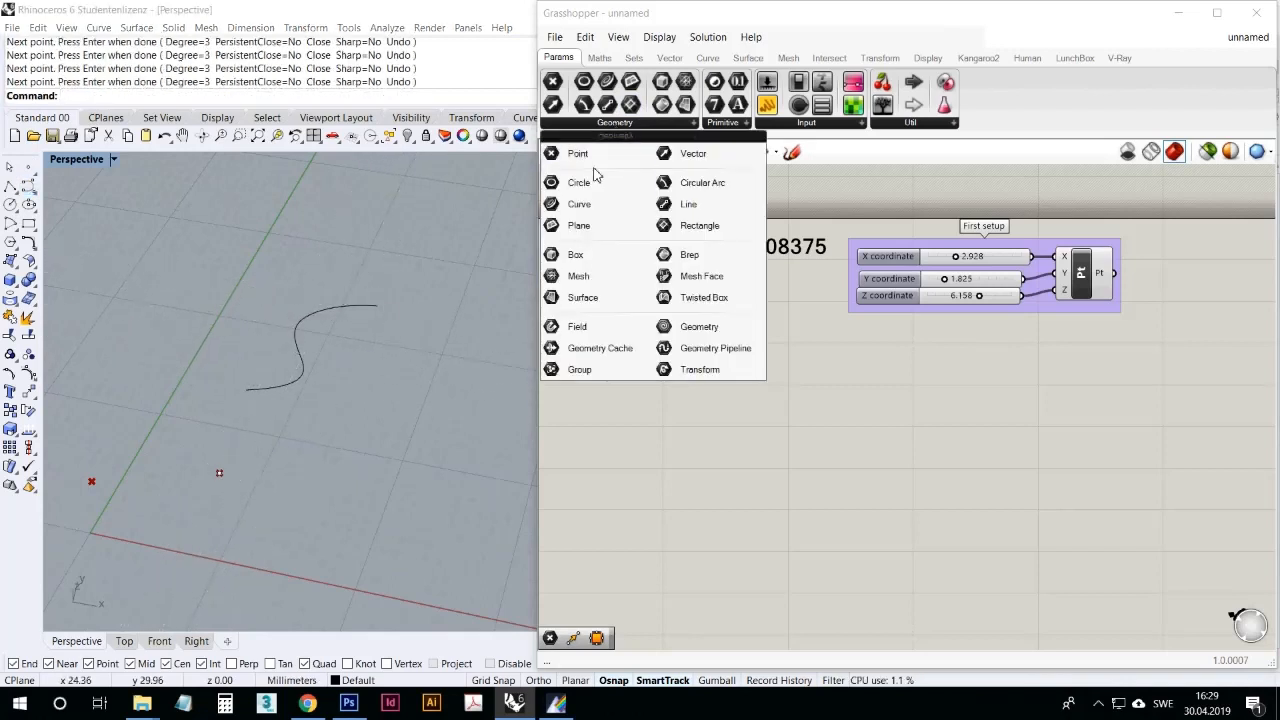
drag(587, 206, 656, 396)
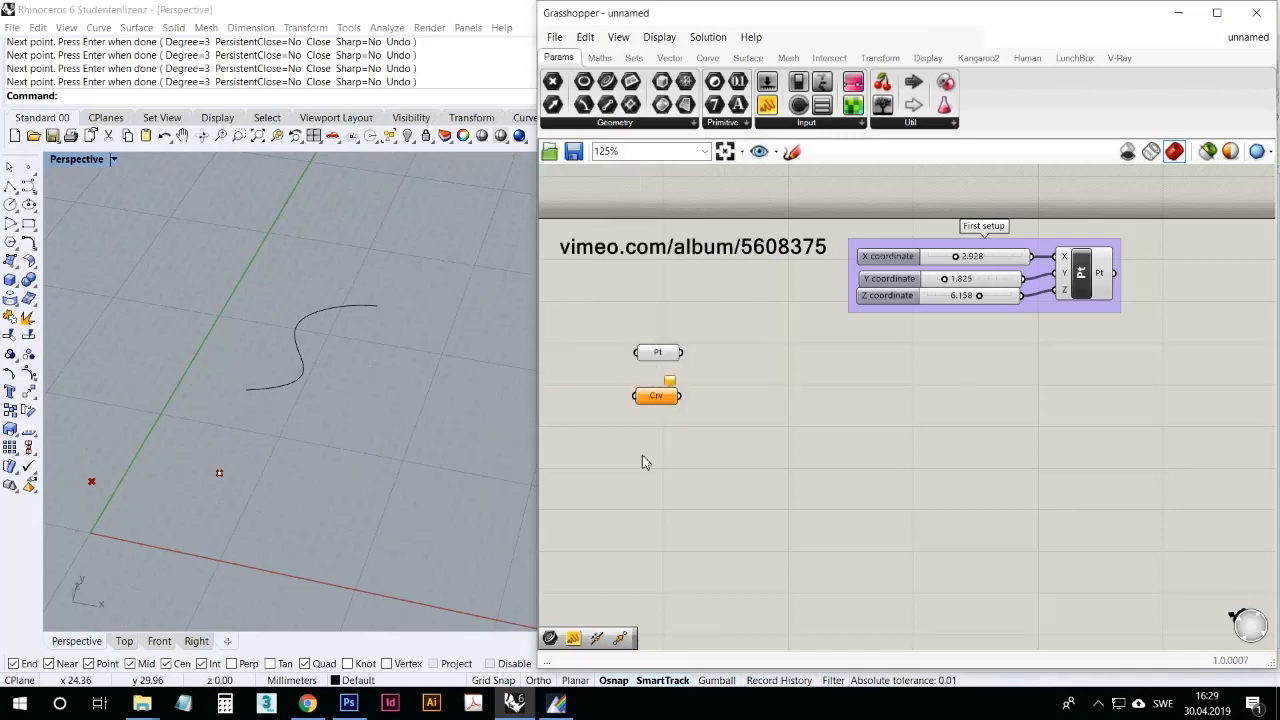
right_click(659, 405)
click(720, 560)
click(312, 312)
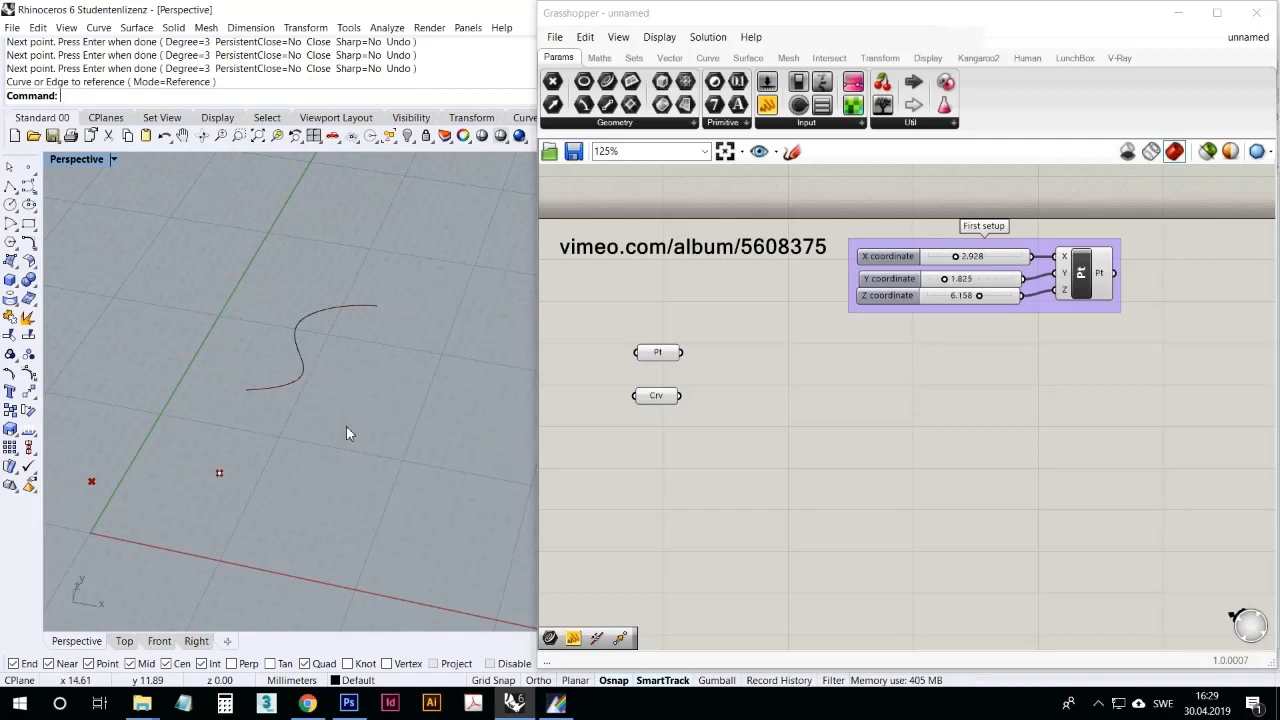
Step: Select the Curve parameter to examine its highlighted curve in the Rhino viewport
mouse_move(346, 432)
right_down()
mouse_move(449, 354)
mouse_move(320, 429)
mouse_move(331, 429)
right_up()
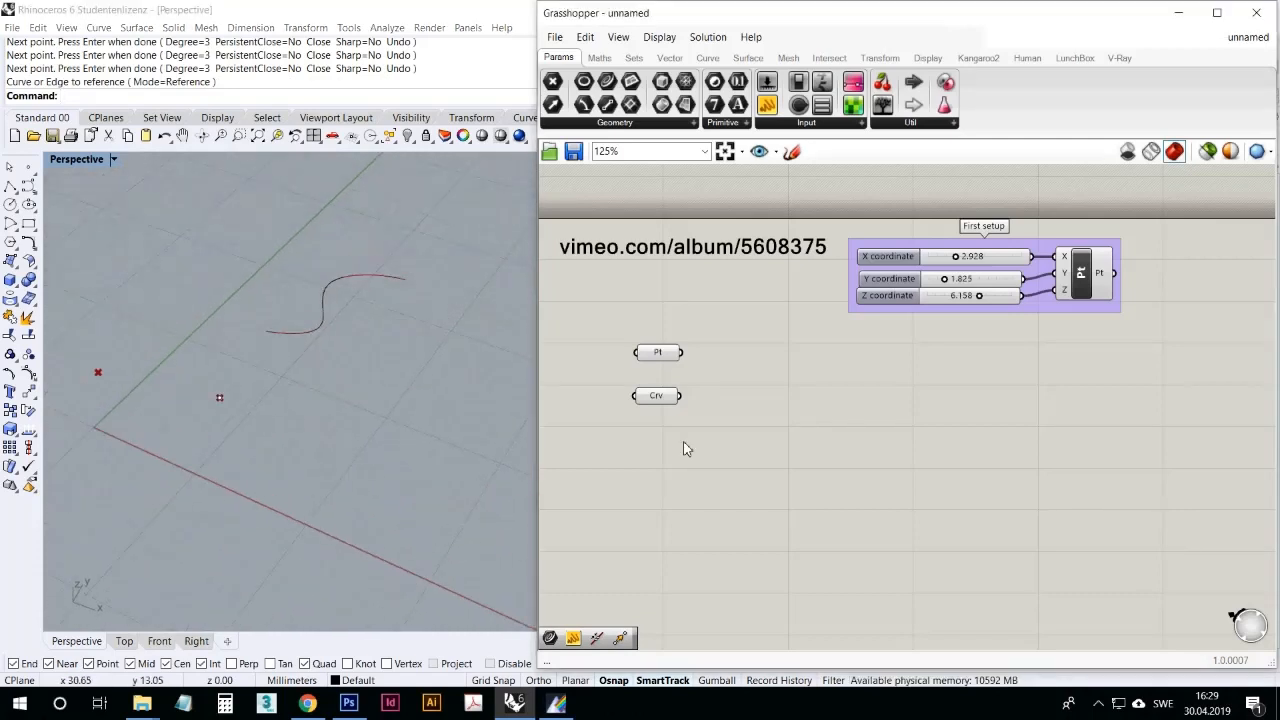
right_drag(383, 332, 403, 356)
drag(652, 396, 657, 399)
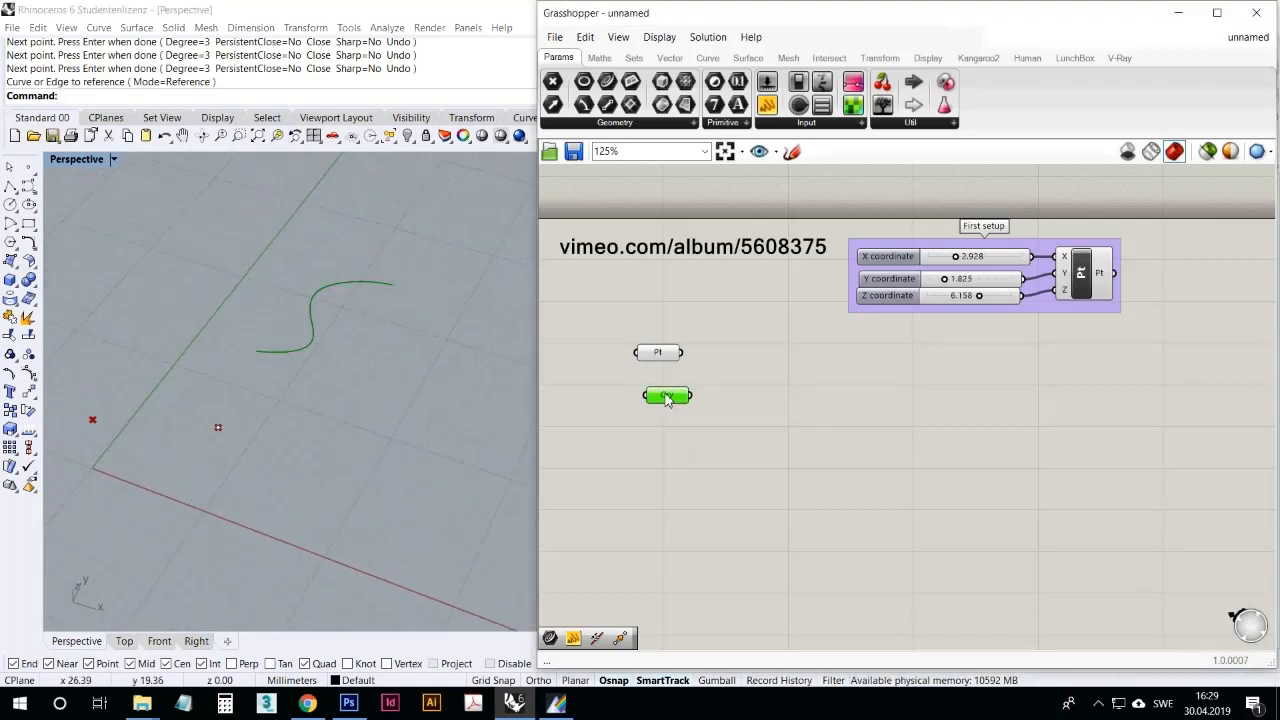
click(443, 386)
click(28, 186)
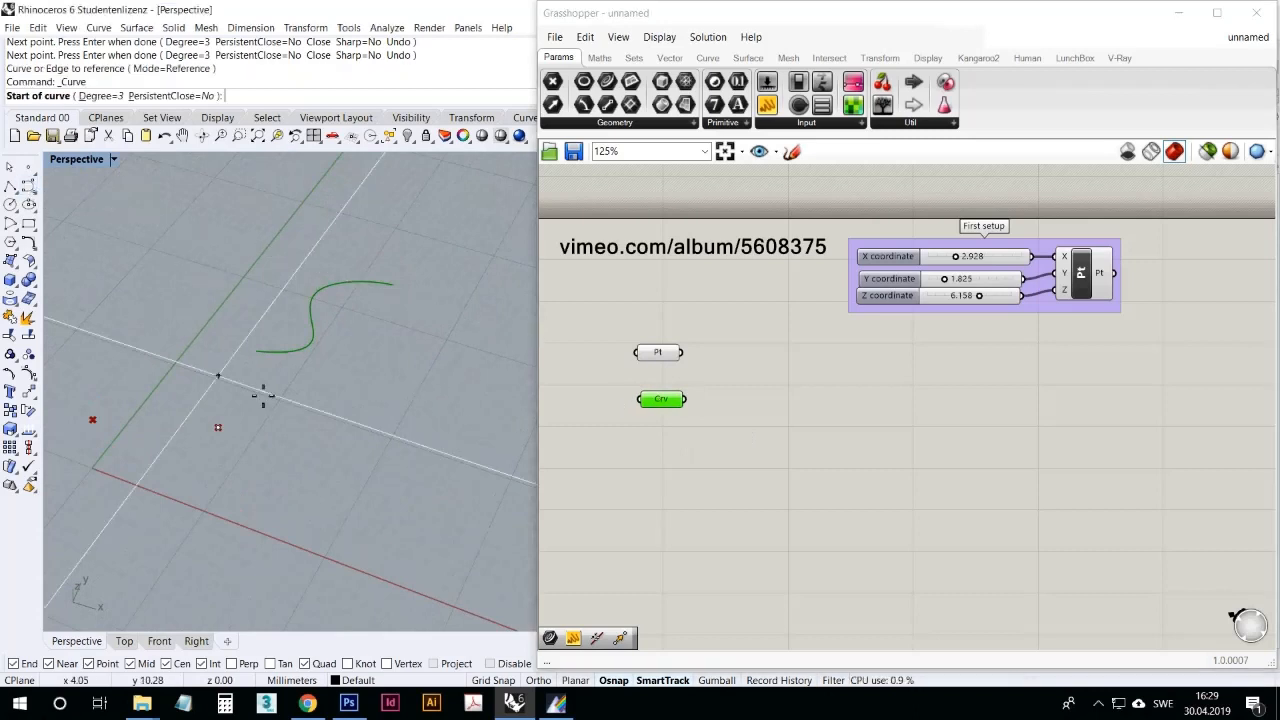
key(Escape)
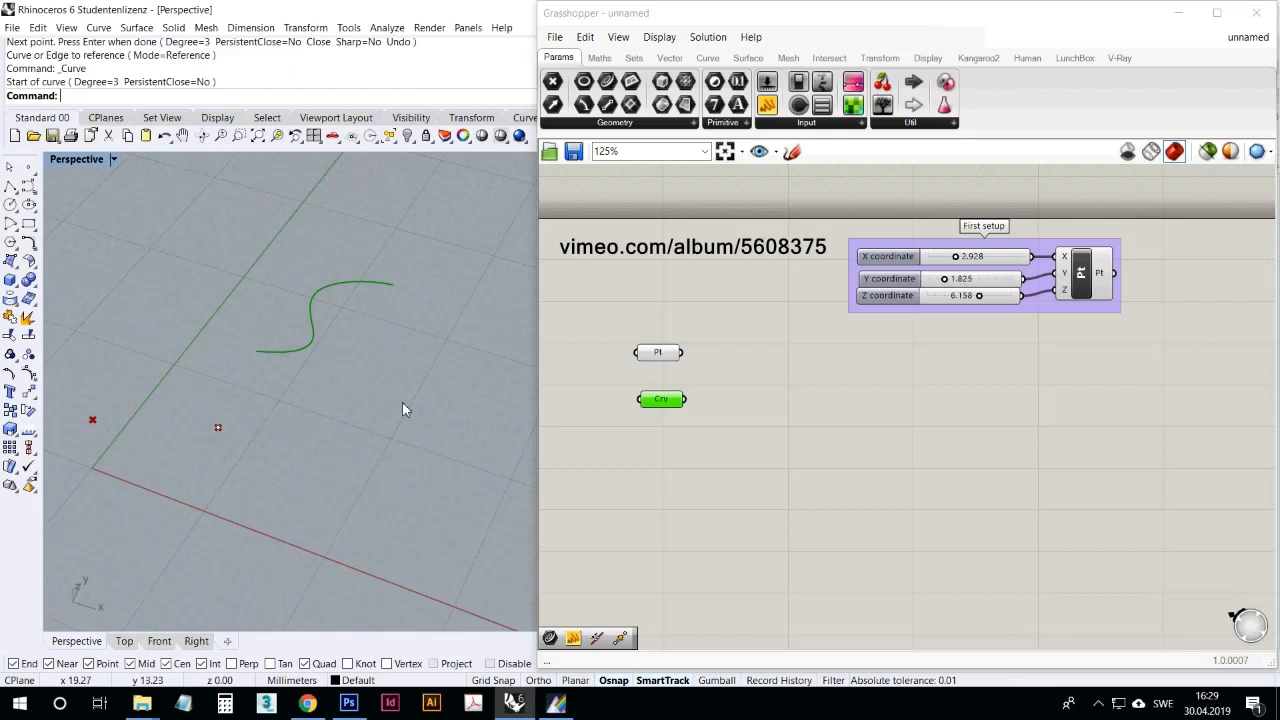
Step: Reselect the Curve parameter and review the other geometry parameter types available in Grasshopper
click(810, 434)
click(656, 403)
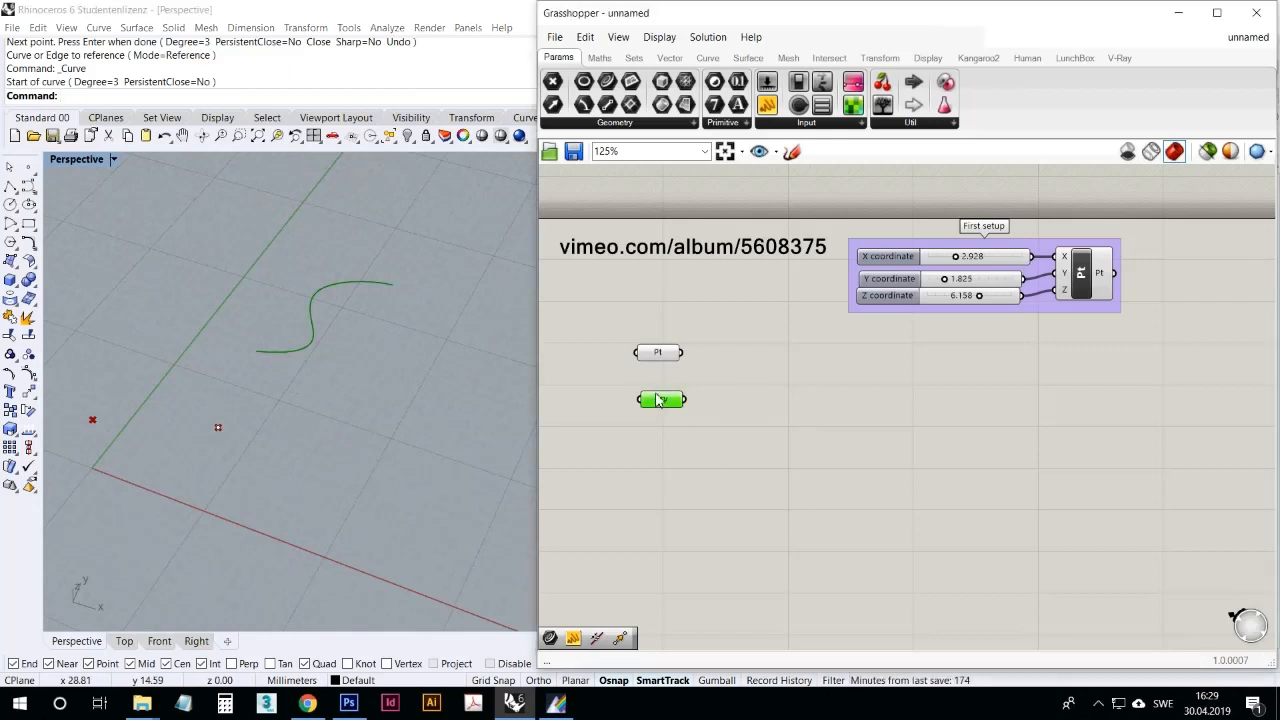
click(651, 121)
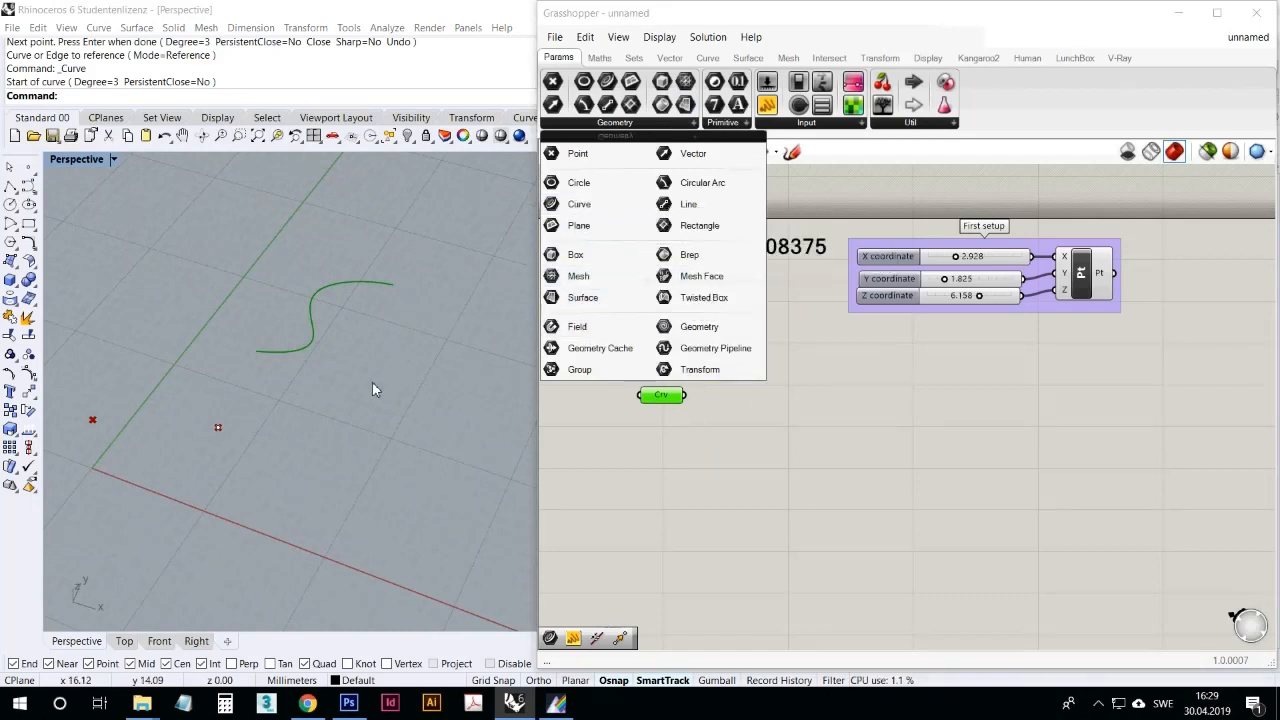
click(843, 401)
Step: Place a second, empty Point parameter beside the First setup group and connect the Construct Point output to it
drag(657, 352, 663, 352)
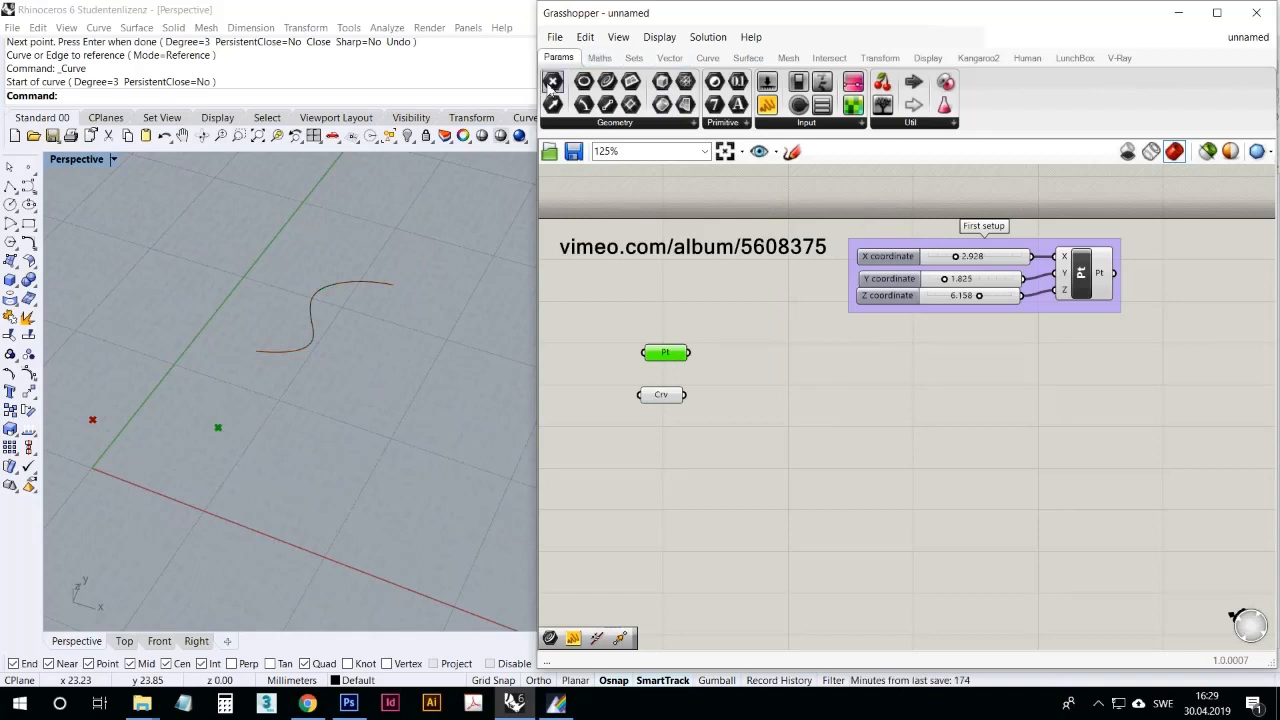
drag(552, 81, 1030, 378)
click(809, 404)
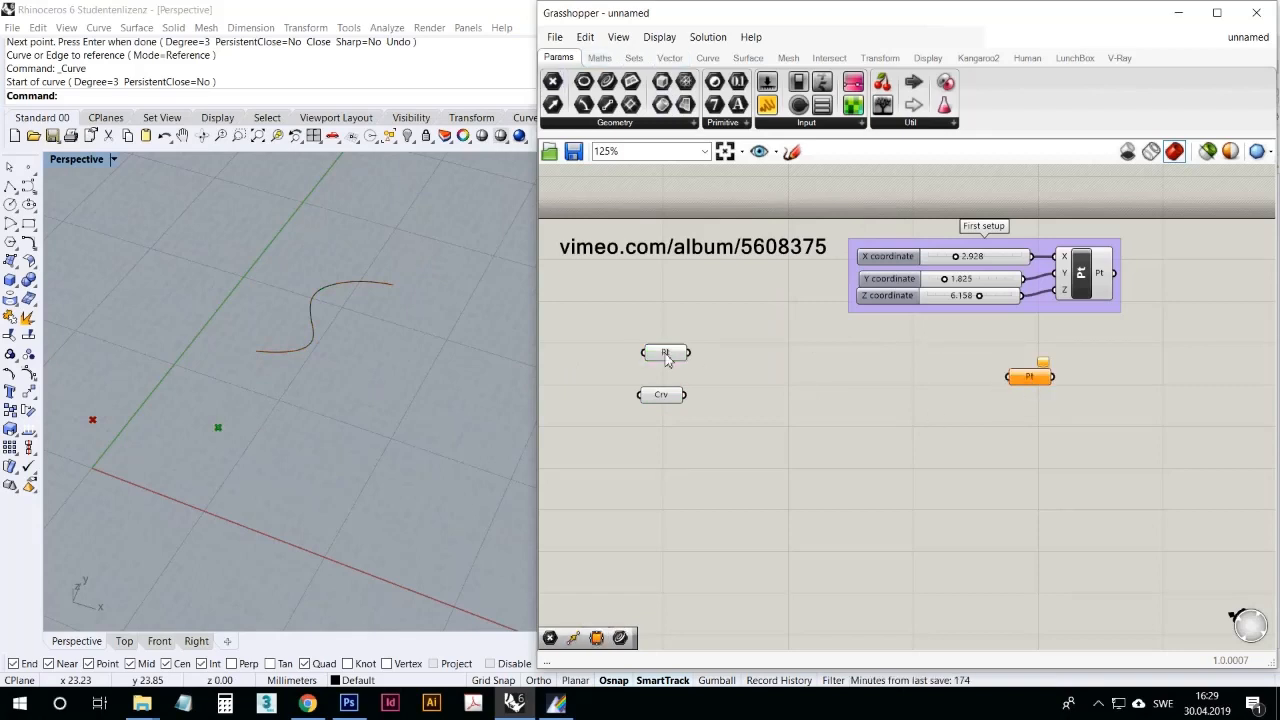
drag(669, 358, 664, 358)
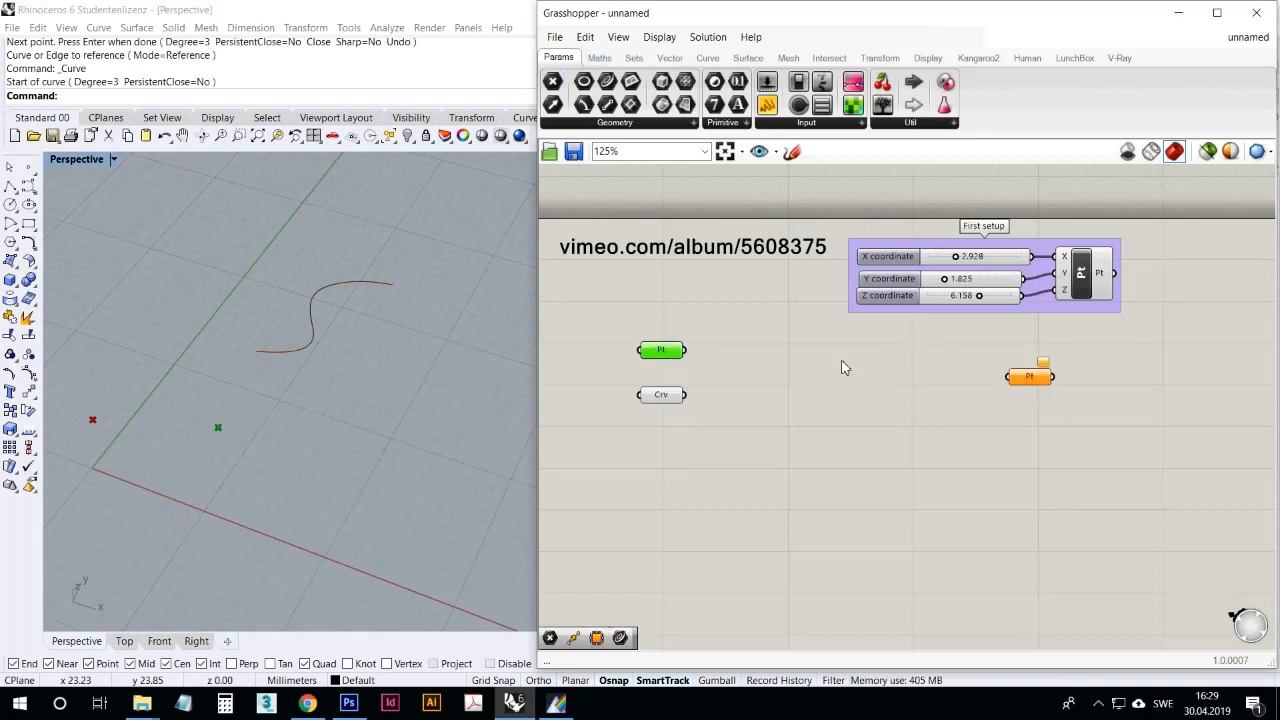
drag(1030, 376, 1101, 357)
click(1103, 282)
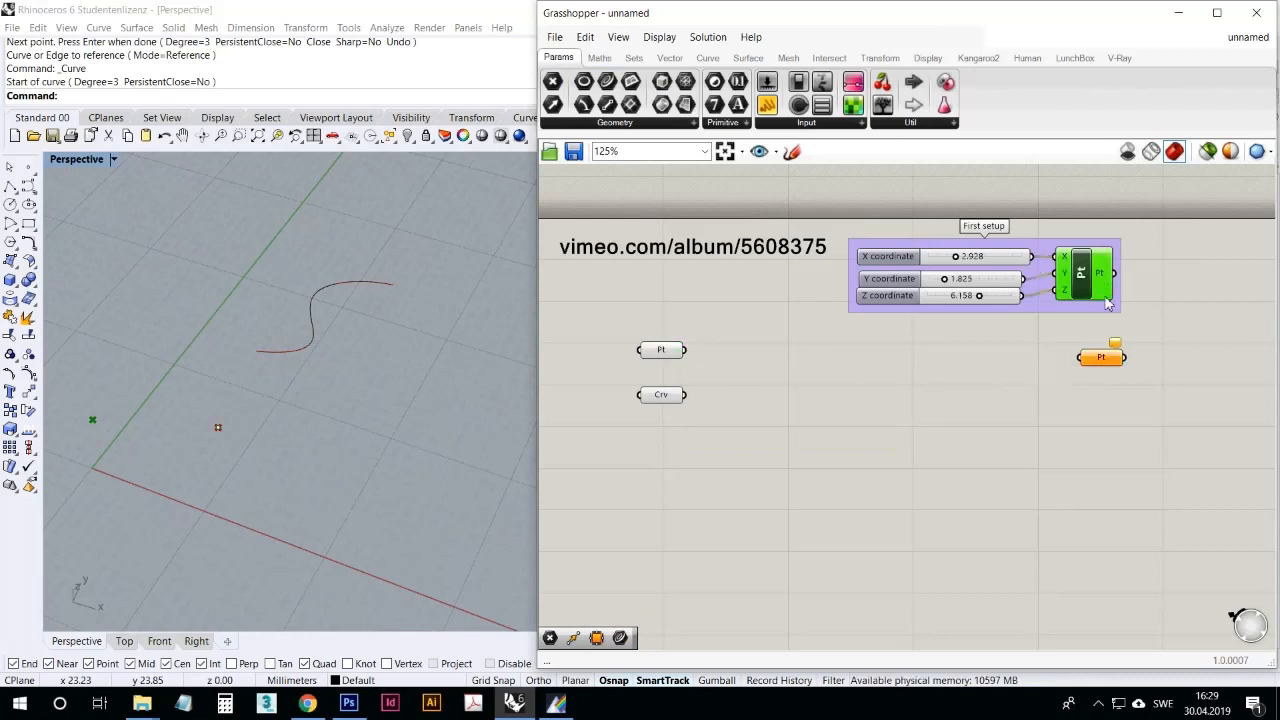
drag(1121, 280, 1193, 344)
drag(1095, 271, 1104, 271)
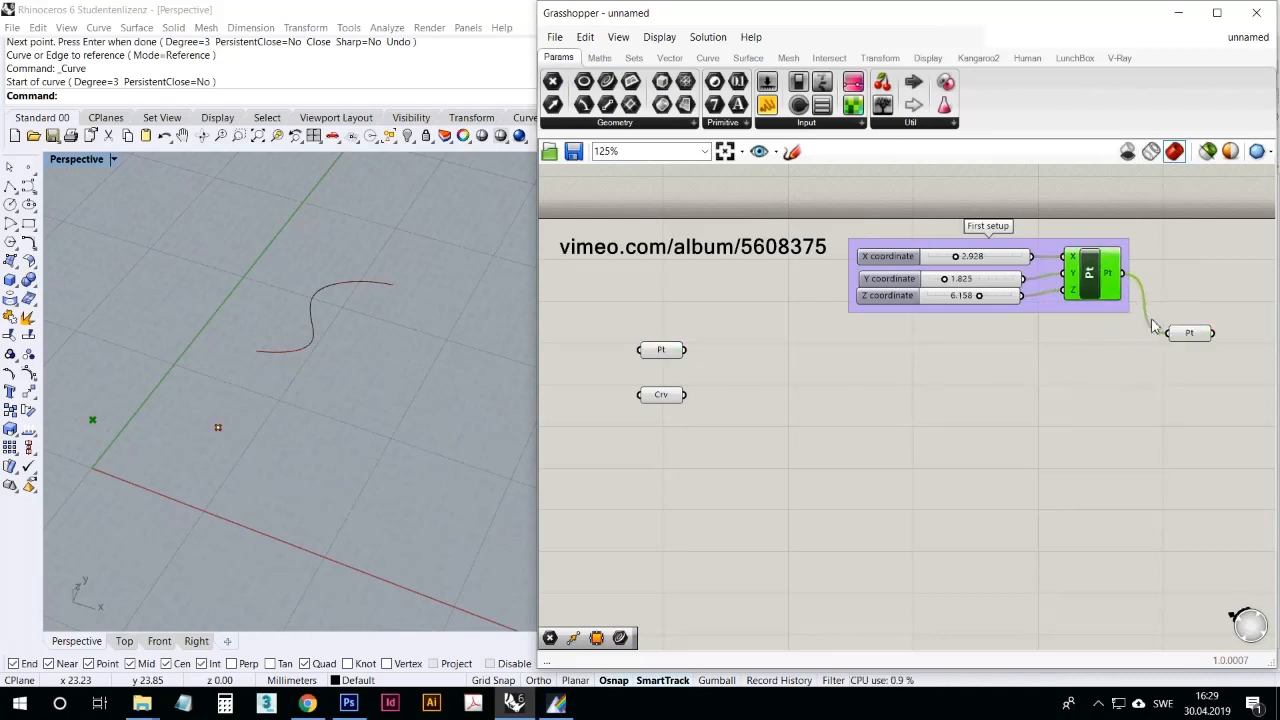
Step: Select the connected Point parameter and the Construct Point component alternately to compare which point each one highlights
click(1184, 332)
click(1099, 273)
click(1188, 336)
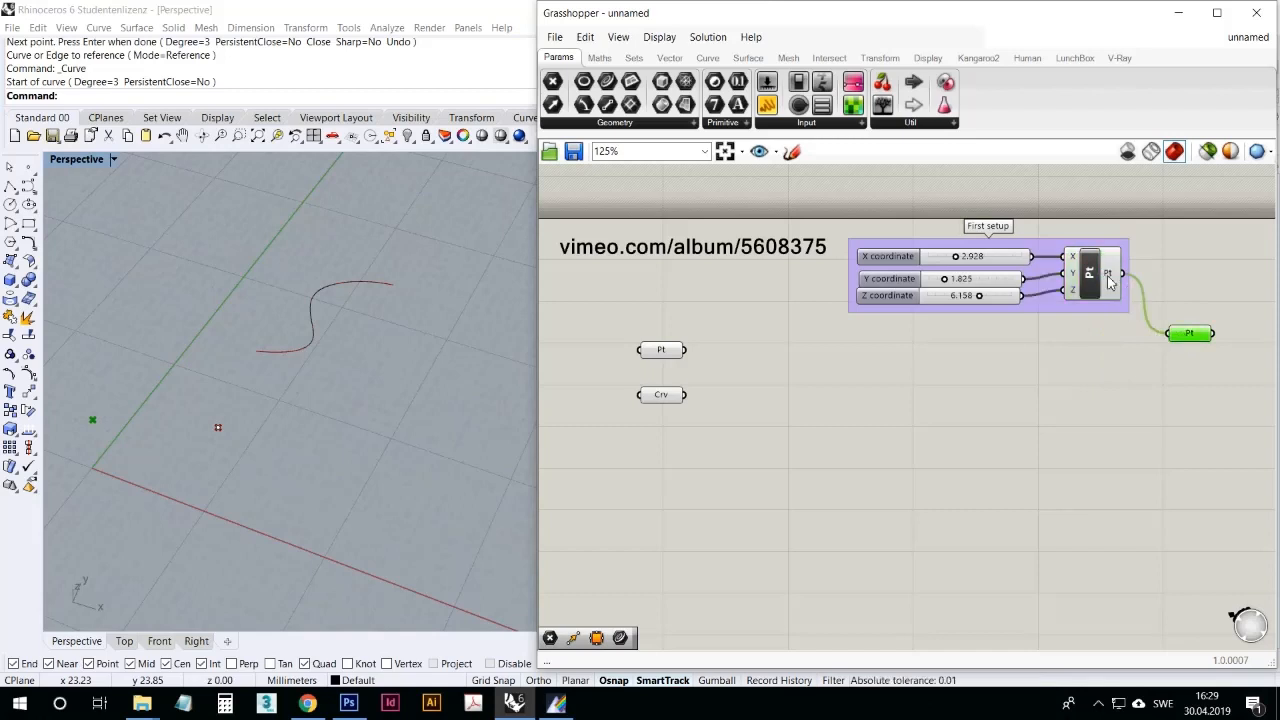
click(1090, 277)
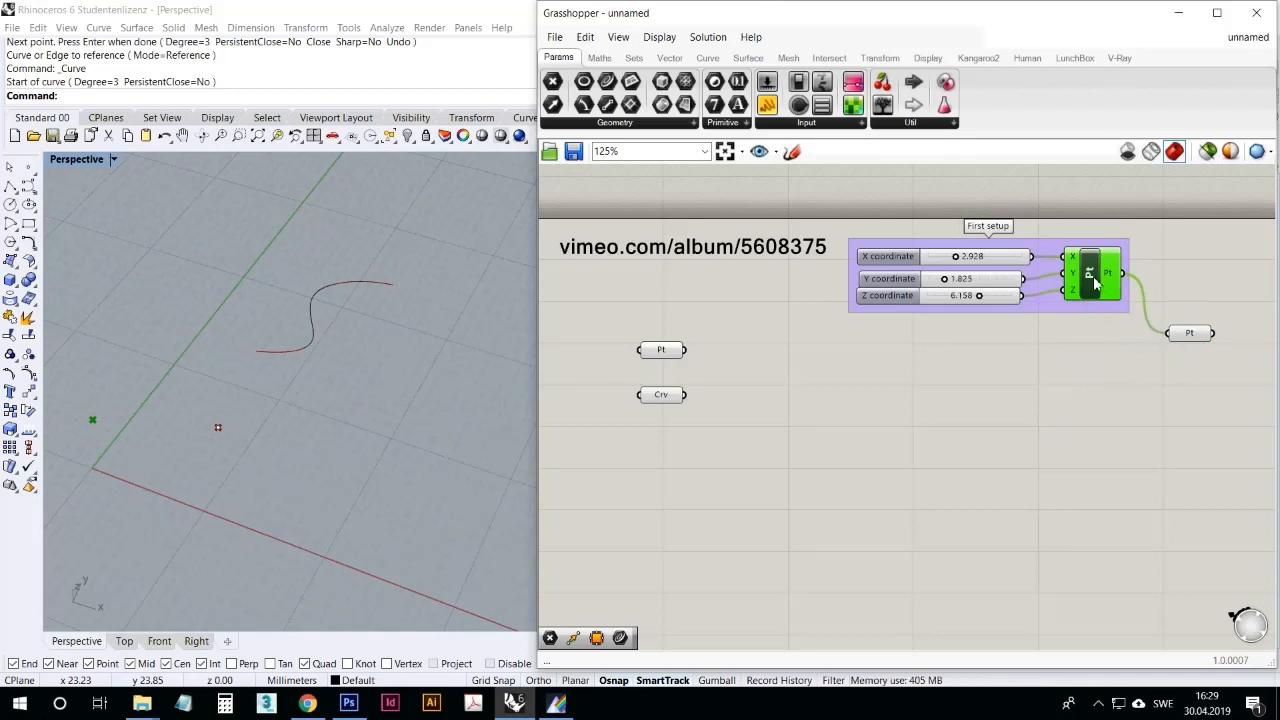
Step: Duplicate the First setup group below the original and set the copy's Y coordinate slider to 7.370
drag(1108, 336, 1005, 260)
key(ctrl+c)
key(ctrl+v)
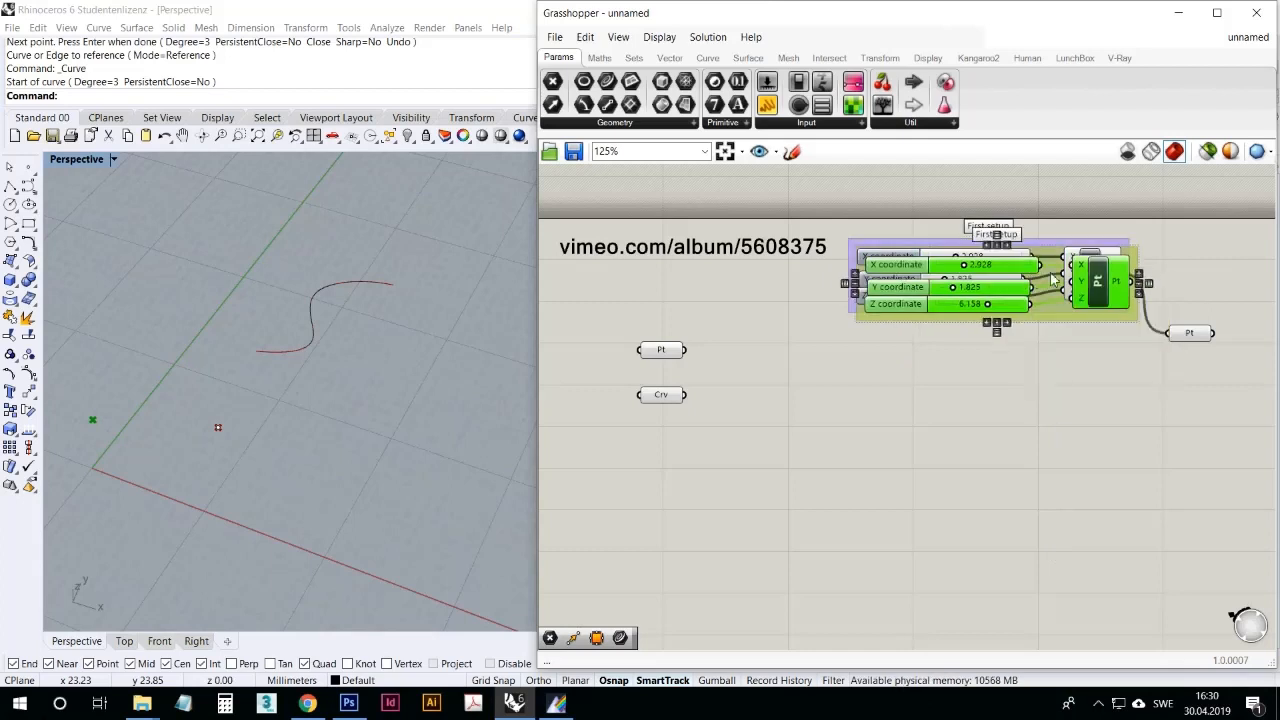
drag(1095, 287, 1100, 420)
click(1100, 477)
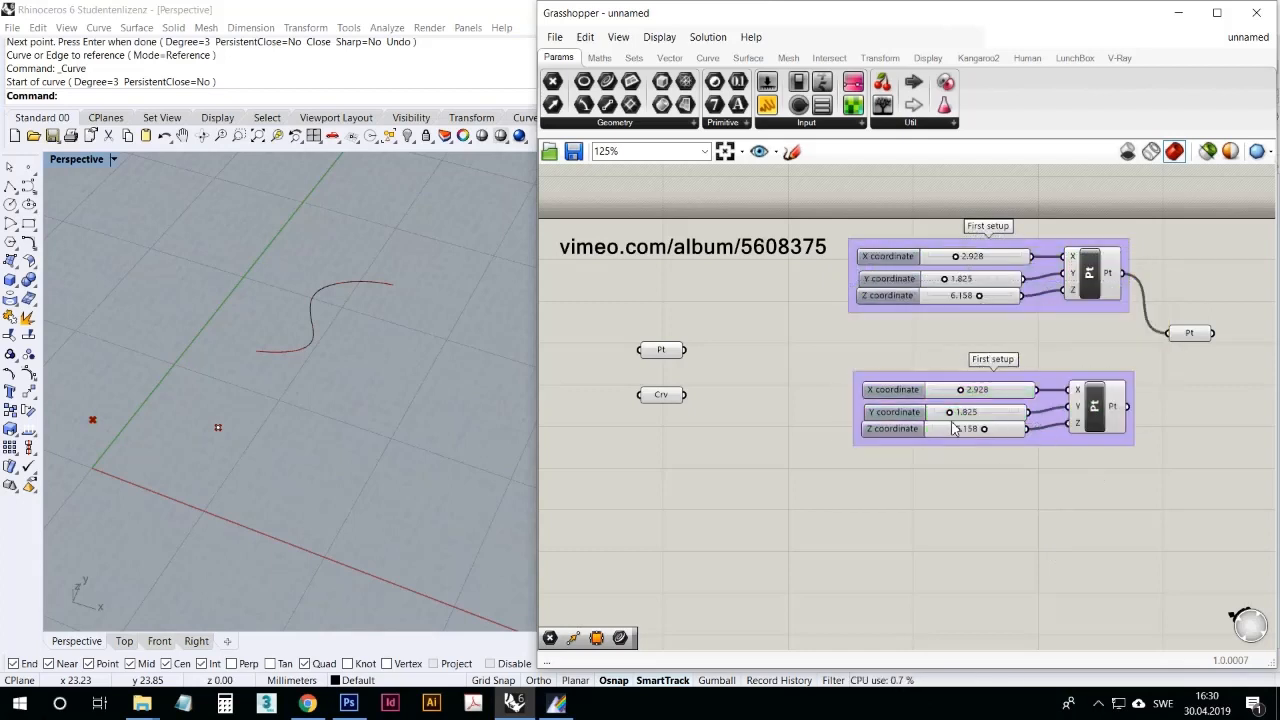
drag(957, 418, 998, 419)
Step: Connect the duplicate's point output to the same Point parameter as the original, and select that parameter to examine both points
drag(1150, 400, 1183, 343)
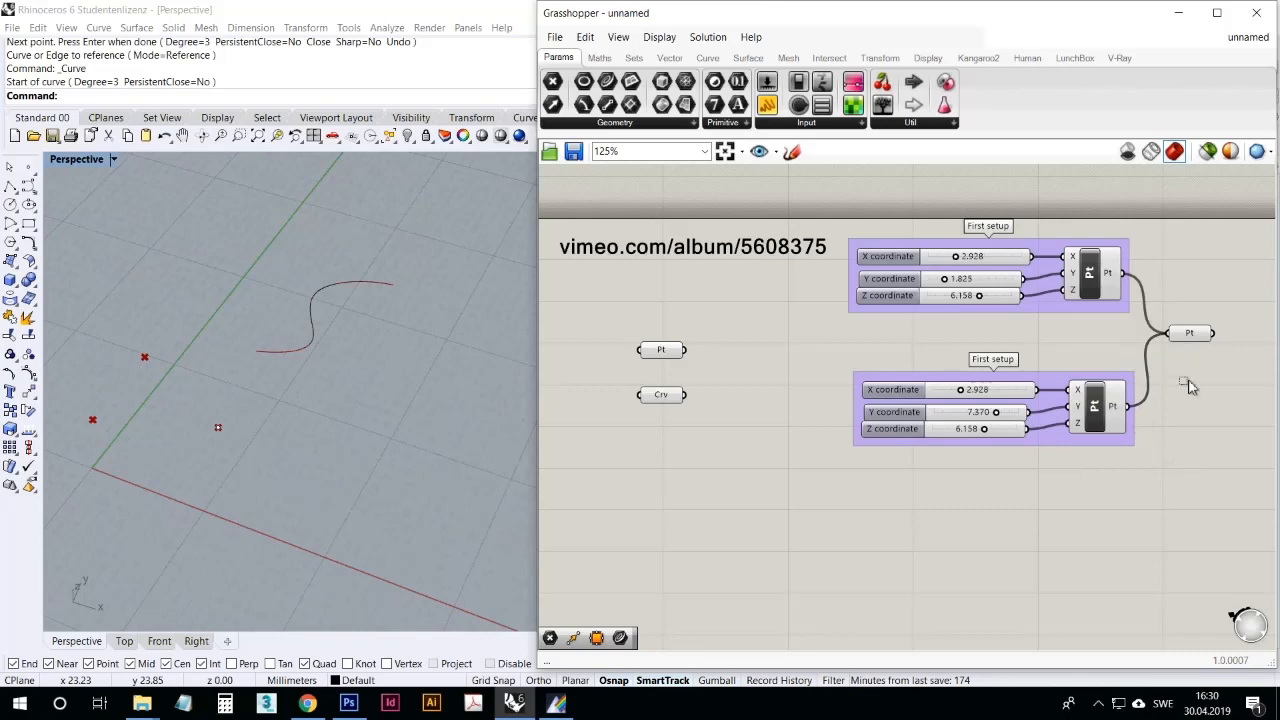
click(1108, 406)
click(1186, 338)
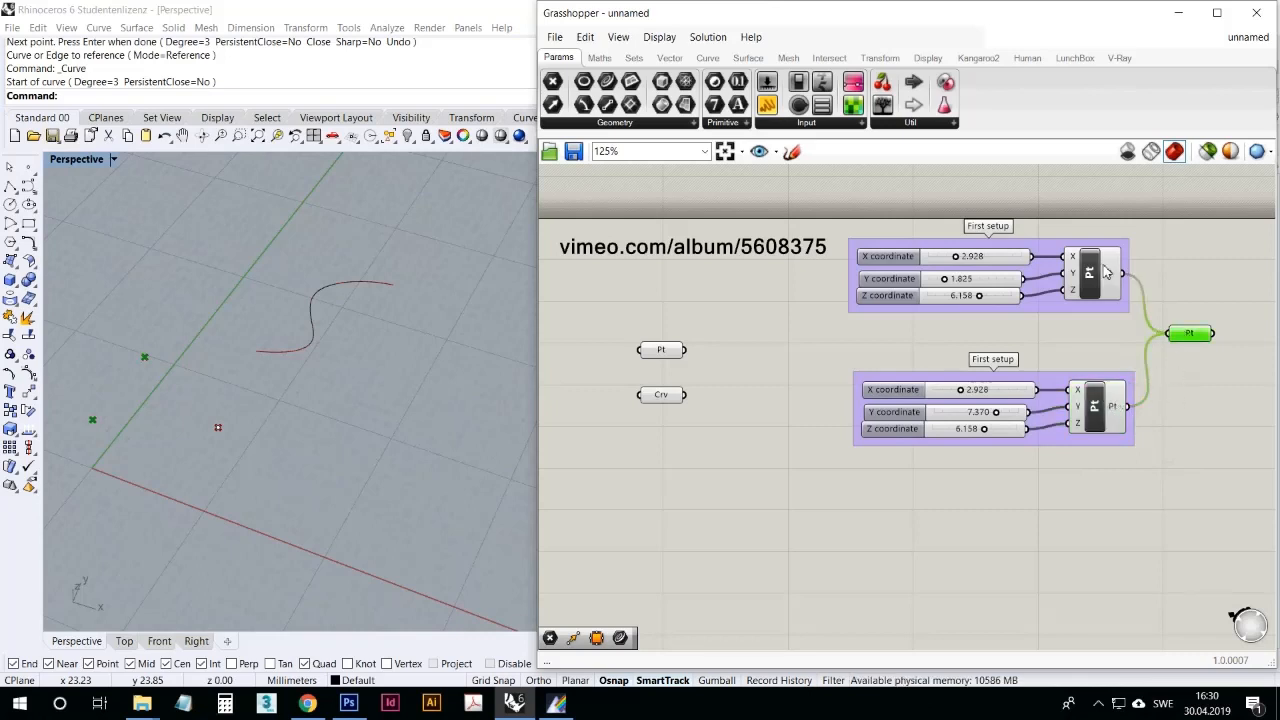
drag(1186, 338, 1203, 338)
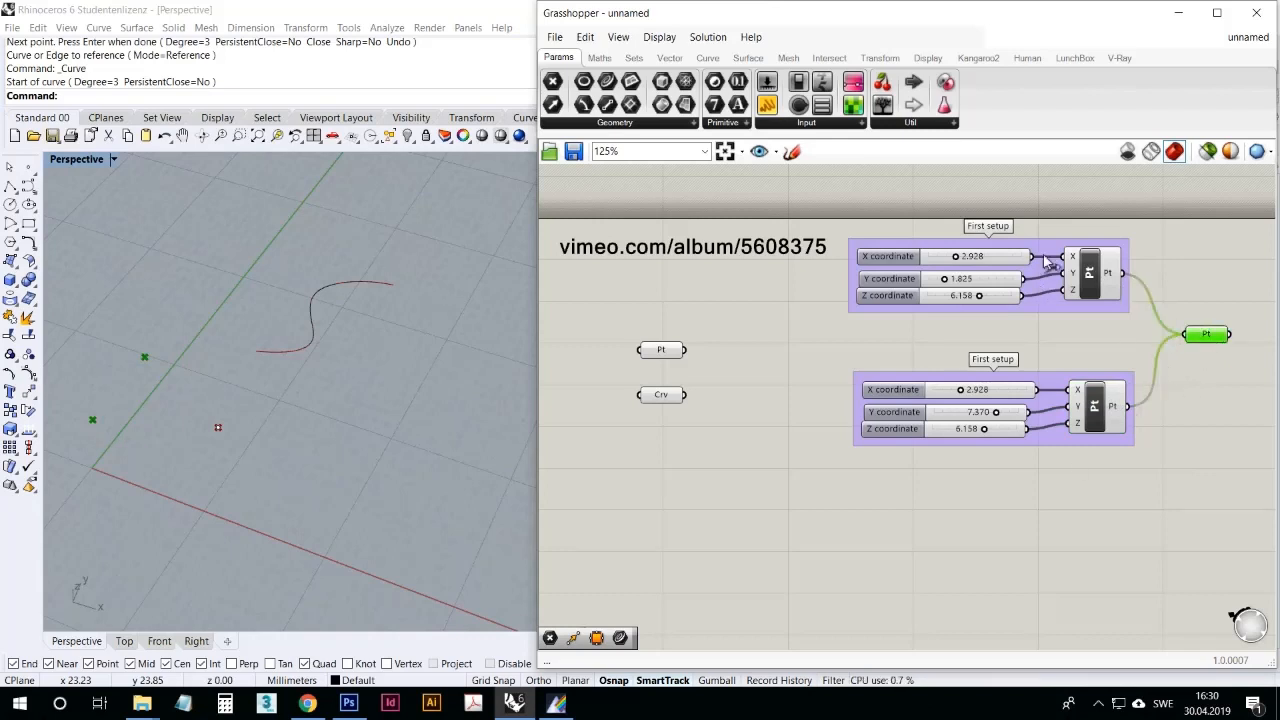
click(1150, 578)
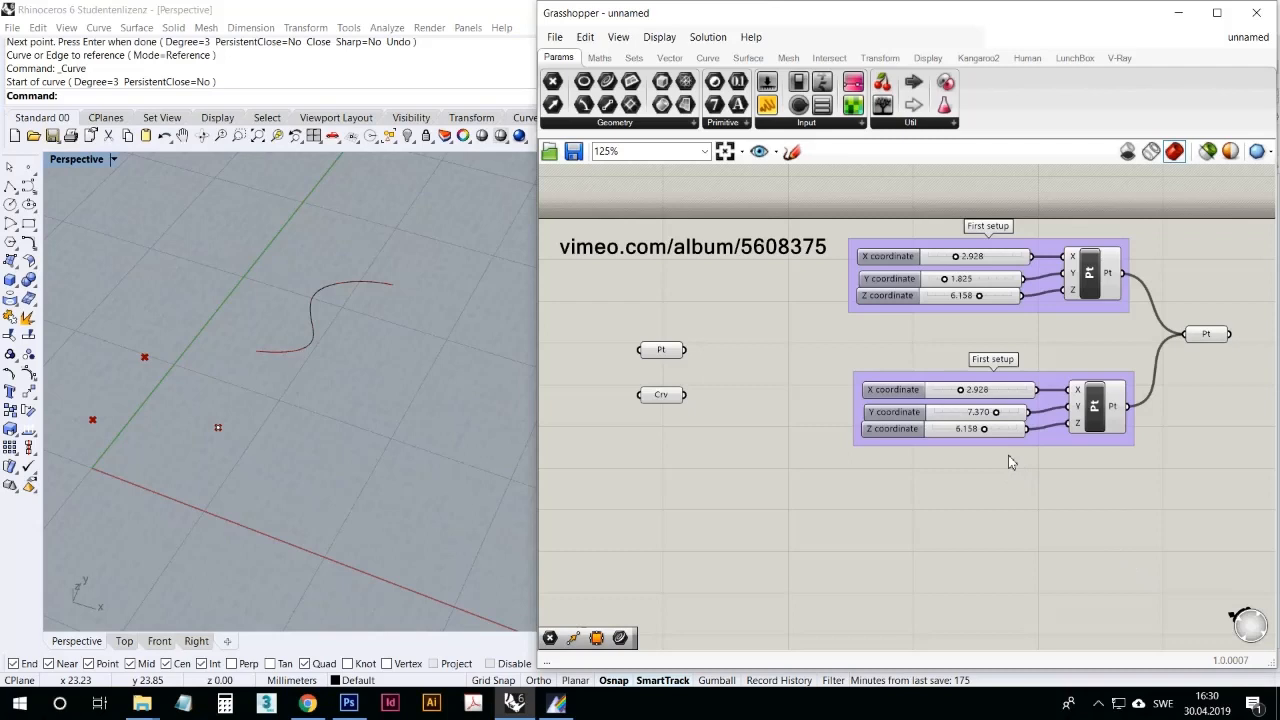
click(1215, 342)
right_drag(1206, 395, 1086, 371)
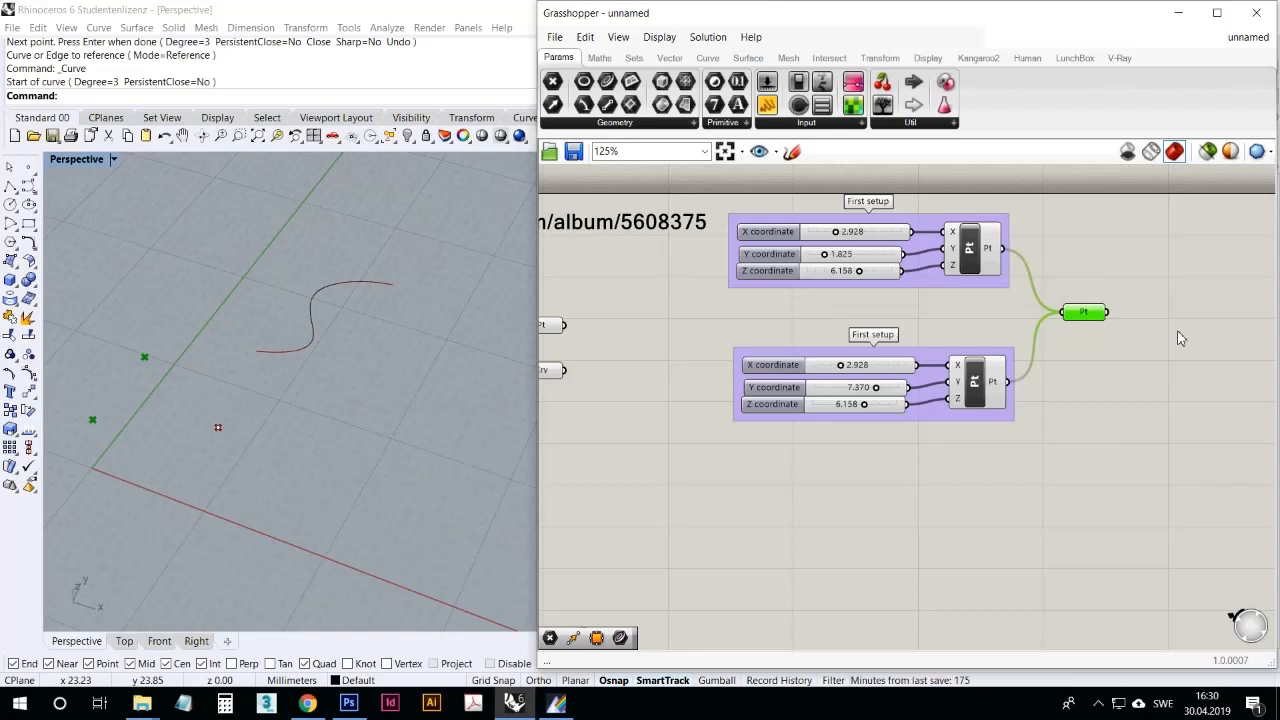
Step: Delete the duplicated First setup group together with the Point parameter that collects both points
right_drag(1015, 468, 1094, 463)
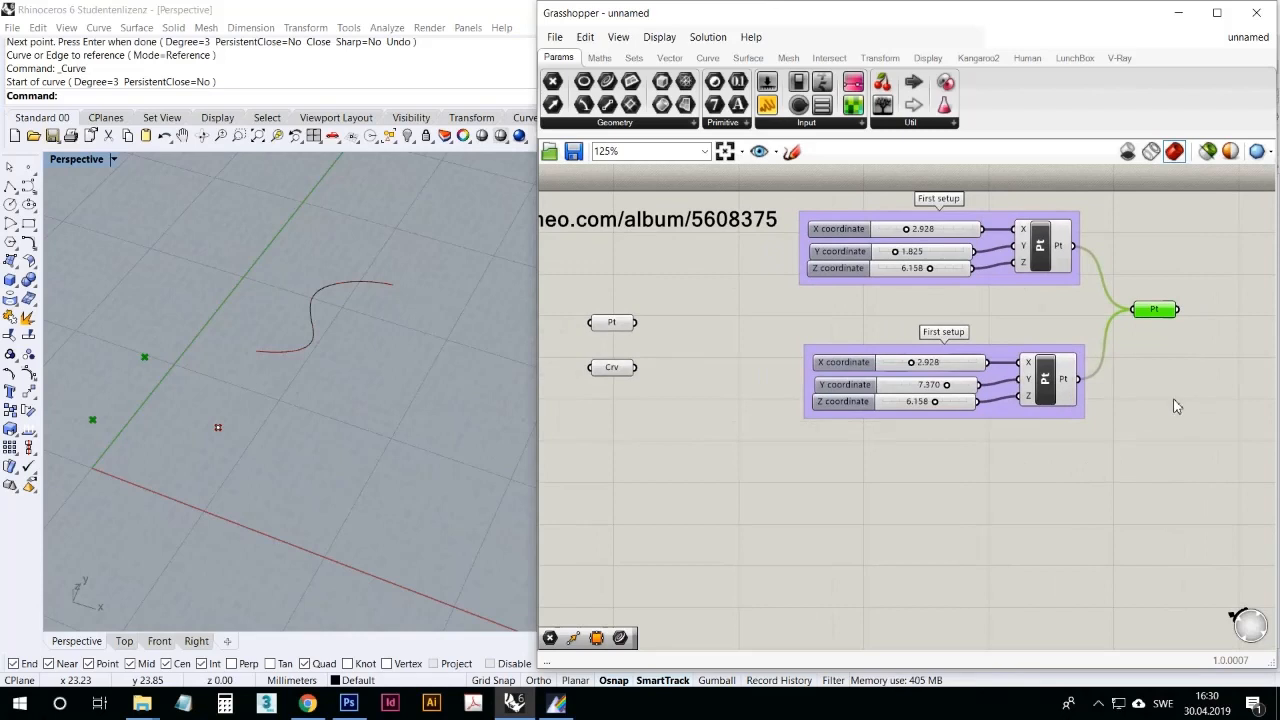
drag(1220, 405, 836, 308)
key(Delete)
Step: Review the available primitive and input components and place a Number Slider beside the Point and Curve parameters
right_drag(814, 375, 839, 372)
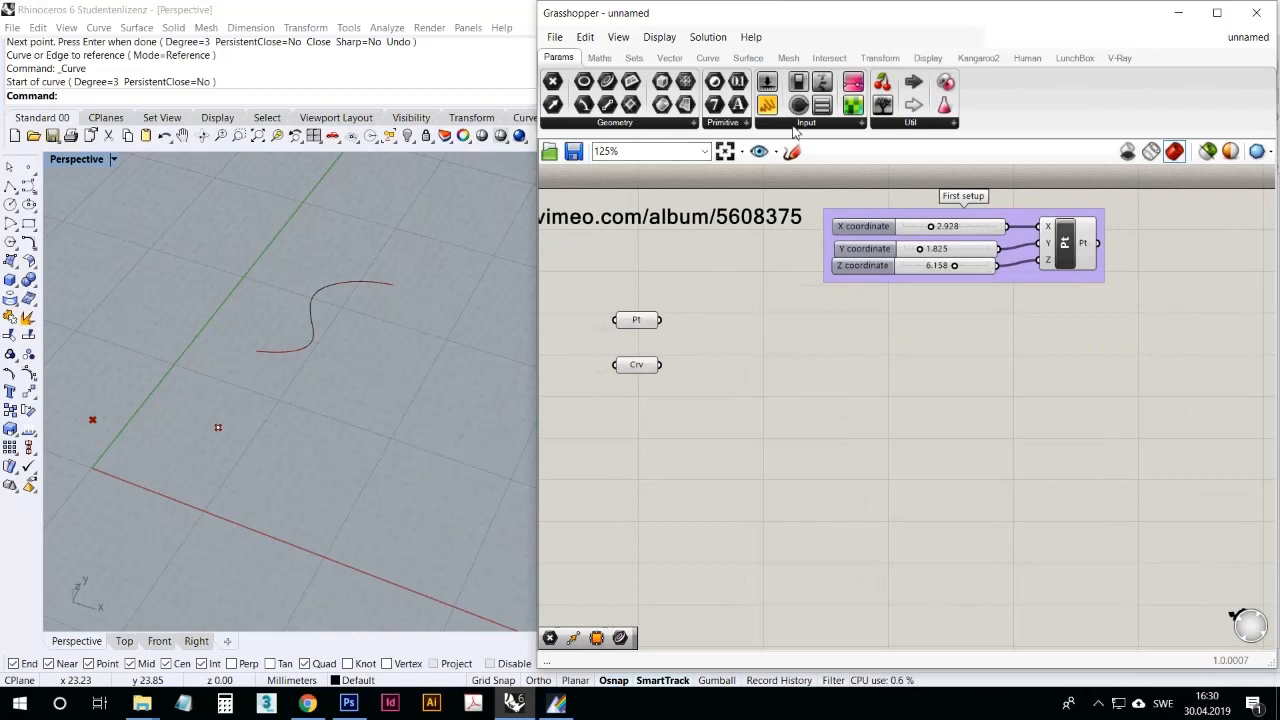
click(727, 123)
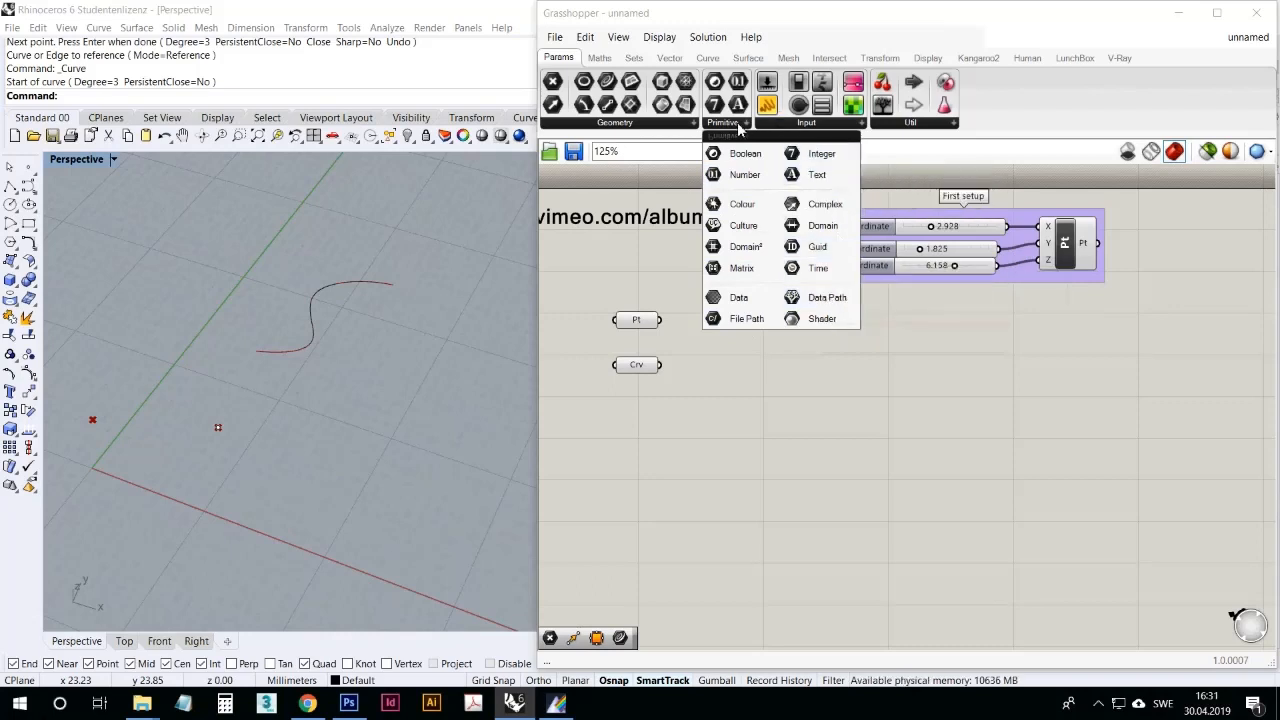
mouse_move(786, 126)
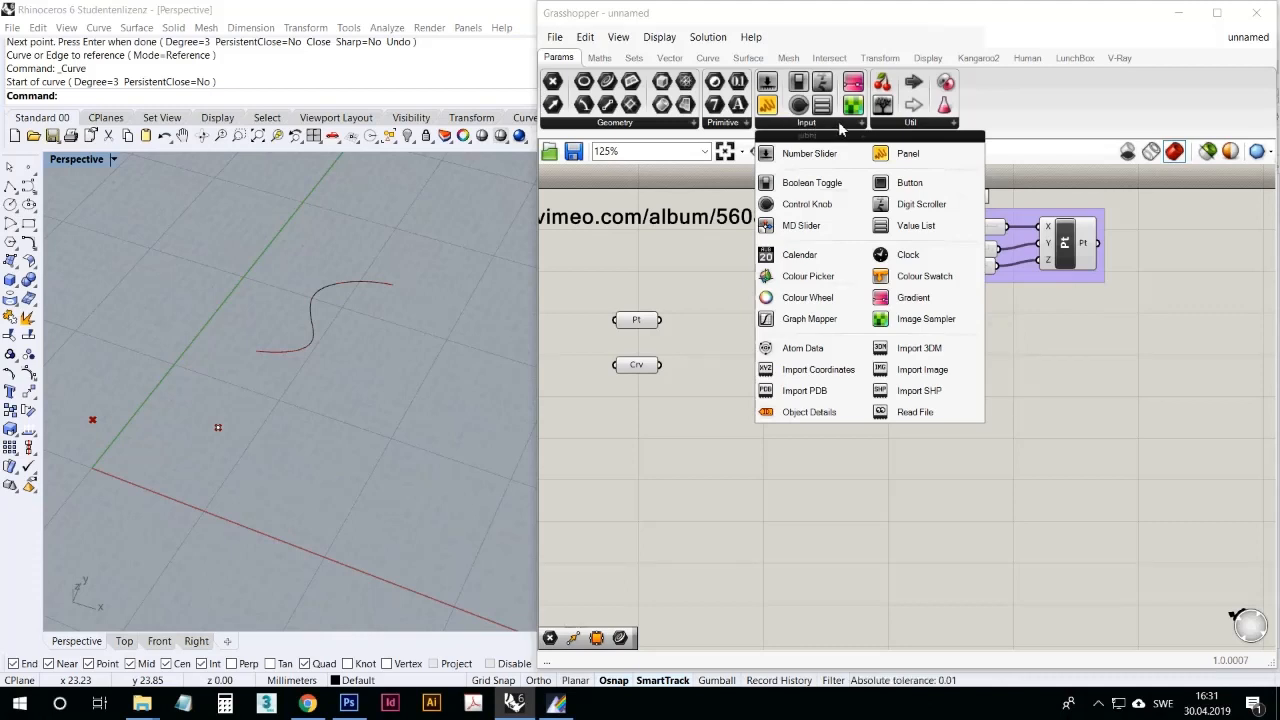
drag(826, 156, 818, 364)
click(838, 355)
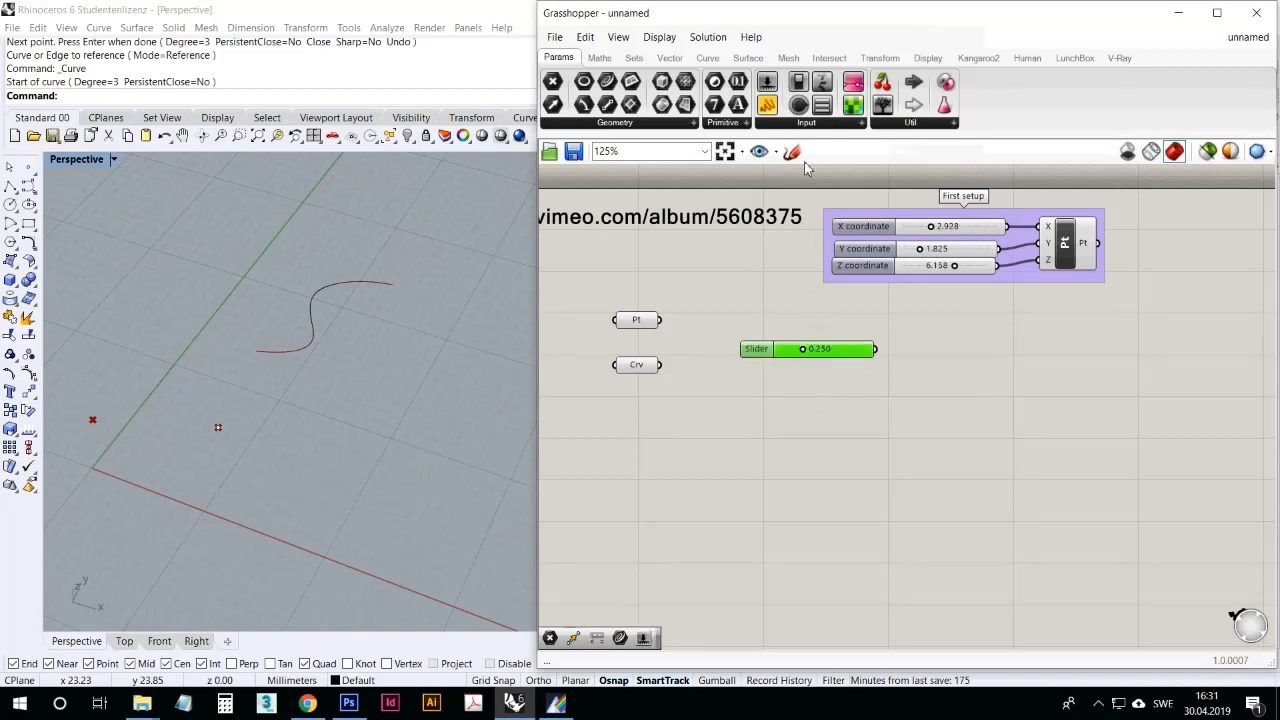
Step: Place a Control Knob below the Number Slider as a trial and delete it again
click(804, 124)
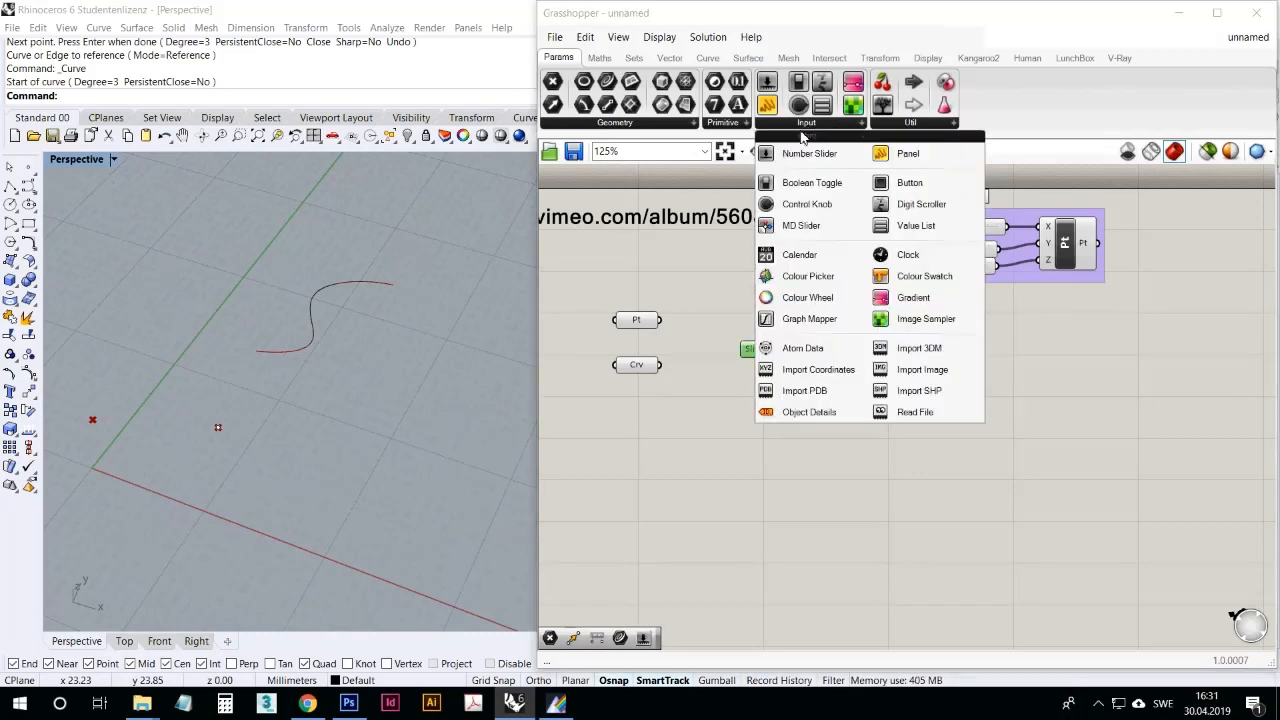
drag(773, 207, 771, 403)
click(808, 475)
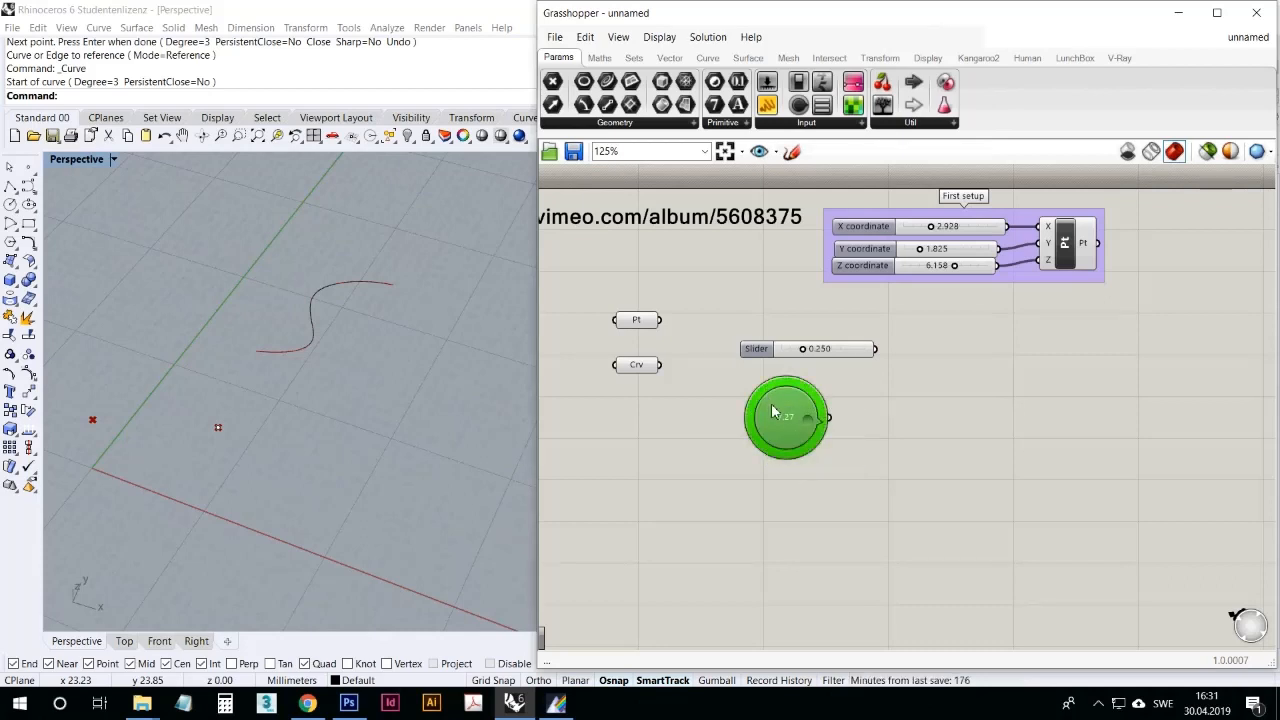
key(Delete)
Step: Add a Graph Mapper to the canvas and position it below the Number Slider
drag(826, 355, 828, 351)
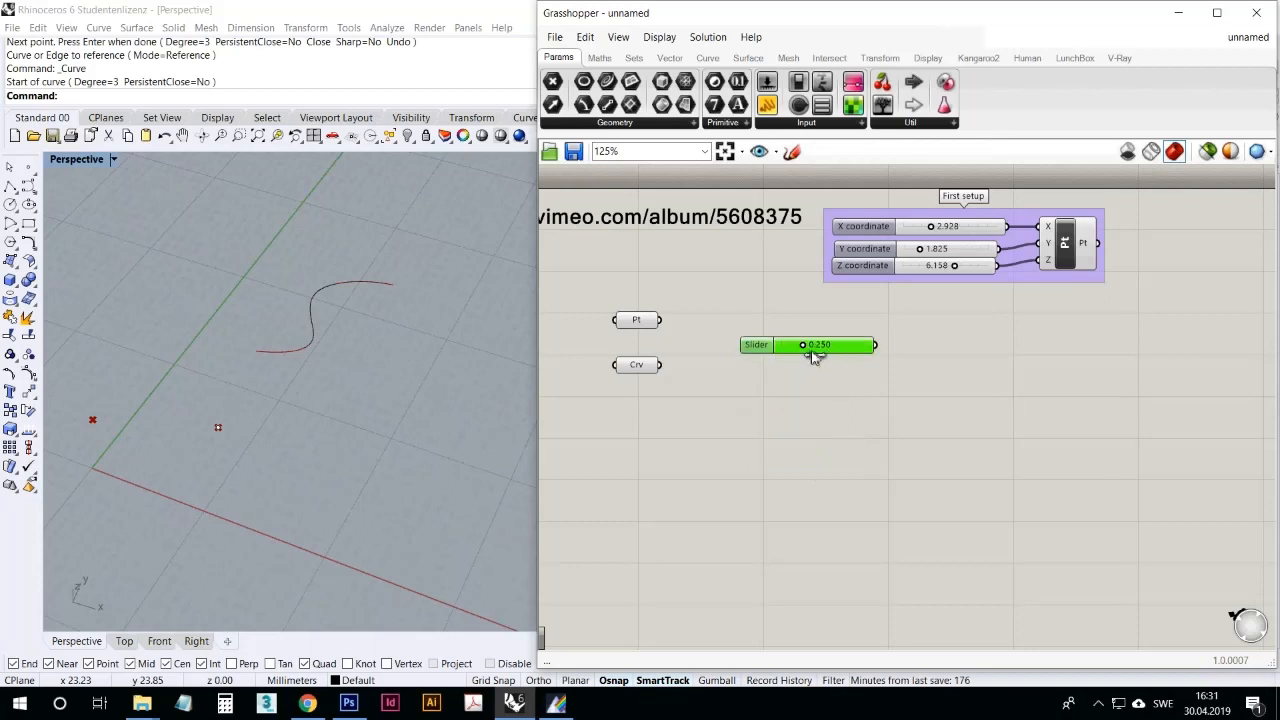
click(813, 122)
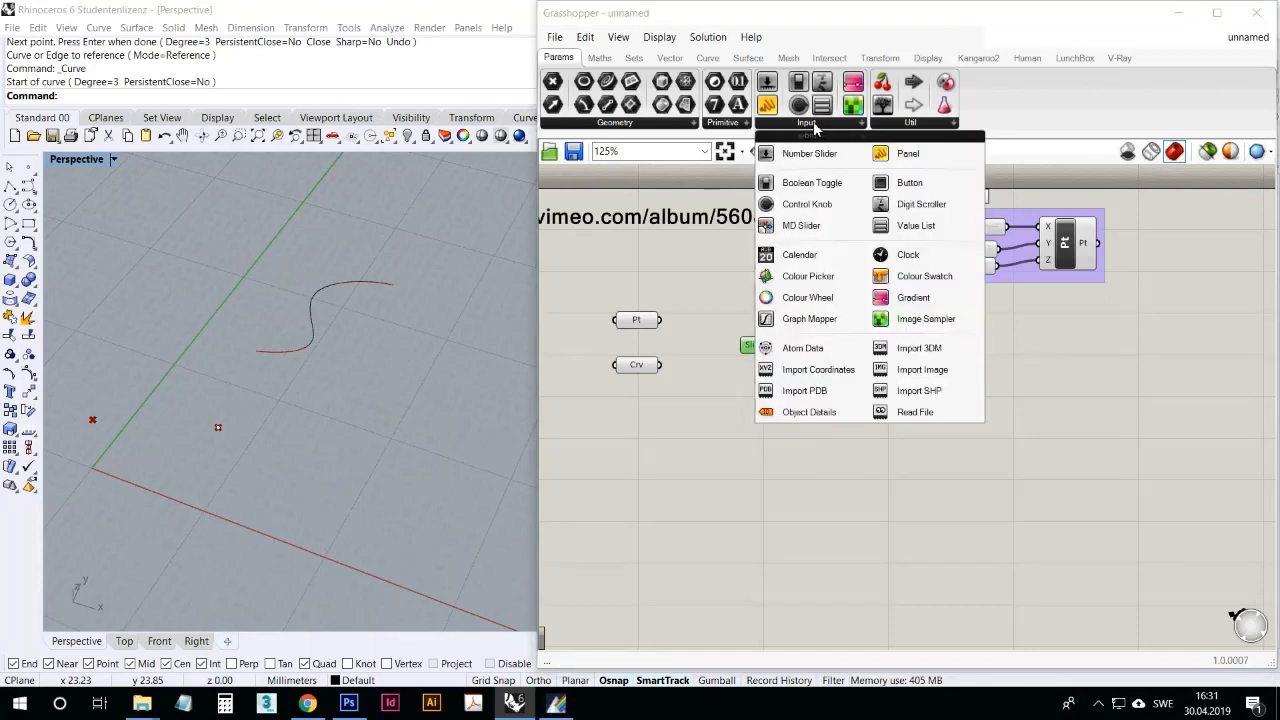
drag(805, 319, 815, 465)
click(790, 468)
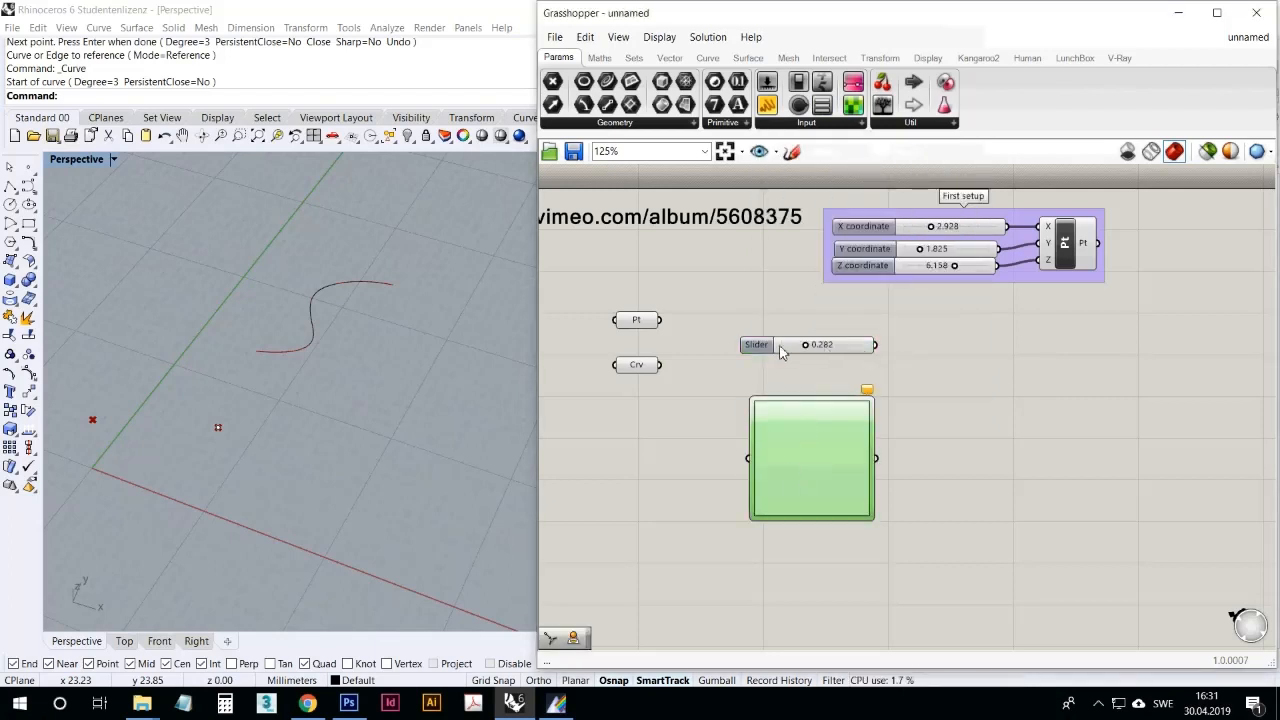
drag(799, 456, 841, 449)
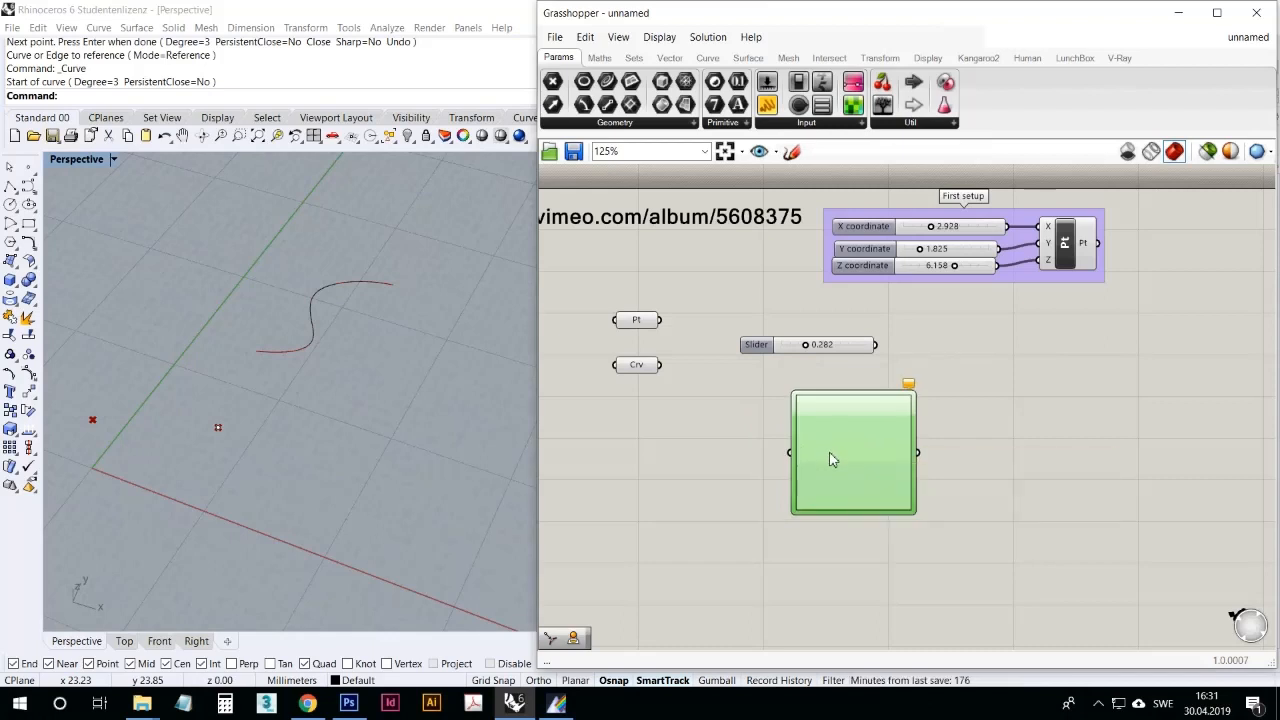
Step: Set the Graph Mapper's graph type to Sine and shorten the wave by moving the curve's end grip inward
right_click(833, 453)
mouse_move(920, 648)
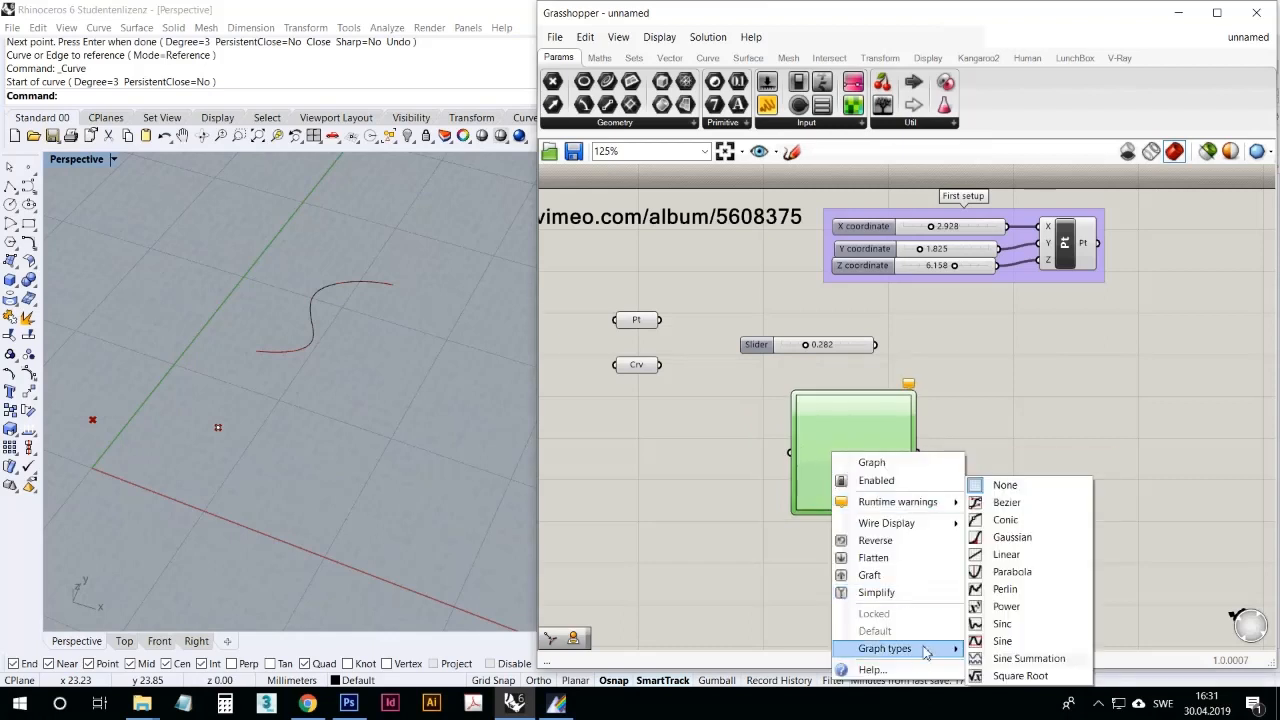
click(1028, 637)
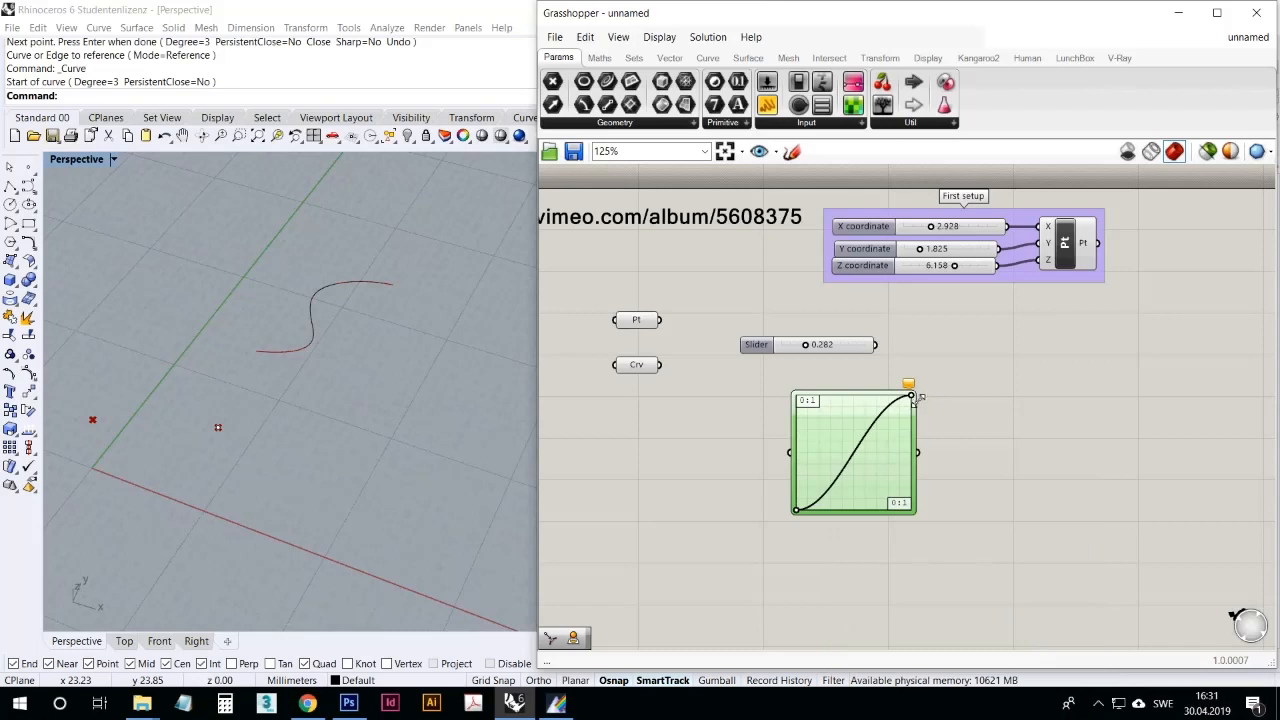
drag(910, 397, 829, 400)
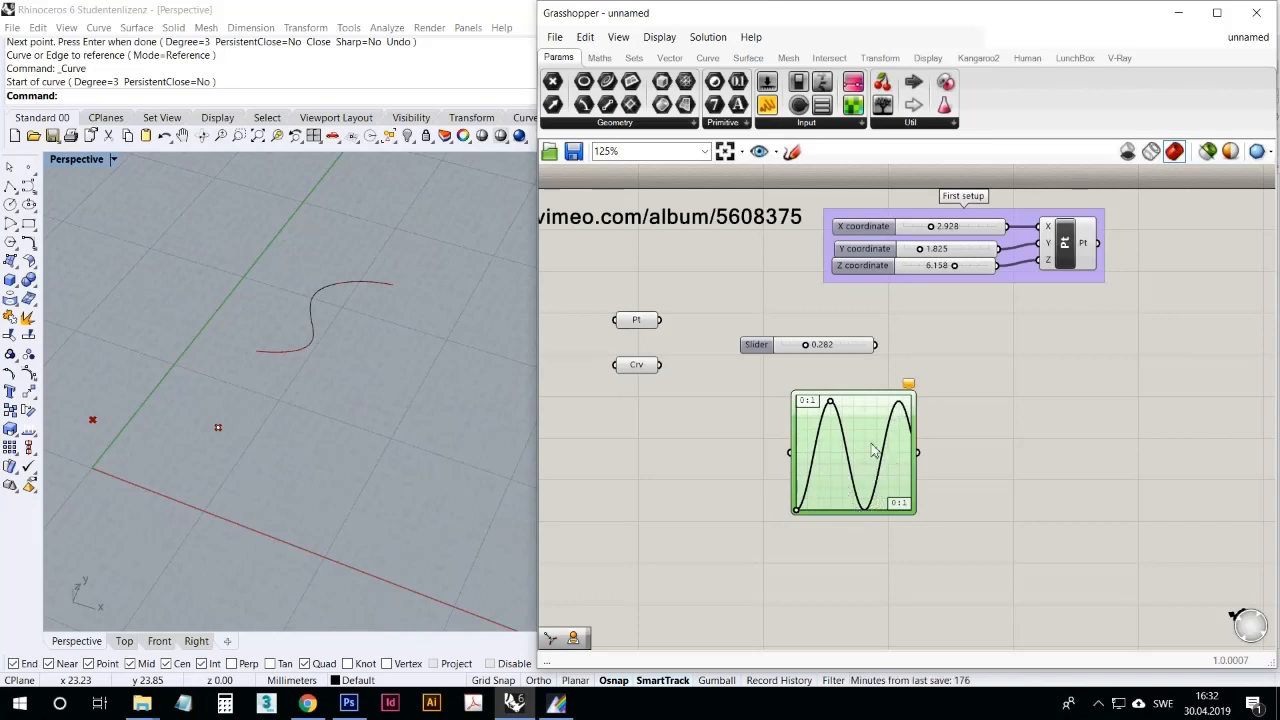
Step: Delete the Graph Mapper and the Number Slider from the canvas
key(Delete)
click(833, 345)
key(Delete)
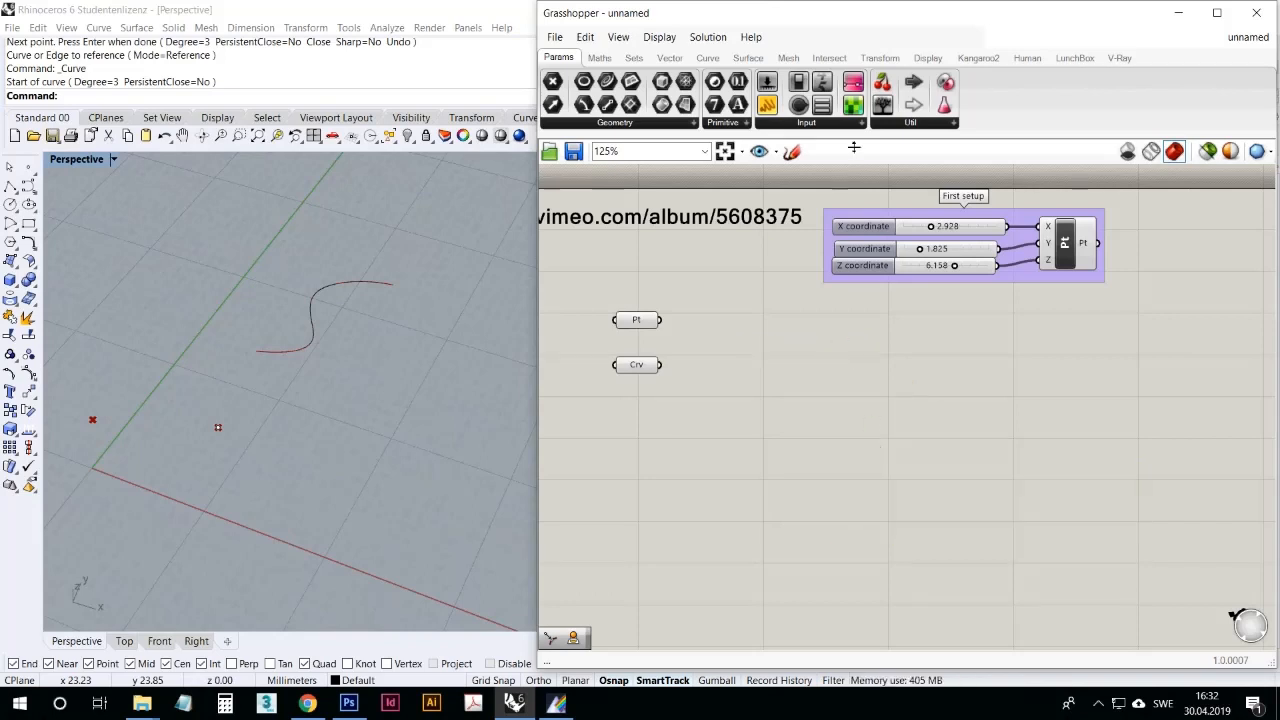
Step: Place a Panel on the canvas, make it taller, and position it below the First setup group's point component
click(832, 122)
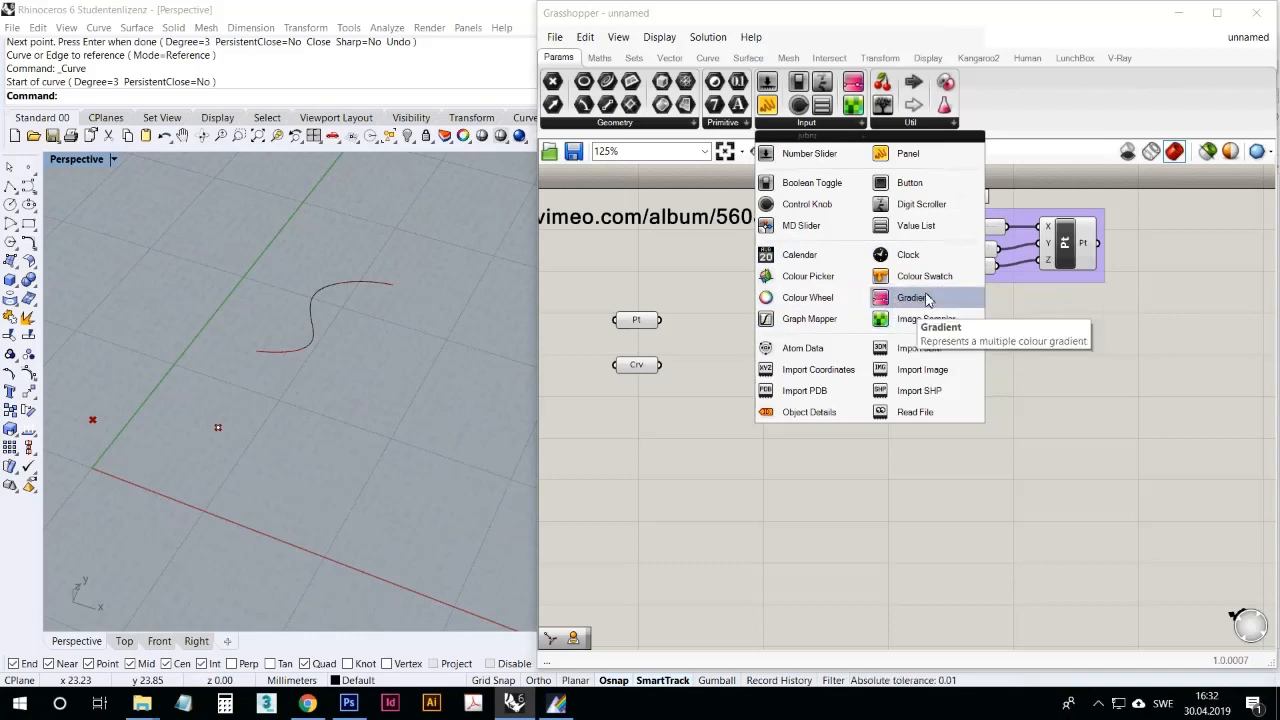
click(884, 155)
click(884, 365)
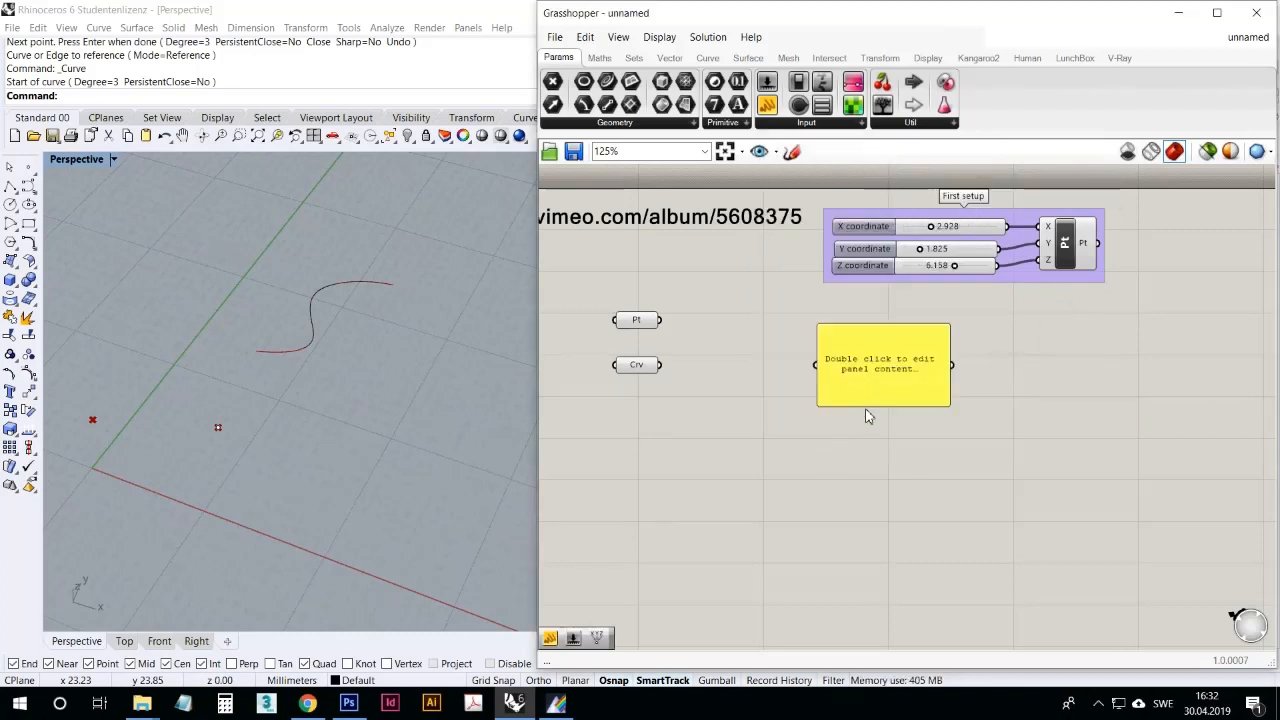
drag(869, 408, 867, 466)
drag(868, 392, 1130, 399)
Step: Feed the First setup point output into the Panel to read its coordinates, and delete the Panel
click(1088, 244)
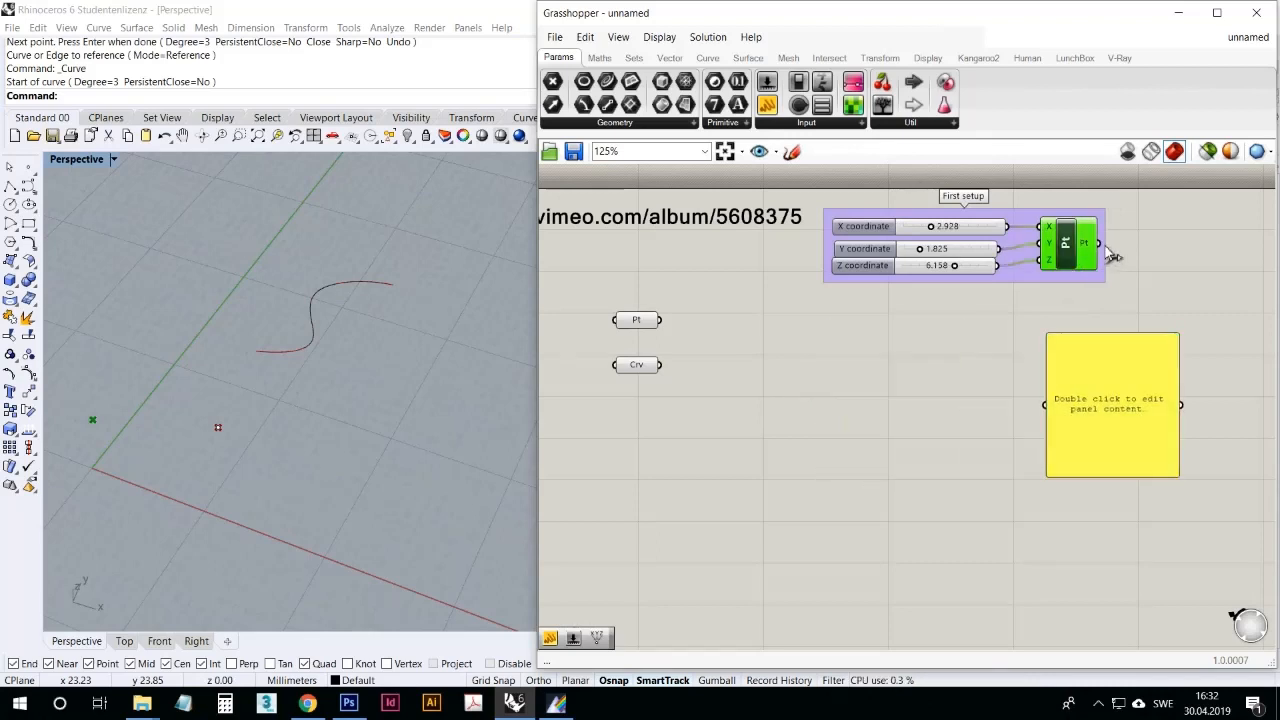
drag(1099, 244, 1046, 404)
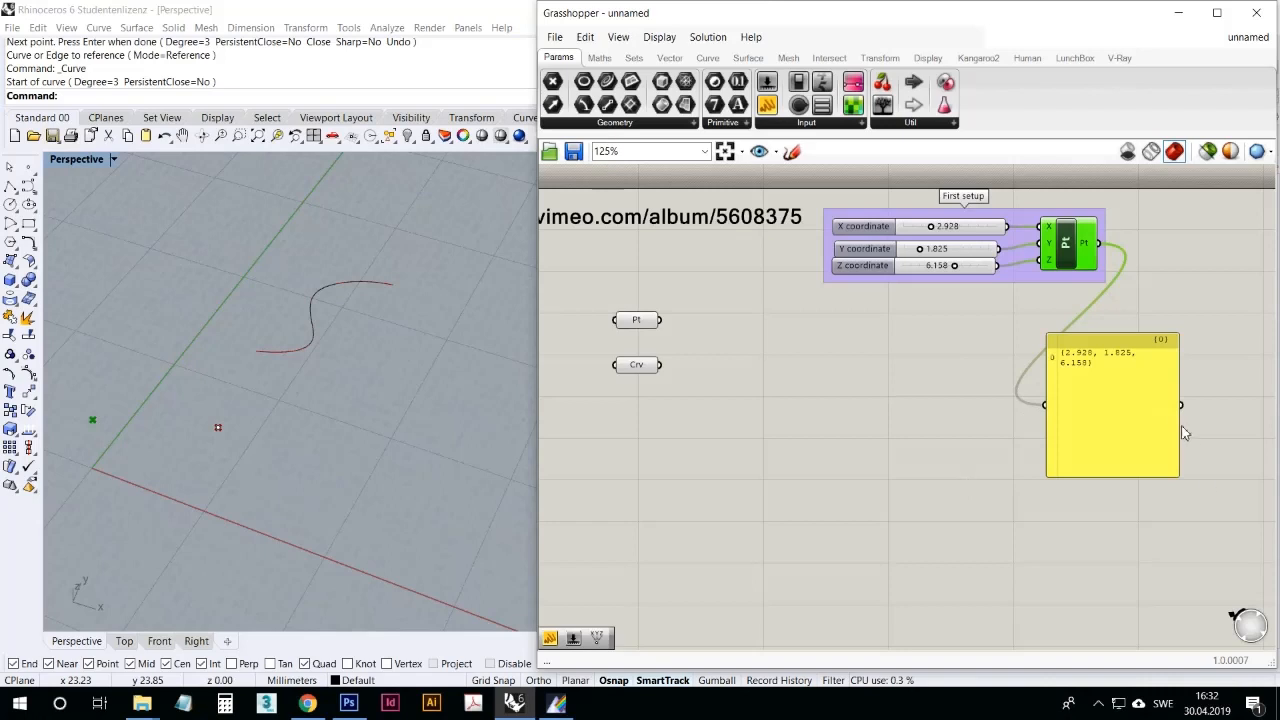
drag(1136, 418, 1159, 398)
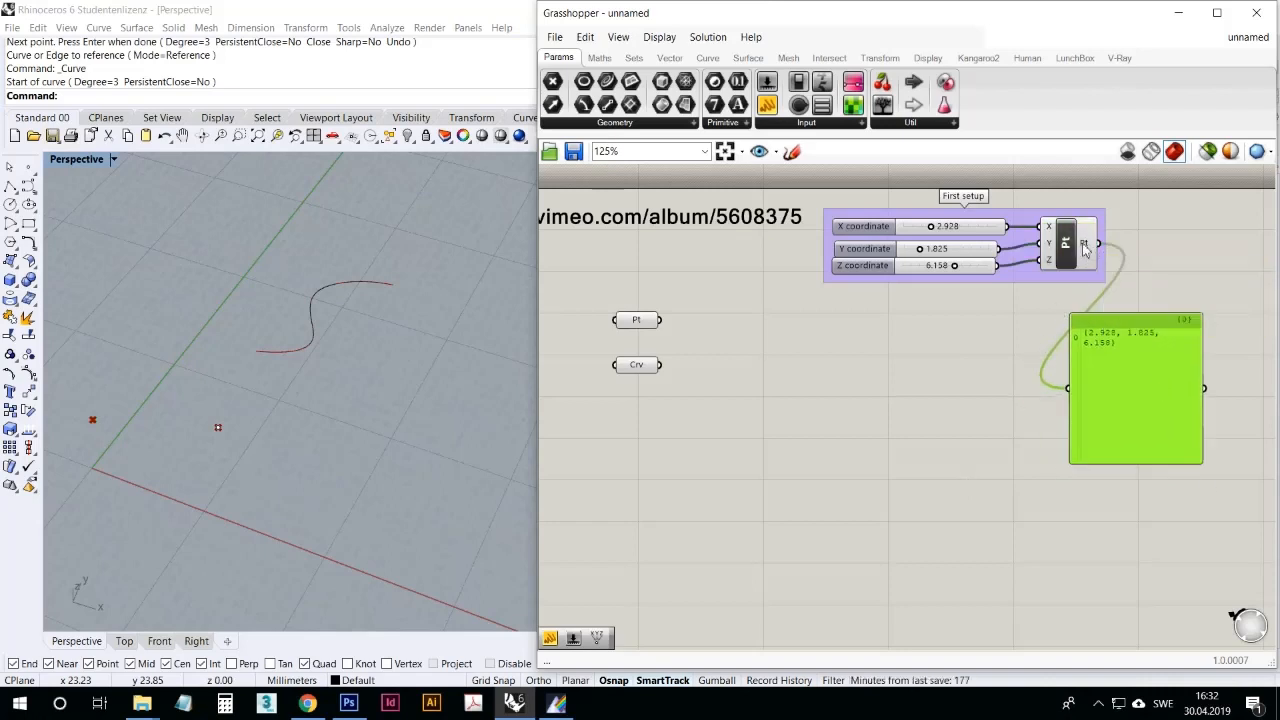
click(1138, 516)
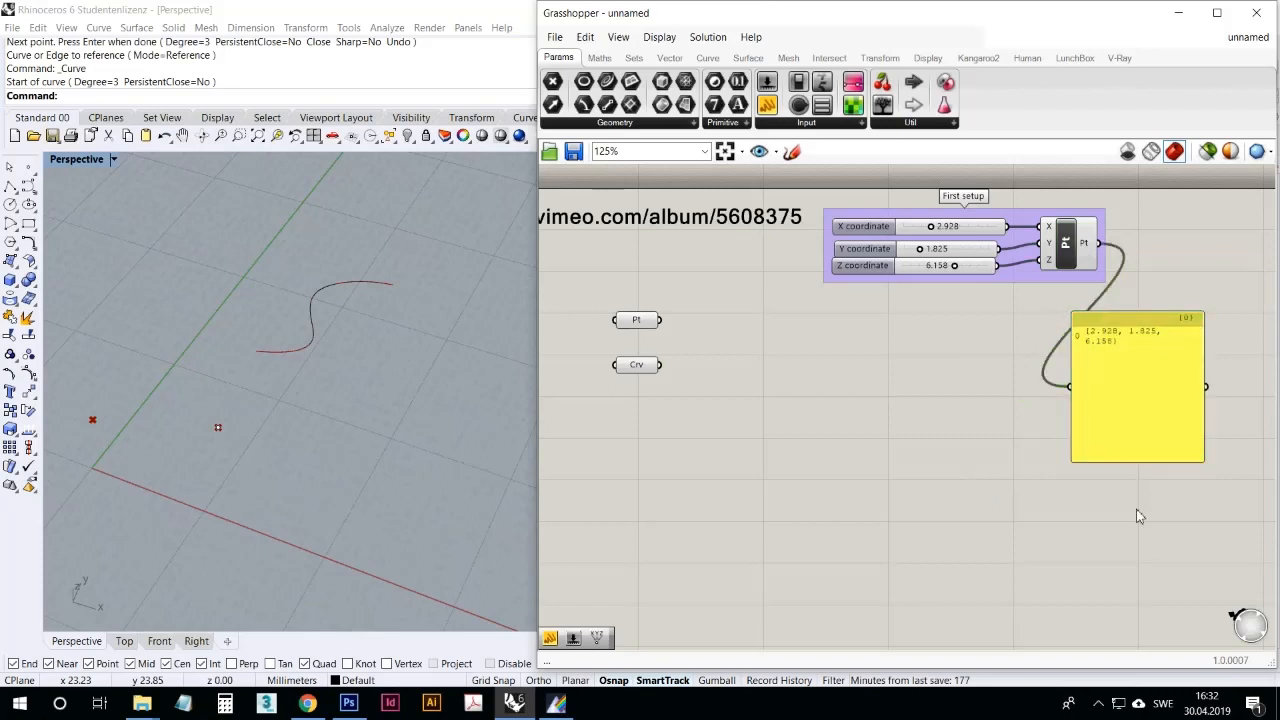
click(1137, 434)
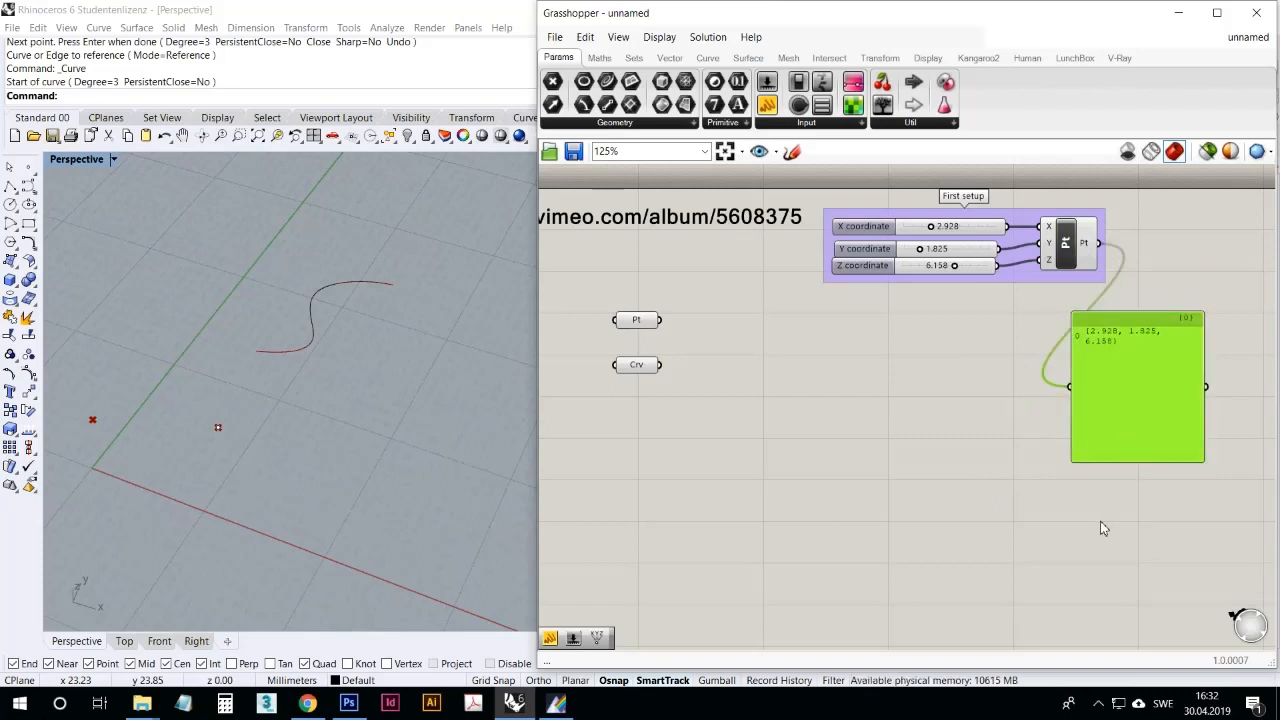
key(Delete)
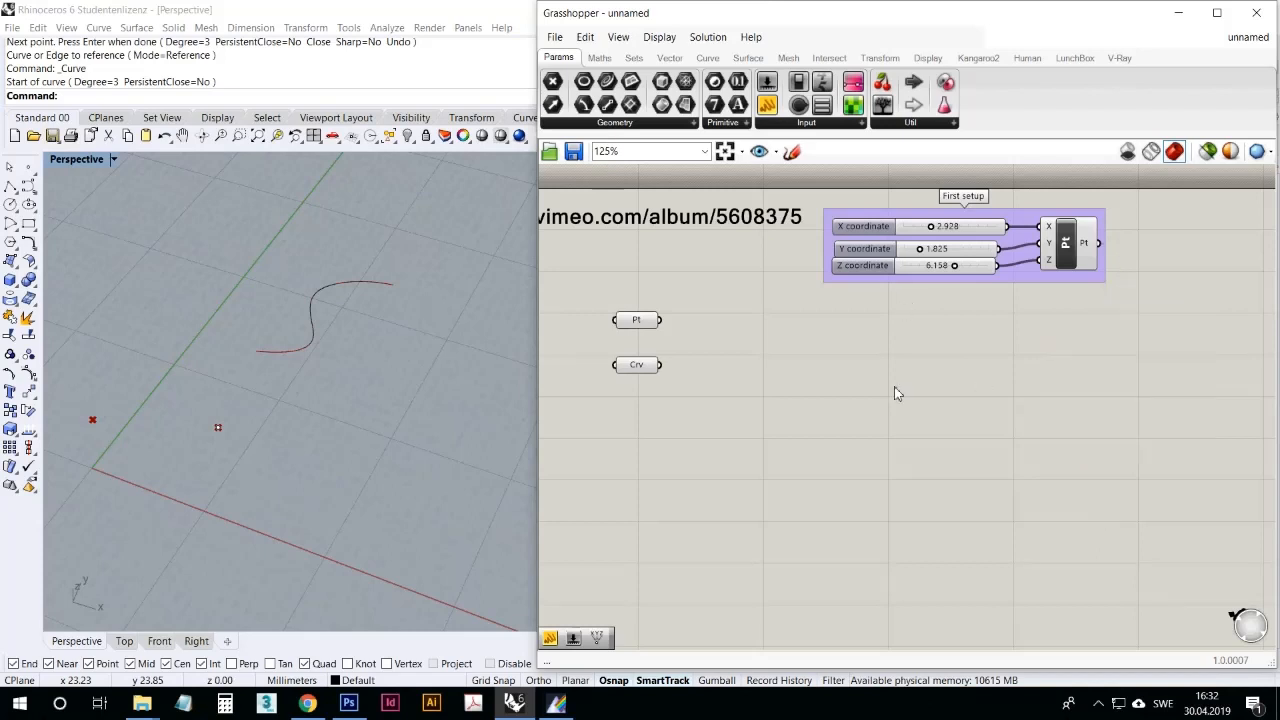
Step: Review the Params utility components and the Maths components for domains and matrices
click(913, 122)
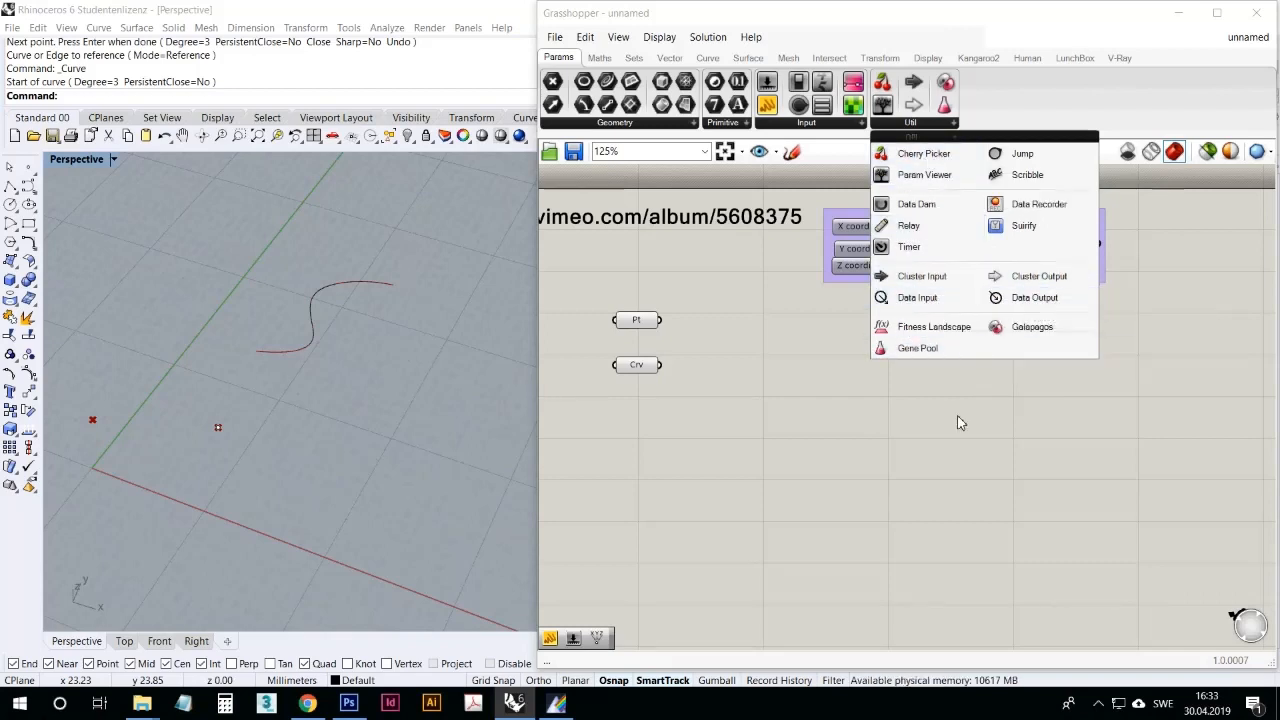
click(1098, 703)
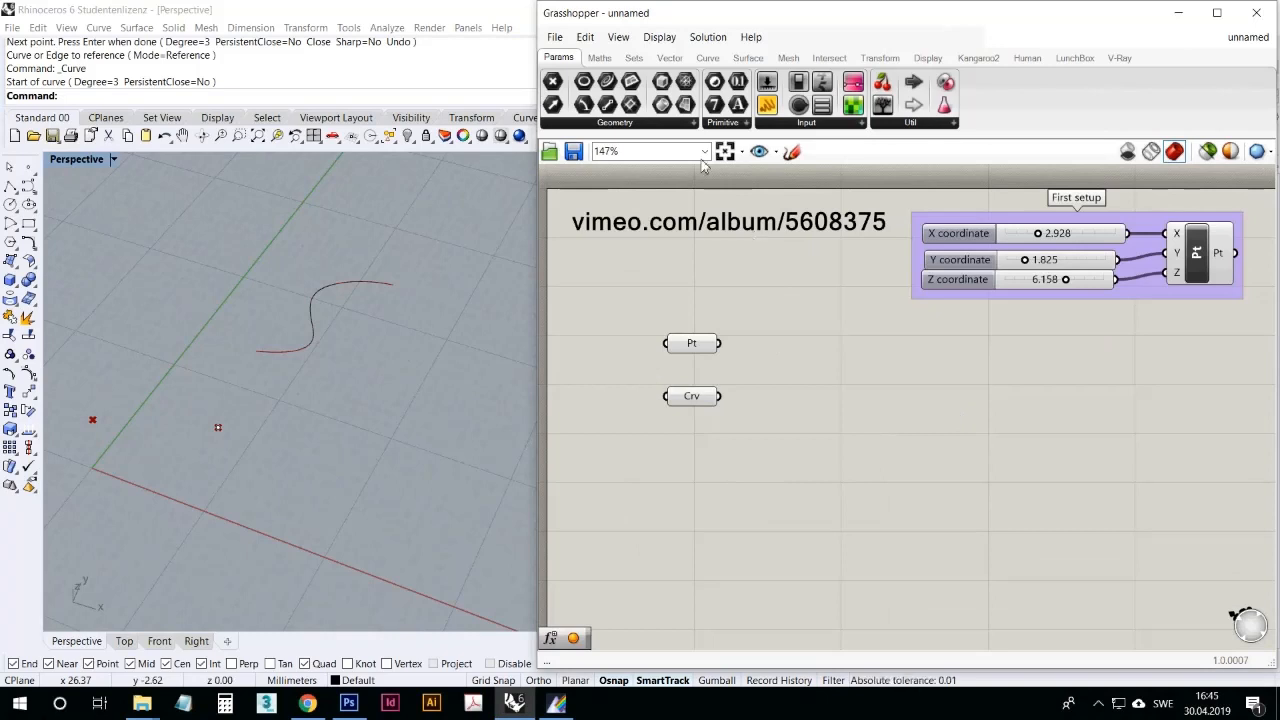
click(601, 58)
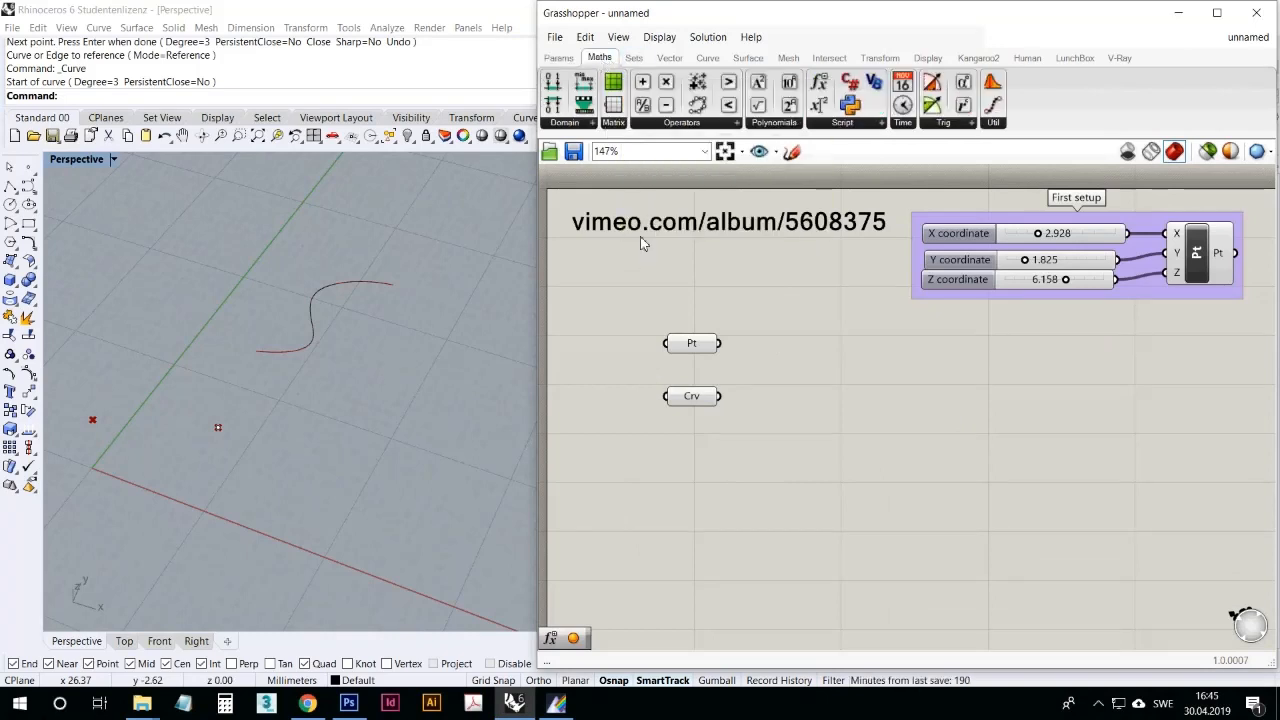
click(580, 124)
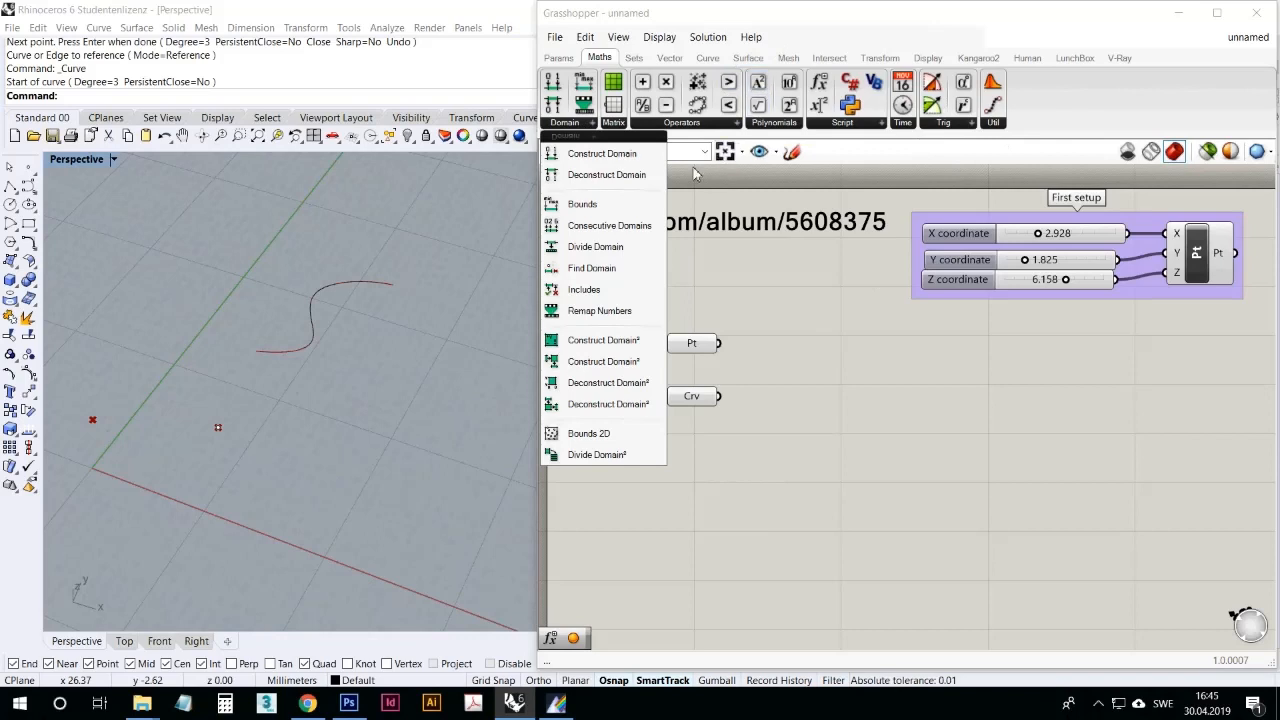
click(612, 124)
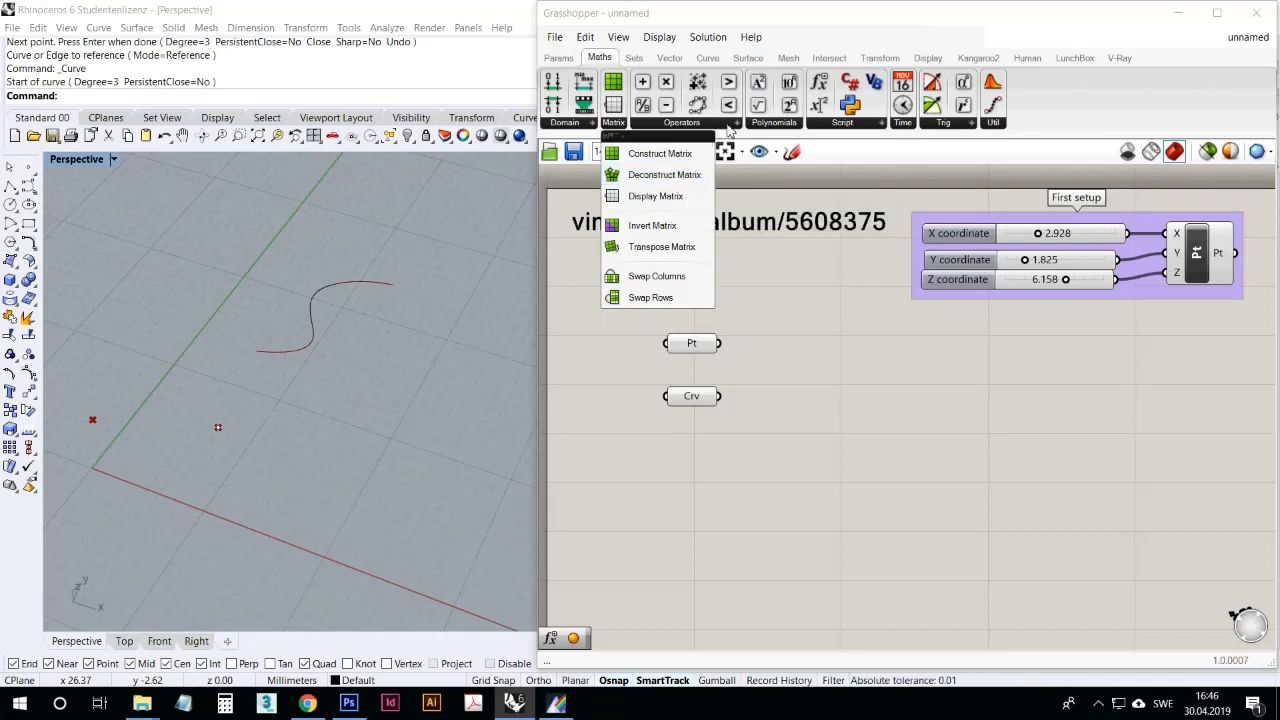
Step: Place an Addition component below the First setup group as a trial and delete it again
click(722, 123)
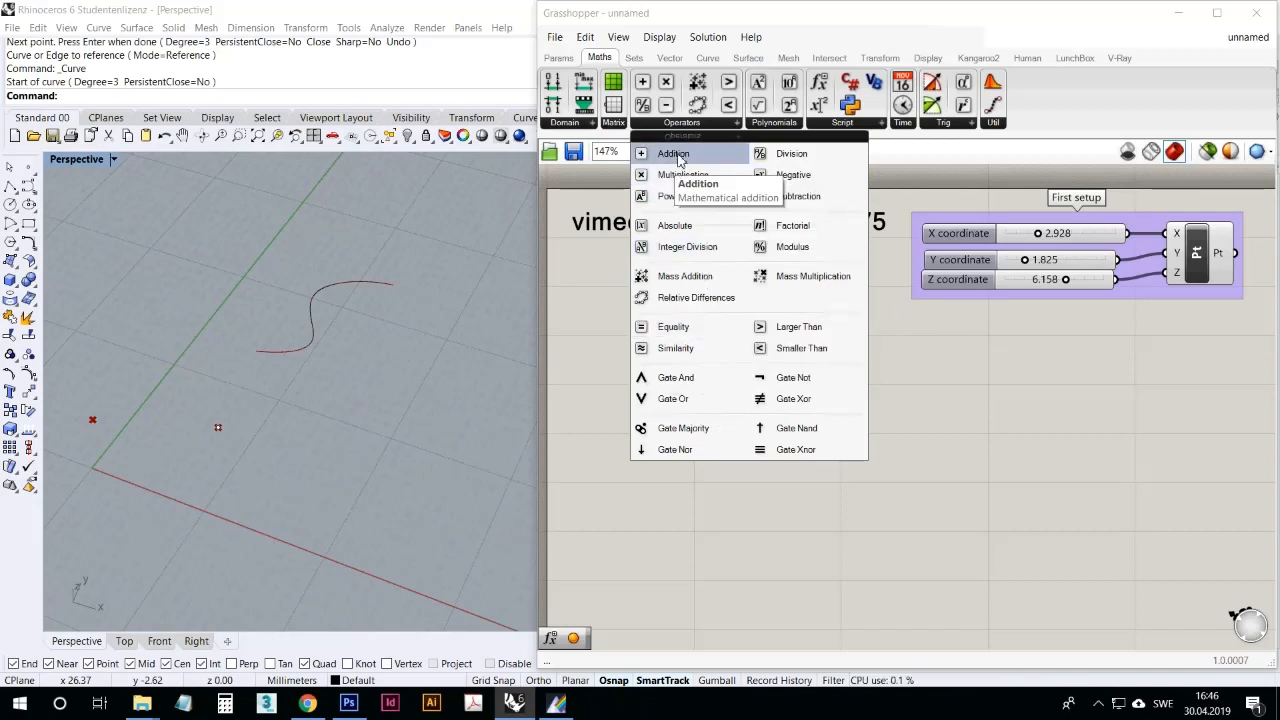
drag(678, 160, 912, 398)
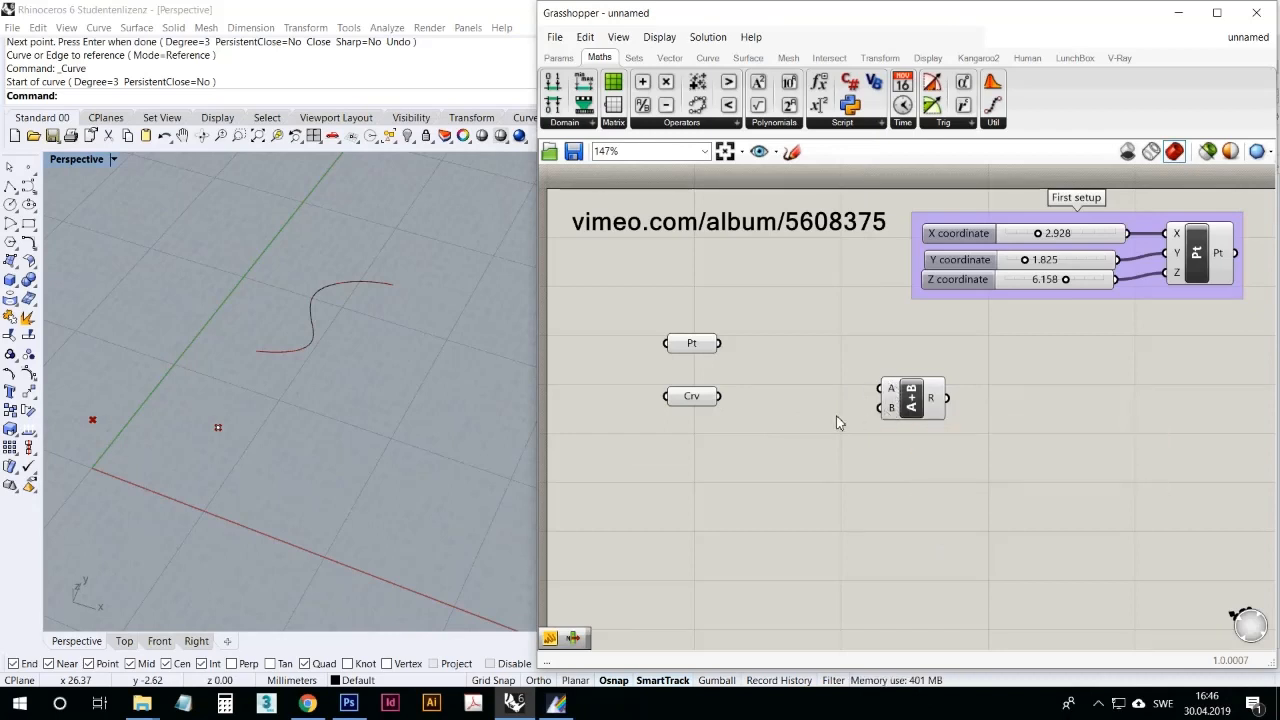
click(912, 404)
key(Delete)
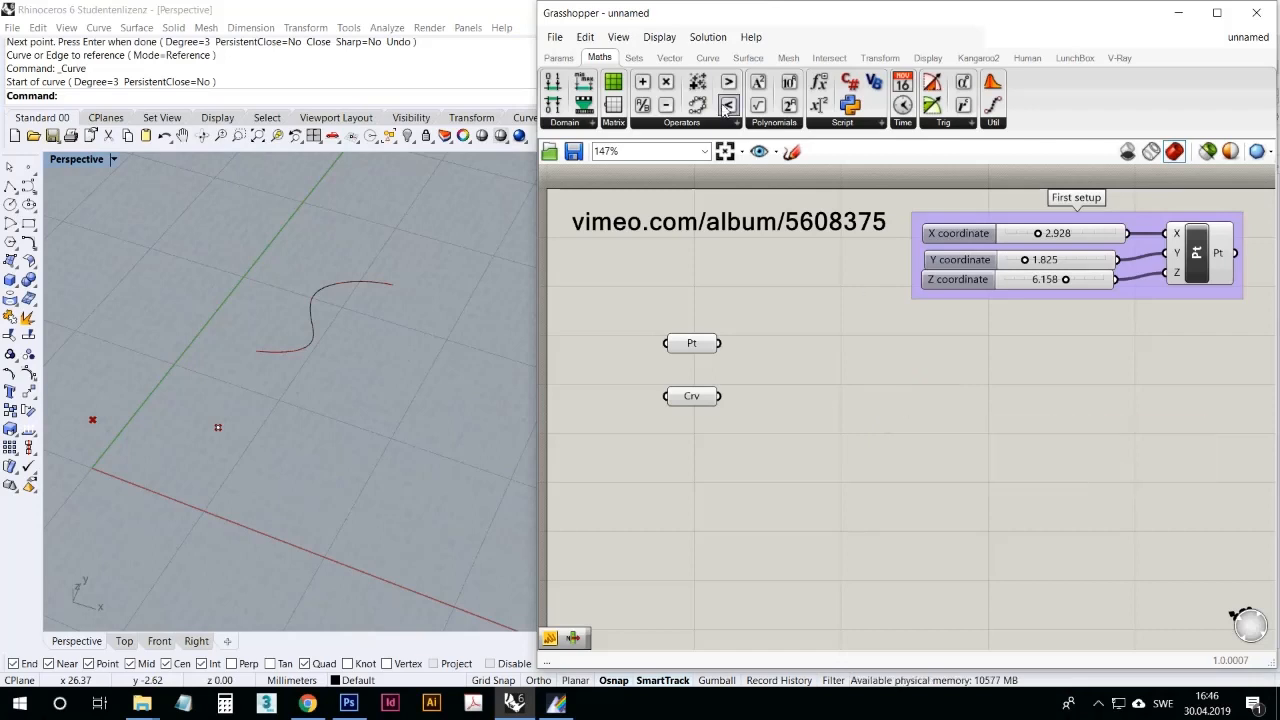
Step: Try a Negative component on the Z coordinate slider, inspect its result output, and delete the component
click(718, 127)
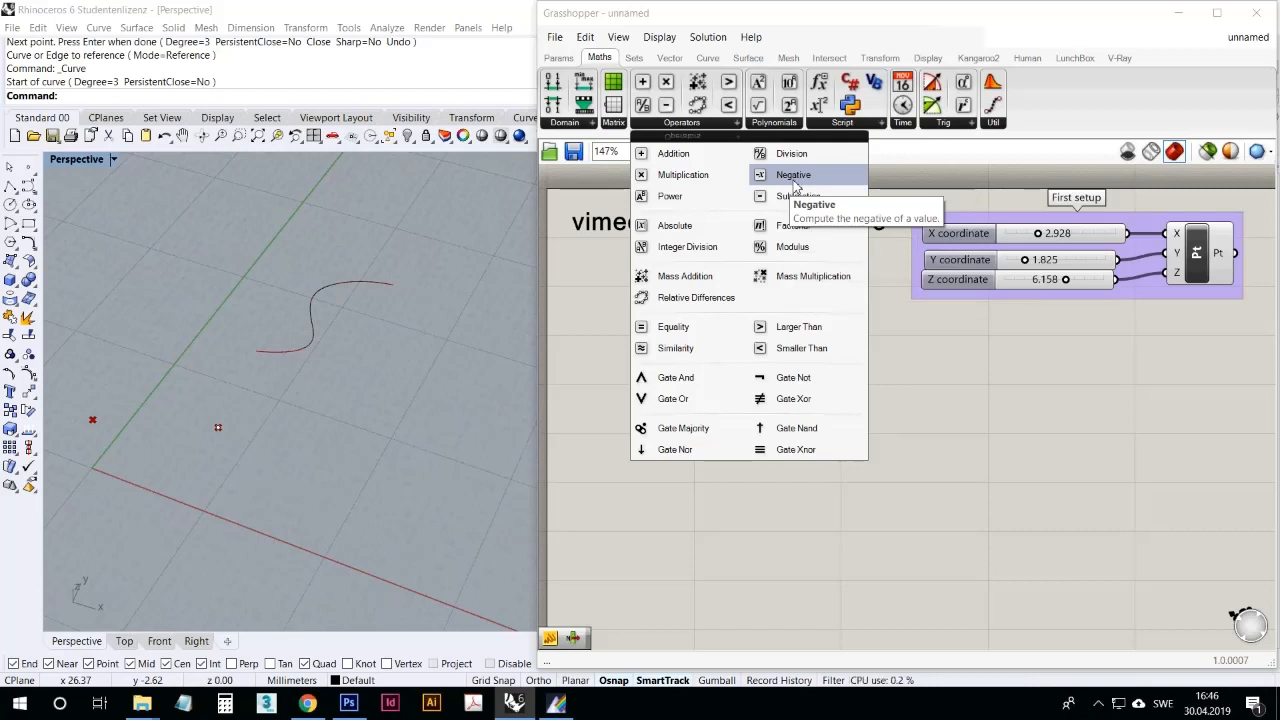
drag(795, 176, 1043, 363)
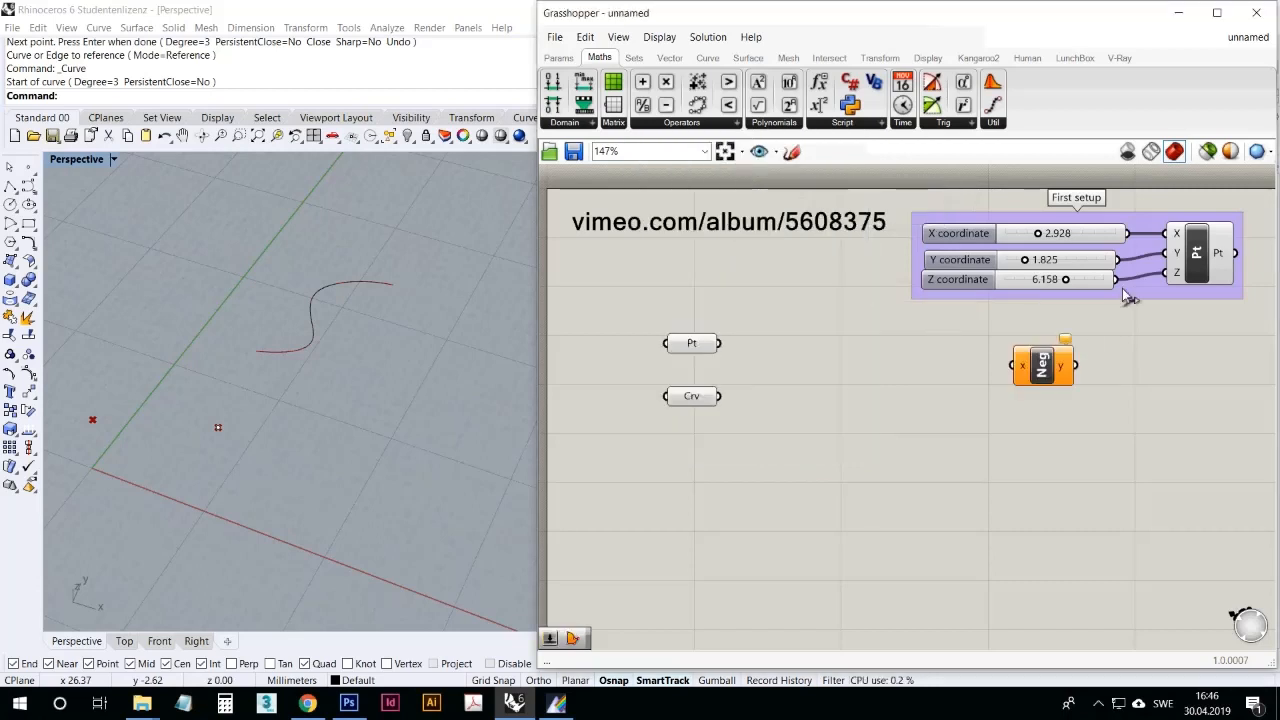
drag(1118, 280, 1012, 365)
mouse_move(1065, 372)
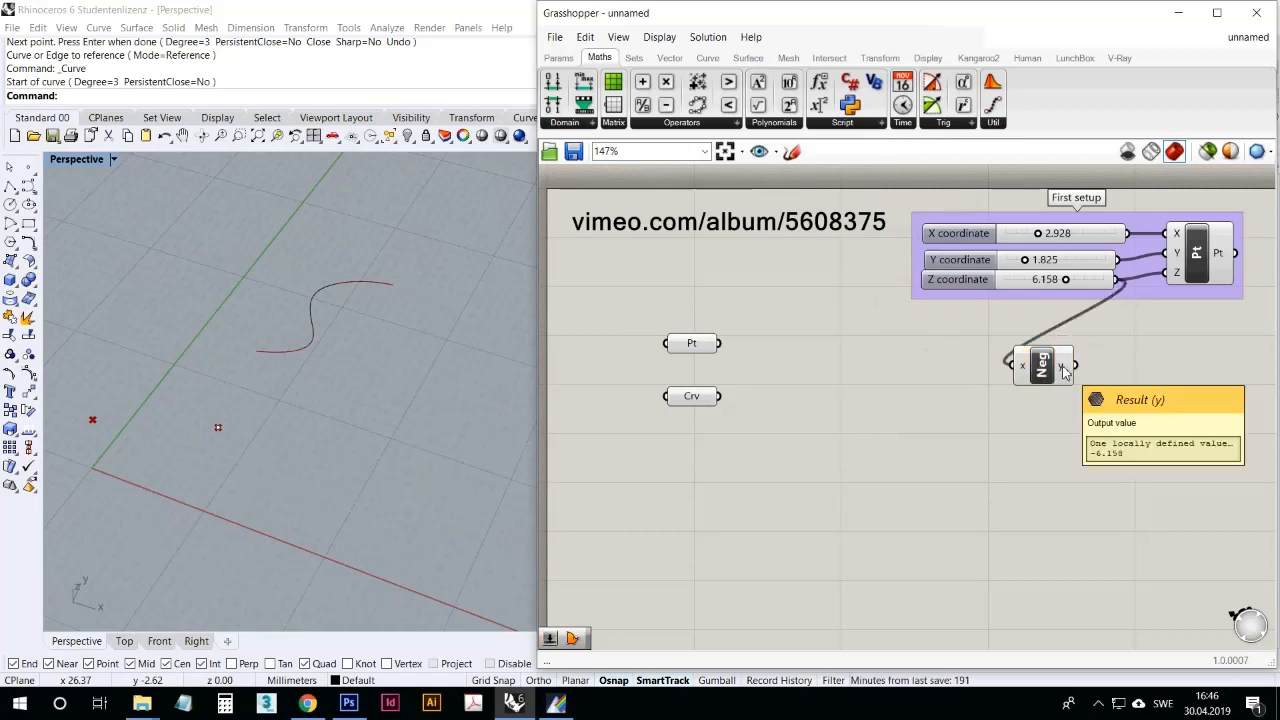
click(1041, 365)
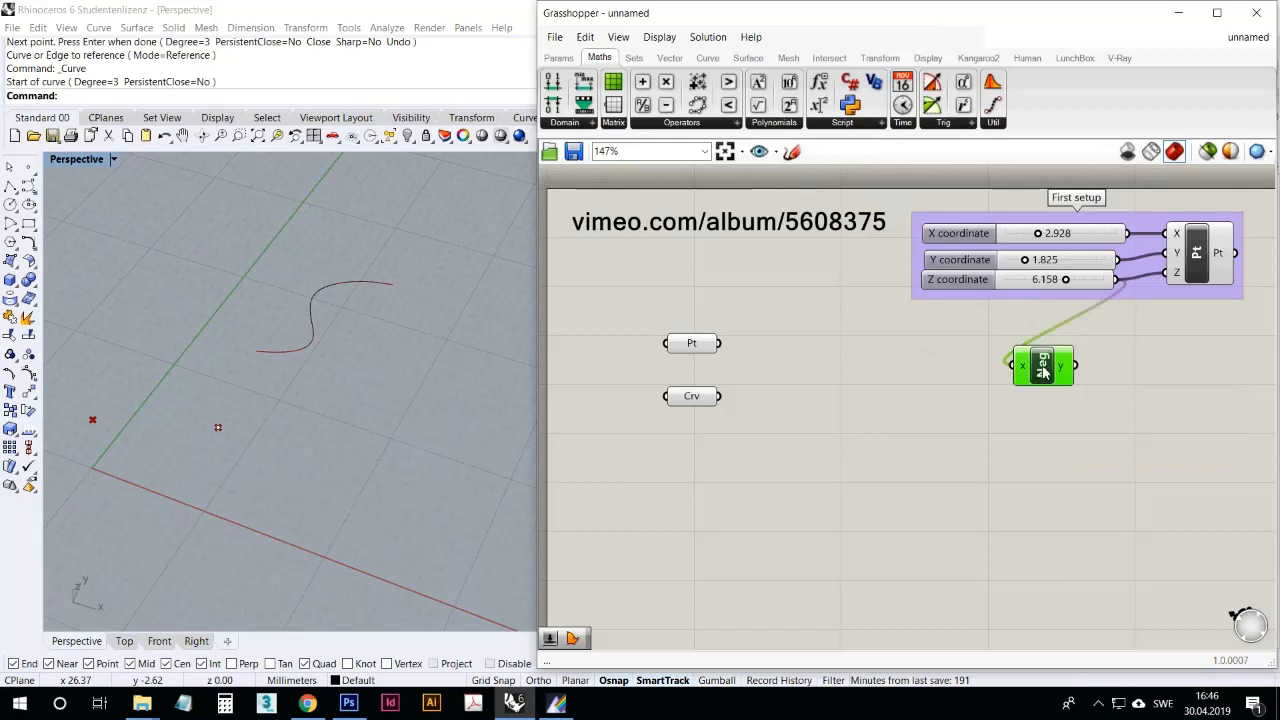
key(Delete)
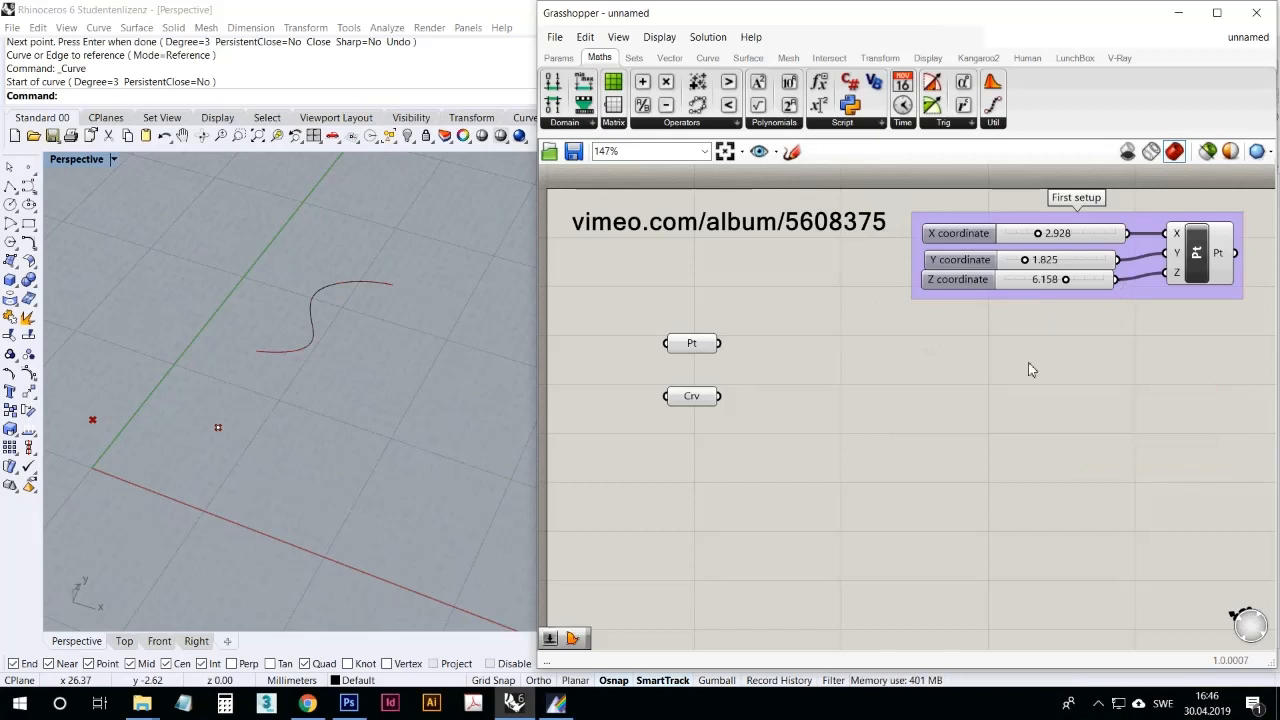
Step: Place a Mass Addition component beside the Point and Curve parameters as a trial and delete it again
click(682, 122)
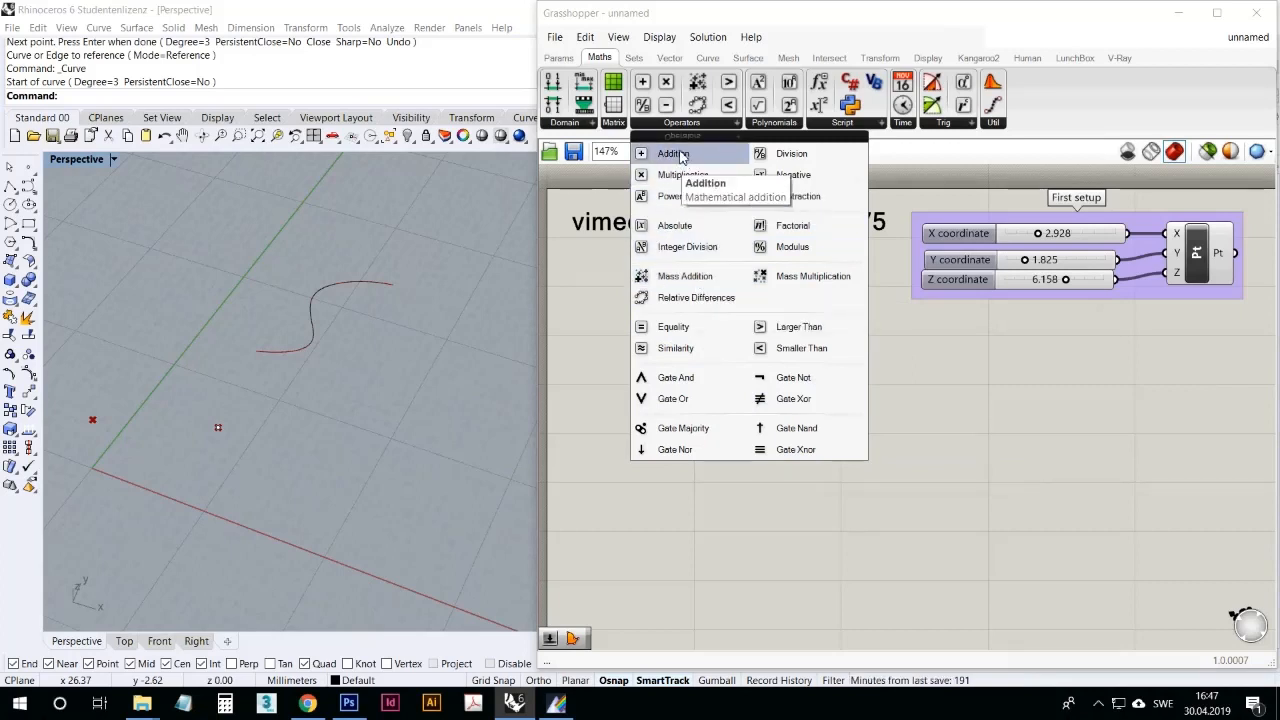
click(697, 276)
click(824, 372)
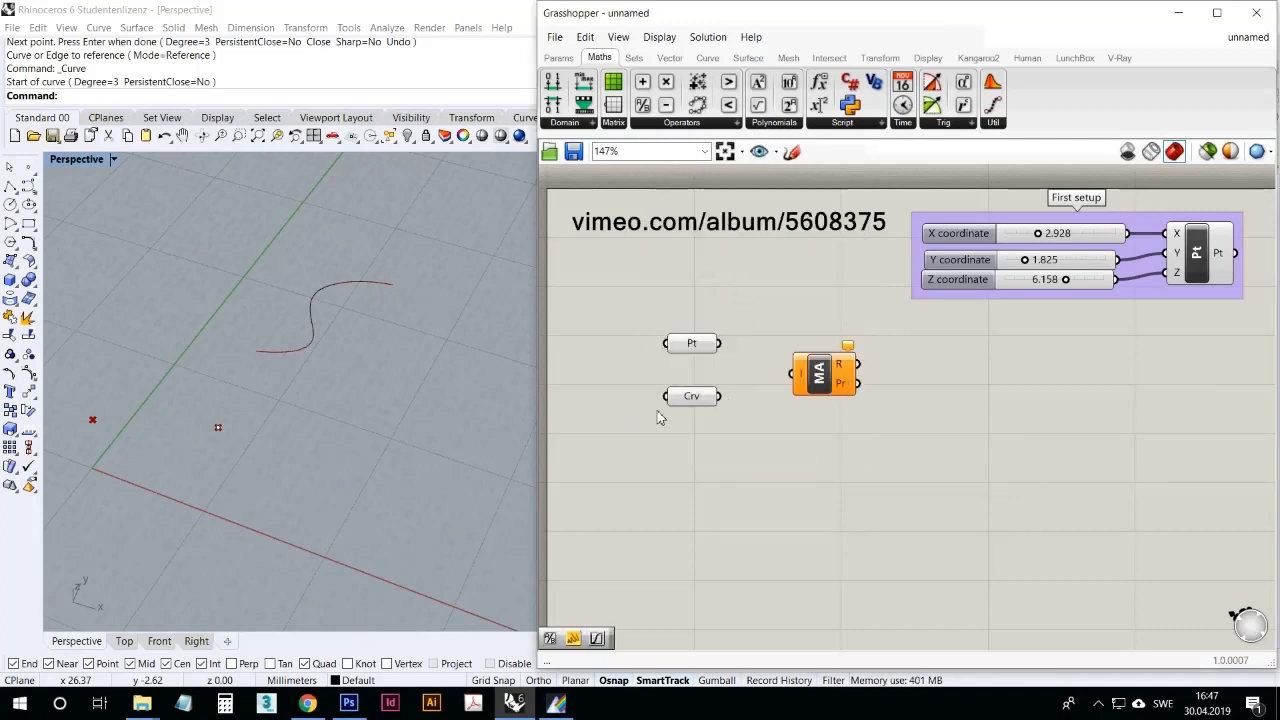
click(818, 375)
key(Delete)
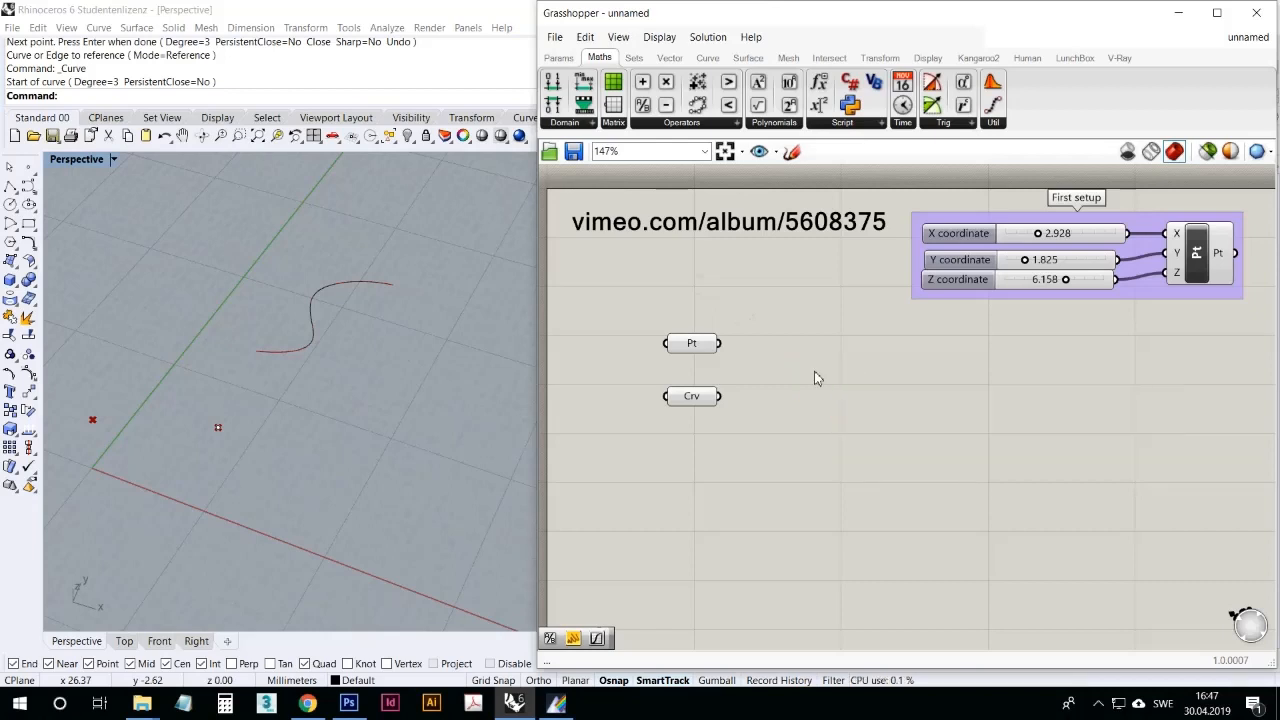
Step: Place a Panel below the First setup group and connect the group's point output to it
click(688, 124)
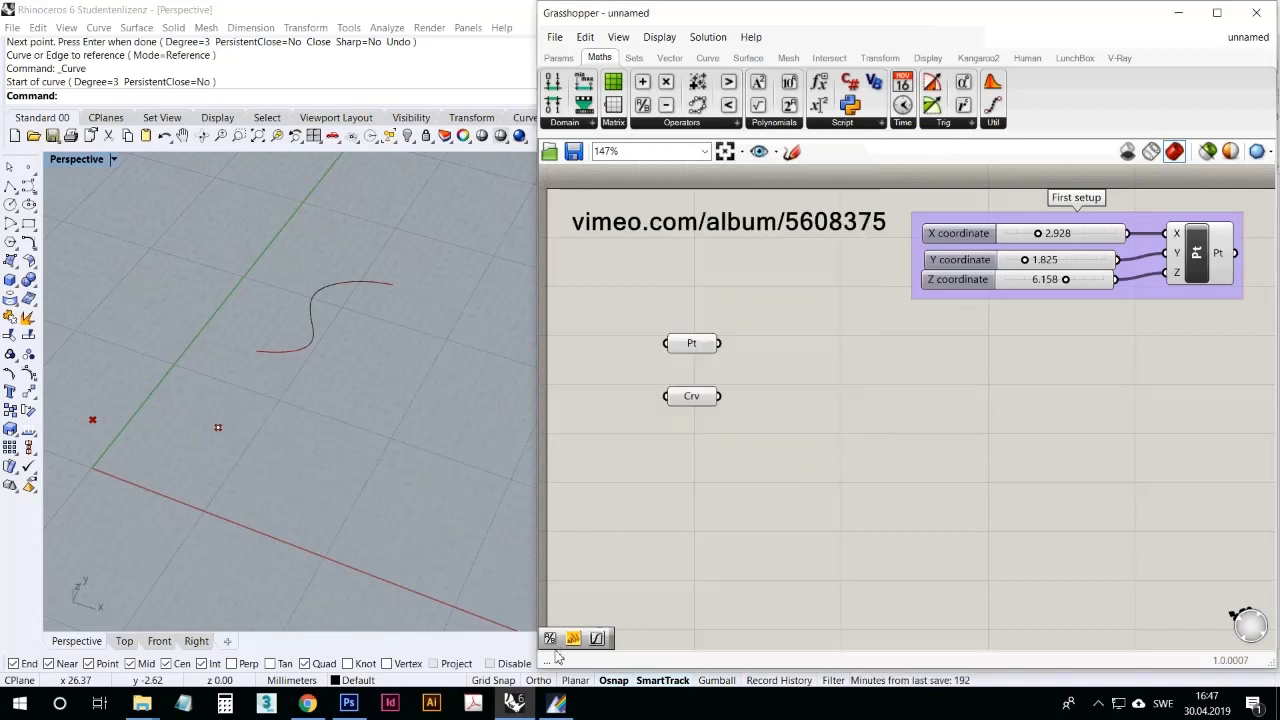
drag(633, 622, 1144, 495)
right_drag(1005, 480, 890, 431)
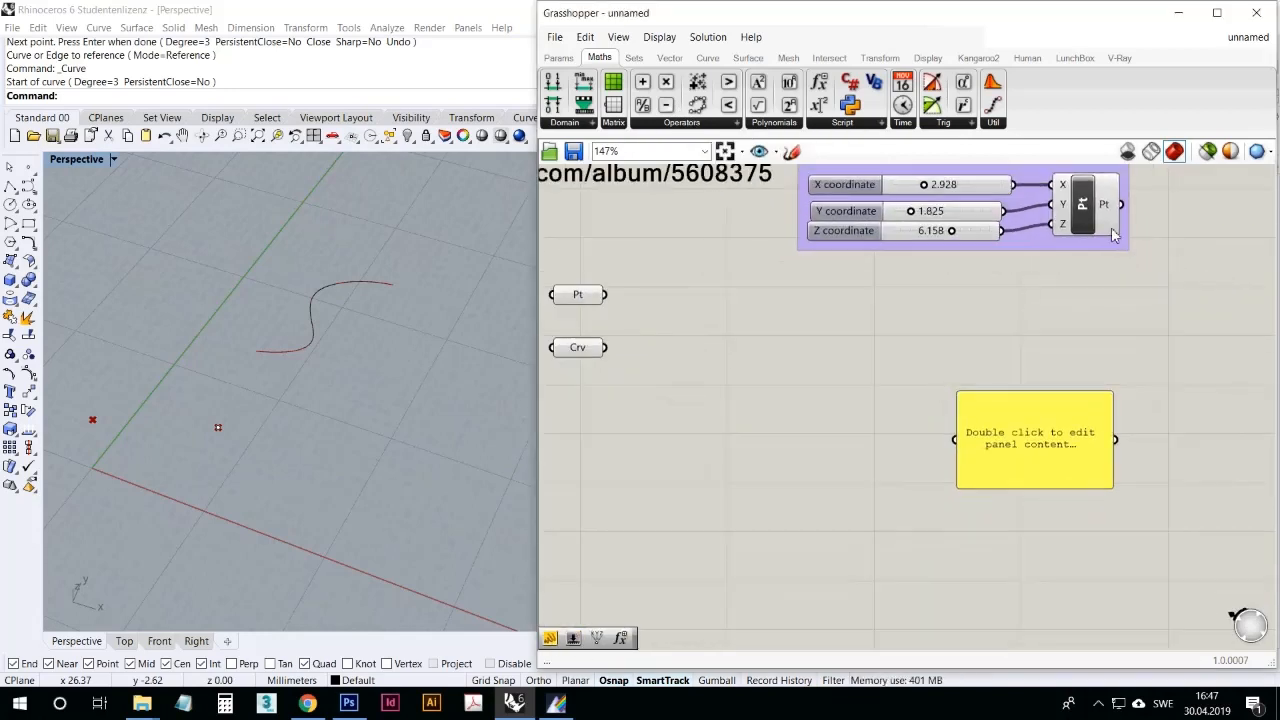
drag(1121, 204, 955, 440)
drag(1071, 411, 1203, 316)
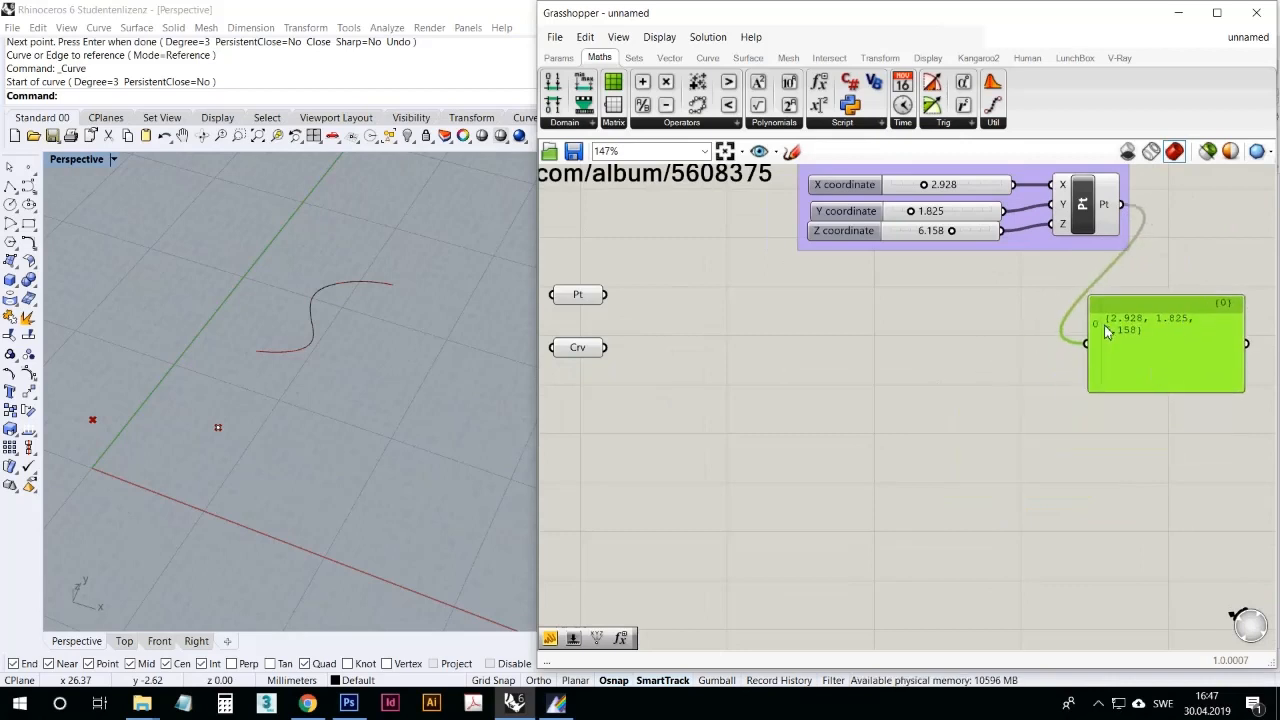
Step: Shift the connected panel slightly to the right below the First setup group
right_drag(1100, 399, 1074, 454)
click(1013, 385)
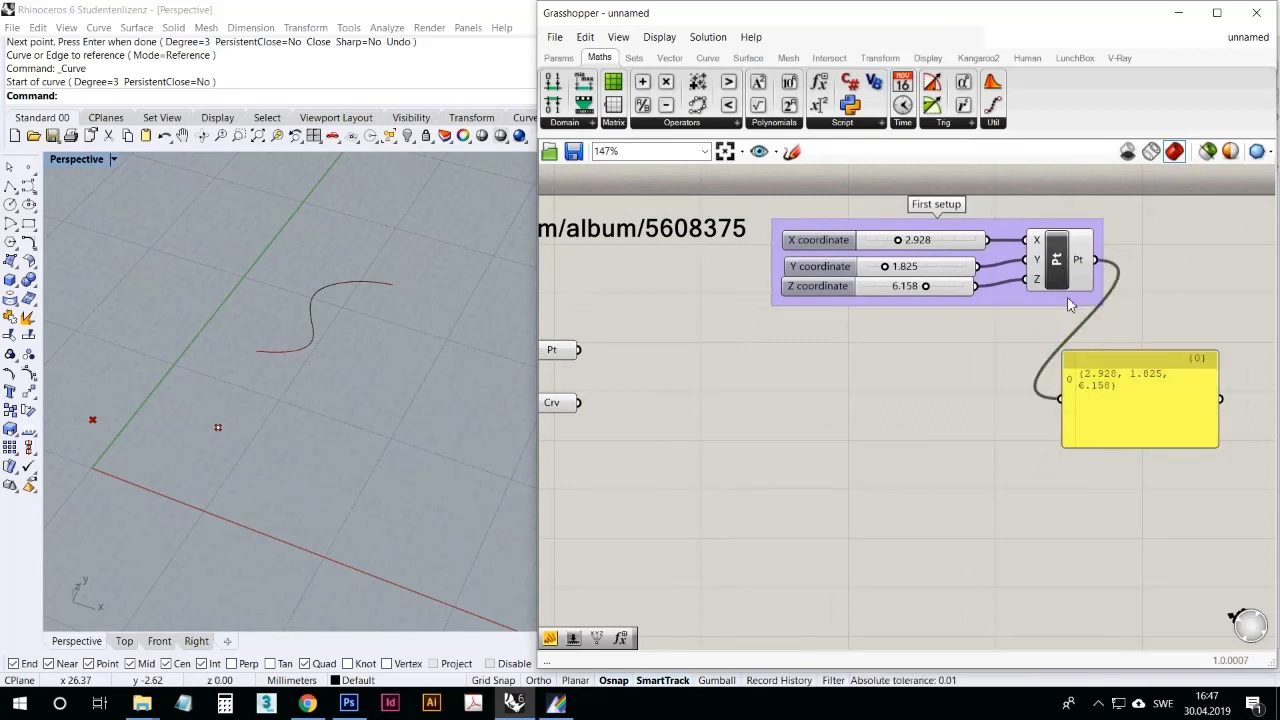
drag(1108, 425, 1128, 425)
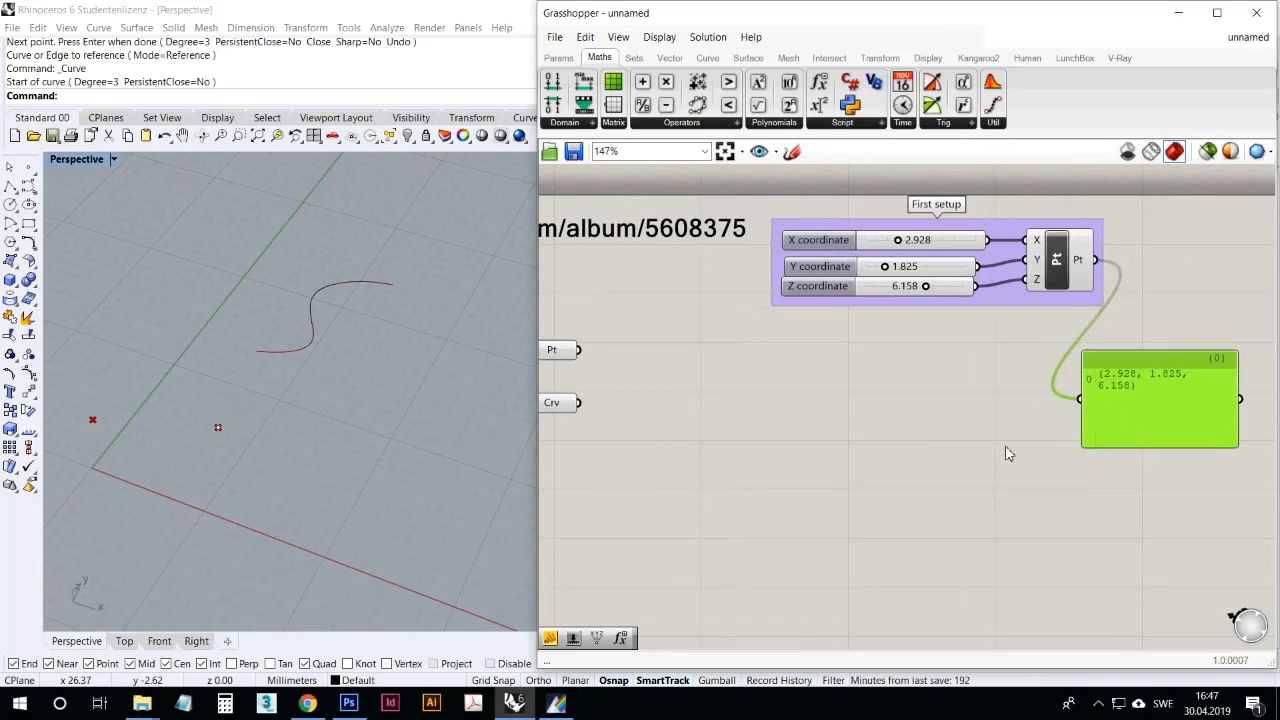
click(880, 463)
Step: Switch to Rhino and place three point objects below the curve in the Perspective view
click(29, 166)
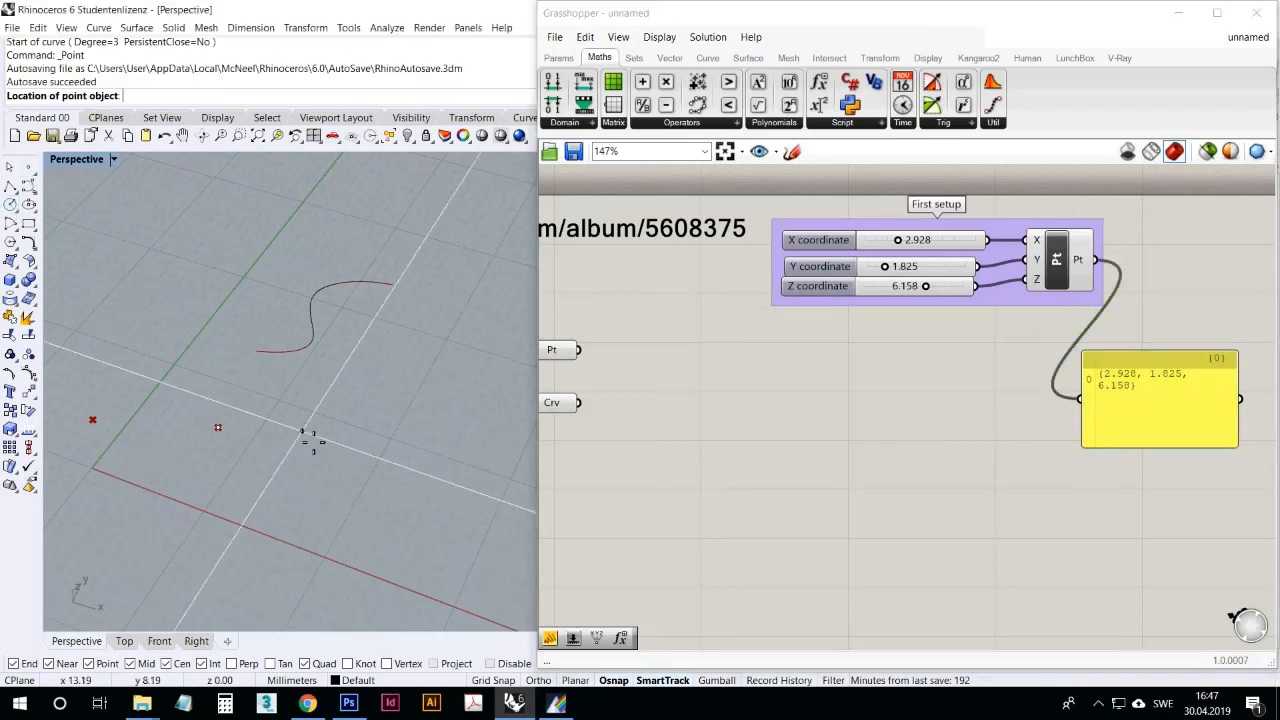
click(355, 412)
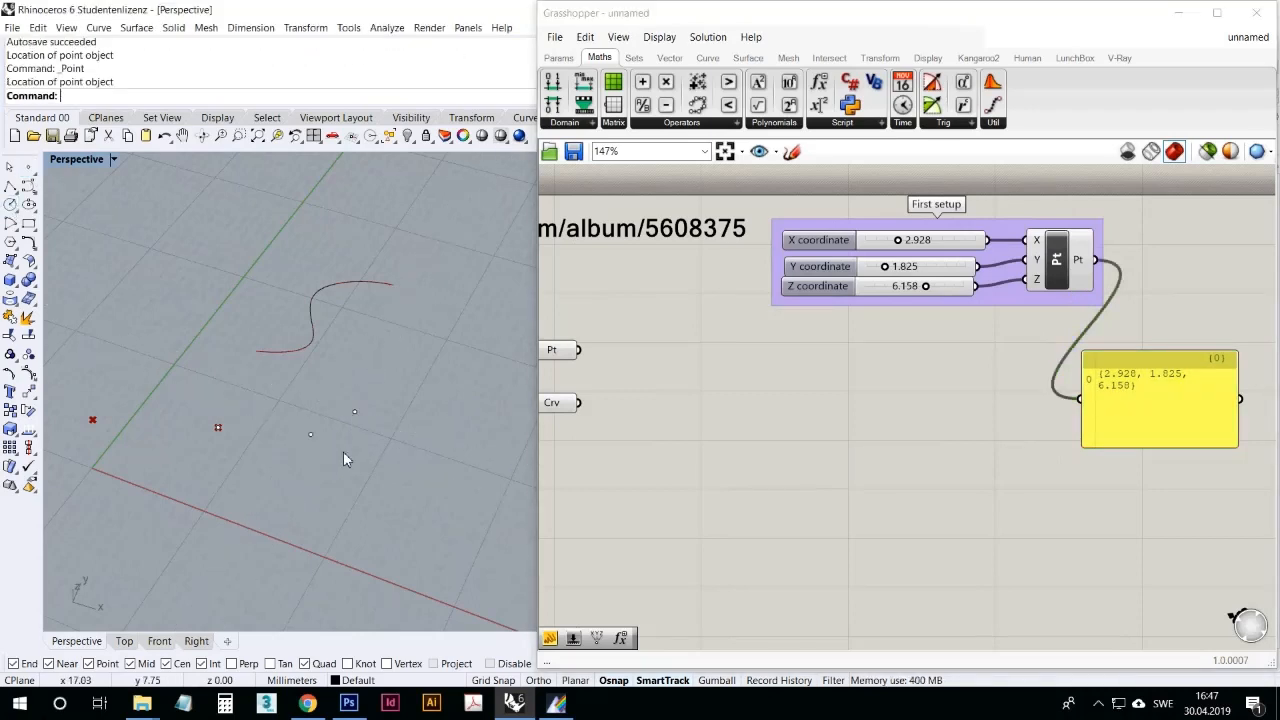
right_click(345, 455)
click(360, 475)
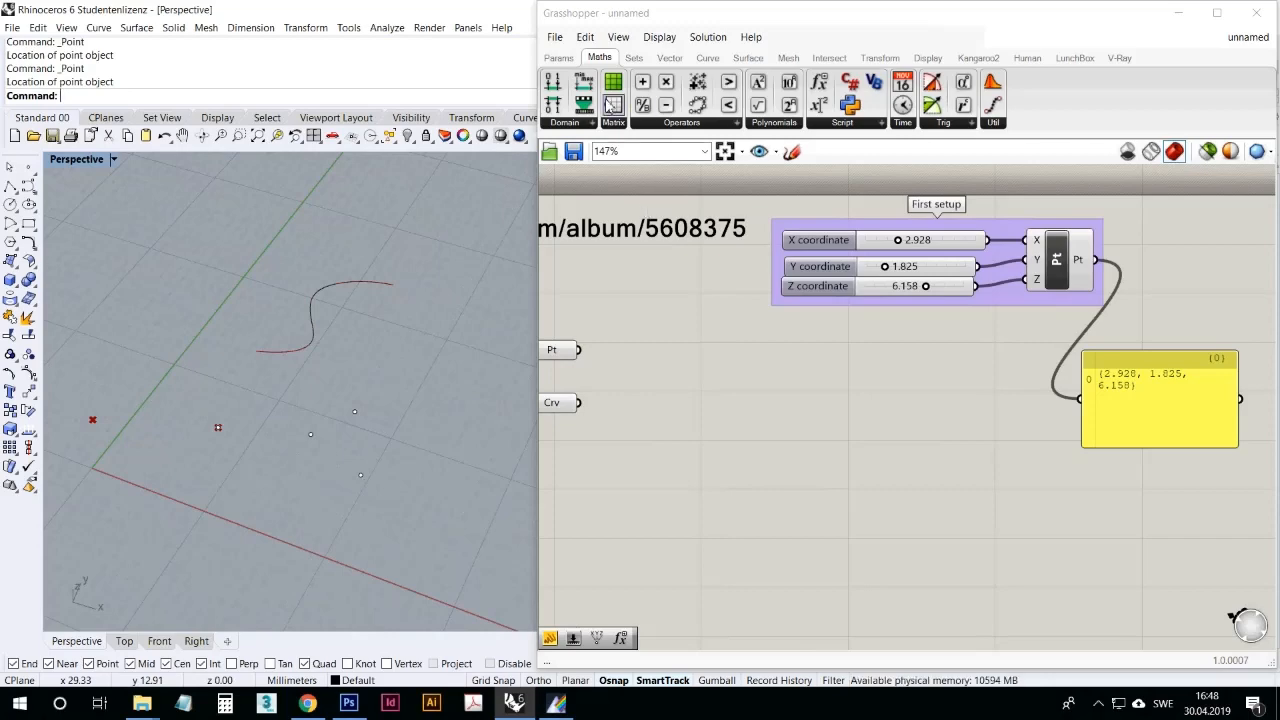
Step: Back in Grasshopper, reference the three new Rhino points as multiple points in the Point parameter
click(558, 57)
right_drag(641, 316, 671, 301)
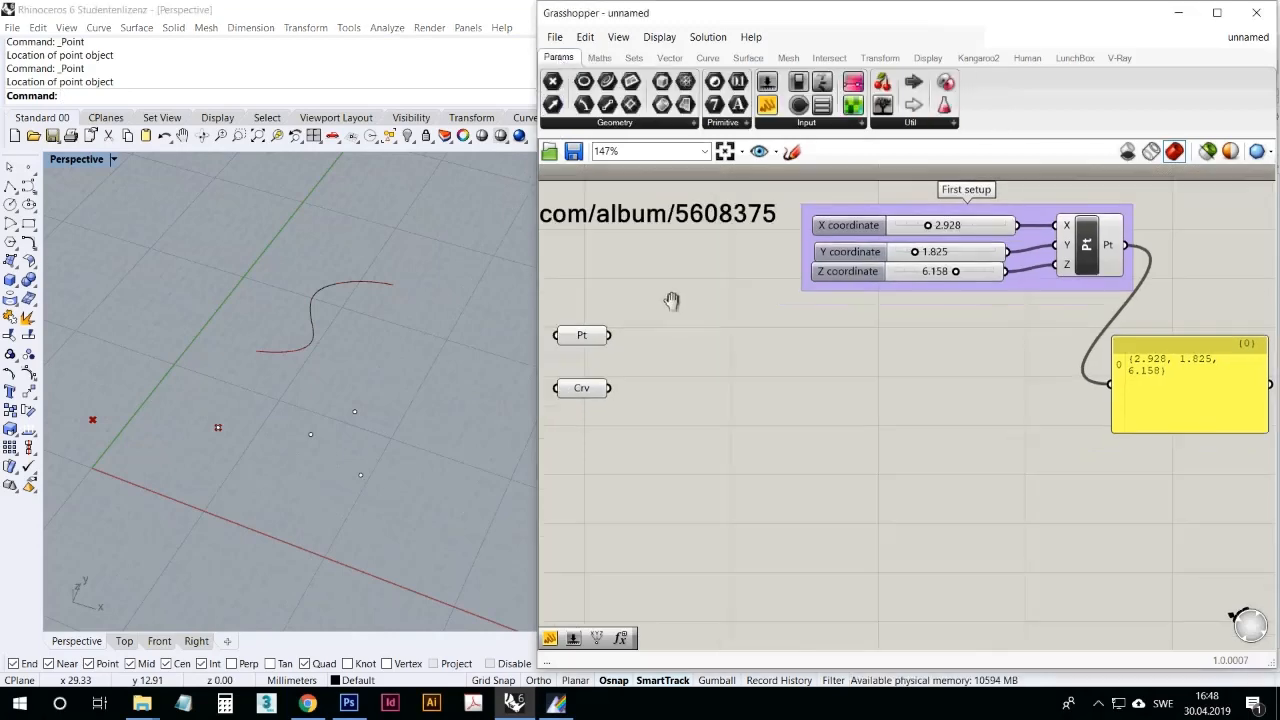
right_click(620, 337)
click(729, 545)
drag(458, 528, 350, 406)
key(Return)
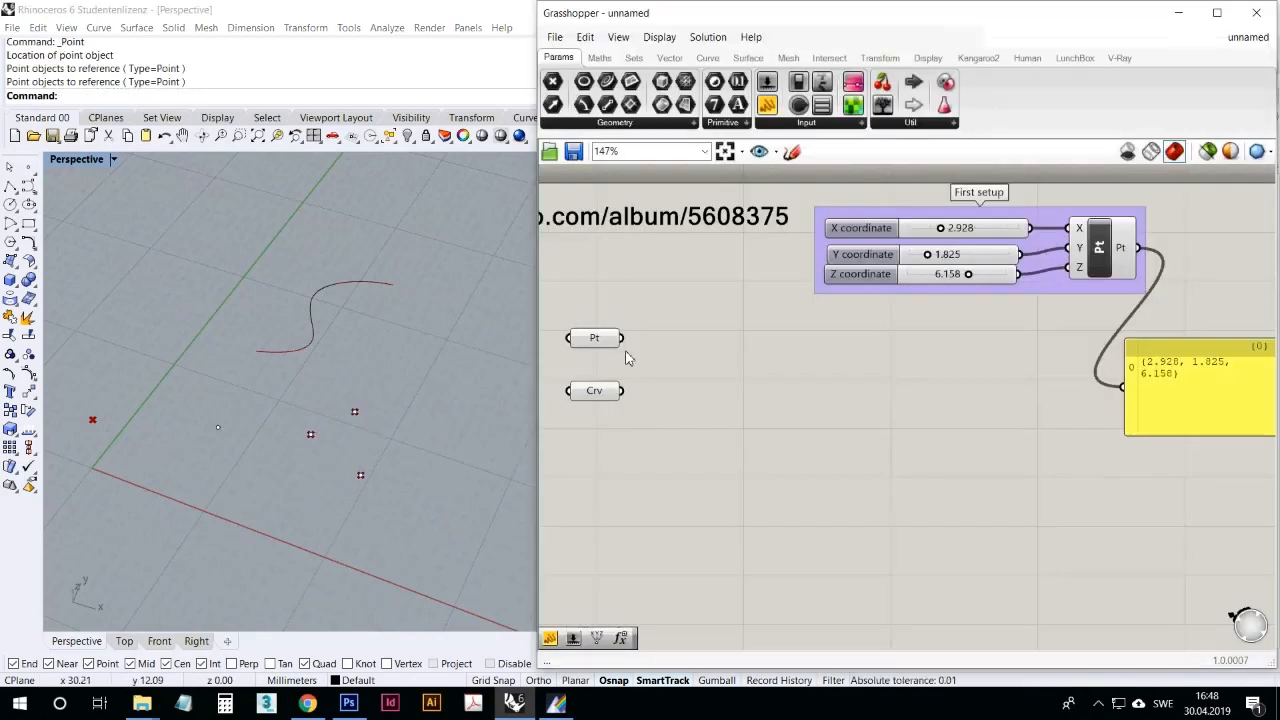
Step: Connect the Point parameter's output to a panel beside it, examine the listed items, and move the panel slightly away
drag(622, 338, 742, 342)
scroll(907, 404, up, 3)
drag(905, 398, 859, 376)
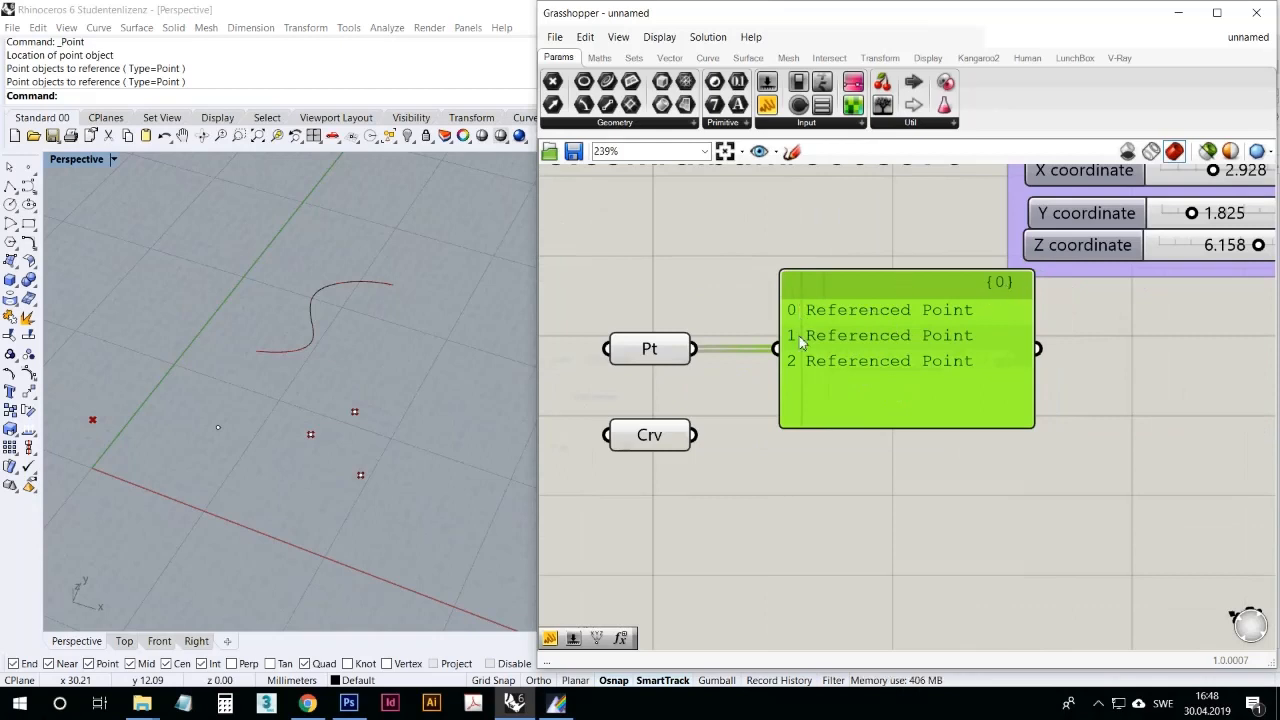
click(781, 512)
scroll(788, 512, down, 1)
scroll(790, 510, down, 1)
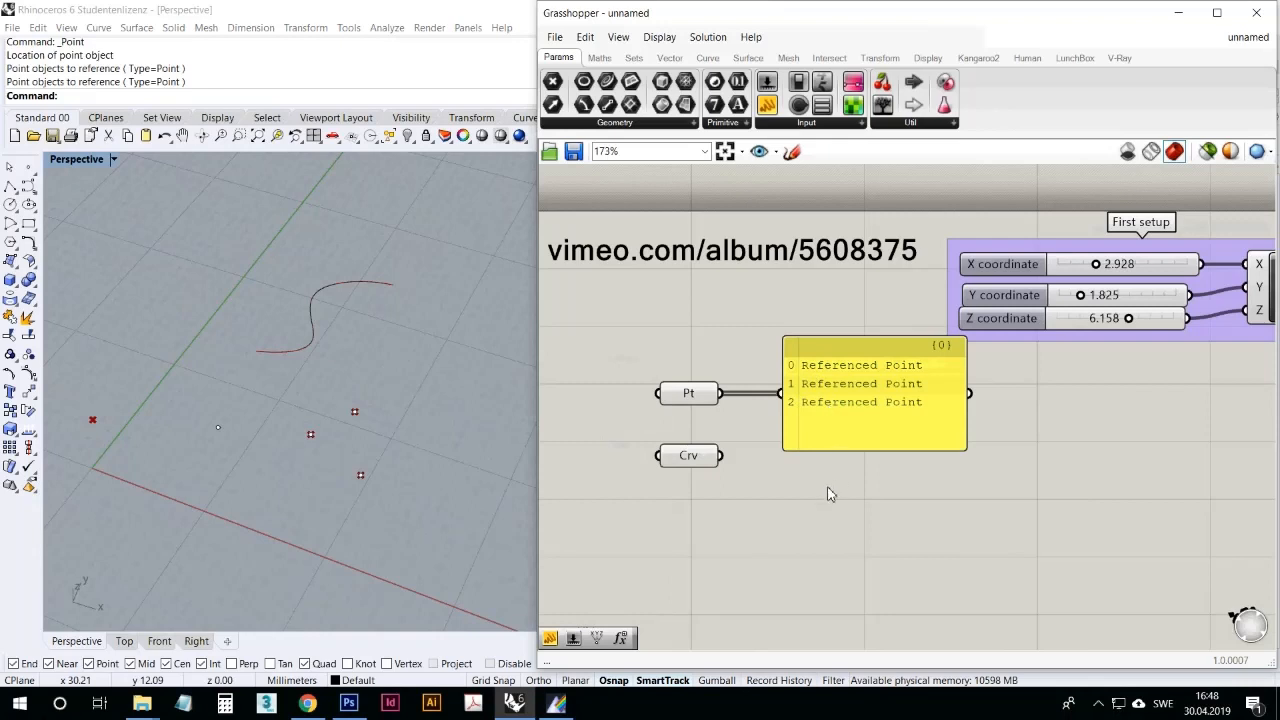
click(837, 445)
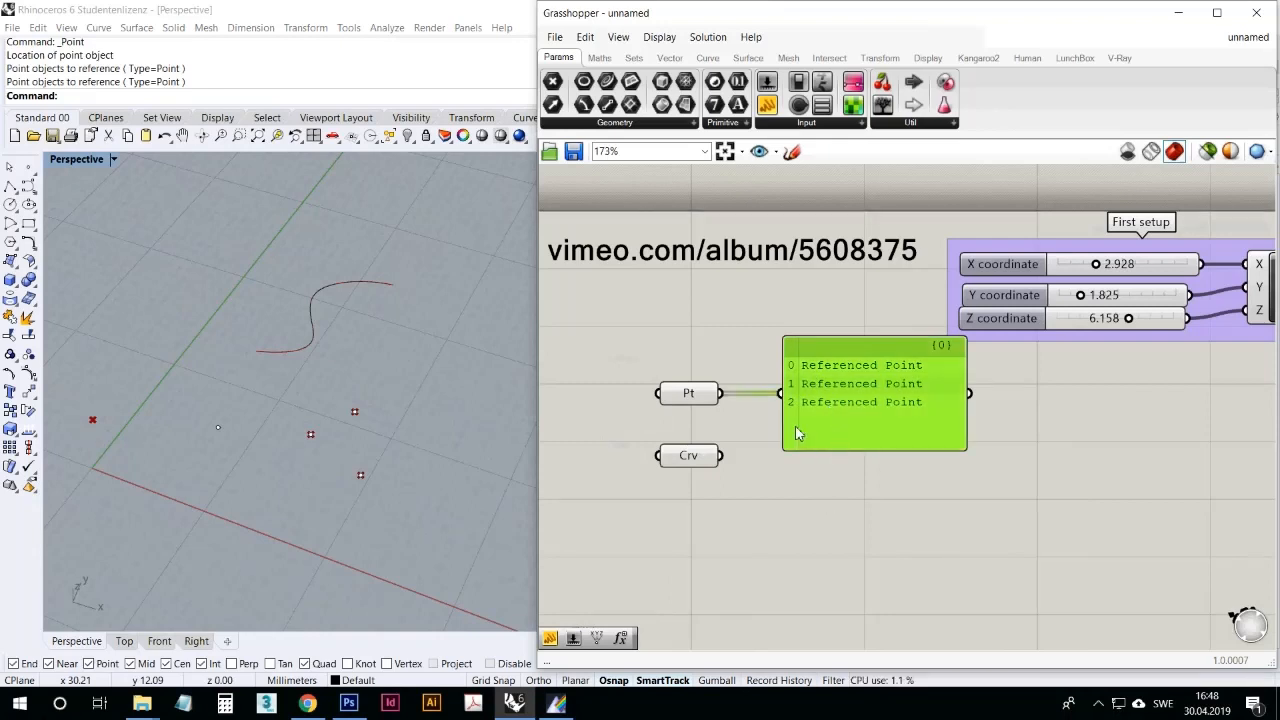
drag(791, 438, 831, 450)
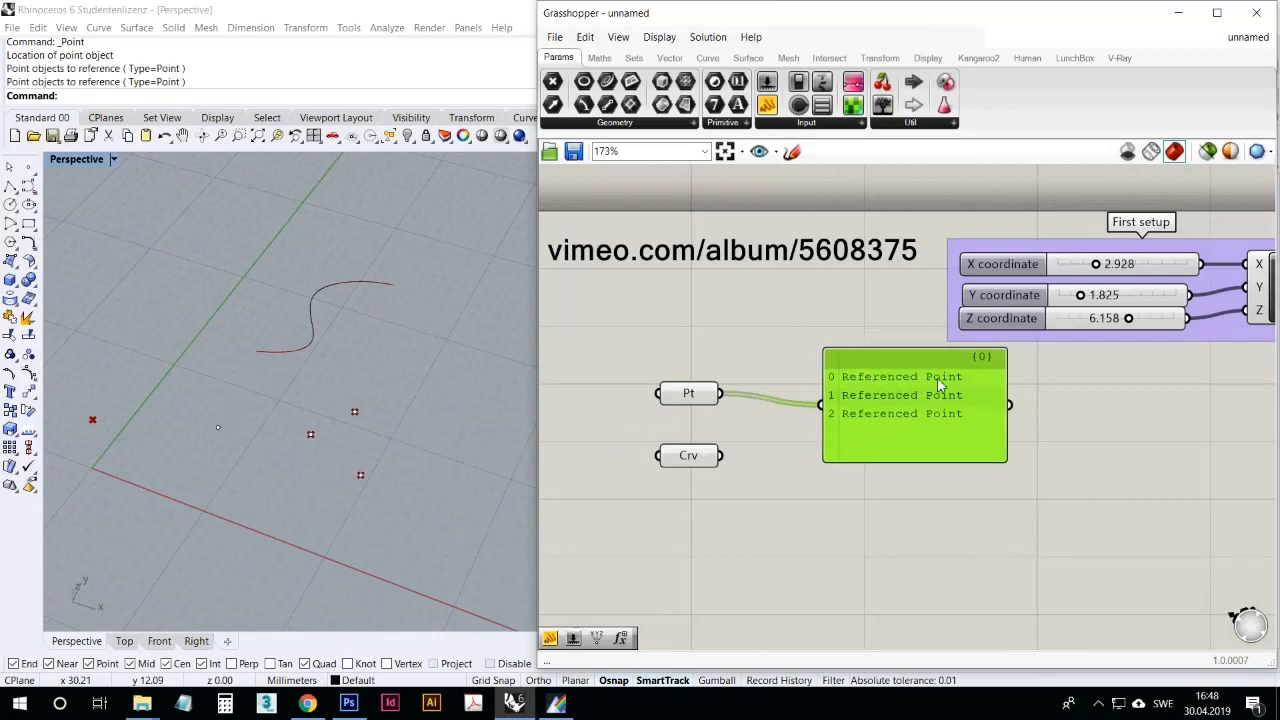
Step: Graft the Point parameter and heighten the panel to fit all of its branches
right_click(710, 395)
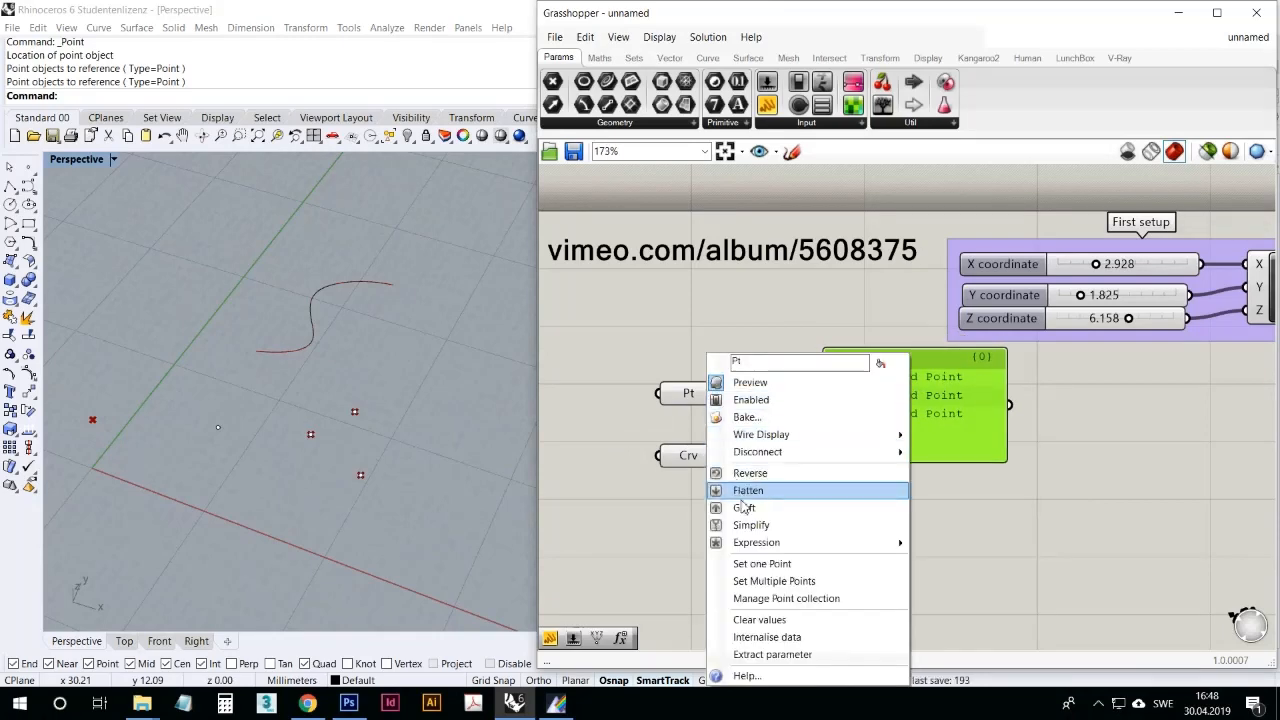
click(785, 507)
click(928, 467)
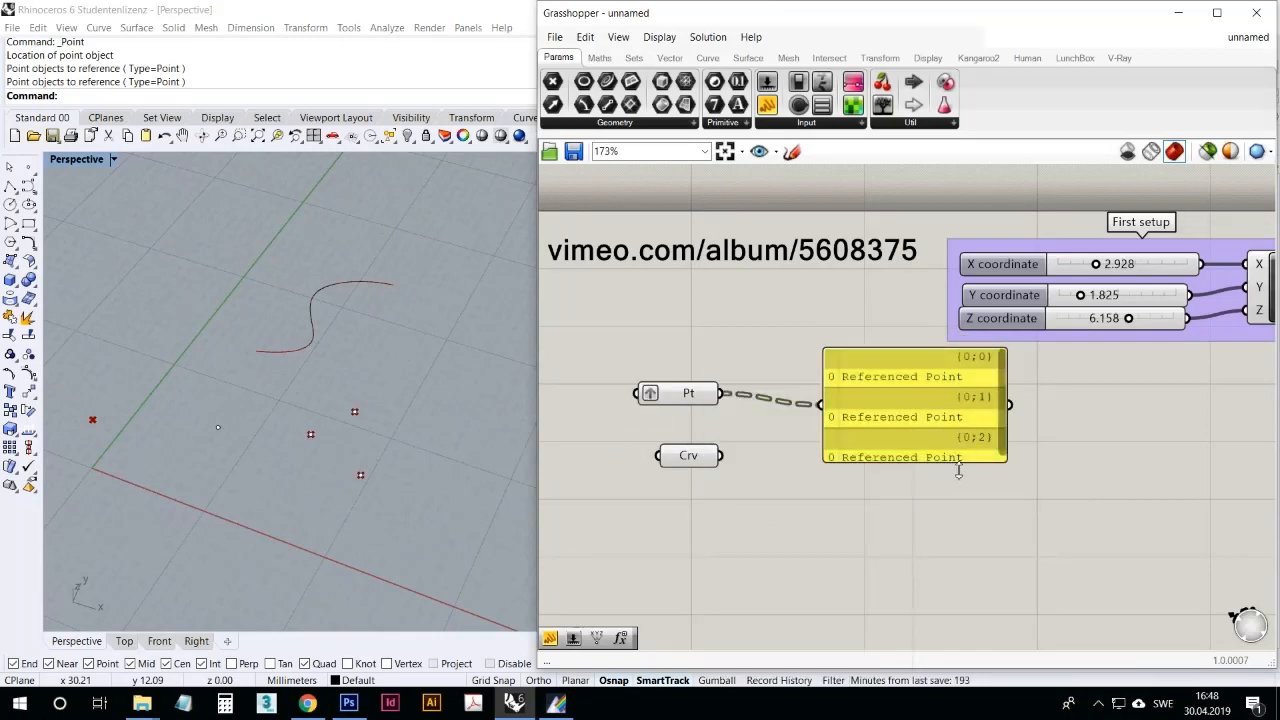
drag(877, 465, 878, 535)
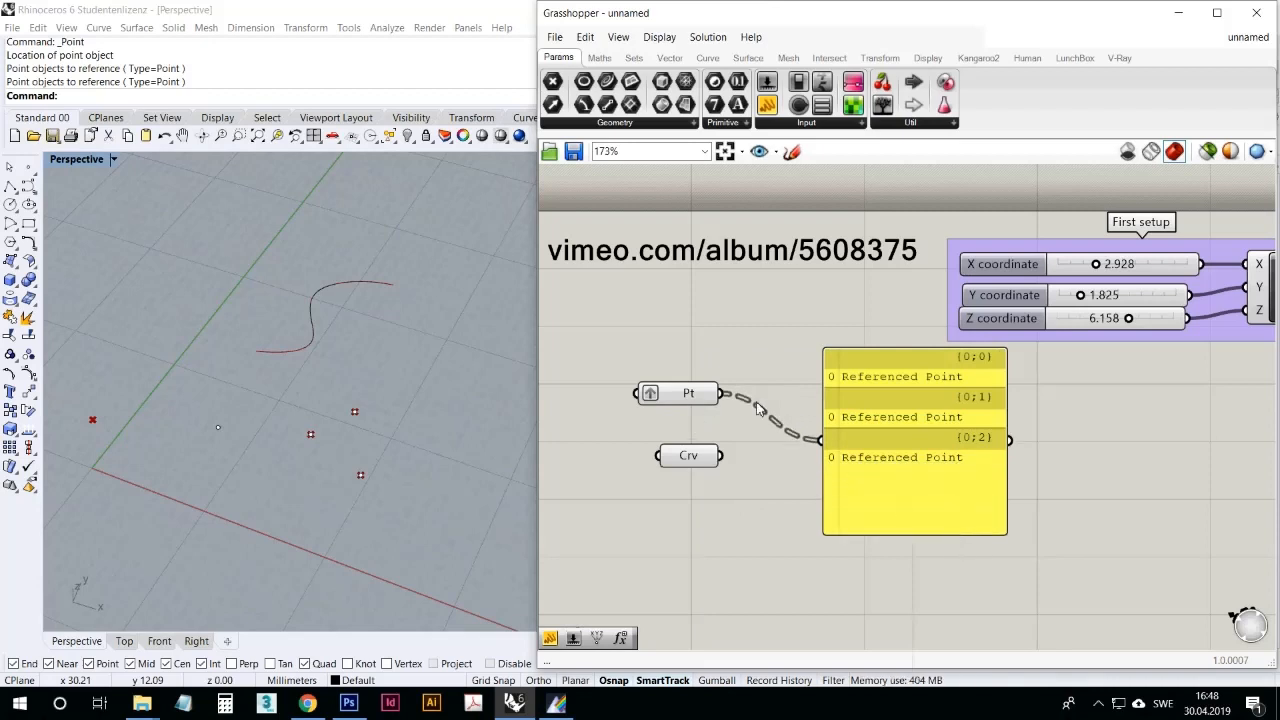
Step: Move the Point parameter closer to the Curve parameter and delete the panel connected to it
drag(693, 400, 718, 429)
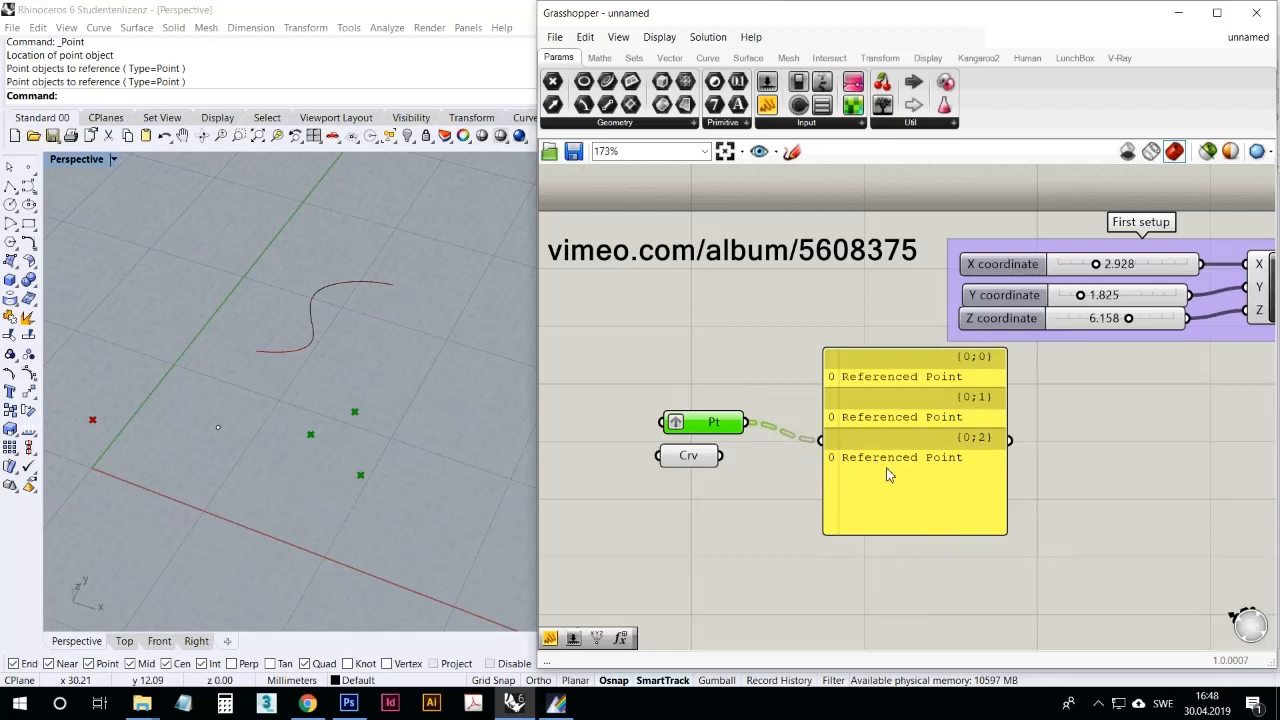
click(900, 520)
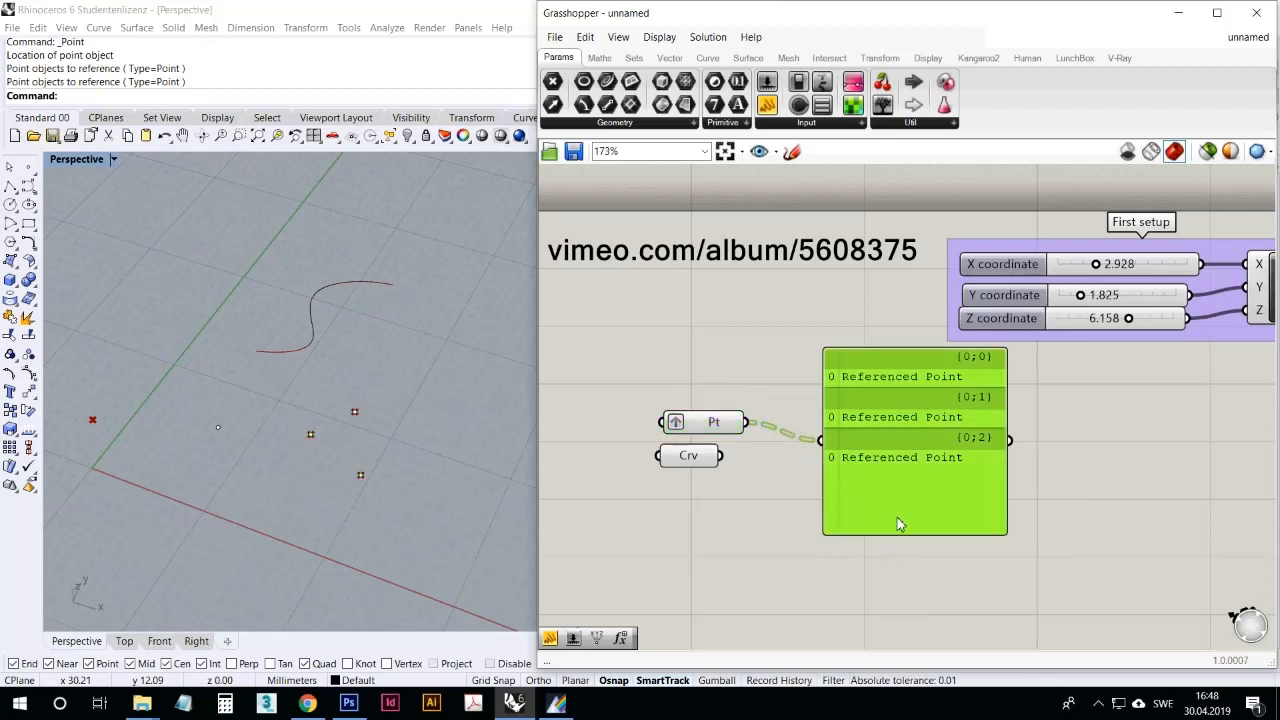
key(Delete)
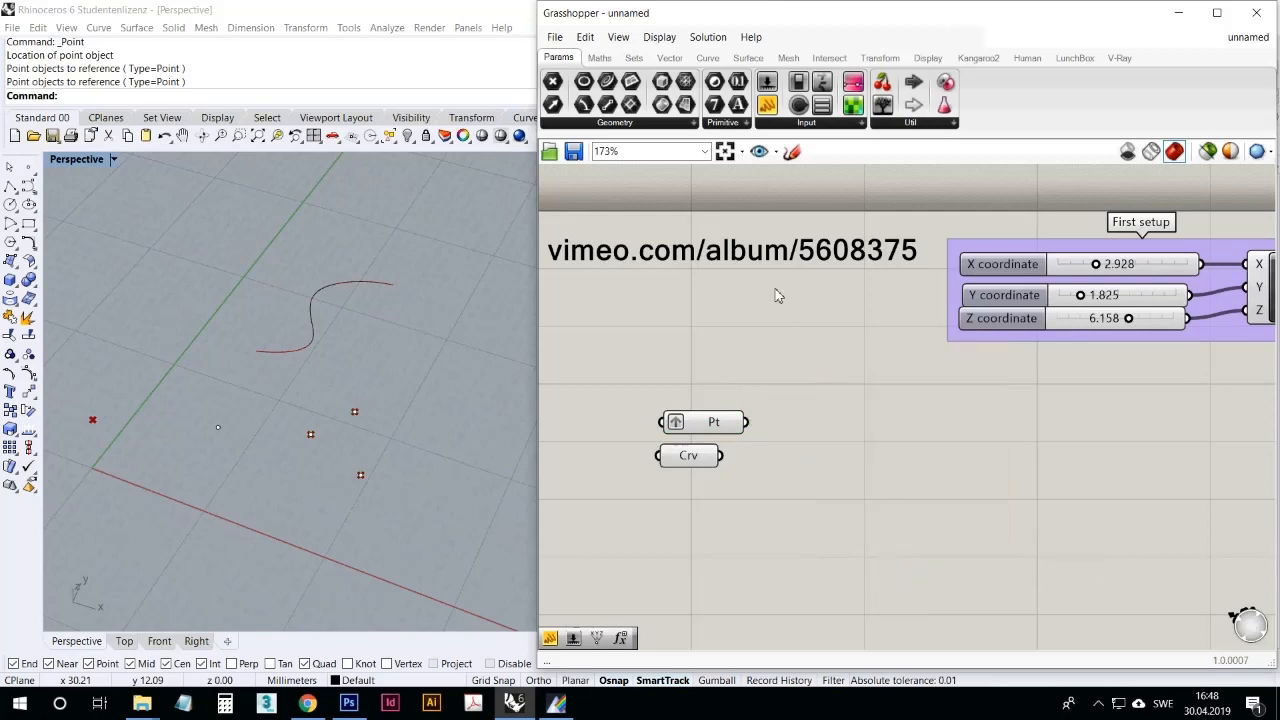
Step: Place a Larger Than component beside the Point and Curve parameters, examine its outputs, and undo the placement
click(599, 57)
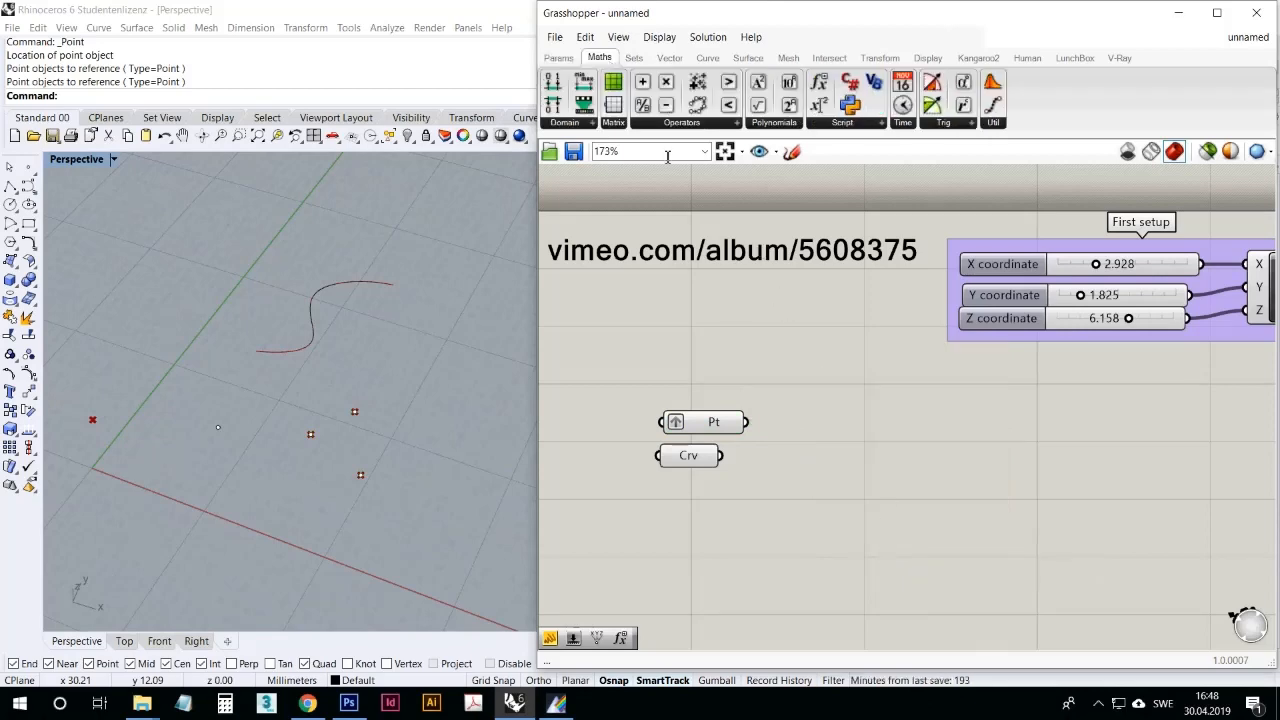
click(713, 123)
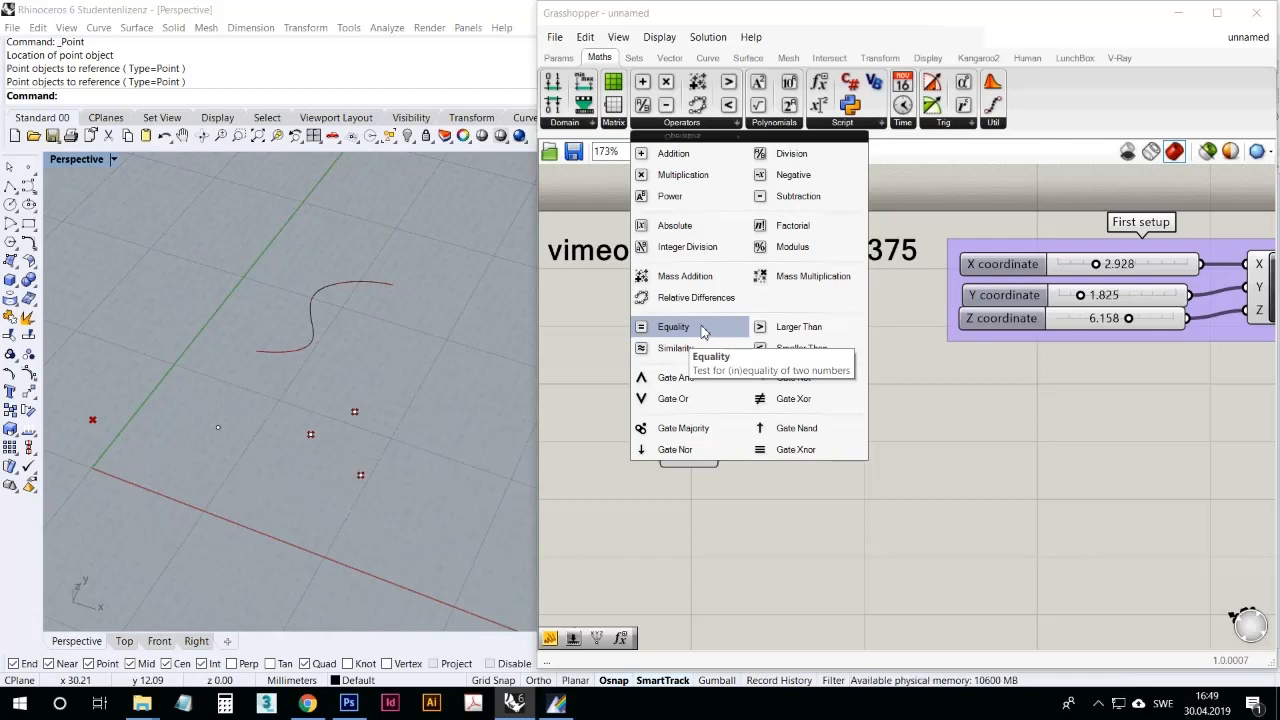
click(781, 328)
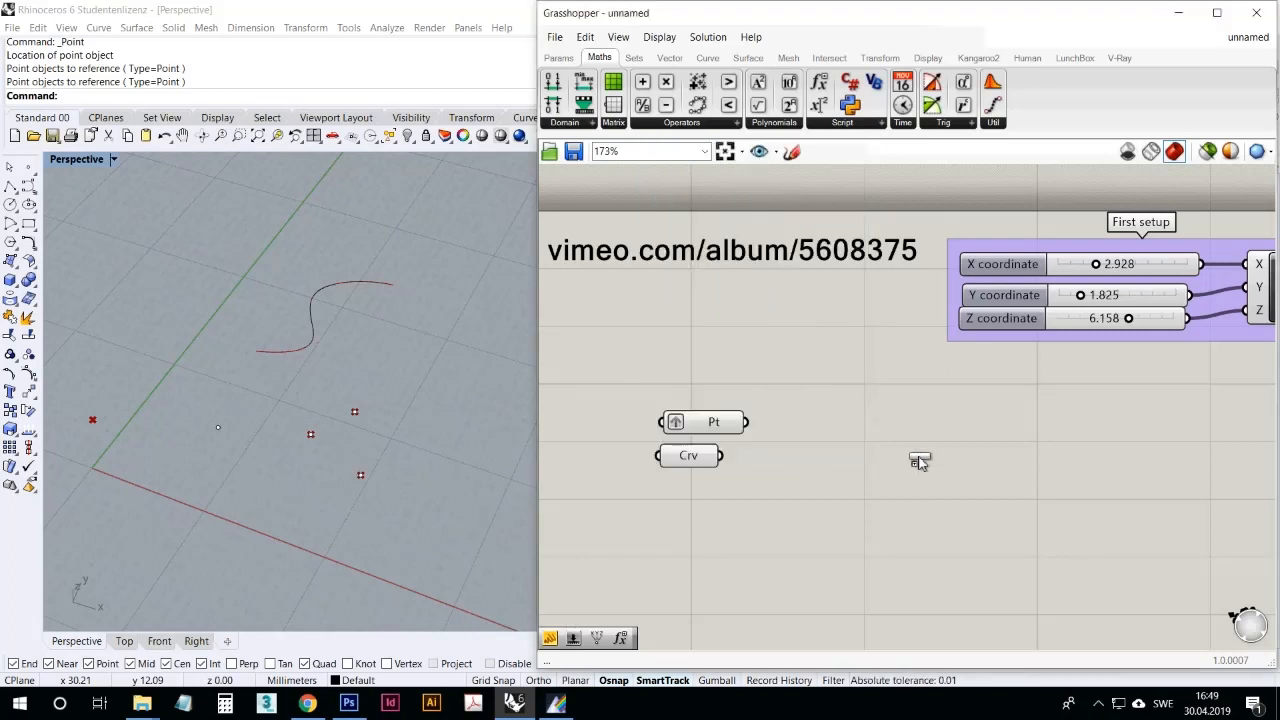
click(918, 455)
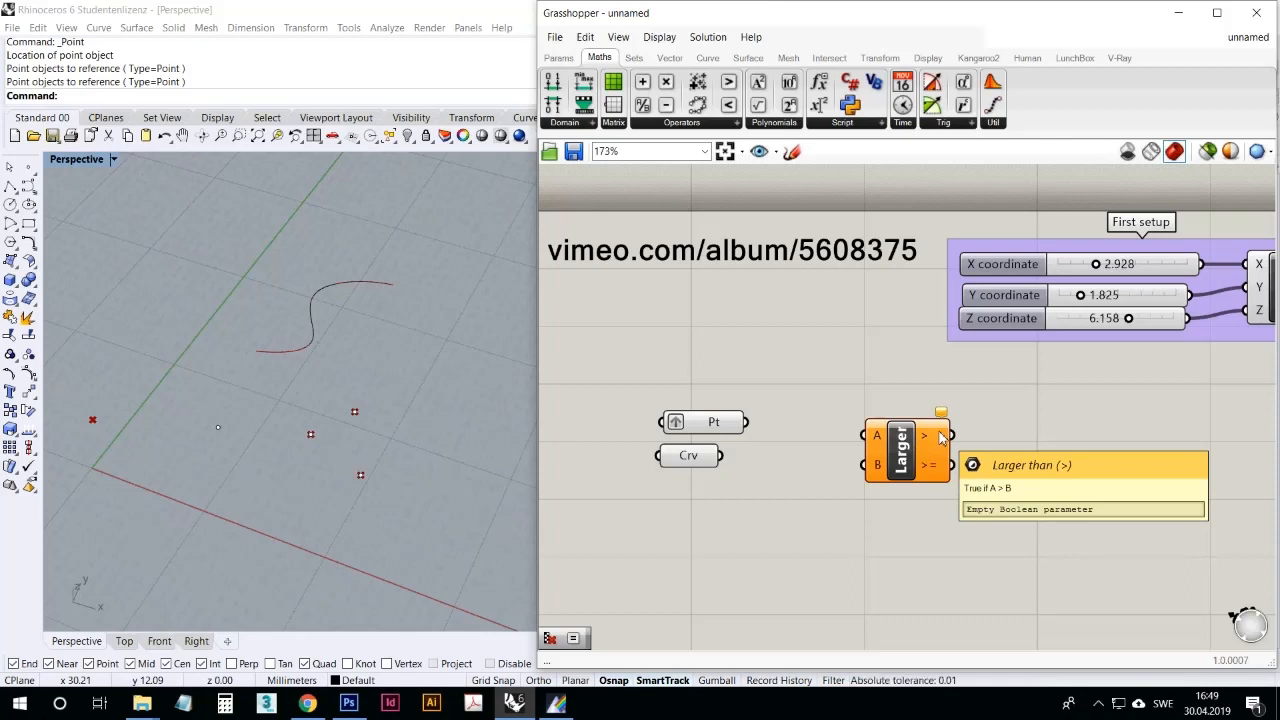
scroll(941, 436, down, 2)
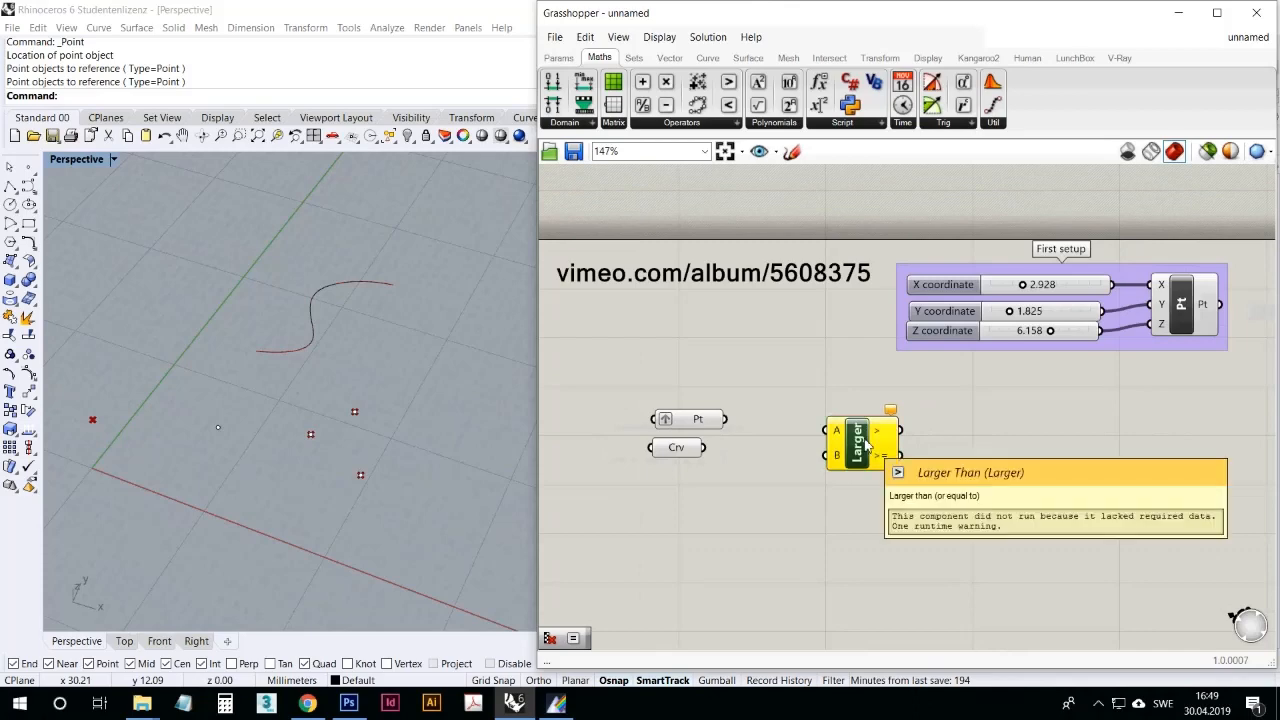
key(ctrl+z)
click(706, 123)
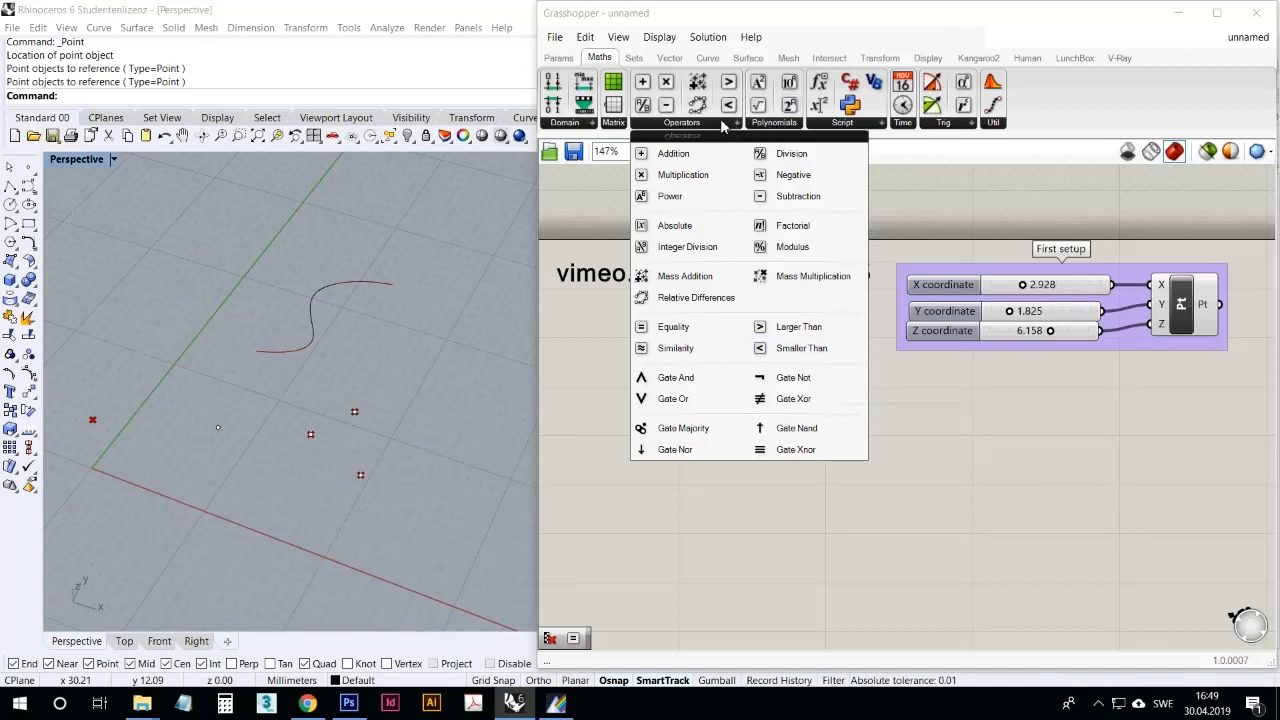
click(766, 123)
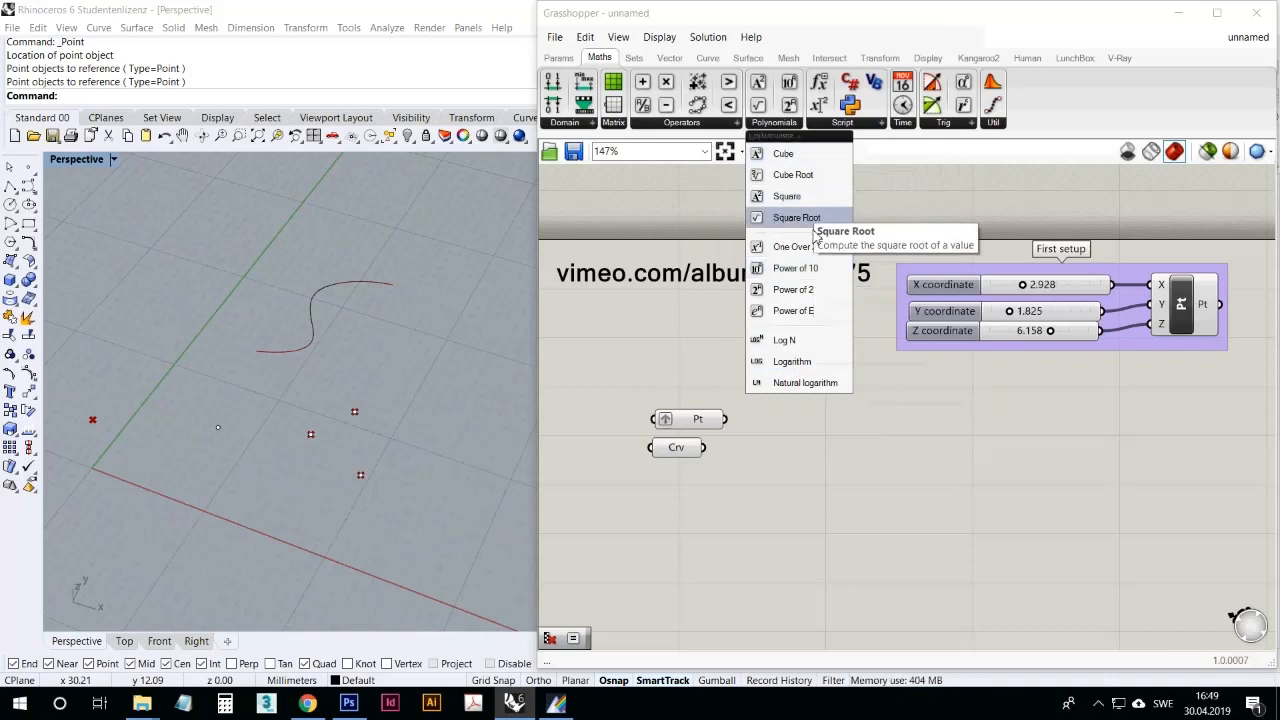
click(702, 123)
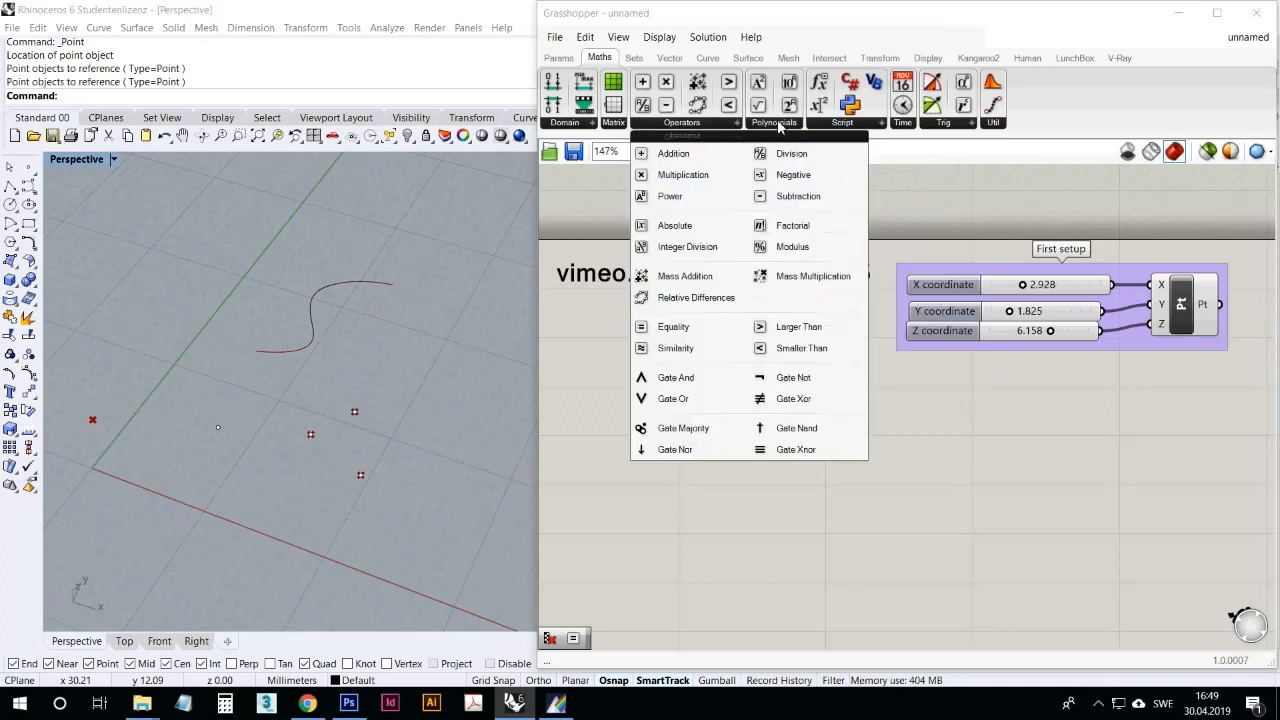
click(778, 124)
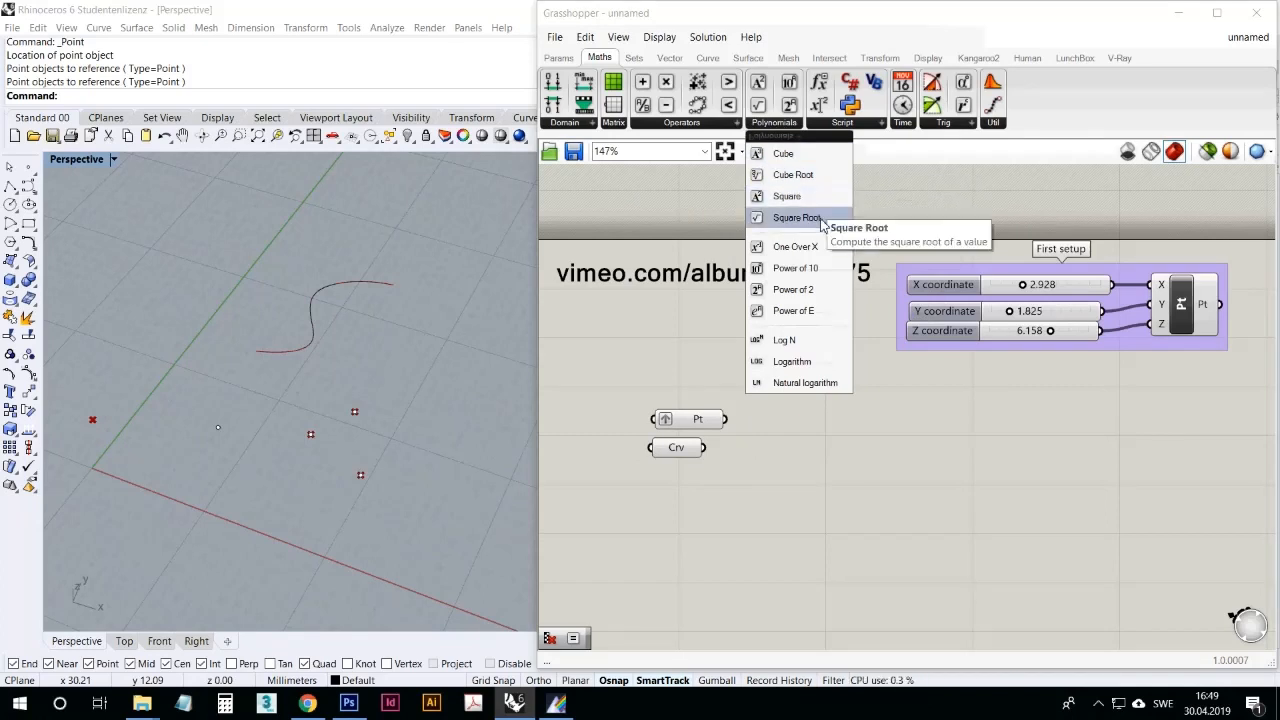
Step: Place an Evaluate component beside the Point and Curve parameters and examine its expression input
click(843, 123)
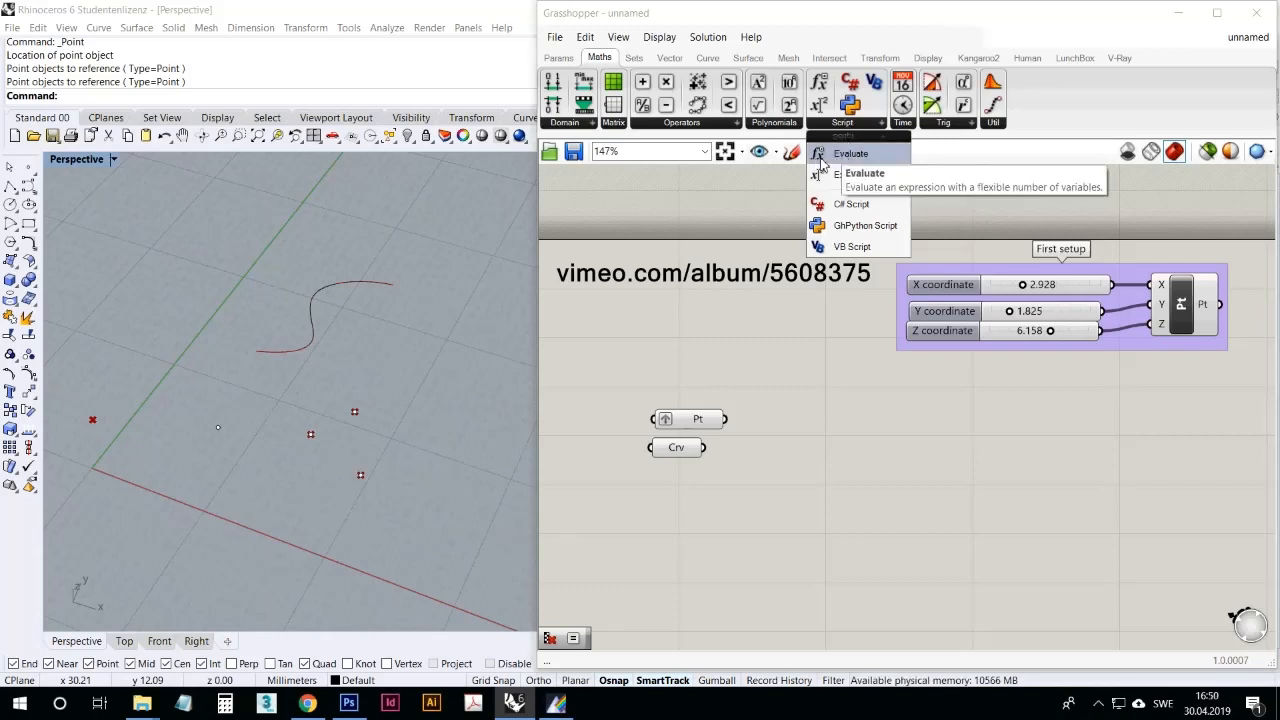
drag(826, 158, 838, 430)
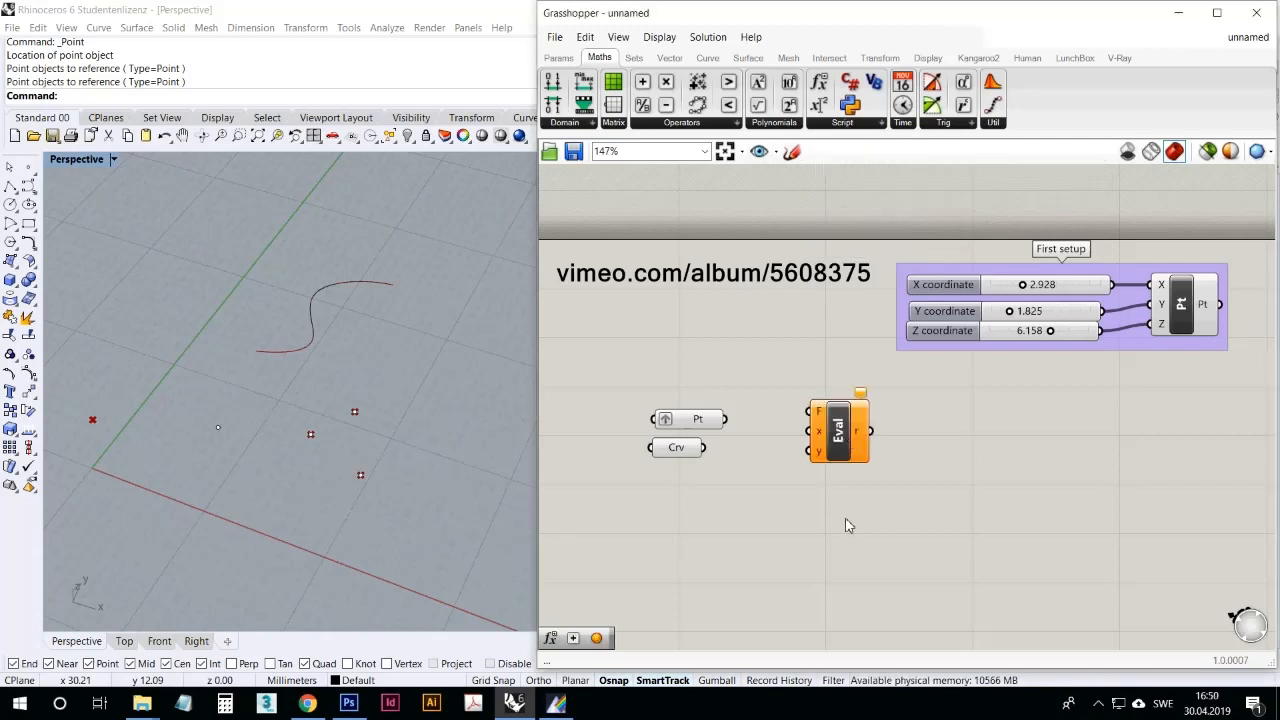
scroll(819, 417, up, 4)
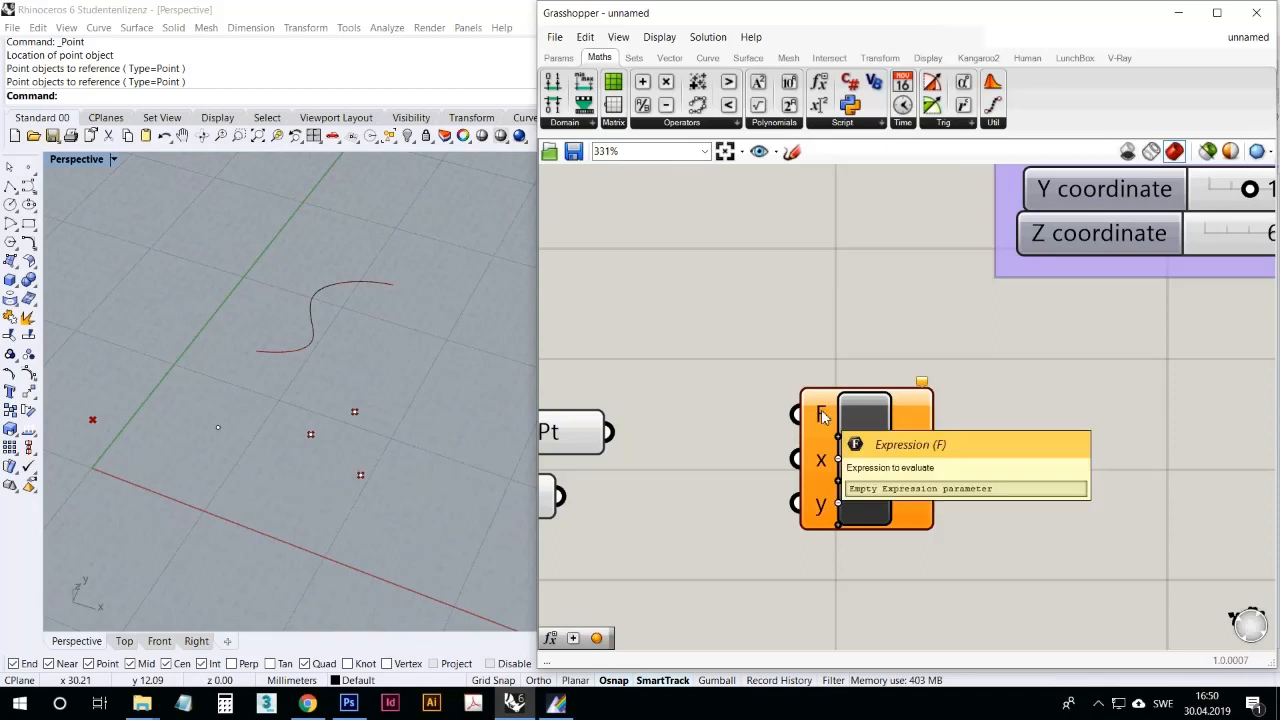
Step: Set the Evaluate component's expression to x*y² in the Expression Designer
right_click(819, 416)
click(908, 574)
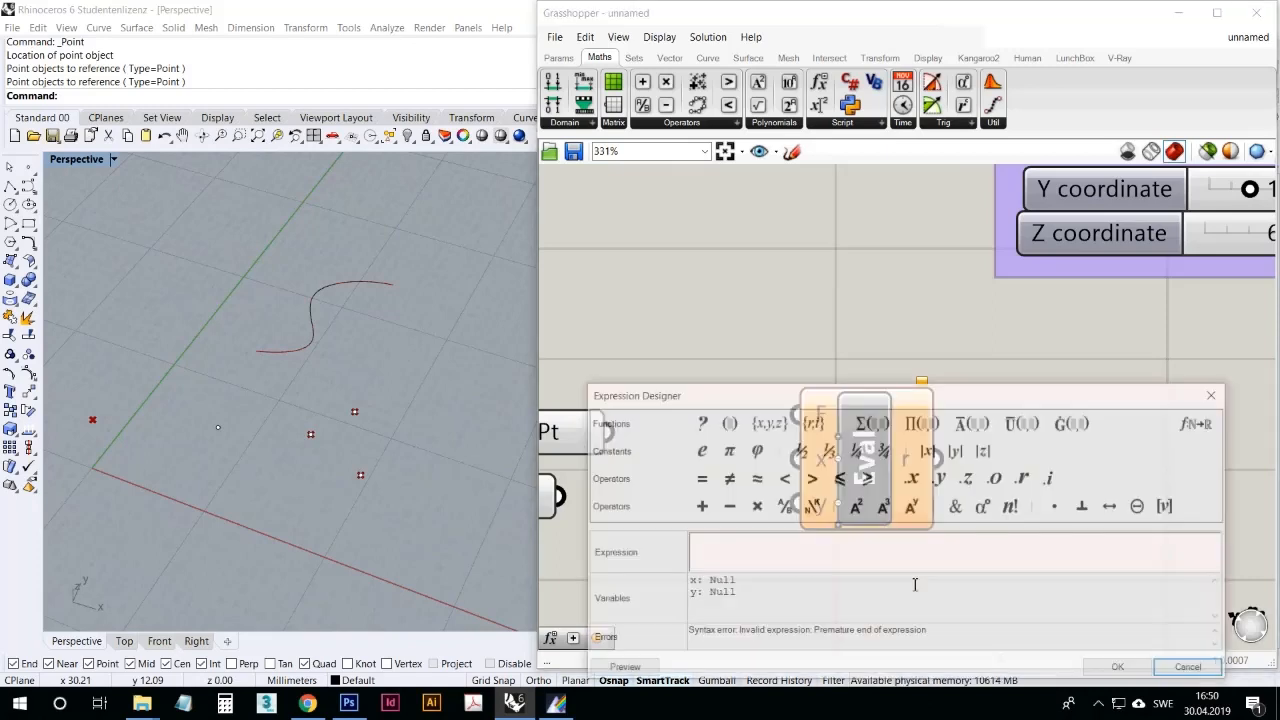
drag(837, 386, 829, 284)
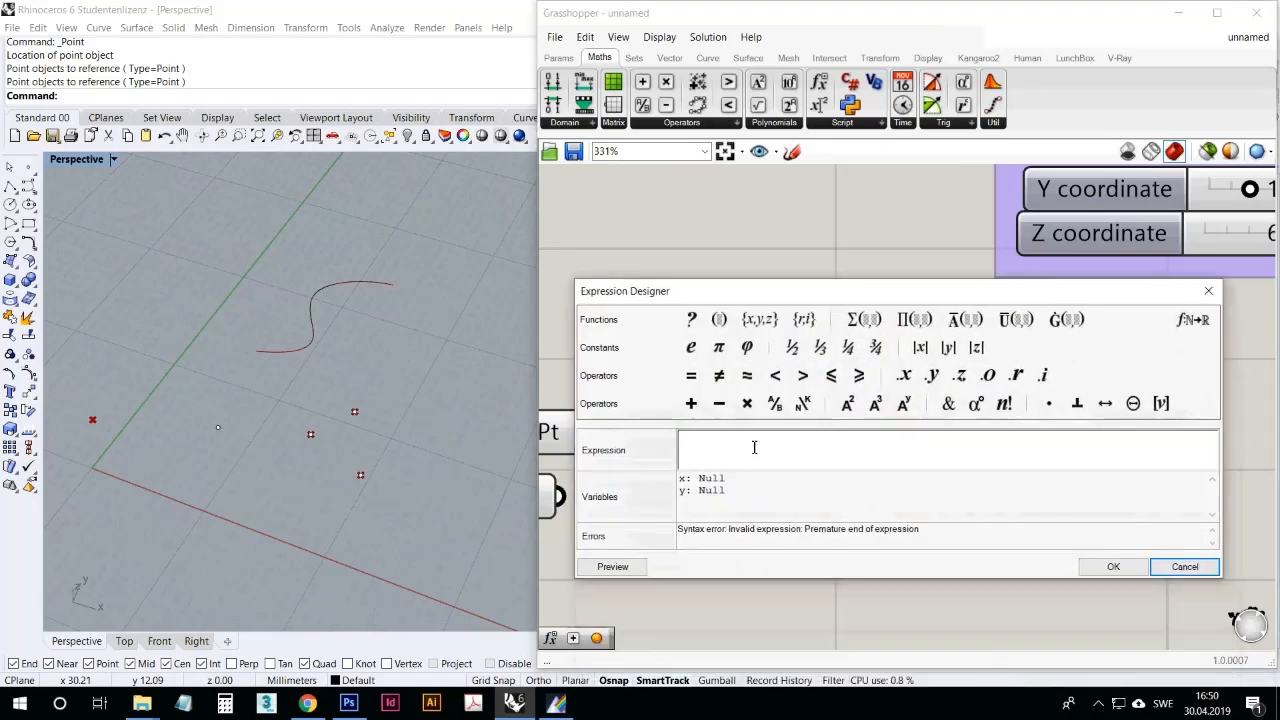
text(x)
click(747, 403)
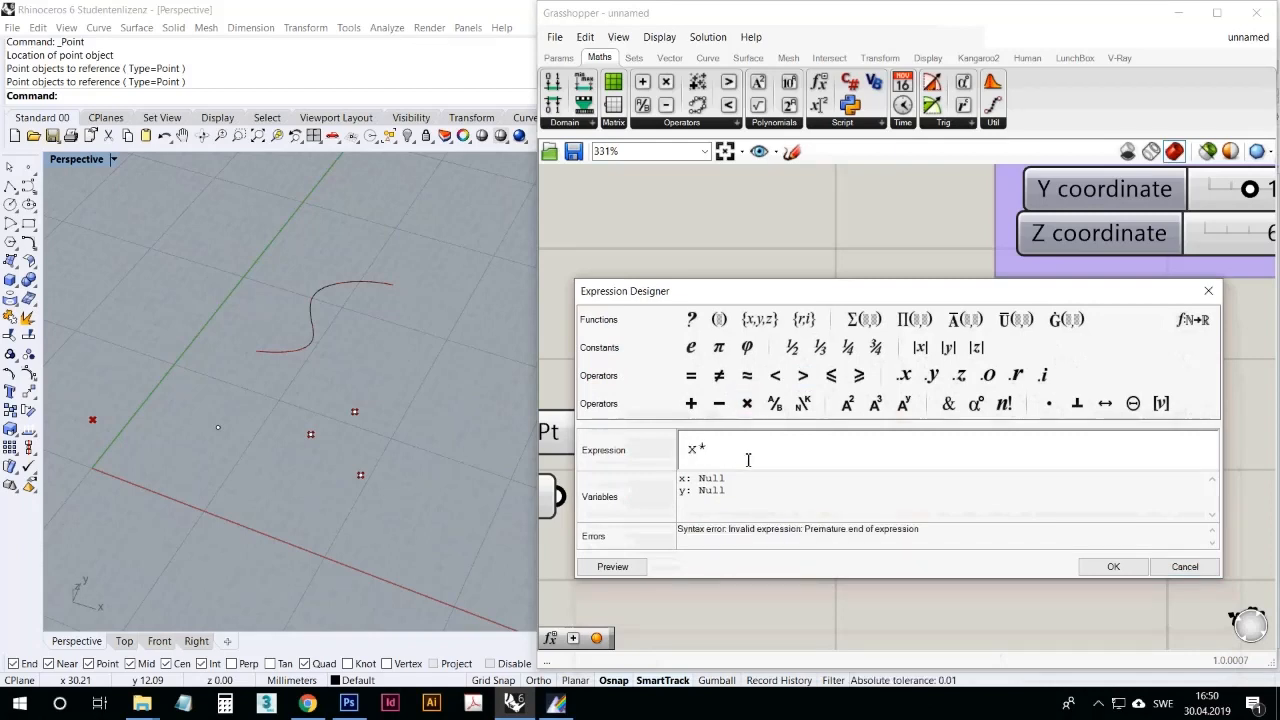
text(z)
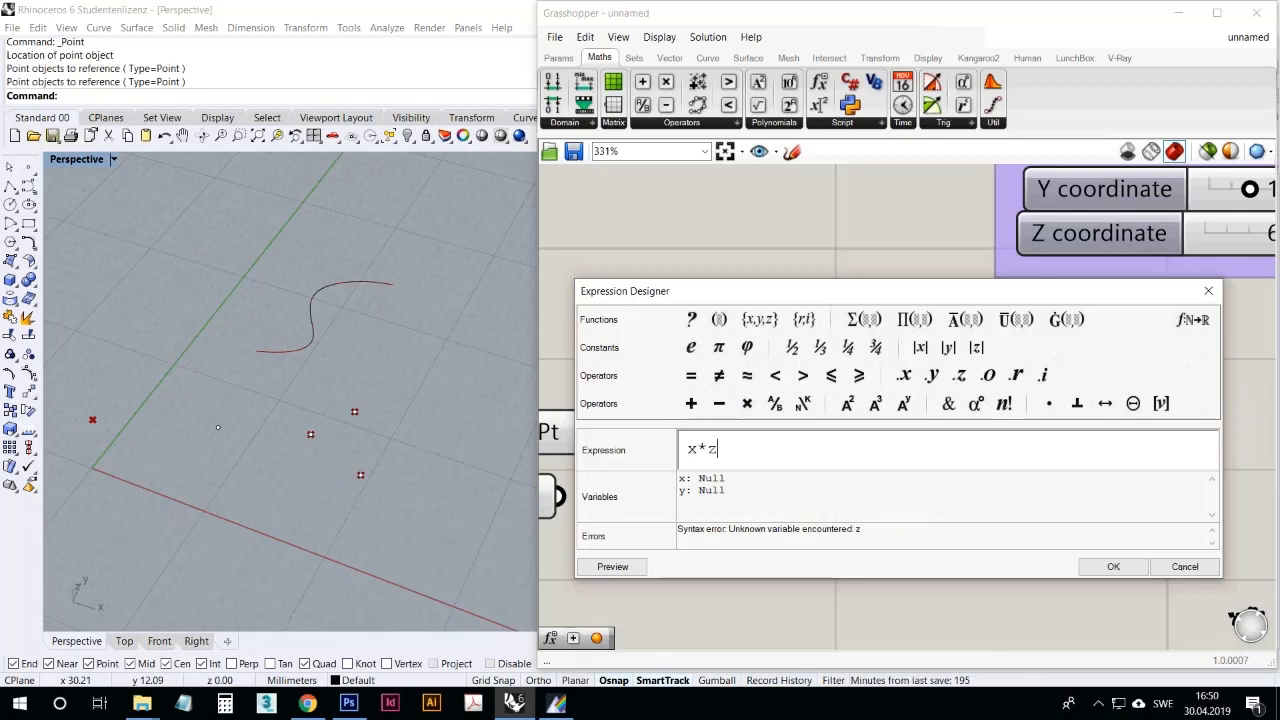
key(BackSpace)
text(y)
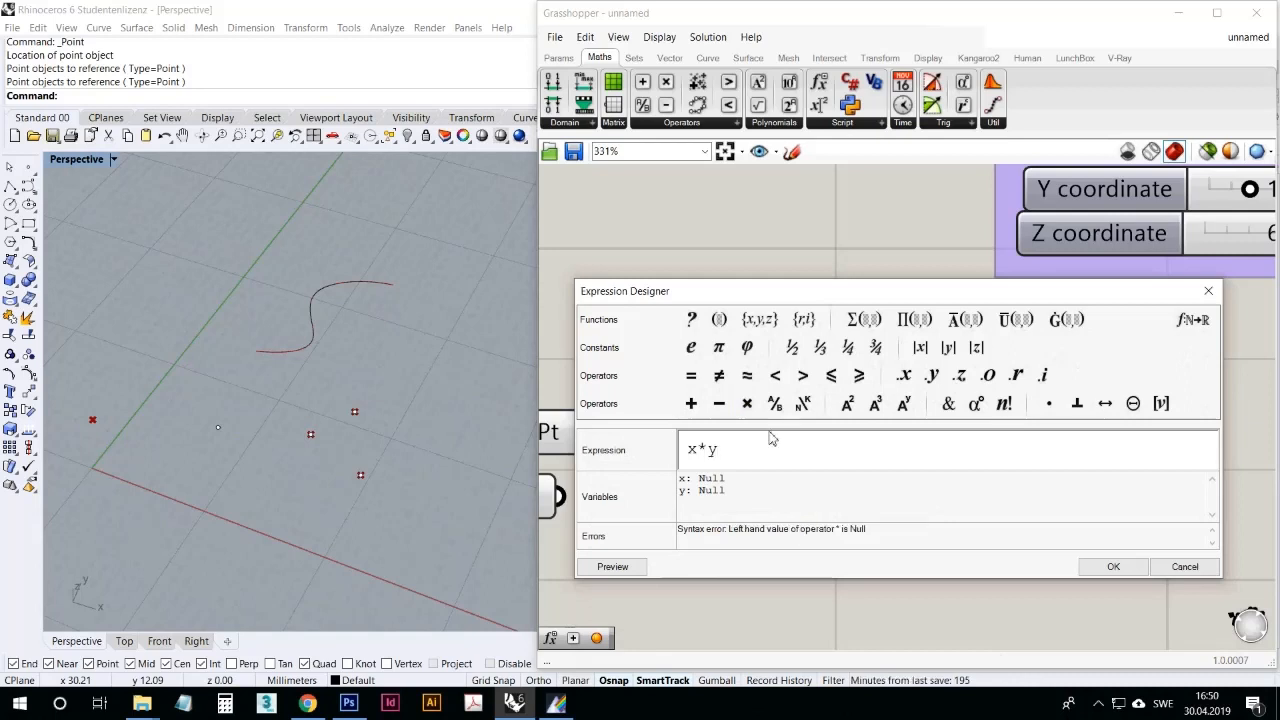
click(845, 406)
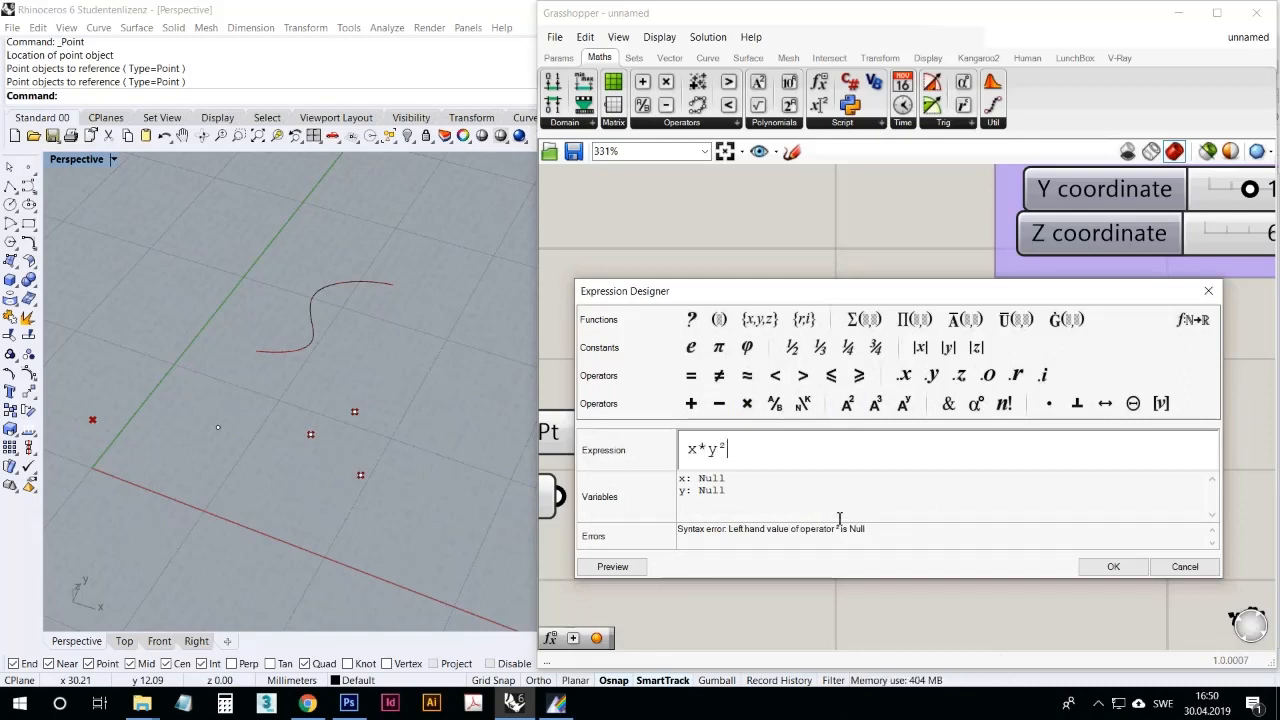
click(1112, 566)
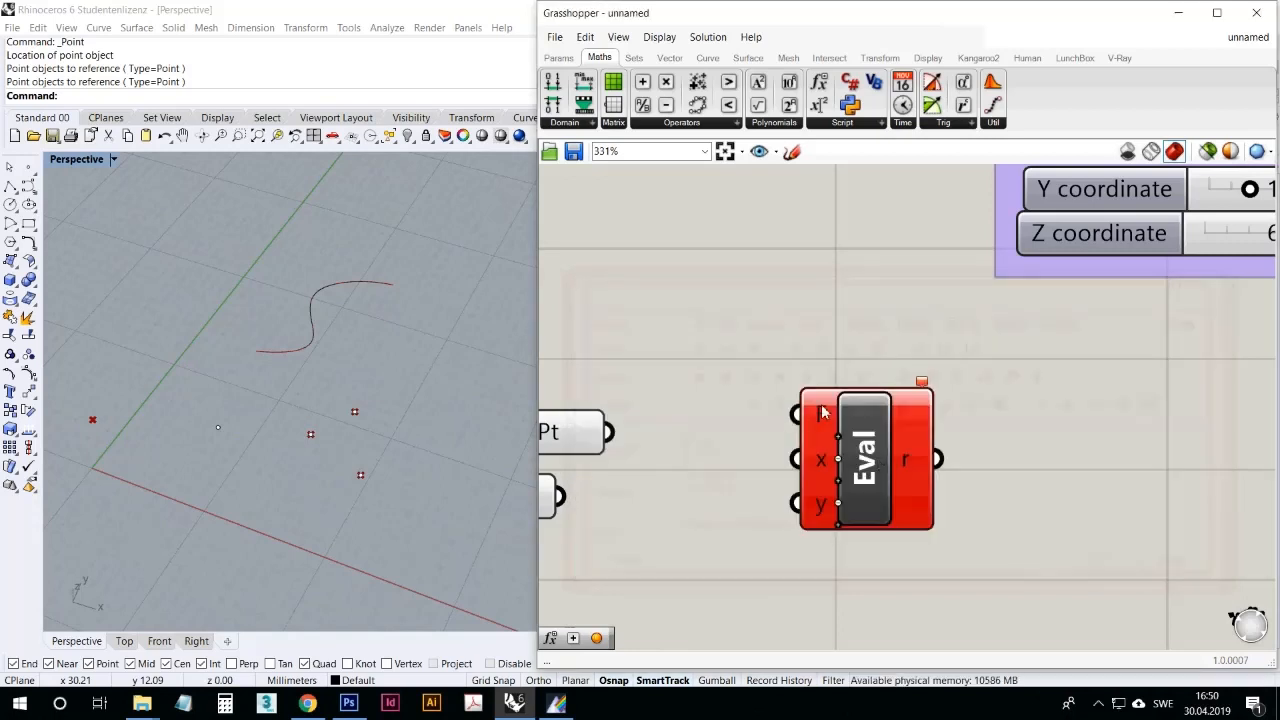
Step: Copy the Z coordinate slider to the Evaluate component's input side and connect the copy to the expression and y inputs
scroll(820, 412, down, 2)
click(1126, 283)
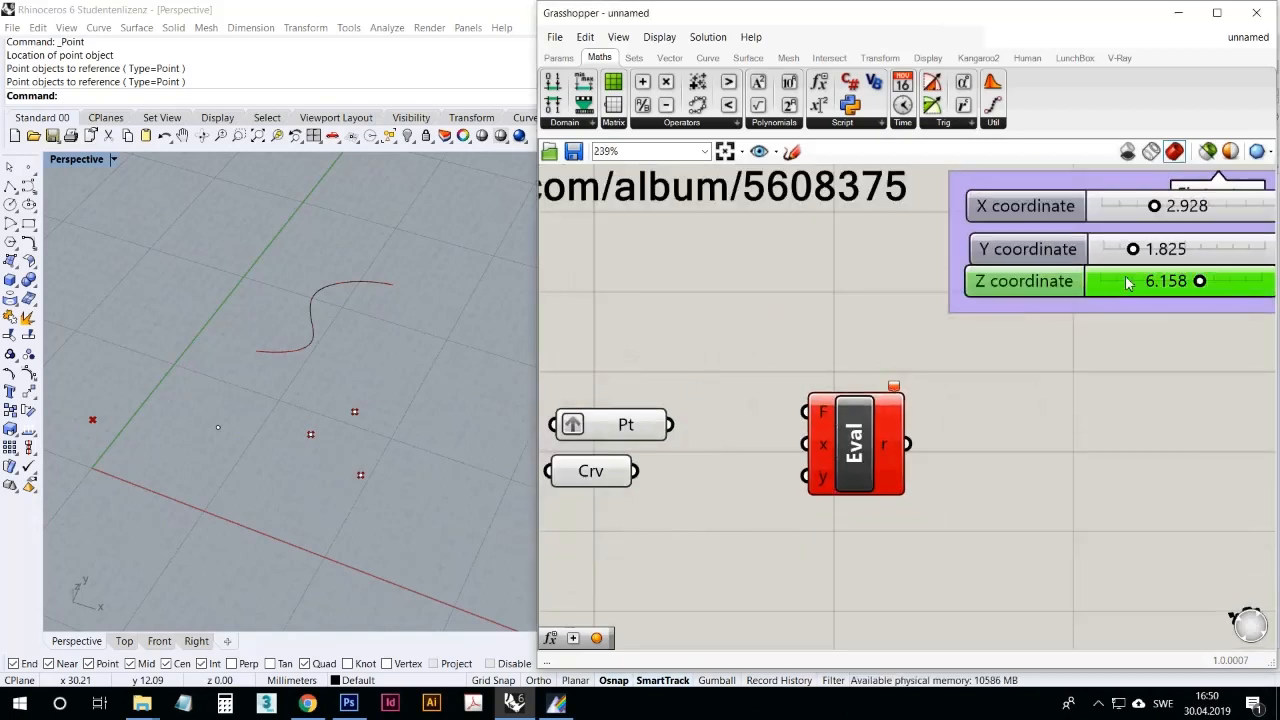
alt+drag(1126, 283, 683, 300)
drag(822, 297, 806, 411)
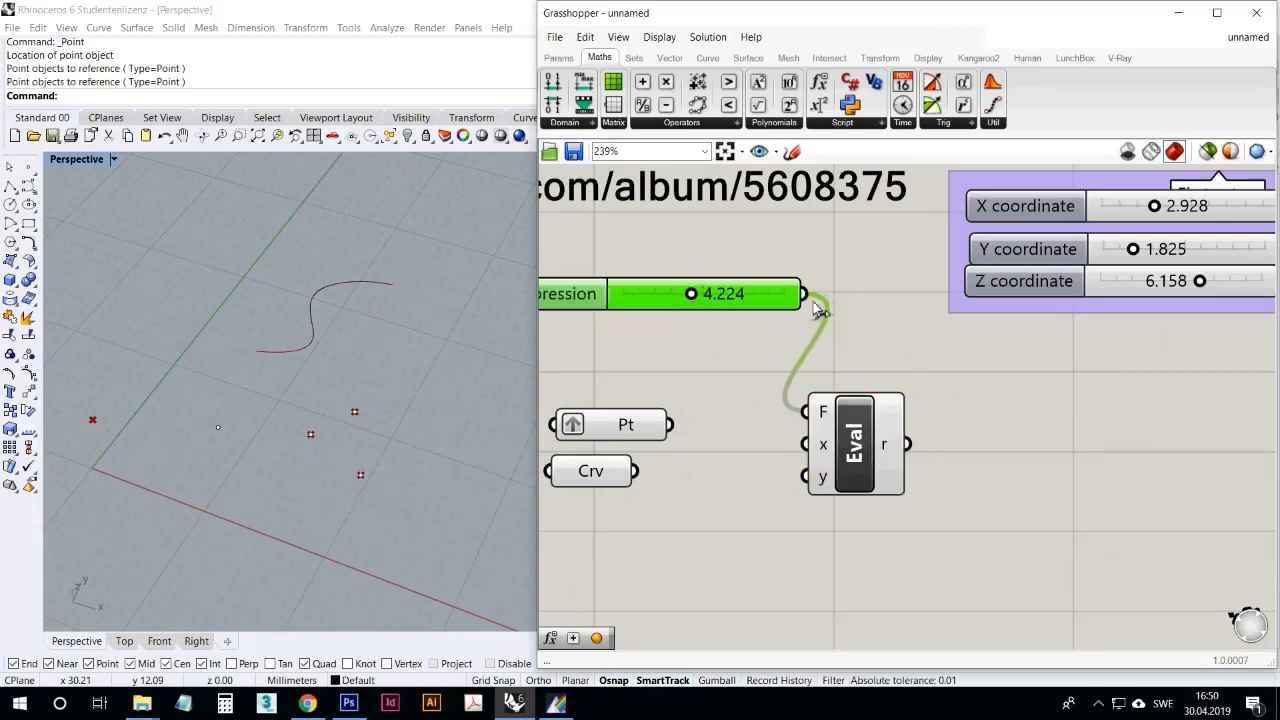
drag(804, 294, 962, 477)
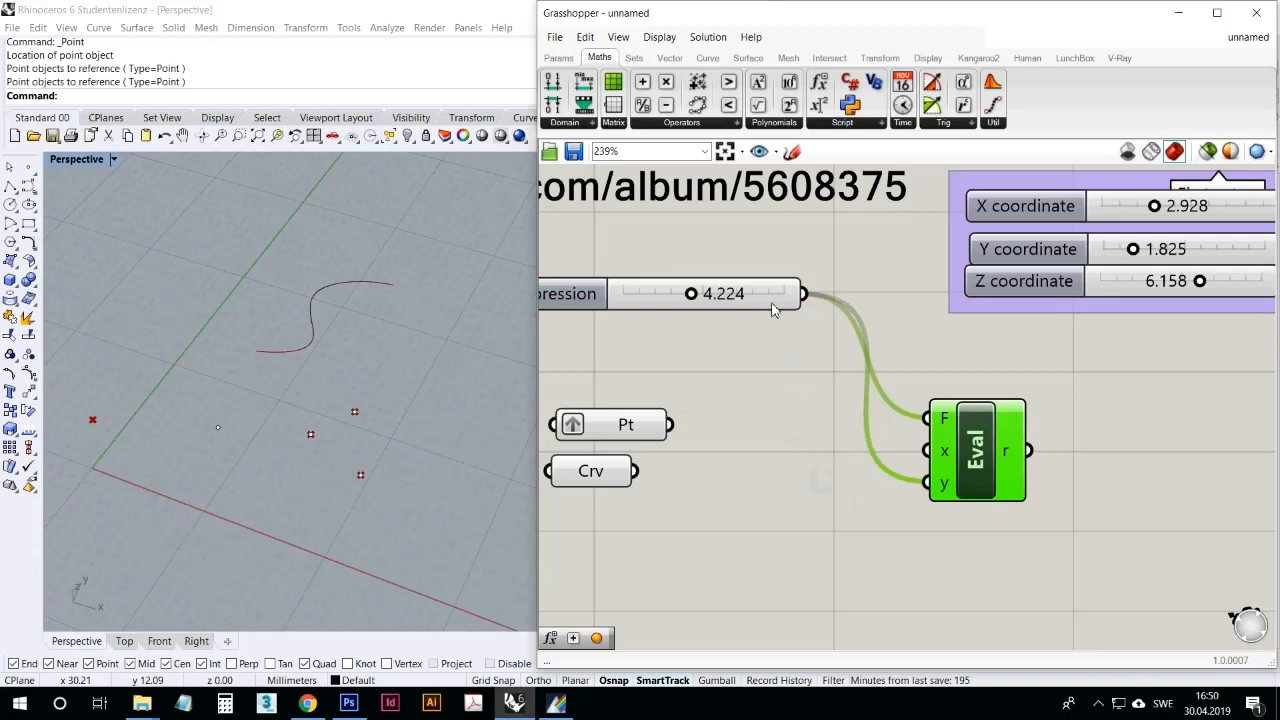
drag(771, 306, 824, 370)
Step: Adjust the copied slider to about 3.066 and reroute its expression wire to Evaluate's x input, examining the result output
mouse_move(1025, 451)
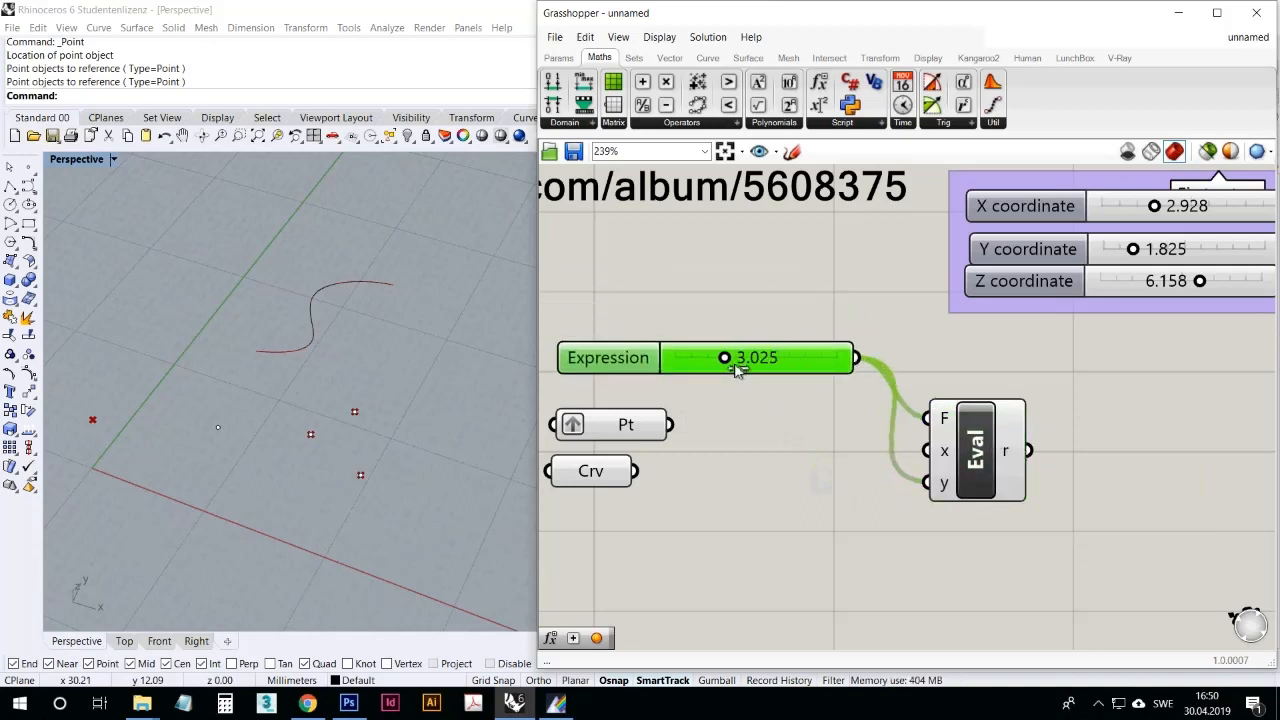
drag(735, 365, 736, 365)
ctrl+drag(923, 420, 926, 450)
mouse_move(1005, 455)
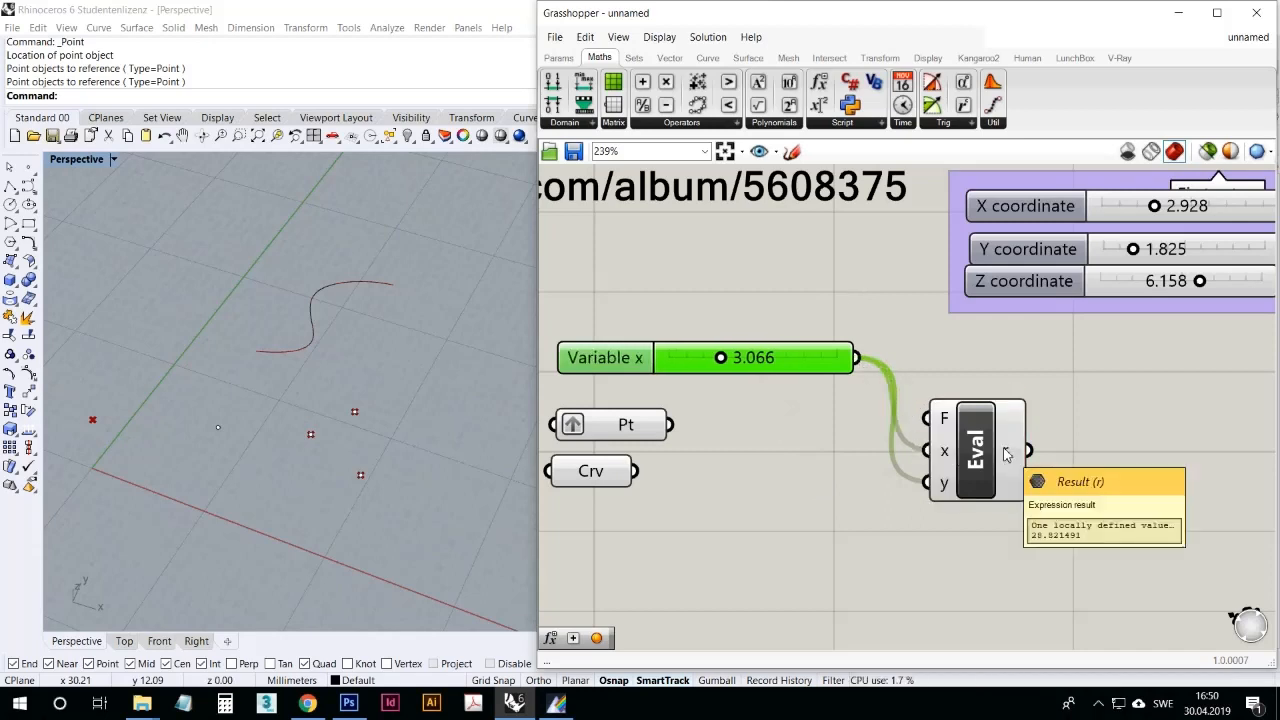
mouse_move(949, 423)
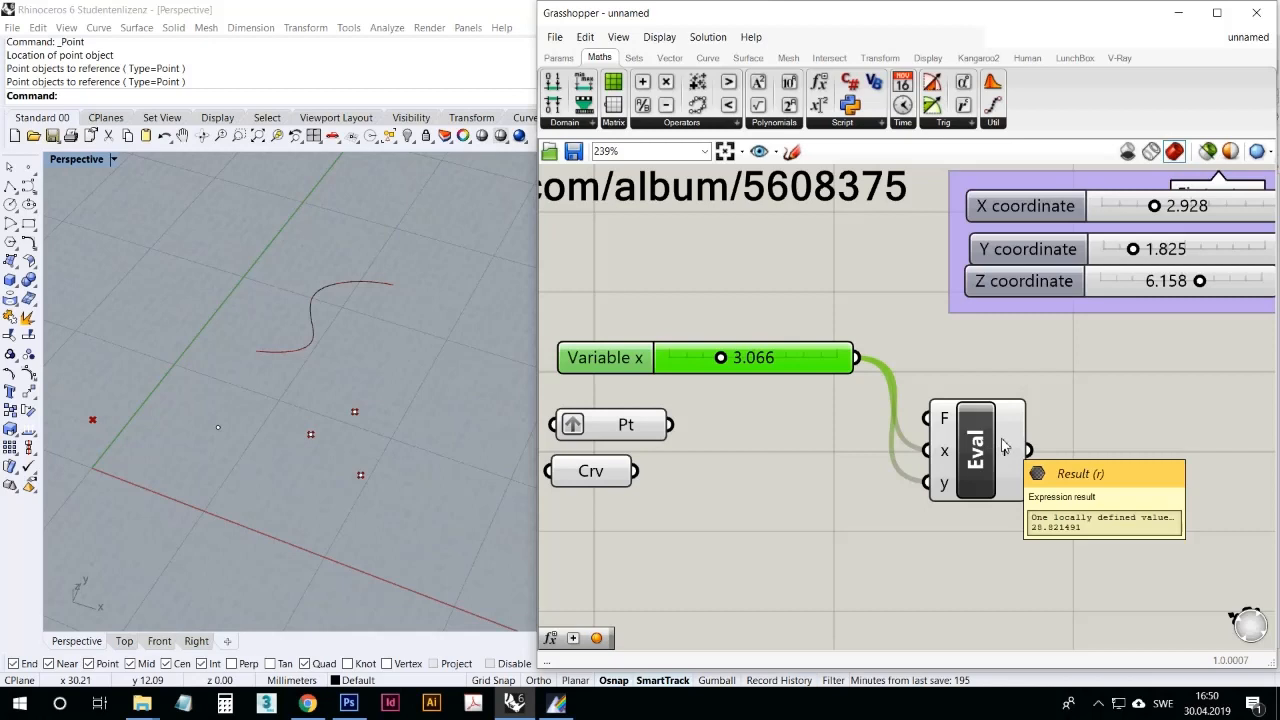
mouse_move(720, 357)
mouse_down()
mouse_move(681, 358)
mouse_move(797, 380)
mouse_move(742, 368)
mouse_up()
Step: Delete the Evaluate component together with its connected slider
click(814, 452)
drag(1018, 534, 792, 357)
key(Delete)
Step: Place an Expression component above the Point and Curve parameters, examine its default formula, and delete the component
click(843, 123)
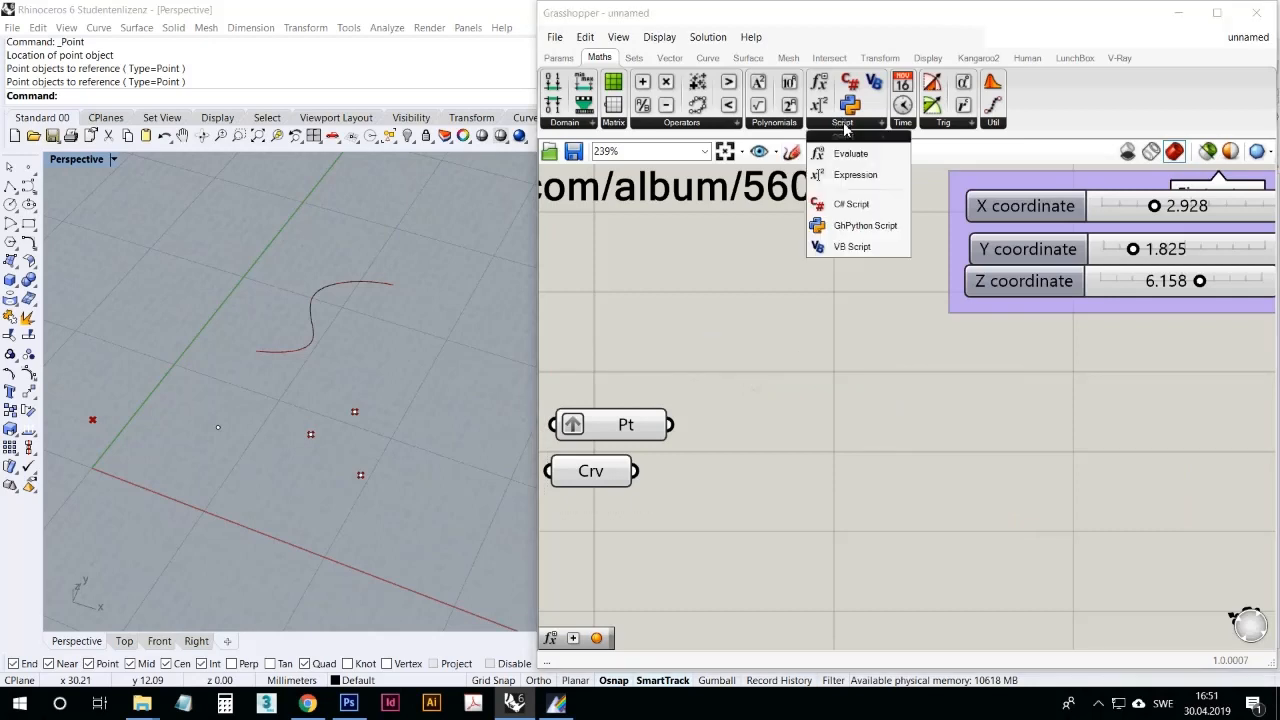
click(870, 175)
click(903, 368)
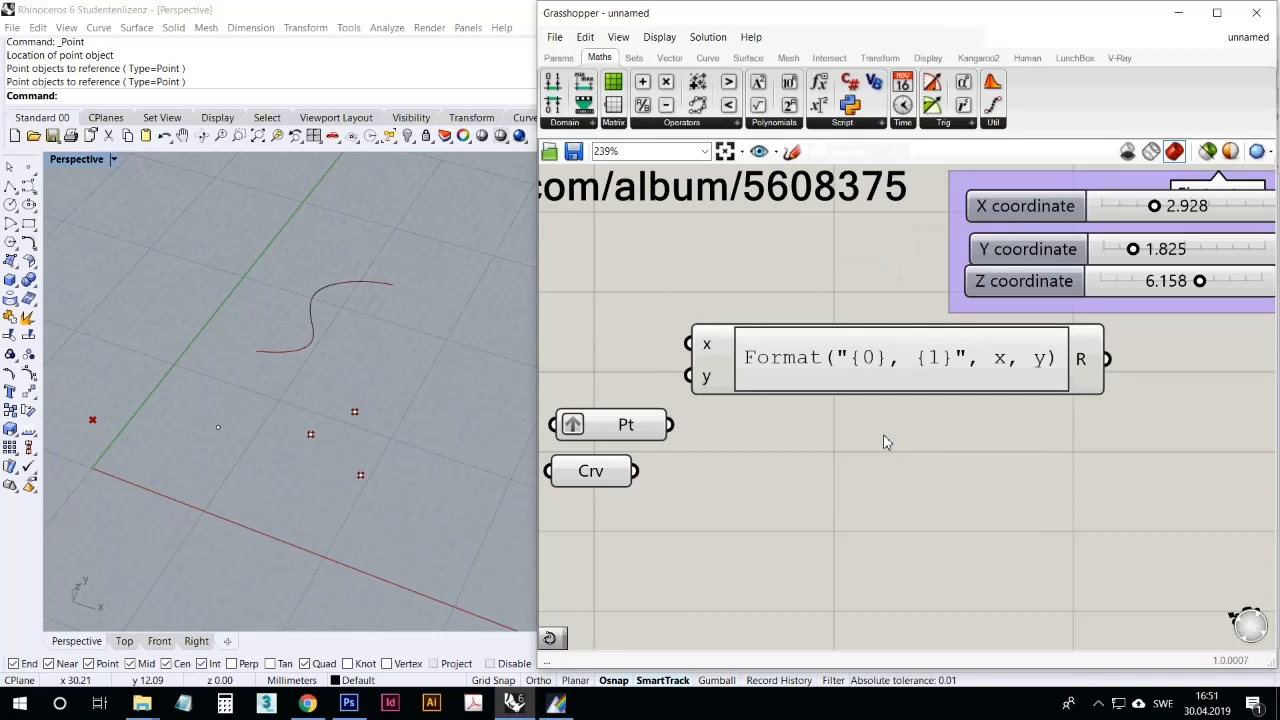
double_click(843, 365)
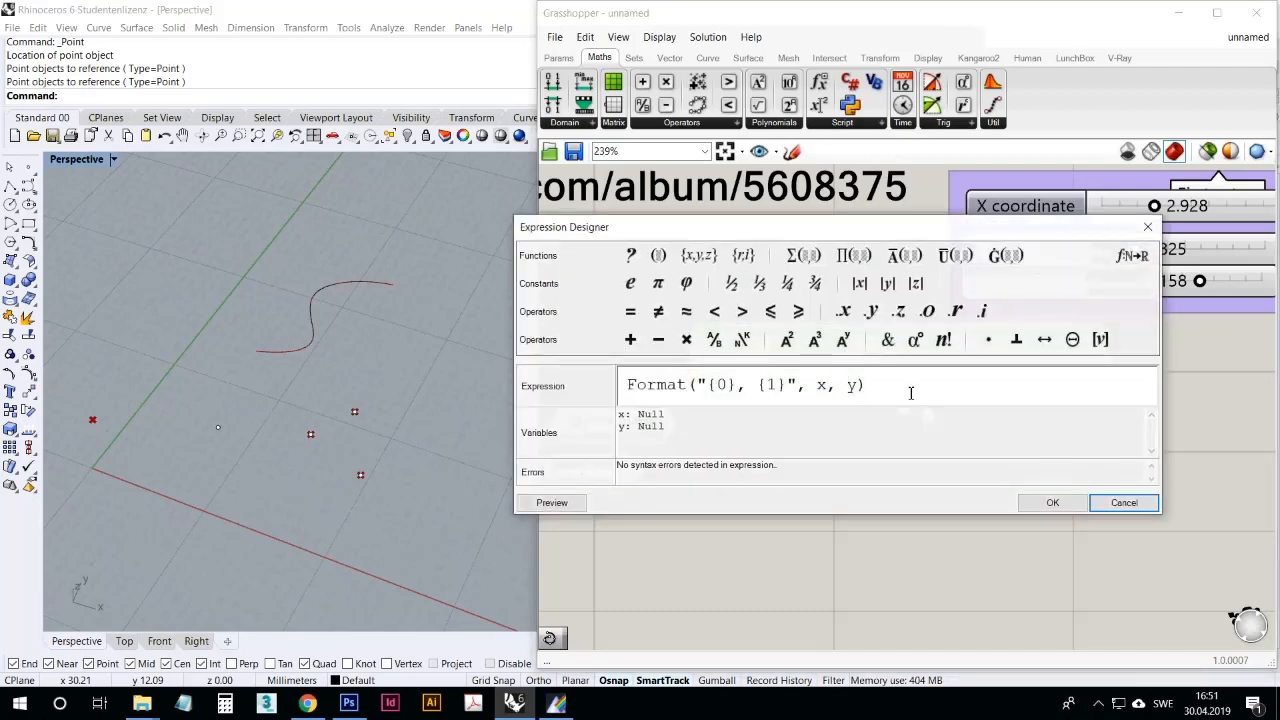
drag(911, 391, 586, 366)
click(1124, 503)
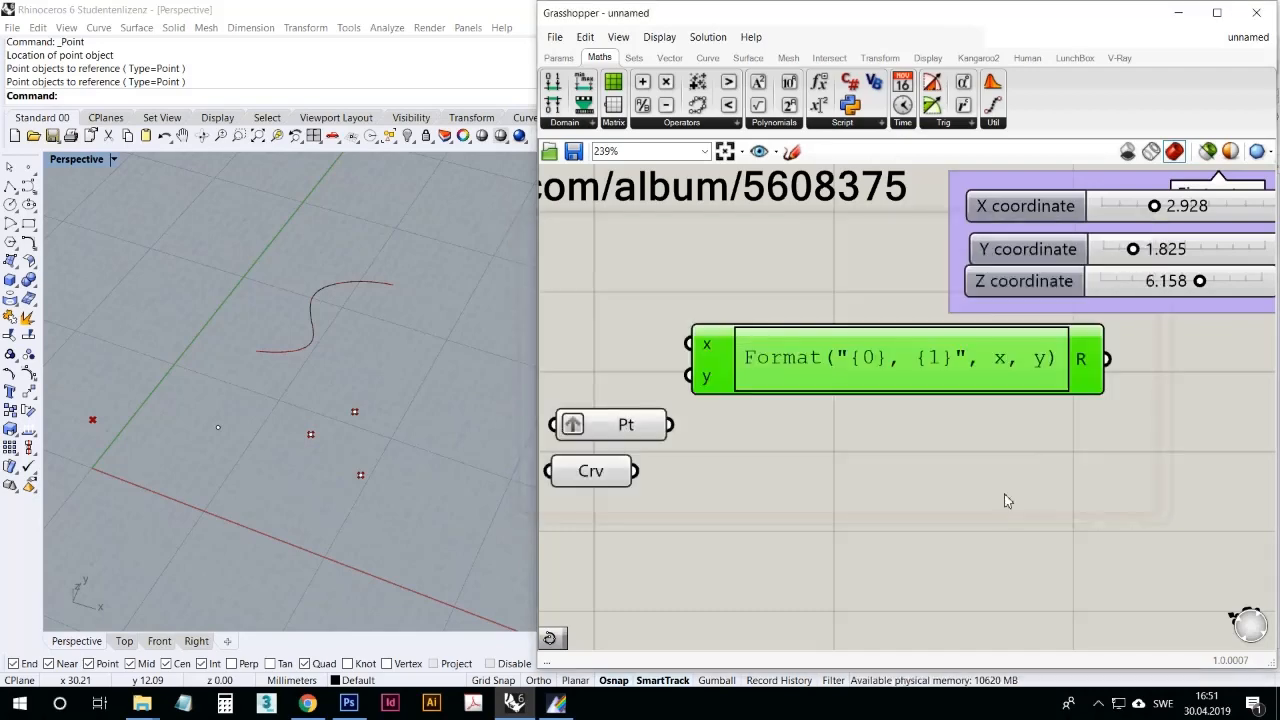
click(902, 438)
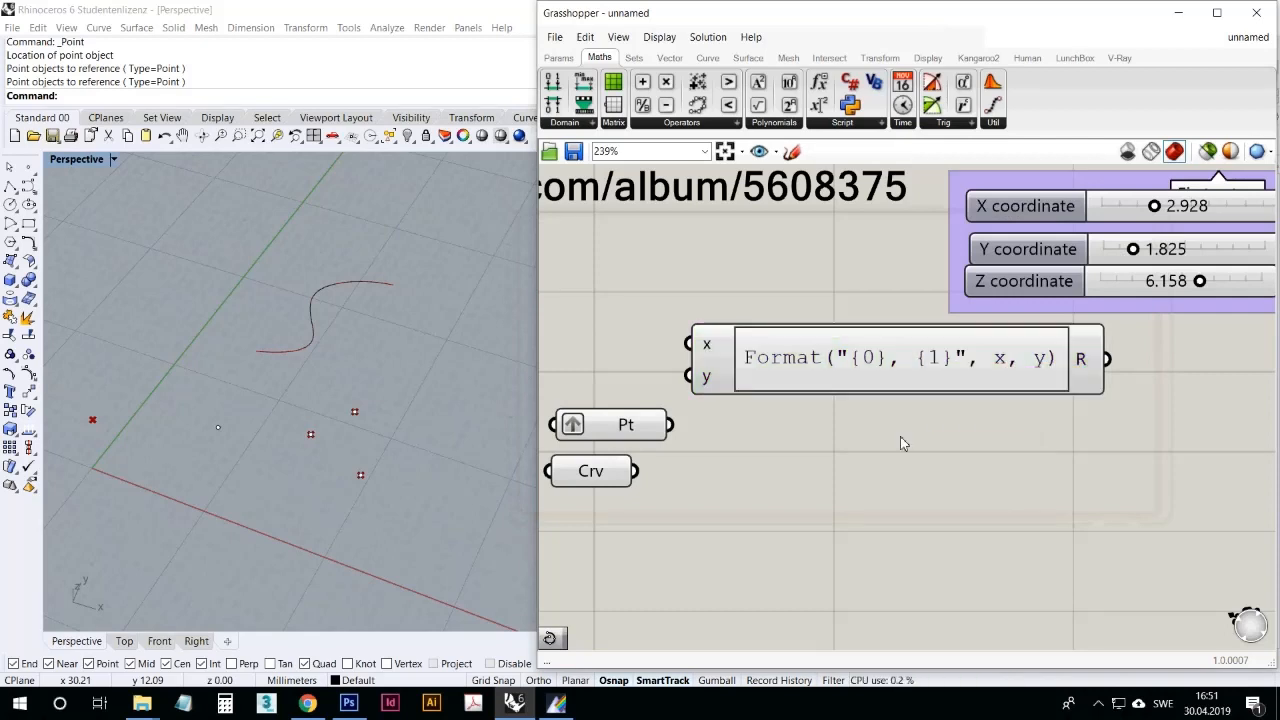
key(Delete)
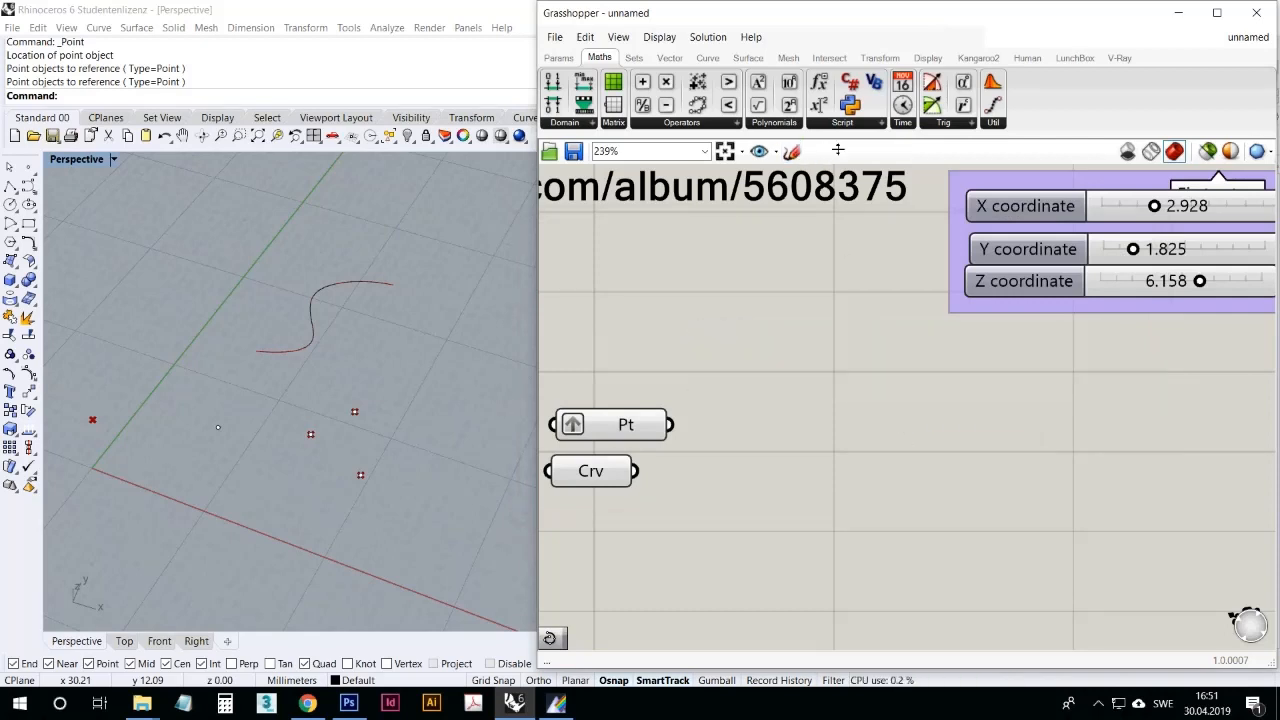
Step: Examine the Script, Time, Trig and Util components of the Maths category and the List components of the Sets category
click(840, 124)
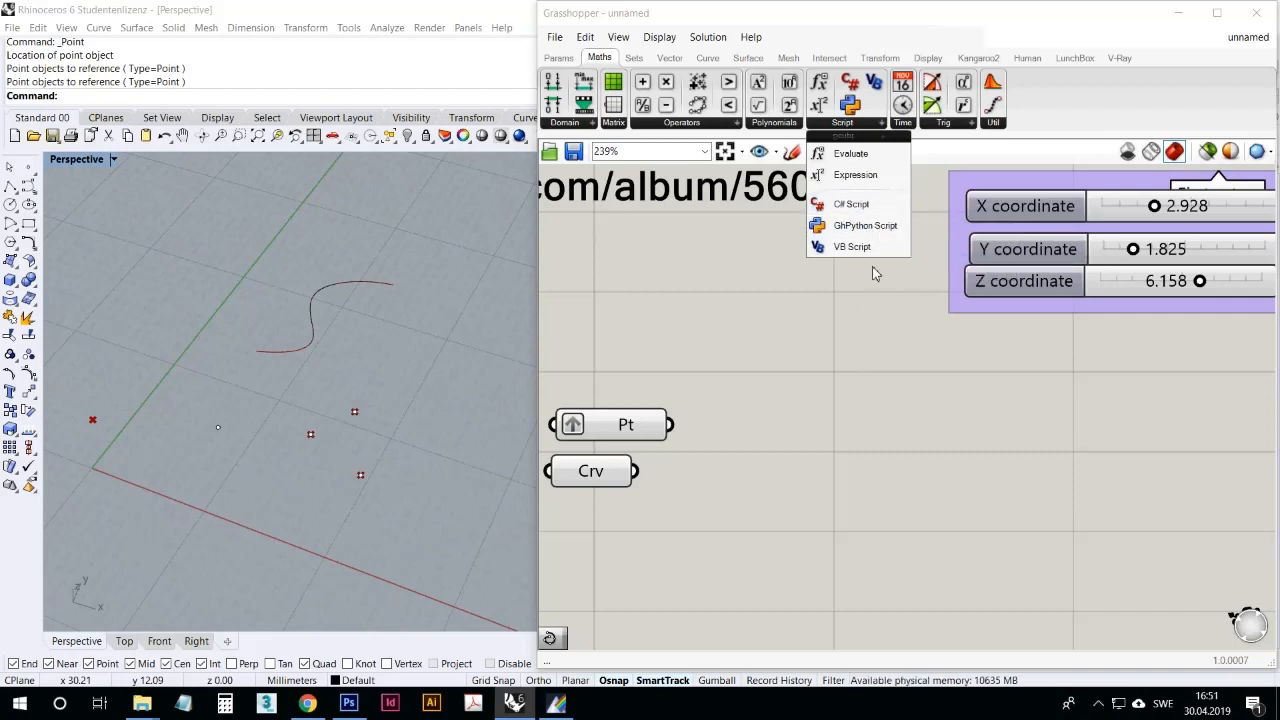
click(848, 370)
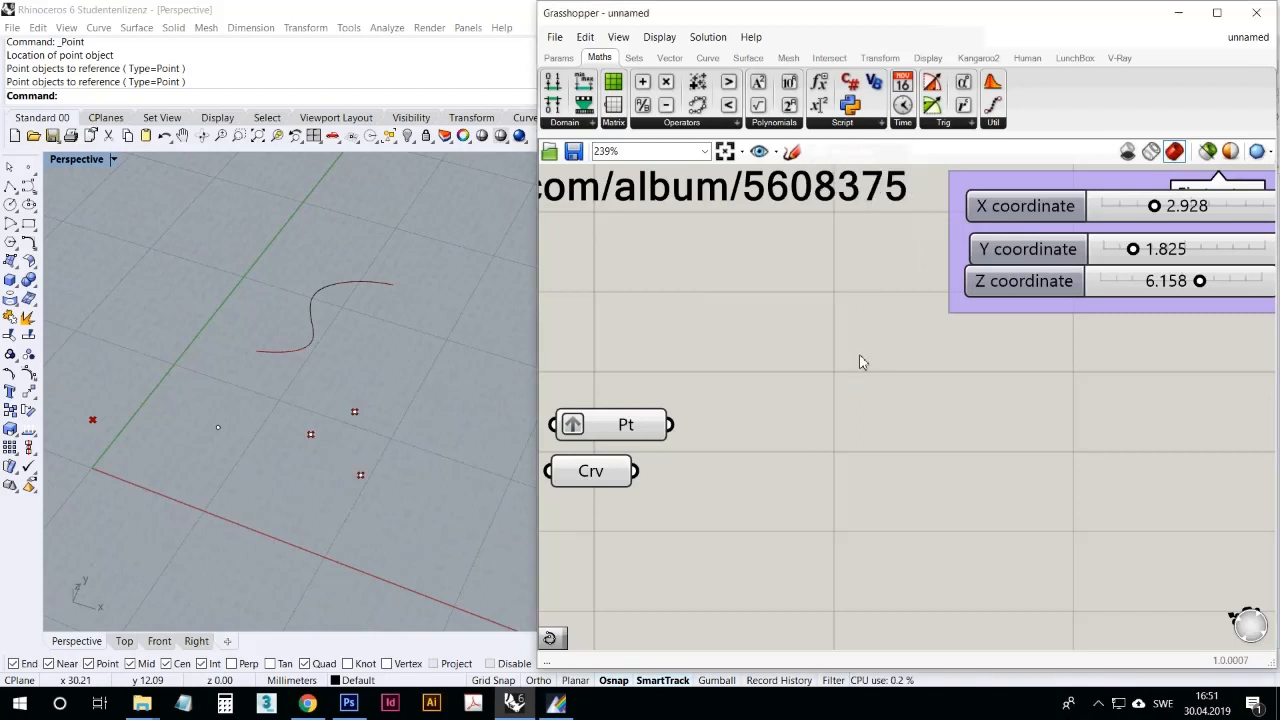
click(903, 123)
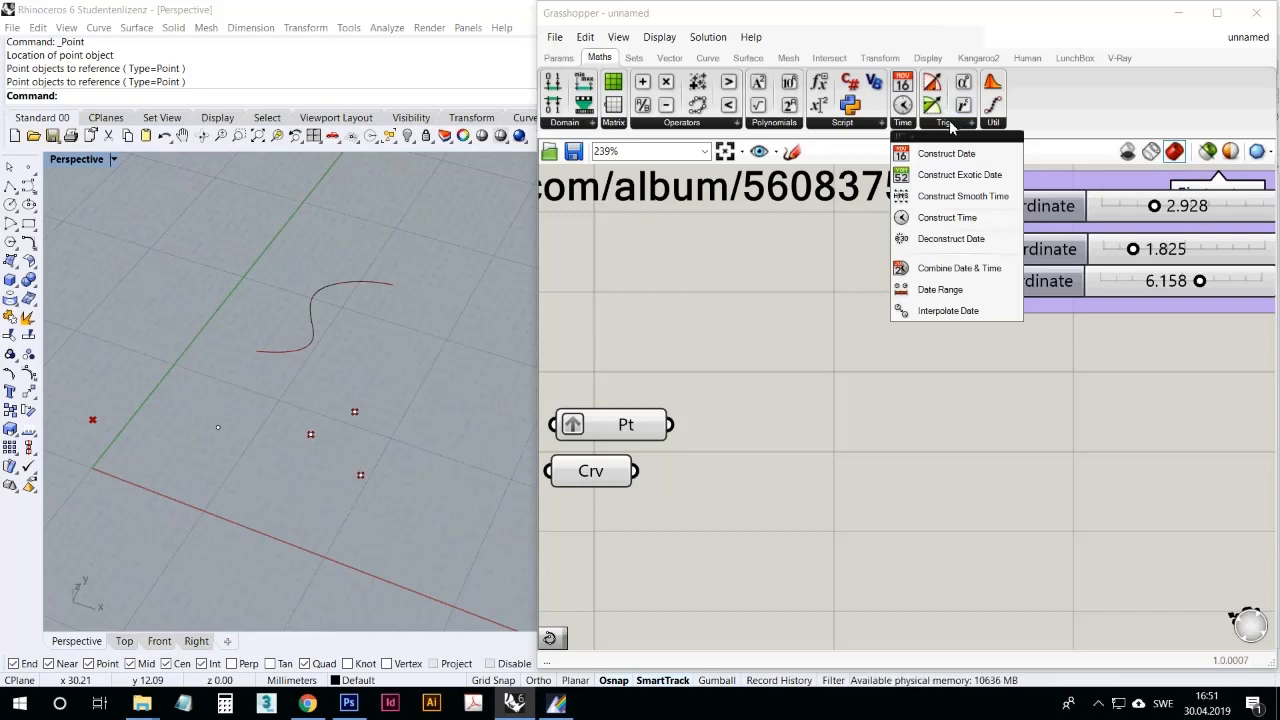
click(949, 120)
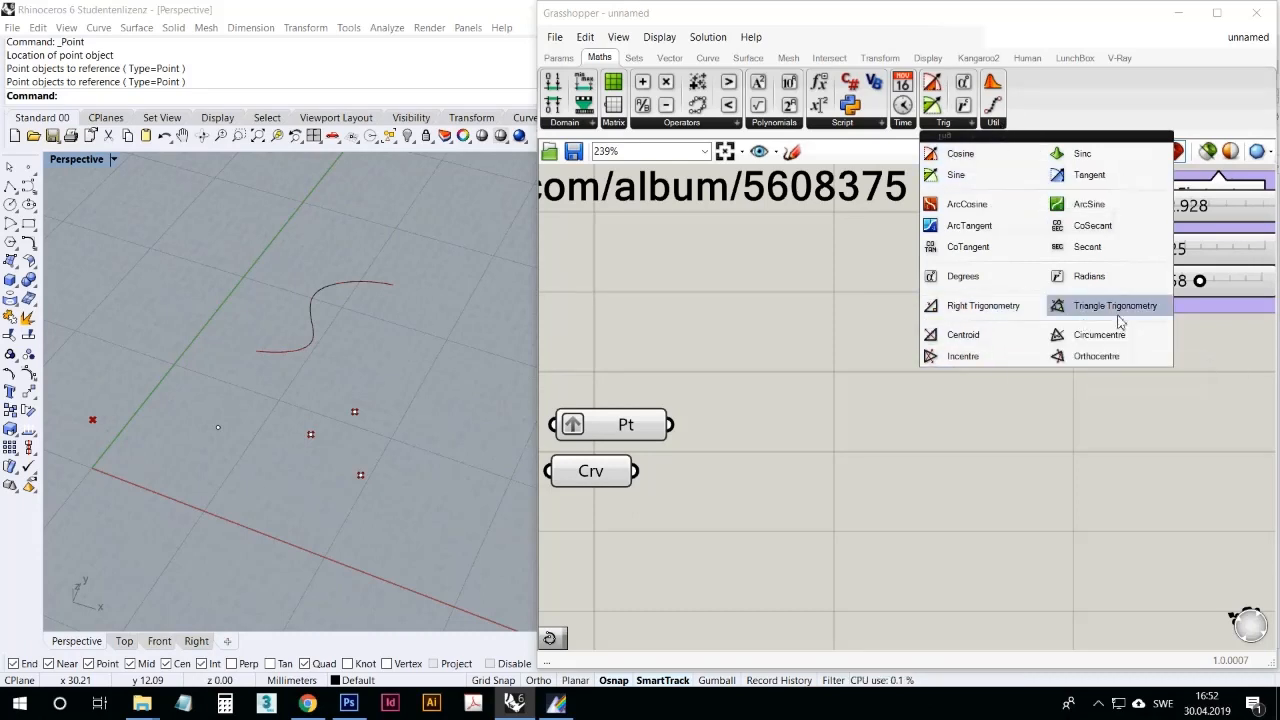
click(993, 122)
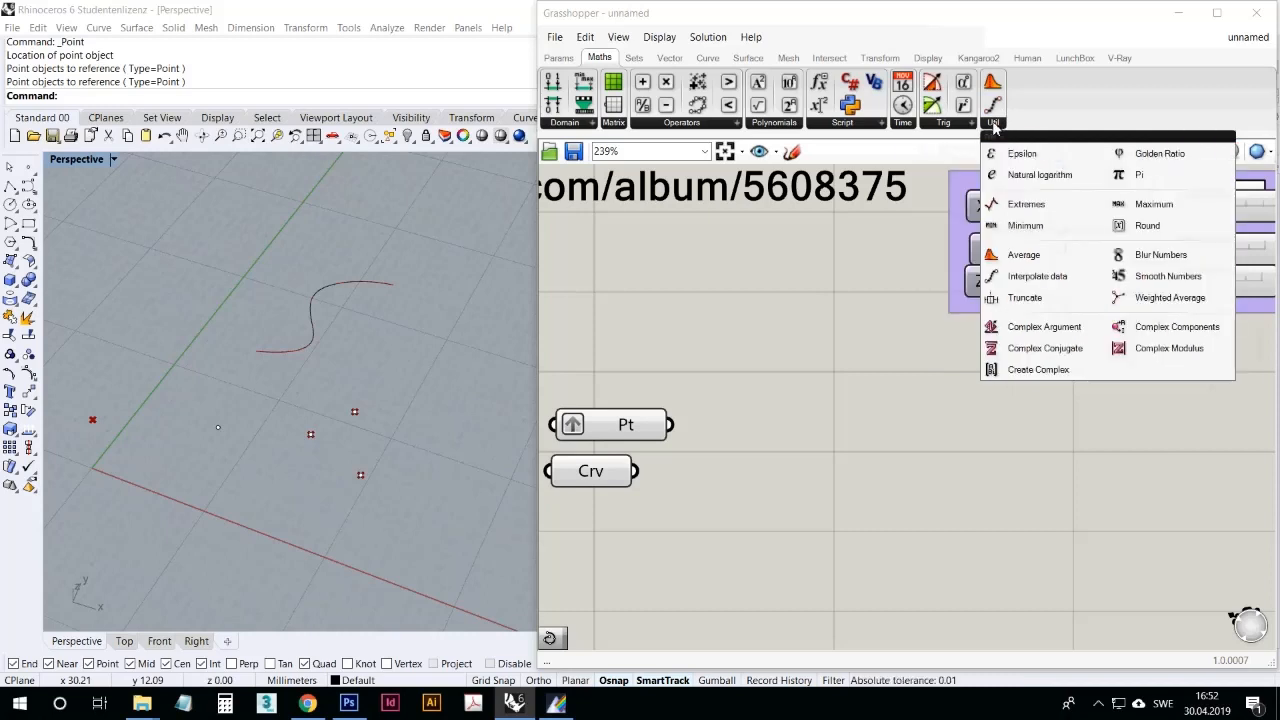
click(638, 66)
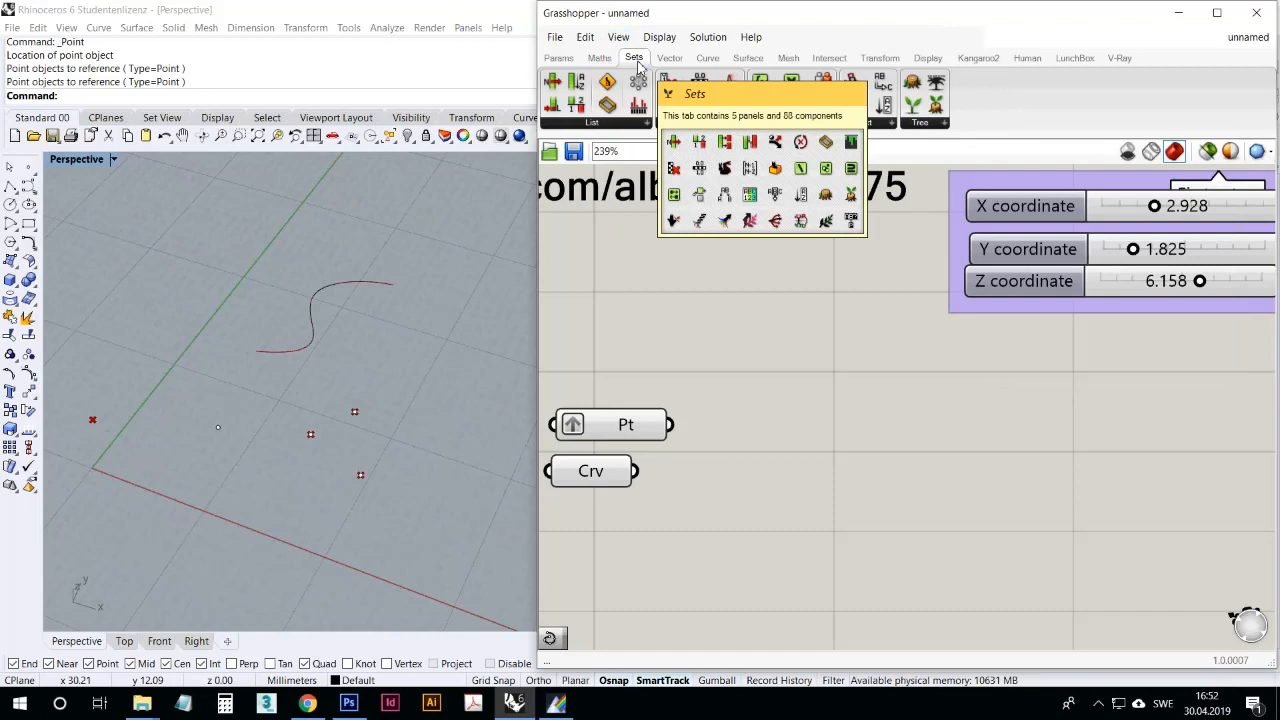
click(634, 122)
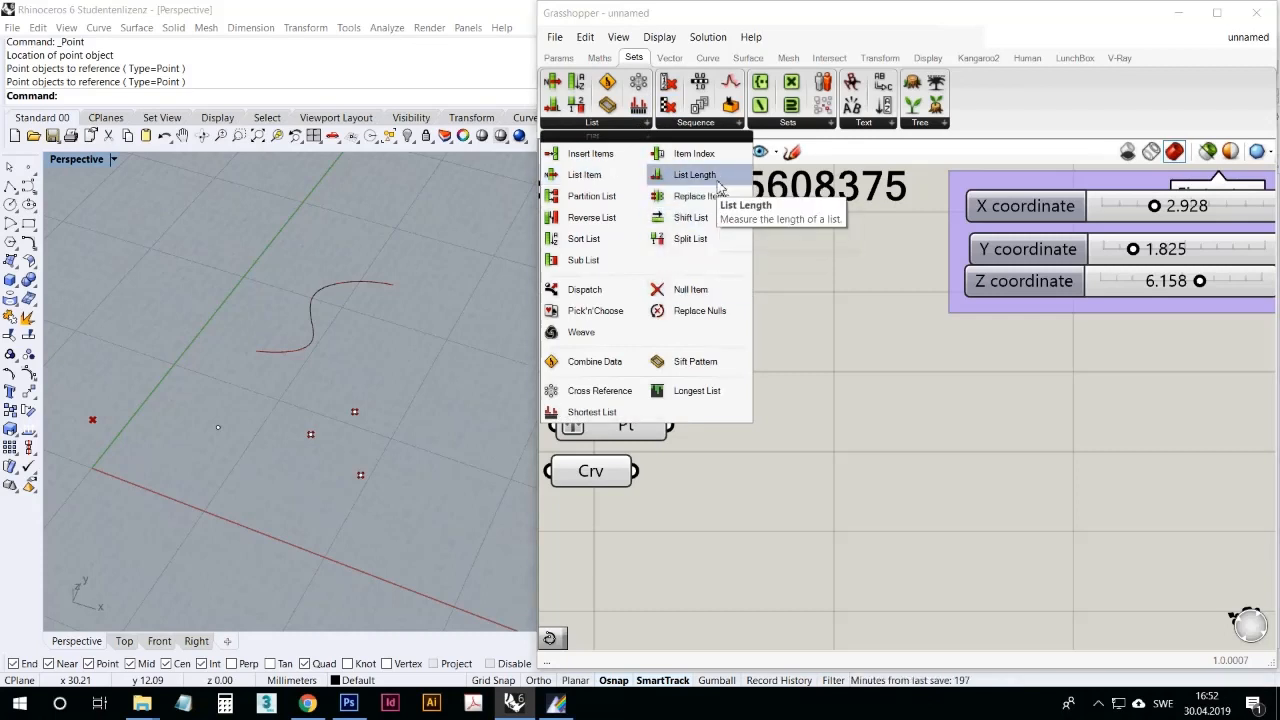
Step: Nudge the Construct Point component in the First setup group and move the Point parameter farther above the Curve parameter
scroll(828, 338, down, 3)
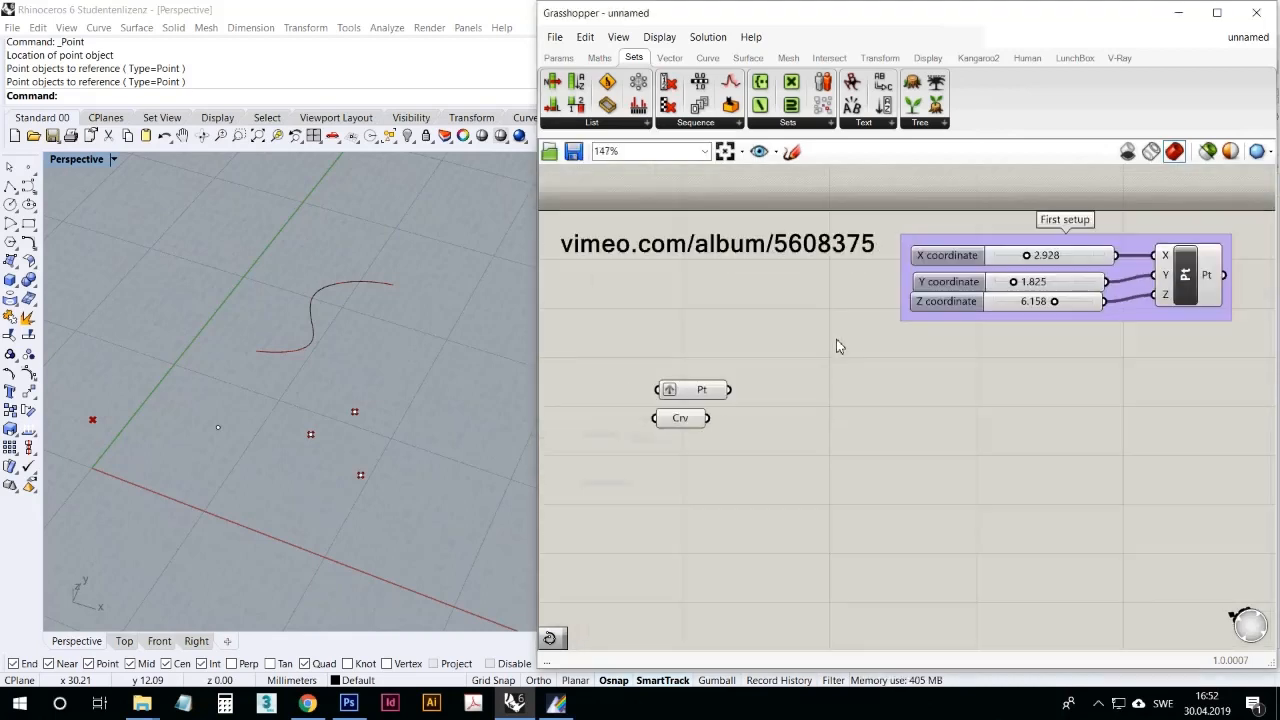
click(1205, 299)
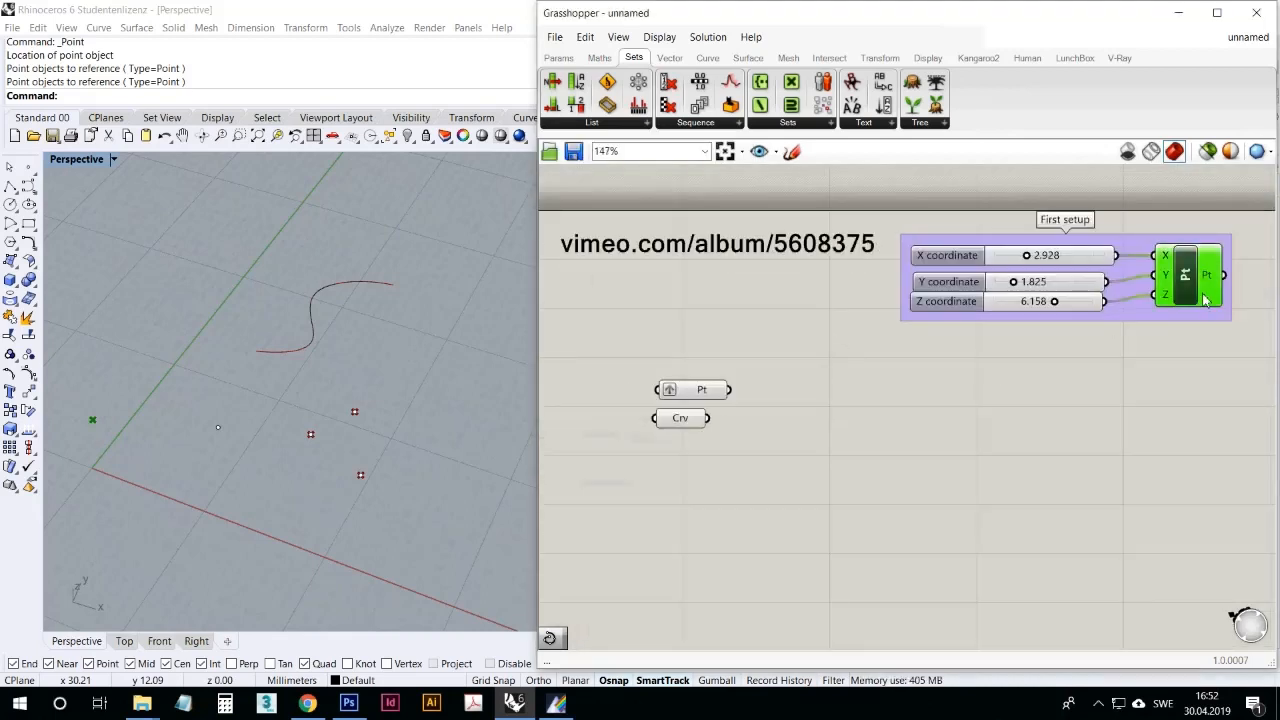
click(1103, 480)
mouse_move(1198, 284)
mouse_down()
mouse_move(1198, 303)
mouse_move(1192, 289)
mouse_up()
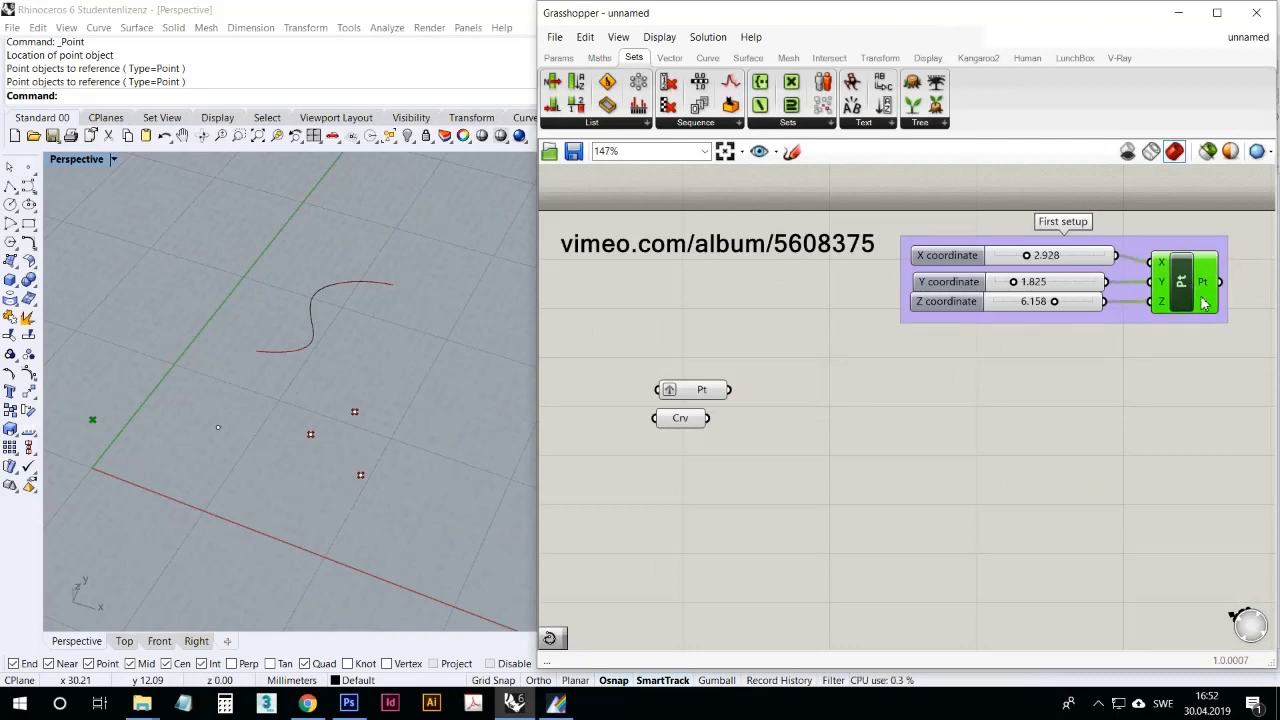
mouse_move(1207, 290)
drag(712, 394, 731, 349)
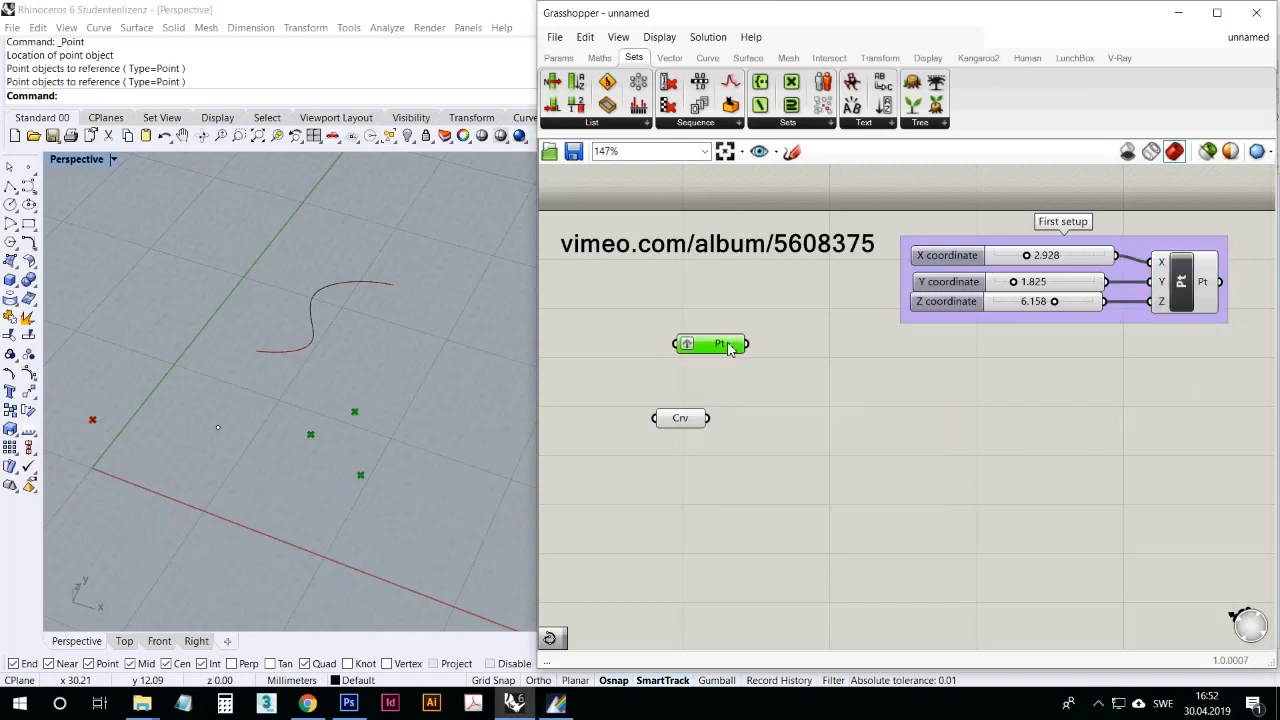
mouse_move(733, 348)
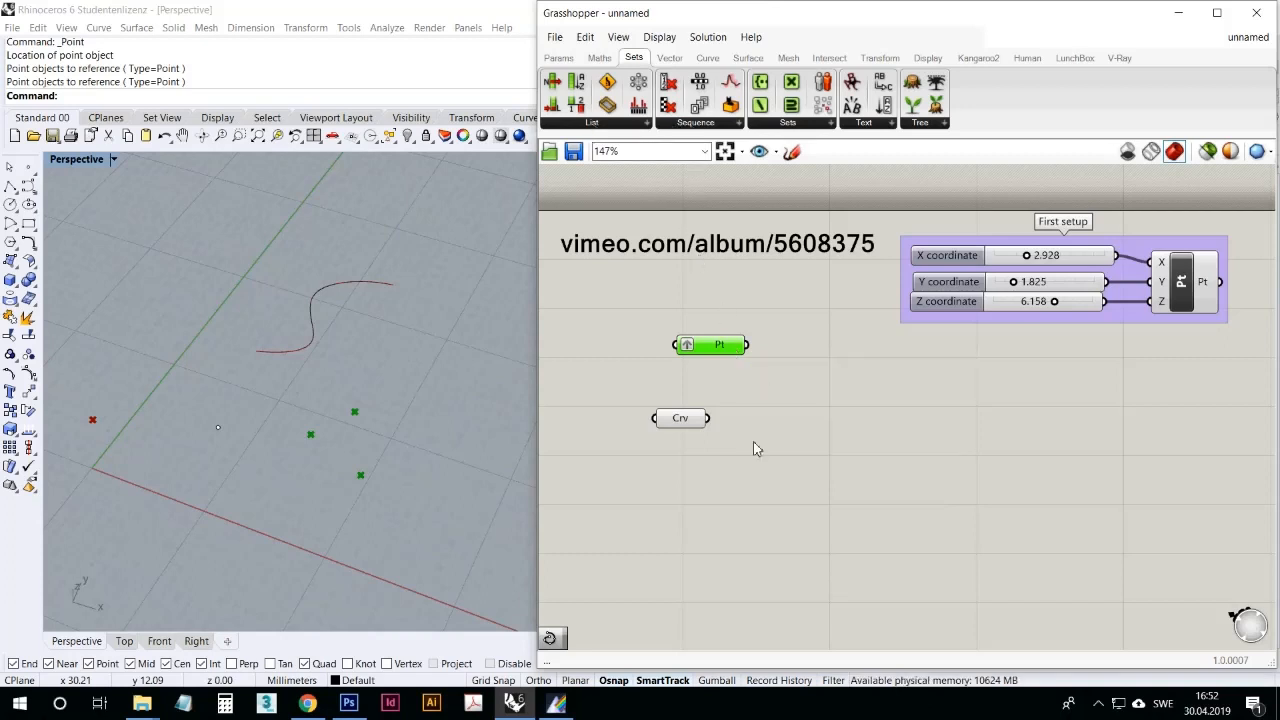
Step: Place a List Item component on the empty canvas beside the Curve parameter
click(628, 125)
click(580, 175)
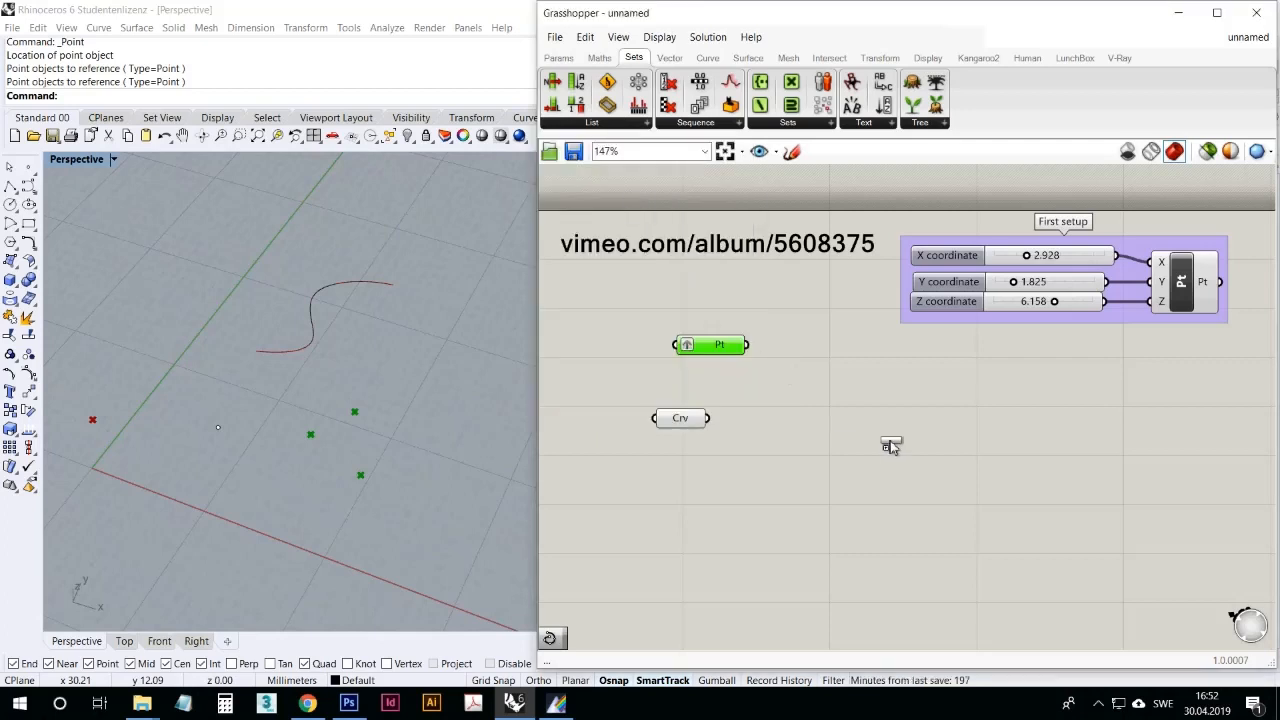
click(890, 446)
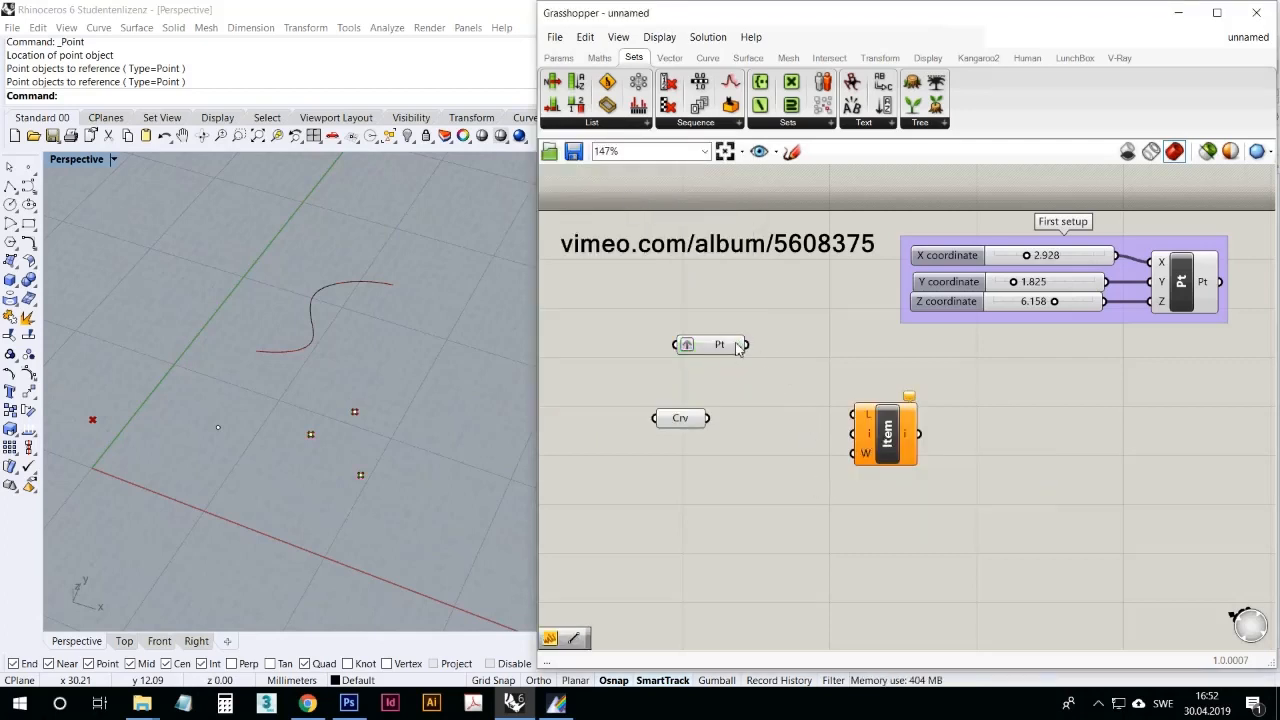
Step: Remove the graft from the Point parameter and align the parameter above the Curve parameter
right_click(688, 346)
click(730, 480)
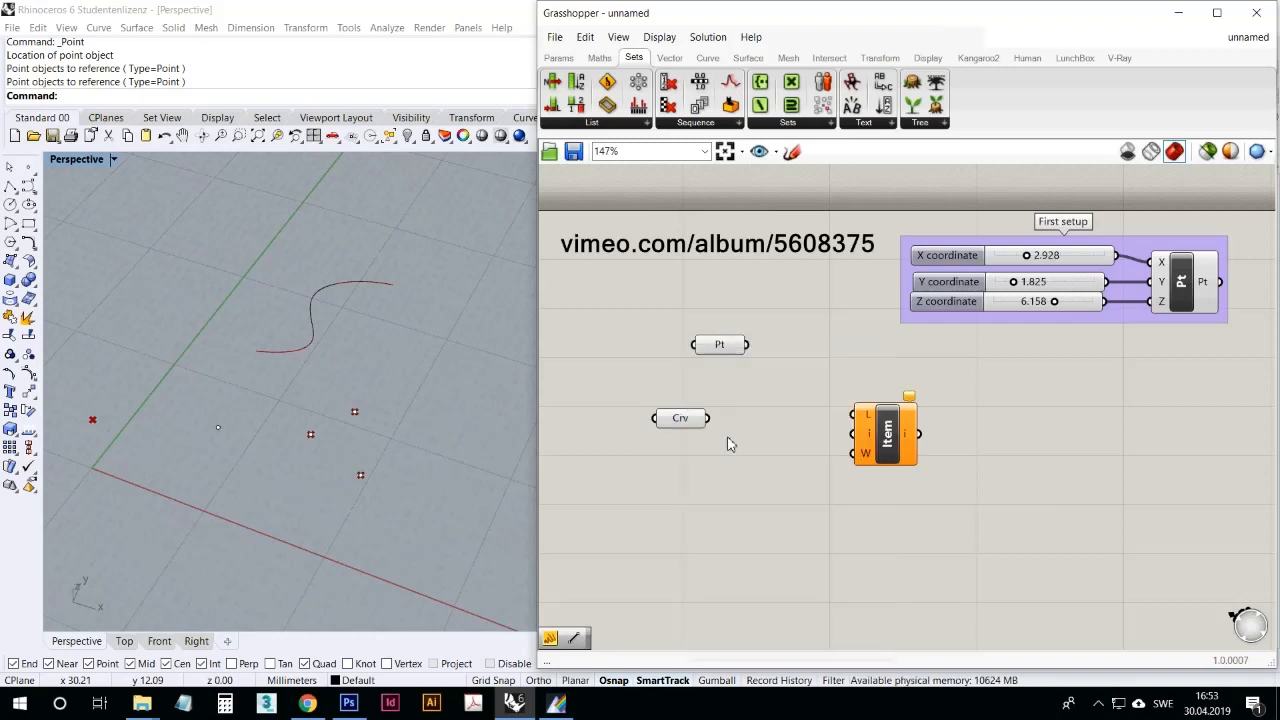
drag(700, 345, 666, 351)
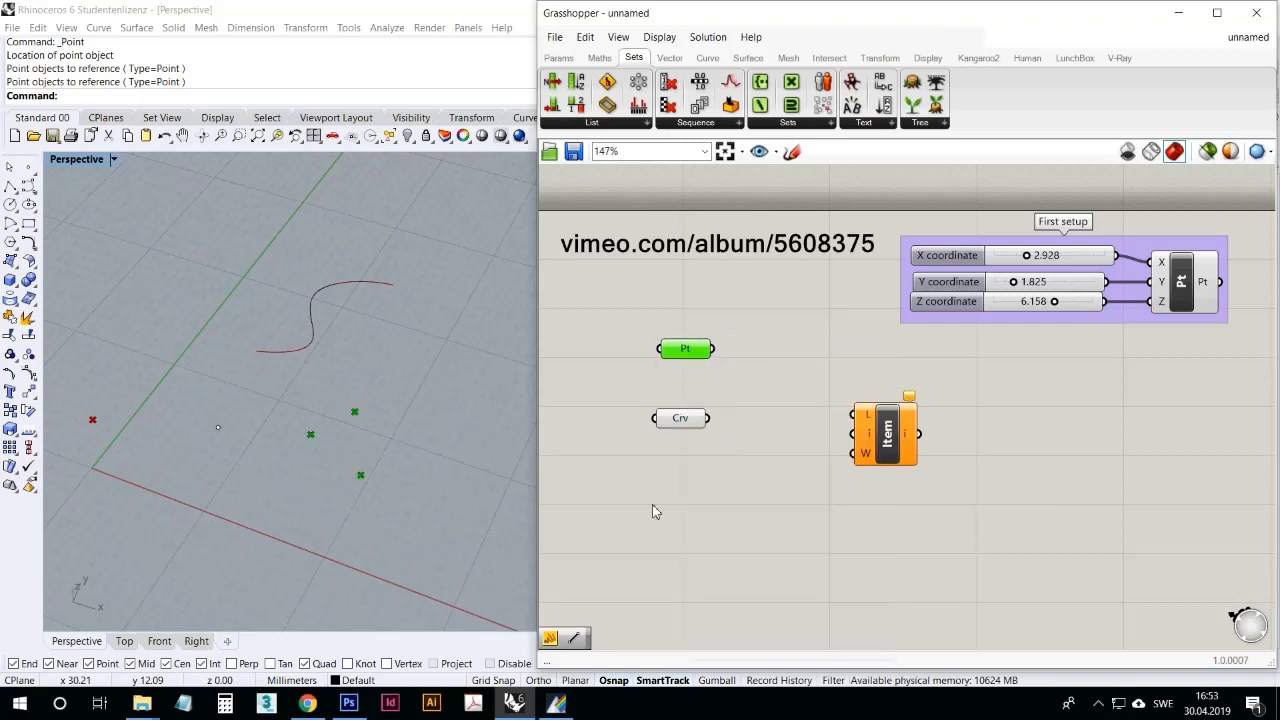
Step: Connect a temporary panel to the Point parameter to read its list of referenced points, and delete the panel
drag(548, 635, 799, 338)
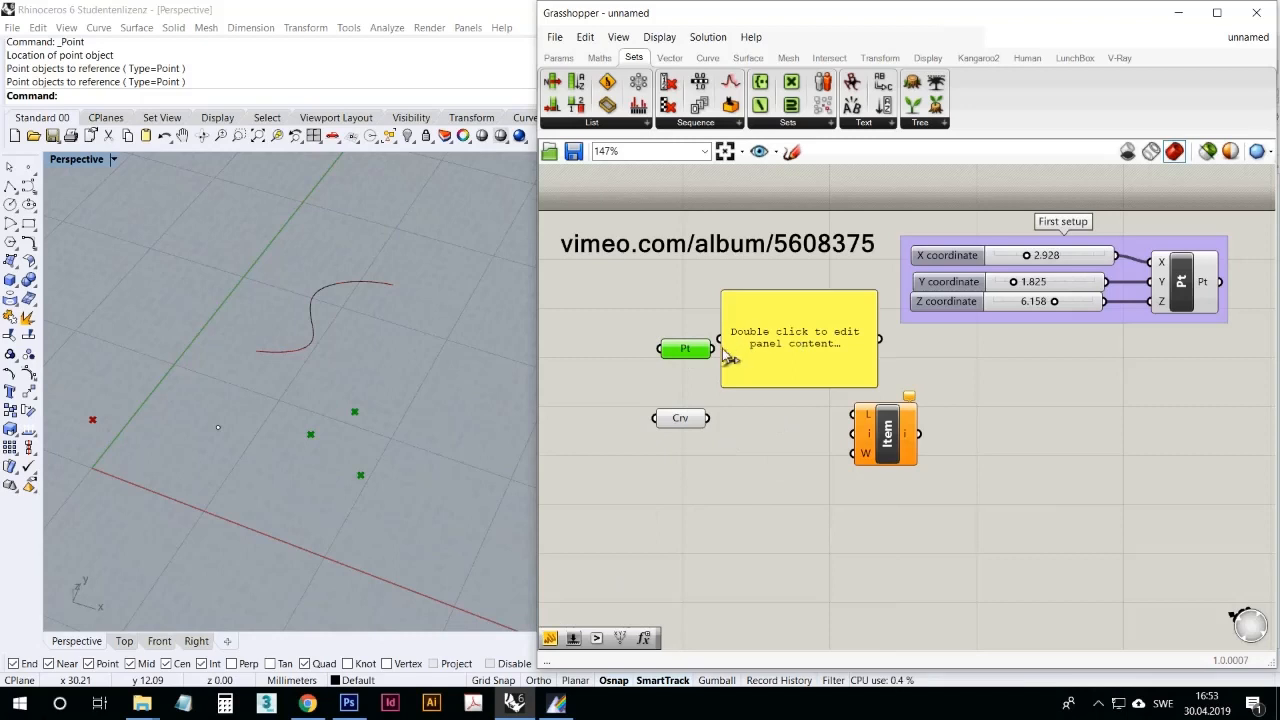
drag(723, 349, 721, 340)
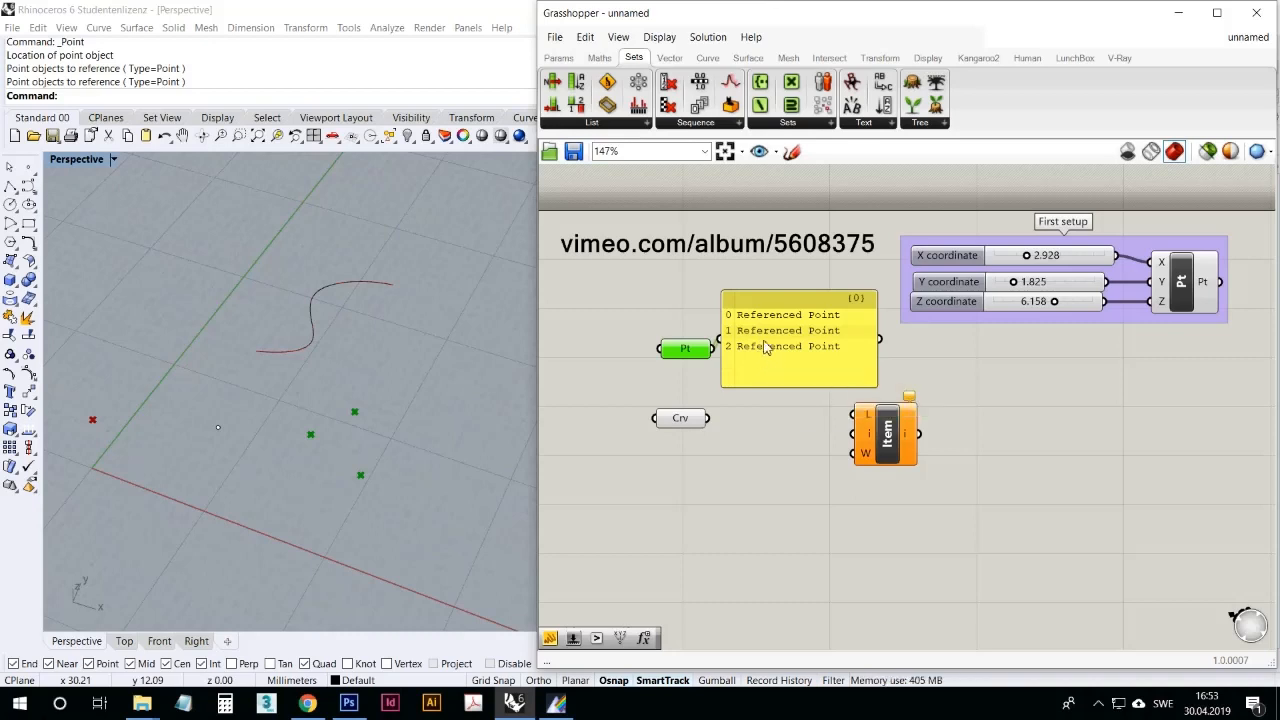
drag(689, 356, 667, 347)
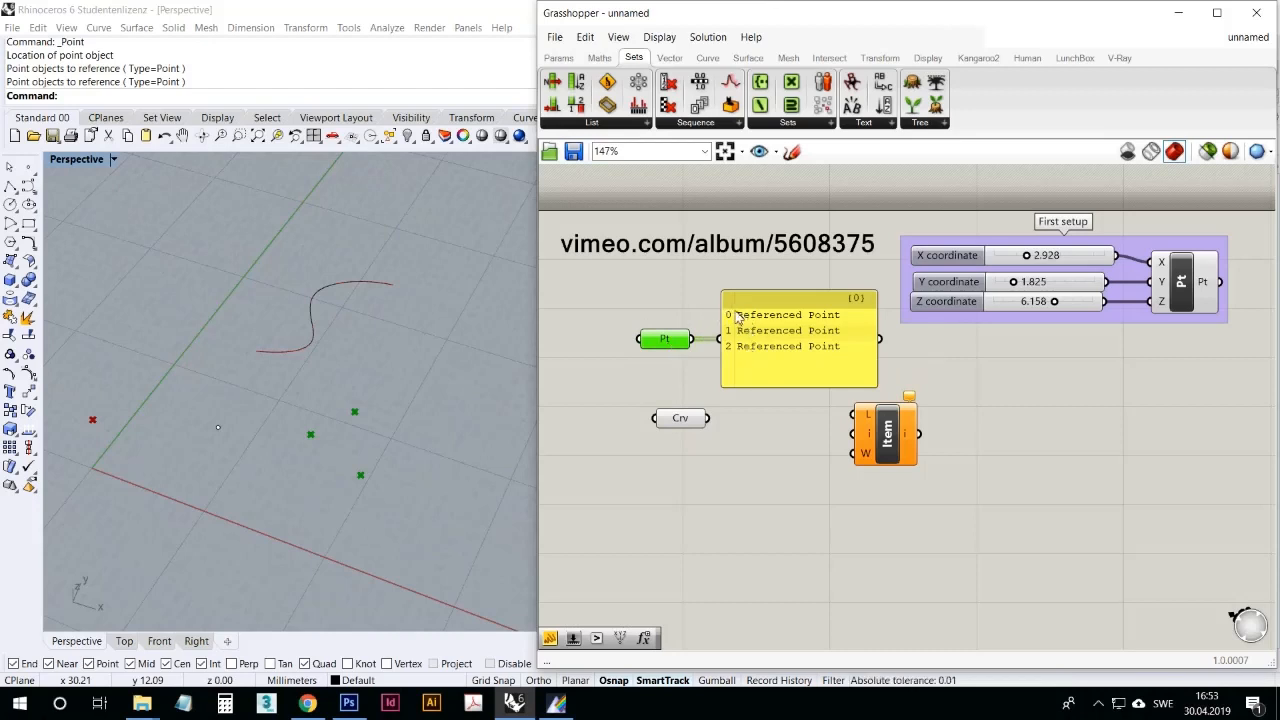
click(759, 443)
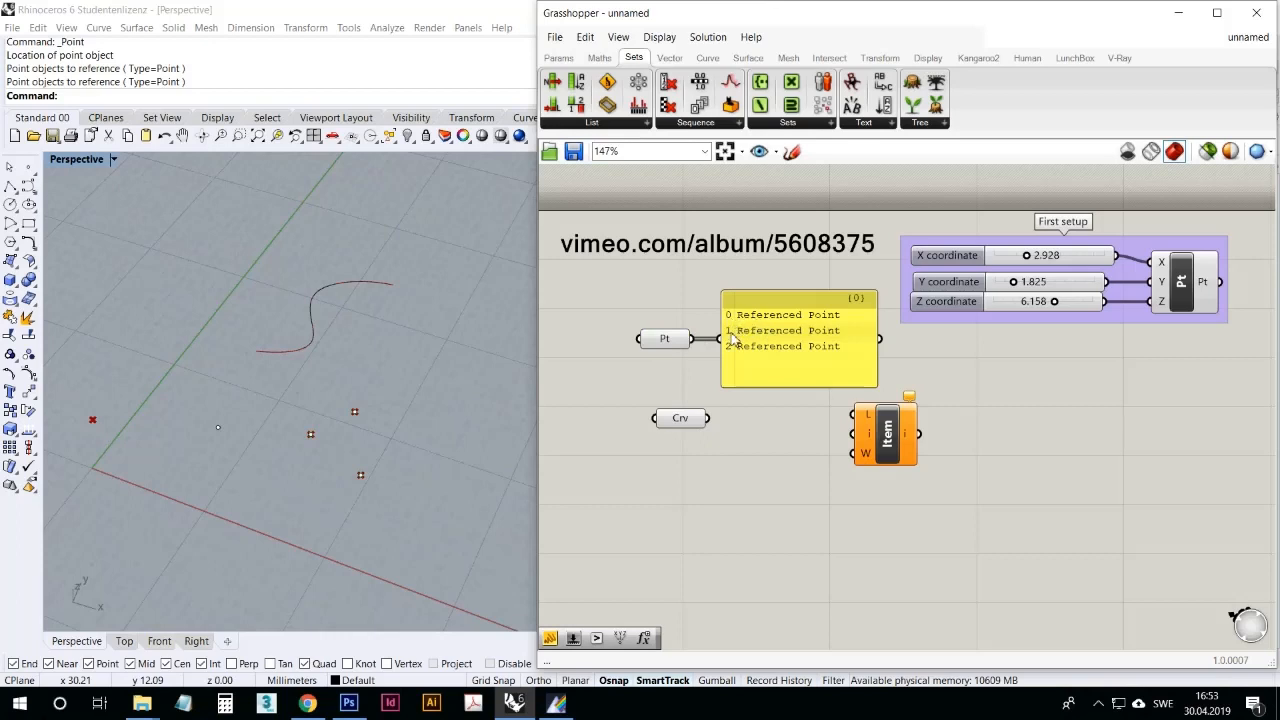
click(760, 372)
key(Delete)
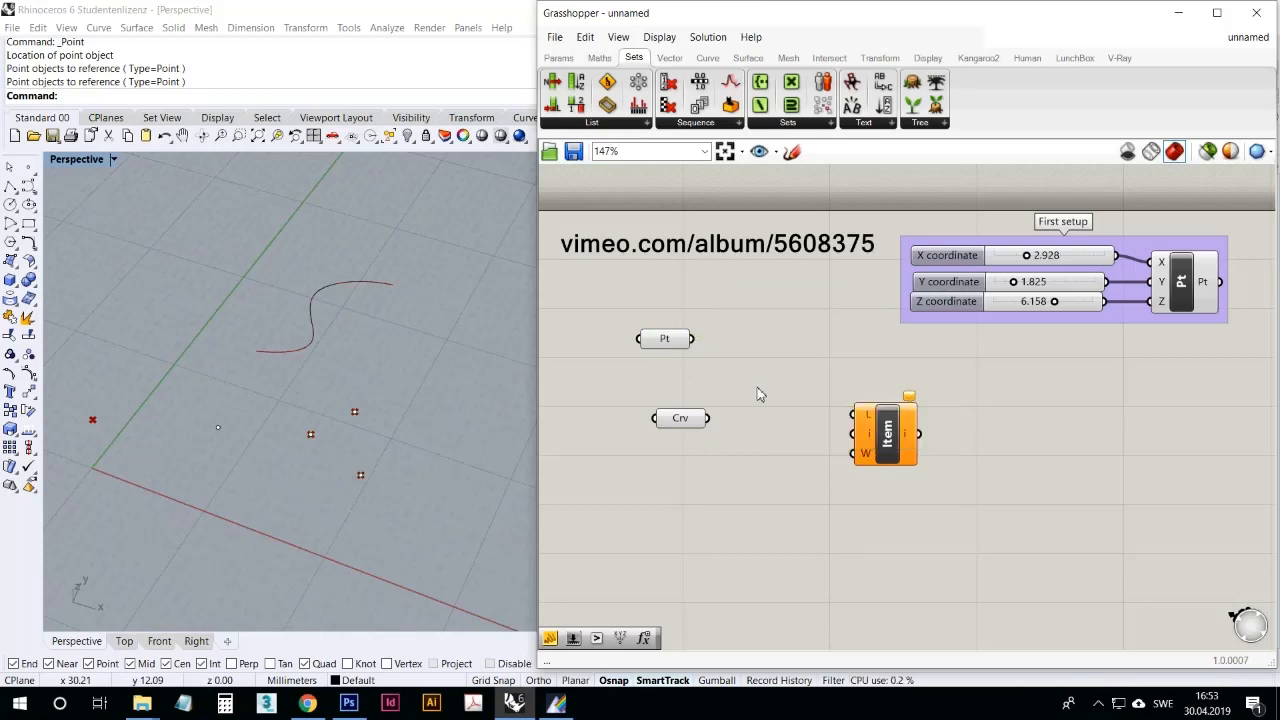
Step: Move the List Item component closer to the Point parameter and connect the Point output to its List input
drag(668, 346, 698, 350)
drag(863, 437, 833, 400)
drag(723, 343, 805, 380)
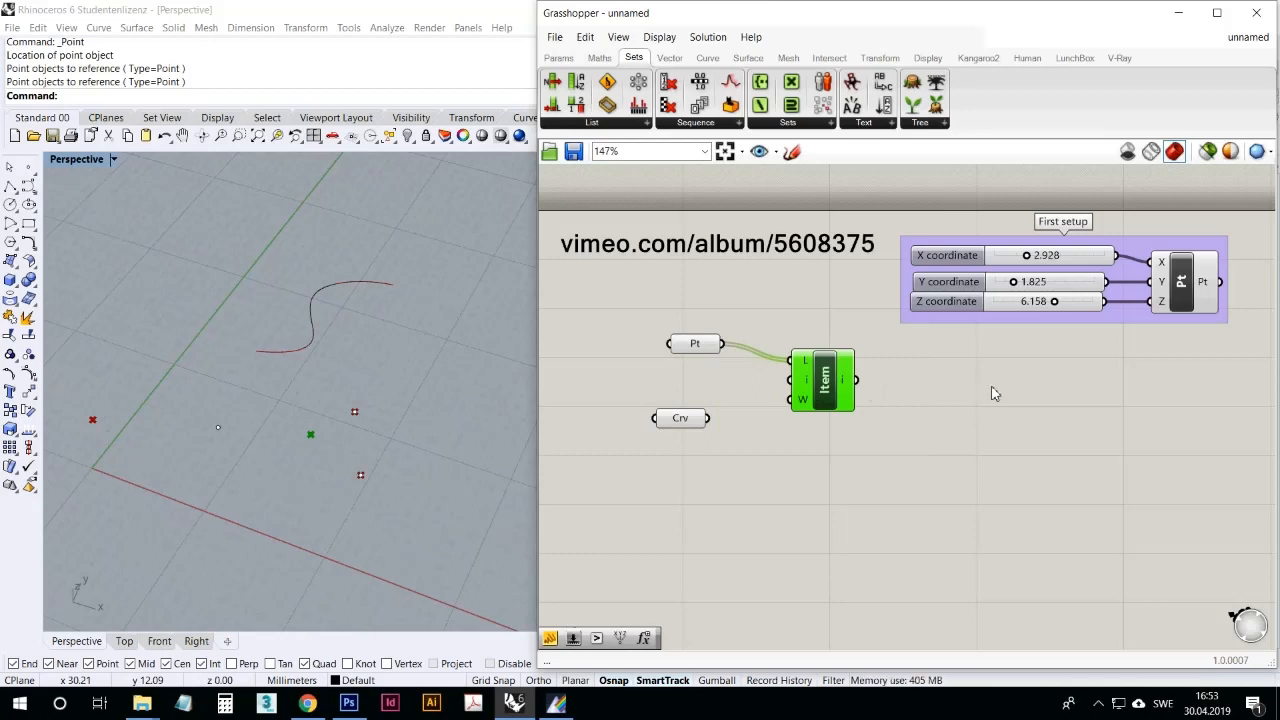
click(896, 432)
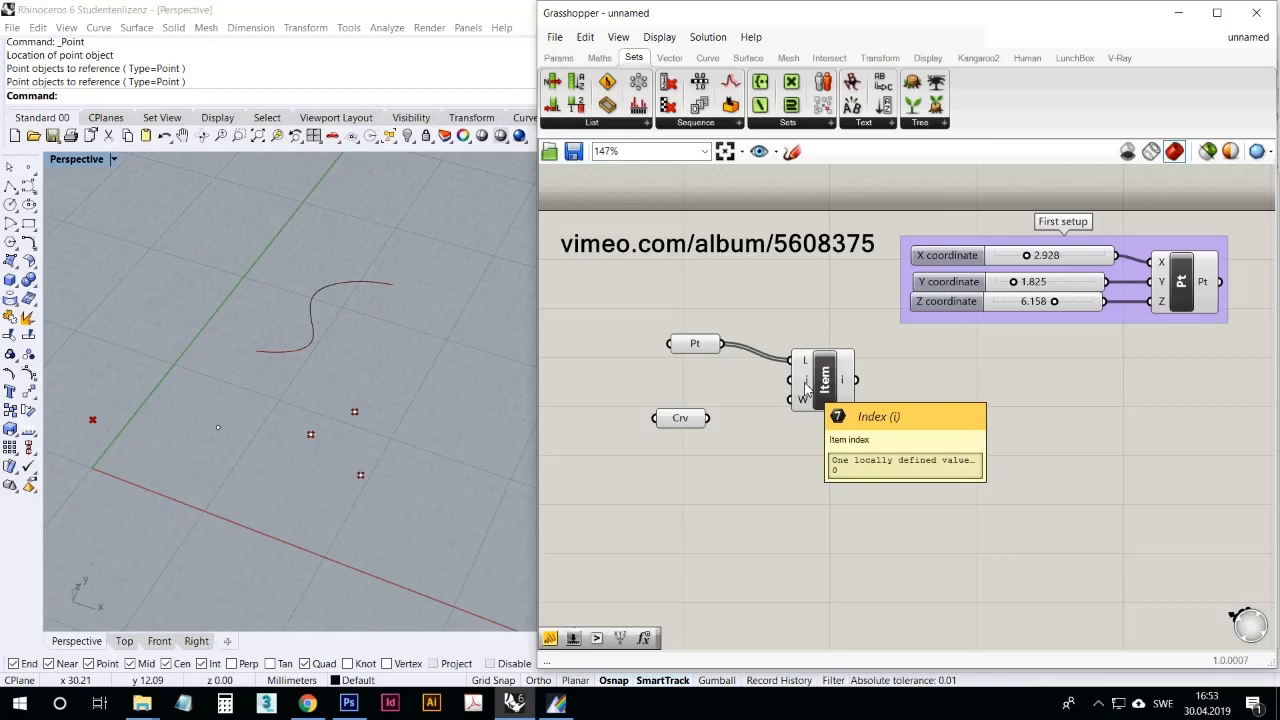
Step: Inspect List Item's index input and examine which referenced point the component picks out in the Rhino viewport
drag(691, 344, 675, 345)
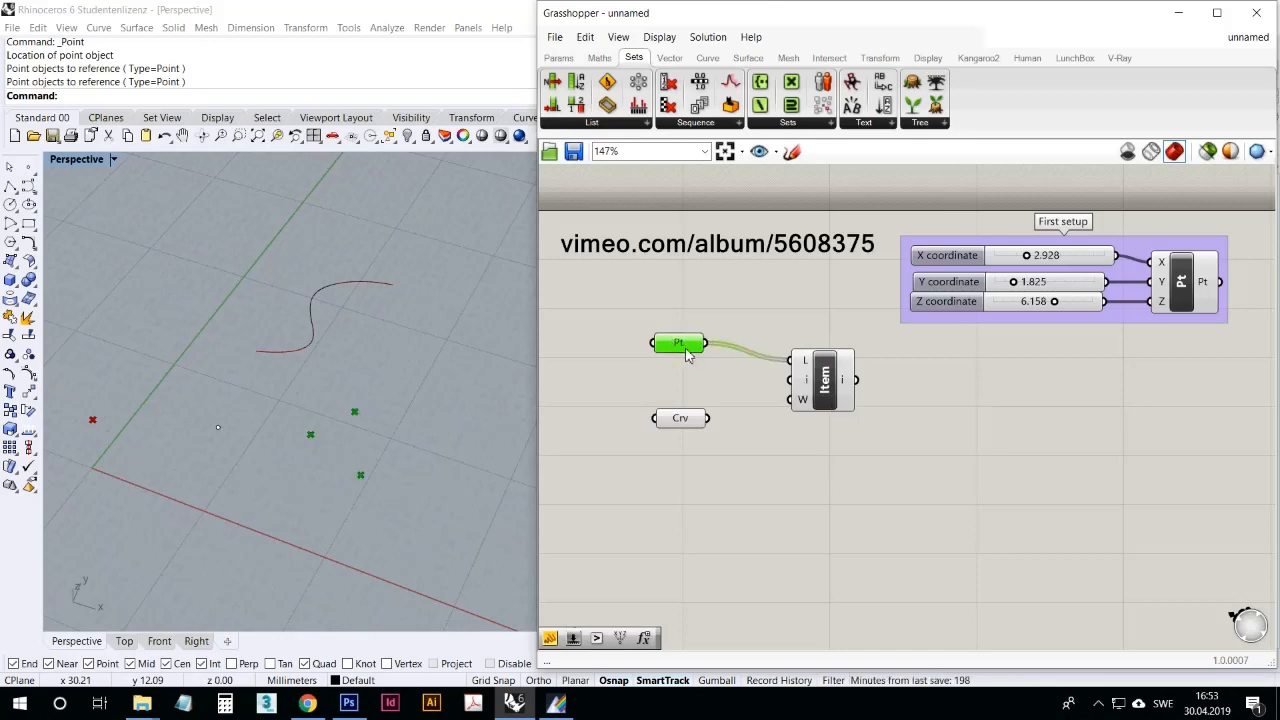
mouse_move(806, 384)
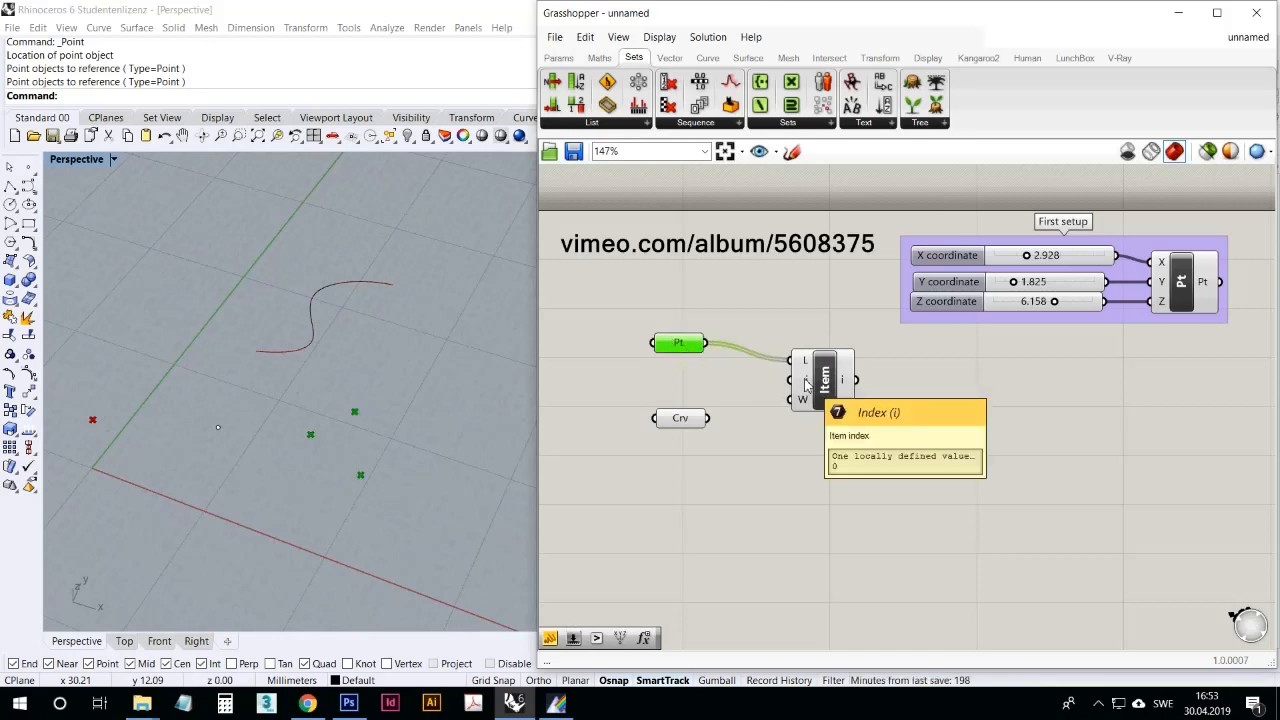
click(840, 444)
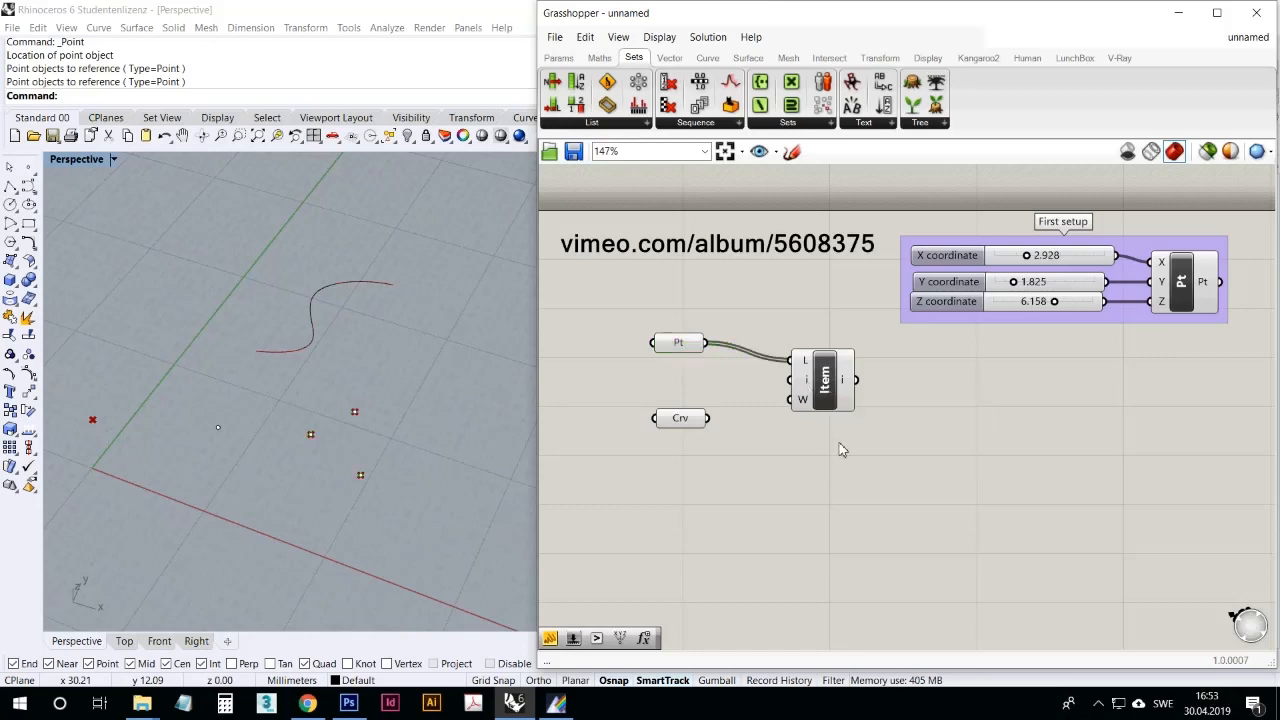
click(832, 398)
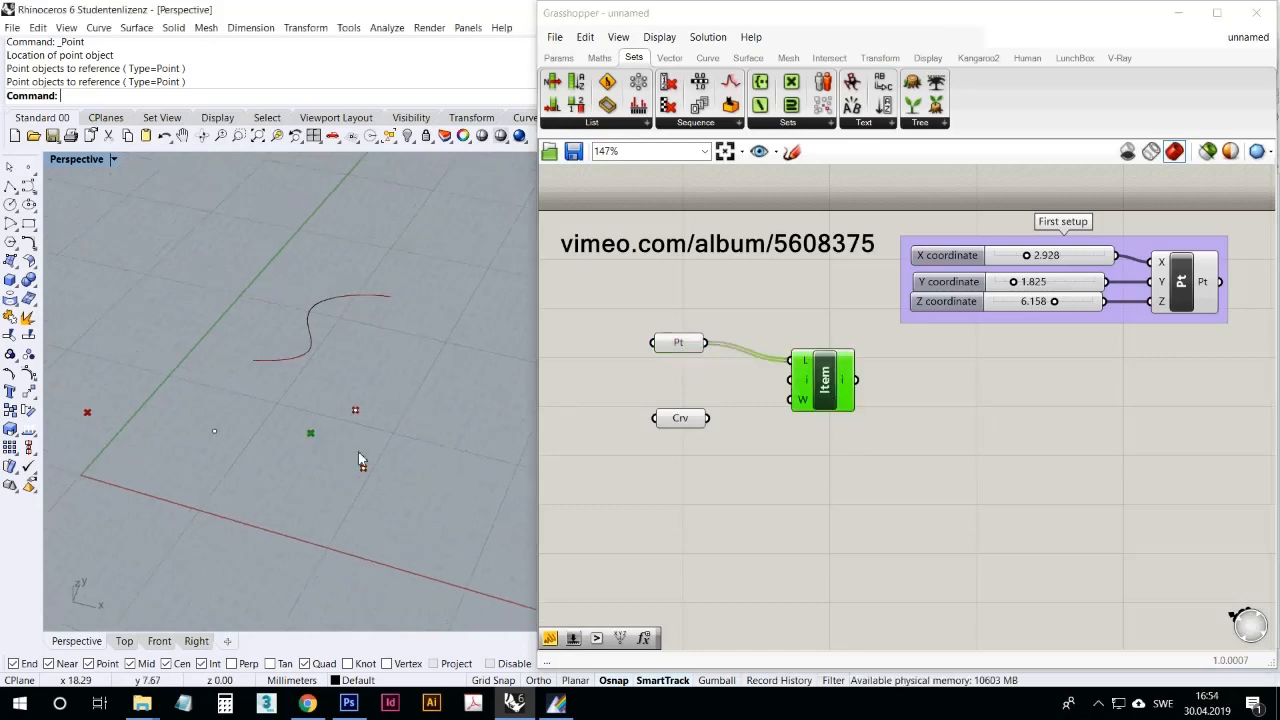
scroll(356, 455, up, 5)
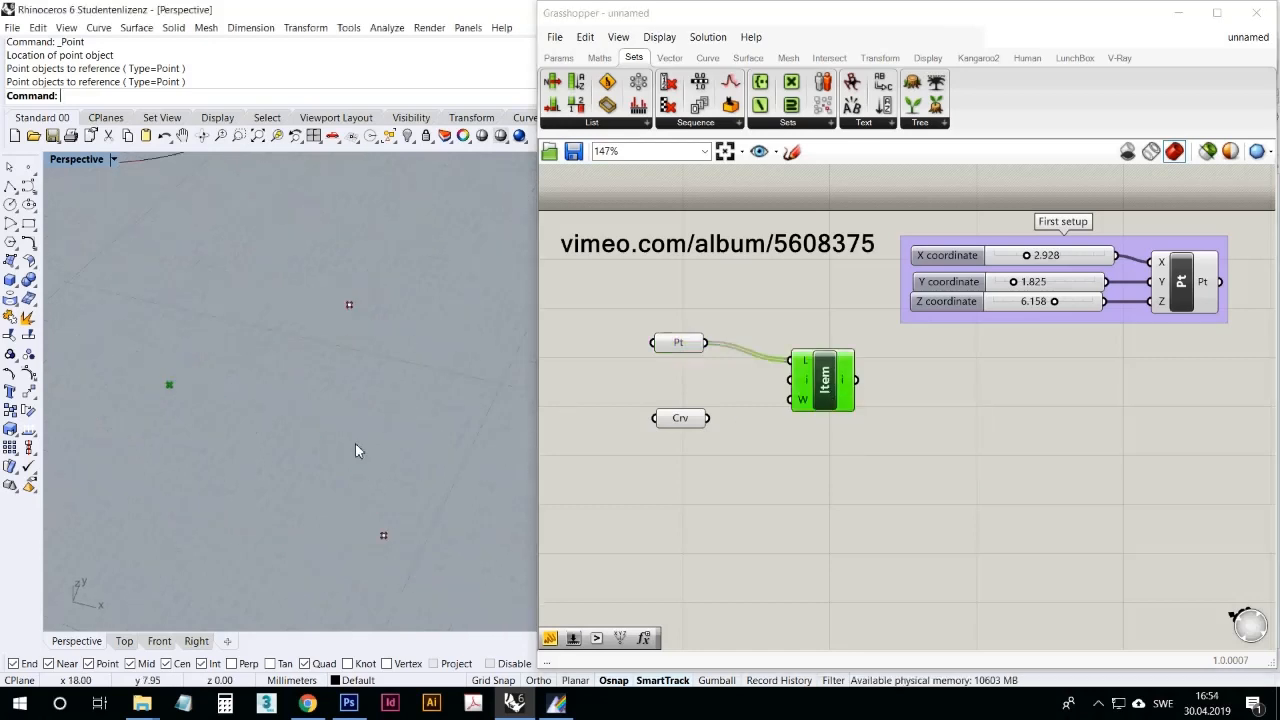
right_drag(355, 445, 371, 460)
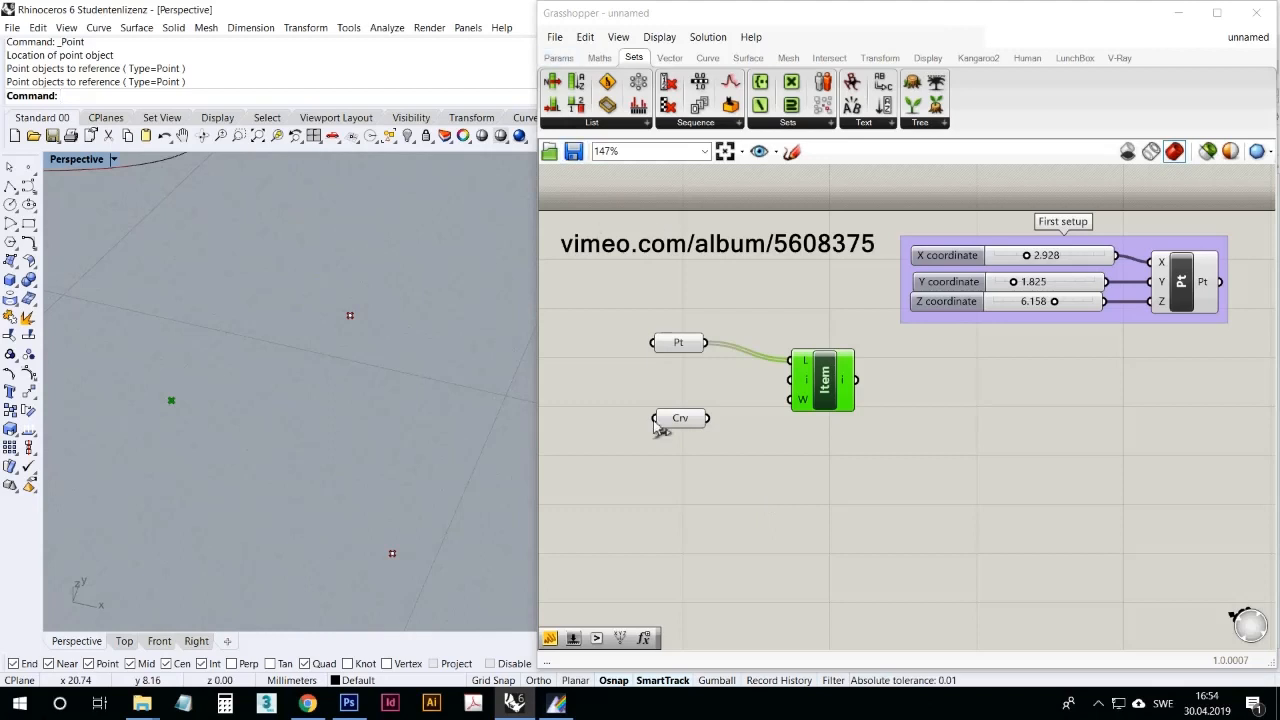
Step: Place a number slider below the Curve parameter and configure it for integers with a maximum of 2
drag(573, 634, 741, 514)
right_click(742, 514)
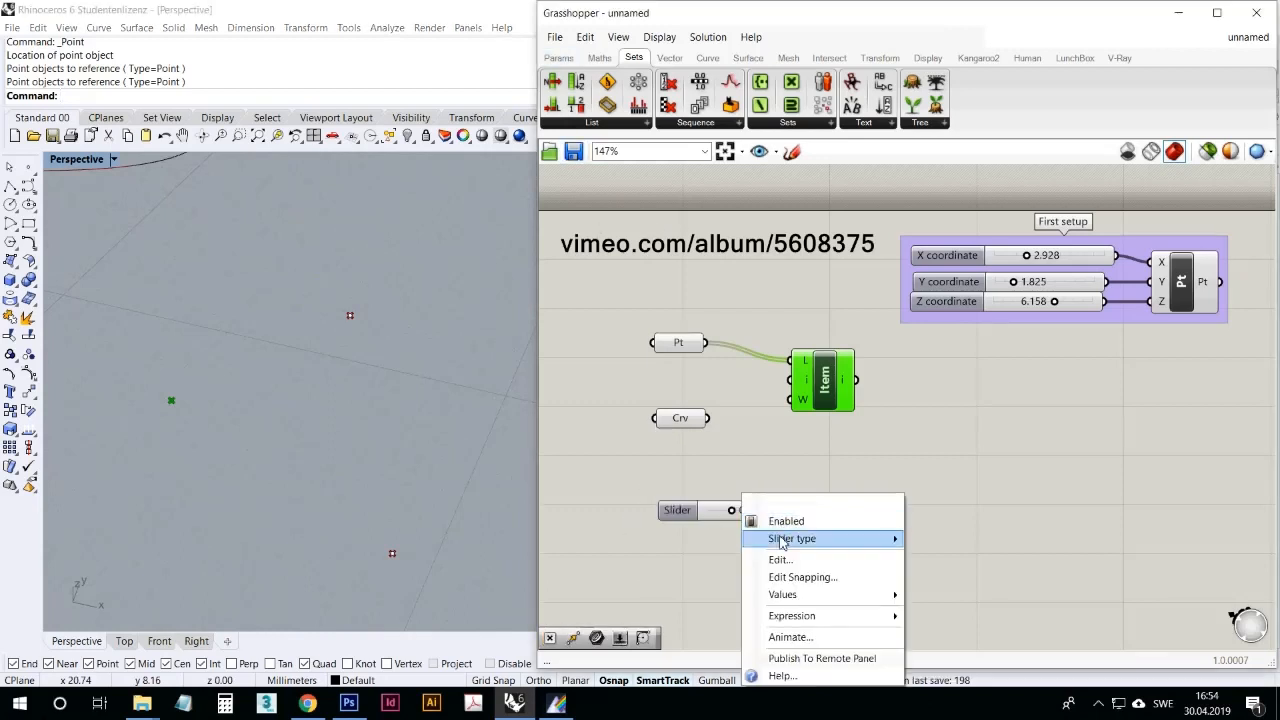
click(808, 558)
double_click(817, 548)
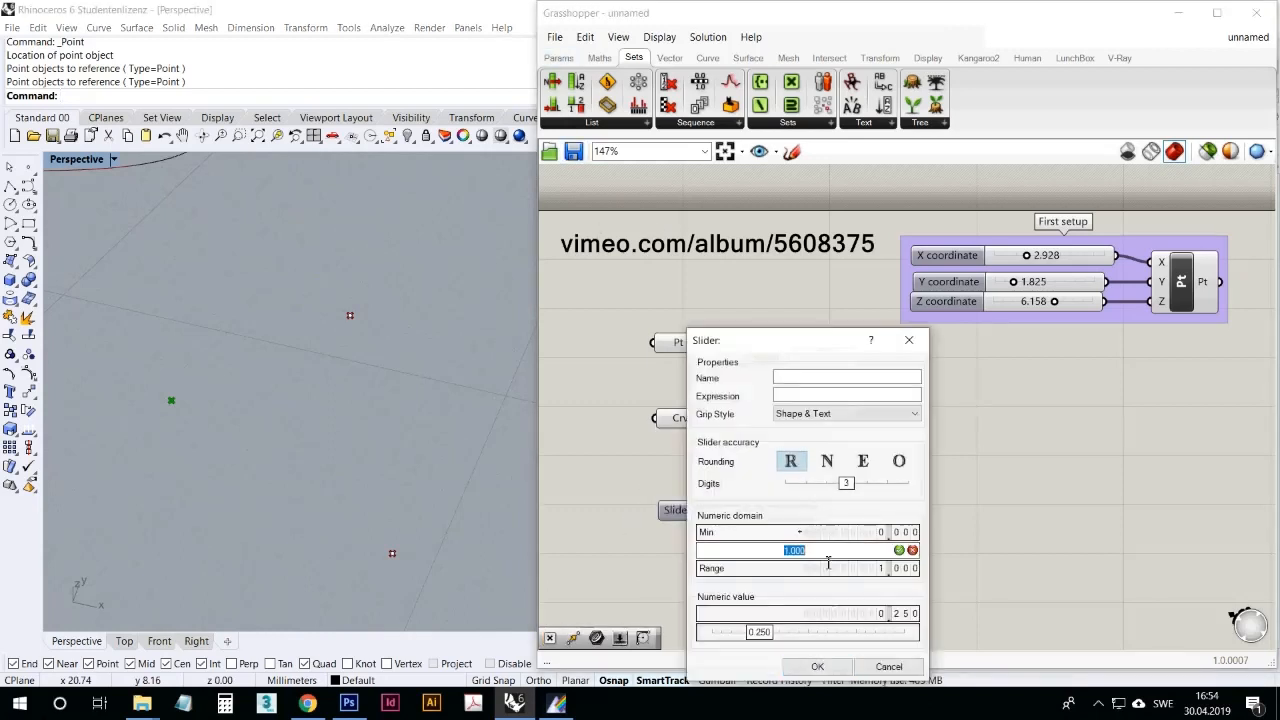
text(3)
key(BackSpace)
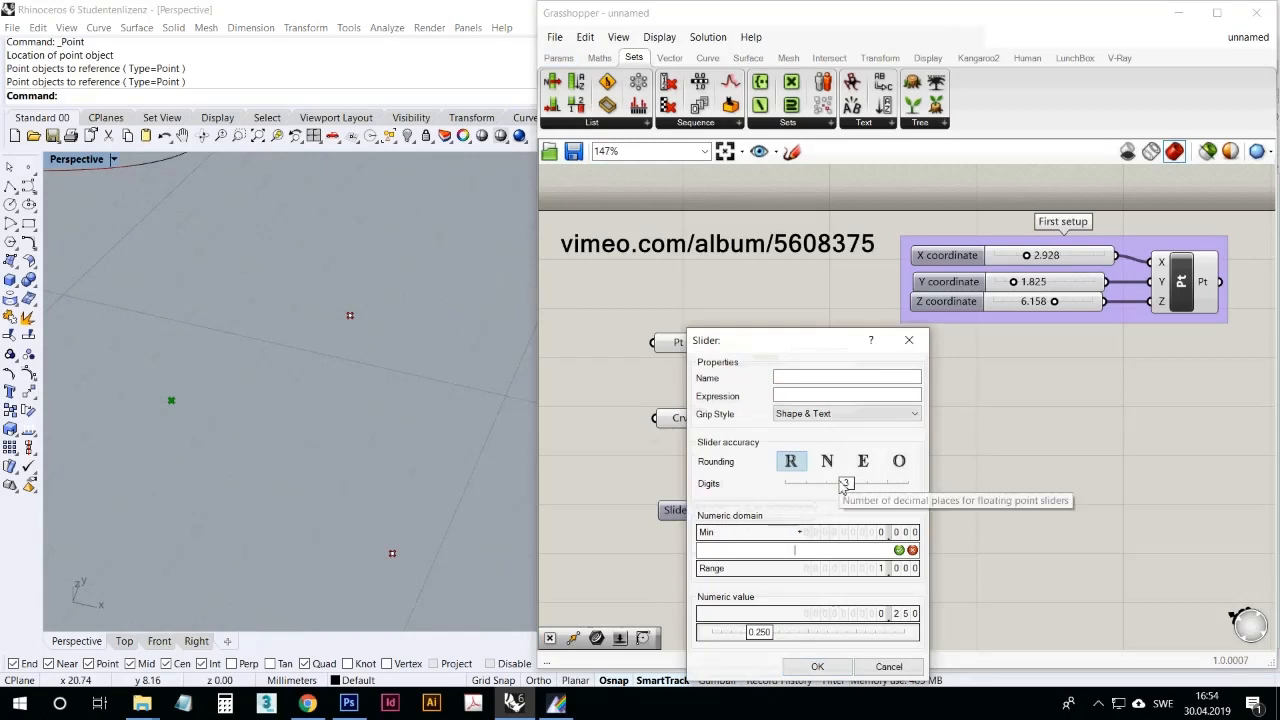
text(2)
click(900, 550)
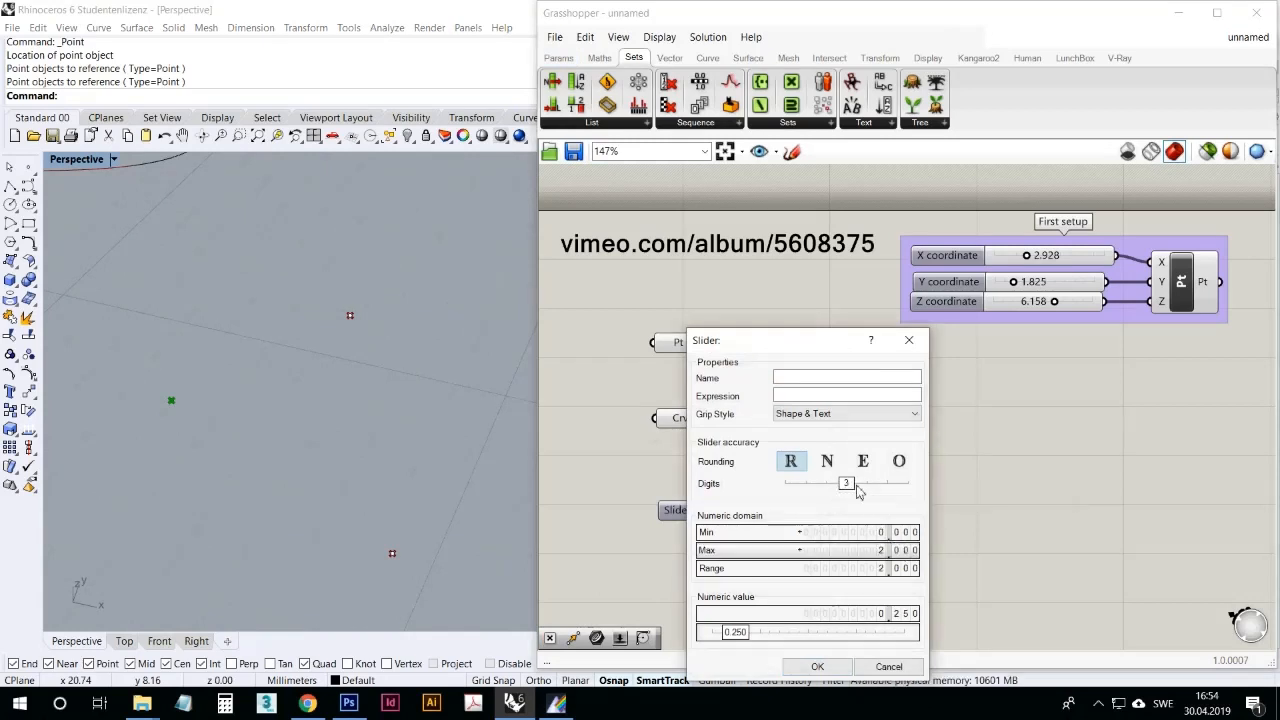
click(827, 461)
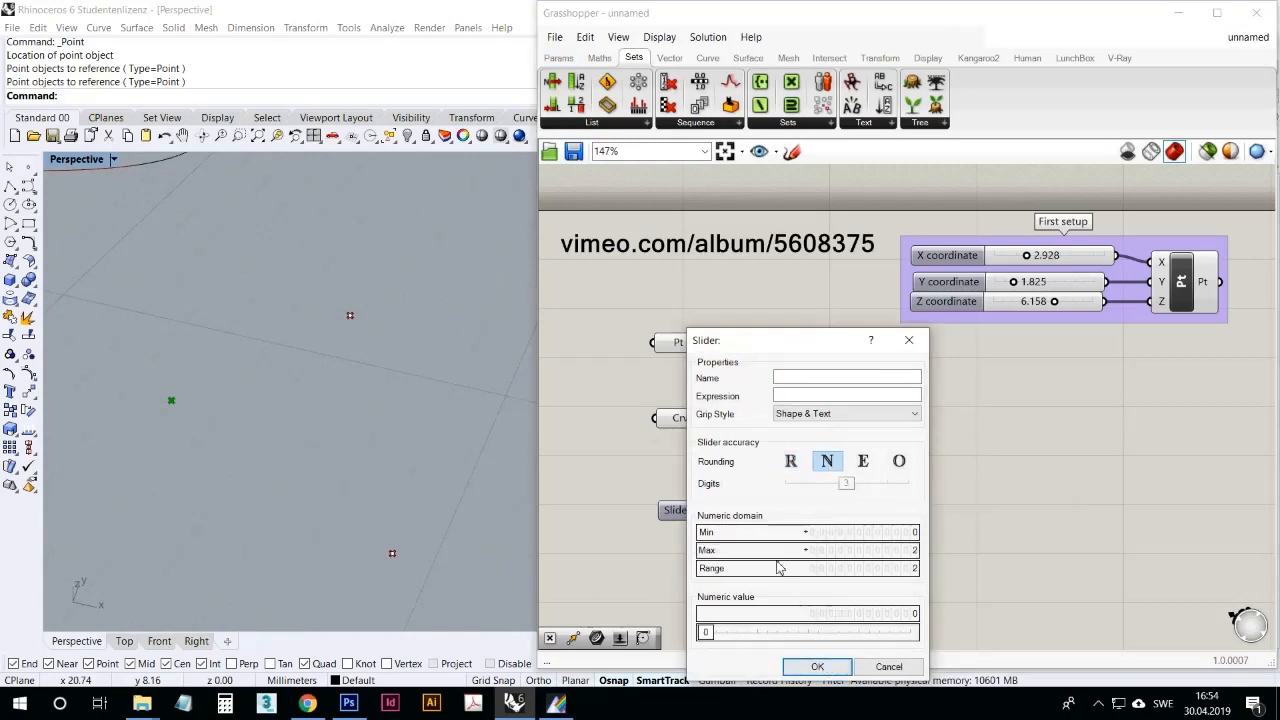
click(817, 666)
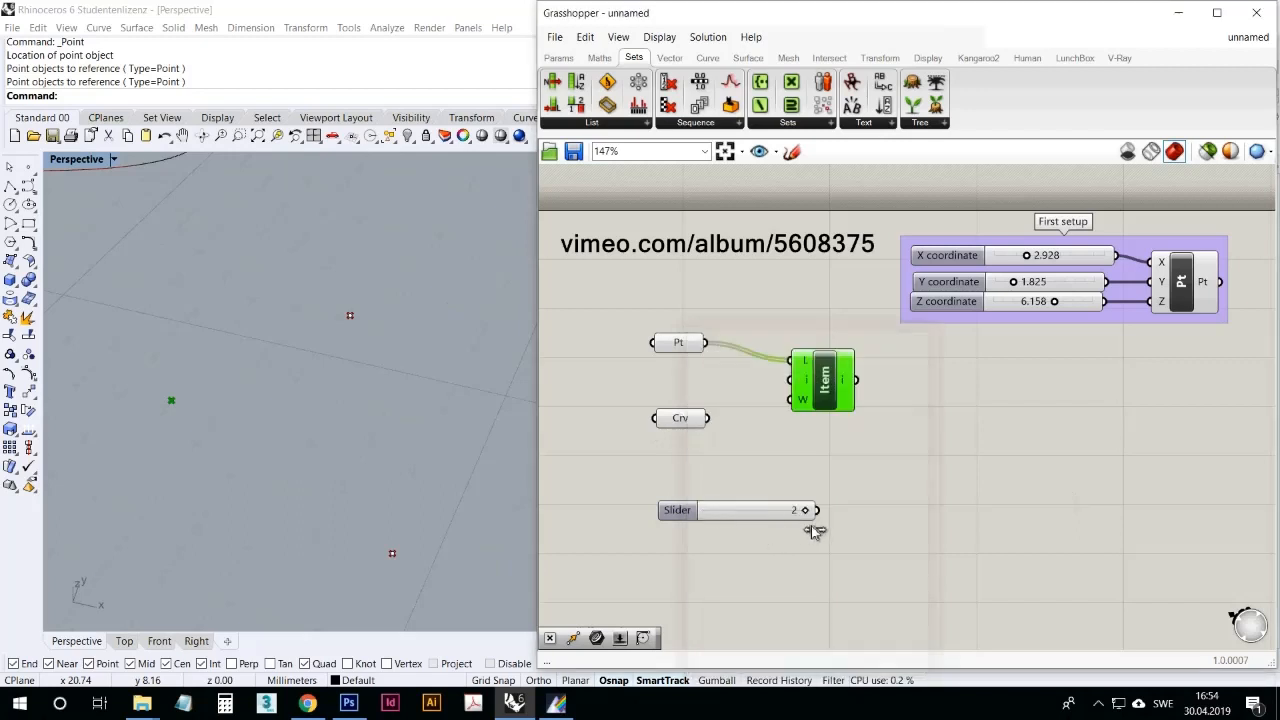
Step: Connect the number slider to List Item's index input and spread the Point parameter and List Item farther apart
drag(817, 510, 903, 410)
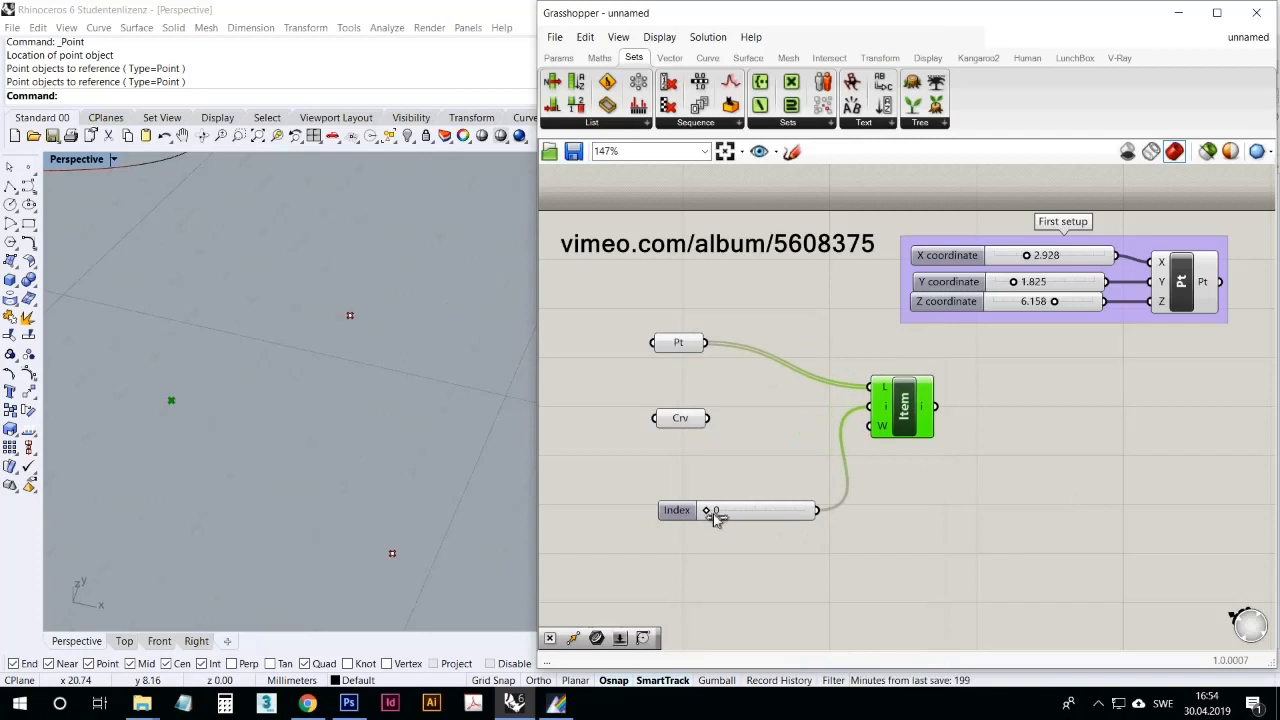
mouse_move(709, 517)
mouse_down()
mouse_move(791, 520)
mouse_move(686, 528)
mouse_move(798, 530)
mouse_move(716, 526)
mouse_up()
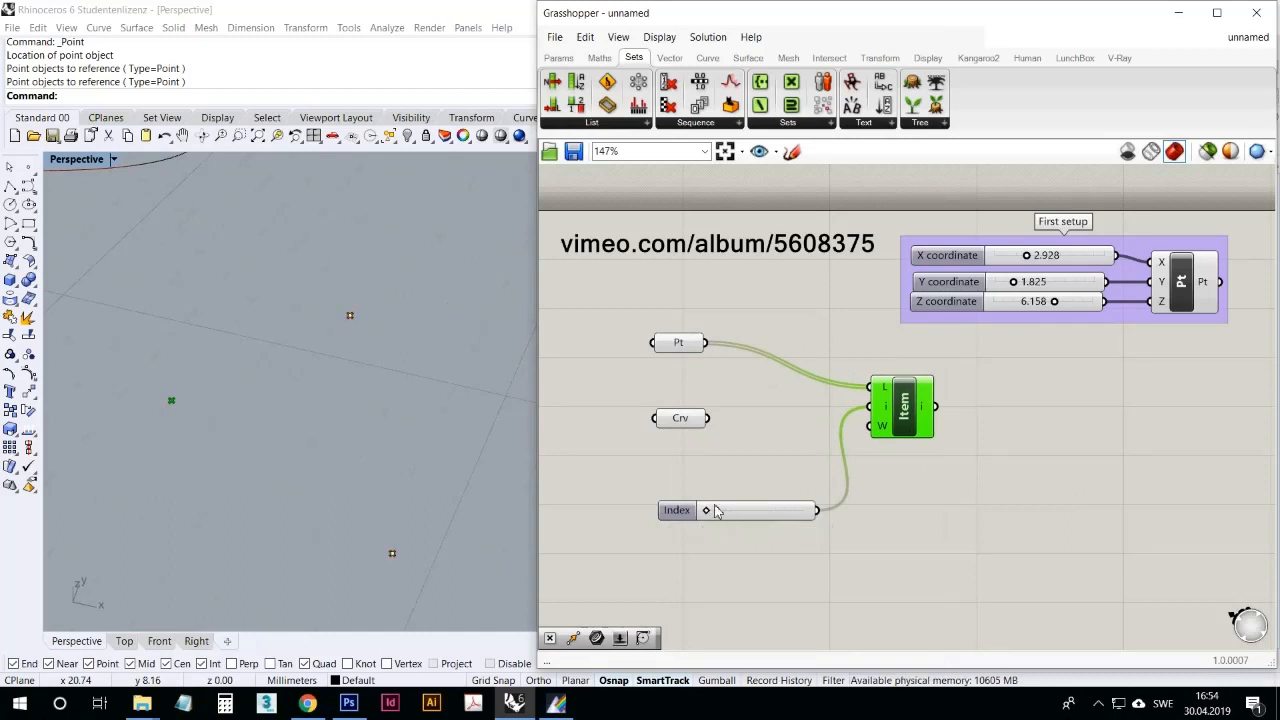
click(741, 444)
mouse_move(687, 350)
mouse_down()
mouse_move(708, 328)
mouse_move(695, 338)
mouse_up()
mouse_move(912, 404)
mouse_down()
mouse_move(886, 402)
mouse_move(919, 410)
mouse_up()
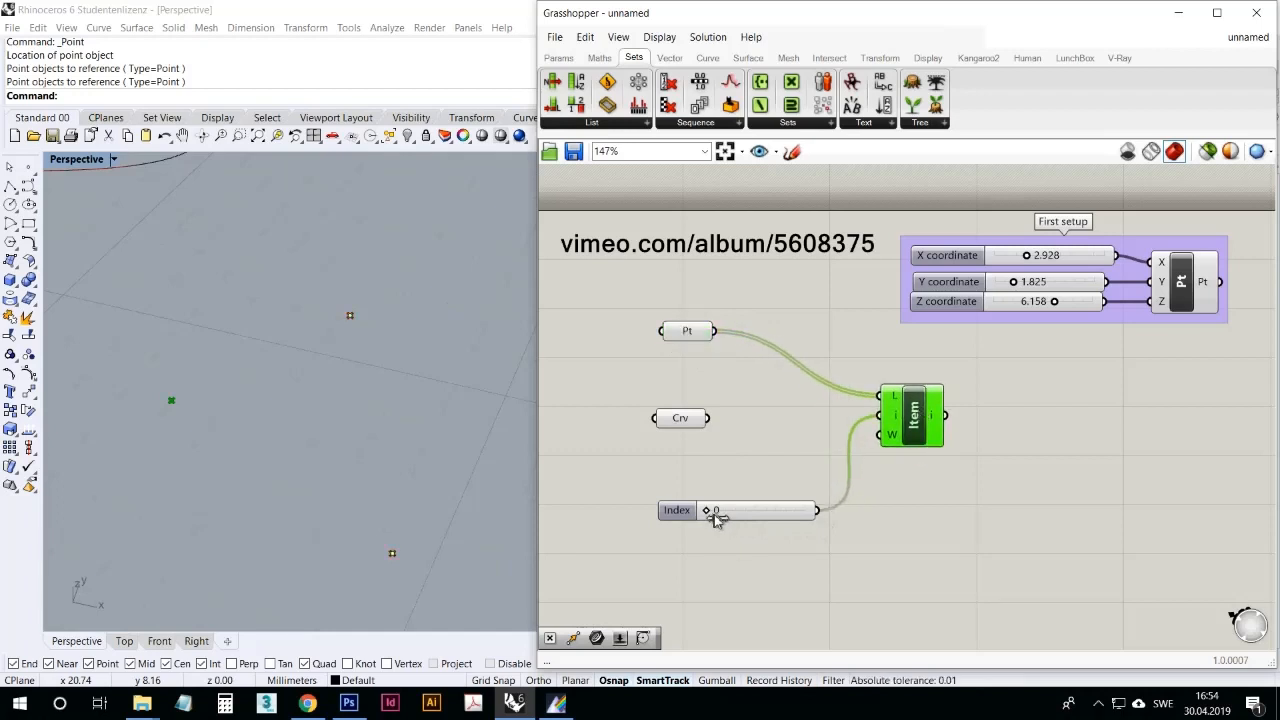
Step: Run the Index slider up to 2 and back to 0, and move List Item closer to the Point parameter
mouse_move(716, 524)
mouse_down()
mouse_move(800, 524)
mouse_move(740, 525)
mouse_up()
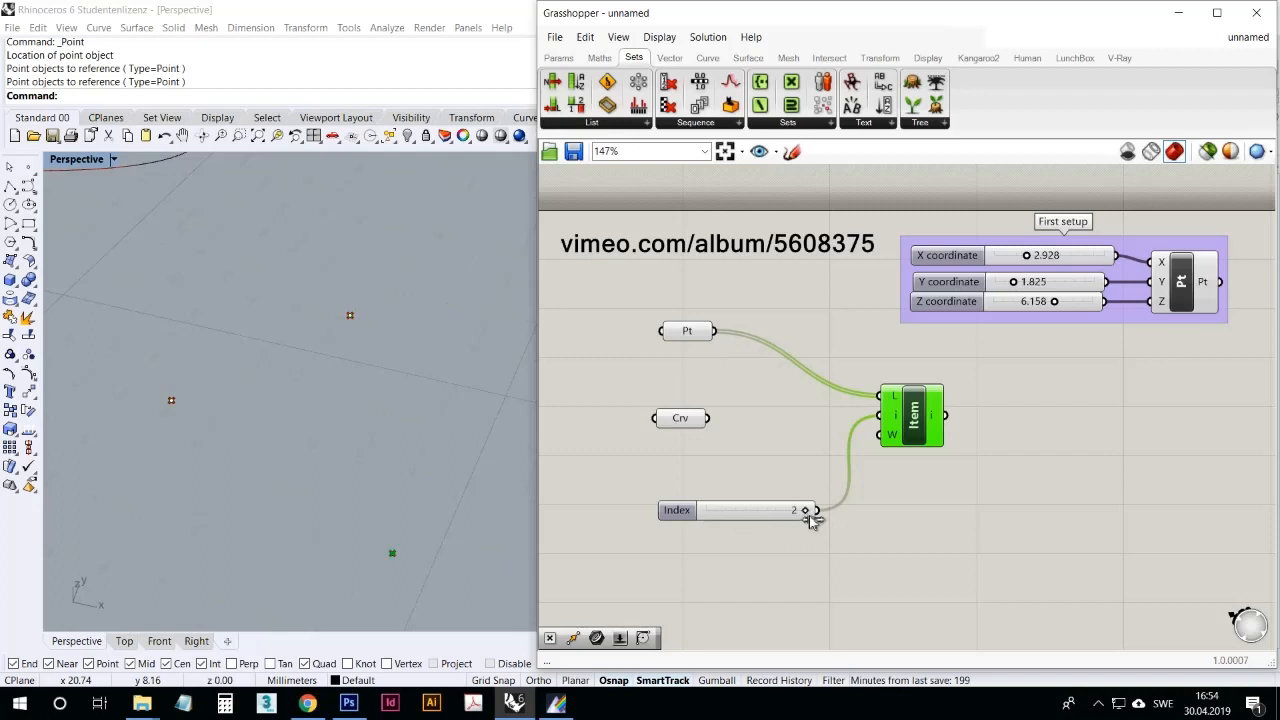
drag(755, 512, 731, 532)
drag(911, 433, 879, 408)
click(874, 508)
right_drag(943, 508, 903, 506)
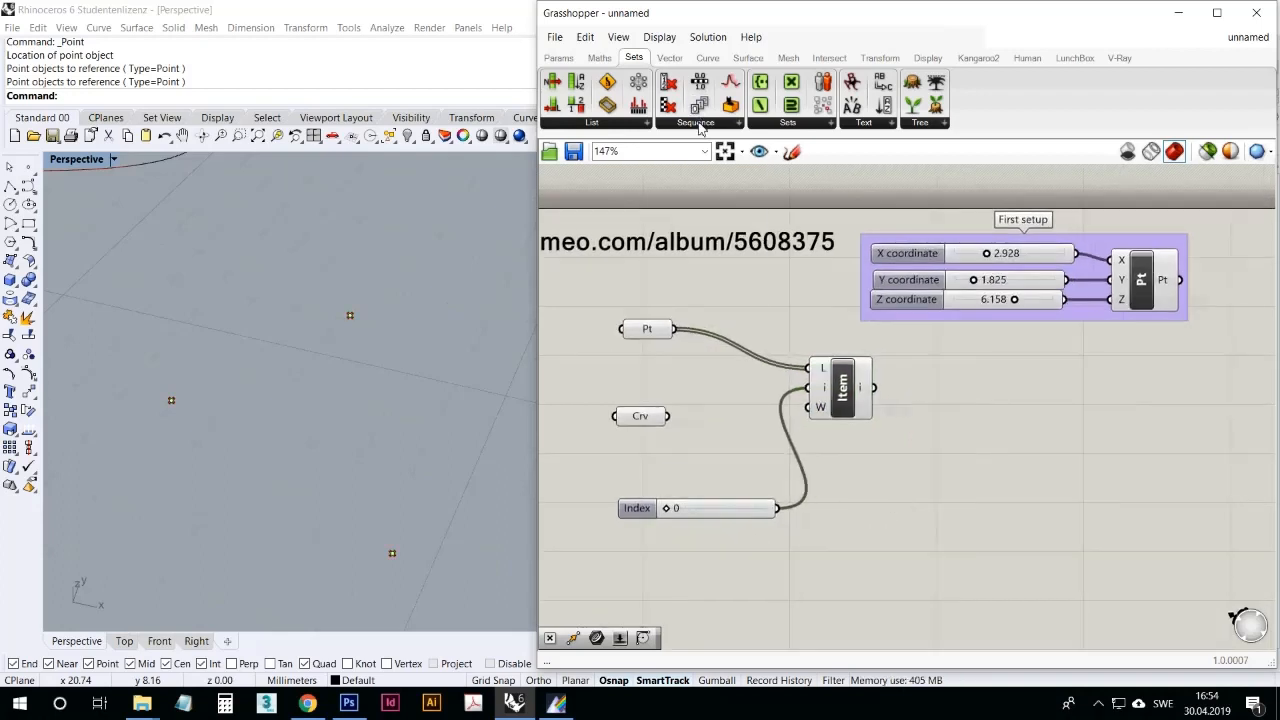
Step: Place a Cull Index component below List Item and connect the Point parameter and the slider to its List and Indices inputs
click(702, 122)
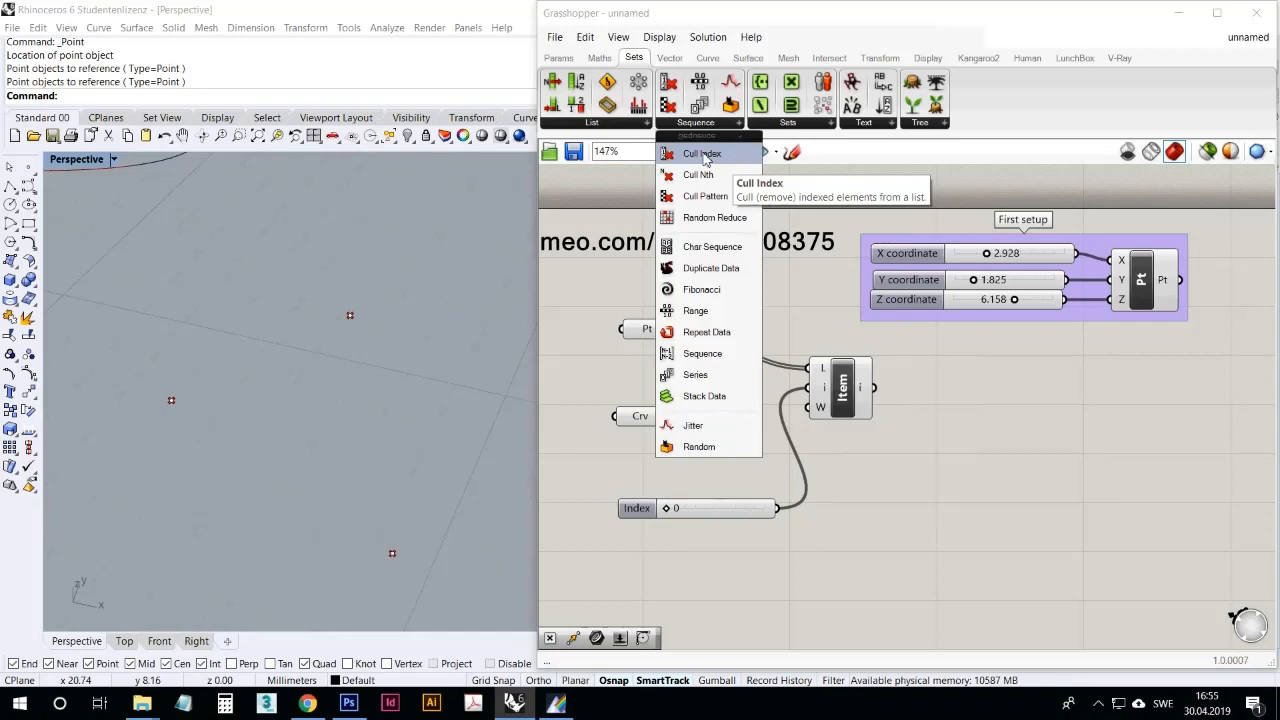
click(703, 156)
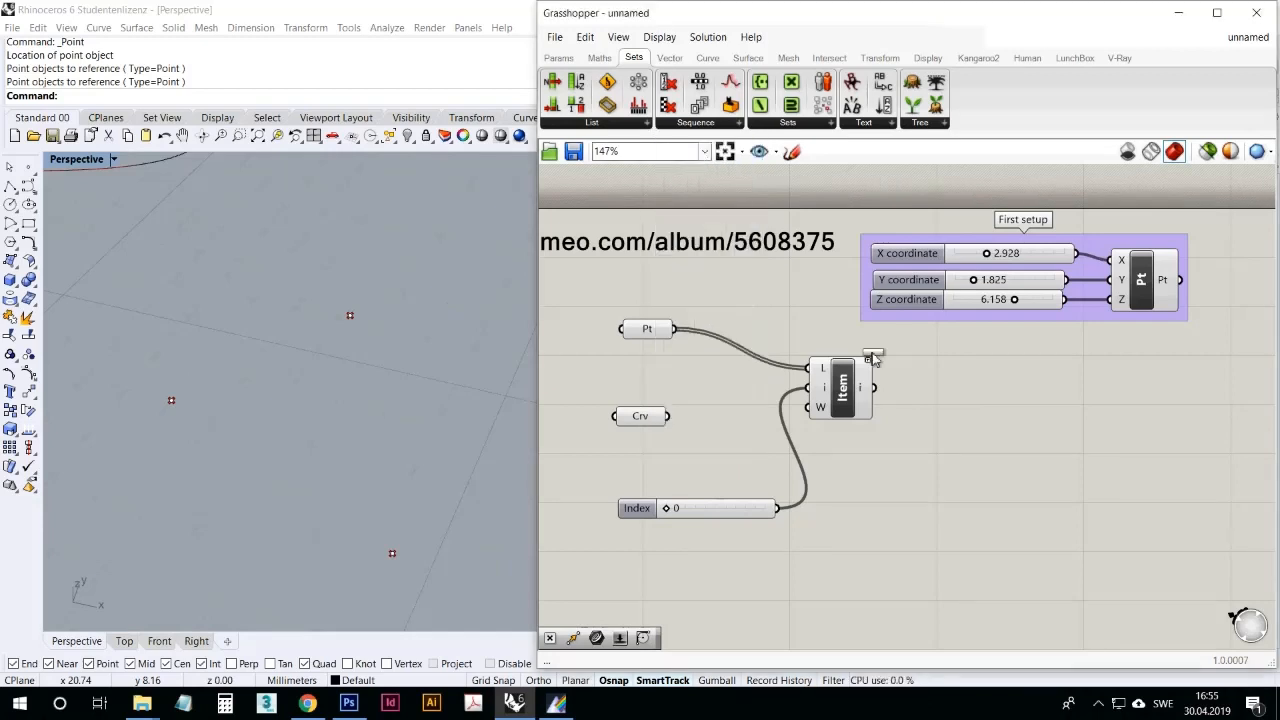
click(1030, 448)
drag(675, 329, 877, 479)
drag(776, 508, 874, 478)
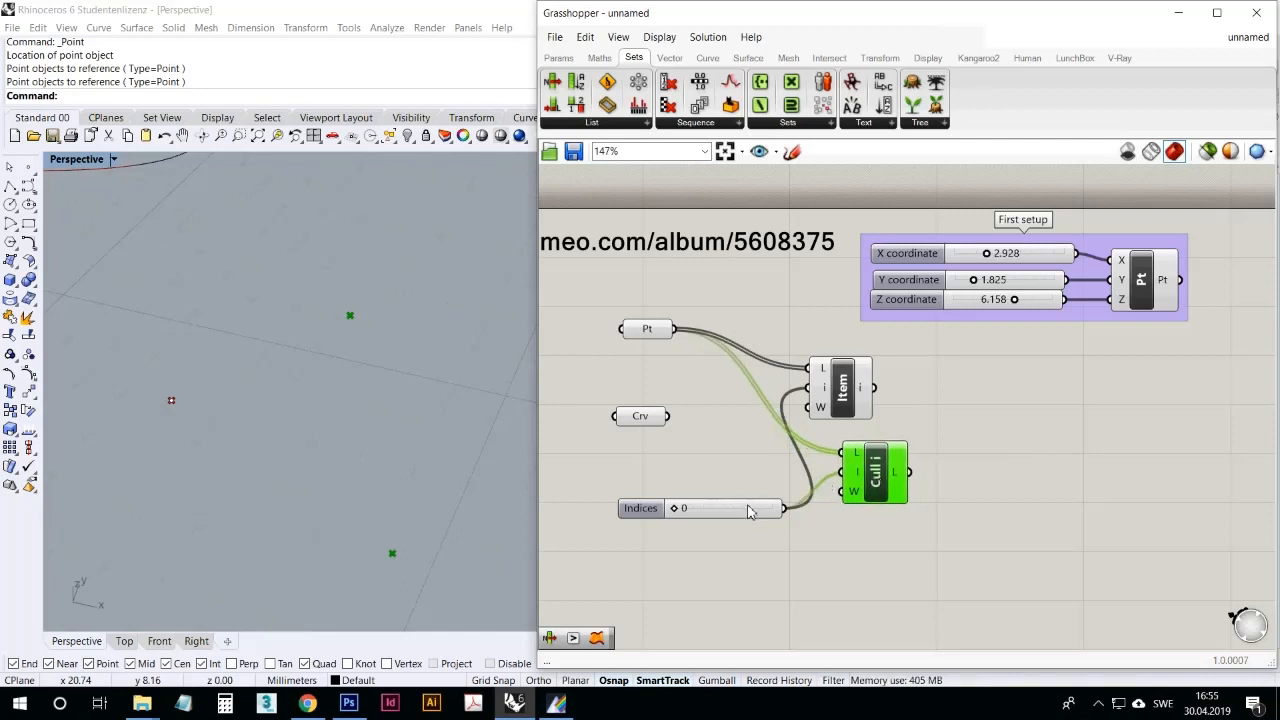
drag(748, 510, 727, 505)
Step: Align List Item above Cull Index and select the two components alternately to compare the points each outputs
click(882, 476)
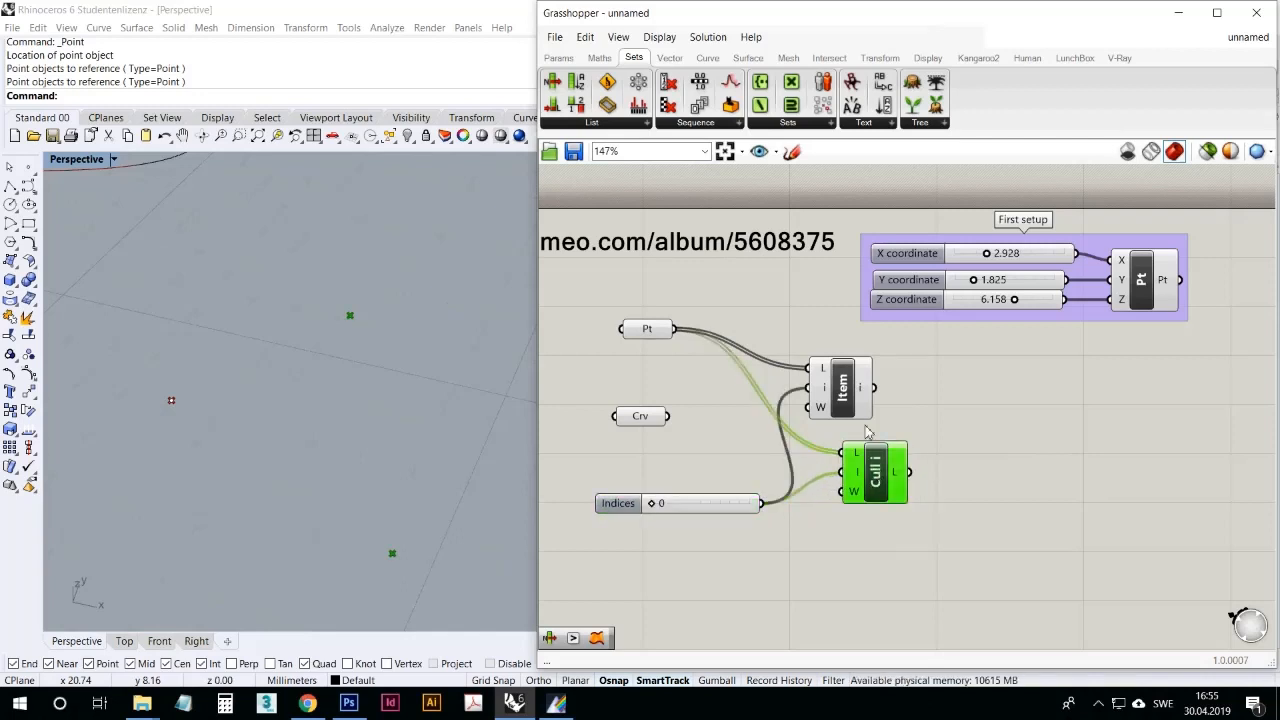
click(846, 393)
click(876, 471)
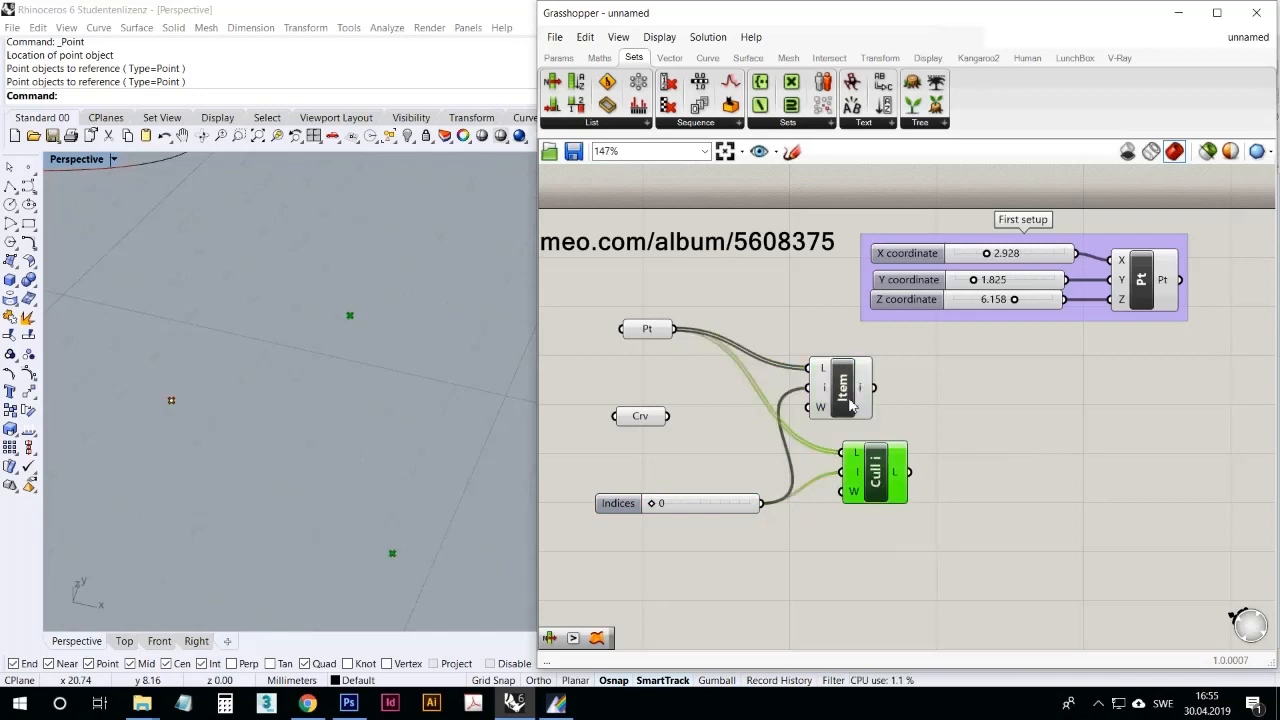
click(850, 401)
drag(875, 468, 873, 460)
drag(840, 393, 868, 390)
click(872, 458)
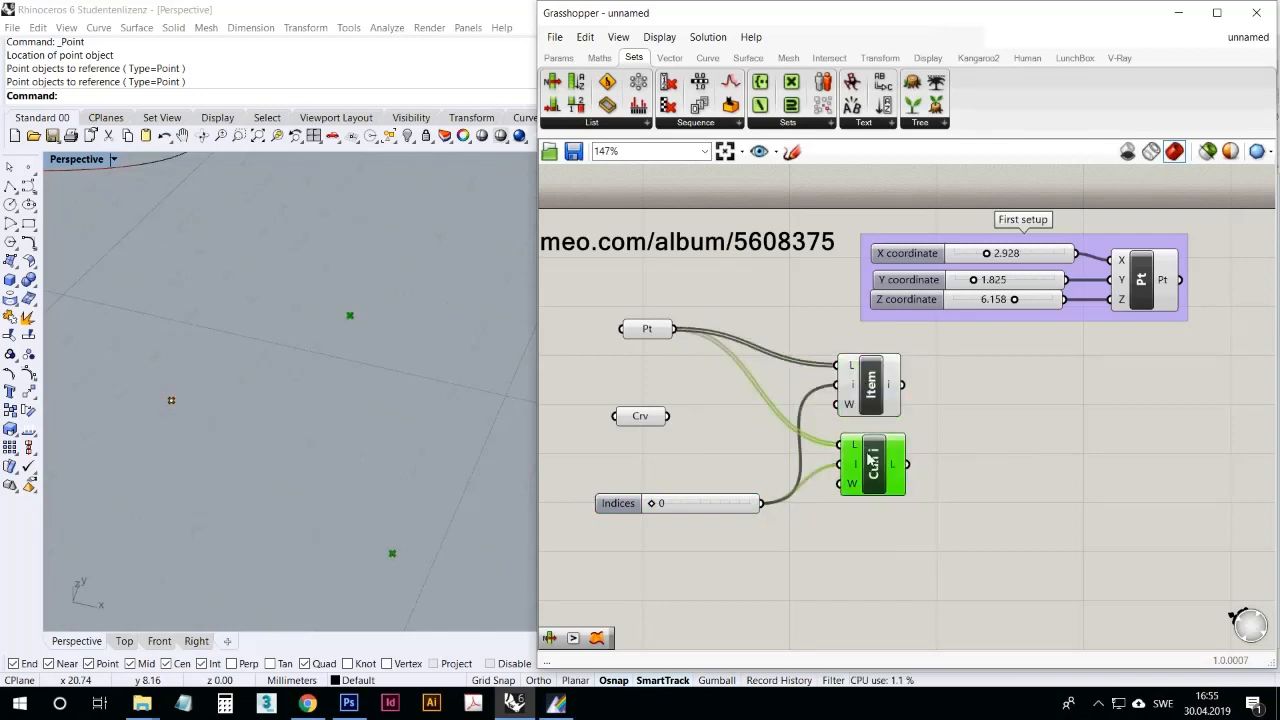
click(878, 392)
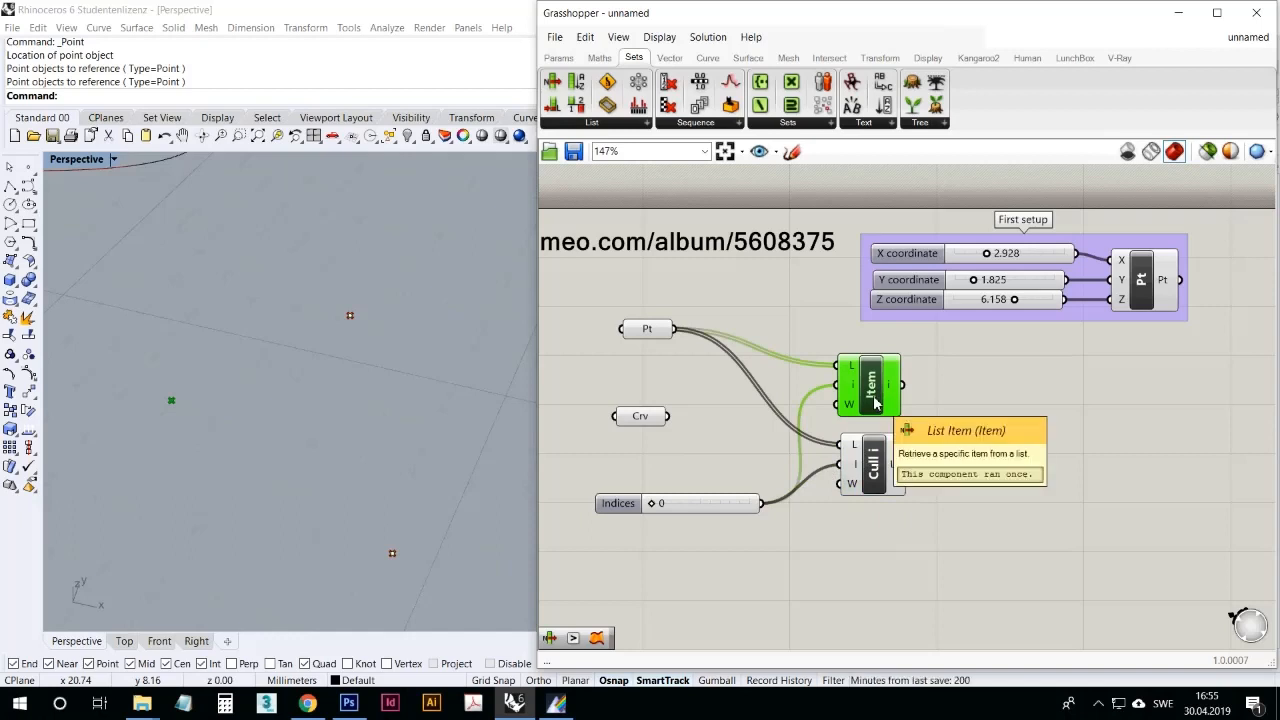
click(858, 475)
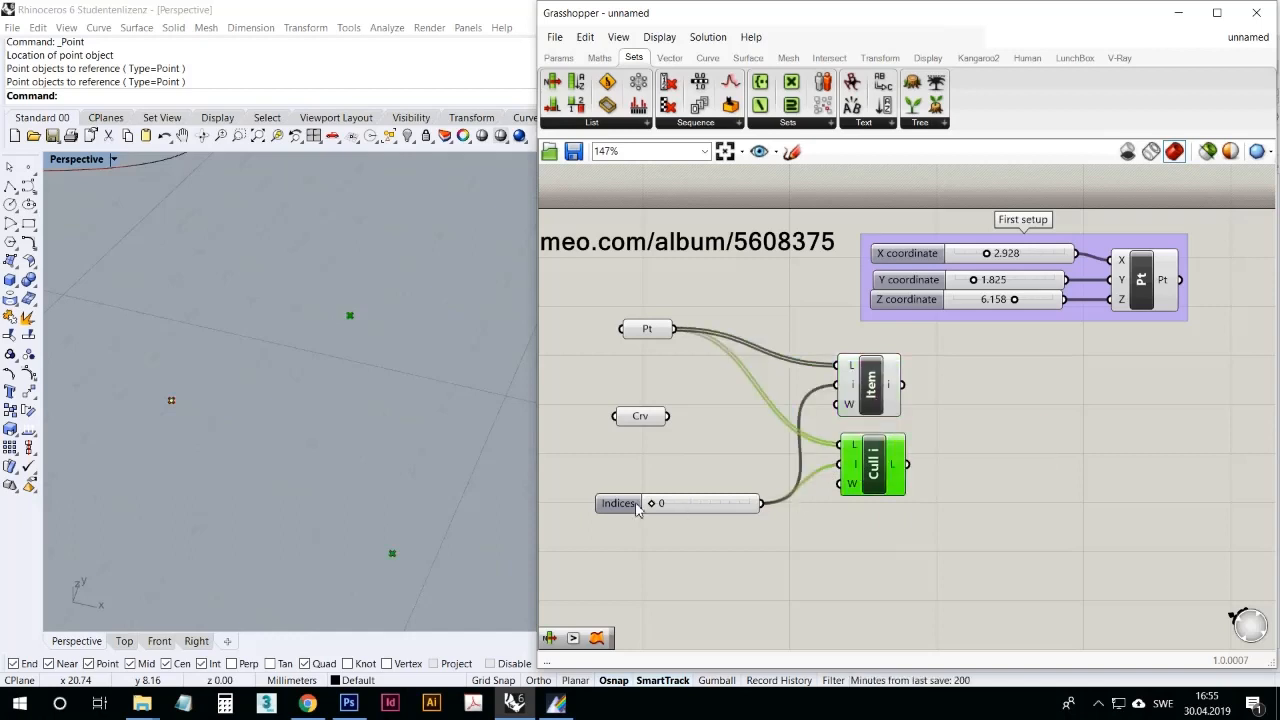
Step: Set the Indices slider to 1 to cull a different point with Cull Index
drag(651, 503, 697, 507)
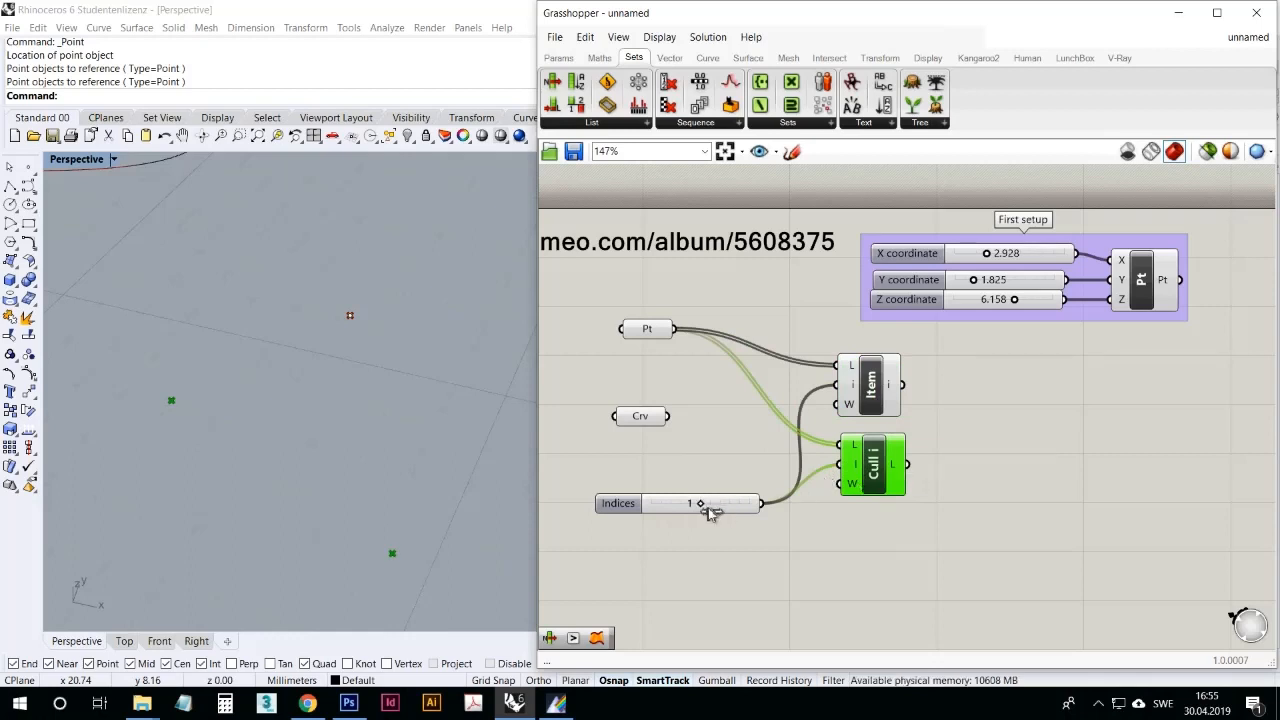
mouse_move(702, 506)
mouse_down()
mouse_move(651, 515)
mouse_move(755, 515)
mouse_move(666, 511)
mouse_move(755, 515)
mouse_move(672, 516)
mouse_move(700, 512)
mouse_up()
click(735, 560)
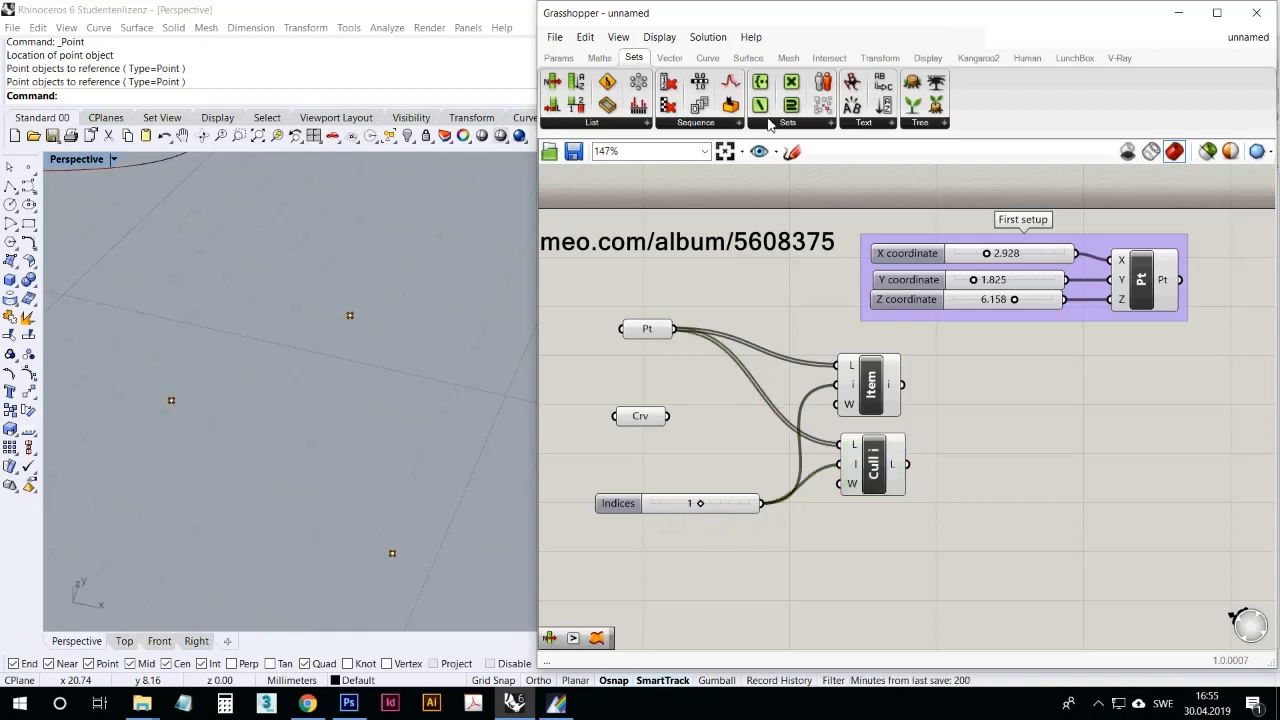
Step: Look through the Sets, Text, Tree and List component groups in the Sets category
click(767, 123)
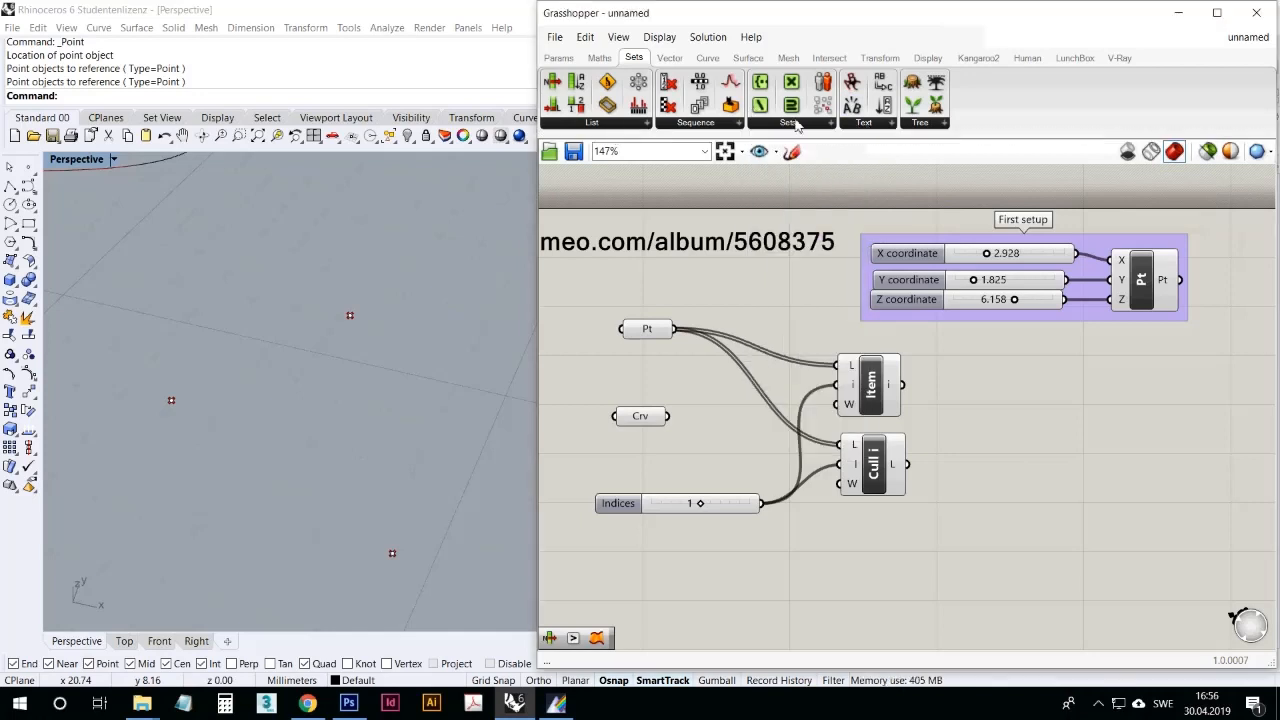
click(866, 123)
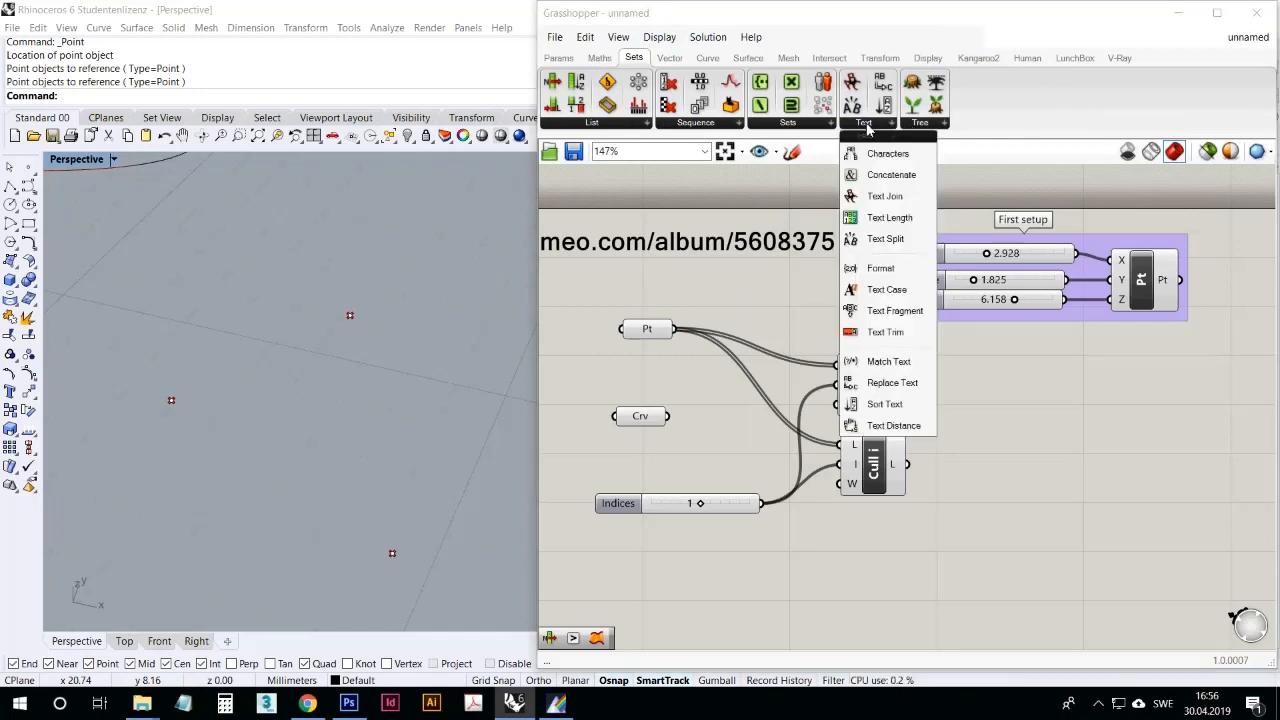
click(917, 124)
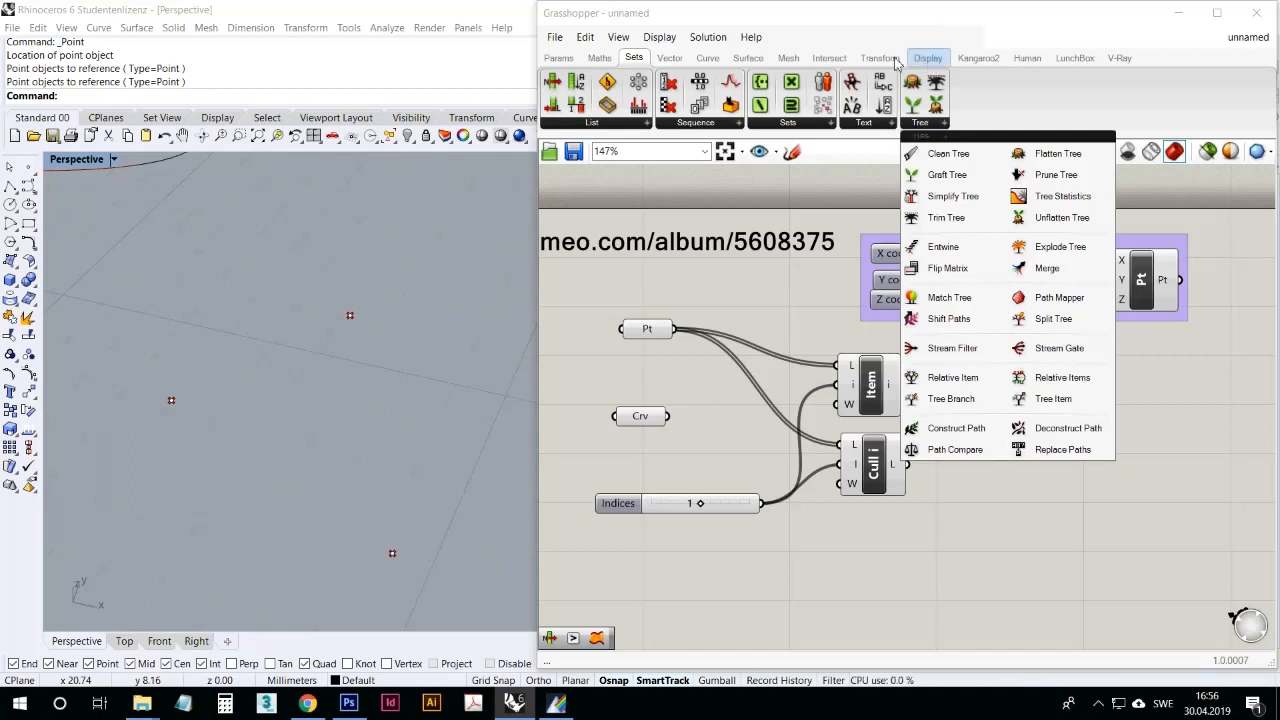
click(735, 312)
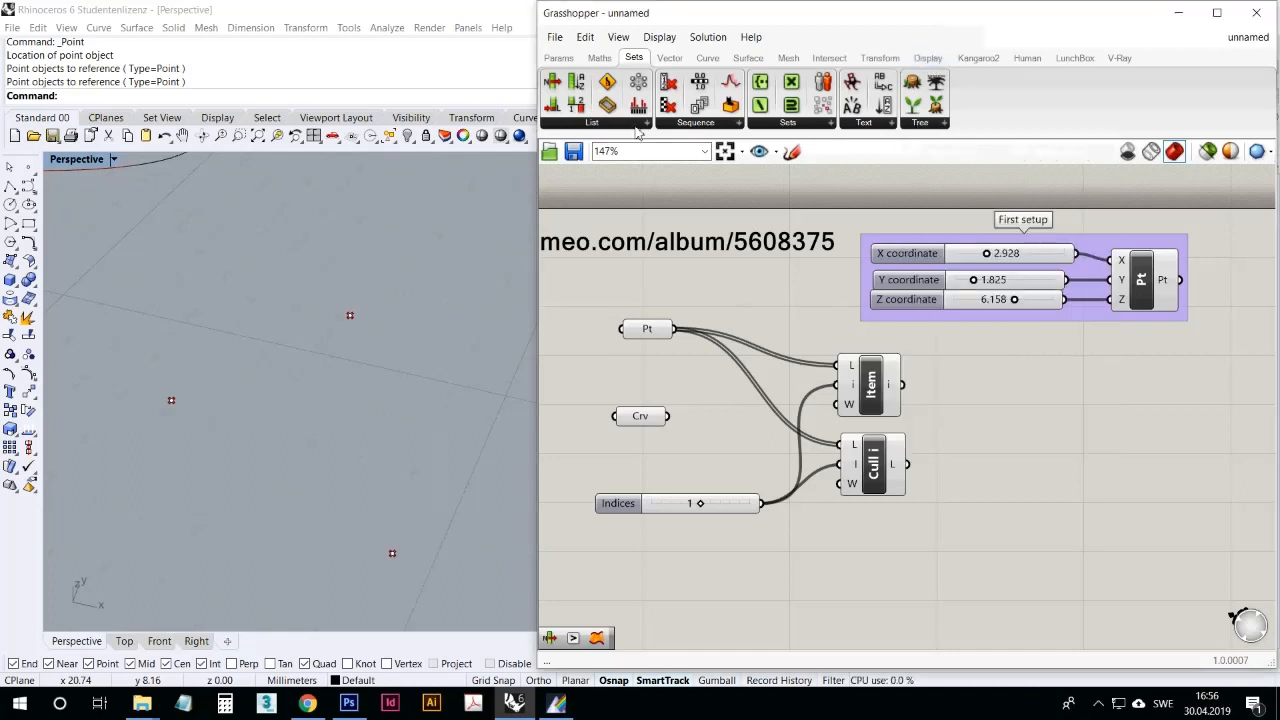
drag(870, 385, 878, 384)
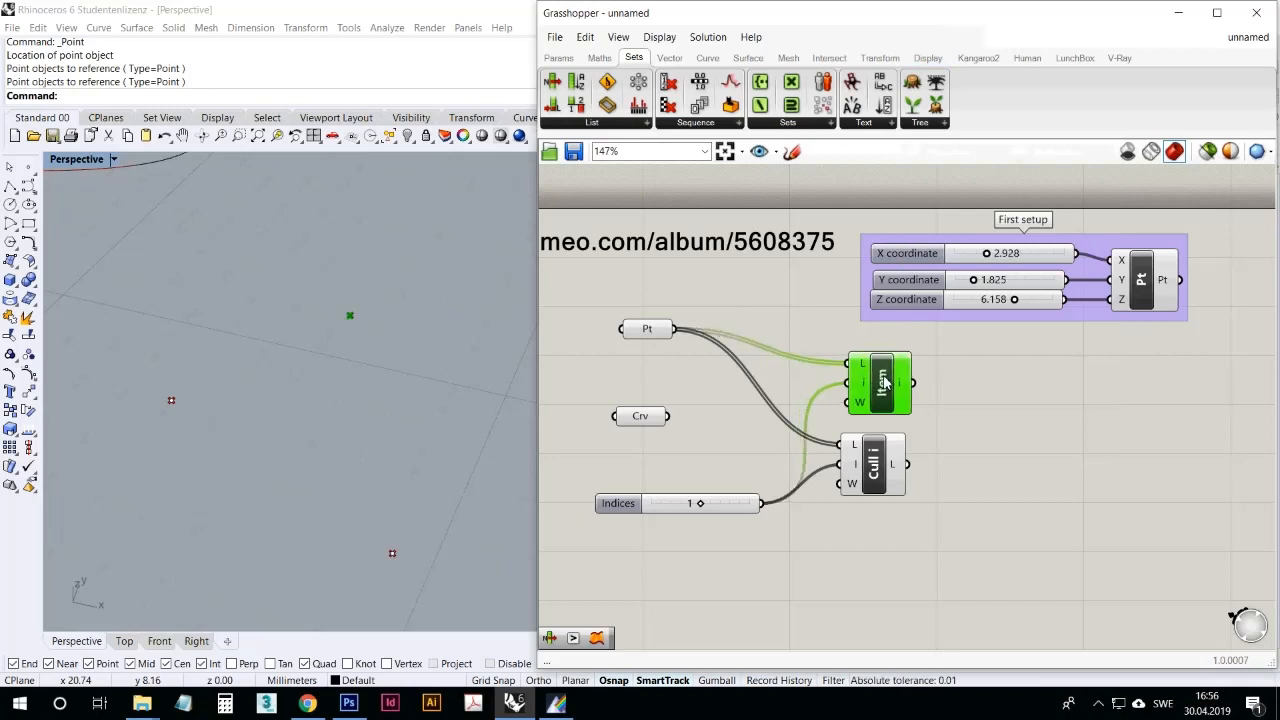
click(630, 123)
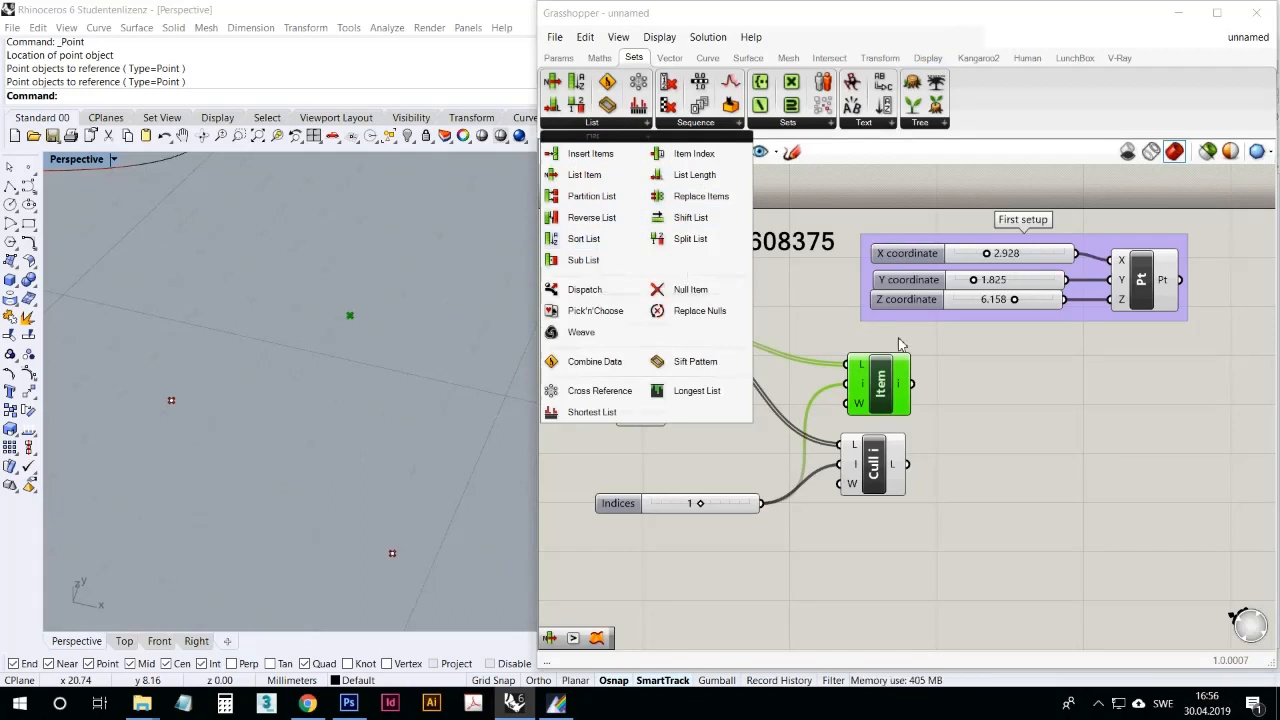
click(996, 442)
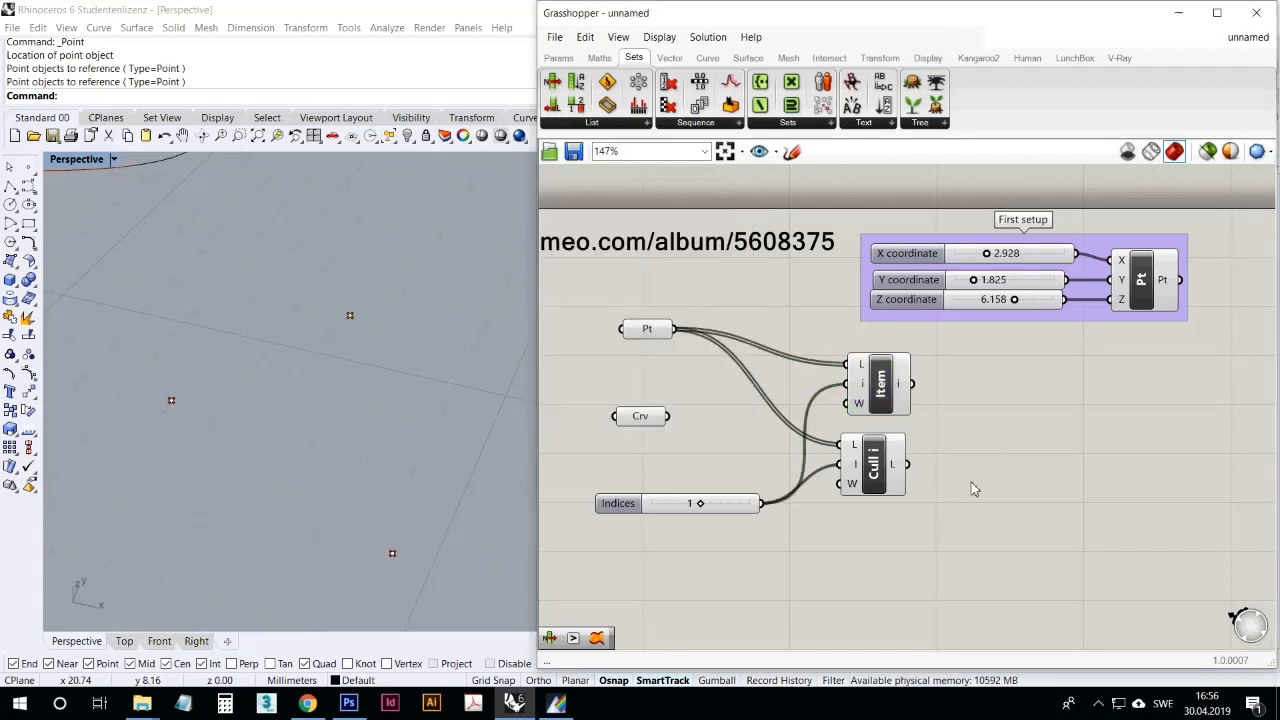
click(1100, 706)
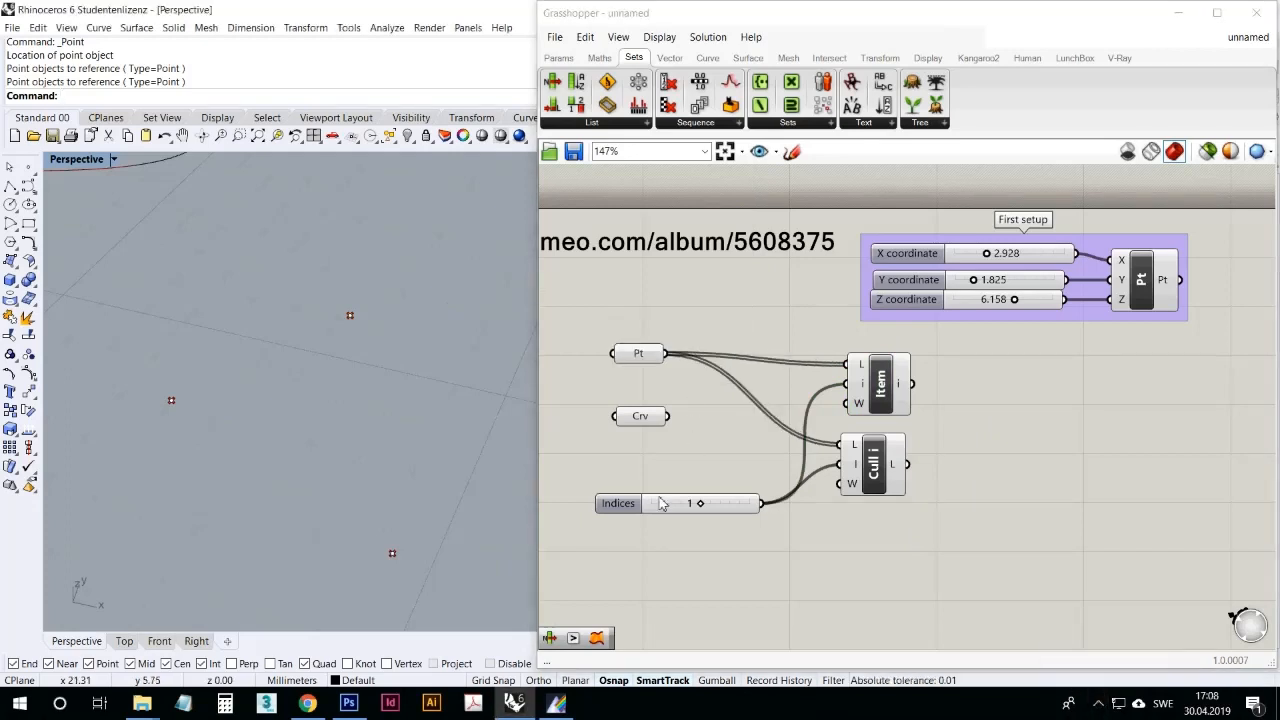
Step: Look over the Vector category's Field and Grid components and place a Hexagonal grid component on the canvas beside Cull Index
click(669, 57)
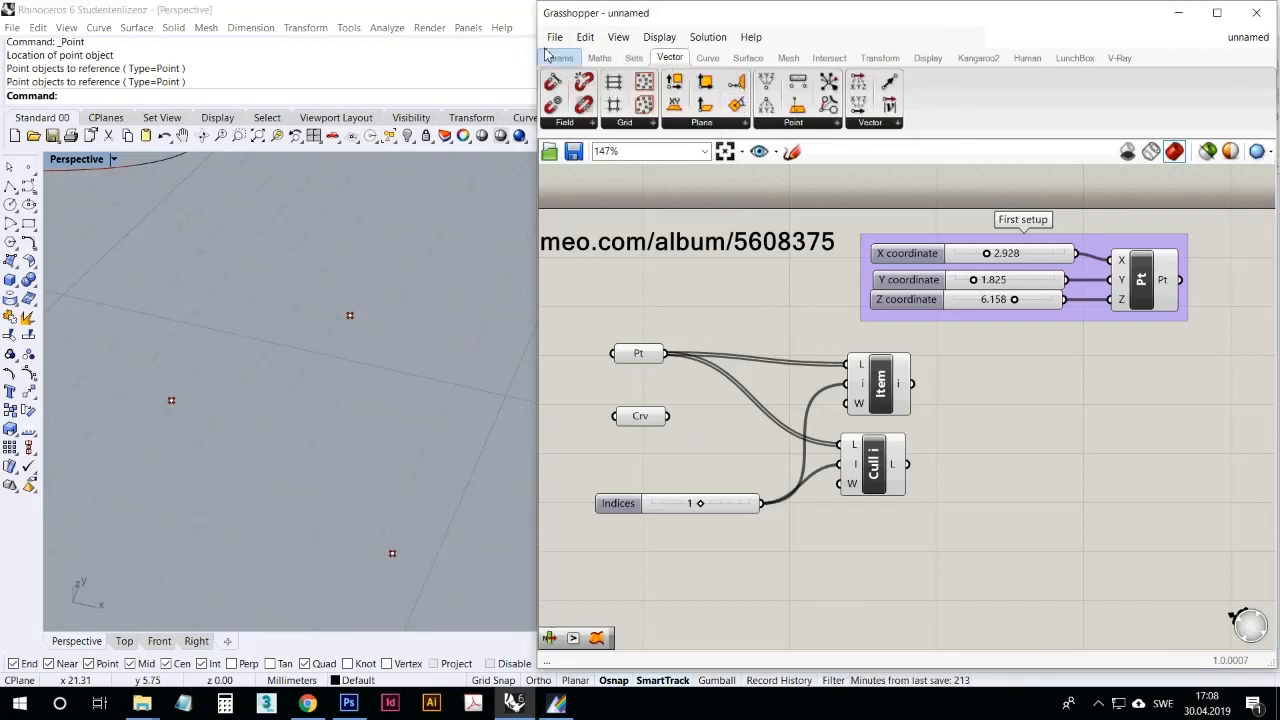
click(565, 123)
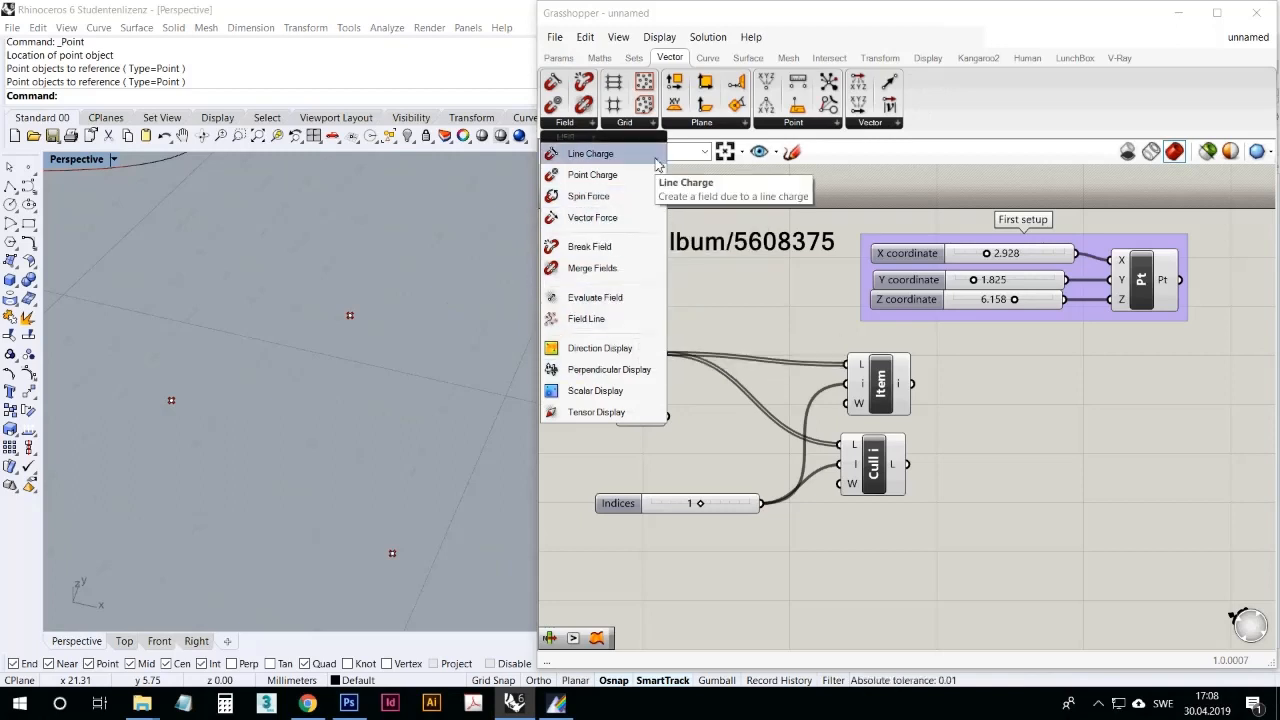
click(636, 122)
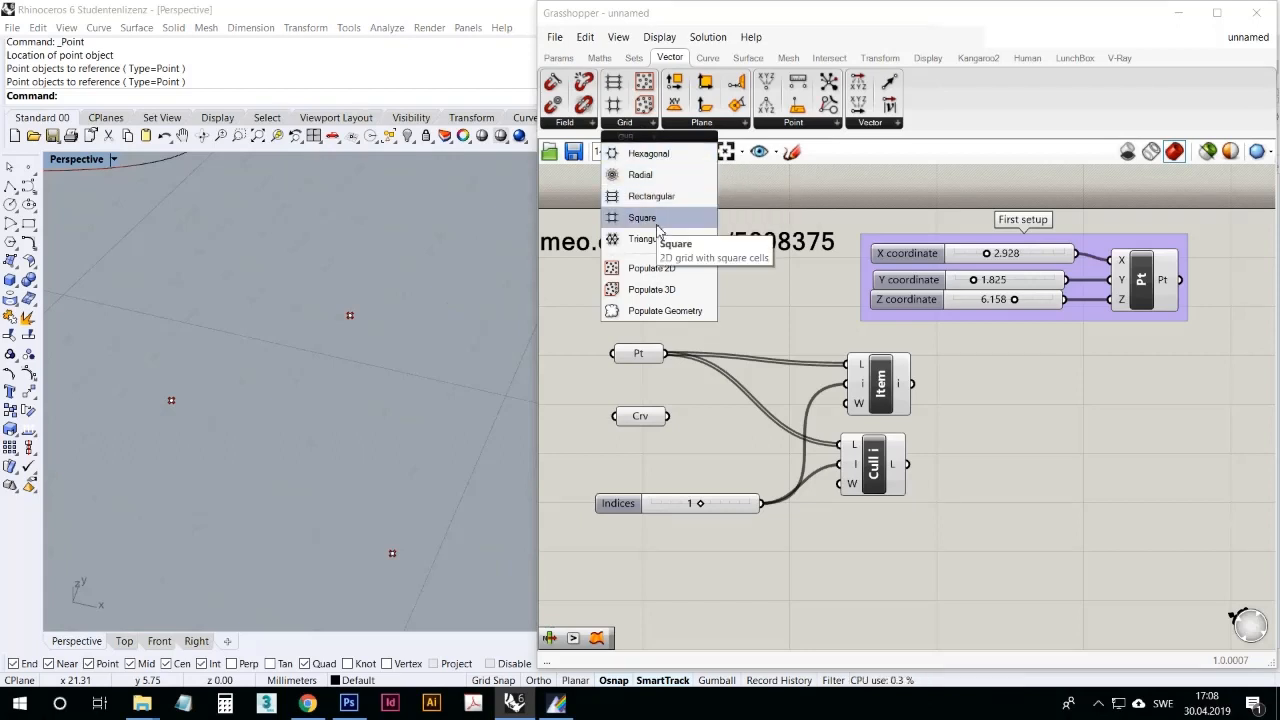
click(665, 154)
click(1040, 481)
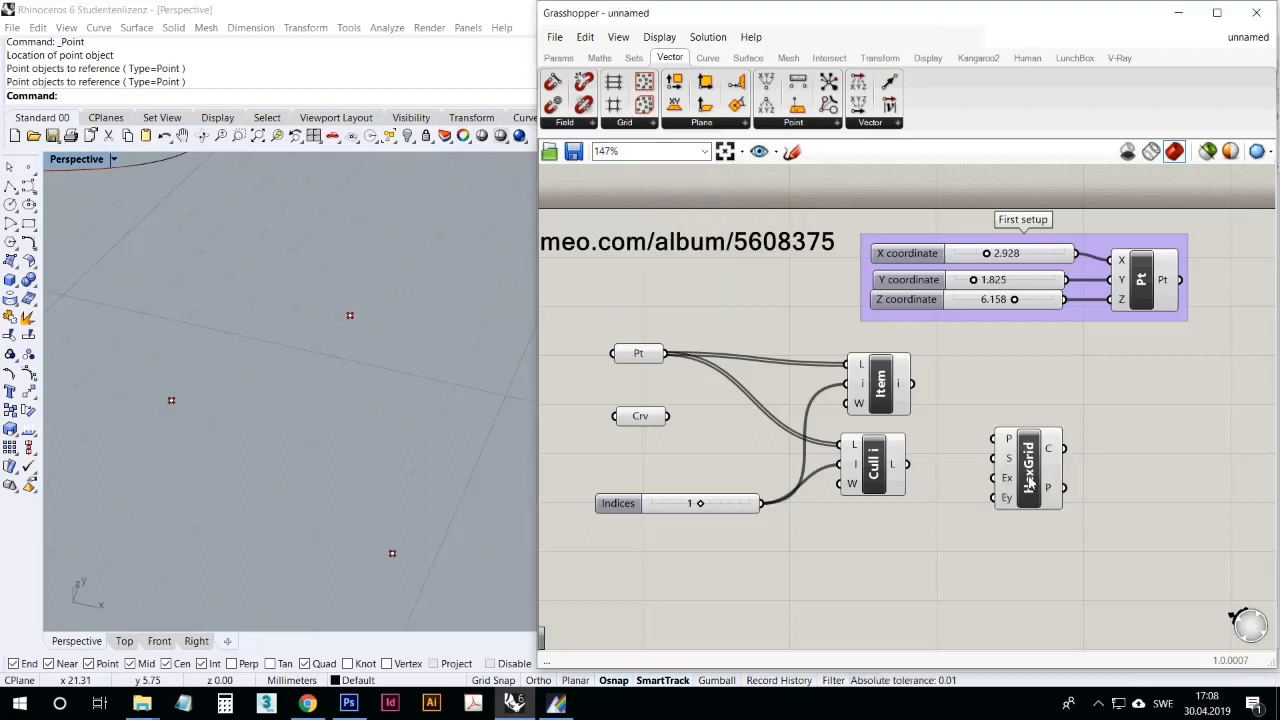
scroll(434, 379, down, 3)
scroll(350, 362, up, 6)
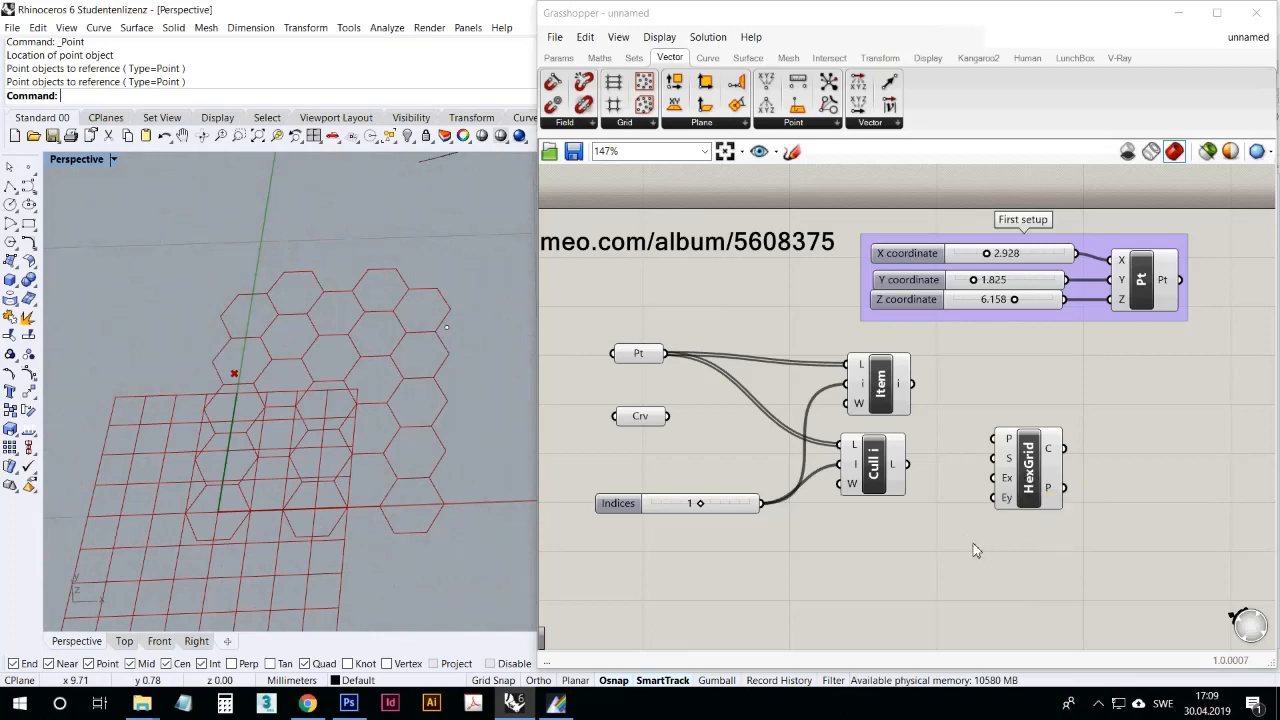
Step: Place a Radial grid component below HexGrid and select it to highlight its preview in the viewport
right_drag(973, 543, 965, 502)
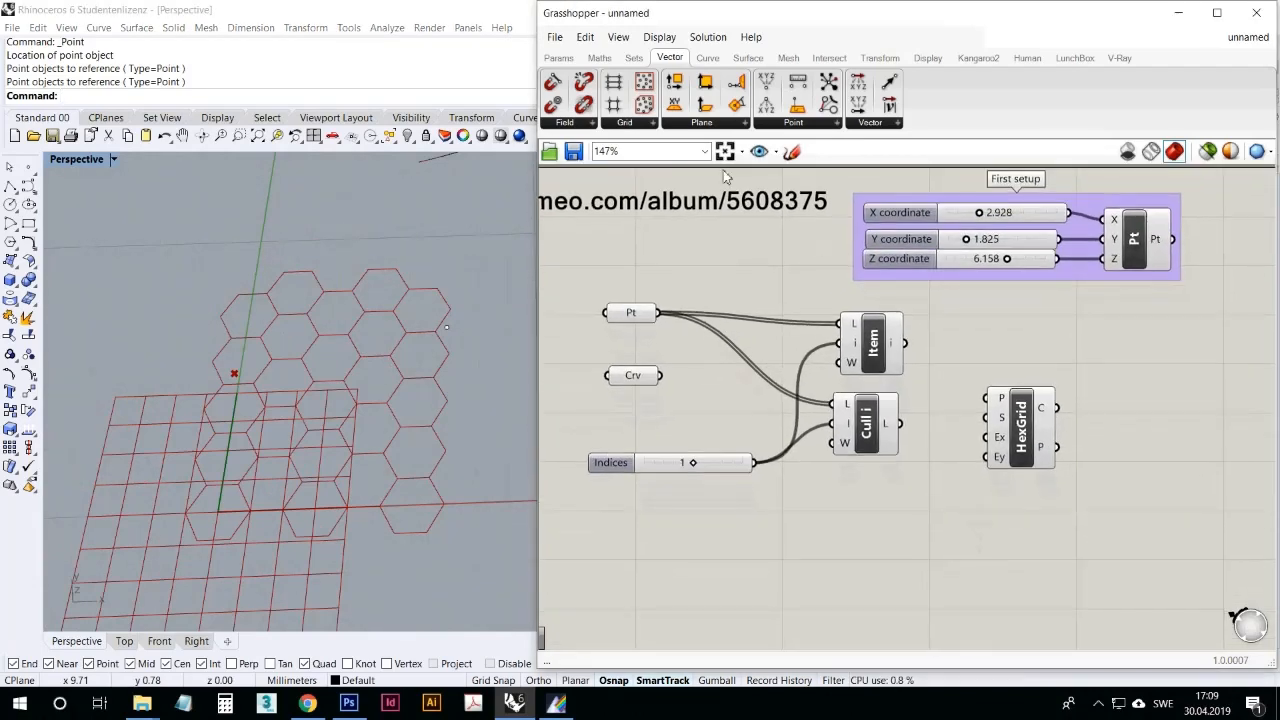
click(625, 123)
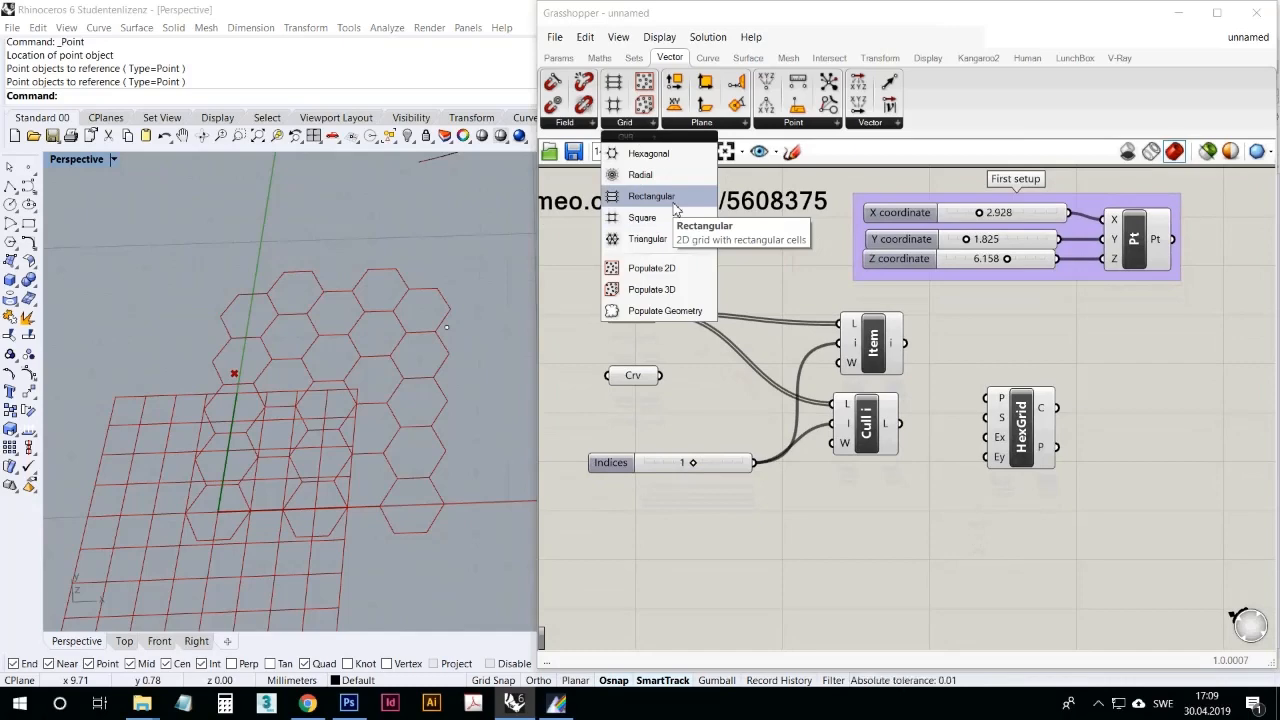
drag(640, 174, 1016, 518)
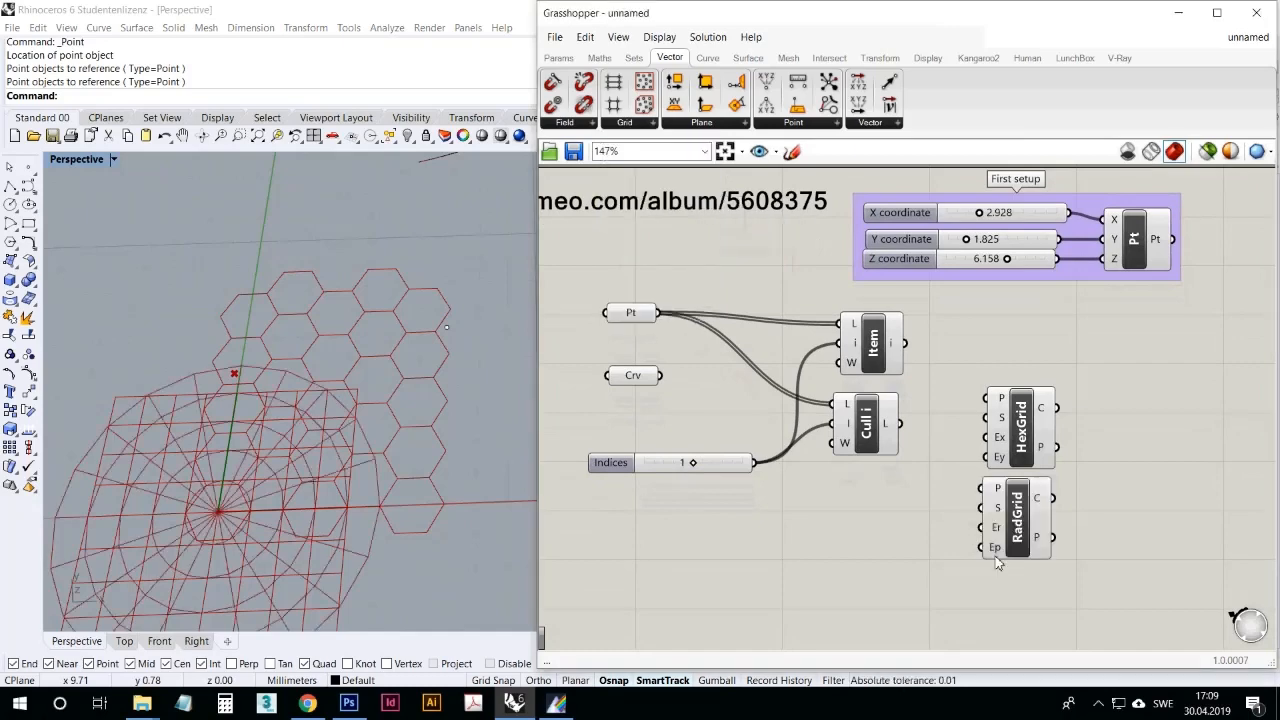
right_drag(414, 434, 414, 443)
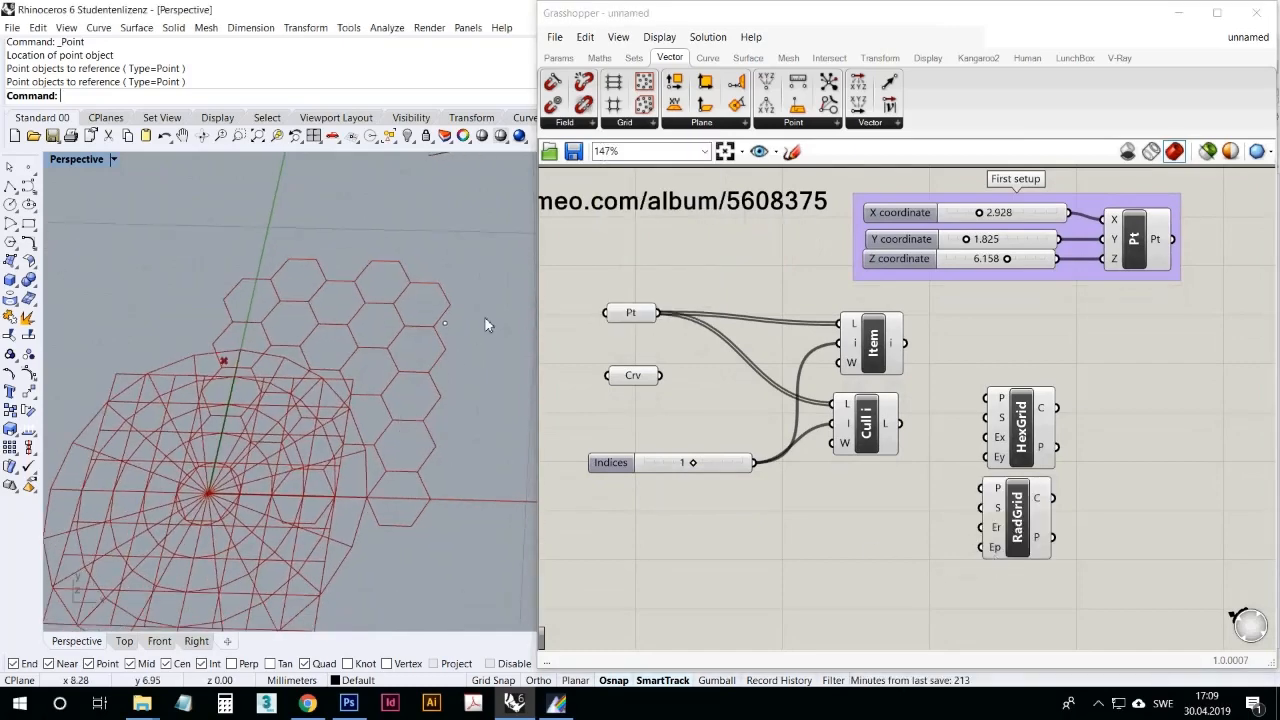
click(992, 528)
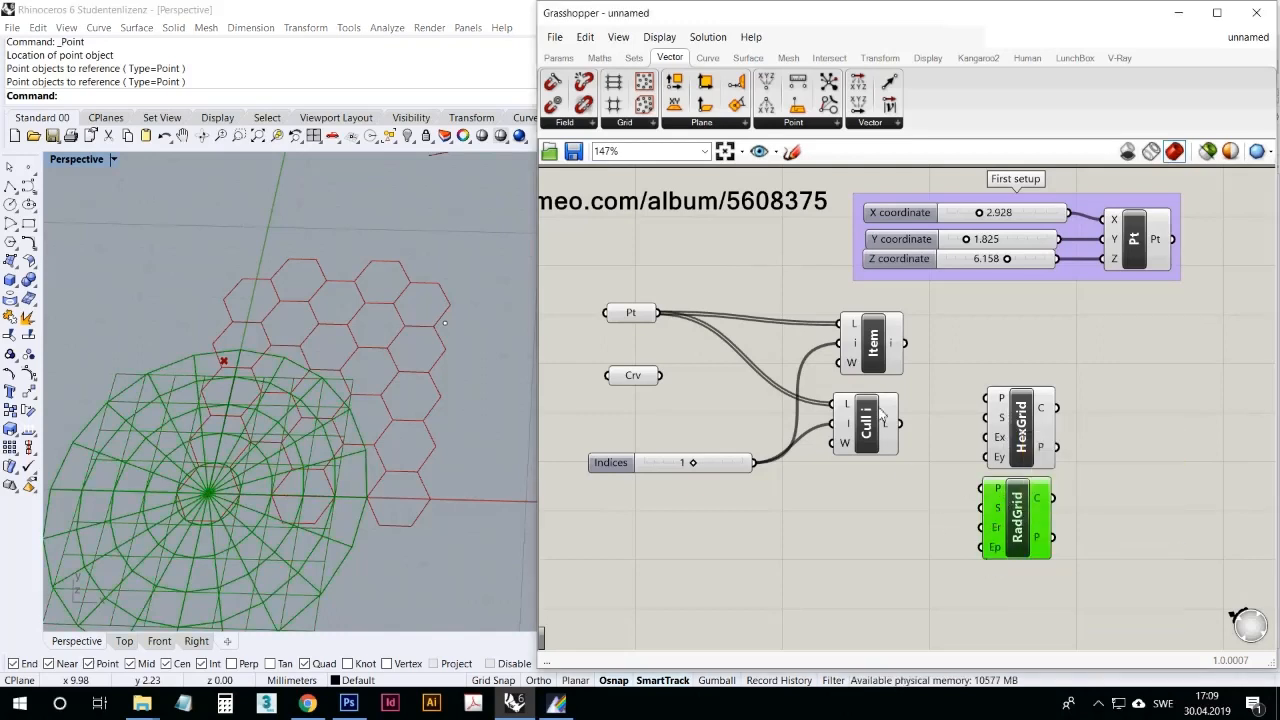
Step: Place a Triangular grid component beside HexGrid and select it to highlight its preview
click(632, 122)
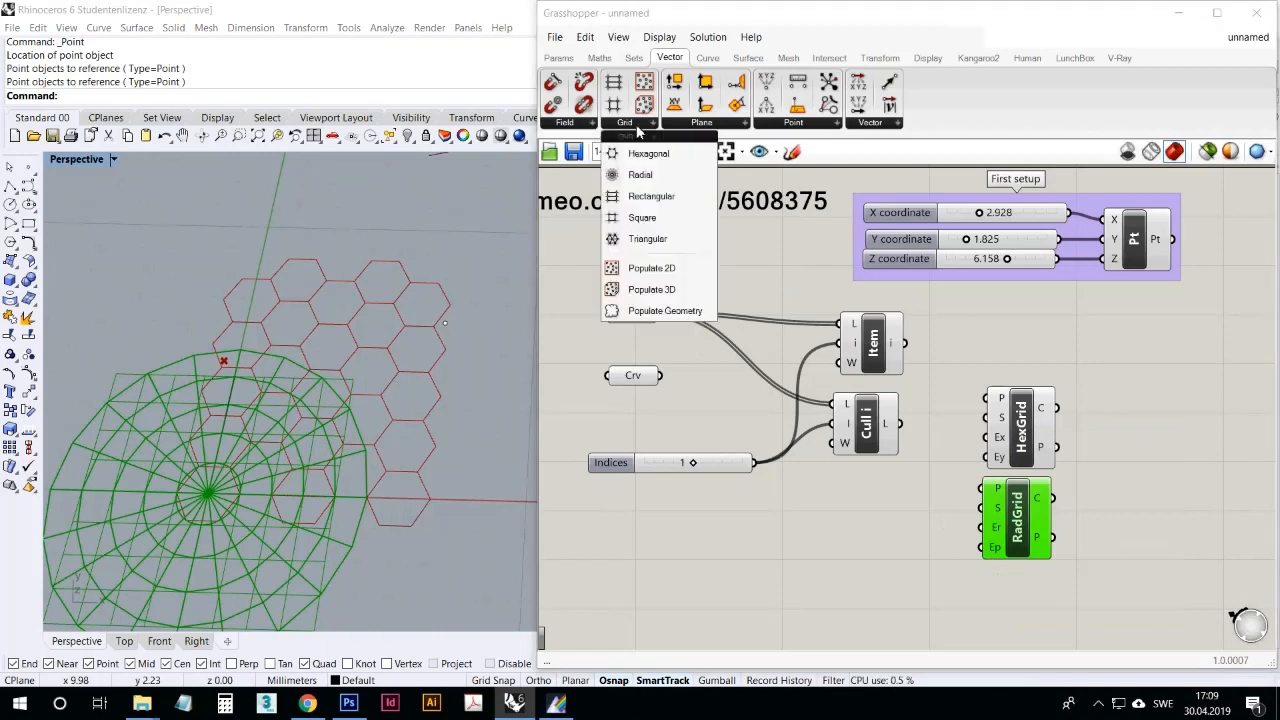
click(668, 246)
click(1137, 437)
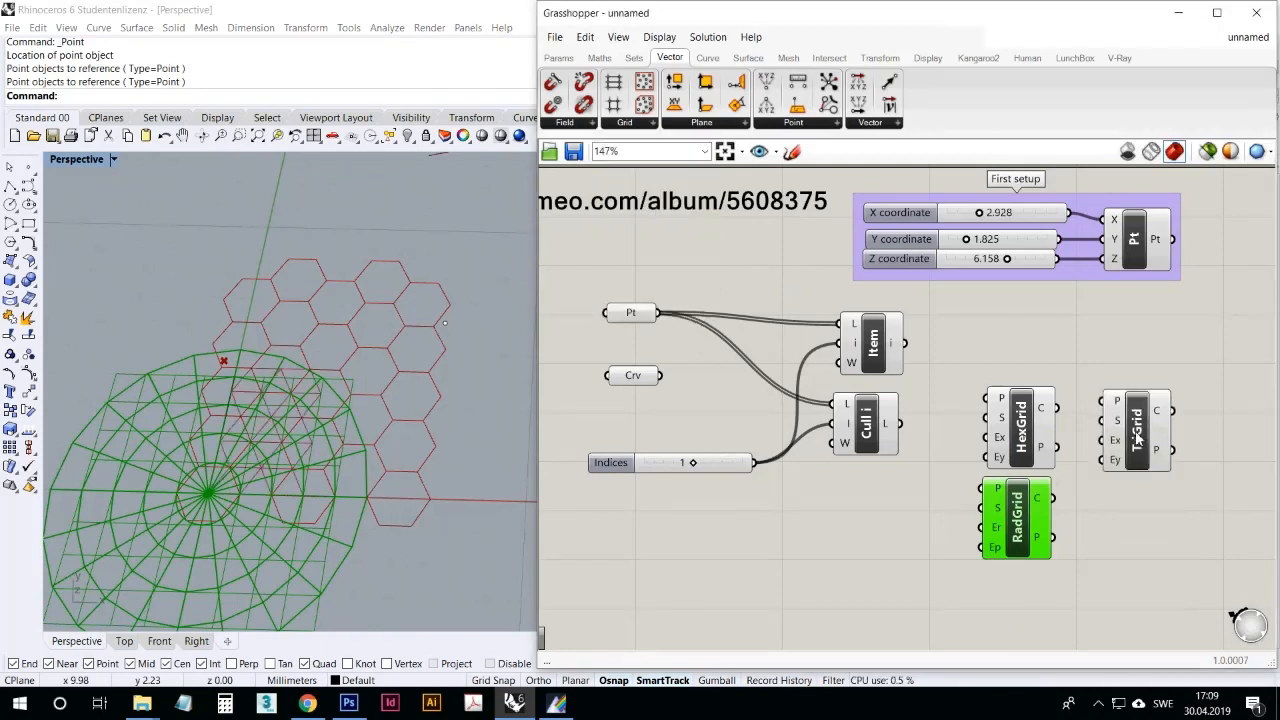
click(1138, 440)
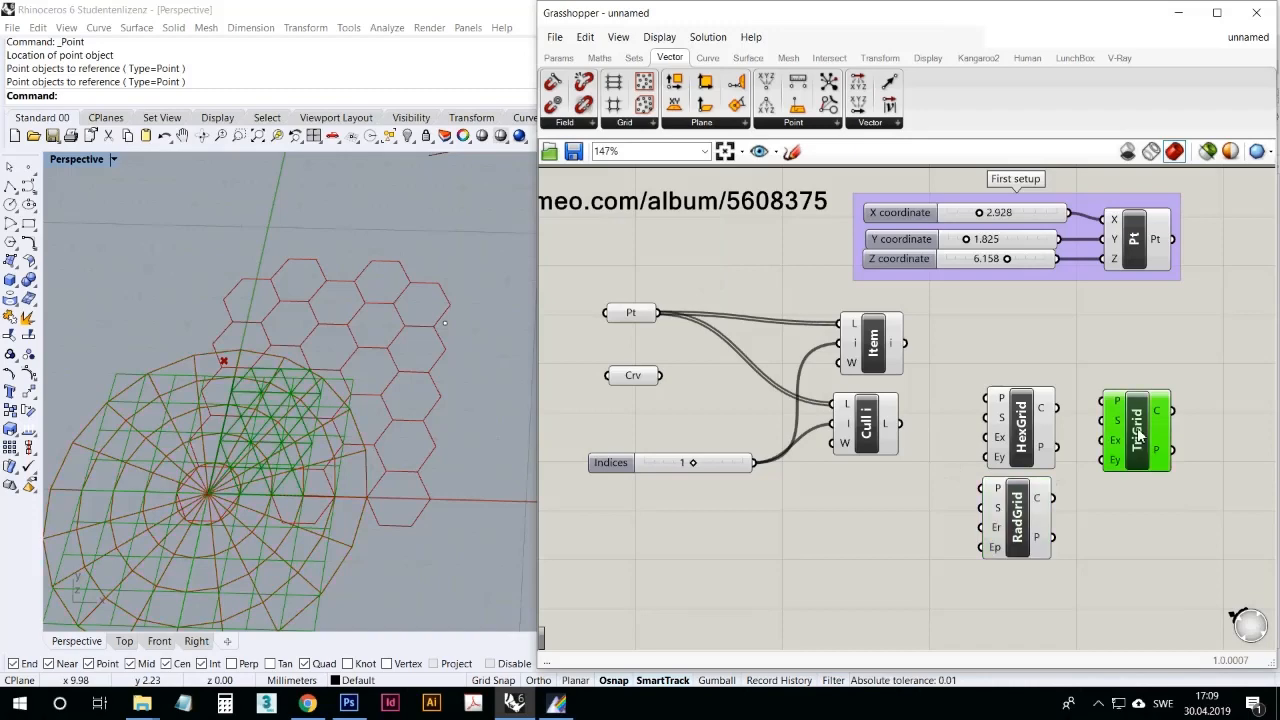
right_drag(258, 334, 274, 357)
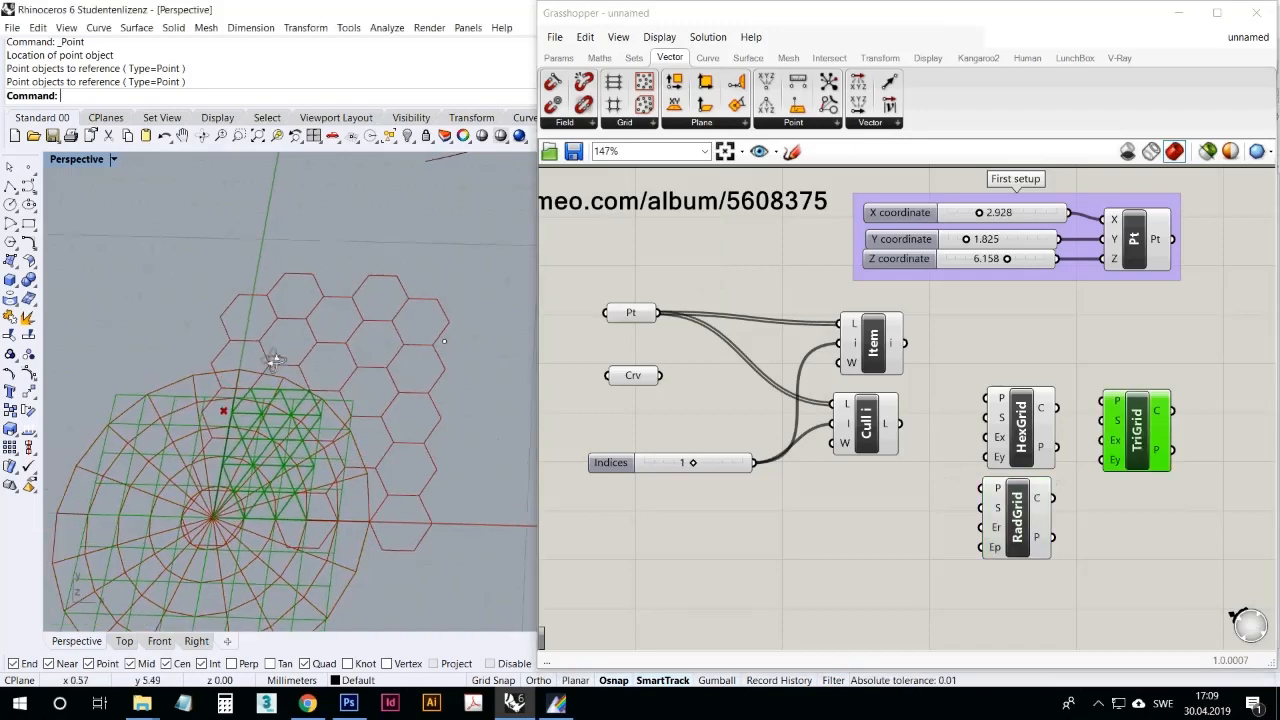
Step: Set one plane for TriGrid's P input, with its origin beyond the hexagonal grid in positive X and its axes following world X and Y
right_click(1116, 403)
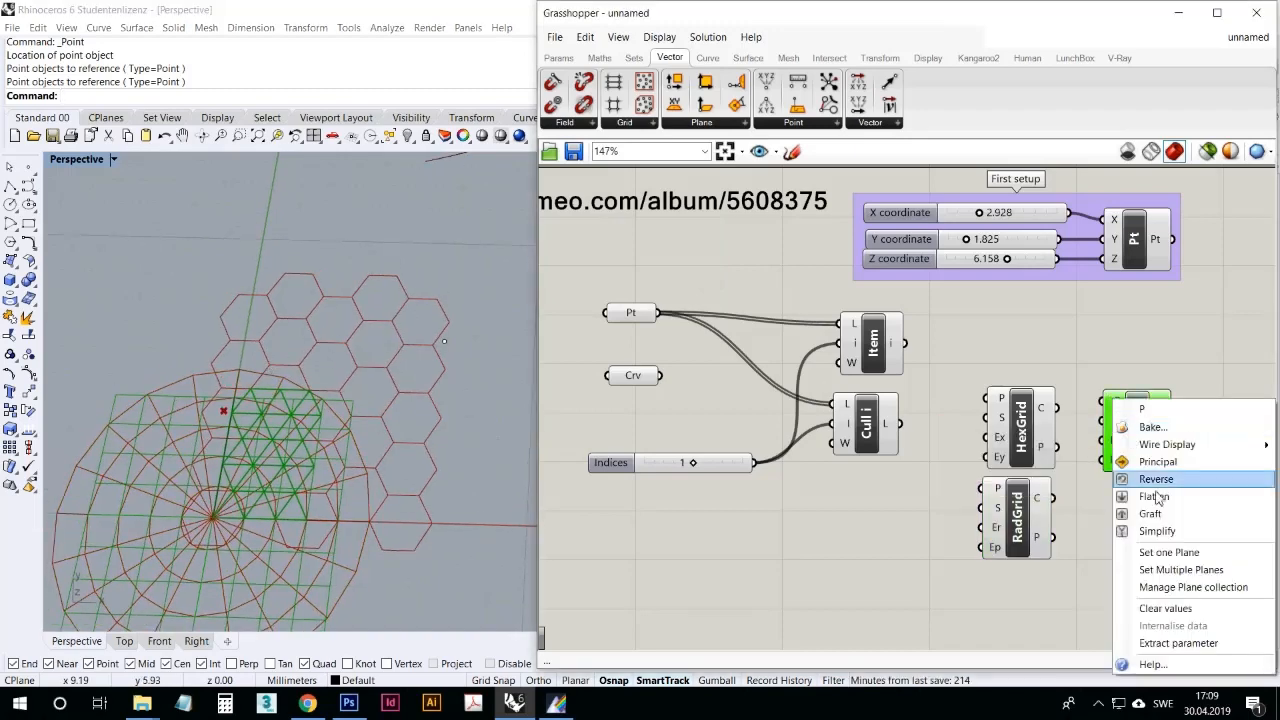
click(1168, 552)
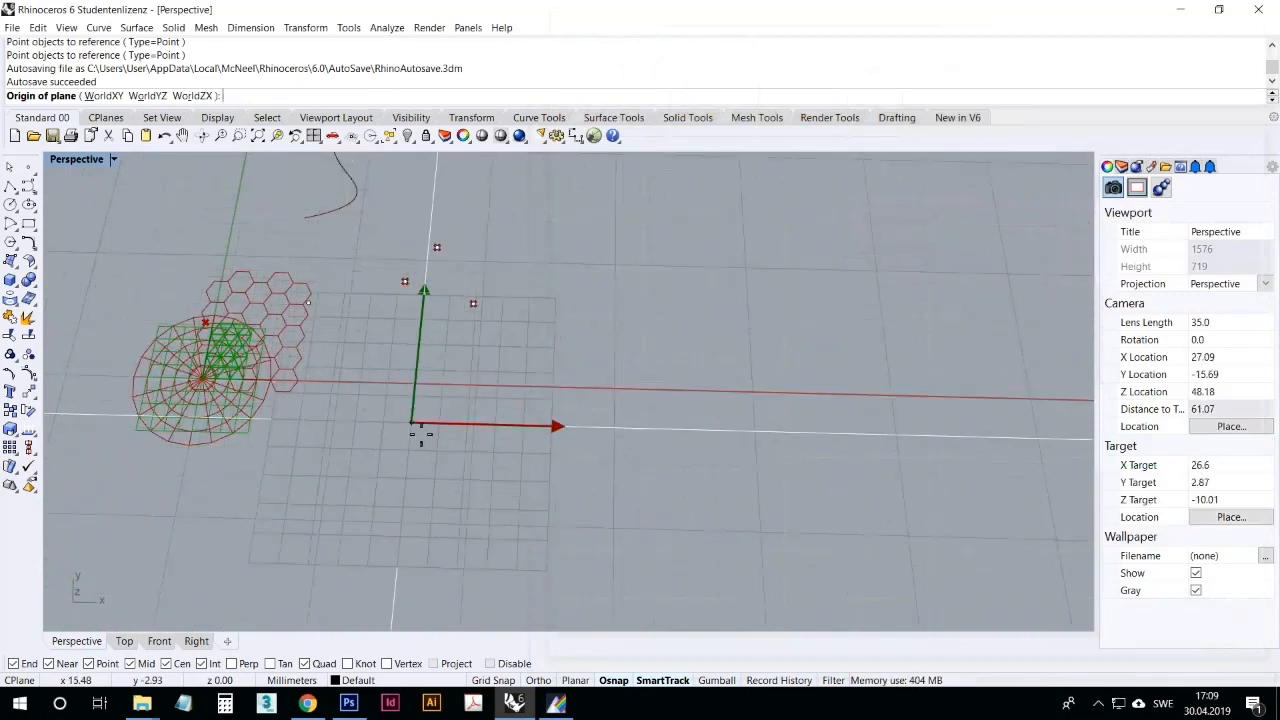
click(380, 394)
shift+click(496, 418)
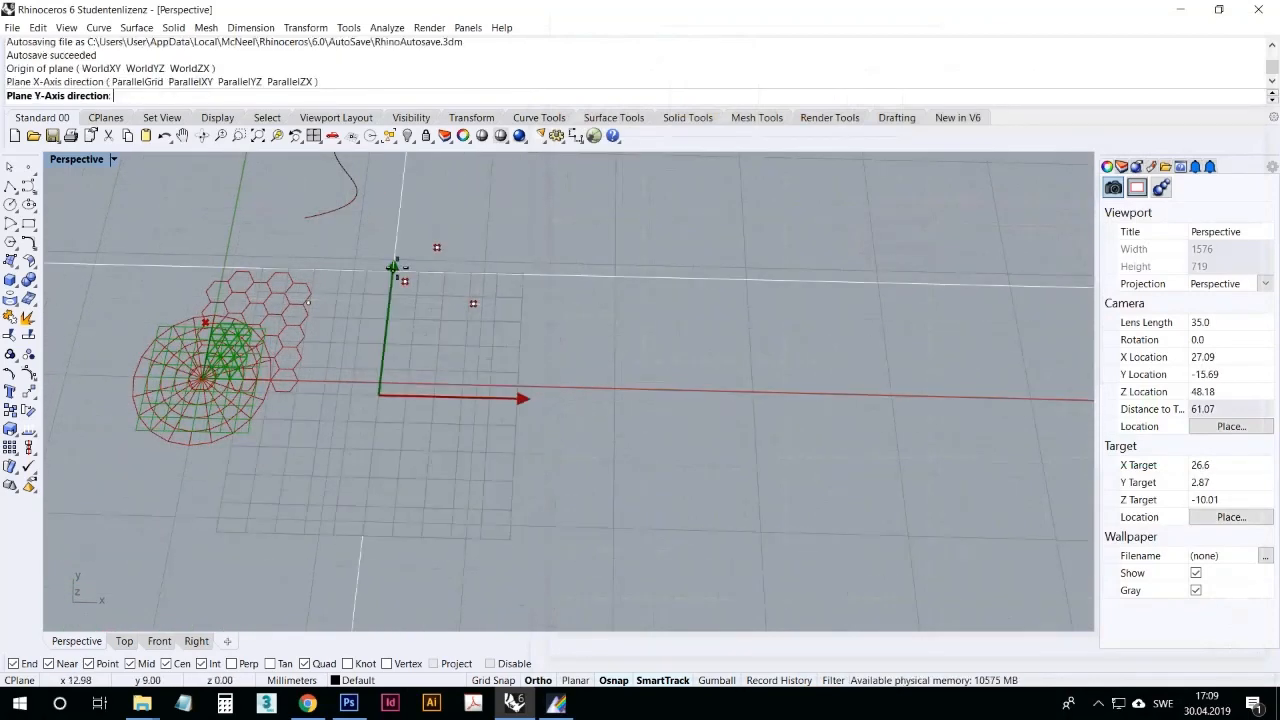
shift+click(391, 250)
scroll(377, 334, up, 5)
click(835, 530)
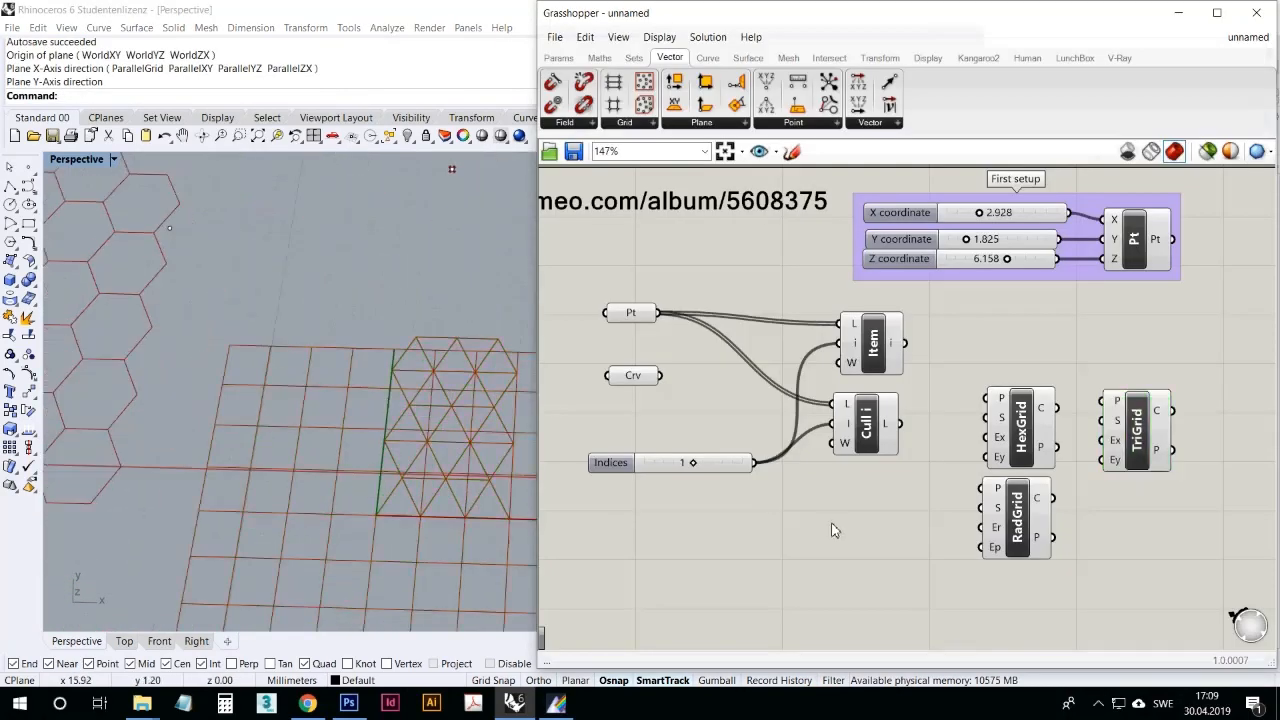
Step: Set one plane for RadGrid's P input, with its origin in open space on the negative X side and its axes following world X and Y
click(1016, 520)
scroll(322, 378, down, 3)
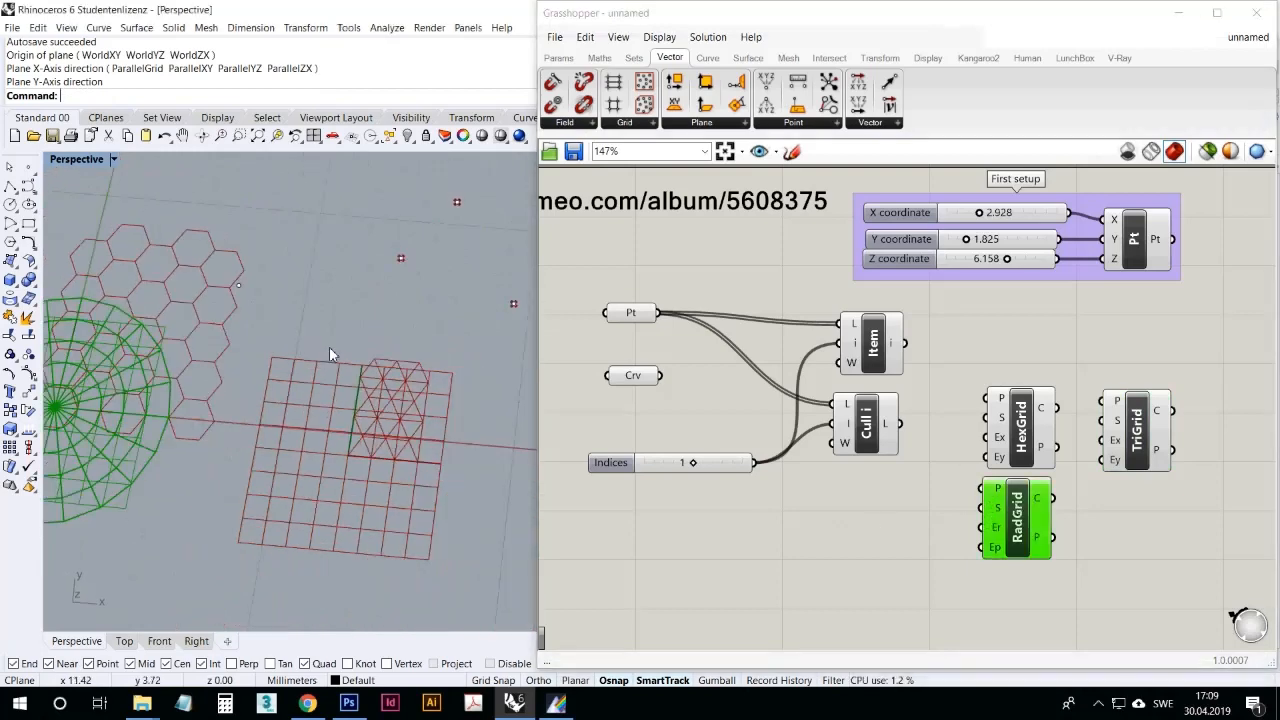
right_click(998, 490)
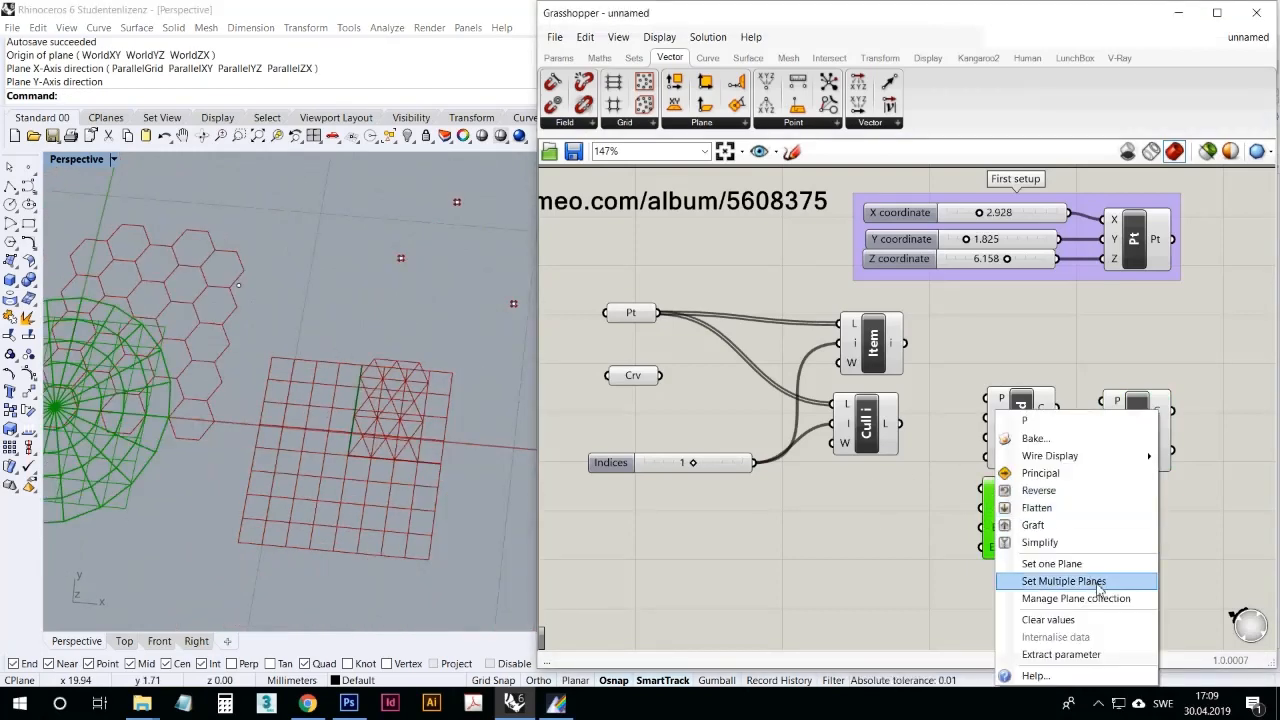
click(1098, 570)
scroll(749, 434, down, 10)
scroll(403, 374, up, 6)
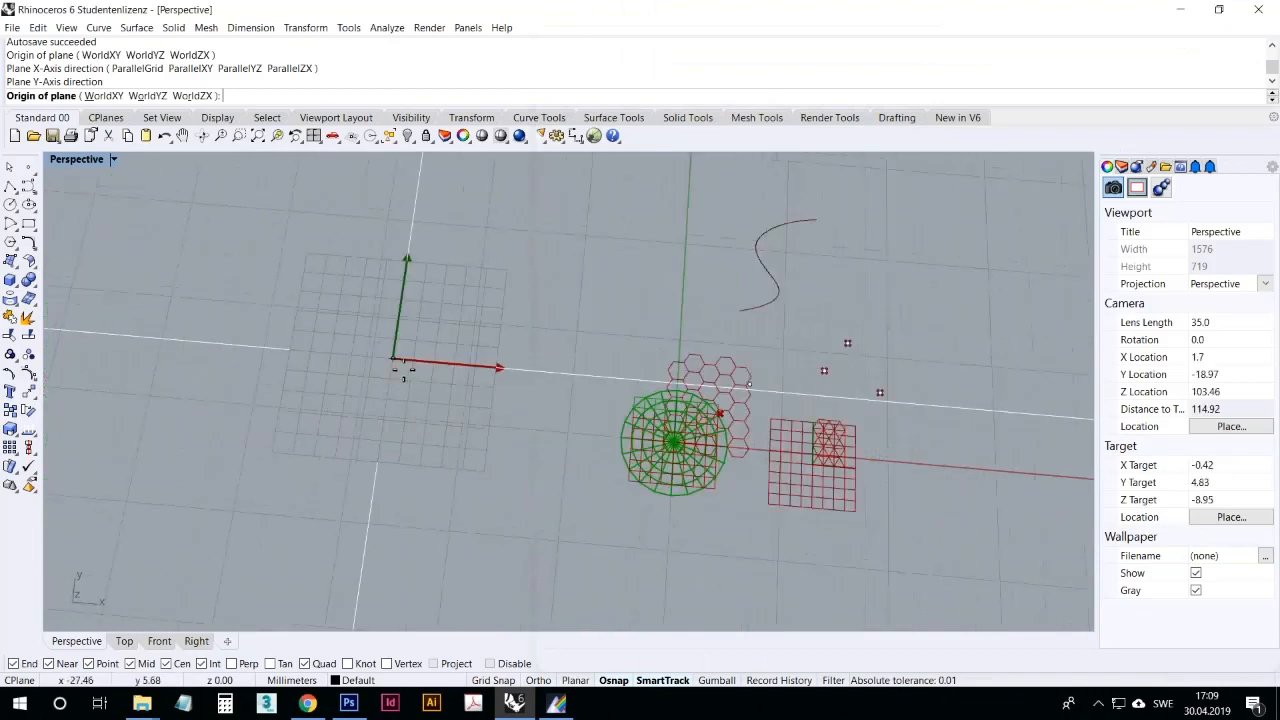
click(493, 443)
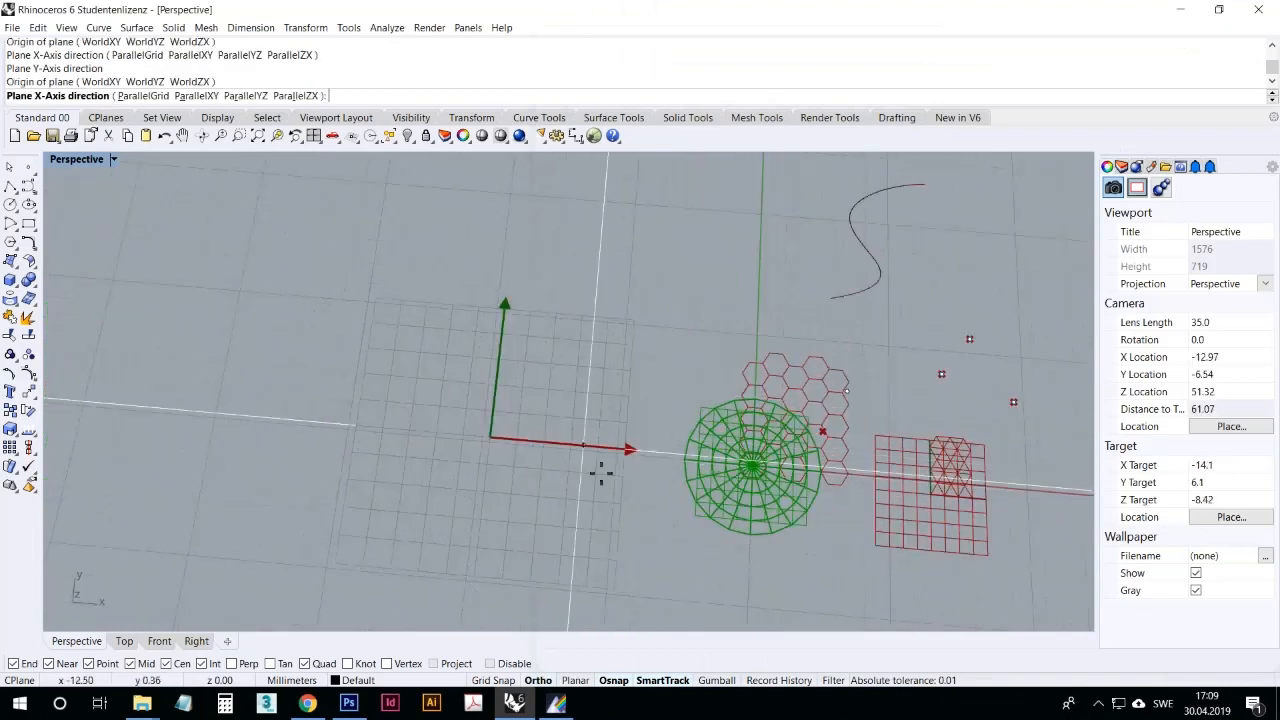
click(660, 468)
click(517, 228)
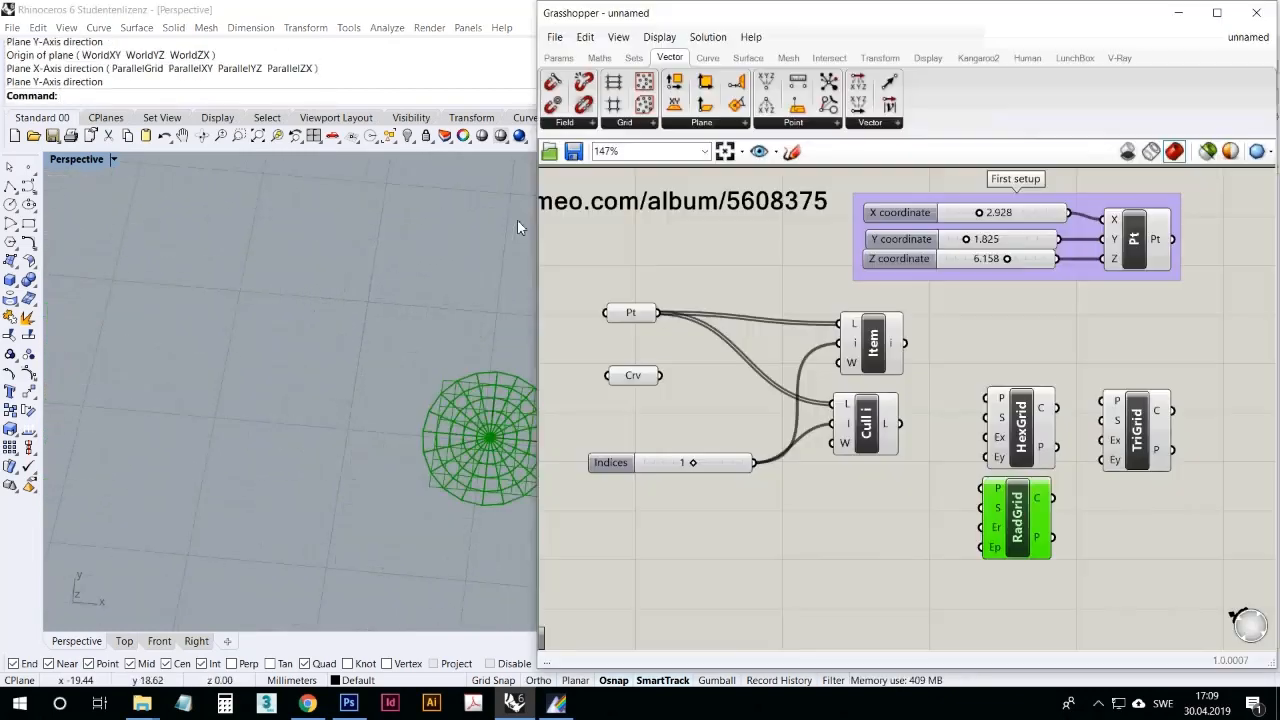
Step: Examine the separated radial, hexagonal and triangular grids in the Perspective viewport, ending with a closer view of the radial grid
right_drag(441, 349, 440, 303)
scroll(257, 285, down, 10)
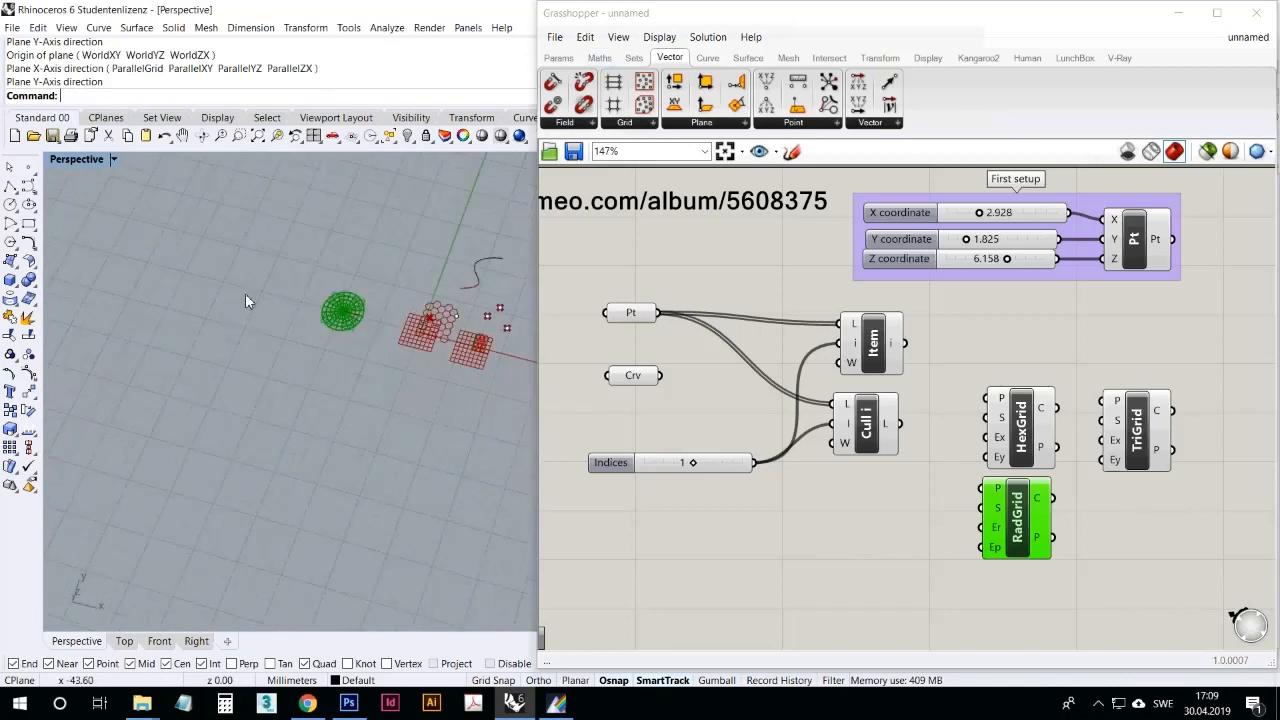
scroll(455, 275, up, 7)
scroll(340, 340, up, 3)
right_drag(285, 304, 228, 324)
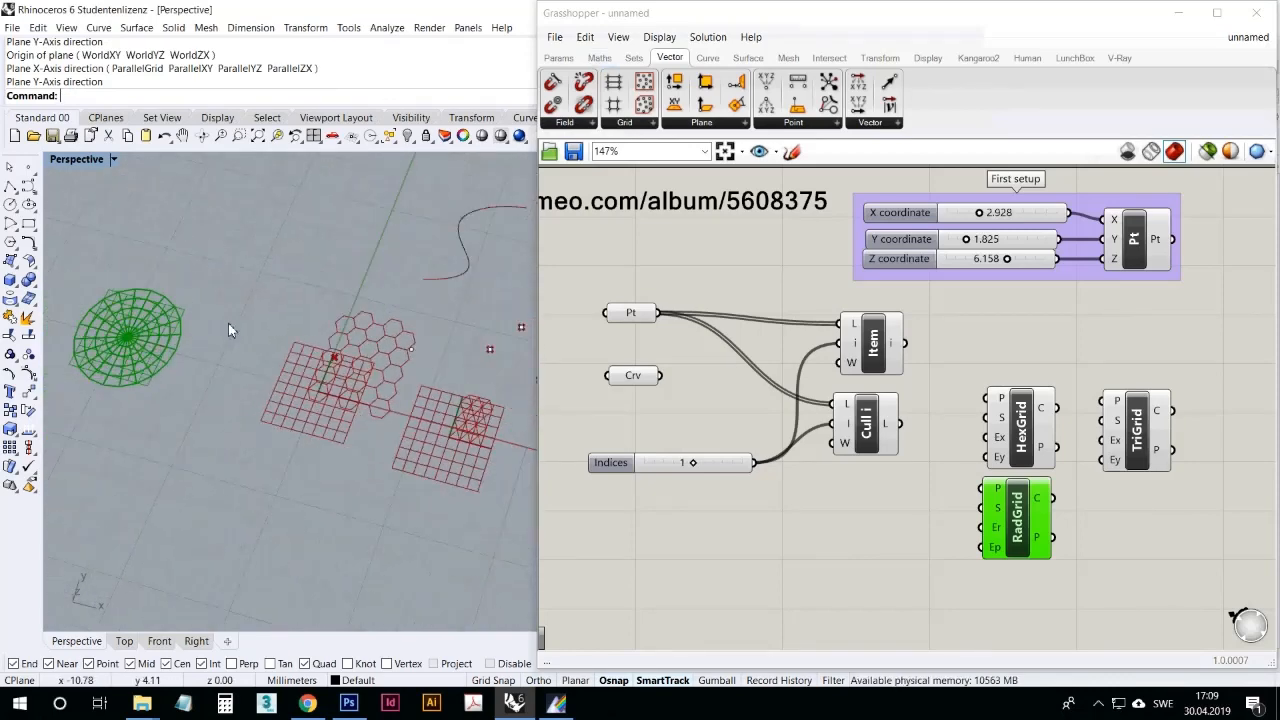
right_drag(379, 402, 364, 396)
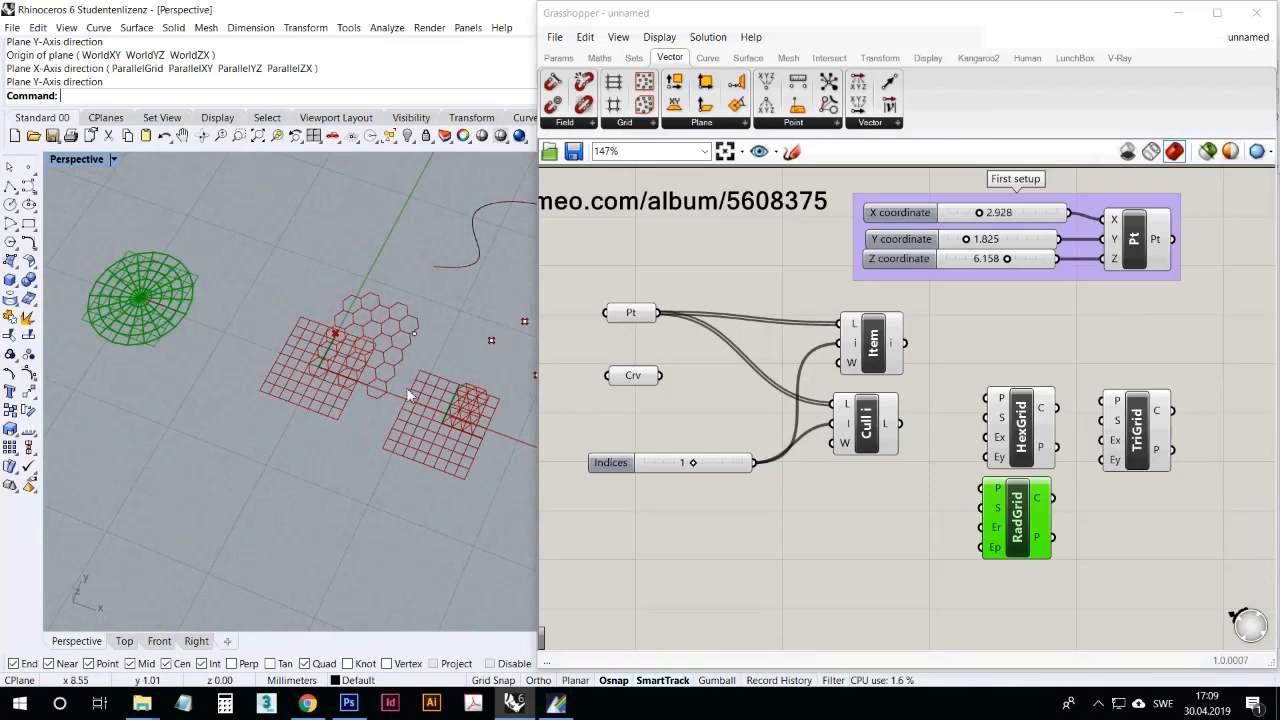
right_drag(322, 366, 184, 294)
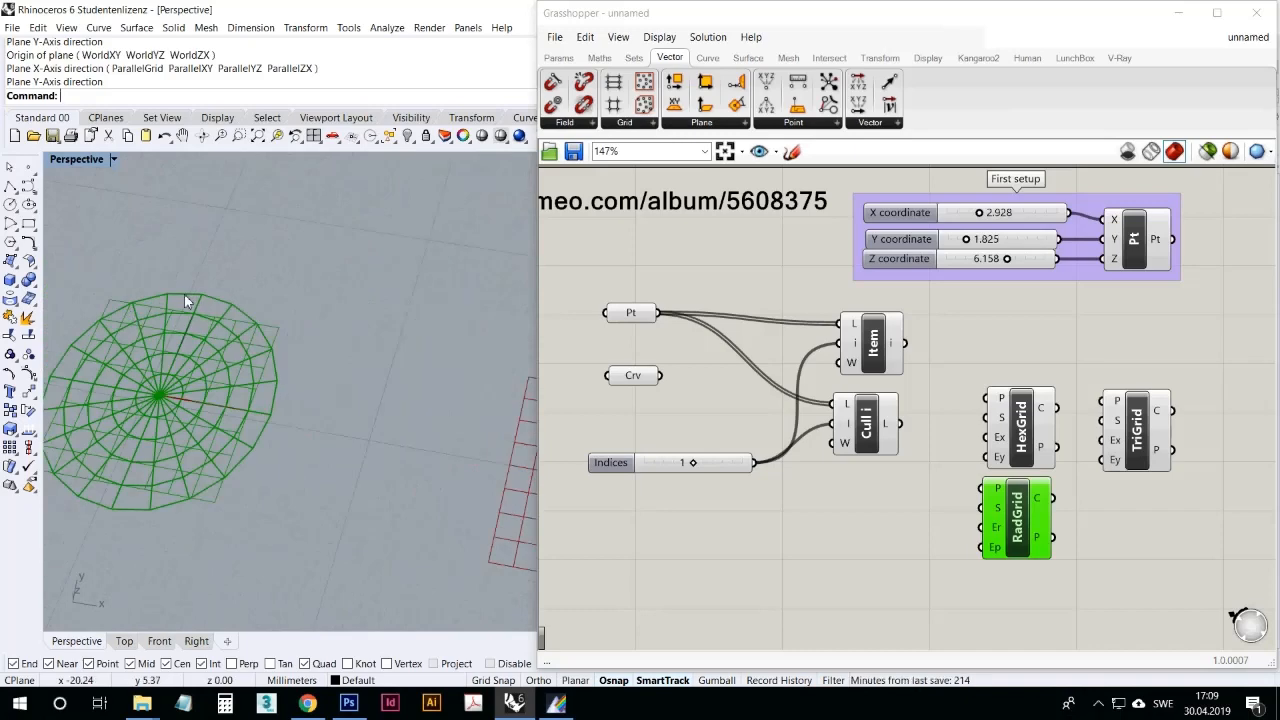
Step: Examine the radial, hexagonal and triangular grids up close in the Perspective viewport and clear the RadGrid selection
scroll(200, 295, up, 5)
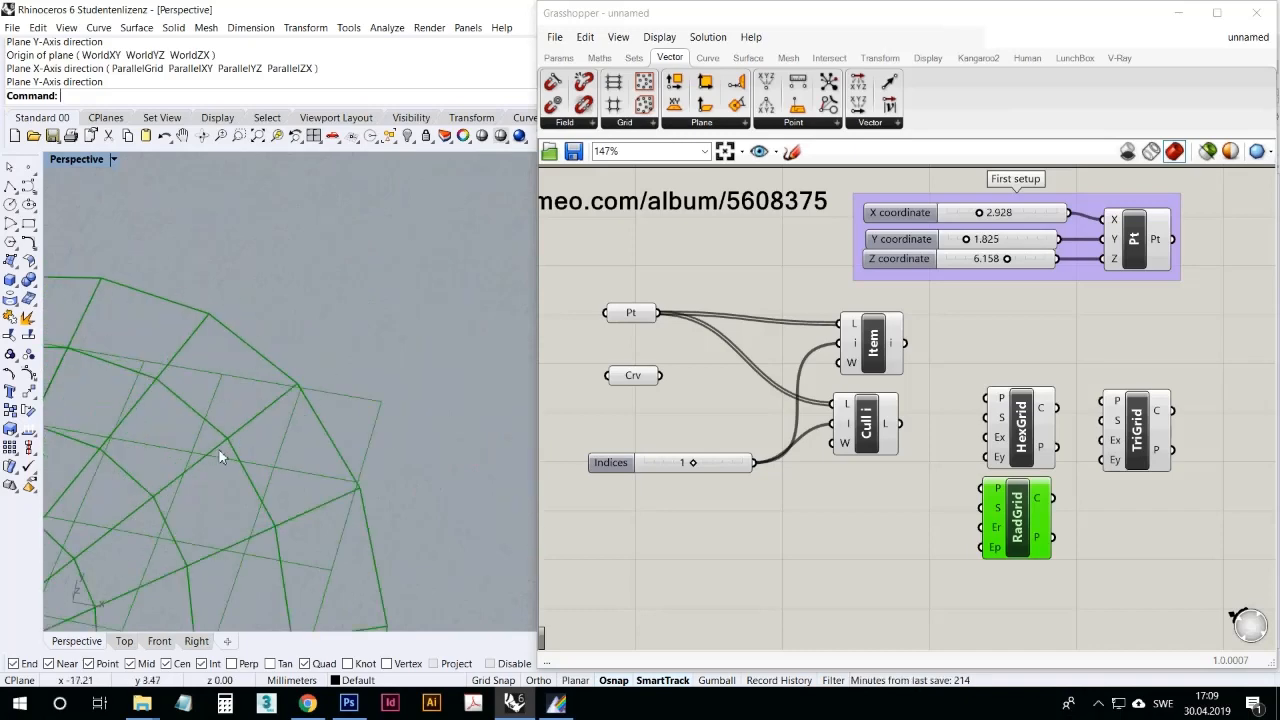
scroll(244, 345, down, 7)
scroll(130, 431, up, 5)
right_drag(301, 433, 243, 429)
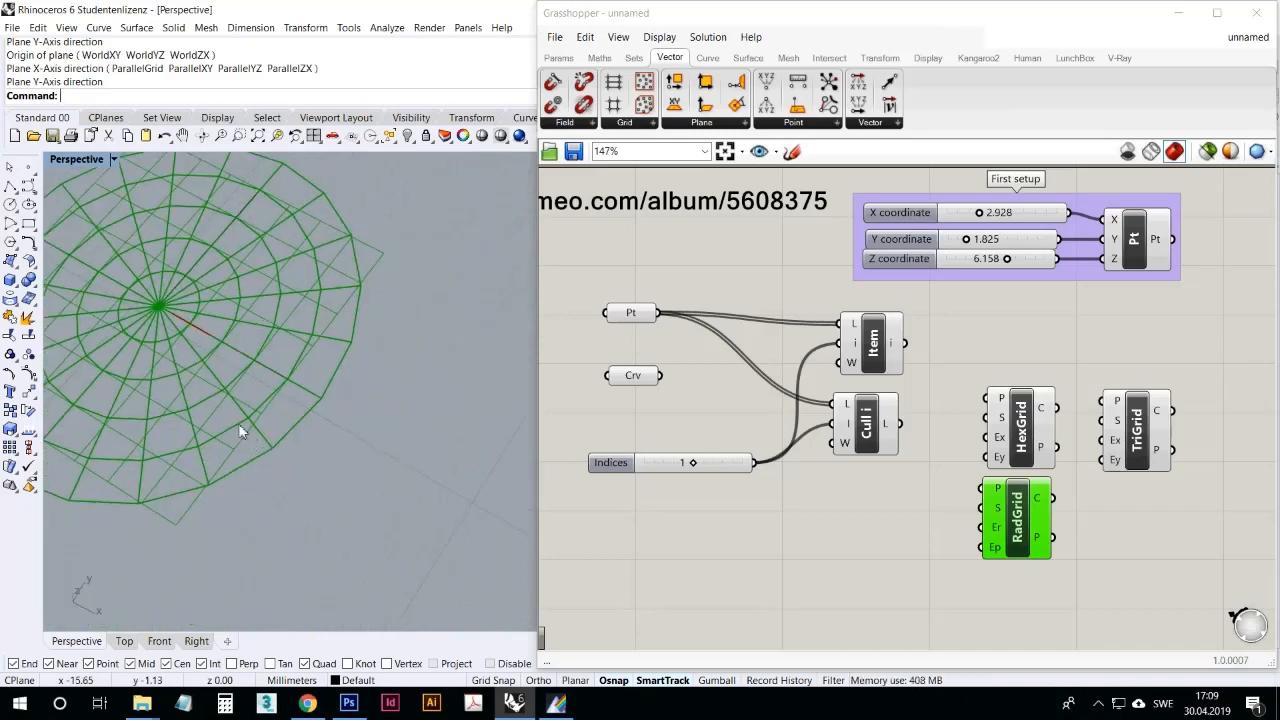
scroll(243, 429, down, 7)
scroll(449, 447, up, 7)
scroll(340, 353, down, 6)
scroll(393, 379, up, 4)
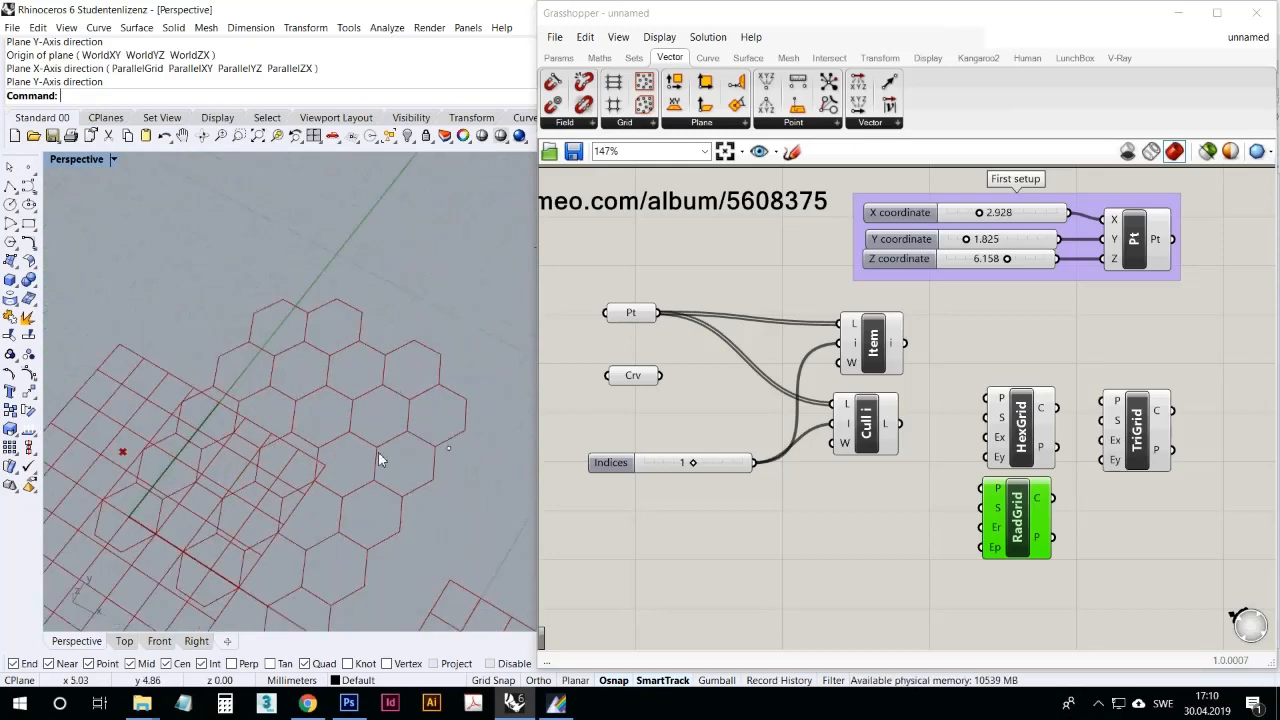
scroll(275, 325, down, 3)
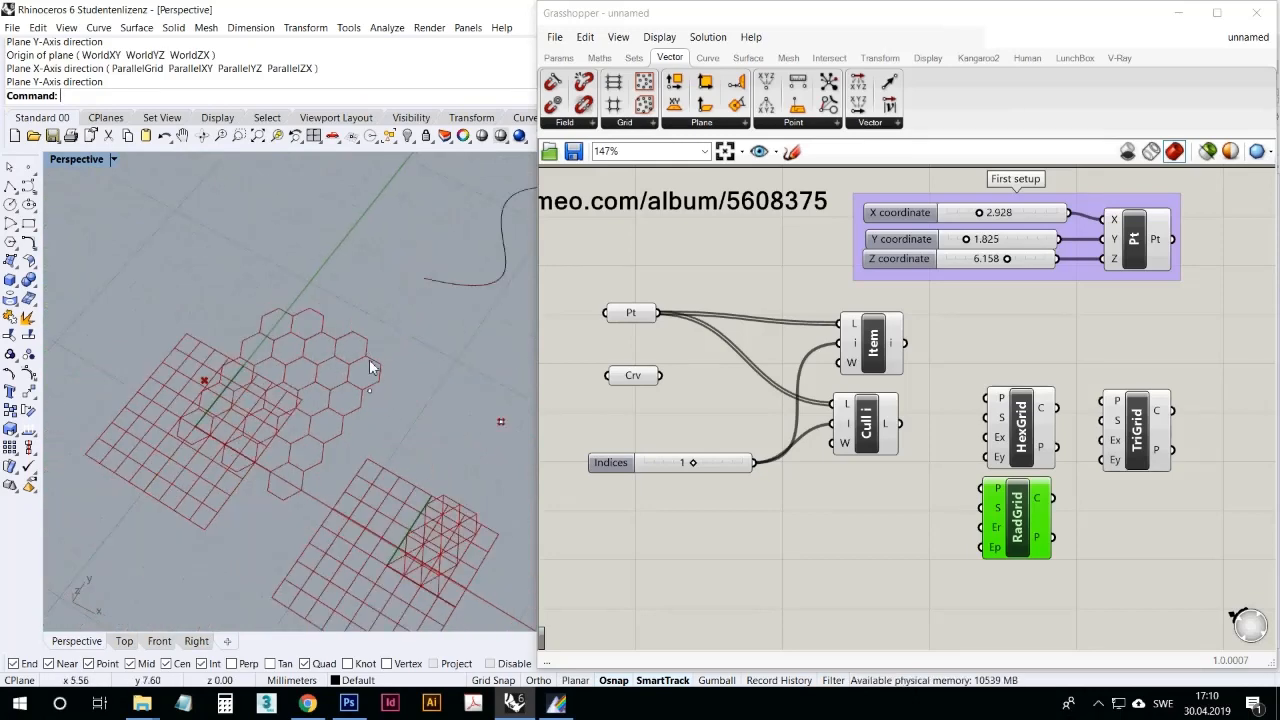
scroll(486, 522, up, 3)
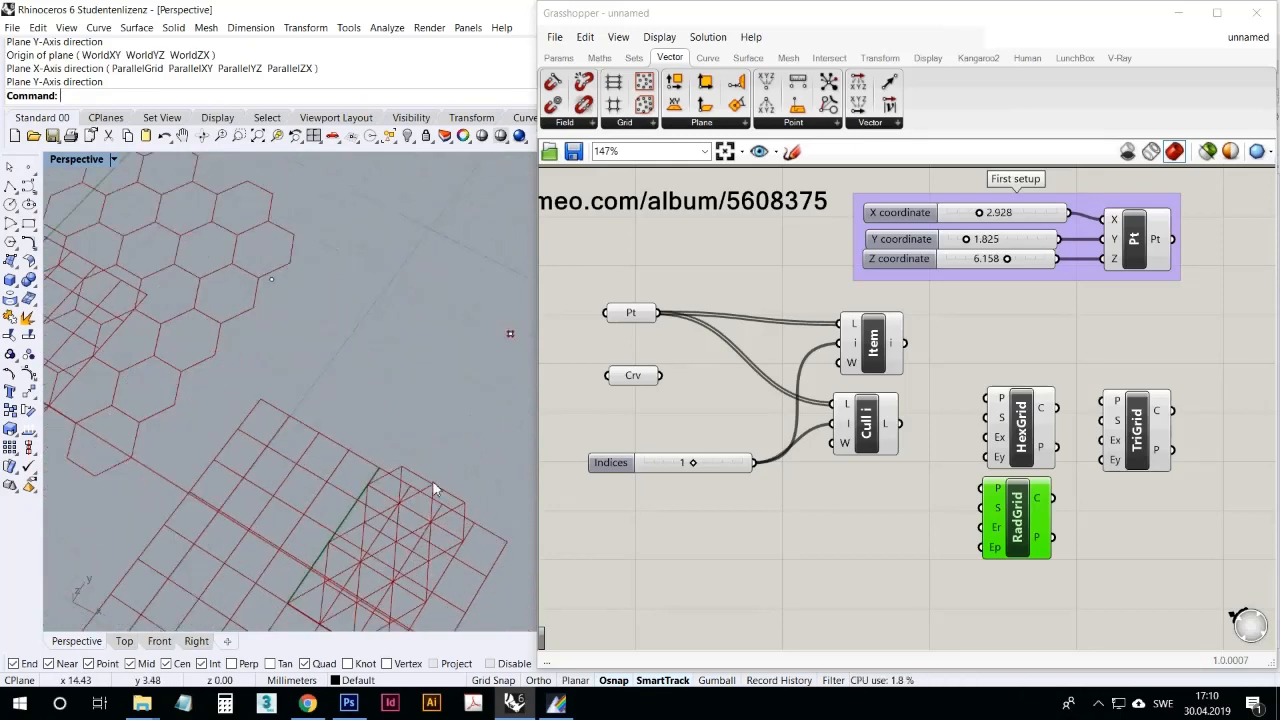
click(757, 549)
scroll(819, 516, down, 2)
right_drag(198, 364, 234, 337)
scroll(246, 328, down, 4)
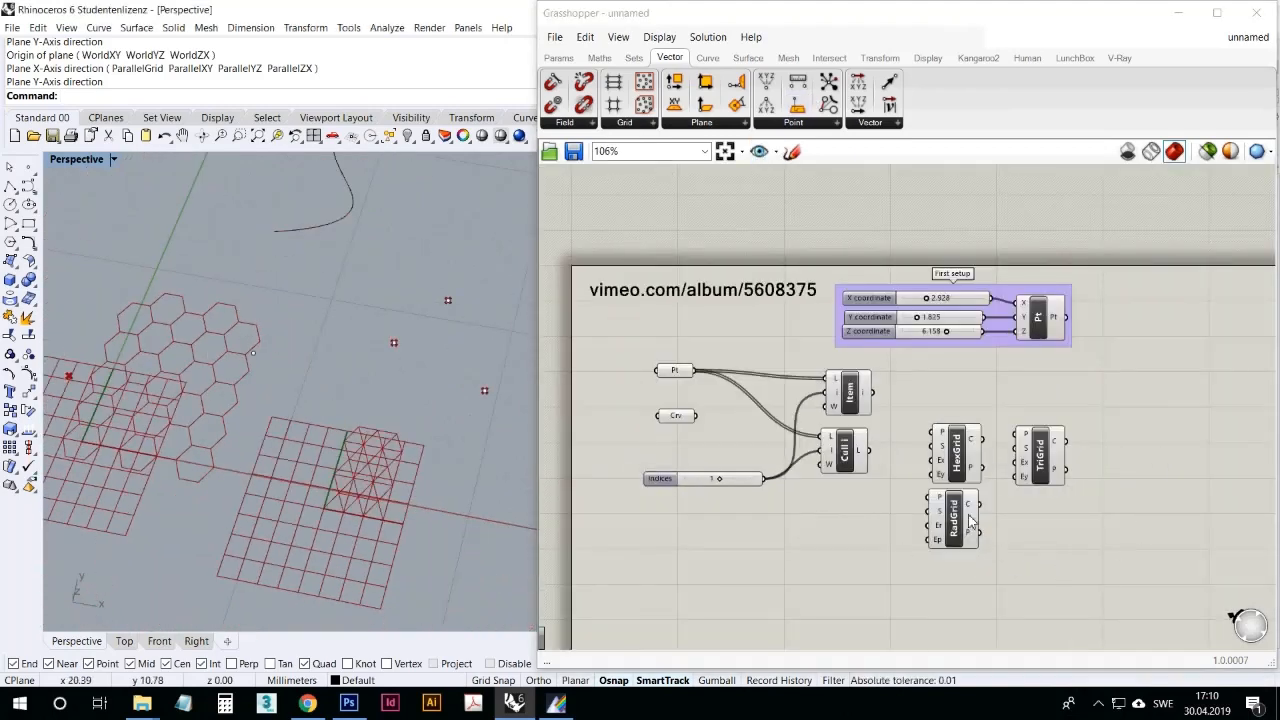
Step: Move RadGrid slightly away below HexGrid and TriGrid farther to its side, checking TriGrid's highlighted preview and leaving all components deselected
drag(959, 527, 963, 535)
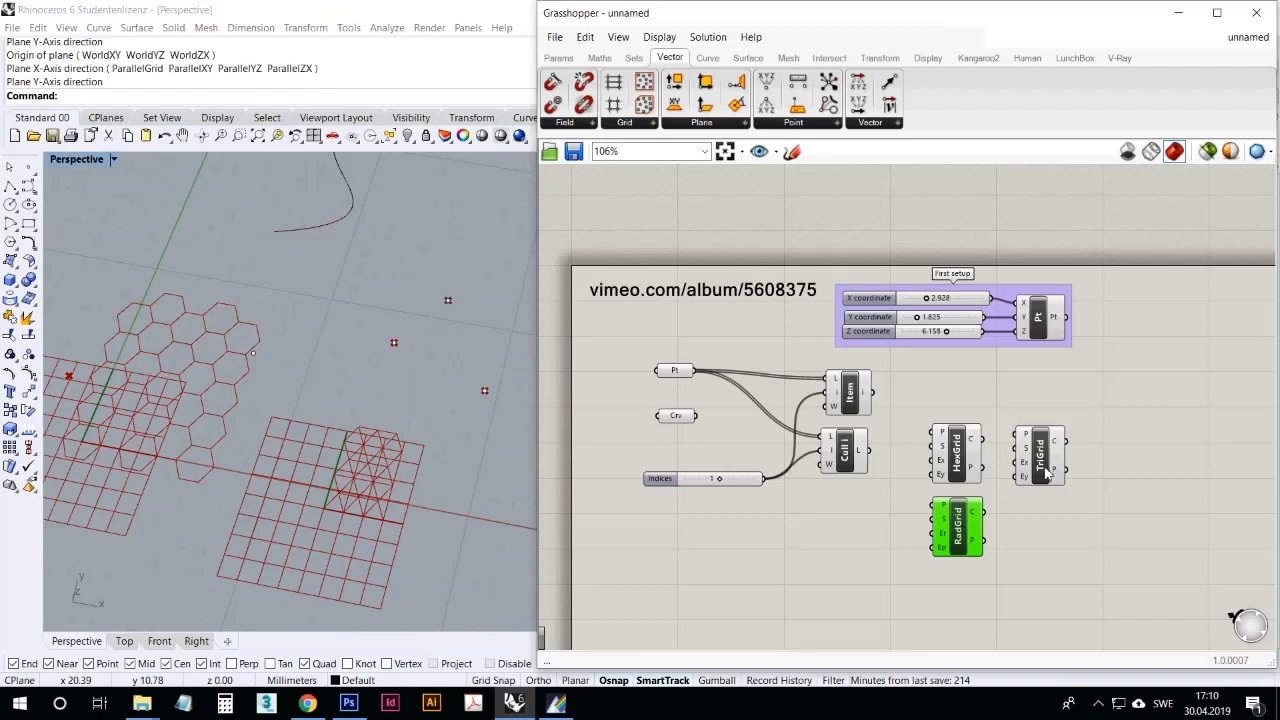
drag(1043, 469, 1037, 465)
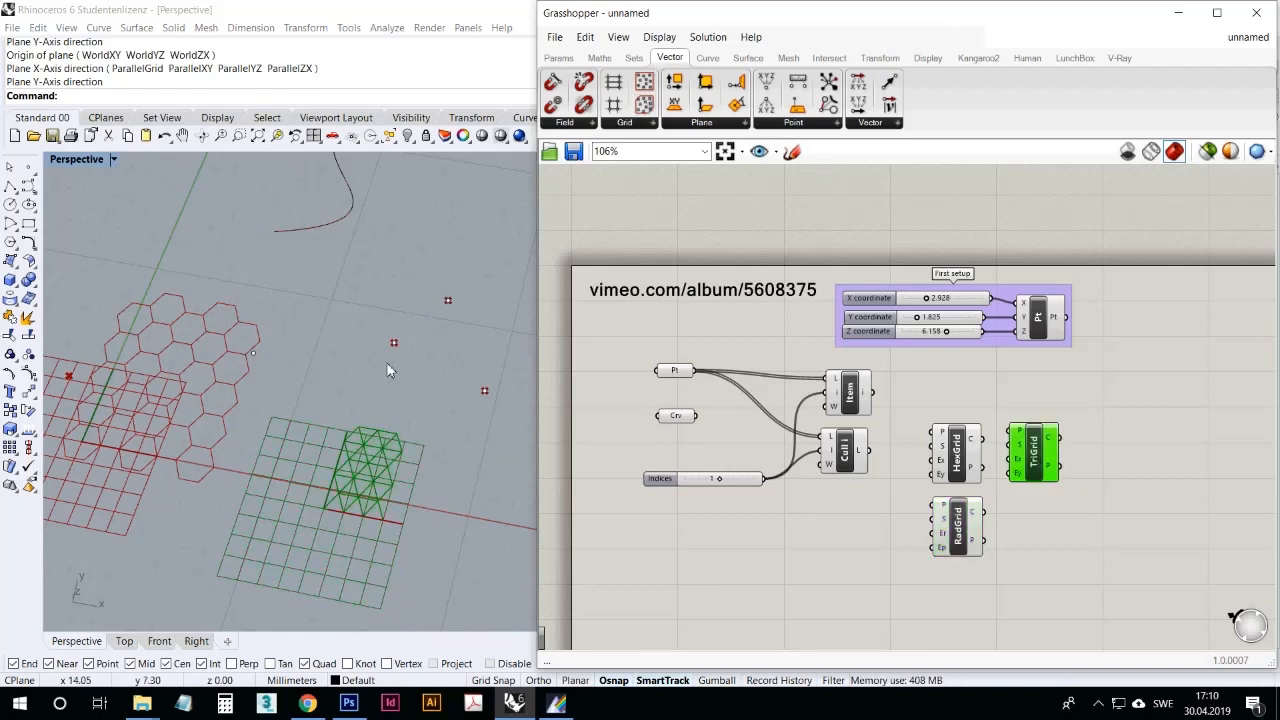
right_drag(391, 362, 388, 374)
mouse_move(944, 523)
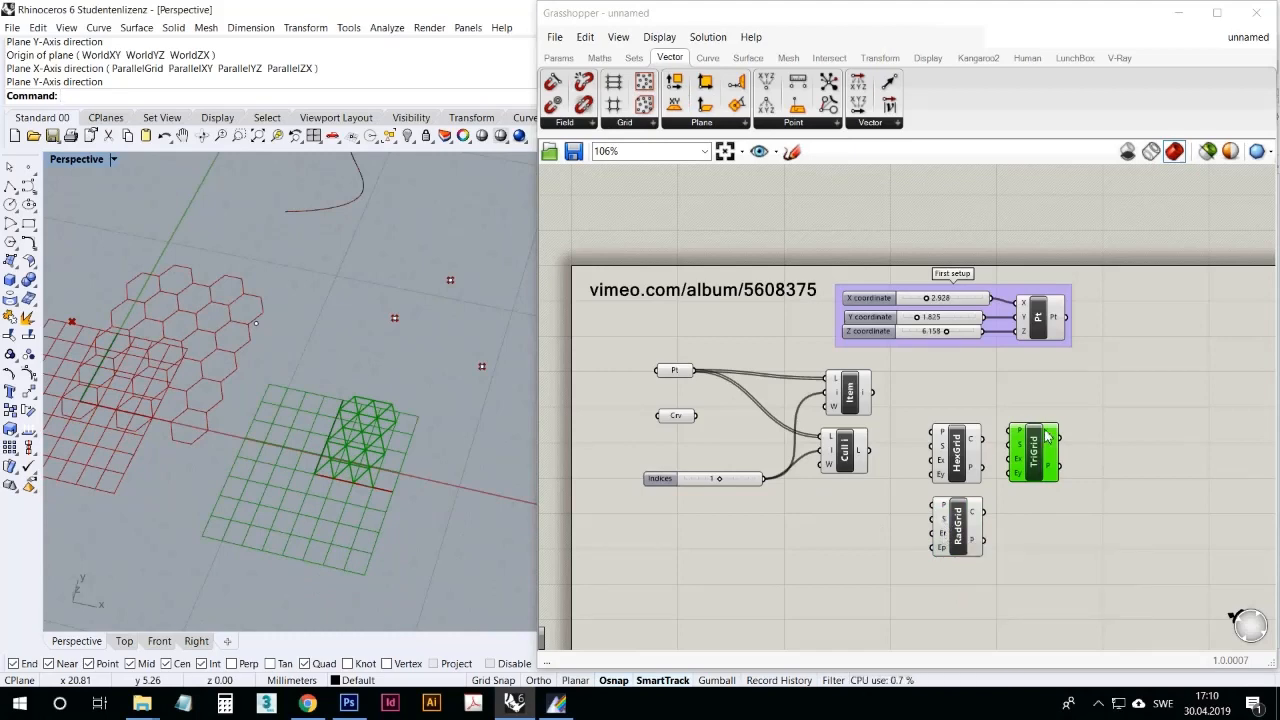
drag(1040, 455, 1068, 466)
click(1020, 564)
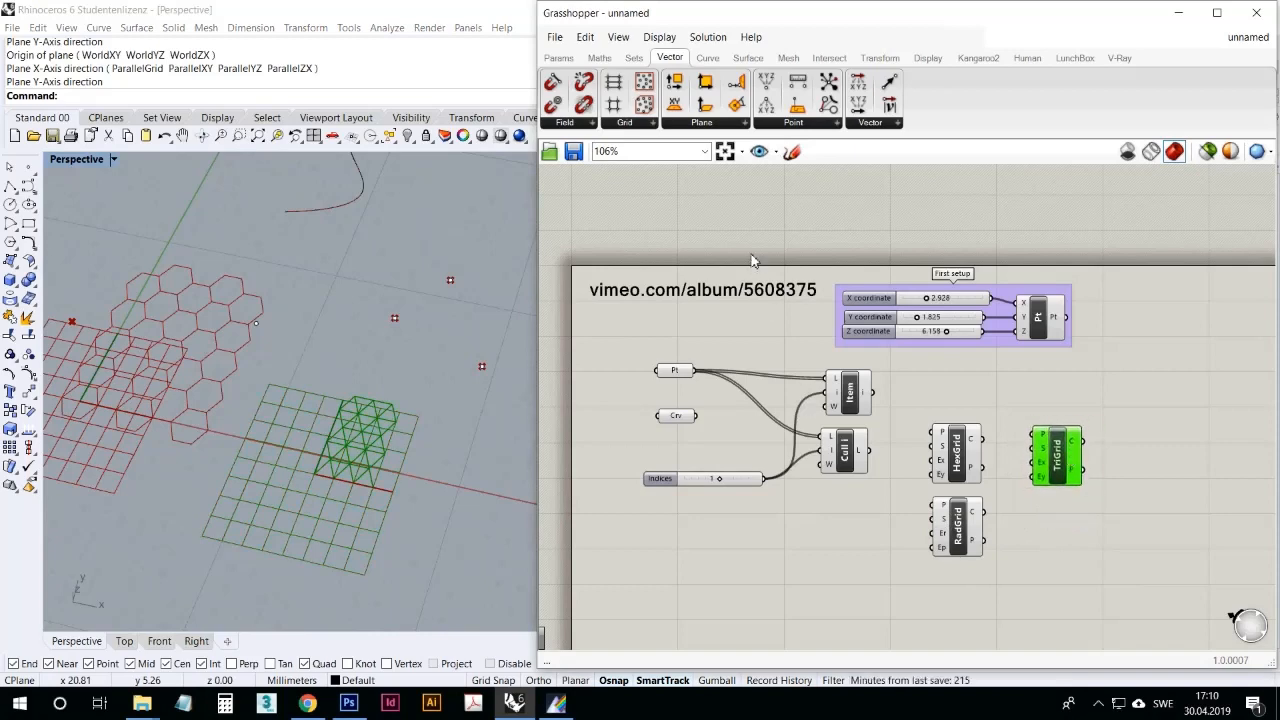
click(905, 546)
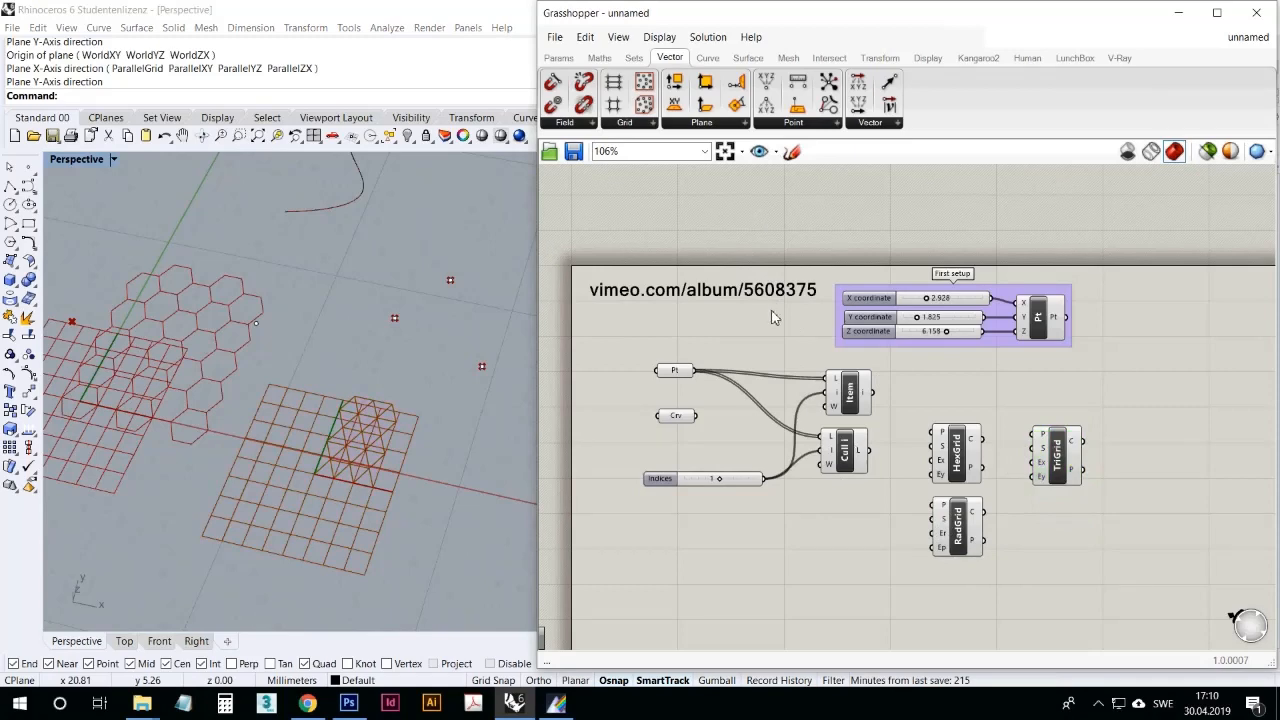
Step: Review the plane-setting options and base-plane description of HexGrid's P input, with HexGrid selected to highlight its preview
right_click(943, 432)
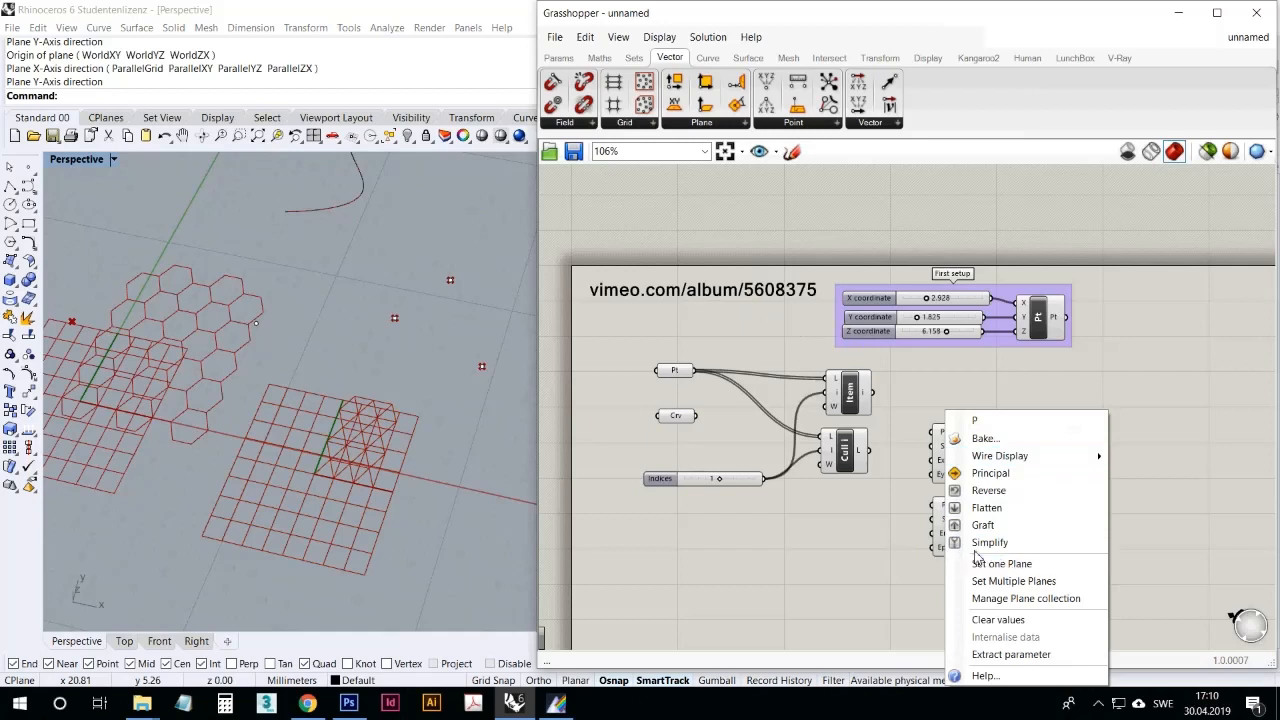
click(884, 542)
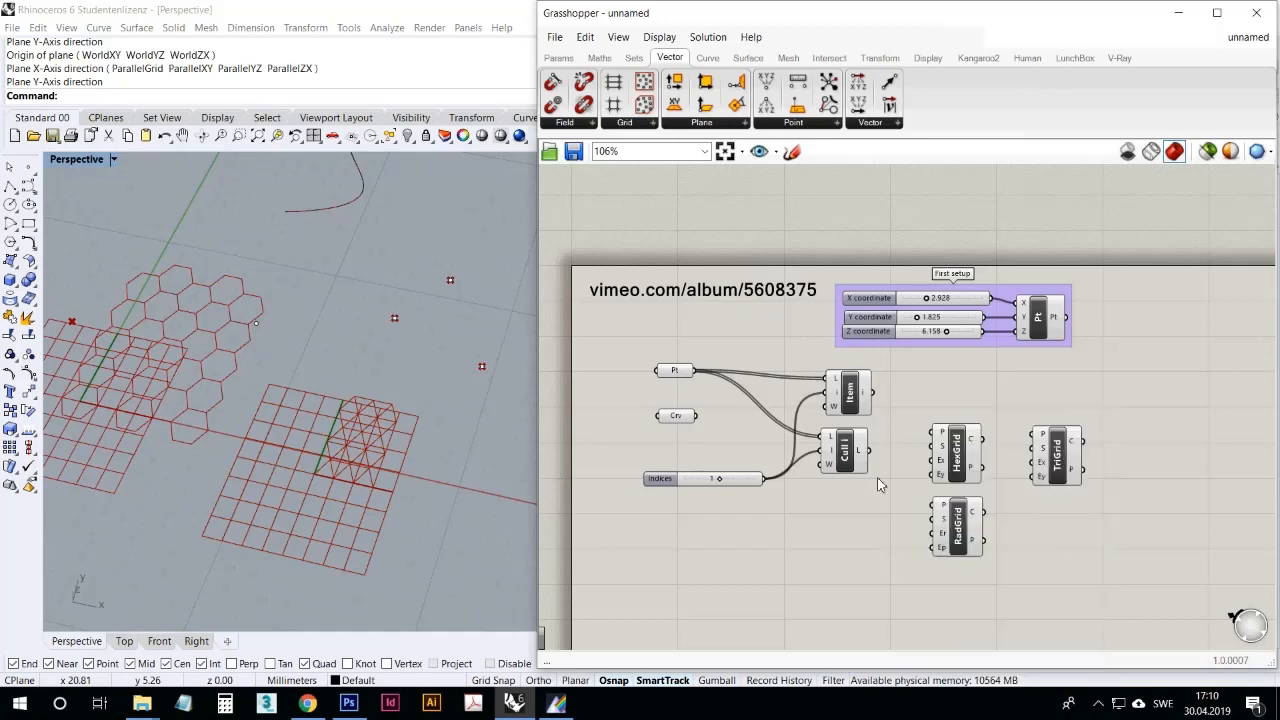
click(702, 122)
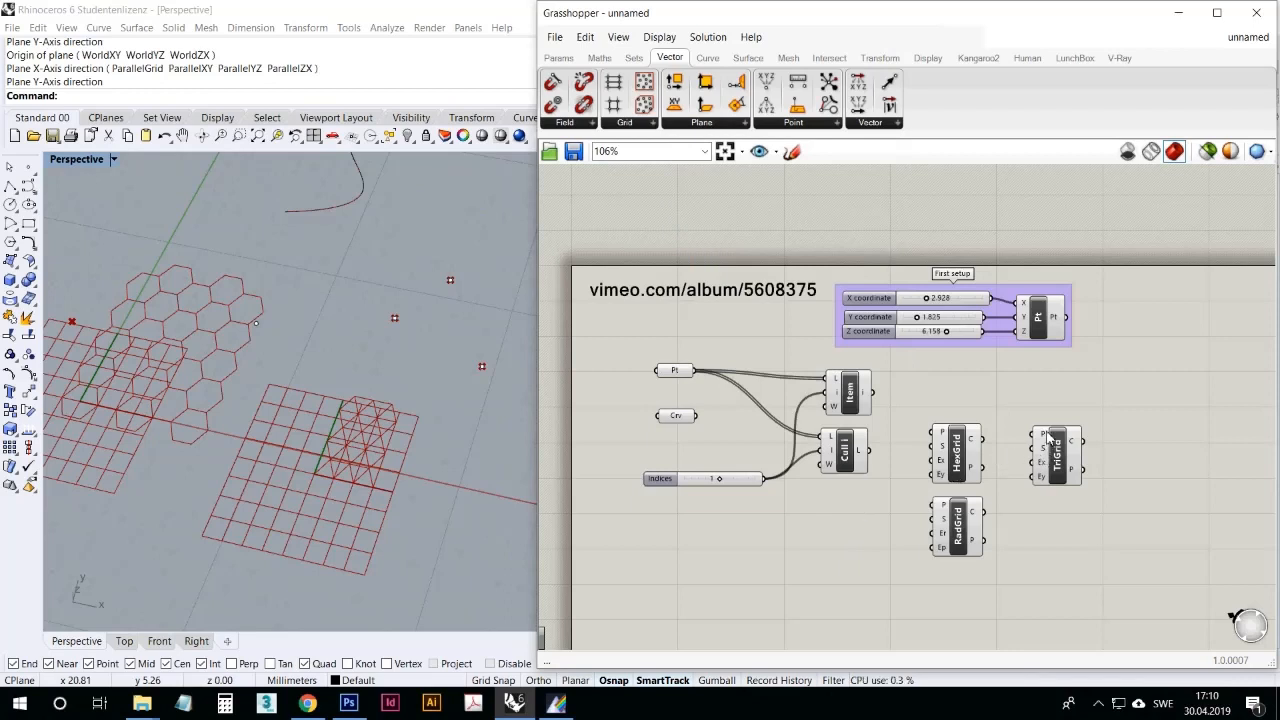
mouse_move(1046, 436)
mouse_move(942, 433)
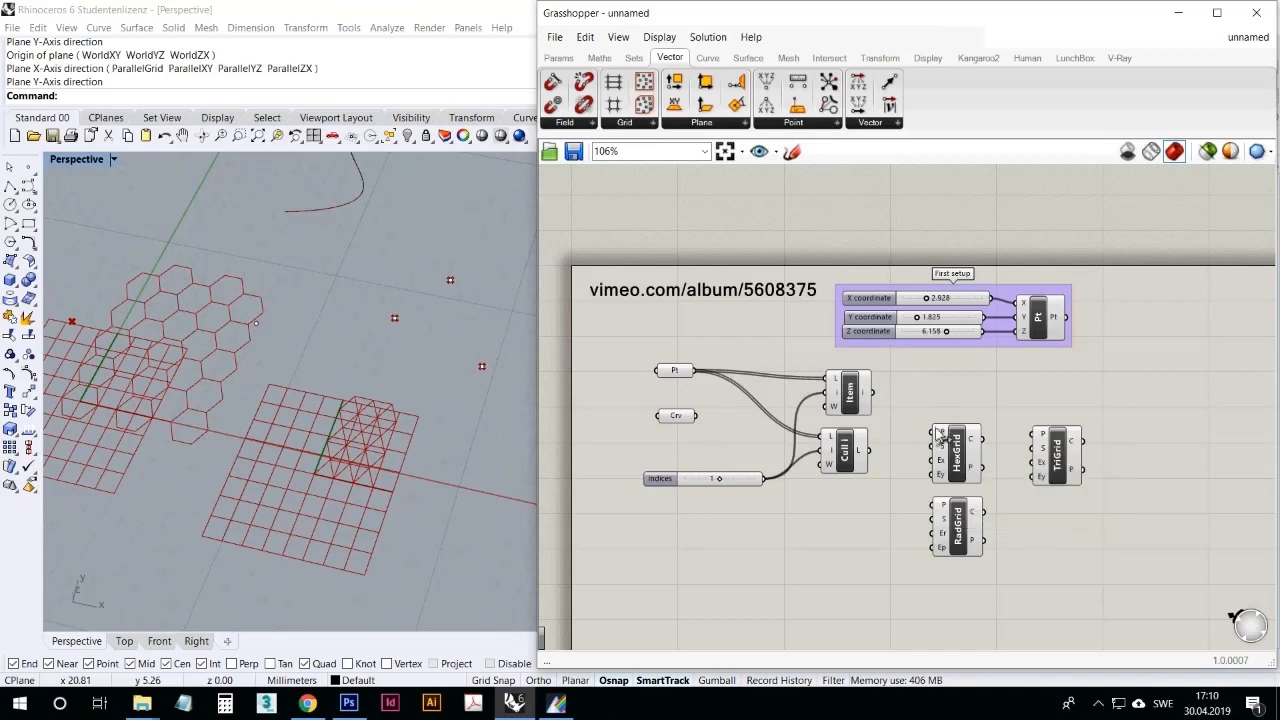
drag(956, 440, 955, 433)
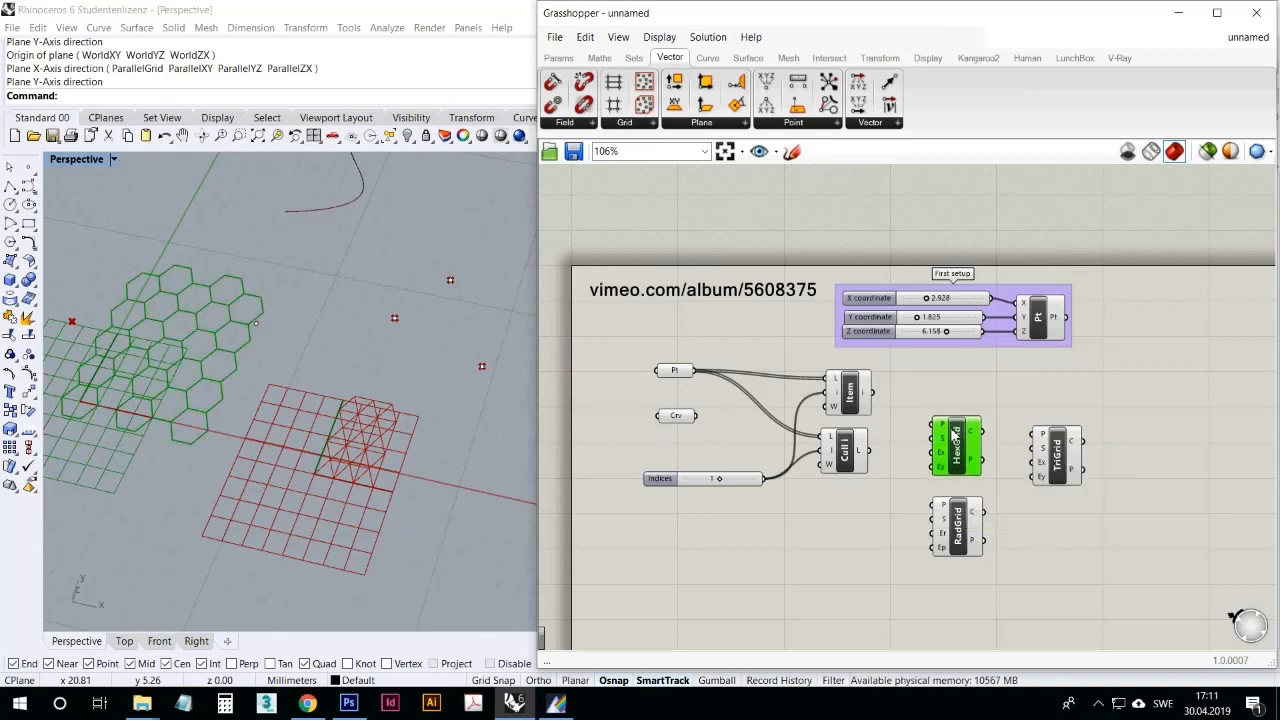
mouse_move(944, 430)
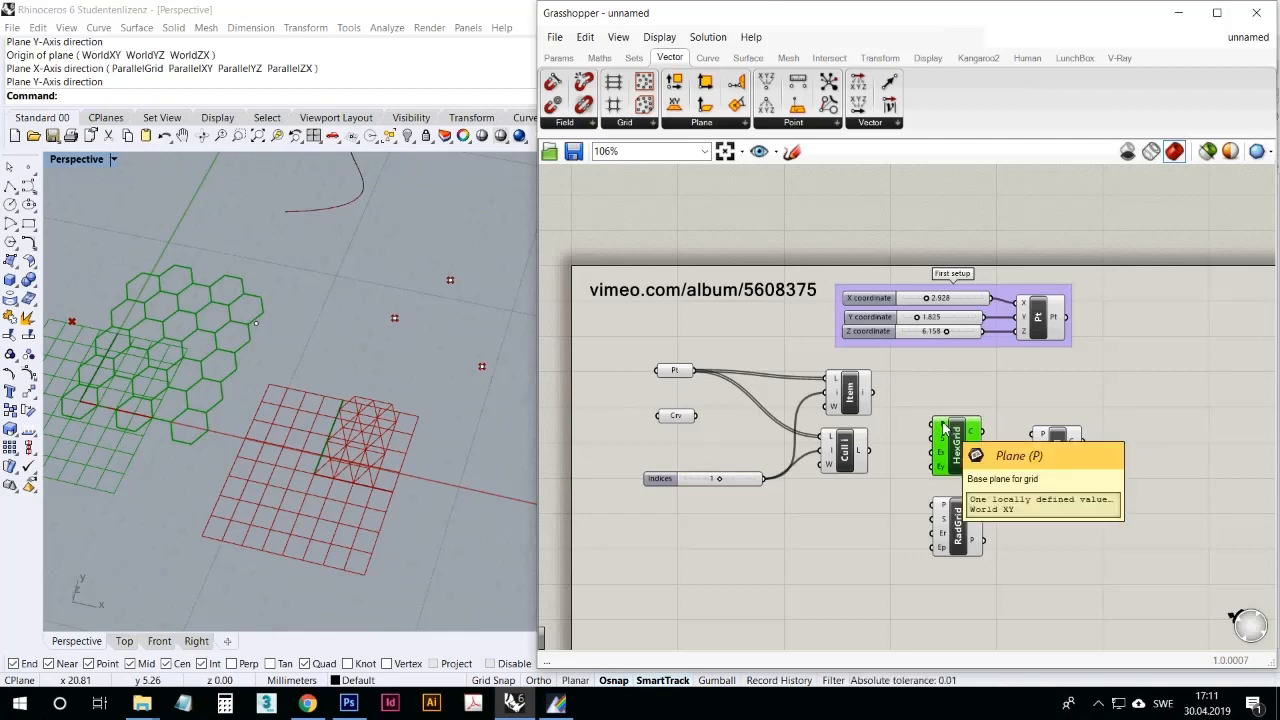
Step: Browse the Vector components for constructing and modifying planes, relating them to the highlighted hexagonal grid in a lower-angle Perspective view
click(706, 122)
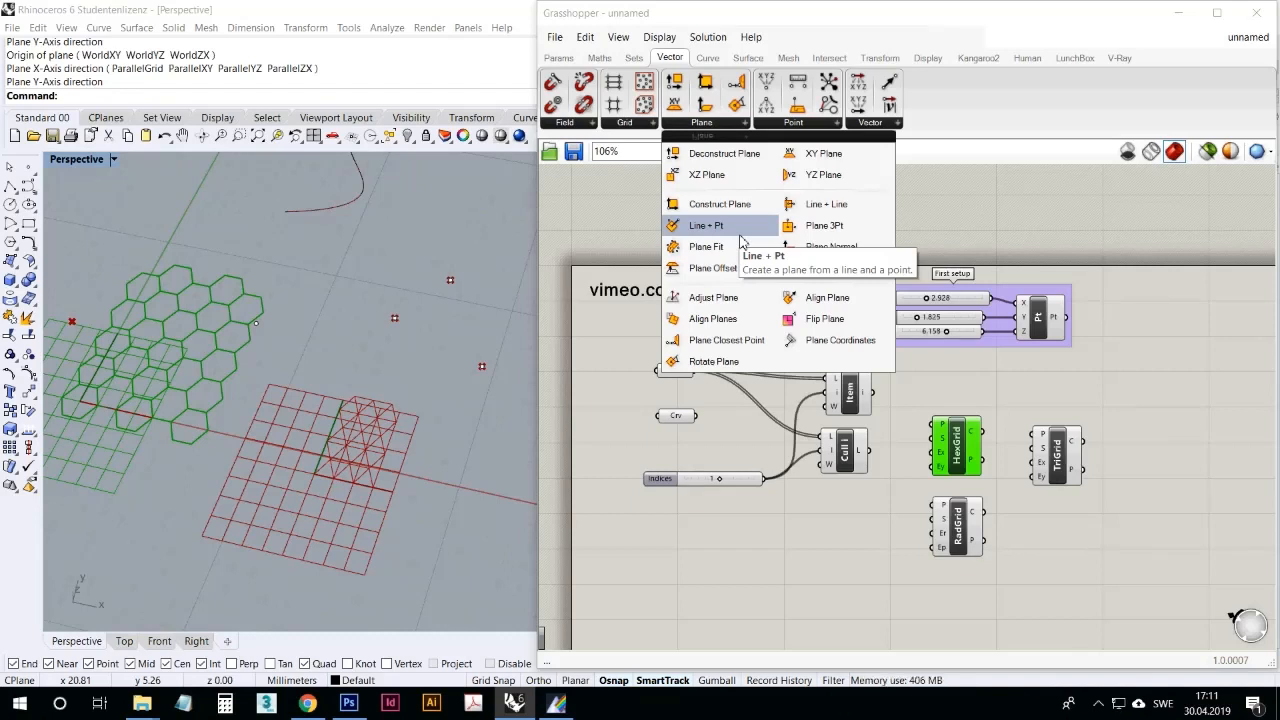
right_drag(380, 250, 414, 385)
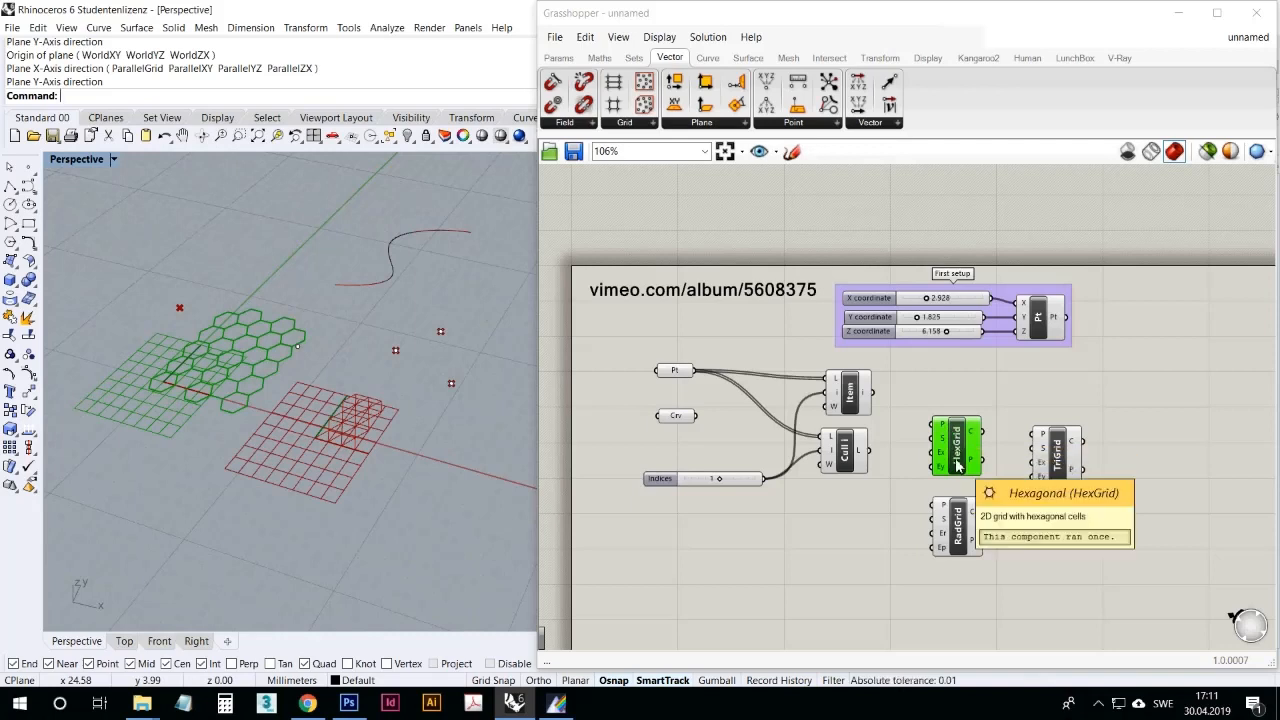
drag(957, 466, 956, 472)
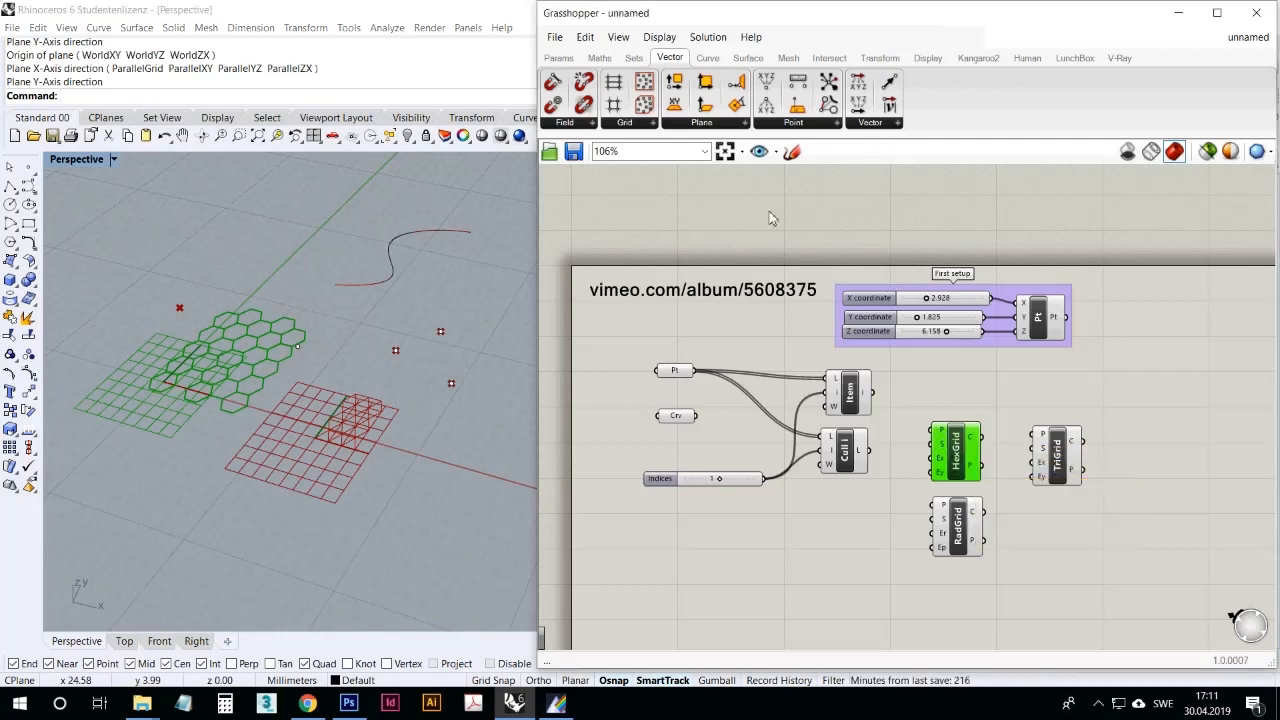
click(717, 124)
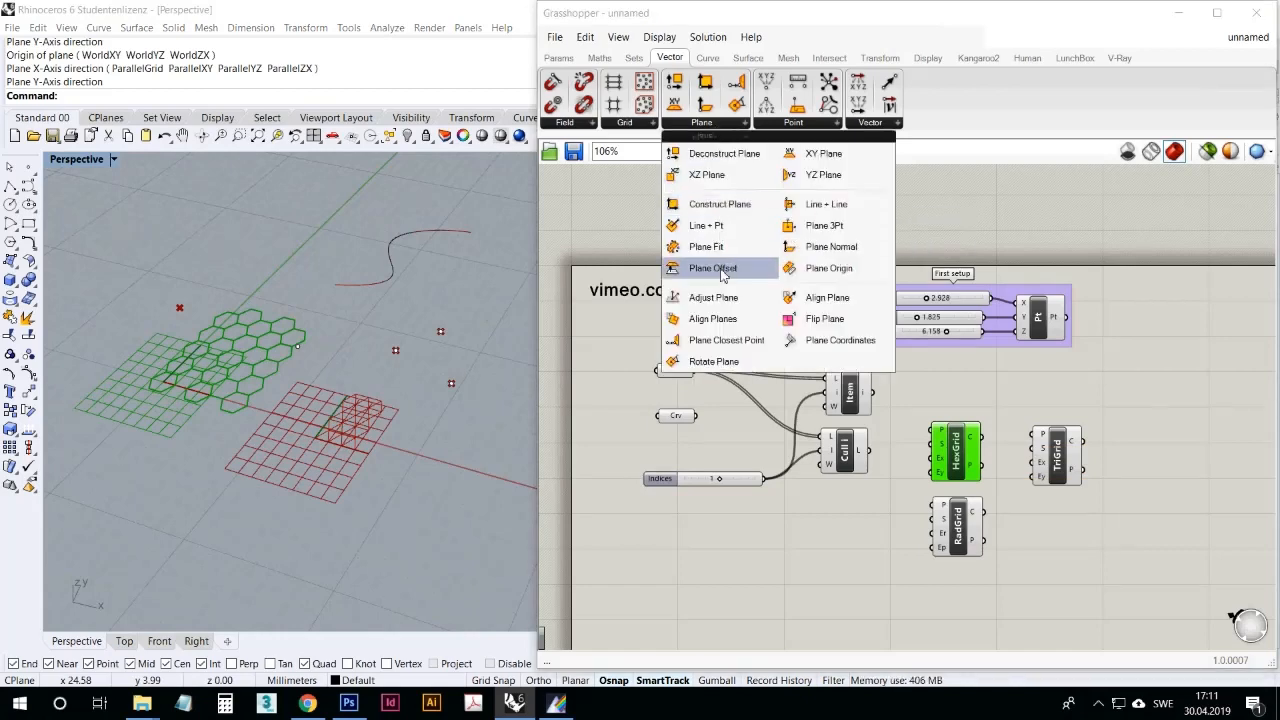
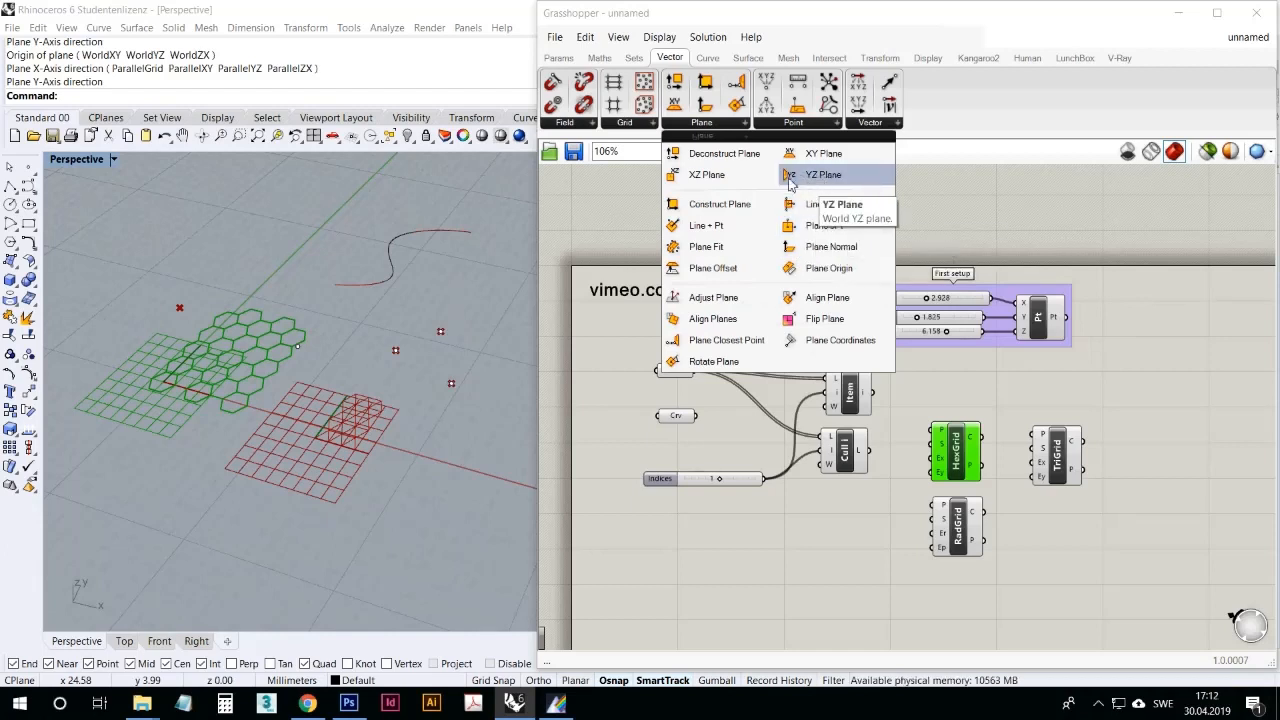
Step: Add an XZ Plane component, place it beside HexGrid and connect its plane output to HexGrid's P input
click(701, 176)
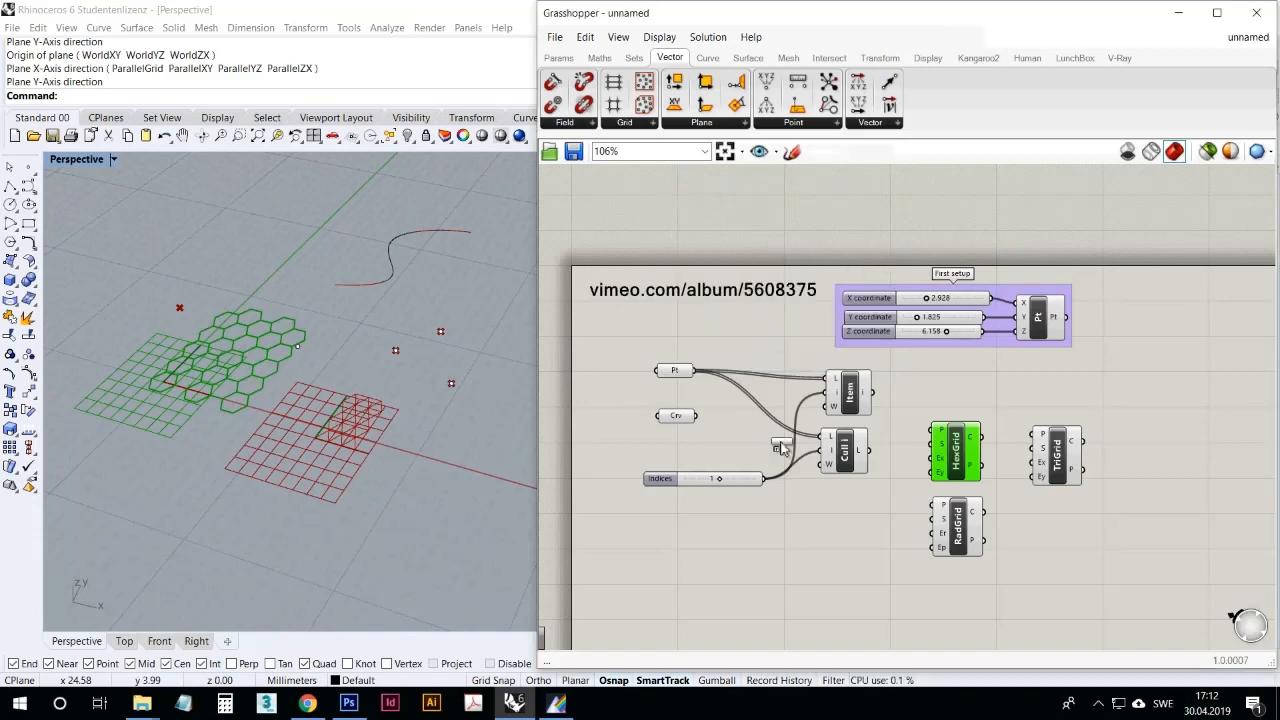
click(775, 537)
right_drag(414, 432, 255, 345)
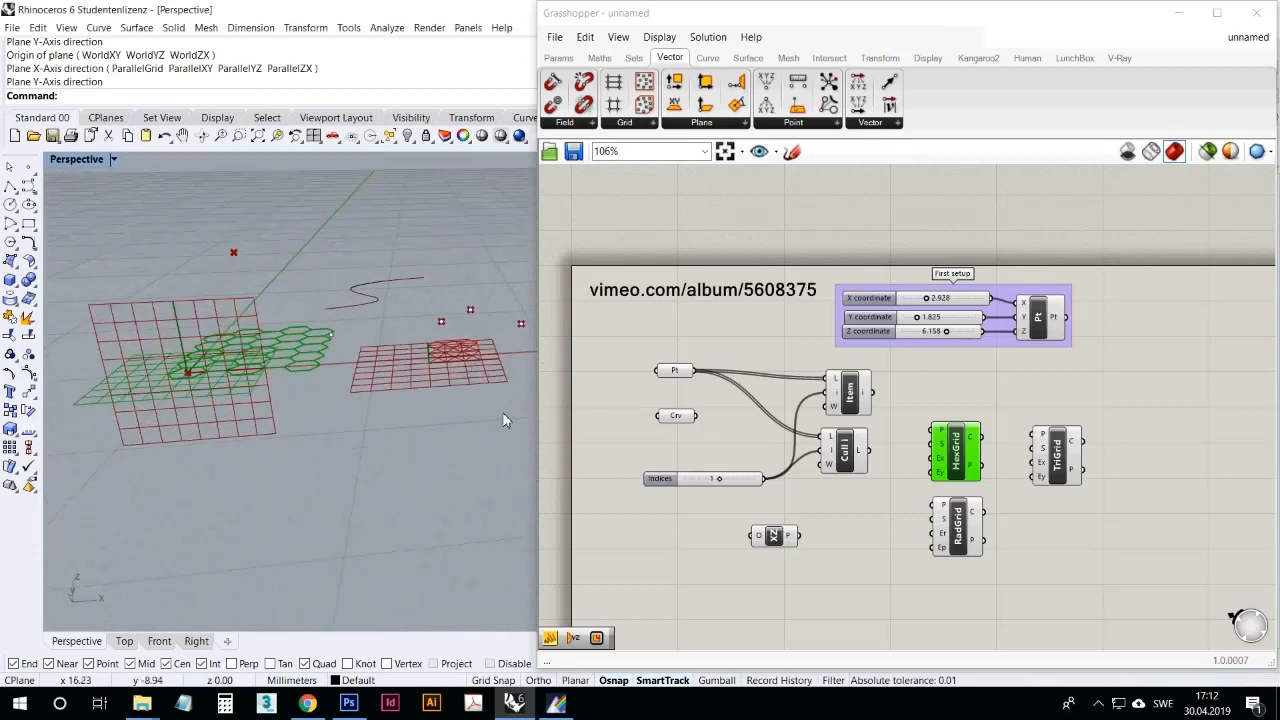
right_drag(281, 386, 300, 340)
drag(773, 537, 918, 399)
mouse_move(952, 440)
mouse_down()
mouse_move(983, 430)
mouse_move(960, 422)
mouse_up()
right_drag(380, 380, 300, 400)
click(844, 579)
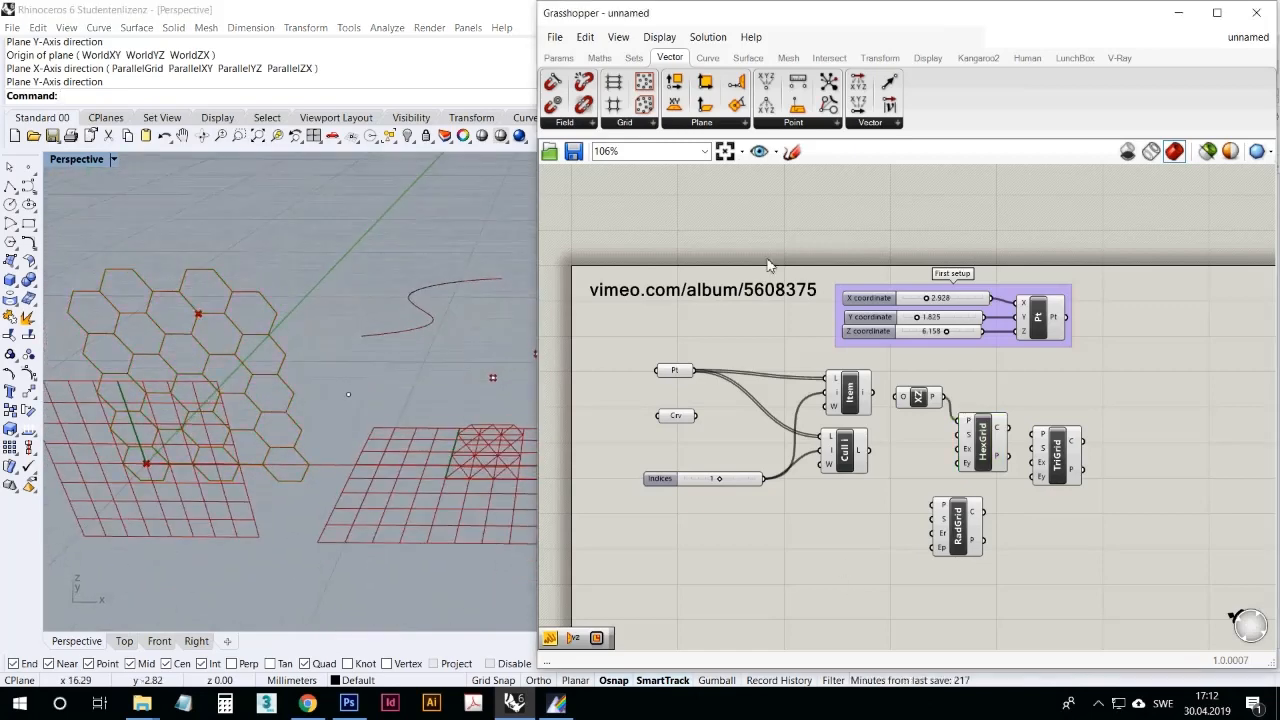
Step: Add a YZ Plane component, move TriGrid farther aside and connect the plane to TriGrid's P input
click(717, 122)
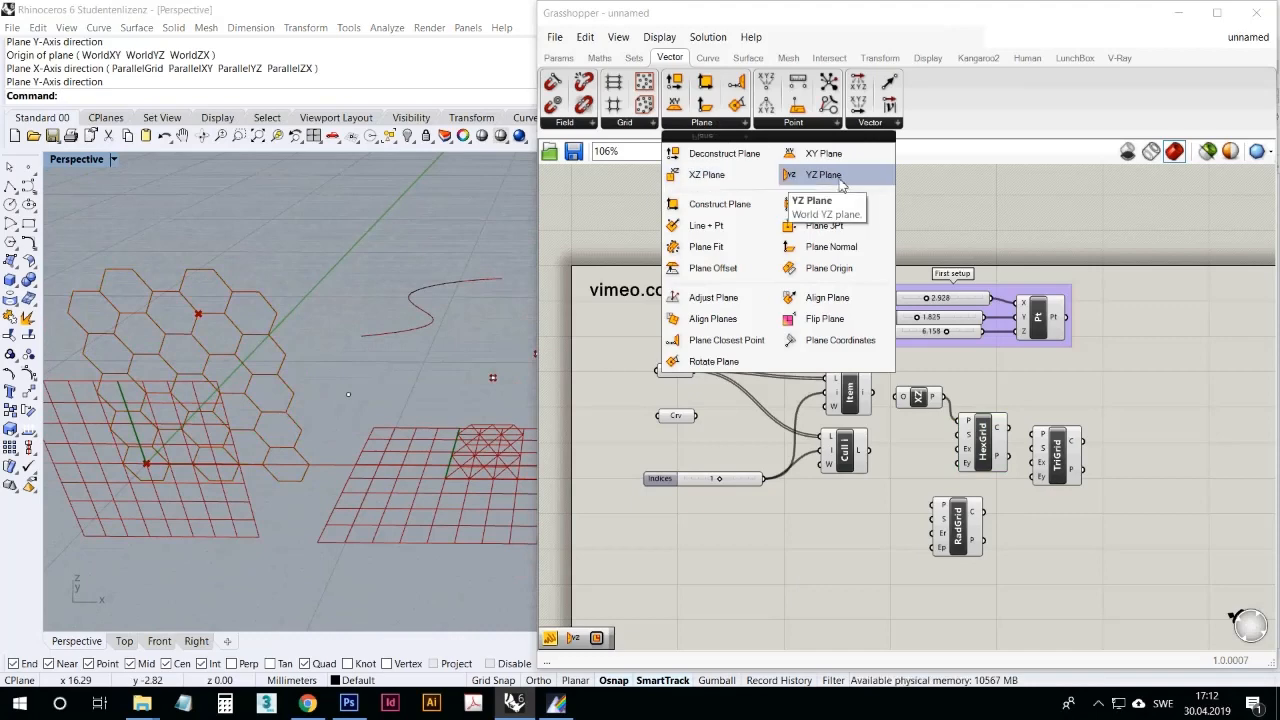
drag(823, 175, 1064, 527)
drag(1075, 460, 1212, 465)
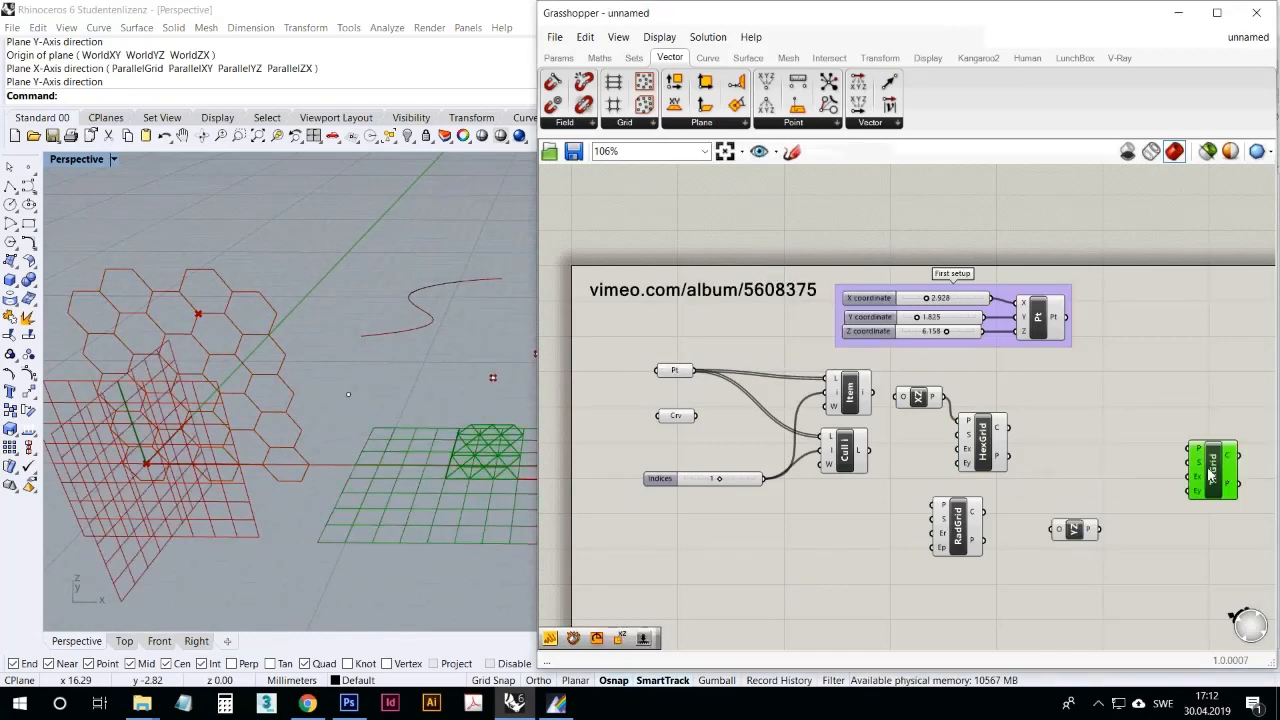
drag(1100, 529, 1192, 452)
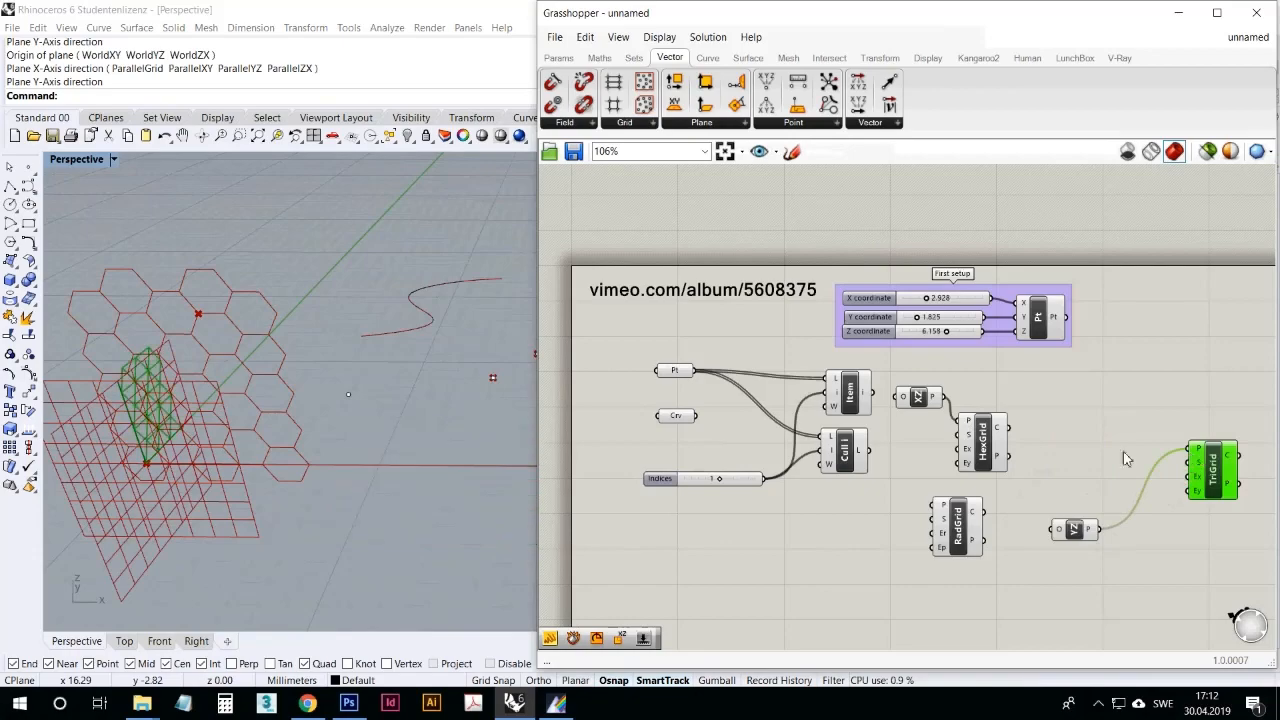
Step: Check the triangular grid on its YZ plane and rearrange TriGrid and YZ Plane closer together next to RadGrid
right_drag(392, 308, 216, 328)
scroll(250, 230, up, 6)
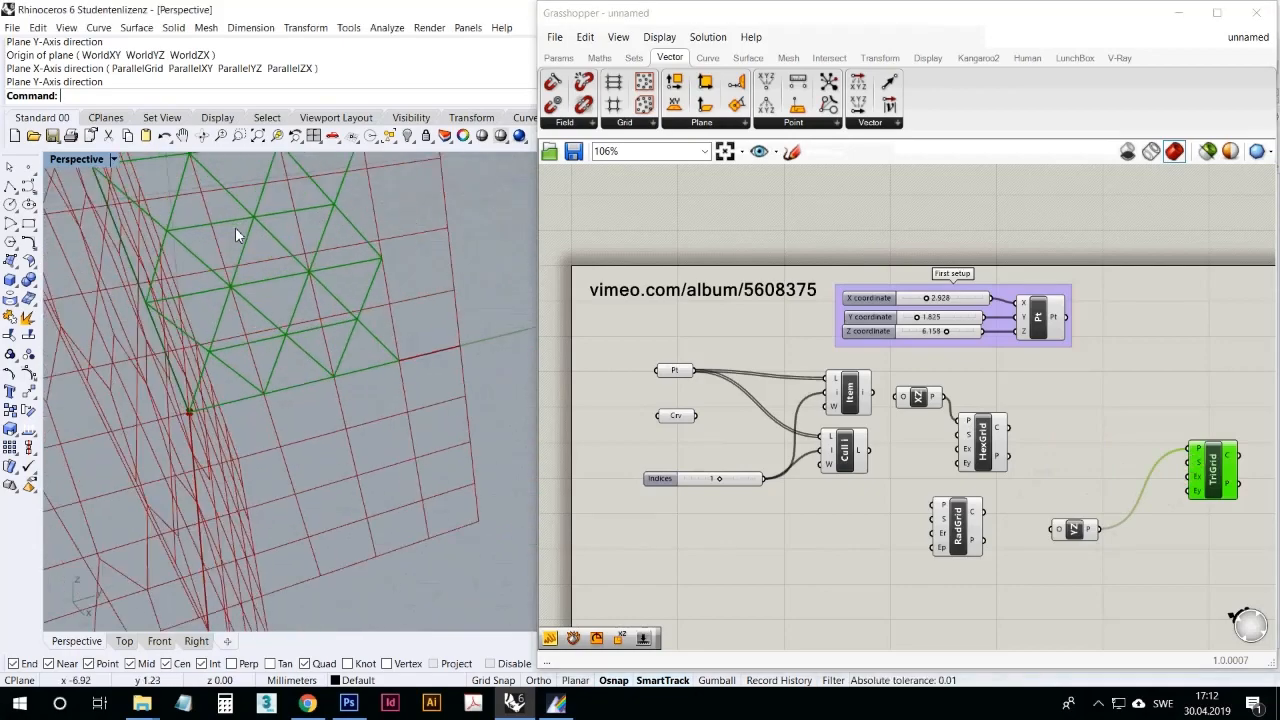
scroll(262, 442, down, 5)
right_drag(237, 235, 327, 421)
scroll(262, 442, up, 4)
scroll(348, 382, down, 4)
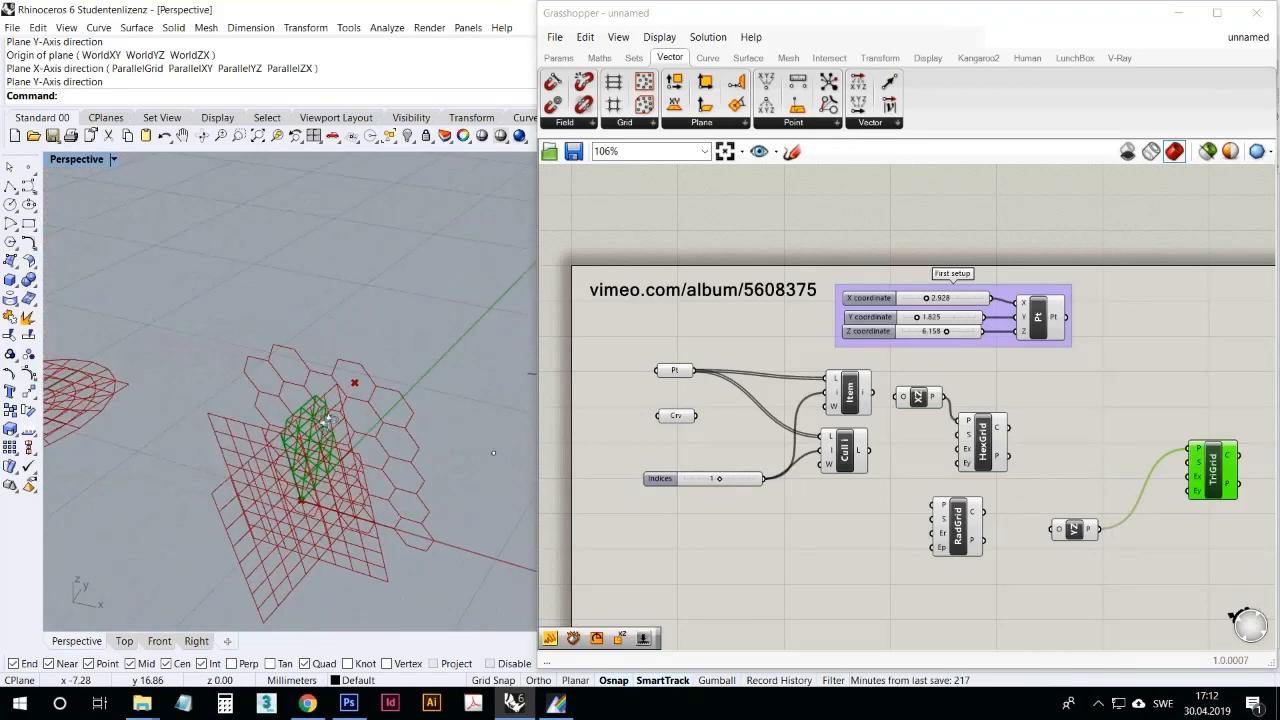
drag(1212, 482, 1175, 548)
drag(1073, 533, 1089, 521)
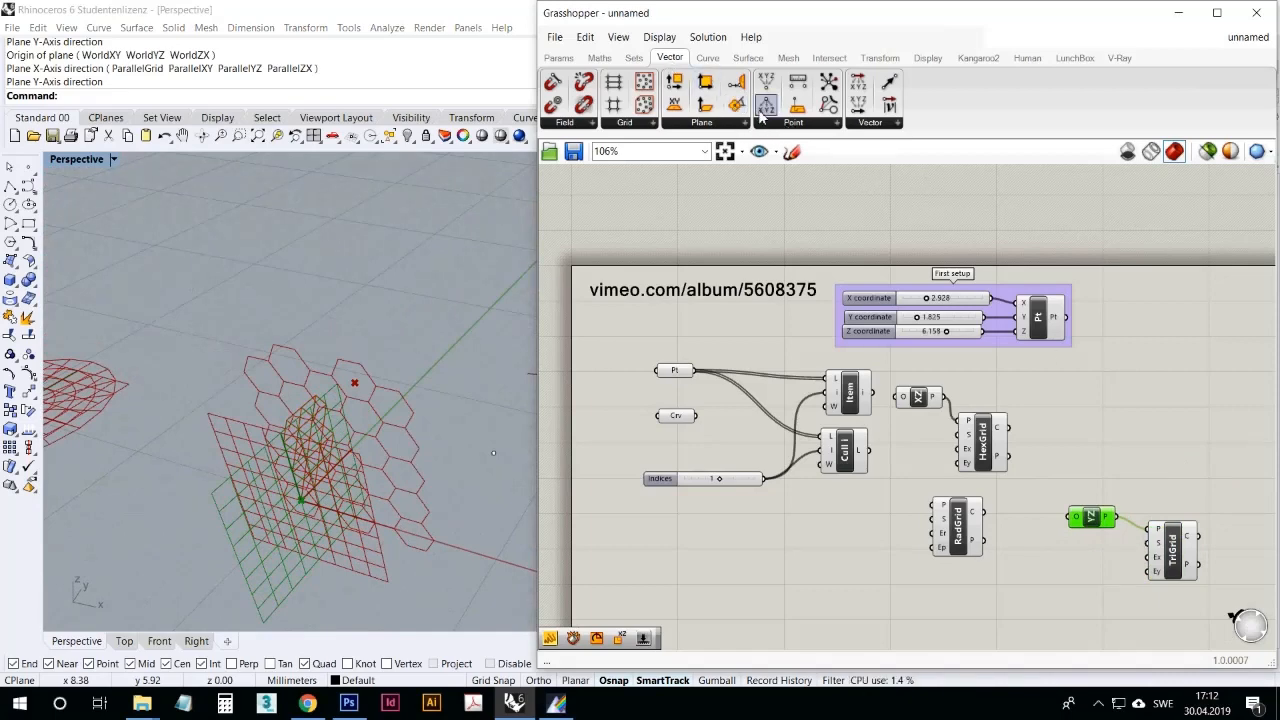
Step: Add a Deconstruct component fed by the Construct Point's Pt output and inspect its X, Y and Z values against the coordinate sliders
click(792, 122)
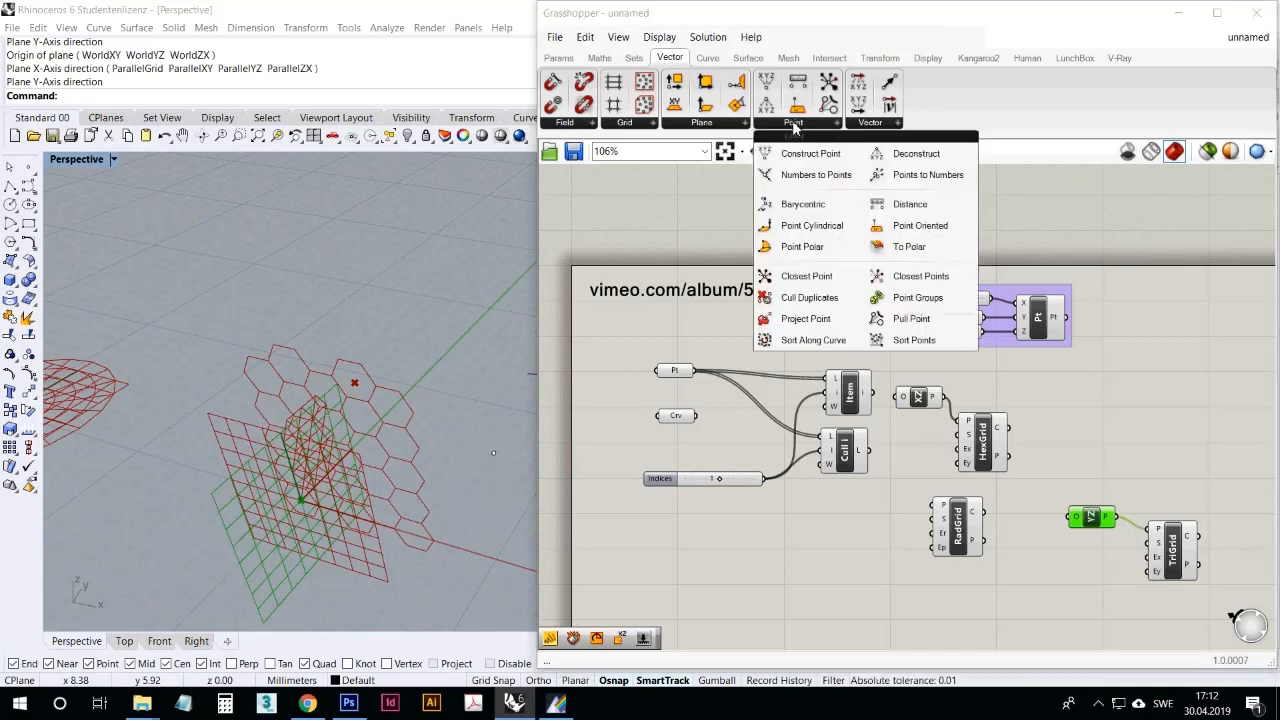
click(1048, 318)
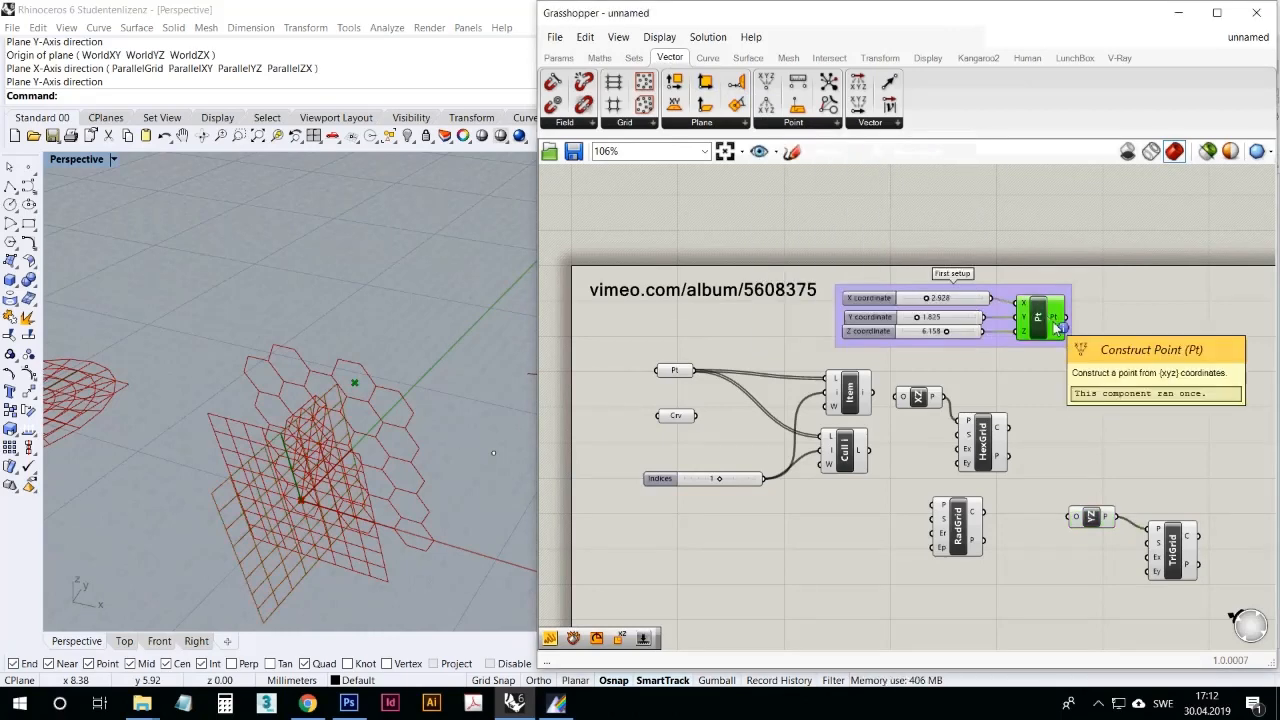
click(829, 123)
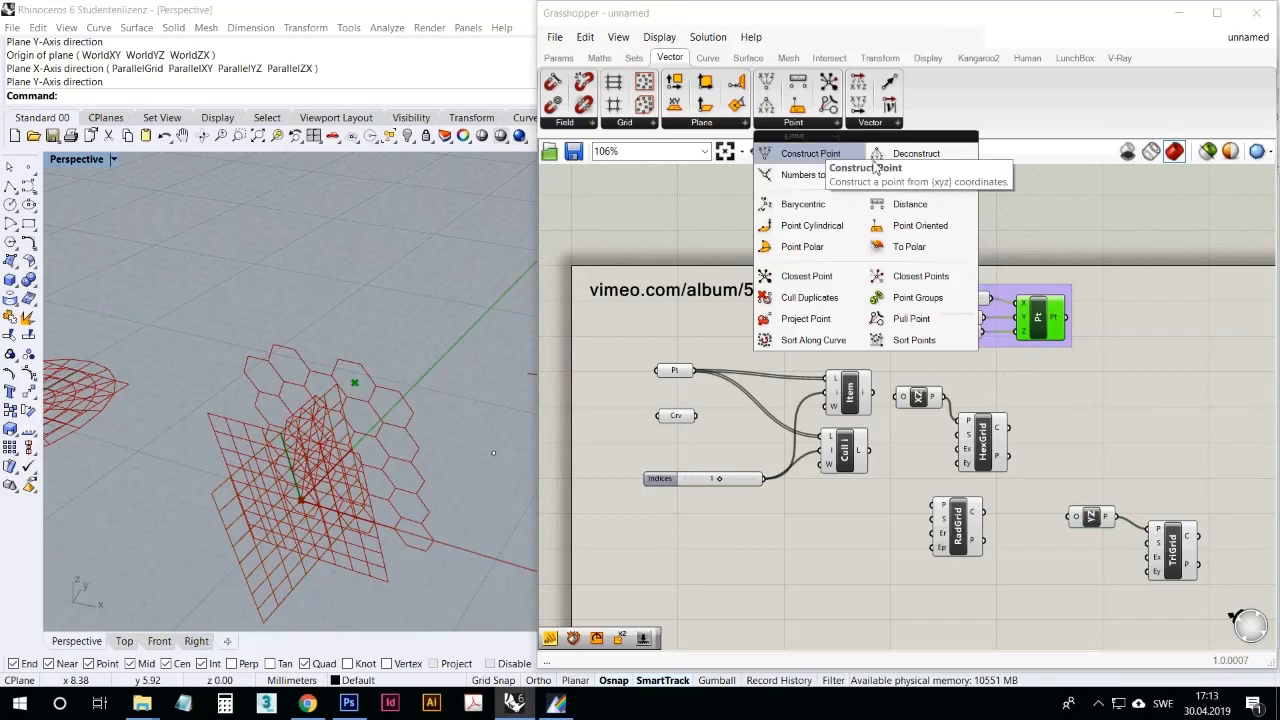
drag(940, 155, 1140, 325)
drag(1106, 312, 1104, 314)
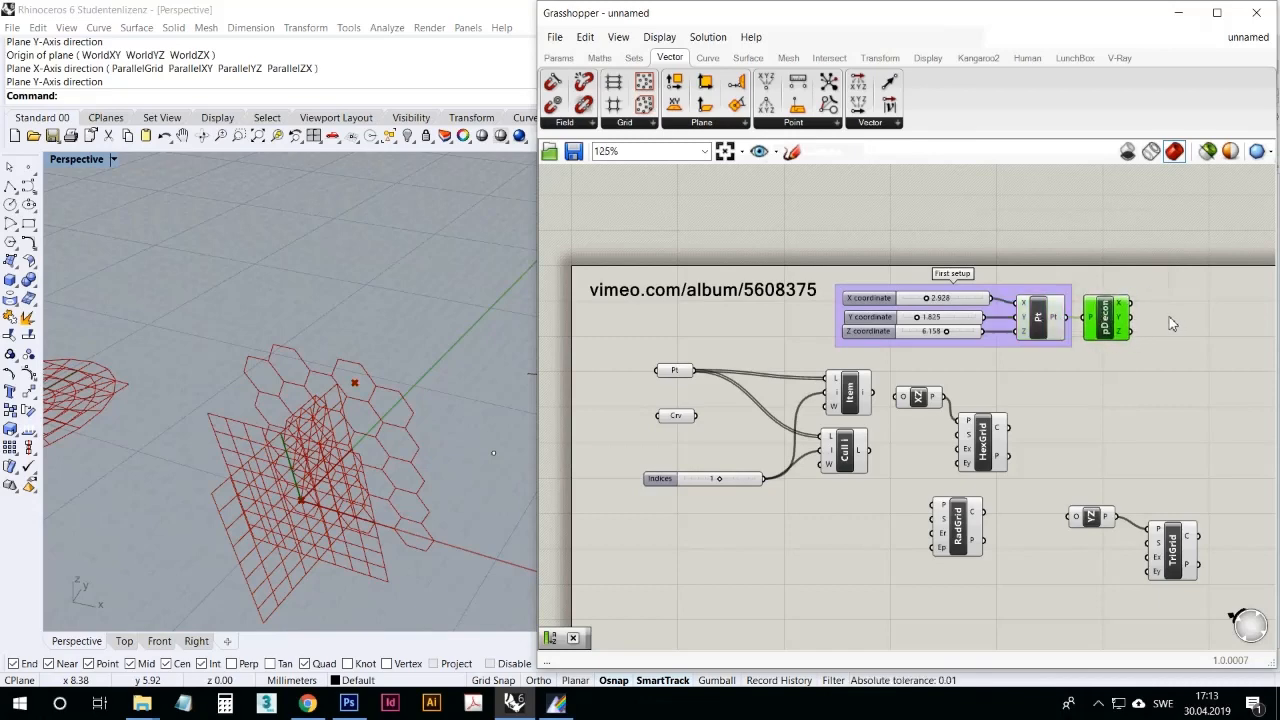
scroll(1128, 312, up, 5)
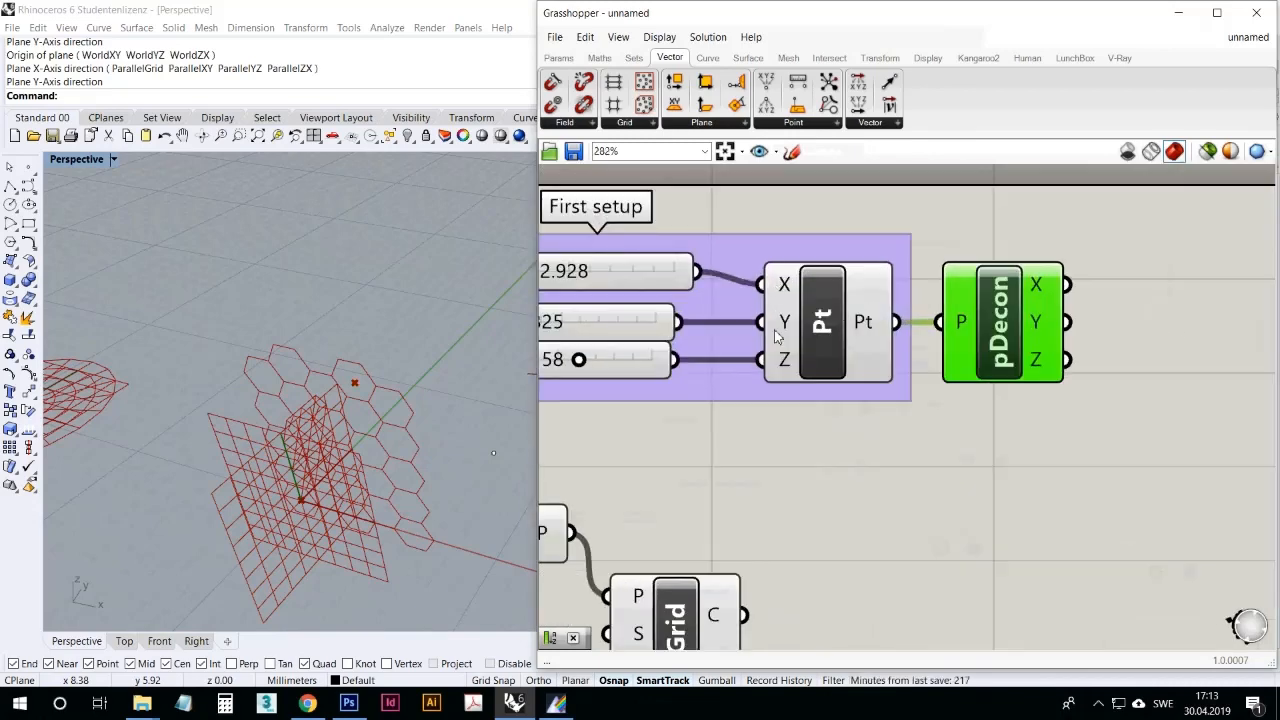
right_drag(762, 301, 829, 290)
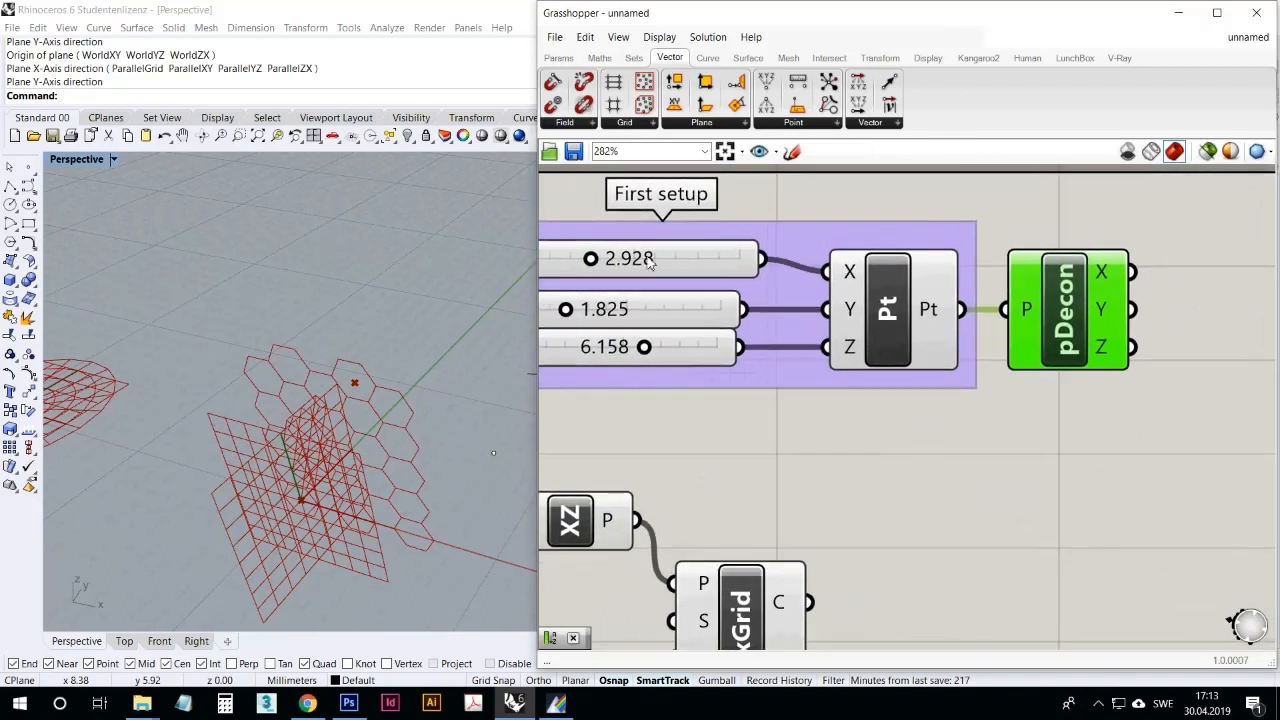
mouse_move(1115, 273)
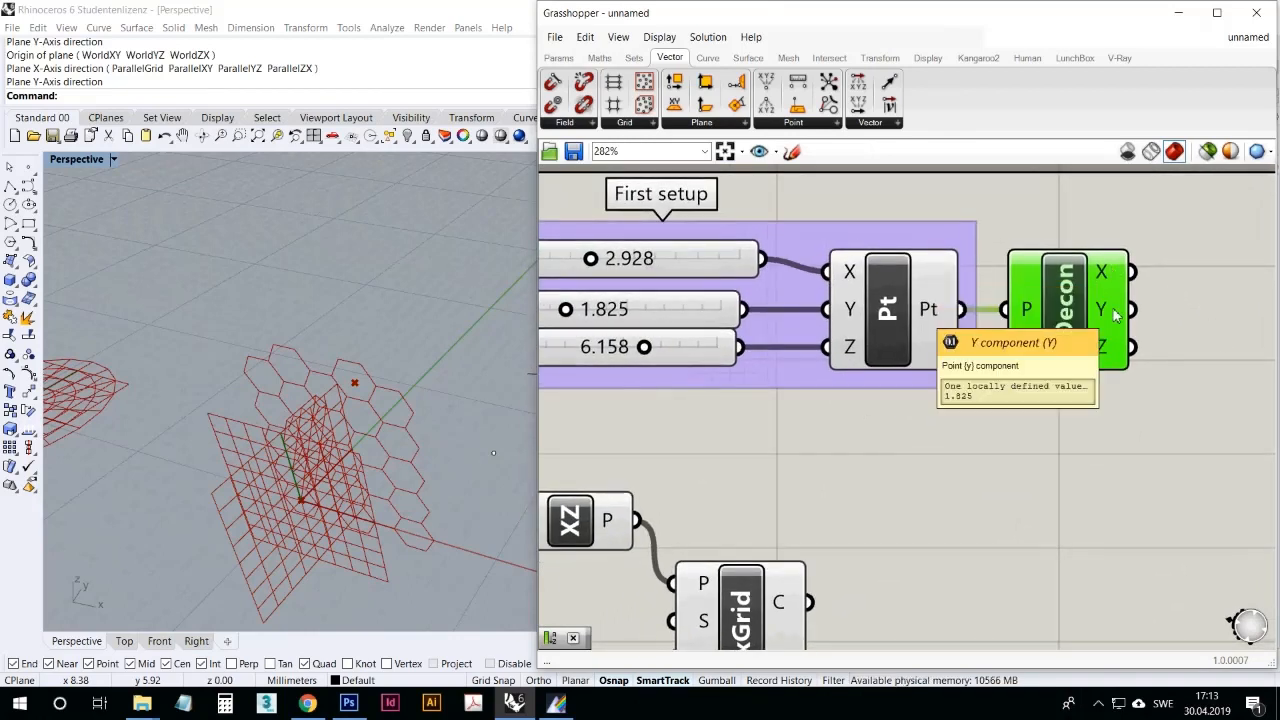
mouse_move(1108, 352)
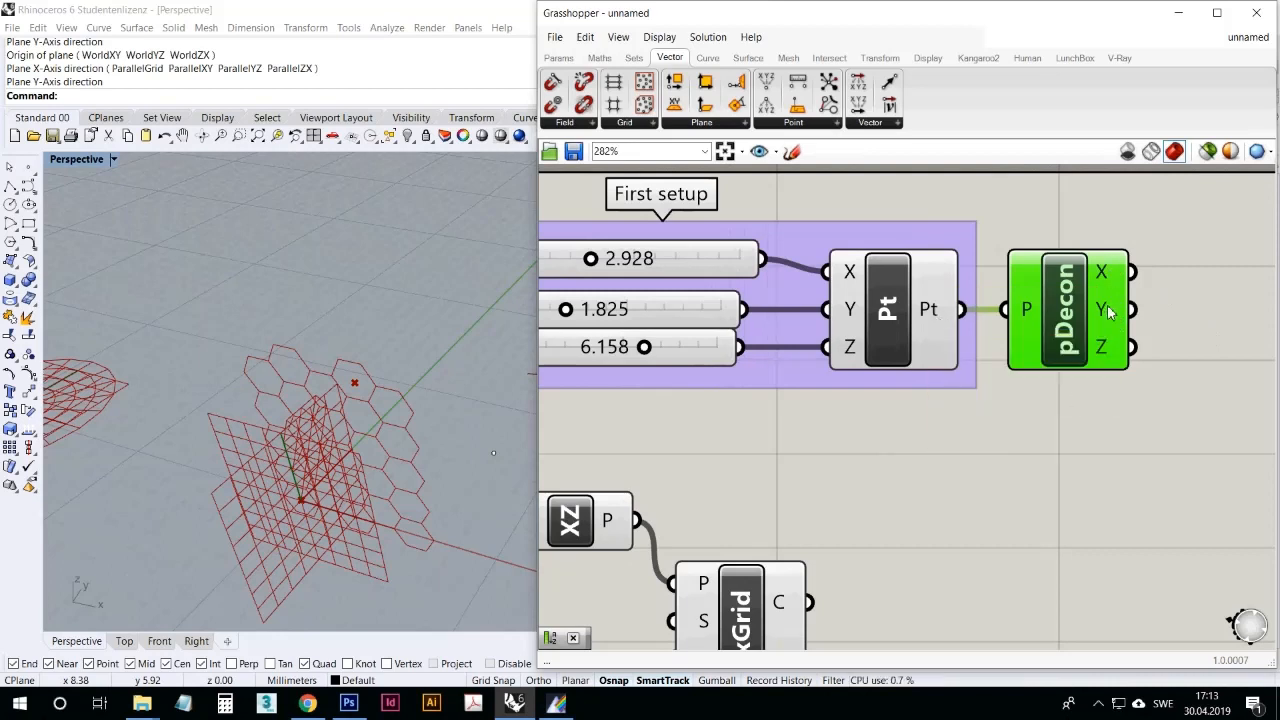
Step: Add a Closest Points component below pDecon and read the descriptions of its P, C and N inputs
click(818, 123)
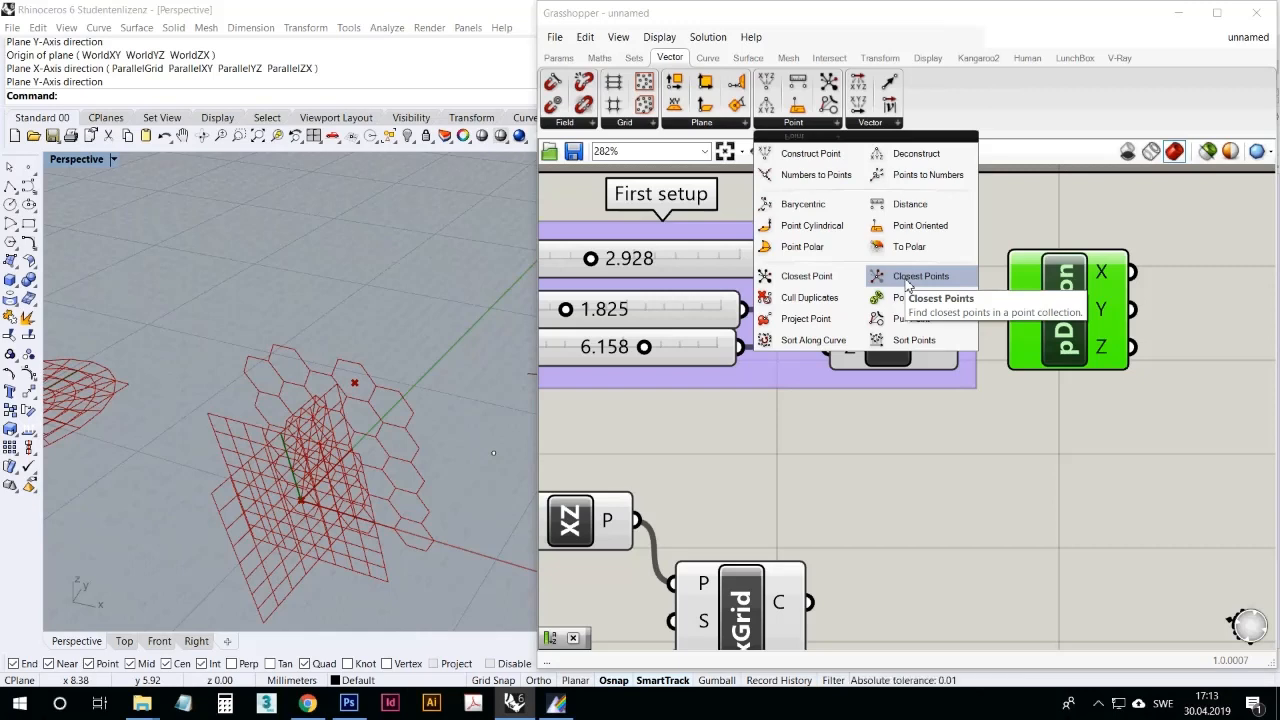
click(907, 285)
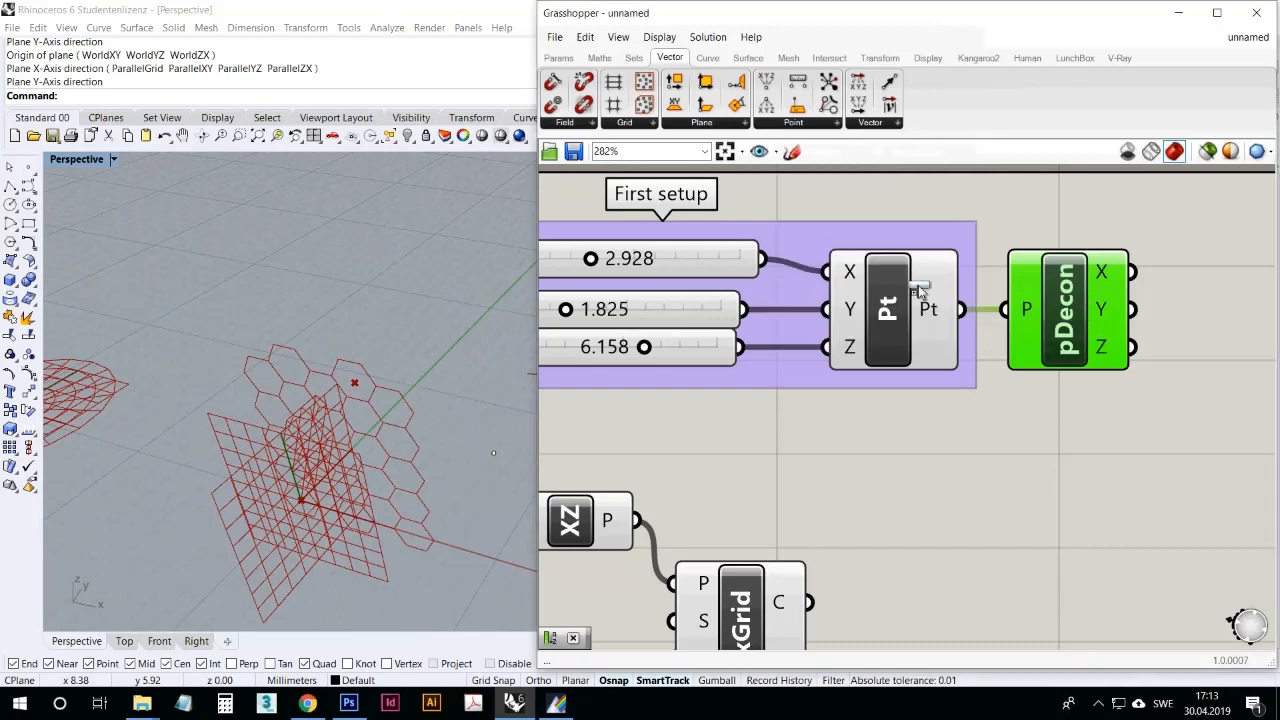
click(1118, 468)
right_drag(965, 495, 846, 443)
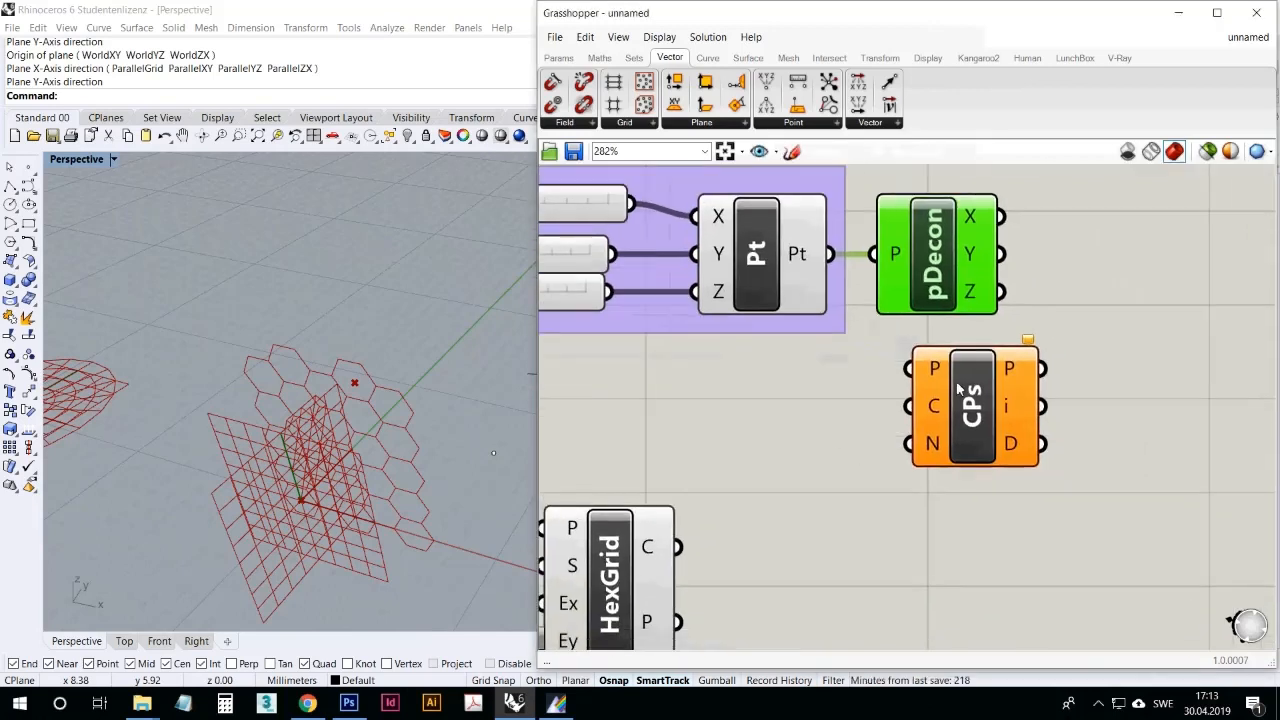
click(932, 452)
mouse_move(943, 433)
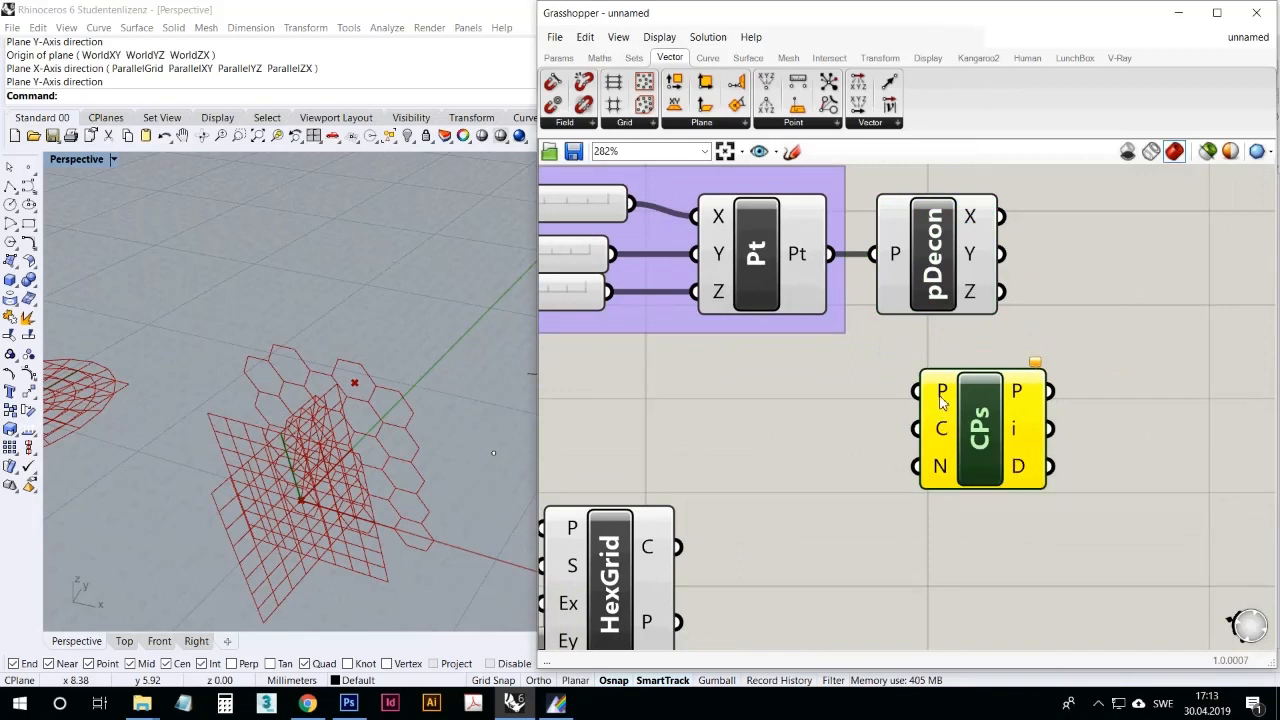
mouse_move(940, 467)
click(878, 475)
Step: Add a Point parameter referencing the lone Rhino point and move that point closer to the three other points
scroll(801, 449, down, 5)
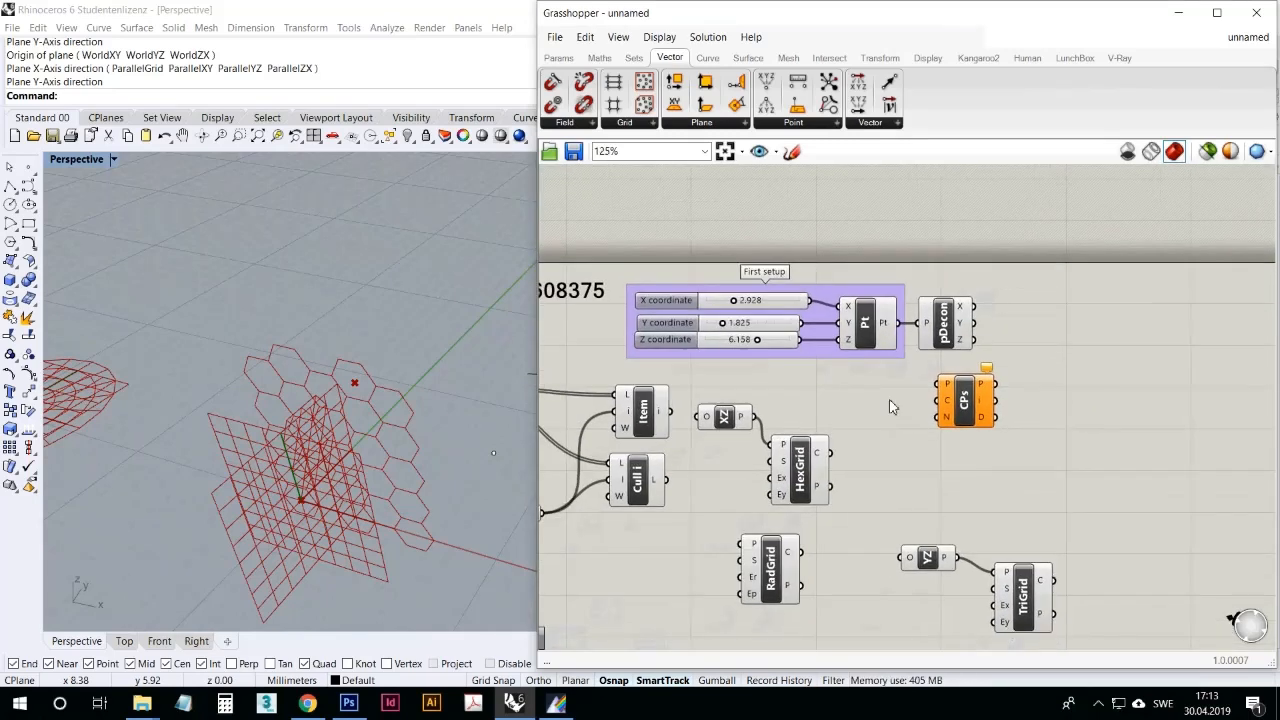
right_drag(360, 408, 340, 436)
scroll(257, 434, down, 5)
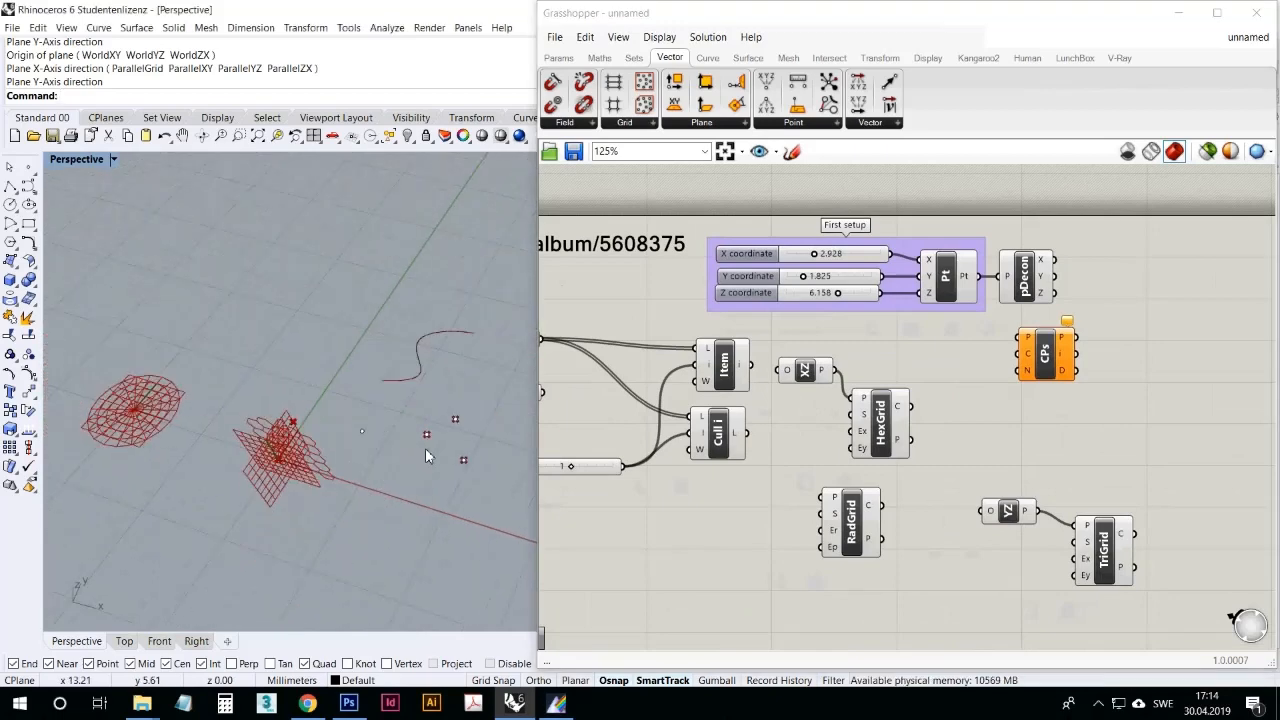
scroll(425, 448, up, 5)
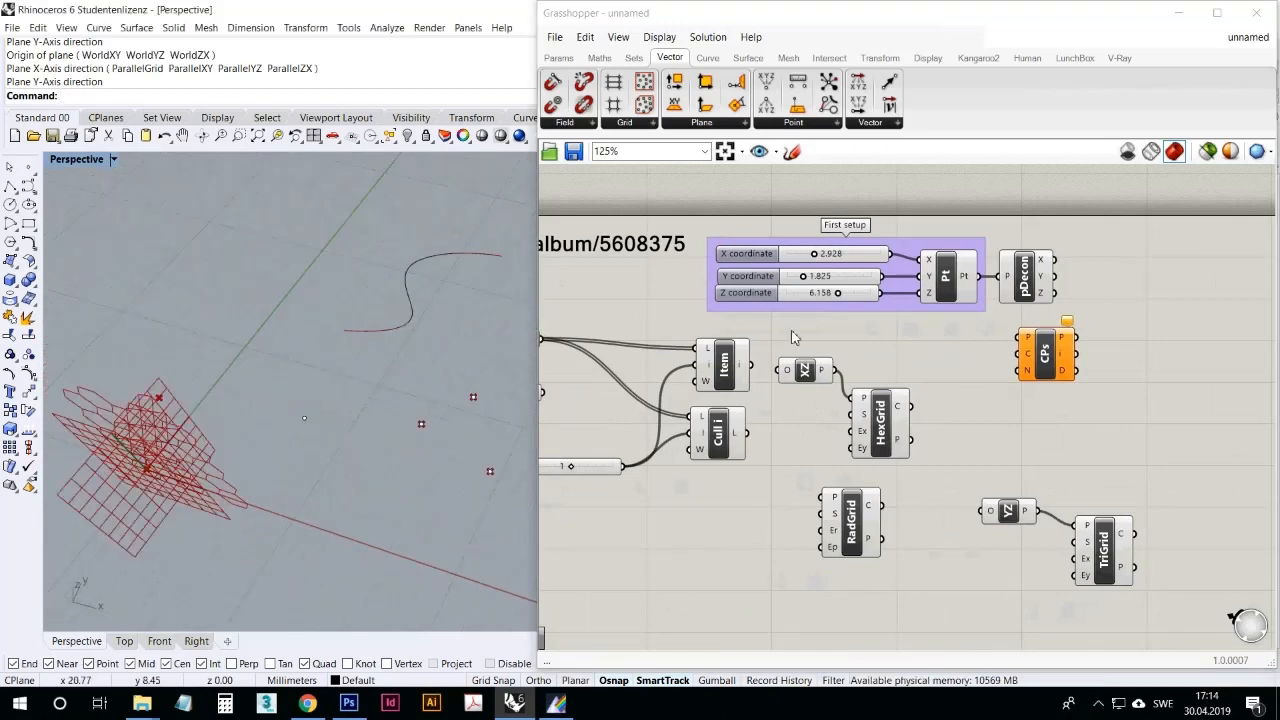
right_drag(792, 336, 866, 338)
click(558, 57)
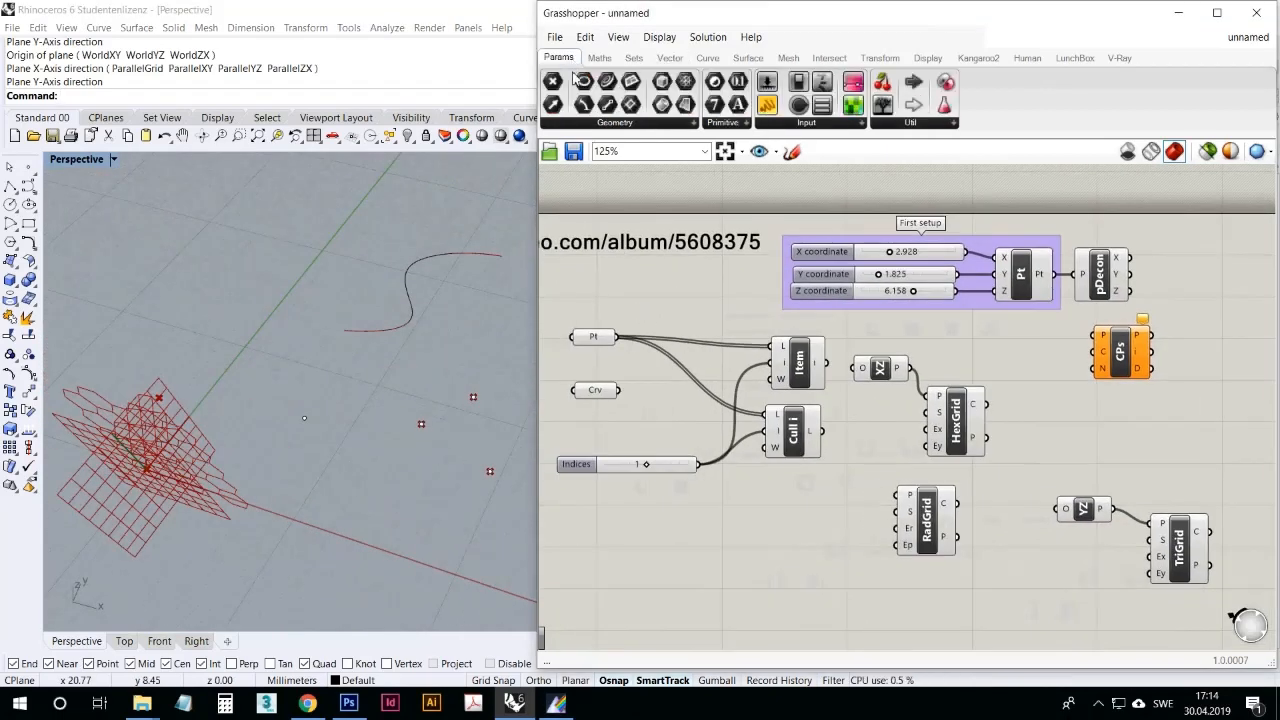
drag(552, 81, 604, 291)
right_click(604, 291)
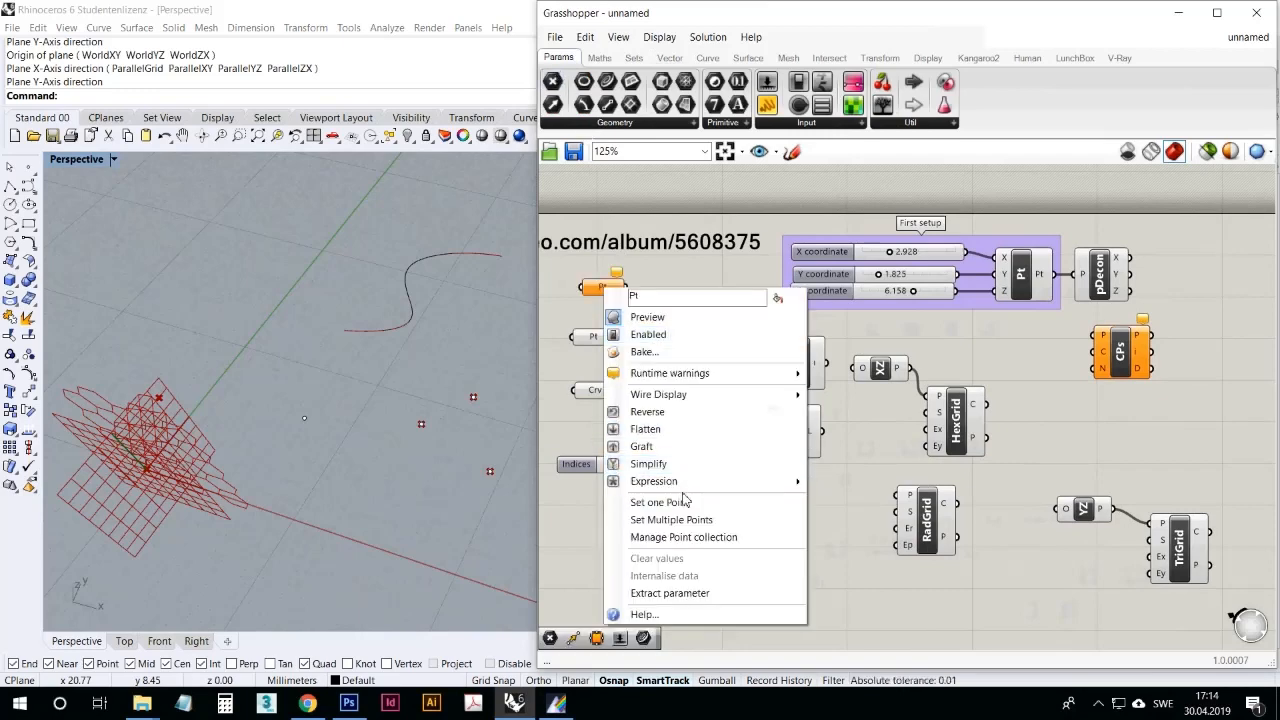
click(680, 505)
click(304, 418)
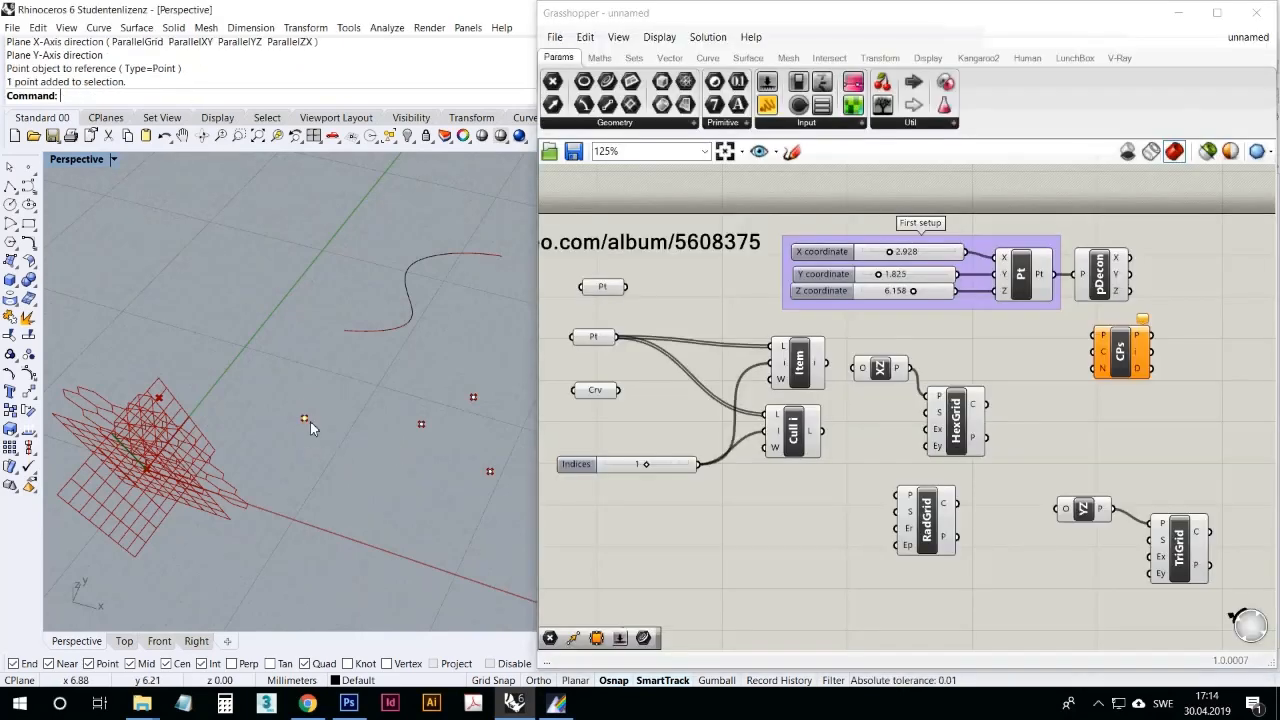
drag(306, 420, 353, 430)
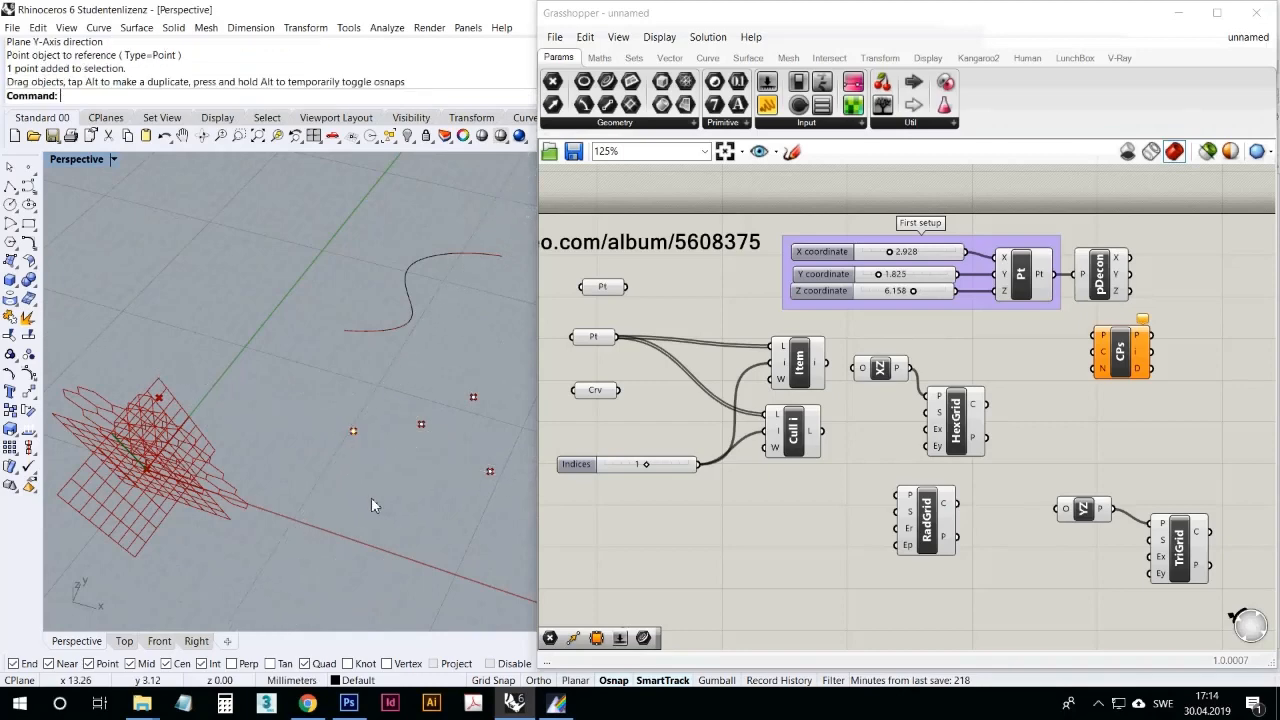
Step: Connect the single-point Pt to Closest Points' P and the multiple-point Pt to C, set N to 2, and examine the highlighted points
drag(627, 287, 1096, 337)
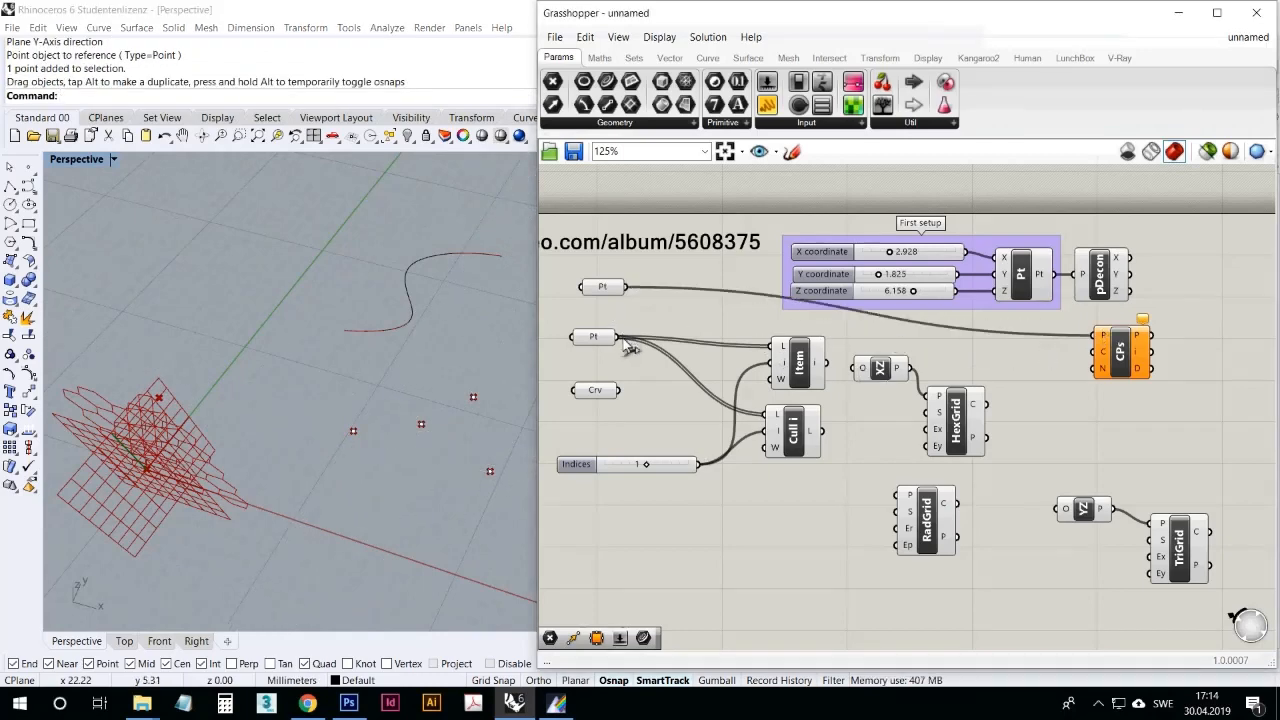
drag(618, 337, 1100, 346)
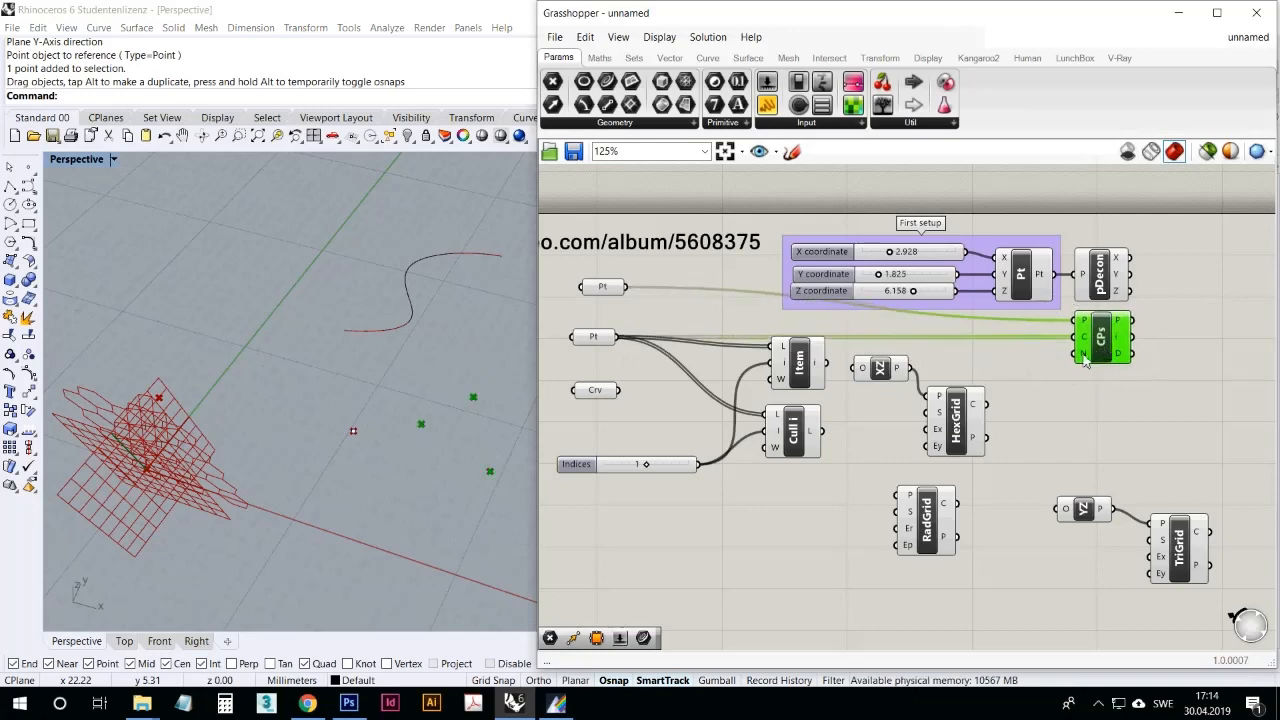
right_click(1084, 356)
mouse_move(1080, 510)
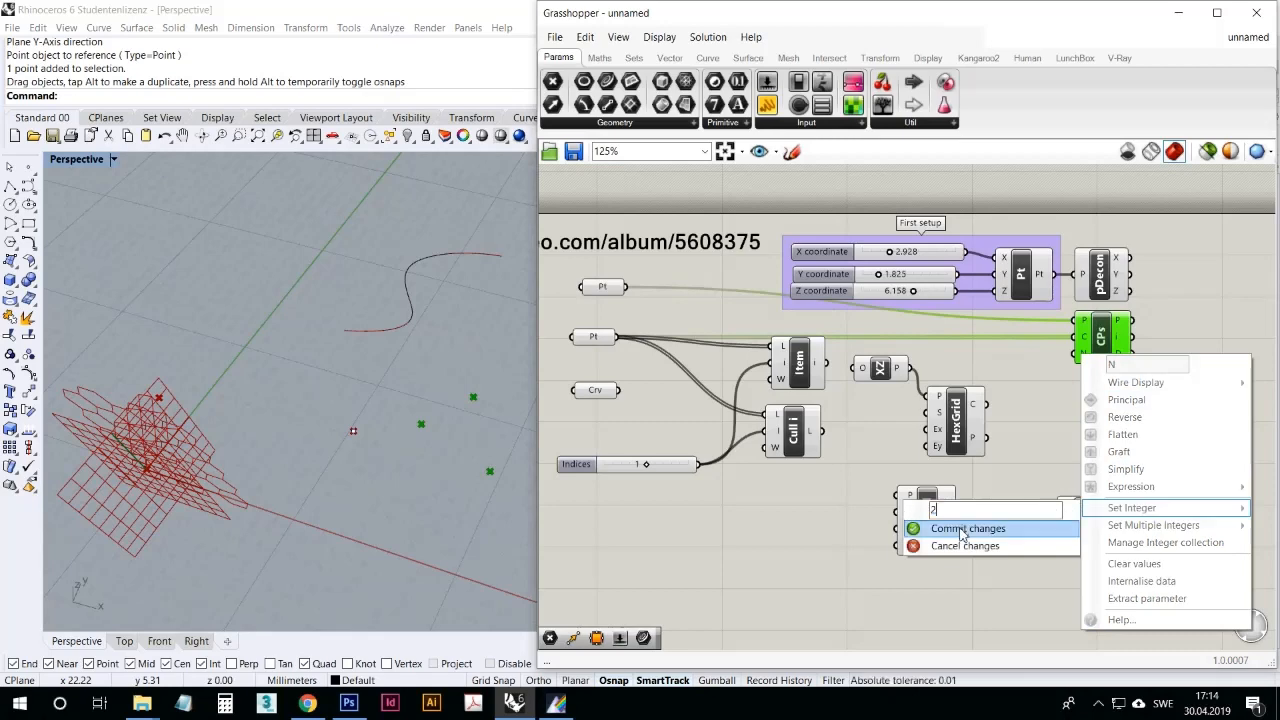
click(950, 528)
right_drag(298, 464, 403, 491)
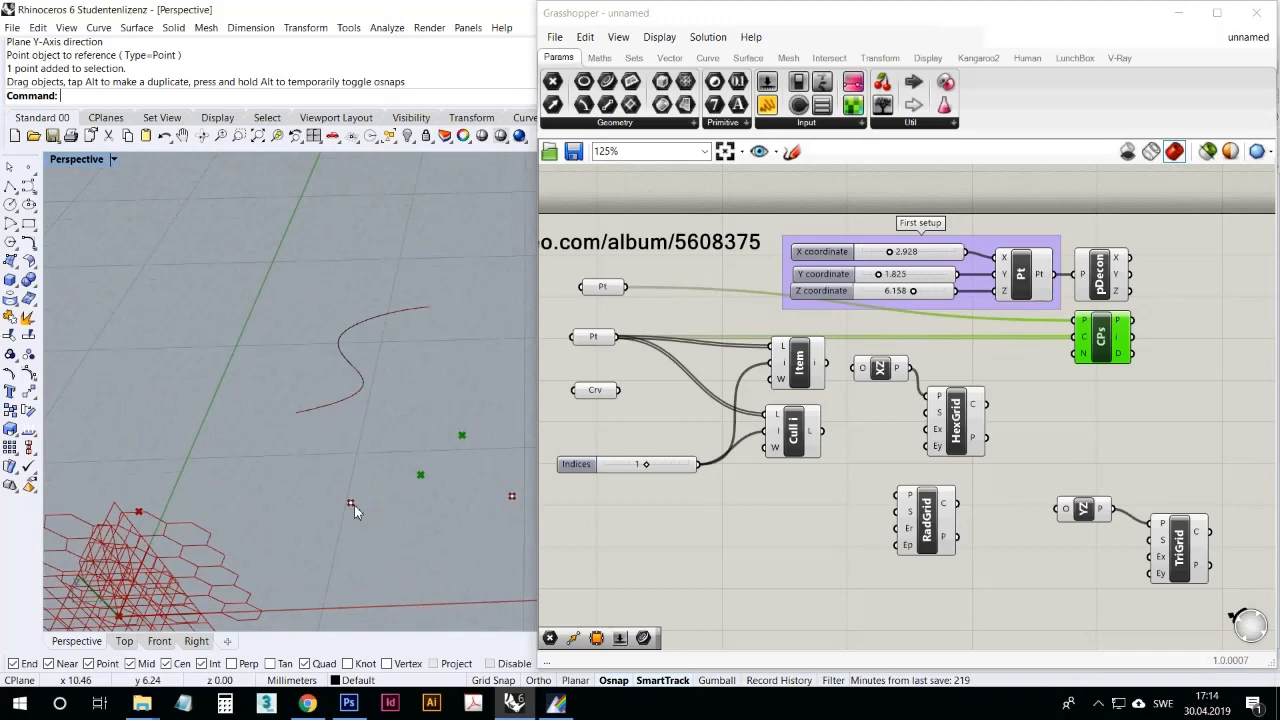
Step: Move the single-point Pt parameter directly above the other Pt, delete the Closest Points component and return to the Vector components
drag(604, 288, 600, 317)
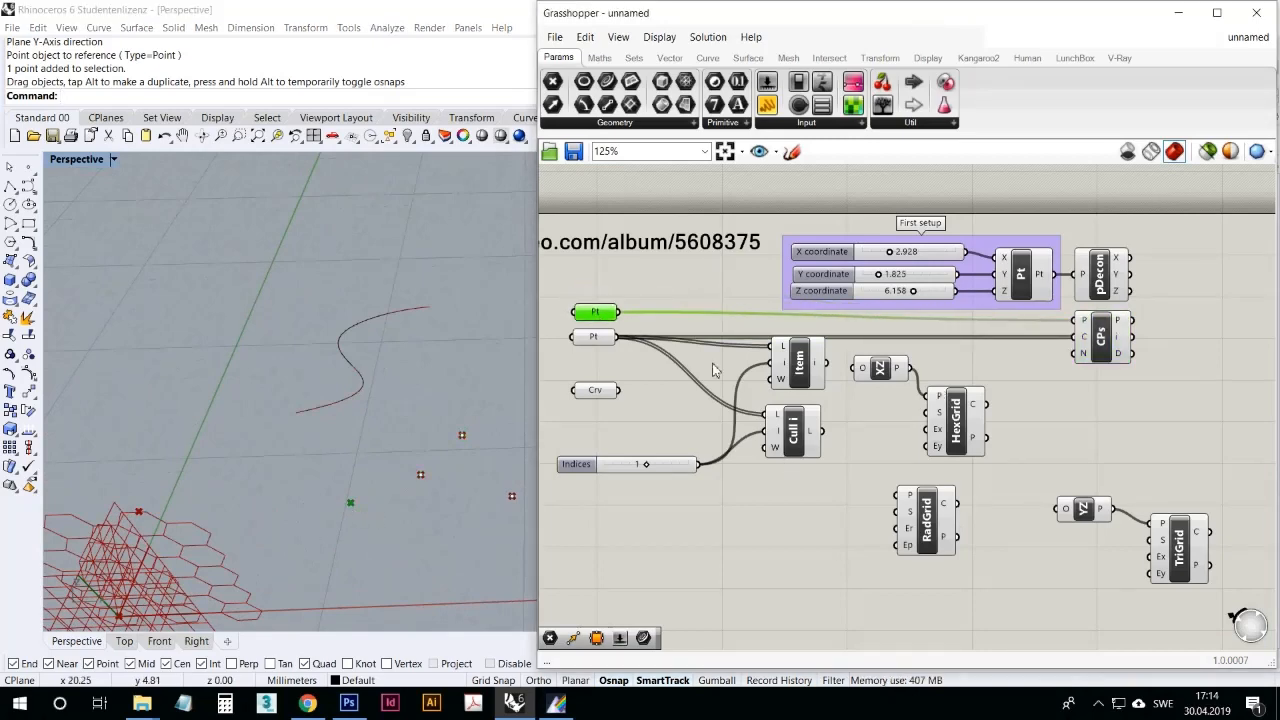
click(1095, 340)
key(Delete)
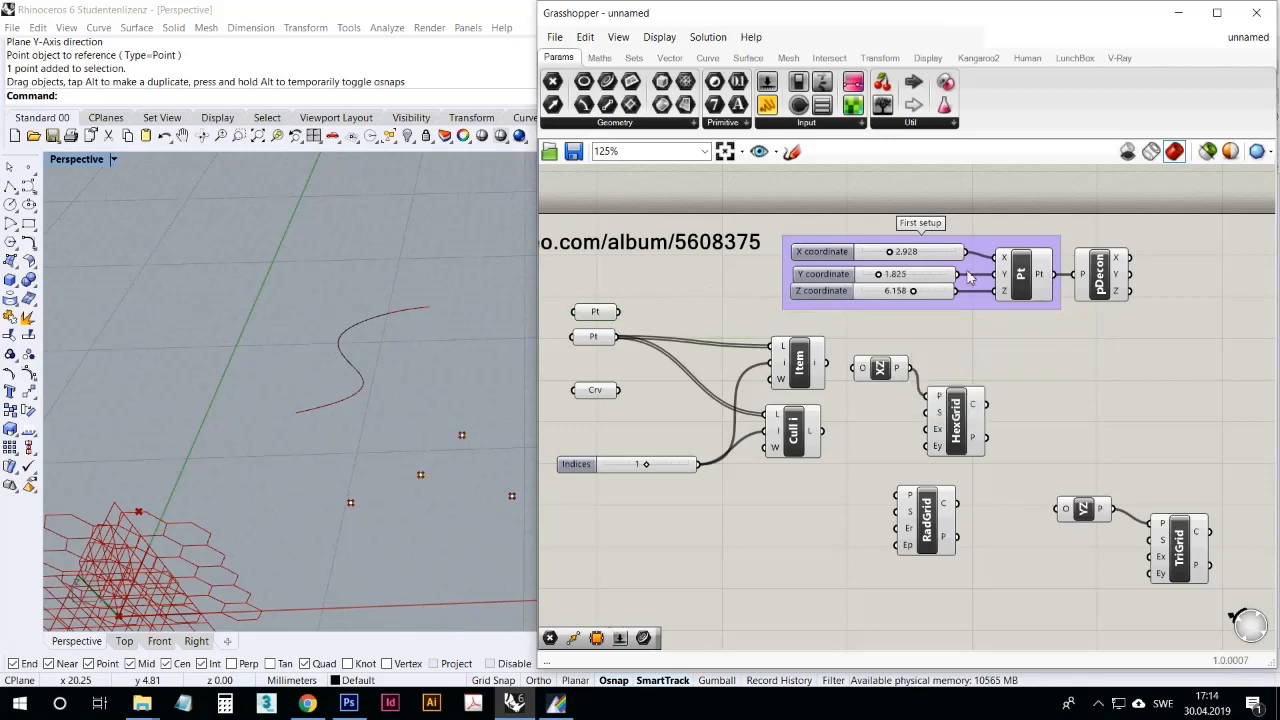
click(670, 57)
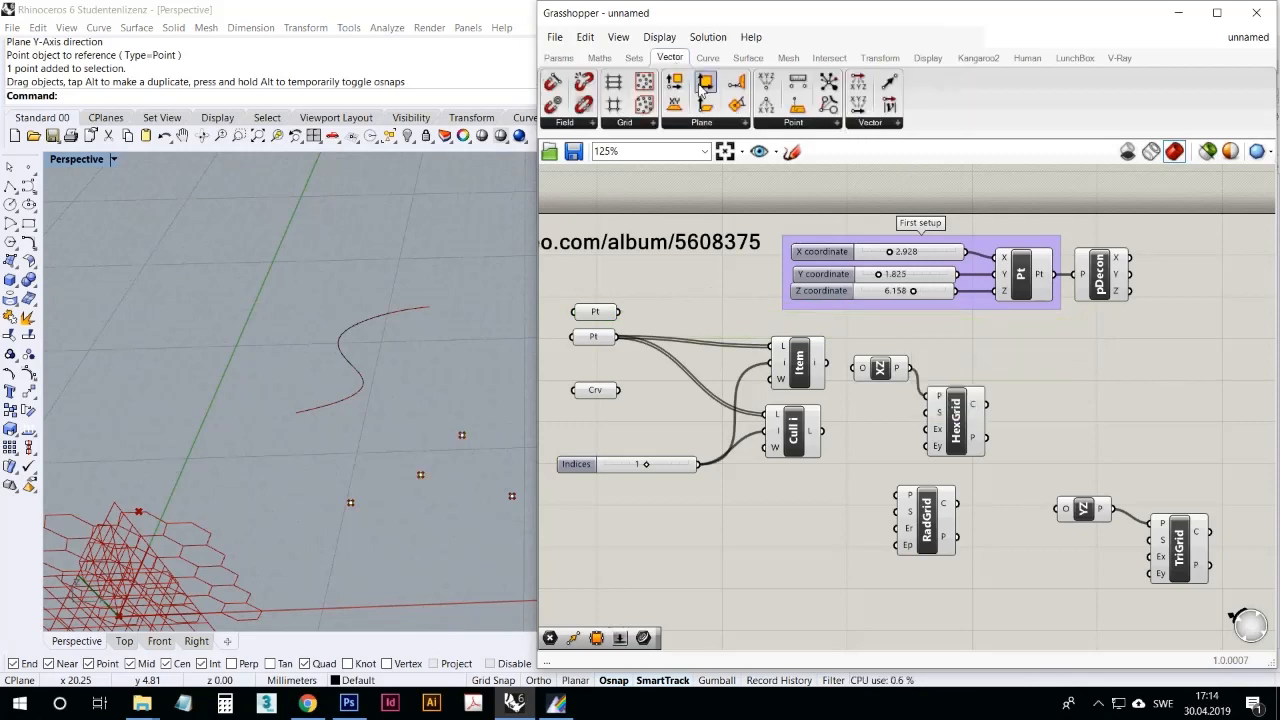
Step: Try a Cull Duplicates component on the canvas, delete it, and look over the Point and Vector component lists
click(798, 123)
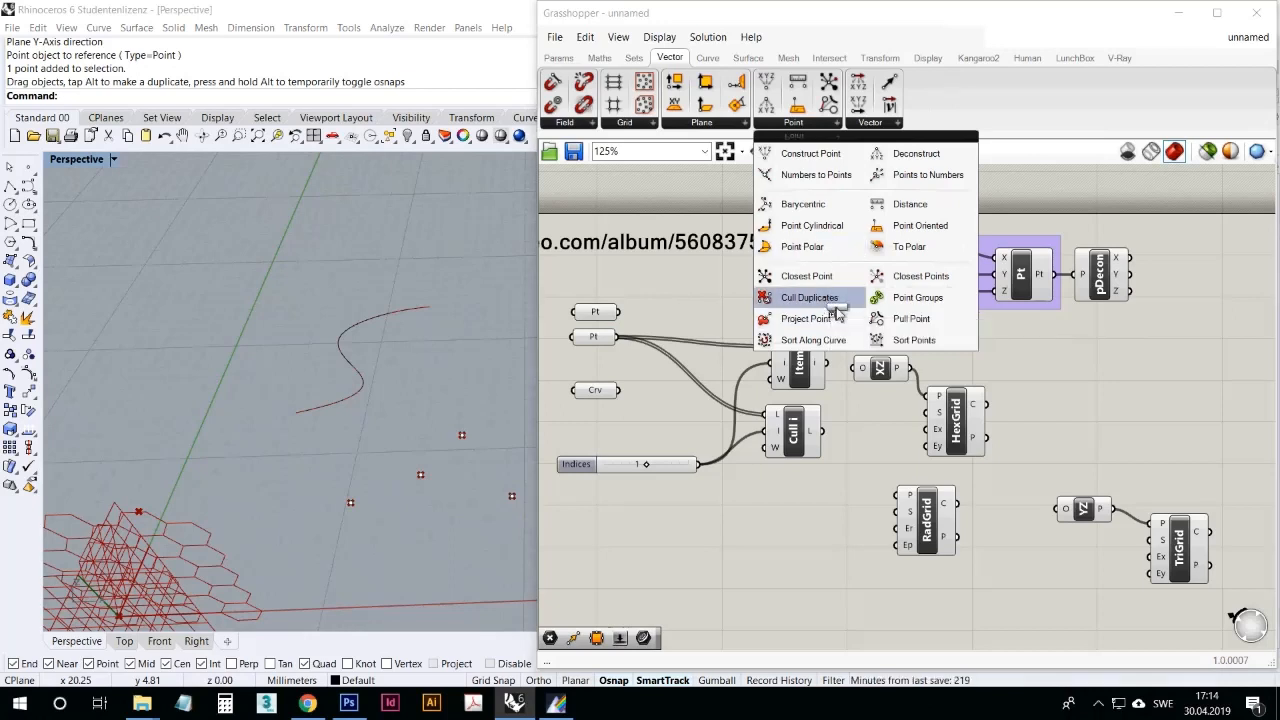
drag(831, 300, 1115, 424)
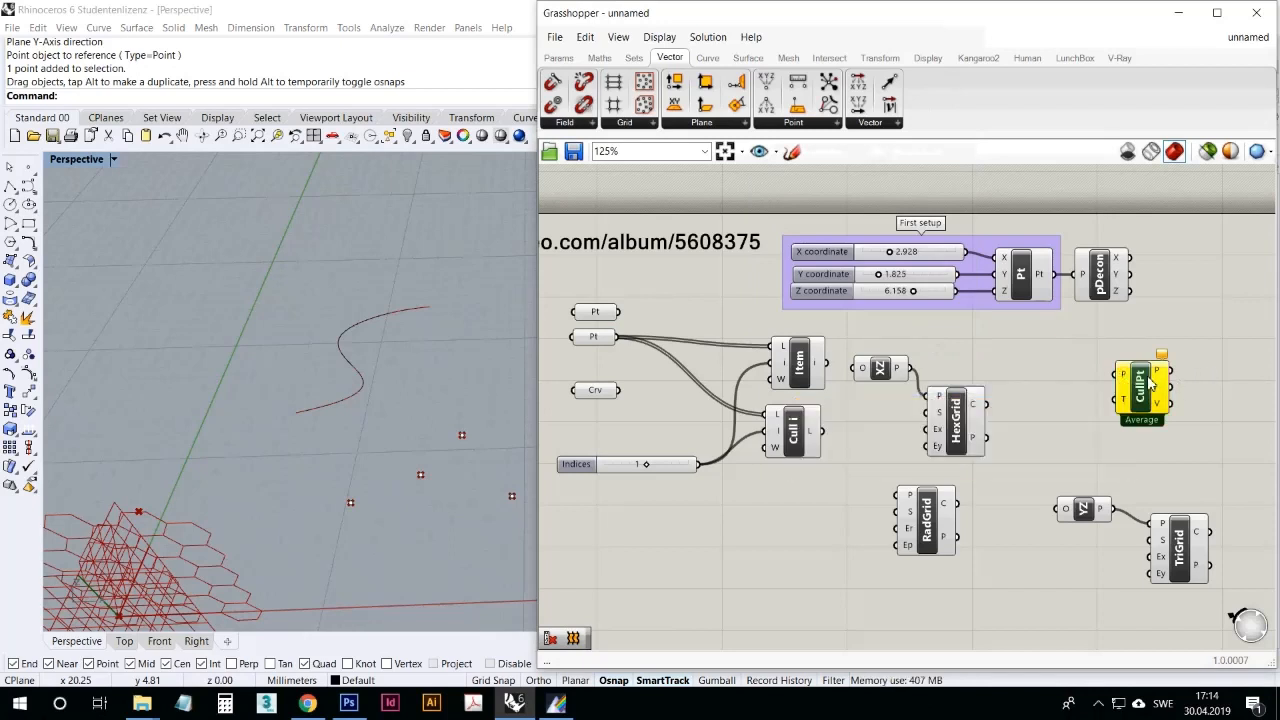
key(Delete)
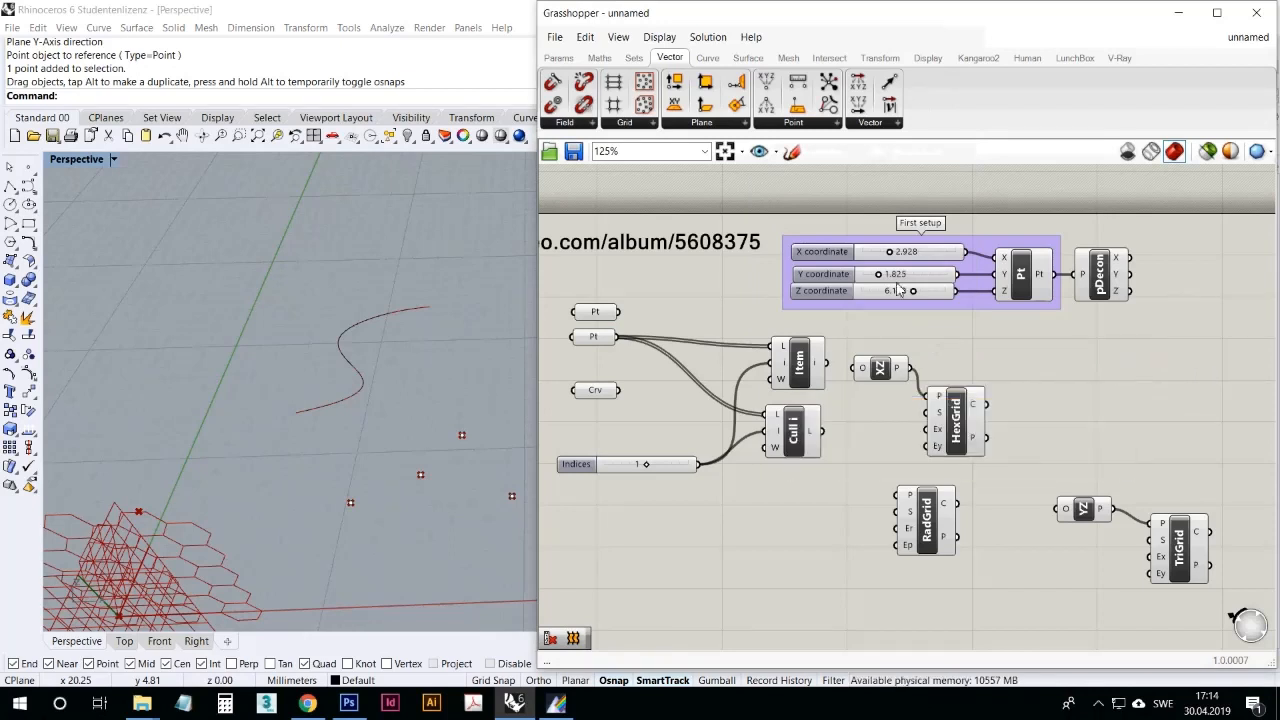
click(800, 122)
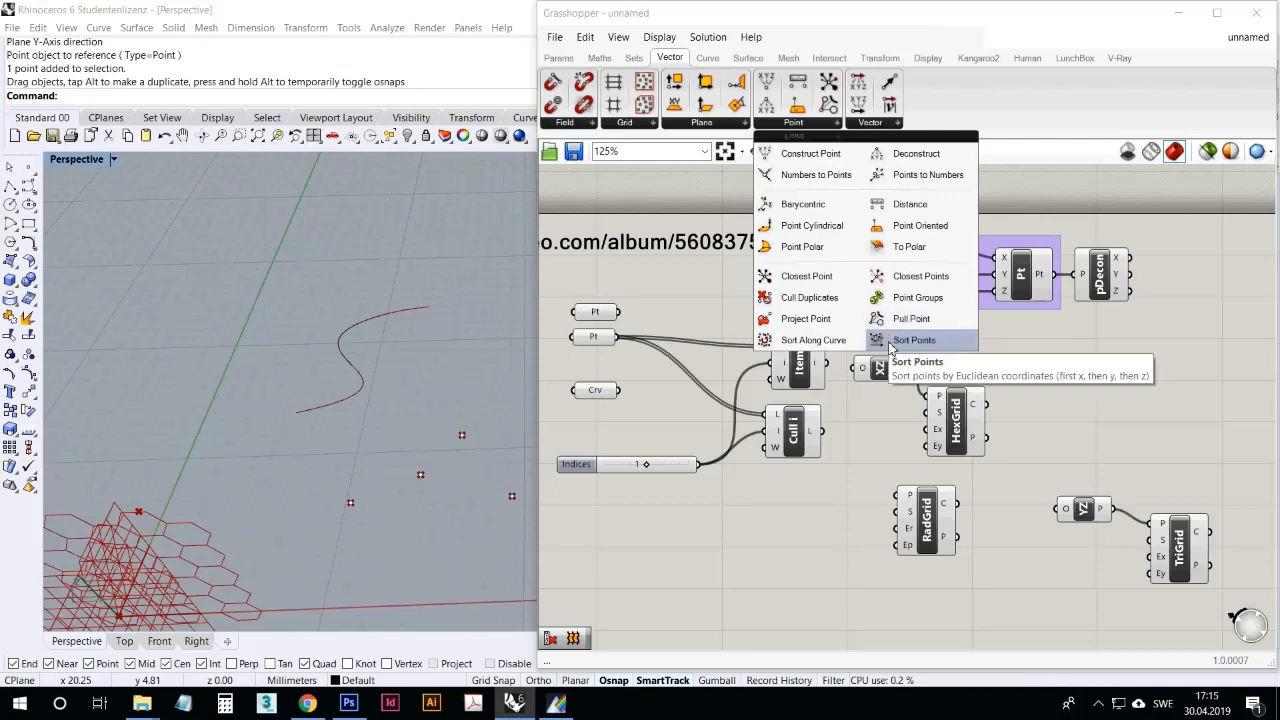
click(878, 124)
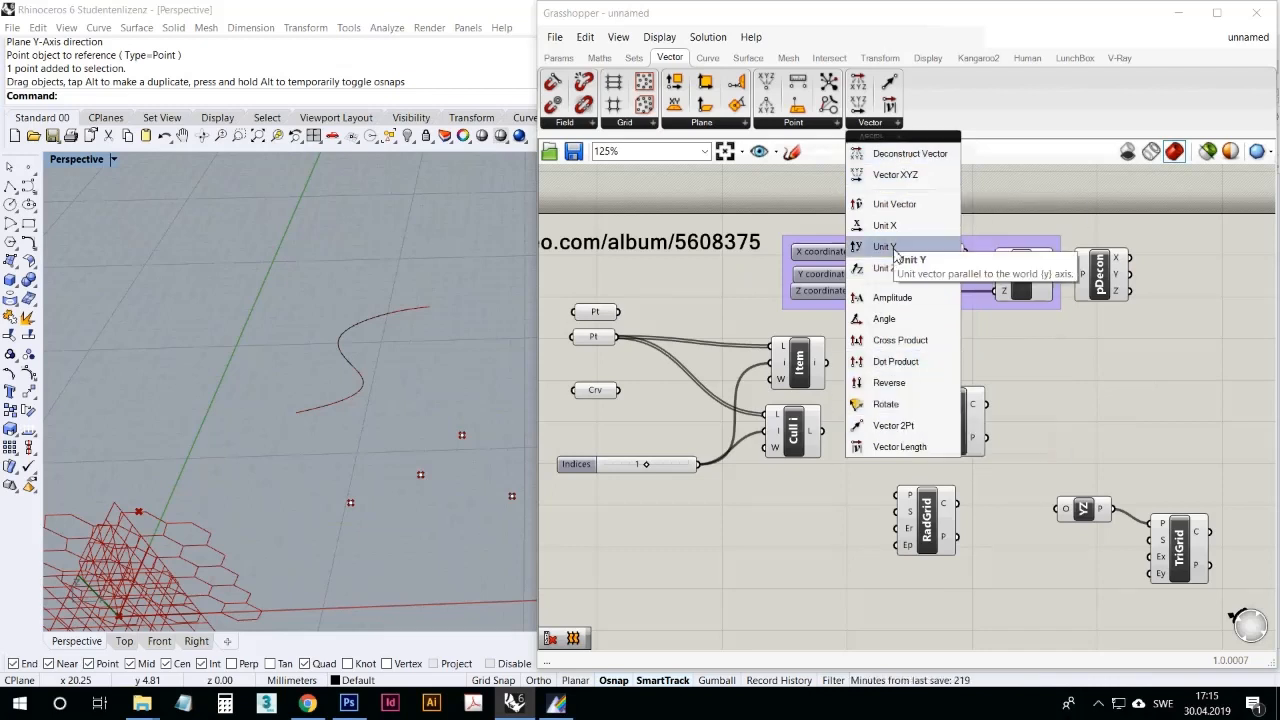
Step: Add a Move component below pDecon and connect the Construct Point output to its G input
right_drag(1062, 400, 1012, 361)
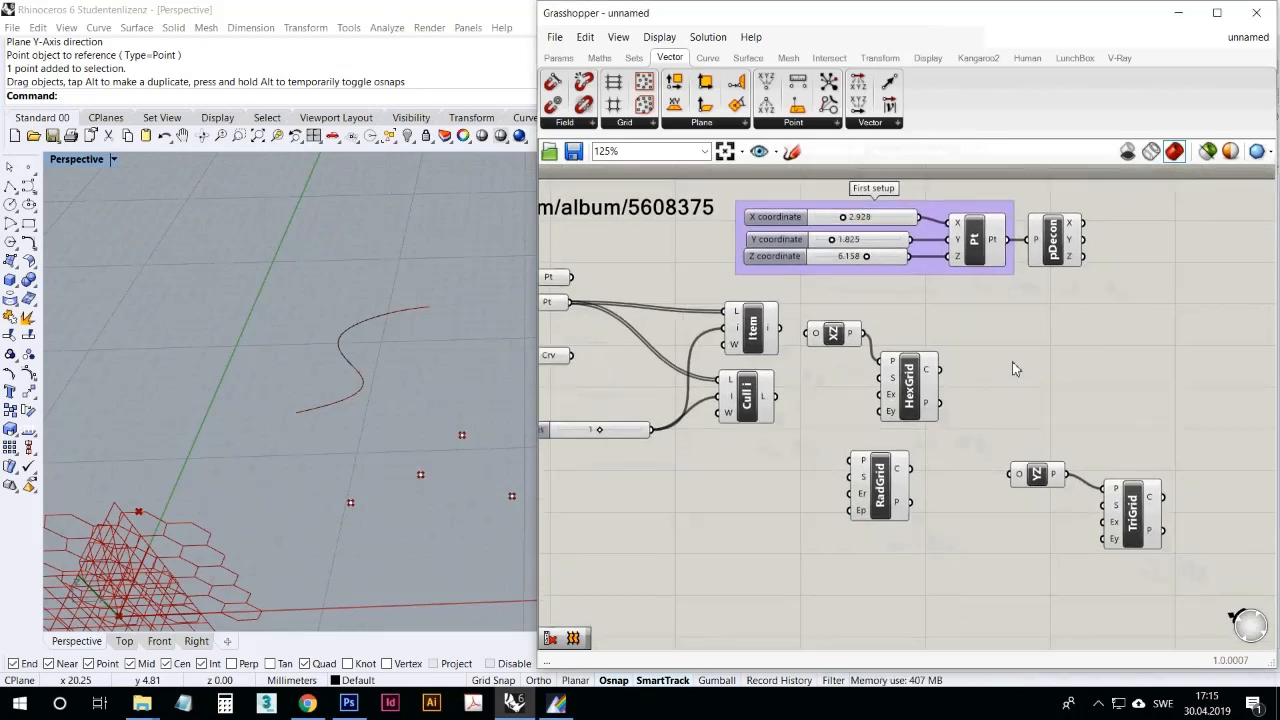
double_click(1012, 361)
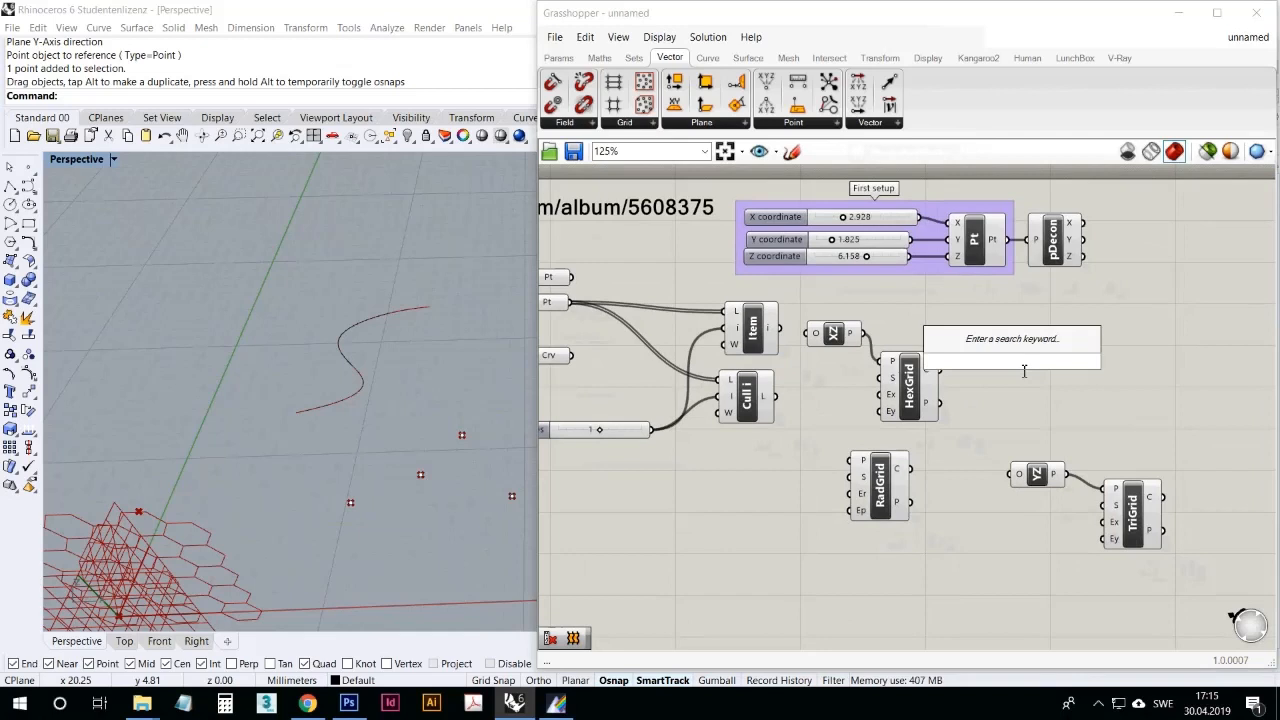
text(move)
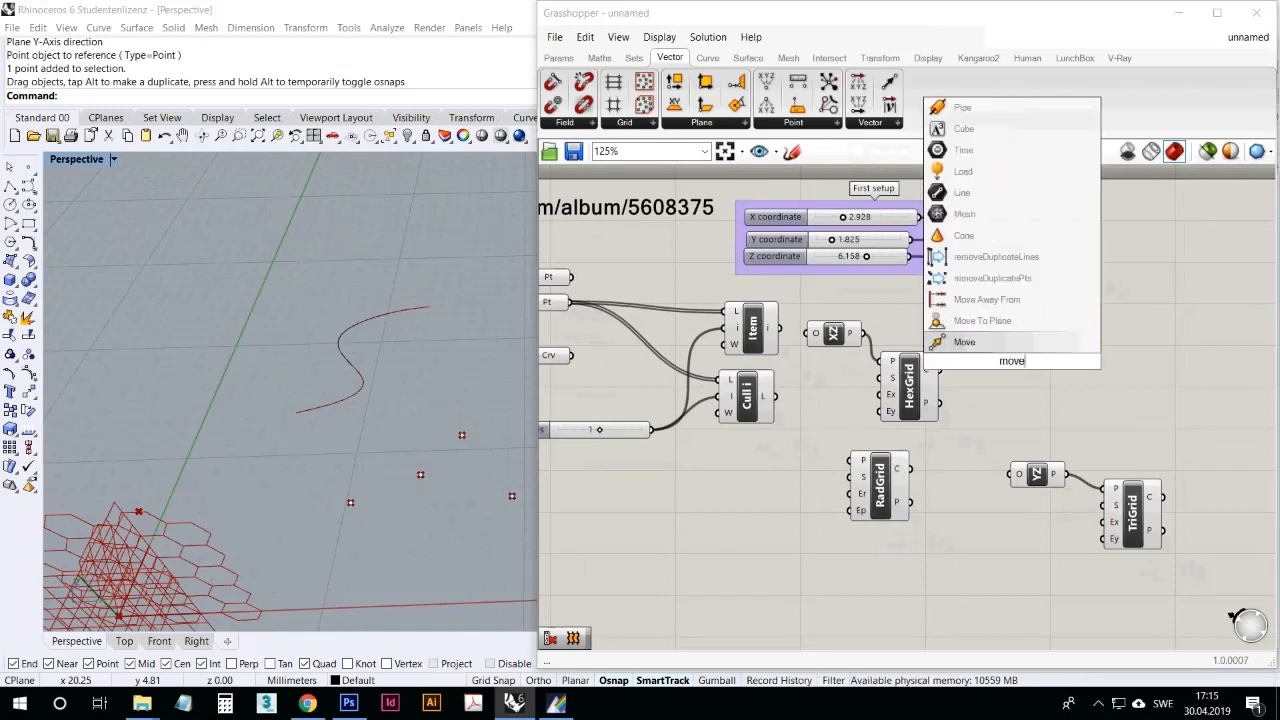
click(1030, 345)
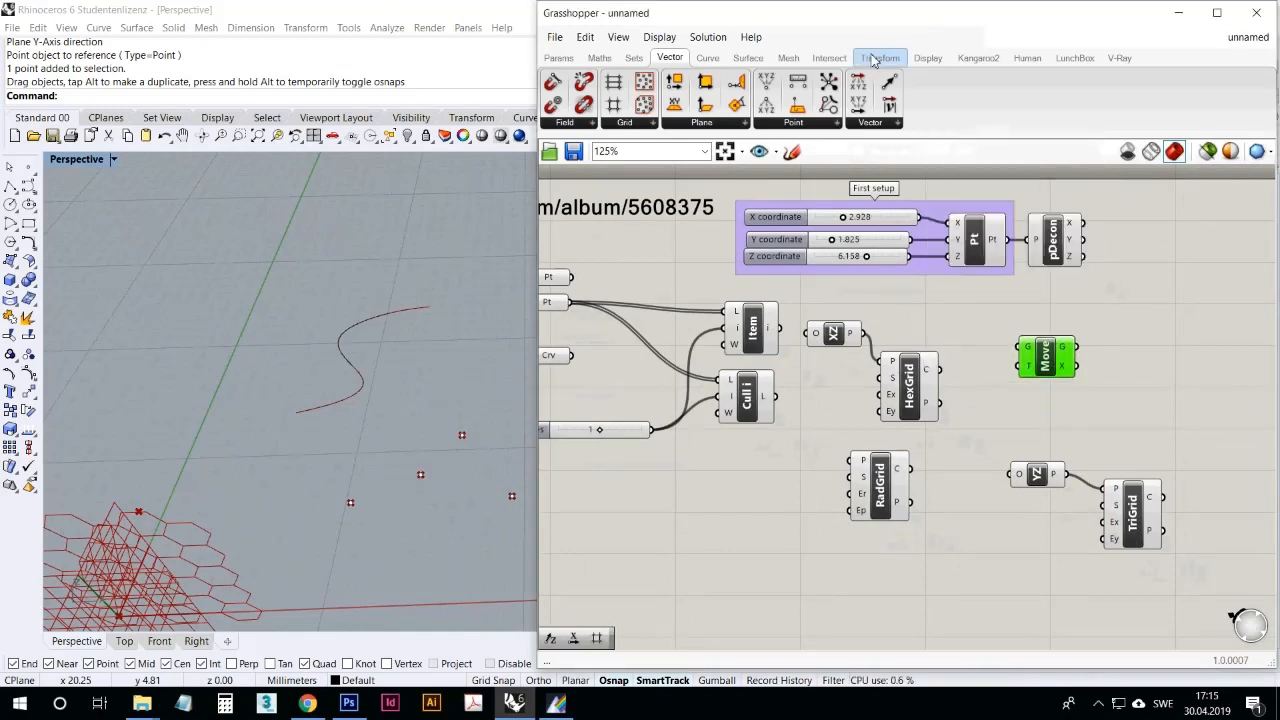
drag(1051, 375, 1068, 370)
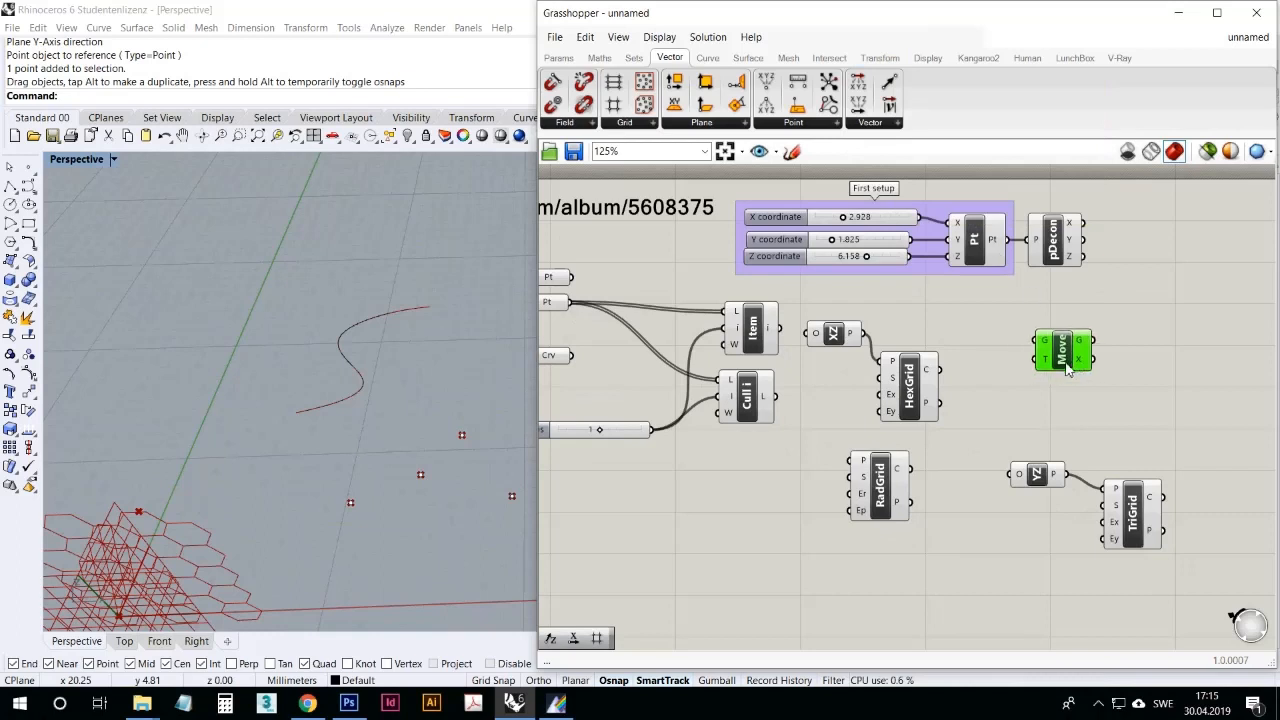
click(991, 313)
right_drag(991, 313, 921, 297)
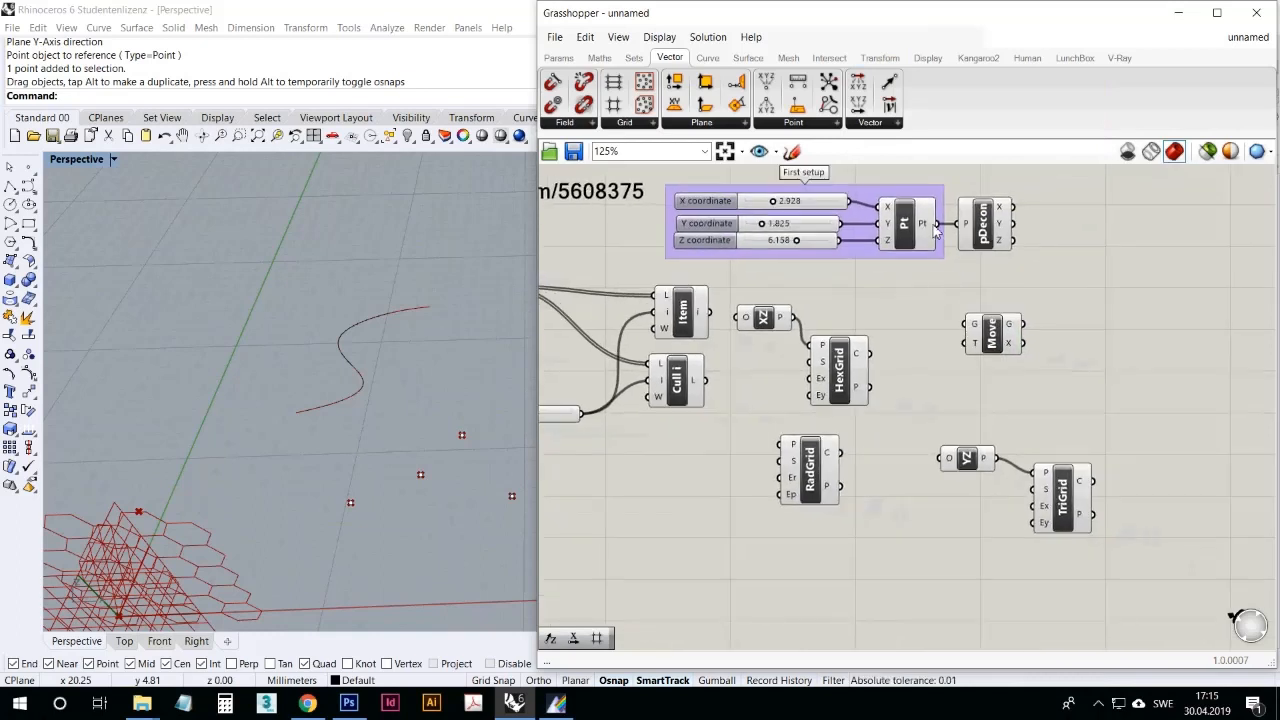
drag(938, 223, 968, 322)
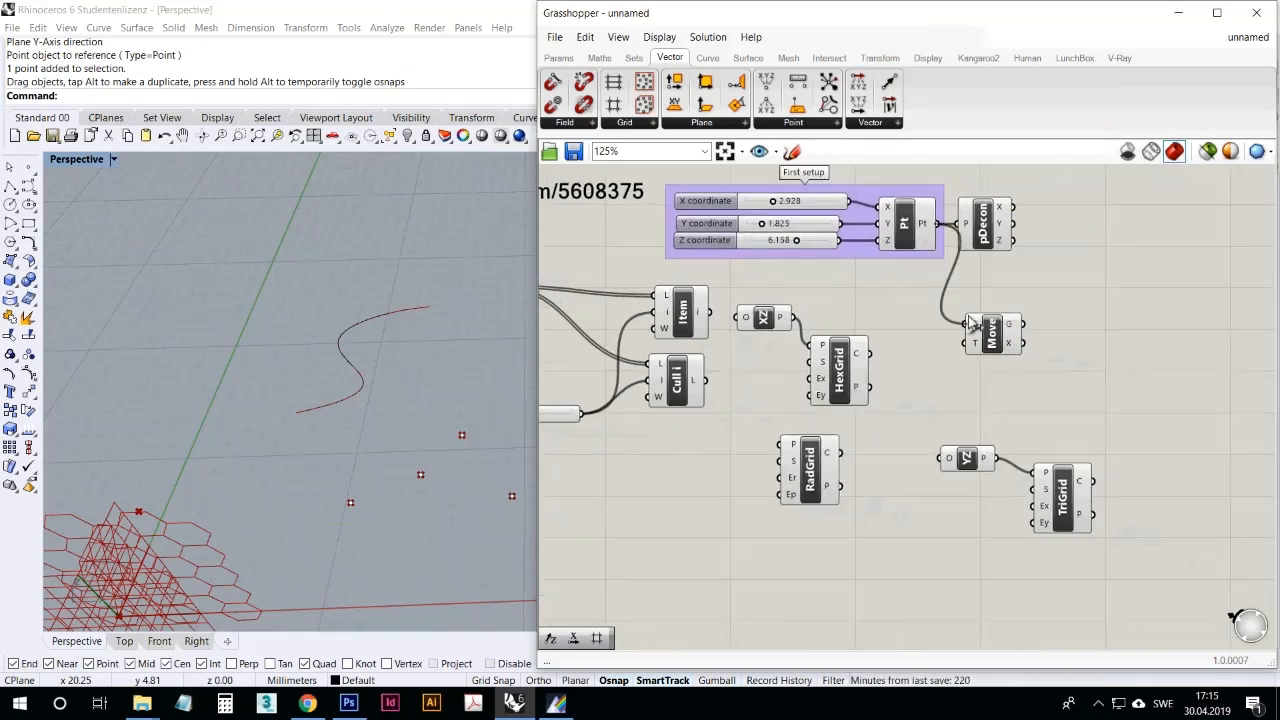
Step: Delete the RadGrid, TriGrid and HexGrid components together with their YZ and XZ plane components
click(988, 332)
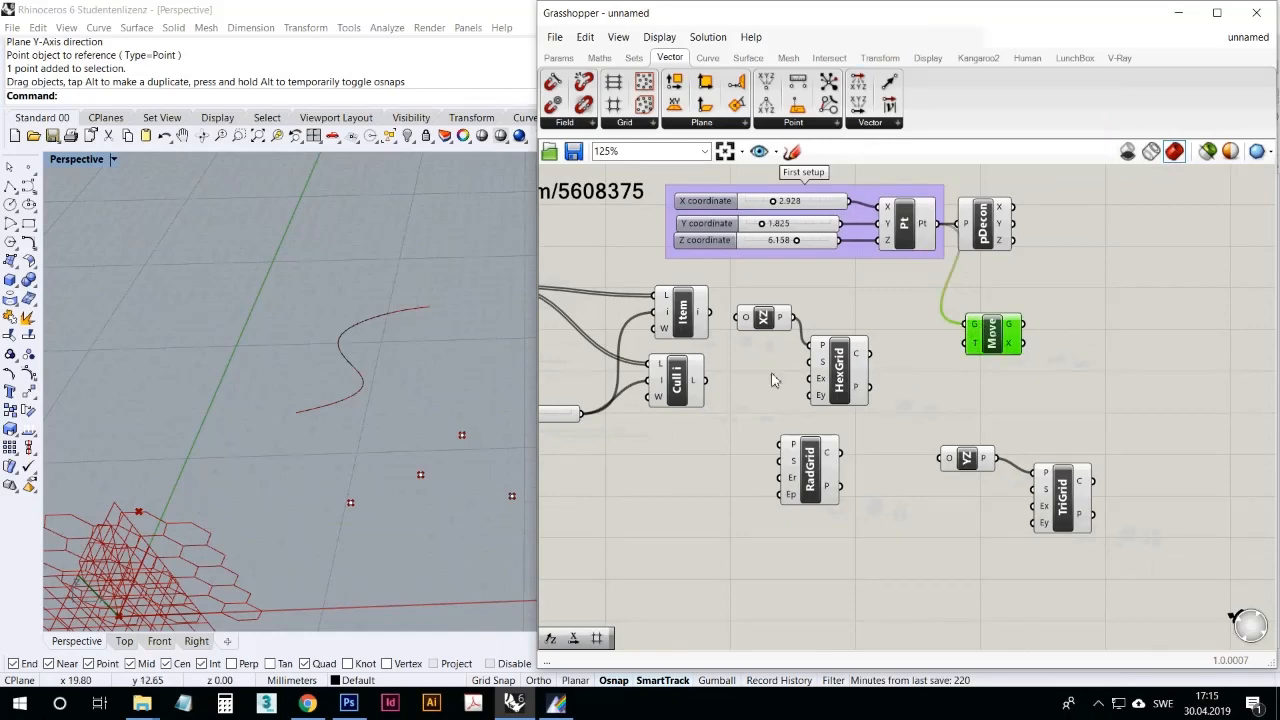
right_drag(376, 368, 306, 382)
scroll(306, 382, down, 4)
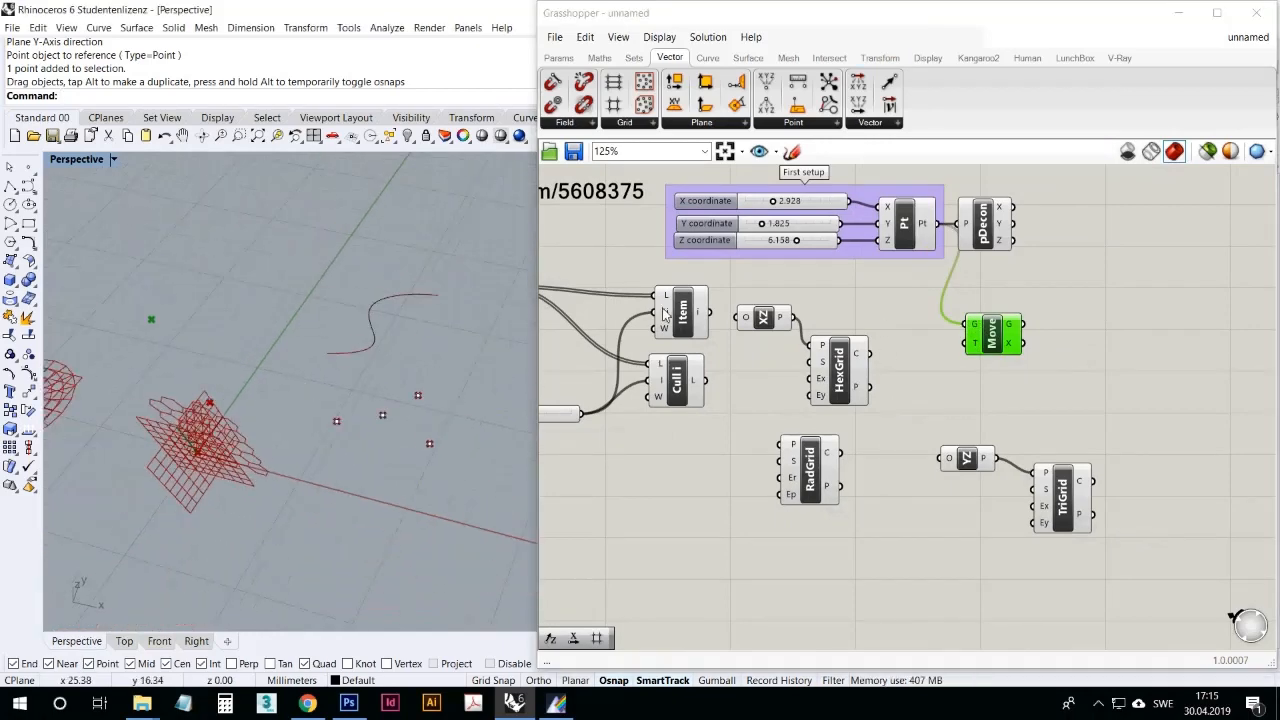
scroll(363, 323, down, 4)
scroll(304, 326, up, 15)
right_drag(195, 296, 268, 308)
scroll(280, 278, down, 7)
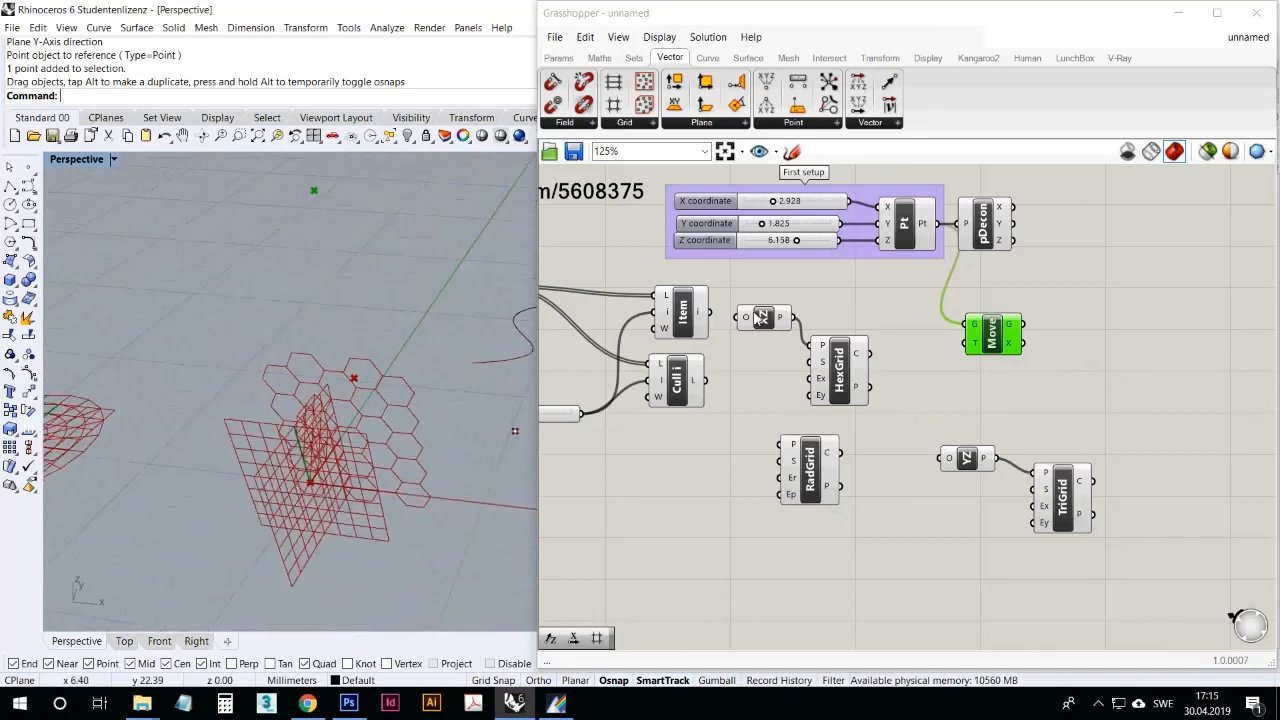
drag(1125, 571, 772, 412)
key(Delete)
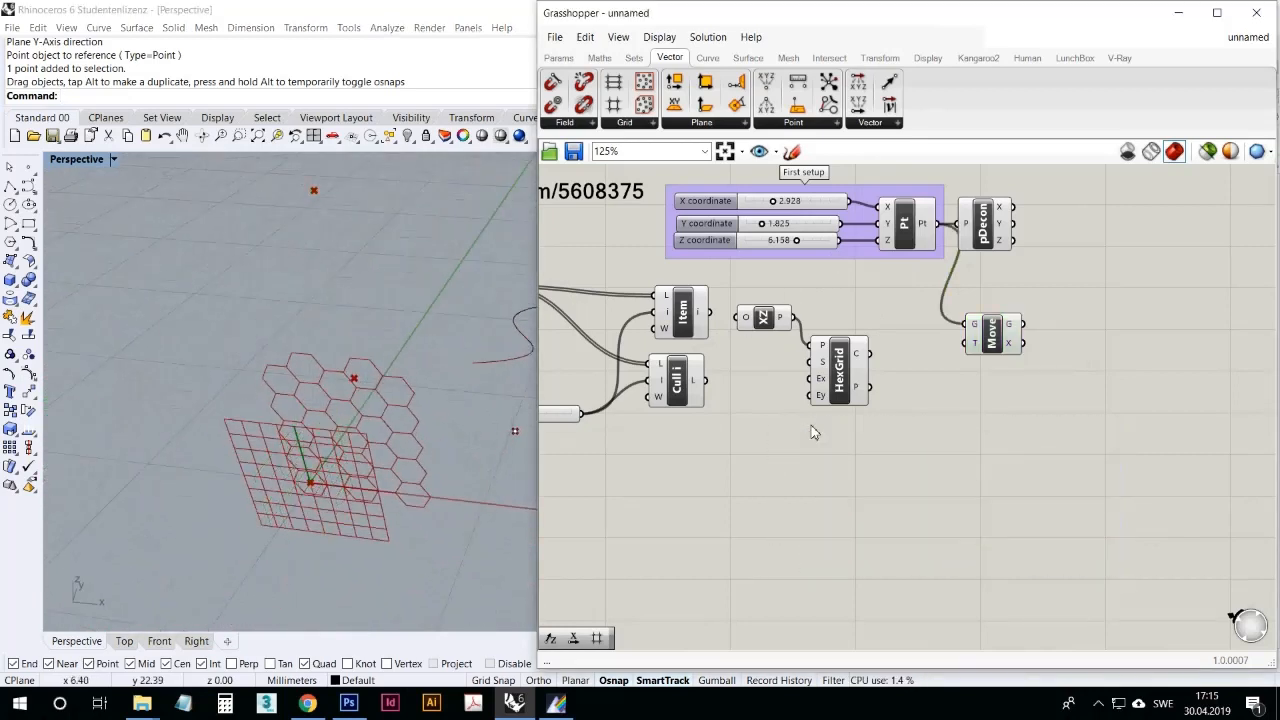
drag(862, 432, 736, 284)
key(Delete)
click(314, 445)
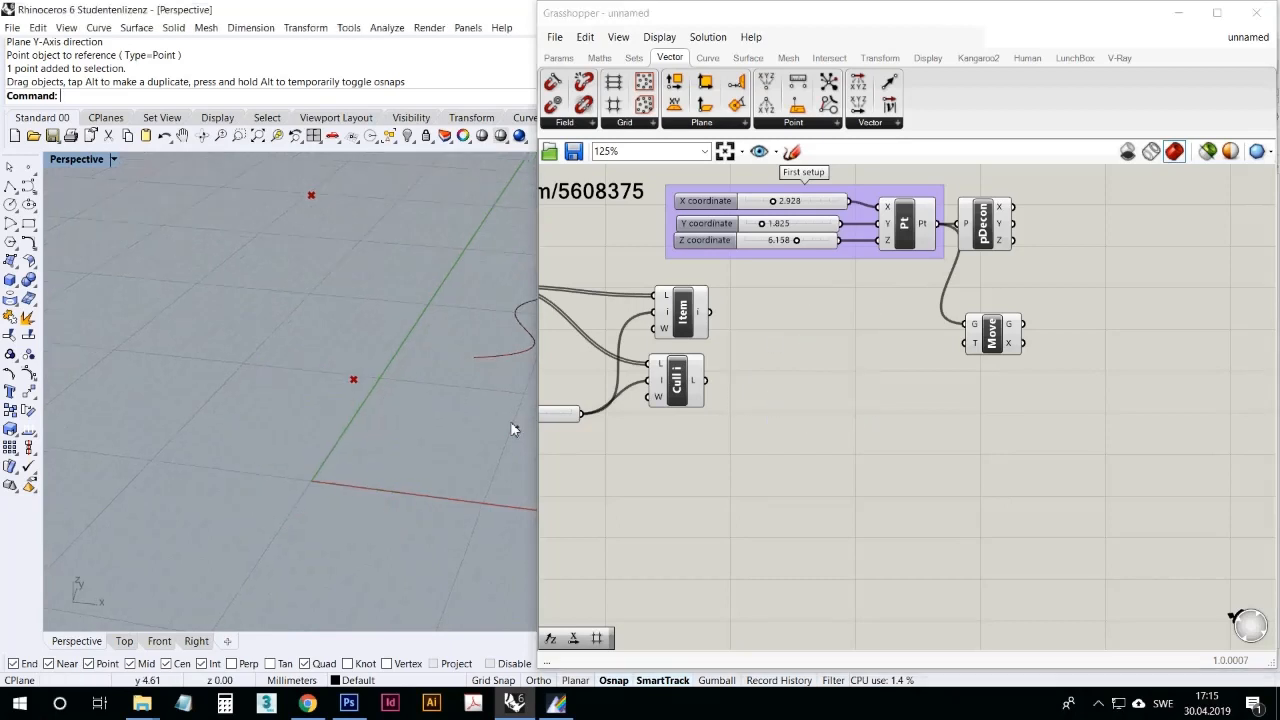
Step: Compare the original and moved points in Rhino by highlighting Construct Point and Move, and read Move's T input description
click(905, 232)
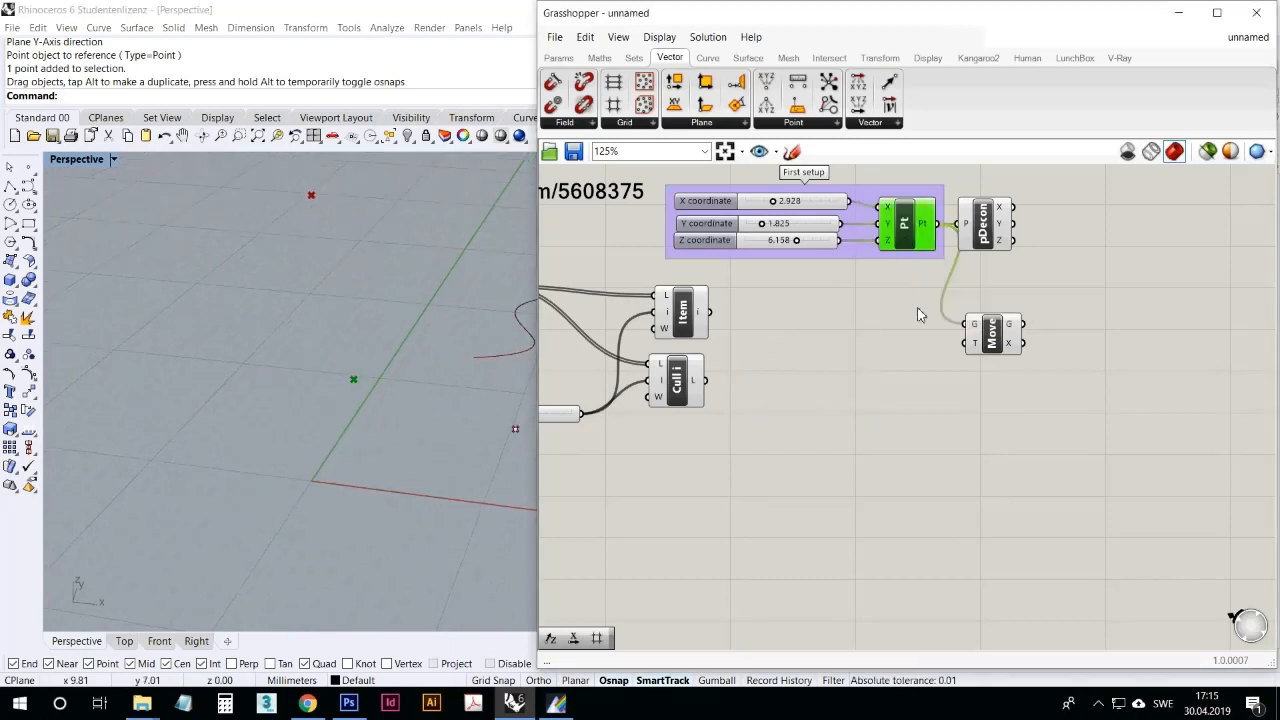
click(992, 334)
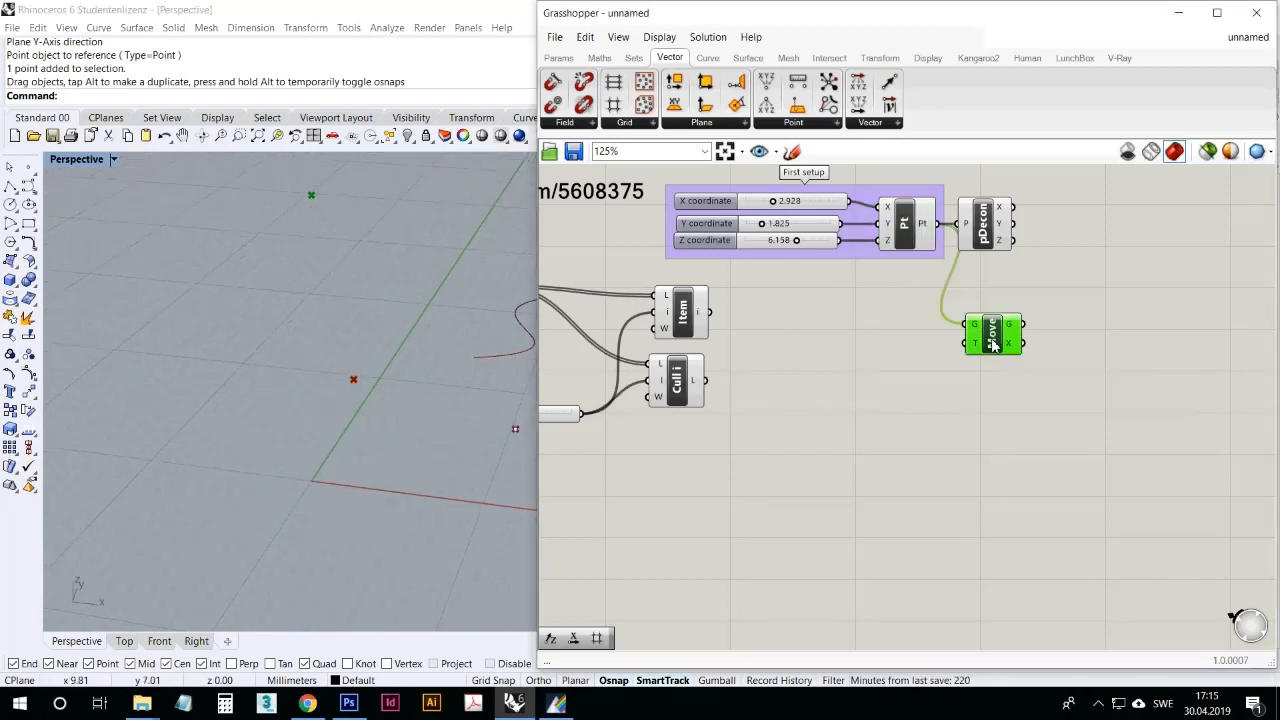
click(950, 465)
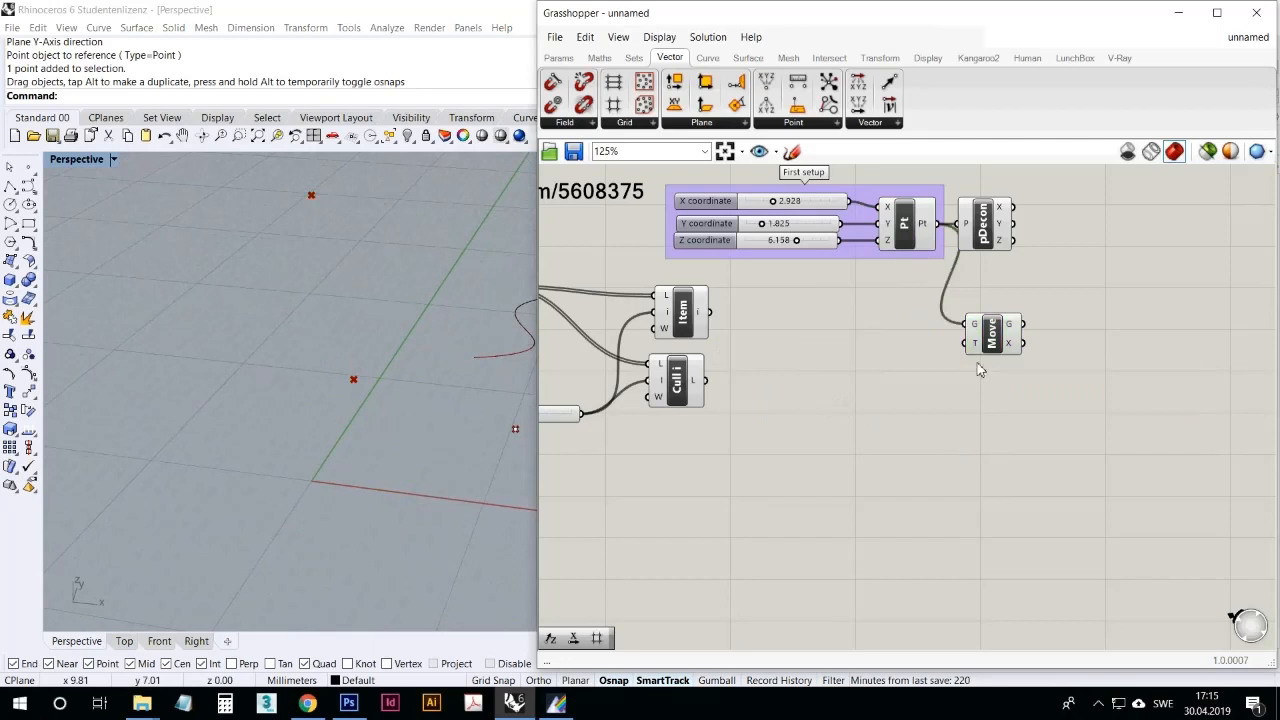
mouse_move(975, 349)
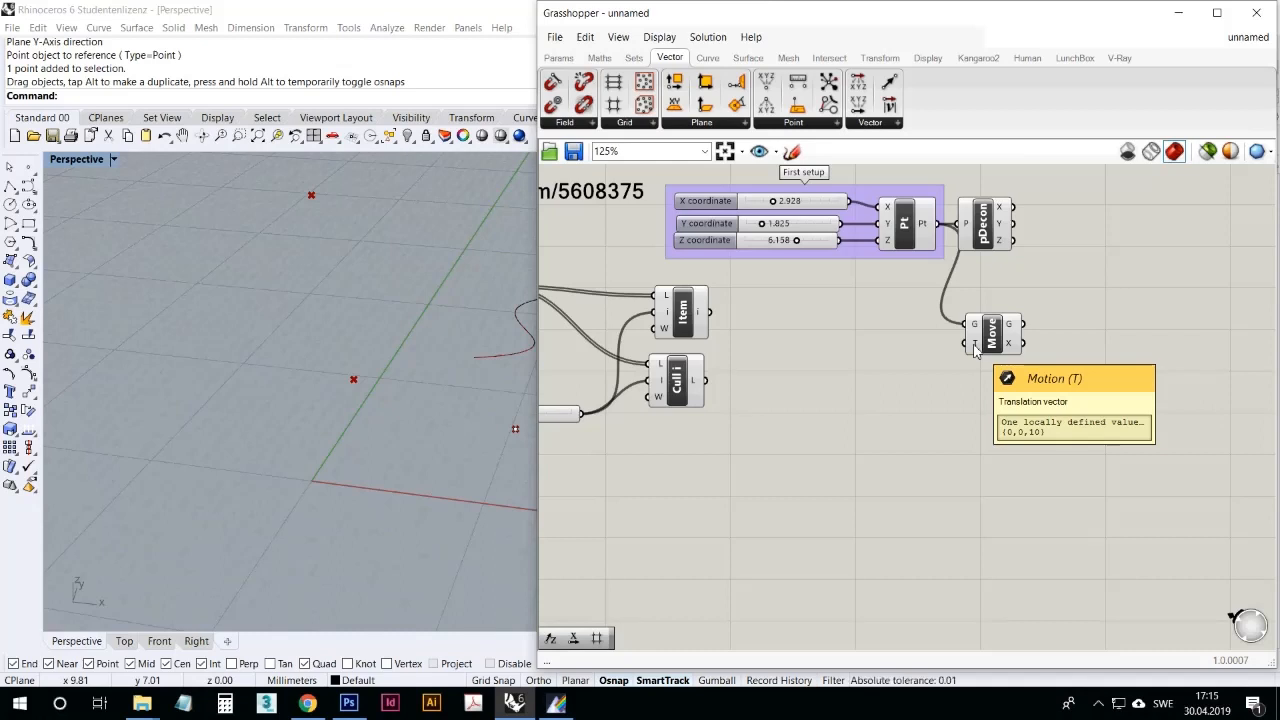
right_drag(488, 420, 384, 318)
right_drag(394, 485, 368, 422)
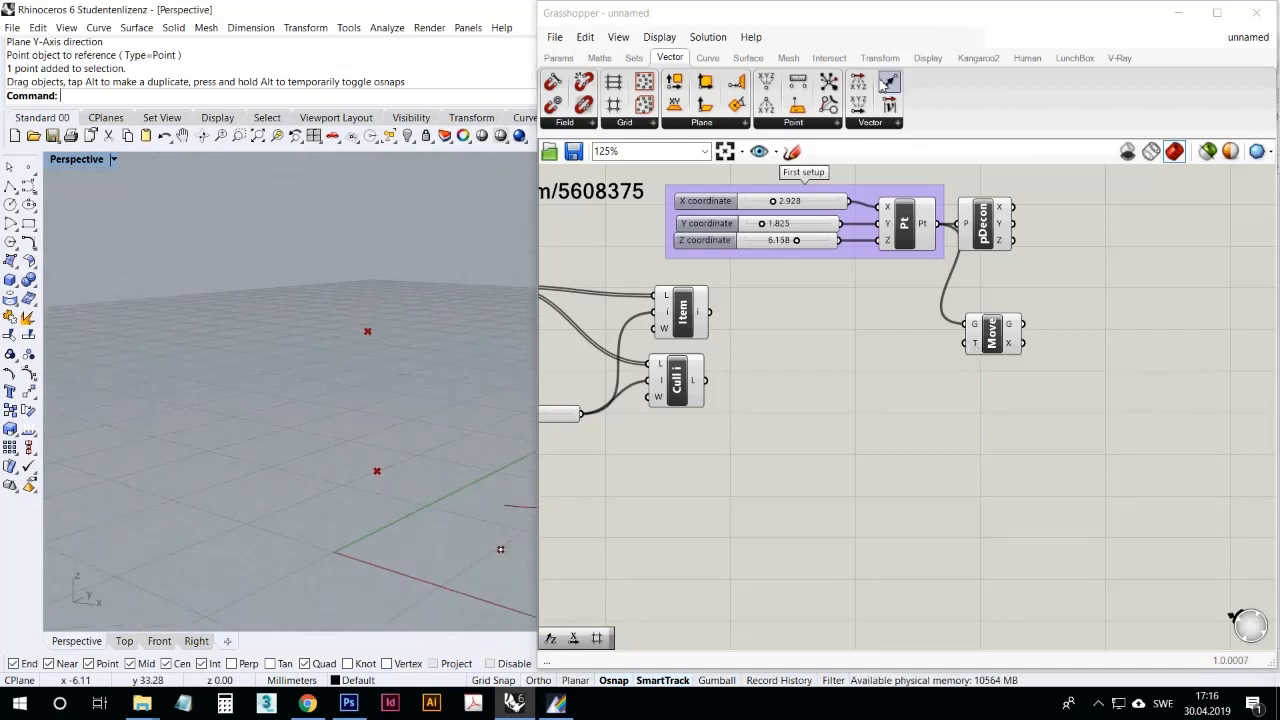
Step: Add a Vector XYZ component fed by three copies of the X coordinate slider and connect its V output to Move's T
click(860, 105)
click(921, 396)
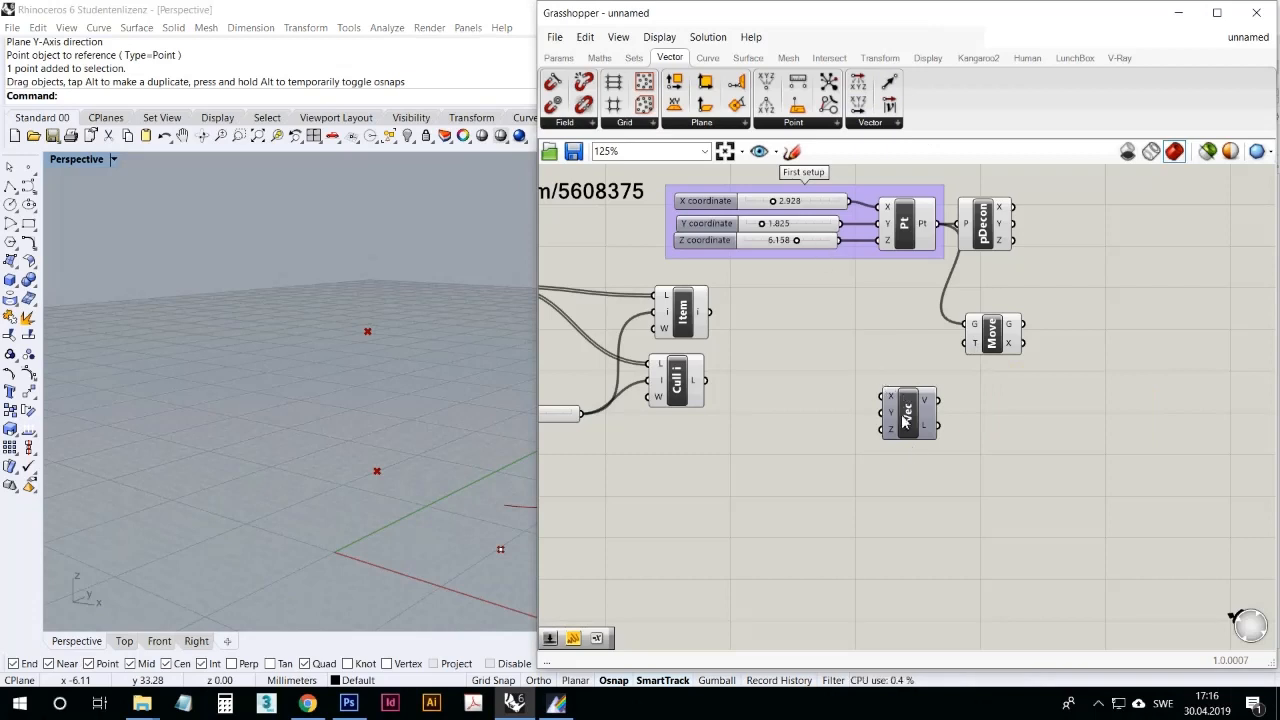
drag(903, 421, 916, 421)
click(810, 204)
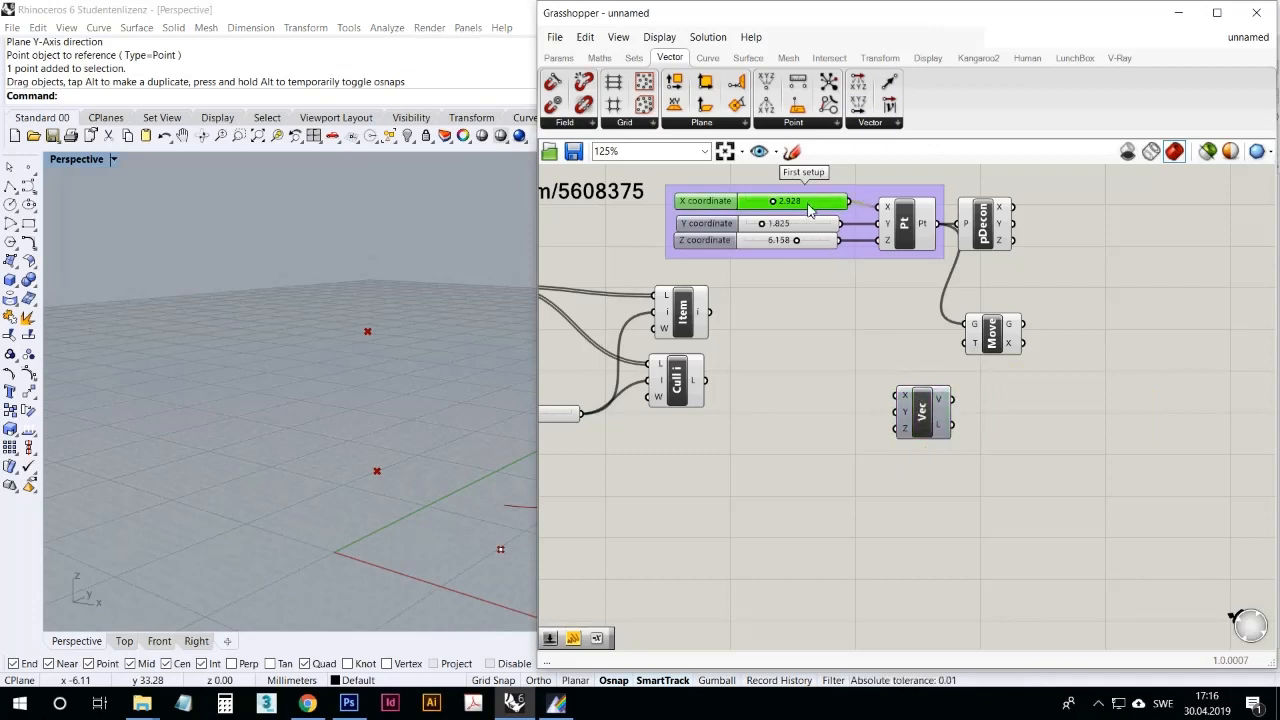
alt+drag(812, 208, 904, 402)
drag(915, 416, 840, 460)
click(845, 426)
drag(897, 431, 1010, 332)
click(487, 363)
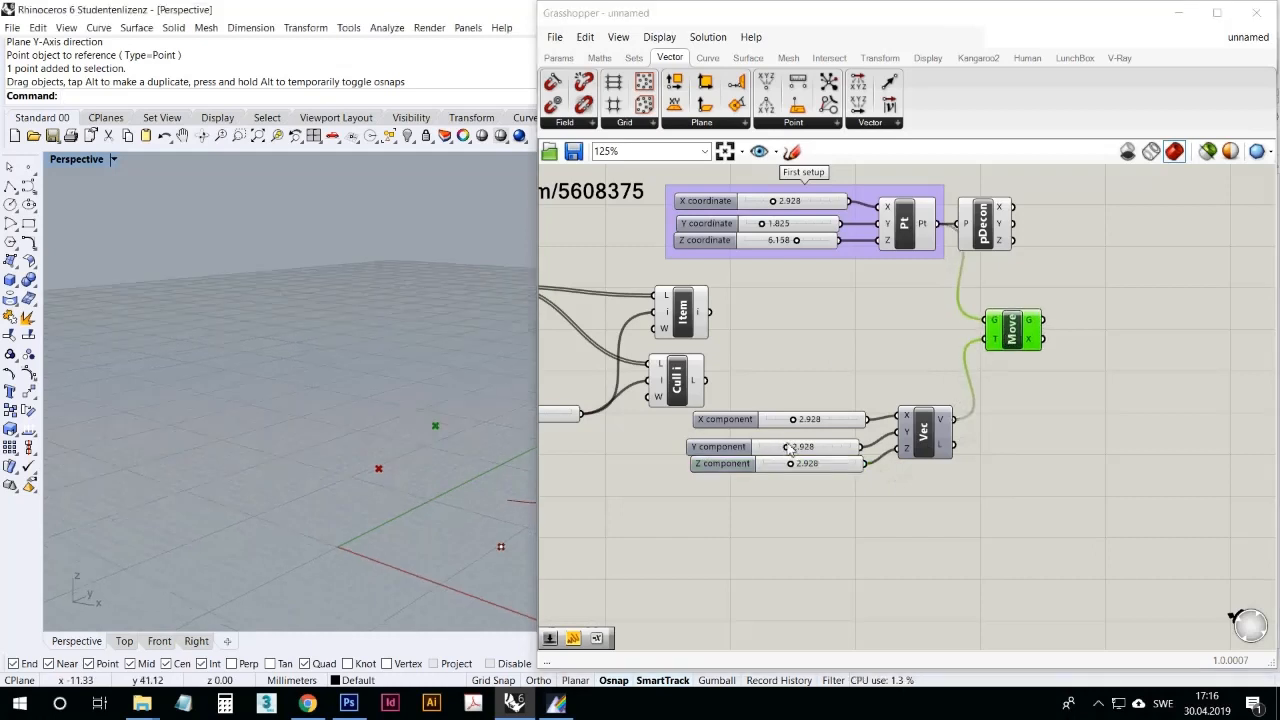
Step: Set the vector's component sliders to X 6.157, Y 1.982 and Z 7.845
drag(788, 447, 835, 464)
drag(792, 419, 822, 419)
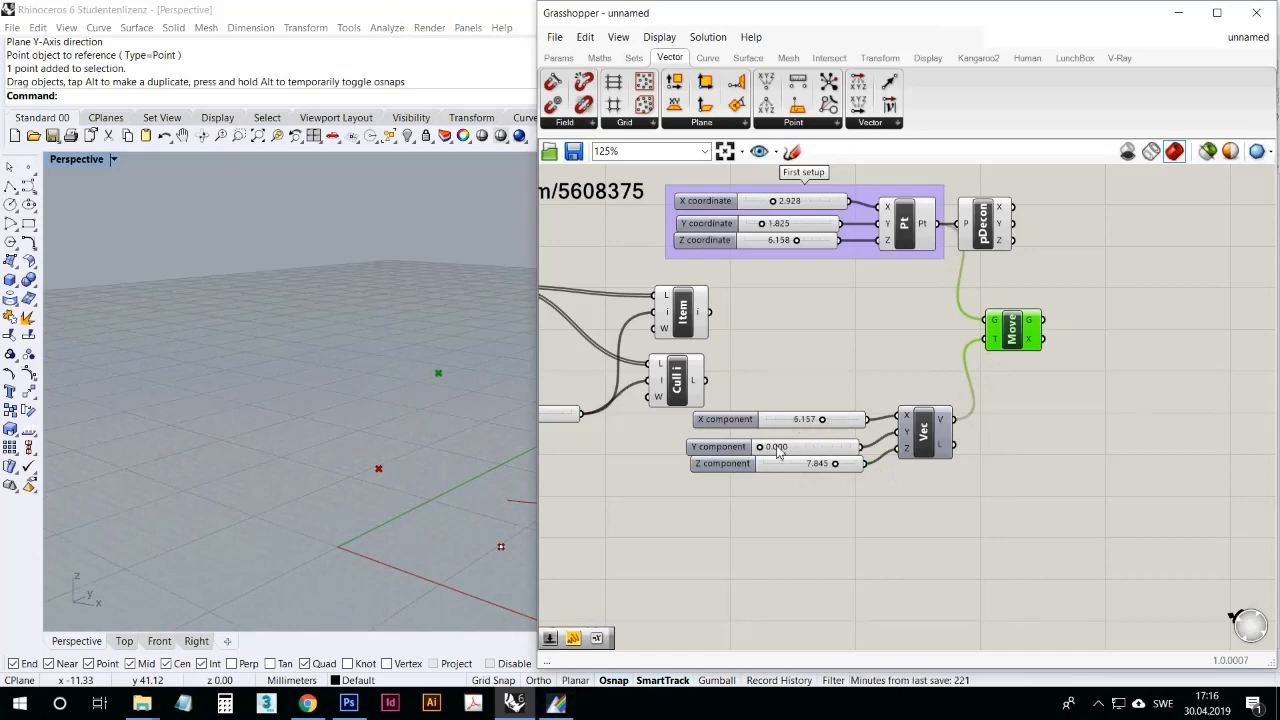
drag(762, 448, 804, 455)
Step: Adjust the Move component's position and connect the Crv parameter to its G input in place of the constructed point
right_drag(846, 337, 968, 346)
drag(1147, 381, 1142, 374)
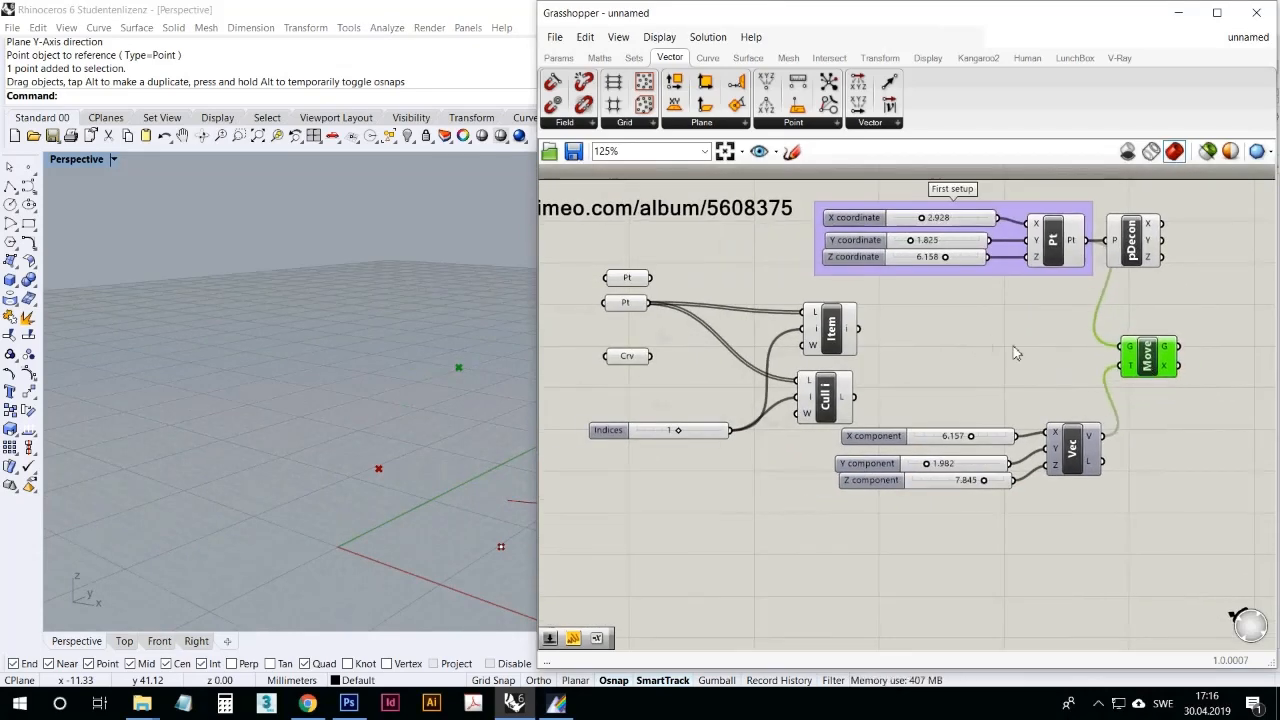
click(632, 357)
drag(651, 357, 1126, 350)
right_drag(420, 347, 301, 354)
scroll(301, 354, down, 6)
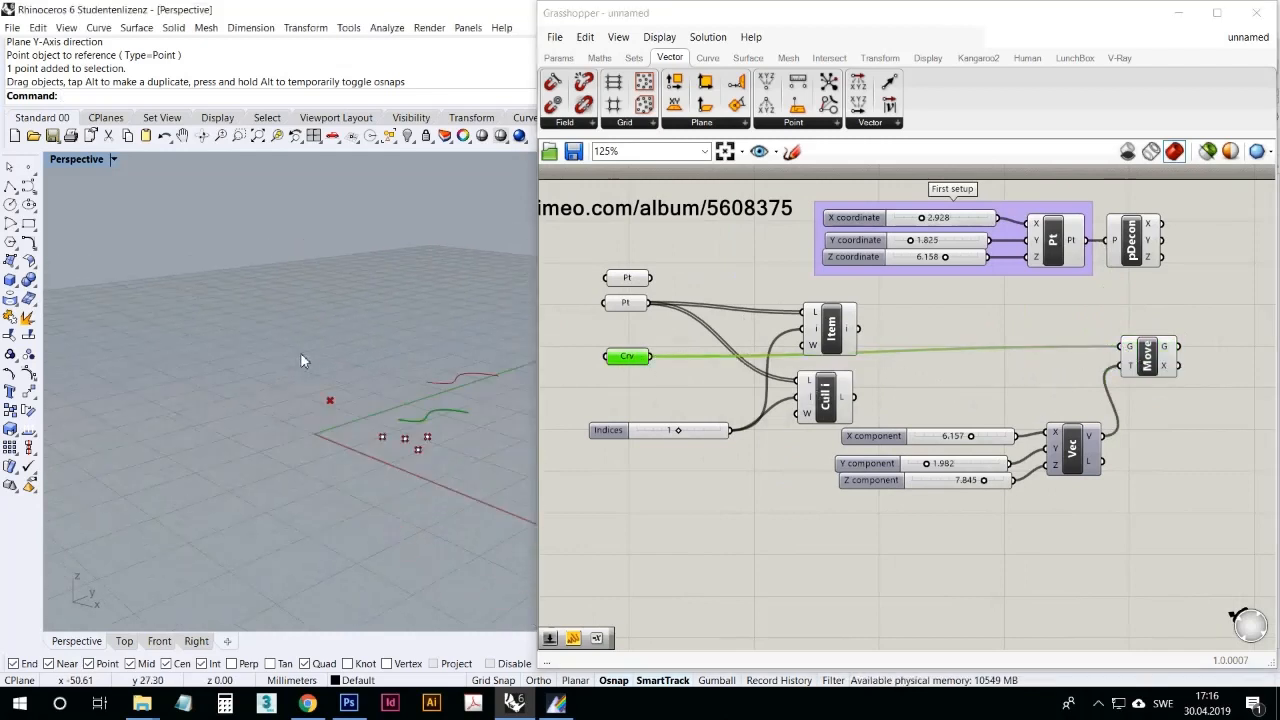
Step: Wire the Construct Point output back into Move's G input and try that input's Disconnect option
drag(1122, 347, 1085, 241)
right_click(1128, 345)
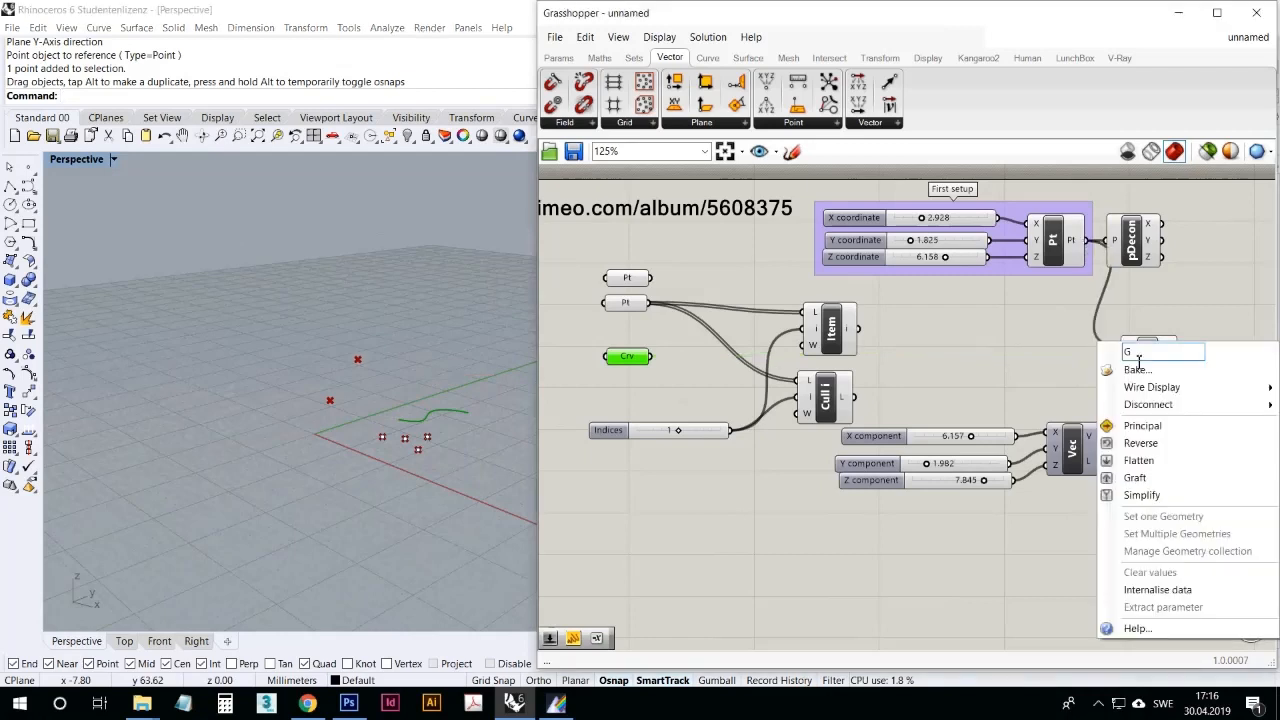
mouse_move(1157, 409)
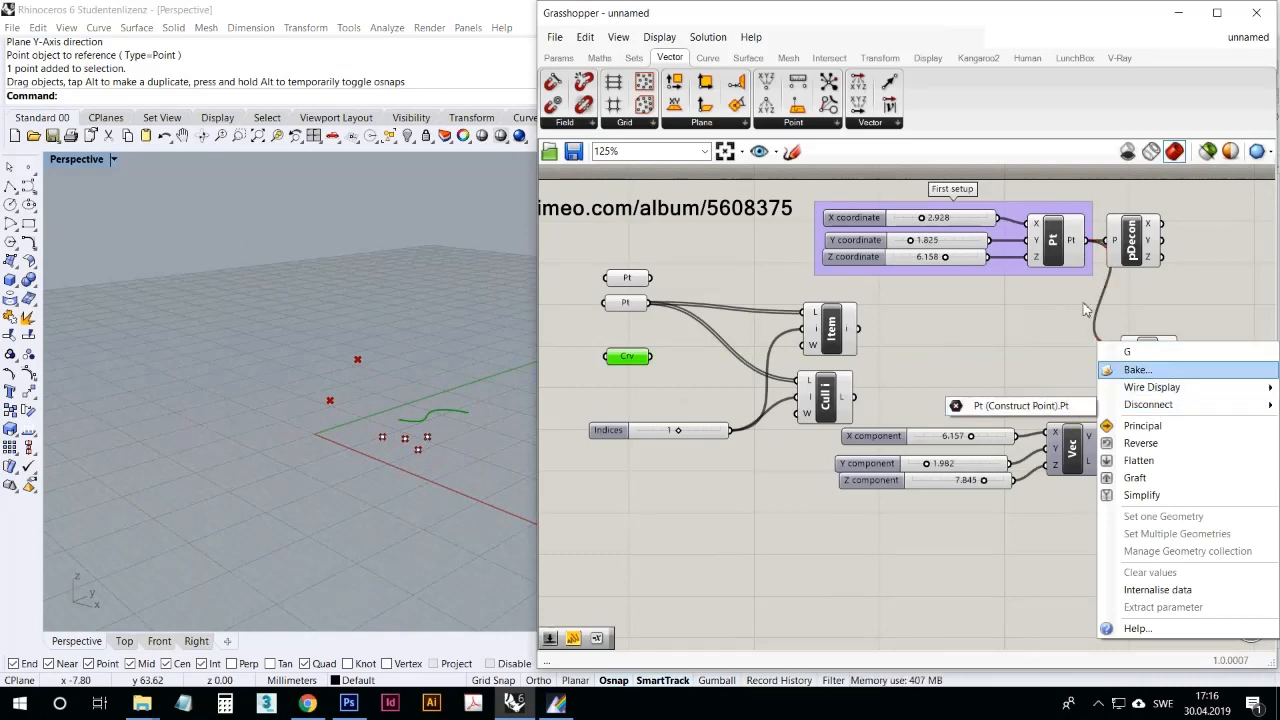
click(1073, 407)
drag(1106, 256, 1108, 256)
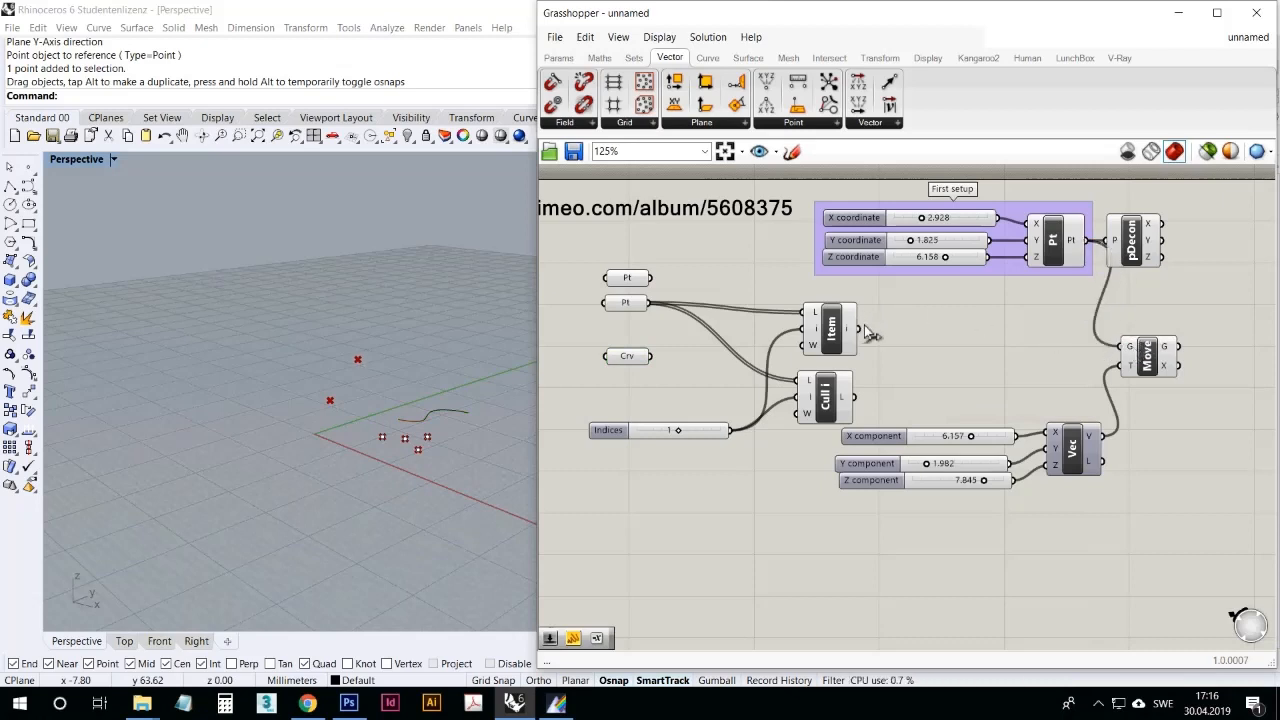
Step: Connect the Crv parameter to Move's G again, shifting the Item component slightly up and Move slightly down
drag(651, 356, 1121, 347)
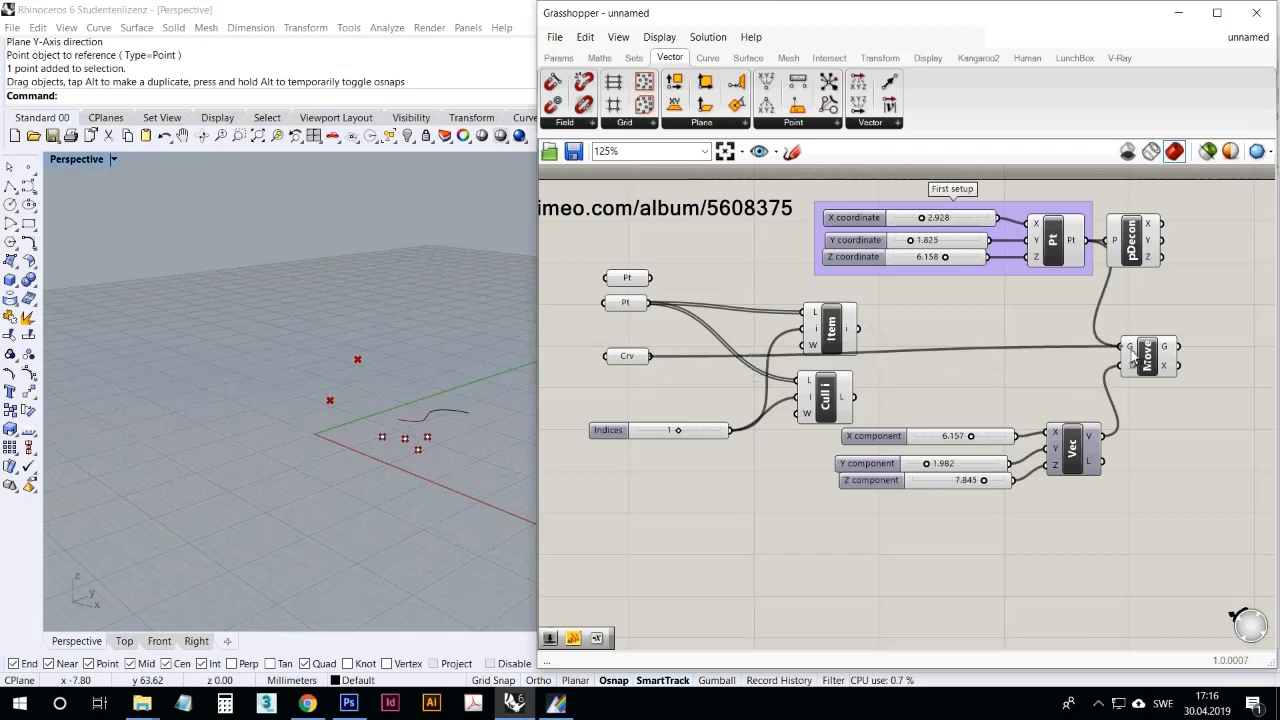
click(829, 318)
drag(1150, 350, 1155, 372)
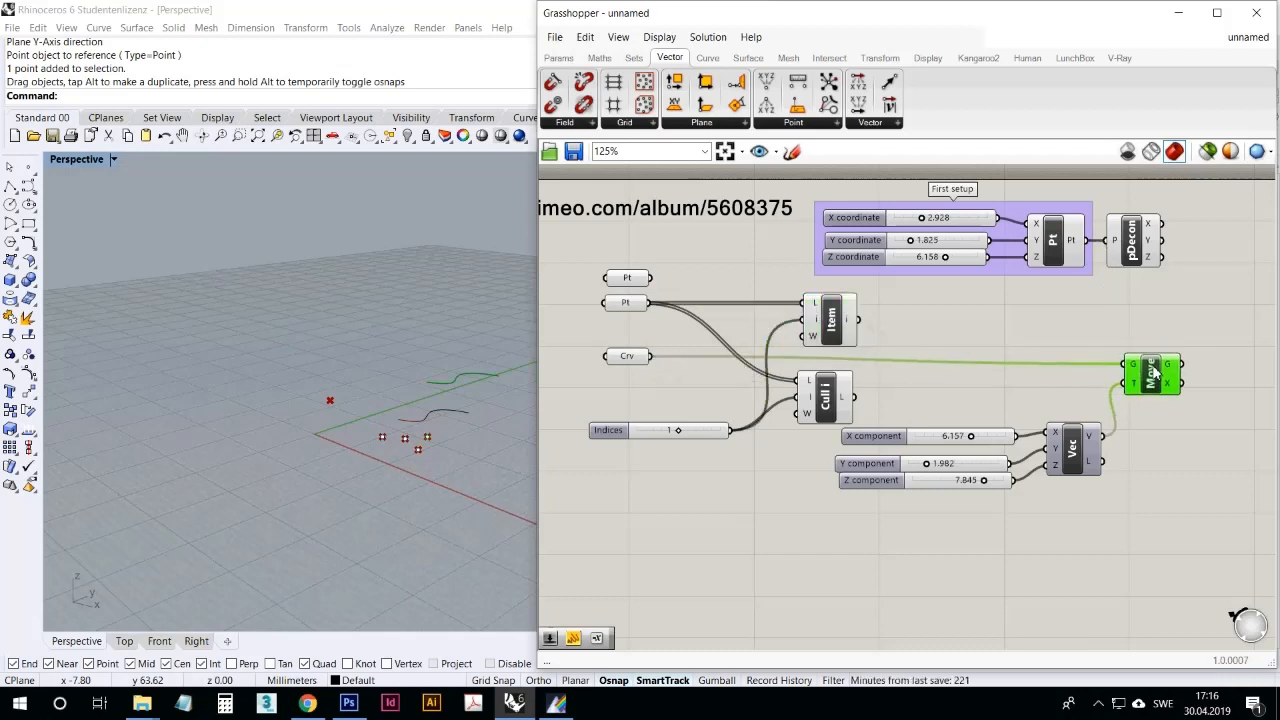
scroll(440, 398, up, 8)
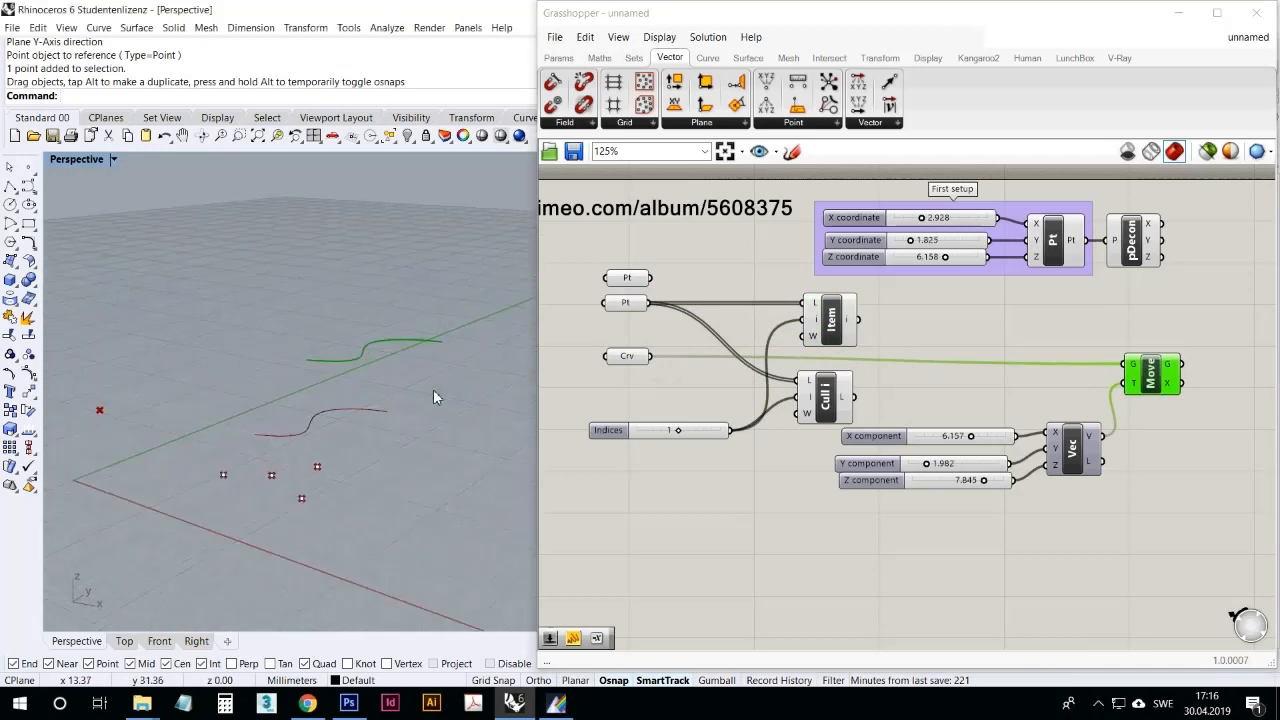
right_drag(450, 405, 454, 399)
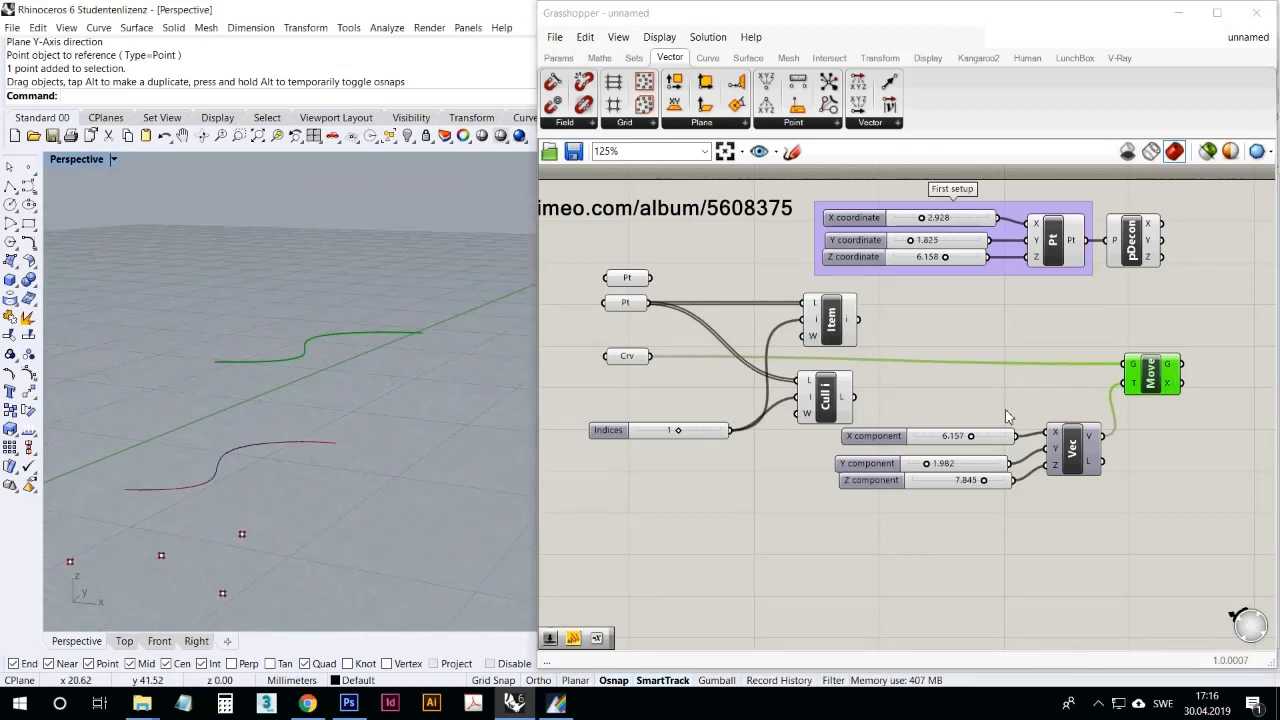
Step: Set the vector's component sliders to X 7.258, Y 4.184 and Z 9.093
drag(970, 436, 910, 480)
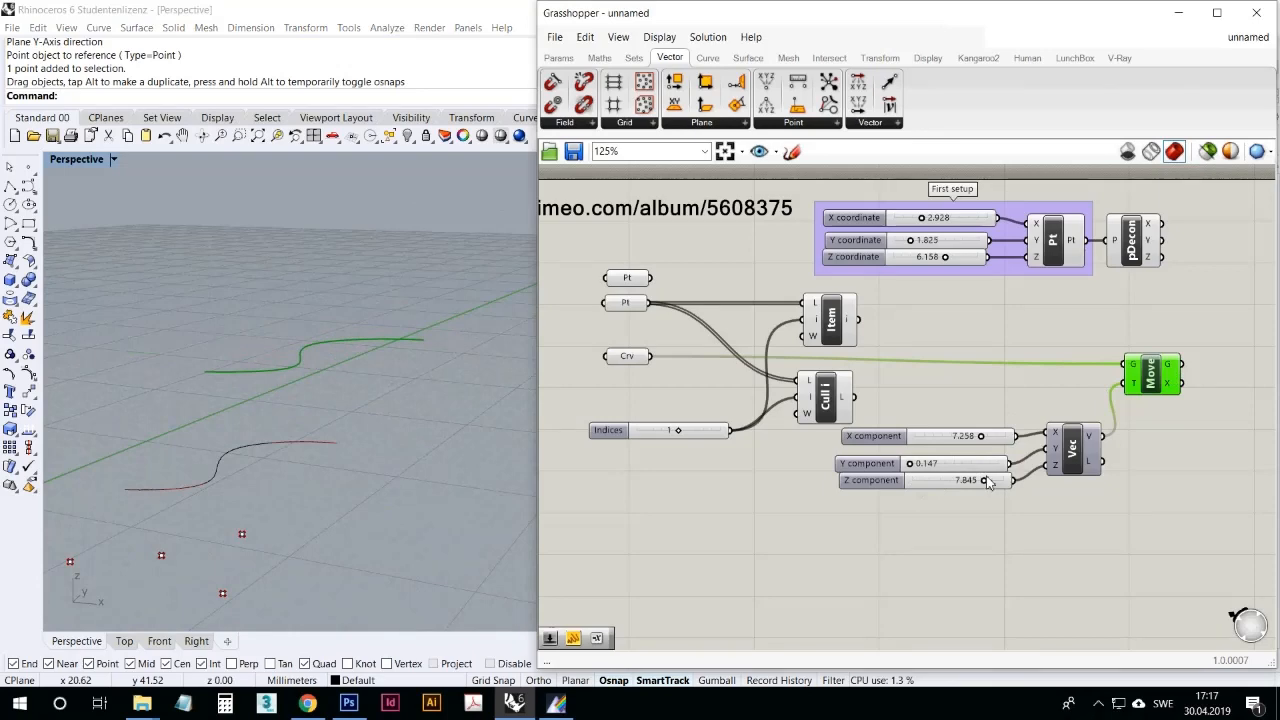
drag(990, 486, 998, 482)
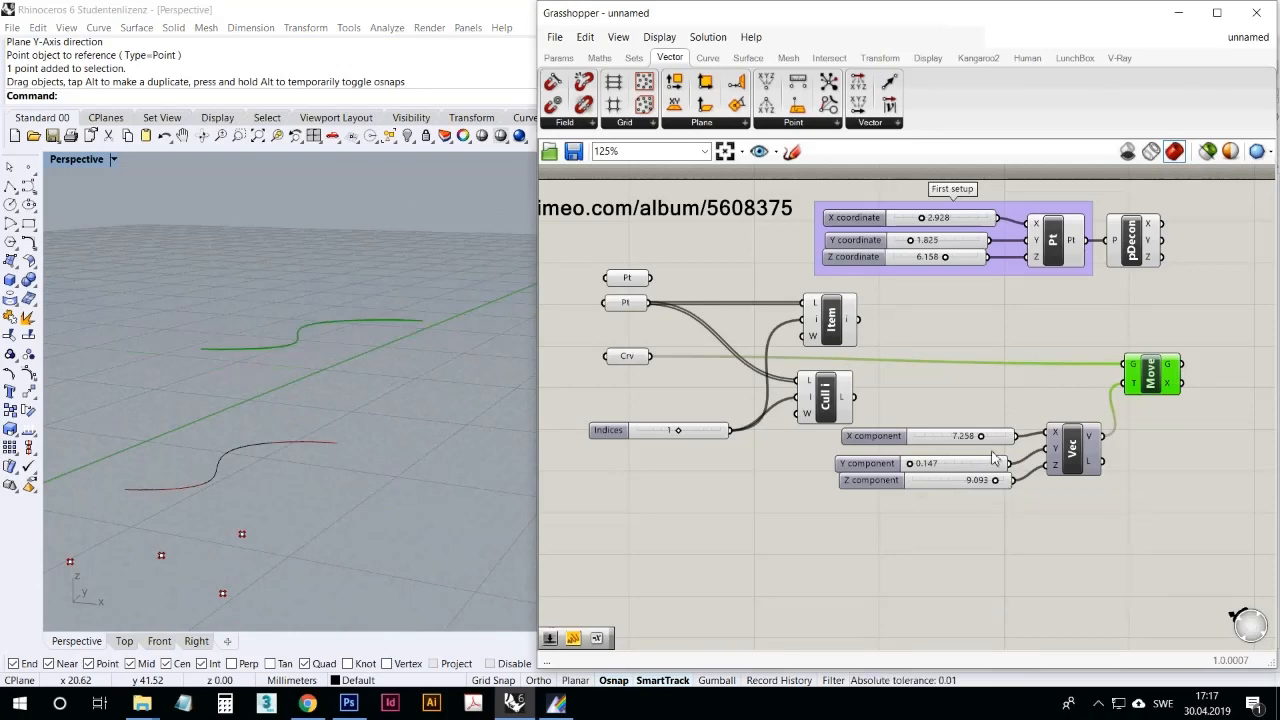
drag(912, 466, 946, 470)
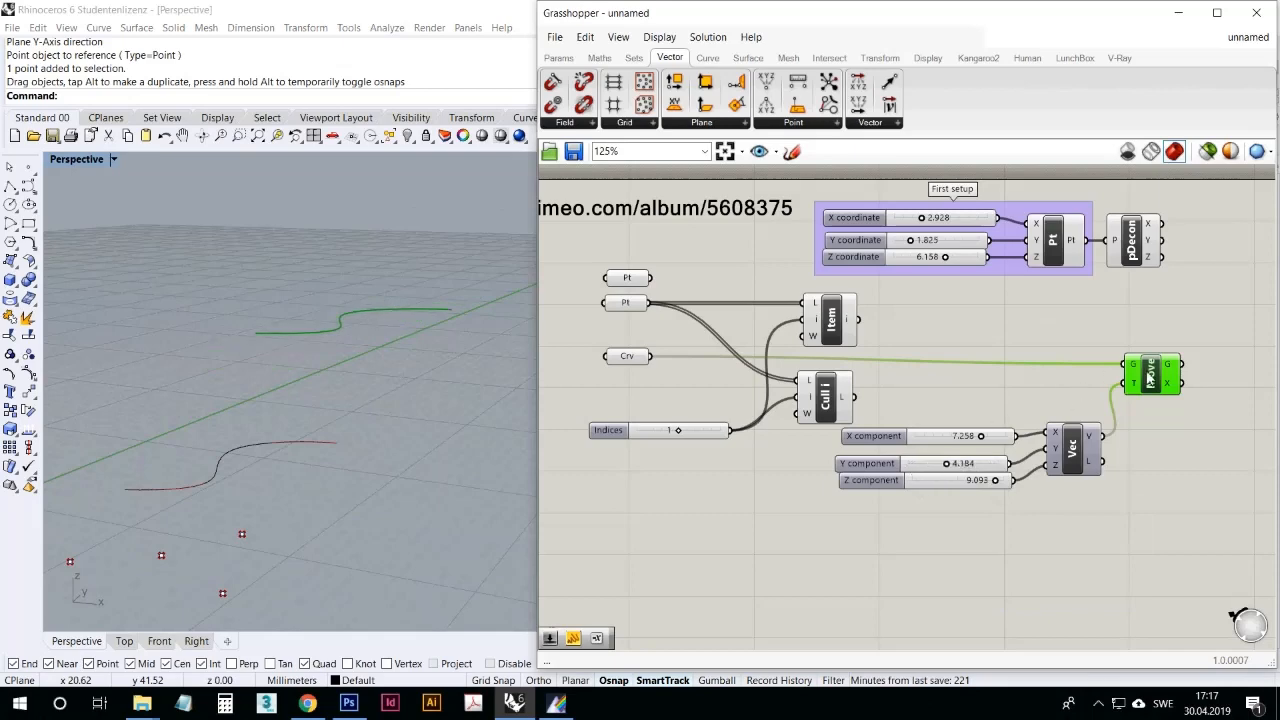
Step: Shift the Move component farther from the vector, lower the Crv parameter slightly and select the Construct Point component
mouse_move(1159, 381)
mouse_down()
mouse_move(1155, 400)
mouse_move(1180, 377)
mouse_up()
right_drag(1180, 377, 1055, 389)
drag(1044, 384, 1051, 382)
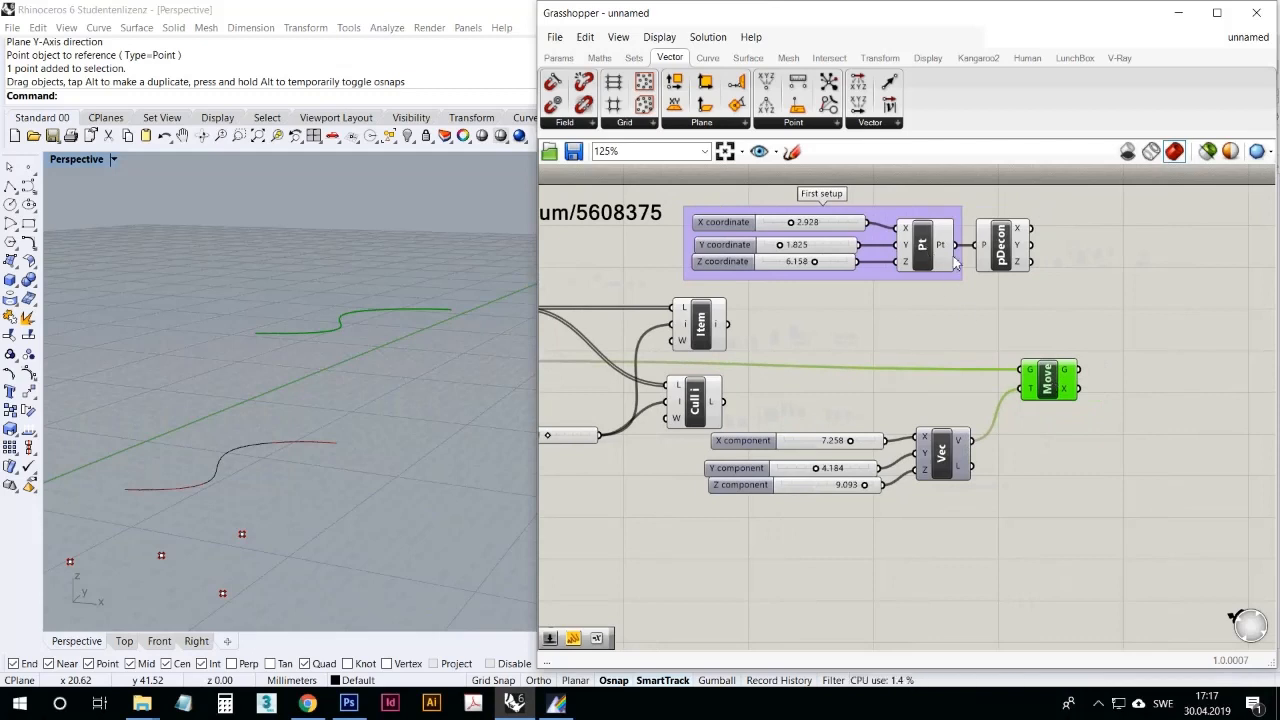
right_drag(790, 409, 863, 392)
drag(604, 361, 602, 370)
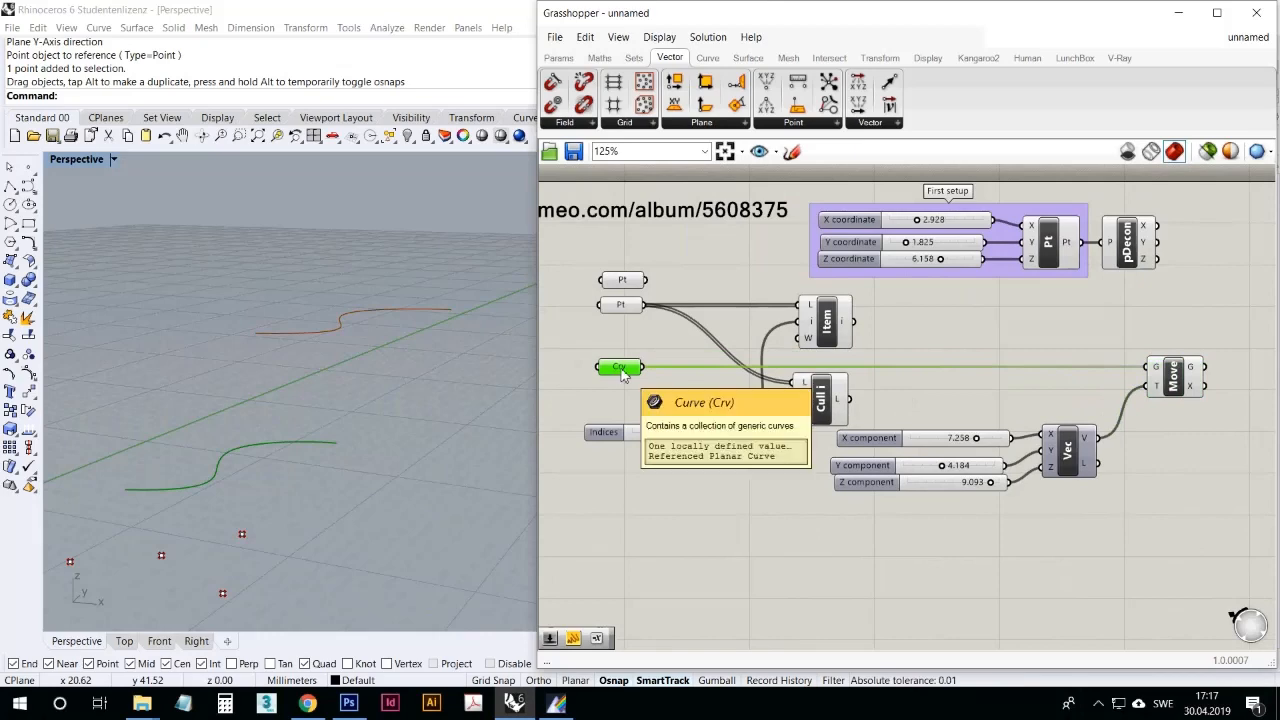
click(1053, 263)
right_drag(1047, 369, 1001, 361)
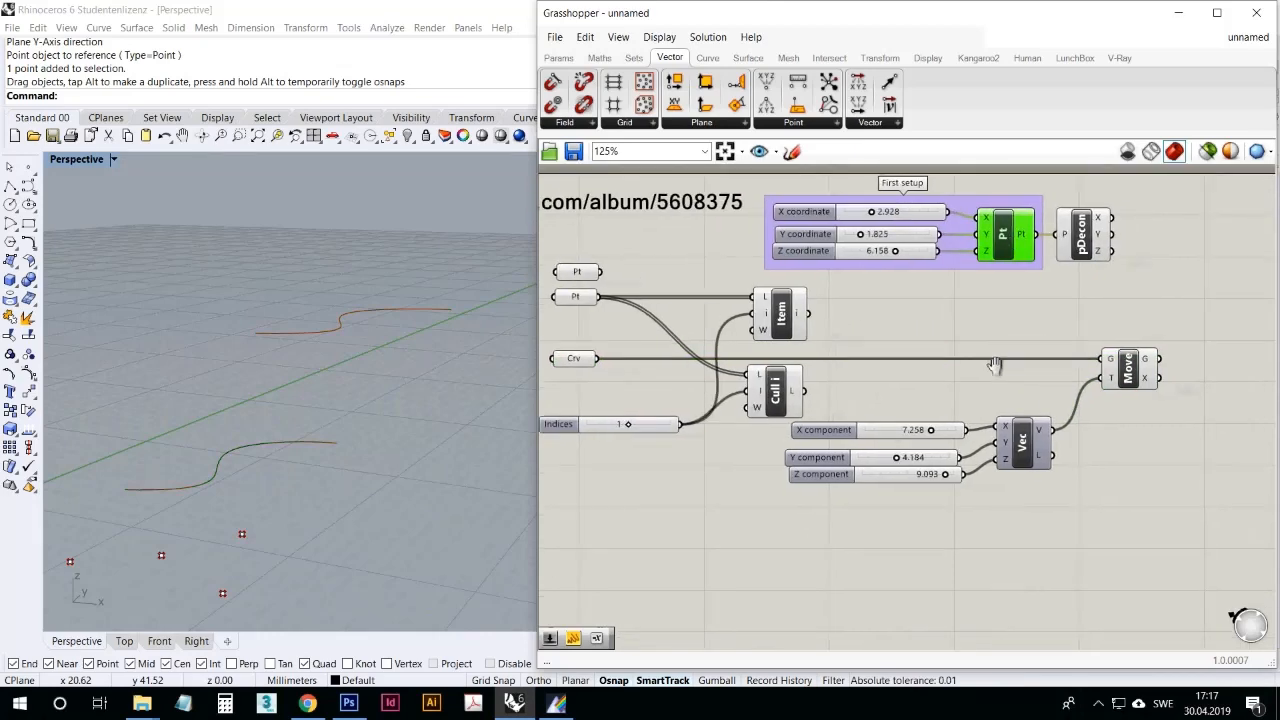
Step: Select the Crv parameter and the Move component in turn to compare original and moved curves, nudging both slightly
drag(1127, 374, 1131, 377)
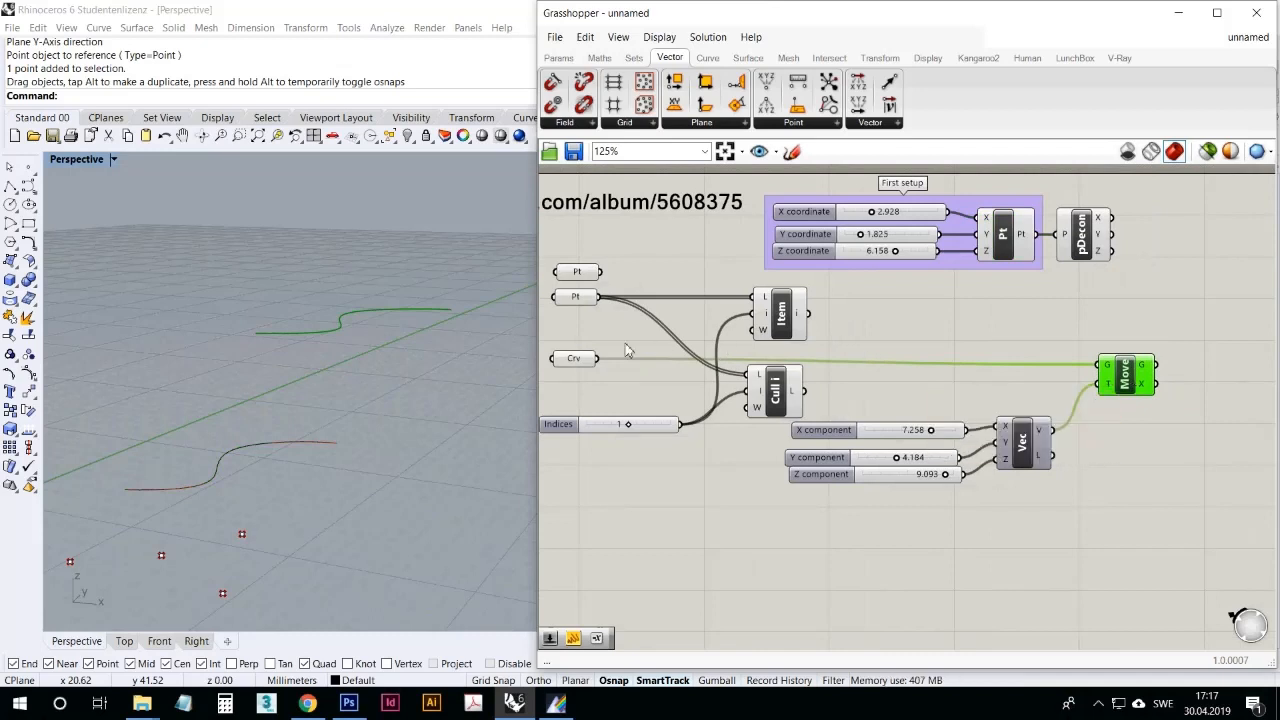
drag(574, 361, 579, 356)
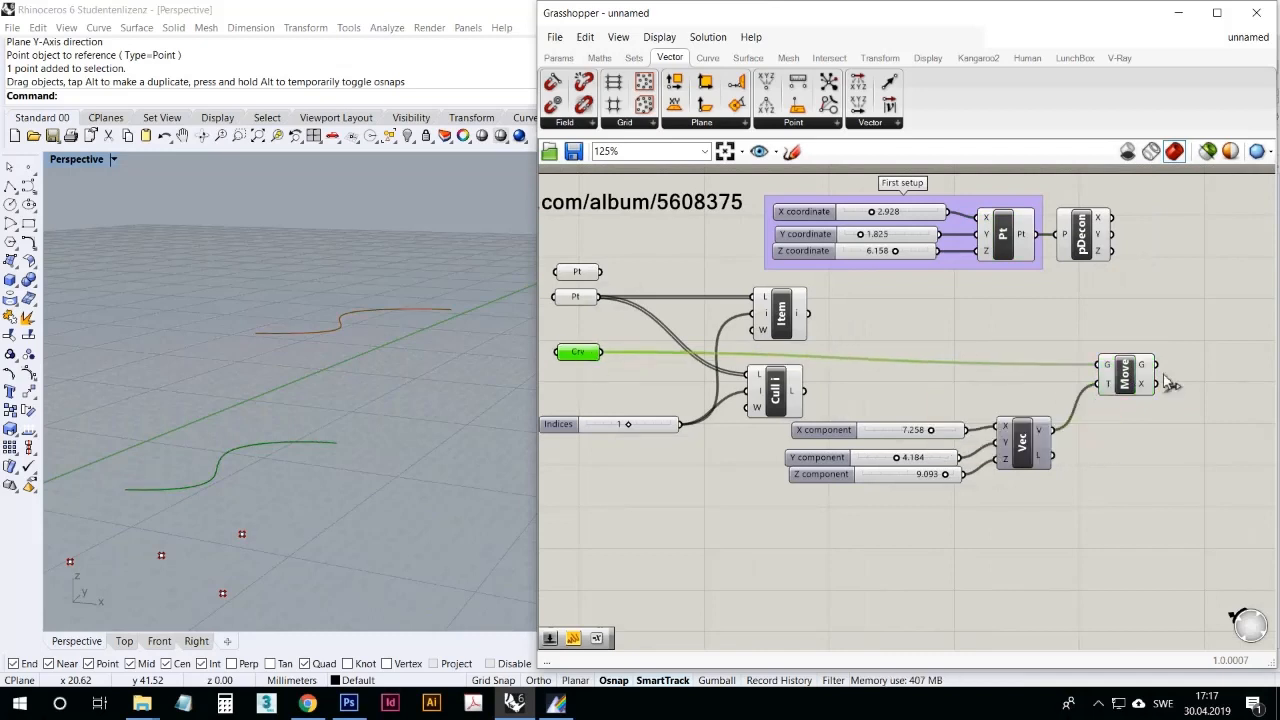
drag(1128, 373, 1133, 378)
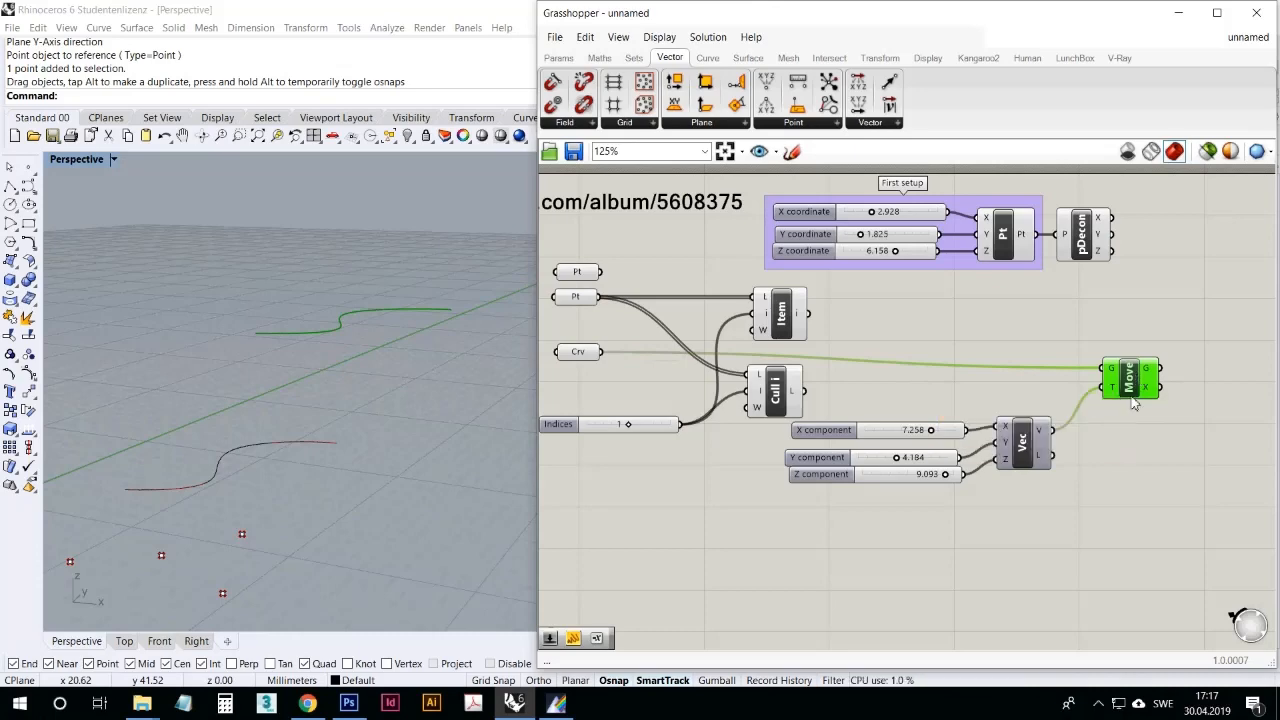
right_drag(1128, 452, 1106, 450)
scroll(1086, 422, down, 1)
right_drag(1058, 402, 1120, 367)
scroll(1084, 341, up, 1)
scroll(1094, 356, down, 1)
scroll(1094, 355, up, 1)
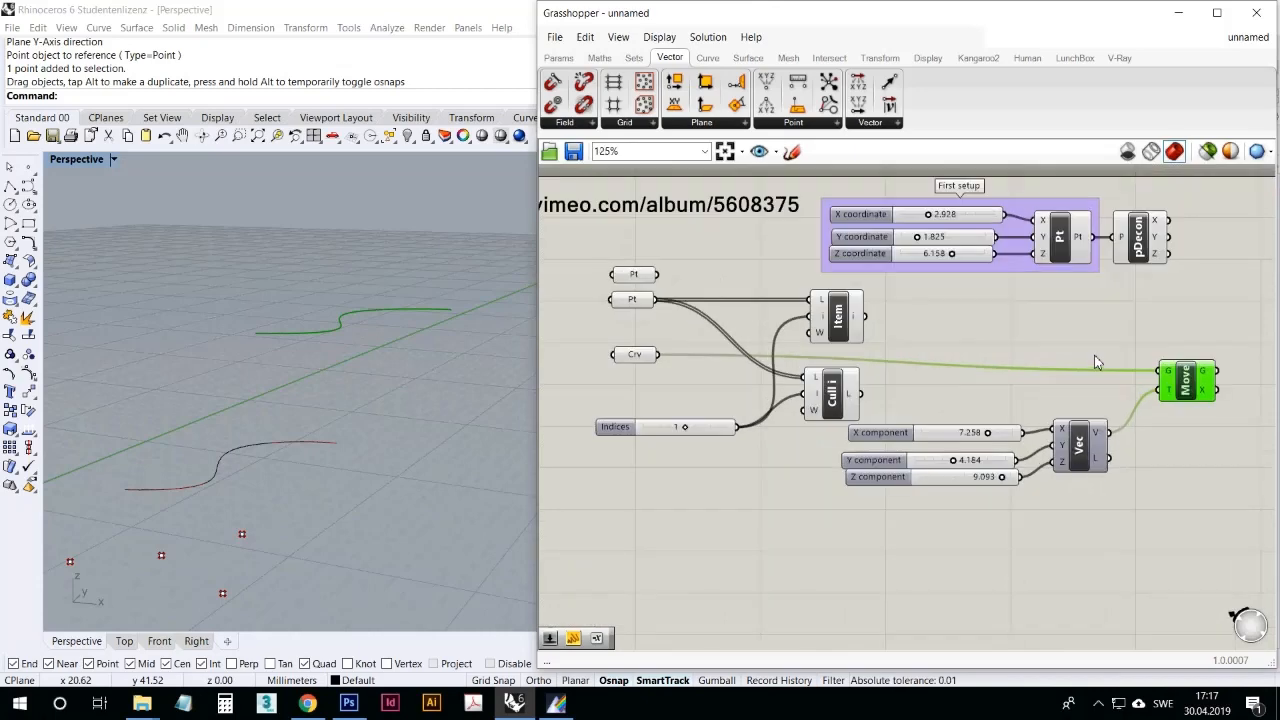
drag(1187, 378, 1184, 374)
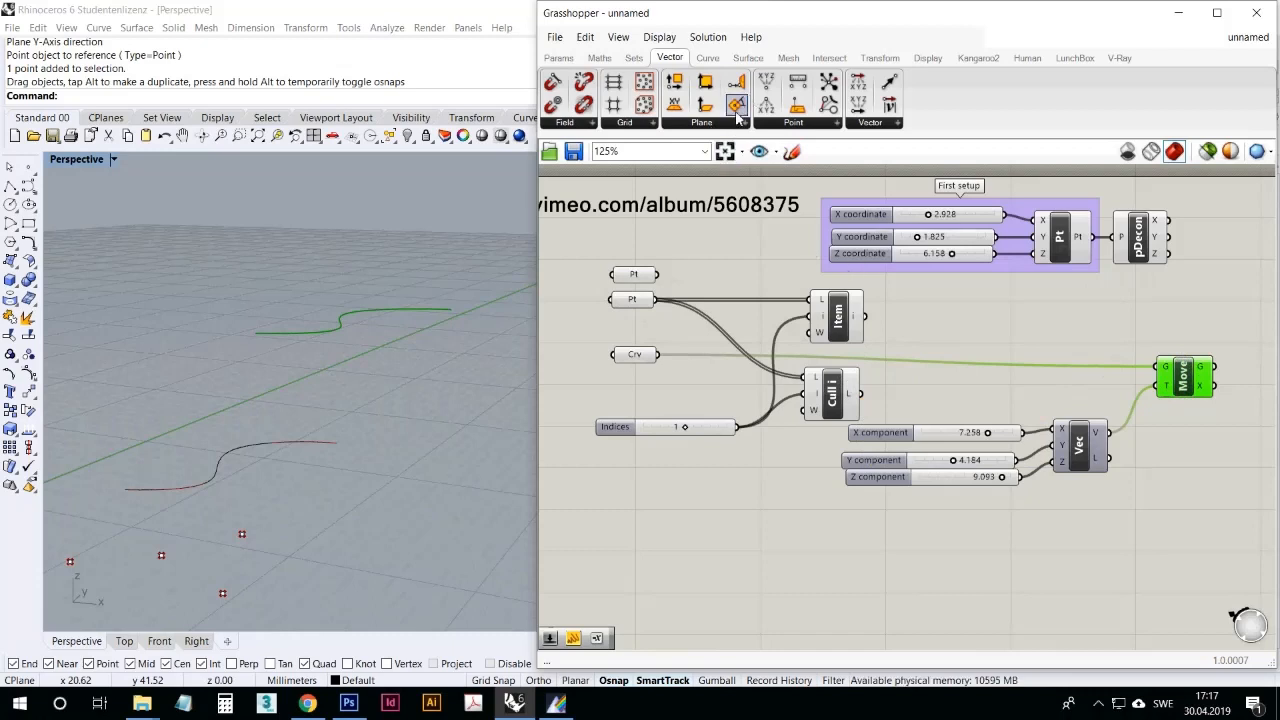
Step: Enable Draw Icons and Draw Full Names, and move the three vector sliders clear of the Vector XYZ component
click(652, 37)
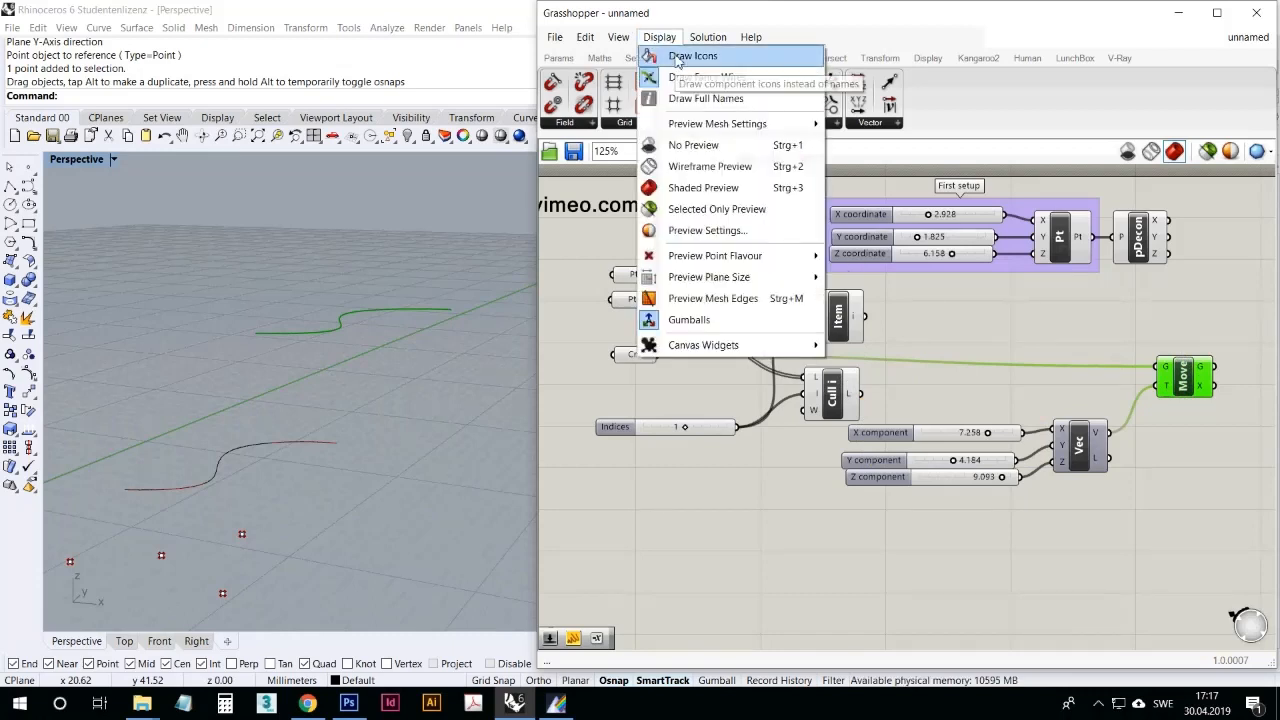
click(676, 58)
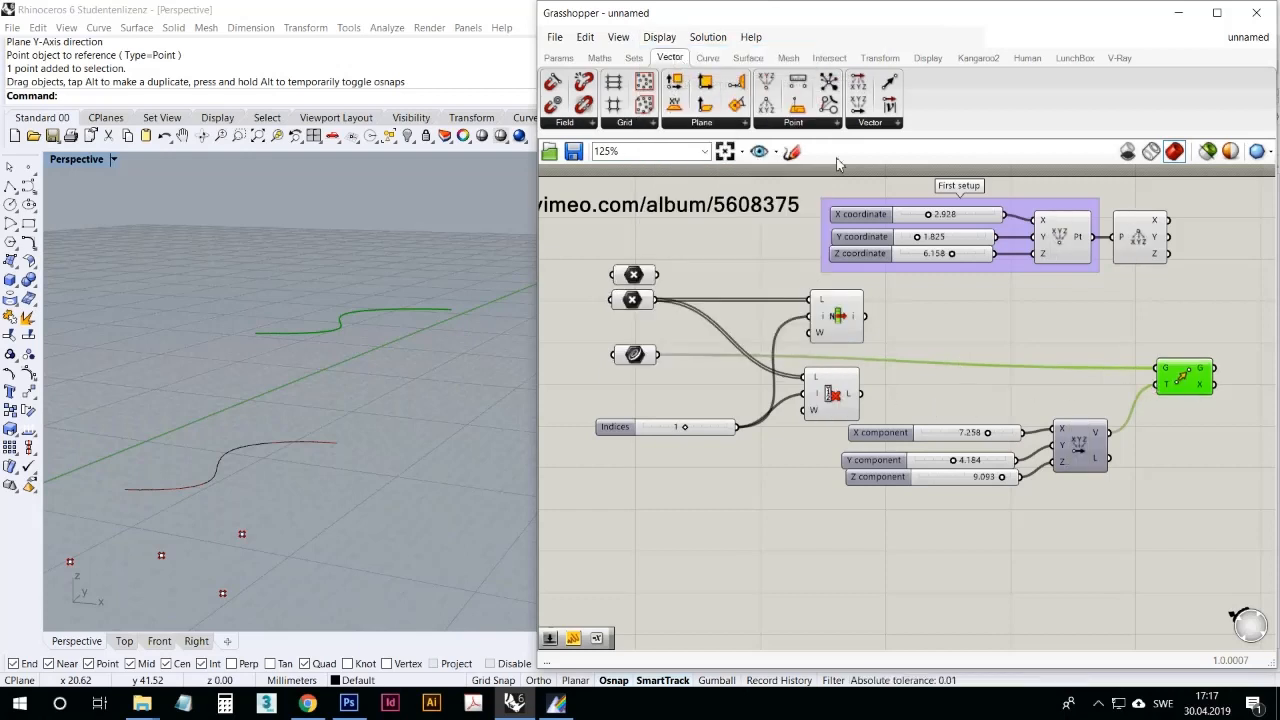
click(659, 37)
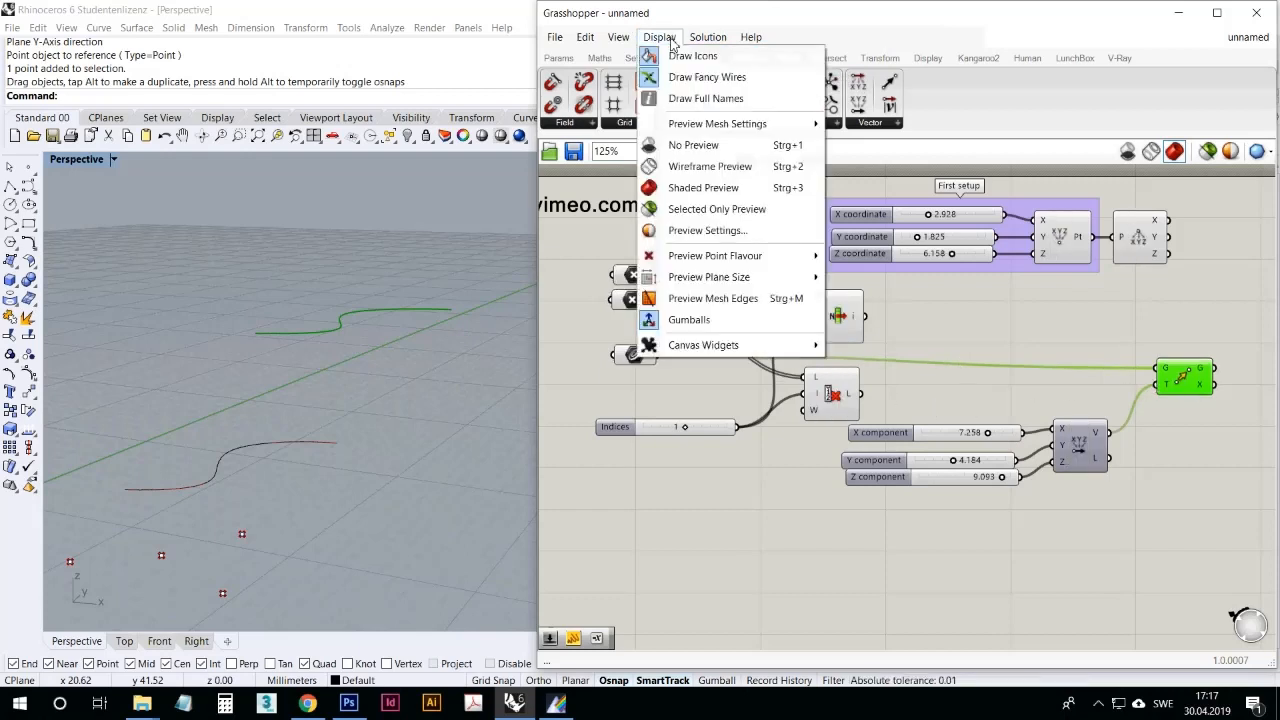
click(686, 99)
drag(964, 511, 869, 470)
click(1015, 573)
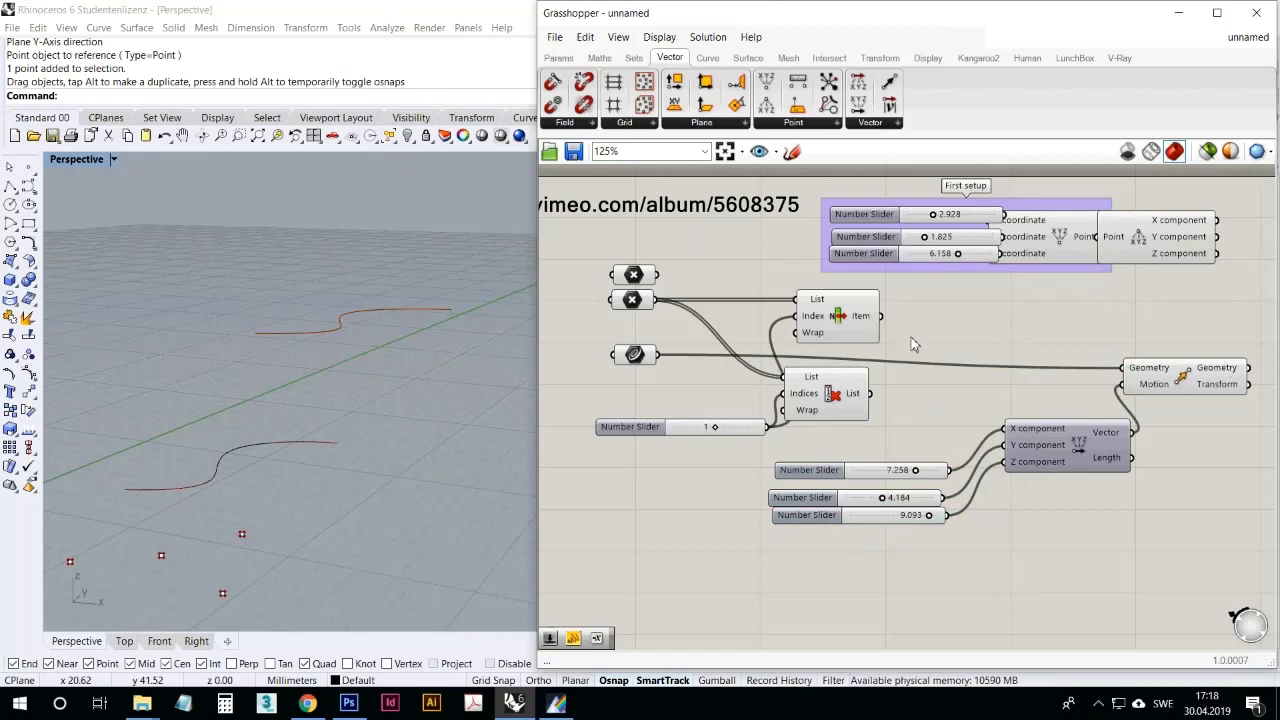
Step: Disable Draw Full Names and Draw Icons, and shift the Move component slightly back towards the vector
click(662, 37)
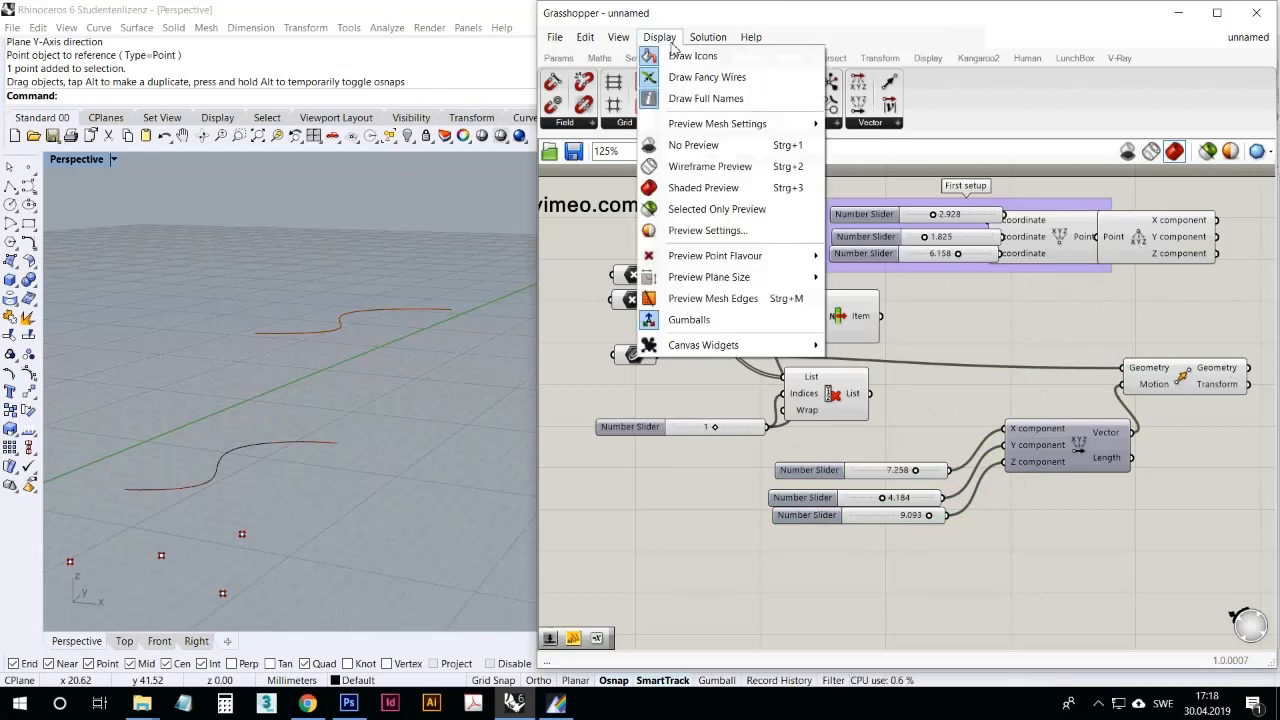
click(676, 98)
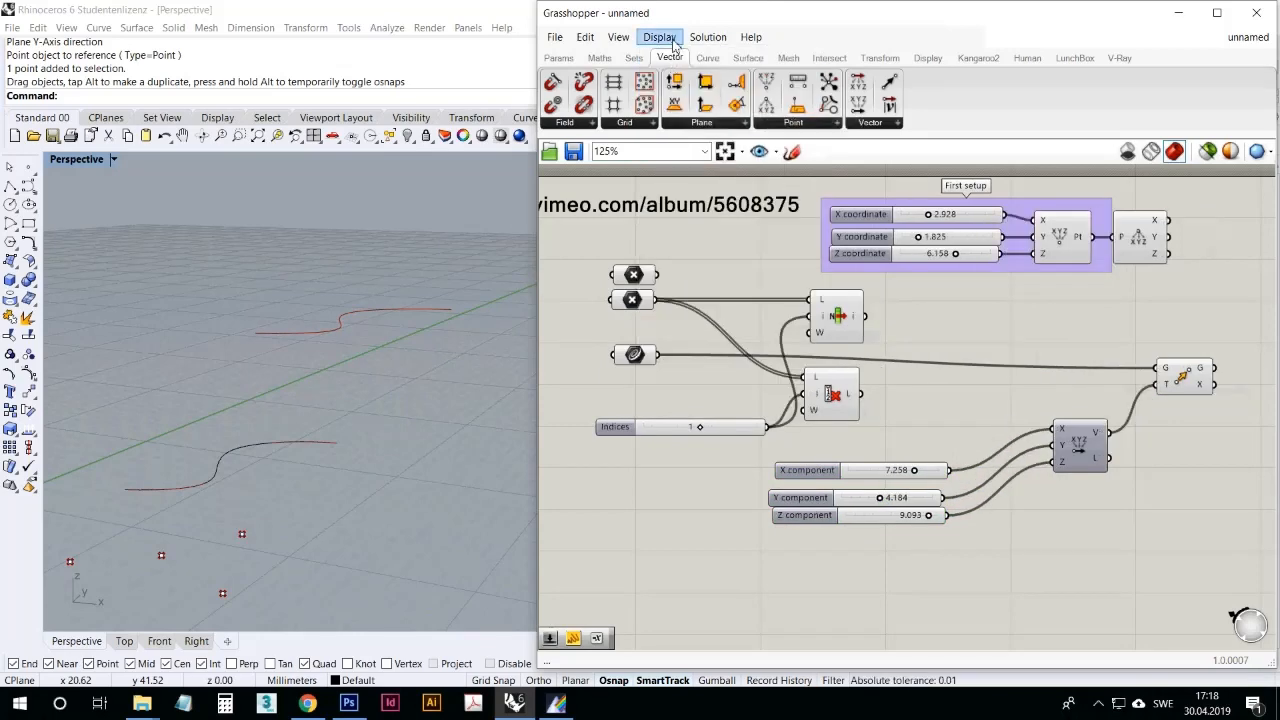
click(659, 37)
click(692, 56)
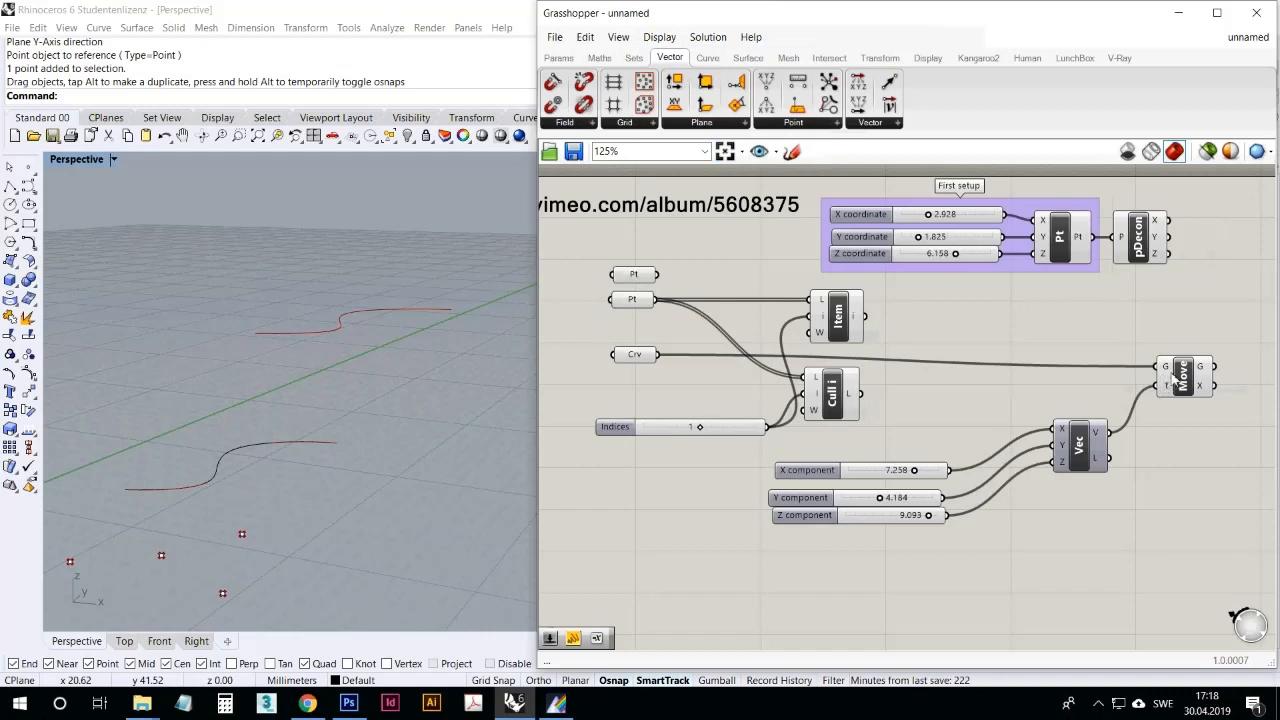
drag(1185, 380, 1166, 375)
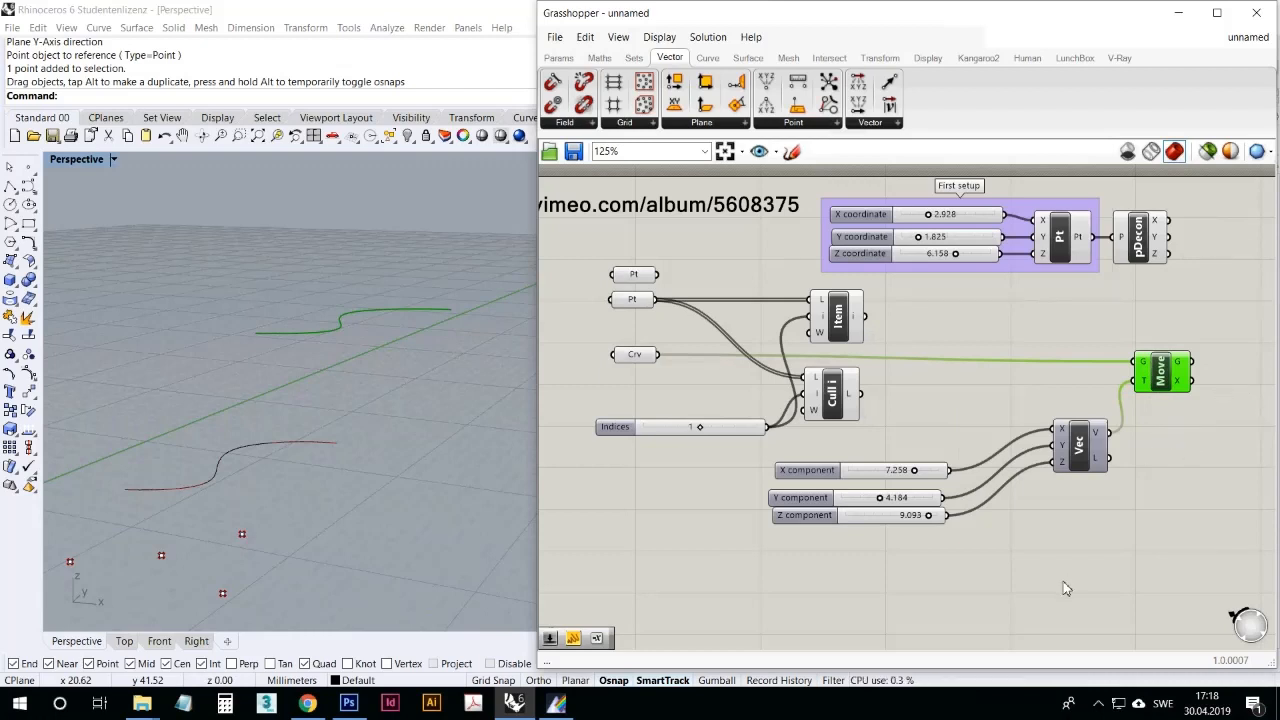
click(1103, 705)
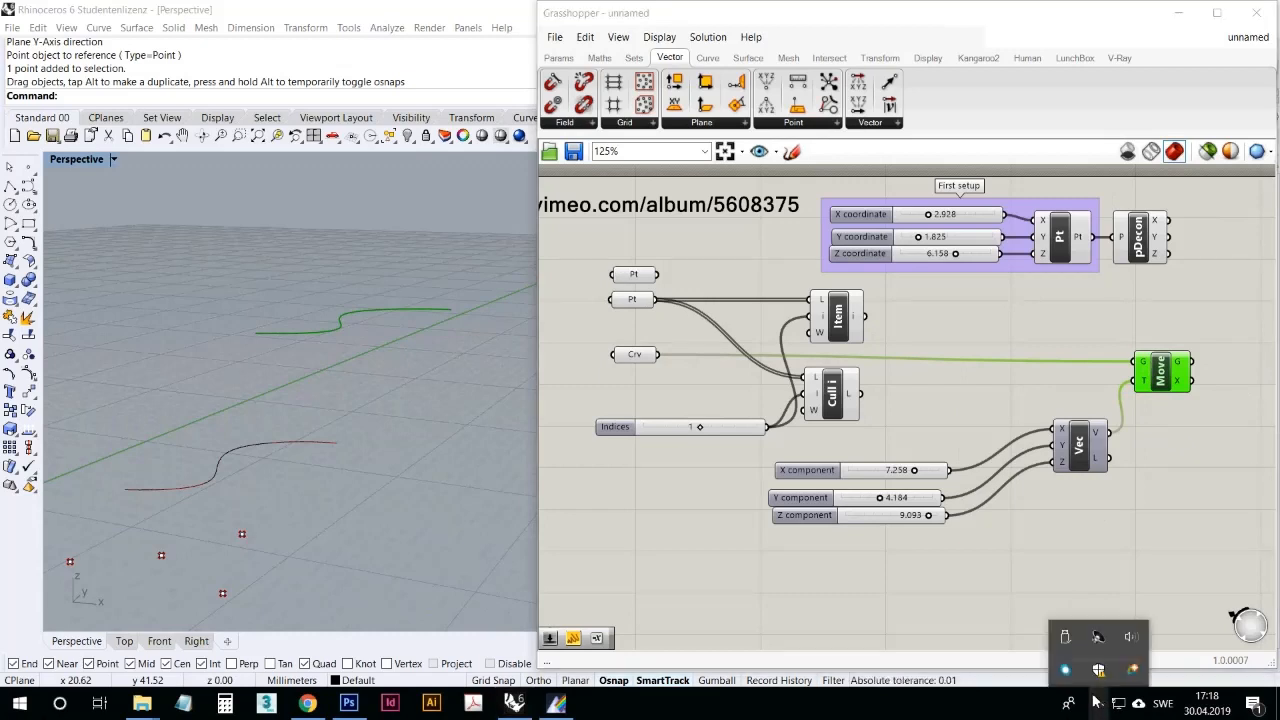
click(850, 557)
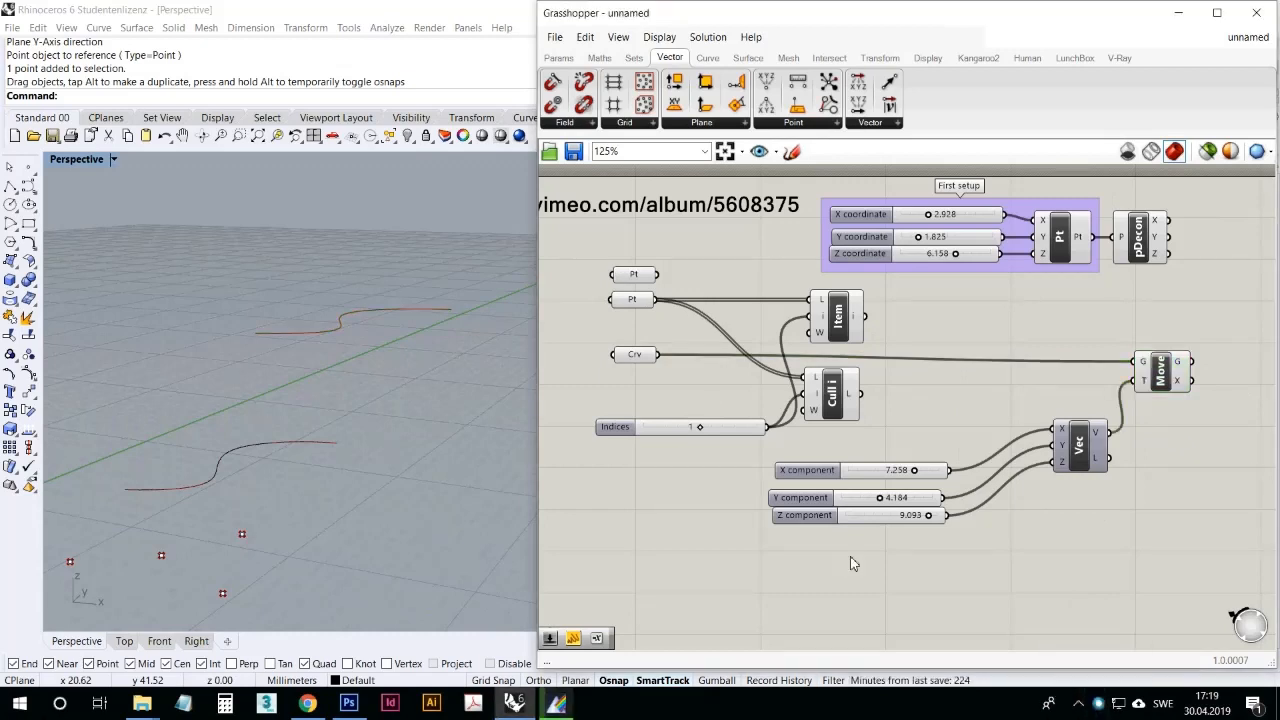
Step: Add a Unit X component, feed its F input from the X component slider and connect its output to Move's T
click(1149, 364)
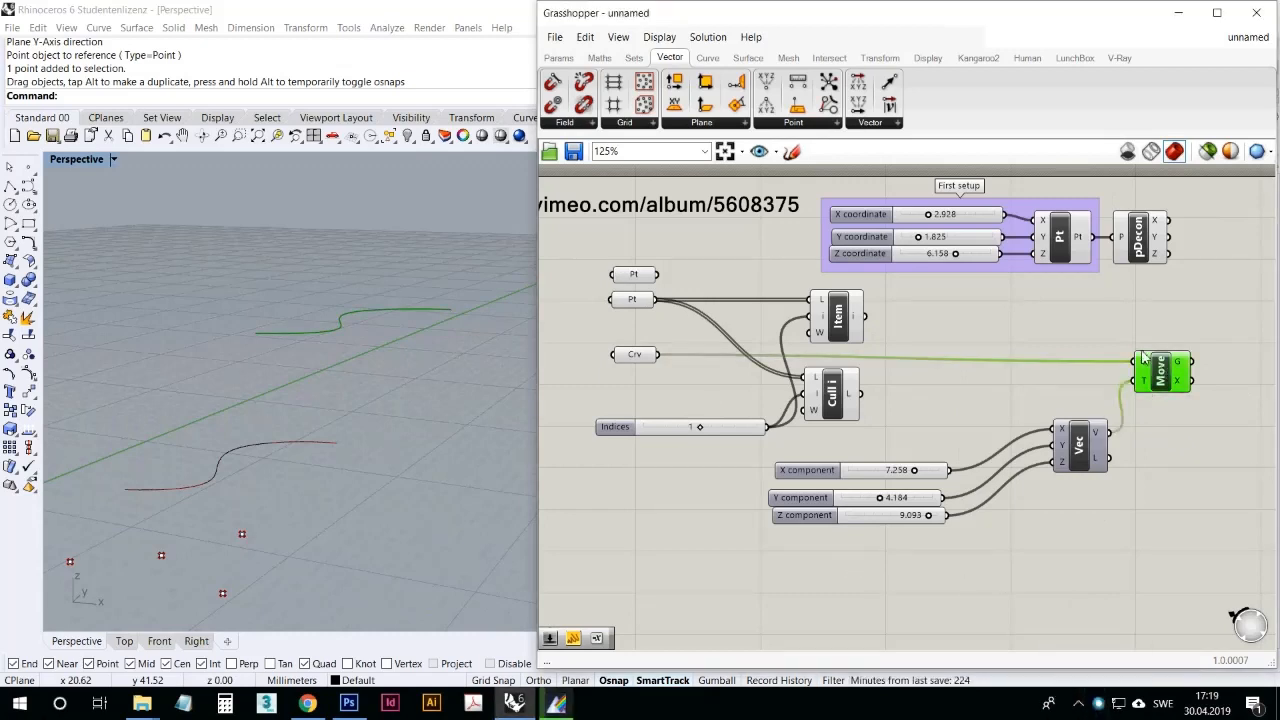
click(872, 123)
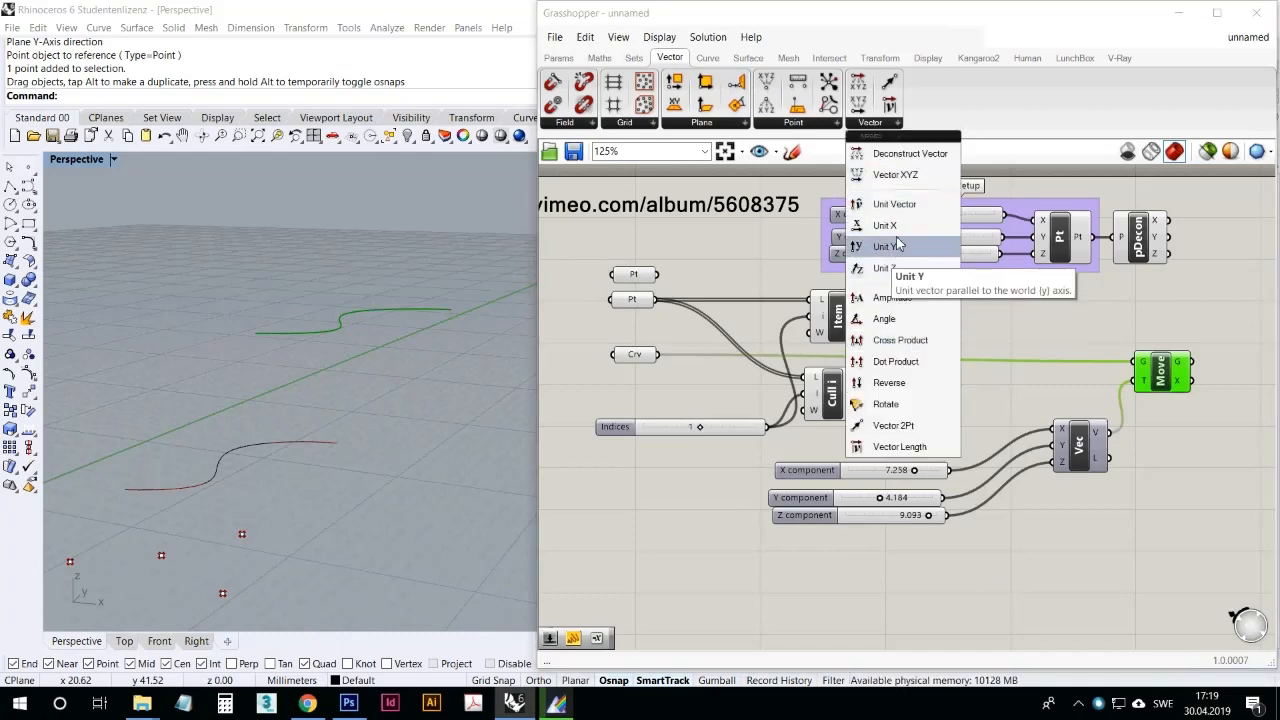
drag(897, 245, 1041, 327)
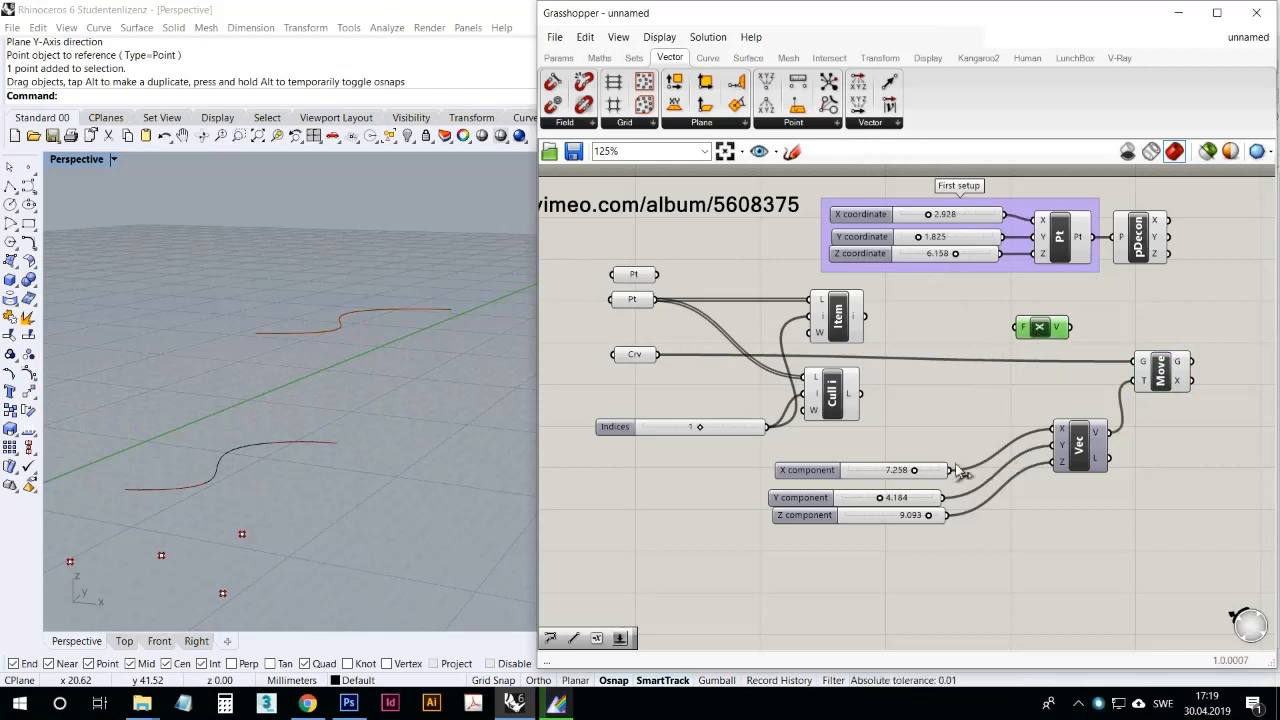
drag(948, 470, 1047, 383)
drag(1068, 379, 1136, 381)
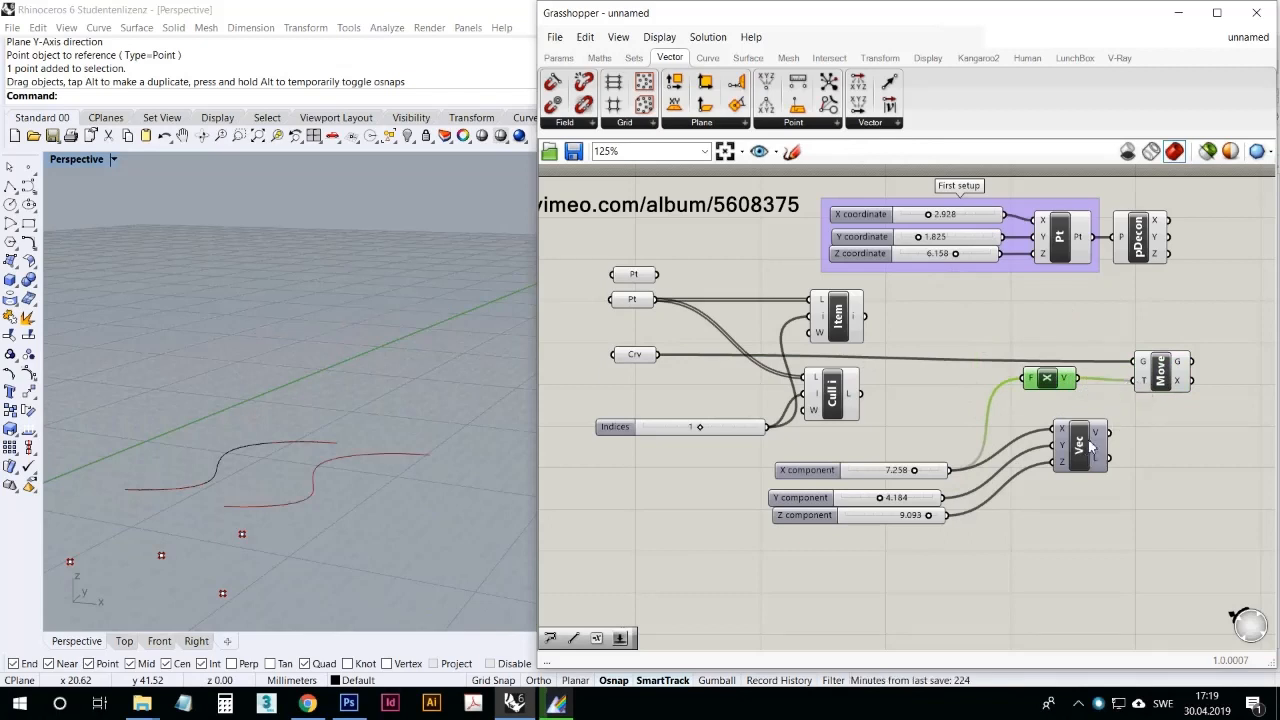
Step: Disconnect the Y and Z sliders from Vector XYZ and align that component directly below Unit X for comparison
drag(1091, 448, 994, 514)
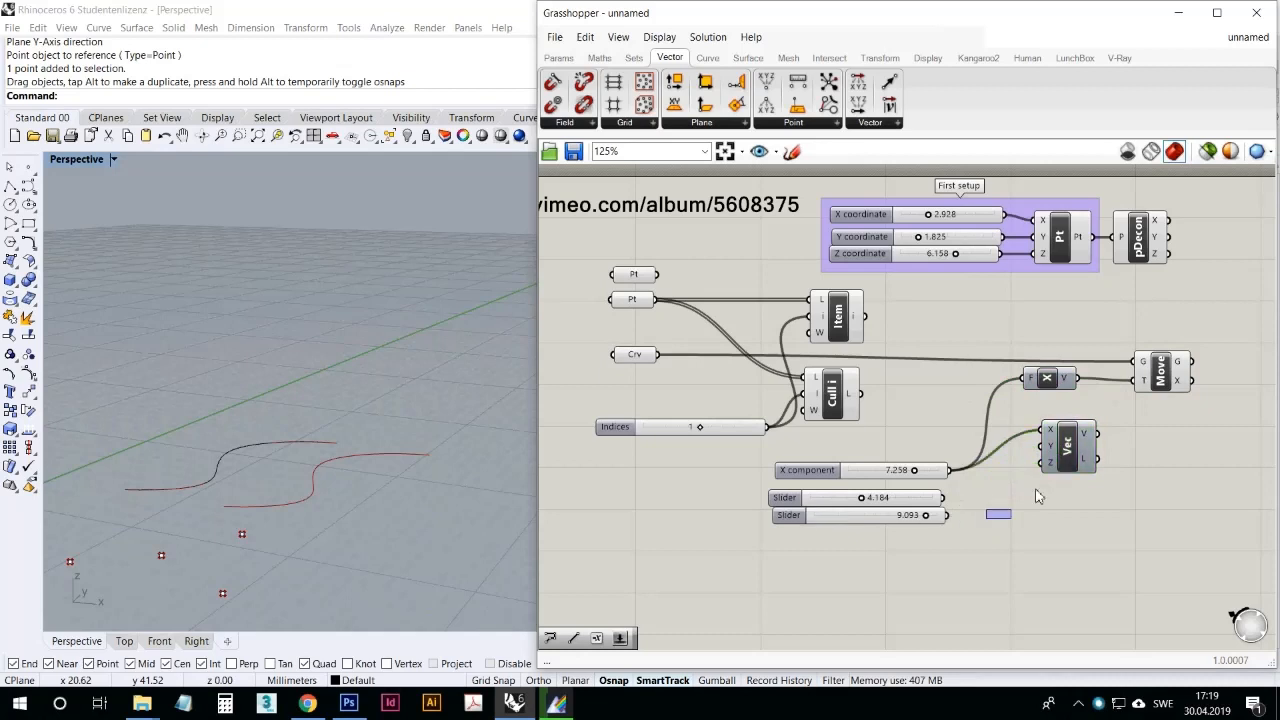
drag(1080, 462, 1062, 460)
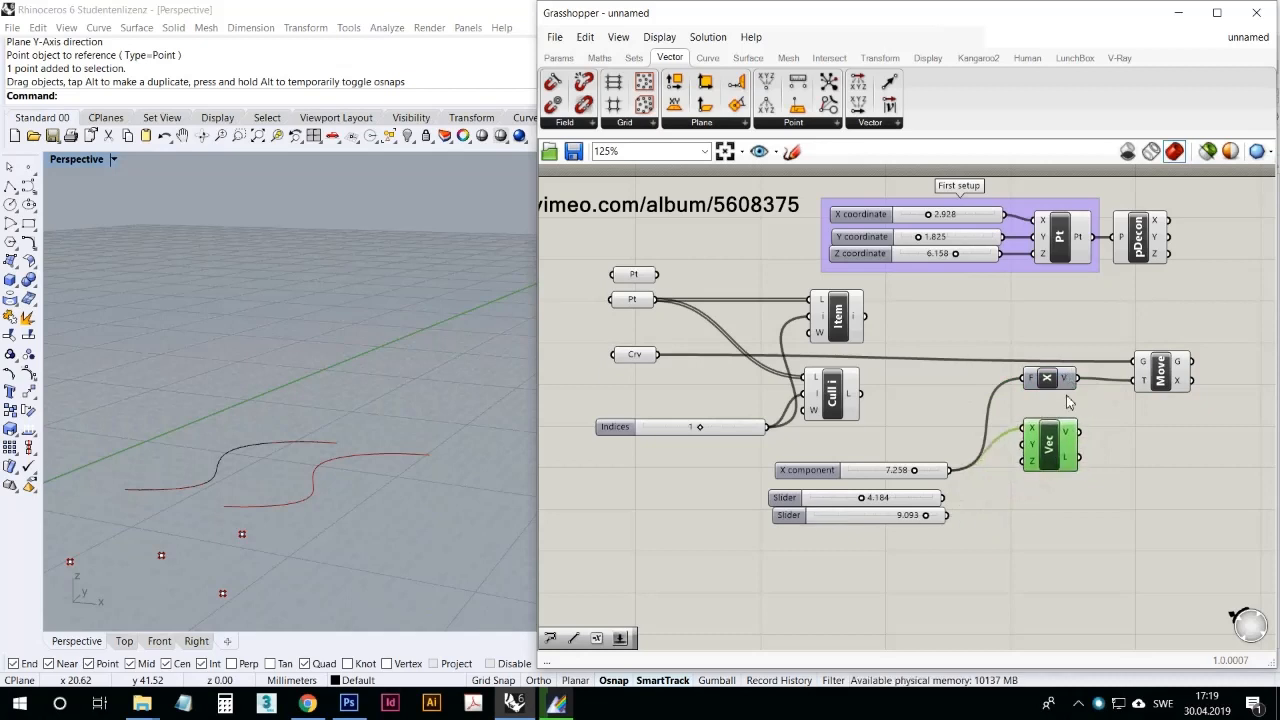
mouse_move(1068, 430)
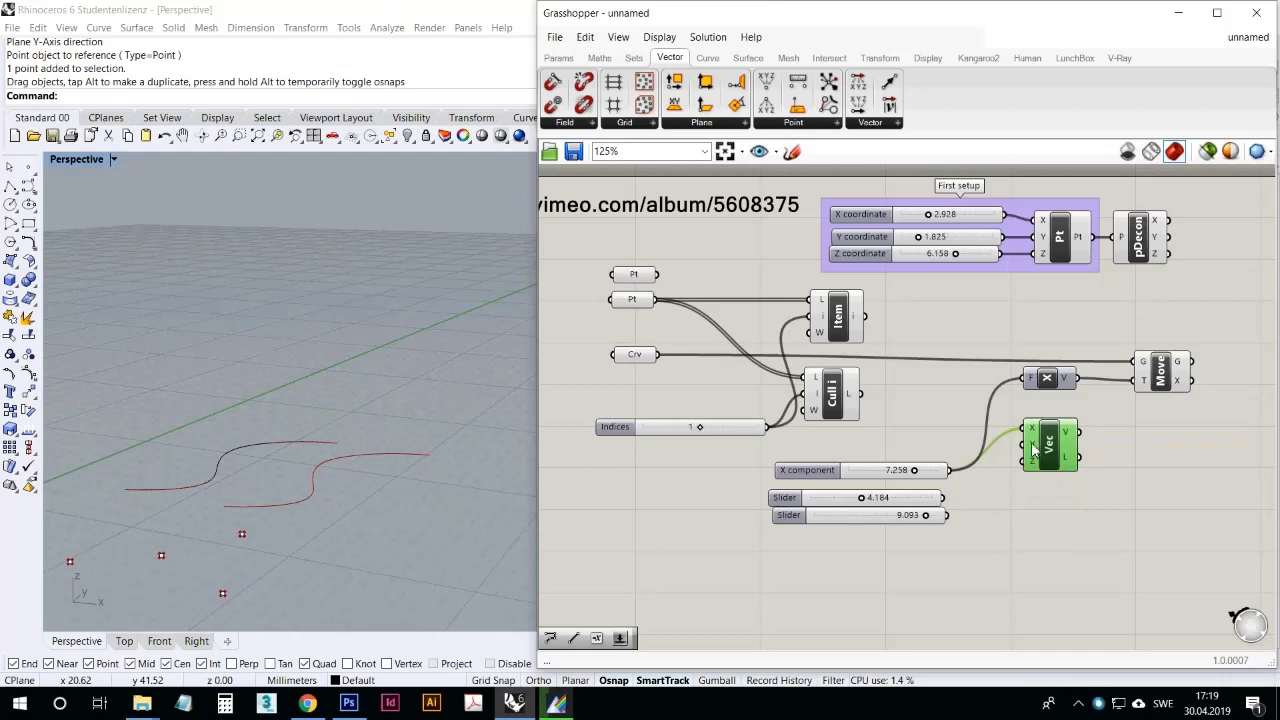
click(1032, 386)
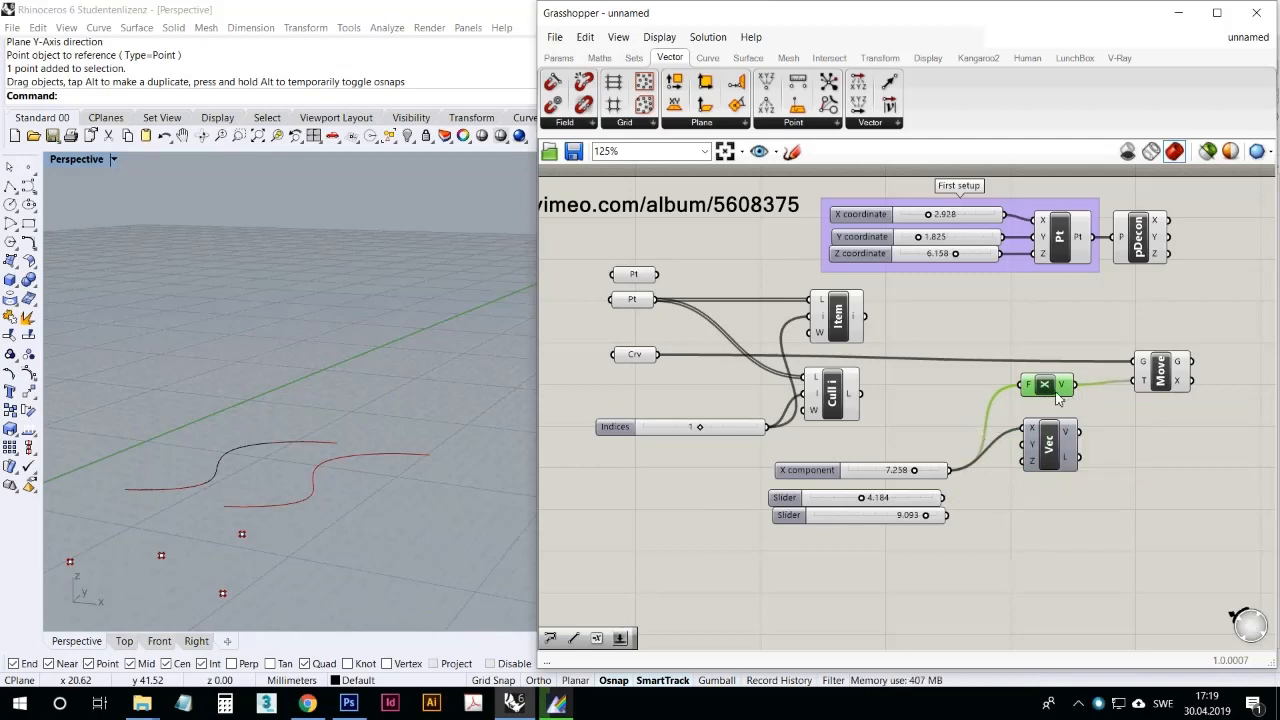
click(1092, 413)
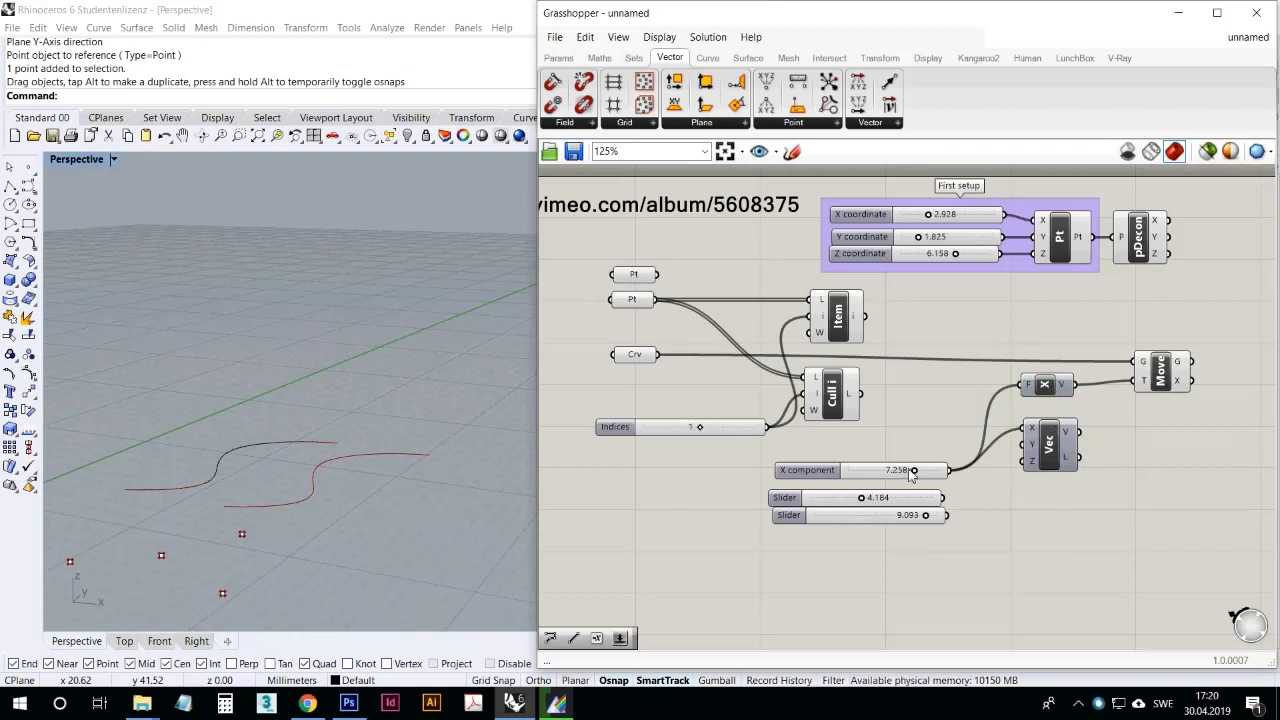
Step: Set the X slider to 6.231, connect Vector XYZ to Move's T in place of Unit X, and set the slider to 5.203
drag(922, 480, 895, 478)
drag(894, 472, 906, 470)
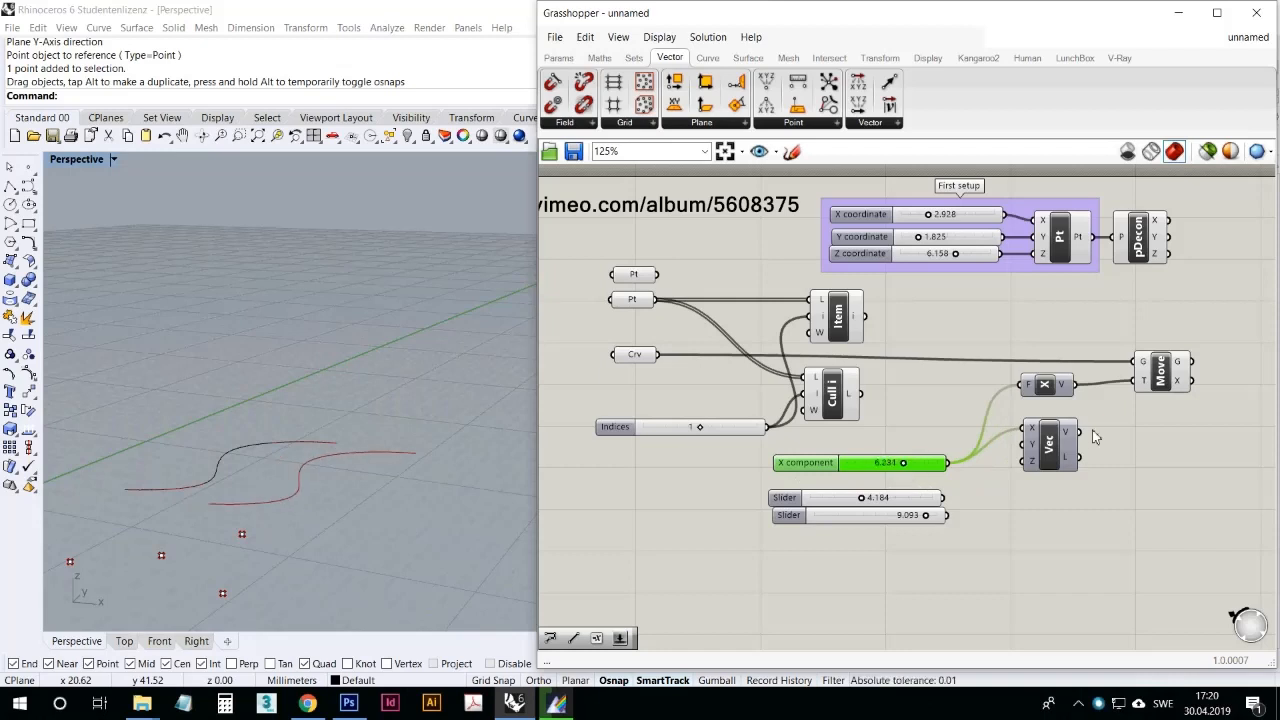
drag(1079, 432, 1136, 386)
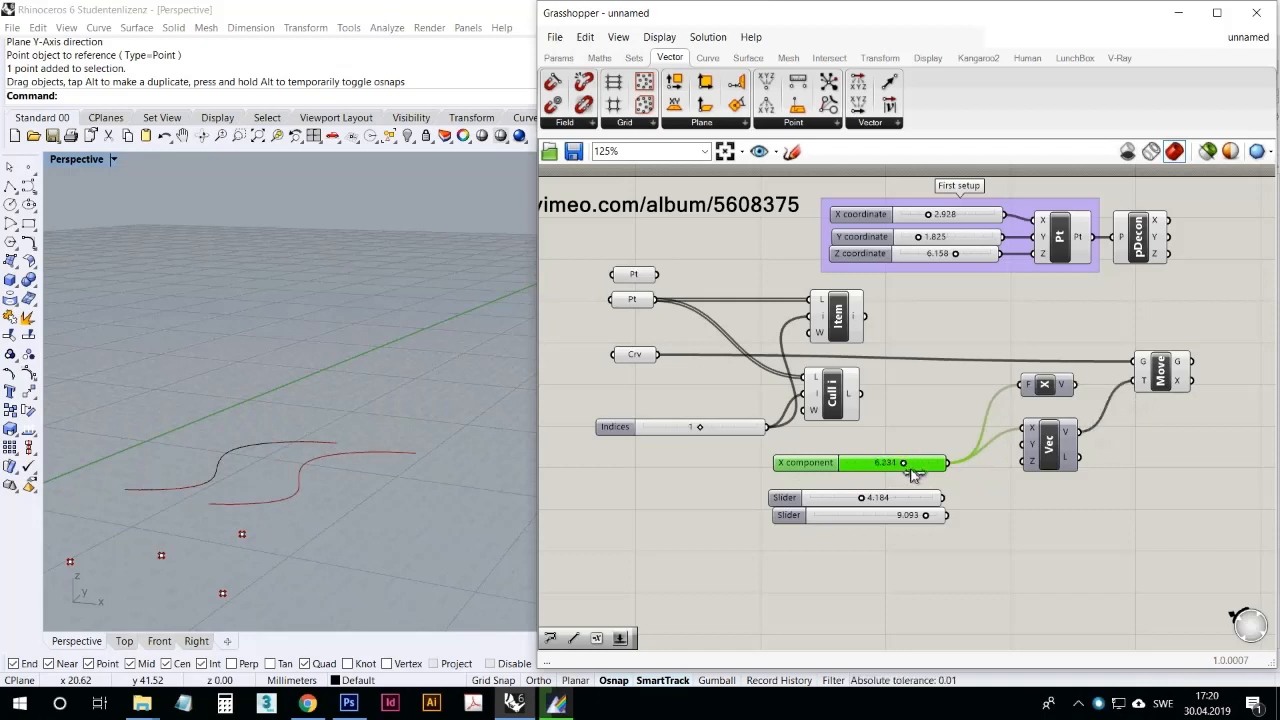
drag(905, 465, 894, 463)
Step: Reconnect Unit X to Move's T input and shift the Vector XYZ component slightly closer to Unit X
drag(1082, 386, 1134, 382)
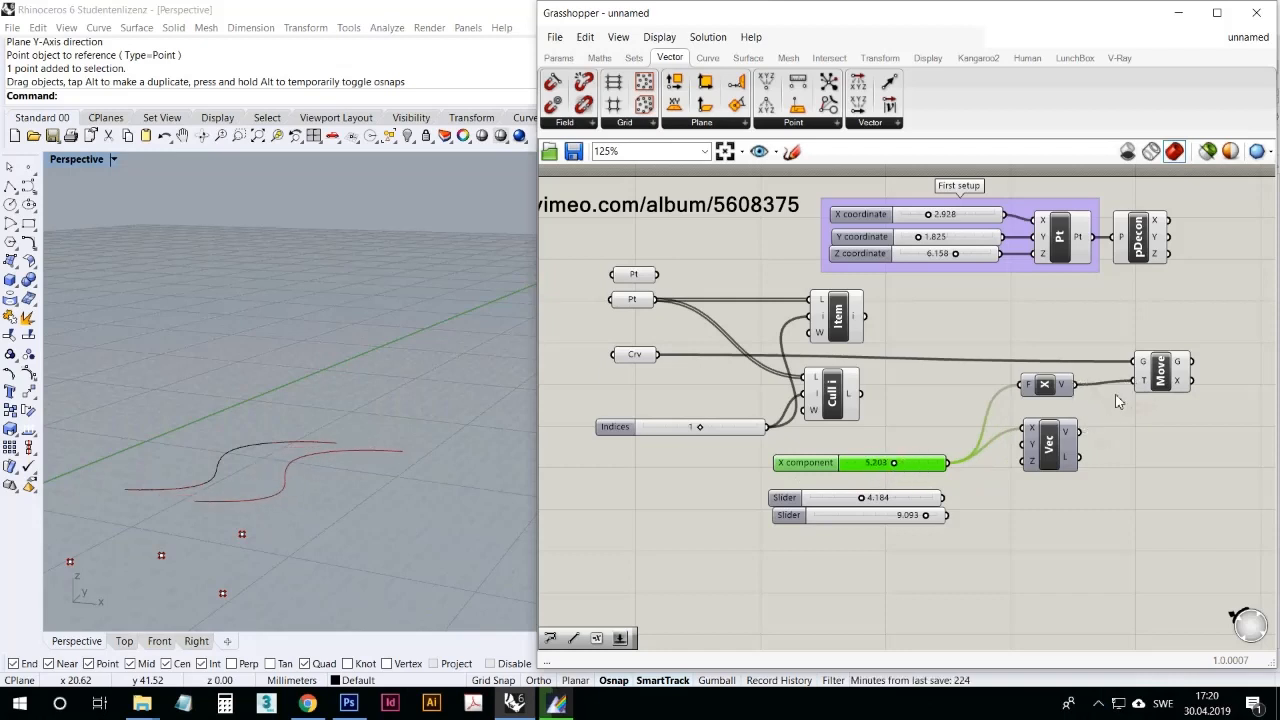
click(1115, 443)
drag(1048, 450, 1047, 440)
click(1048, 475)
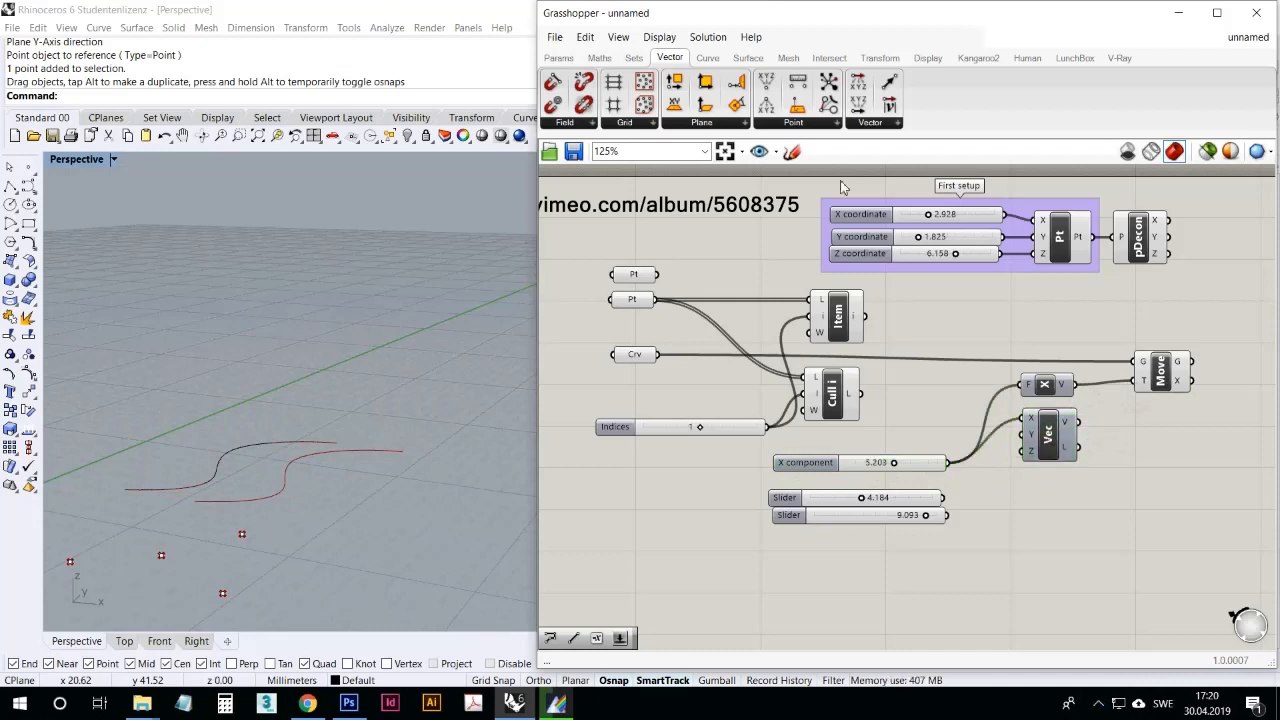
Step: Look through the component groups in the Vector, Curve, Surface, Mesh and Intersect categories, ending on Curve
click(708, 58)
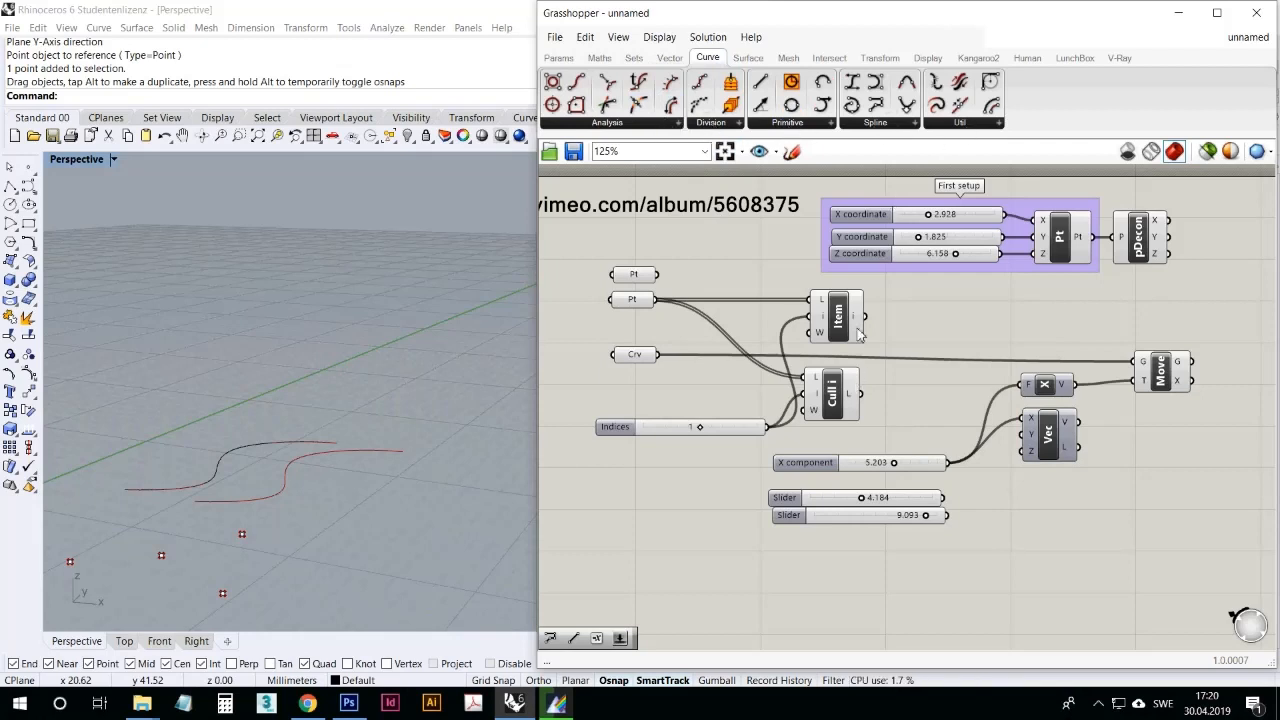
click(669, 58)
click(700, 58)
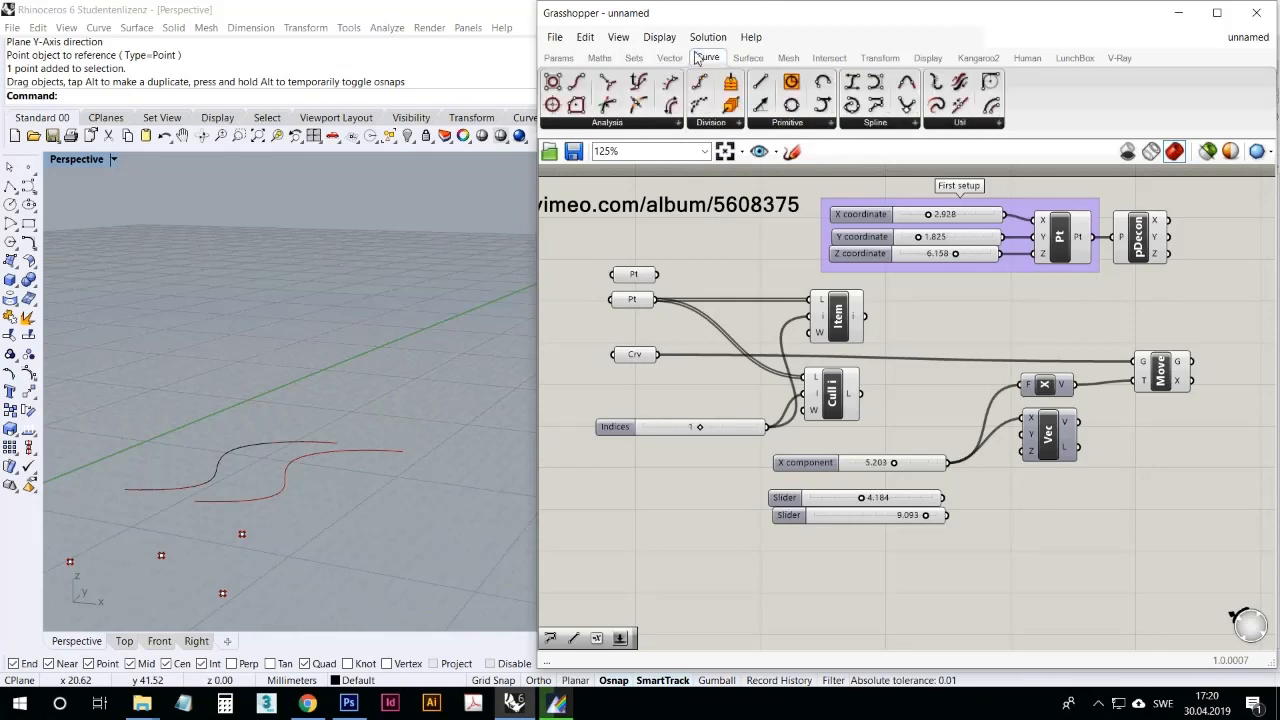
click(747, 57)
click(789, 57)
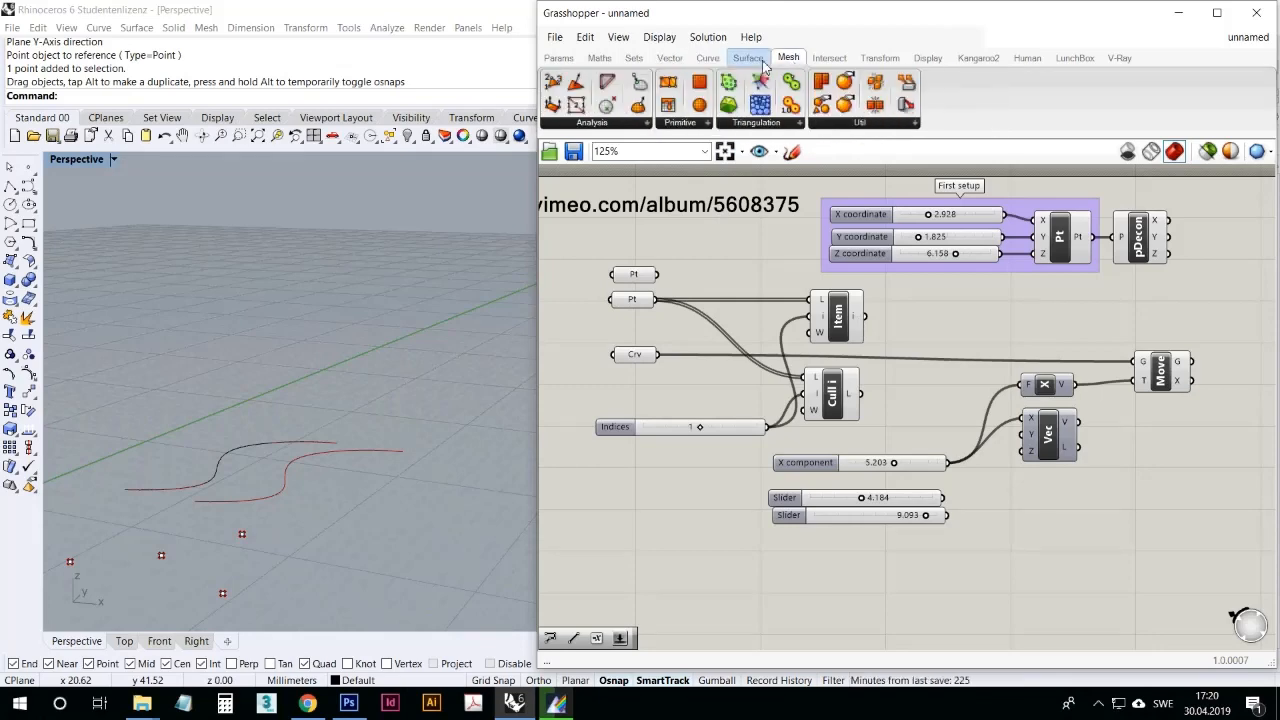
click(828, 60)
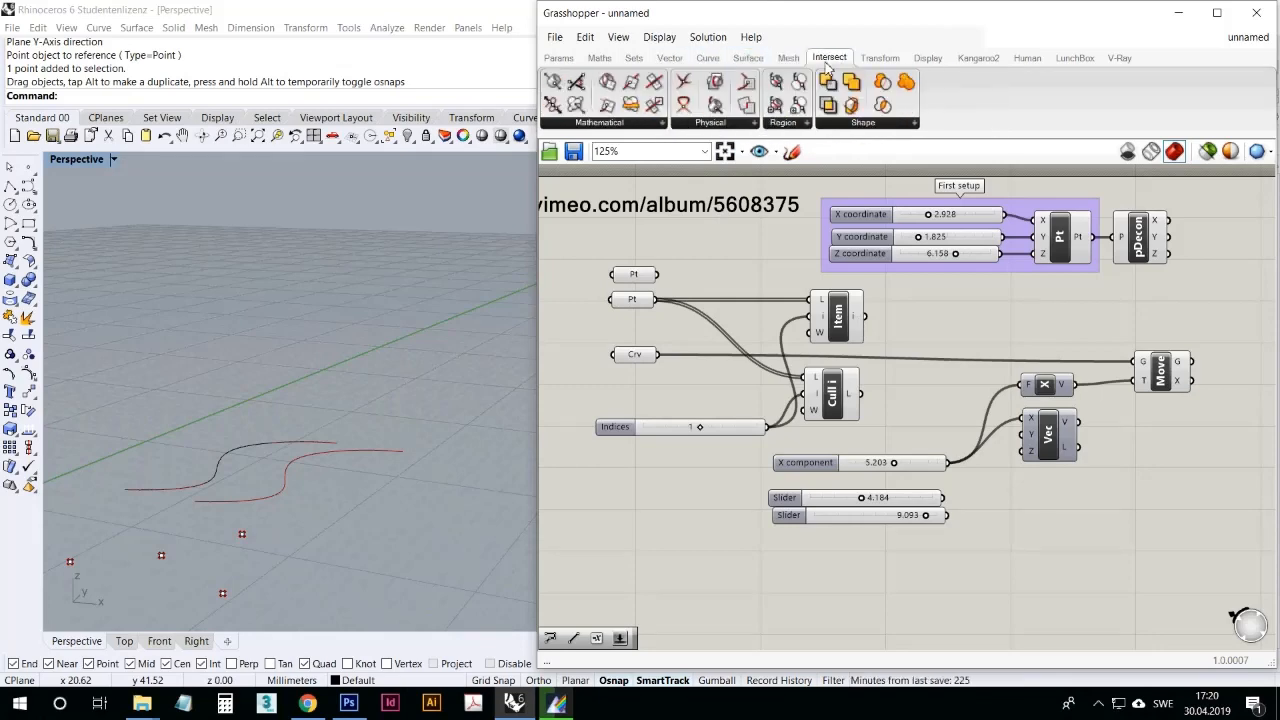
click(748, 58)
click(707, 58)
click(671, 58)
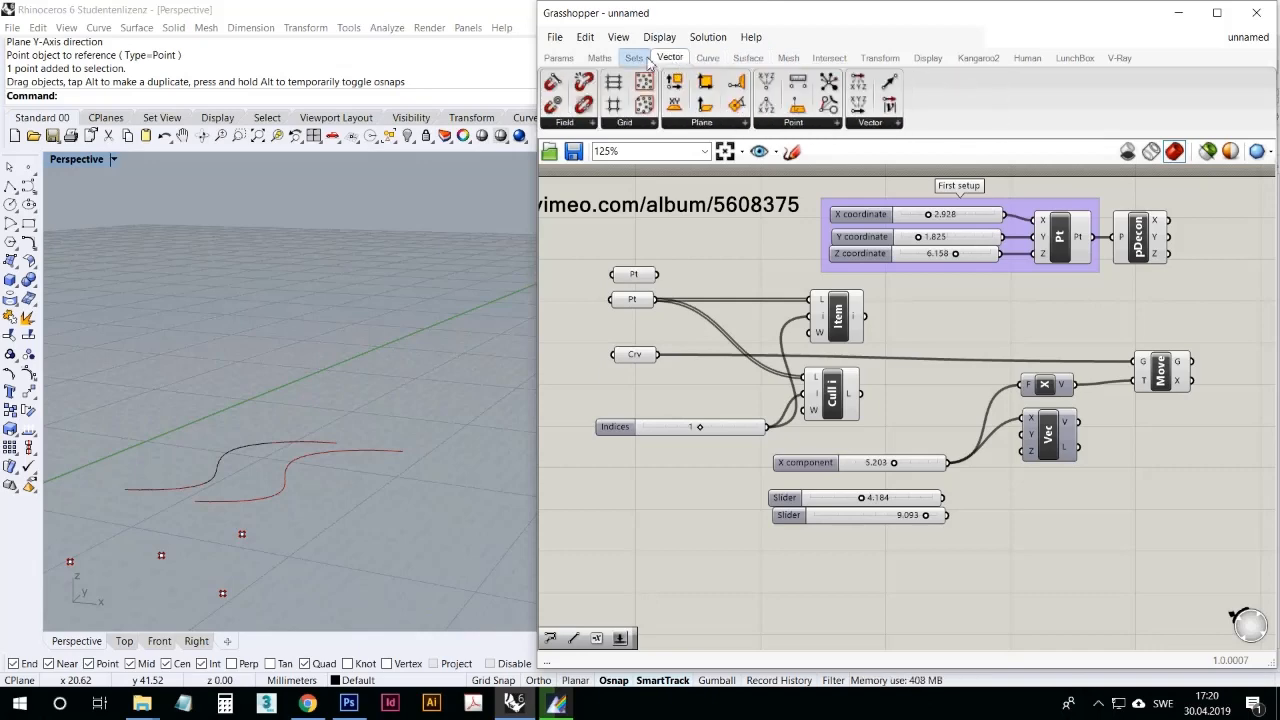
click(707, 58)
click(748, 58)
click(788, 58)
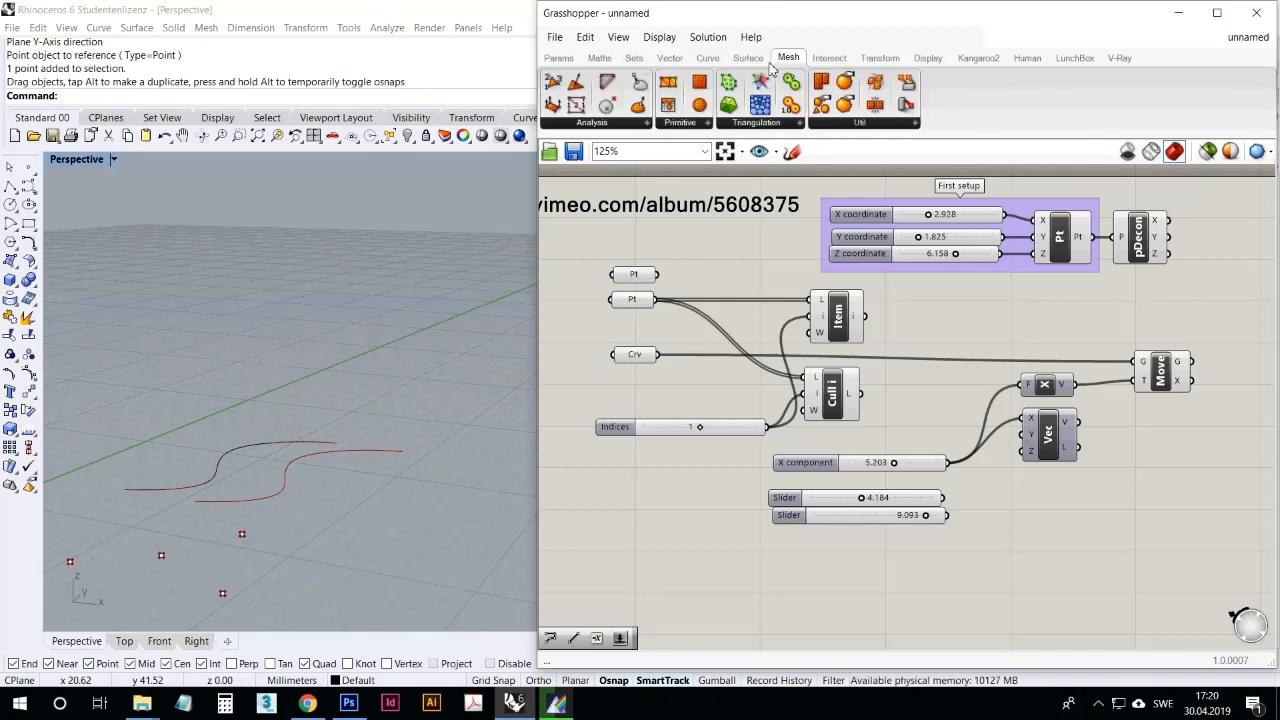
click(748, 58)
click(707, 58)
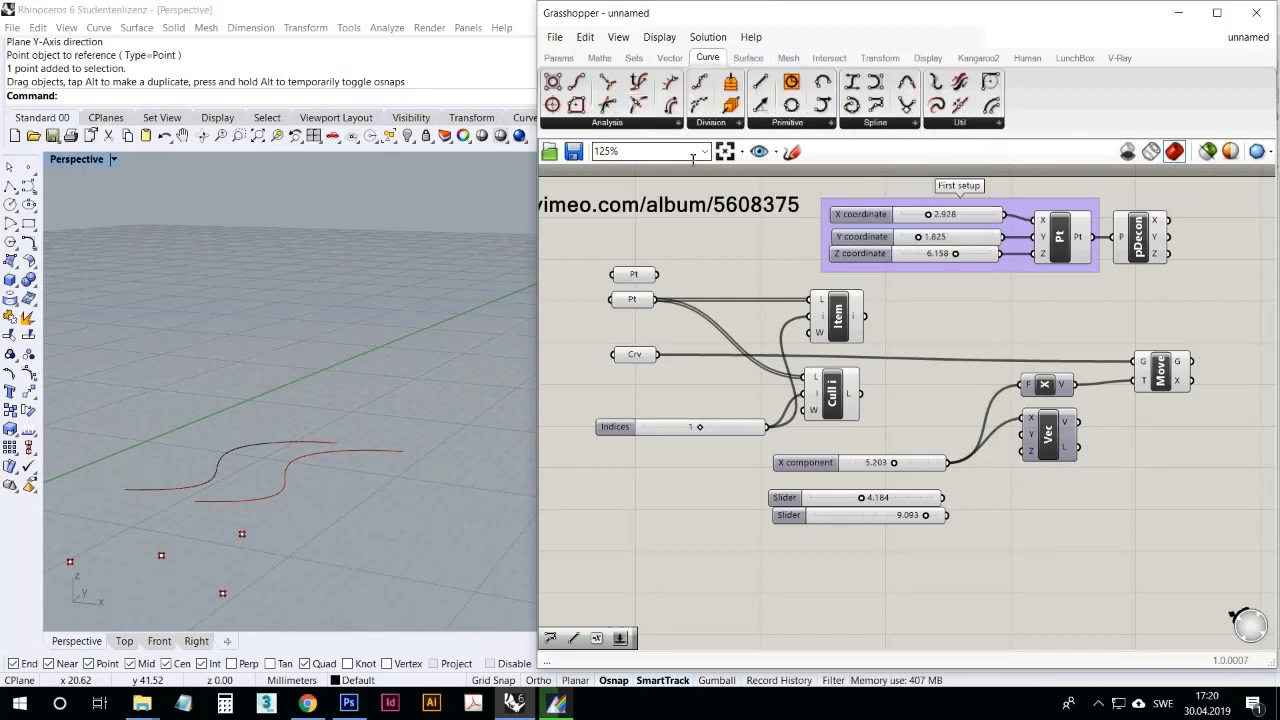
click(748, 57)
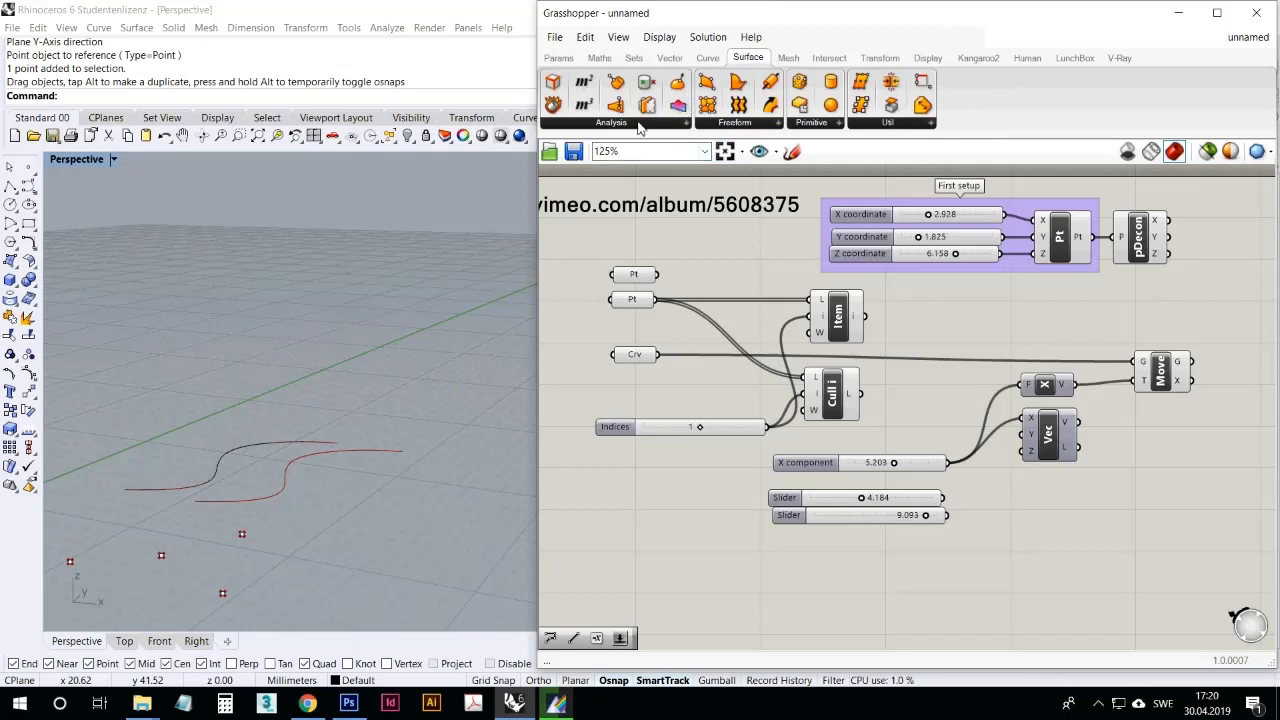
click(785, 62)
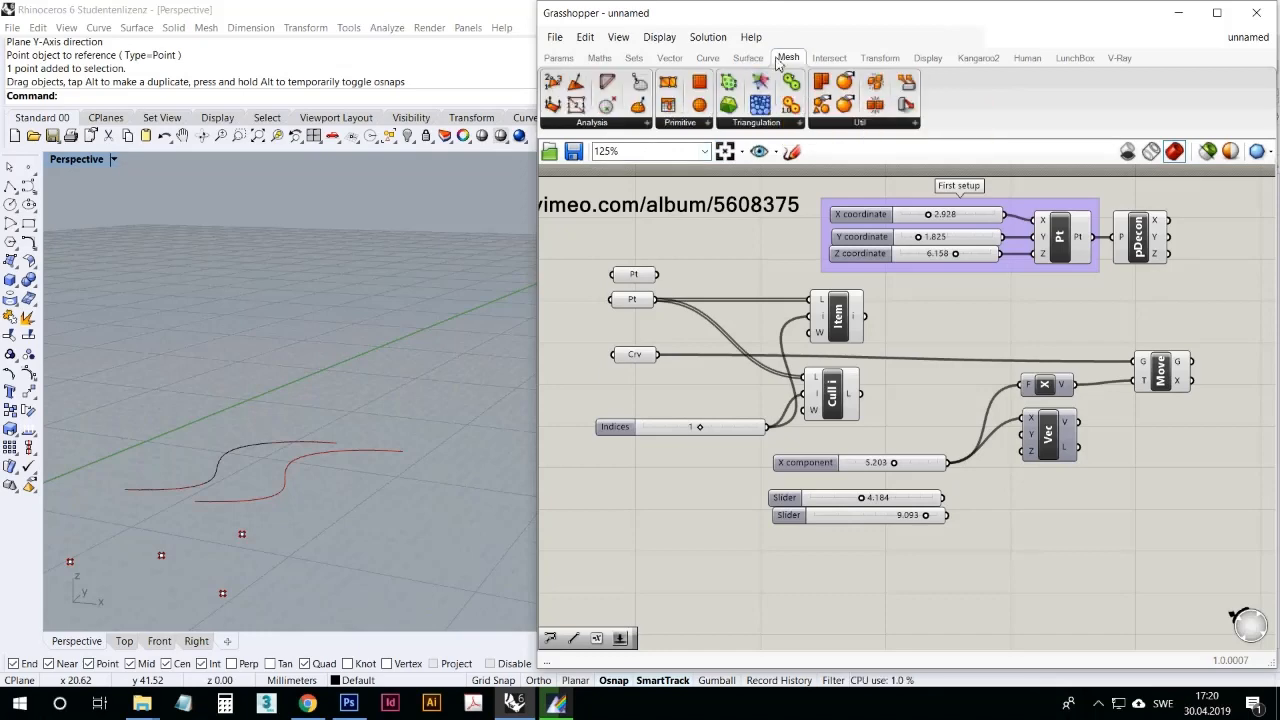
click(750, 63)
click(707, 57)
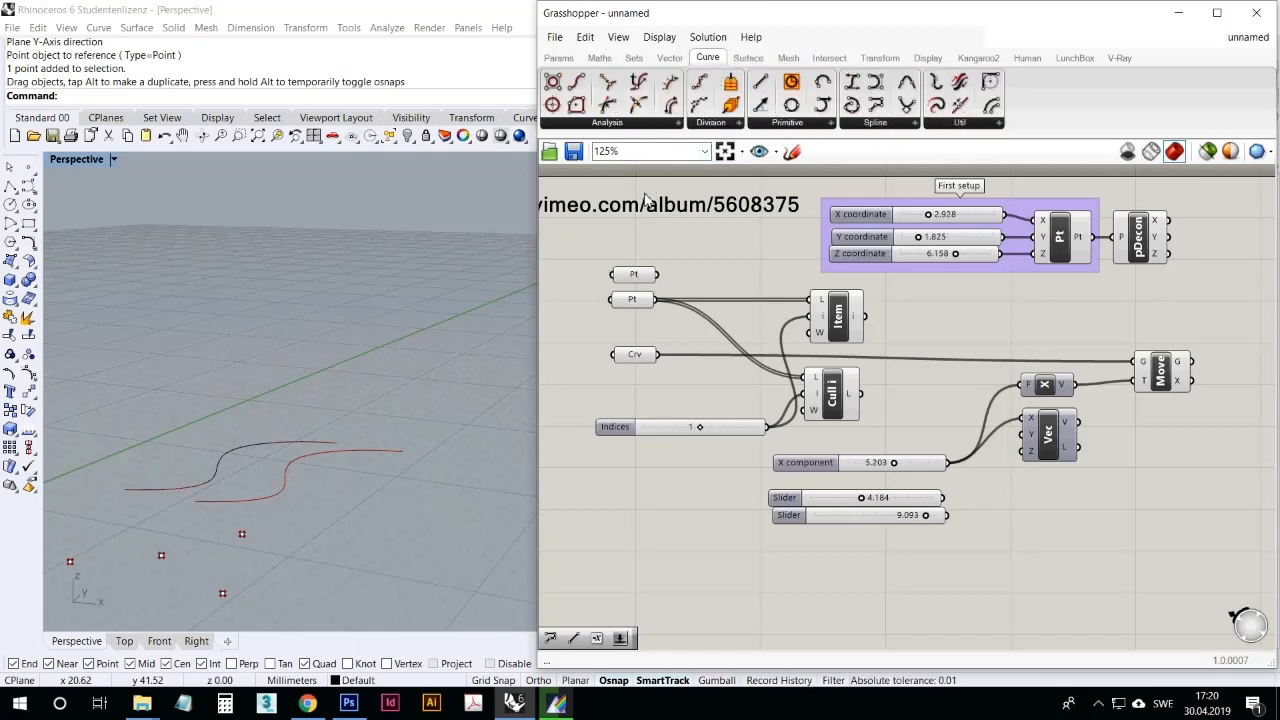
Step: Add a Control Points component below the sliders, feed its C input from the Crv parameter, and compare its points with the original curve's
click(642, 123)
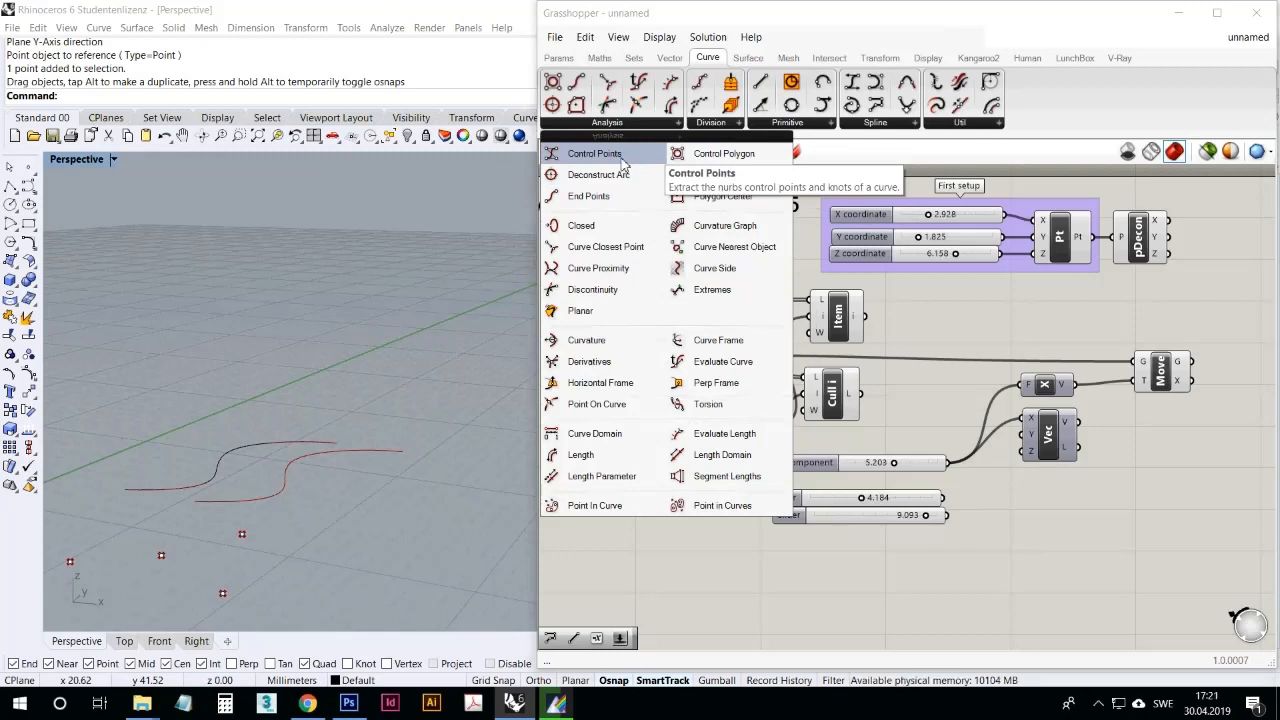
drag(621, 155, 776, 570)
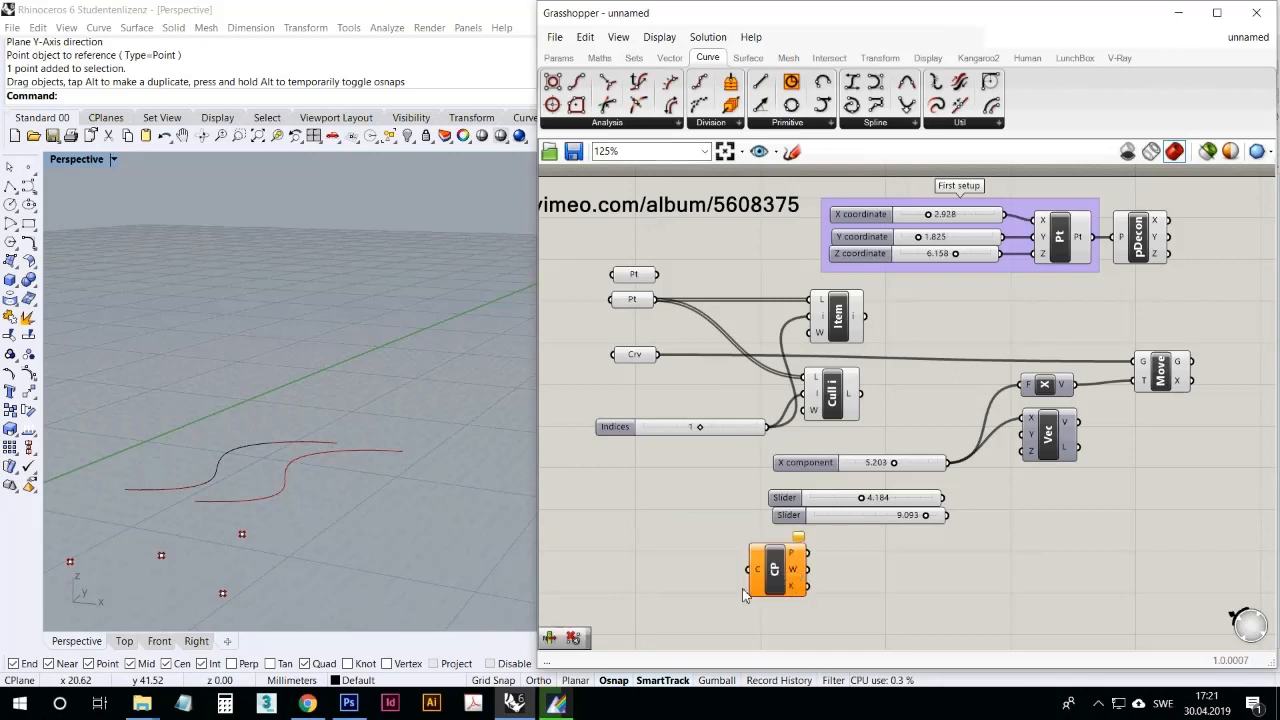
drag(657, 354, 752, 572)
click(772, 570)
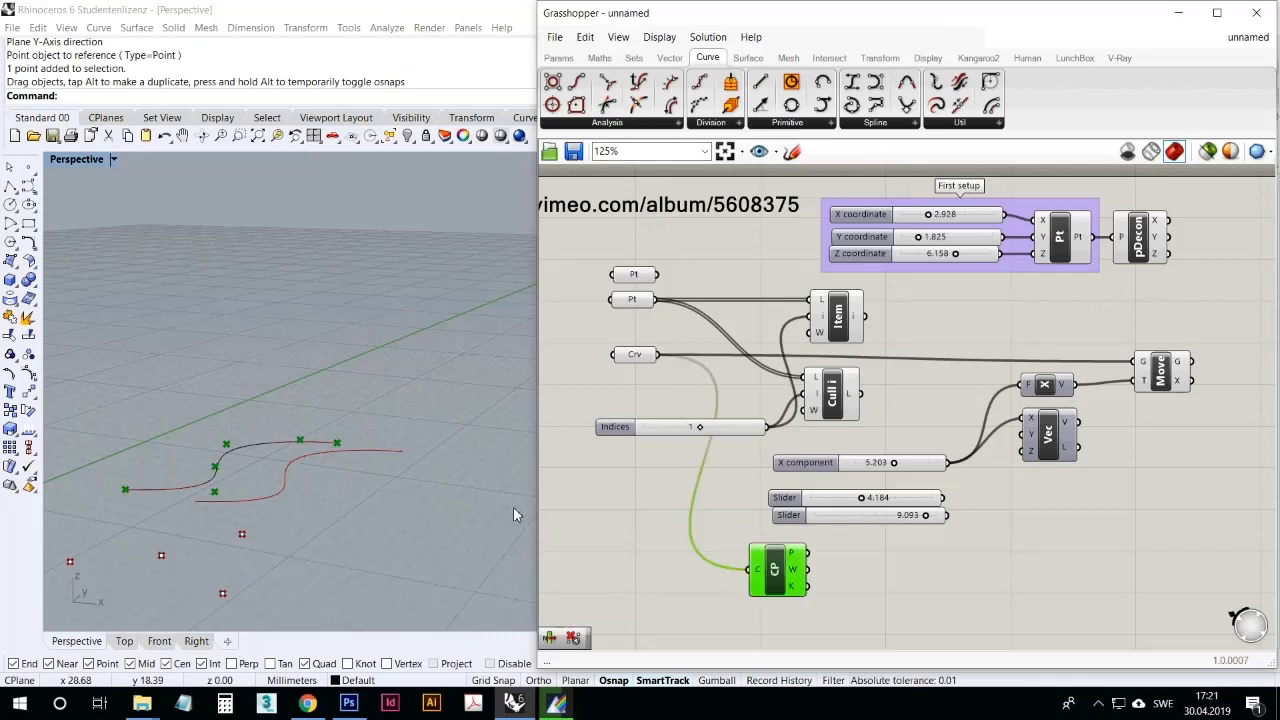
right_drag(385, 518, 300, 468)
click(262, 445)
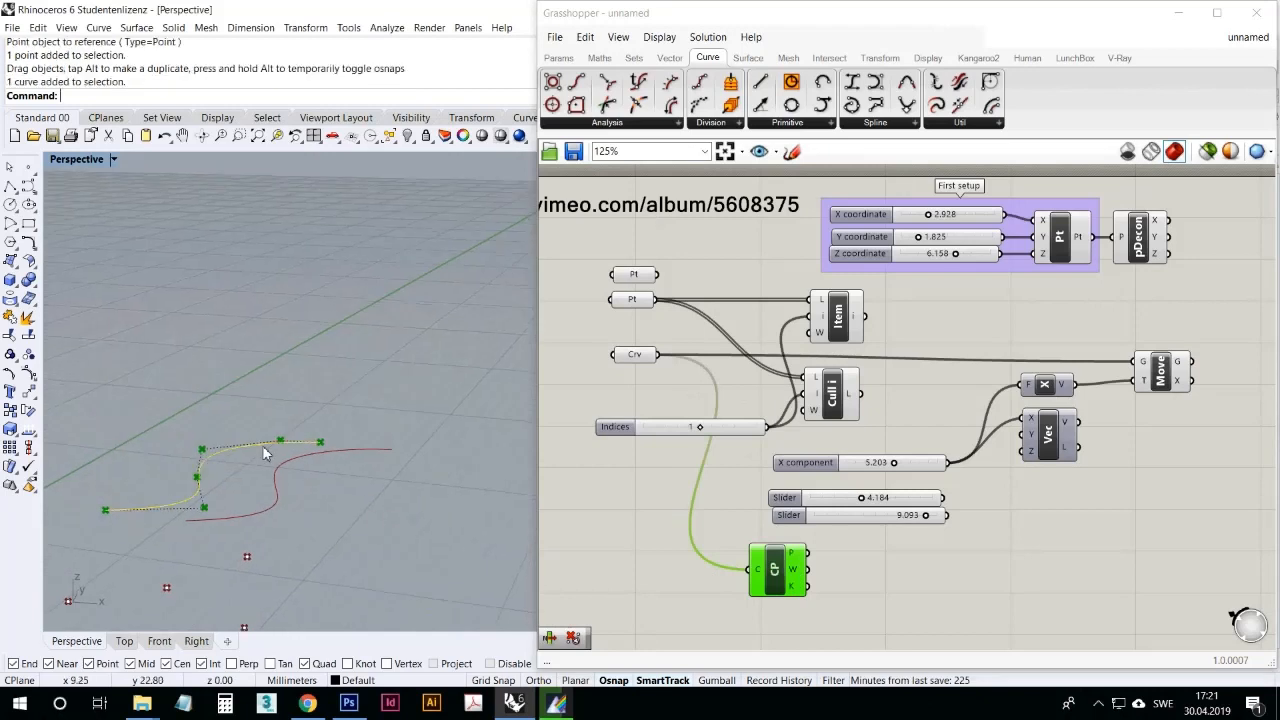
right_drag(233, 530, 210, 438)
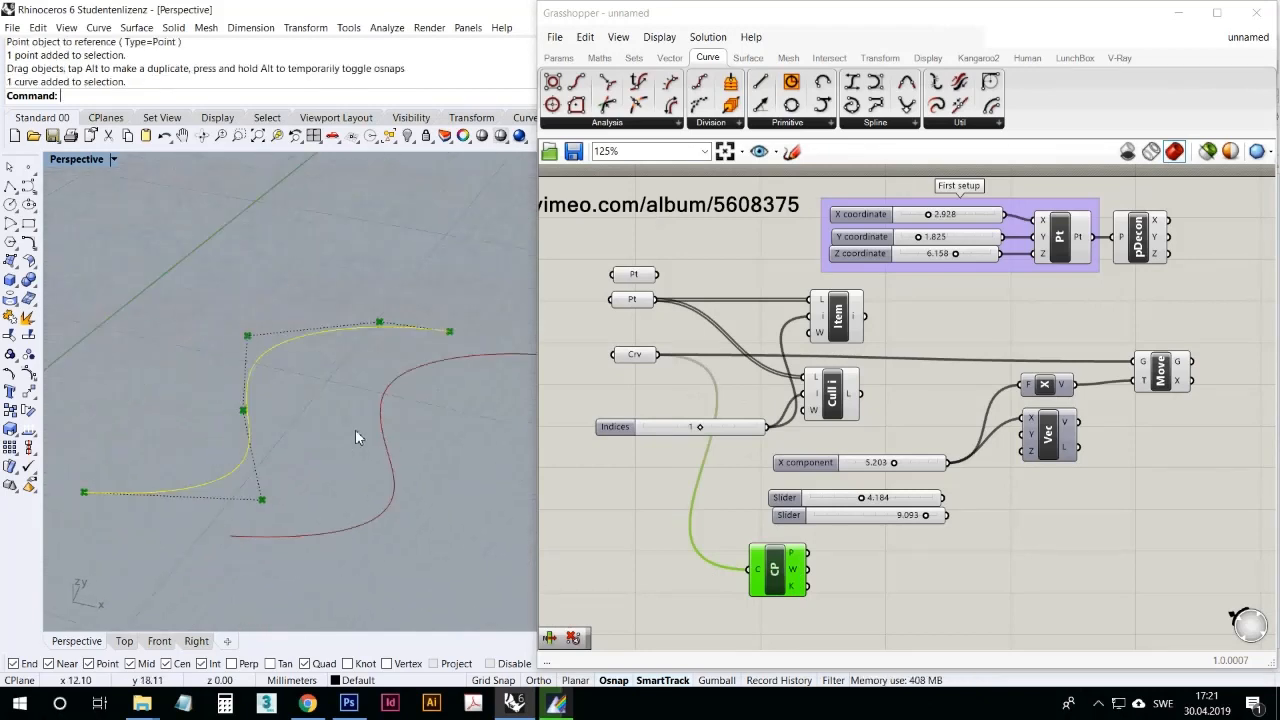
click(391, 426)
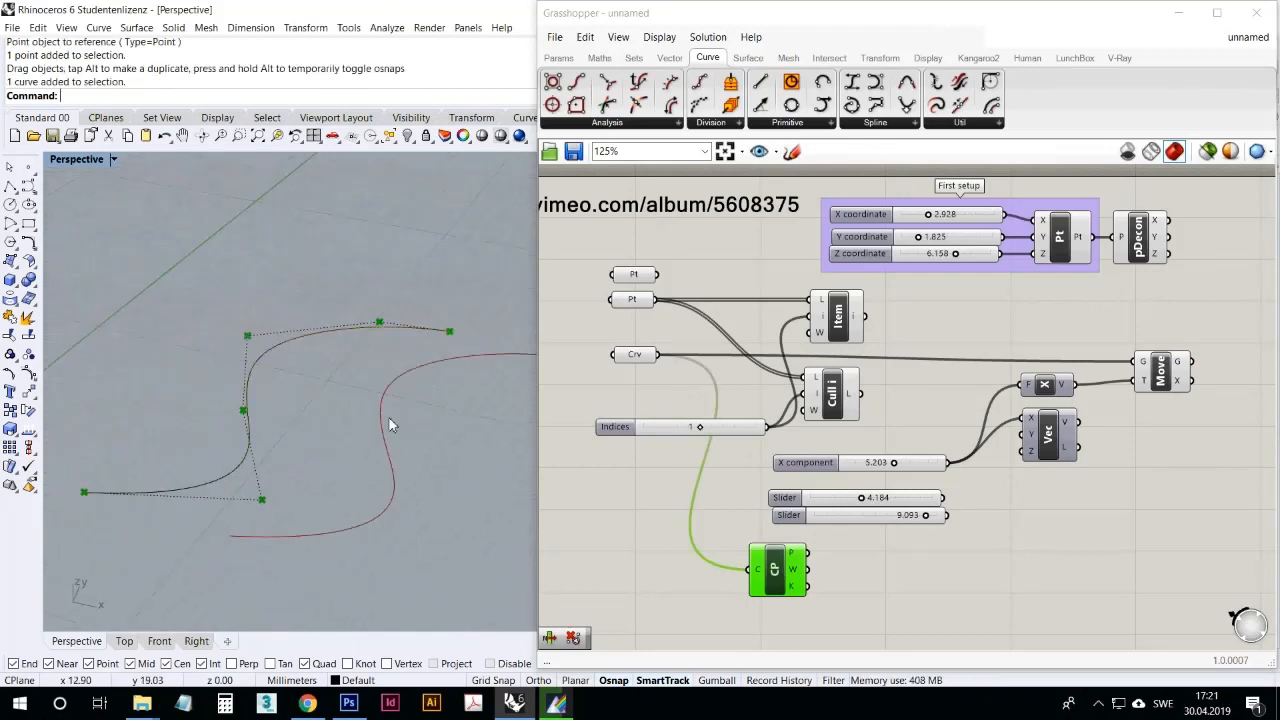
Step: Rewire Control Points to take its curve from Move's G output and place the component below and beyond Move
drag(1192, 362, 1206, 463)
click(1182, 378)
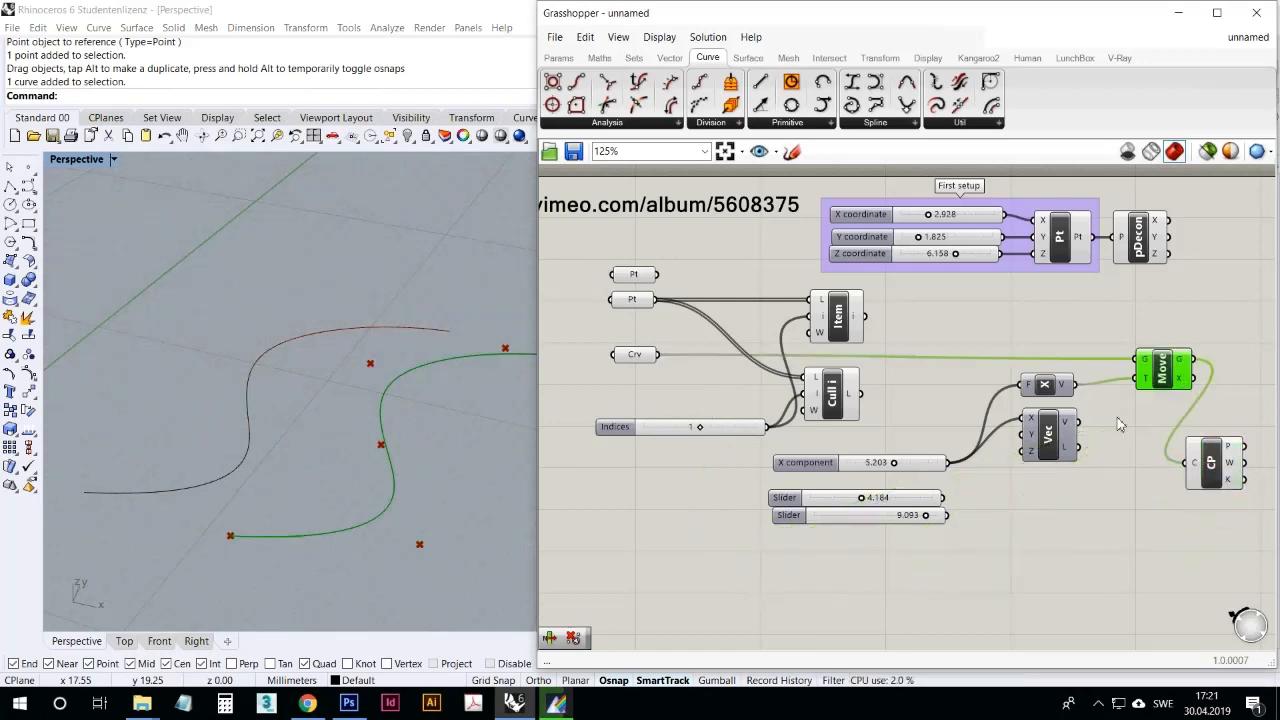
right_drag(1121, 491, 1102, 451)
drag(1145, 331, 1139, 327)
click(1135, 364)
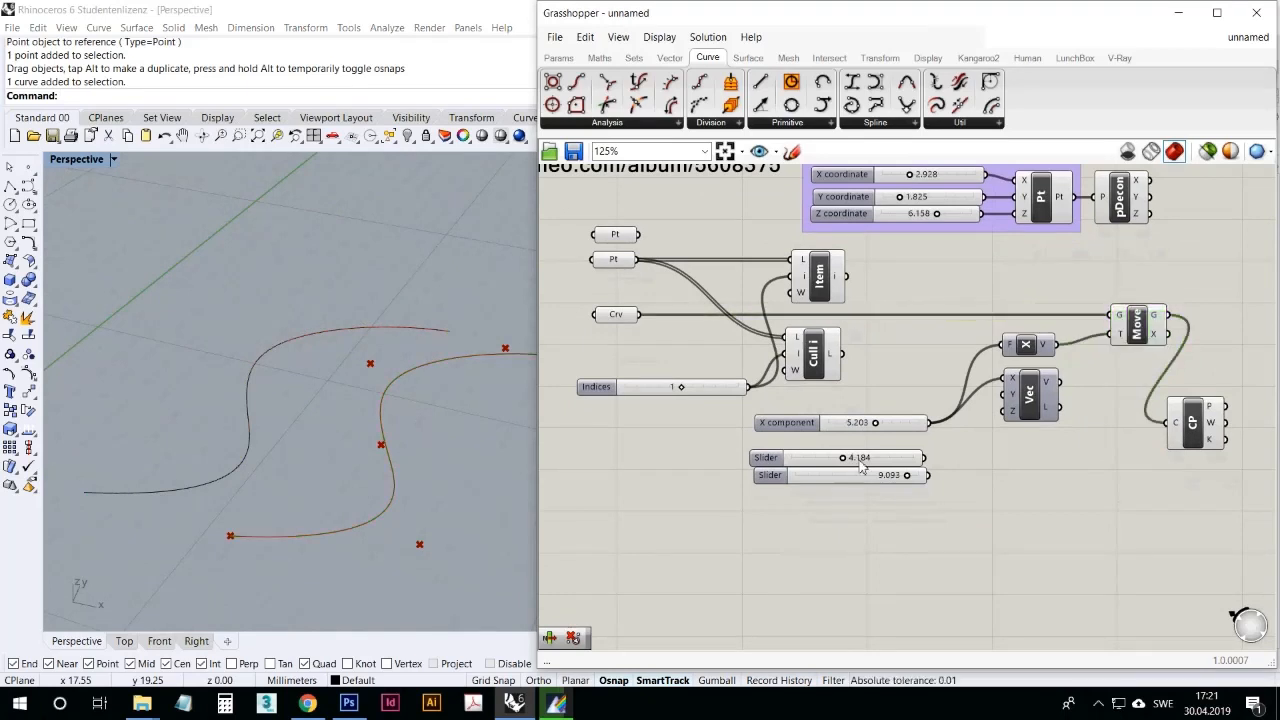
Step: Try to select the moved curve and its control points in the Rhino viewport, and highlight Move's output there
right_drag(360, 548, 395, 468)
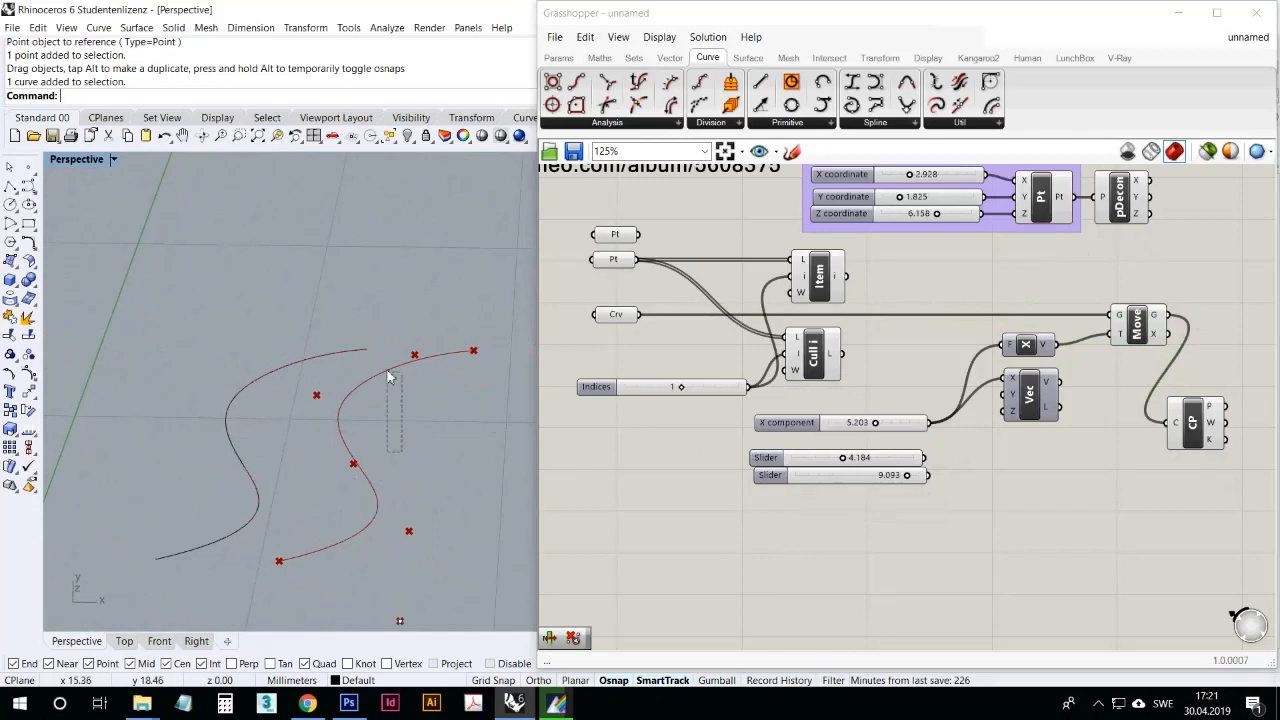
drag(387, 371, 387, 369)
drag(339, 505, 328, 442)
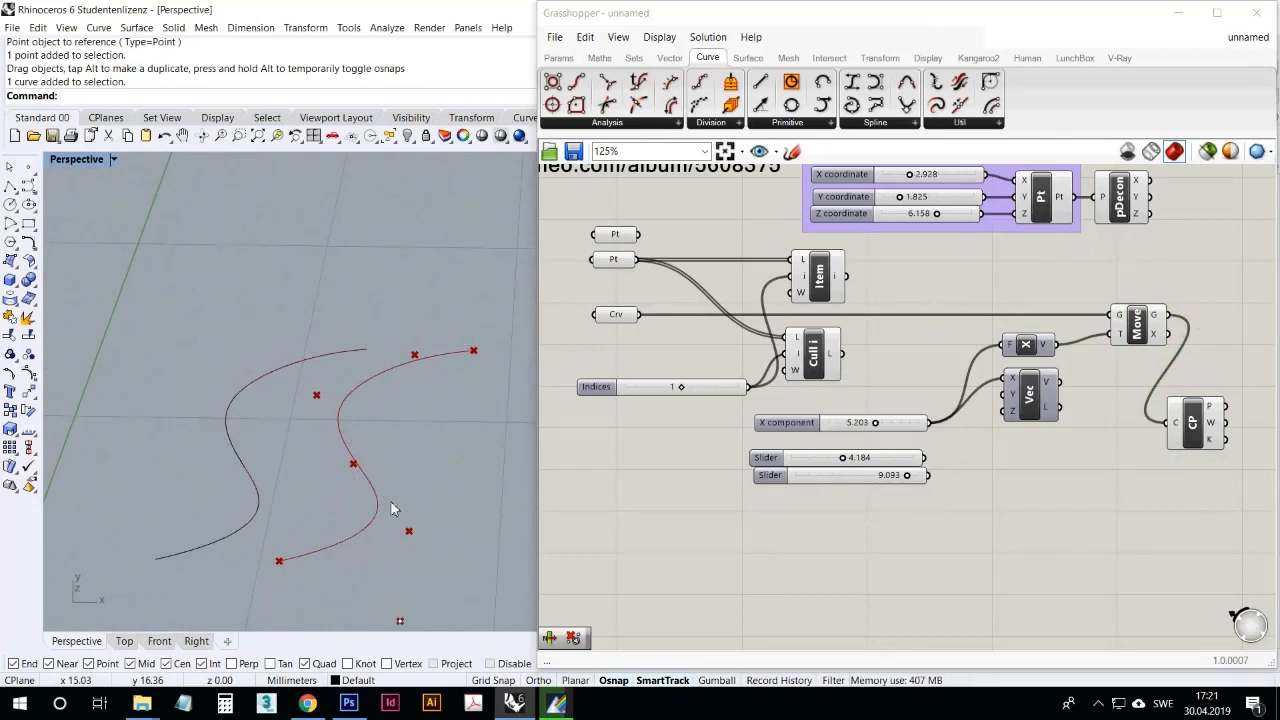
right_drag(386, 529, 390, 488)
click(1150, 338)
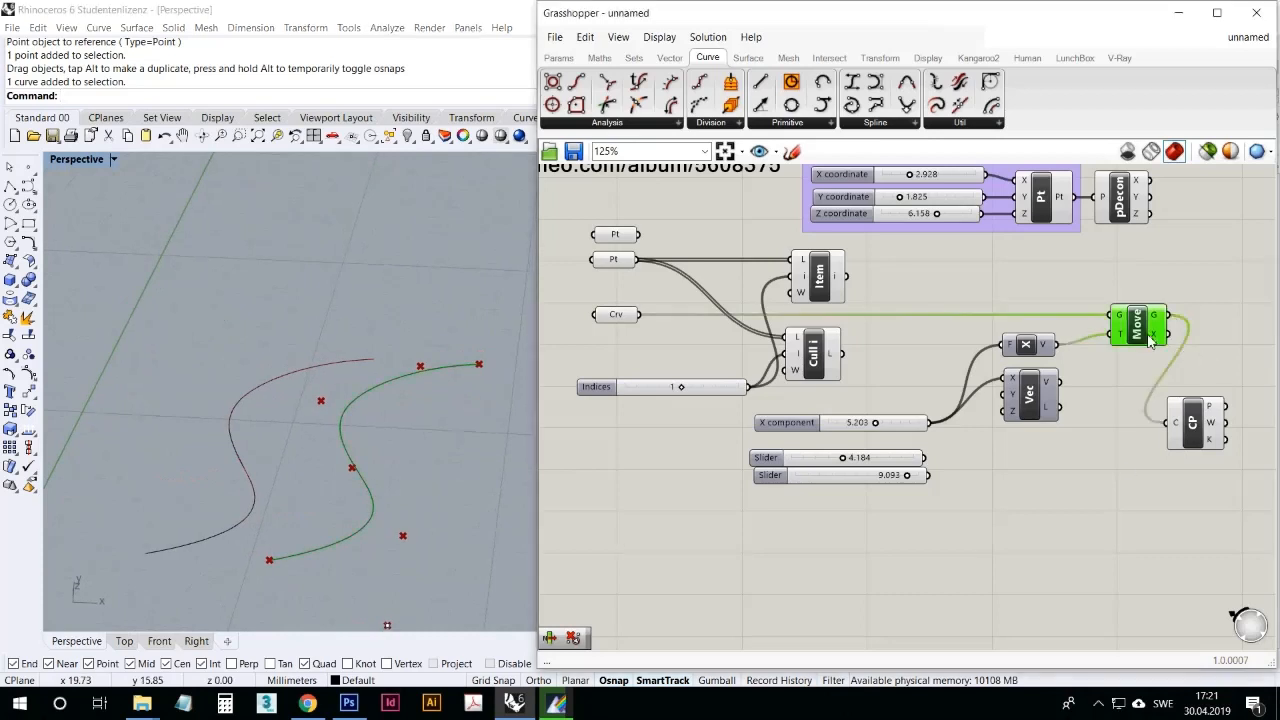
drag(1150, 340, 1145, 344)
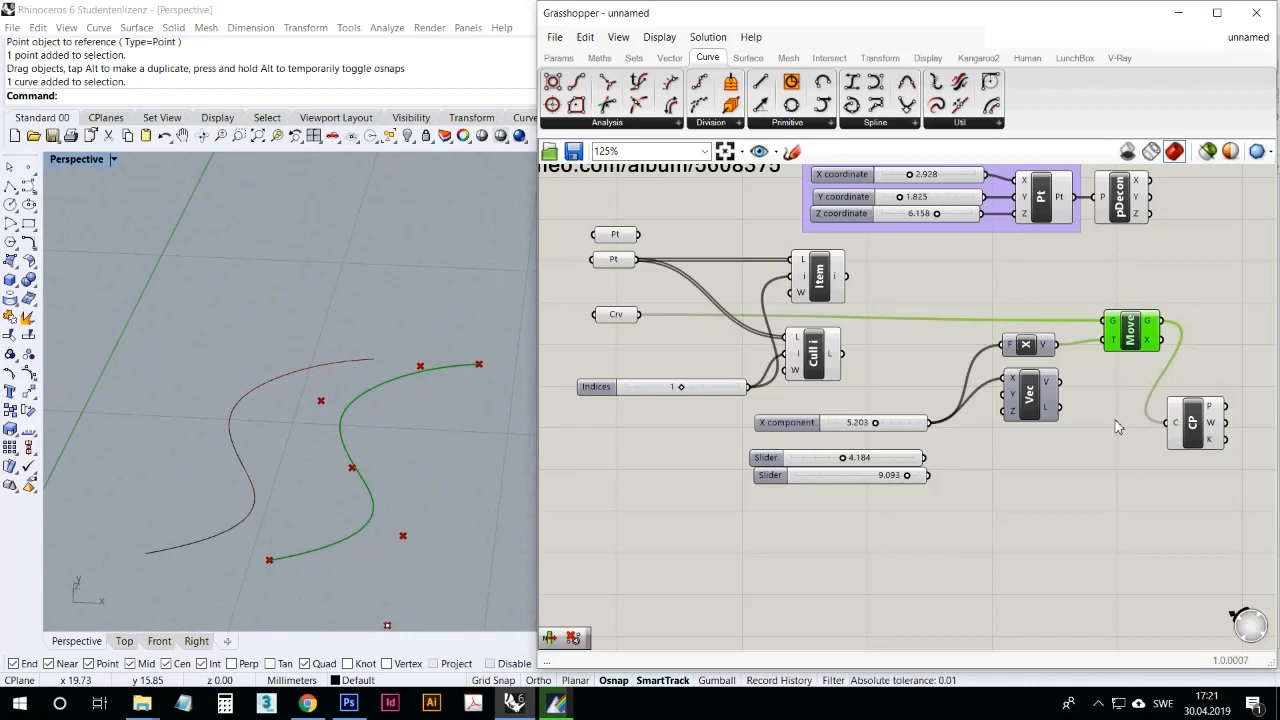
right_drag(408, 403, 357, 410)
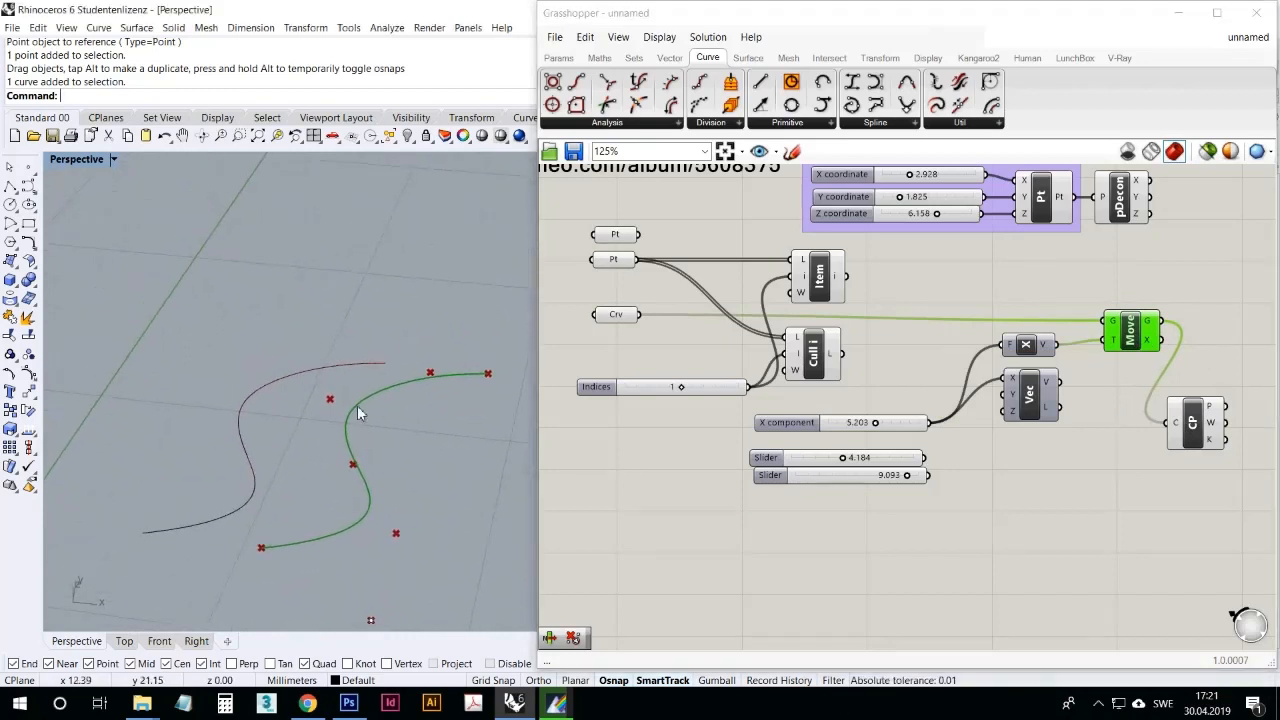
click(720, 546)
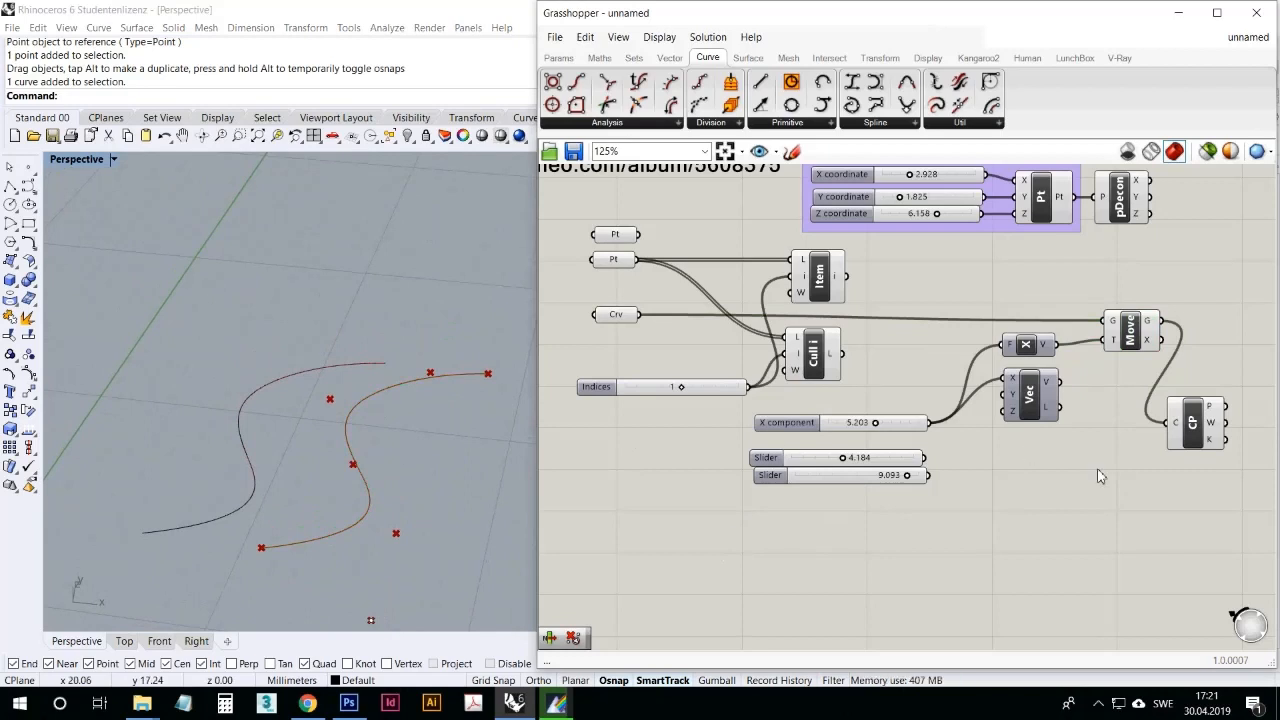
Step: Compare the selectable original Rhino curve with the preview geometry of Move and Control Points by selecting each in turn
click(336, 367)
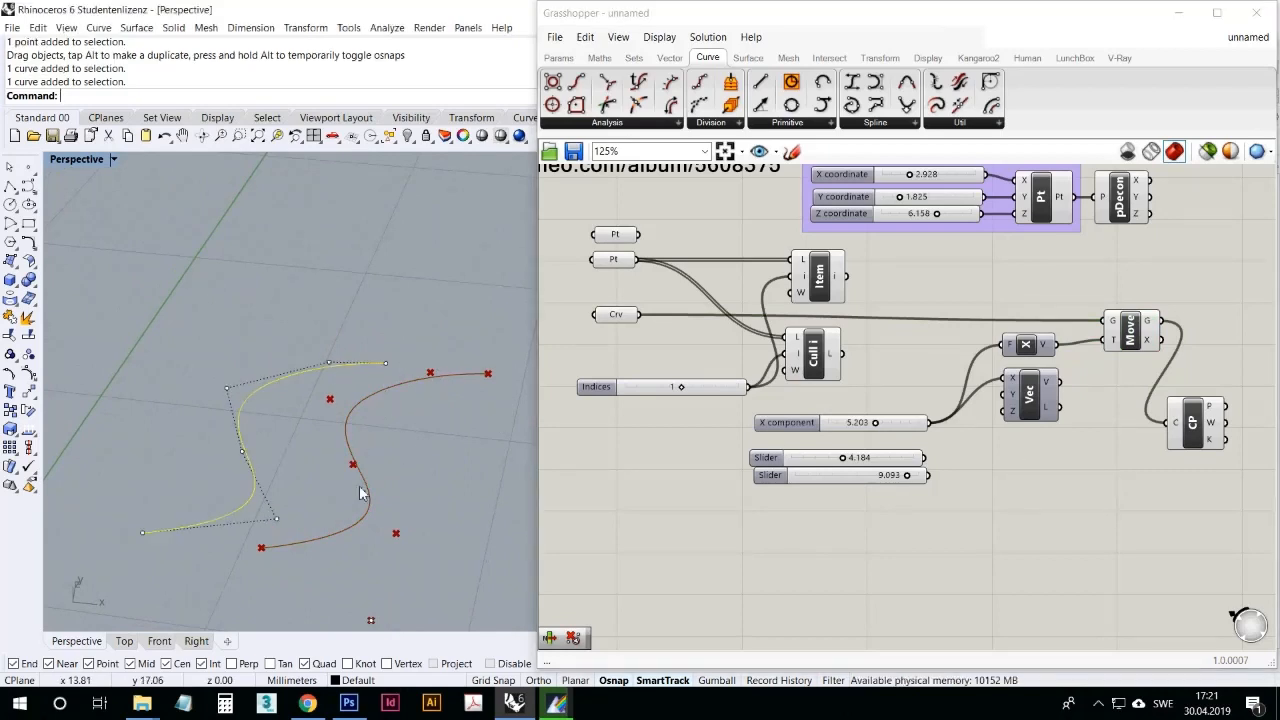
right_drag(363, 491, 375, 535)
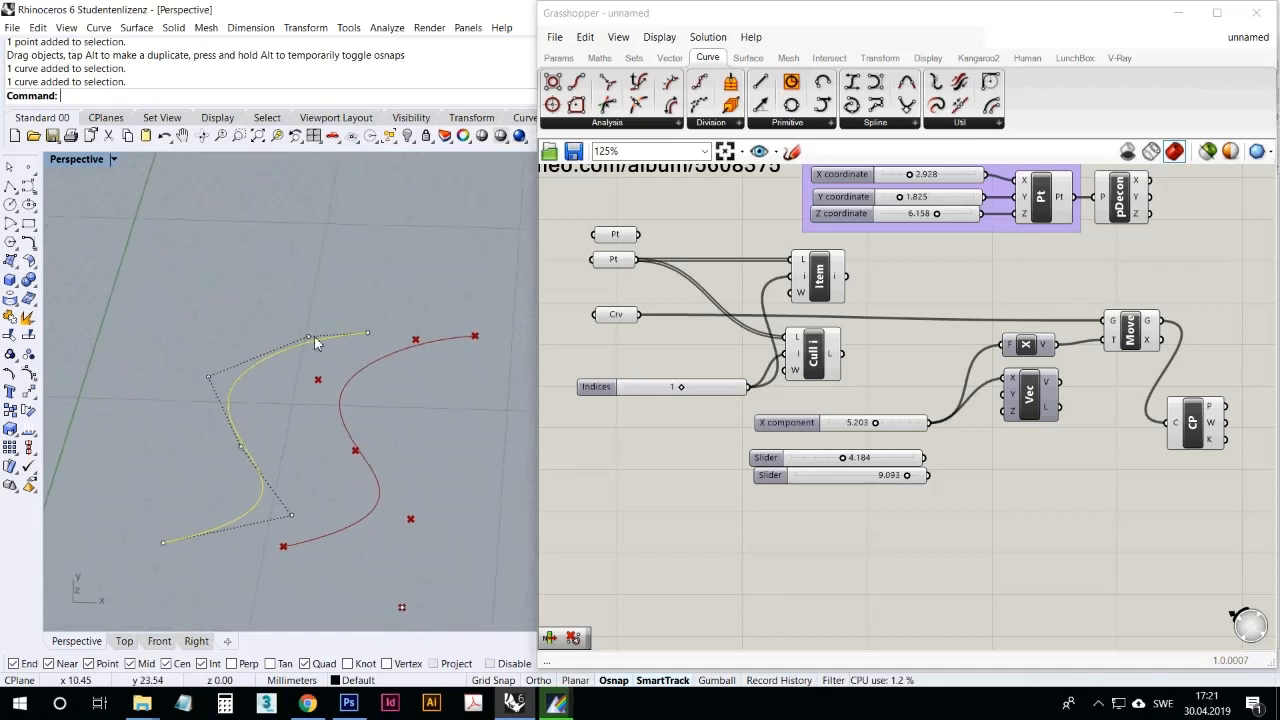
click(1189, 418)
click(1099, 493)
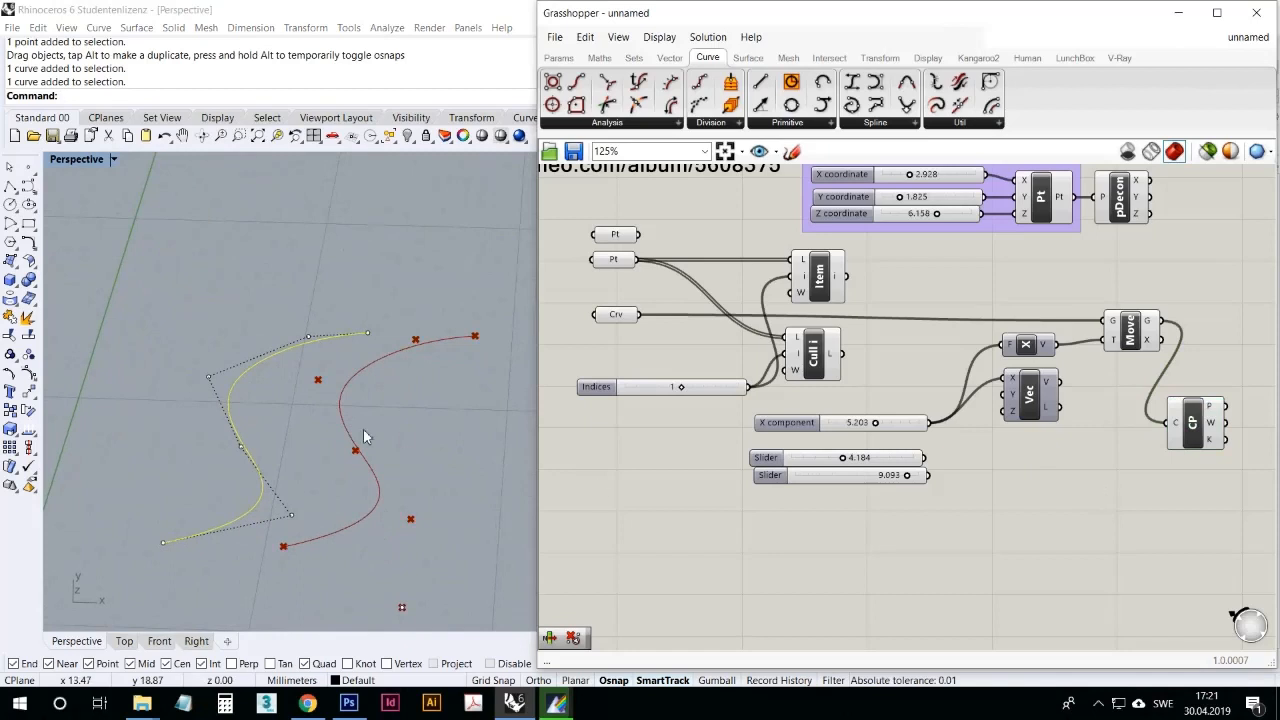
click(364, 430)
click(1100, 482)
click(1140, 340)
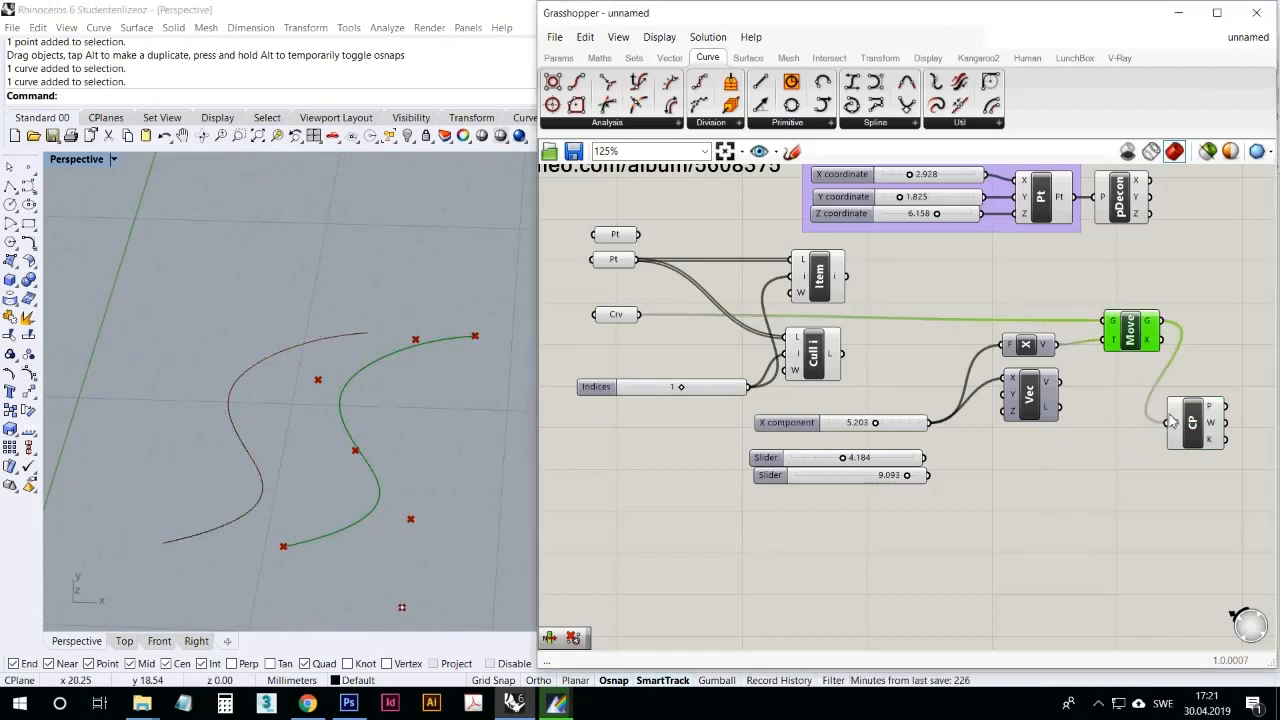
click(1172, 418)
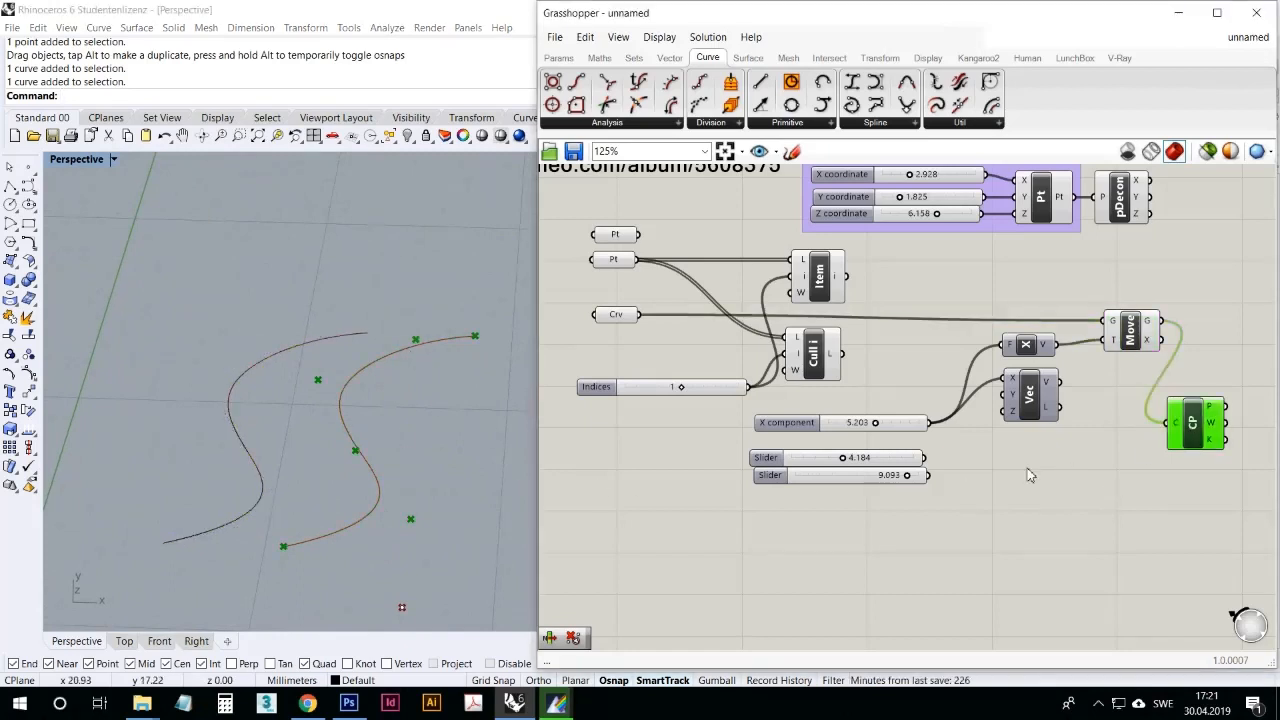
click(1132, 466)
click(1137, 335)
right_drag(324, 527, 342, 497)
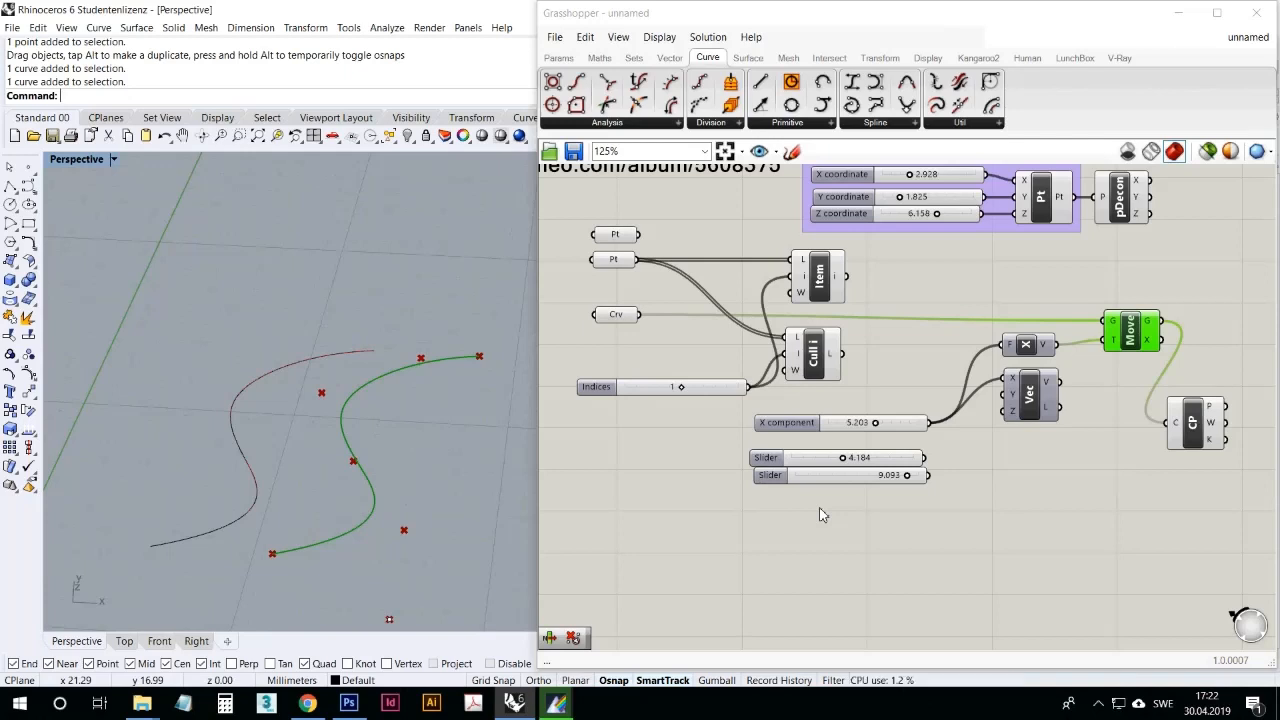
click(1107, 482)
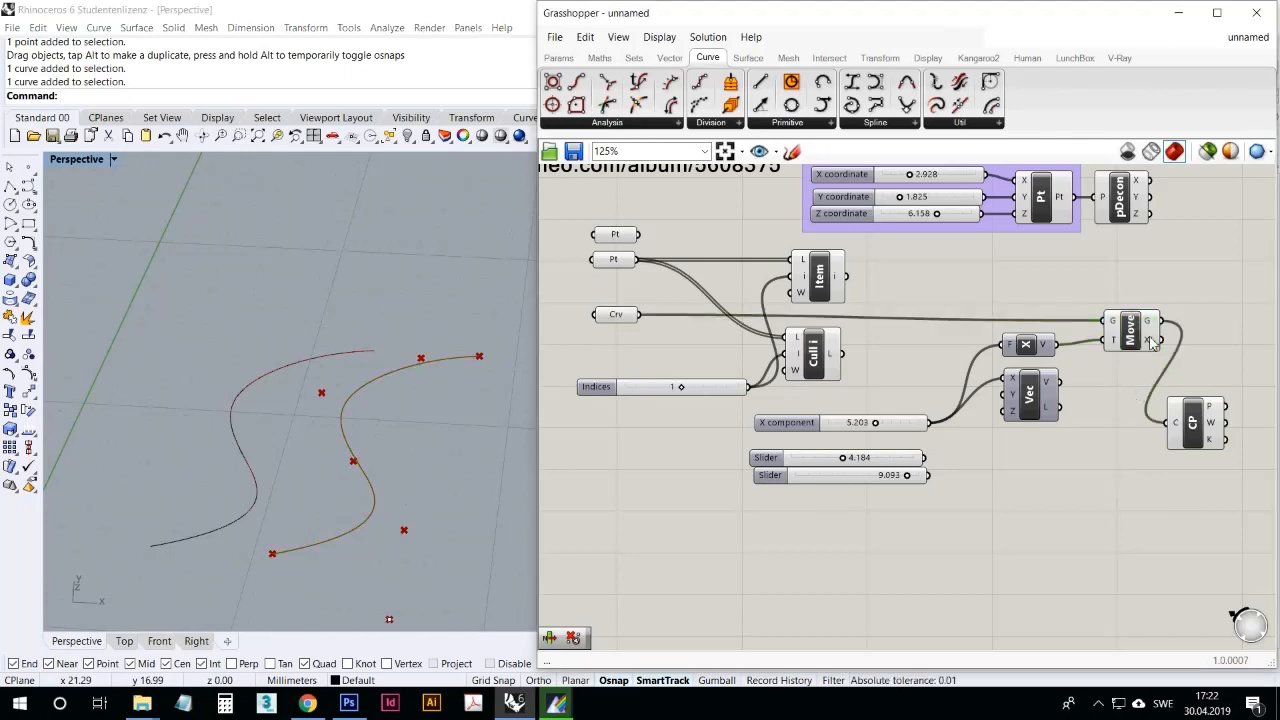
Step: Bake Move's G output into Rhino with the default attributes and select the baked curve in the viewport
right_click(1152, 322)
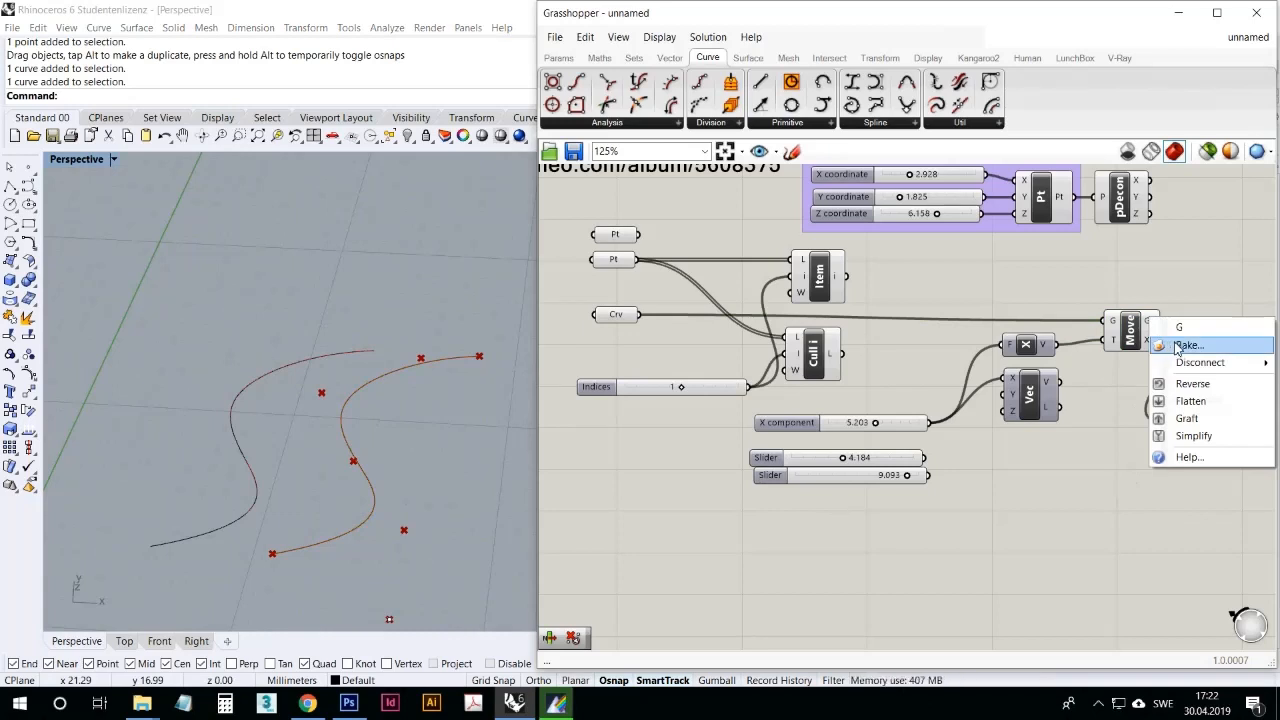
click(1178, 347)
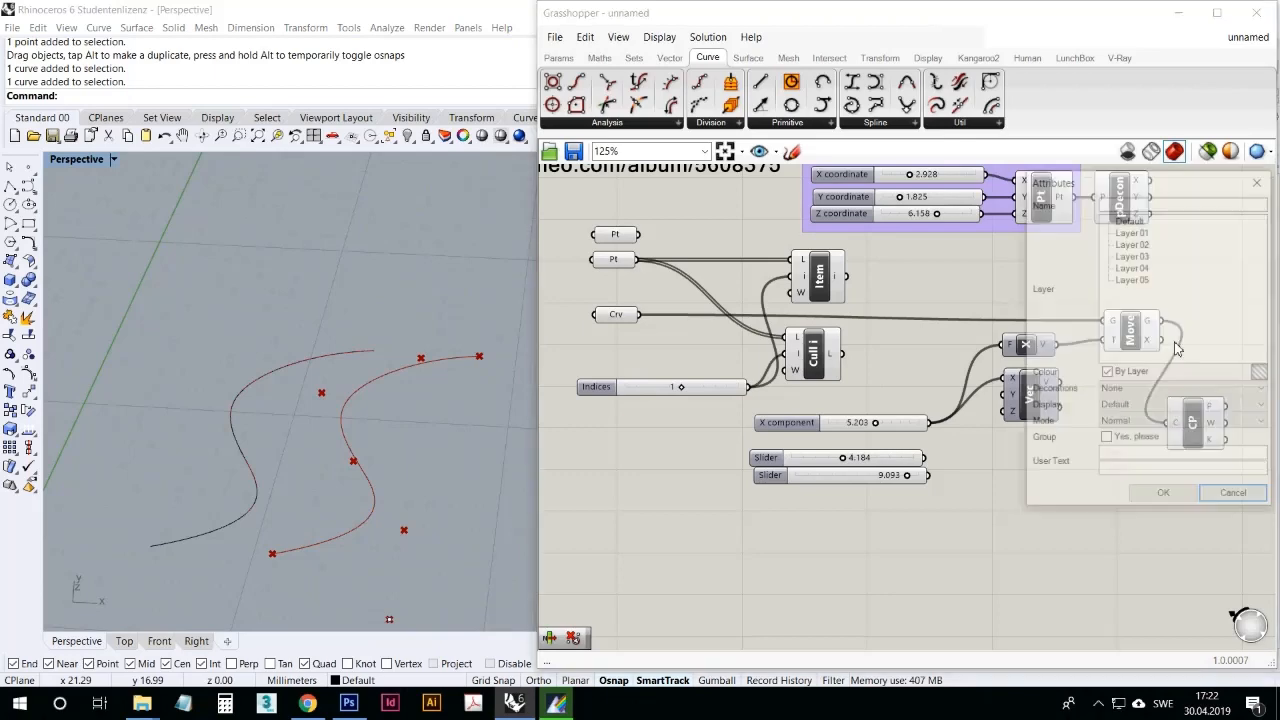
click(1165, 497)
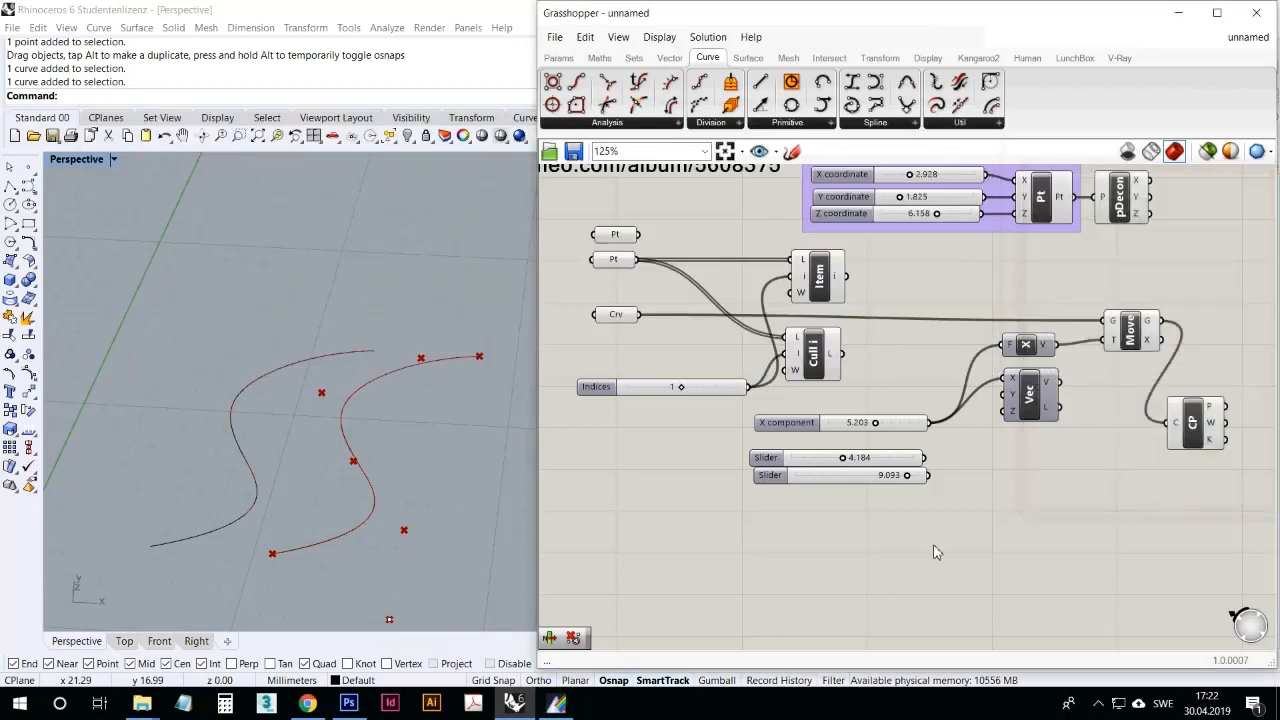
click(363, 390)
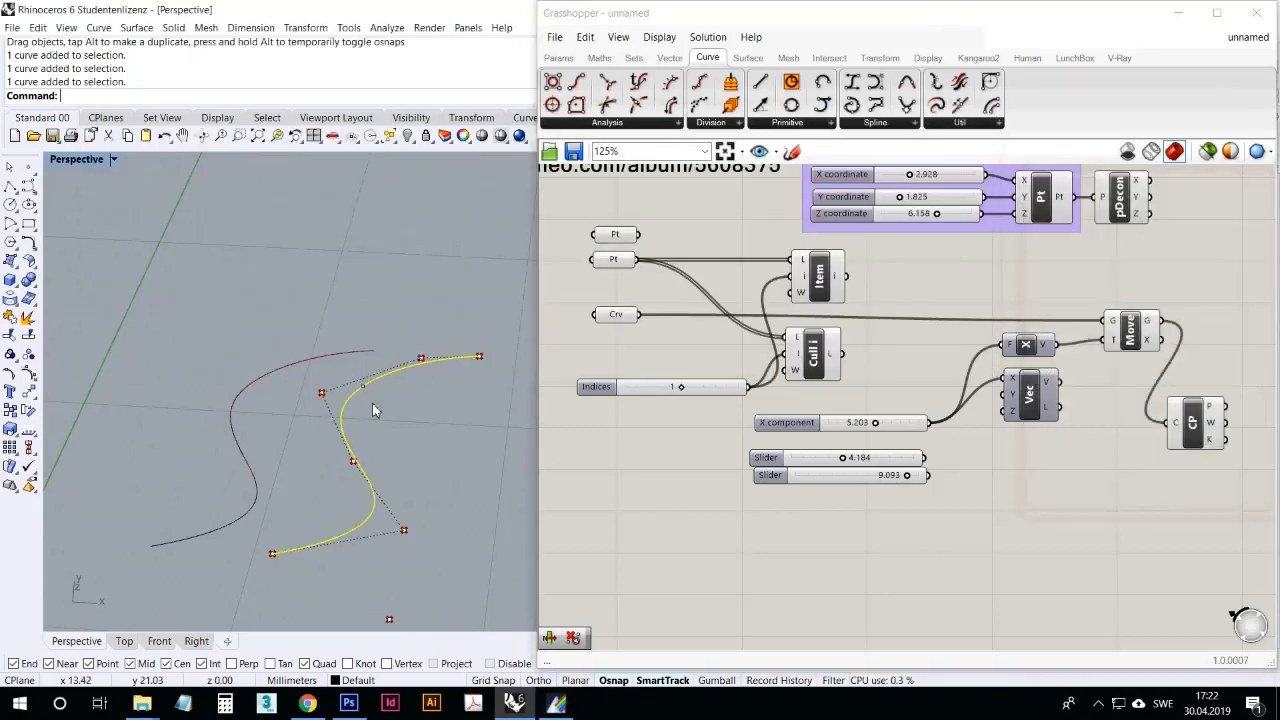
Step: Move the baked curve away from the Grasshopper preview in the Perspective viewport and delete it
key(Escape)
click(383, 368)
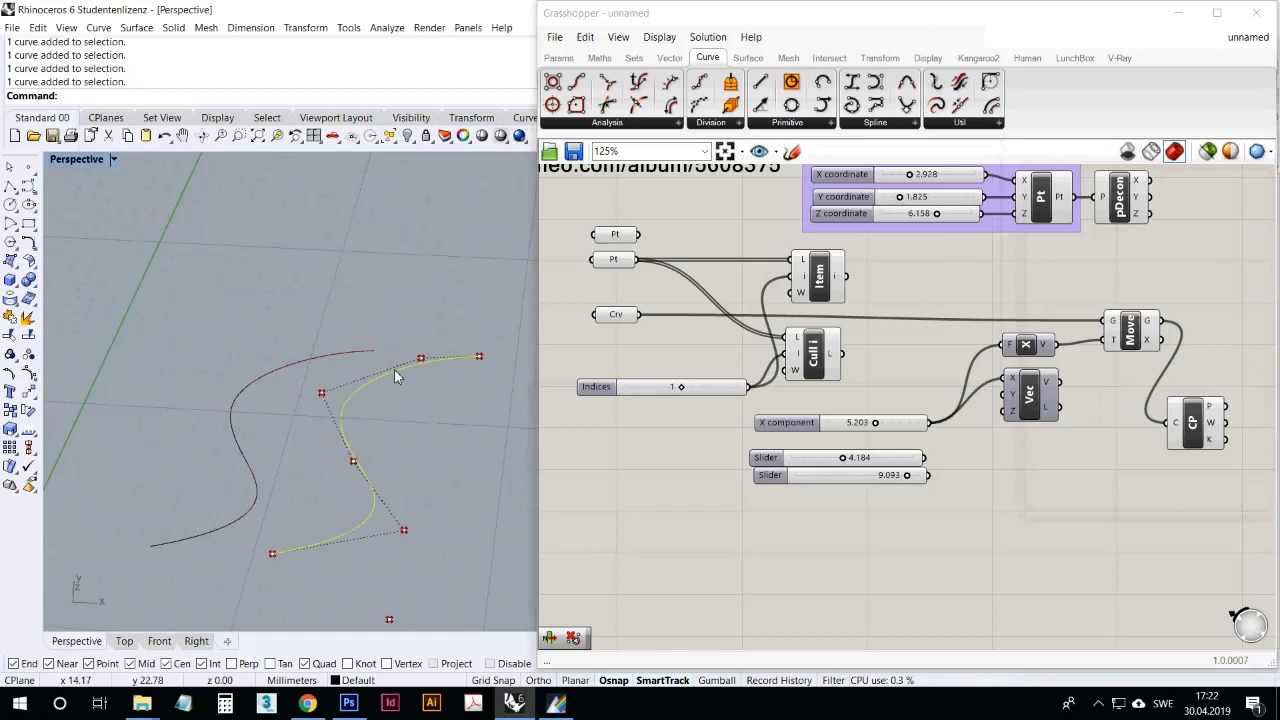
drag(394, 369, 373, 229)
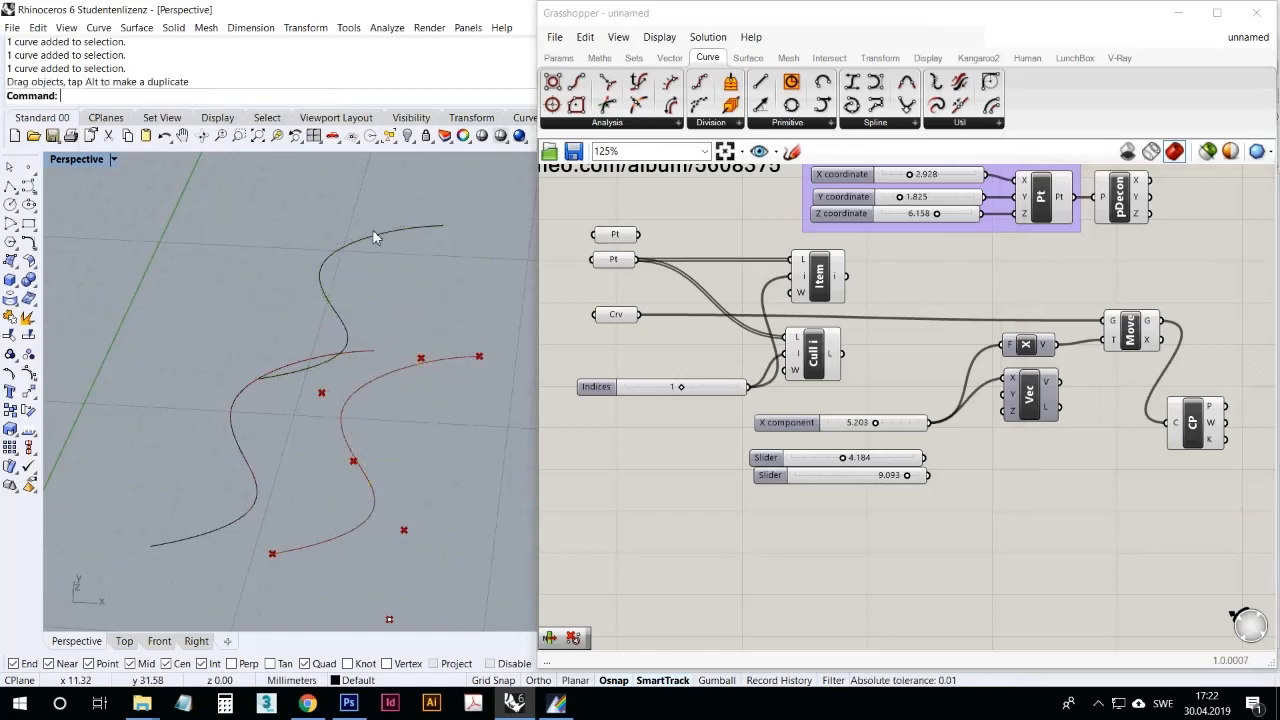
click(373, 237)
key(Delete)
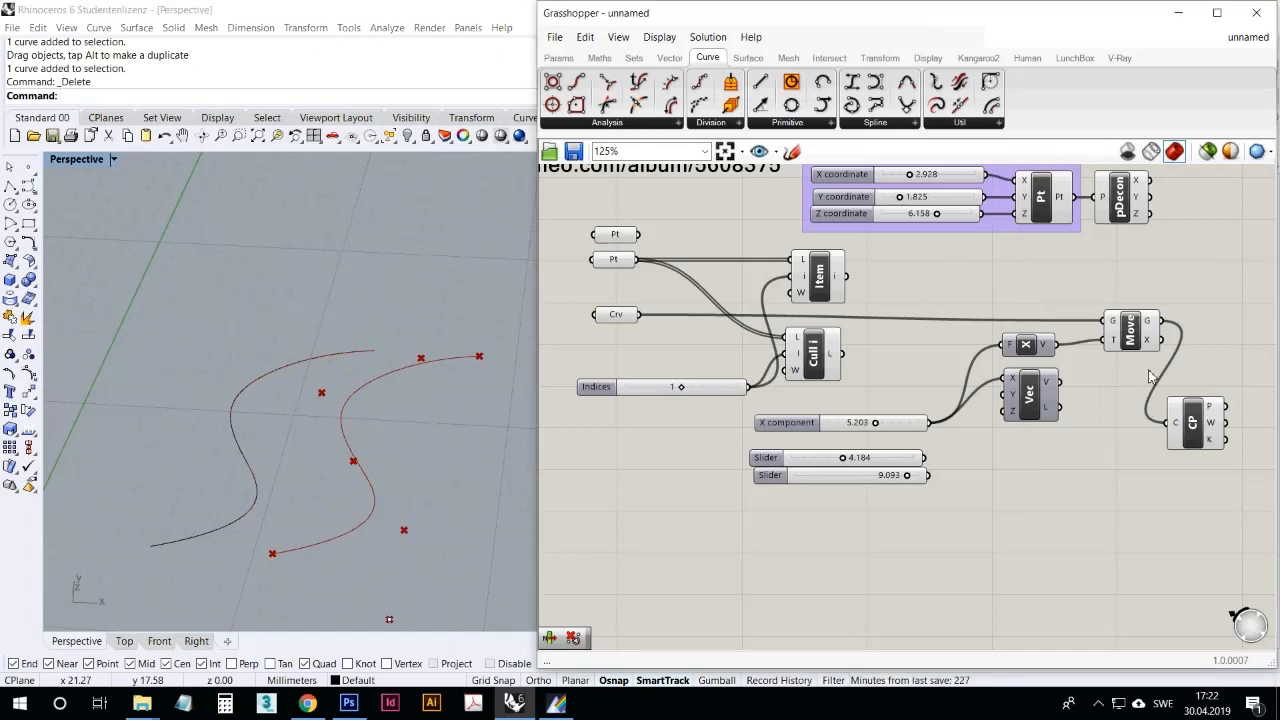
Step: Delete the Control Points component connected to Move's G output
right_click(1151, 321)
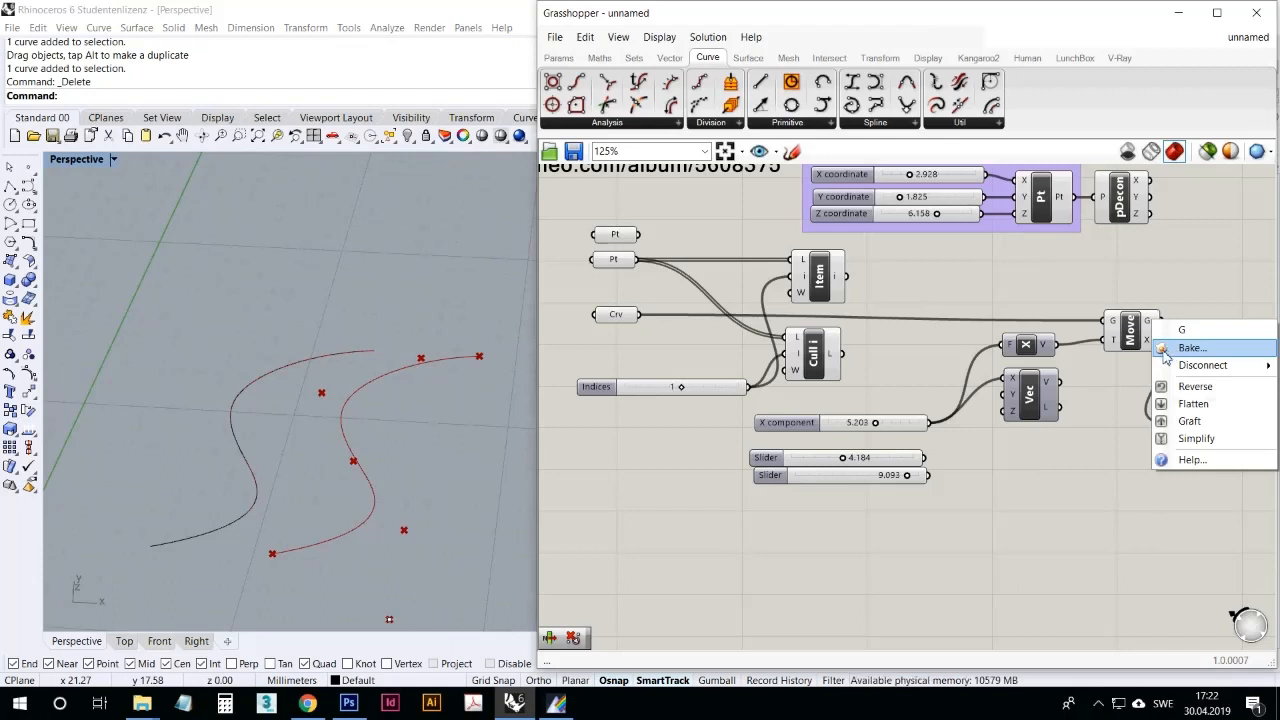
click(1104, 436)
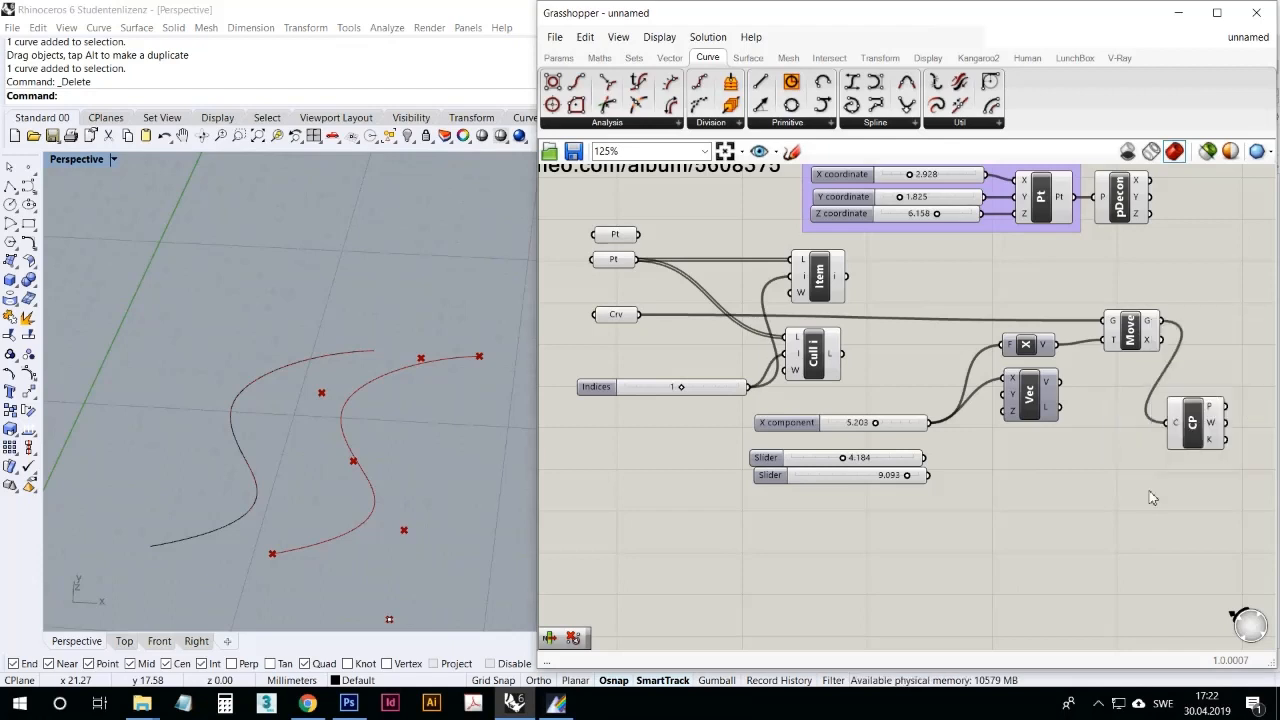
click(1186, 446)
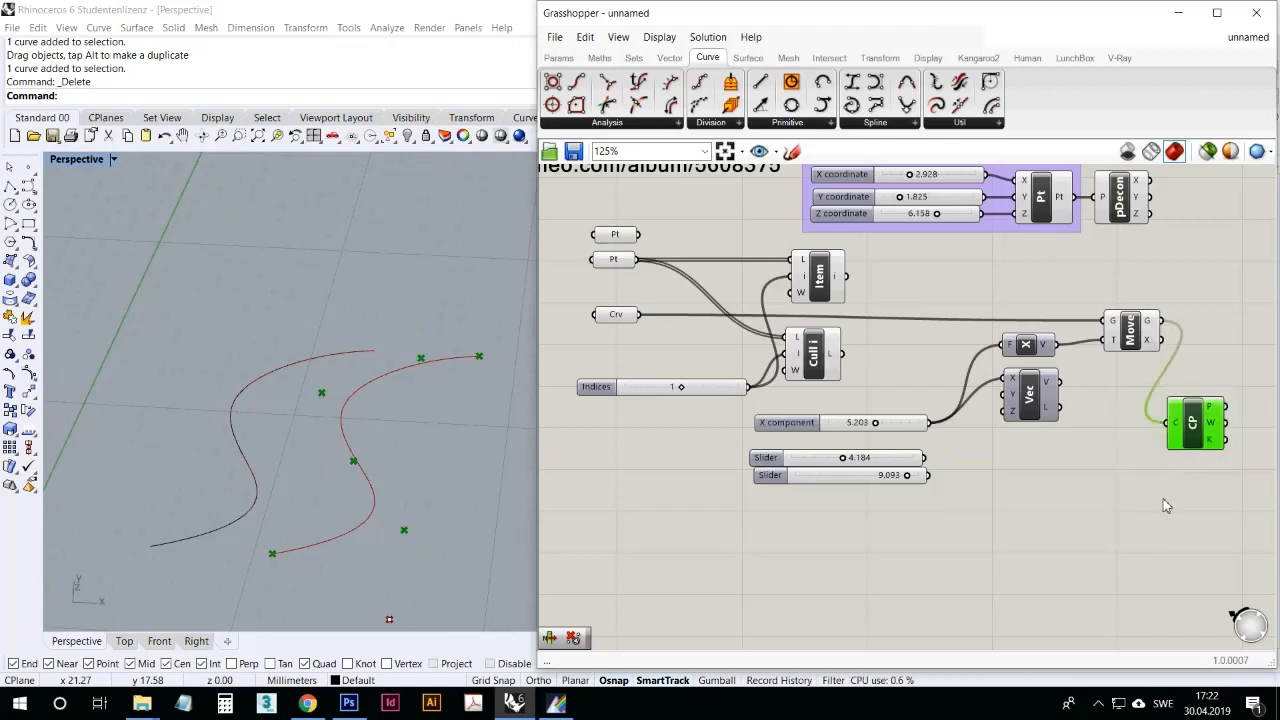
click(1128, 336)
click(1191, 421)
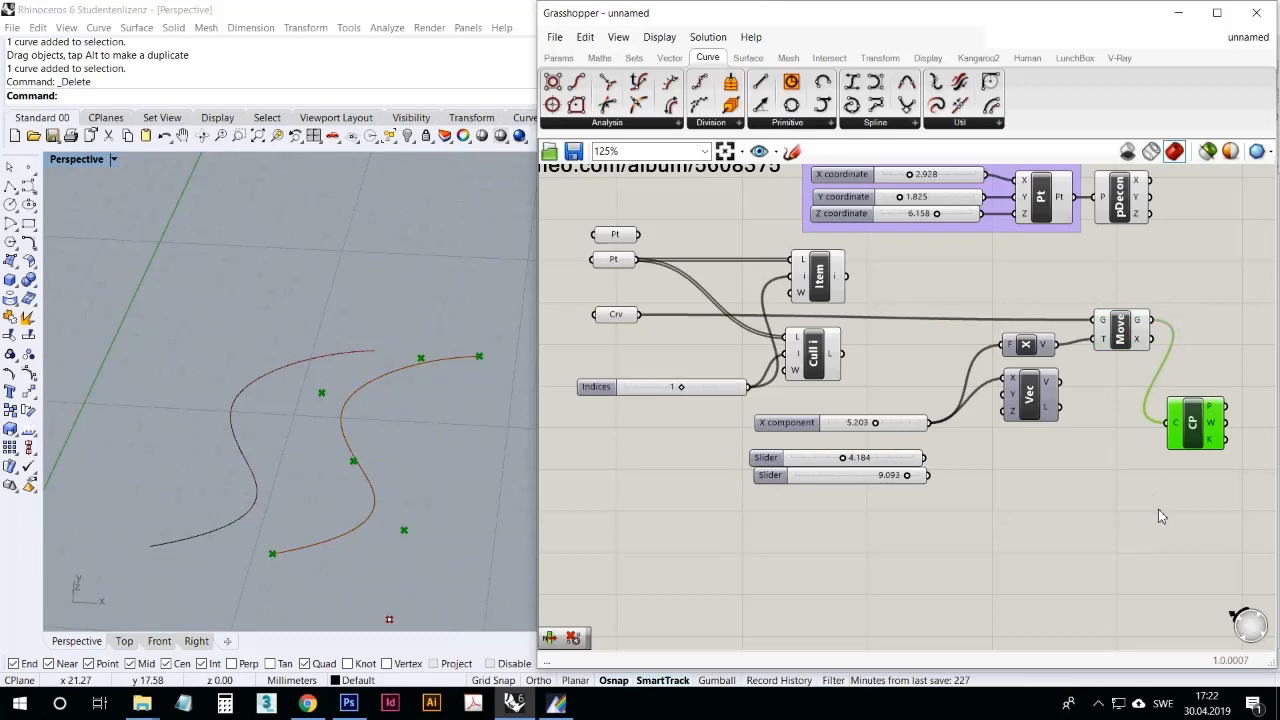
key(Delete)
Step: Examine the original and moved curves in the Perspective viewport, highlighting the output of Move and of the Construct Point component
right_drag(422, 447, 414, 443)
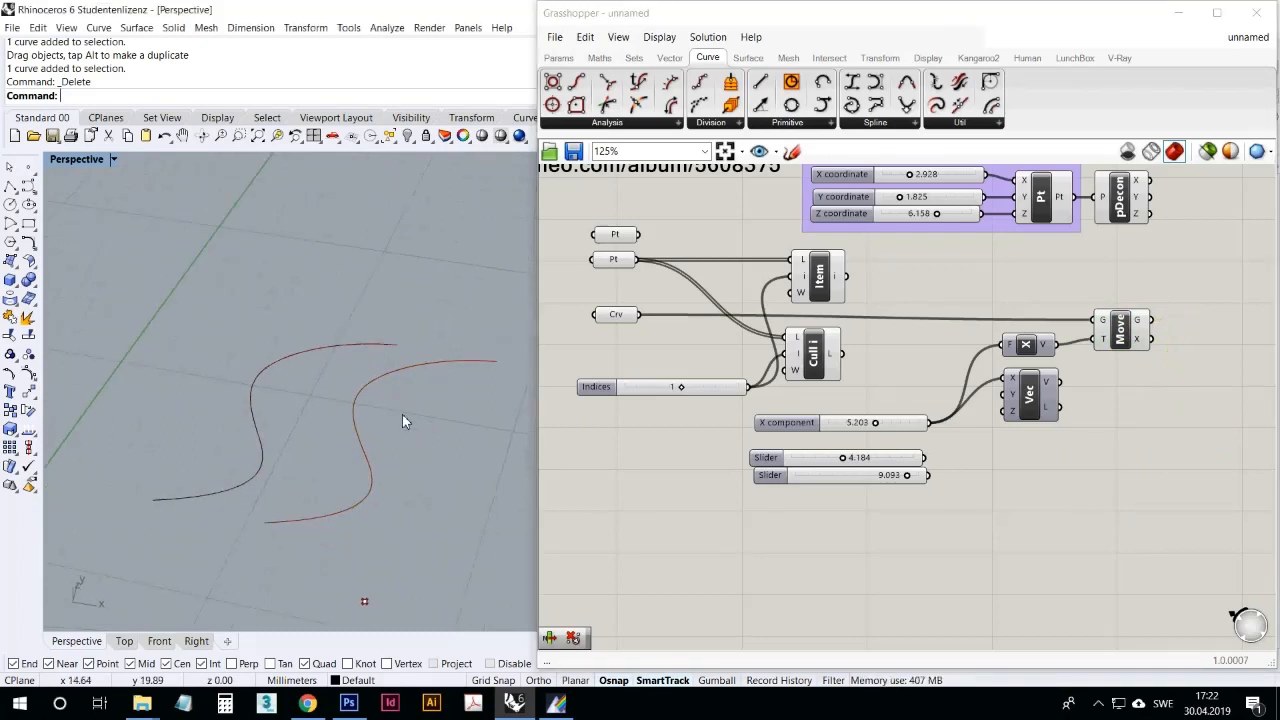
right_drag(403, 416, 455, 312)
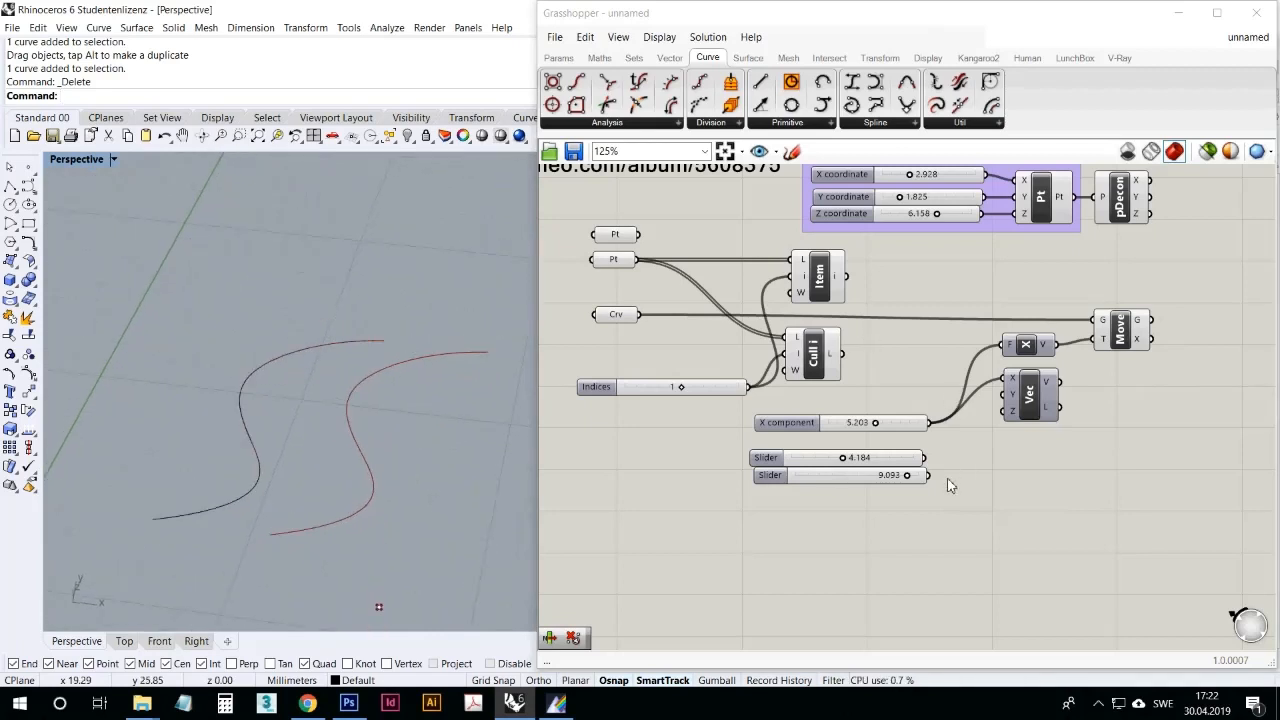
right_drag(1033, 509, 1040, 545)
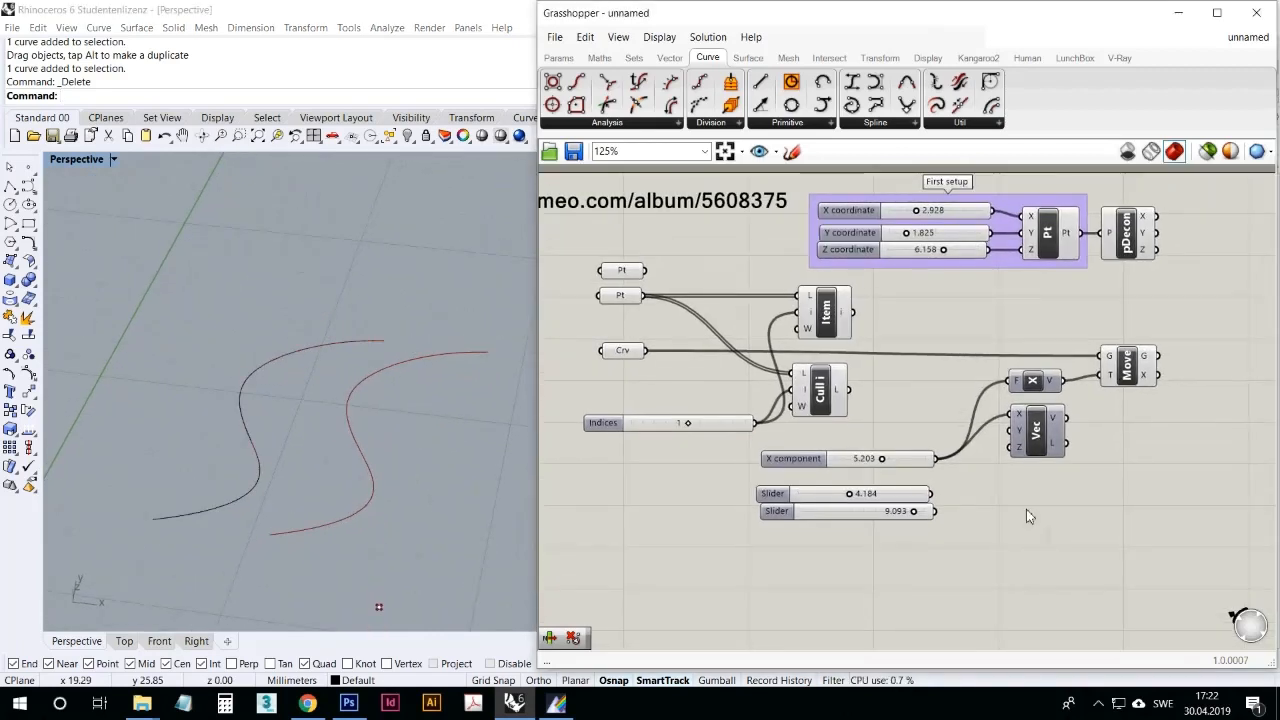
click(1126, 370)
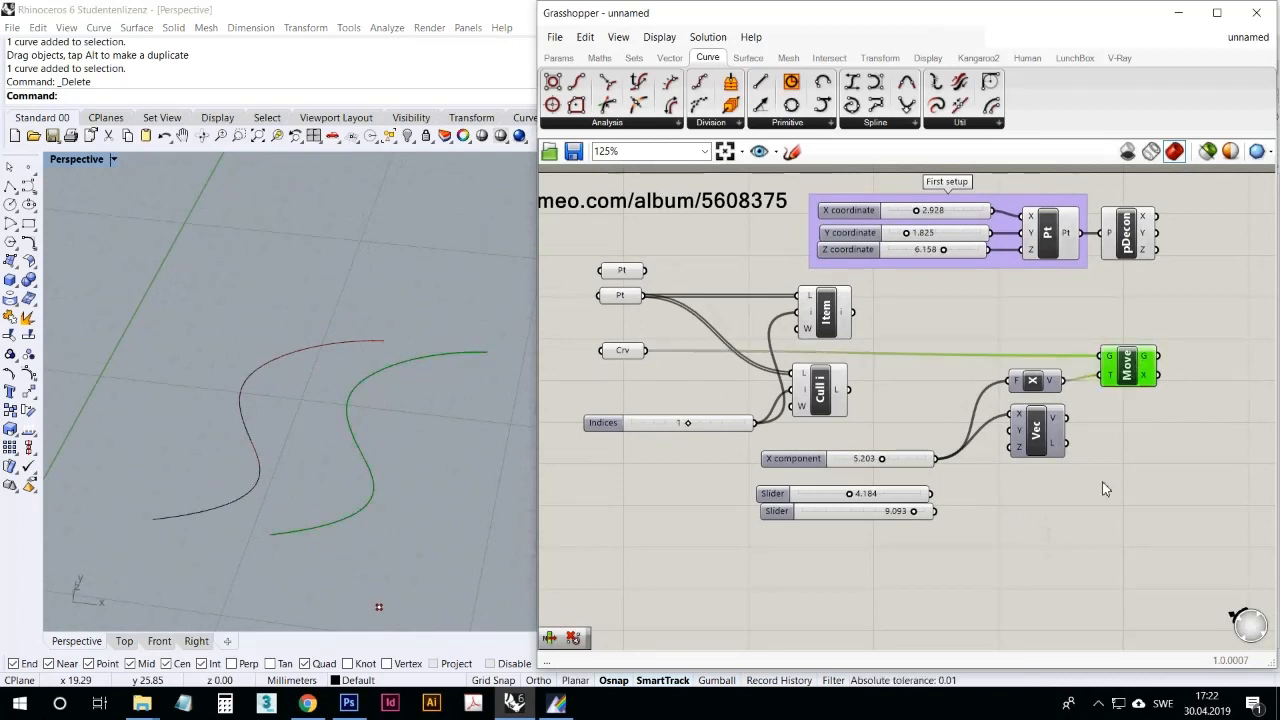
click(1102, 481)
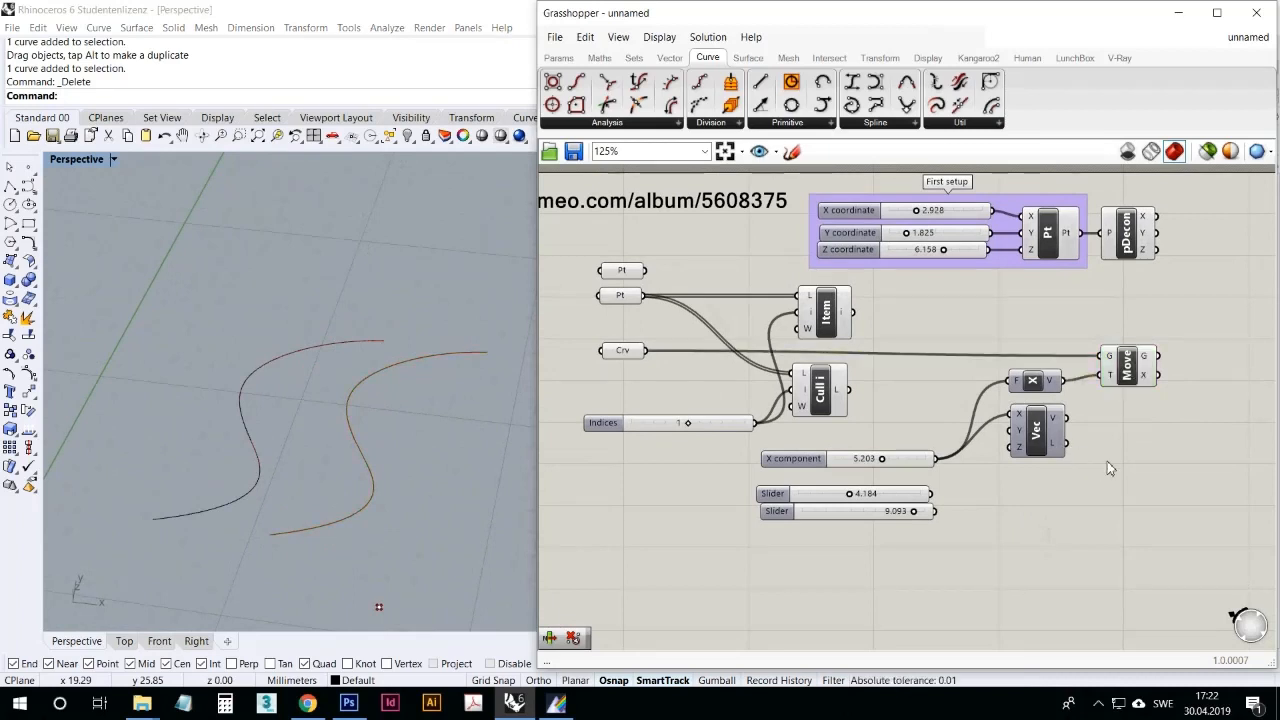
click(1138, 365)
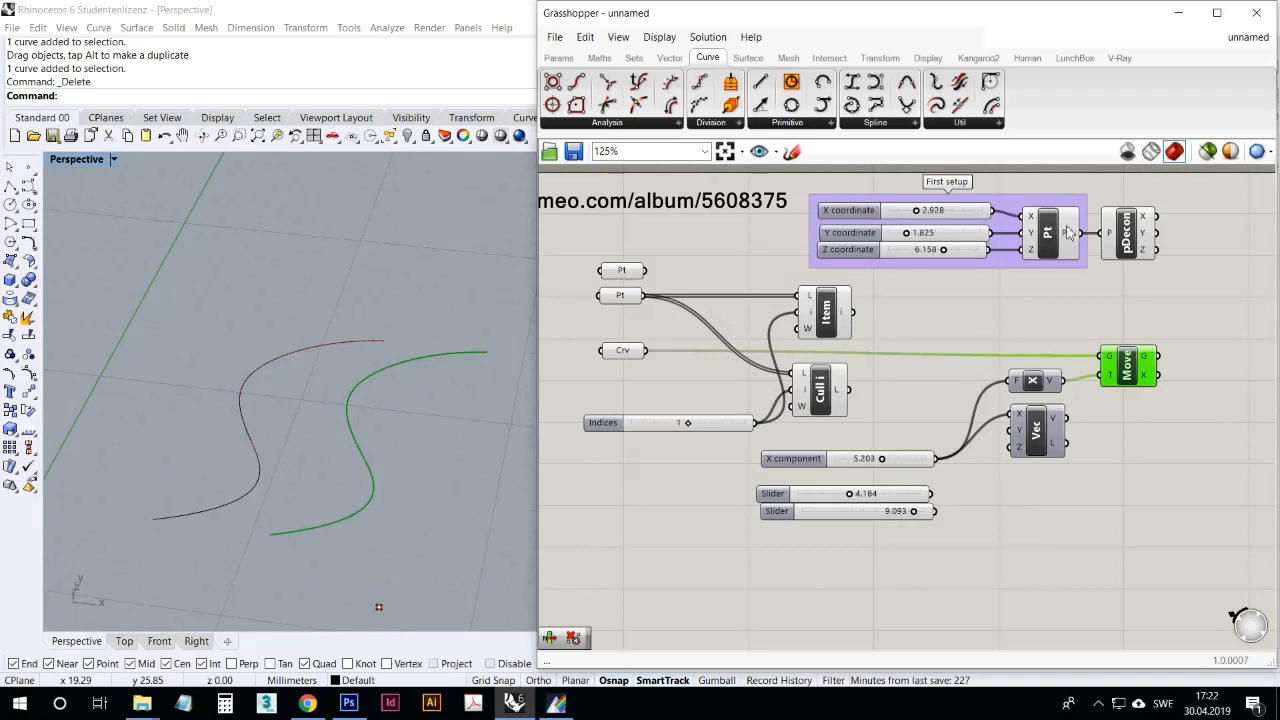
click(1047, 255)
right_drag(465, 442, 310, 542)
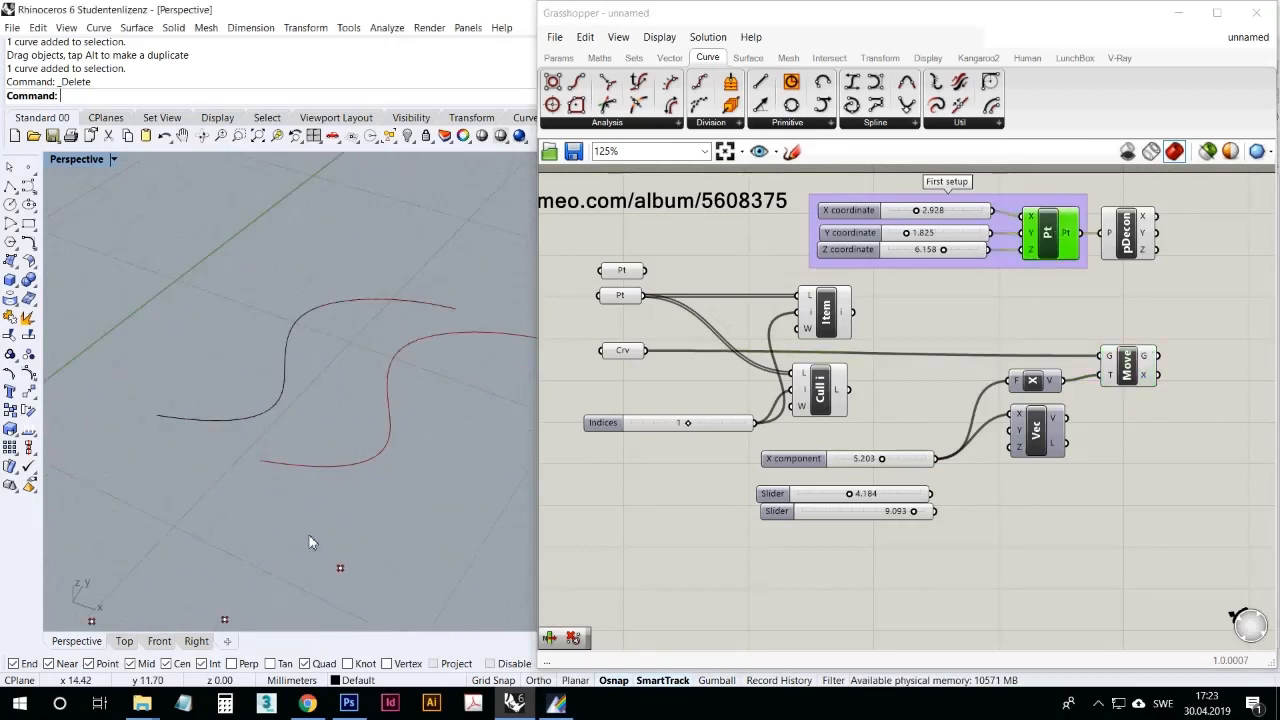
right_drag(300, 495, 390, 510)
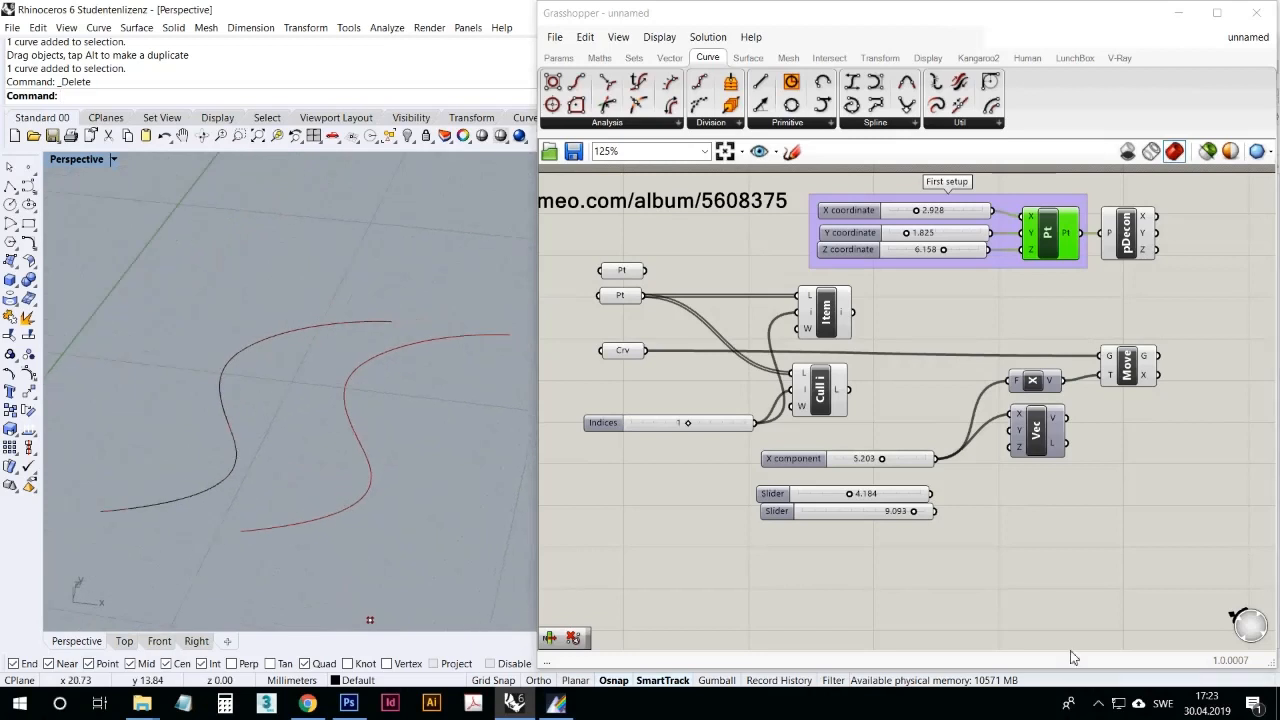
click(1137, 620)
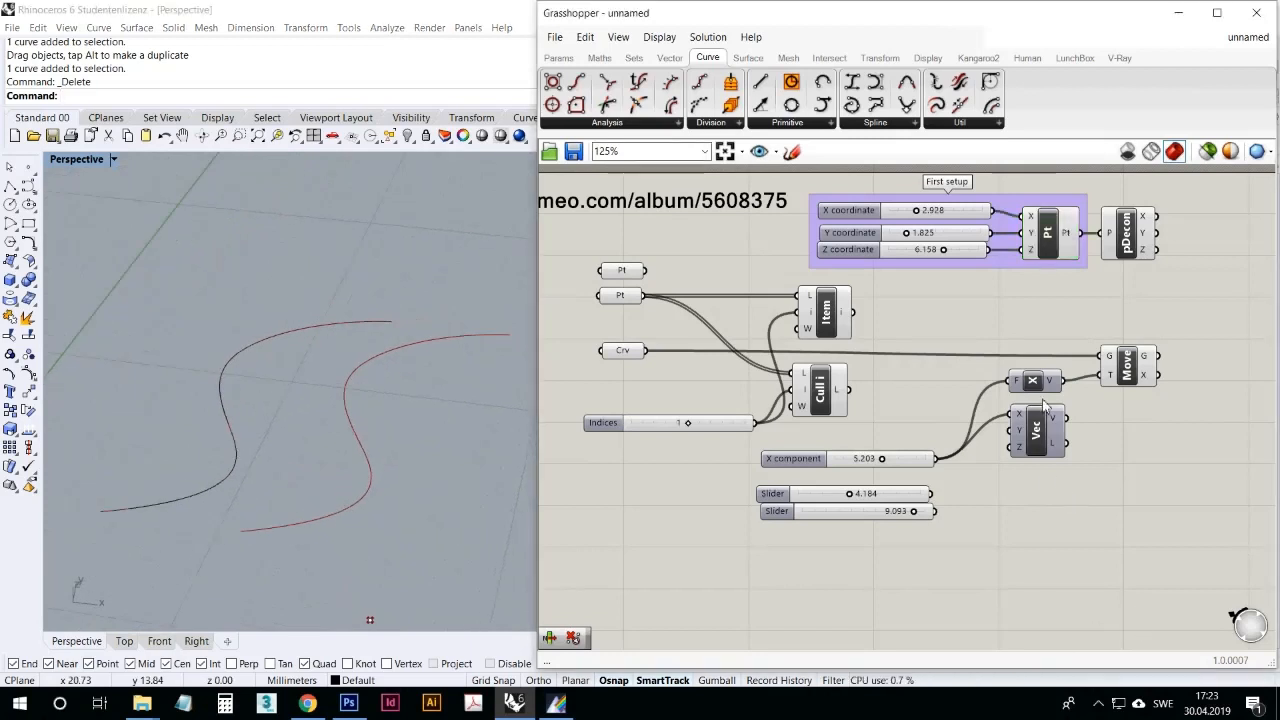
Step: Add a Point On Curve component below Move and feed it from Move's G output
click(620, 123)
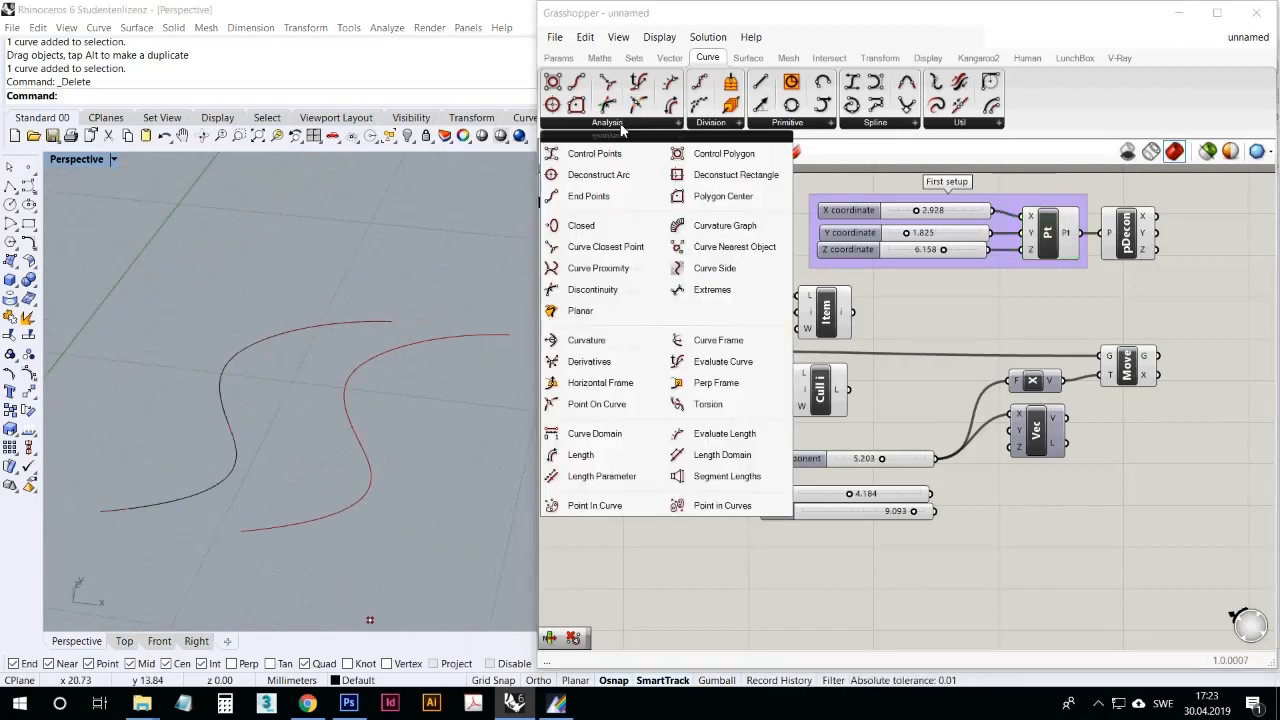
click(605, 405)
click(1096, 534)
right_drag(1012, 584, 953, 494)
click(1077, 278)
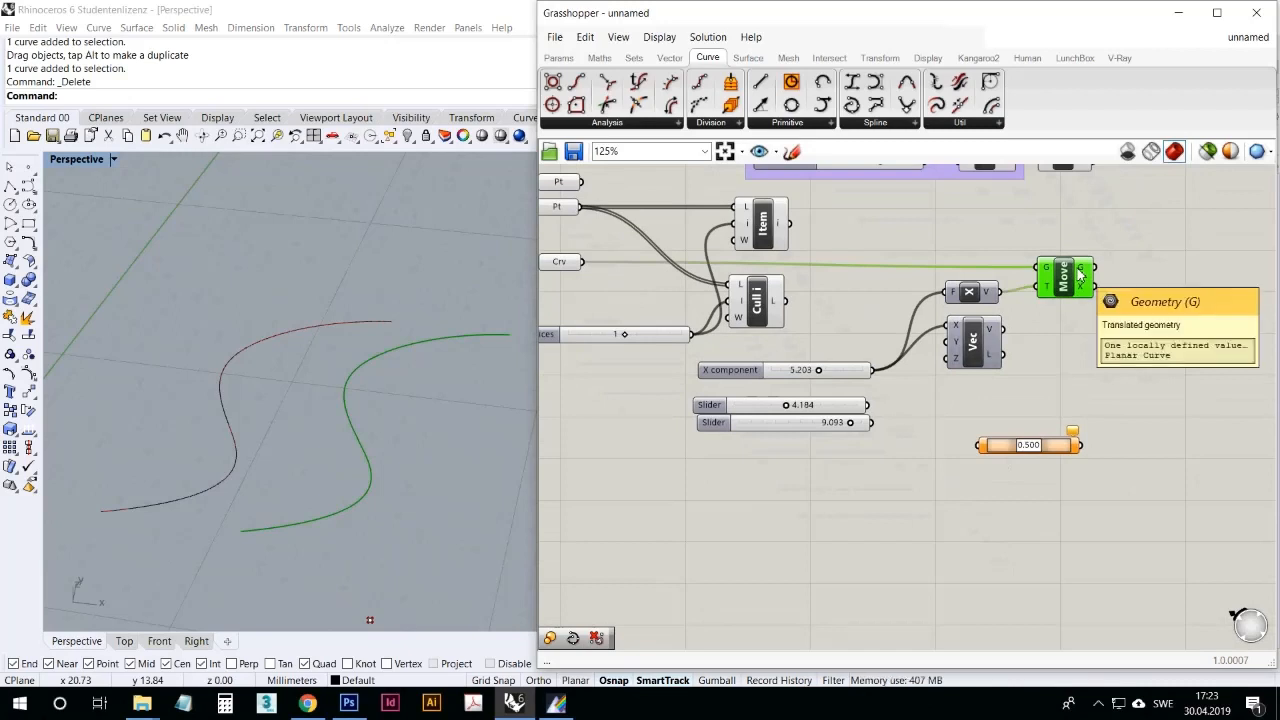
drag(1096, 268, 1110, 436)
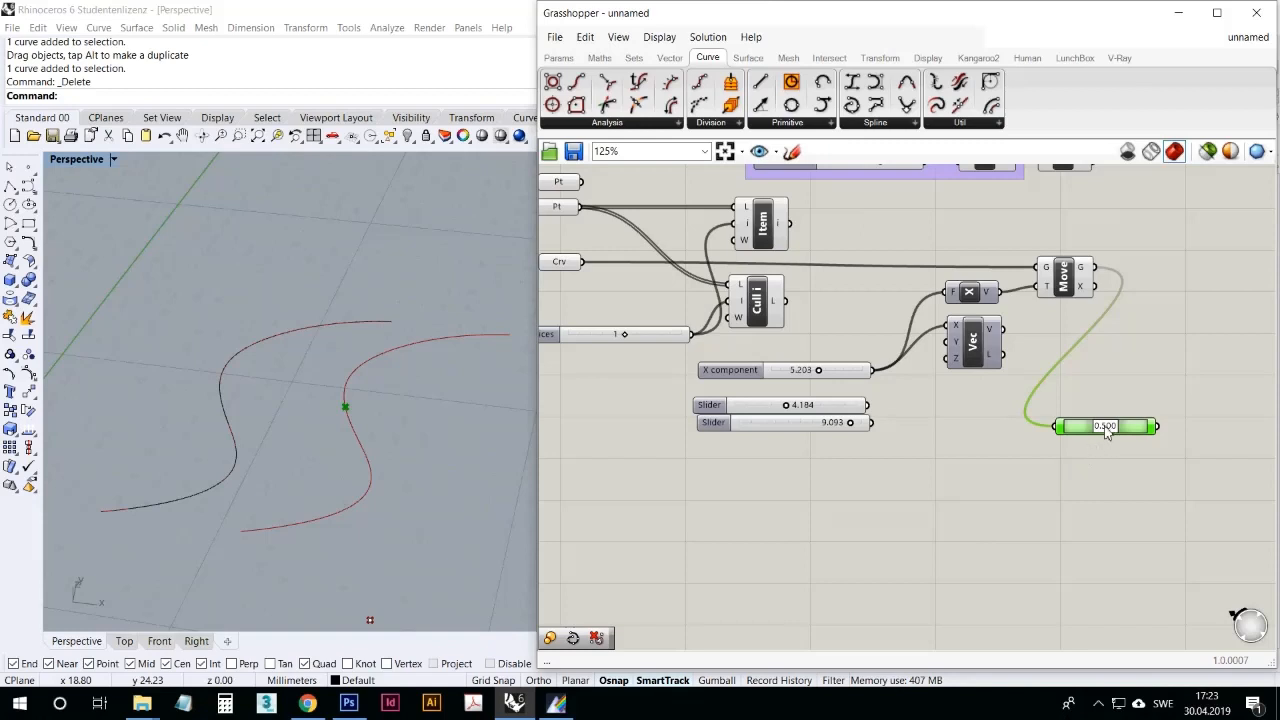
Step: Set the Point On Curve parameter to 0.431 so the point shifts along the moved curve
mouse_move(1107, 430)
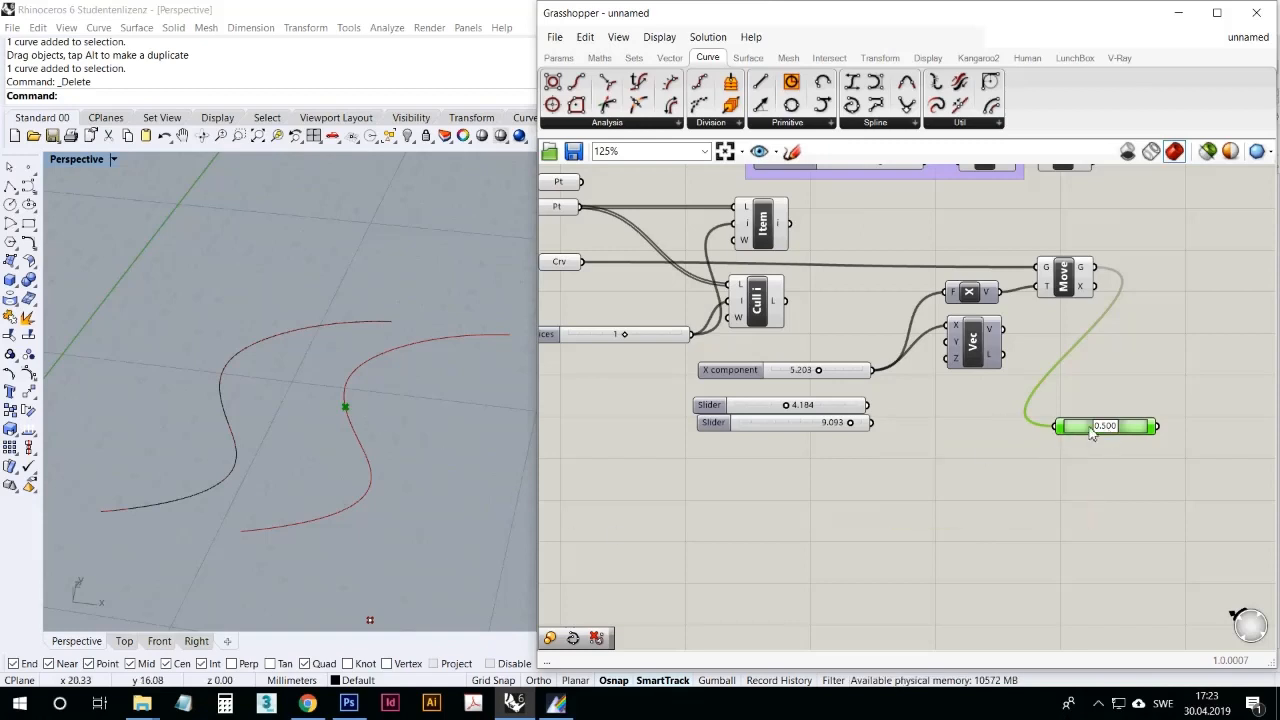
mouse_move(1107, 430)
mouse_down()
mouse_move(1068, 440)
mouse_move(1151, 428)
mouse_move(1101, 440)
mouse_move(1082, 430)
mouse_move(1100, 430)
mouse_up()
click(1026, 483)
Step: Add a curve Length component fed from Move's G output and read the moved curve's length at its L output
click(651, 123)
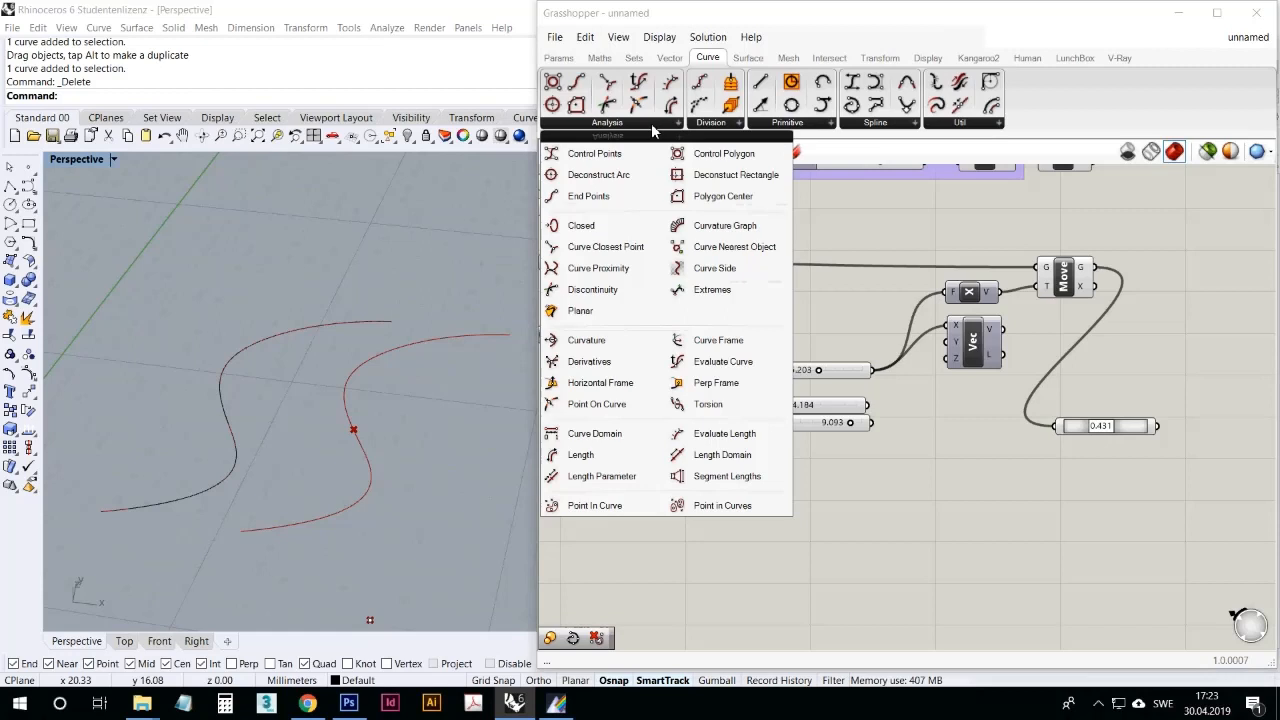
click(602, 457)
click(1035, 495)
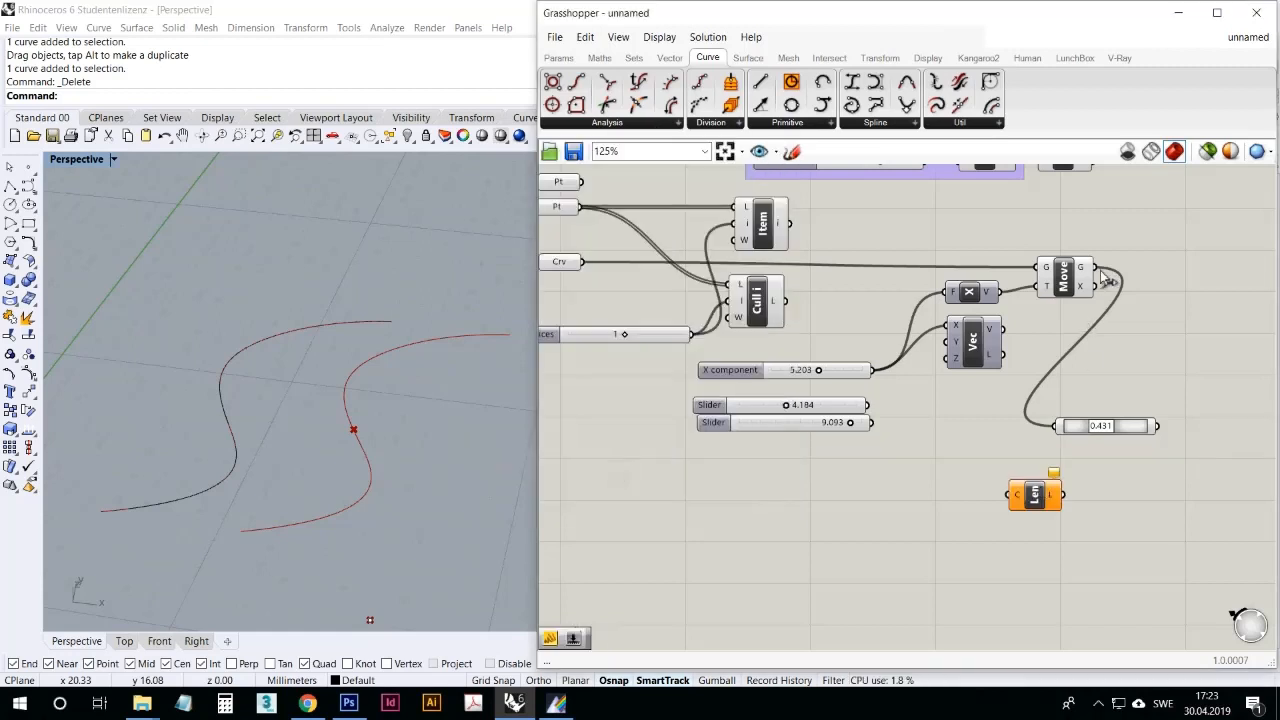
drag(1095, 268, 1018, 494)
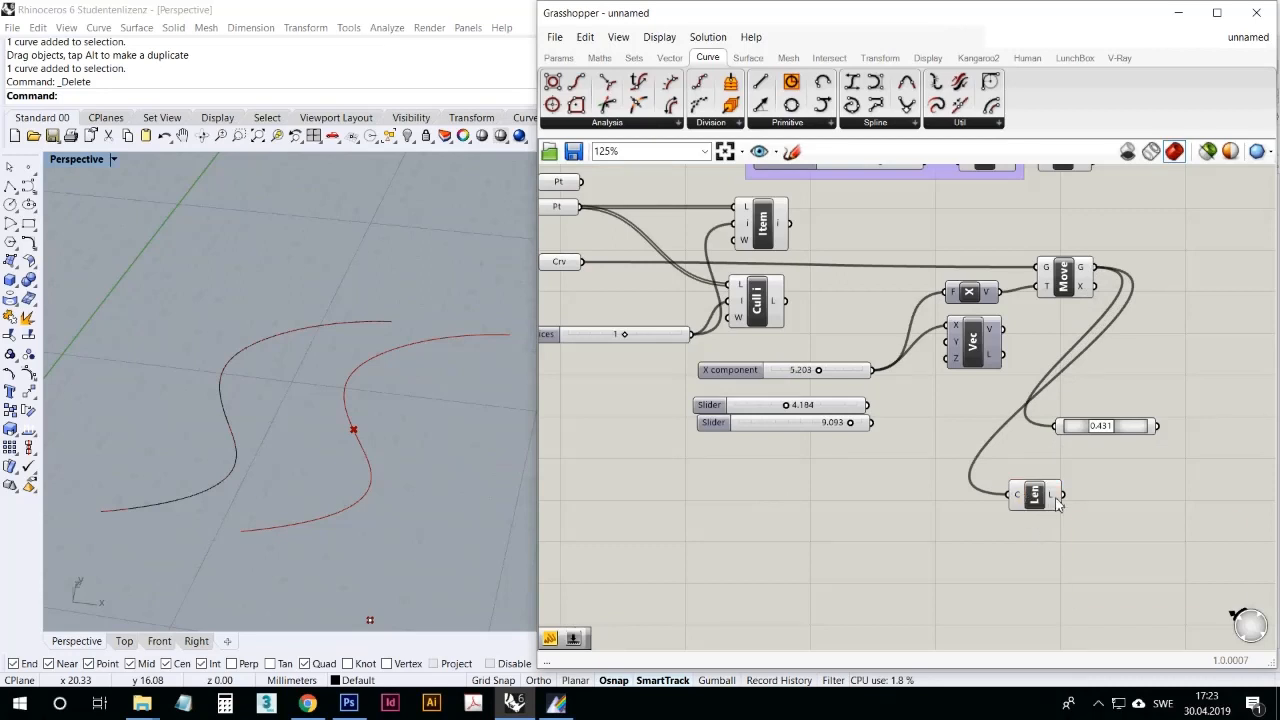
mouse_move(1055, 500)
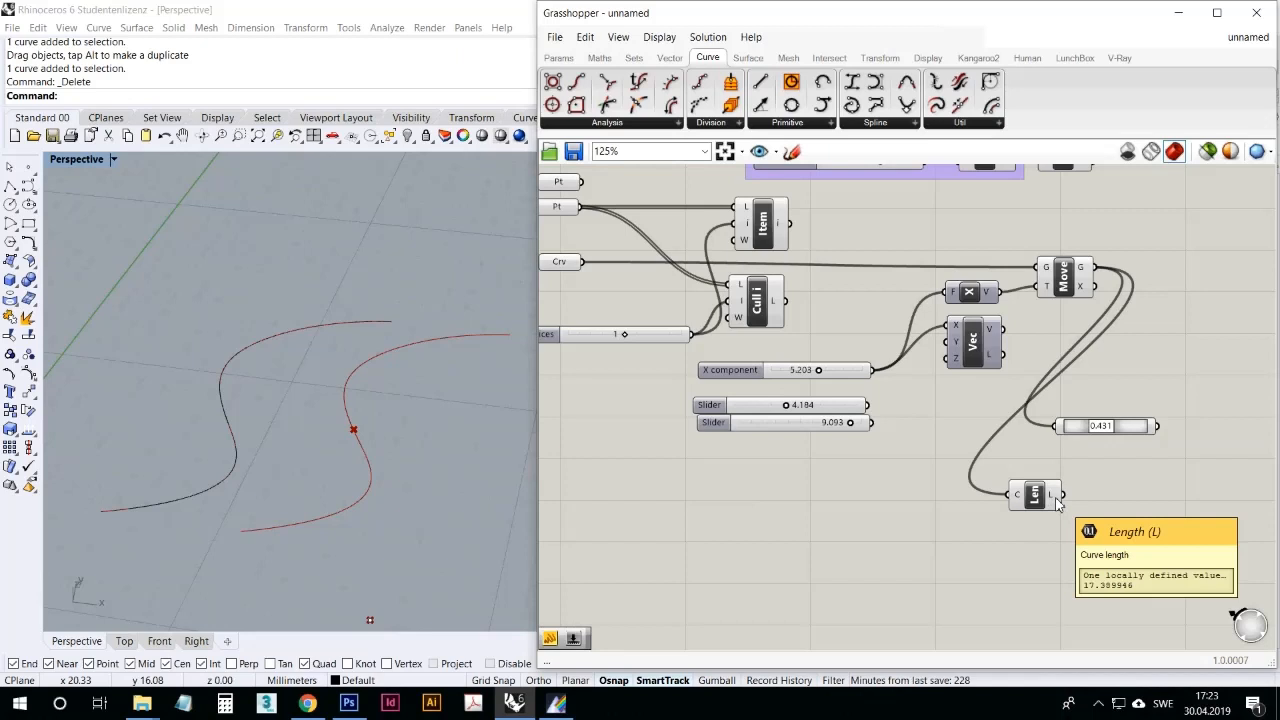
click(251, 218)
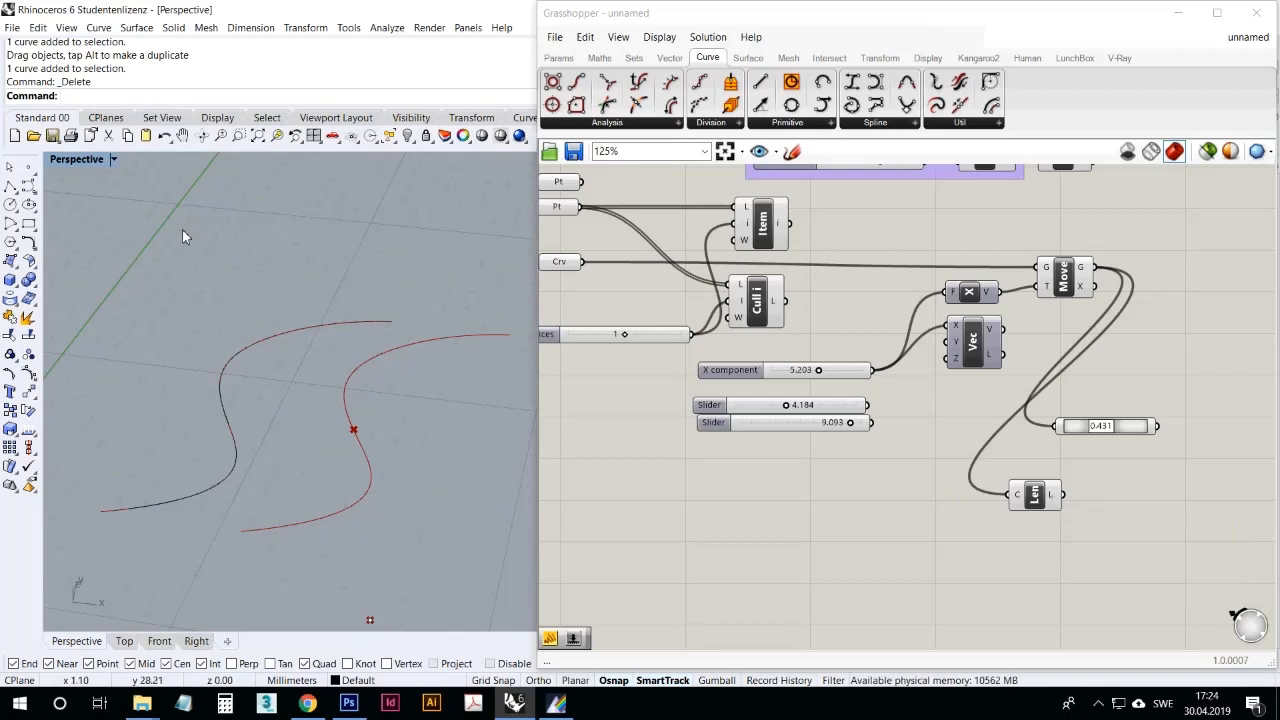
right_drag(381, 356, 473, 388)
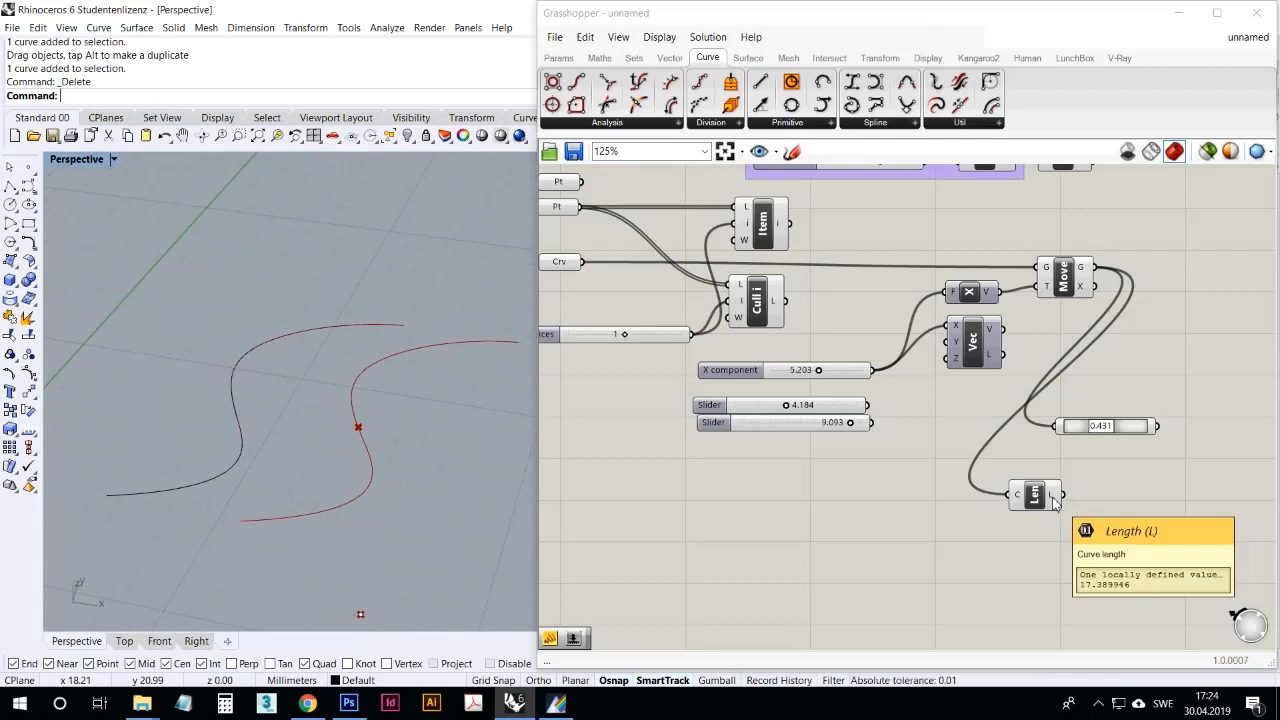
Step: Delete the Point On Curve and Length components together
drag(1040, 500, 1123, 390)
drag(1170, 375, 1157, 336)
drag(1224, 476, 1054, 310)
key(Delete)
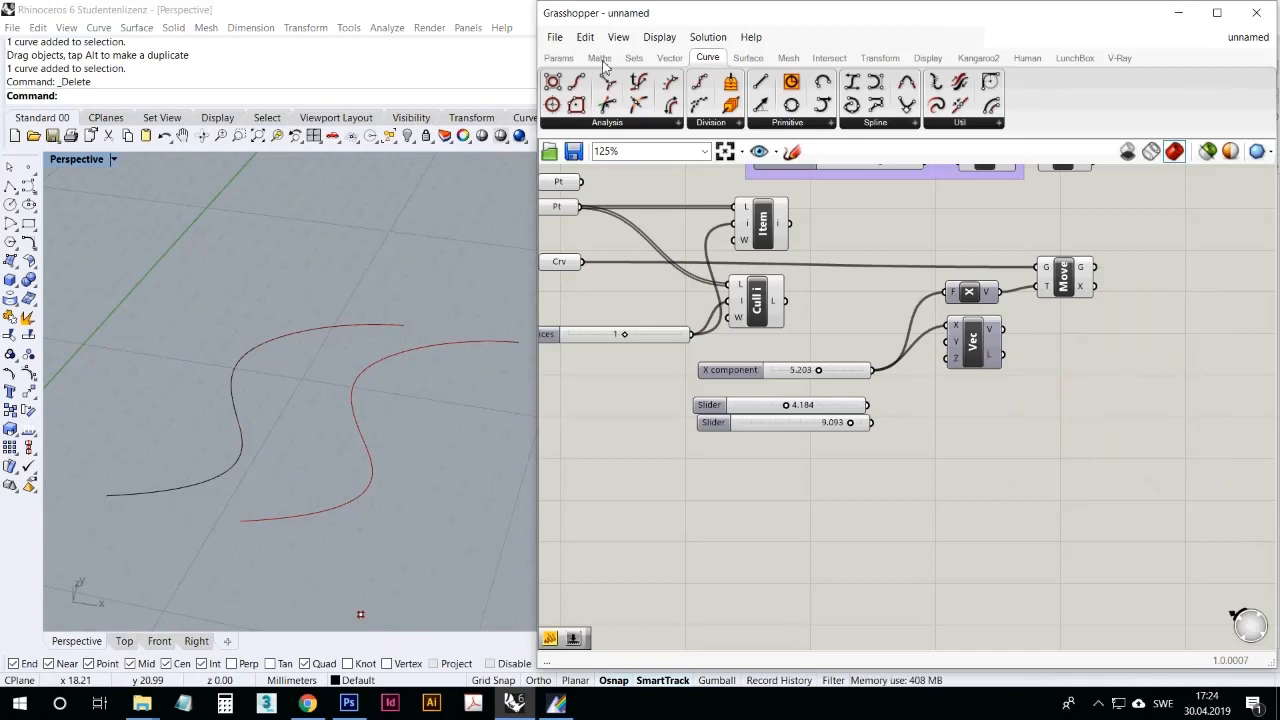
Step: Add a Divide Curve component below Move, check its Count input and connect Move's G output to its curve input
click(709, 123)
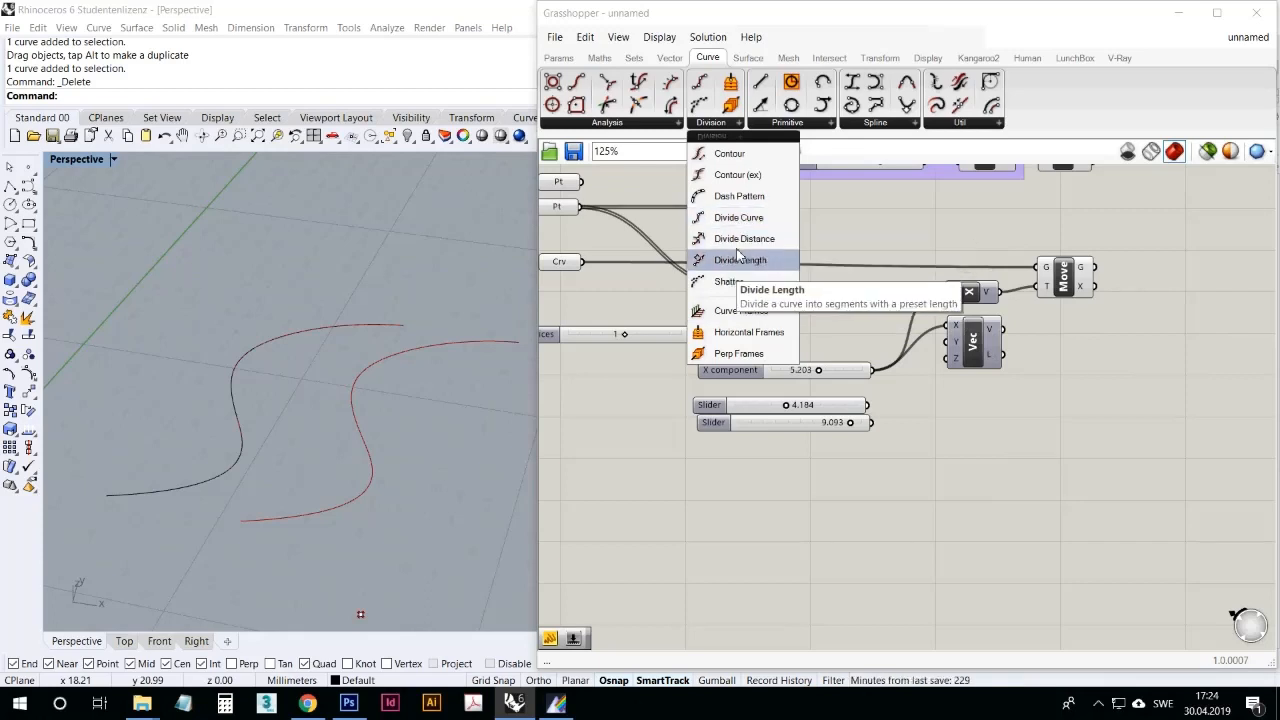
drag(740, 218, 1113, 400)
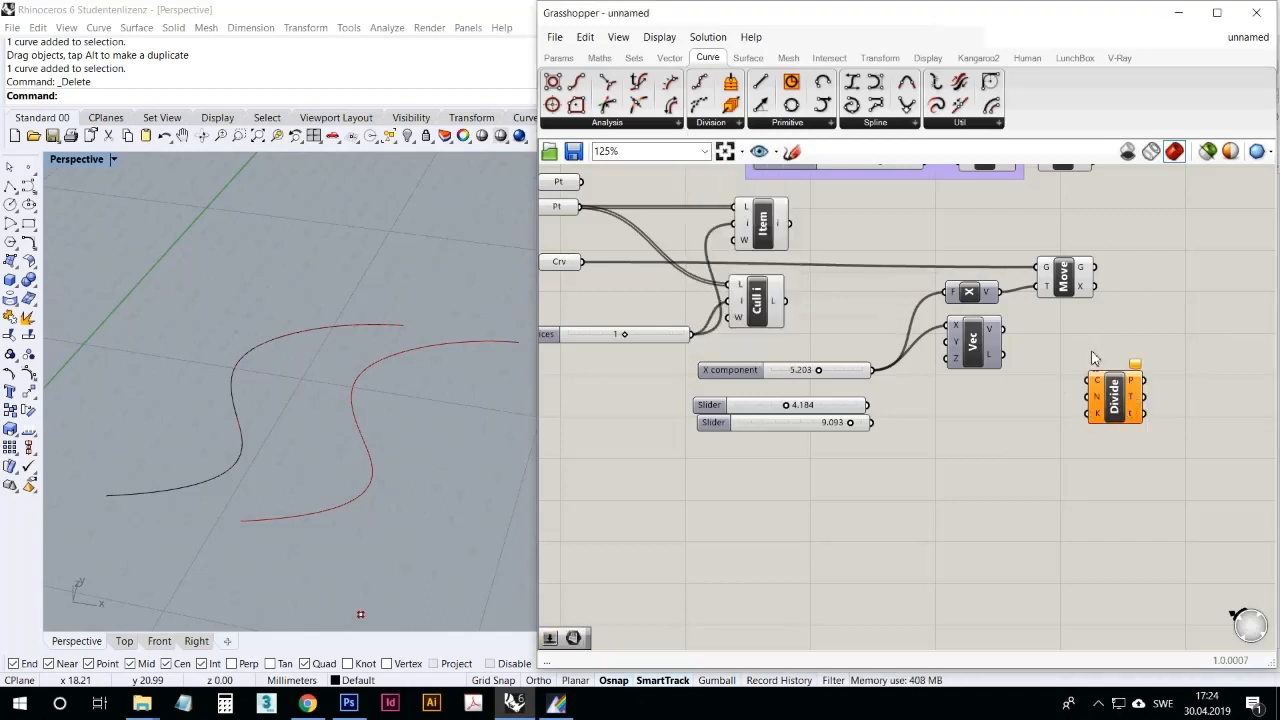
click(1076, 280)
mouse_move(1101, 398)
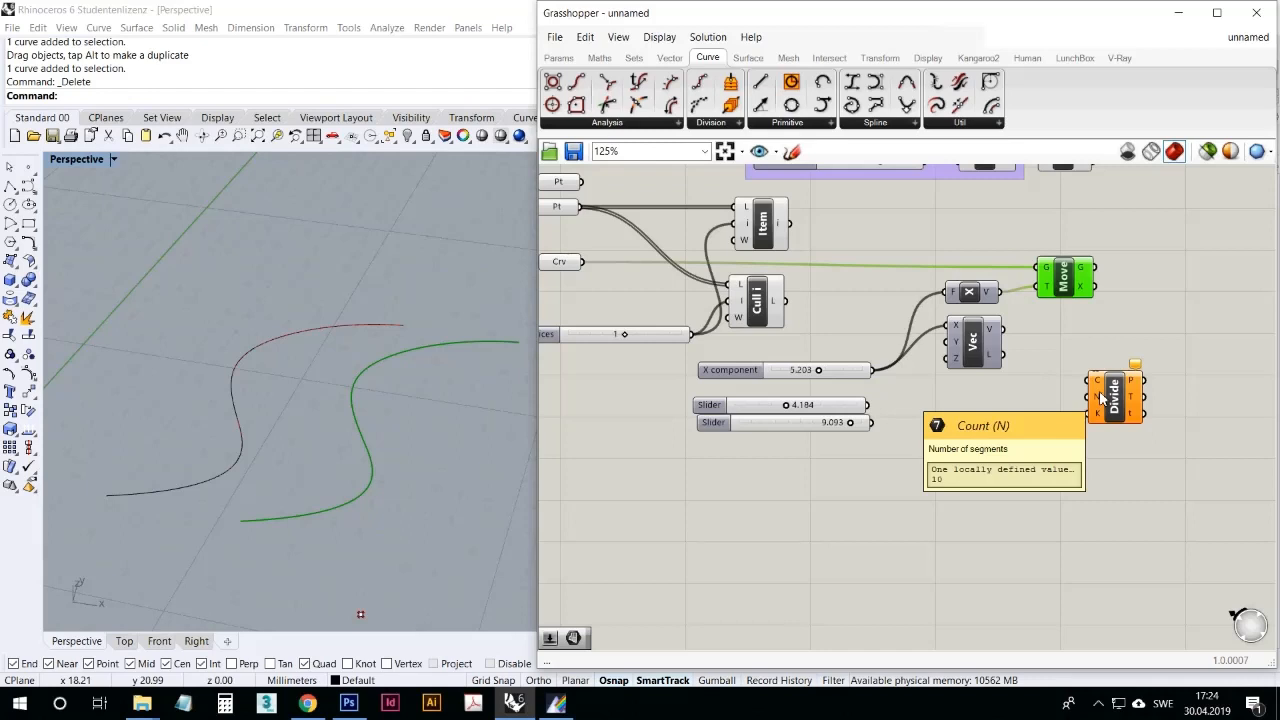
drag(1096, 267, 1097, 381)
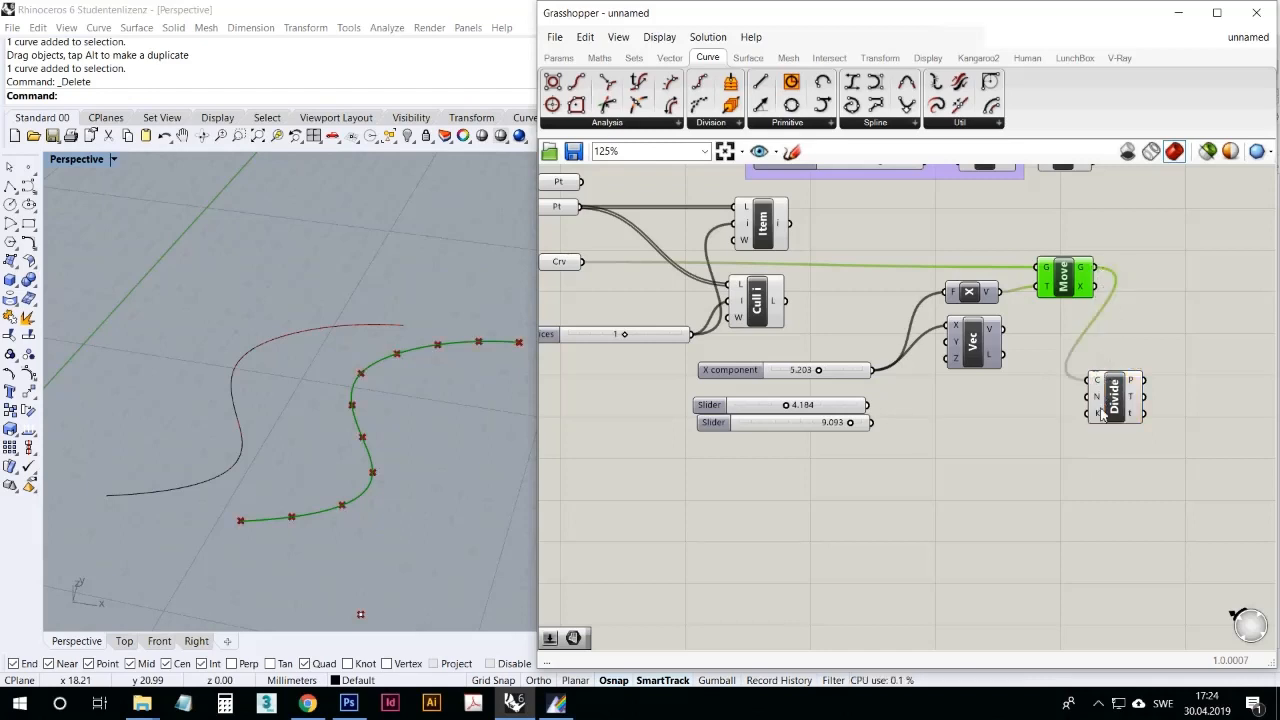
Step: Highlight Divide Curve's division points in the viewport and reposition the component slightly closer to Move
click(1107, 474)
click(1116, 398)
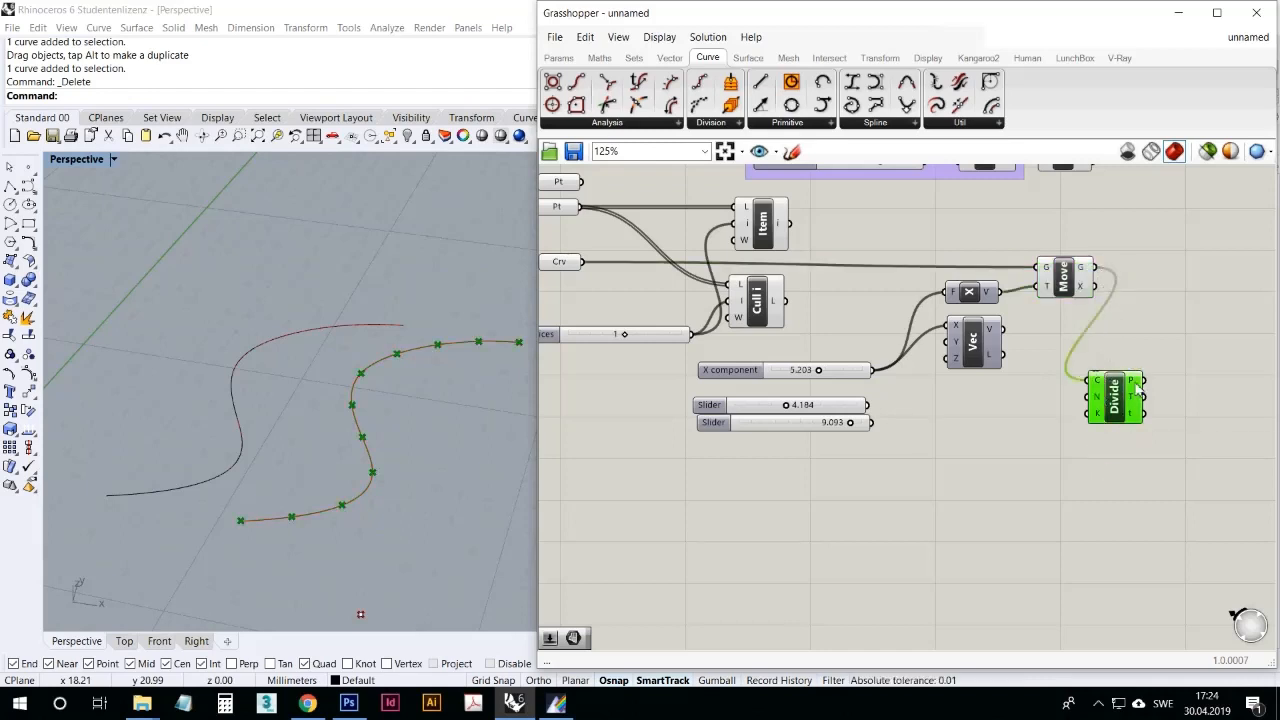
mouse_move(1137, 390)
click(1143, 455)
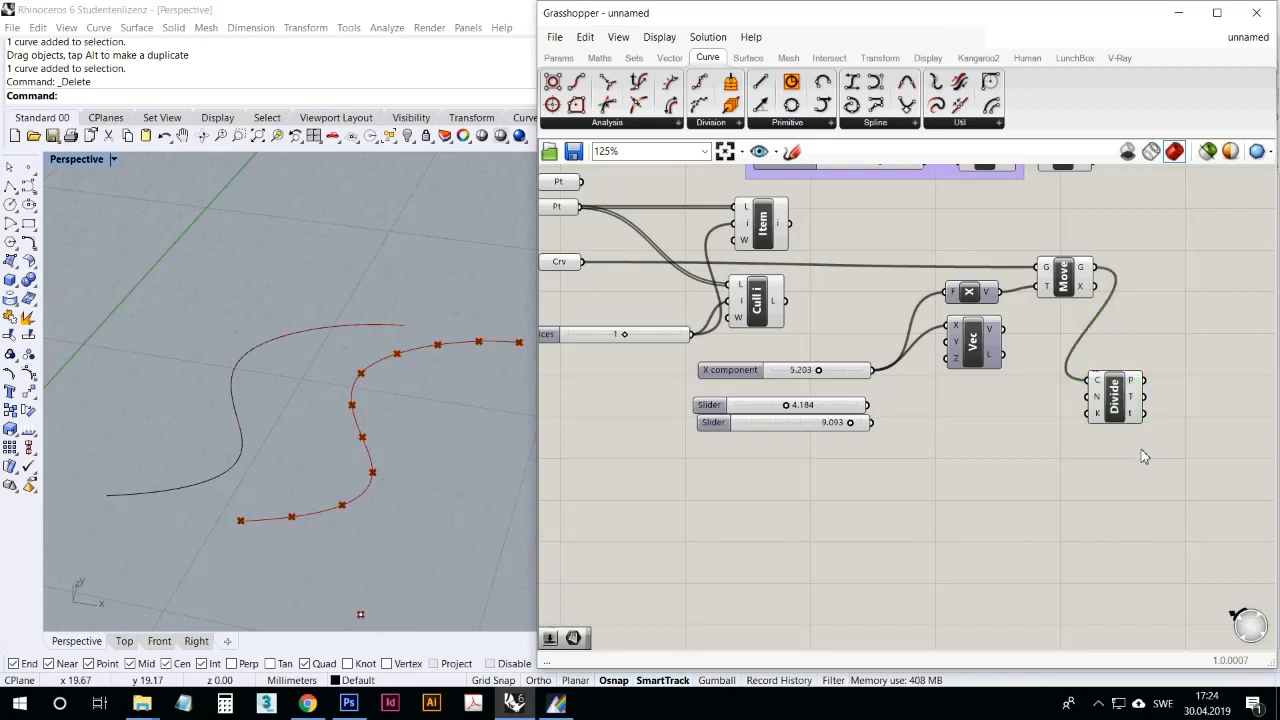
drag(1131, 426, 1136, 401)
click(1058, 490)
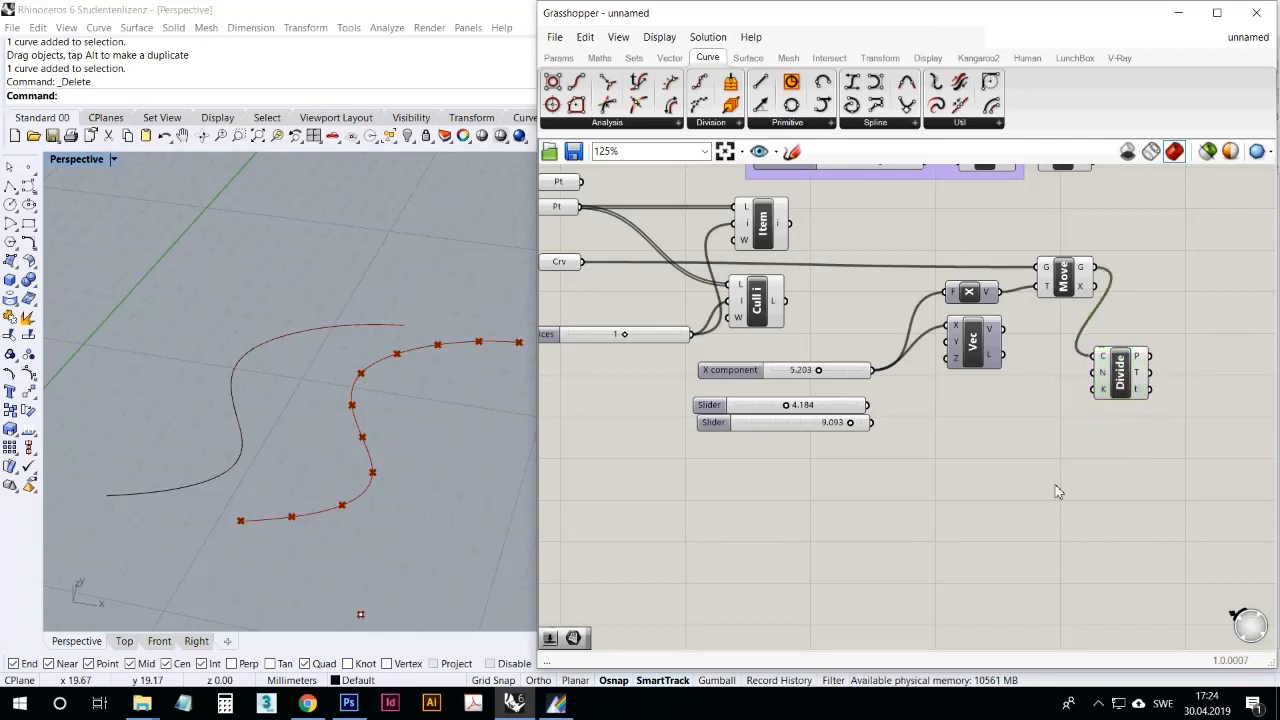
Step: Add a Shatter component, feeding its curve input from Move's G output and its parameters input from Divide's t output
click(703, 122)
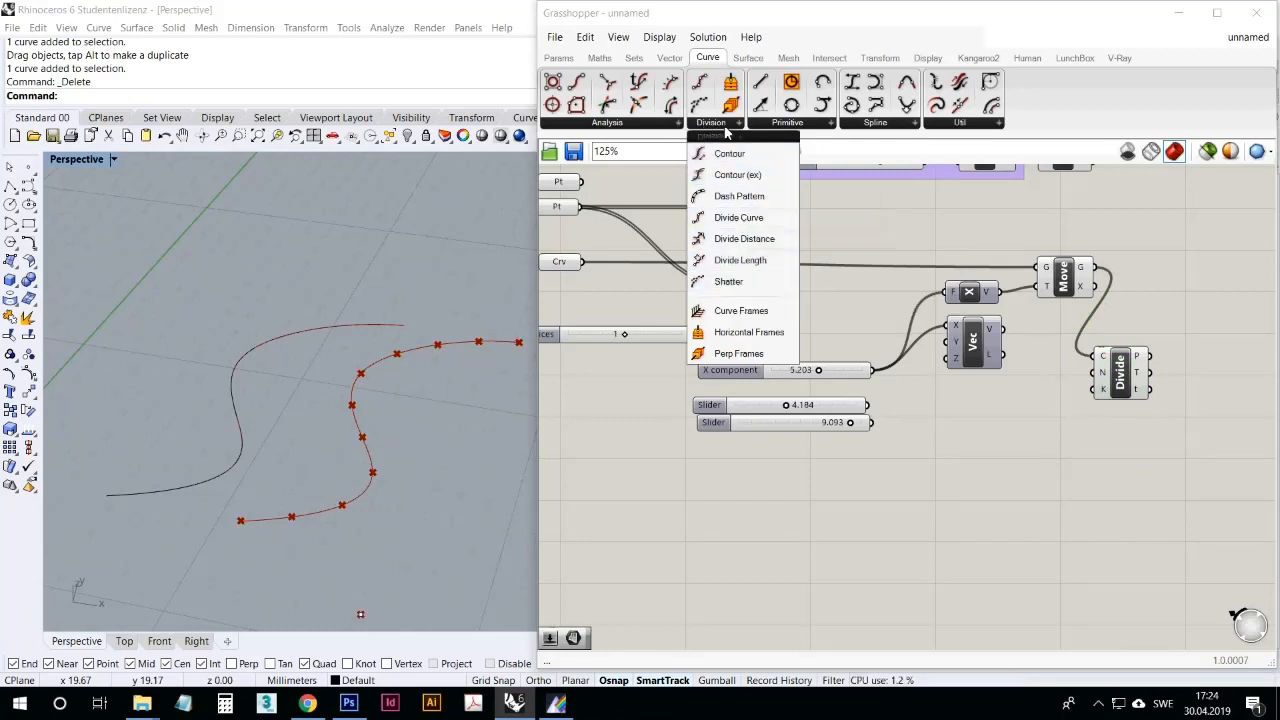
click(727, 283)
click(1195, 304)
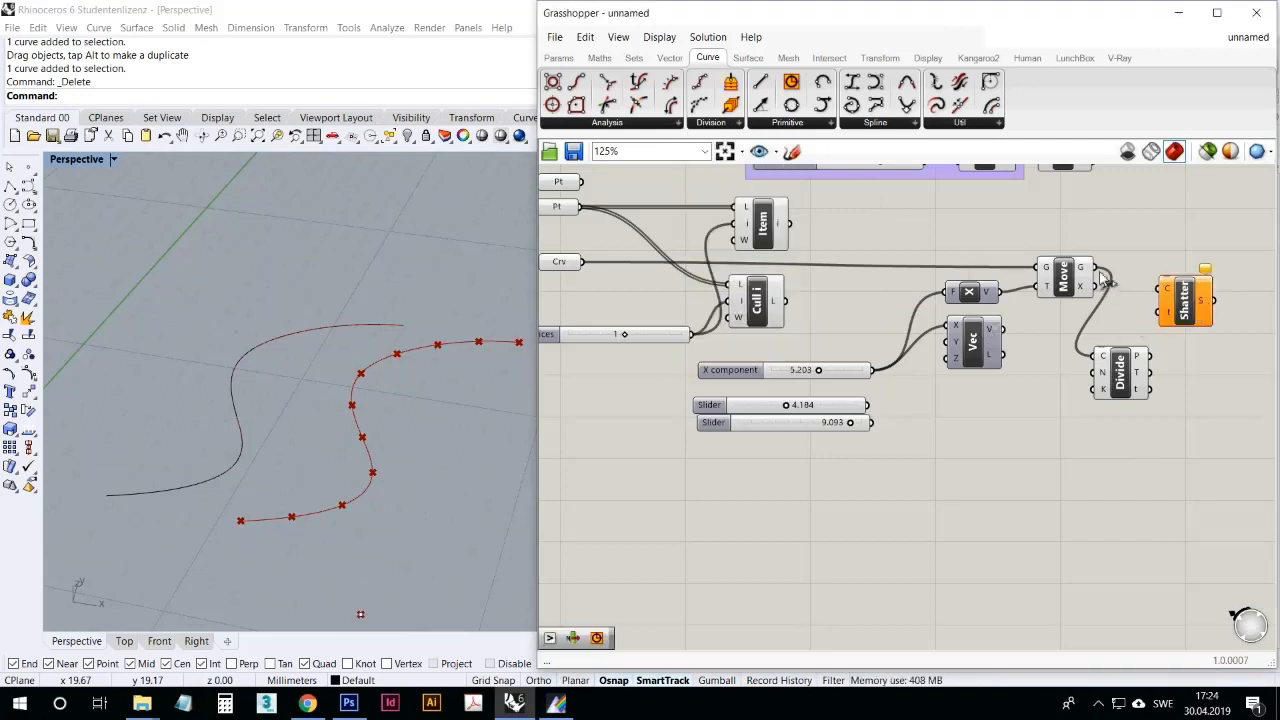
drag(1097, 268, 1223, 284)
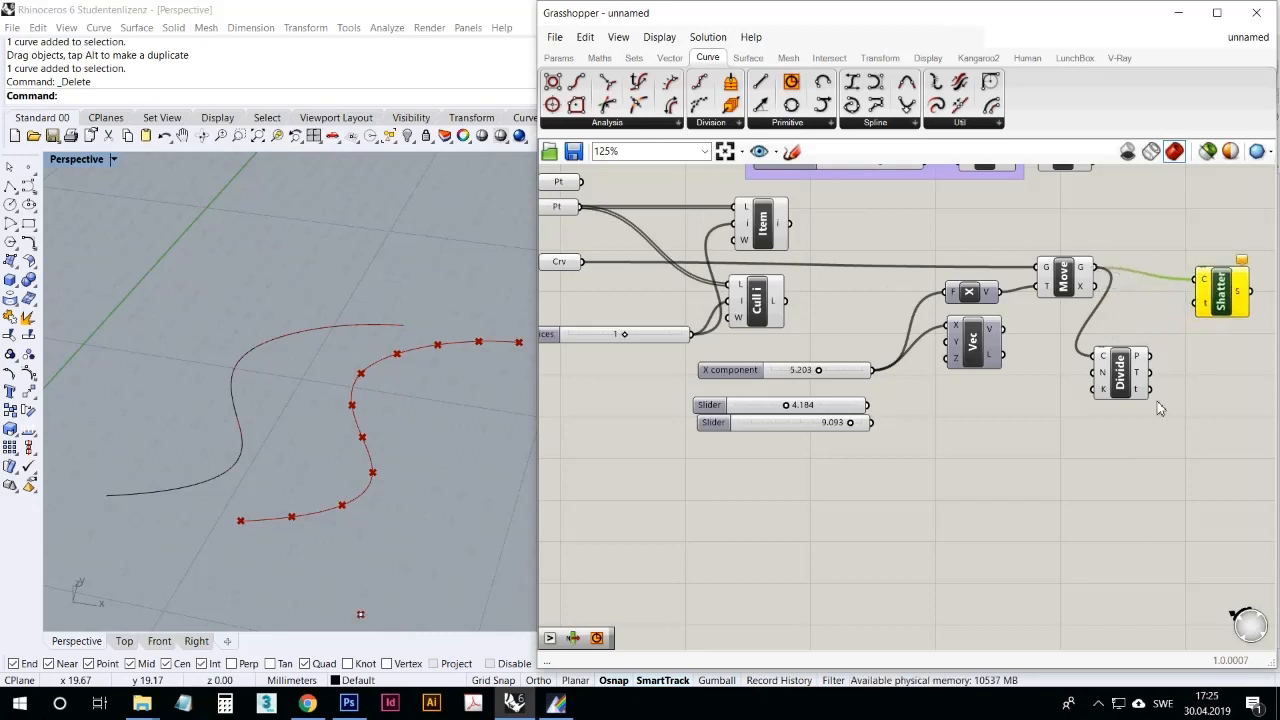
mouse_move(1138, 394)
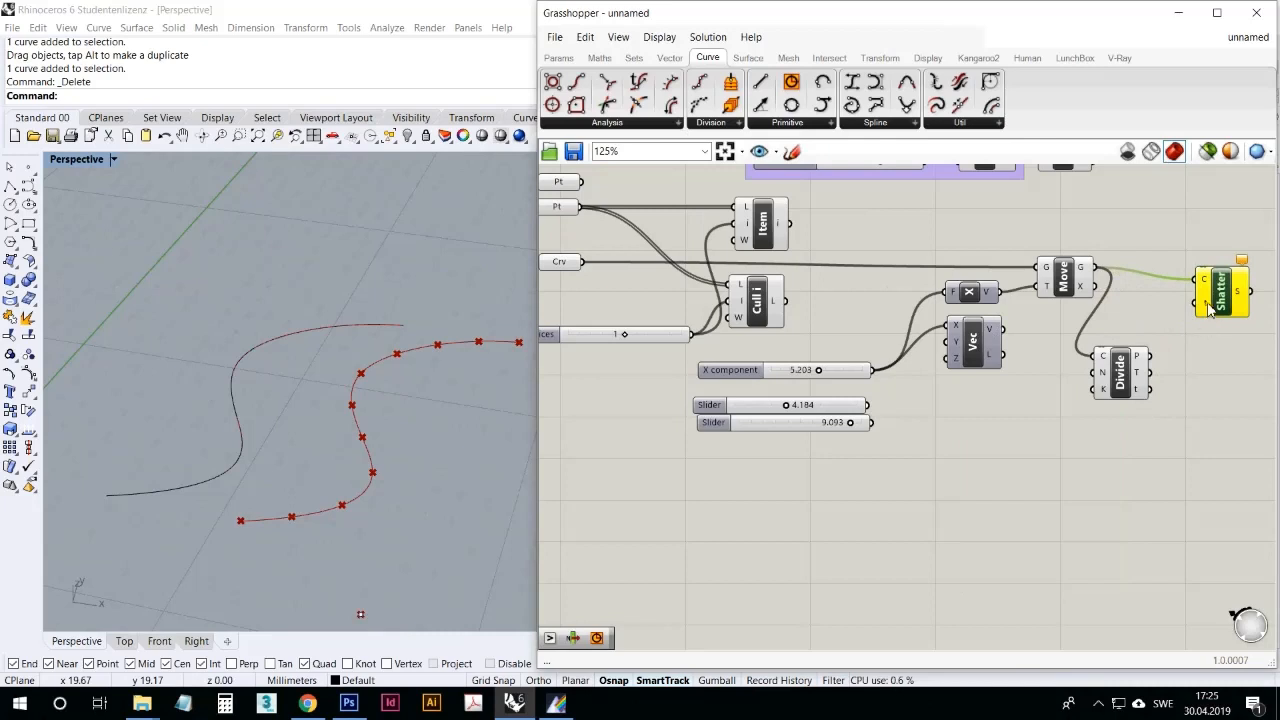
mouse_move(1210, 308)
drag(1208, 306, 1149, 389)
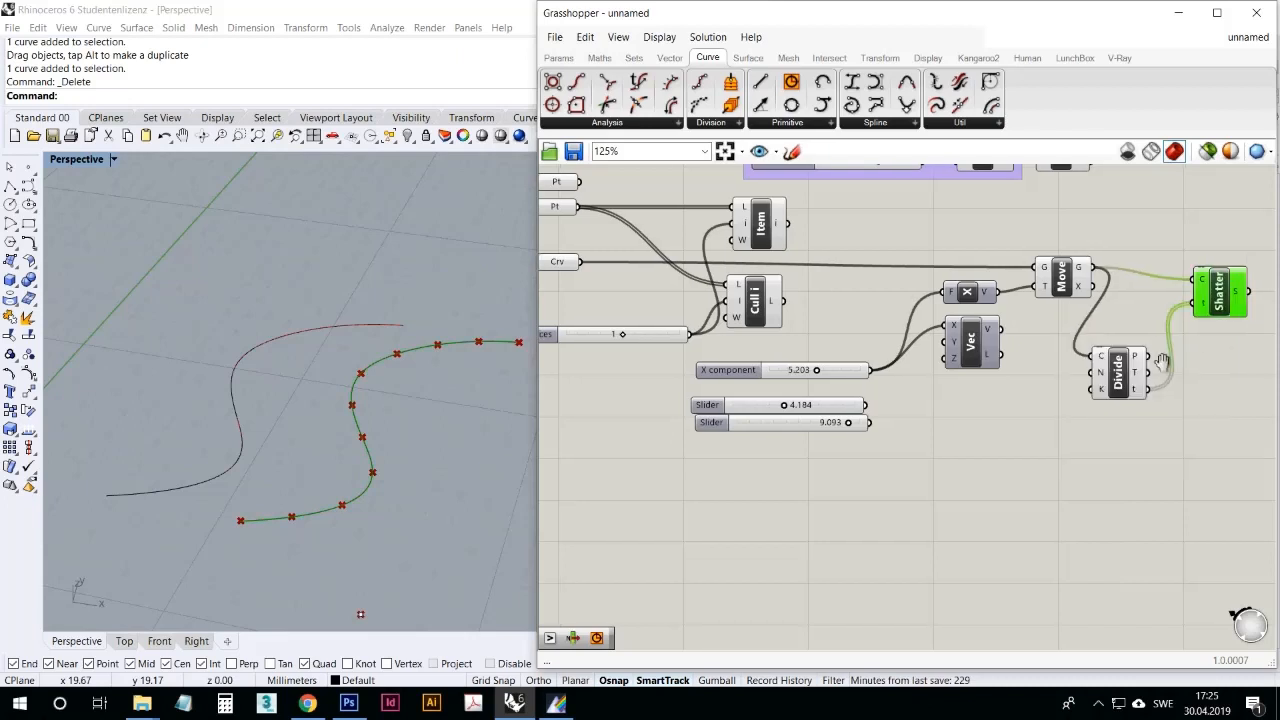
right_drag(1169, 354, 1020, 328)
Step: Bake Shatter's curve segments and select several of them one by one in the Rhino viewport to check the split
right_click(1134, 228)
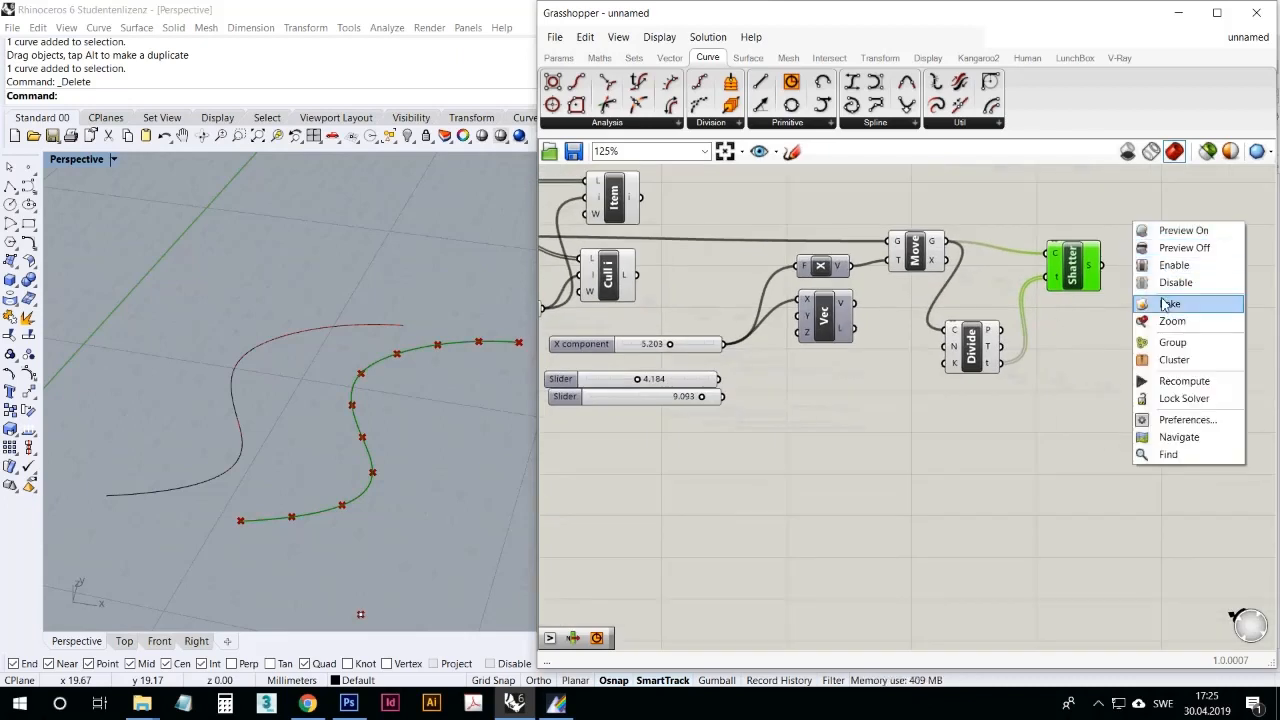
click(452, 344)
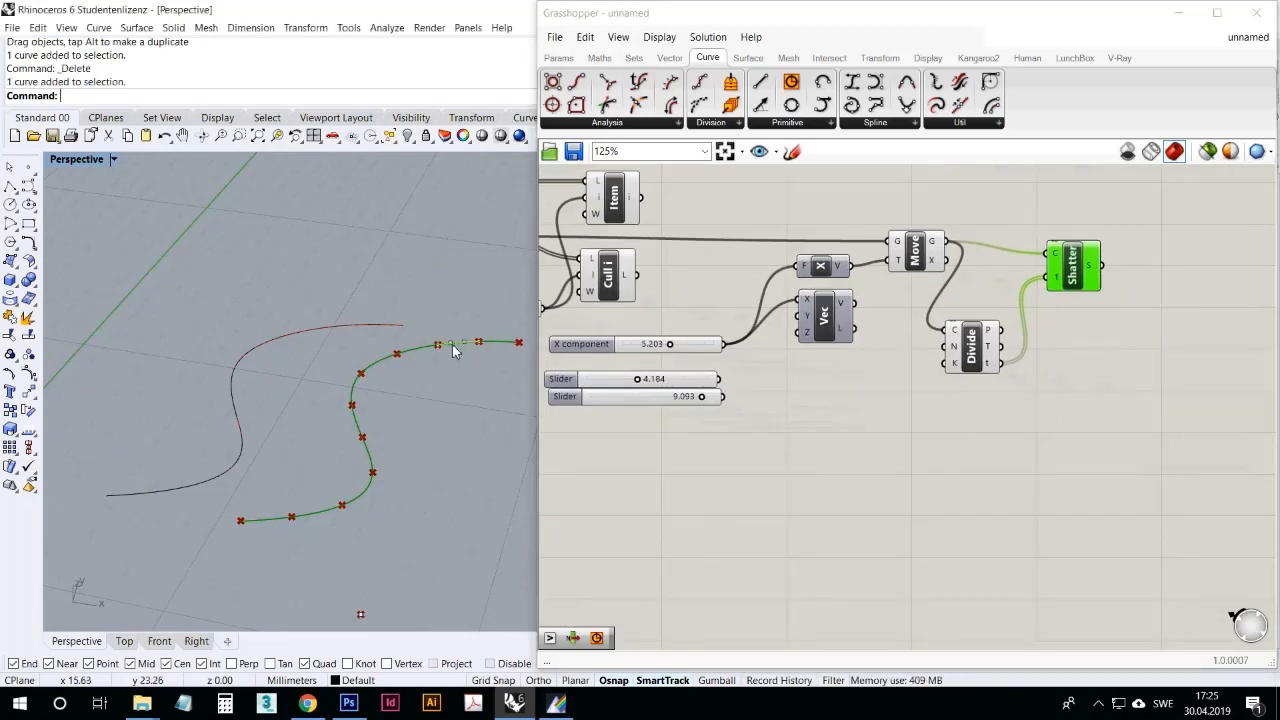
click(417, 350)
click(378, 361)
click(354, 392)
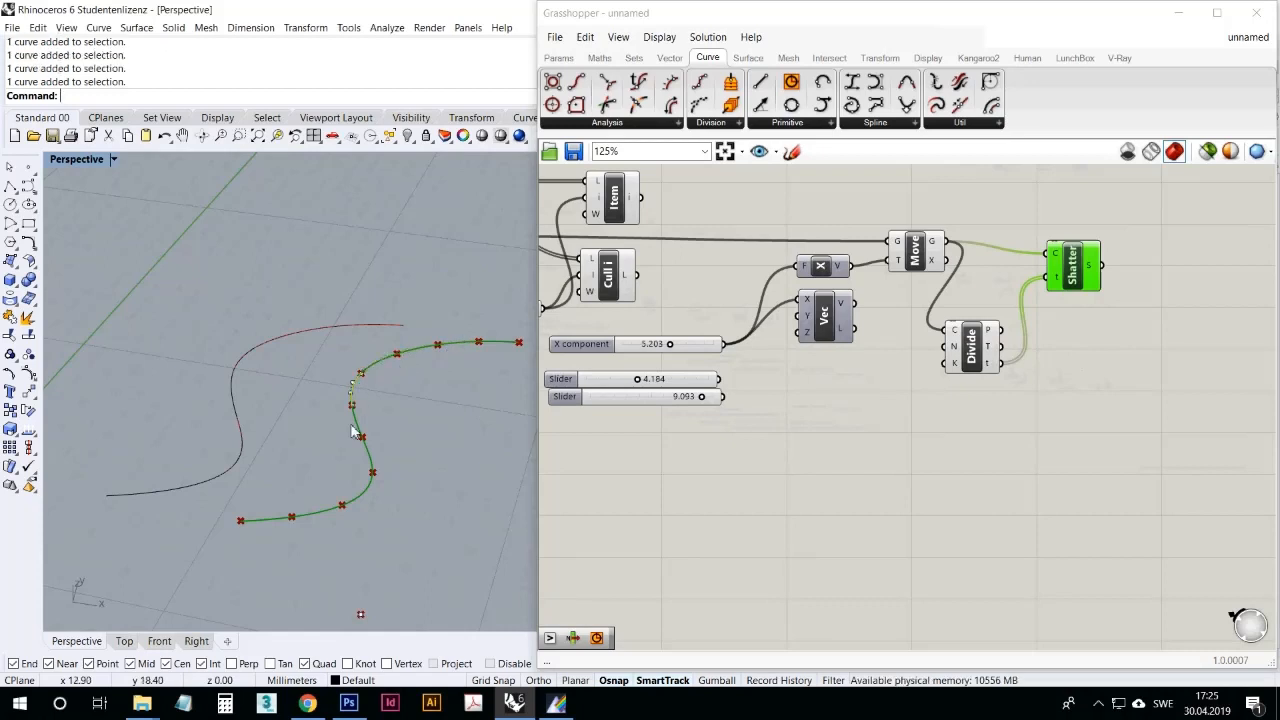
click(354, 420)
click(367, 457)
click(364, 494)
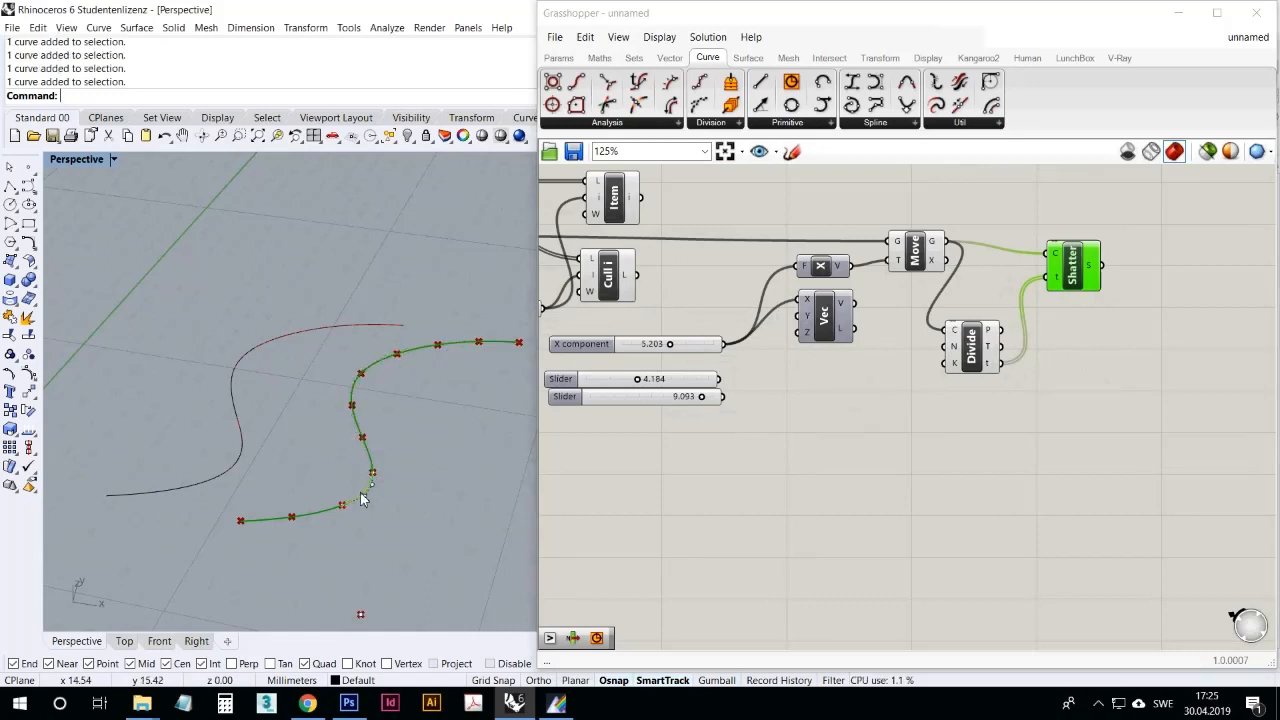
click(868, 488)
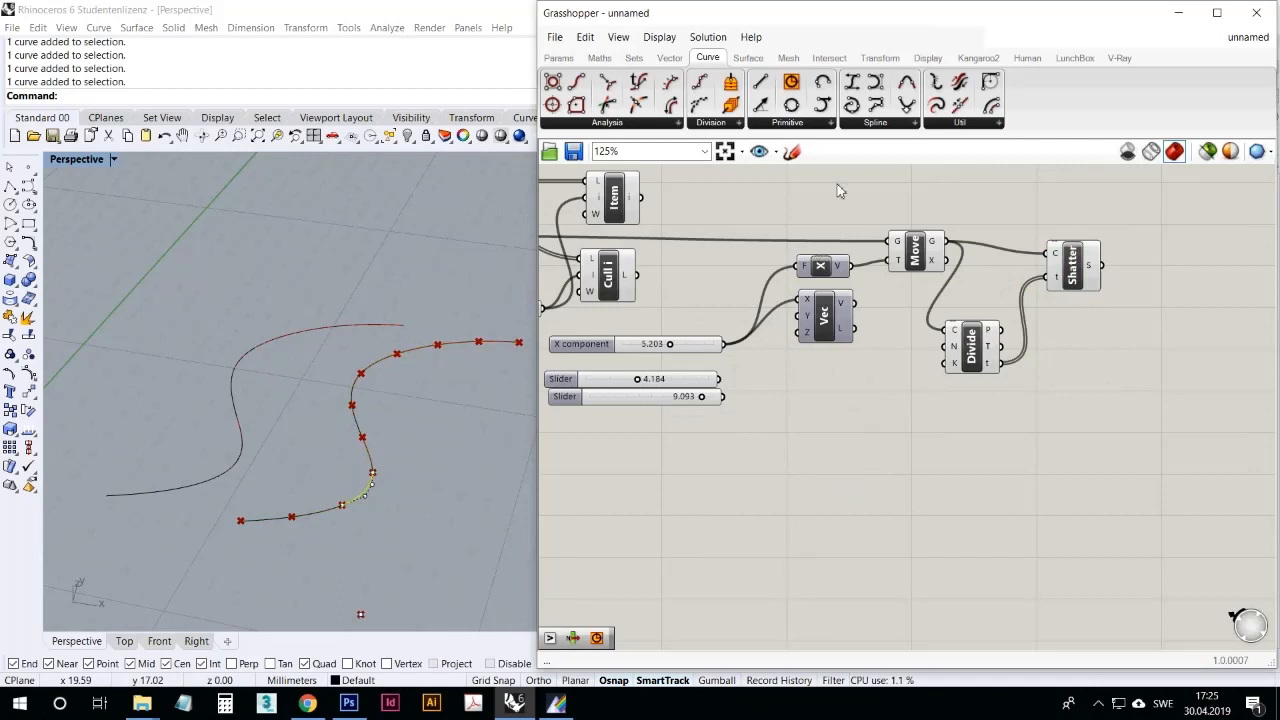
Step: Add a Circle component from the primitive curves to the empty canvas area below Divide
click(807, 125)
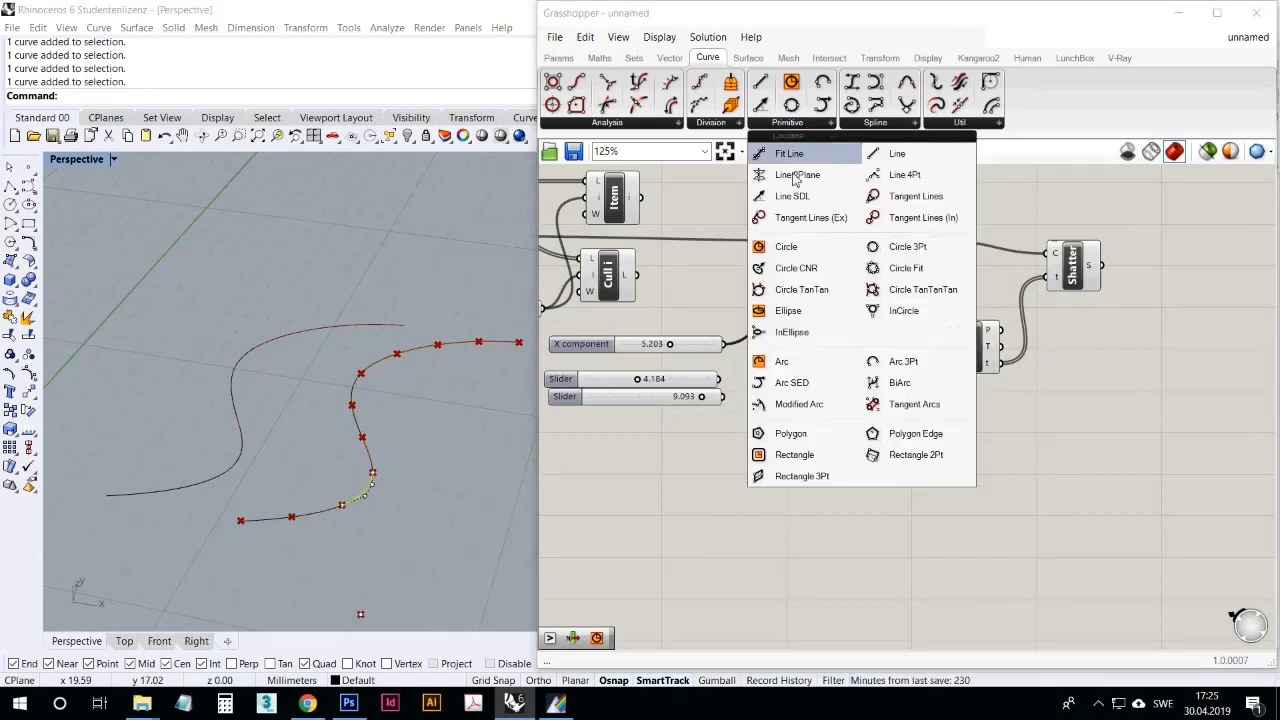
click(798, 250)
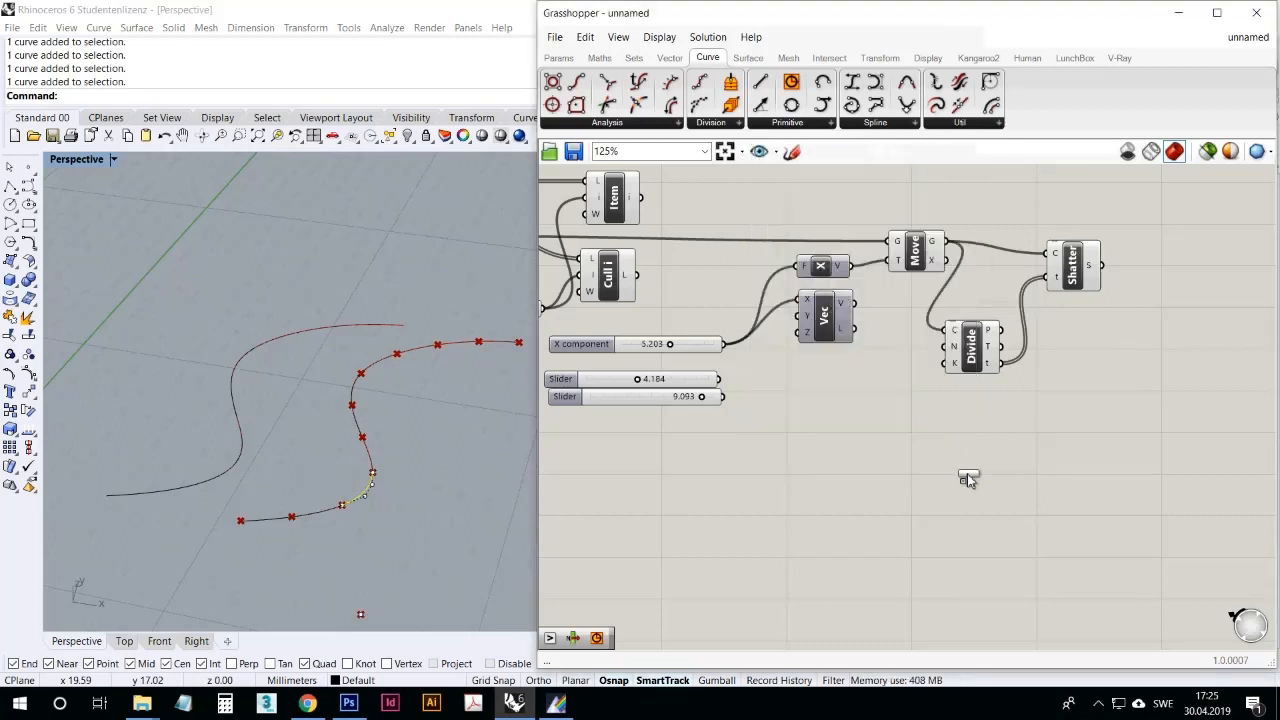
click(958, 455)
click(958, 455)
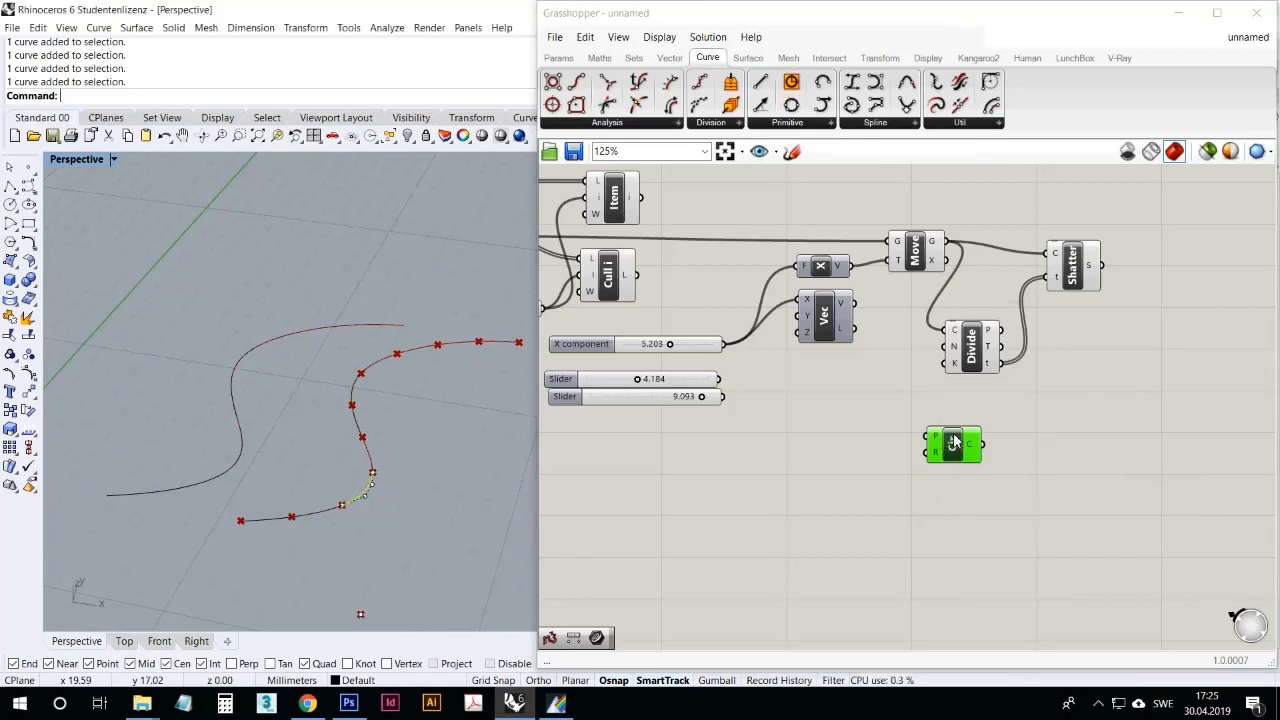
Step: Reposition Shatter and Divide for a tidier layout and inspect Shatter's curve and parameters inputs
drag(1075, 264, 1070, 252)
drag(979, 347, 978, 320)
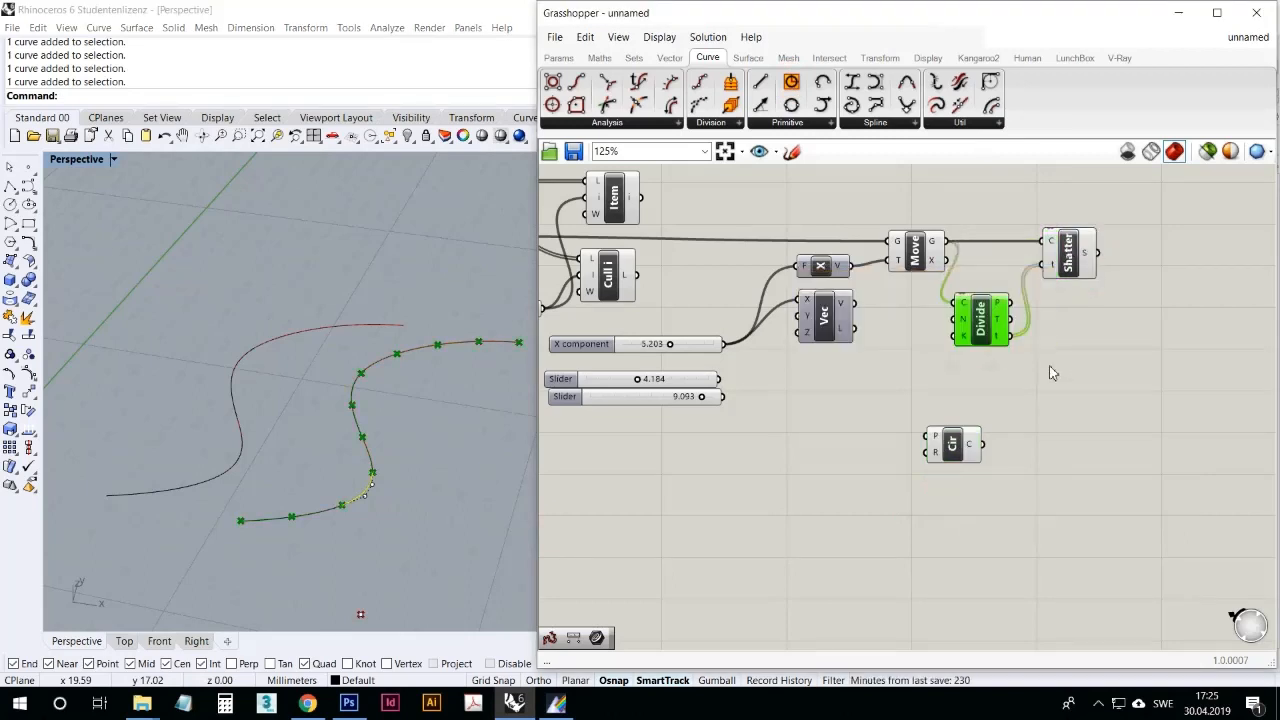
mouse_move(1075, 264)
mouse_down()
mouse_move(1105, 262)
mouse_move(1090, 258)
mouse_up()
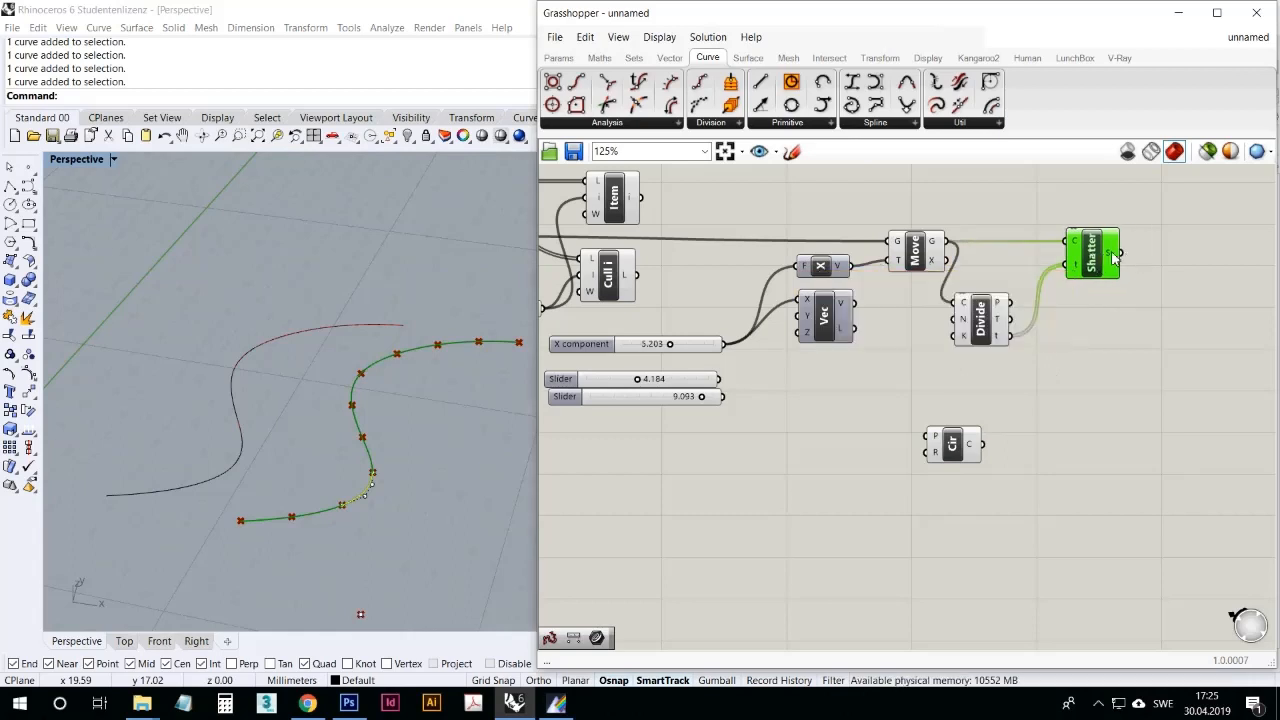
mouse_move(1115, 258)
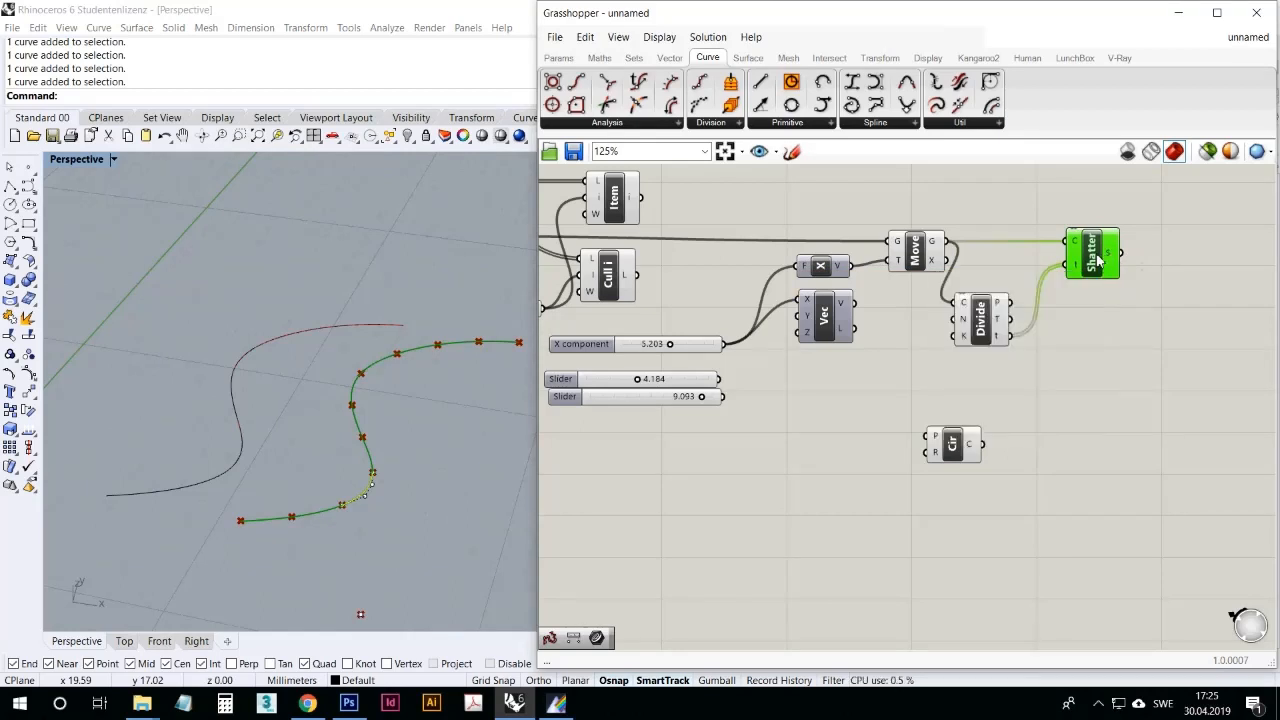
mouse_move(1077, 245)
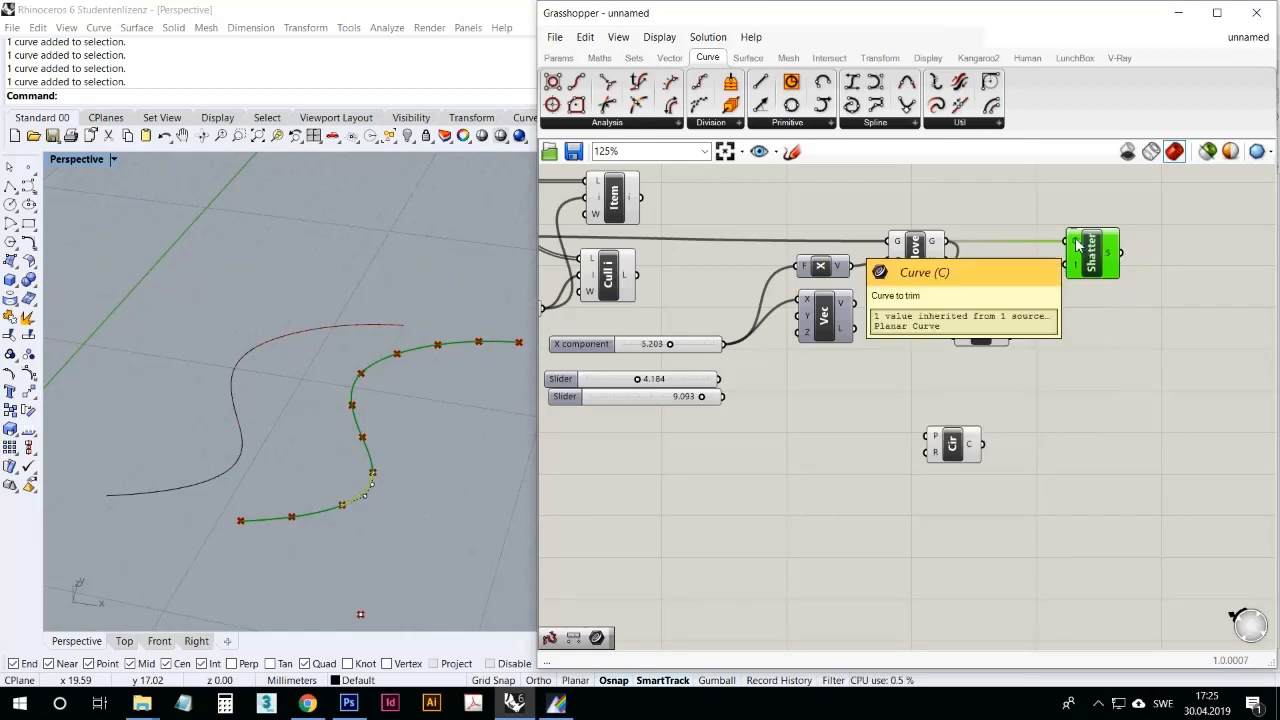
mouse_move(1075, 270)
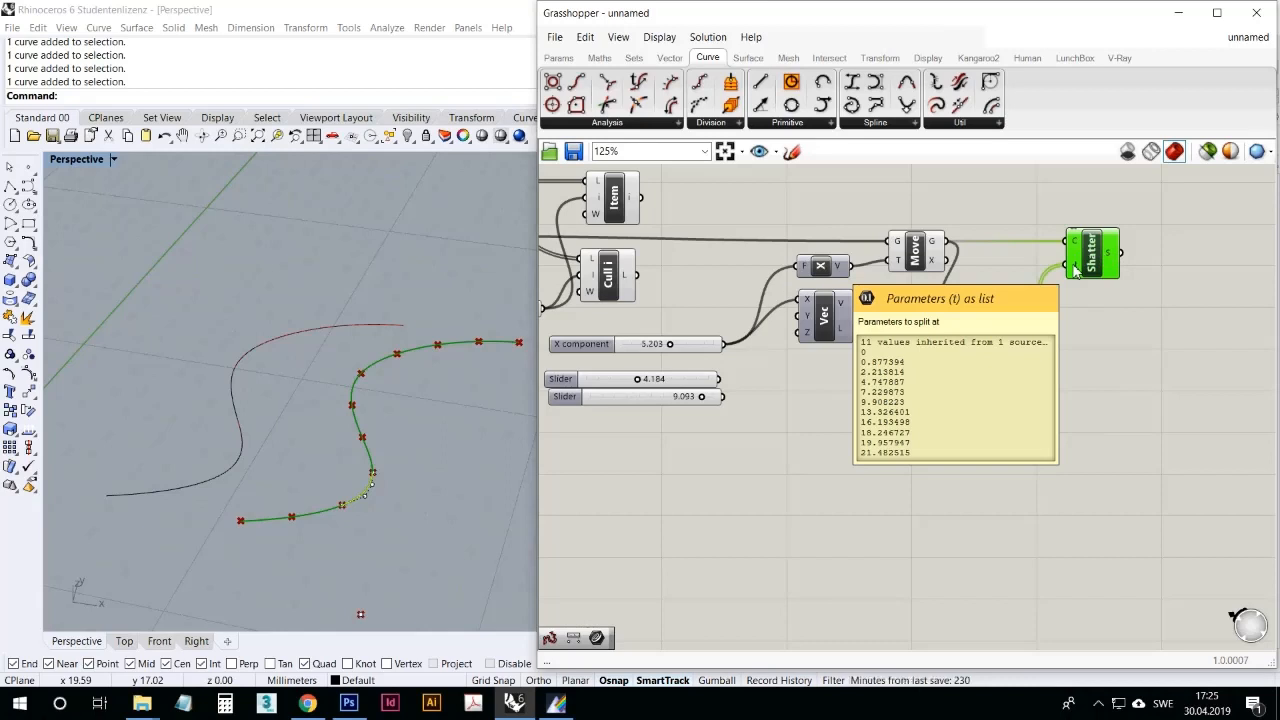
mouse_move(1094, 252)
mouse_down()
mouse_move(1074, 251)
mouse_move(1097, 252)
mouse_up()
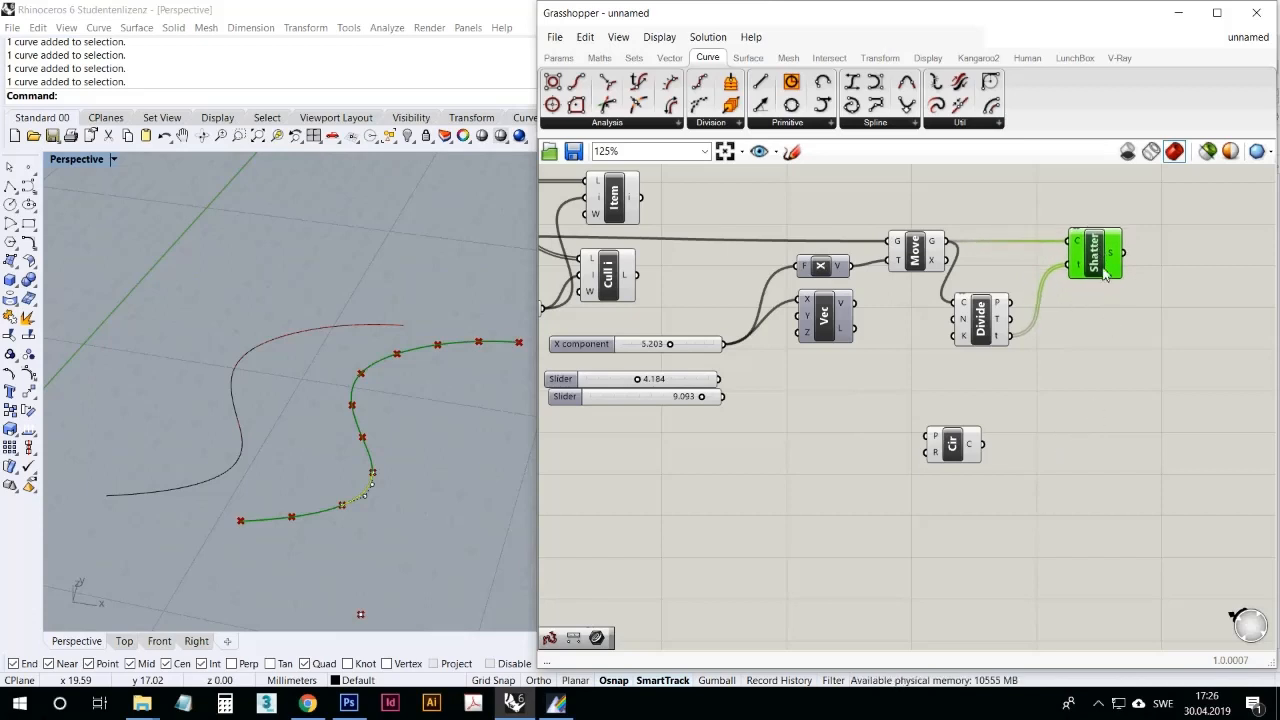
Step: Align the Circle component under Divide and examine its default circle at the origin in the Rhino viewport
click(1012, 519)
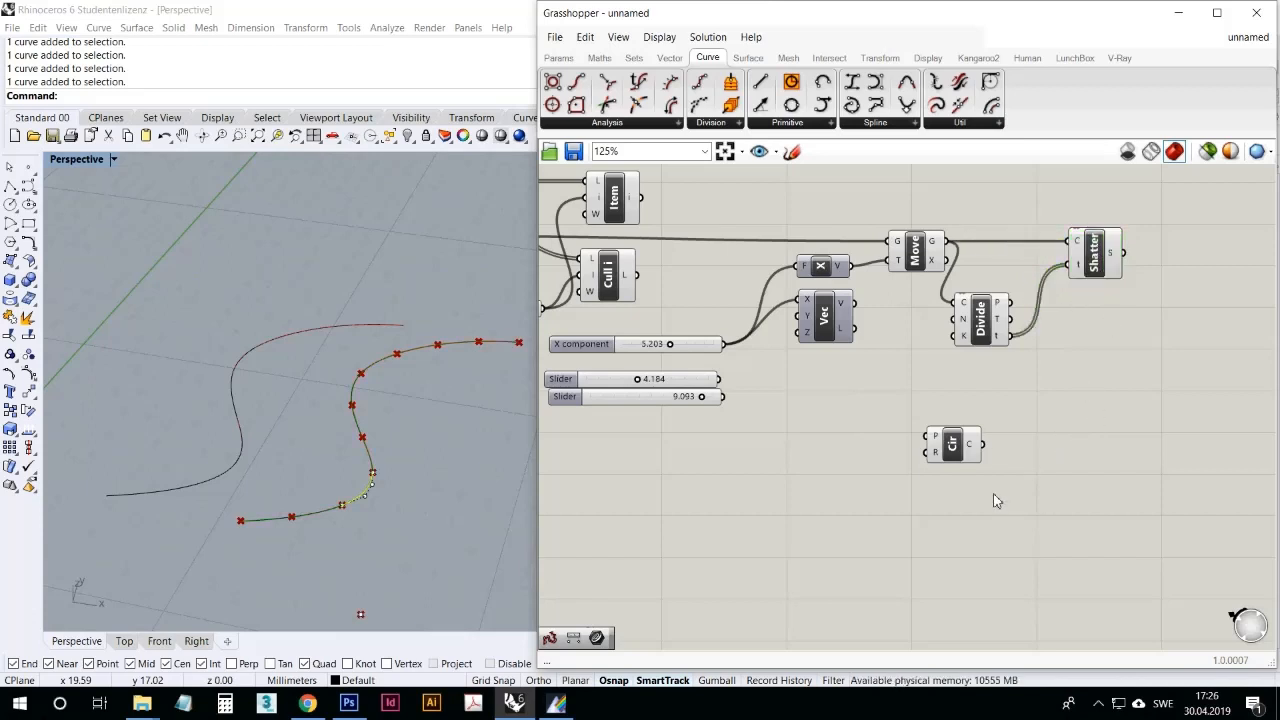
drag(953, 460, 984, 444)
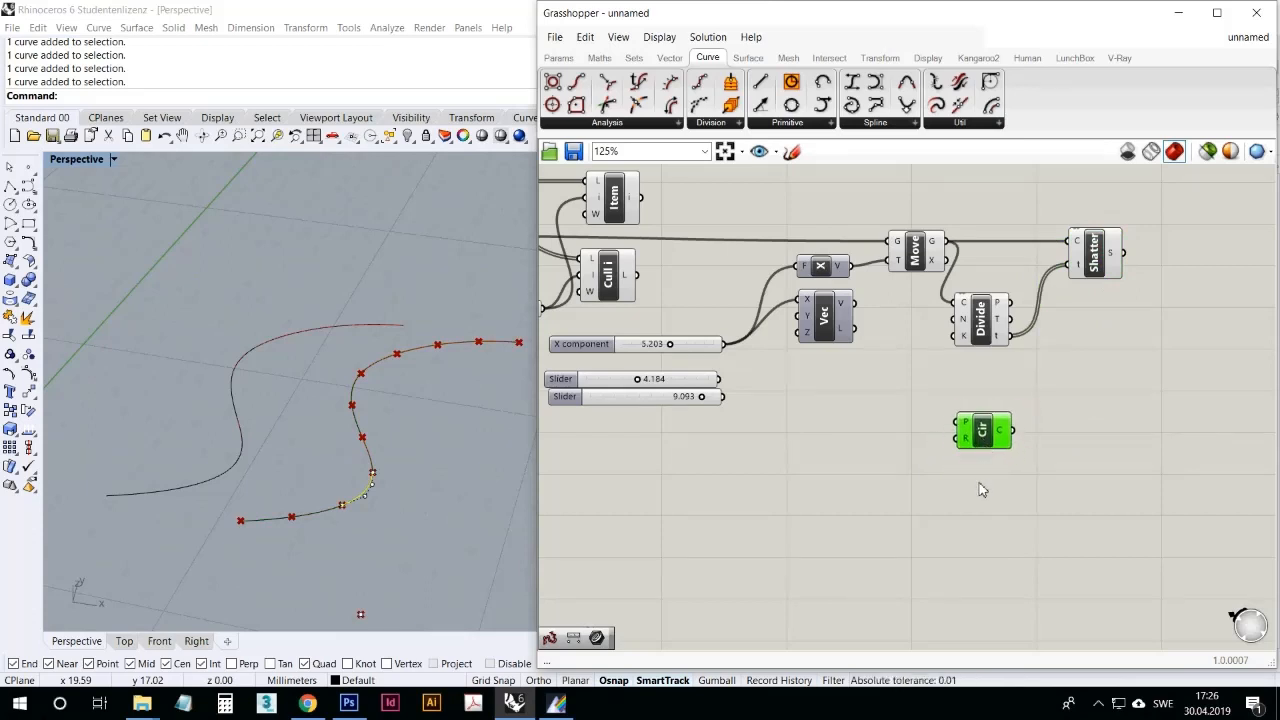
click(980, 490)
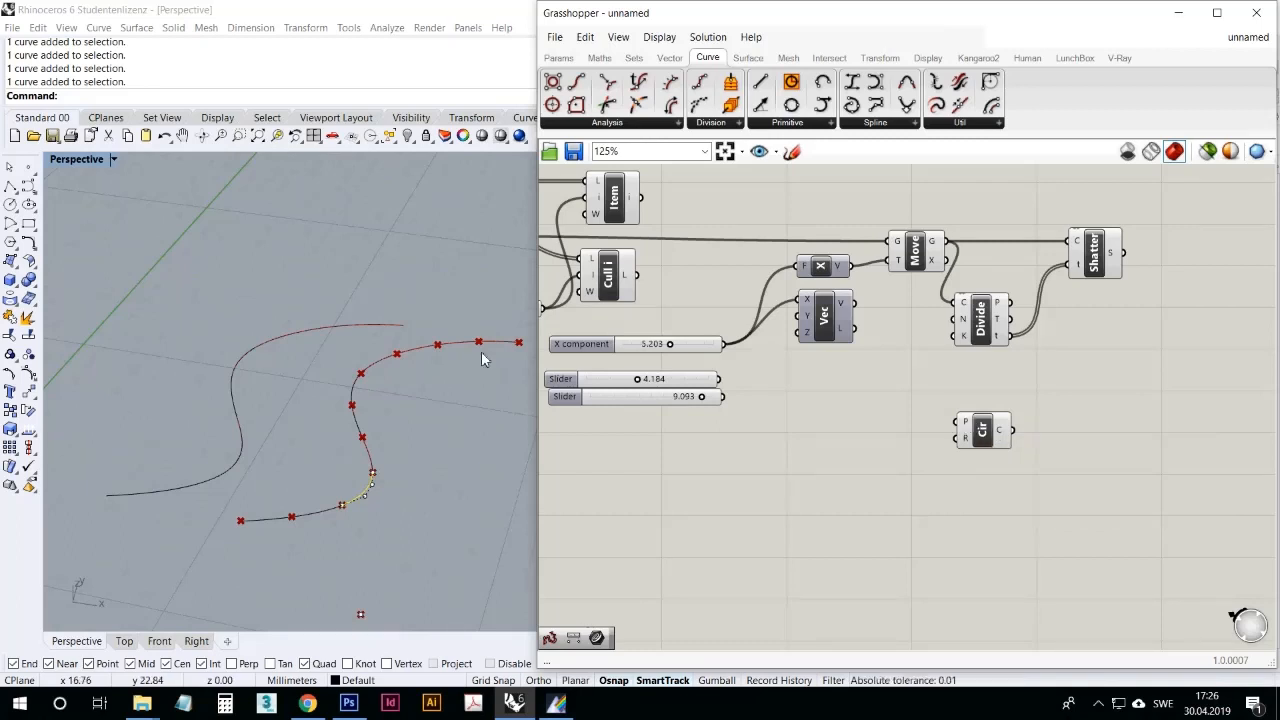
right_drag(482, 350, 479, 363)
scroll(478, 363, down, 10)
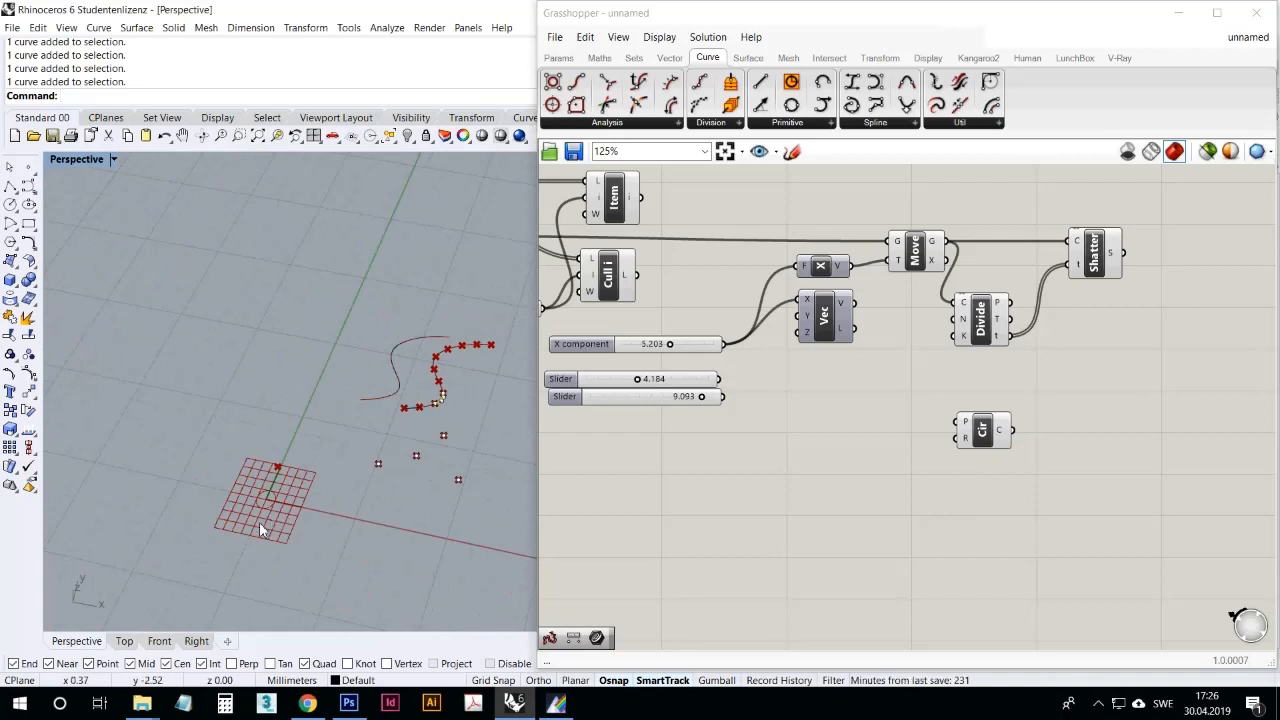
scroll(259, 522, up, 10)
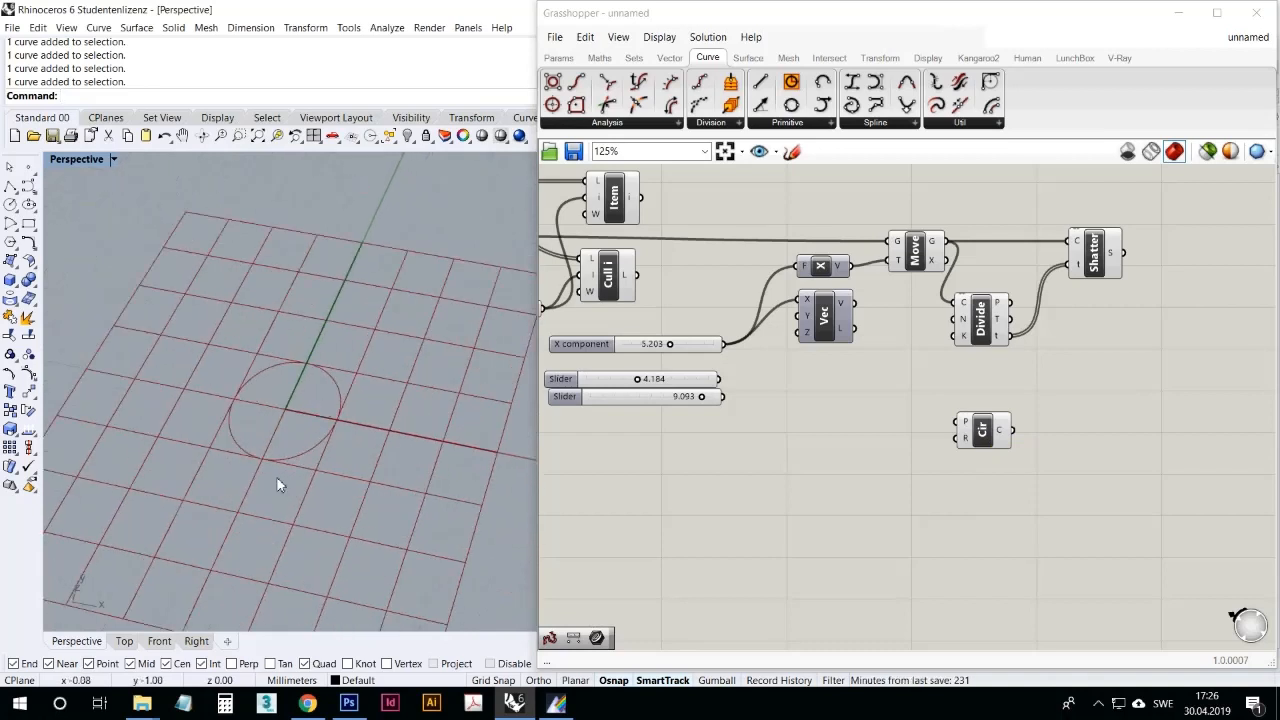
mouse_move(965, 441)
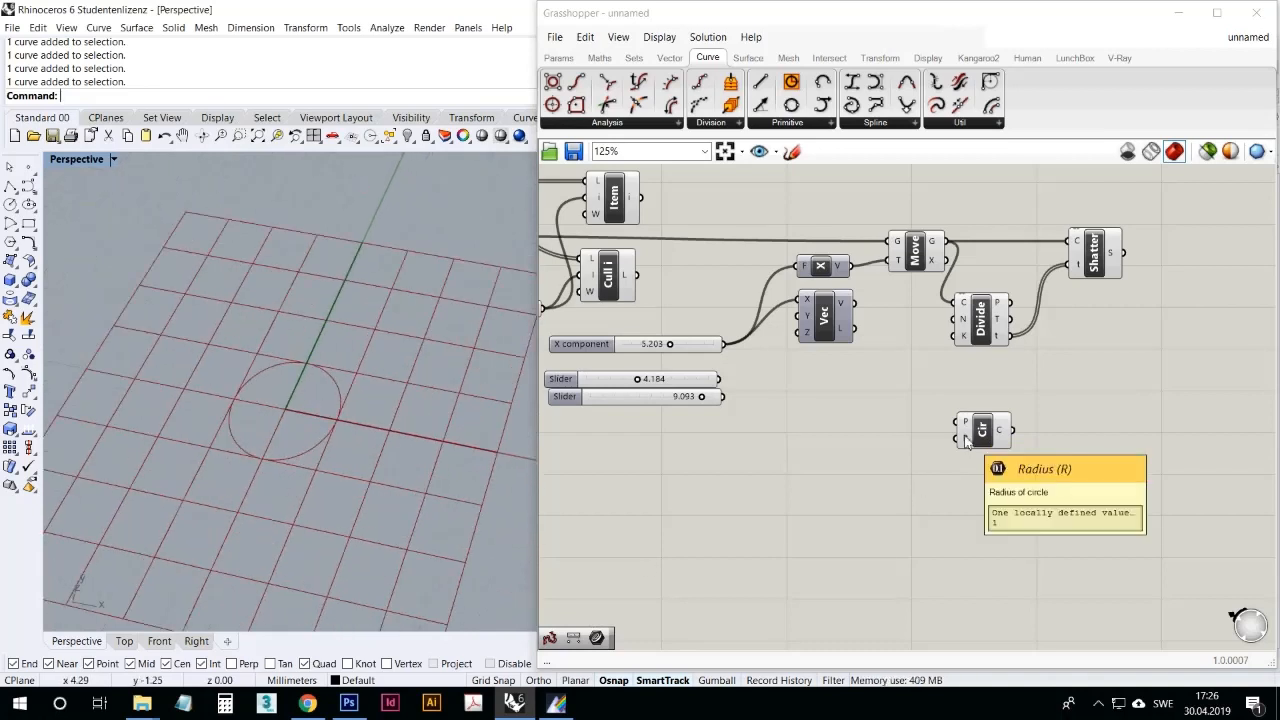
Step: Connect the spare lower slider to Circle's R input, set the radius to 4.022, and shift both objects slightly
click(687, 343)
drag(660, 397, 962, 438)
drag(851, 445, 791, 450)
scroll(480, 400, down, 5)
click(870, 499)
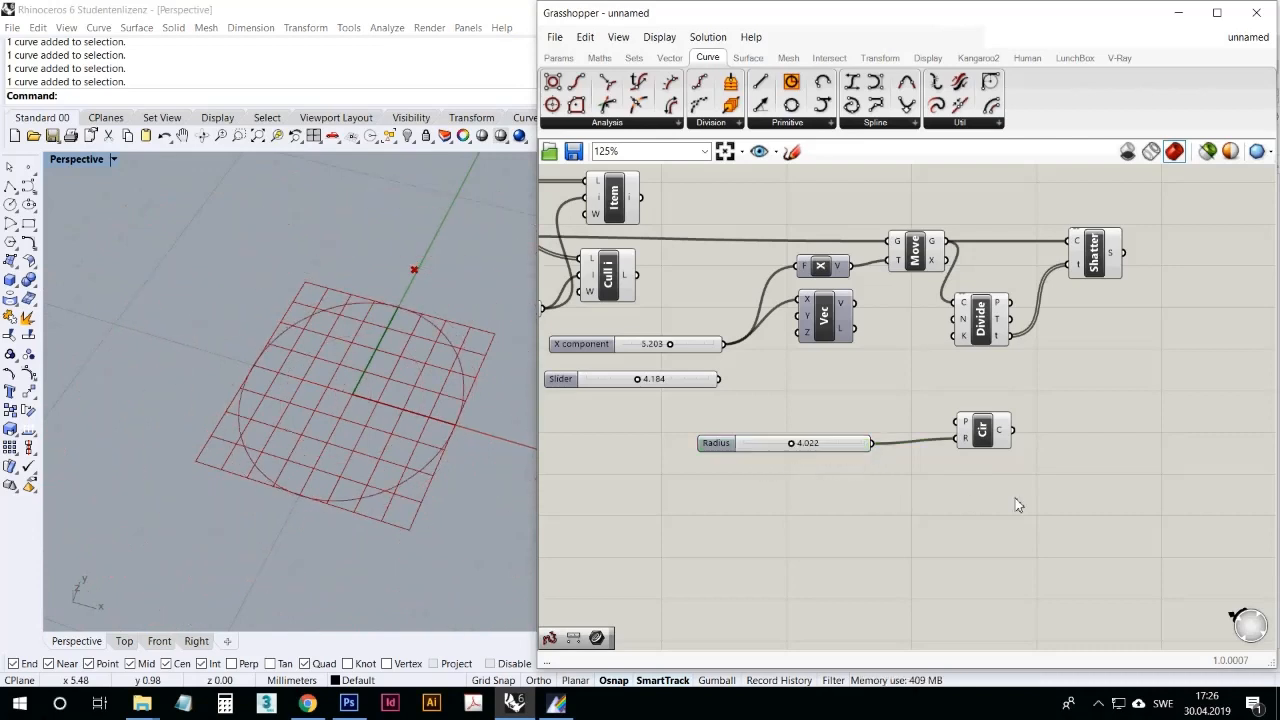
drag(1007, 521, 871, 437)
drag(996, 447, 964, 437)
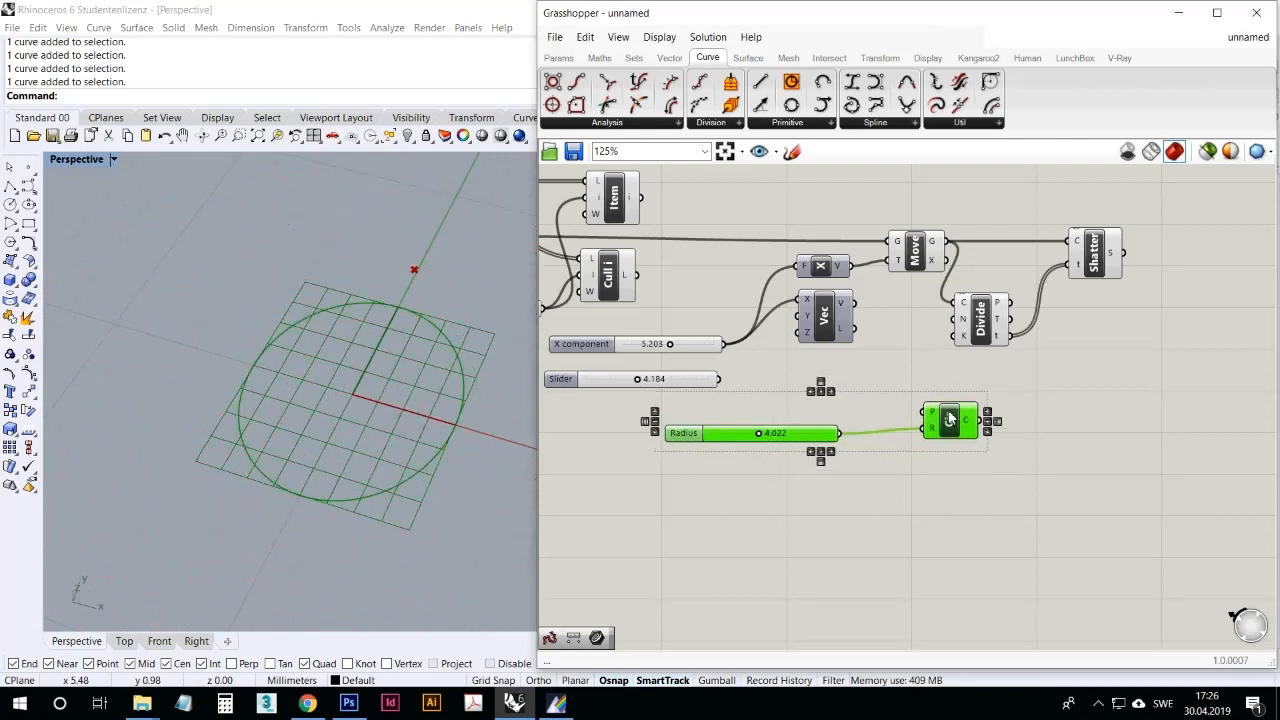
Step: Add an Ellipse component below Circle and drive R1 and R2 with copied radius sliders set to 4.804 and 8.533
click(788, 122)
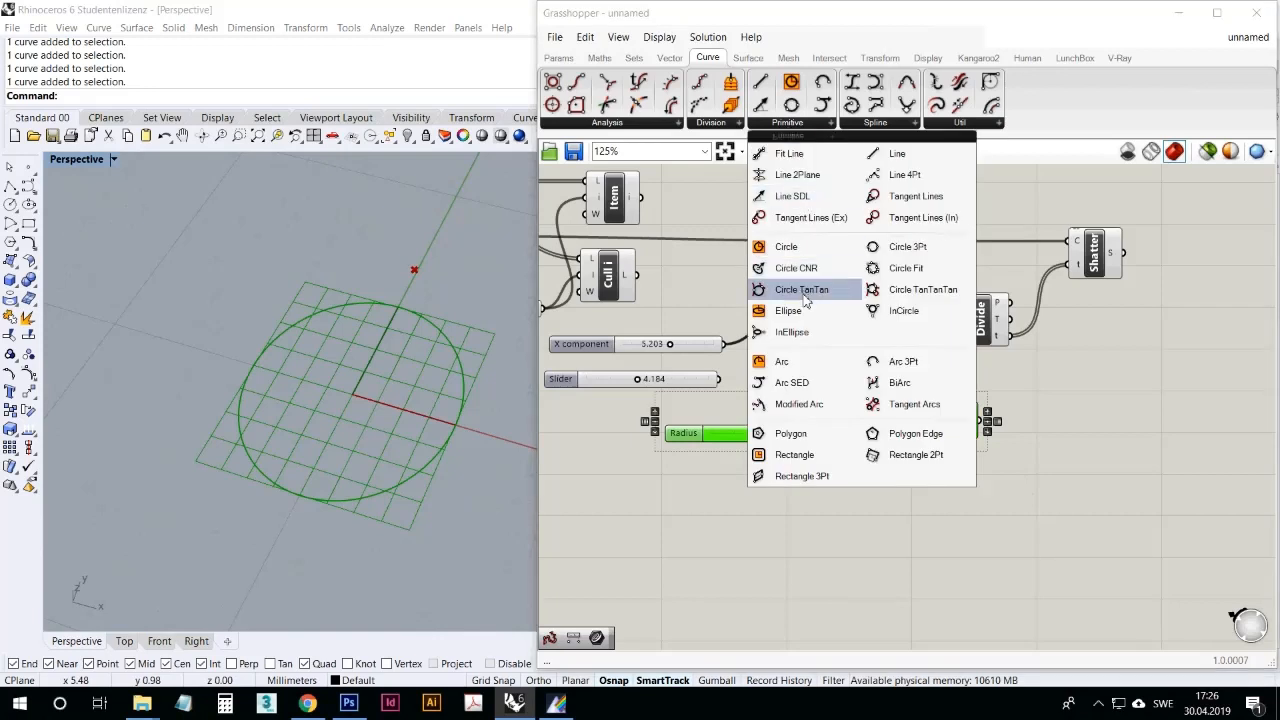
drag(788, 310, 954, 511)
click(950, 532)
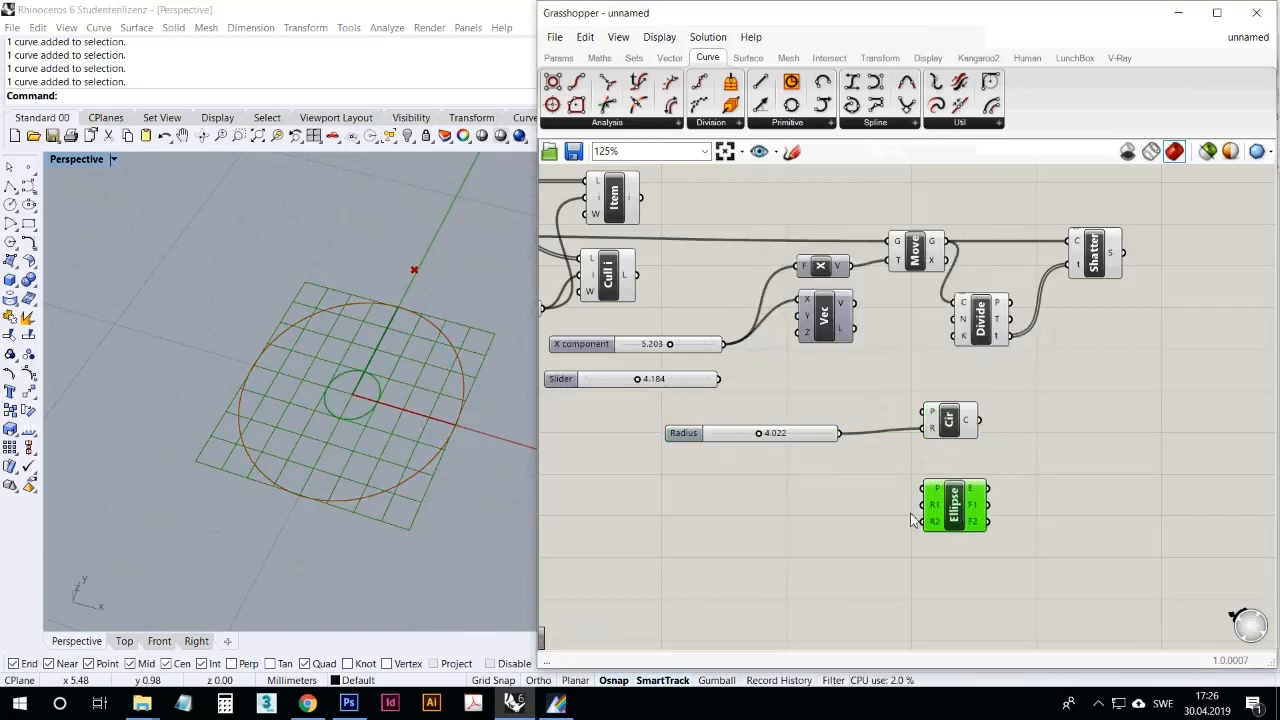
click(820, 436)
key(ctrl+c)
key(ctrl+v)
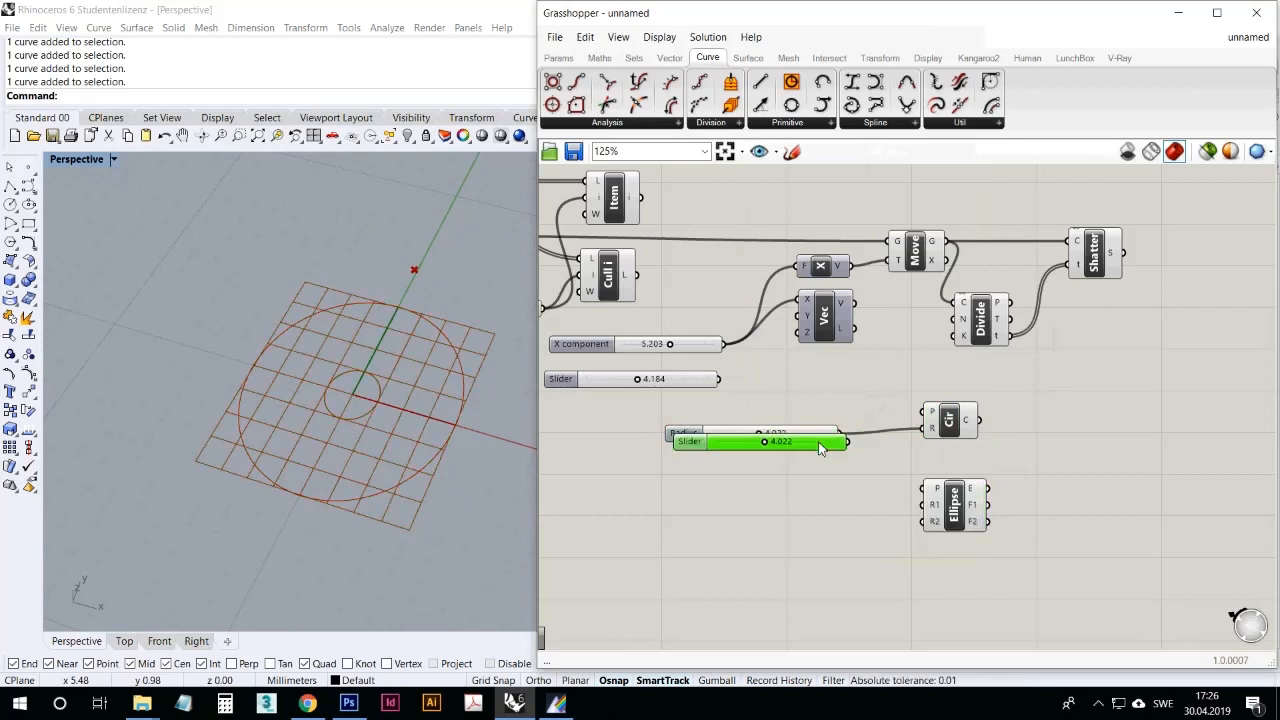
drag(818, 447, 925, 521)
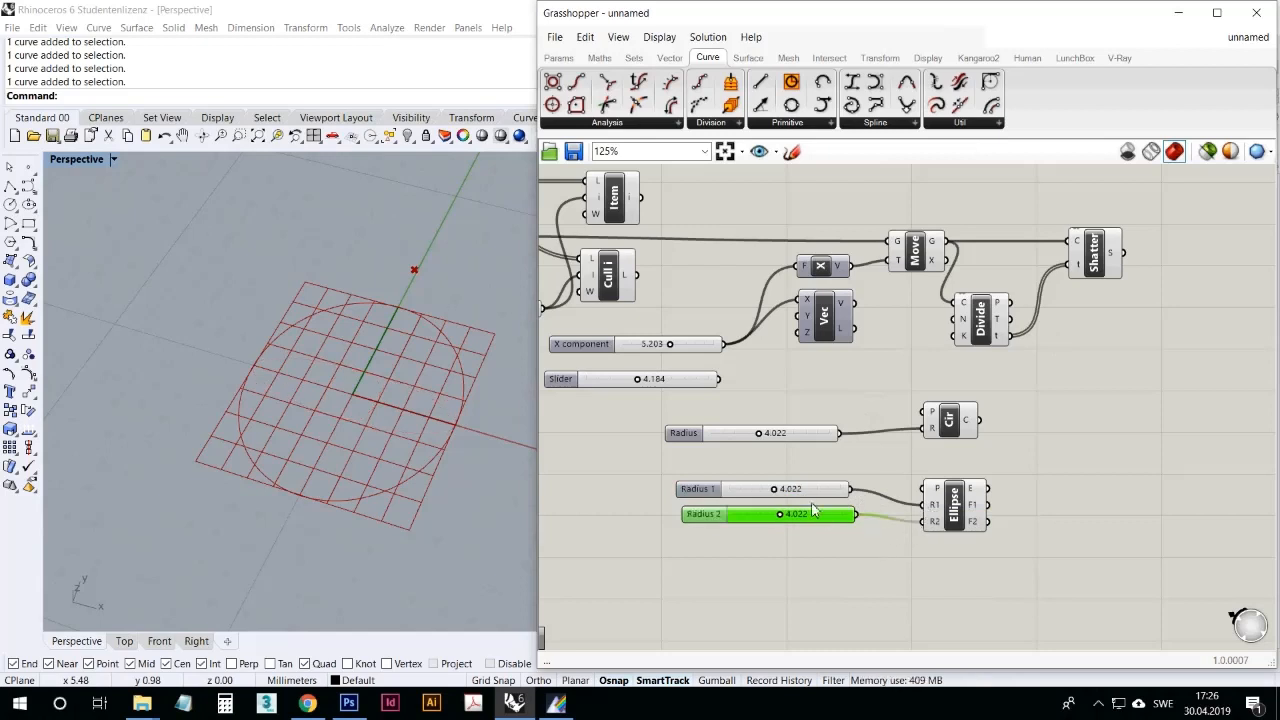
mouse_move(780, 514)
mouse_down()
mouse_move(829, 514)
mouse_move(732, 490)
mouse_move(792, 500)
mouse_up()
click(860, 541)
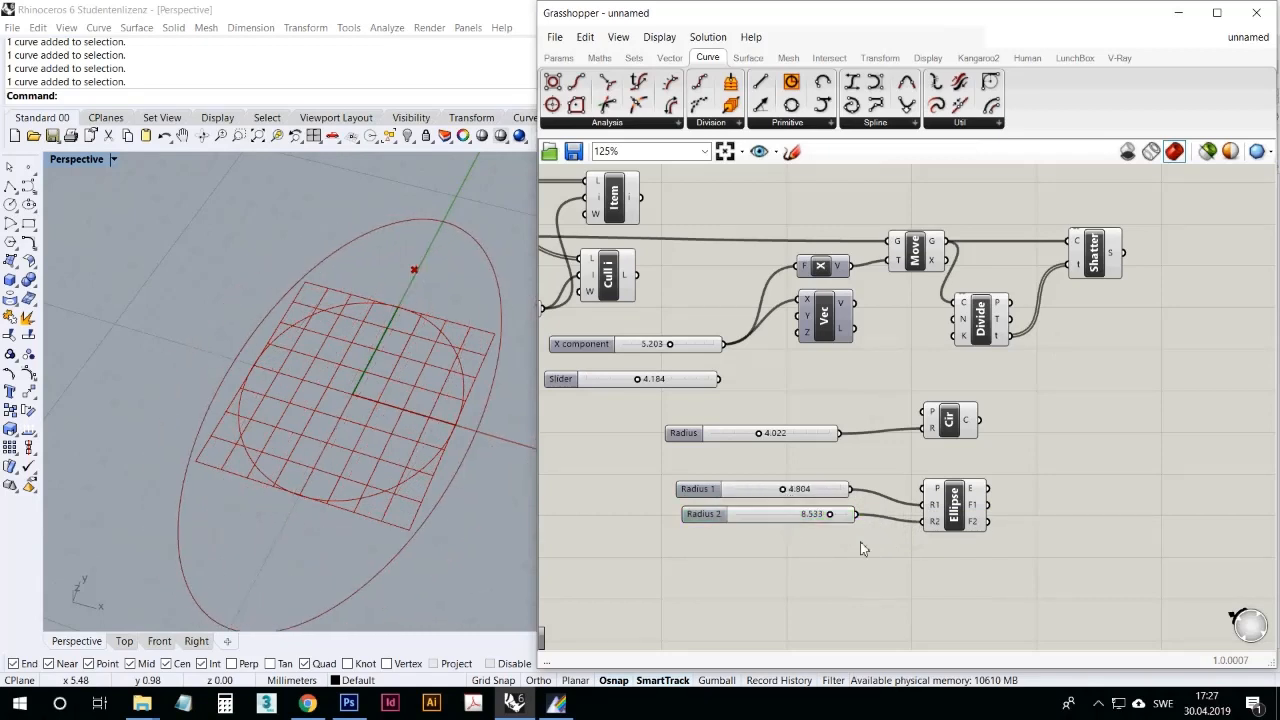
Step: Delete the Circle and Ellipse components together with their radius sliders
click(787, 129)
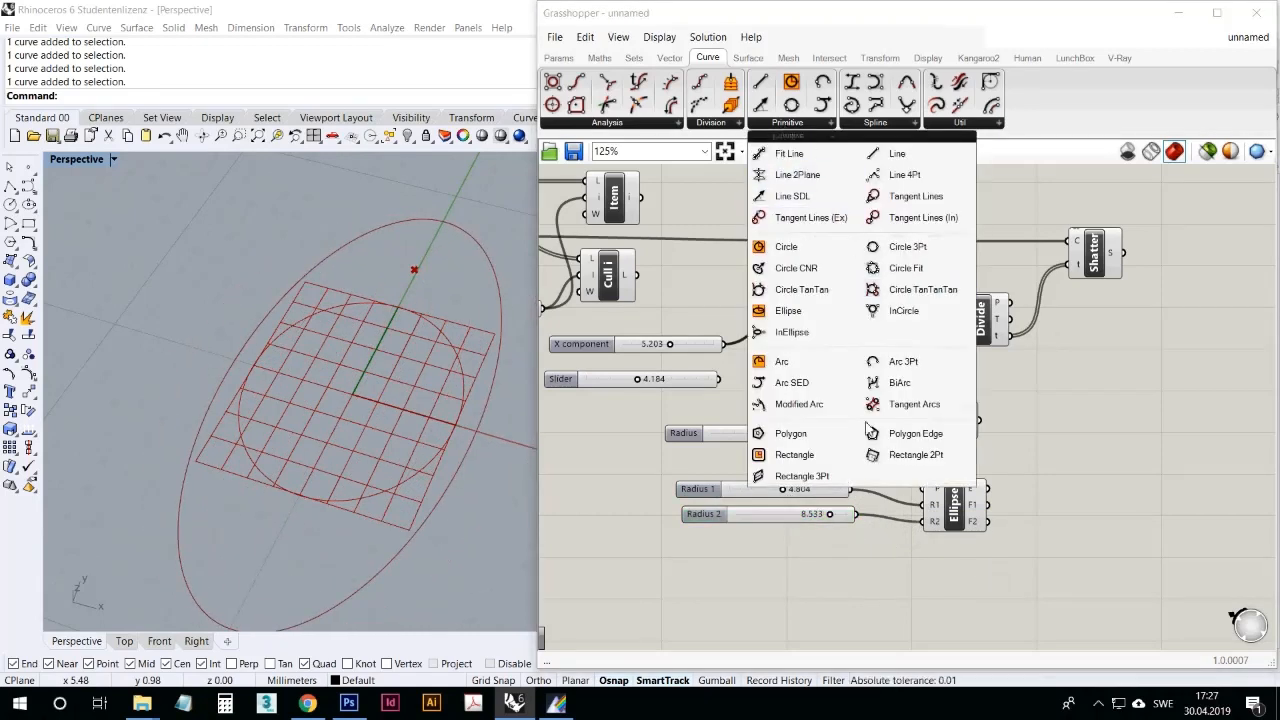
drag(1030, 552, 766, 405)
key(Delete)
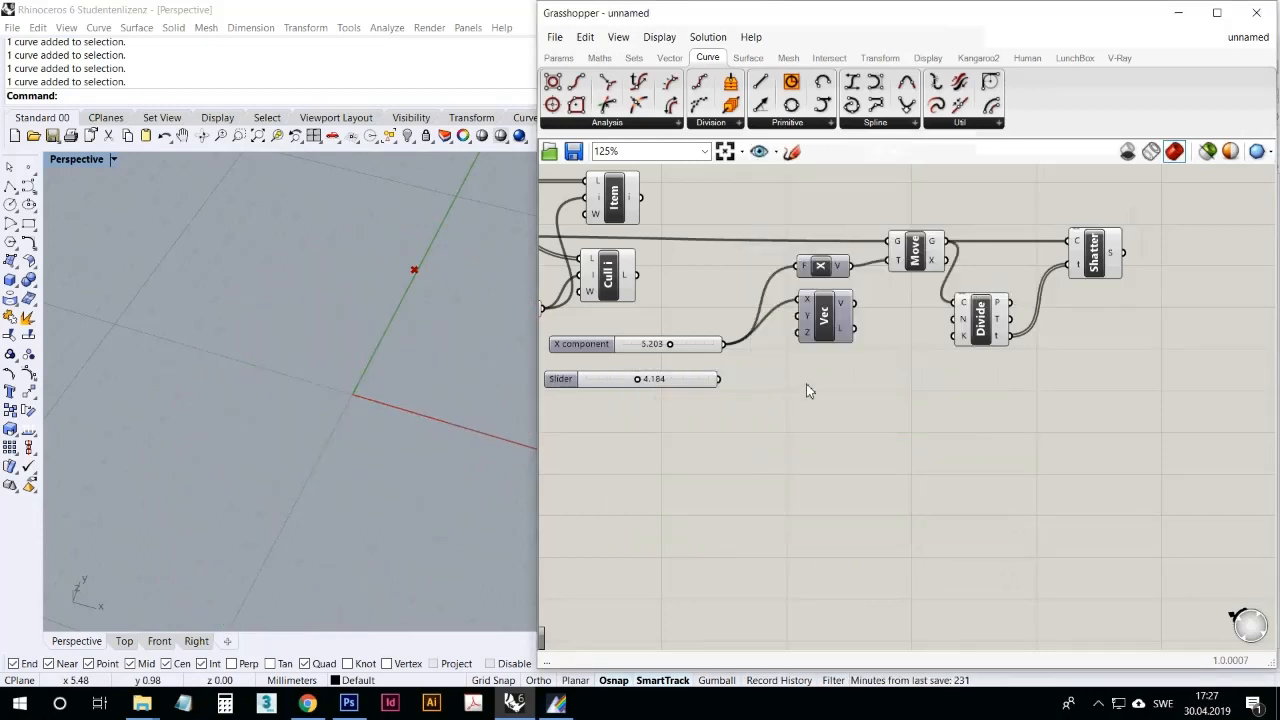
scroll(176, 276, down, 7)
right_drag(178, 278, 214, 291)
scroll(288, 267, up, 5)
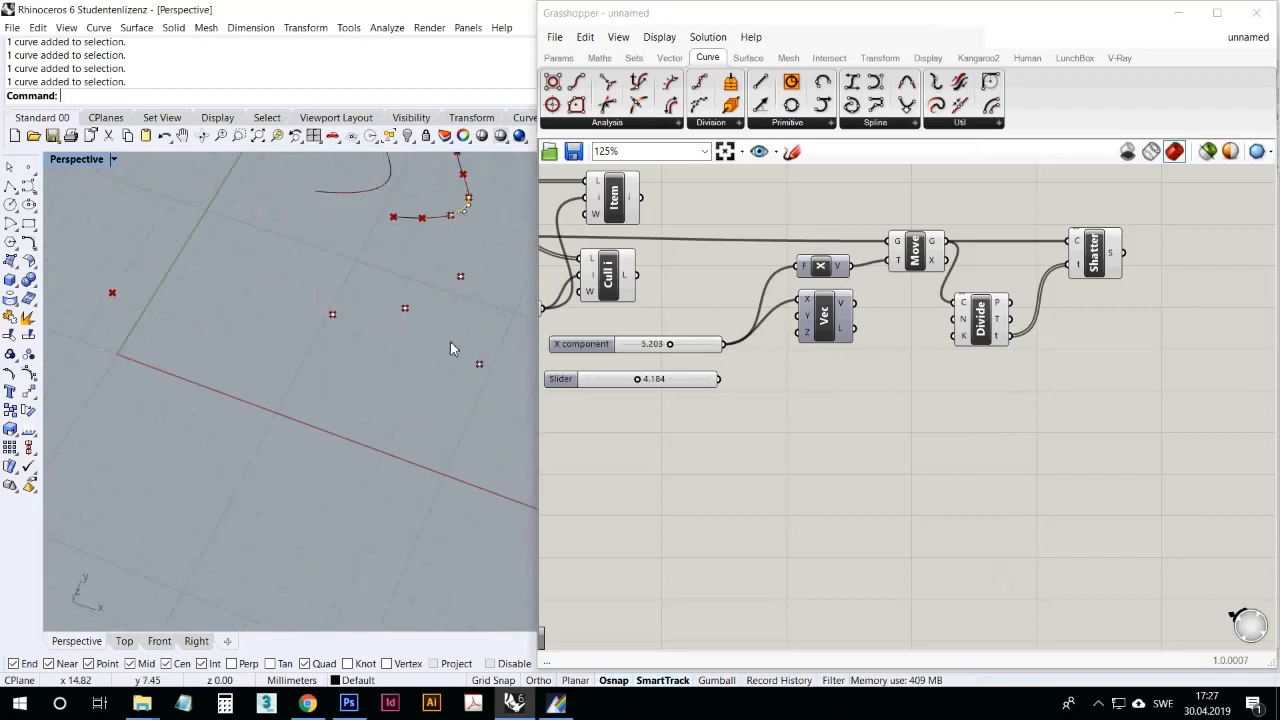
Step: Add a Circle Fit component below Divide and feed its P input from the point parameter that holds three points
click(794, 124)
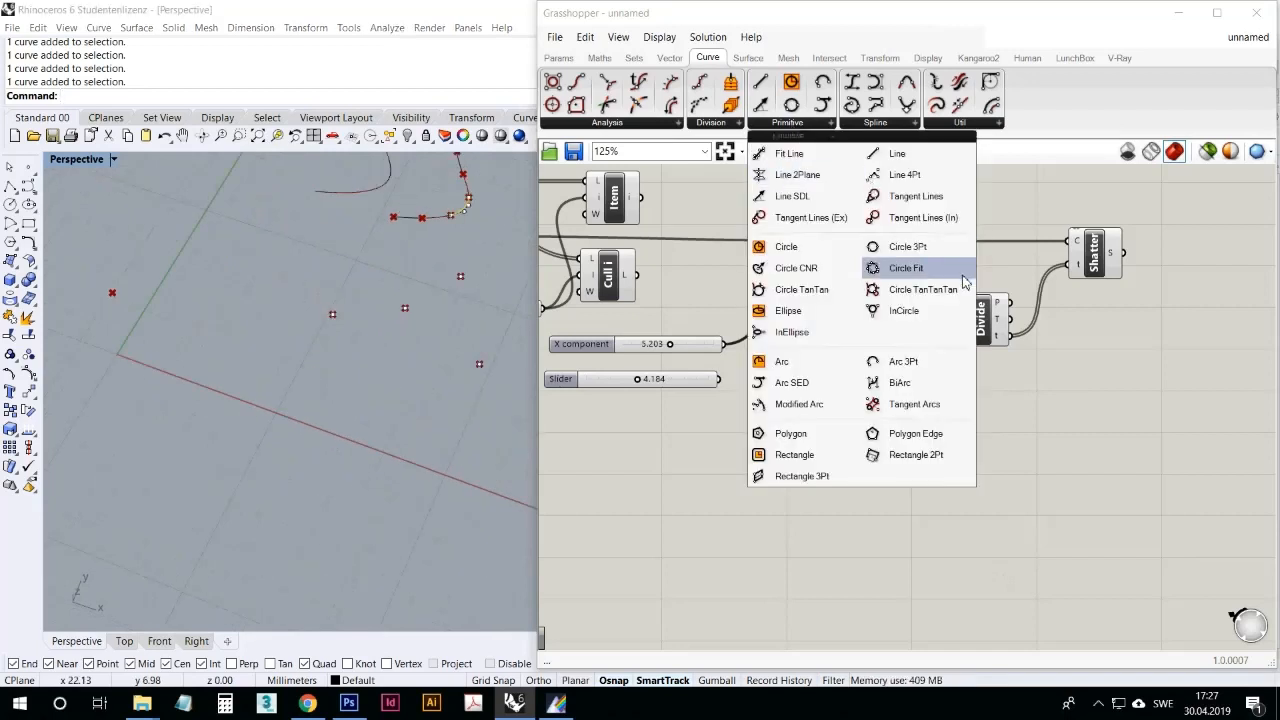
drag(896, 272, 930, 455)
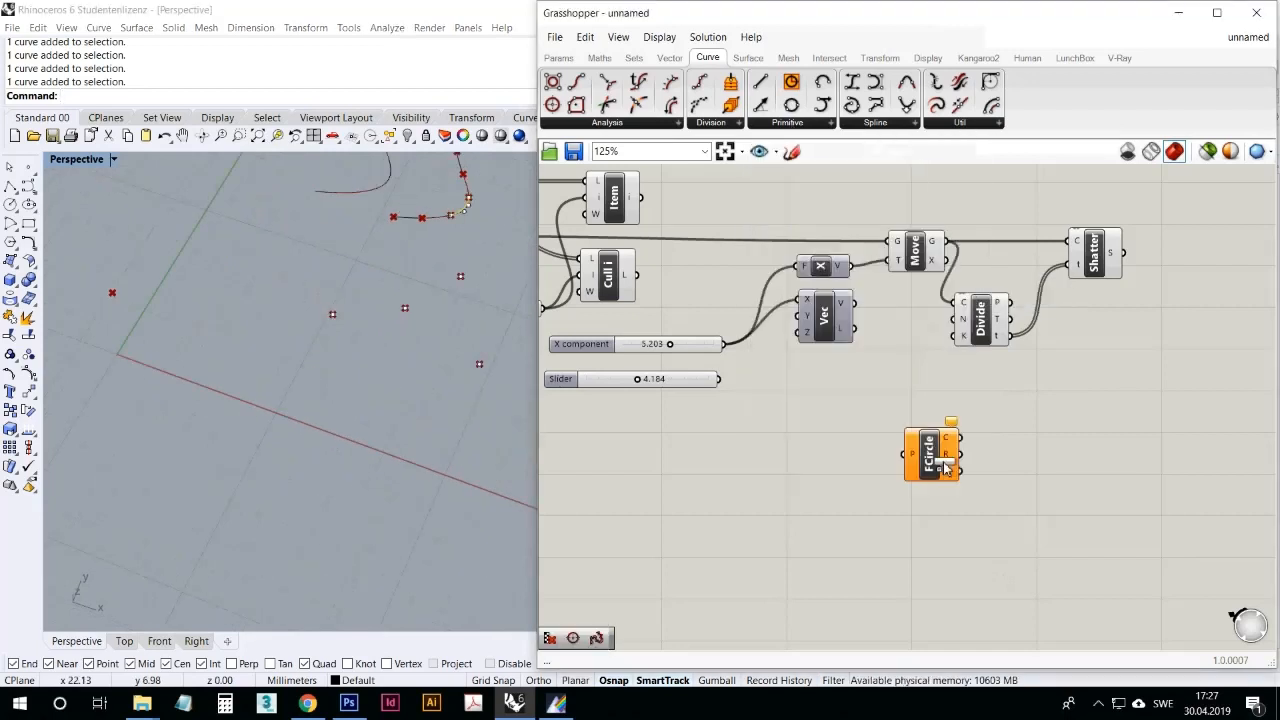
right_drag(673, 450, 848, 448)
scroll(836, 440, down, 2)
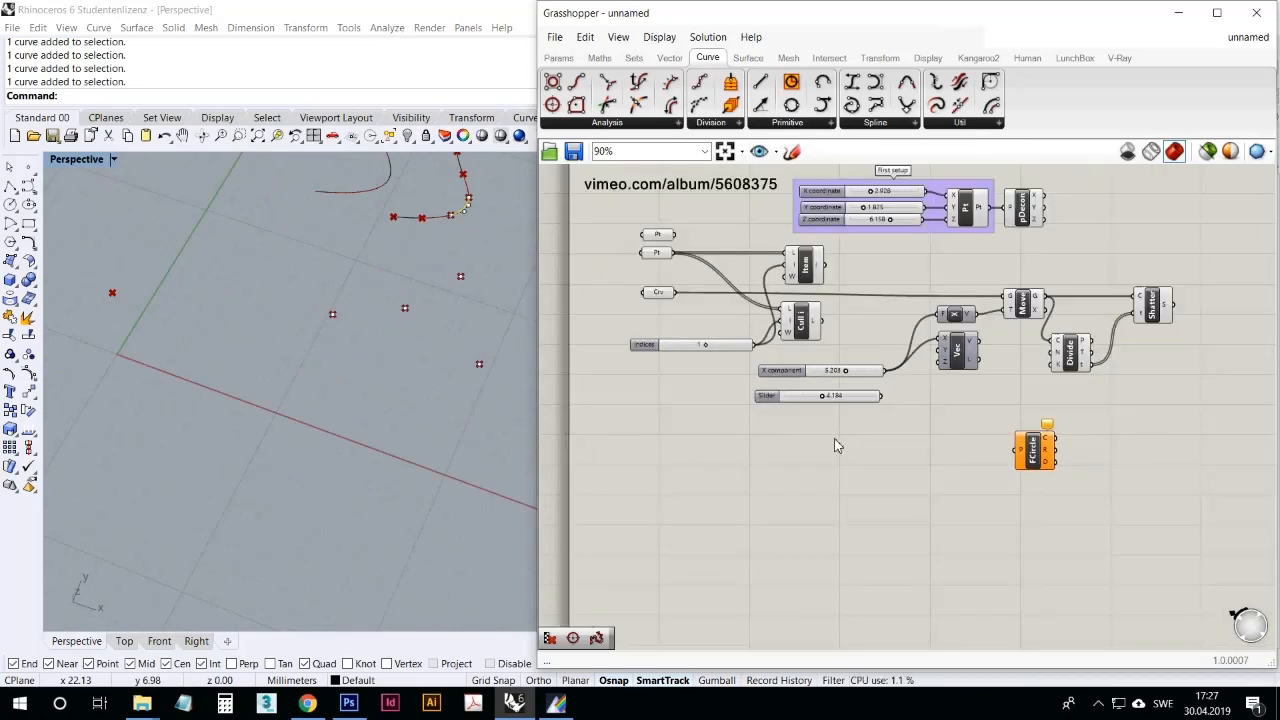
scroll(835, 438, up, 1)
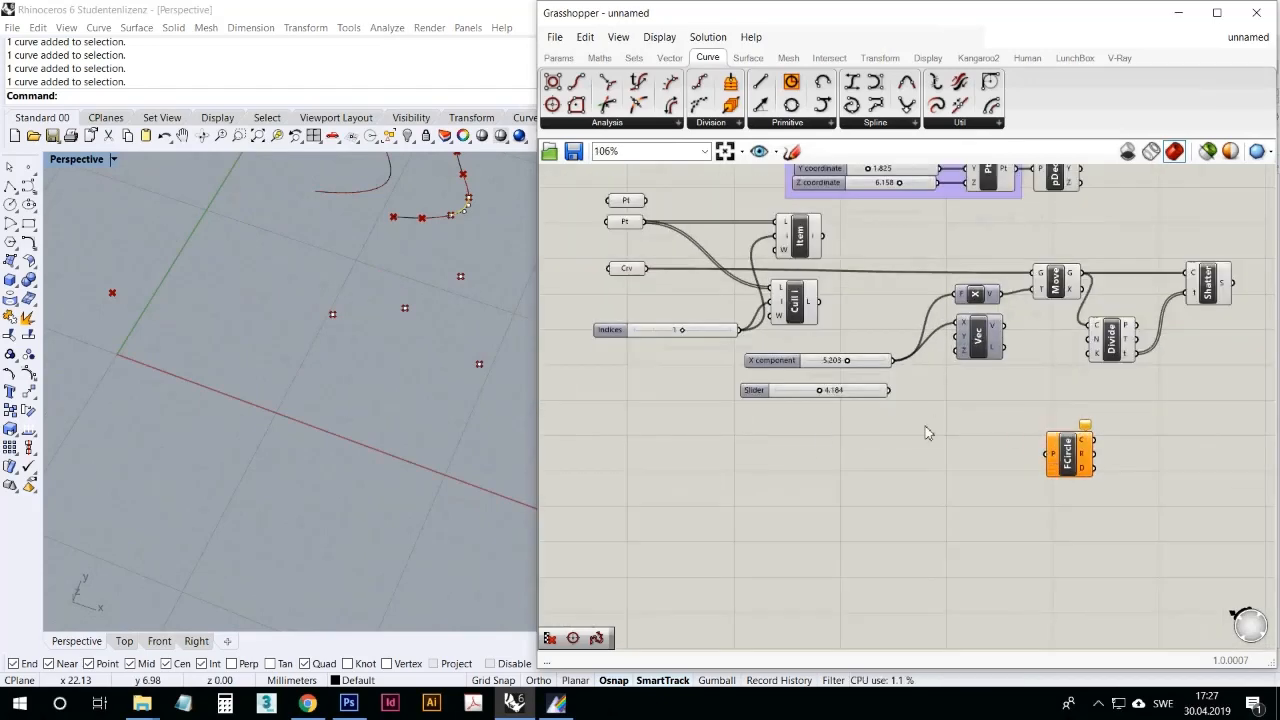
click(1078, 460)
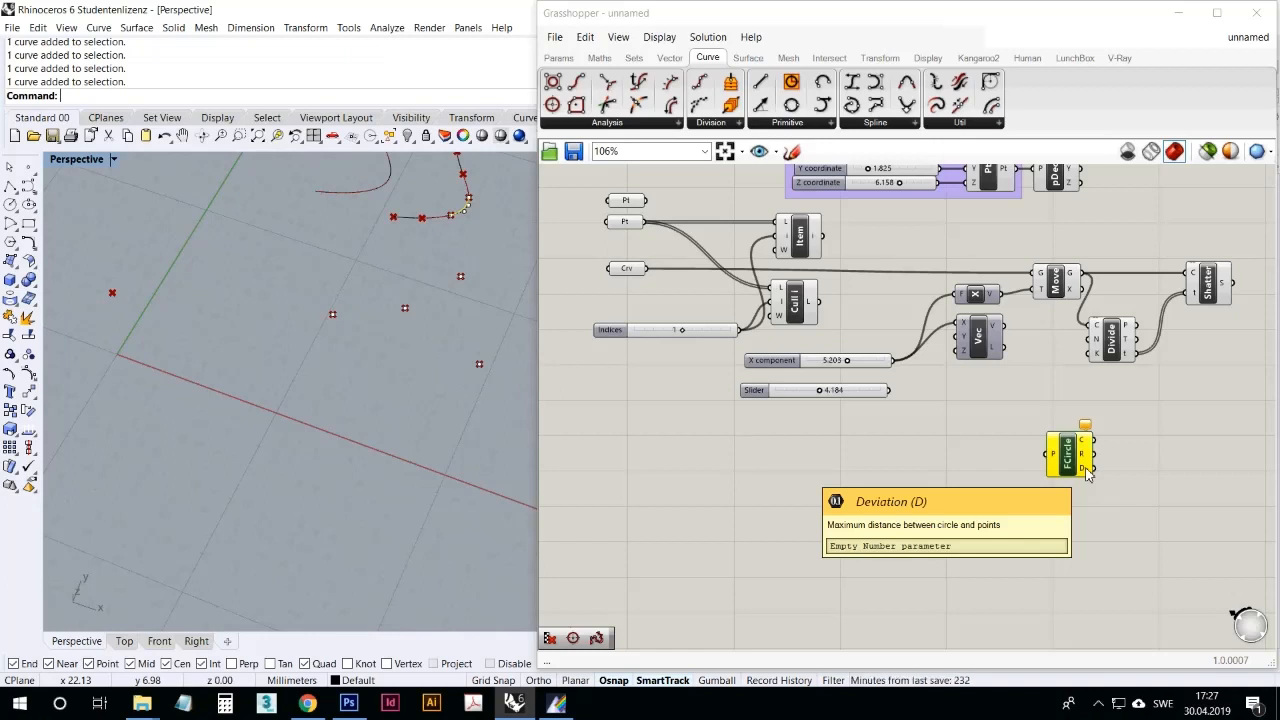
click(777, 482)
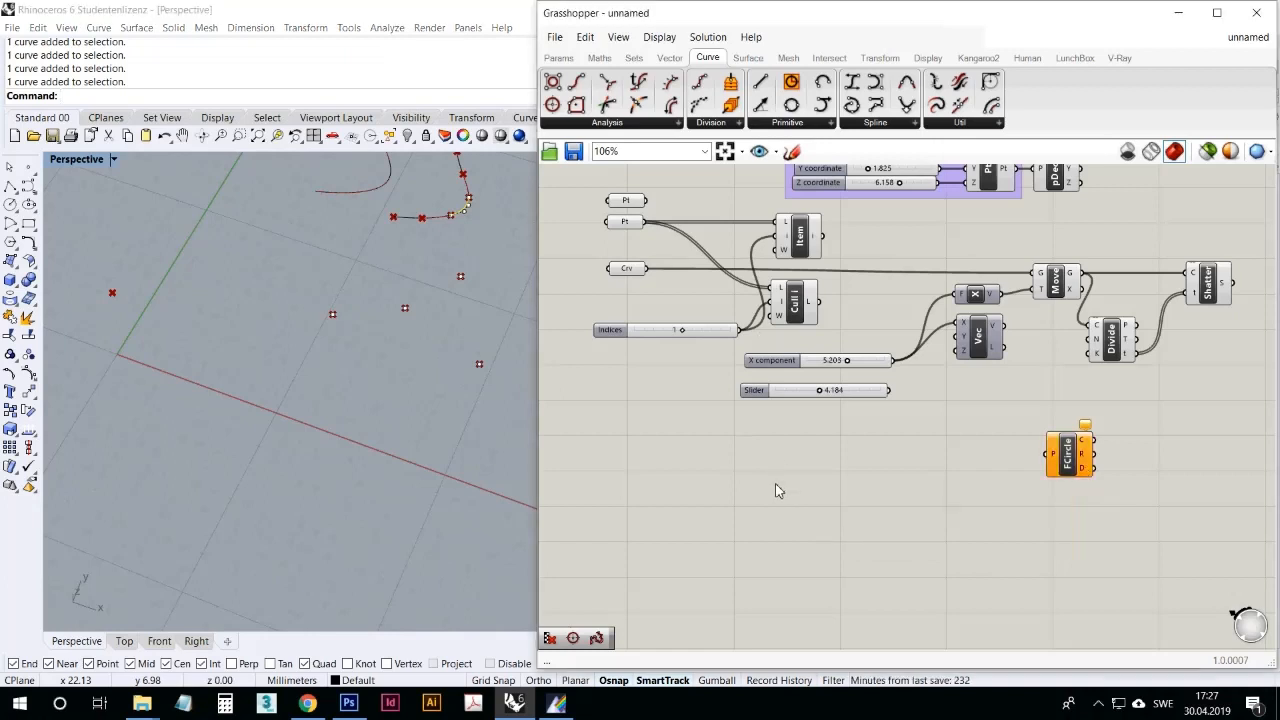
click(629, 224)
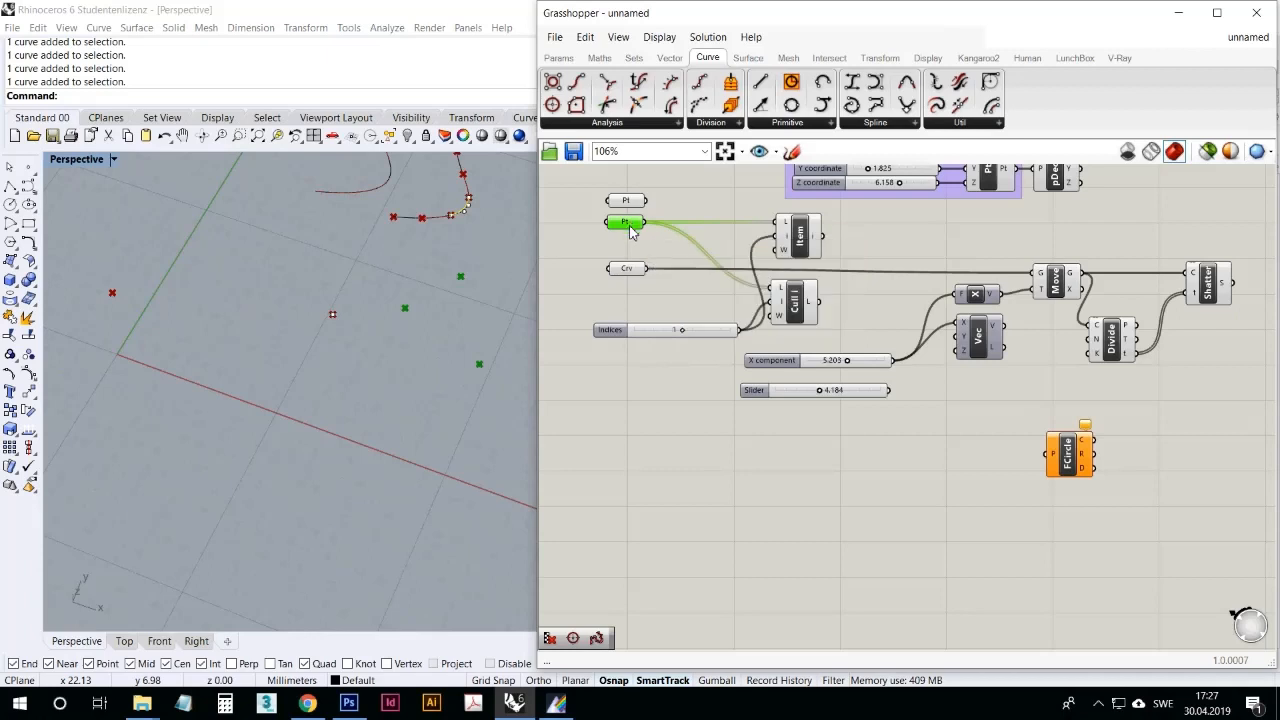
drag(646, 222, 1049, 466)
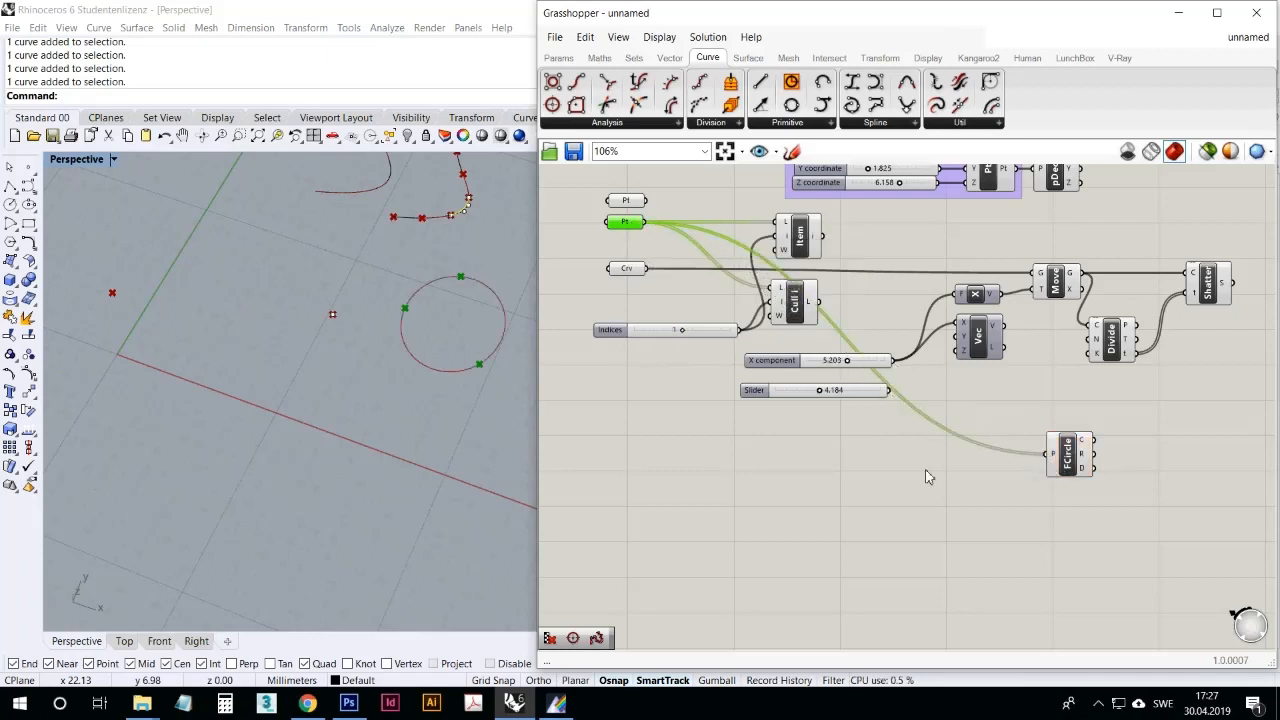
Step: Move the three referenced points to new positions in the Rhino viewport to test how the fitted circle reshapes
right_drag(382, 374, 336, 378)
scroll(438, 353, up, 5)
scroll(303, 350, up, 2)
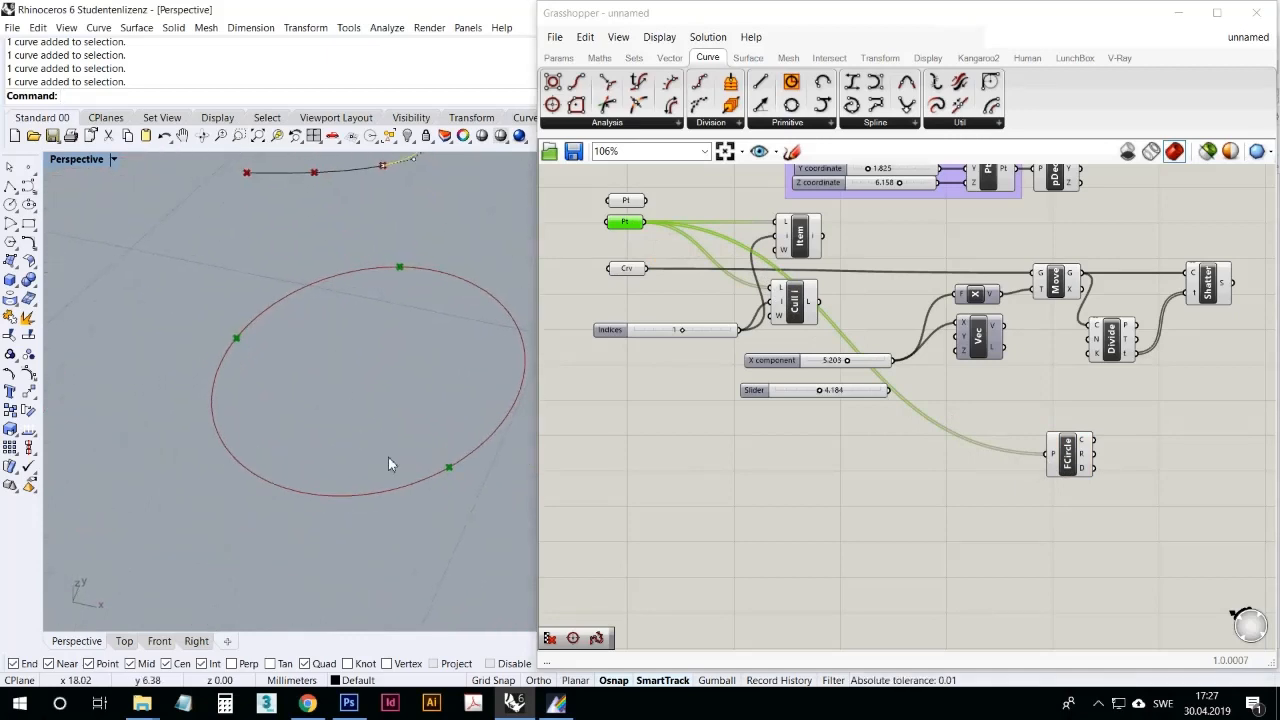
drag(479, 495, 308, 324)
scroll(318, 343, down, 6)
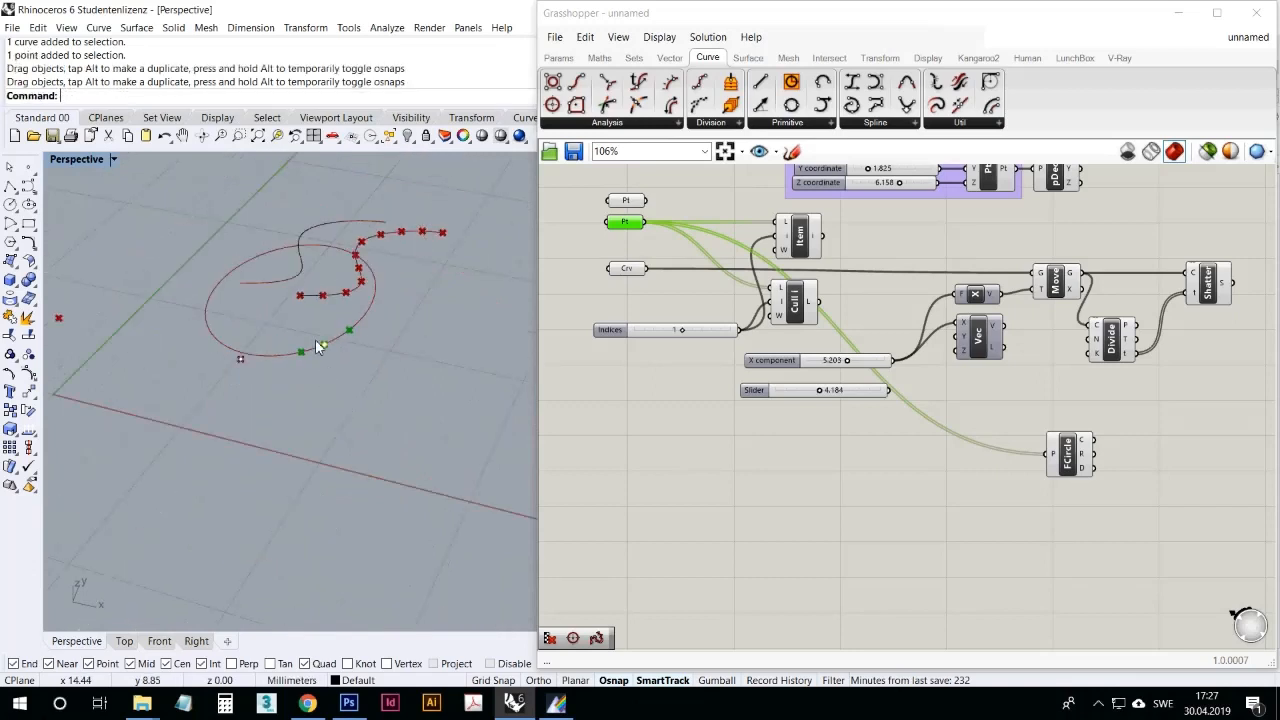
right_drag(317, 343, 307, 366)
scroll(306, 350, up, 5)
drag(297, 331, 332, 264)
scroll(312, 375, down, 6)
scroll(337, 332, up, 6)
click(363, 291)
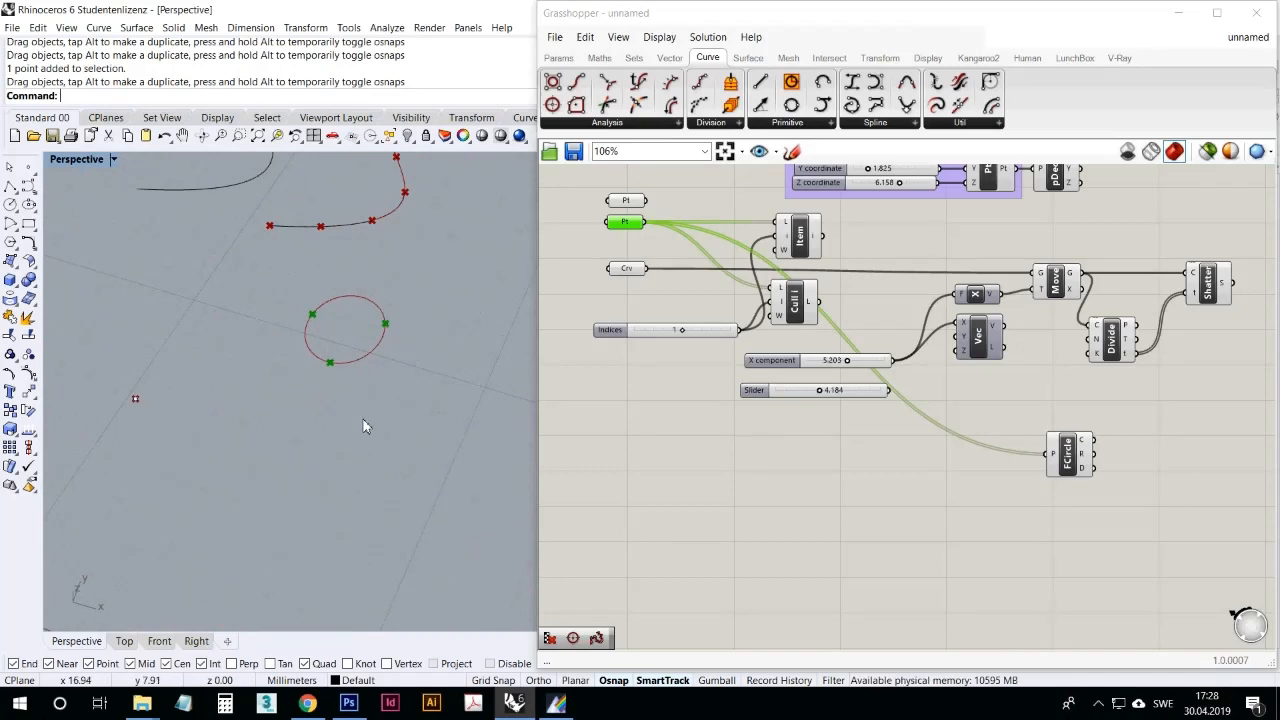
scroll(370, 340, up, 3)
click(408, 319)
scroll(440, 318, up, 2)
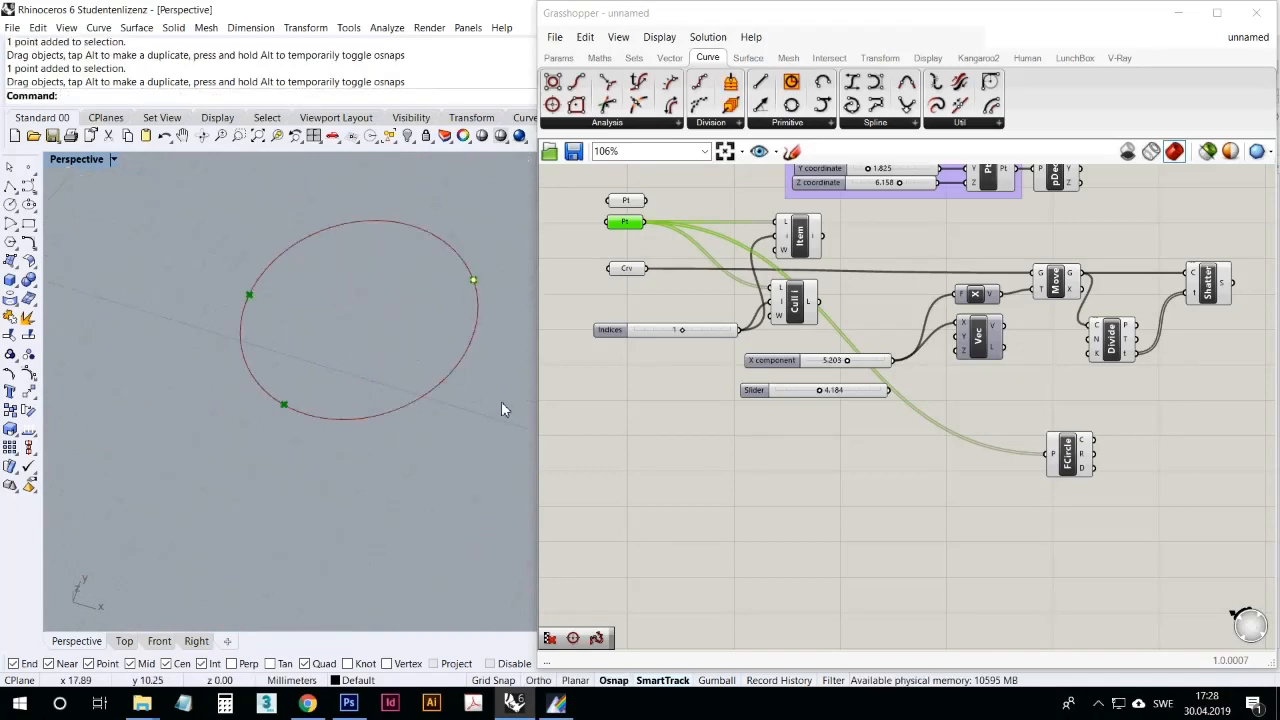
Step: Reposition the FCircle component directly beneath the Vec component
click(836, 476)
click(1073, 455)
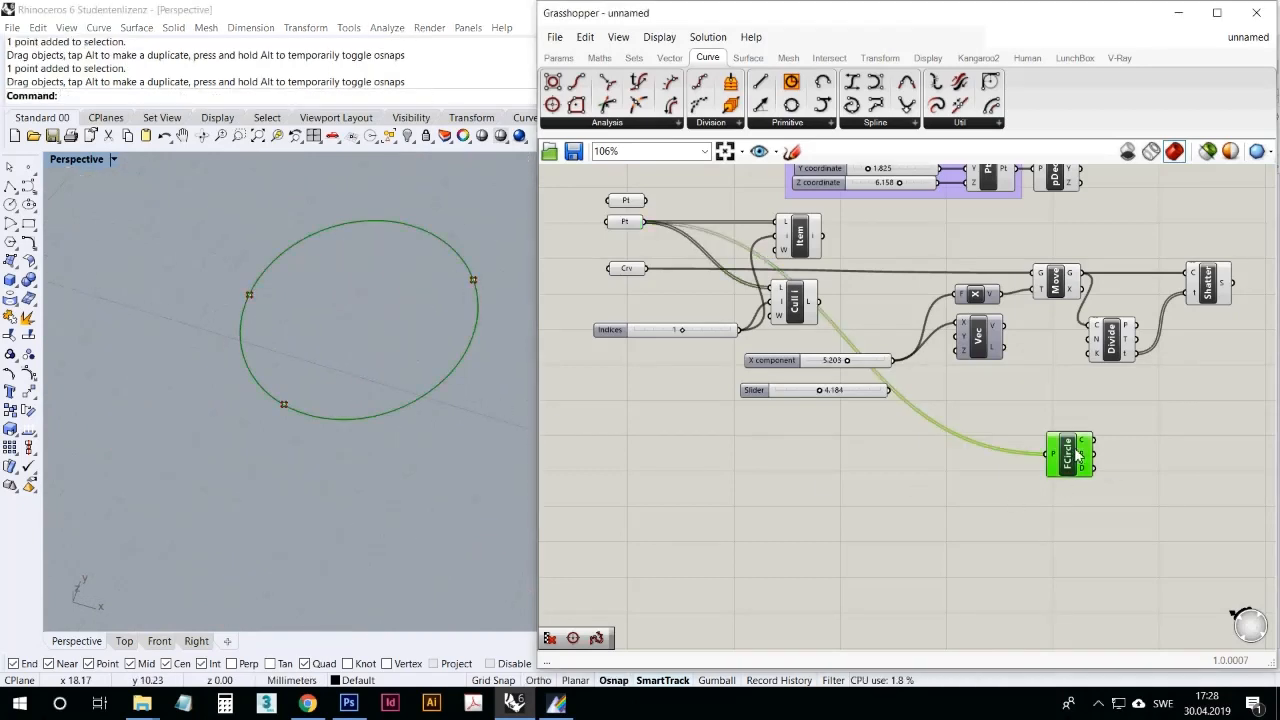
drag(1073, 455, 1016, 392)
click(943, 414)
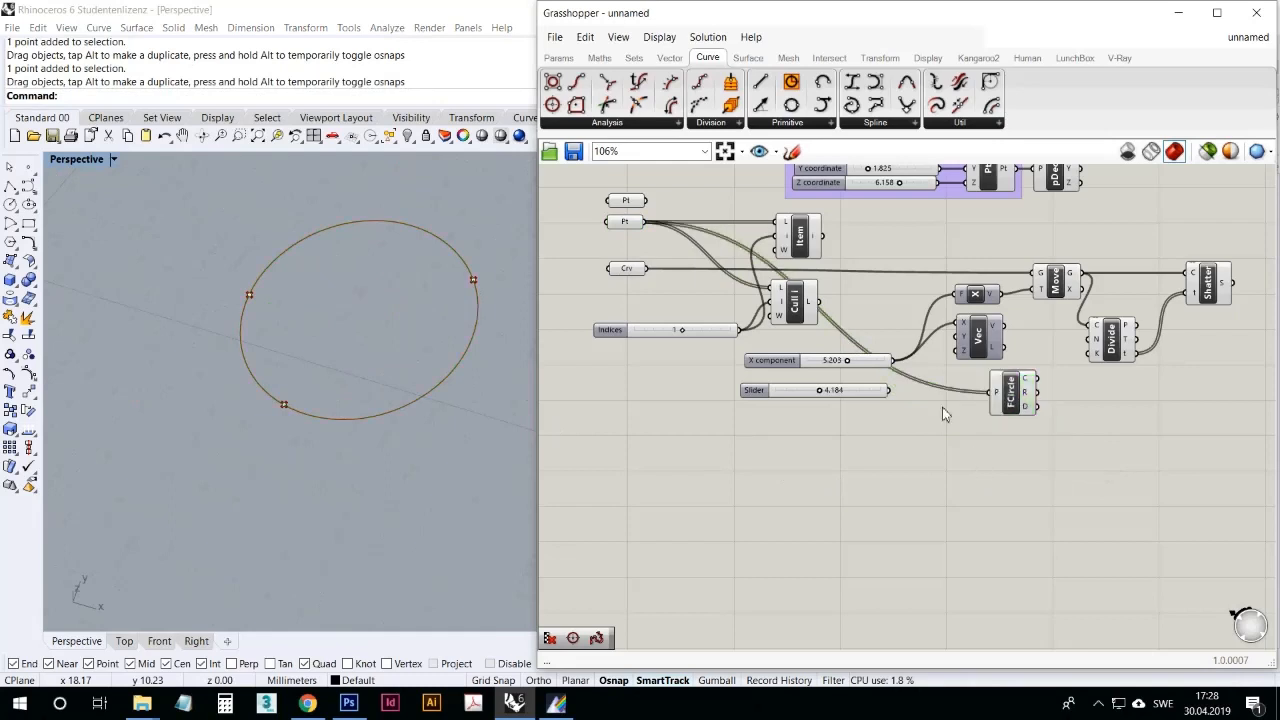
Step: Add a Line component, check which points the two Pt parameters reference, and place Line beneath the Indices slider
click(788, 122)
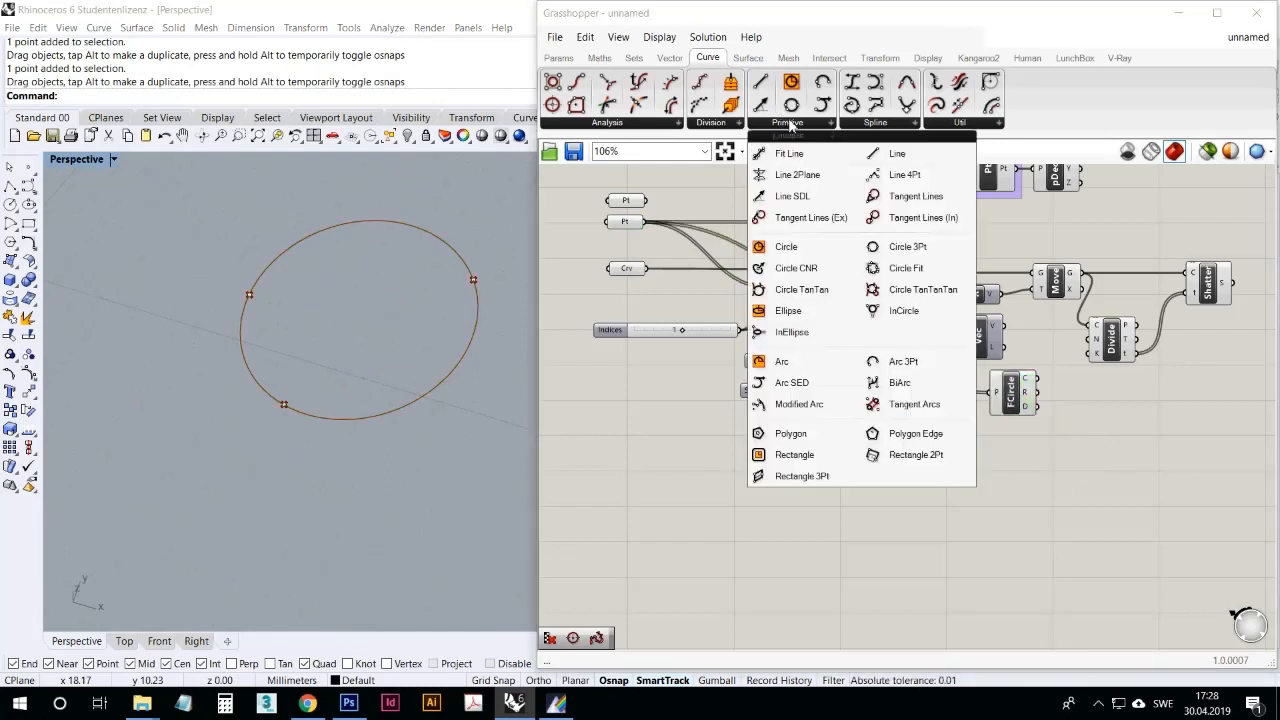
click(907, 157)
click(1016, 500)
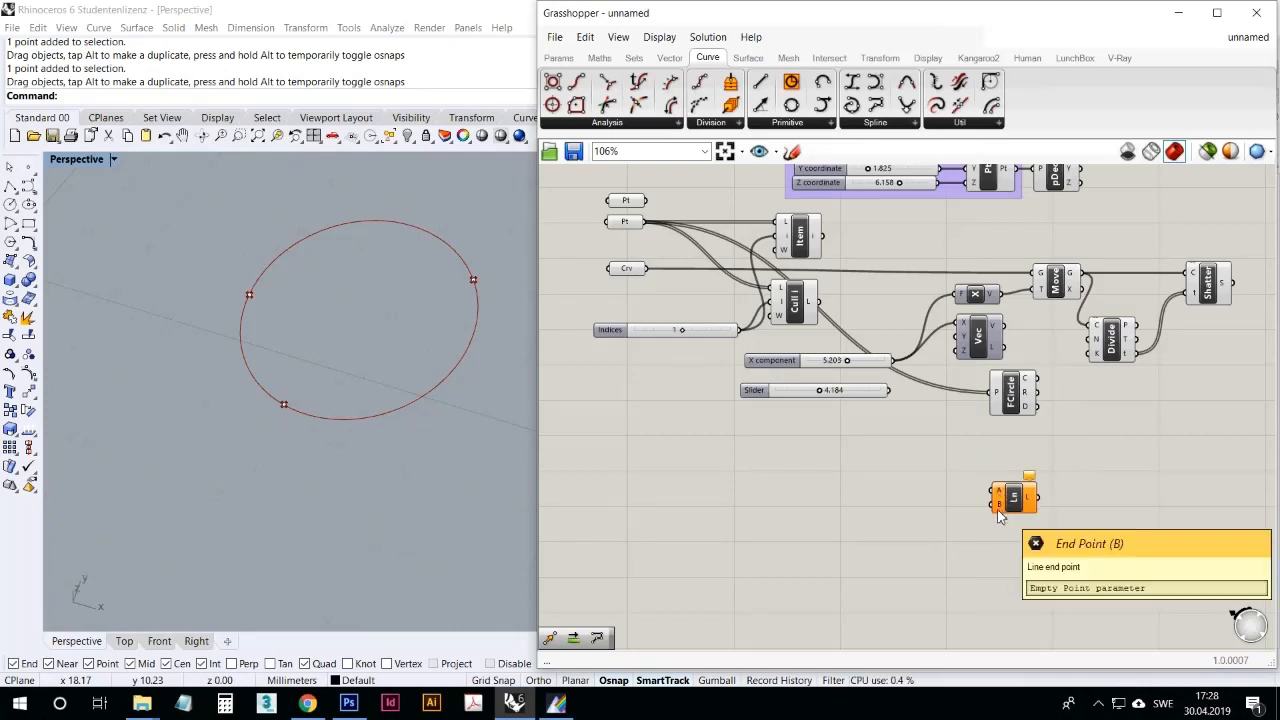
right_drag(424, 284, 380, 393)
scroll(404, 290, down, 6)
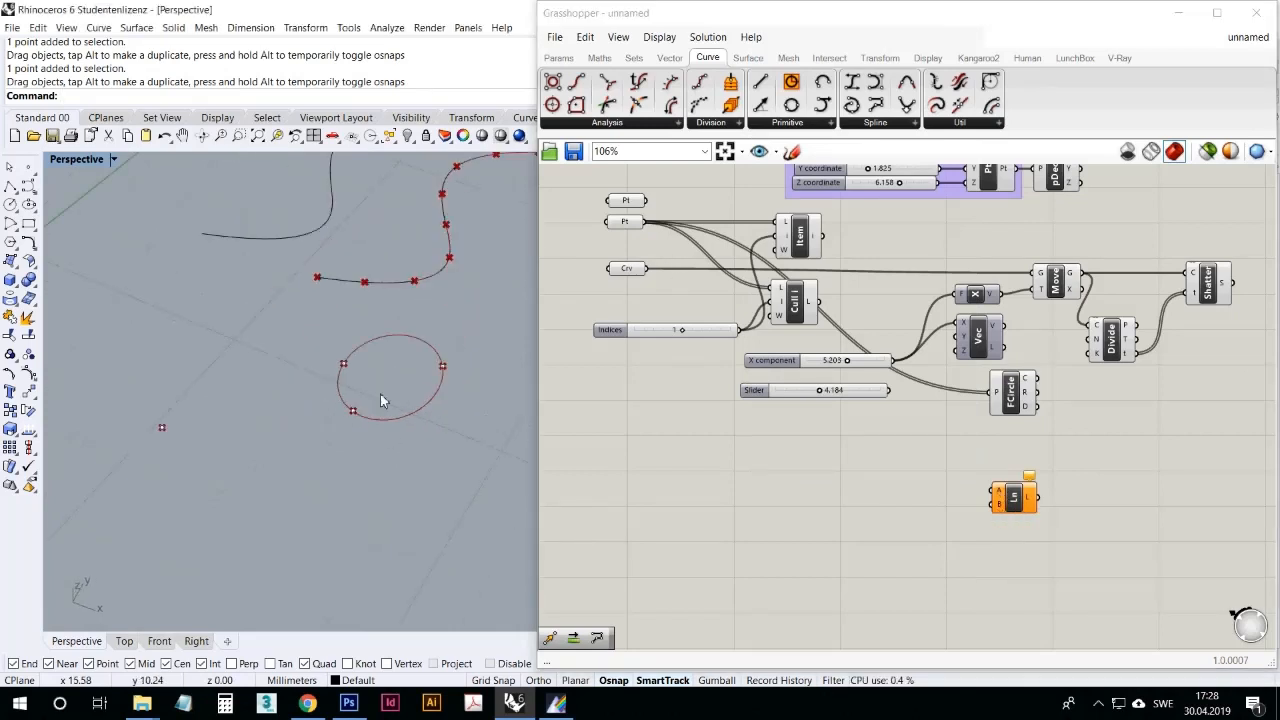
click(629, 203)
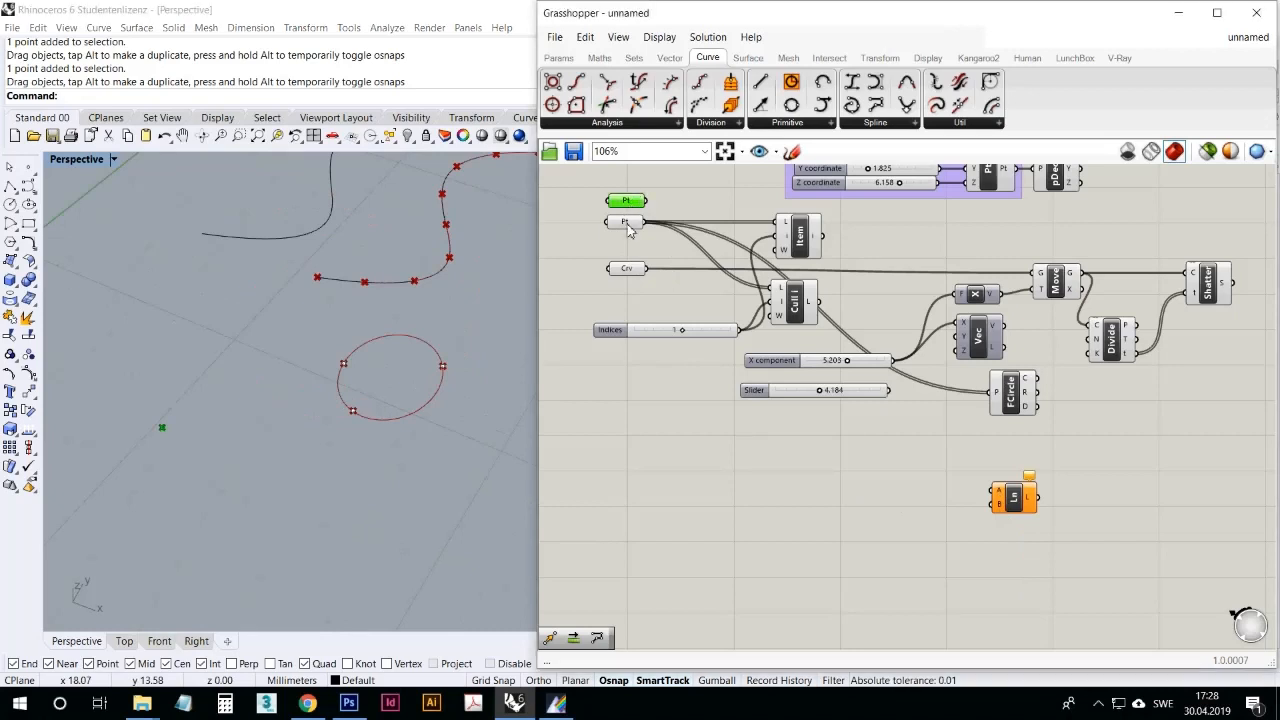
click(625, 222)
click(627, 204)
drag(999, 505, 705, 435)
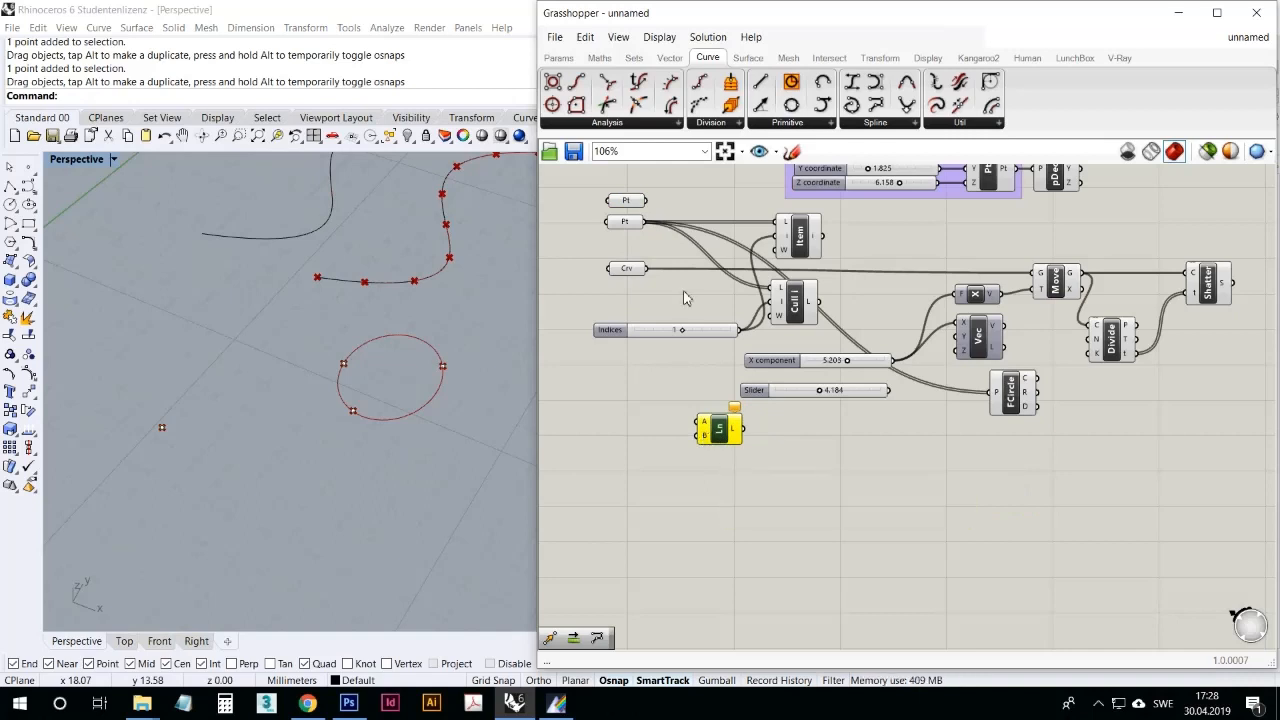
Step: Connect the single-point parameter to Line's A input and the three-point parameter to B, and shift Line slightly lower
click(627, 203)
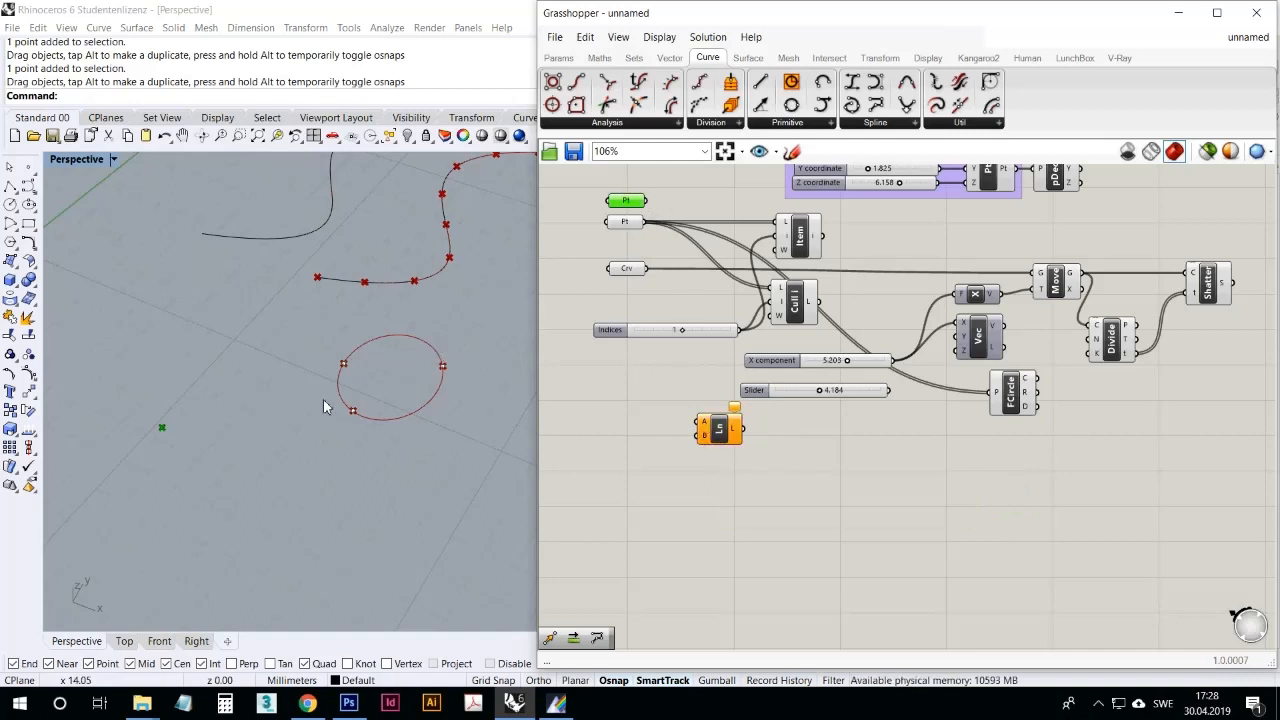
scroll(356, 399, down, 7)
scroll(343, 402, up, 5)
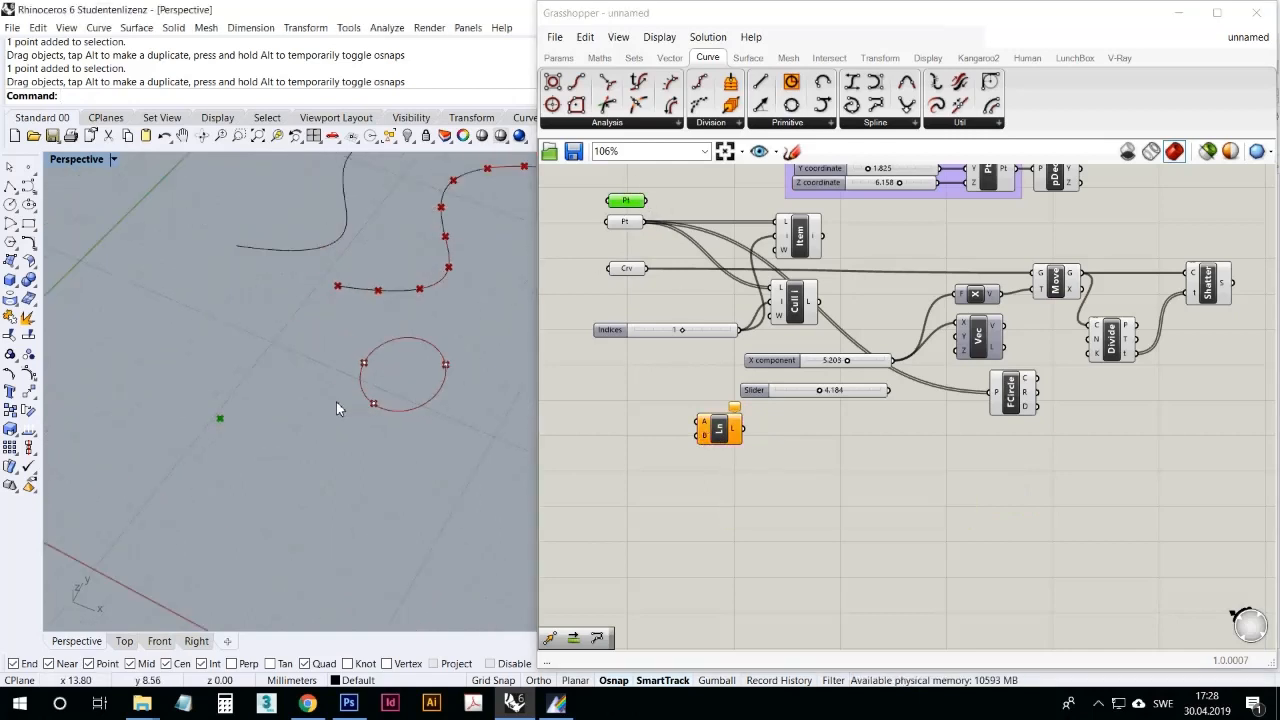
drag(646, 201, 702, 421)
click(633, 228)
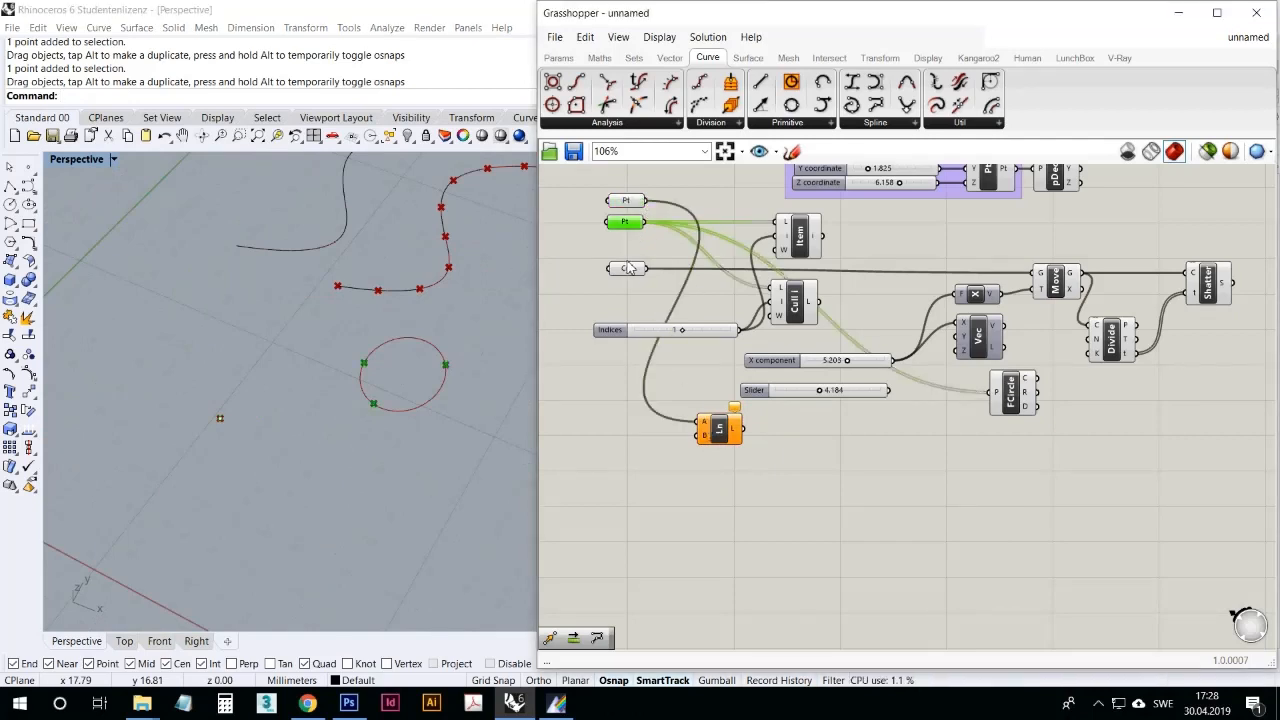
drag(643, 222, 702, 436)
mouse_move(490, 395)
right_down()
mouse_move(466, 371)
mouse_move(517, 409)
mouse_move(504, 405)
right_up()
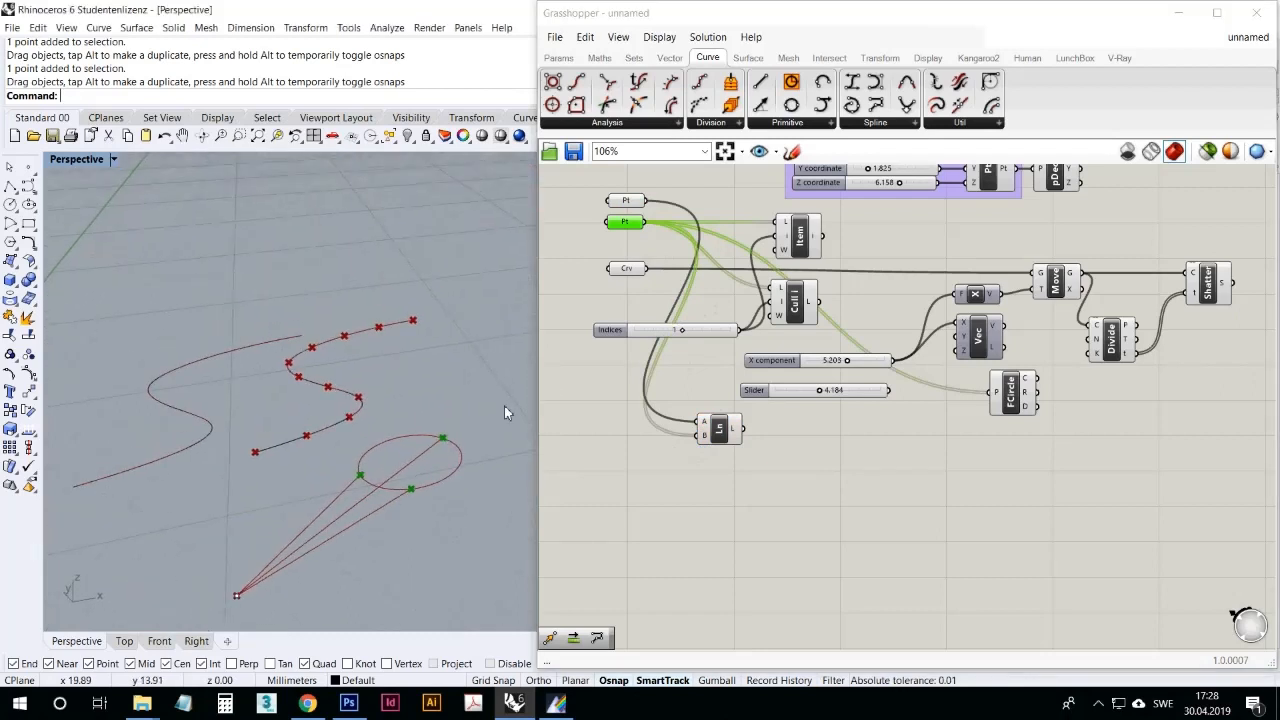
drag(717, 432, 703, 468)
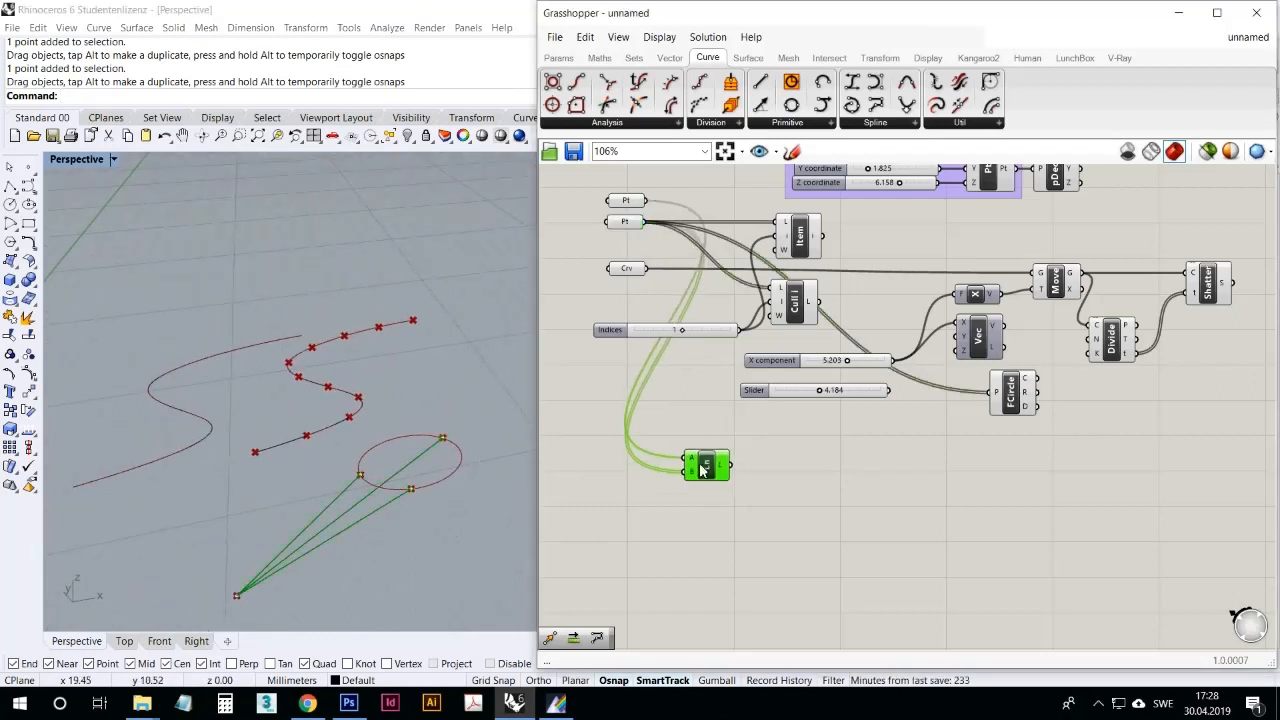
Step: Move the line end points around the shared start point in the Rhino viewport to test how lines and circle update
right_drag(400, 463, 332, 559)
scroll(354, 440, up, 6)
drag(386, 431, 384, 540)
scroll(435, 444, down, 5)
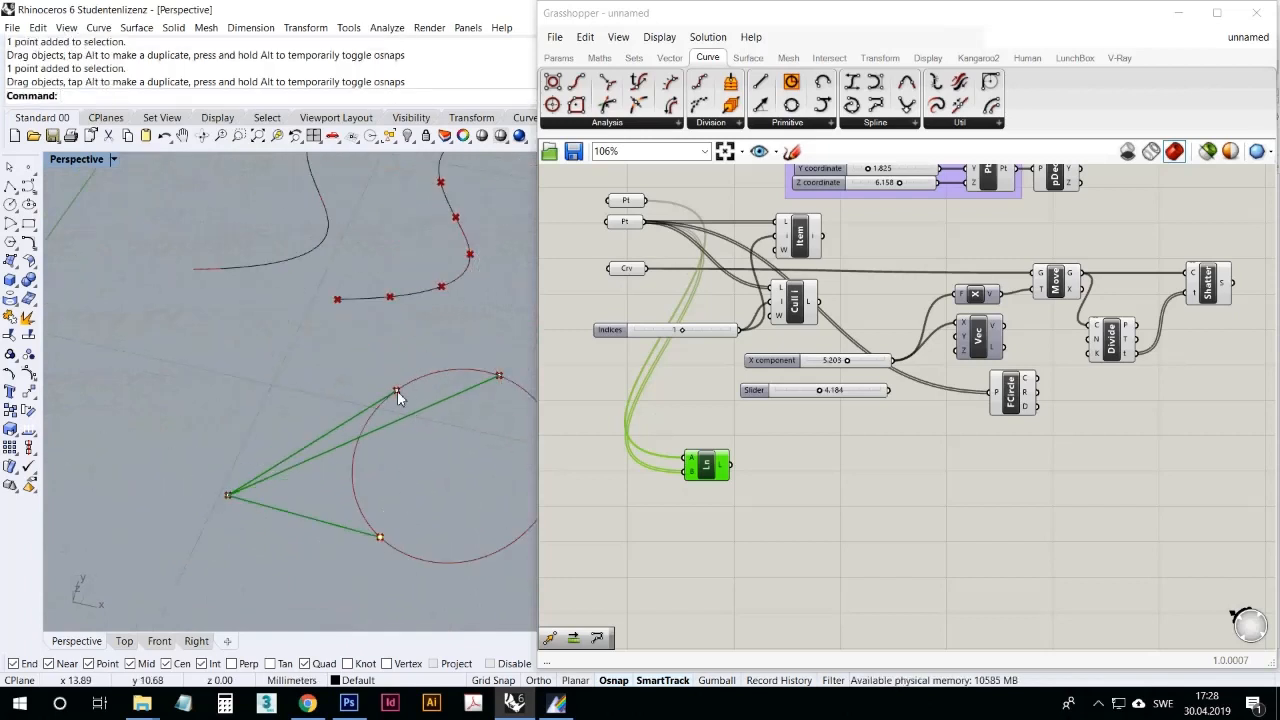
drag(397, 390, 335, 347)
drag(499, 381, 282, 492)
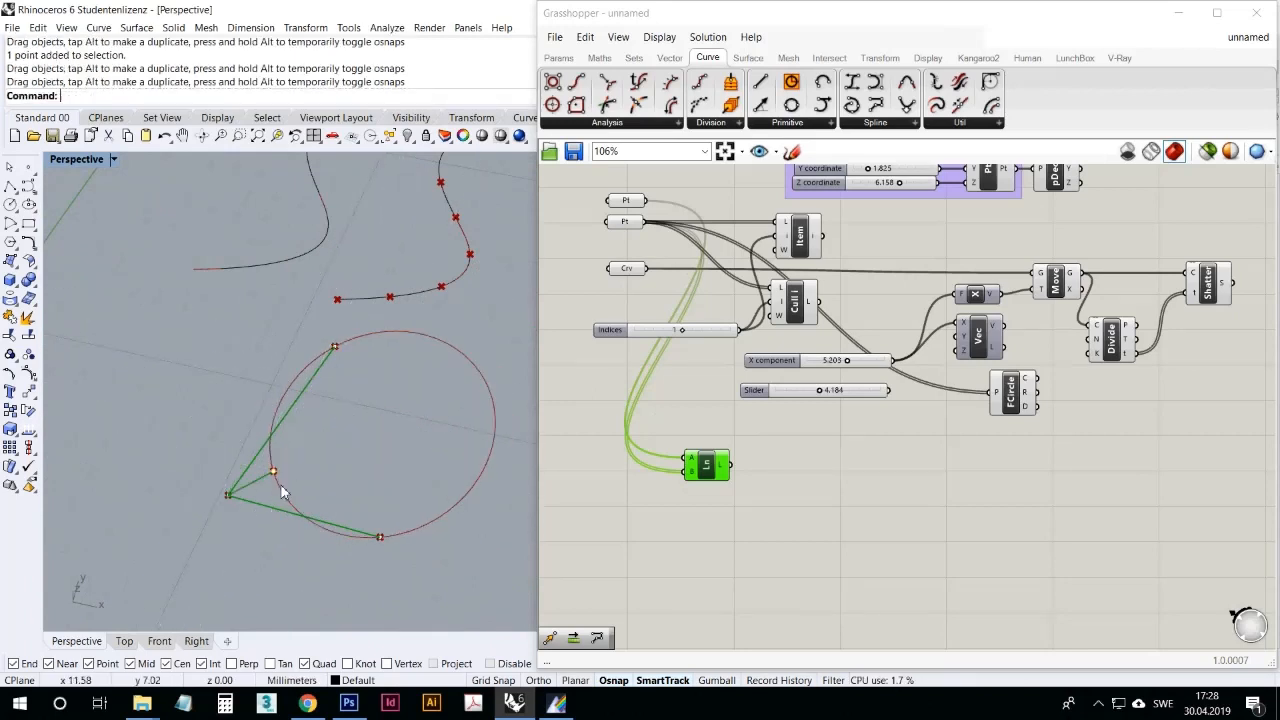
drag(337, 352, 263, 398)
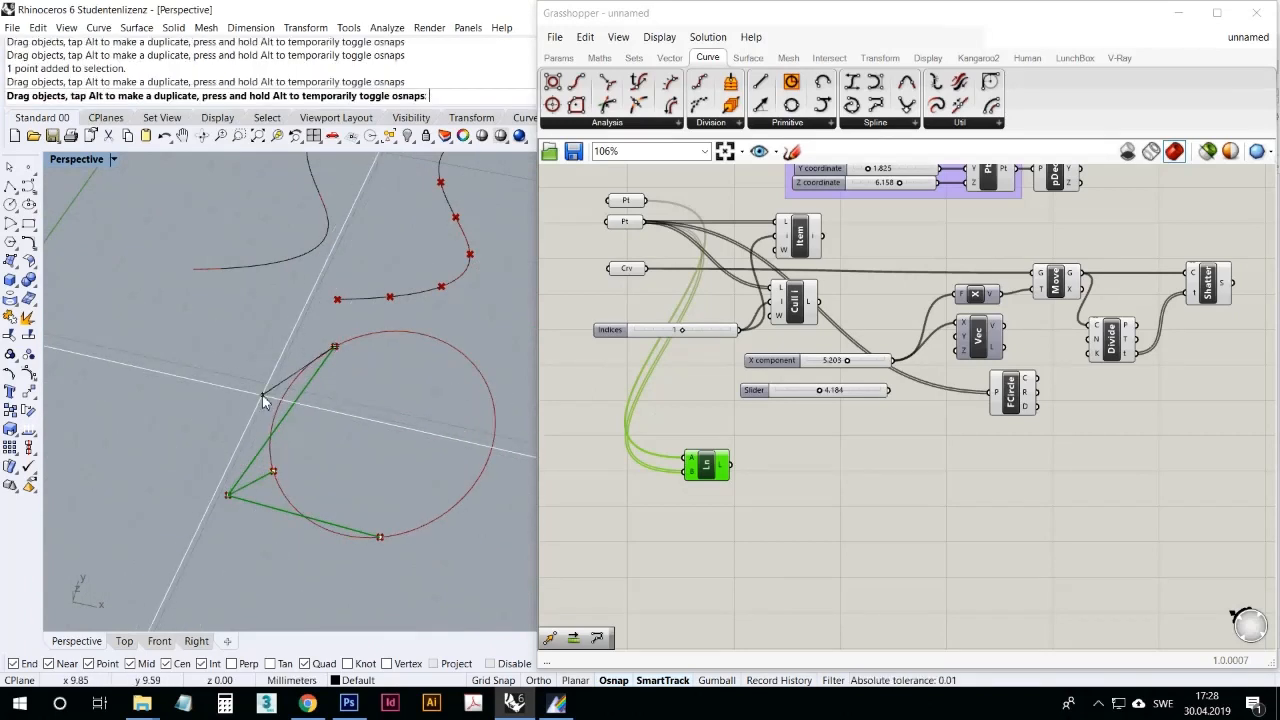
drag(379, 539, 347, 551)
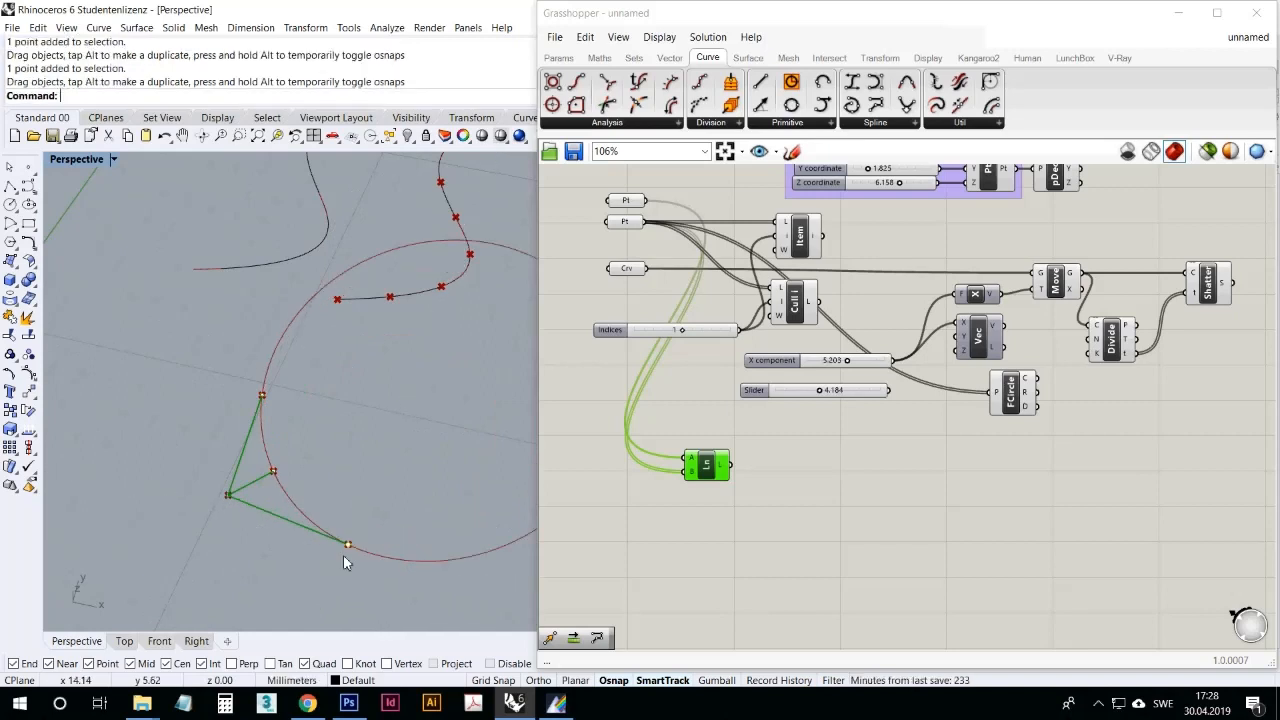
scroll(238, 493, down, 7)
scroll(303, 461, up, 4)
drag(228, 494, 356, 469)
scroll(320, 470, up, 6)
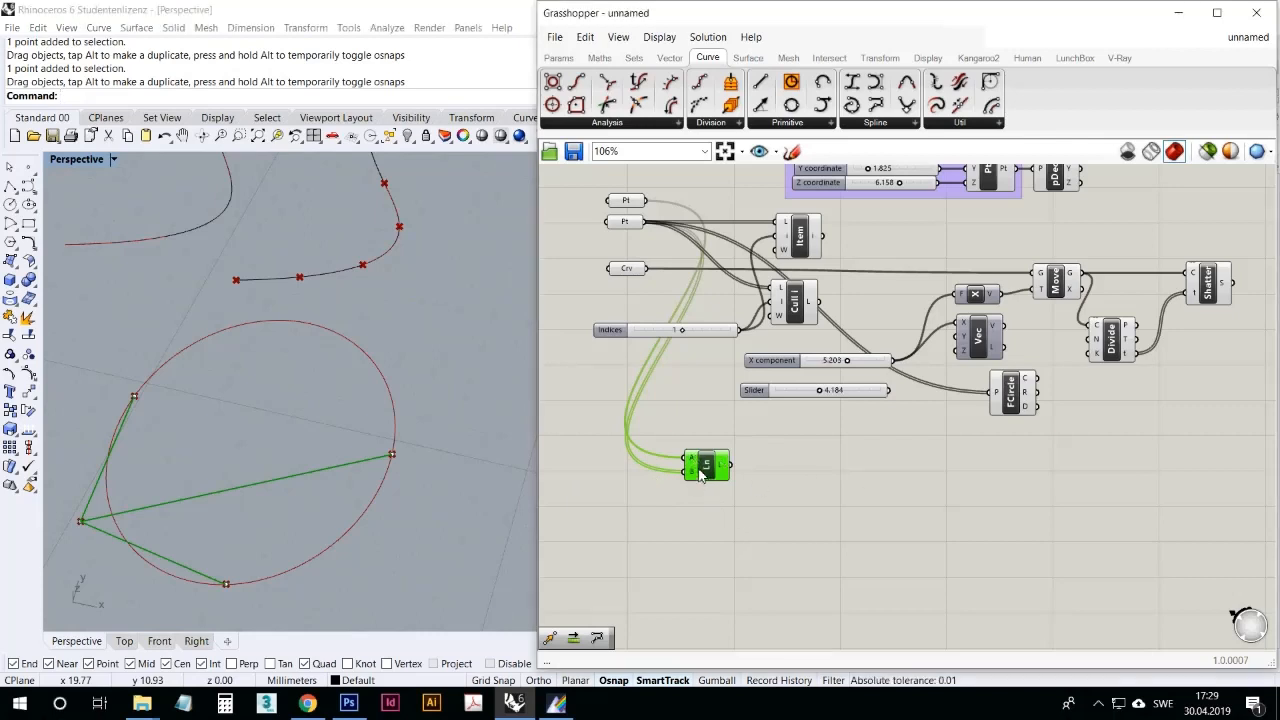
Step: Replace the Line component with a PolyLine component placed below the spare slider
key(Delete)
click(1098, 703)
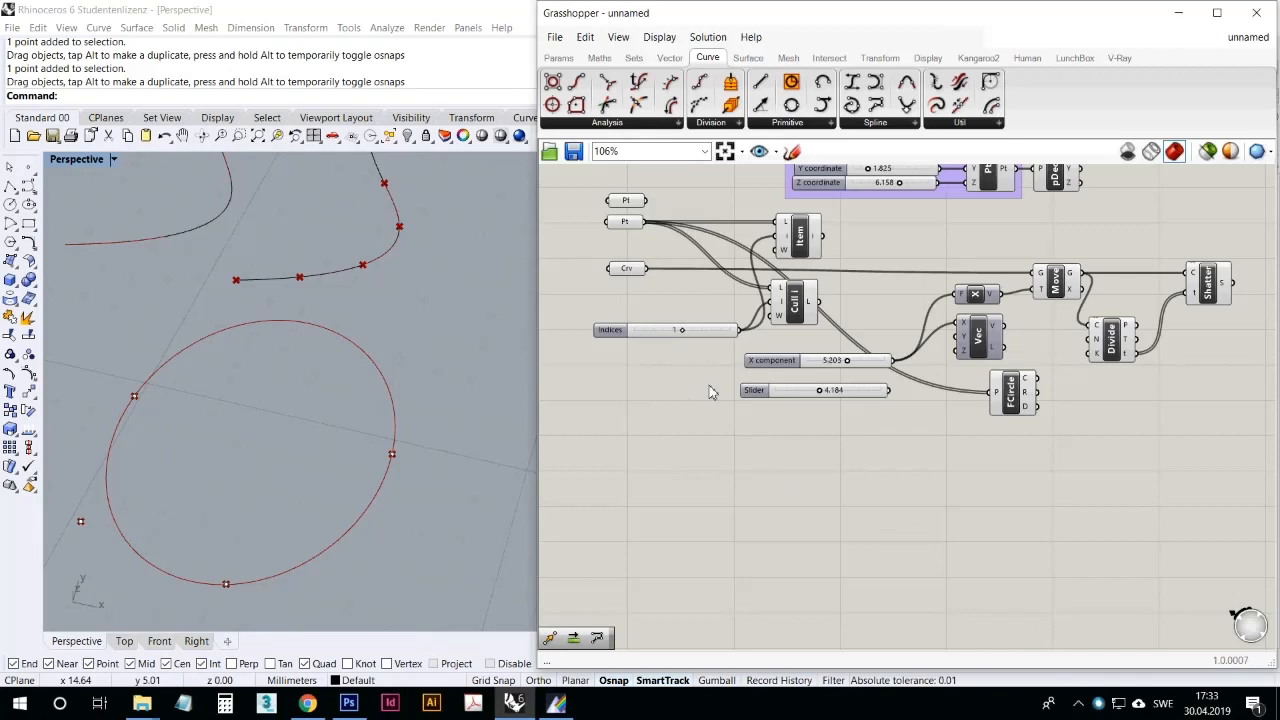
click(790, 123)
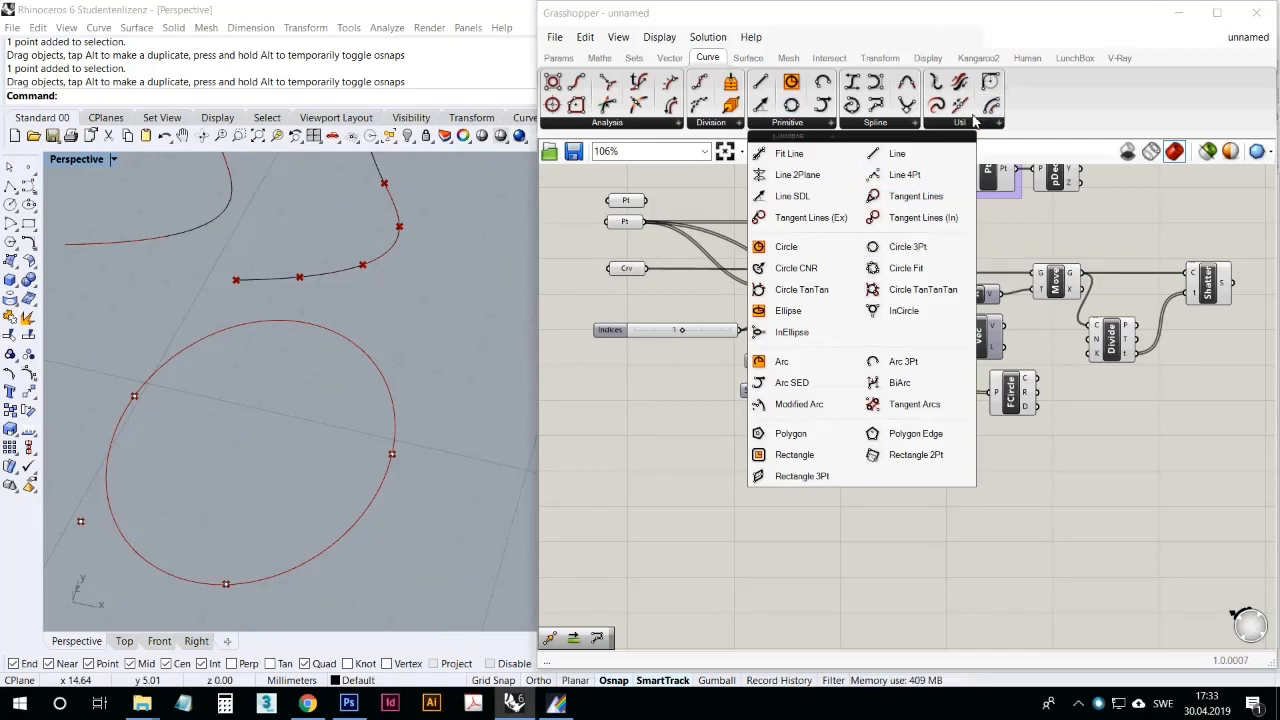
click(865, 124)
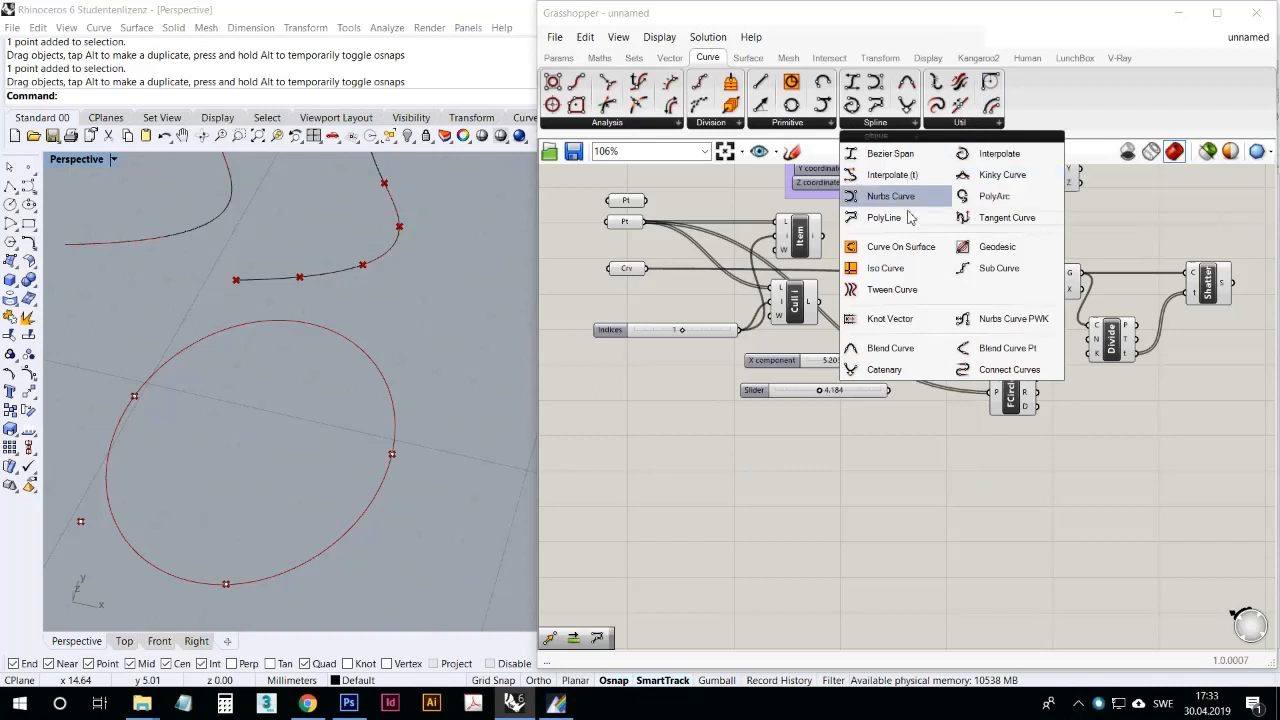
drag(908, 218, 855, 474)
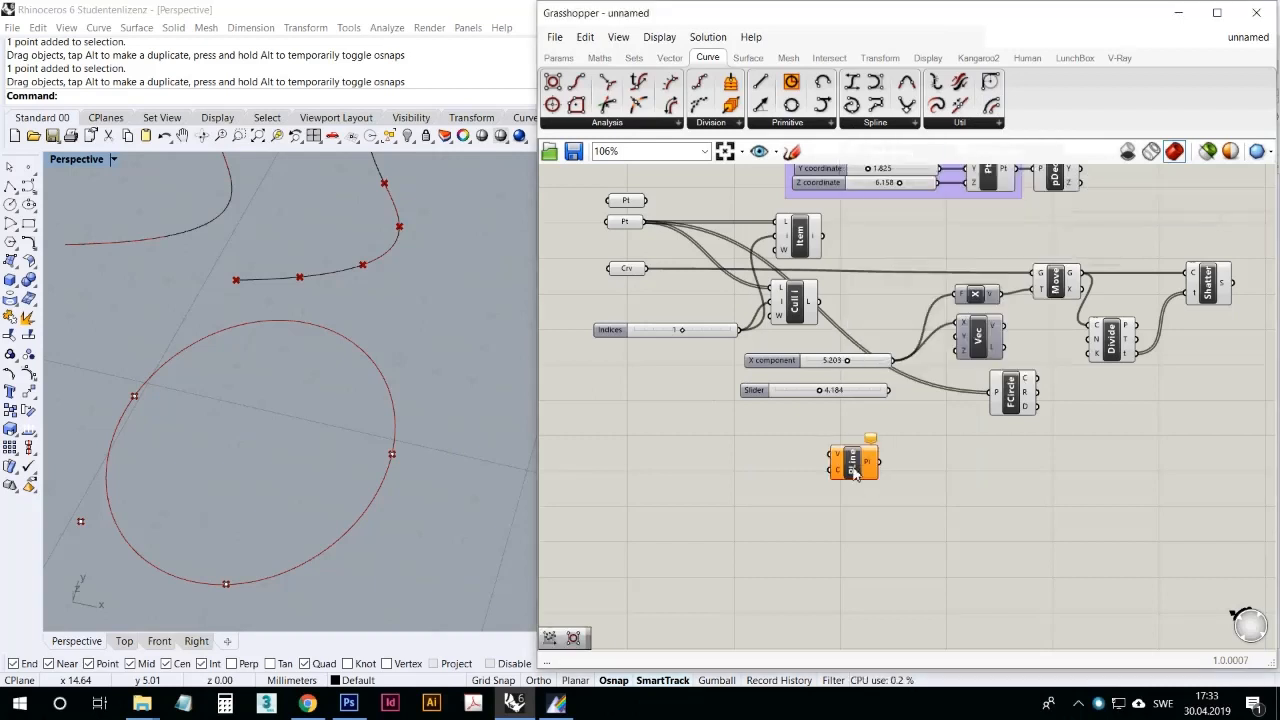
right_drag(738, 434, 741, 461)
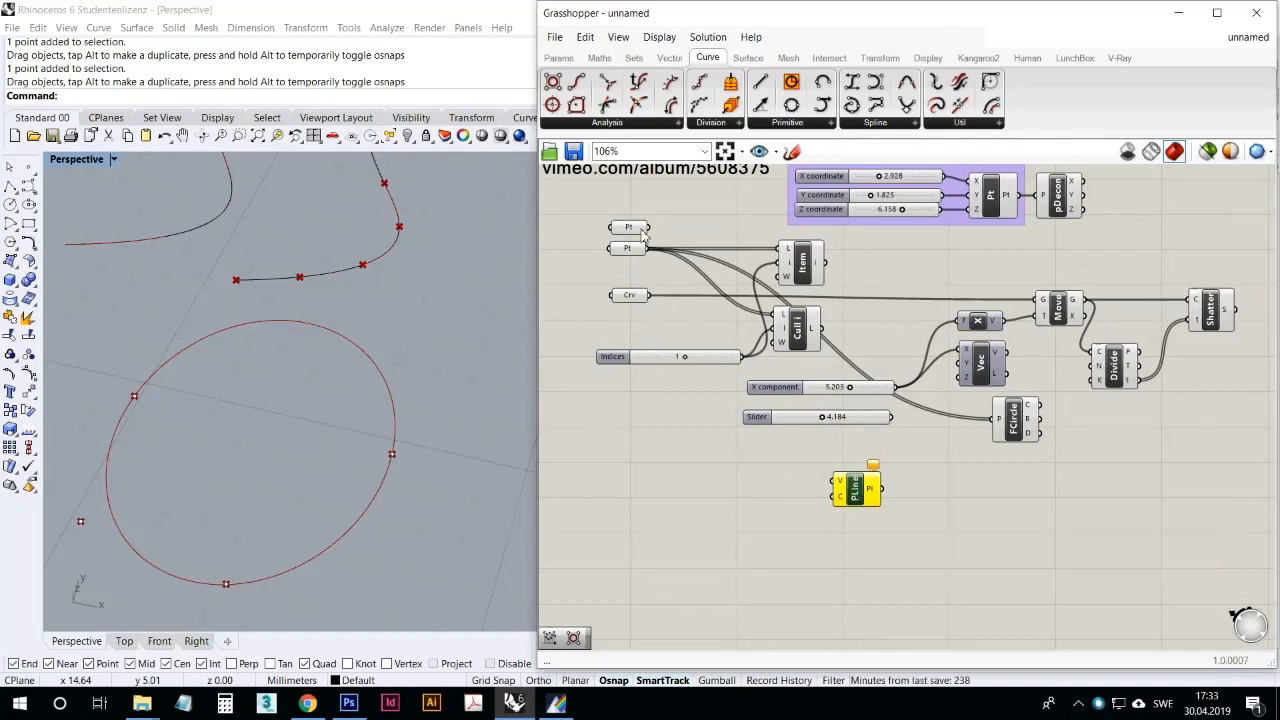
scroll(428, 290, down, 10)
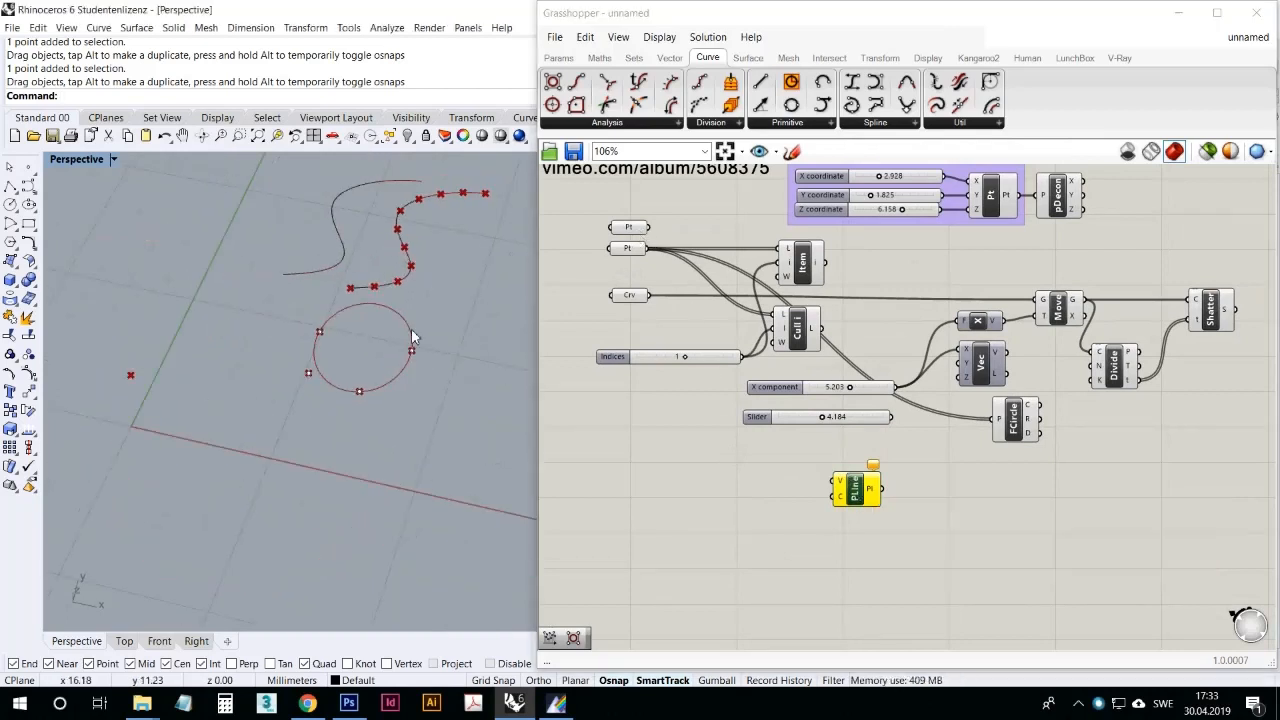
Step: Connect both point parameters to PolyLine's V input, shift PolyLine slightly lower, and inspect the resulting line in the Rhino viewport
scroll(412, 332, up, 1)
click(624, 228)
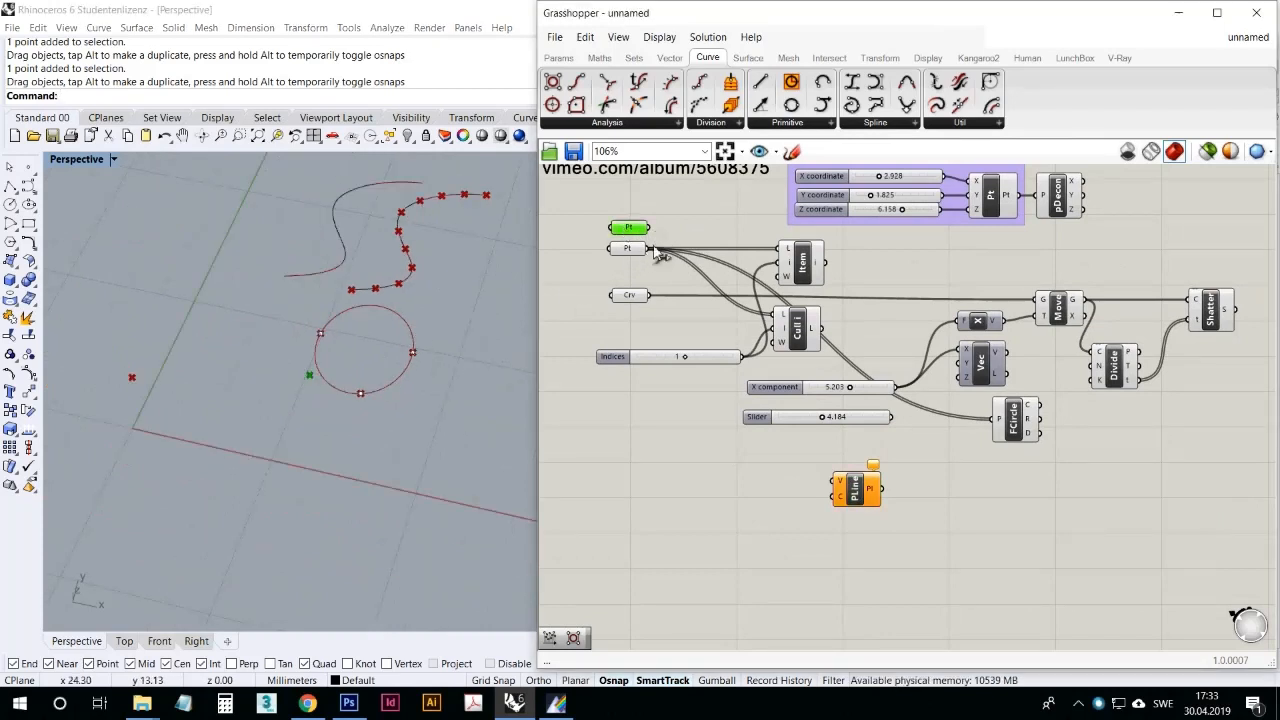
drag(651, 228, 843, 483)
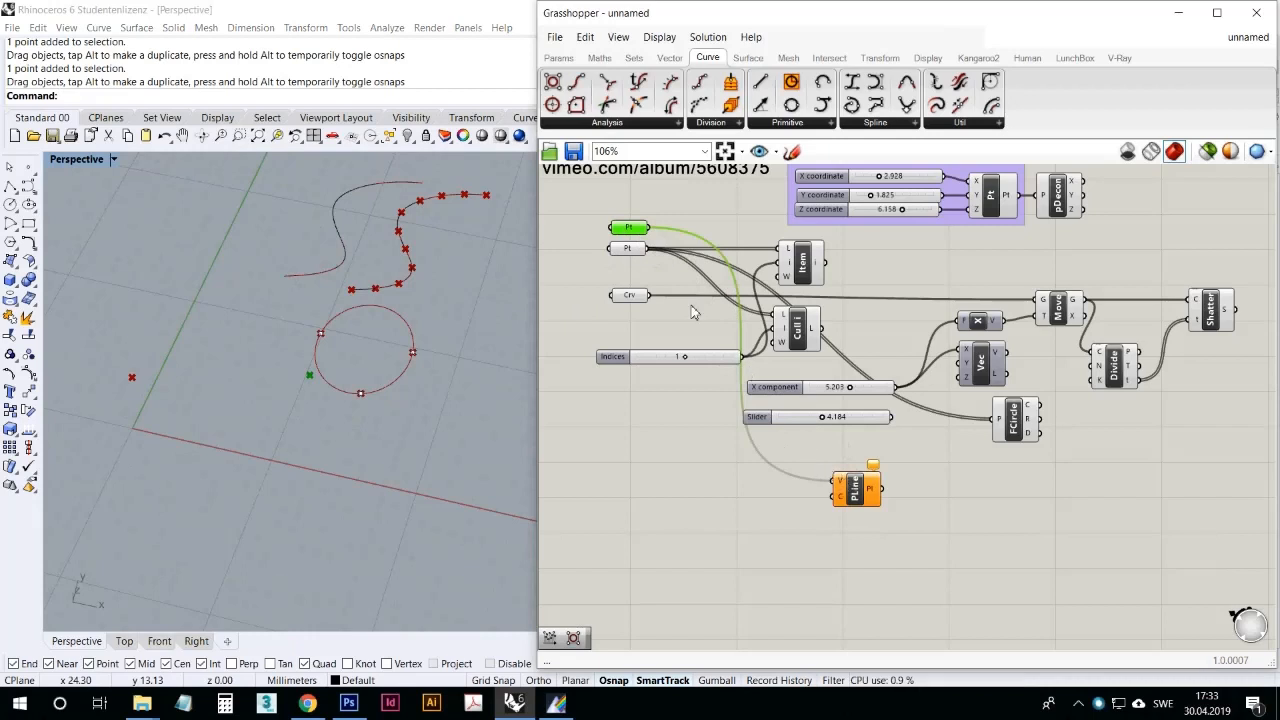
drag(651, 248, 838, 488)
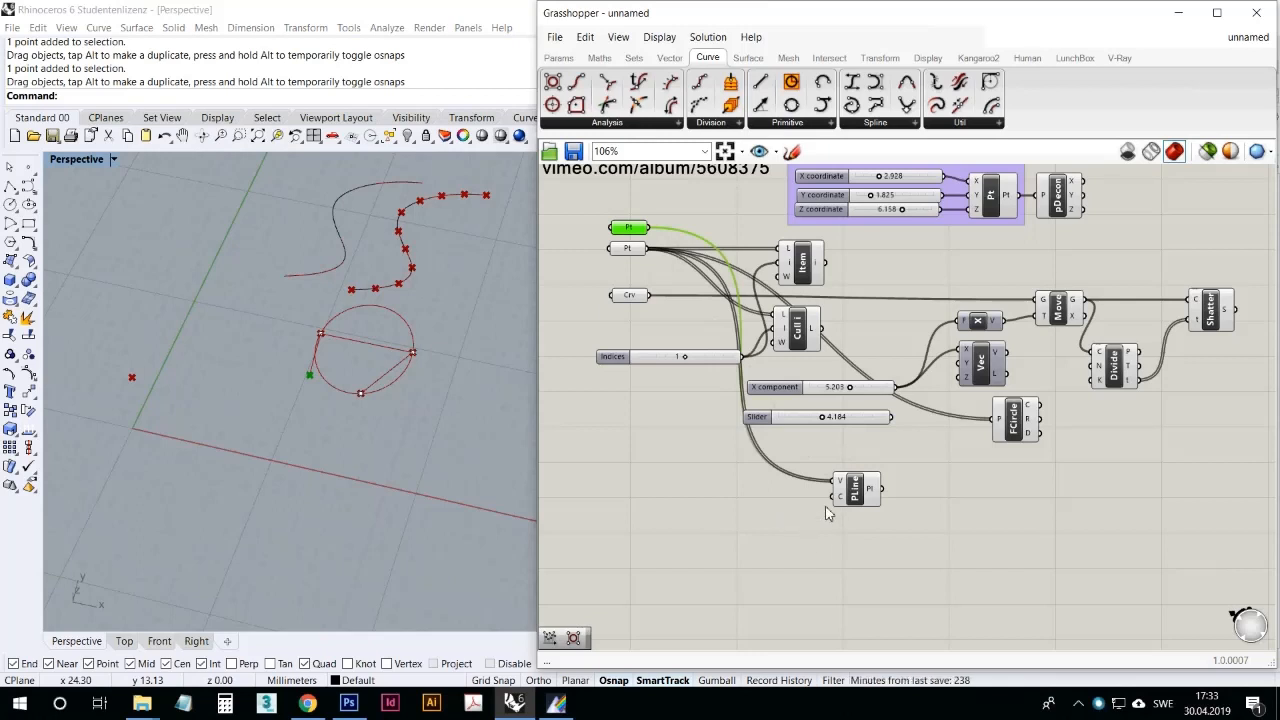
drag(854, 495, 805, 514)
click(758, 557)
right_drag(354, 411, 397, 331)
scroll(397, 331, up, 8)
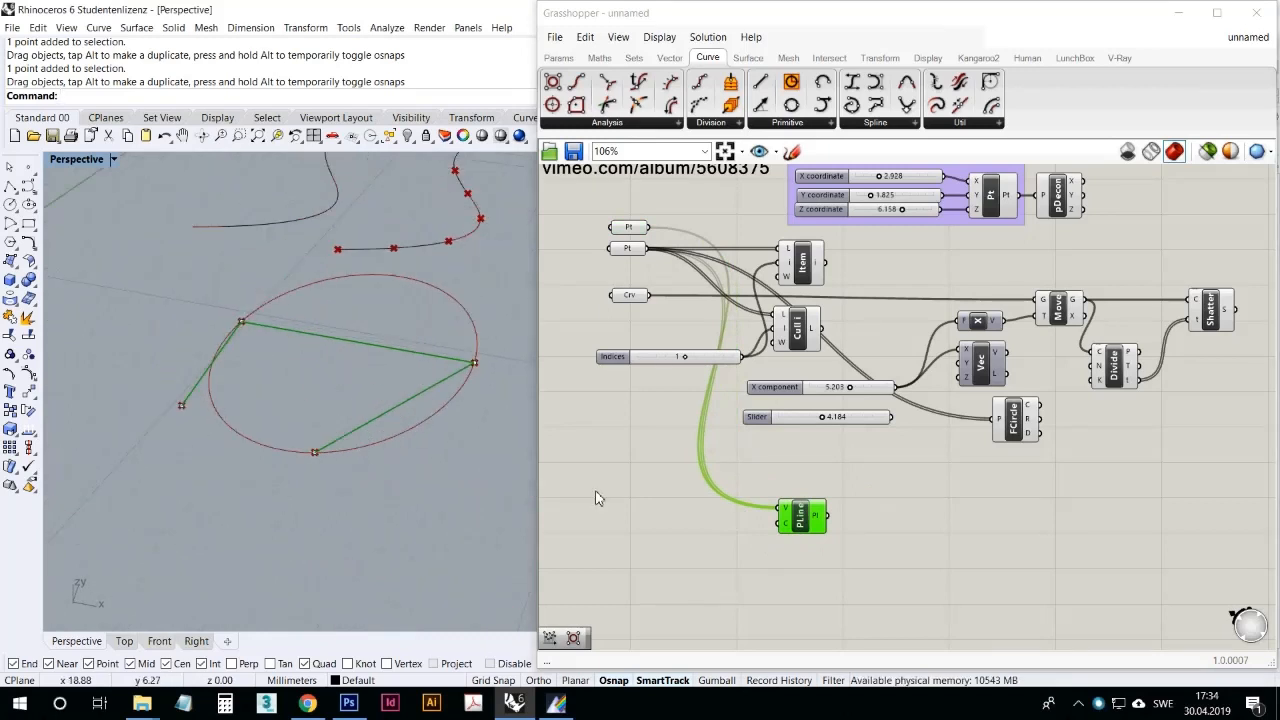
Step: Disconnect the single-point parameter from PolyLine and move the three-point parameter down beside the PolyLine component
click(643, 280)
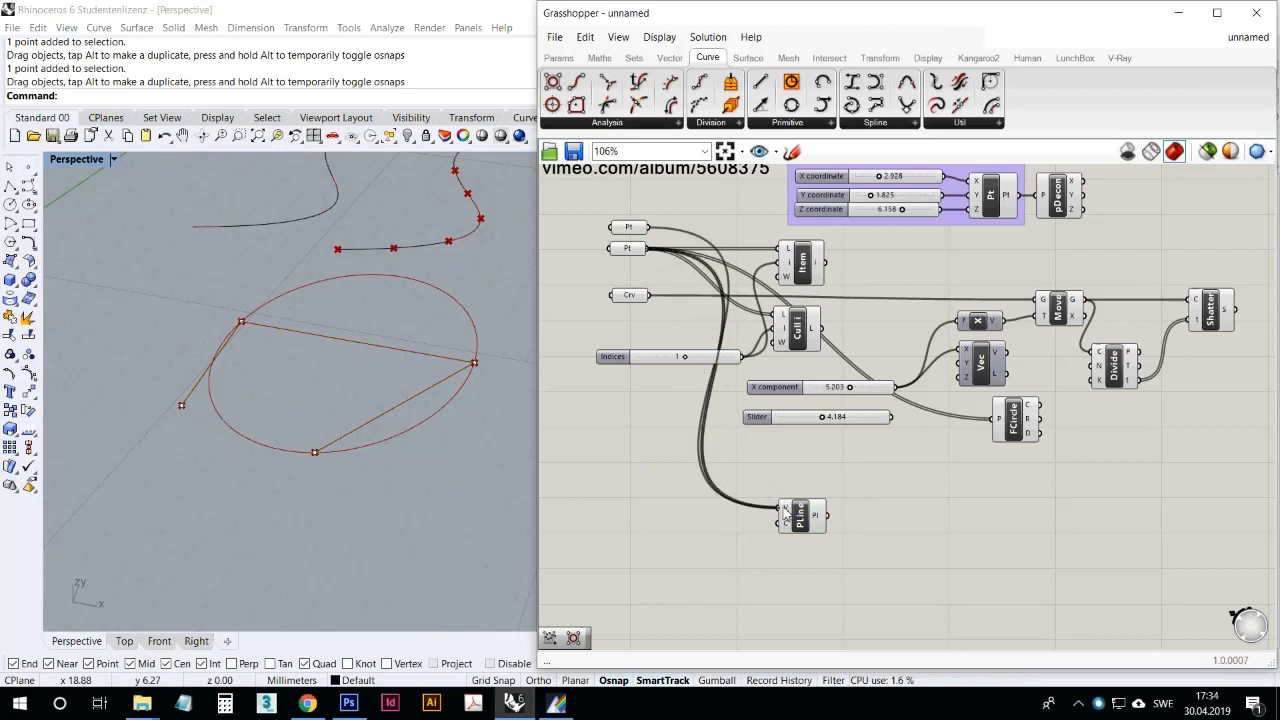
click(795, 516)
click(630, 249)
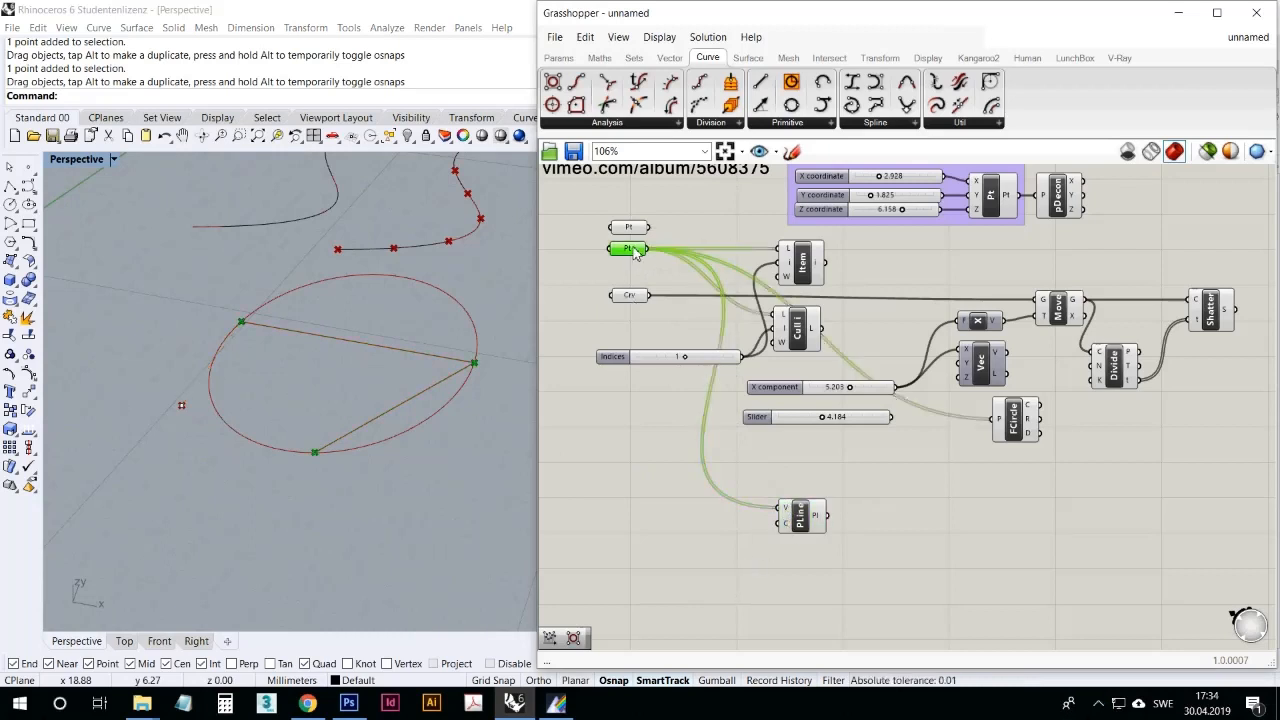
drag(633, 253, 677, 501)
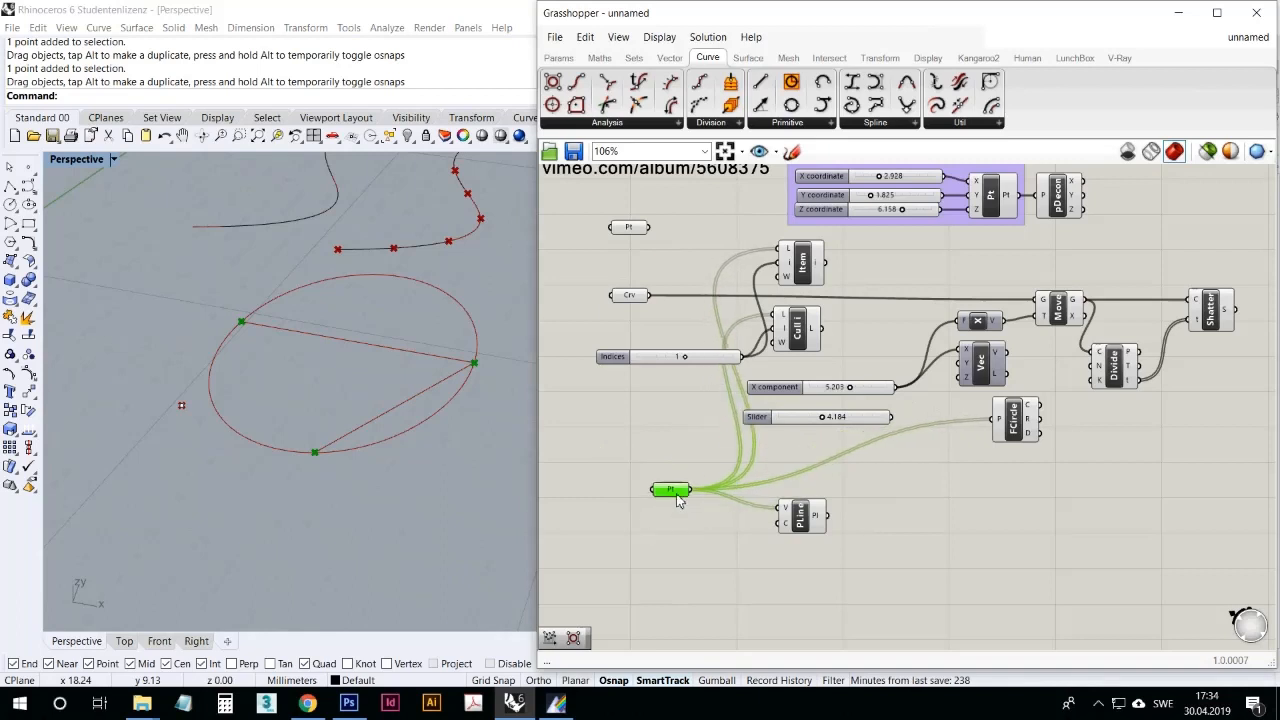
drag(801, 515, 795, 525)
right_drag(446, 415, 423, 438)
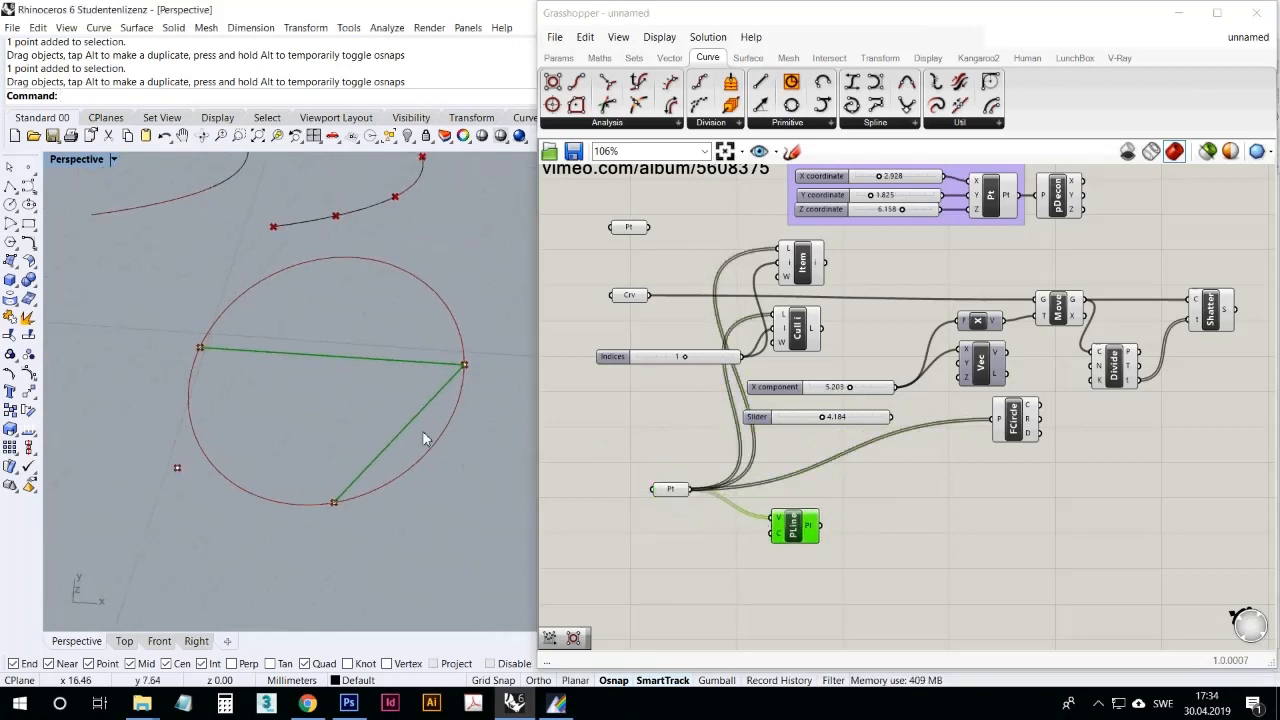
click(697, 565)
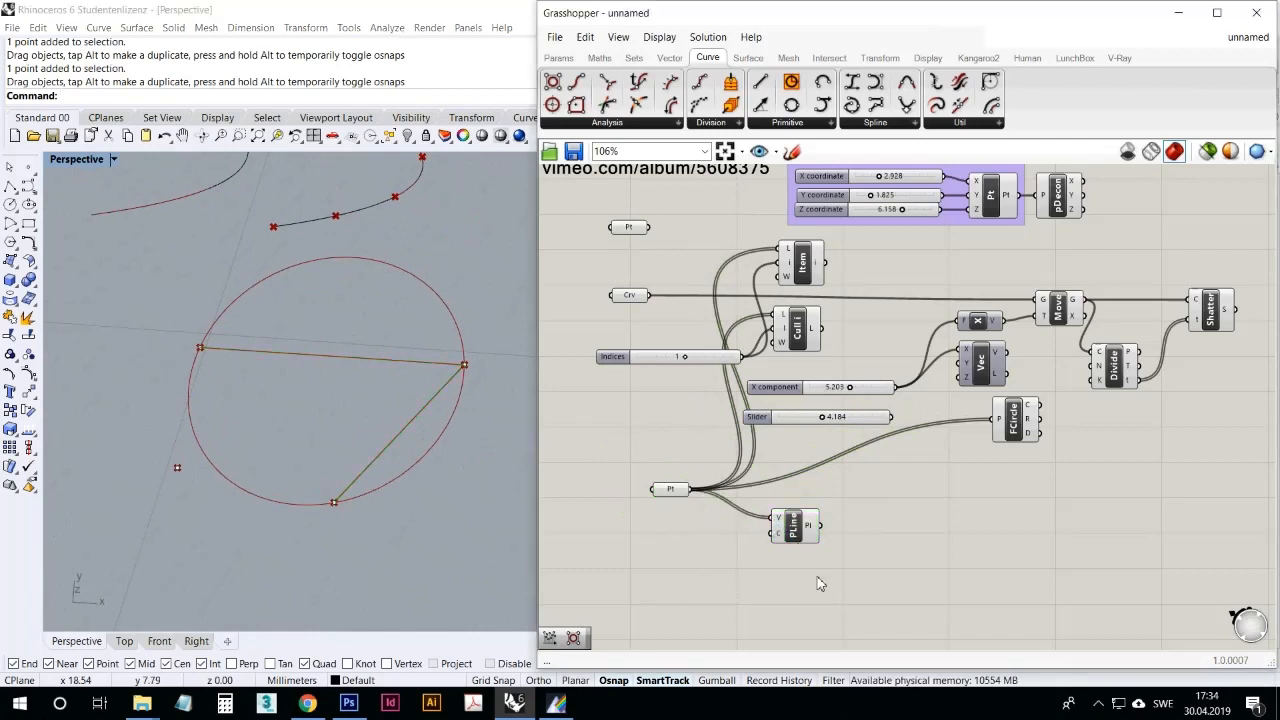
Step: Add an Interpolate curve component below PolyLine and connect the three-point parameter to its V input
click(880, 123)
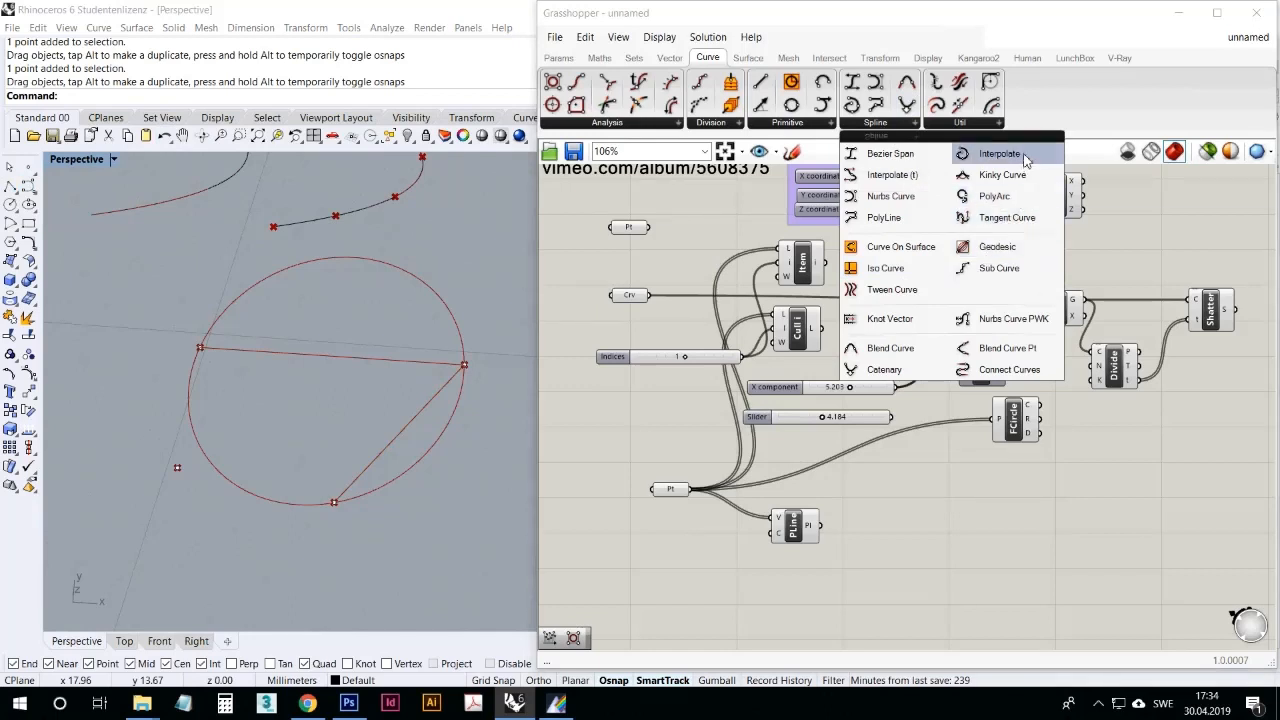
mouse_move(1015, 156)
mouse_down()
mouse_move(945, 330)
mouse_move(800, 586)
mouse_up()
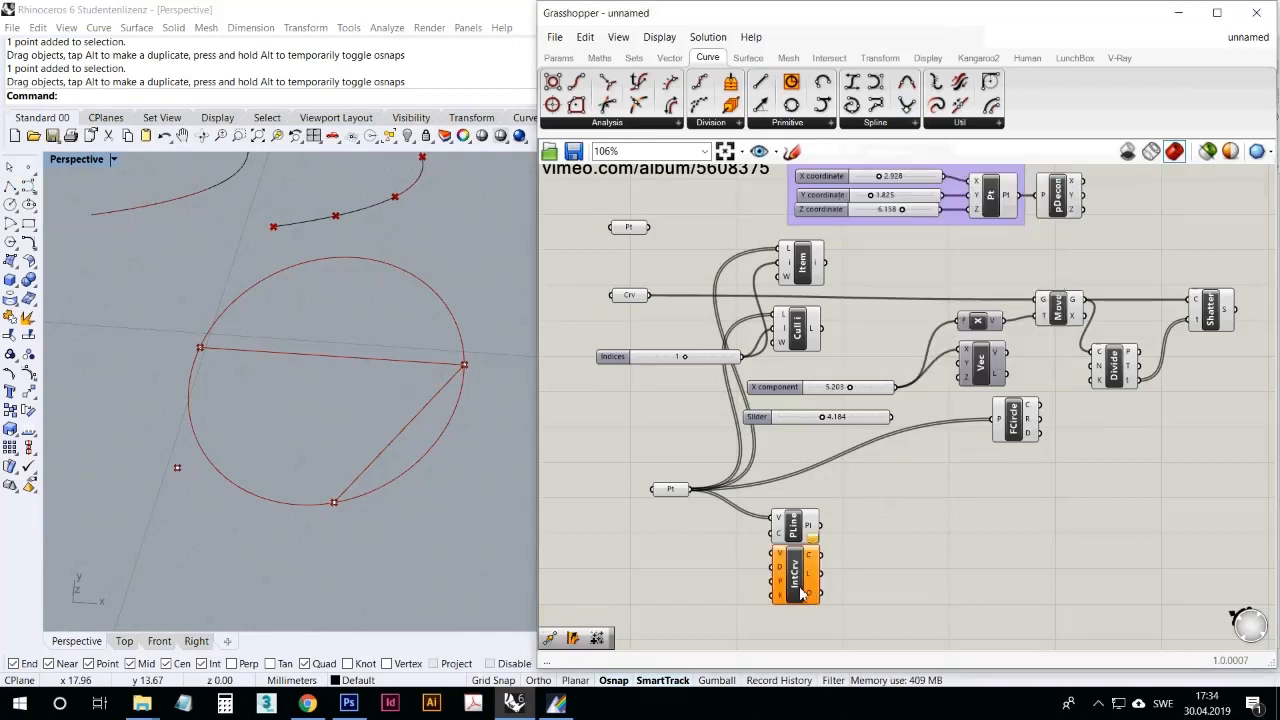
click(790, 574)
scroll(748, 399, up, 3)
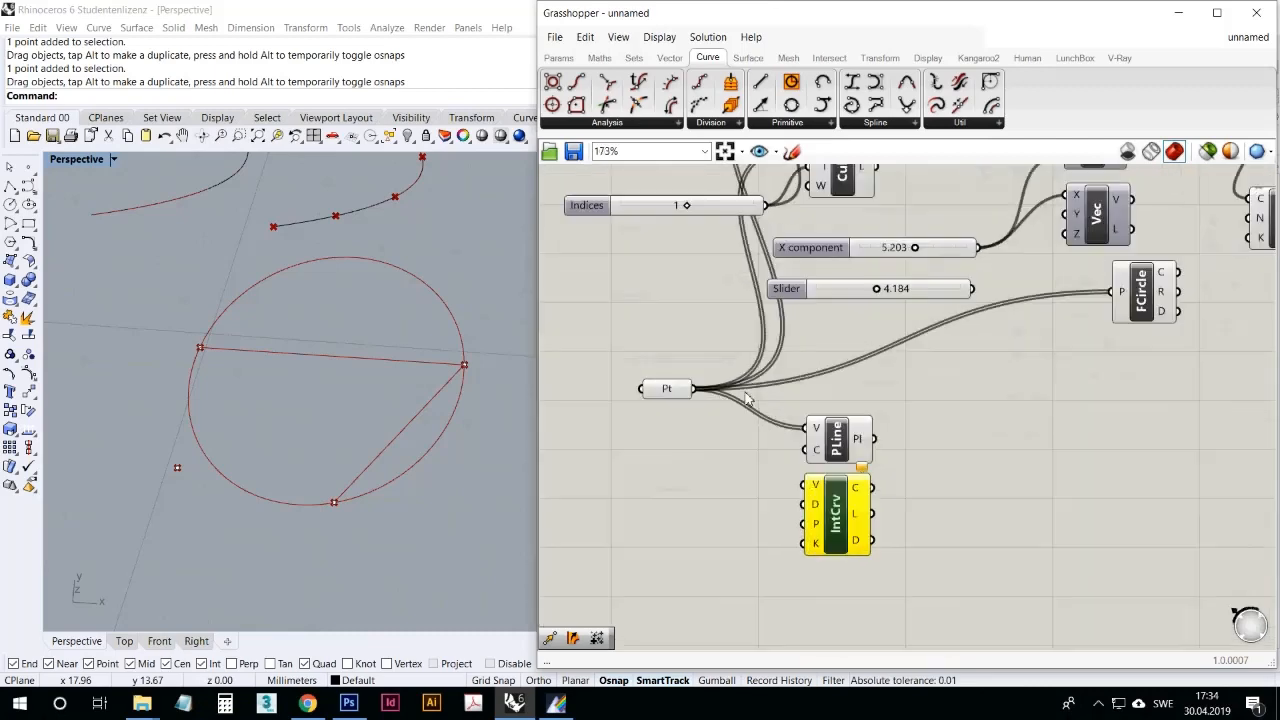
scroll(745, 405, down, 2)
drag(690, 366, 815, 475)
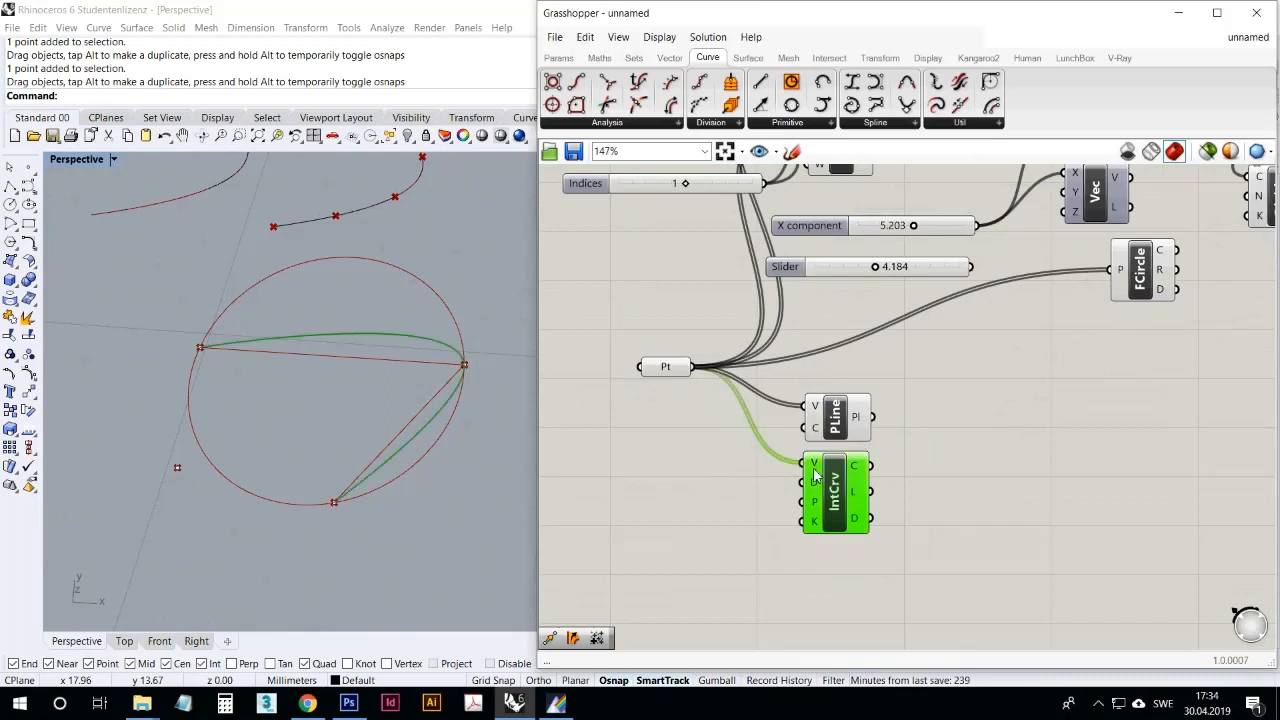
click(756, 517)
right_drag(428, 489, 455, 487)
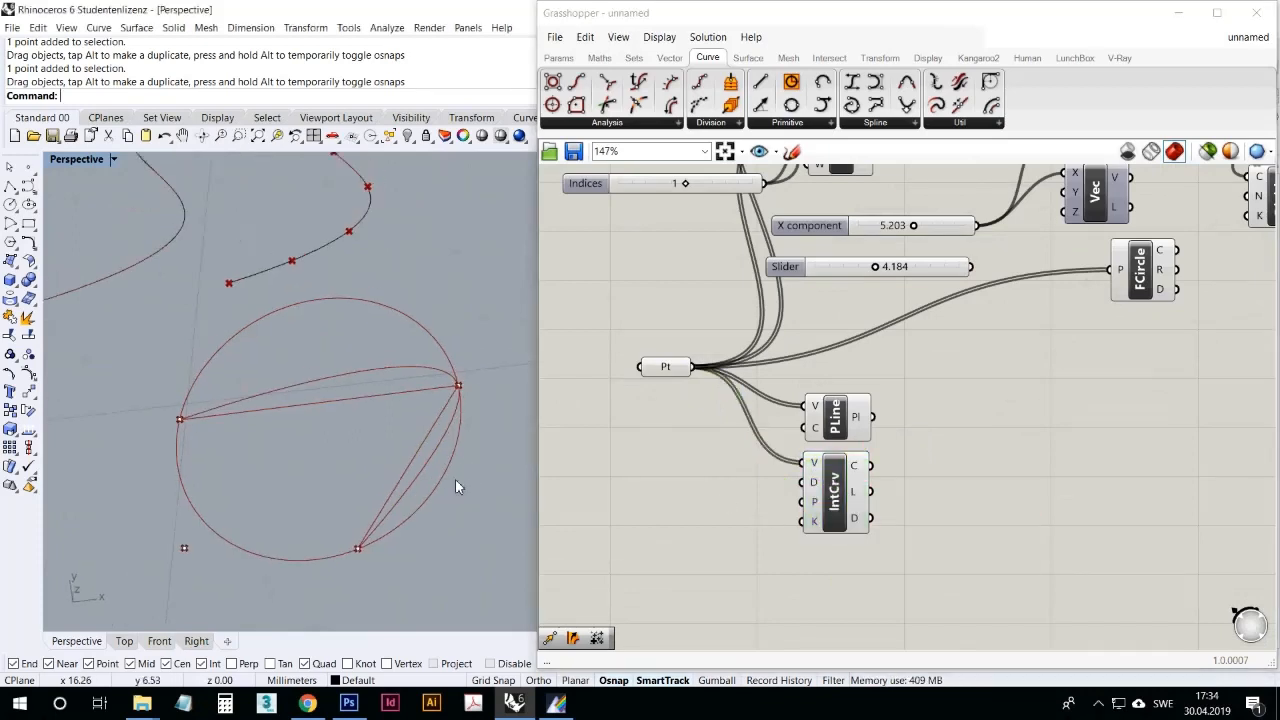
Step: Delete the Circle Fit component and compare the polyline with the interpolated curve in the Rhino viewport
click(840, 485)
right_drag(1180, 348, 1158, 375)
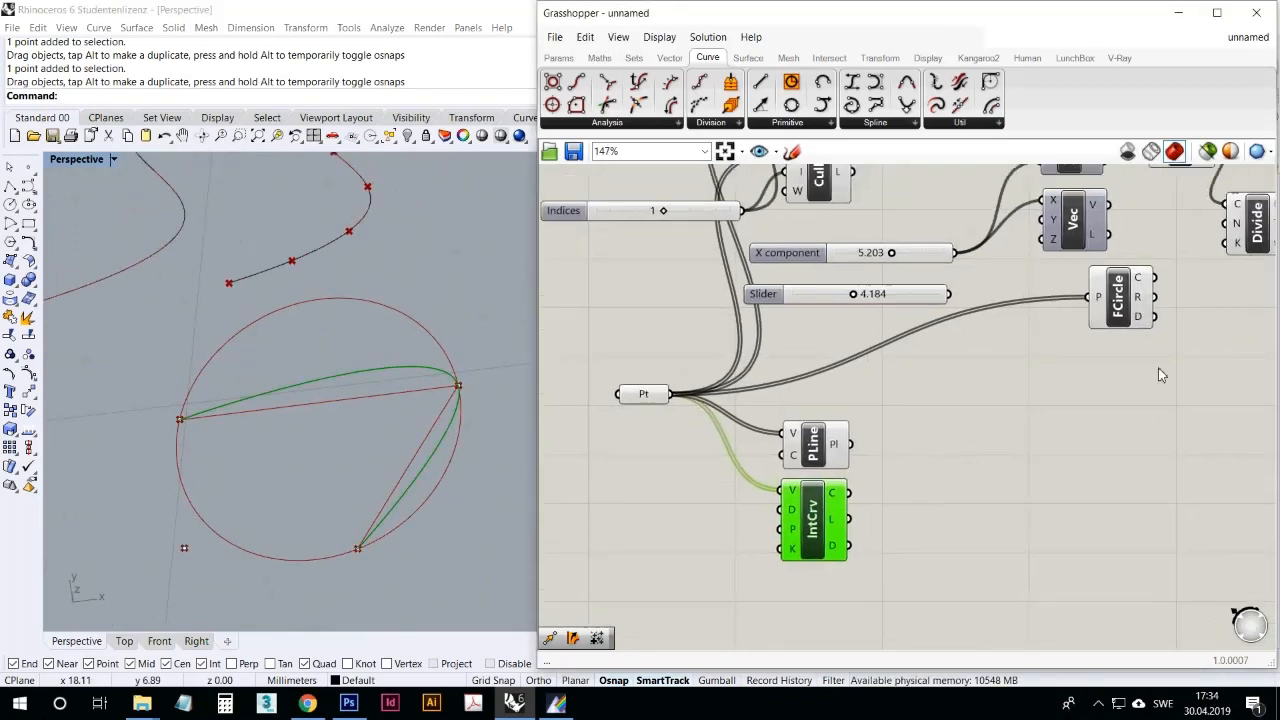
click(1103, 292)
key(Delete)
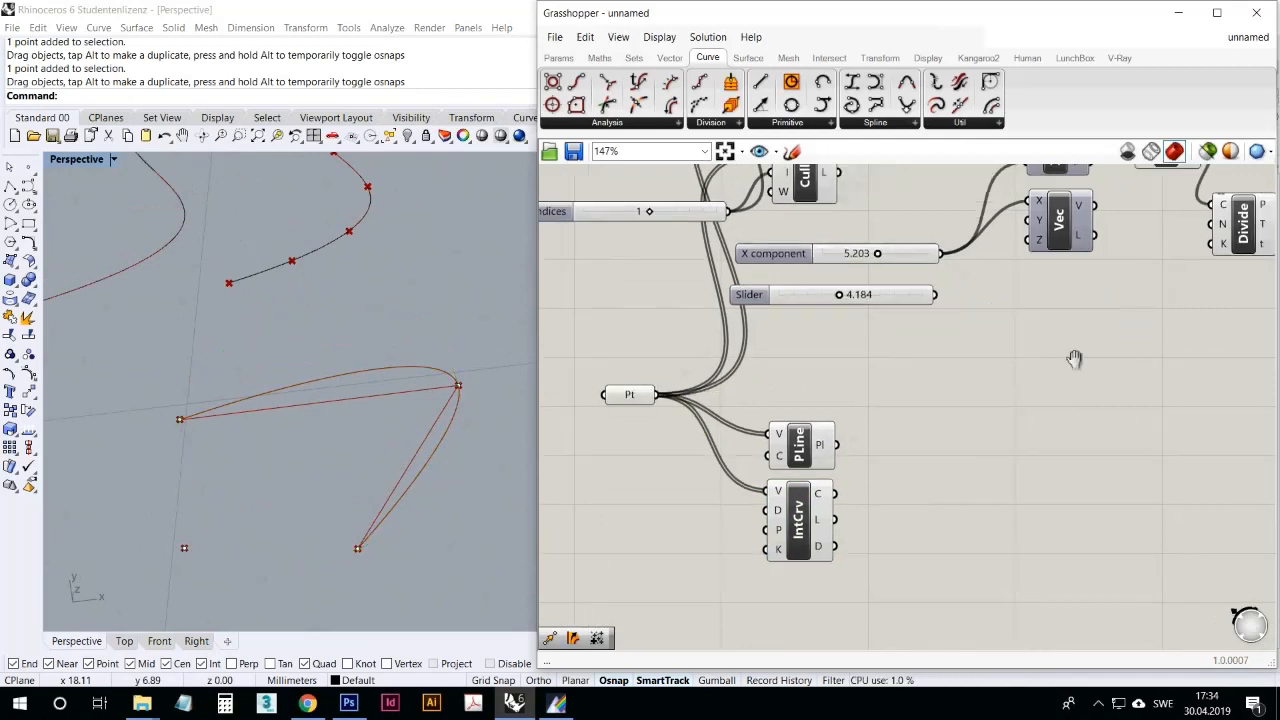
scroll(1074, 360, down, 3)
right_drag(896, 372, 896, 325)
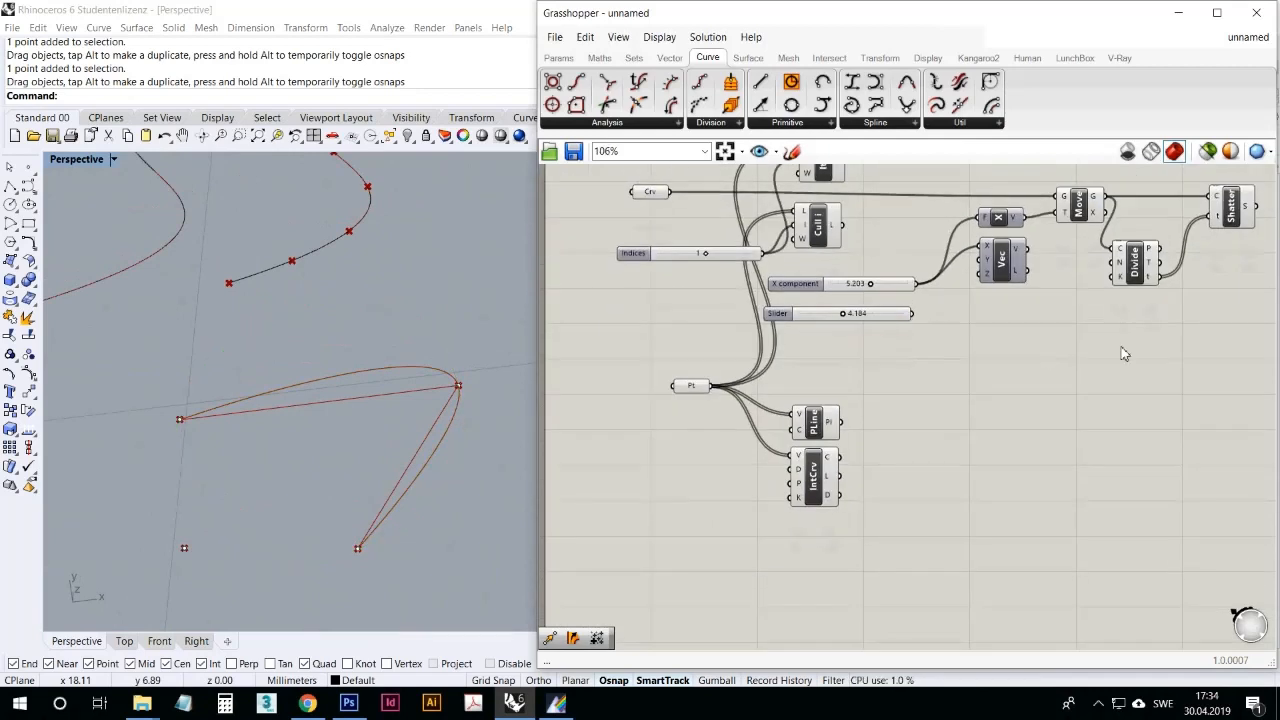
right_drag(969, 415, 982, 393)
right_drag(468, 480, 368, 508)
scroll(372, 506, up, 2)
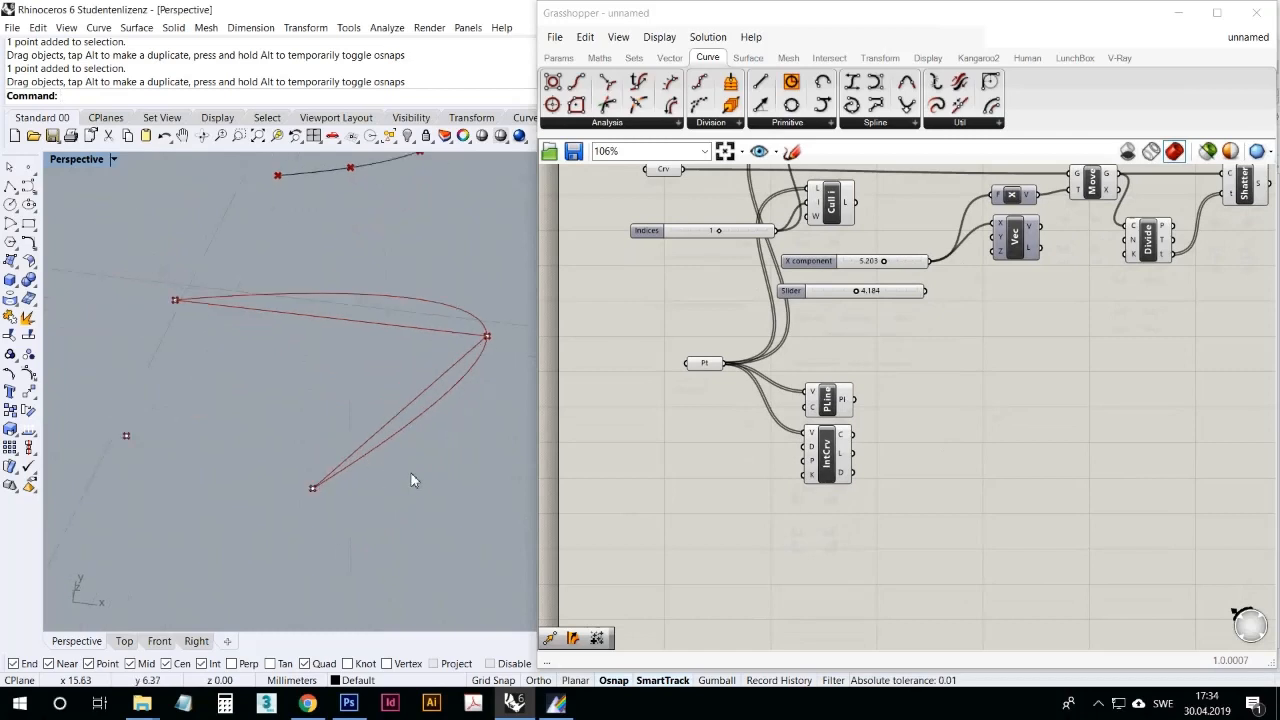
Step: Duplicate the Indices slider beside the Interpolate component and connect the copy to its D (Degree) input
click(826, 445)
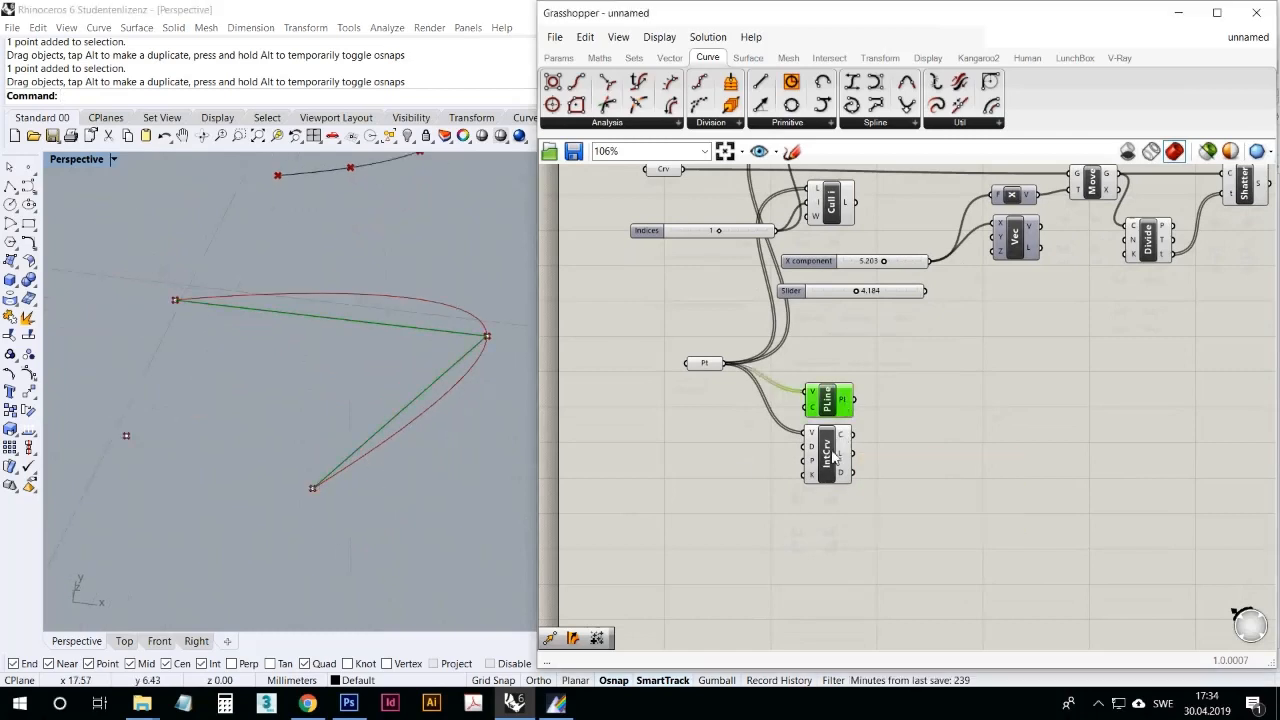
click(876, 292)
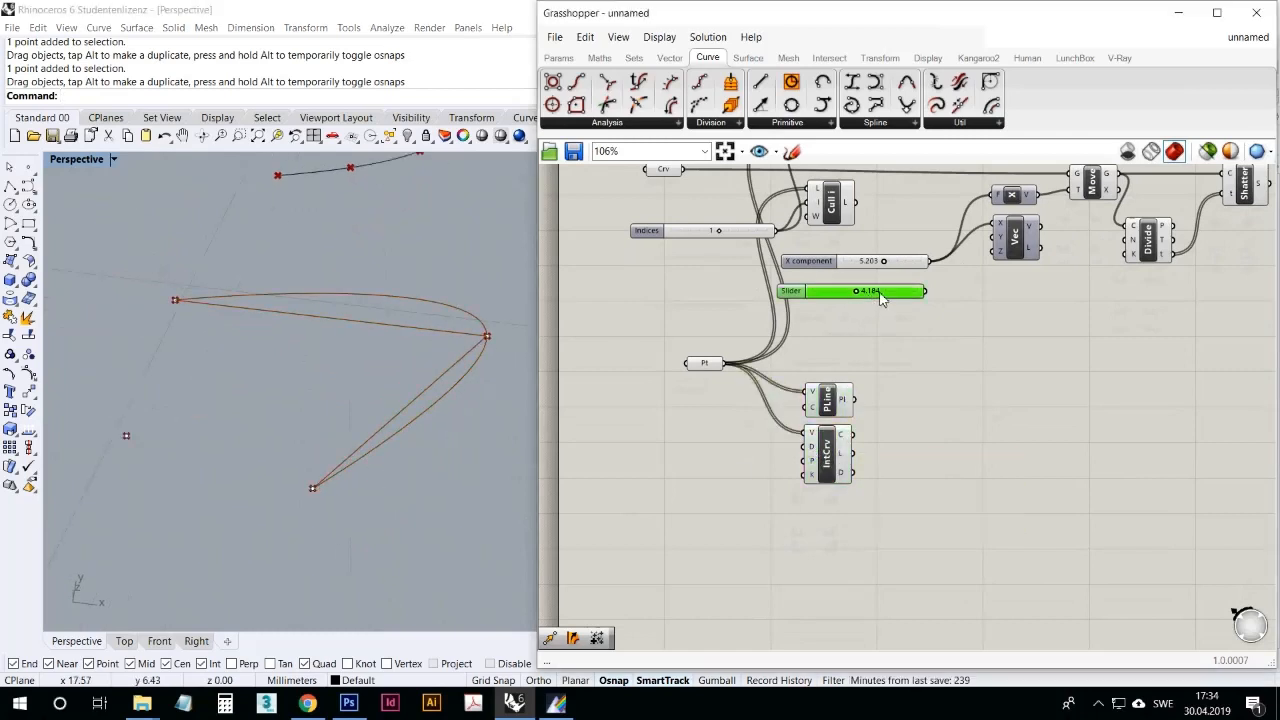
click(742, 234)
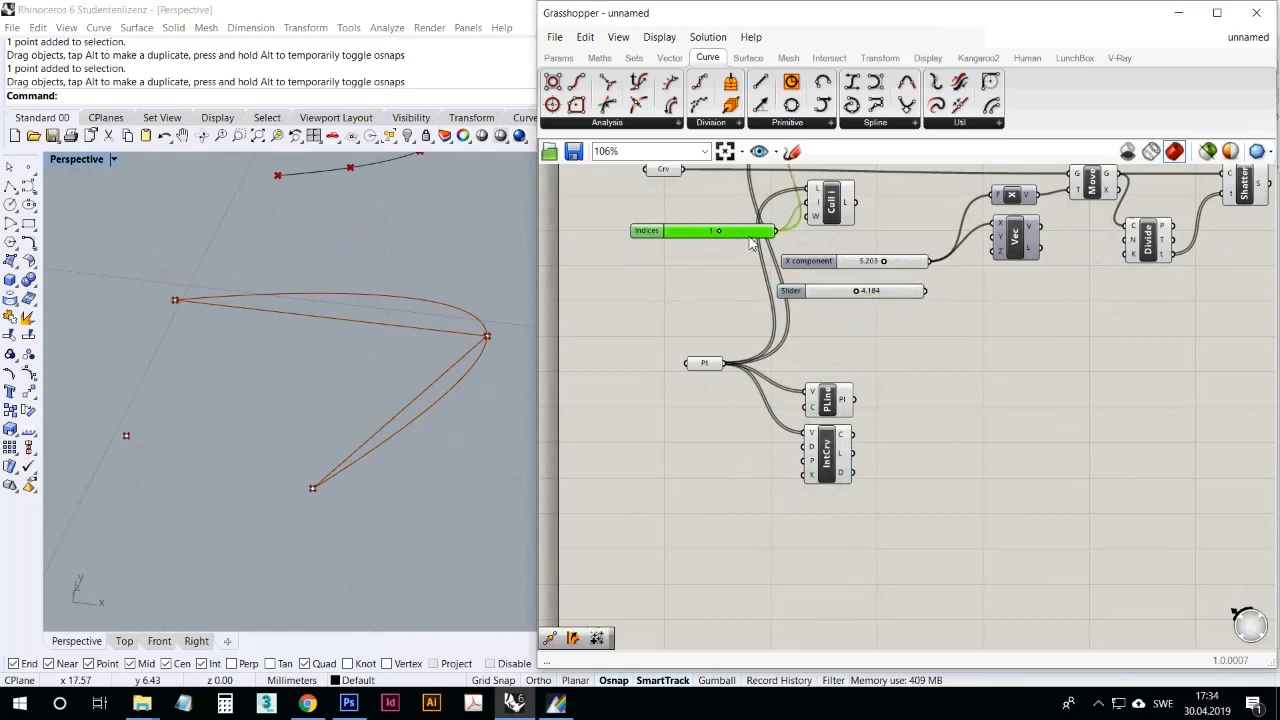
drag(770, 258, 811, 446)
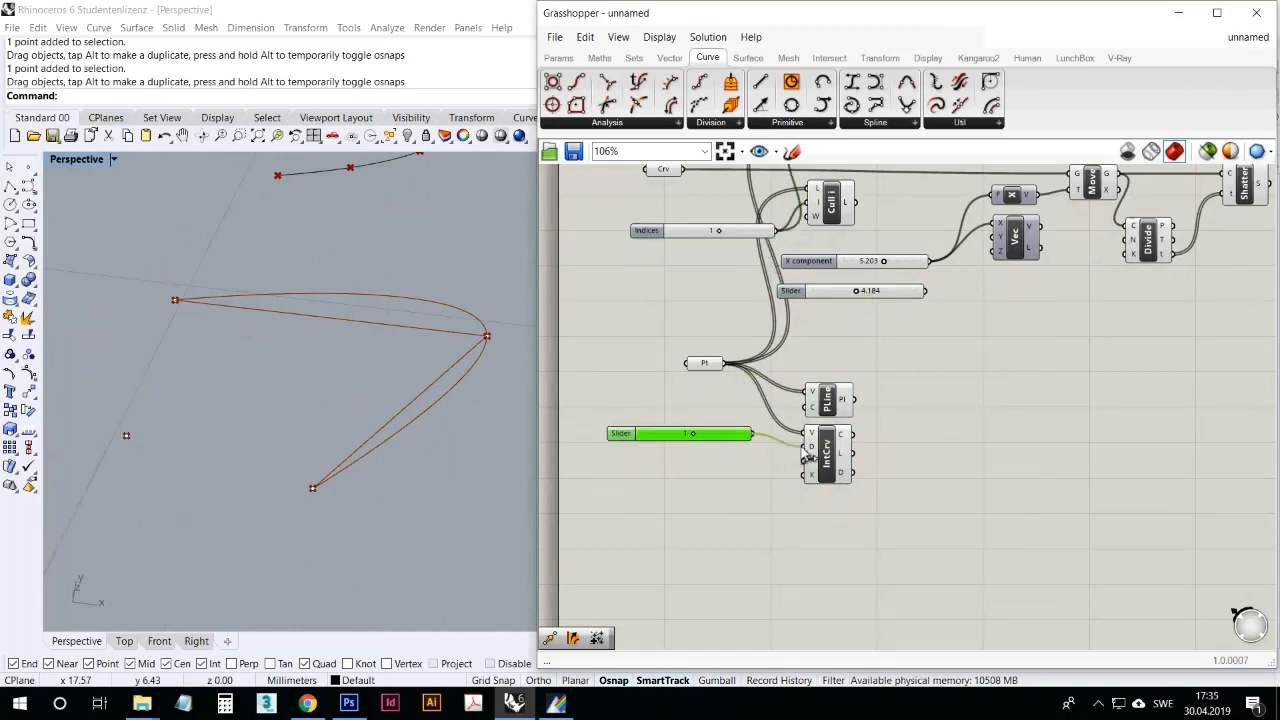
click(826, 457)
Step: Delete the PolyLine component and set the Degree slider to 2
click(827, 400)
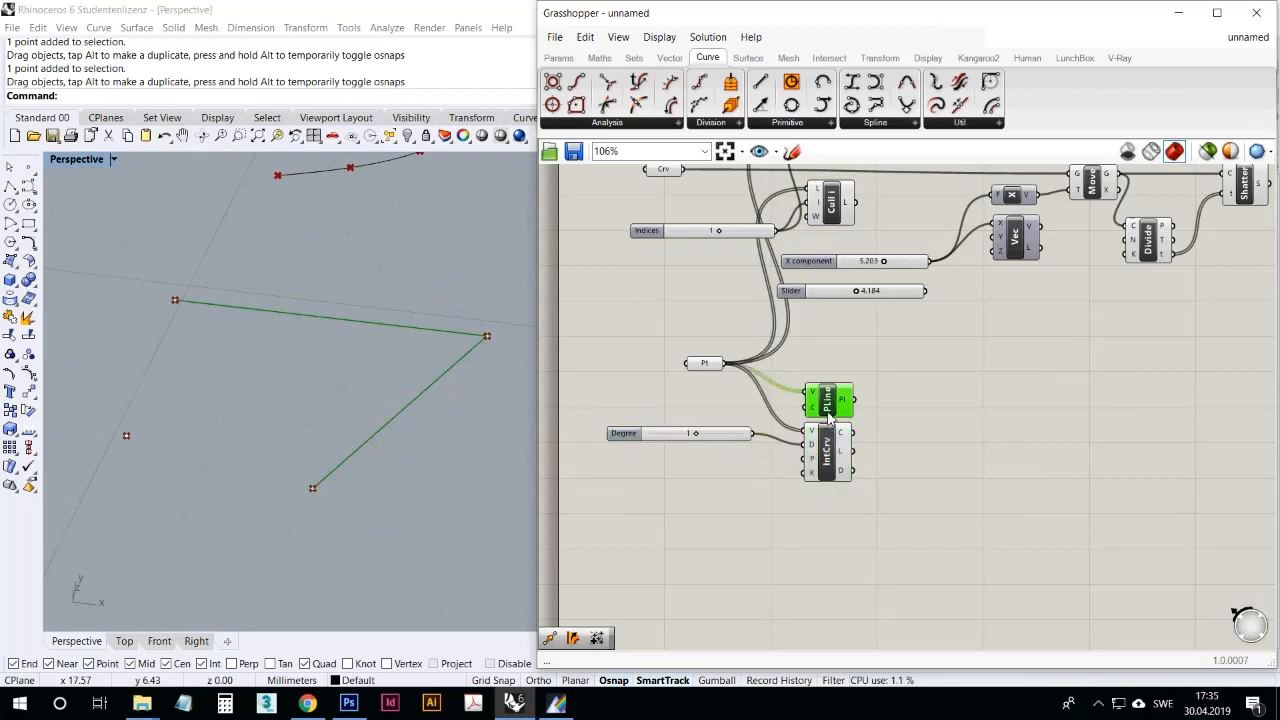
key(Delete)
drag(697, 443, 749, 443)
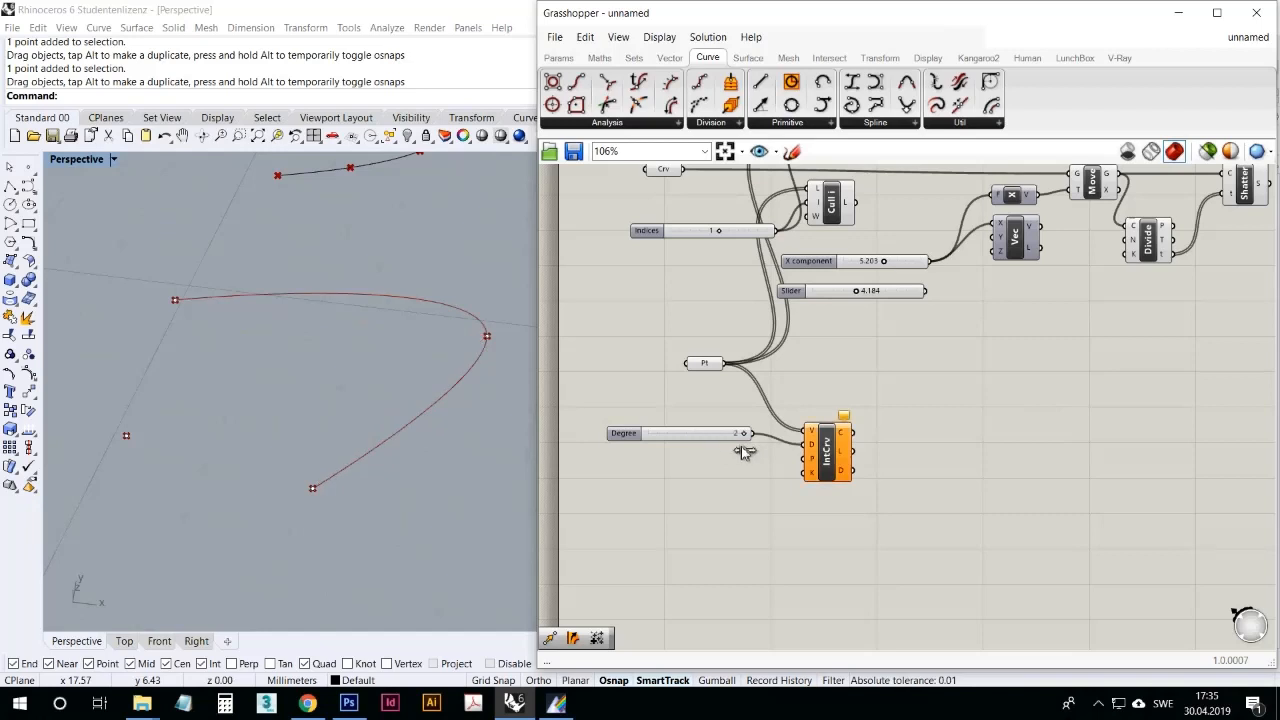
Step: Raise the Degree slider's maximum to 3 in its numeric domain settings
right_click(708, 445)
click(849, 410)
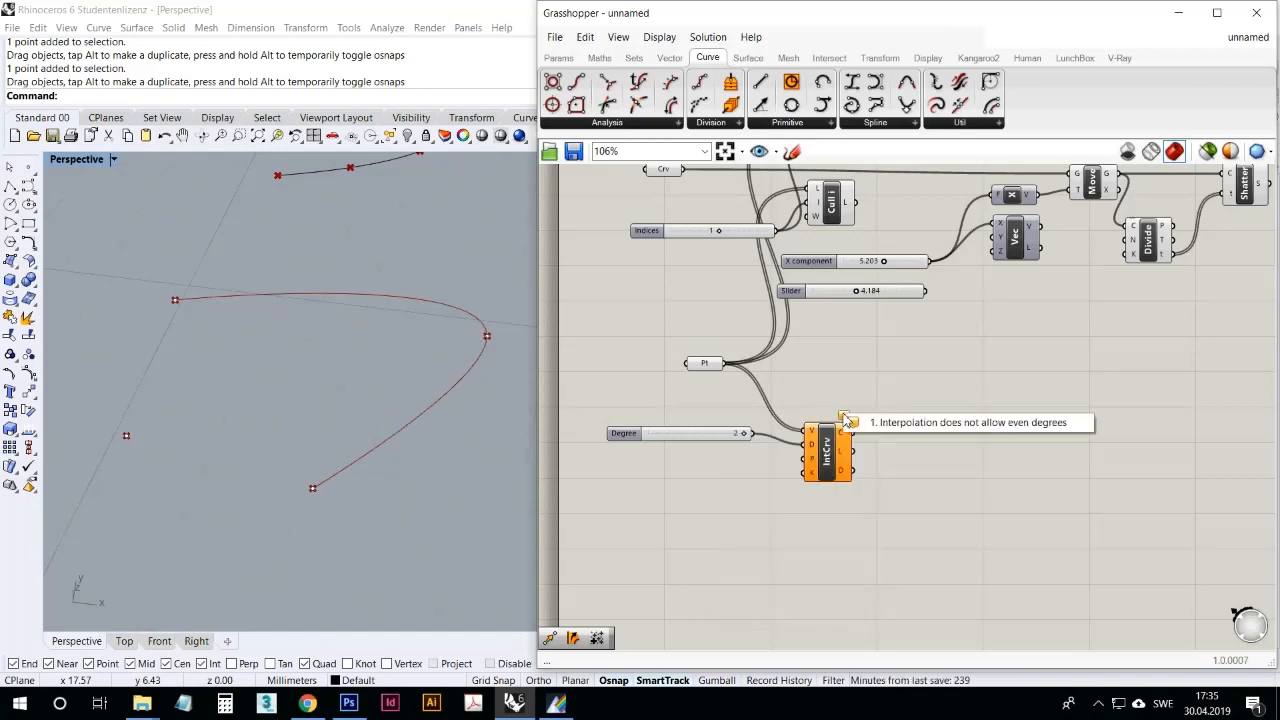
right_click(703, 440)
click(729, 497)
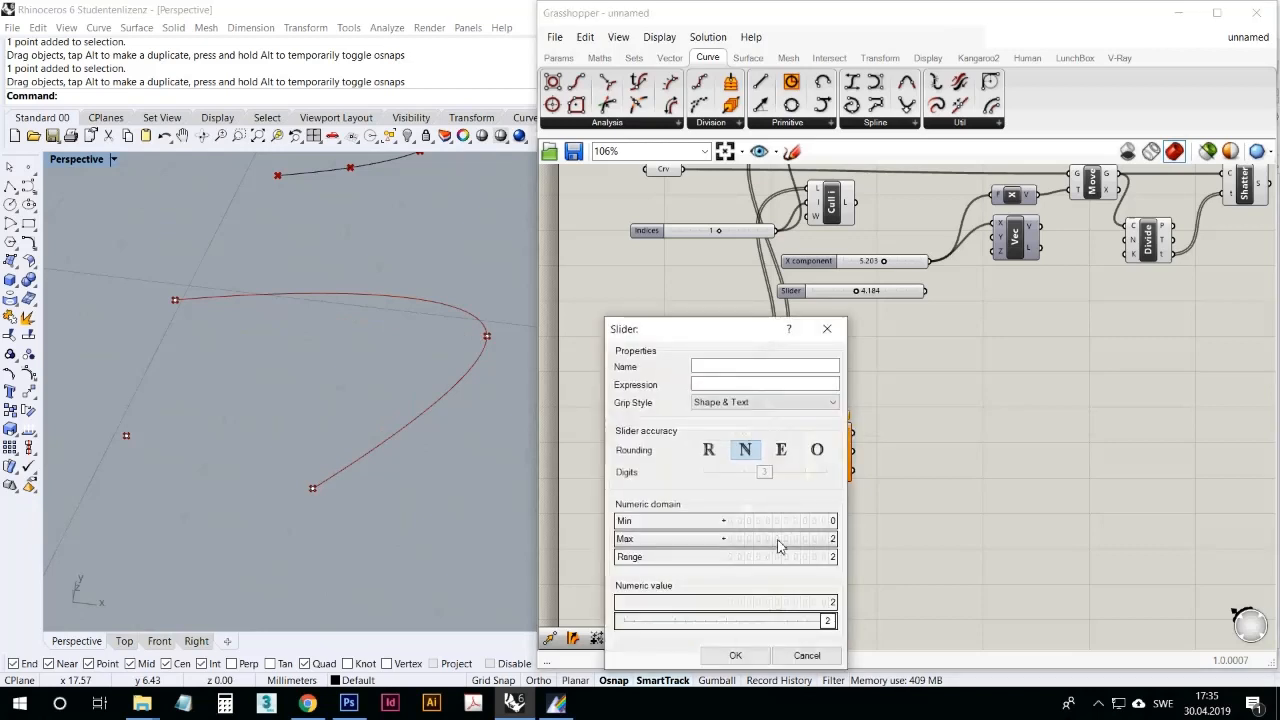
click(795, 538)
text(3)
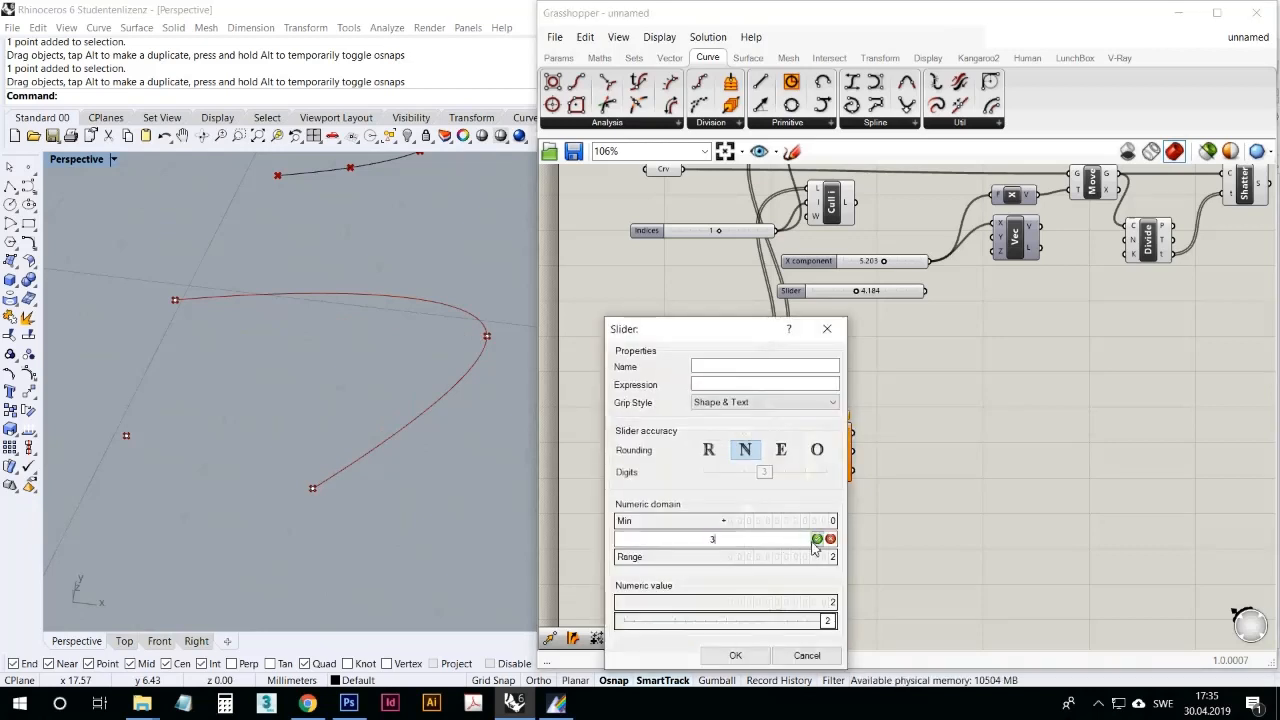
click(817, 539)
click(735, 655)
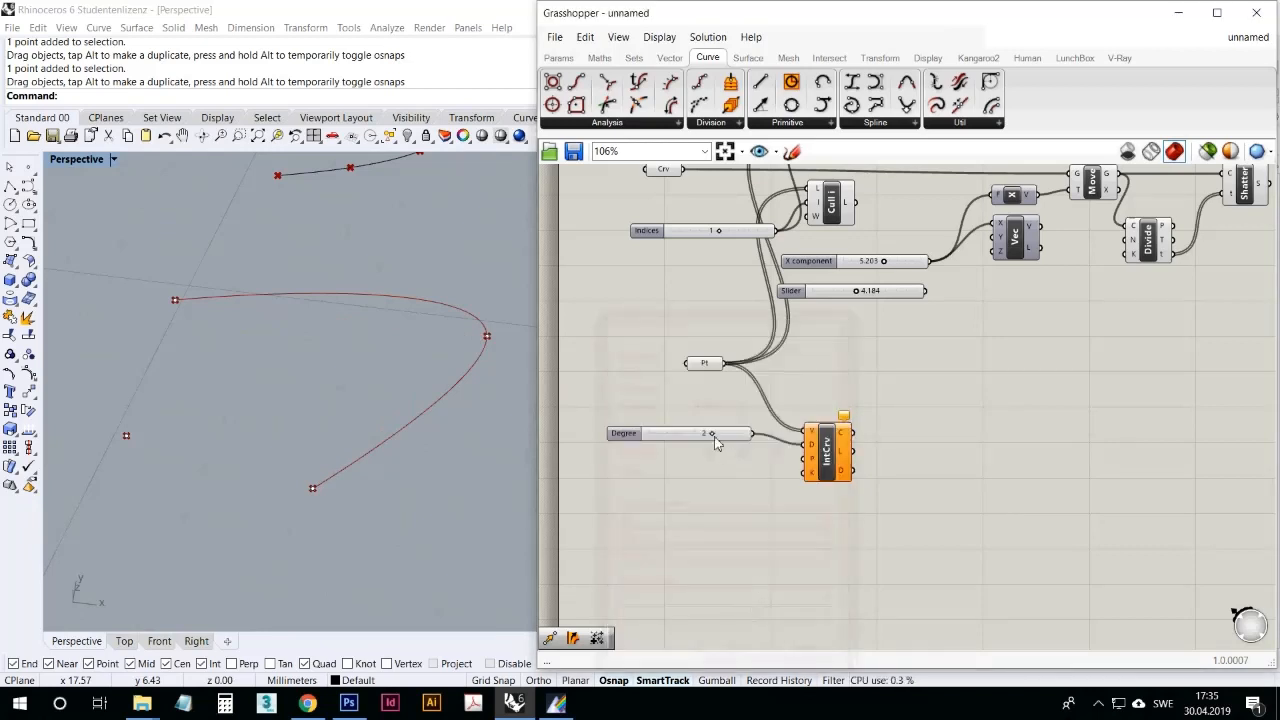
Step: Set the Degree slider to 1 and back up to 3, comparing how the interpolated curve changes in the Rhino viewport
drag(710, 441, 690, 448)
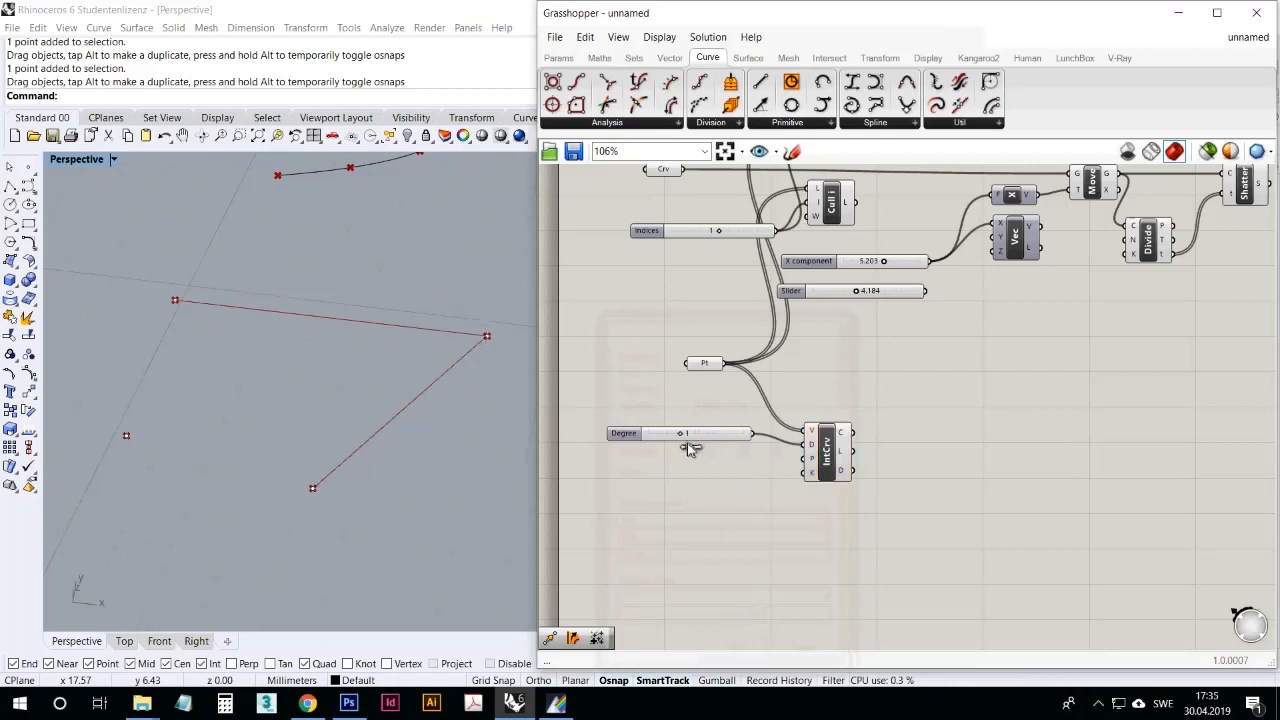
click(820, 472)
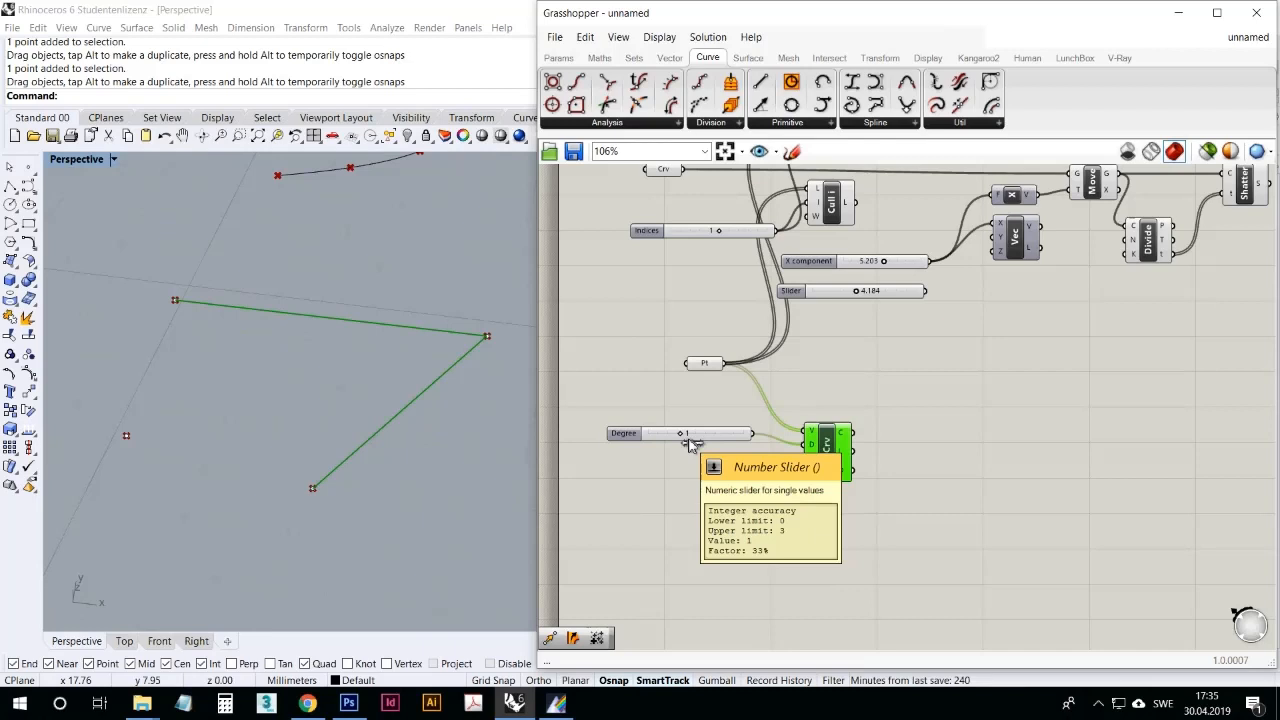
drag(690, 443, 750, 448)
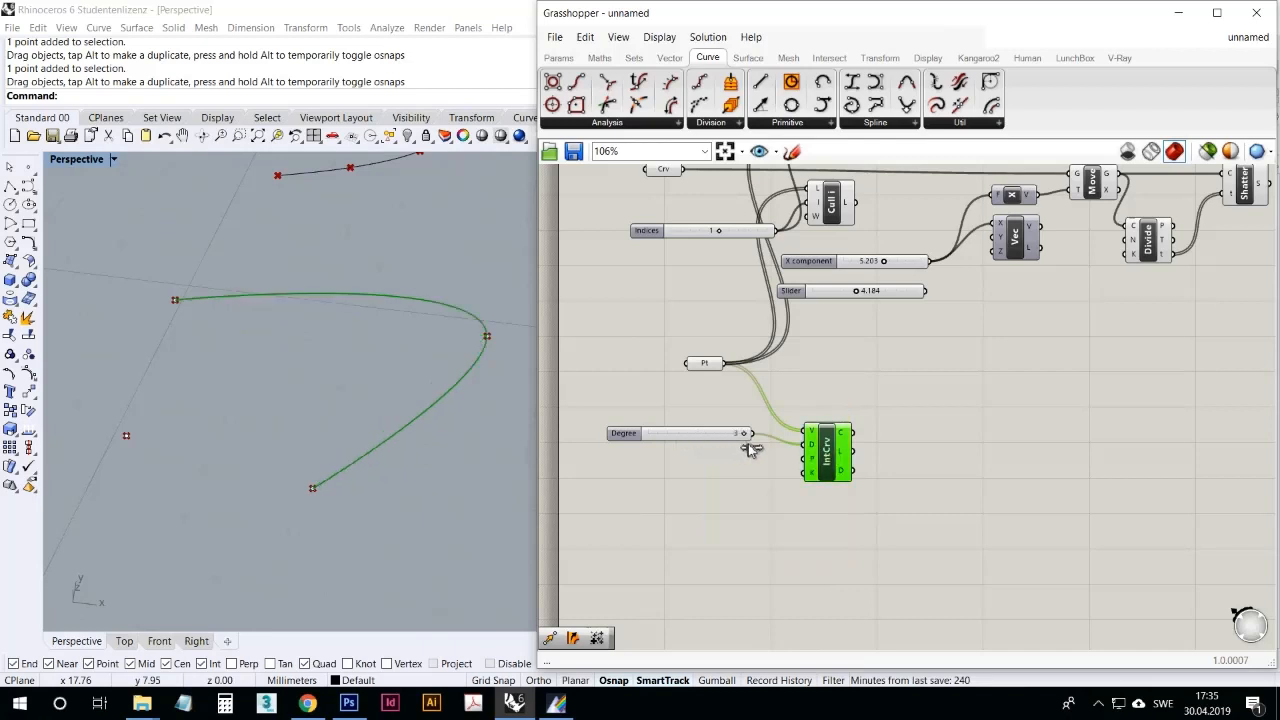
click(721, 479)
click(828, 477)
right_drag(301, 308, 308, 463)
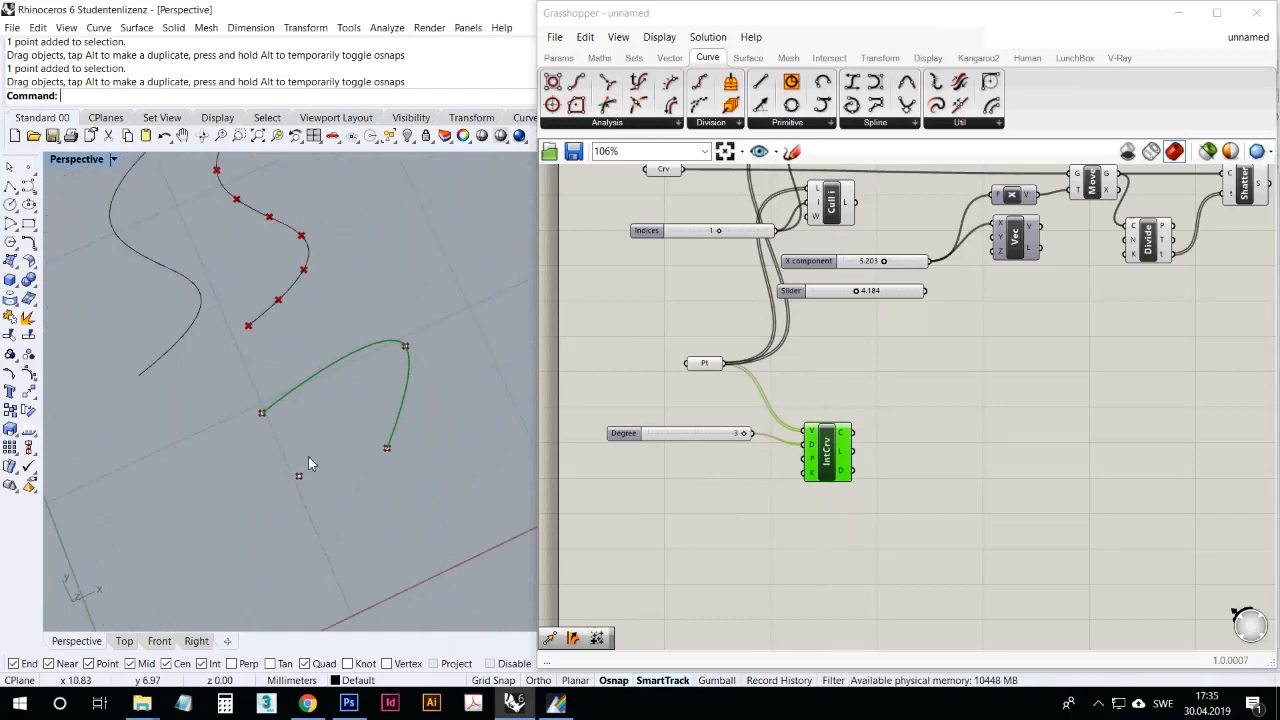
scroll(320, 450, up, 5)
Step: Deselect the Interpolate component and browse the available Spline components
click(880, 521)
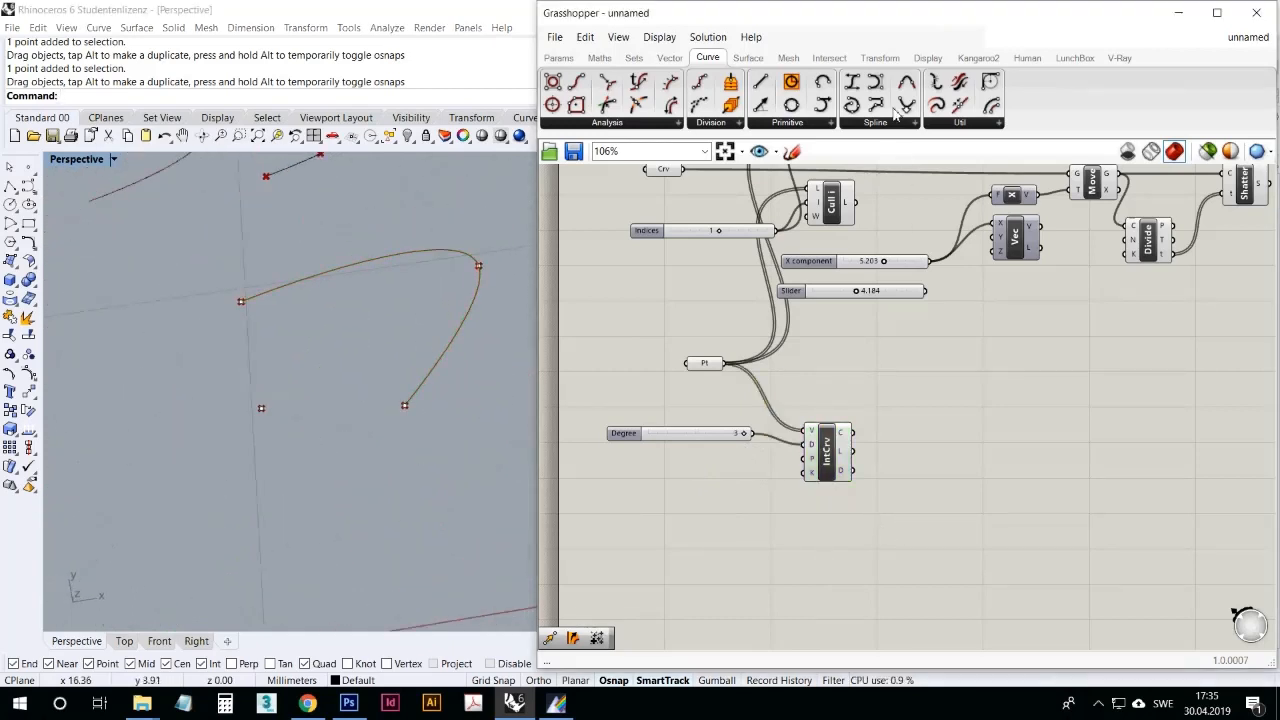
click(894, 123)
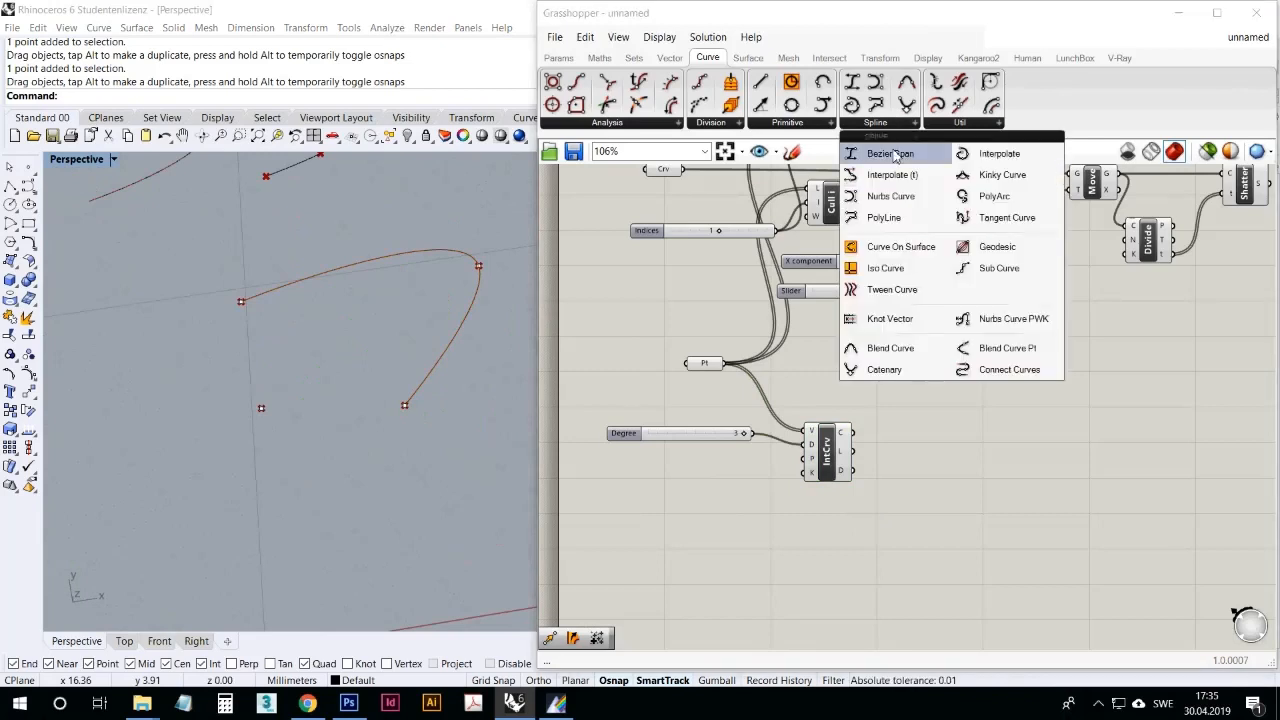
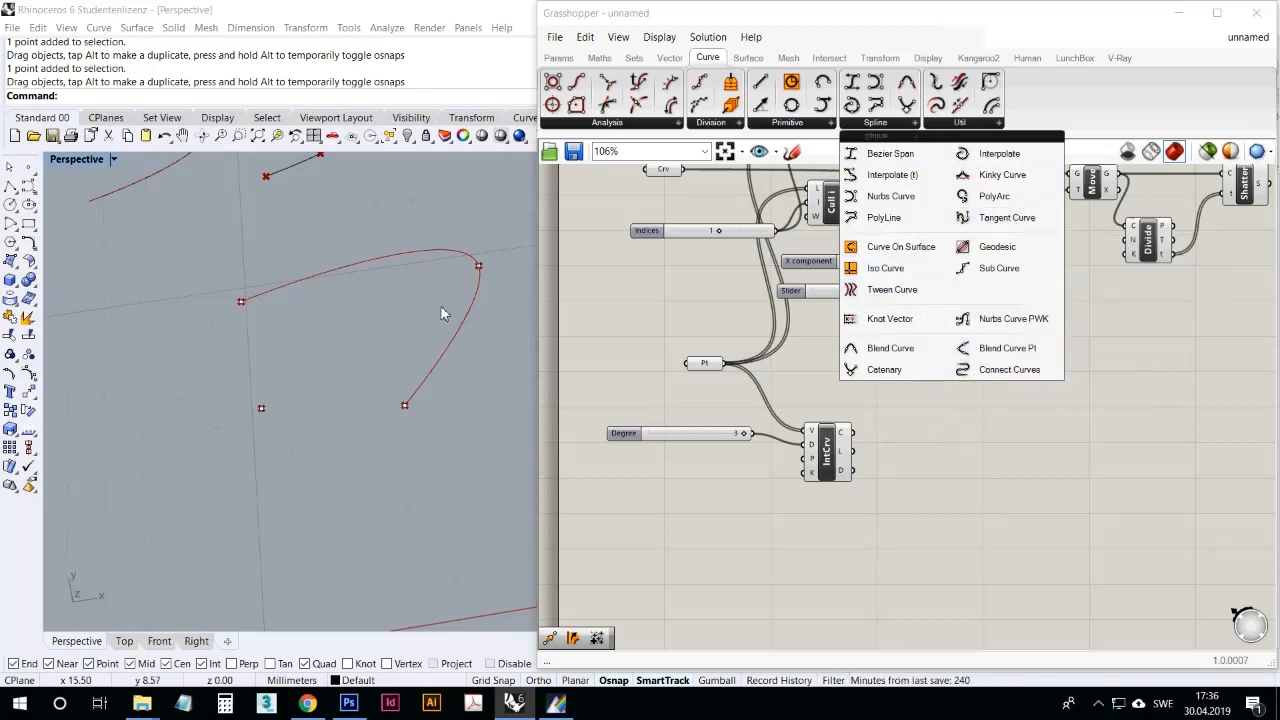
Step: Add an Explode curve component to the free canvas area beside the interpolated curve component
click(955, 447)
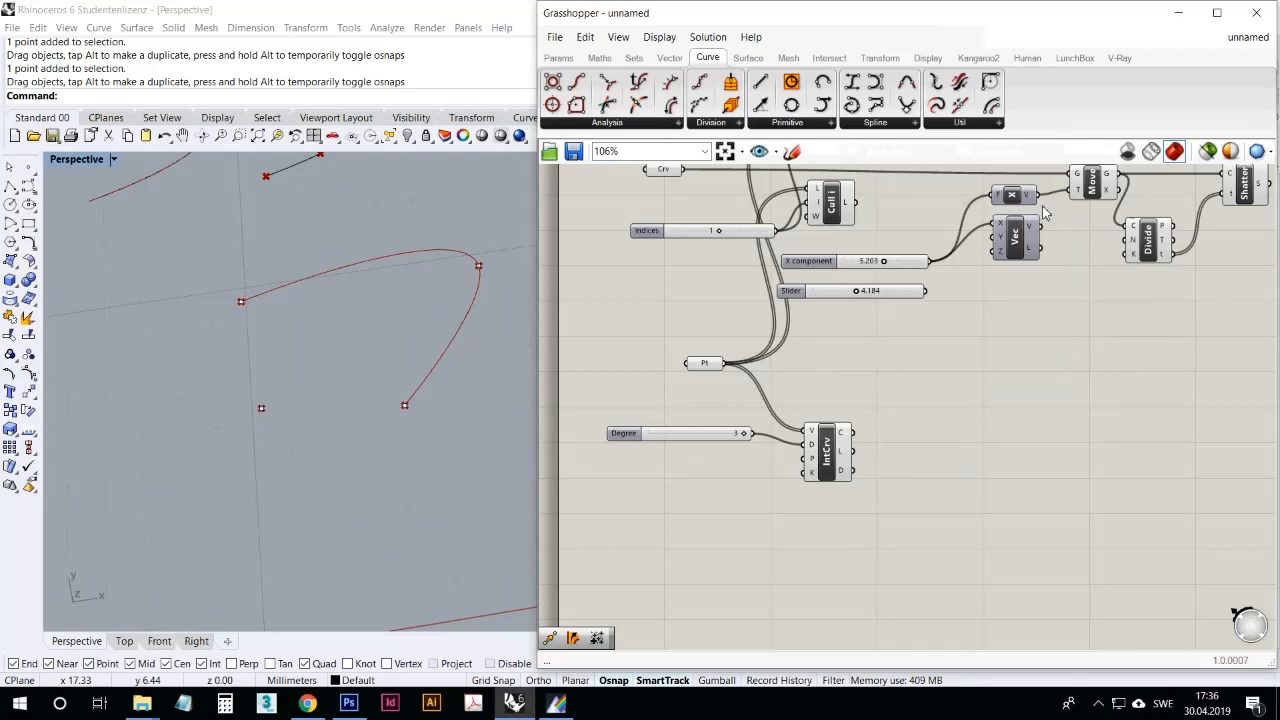
click(961, 123)
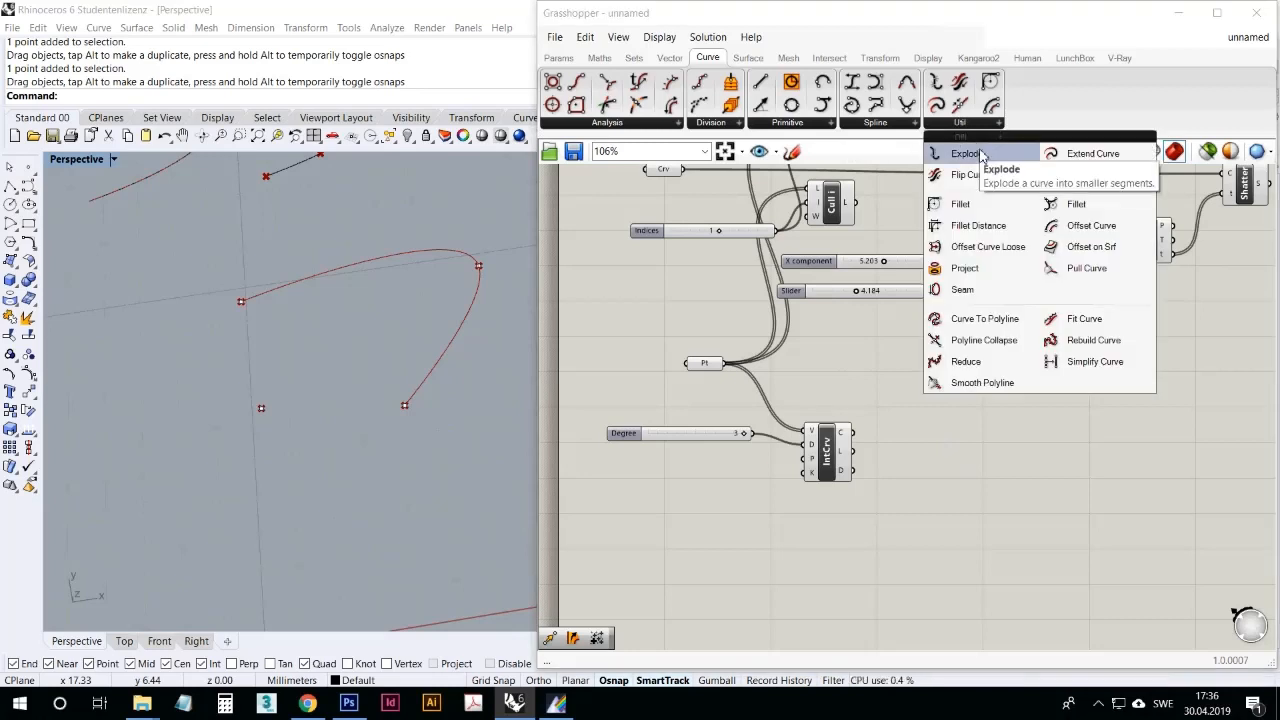
click(980, 156)
click(1081, 440)
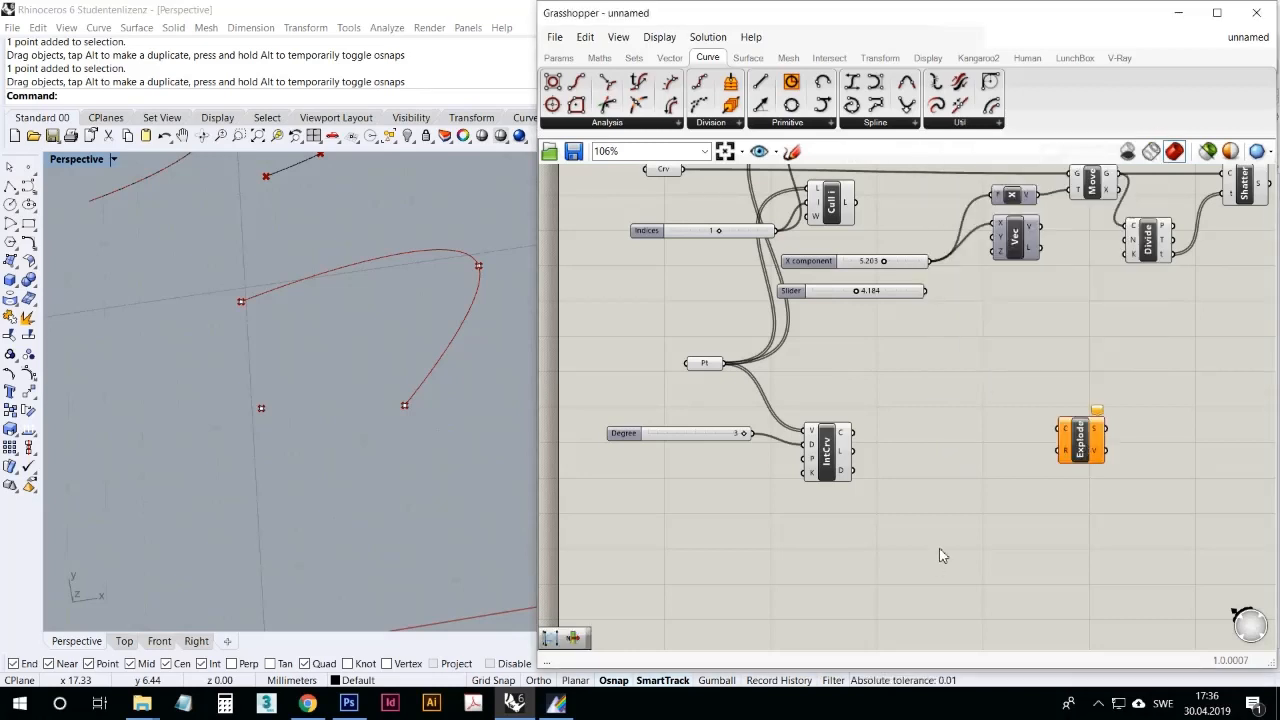
mouse_move(1065, 455)
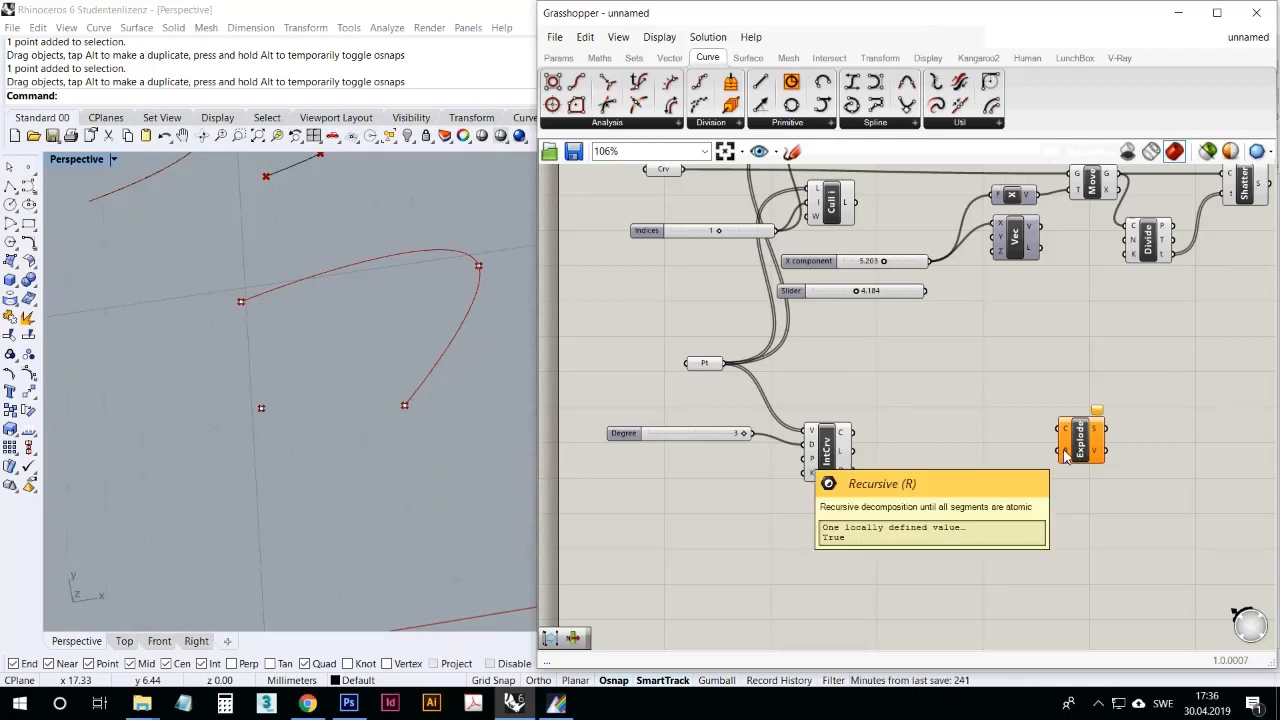
click(1088, 446)
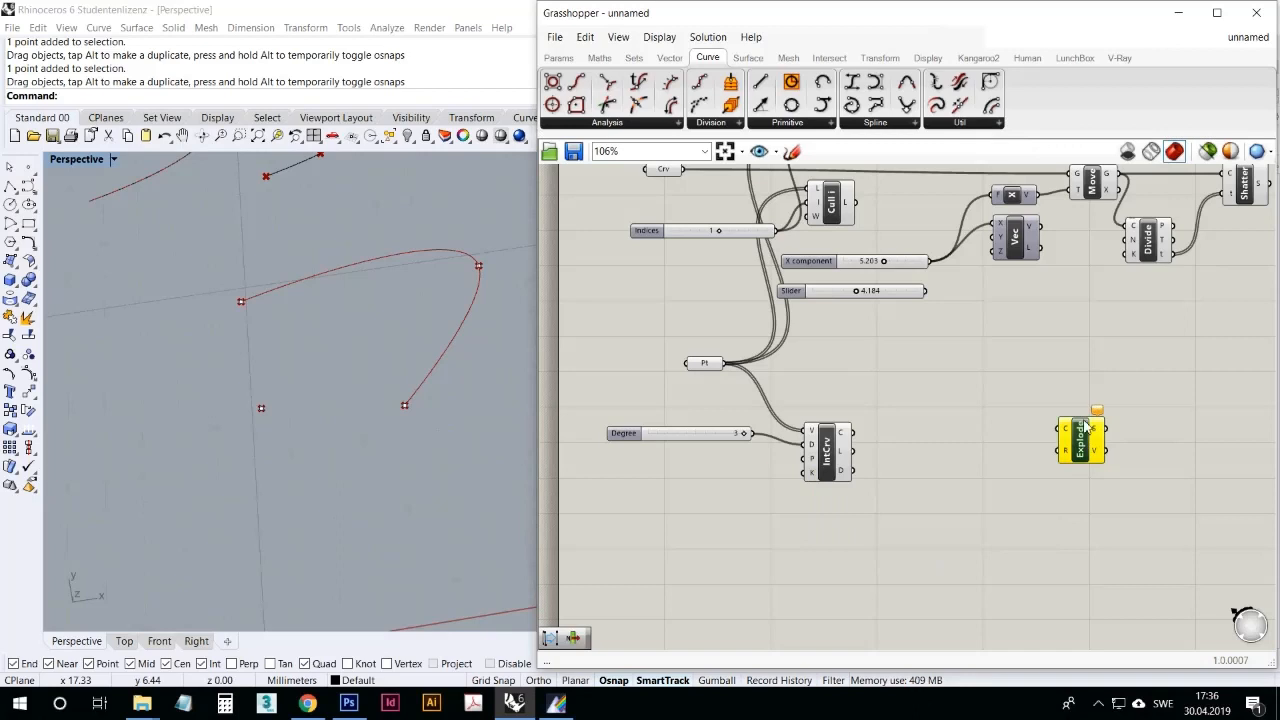
Step: Add a Join Curves component and feed it the segments output of Shatter
click(960, 122)
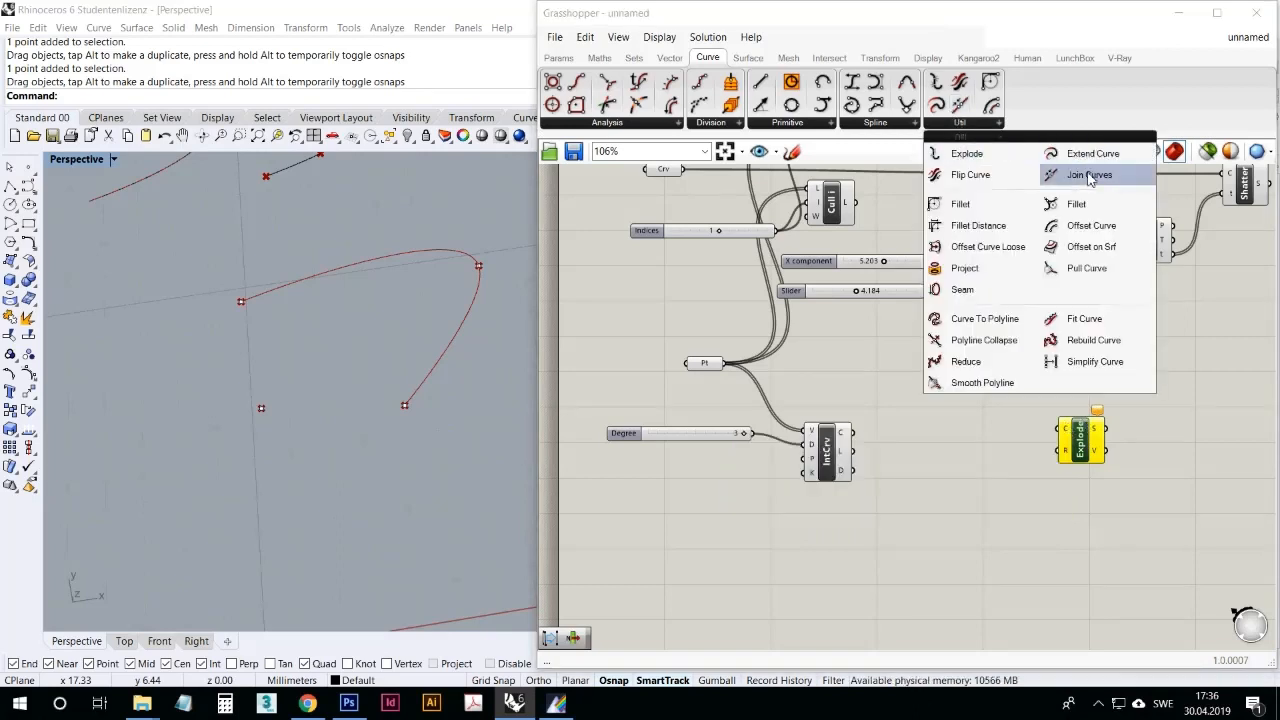
drag(1089, 175, 1133, 377)
right_drag(1133, 377, 980, 456)
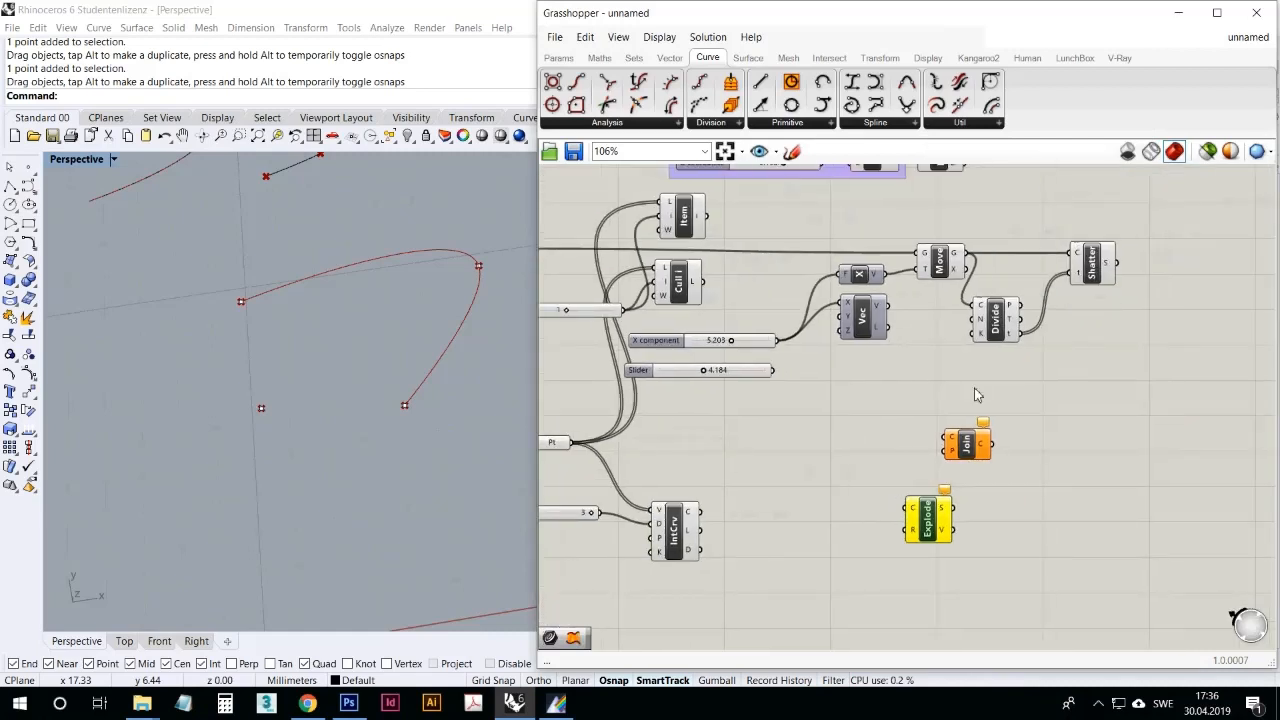
drag(1018, 333, 1072, 271)
scroll(370, 361, down, 5)
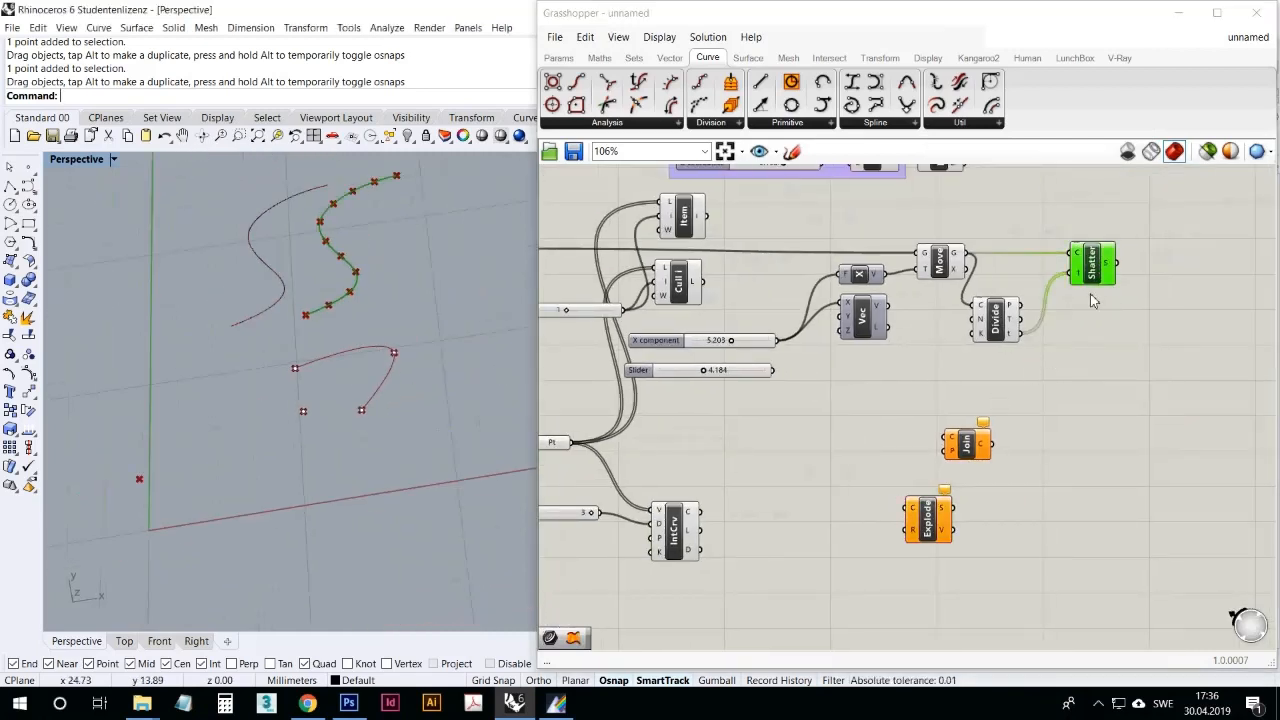
drag(1114, 263, 1150, 347)
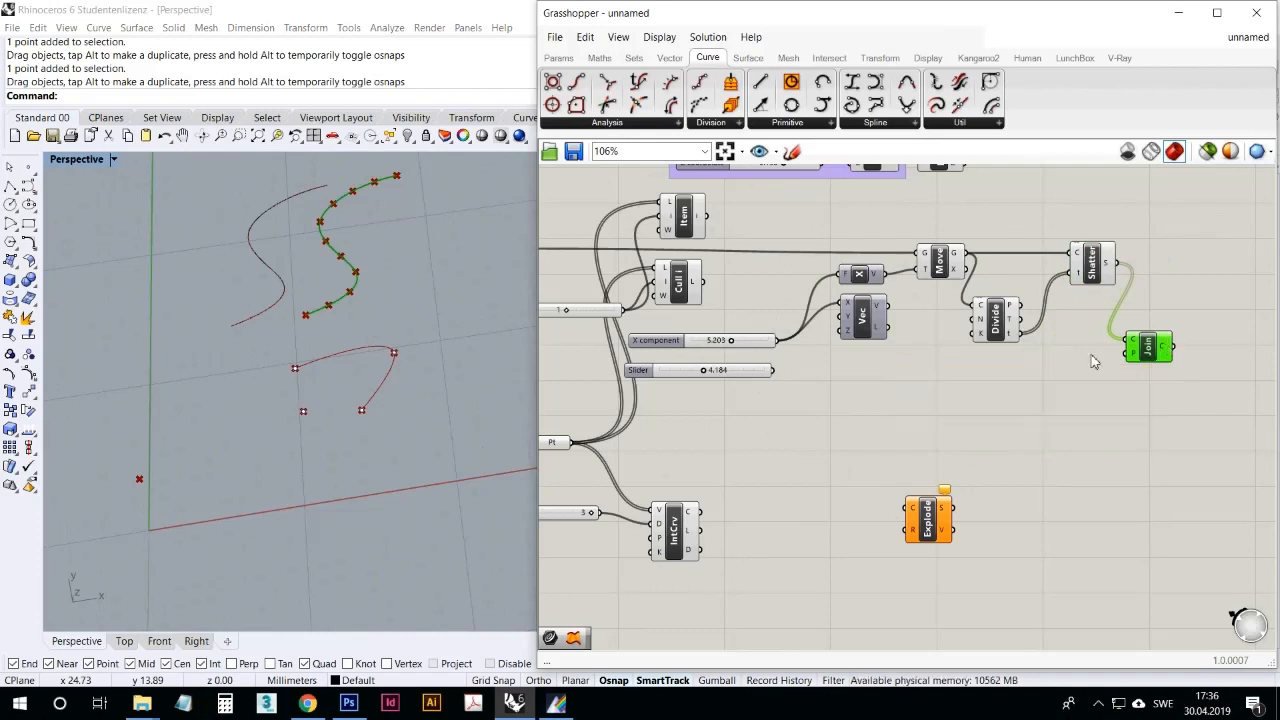
click(1126, 390)
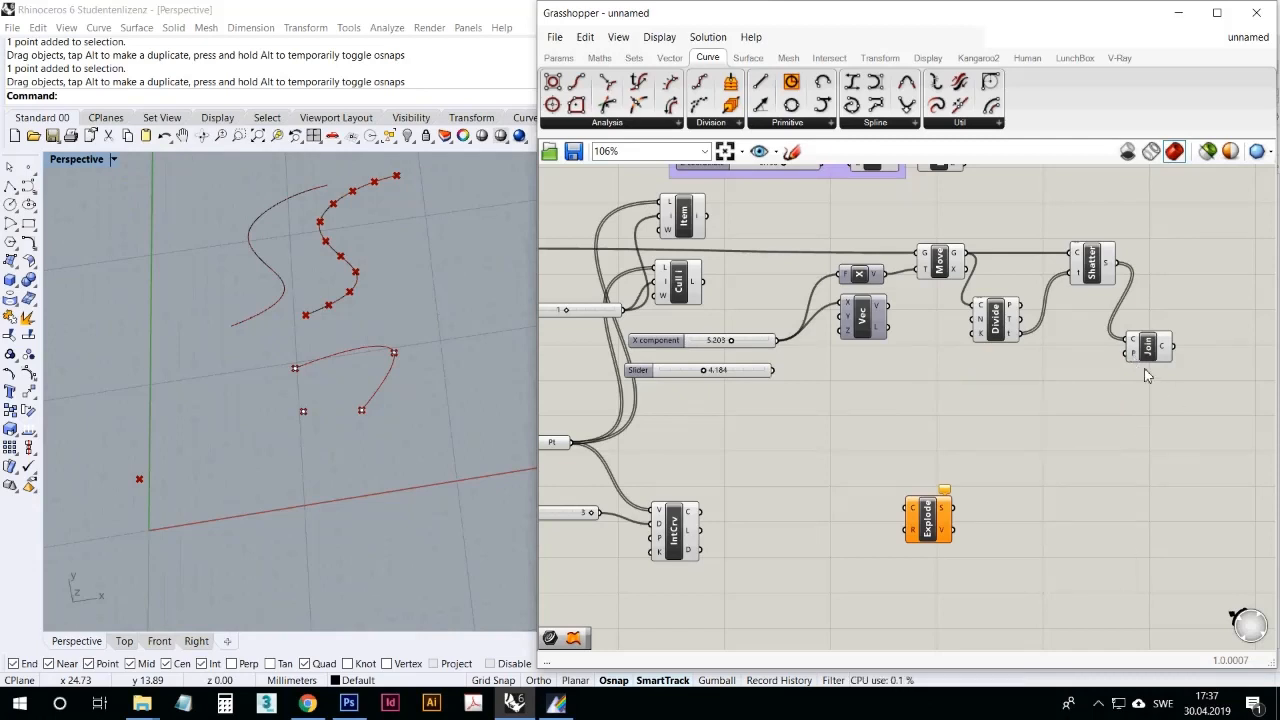
click(1152, 352)
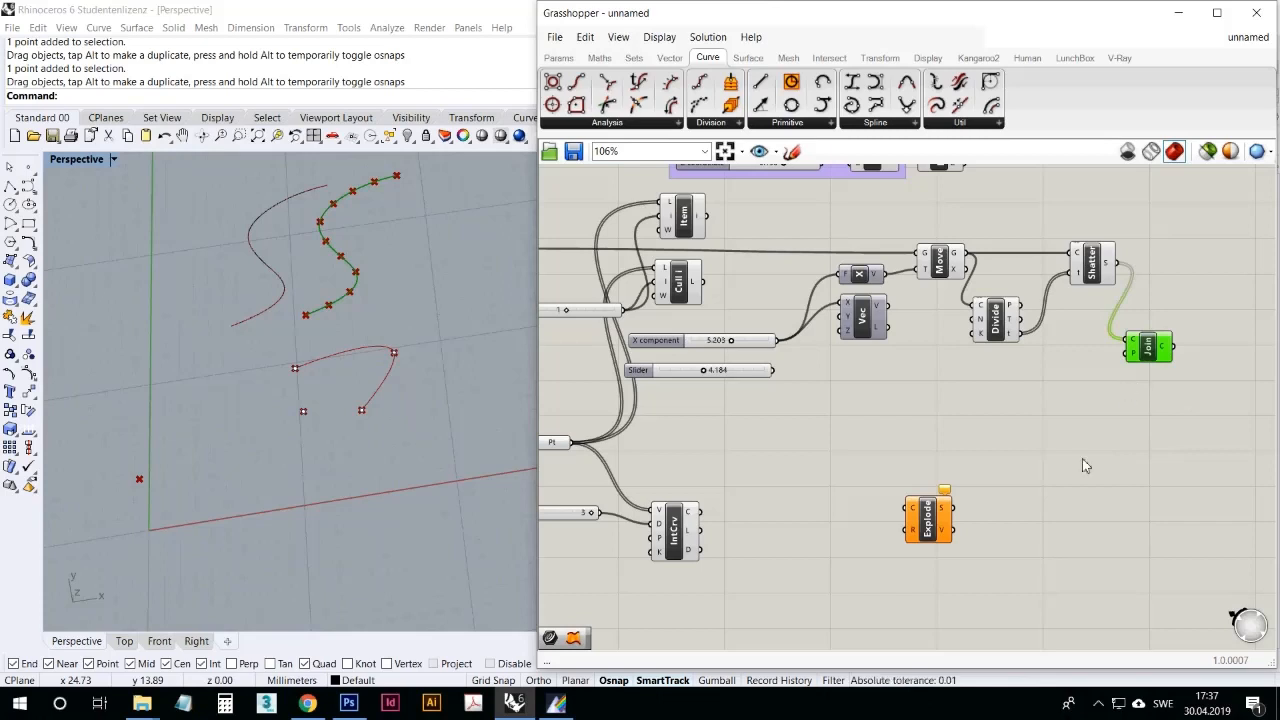
Step: Delete the Join Curves and Explode components from the canvas
click(1122, 432)
click(1152, 348)
key(Delete)
click(918, 507)
key(Delete)
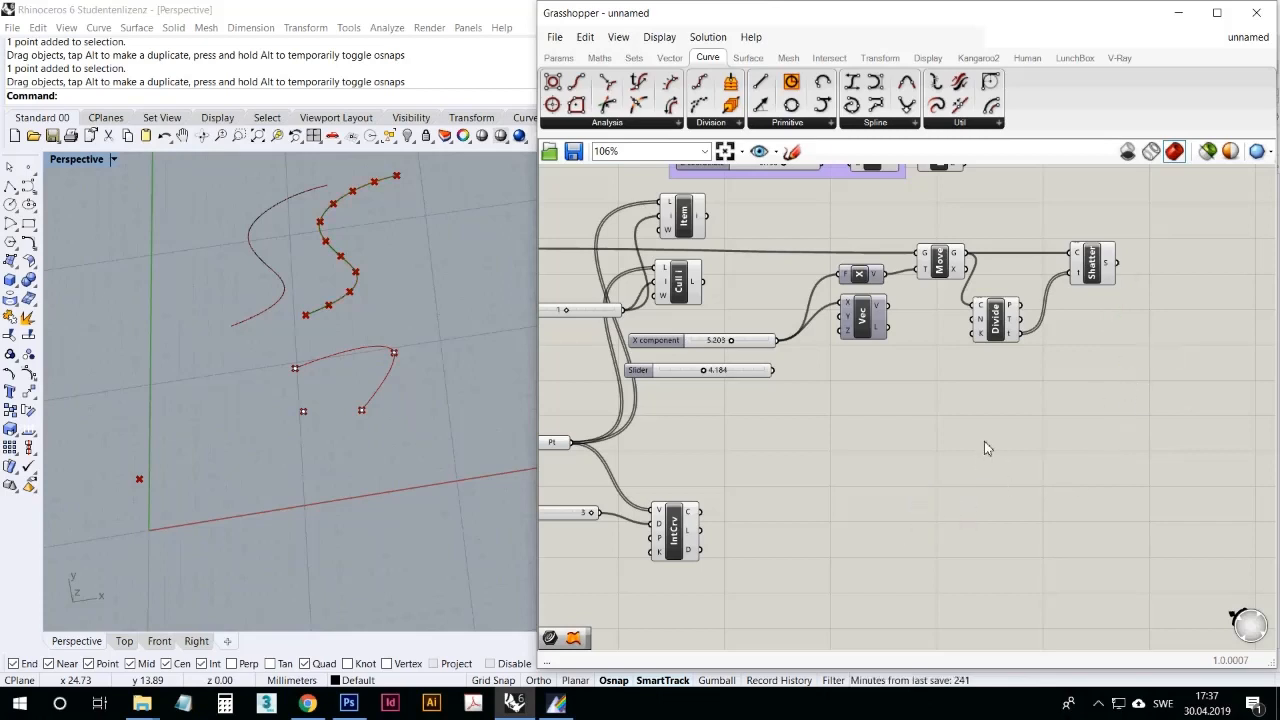
Step: Add an Offset Curve component and connect the referenced curve parameter to its curve input
click(957, 124)
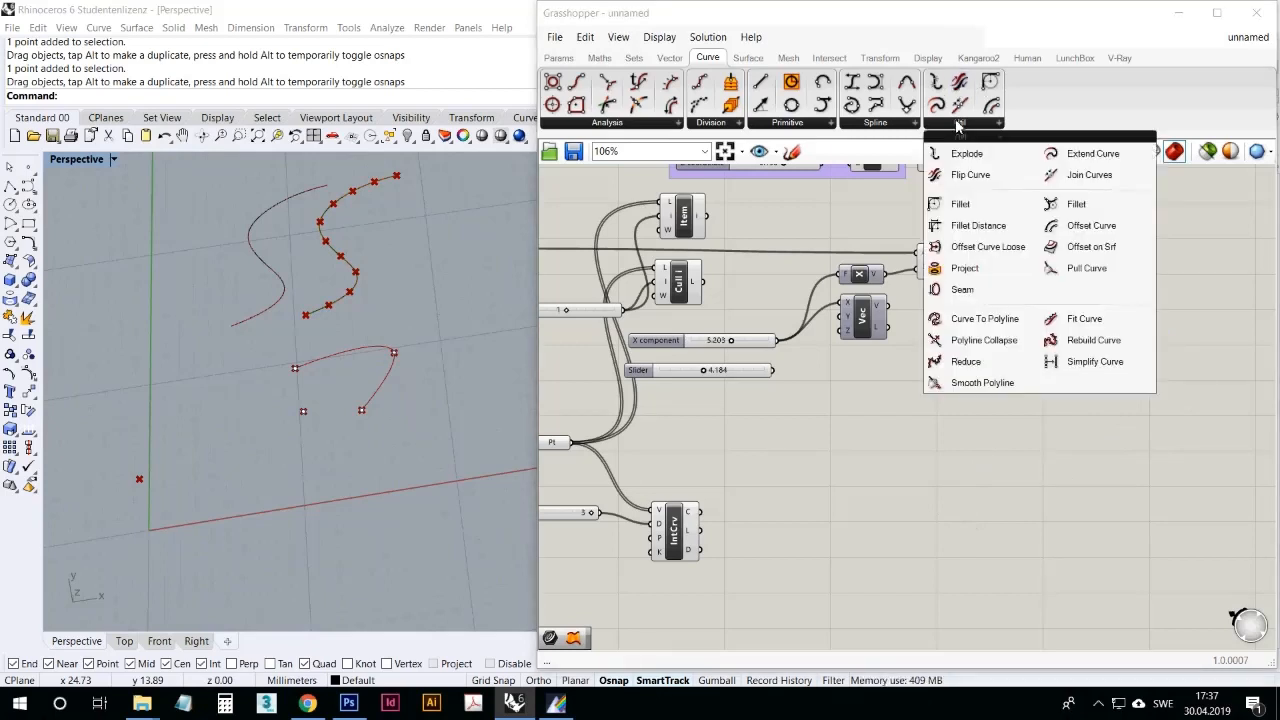
click(1073, 229)
click(906, 430)
right_drag(861, 443, 905, 445)
scroll(863, 391, down, 2)
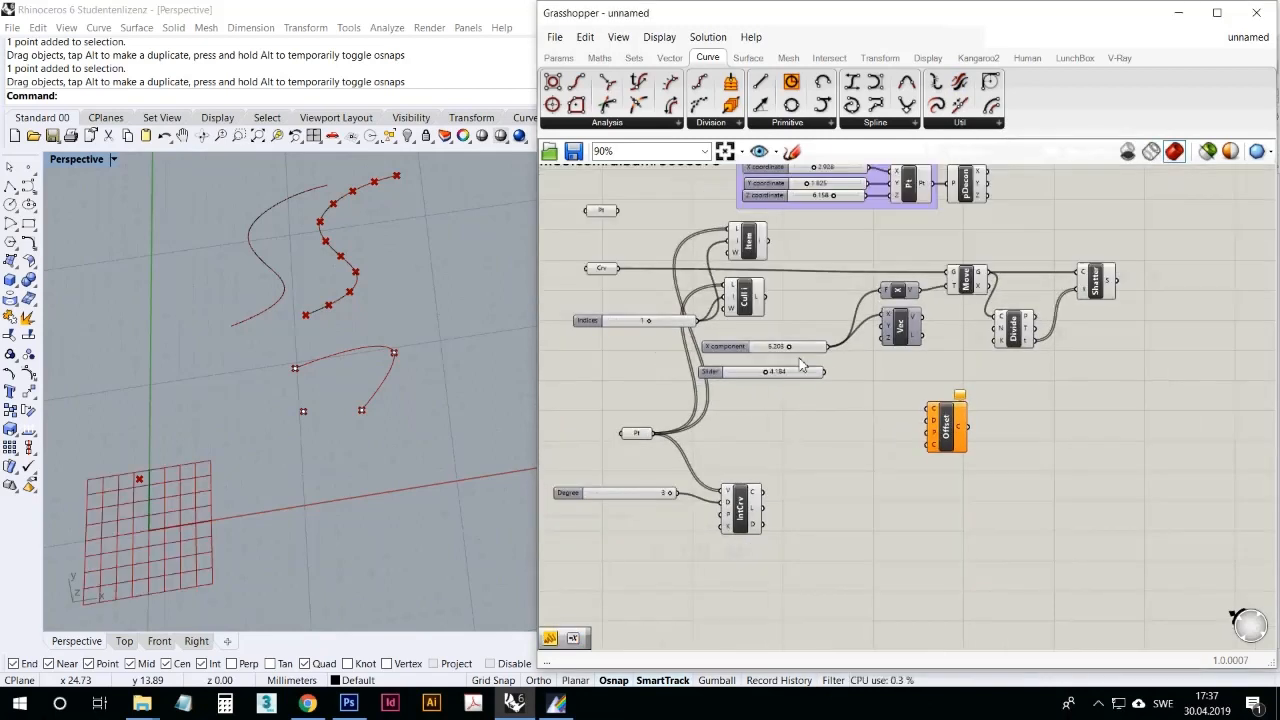
click(603, 269)
drag(617, 269, 931, 409)
click(894, 503)
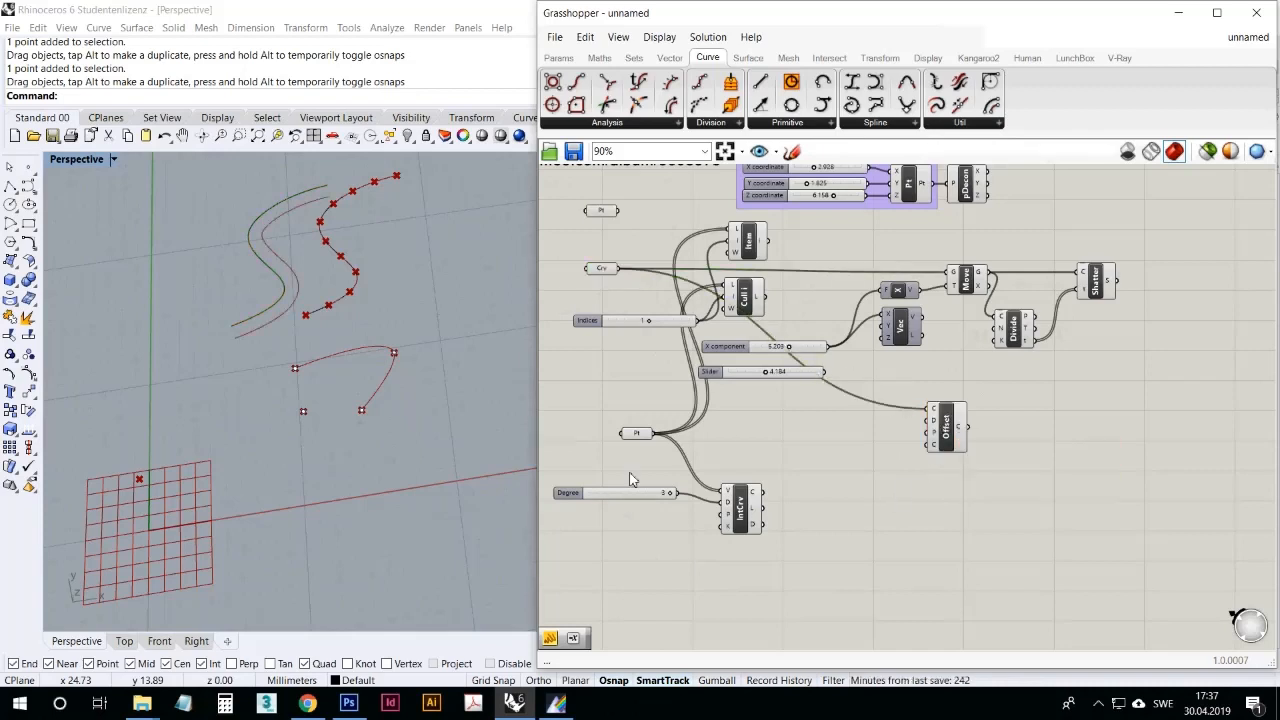
Step: Drive the Offset Curve distance with a new number slider, and delete both the slider and the Offset component
click(558, 57)
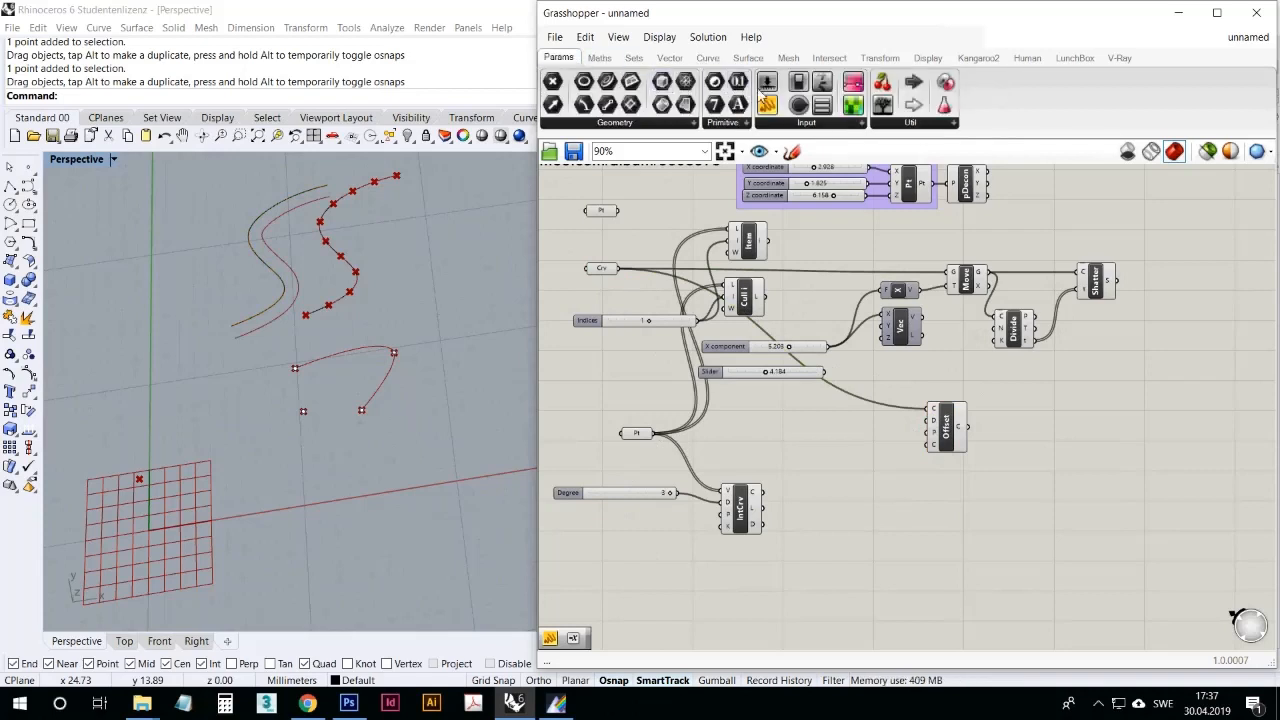
drag(767, 82, 932, 420)
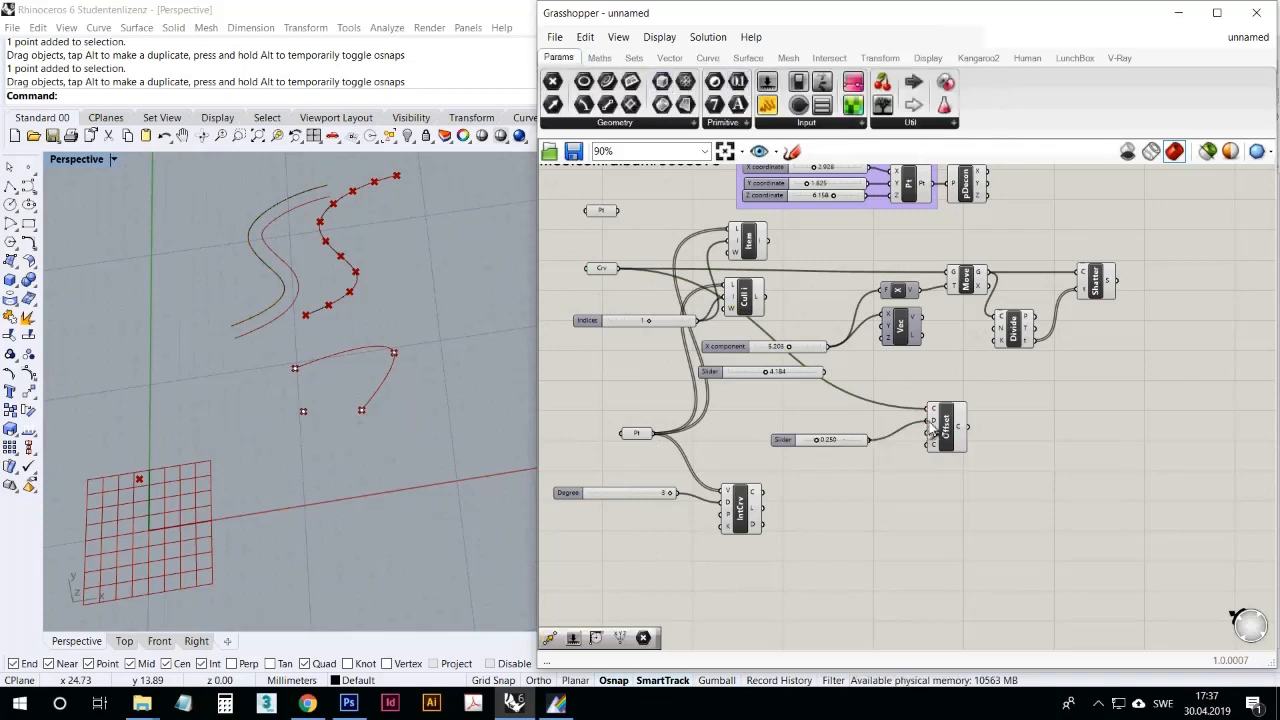
drag(834, 451, 864, 457)
drag(988, 500, 772, 377)
key(Delete)
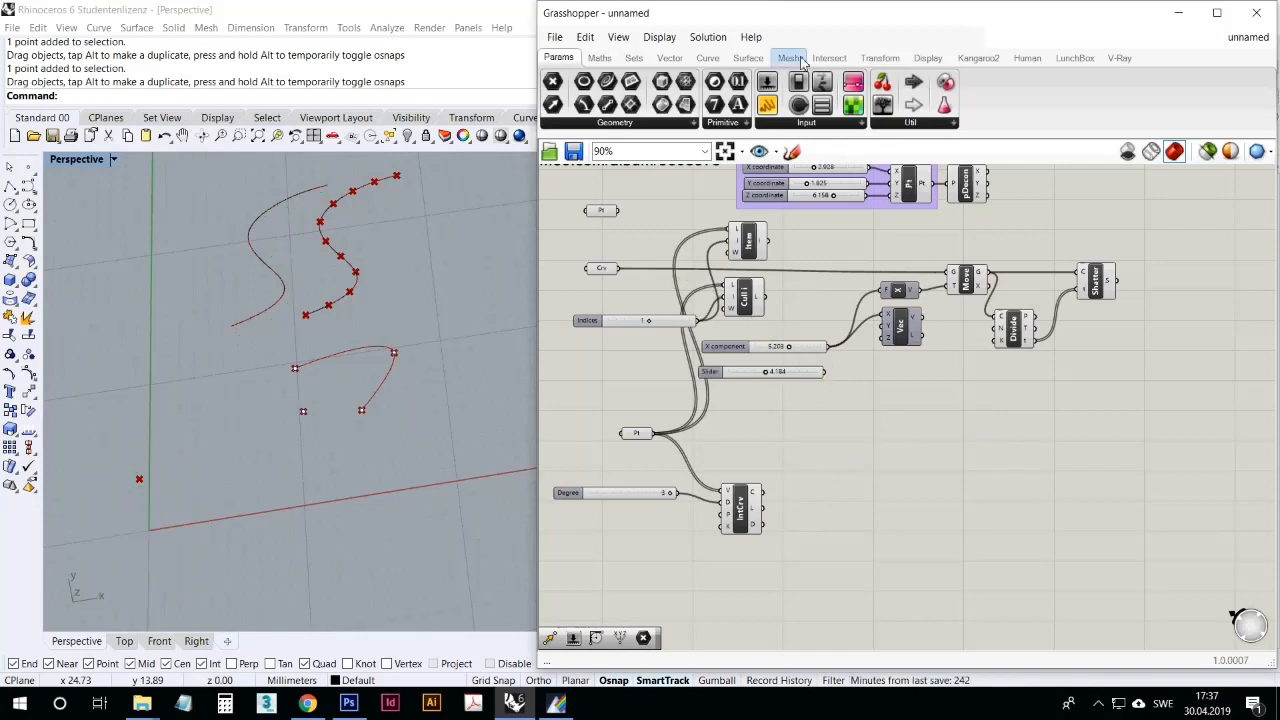
Step: Add a Project curve component, examine its Brep input, and remove the component from the canvas
click(707, 57)
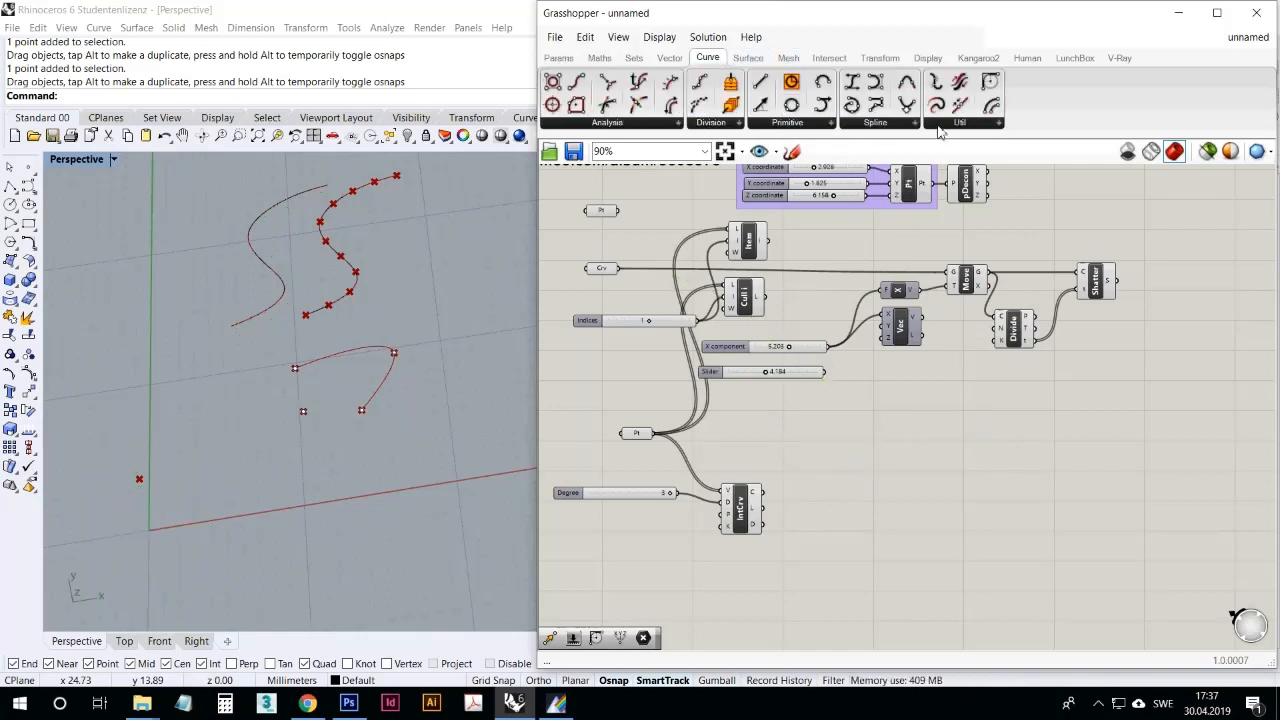
click(953, 123)
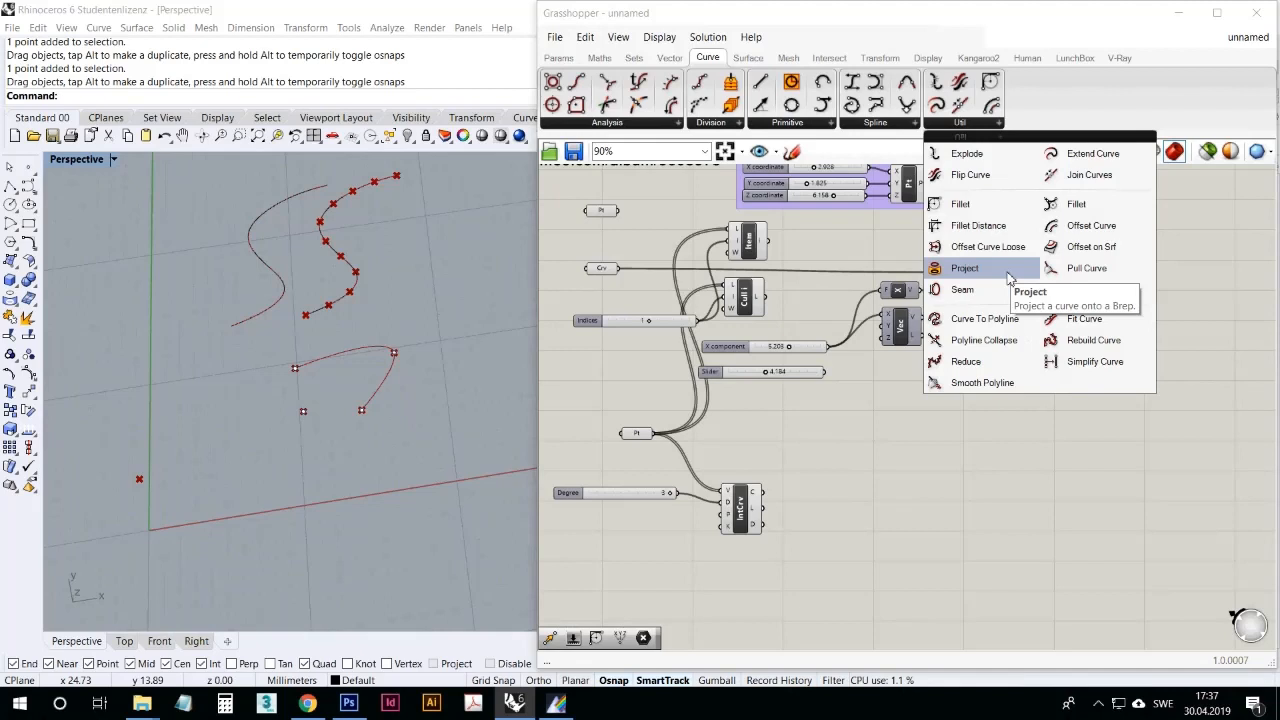
drag(1004, 268, 997, 405)
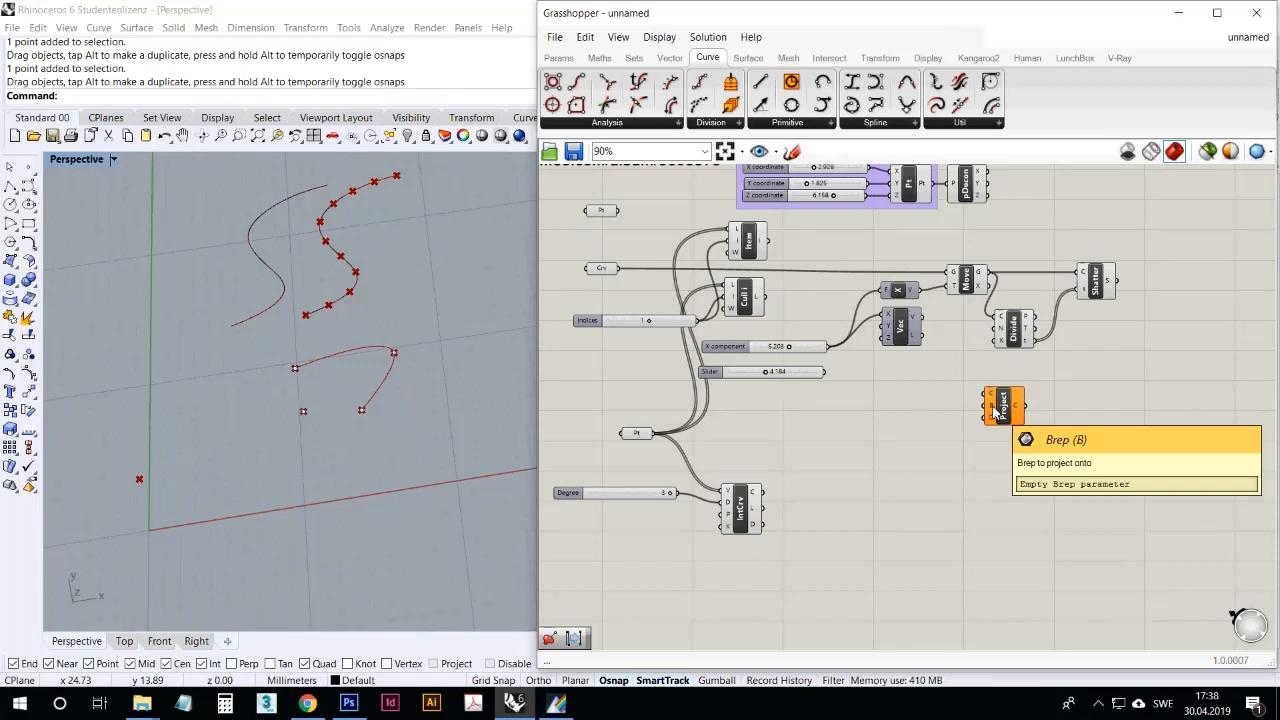
click(1008, 408)
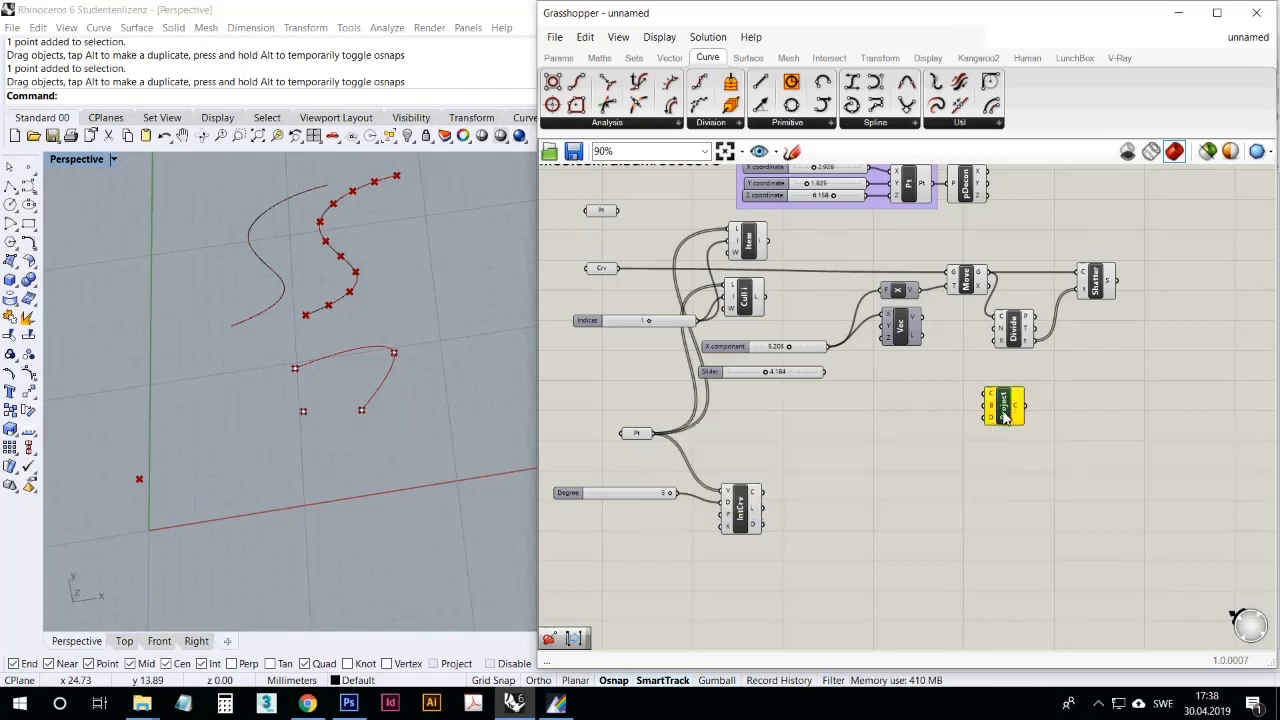
key(Delete)
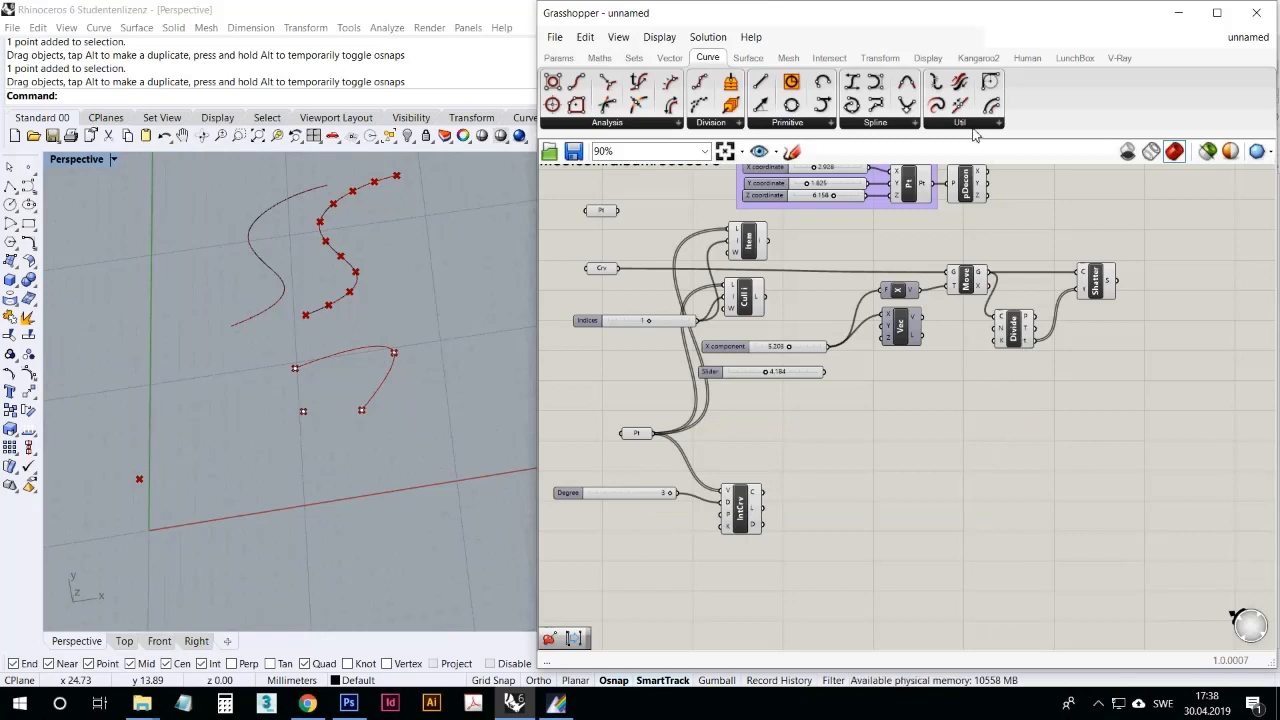
Step: Add a Rebuild Curve component, connect the referenced curve to it, and compare the rebuilt curve with the original
click(975, 126)
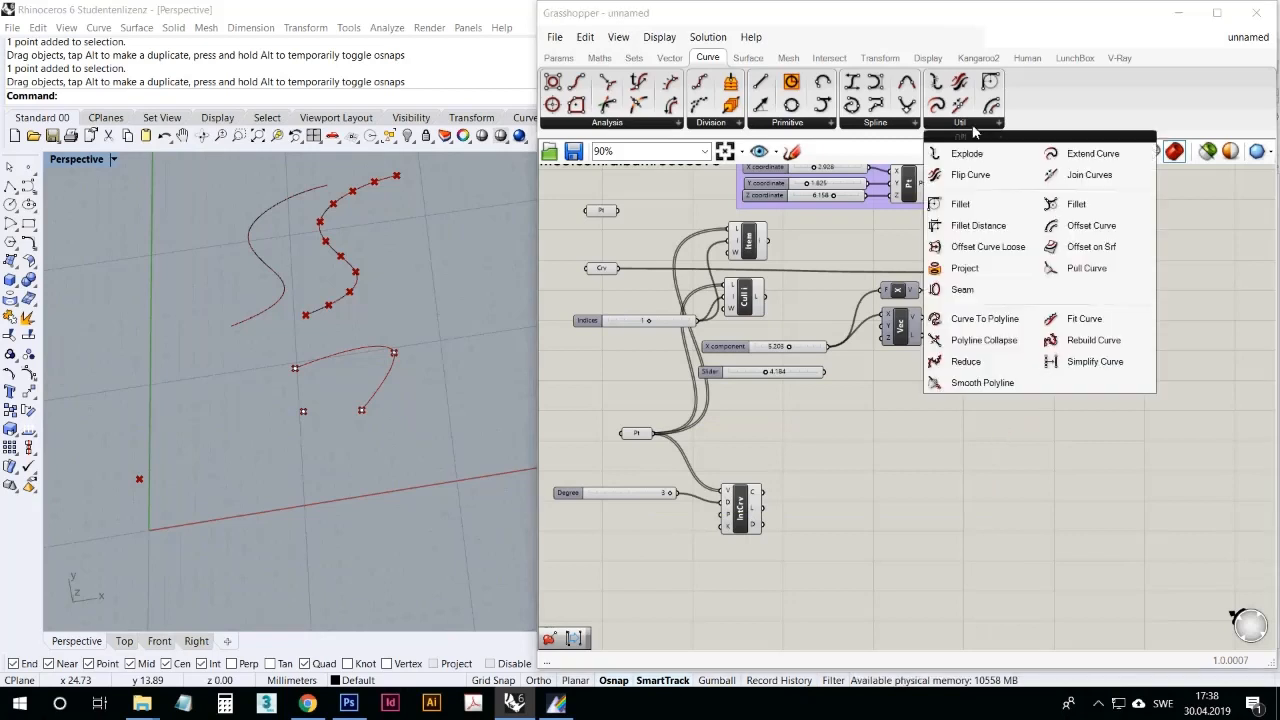
click(1094, 340)
click(985, 375)
drag(985, 375, 986, 390)
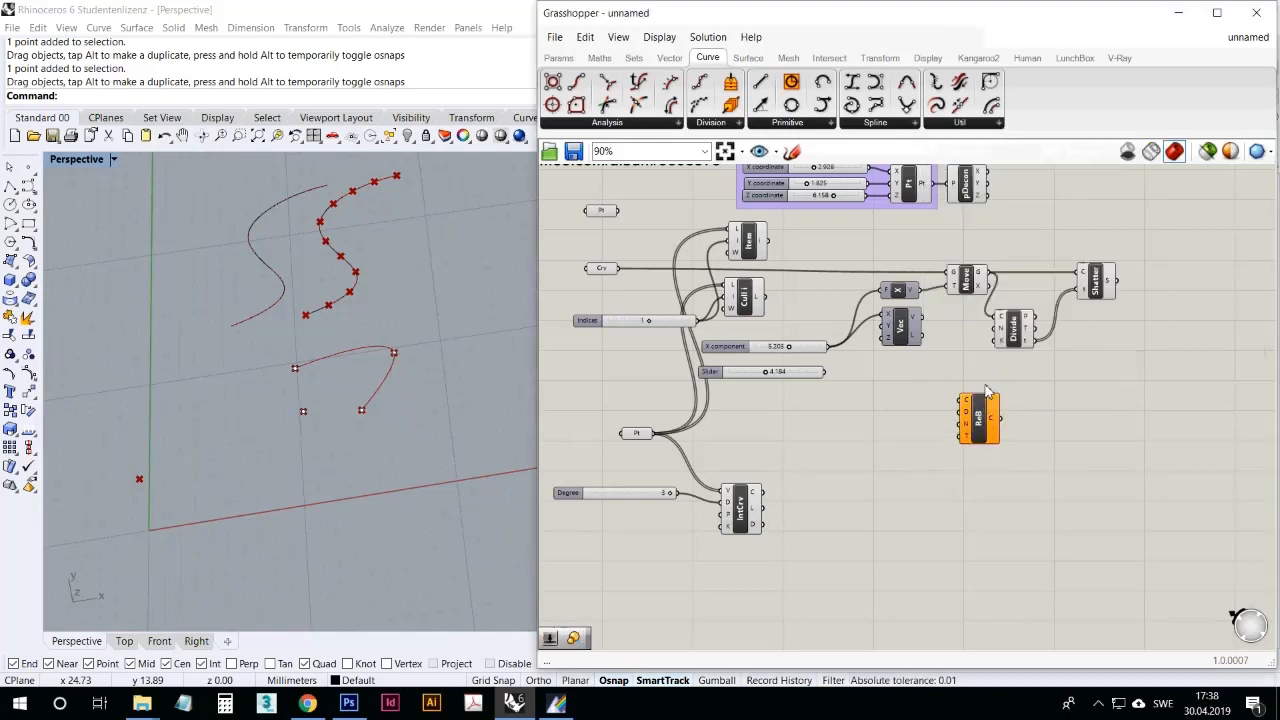
drag(617, 268, 966, 402)
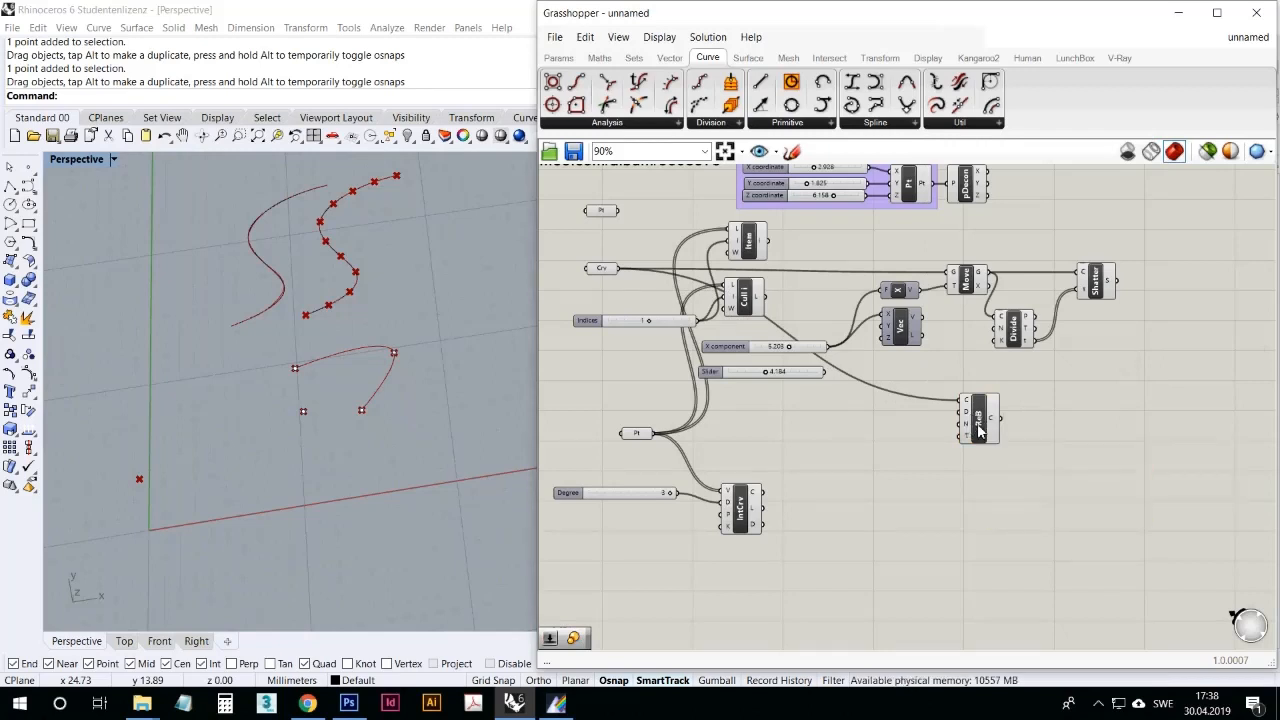
click(986, 428)
scroll(309, 213, up, 6)
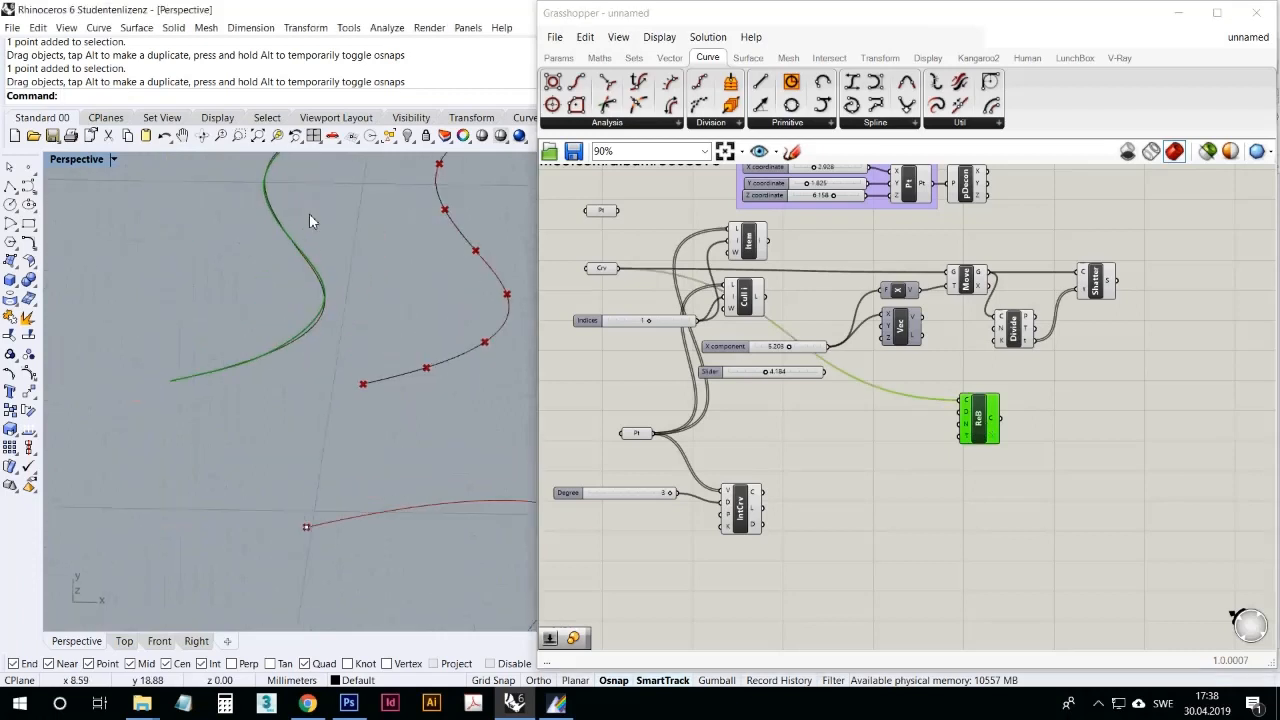
scroll(309, 431, down, 2)
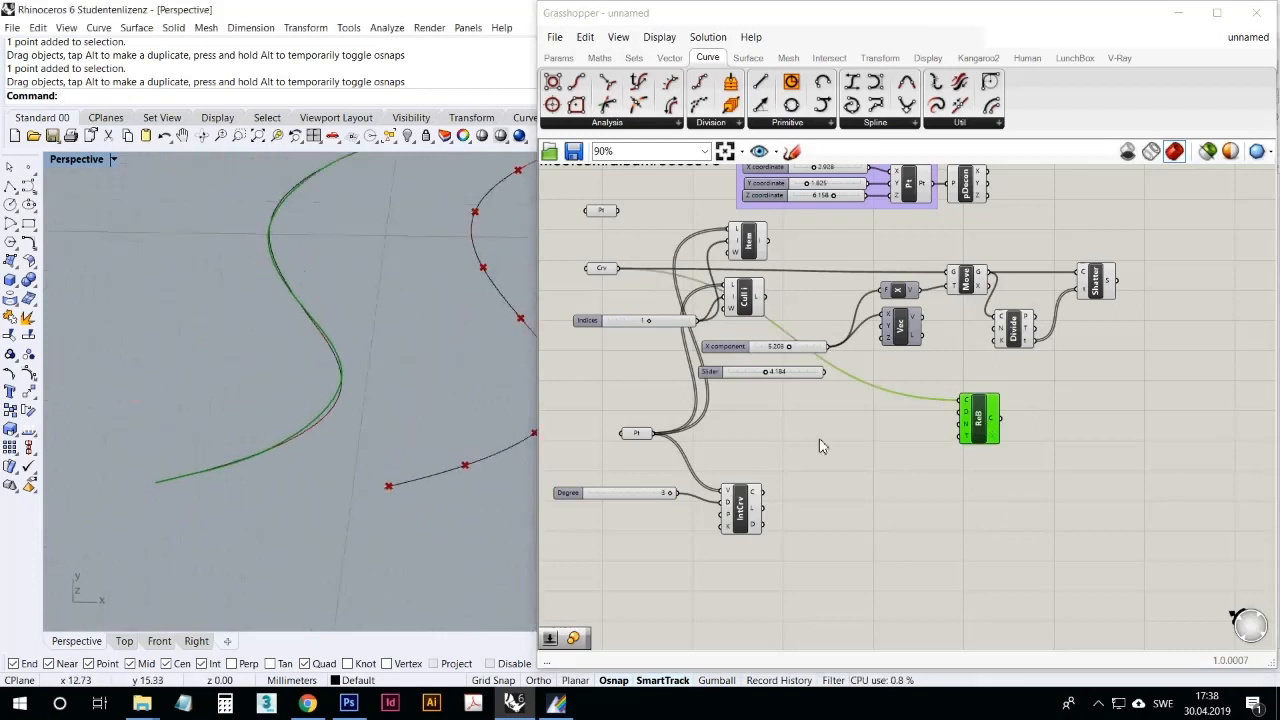
Step: Duplicate the Degree slider, connect the copy to the Rebuild Curve degree input, and set it to 1
click(659, 496)
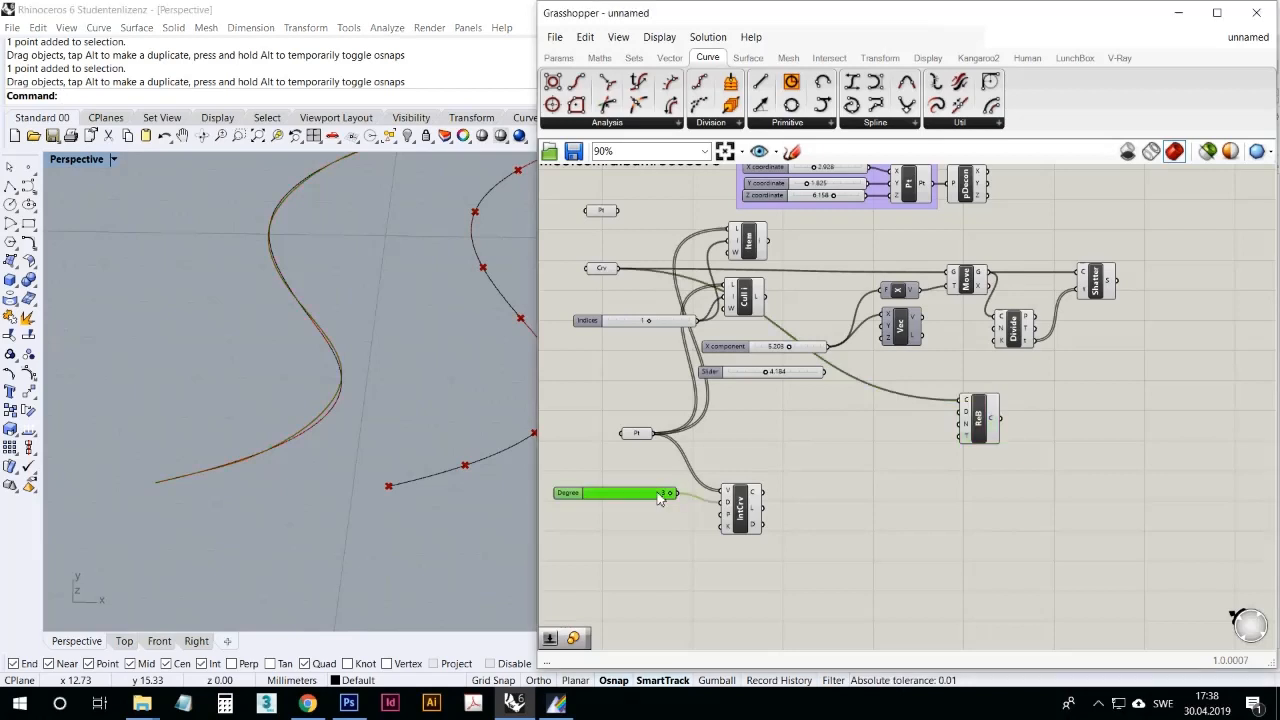
key(ctrl+c)
key(ctrl+v)
mouse_move(658, 504)
mouse_down()
mouse_move(887, 444)
mouse_move(891, 426)
mouse_move(965, 422)
mouse_move(866, 432)
mouse_up()
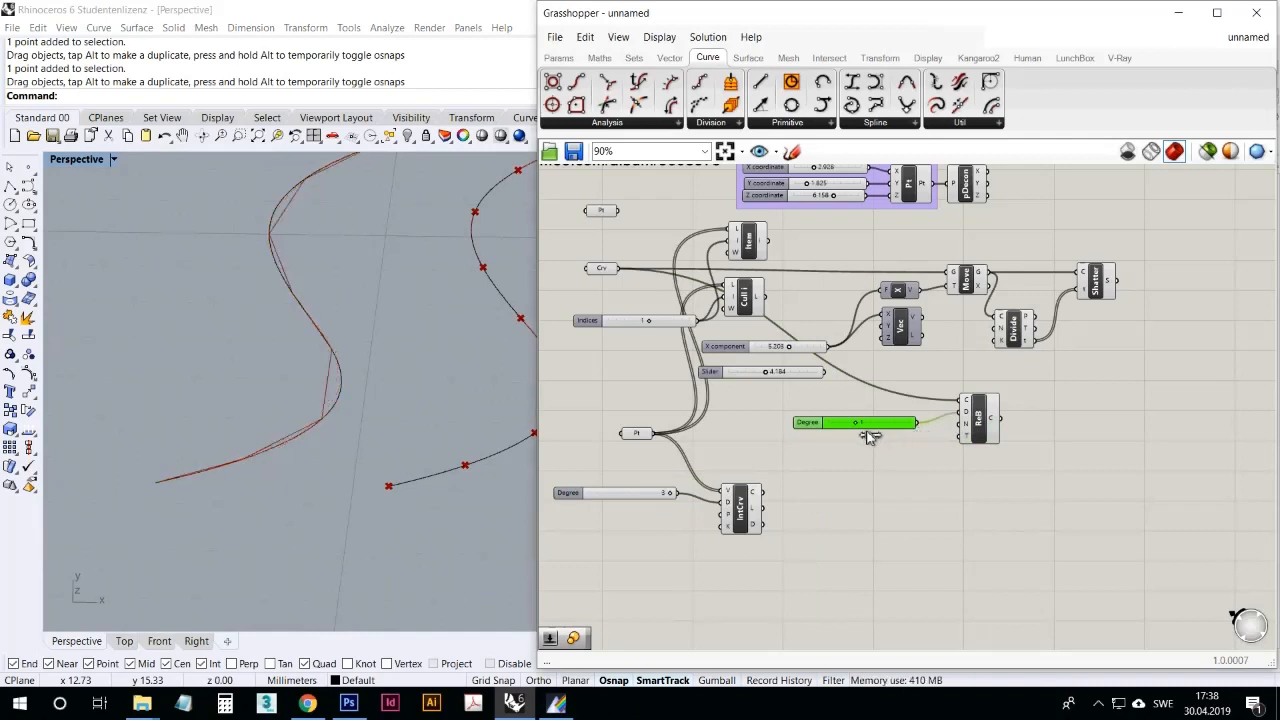
right_drag(525, 405, 245, 372)
click(895, 483)
drag(981, 431, 970, 440)
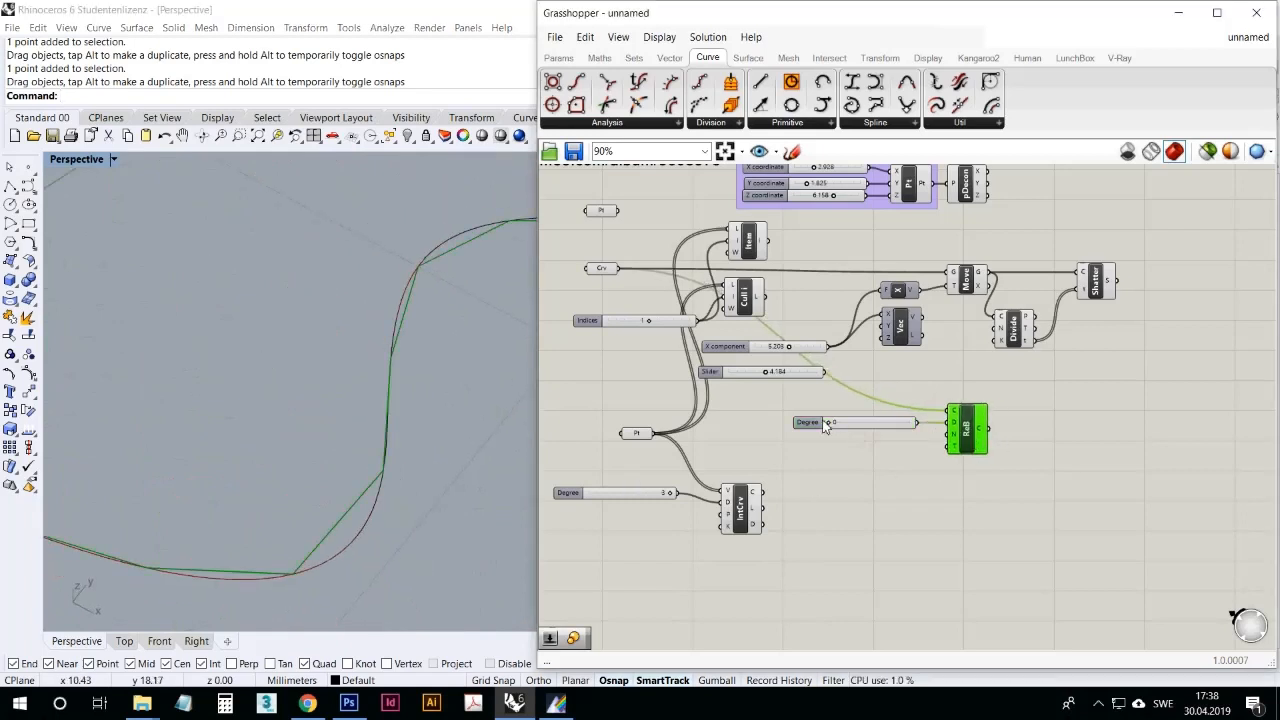
click(852, 445)
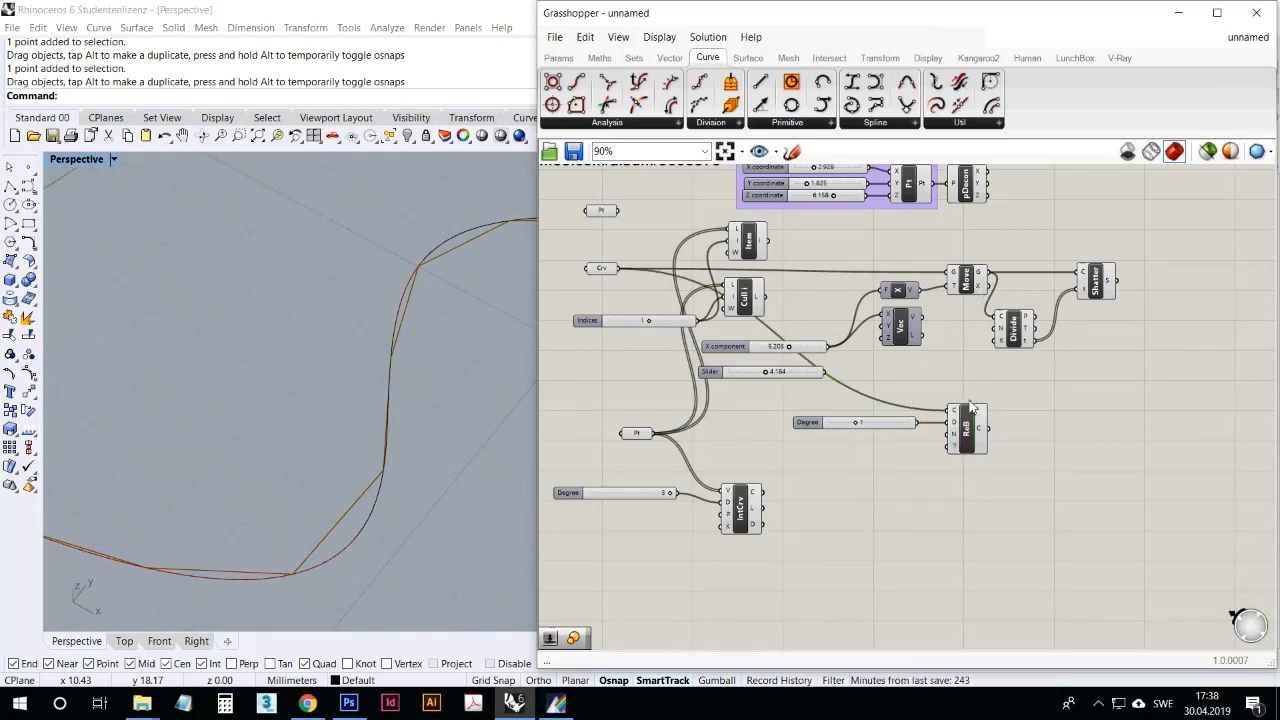
Step: Add a 4Point Surface component from the freeform surface components to the canvas, beside the interpolated curve component
click(960, 123)
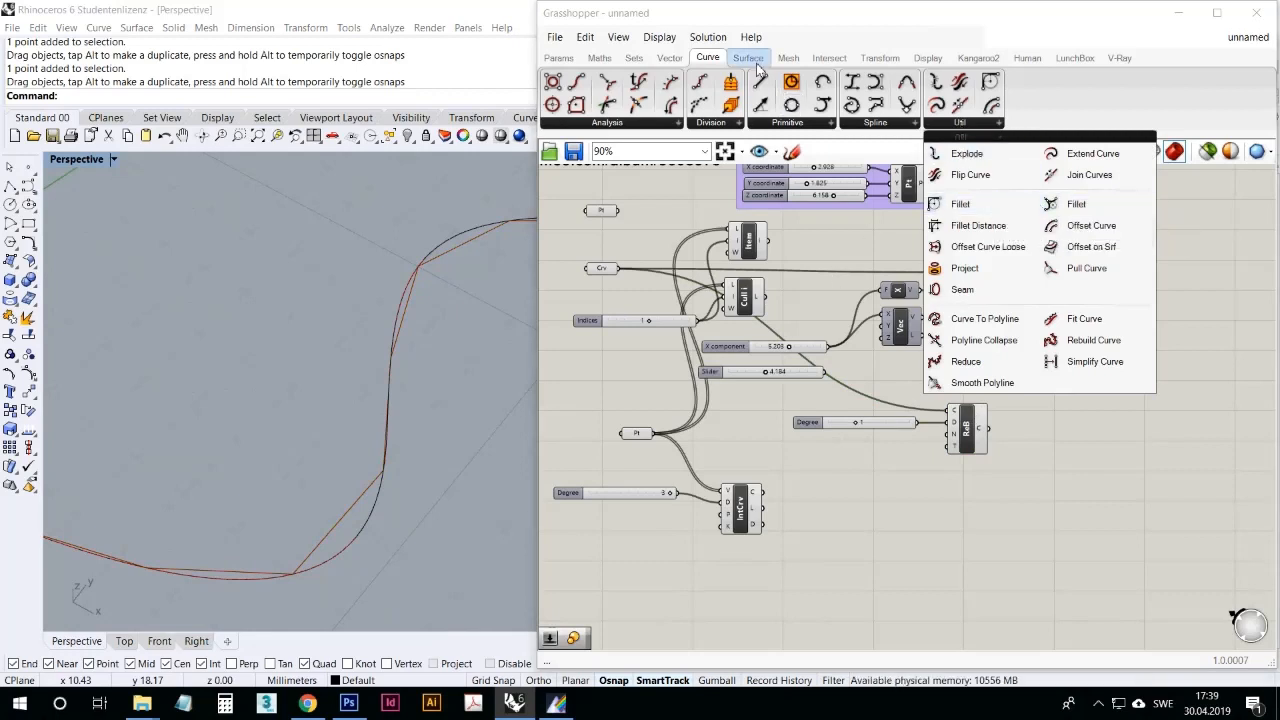
click(748, 57)
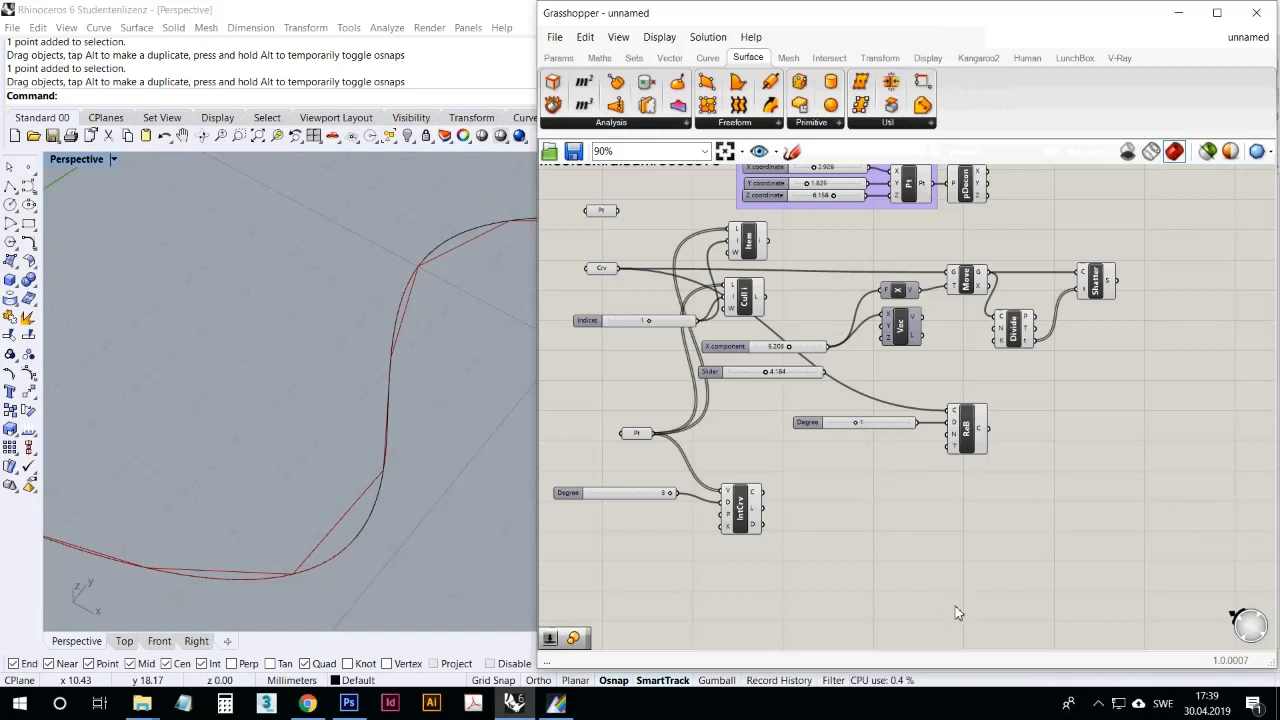
click(740, 123)
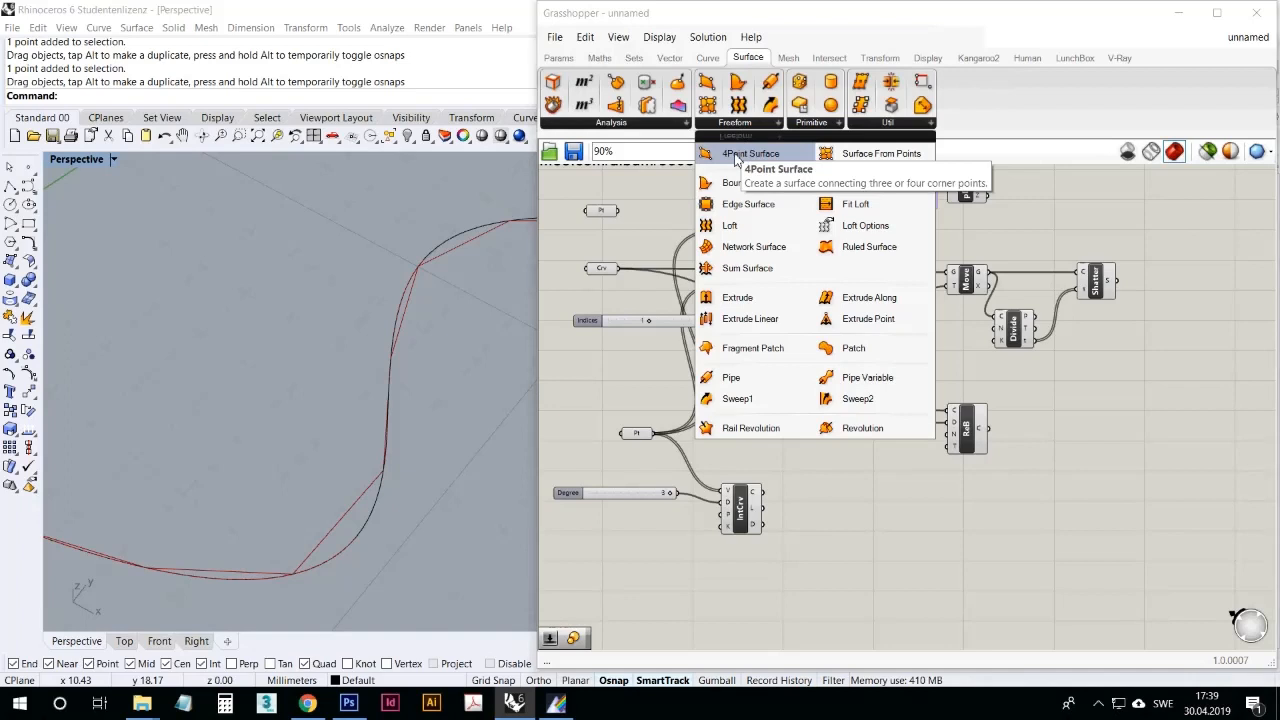
drag(736, 160, 879, 508)
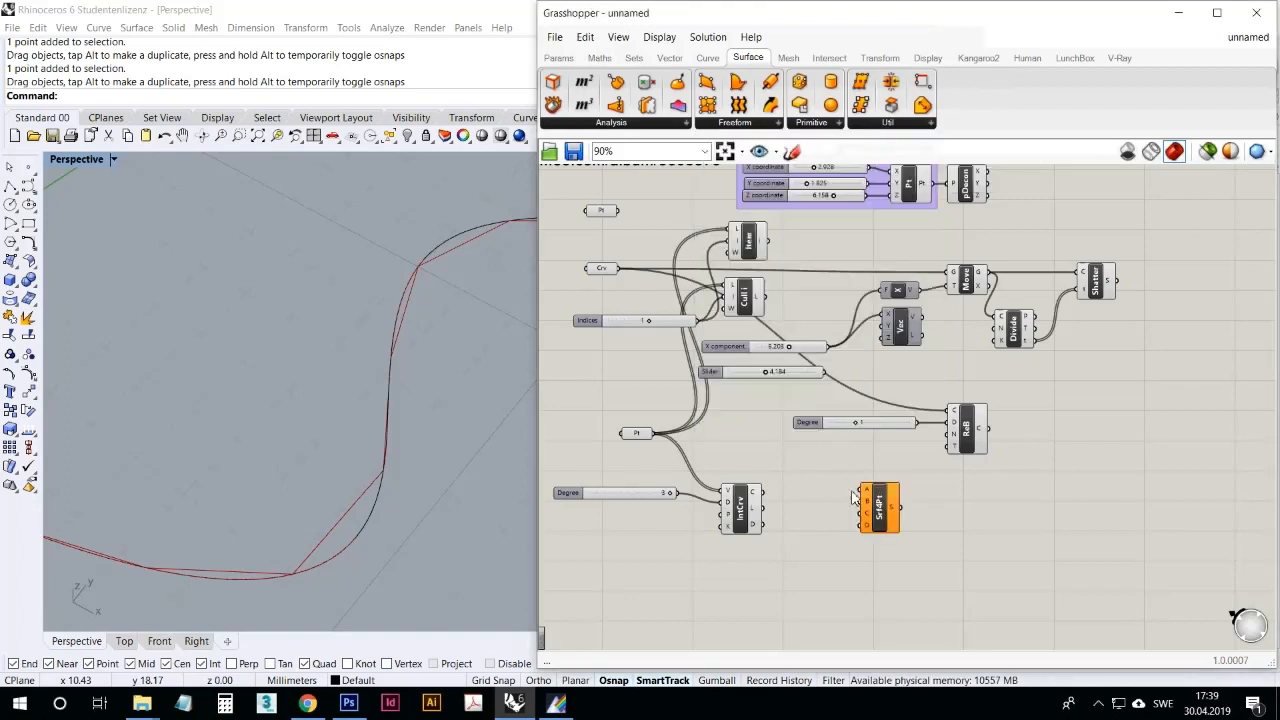
right_drag(855, 497, 940, 411)
Step: Draw four separate point objects in an empty area of Rhino's Perspective viewport, beyond the existing curves
right_drag(407, 320, 380, 289)
scroll(367, 322, down, 8)
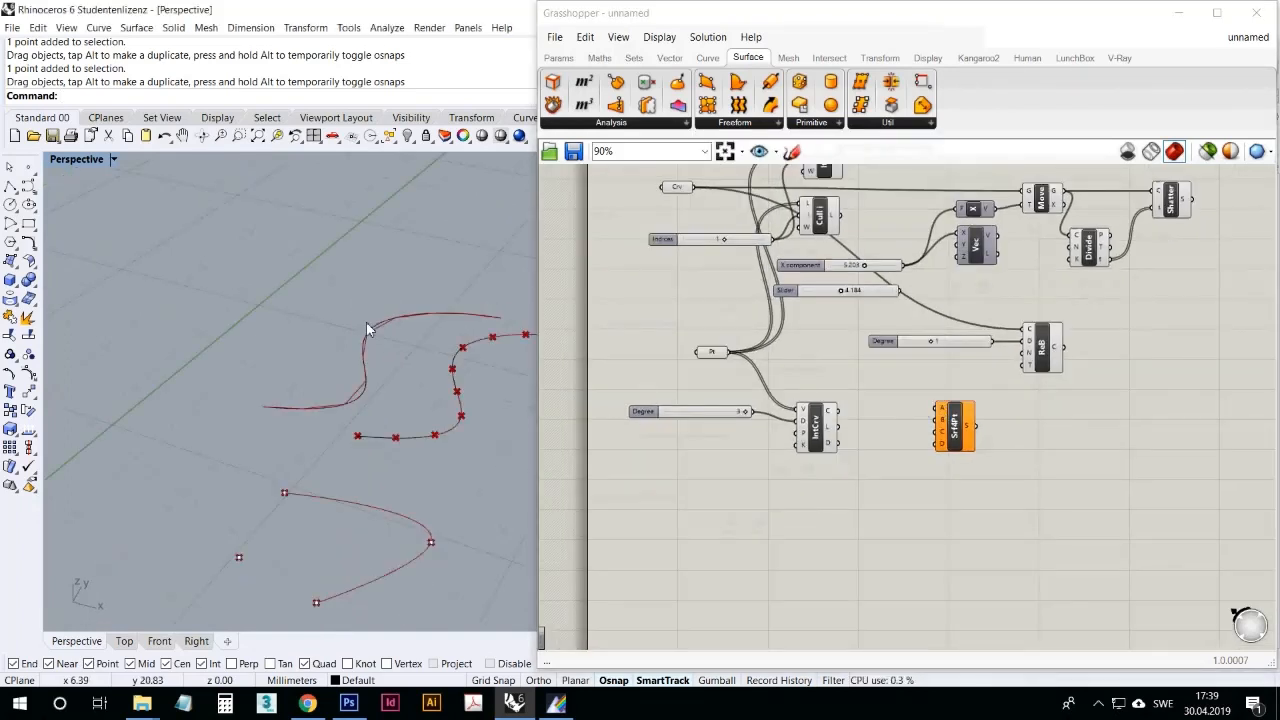
click(27, 169)
click(153, 246)
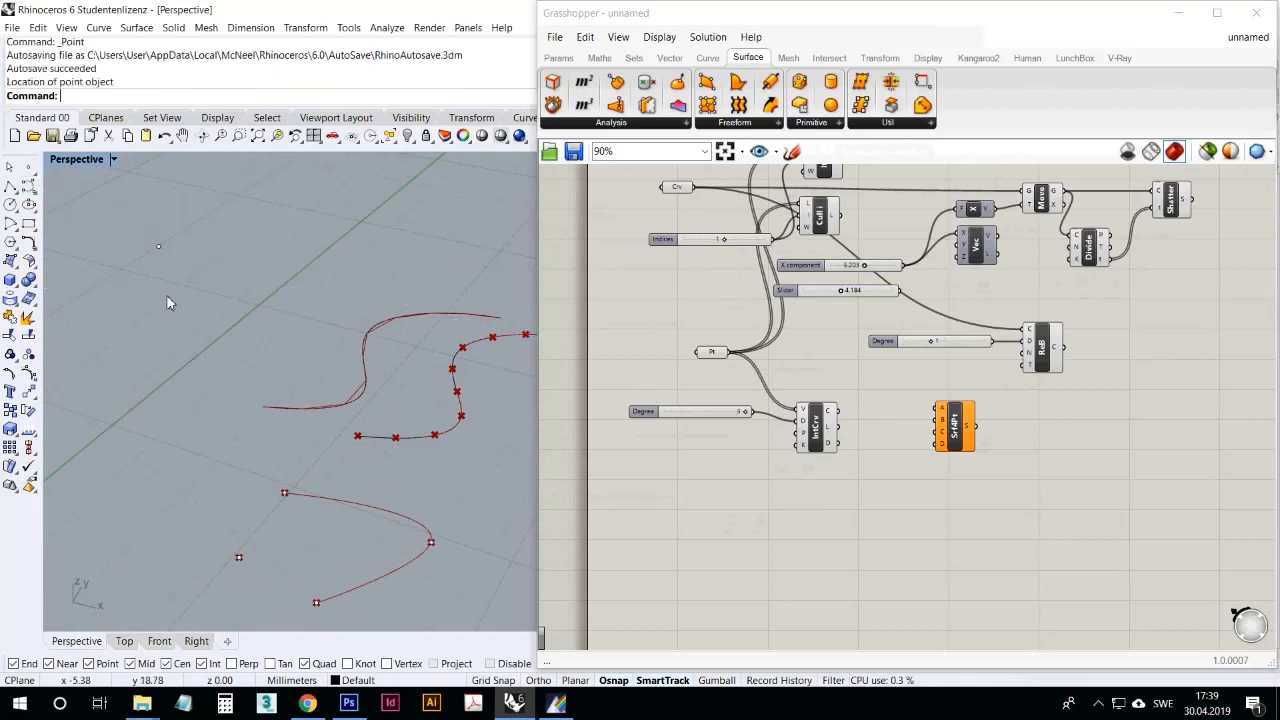
right_click(183, 332)
click(183, 332)
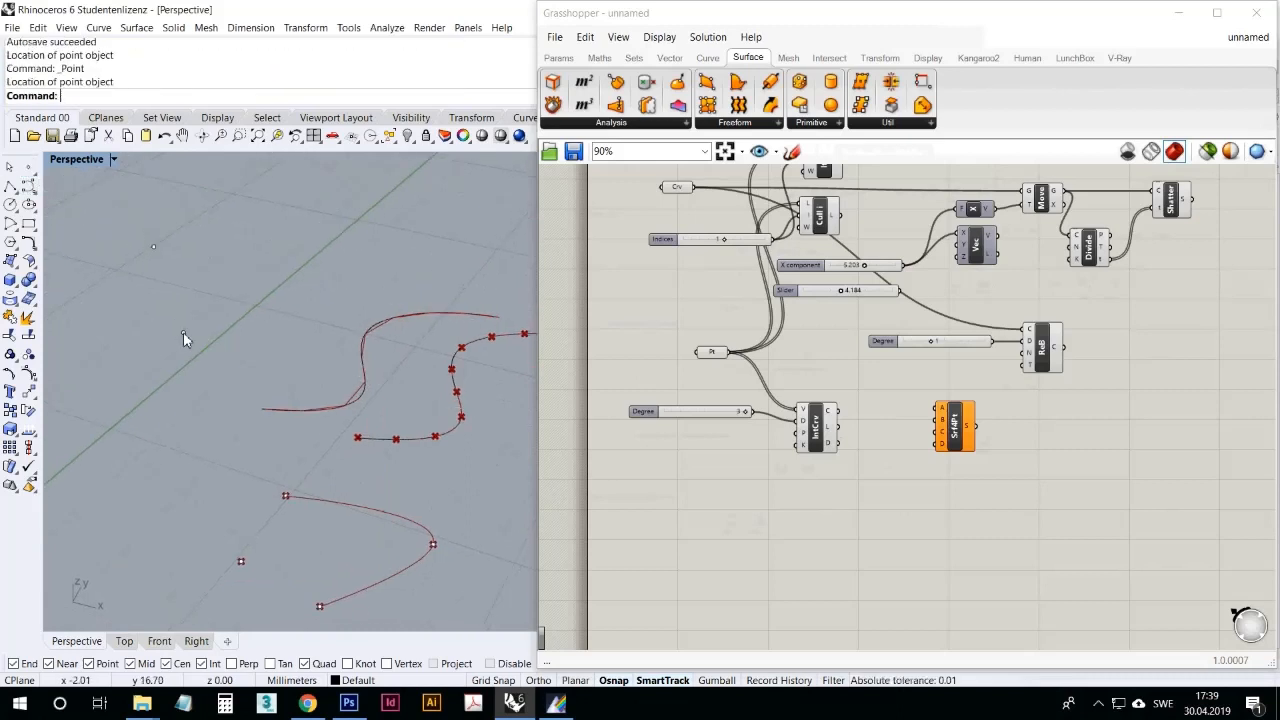
right_click(135, 302)
click(128, 296)
right_click(194, 279)
click(271, 257)
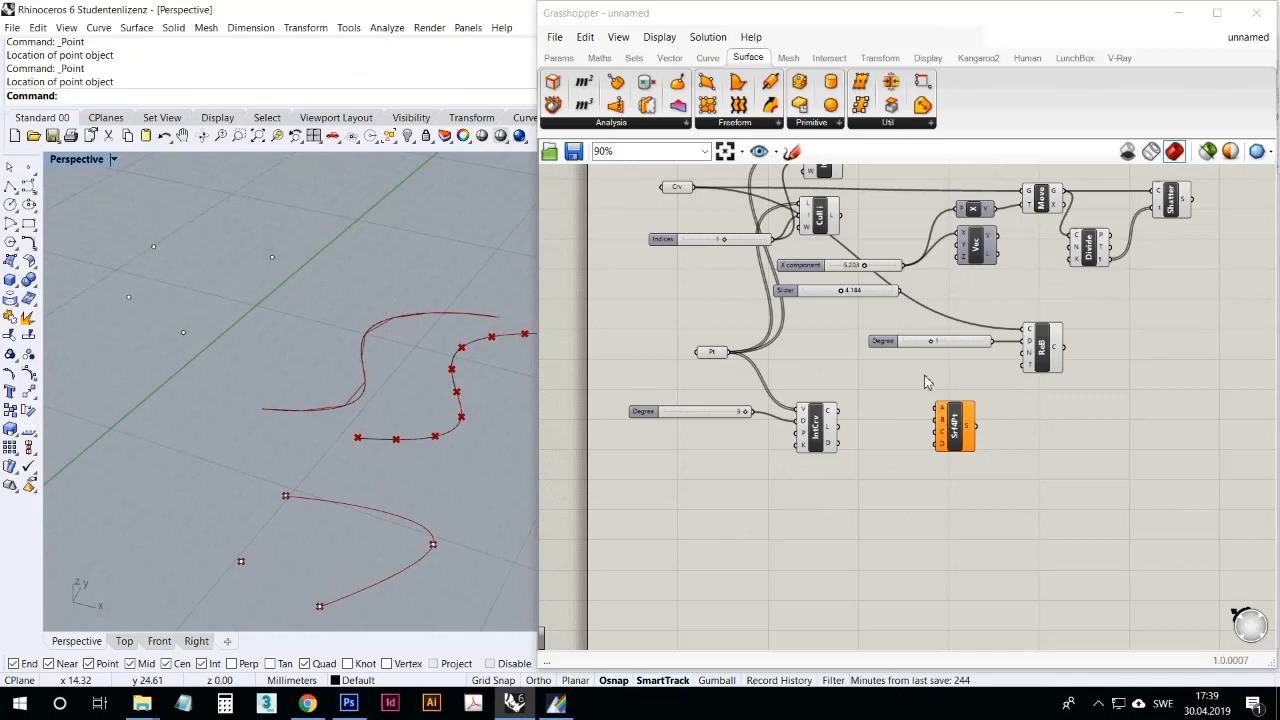
Step: Reference two of the new points as corners A and B of the 4Point Surface component
right_click(941, 413)
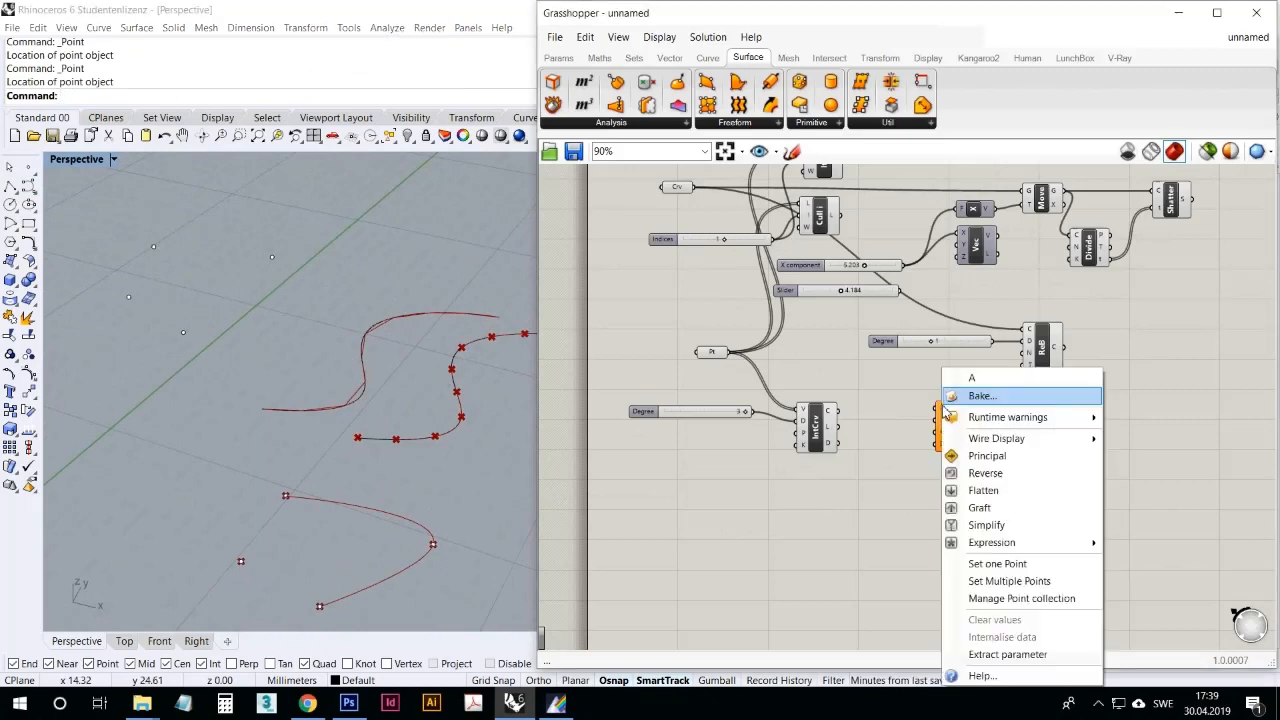
click(1012, 562)
click(154, 247)
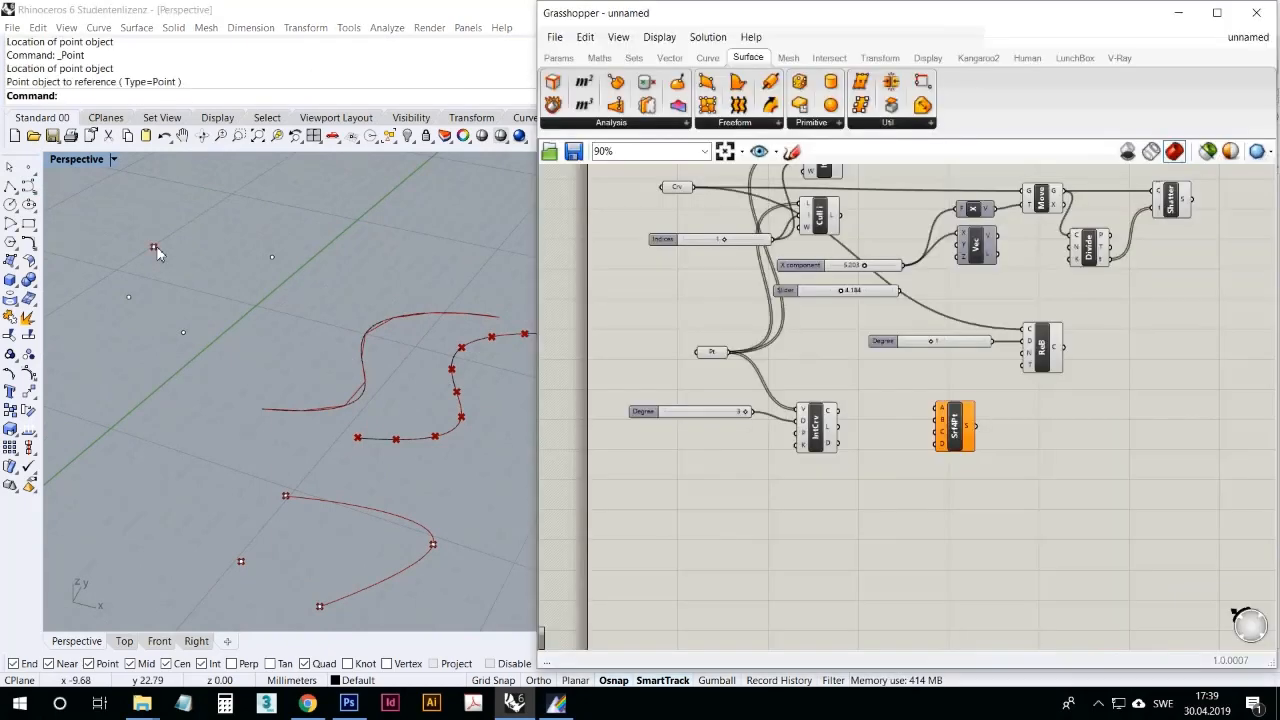
right_click(943, 421)
click(995, 563)
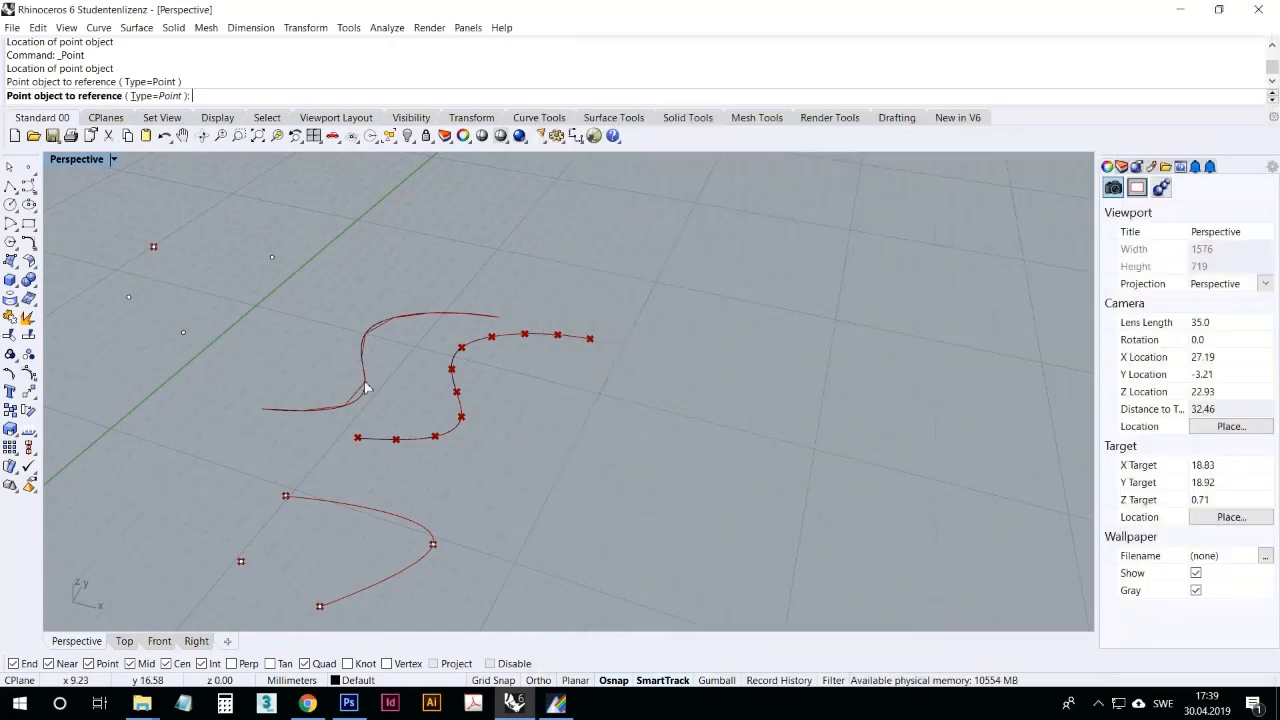
click(272, 258)
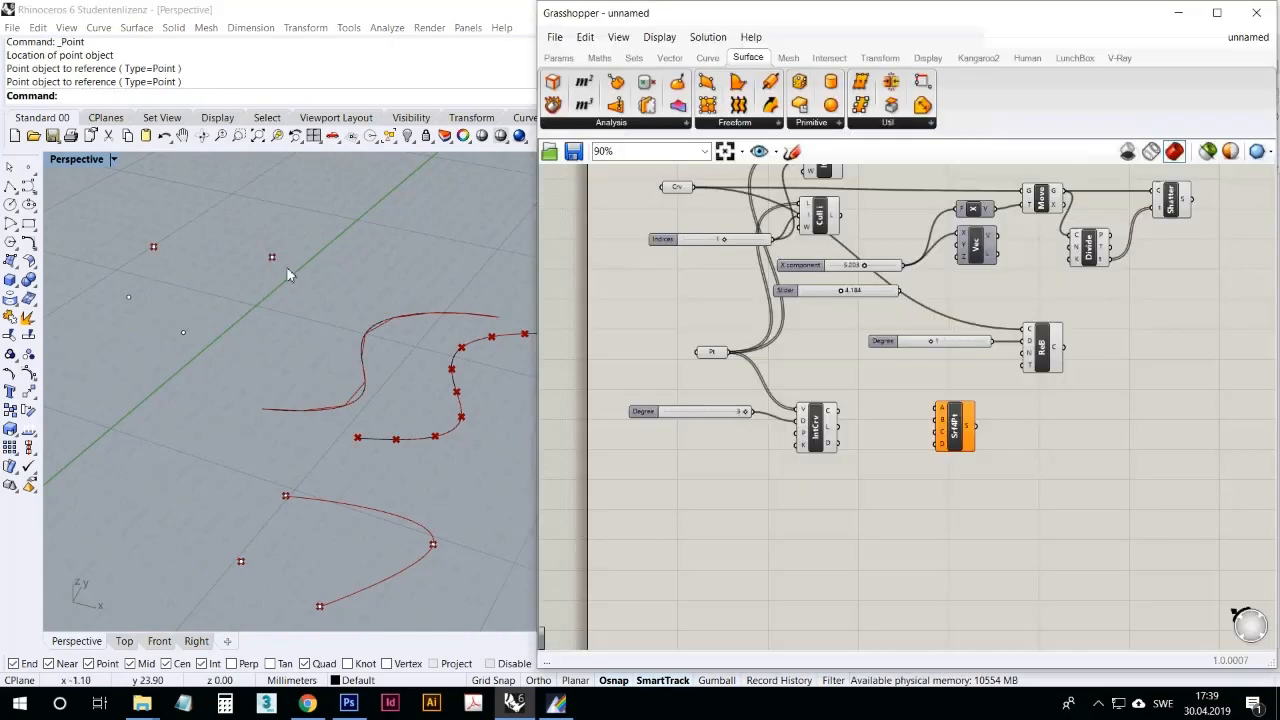
Step: Reference the remaining two points as corners C and D of the 4Point Surface component
right_click(941, 436)
click(992, 563)
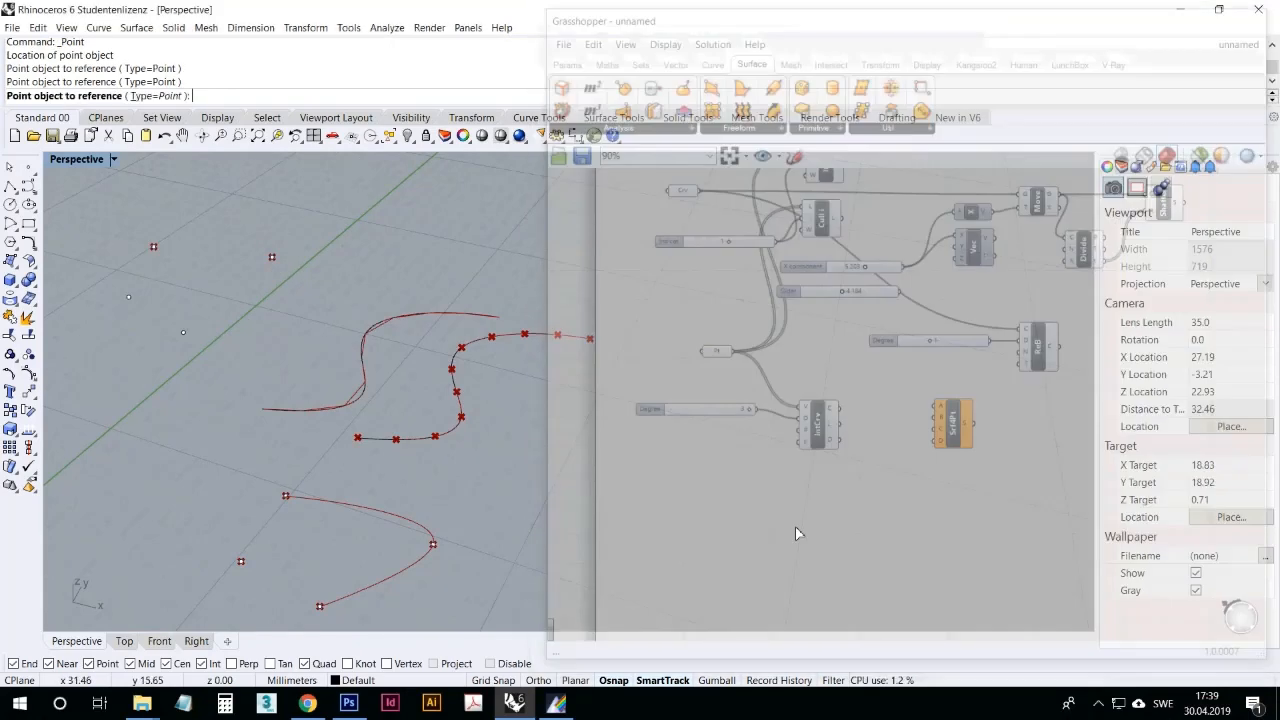
click(129, 295)
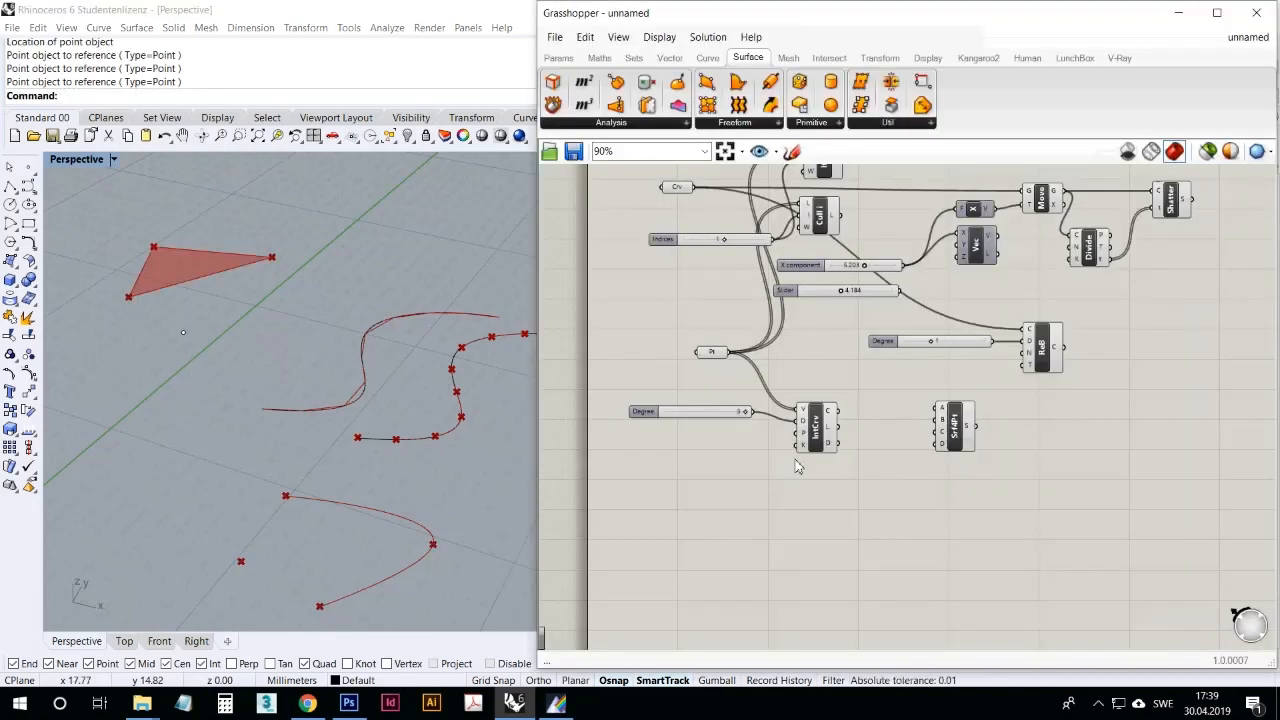
right_click(943, 449)
click(990, 564)
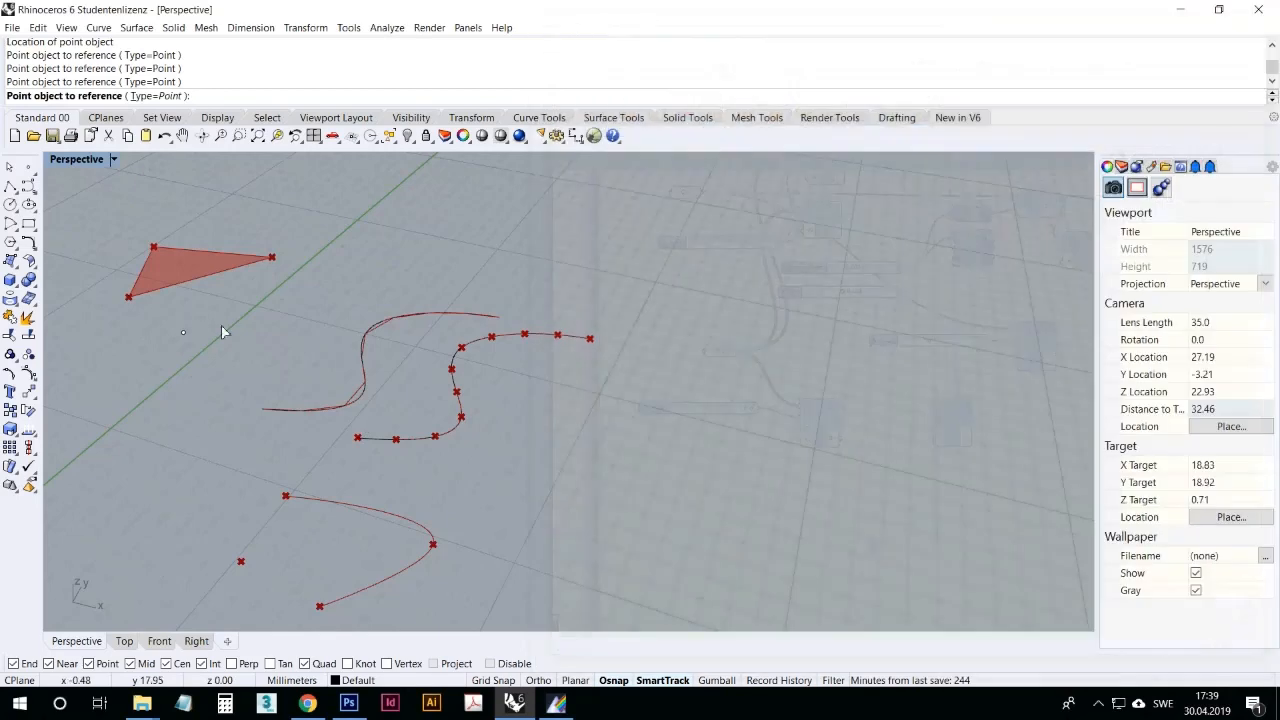
click(184, 332)
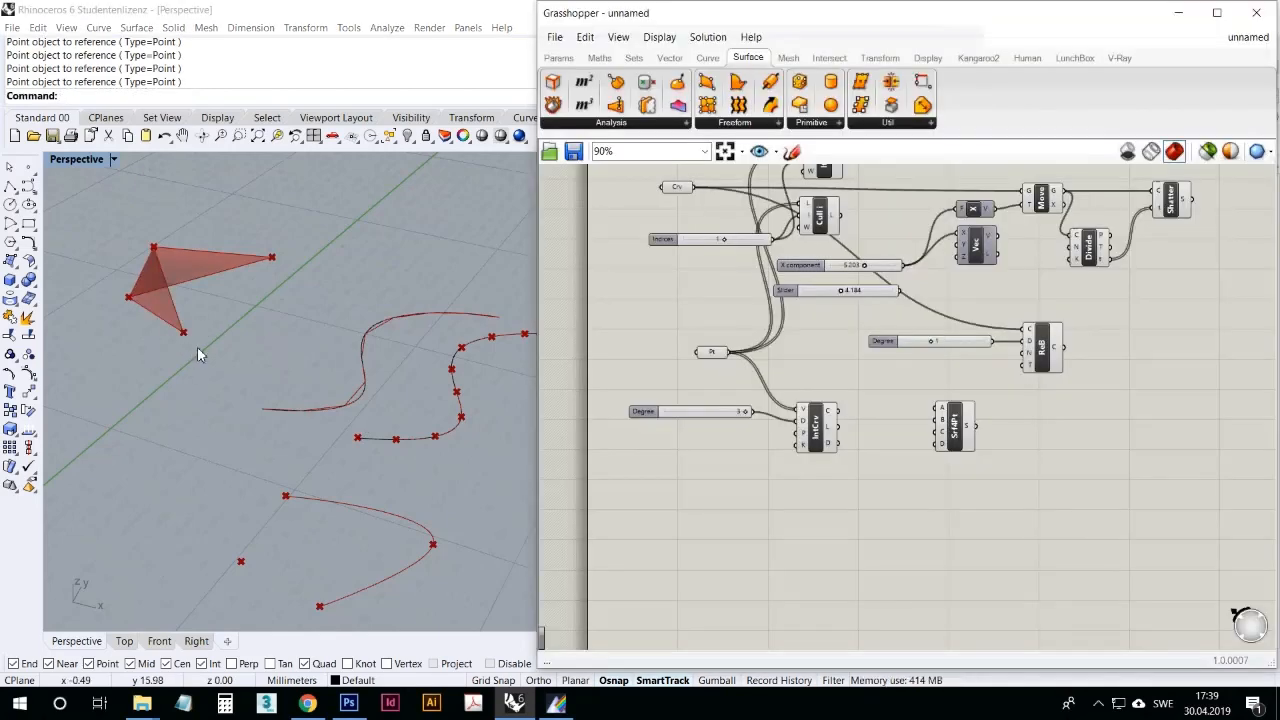
Step: Reposition the corner points in the Perspective viewport to untwist the self-crossing surface into a plain four-sided shape
right_drag(228, 322, 318, 303)
scroll(318, 303, down, 5)
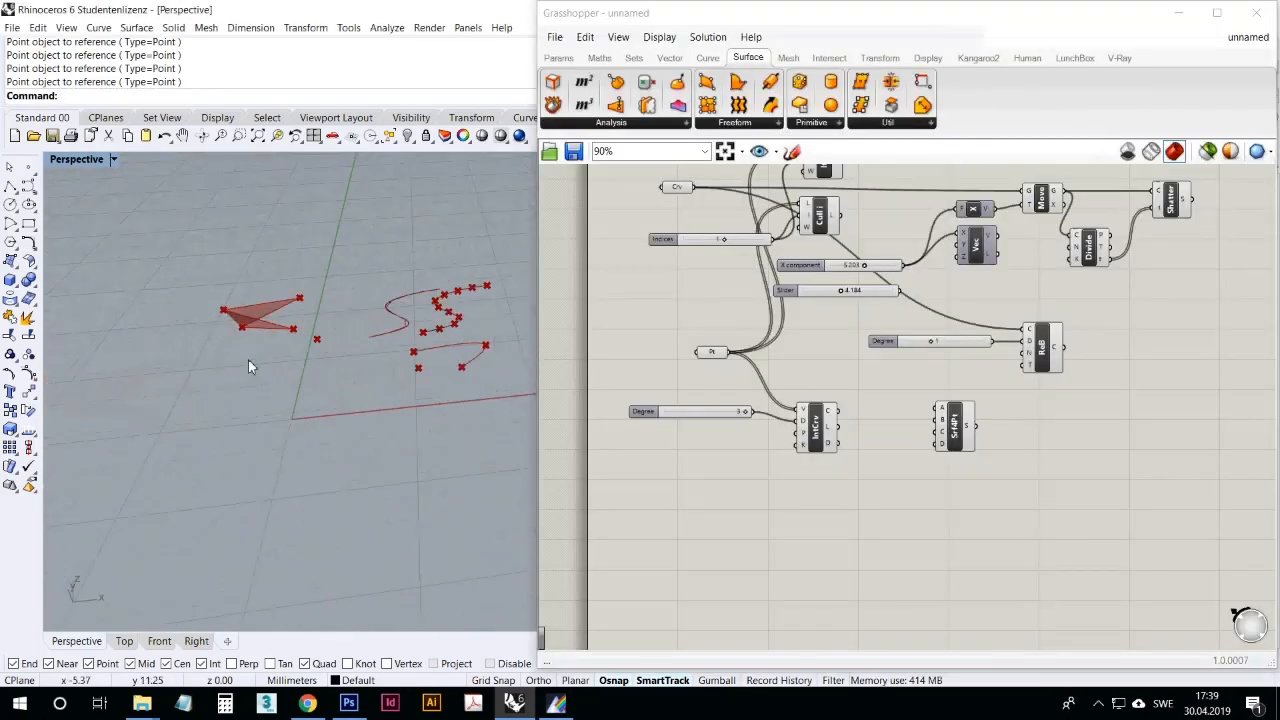
scroll(248, 361, up, 5)
right_drag(250, 363, 200, 351)
scroll(333, 299, up, 3)
right_drag(334, 301, 343, 325)
scroll(265, 318, down, 5)
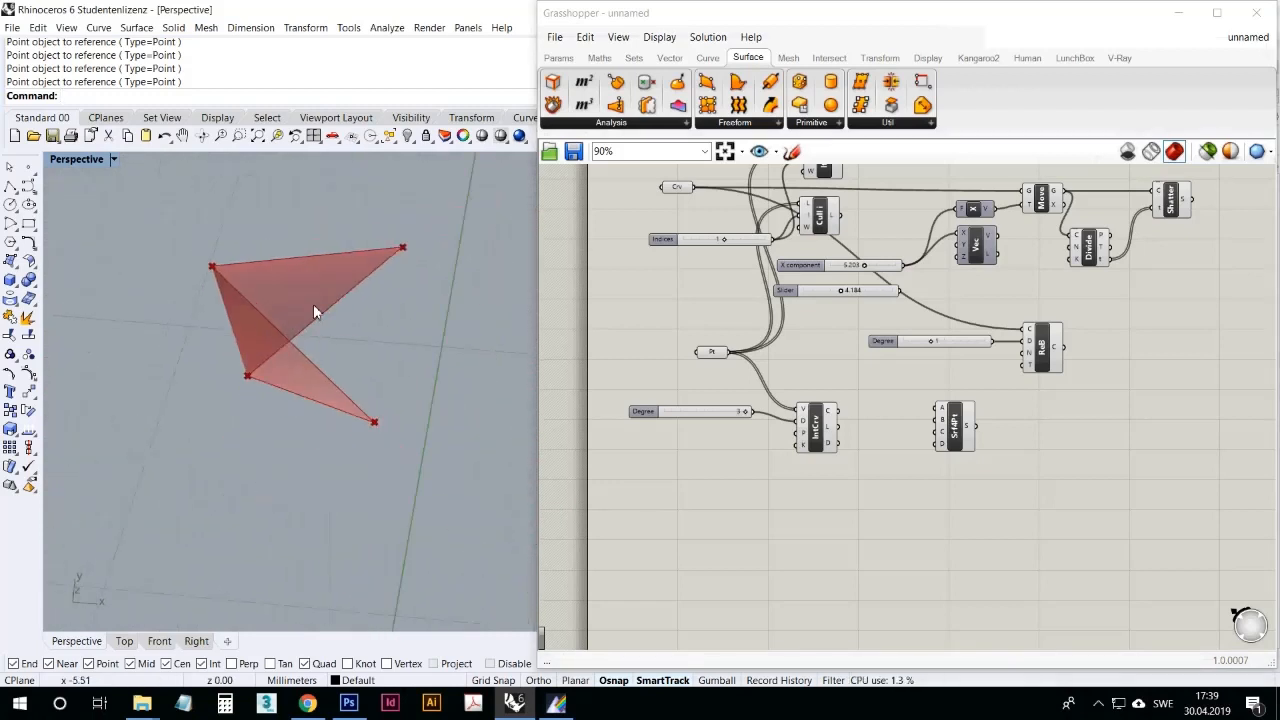
scroll(338, 284, up, 2)
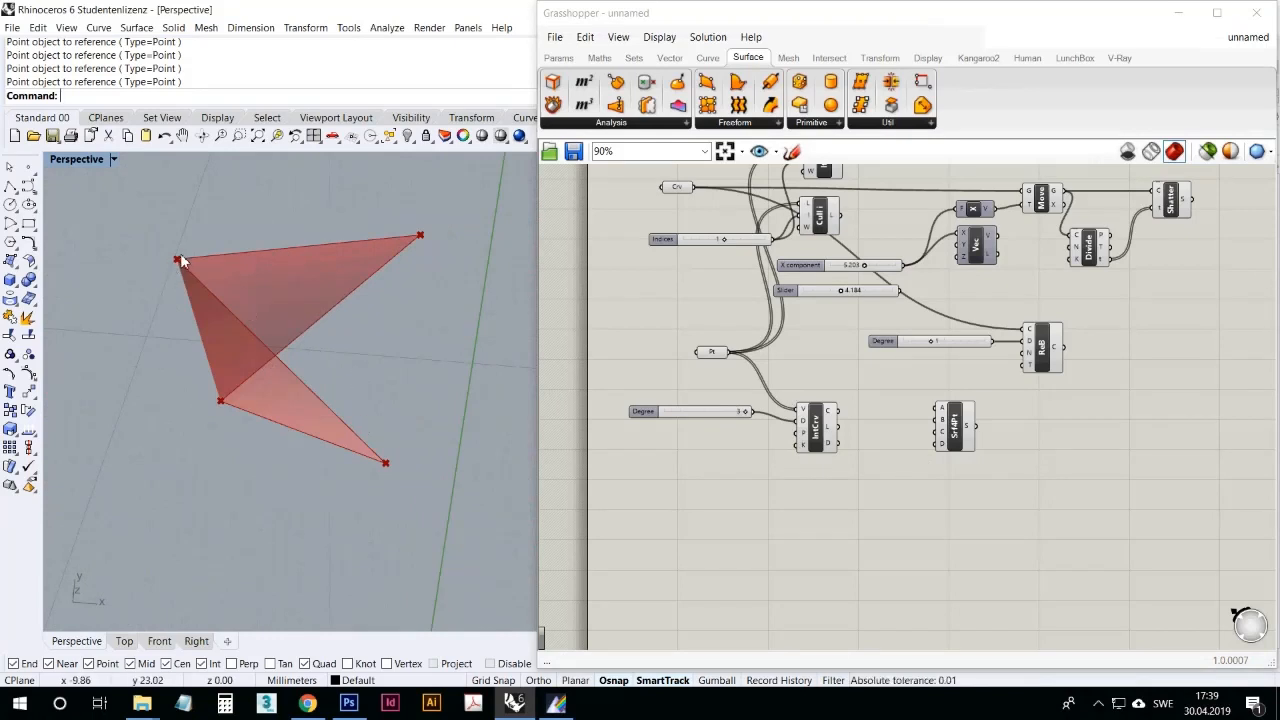
drag(177, 262, 438, 321)
drag(388, 465, 300, 466)
drag(439, 320, 490, 497)
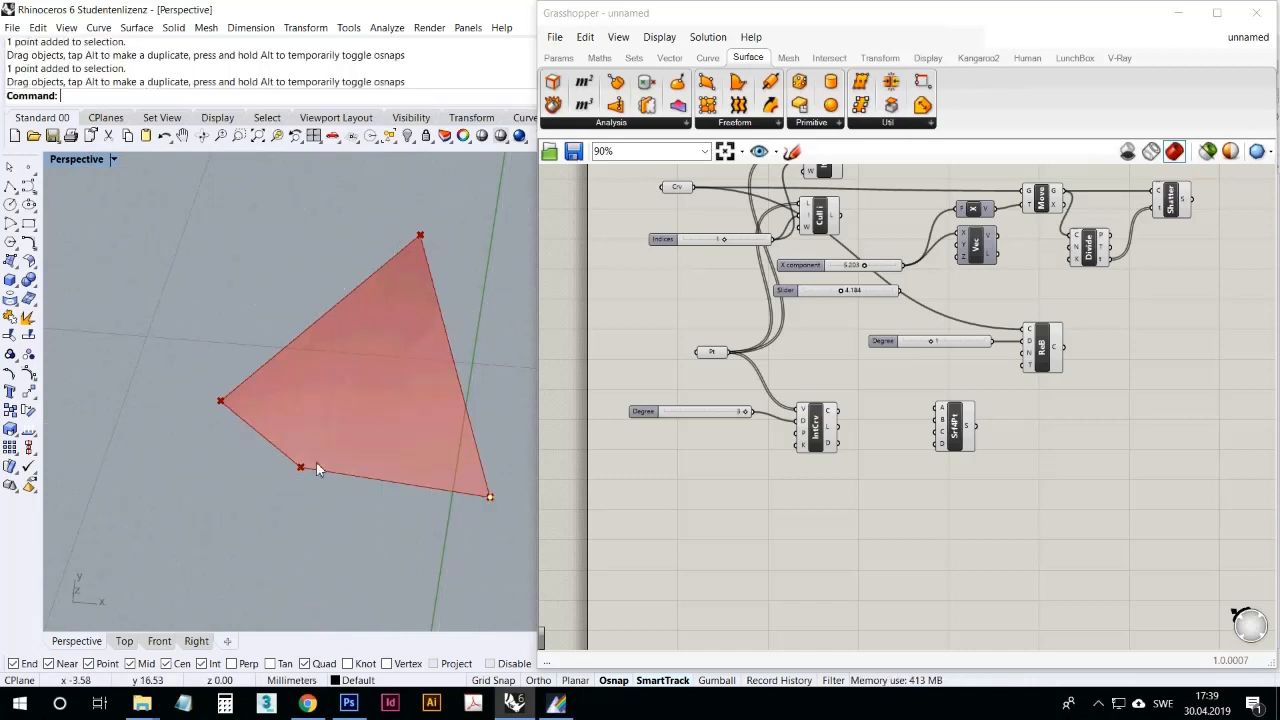
right_drag(274, 566, 220, 247)
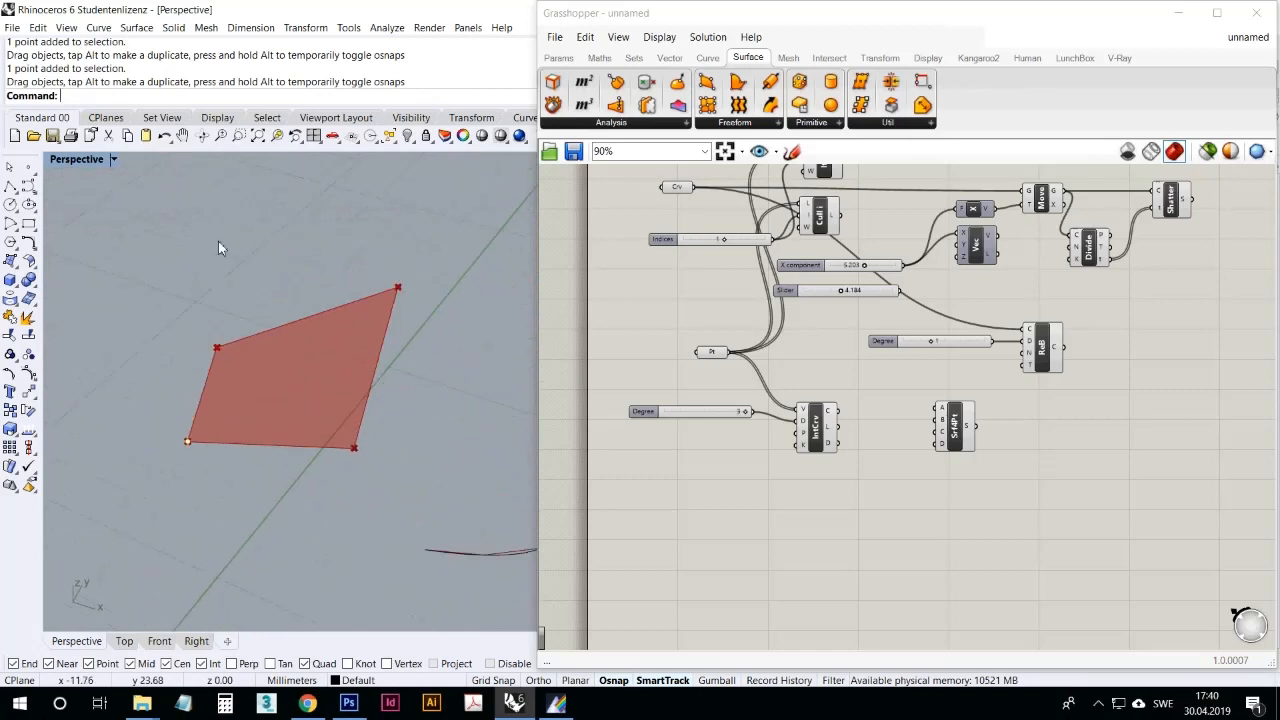
Step: Switch to the four-viewport layout and, in the Top view, move the surface corner nearest the Y axis farther along Y
double_click(67, 163)
right_drag(186, 310, 202, 318)
scroll(202, 318, down, 4)
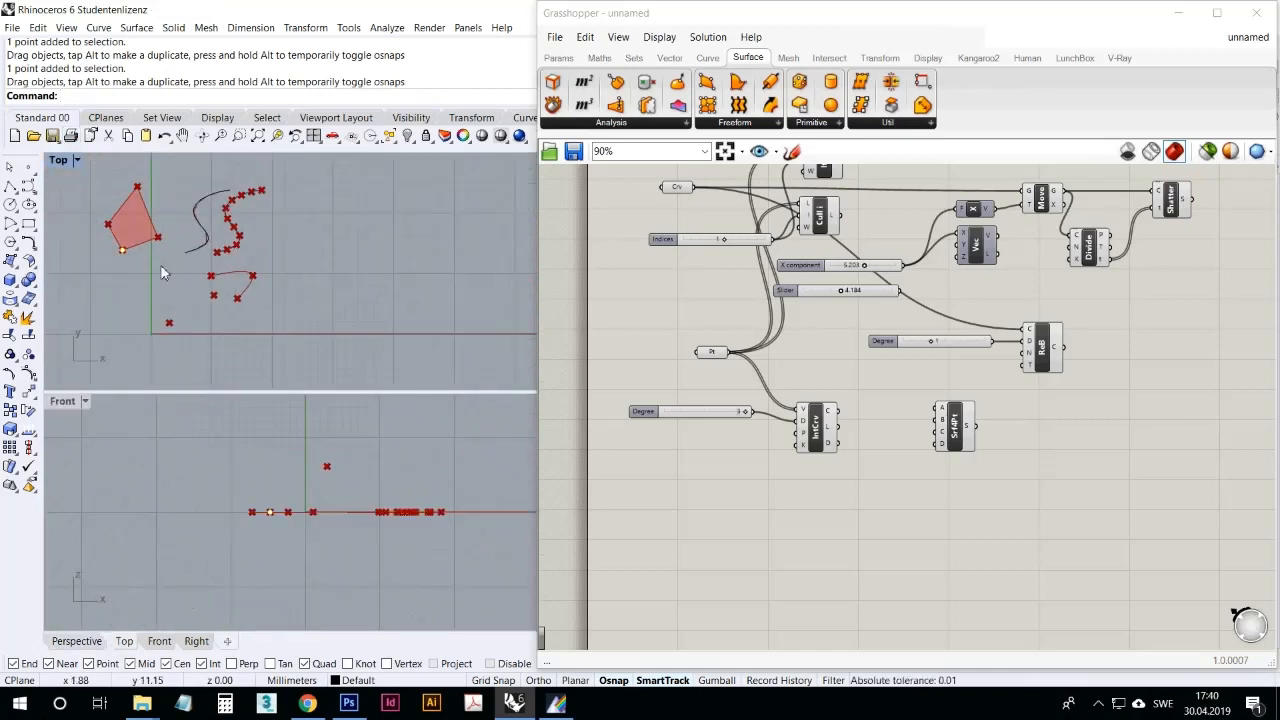
scroll(160, 268, up, 4)
click(128, 258)
scroll(169, 272, down, 4)
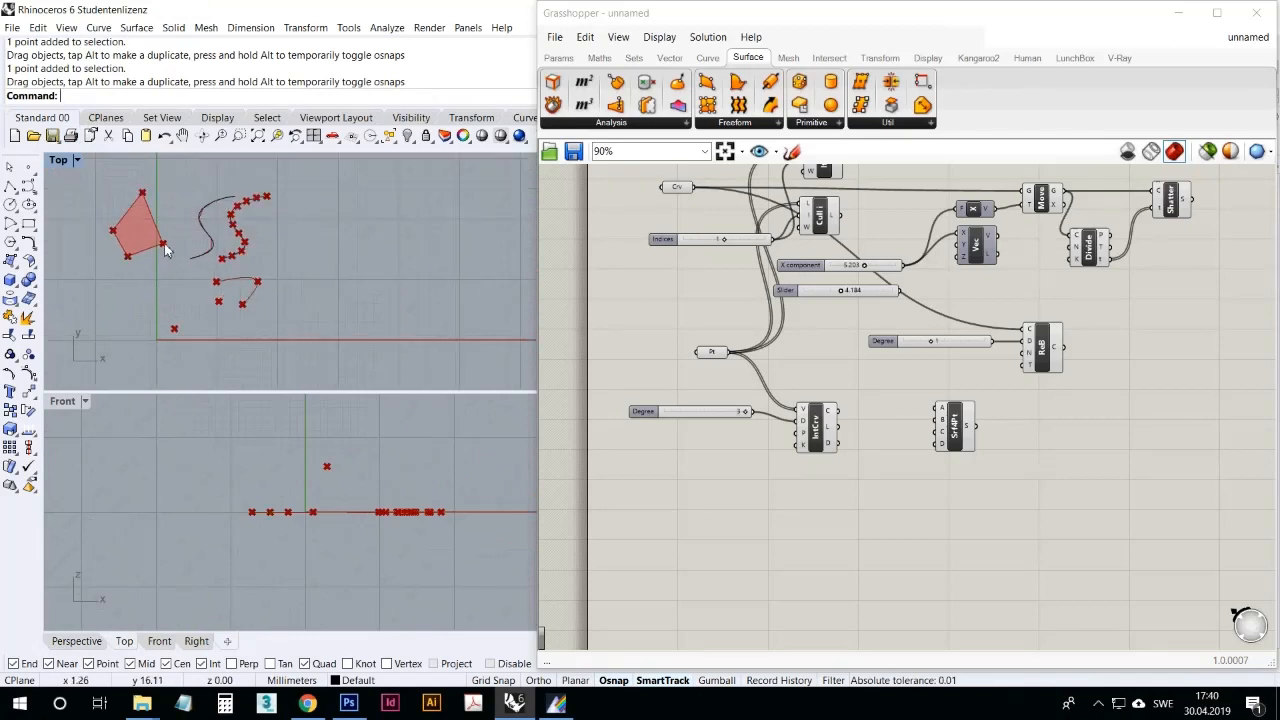
drag(164, 243, 164, 223)
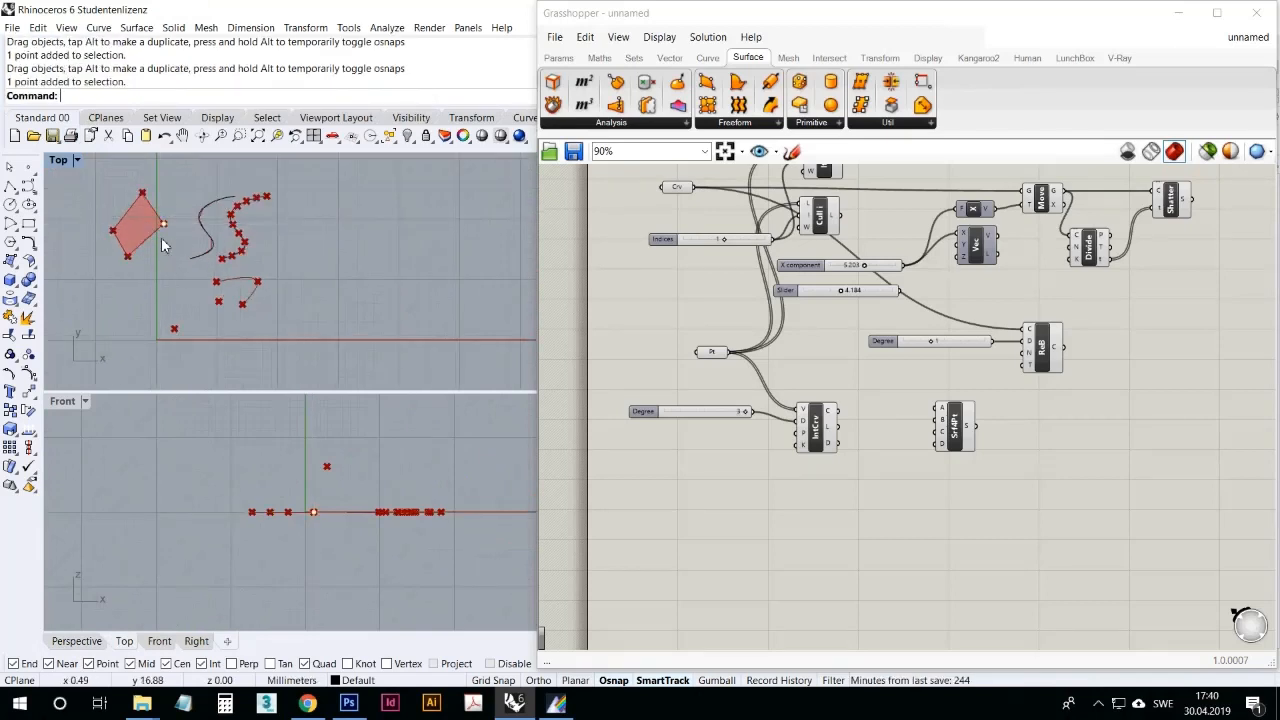
Step: Select two opposite corner points of the surface and move them upward in the Front view
drag(84, 213, 86, 214)
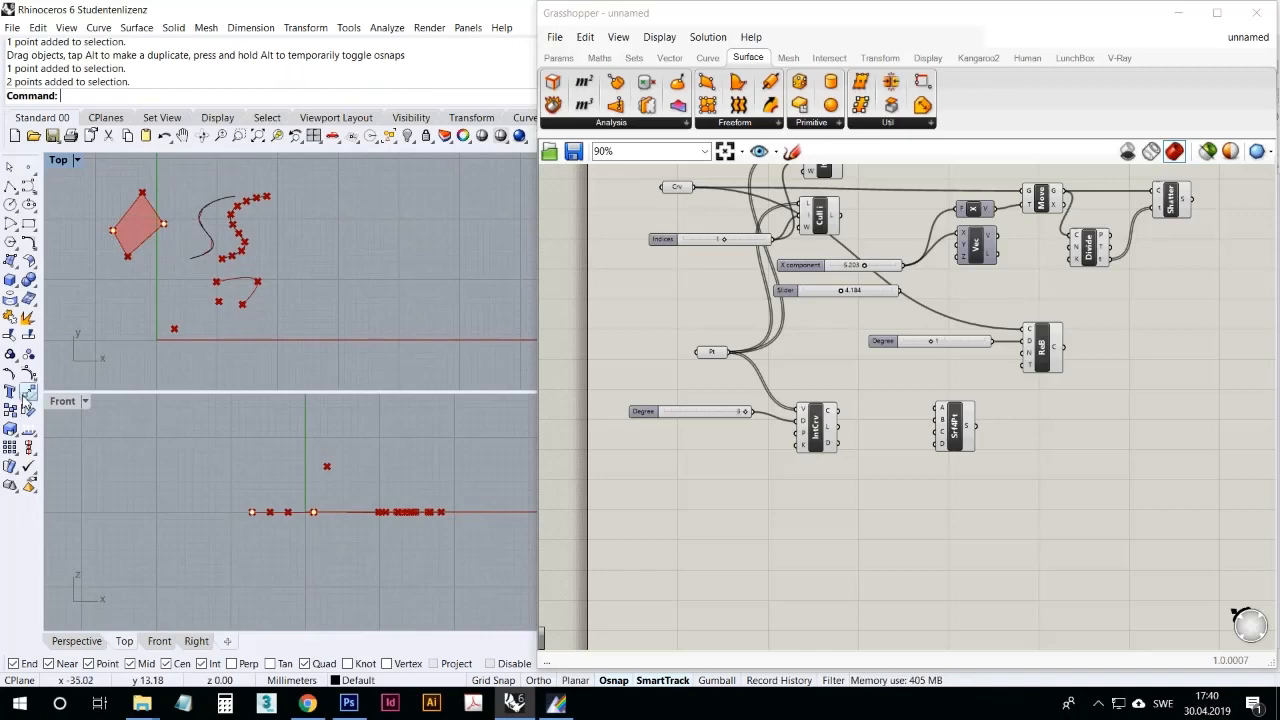
click(28, 391)
click(122, 492)
click(125, 455)
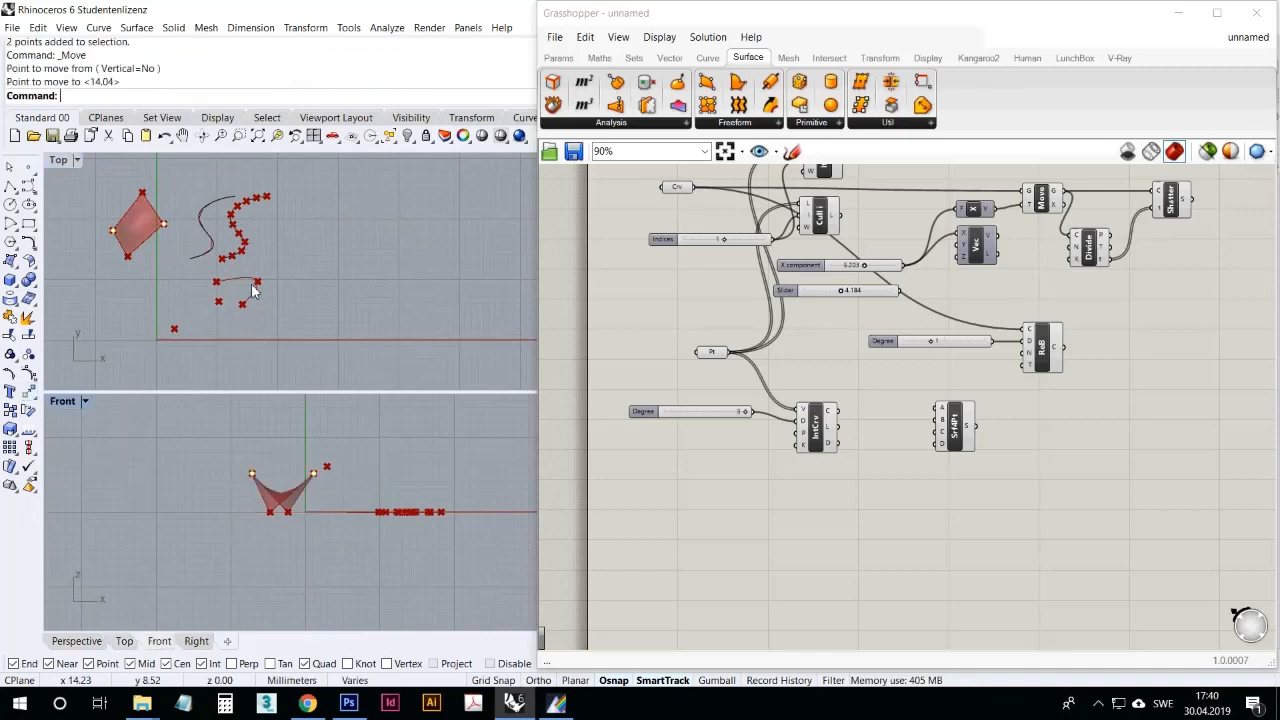
Step: Shift the Grasshopper window aside and maximize the Perspective viewport to view the warped surface
drag(623, 12, 708, 20)
double_click(586, 164)
right_drag(585, 164, 345, 307)
Step: Bake the 4Point Surface output into Rhino and move the baked surface away from the preview
click(1043, 440)
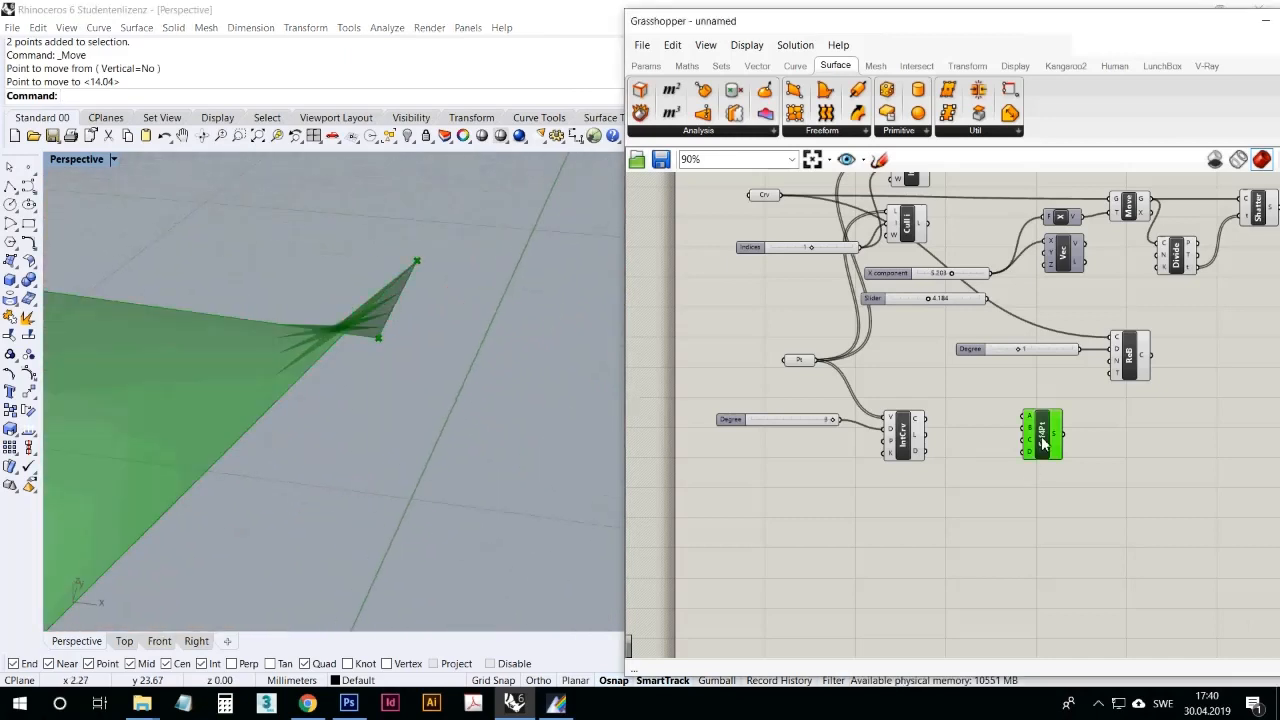
right_click(1058, 434)
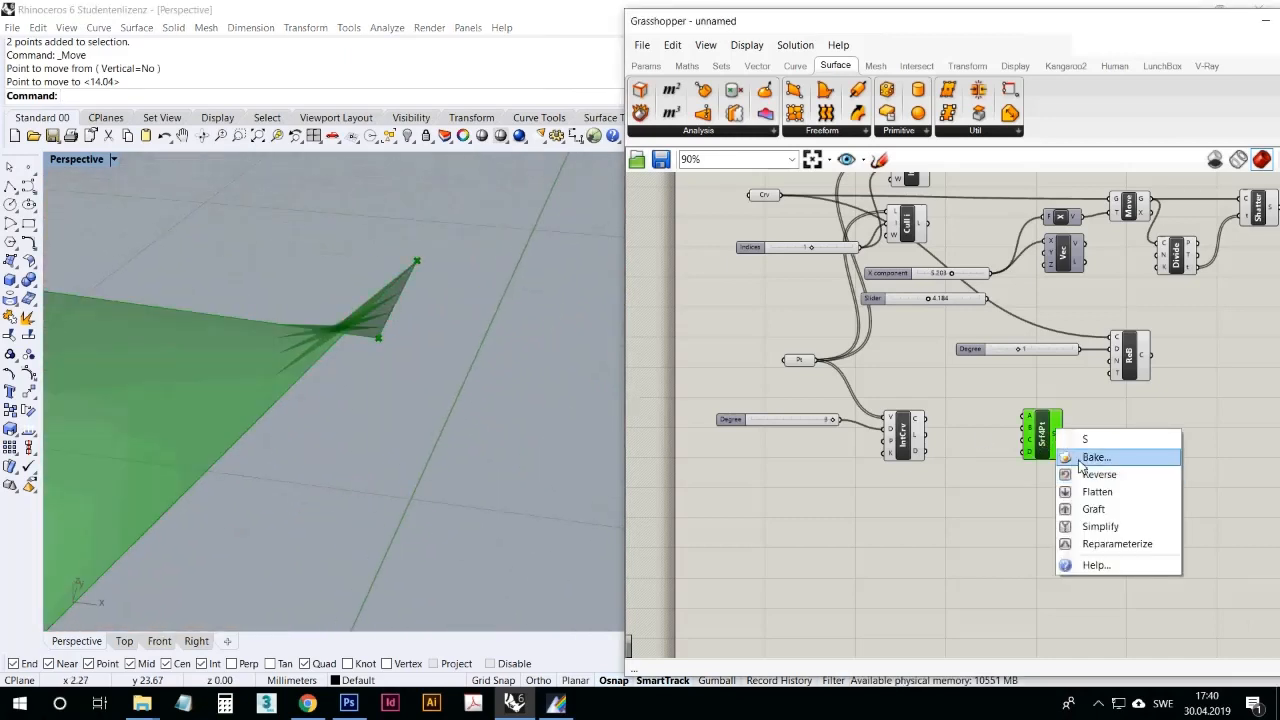
click(1068, 456)
click(1080, 621)
right_drag(463, 400, 391, 426)
drag(385, 410, 425, 205)
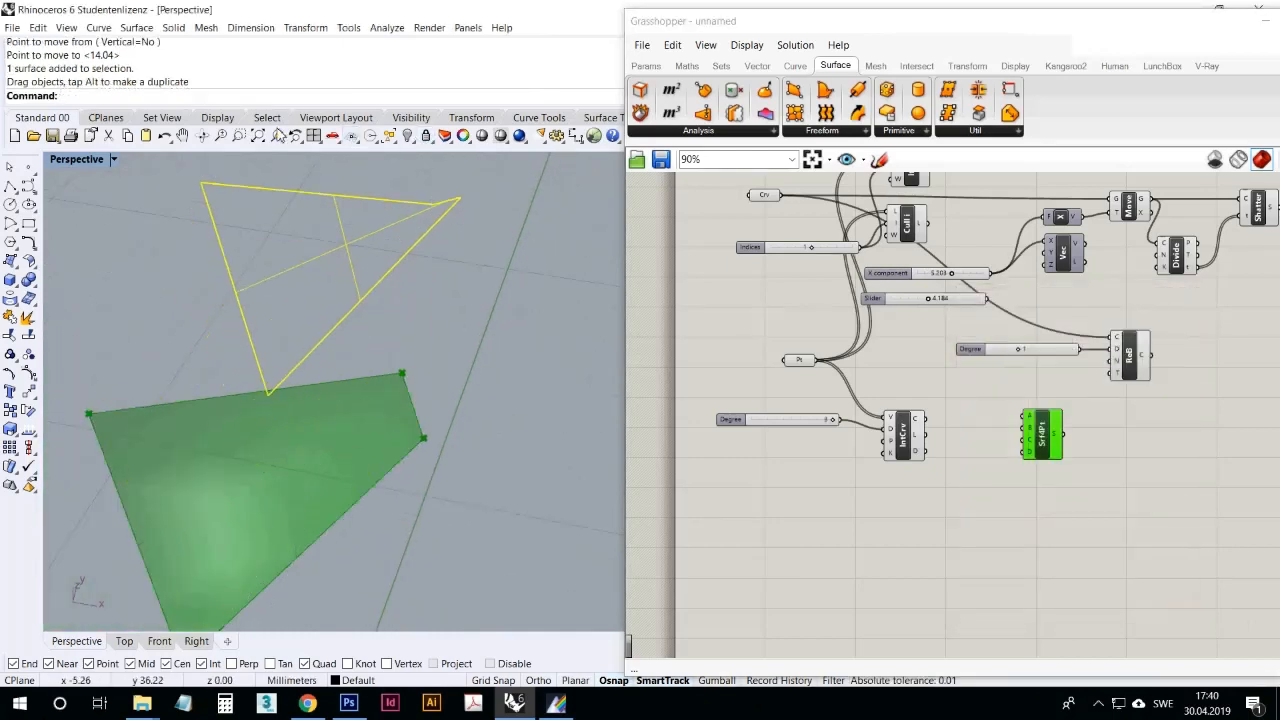
Step: Zoom to the baked surface and set the Perspective viewport to Rendered display mode
click(277, 135)
right_drag(437, 217, 397, 645)
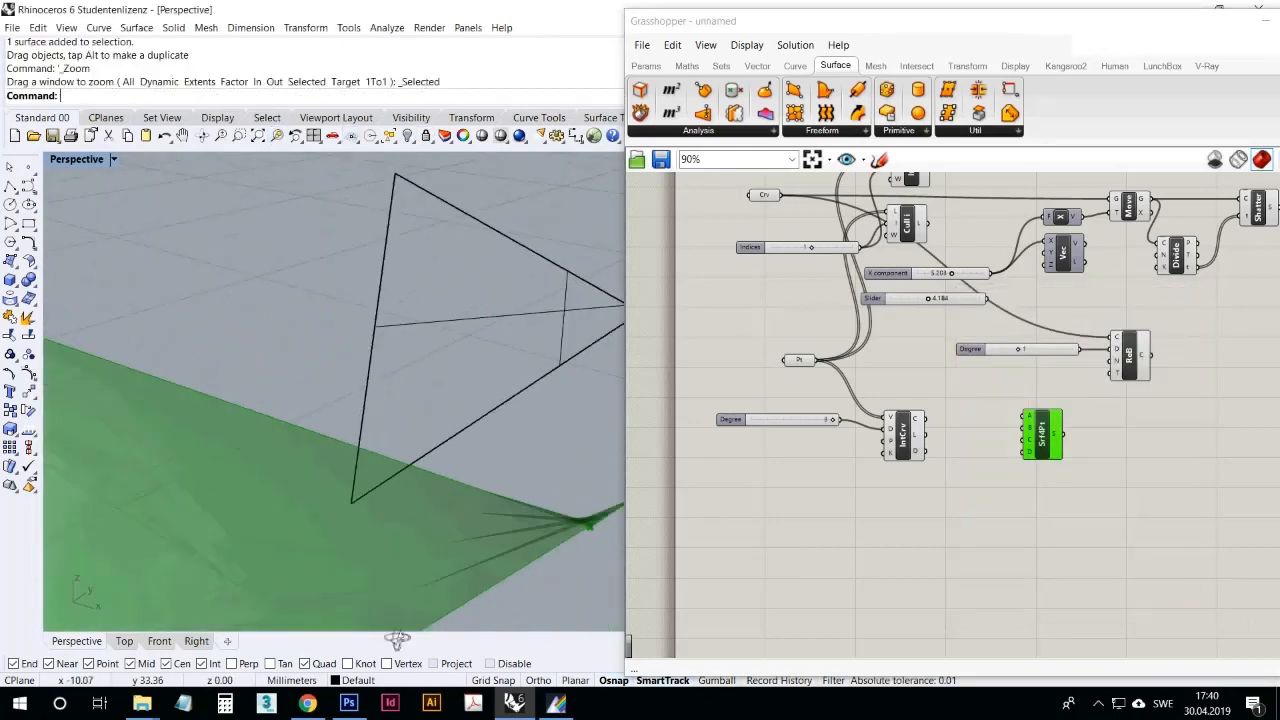
click(81, 158)
click(110, 230)
right_drag(291, 337, 91, 196)
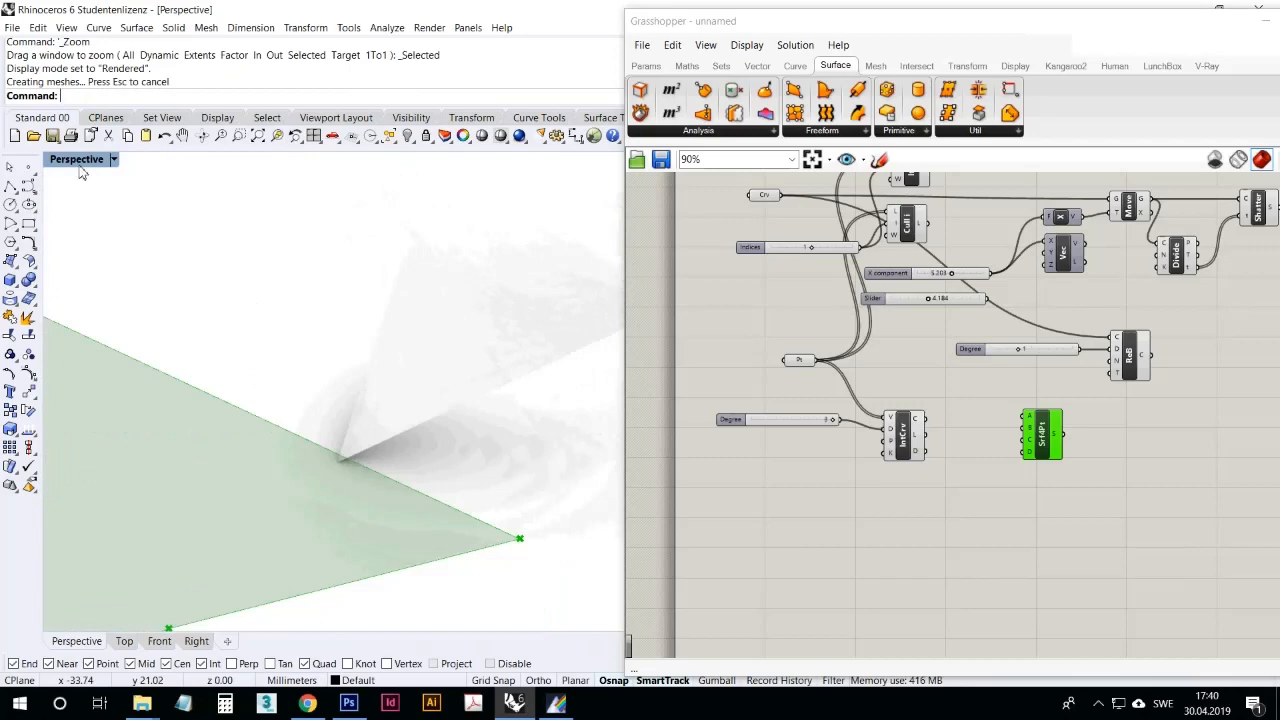
Step: Set the Perspective viewport to Ghosted display mode and inspect the baked surface's curvature
click(81, 159)
click(97, 247)
right_drag(280, 346, 523, 334)
scroll(463, 403, up, 3)
Step: Delete the baked surface from the Rhino model
click(463, 406)
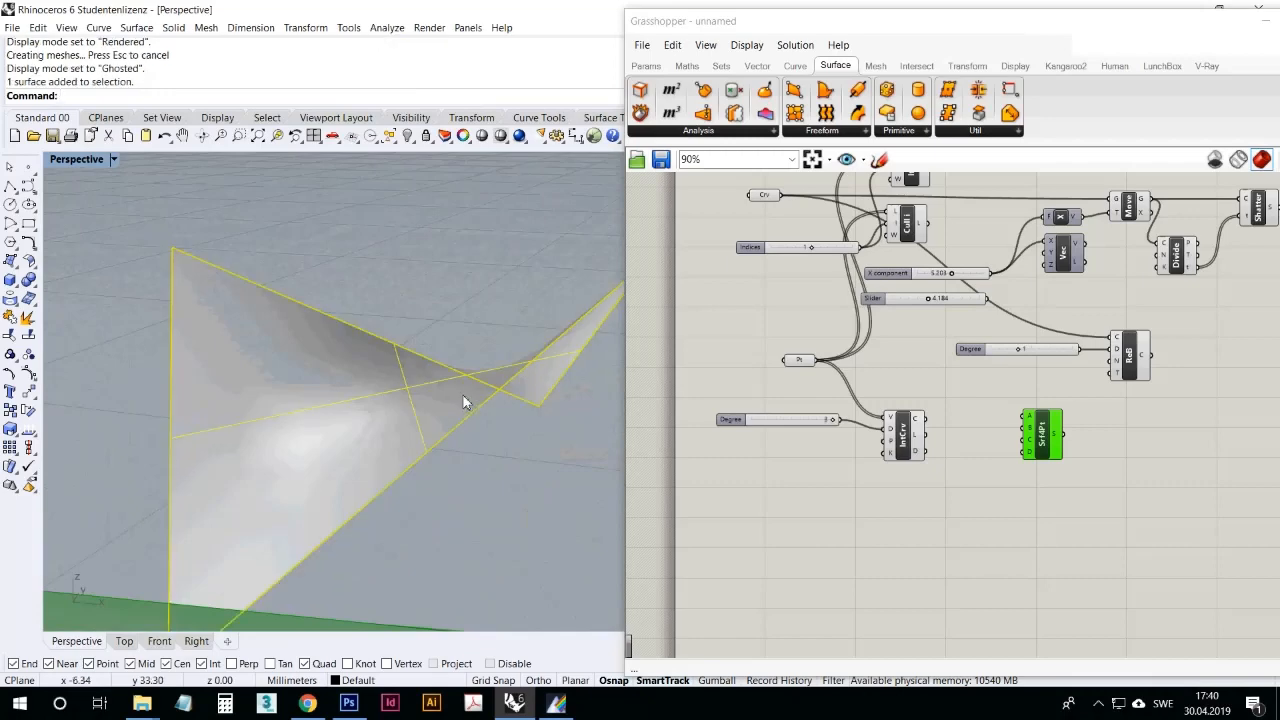
scroll(463, 396, down, 6)
key(Delete)
scroll(465, 390, down, 6)
scroll(465, 392, up, 5)
right_drag(462, 397, 410, 420)
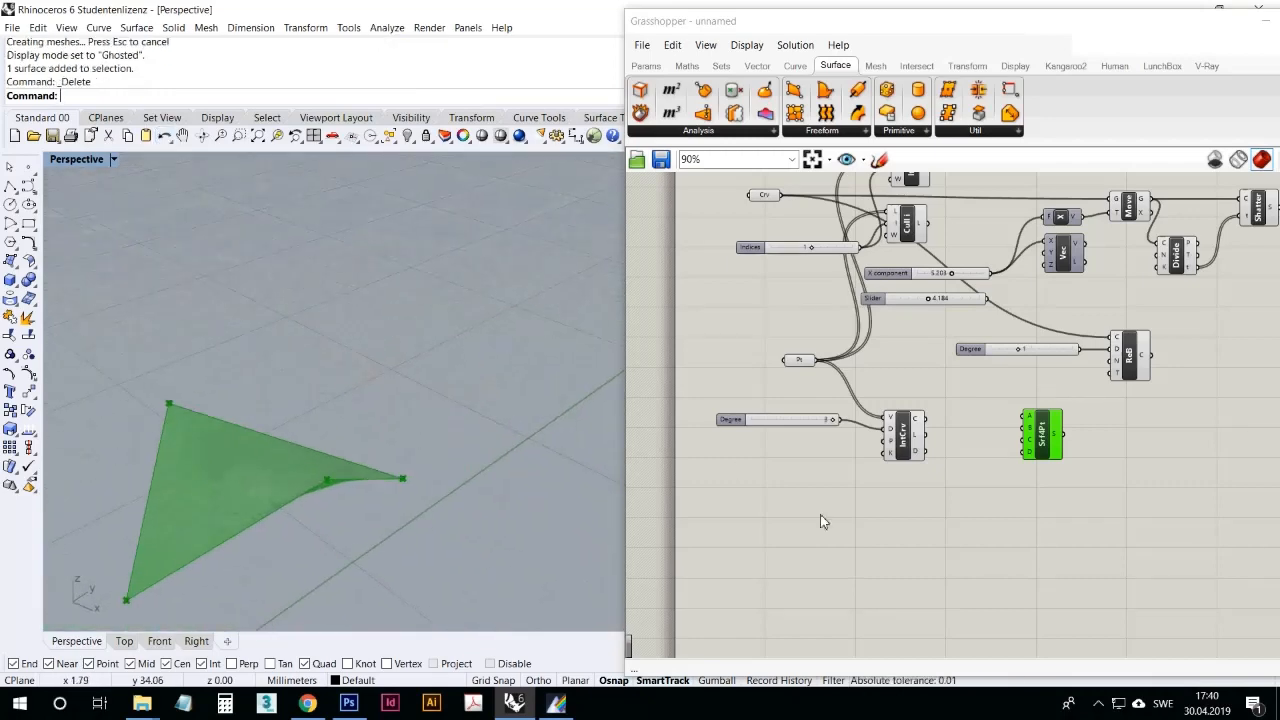
Step: Nudge the 4Point Surface component slightly toward the interpolated curve component and leave it selected
click(960, 512)
drag(1040, 432, 1024, 432)
click(1020, 490)
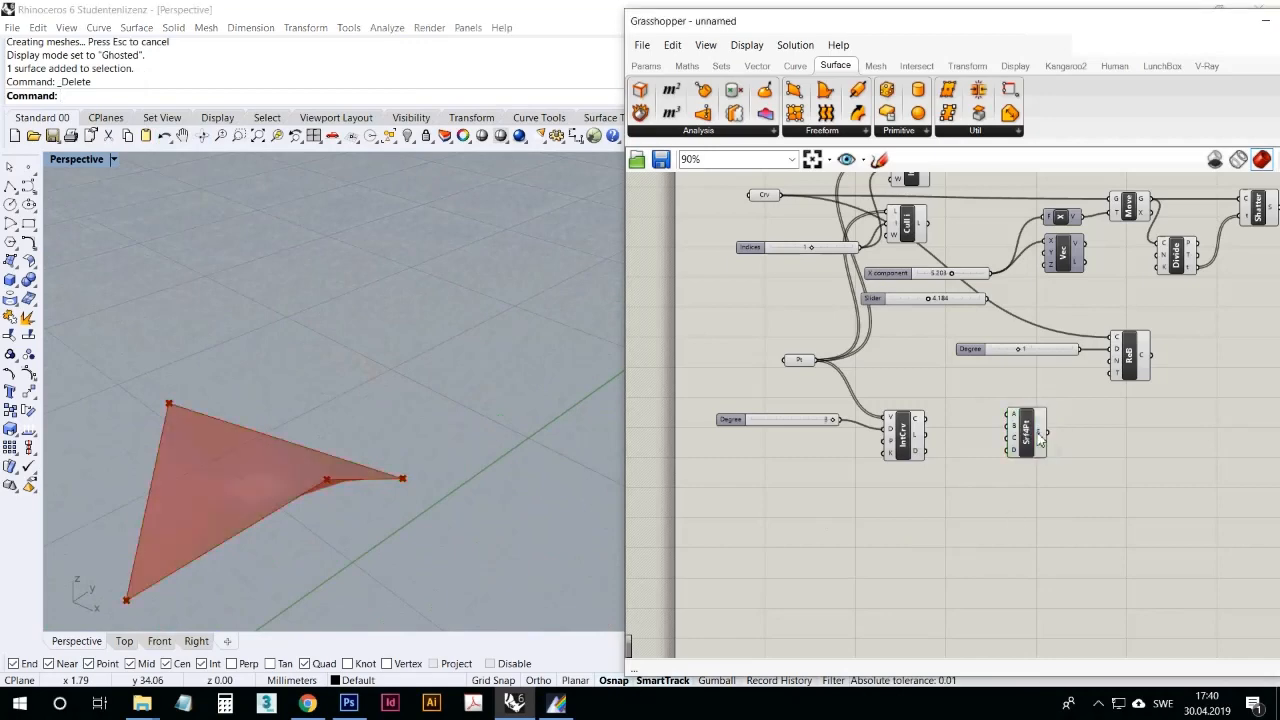
click(1037, 440)
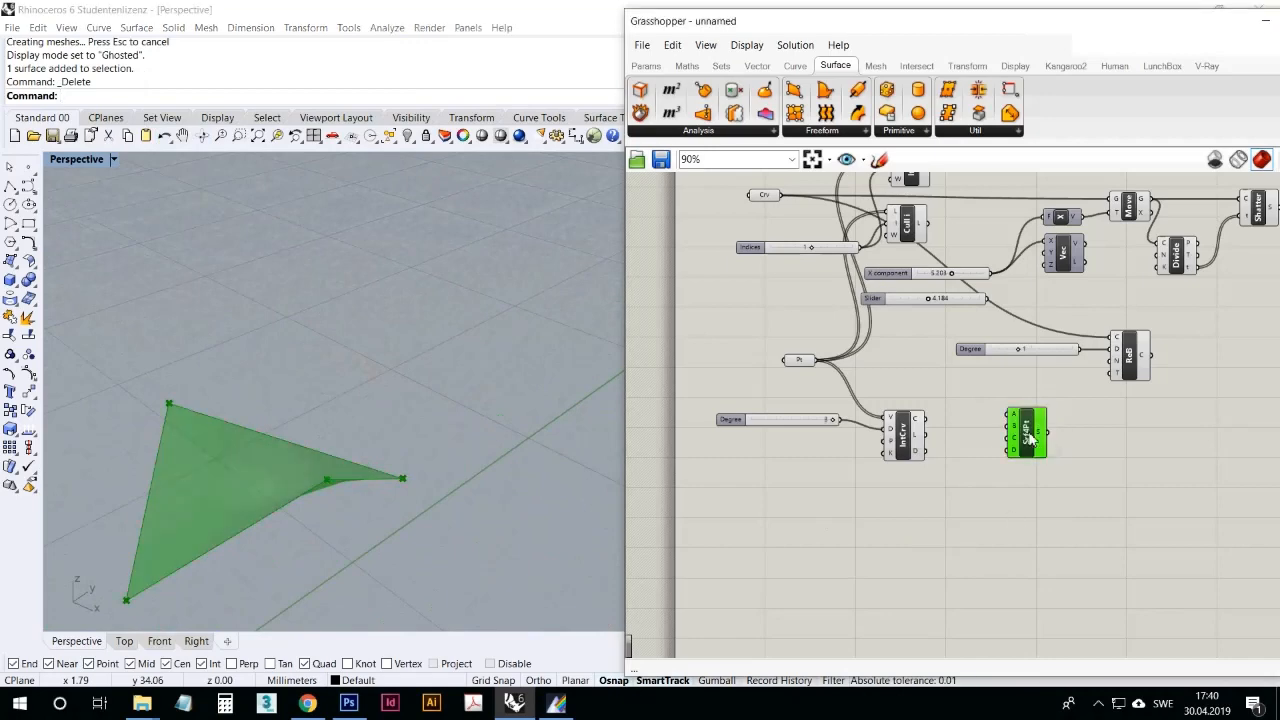
Step: Add a Boundary Surfaces component to the canvas below the 4Point Surface component
click(840, 132)
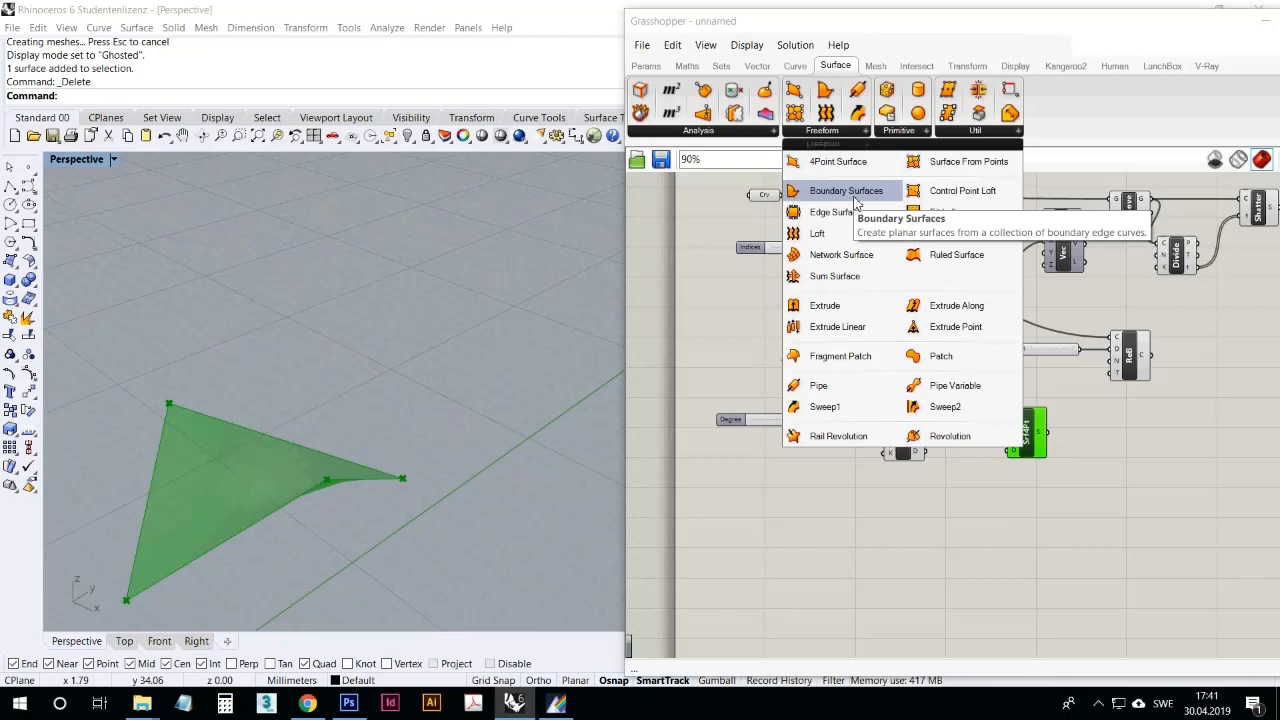
click(855, 192)
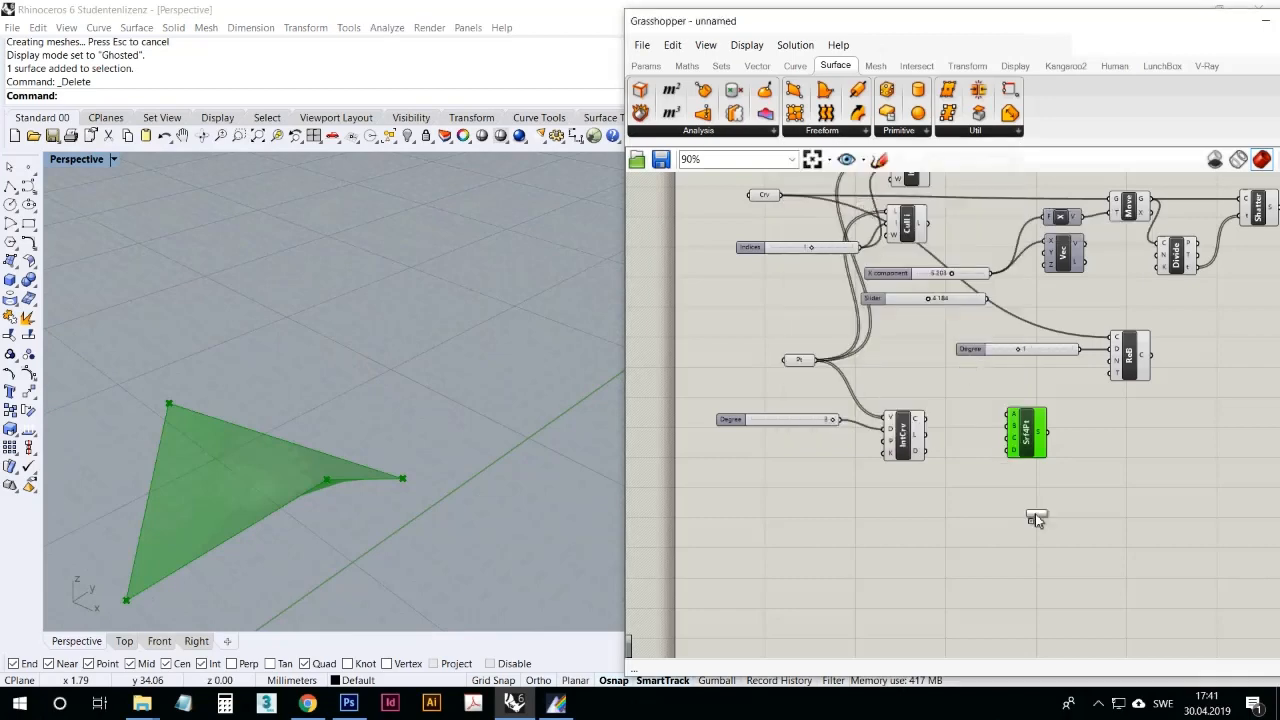
click(1028, 514)
Step: Draw a closed, bean-shaped degree 3 control point curve behind the four-point surface in the Perspective viewport
right_drag(412, 311, 376, 305)
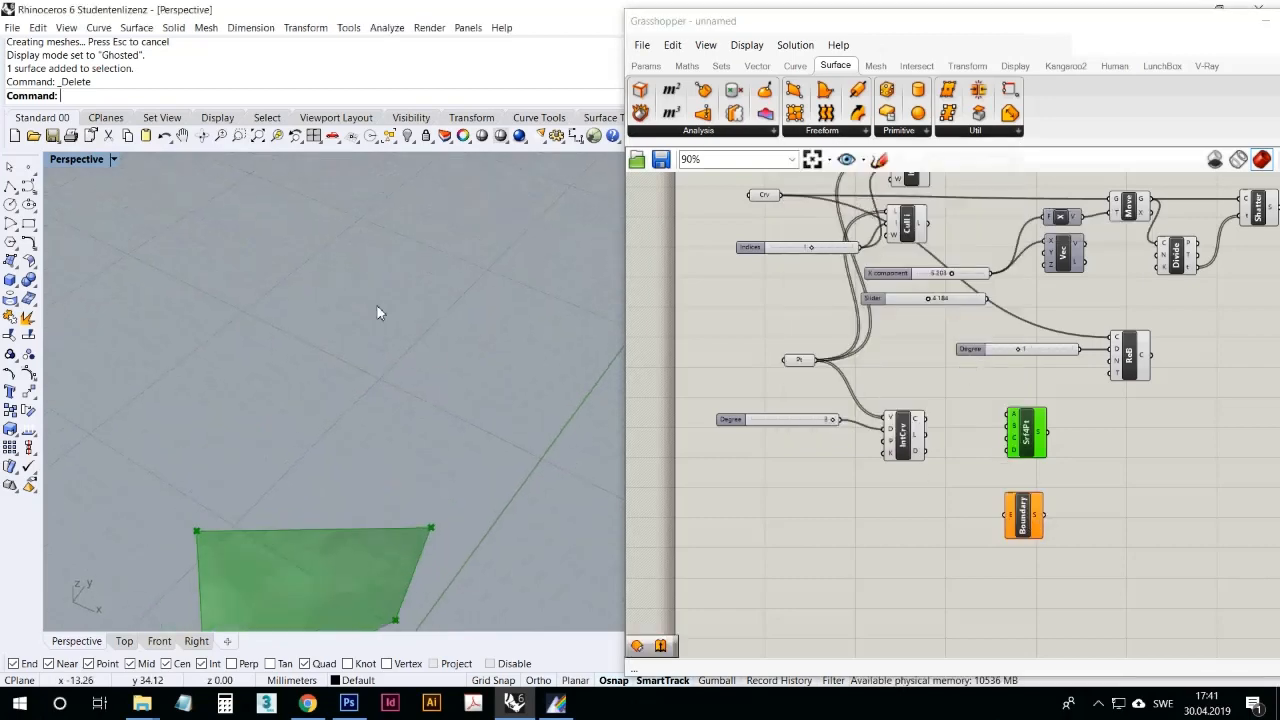
click(14, 263)
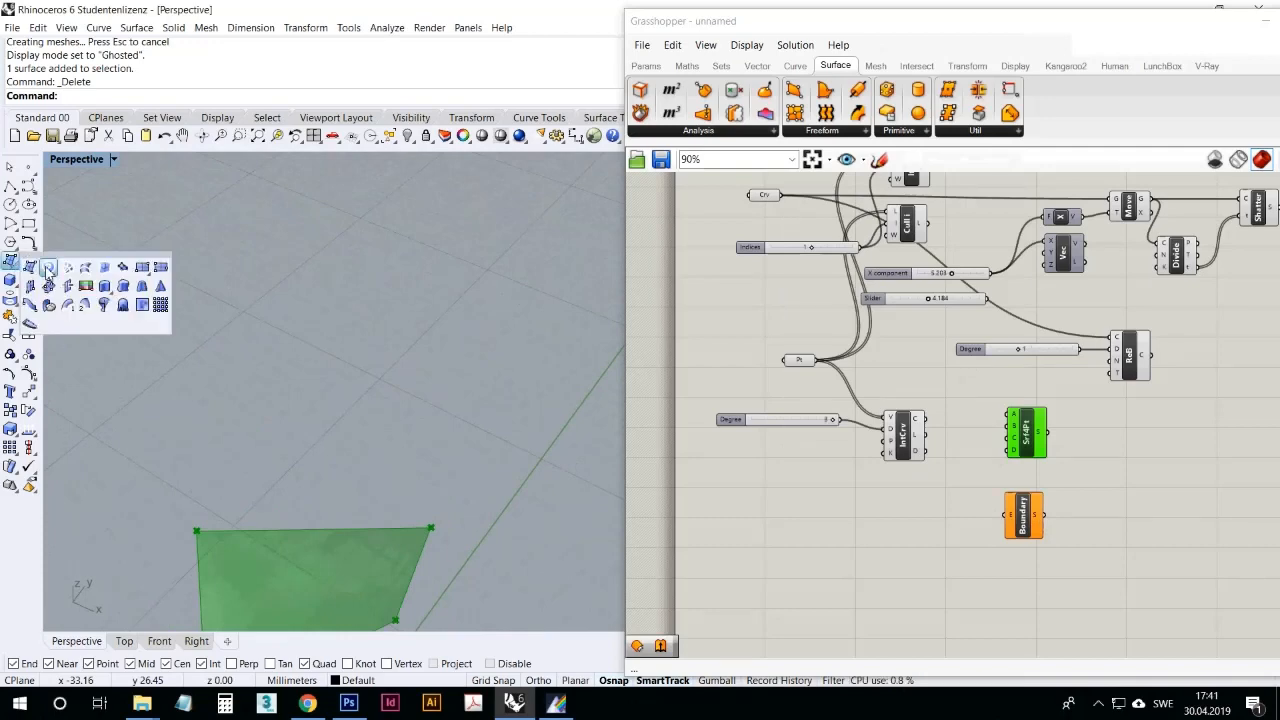
click(27, 186)
click(275, 255)
click(273, 255)
click(322, 323)
click(366, 388)
click(291, 447)
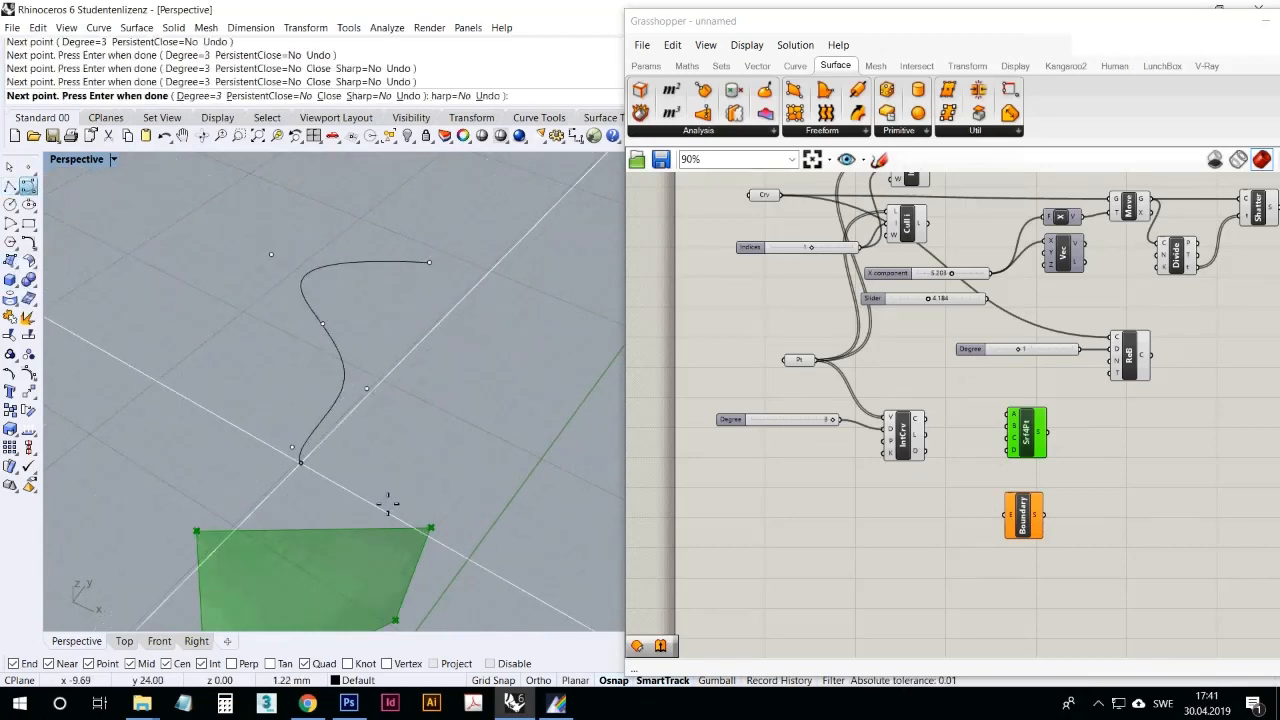
click(395, 487)
click(473, 381)
click(456, 315)
click(451, 283)
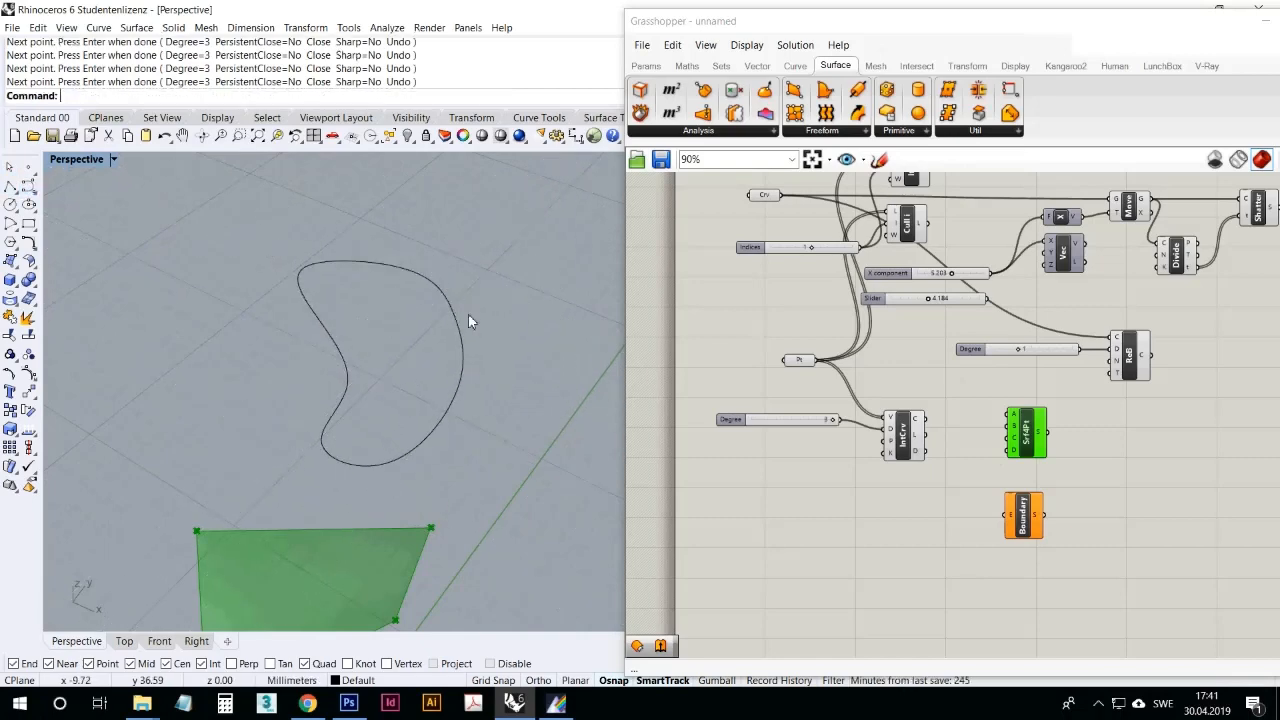
Step: Add a Curve parameter and place it just in front of the Boundary Surfaces component's input
right_click(1018, 524)
click(975, 520)
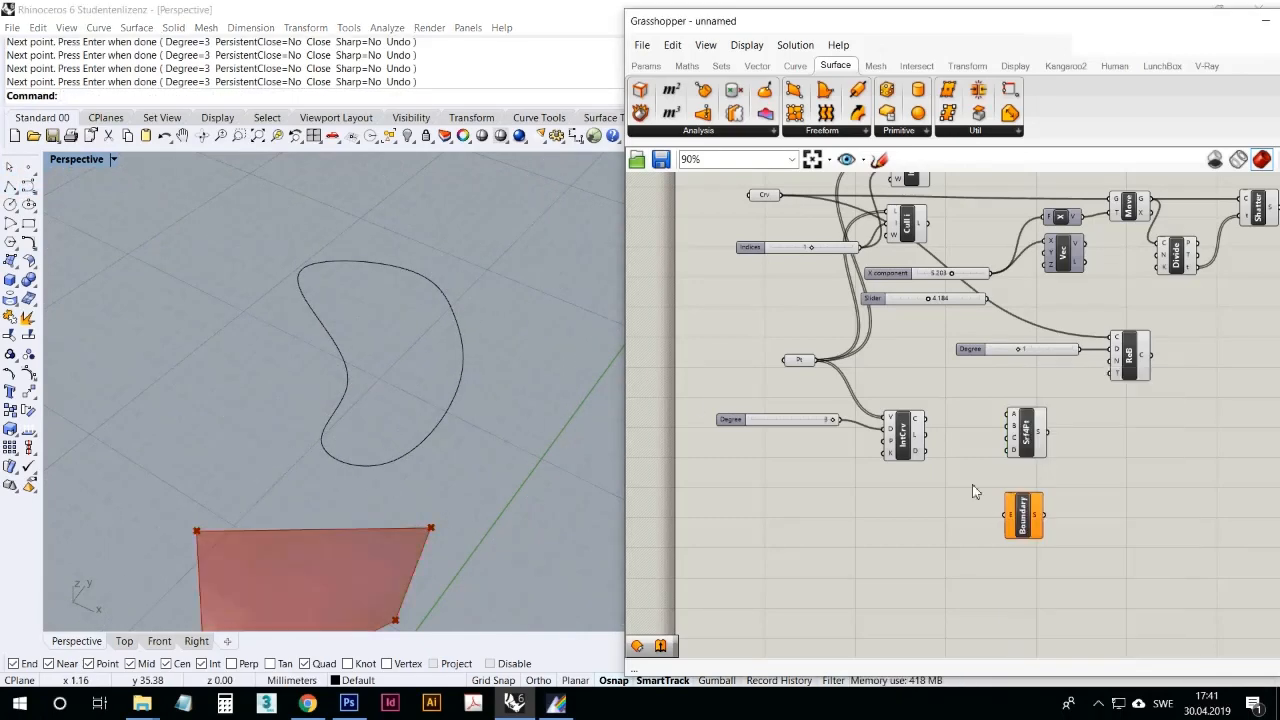
click(646, 66)
drag(914, 515, 914, 512)
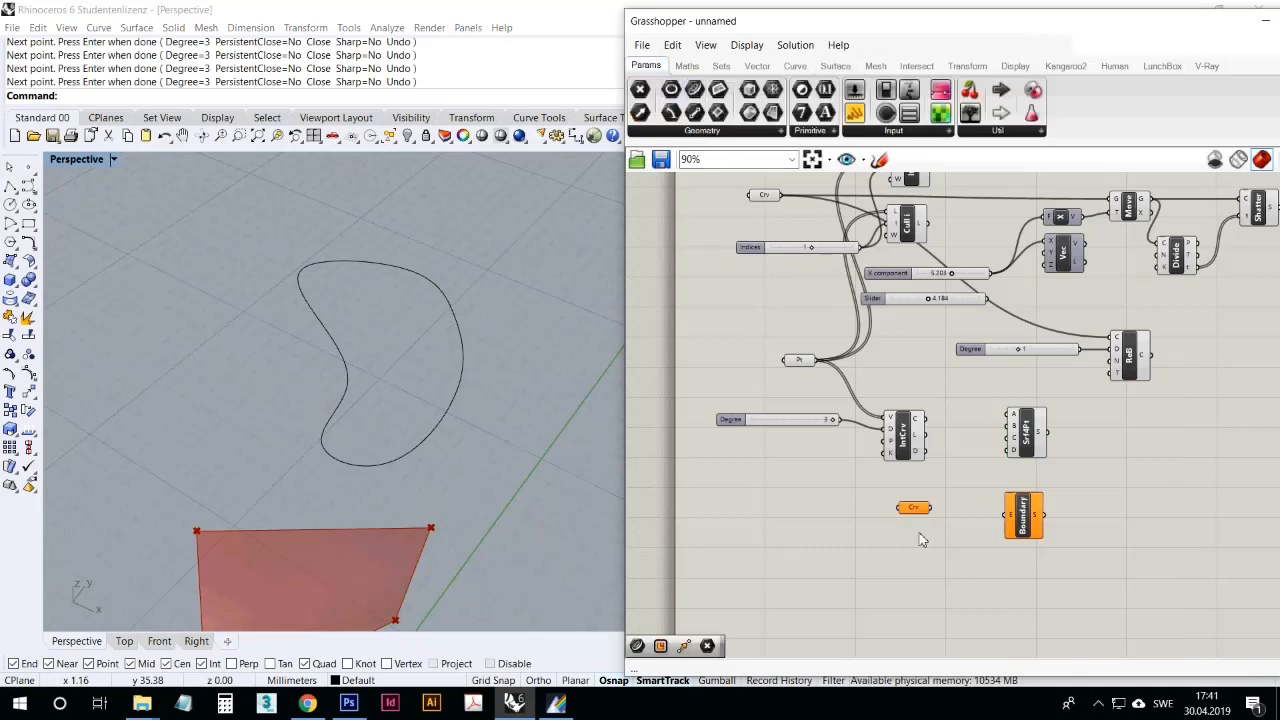
right_click(914, 512)
click(887, 532)
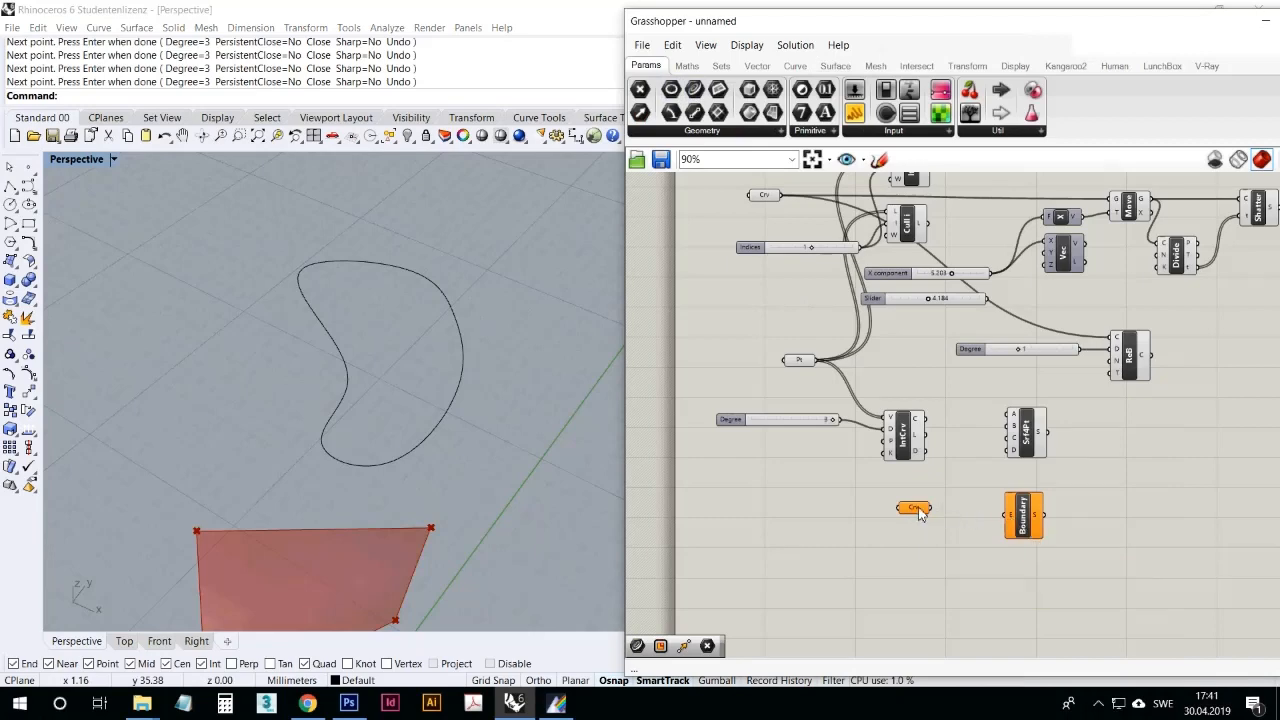
drag(920, 512, 962, 514)
Step: Reference the closed bean-shaped curve in the new Curve parameter and connect it to the Boundary Surfaces edges input
right_click(962, 514)
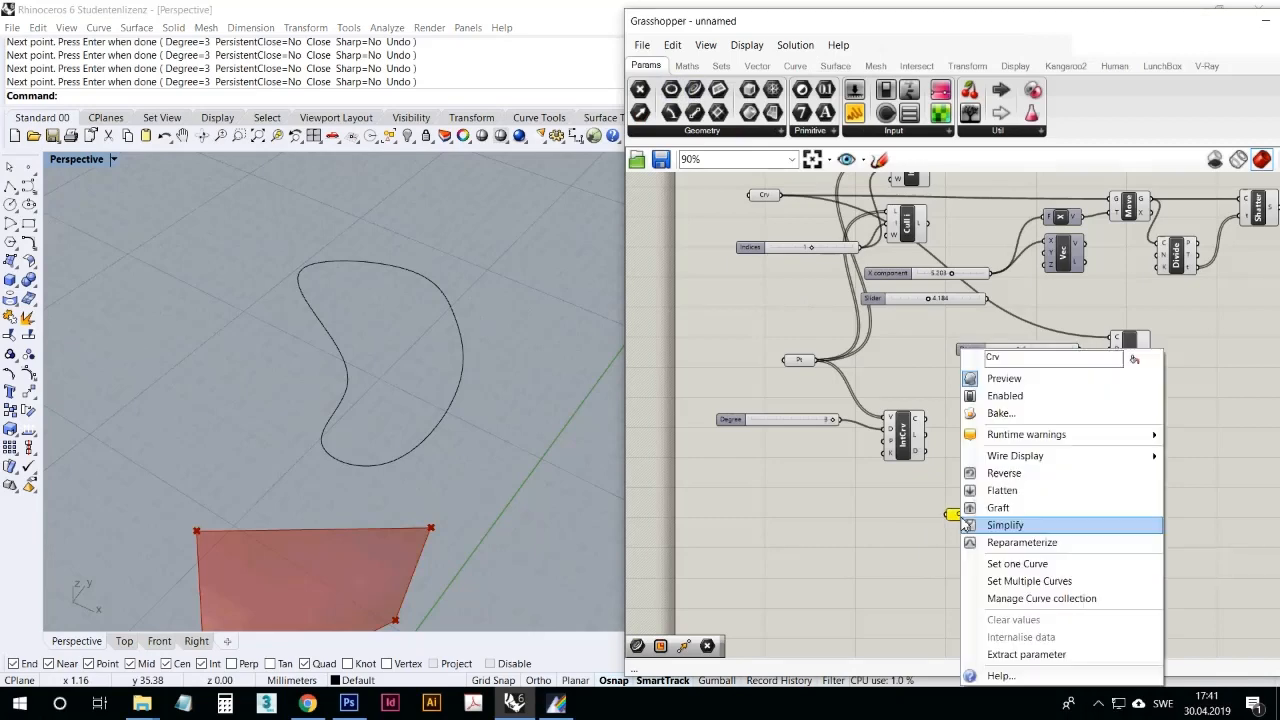
click(1010, 563)
click(465, 387)
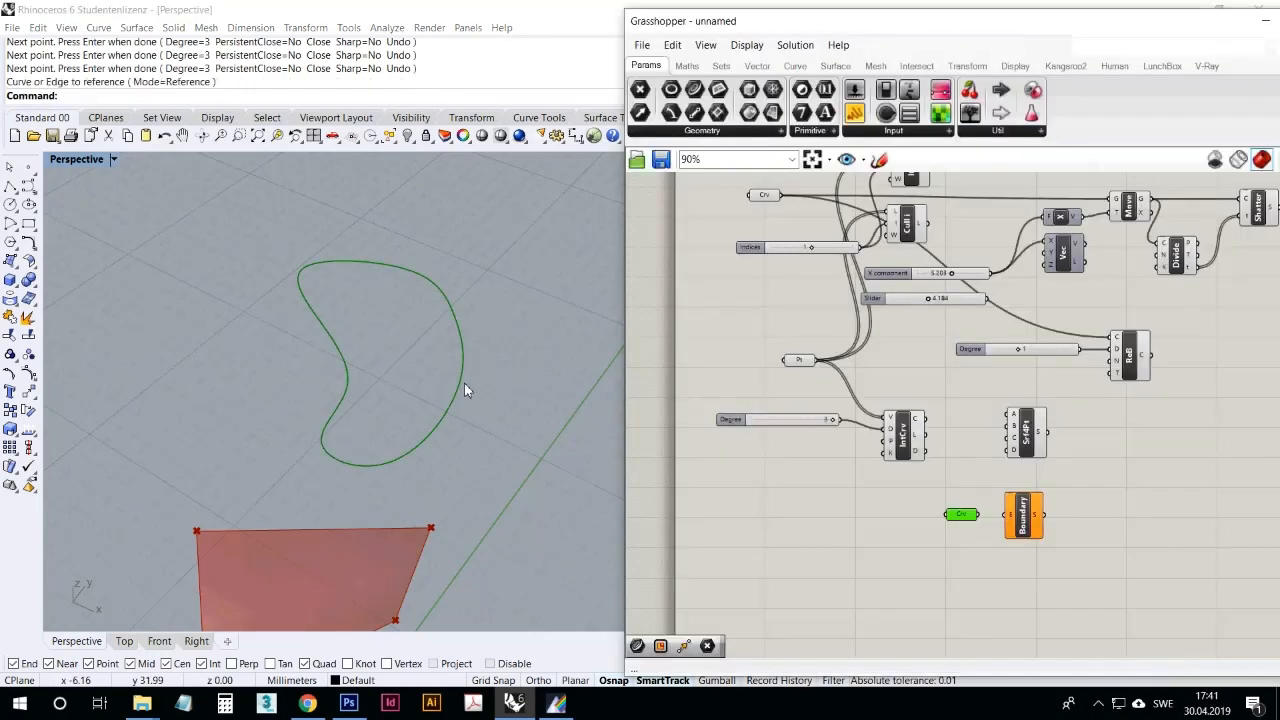
drag(1001, 525, 1006, 516)
click(887, 531)
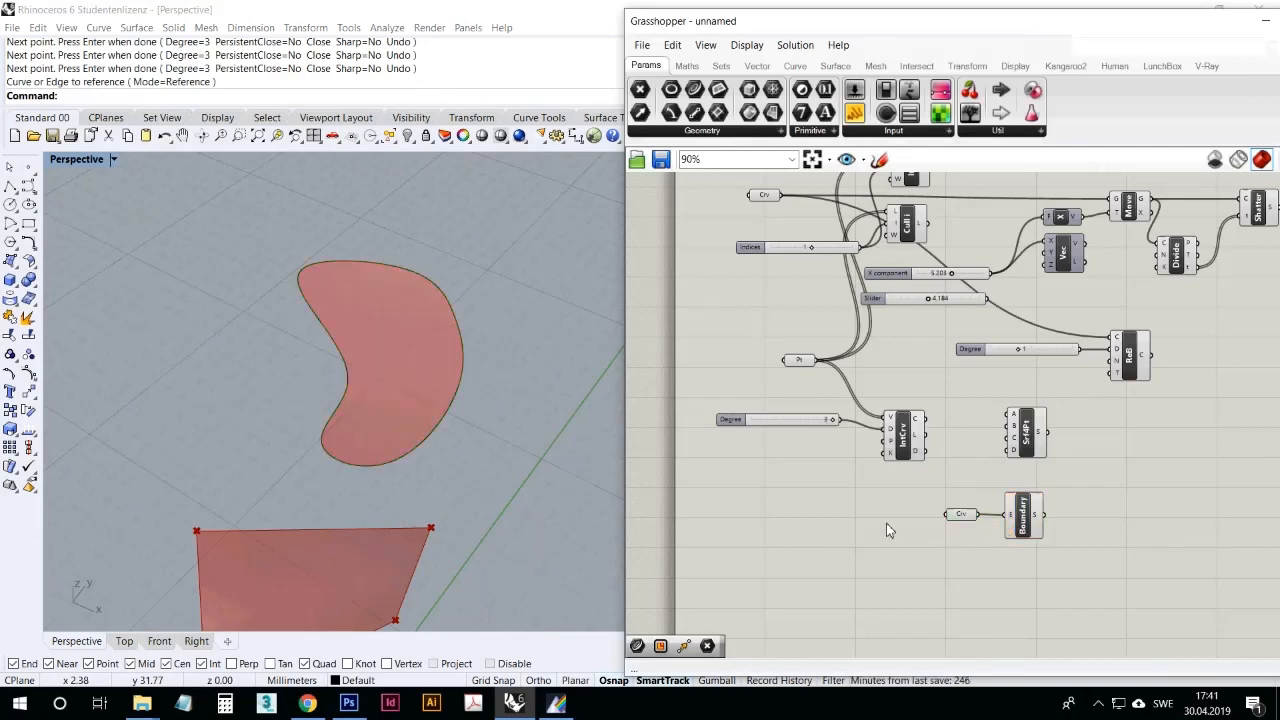
Step: Reshape the closed boundary curve by pulling one of its control points outward
mouse_move(460, 392)
right_down()
mouse_move(574, 309)
mouse_move(551, 337)
mouse_move(463, 383)
right_up()
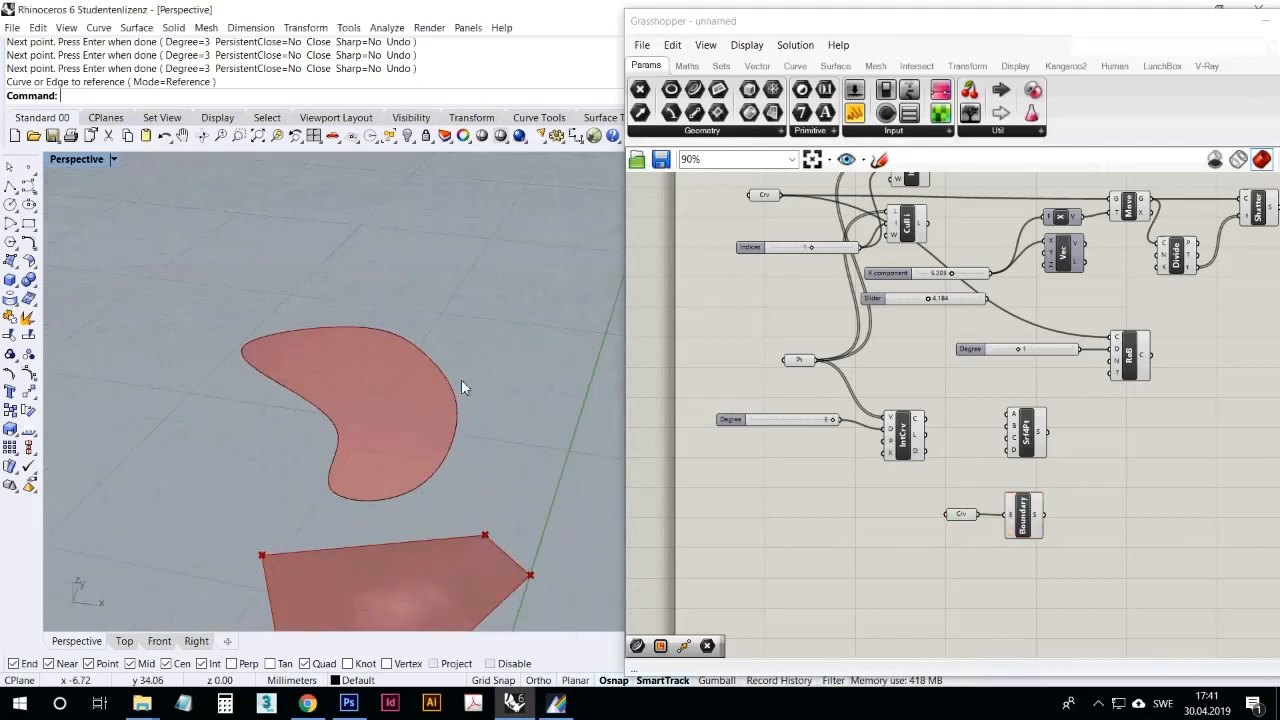
click(452, 393)
drag(428, 352, 486, 300)
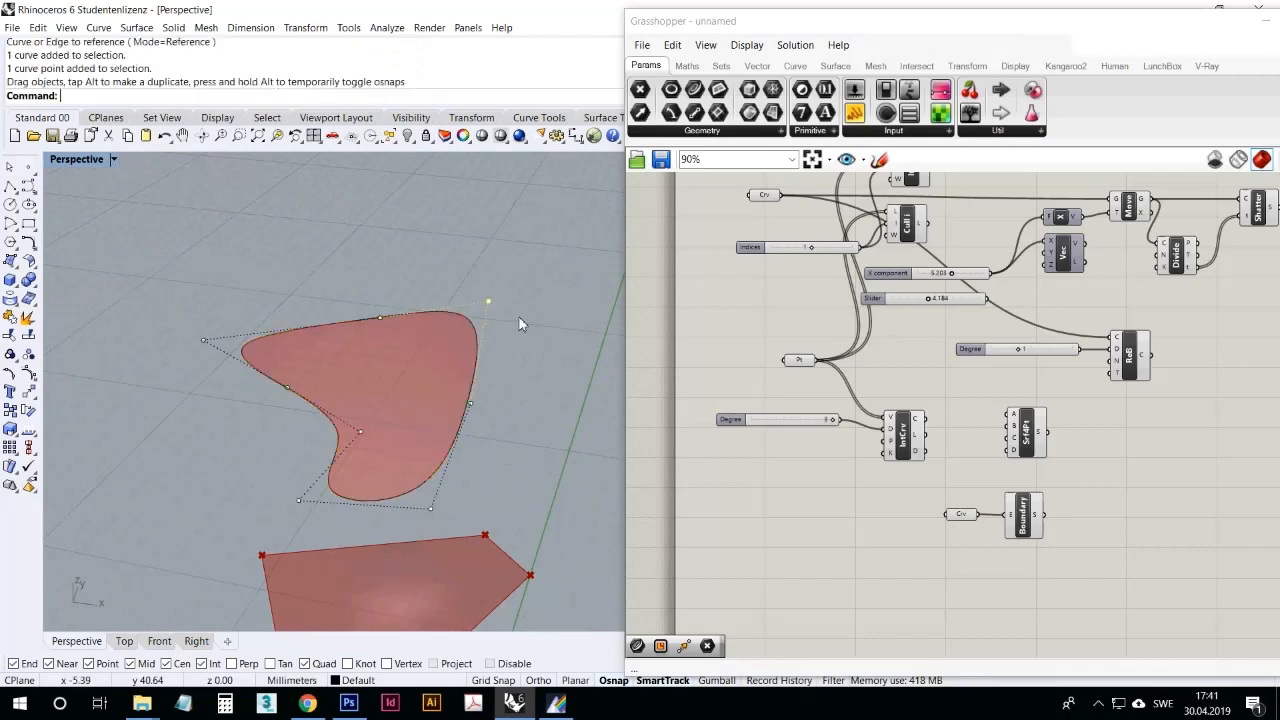
Step: Add a Loft component to the canvas below the Boundary Surfaces component
click(837, 66)
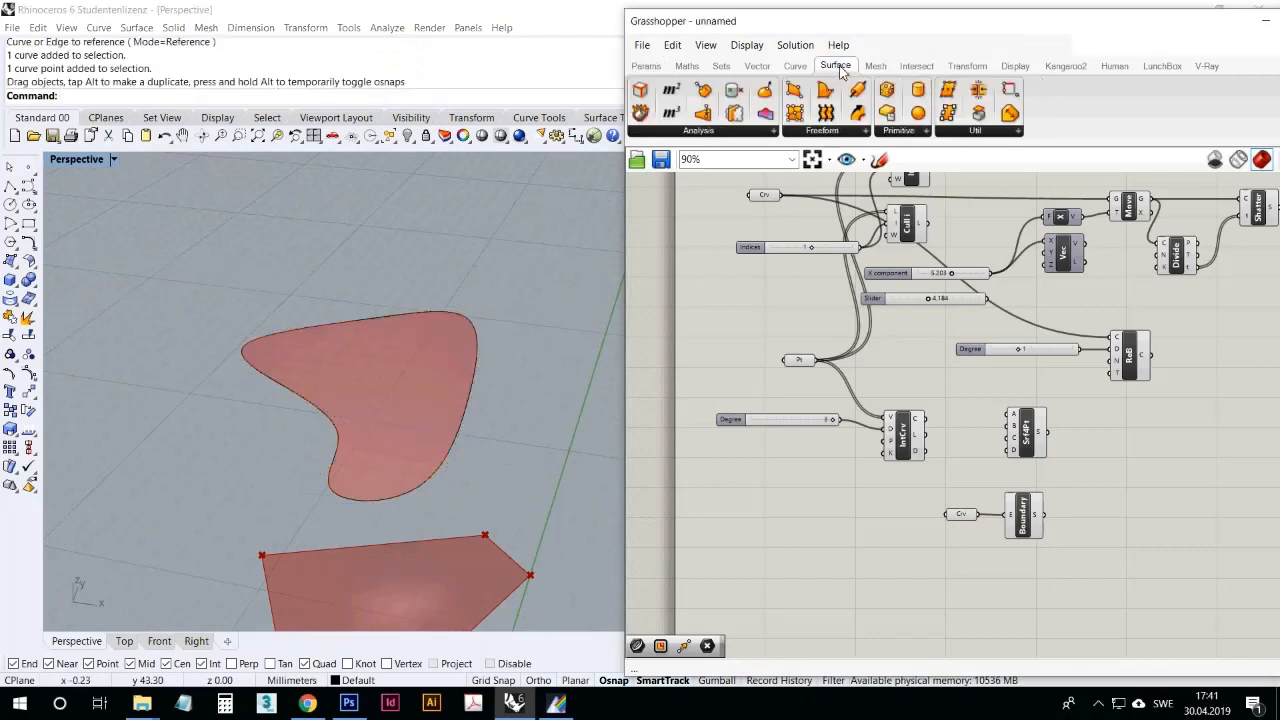
click(824, 132)
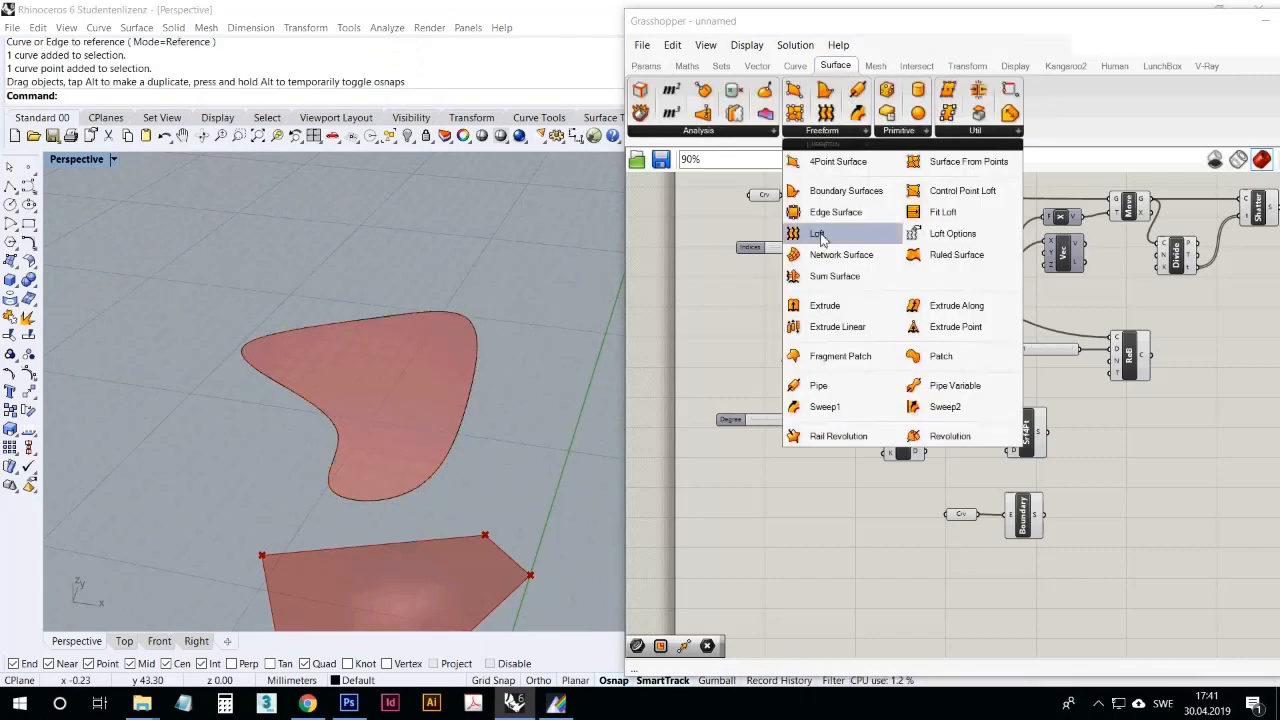
drag(820, 236, 1034, 584)
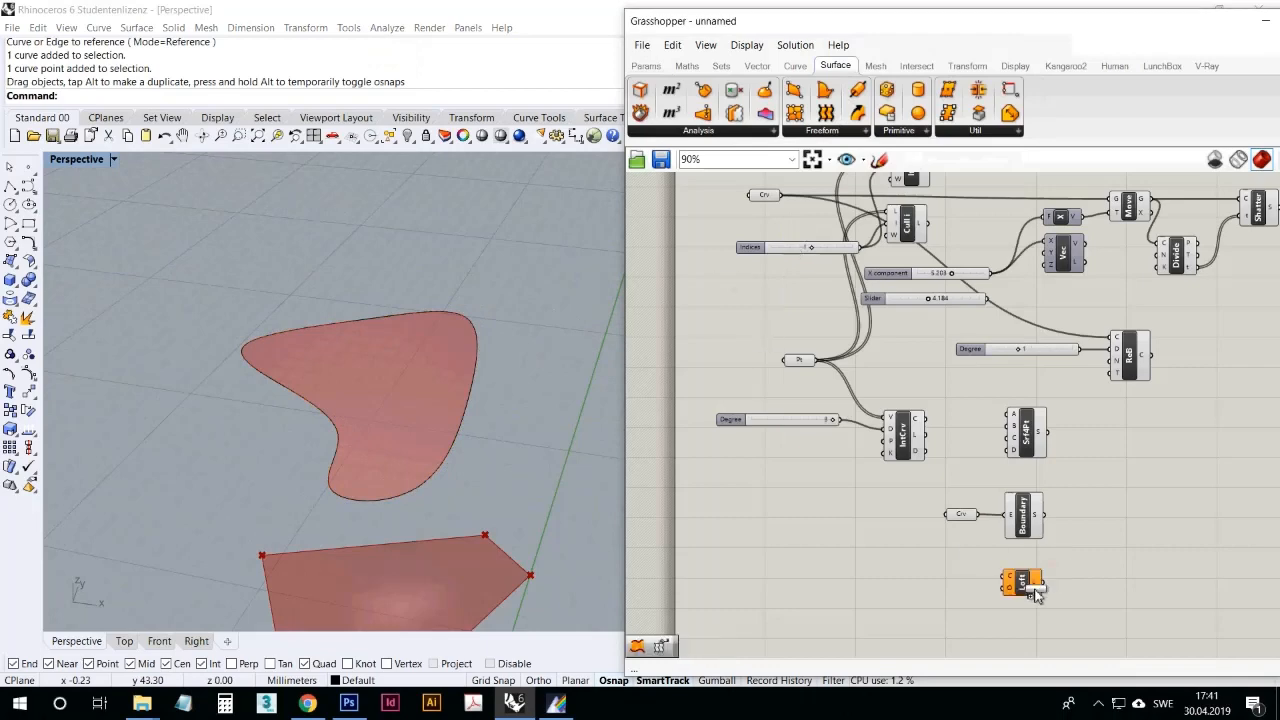
Step: Draw an open three-point arched curve beside the boundary surface in the Perspective viewport
right_drag(557, 486, 526, 462)
right_drag(175, 392, 183, 305)
click(28, 186)
click(406, 391)
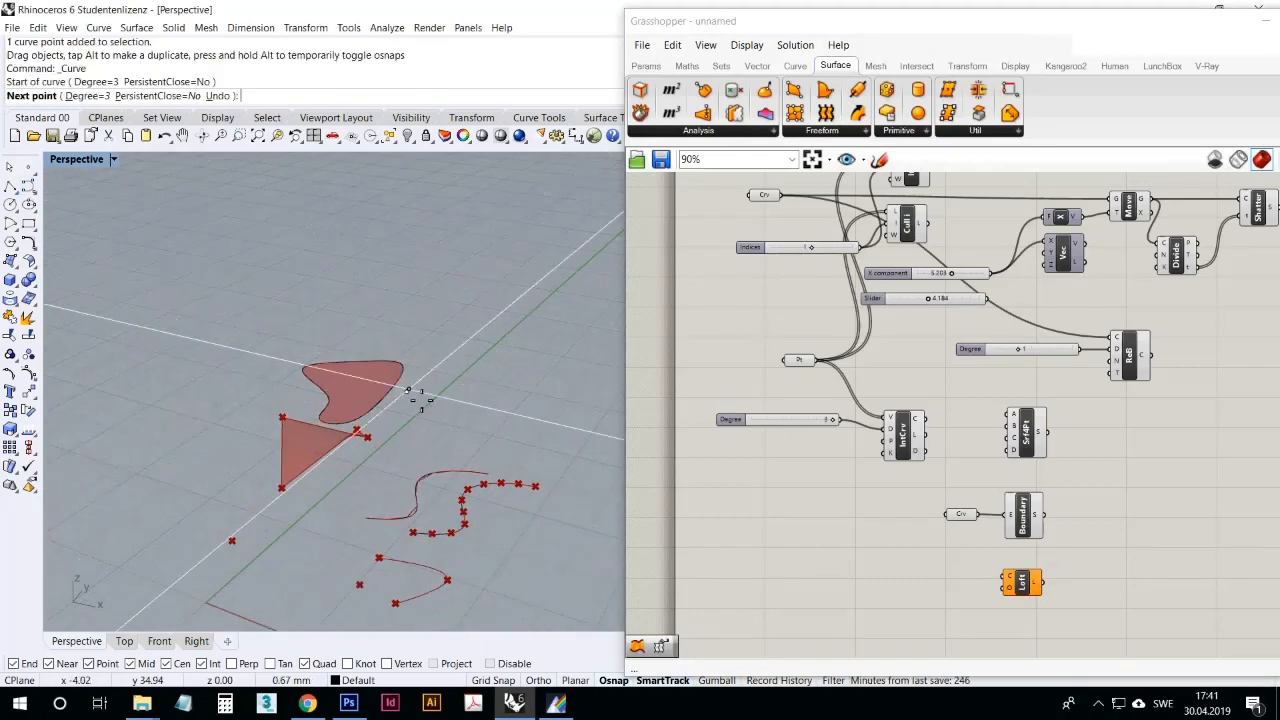
click(466, 377)
click(507, 409)
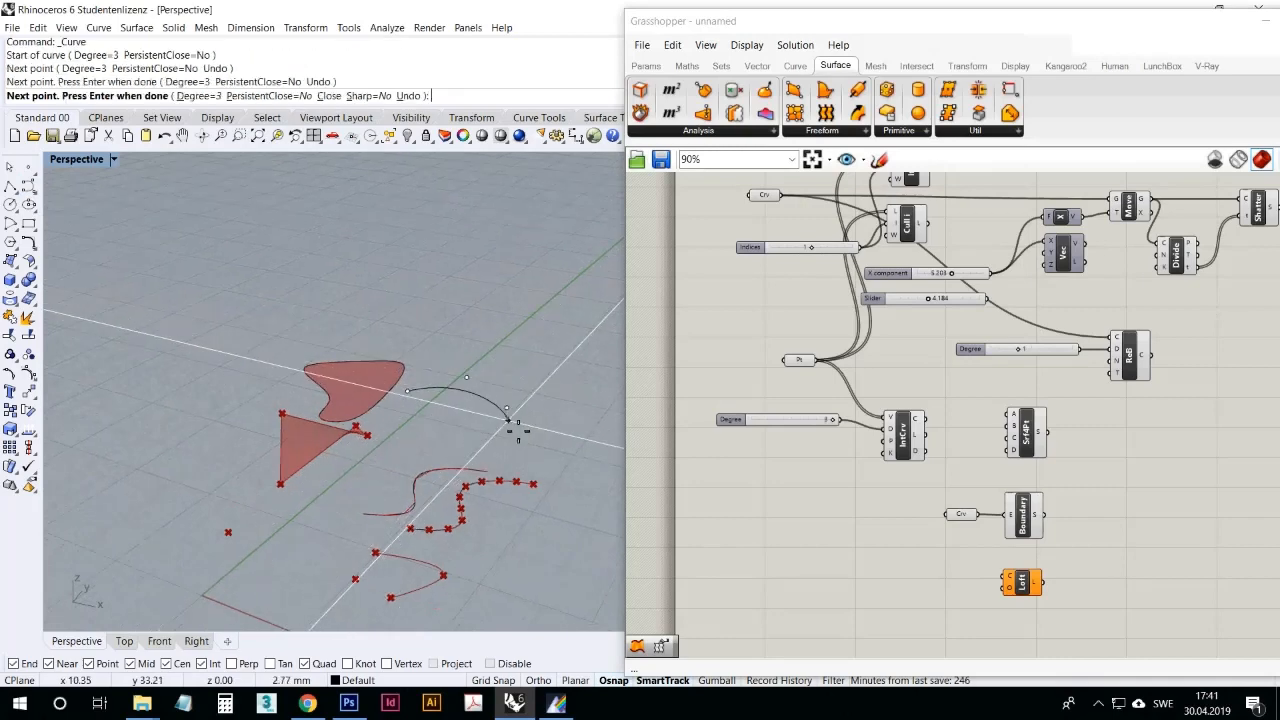
right_click(505, 395)
Step: Draw two more three-point arched curves in a row behind the first open curve
right_click(453, 368)
click(447, 359)
click(492, 350)
click(517, 379)
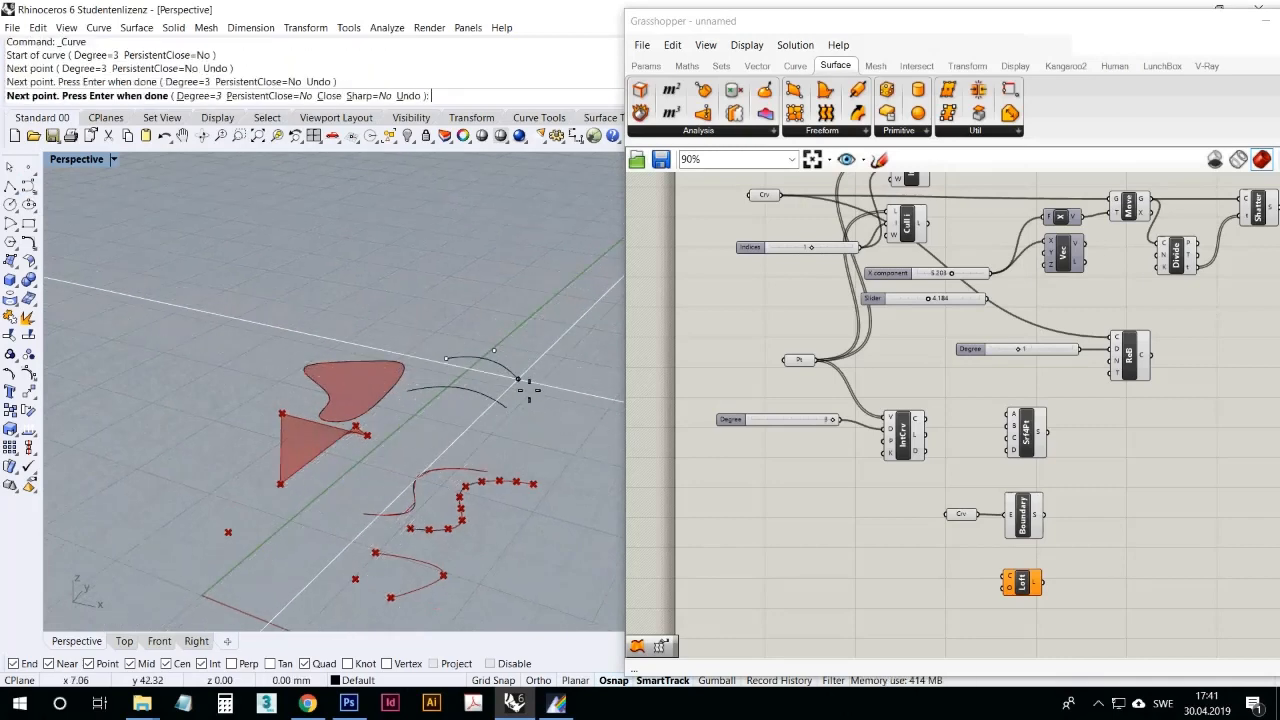
right_click(516, 377)
right_click(478, 320)
click(473, 311)
click(512, 307)
click(542, 325)
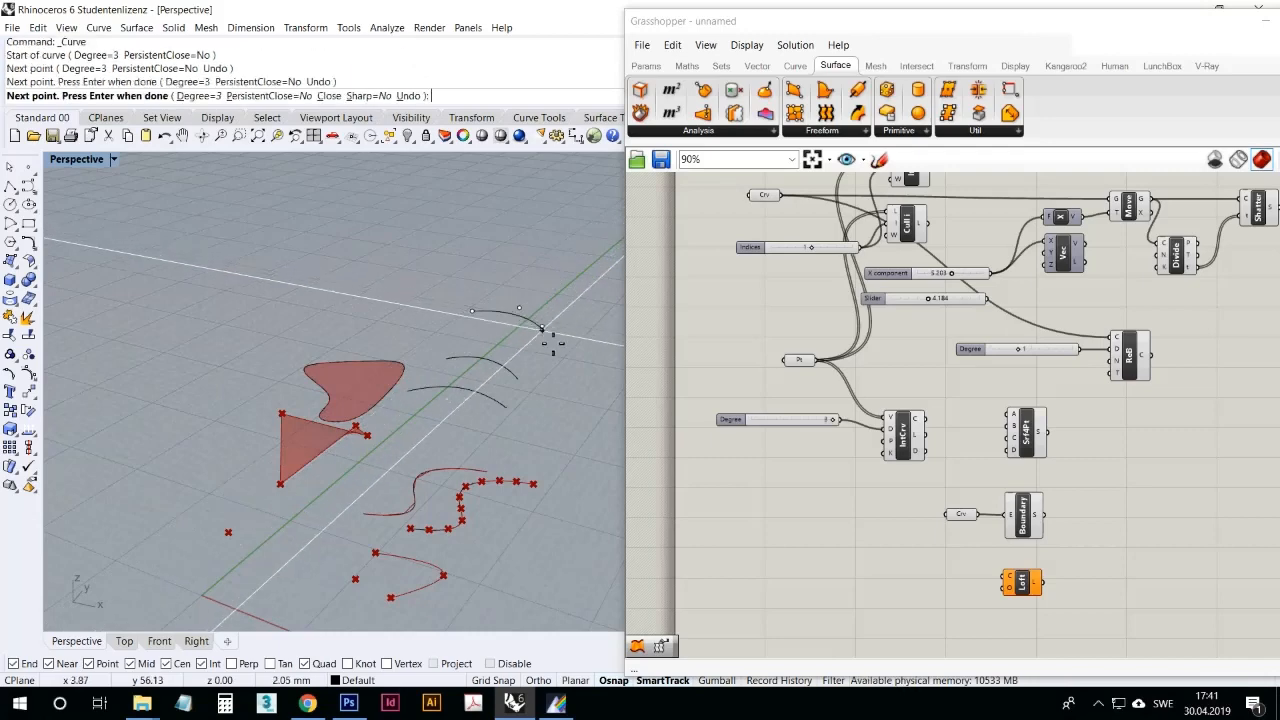
right_click(543, 331)
click(506, 375)
click(565, 390)
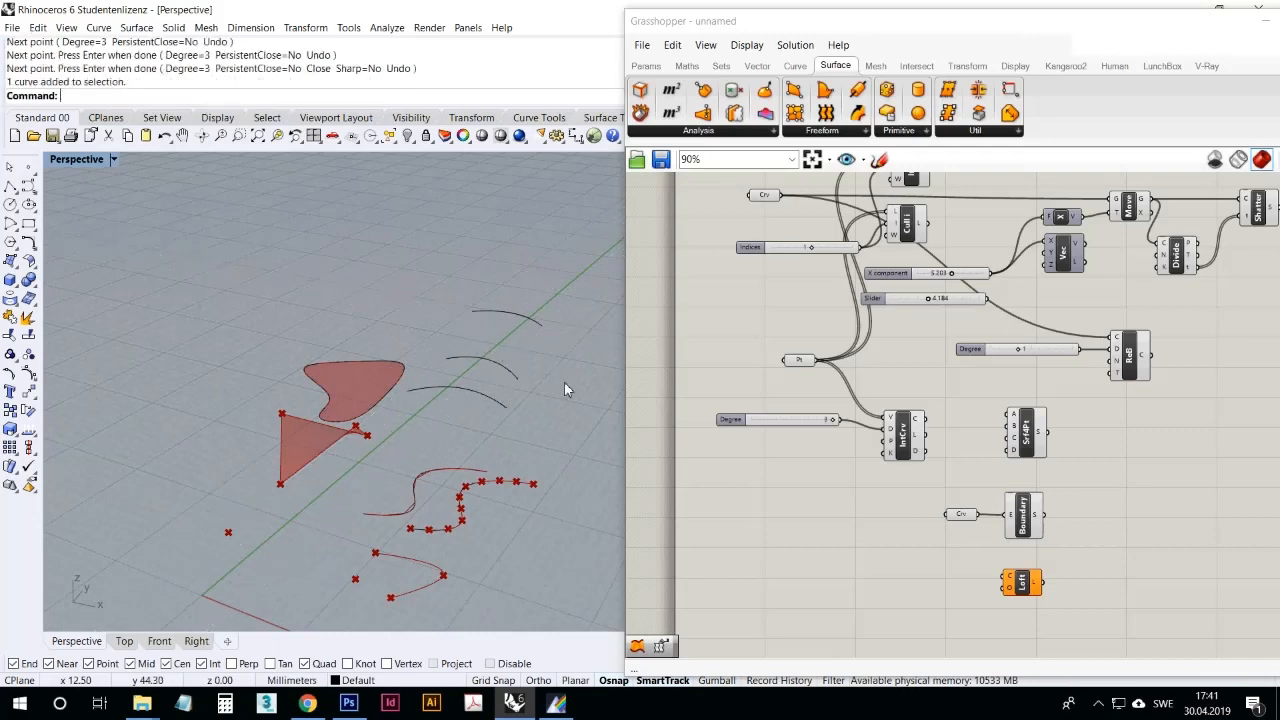
Step: Move the two farther arched curves vertically upward by about 9 mm in the Front viewport
drag(538, 329, 506, 308)
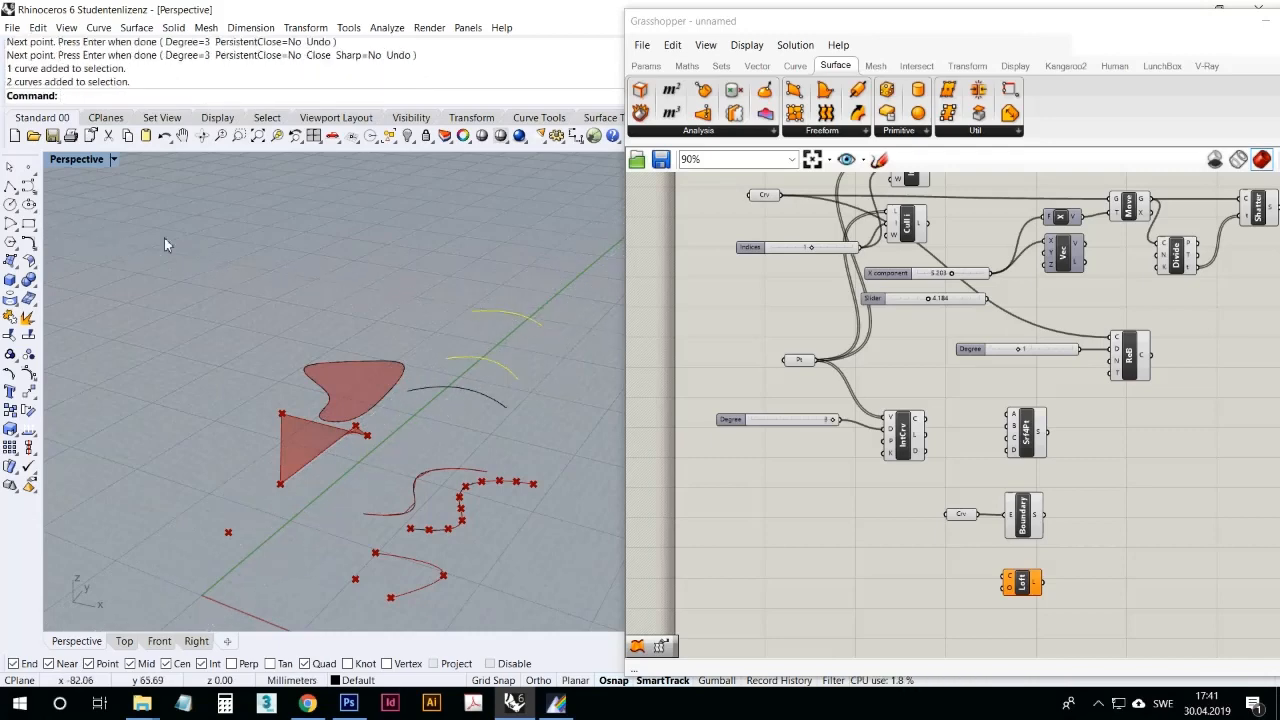
double_click(98, 162)
click(28, 394)
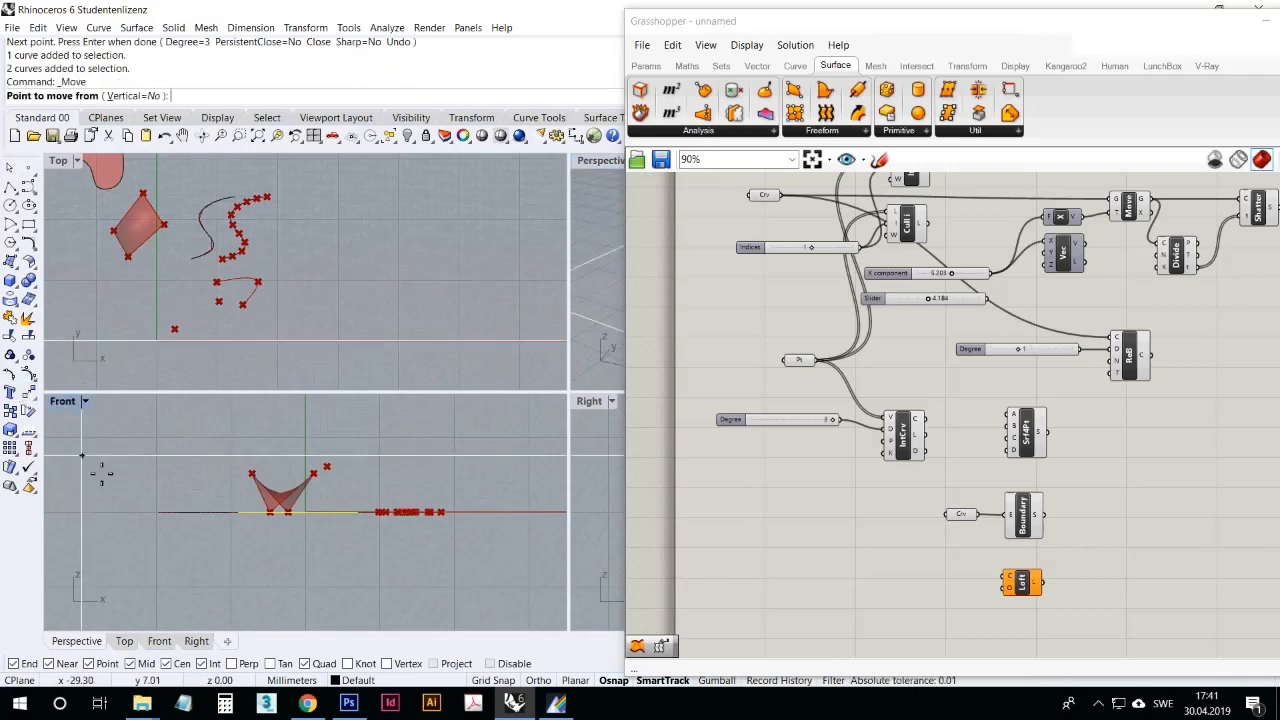
click(101, 464)
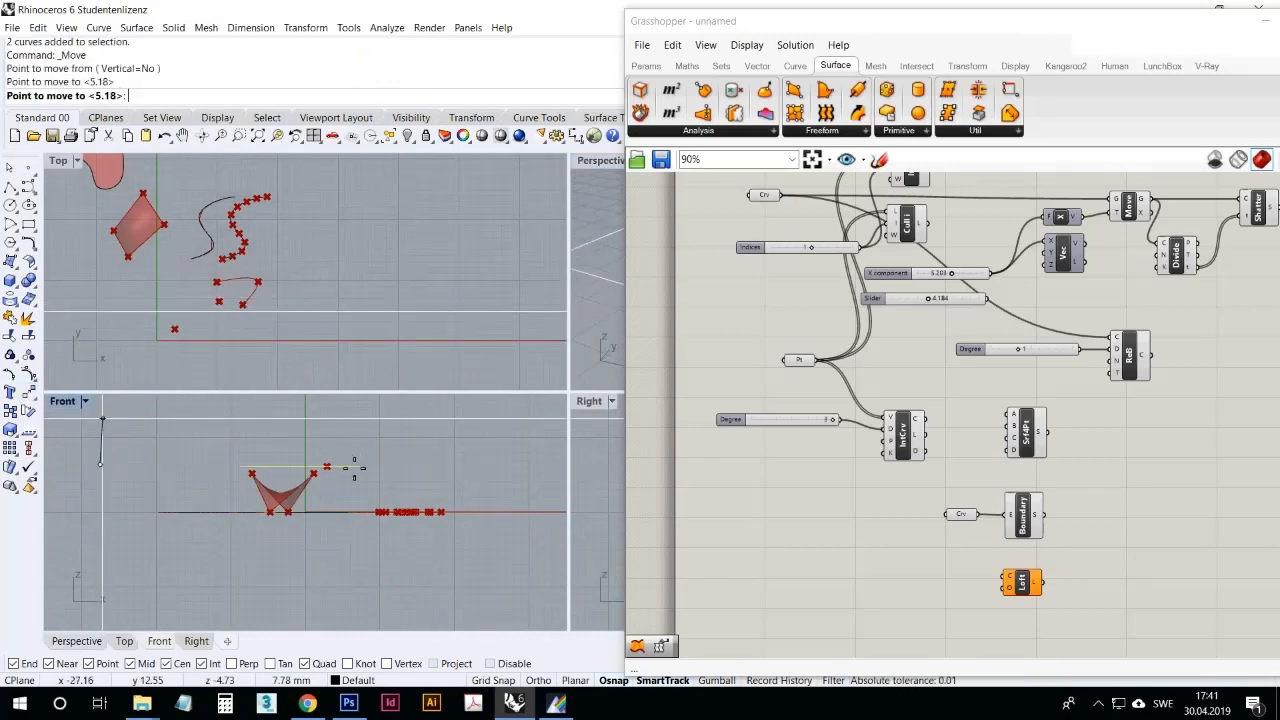
scroll(185, 500, down, 2)
click(94, 480)
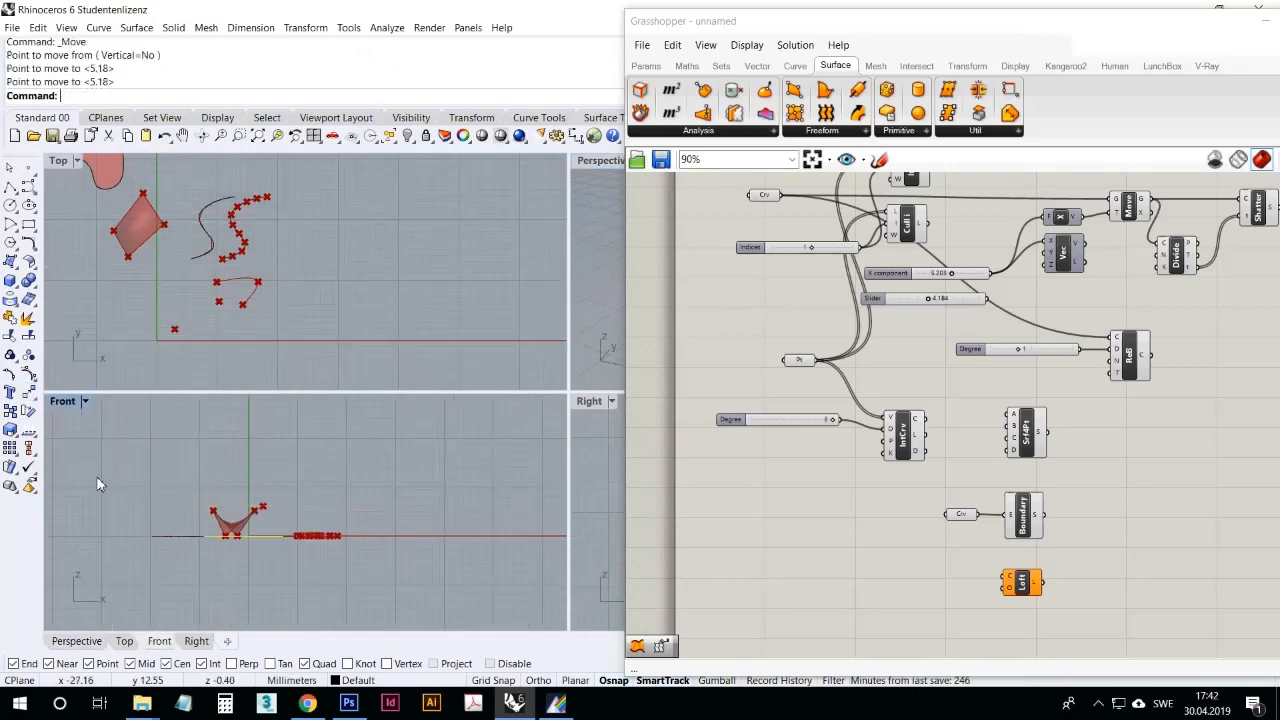
right_click(128, 516)
click(128, 516)
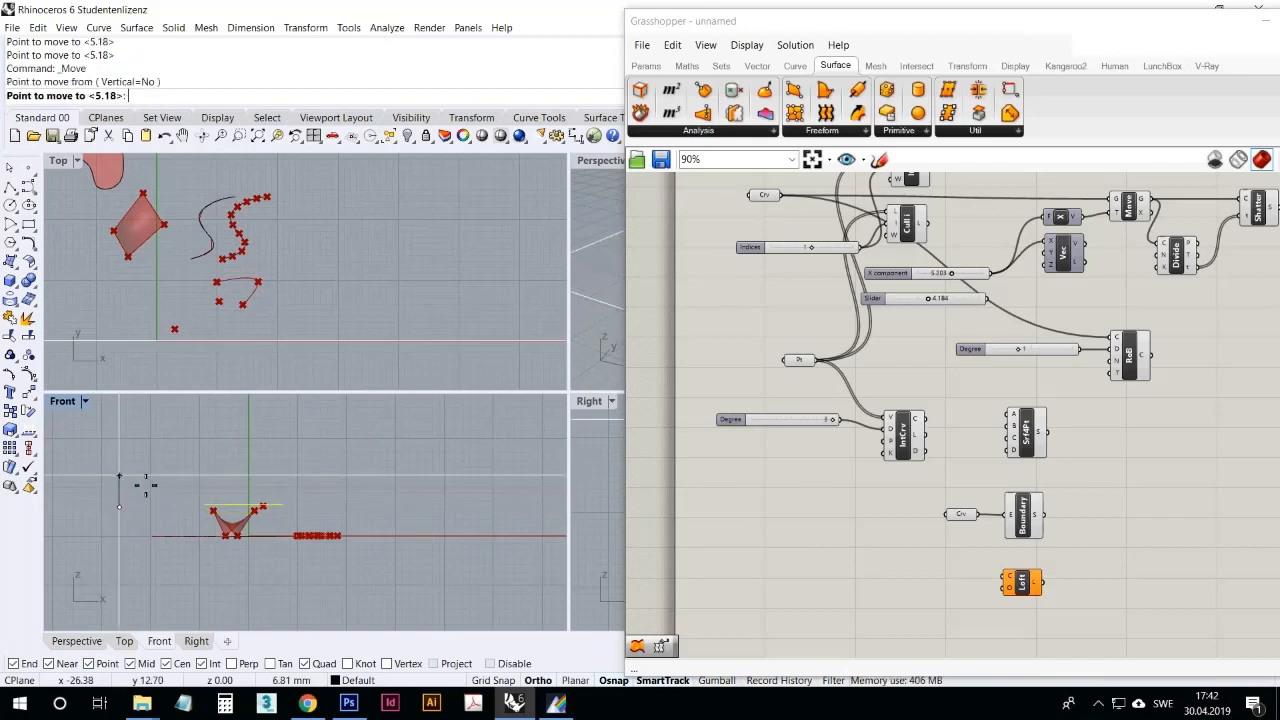
click(137, 474)
double_click(595, 160)
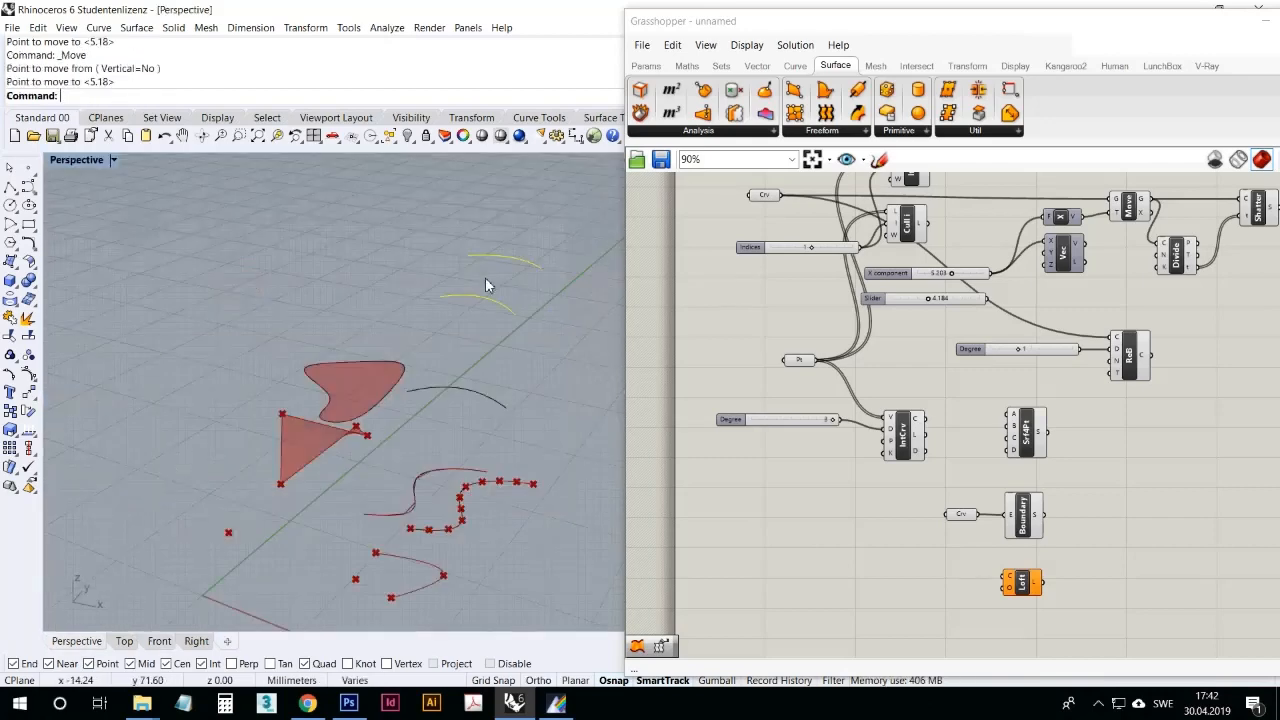
Step: Raise only the farthest arched curve by about another 6.4 mm, moving it vertically in the Front viewport
click(505, 258)
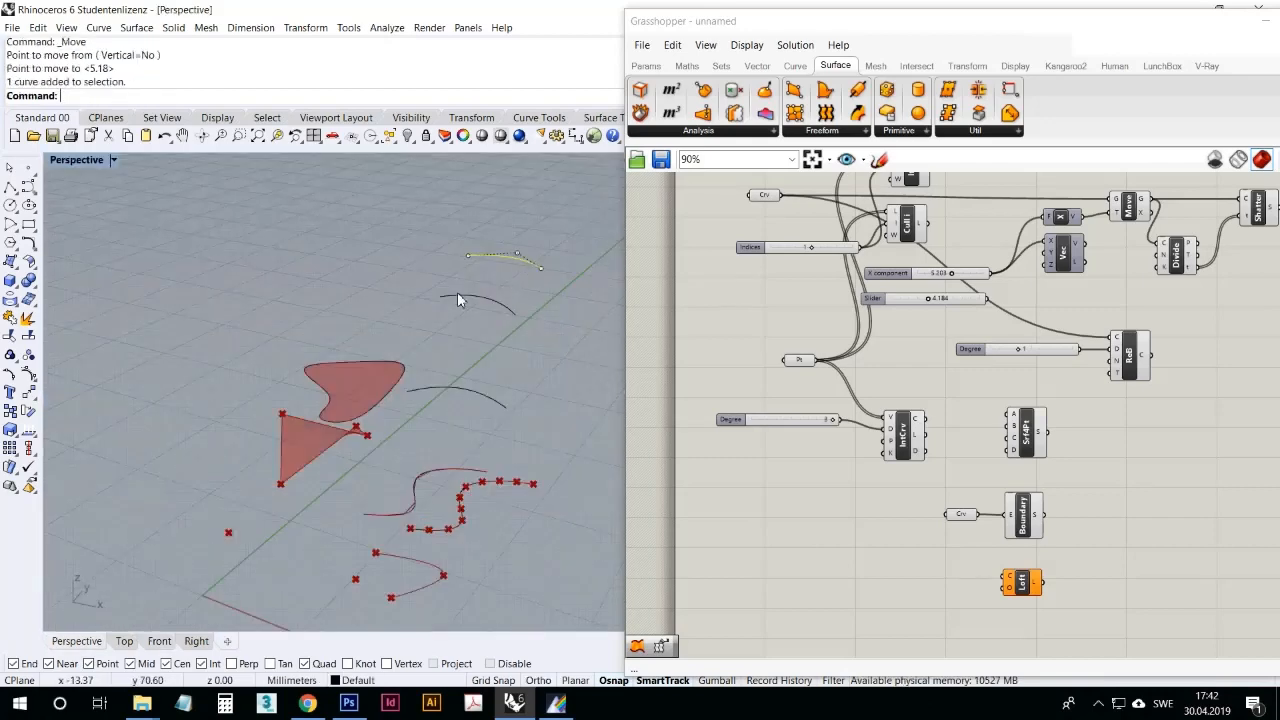
double_click(89, 162)
click(157, 461)
right_click(135, 468)
click(134, 481)
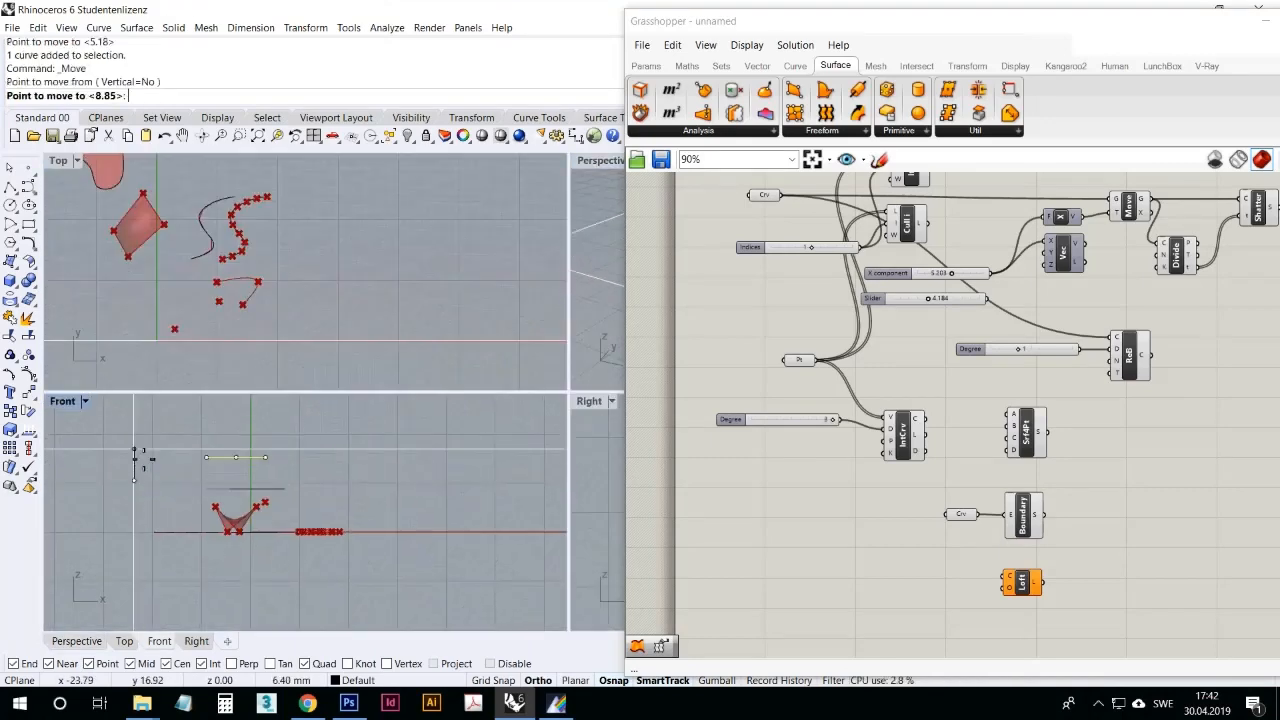
click(136, 457)
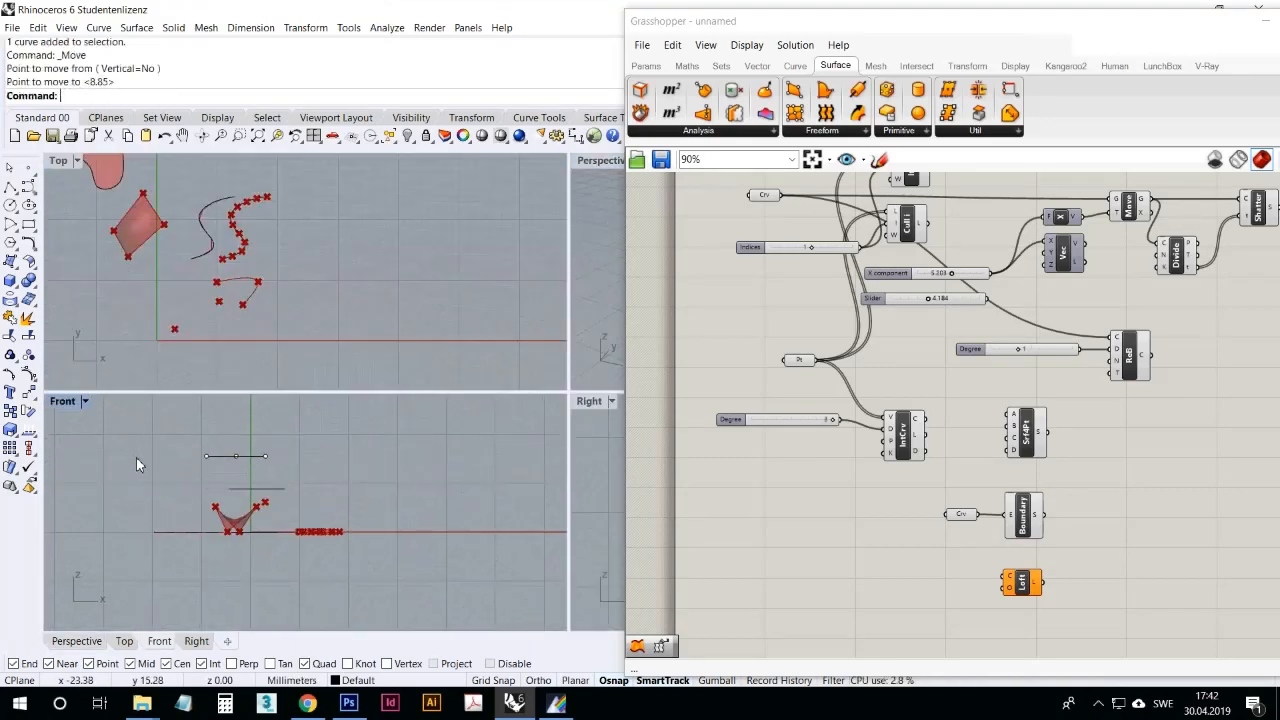
Step: Reference the three arched curves in the Loft component's curves input and inspect the lofted surface in the maximized Perspective viewport
right_click(1009, 581)
click(1051, 583)
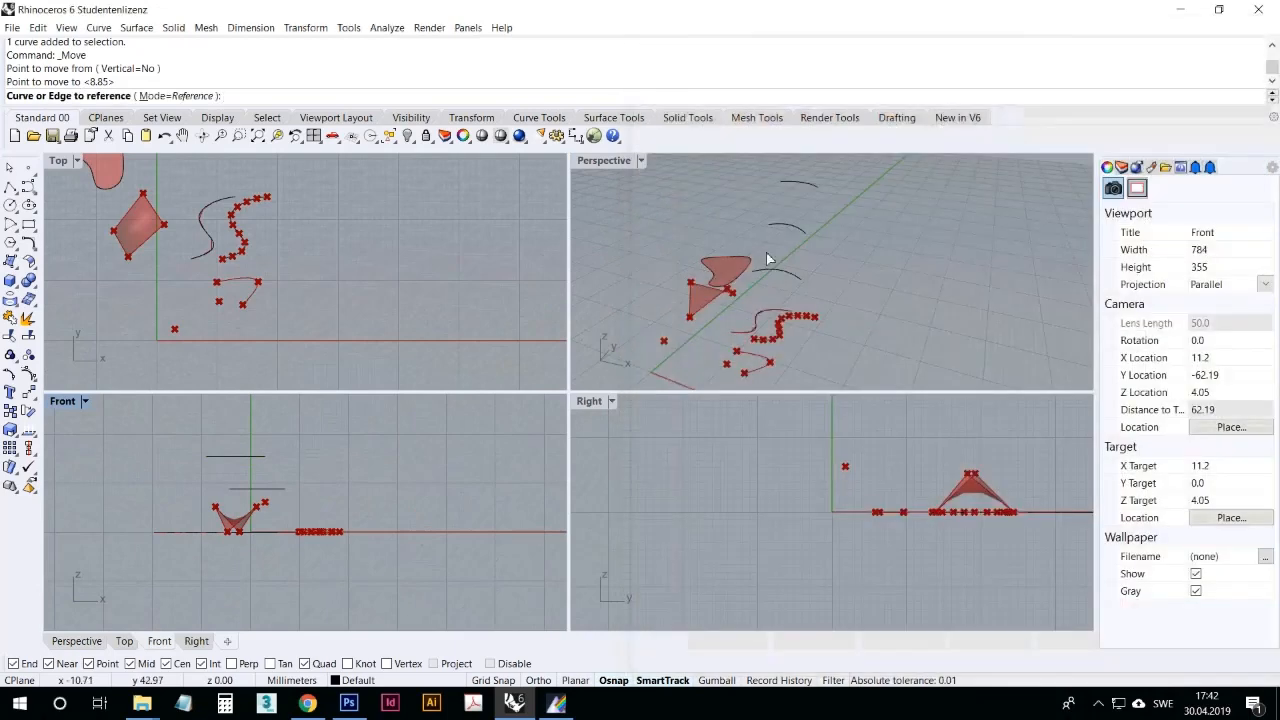
drag(787, 162, 786, 165)
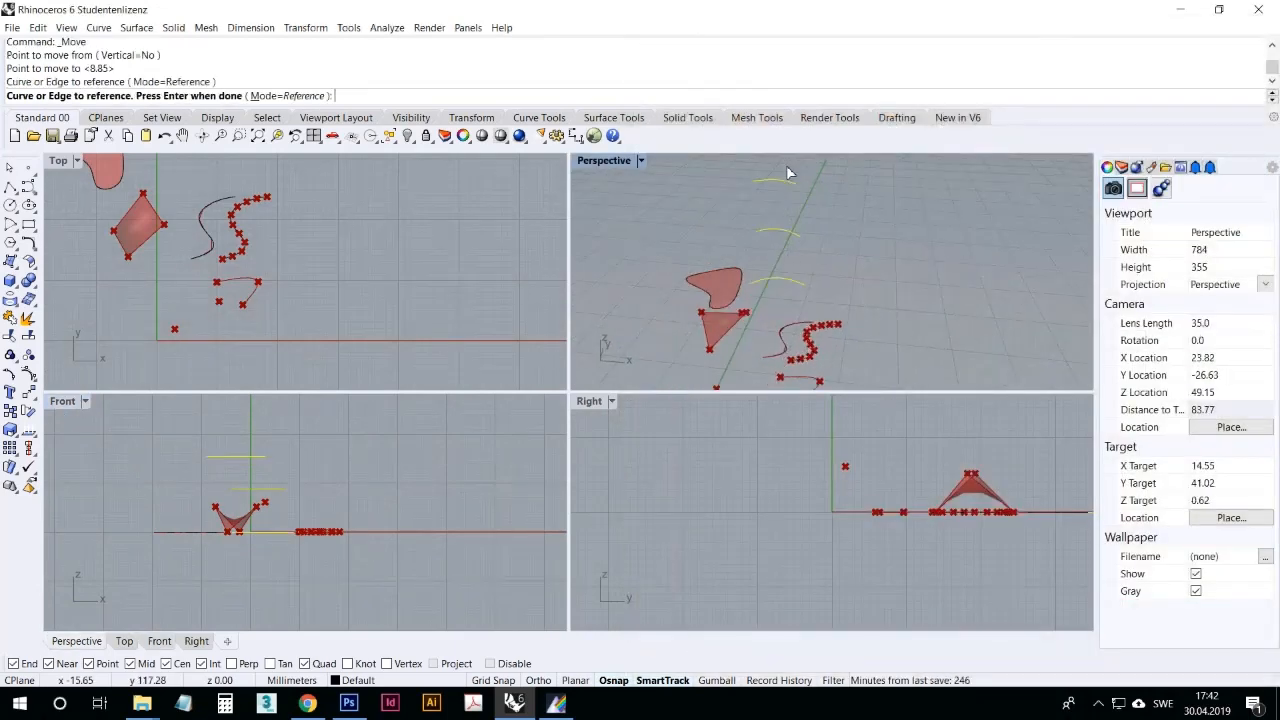
key(Return)
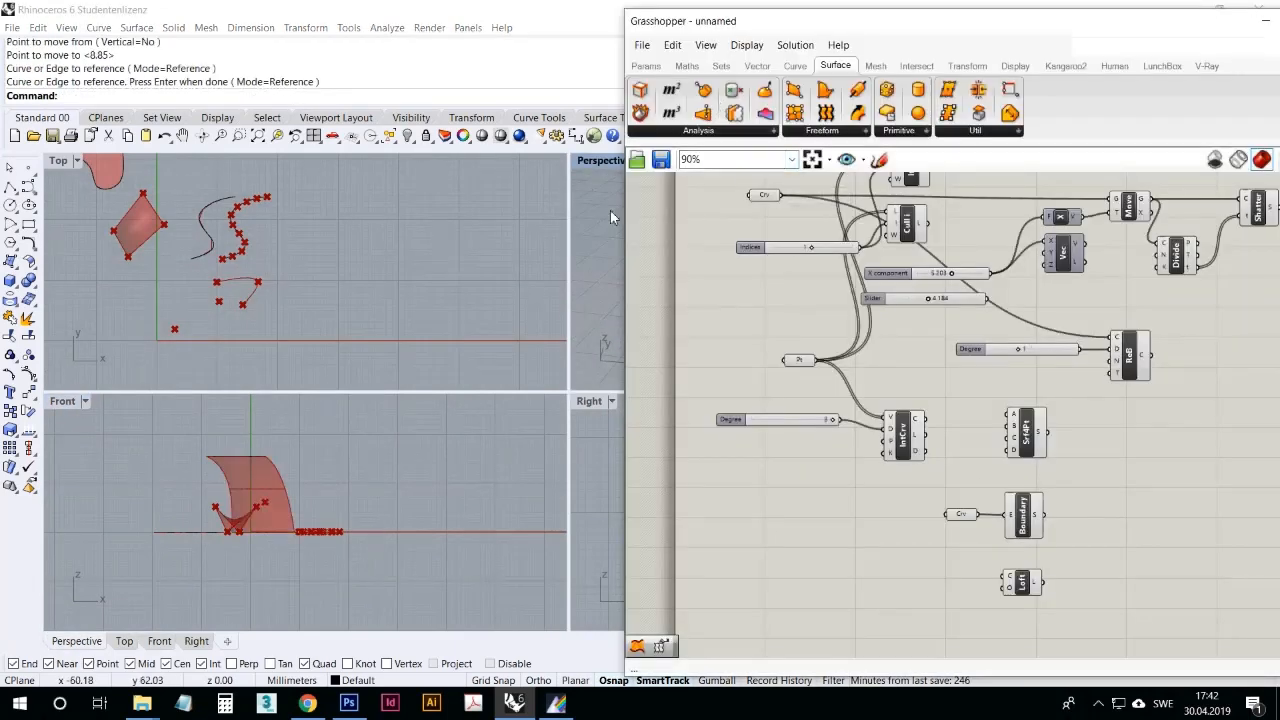
double_click(601, 163)
right_drag(540, 318, 484, 346)
scroll(500, 351, up, 8)
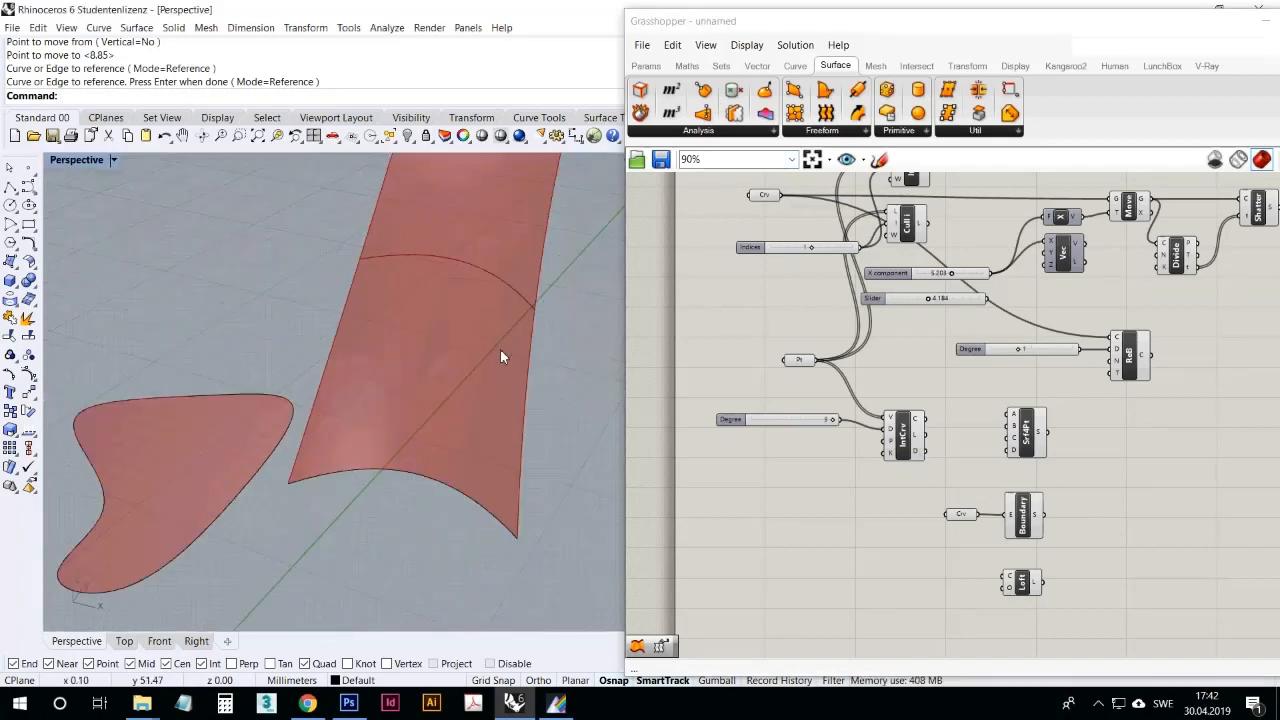
Step: Reshape the front and middle arched curves of the loft by moving the middle control point of each
scroll(446, 441, down, 8)
click(458, 472)
click(430, 437)
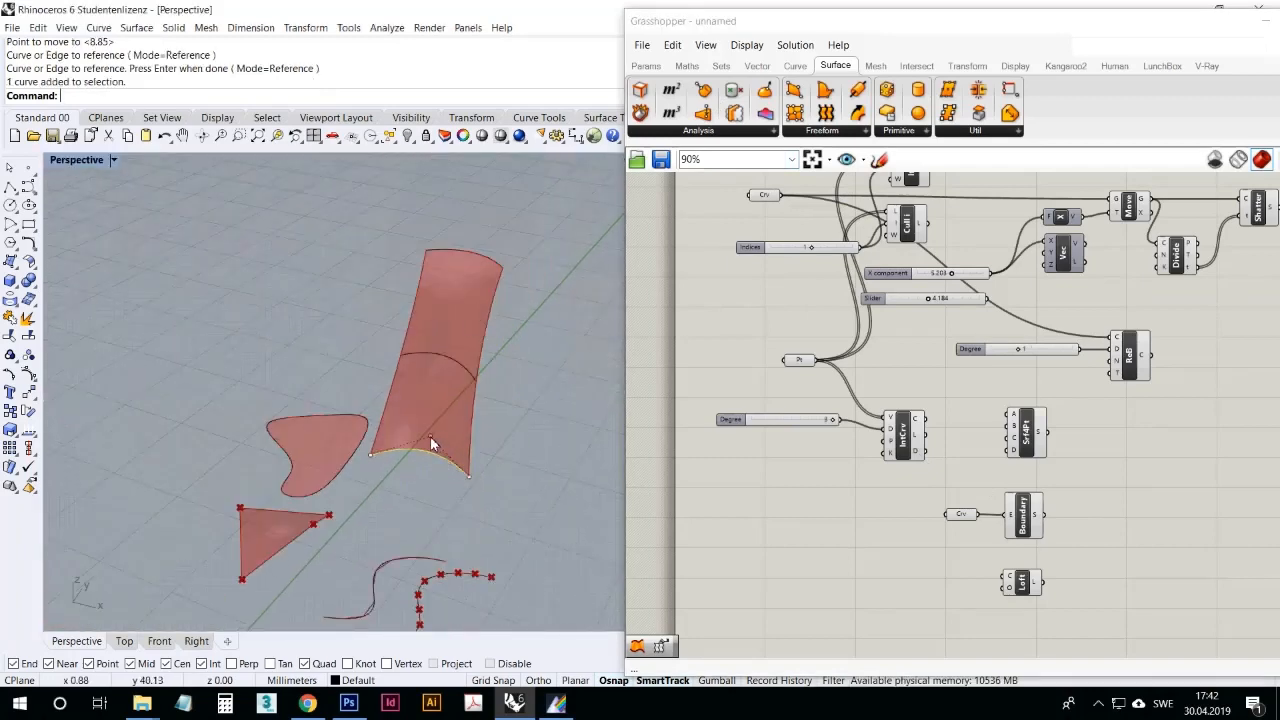
drag(430, 437, 524, 382)
click(460, 368)
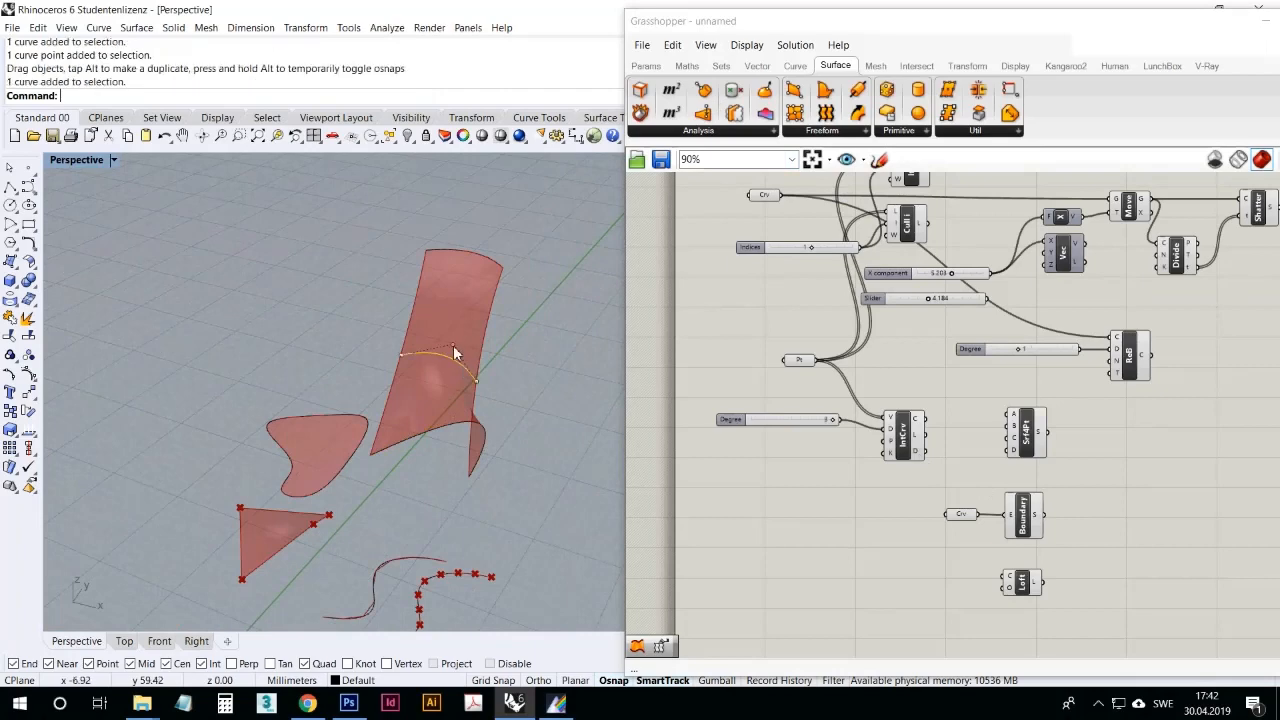
drag(452, 341, 480, 310)
Step: Reshape the farthest arched curve by moving its middle control point so the loft's far end curves downward, and inspect the surface
click(472, 251)
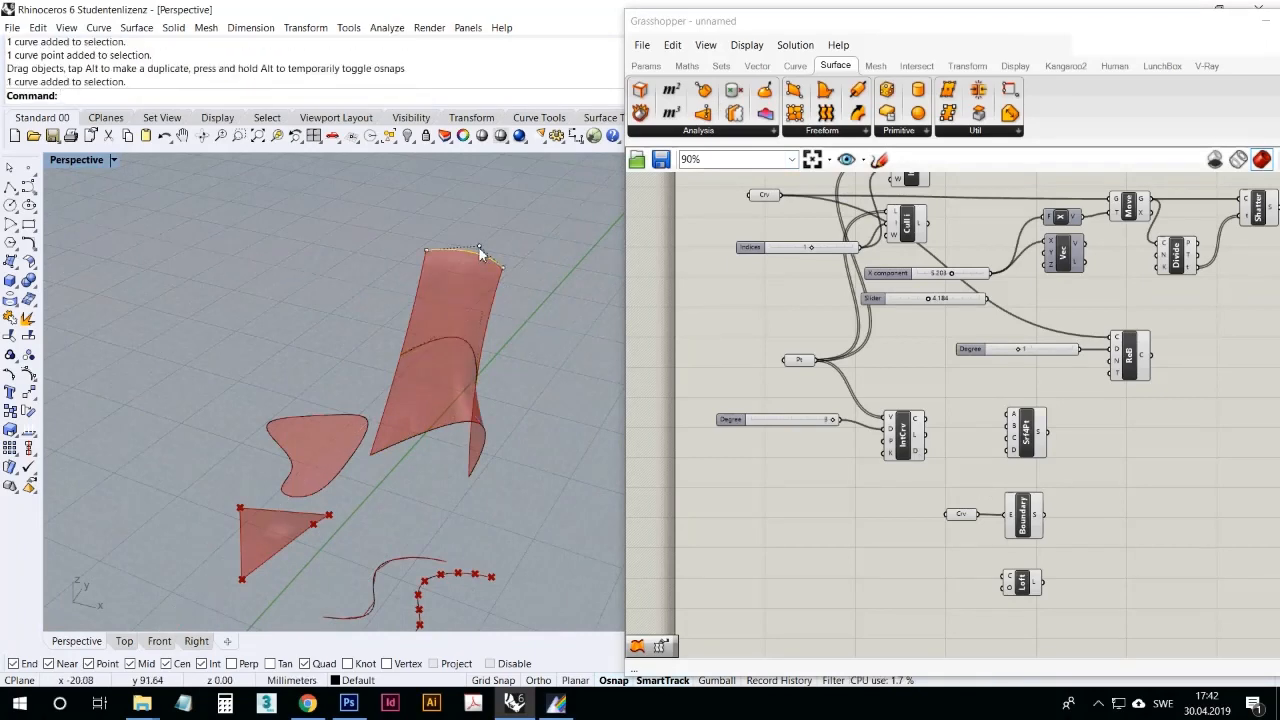
drag(480, 252, 368, 322)
right_drag(372, 347, 402, 338)
click(399, 327)
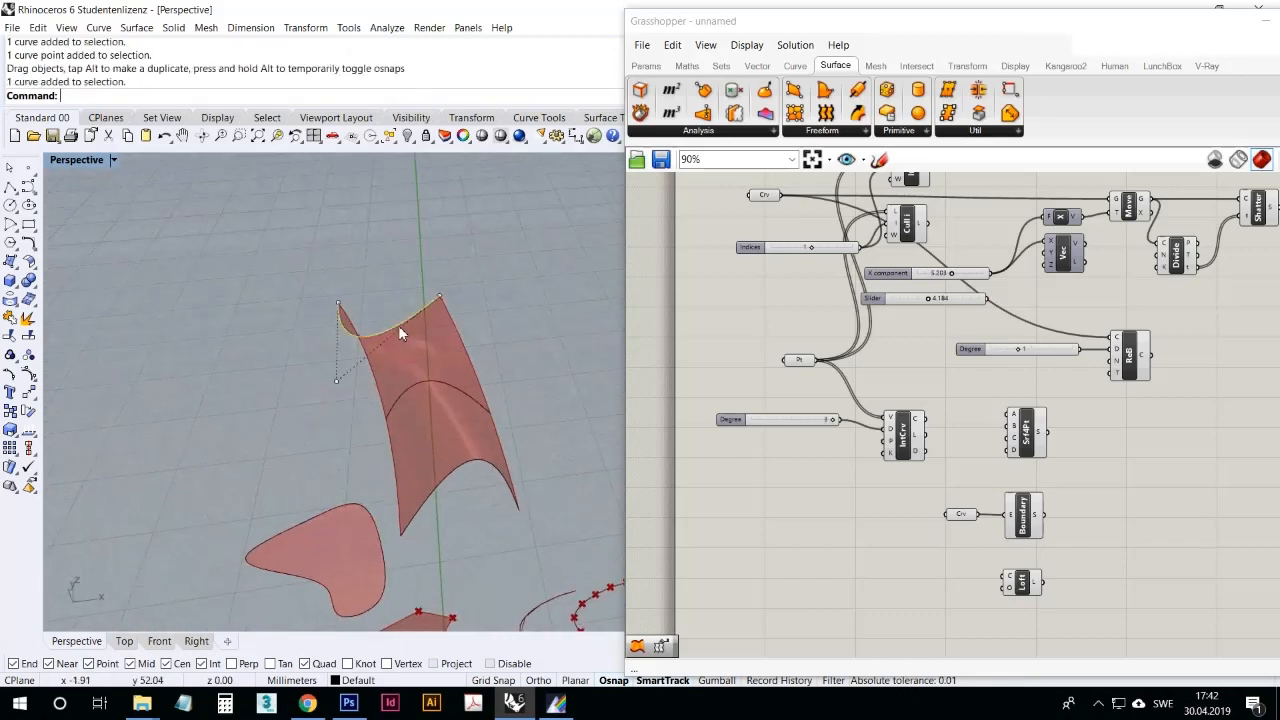
drag(336, 381, 404, 359)
click(490, 332)
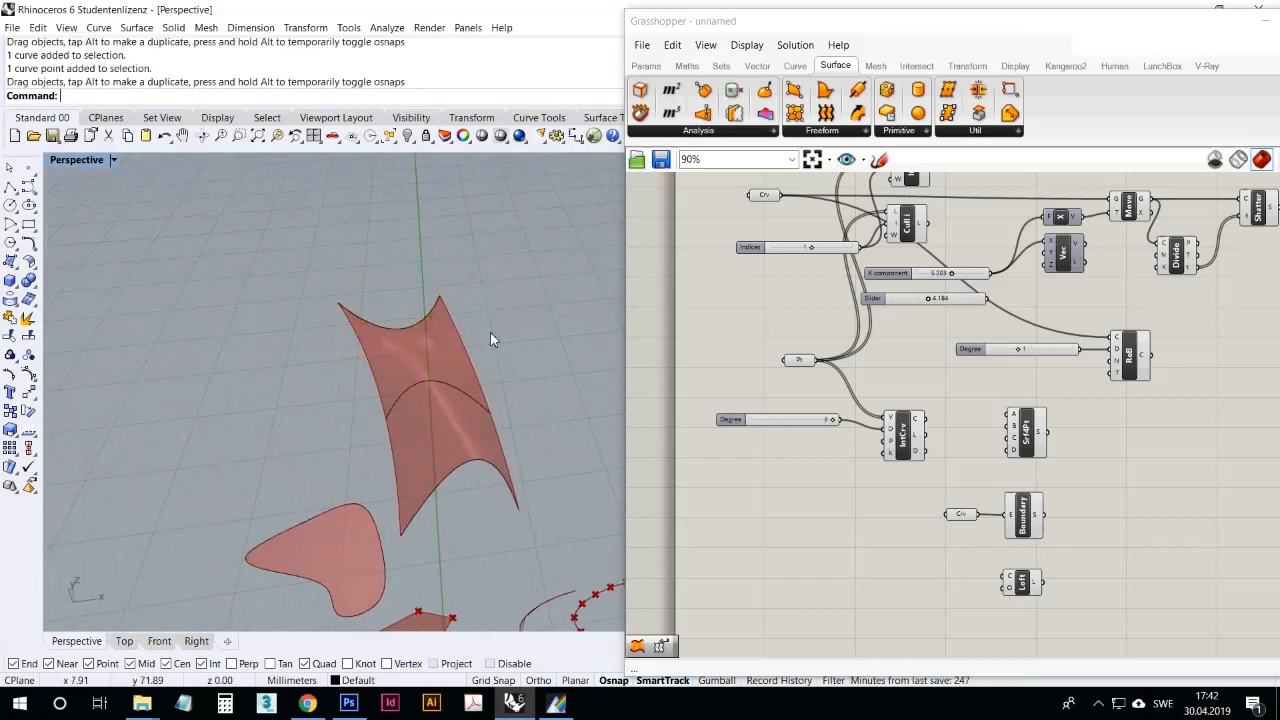
right_drag(490, 332, 560, 330)
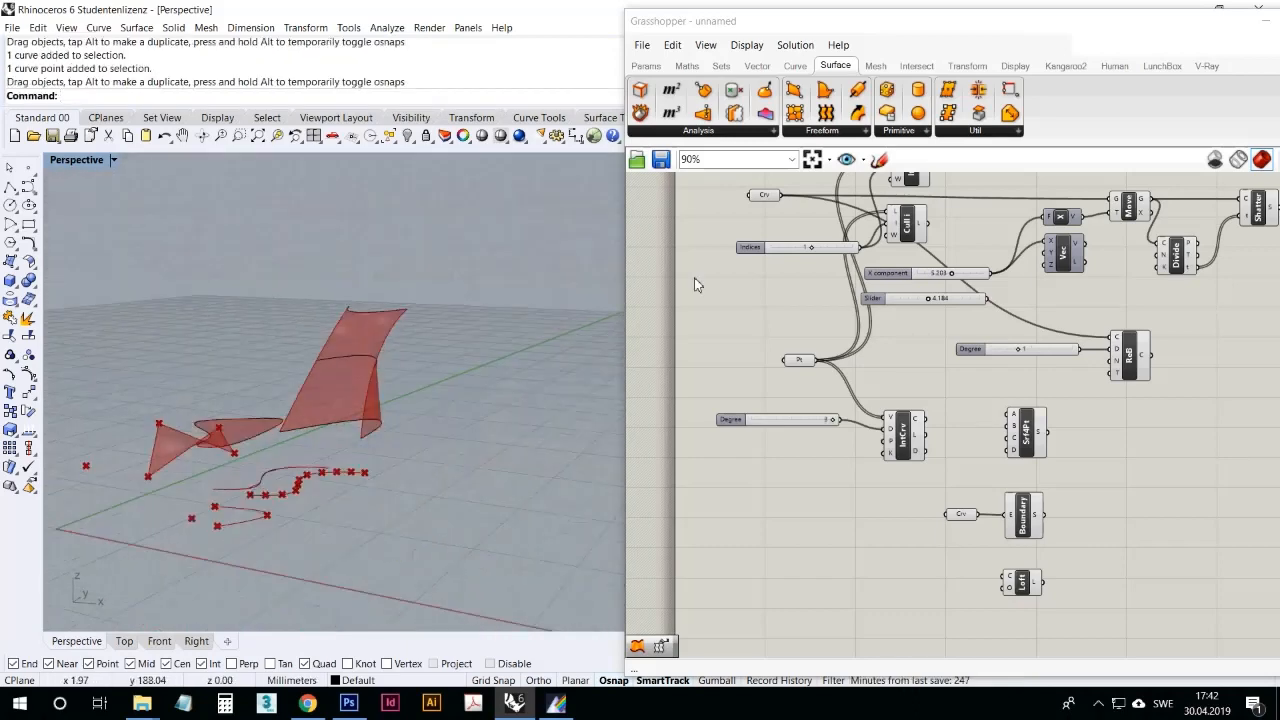
Step: Place a Pipe component on the canvas and feed it the referenced open curve from the upper Curve parameter
click(832, 131)
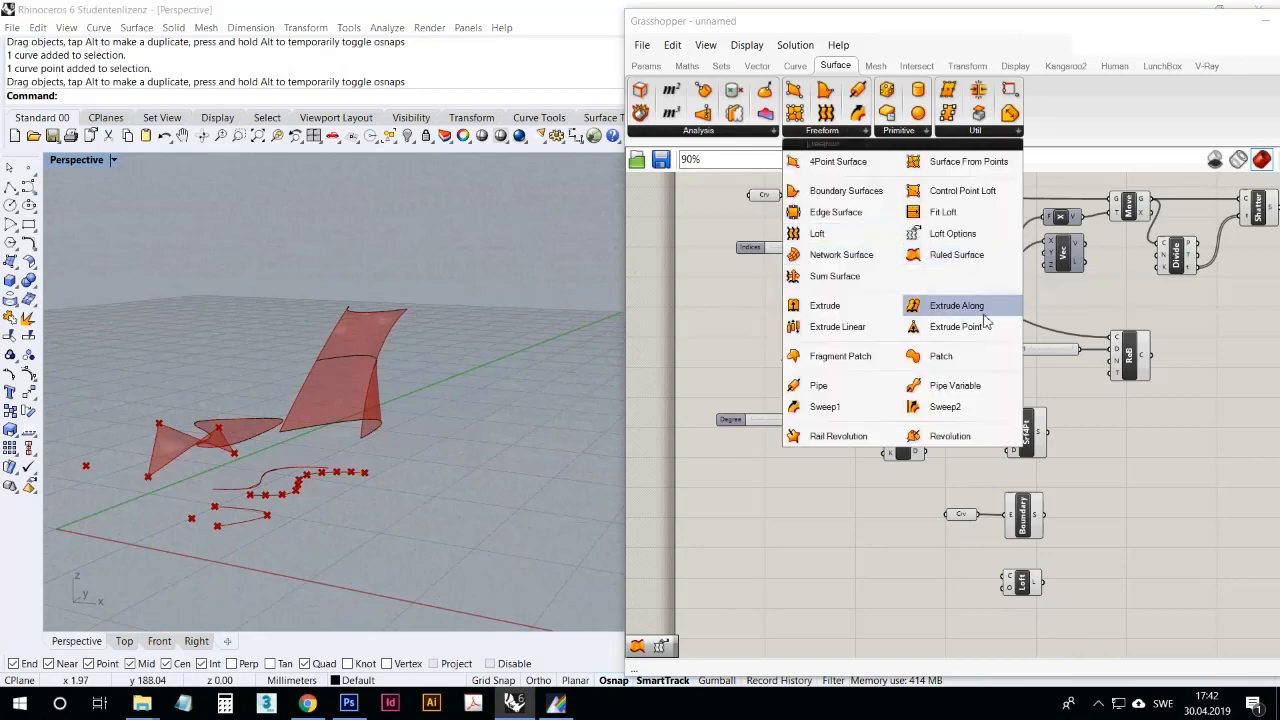
click(837, 389)
click(1112, 420)
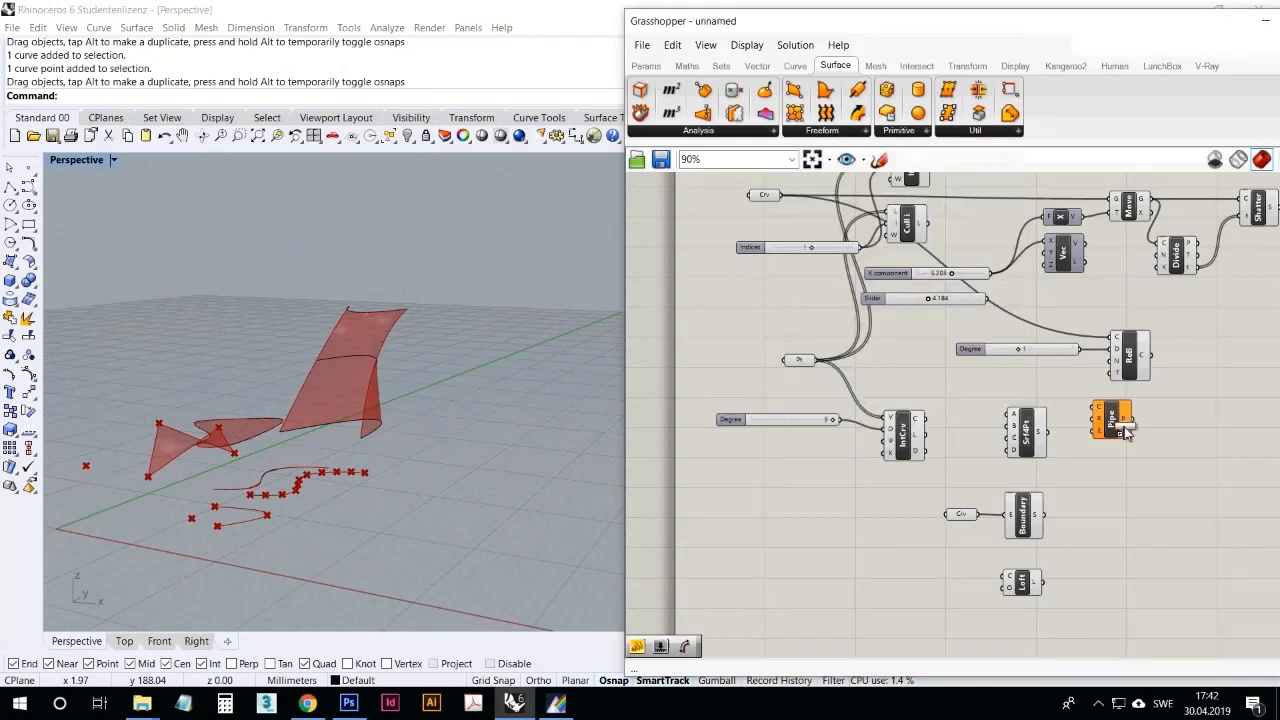
right_drag(1033, 486, 982, 529)
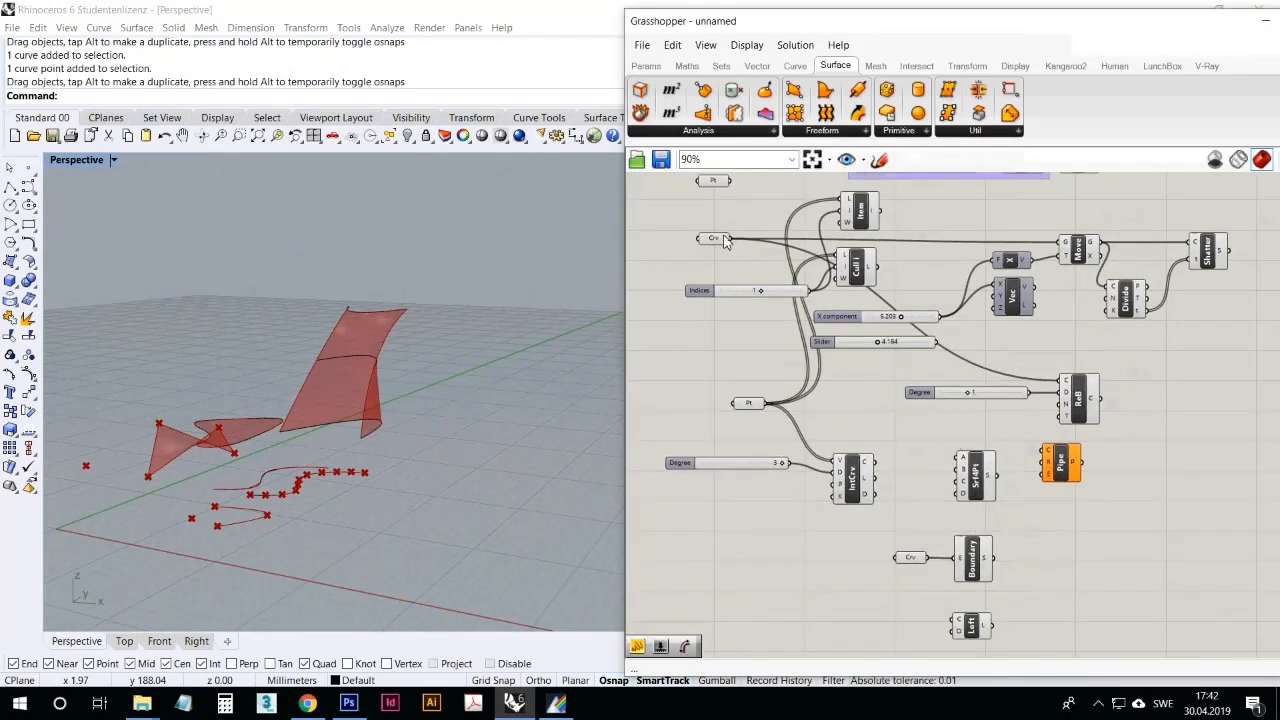
drag(729, 239, 1044, 450)
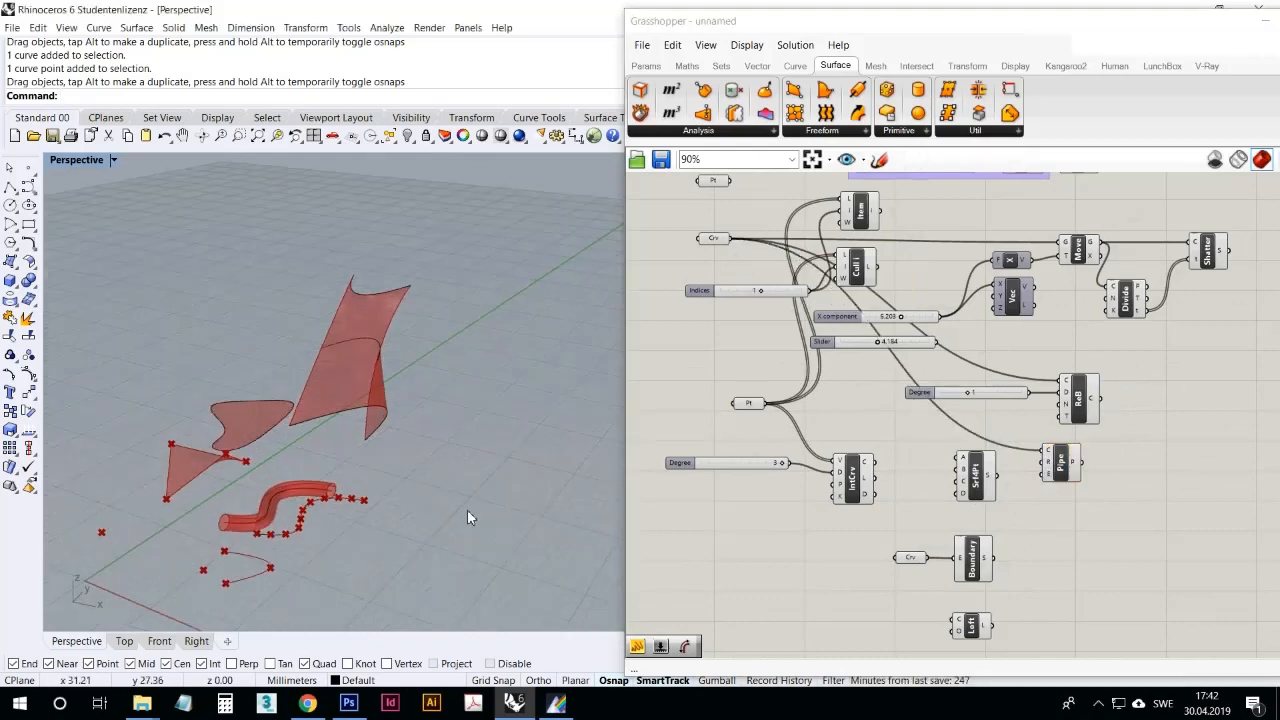
scroll(469, 517, down, 3)
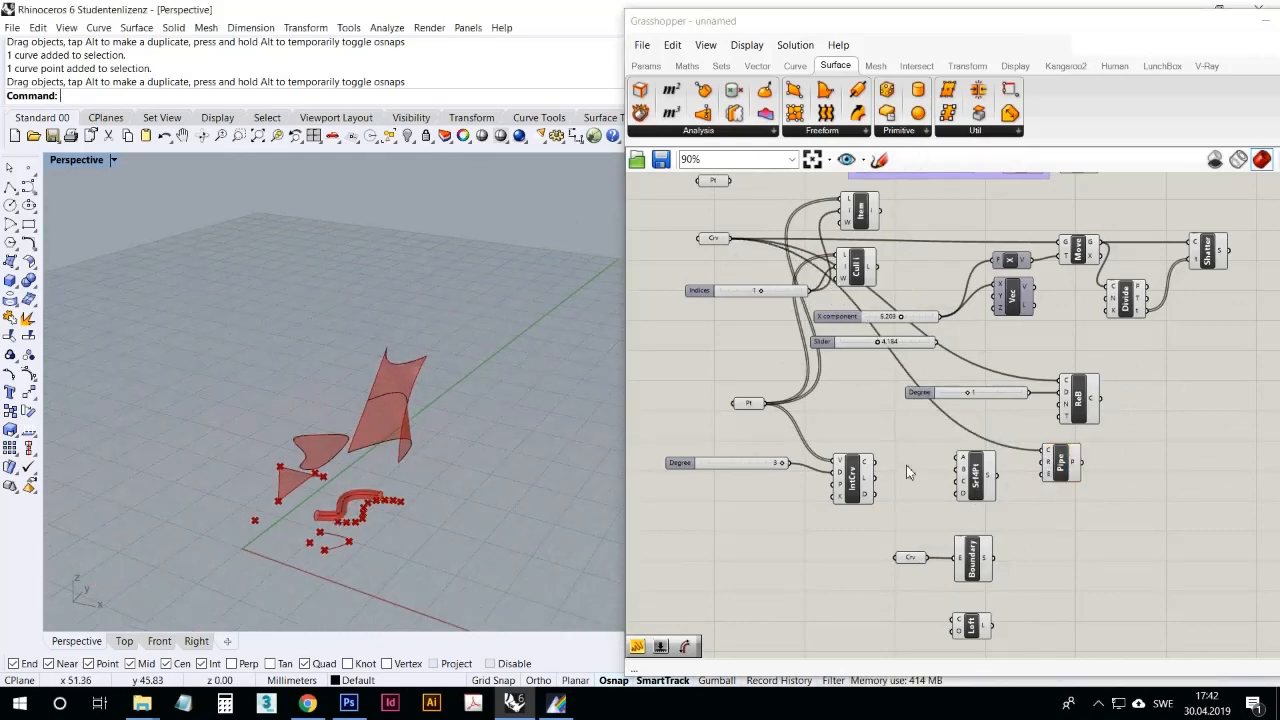
Step: Replace the Pipe's curve input with the closed curve parameter used by Boundary Surfaces and inspect the pipe around it
click(877, 536)
drag(917, 565, 1050, 452)
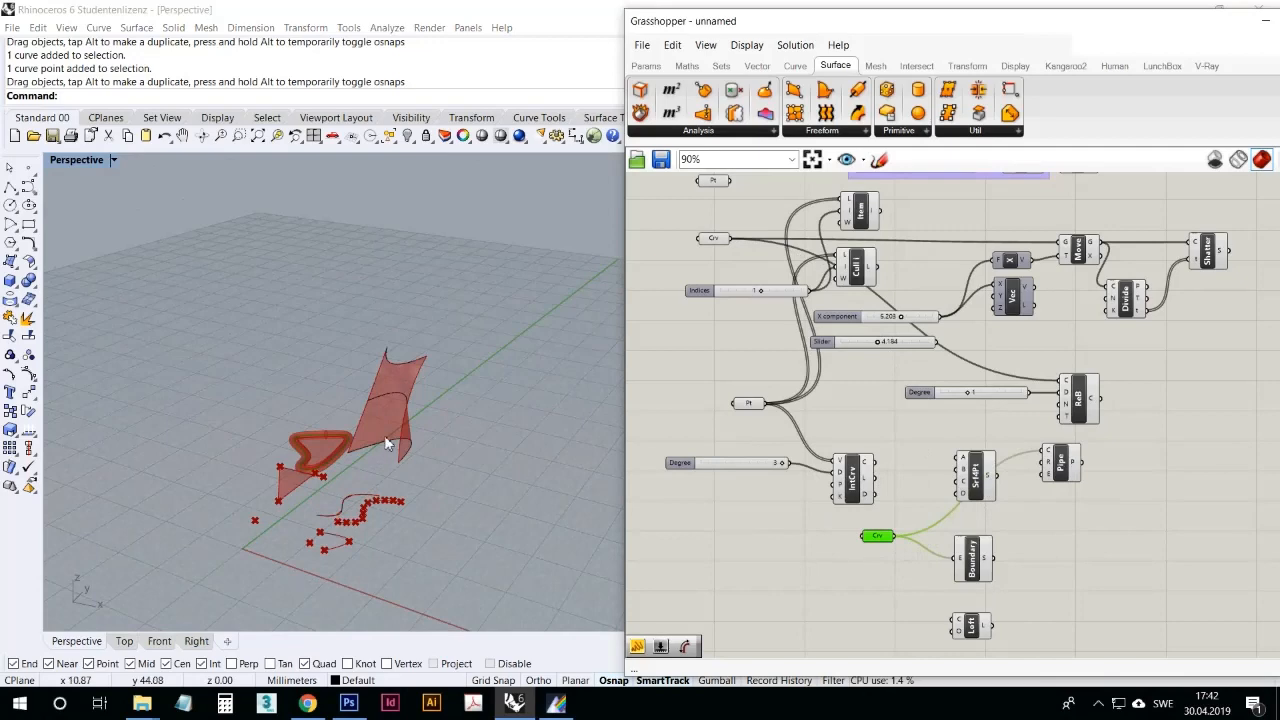
right_drag(386, 438, 343, 511)
scroll(346, 479, up, 7)
scroll(343, 511, down, 4)
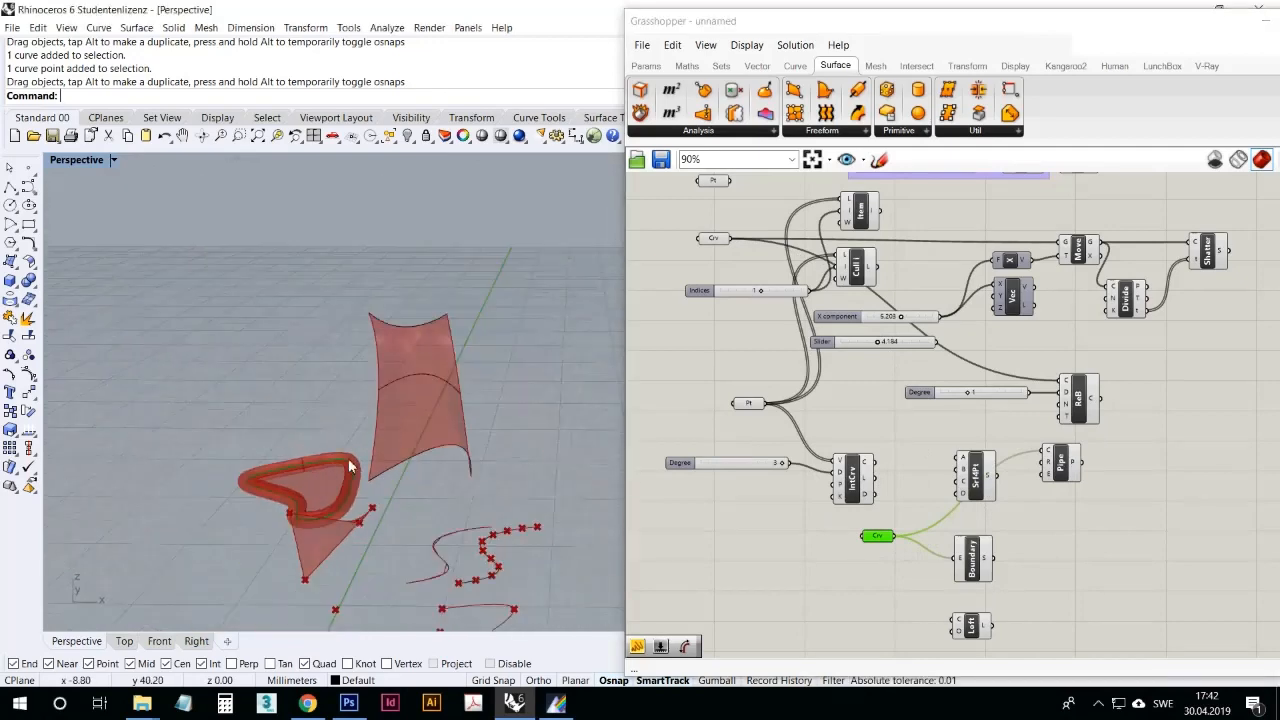
Step: Add the open curve as a second source to the Pipe's curve input and inspect both pipes up close
right_drag(903, 576, 866, 545)
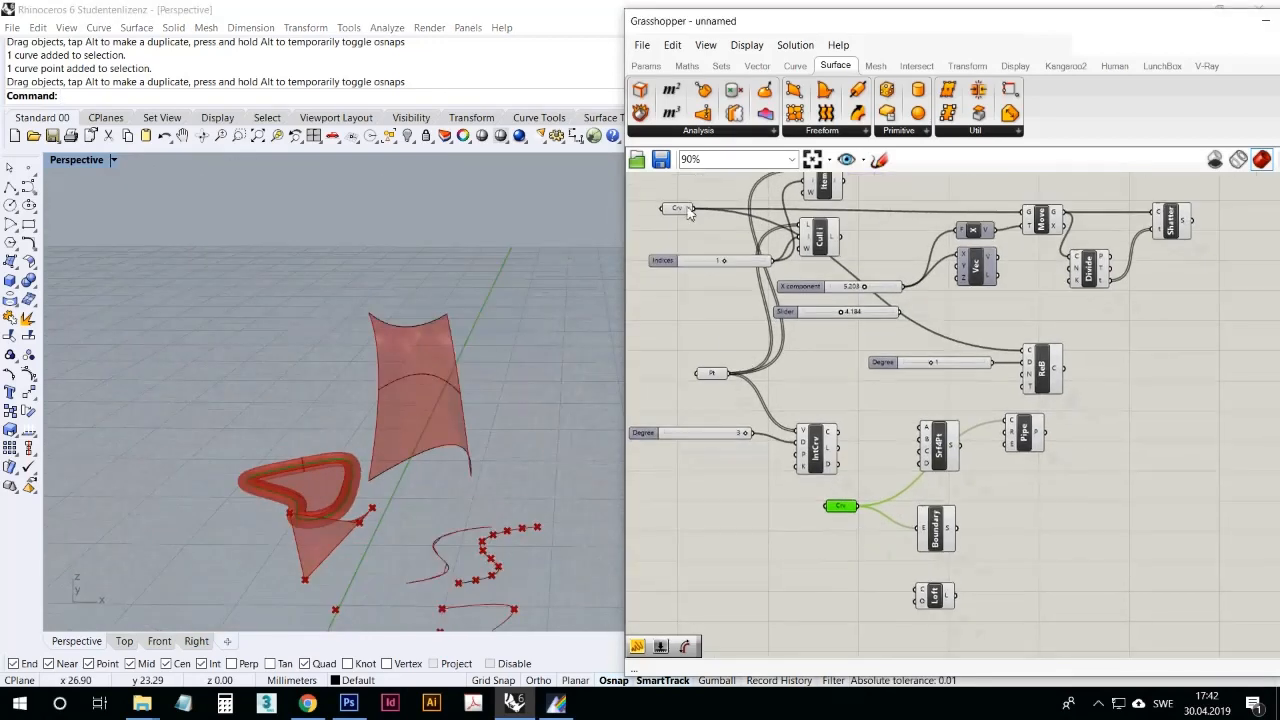
drag(694, 210, 1004, 419)
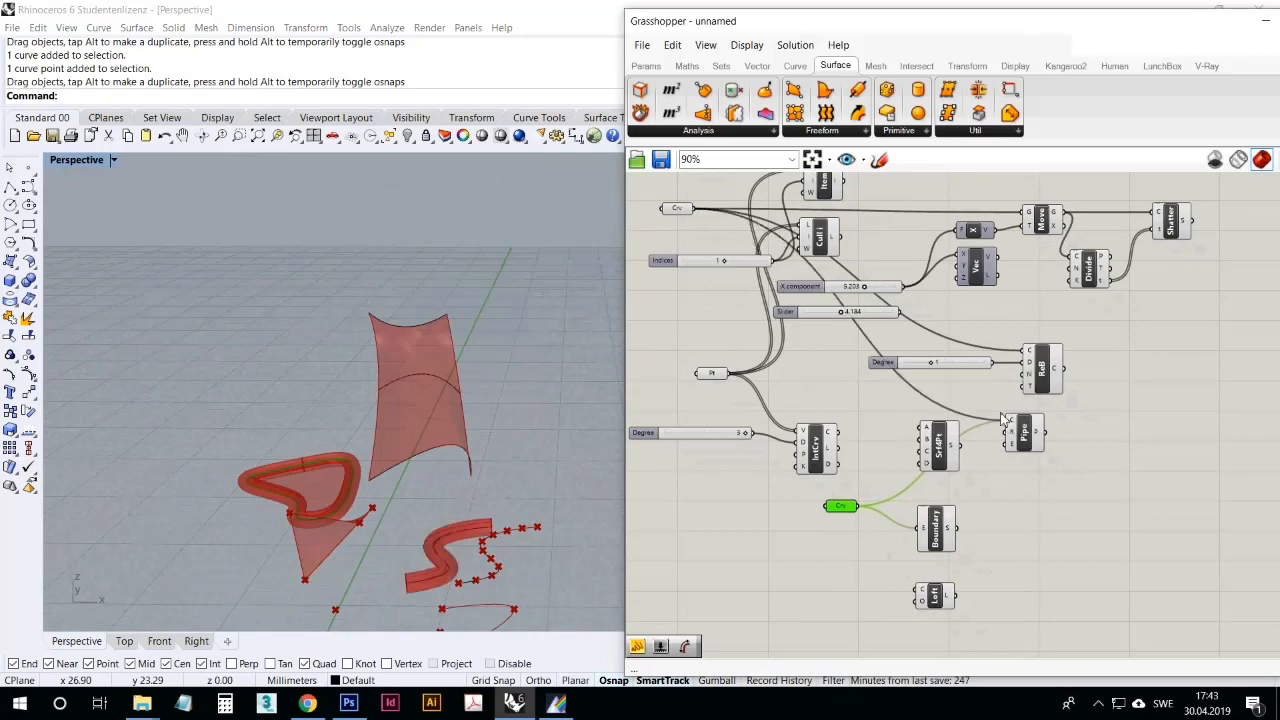
right_drag(790, 272, 760, 332)
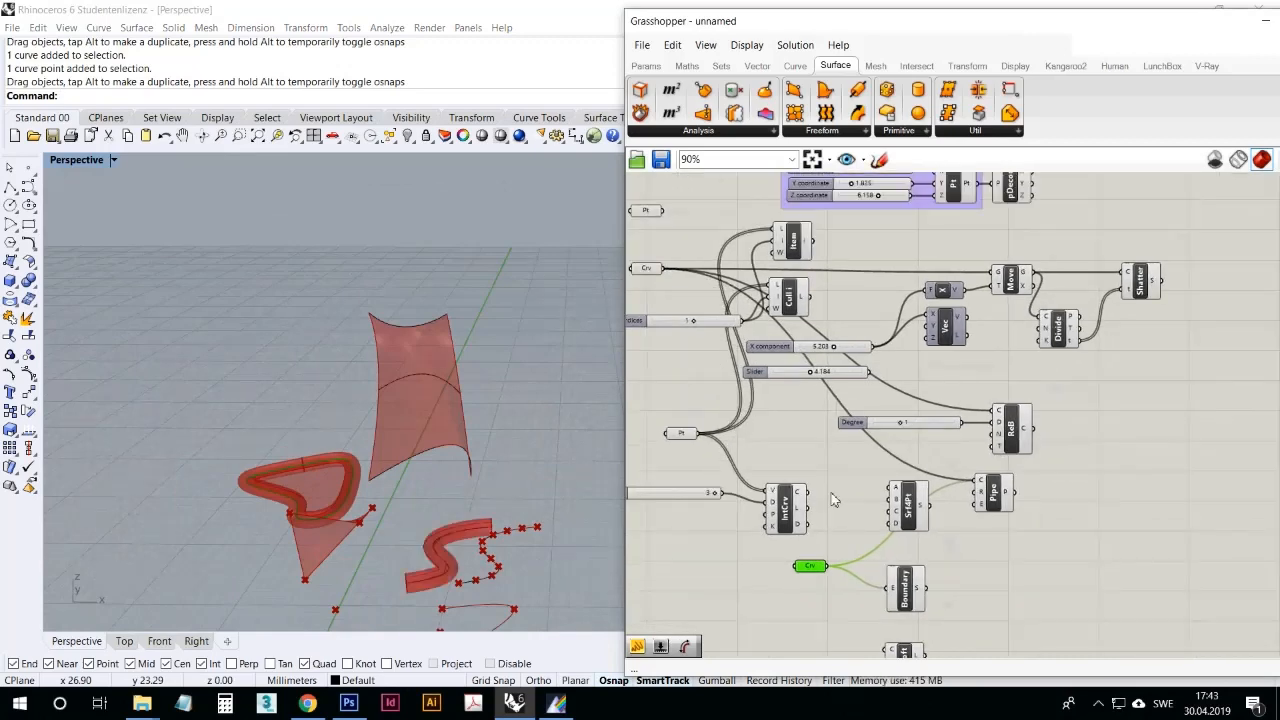
click(1010, 494)
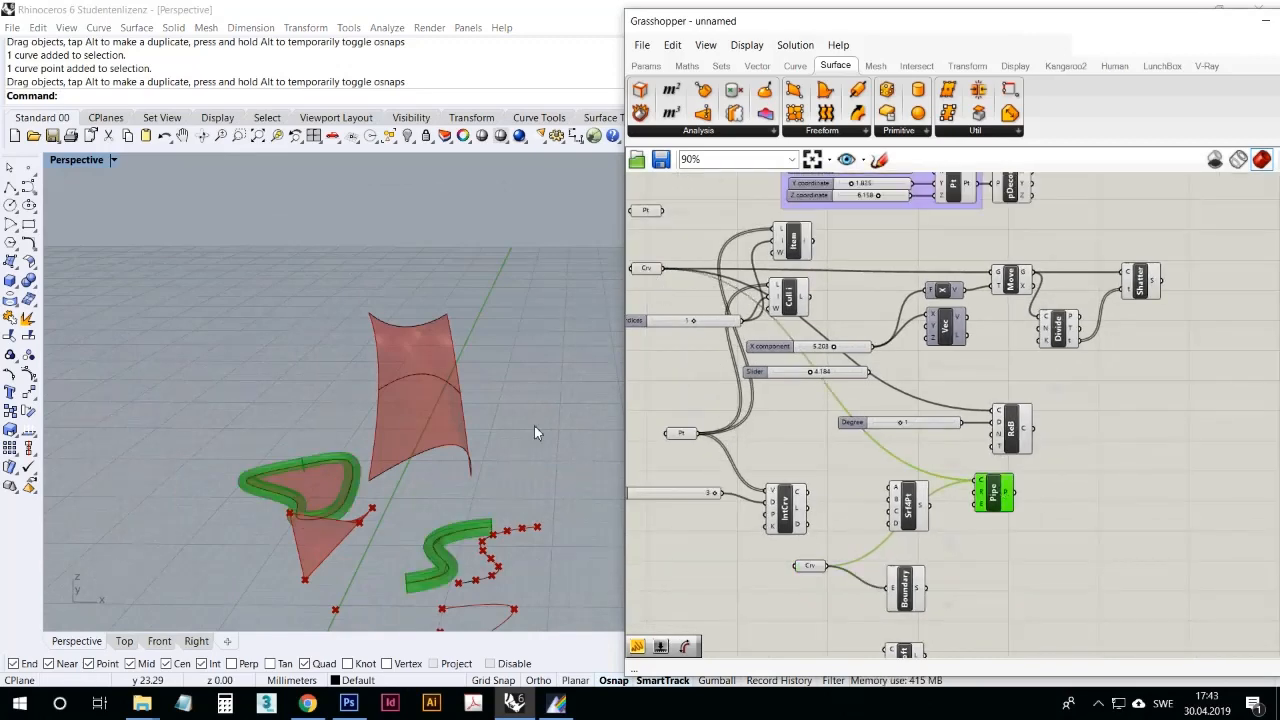
right_drag(534, 425, 326, 518)
scroll(328, 520, up, 3)
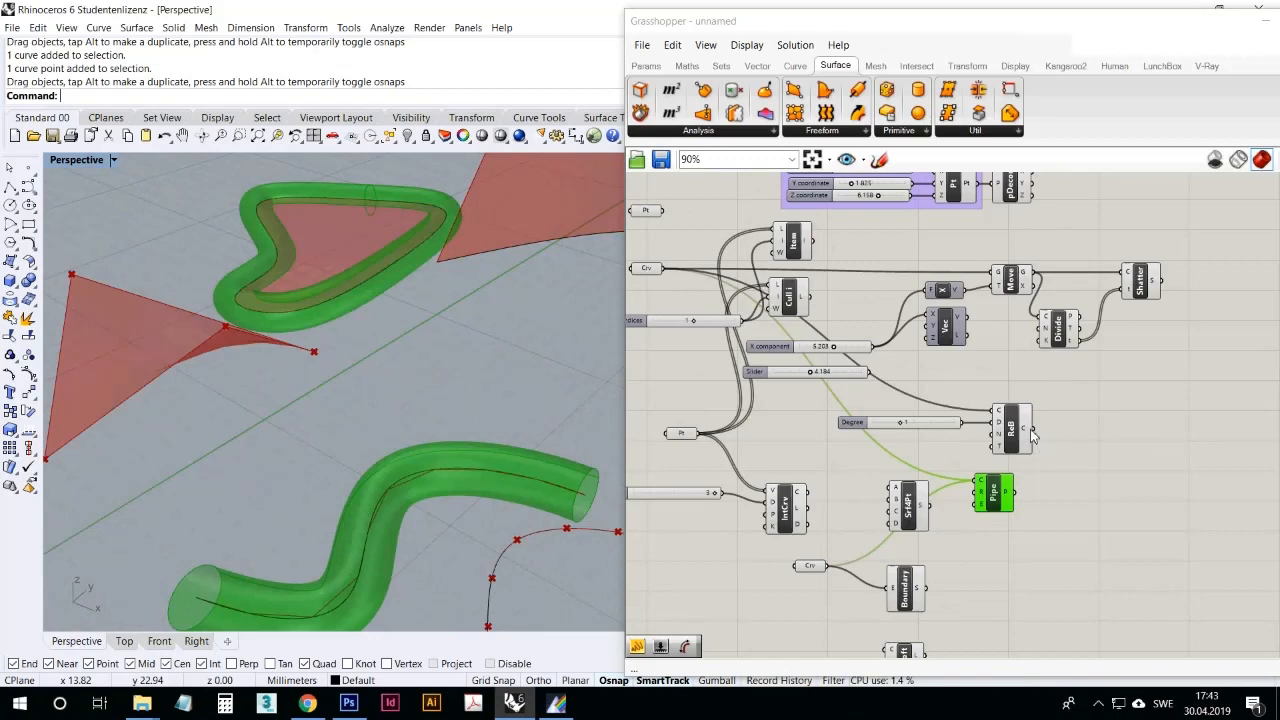
Step: Move the Pipe component clear of its neighbours and add the Rebuild Curve output to its curve input
right_drag(977, 522, 1000, 510)
drag(1015, 486, 1106, 486)
click(1036, 538)
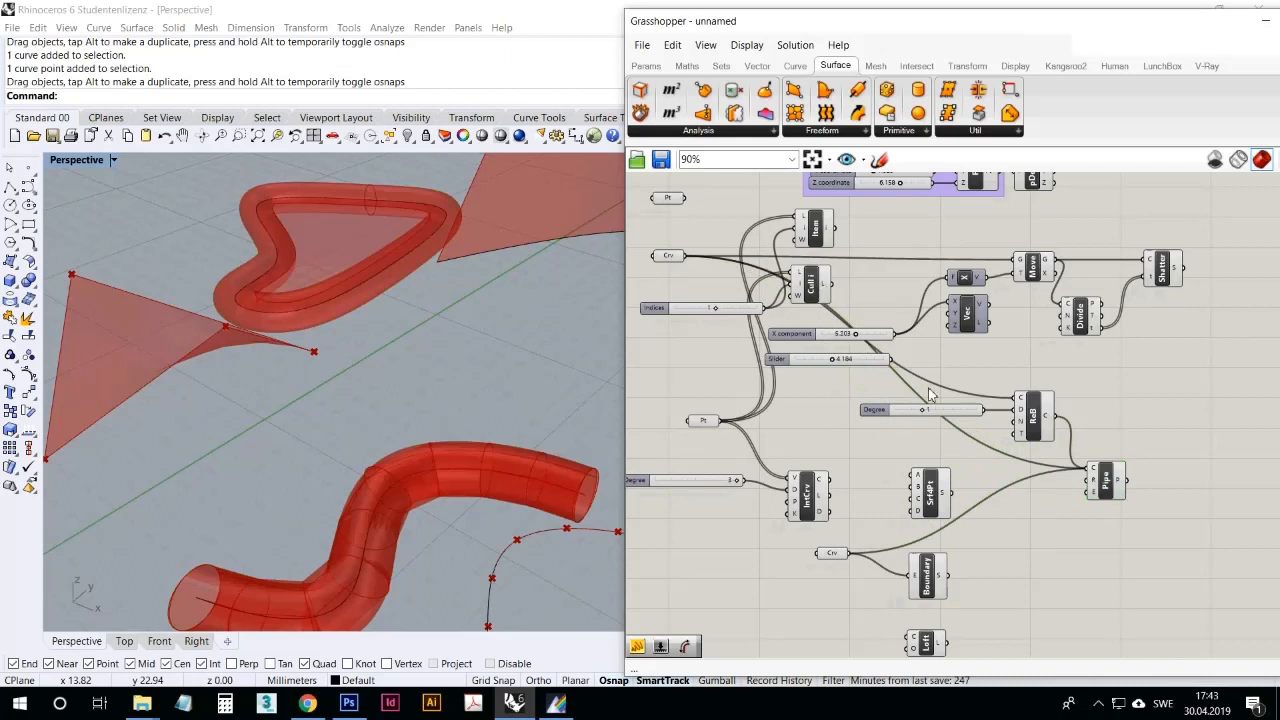
Step: Add a number slider to the Pipe's radius input and set it to about 0.48
click(646, 65)
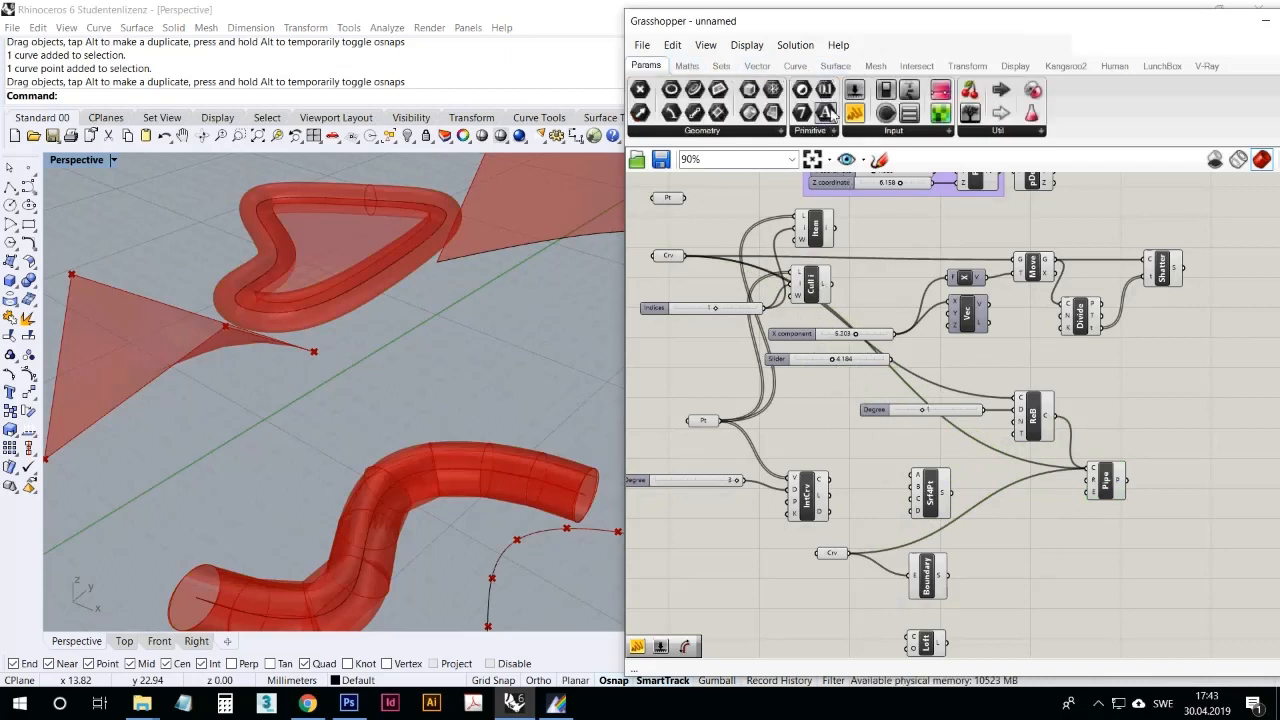
mouse_move(946, 304)
mouse_down()
mouse_move(986, 518)
mouse_move(1090, 484)
mouse_up()
scroll(1093, 497, up, 5)
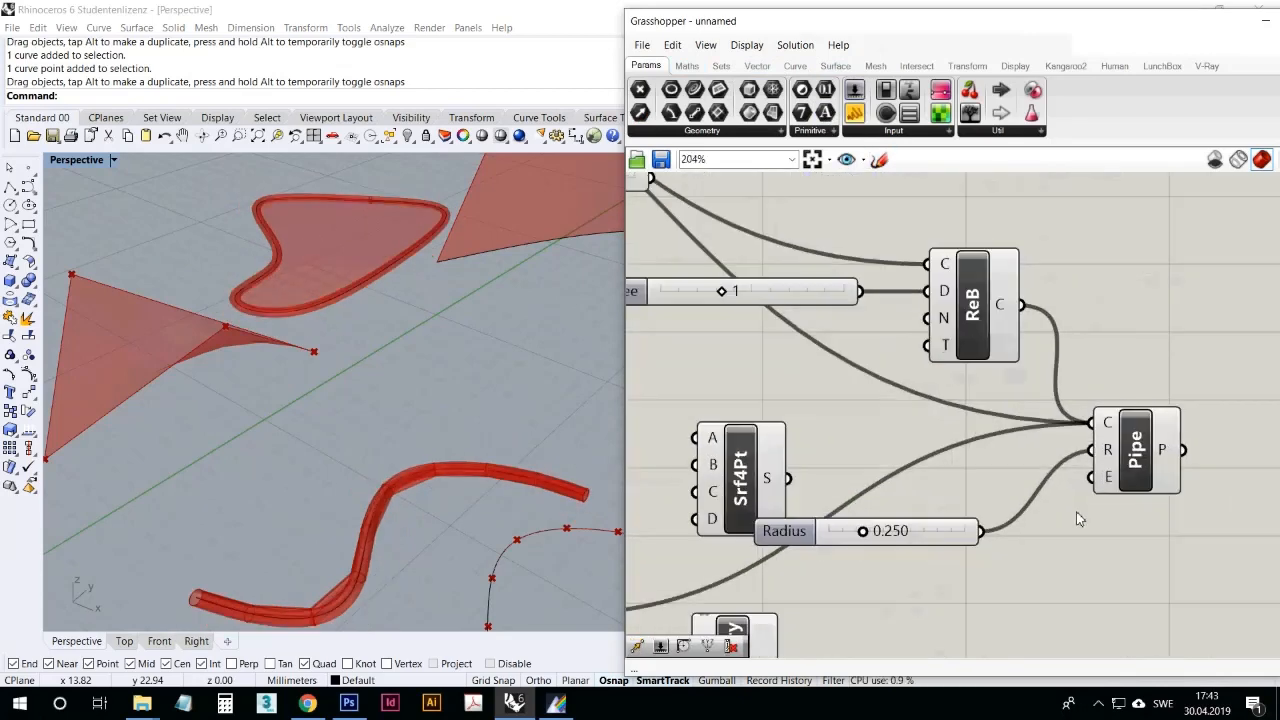
mouse_move(872, 538)
mouse_down()
mouse_move(958, 541)
mouse_move(885, 545)
mouse_move(920, 548)
mouse_move(899, 552)
mouse_move(975, 548)
mouse_move(890, 546)
mouse_up()
scroll(965, 455, down, 5)
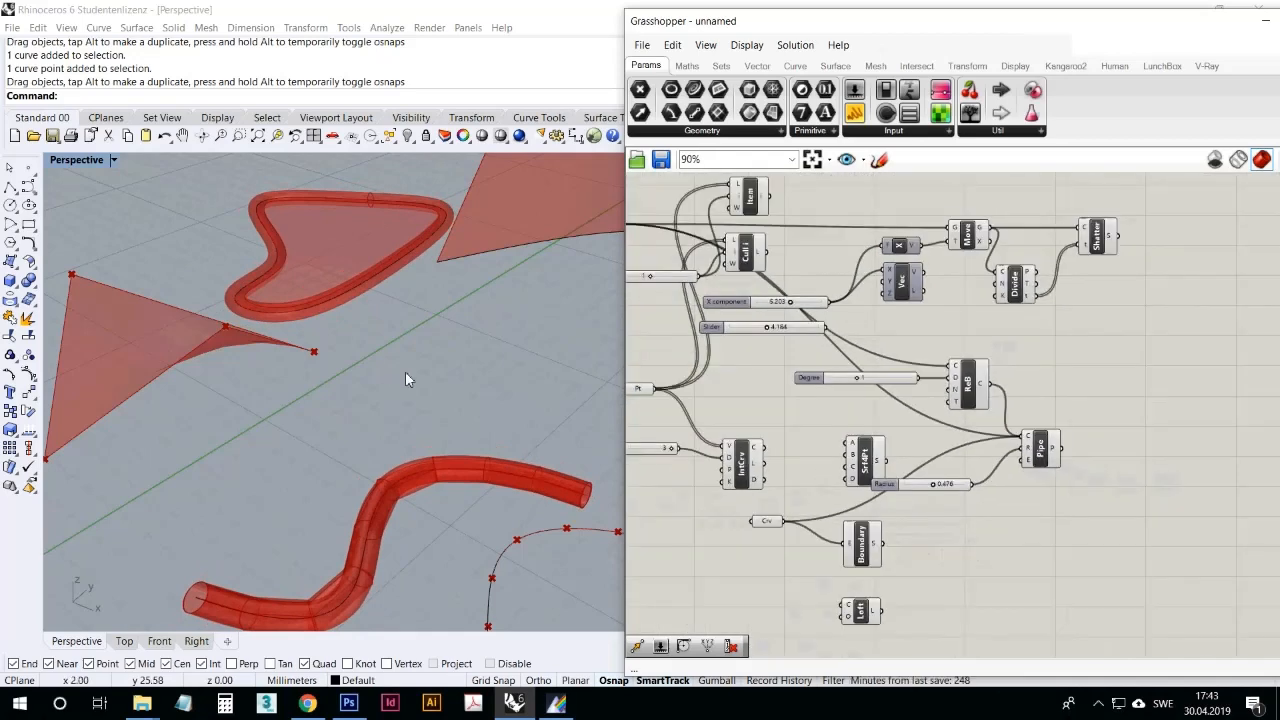
Step: Delete the Pipe component with its radius slider, along with the Boundary Surfaces, Loft and closed-curve parameter components
scroll(405, 371, up, 2)
drag(1147, 565, 932, 440)
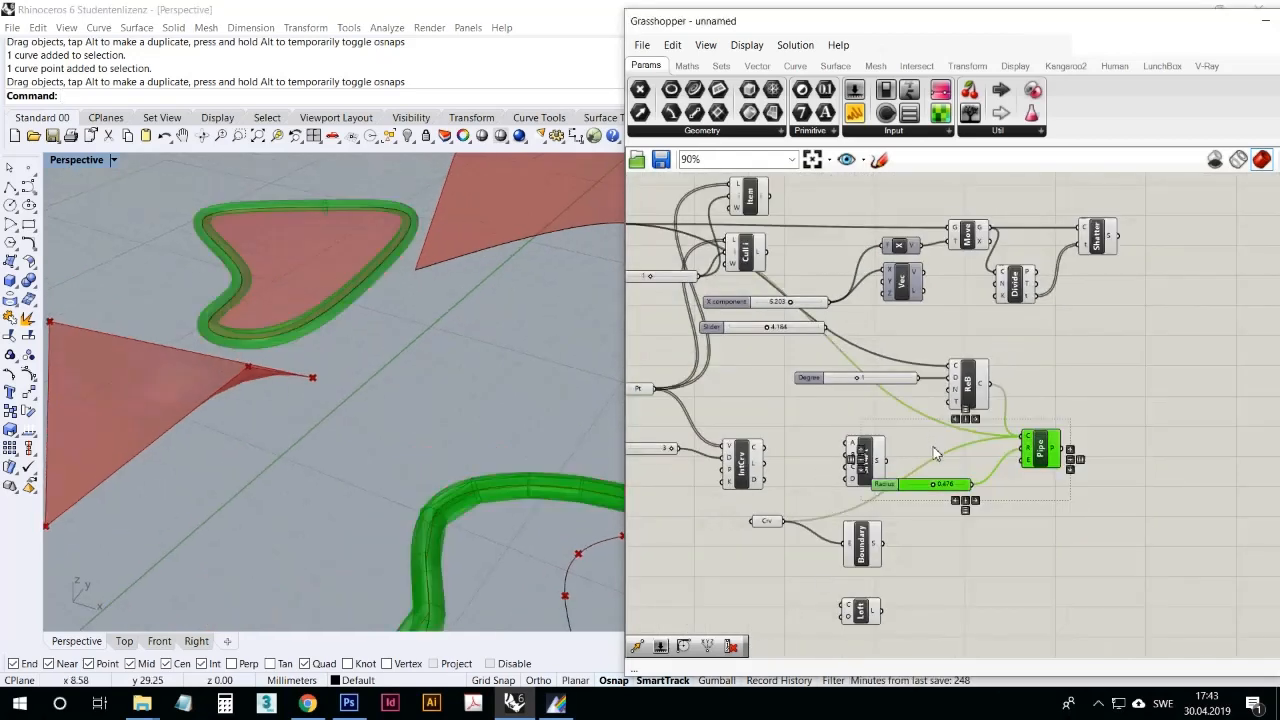
key(Delete)
drag(913, 626, 756, 516)
key(Delete)
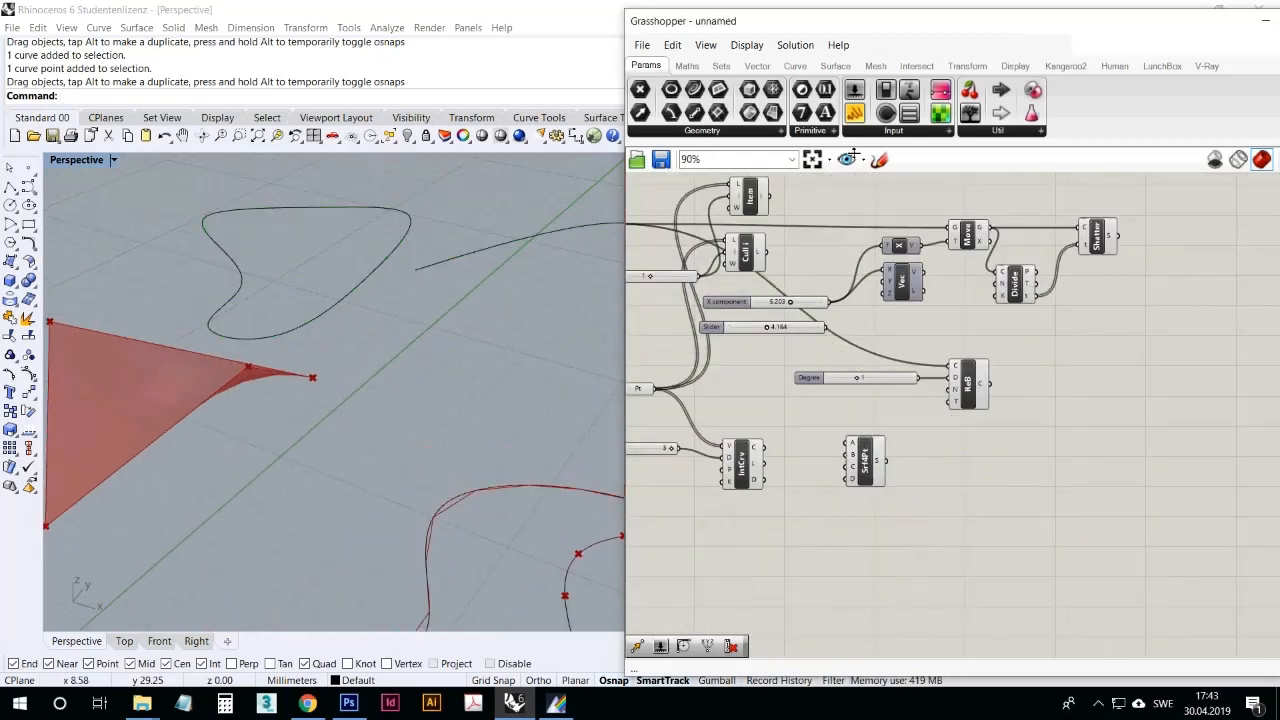
Step: Place a Cylinder component from the surface primitives on the canvas and view its default cylinder at the origin
click(835, 66)
click(827, 133)
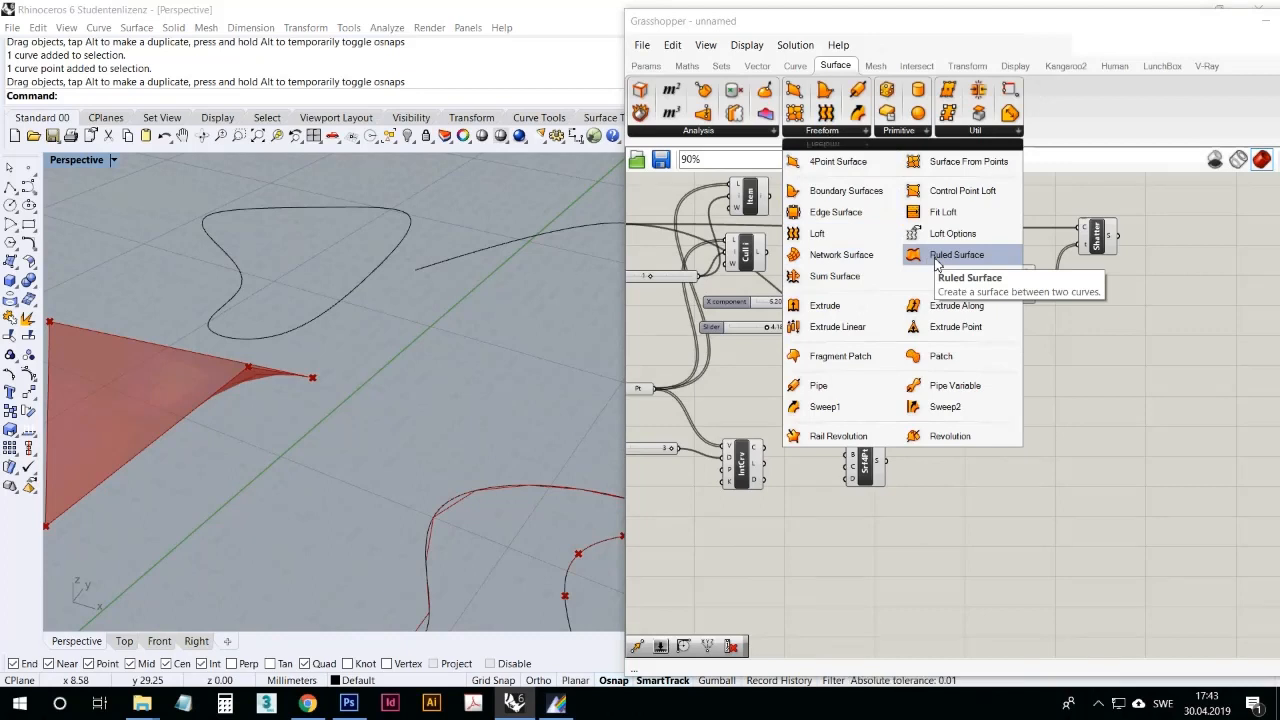
click(900, 132)
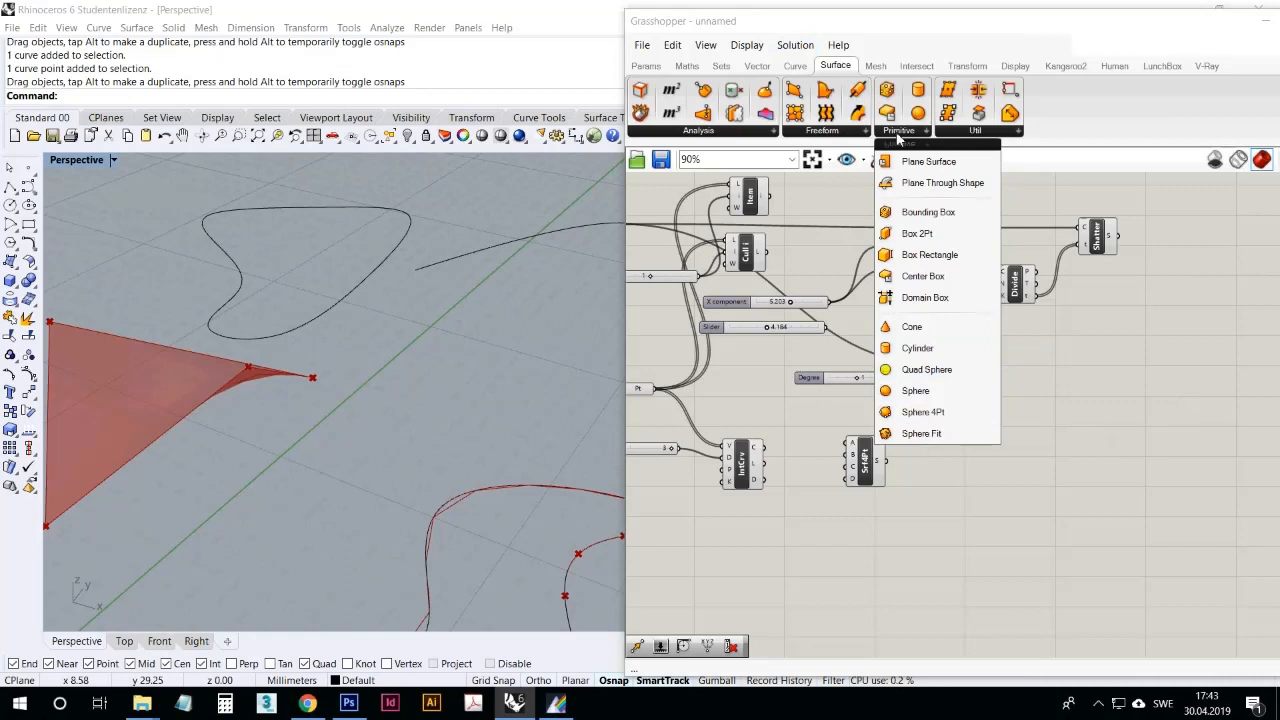
click(963, 356)
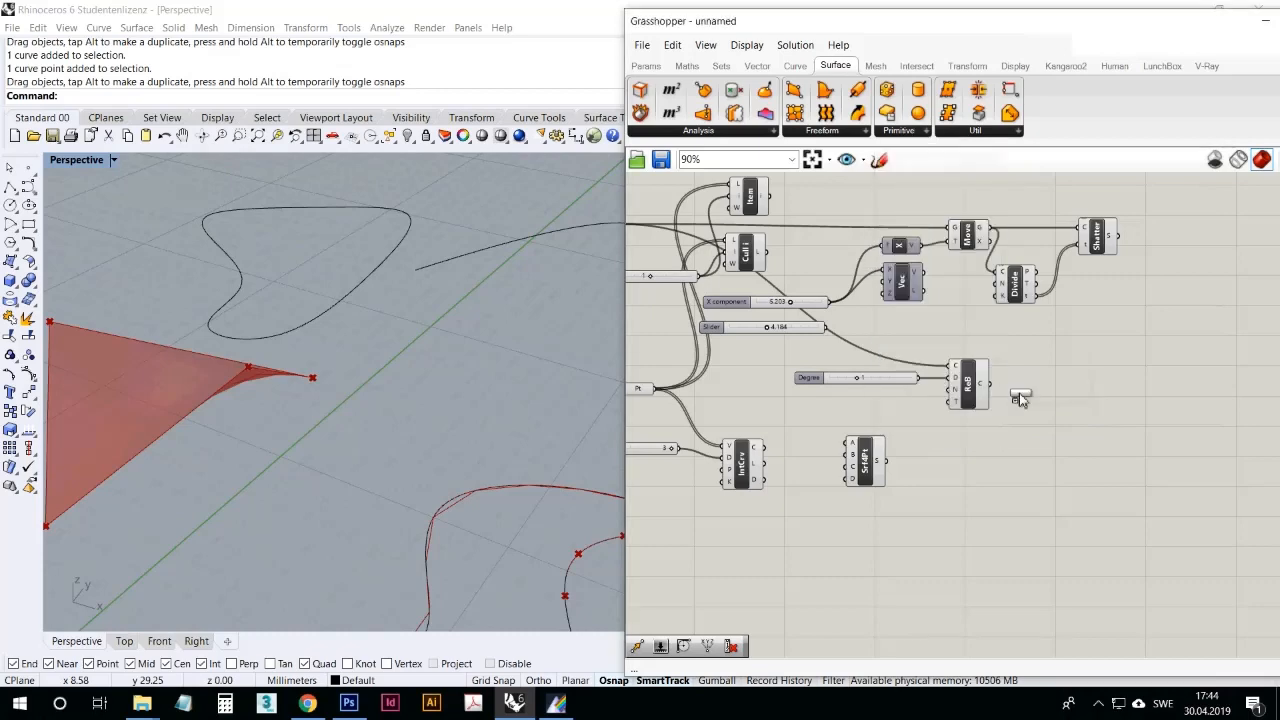
click(1090, 430)
right_drag(552, 362, 478, 332)
scroll(491, 298, down, 10)
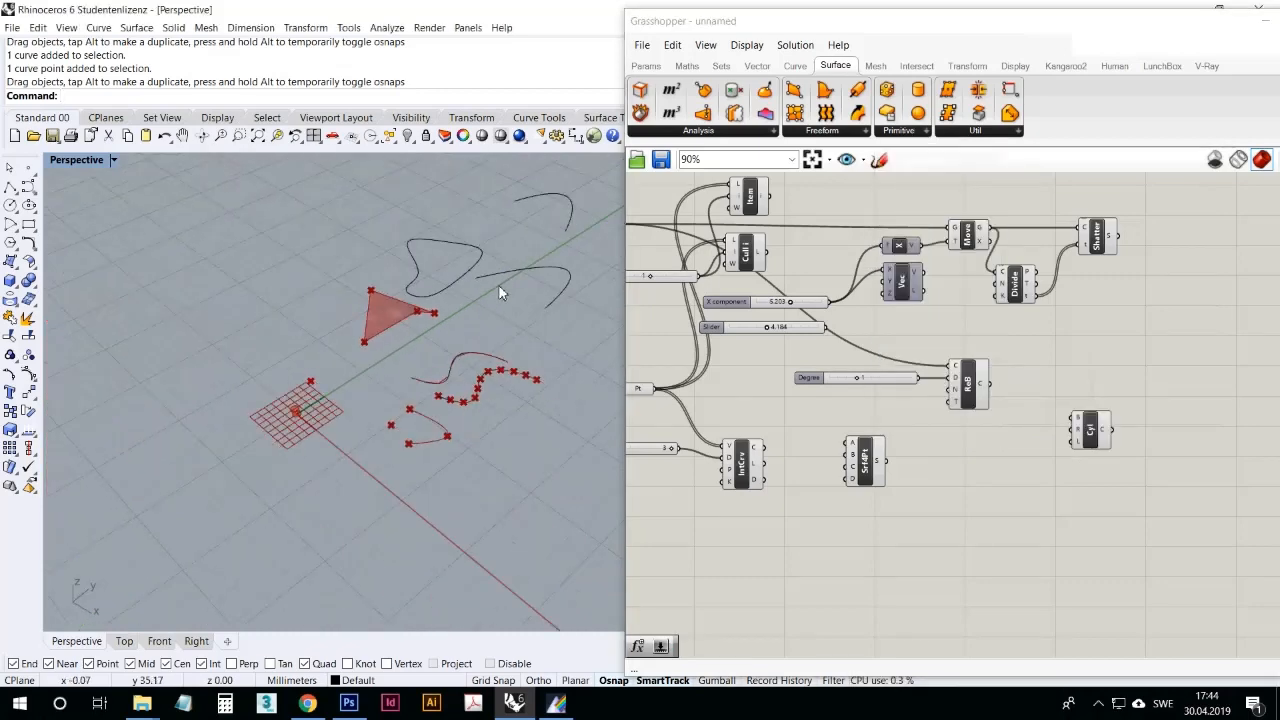
shift+right_drag(297, 398, 373, 363)
scroll(375, 365, up, 20)
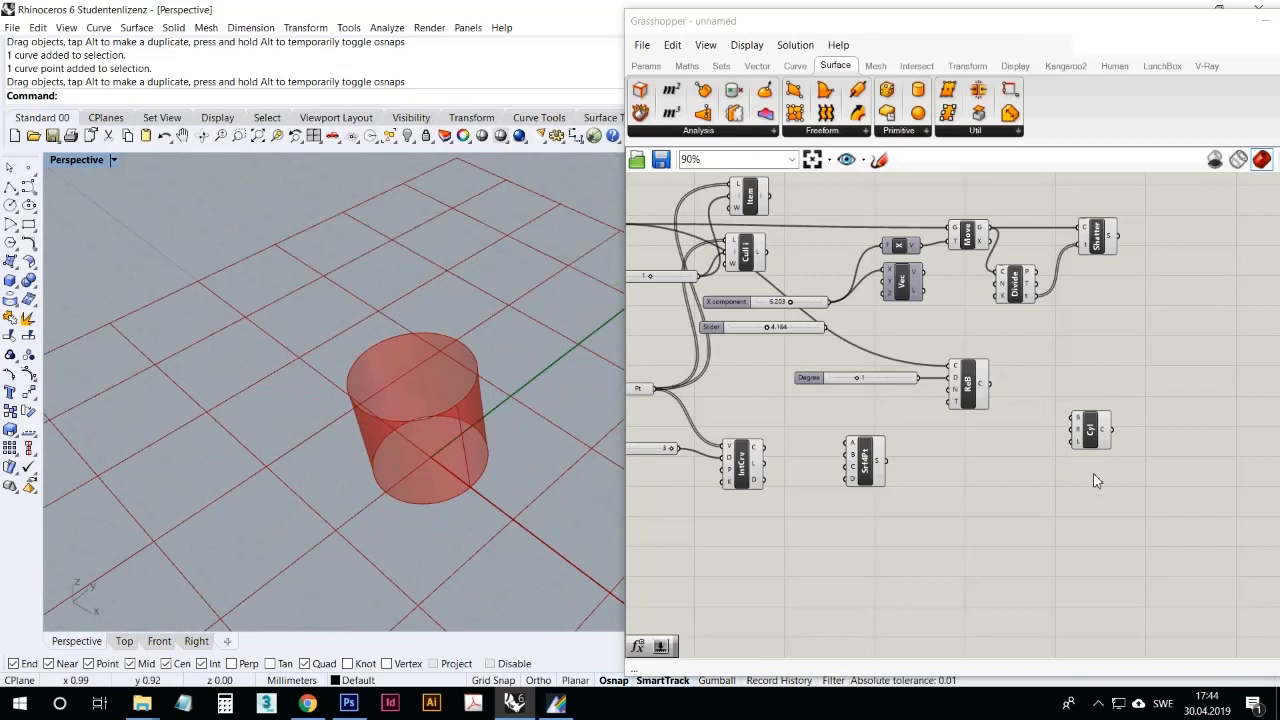
Step: Bake the Cylinder component's geometry into Rhino
mouse_move(1081, 451)
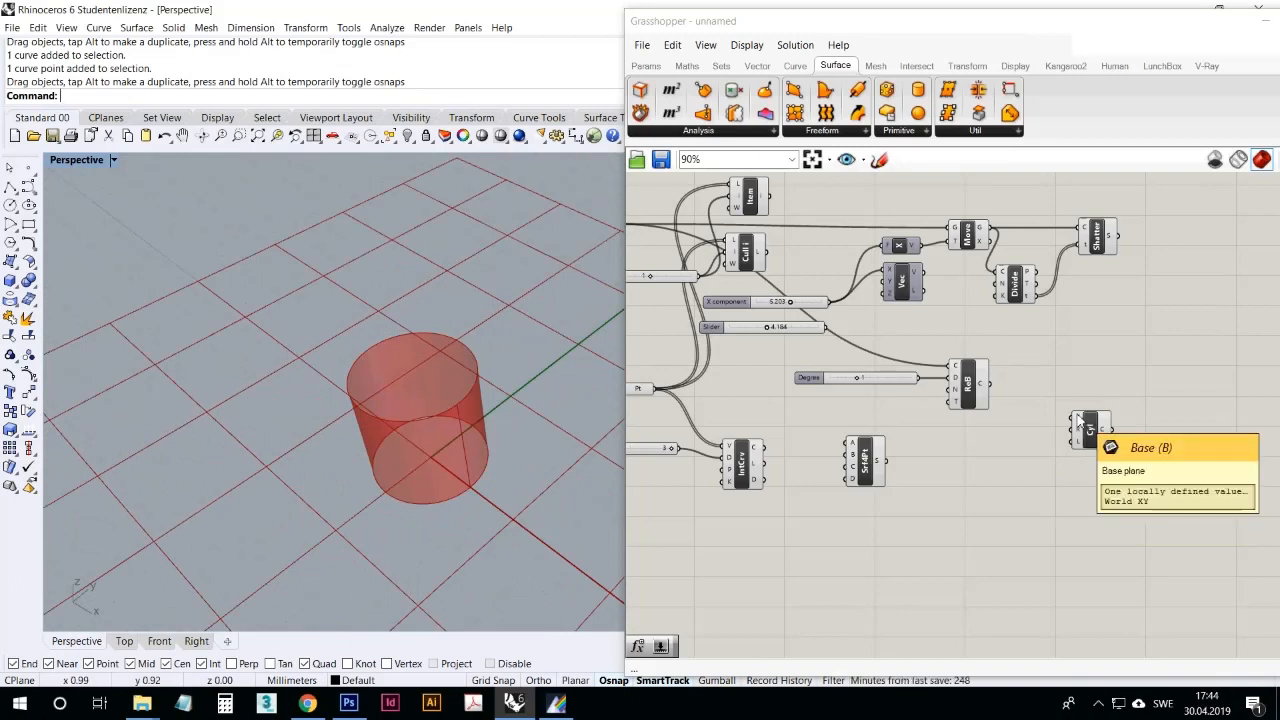
click(1088, 428)
right_click(1109, 389)
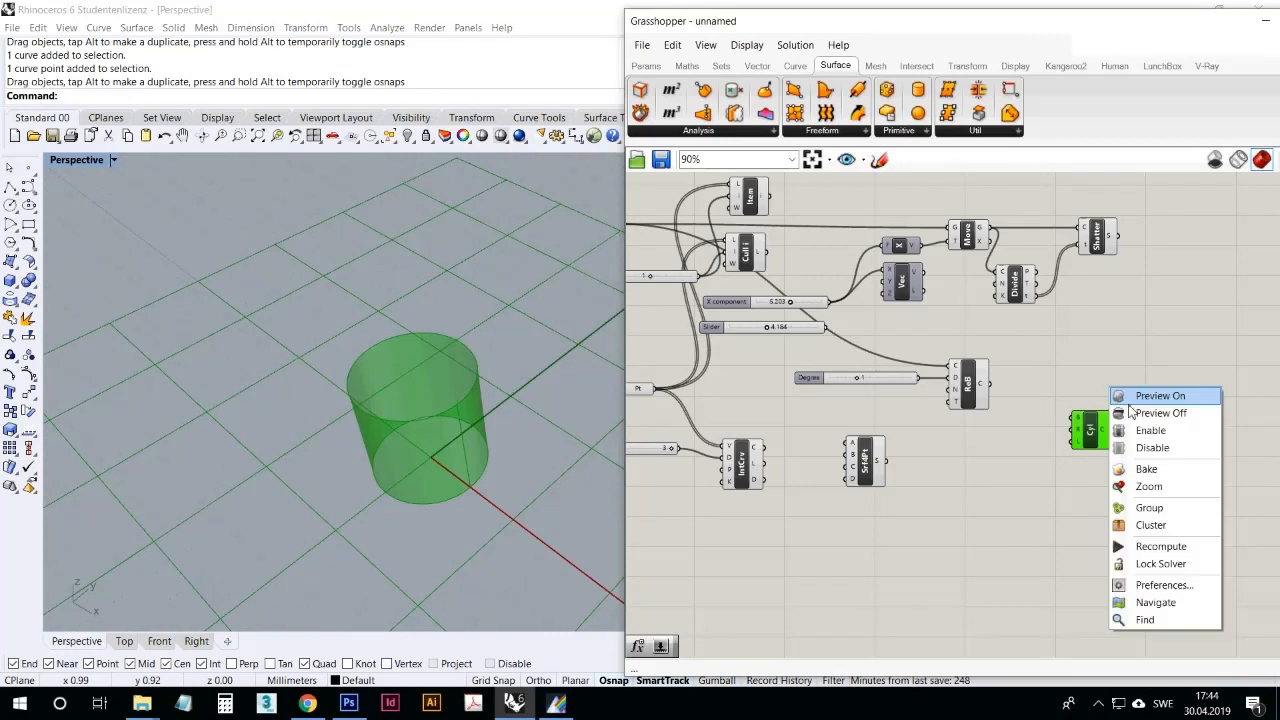
click(1146, 468)
Step: Move the baked cylinder away from the origin, clear of the Grasshopper preview grid
click(455, 422)
scroll(453, 415, down, 6)
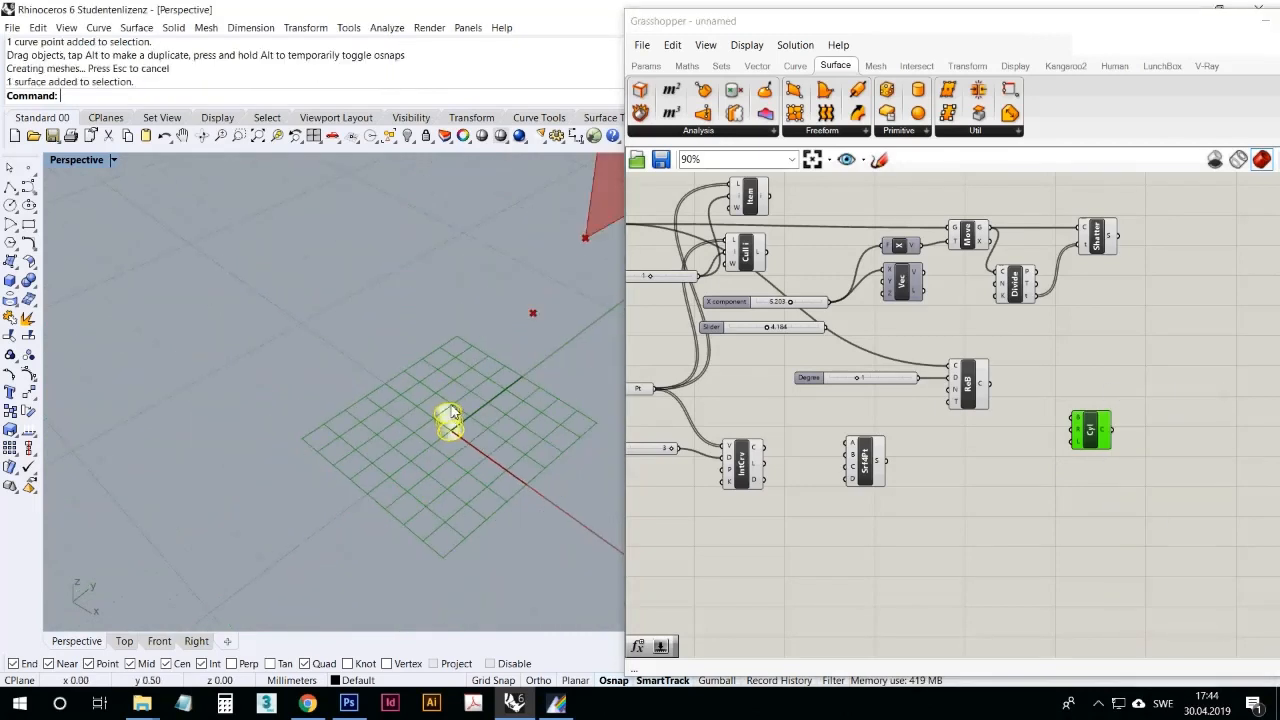
drag(452, 414, 405, 306)
scroll(404, 314, up, 7)
click(443, 353)
scroll(443, 355, down, 6)
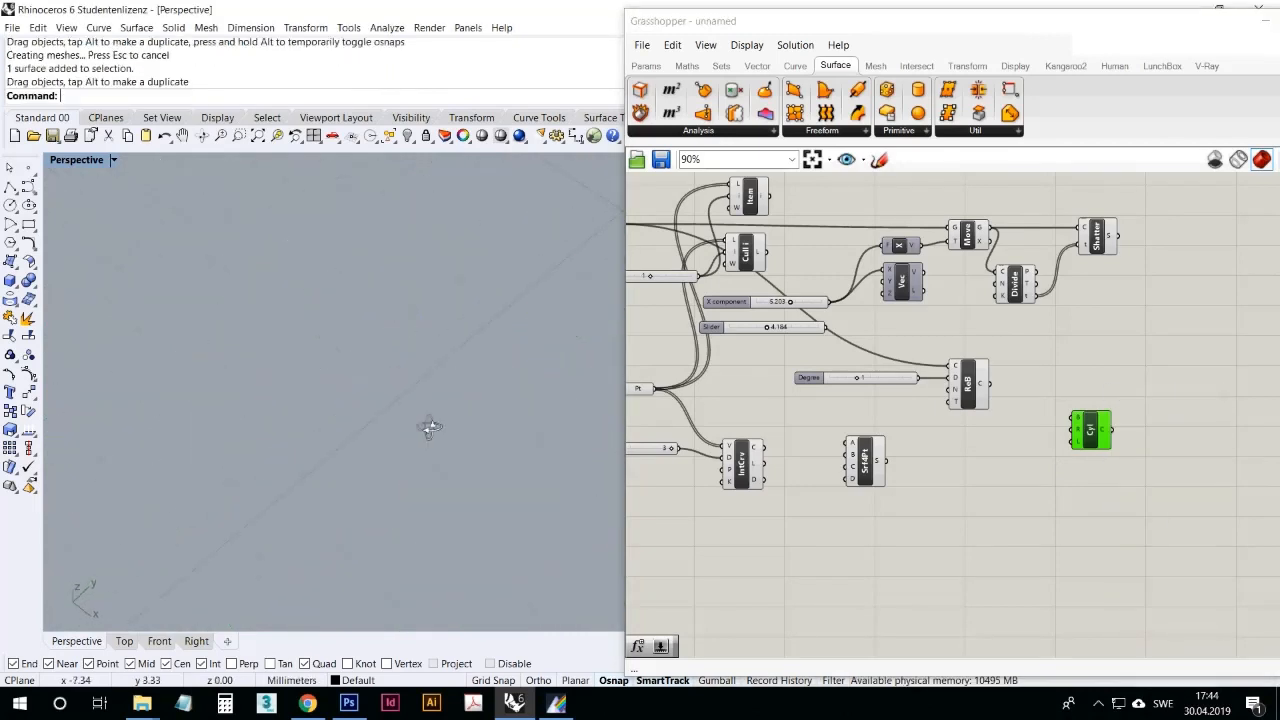
Step: Zoom to the selected baked cylinder and examine its surface and open ends
click(462, 498)
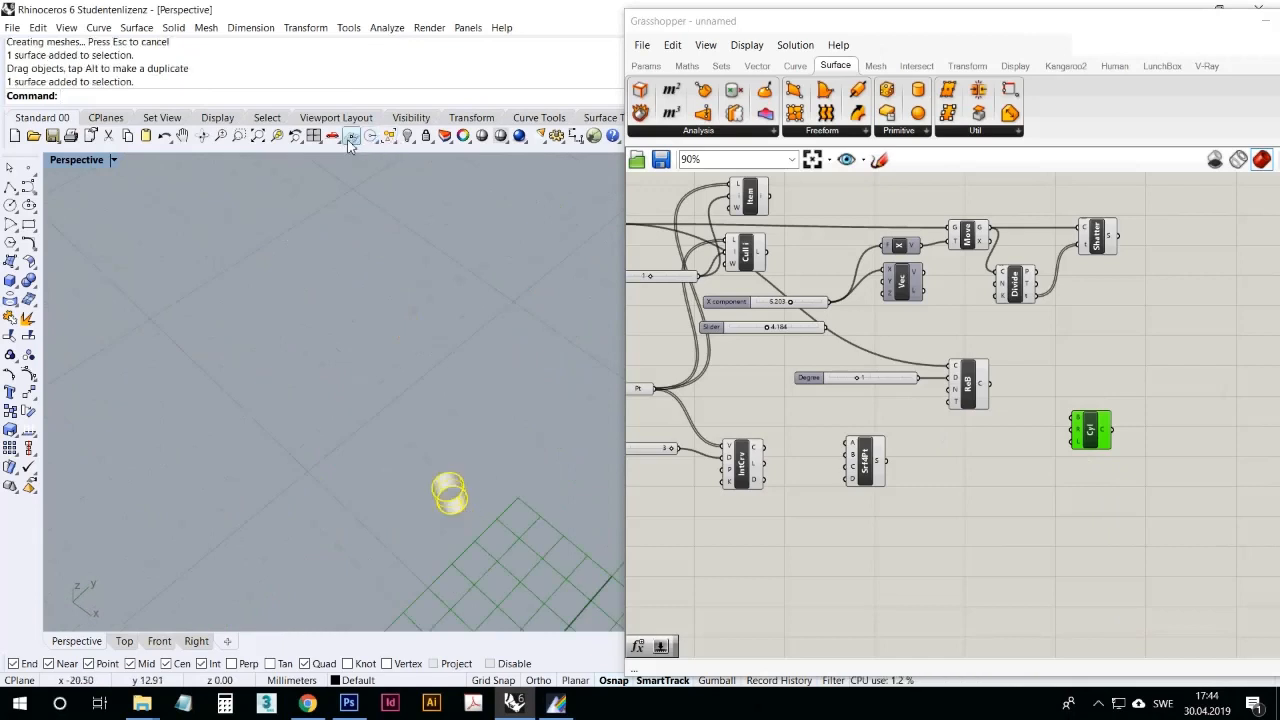
click(277, 136)
mouse_move(340, 403)
right_down()
mouse_move(471, 317)
mouse_move(331, 383)
right_up()
scroll(342, 379, down, 6)
scroll(466, 397, up, 5)
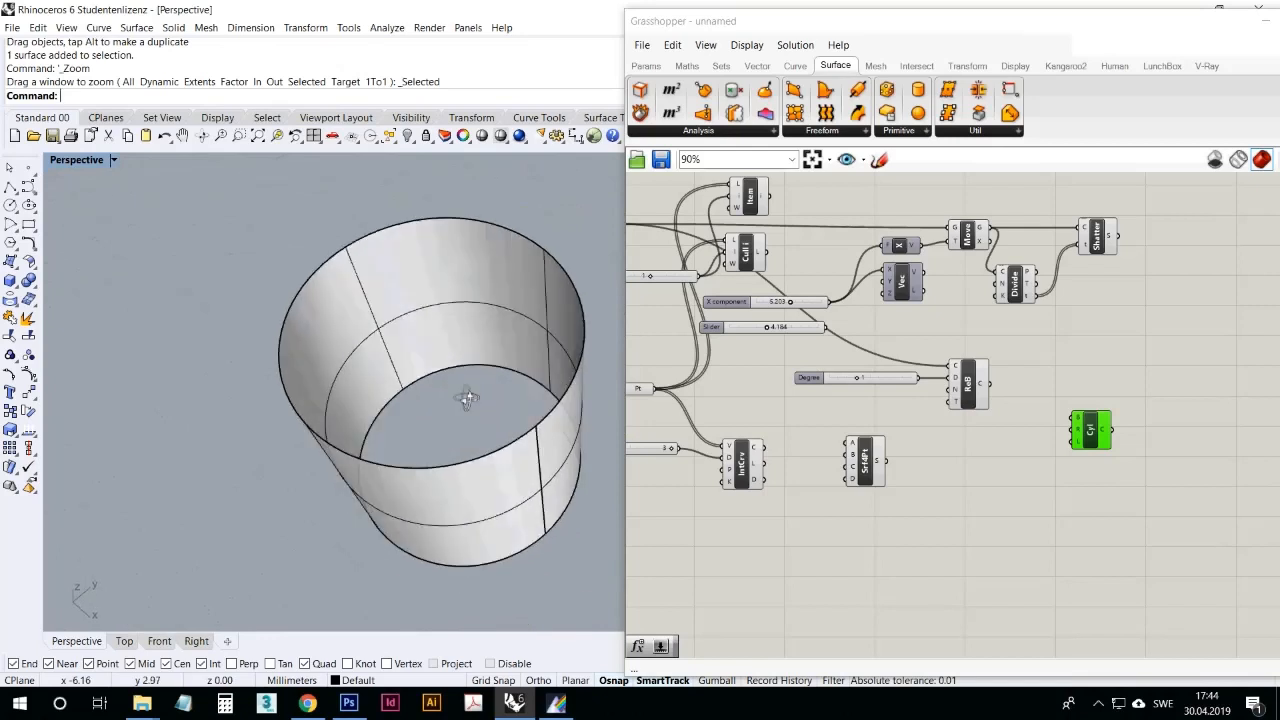
Step: Place a Cap Holes component beside the Cylinder, connect the cylinder output to its brep input, and view the capped preview
click(989, 134)
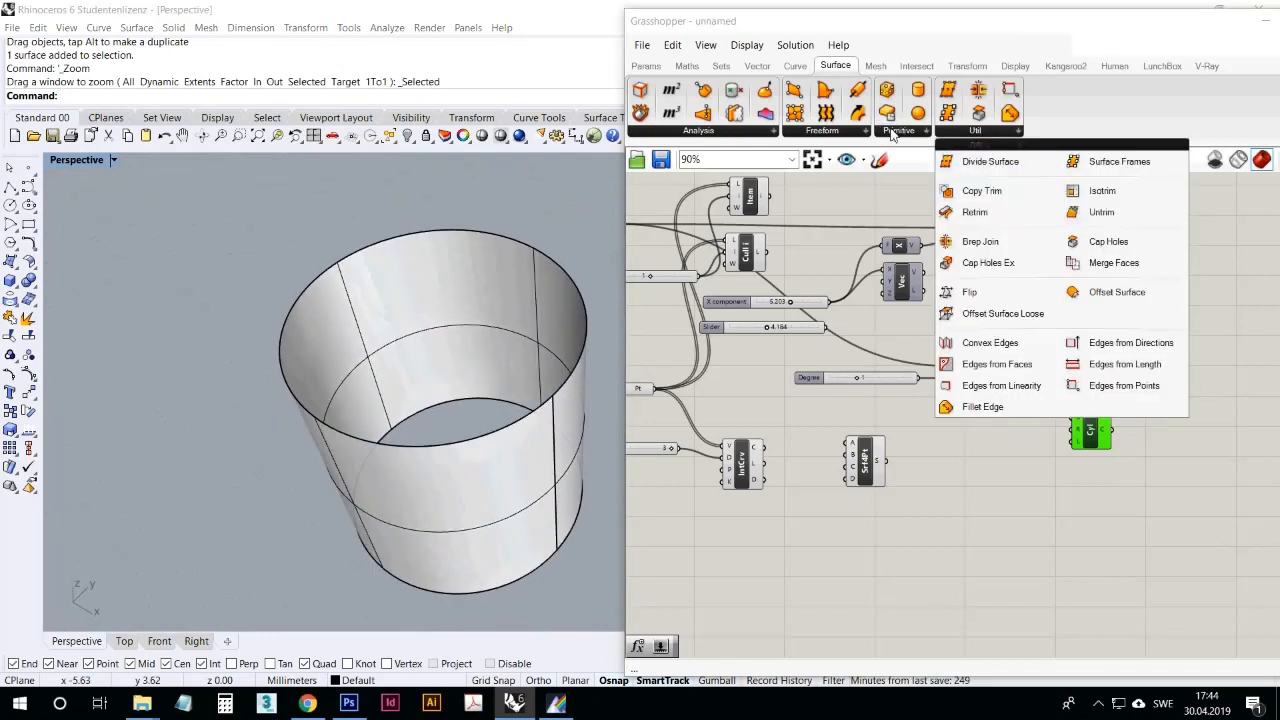
click(898, 131)
click(967, 131)
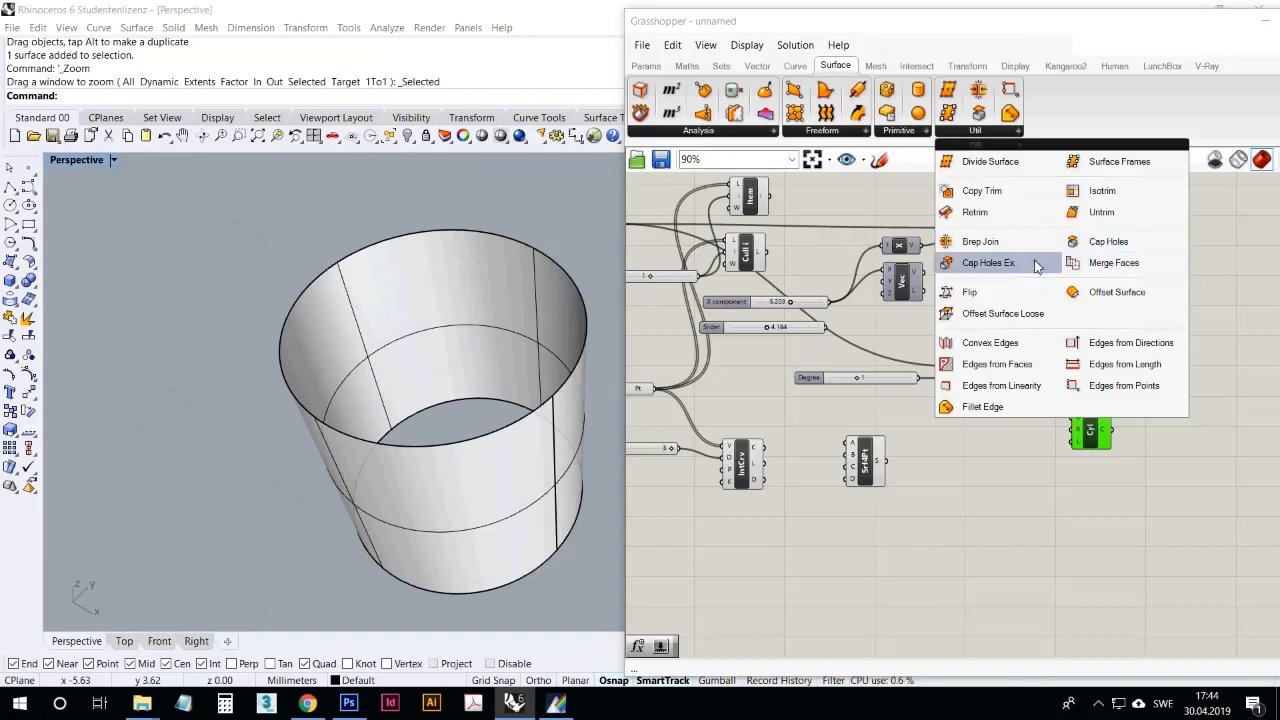
click(1097, 244)
click(1211, 445)
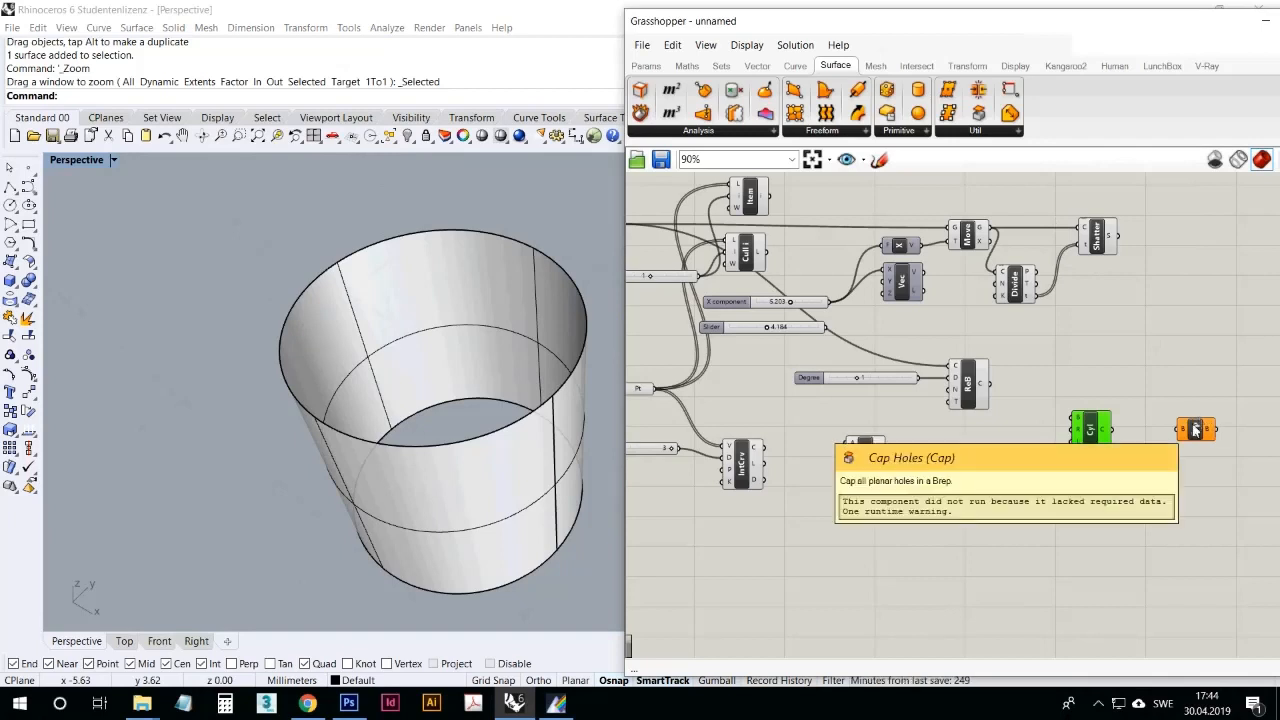
drag(1120, 433, 1154, 437)
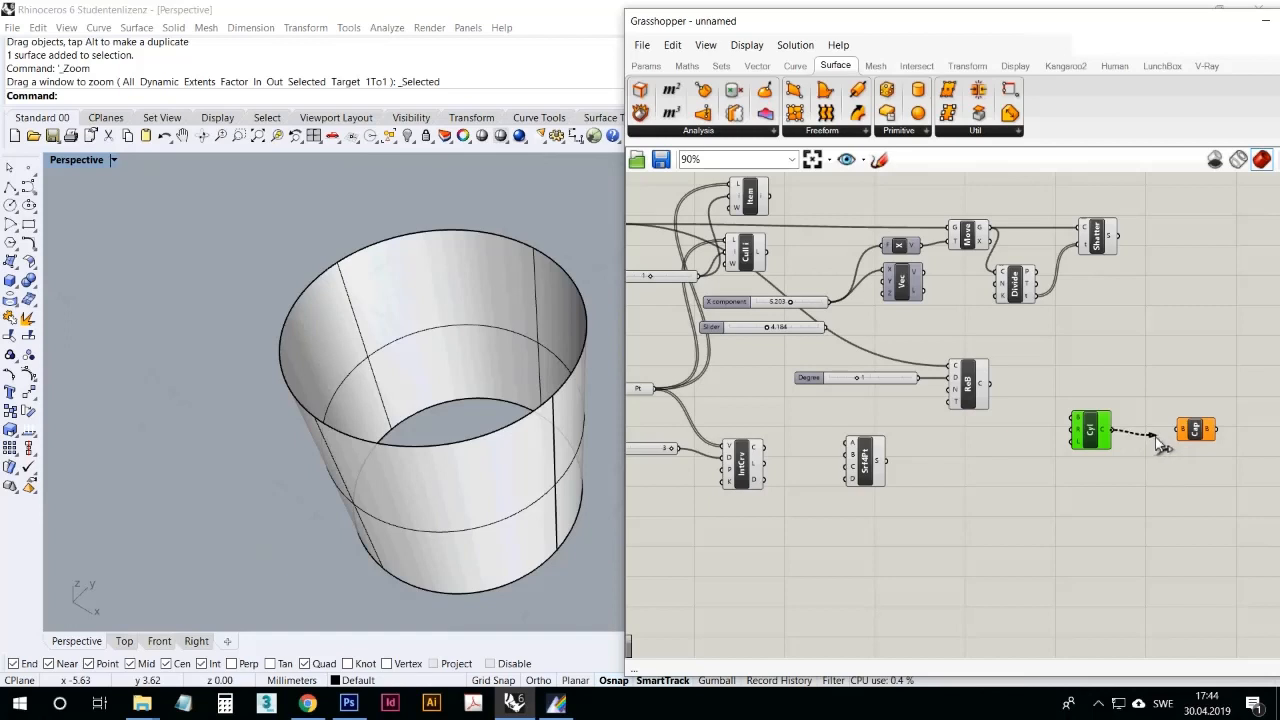
drag(1158, 445, 1182, 431)
scroll(408, 300, down, 8)
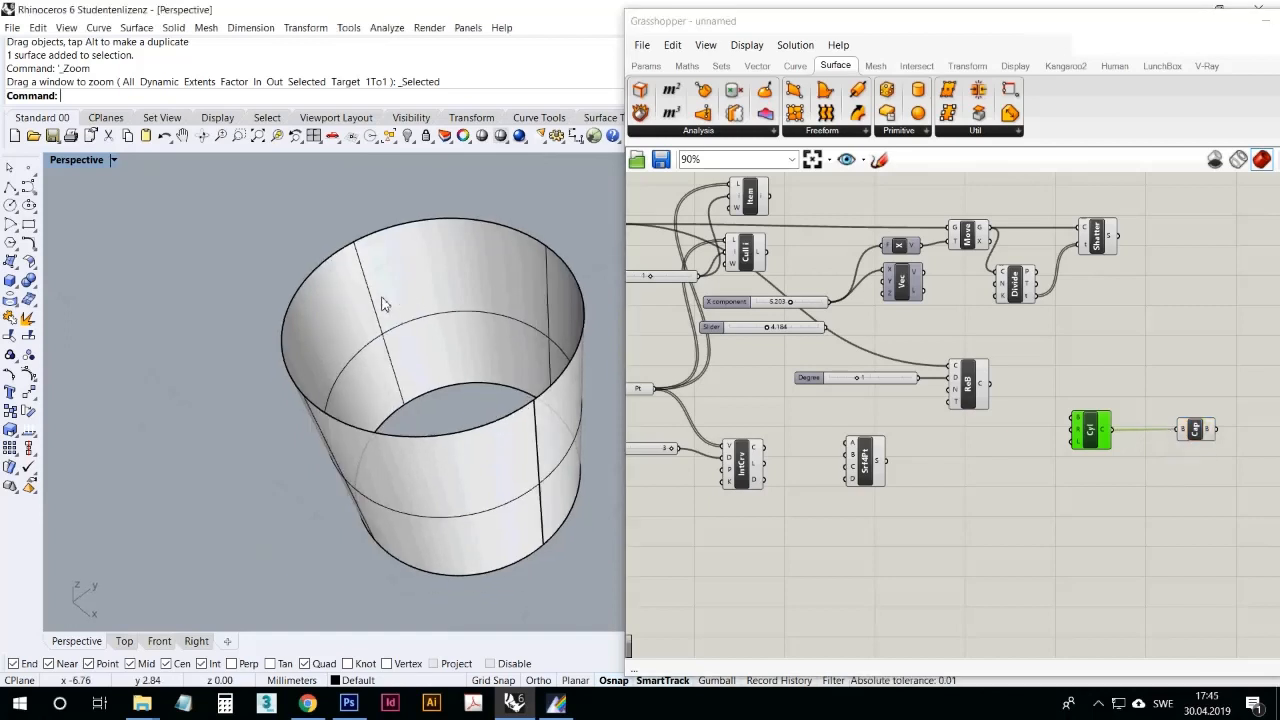
right_drag(420, 491, 455, 490)
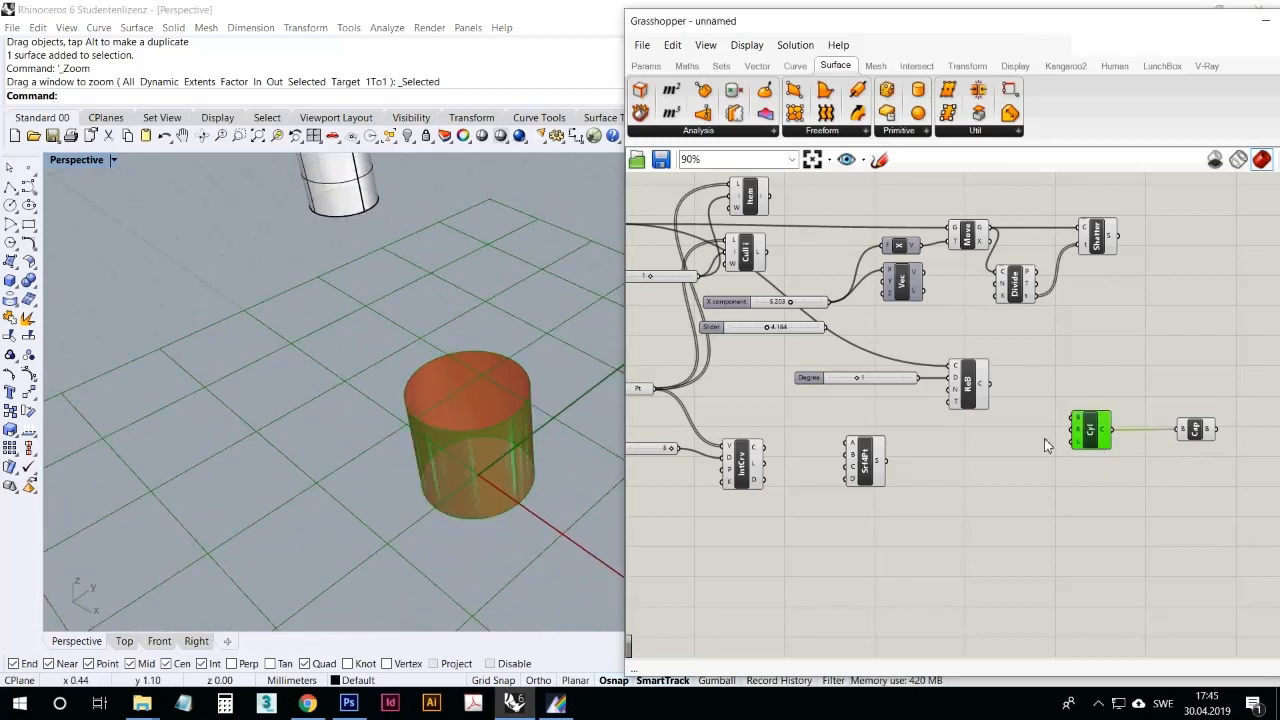
Step: Bake the Cap Holes geometry into Rhino and move the capped cylinder off the preview grid, near the open baked cylinder
click(1192, 432)
right_click(1192, 432)
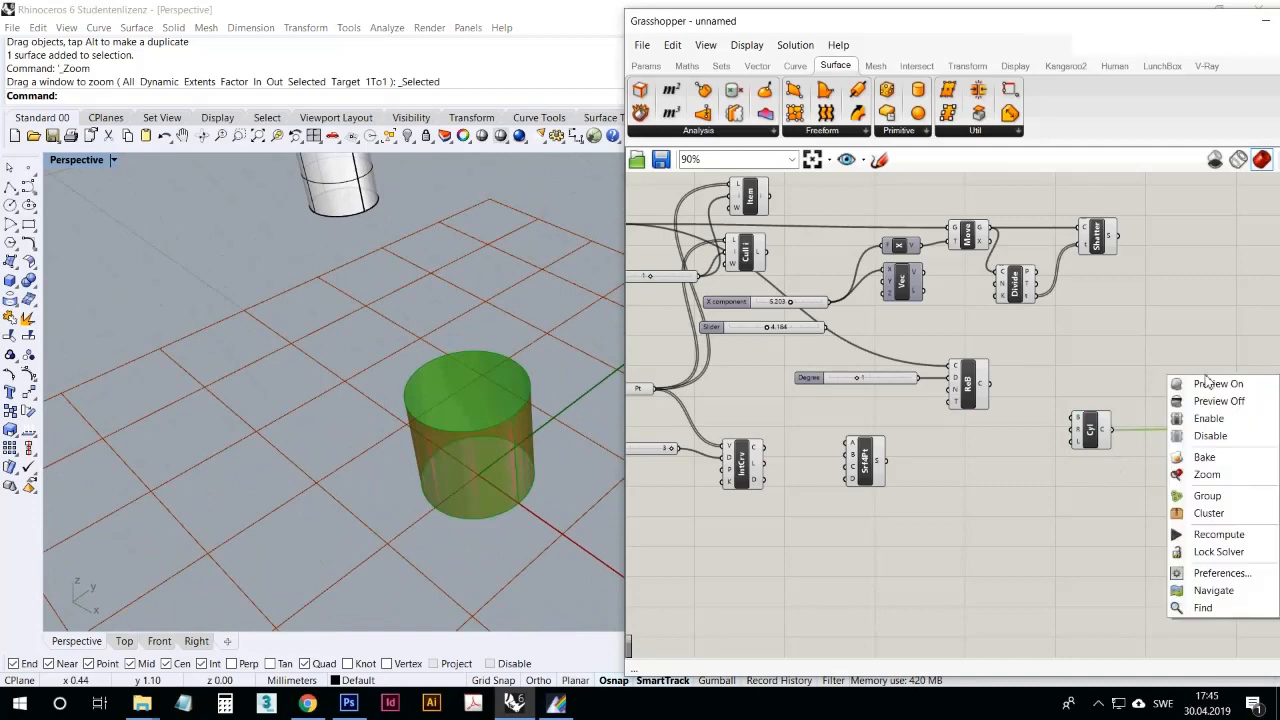
click(1219, 460)
drag(500, 407, 286, 237)
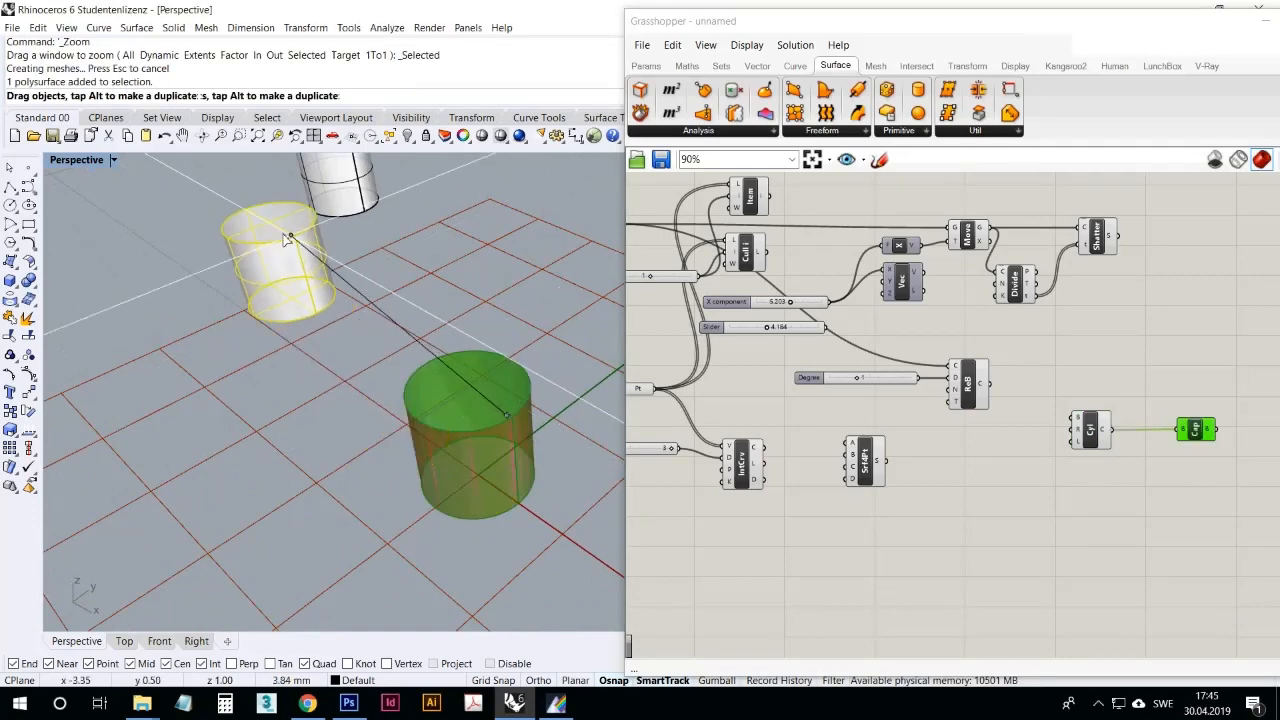
right_drag(284, 238, 374, 397)
click(332, 378)
scroll(334, 380, down, 8)
scroll(312, 392, up, 8)
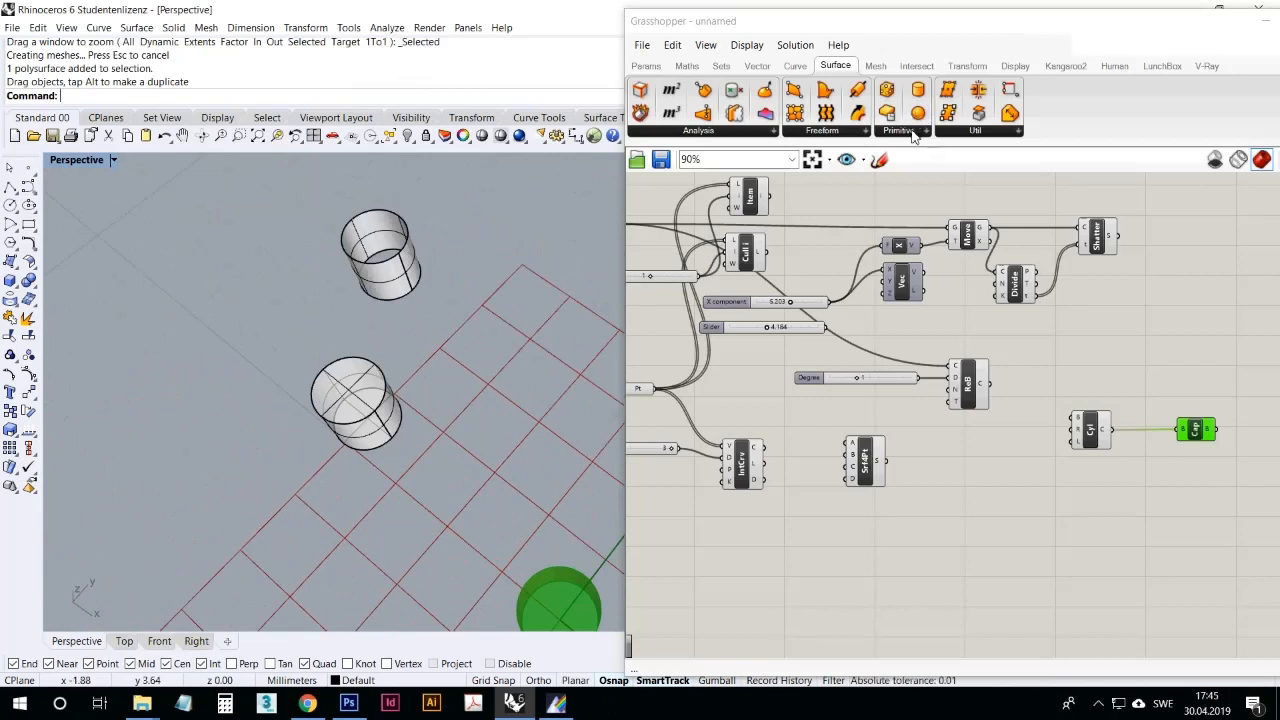
Step: Place an Offset Surface component below the Cylinder and connect the cylinder output to its surface input
click(968, 134)
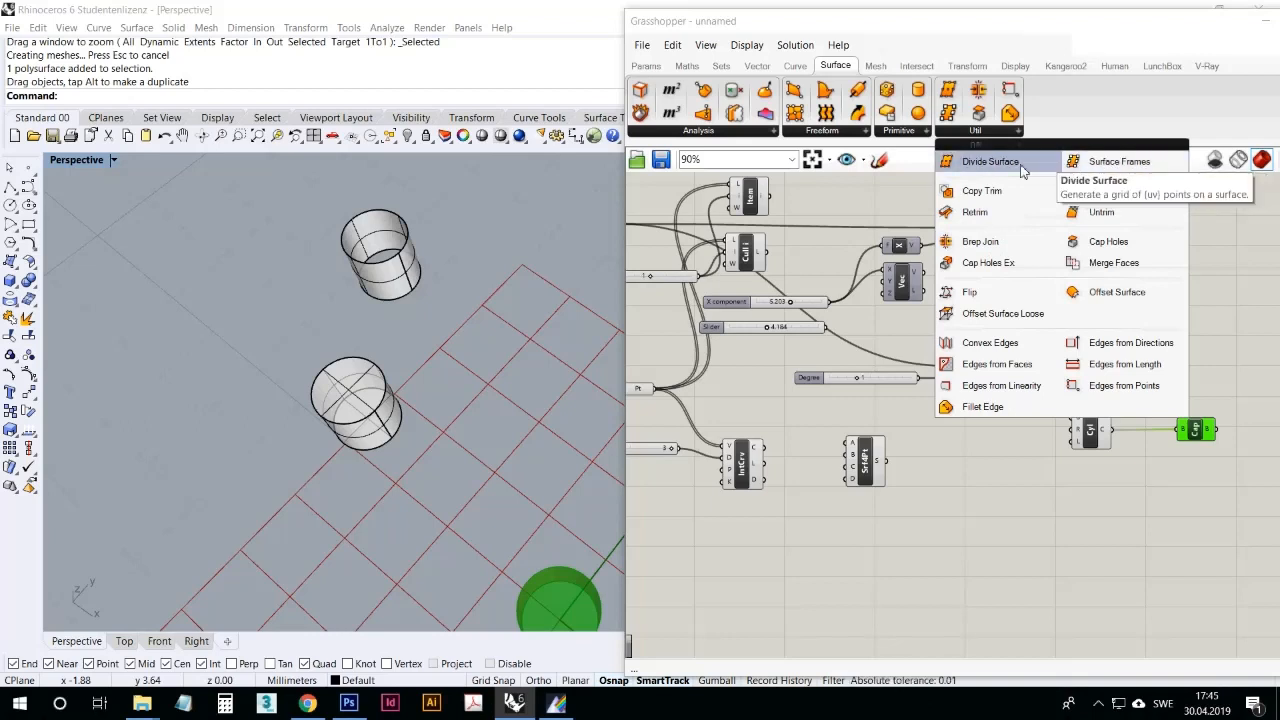
click(1118, 292)
click(1122, 492)
drag(1113, 430, 1100, 481)
click(1114, 498)
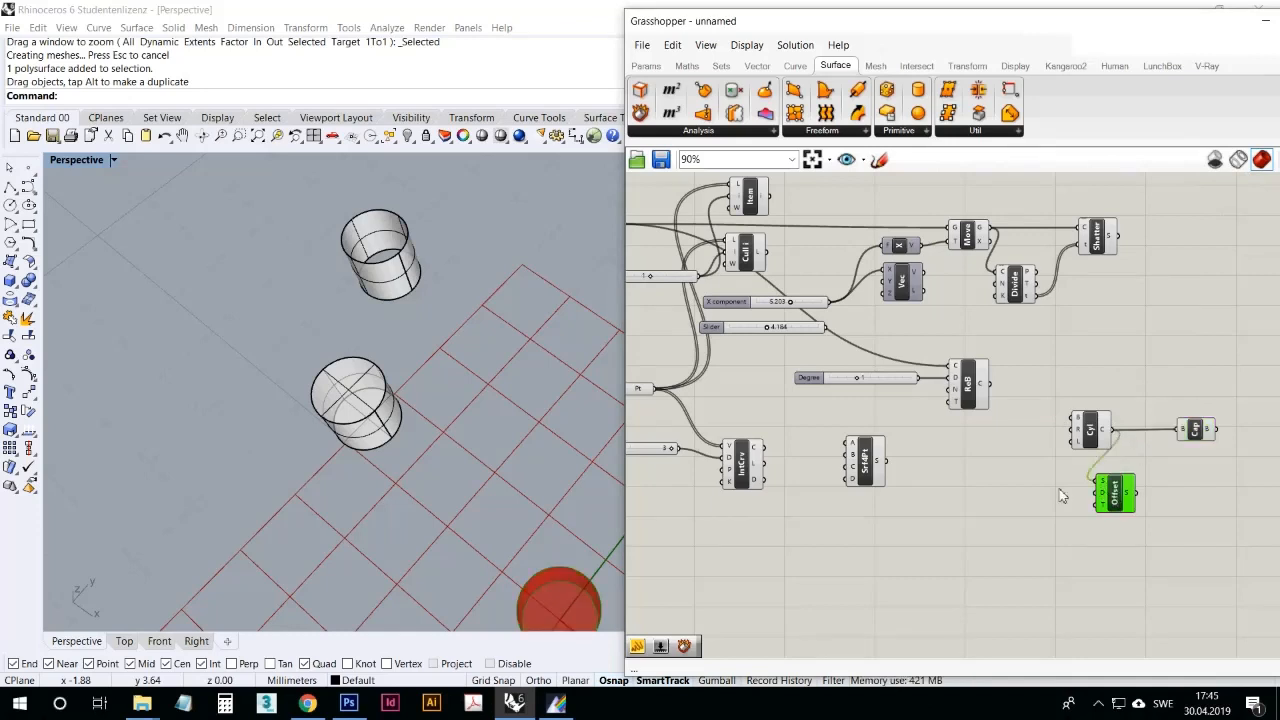
Step: Connect the spare number slider to the Offset Surface distance input and set the distance to 2.352
right_drag(551, 424, 595, 412)
click(790, 331)
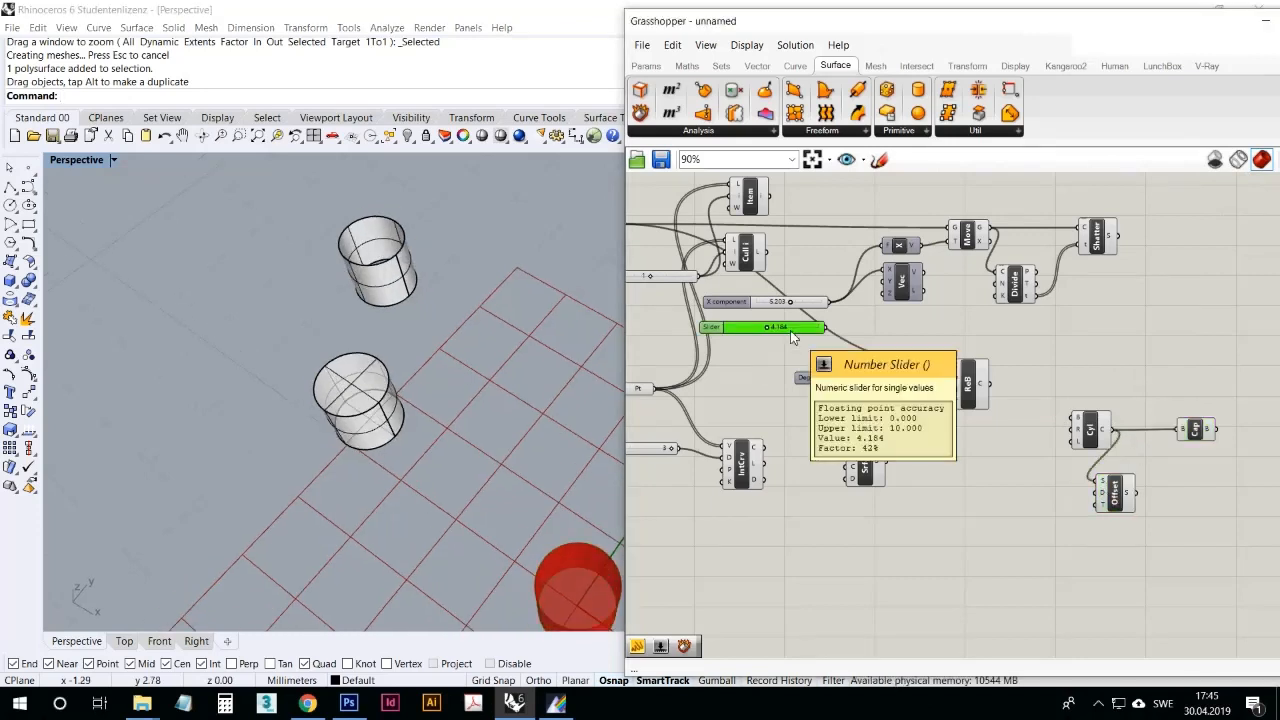
drag(790, 331, 1099, 493)
right_drag(545, 412, 496, 405)
scroll(471, 358, down, 5)
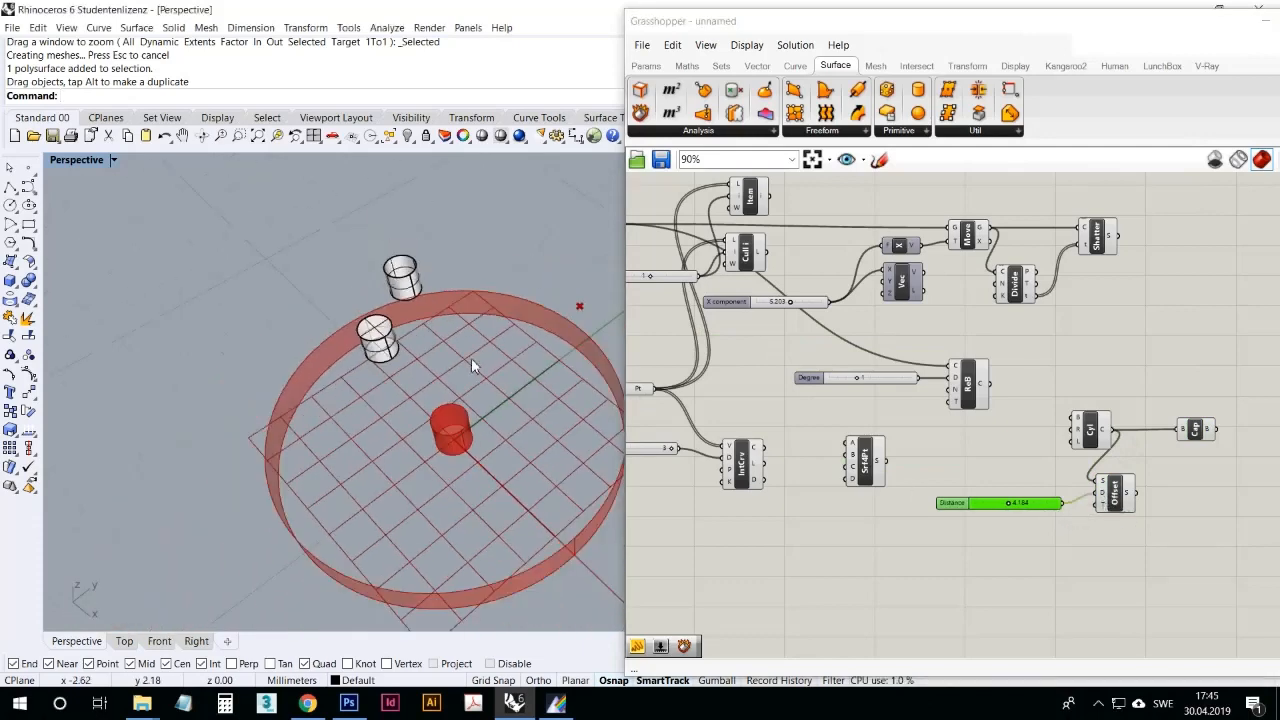
mouse_move(1017, 509)
mouse_down()
mouse_move(980, 519)
mouse_move(1000, 519)
mouse_up()
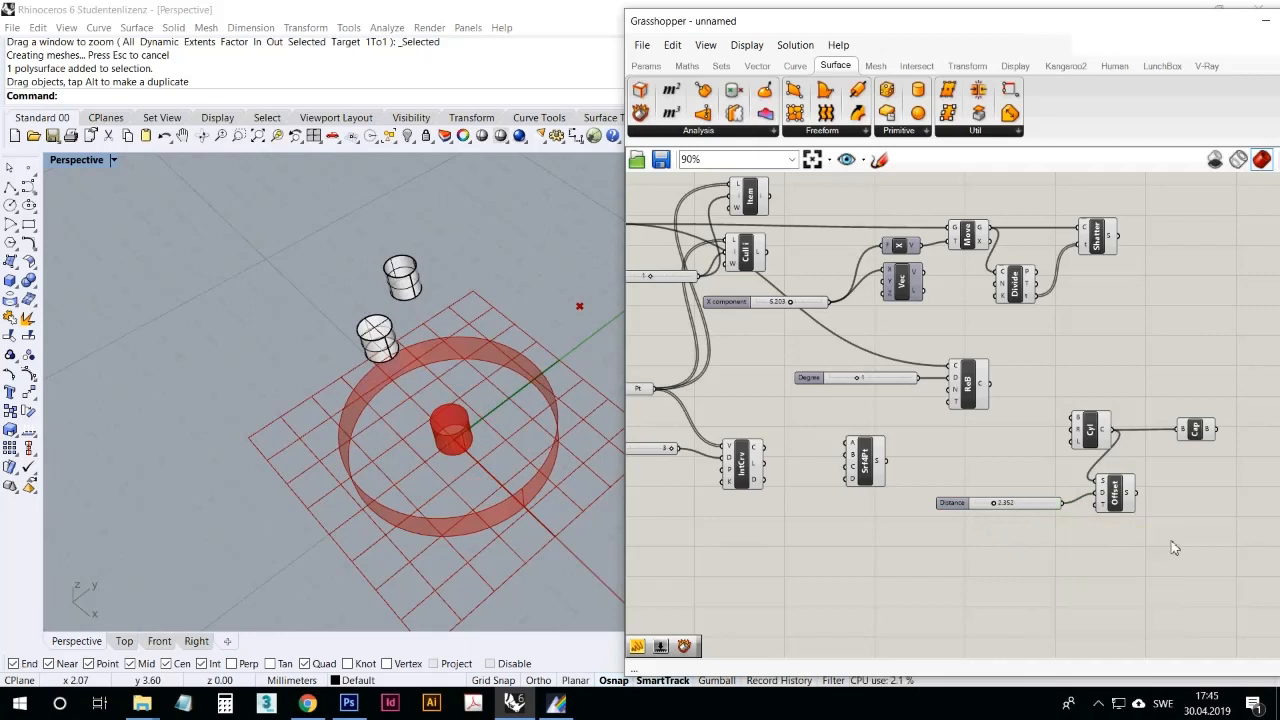
Step: Delete the Cylinder, Cap Holes and Offset Surface components together with the offset distance slider
drag(1226, 544, 1070, 408)
key(Delete)
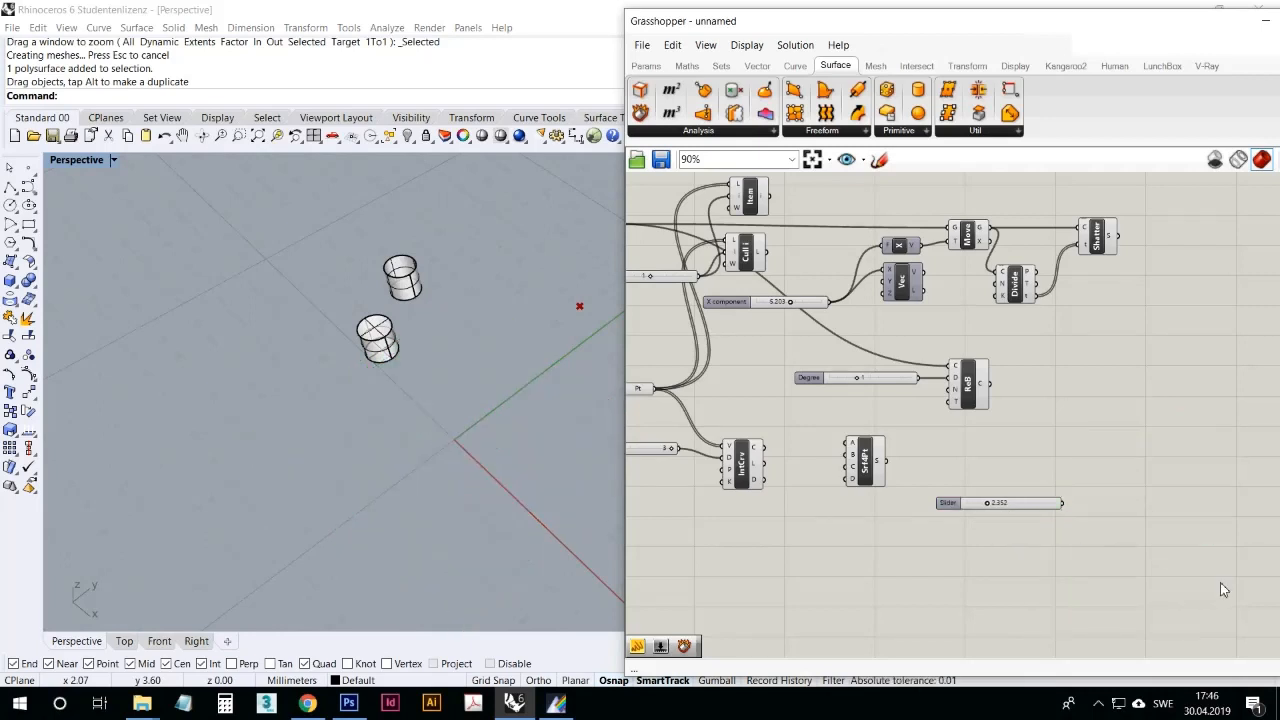
drag(1220, 590, 938, 477)
key(Delete)
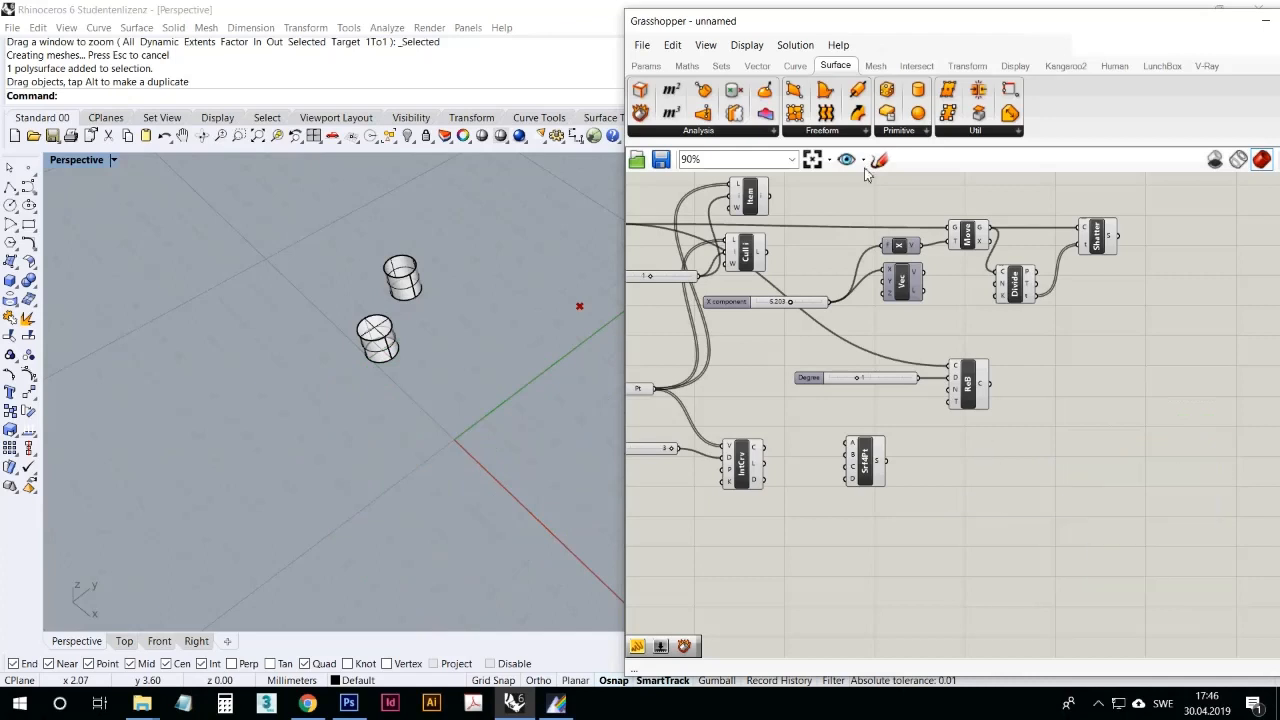
Step: Place a Deconstruct Brep component from the surface analysis components on the empty canvas below Rebuild Curve
click(731, 132)
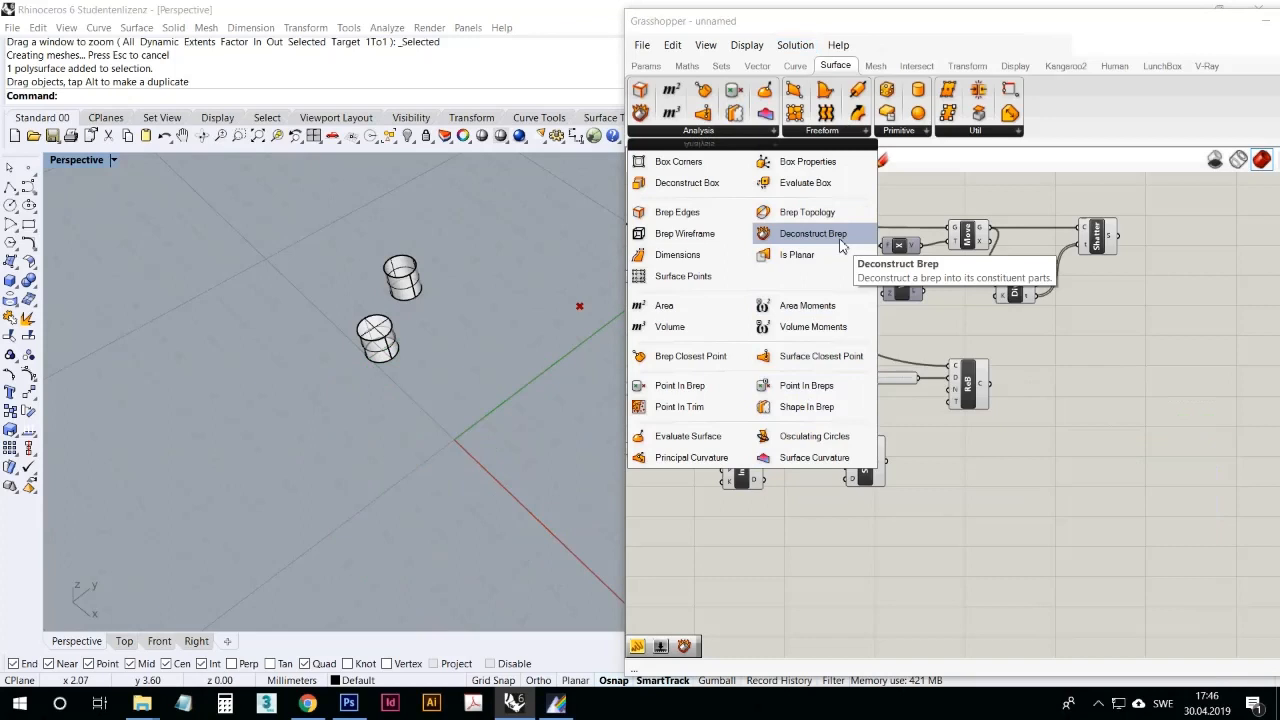
click(771, 240)
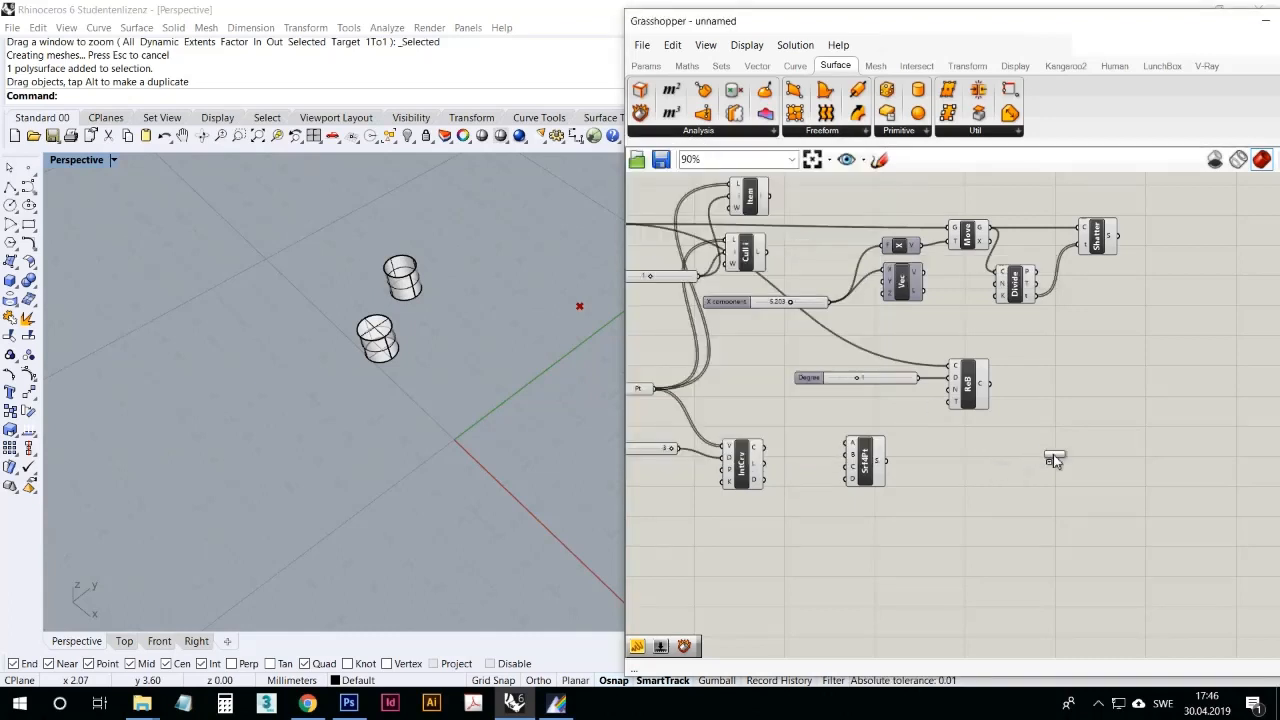
click(1041, 450)
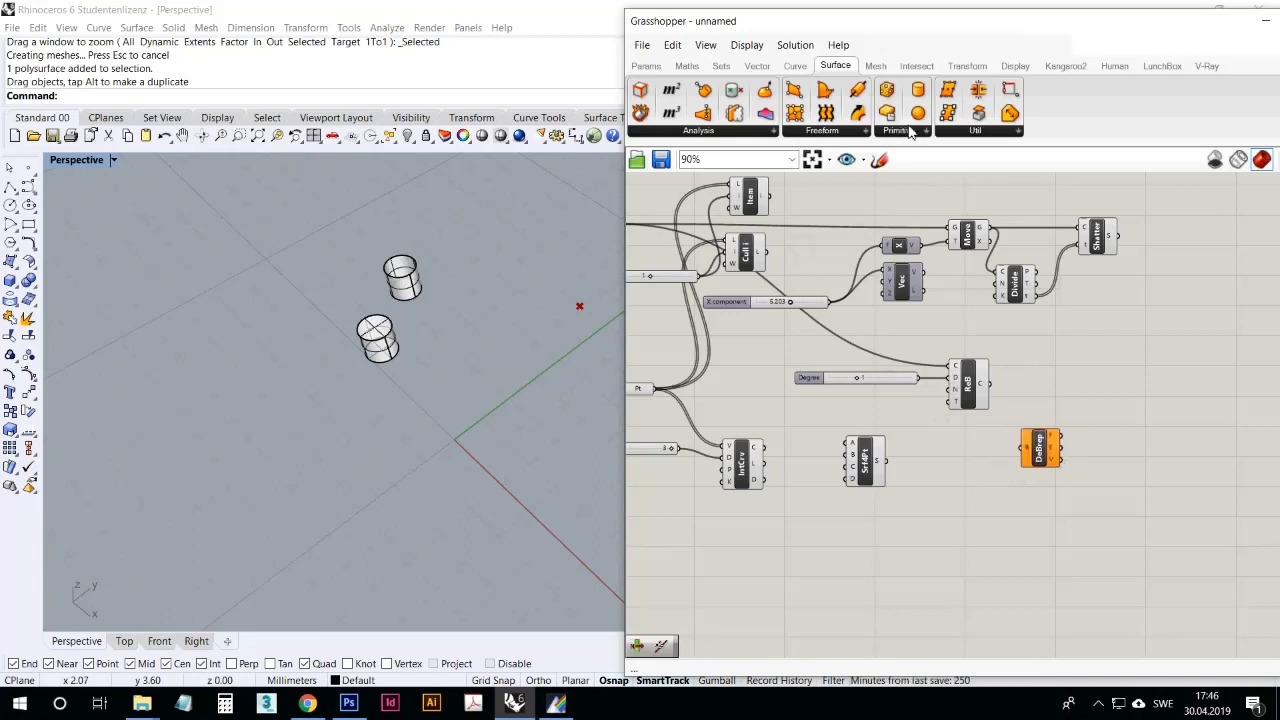
Step: Place a Brep parameter near Deconstruct Brep and reference the capped baked cylinder in it as a single brep
click(645, 65)
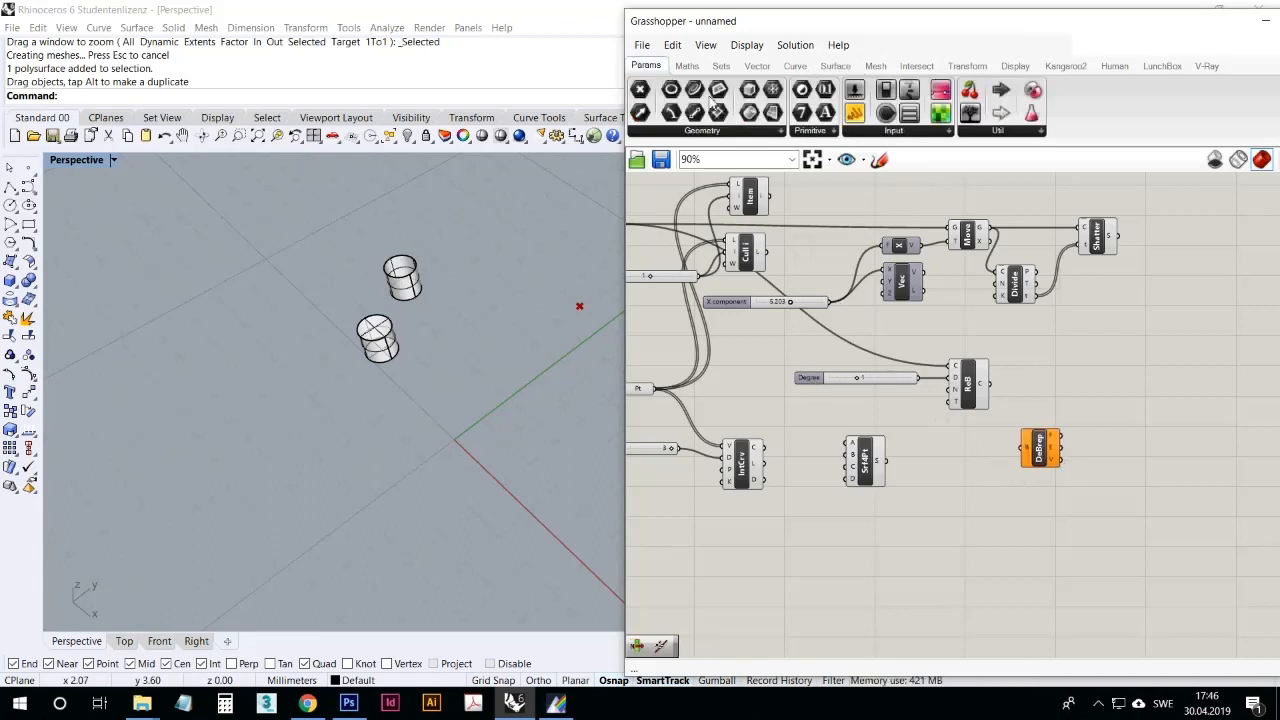
drag(749, 112, 968, 512)
right_click(966, 508)
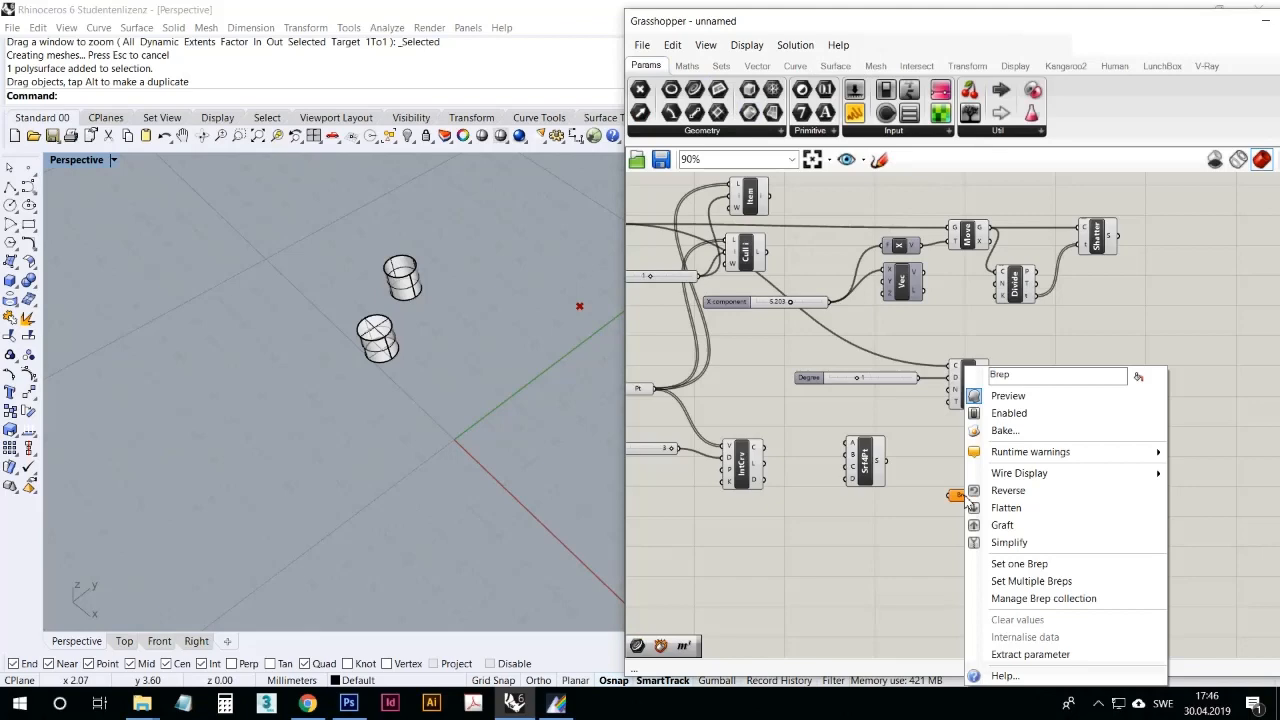
click(1000, 563)
click(378, 340)
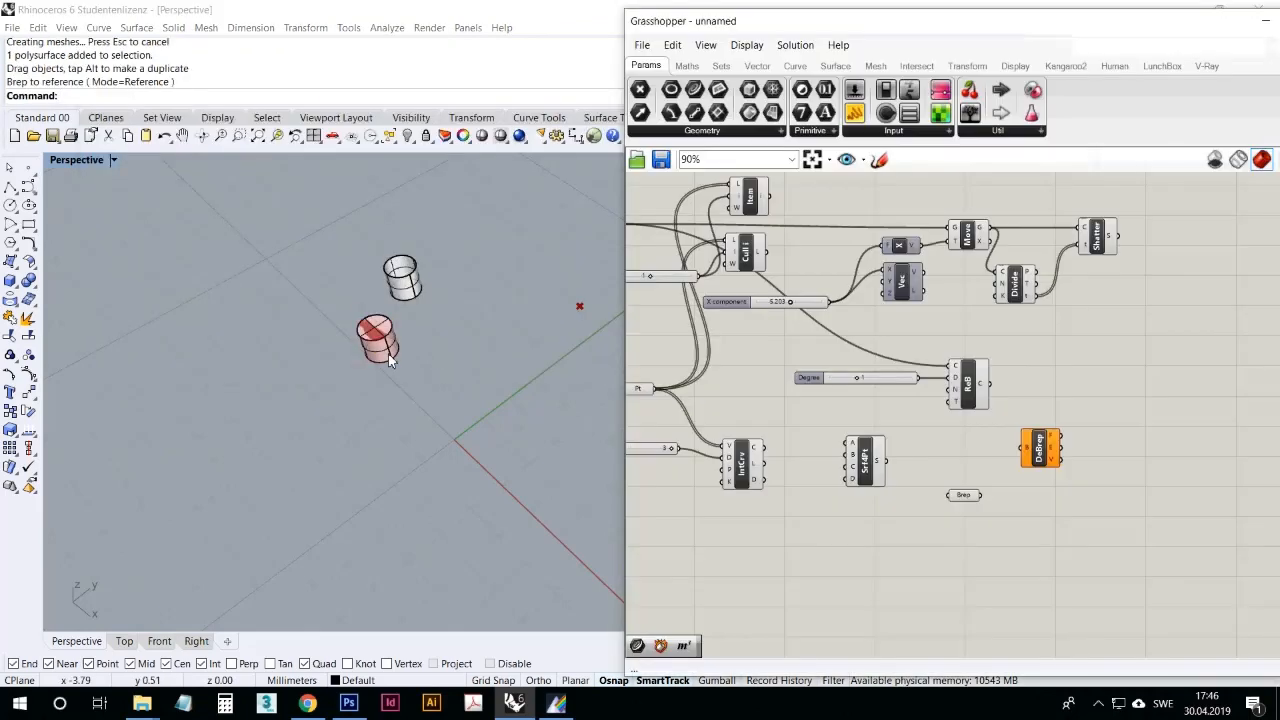
Step: Move the referenced cylinder close to the origin and connect the Brep parameter to the Deconstruct Brep input
drag(380, 340, 498, 442)
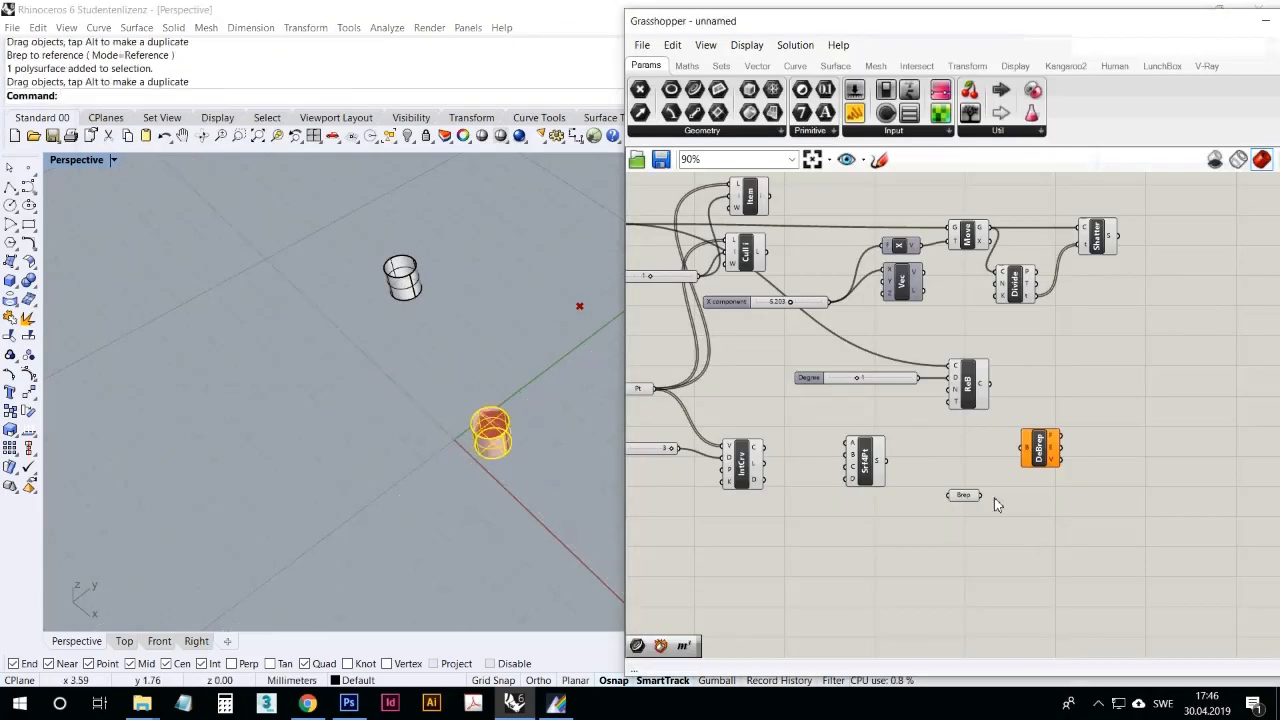
drag(981, 495, 1023, 448)
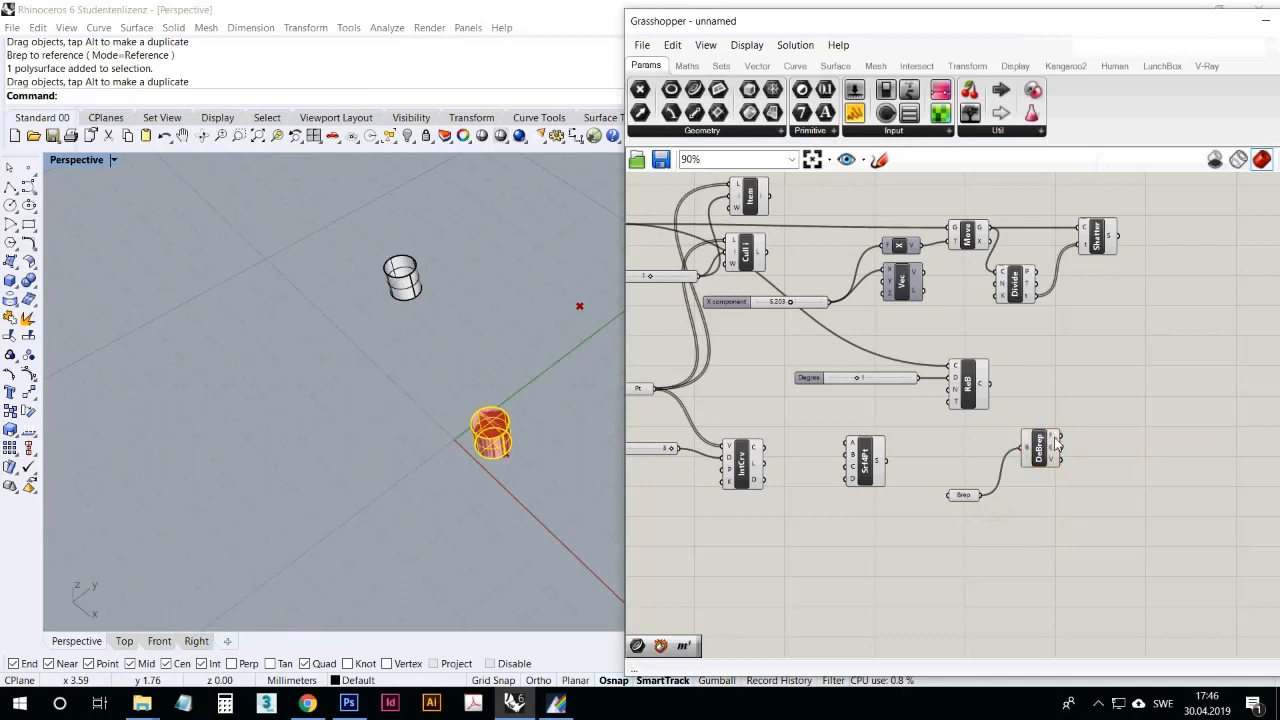
scroll(1045, 465, up, 3)
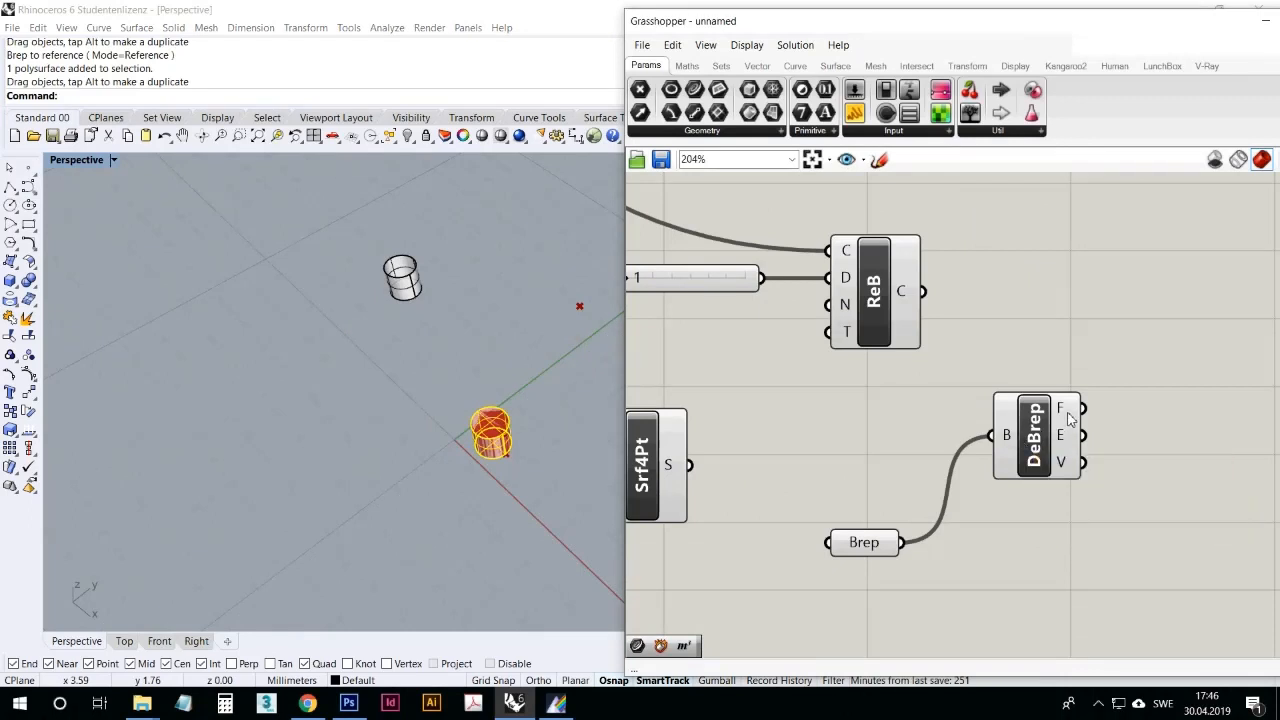
mouse_move(1072, 417)
mouse_move(1065, 463)
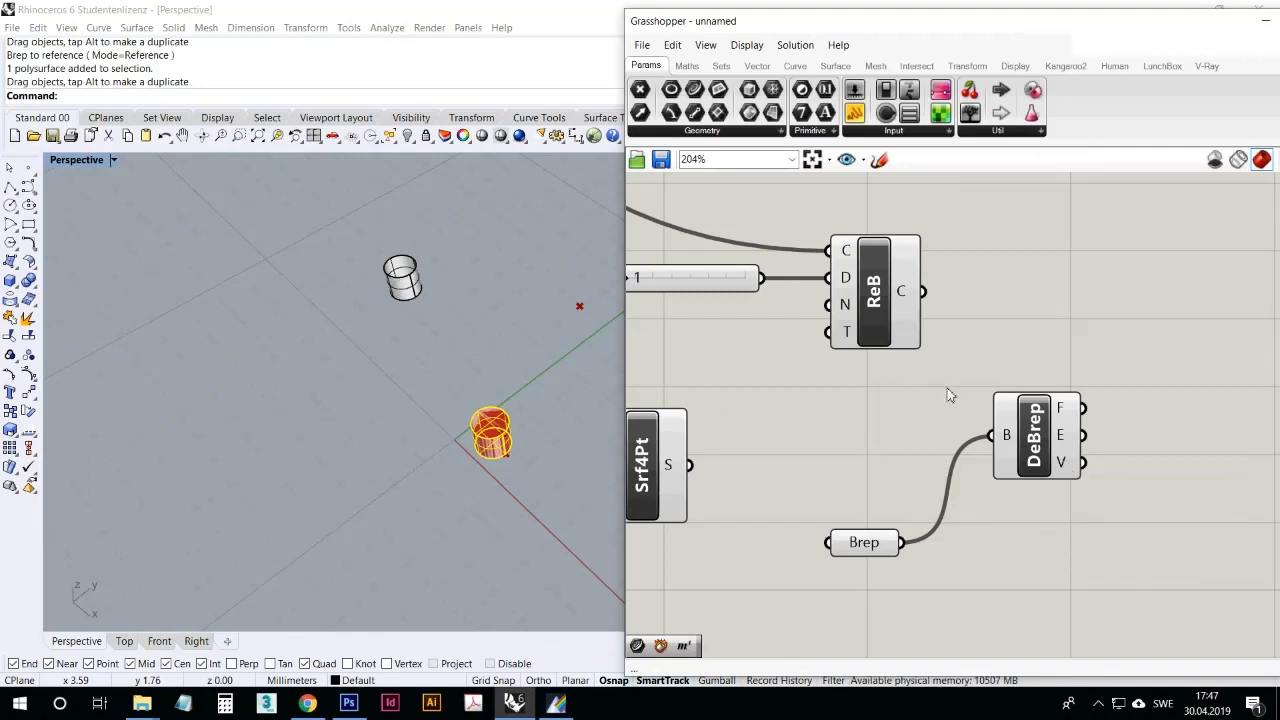
Step: Look through the mesh component groups and place a planar Voronoi component from the triangulation group on the canvas
click(835, 66)
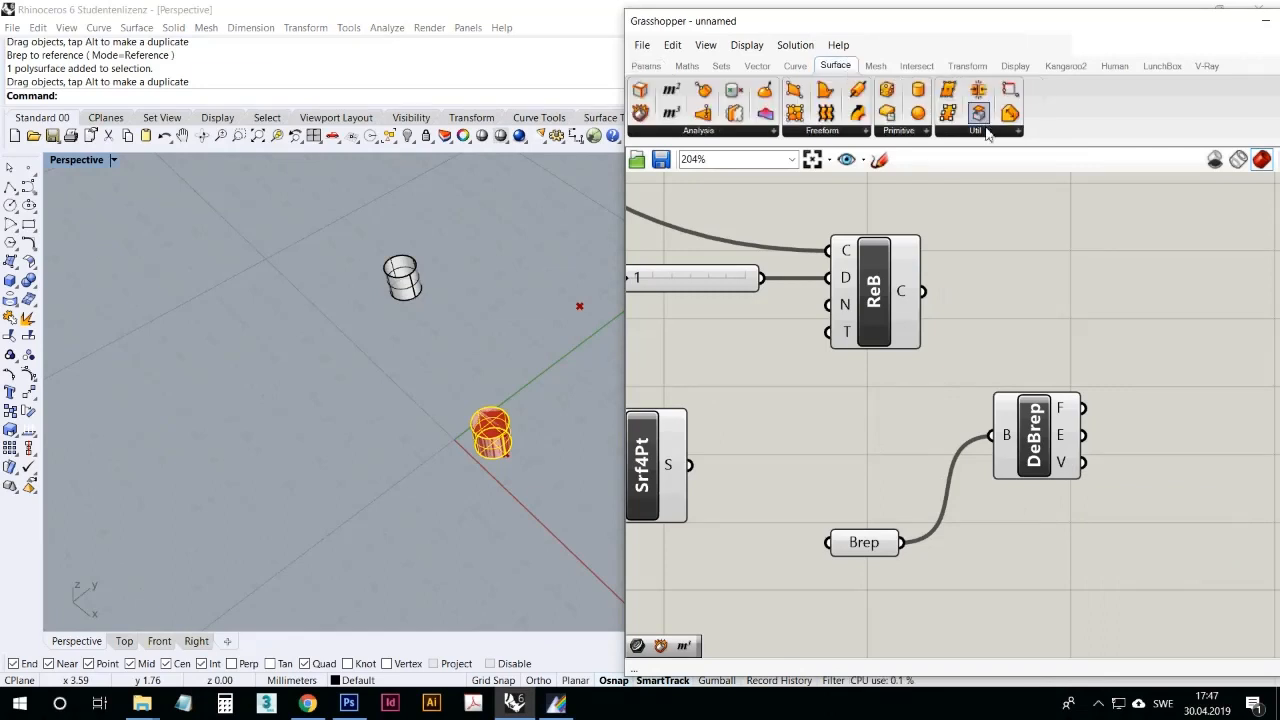
click(876, 67)
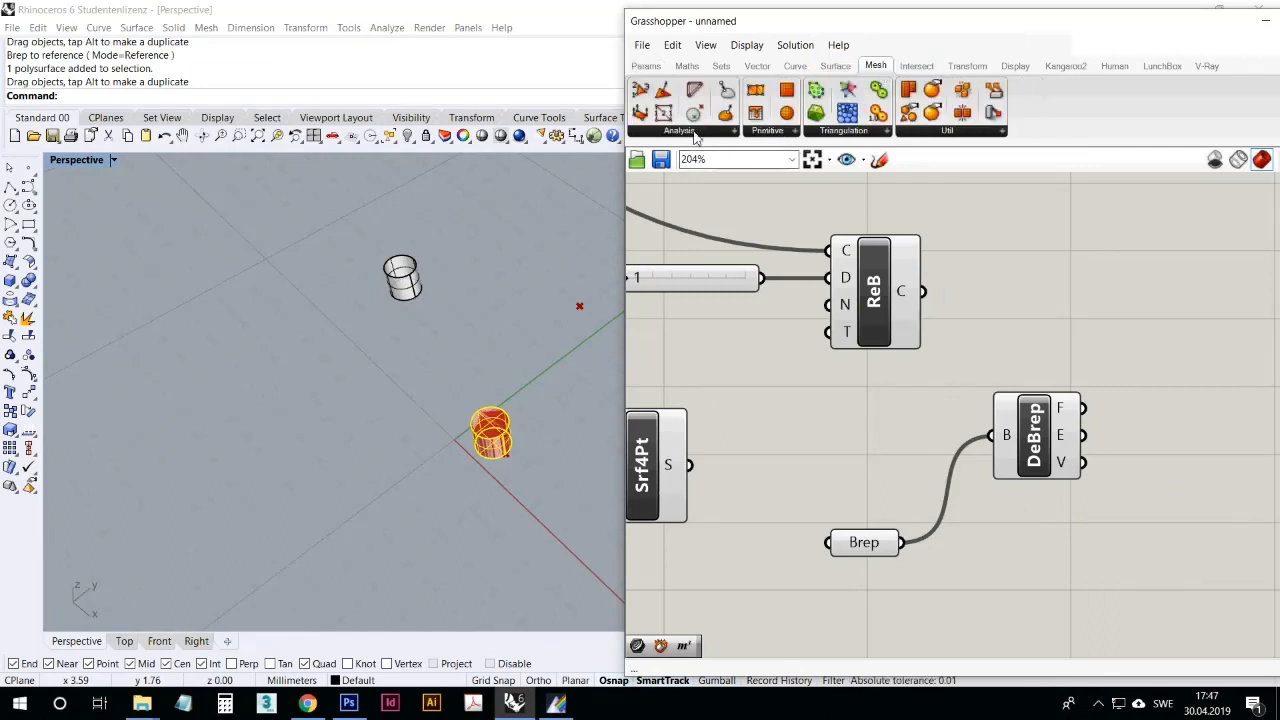
click(694, 132)
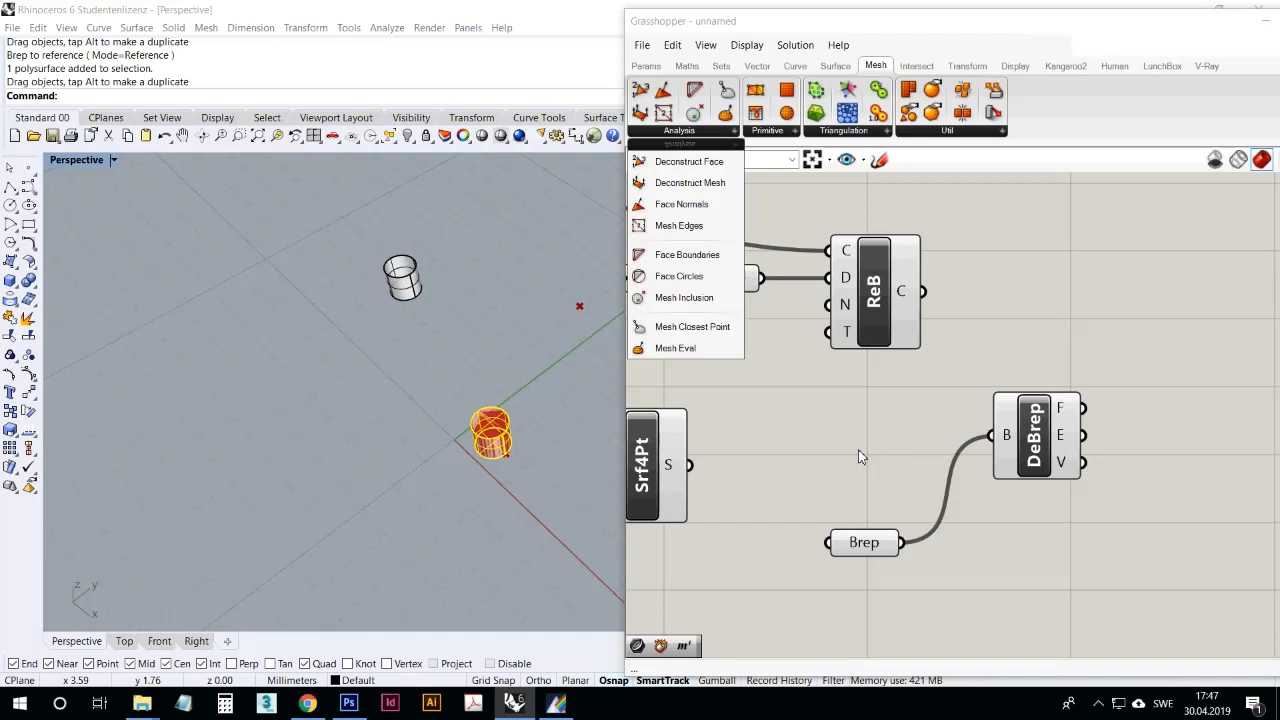
click(770, 134)
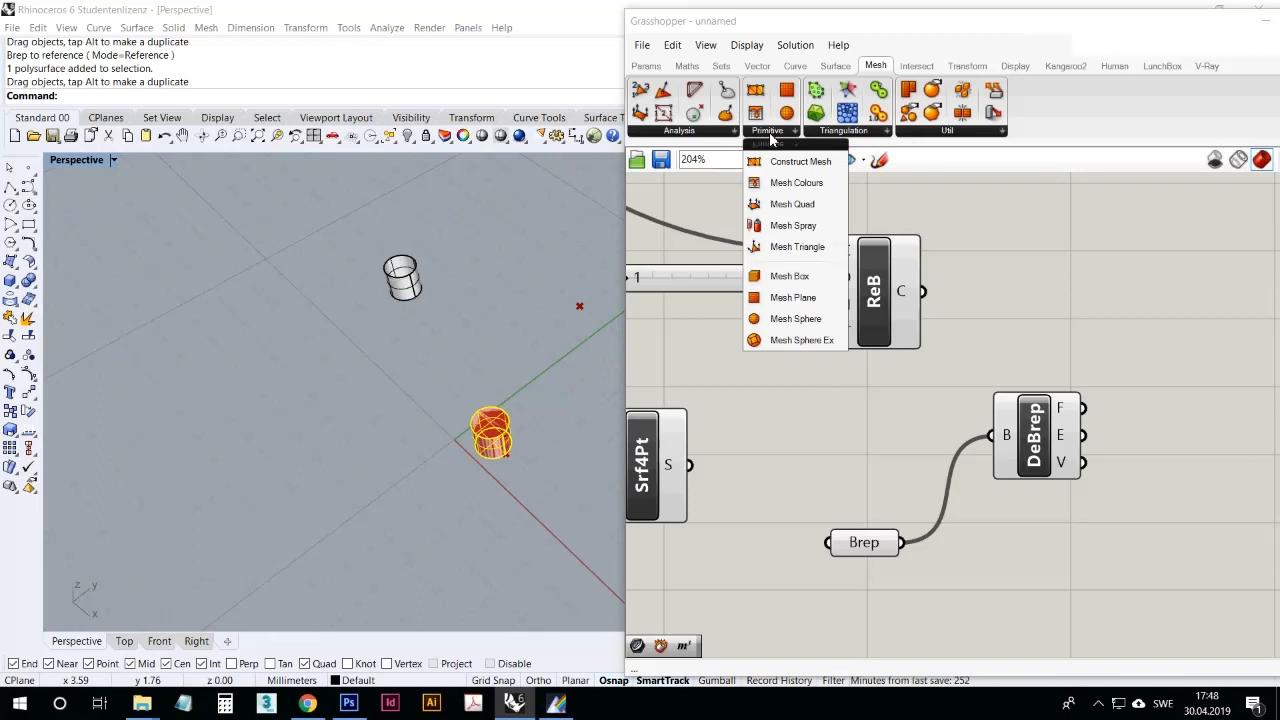
click(859, 134)
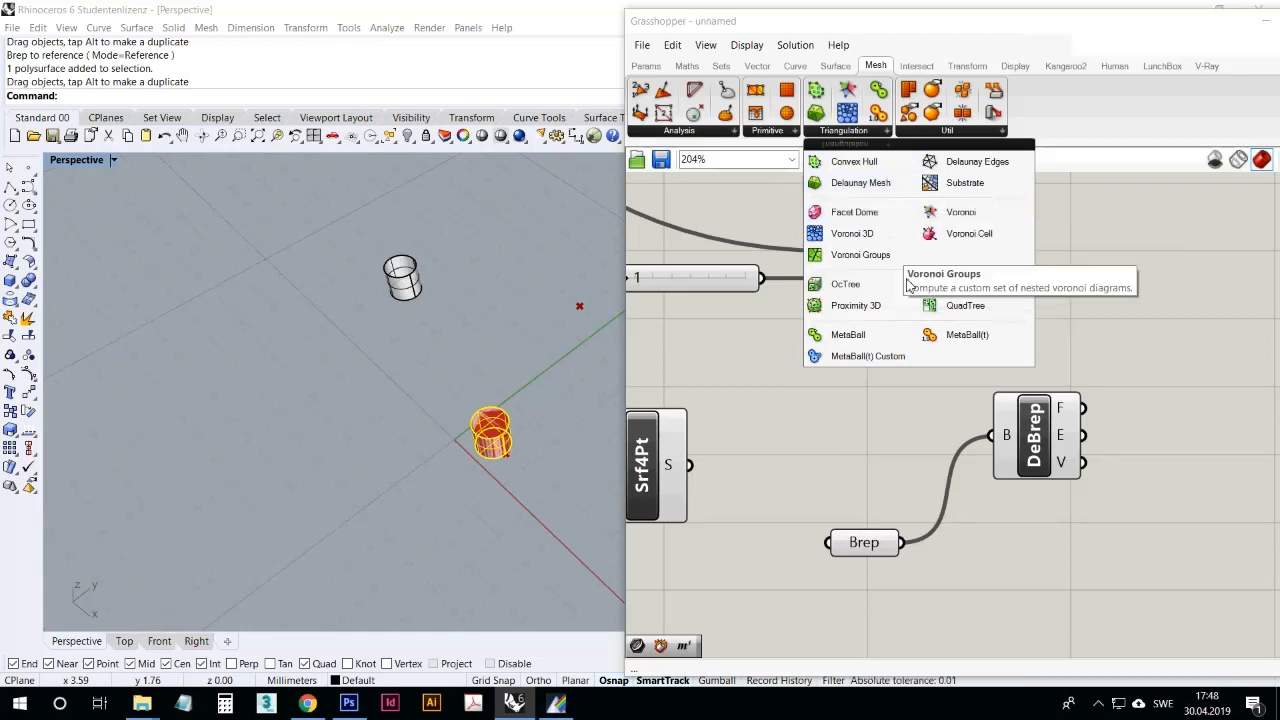
click(963, 213)
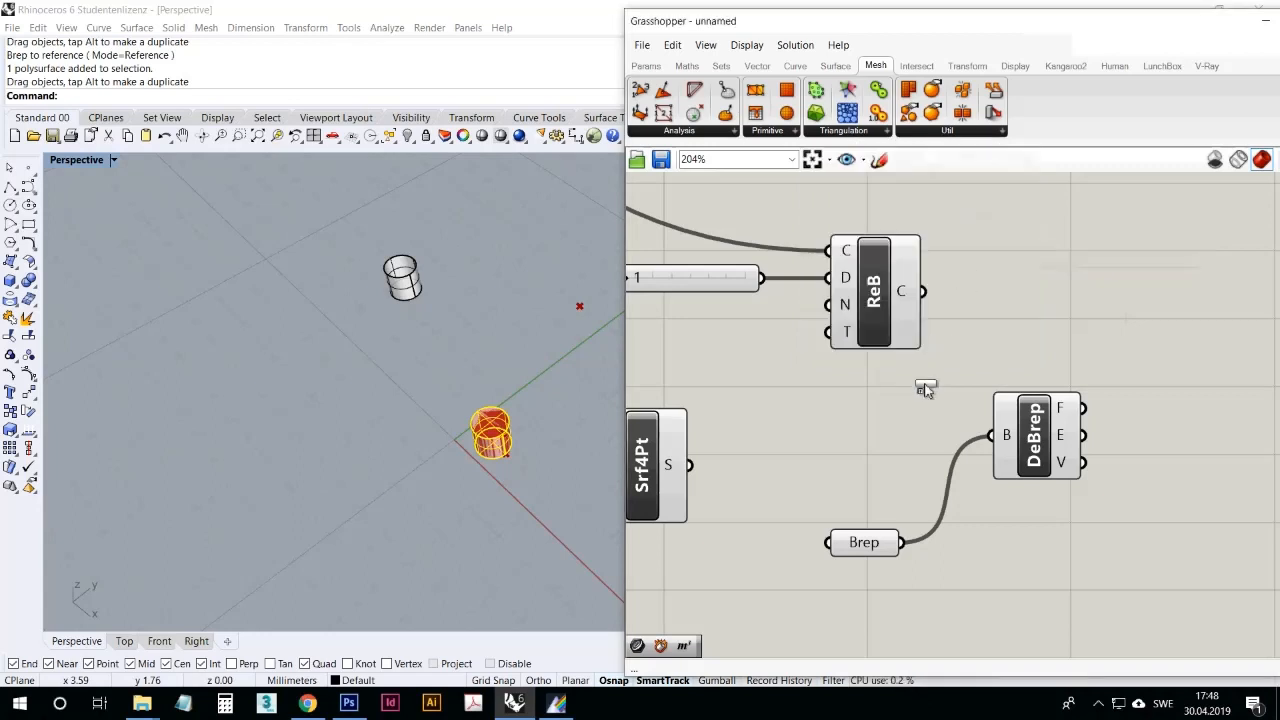
click(900, 440)
Step: Move the Voronoi component to the free canvas area below the Point parameter and the interpolated curve's Degree slider
right_drag(585, 373, 480, 420)
scroll(450, 418, down, 5)
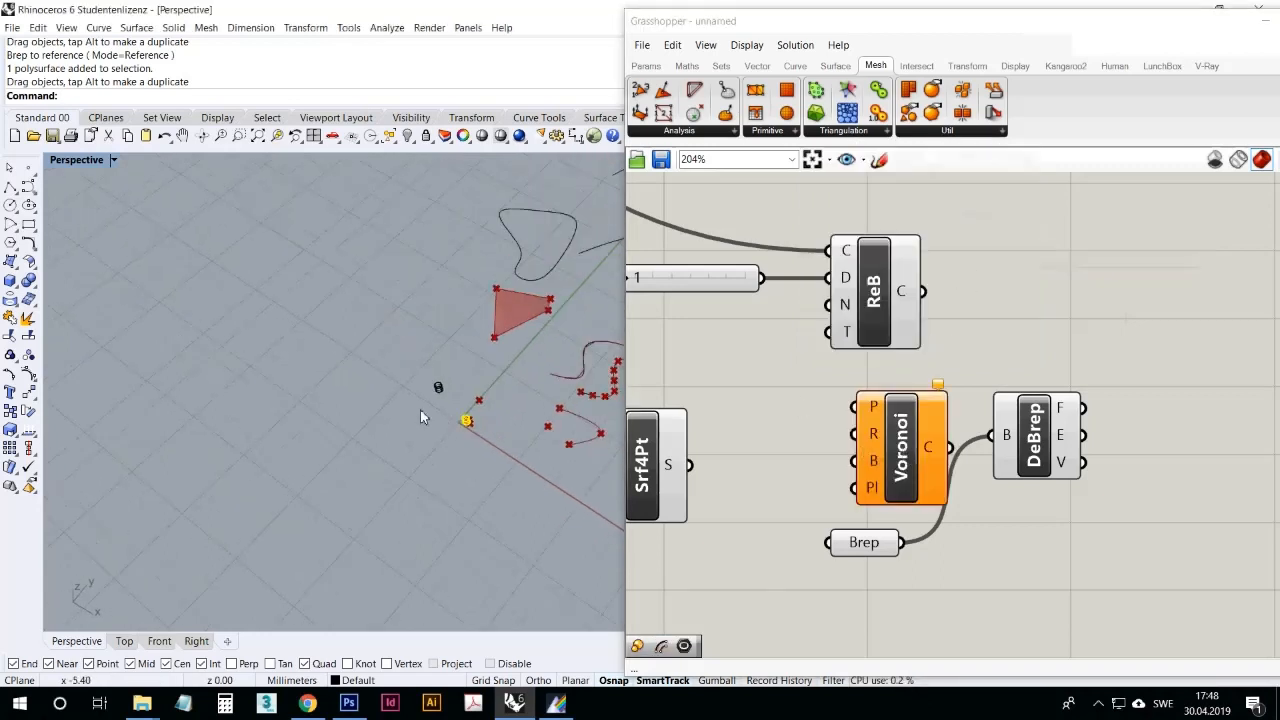
scroll(1003, 432, down, 3)
scroll(1003, 432, down, 3)
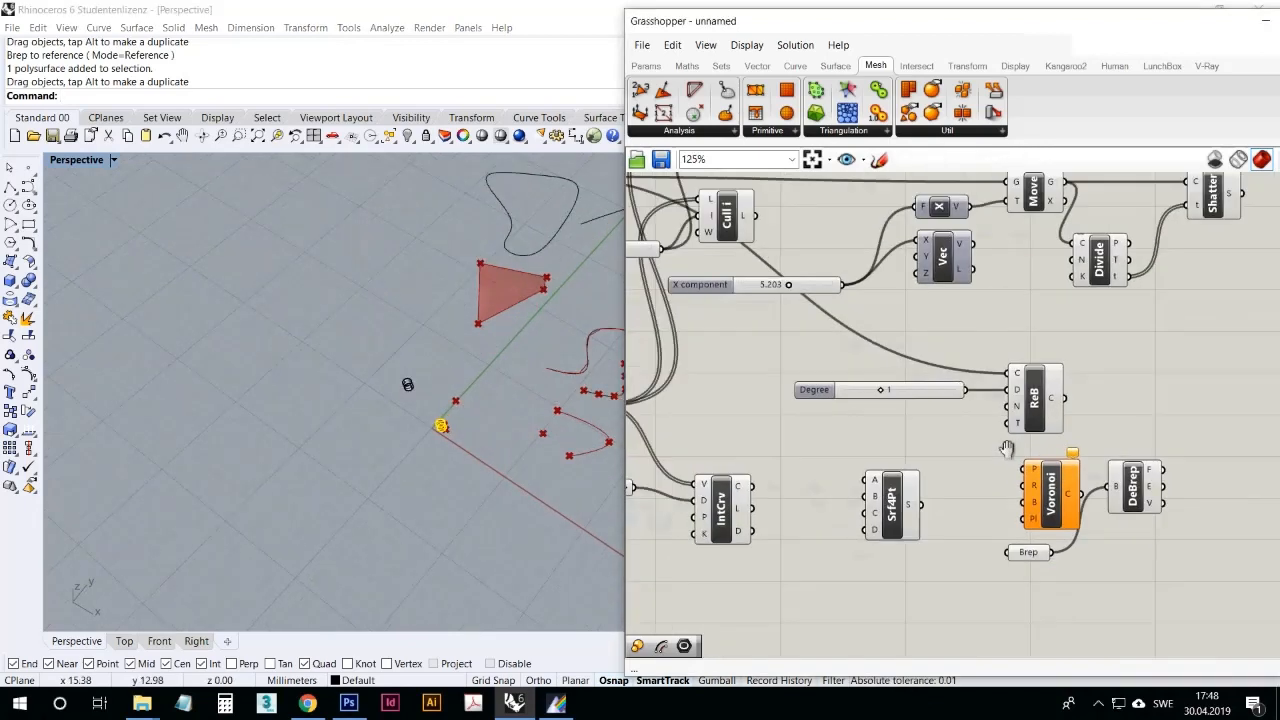
drag(1032, 468, 767, 537)
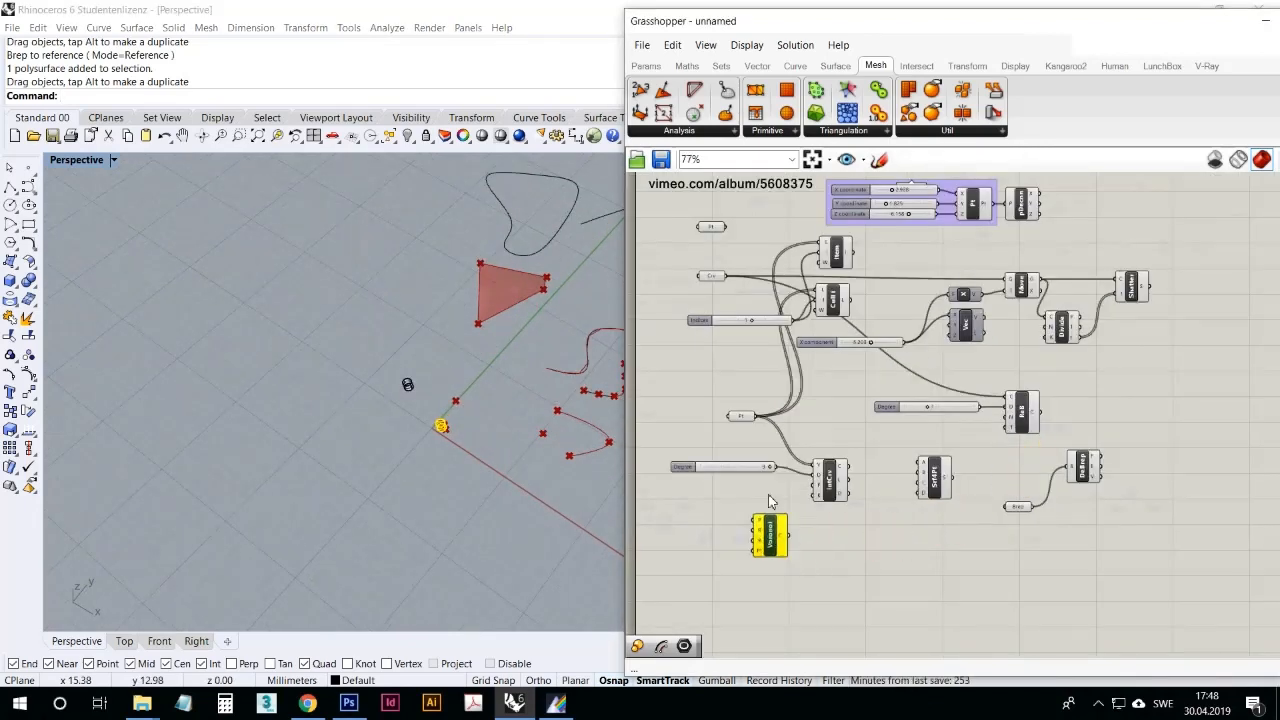
Step: Connect the Point parameter to the Voronoi component's points input and select Voronoi to highlight its cells
scroll(640, 545, up, 2)
scroll(562, 420, up, 3)
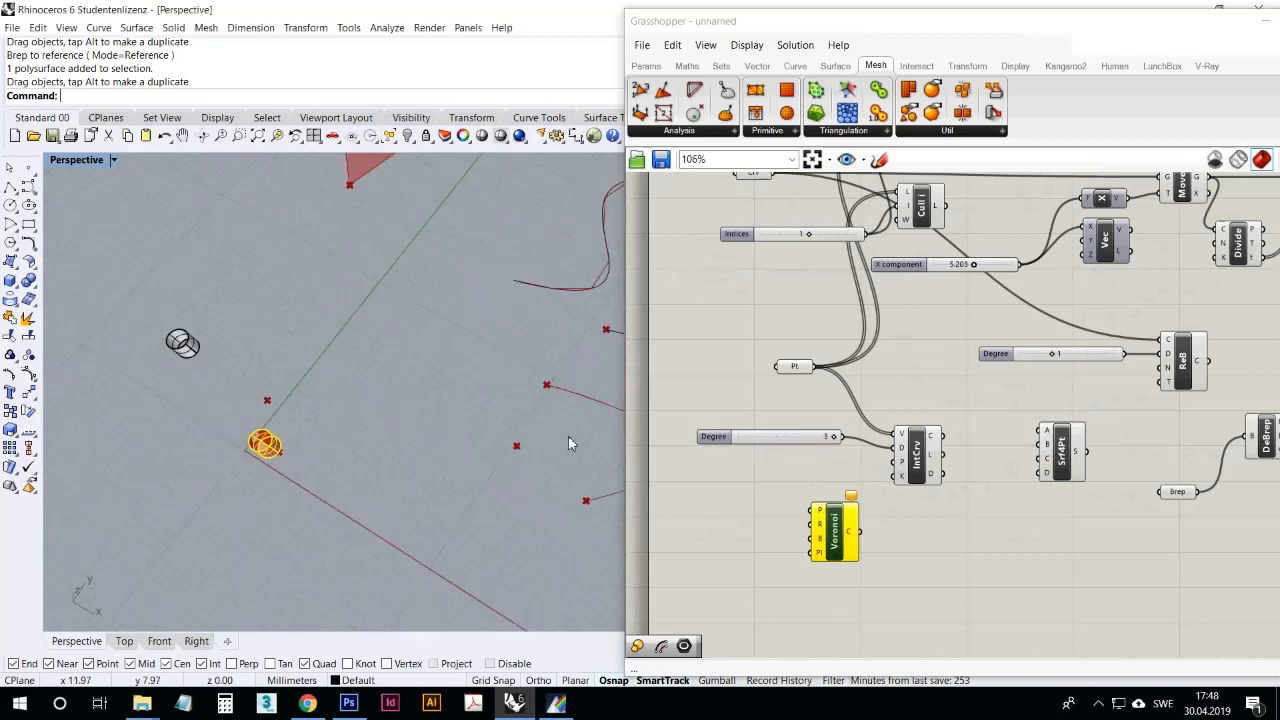
scroll(443, 434, down, 5)
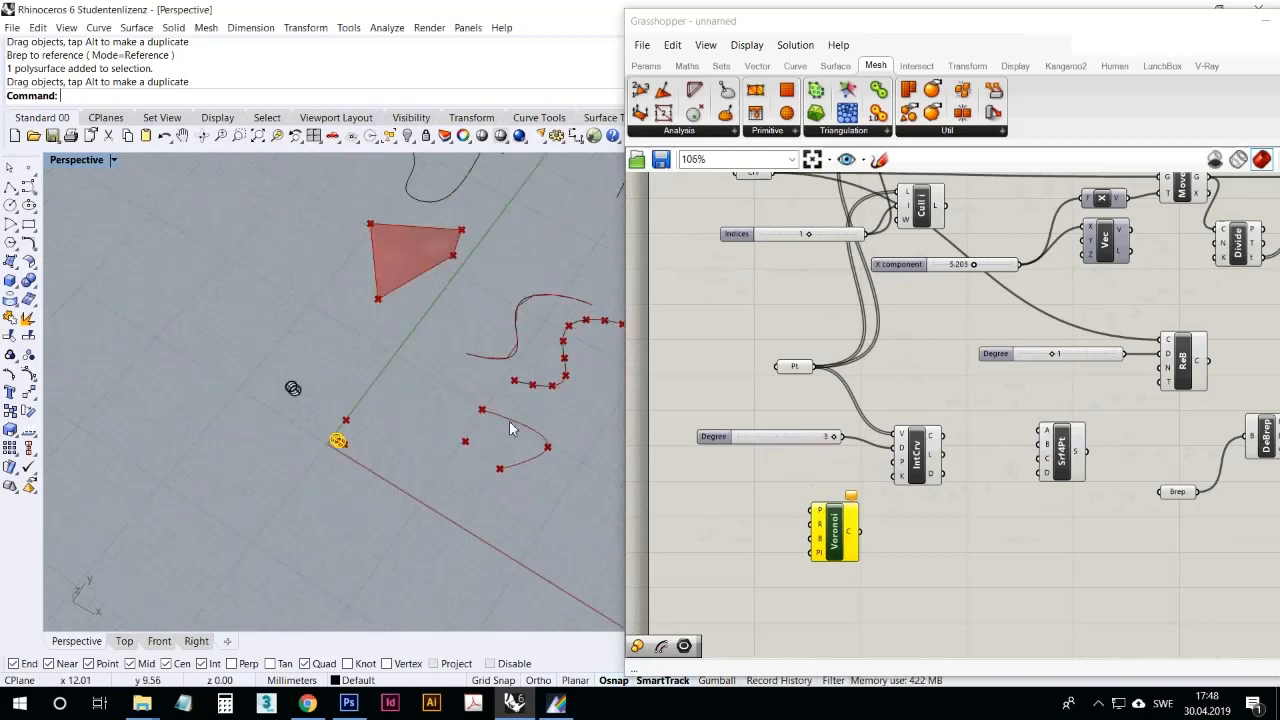
scroll(568, 407, up, 4)
right_drag(880, 356, 912, 405)
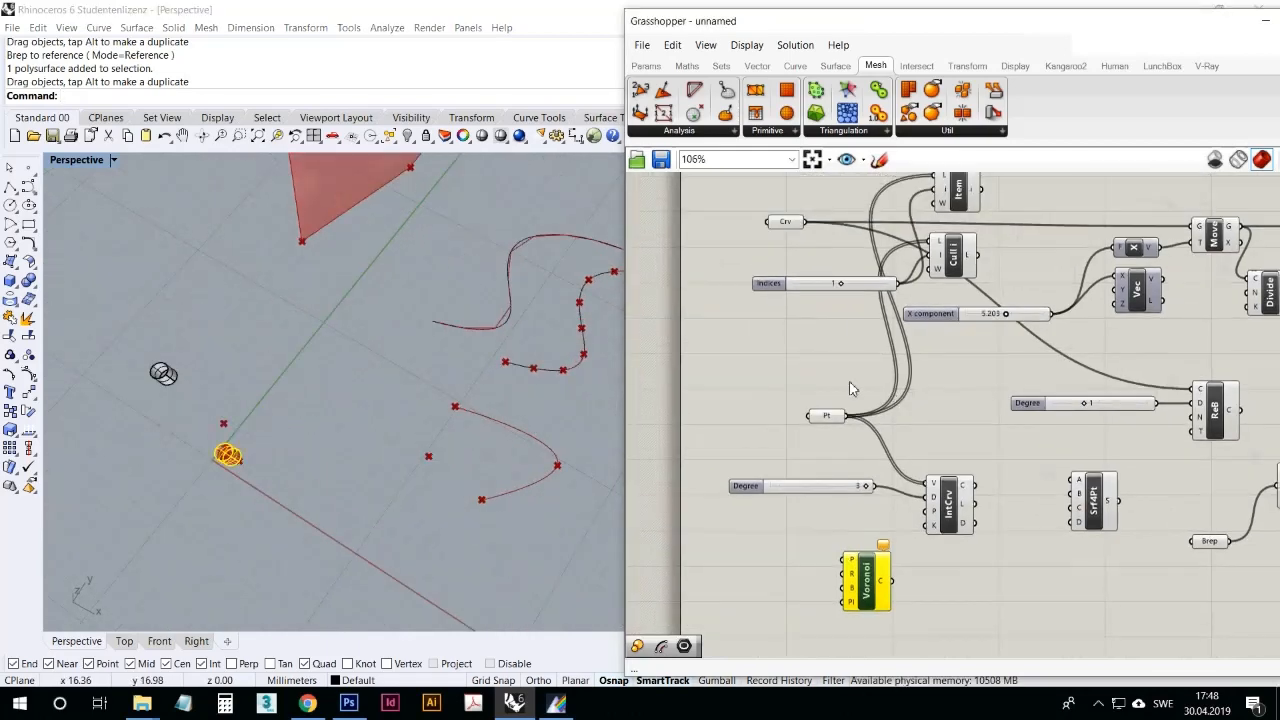
click(820, 410)
drag(826, 410, 850, 560)
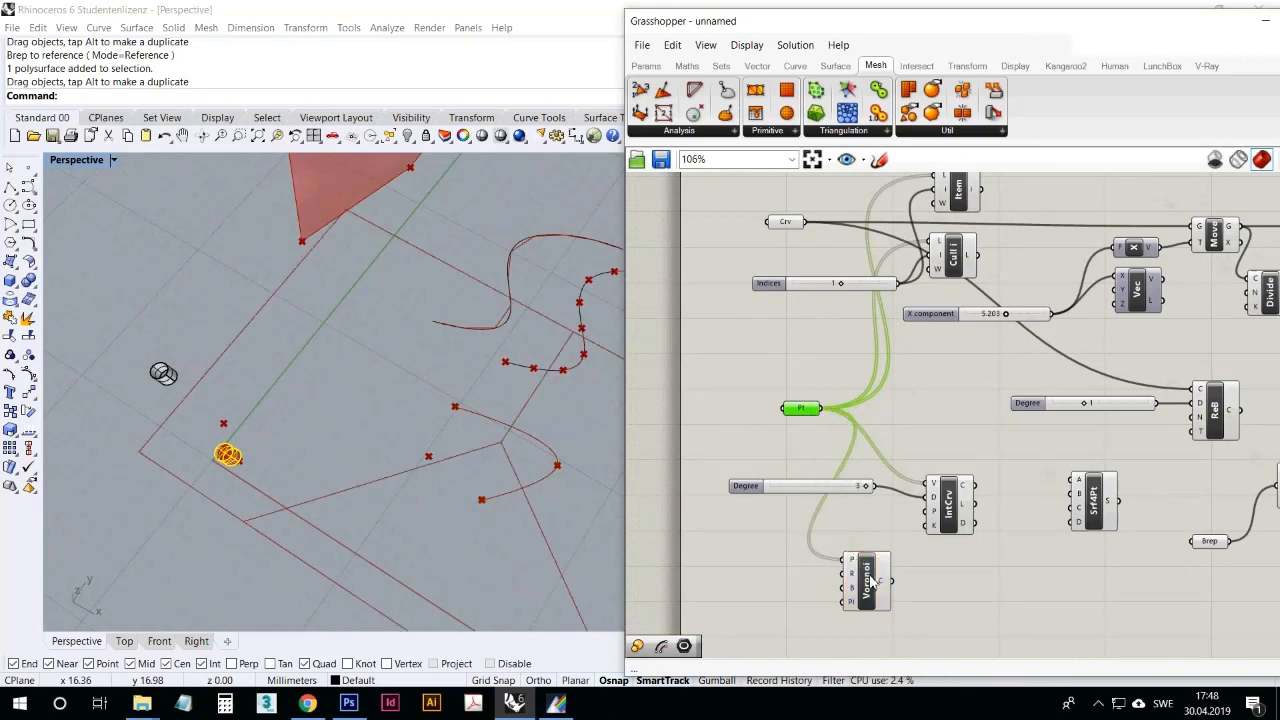
click(860, 575)
right_drag(423, 444, 564, 400)
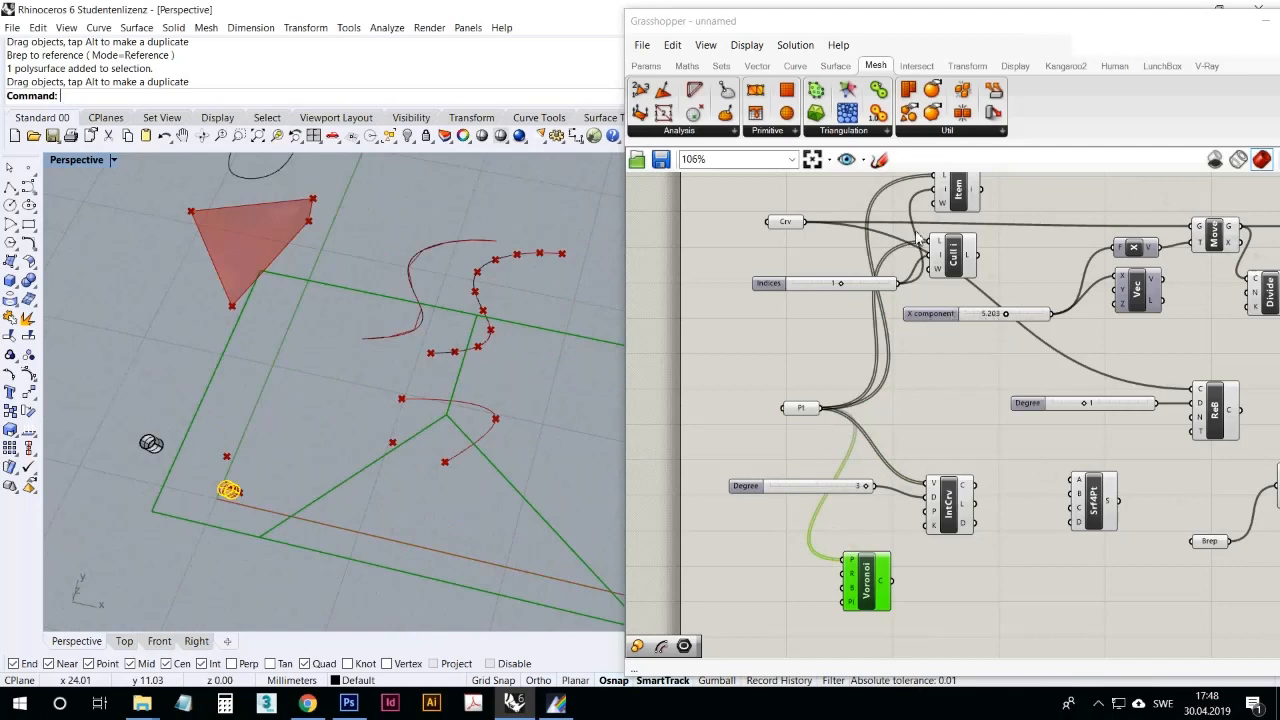
Step: Duplicate the X component slider beside Voronoi, connect the copy to the radius input and set it to 1.491
click(648, 66)
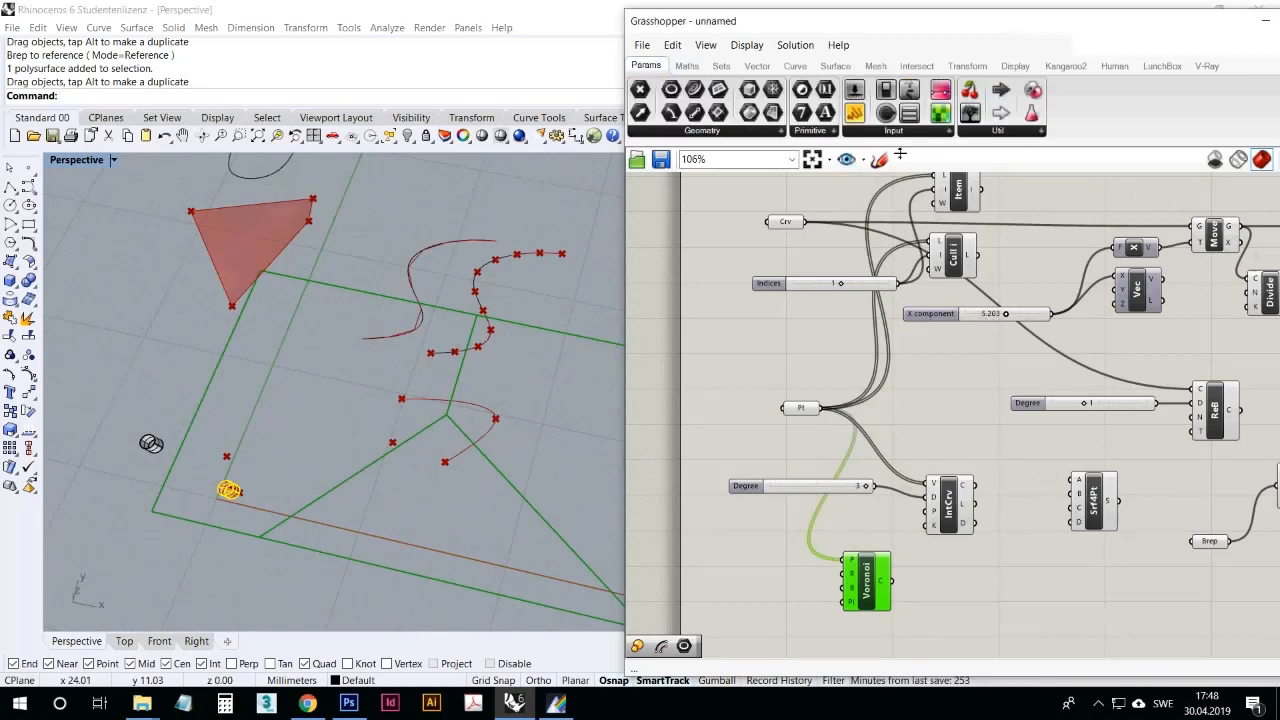
click(978, 316)
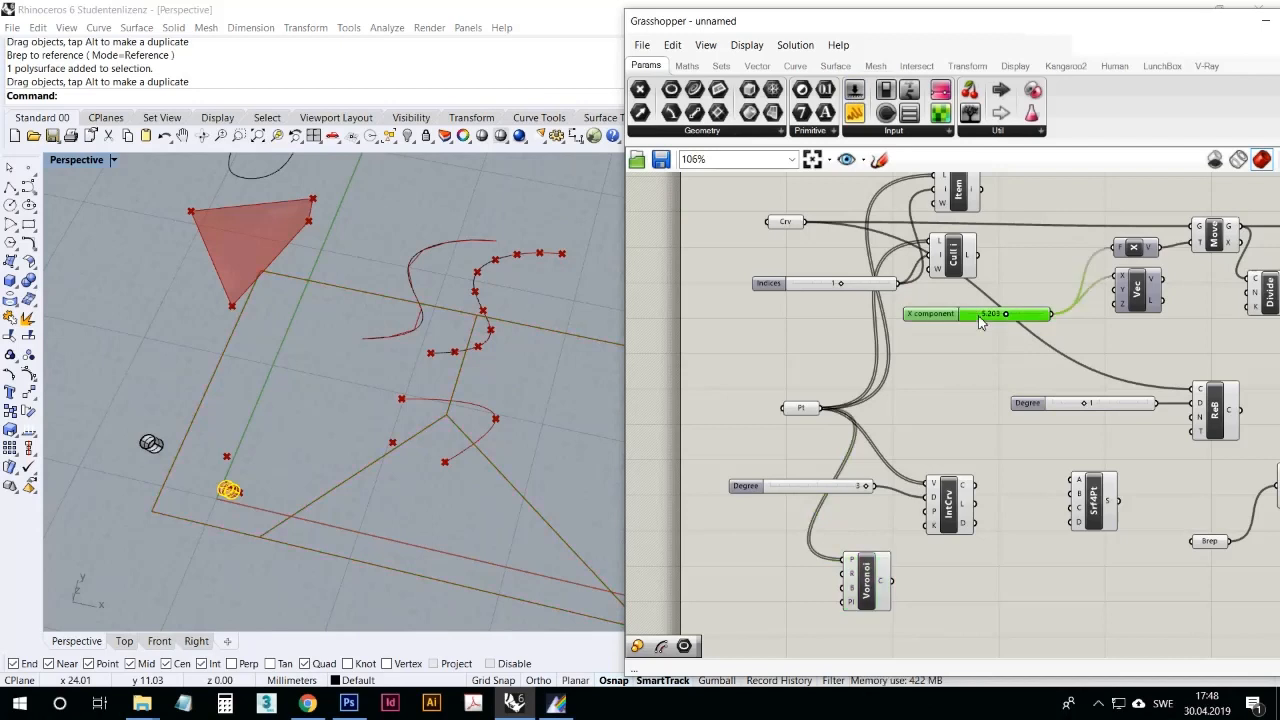
key(ctrl+c)
key(ctrl+v)
drag(973, 322, 718, 569)
drag(806, 568, 845, 579)
drag(744, 567, 717, 572)
scroll(518, 467, up, 10)
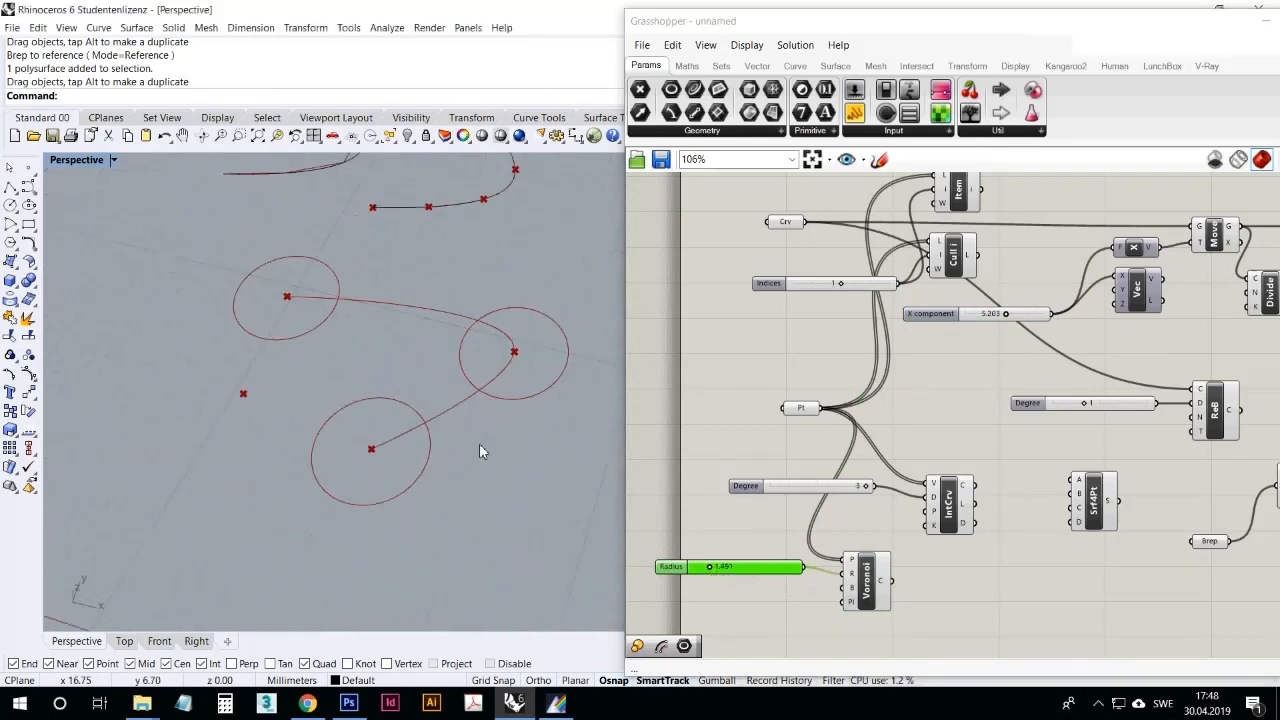
Step: Increase the Voronoi Radius slider until the circular cells around the points meet along shared straight edges
click(866, 578)
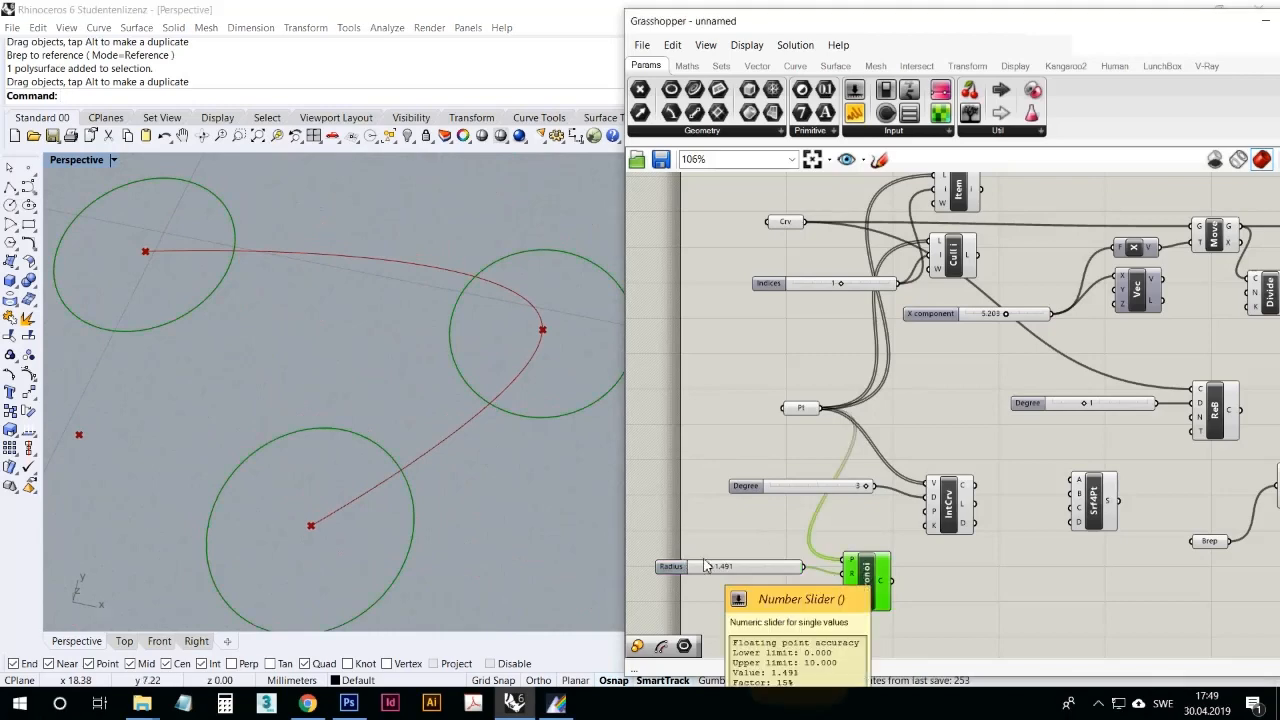
click(800, 409)
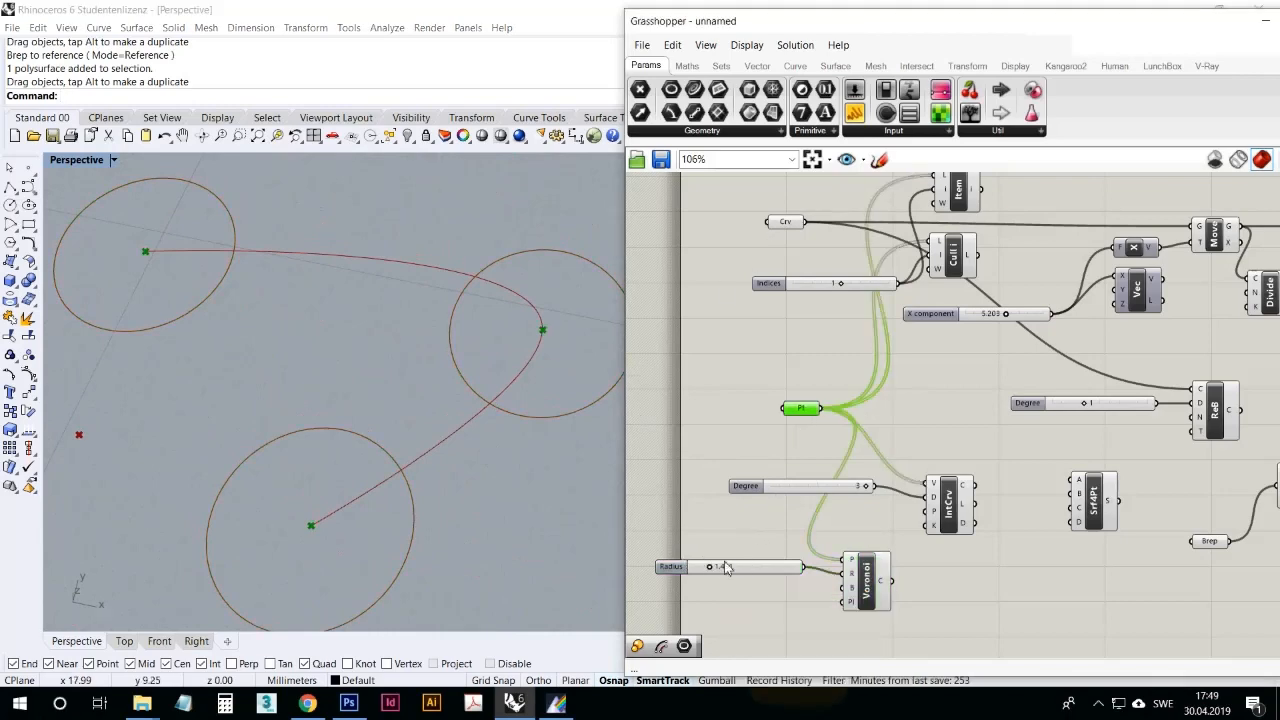
mouse_move(717, 574)
mouse_down()
mouse_move(703, 577)
mouse_move(720, 578)
mouse_up()
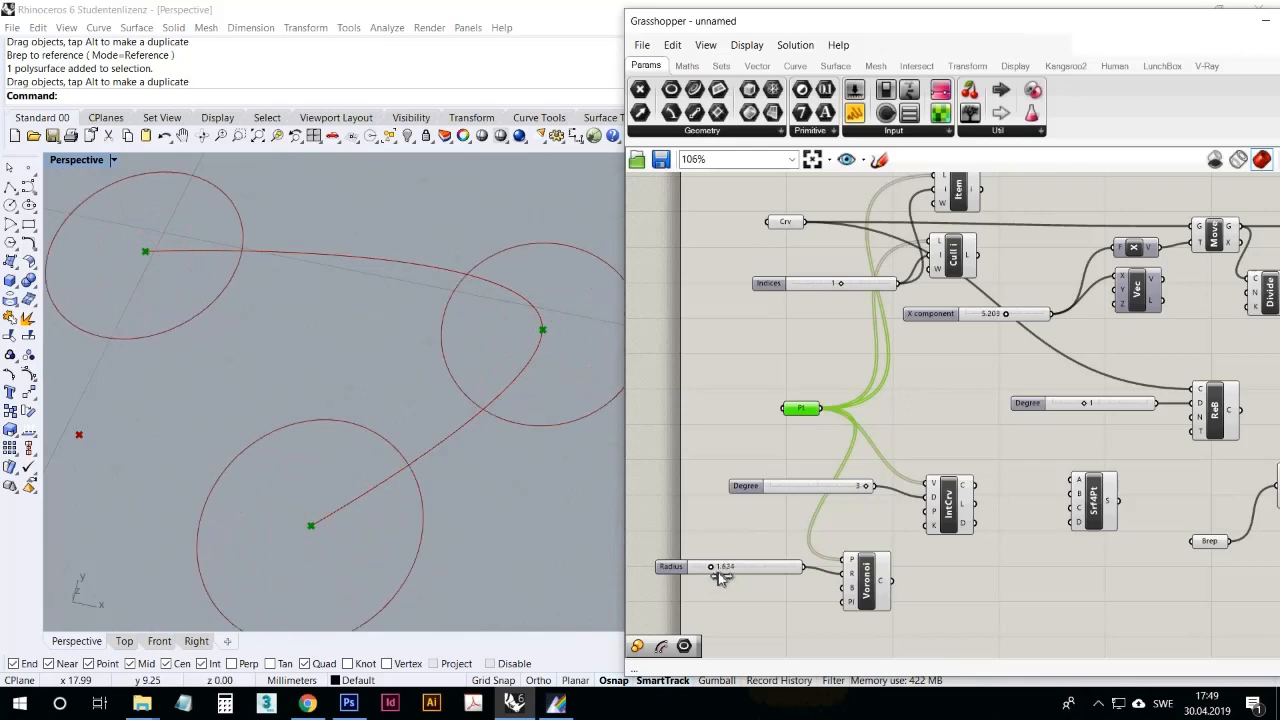
drag(867, 580, 863, 579)
drag(722, 578, 761, 578)
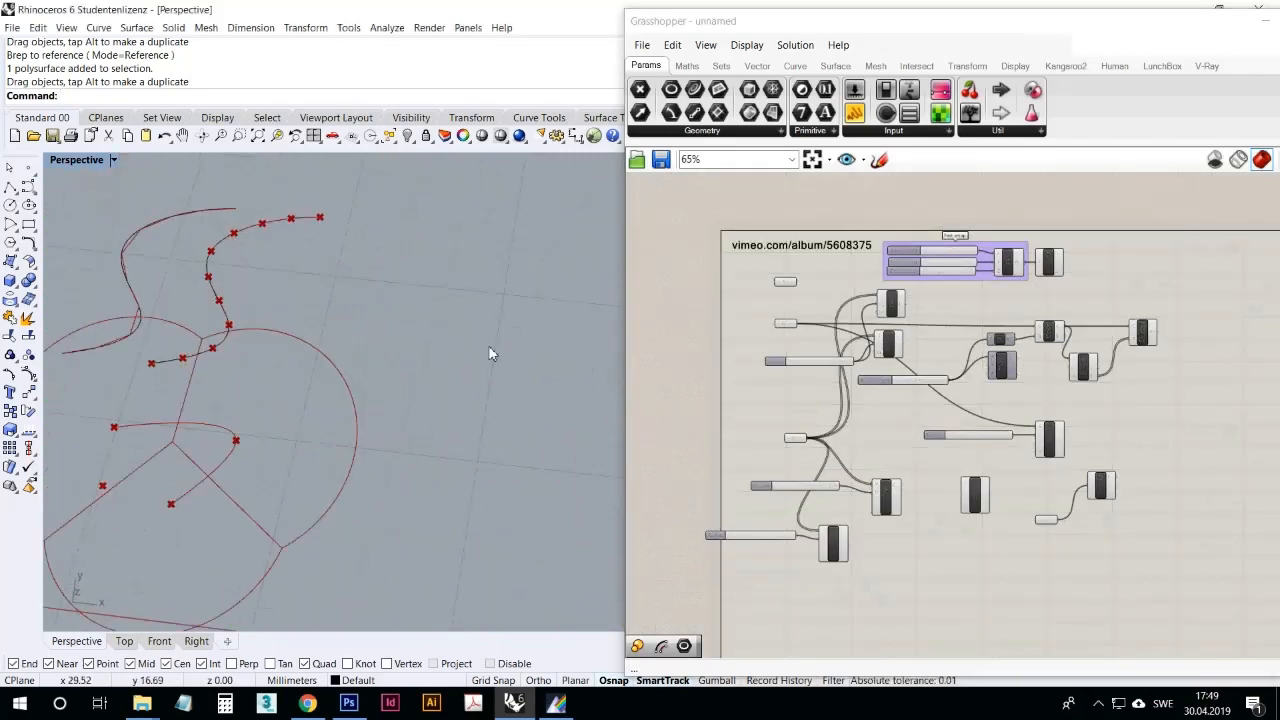
click(1100, 550)
scroll(1010, 480, up, 5)
scroll(1004, 494, down, 3)
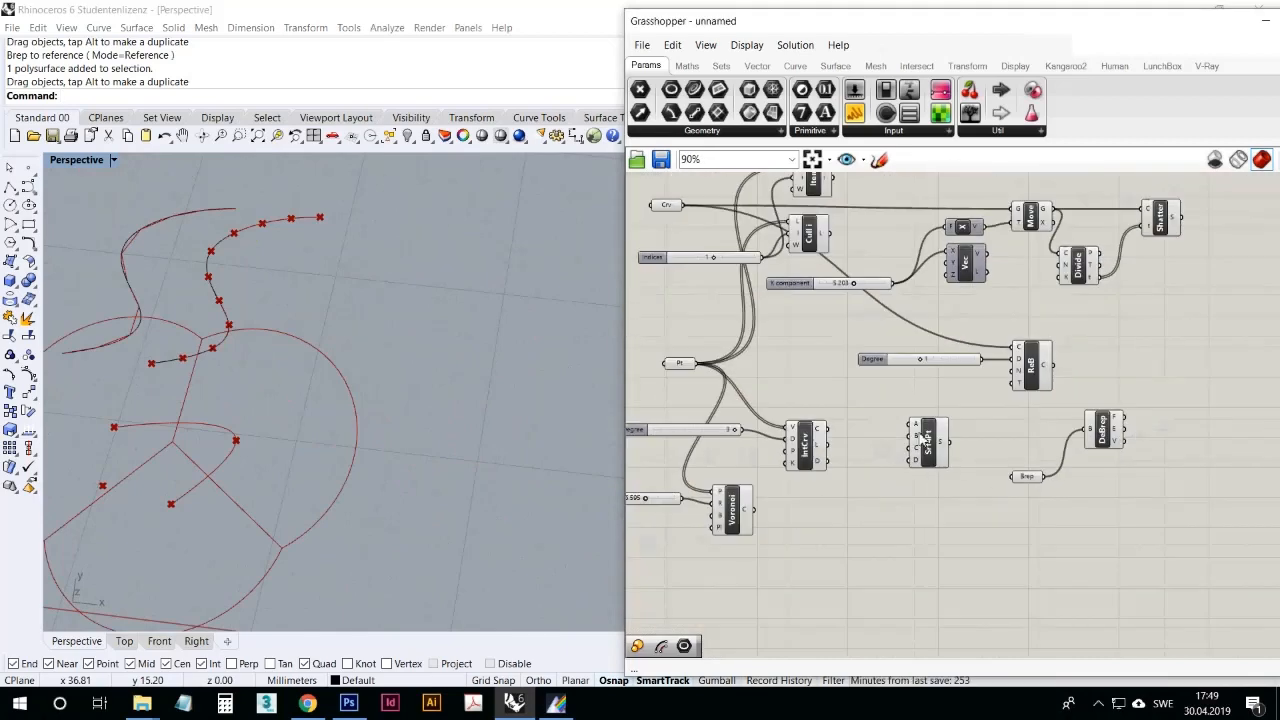
Step: Move the four-point surface component below Voronoi, and the Brep parameter with Deconstruct Brep beneath the Rebuild Curve component
drag(925, 442, 727, 578)
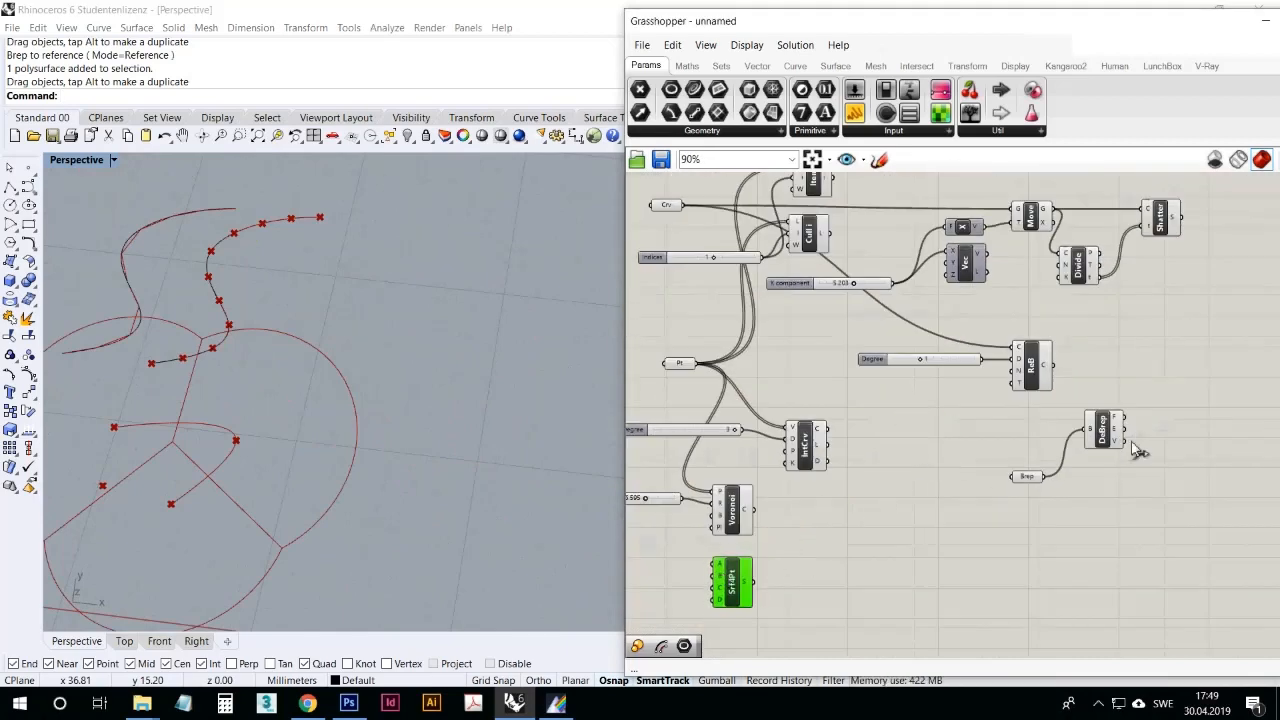
drag(1106, 522, 1018, 412)
drag(1098, 428, 1022, 425)
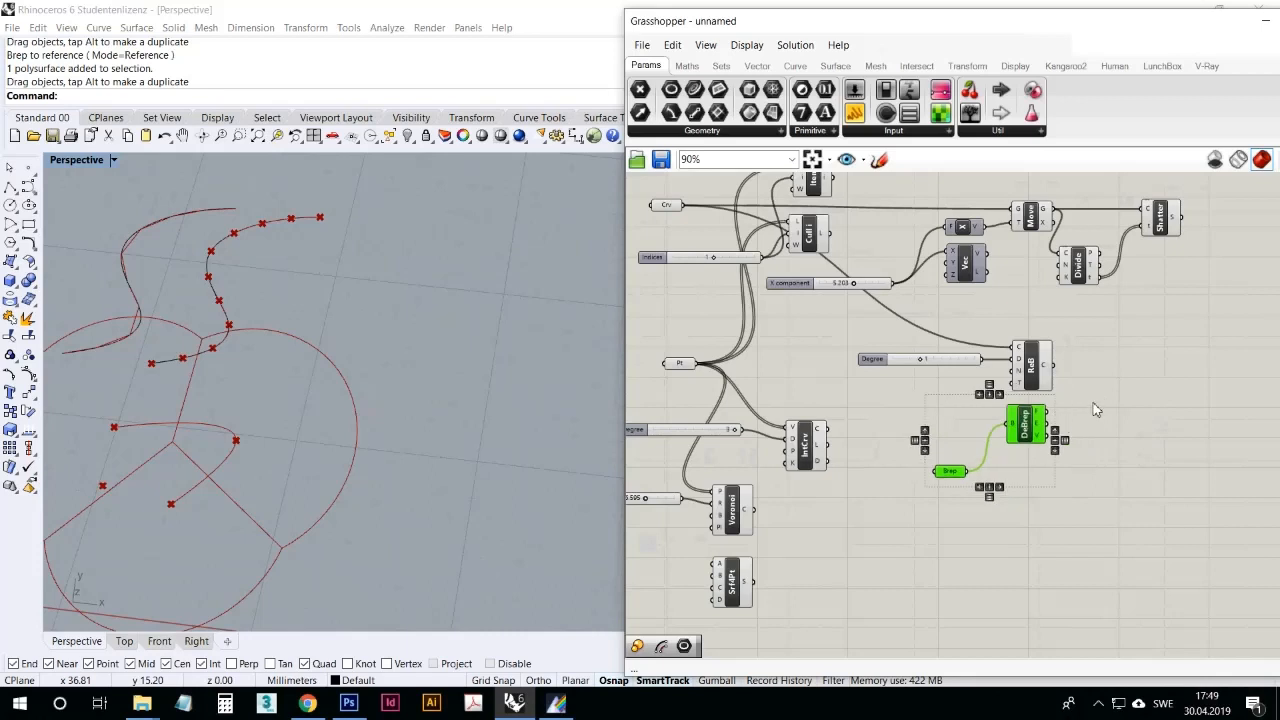
click(1094, 406)
Step: Look through the mesh utility and analysis components, and the transform and intersection component categories
click(884, 69)
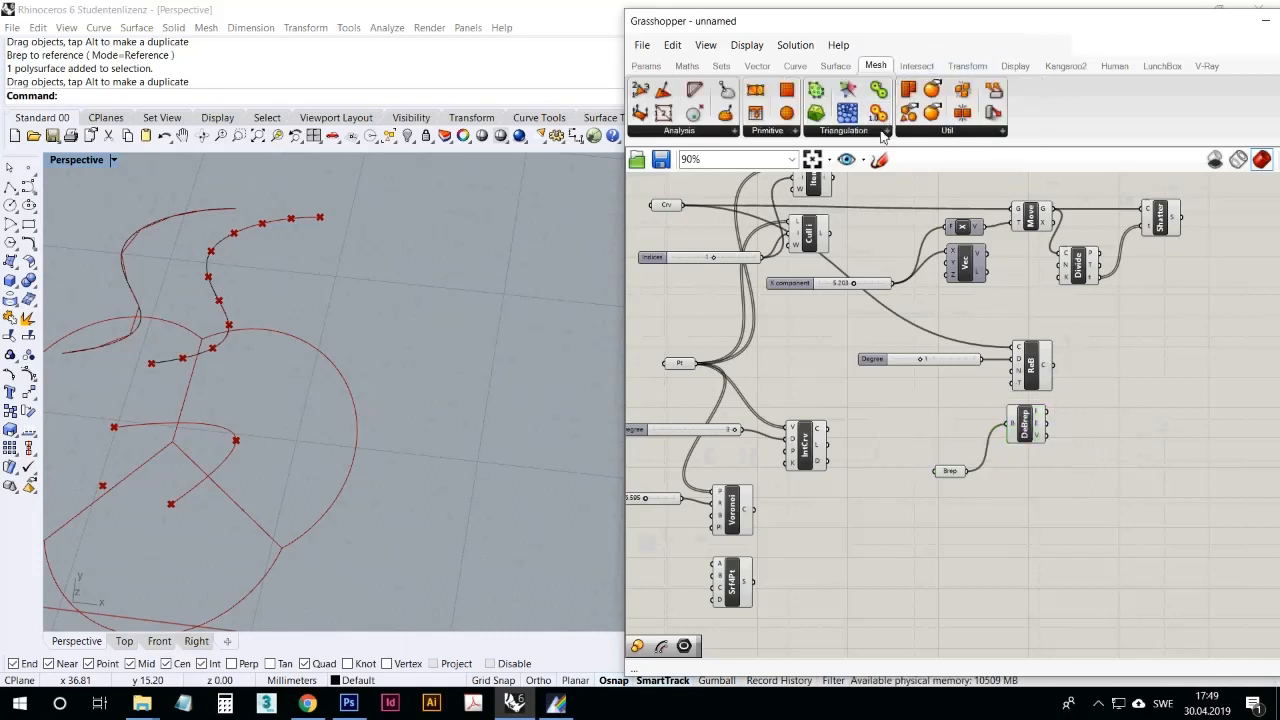
click(930, 131)
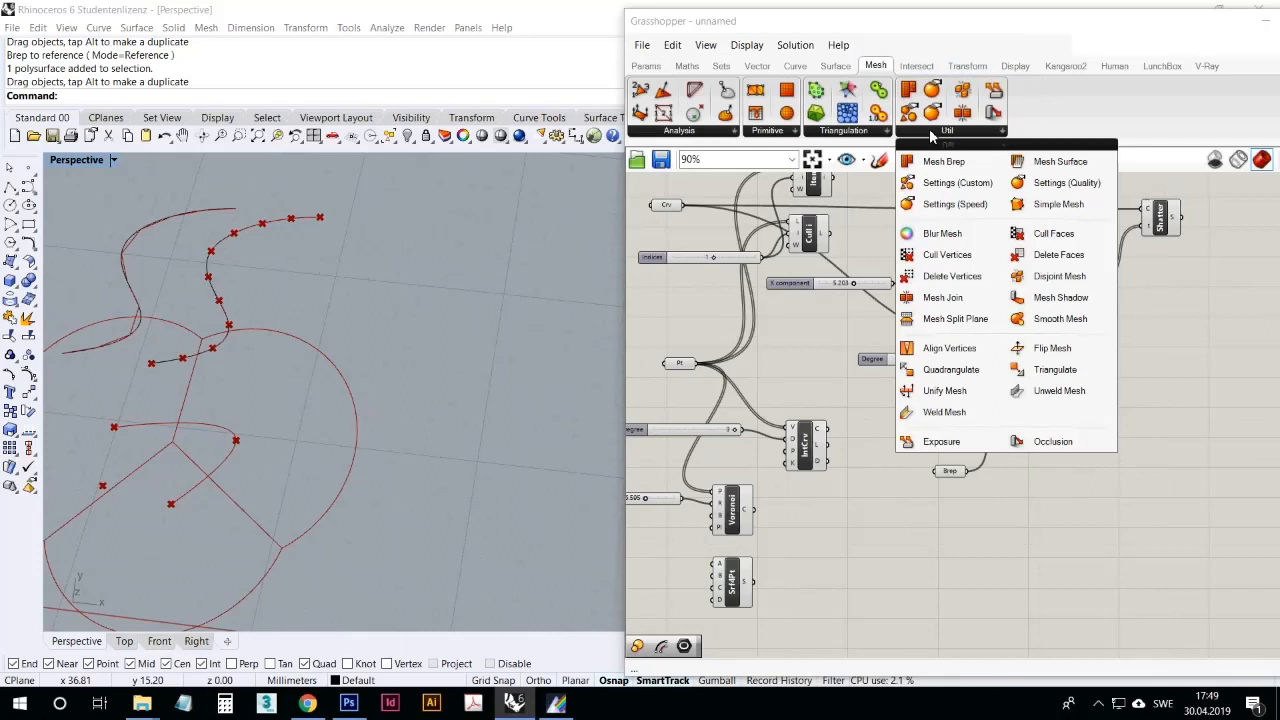
click(710, 131)
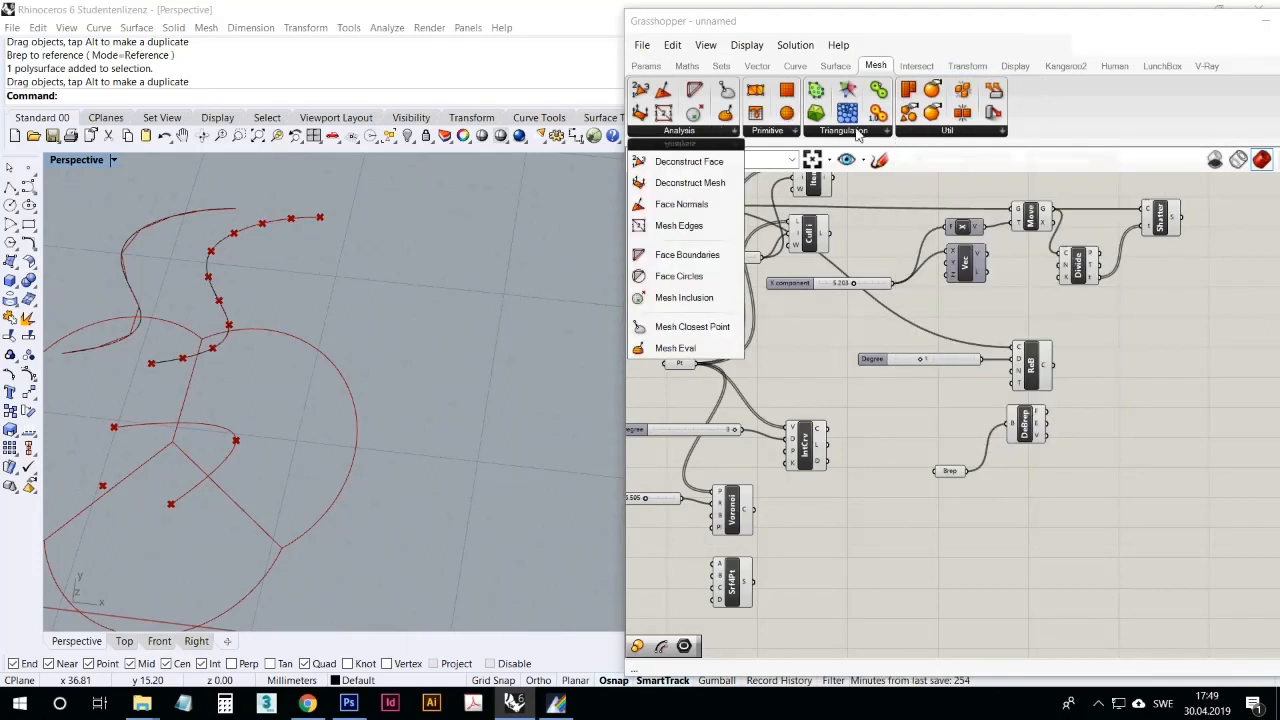
click(935, 131)
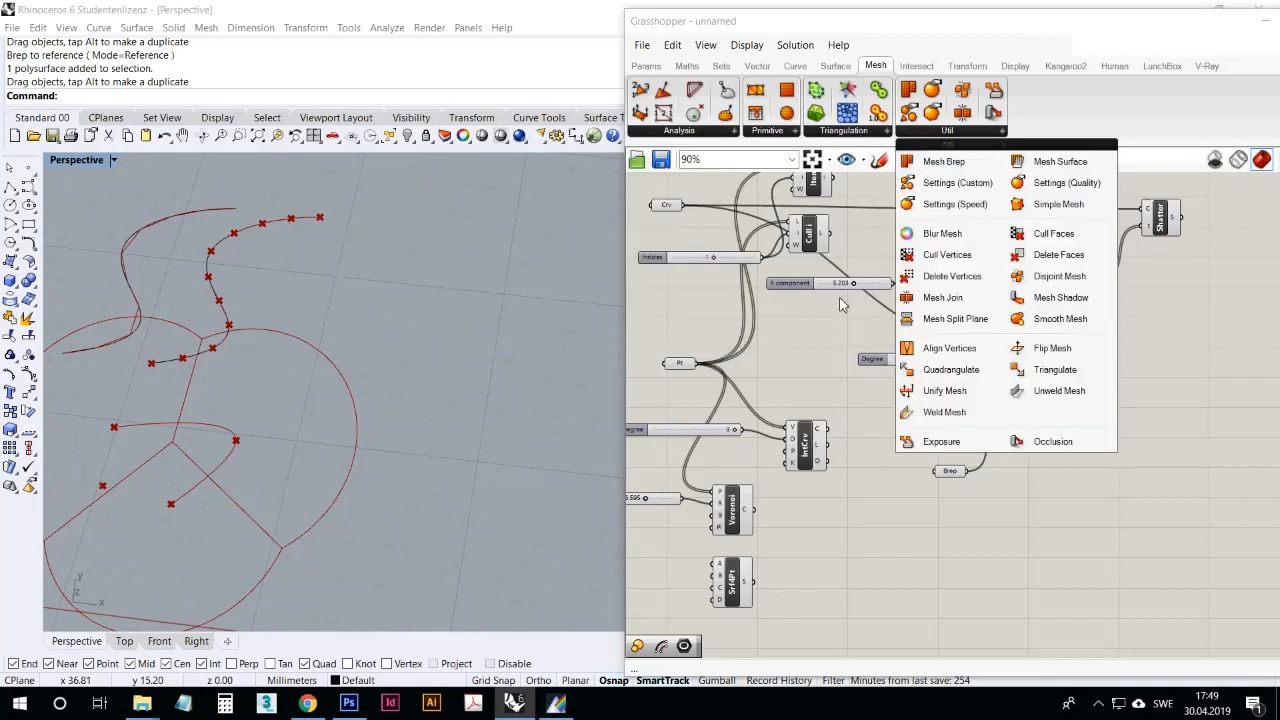
click(912, 604)
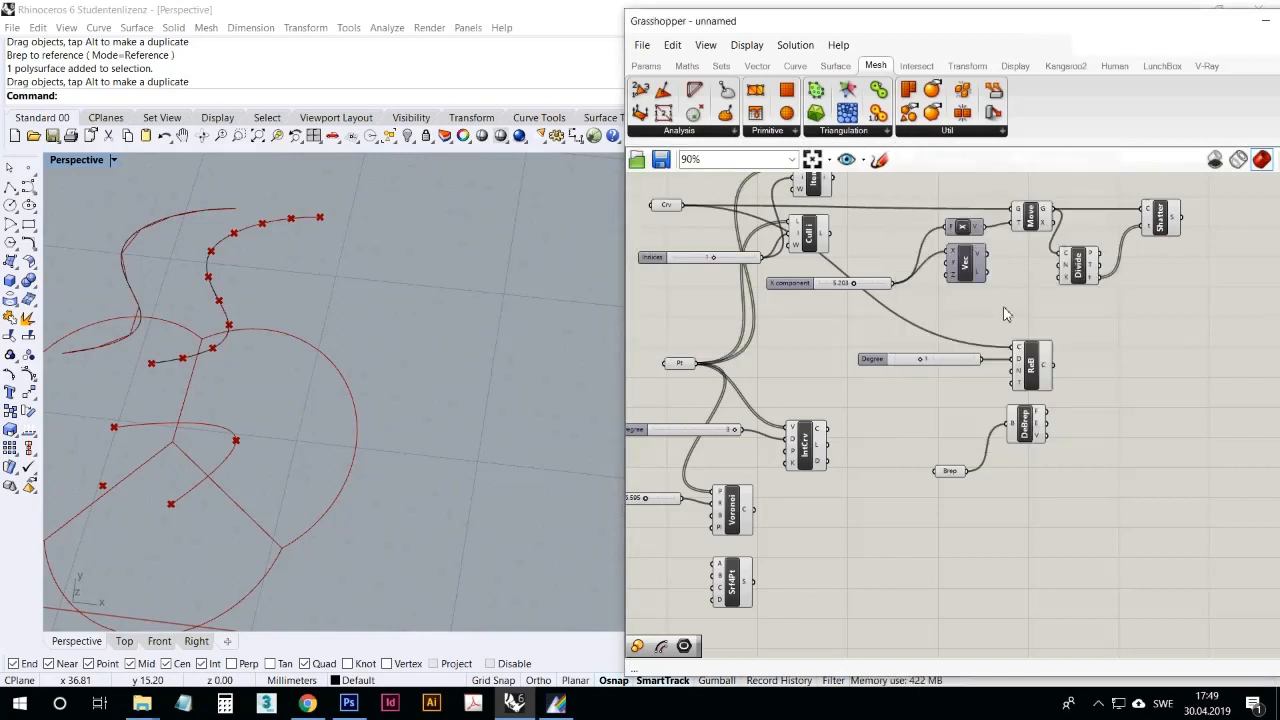
click(928, 66)
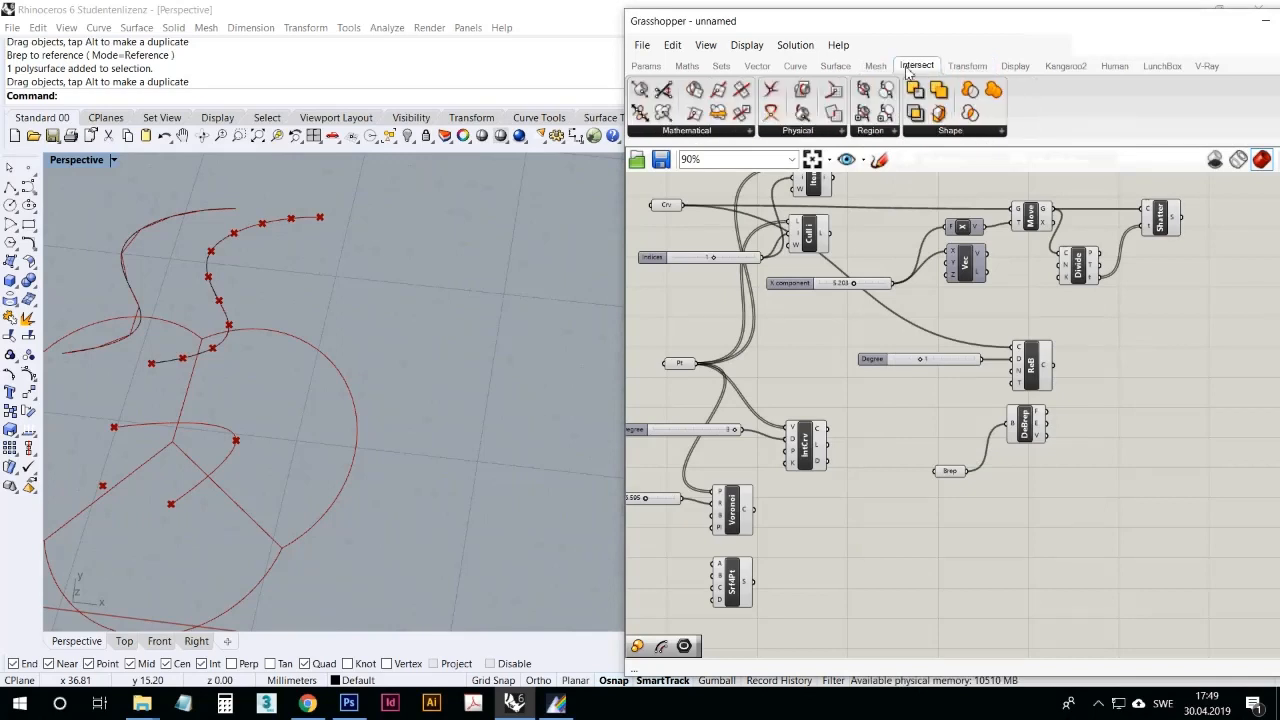
click(962, 66)
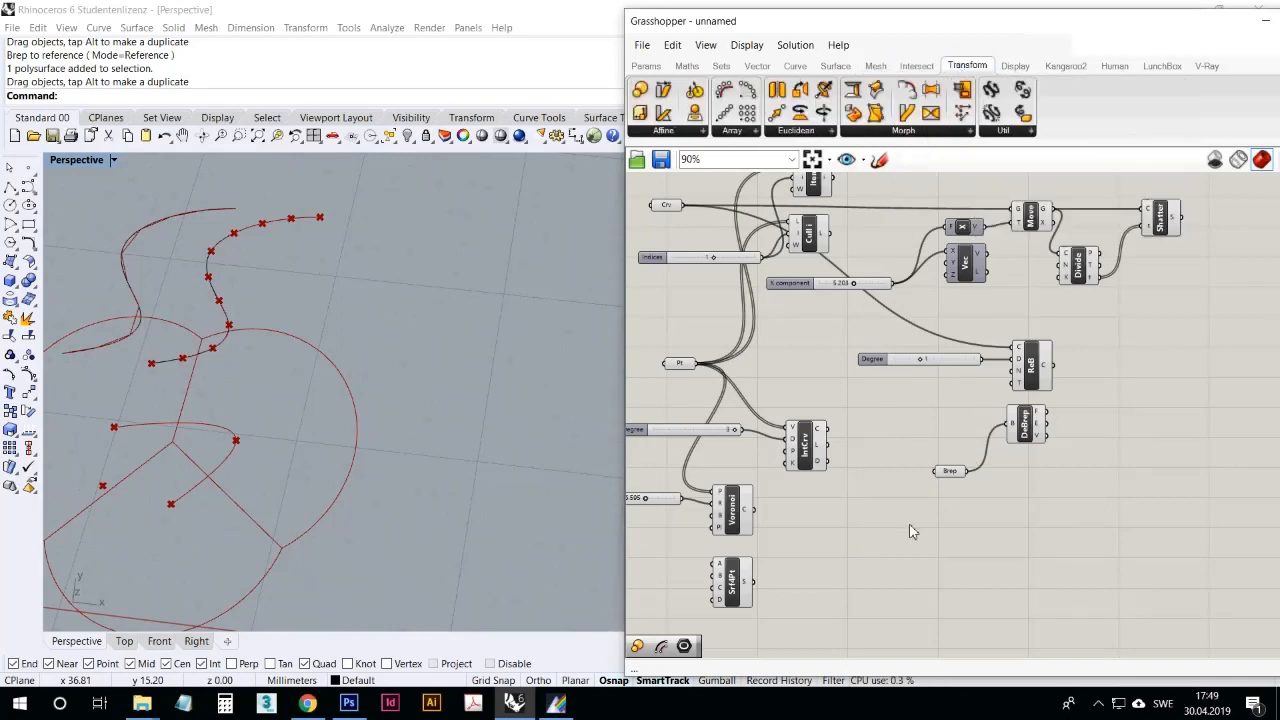
click(916, 65)
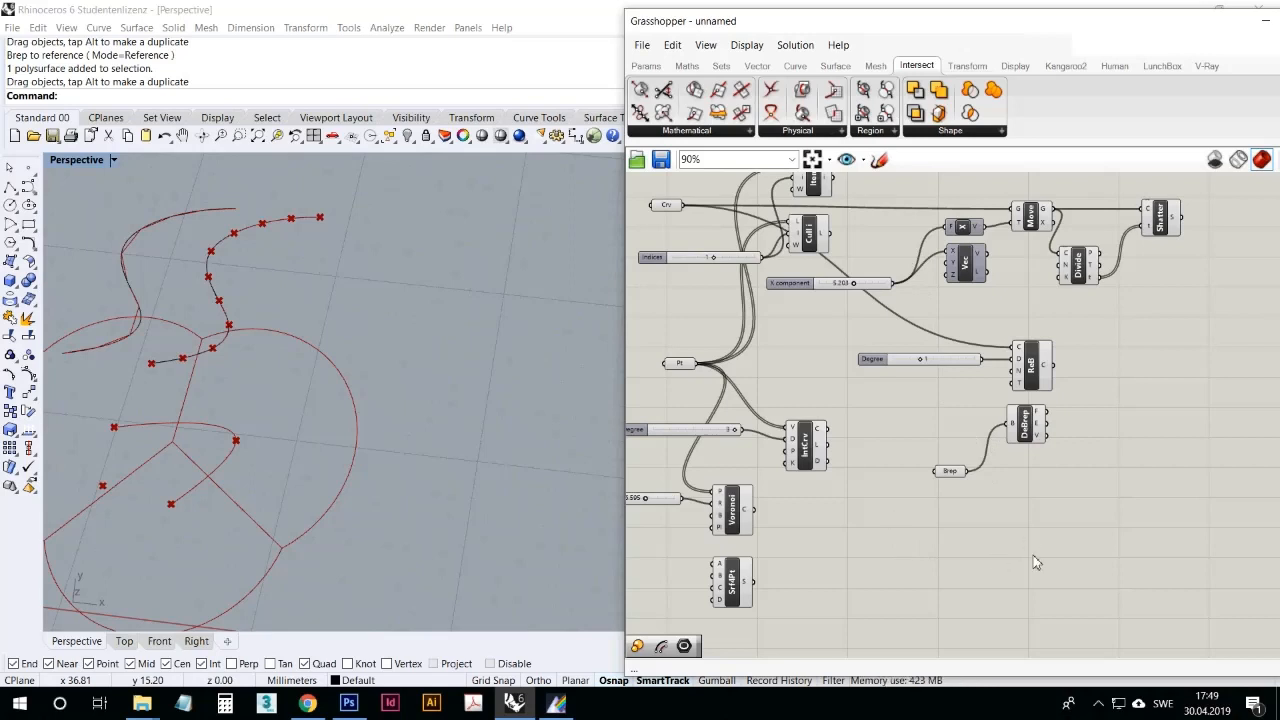
Step: Place a Line | Line intersection component on the free canvas area below Deconstruct Brep
click(735, 137)
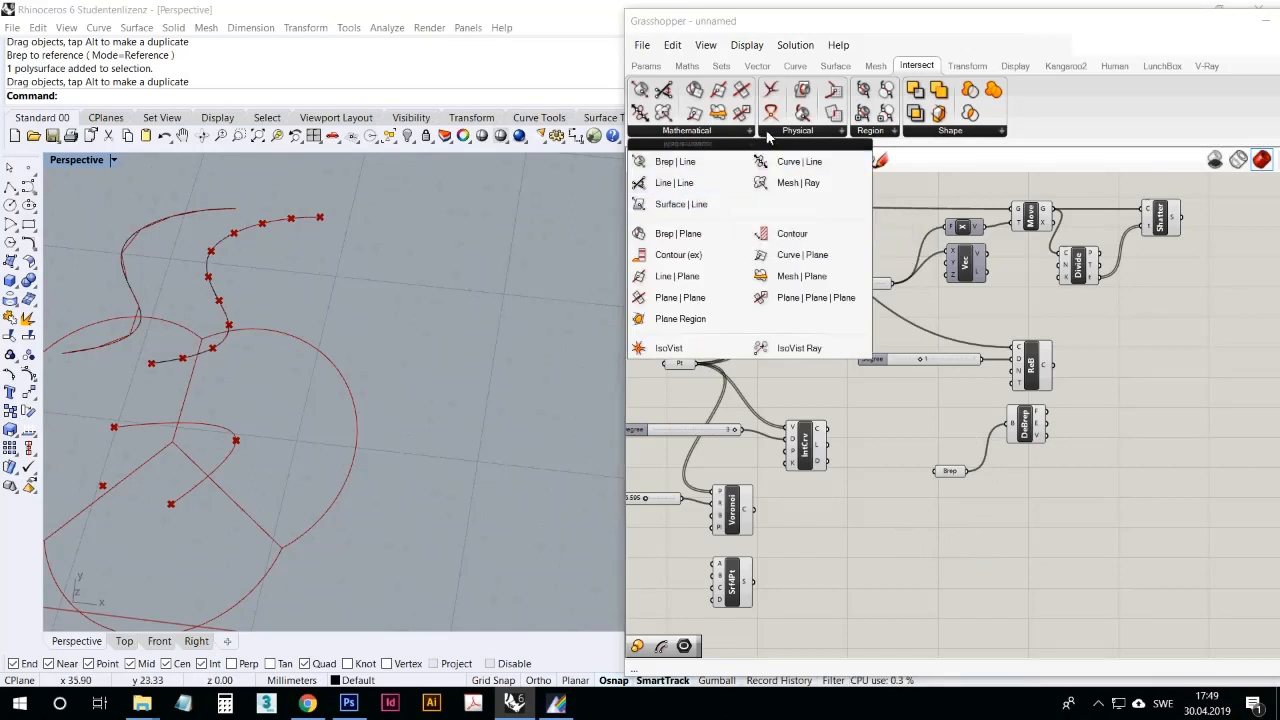
click(676, 183)
click(984, 537)
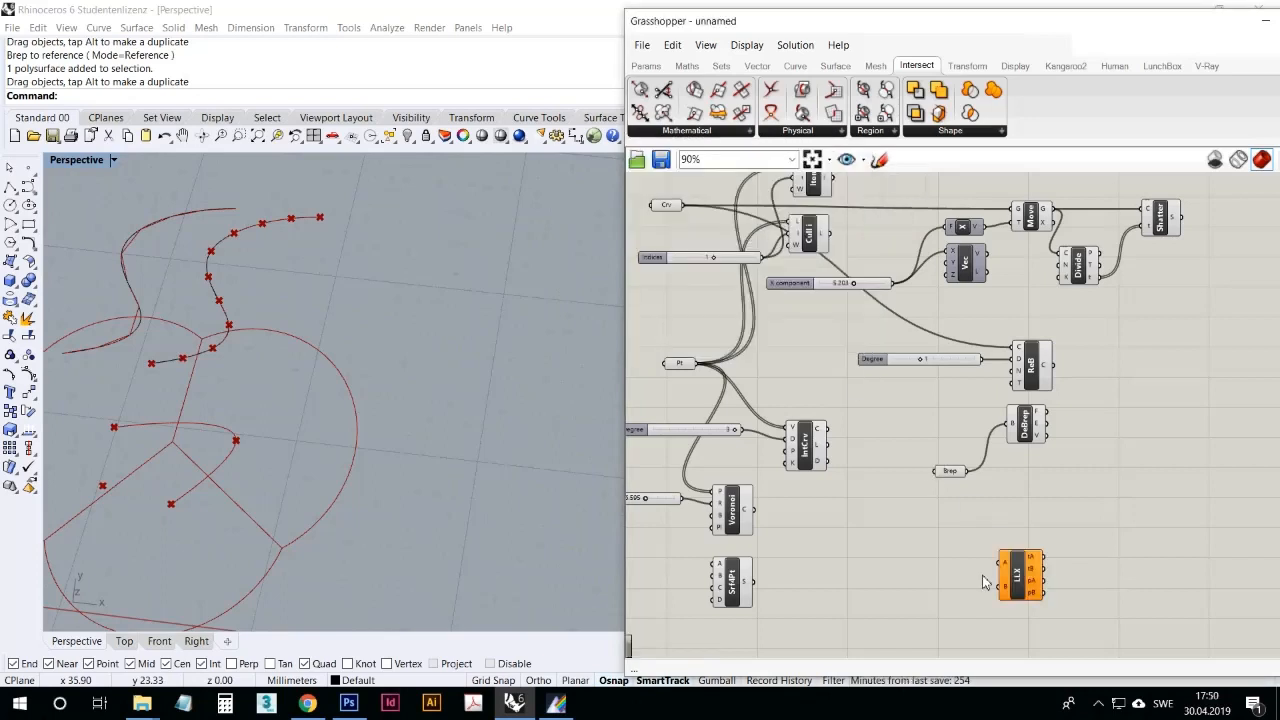
scroll(940, 506, up, 2)
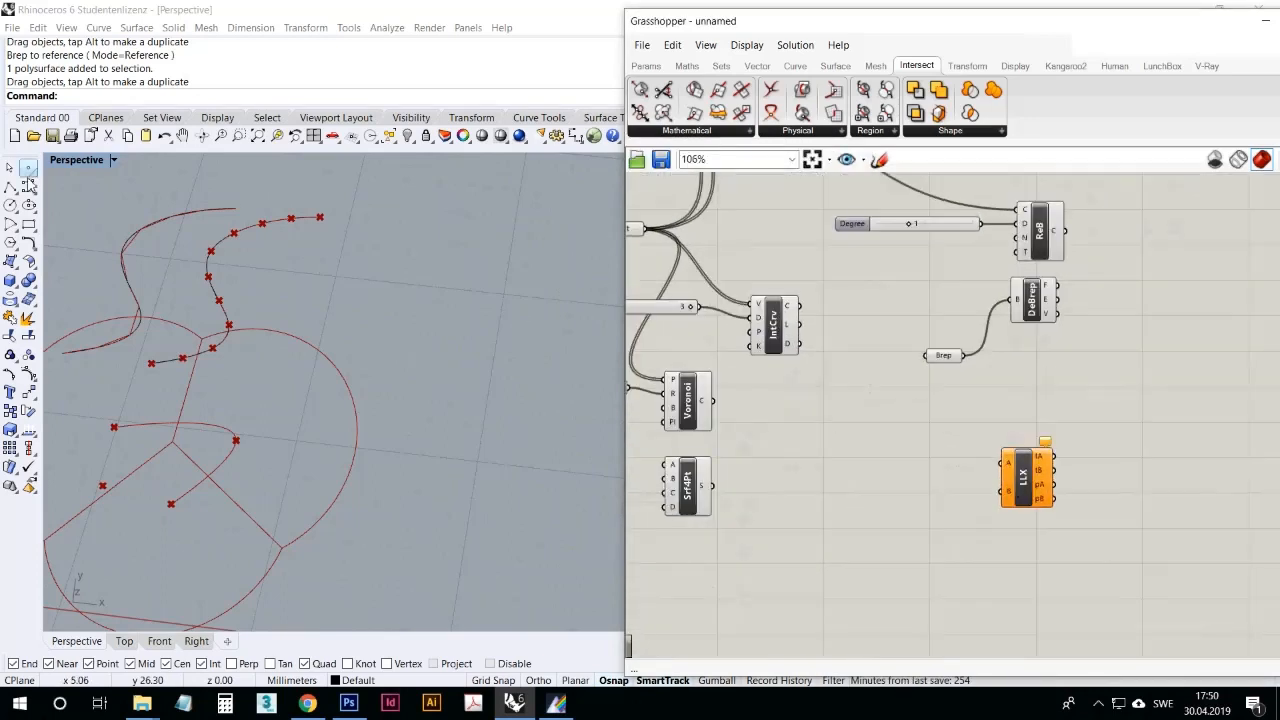
Step: Draw two crossing single-segment polylines in the free area of Rhino's Perspective viewport beside the existing curves
click(10, 187)
click(433, 277)
click(494, 406)
key(Return)
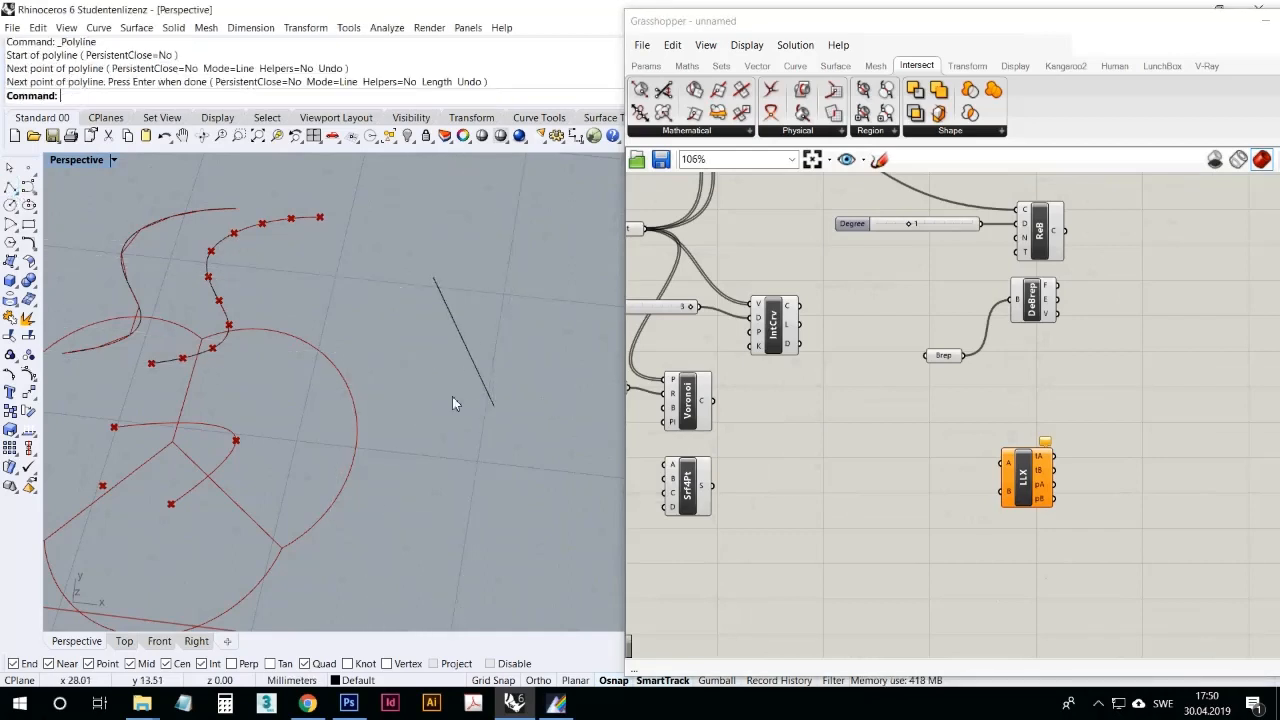
key(Return)
click(427, 400)
click(503, 323)
key(Return)
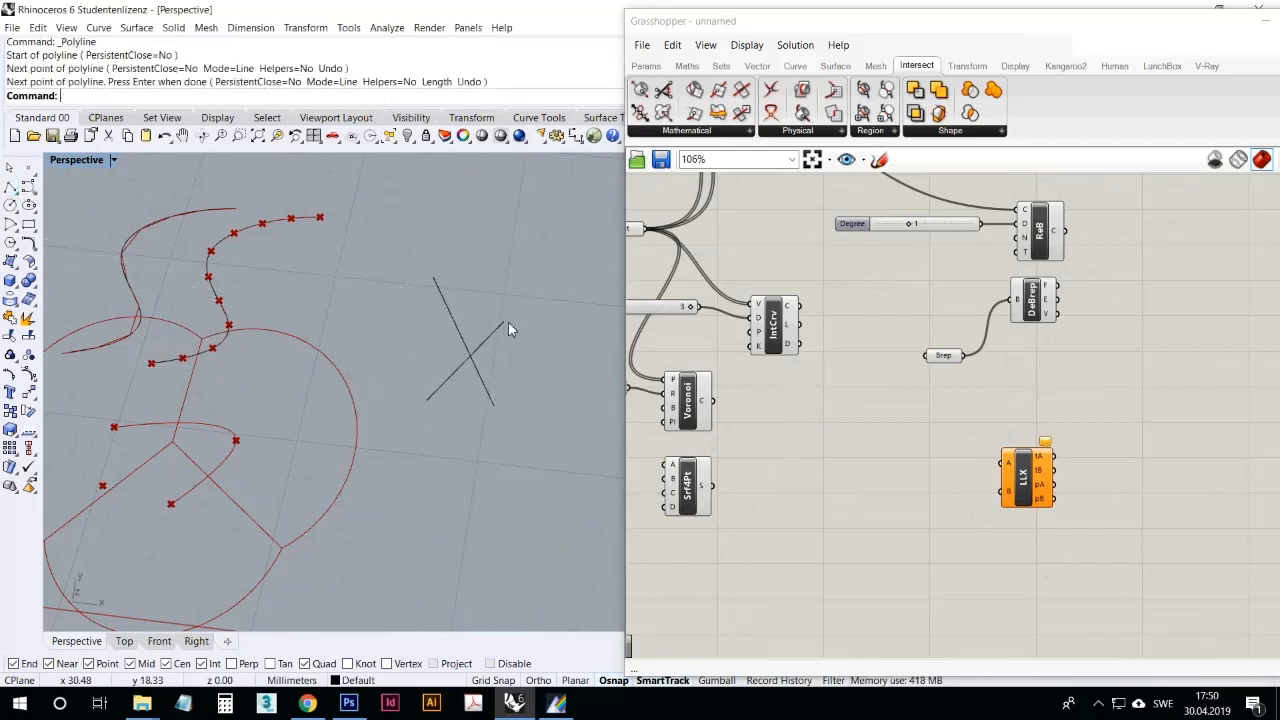
Step: Set one line each for inputs A and B of Line | Line by picking the endpoints of the two crossing lines
right_click(1010, 465)
click(1040, 563)
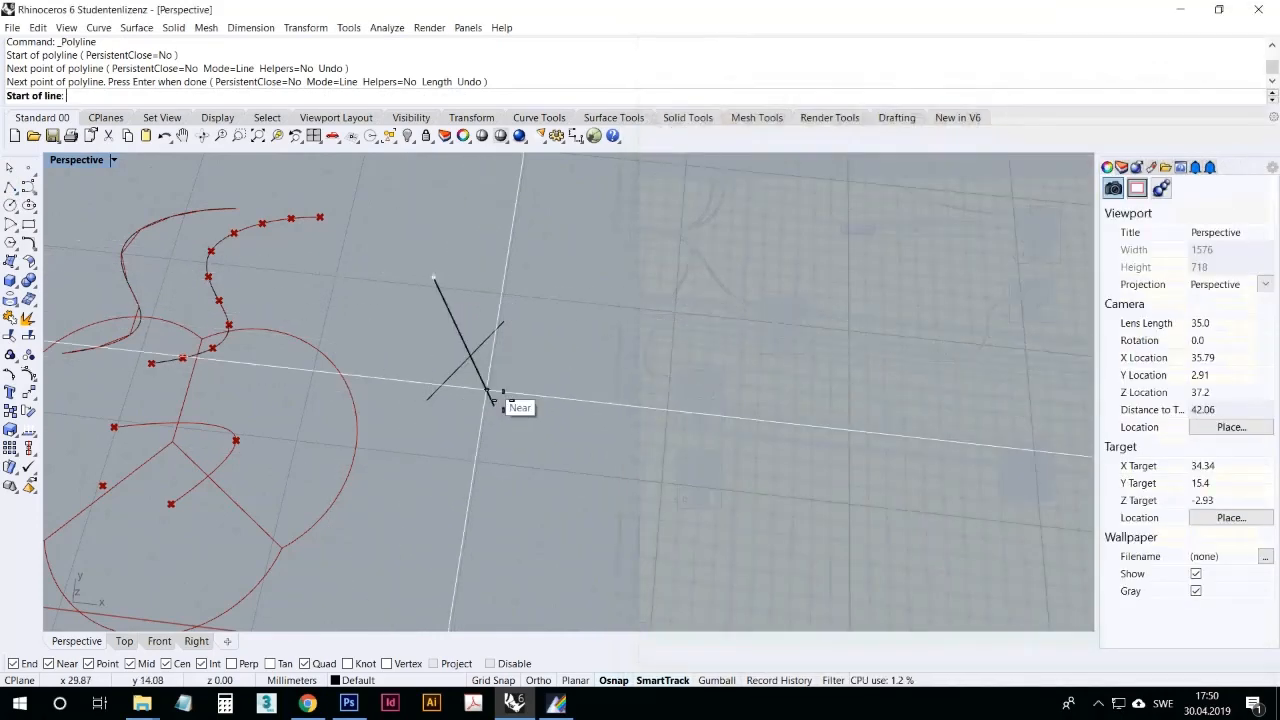
click(436, 279)
click(494, 405)
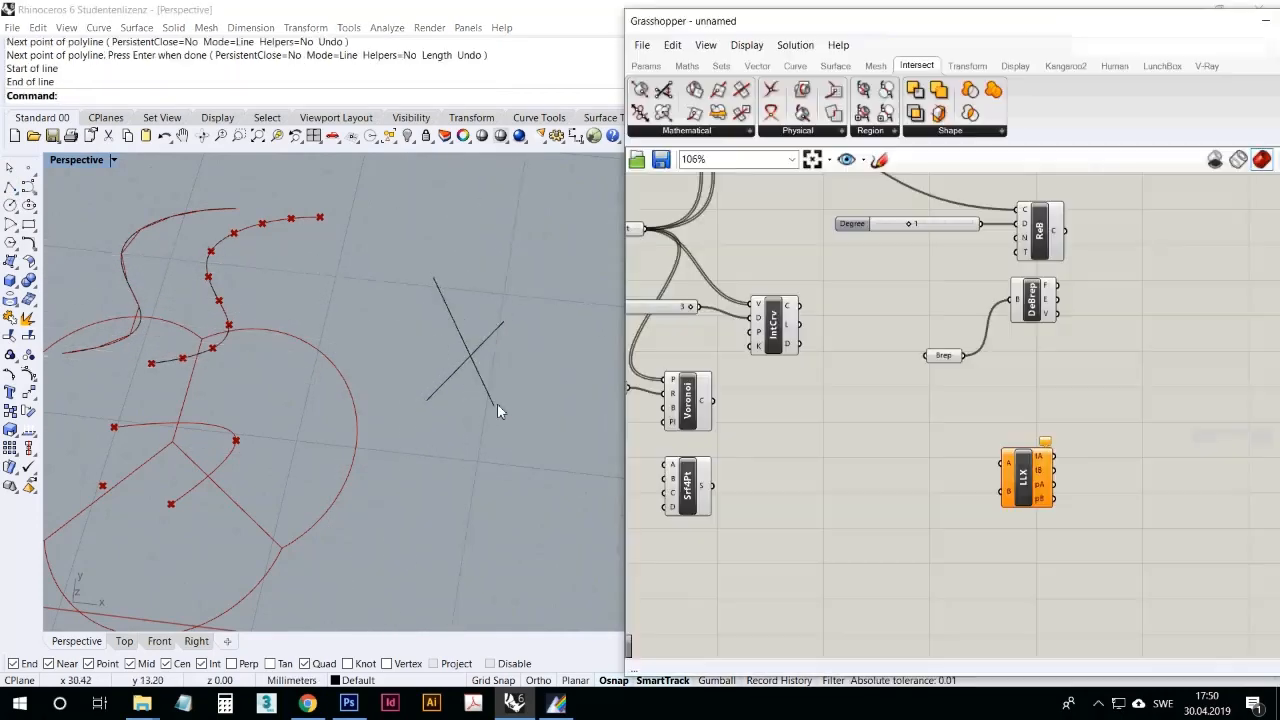
right_click(1008, 496)
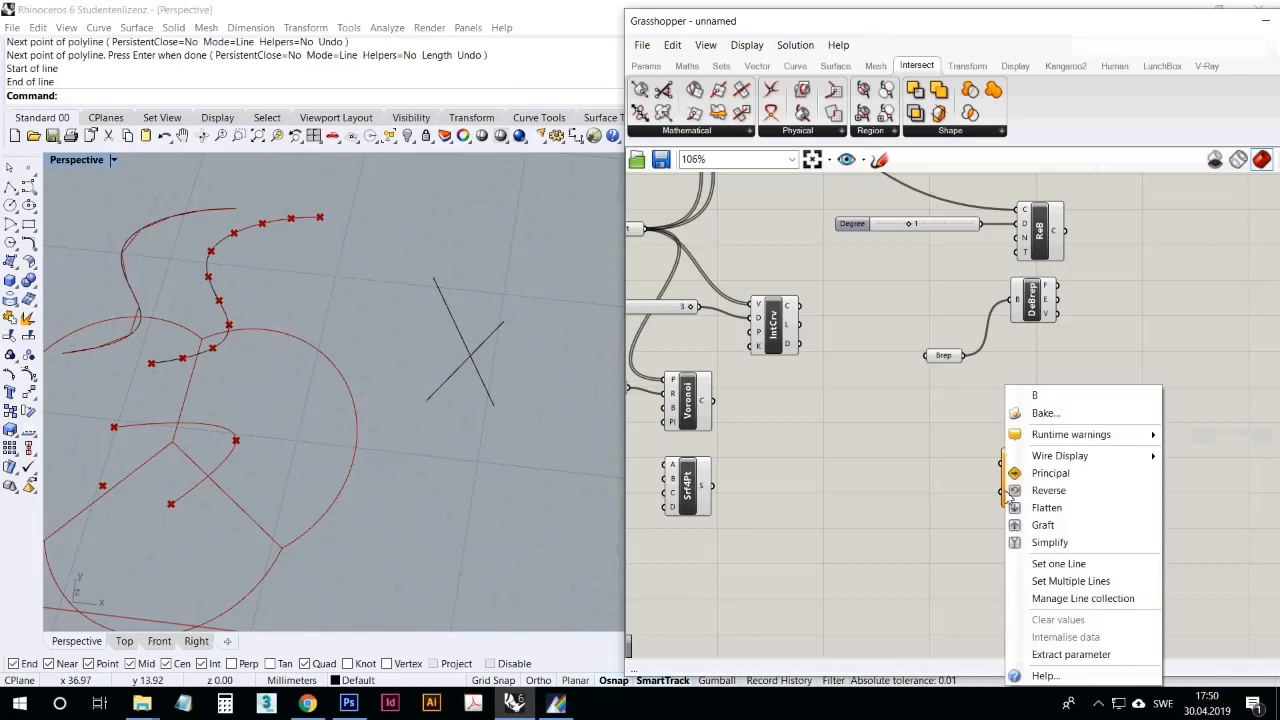
click(1047, 563)
click(427, 400)
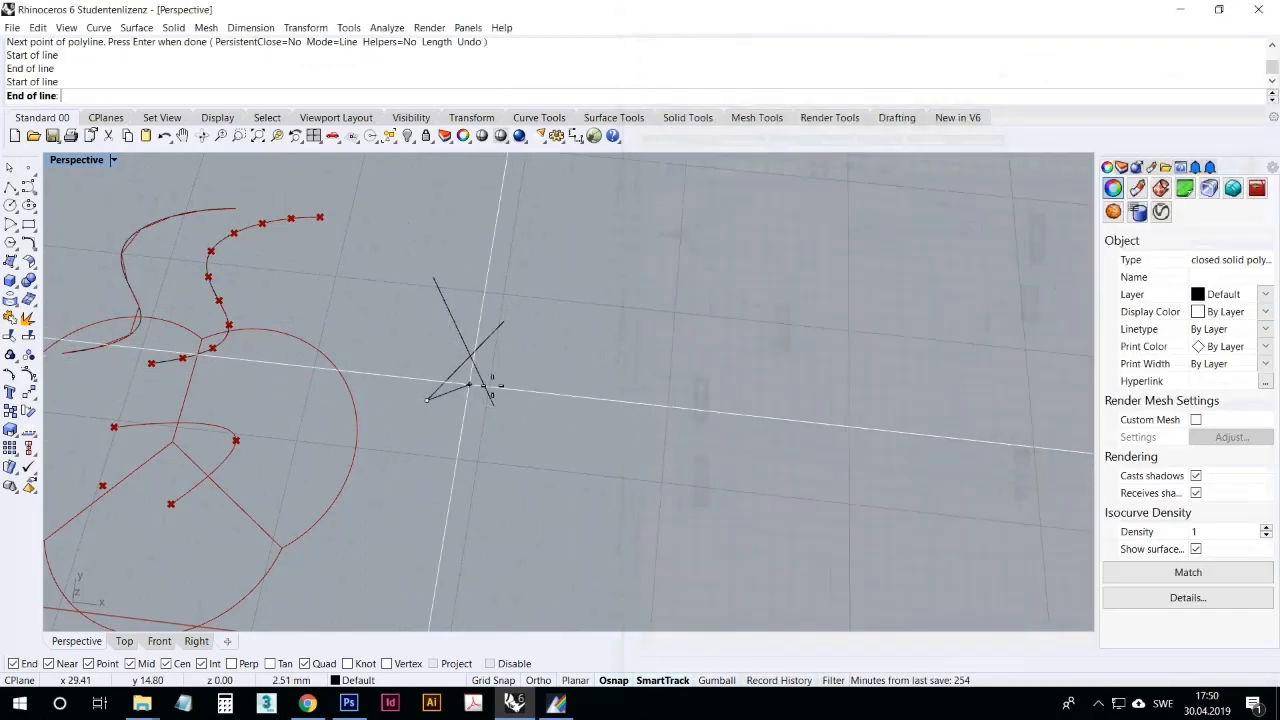
click(503, 322)
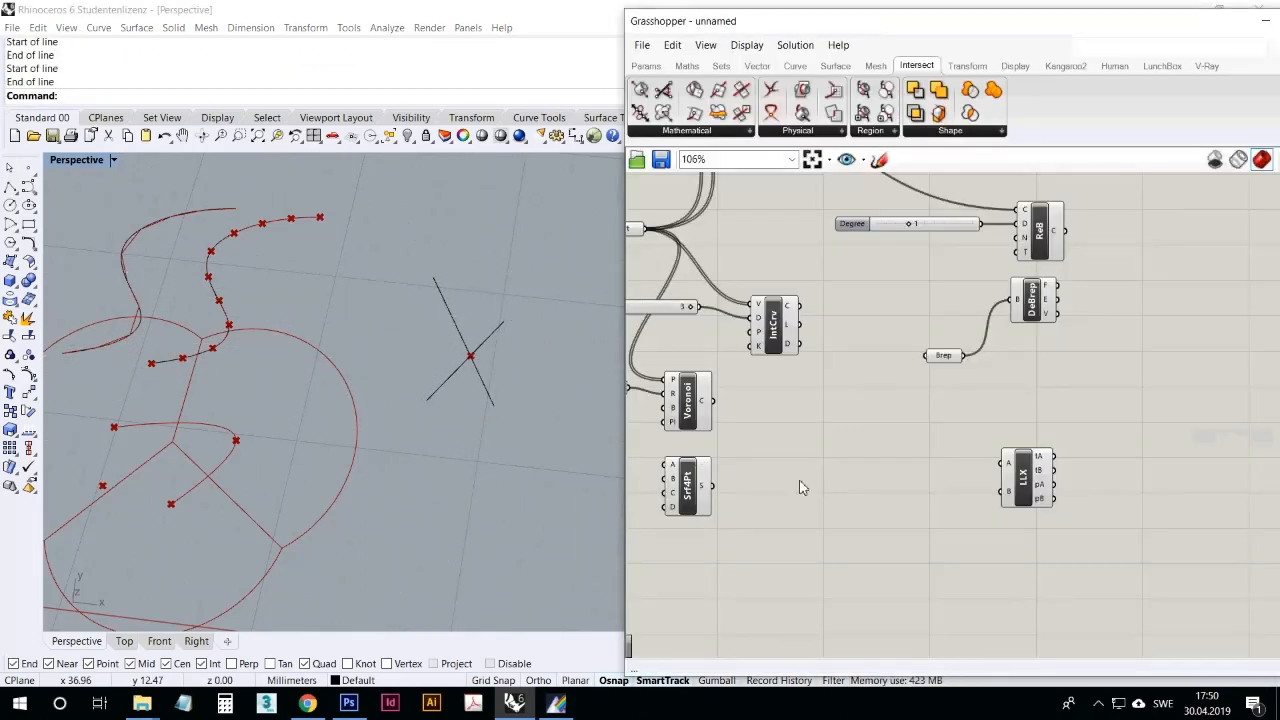
Step: Examine the intersection of the two crossing lines up close with the Line | Line component selected
scroll(477, 374, up, 5)
right_drag(467, 374, 485, 335)
click(1025, 498)
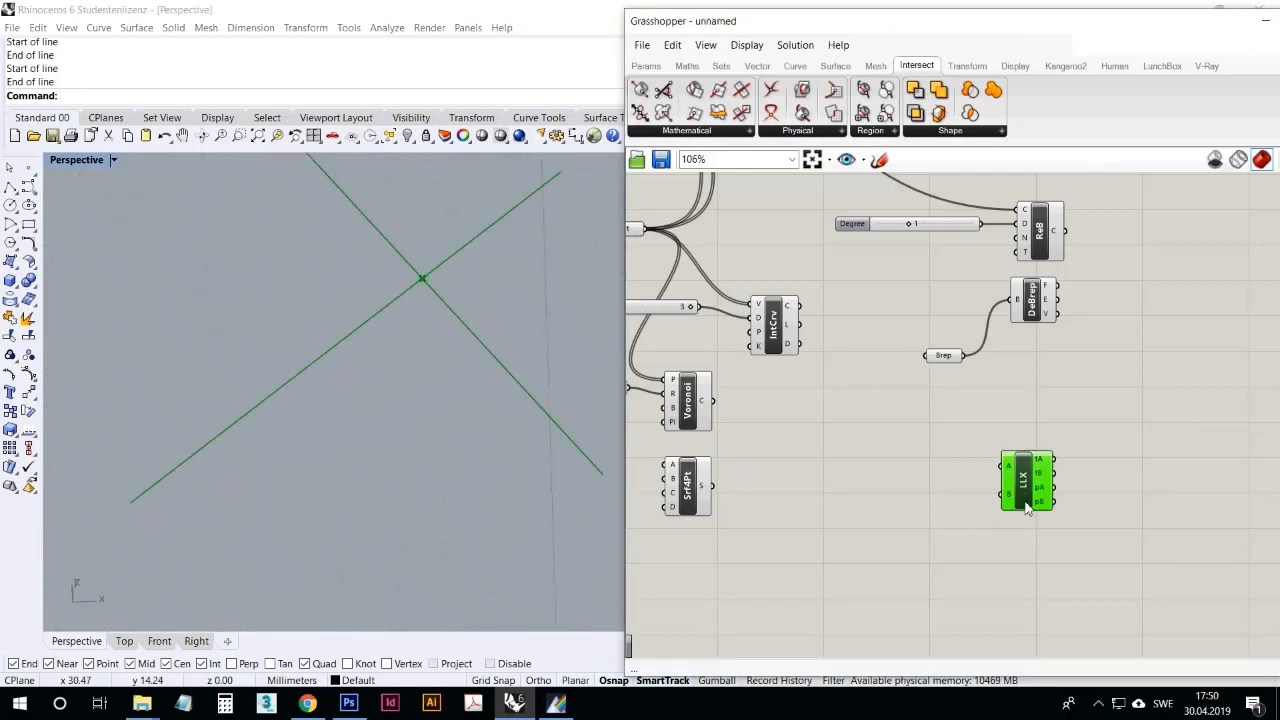
drag(1027, 508, 1020, 491)
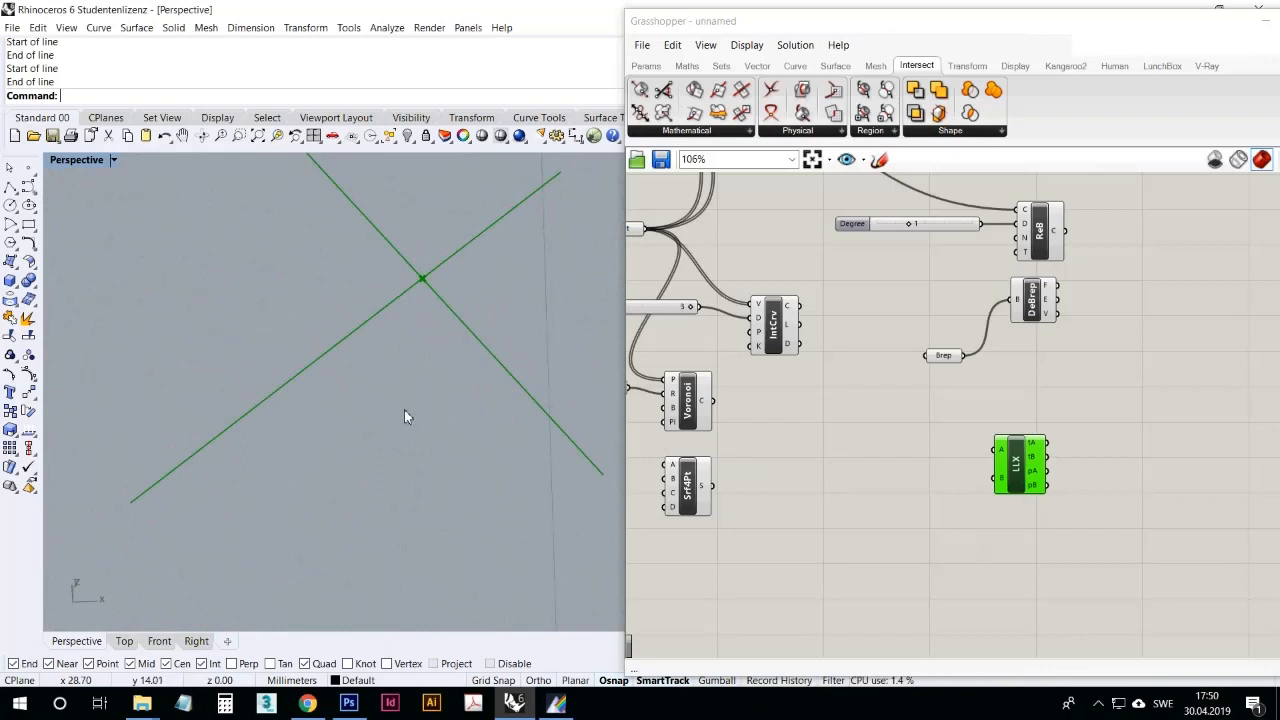
click(1098, 704)
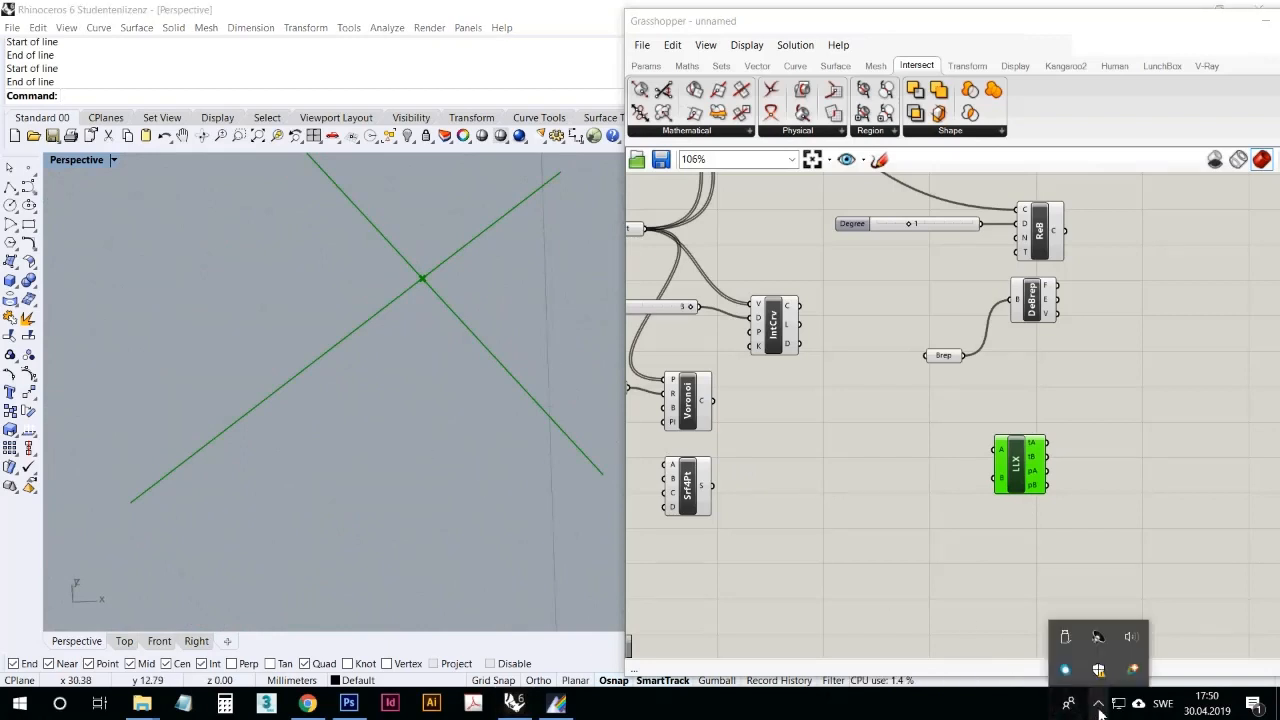
click(949, 590)
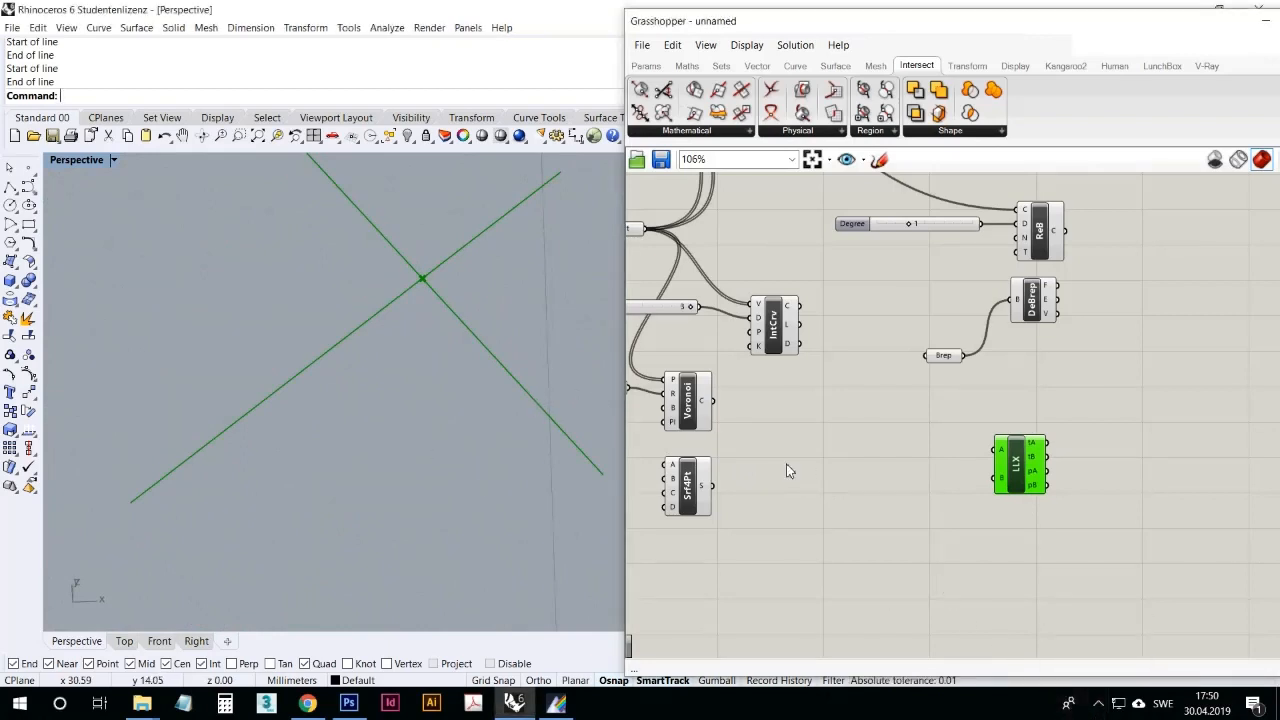
click(897, 448)
Step: Place a Contour component on the free canvas between Srf4Pt and Line | Line, and connect the Brep parameter to its S input
click(703, 131)
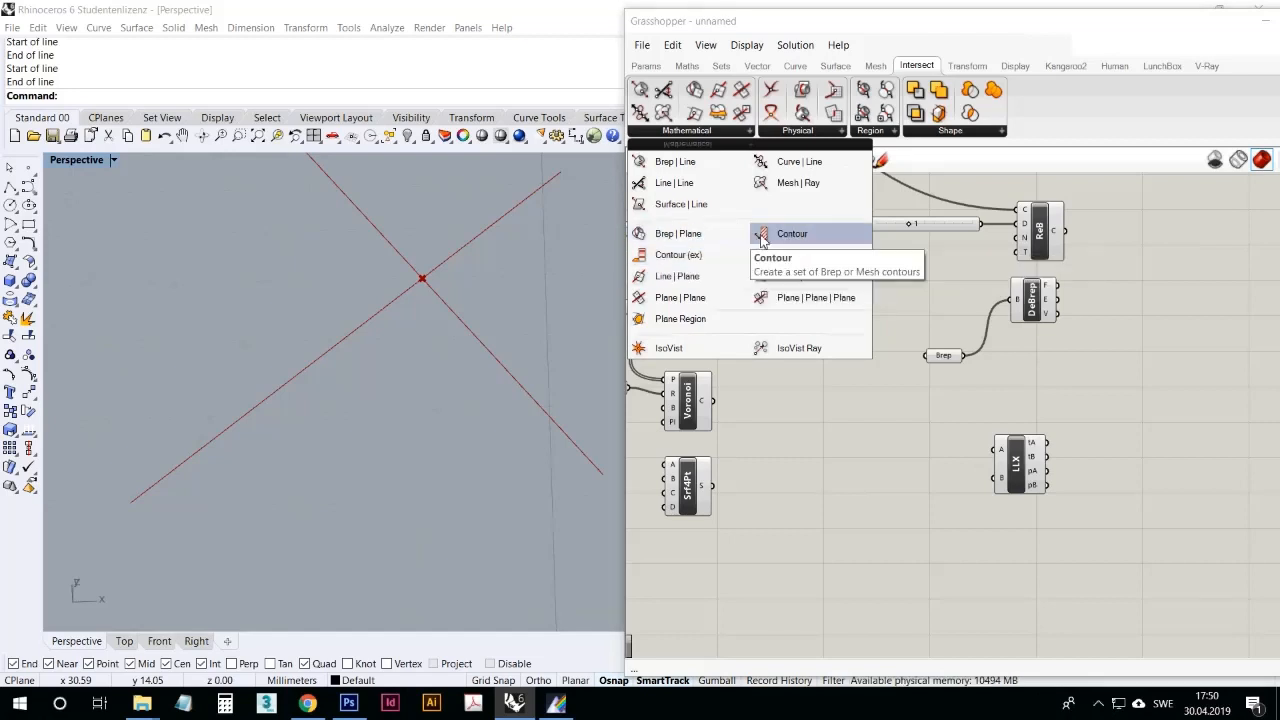
drag(770, 233, 845, 485)
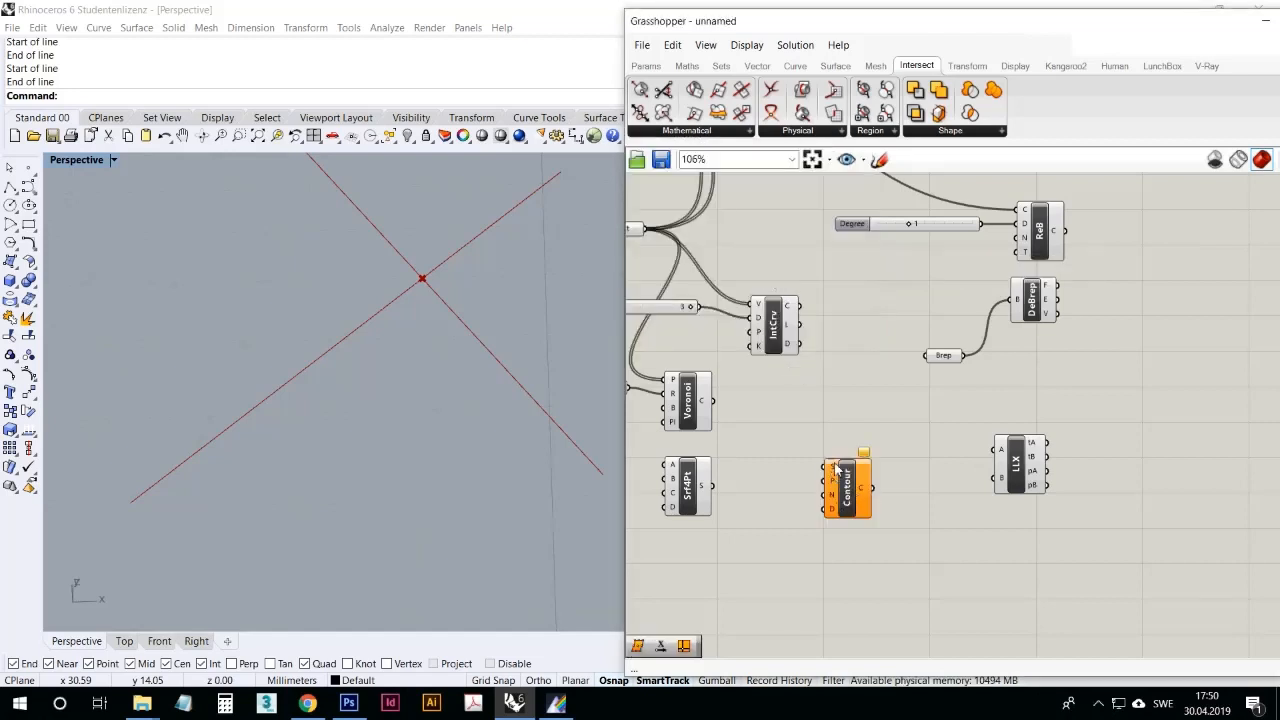
right_drag(925, 462, 1036, 466)
scroll(1036, 465, down, 3)
scroll(985, 468, up, 3)
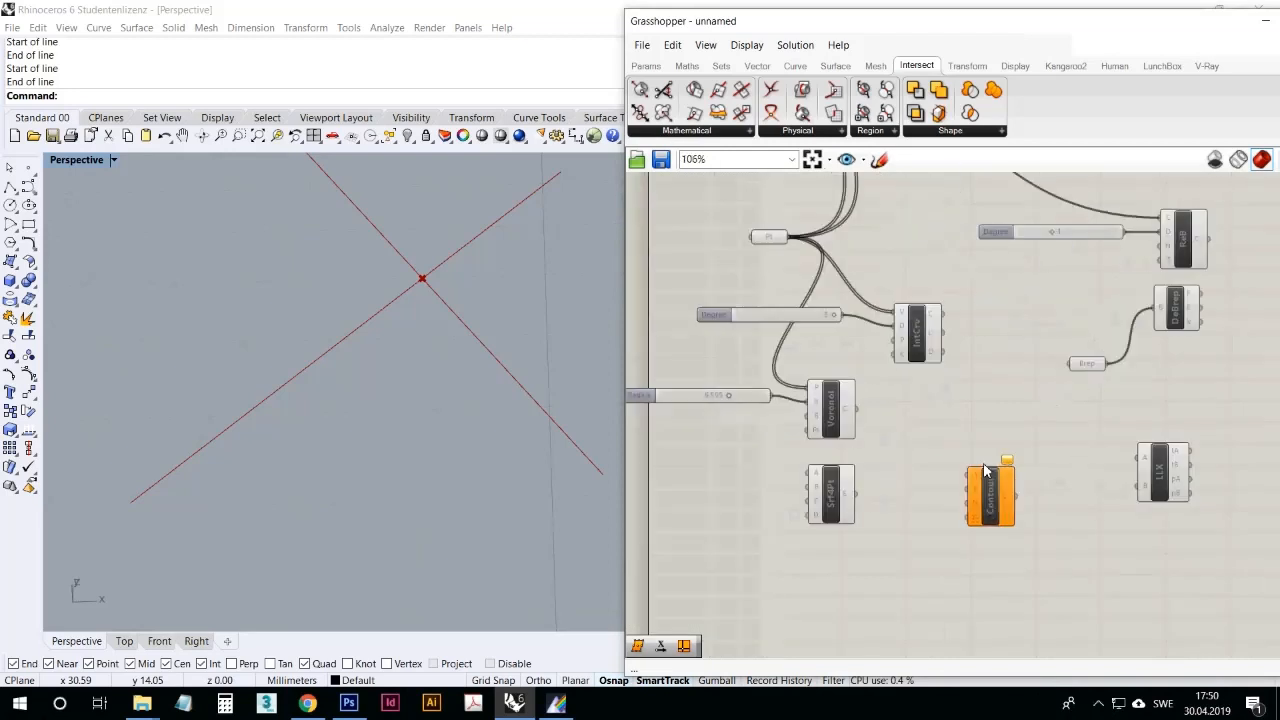
drag(1118, 366, 971, 475)
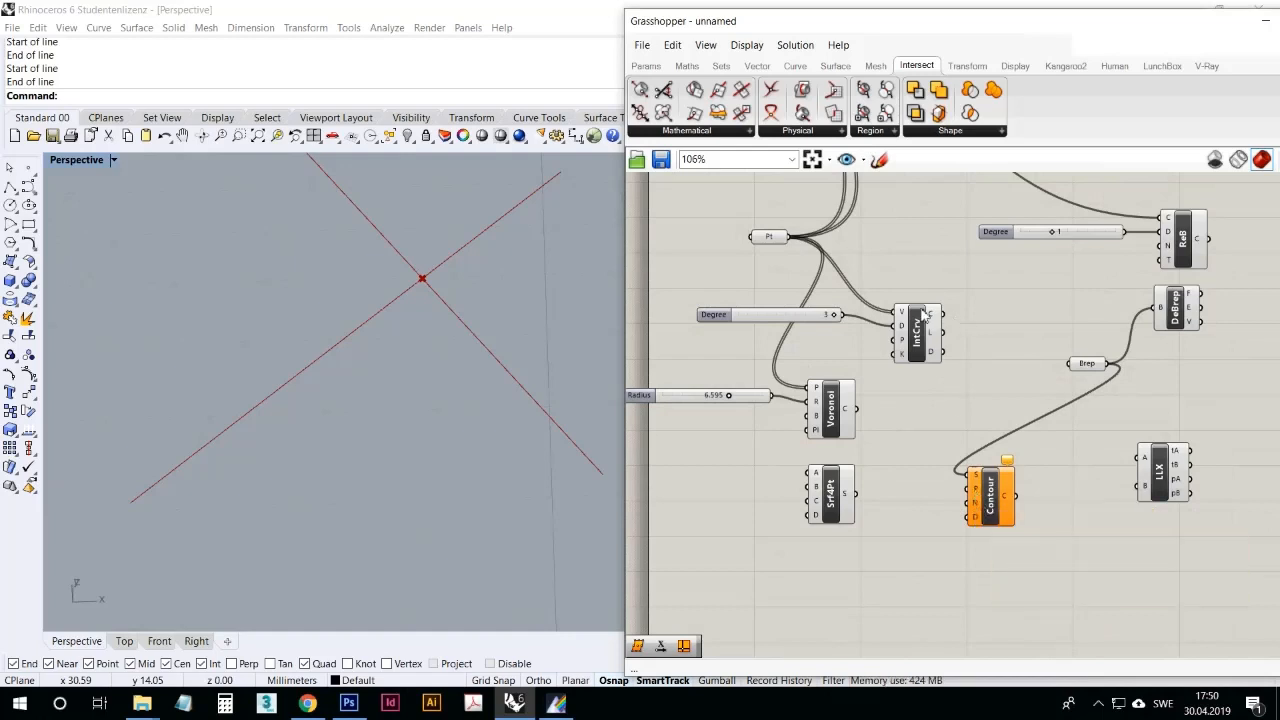
Step: Add a Distance slider at 0.250 and connect it to the Contour component's D input
click(646, 66)
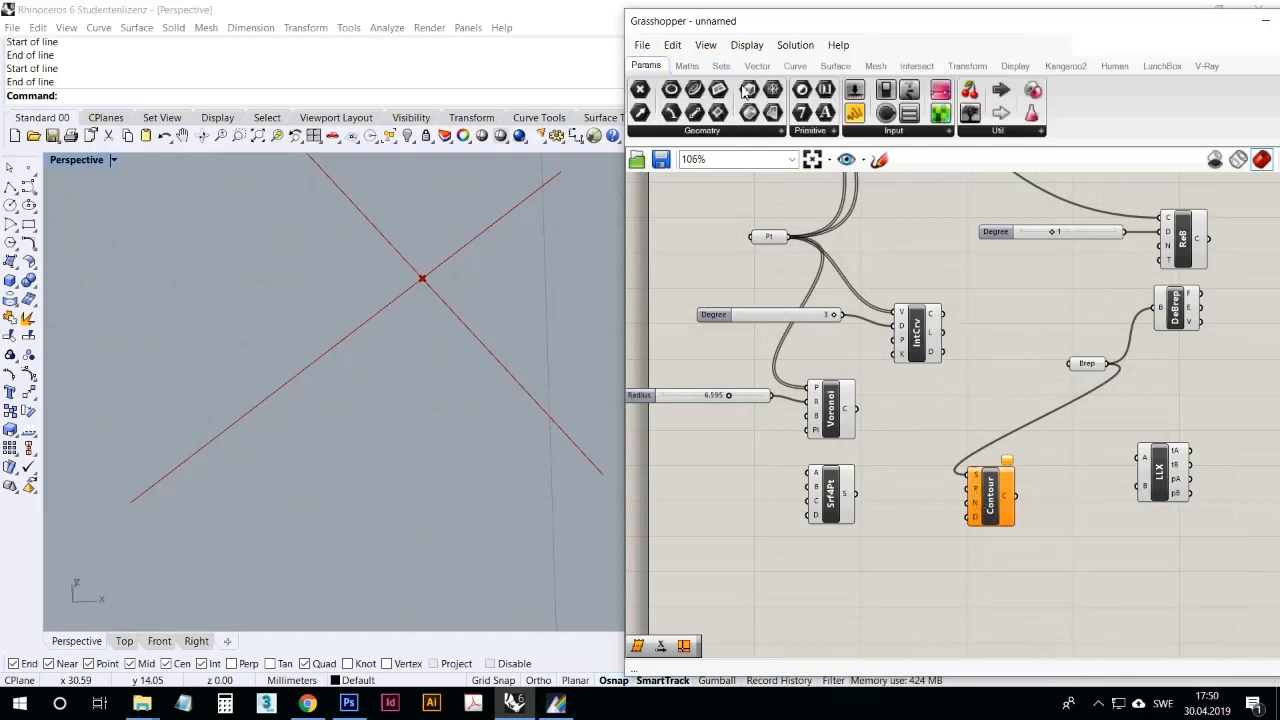
drag(882, 607, 971, 517)
right_drag(501, 398, 343, 361)
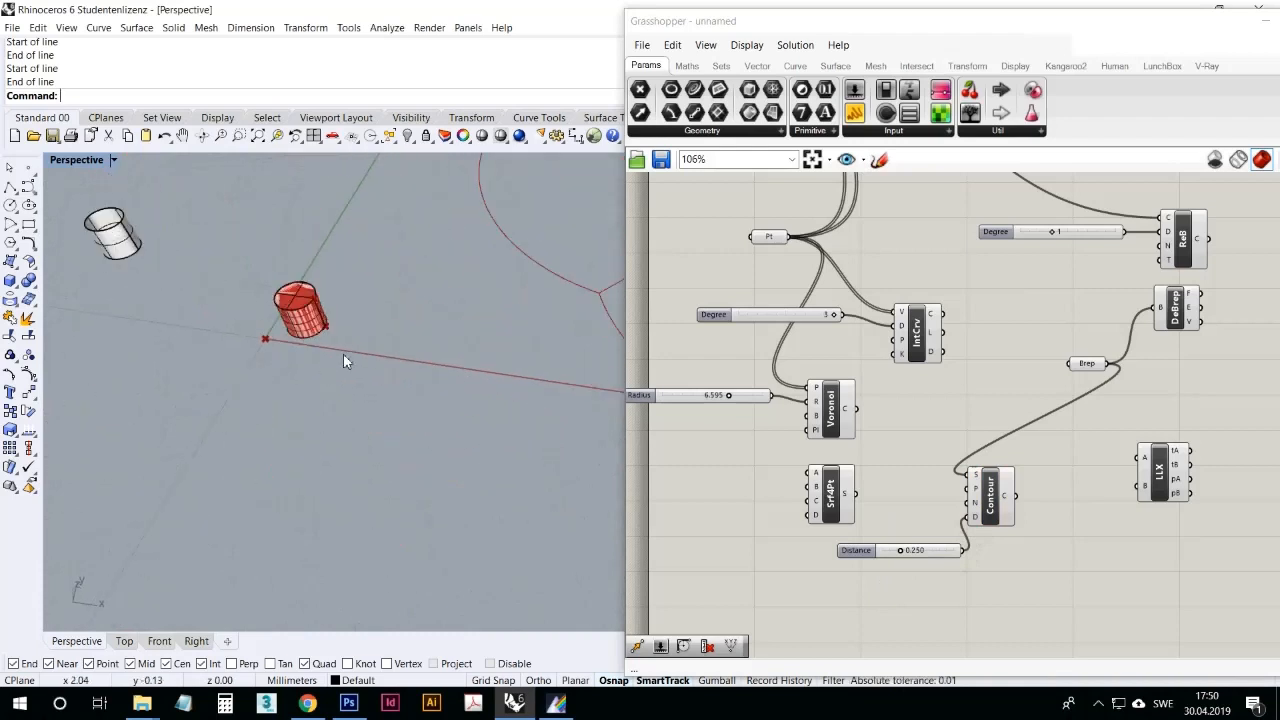
Step: Delete the Deconstruct Brep component from the canvas
click(1186, 307)
key(Delete)
Step: Move the referenced cylinder along the ground, away from the origin point, in Rhino's Perspective viewport
right_drag(534, 370, 400, 240)
scroll(359, 196, up, 12)
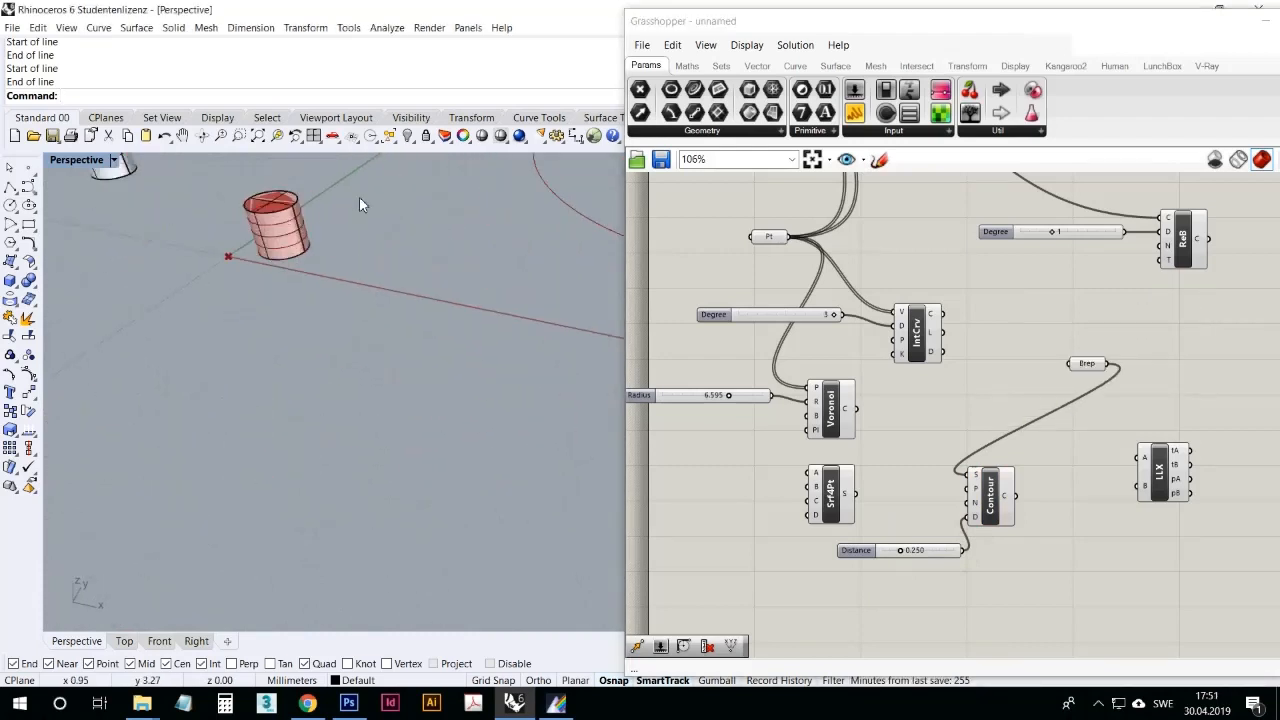
scroll(288, 266, down, 7)
drag(249, 307, 505, 373)
click(523, 431)
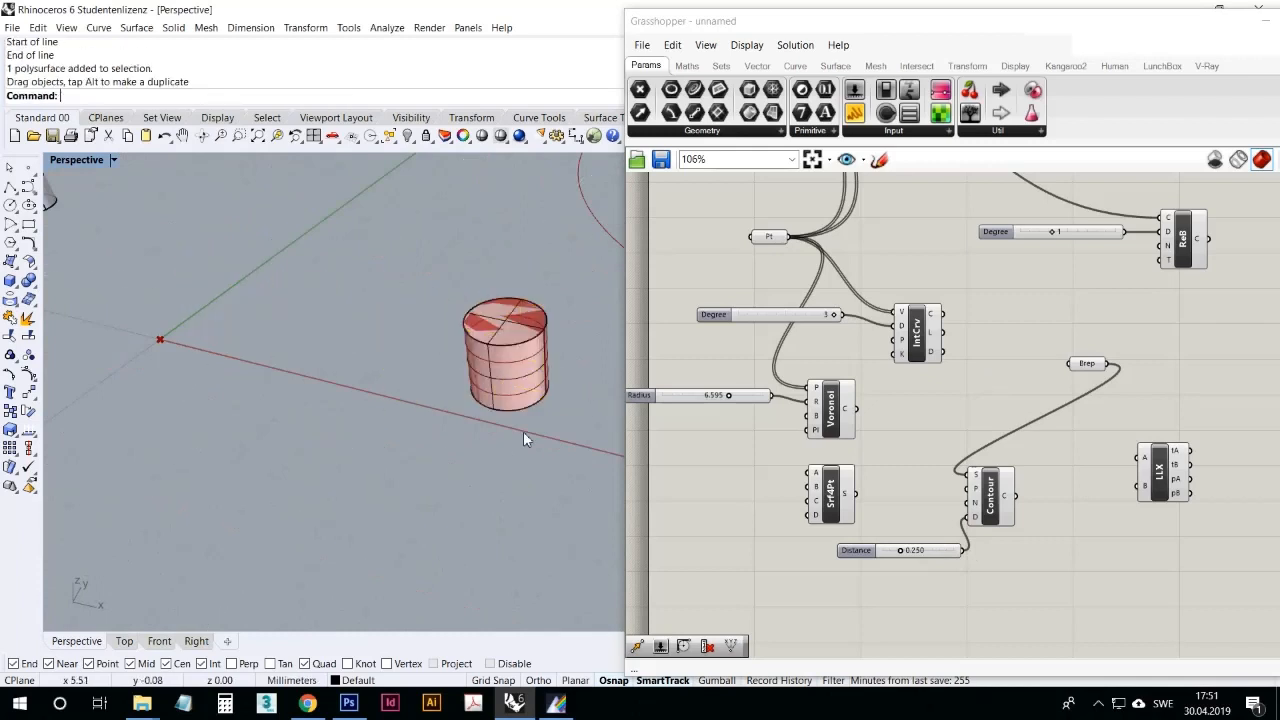
Step: Set the Contour component's Distance slider to 0.251 with the cylinder's contours in view
click(973, 515)
right_drag(606, 431, 528, 402)
mouse_move(909, 557)
mouse_down()
mouse_move(897, 557)
mouse_move(955, 563)
mouse_move(889, 572)
mouse_move(922, 567)
mouse_move(899, 565)
mouse_up()
Step: Delete the Contour component together with its Distance slider
click(1000, 583)
drag(1000, 583, 925, 445)
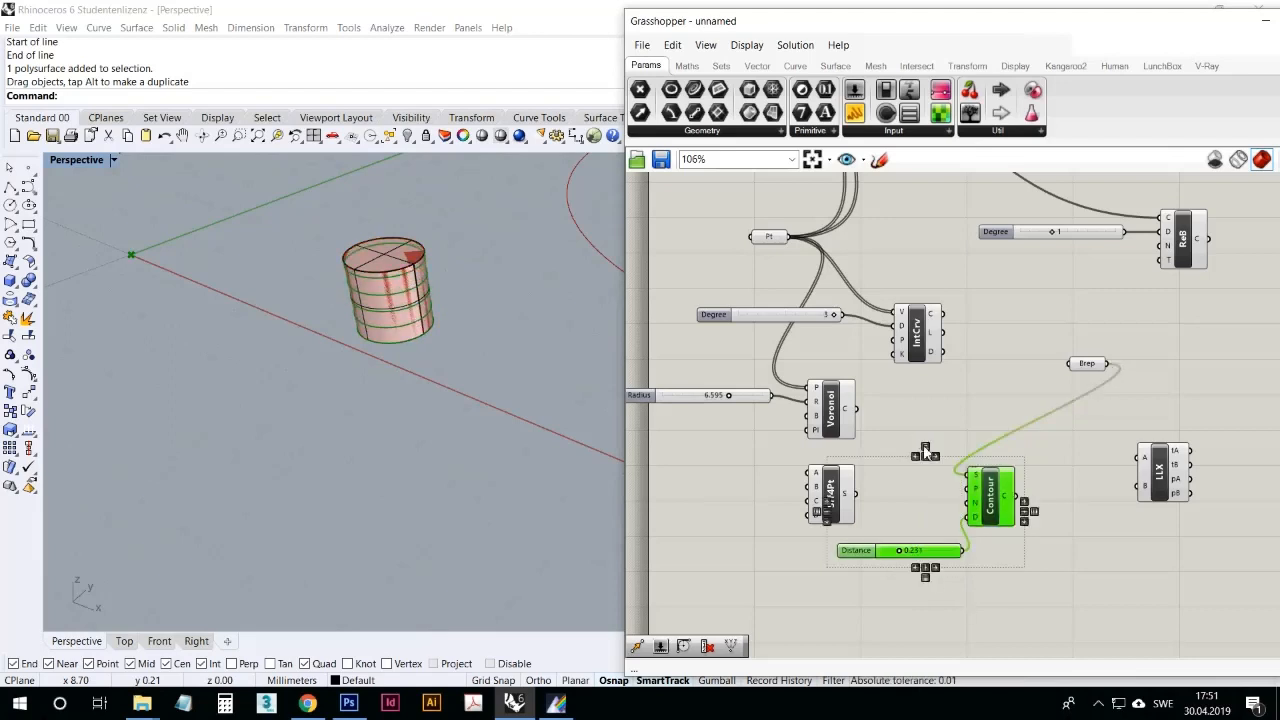
key(Delete)
Step: Examine the available Mathematical and Physical intersection components and the existing geometry in the Perspective viewport
click(917, 65)
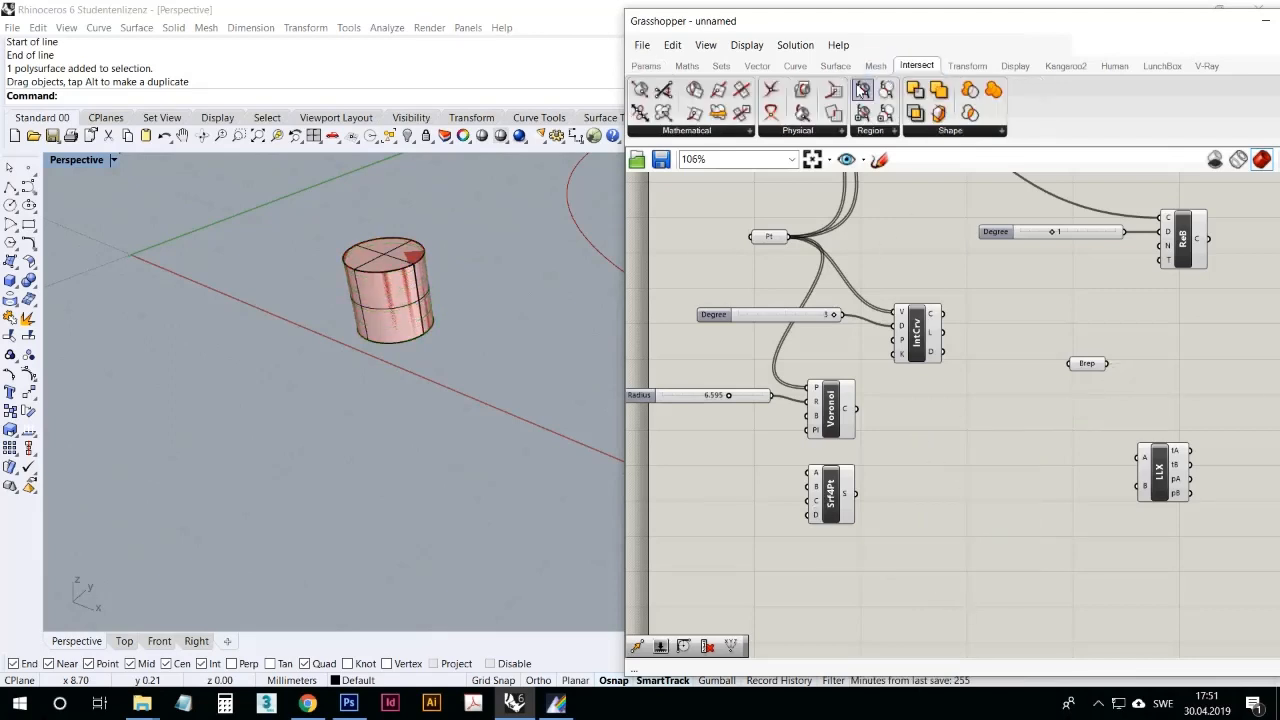
click(724, 136)
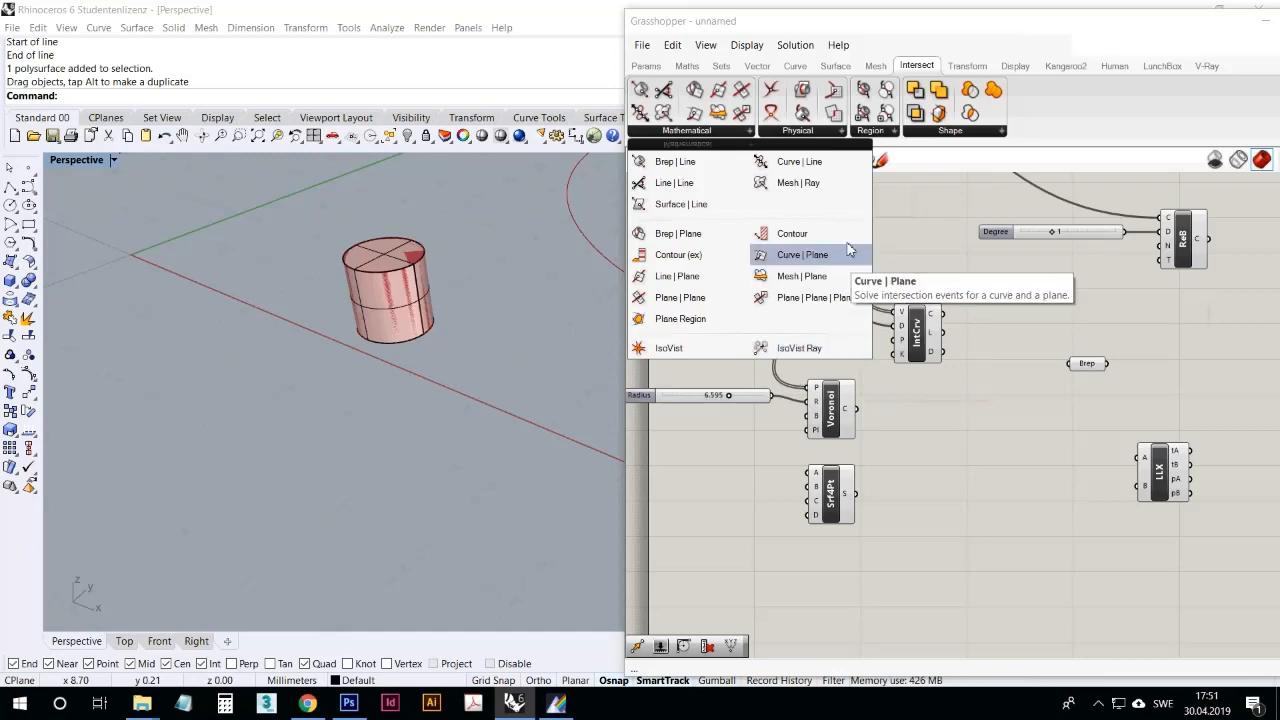
click(829, 131)
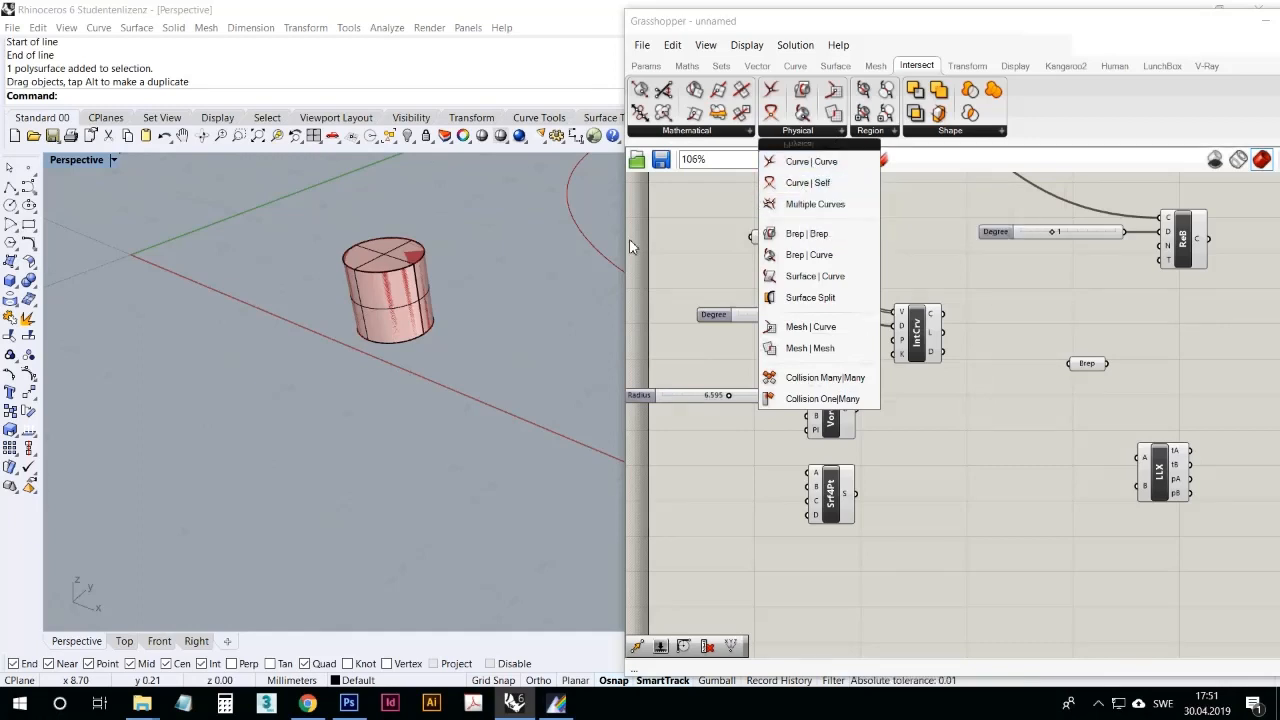
scroll(514, 329, down, 6)
scroll(400, 370, up, 4)
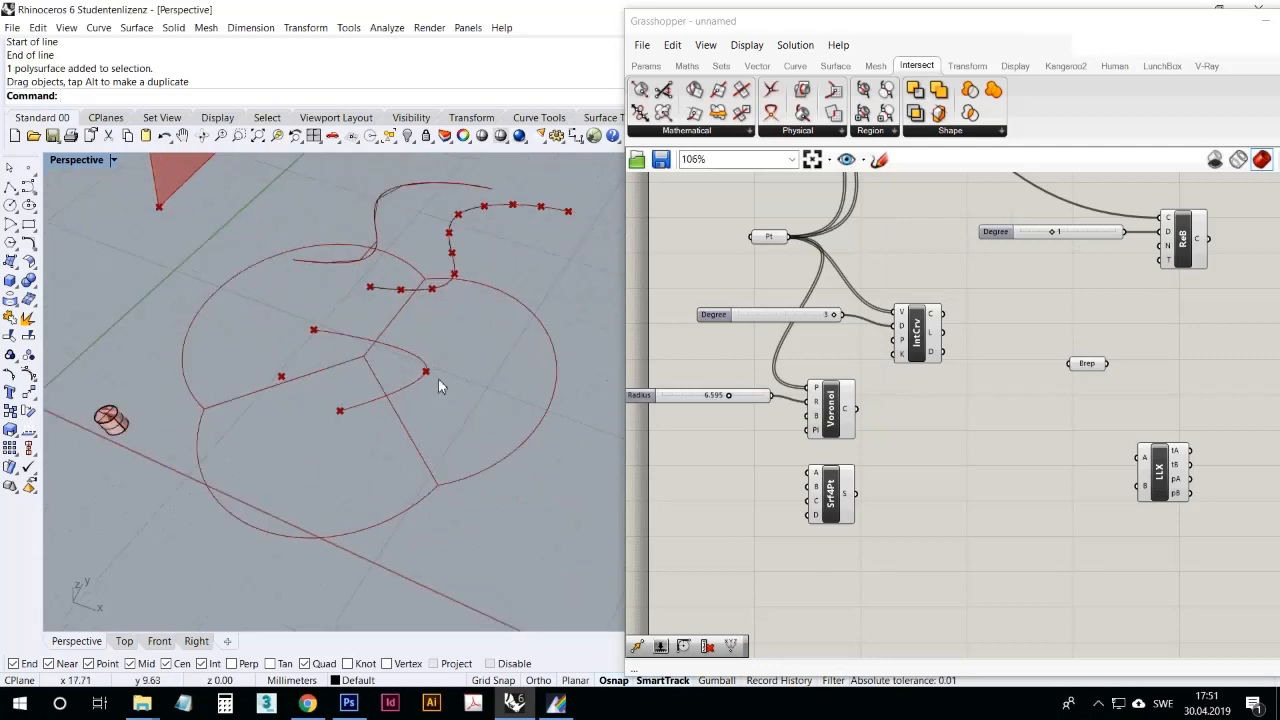
scroll(450, 395, down, 3)
scroll(530, 405, up, 3)
scroll(550, 409, down, 3)
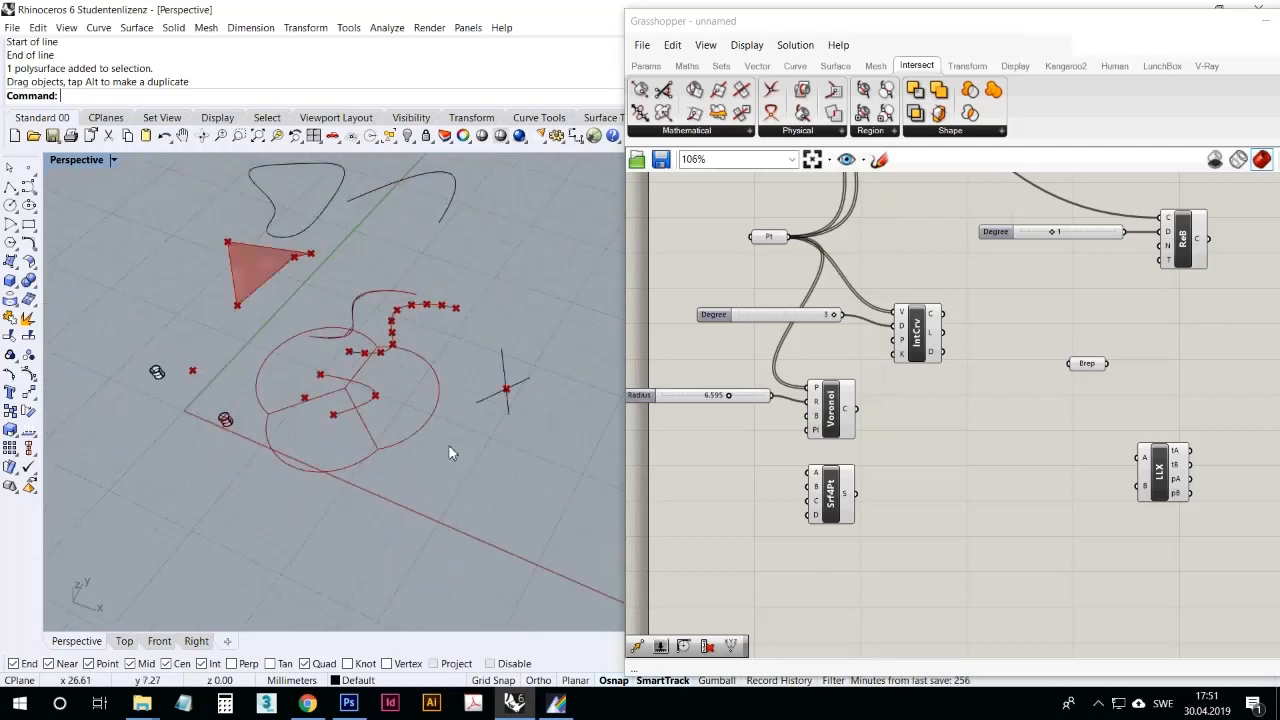
Step: Place a Surface | Curve intersection component beside the four-point surface component and connect that surface output to its S input
click(835, 131)
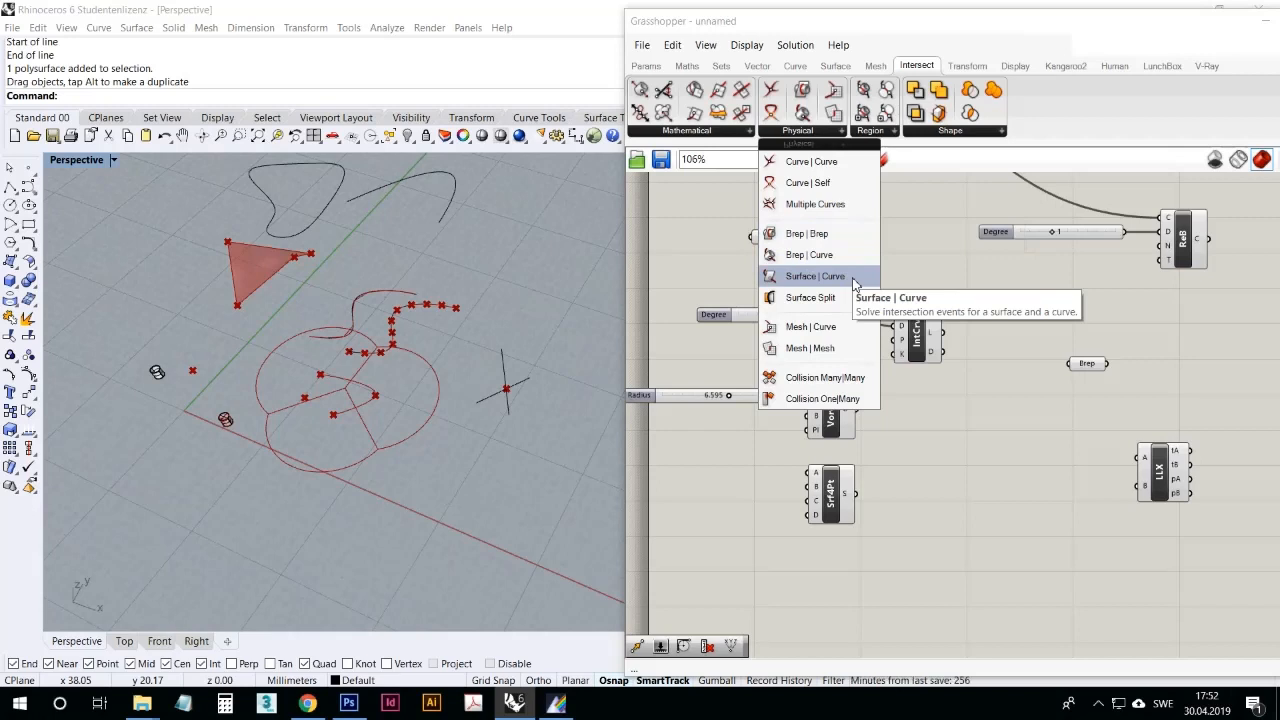
drag(853, 285, 997, 486)
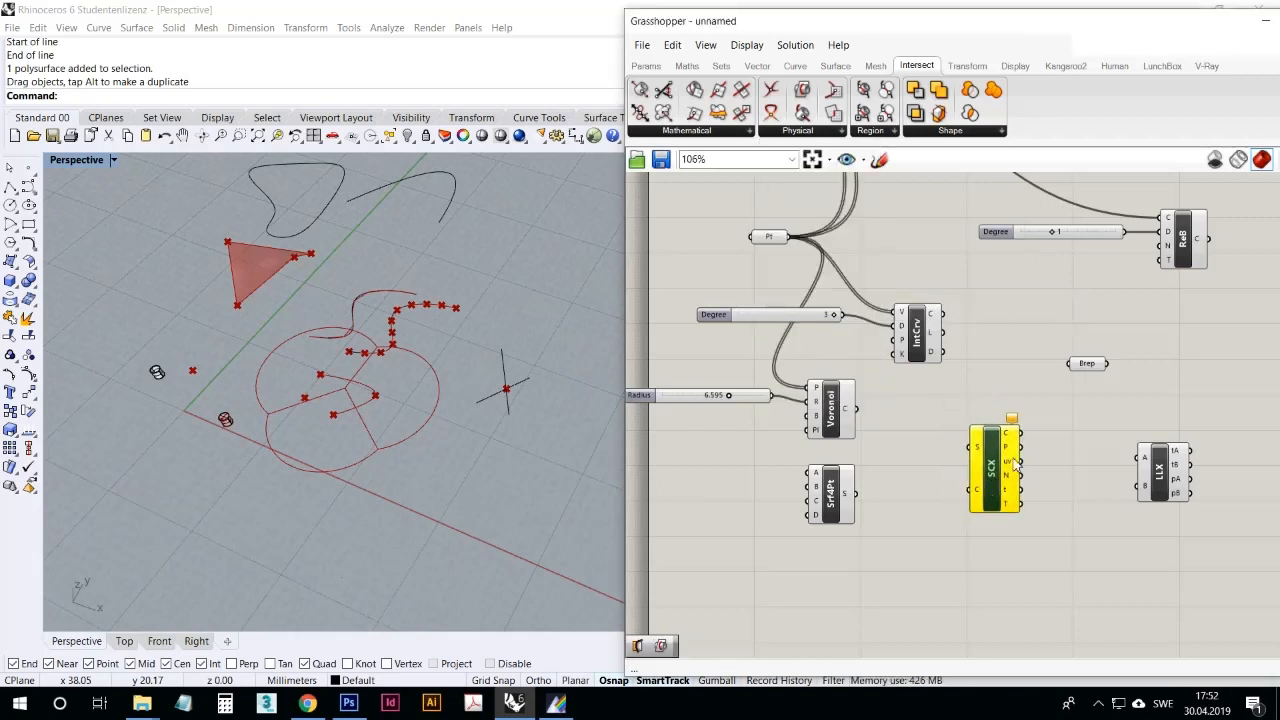
click(956, 525)
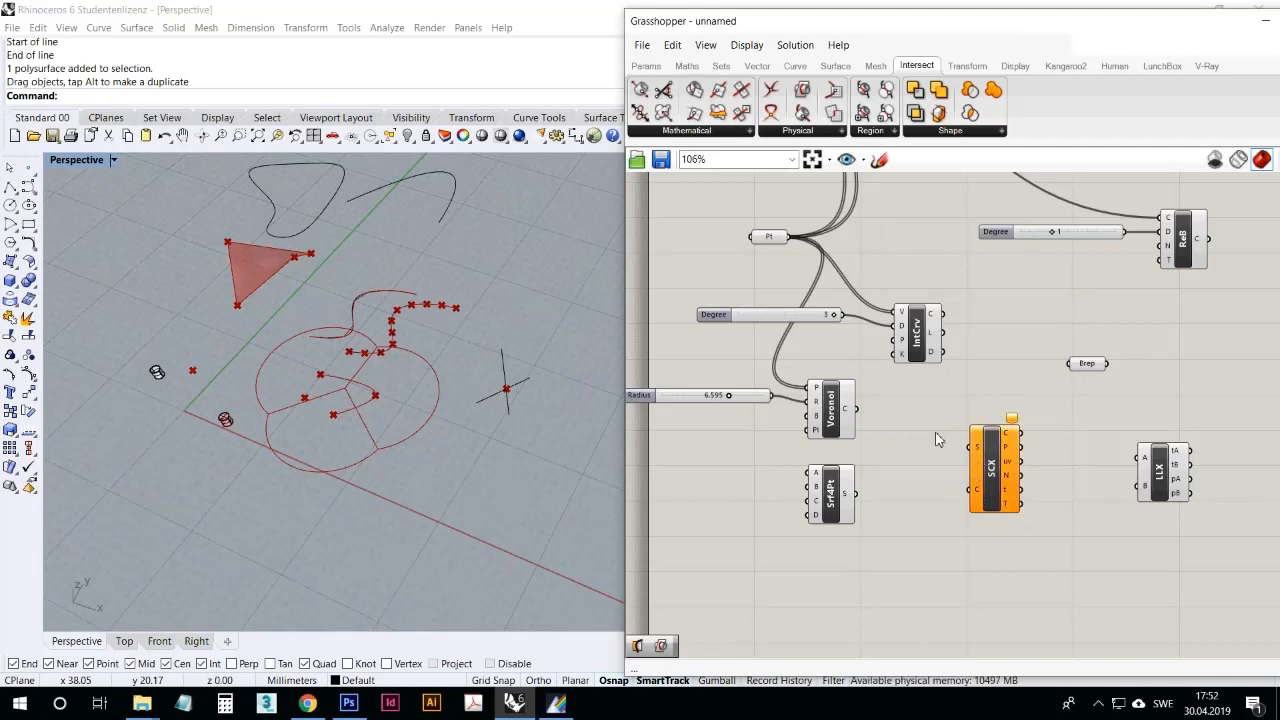
scroll(938, 440, down, 2)
scroll(958, 410, up, 1)
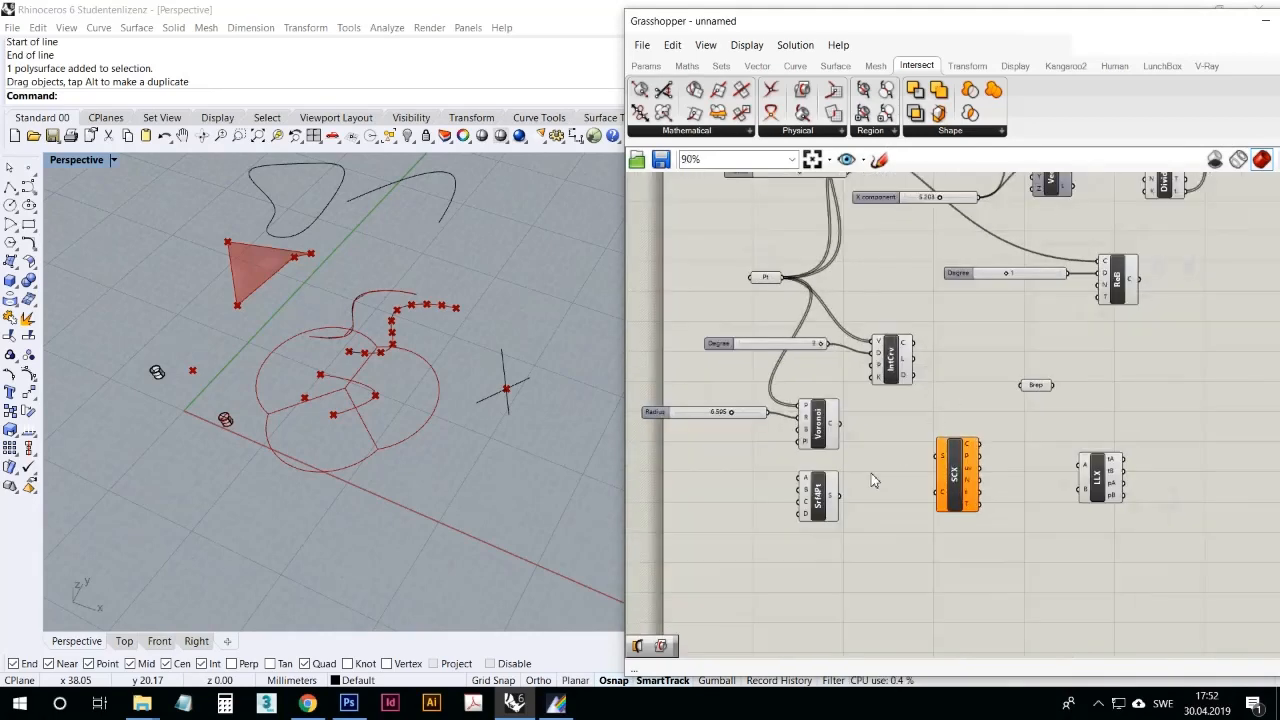
click(822, 497)
drag(839, 495, 951, 462)
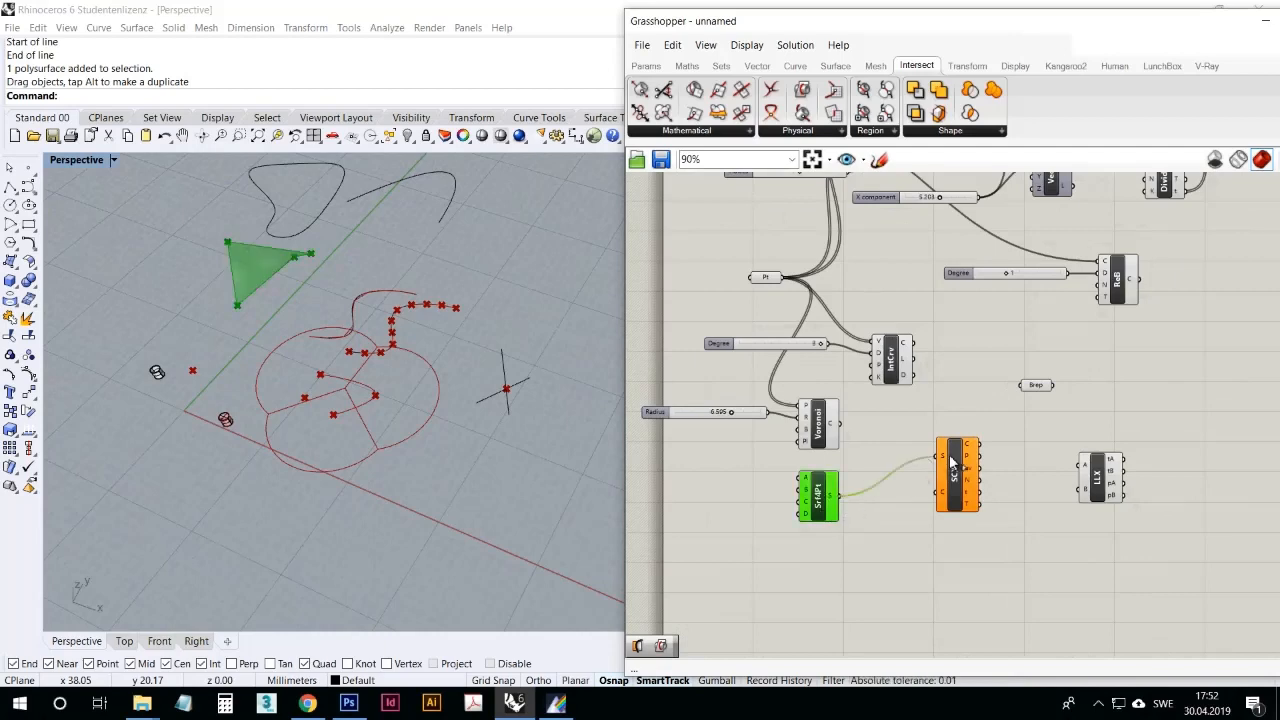
Step: Draw a single-segment polyline from a point within the four-point surface's outline to a raised point picked in the Front view
click(10, 187)
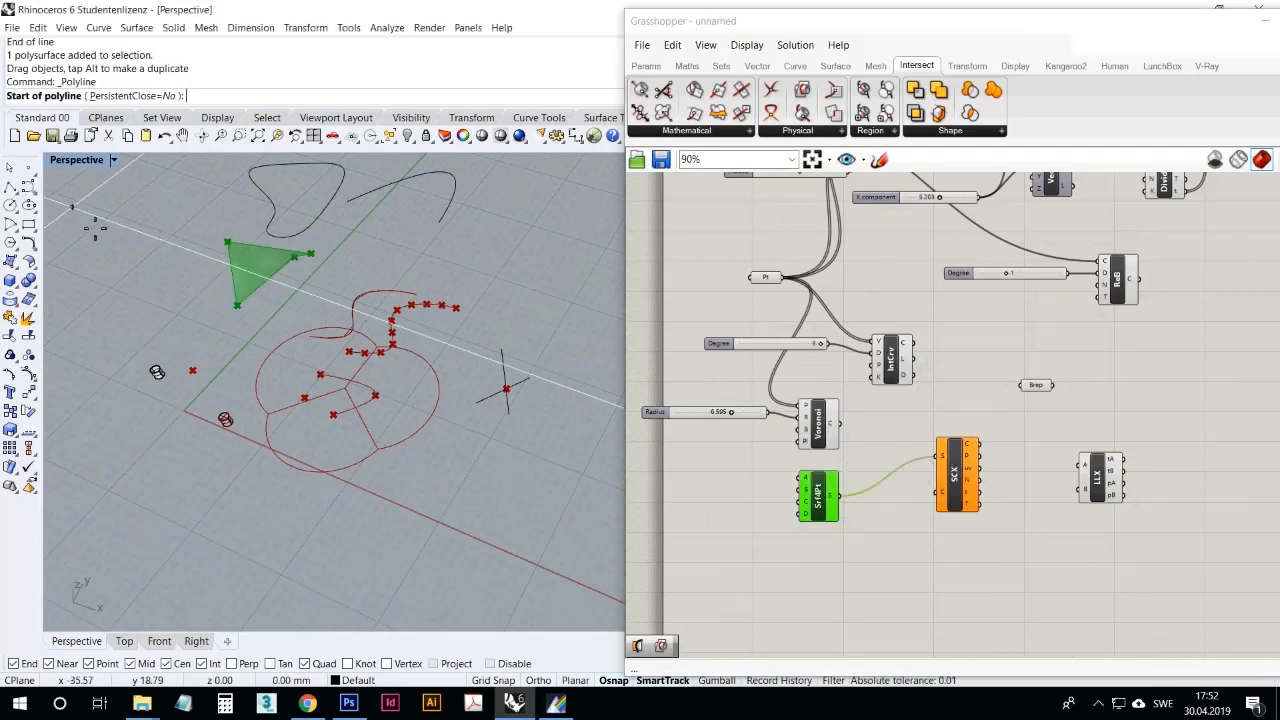
scroll(95, 228, up, 3)
double_click(88, 160)
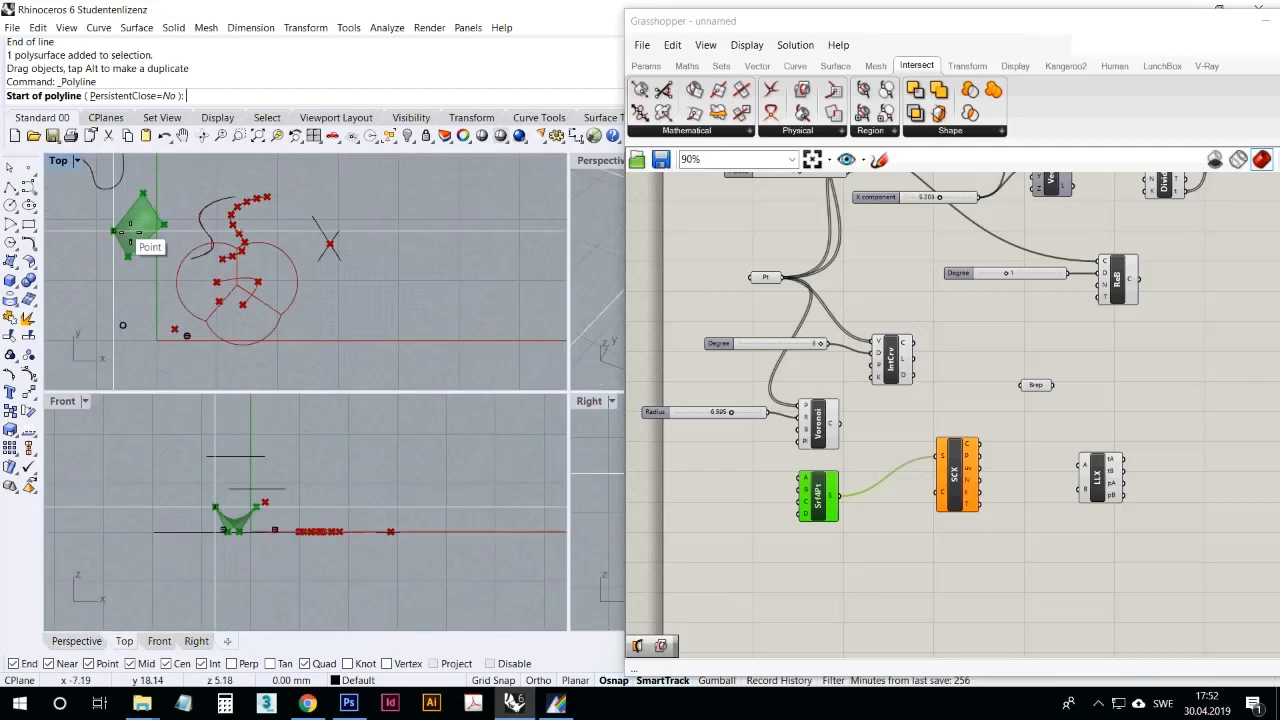
click(168, 473)
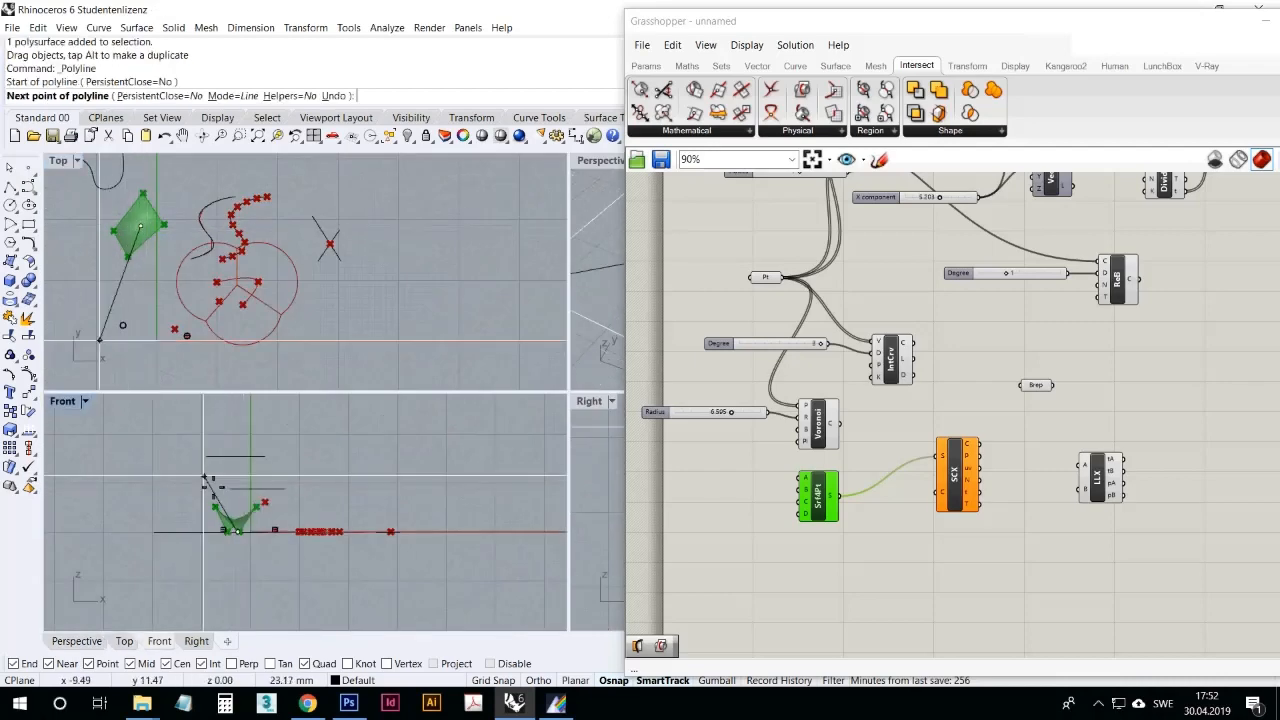
click(235, 500)
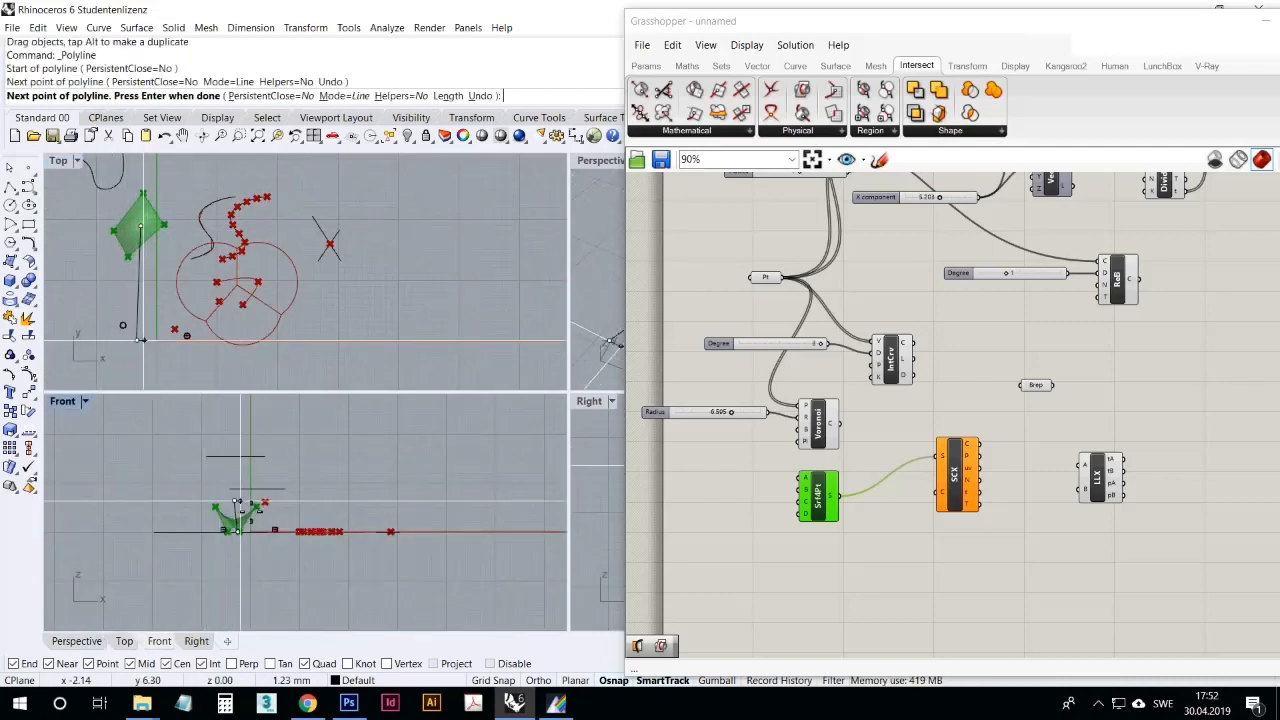
key(Return)
Step: Move the new line's far endpoint in the Top view to lie within the four-point surface's outline
double_click(611, 160)
right_drag(490, 296, 303, 386)
click(281, 405)
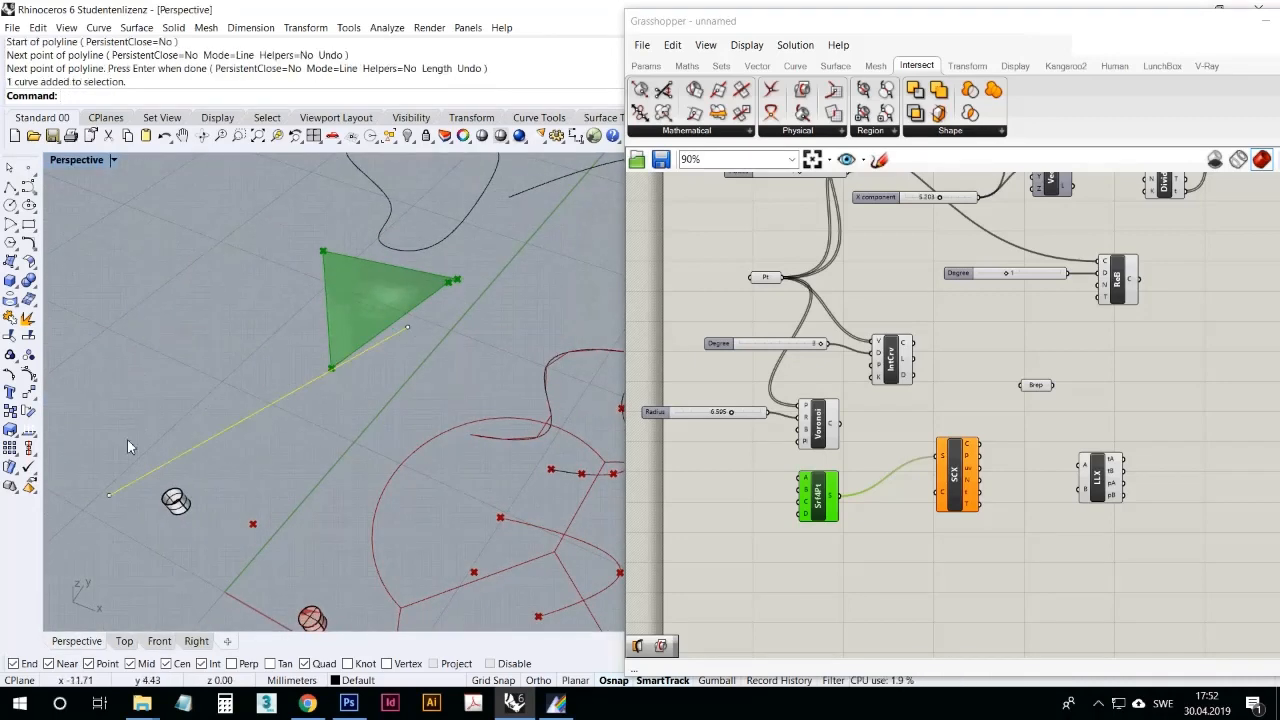
double_click(85, 161)
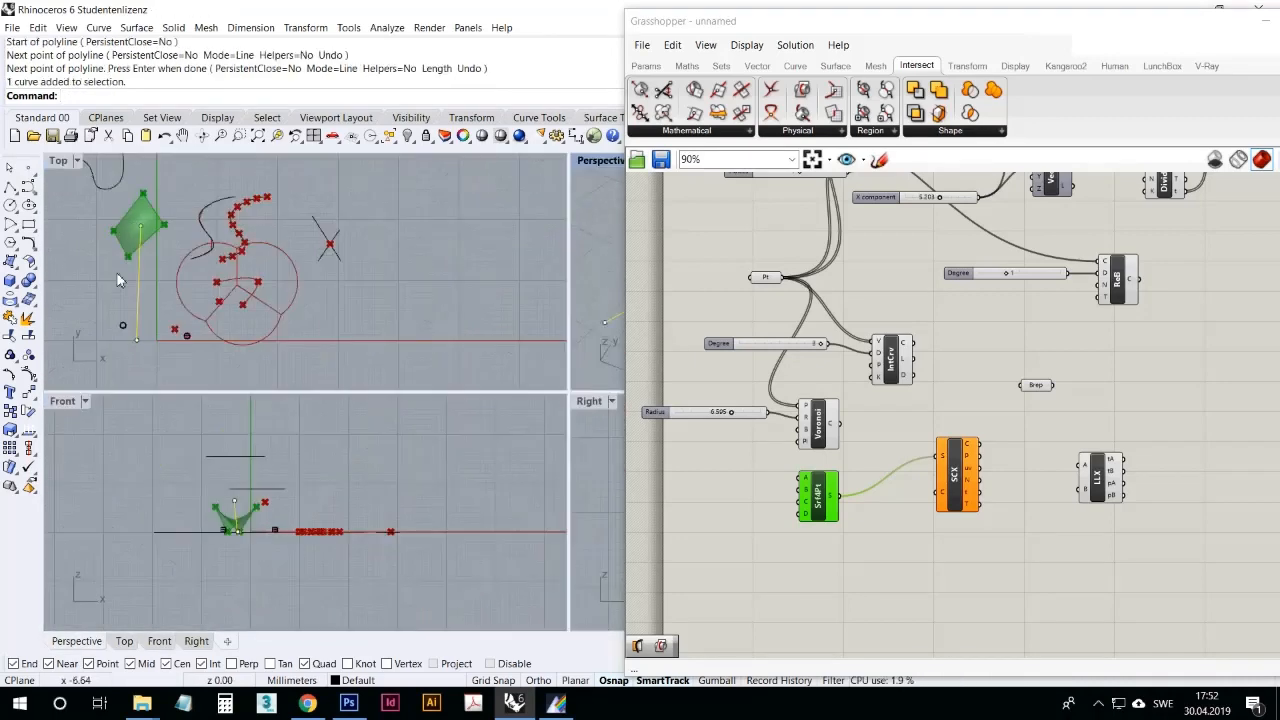
drag(138, 340, 145, 258)
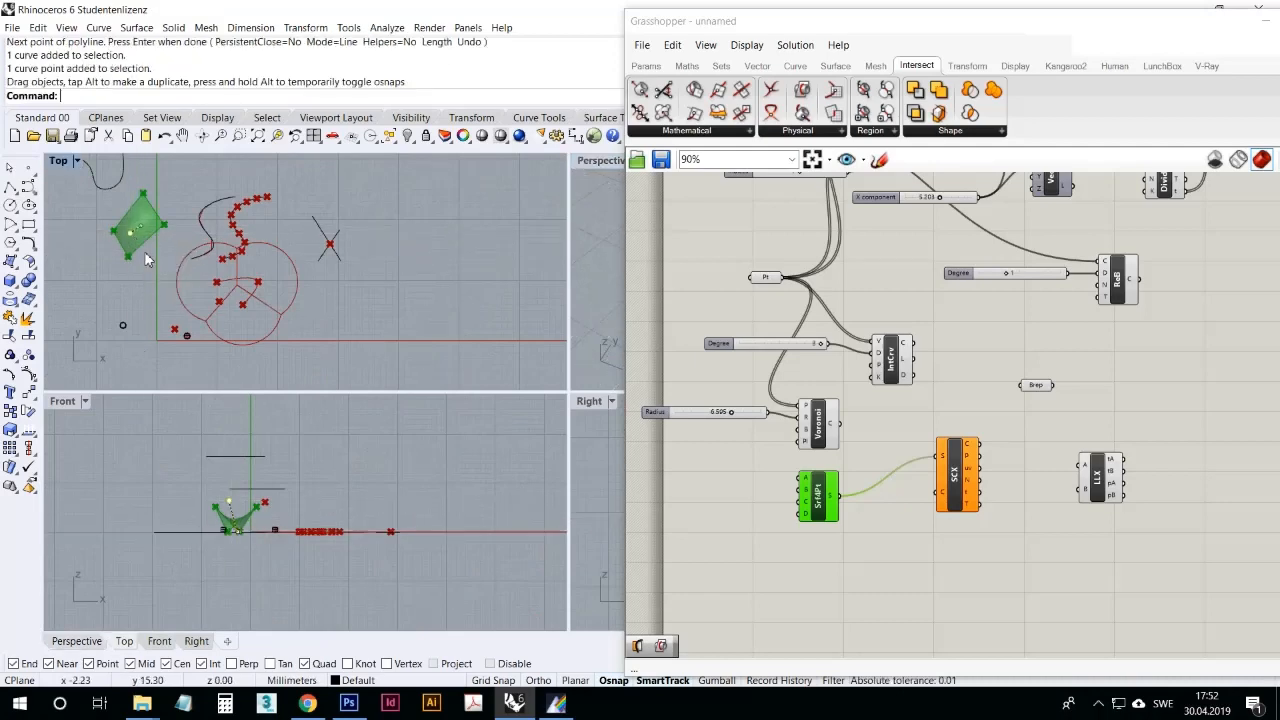
double_click(592, 161)
right_drag(440, 325, 520, 280)
Step: Shift the Surface | Curve component slightly and reference the new line as the curve for its C input
drag(950, 493, 950, 513)
click(910, 543)
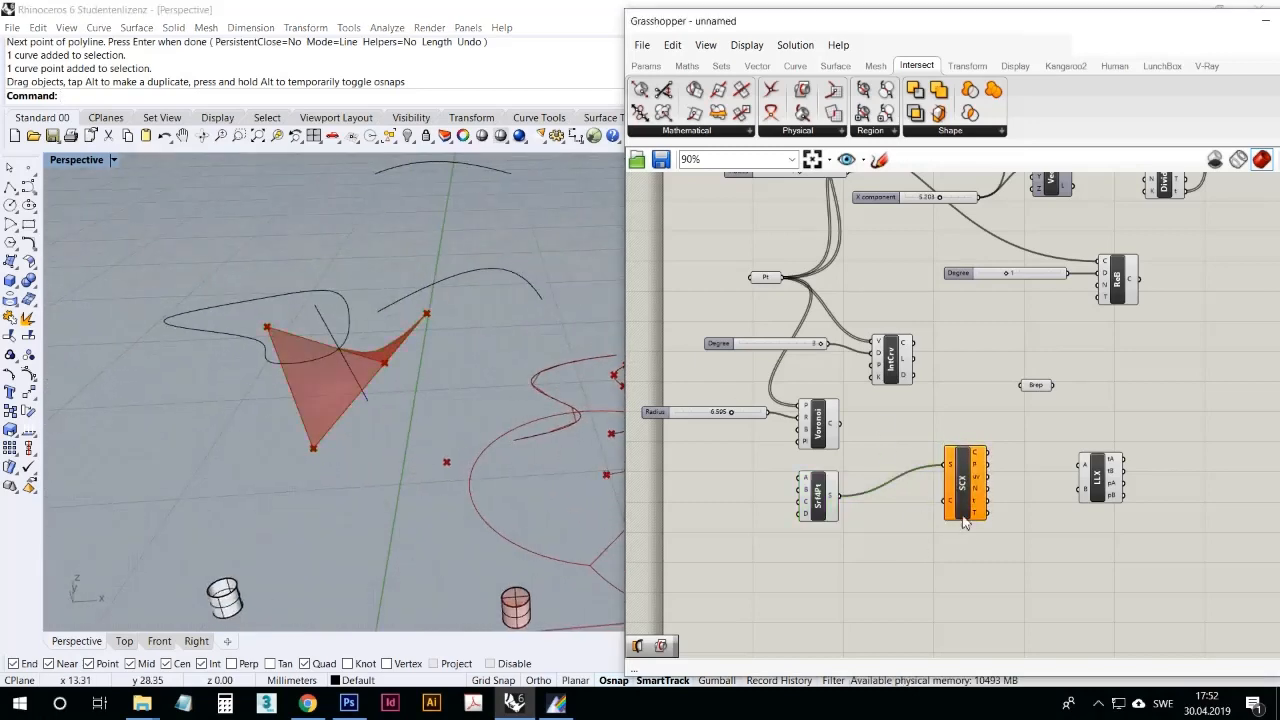
right_click(953, 510)
click(990, 562)
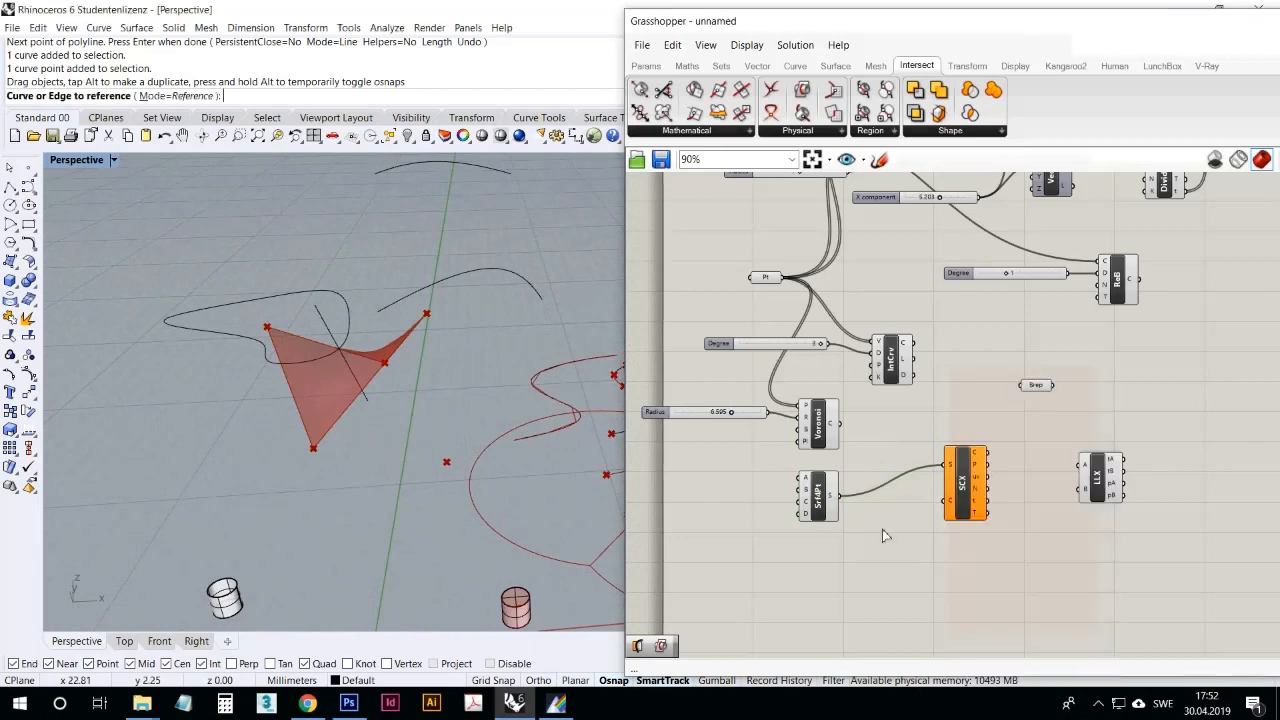
click(349, 364)
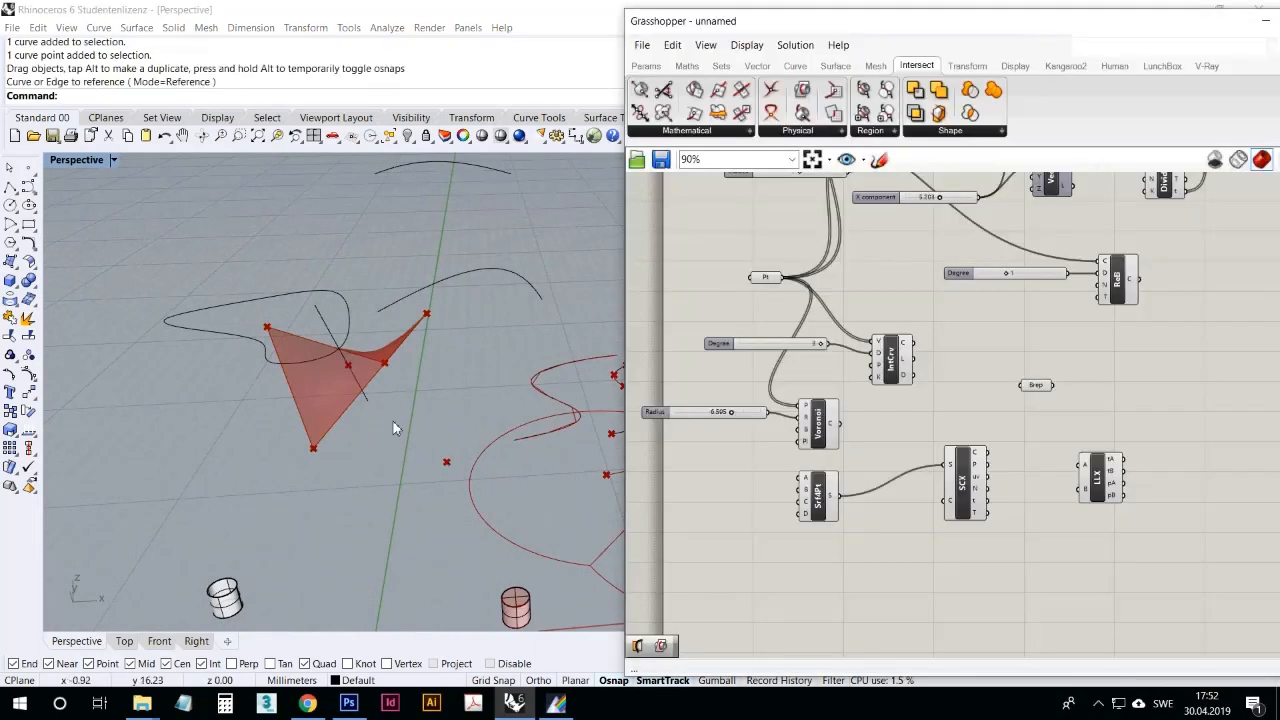
Step: Reposition the line's upper endpoint in the Perspective viewport so that the line passes nearly vertically through the four-point surface
right_drag(394, 426, 403, 475)
scroll(275, 336, up, 3)
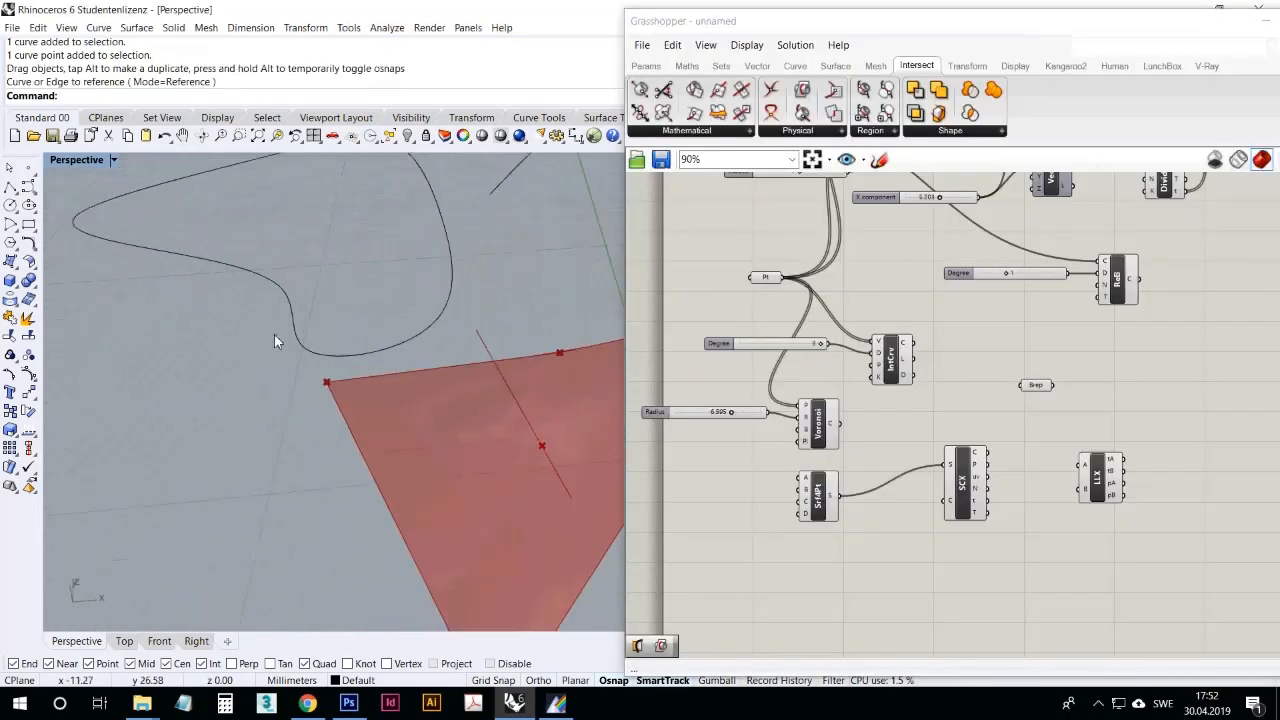
click(484, 348)
drag(476, 335, 599, 310)
right_drag(534, 436, 487, 452)
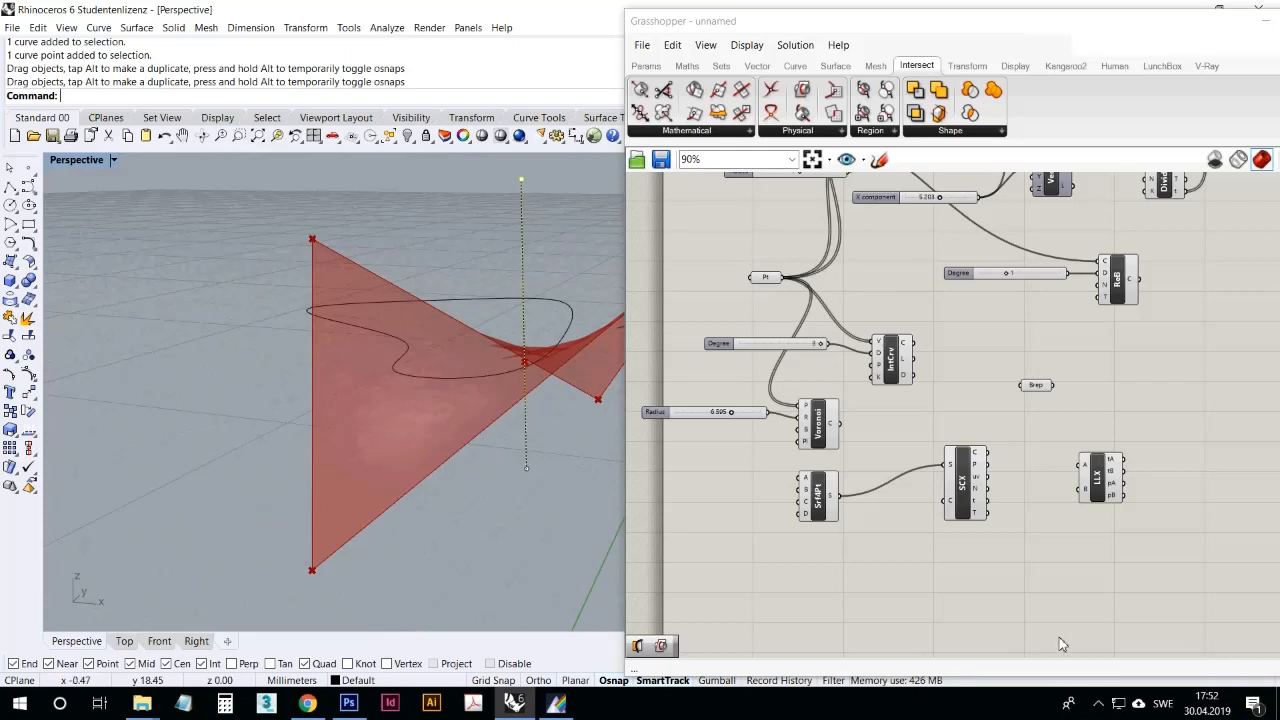
Step: Move the Surface | Curve component closer to the four-point surface component and view the Physical intersection components
drag(965, 490, 921, 504)
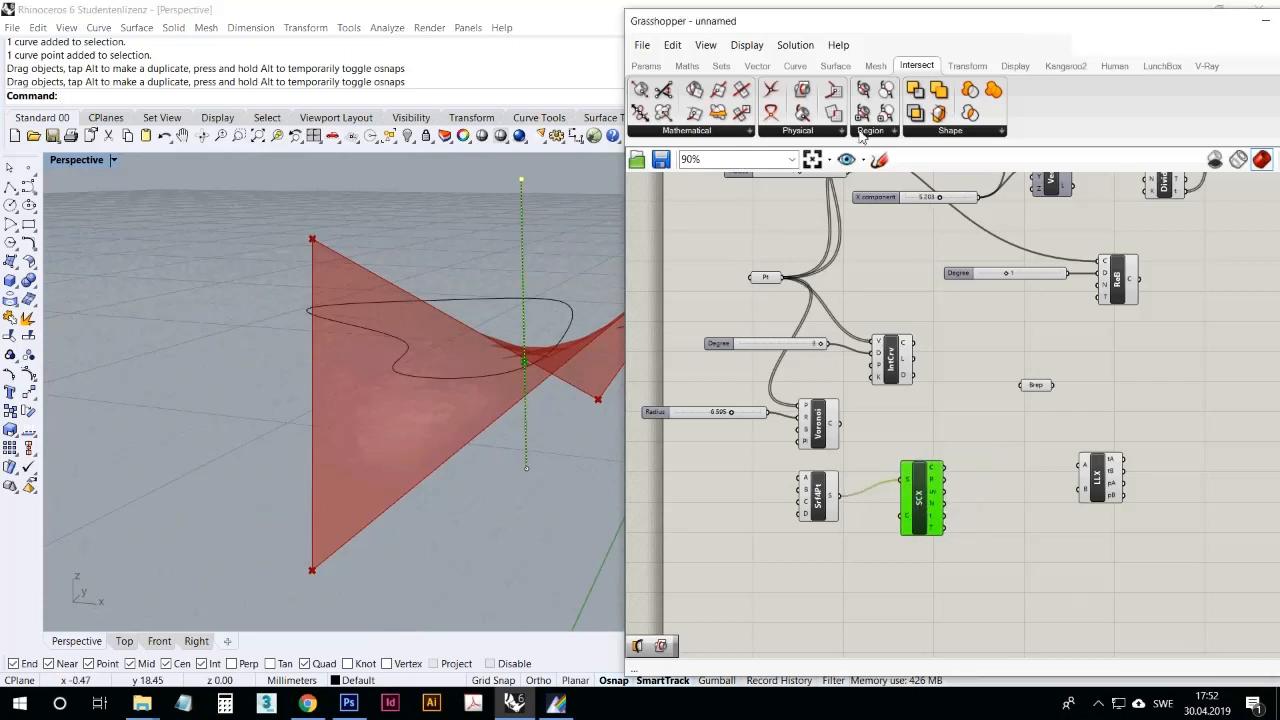
click(815, 133)
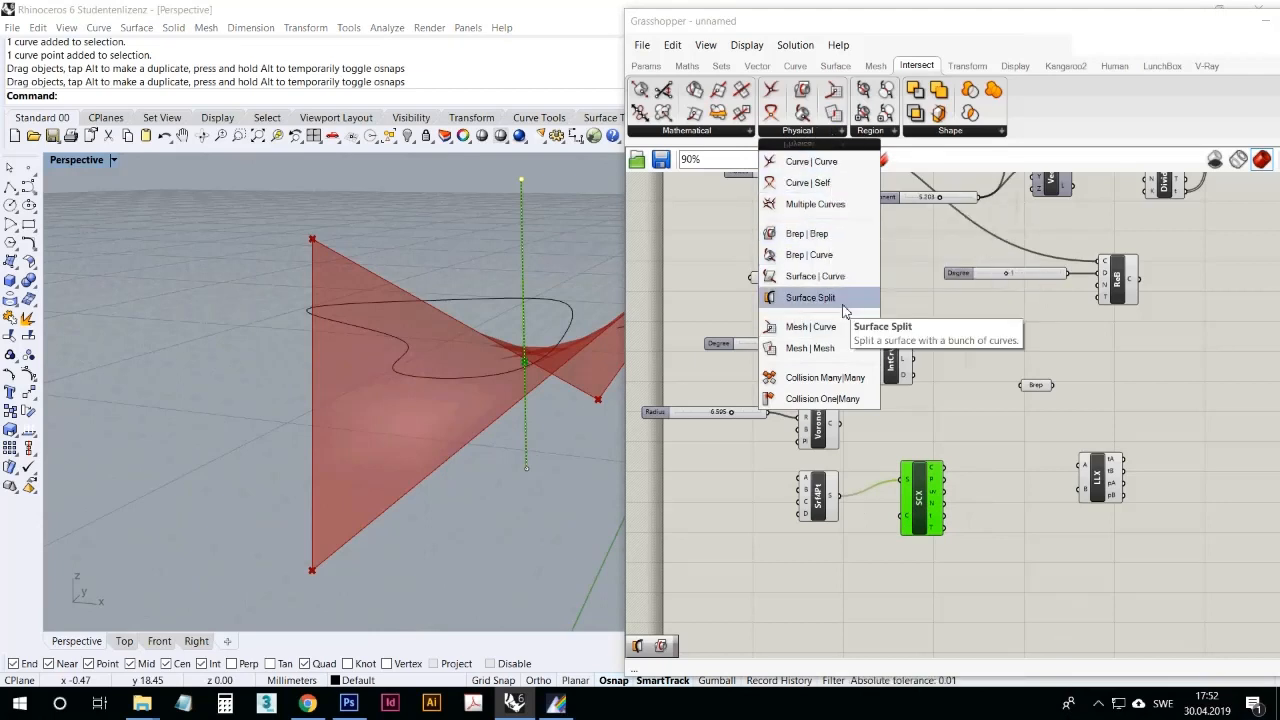
Step: Place a Surface Split component on the canvas just below the Surface | Curve component
click(537, 457)
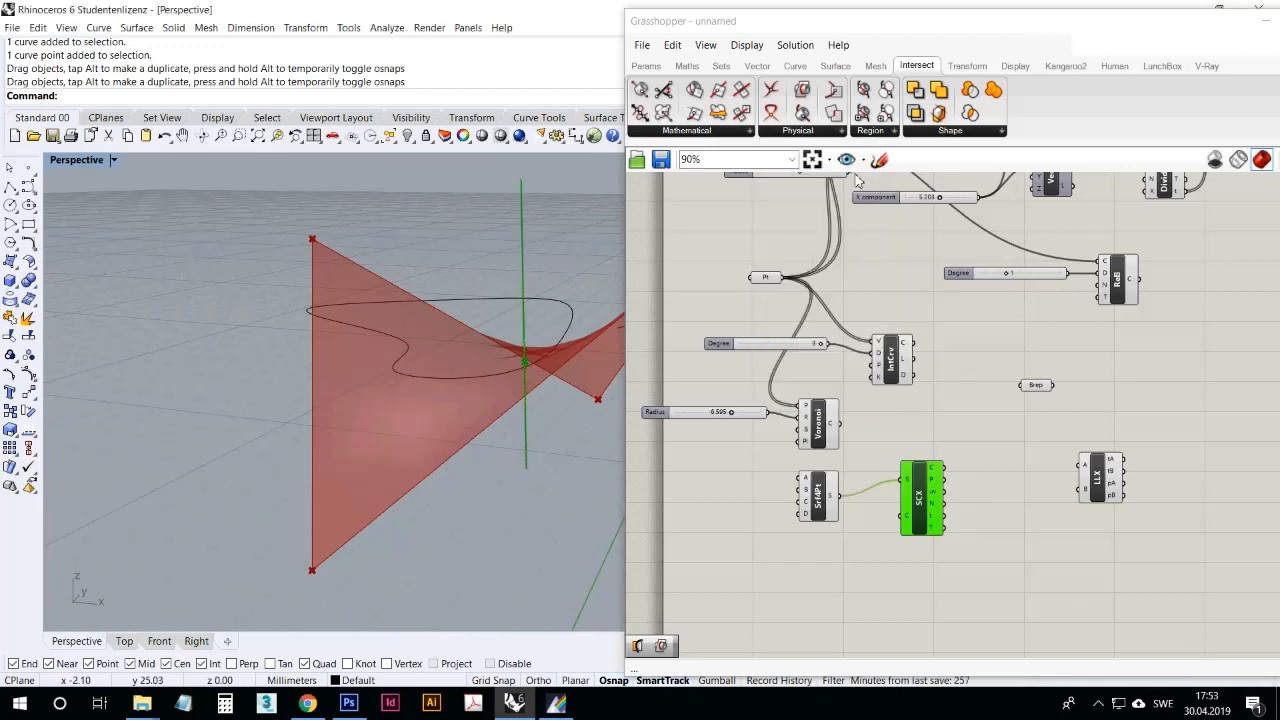
click(842, 131)
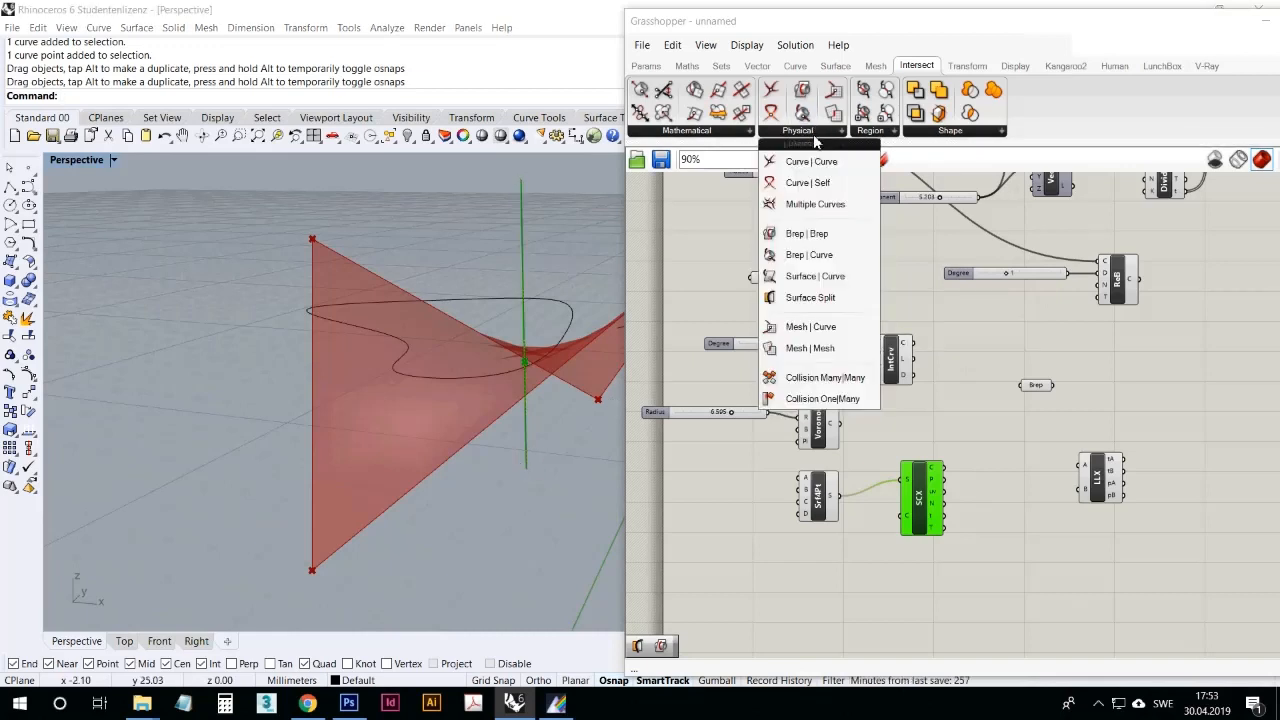
click(809, 297)
click(925, 598)
scroll(922, 595, up, 3)
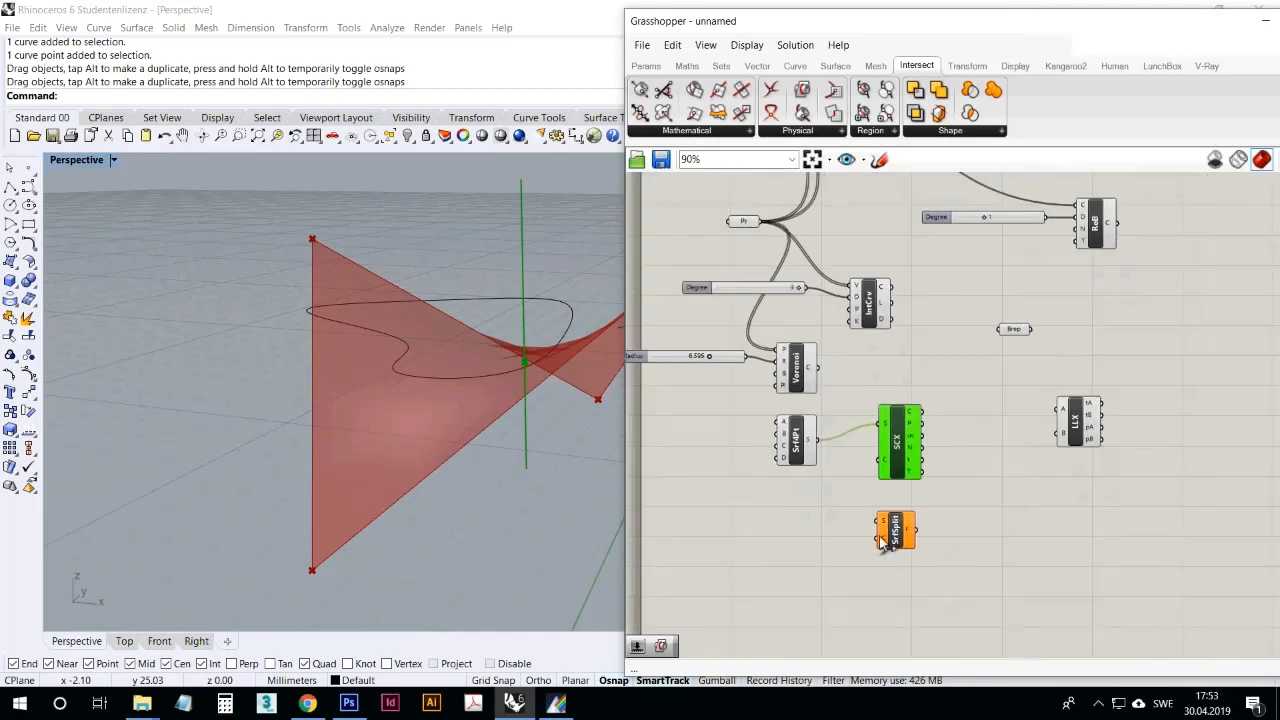
drag(923, 505, 916, 499)
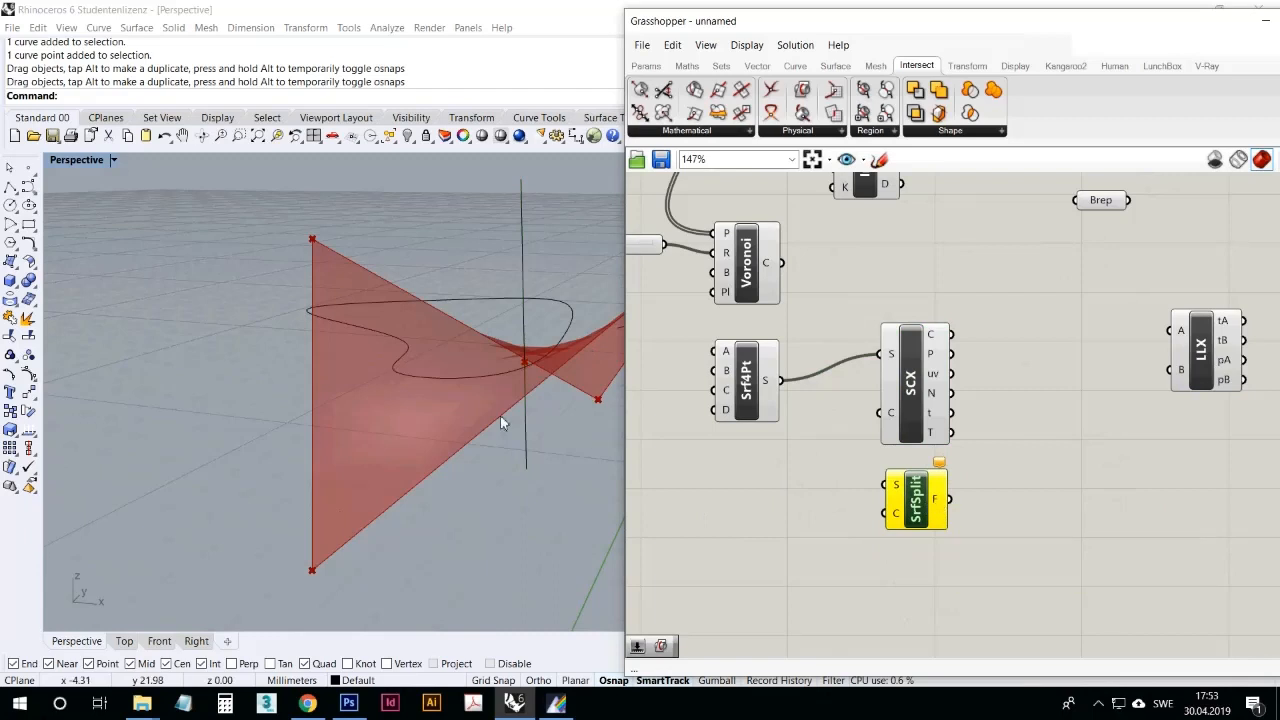
Step: Draw a single-segment polyline in the Perspective view between two opposite corner points of the four-point surface
click(157, 417)
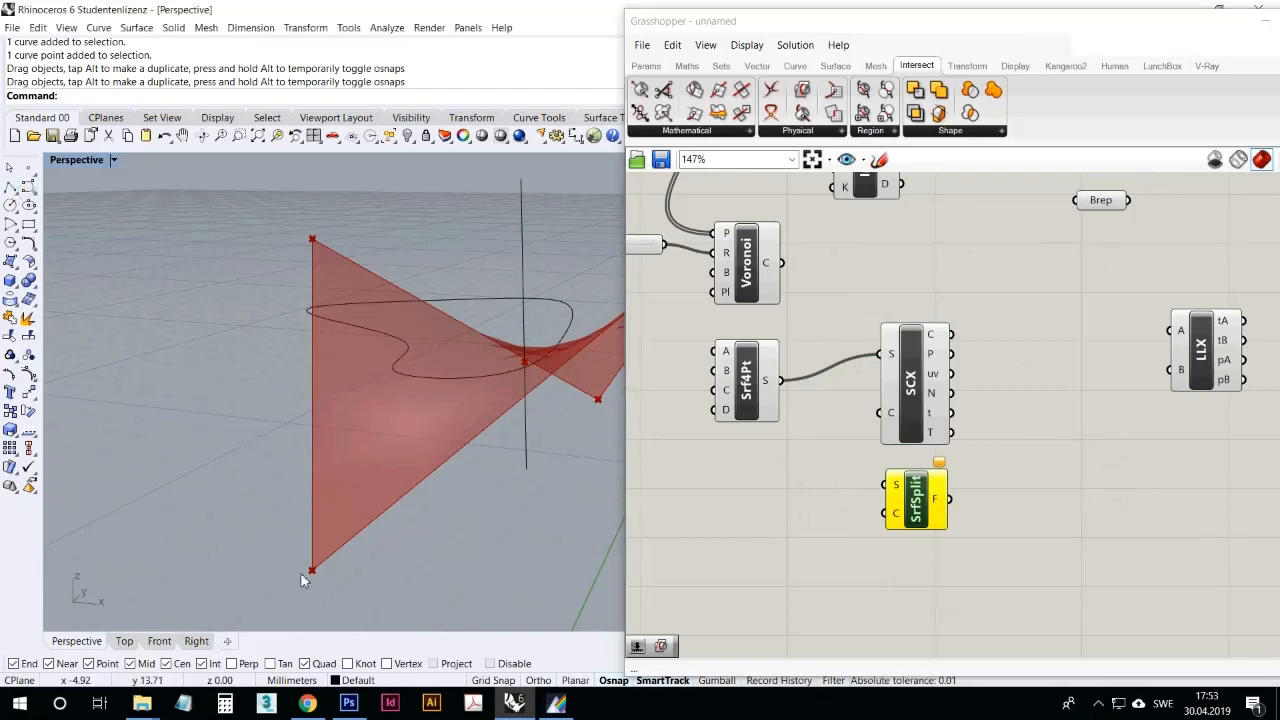
click(10, 187)
click(311, 592)
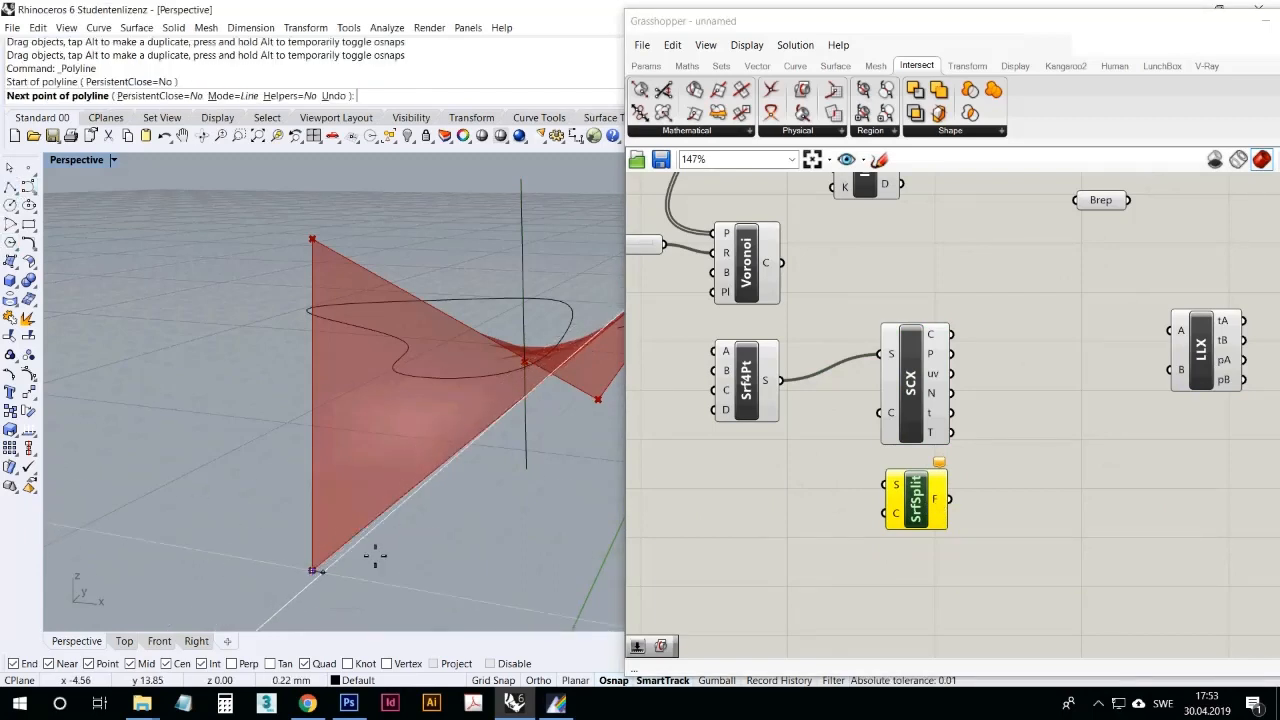
click(599, 404)
key(Return)
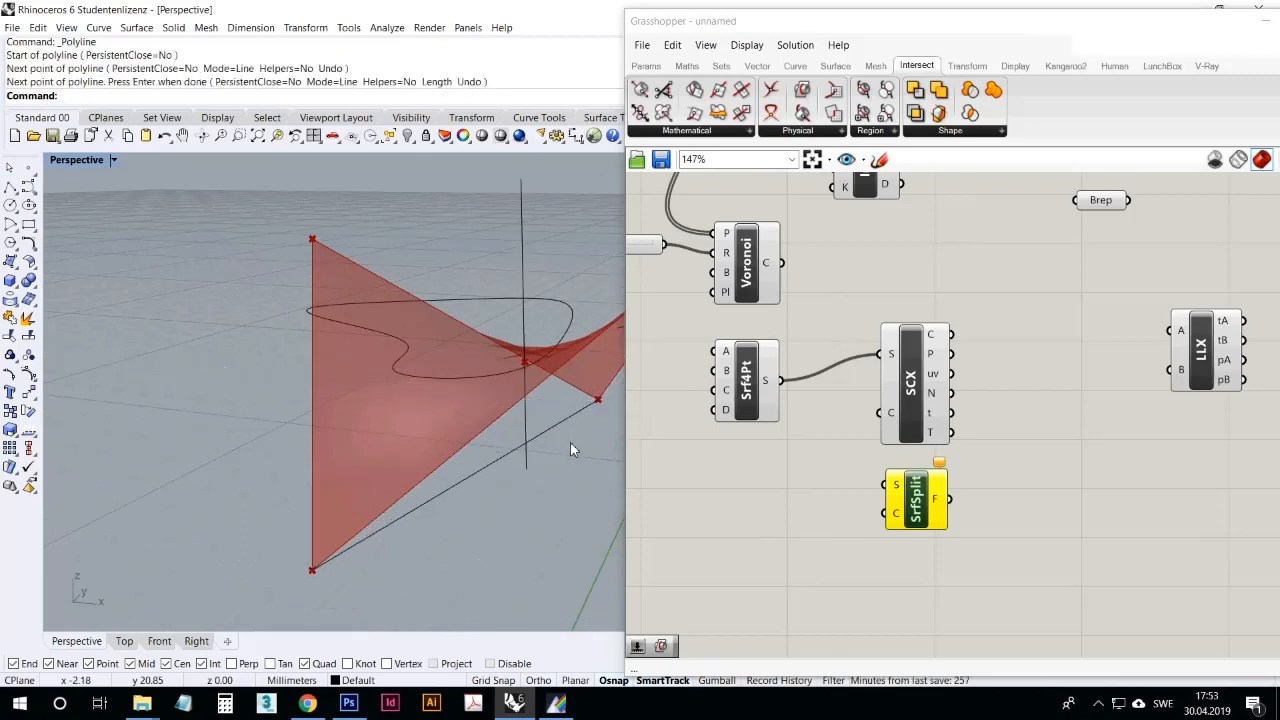
text(Pull)
key(Return)
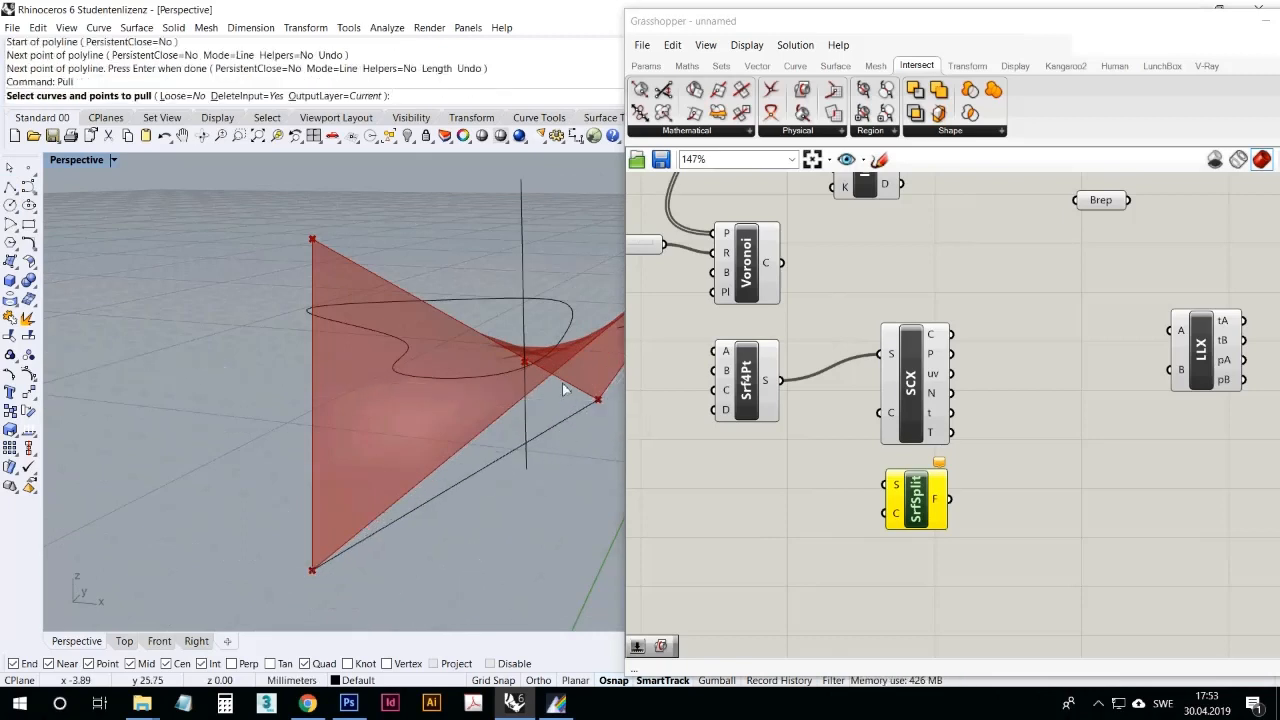
click(475, 478)
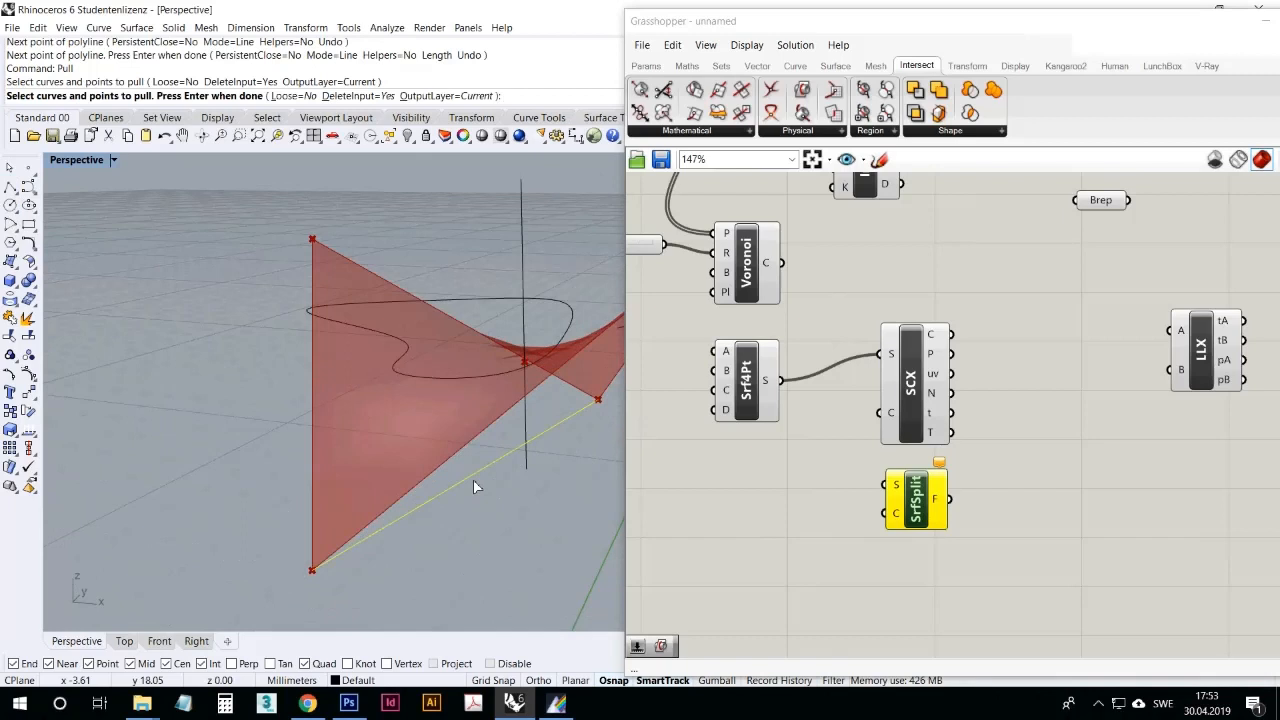
click(760, 392)
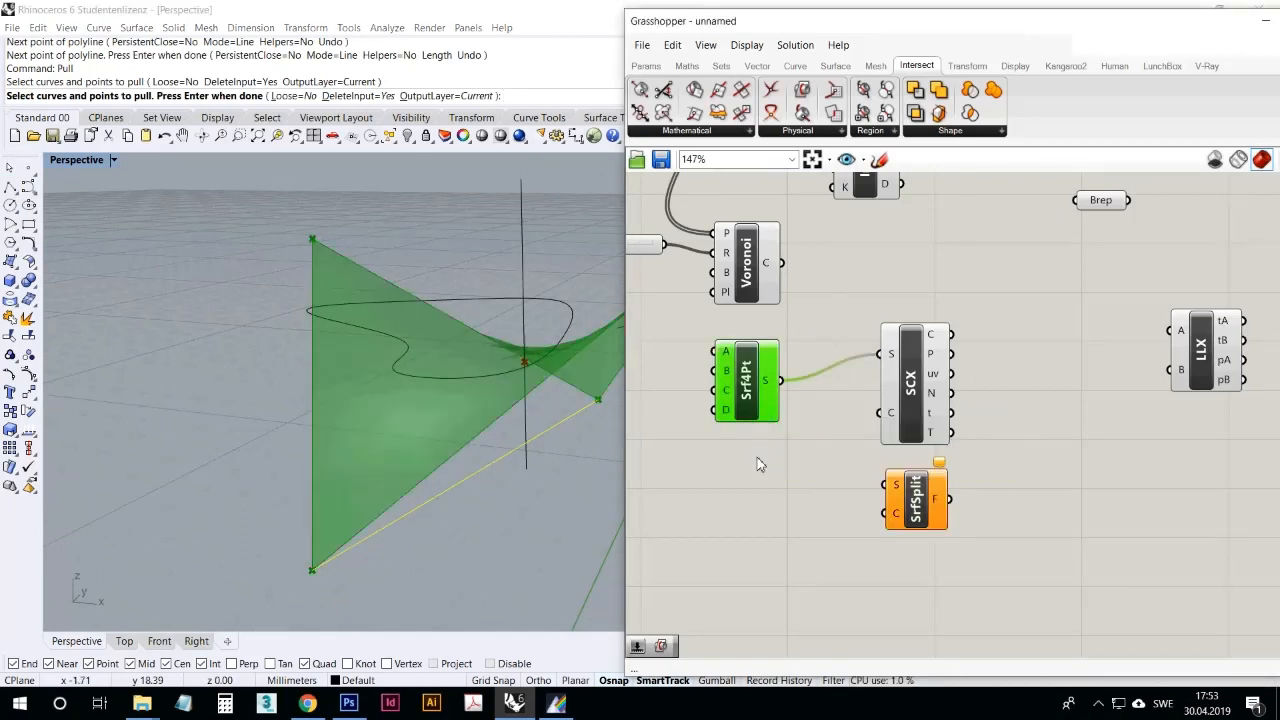
click(816, 506)
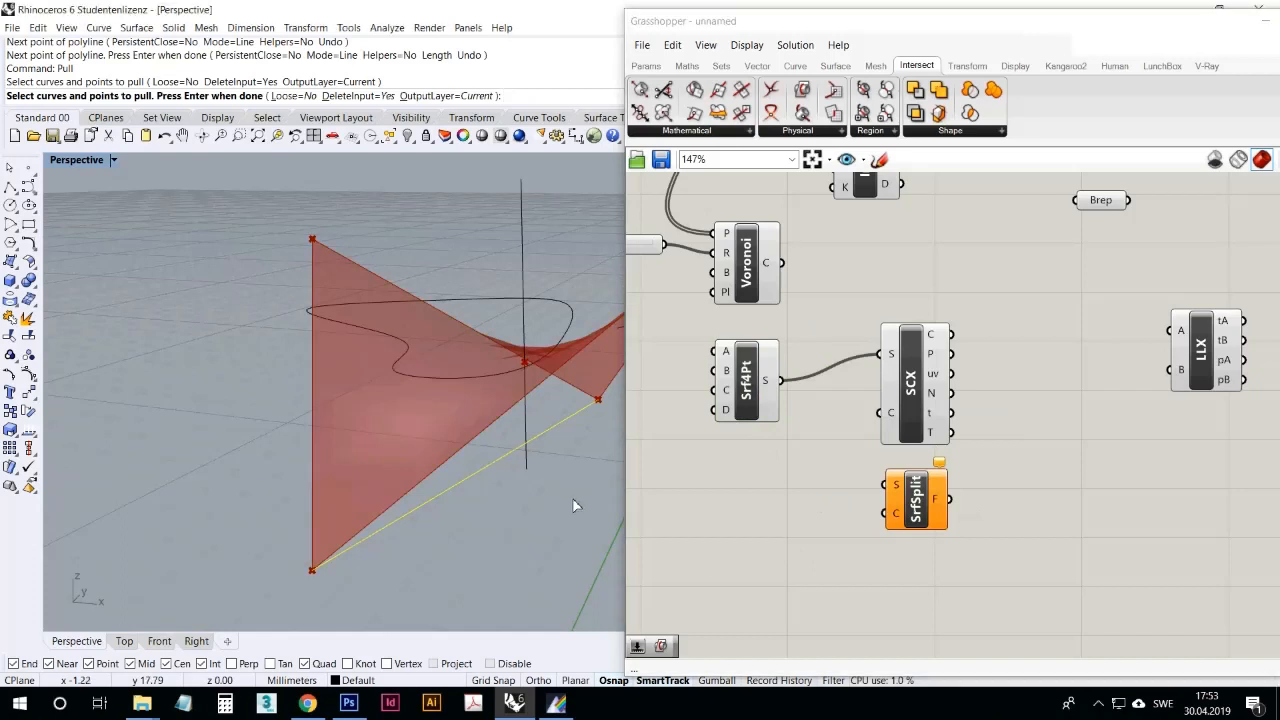
key(Escape)
Step: Add a Pull Curve component, feed the four-point surface into its S input and reference the diagonal polyline as its C curve
double_click(710, 526)
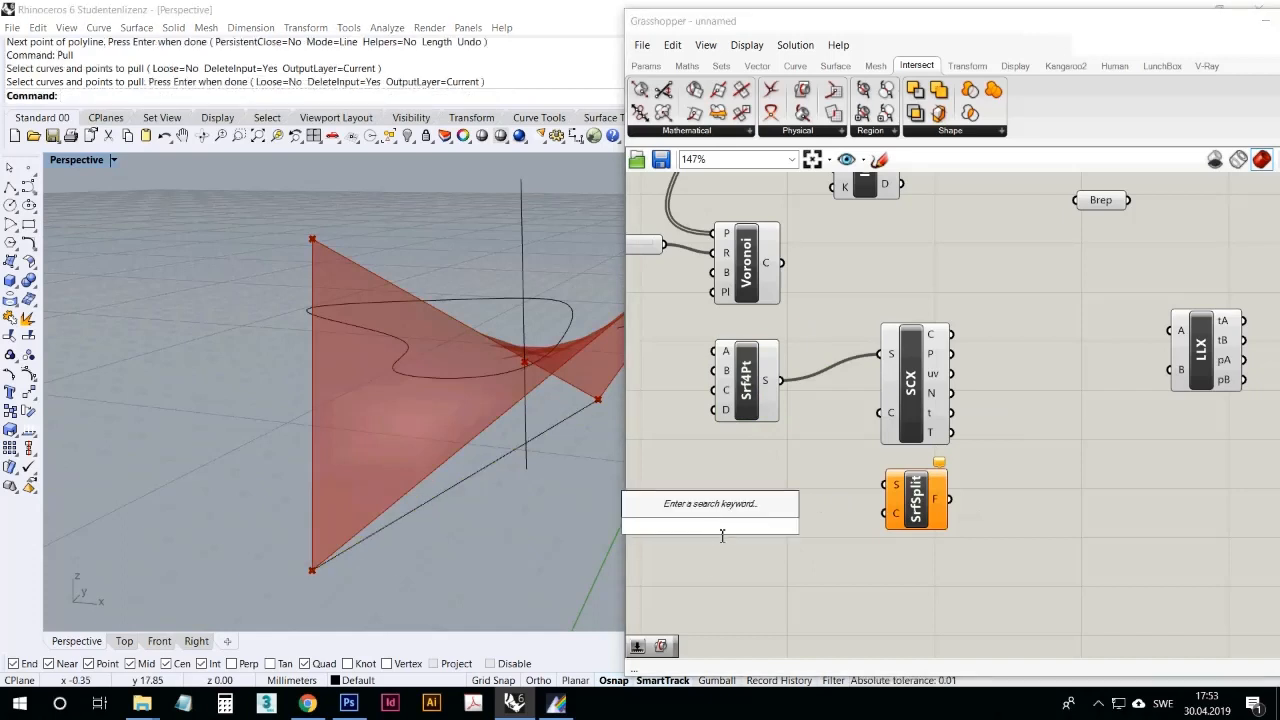
text(pull)
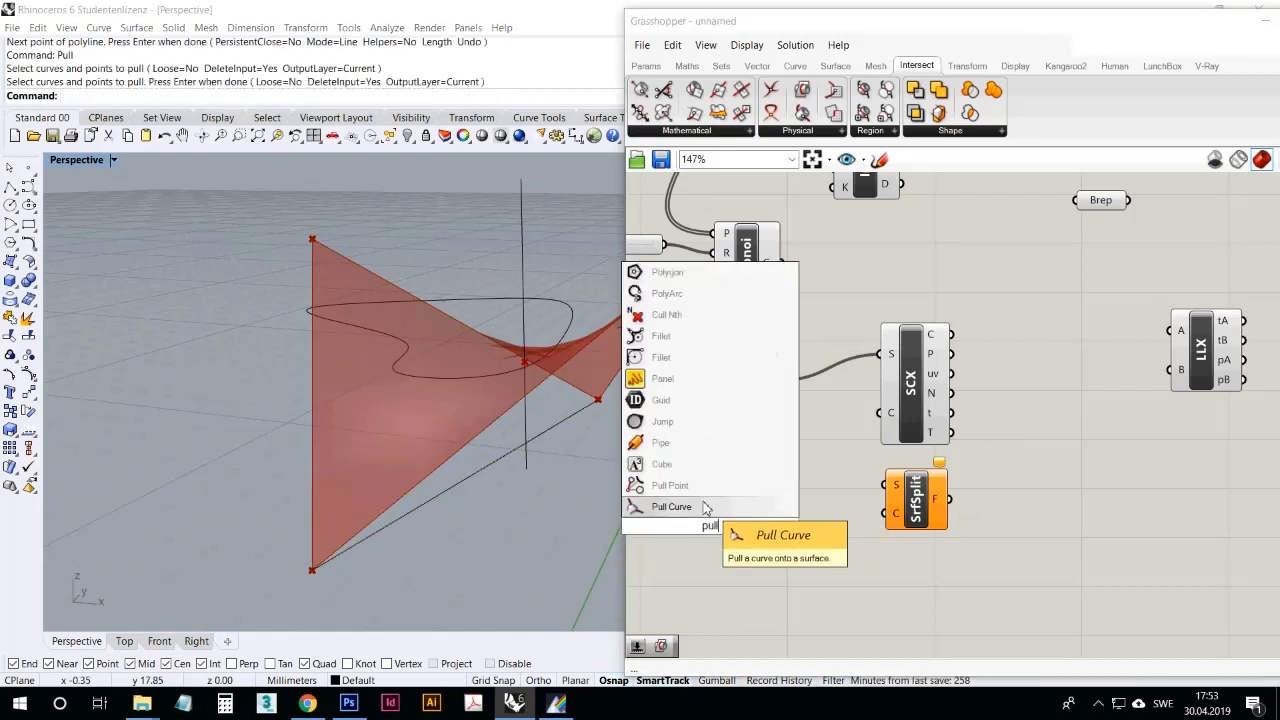
click(704, 508)
mouse_move(781, 381)
mouse_down()
mouse_move(682, 535)
mouse_move(953, 556)
mouse_move(850, 565)
mouse_move(786, 515)
mouse_up()
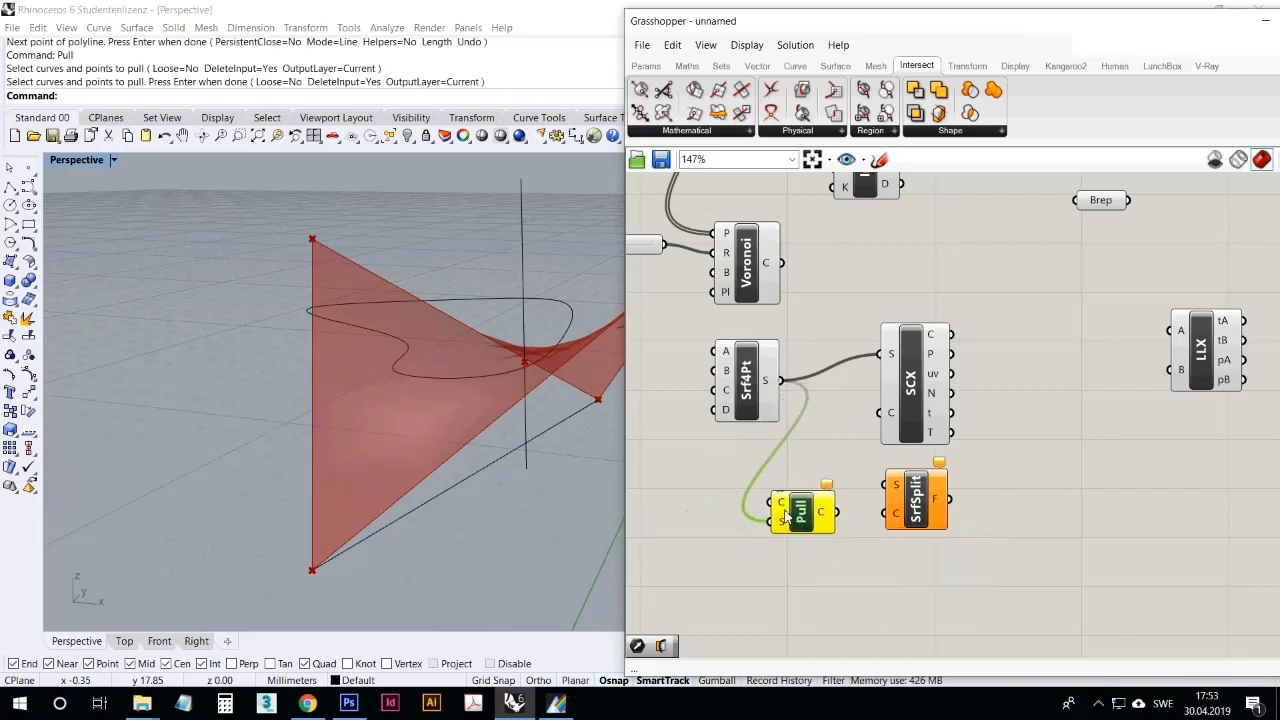
right_click(781, 507)
click(842, 564)
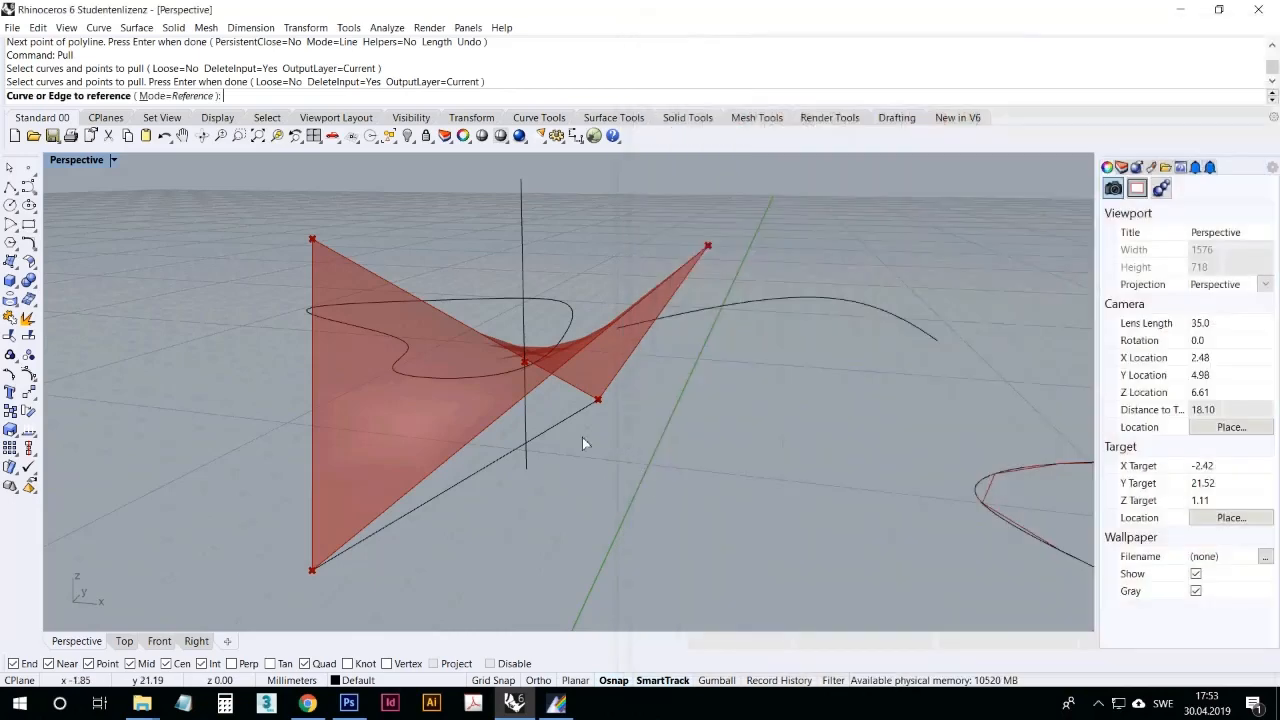
click(565, 432)
right_drag(535, 427, 675, 478)
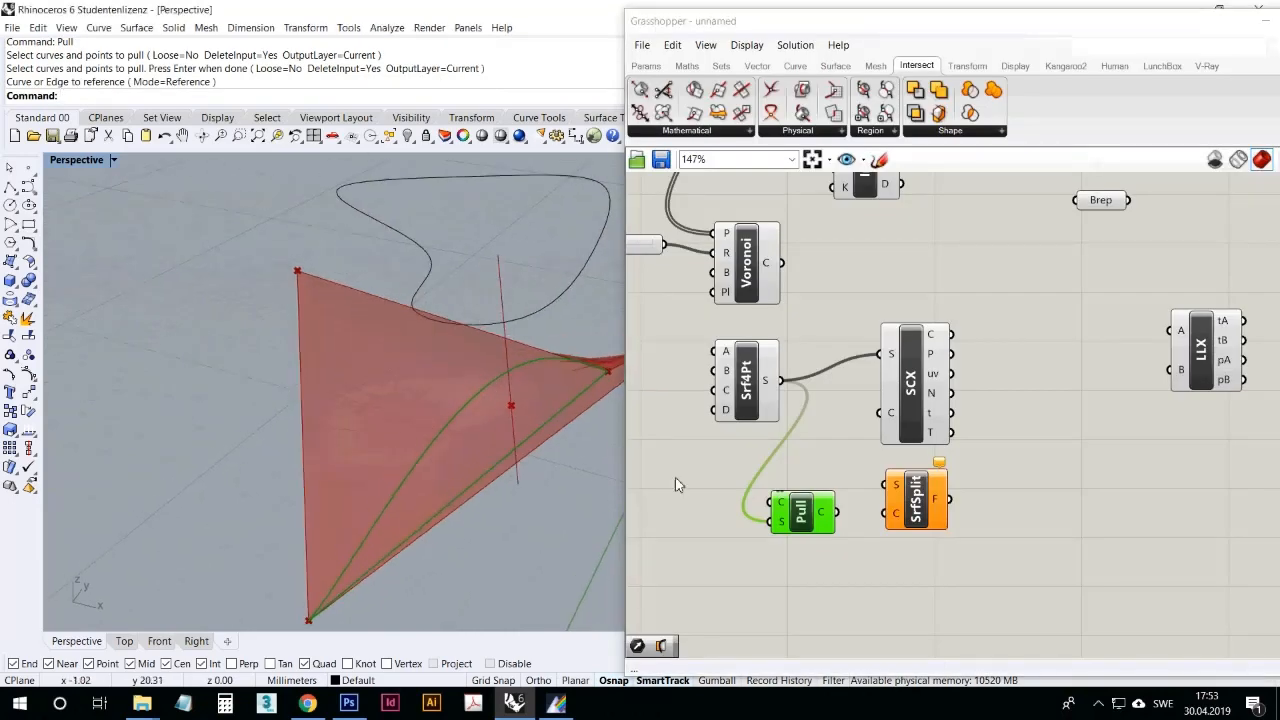
Step: Connect the pulled curve to Surface Split's C input and the four-point surface to its S input
drag(837, 512, 884, 513)
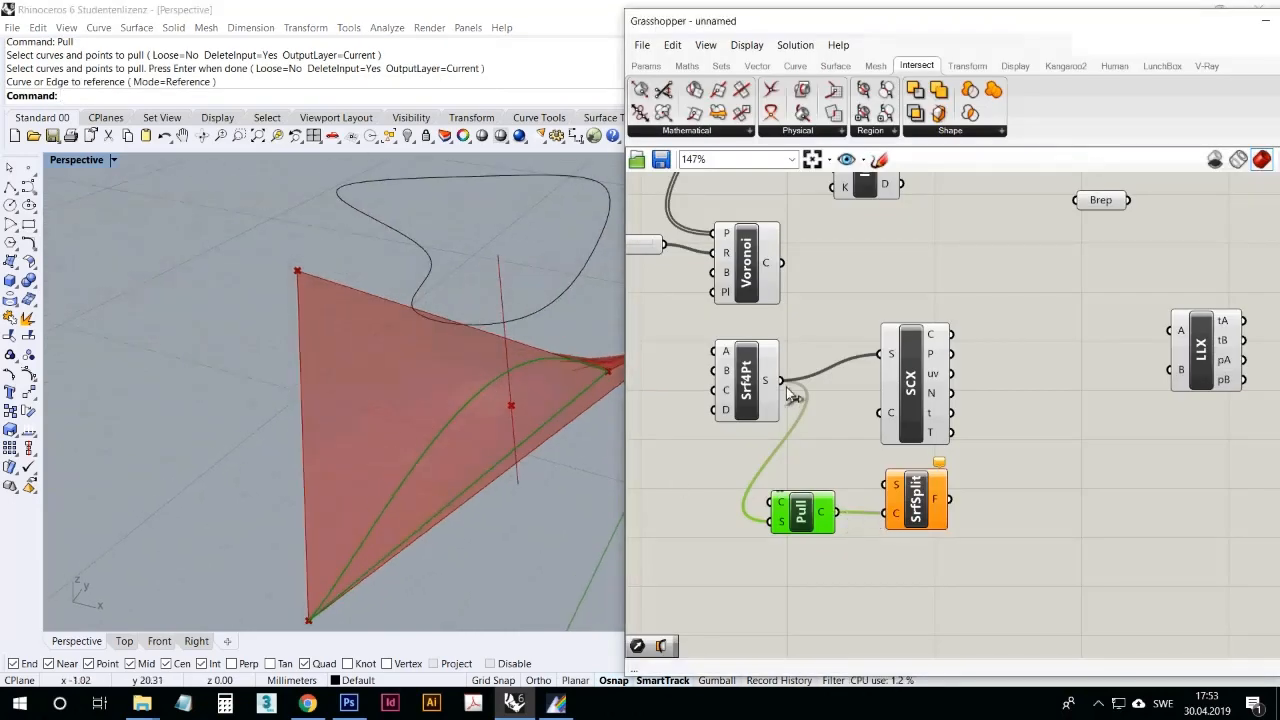
drag(781, 381, 884, 486)
click(939, 570)
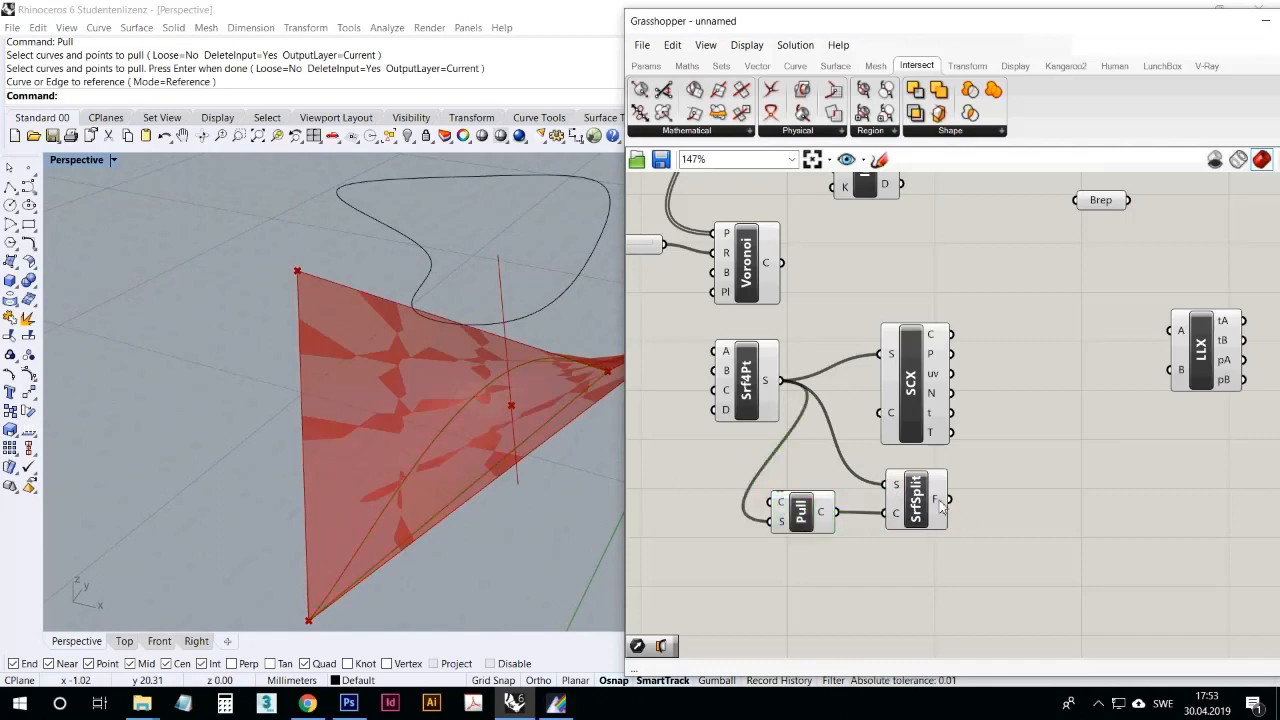
Step: Bake Surface Split's F output into Rhino with the default attributes
mouse_move(937, 505)
right_click(937, 505)
click(962, 530)
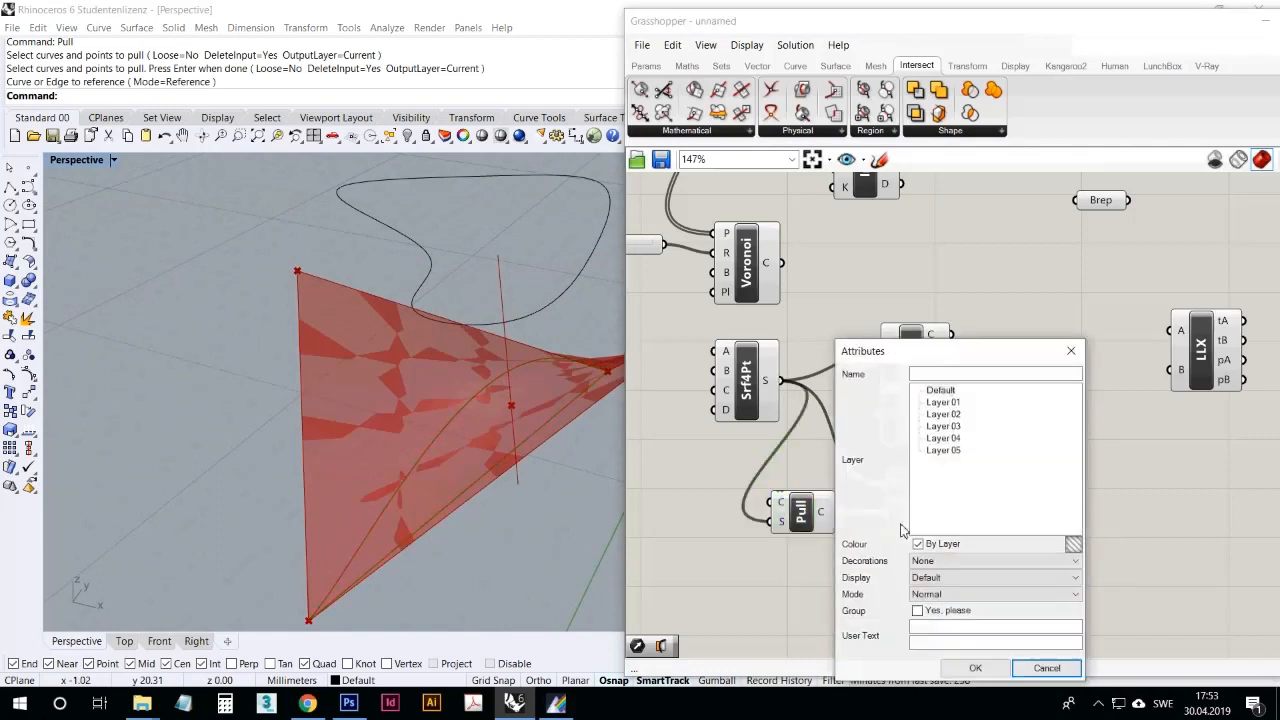
click(985, 667)
Step: Move the two baked surface fragments away from the Grasshopper preview so that they lie side by side with a gap
click(469, 371)
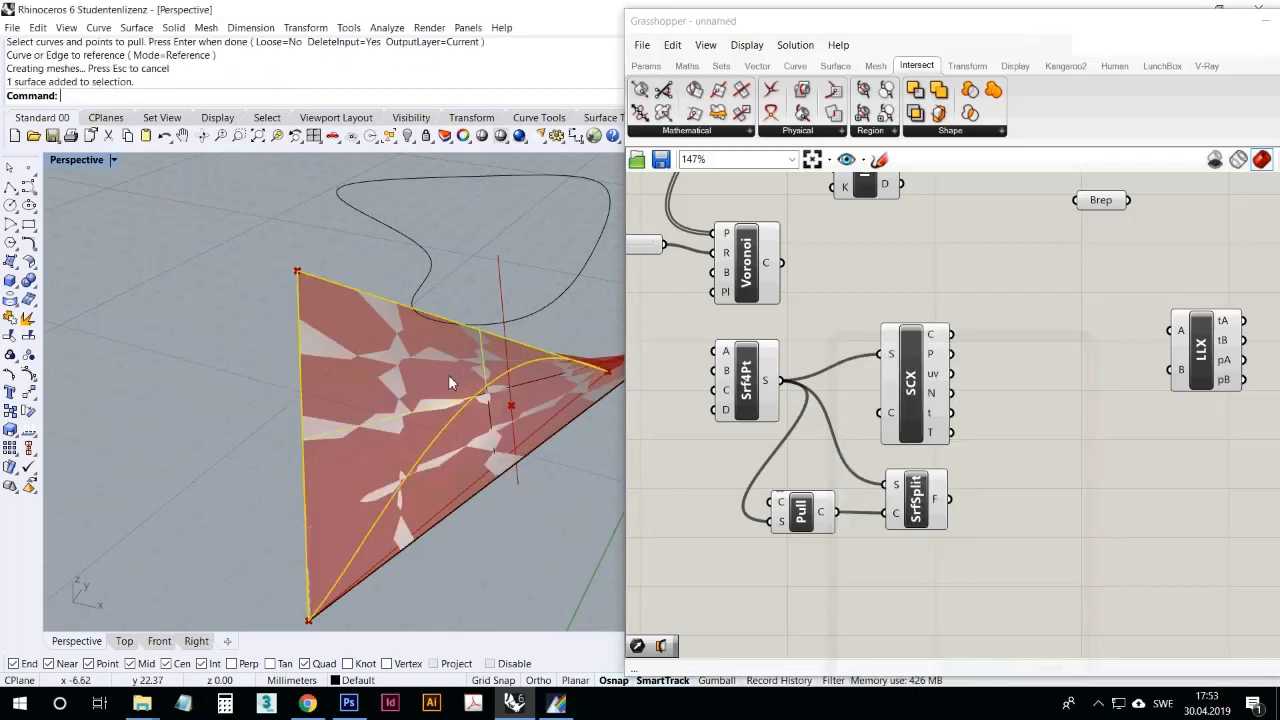
drag(448, 374, 284, 335)
drag(494, 434, 528, 468)
right_drag(528, 488, 566, 416)
scroll(566, 416, down, 5)
right_drag(584, 476, 514, 531)
click(545, 545)
click(529, 514)
drag(529, 519, 230, 403)
drag(360, 421, 182, 314)
right_drag(207, 318, 337, 340)
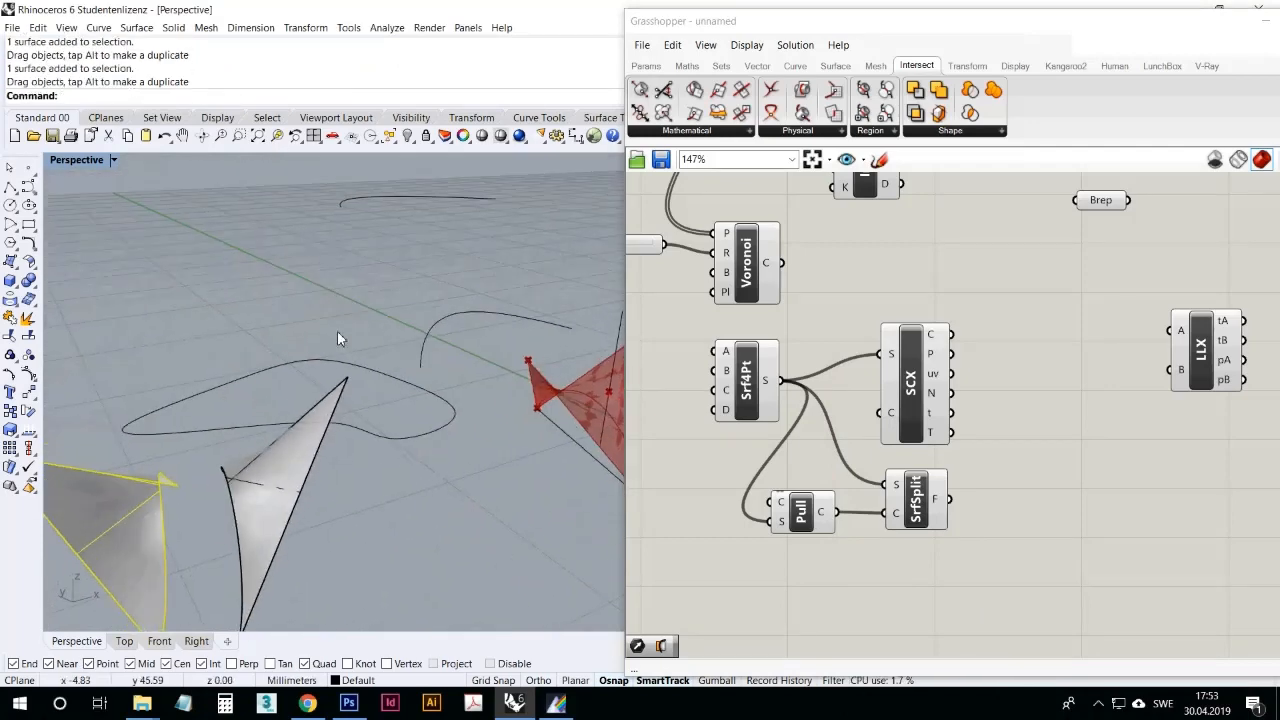
Step: Examine the two separated surface fragments and their curved split edges from several angles
scroll(337, 340, down, 5)
click(366, 454)
right_drag(366, 454, 325, 549)
right_drag(314, 441, 287, 455)
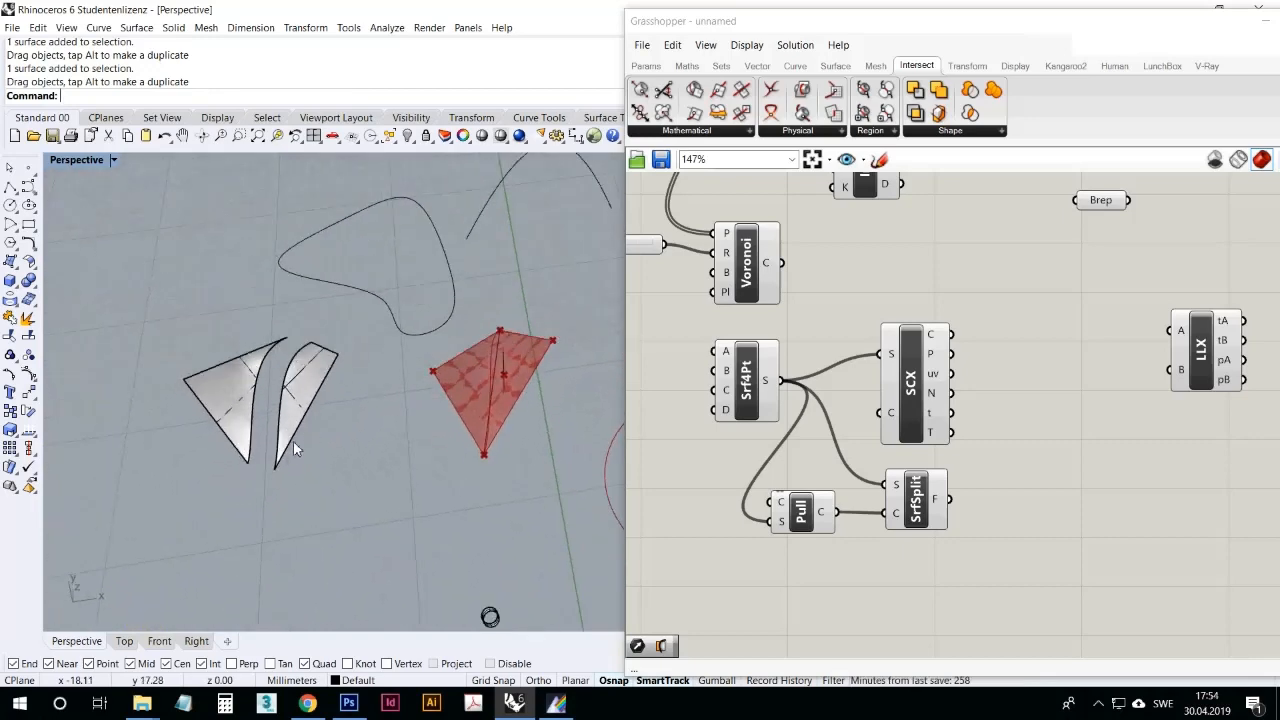
right_drag(310, 506, 333, 398)
scroll(240, 398, up, 6)
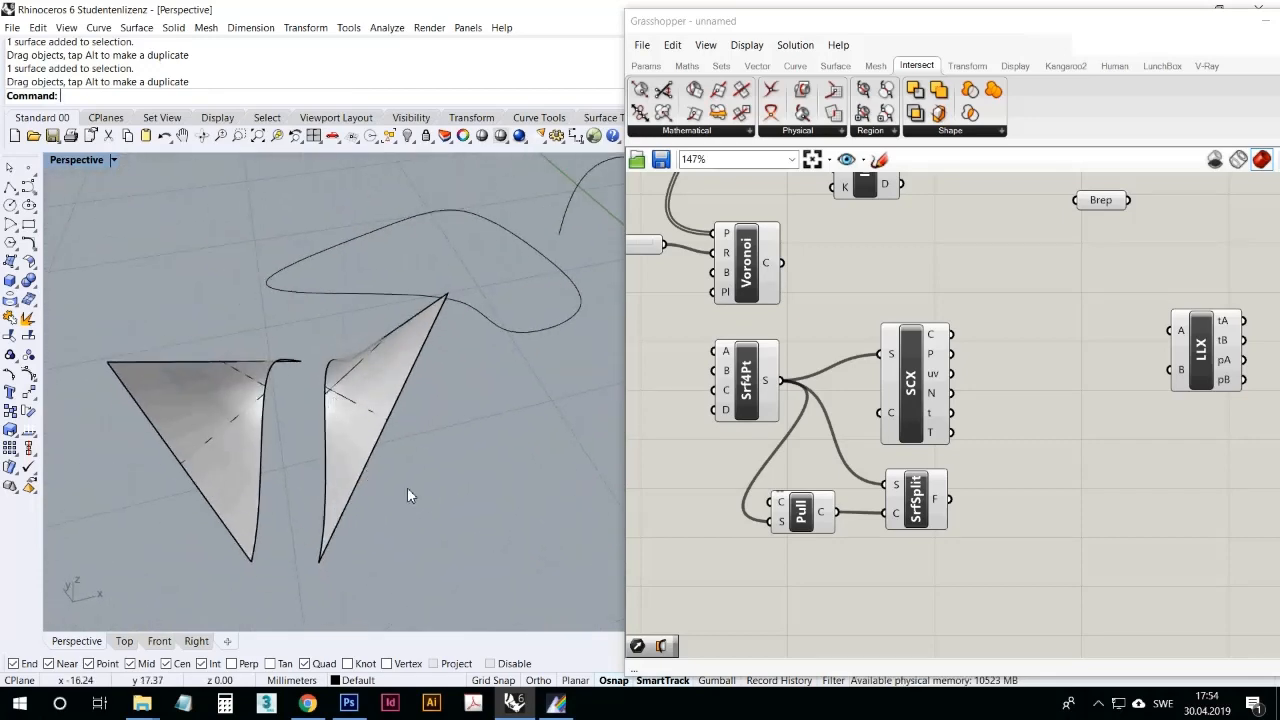
scroll(428, 484, down, 4)
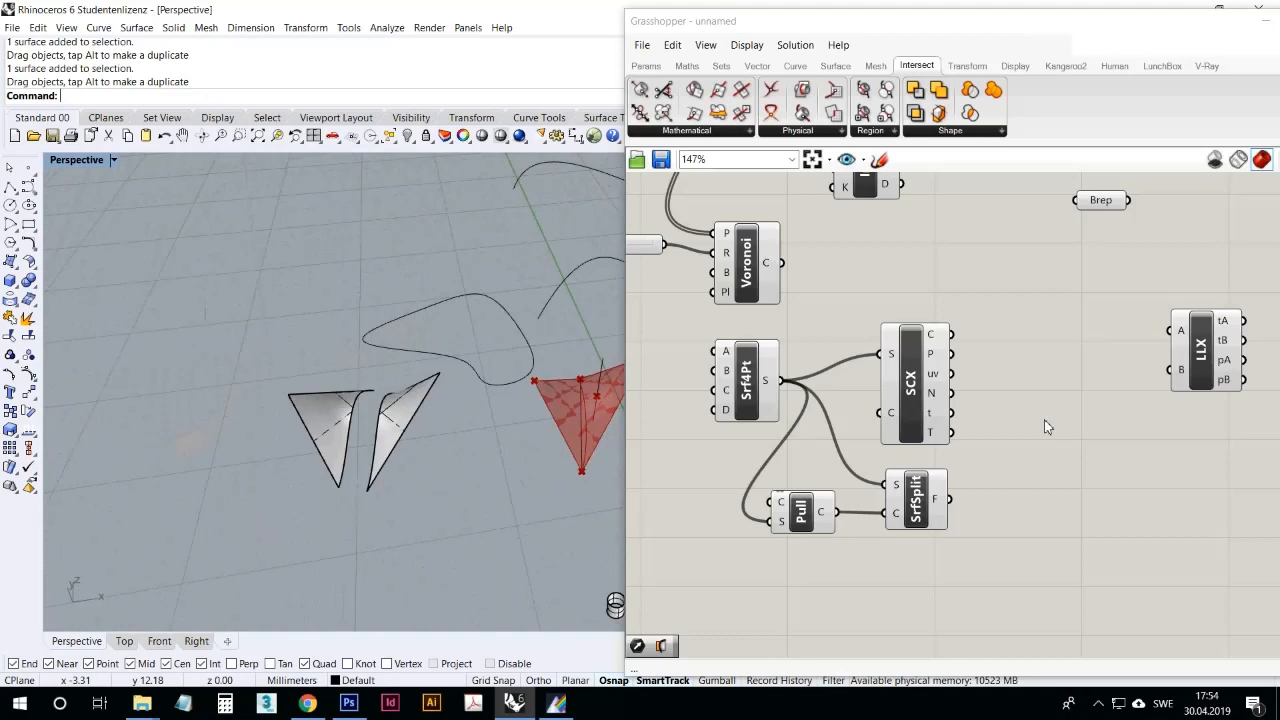
click(1010, 327)
right_drag(606, 444, 547, 469)
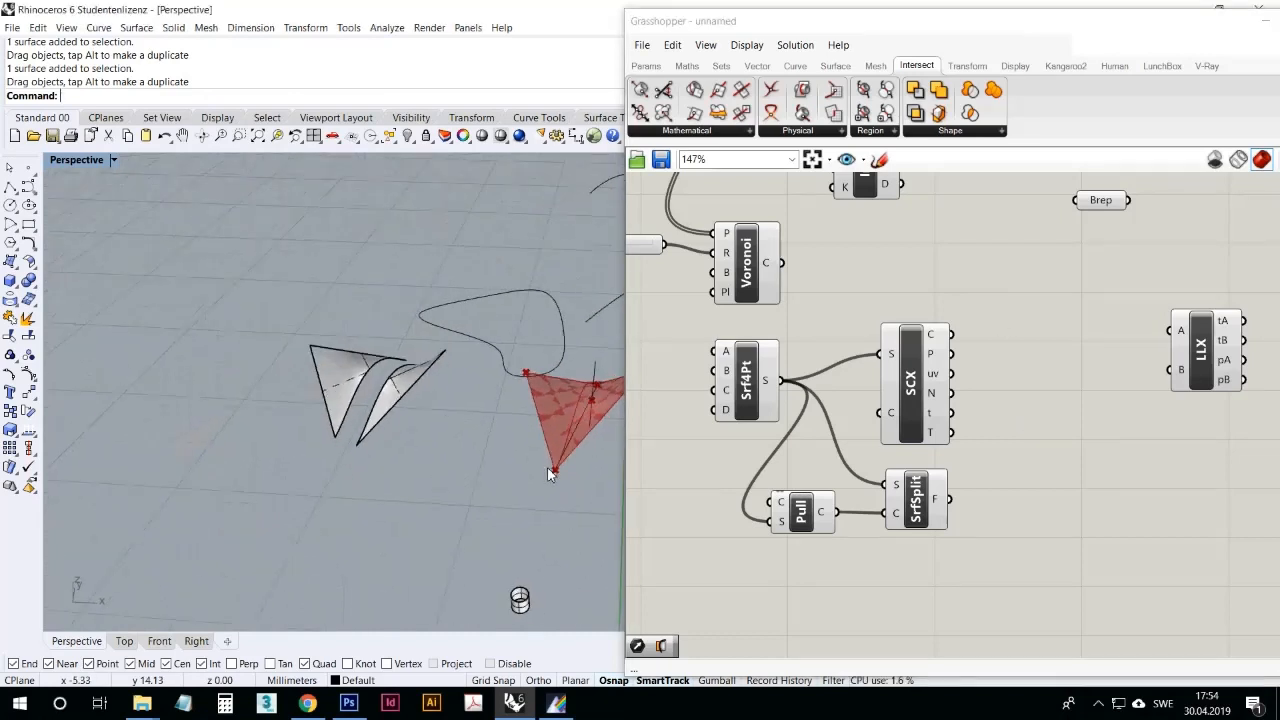
click(1098, 706)
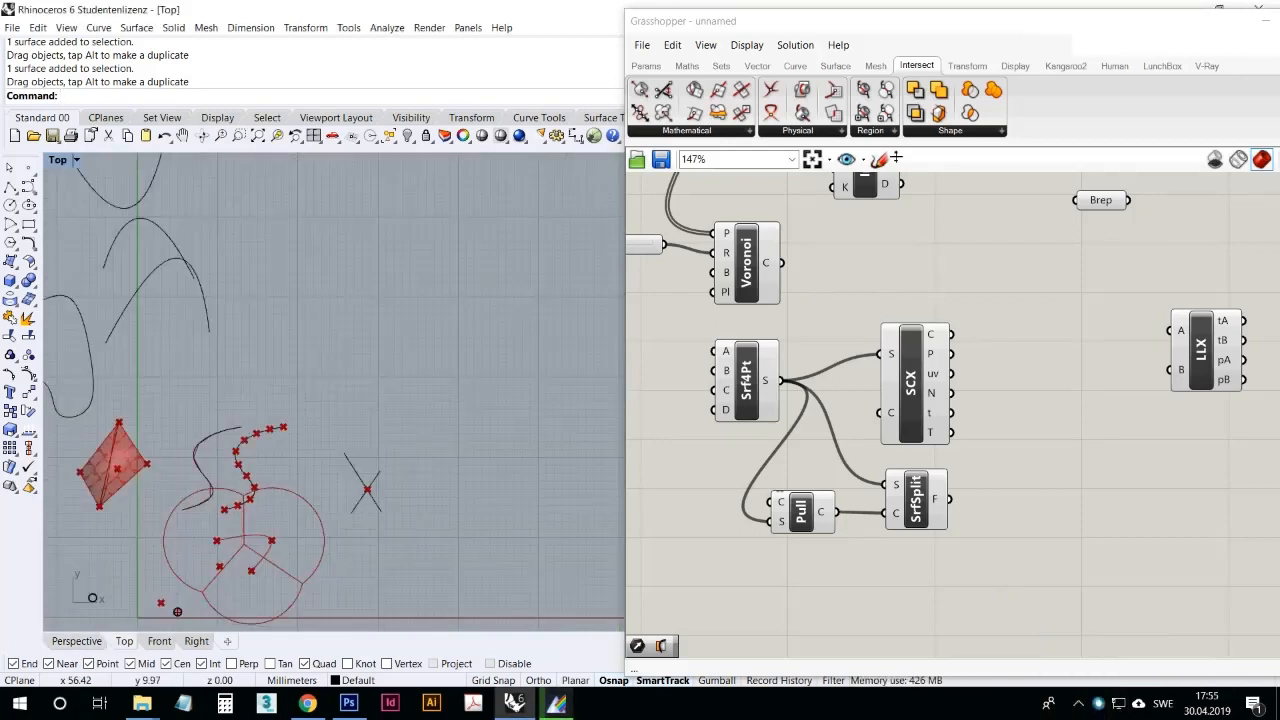
click(880, 139)
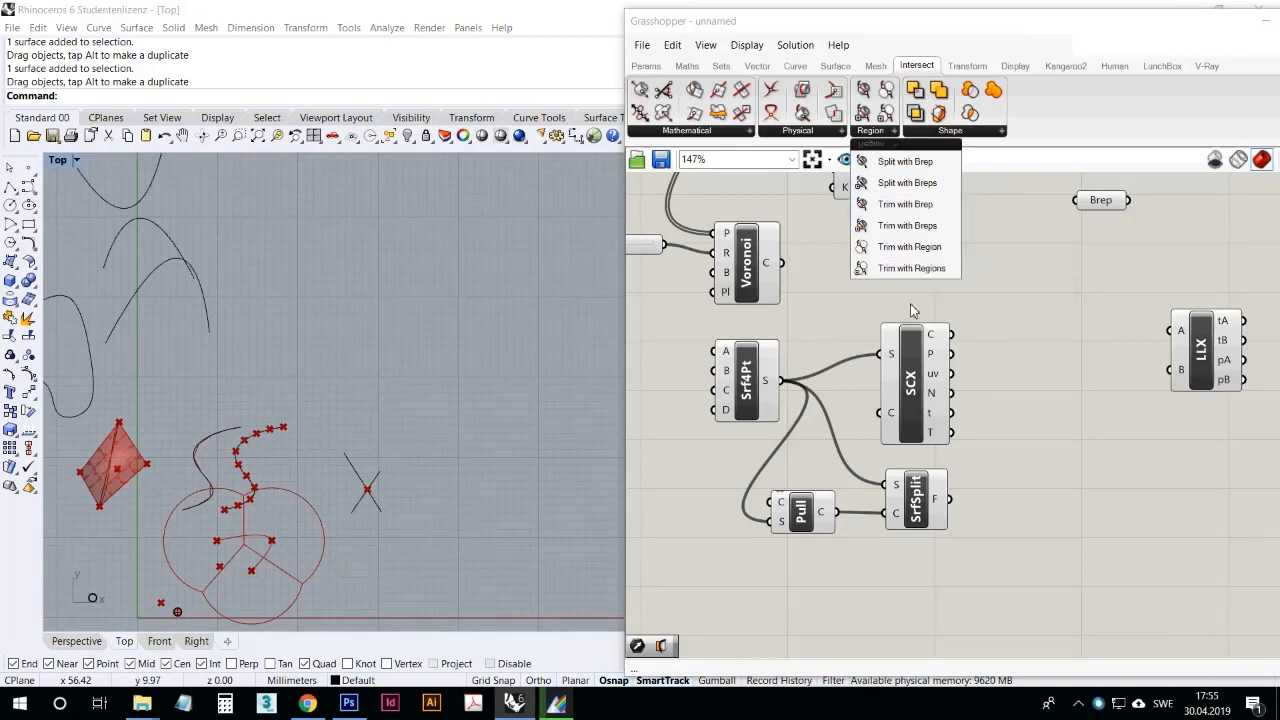
click(486, 287)
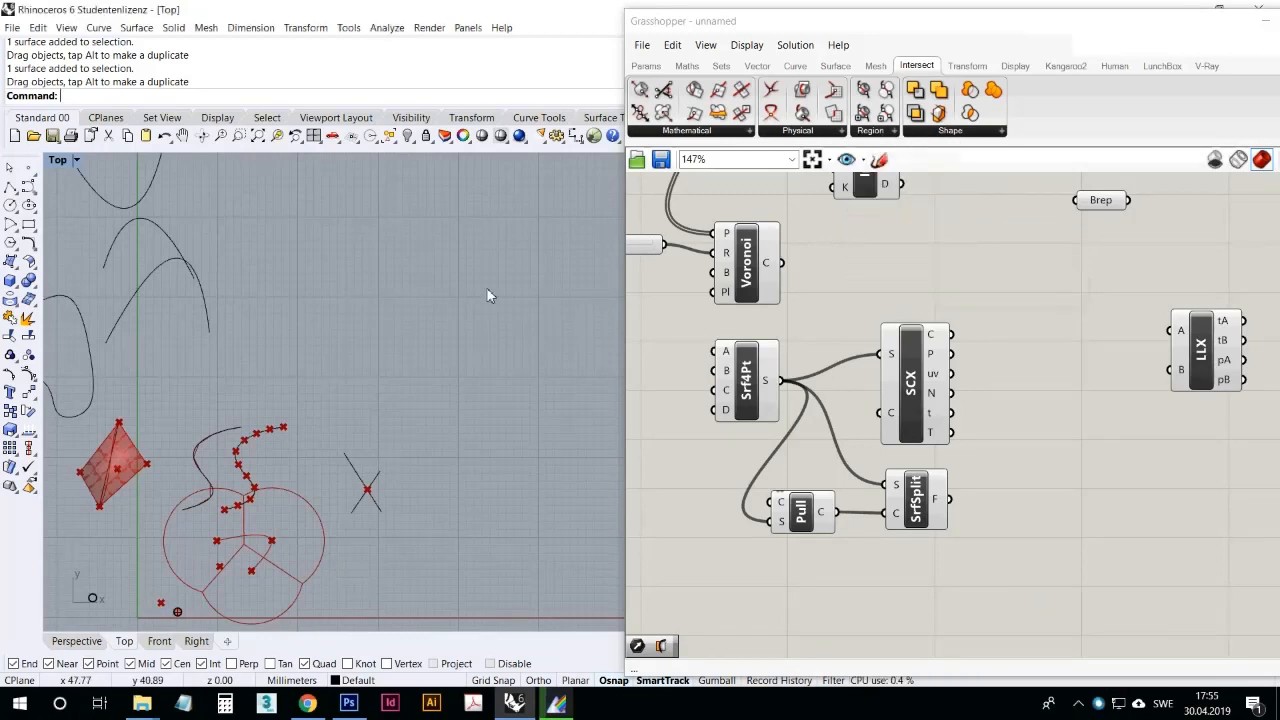
Step: Draw a circle in an empty area of the Top view and a straight line from inside it to outside, crossing its edge
click(10, 204)
click(428, 306)
click(478, 355)
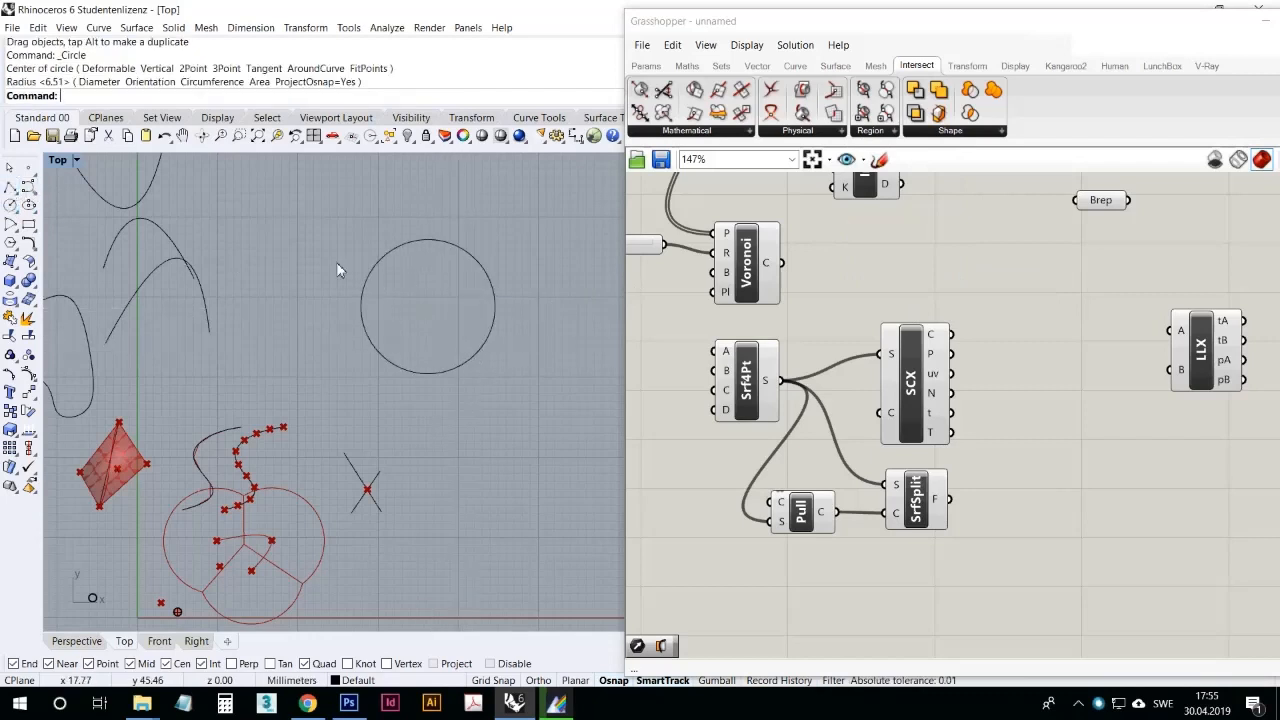
click(10, 187)
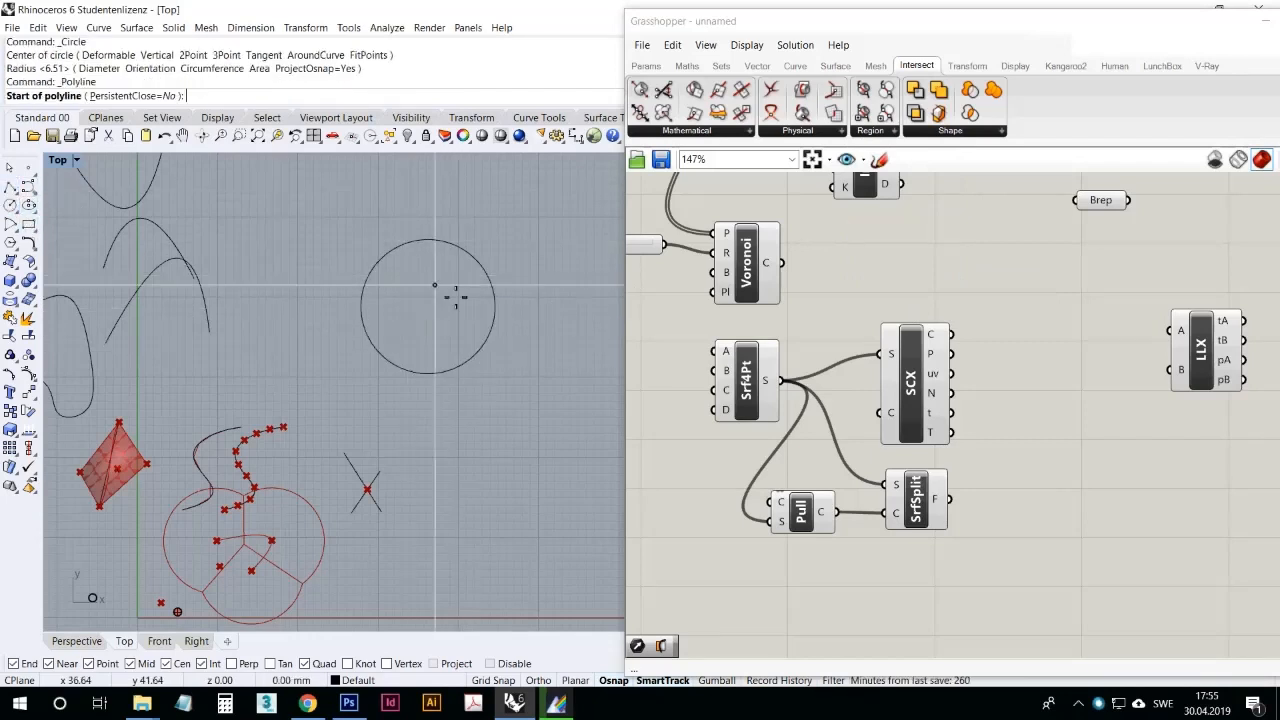
click(443, 300)
click(498, 223)
key(Return)
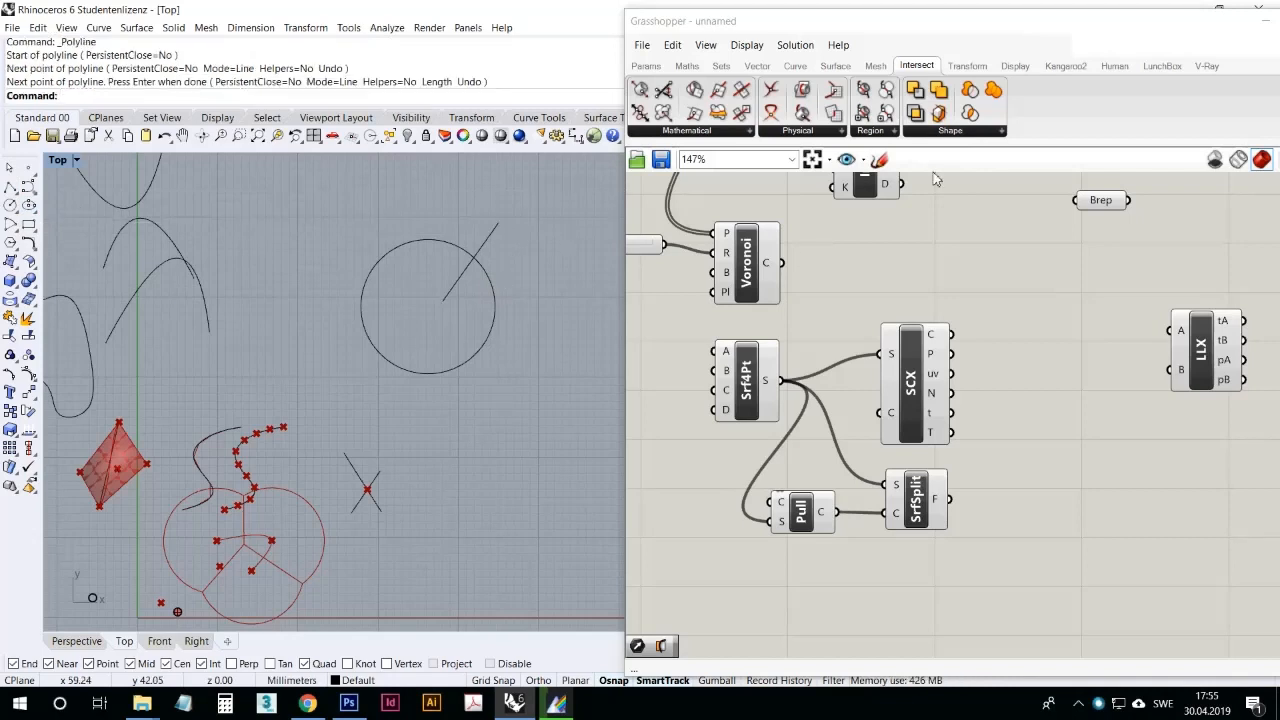
Step: Add a Trim with Region component below LLX and reference the straight line as its curve to trim
click(893, 133)
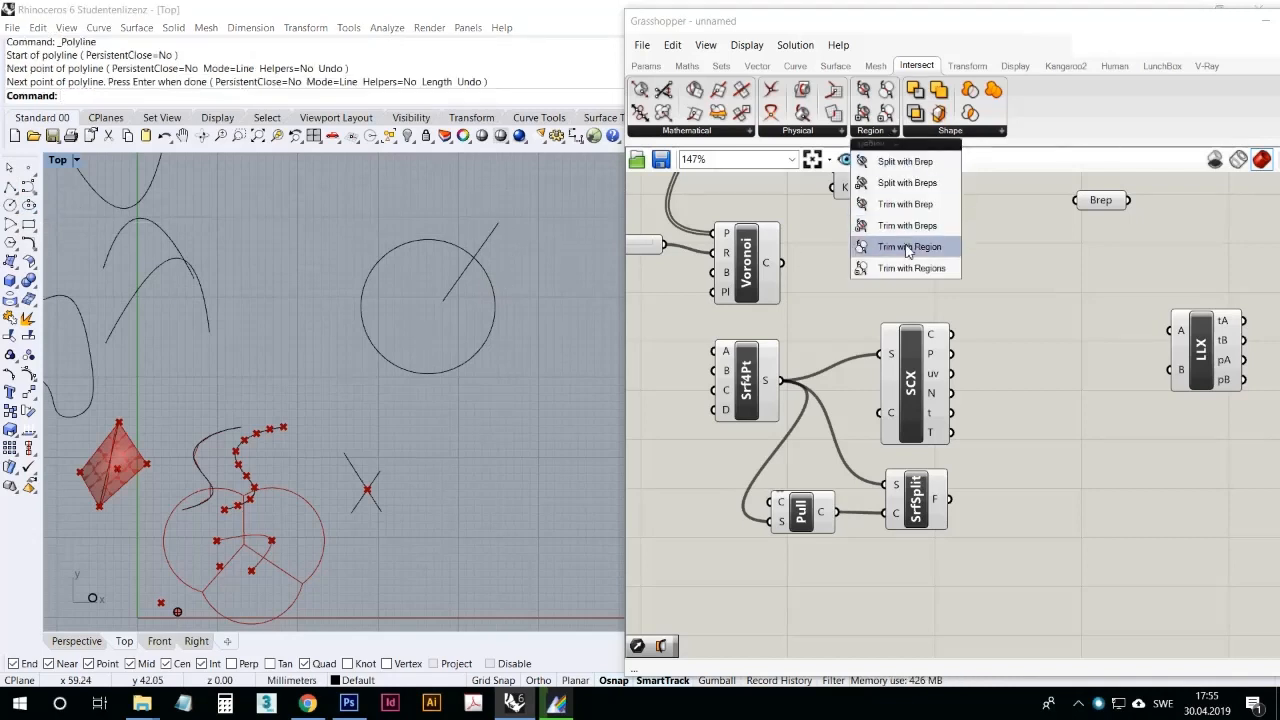
drag(895, 248, 1102, 452)
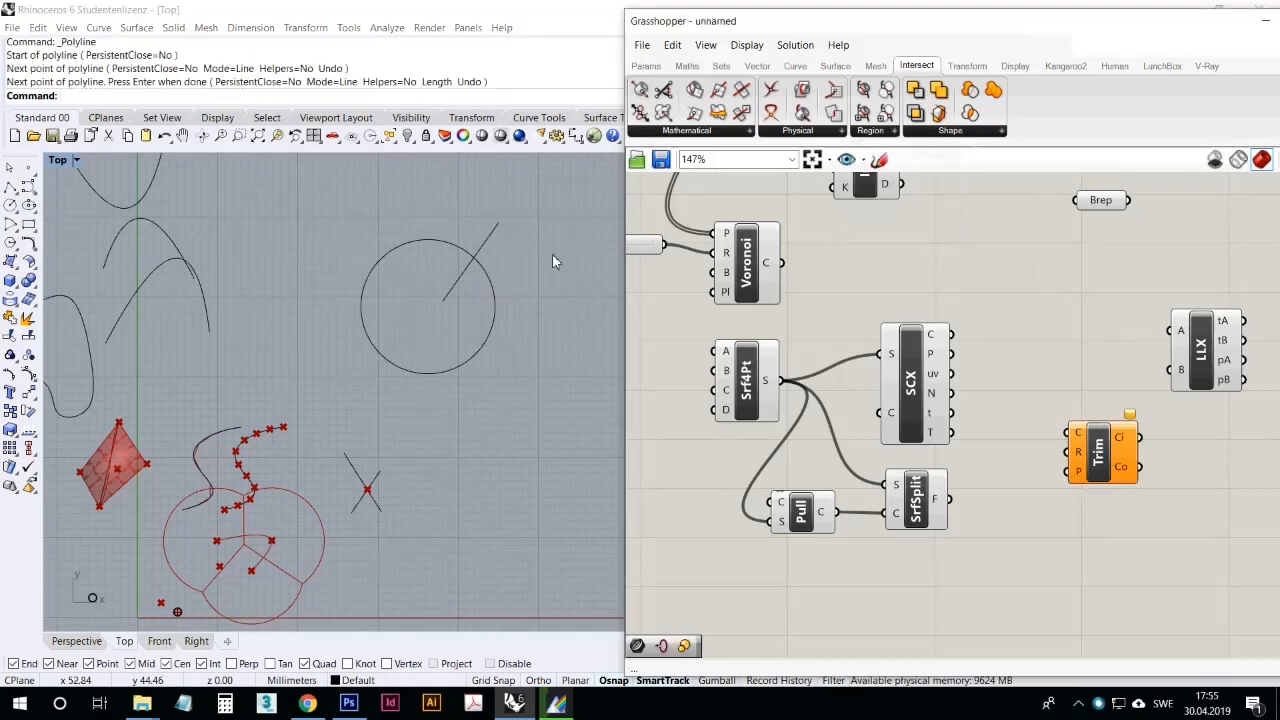
right_click(1080, 438)
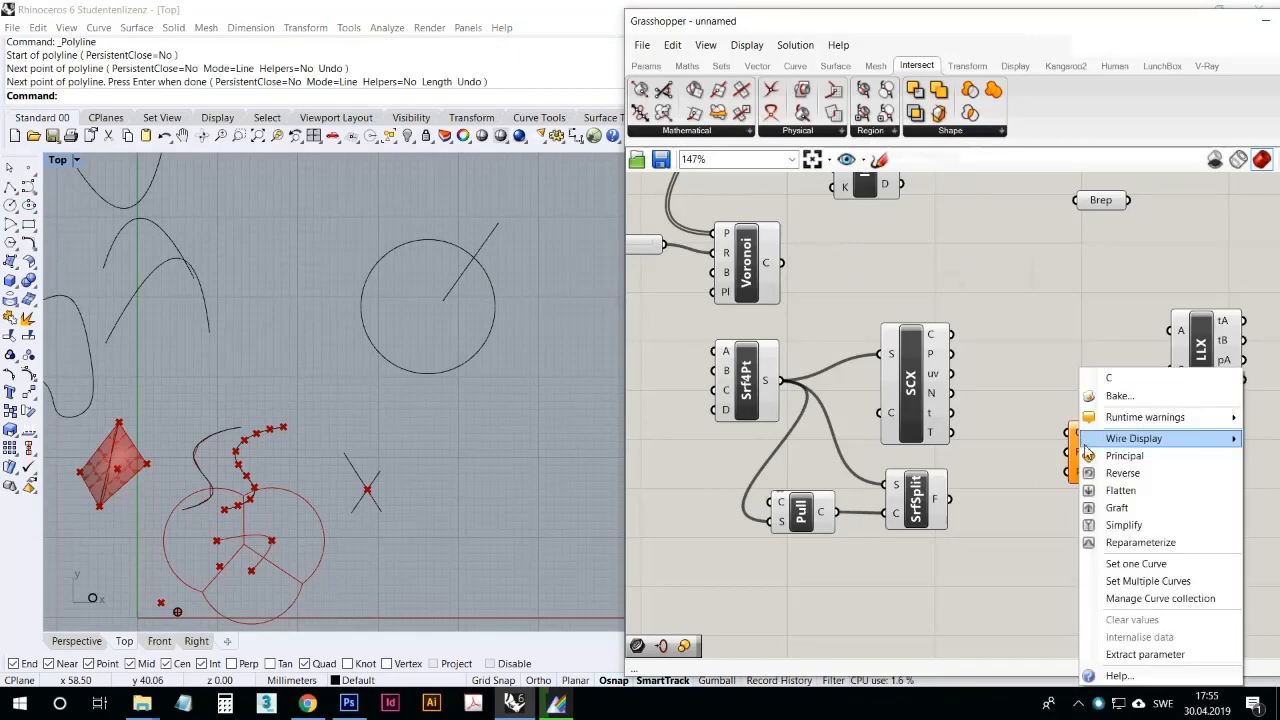
click(1114, 563)
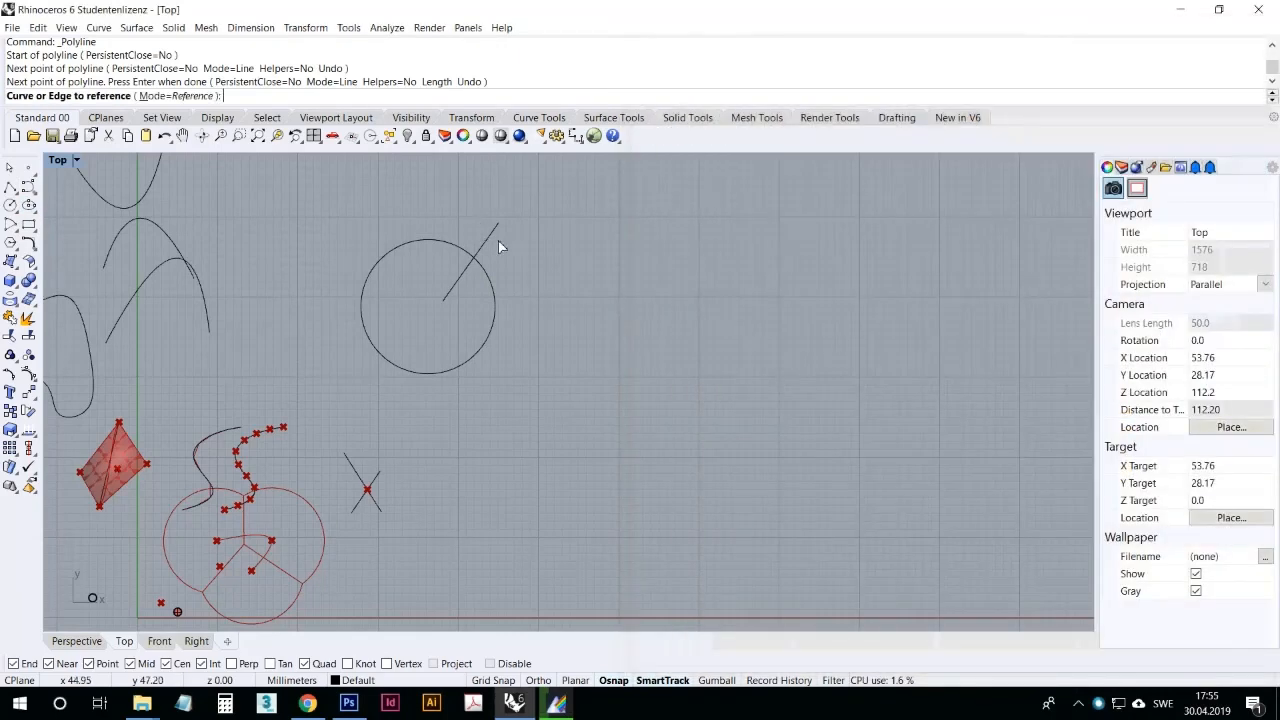
click(494, 236)
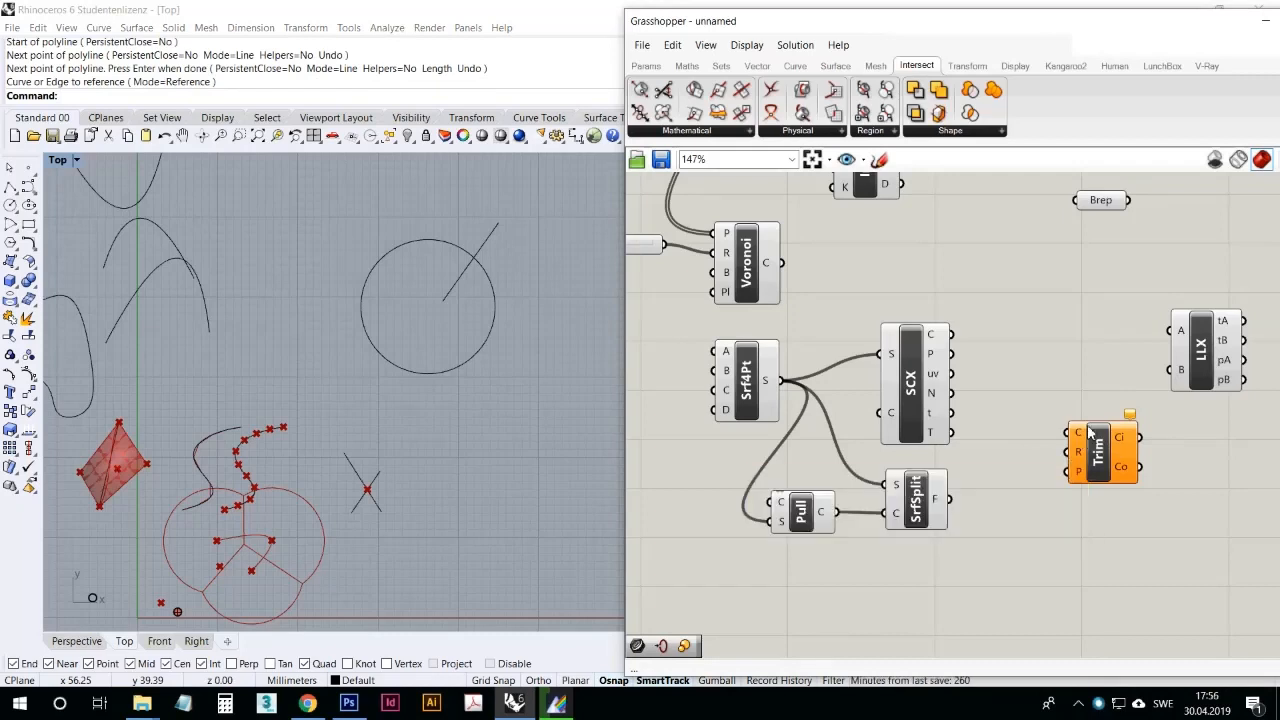
Step: Reference the circle as the trimming region in the Trim component's R input
mouse_move(1082, 433)
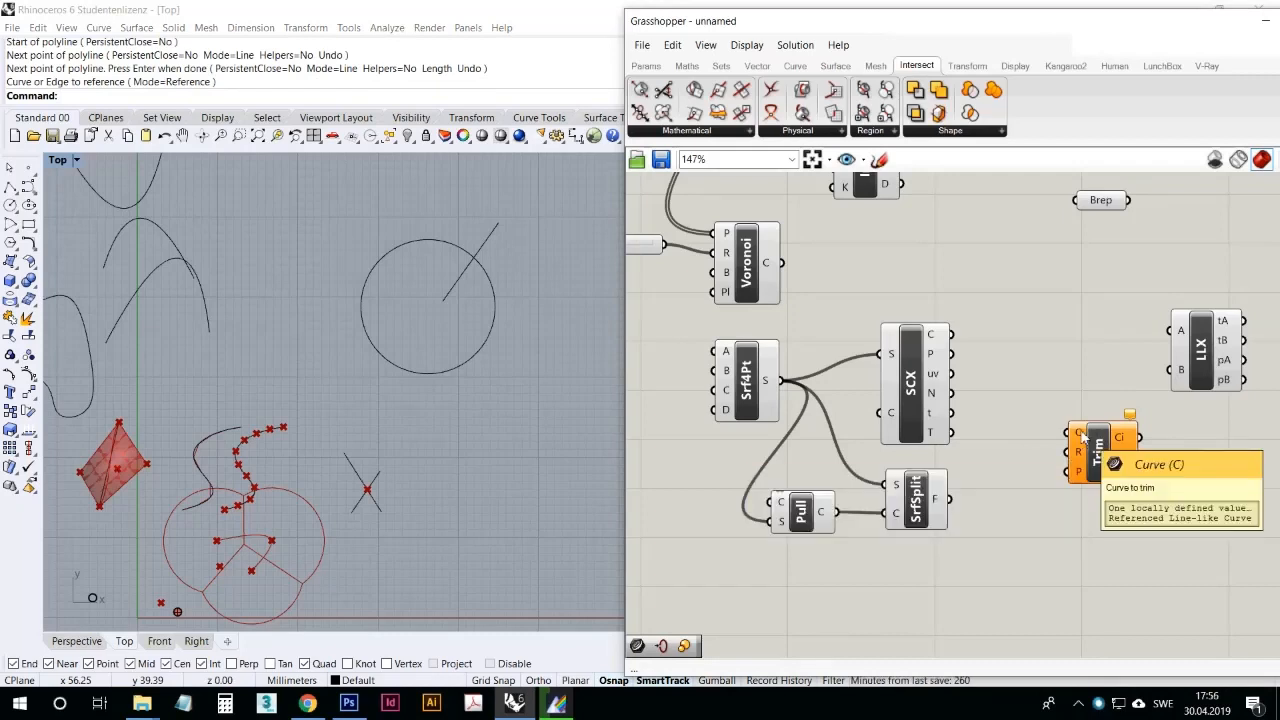
click(1080, 445)
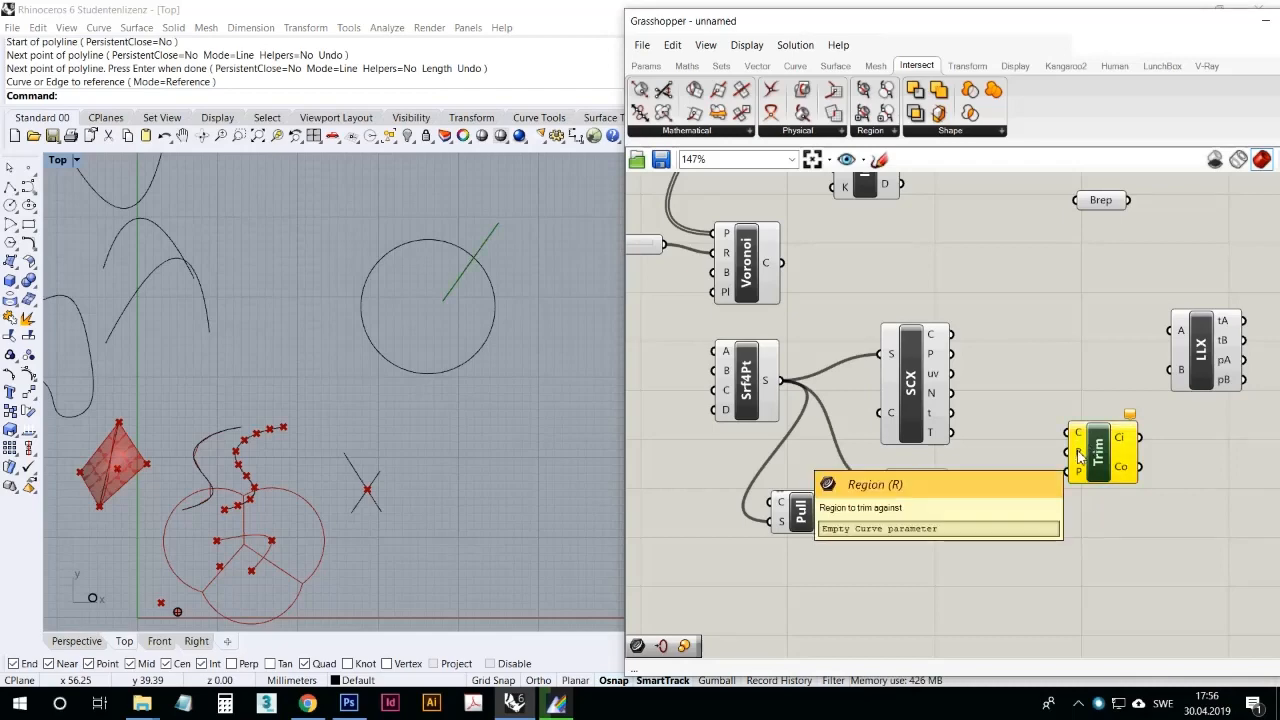
right_click(1078, 453)
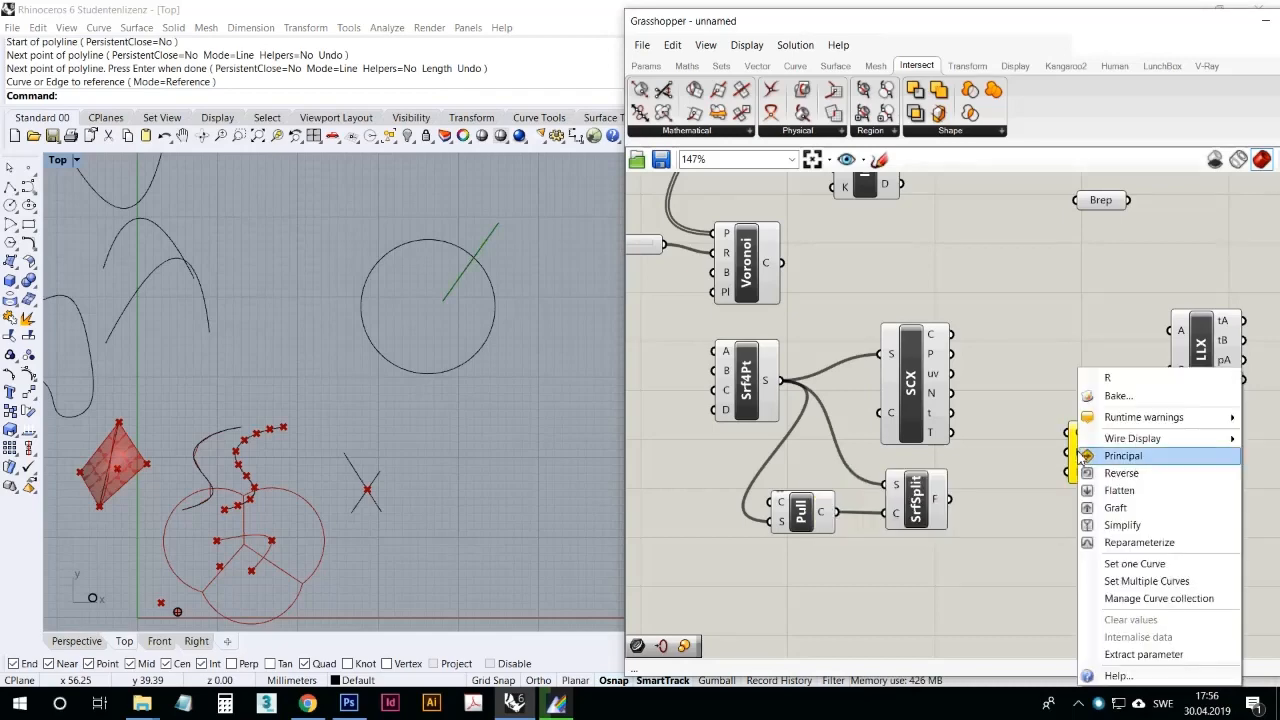
click(1138, 566)
click(490, 328)
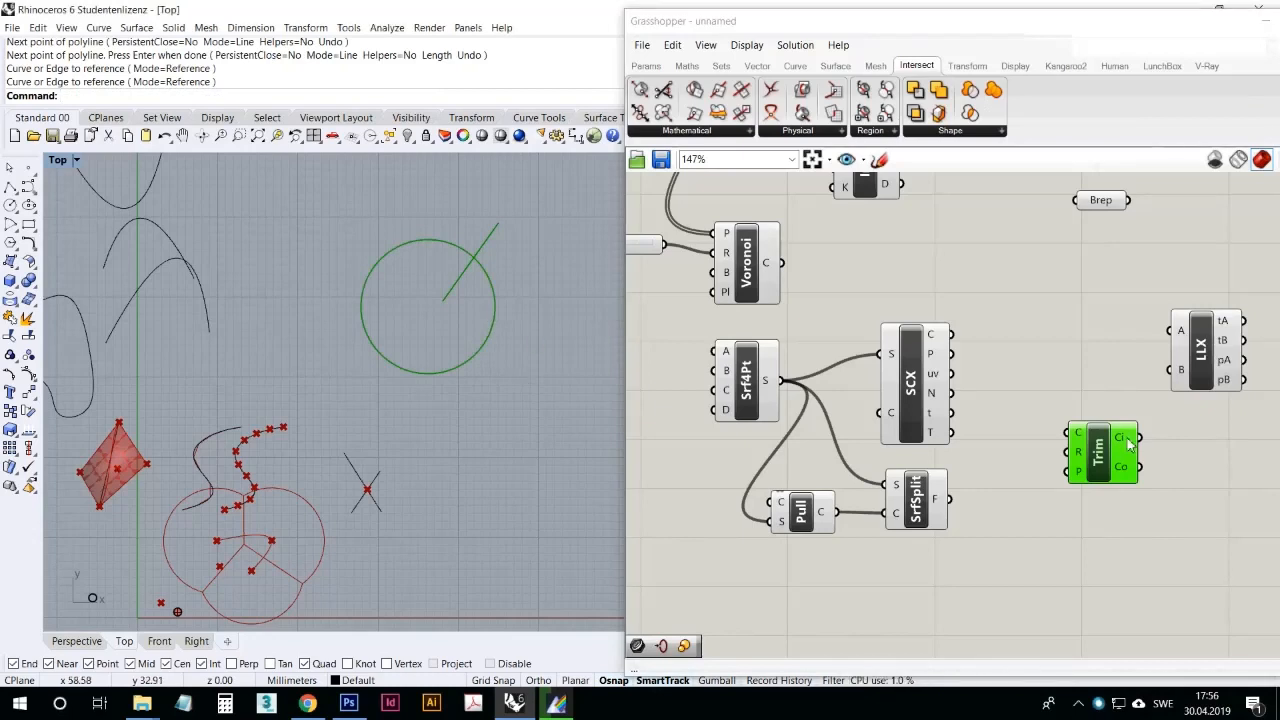
Step: Add a Curve parameter beside Trim and feed it from the Ci output to isolate the line segment inside the circle
click(645, 65)
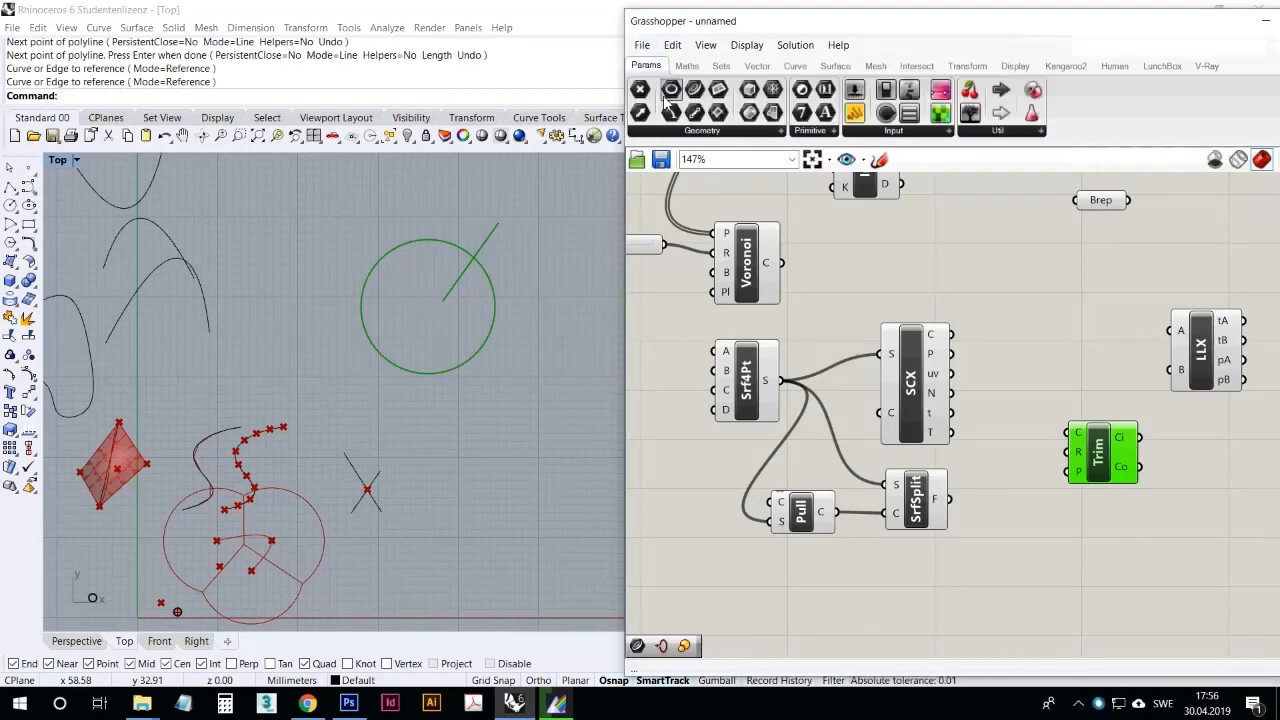
drag(694, 90, 1179, 445)
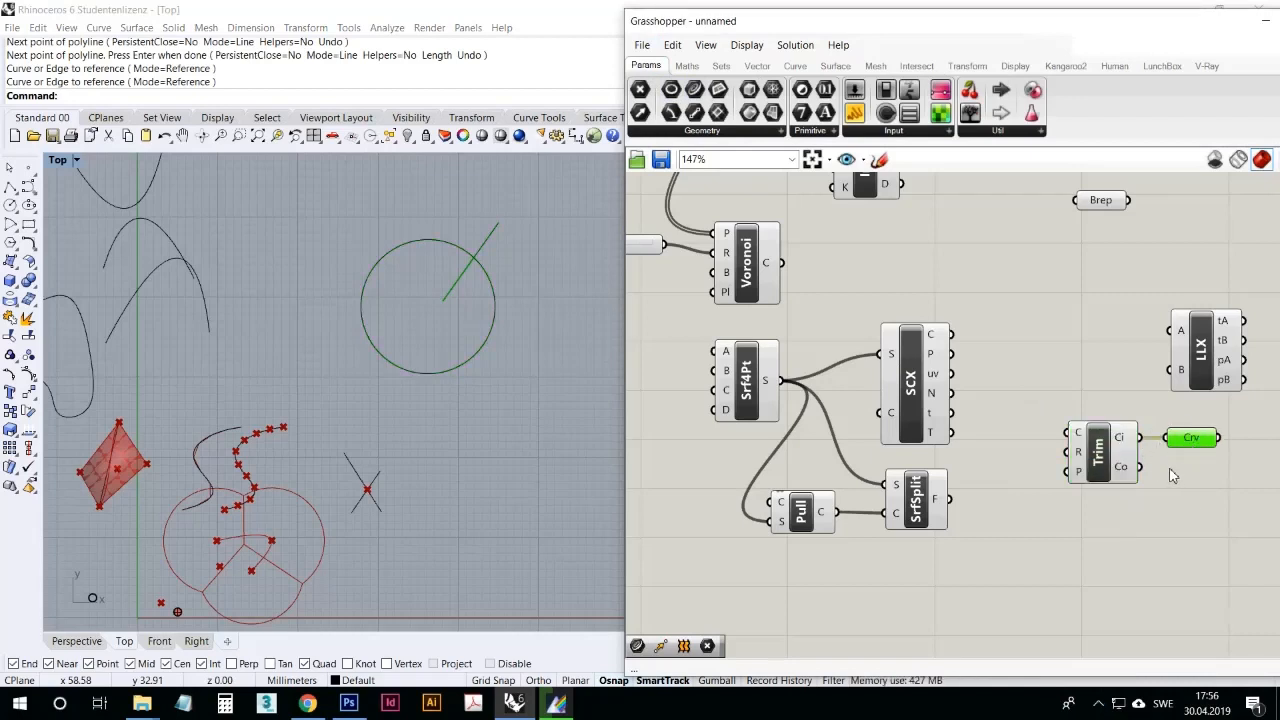
scroll(516, 328, up, 5)
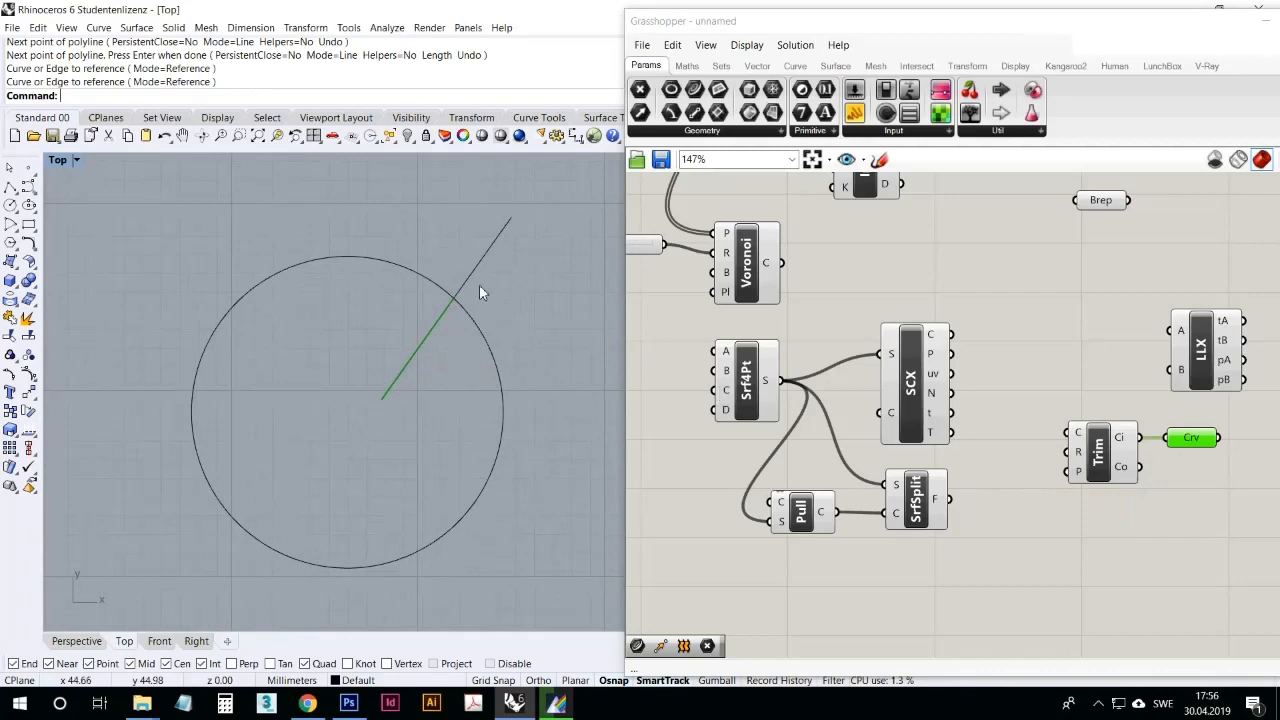
Step: Rewire the Curve parameter to Trim's Co output and add the Ci output as a second source
drag(1140, 466, 1198, 475)
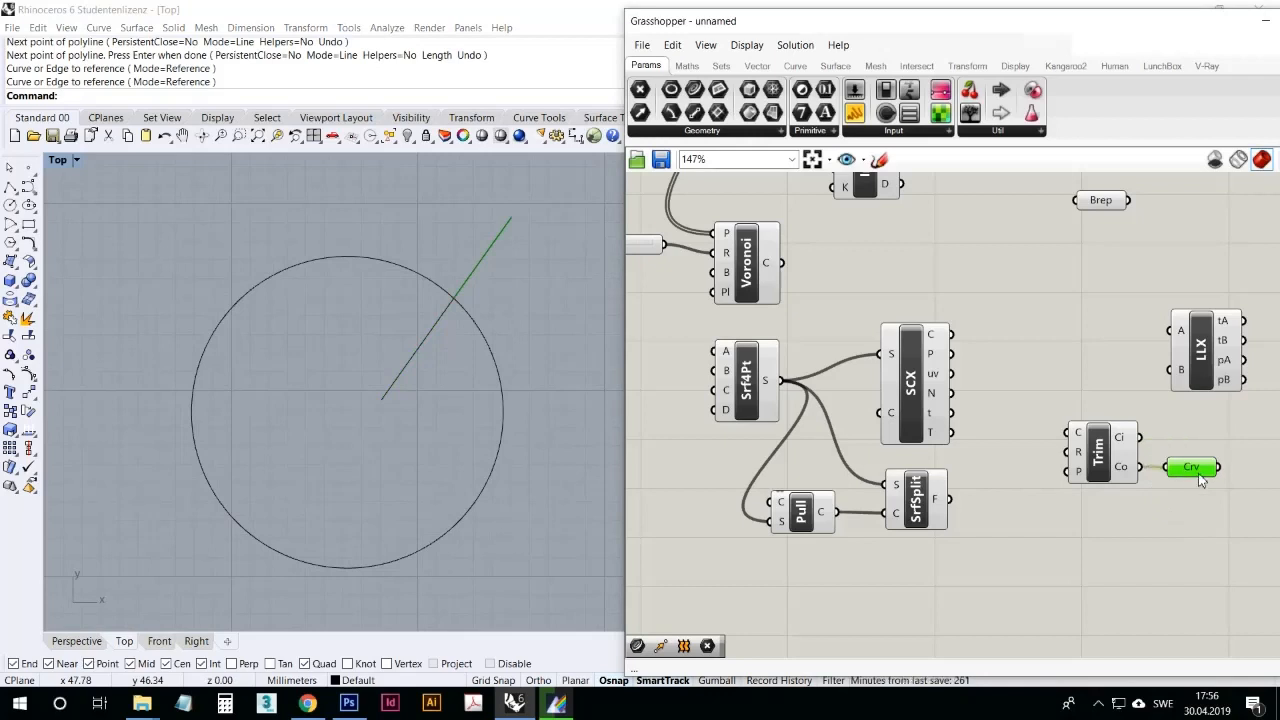
drag(1144, 439, 1169, 468)
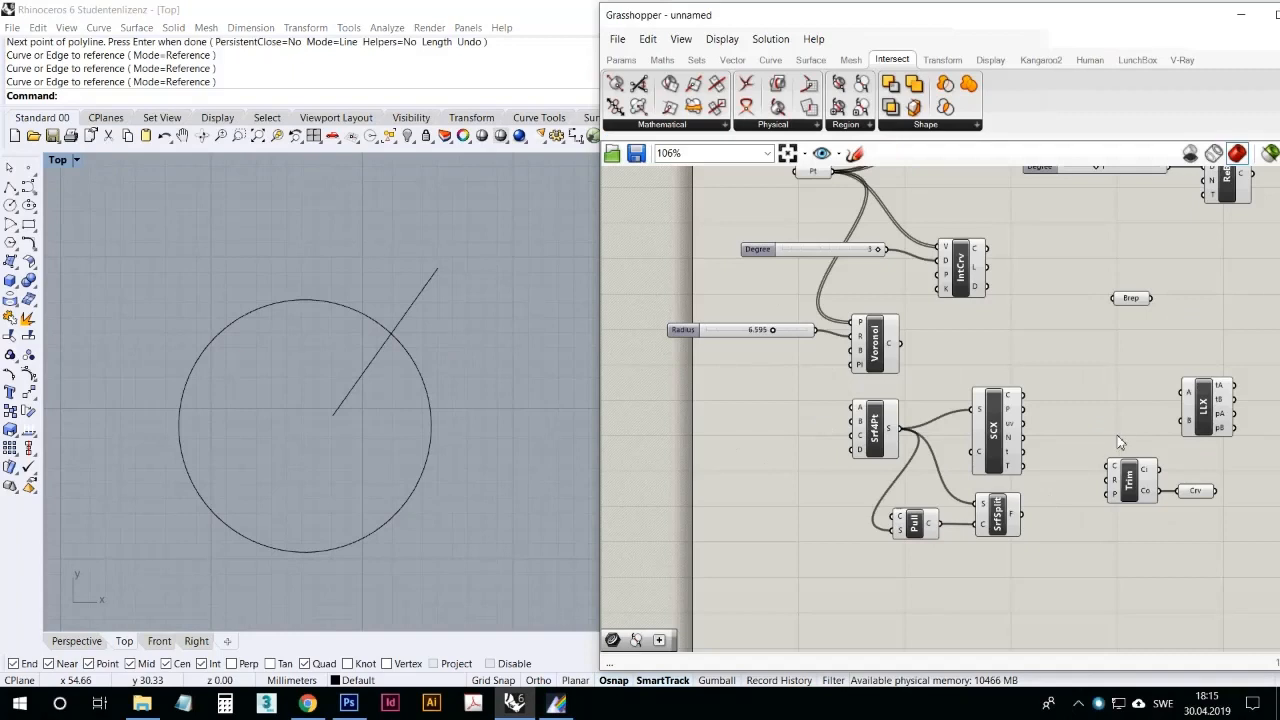
click(1148, 488)
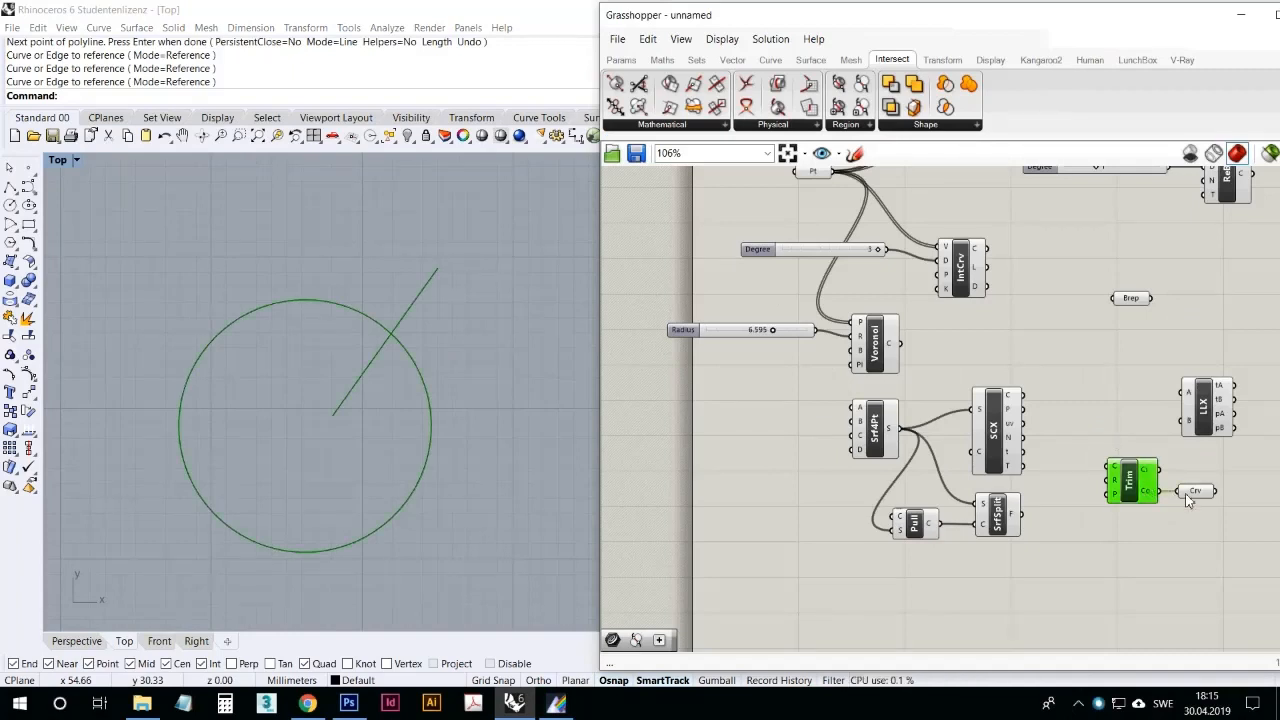
Step: Look through the available Region intersection components, including the Split with Brep and Trim with Regions variants
click(1080, 295)
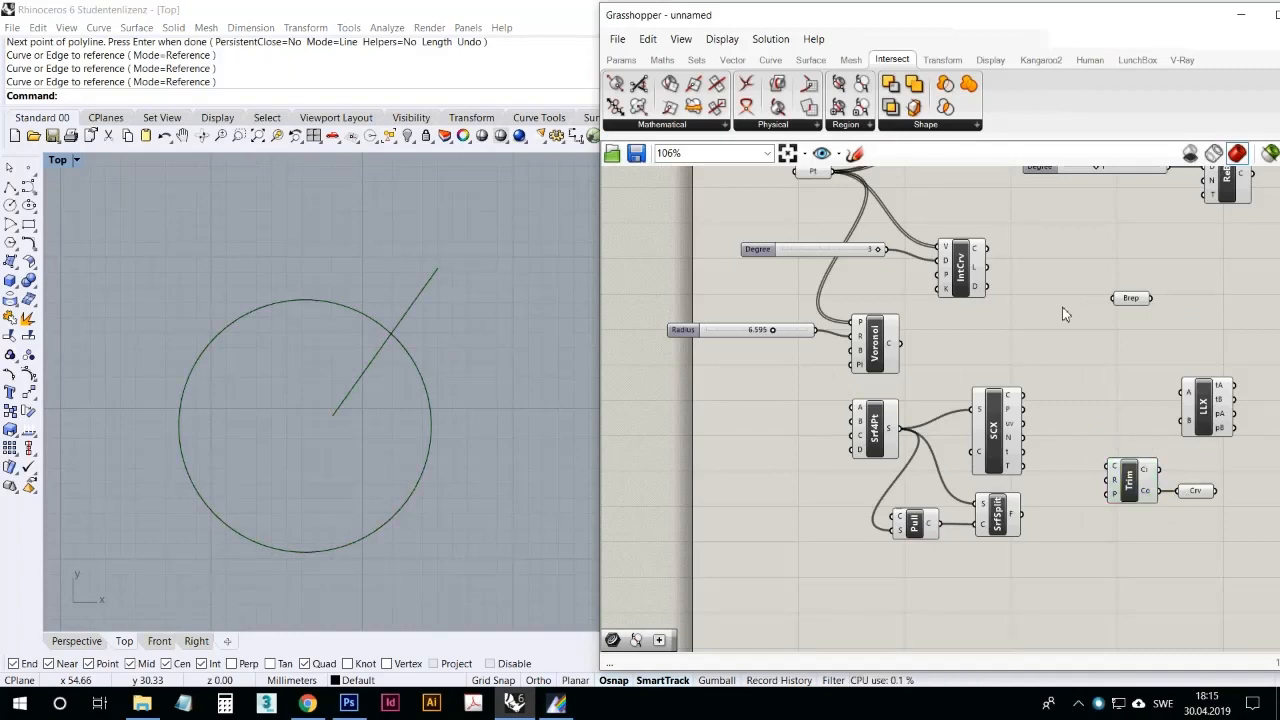
click(852, 127)
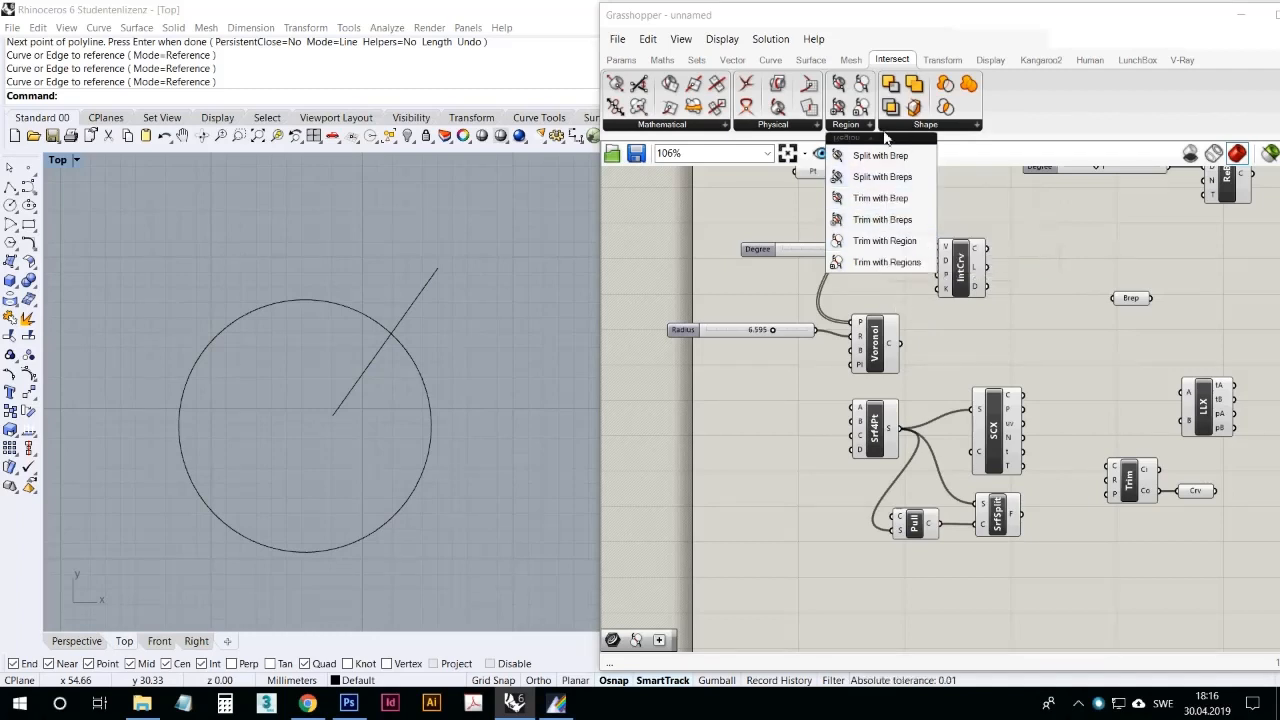
Step: Look through the available Shape intersection components, including the solid, region and mesh Boolean variants
click(1046, 390)
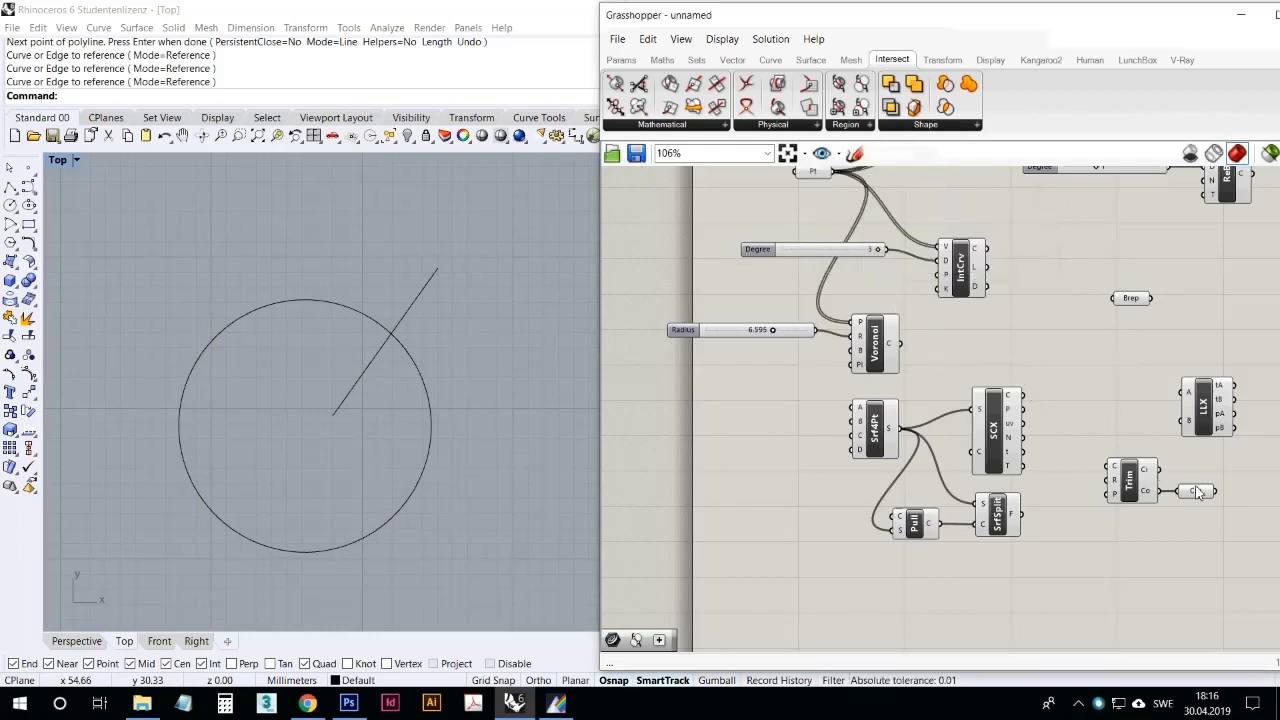
click(1200, 491)
click(1133, 421)
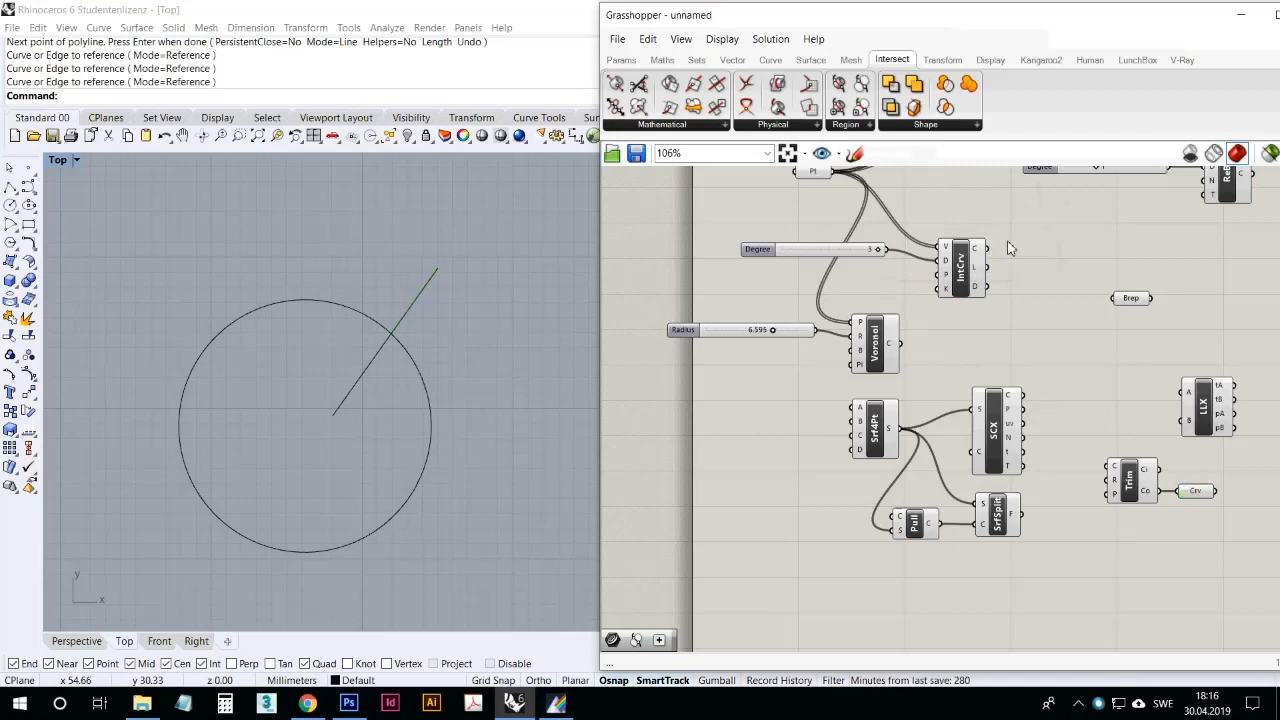
click(934, 126)
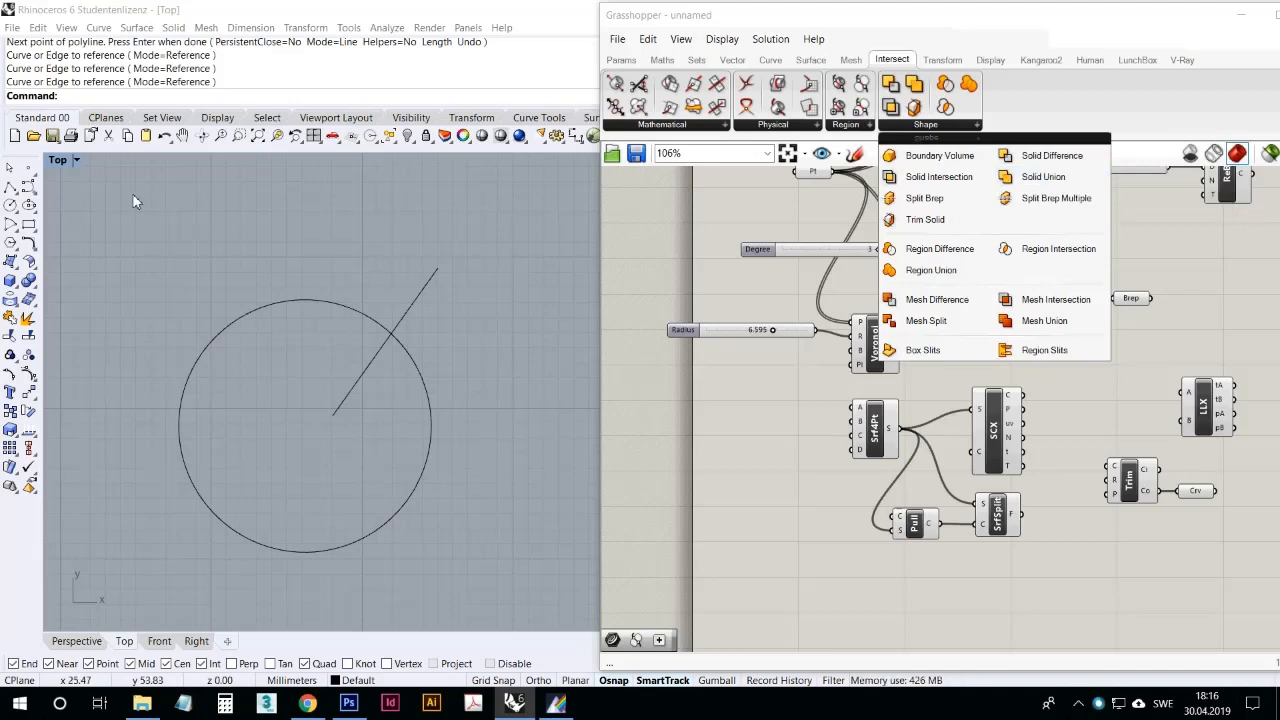
Step: Draw a tall box in the Perspective viewport, on the open ground beside the crossing lines
double_click(60, 160)
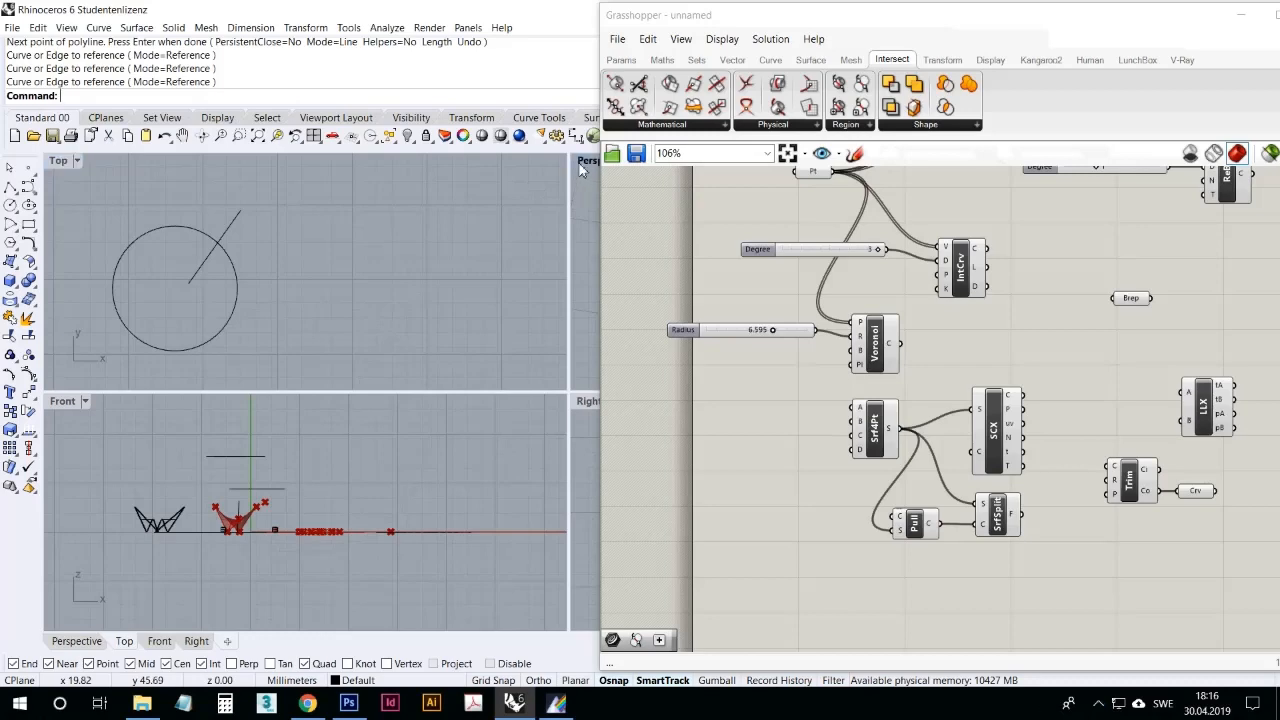
double_click(584, 161)
scroll(372, 321, down, 5)
scroll(418, 330, up, 3)
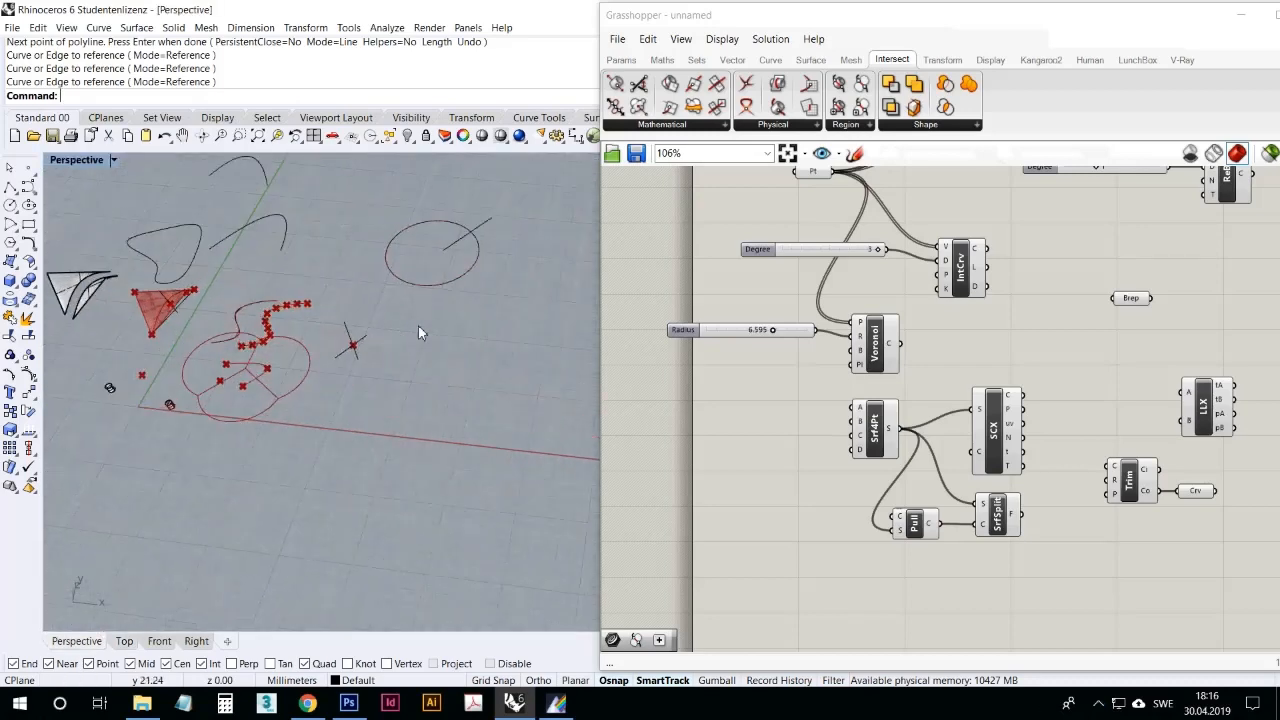
scroll(418, 333, up, 3)
click(10, 280)
click(437, 380)
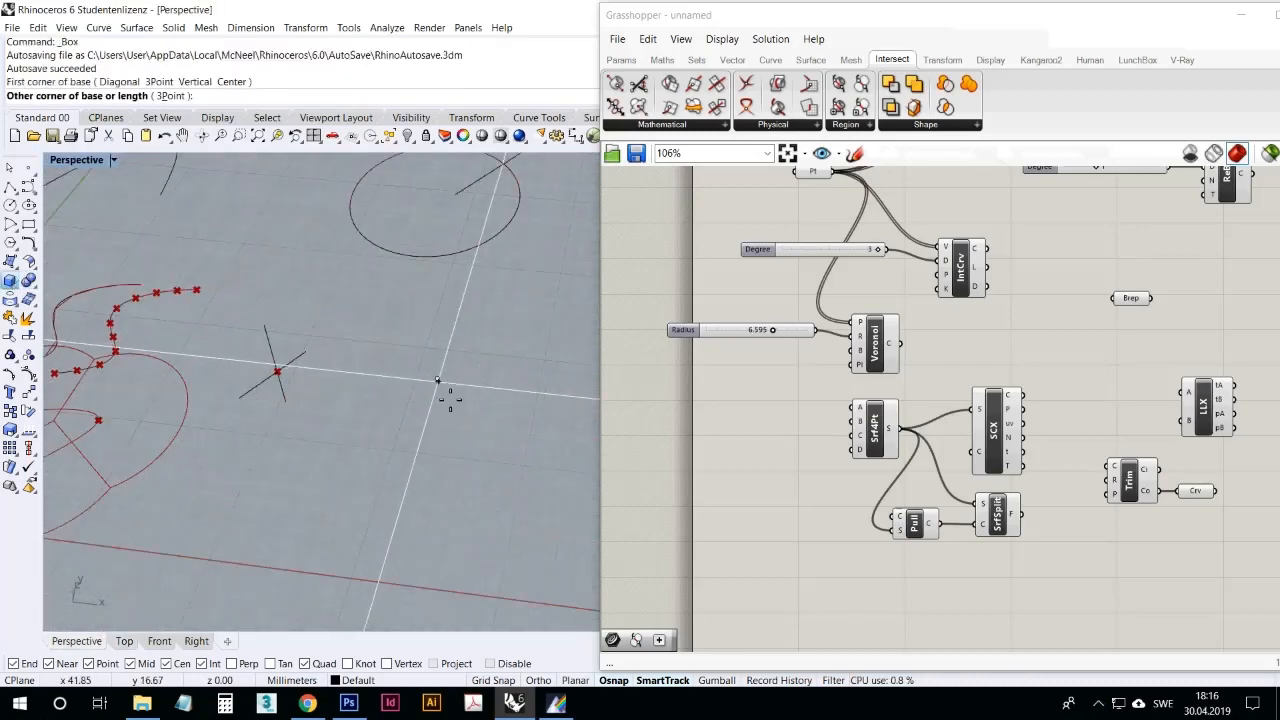
click(474, 434)
click(494, 380)
scroll(446, 423, down, 3)
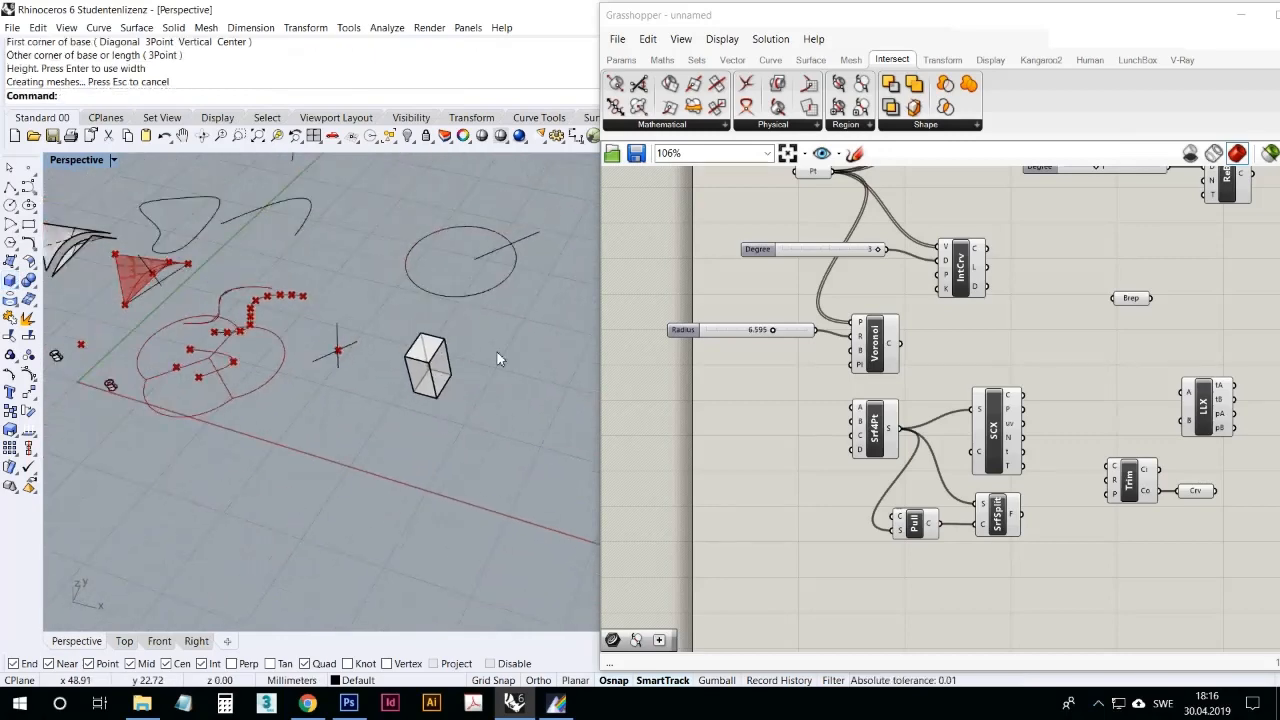
Step: Draw a second, shorter box about 4 mm high next to the tall box
scroll(497, 353, up, 3)
right_click(496, 353)
click(481, 337)
click(508, 392)
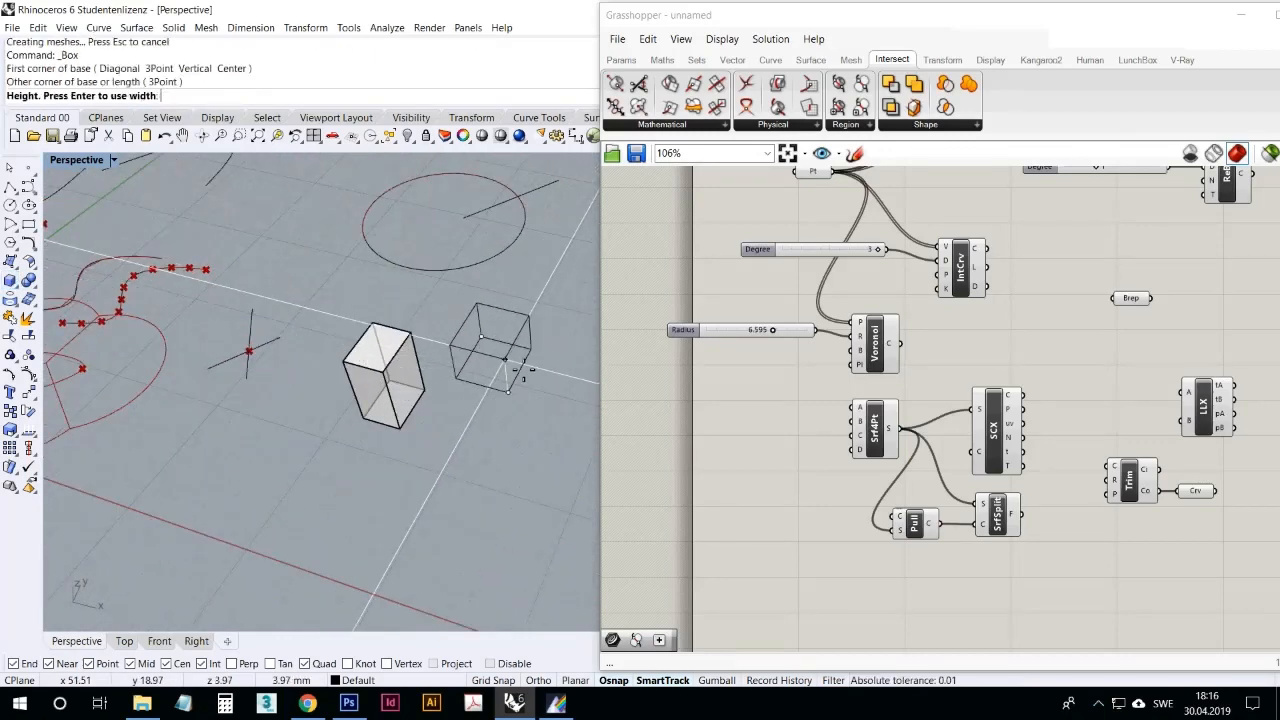
click(520, 372)
Step: Add a Brep parameter to the canvas below the Pull component
click(621, 59)
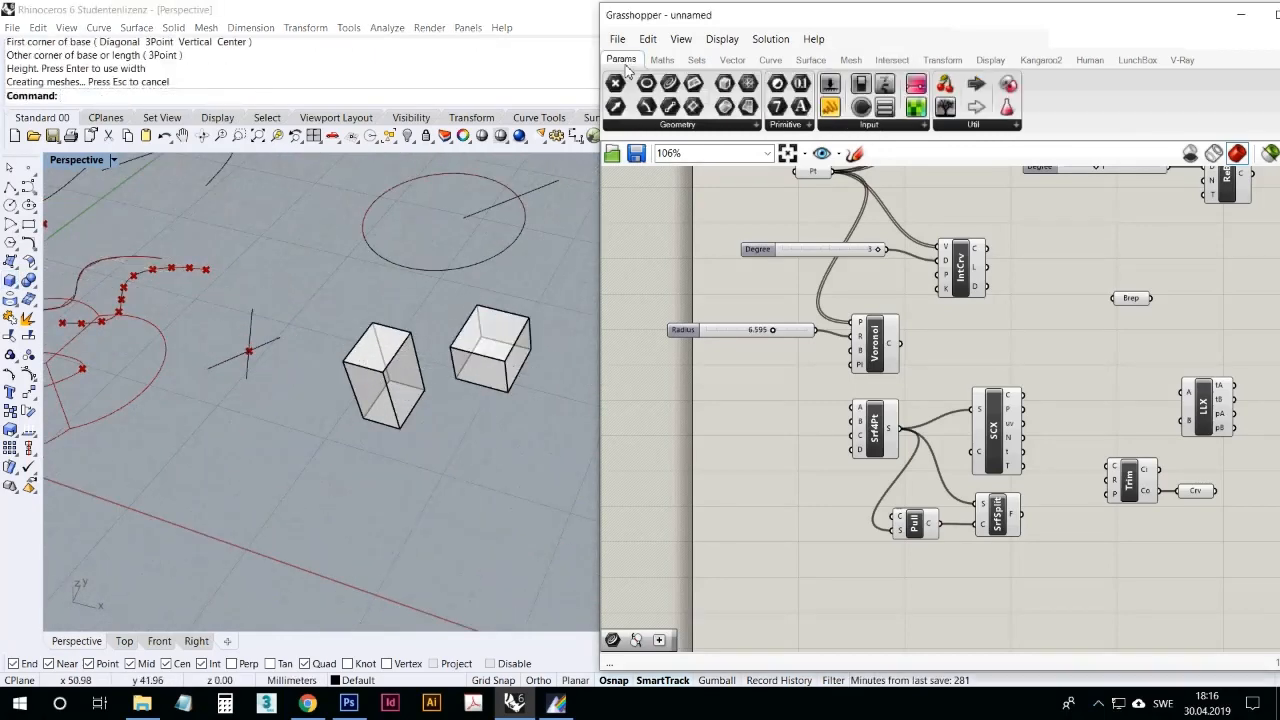
click(723, 112)
click(881, 581)
right_drag(871, 561, 855, 441)
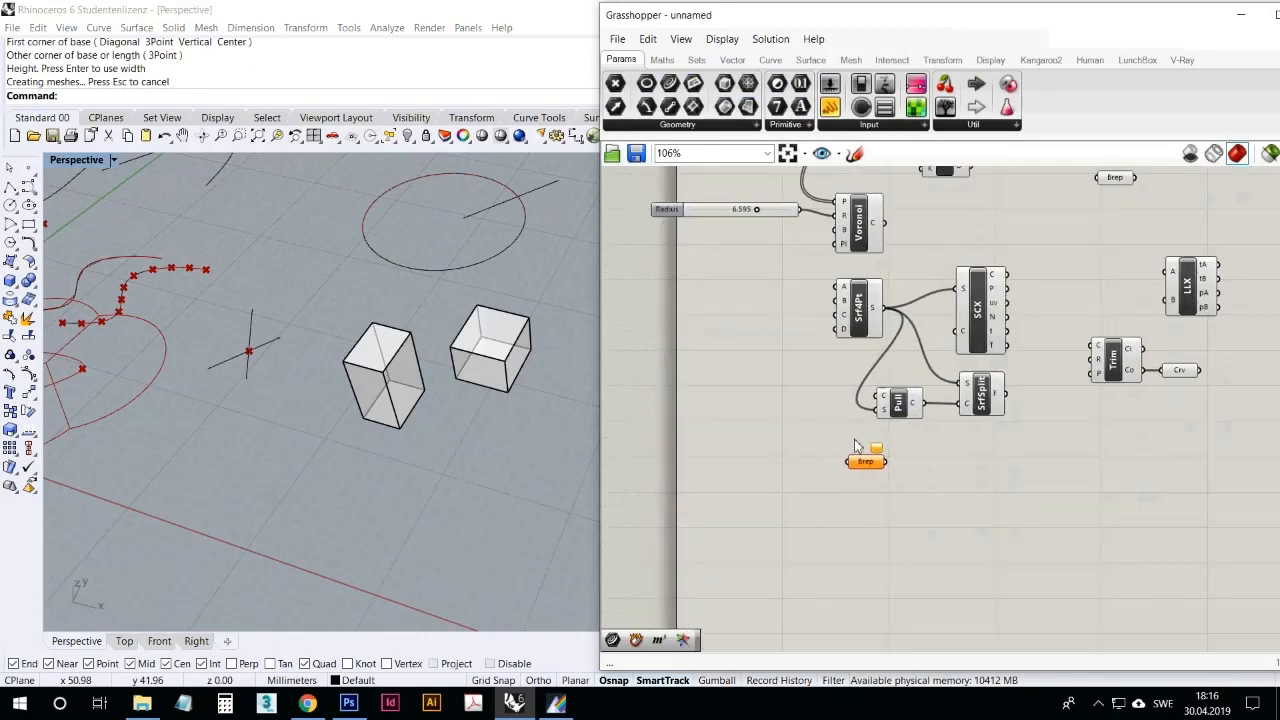
right_click(866, 463)
click(927, 577)
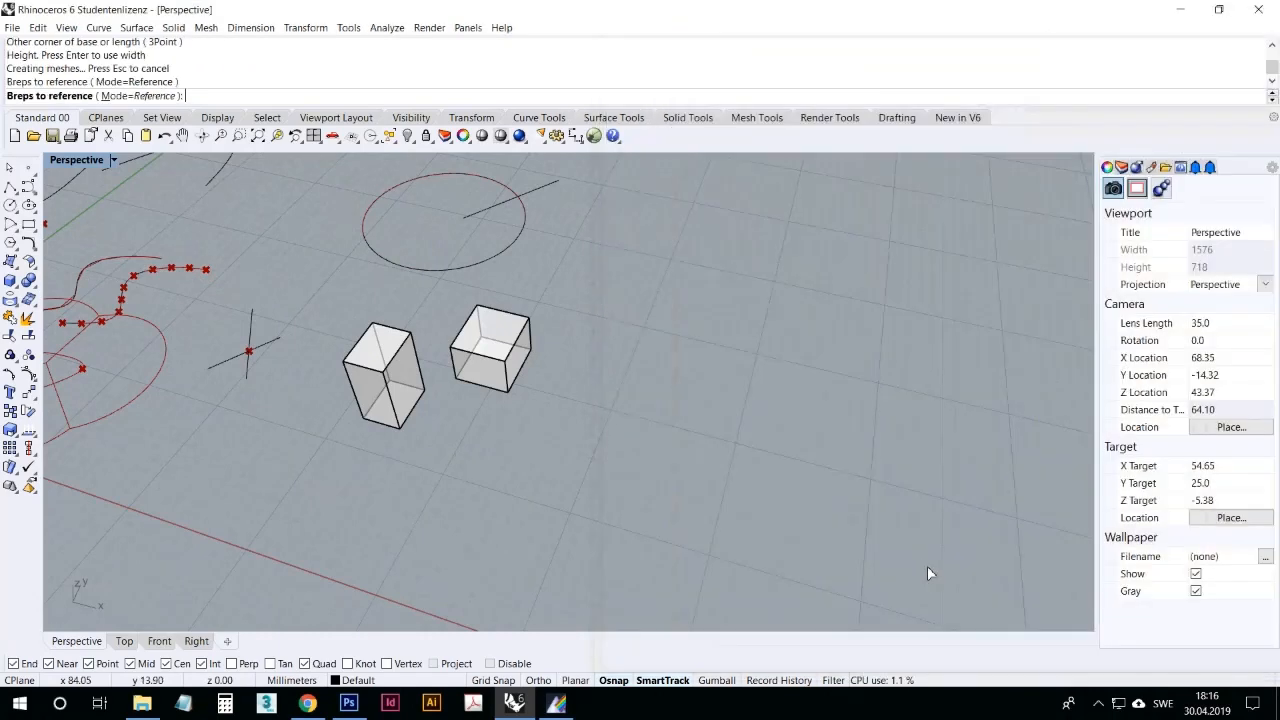
key(Return)
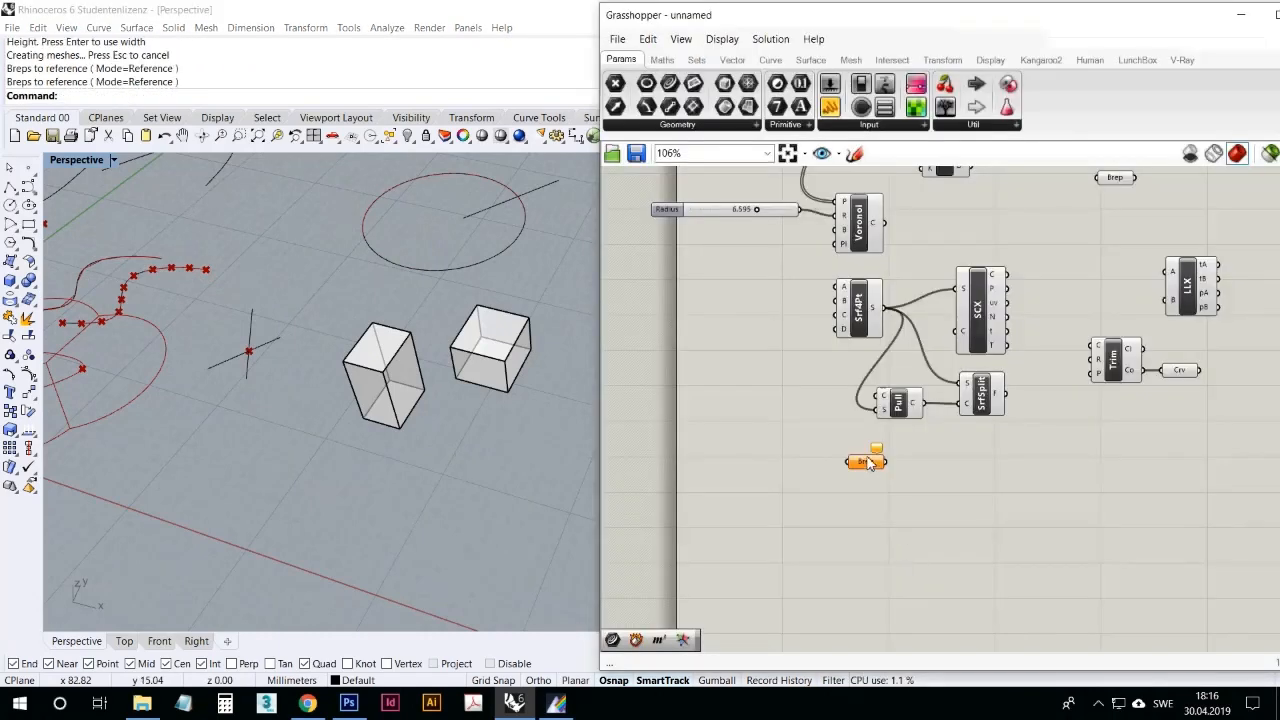
Step: Reference the shorter box as the single Brep in the new Brep parameter
right_click(866, 462)
click(920, 563)
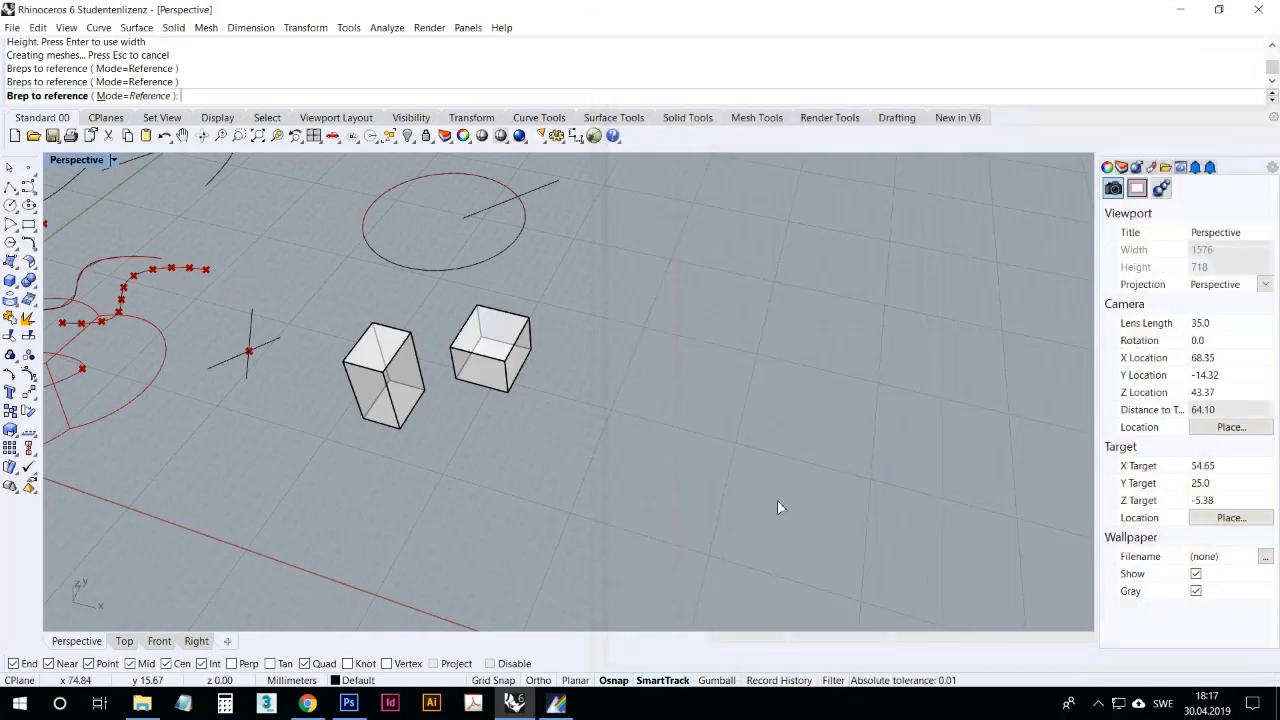
click(476, 362)
Step: Add a second Brep parameter beneath the first and reference the taller box in it
drag(722, 108, 865, 500)
right_click(865, 501)
click(918, 563)
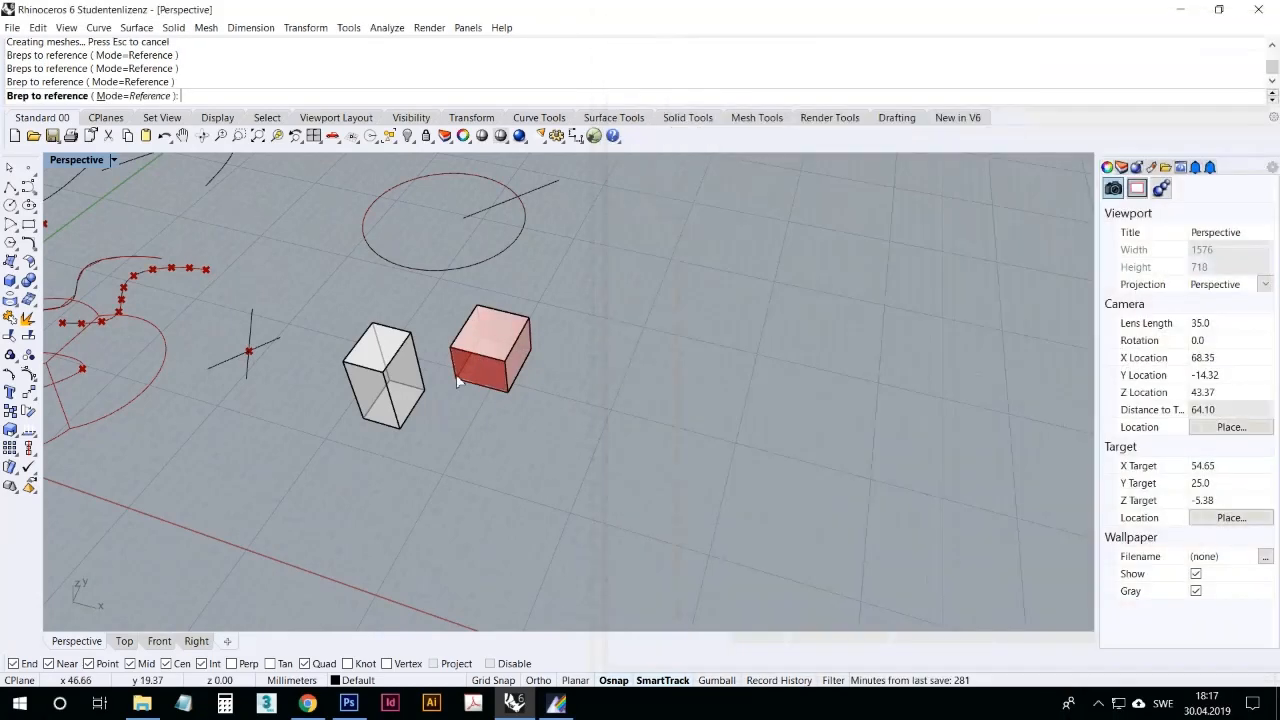
click(410, 372)
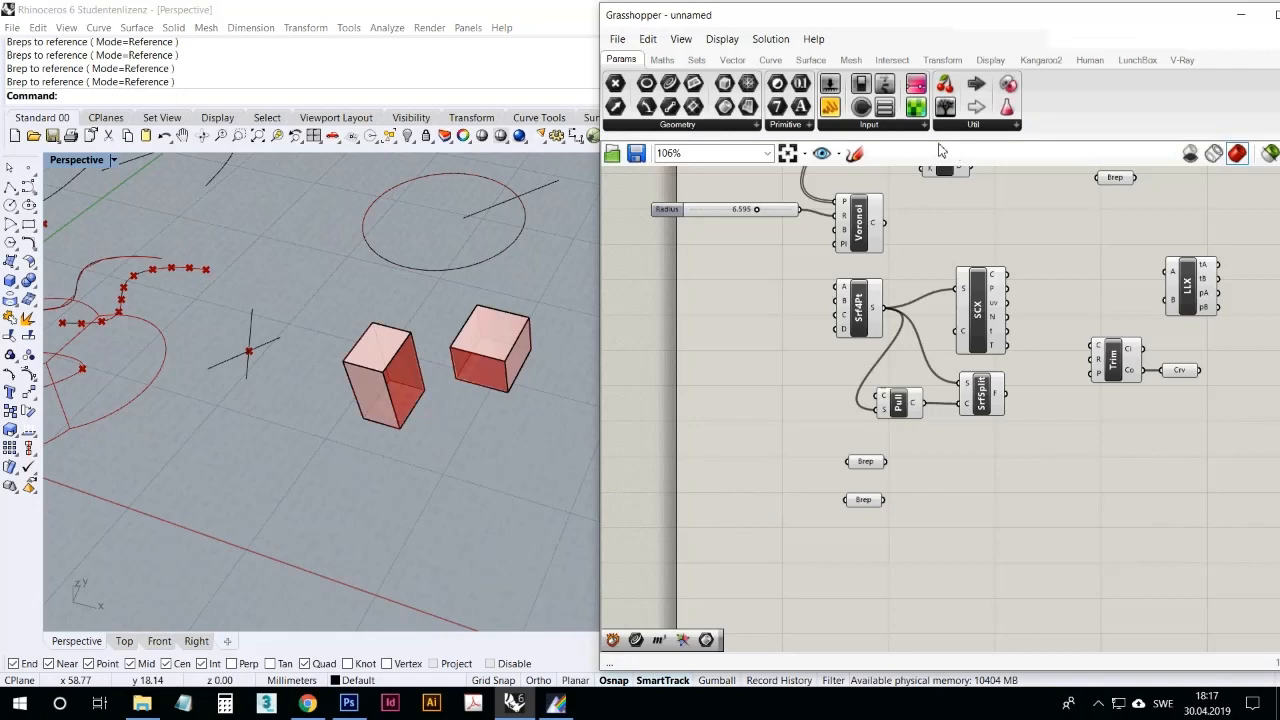
Step: Add a Solid Difference component and connect the first Brep to input A and the second to input B
mouse_move(812, 62)
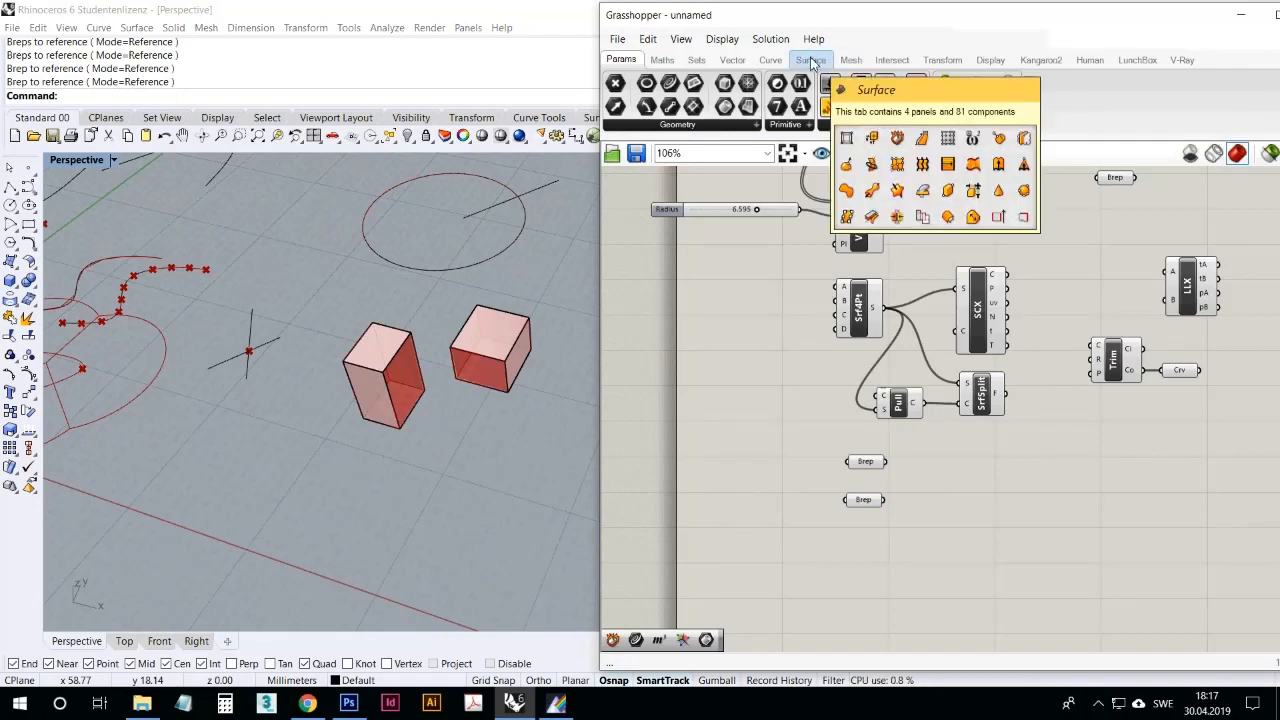
click(892, 60)
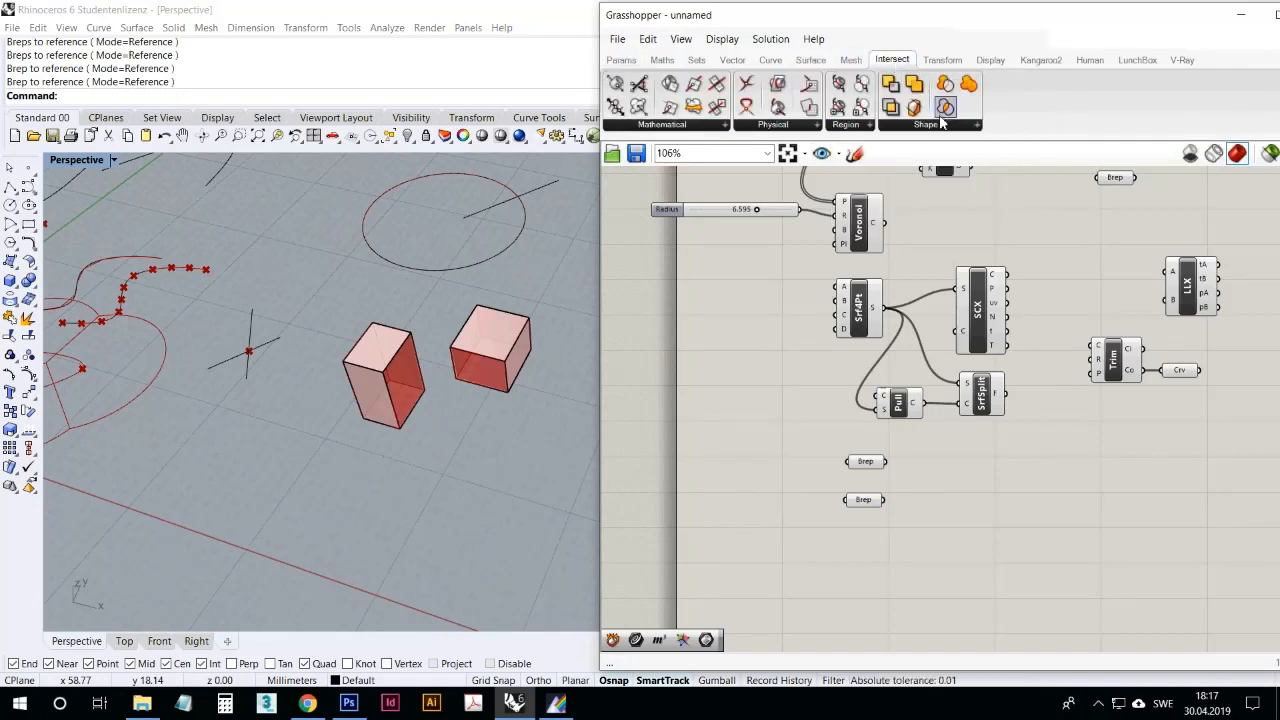
click(936, 125)
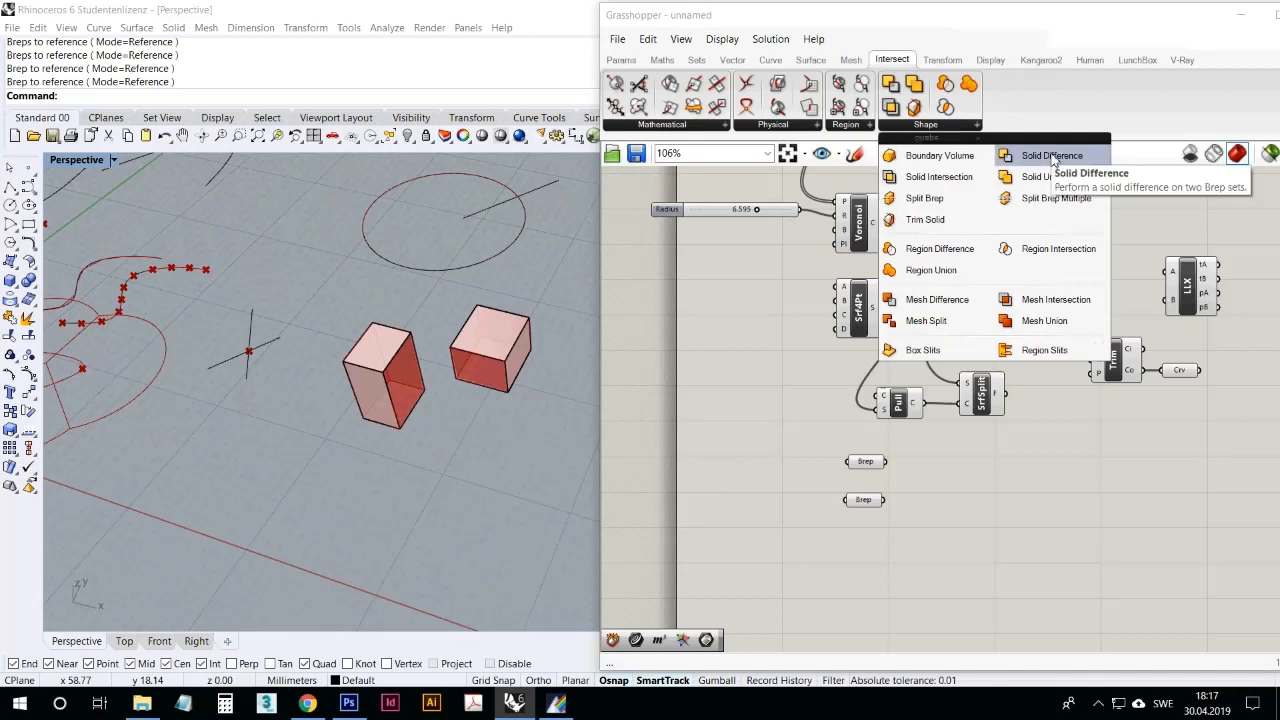
drag(1052, 160, 987, 483)
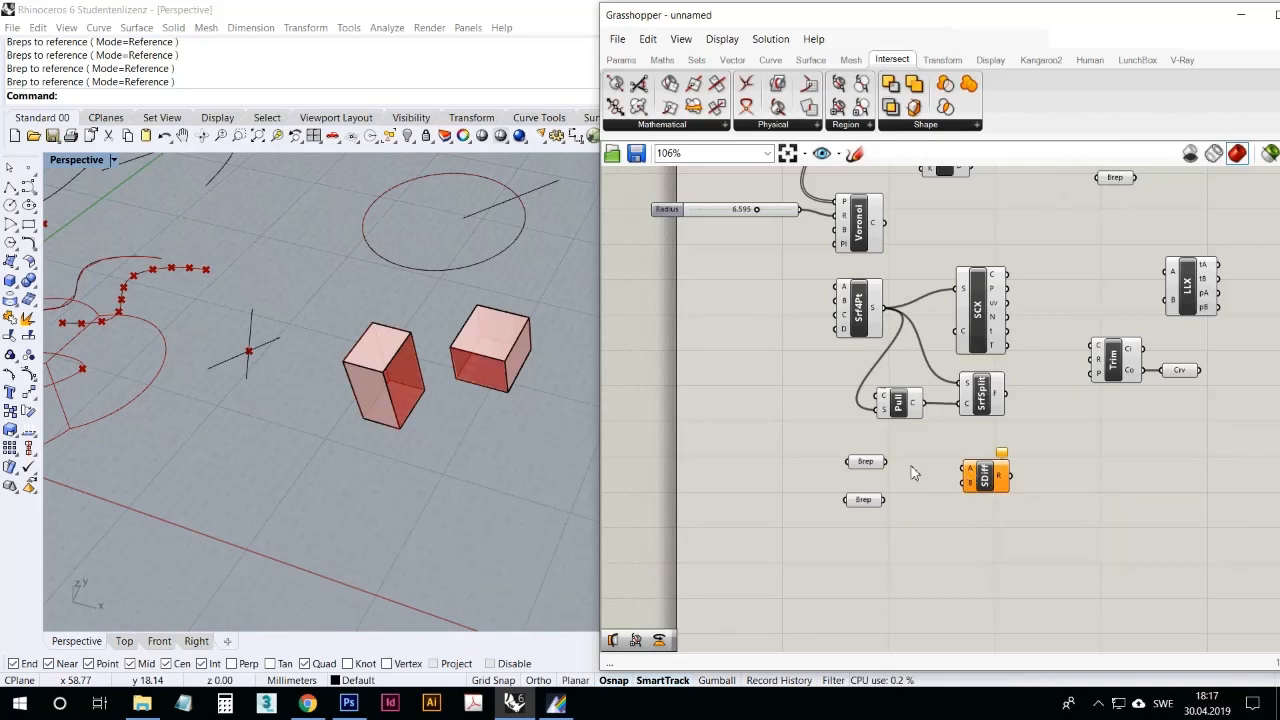
drag(886, 462, 964, 469)
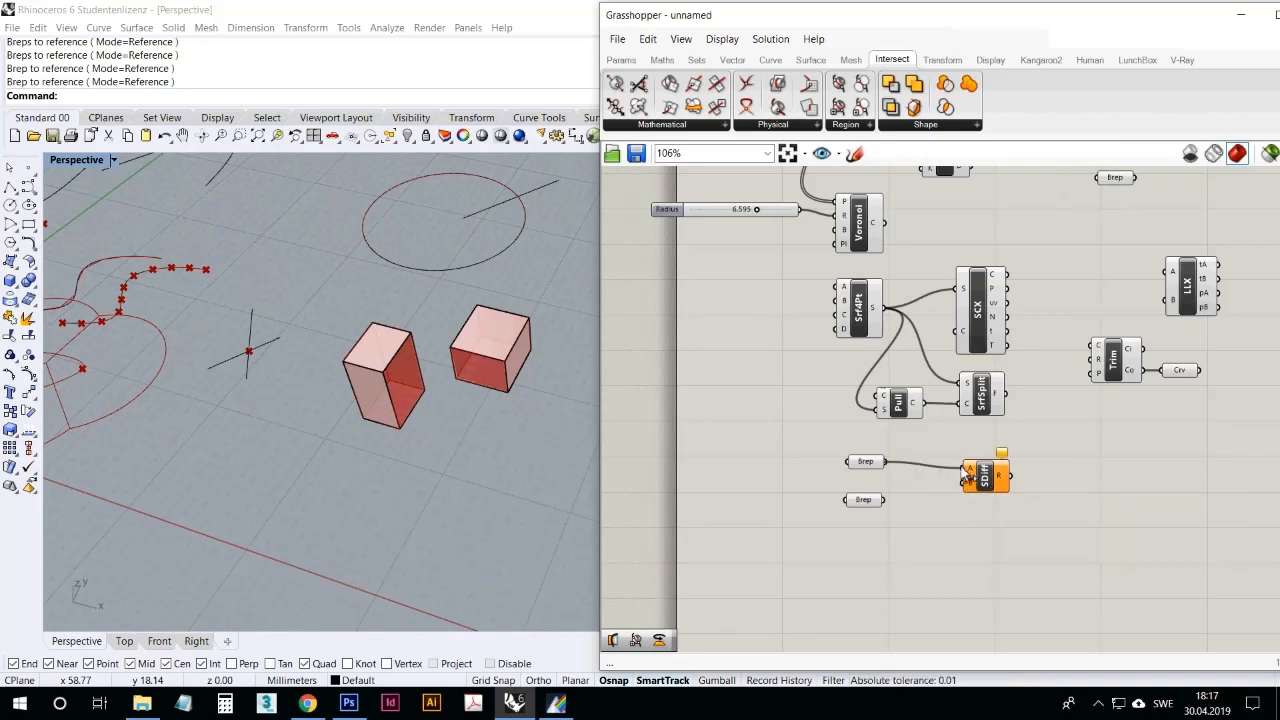
drag(886, 500, 966, 483)
Step: Move the shorter box so it overlaps the taller one, and realign the second Brep parameter under the first
click(868, 502)
click(520, 418)
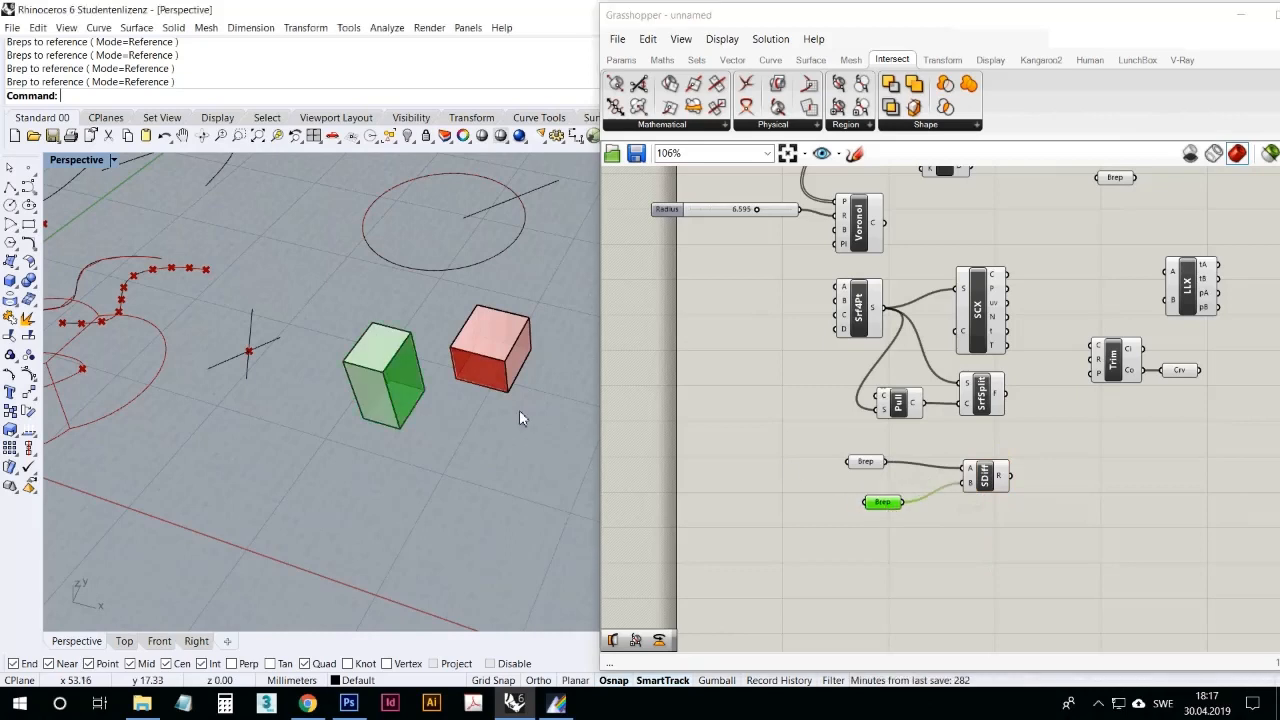
click(495, 358)
drag(495, 358, 445, 375)
click(445, 458)
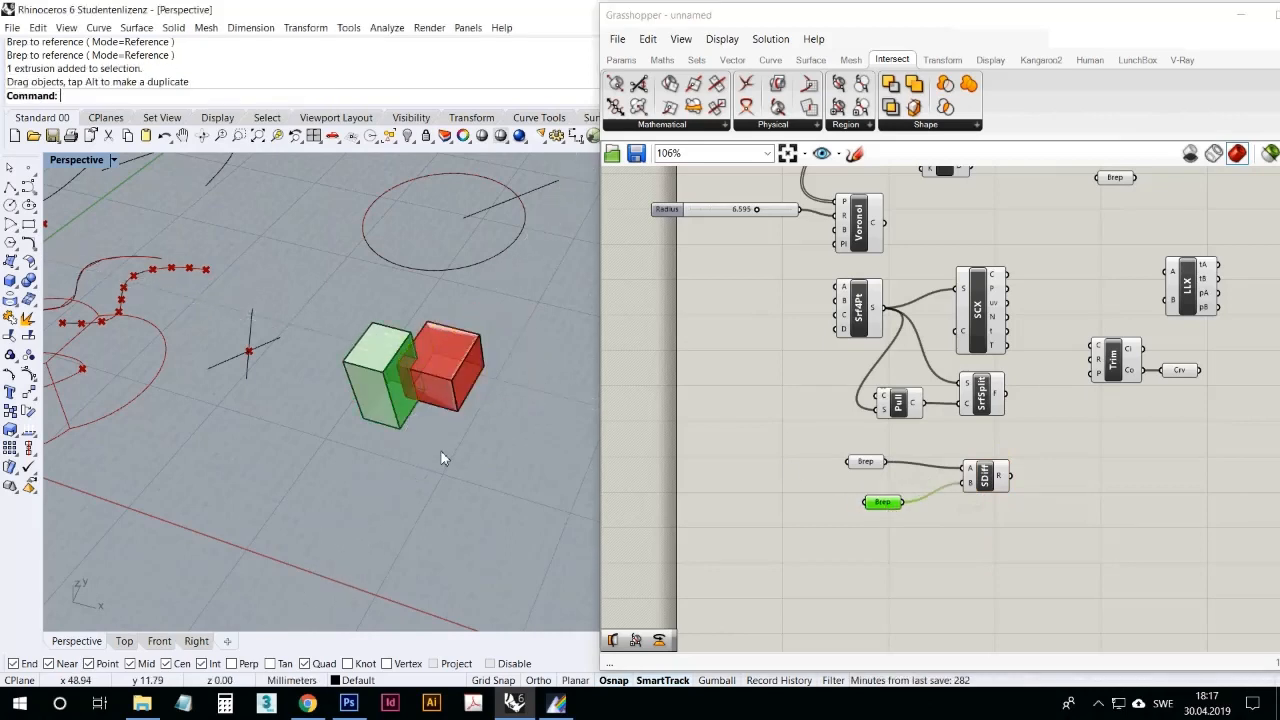
scroll(400, 385, up, 2)
click(940, 503)
drag(886, 510, 870, 510)
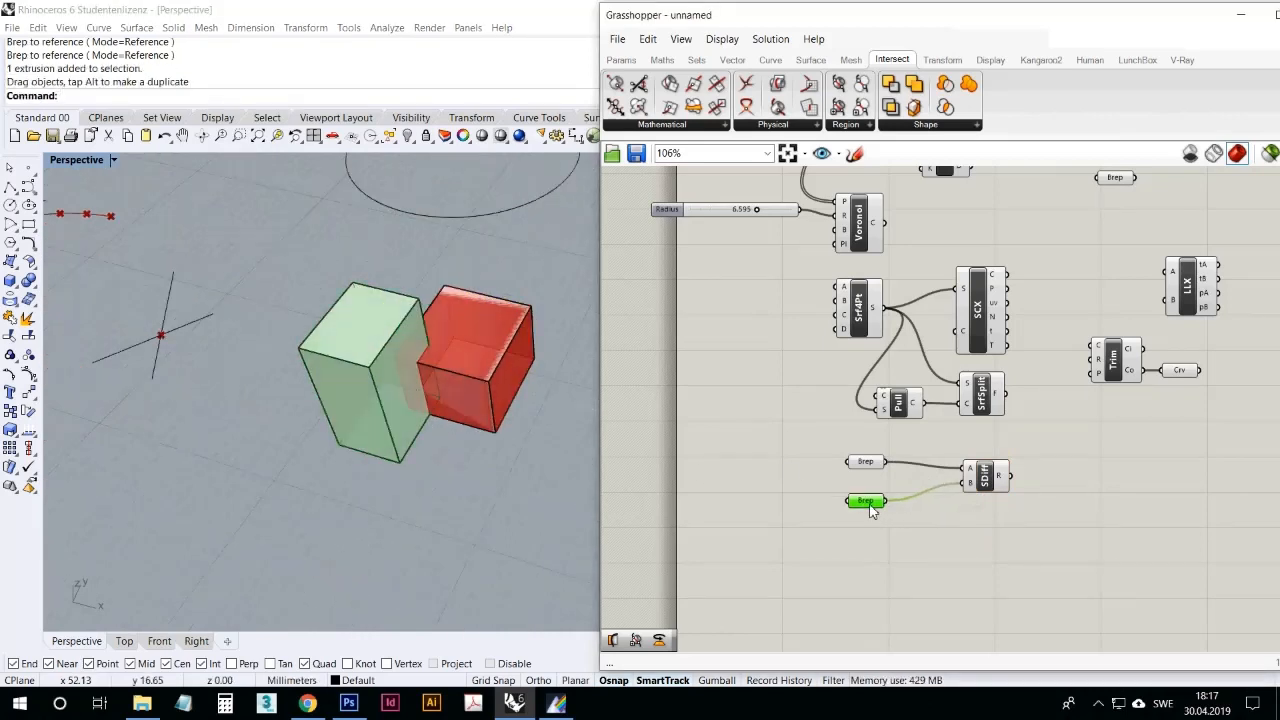
click(896, 532)
right_click(489, 408)
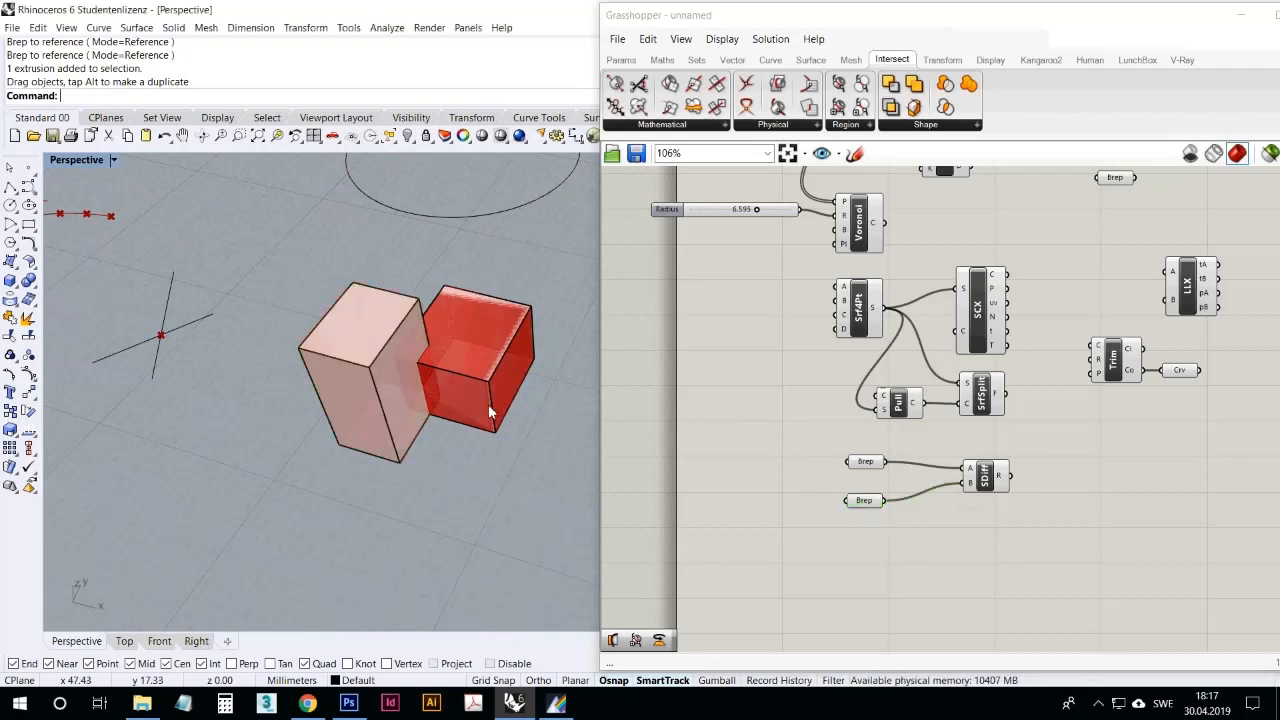
right_drag(560, 457, 561, 462)
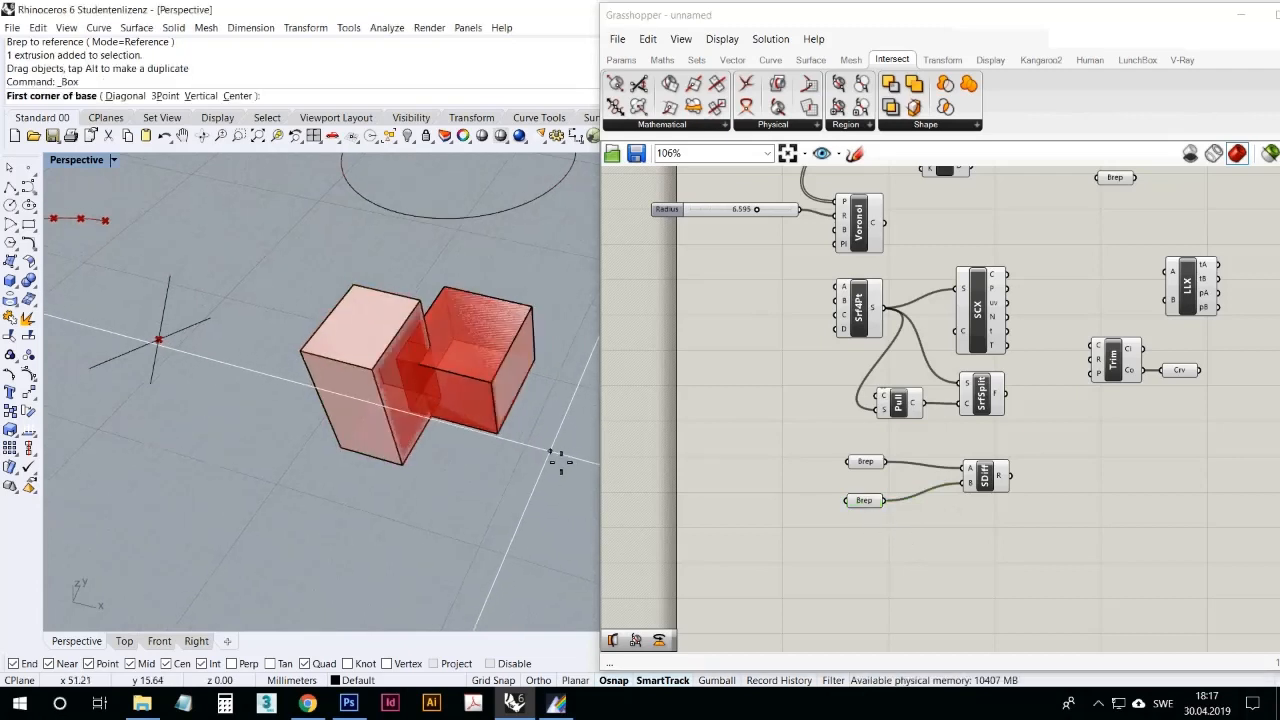
key(Escape)
Step: Bake the Solid Difference result from its R output into the Rhino model
click(1001, 492)
right_click(999, 474)
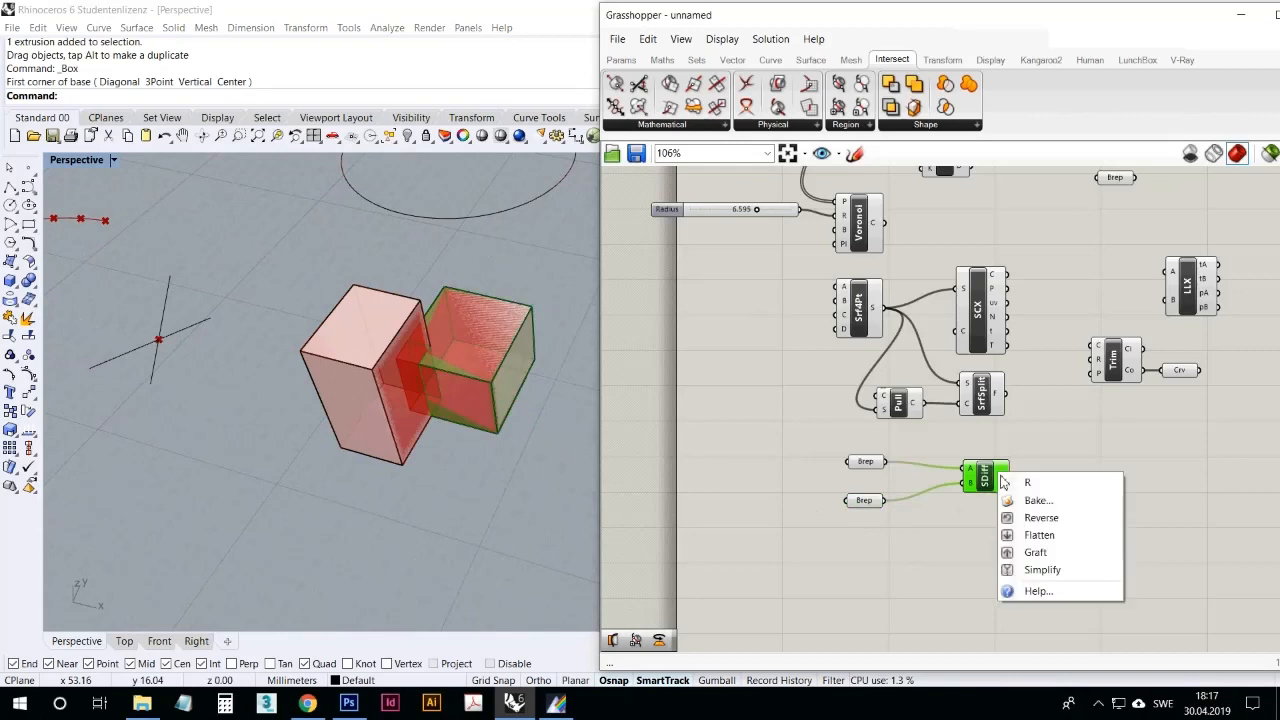
click(1012, 502)
click(1041, 652)
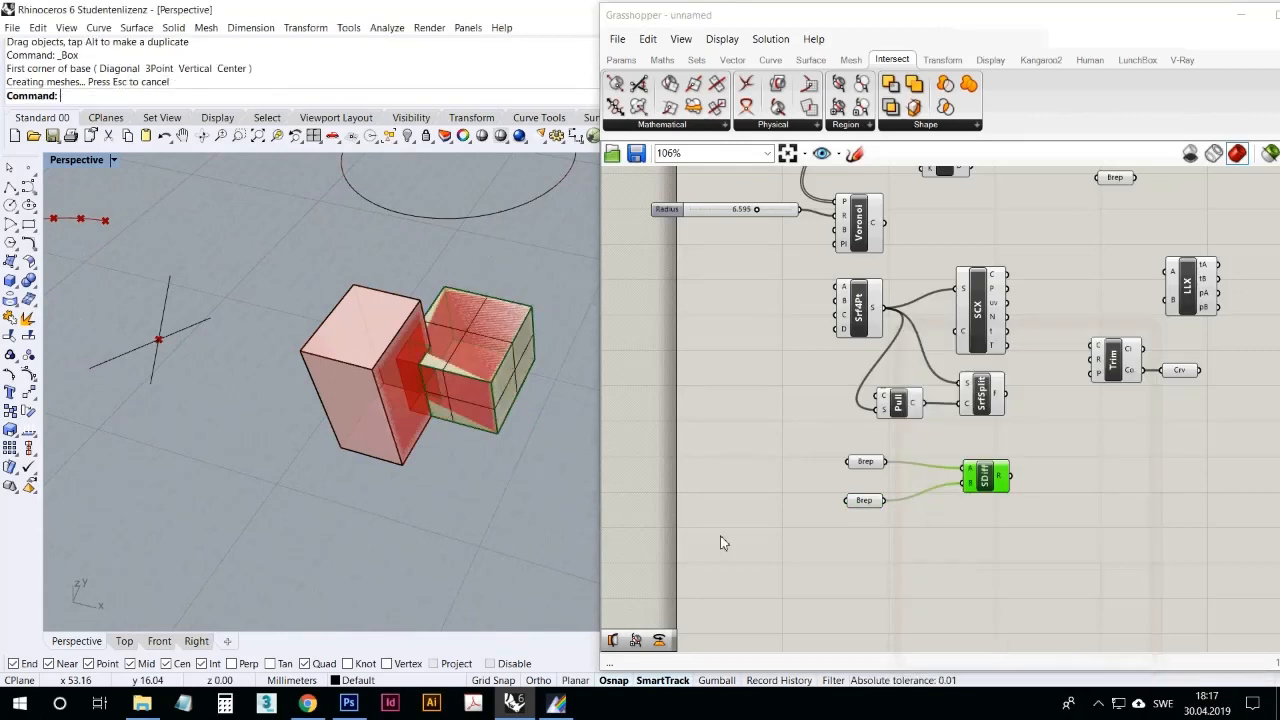
Step: Move the baked polysurface clear of the two boxes to inspect the cut, and delete it
click(445, 380)
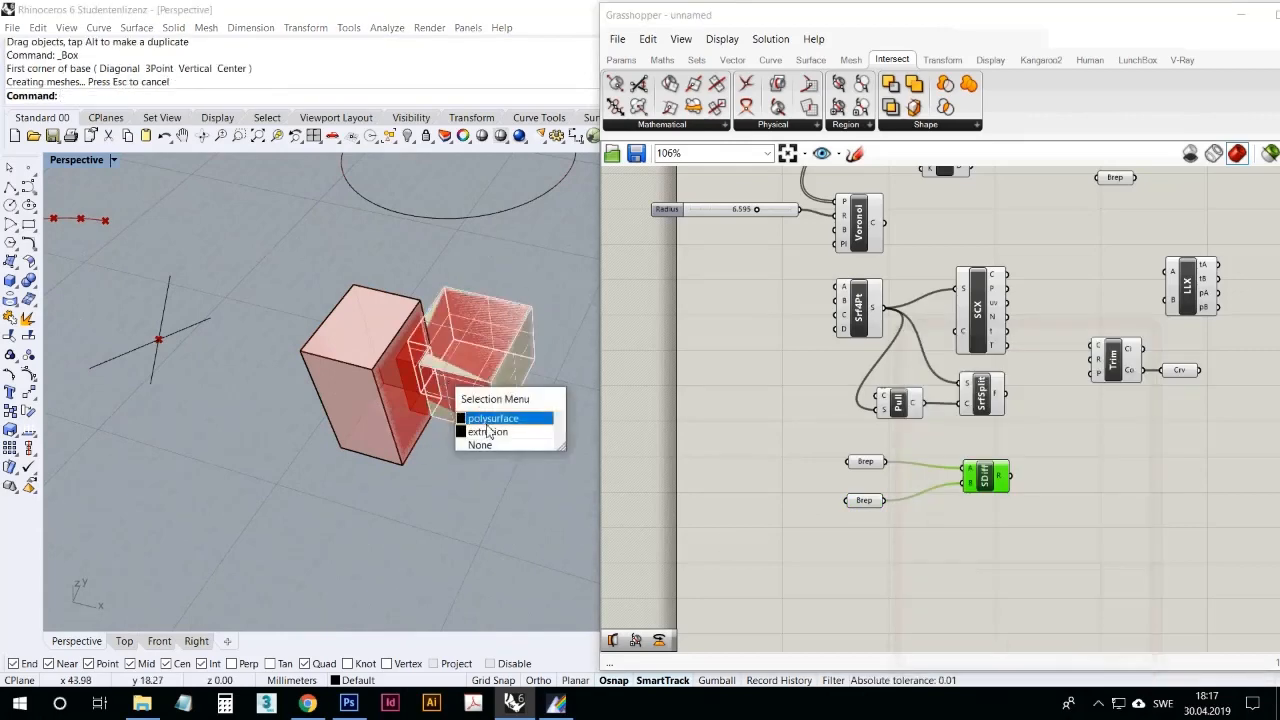
drag(488, 400, 582, 283)
click(491, 404)
click(426, 333)
click(424, 449)
click(538, 374)
right_drag(538, 373, 514, 334)
click(514, 334)
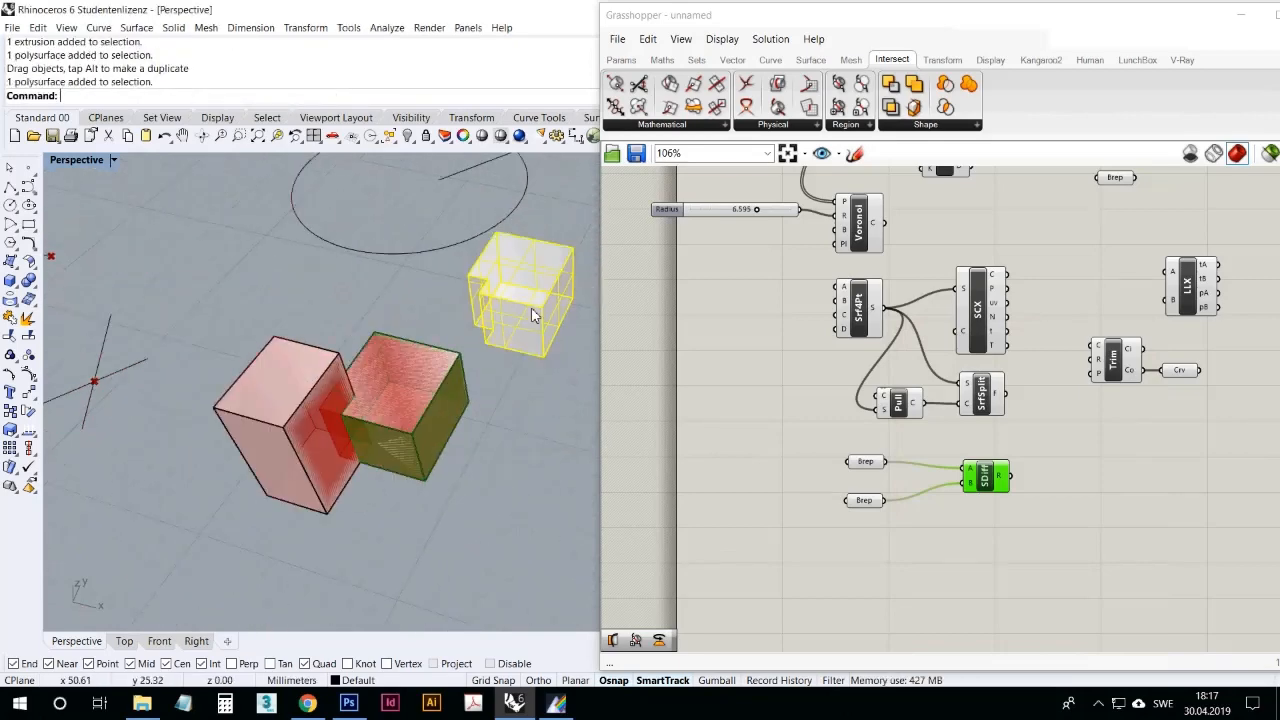
key(Delete)
click(952, 513)
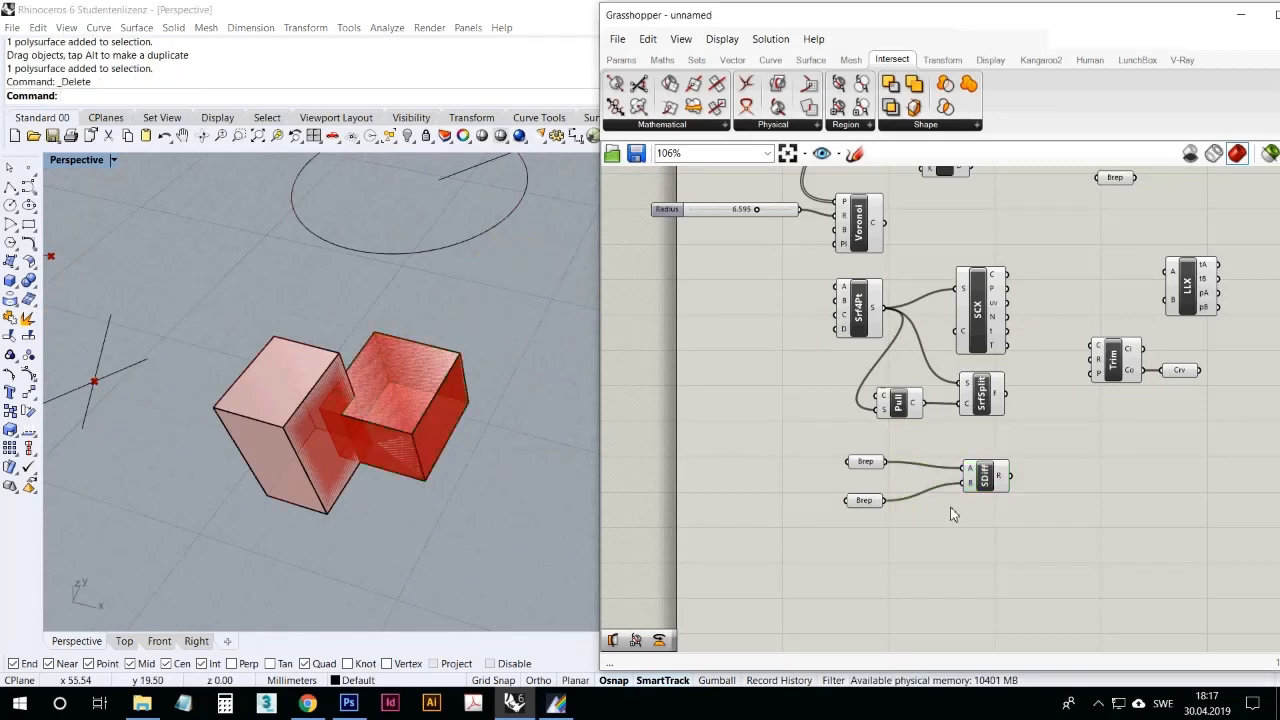
Step: Add a Move component below Solid Difference and feed its G input from the R output
drag(916, 546, 864, 561)
double_click(864, 561)
text(miove)
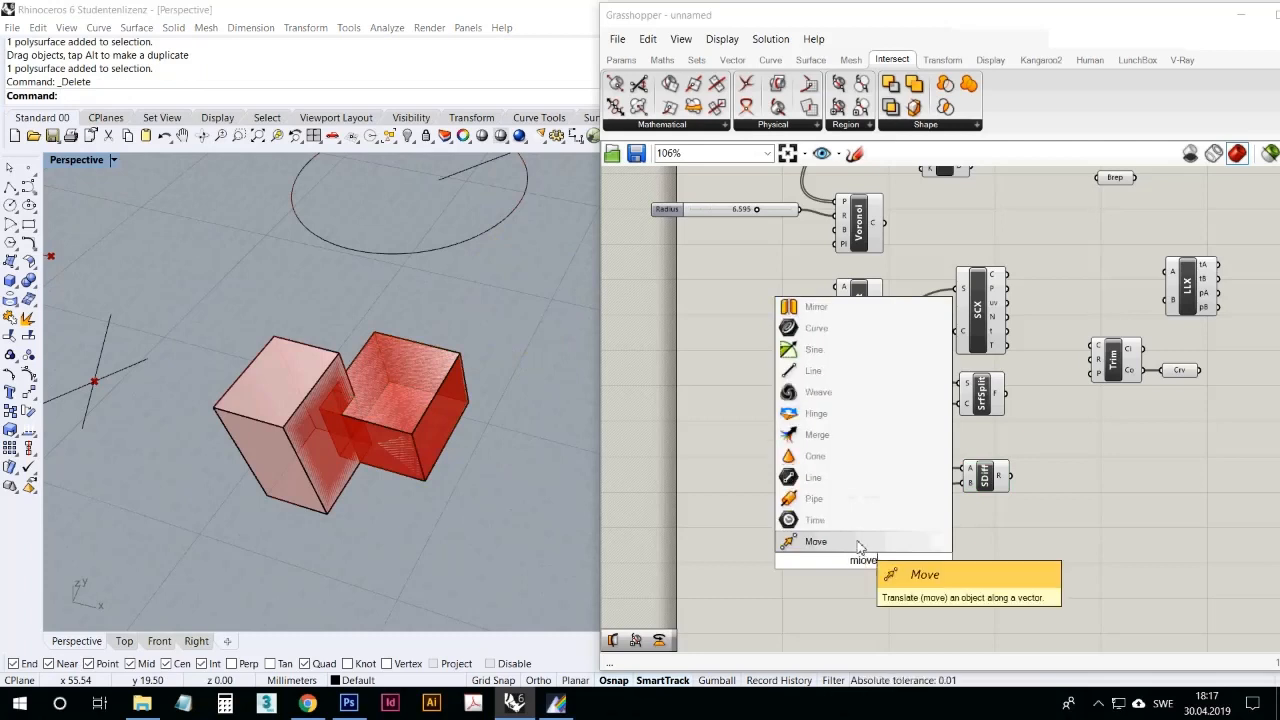
click(858, 541)
drag(1014, 480, 978, 562)
Step: Set the Move component's T input to a single vector about 10 mm long along the X axis
right_click(978, 562)
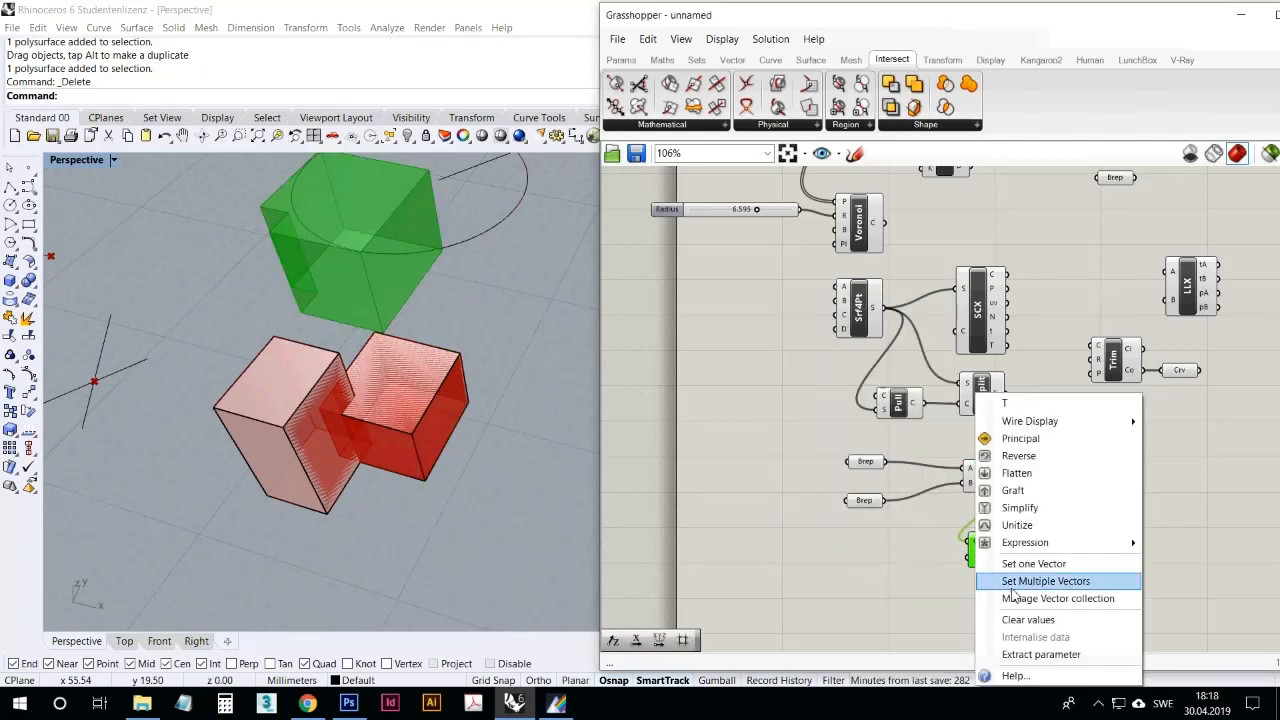
click(1005, 564)
scroll(515, 503, down, 6)
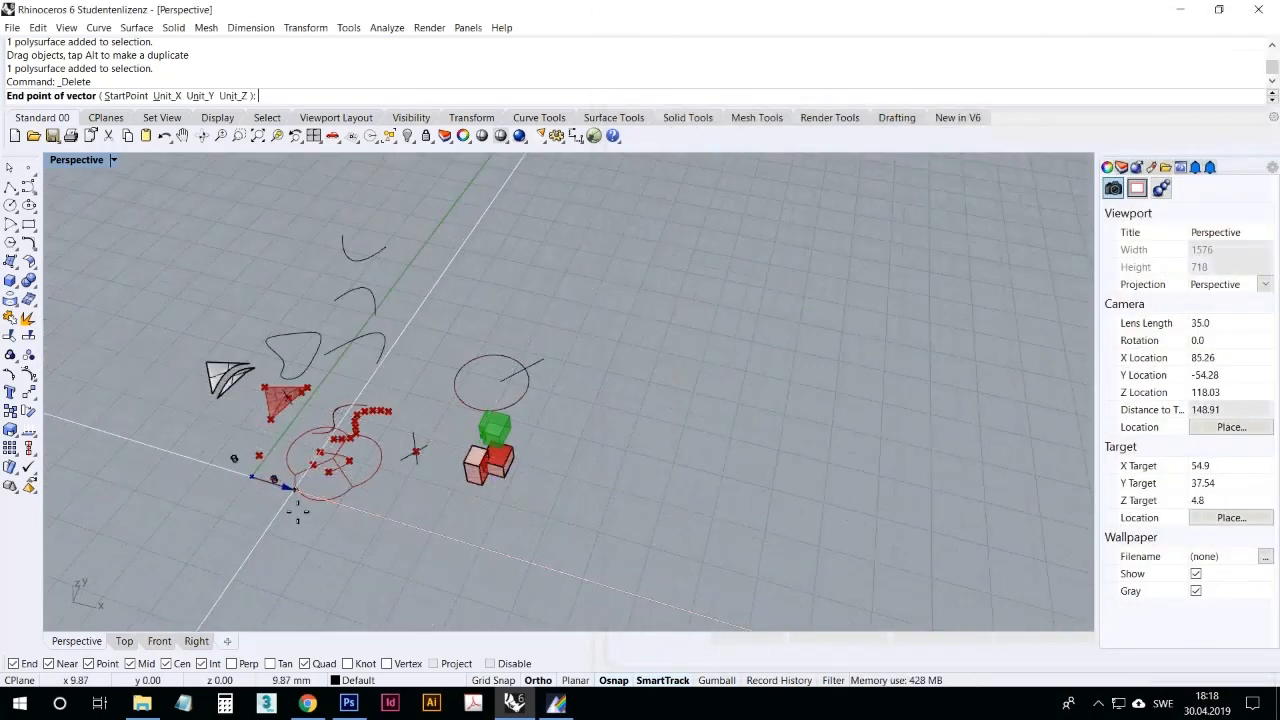
click(290, 503)
scroll(490, 497, up, 5)
right_drag(483, 498, 508, 471)
Step: Tidy the layout by aligning Solid Difference and the second Brep parameter with the first Brep parameter
drag(989, 482, 983, 475)
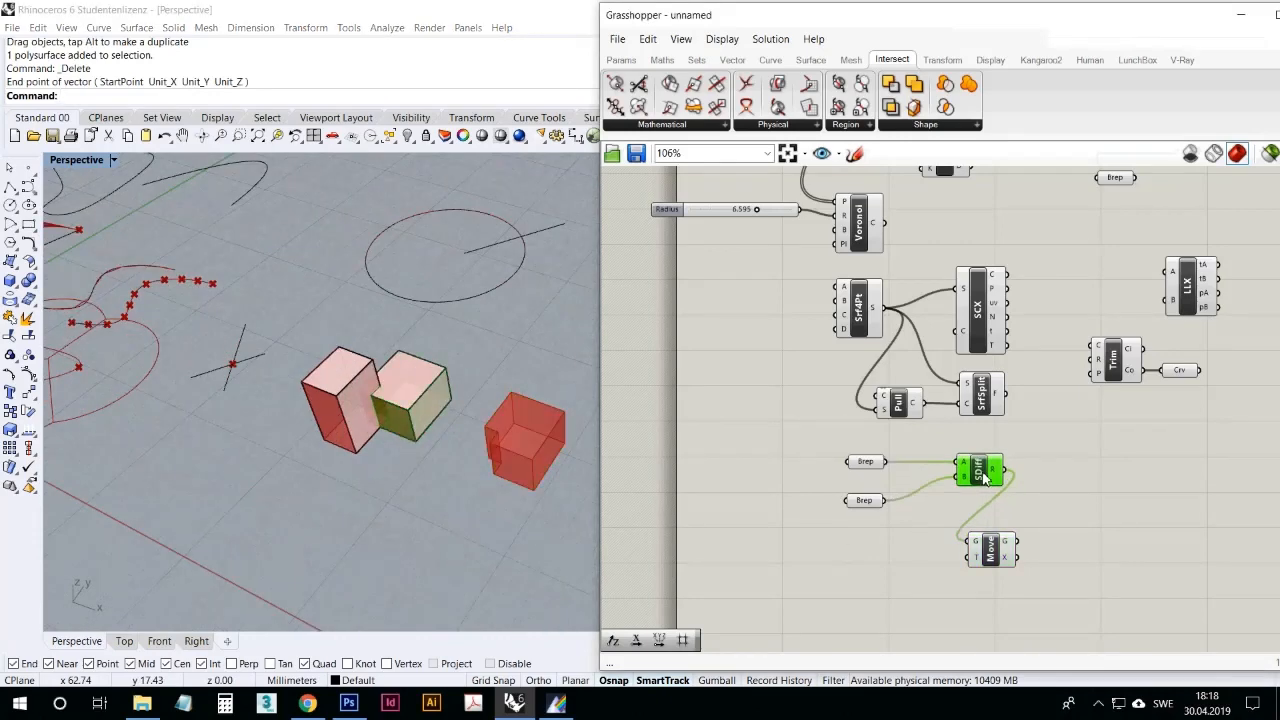
click(943, 537)
click(871, 503)
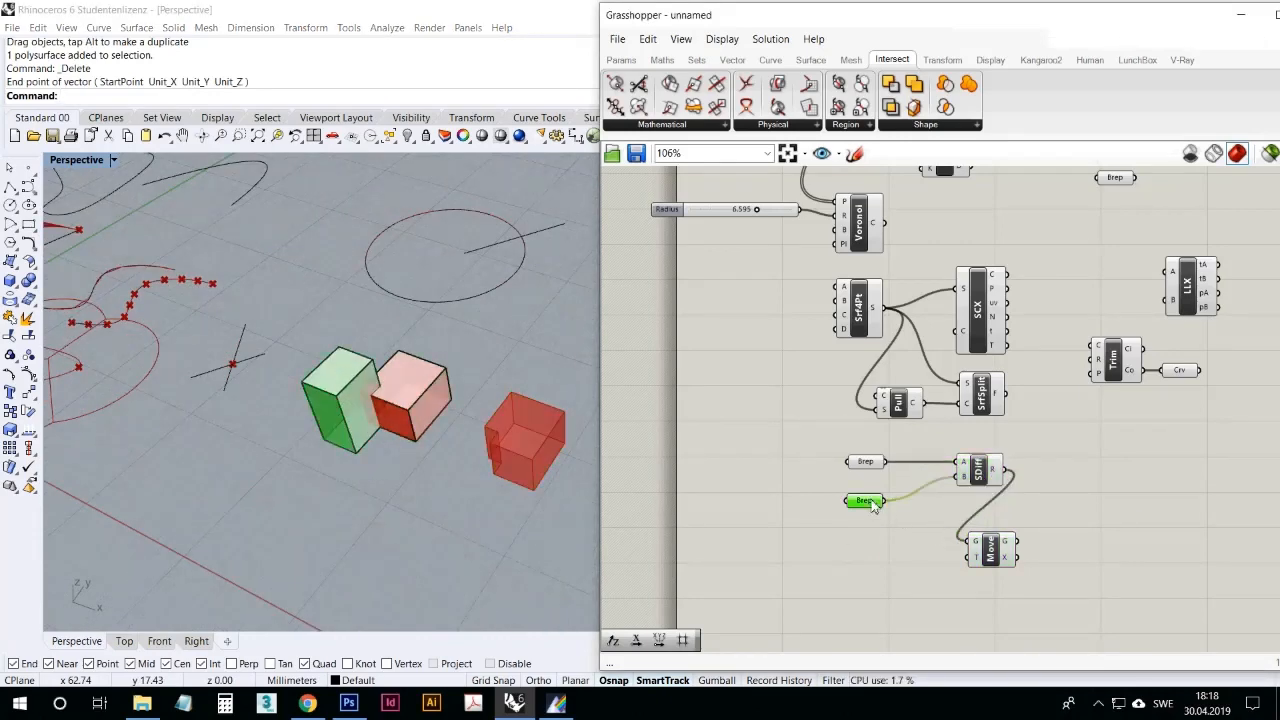
drag(873, 504, 874, 499)
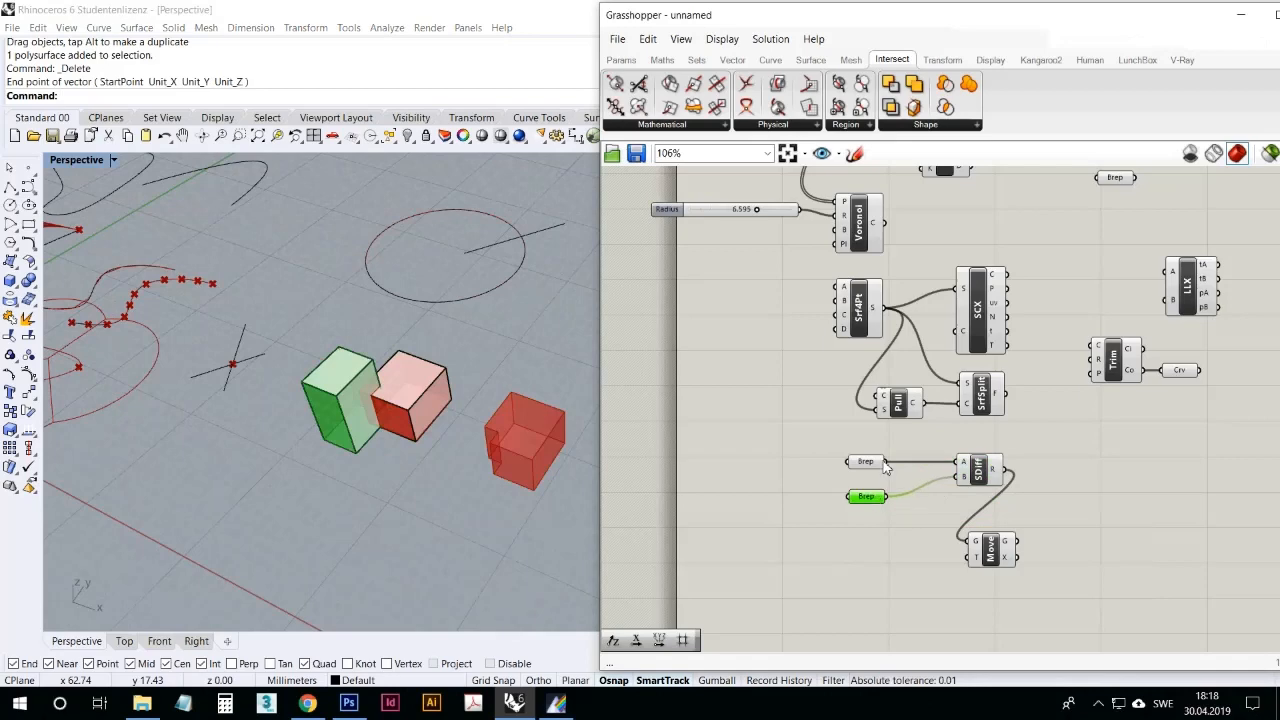
Step: Shift the Move component closer beneath Solid Difference and inspect the offset cut solid next to the two boxes
click(866, 462)
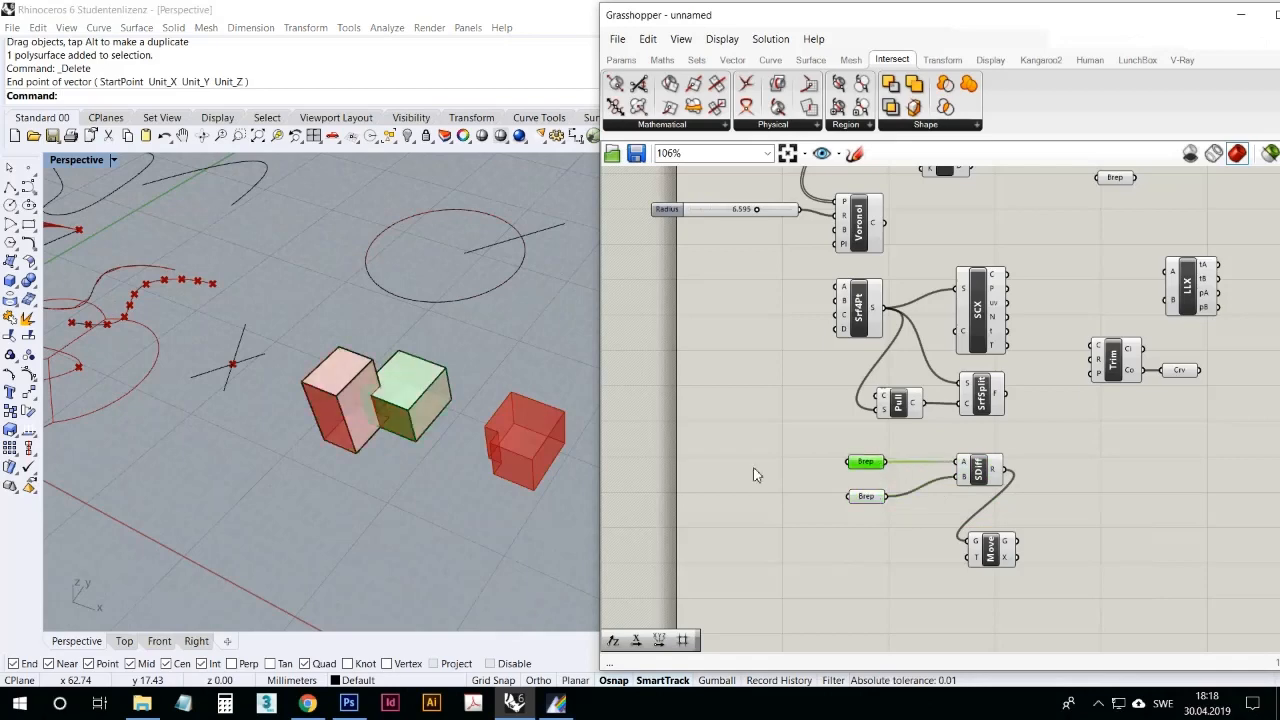
scroll(525, 435, up, 4)
drag(1028, 556, 1043, 543)
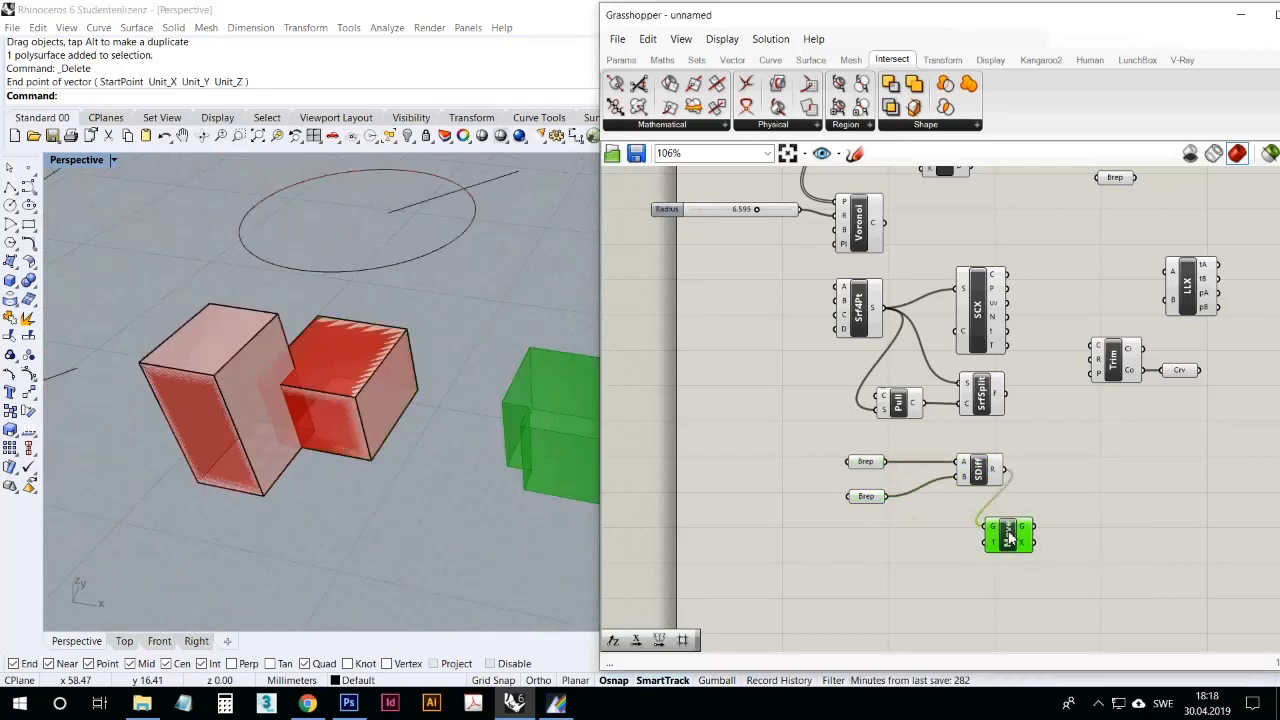
right_drag(434, 451, 452, 423)
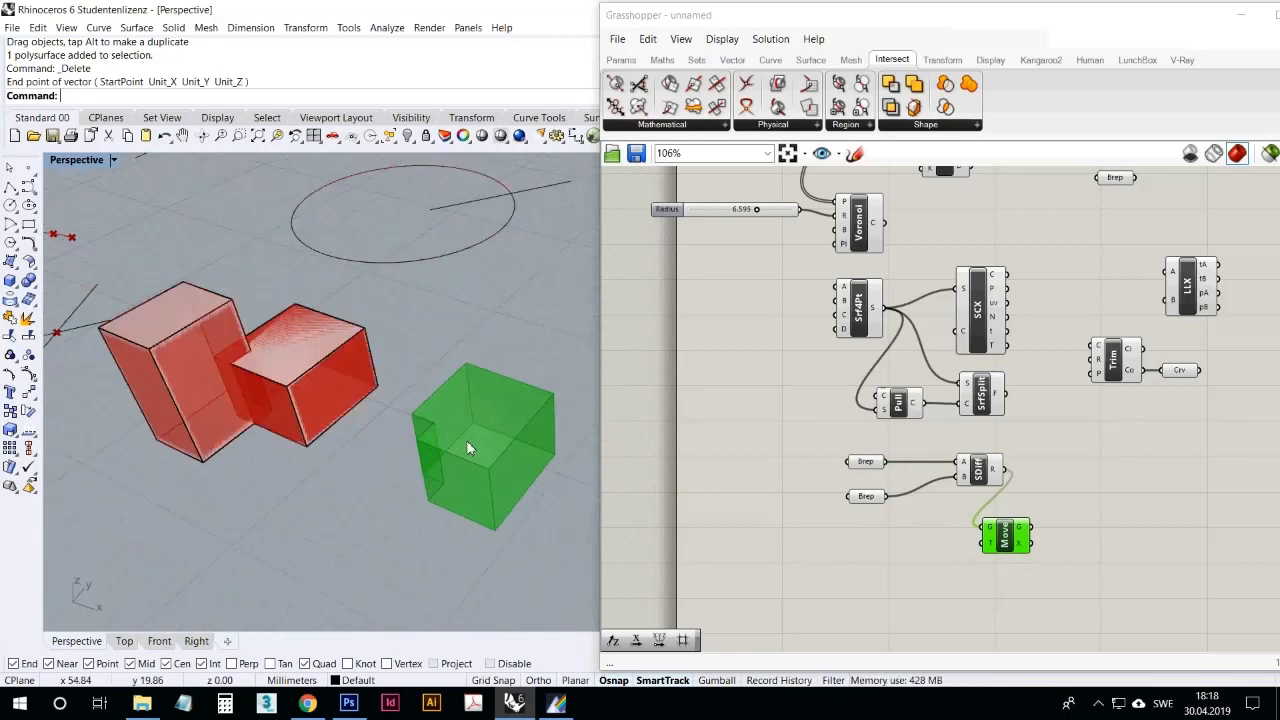
click(1007, 499)
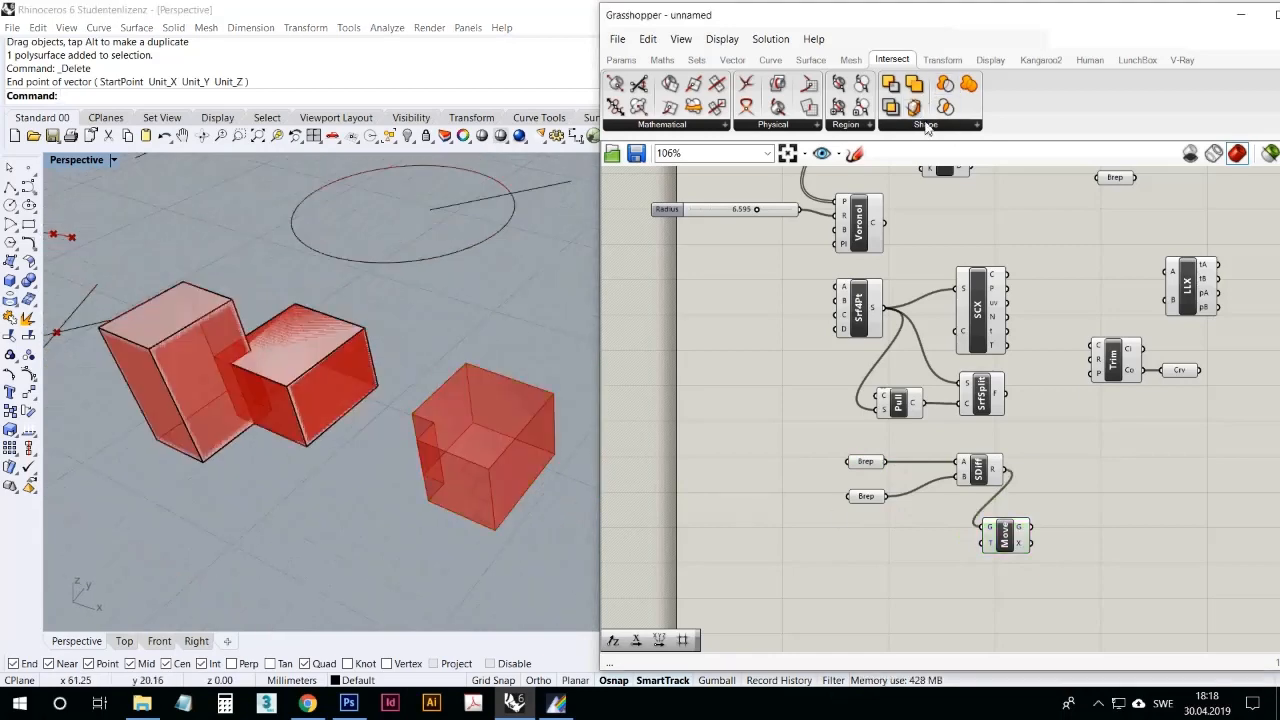
Step: Add a Solid Union component, feed both Brep parameters into its B input, and connect its R output to Move's G input
drag(938, 166, 922, 526)
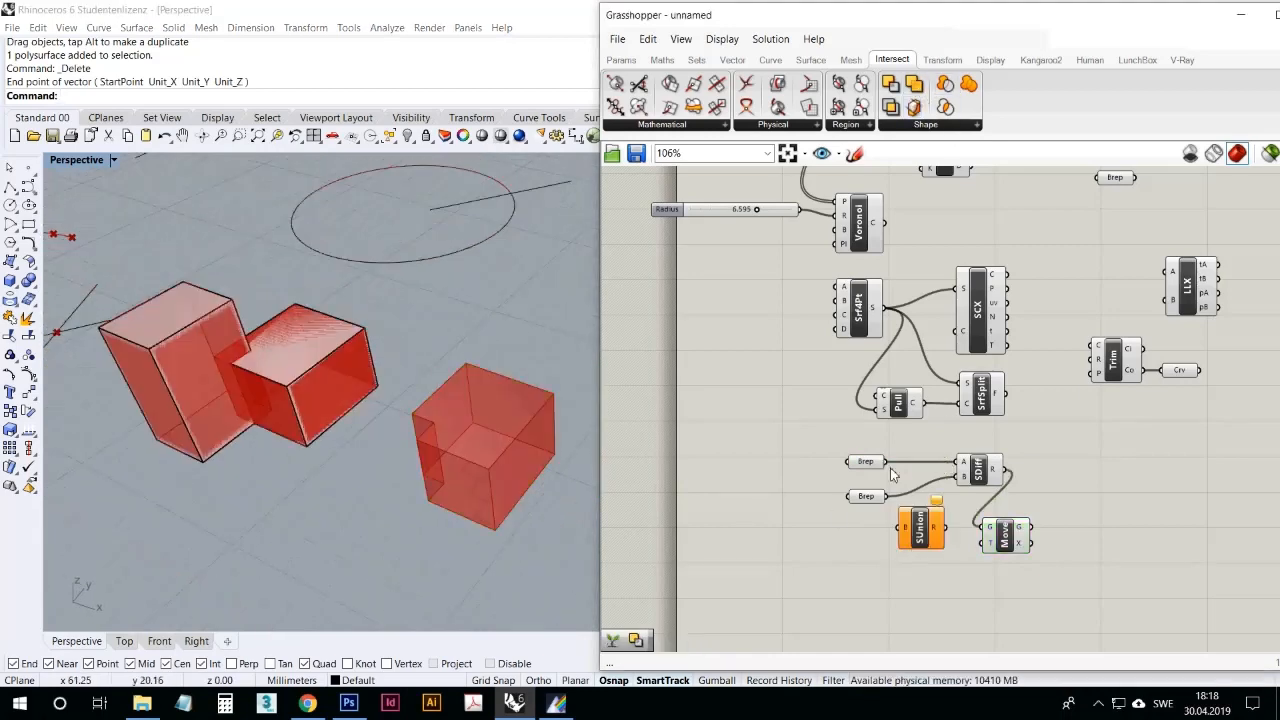
drag(886, 461, 983, 528)
click(922, 533)
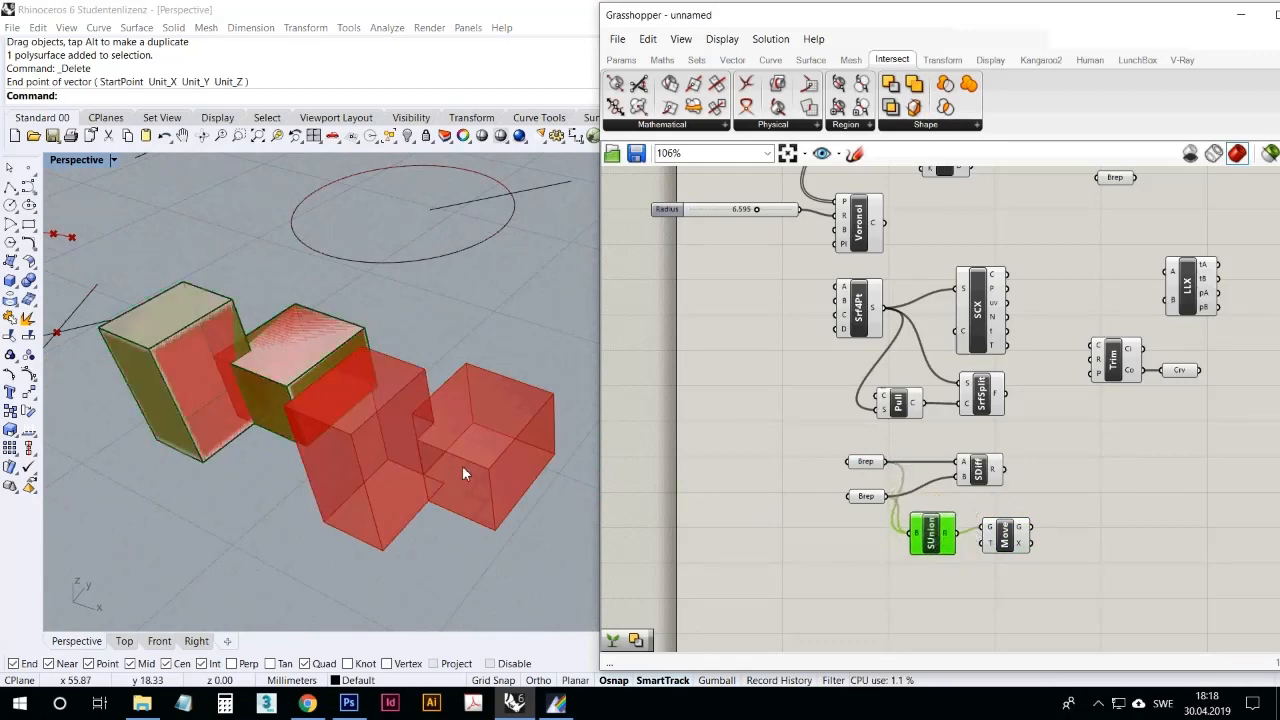
Step: Move the taller box to a few new positions overlapping the smaller box to test the live union
right_drag(462, 474, 523, 408)
right_drag(462, 450, 146, 426)
drag(180, 435, 223, 476)
drag(231, 370, 288, 318)
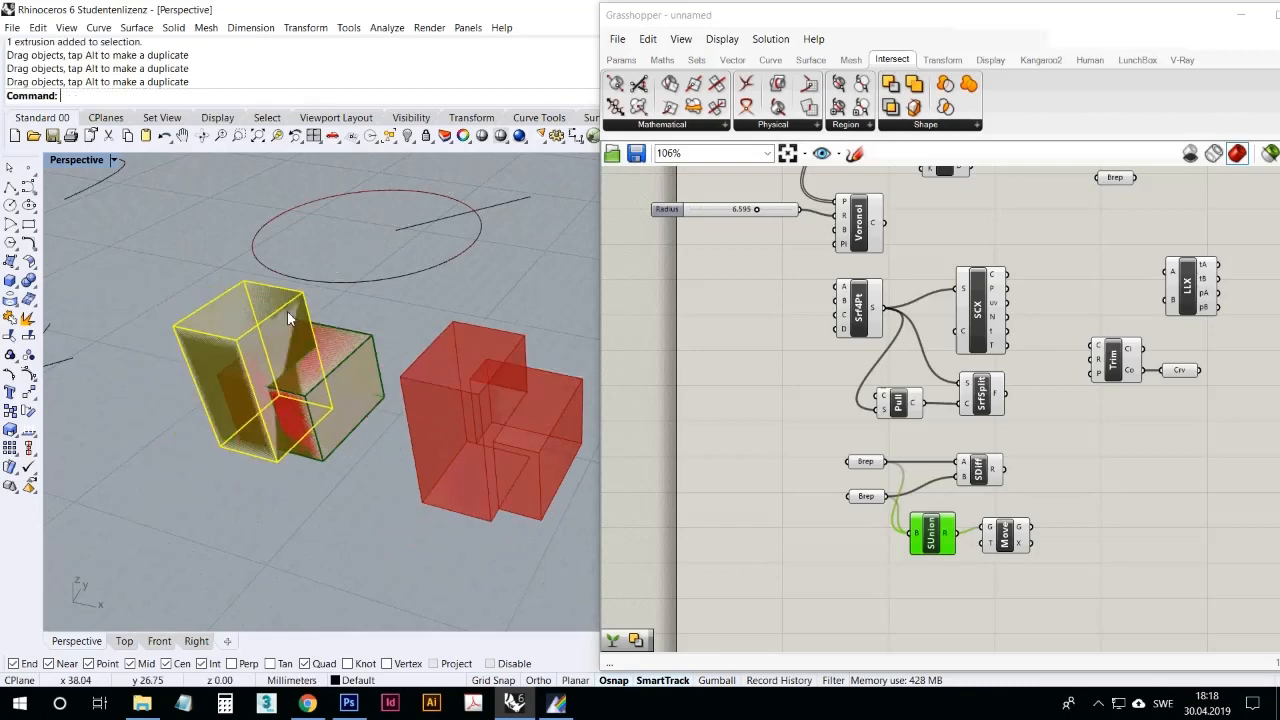
drag(268, 453, 251, 493)
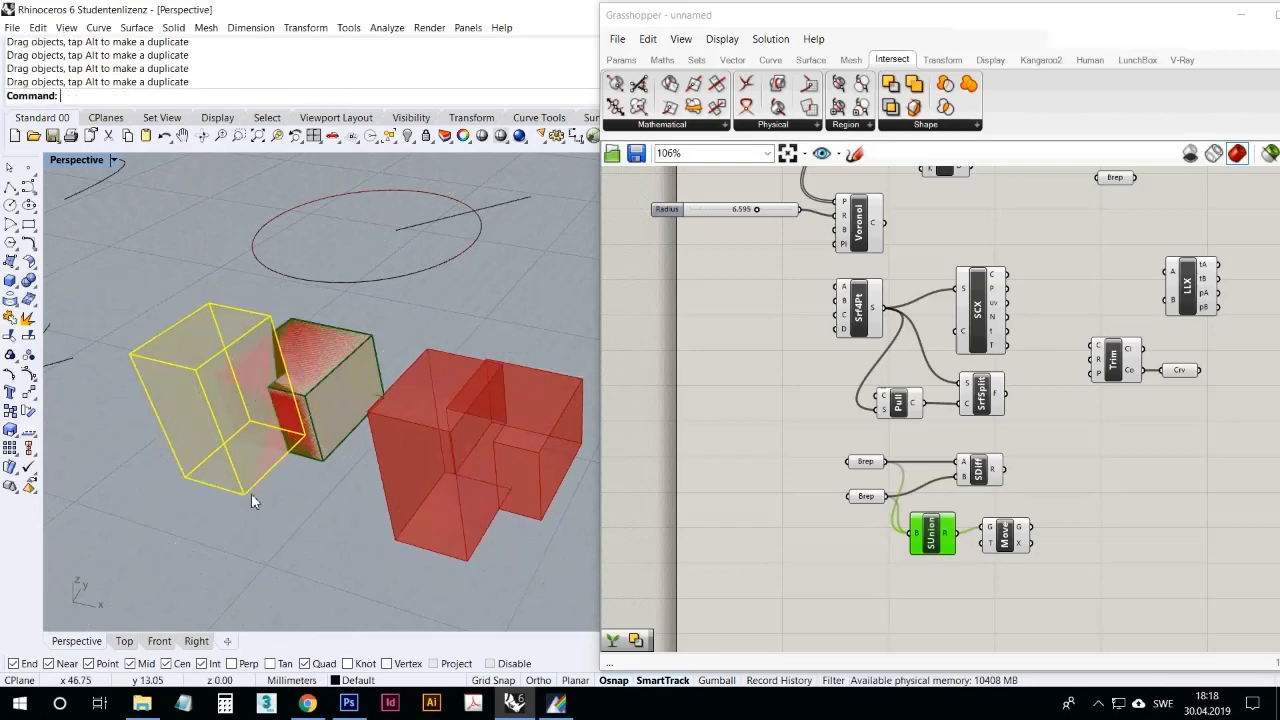
click(289, 518)
click(265, 495)
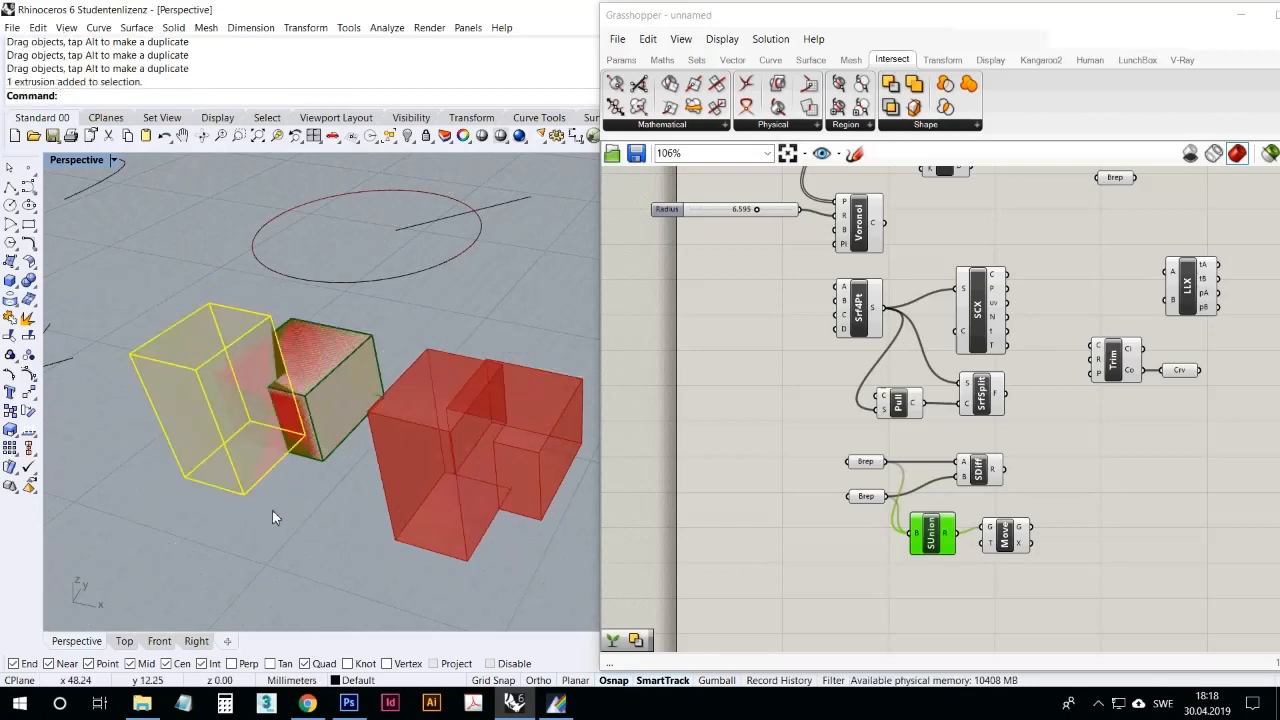
Step: Shift the smaller box slightly so that it still overlaps the taller box, and clear the selection
click(330, 440)
drag(317, 438, 320, 415)
click(305, 475)
click(373, 357)
click(292, 505)
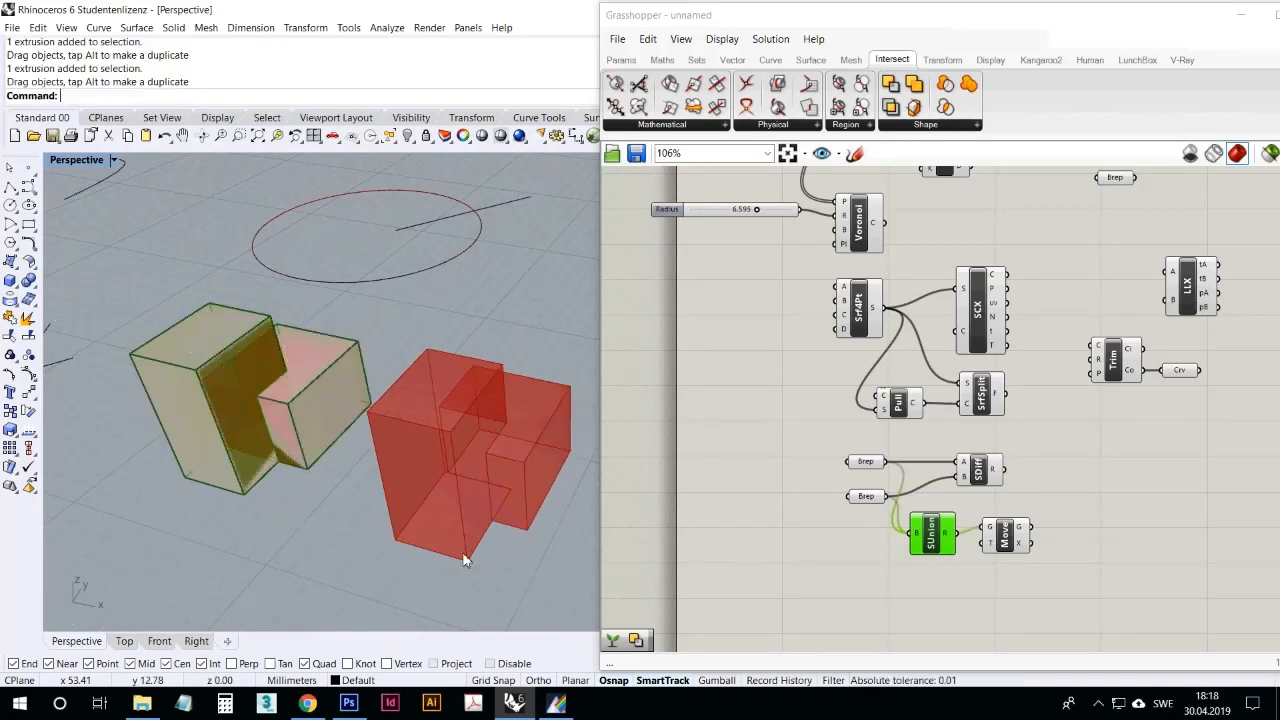
click(790, 556)
Step: Draw a circle with a radius of about 6.1 mm in the empty area behind the boxes
click(920, 126)
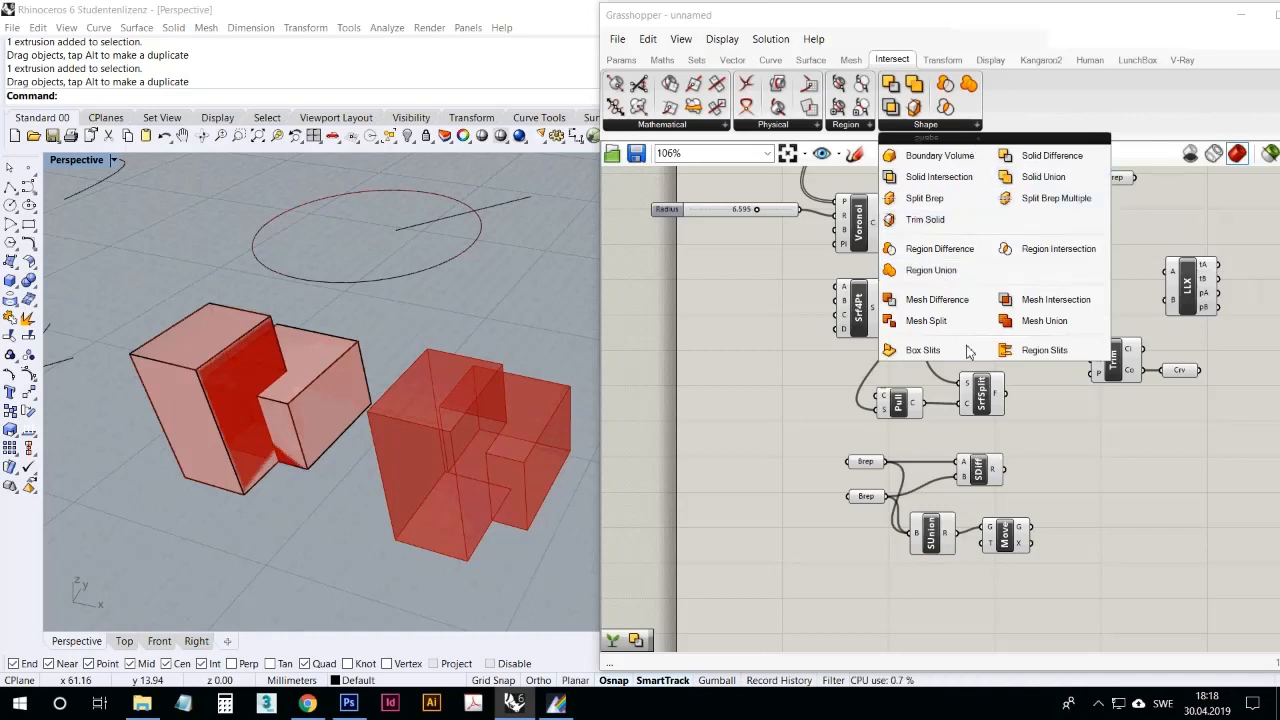
right_drag(455, 279, 491, 374)
scroll(434, 363, down, 7)
scroll(434, 363, up, 5)
scroll(450, 374, down, 2)
scroll(499, 392, up, 7)
scroll(489, 374, down, 7)
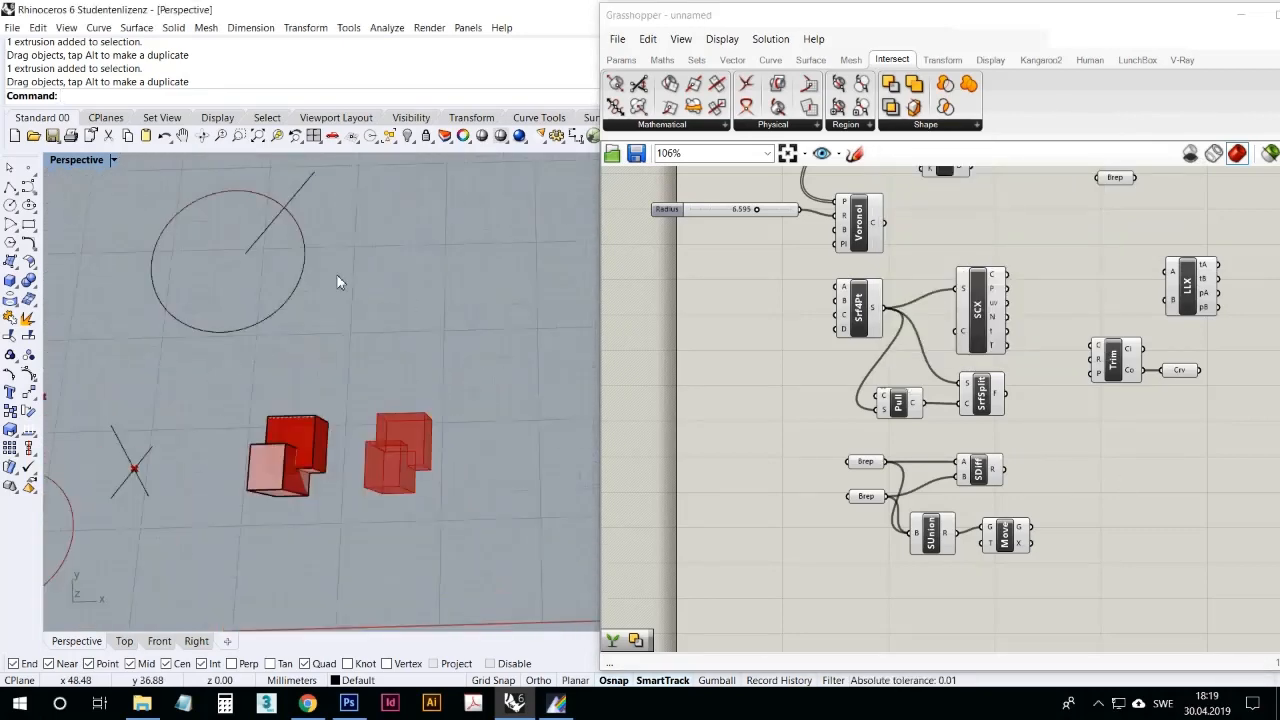
click(9, 206)
click(410, 286)
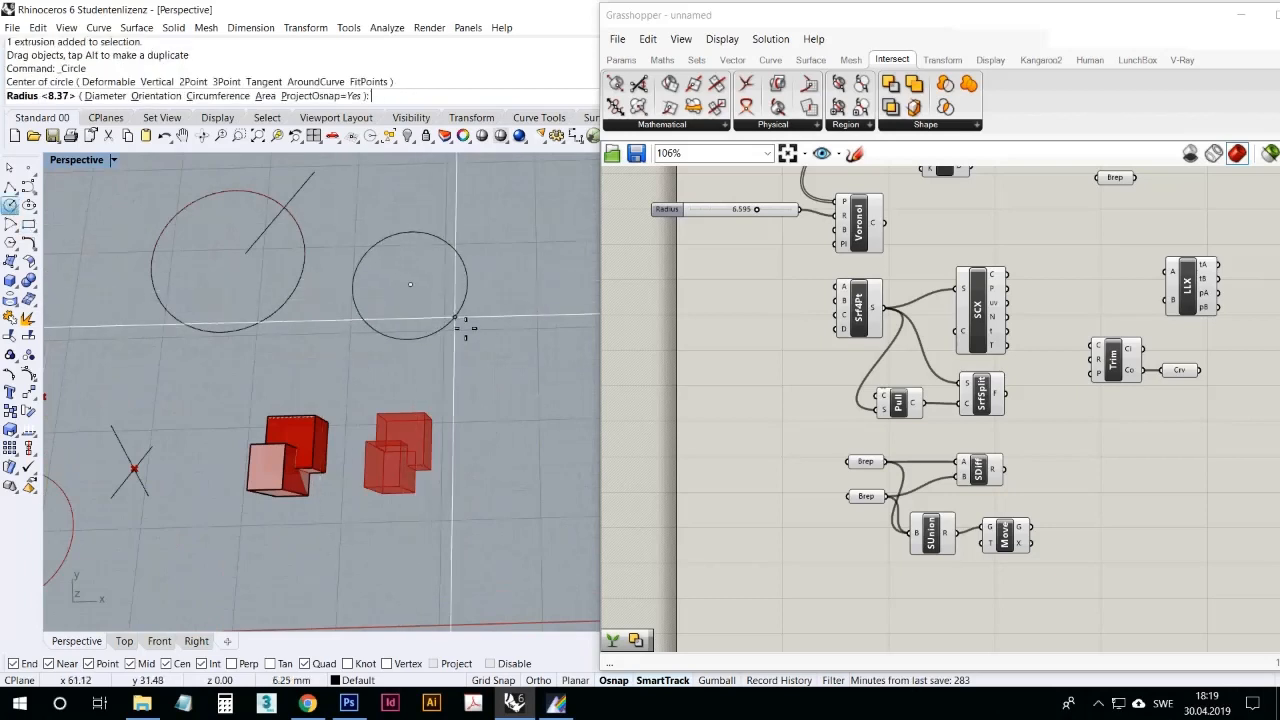
click(455, 322)
Step: Draw a smaller circle inside the new circle and move it so that it overlaps the larger circle's edge
right_drag(455, 317, 444, 307)
right_click(437, 293)
click(436, 292)
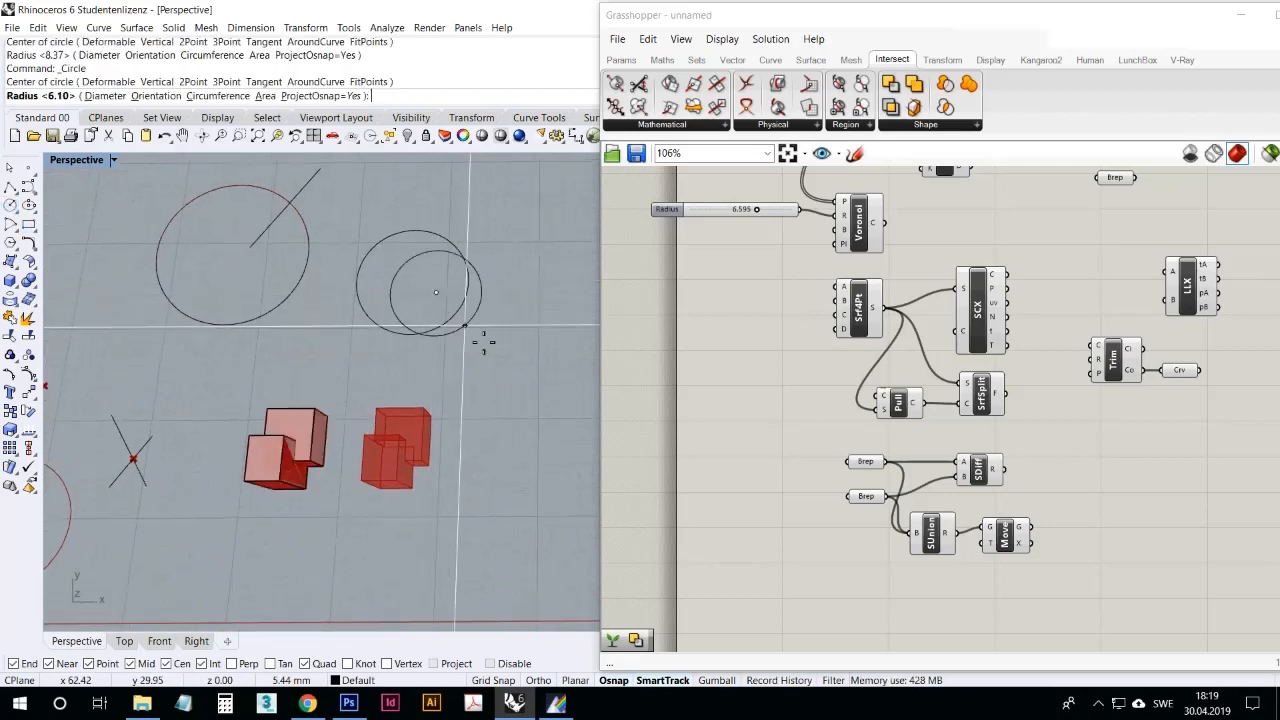
click(470, 295)
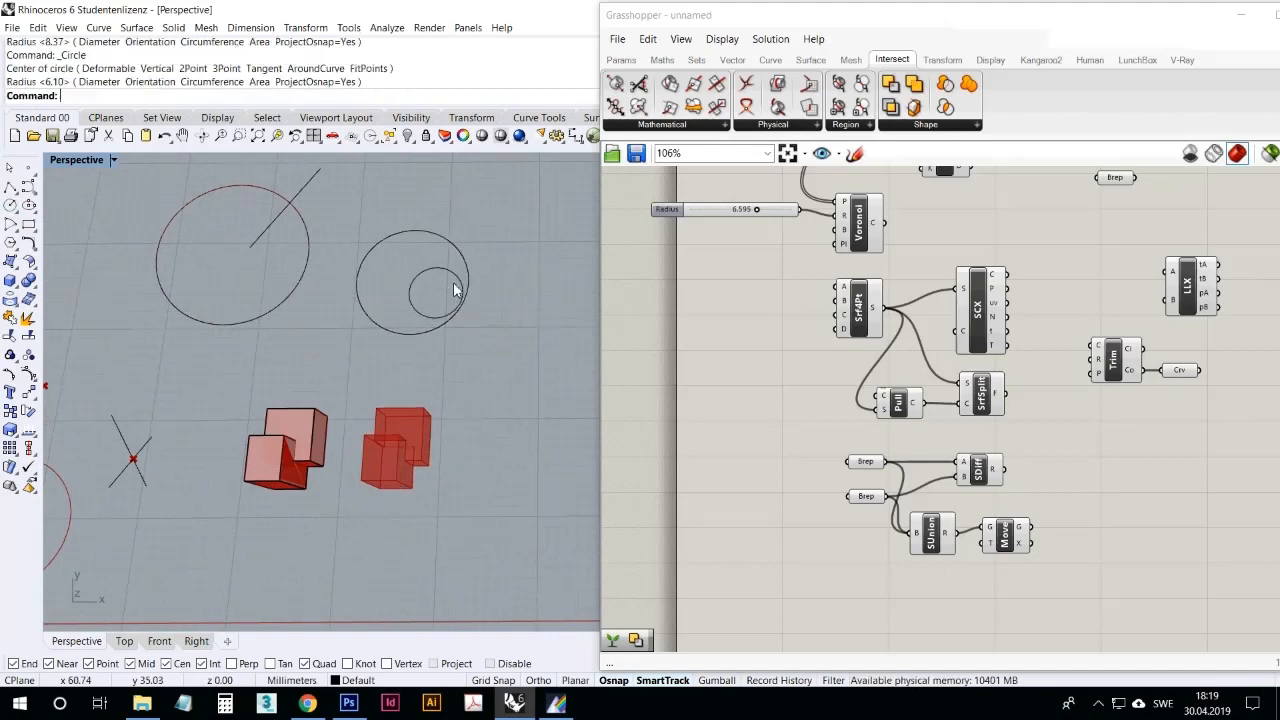
drag(451, 274, 486, 281)
key(Escape)
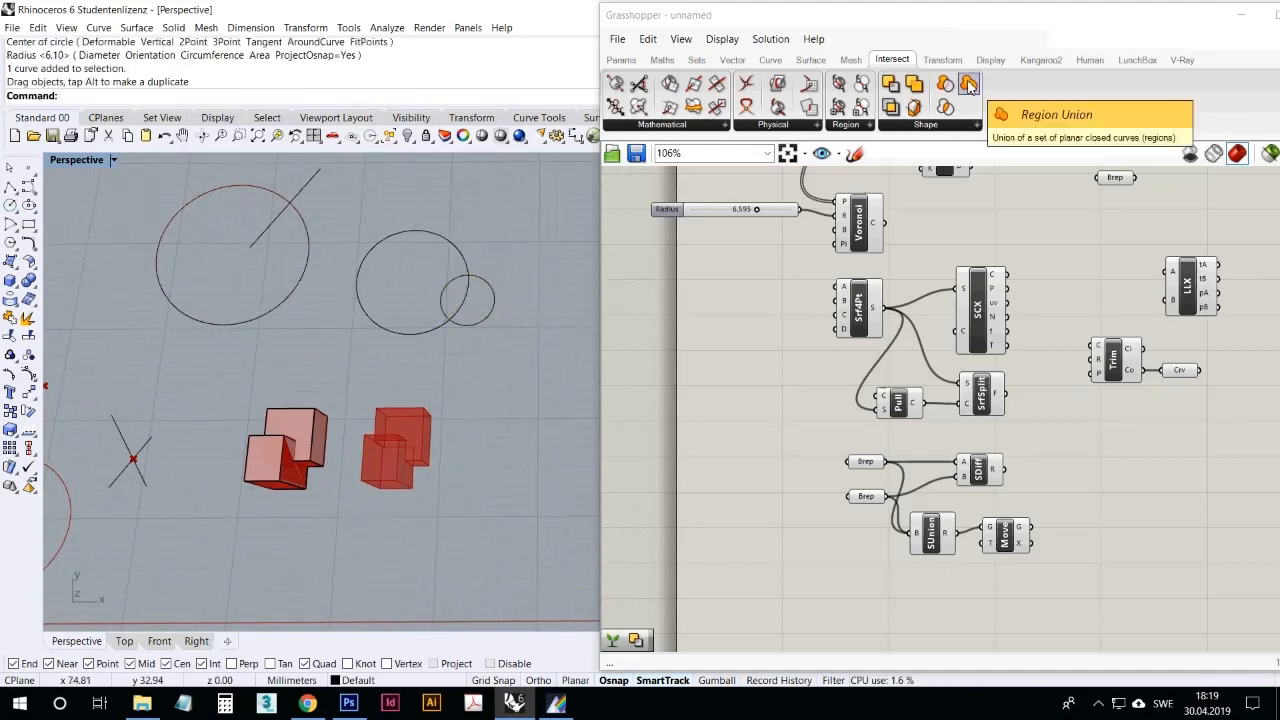
Step: Add a Region Union component in the free canvas area below Solid Union
drag(969, 85, 986, 590)
right_drag(947, 507, 965, 305)
scroll(992, 380, up, 4)
drag(1003, 402, 963, 496)
right_drag(868, 390, 894, 379)
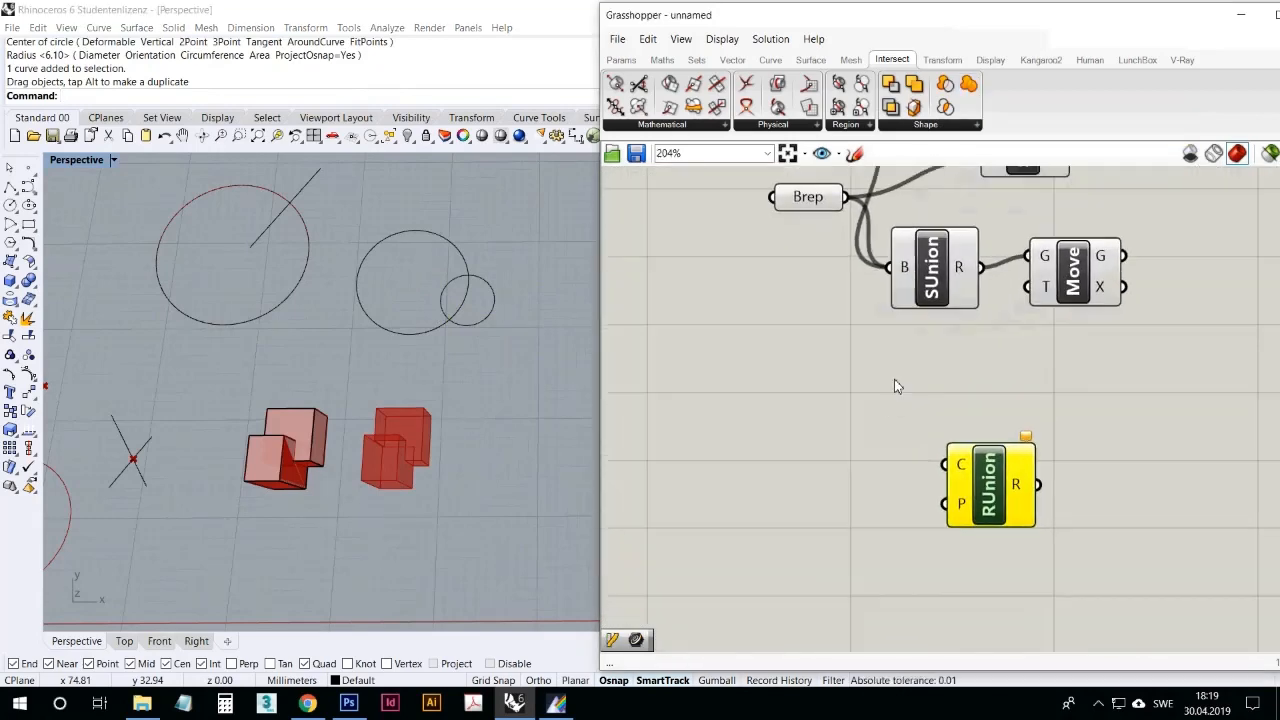
scroll(894, 380, down, 2)
Step: Add a Curve parameter and reference the larger of the two overlapping circles in it
click(626, 62)
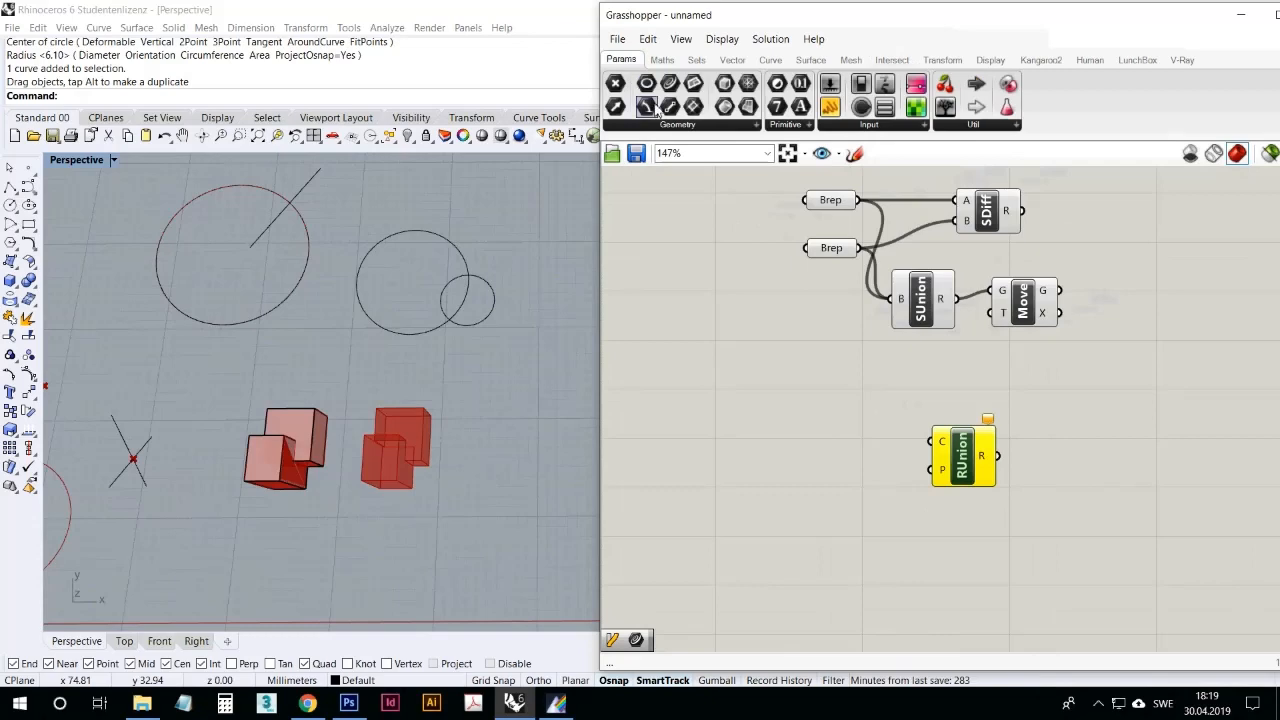
drag(668, 88, 771, 363)
right_click(771, 363)
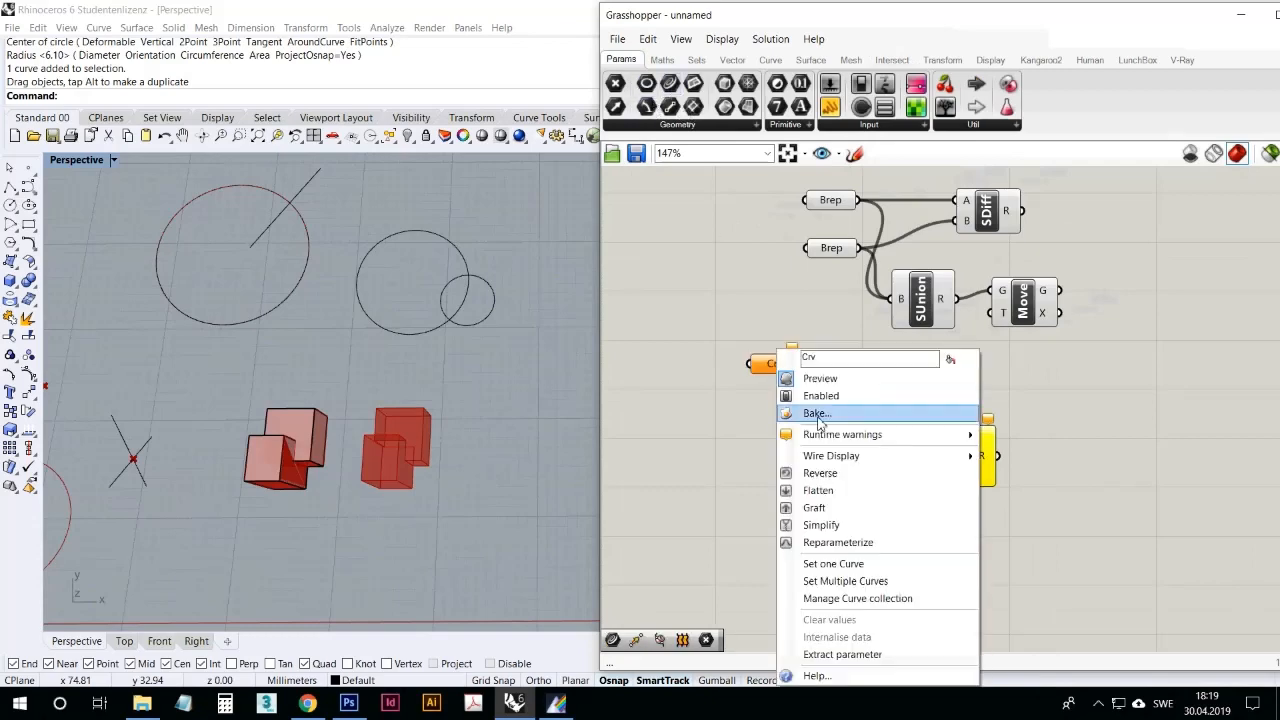
click(845, 563)
click(459, 247)
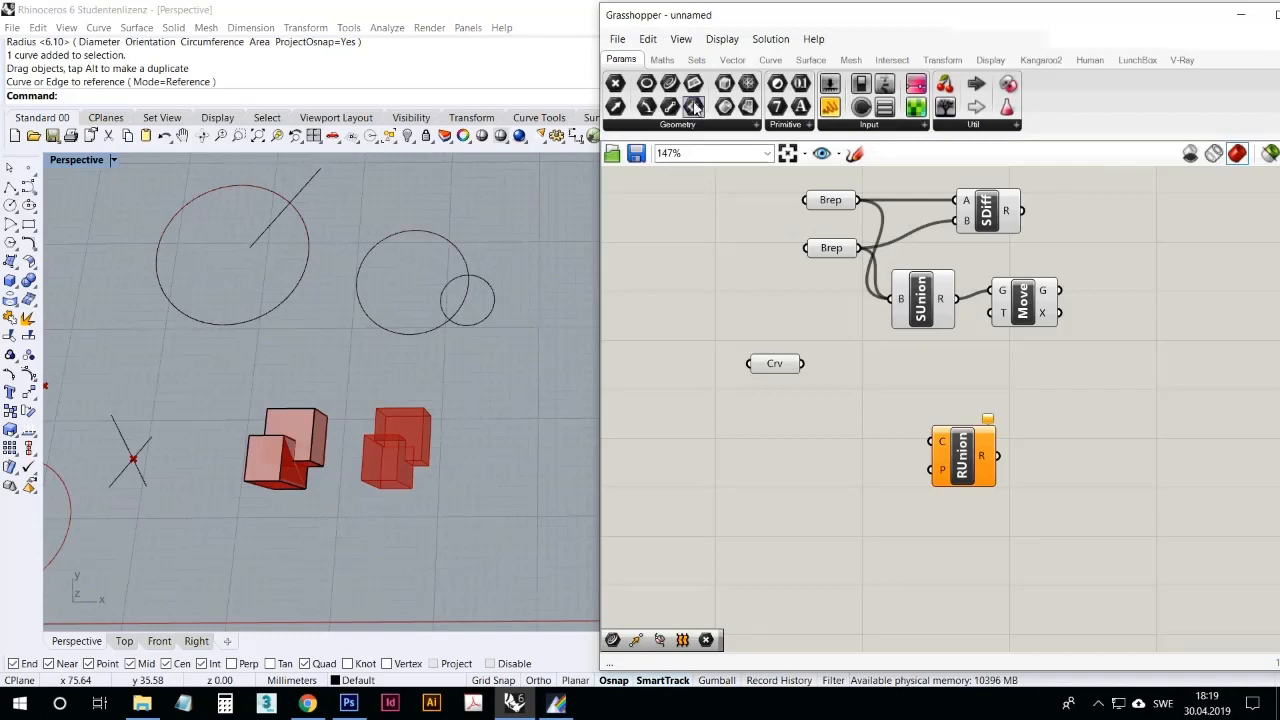
Step: Add a second Curve parameter and reference the smaller overlapping circle in it
drag(669, 86, 757, 406)
right_click(757, 406)
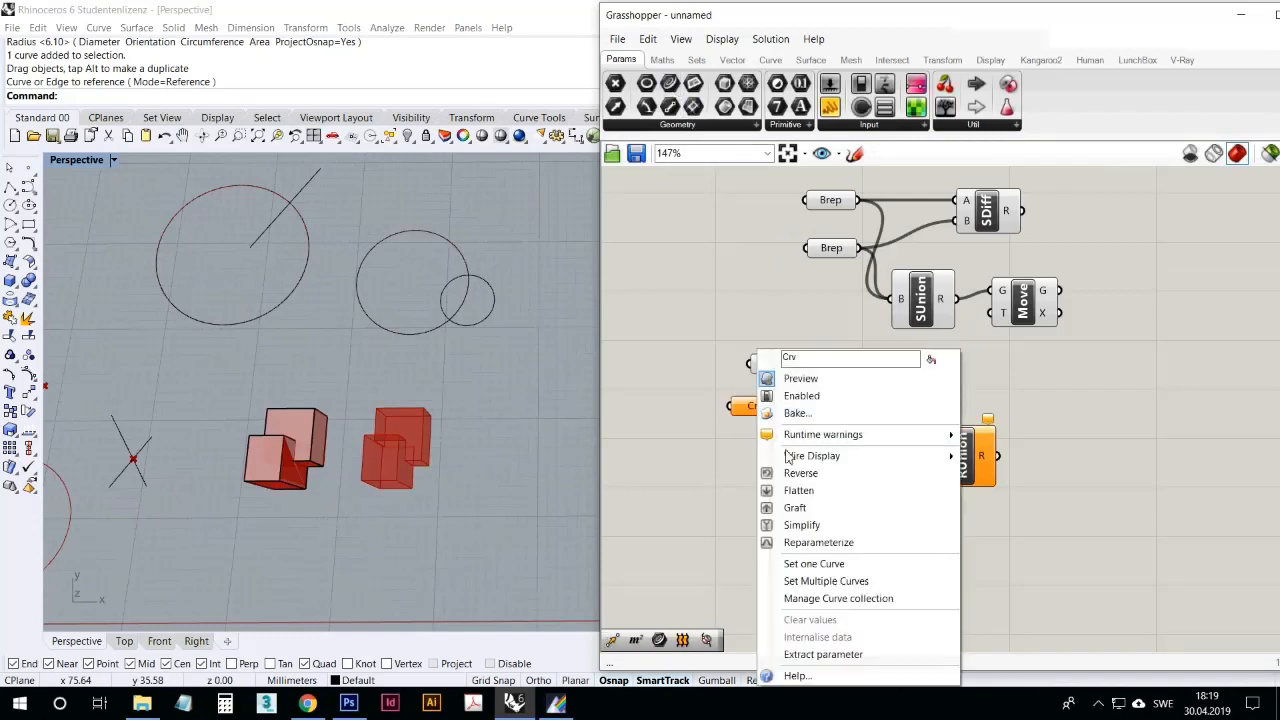
click(826, 563)
click(480, 323)
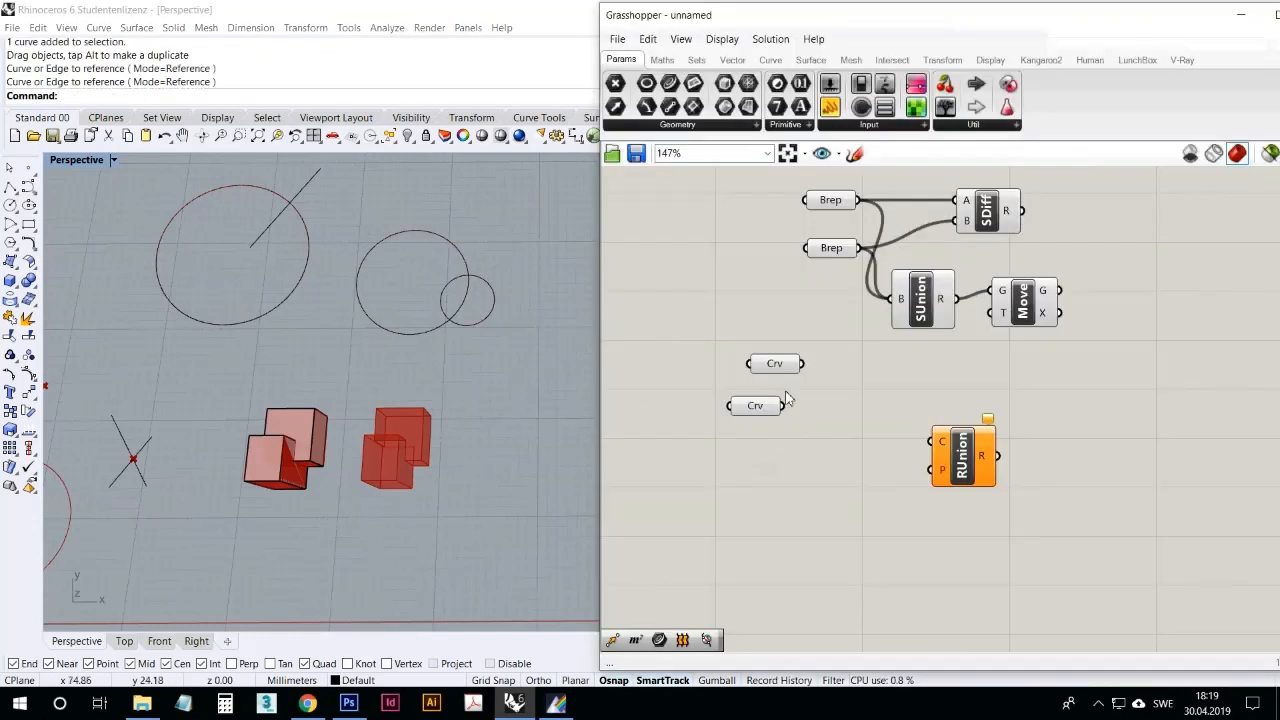
Step: Wire both Curve parameters into Region Union's C input and feed its R output into Move's G input instead of Solid Union
drag(808, 364, 940, 442)
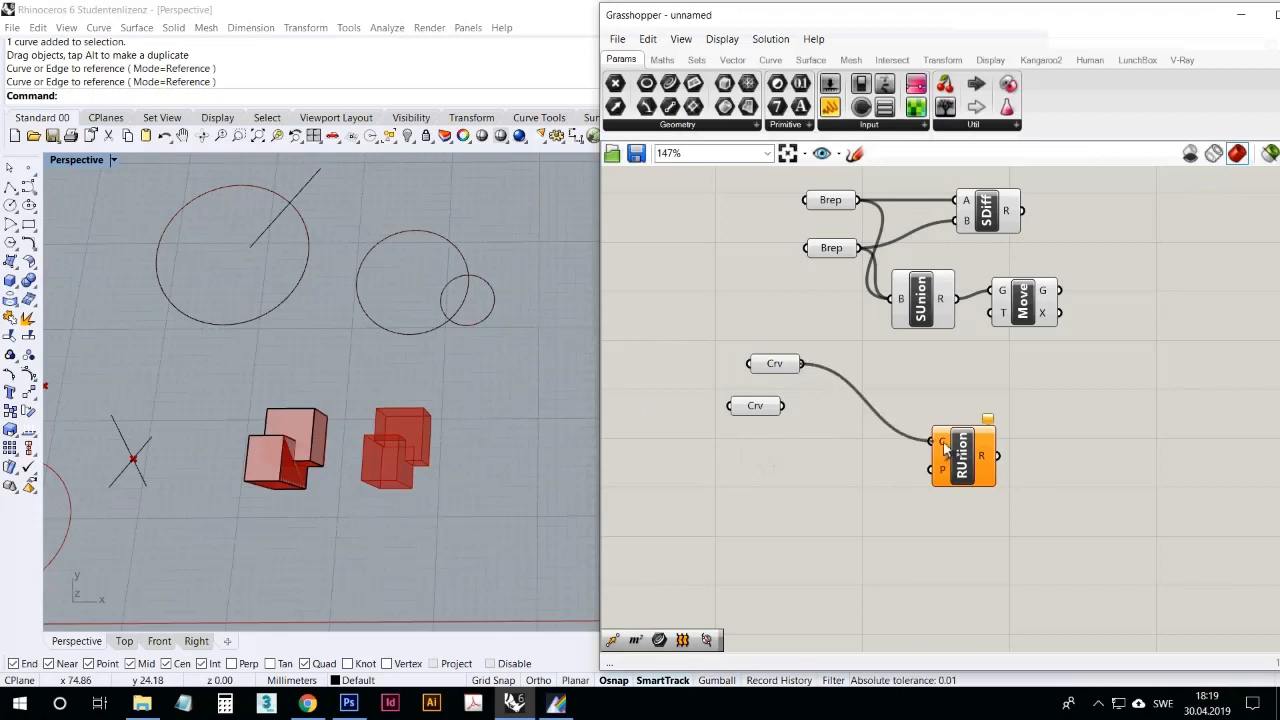
shift+drag(786, 406, 940, 442)
click(767, 414)
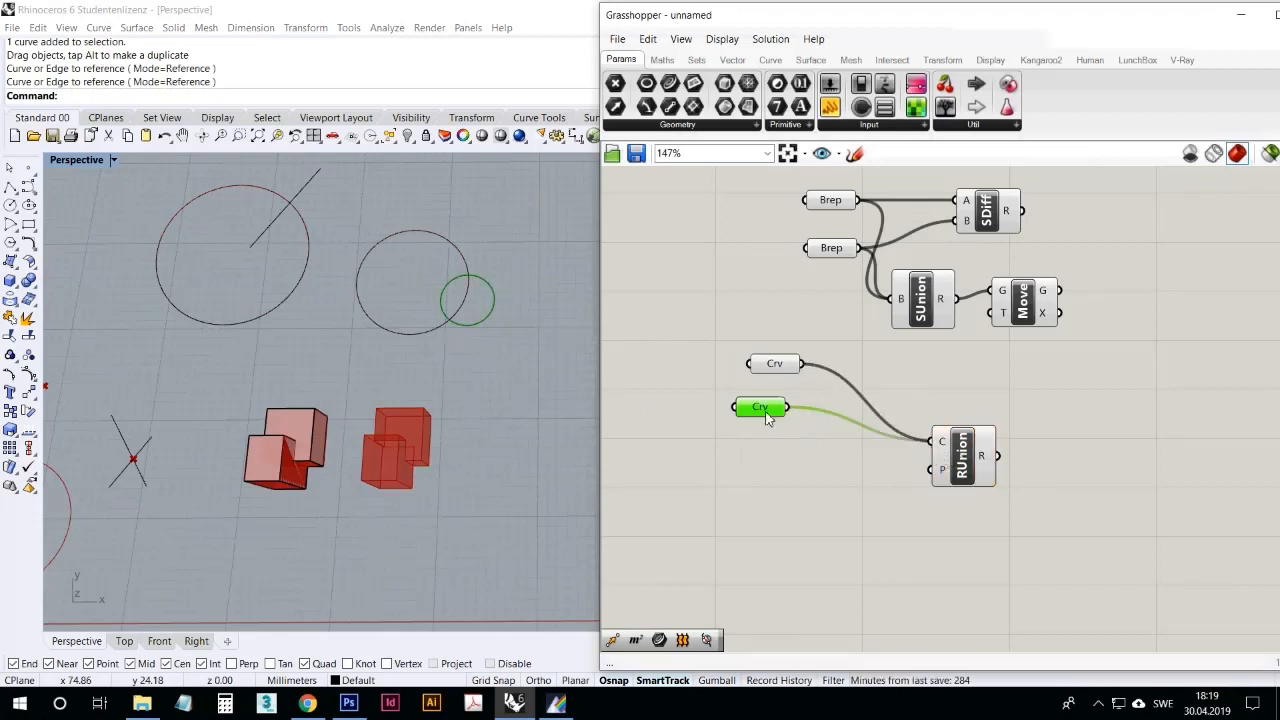
drag(767, 418, 819, 442)
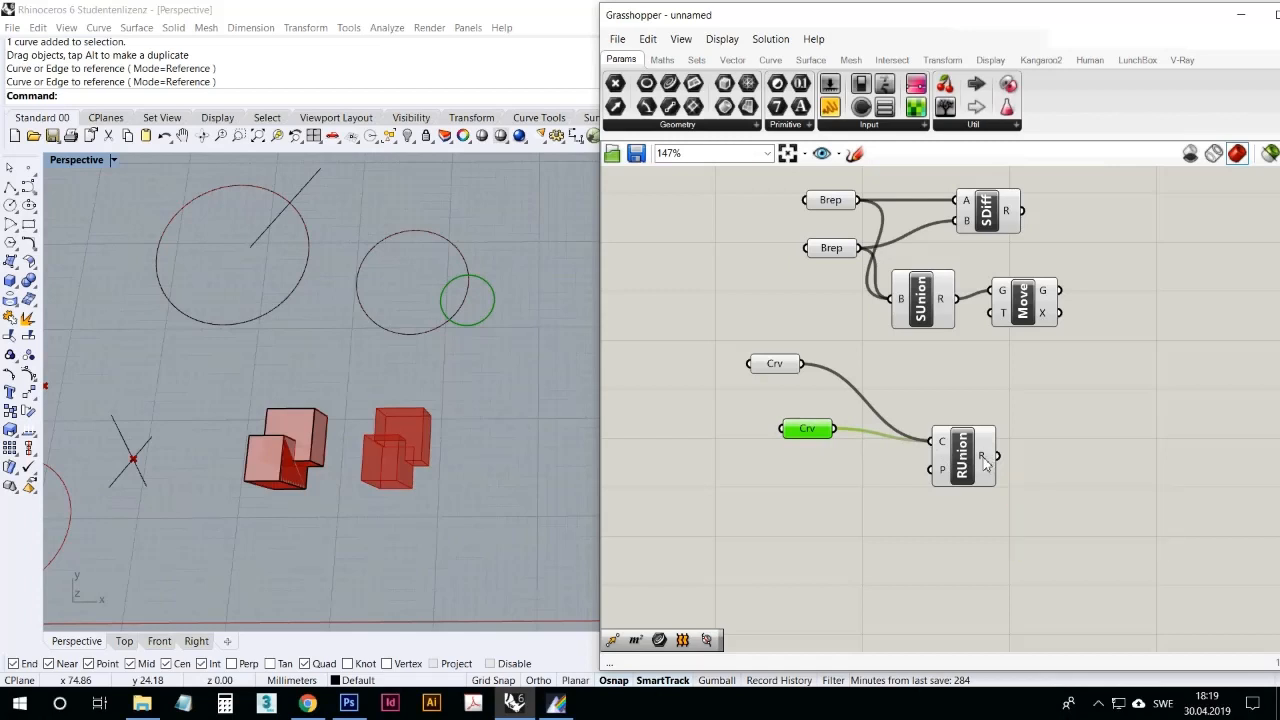
drag(1010, 461, 1003, 302)
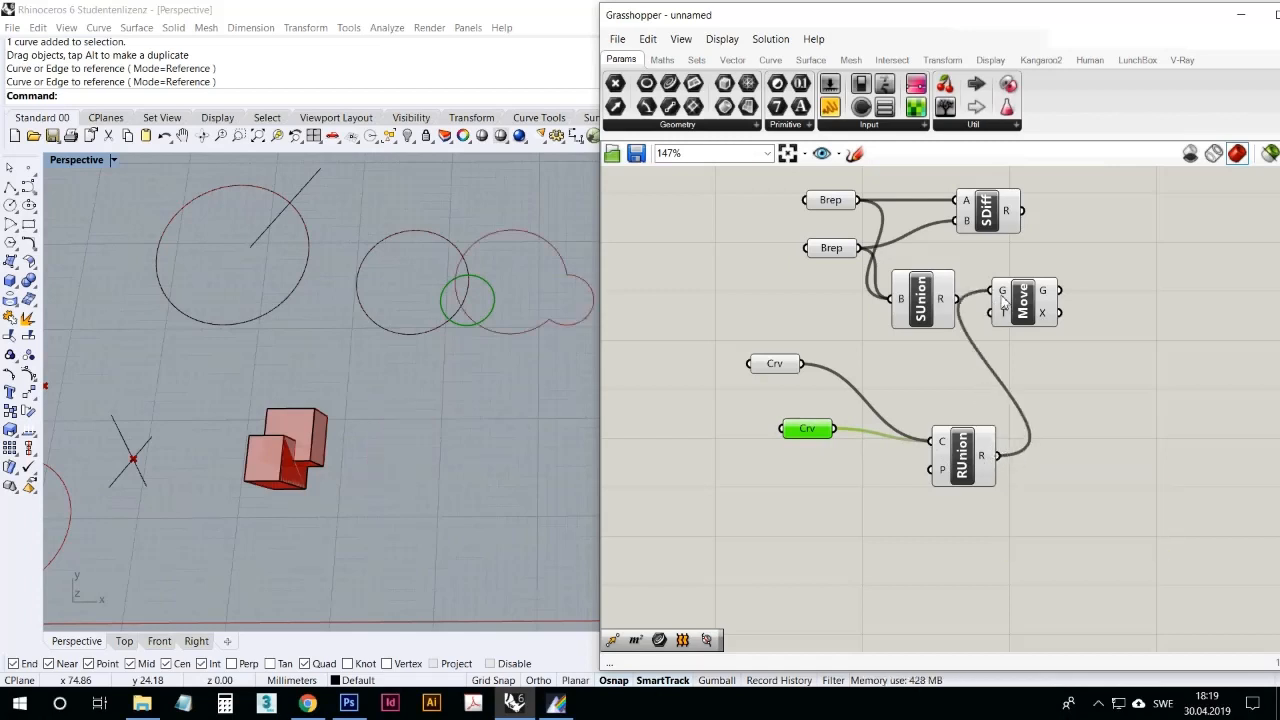
Step: Move the two overlapping circles together until they sit beside the existing large circle
right_drag(429, 336, 408, 404)
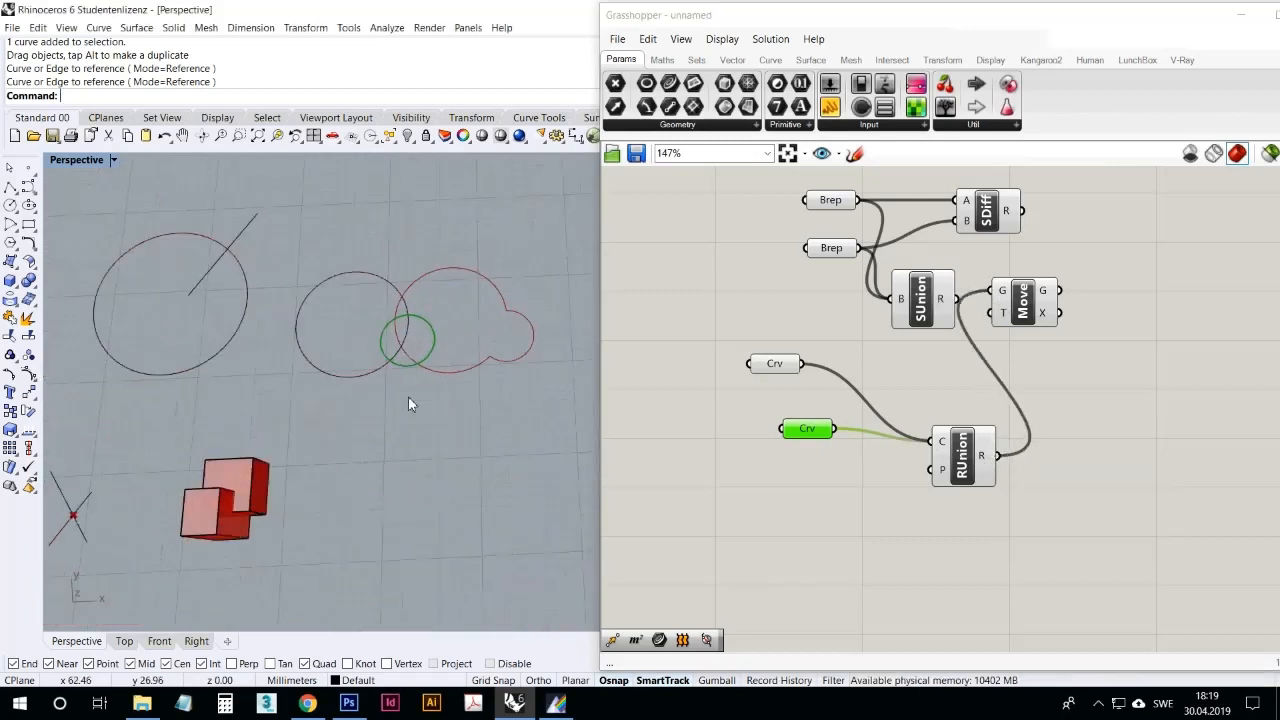
click(380, 366)
drag(383, 363, 325, 377)
click(365, 410)
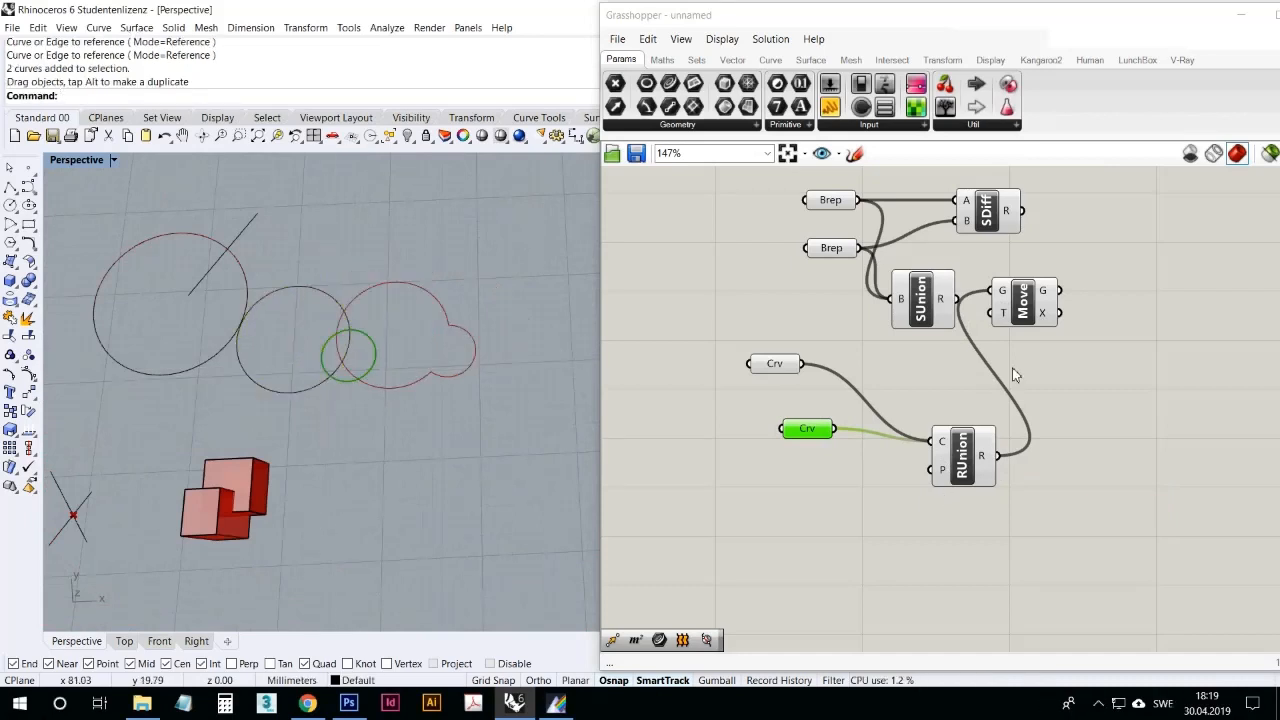
Step: Redefine the Move component's T input as a single longer vector so the union outline sits well clear of the circles
right_click(1000, 318)
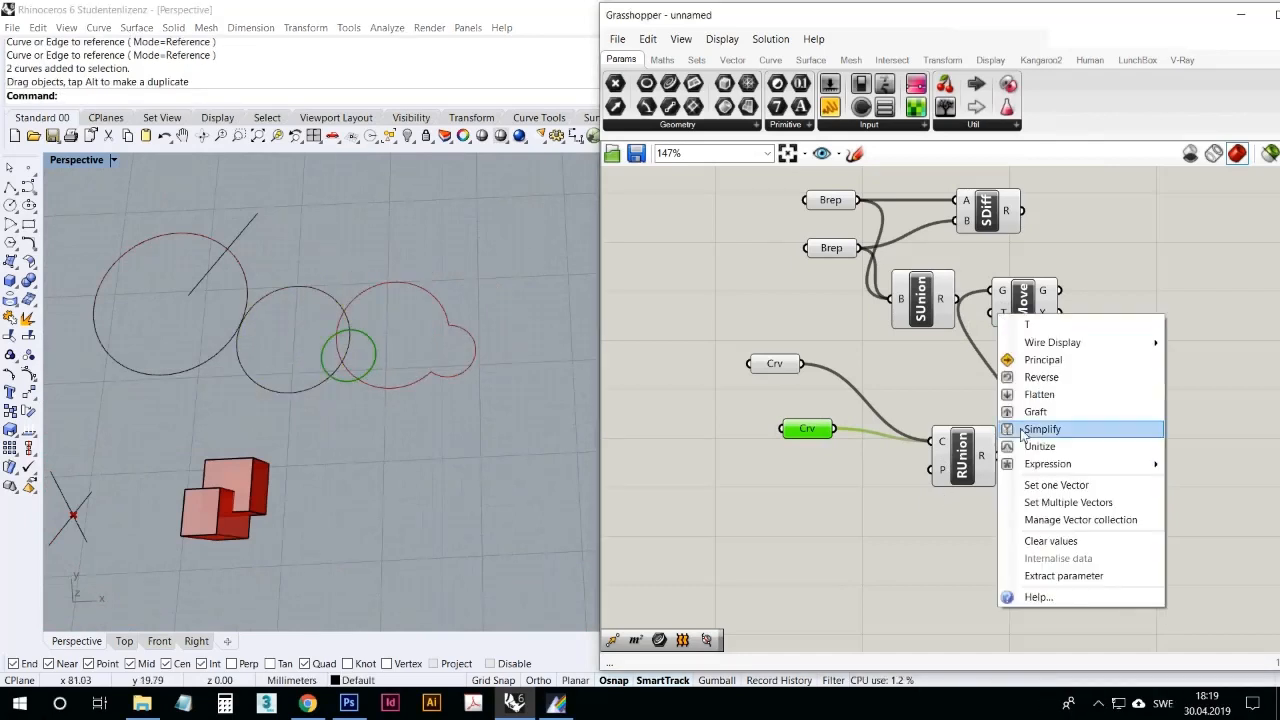
click(1052, 484)
scroll(665, 429, down, 2)
click(438, 533)
scroll(553, 436, up, 8)
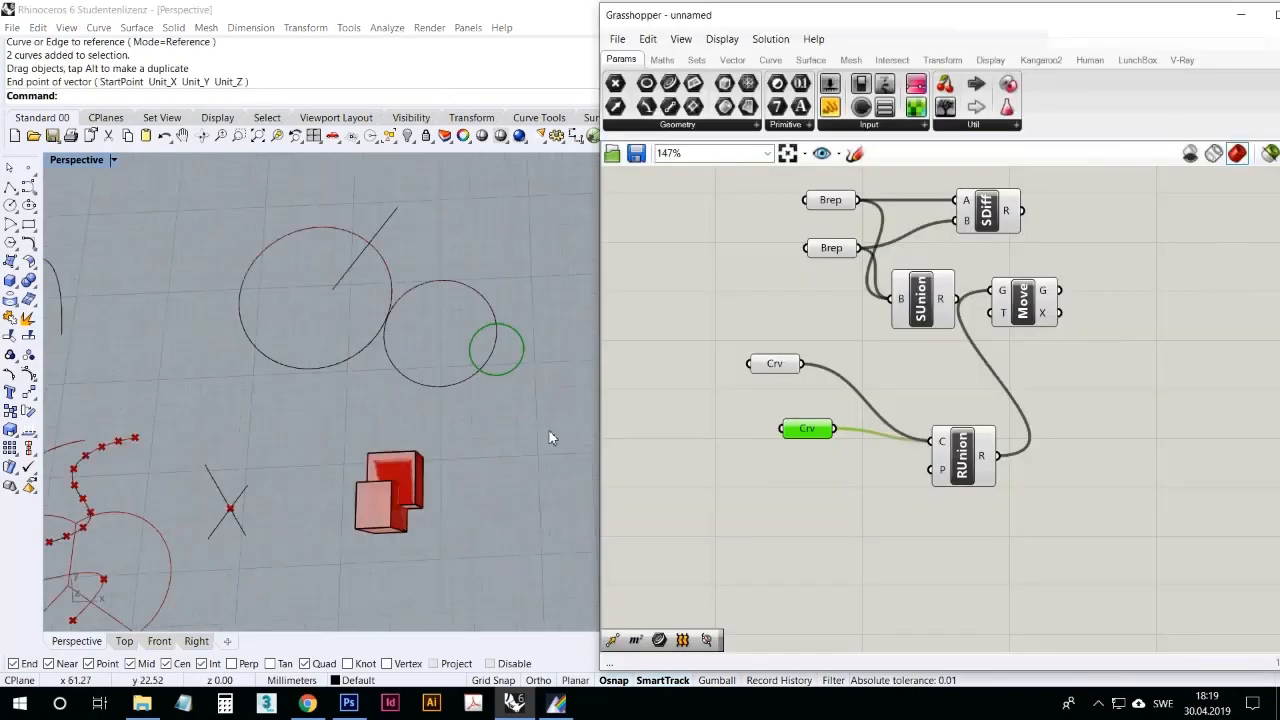
scroll(390, 421, down, 10)
scroll(321, 419, up, 5)
scroll(350, 433, up, 5)
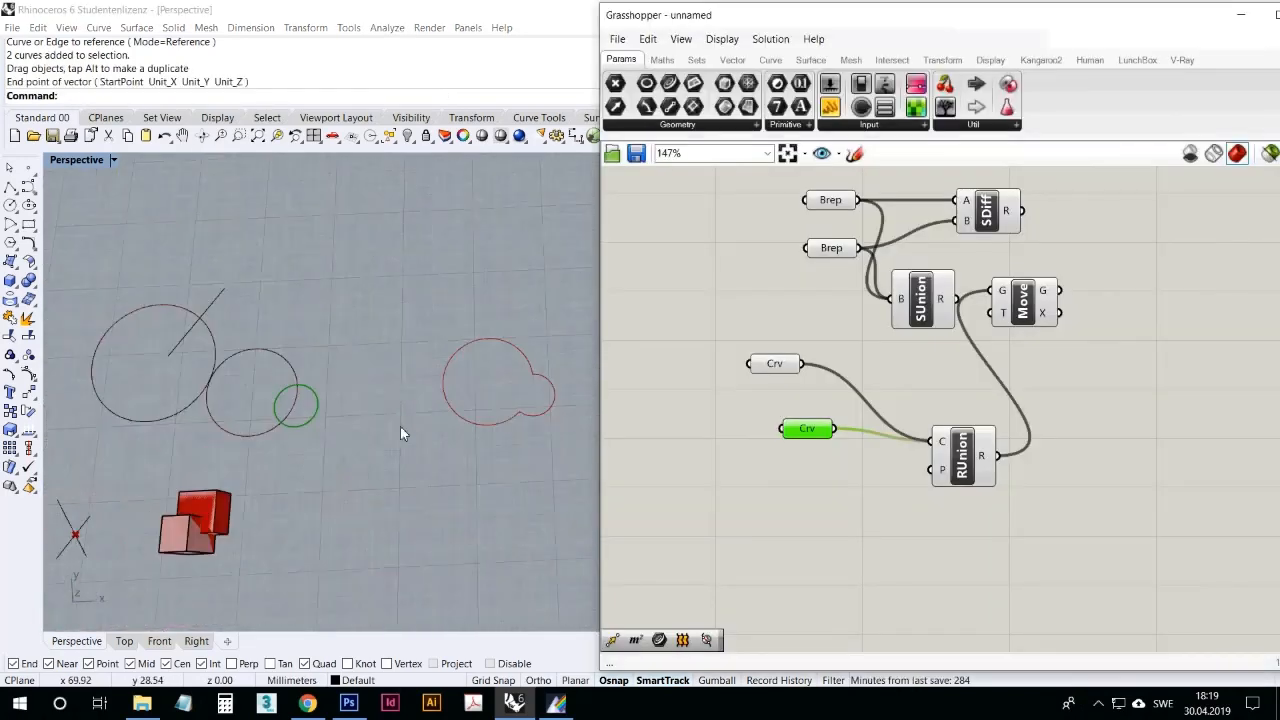
Step: Select the two overlapping circles and move them together into open space away from the other geometry
drag(346, 446, 265, 383)
drag(272, 371, 350, 300)
drag(284, 360, 386, 232)
scroll(170, 332, down, 4)
scroll(377, 241, up, 6)
scroll(320, 438, down, 4)
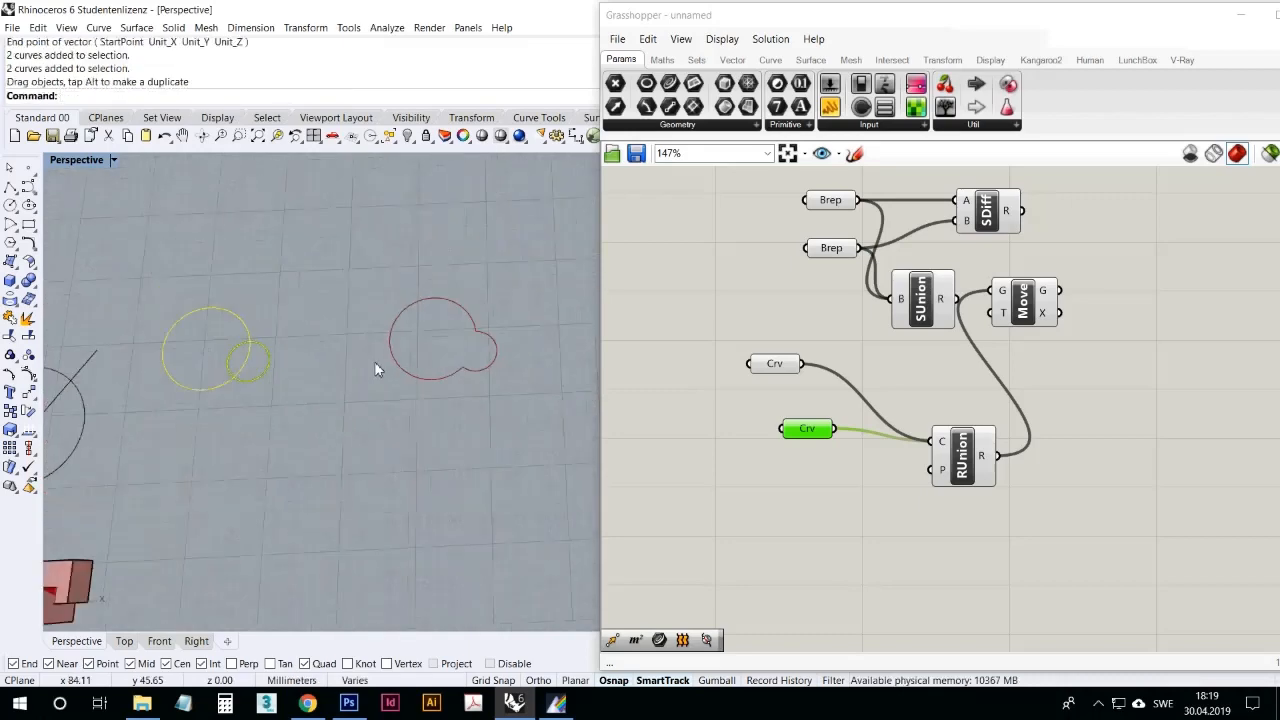
scroll(371, 360, up, 4)
right_drag(345, 388, 316, 393)
click(316, 393)
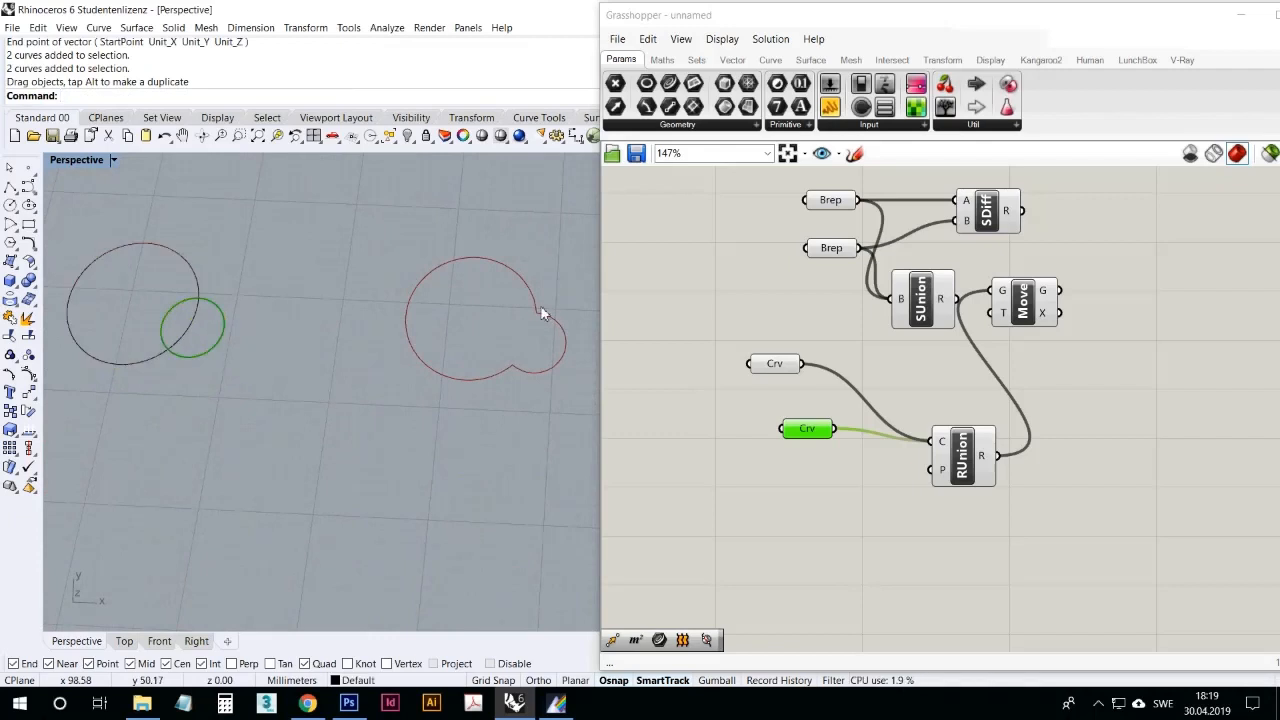
Step: Move the smaller circle to the upper edge of the larger one to test the region union, and clear the selections
drag(209, 354, 237, 272)
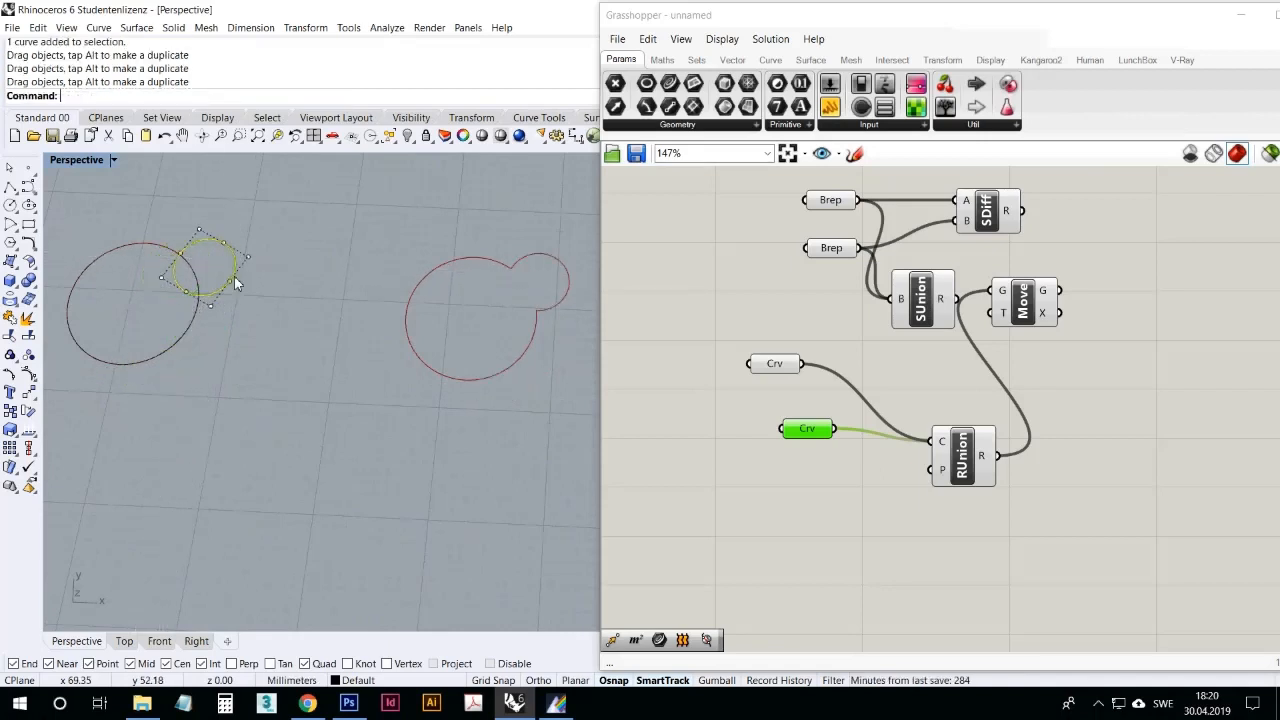
click(220, 353)
click(868, 487)
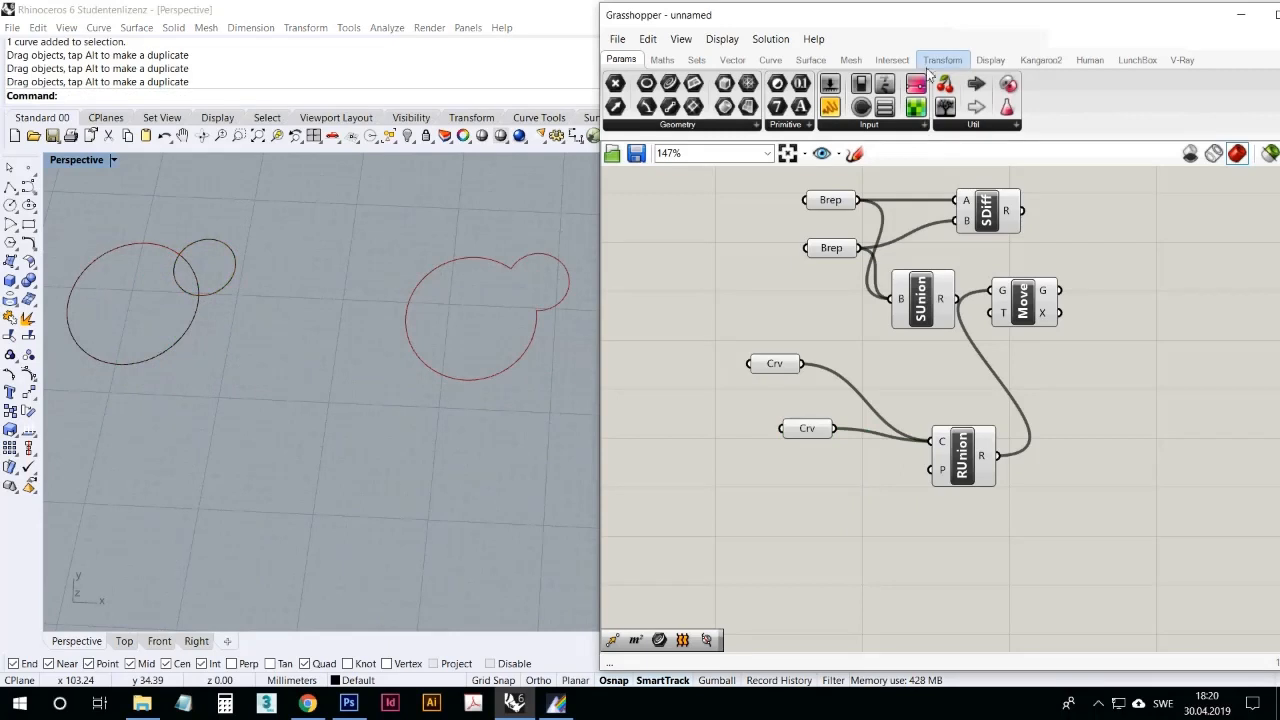
Step: Add a Region Difference component, wire the two Crv parameters into A and B, and connect its result to the Move component's geometry input
click(892, 59)
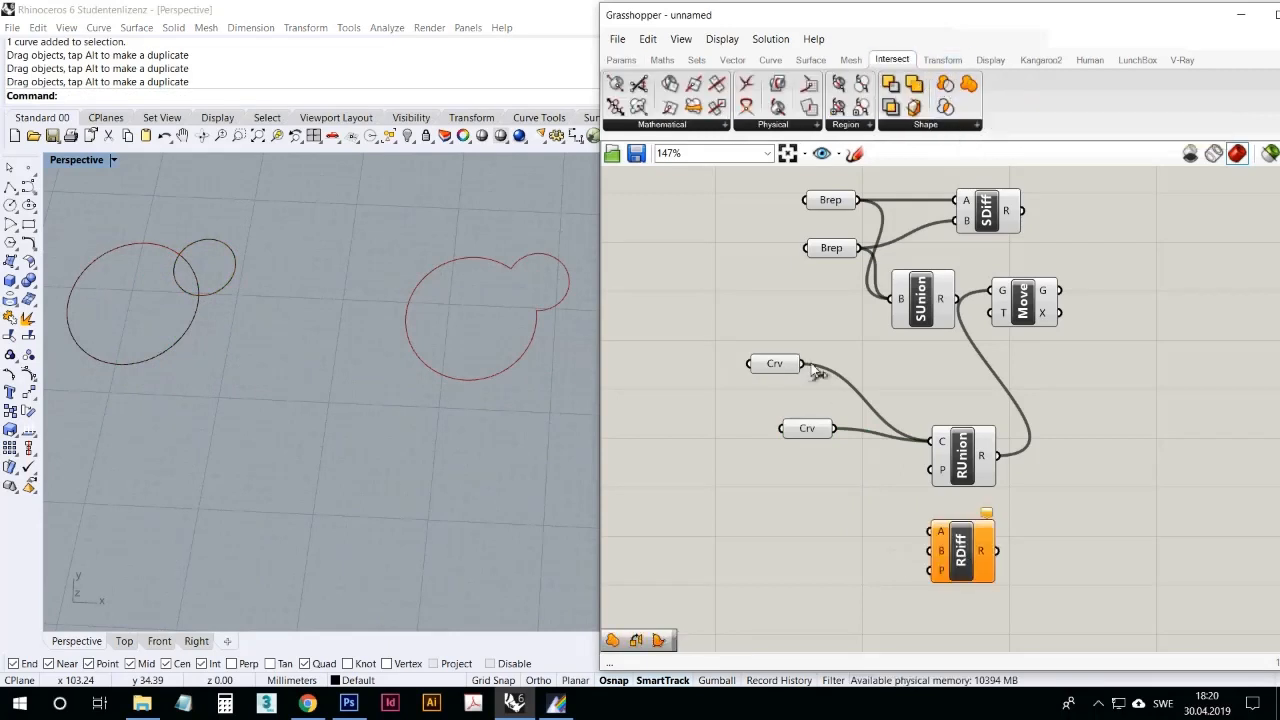
drag(811, 369, 883, 441)
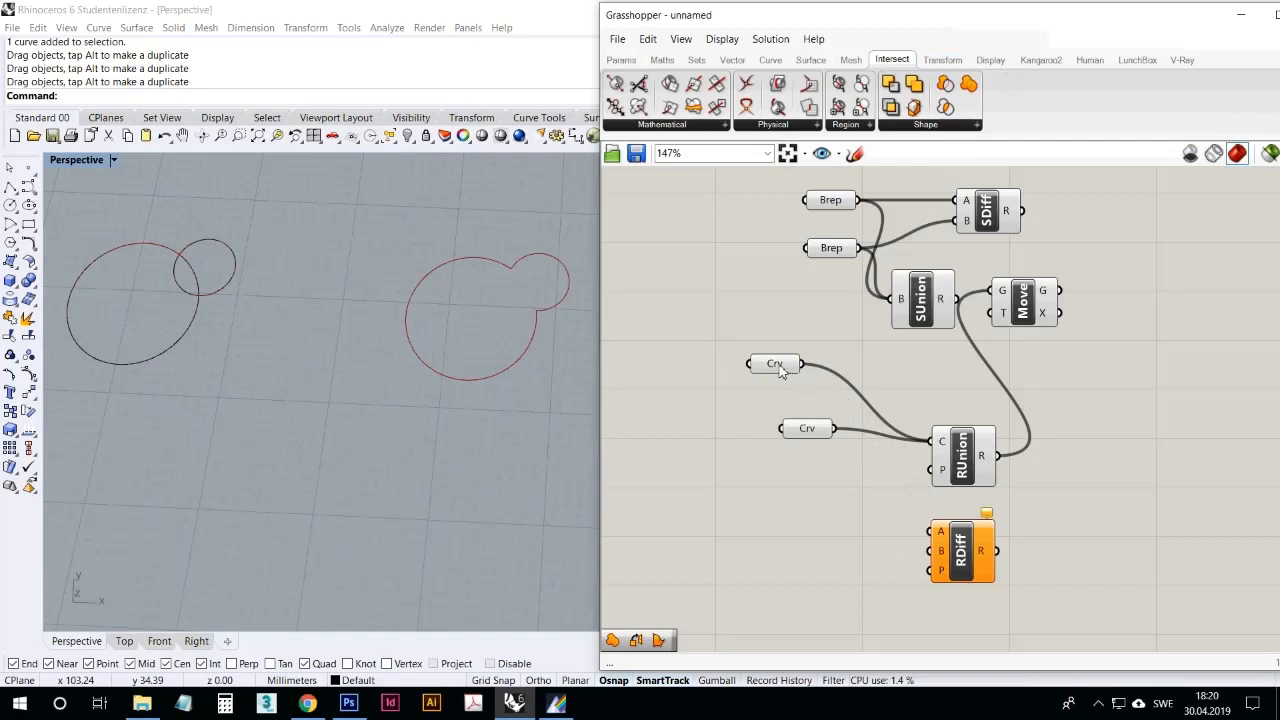
click(786, 368)
drag(802, 364, 934, 531)
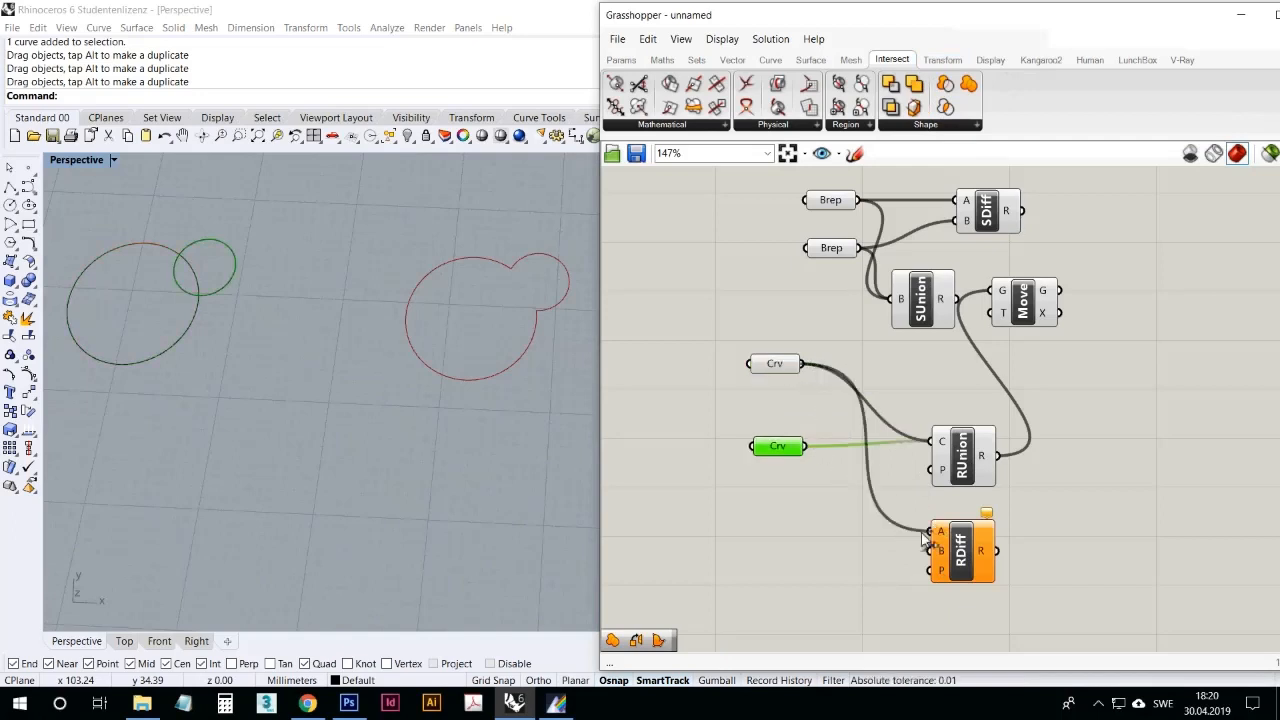
drag(806, 446, 933, 551)
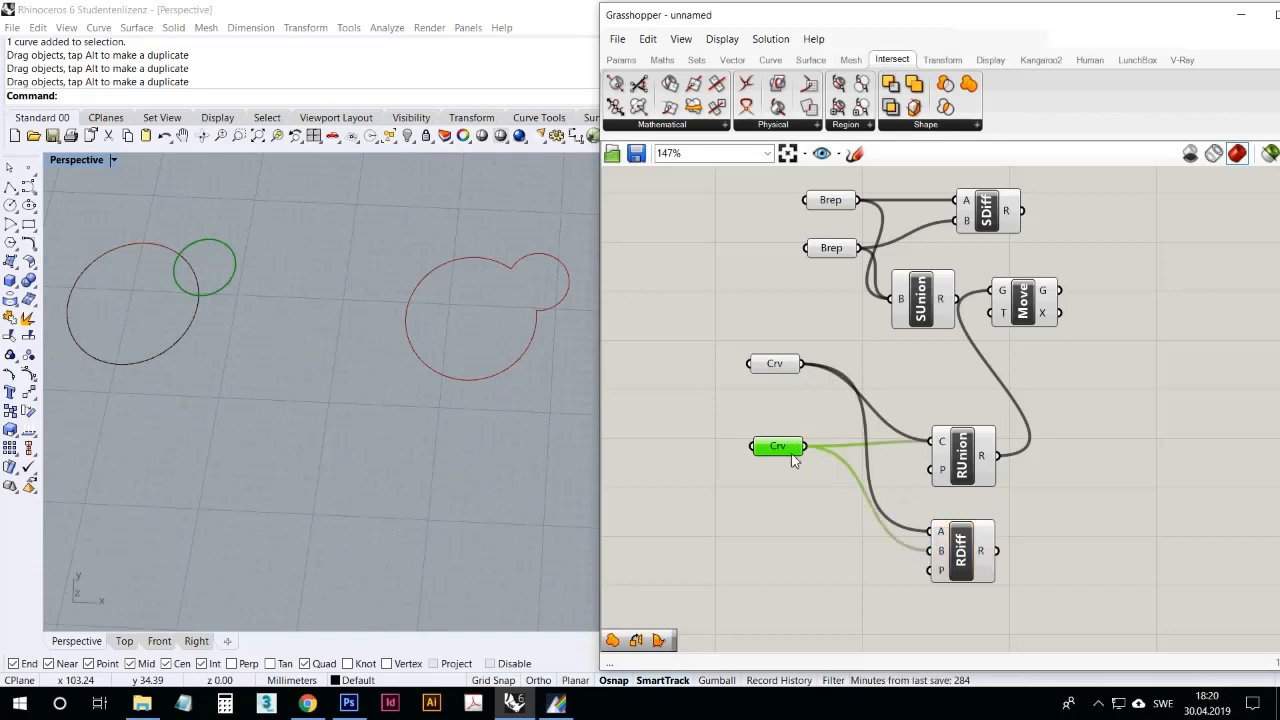
click(978, 555)
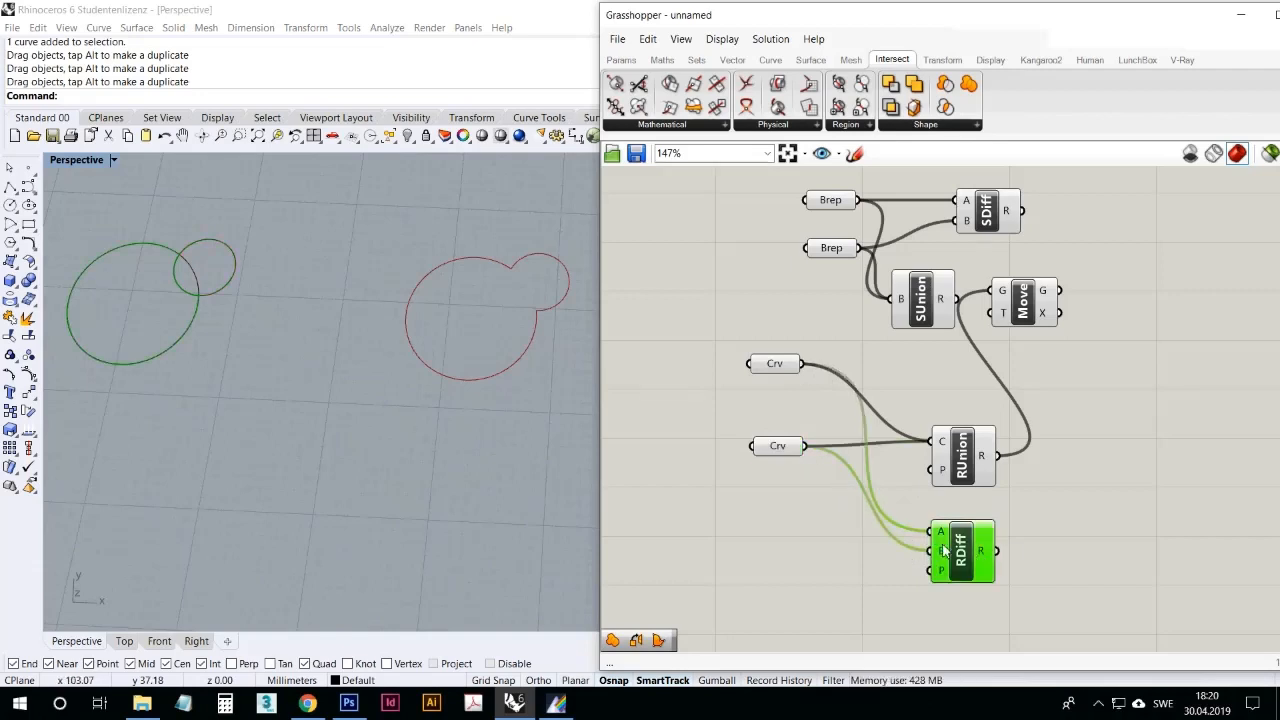
drag(997, 551, 999, 310)
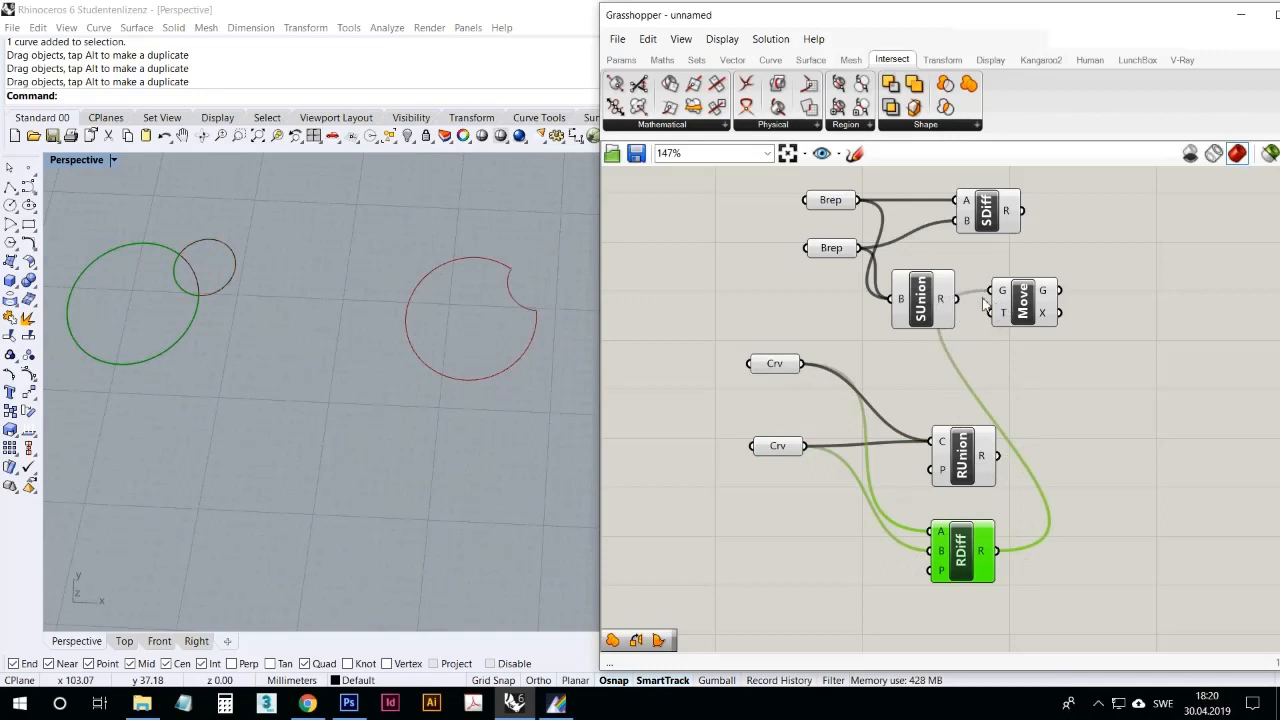
Step: Test the region difference by moving the smaller circle fully inside the larger one and back onto its upper edge, and clear the selection
drag(228, 294, 210, 324)
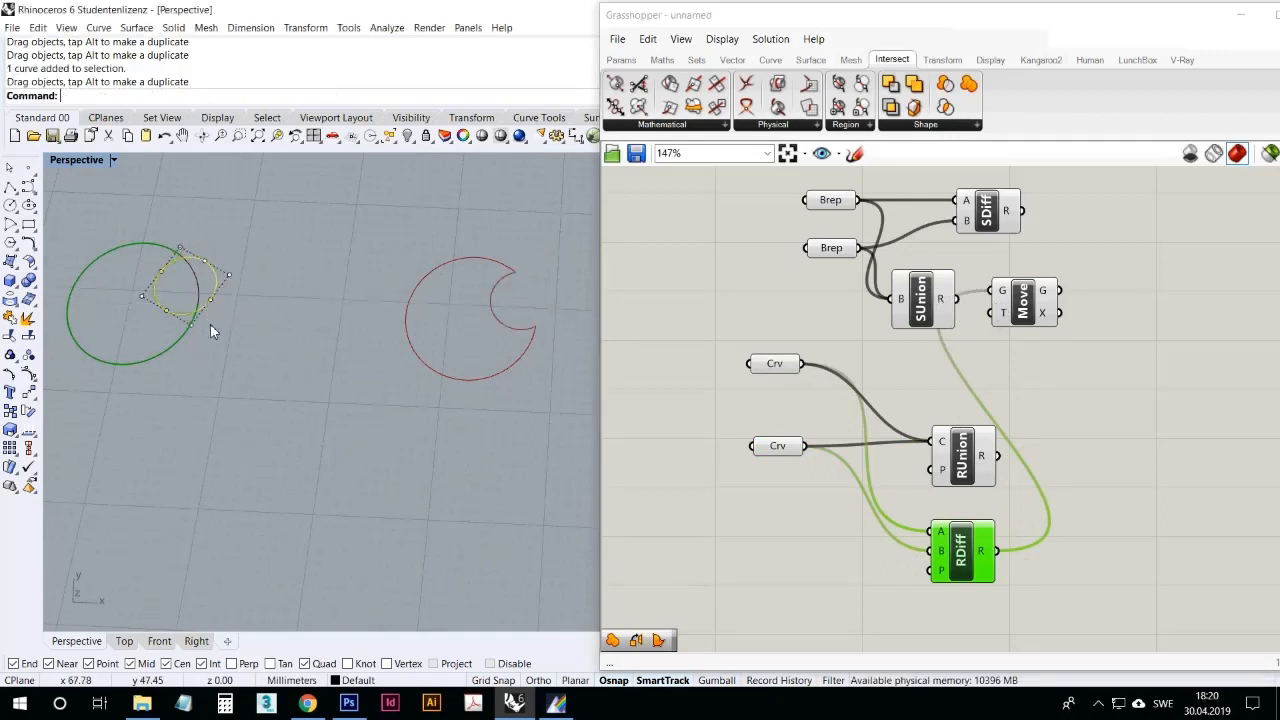
drag(220, 280, 138, 318)
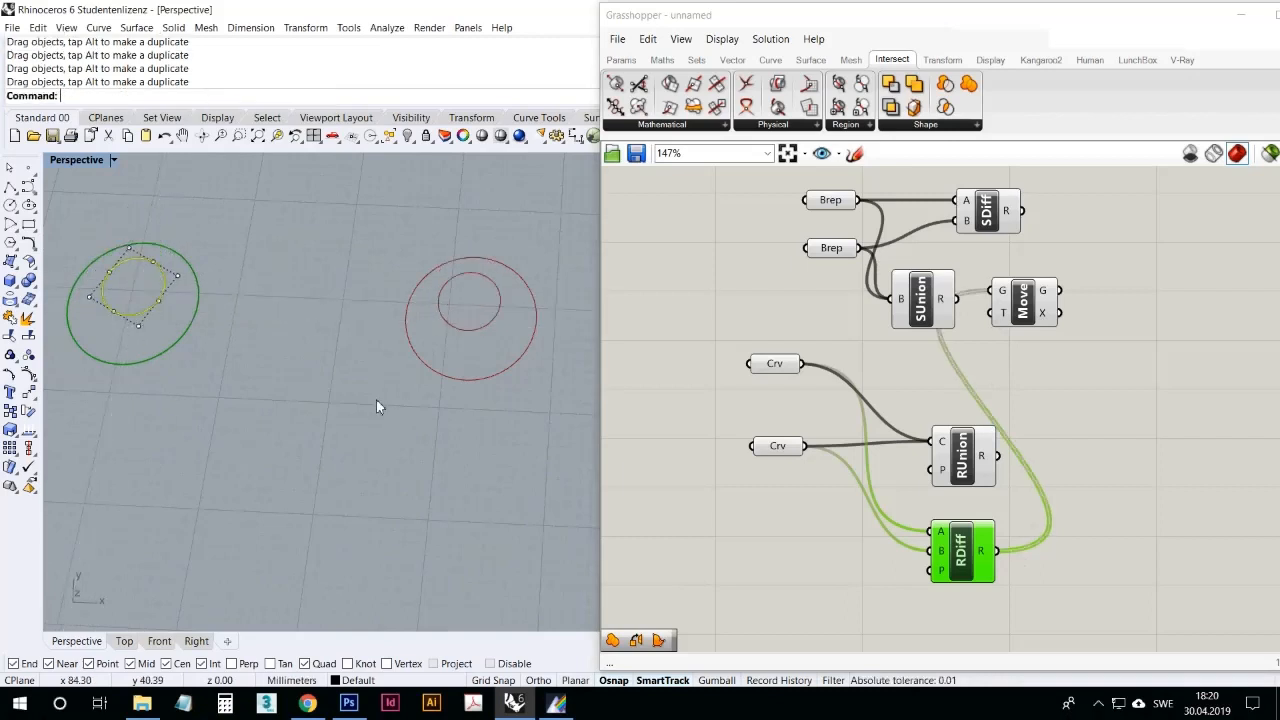
drag(162, 275, 192, 261)
click(314, 457)
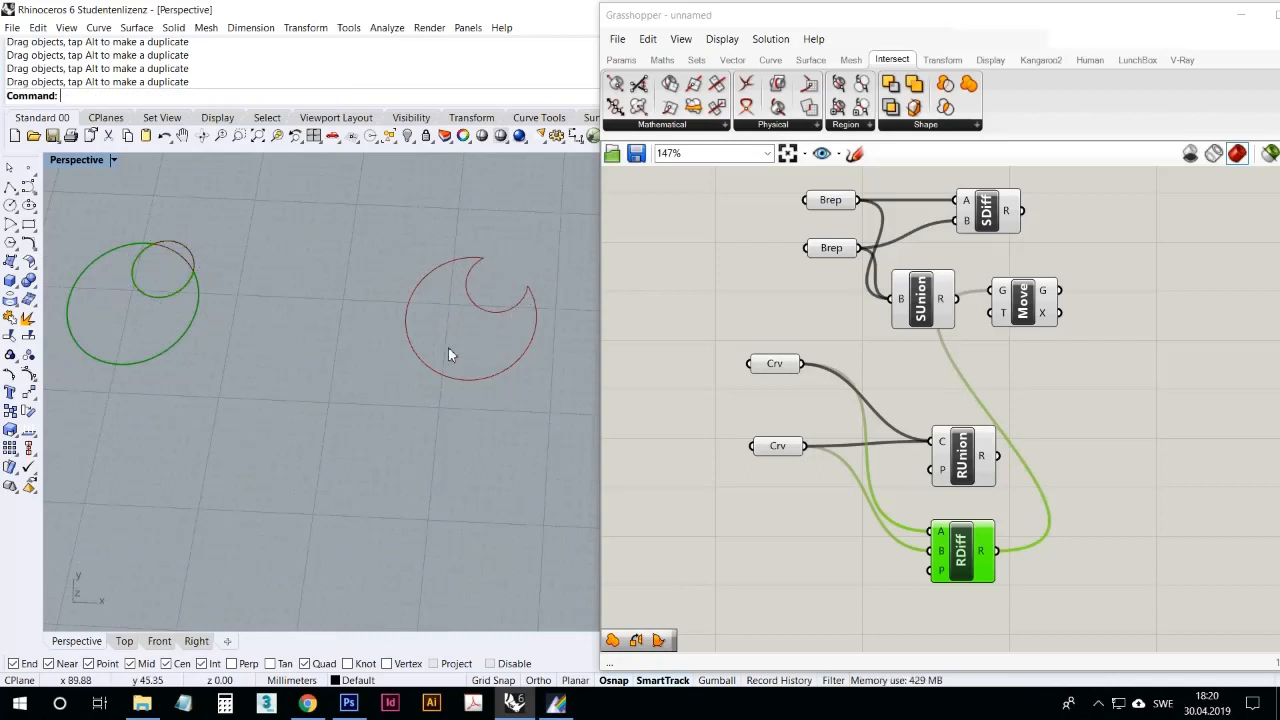
Step: Add a Boundary surface component and wire the Move component's geometry output into its E input
double_click(1105, 393)
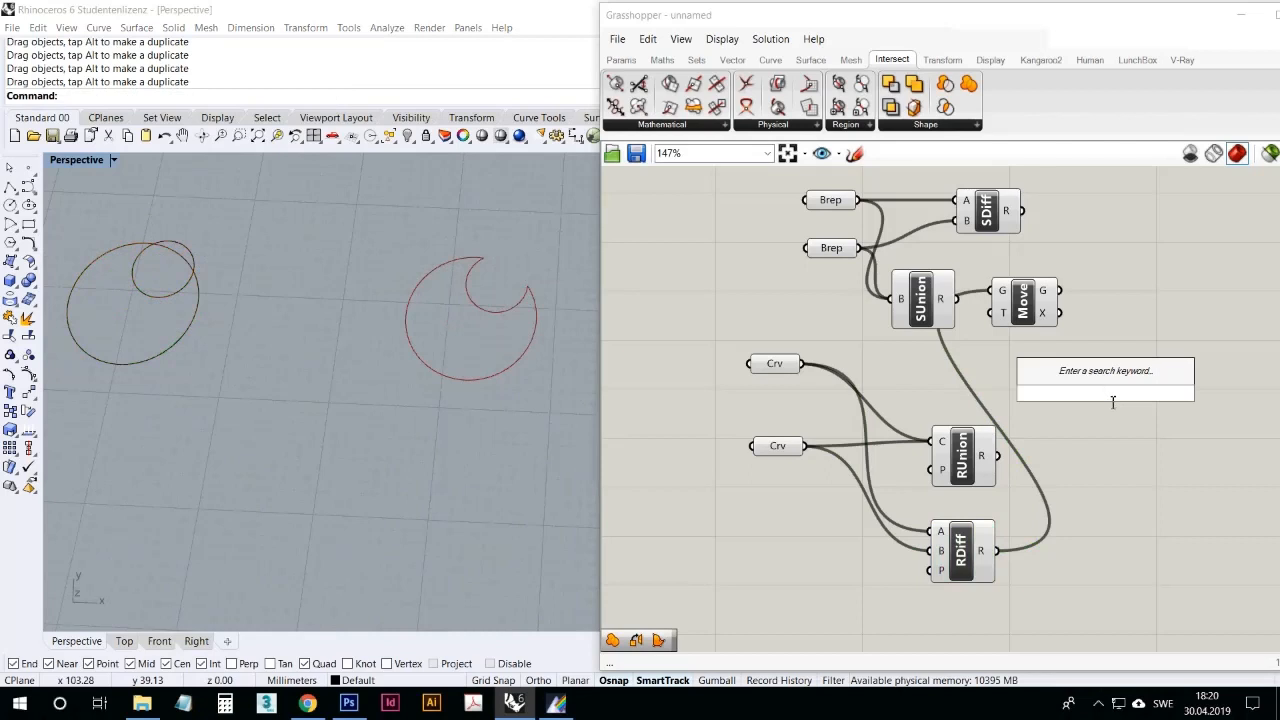
click(847, 610)
drag(660, 642, 1088, 511)
drag(1000, 555, 1135, 362)
click(1089, 459)
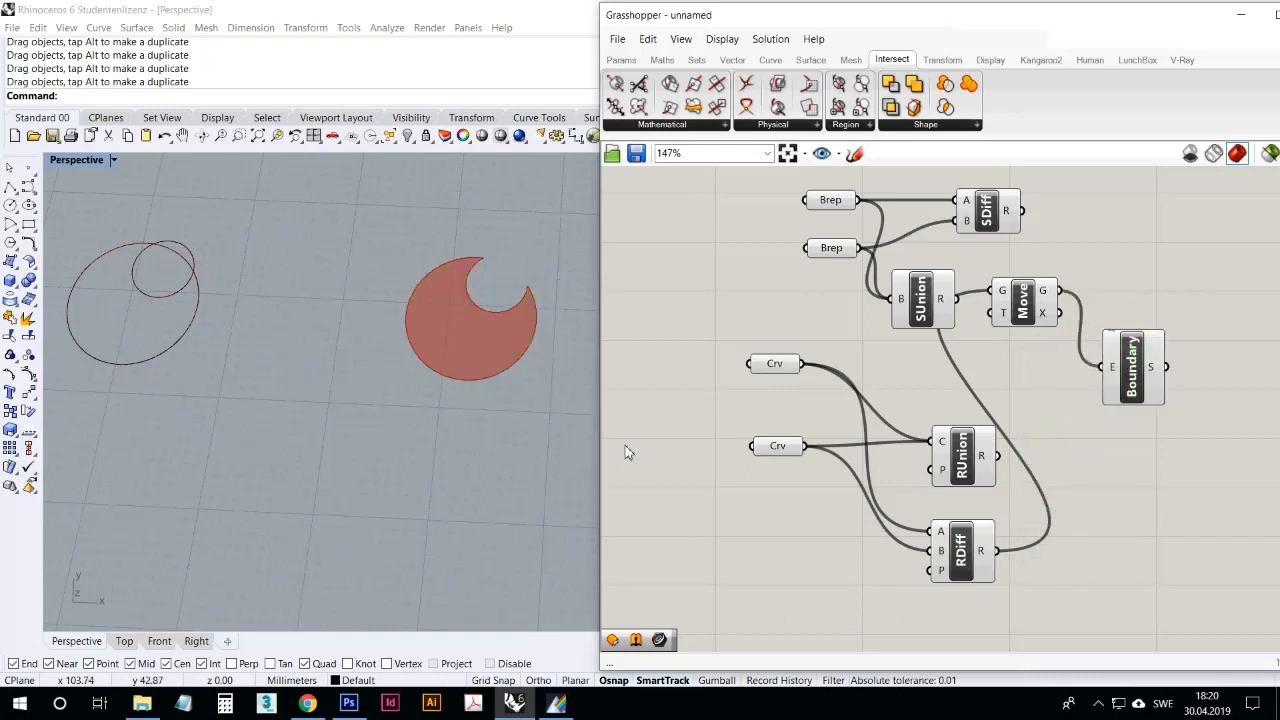
scroll(623, 455, up, 1)
scroll(722, 395, down, 2)
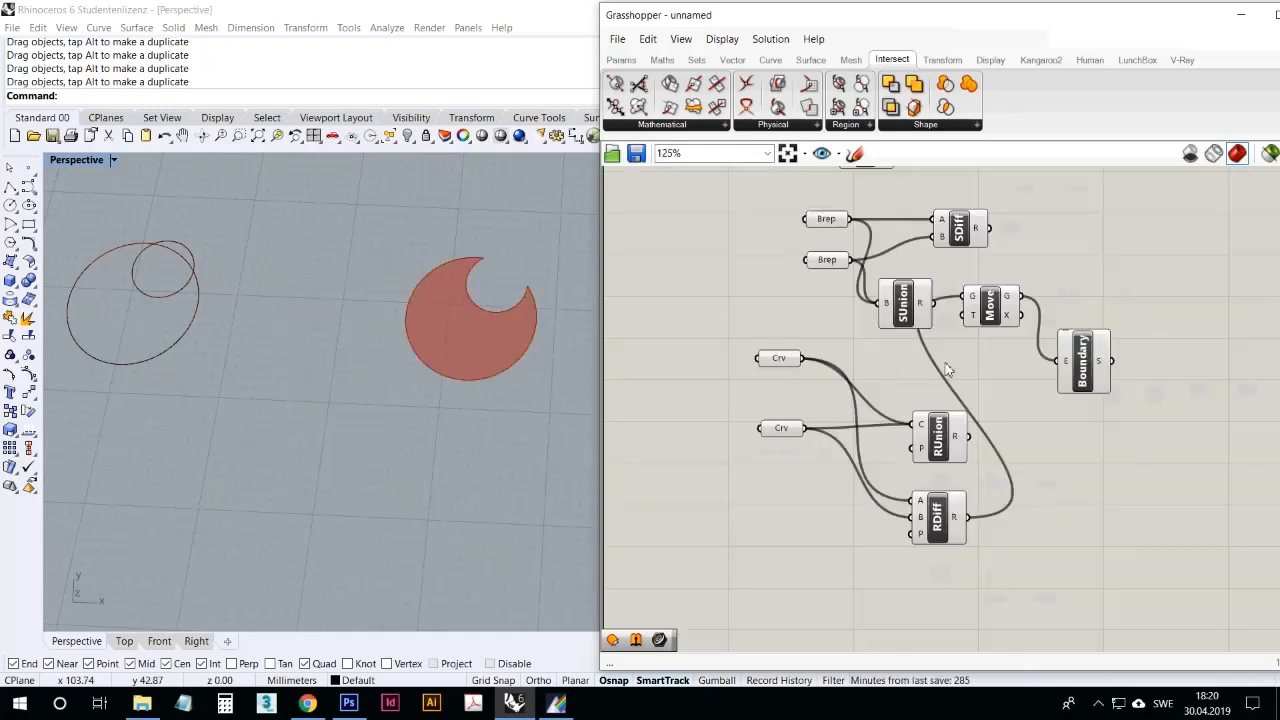
Step: Add a Region Intersection component, wire the two Crv parameters into A and B, and connect its result to the Move component's geometry input
click(932, 125)
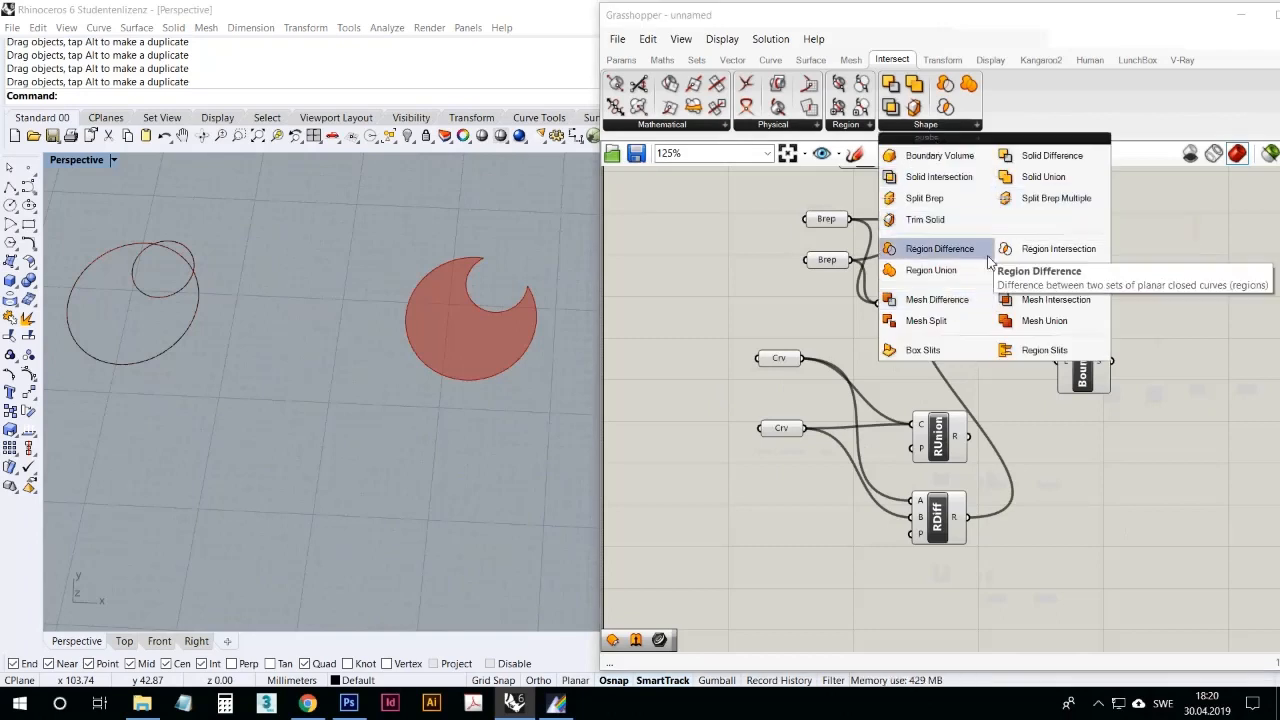
click(1058, 249)
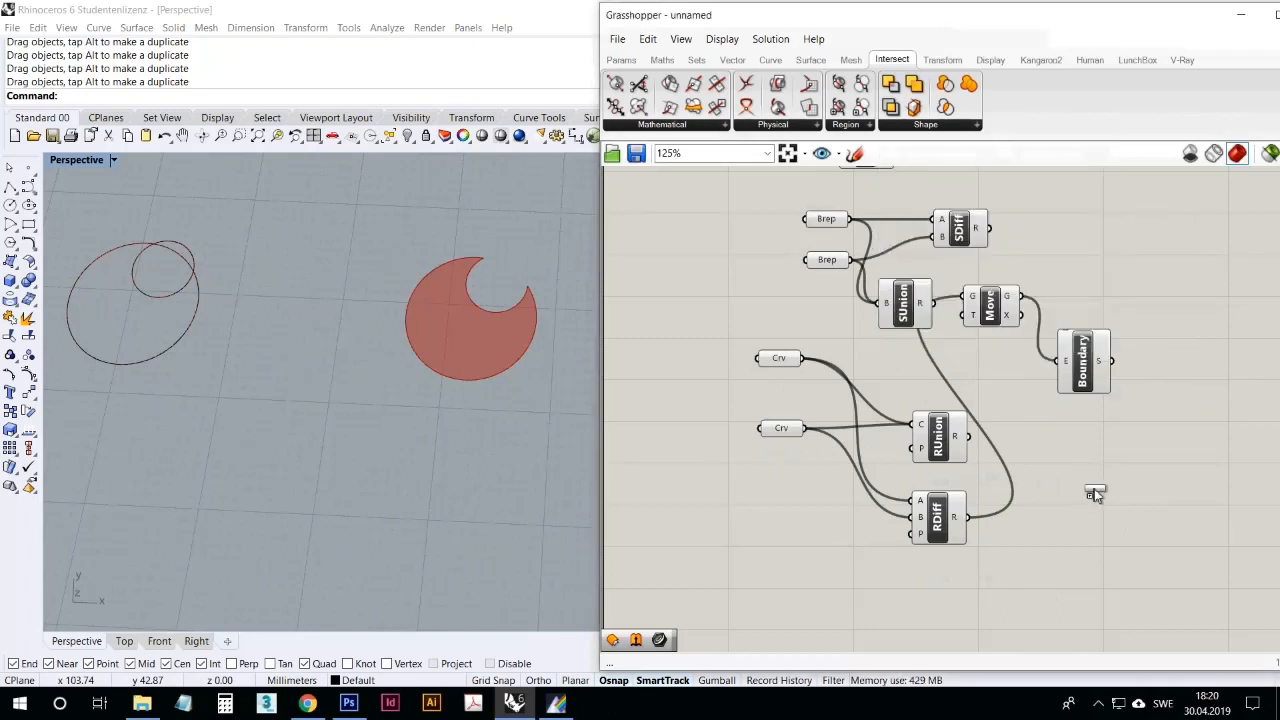
click(1090, 487)
drag(786, 433, 802, 481)
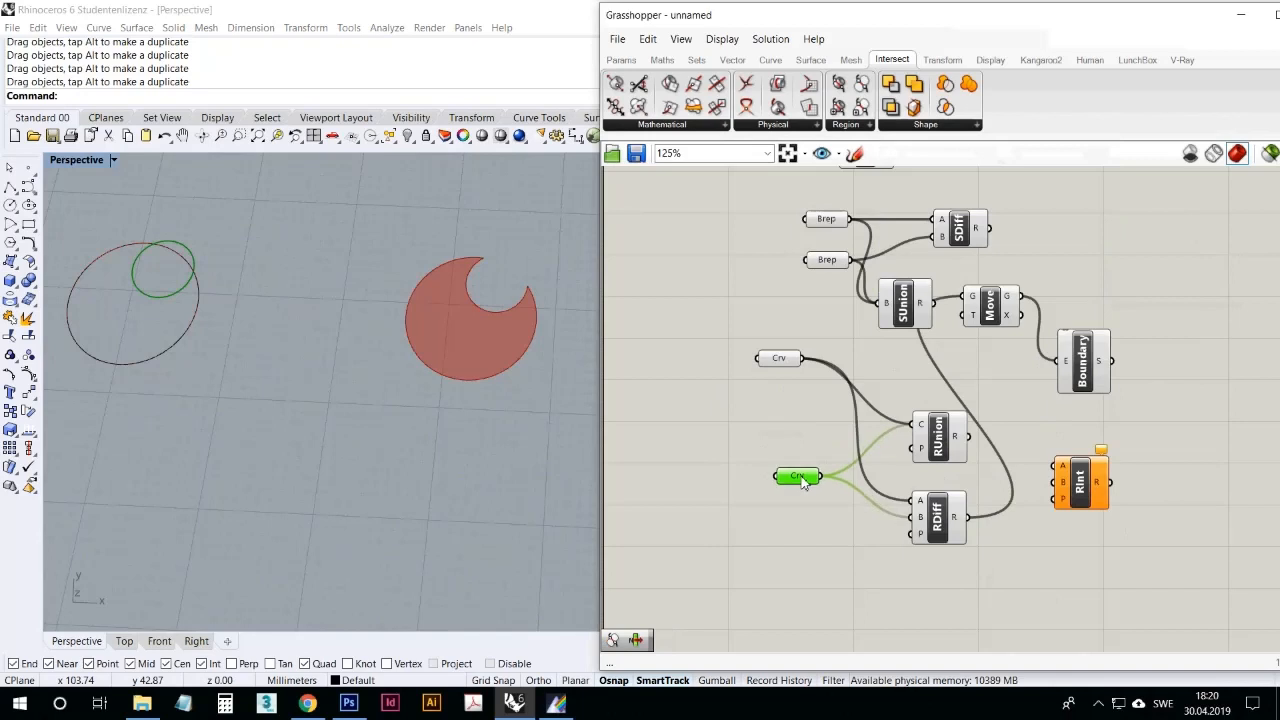
drag(806, 360, 1058, 465)
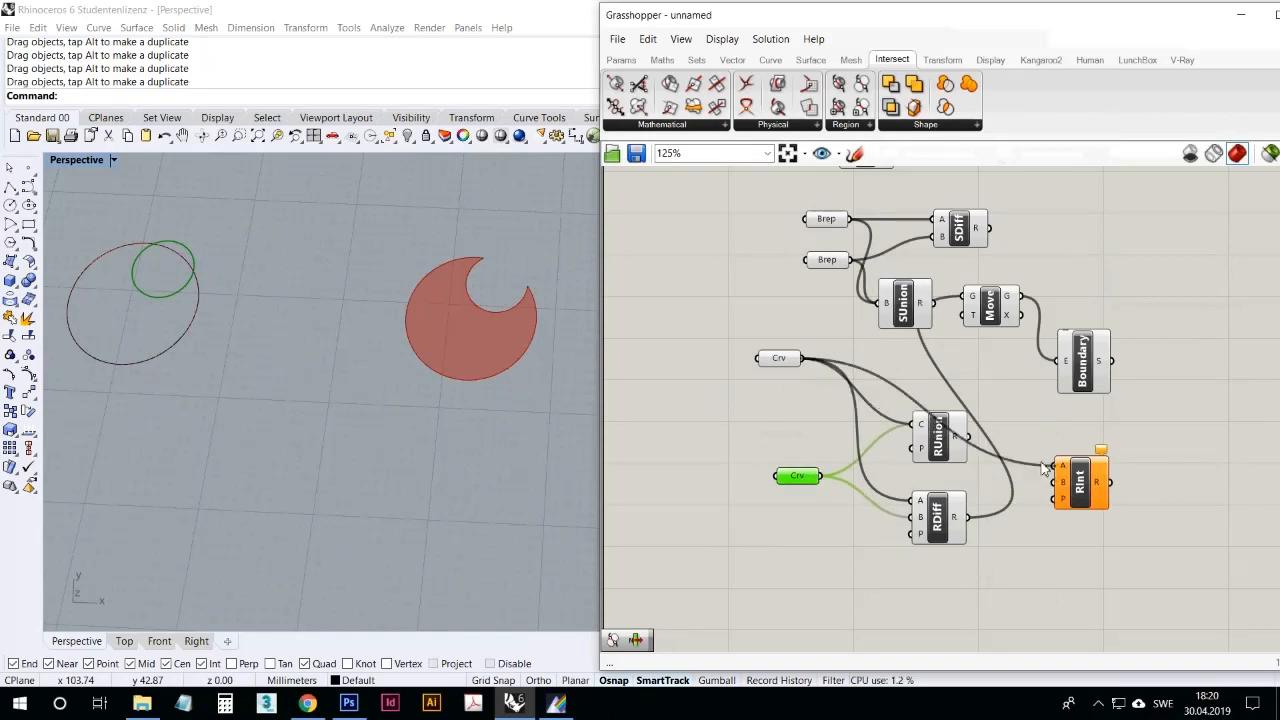
drag(820, 478, 968, 297)
Step: Test the region intersection by moving the smaller circle to the larger circle's lower edge and up to its upper-left edge
drag(199, 260, 145, 382)
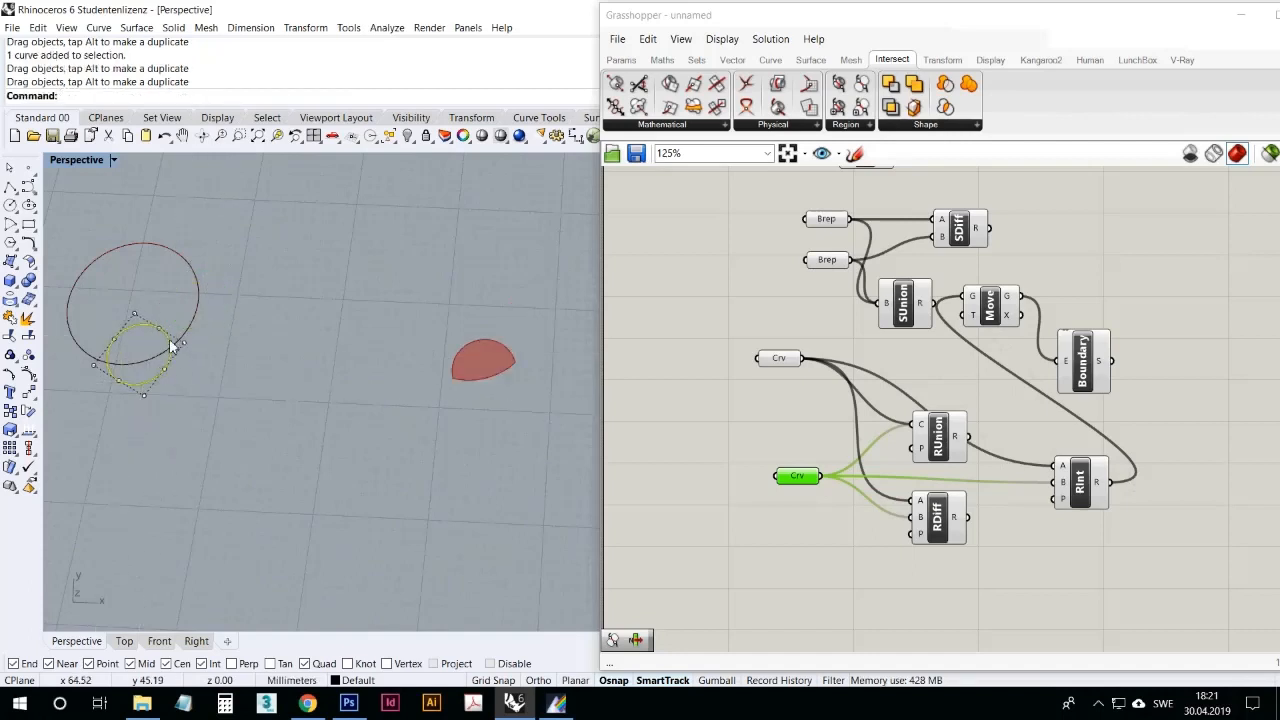
drag(168, 337, 133, 247)
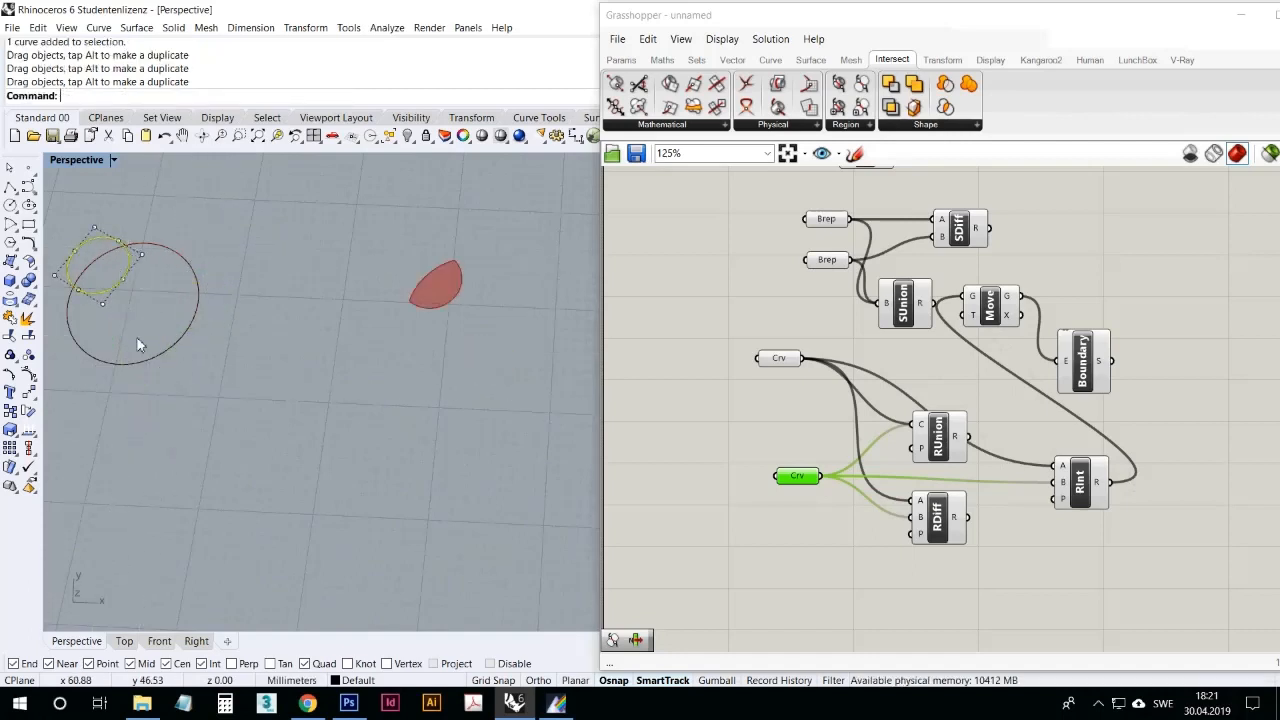
click(270, 420)
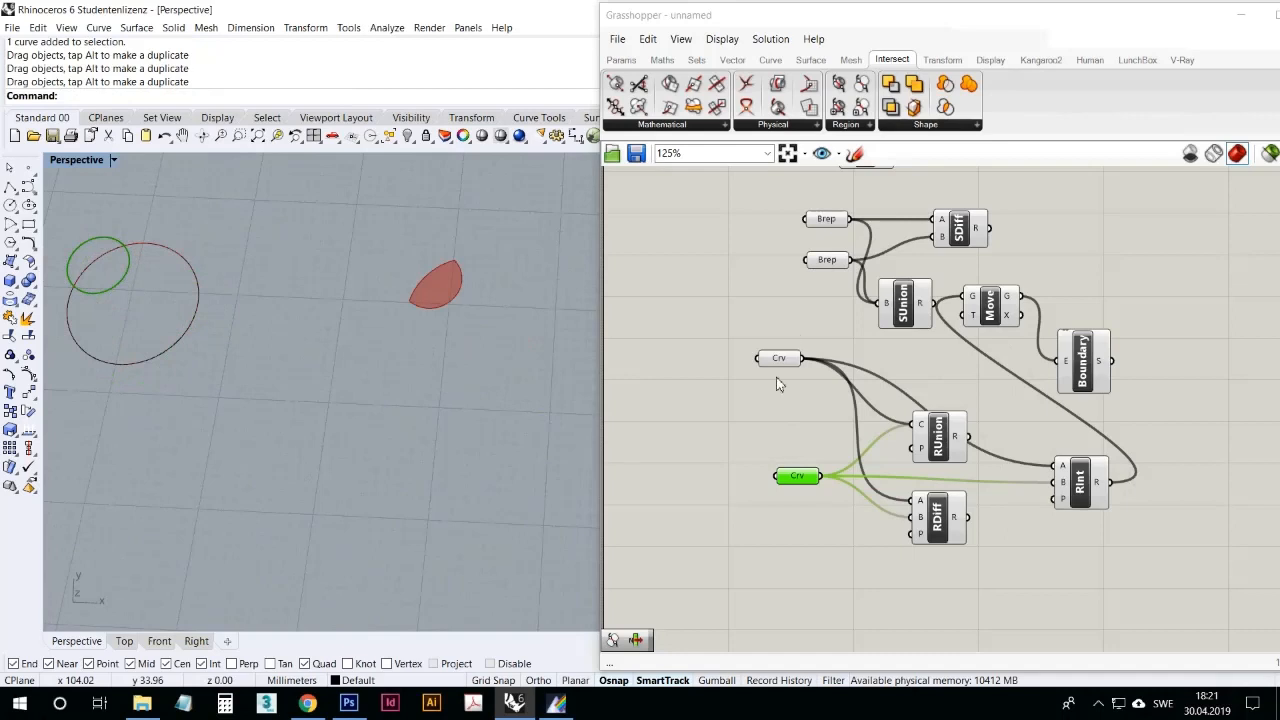
Step: Align the lower Crv parameter under the upper one and lay out the Move and Boundary components in a row beyond Region Intersection
click(777, 449)
drag(806, 478, 777, 491)
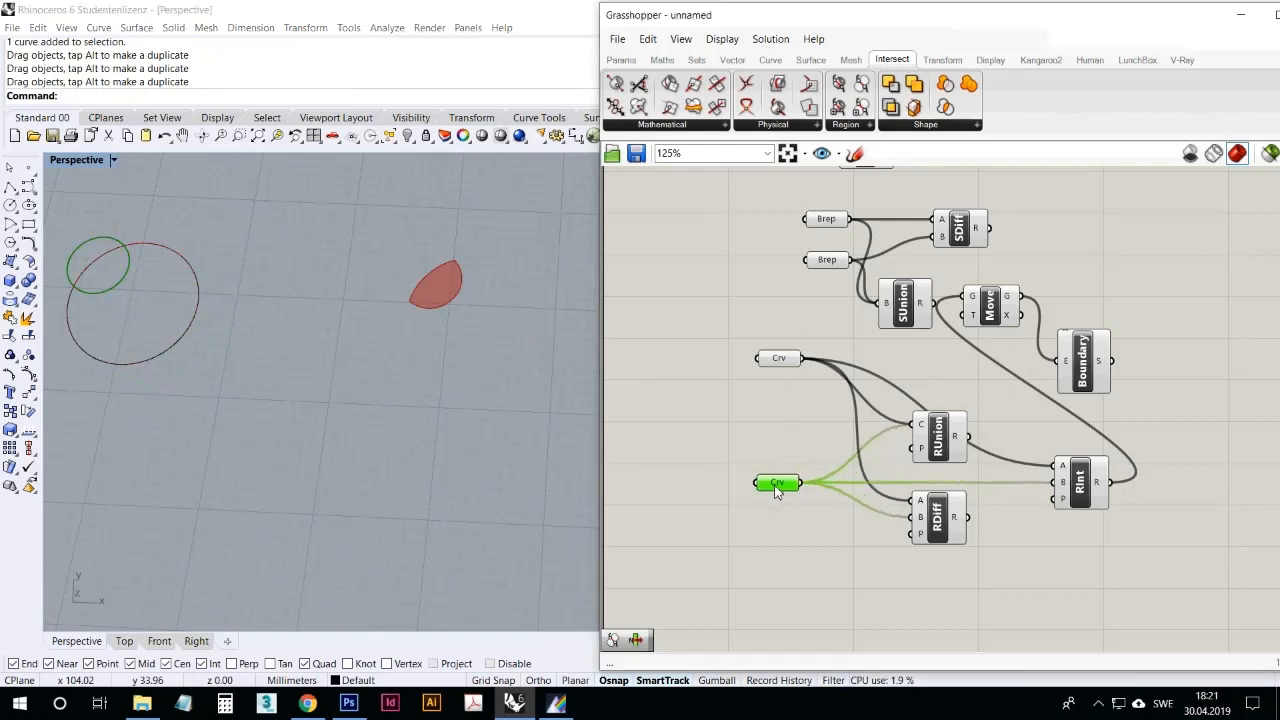
drag(1166, 379, 1001, 303)
drag(992, 303, 1195, 342)
right_drag(1270, 487, 1063, 472)
scroll(1050, 378, up, 3)
click(1096, 462)
drag(1073, 399, 1072, 294)
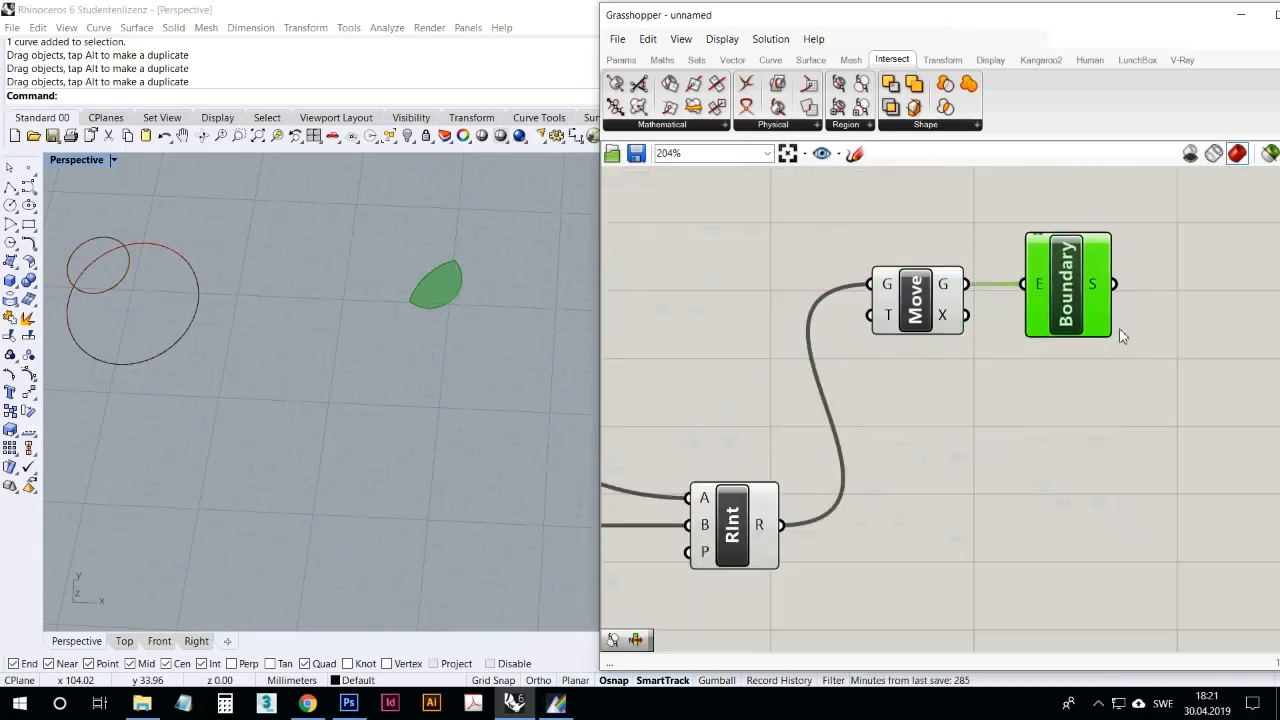
drag(1143, 357, 1008, 351)
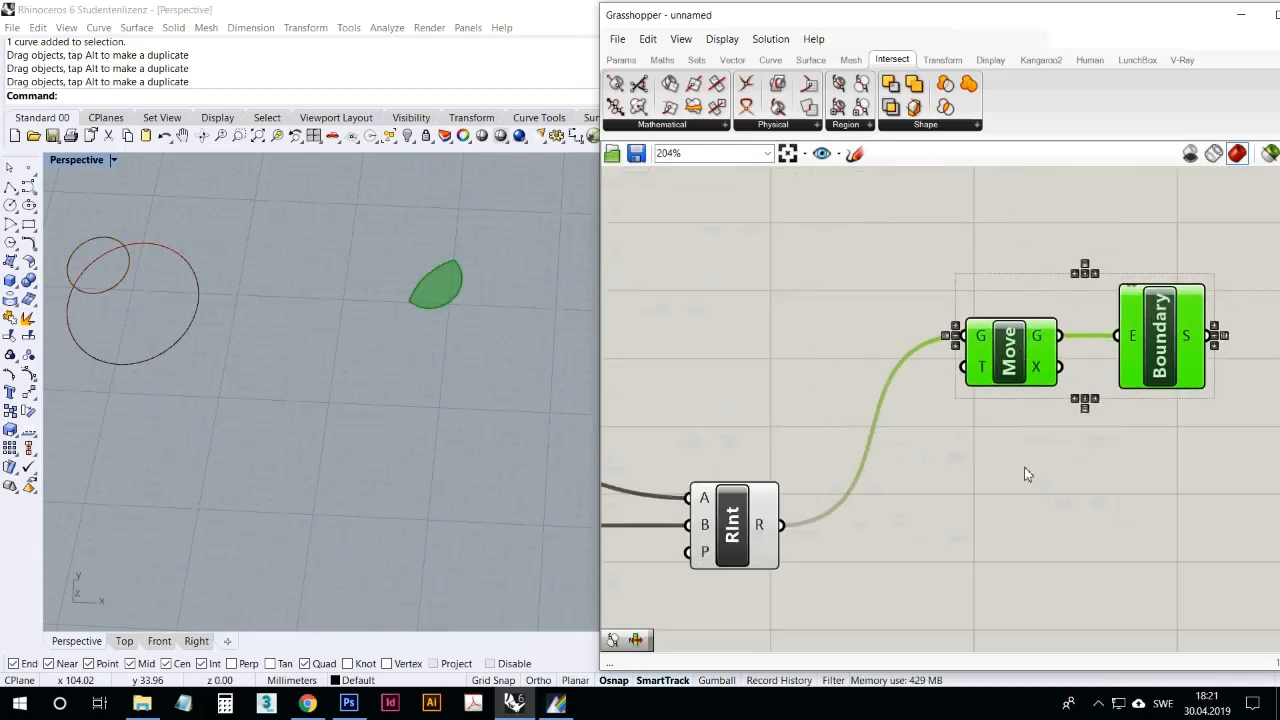
click(1024, 467)
Step: Examine the available transform components in the Affine, Array, Euclidean, Morph and Util groups
click(1015, 356)
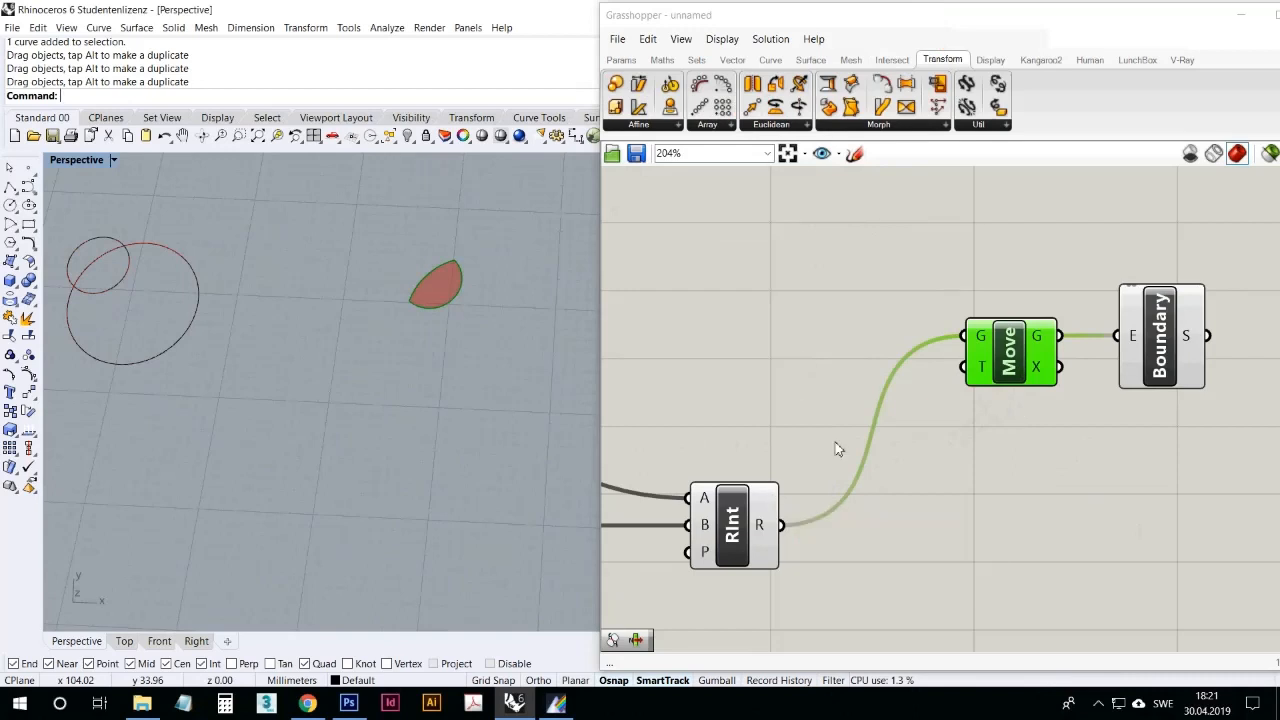
click(1099, 705)
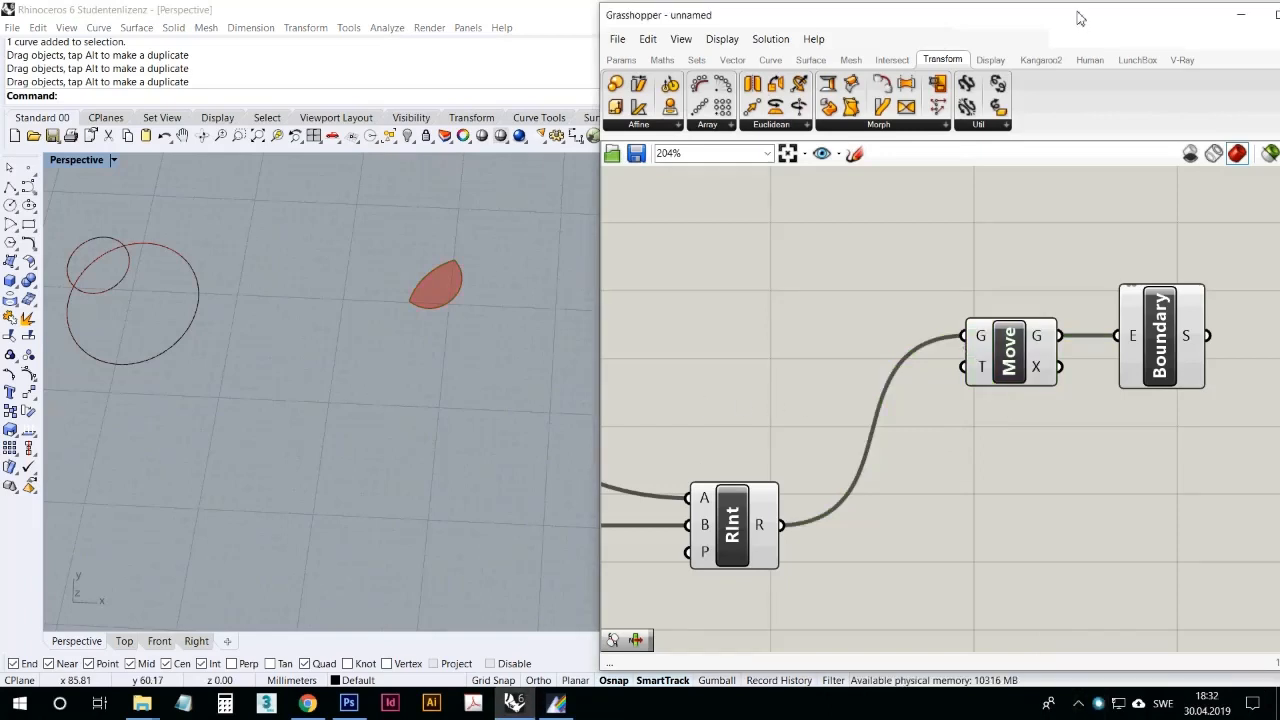
click(646, 125)
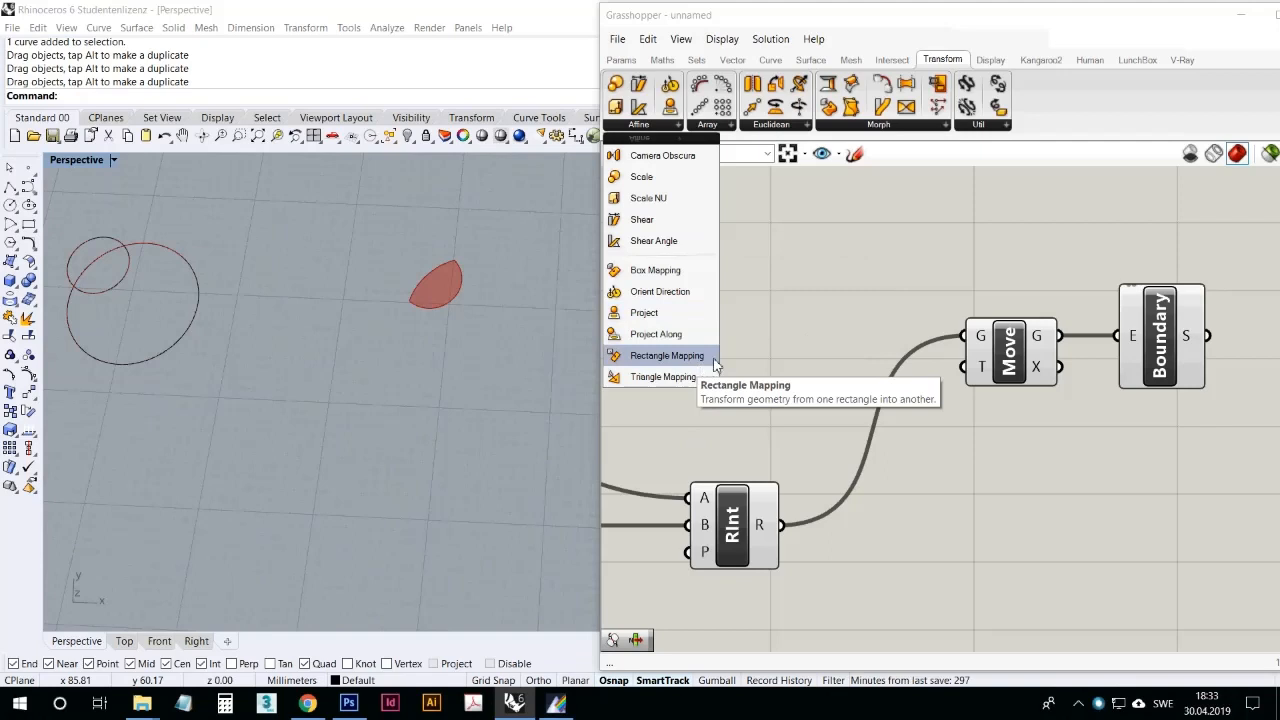
click(727, 126)
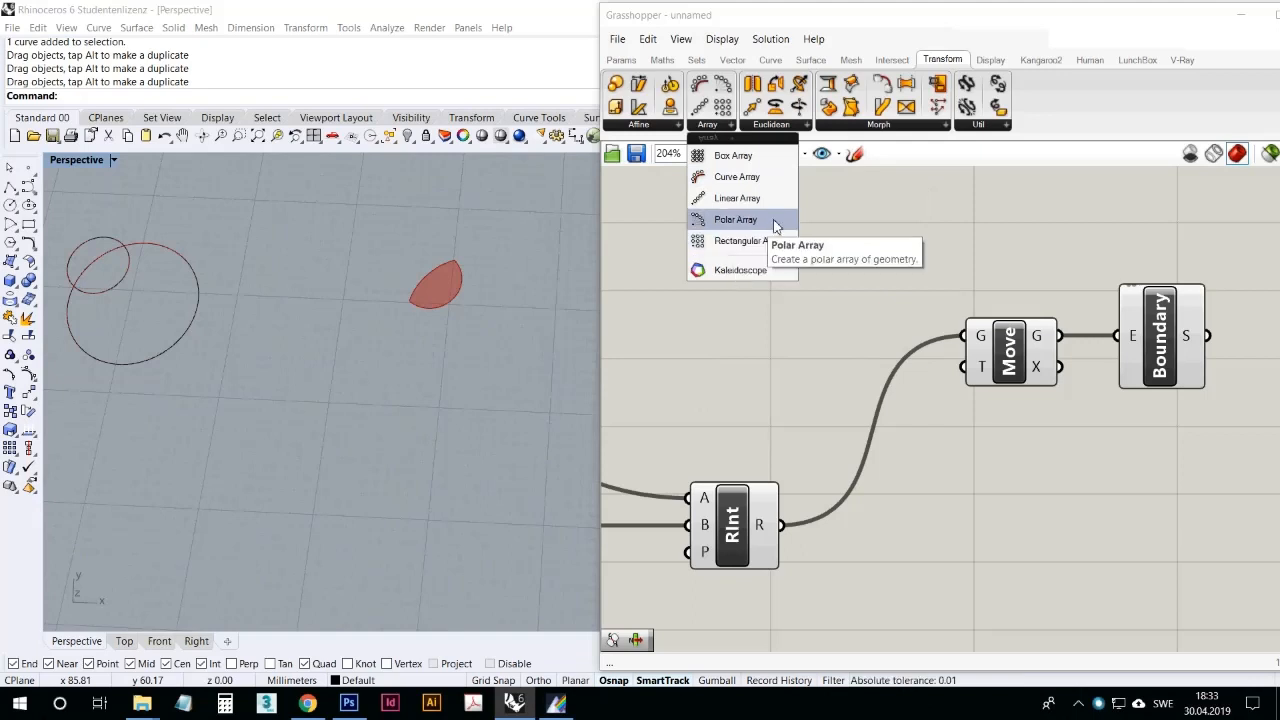
click(797, 125)
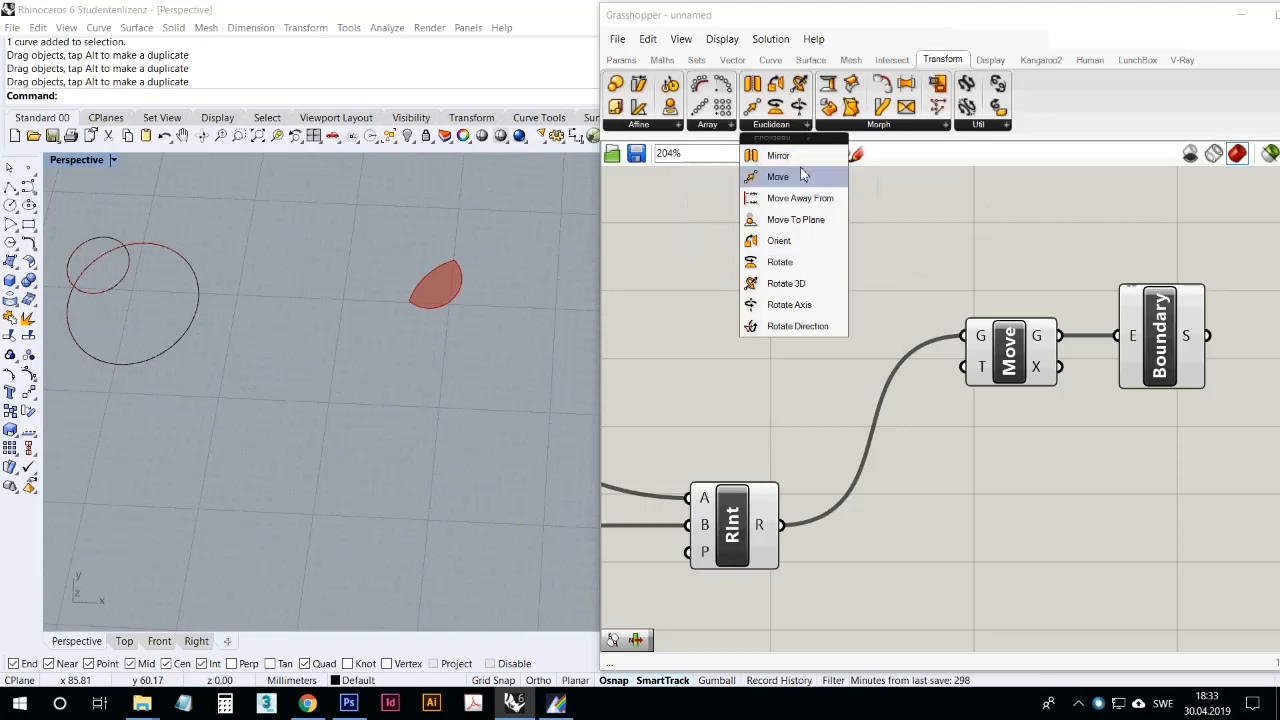
click(1022, 365)
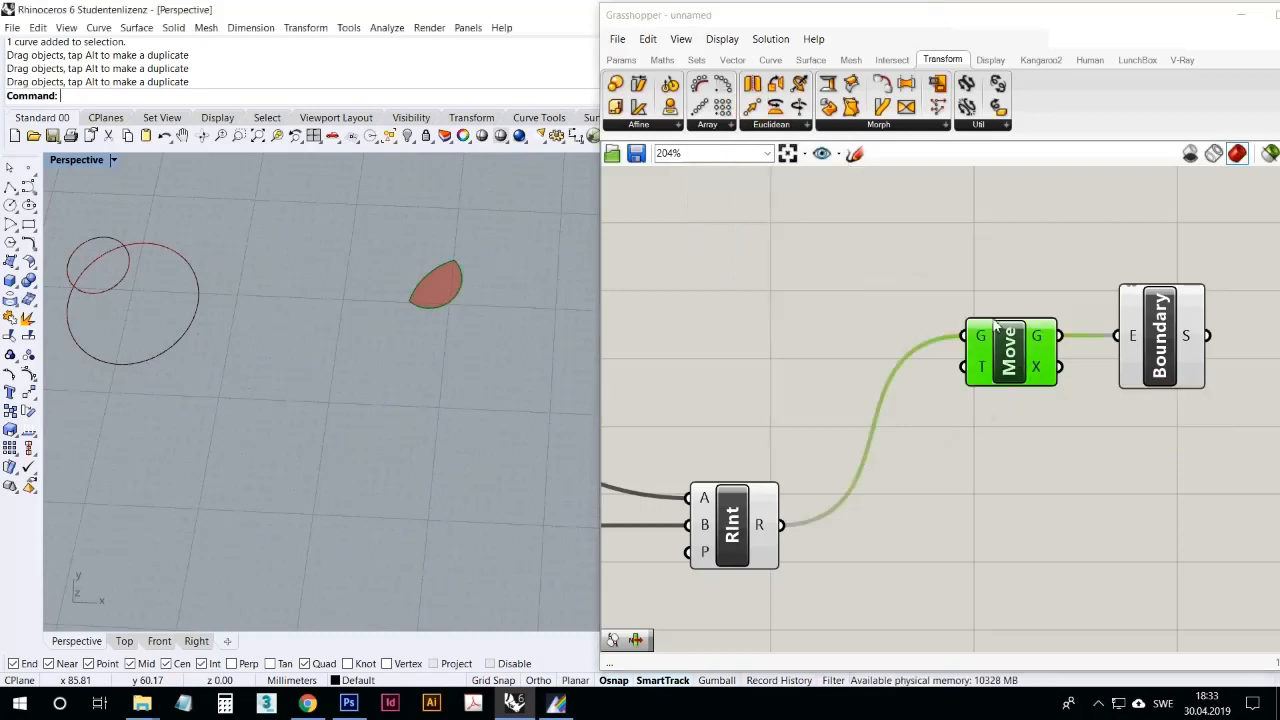
click(800, 130)
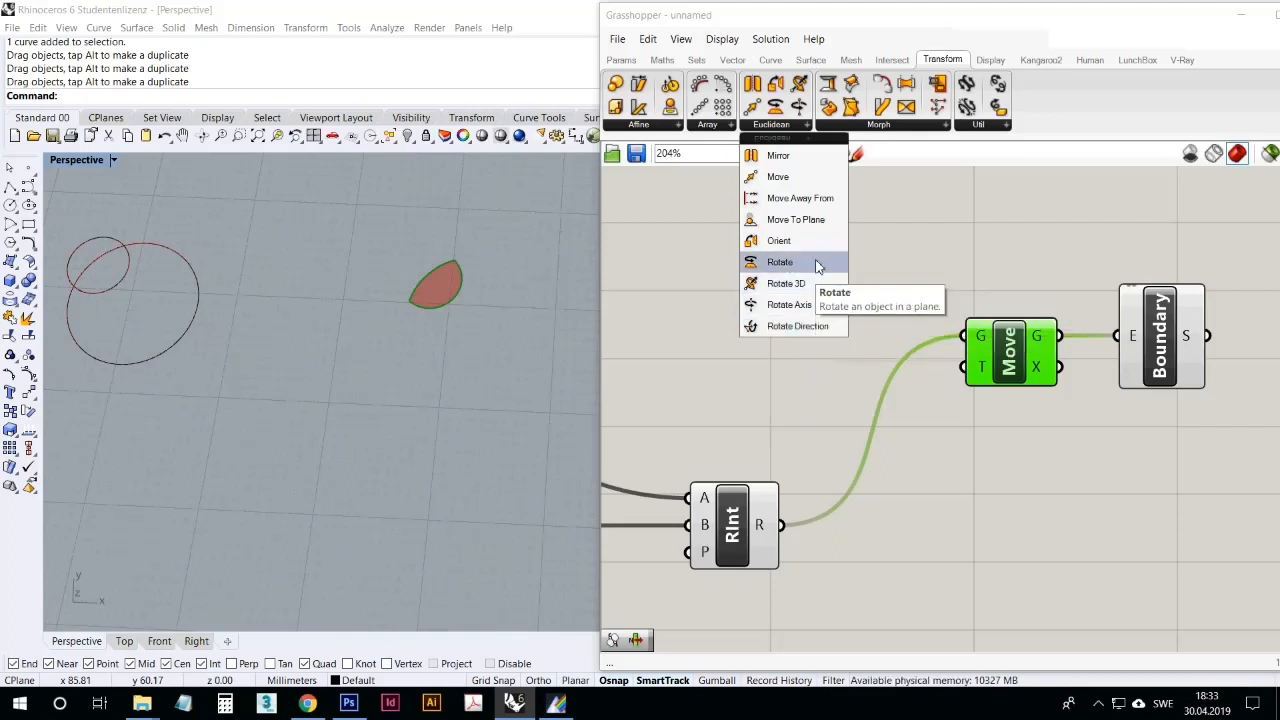
click(897, 127)
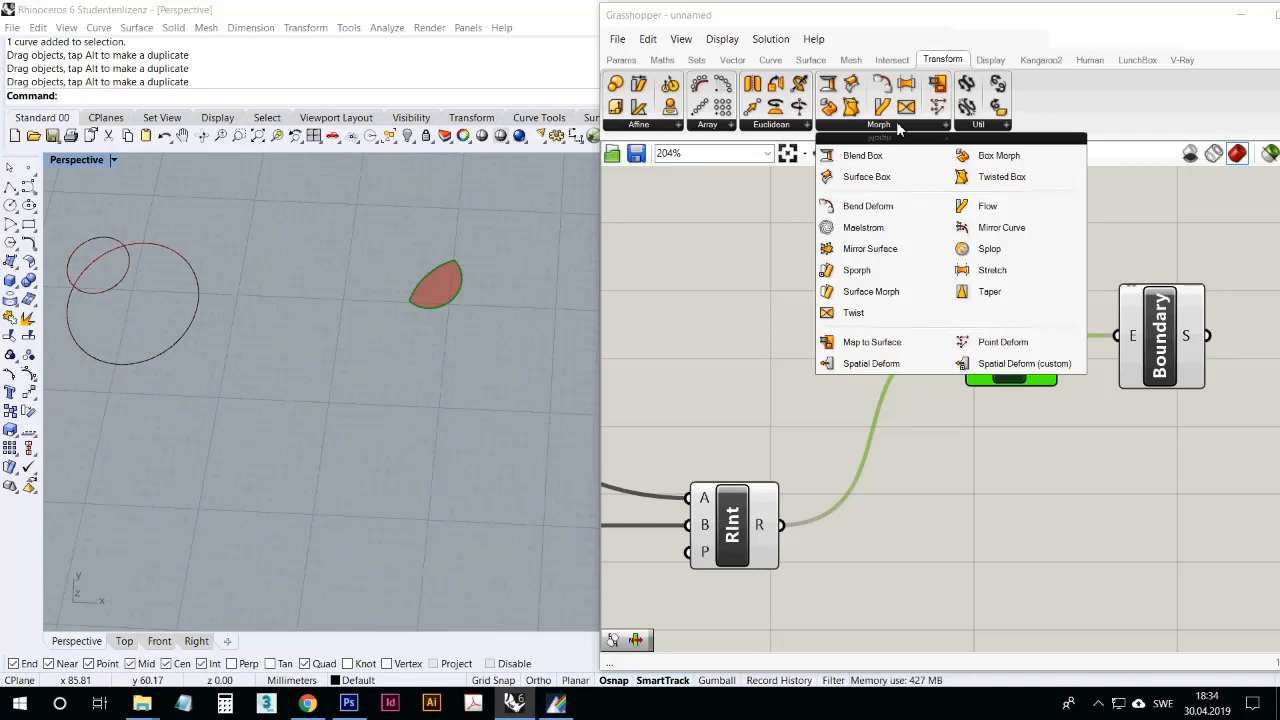
click(987, 126)
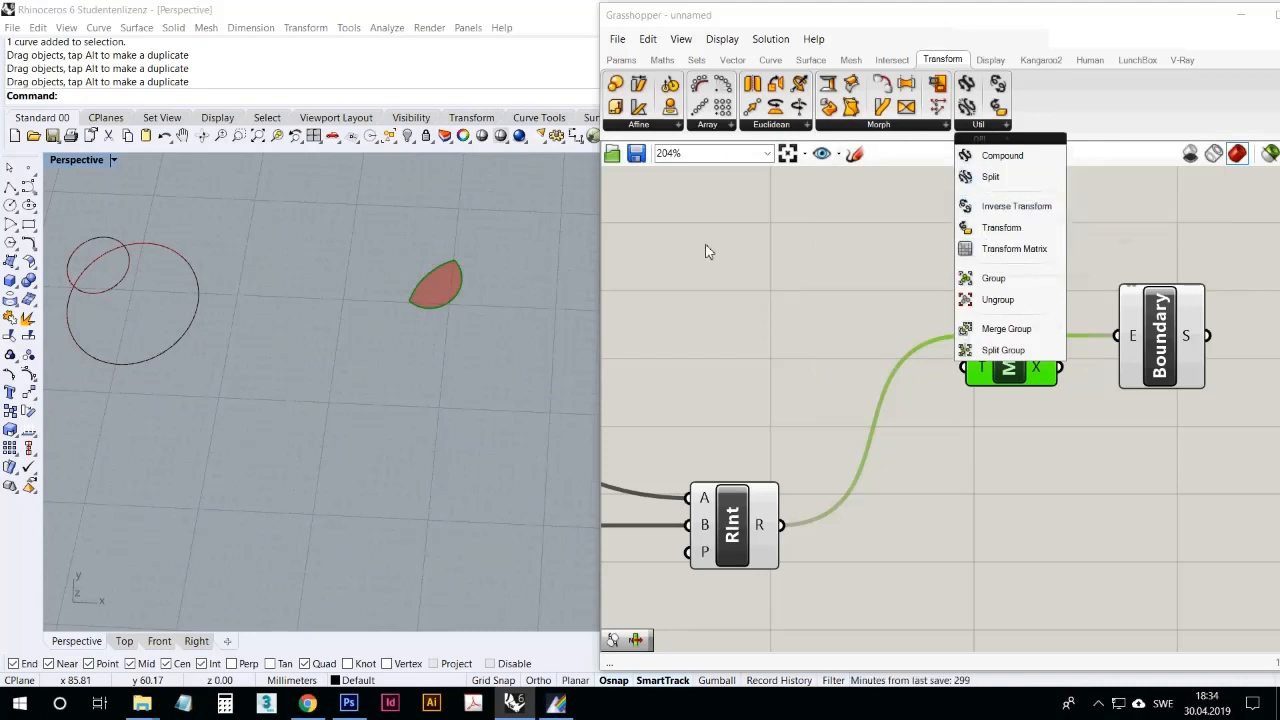
click(757, 260)
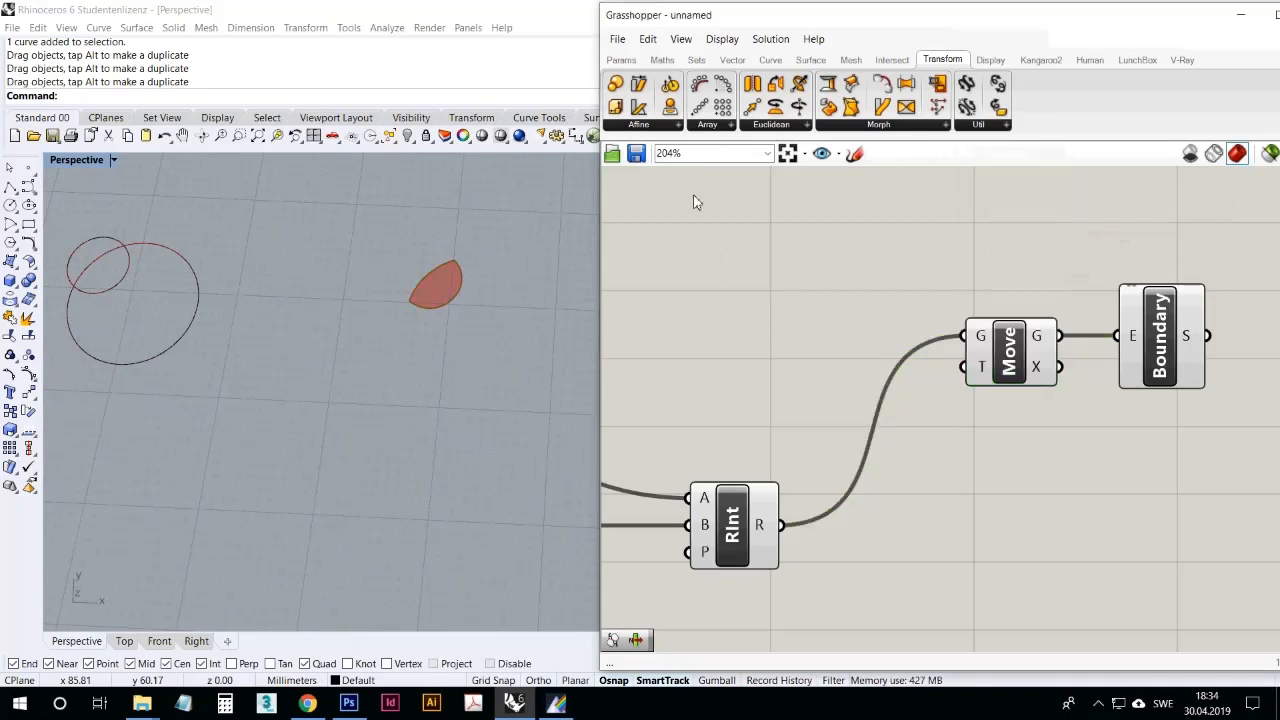
click(646, 126)
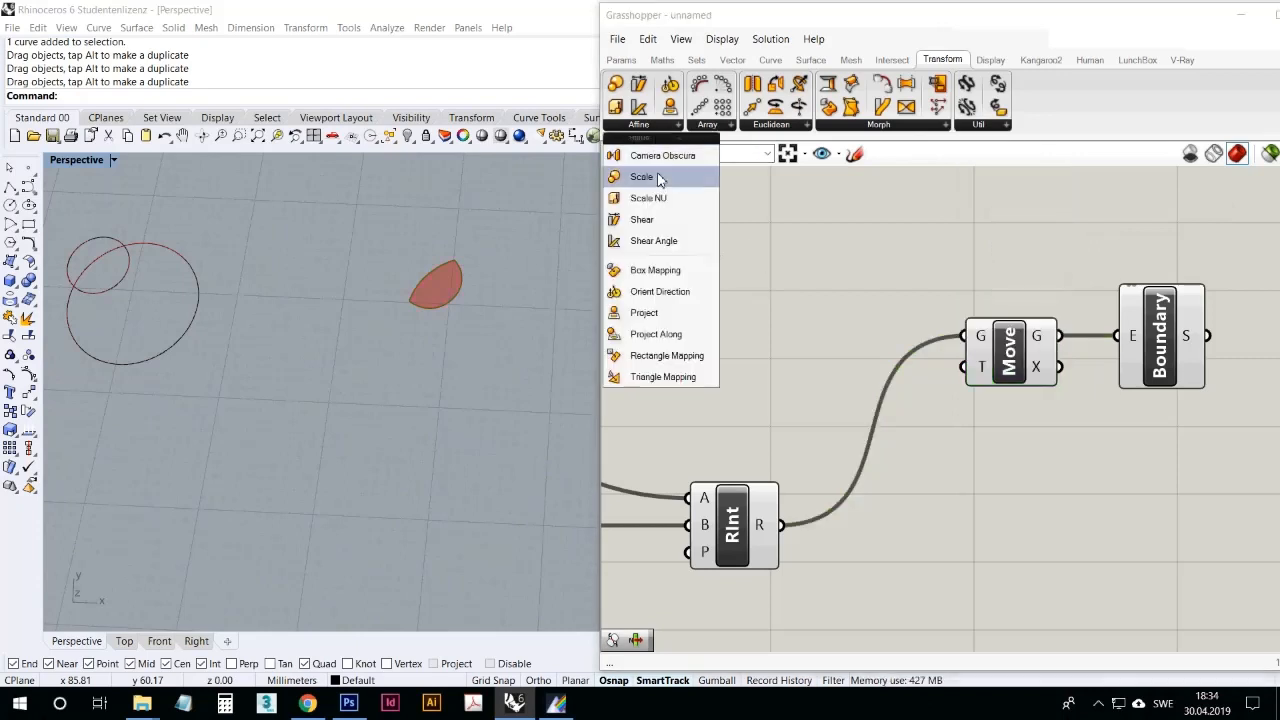
click(942, 279)
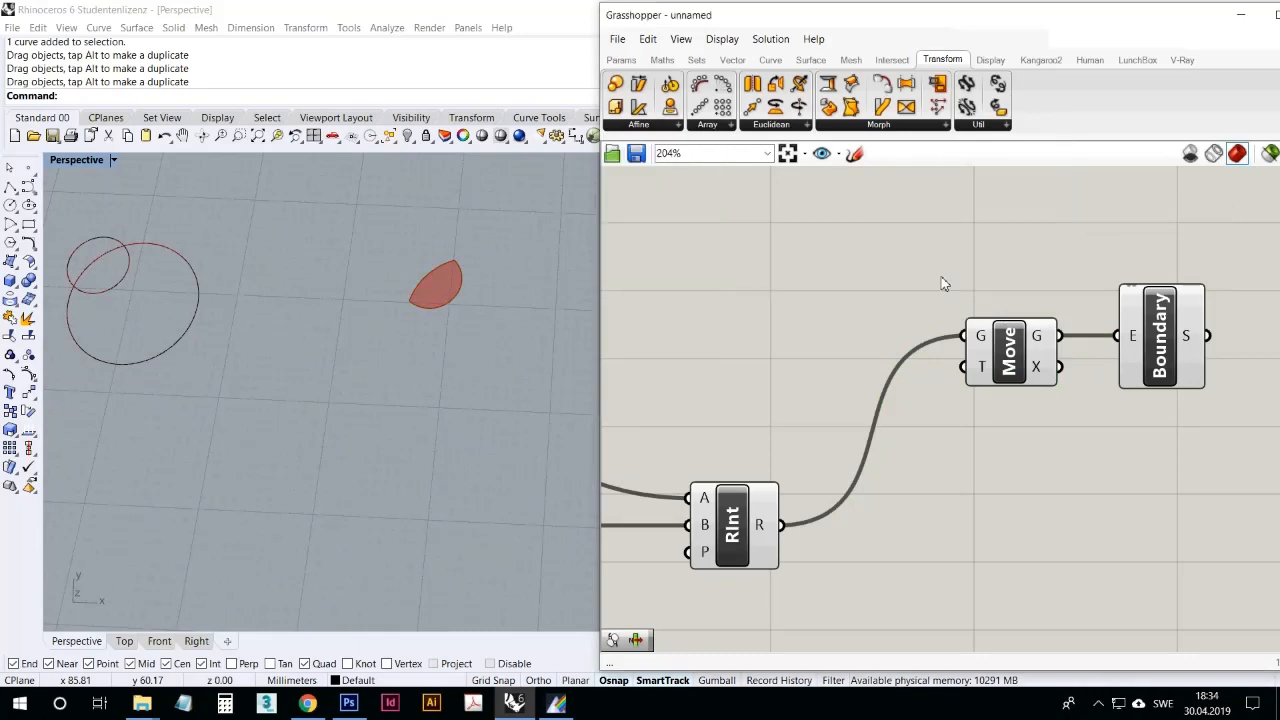
Step: Connect the Solid Union result to the Move component's geometry input in place of the region intersection
scroll(1017, 294, down, 4)
scroll(851, 392, up, 2)
right_drag(844, 376, 854, 451)
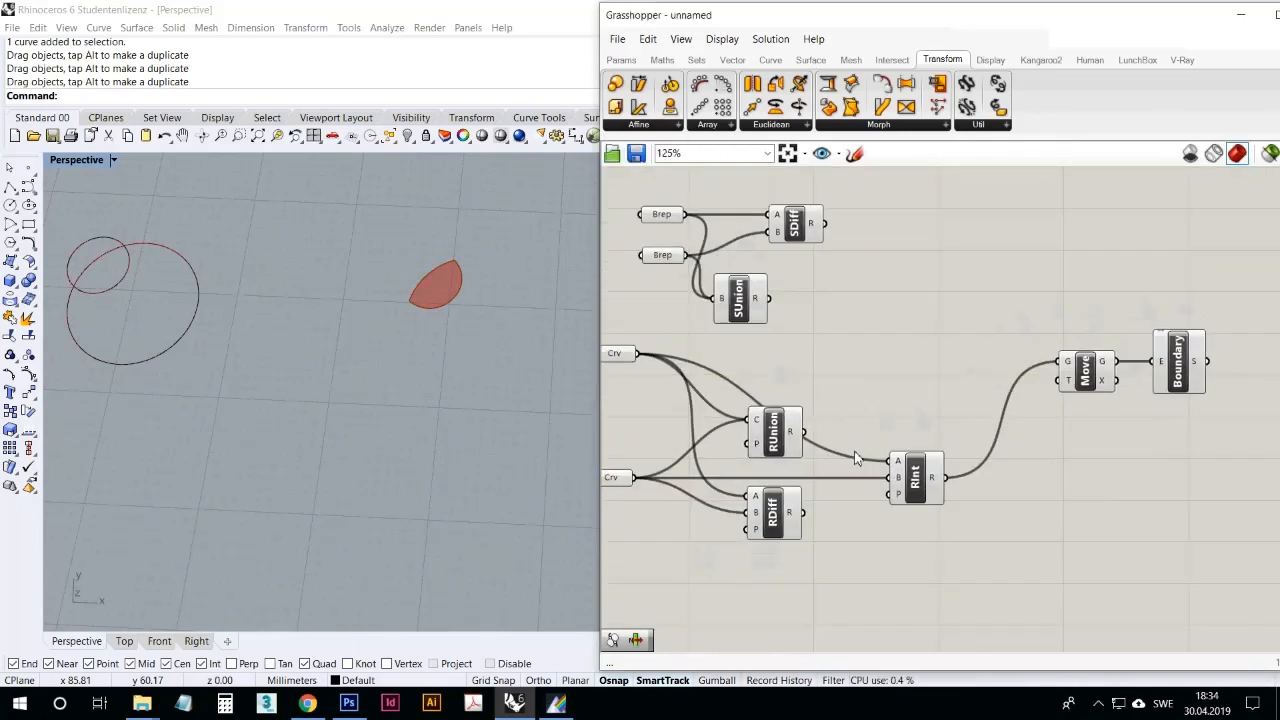
click(800, 235)
scroll(425, 390, down, 3)
scroll(423, 311, up, 1)
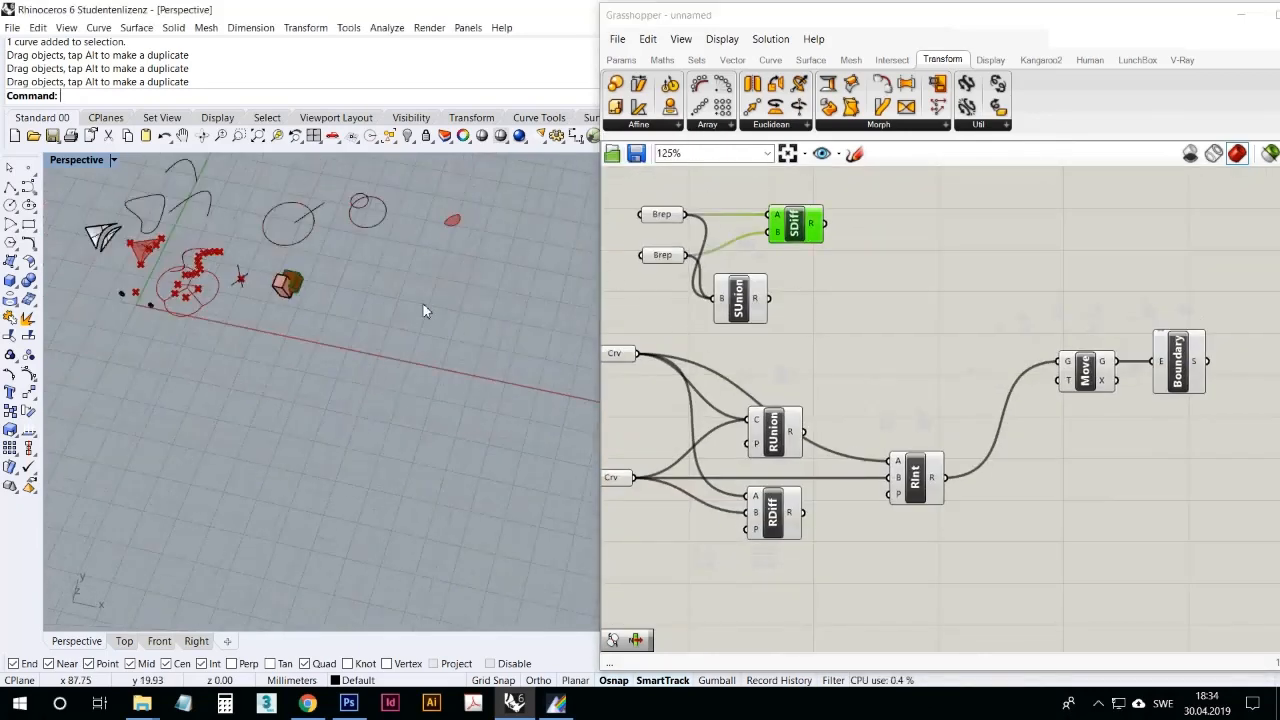
scroll(423, 311, up, 5)
drag(767, 299, 1062, 361)
right_drag(423, 330, 105, 280)
scroll(440, 304, up, 4)
scroll(251, 335, down, 3)
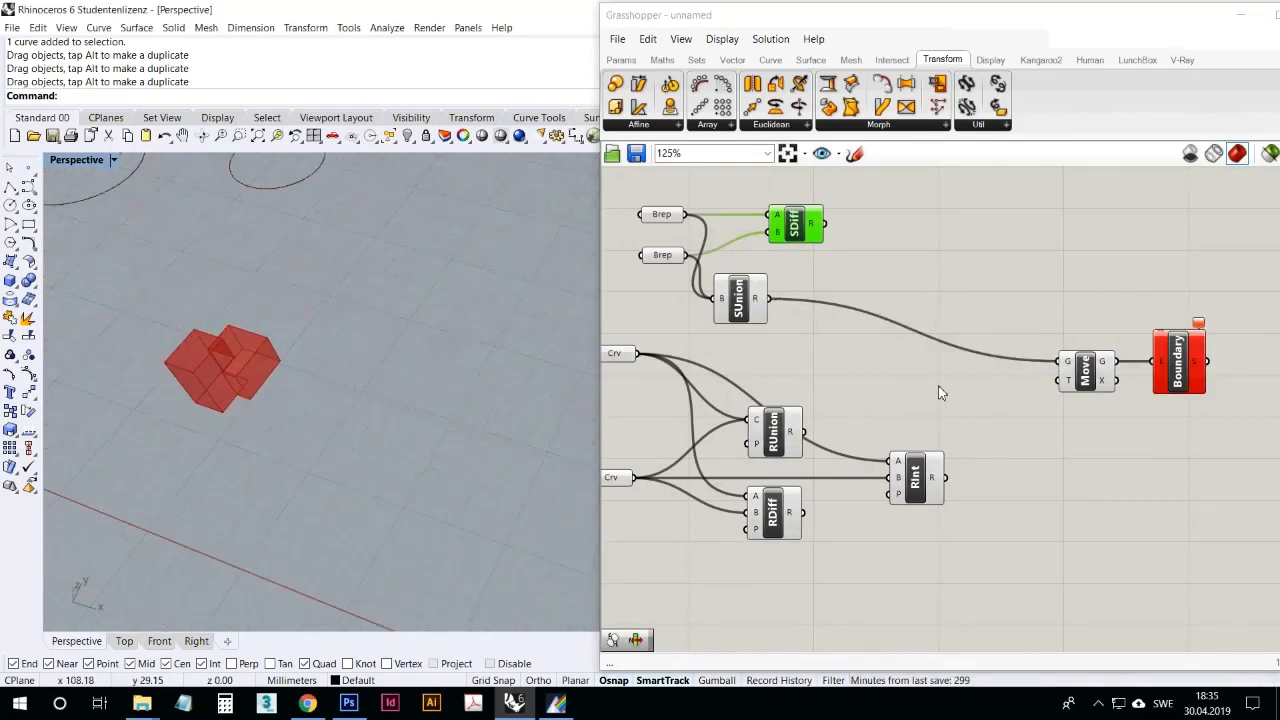
Step: Delete the Boundary component after Move and undo the deletion
click(1160, 366)
key(Delete)
right_drag(500, 340, 326, 380)
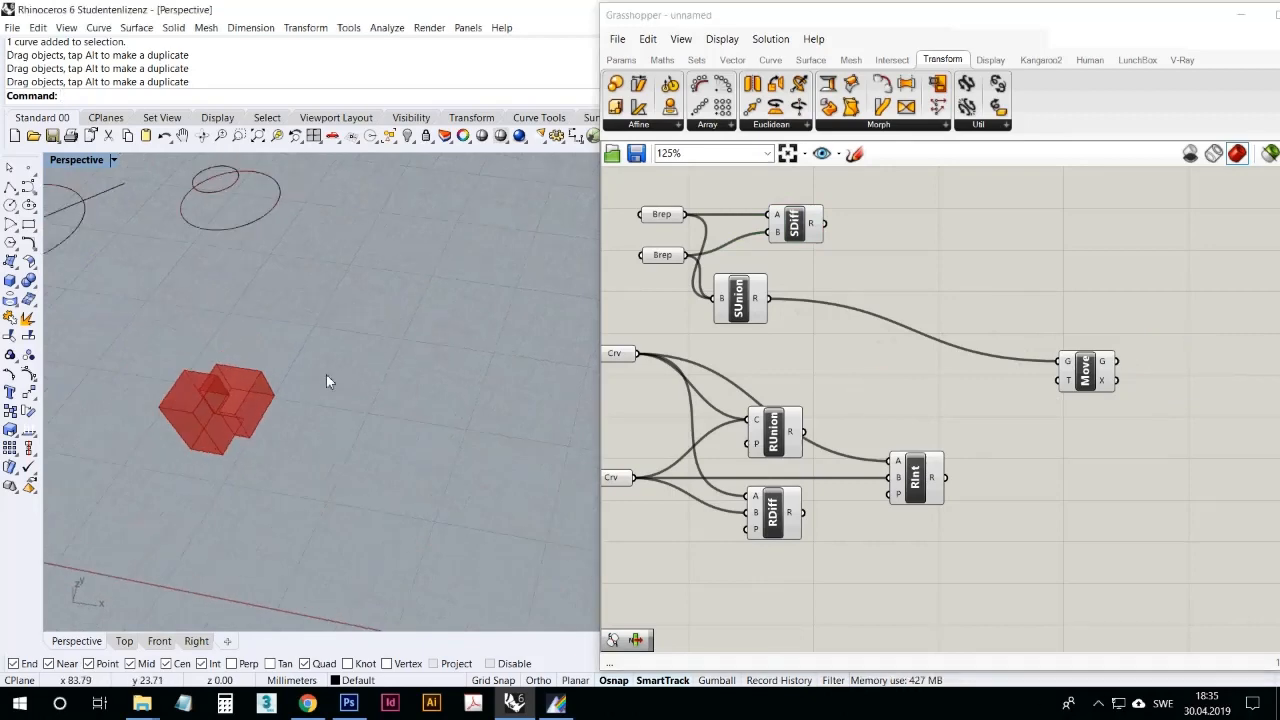
scroll(292, 384, up, 5)
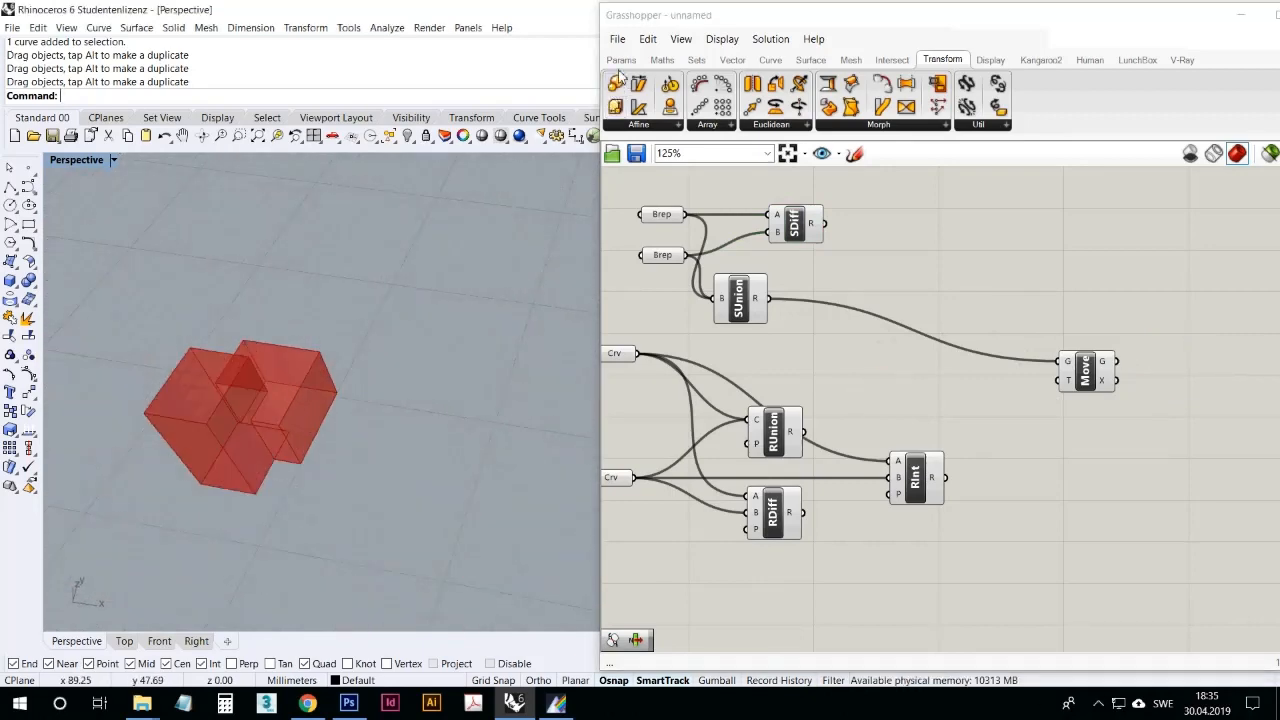
right_drag(394, 362, 384, 348)
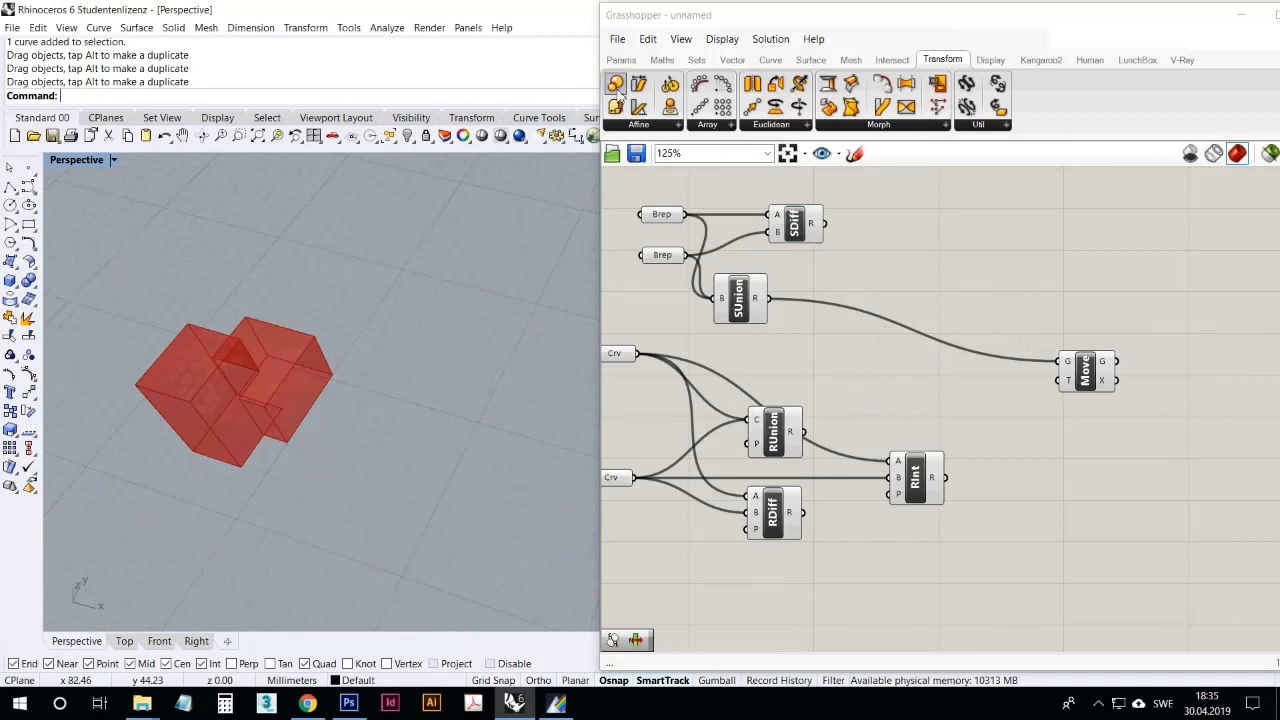
click(648, 39)
click(658, 59)
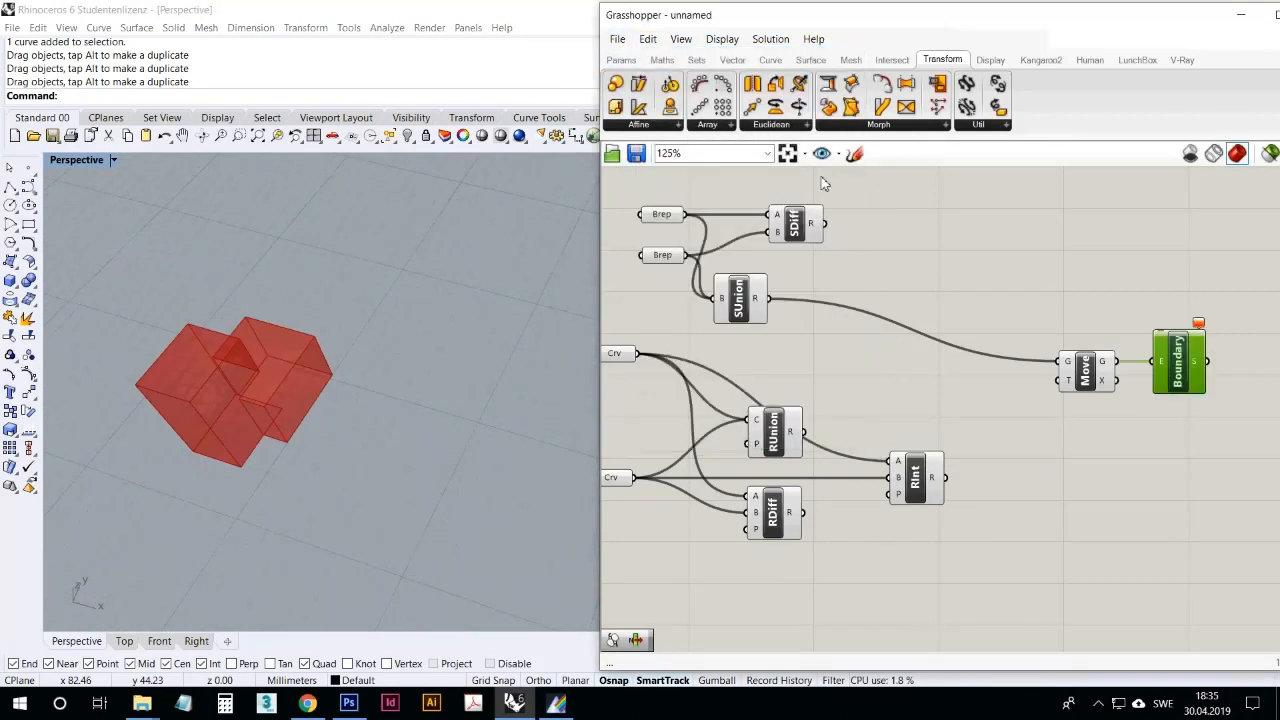
Step: Switch Move's geometry input to the Region Intersection result and back to the Solid Union result to compare their effect on Boundary
click(1128, 390)
drag(945, 477, 1060, 361)
click(1180, 391)
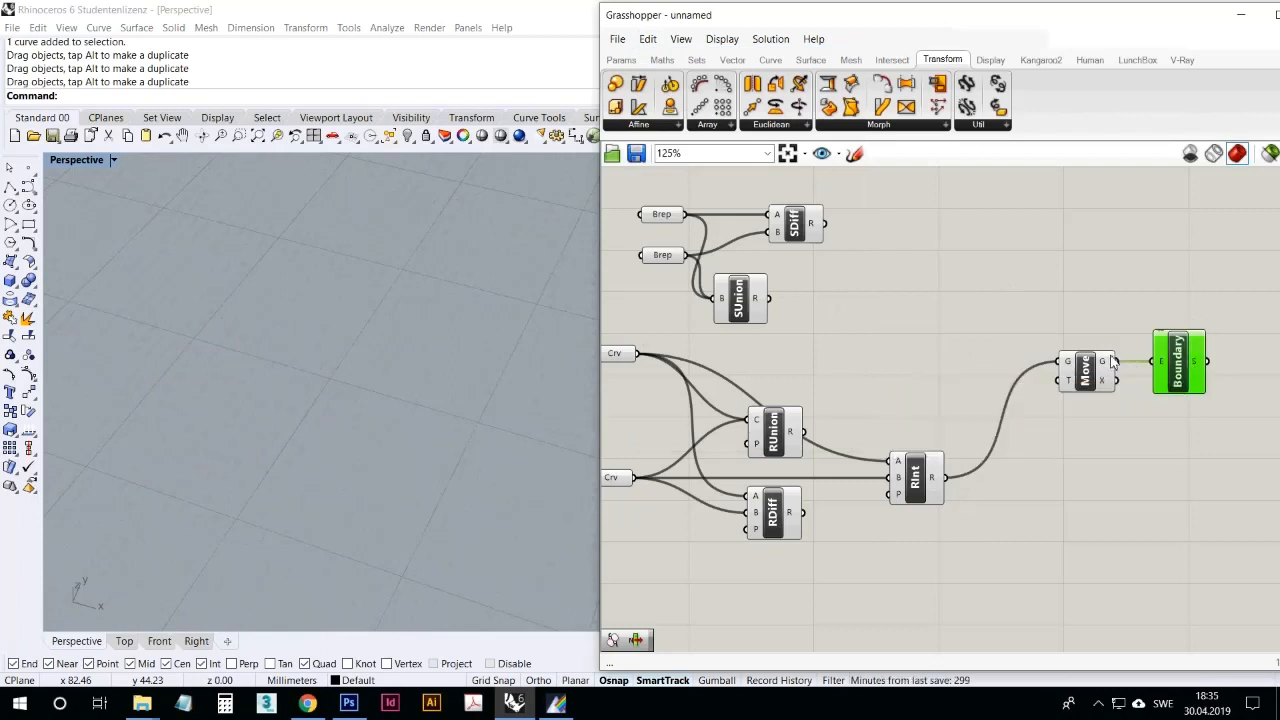
mouse_move(1107, 368)
drag(766, 299, 1060, 362)
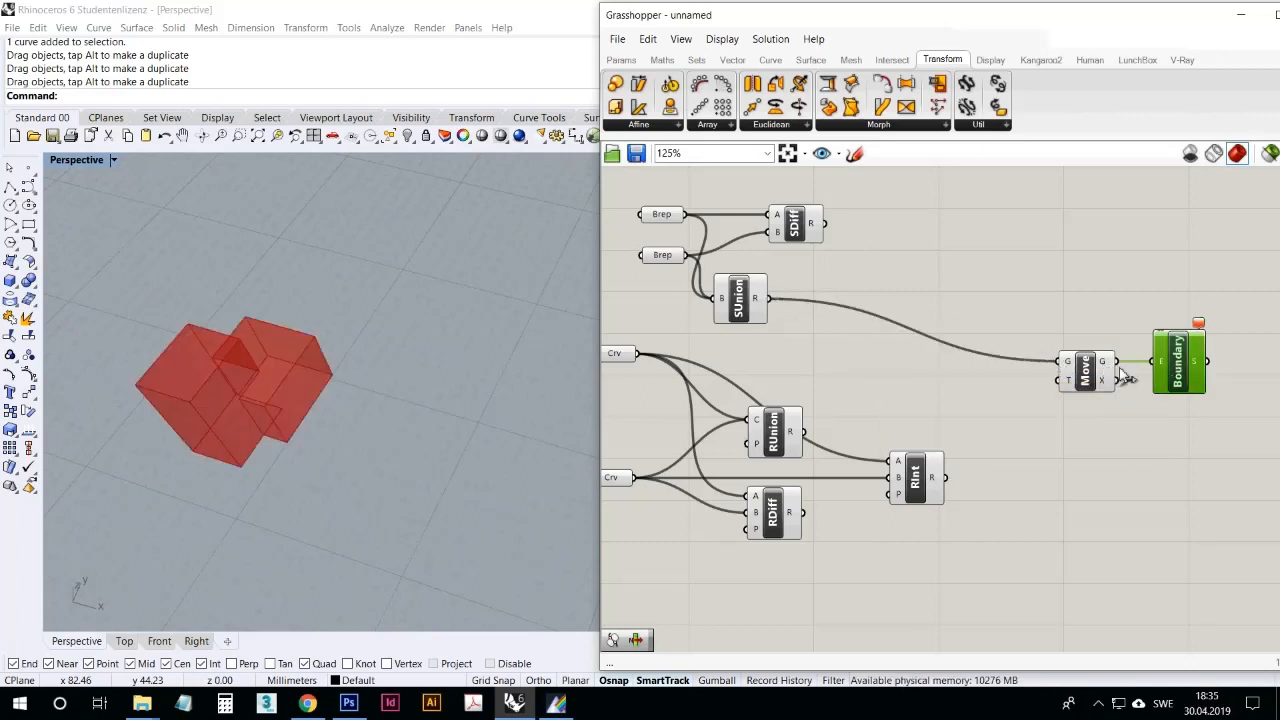
drag(1173, 369, 1177, 365)
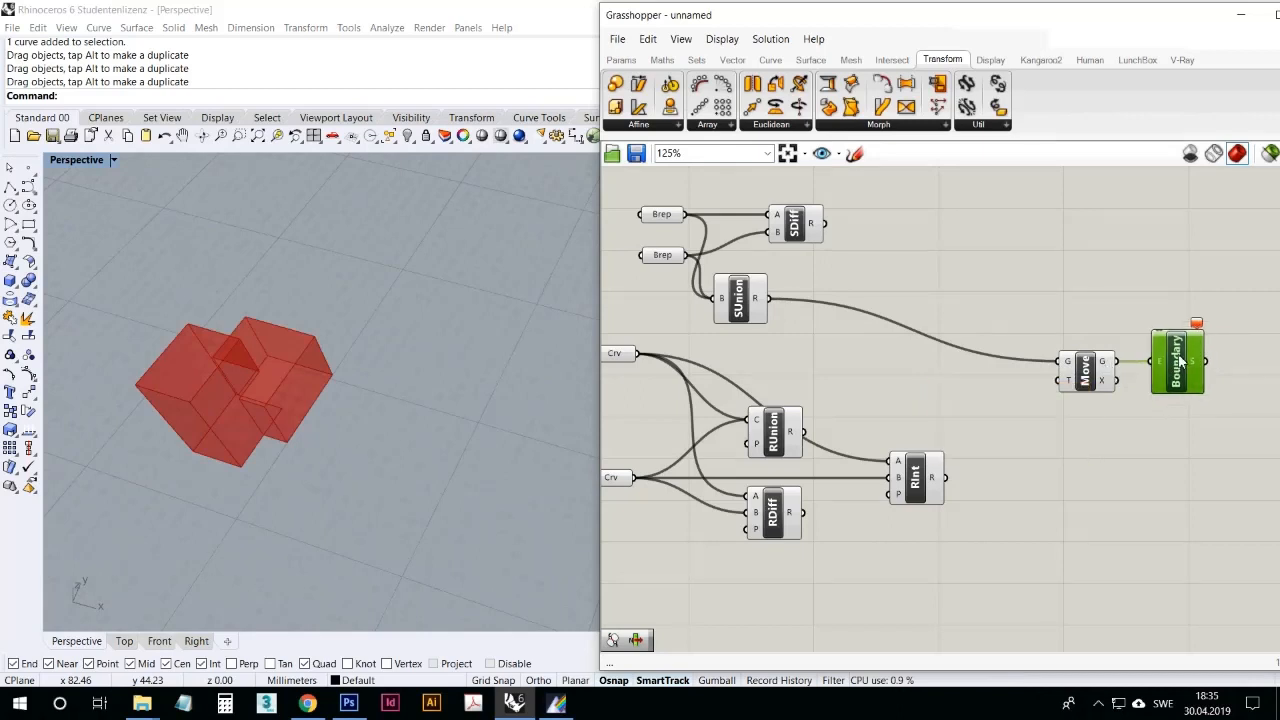
click(1138, 459)
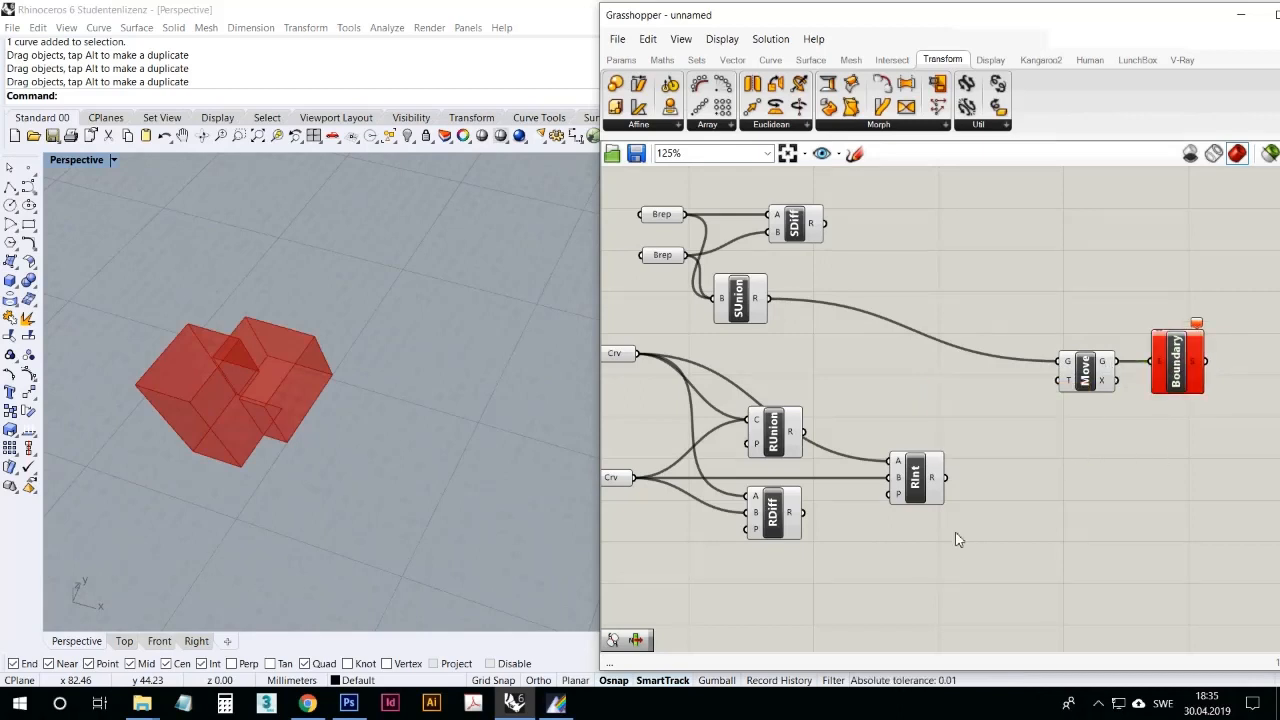
Step: Delete the Boundary component and select Move to highlight its output
click(1181, 364)
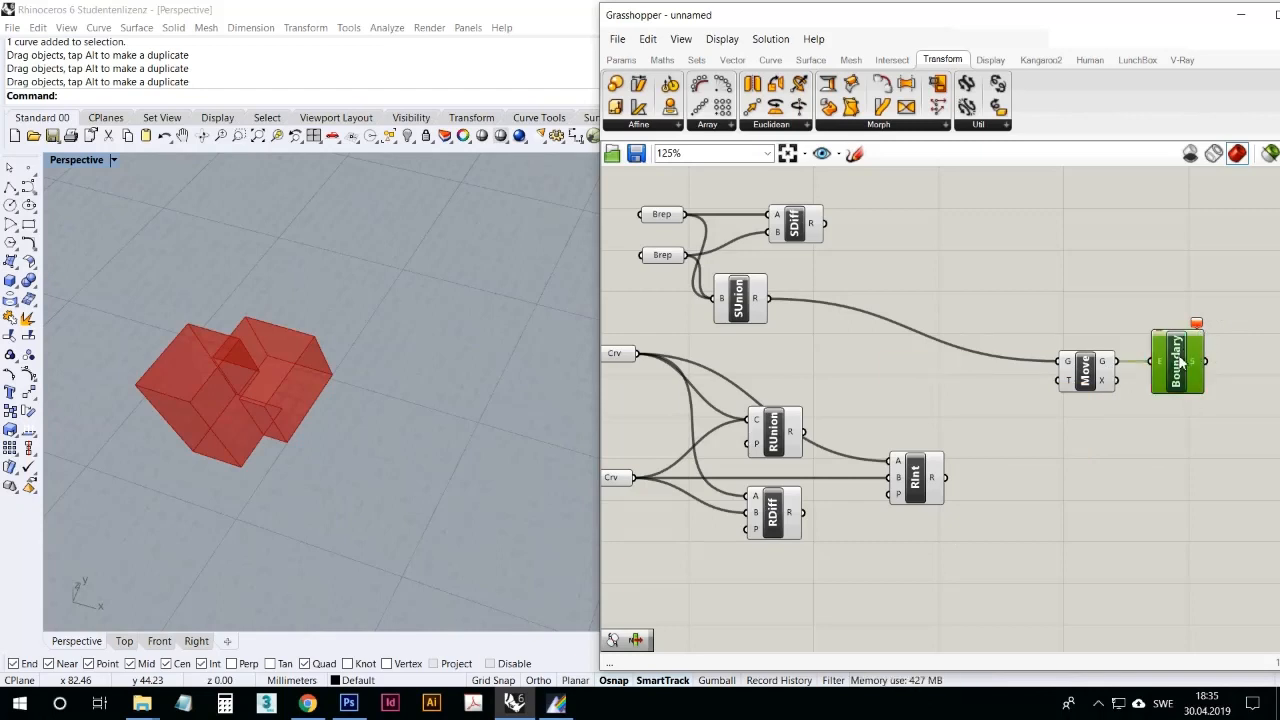
key(Delete)
click(1088, 375)
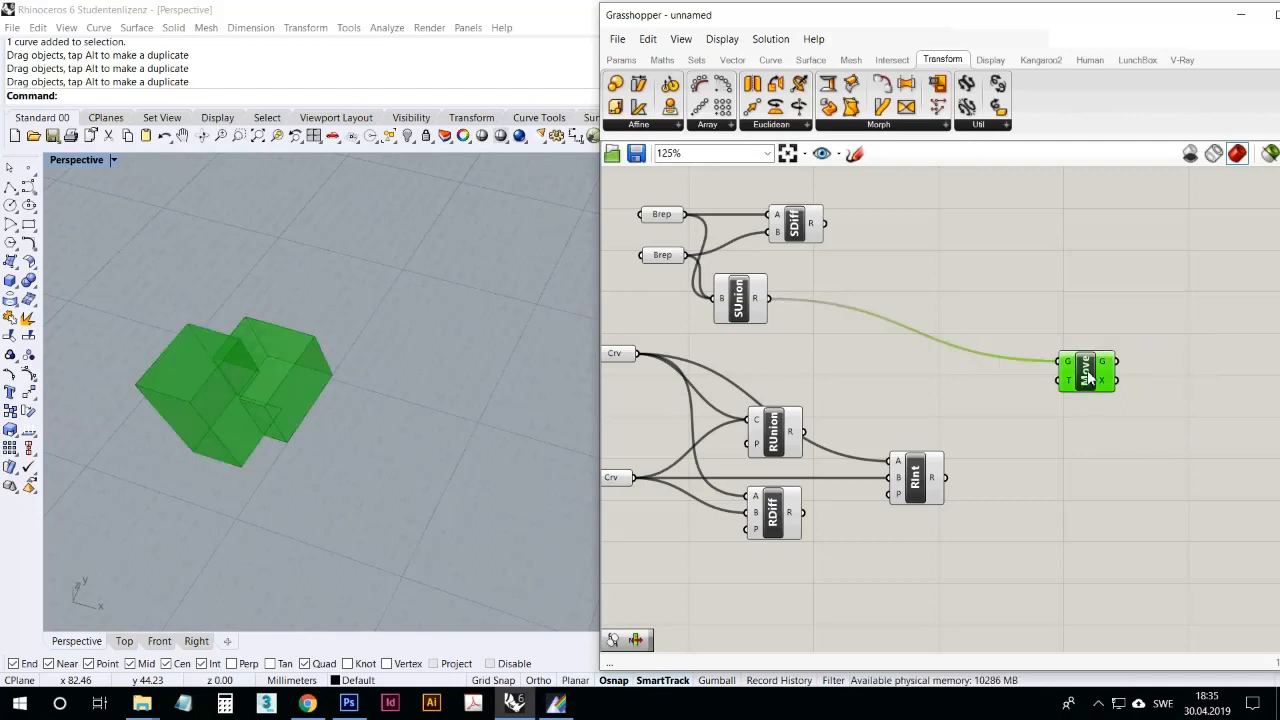
Step: Shift one of the two overlapping source boxes slightly in the Rhino viewport and inspect the moved solid union
right_drag(457, 414, 472, 372)
scroll(471, 371, down, 6)
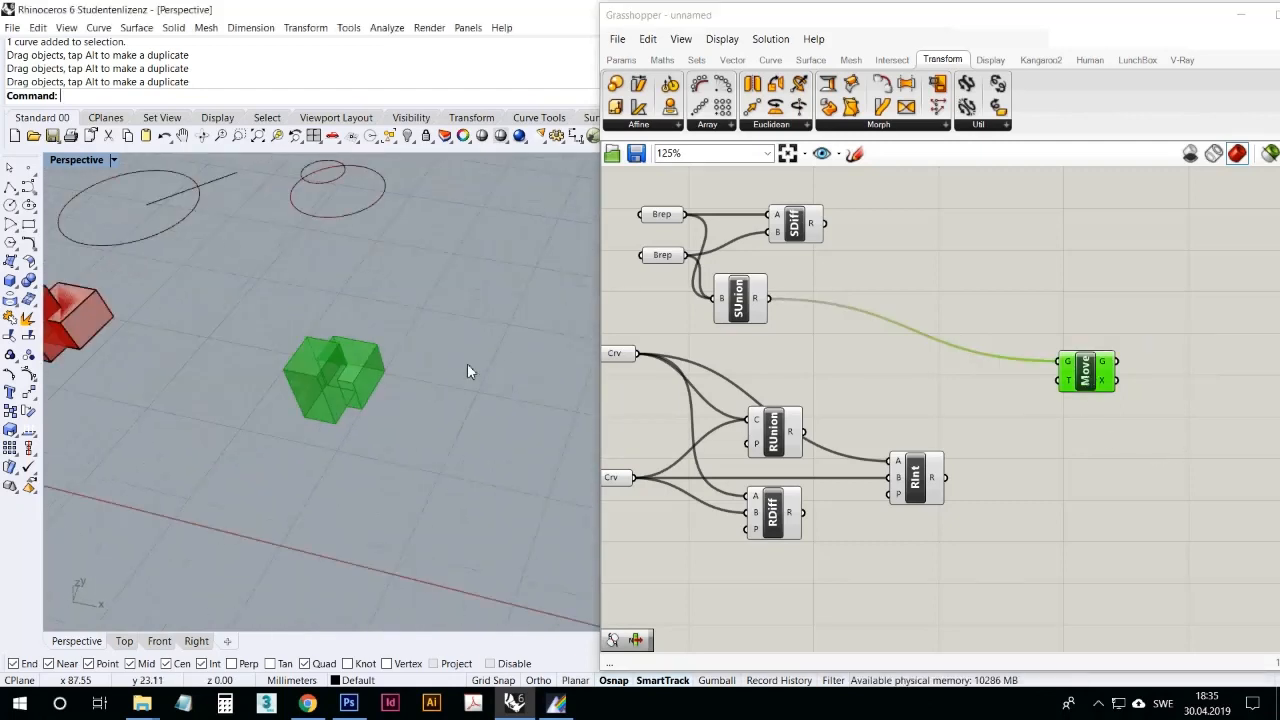
drag(283, 340, 275, 340)
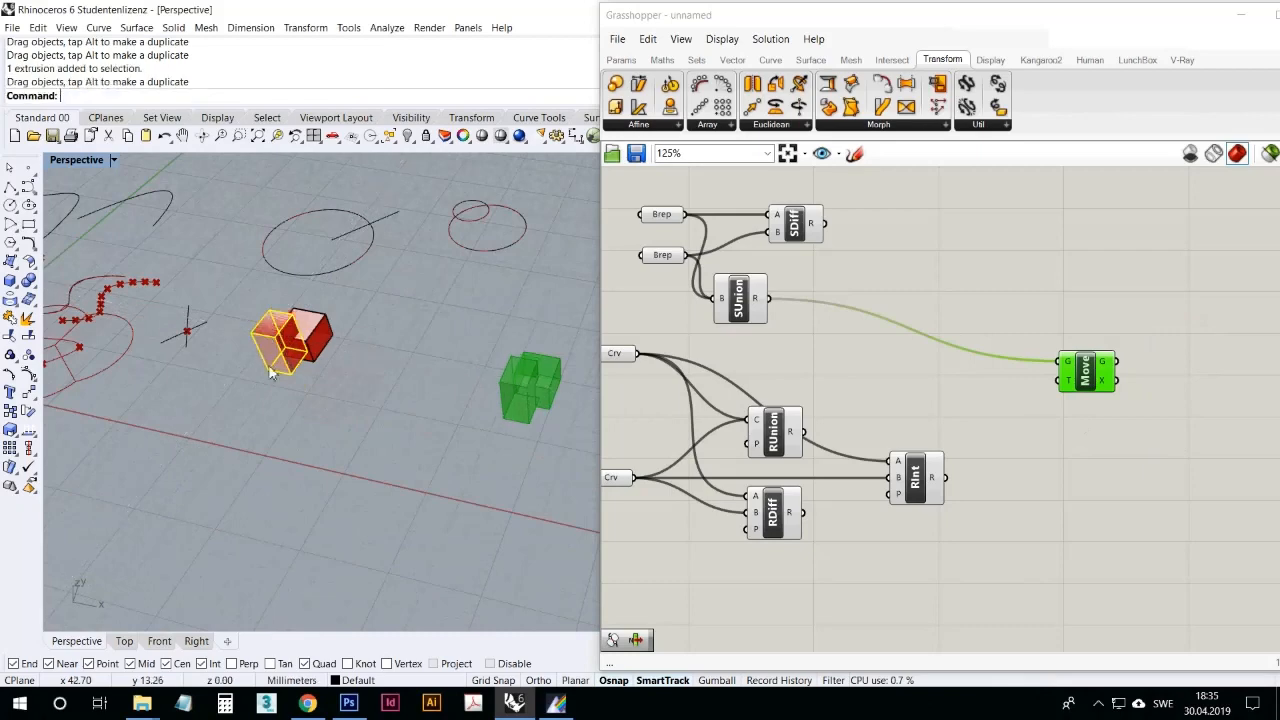
scroll(276, 340, up, 7)
scroll(306, 335, down, 5)
scroll(464, 354, up, 8)
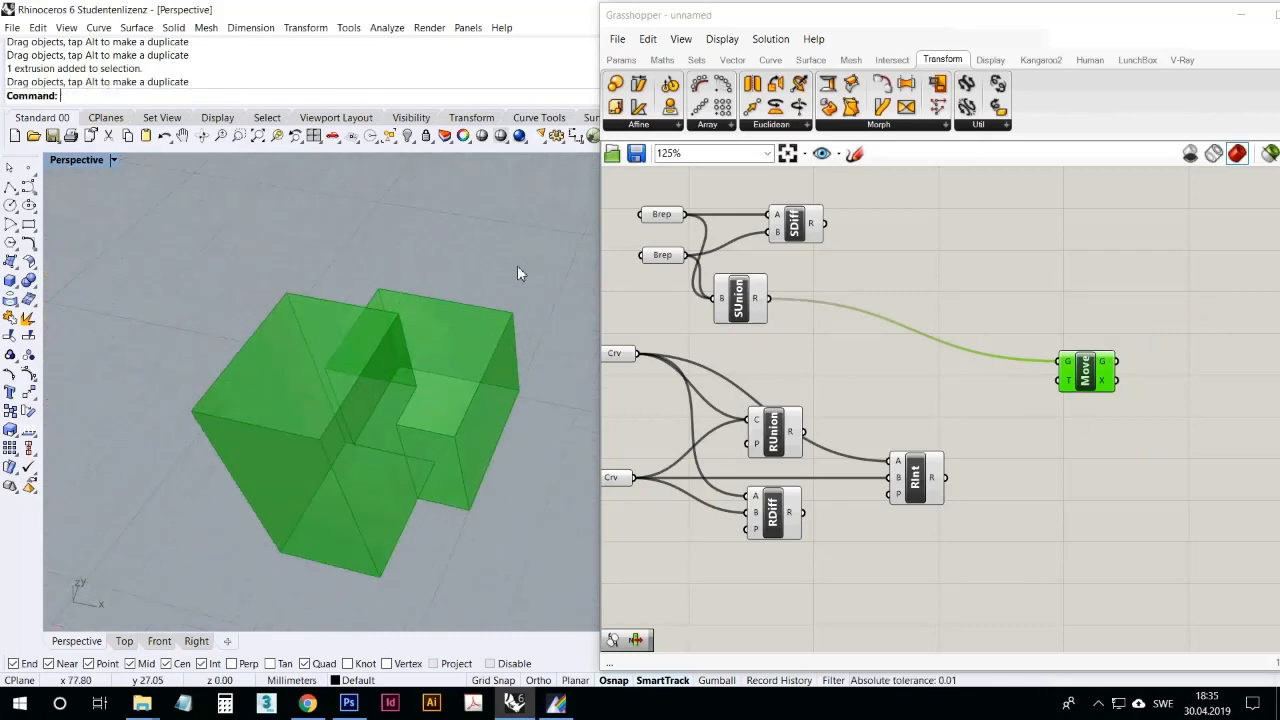
click(890, 358)
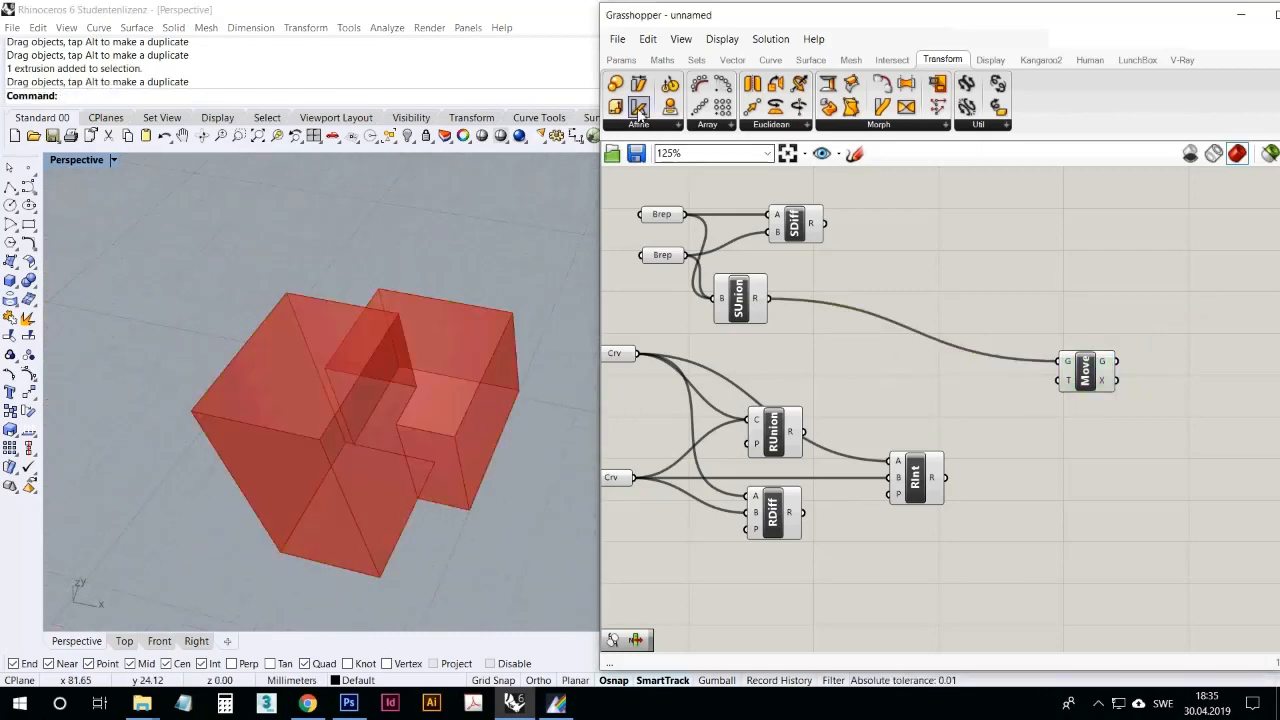
Step: Add a Scale component beyond Move, connect Move's geometry output to its geometry input, and inspect the scaled copy
drag(619, 97, 1187, 300)
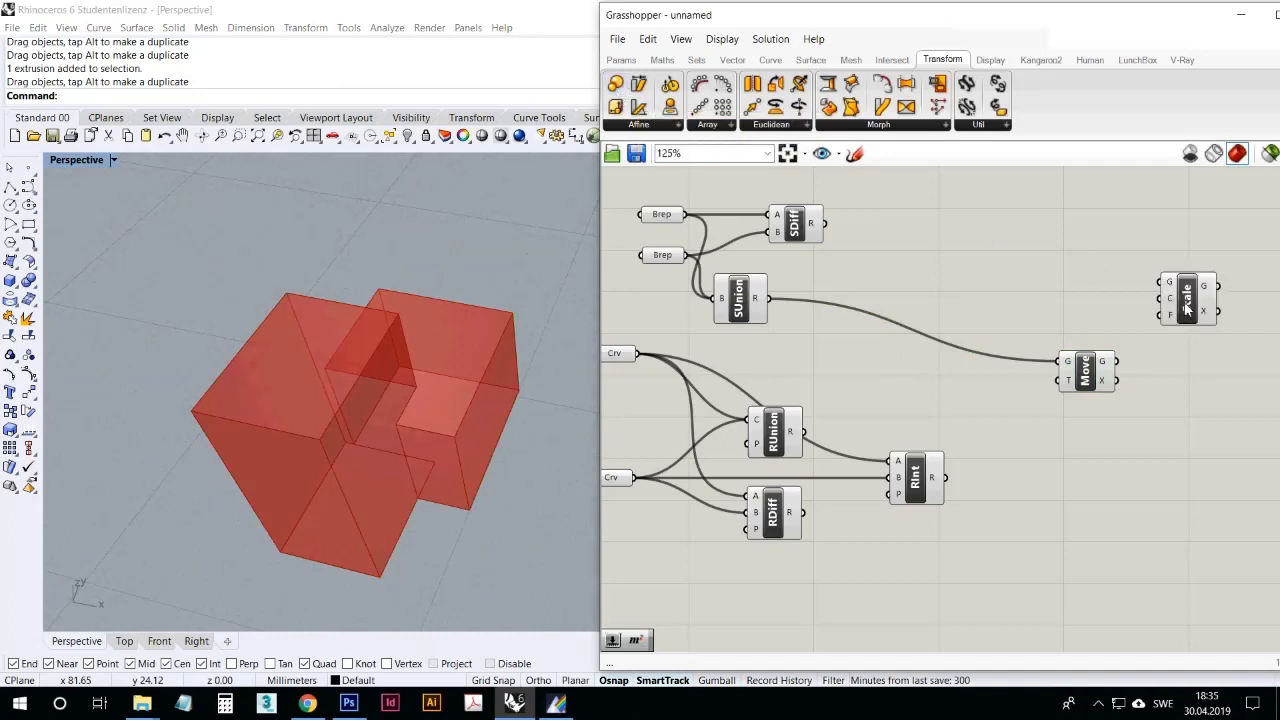
right_drag(480, 363, 425, 365)
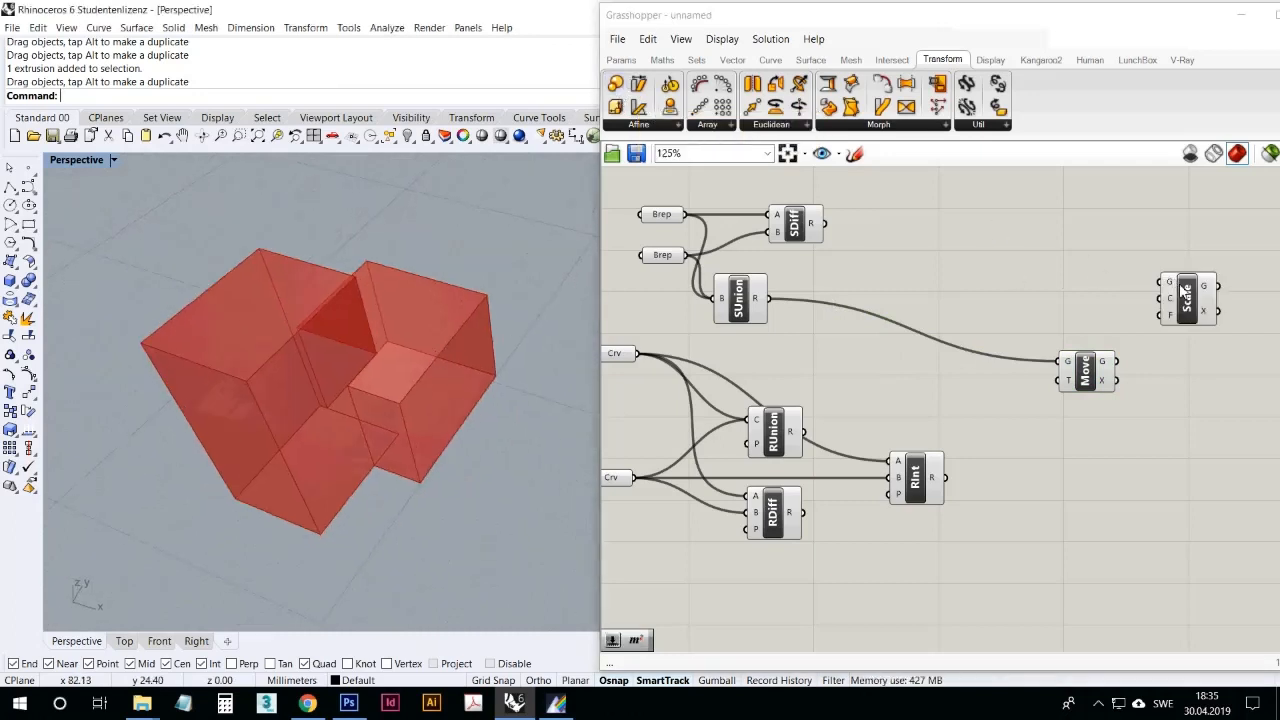
drag(1186, 290, 1184, 338)
drag(1116, 361, 1205, 410)
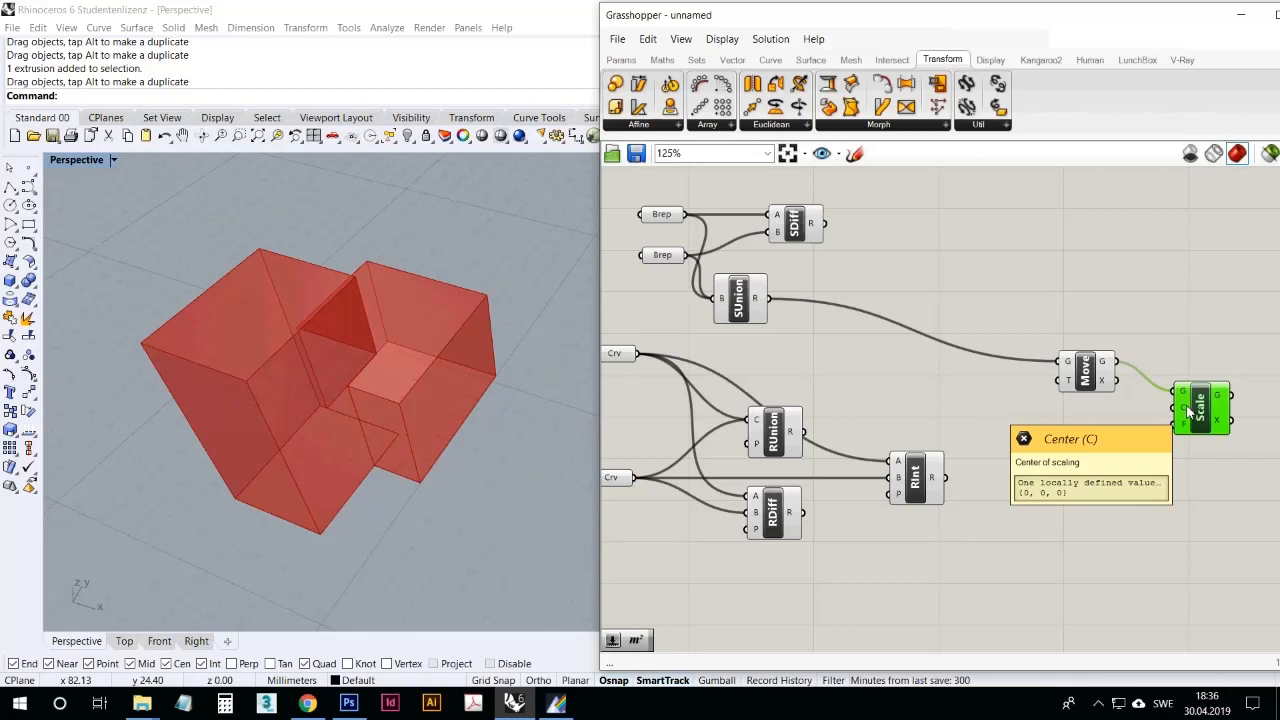
scroll(435, 296, down, 10)
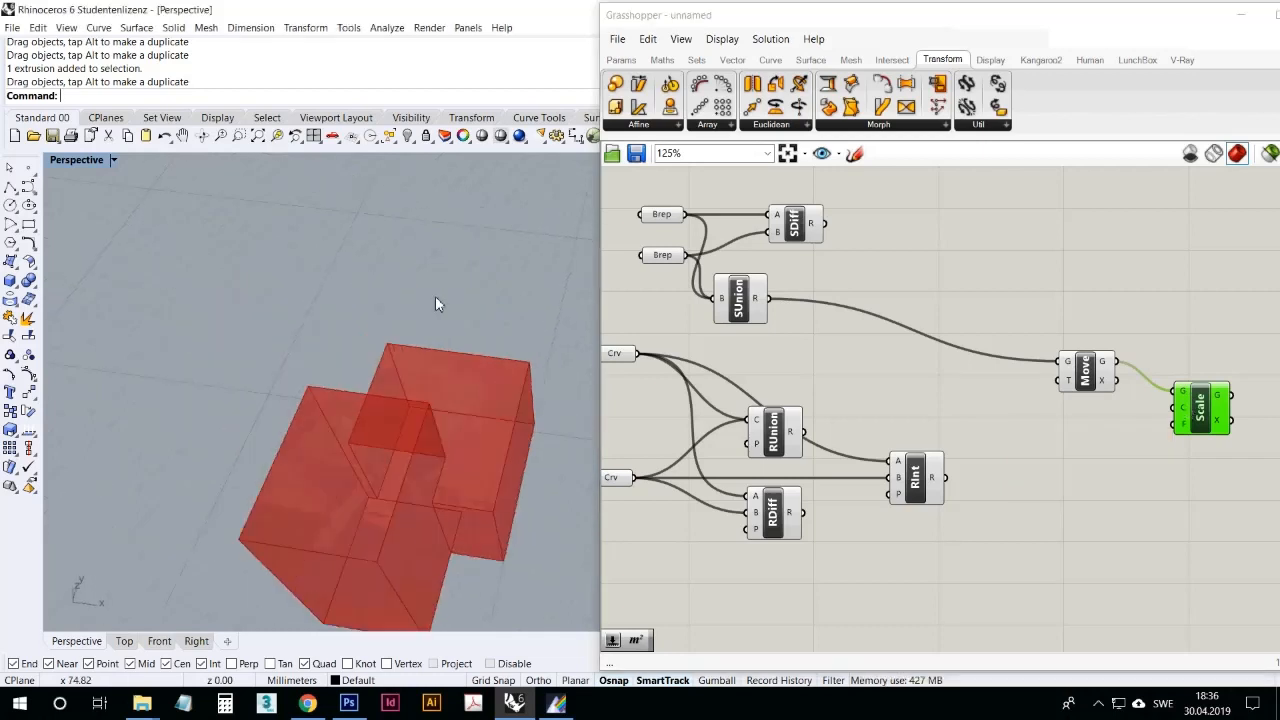
scroll(130, 316, down, 5)
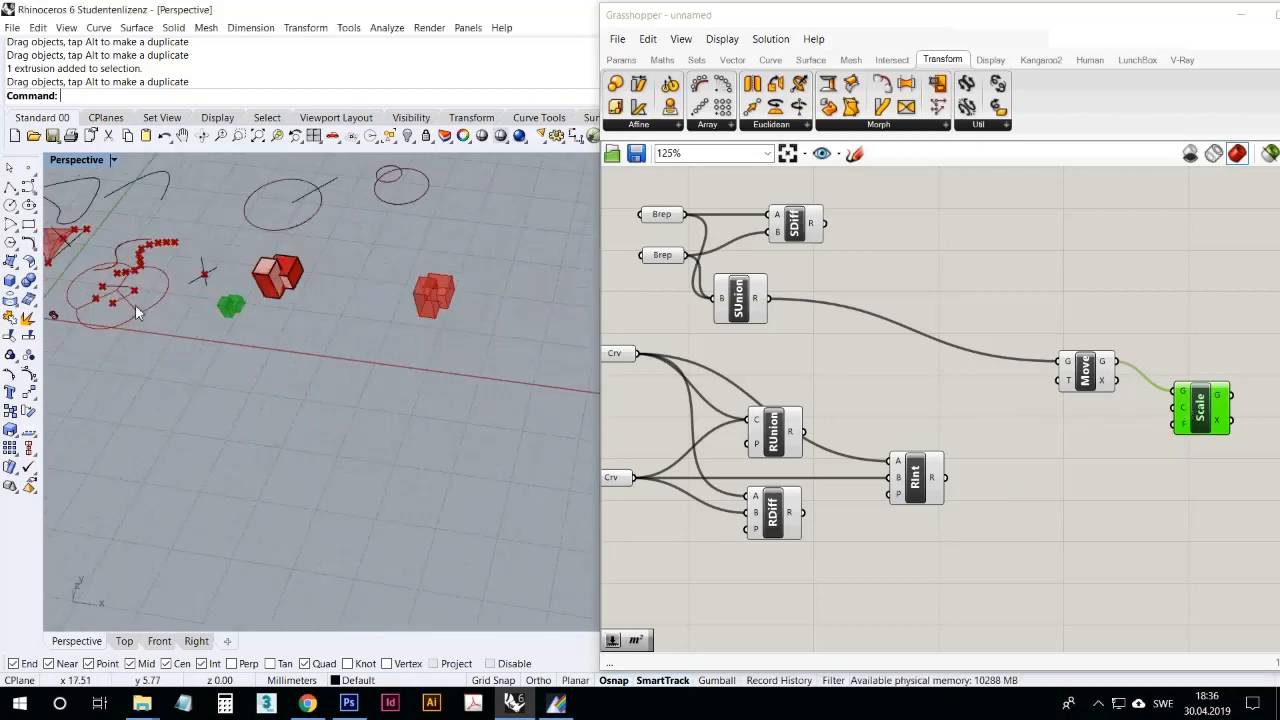
scroll(288, 319, down, 2)
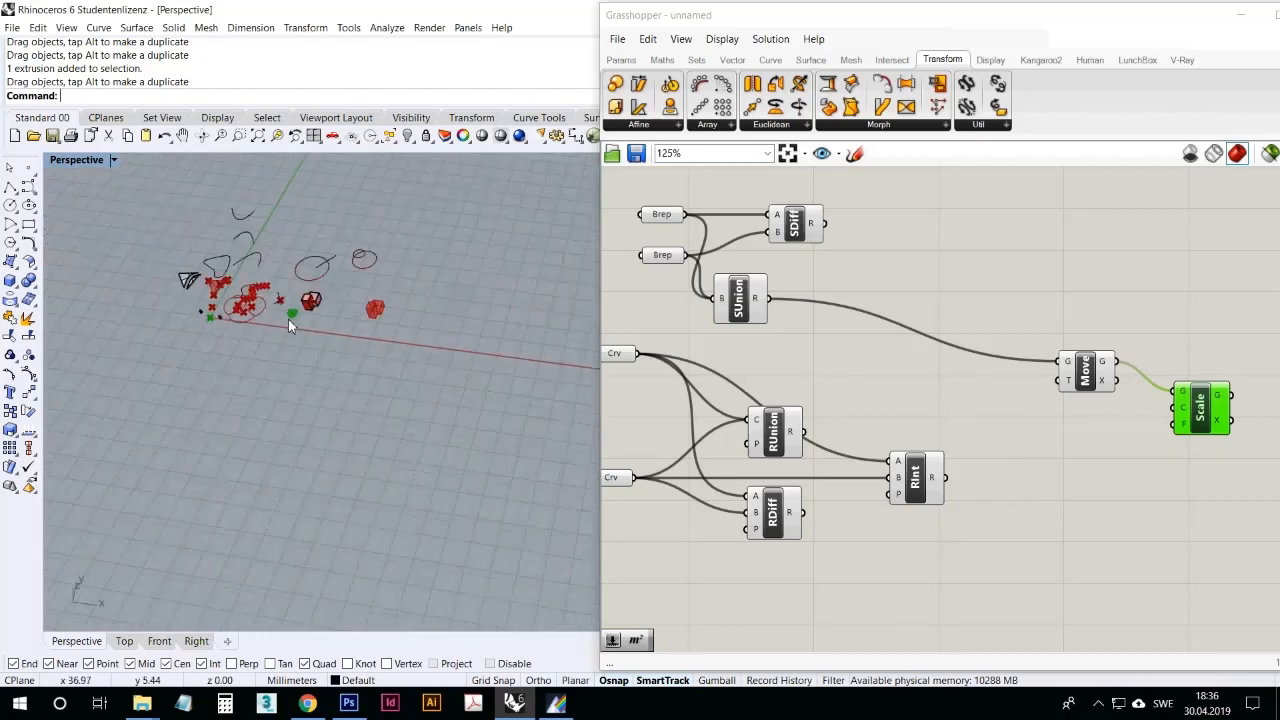
scroll(420, 305, up, 8)
scroll(494, 287, up, 4)
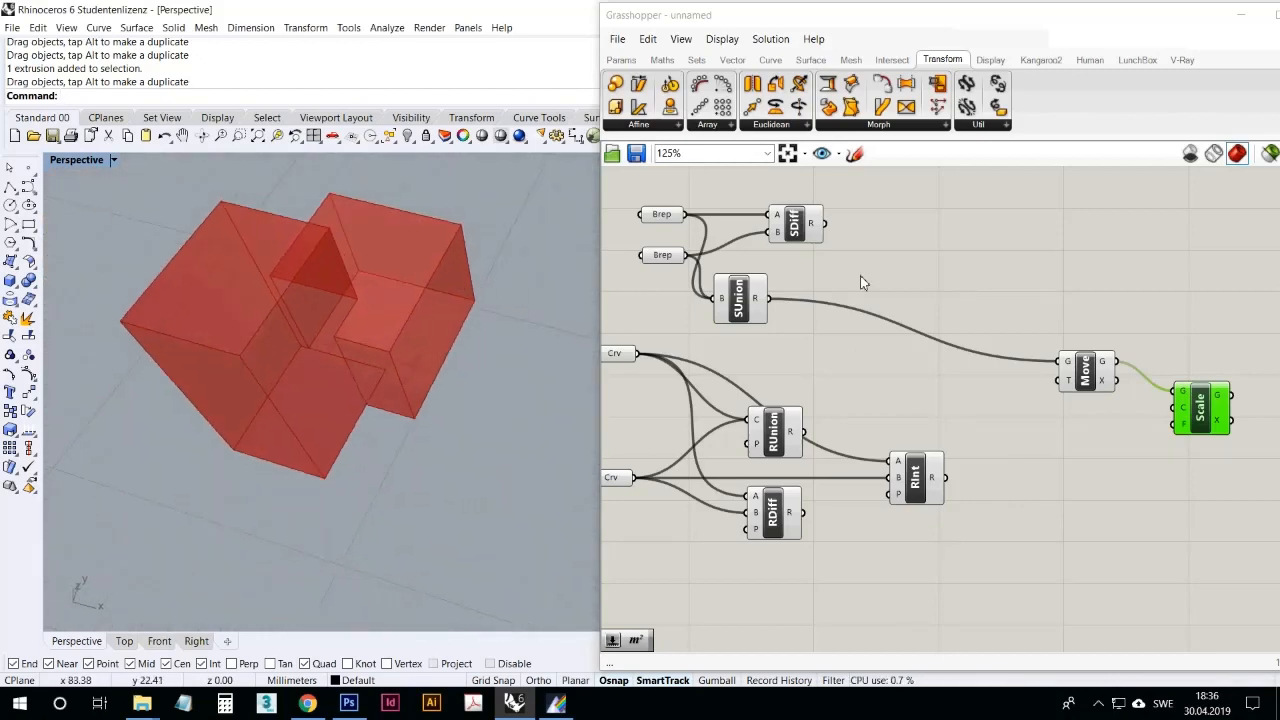
Step: Add a Volume component and place it just below Move
click(902, 251)
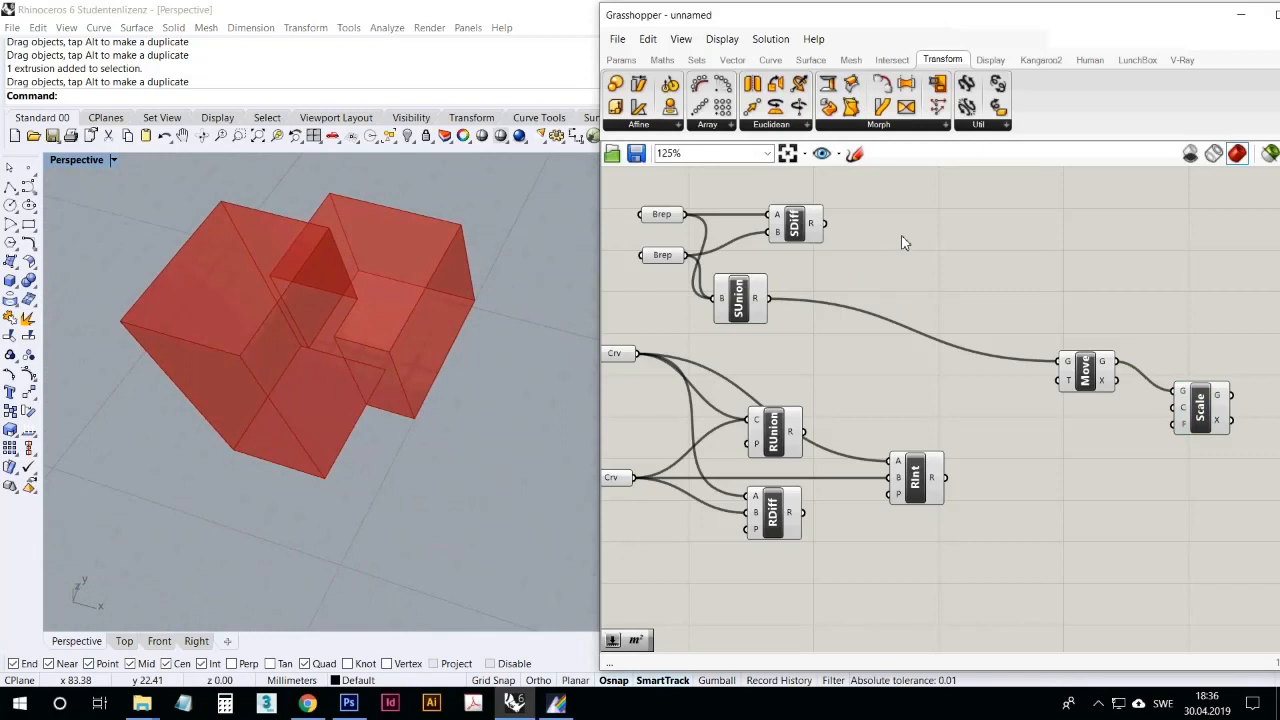
double_click(902, 235)
text(volu)
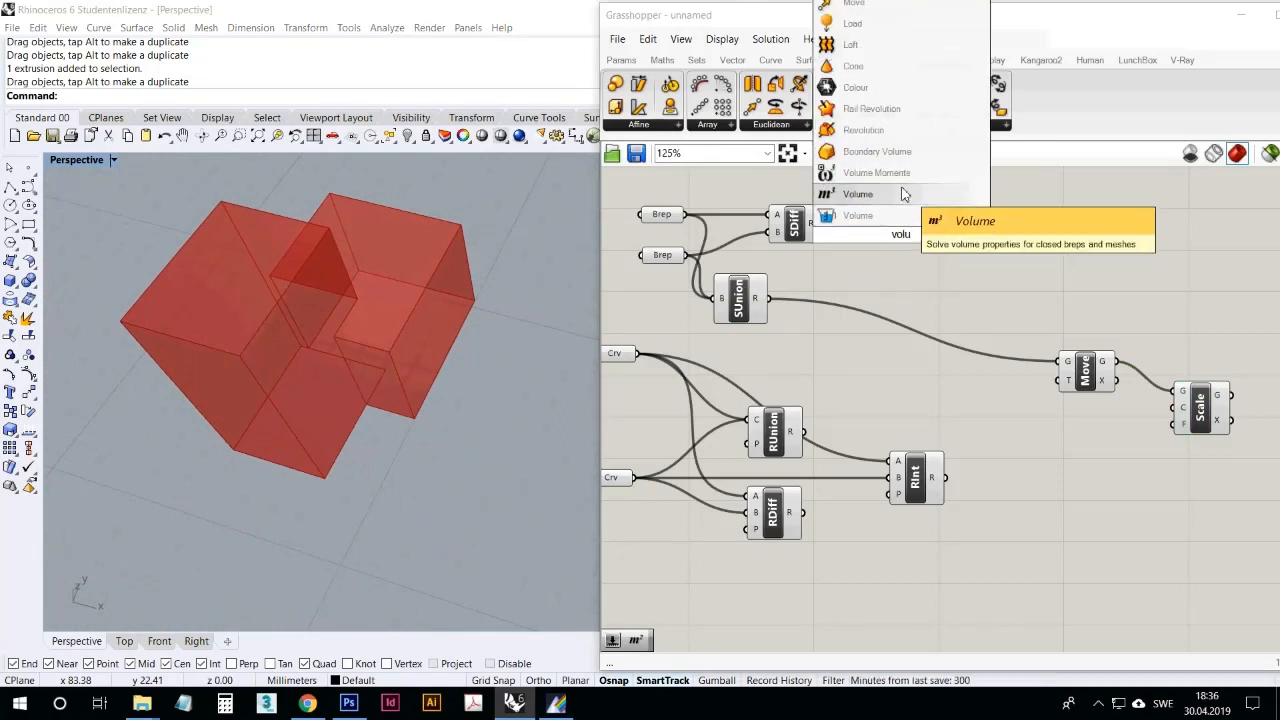
key(Return)
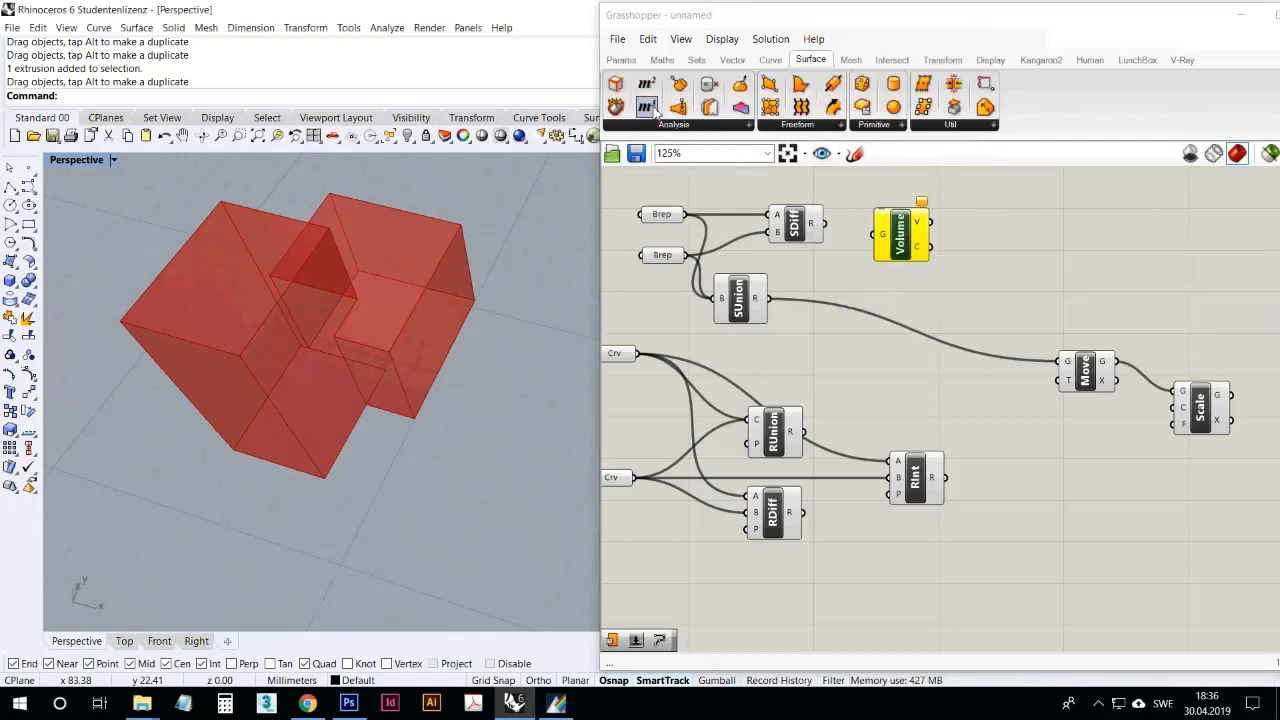
drag(900, 235, 1060, 437)
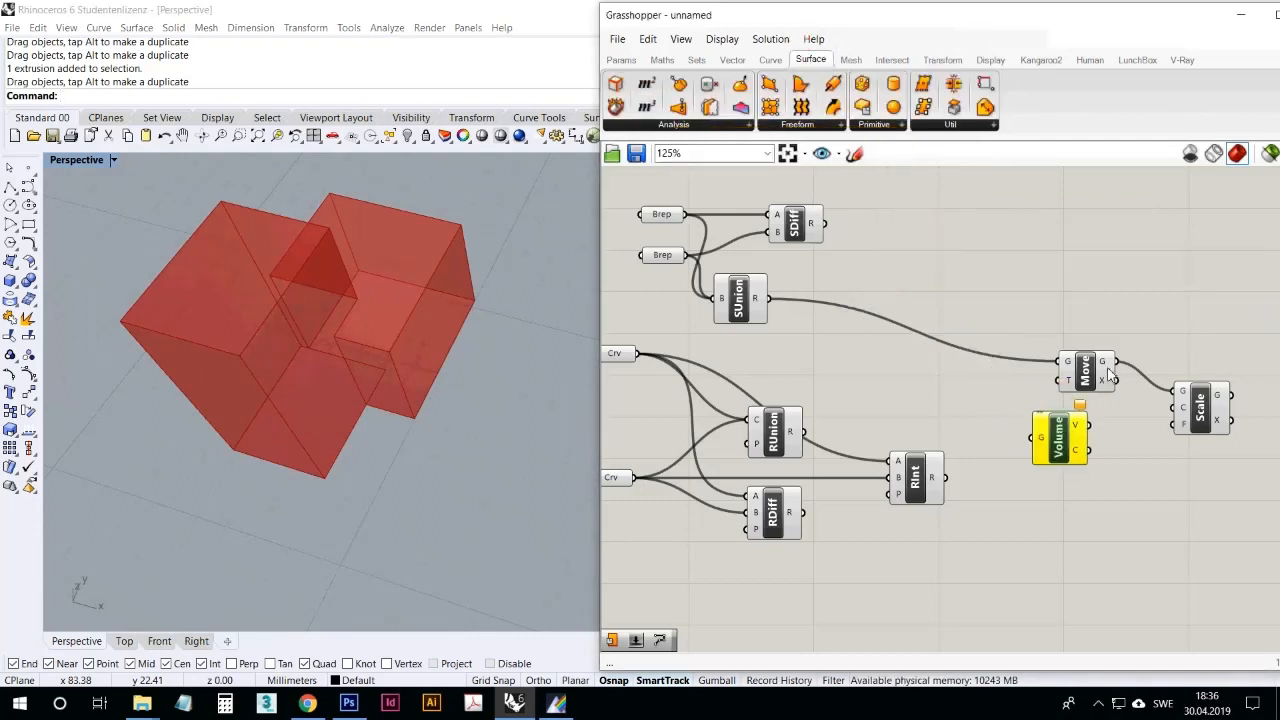
Step: Wire Move's geometry output into Volume and Volume's centroid output into Scale's center input
drag(1115, 362, 1177, 407)
click(1089, 381)
click(1062, 432)
right_drag(470, 382, 460, 334)
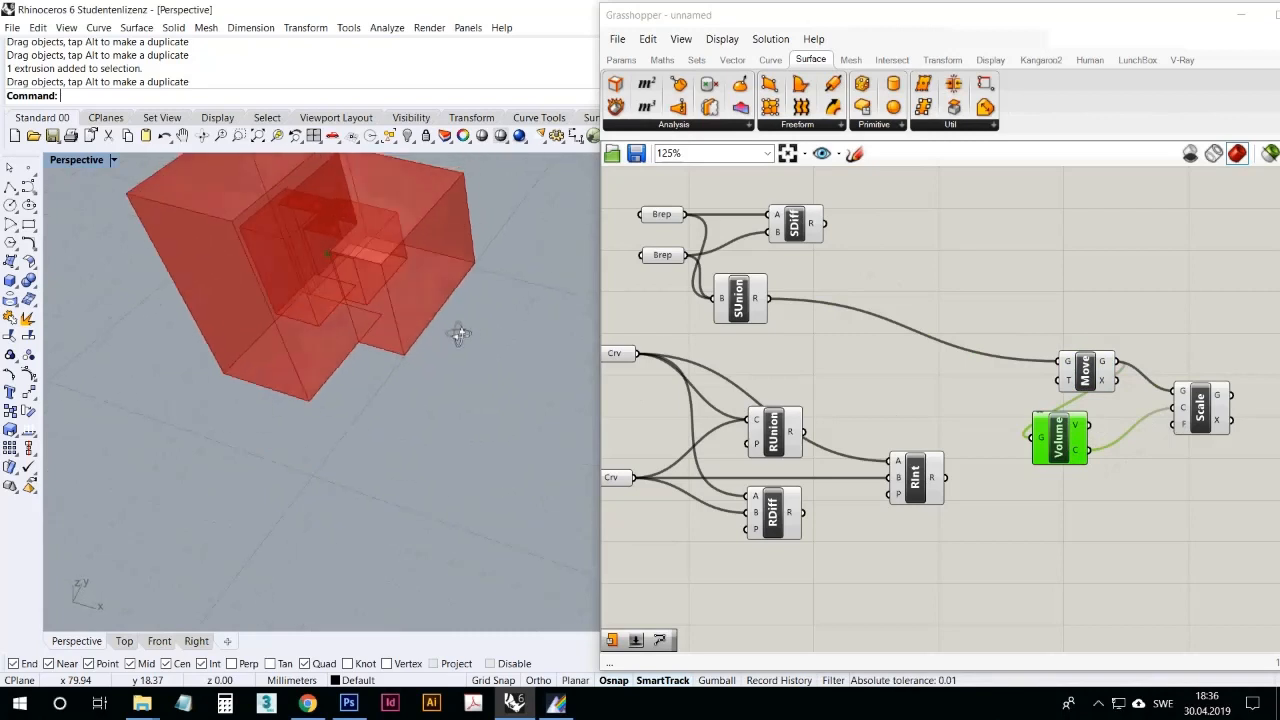
Step: Spread out the Move and Volume components so their wires to Scale are easy to read
drag(1104, 370, 1016, 355)
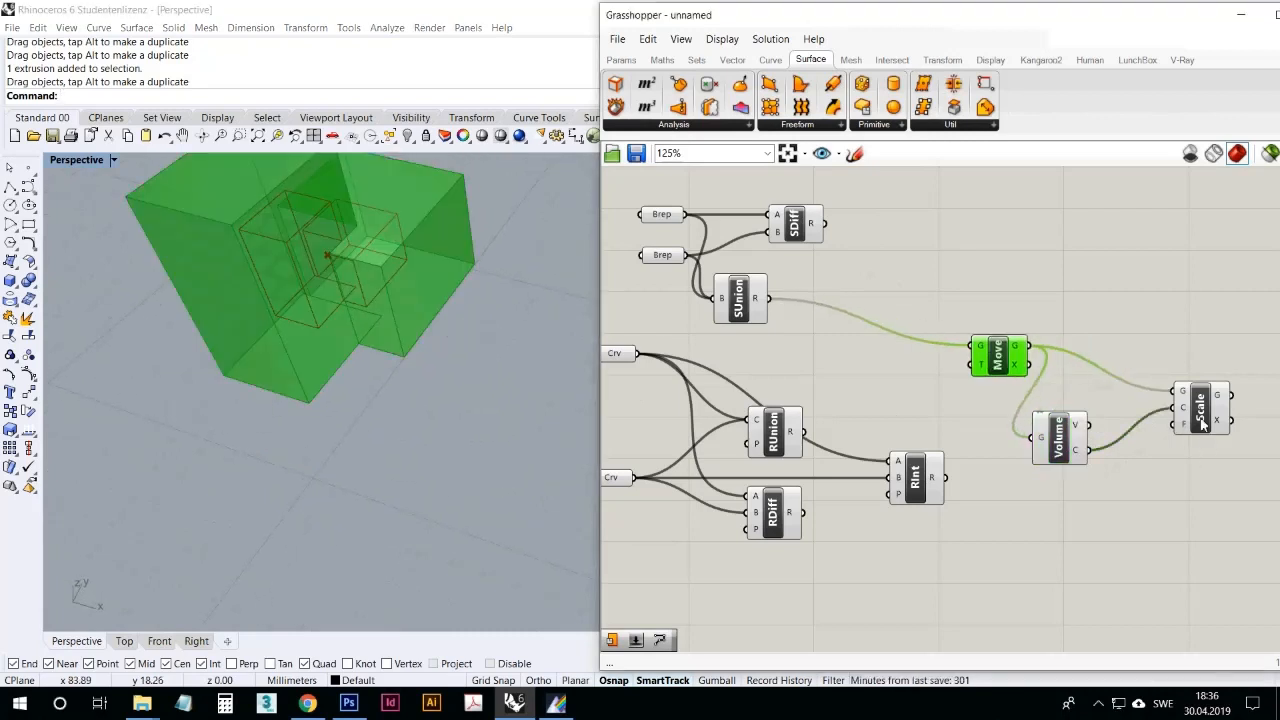
drag(1066, 441, 1095, 437)
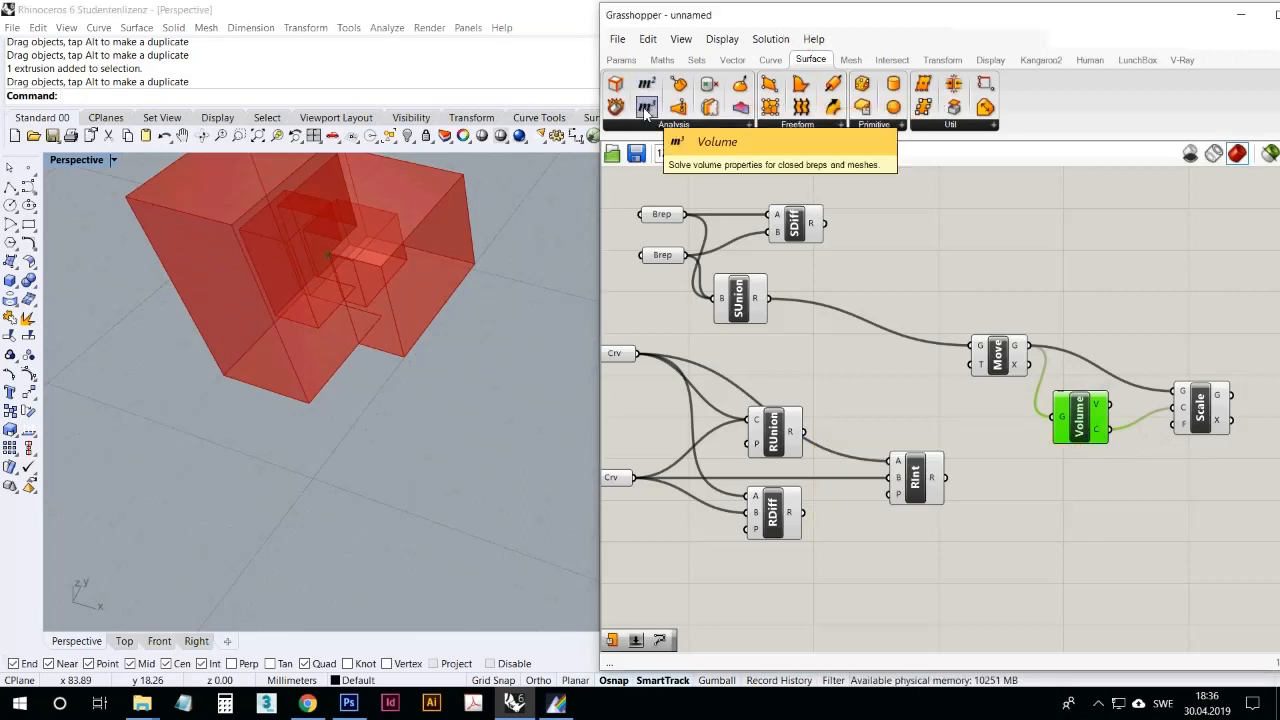
click(645, 112)
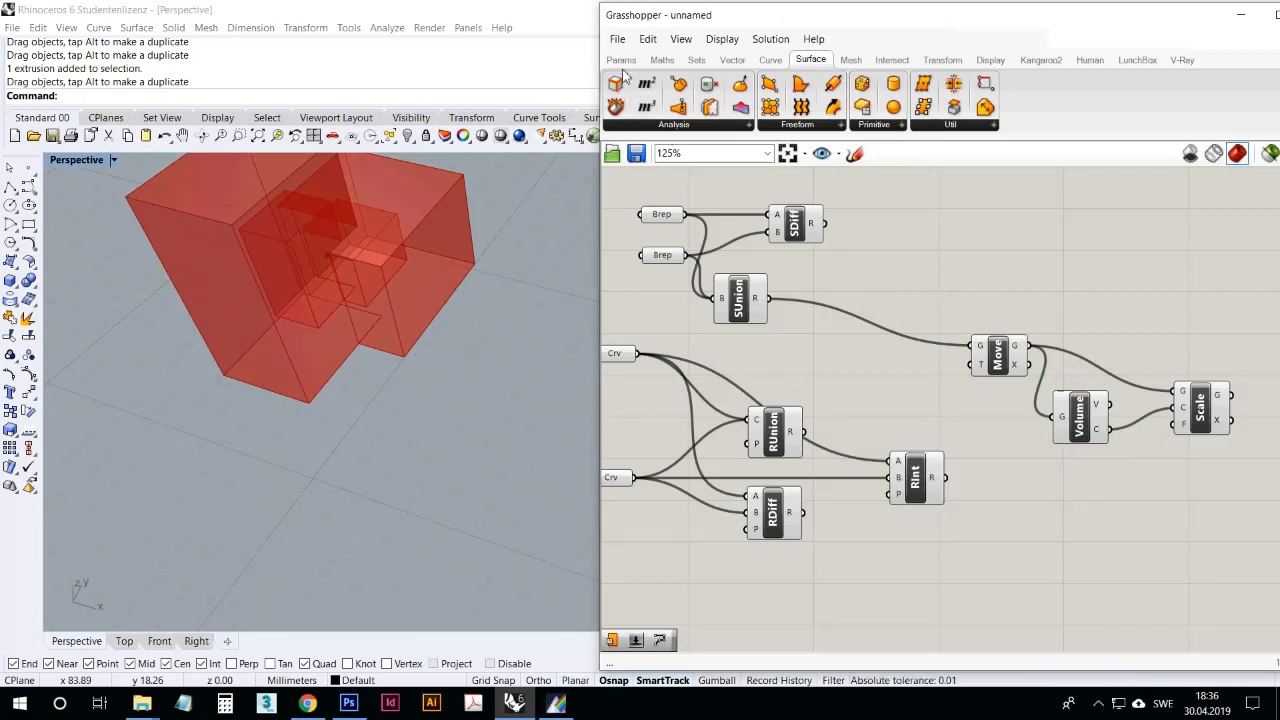
Step: Add a number slider with the value 0.250 below Volume and connect it to Scale's factor input
click(637, 641)
click(1106, 491)
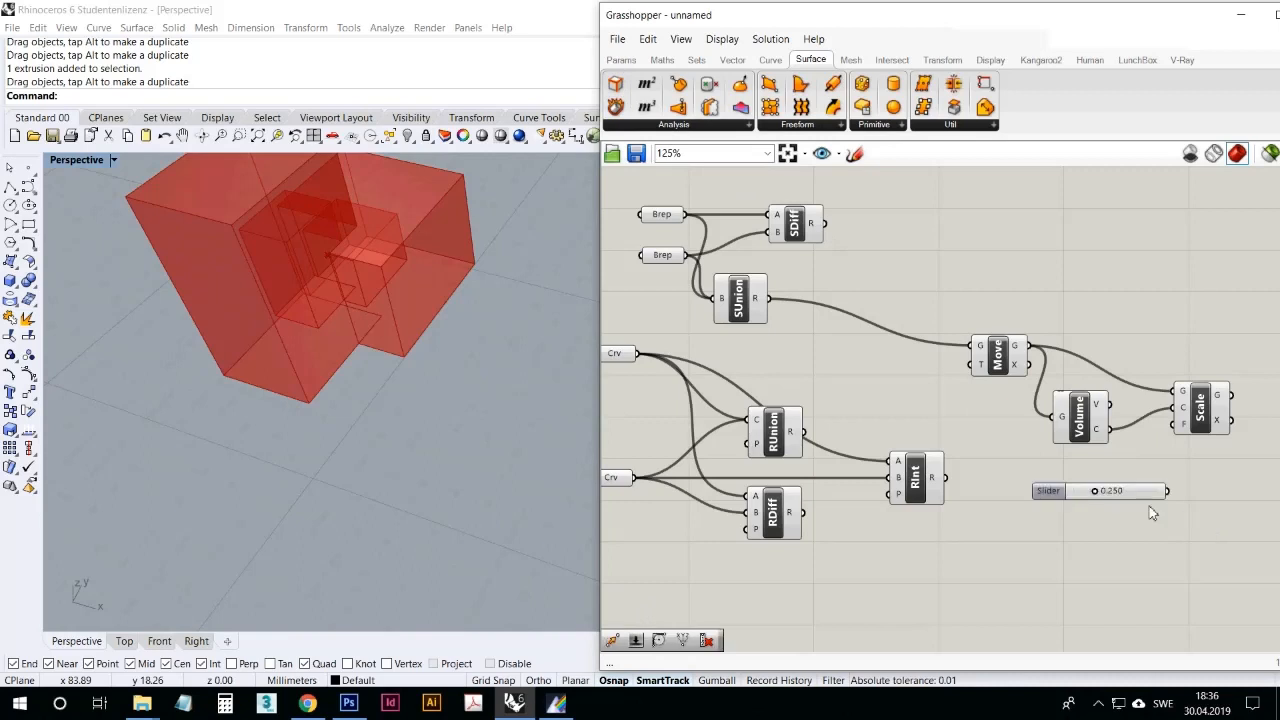
drag(1173, 491, 1174, 423)
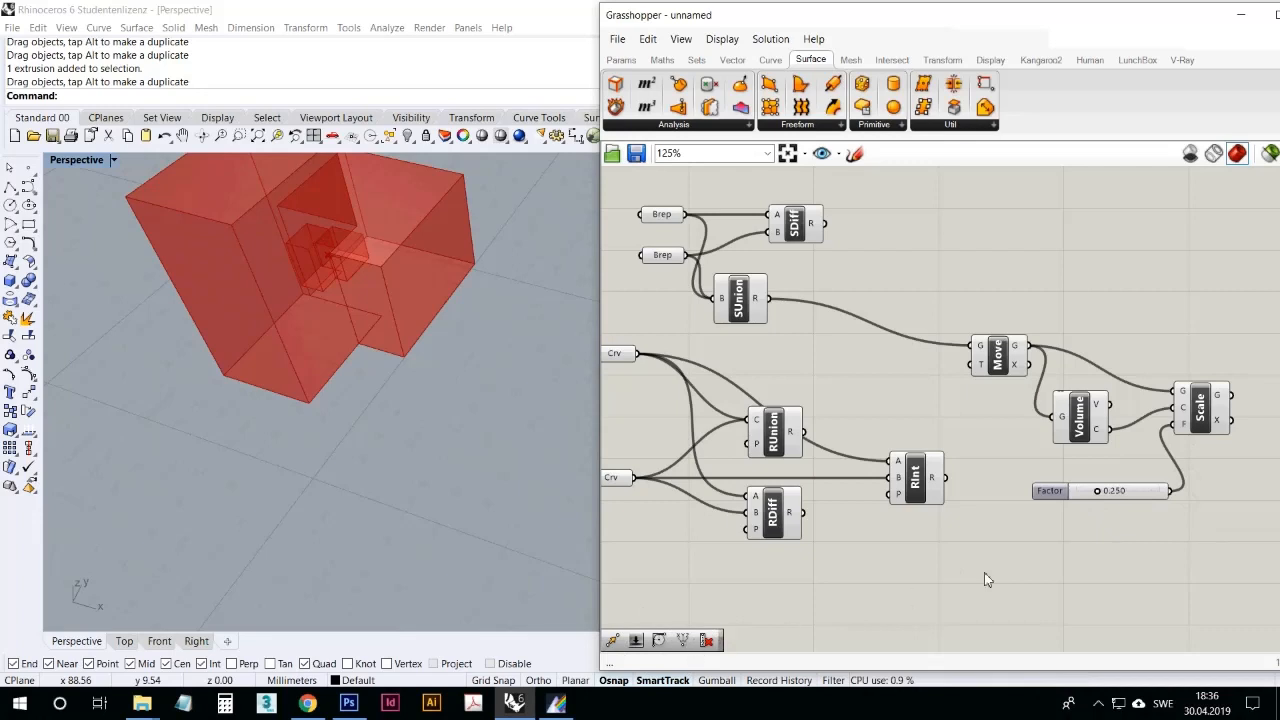
Step: Turn off the preview of the Move and Volume components and set the scale factor slider to 0.666
click(1205, 412)
drag(1171, 451, 985, 272)
right_click(983, 264)
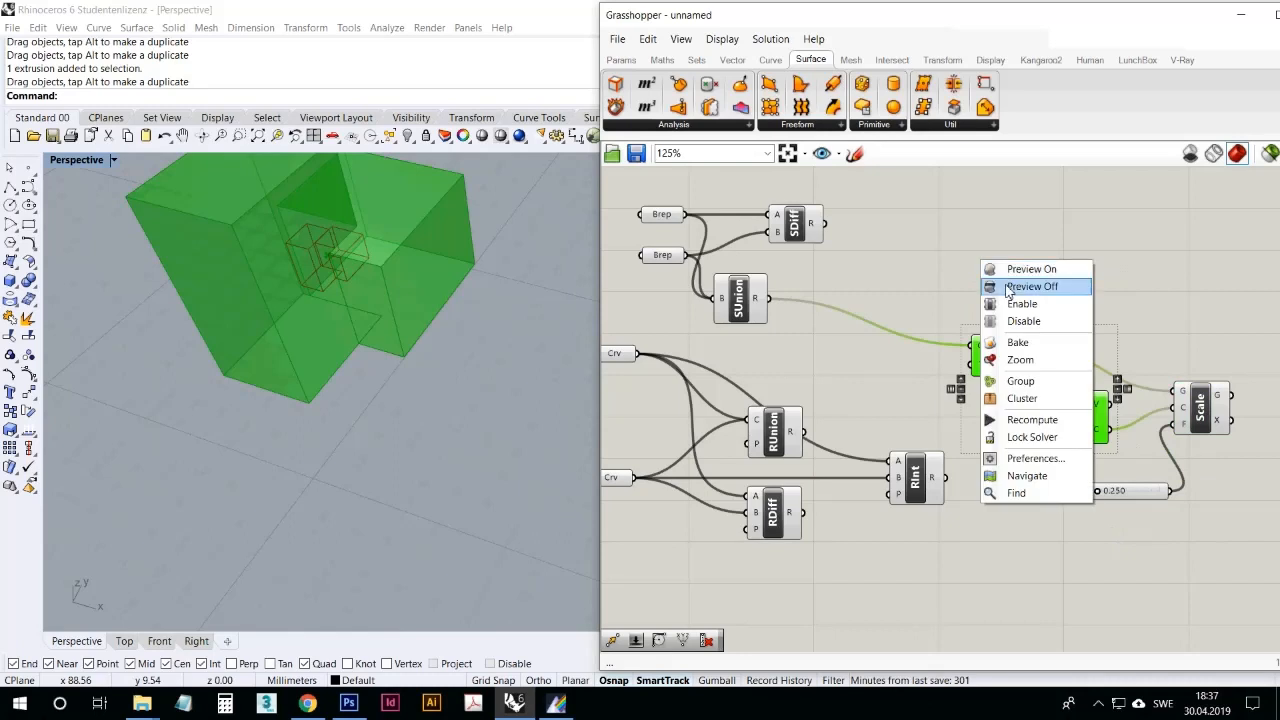
click(1031, 286)
drag(1098, 491, 1131, 495)
Step: Turn the Move component's preview back on to compare the moved solid with its scaled version
click(998, 372)
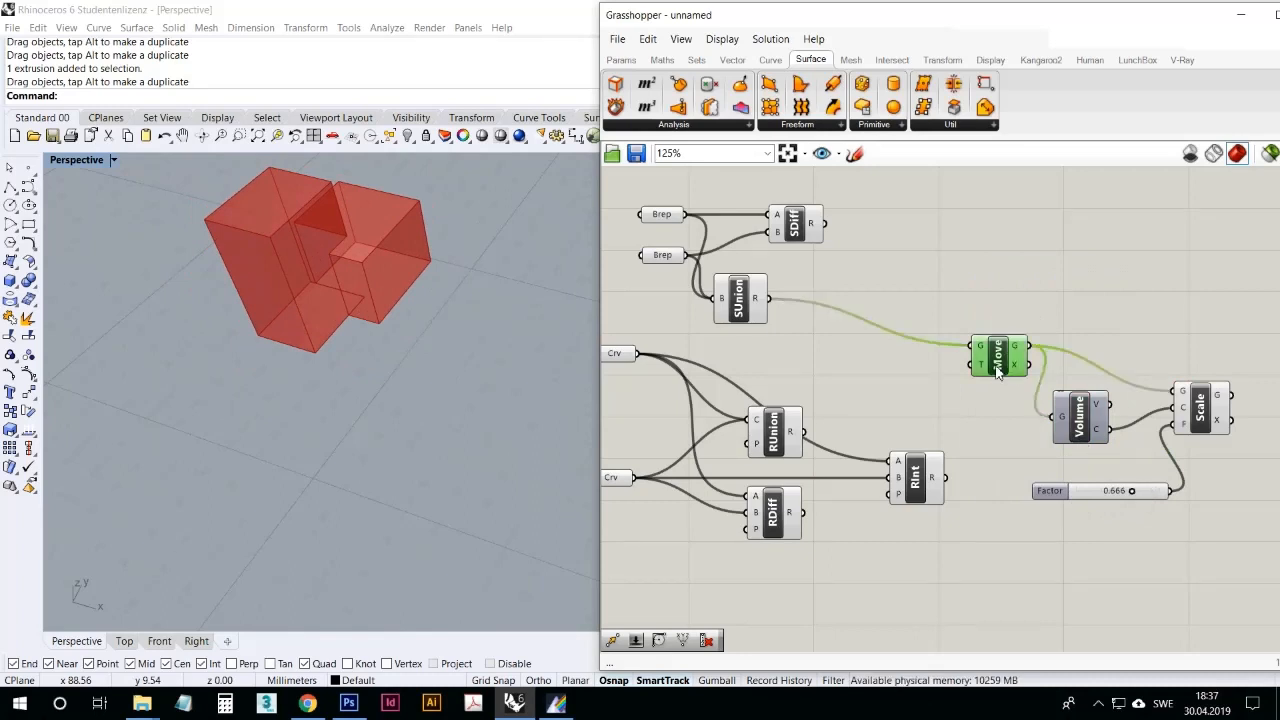
right_click(998, 372)
click(1040, 394)
click(1060, 301)
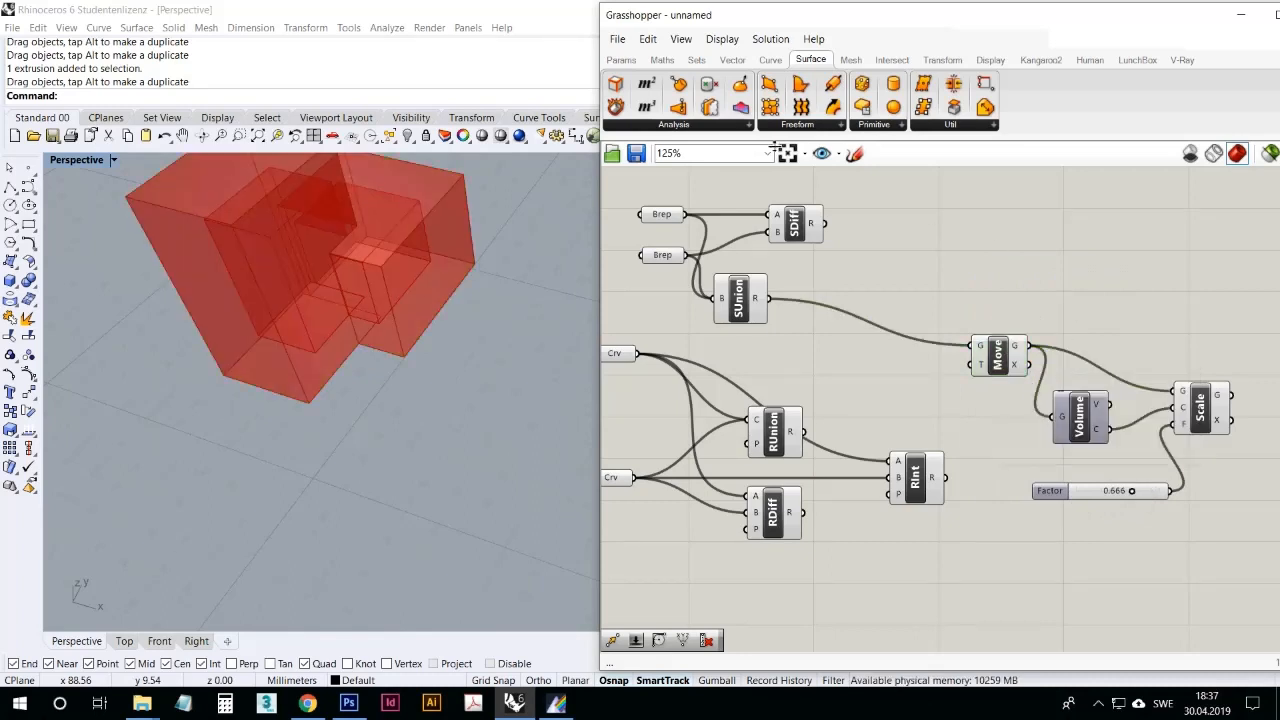
Step: Add a Scale NU component and wire Move's geometry and Volume's centroid into its G and P inputs
click(698, 124)
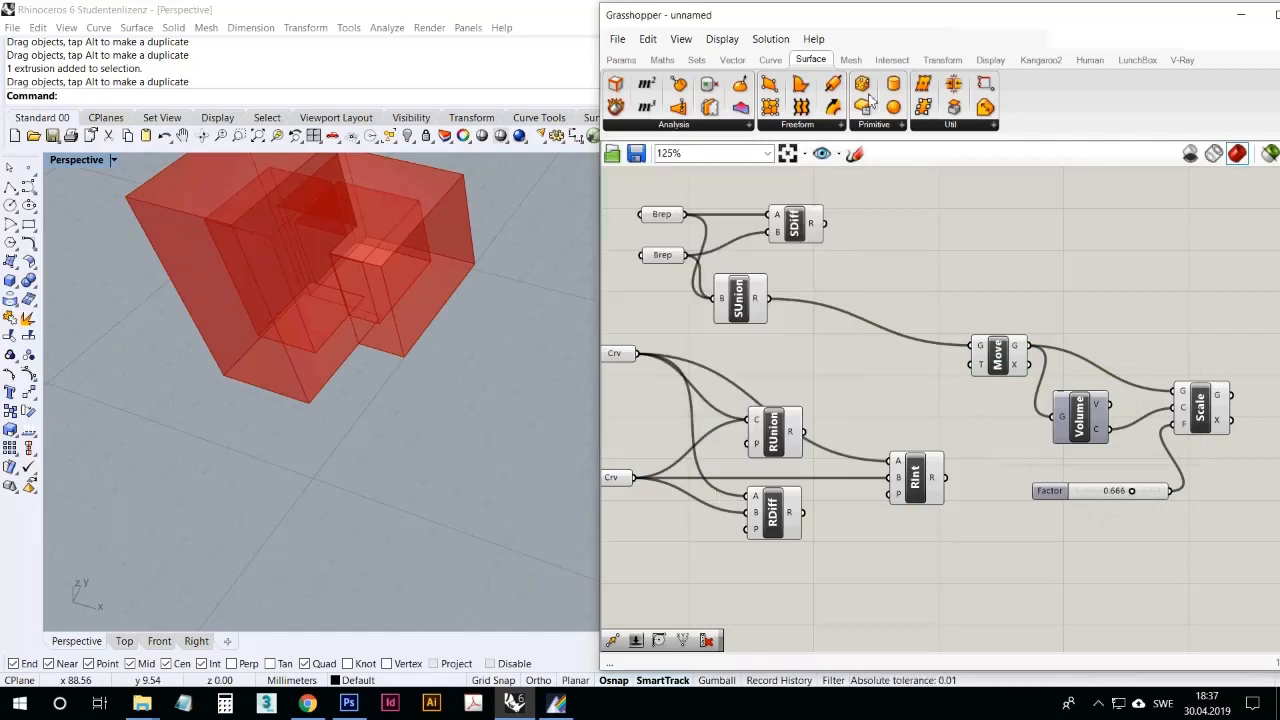
click(942, 60)
click(668, 126)
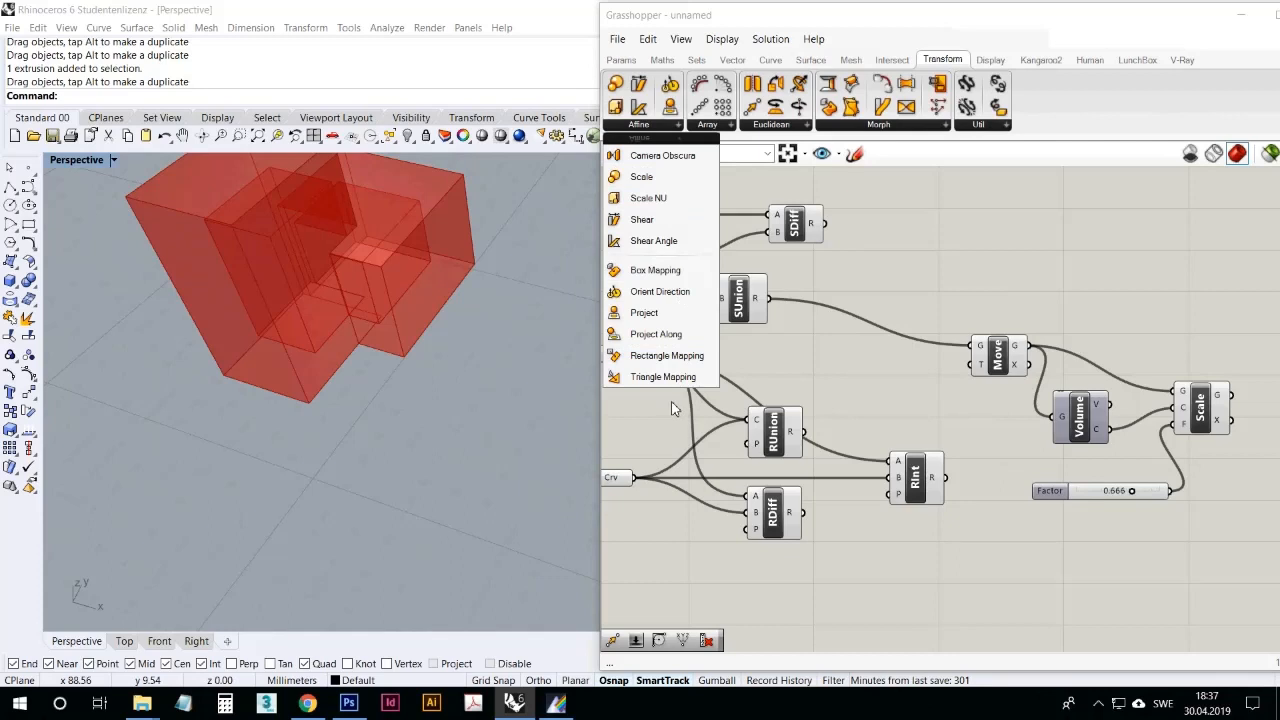
drag(655, 205, 1090, 292)
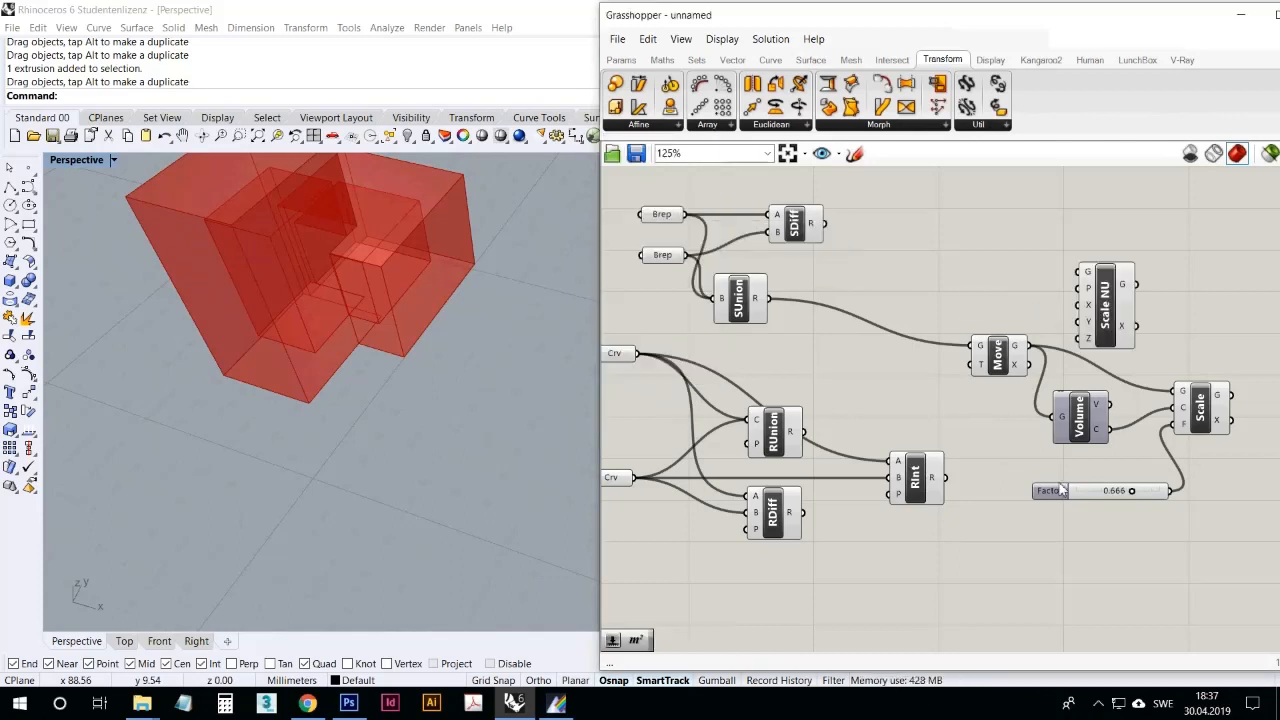
right_drag(1056, 380, 1012, 352)
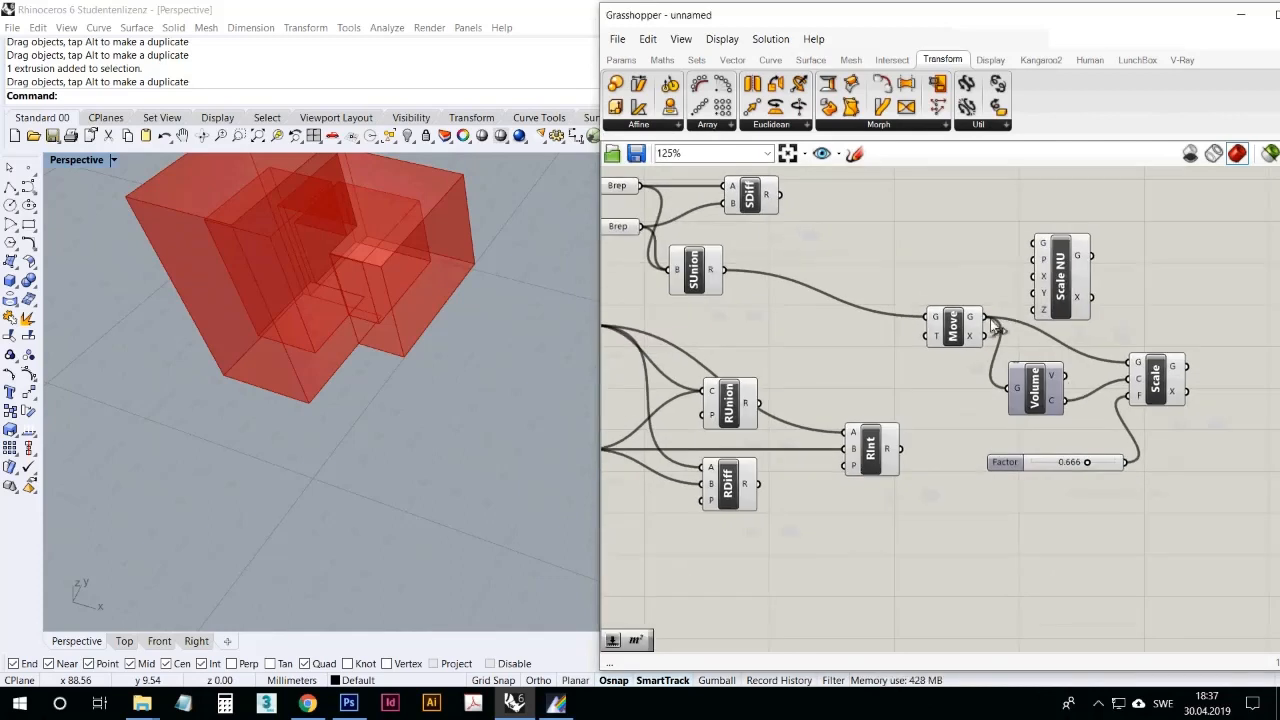
drag(988, 318, 1190, 473)
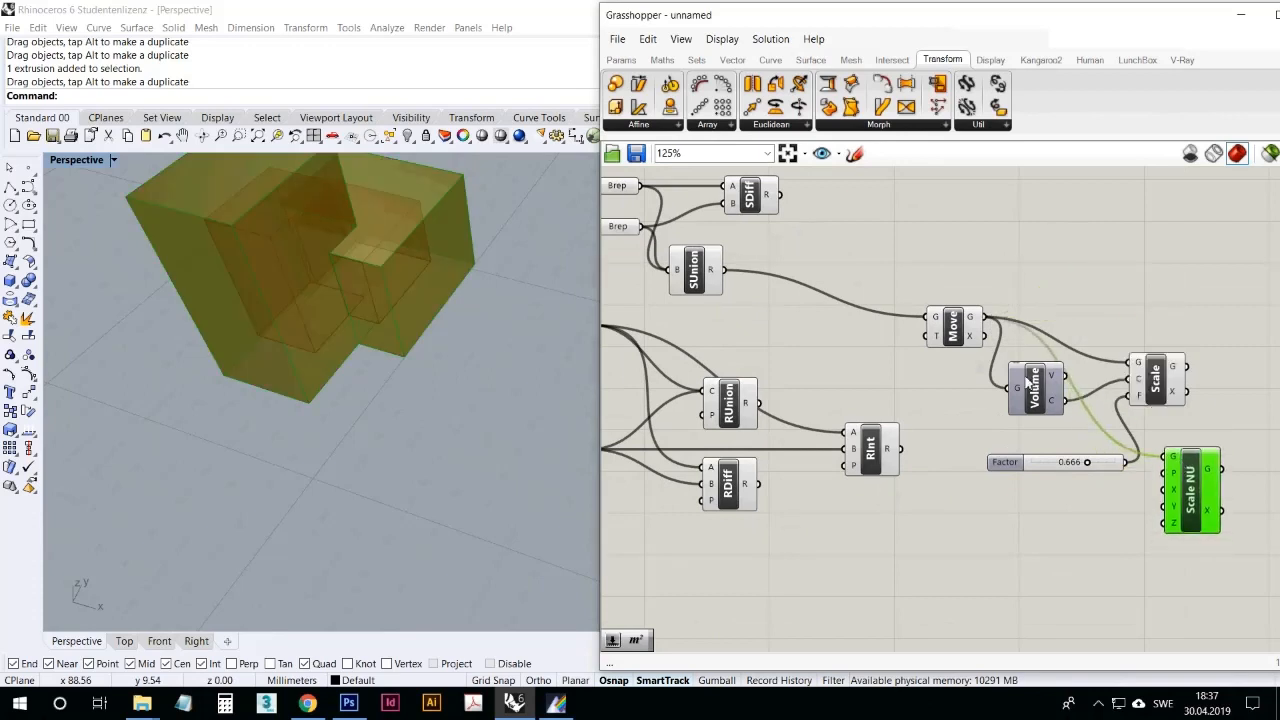
drag(1064, 400, 1175, 480)
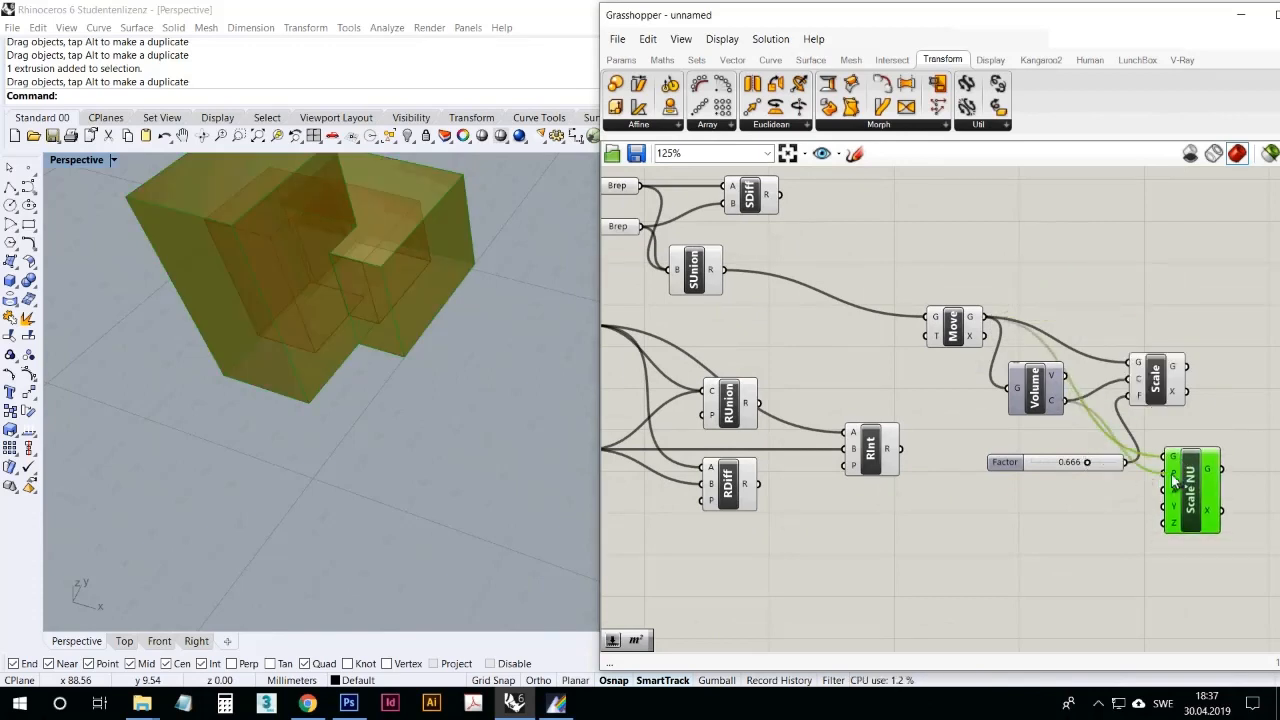
Step: Delete the uniform Scale component and drive Scale NU's X input with the slider at 0.154
drag(1005, 462, 962, 493)
click(1153, 388)
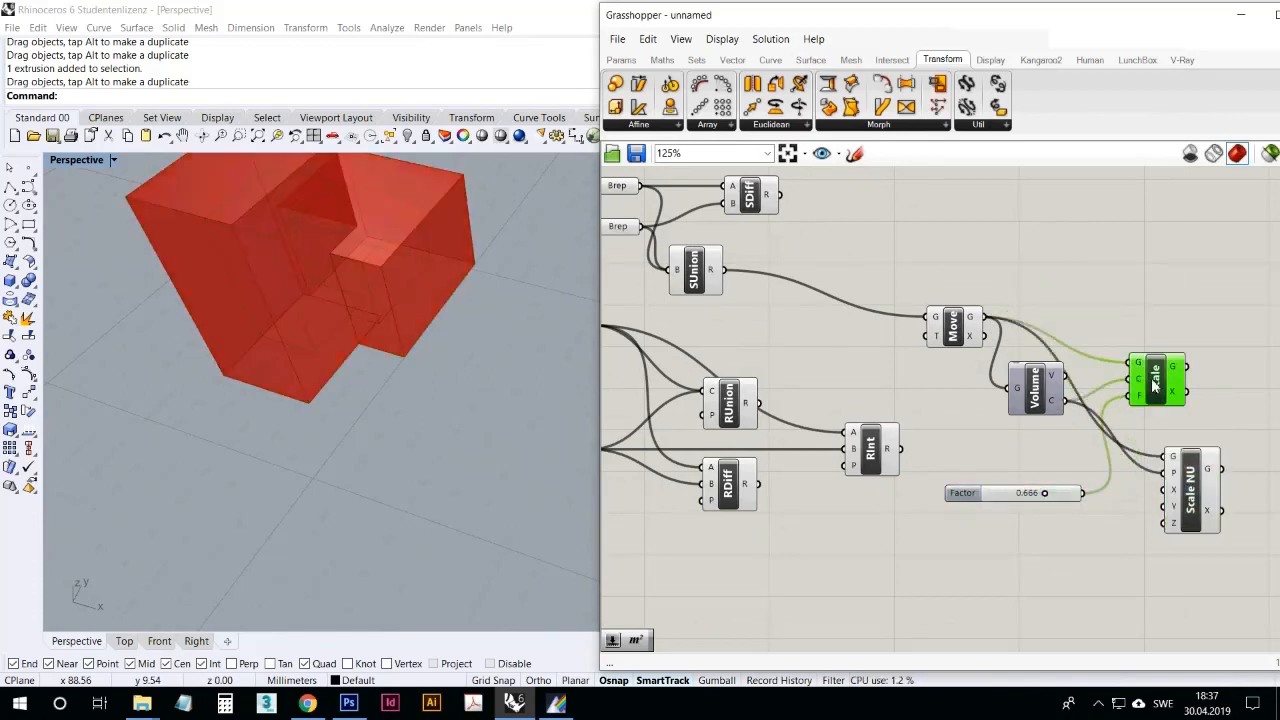
key(Delete)
drag(1082, 493, 1160, 500)
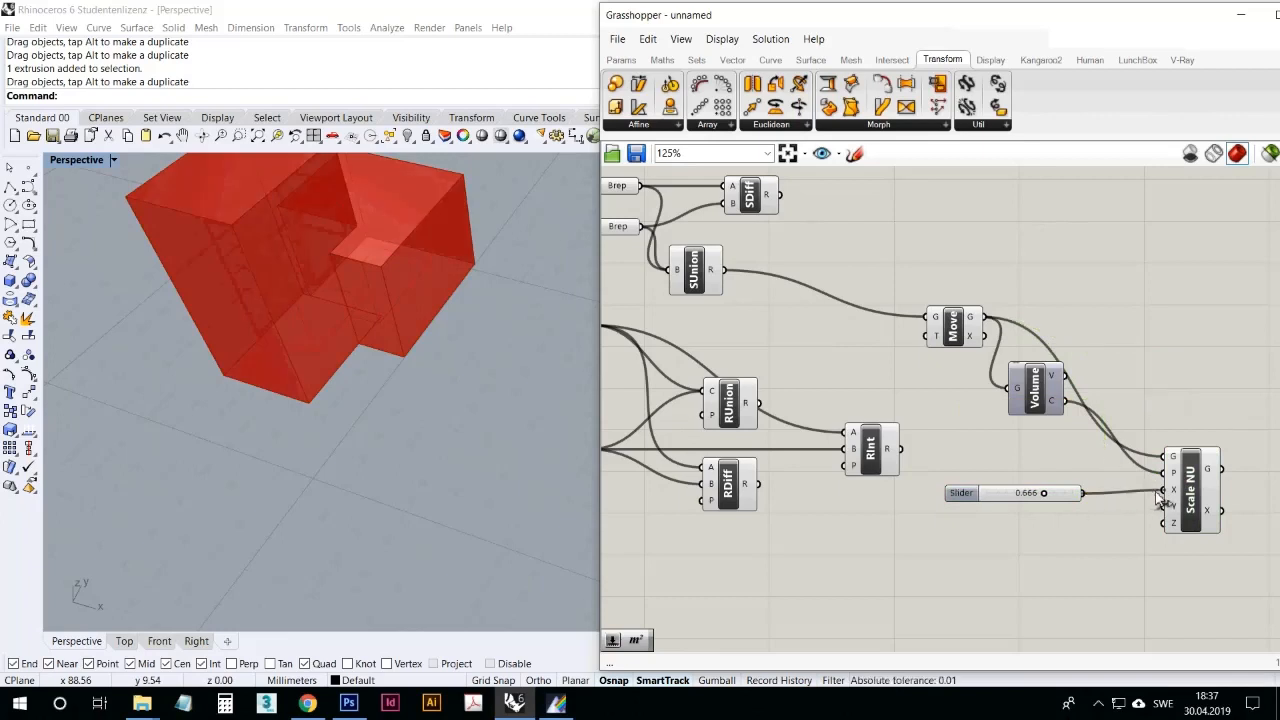
drag(1045, 494, 1010, 501)
Step: Turn off Move's preview and set the Scale X slider to 0.602
click(965, 322)
right_click(958, 323)
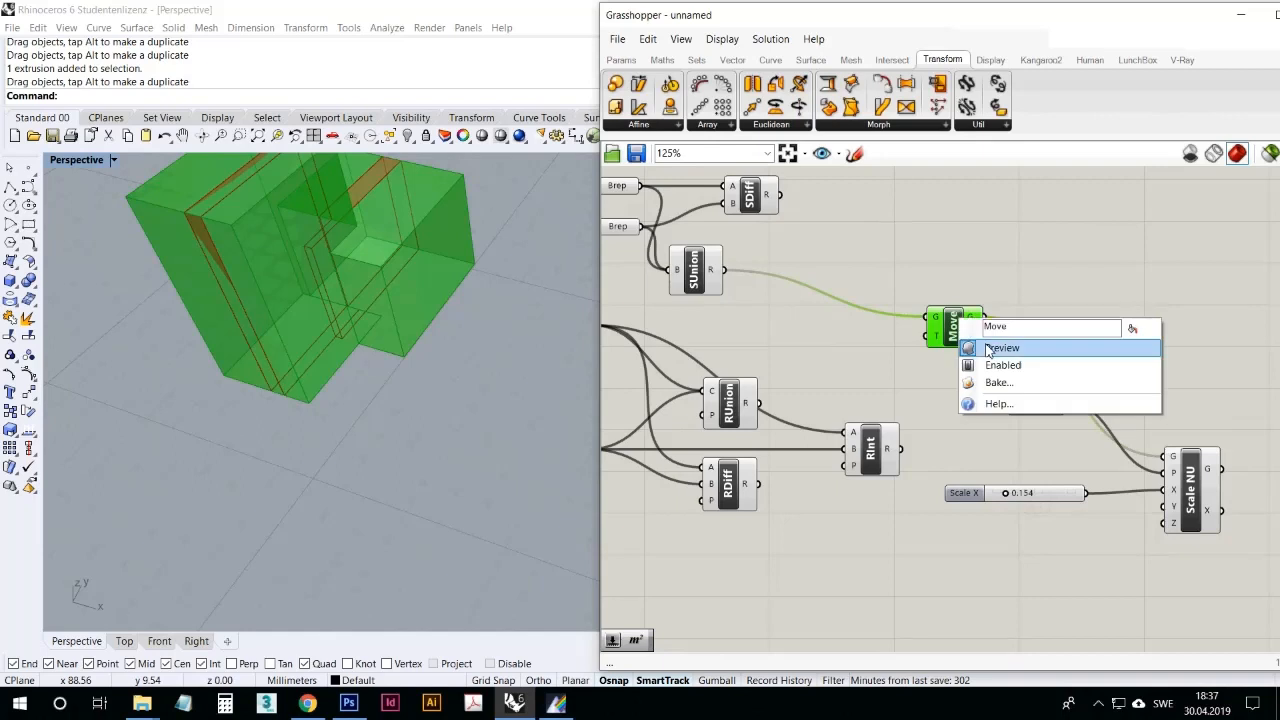
click(1005, 346)
drag(1016, 497, 1060, 500)
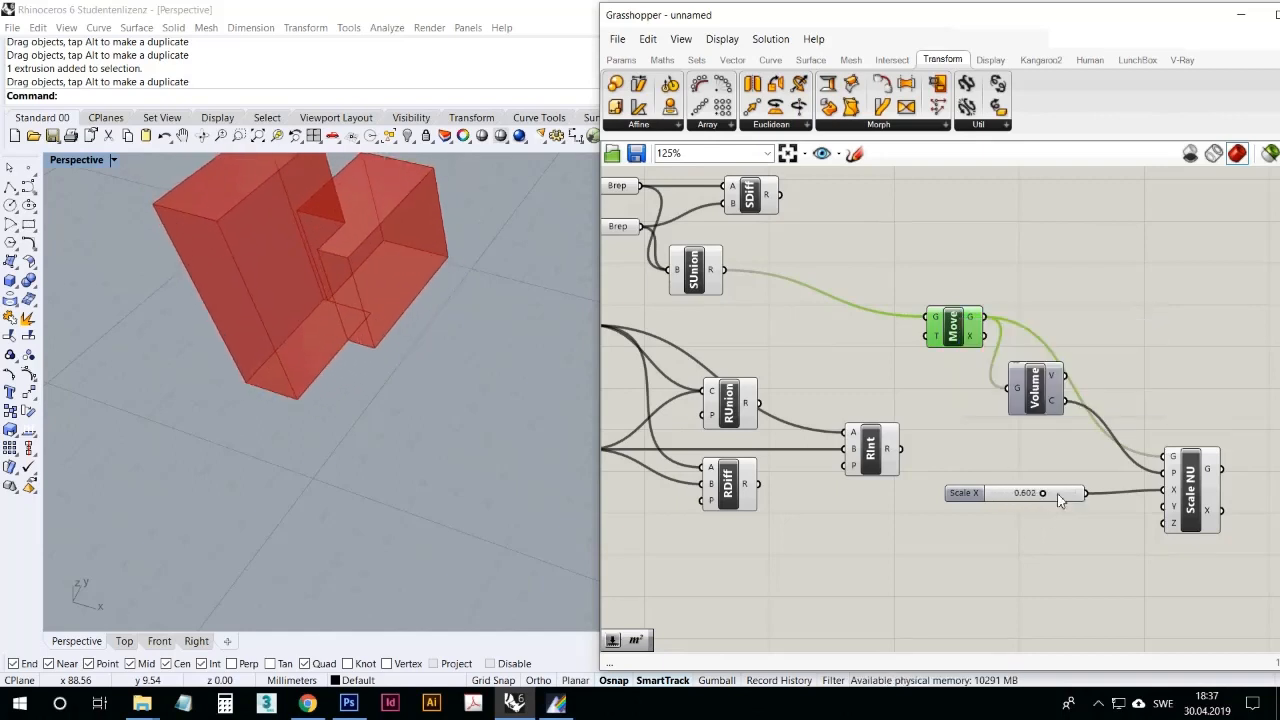
Step: Rewire the slider from Scale NU's X input to its Y input and set it to 0.682
ctrl+drag(1164, 490, 1089, 494)
drag(1088, 494, 1138, 511)
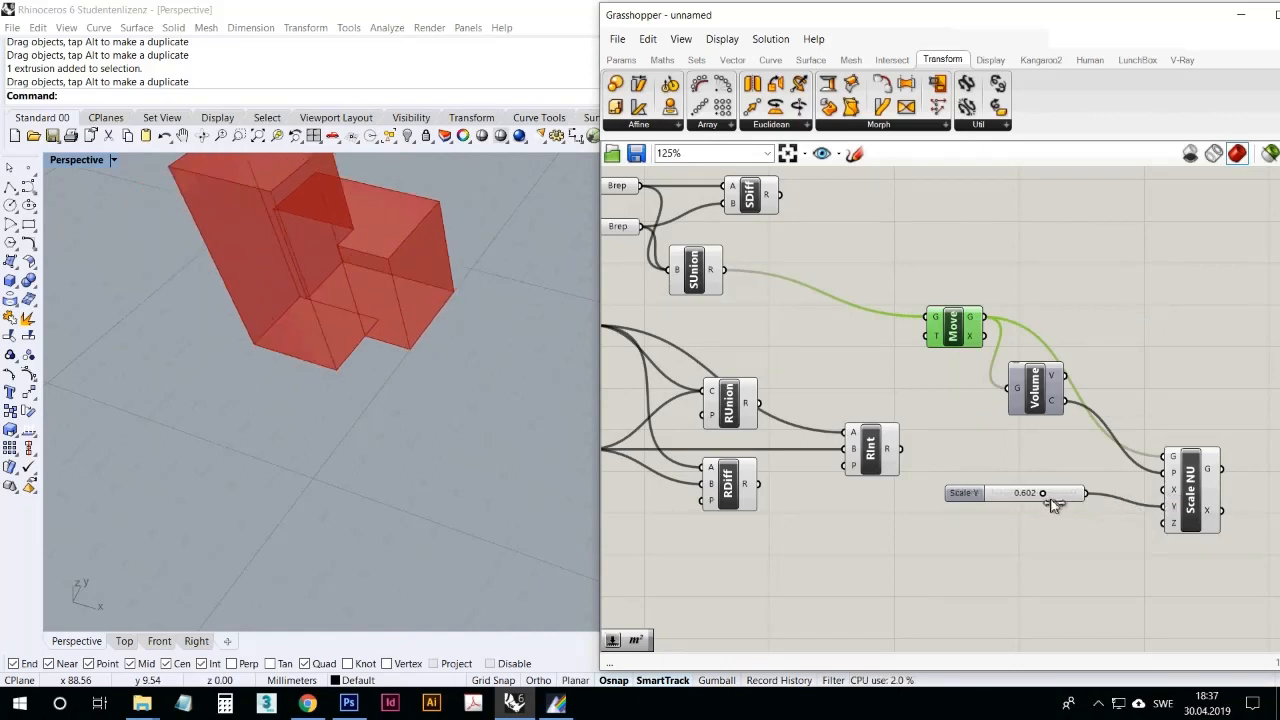
mouse_move(1050, 498)
mouse_down()
mouse_move(1089, 493)
mouse_move(1048, 495)
mouse_move(1059, 495)
mouse_up()
Step: Connect the slider to Scale NU's X input in addition to Y and set it to 0.802
right_click(496, 395)
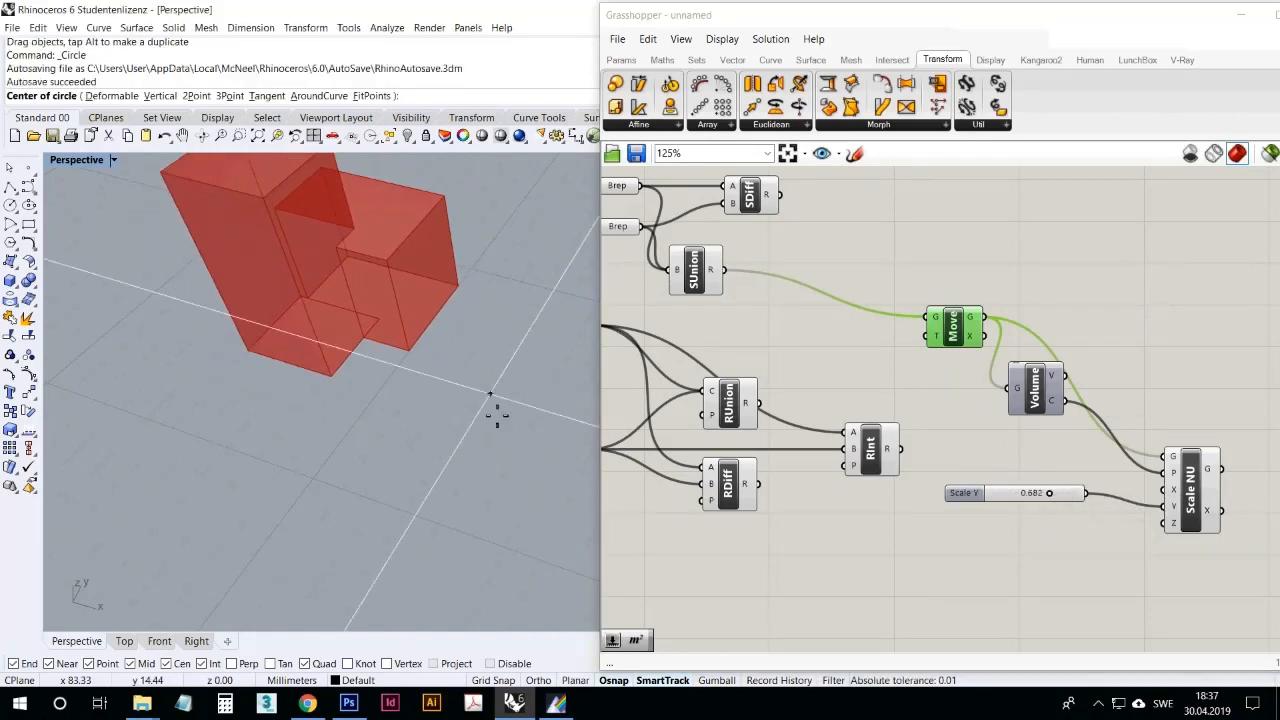
right_drag(490, 394, 523, 391)
key(Escape)
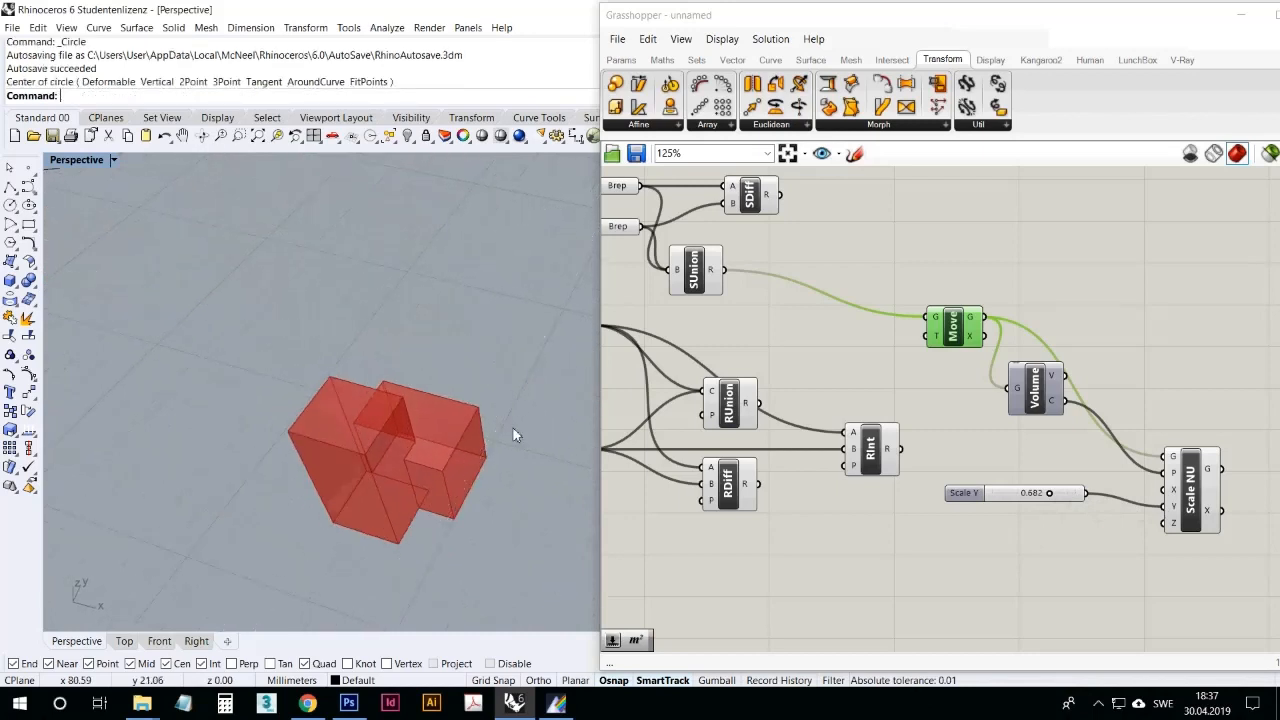
scroll(514, 440, up, 3)
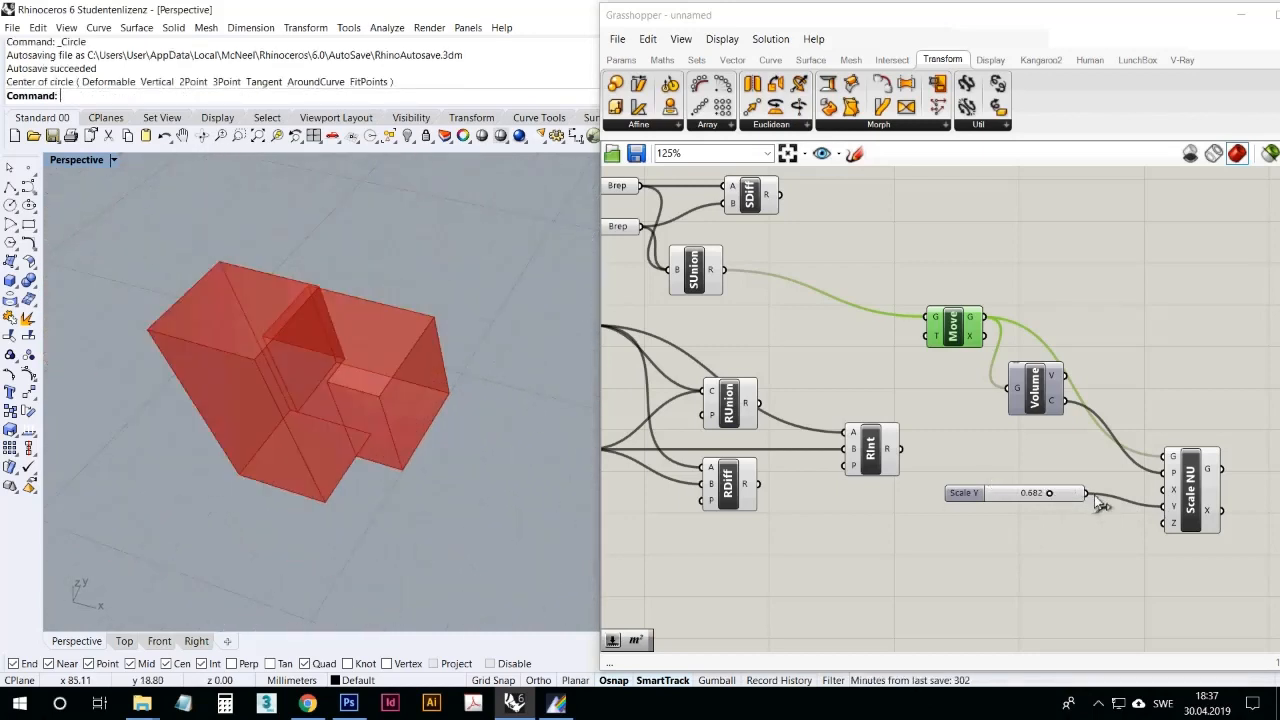
drag(1092, 495, 1161, 490)
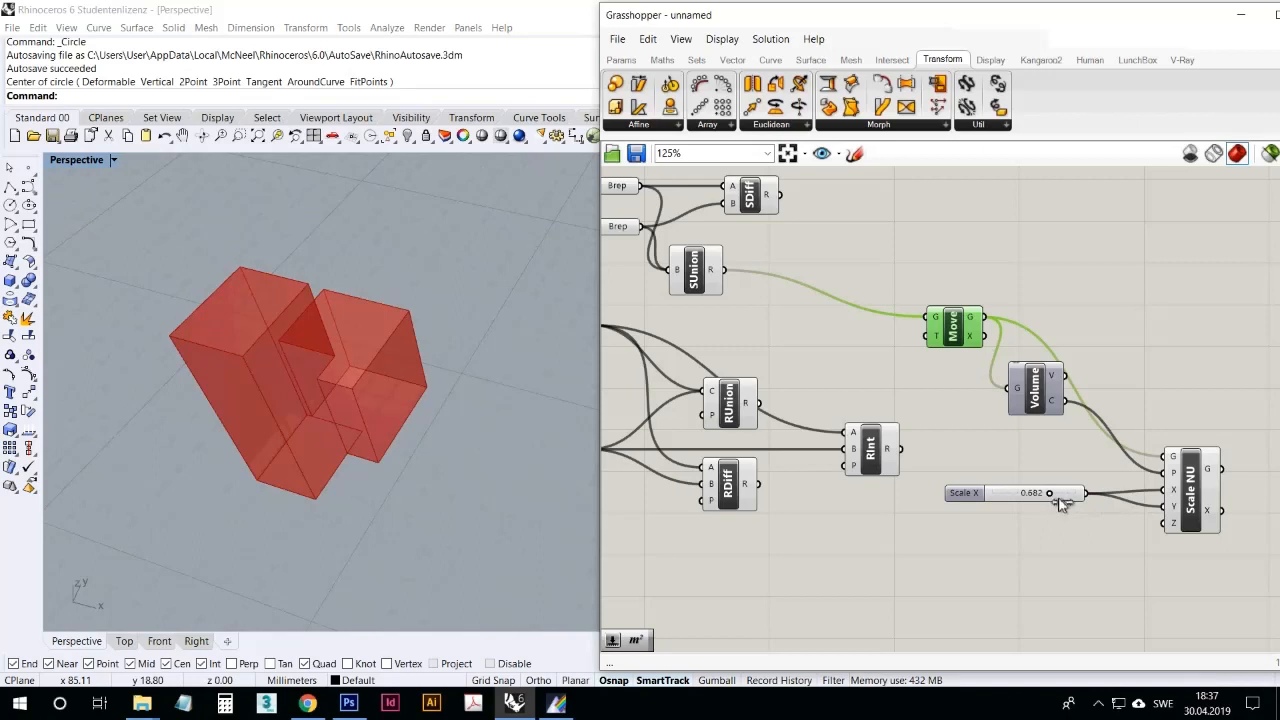
drag(1062, 503, 1004, 508)
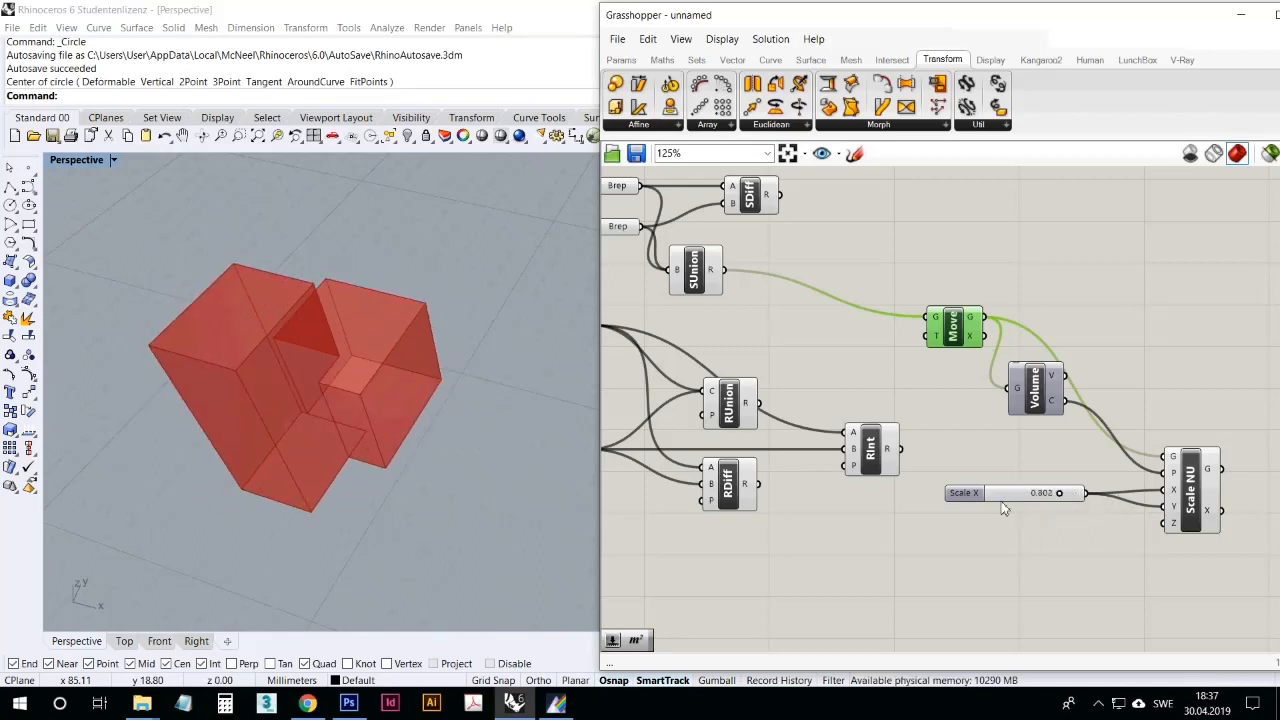
Step: Place an Orient Direction component below the scale slider, inspect its inputs, and delete it
click(642, 128)
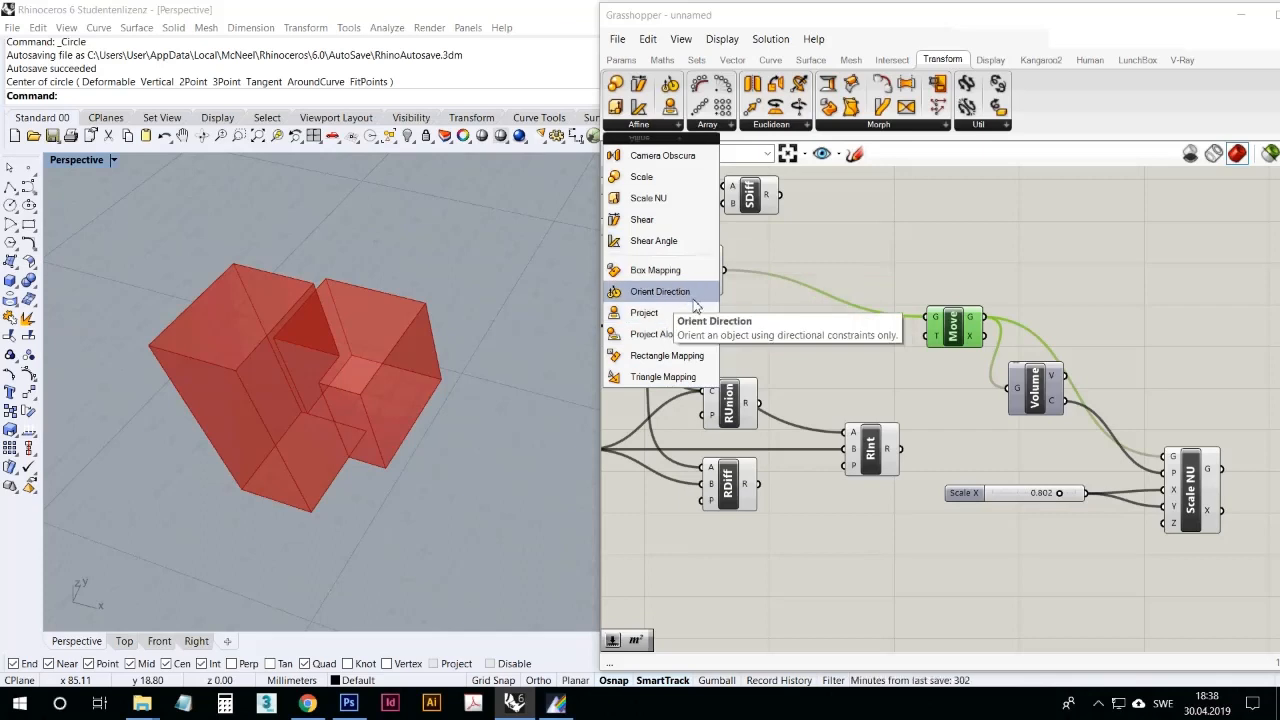
drag(697, 305, 988, 557)
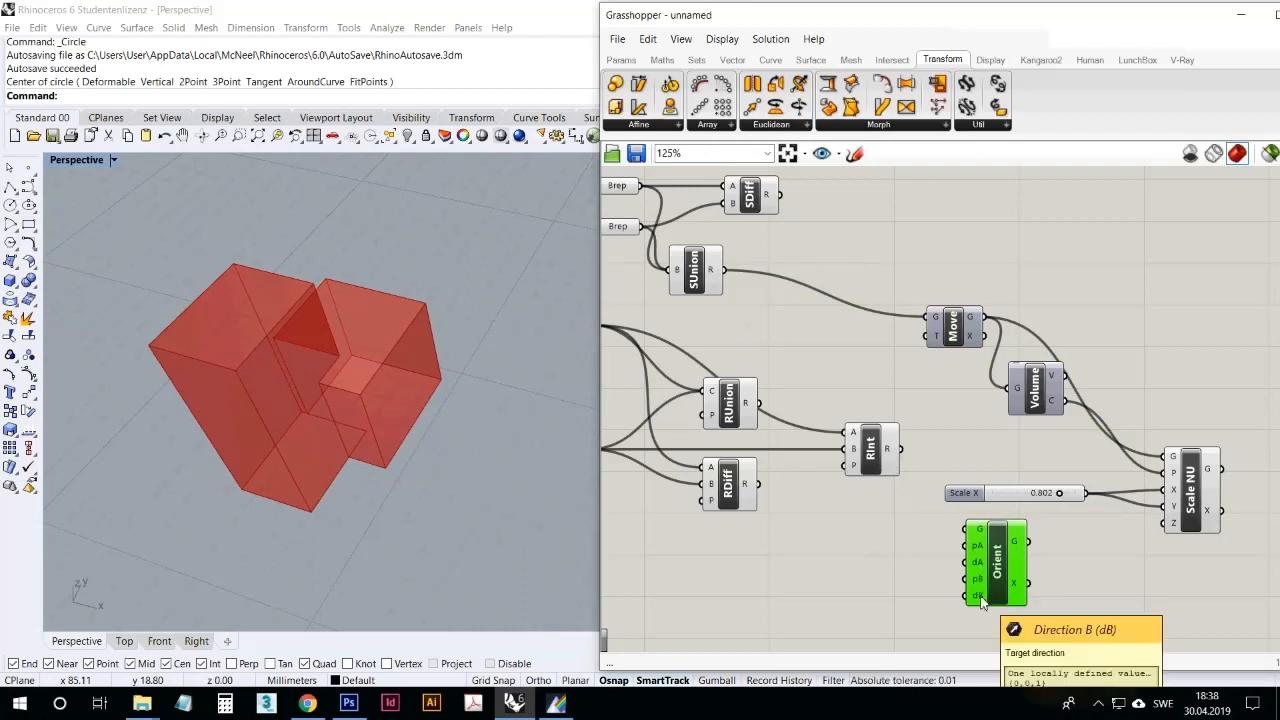
drag(965, 493, 959, 452)
drag(998, 543, 1028, 511)
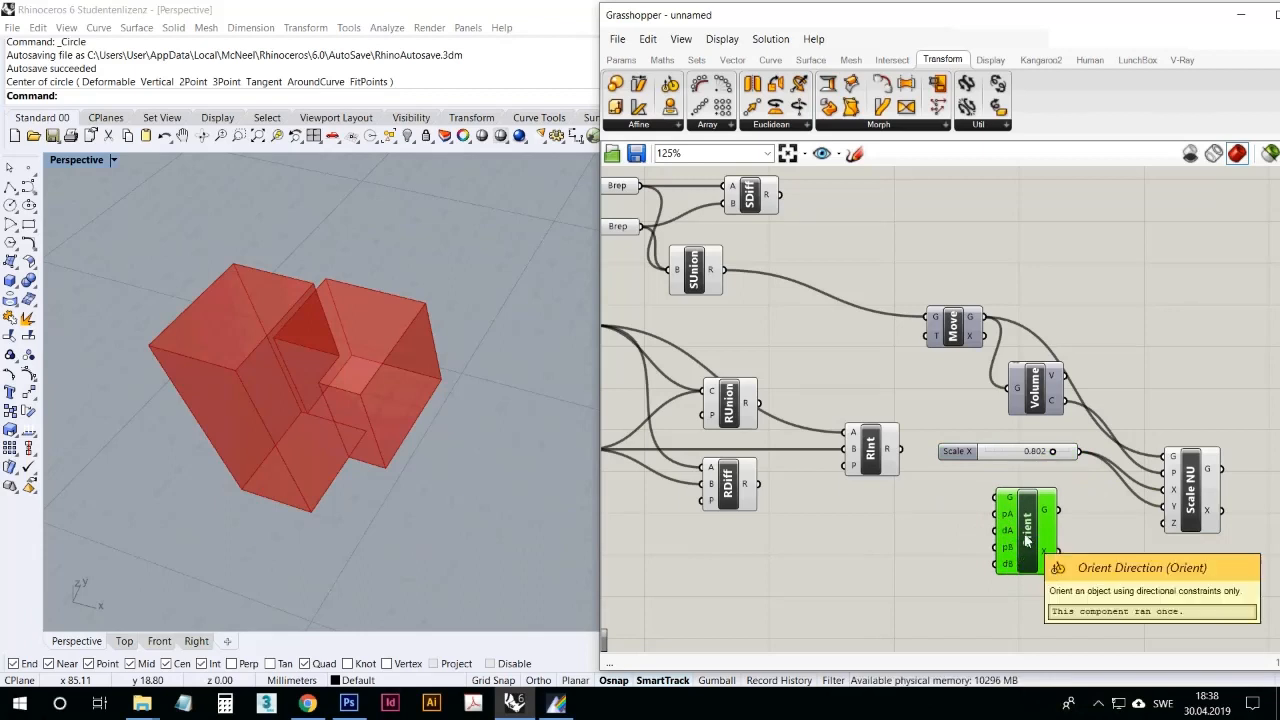
key(Delete)
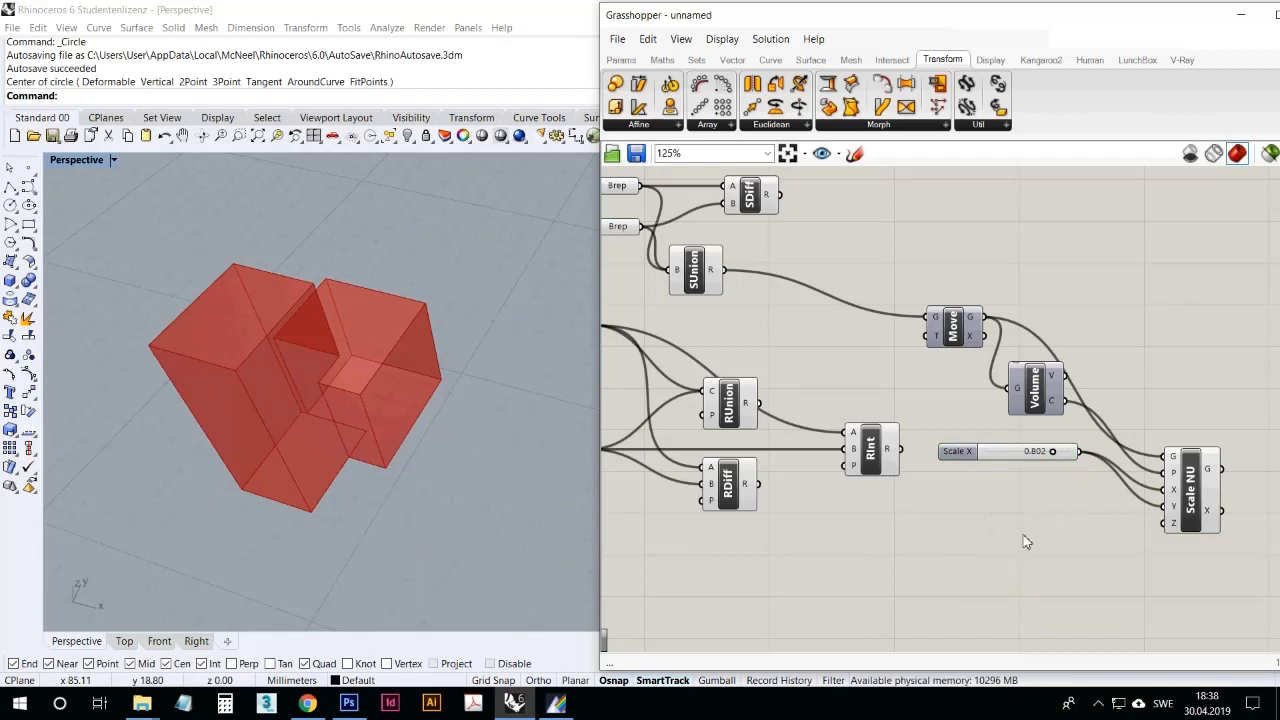
Step: Add a Rectangular Array component below the scale slider
click(709, 126)
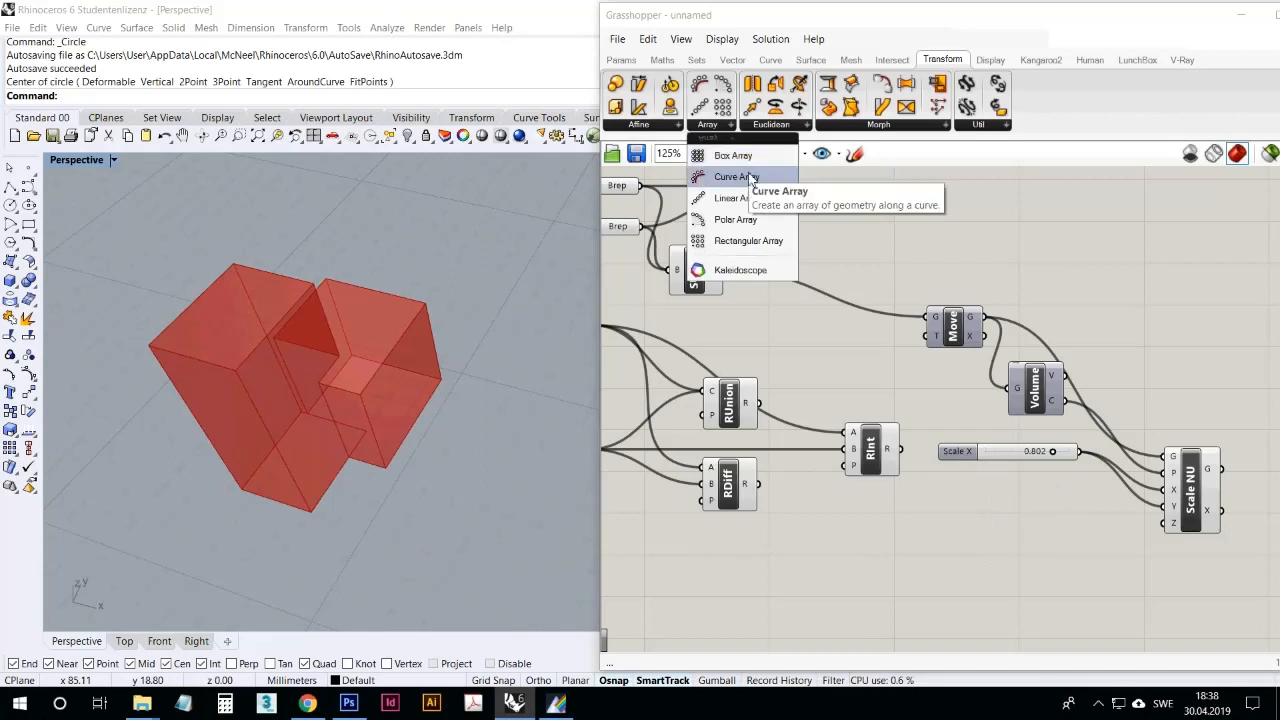
click(749, 247)
click(990, 525)
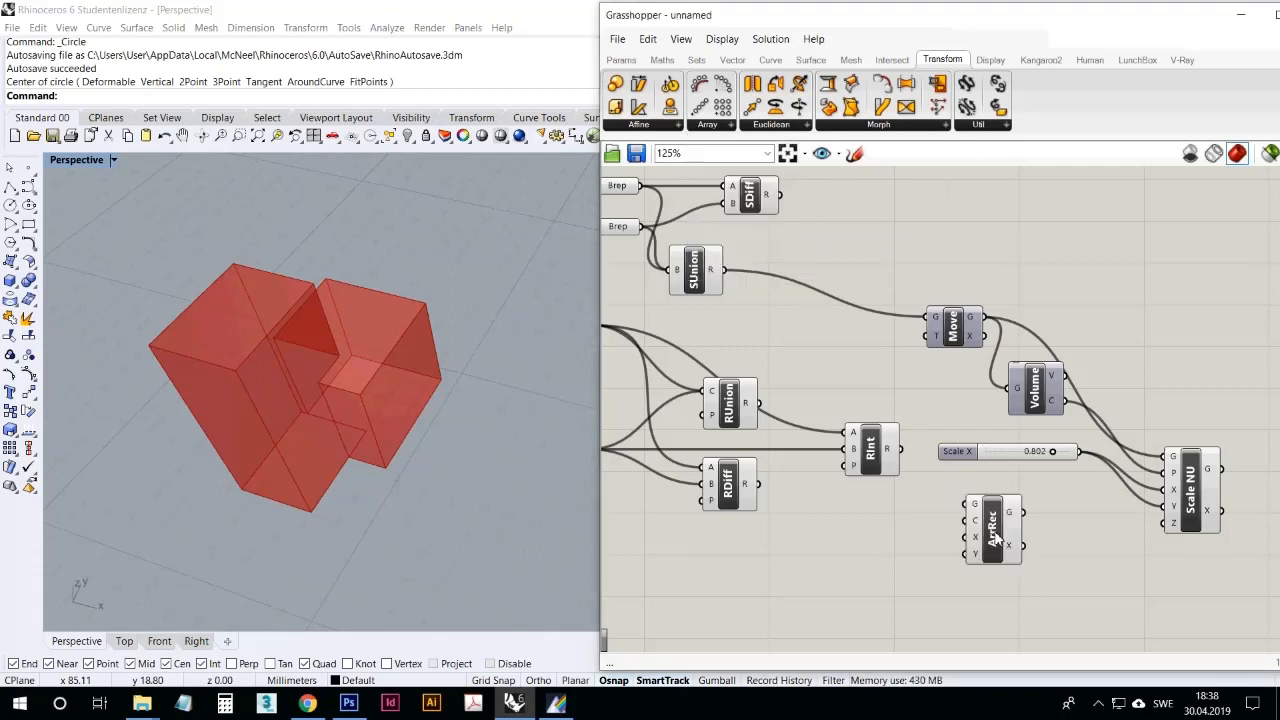
scroll(888, 491, down, 2)
scroll(797, 420, down, 1)
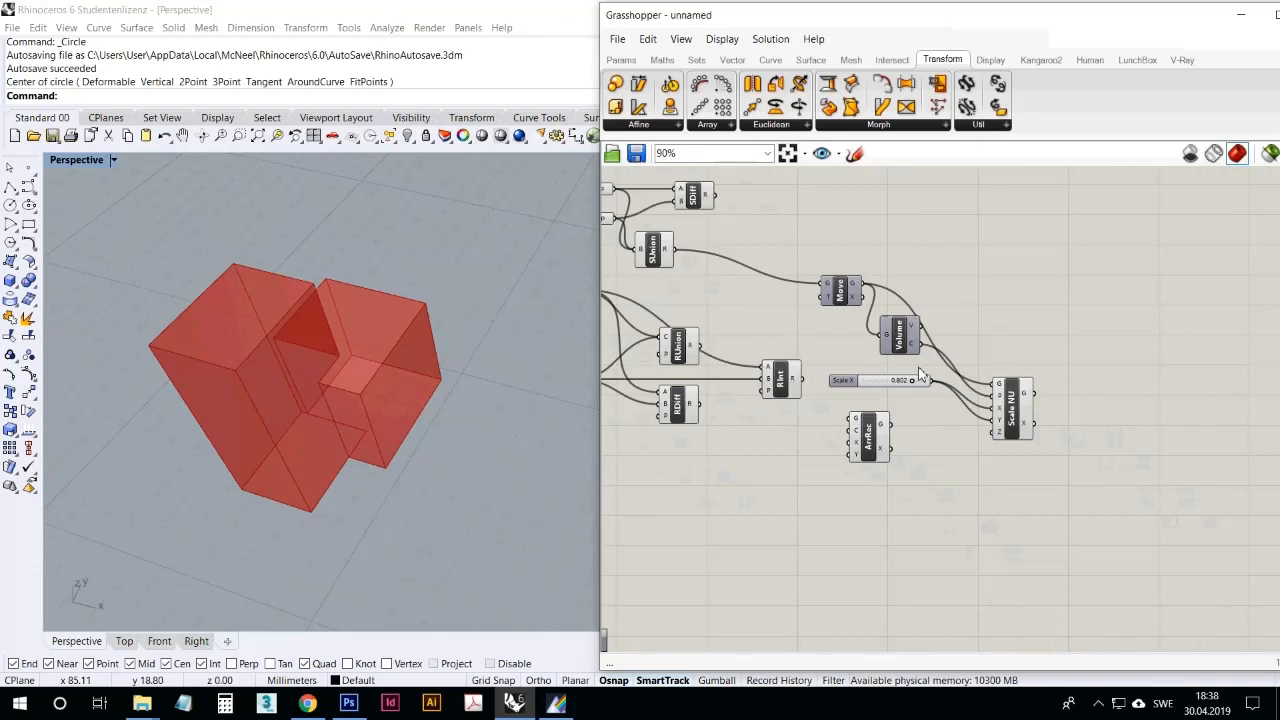
Step: Wire Scale NU's geometry output into Rectangular Array's geometry input and place the array component beyond Scale NU
click(856, 291)
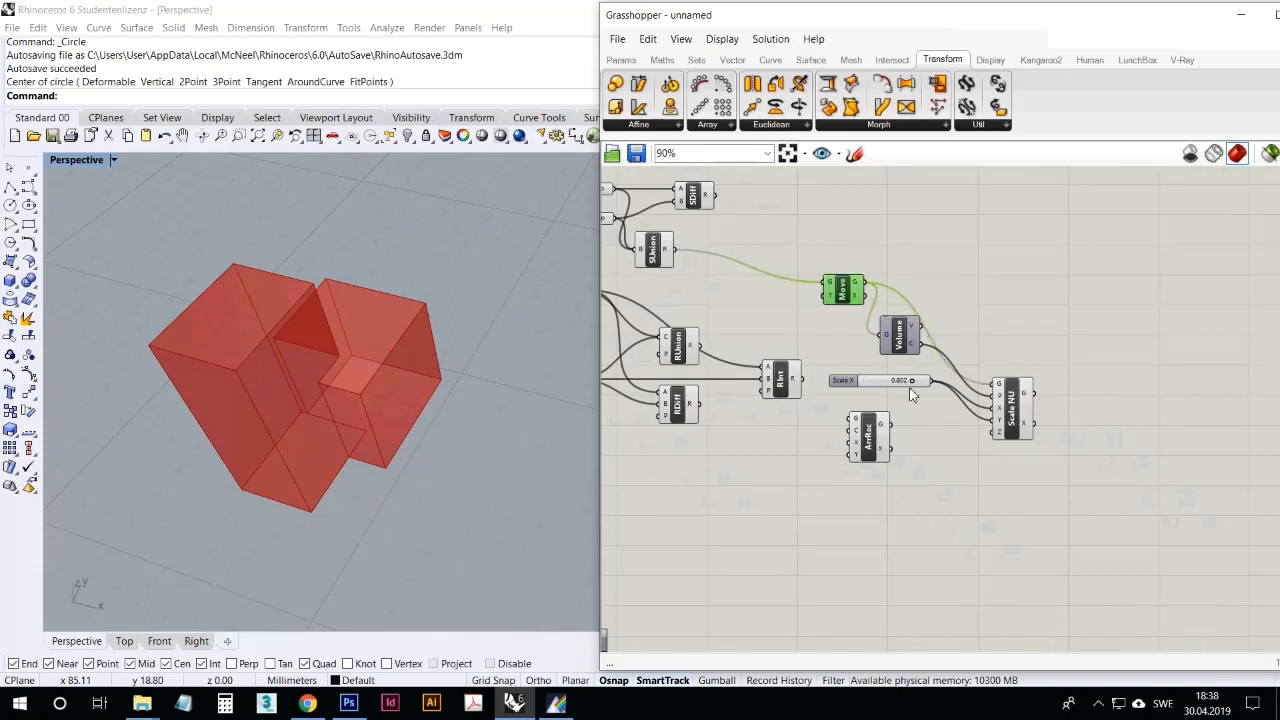
drag(868, 438, 904, 466)
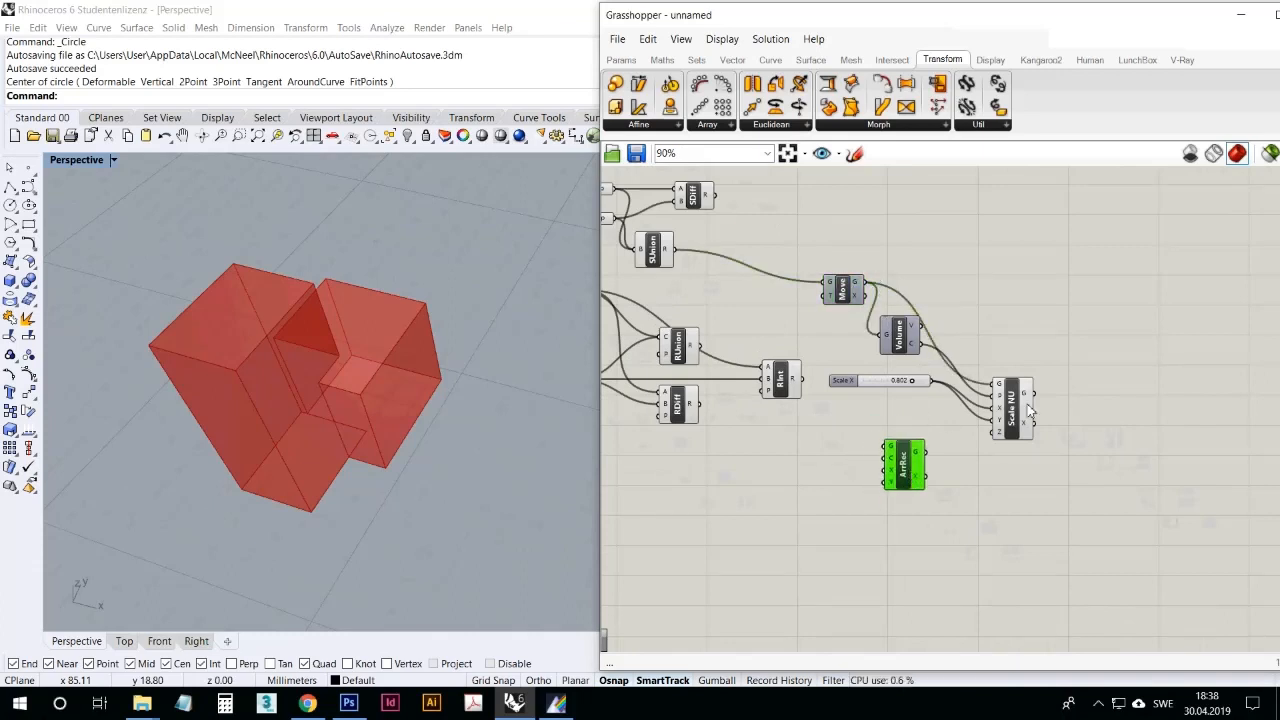
drag(1030, 410, 1013, 392)
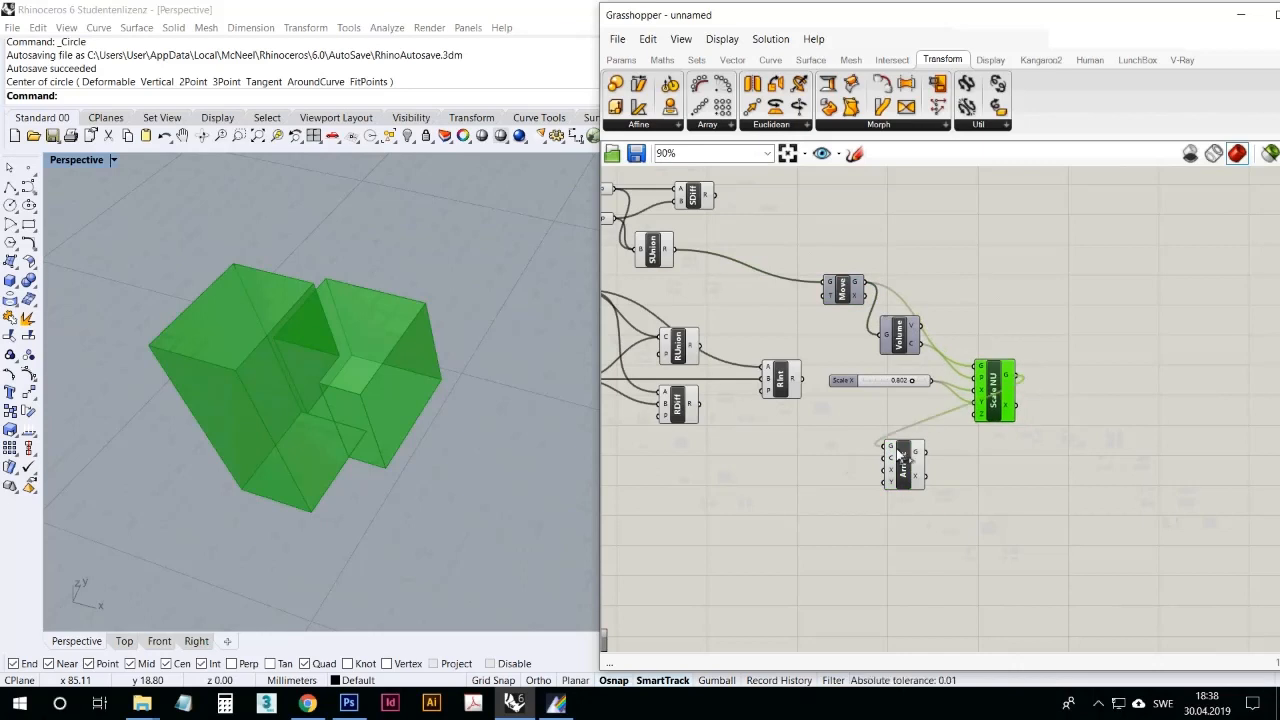
drag(899, 455, 1079, 322)
Step: Try Volume's centroid as Rectangular Array's C input, disconnect it, and move the array component farther from Scale NU
drag(915, 340, 1066, 318)
scroll(398, 375, down, 15)
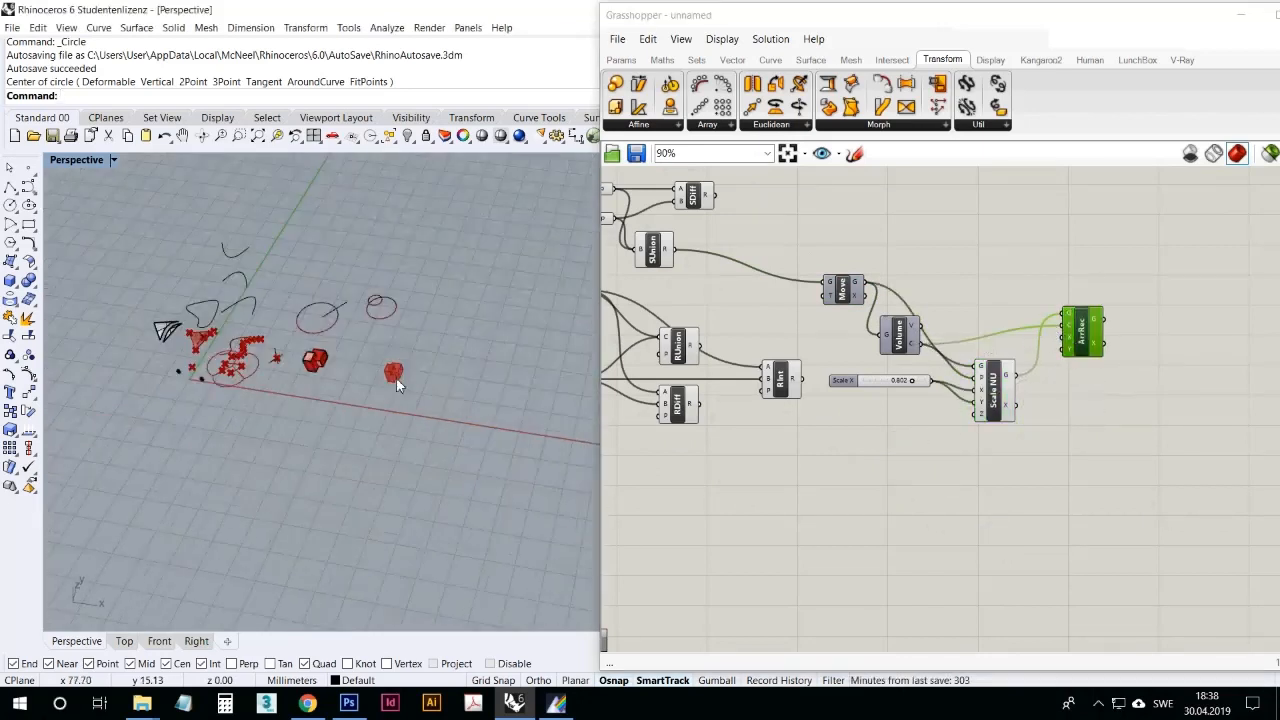
scroll(404, 374, up, 12)
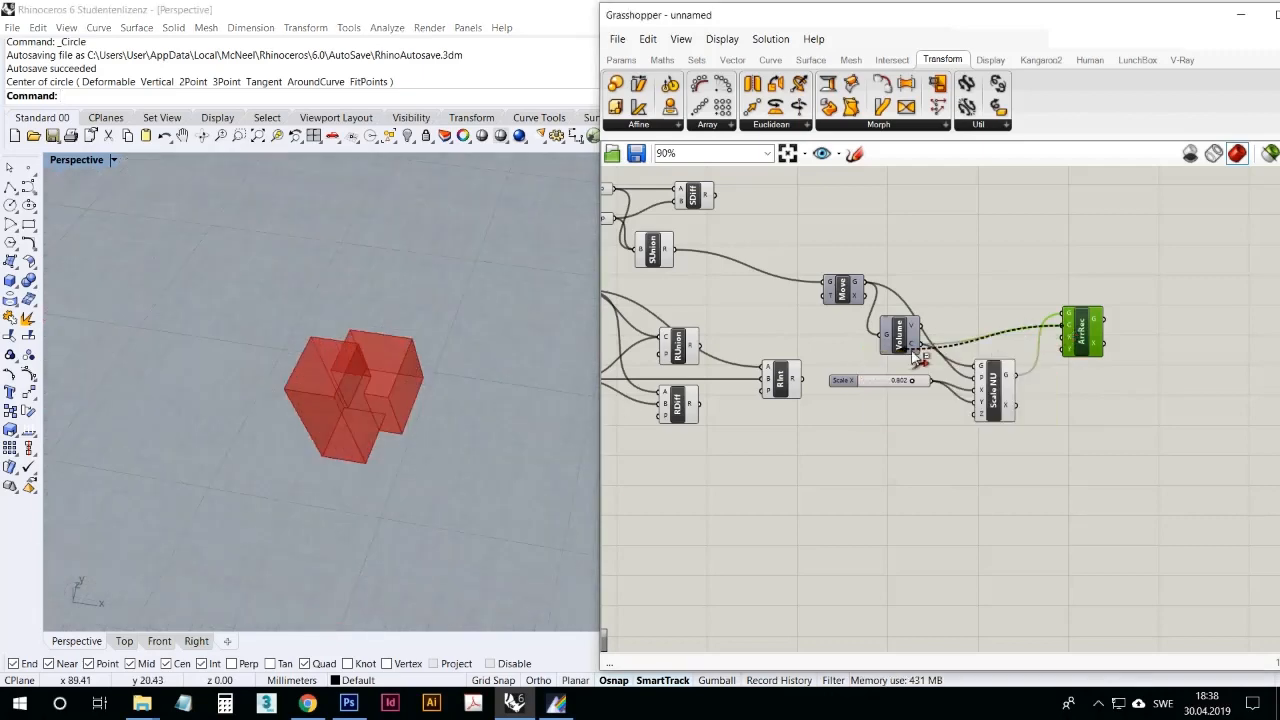
ctrl+drag(1063, 325, 924, 348)
drag(1075, 318, 1100, 344)
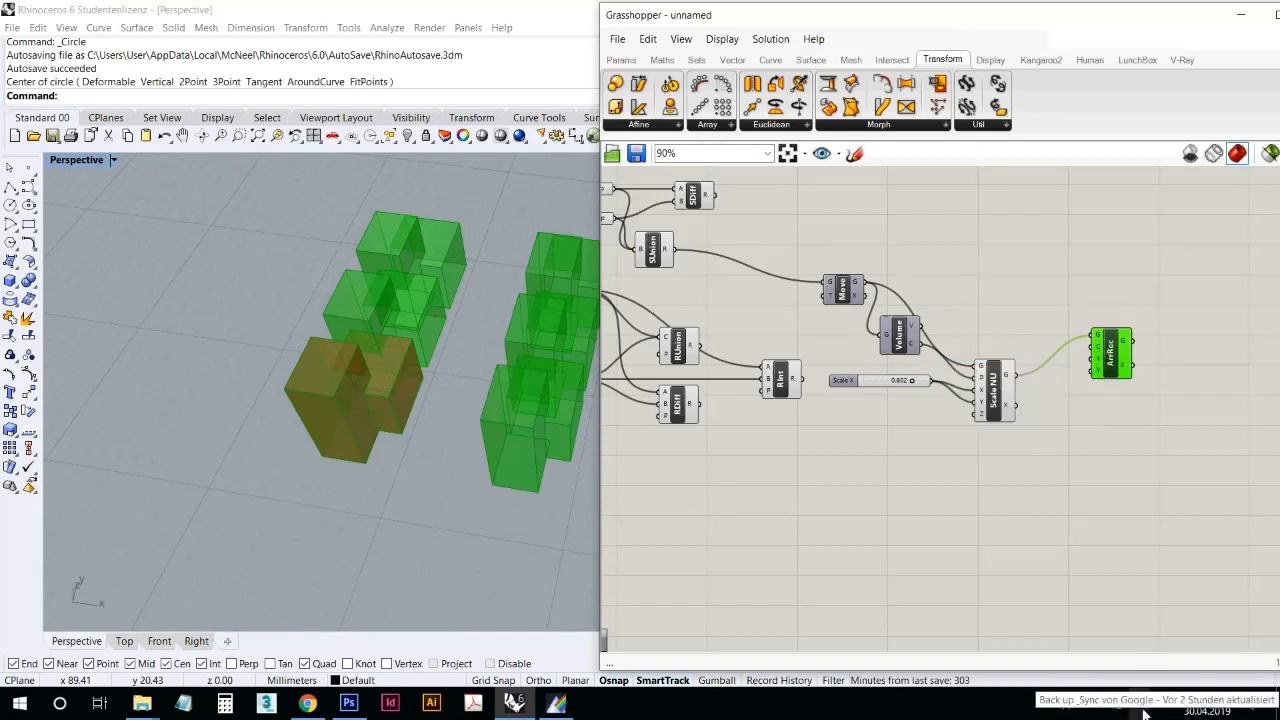
click(1099, 704)
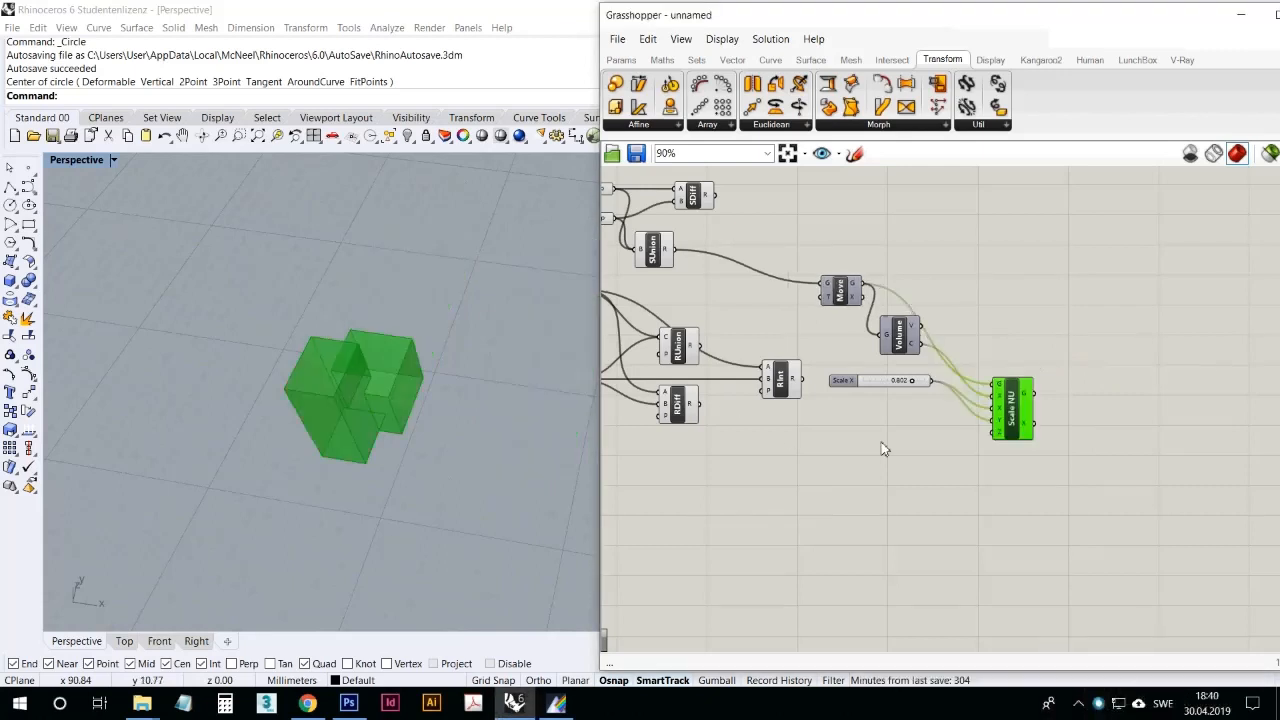
Step: Add a new Rectangular Array component beyond Scale NU and wire Scale NU's geometry output into its geometry input
drag(1014, 405, 1021, 382)
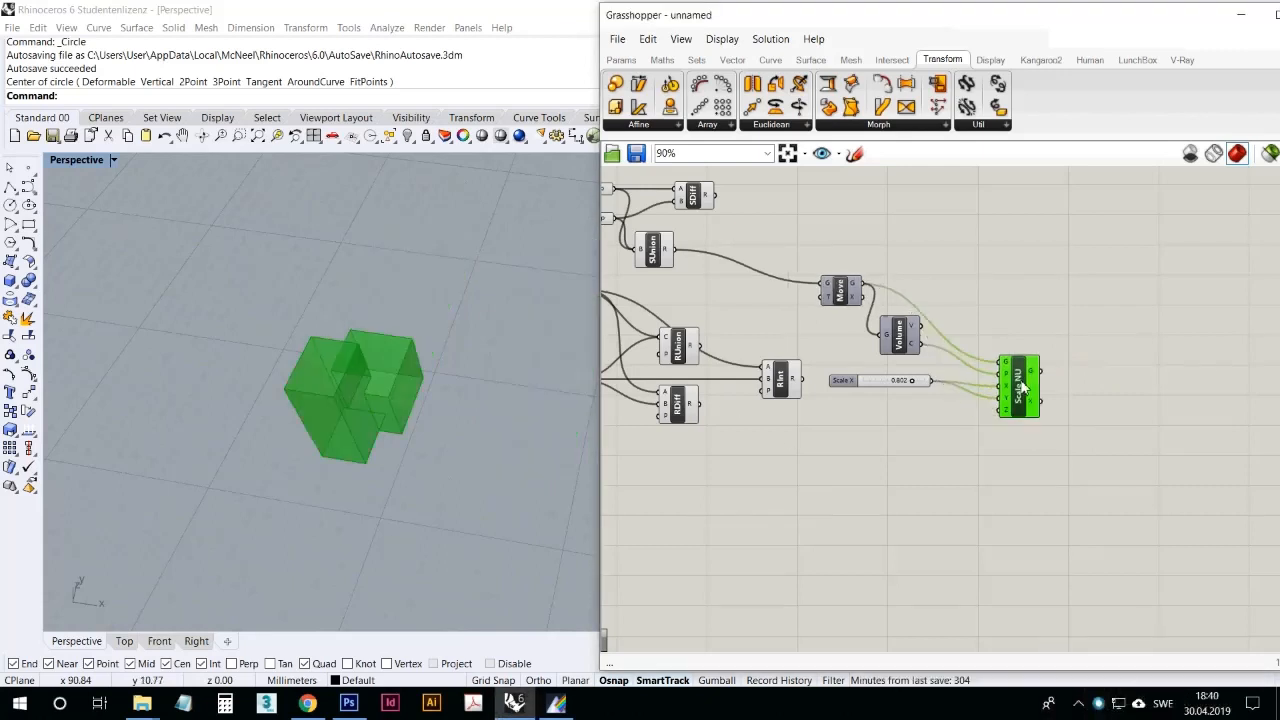
click(719, 127)
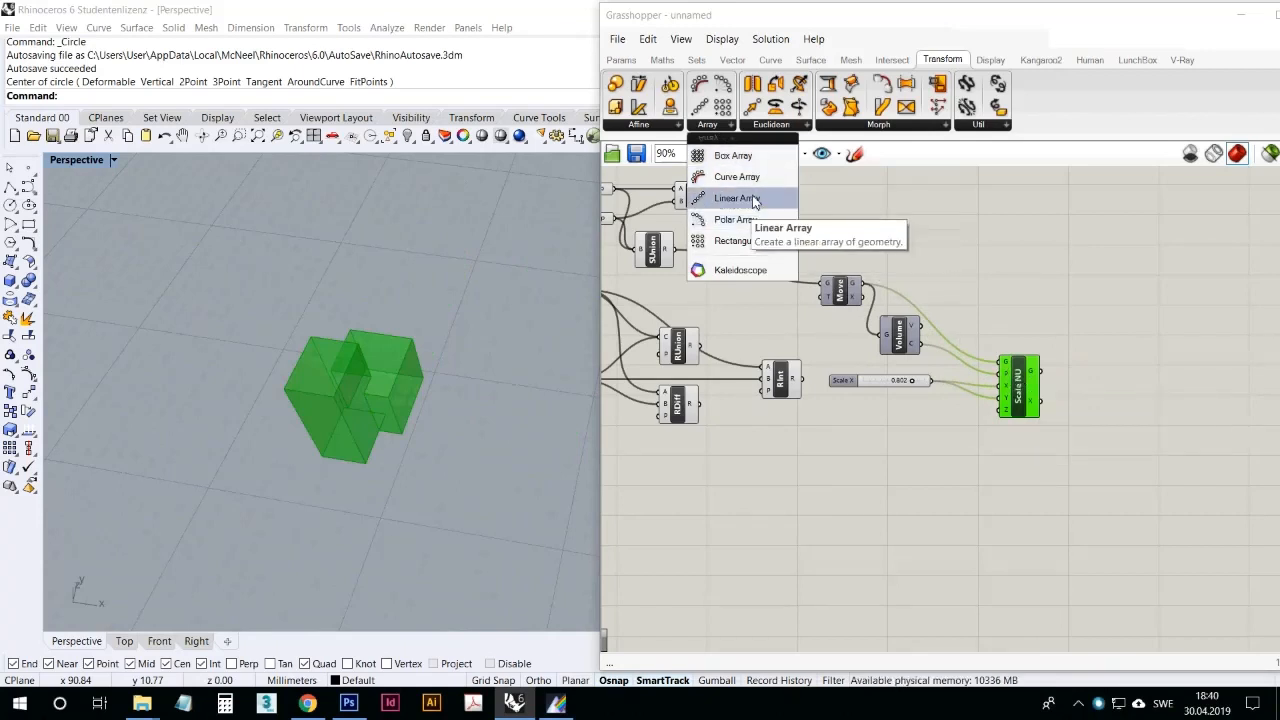
click(754, 241)
click(1145, 377)
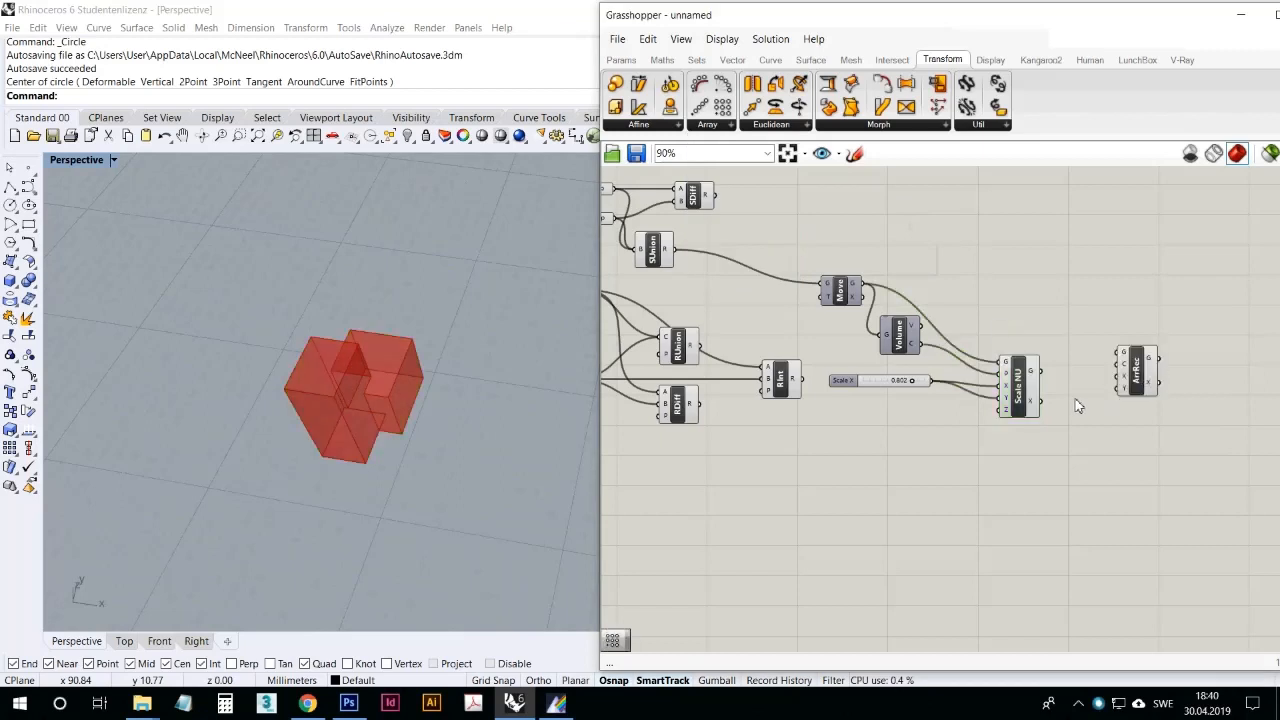
click(1027, 378)
drag(1042, 372, 1120, 356)
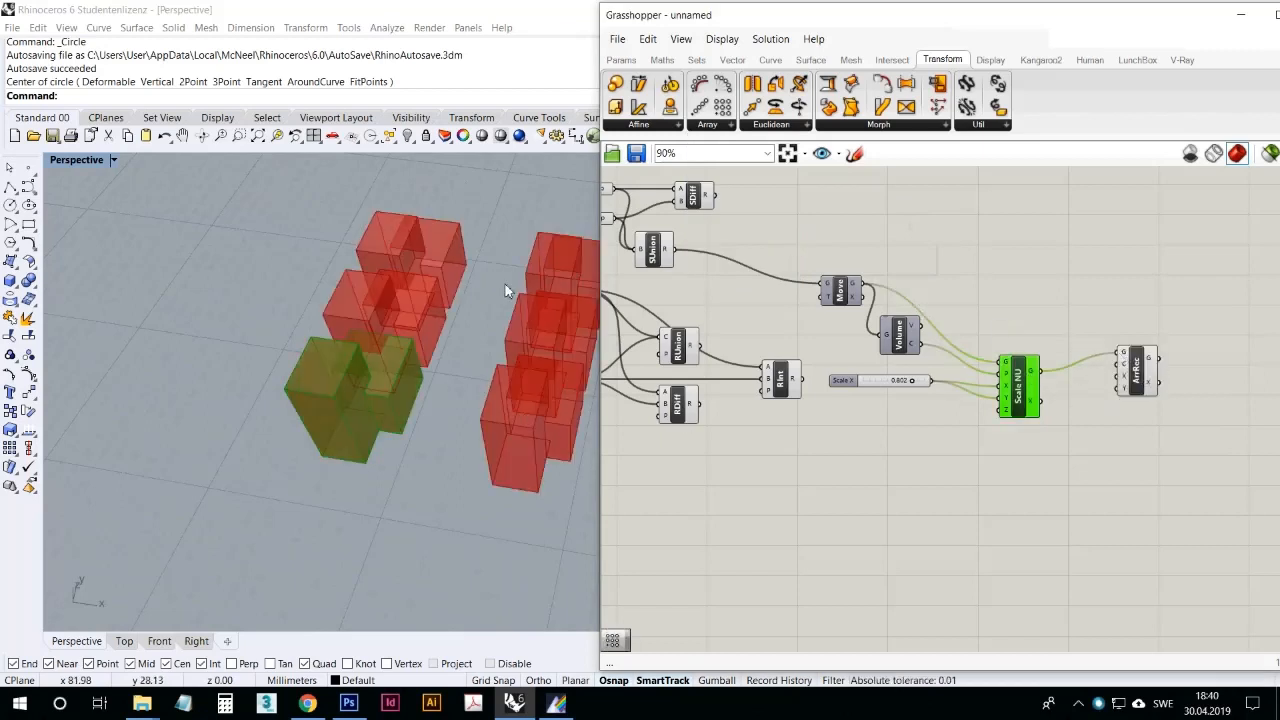
Step: Add a Polar Array component below Rectangular Array and wire Scale NU's geometry output into its geometry input
click(716, 125)
drag(736, 222, 1083, 450)
mouse_move(1043, 372)
mouse_down()
mouse_move(1069, 434)
mouse_move(1100, 455)
mouse_up()
Step: Set Polar Array's plane in the viewport, with the origin beside the scaled solid and axes along the X and Y directions
scroll(432, 355, down, 6)
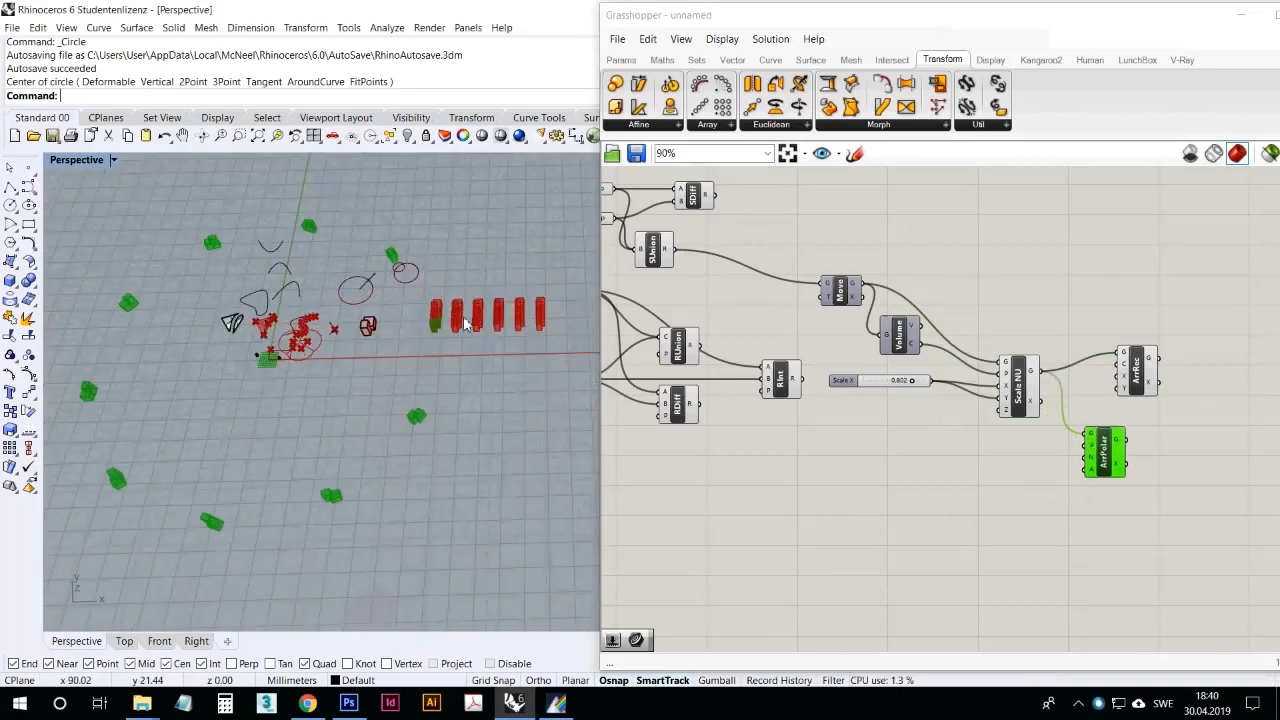
scroll(430, 350, up, 4)
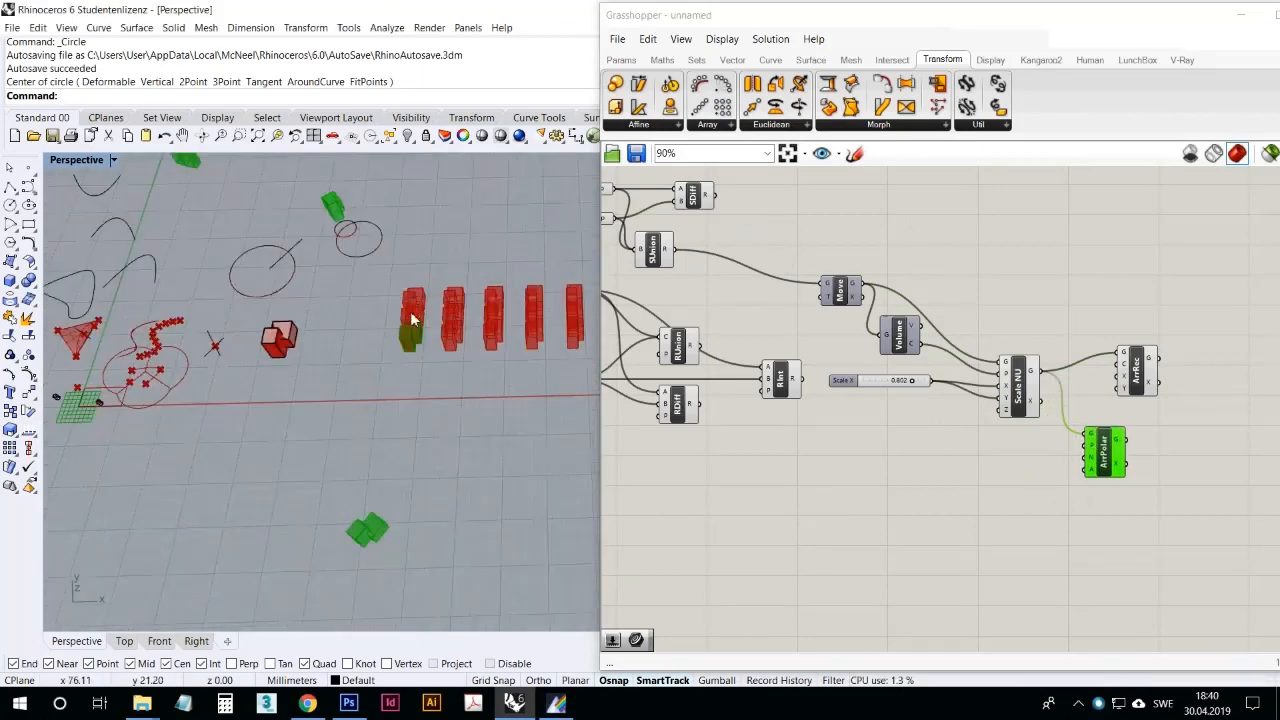
right_click(1094, 455)
click(1105, 560)
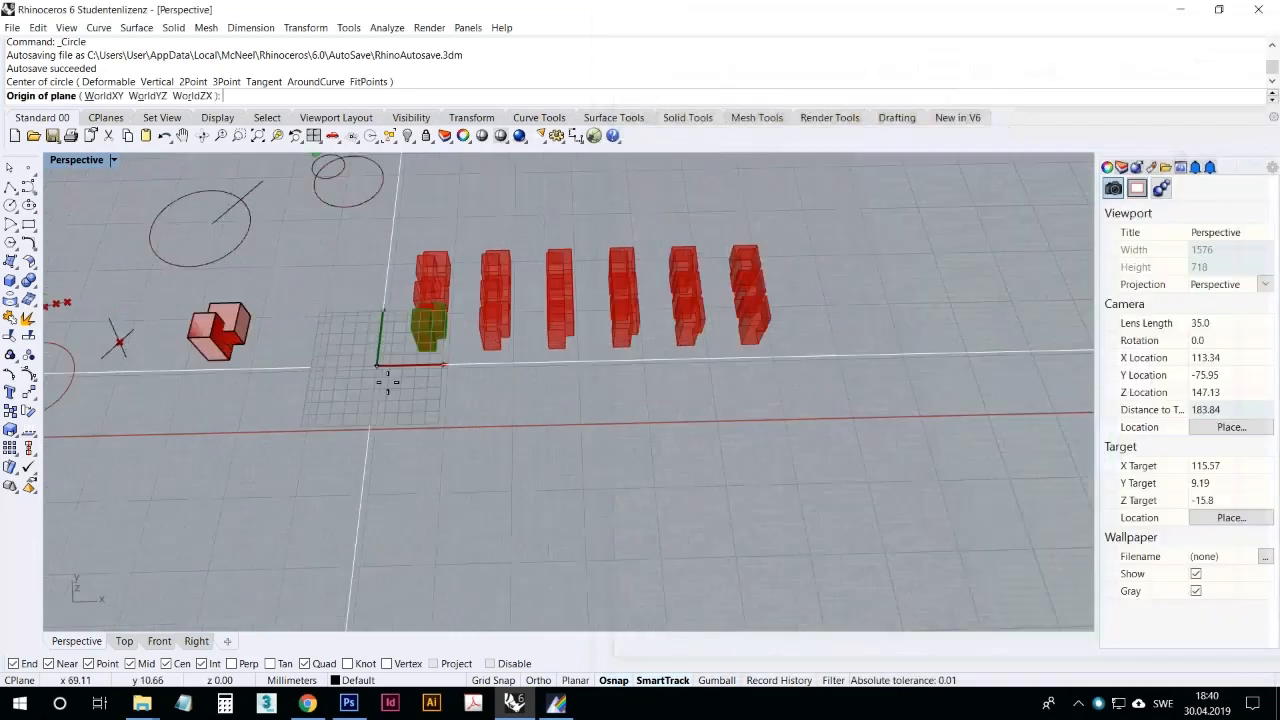
scroll(388, 382, up, 3)
click(389, 392)
shift+click(479, 397)
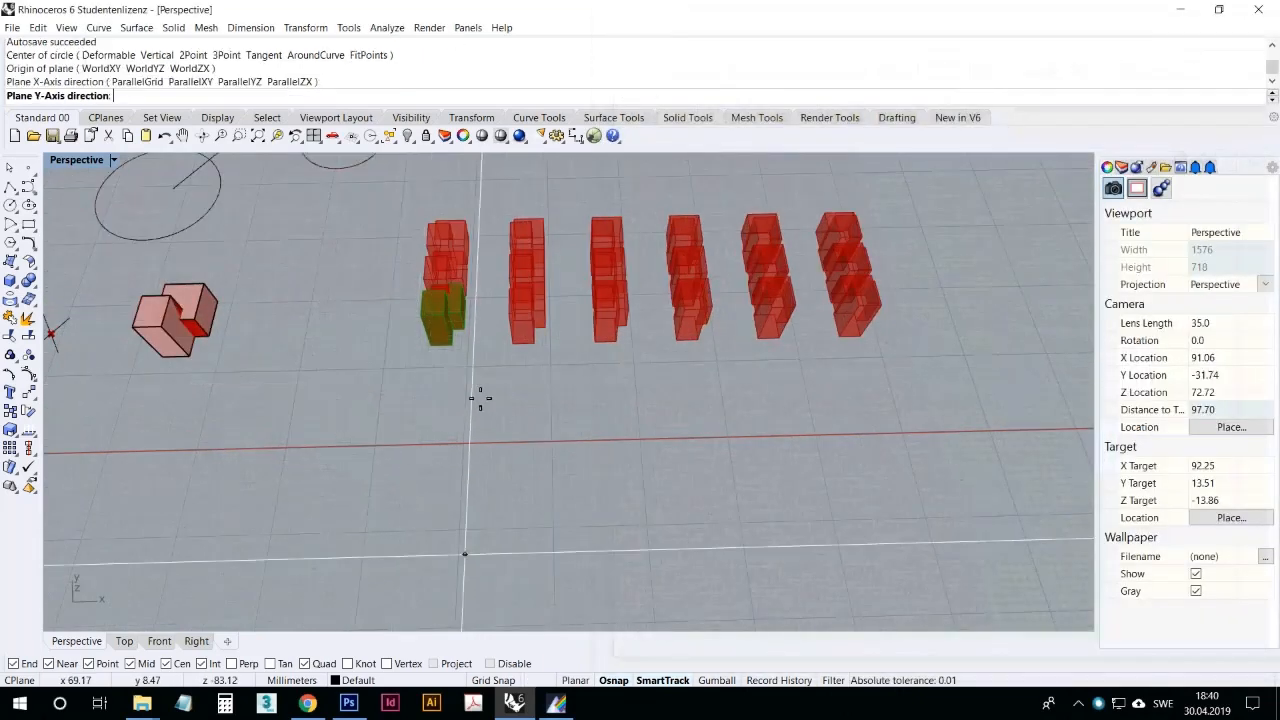
click(380, 291)
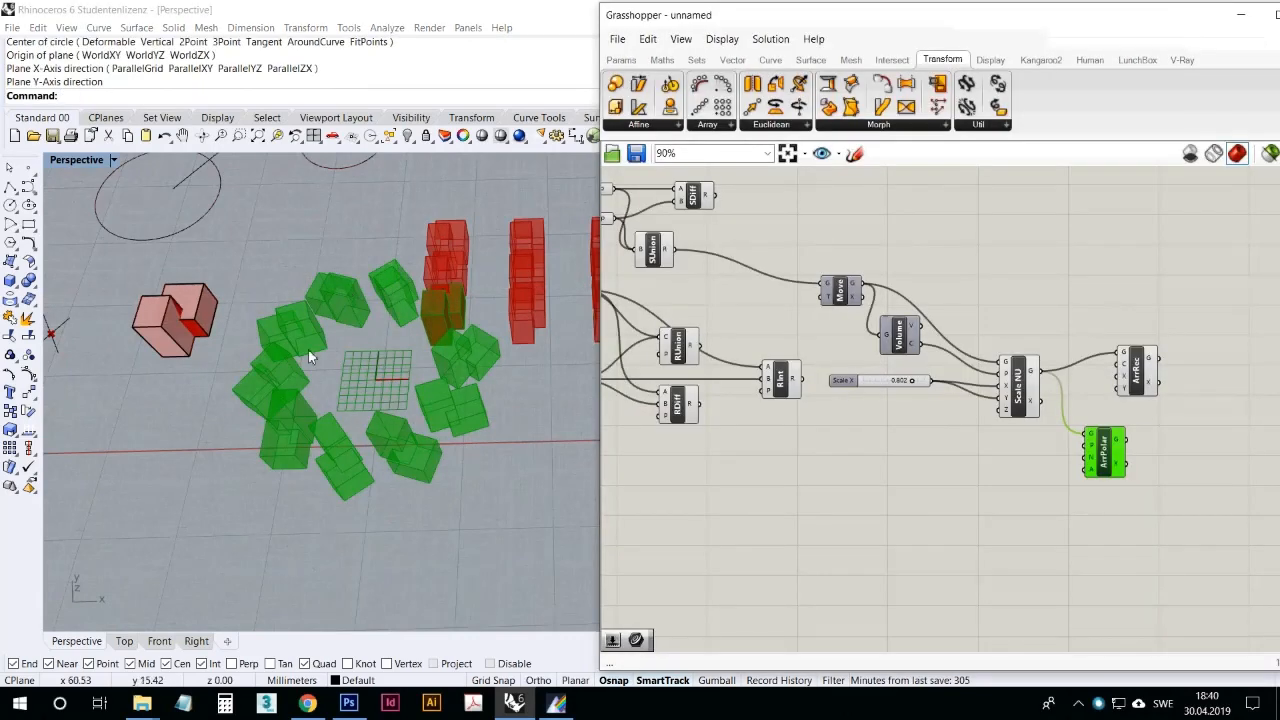
right_drag(309, 353, 322, 330)
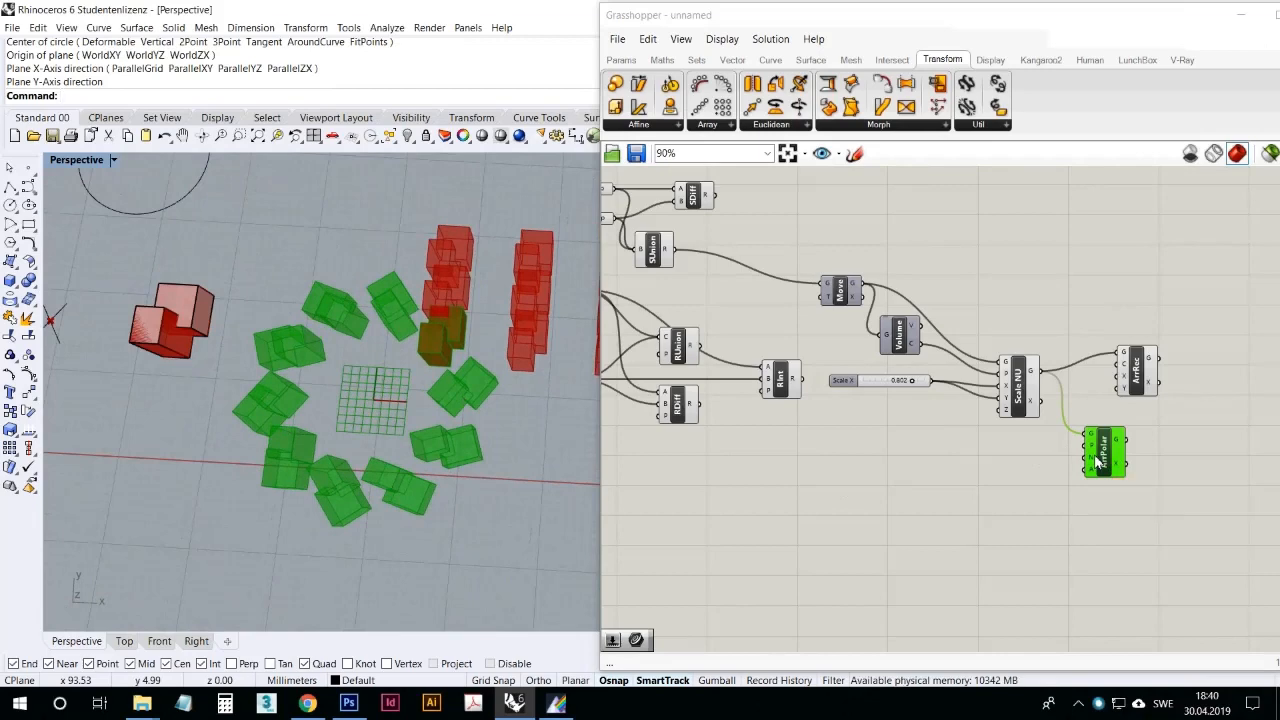
Step: Add a number slider before Polar Array and configure it for integers with a maximum of 10
click(620, 60)
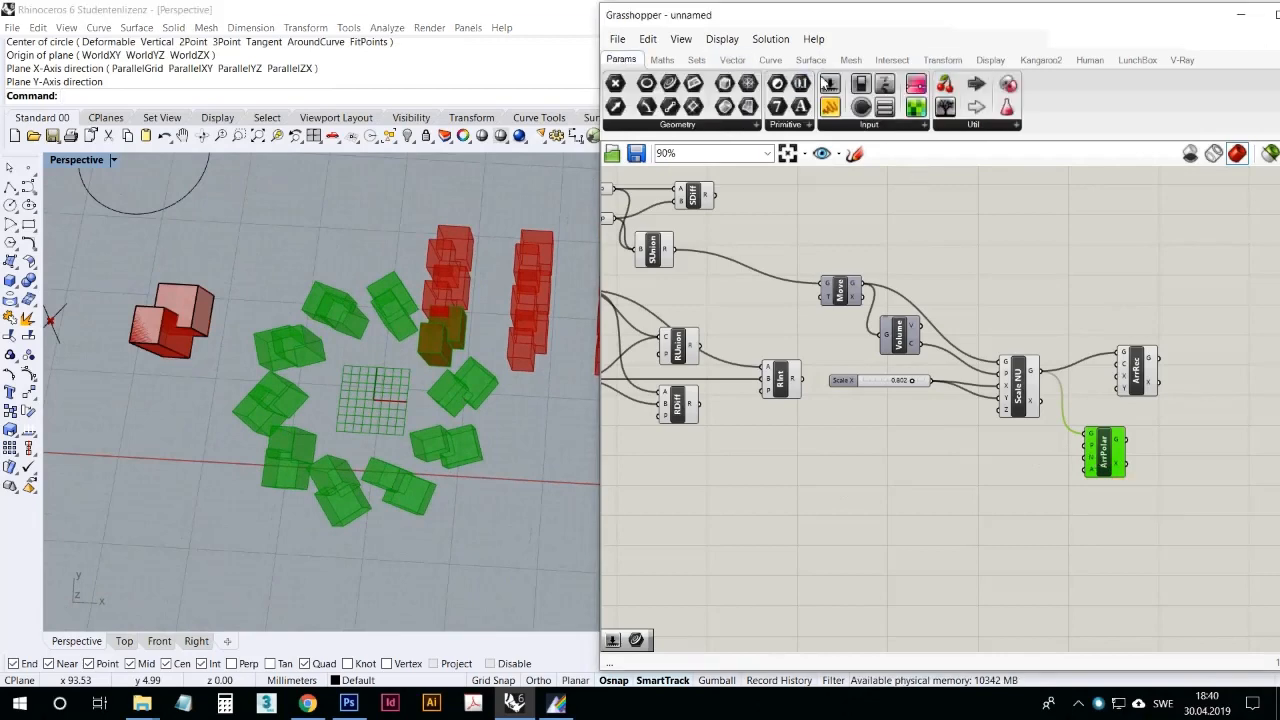
drag(829, 85, 935, 445)
right_click(962, 449)
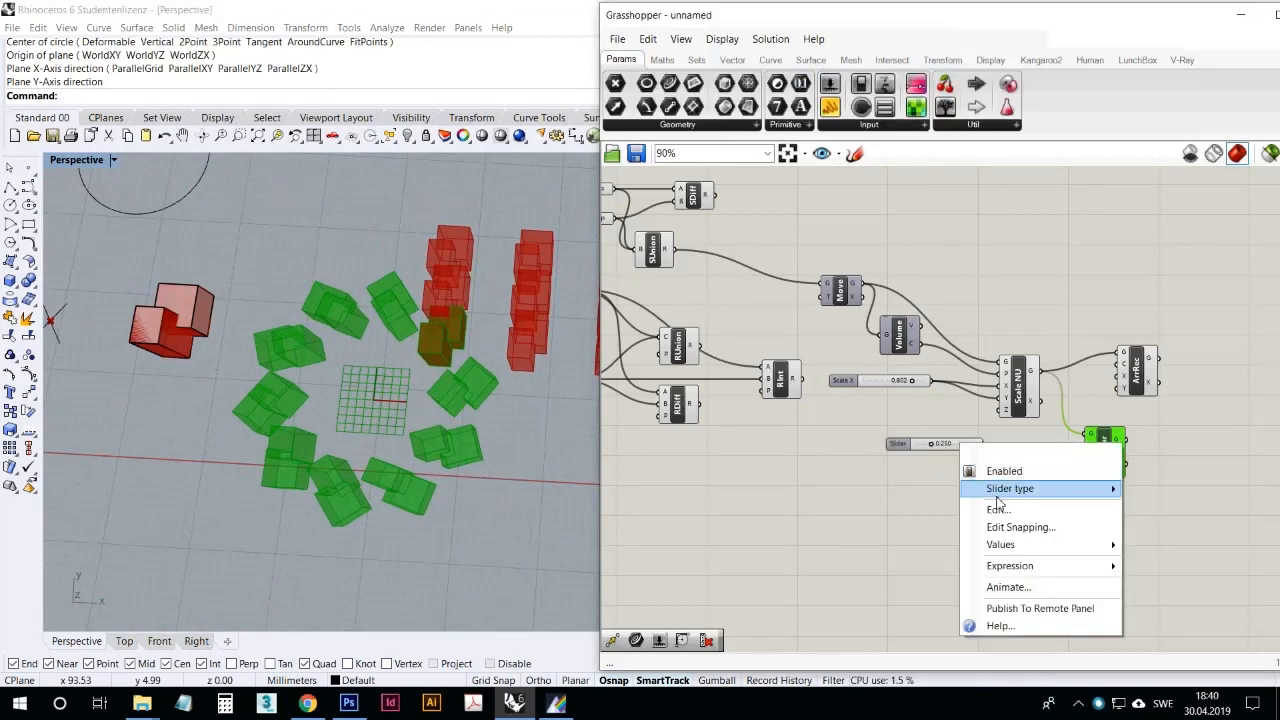
click(985, 506)
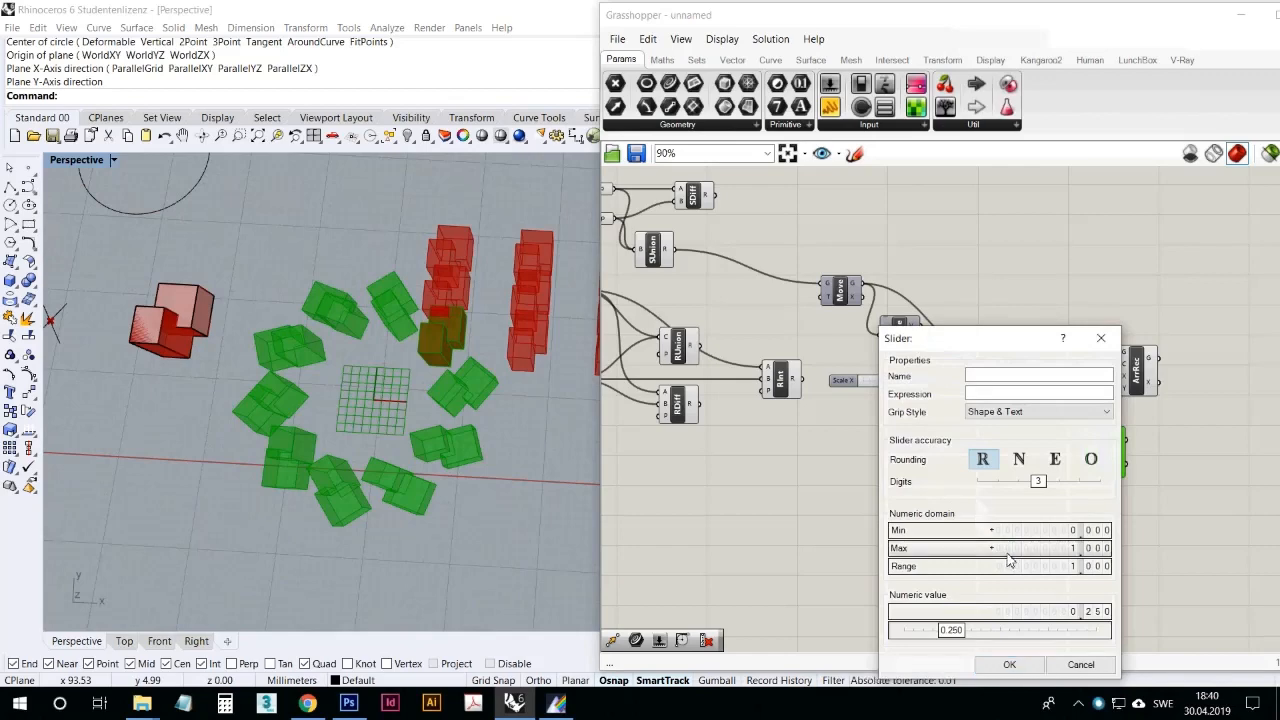
double_click(1008, 553)
text(10)
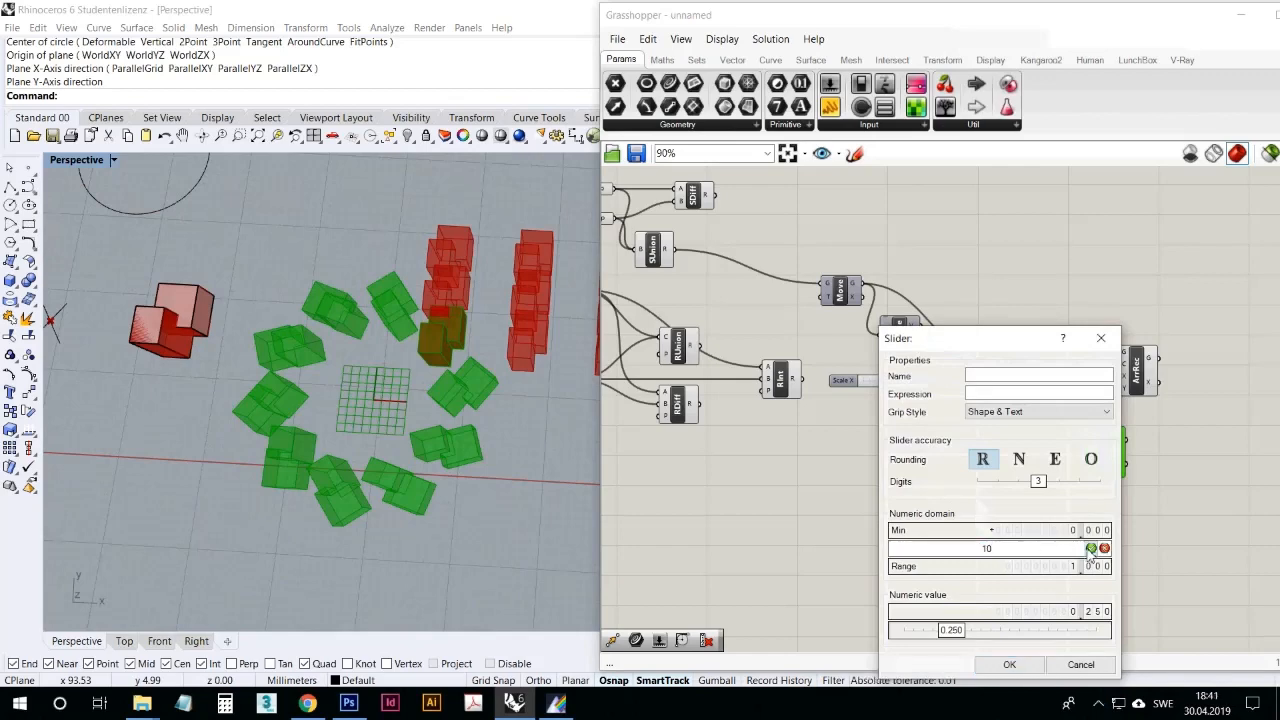
click(1090, 548)
click(1019, 459)
click(1009, 665)
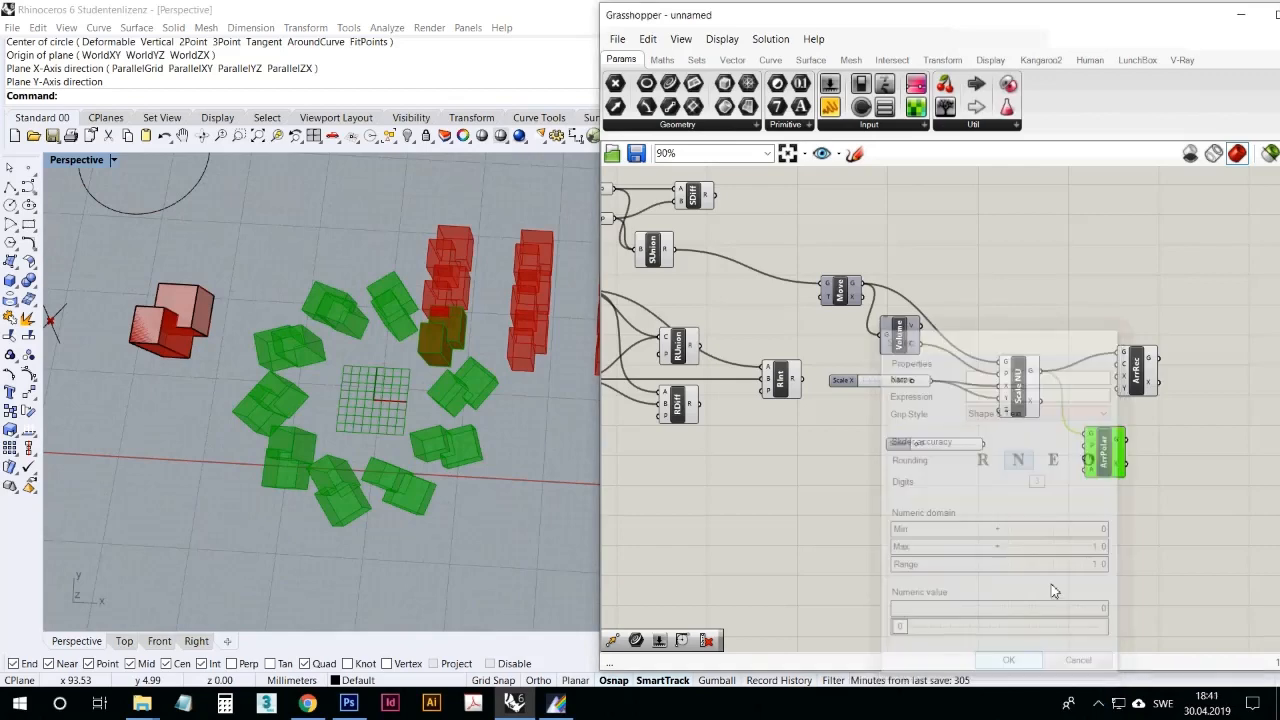
Step: Wire the new slider into Polar Array's N input and set the count to 7
click(921, 446)
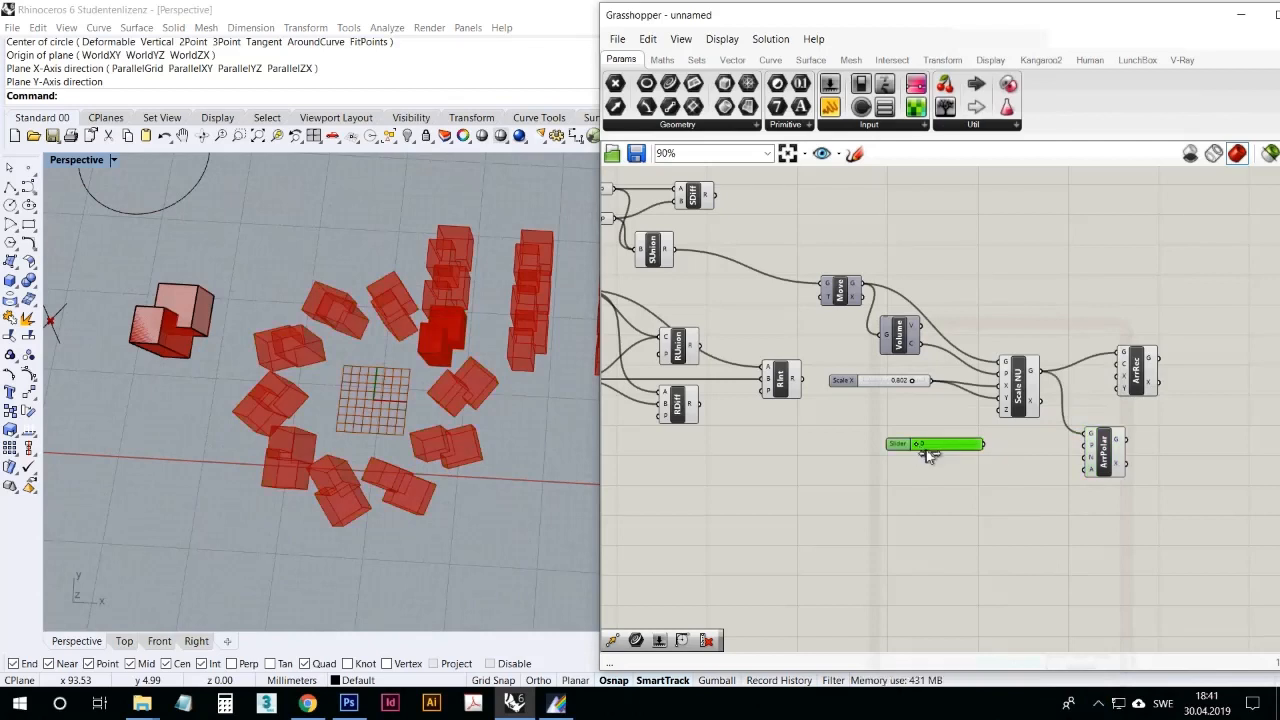
drag(988, 444, 1088, 458)
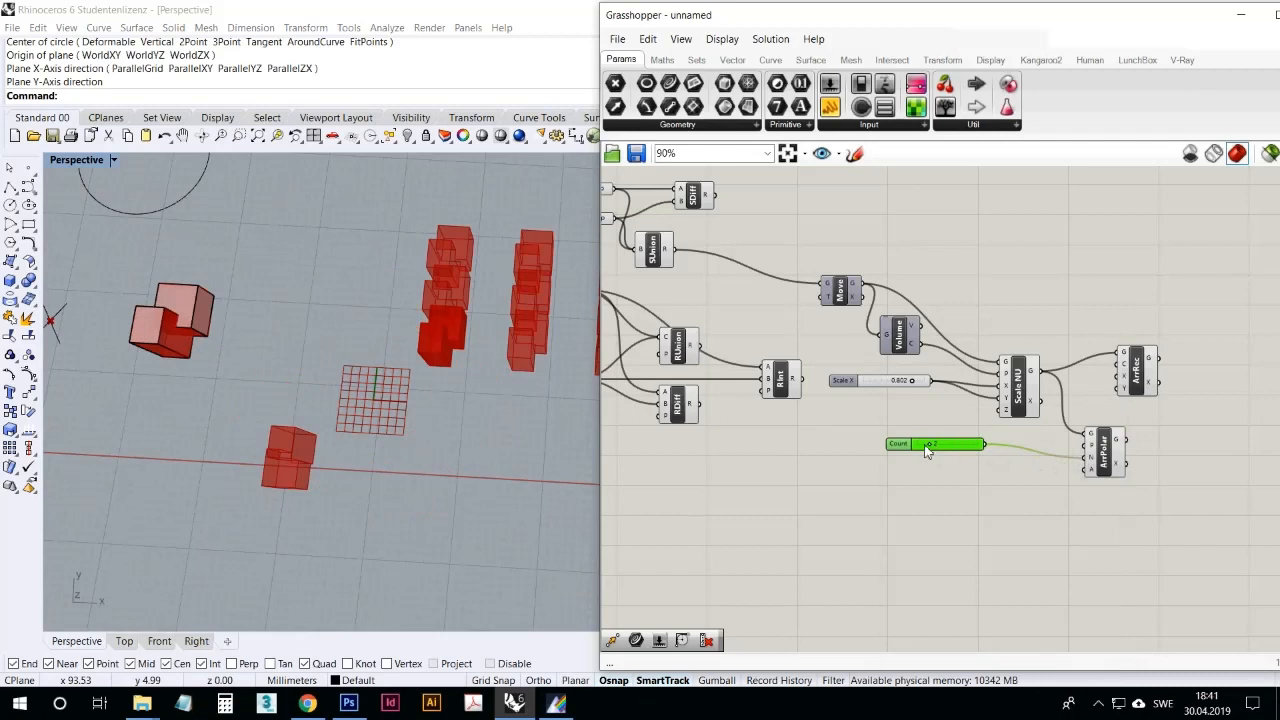
drag(940, 452, 982, 437)
Step: Delete the Rectangular Array component and move Polar Array slightly up in line with its count slider
click(1135, 375)
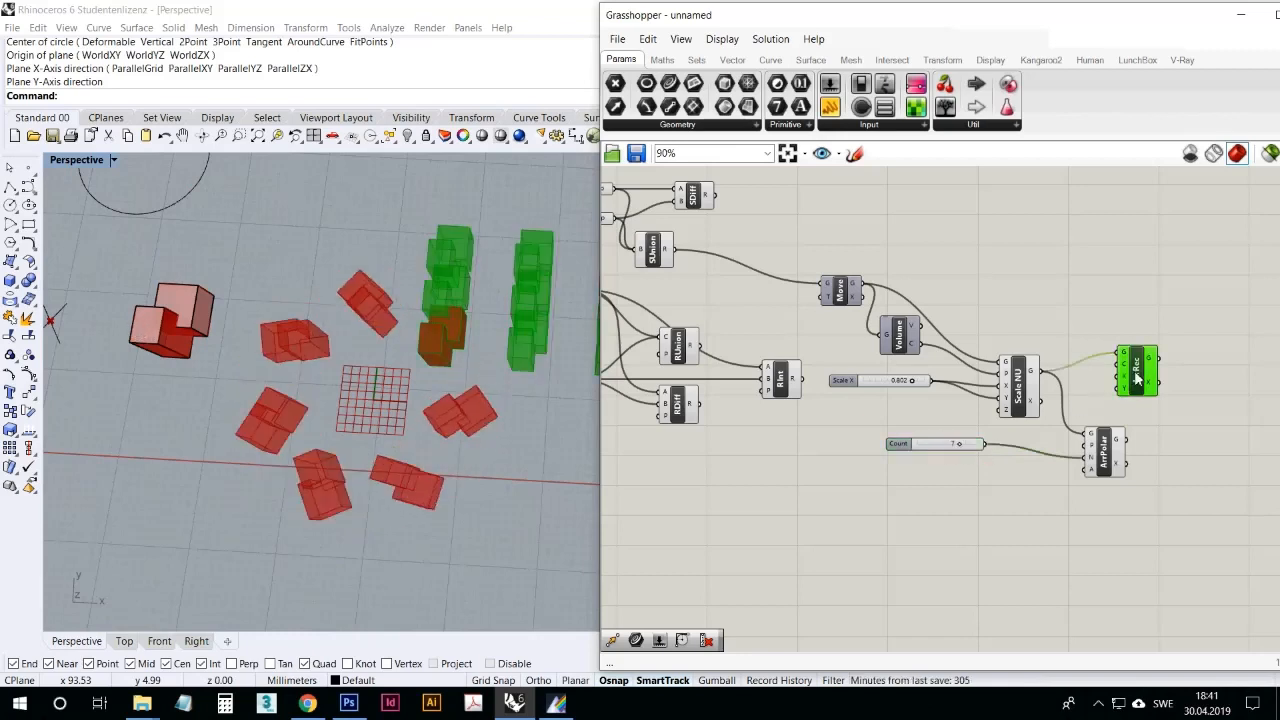
key(Delete)
drag(1113, 444, 1110, 435)
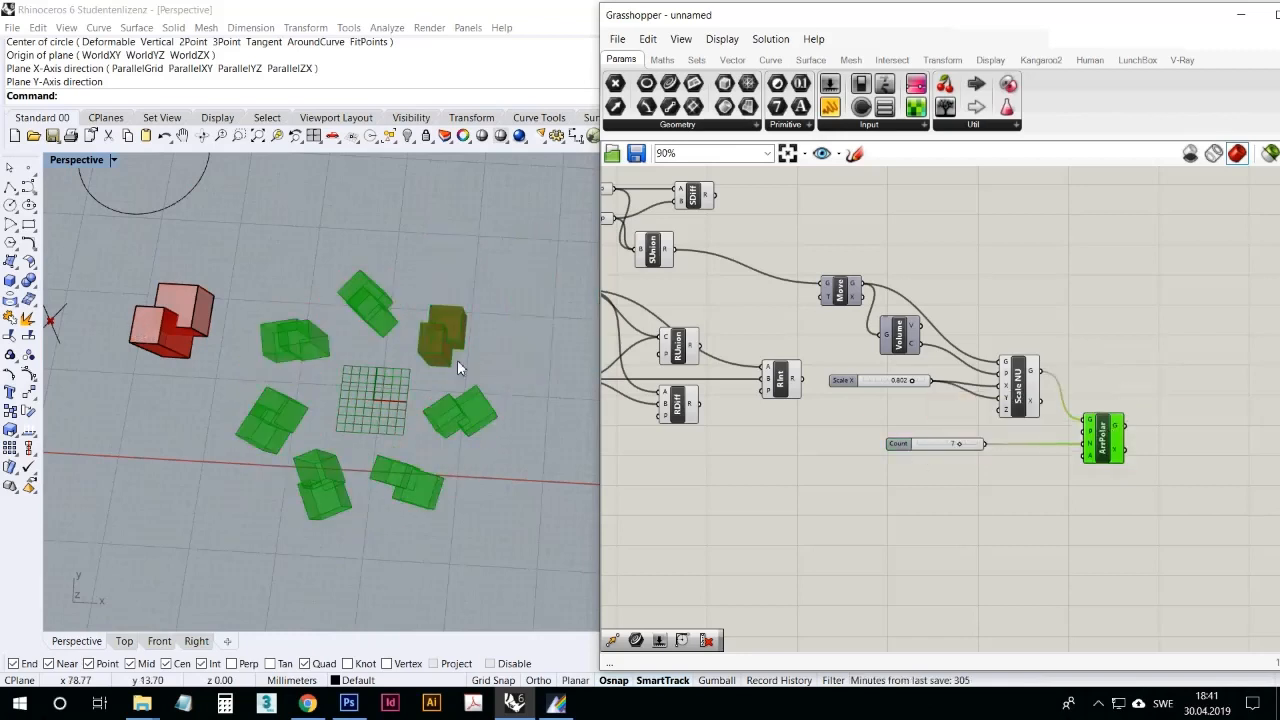
Step: Inspect the polar array around its plane, and delete the Polar Array component together with its count slider
scroll(437, 359, down, 3)
scroll(485, 355, up, 6)
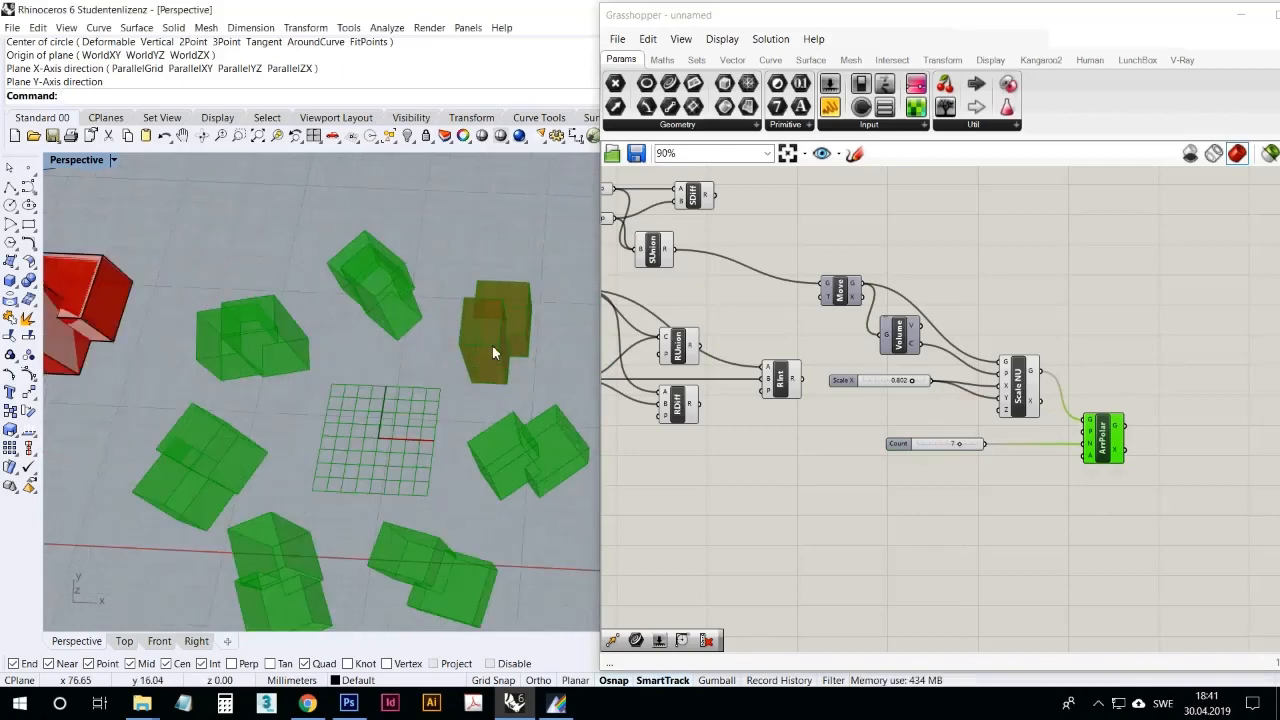
scroll(490, 352, down, 3)
scroll(447, 372, up, 5)
scroll(428, 370, down, 2)
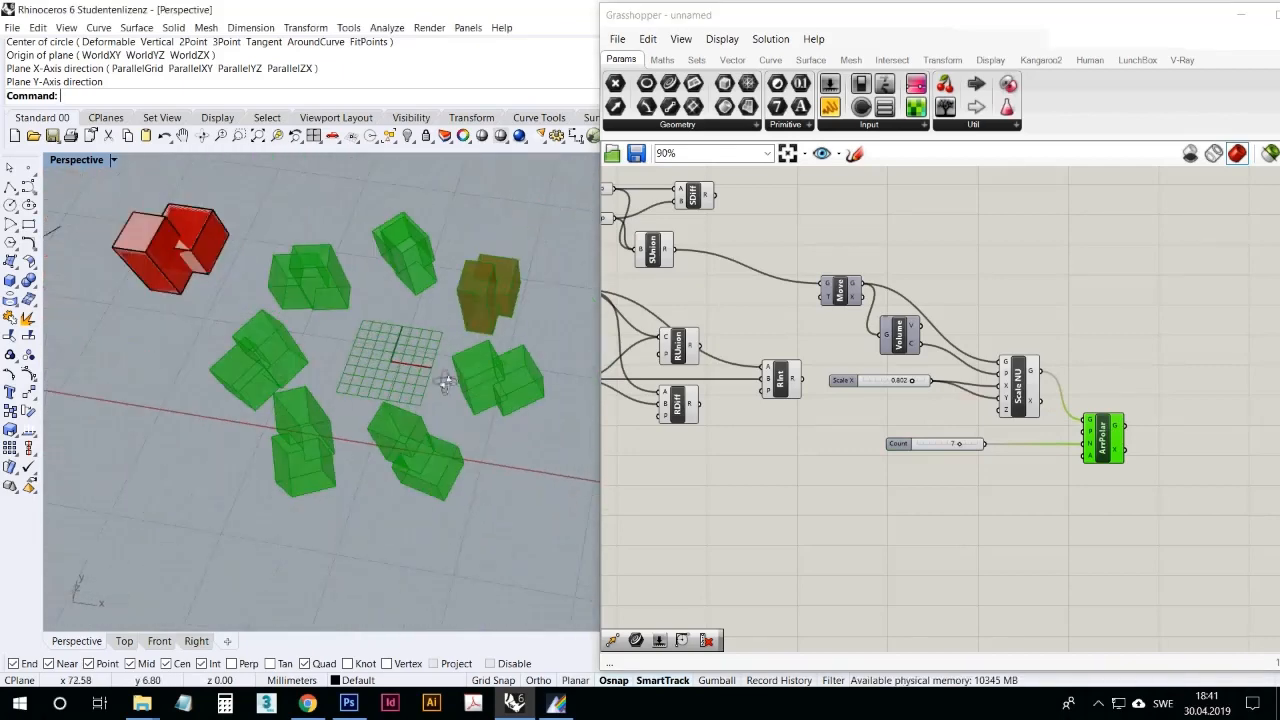
click(1147, 480)
drag(1141, 481, 944, 439)
key(Delete)
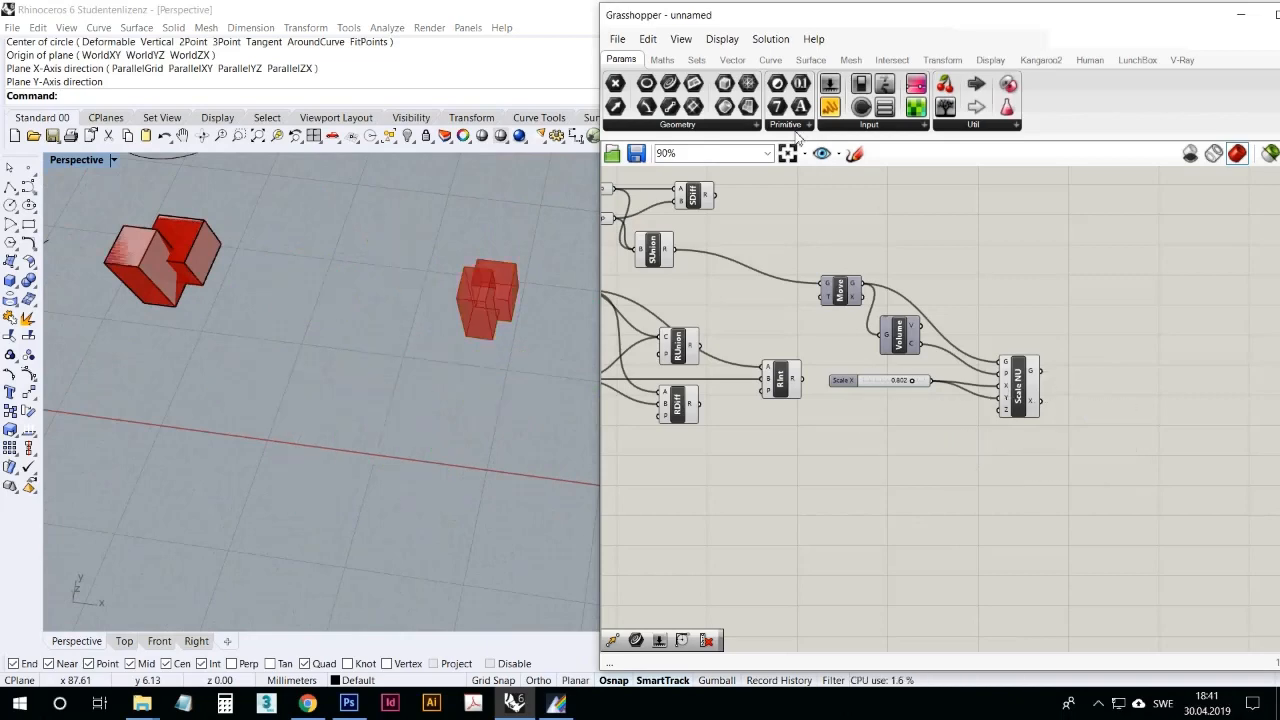
Step: Add a Mirror component beyond Scale NU, lower Scale NU slightly, and wire its geometry output into Mirror's geometry input
click(942, 60)
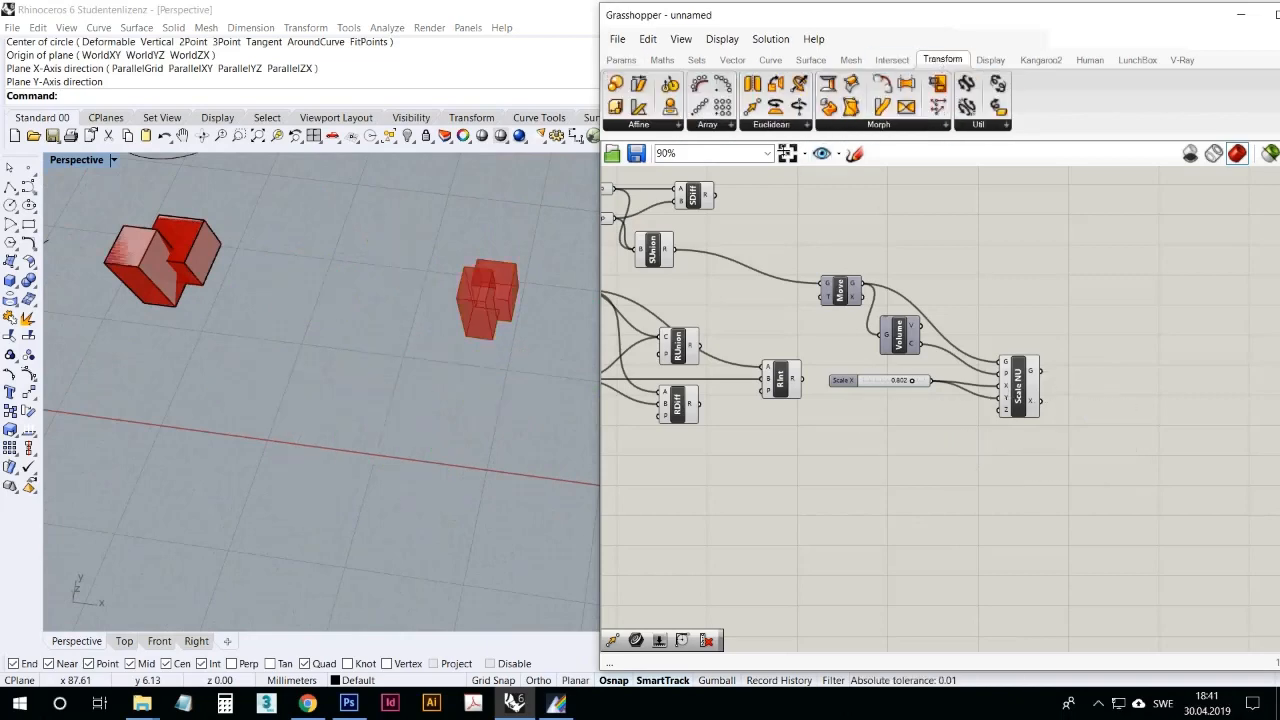
click(772, 128)
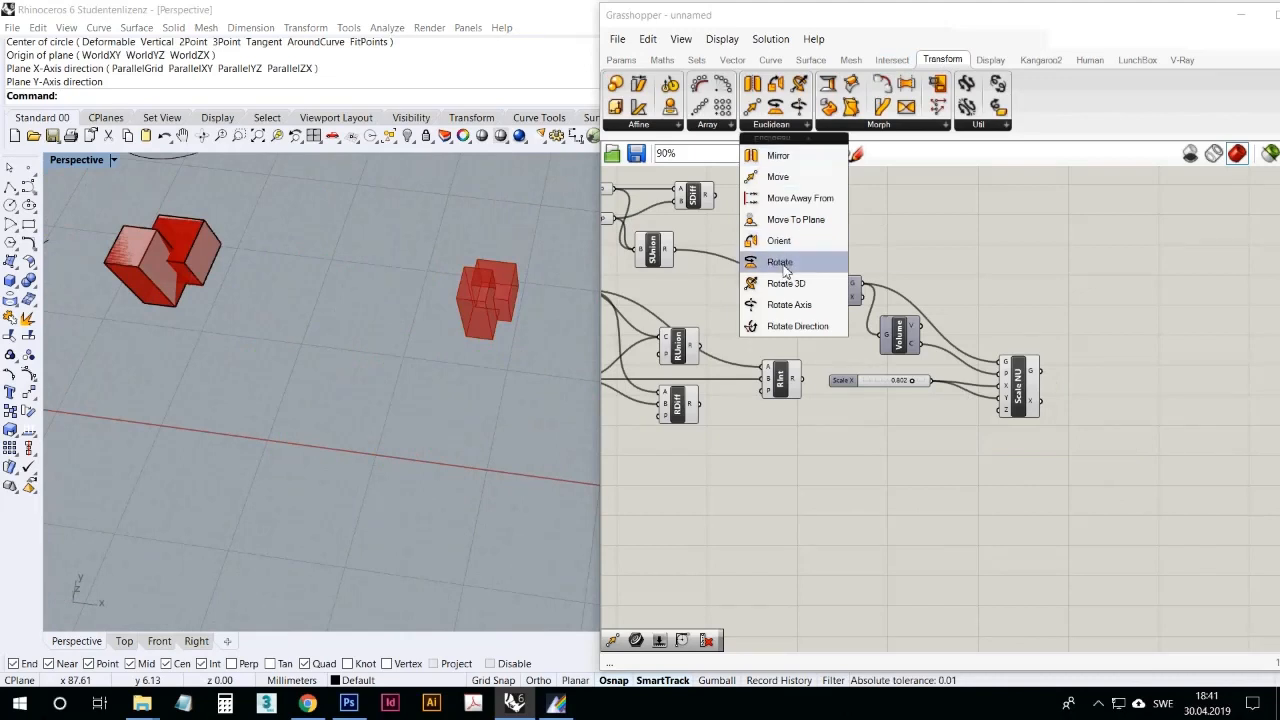
click(778, 155)
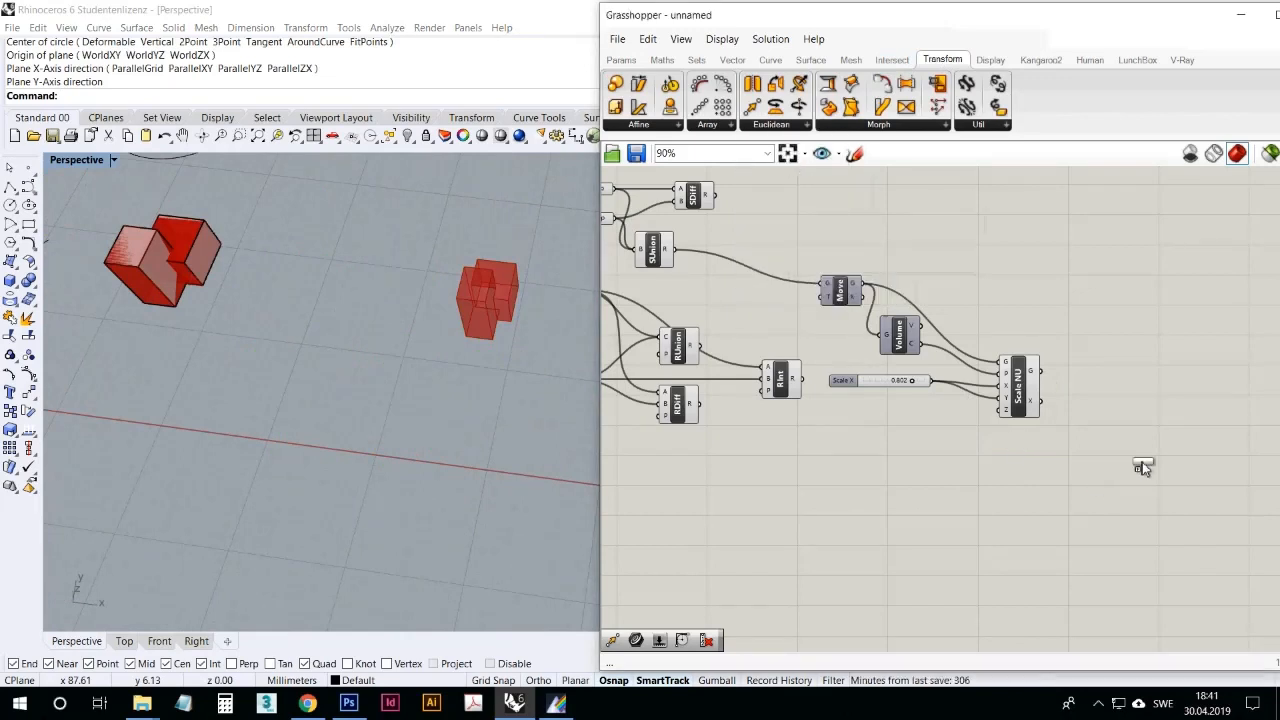
click(1124, 430)
drag(1030, 371, 1046, 404)
drag(1056, 404, 1120, 418)
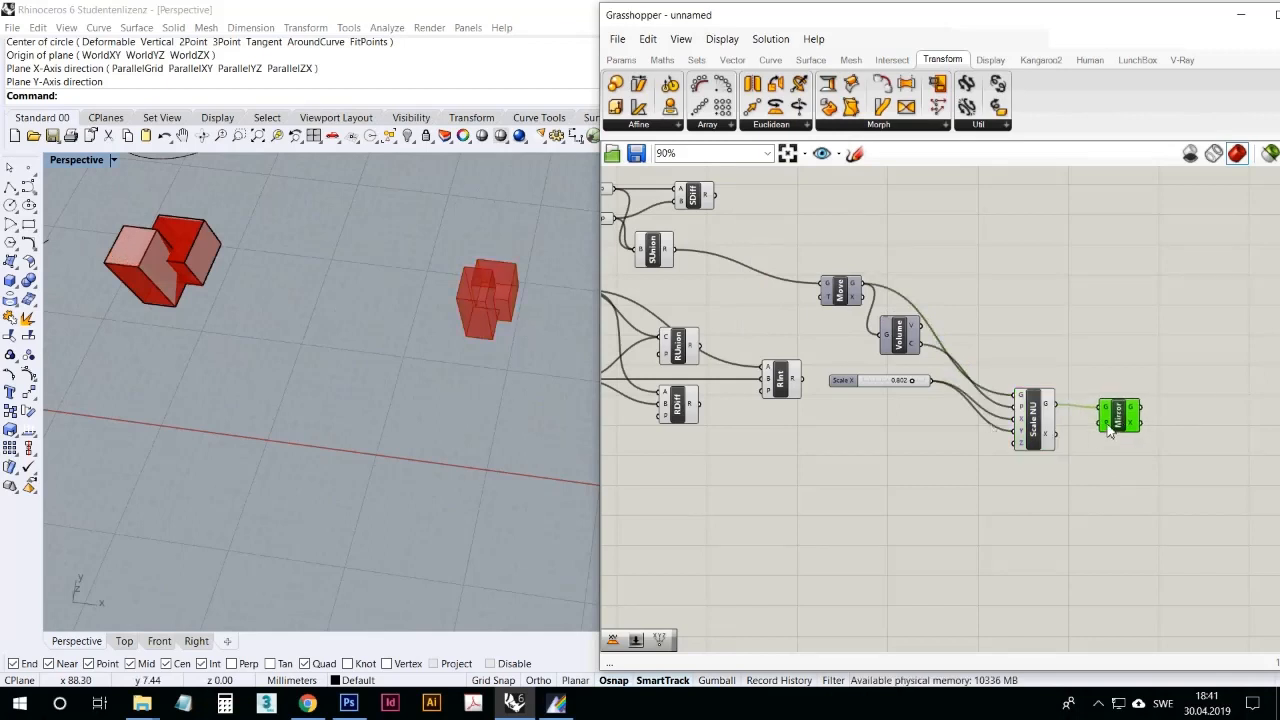
Step: Set Mirror's plane in the viewport, with the origin between the two solids and axes along the X and Y directions
click(491, 413)
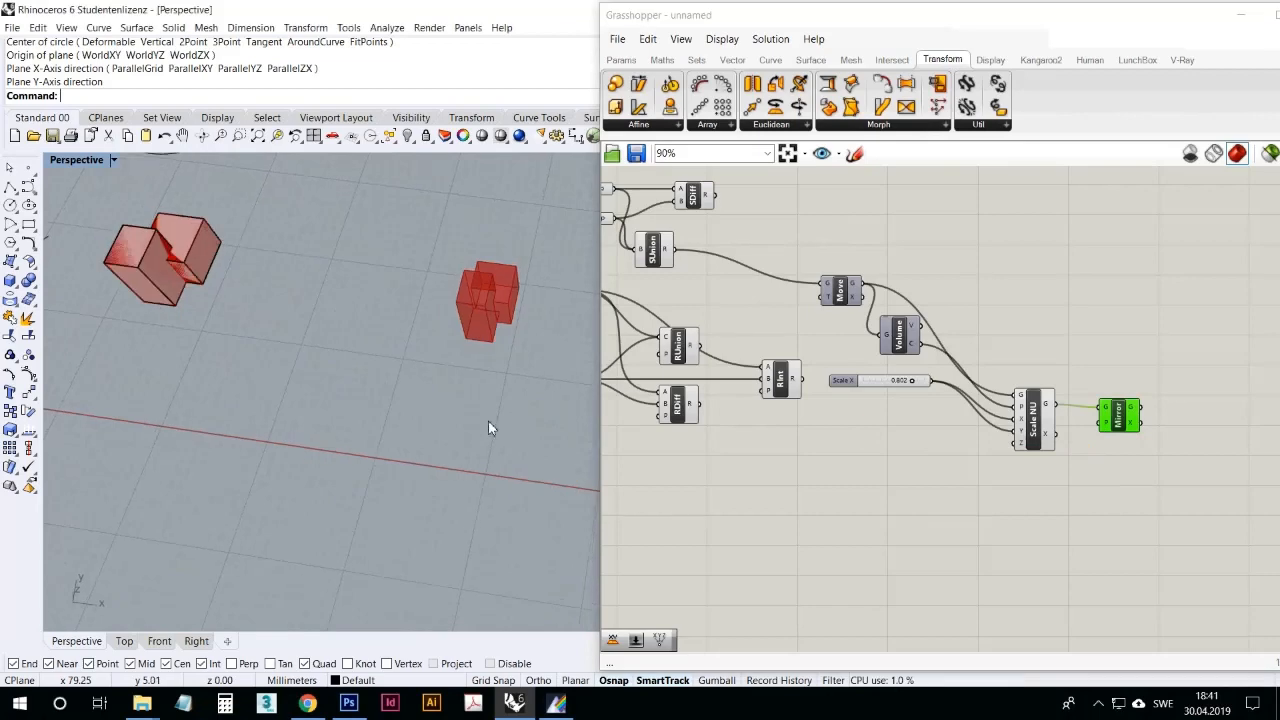
scroll(489, 415, down, 5)
scroll(220, 397, up, 5)
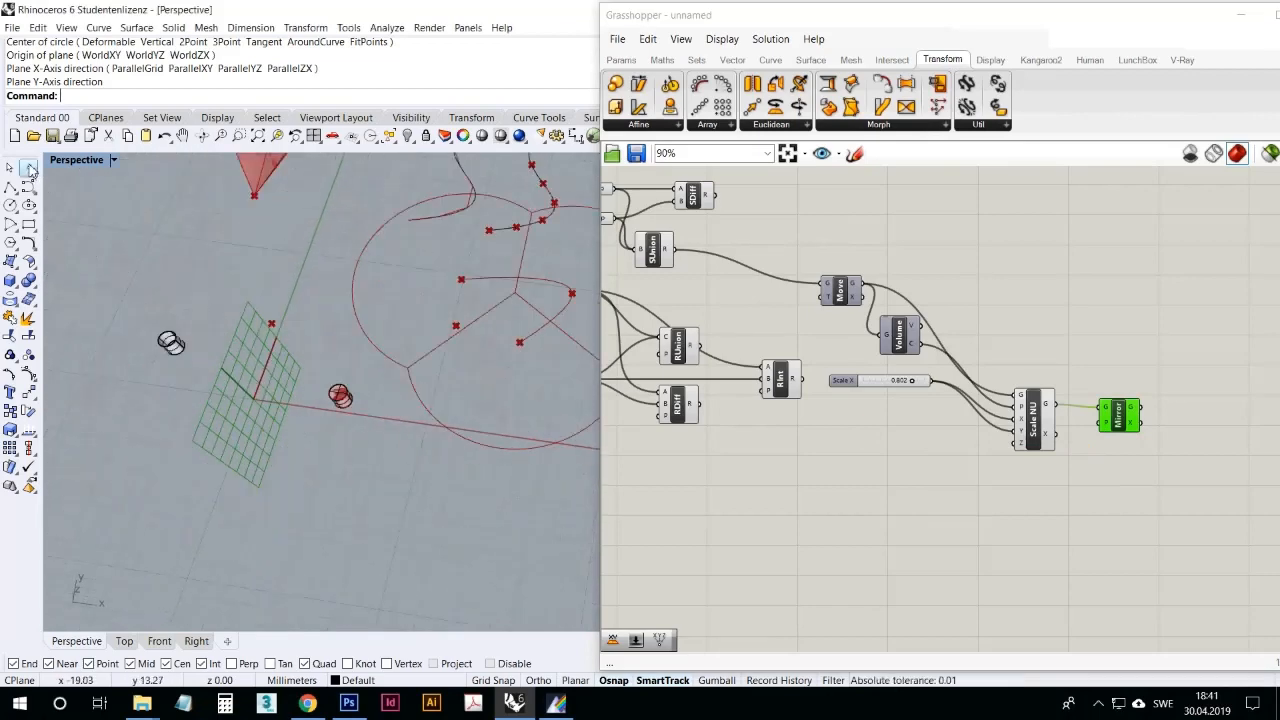
scroll(218, 367, down, 8)
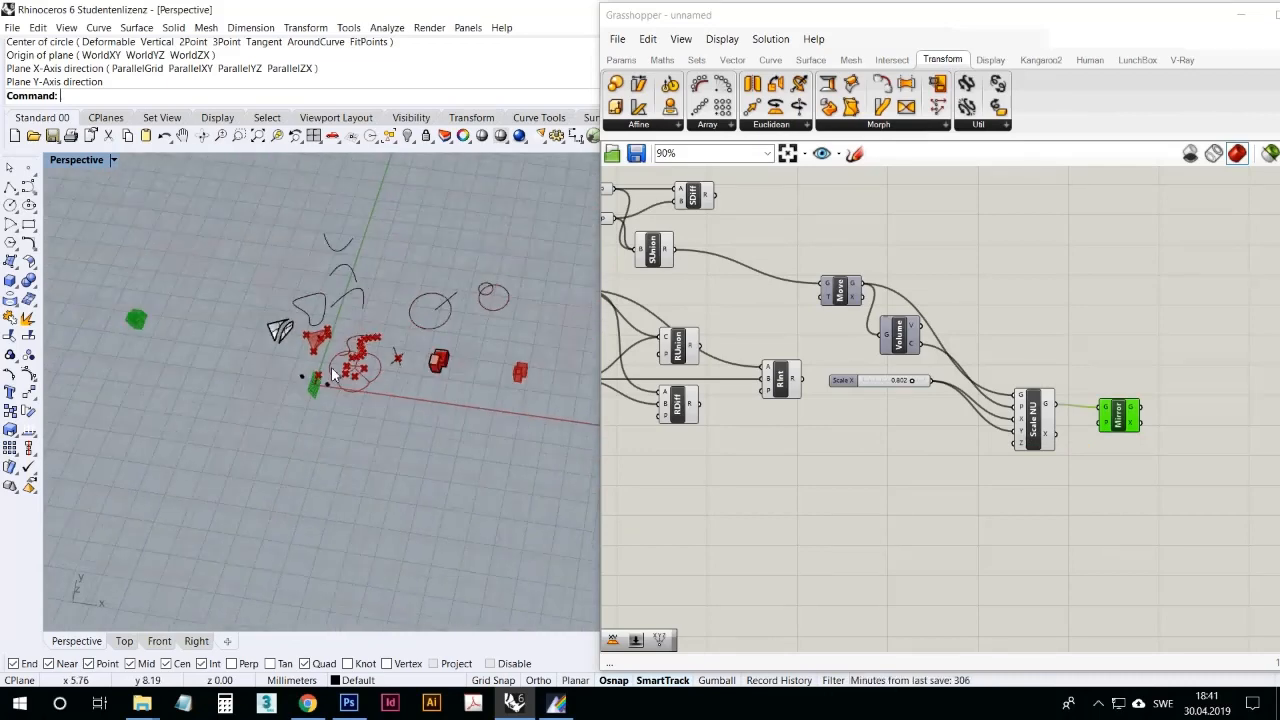
scroll(379, 400, up, 5)
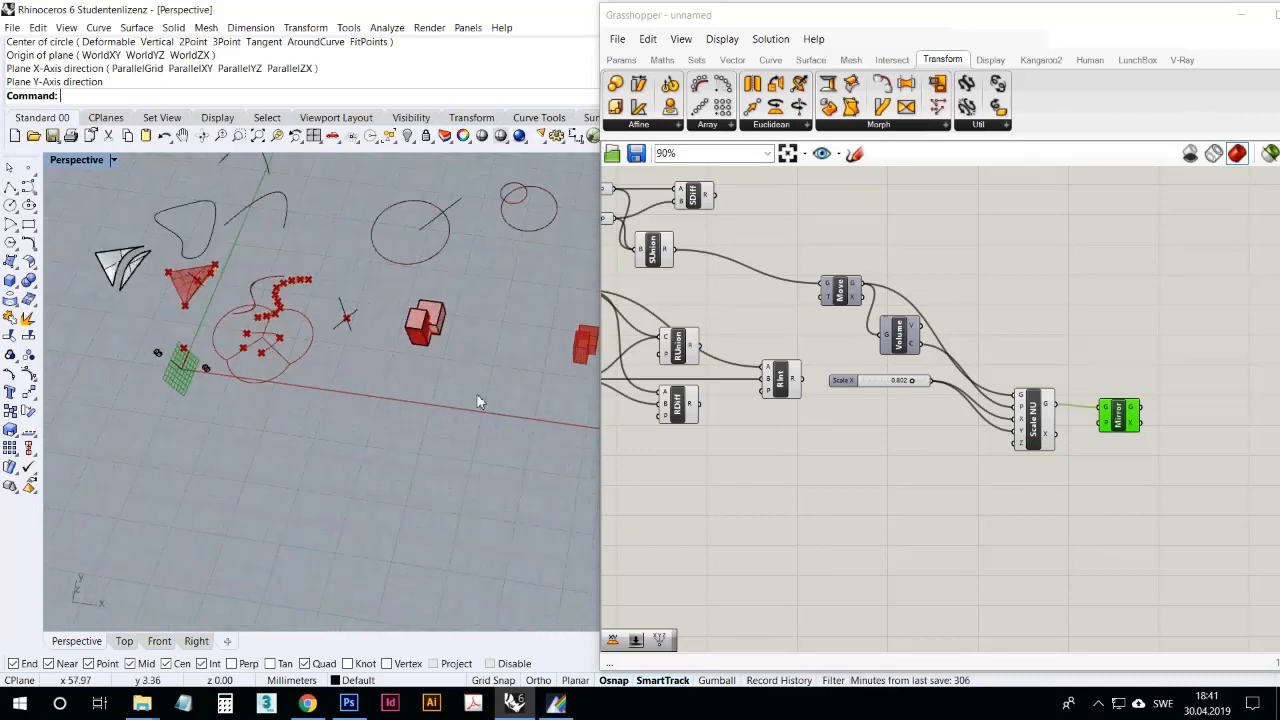
right_click(1107, 425)
click(1142, 563)
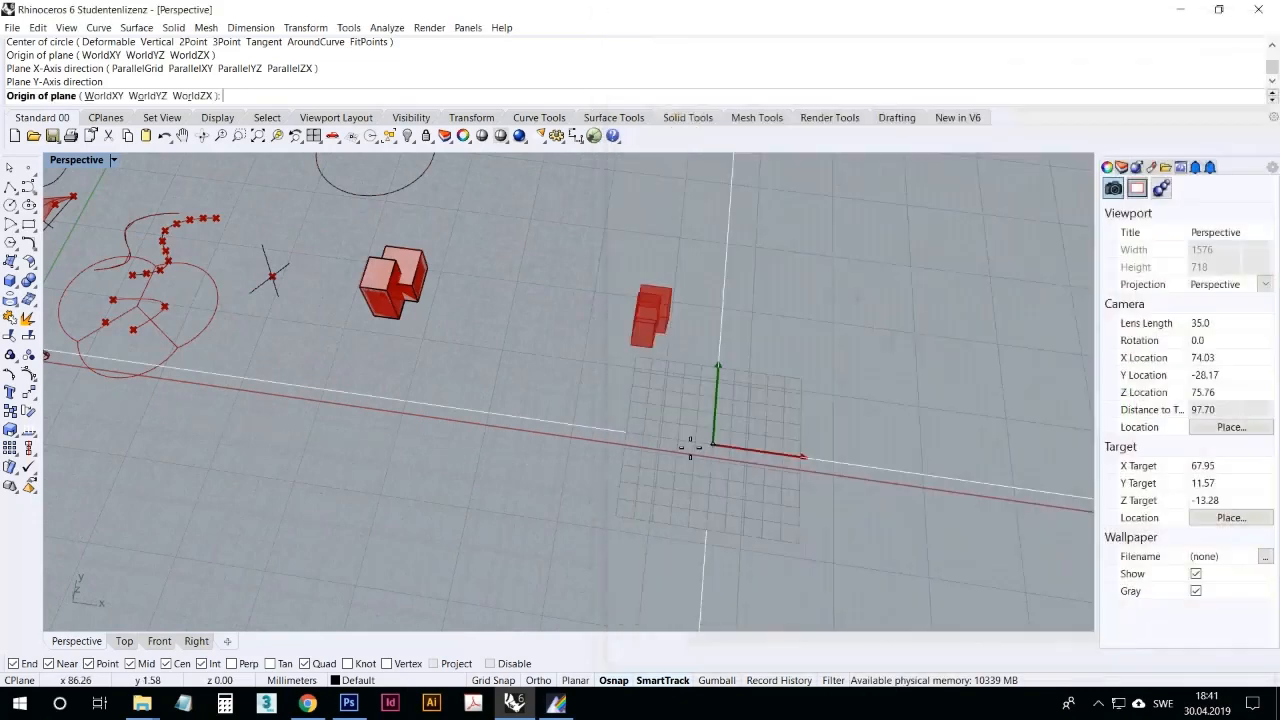
click(563, 393)
click(652, 405)
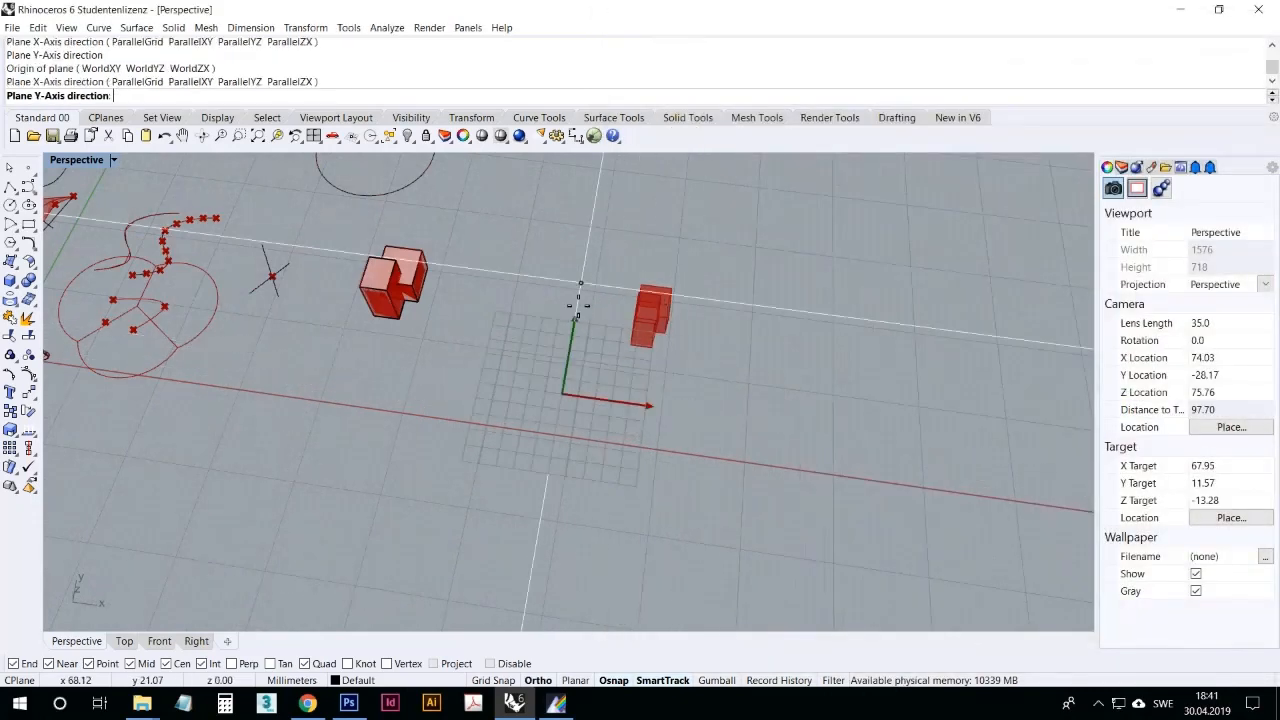
click(570, 313)
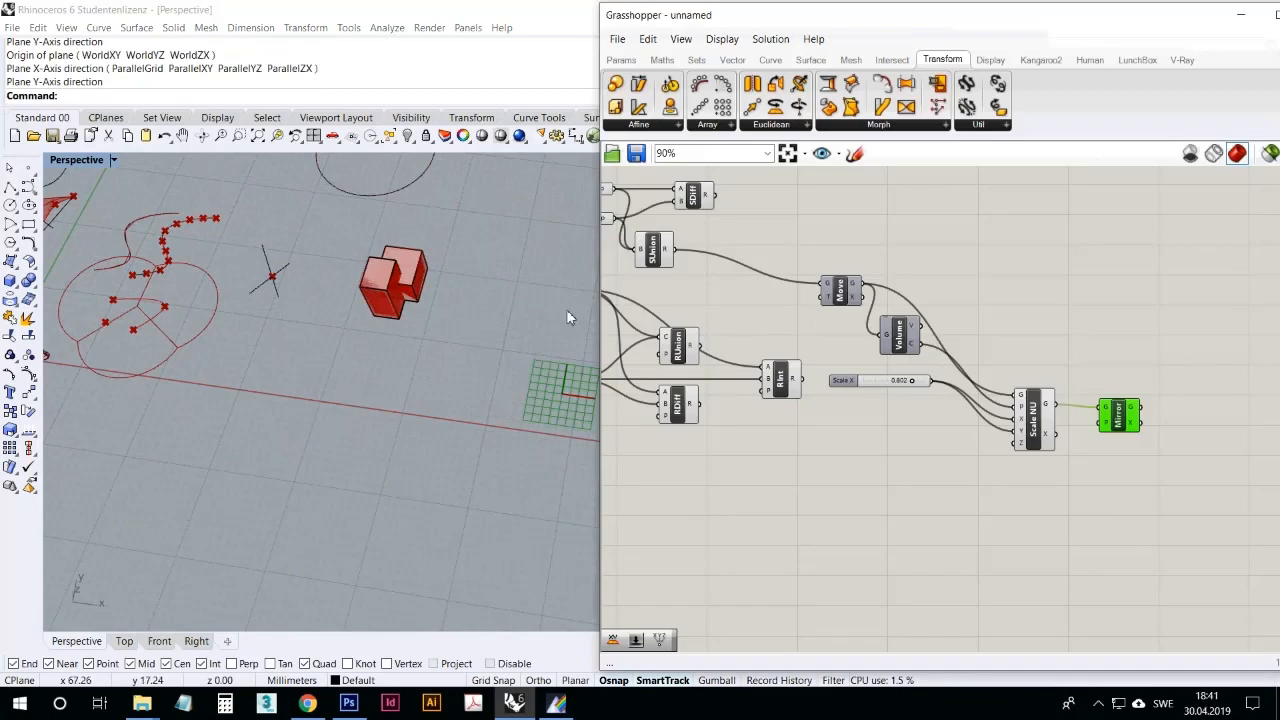
right_drag(490, 385, 424, 383)
scroll(422, 381, down, 7)
scroll(525, 348, up, 12)
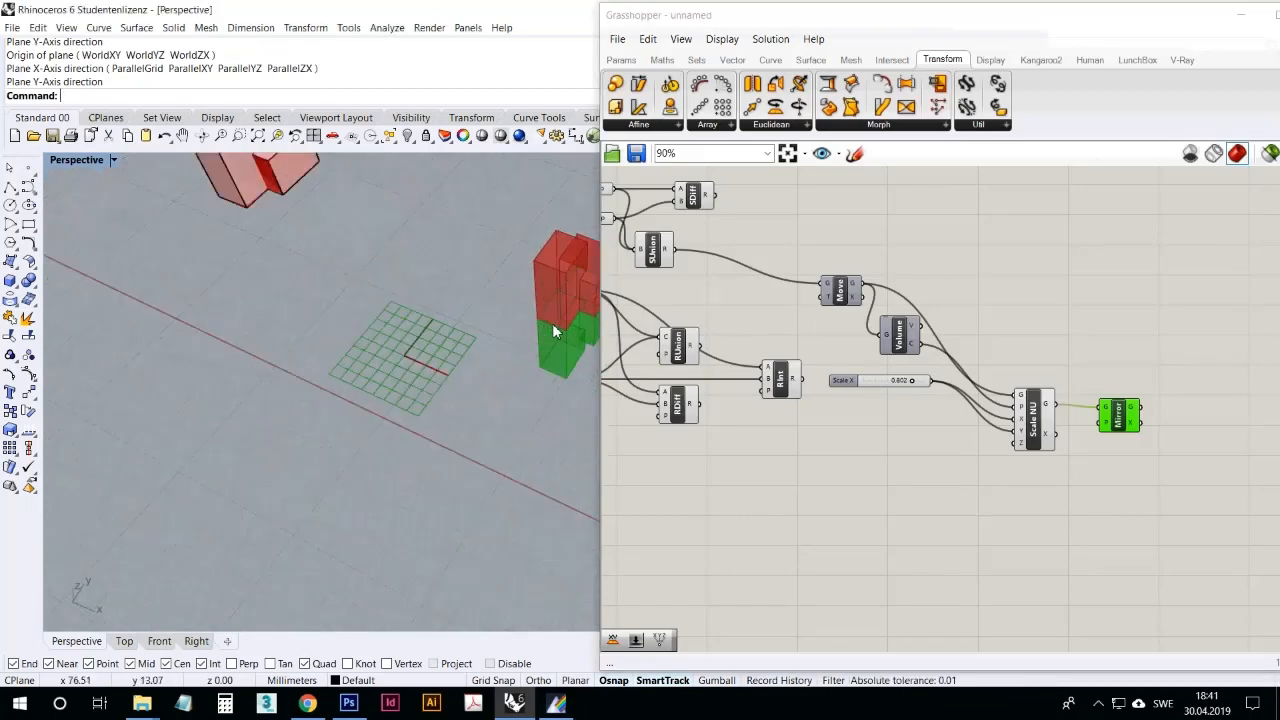
right_drag(552, 323, 420, 372)
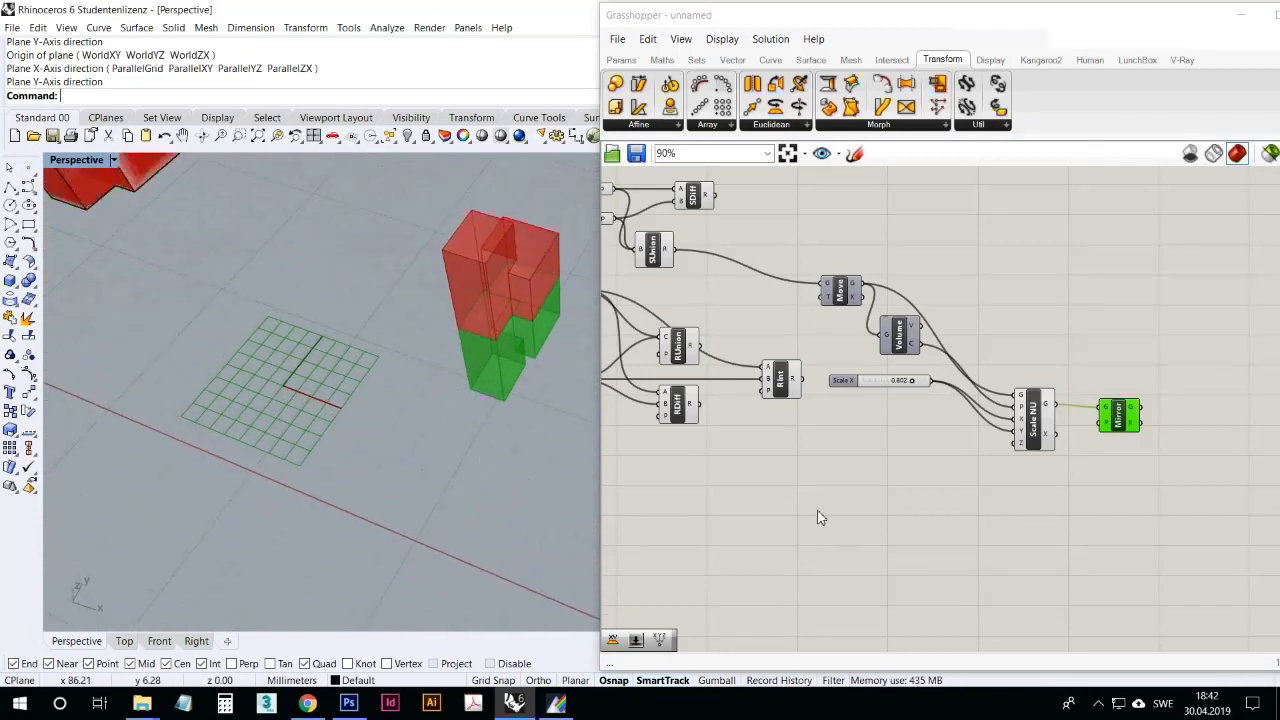
Step: Add a Rotate component below Mirror, wire Scale NU's geometry output into its geometry input, and delete the Mirror component
click(800, 127)
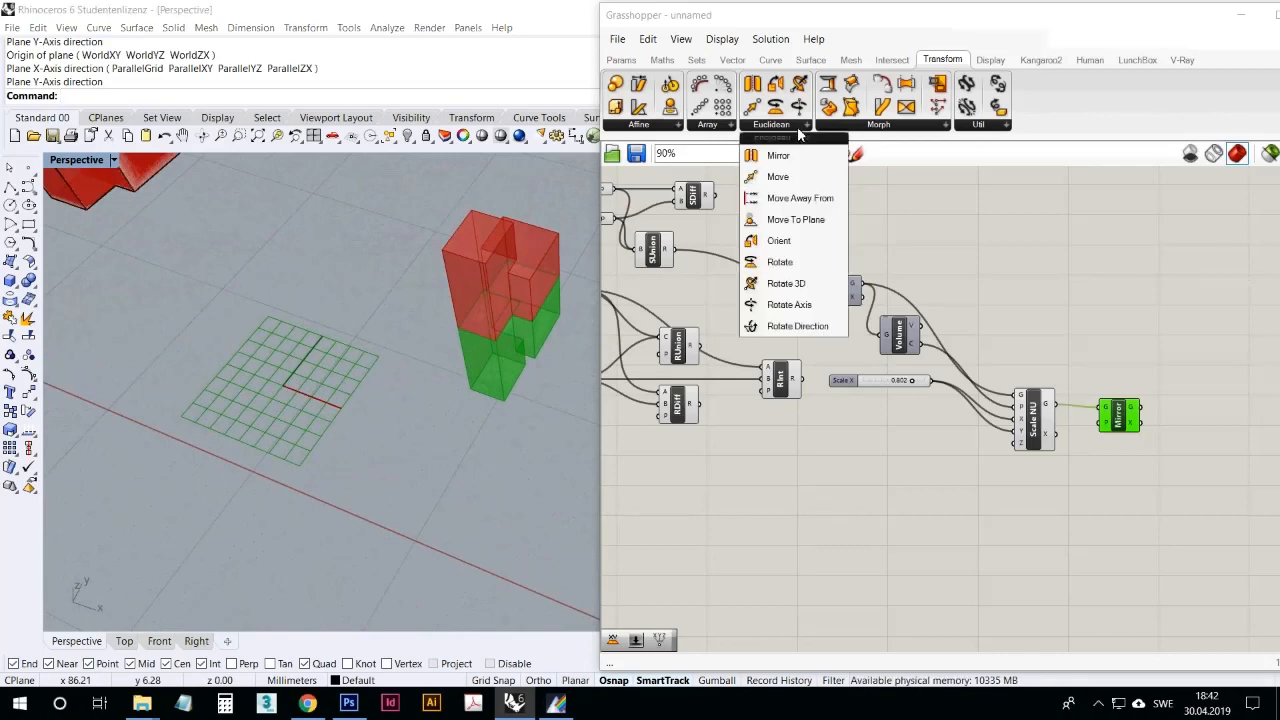
drag(1125, 538, 1113, 526)
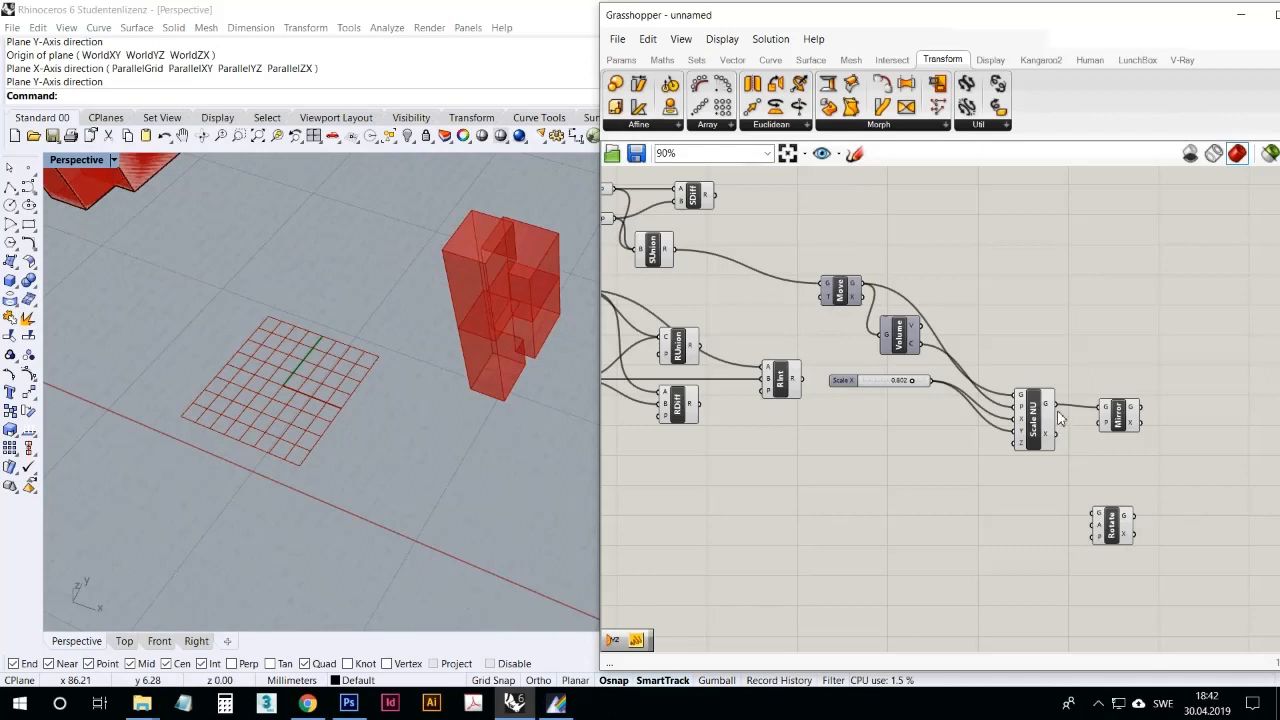
drag(1050, 405, 1127, 498)
click(1118, 415)
key(Delete)
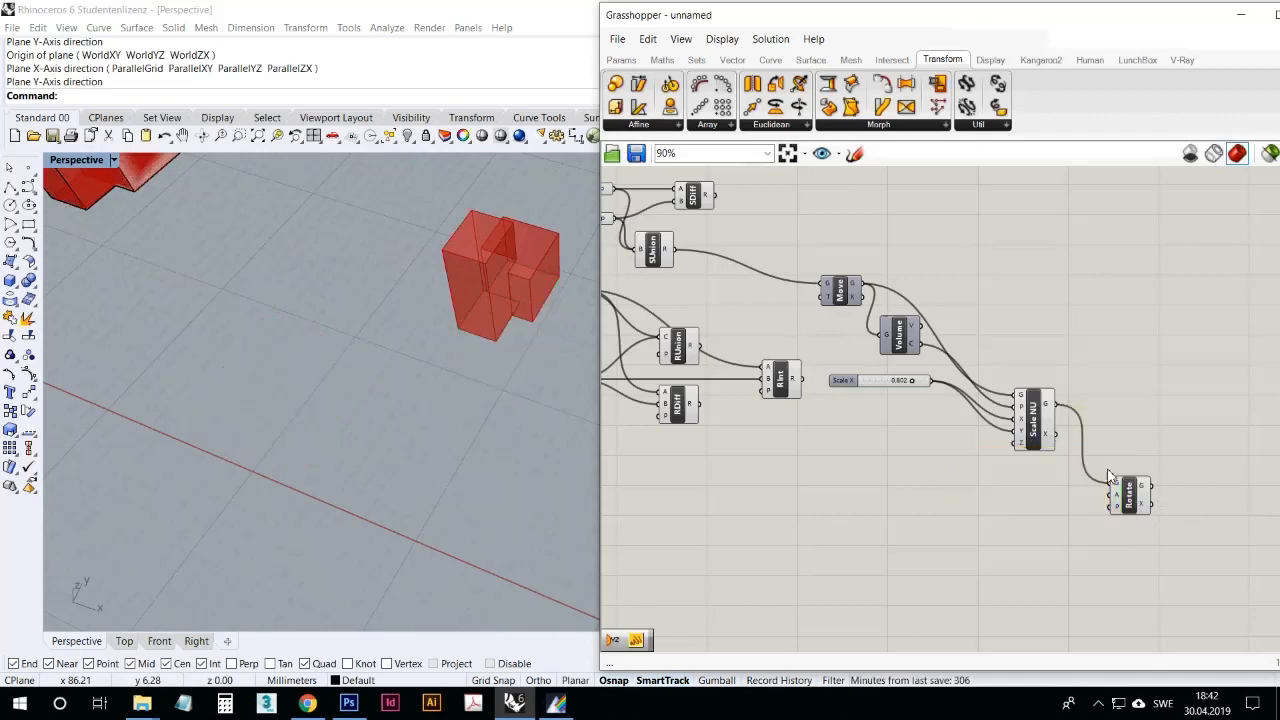
Step: Set Rotate's plane in the viewport beside the scaled solid, with its axes along the X and Y directions
right_click(1118, 513)
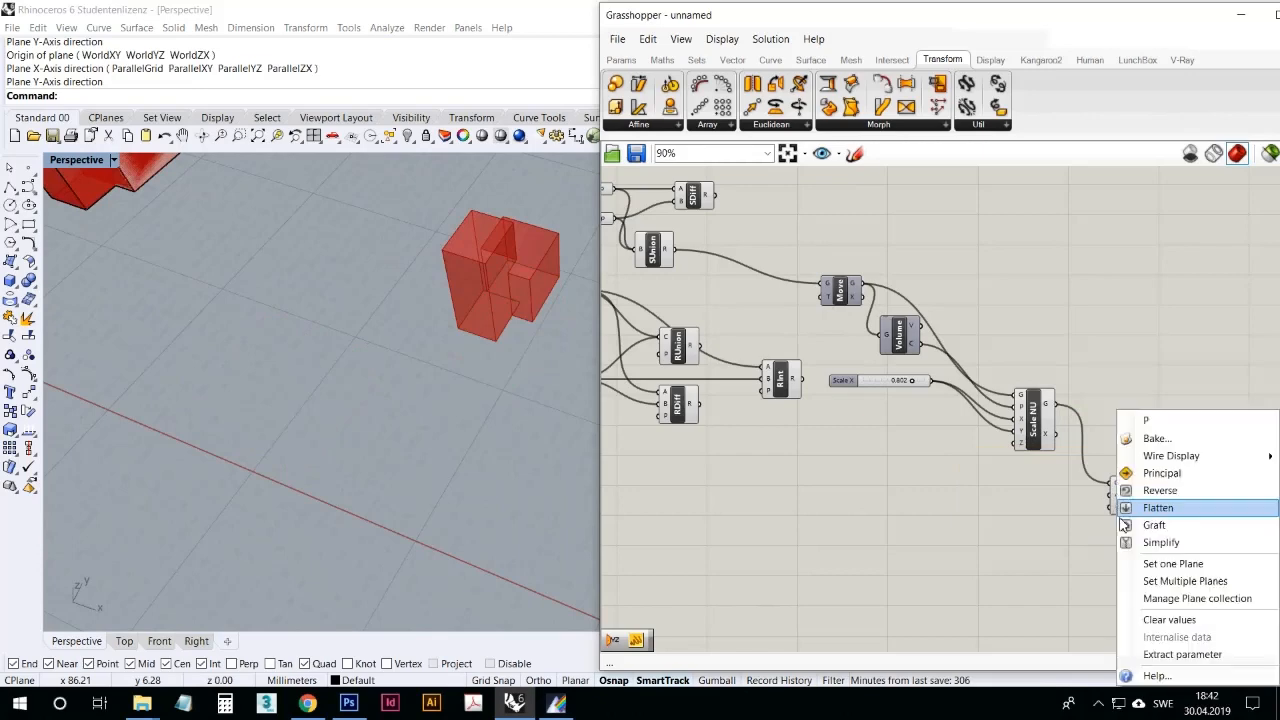
click(1146, 568)
click(420, 380)
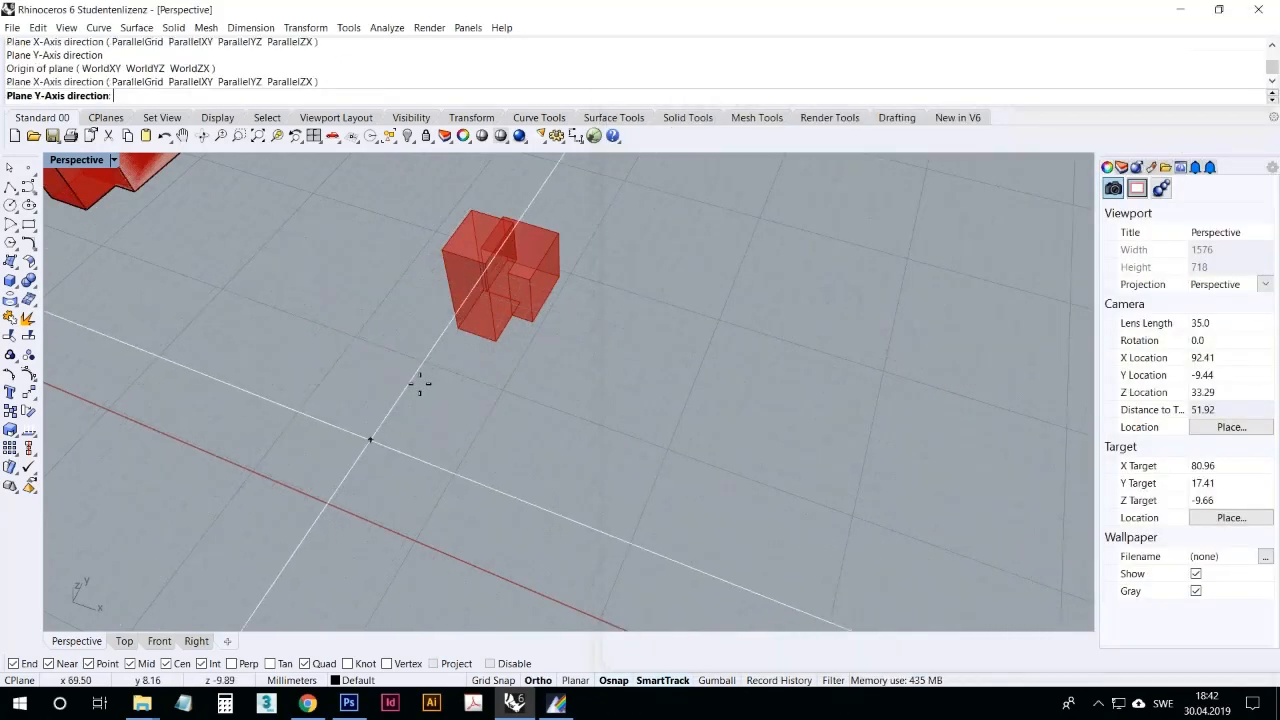
click(400, 286)
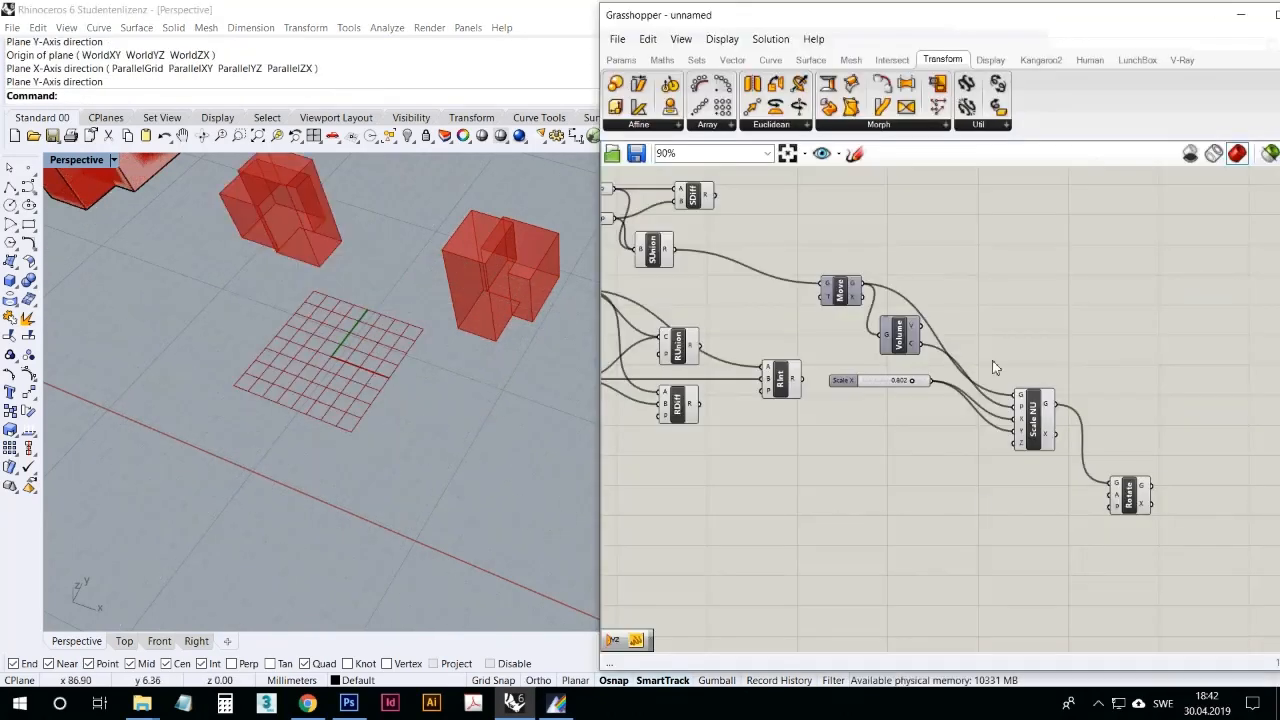
click(1125, 495)
scroll(1110, 480, up, 3)
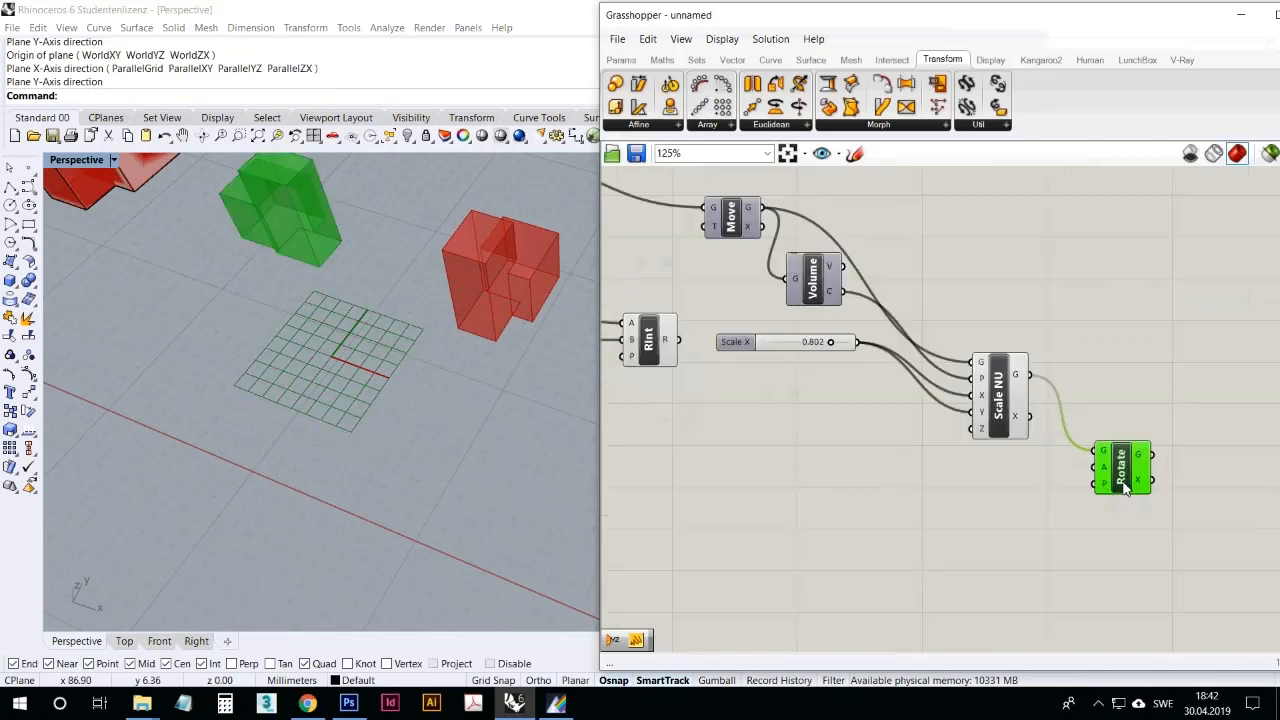
mouse_move(1108, 474)
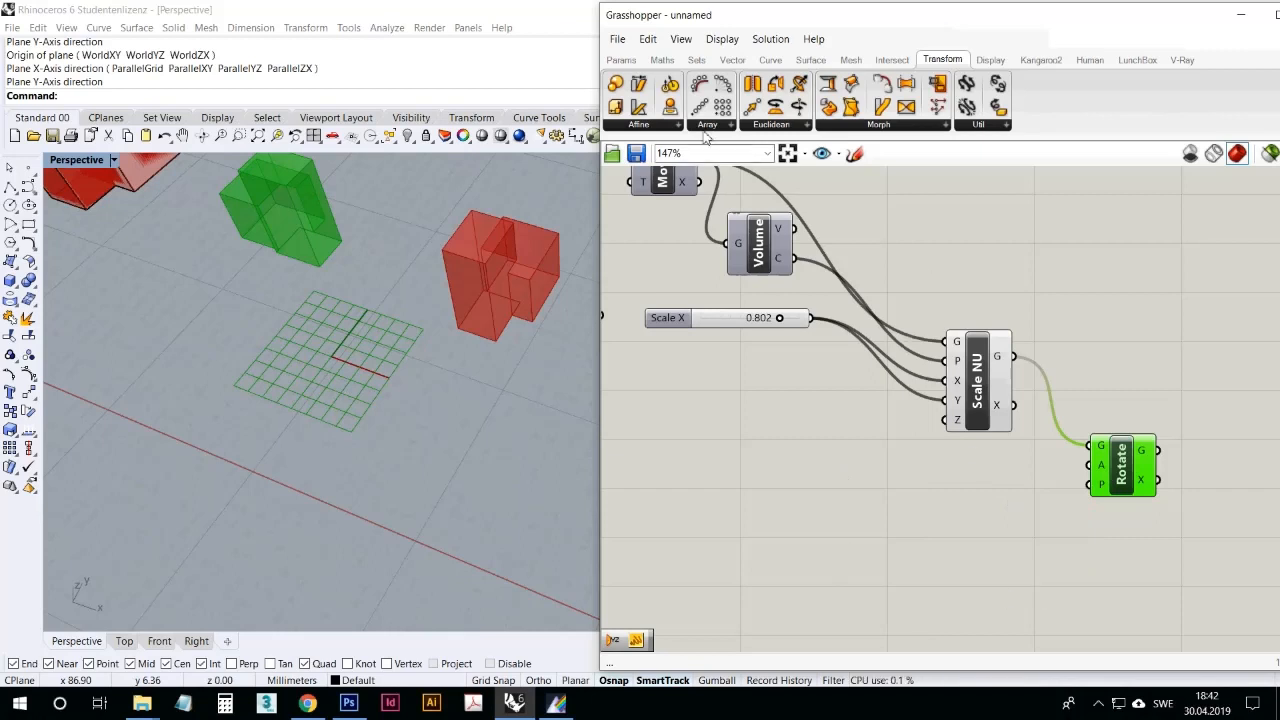
click(621, 60)
drag(837, 88, 915, 499)
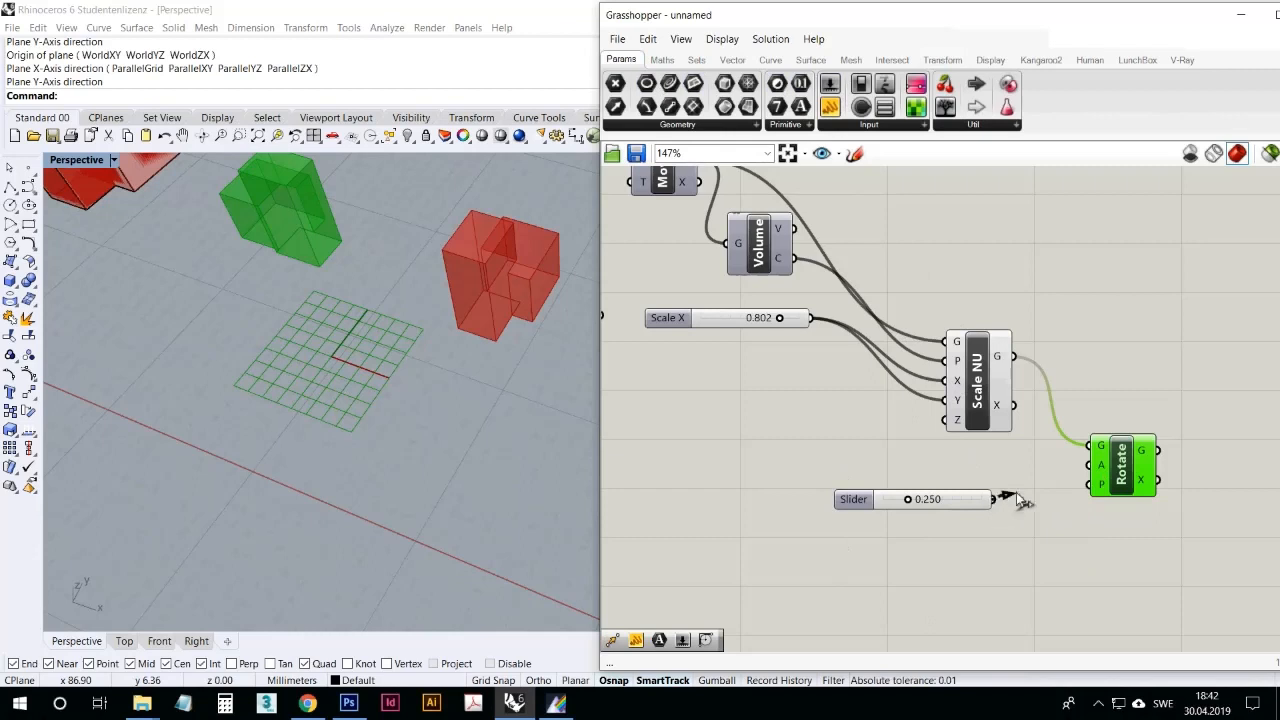
drag(996, 499, 1090, 465)
drag(918, 510, 967, 509)
key(Delete)
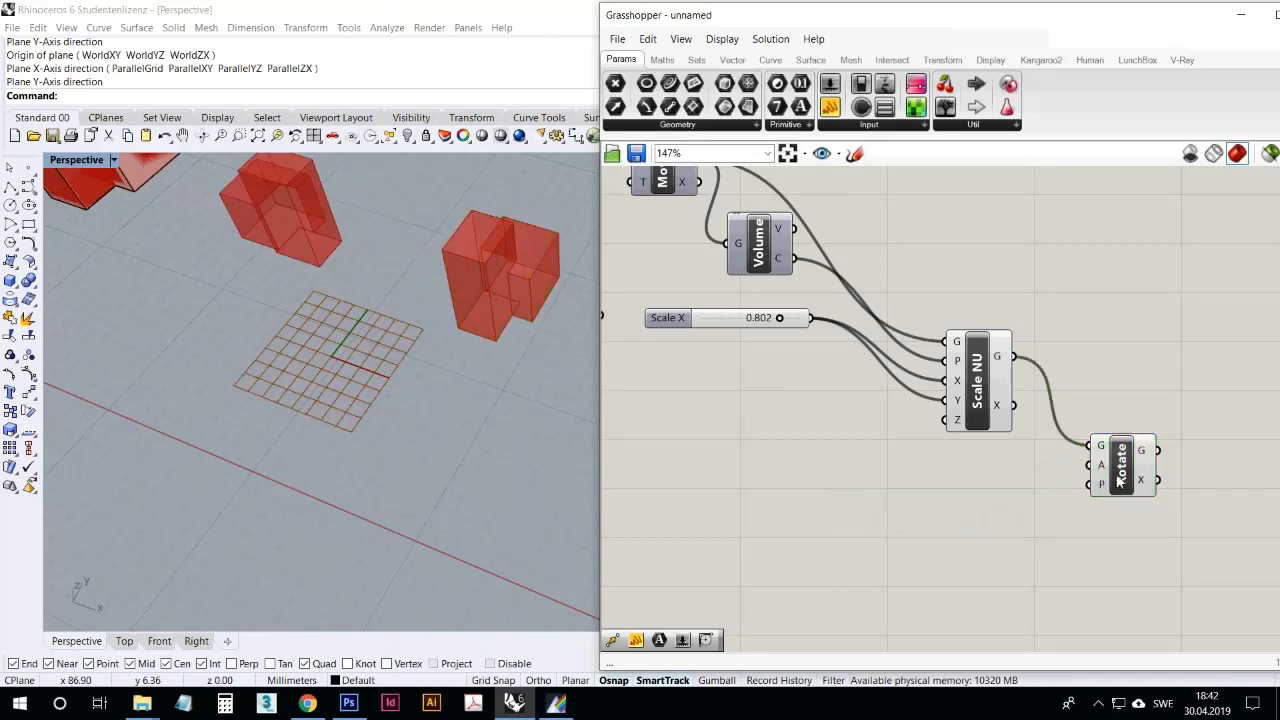
Step: Switch Rotate's angle input from radians to degrees
mouse_move(1104, 477)
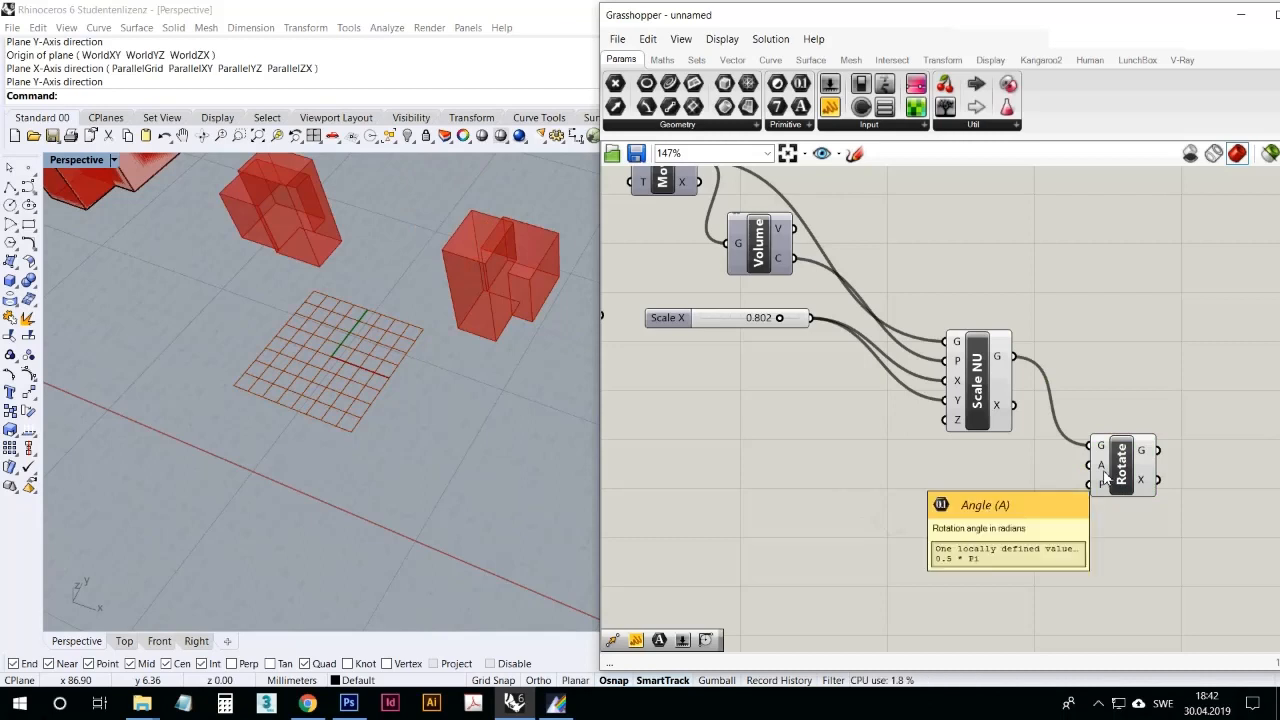
right_drag(366, 363, 364, 431)
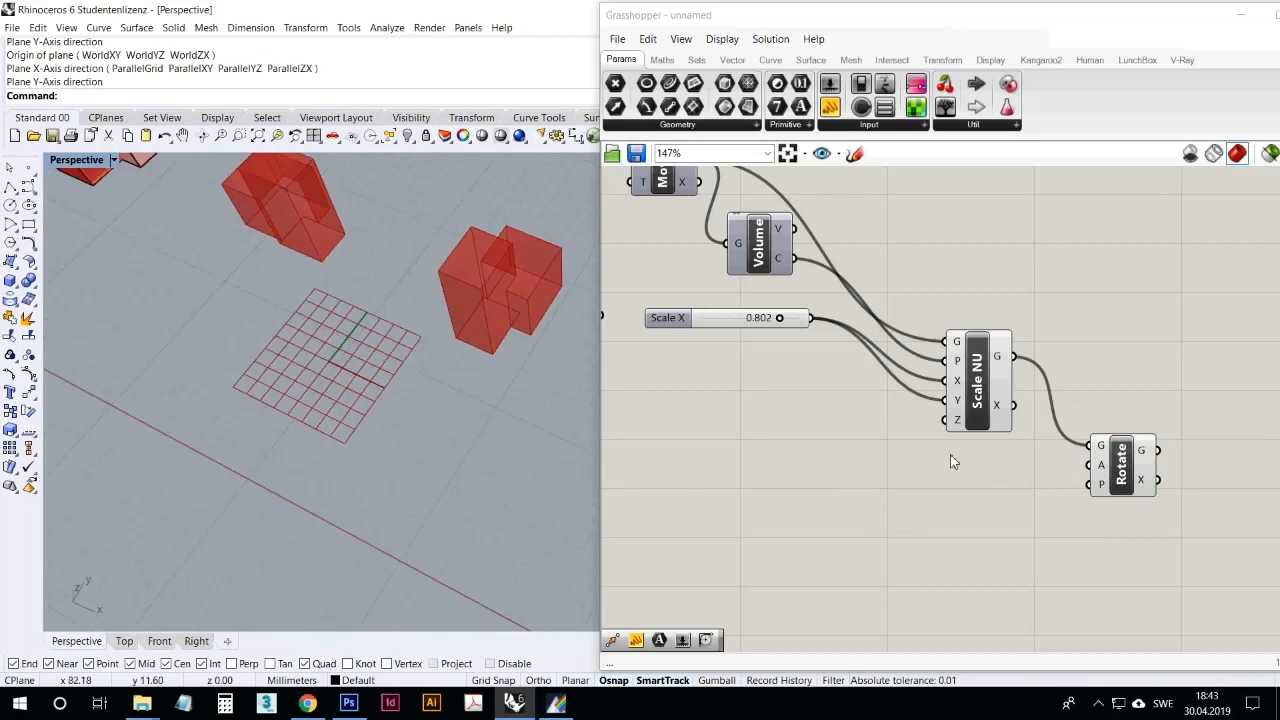
right_drag(520, 360, 513, 313)
right_drag(1025, 505, 978, 444)
right_click(1041, 403)
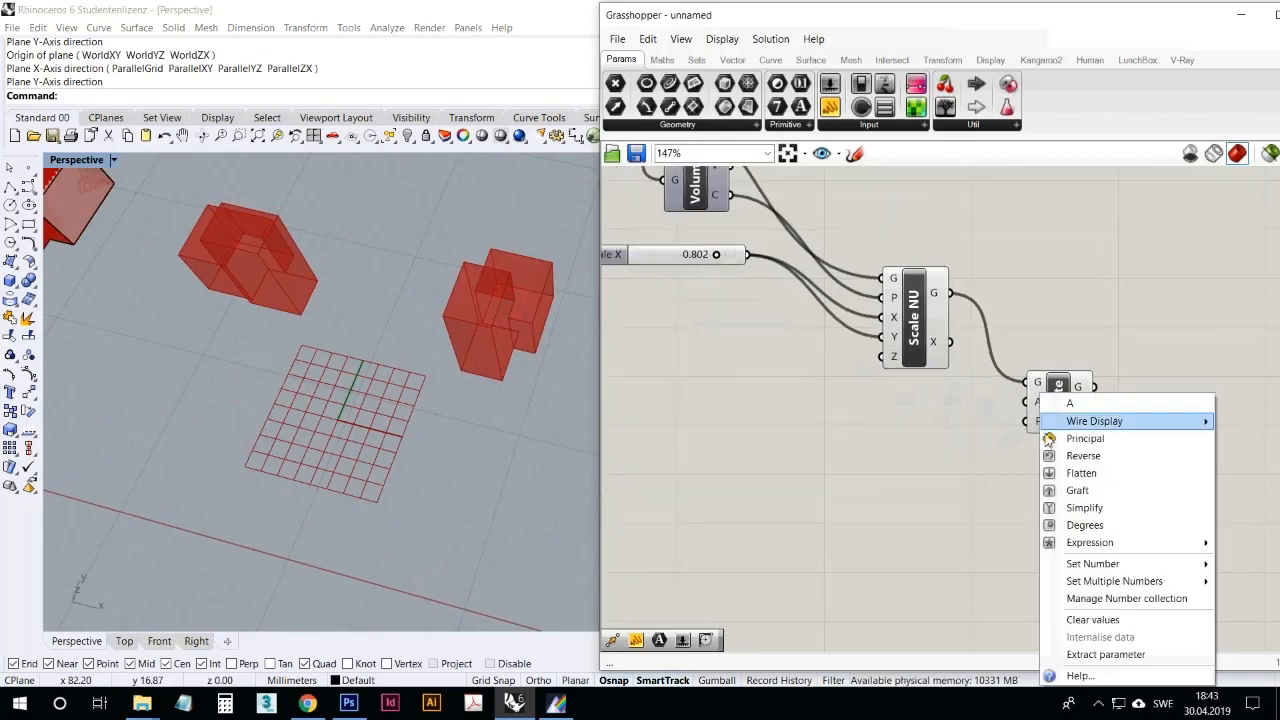
click(1068, 526)
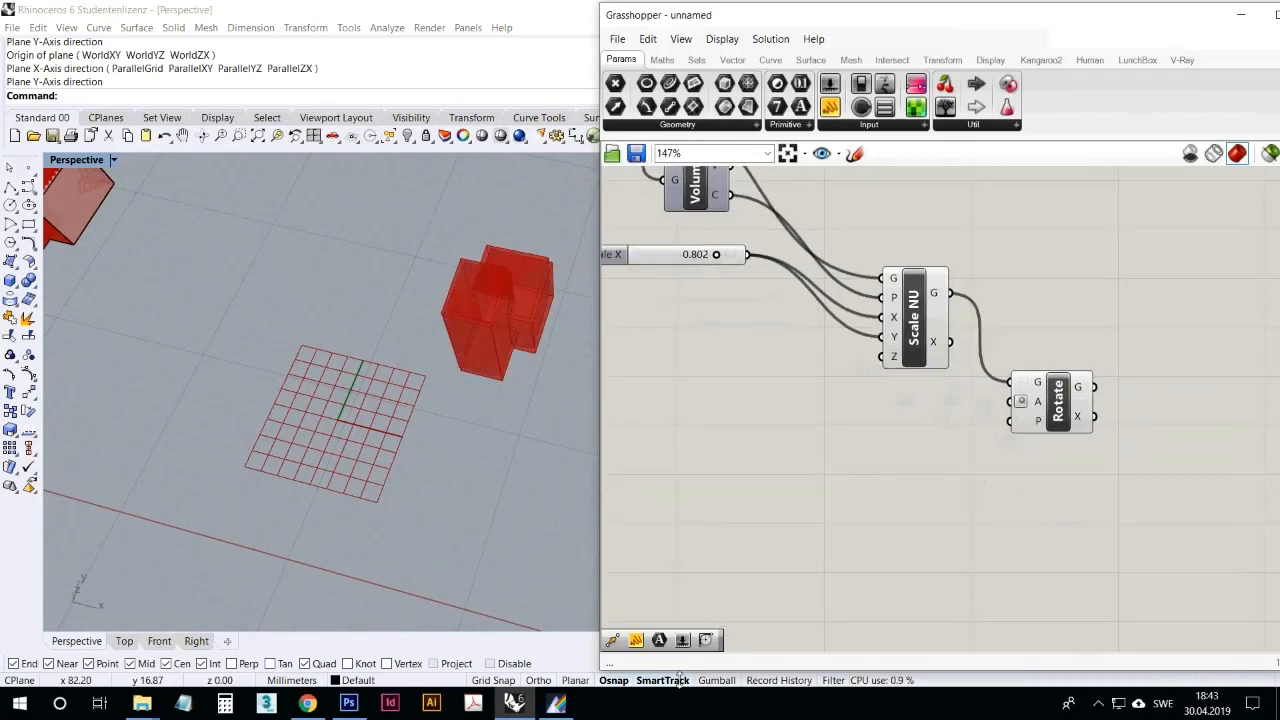
Step: Add a number slider with a maximum of 360, wire it into Rotate's angle input, and set it to 249.946
drag(828, 425, 862, 430)
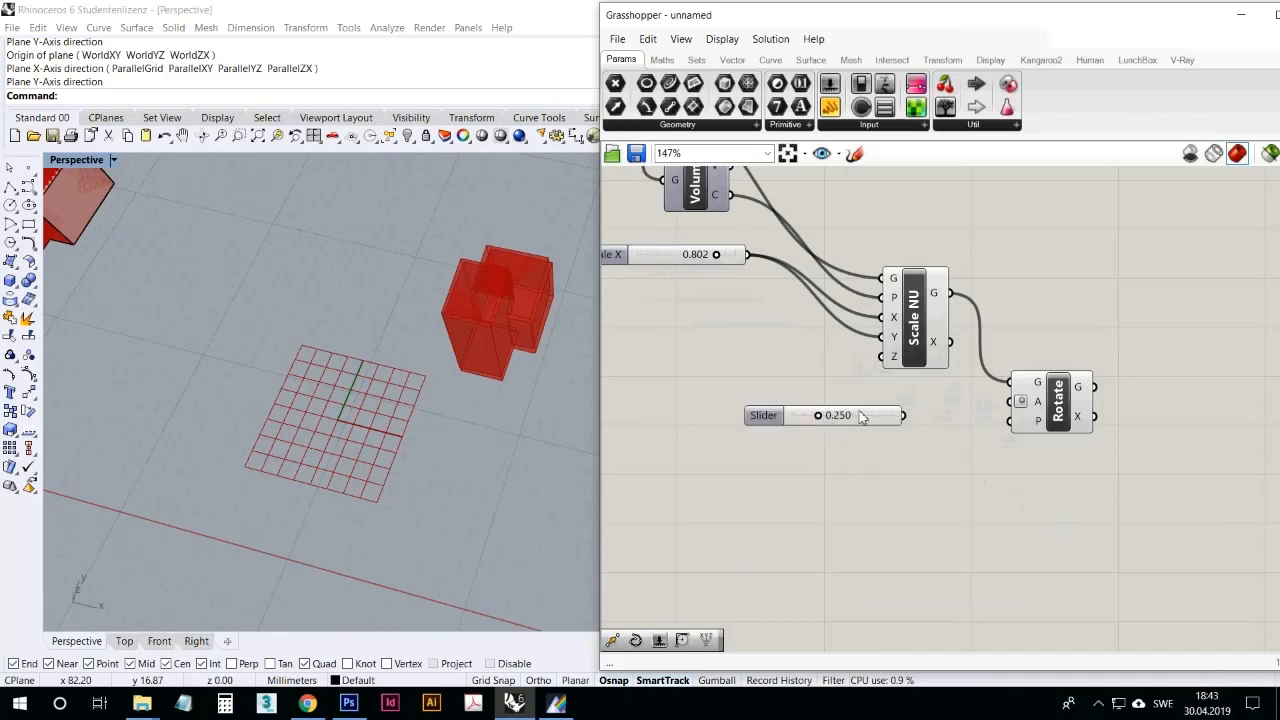
right_click(860, 415)
click(875, 480)
double_click(938, 524)
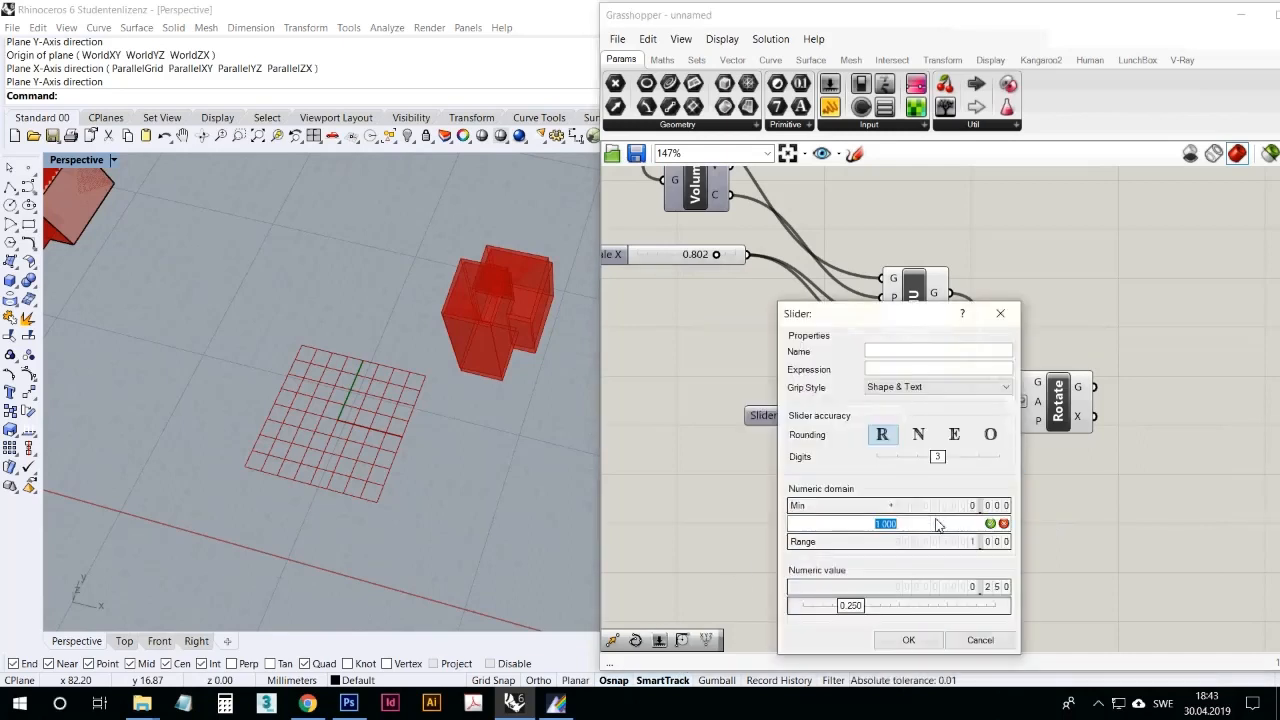
text(360)
click(990, 523)
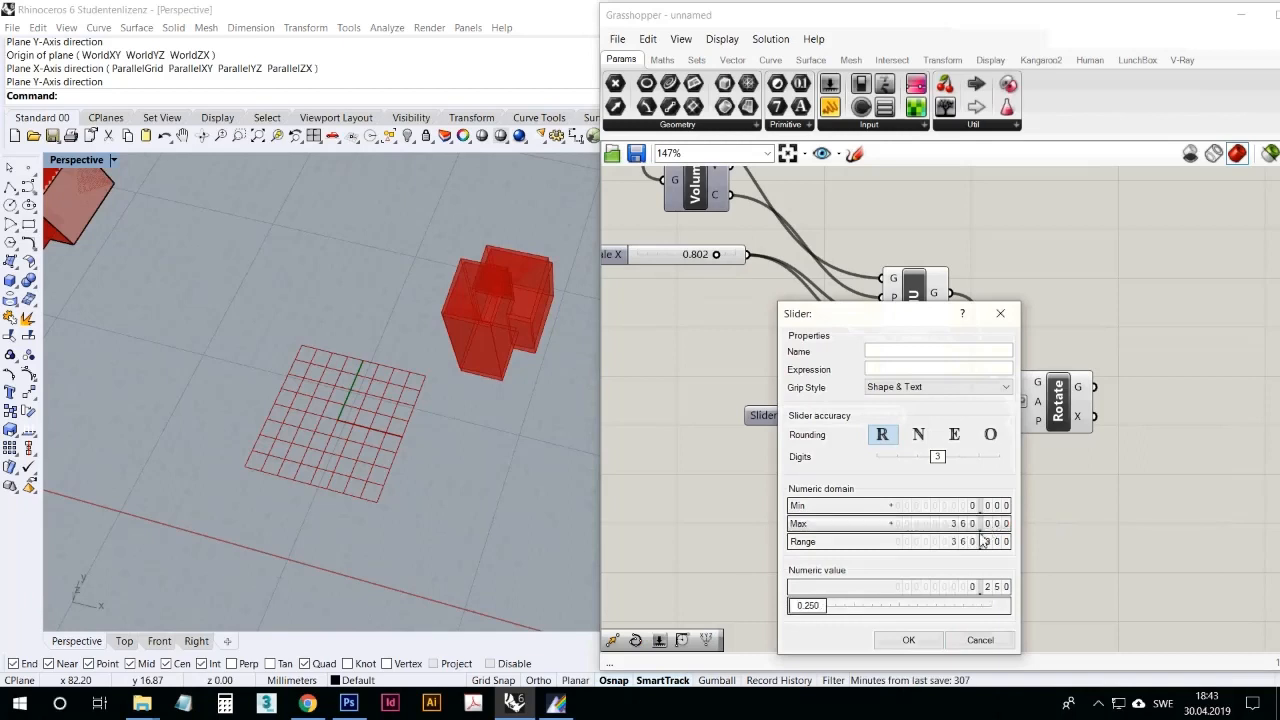
click(938, 648)
drag(904, 415, 1010, 401)
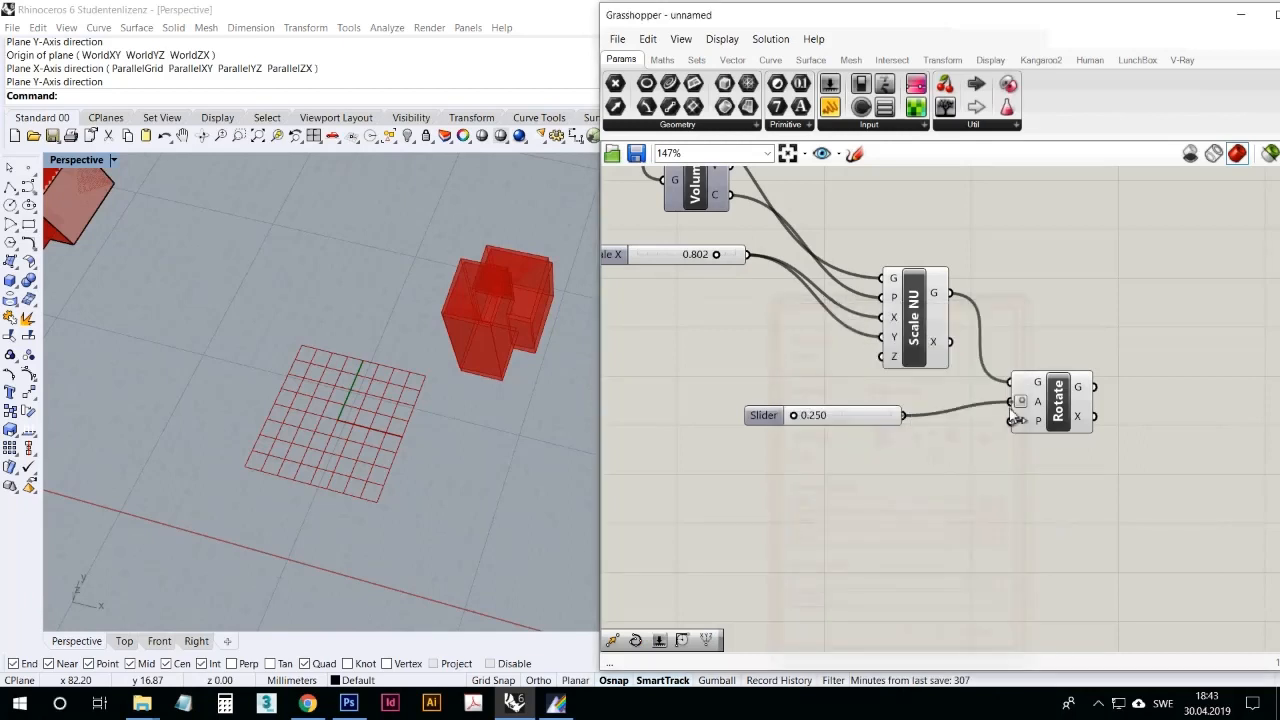
drag(803, 420, 862, 418)
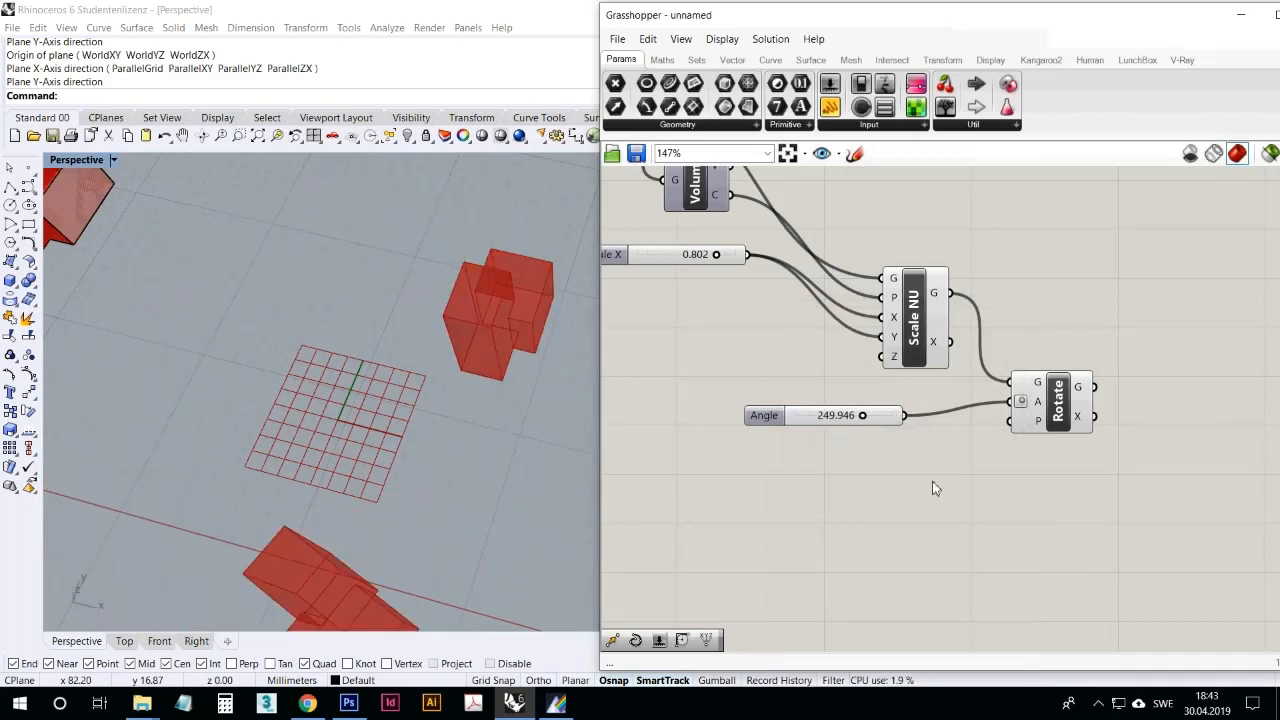
Step: Delete the Rotate component together with its angle slider
drag(1066, 465, 814, 406)
key(Delete)
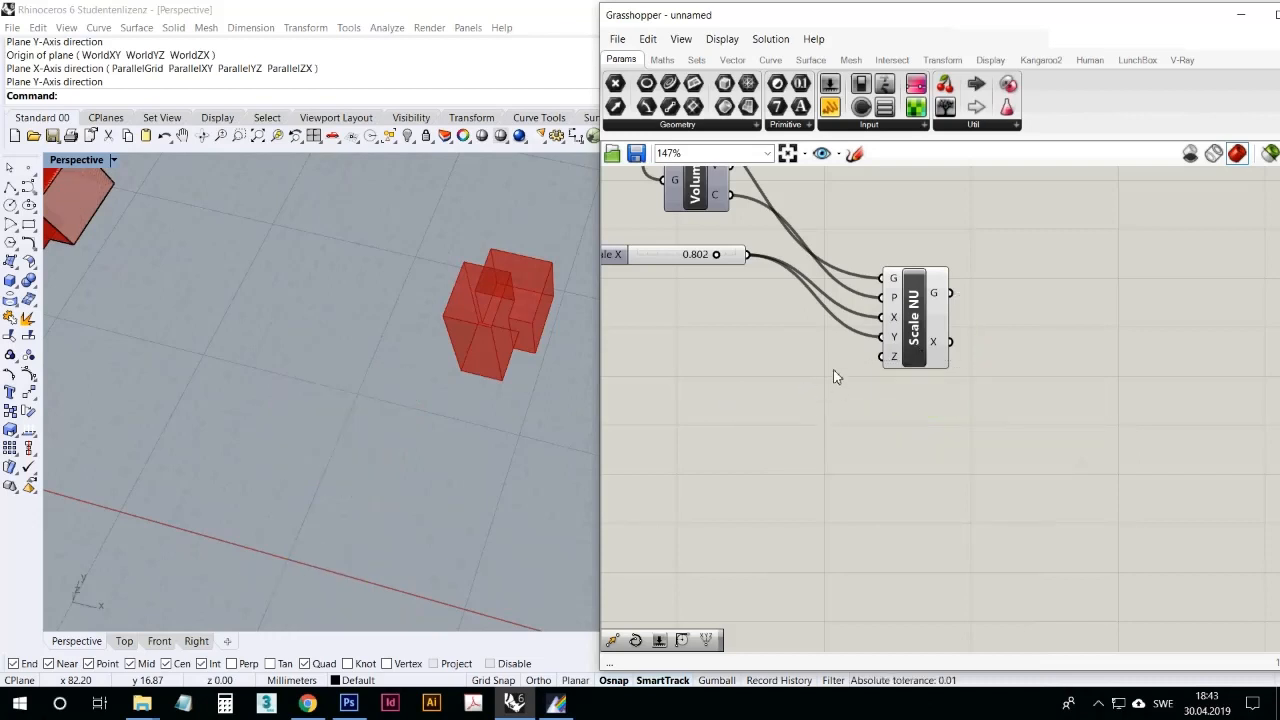
click(943, 60)
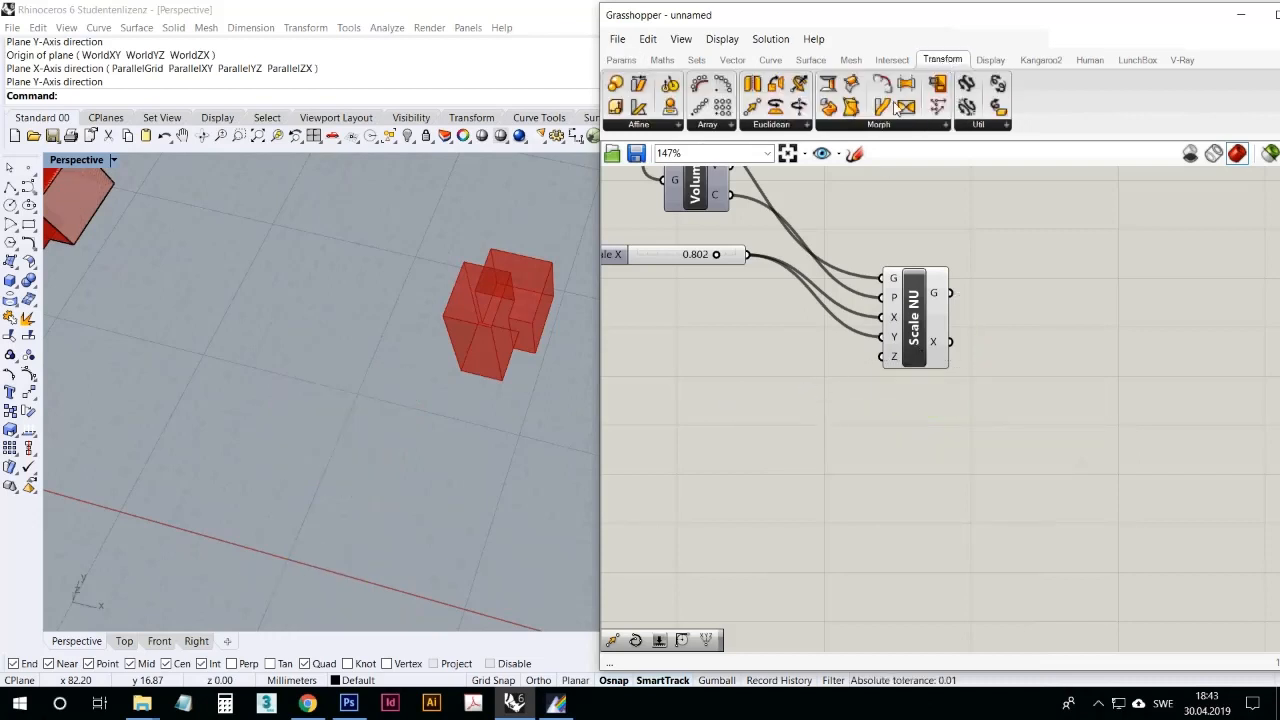
click(846, 125)
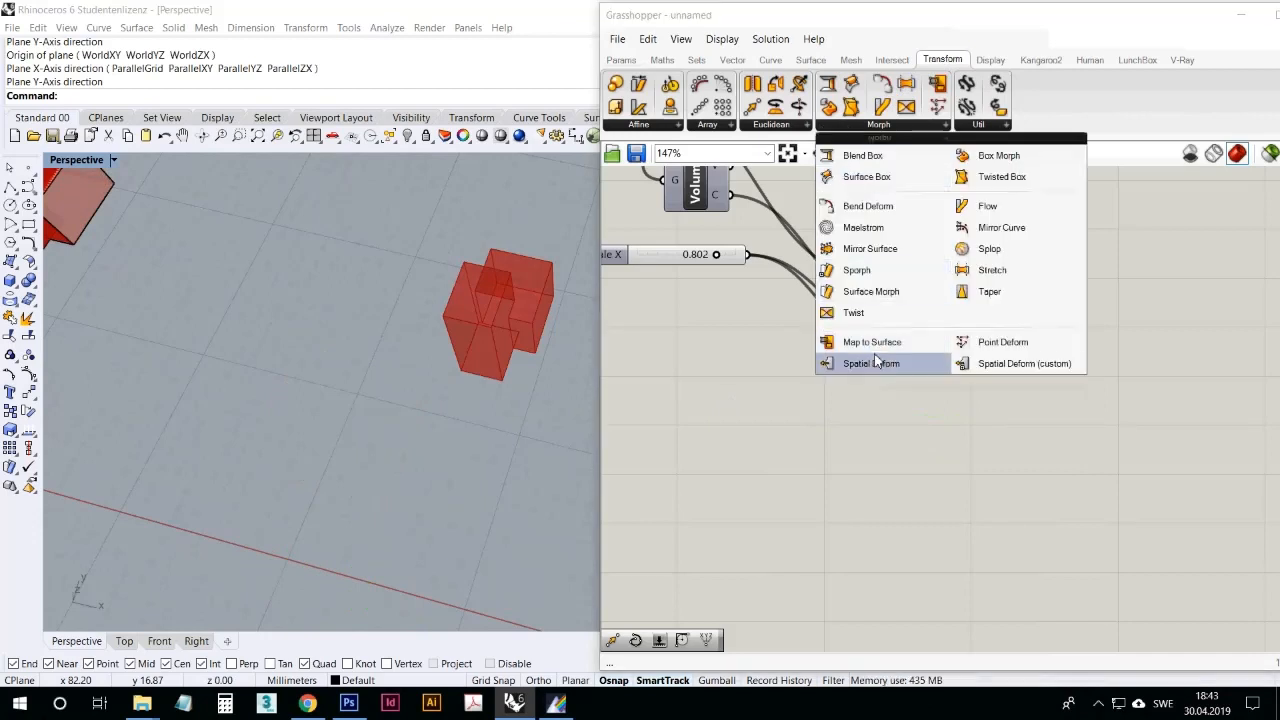
click(884, 461)
click(910, 128)
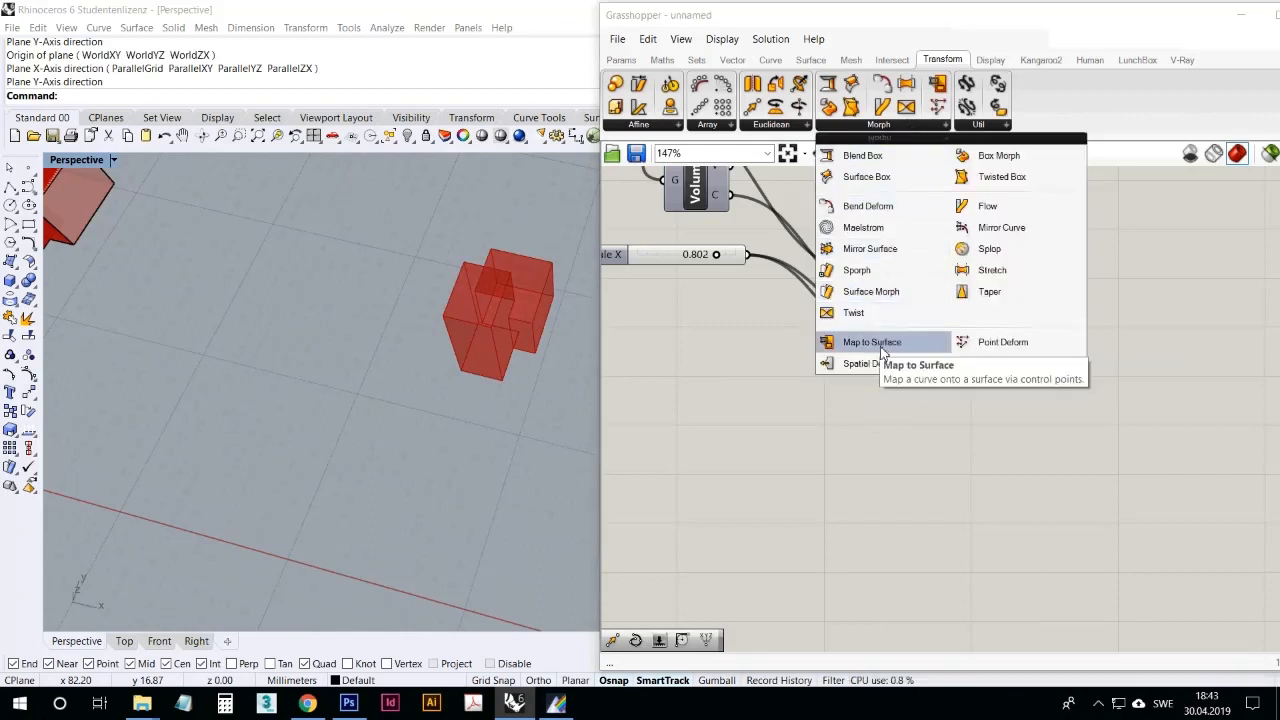
click(908, 438)
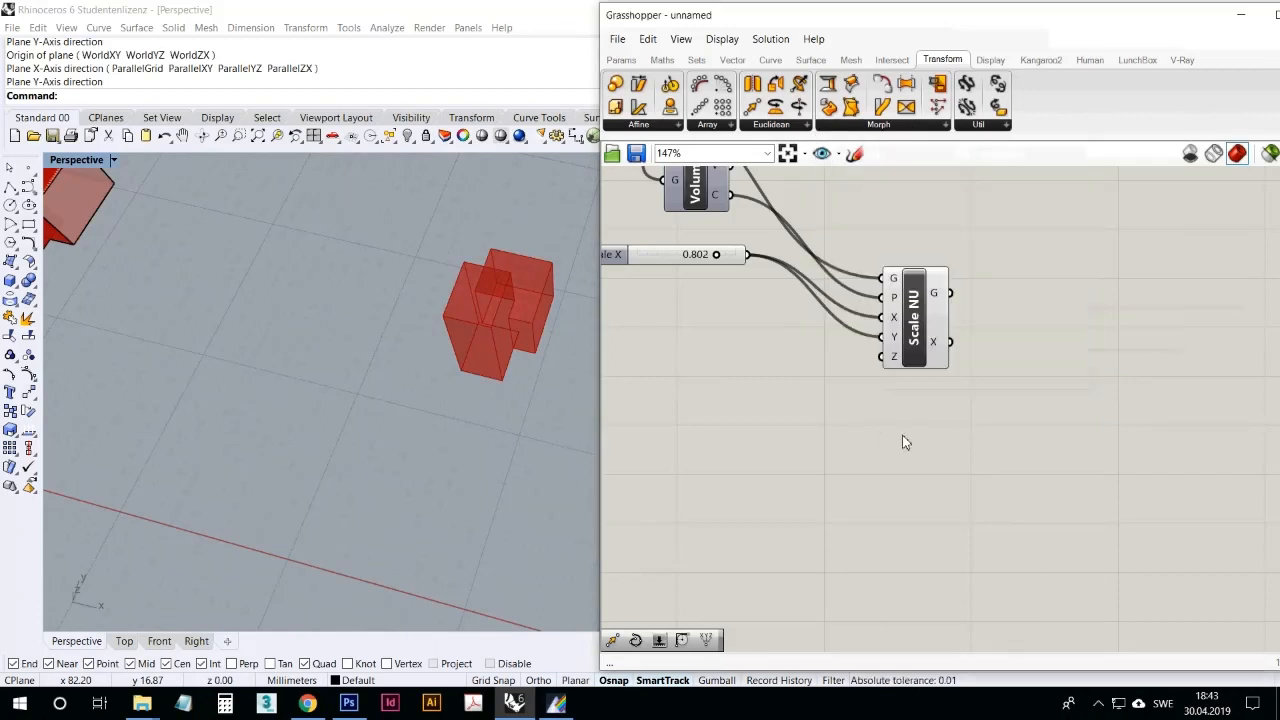
Step: Clear the Grasshopper canvas by deleting all remaining components, including the grouped sliders and the text note at the start of the definition
scroll(925, 440, down, 5)
scroll(1006, 331, down, 3)
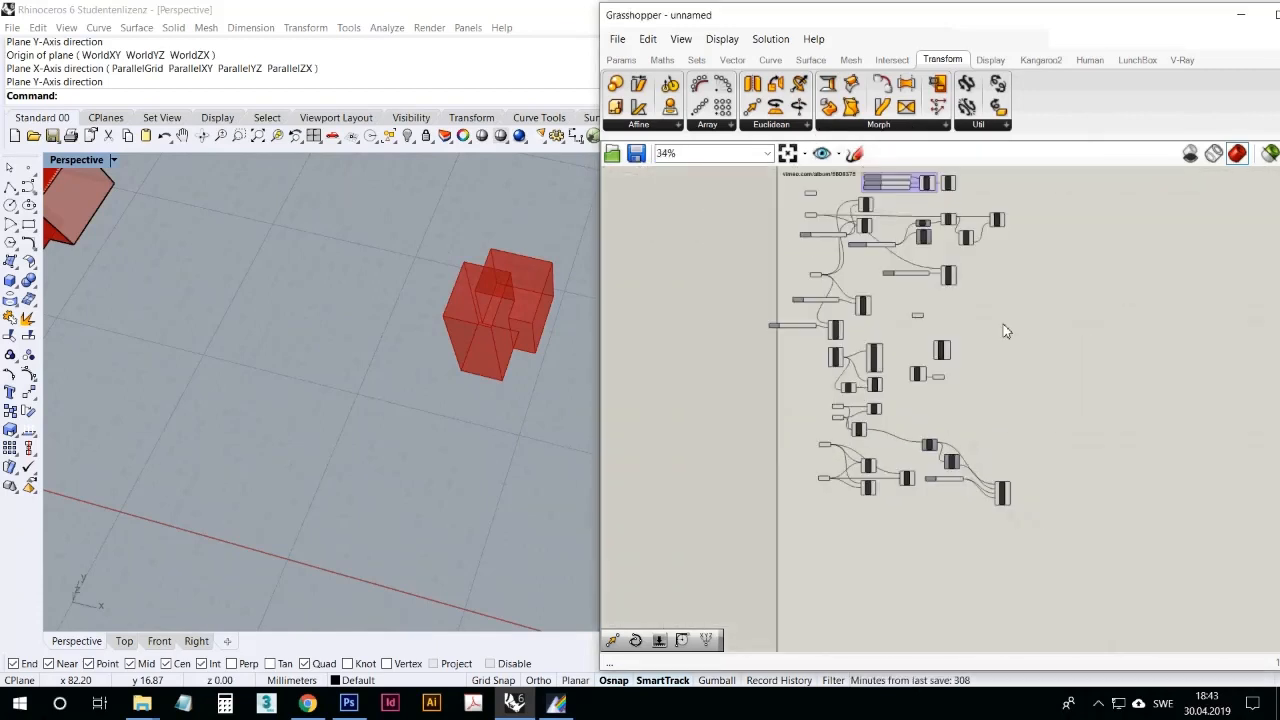
right_drag(1008, 330, 1002, 366)
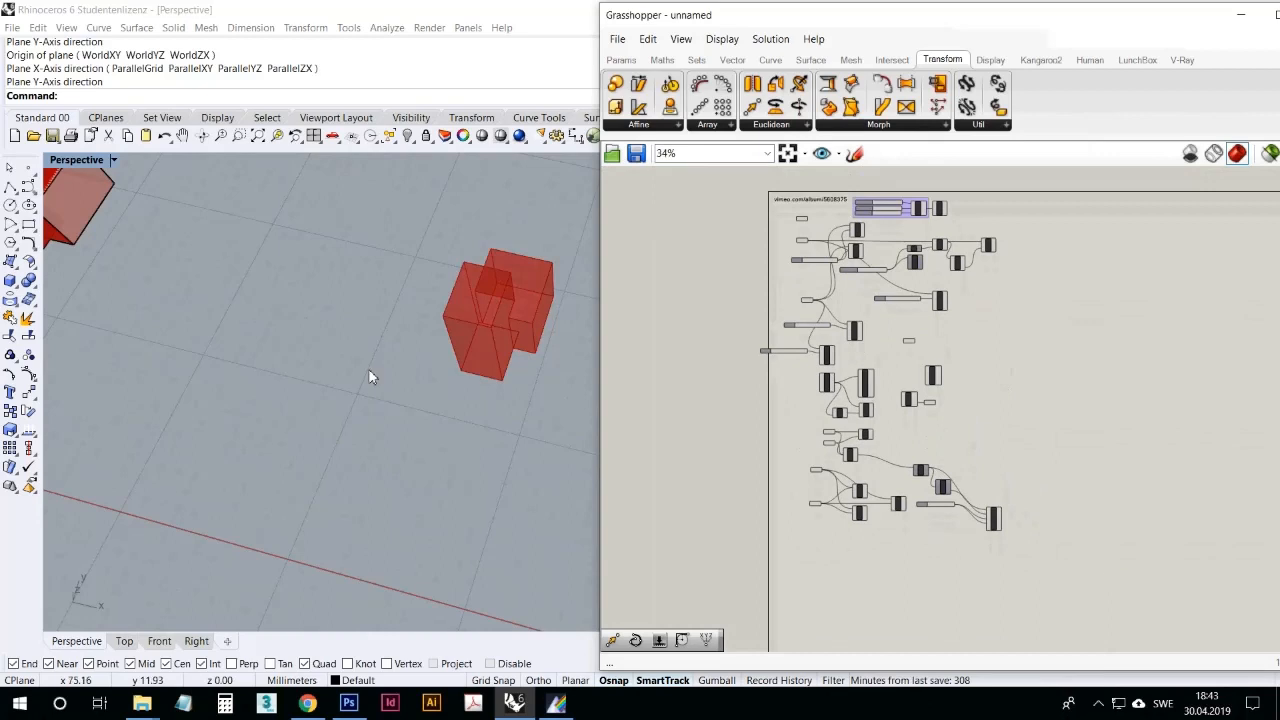
right_drag(368, 371, 401, 331)
scroll(303, 337, down, 6)
scroll(402, 328, up, 4)
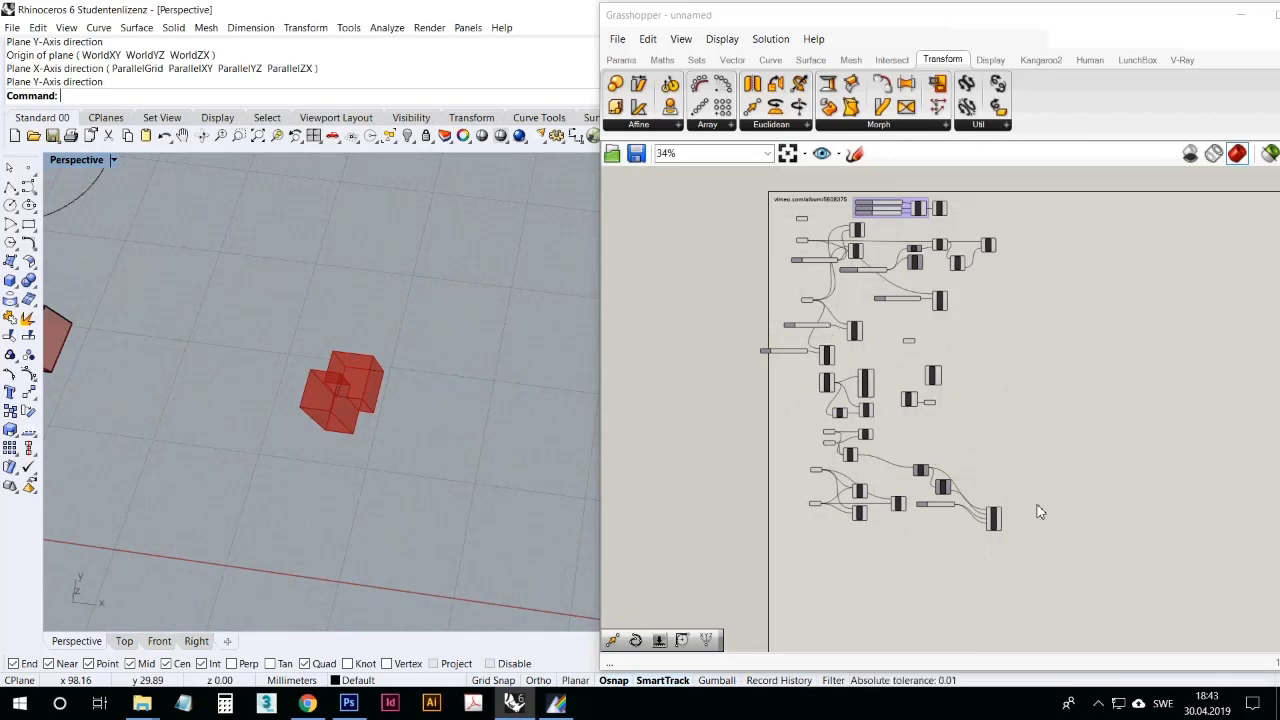
drag(1070, 548, 757, 236)
key(Delete)
scroll(806, 223, up, 2)
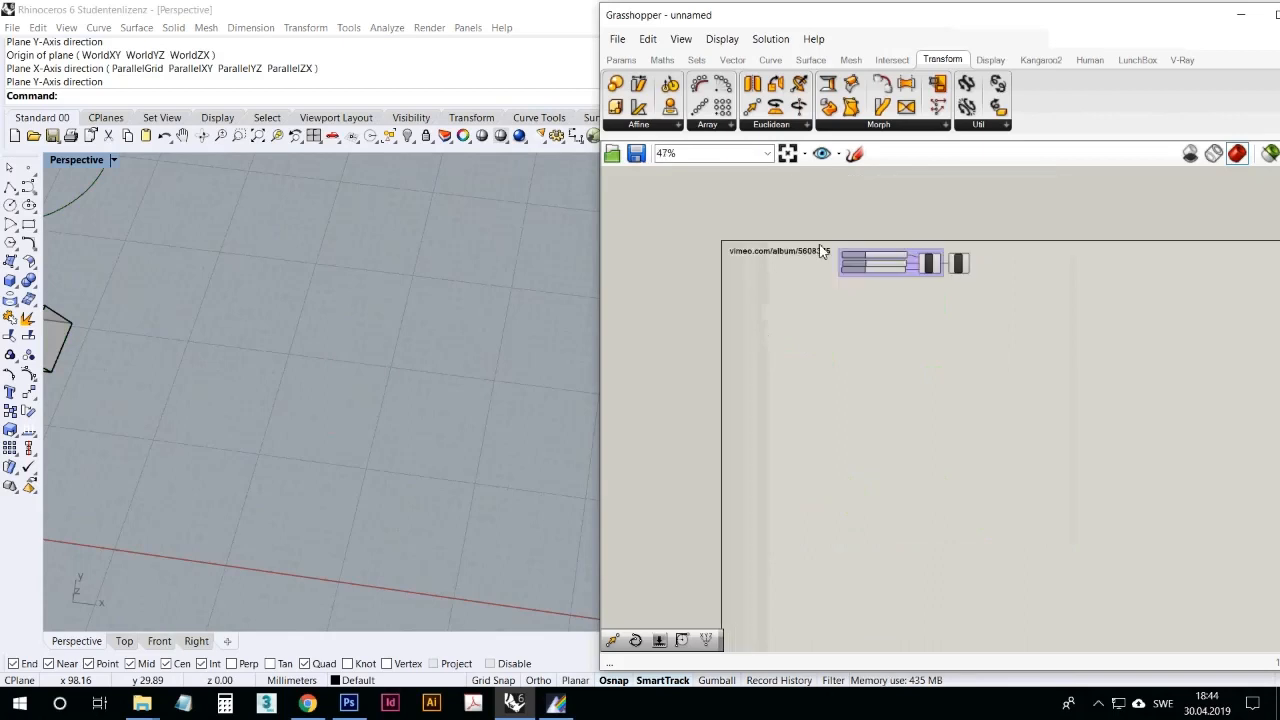
scroll(820, 246, up, 1)
drag(1124, 344, 1052, 303)
drag(1190, 380, 765, 248)
key(Delete)
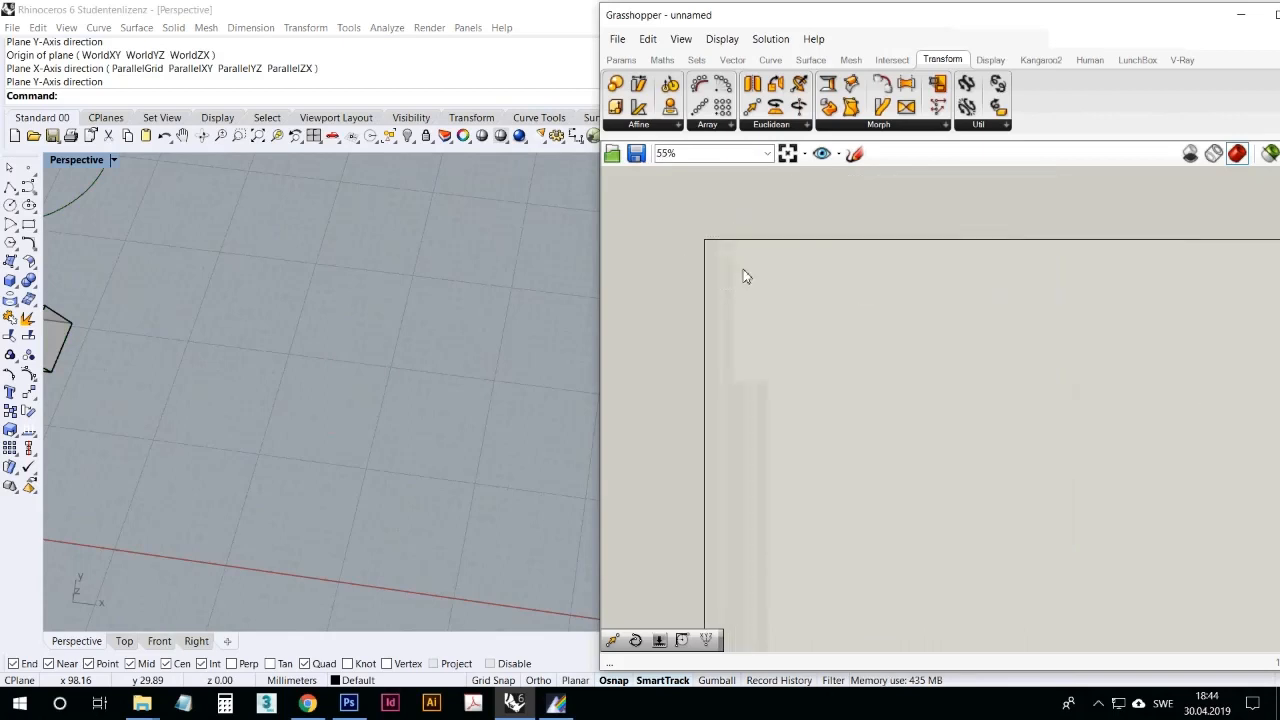
Step: Delete all the remaining points, curves, surfaces and solids from the Rhino Perspective viewport
right_drag(789, 294, 862, 241)
scroll(363, 317, down, 15)
drag(474, 392, 209, 263)
key(Delete)
scroll(323, 380, up, 5)
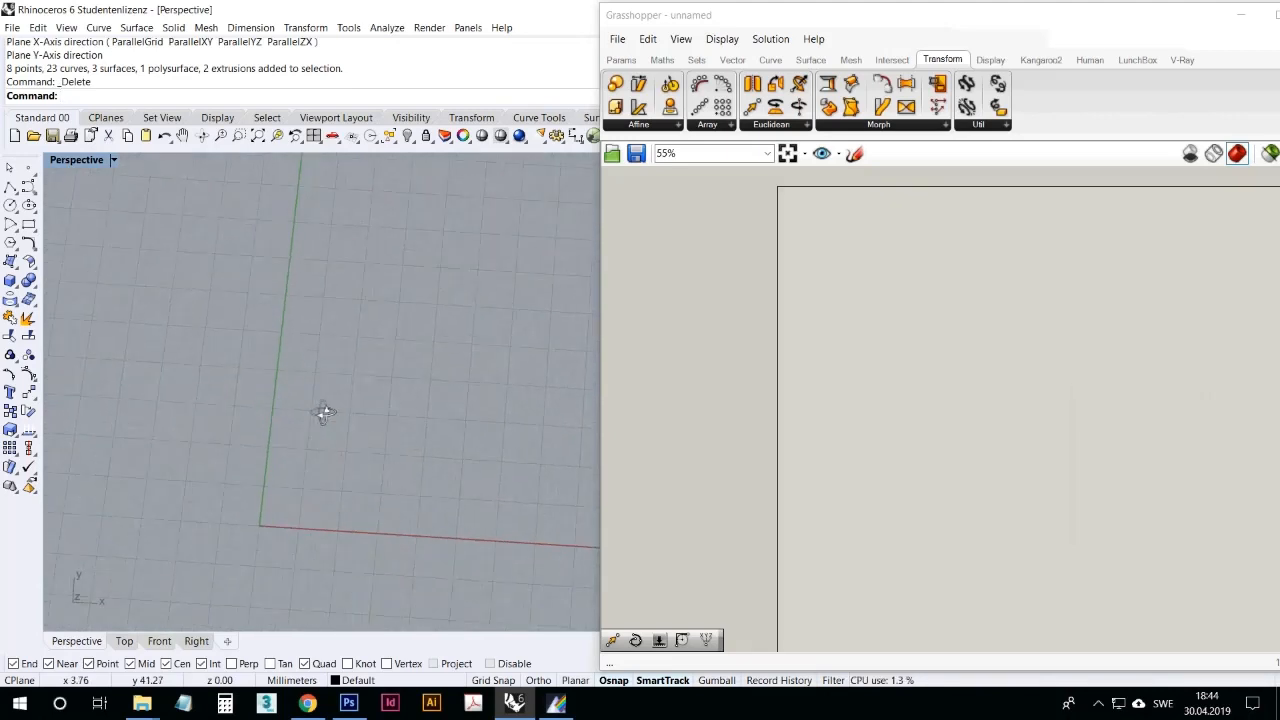
scroll(837, 297, up, 4)
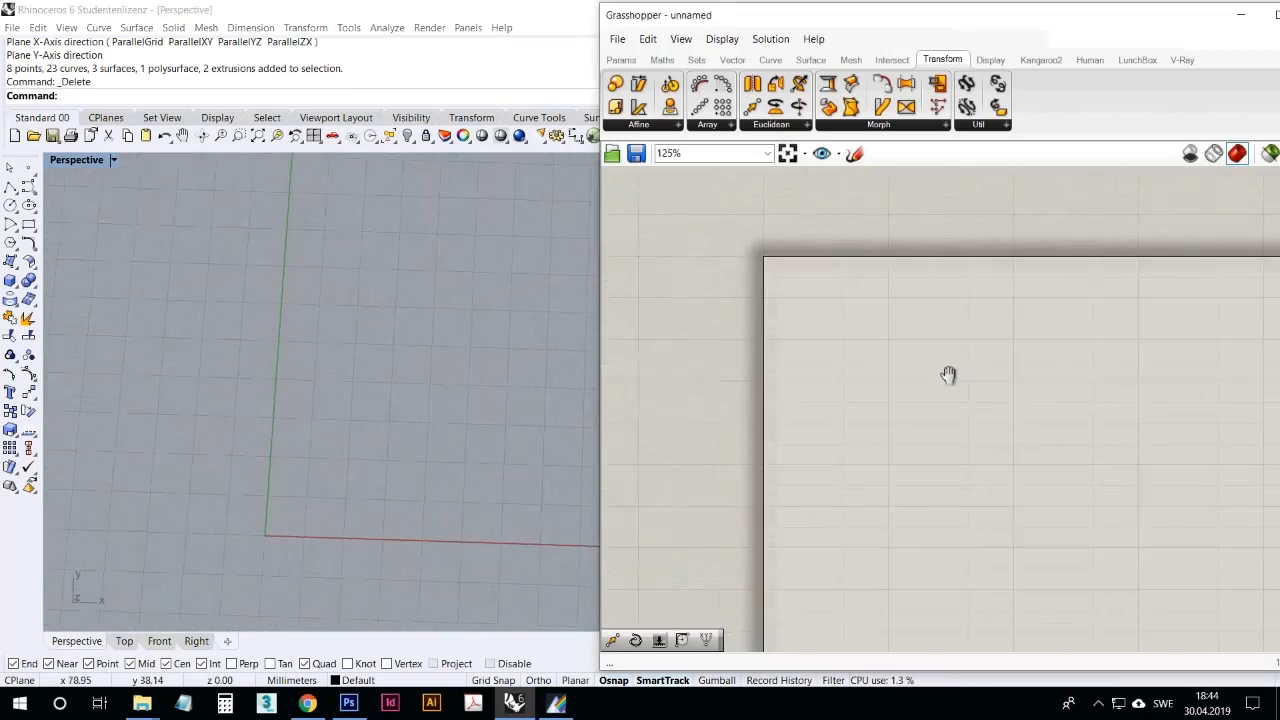
scroll(900, 355, down, 2)
click(903, 128)
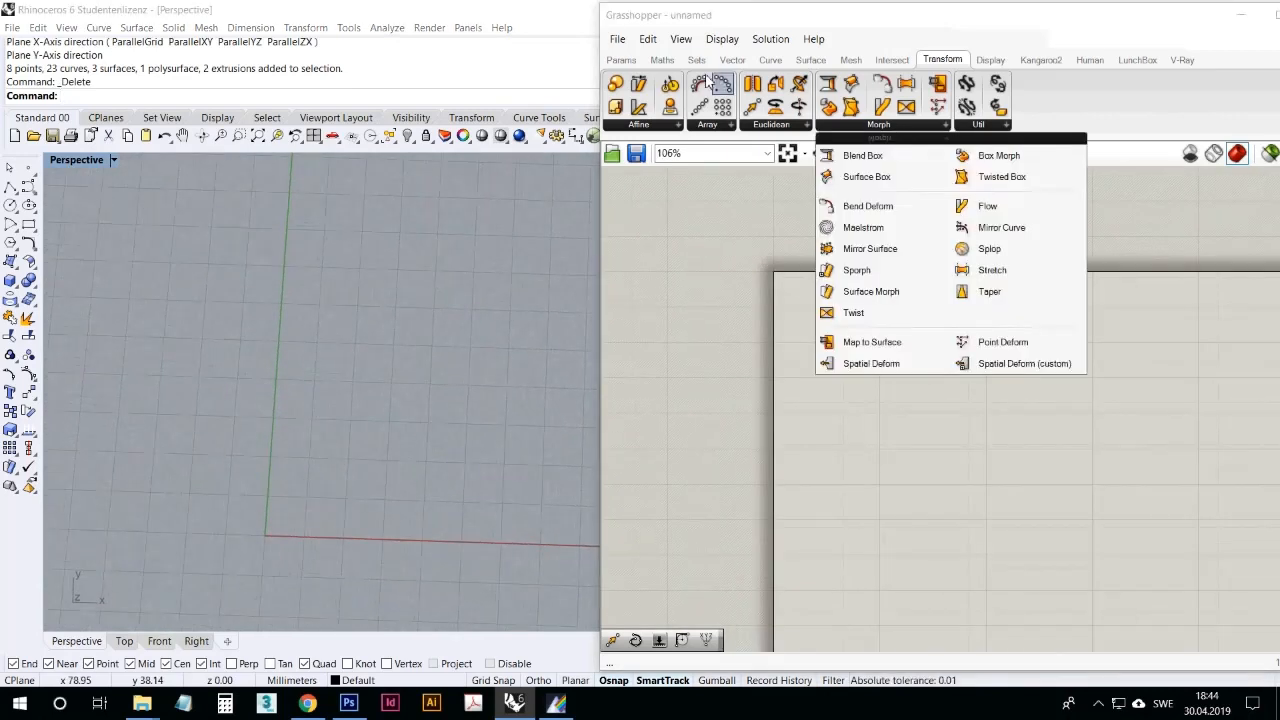
click(734, 60)
click(688, 125)
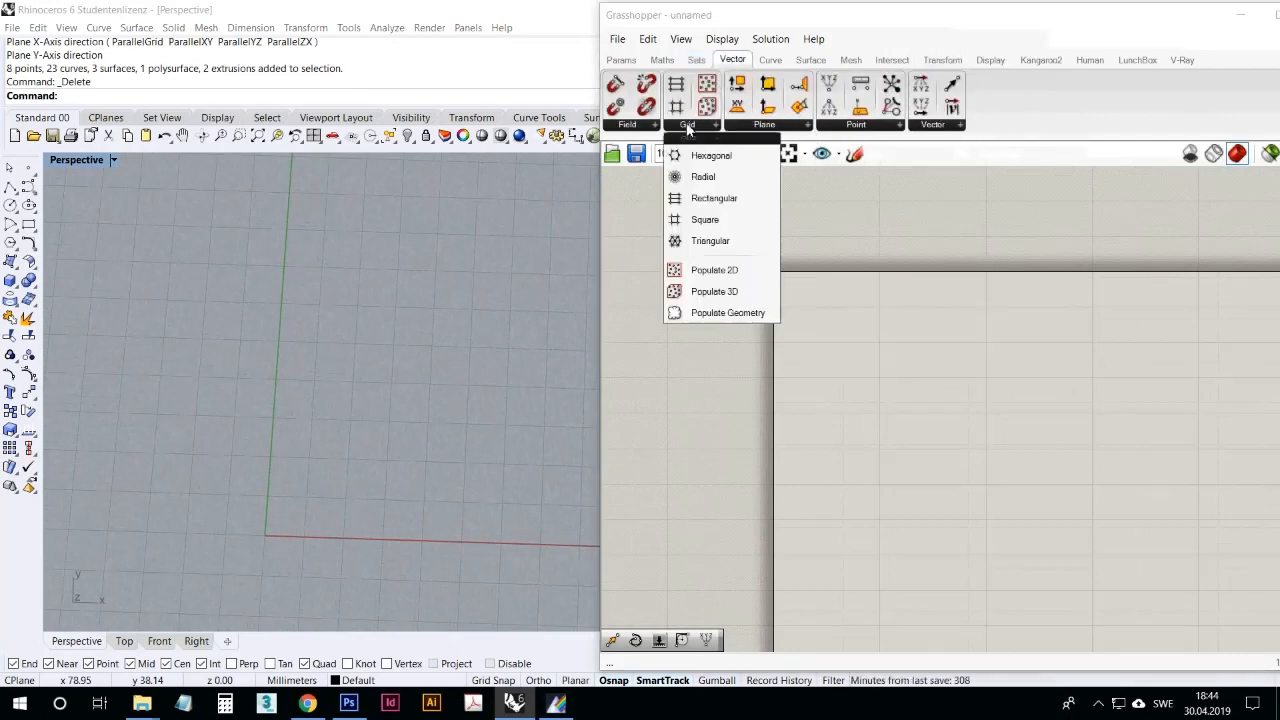
click(942, 59)
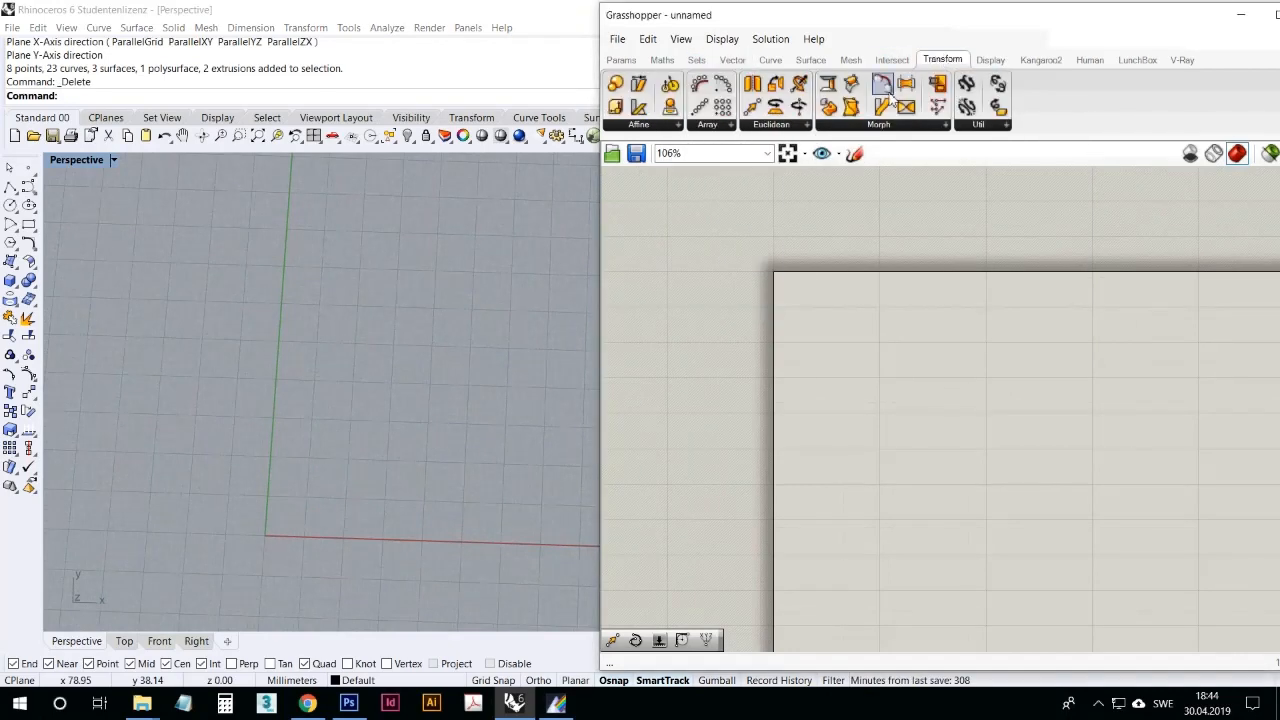
click(881, 128)
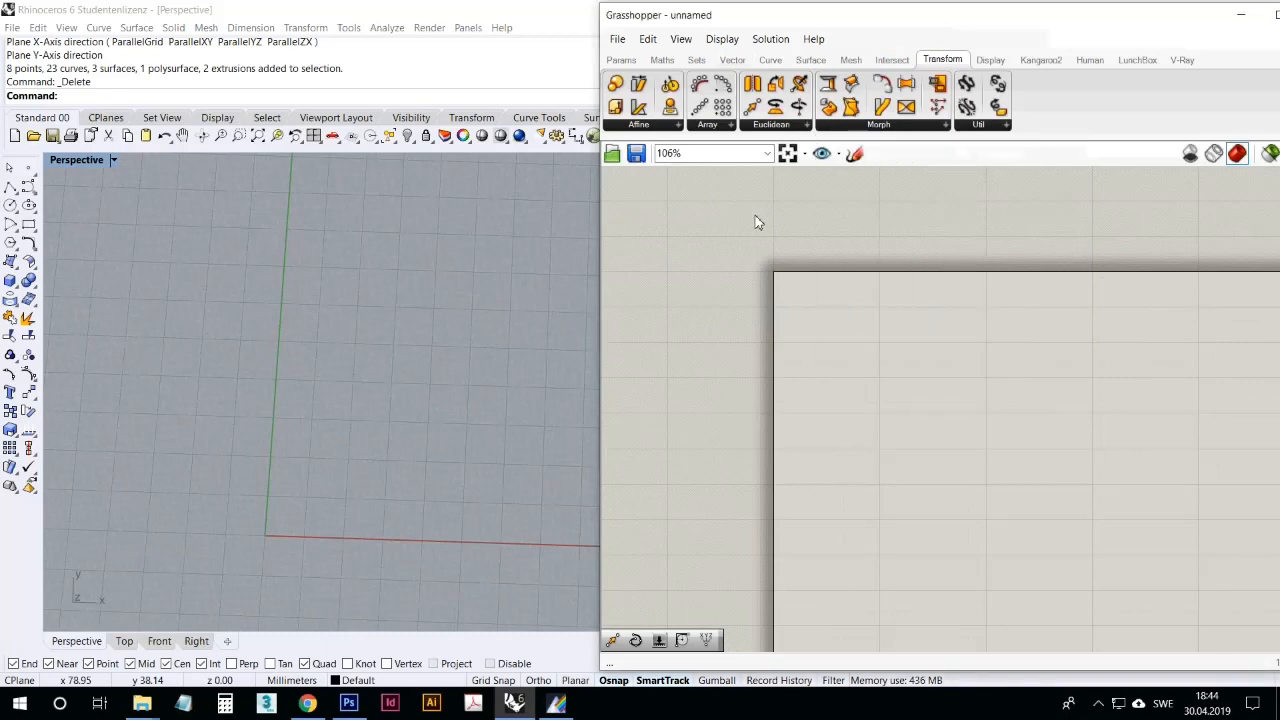
Step: Place a Square grid component near the upper middle of the empty Grasshopper canvas
click(1098, 703)
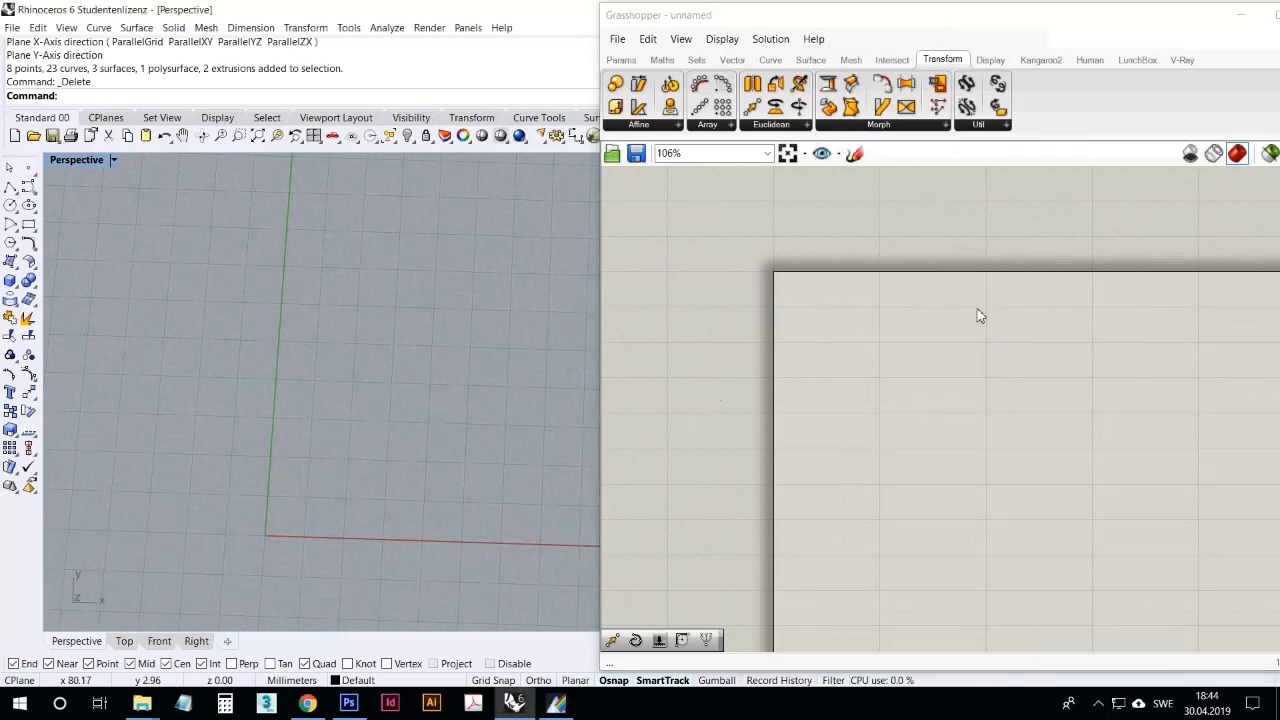
click(735, 62)
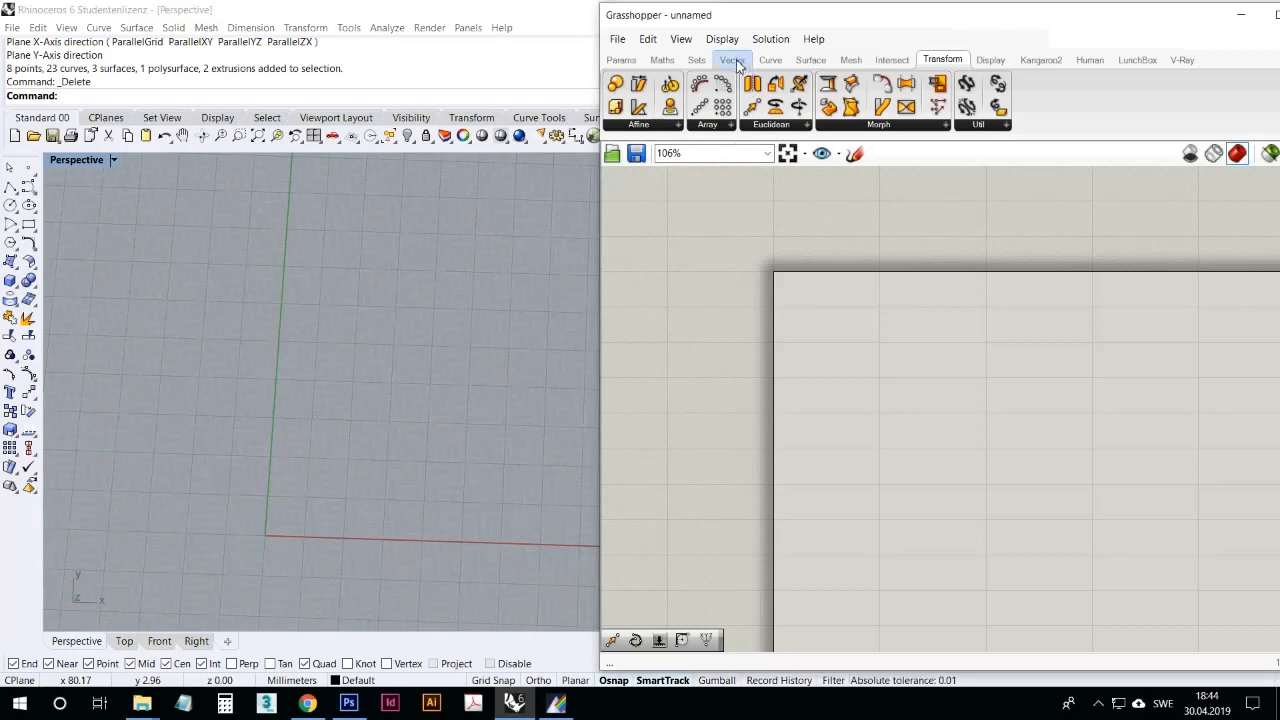
click(734, 61)
click(688, 126)
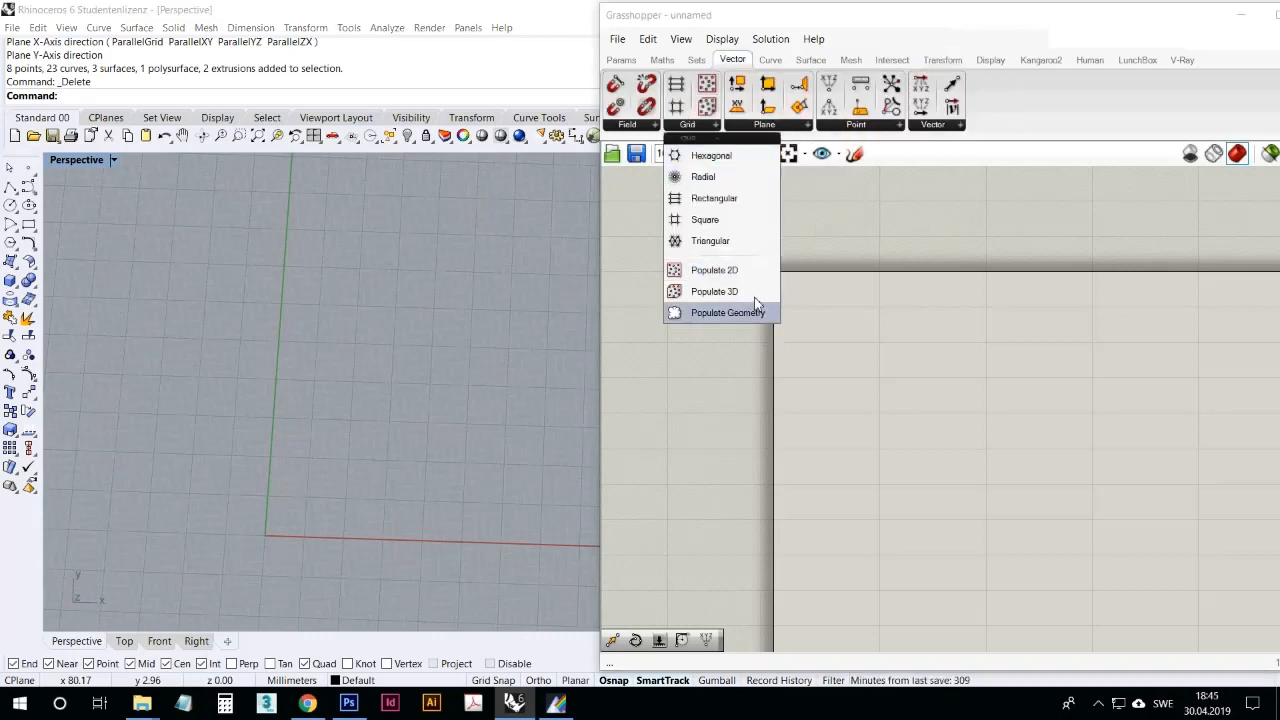
click(705, 220)
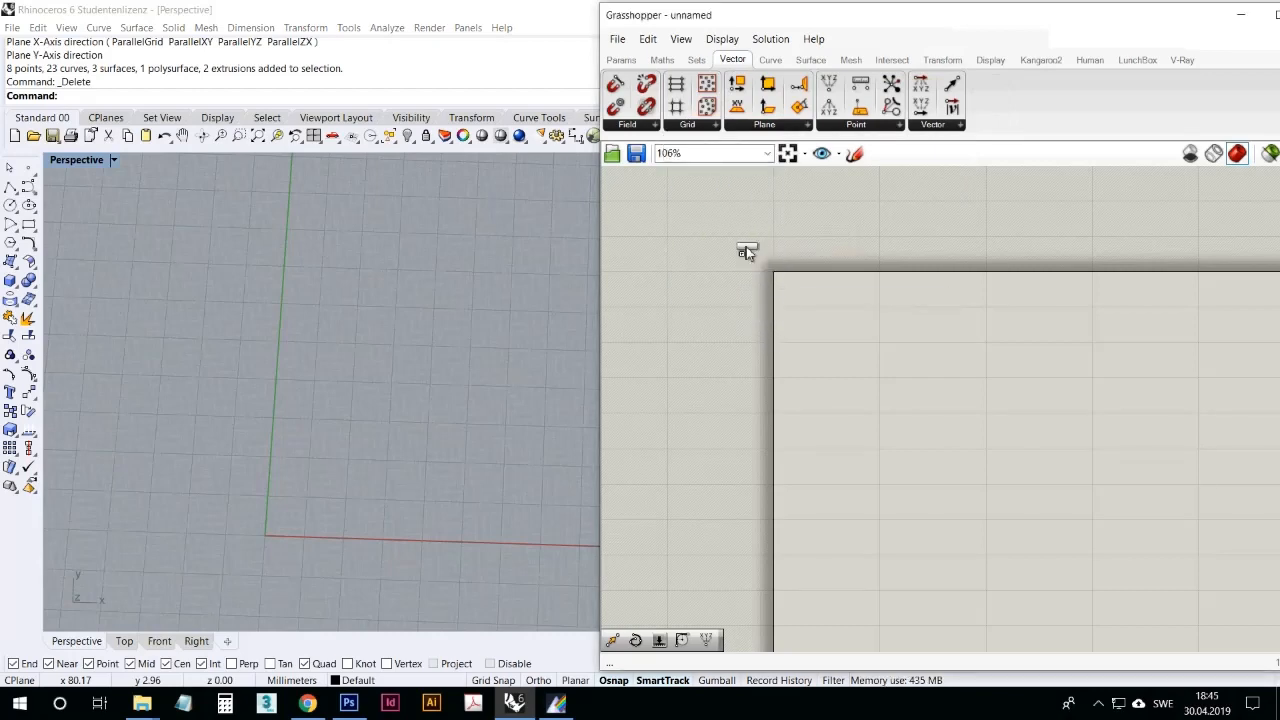
click(1010, 410)
Step: Replace the maximized Perspective viewport in Rhino with a maximized Top viewport framed on the square grid preview
right_drag(379, 407, 377, 422)
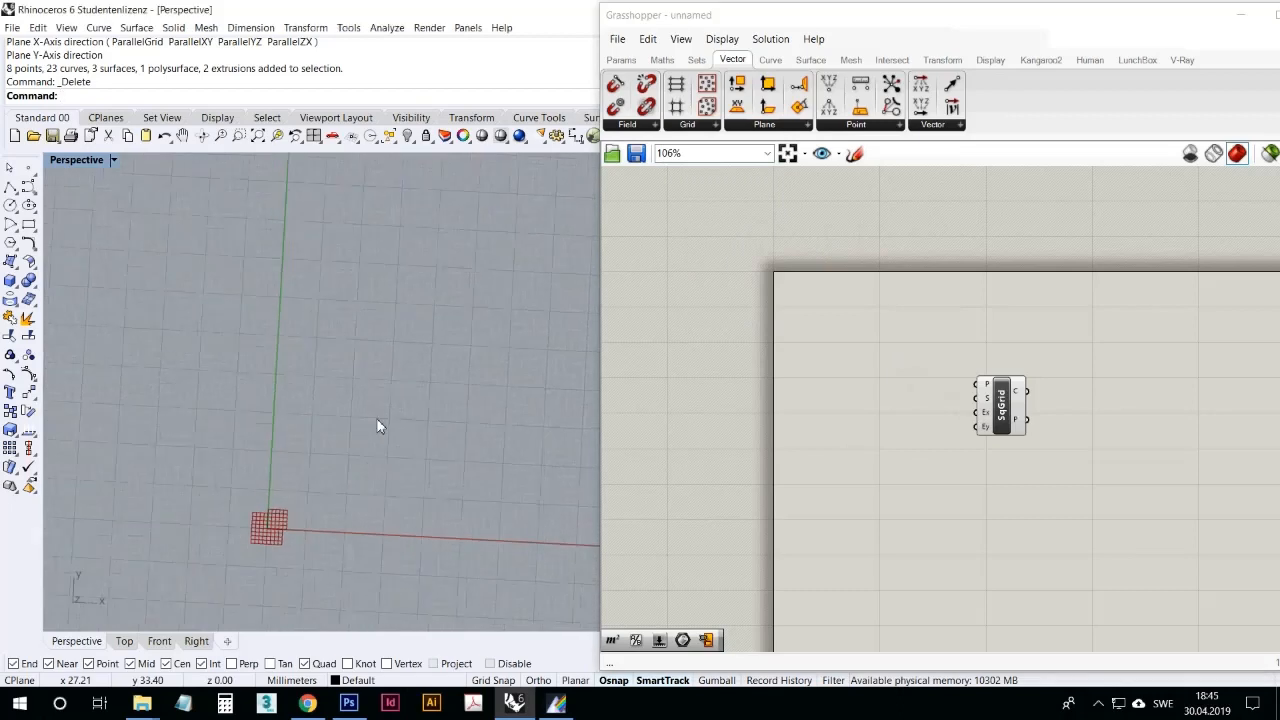
scroll(379, 259, down, 7)
scroll(264, 222, up, 4)
double_click(82, 159)
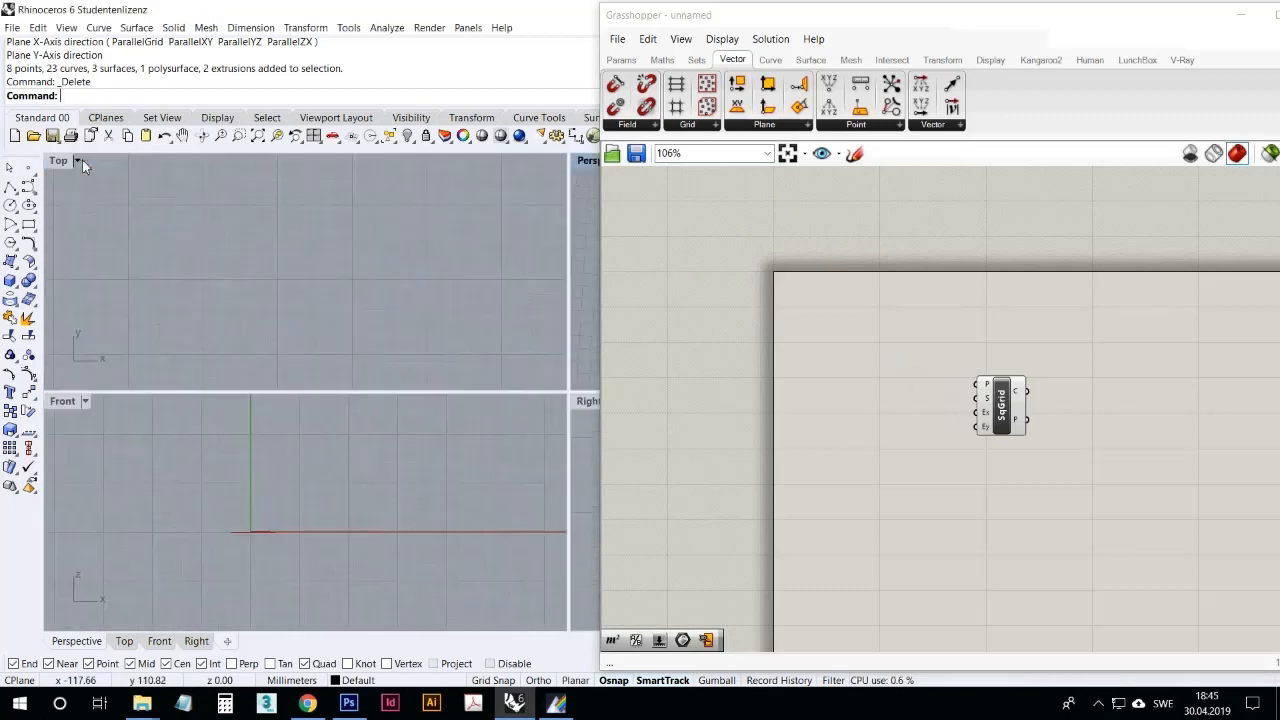
double_click(64, 160)
scroll(271, 337, down, 7)
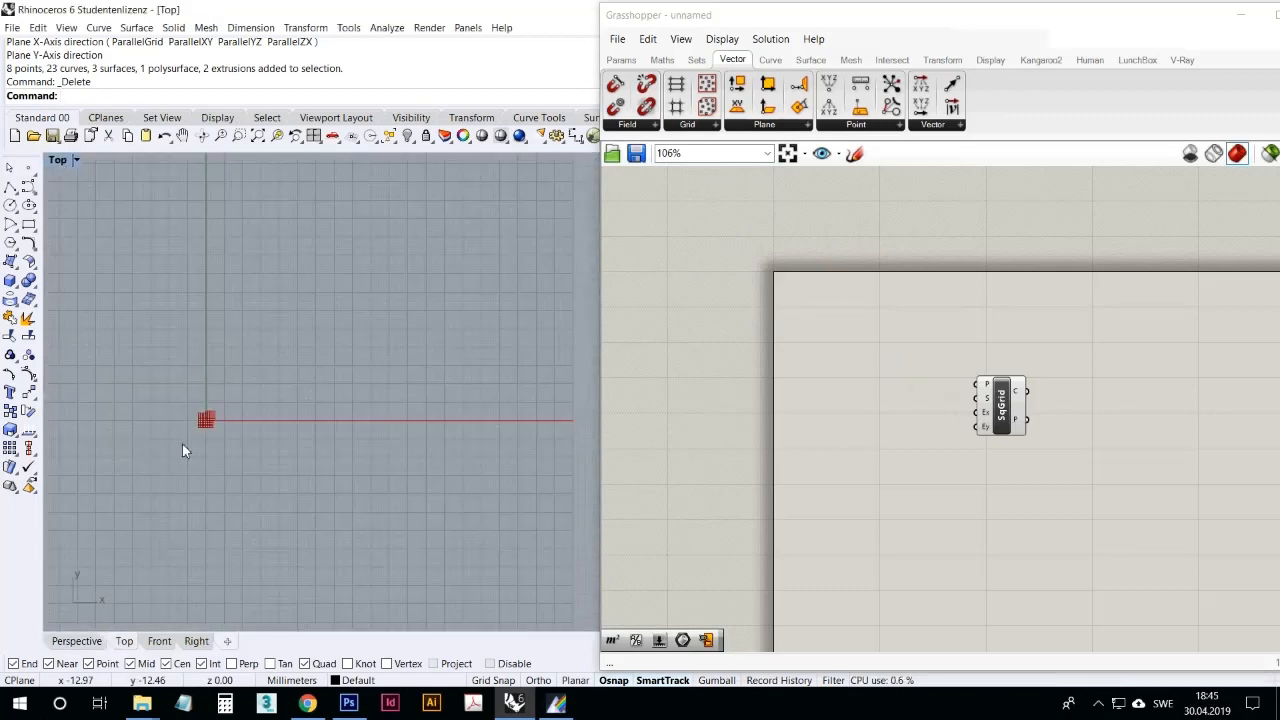
scroll(190, 436, up, 18)
right_drag(210, 378, 370, 393)
scroll(321, 315, up, 4)
Step: Reposition the square grid component slightly up and to the left on the canvas and check its cell and point outputs
drag(1010, 410, 968, 372)
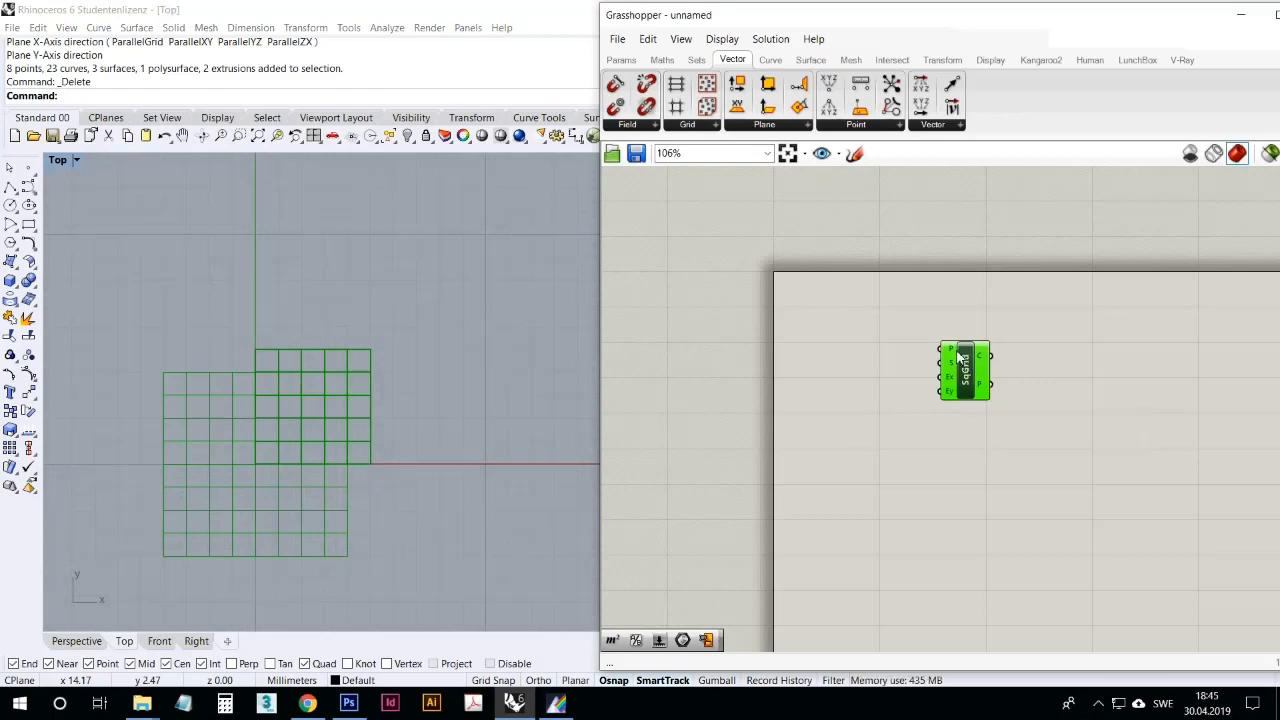
mouse_move(987, 358)
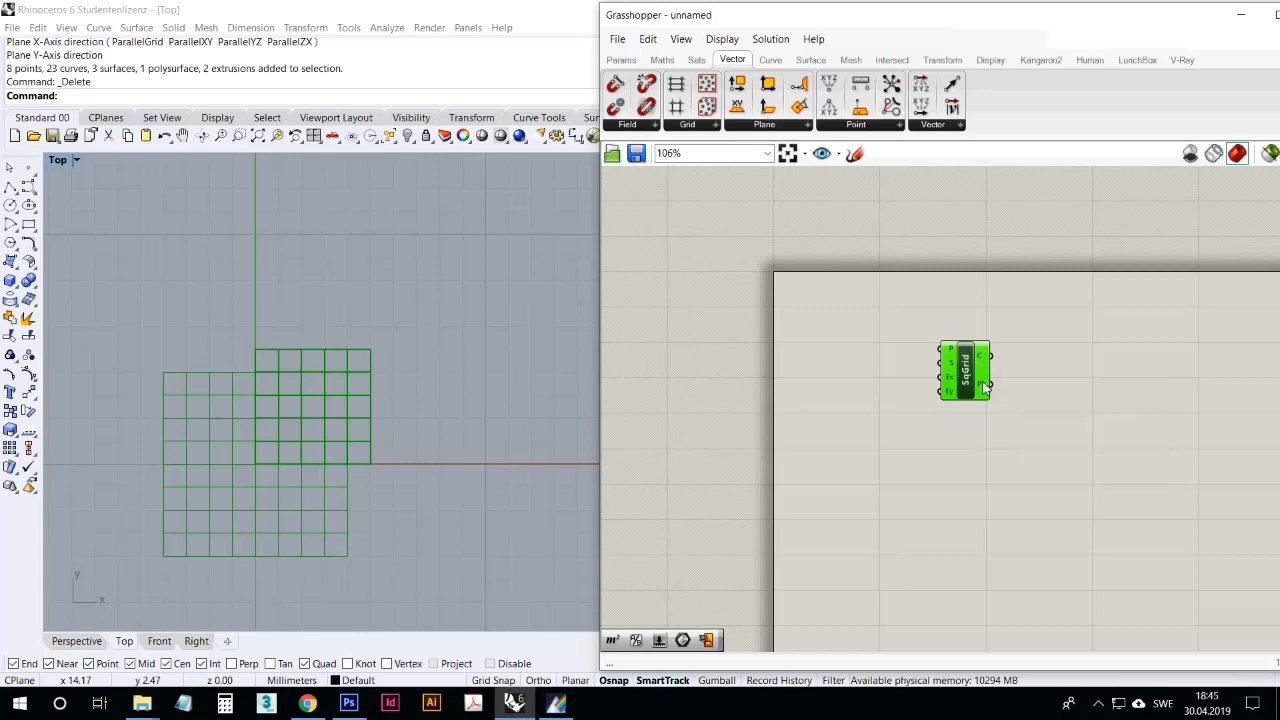
mouse_move(985, 386)
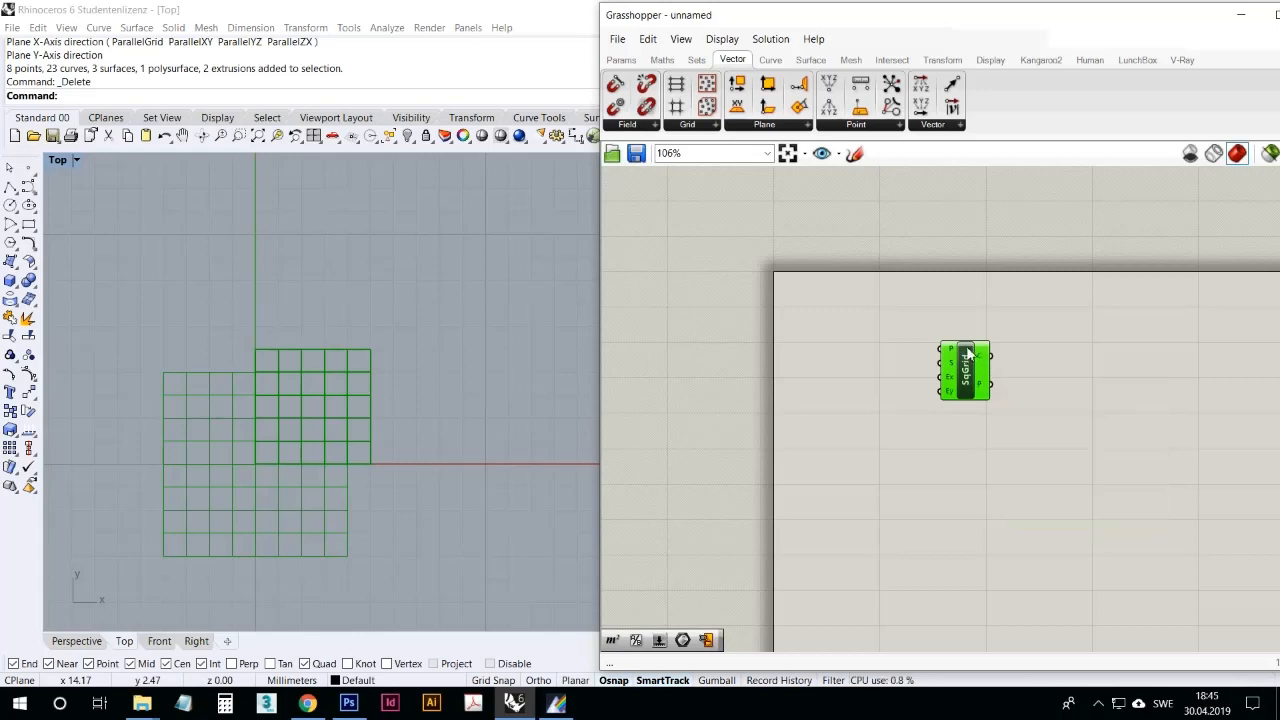
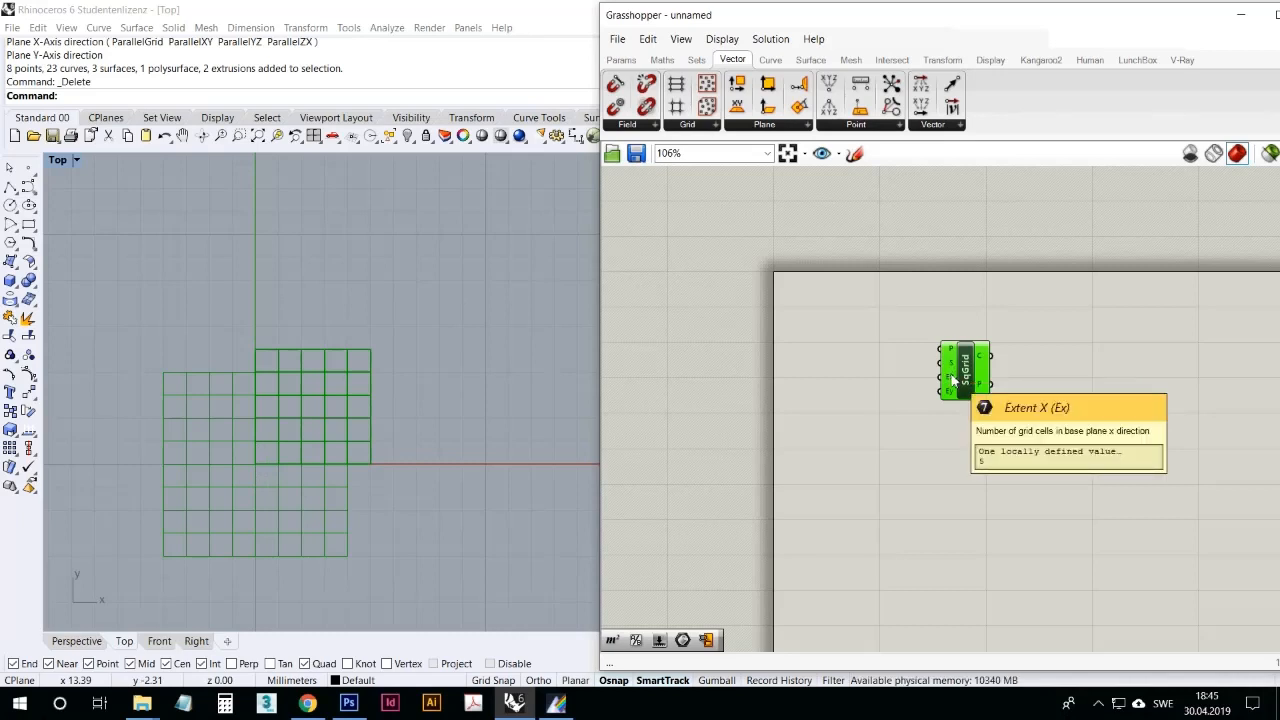
Step: Add two number sliders beside the square grid, wire the upper one to its Size input and set it to 0.912
click(926, 422)
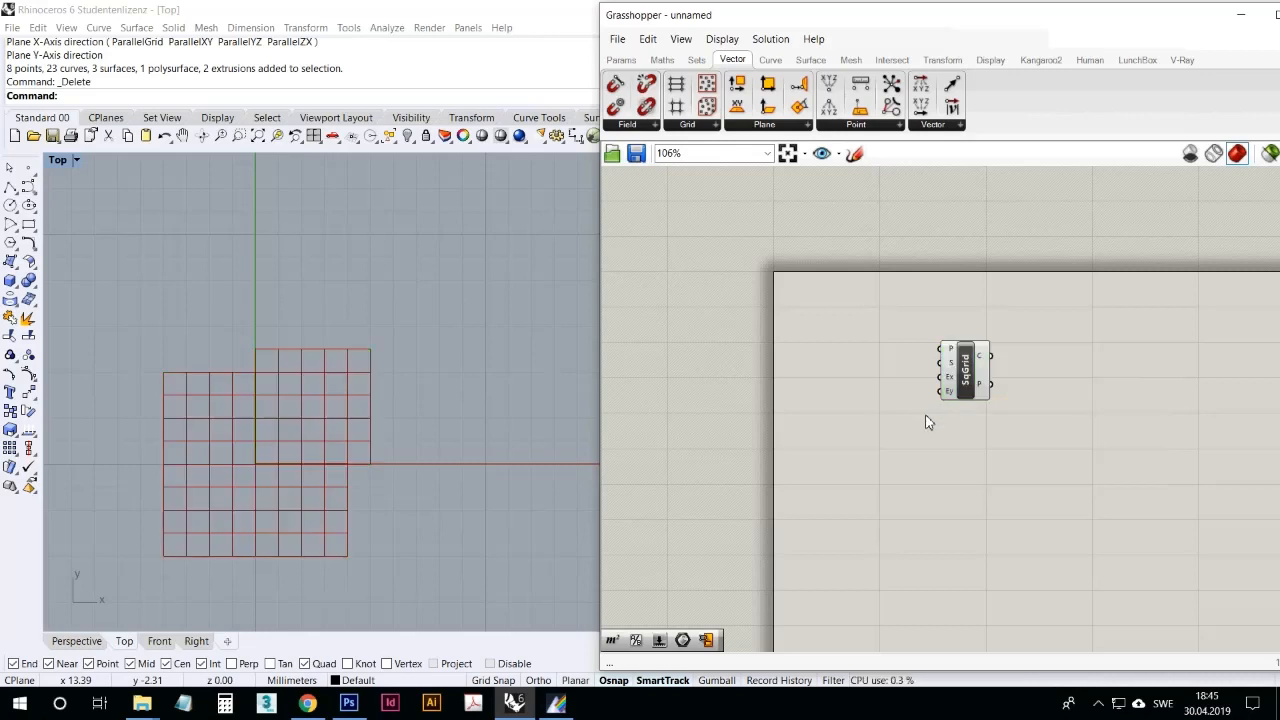
drag(658, 643, 857, 358)
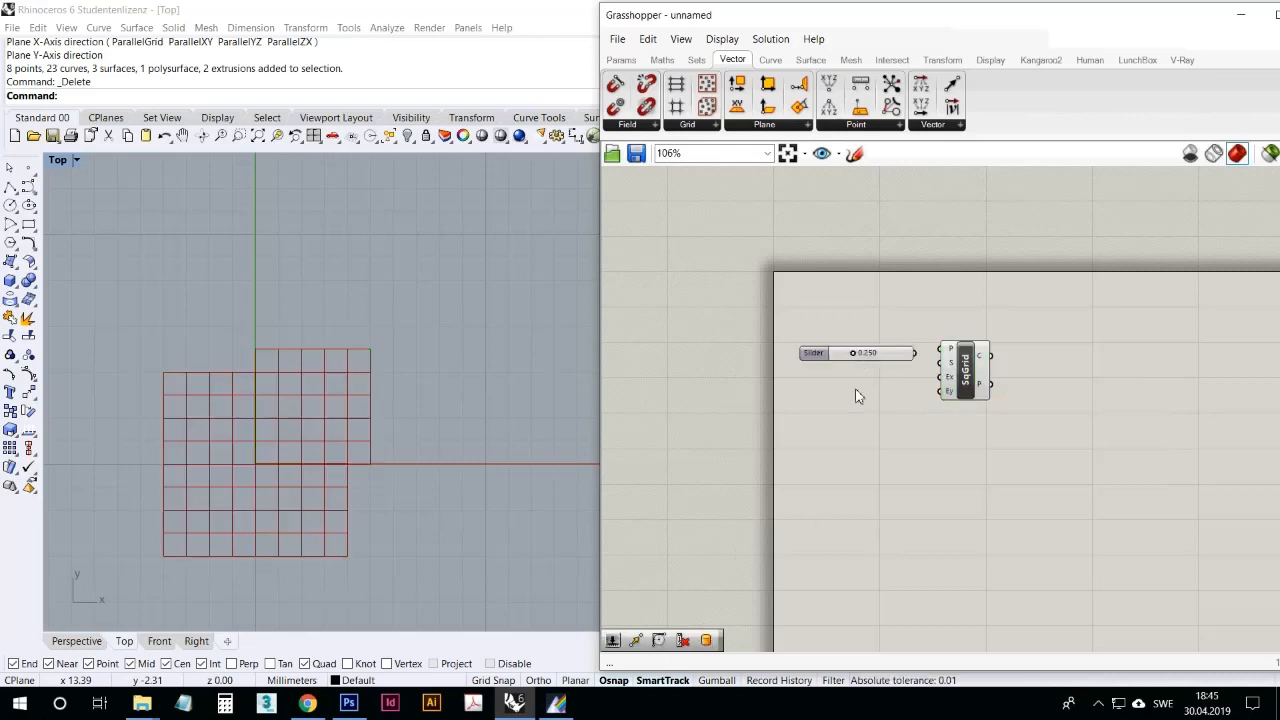
click(621, 59)
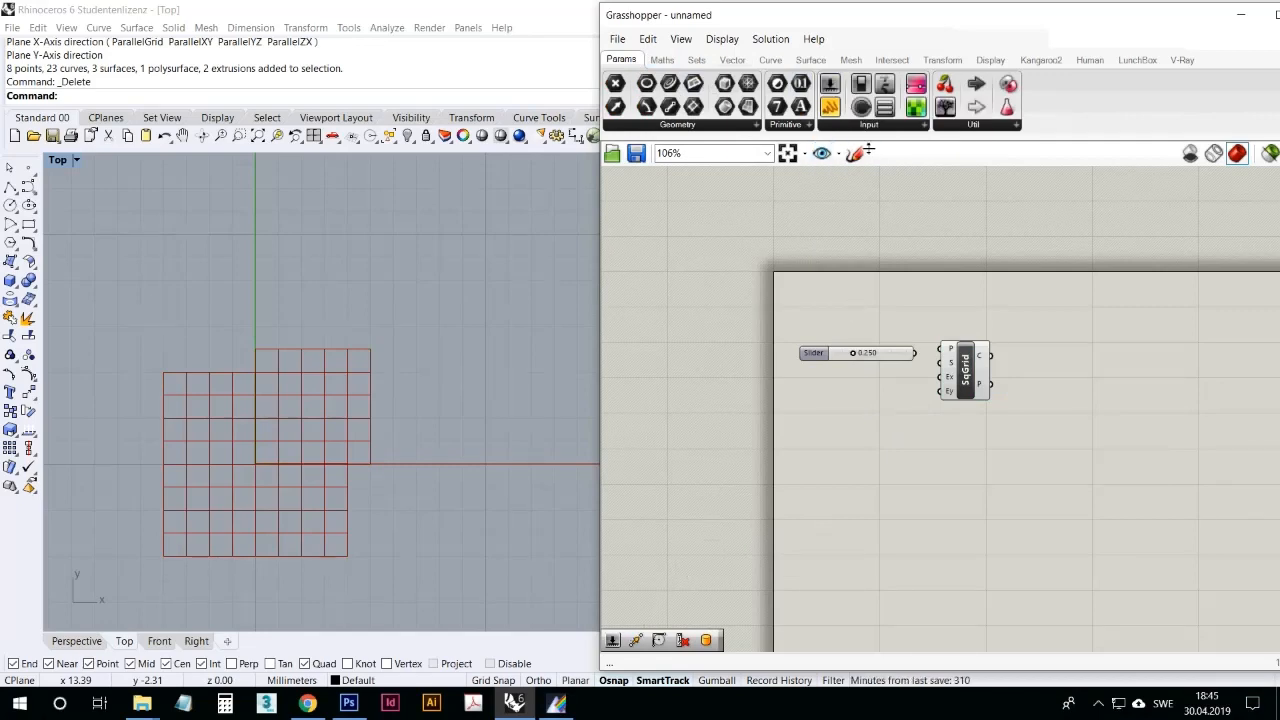
drag(846, 89, 938, 363)
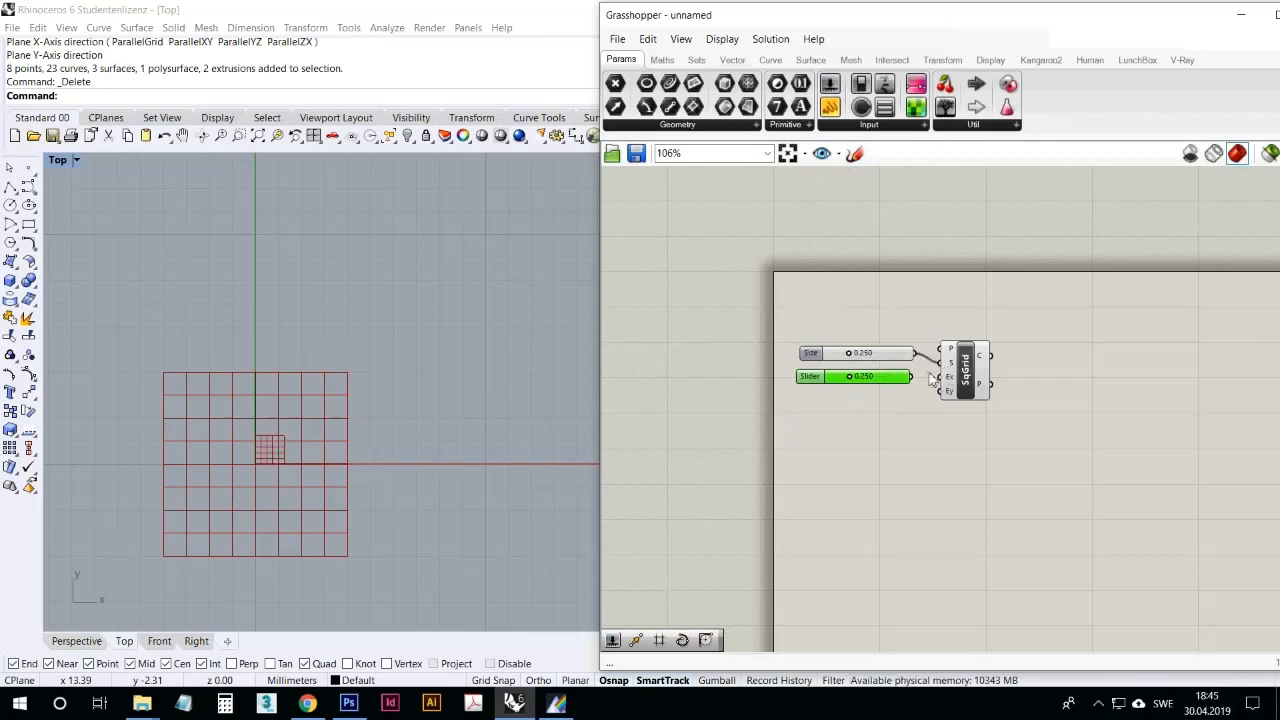
drag(853, 353, 905, 360)
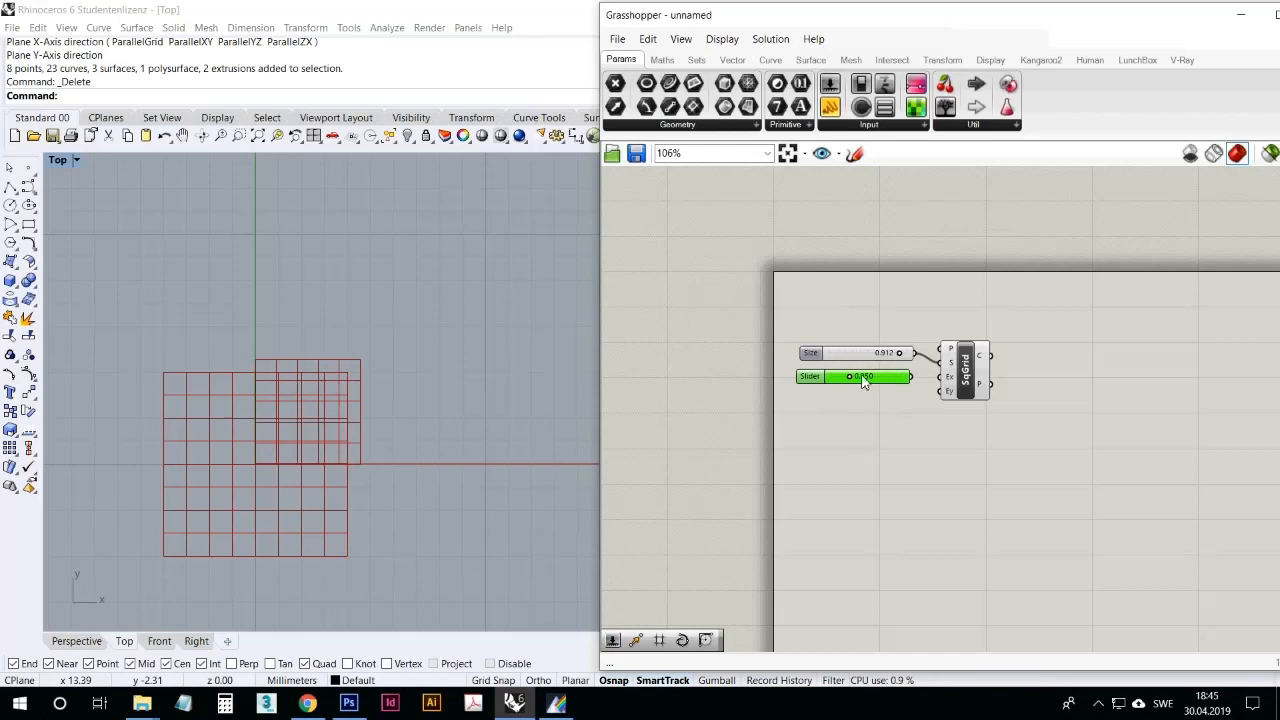
Step: Configure the unconnected second slider as an integer slider with a minimum of 1 and a maximum of 10
right_click(865, 383)
click(904, 444)
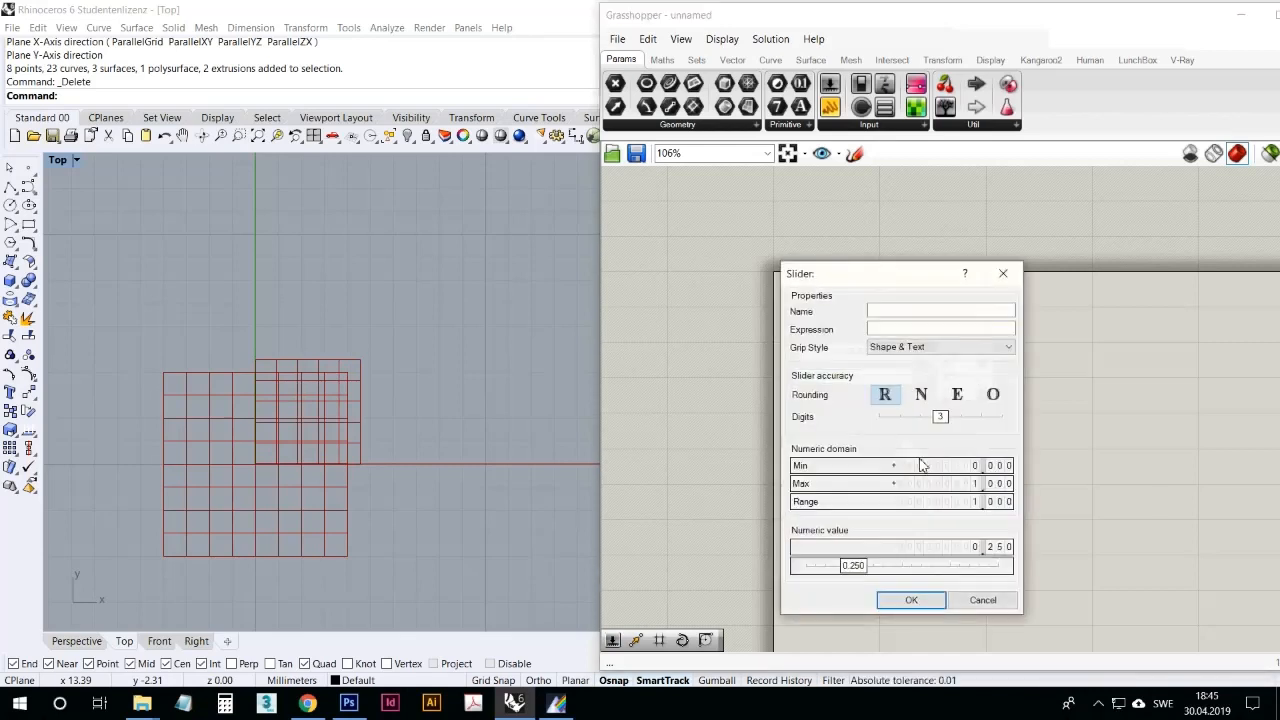
double_click(924, 467)
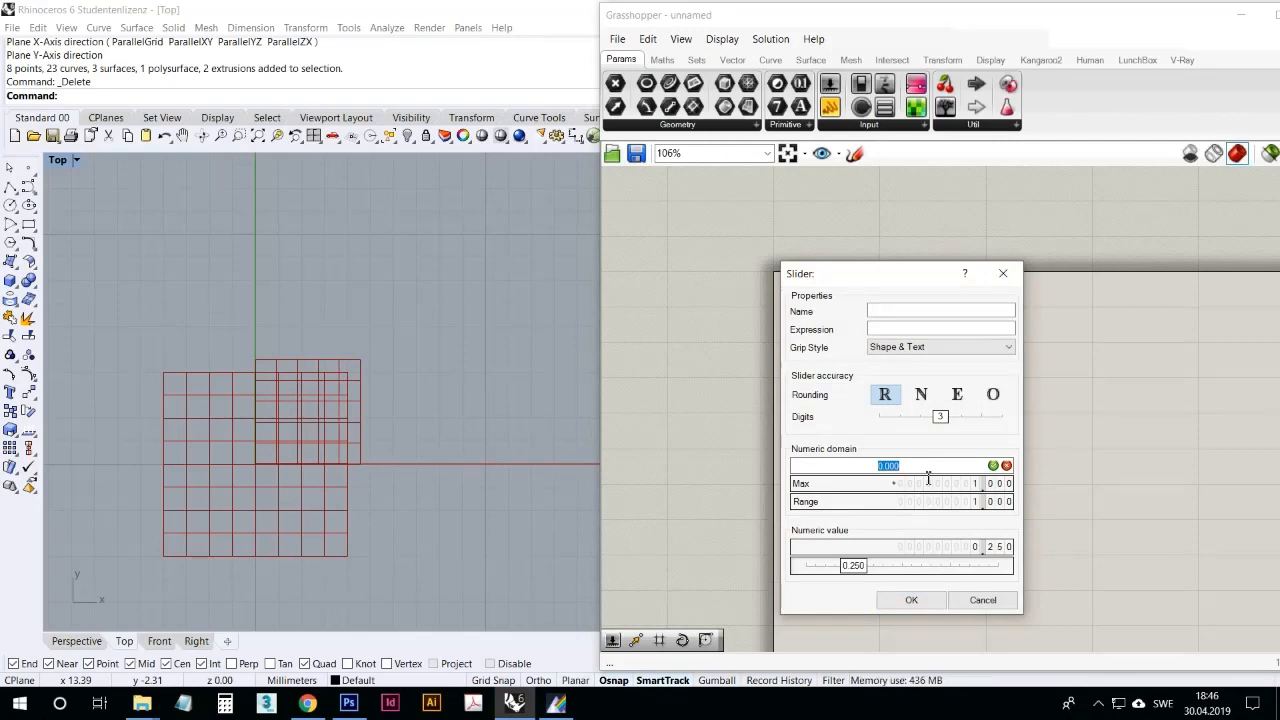
text(1)
double_click(929, 488)
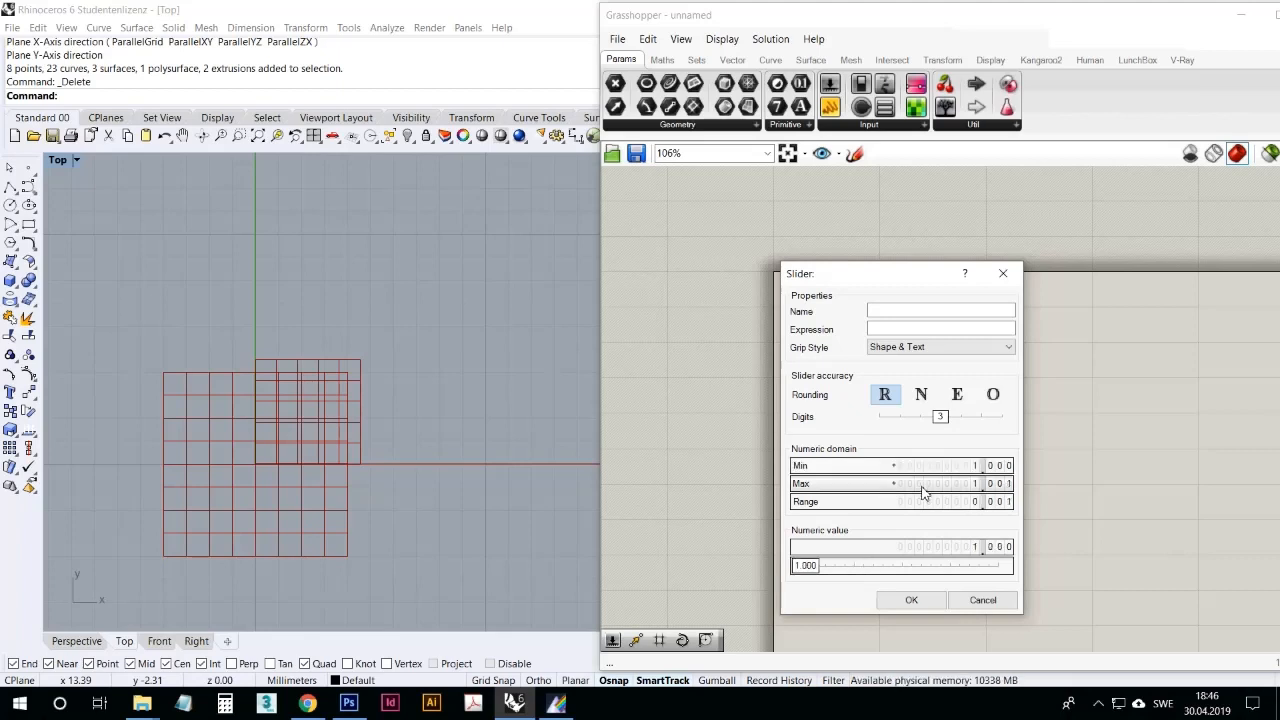
text(10)
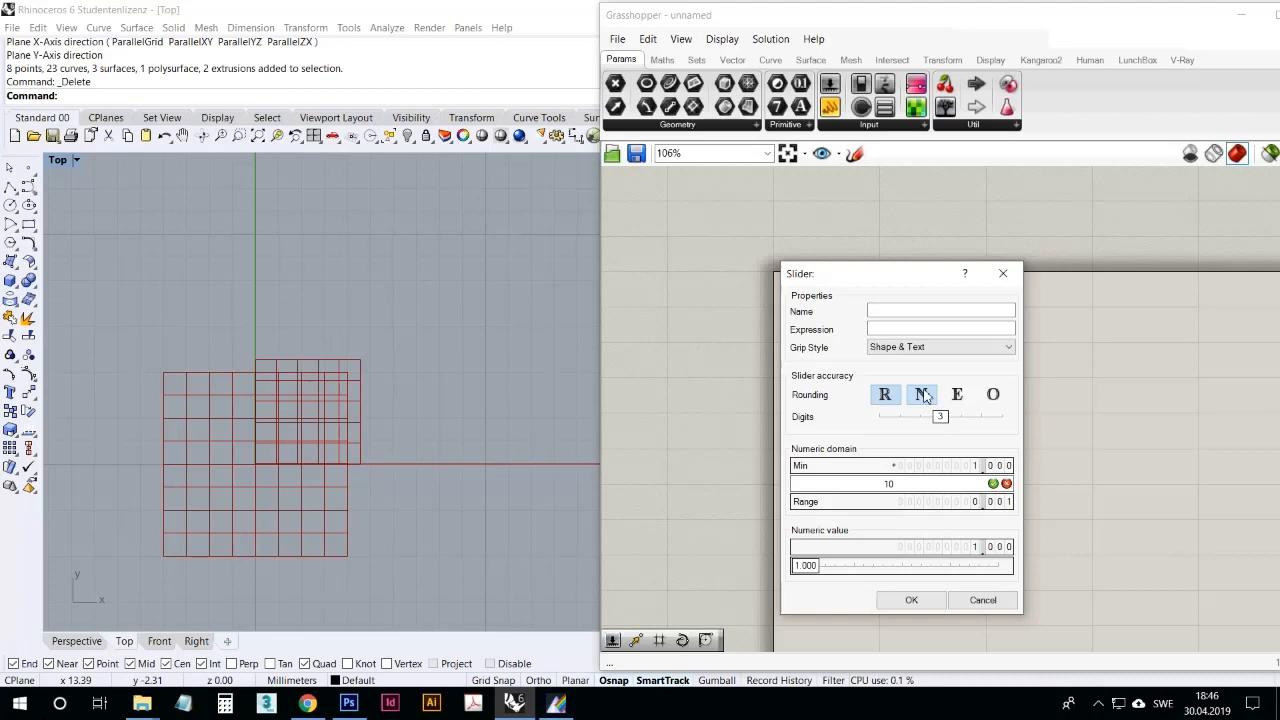
click(922, 395)
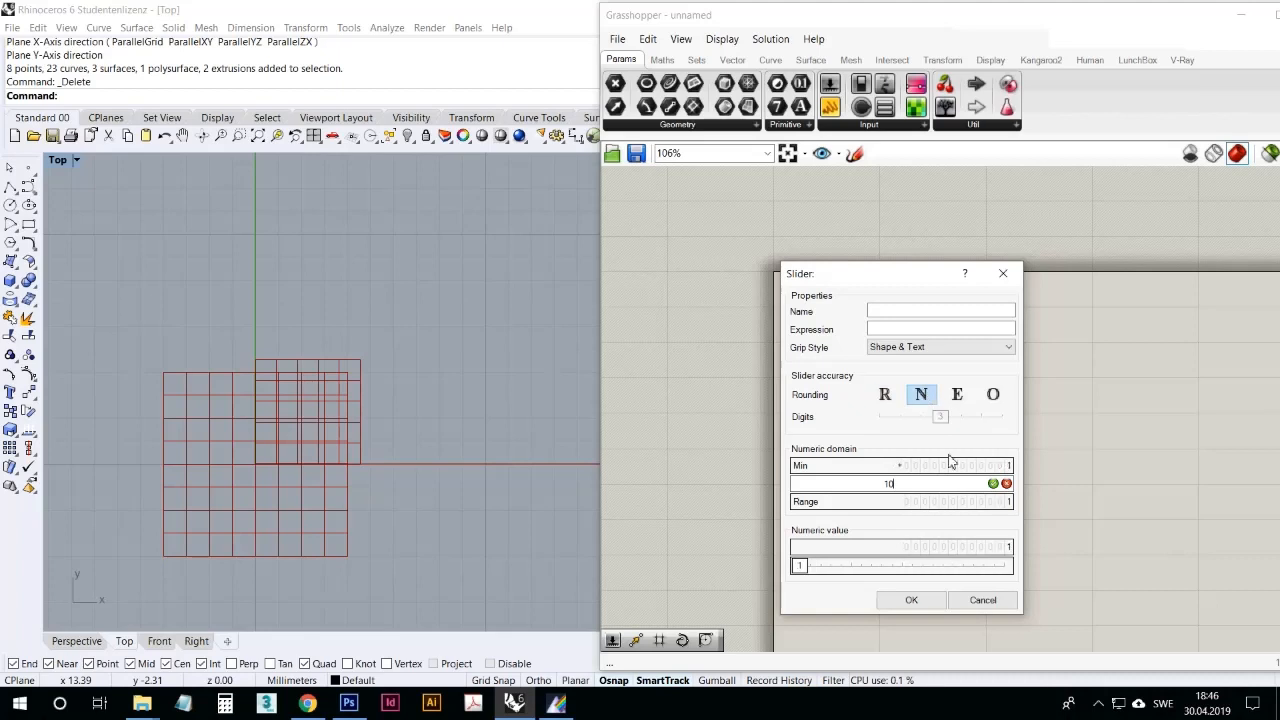
click(993, 484)
click(923, 604)
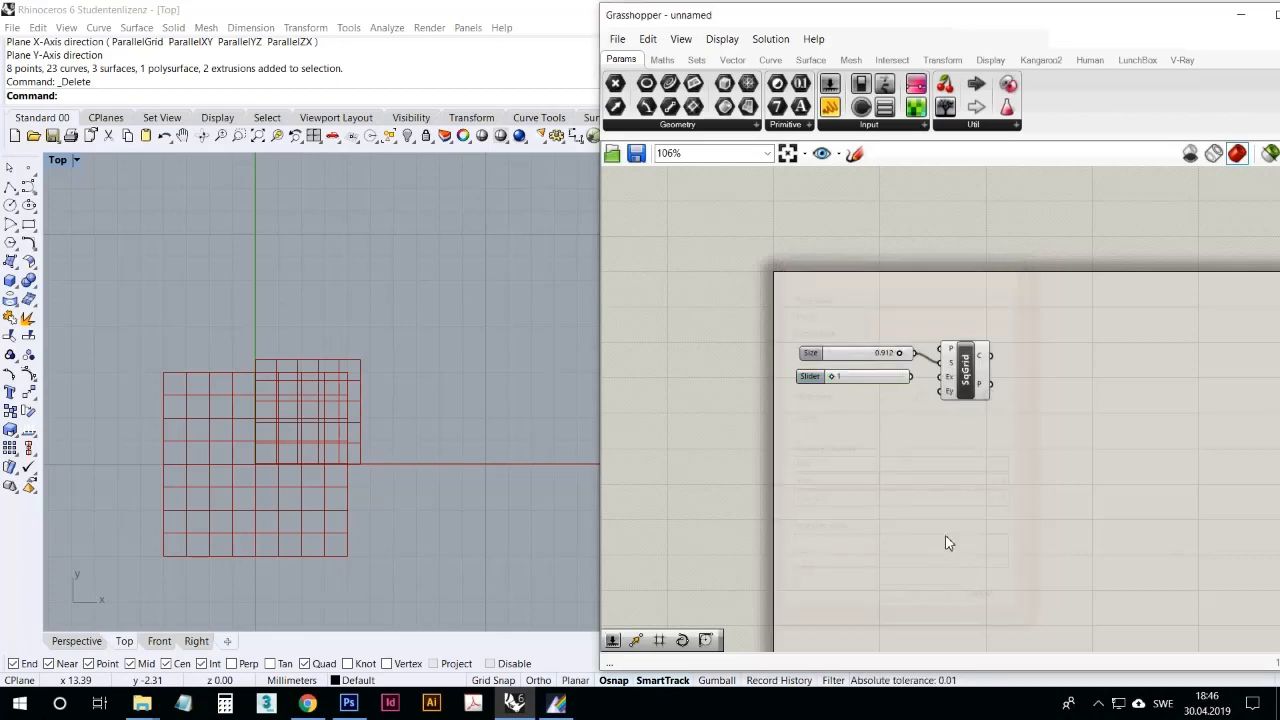
Step: Wire the integer slider to Extent X at 10 and feed Extent Y from a copy of it, also at 10
drag(920, 377, 944, 378)
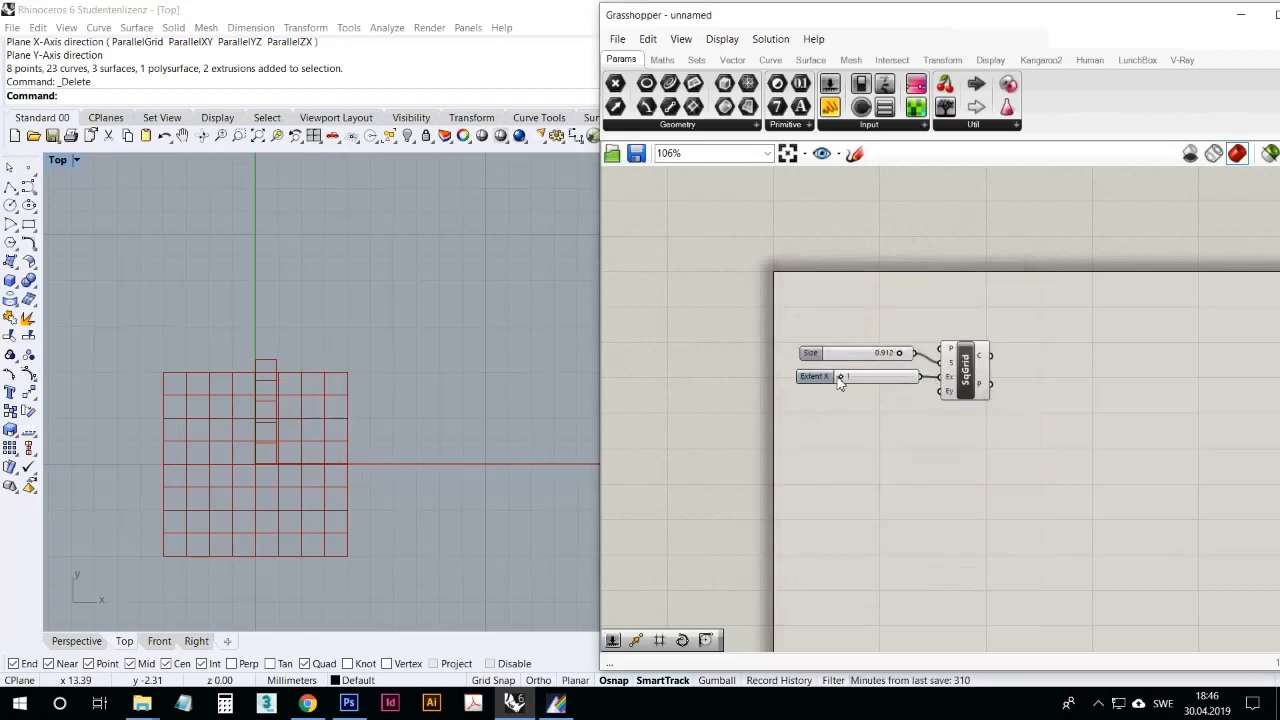
drag(843, 378, 921, 405)
click(881, 385)
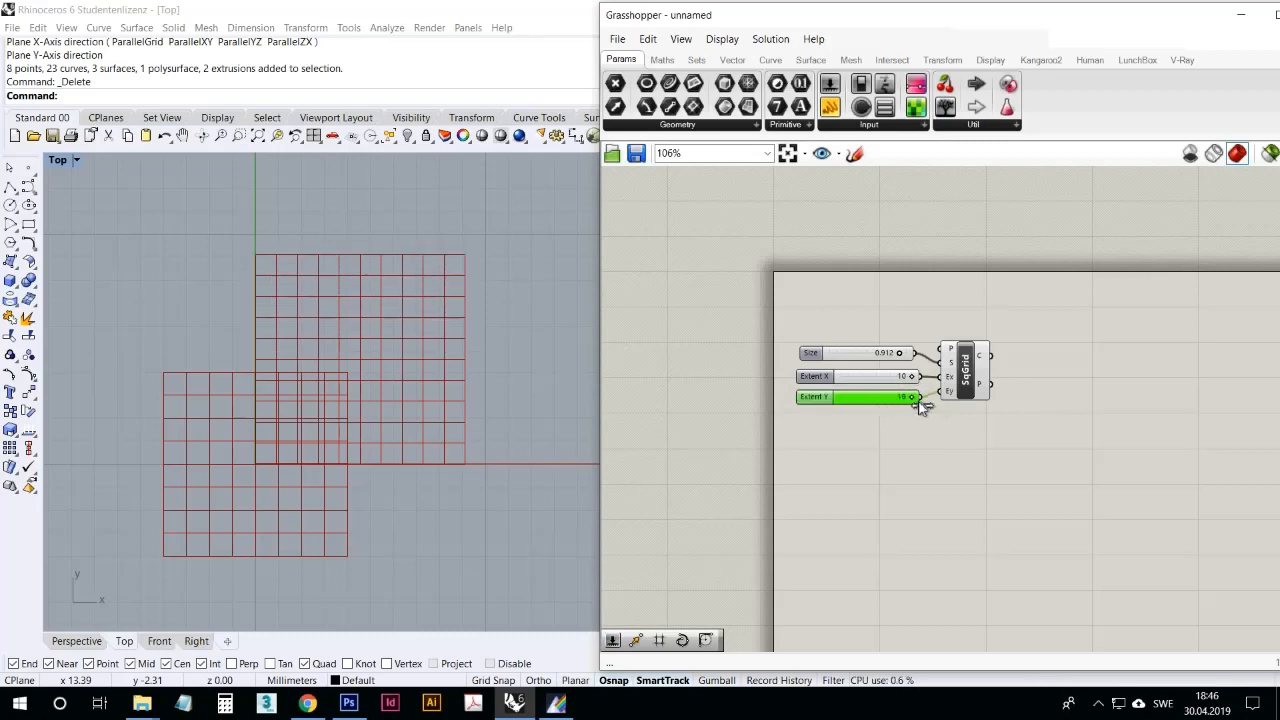
click(840, 508)
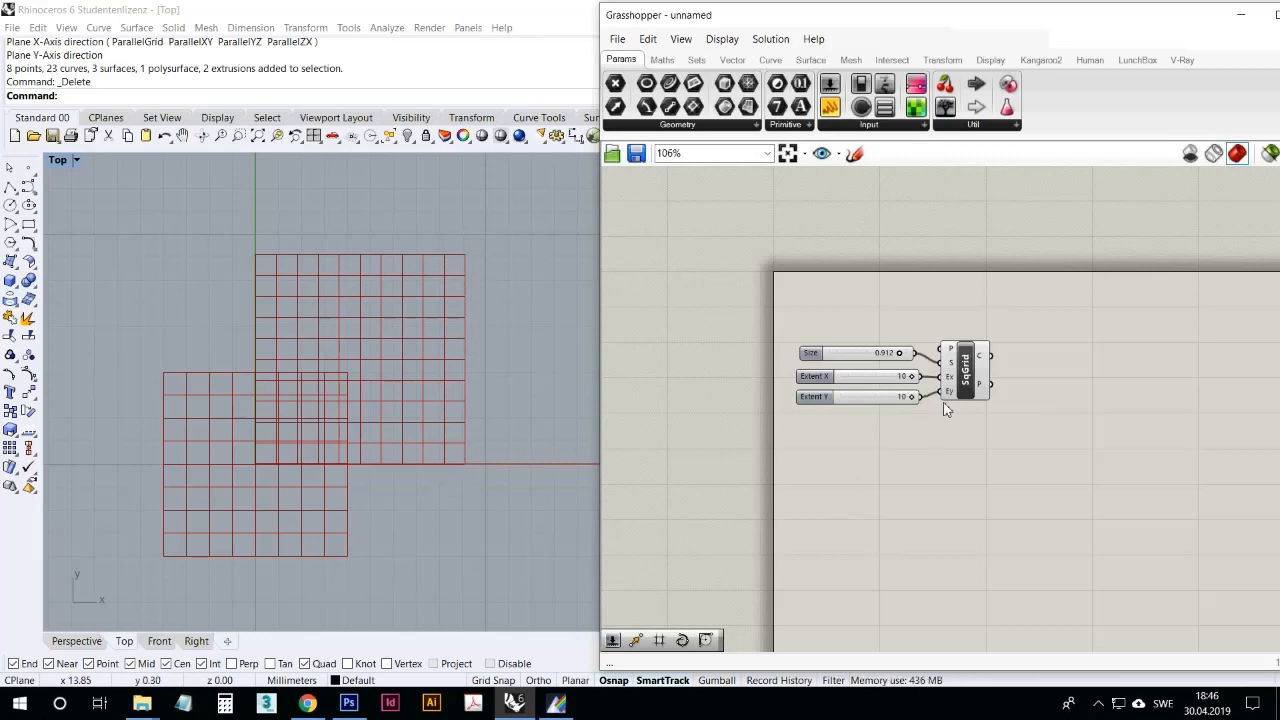
Step: Place a Scale component beside the square grid and connect the grid's Cells output to its Geometry input
mouse_move(984, 391)
mouse_move(982, 362)
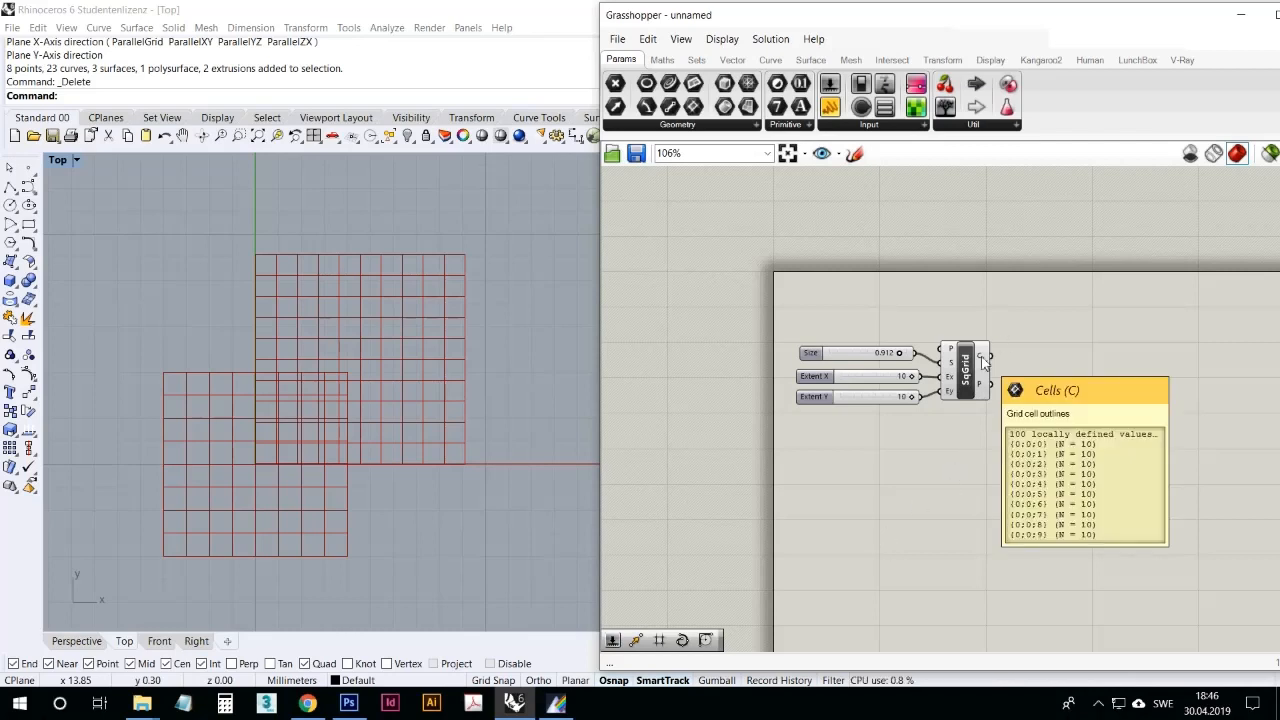
double_click(930, 477)
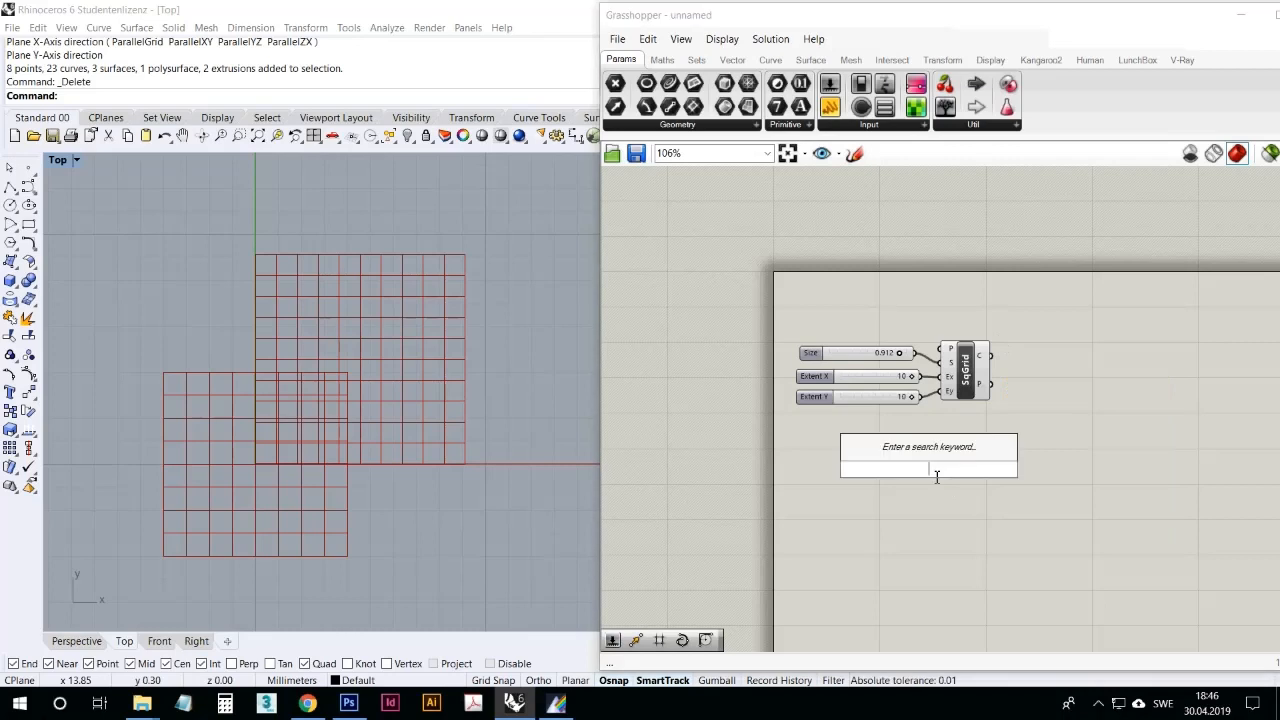
text(scale)
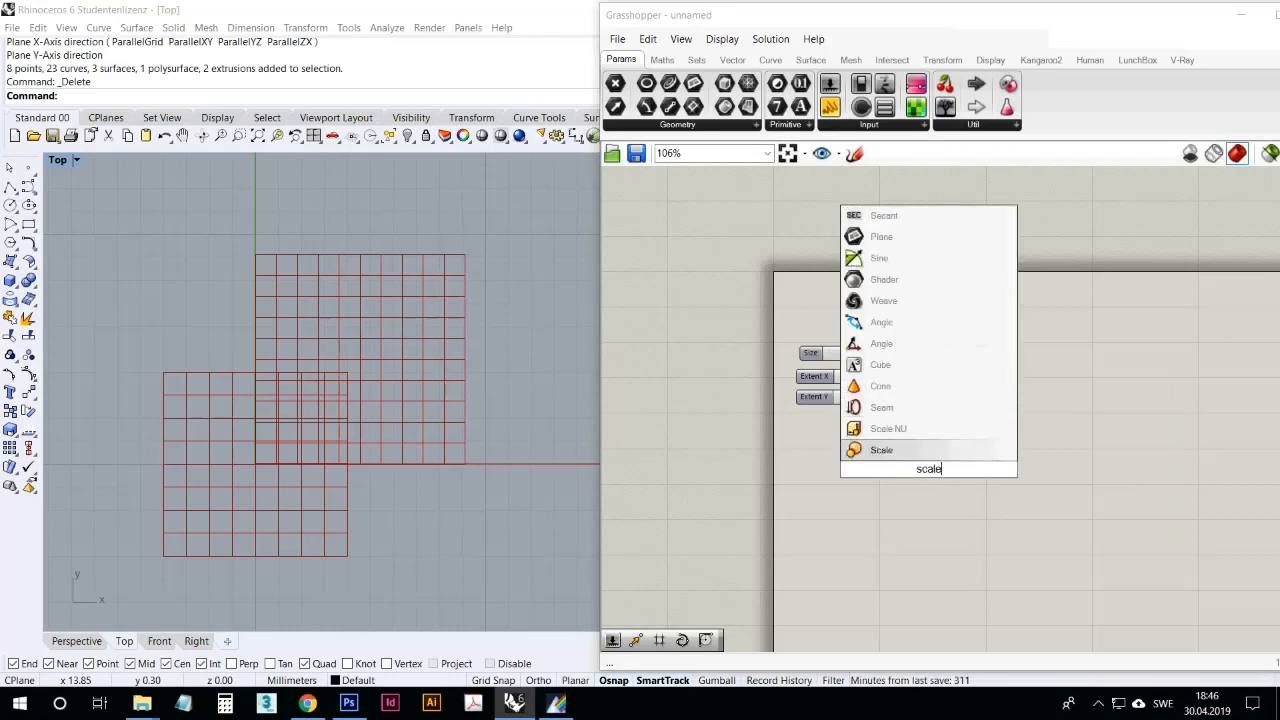
key(Return)
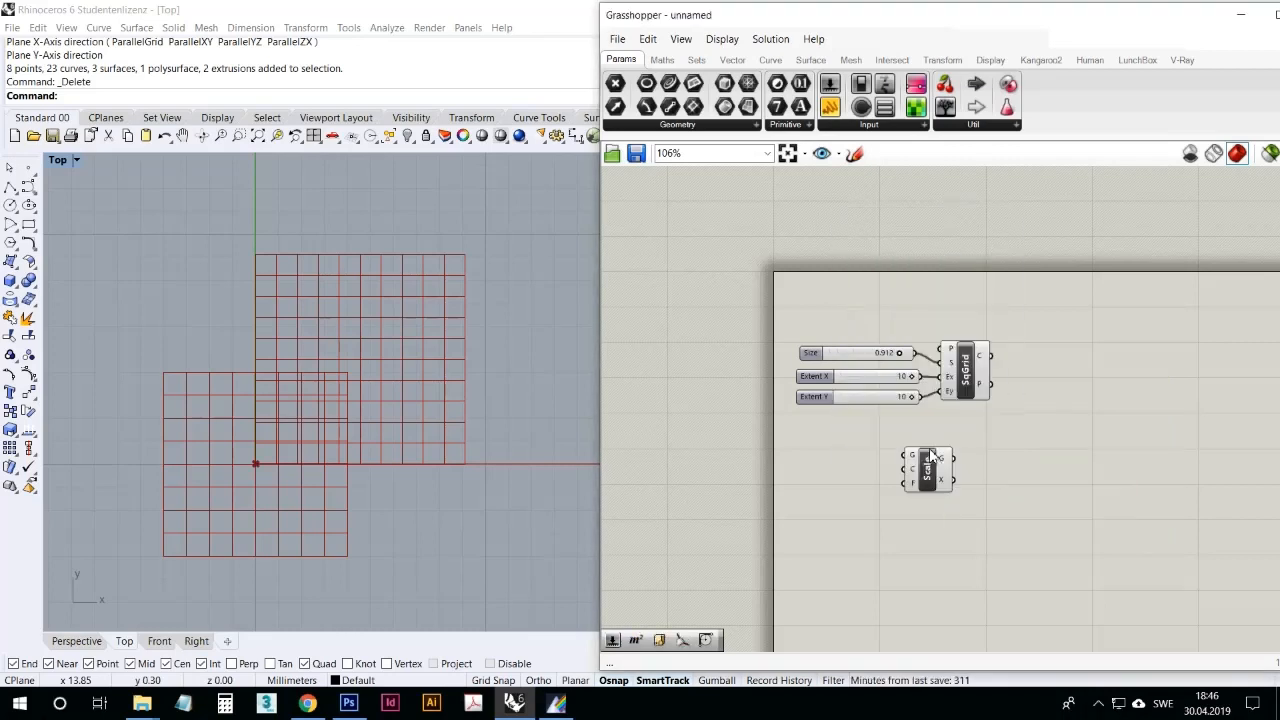
click(938, 60)
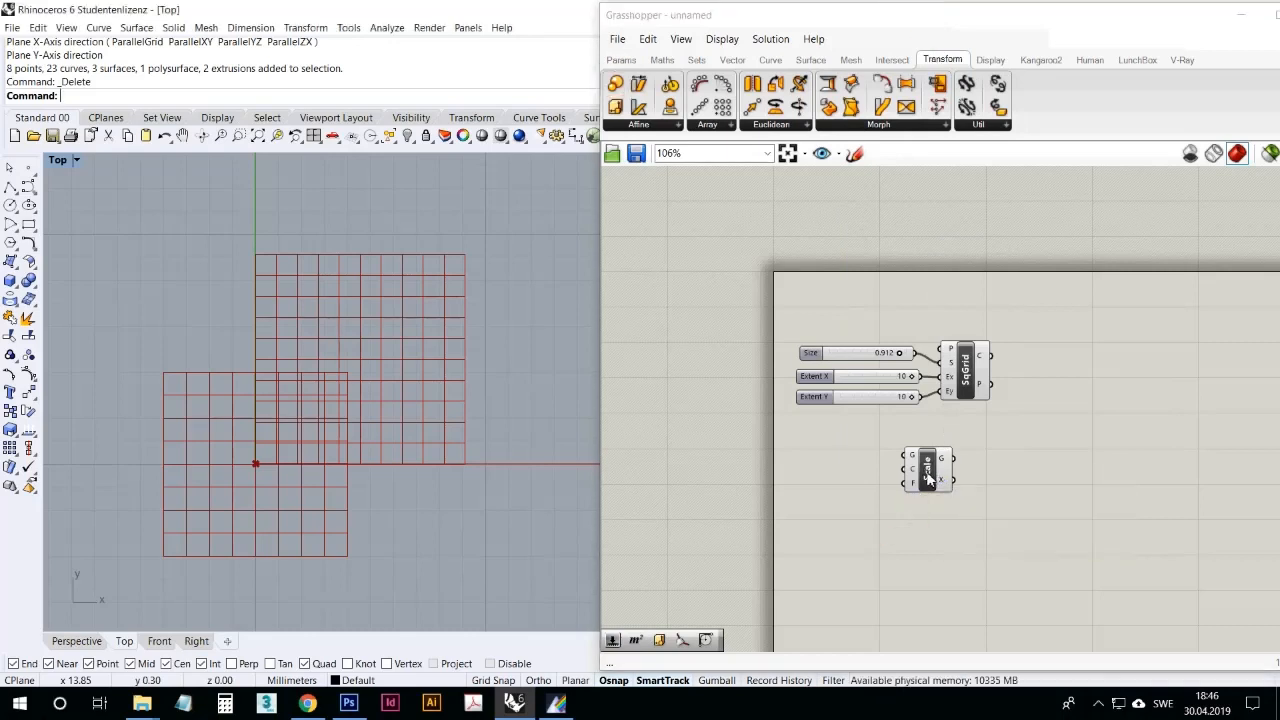
drag(928, 477, 1086, 381)
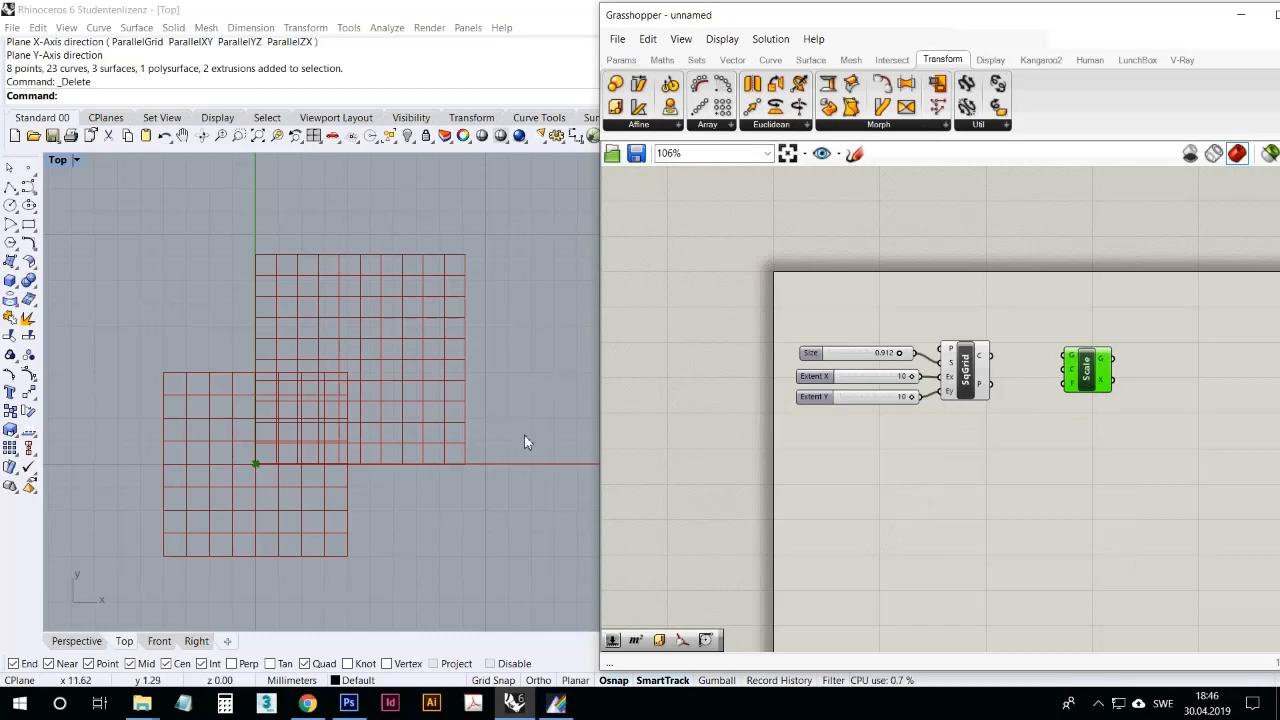
click(1033, 423)
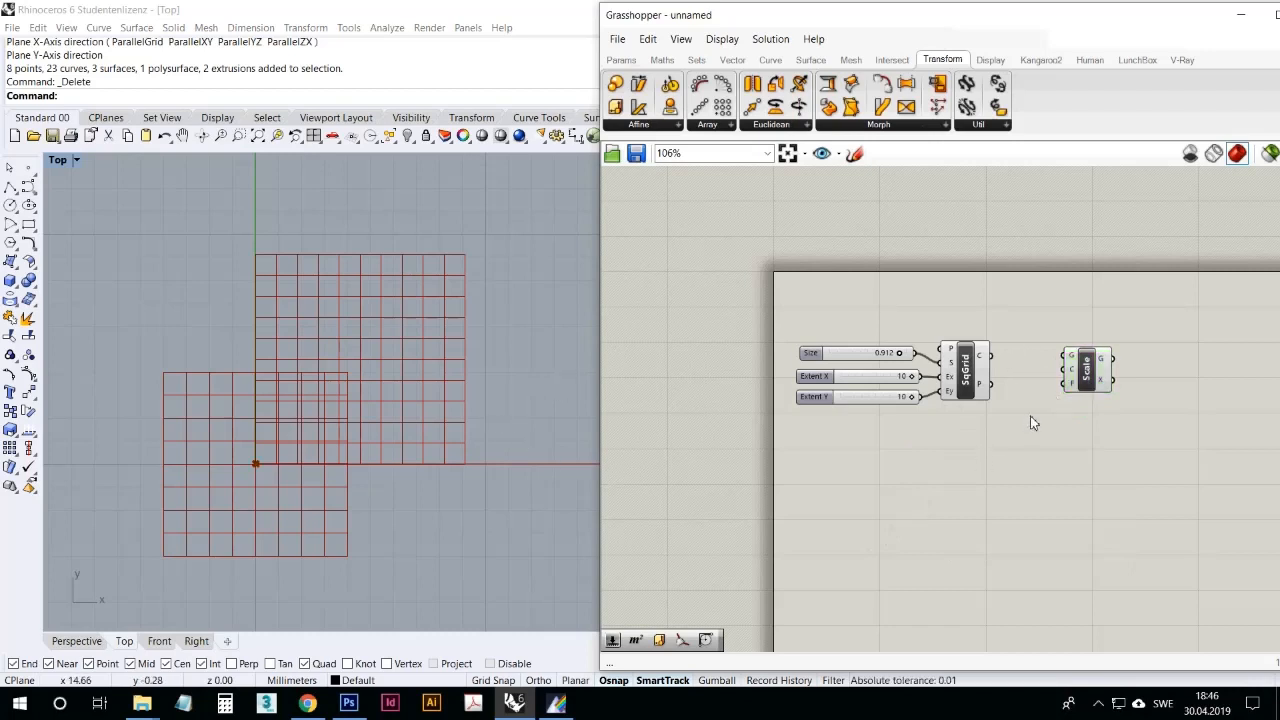
drag(991, 355, 1065, 357)
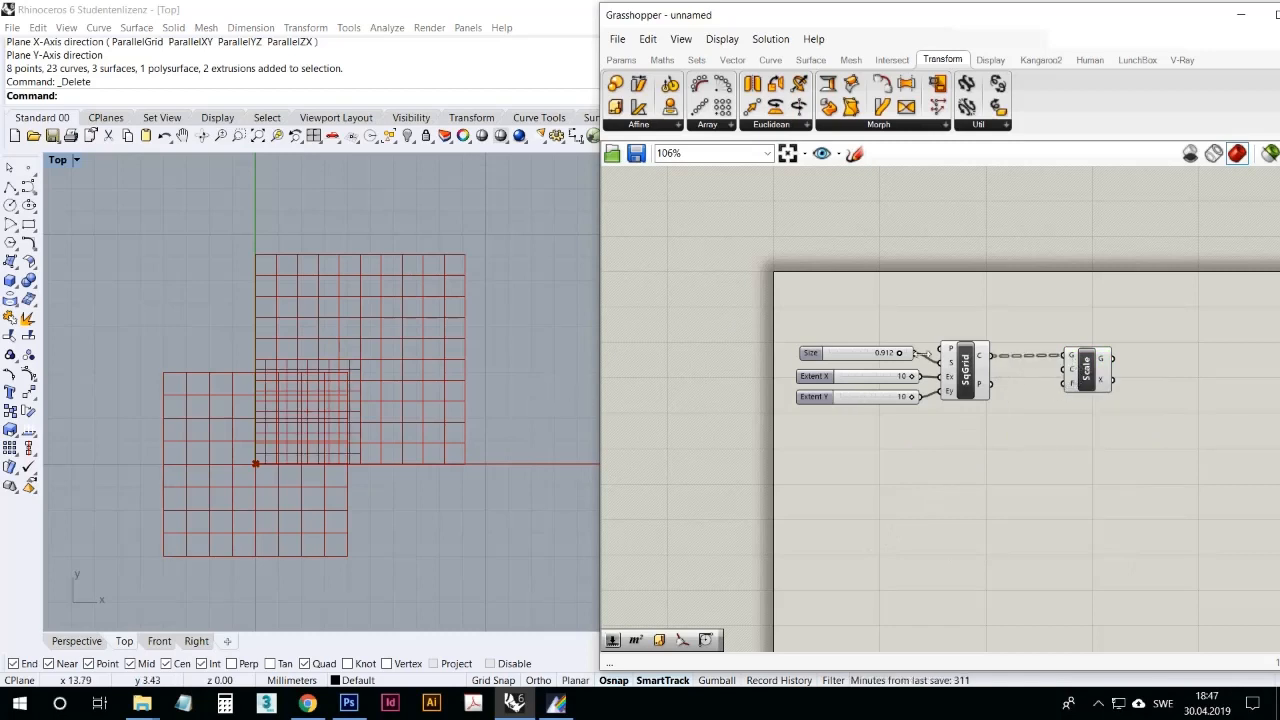
Step: Compare the scaled grid with the original square grid by highlighting each component's preview in Rhino
click(1089, 369)
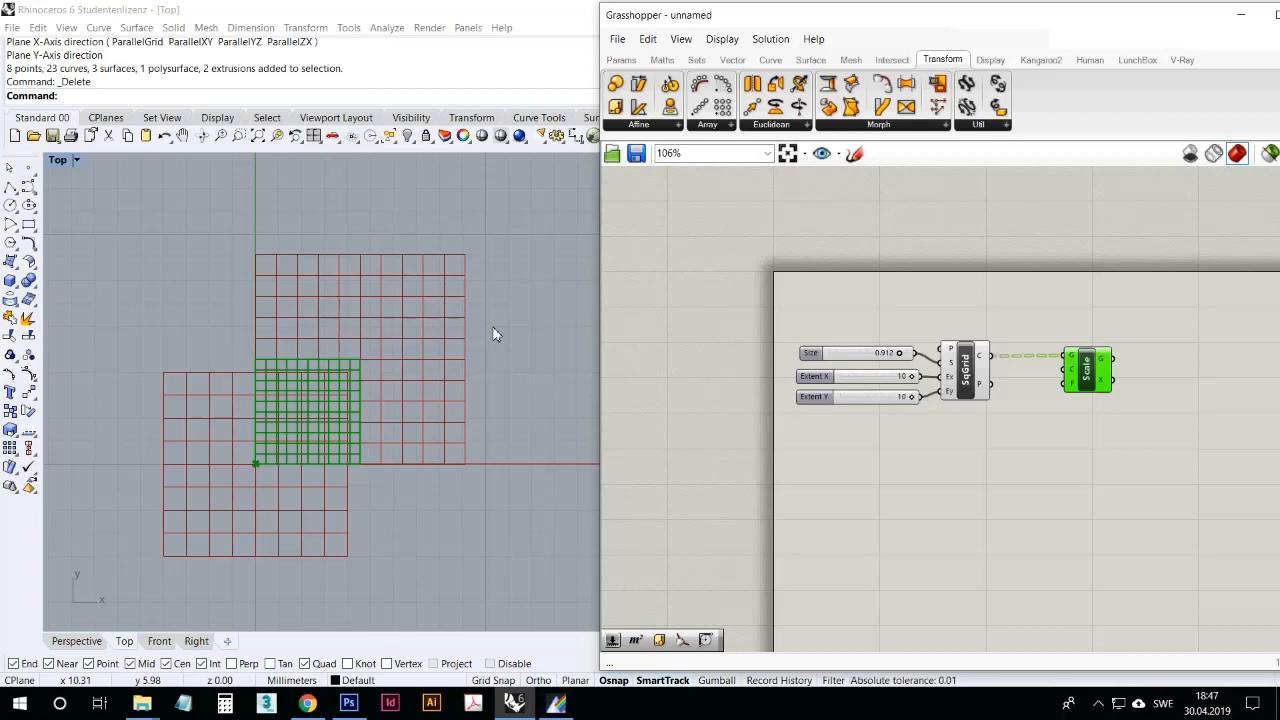
click(965, 368)
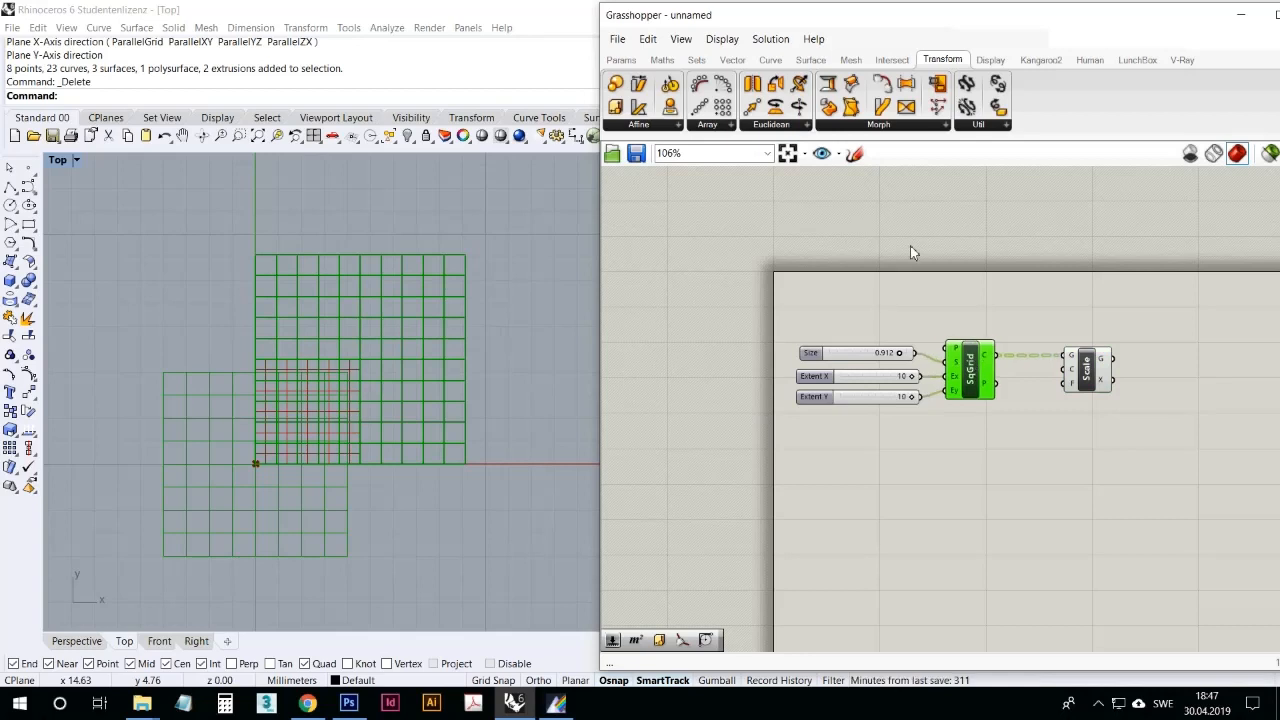
click(718, 128)
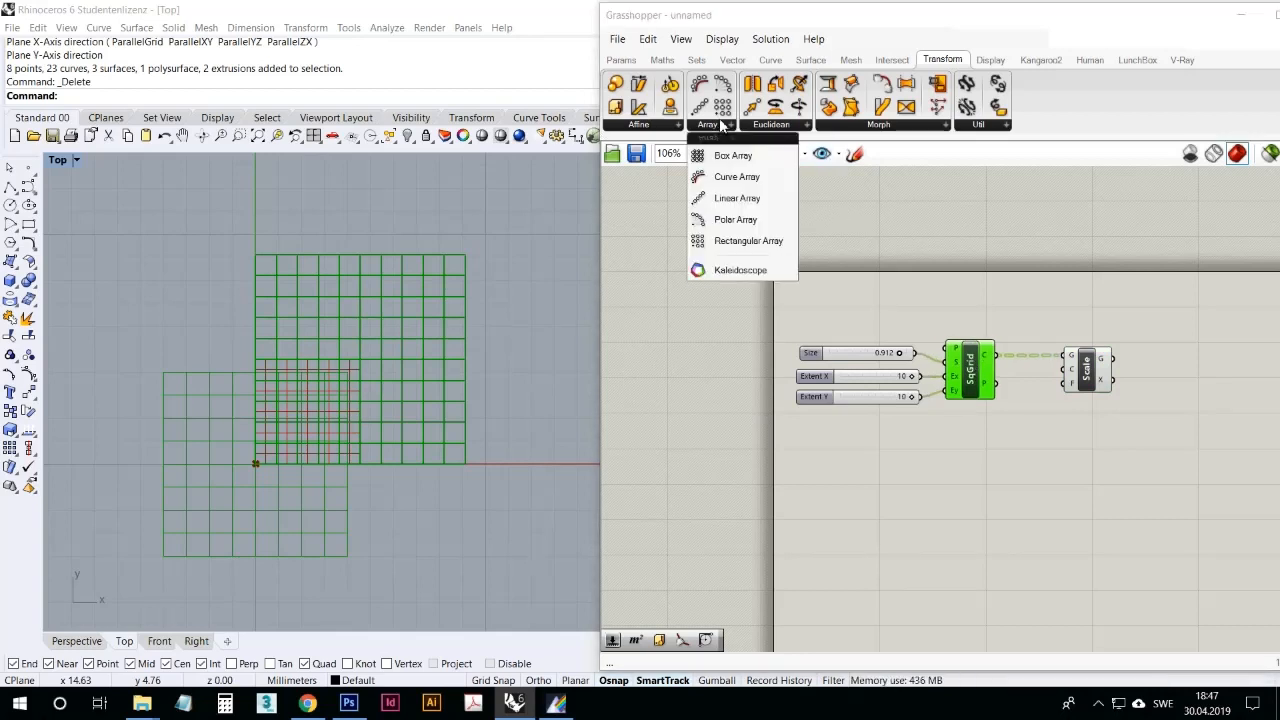
click(1000, 439)
click(975, 388)
click(983, 445)
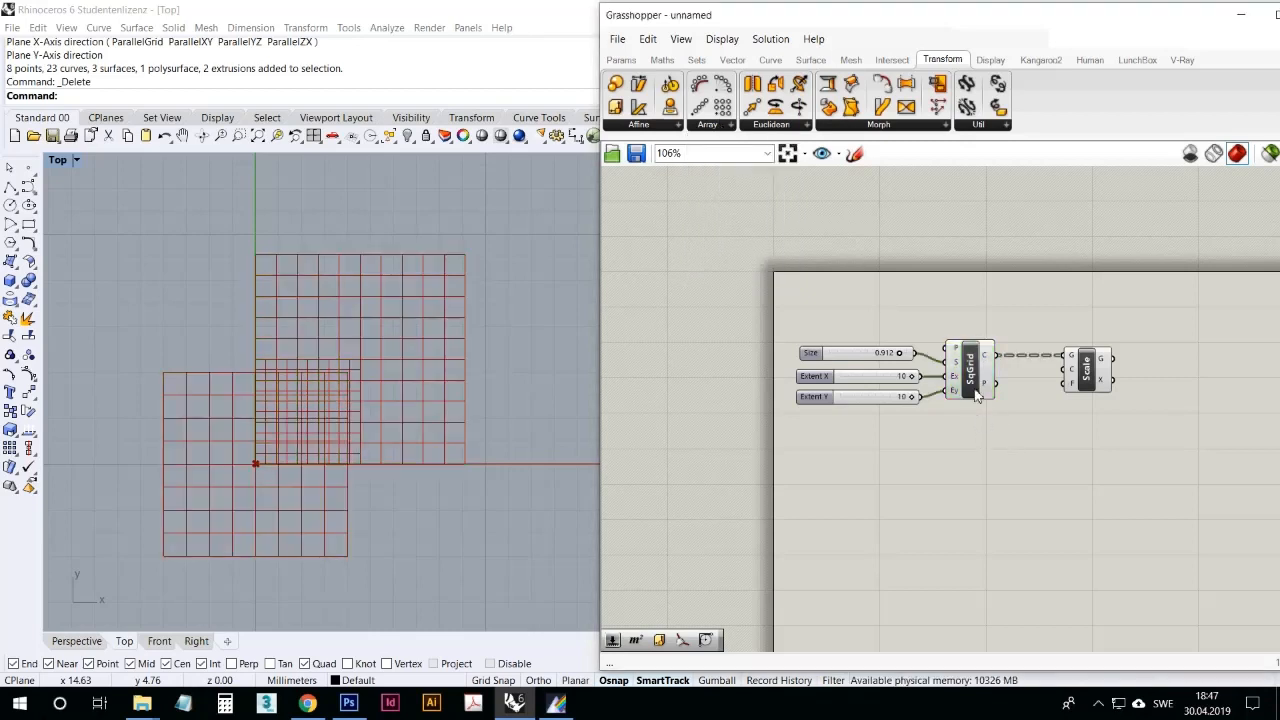
click(977, 392)
click(970, 453)
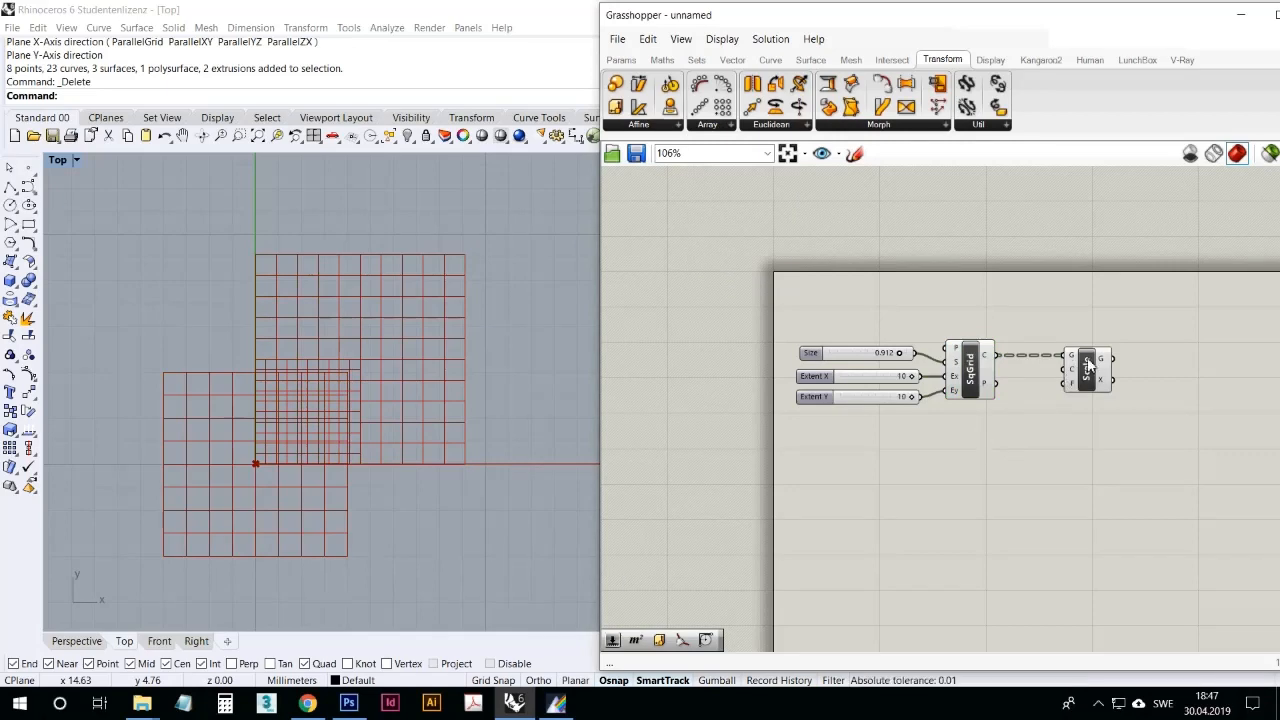
Step: Shift the Scale component away from the square grid, hide the square grid's preview and highlight the scaled result
drag(1088, 365, 1110, 366)
click(974, 366)
right_click(973, 380)
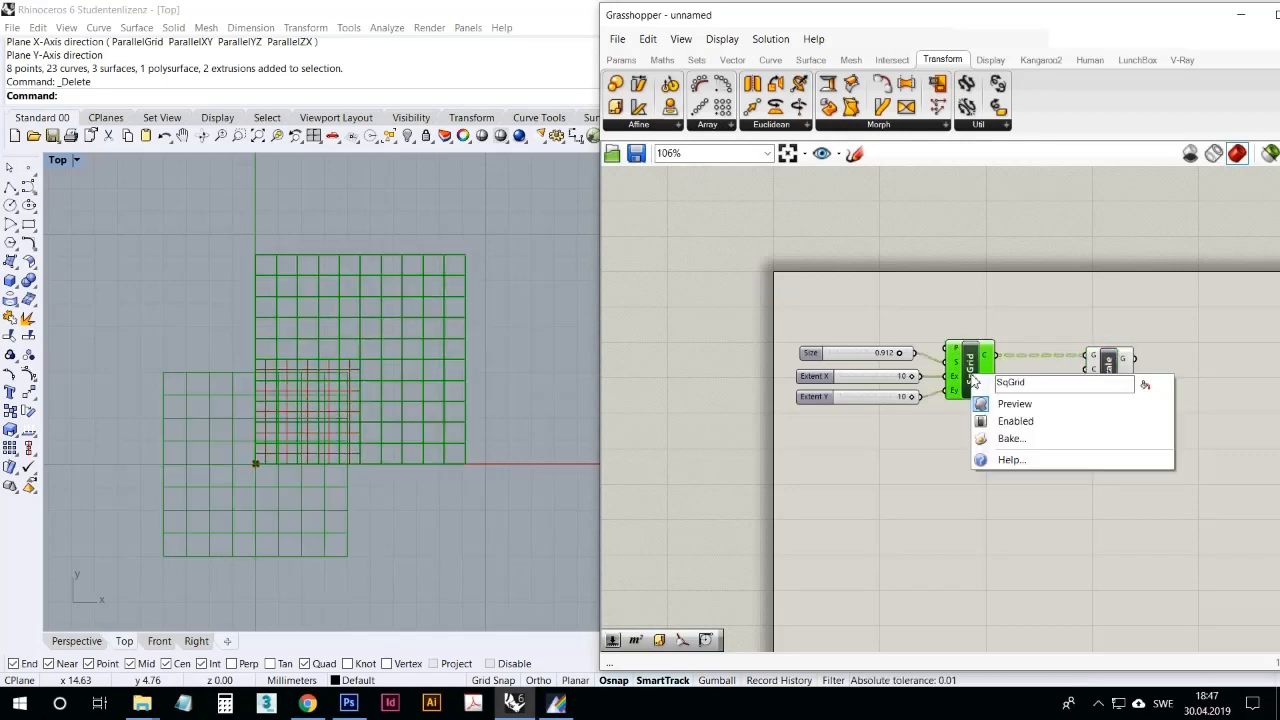
click(1014, 403)
click(991, 455)
click(1107, 370)
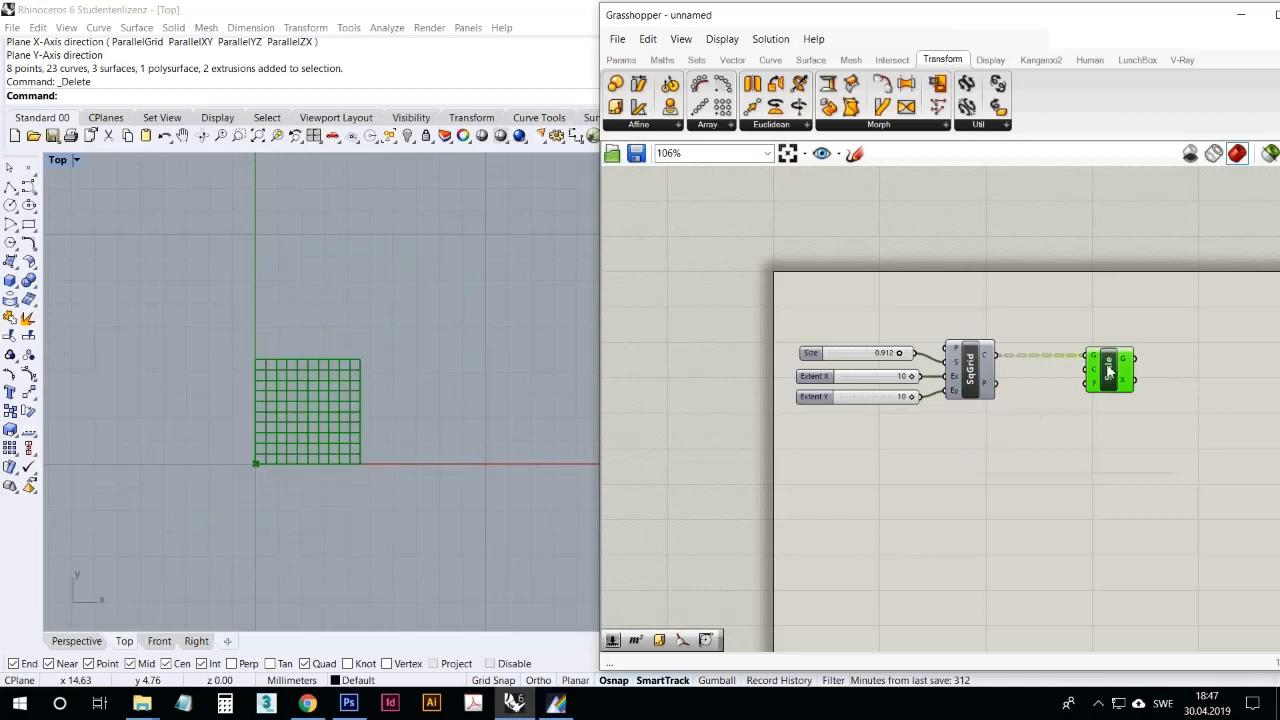
Step: Turn the square grid's preview back on and examine its base plane origin in the Top viewport
click(962, 358)
right_click(971, 357)
click(994, 388)
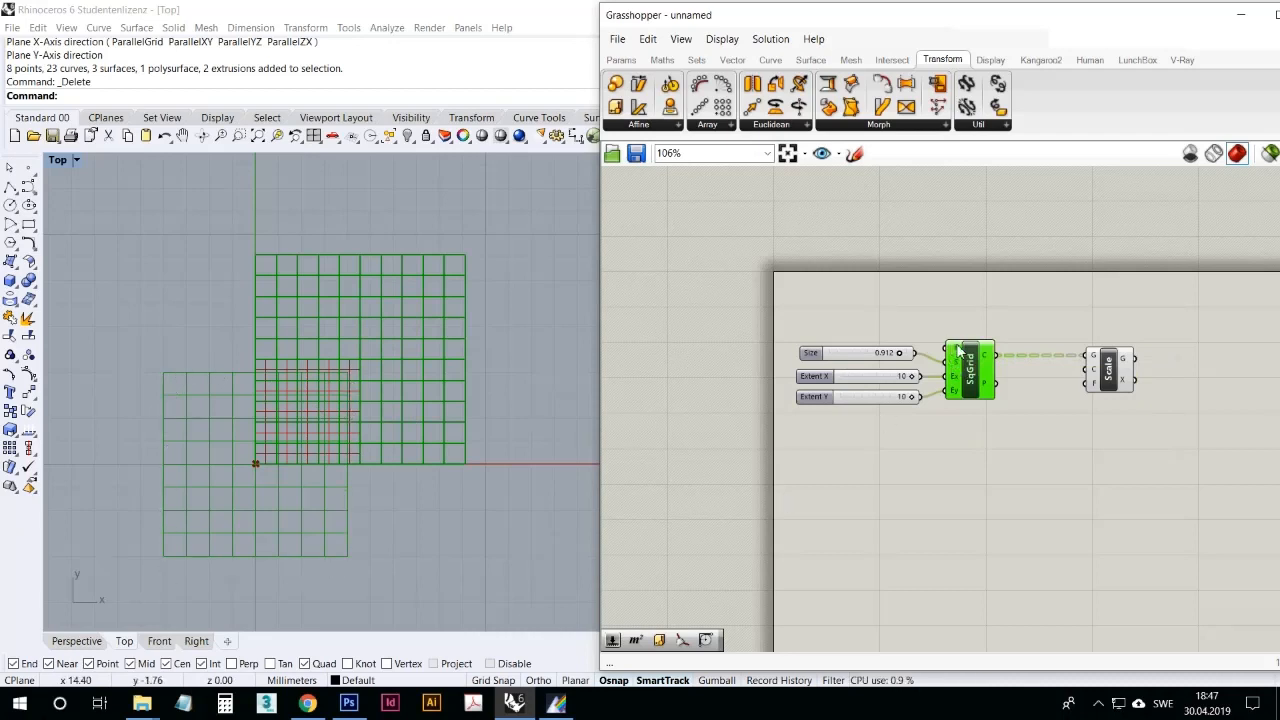
mouse_move(958, 350)
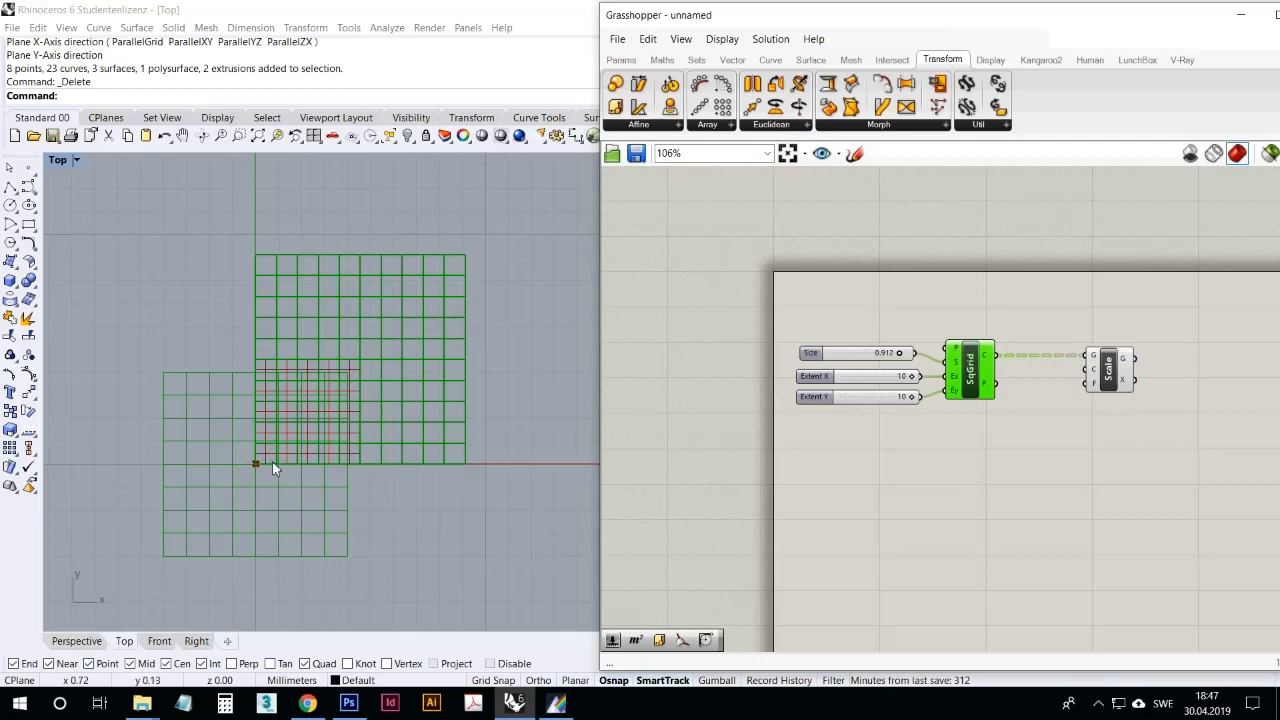
click(952, 466)
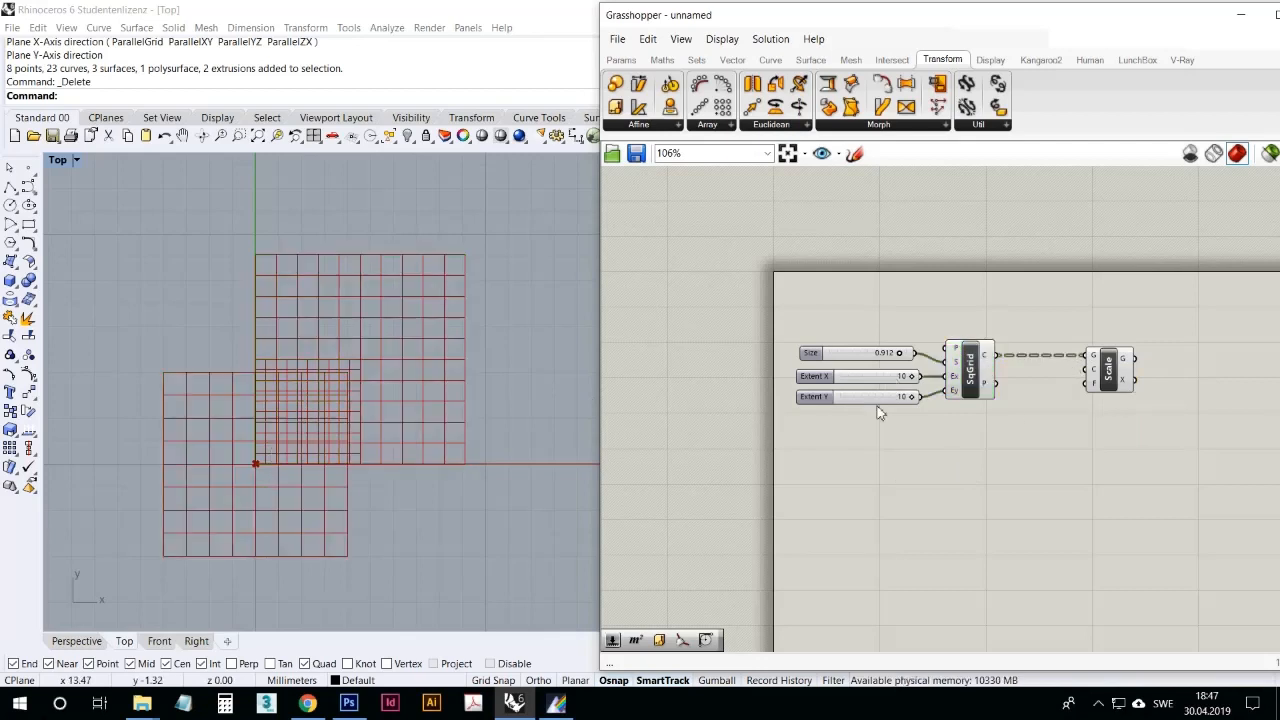
Step: Move the Scale component closer to the square grid and hide the square grid's preview
drag(1110, 368, 1085, 368)
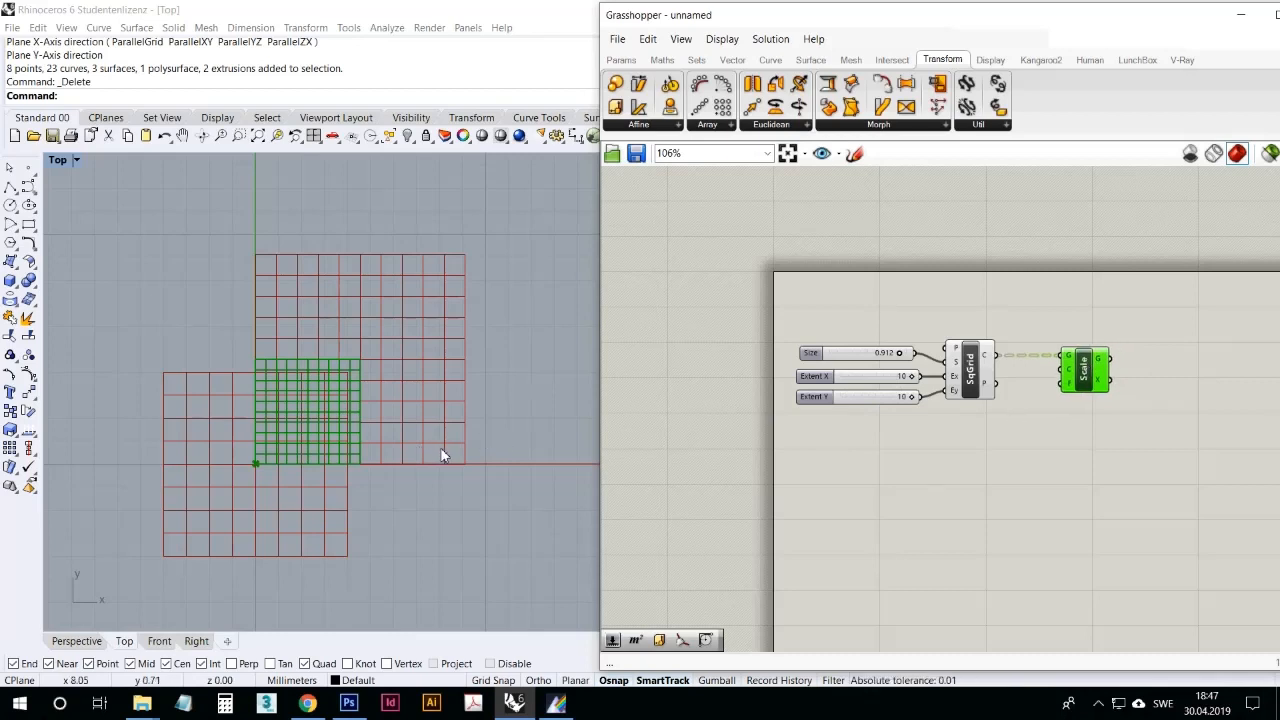
click(971, 381)
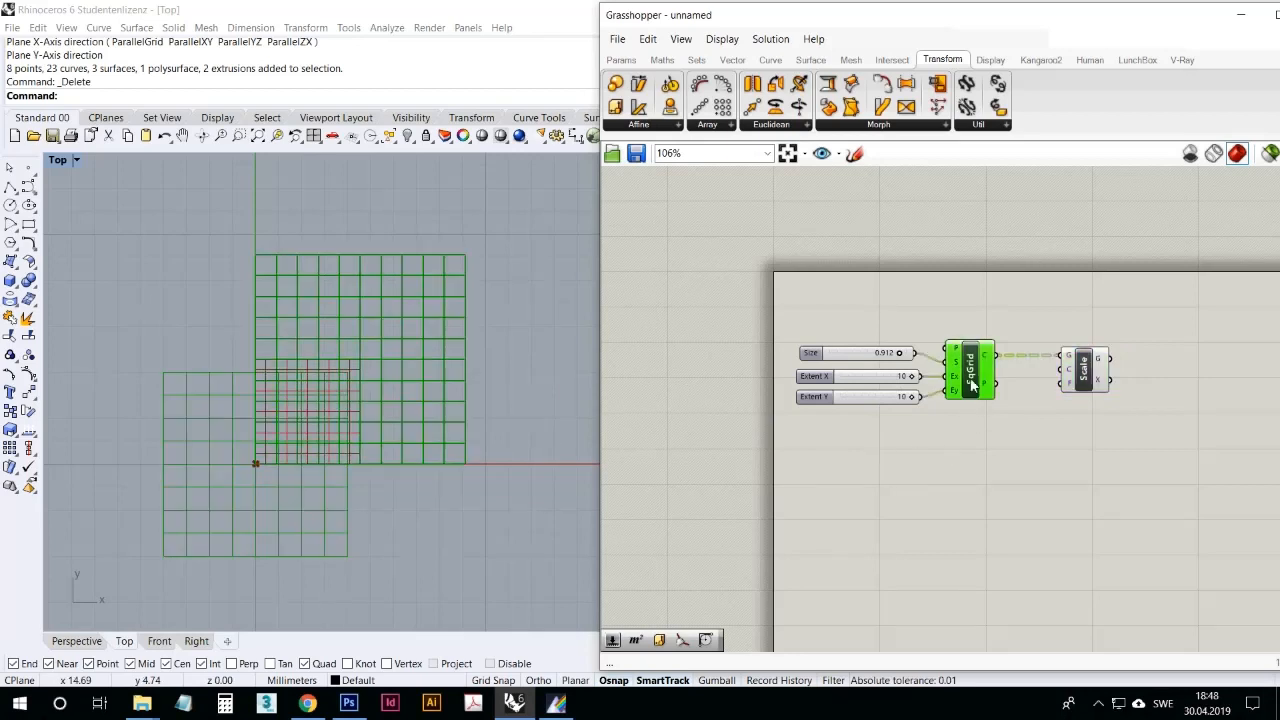
right_click(970, 376)
click(1012, 398)
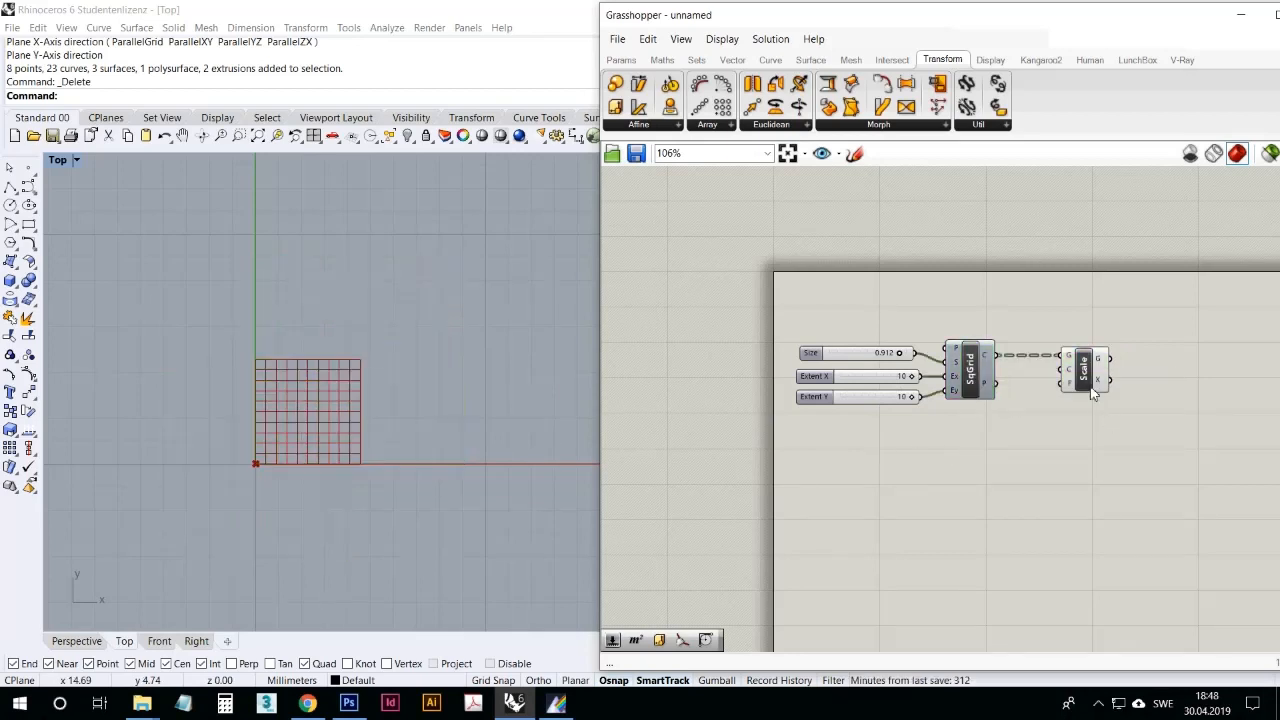
Step: Move the Scale component away from the square grid, connect a Factor slider to its factor input and set it to about 0.52
drag(1088, 373, 1135, 381)
click(1075, 437)
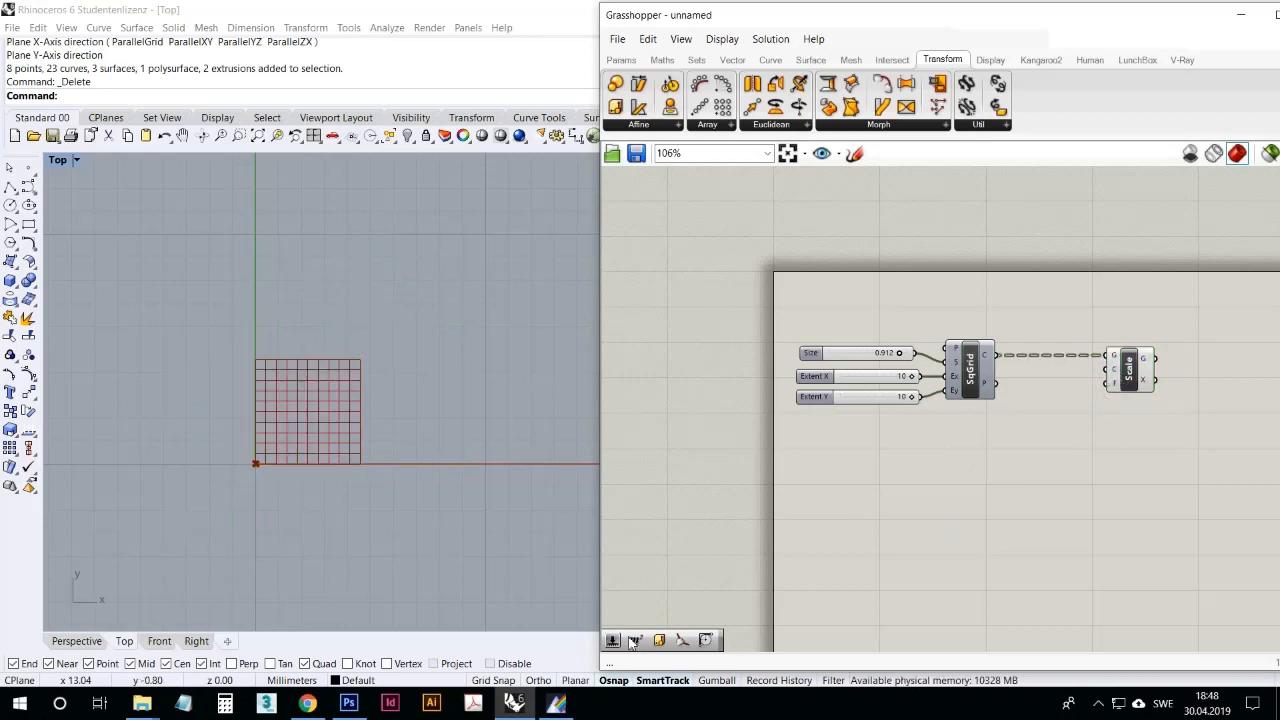
drag(613, 641, 1106, 383)
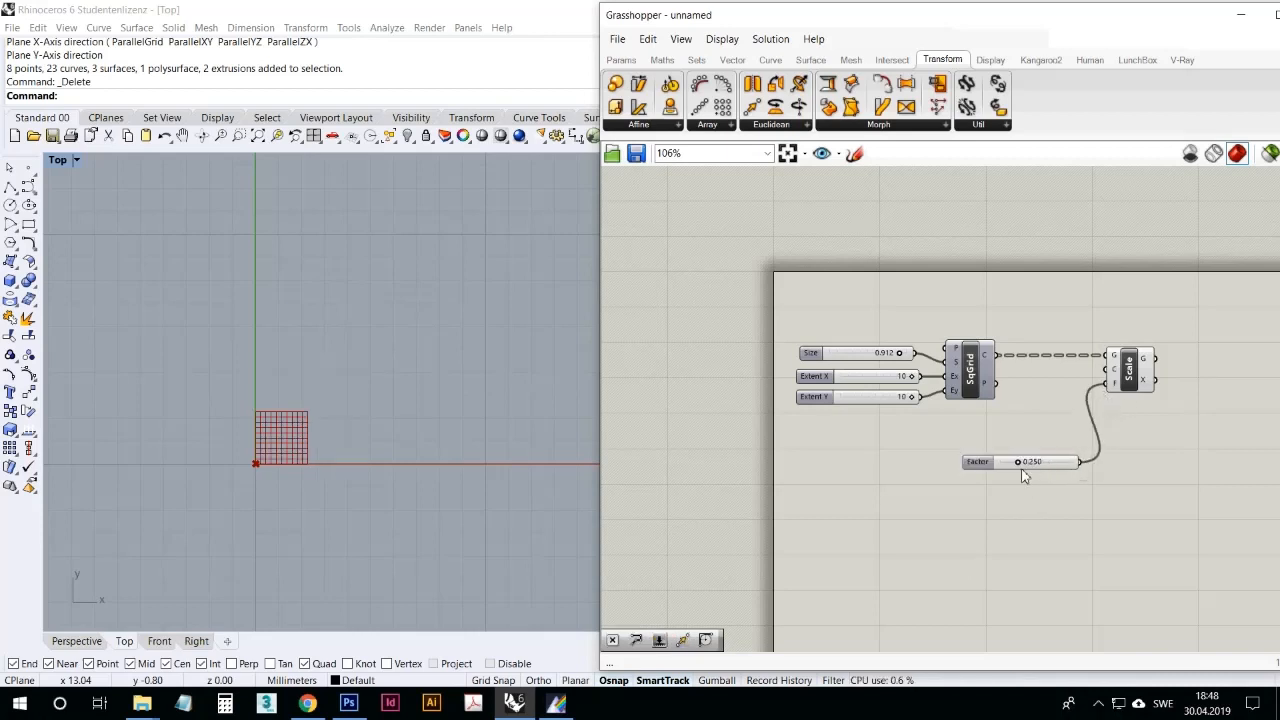
mouse_move(1021, 463)
mouse_down()
mouse_move(1088, 460)
mouse_move(1034, 460)
mouse_up()
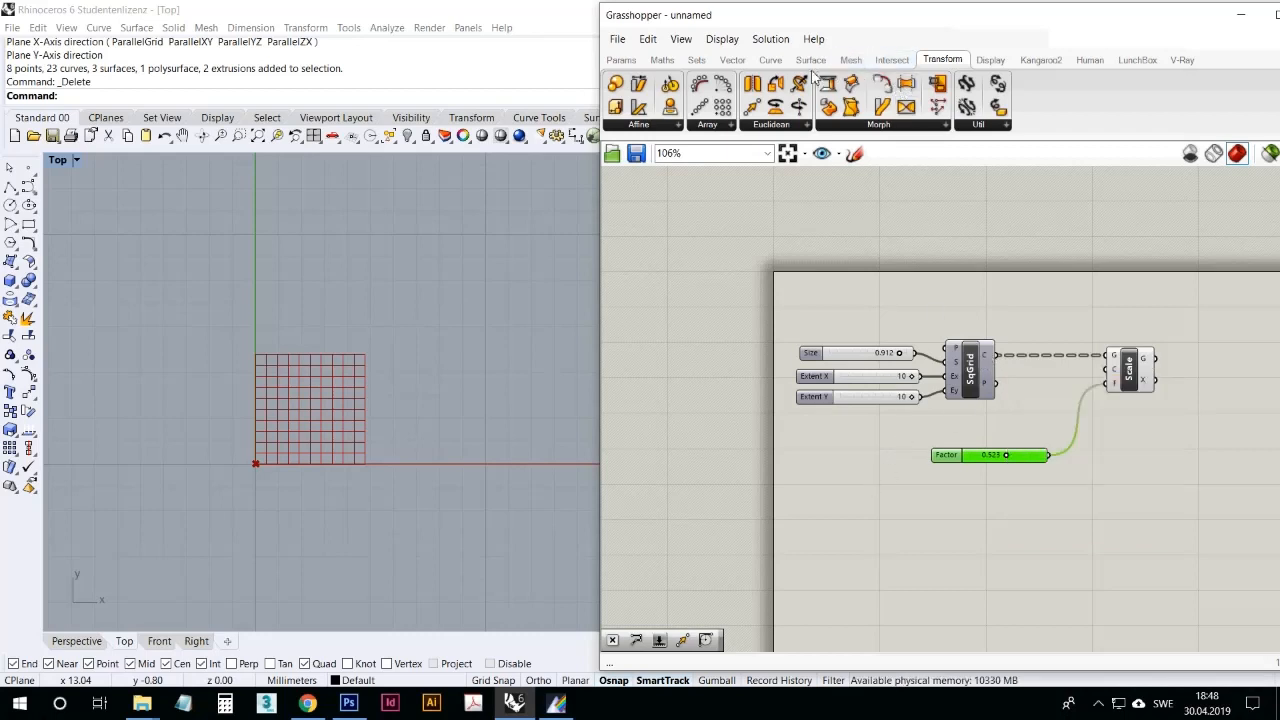
Step: Add an Area component, feed it the square grid's cells and connect its centroids to the Scale component's center input
click(812, 61)
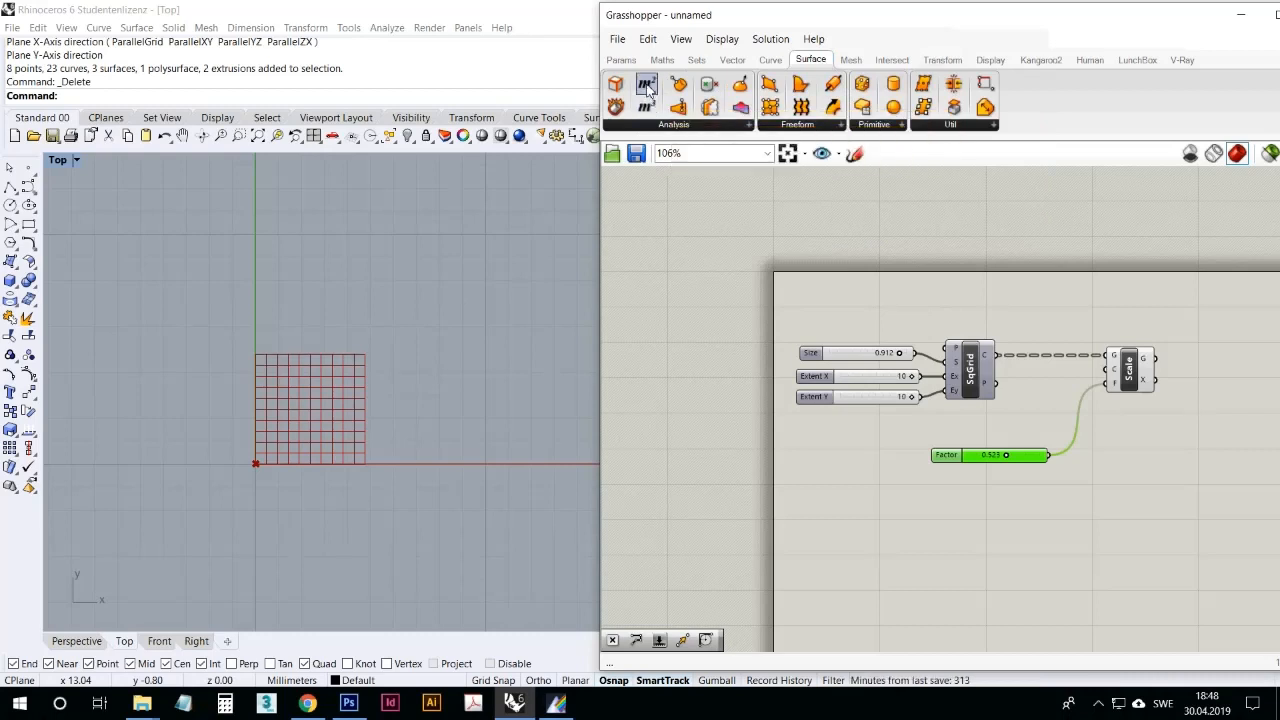
drag(646, 86, 1060, 308)
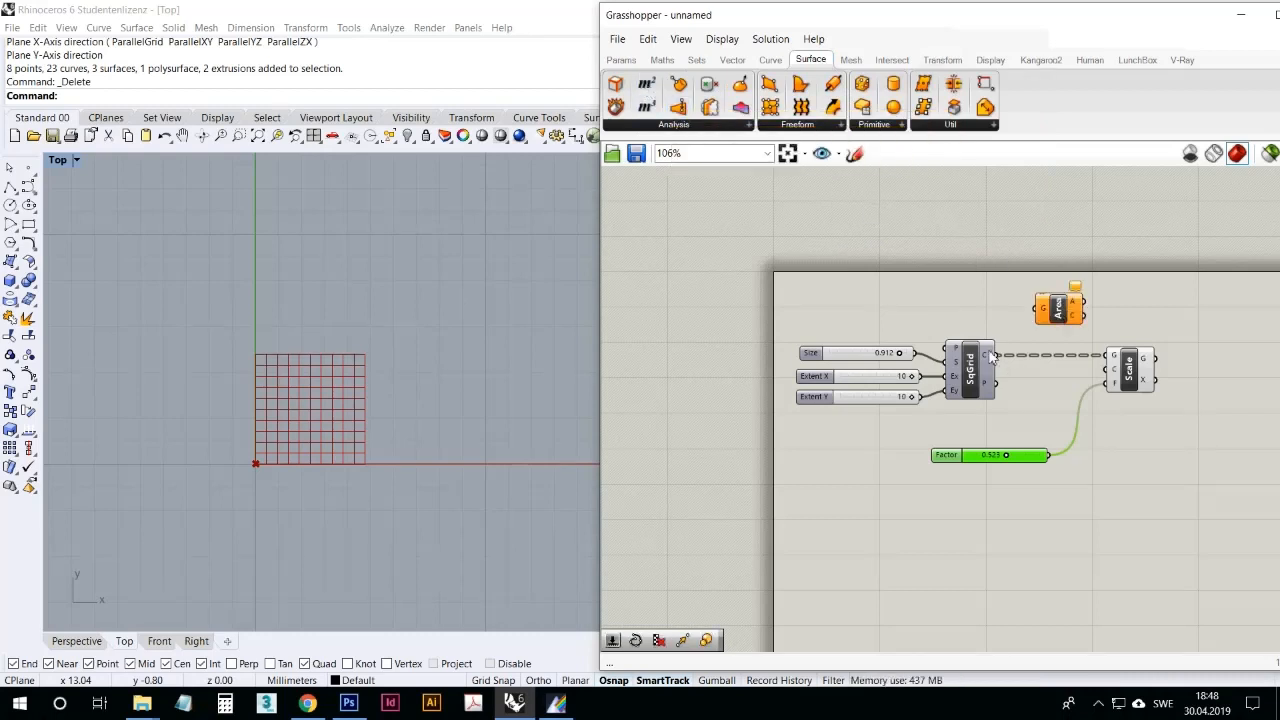
drag(992, 356, 1043, 311)
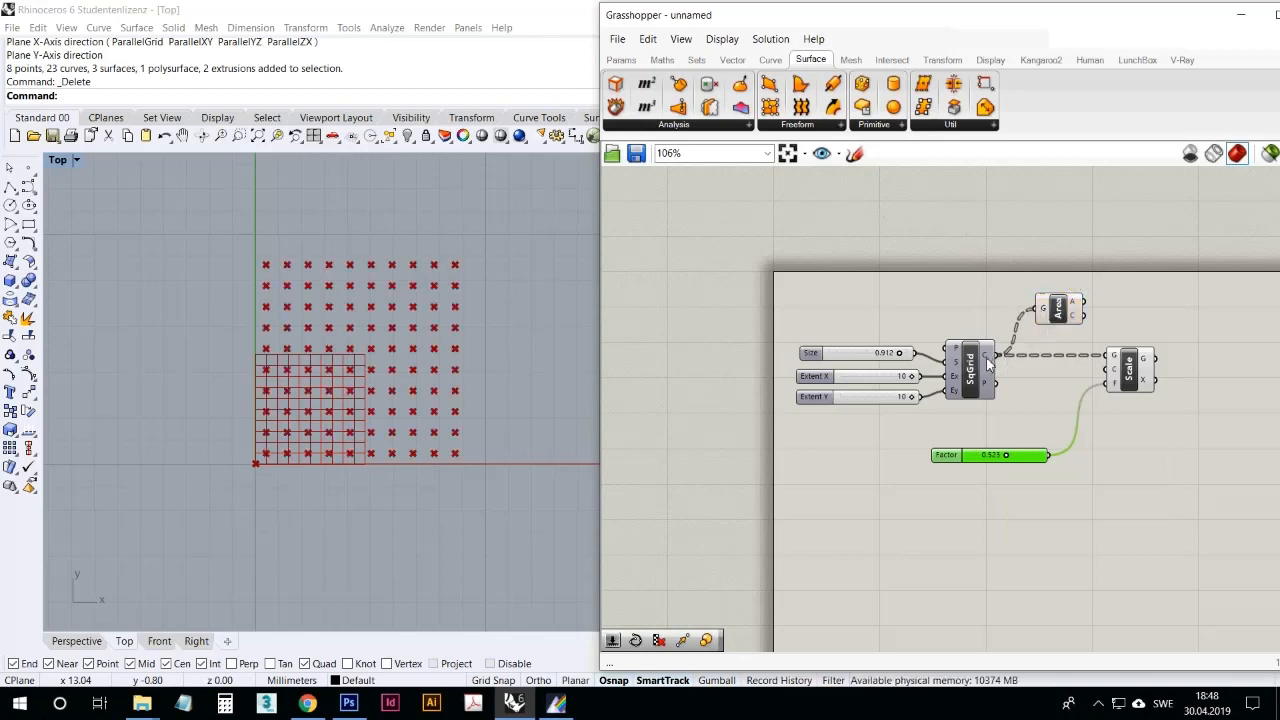
mouse_move(988, 366)
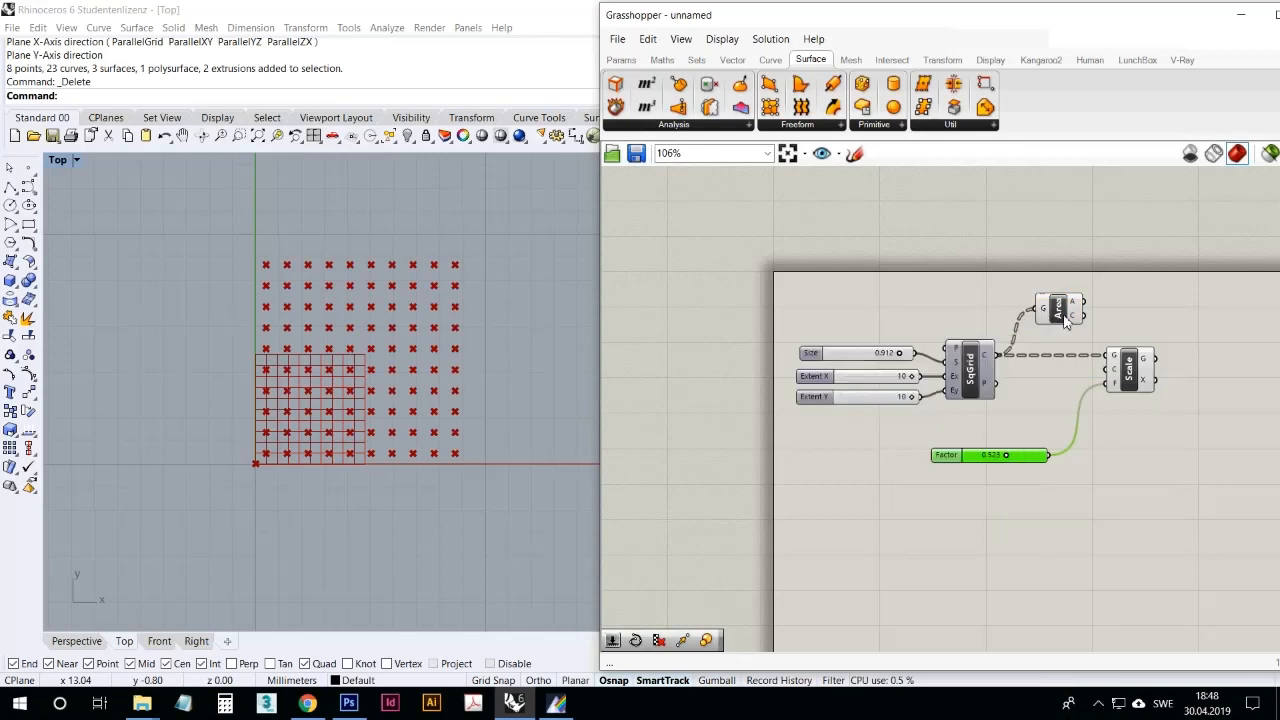
mouse_move(1078, 318)
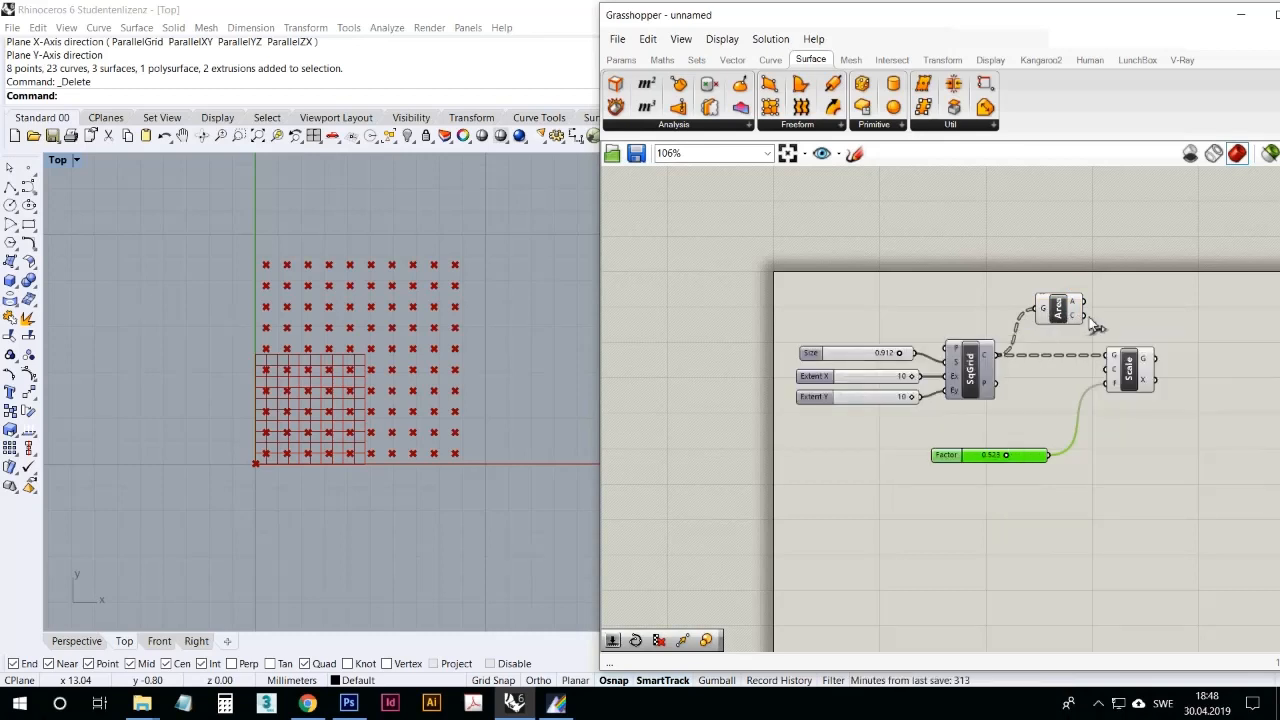
drag(1085, 316, 1110, 370)
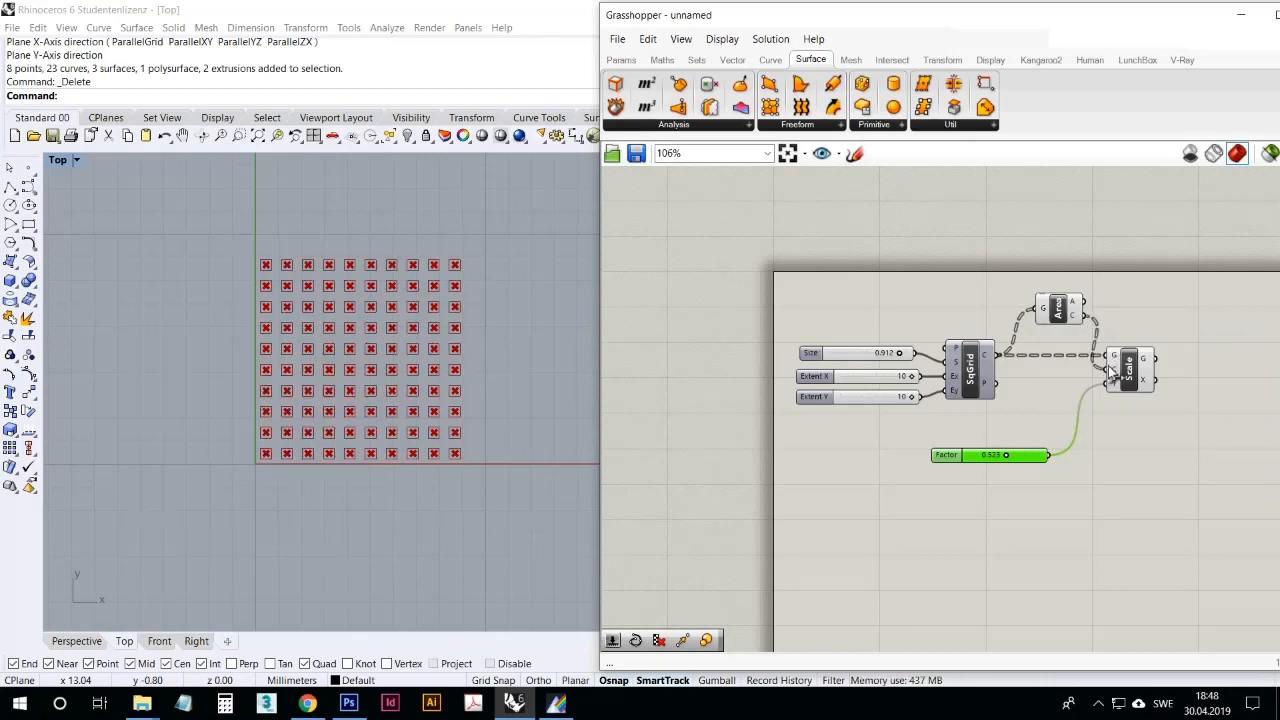
Step: Set the Factor slider to 0.711 and highlight the Scale component's result in the Top viewport
drag(1014, 463, 1030, 465)
click(1131, 378)
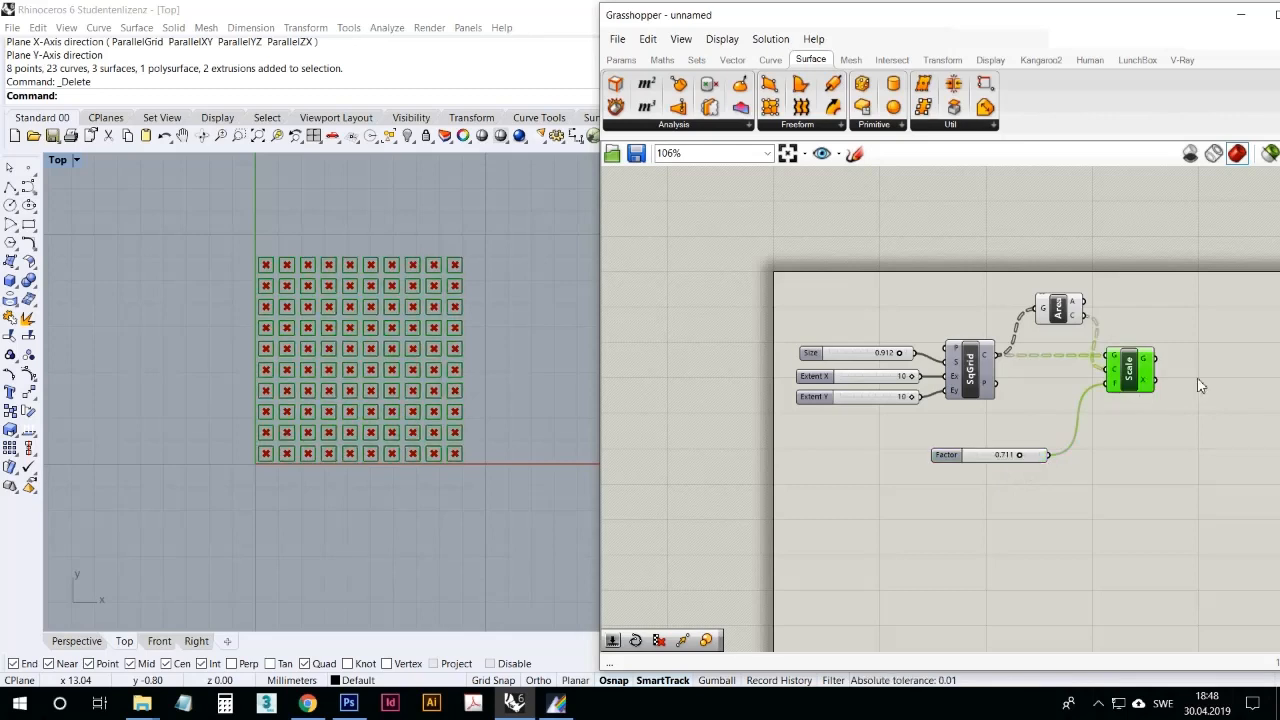
drag(1197, 380, 1076, 270)
click(1076, 249)
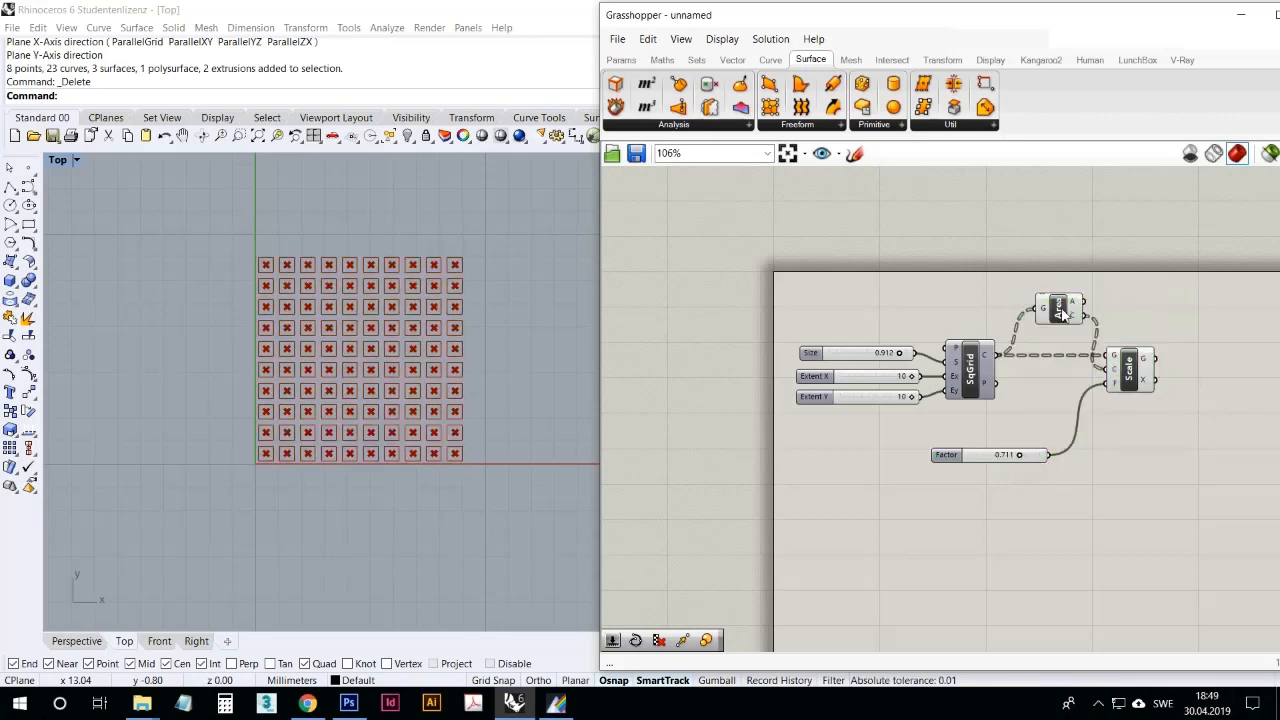
Step: Shift the Area component slightly and hide the preview of its centroids
click(1056, 312)
right_click(1052, 316)
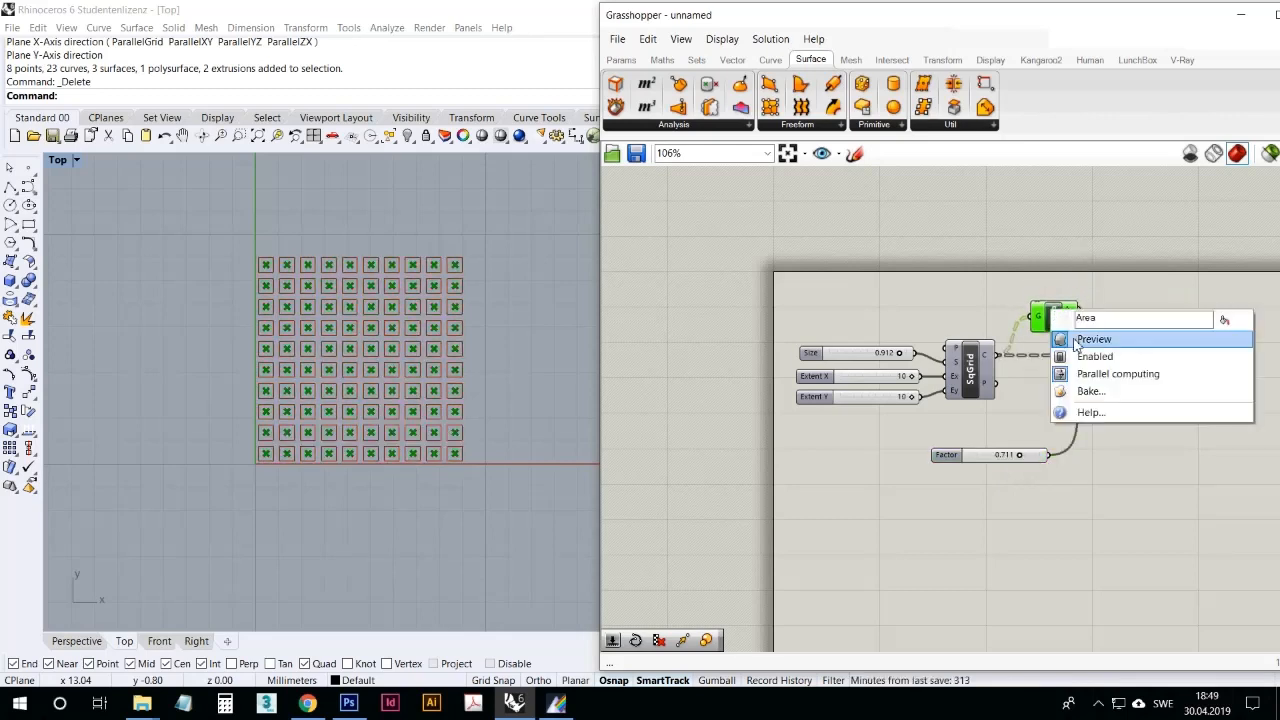
click(1077, 340)
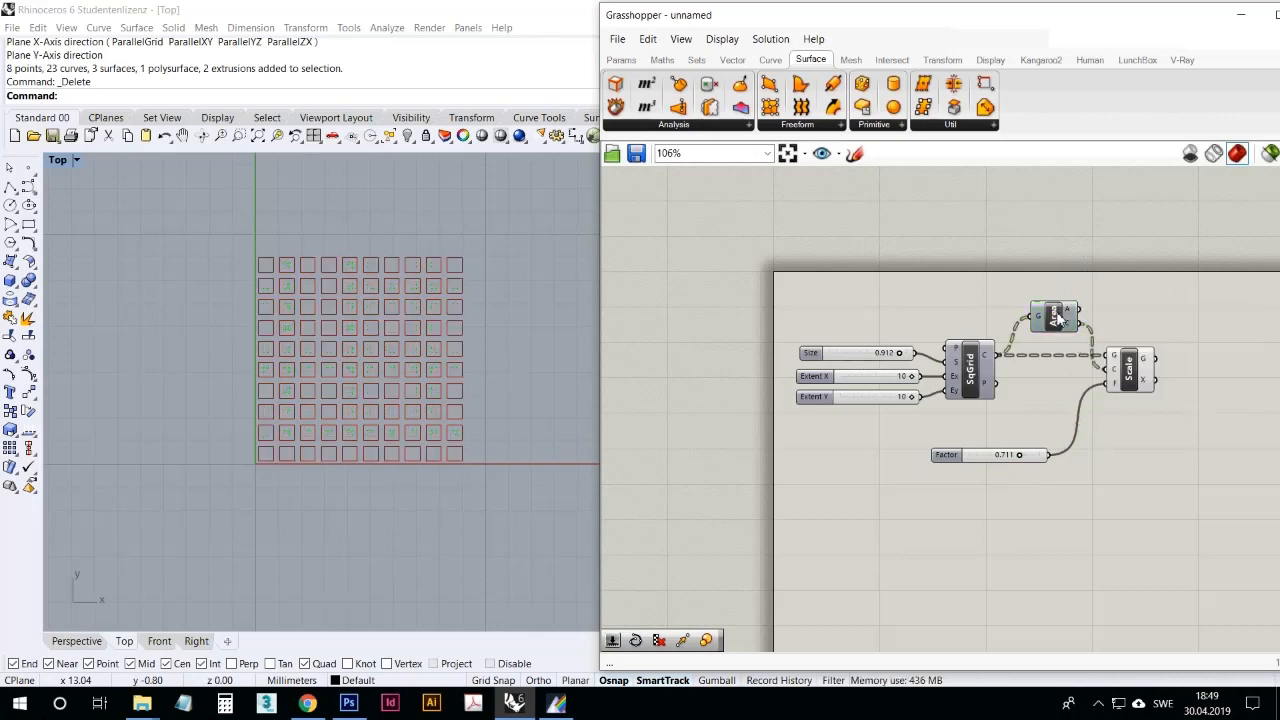
Step: Disable the Area component to show its effect on the Scale component and enable it again
drag(1052, 320, 1047, 322)
right_click(1047, 318)
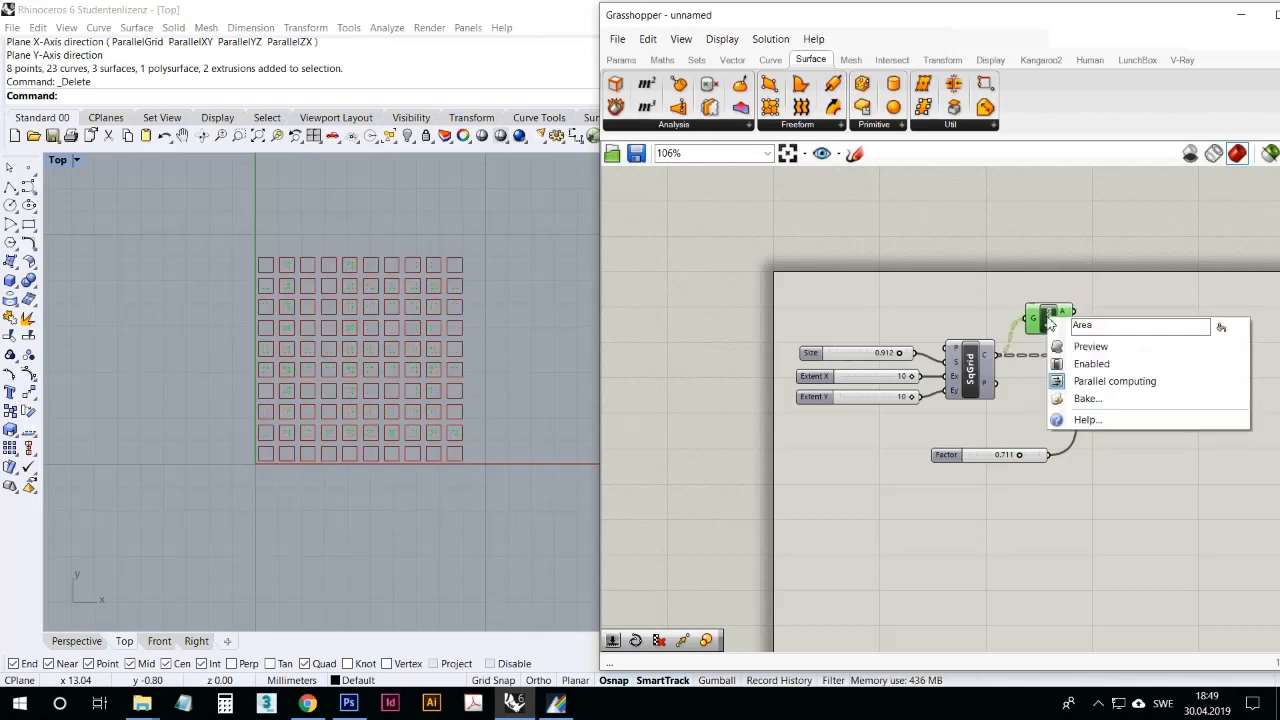
click(1090, 364)
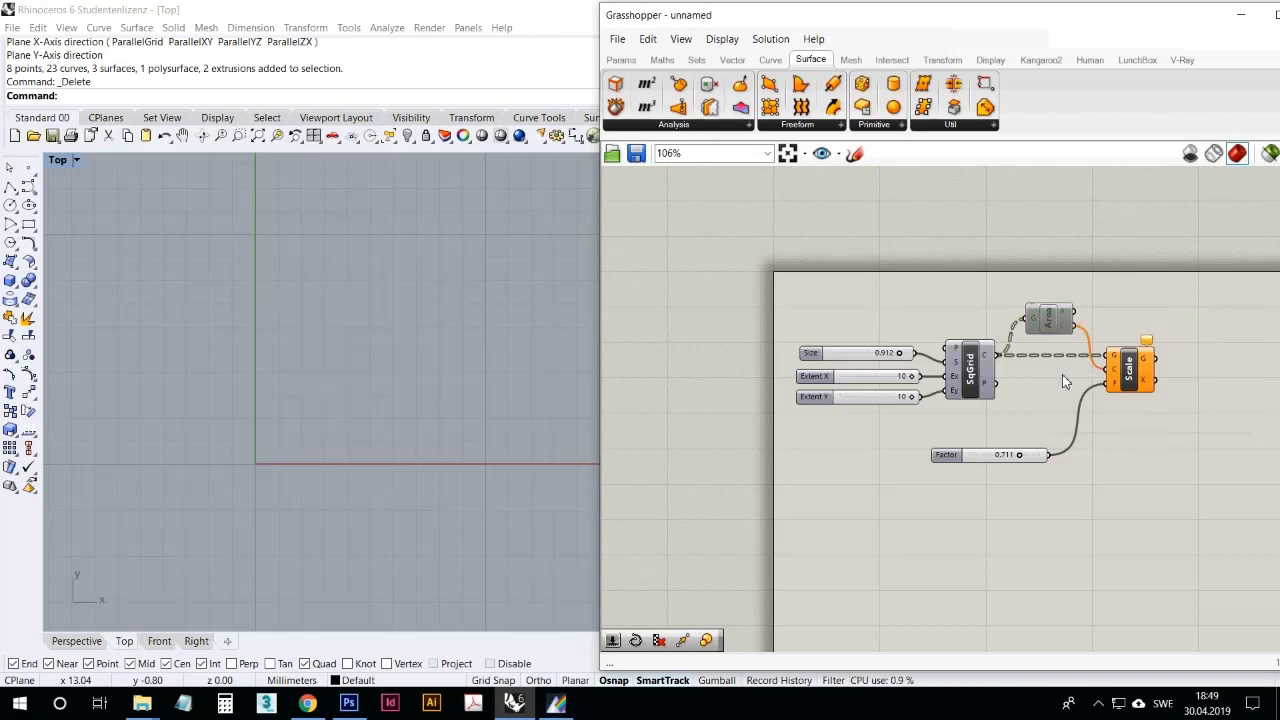
right_click(1056, 336)
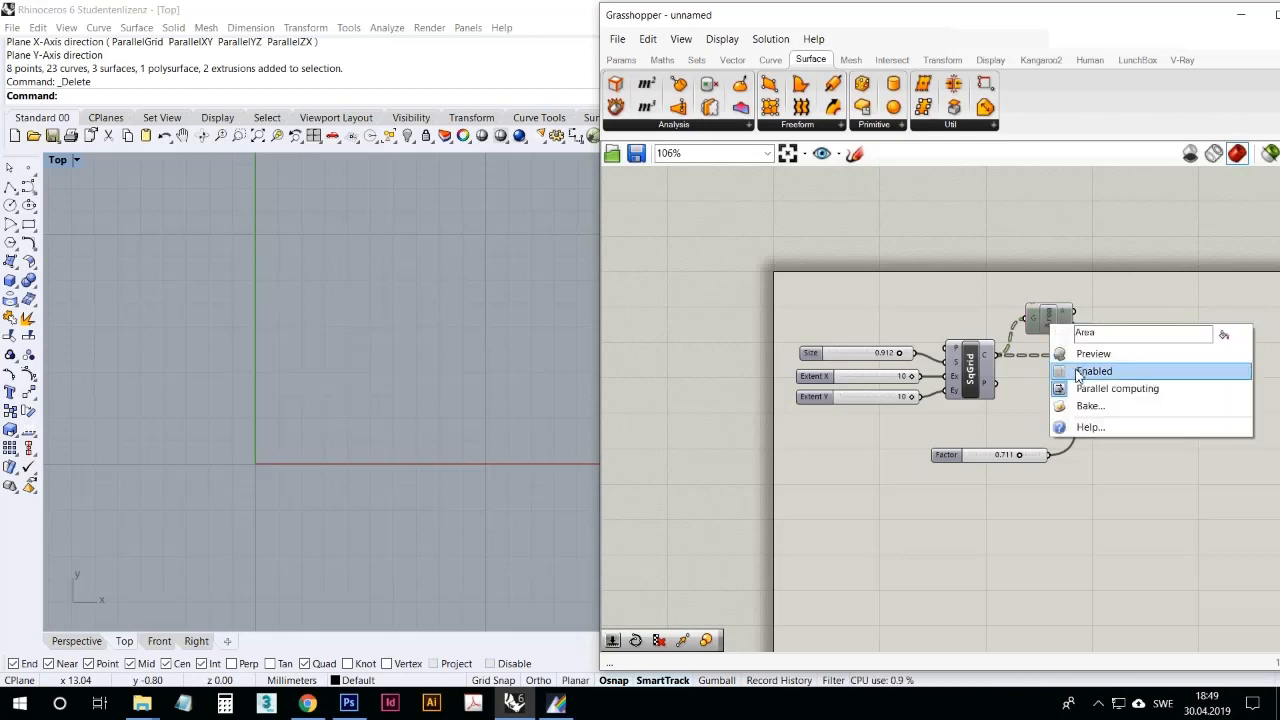
click(1080, 371)
right_click(1057, 327)
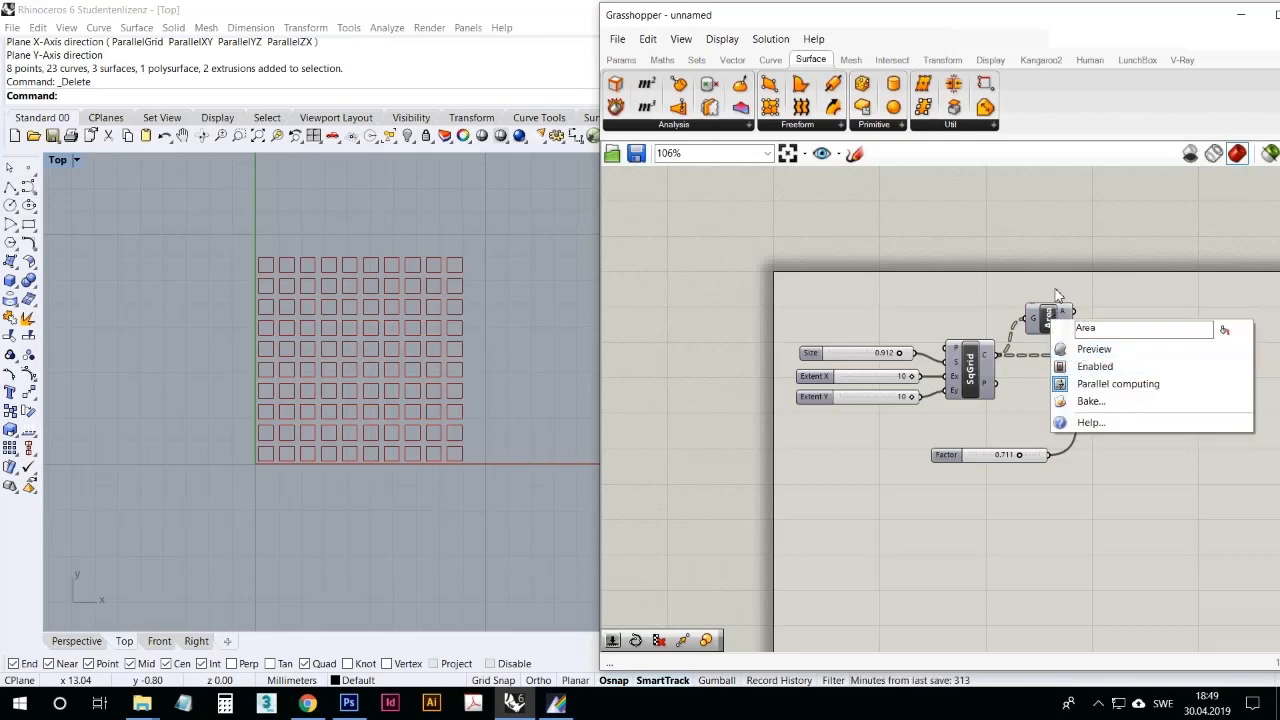
click(1055, 290)
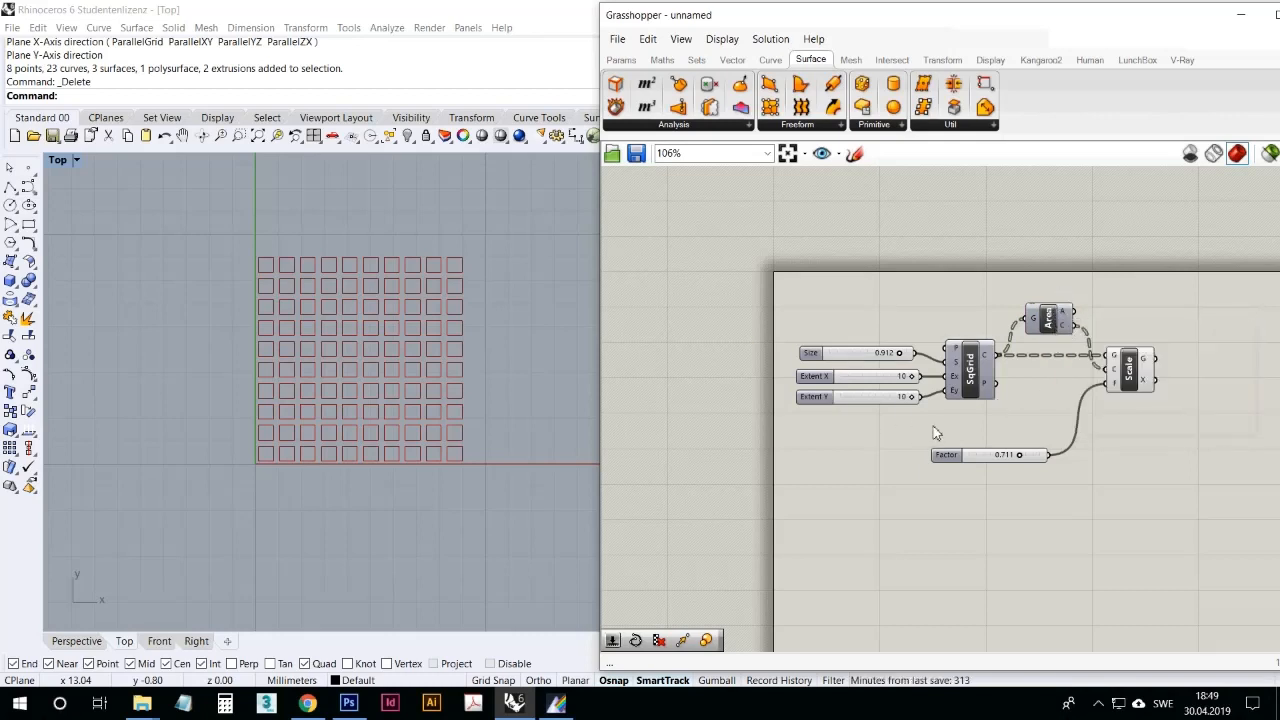
Step: Set the Factor slider to 0.645 and move it up closer to the square grid component
drag(1018, 460, 1021, 464)
scroll(400, 335, up, 2)
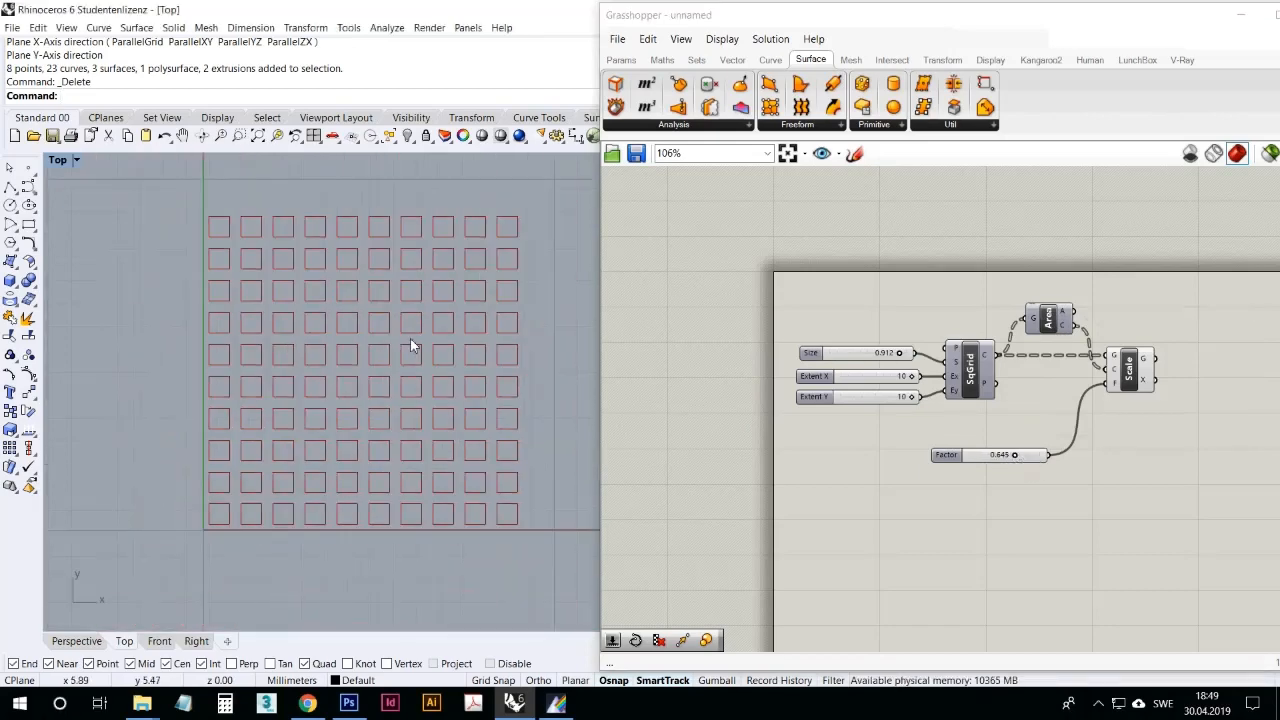
right_drag(411, 344, 392, 334)
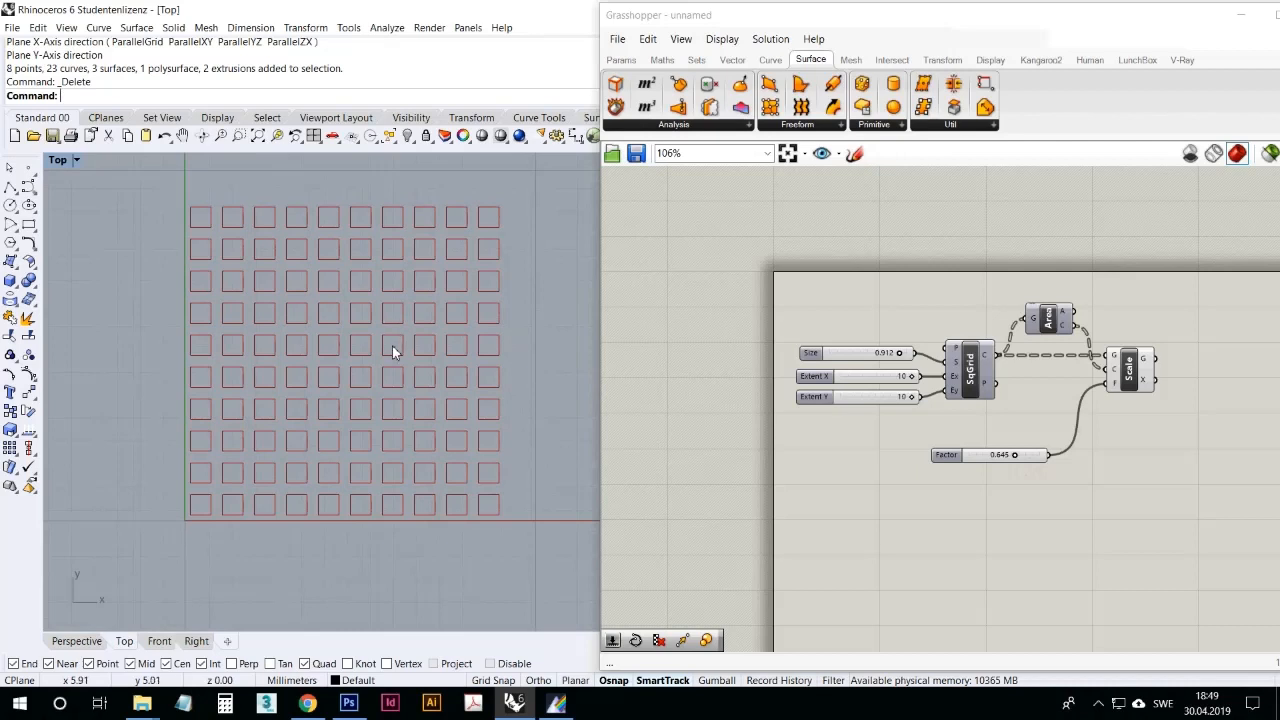
drag(1000, 461, 983, 448)
click(978, 485)
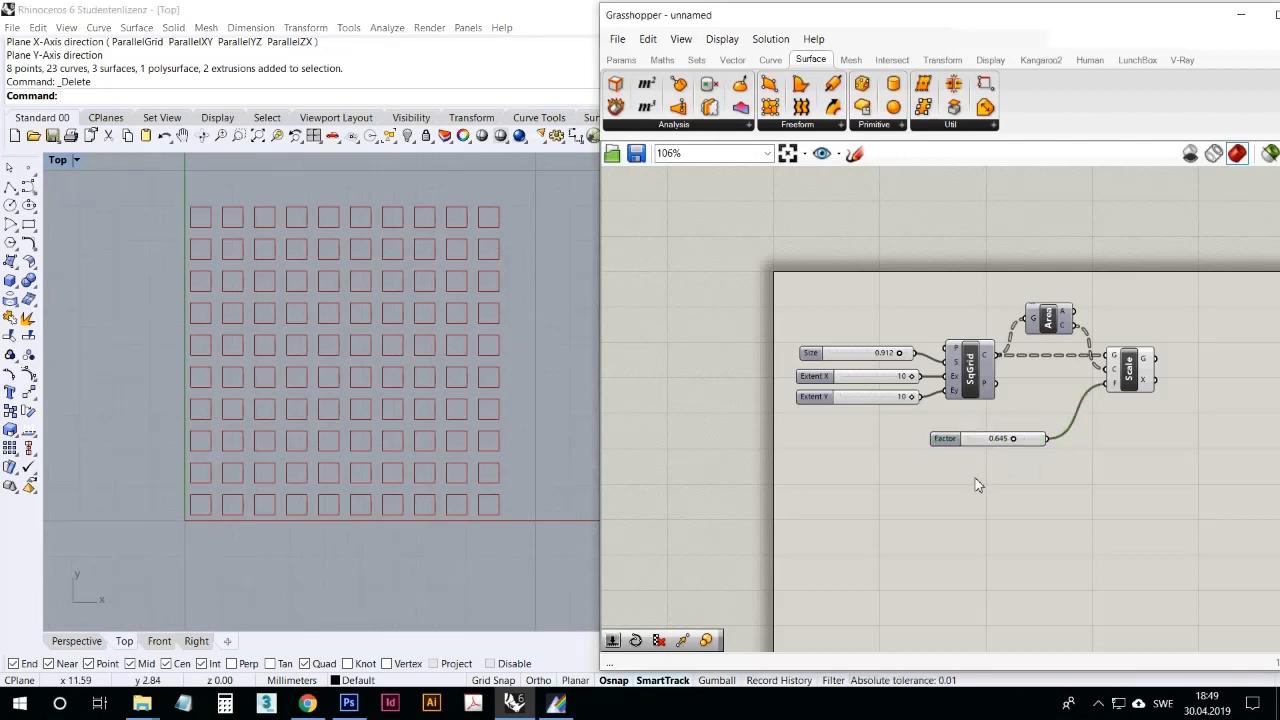
Step: Add a Point parameter between the square grid and Scale, and connect the grid's points output to it
click(621, 60)
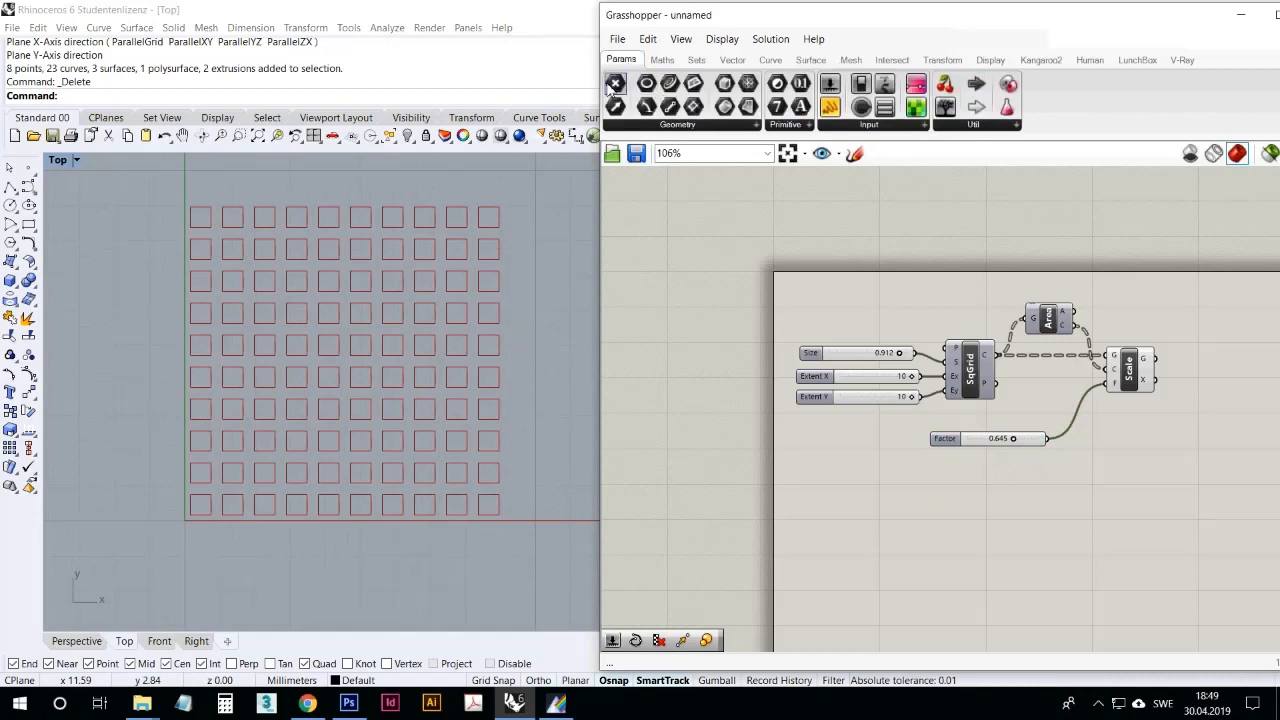
drag(615, 85, 1047, 392)
click(977, 383)
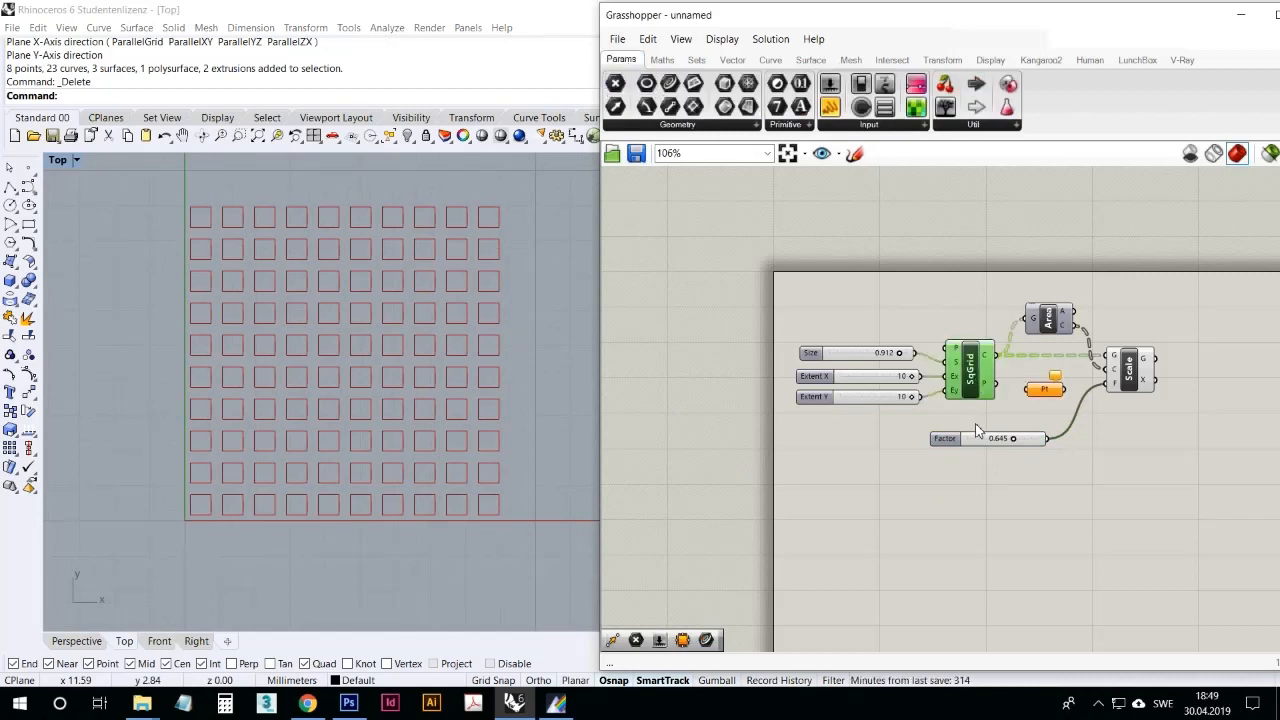
drag(994, 383, 1035, 389)
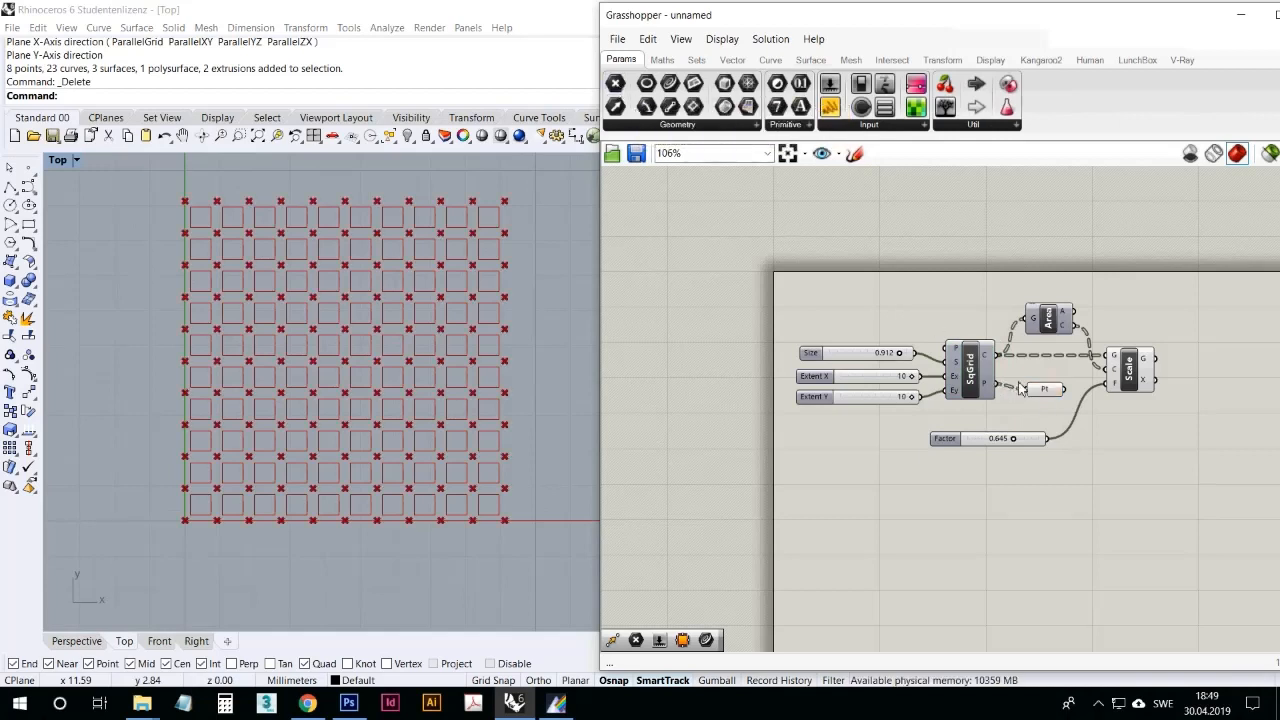
click(1047, 397)
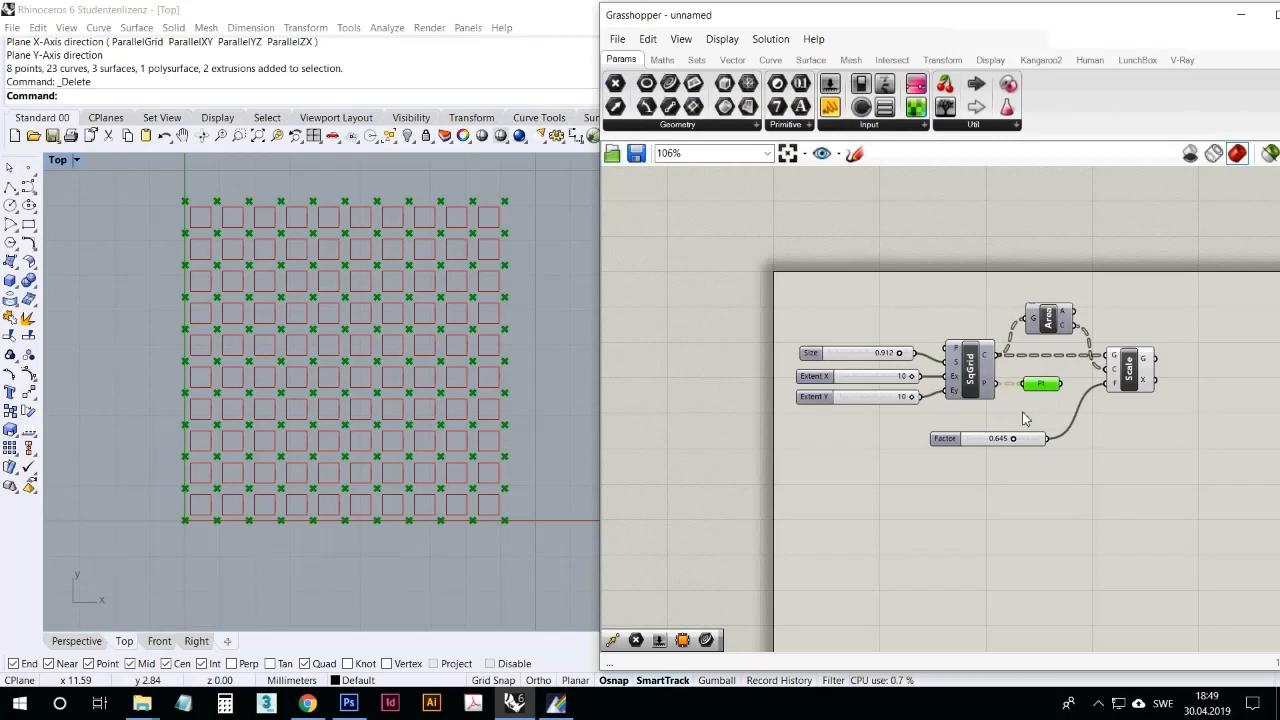
click(1027, 417)
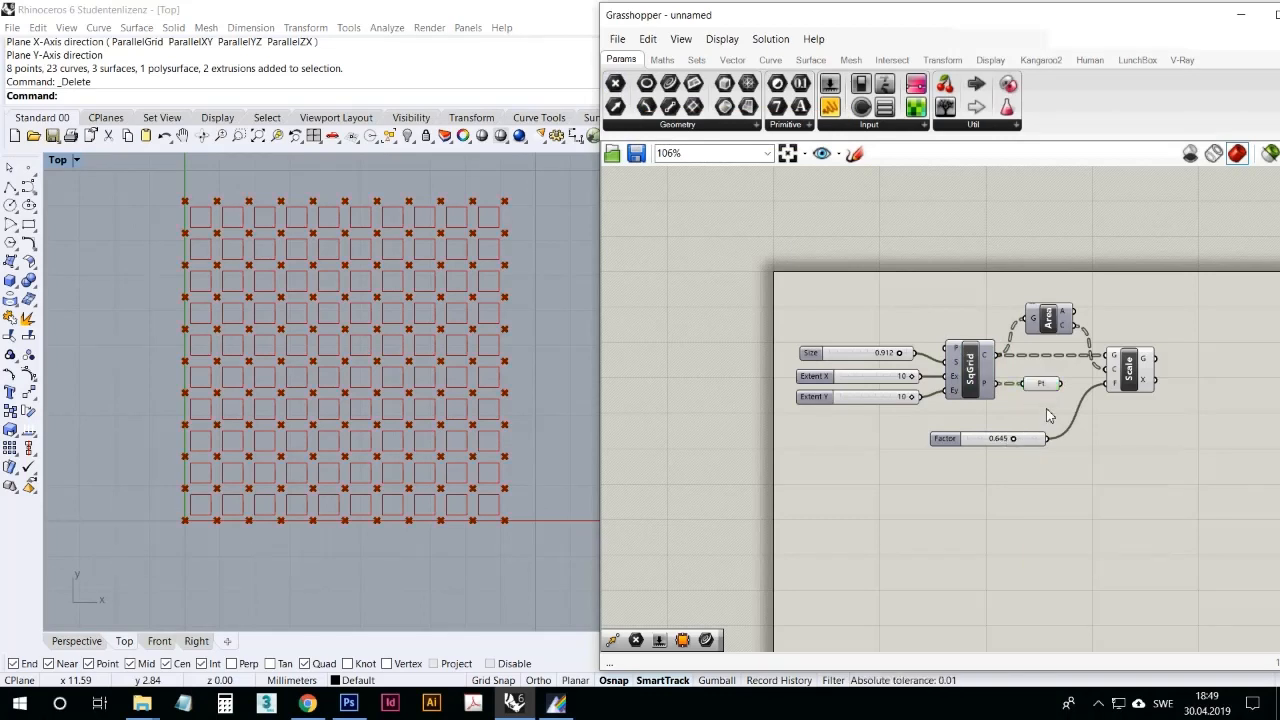
Step: Hide the preview of the Point parameter holding the grid points
click(1045, 393)
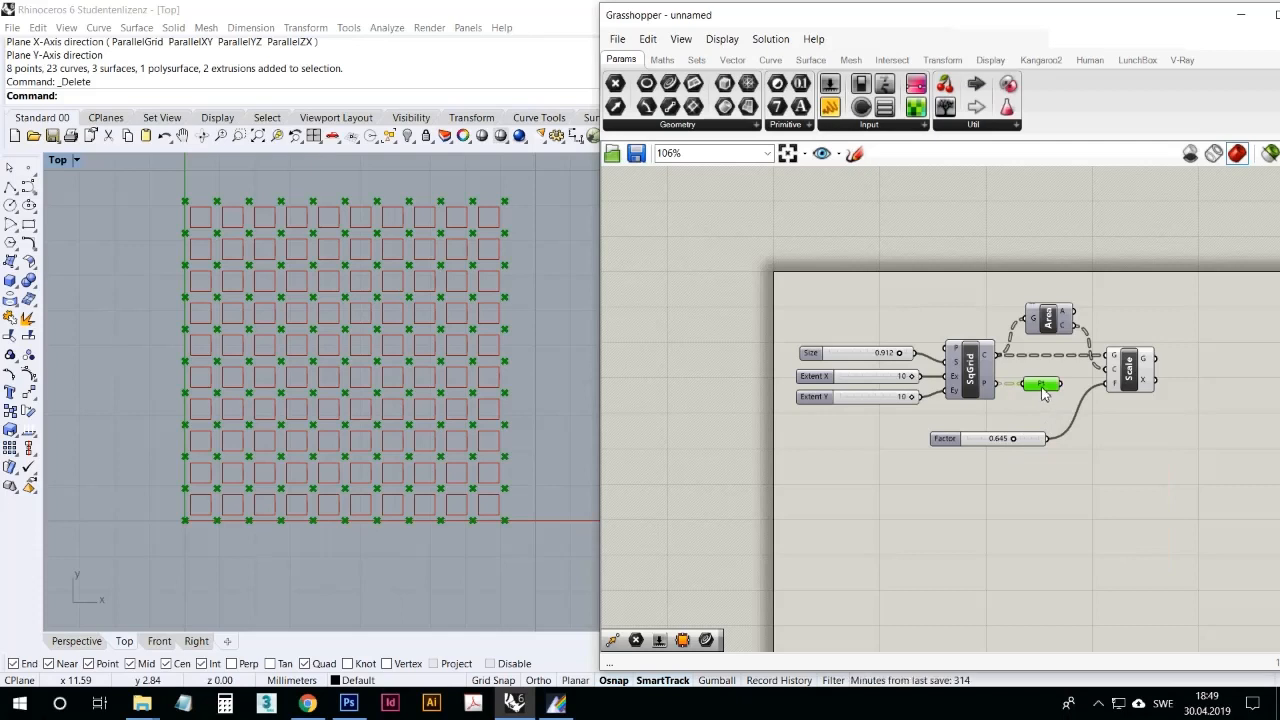
right_click(1043, 394)
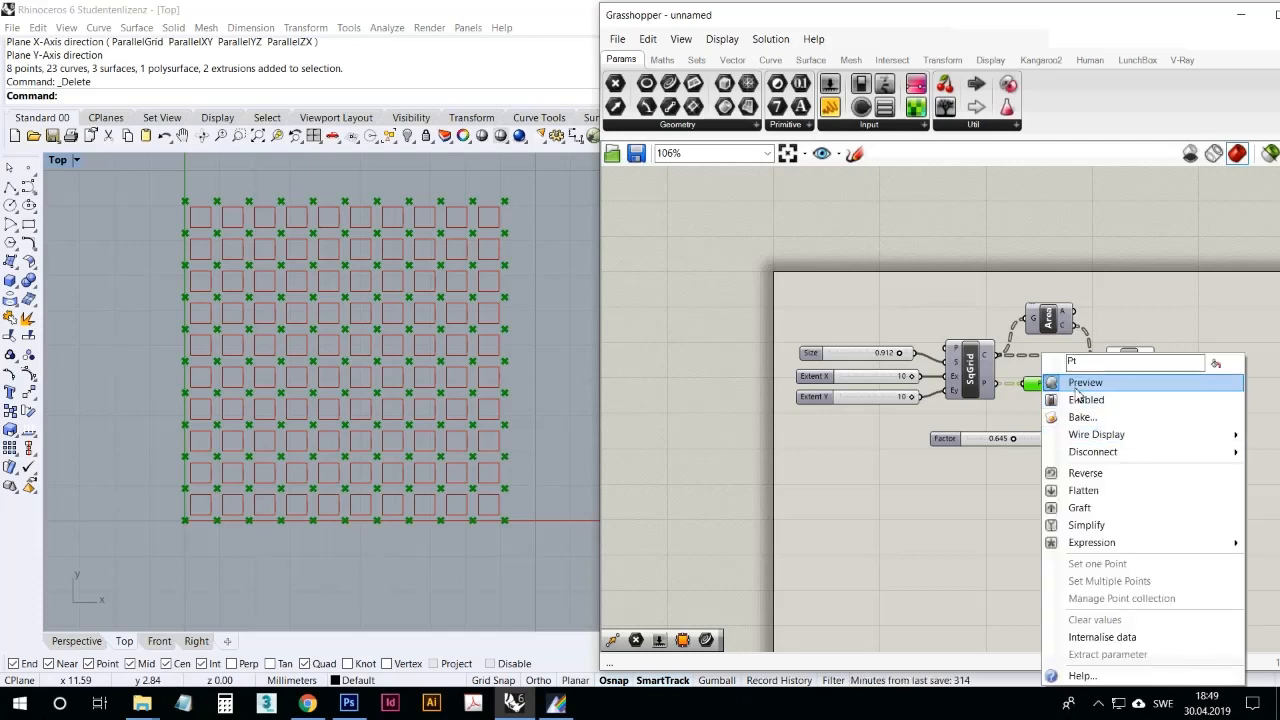
click(1078, 384)
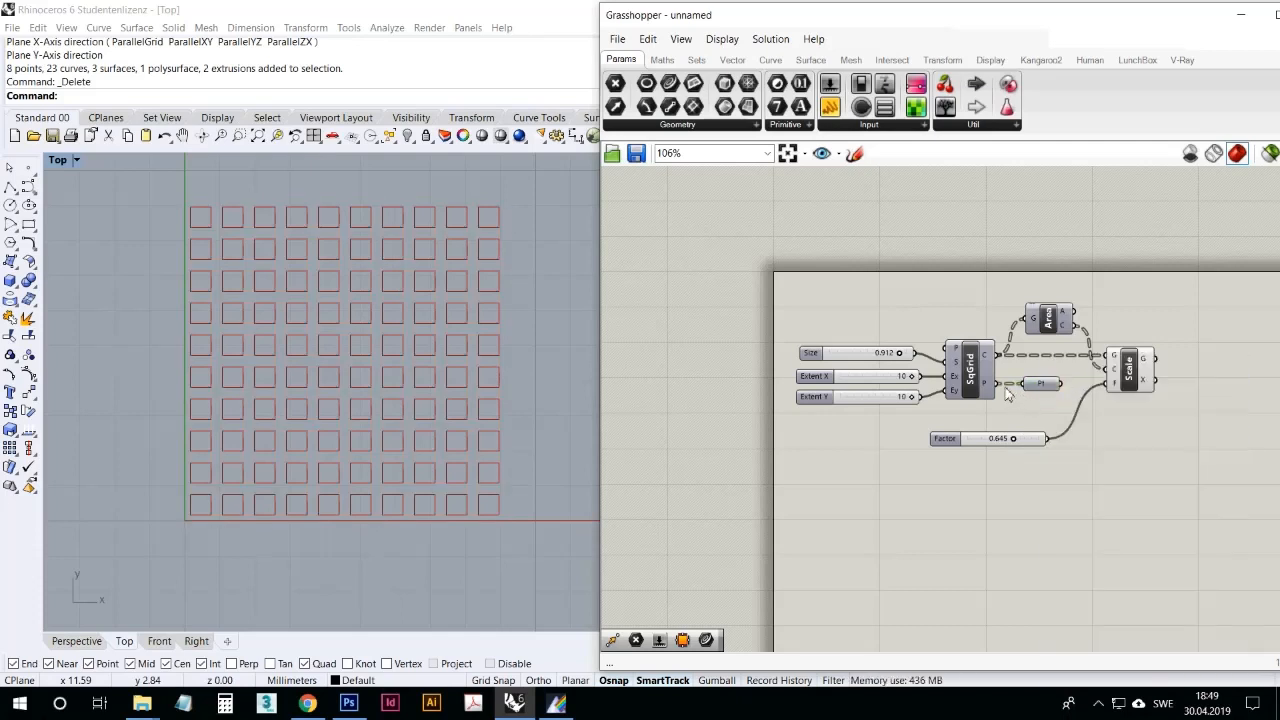
Step: Start a star polygon in Rhino's Top viewport with its centre at the origin, 0
click(1128, 381)
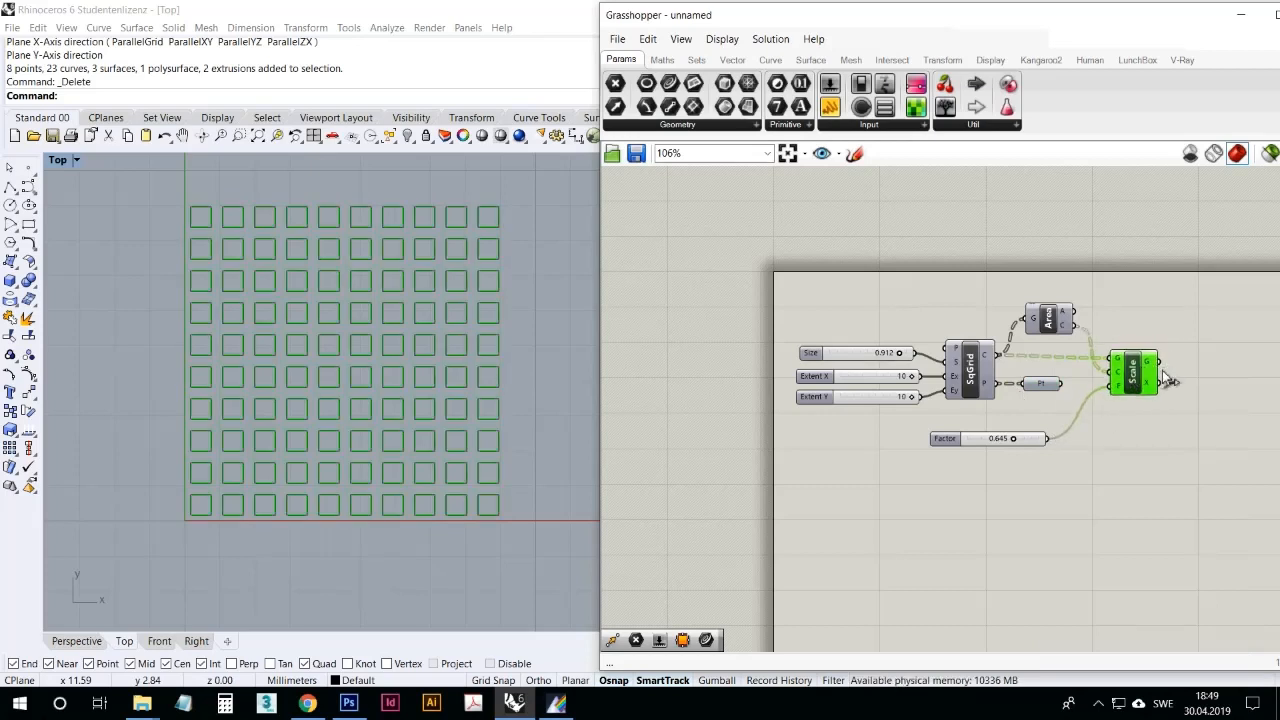
right_drag(322, 484, 375, 437)
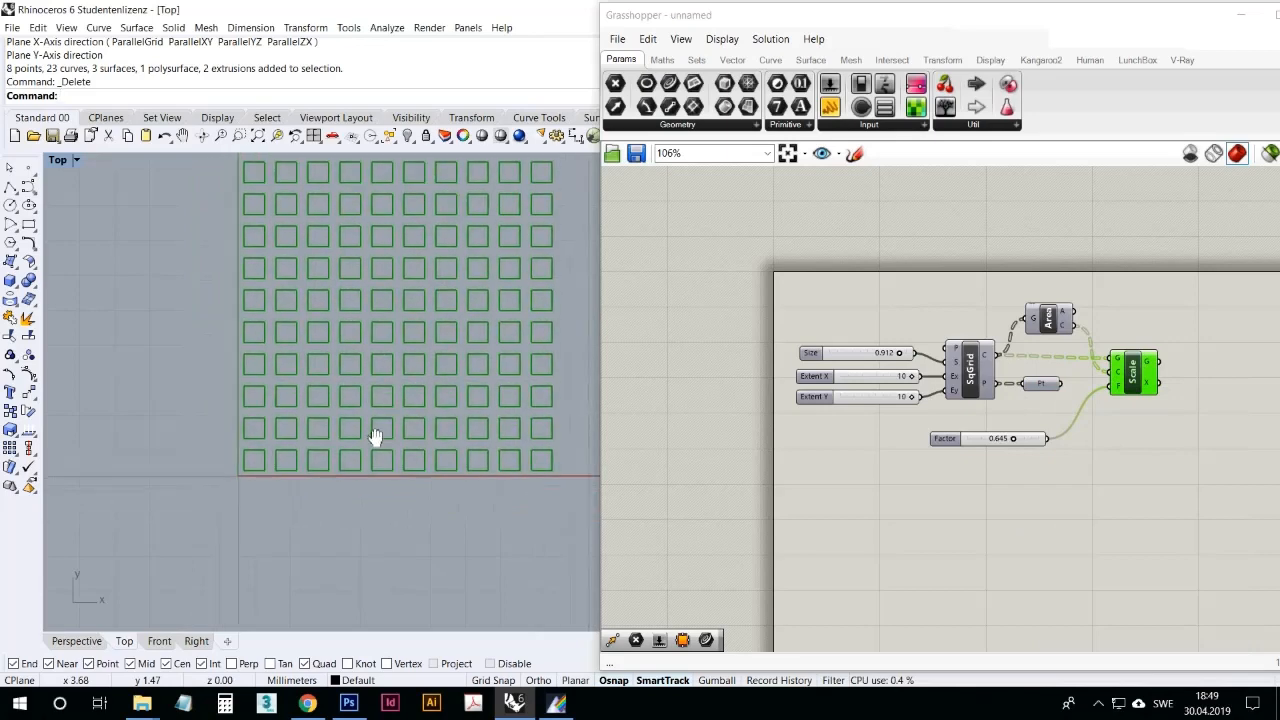
scroll(373, 412, down, 6)
scroll(312, 431, up, 16)
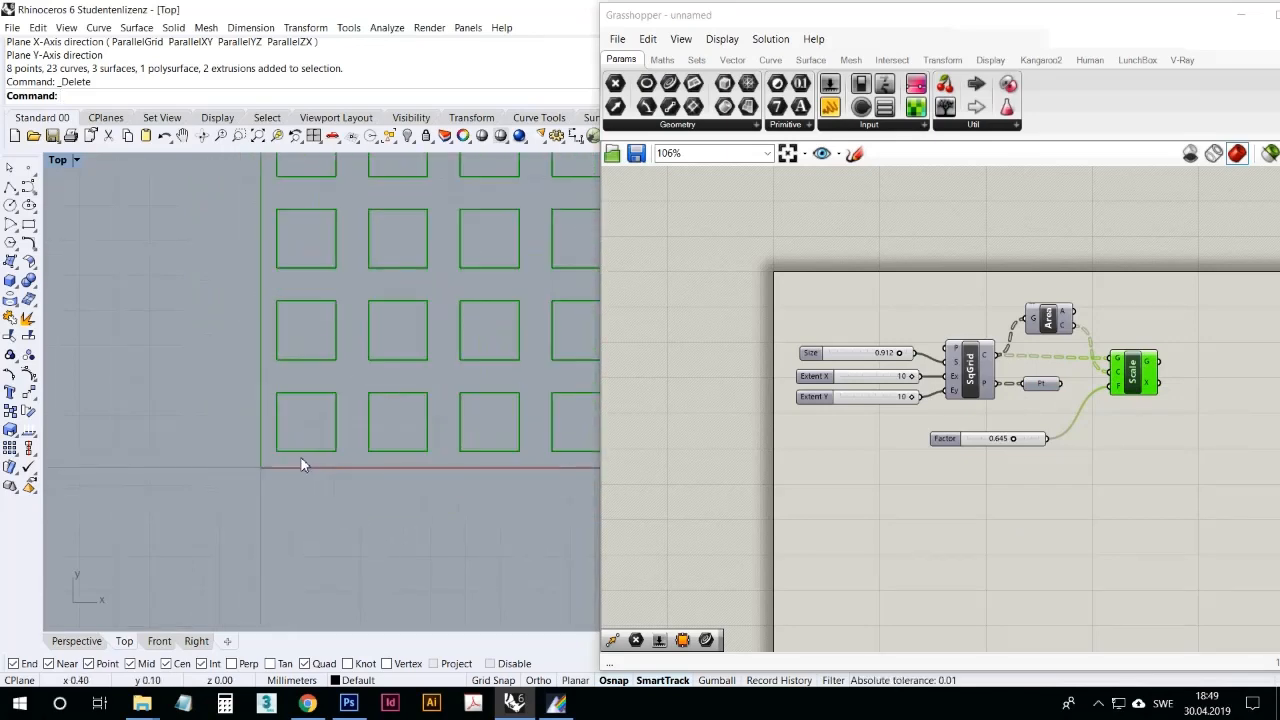
scroll(289, 498, up, 3)
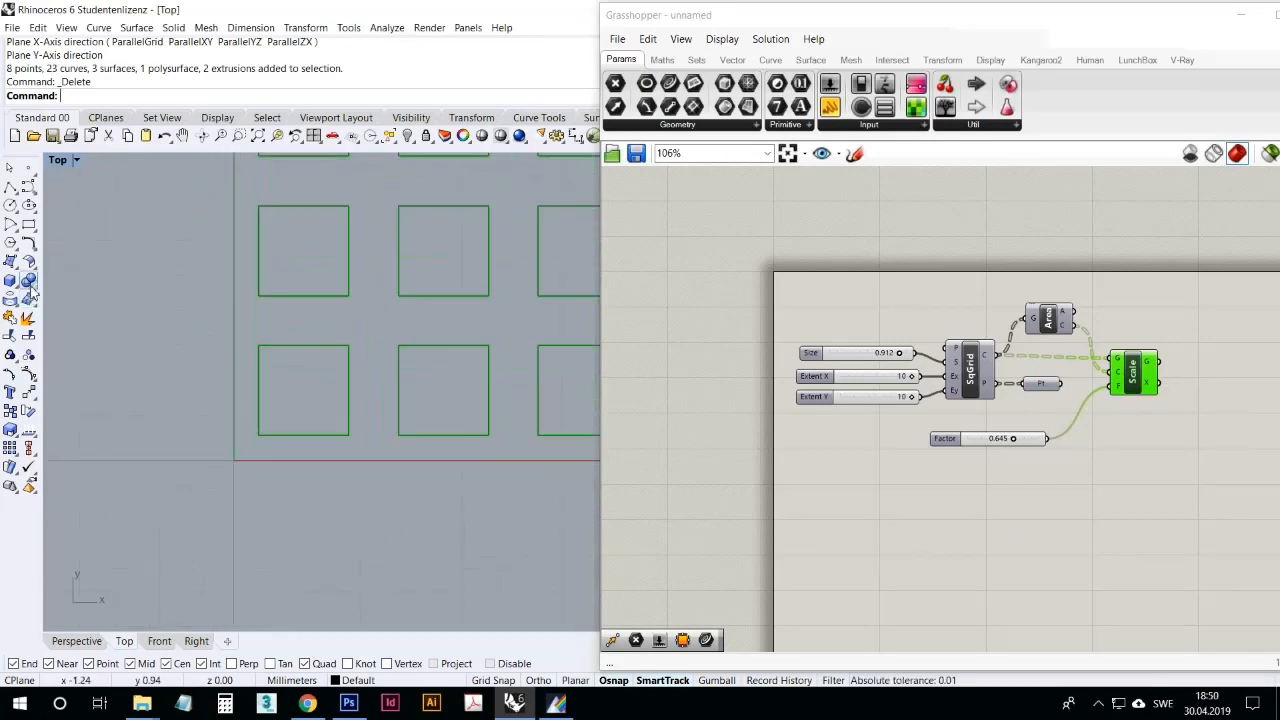
click(10, 243)
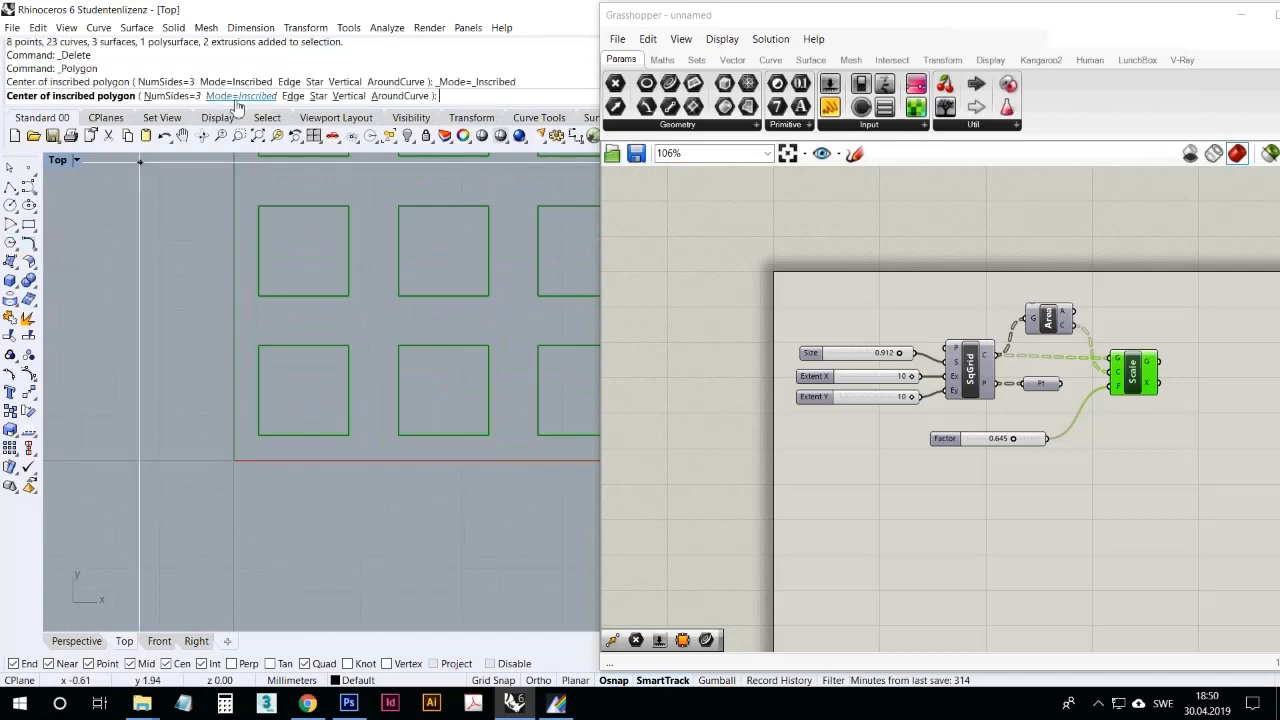
click(320, 96)
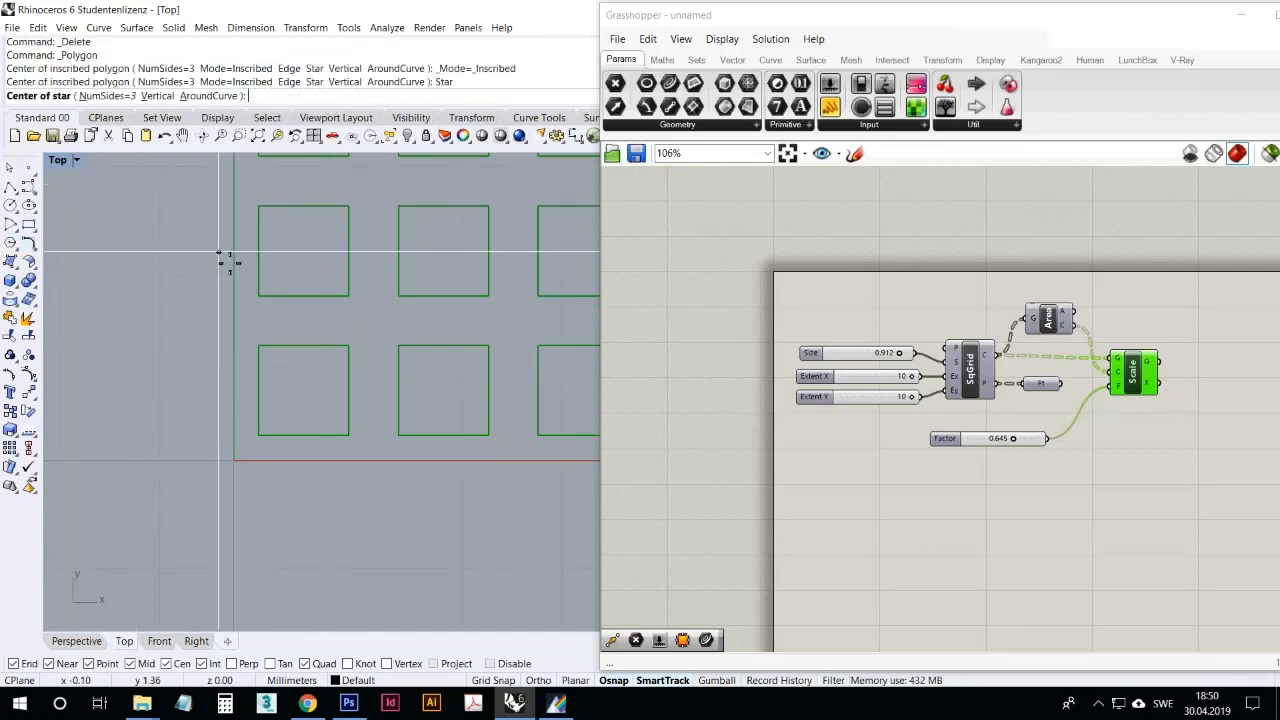
text(0)
key(Return)
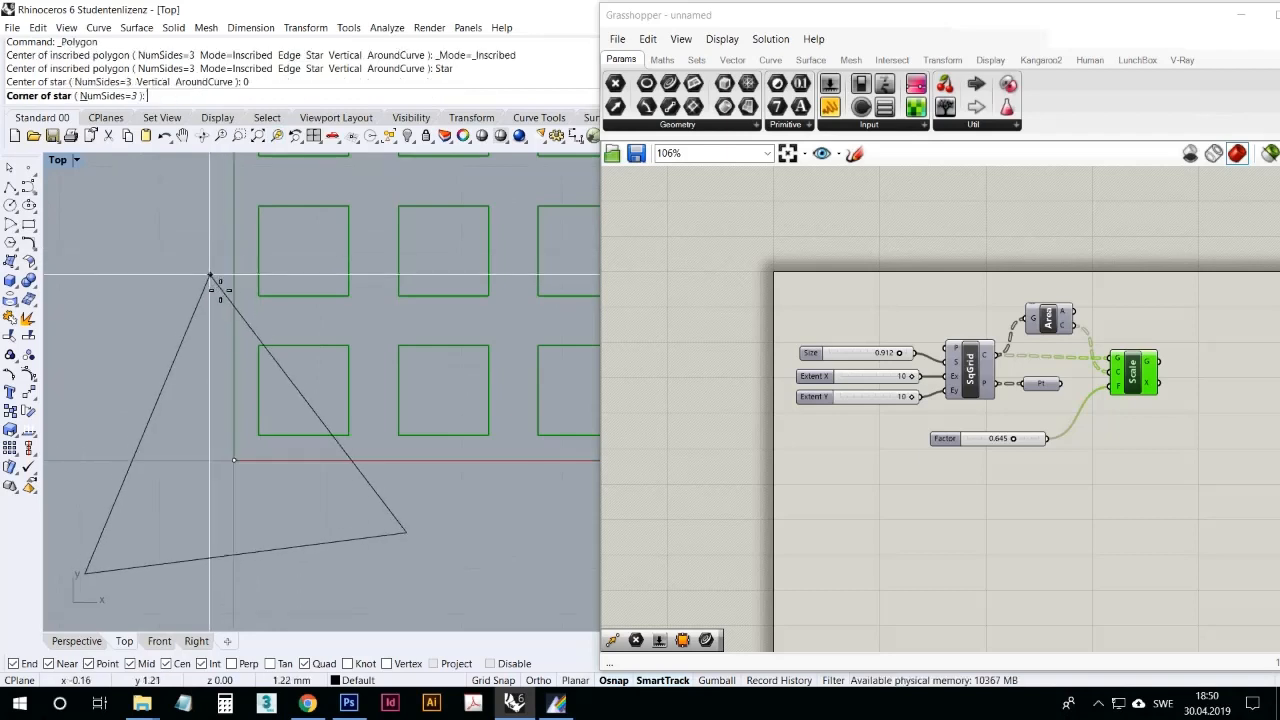
Step: Set the star to 5 sides and draw it pointing up, with an outer radius of about 0.39 mm and inner radius about 0.18 mm
click(123, 96)
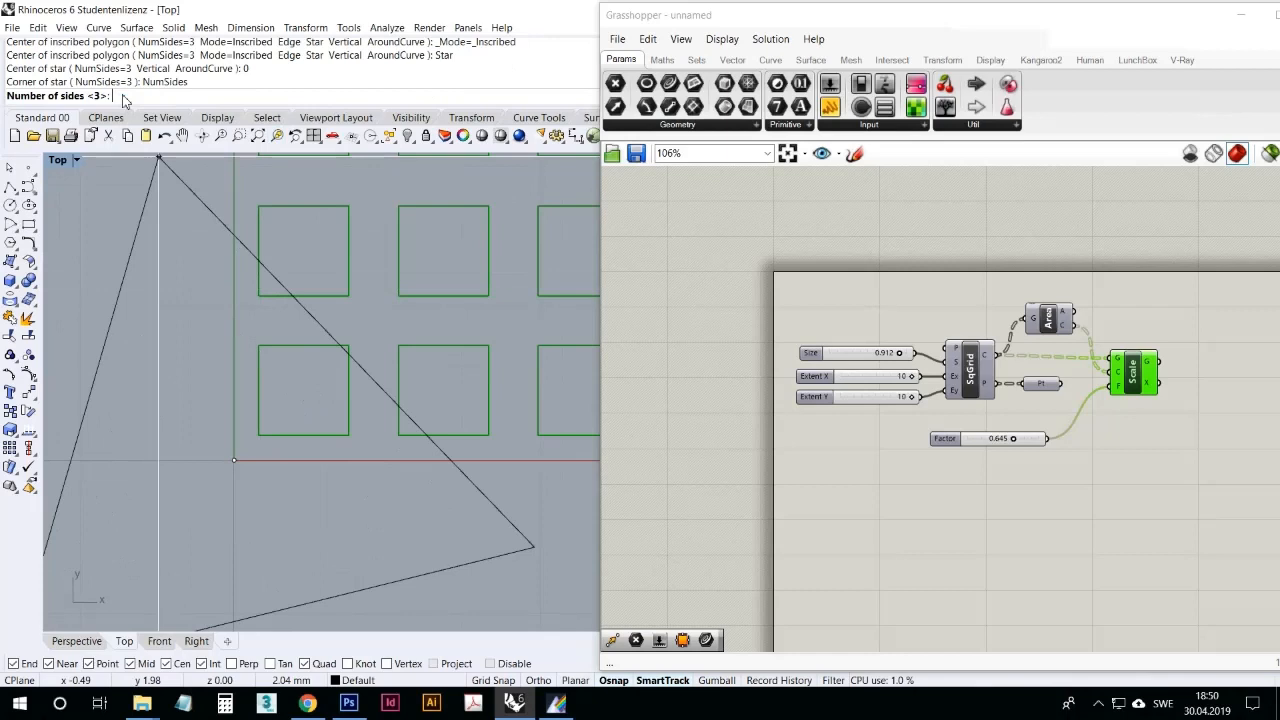
text(5)
key(Return)
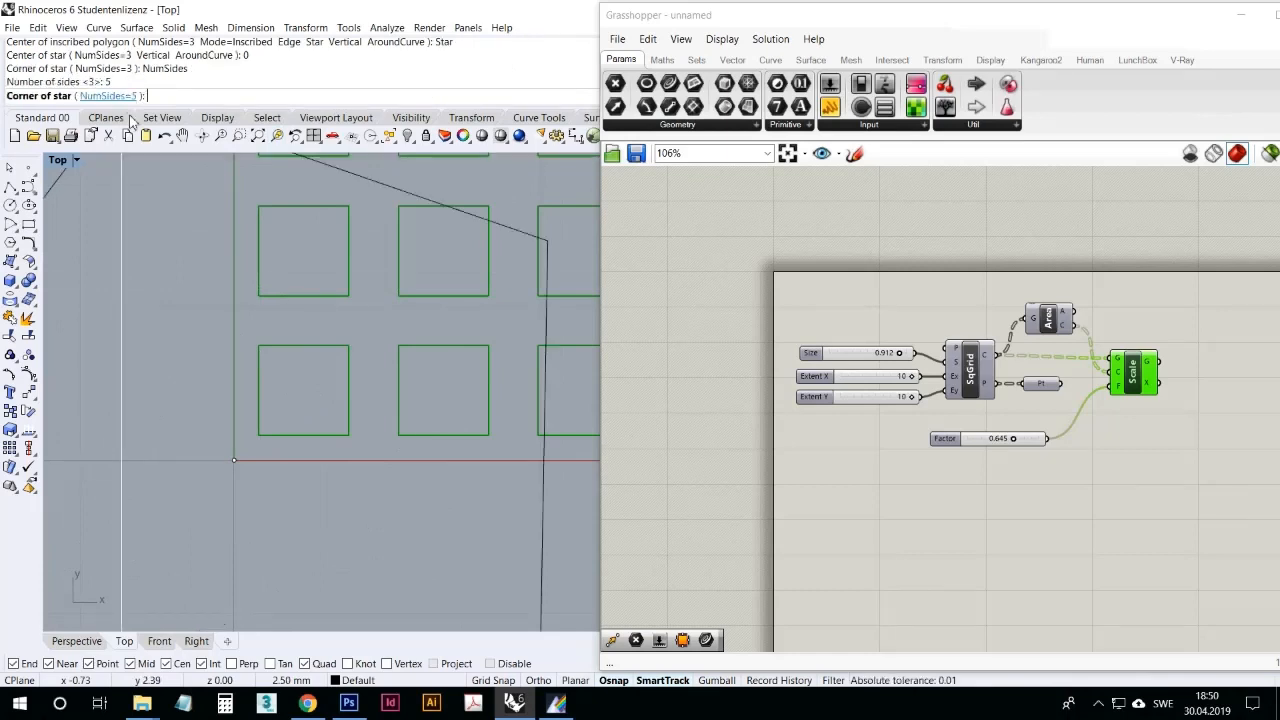
click(233, 402)
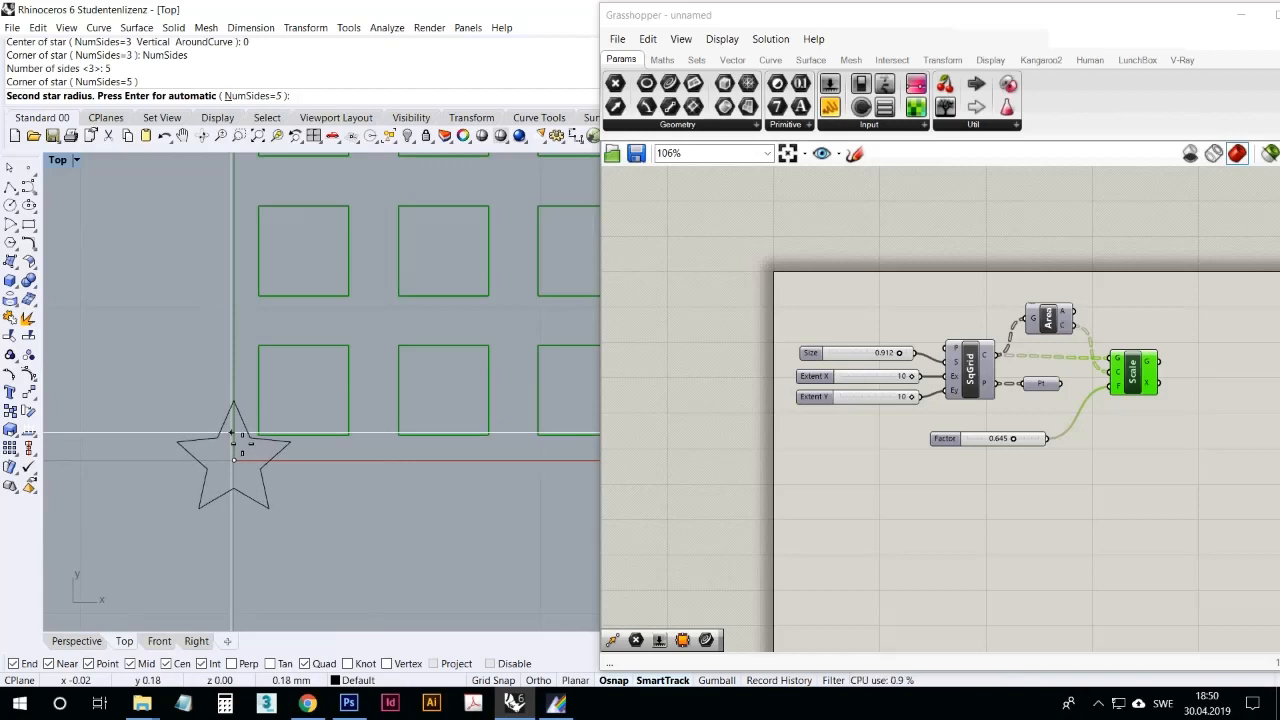
click(232, 434)
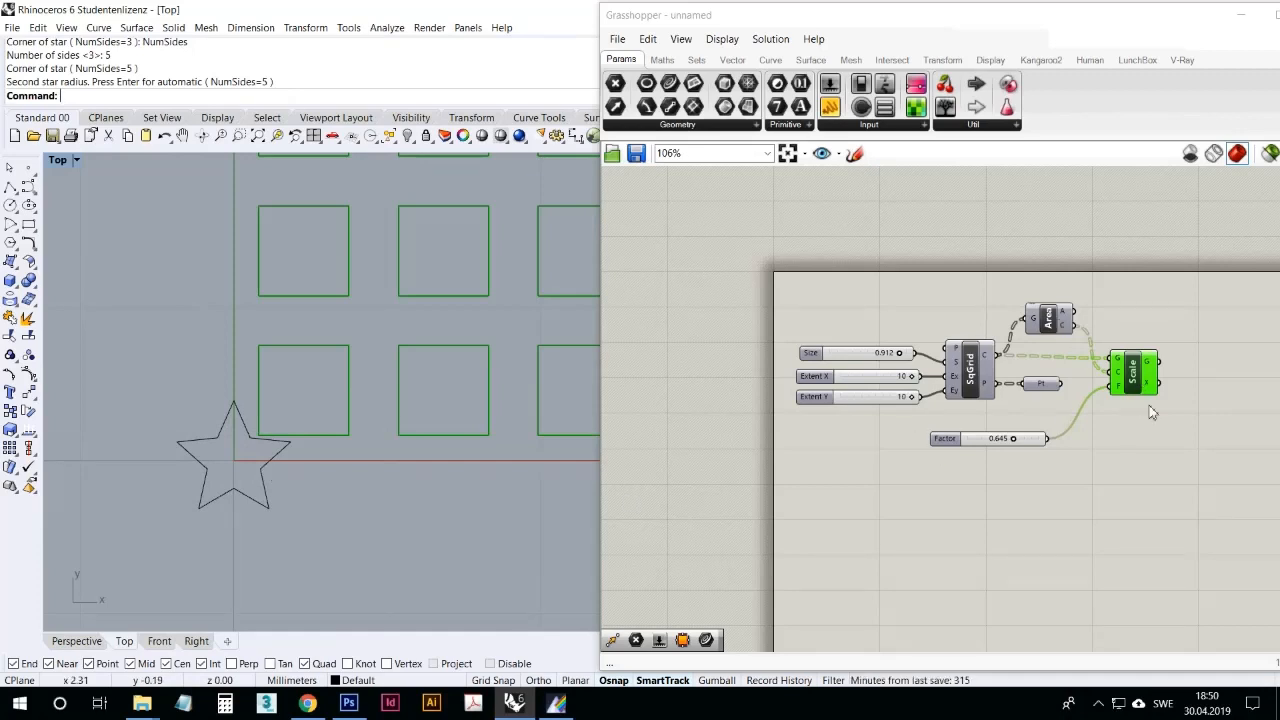
Step: Add a Curve parameter below the Factor slider in Grasshopper and reference the drawn star curve in it
mouse_move(1137, 377)
mouse_down()
mouse_move(1150, 386)
mouse_move(1134, 379)
mouse_up()
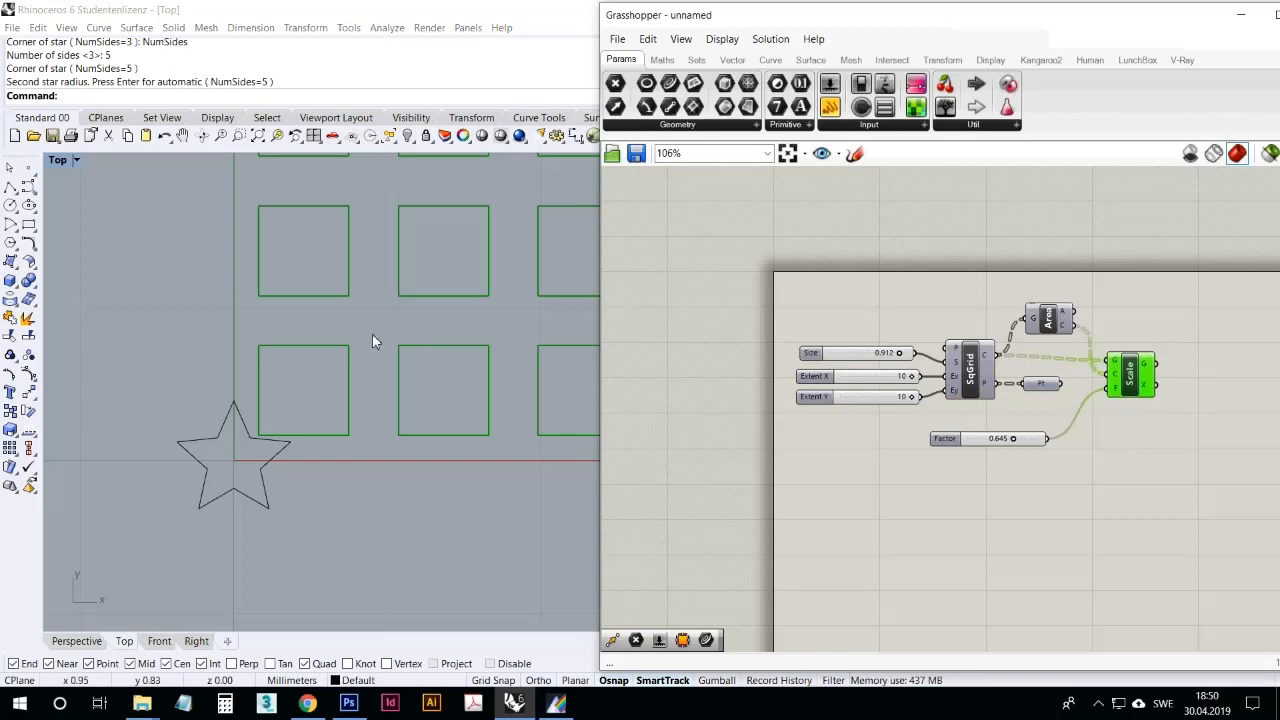
scroll(372, 341, down, 5)
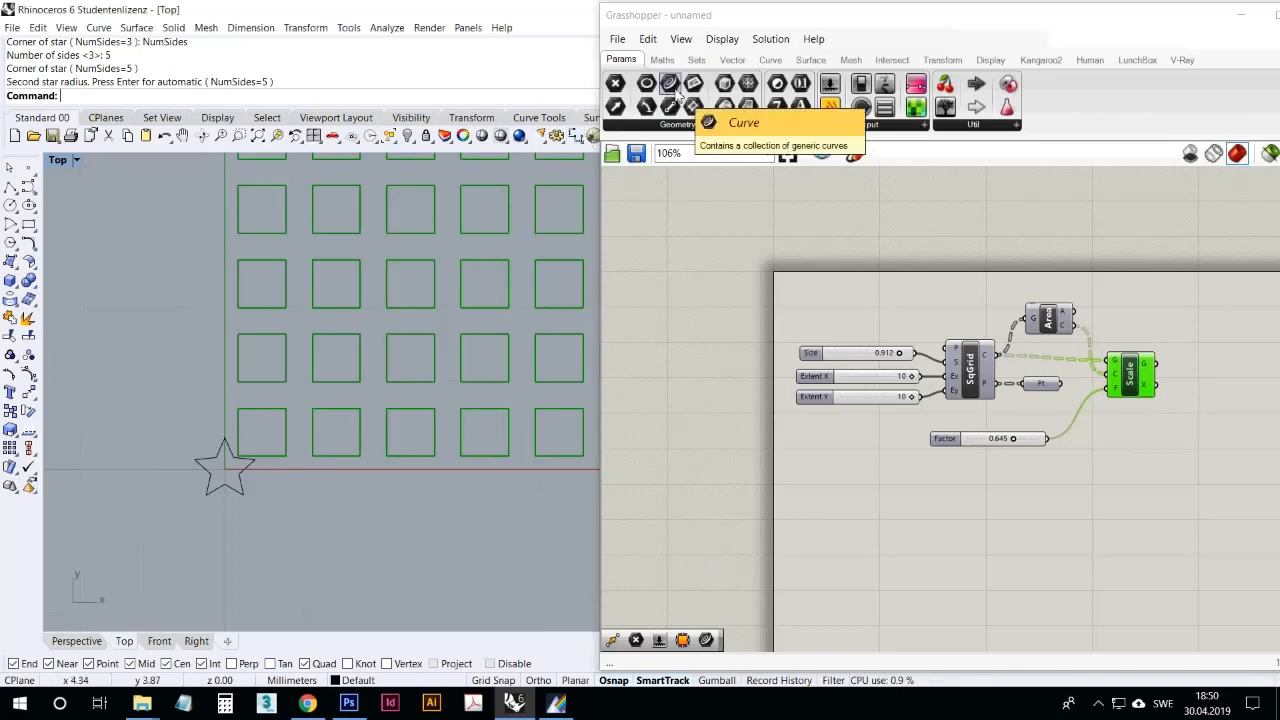
drag(675, 90, 934, 480)
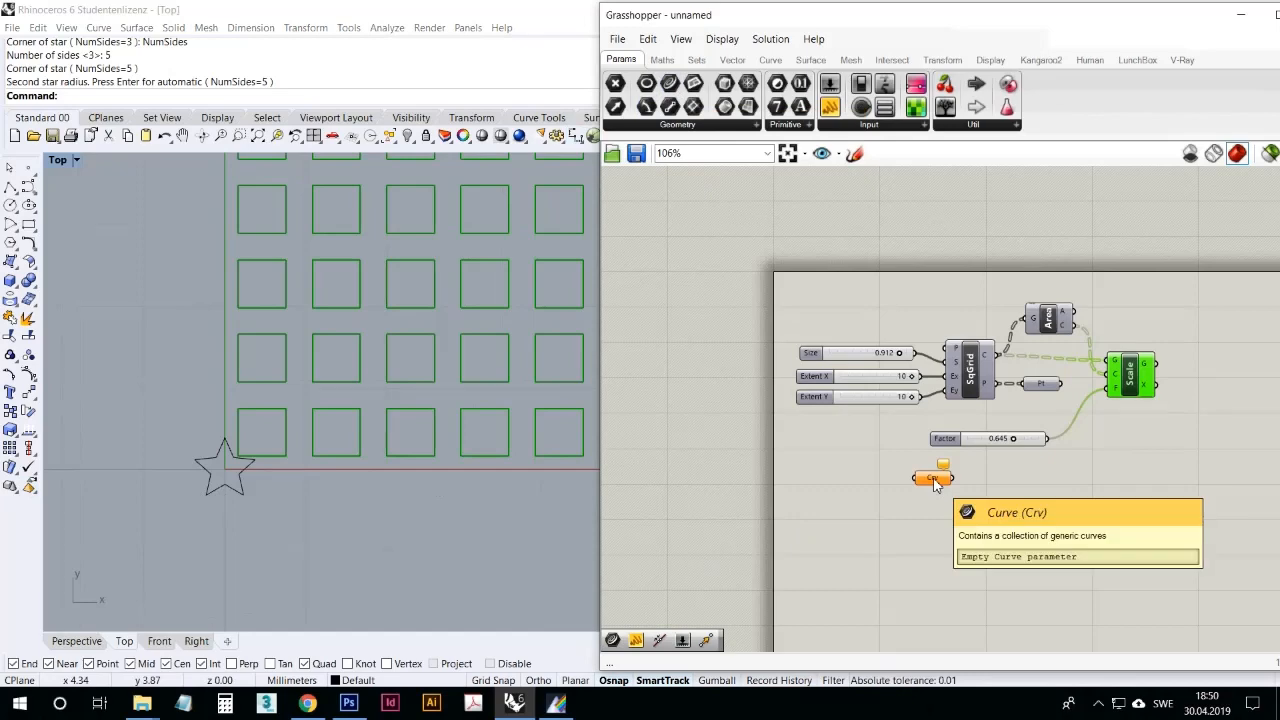
right_click(934, 480)
click(975, 562)
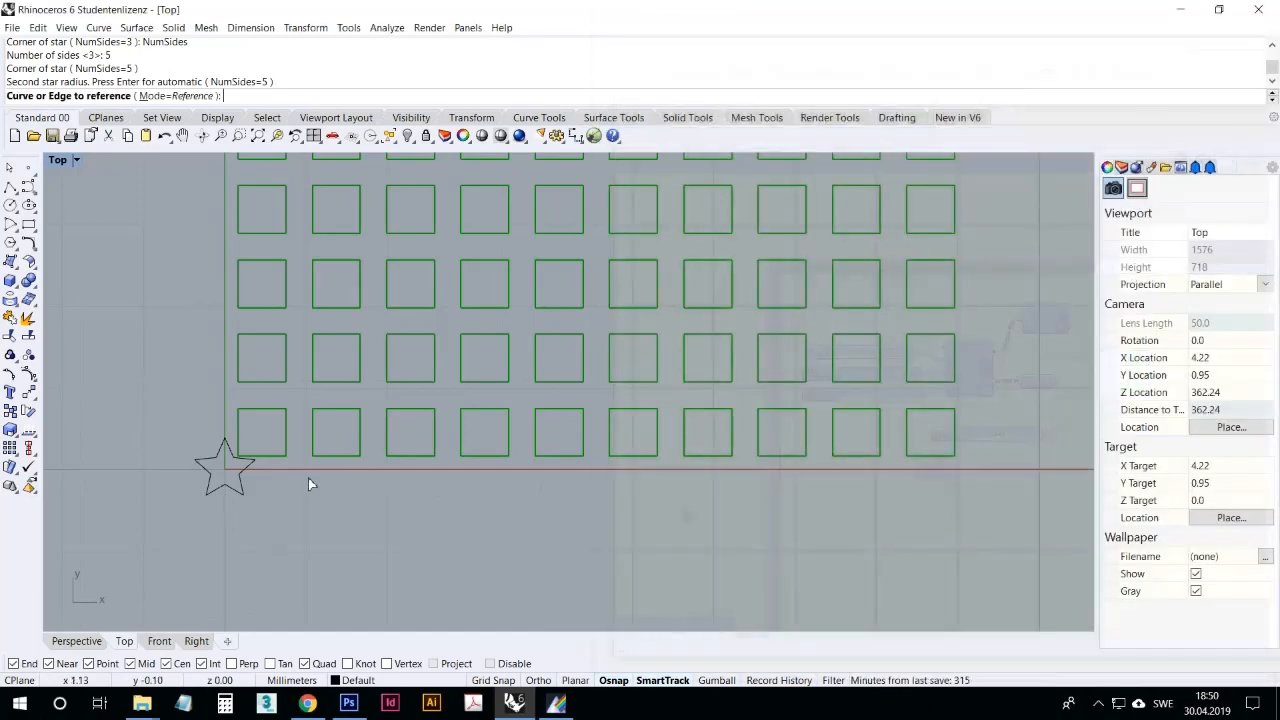
click(242, 482)
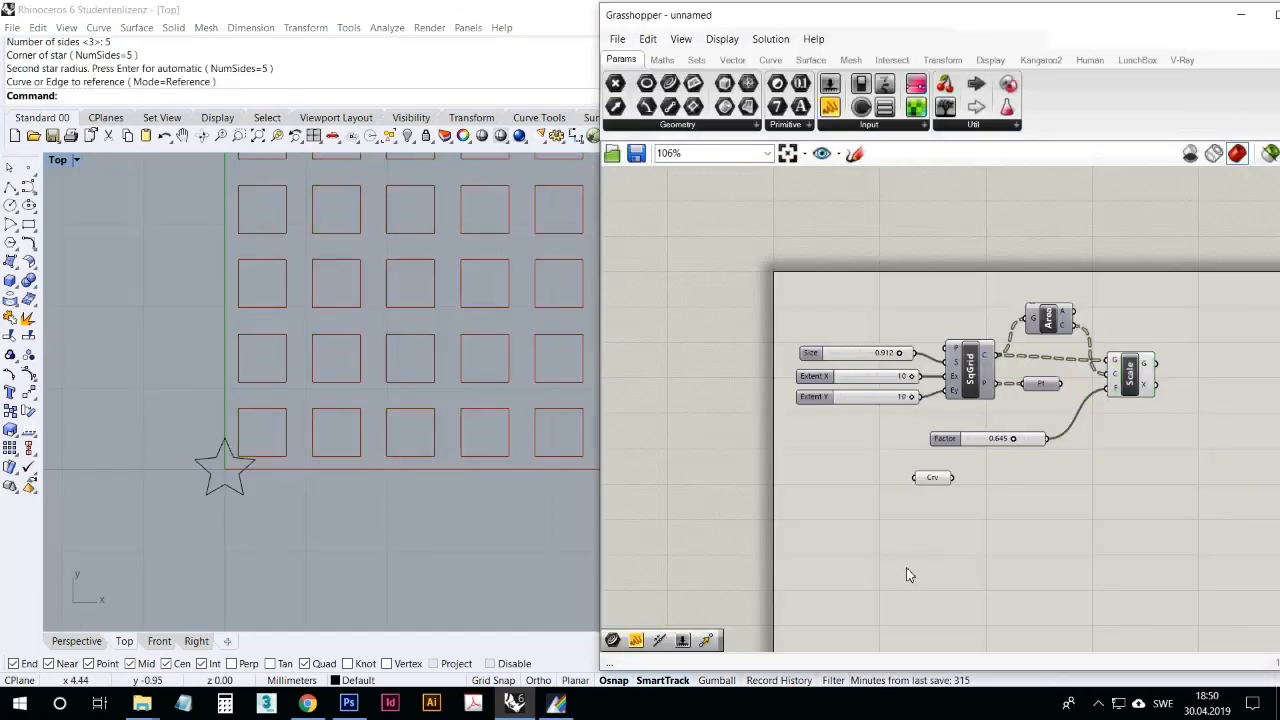
drag(935, 478, 1006, 513)
Step: Turn on the preview of the Area component to display the centroids of the grid squares
click(1042, 386)
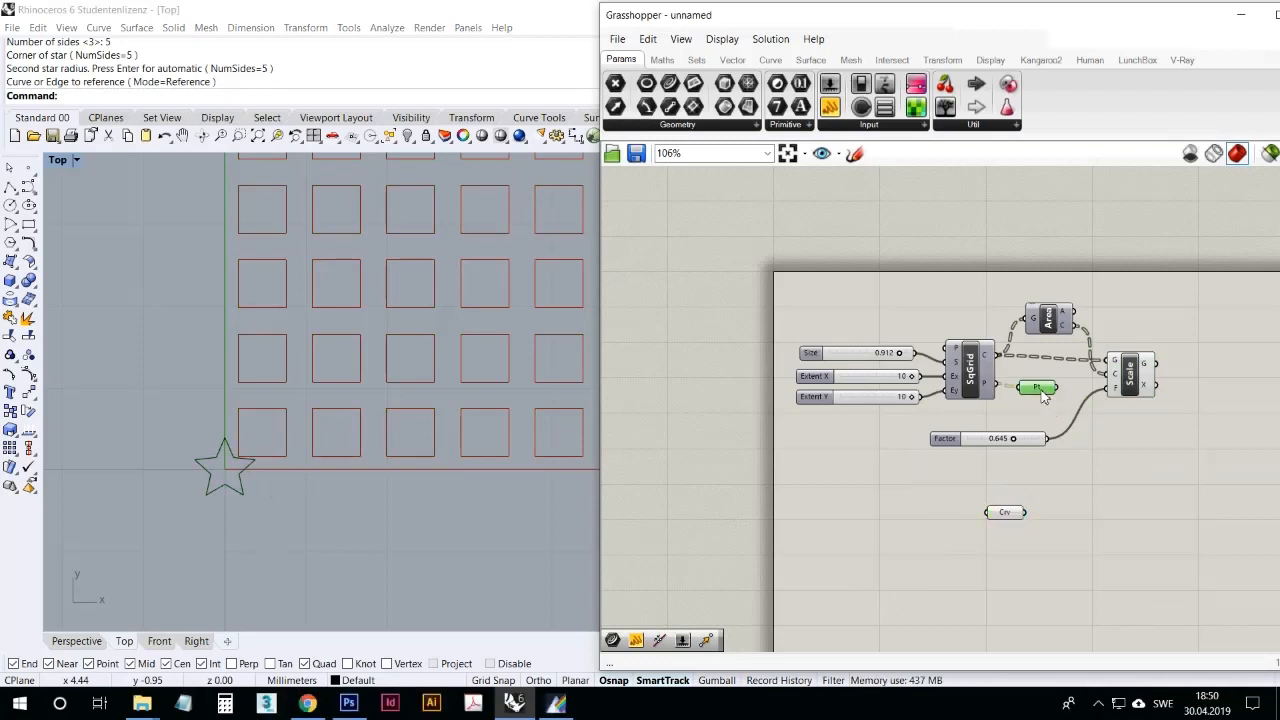
right_click(1050, 324)
click(1065, 349)
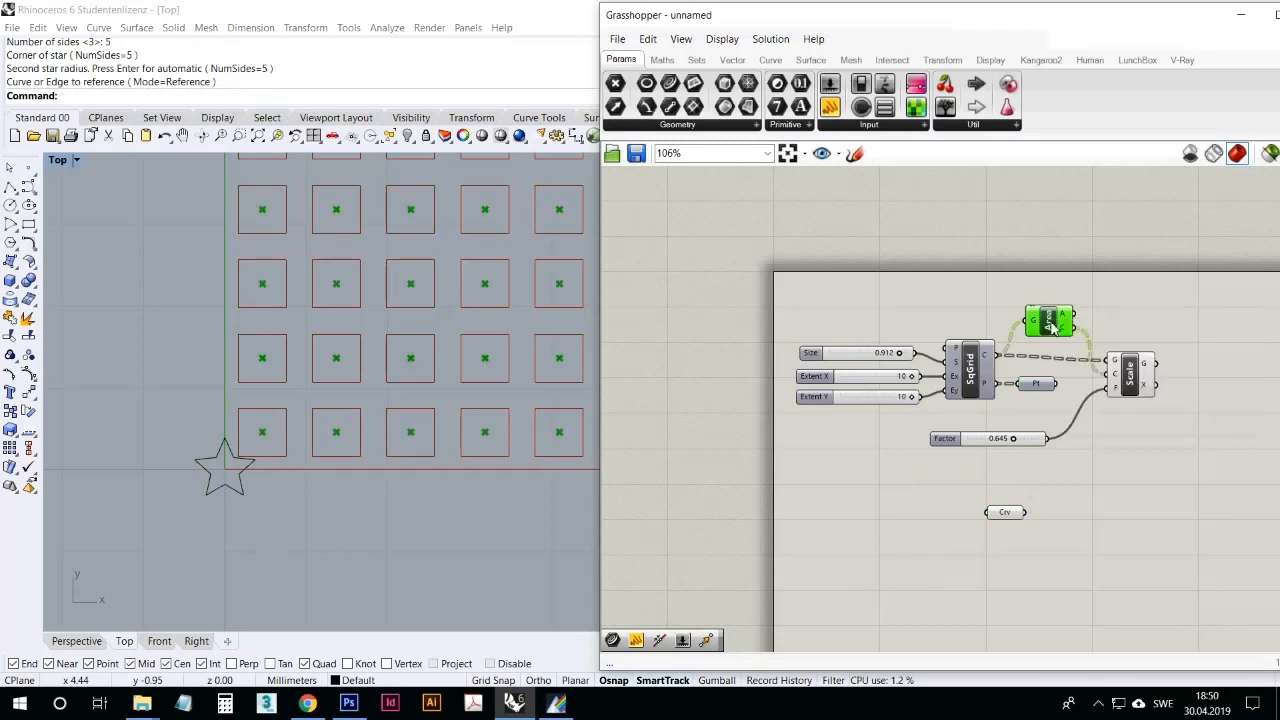
mouse_move(1066, 333)
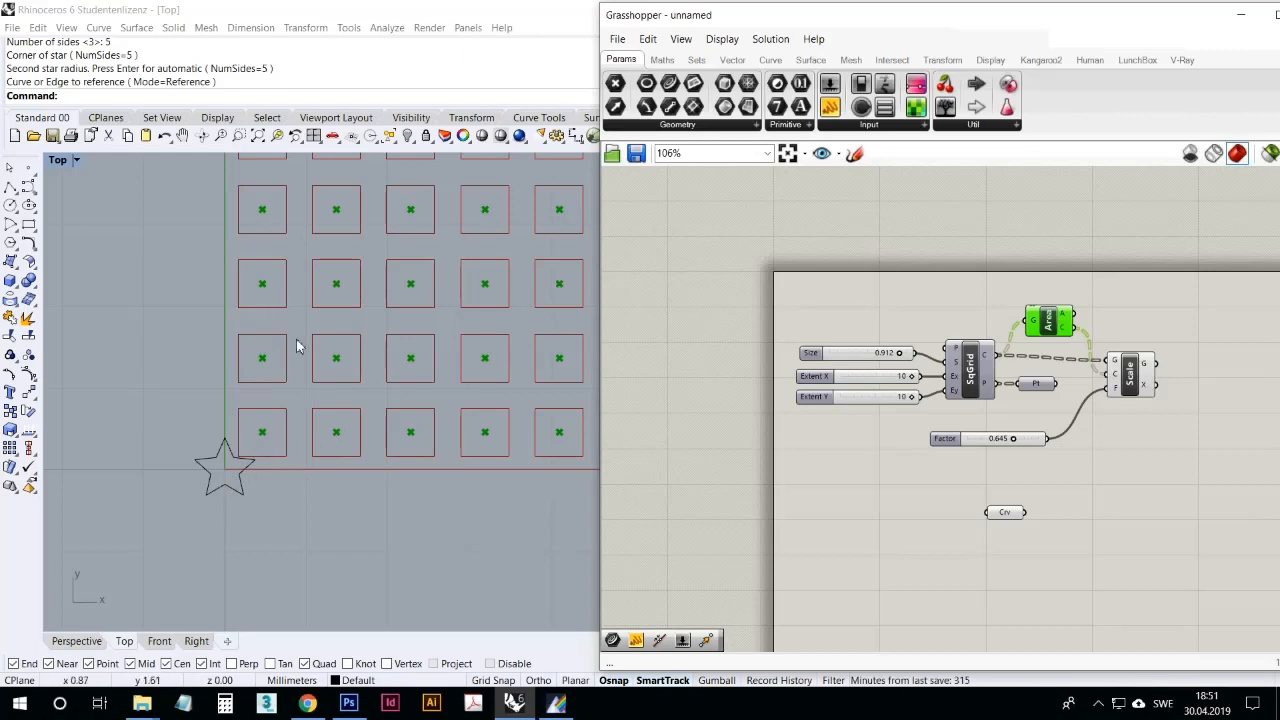
Step: Add a Move component below Scale and connect the star's Curve parameter to its geometry input
click(942, 60)
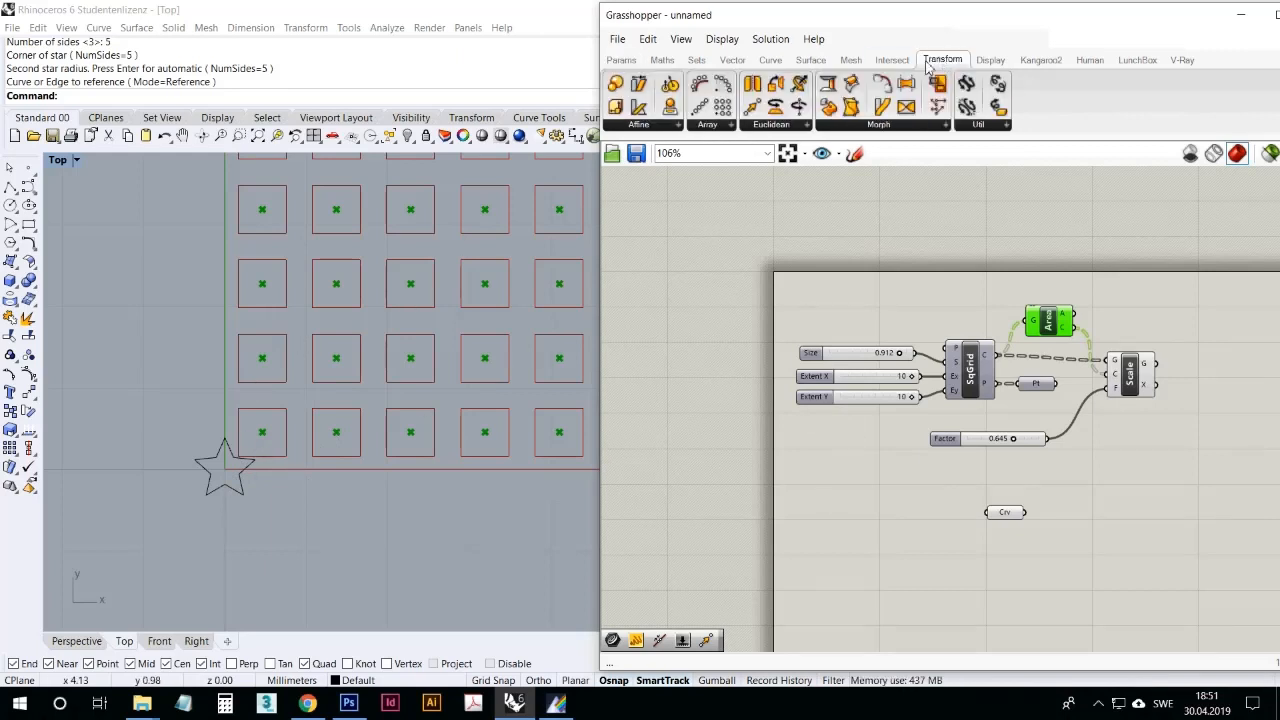
click(752, 107)
click(1127, 477)
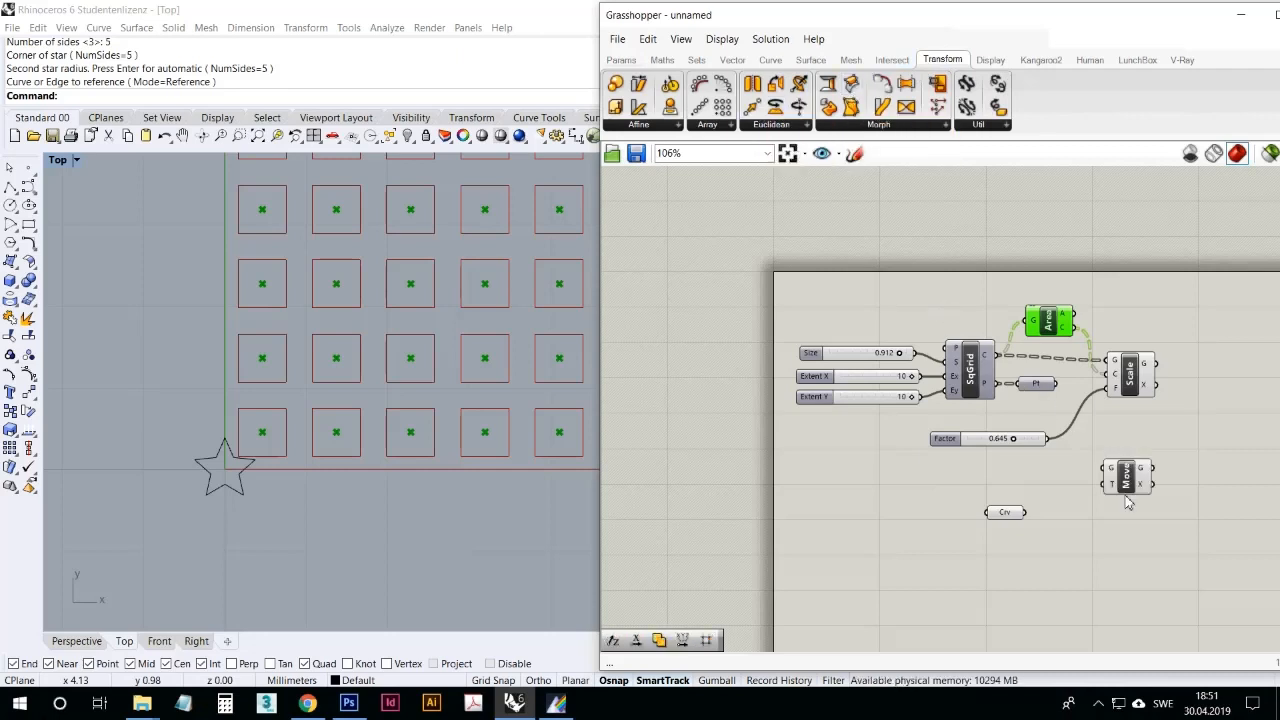
right_drag(1125, 537, 1058, 510)
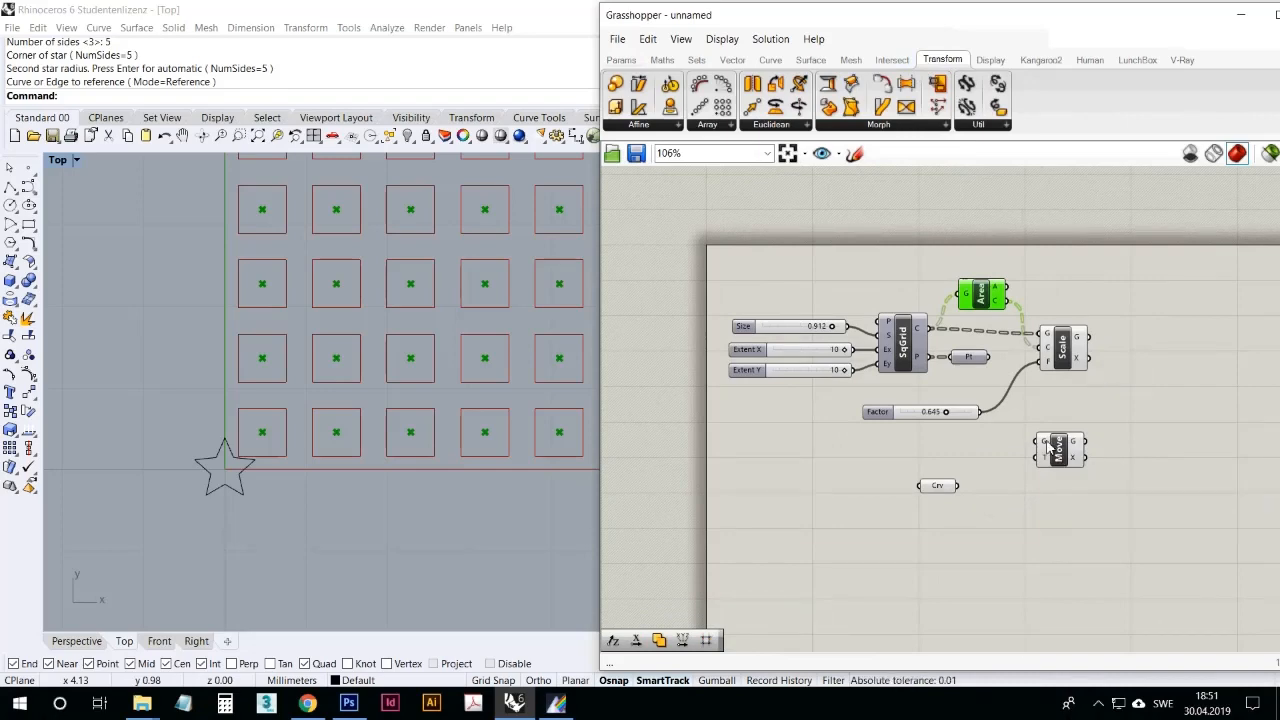
click(937, 486)
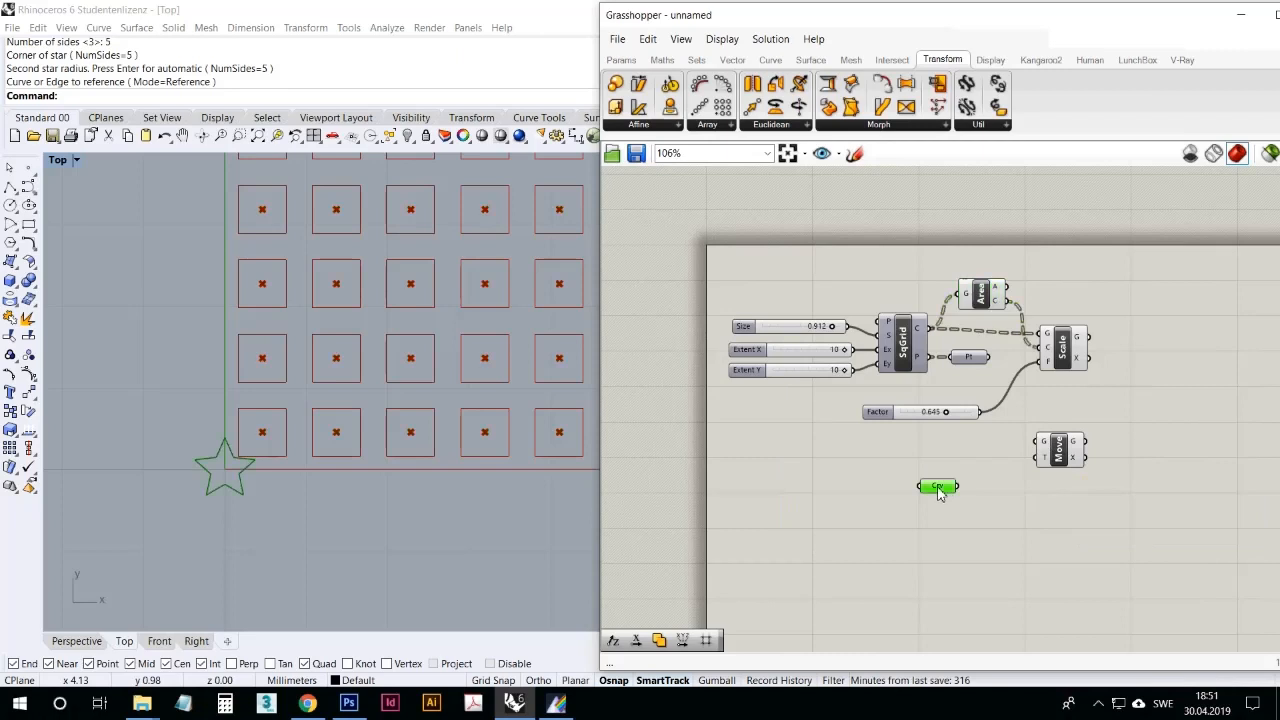
drag(957, 486, 1088, 495)
drag(940, 492, 951, 483)
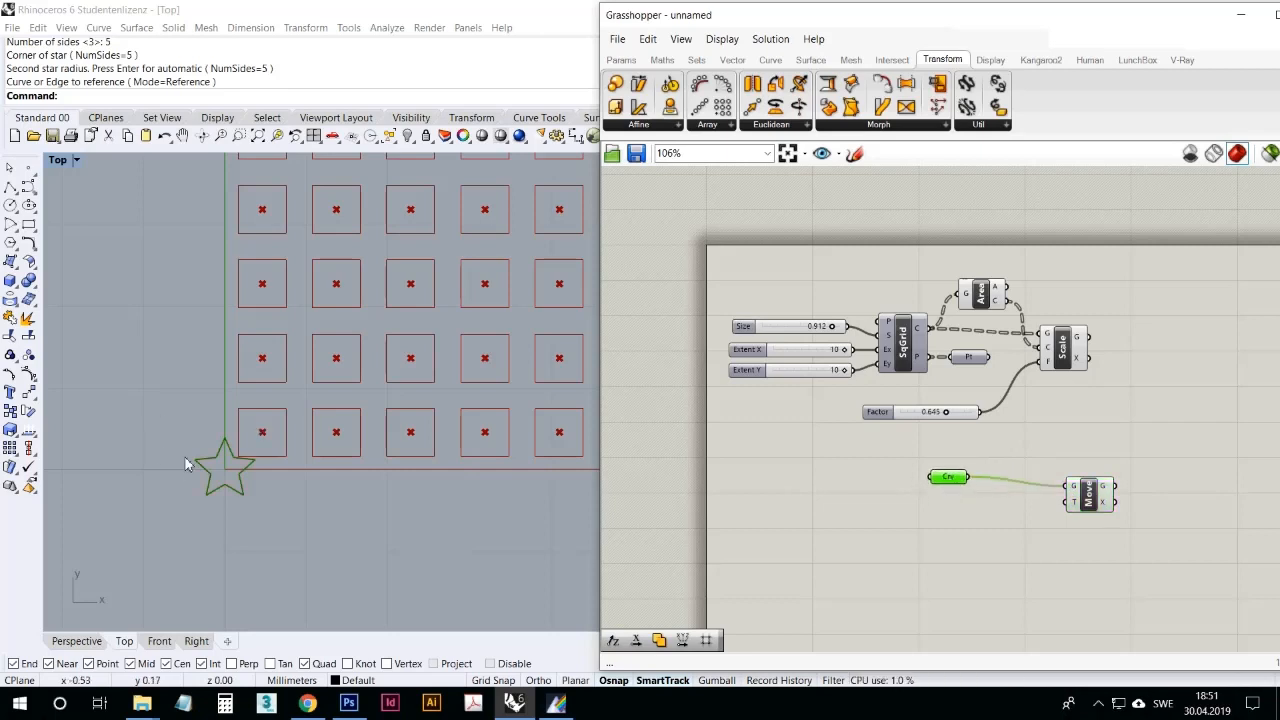
Step: Connect the Area component's centroid output to the Move component's T input to copy the star onto every grid square
scroll(200, 470, up, 8)
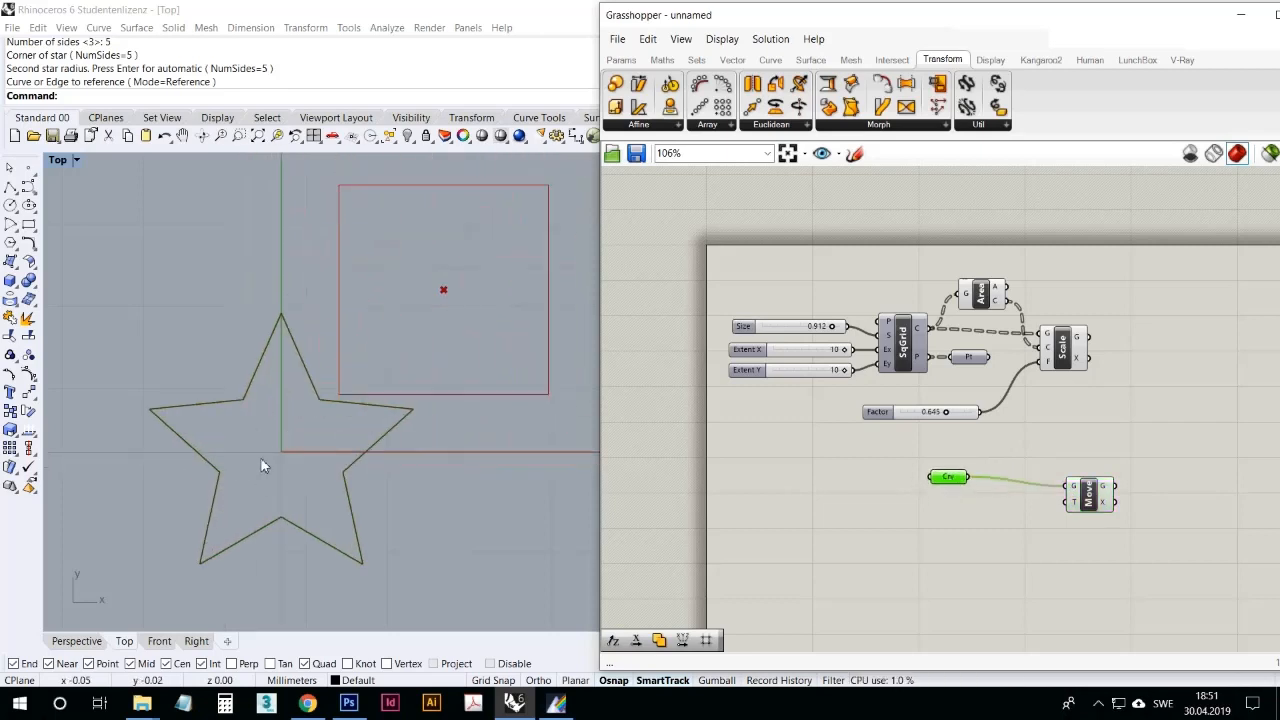
scroll(260, 457, down, 5)
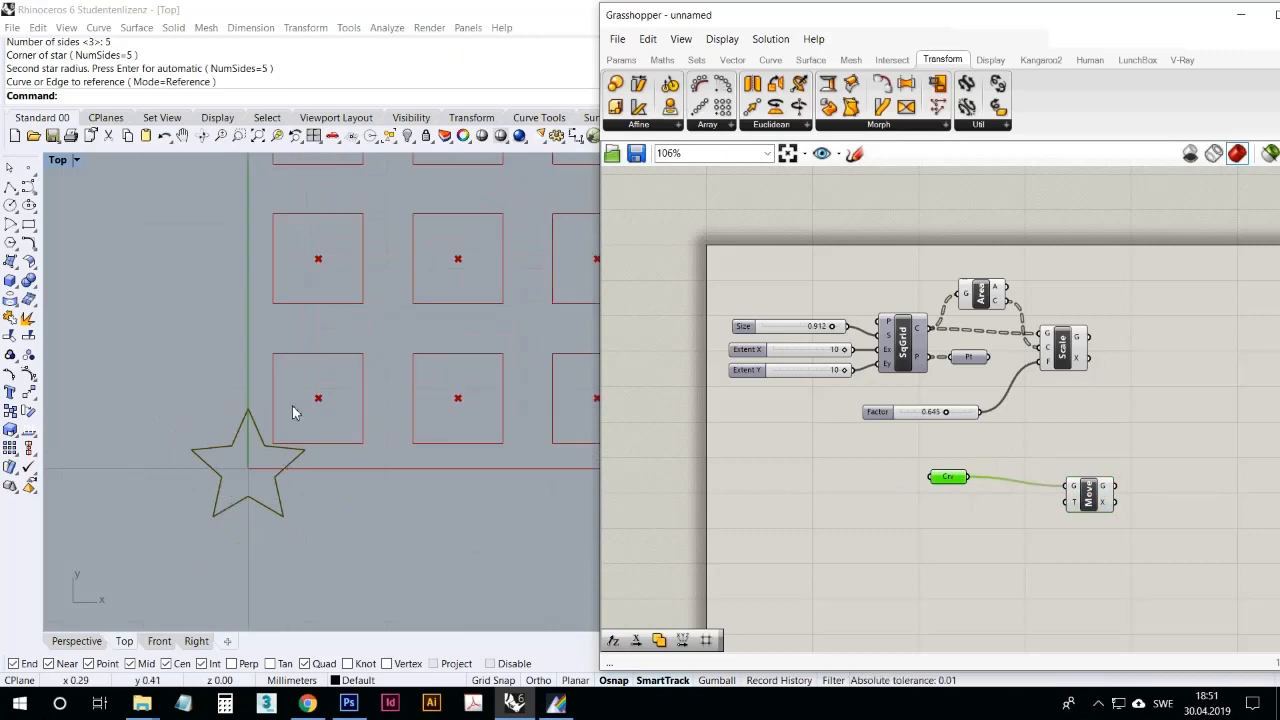
right_drag(292, 405, 253, 458)
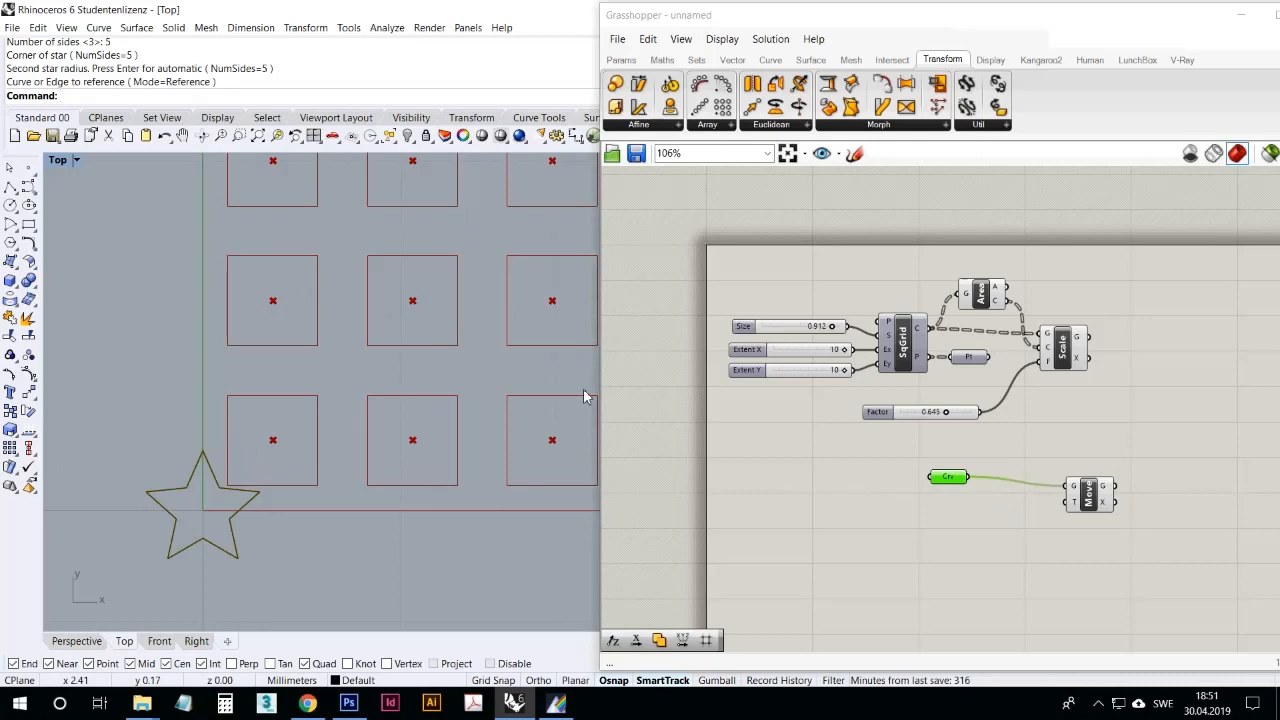
scroll(491, 457, down, 5)
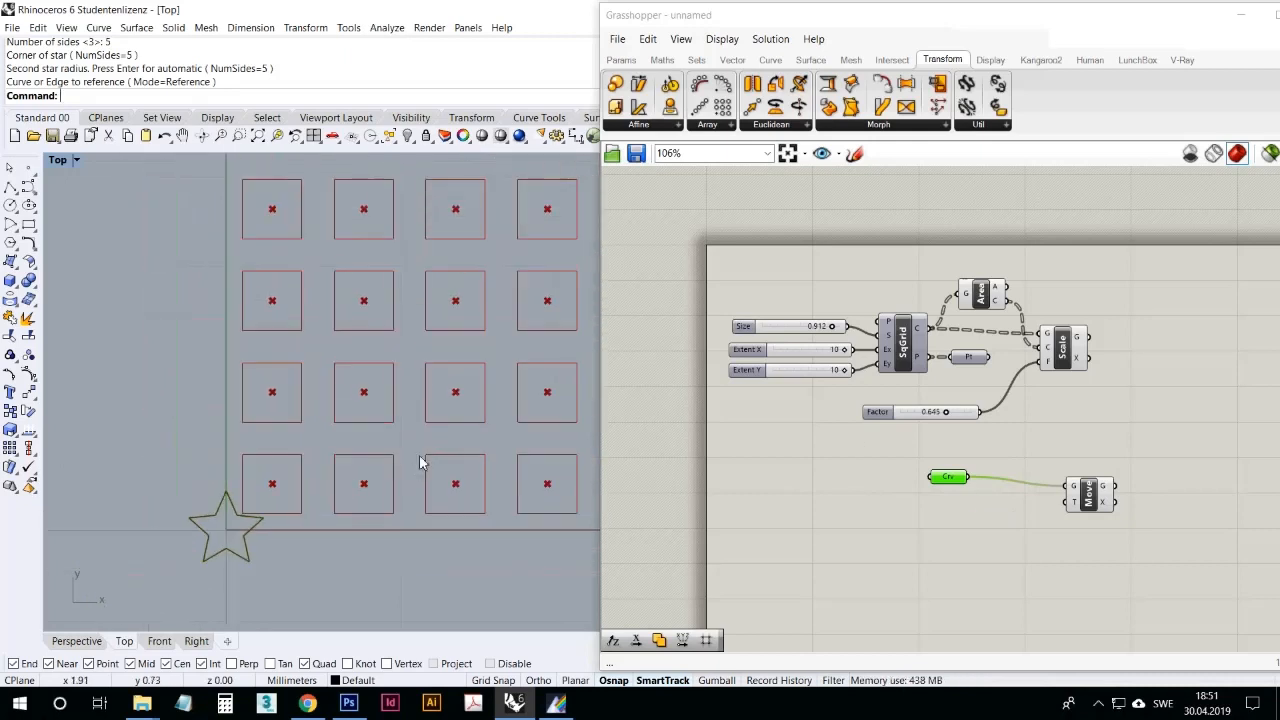
right_drag(432, 440, 406, 451)
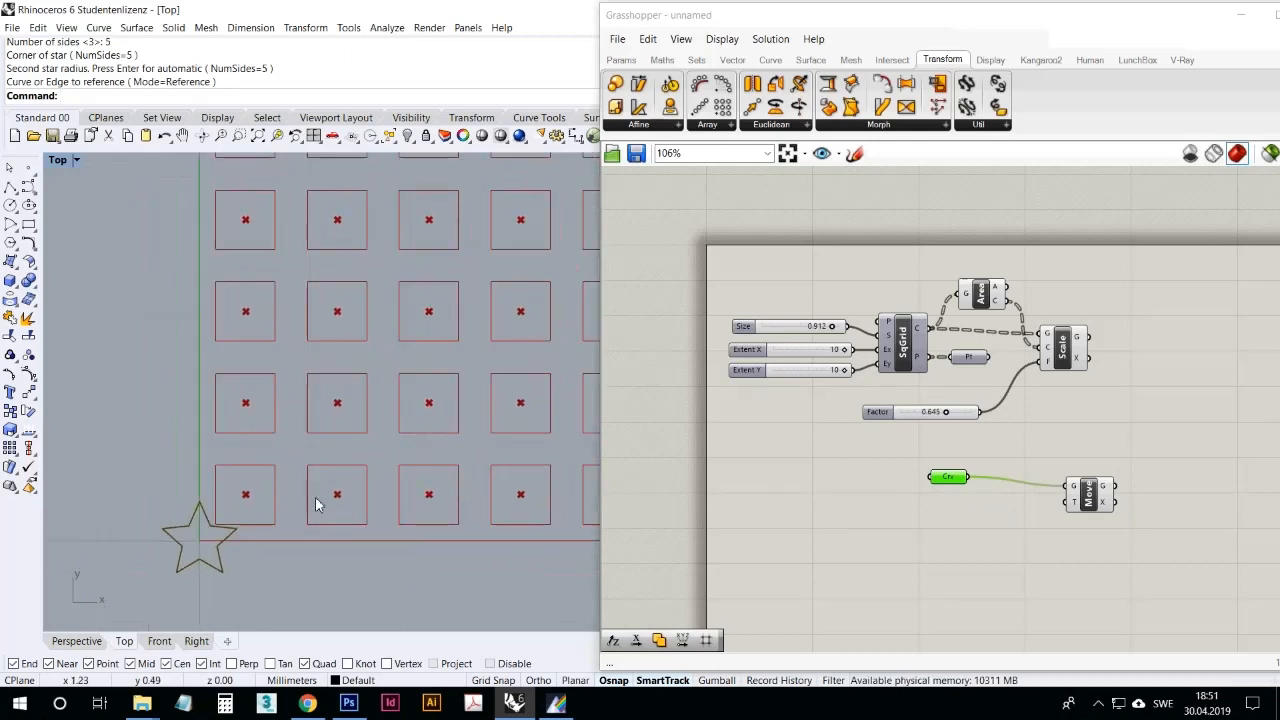
click(197, 548)
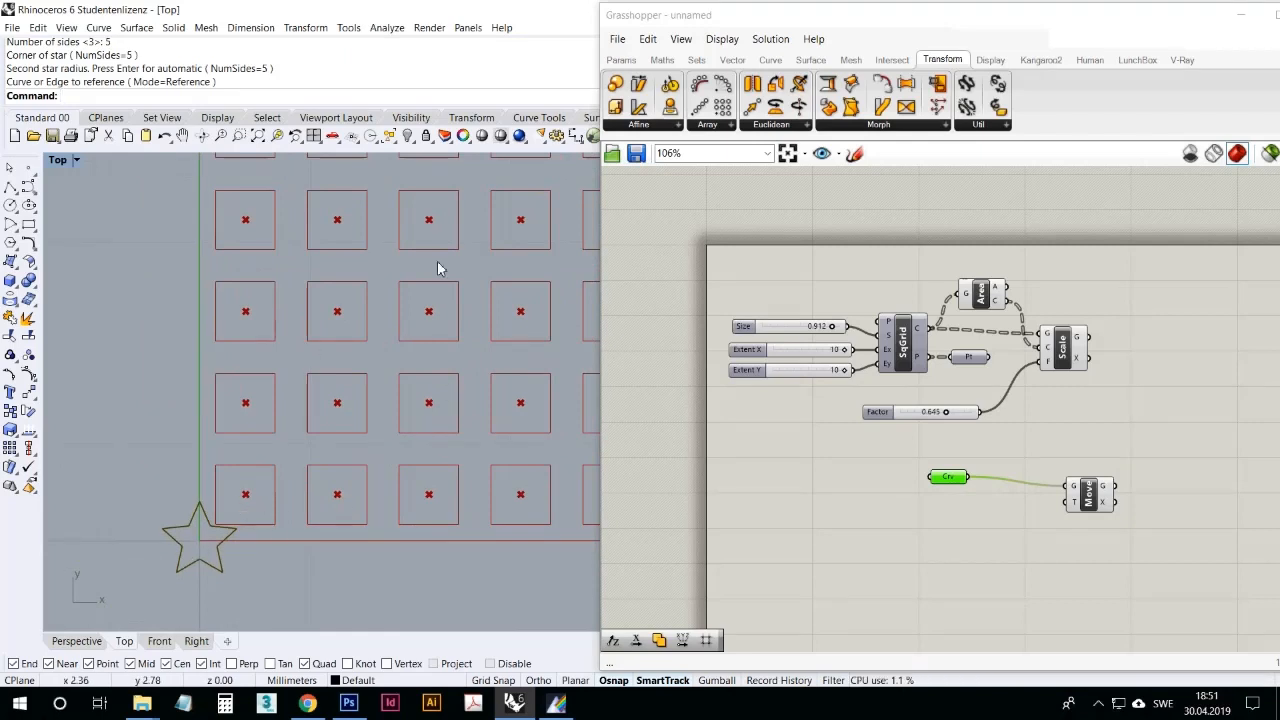
mouse_move(997, 306)
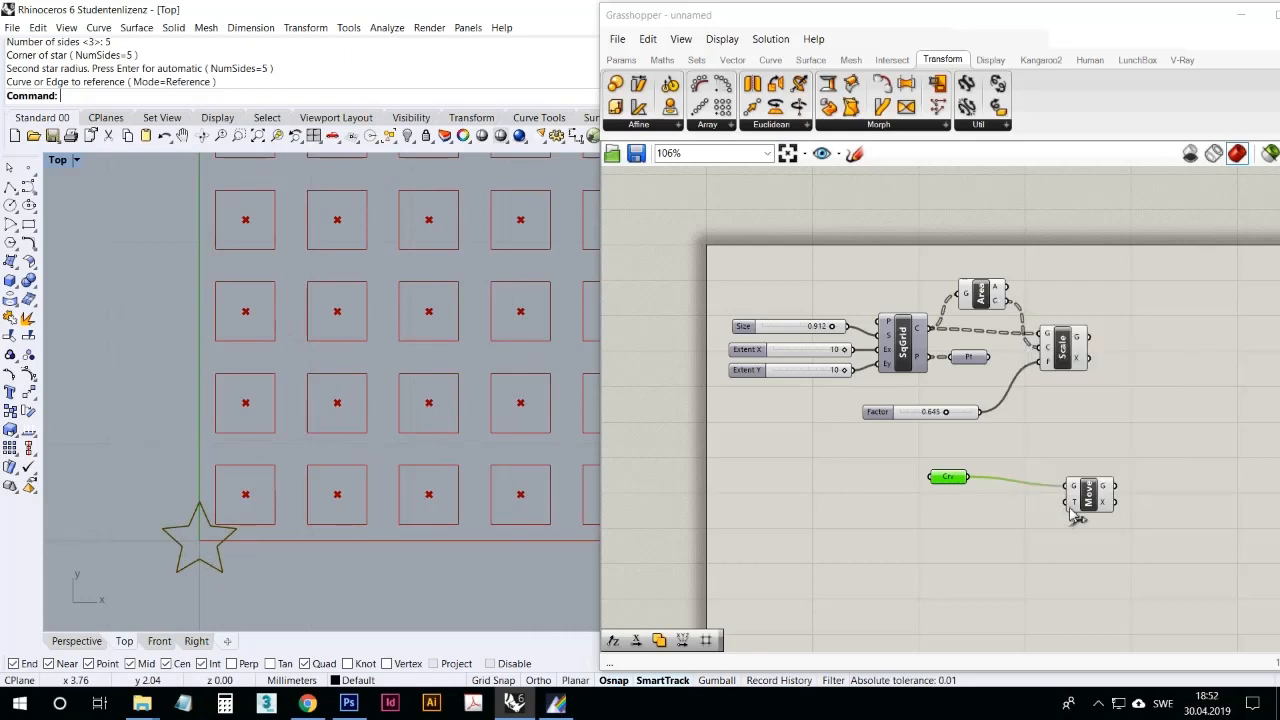
drag(1010, 302, 1070, 500)
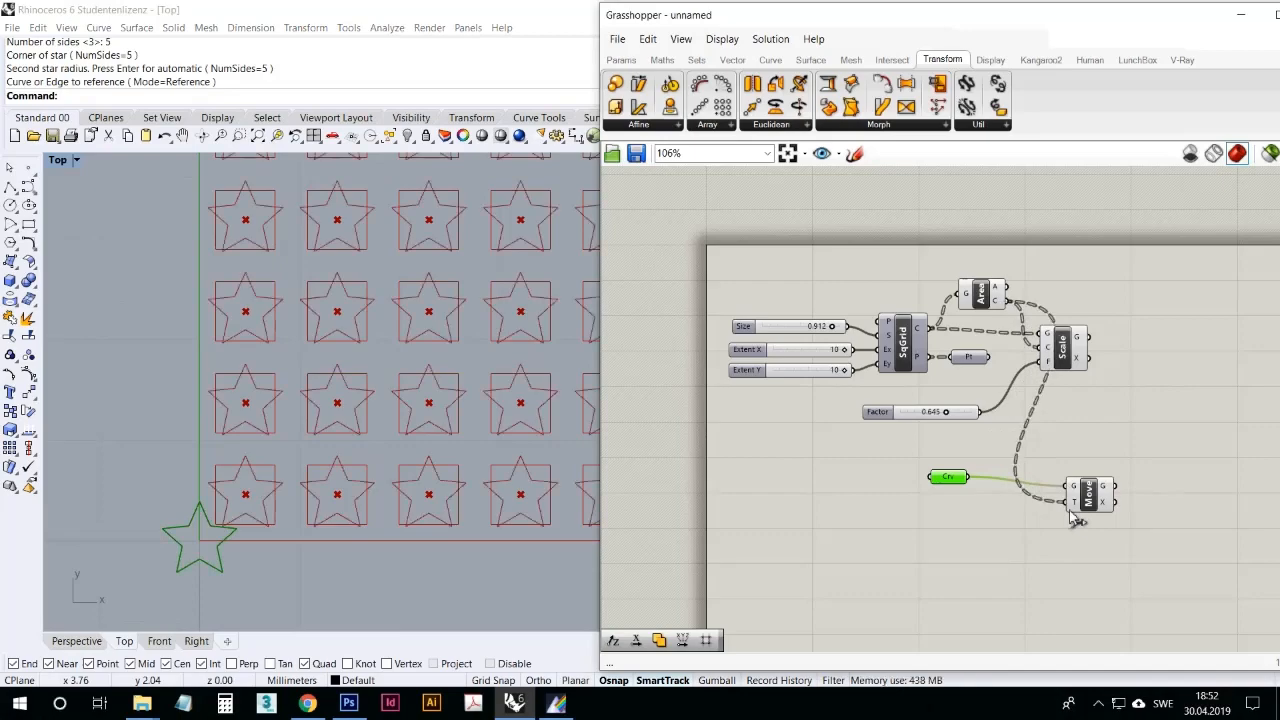
Step: Turn off the preview of the Area and Scale components so only the moved star copies are displayed
right_drag(443, 391, 317, 436)
scroll(256, 400, down, 3)
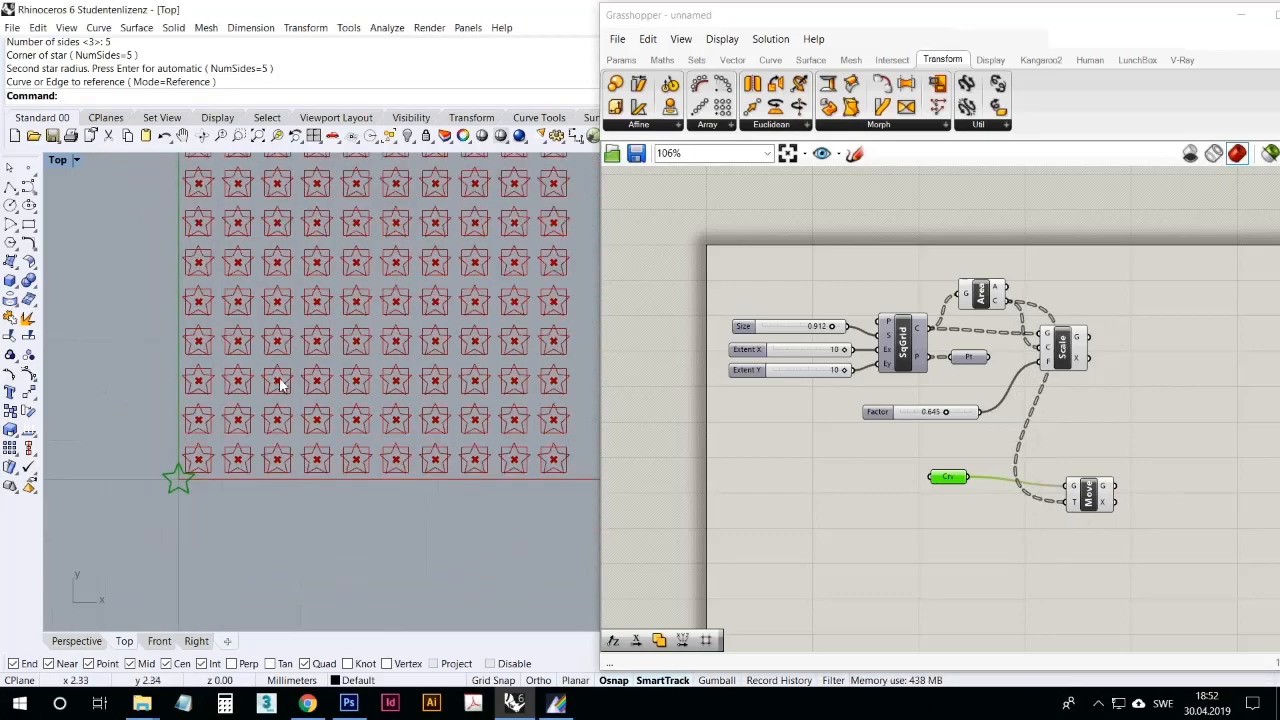
right_drag(426, 367, 363, 398)
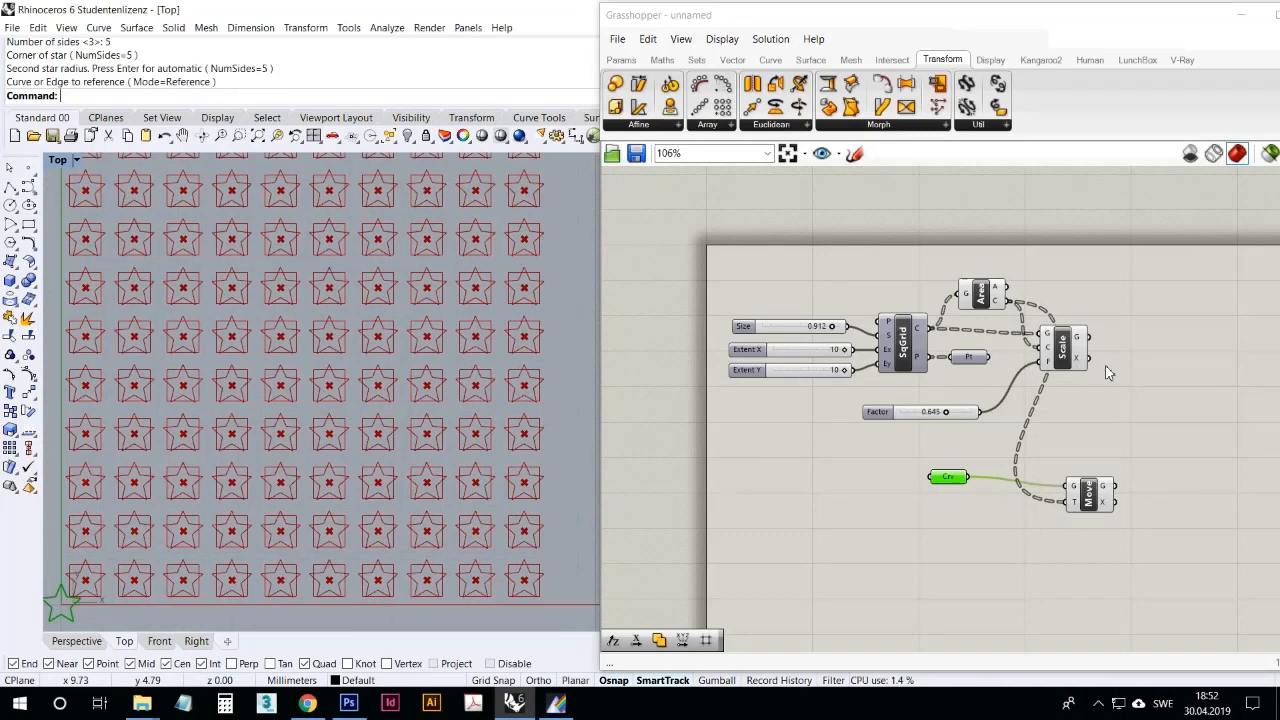
drag(1144, 354, 998, 260)
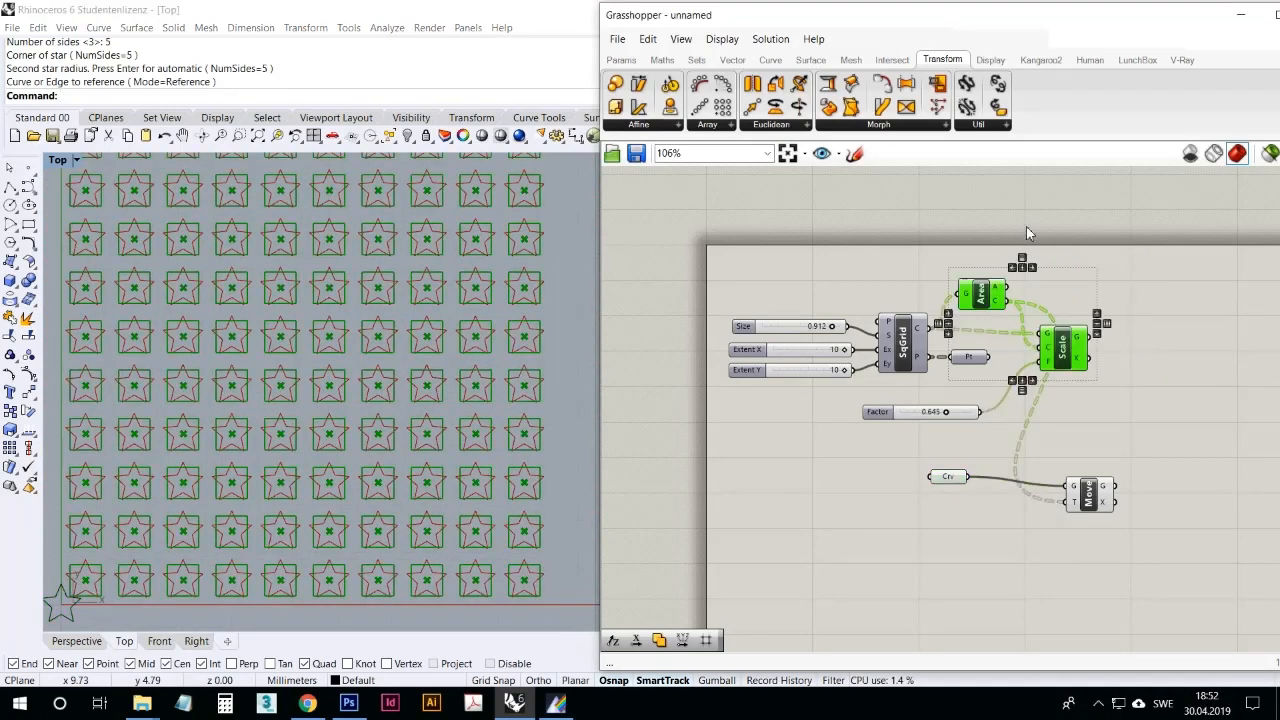
right_click(1172, 287)
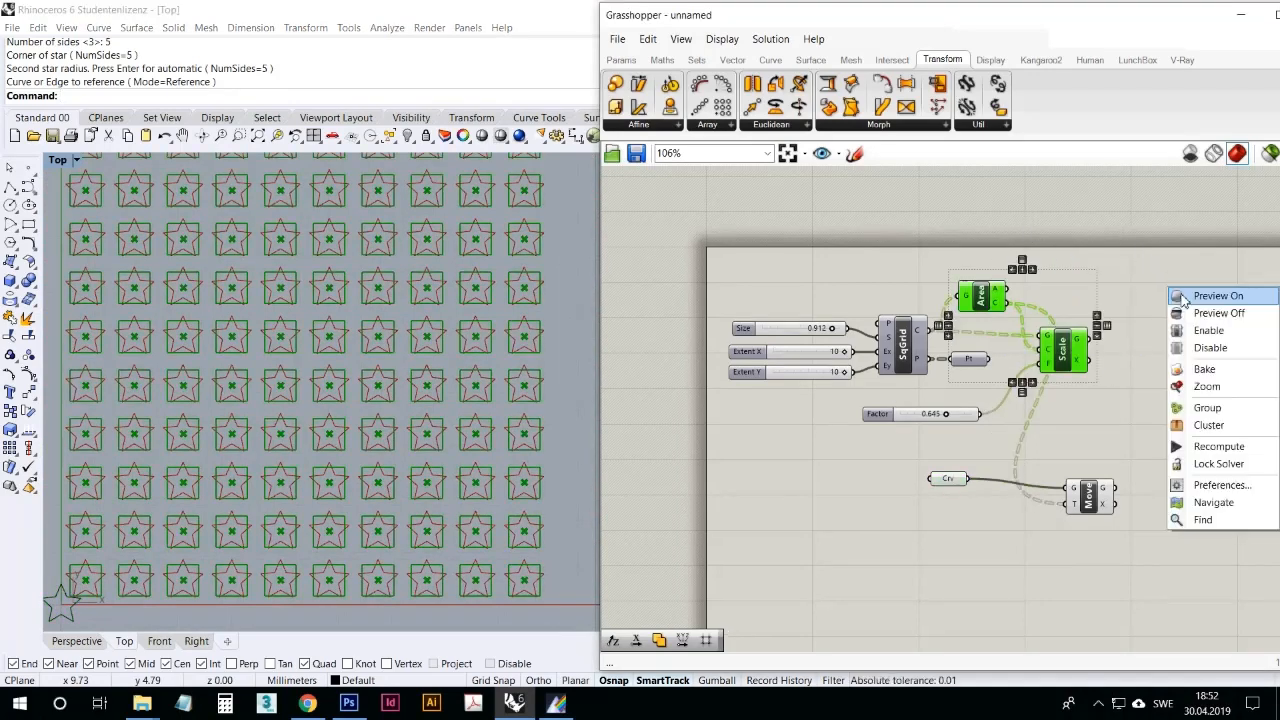
click(1217, 313)
scroll(438, 401, down, 3)
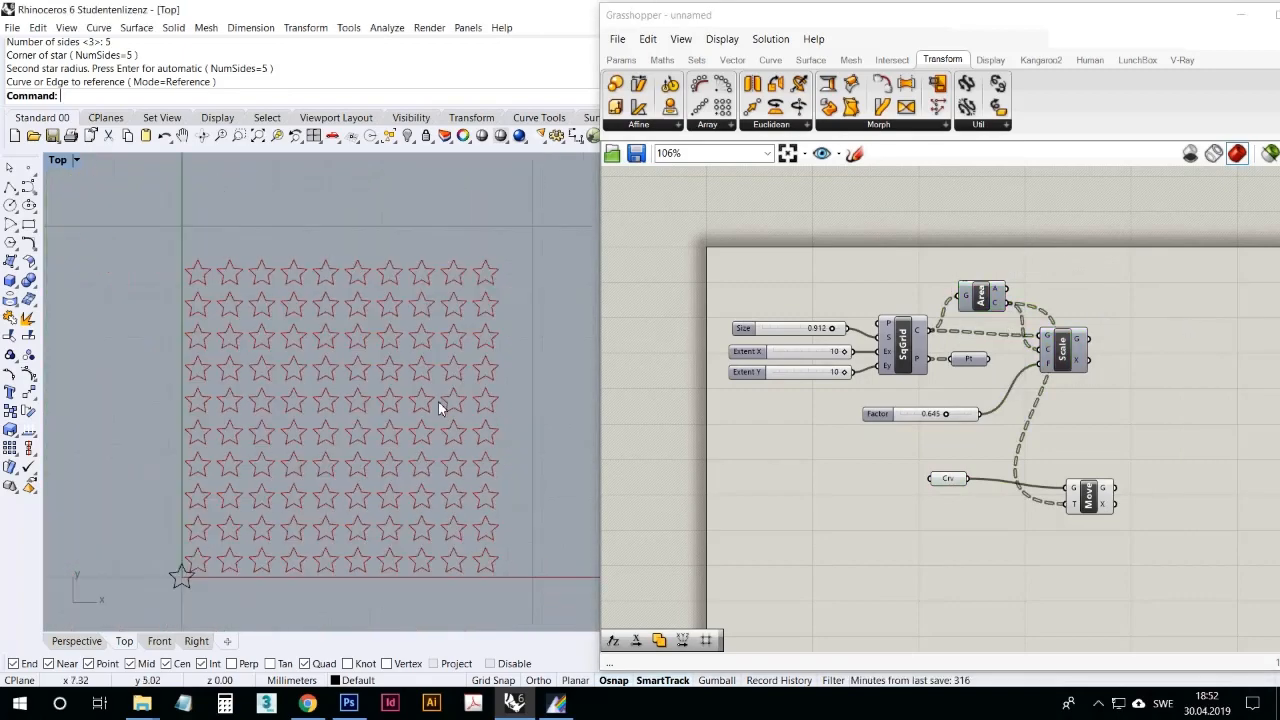
right_drag(418, 476, 266, 486)
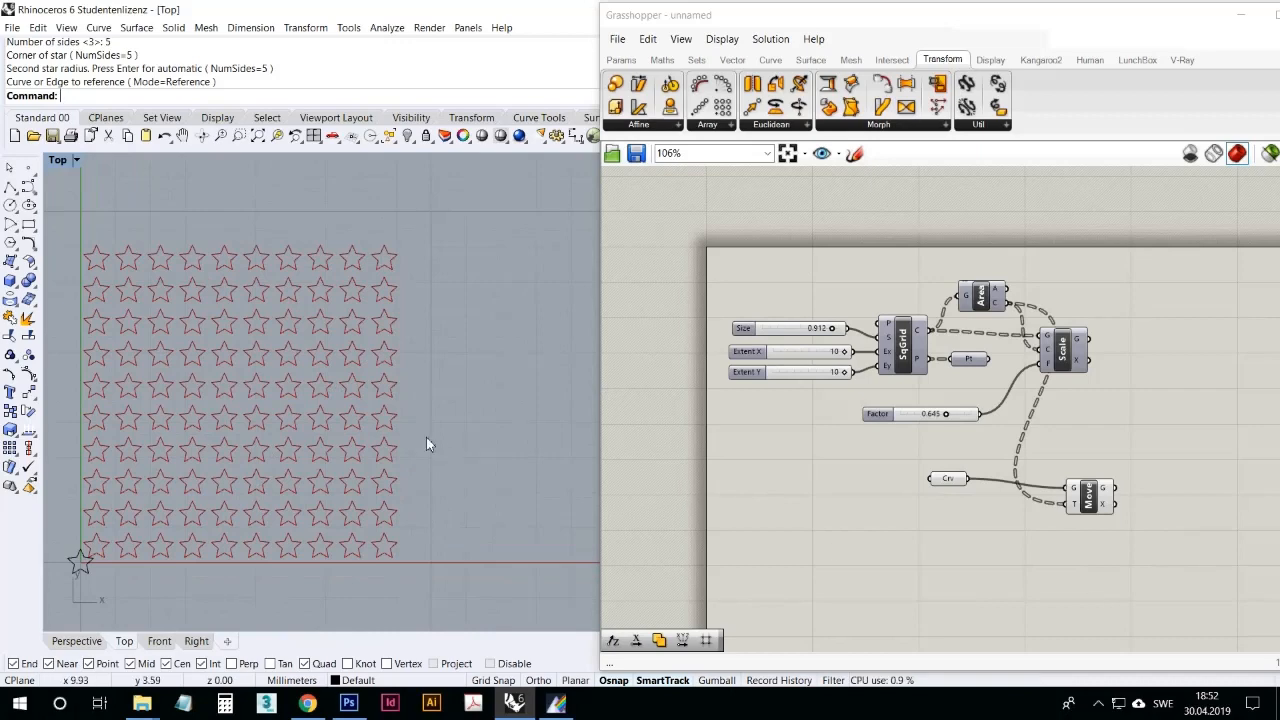
Step: Draw a four-point, degree 3 arched curve behind the star grid in Rhino's Perspective view
double_click(60, 162)
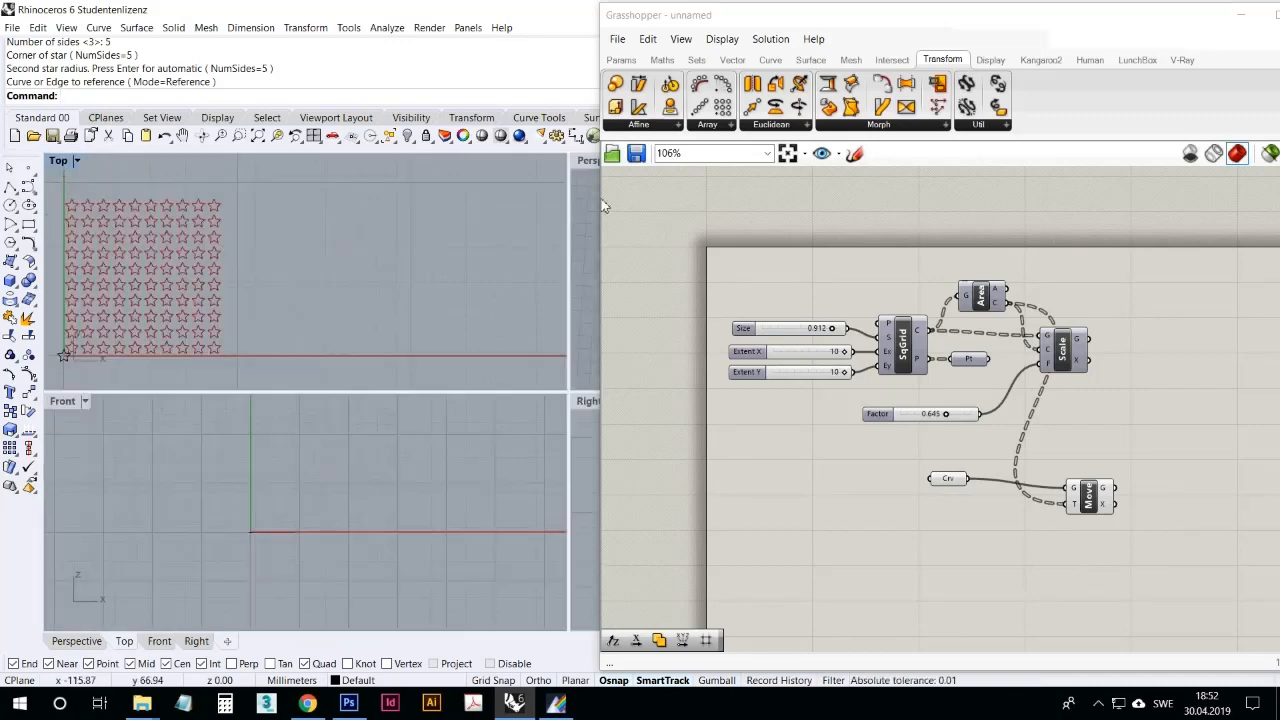
double_click(589, 162)
right_drag(406, 360, 174, 496)
scroll(274, 435, up, 5)
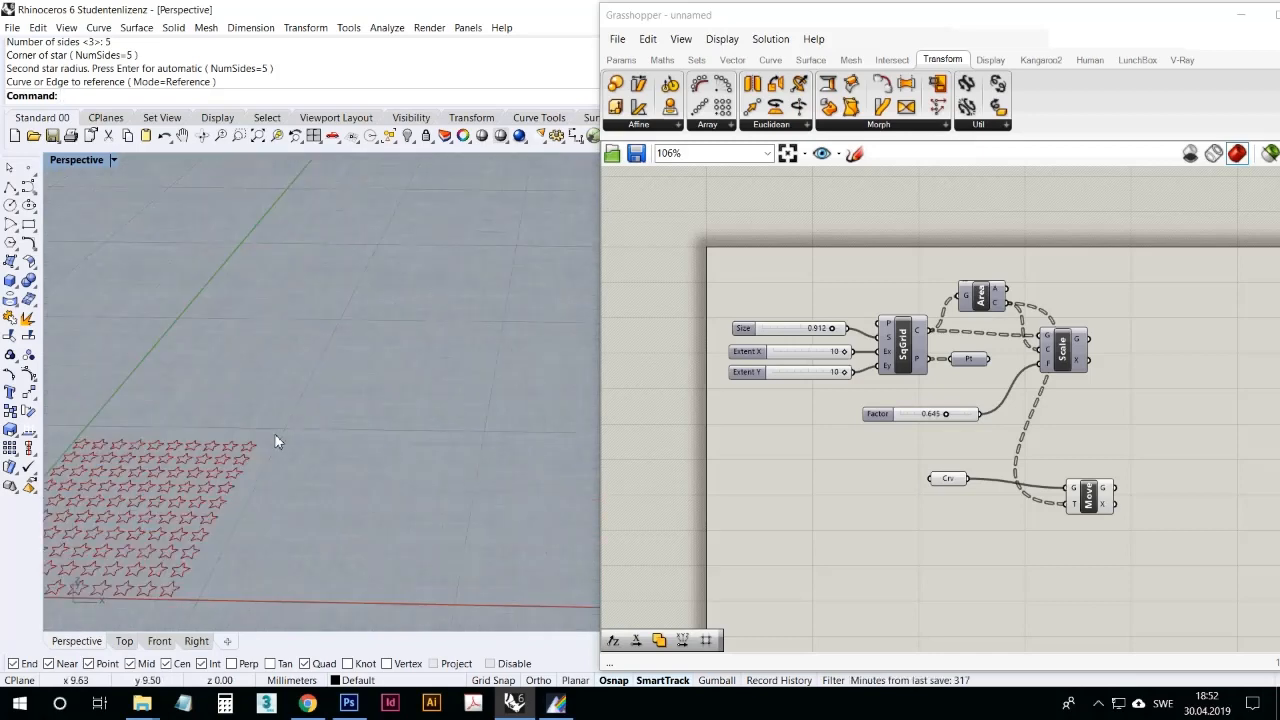
click(28, 187)
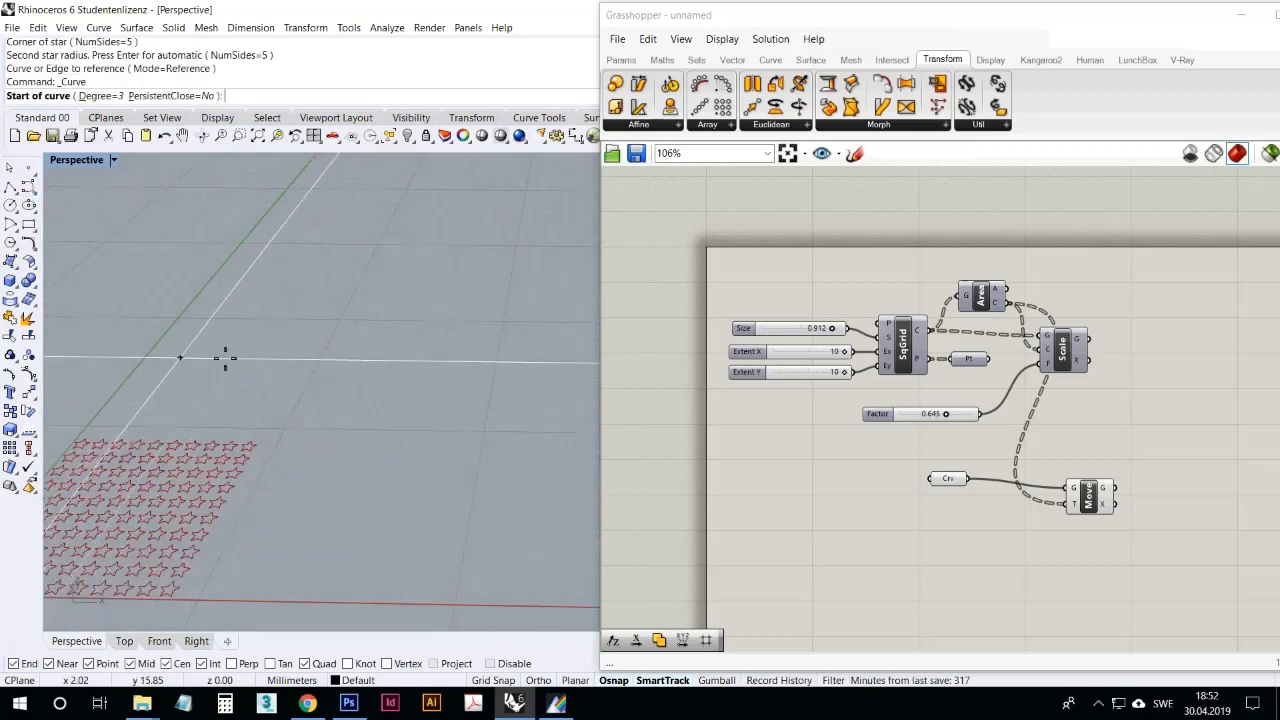
scroll(205, 352, down, 4)
scroll(190, 380, up, 4)
click(159, 397)
click(202, 327)
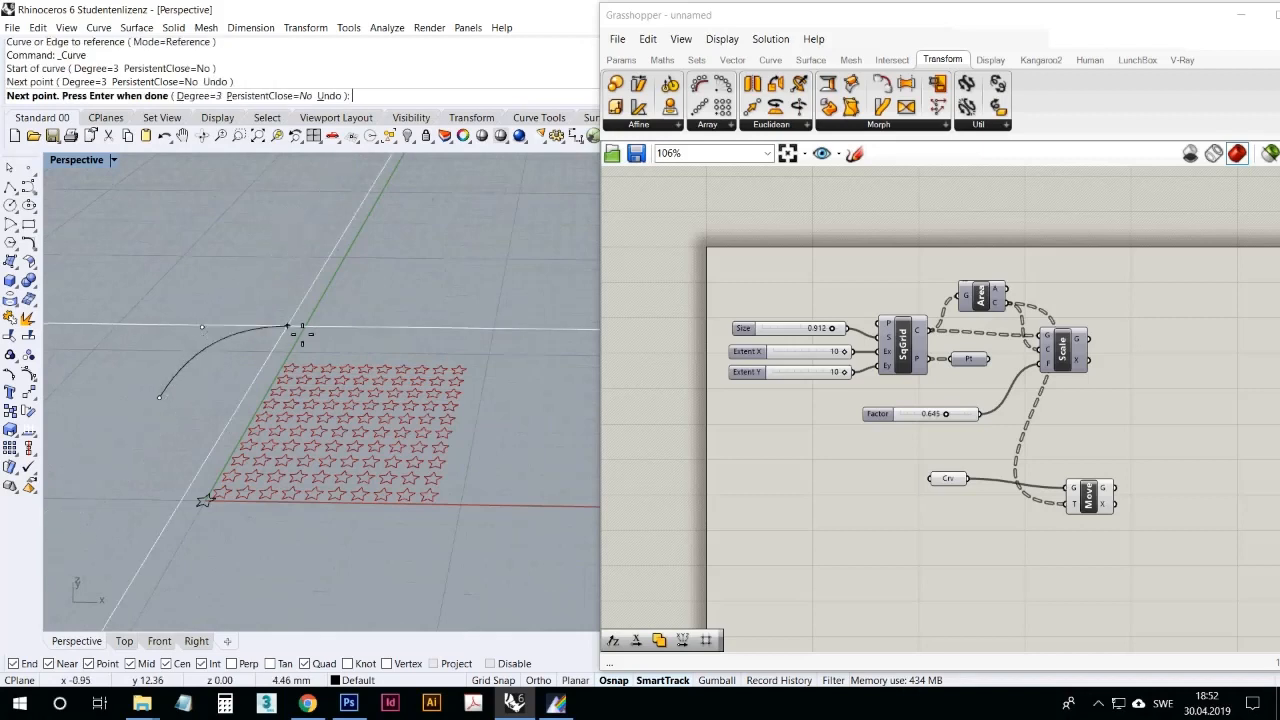
click(301, 319)
click(390, 332)
key(Return)
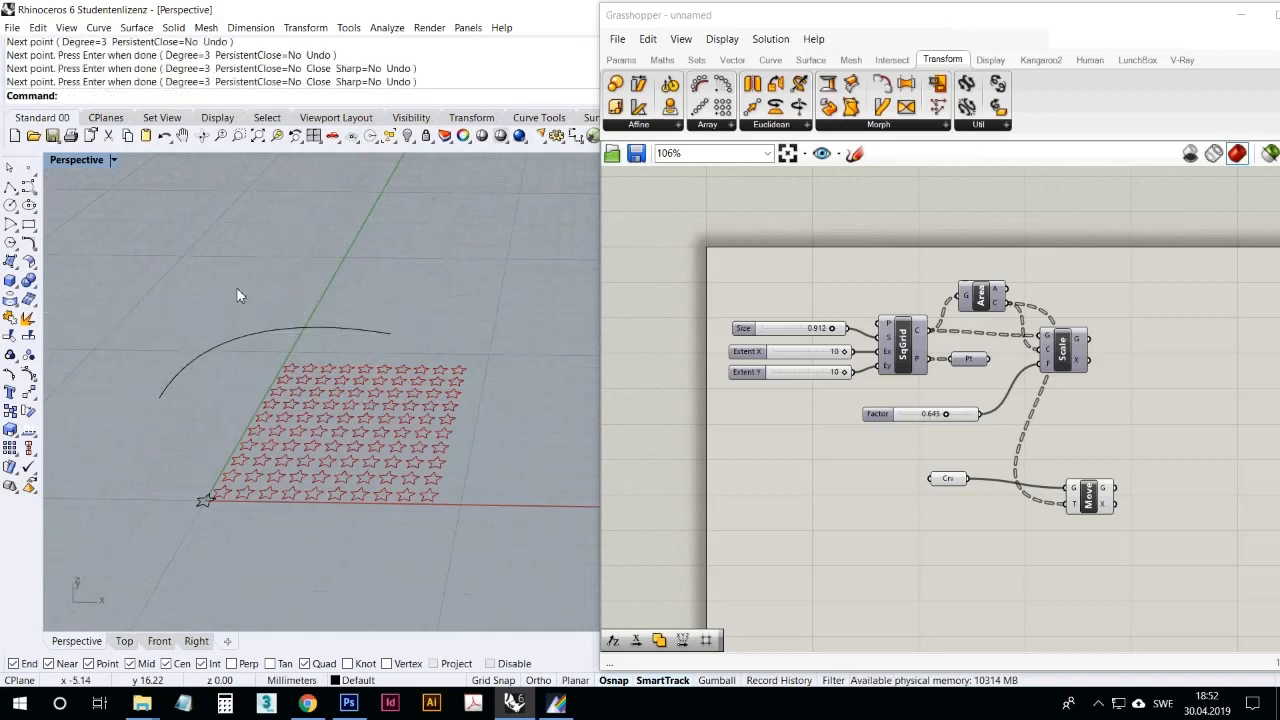
Step: Draw a second four-point arched curve behind the first one, following roughly the same shape
key(Return)
click(148, 361)
click(184, 299)
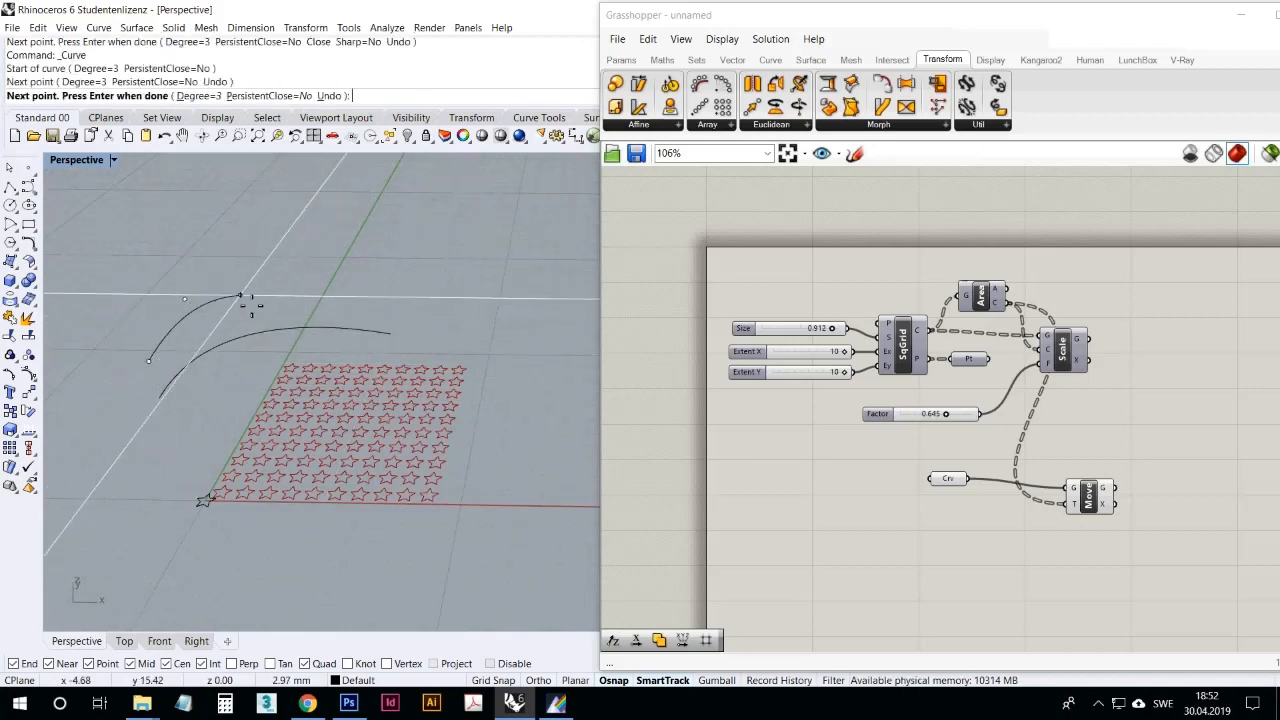
click(274, 287)
click(364, 307)
key(Return)
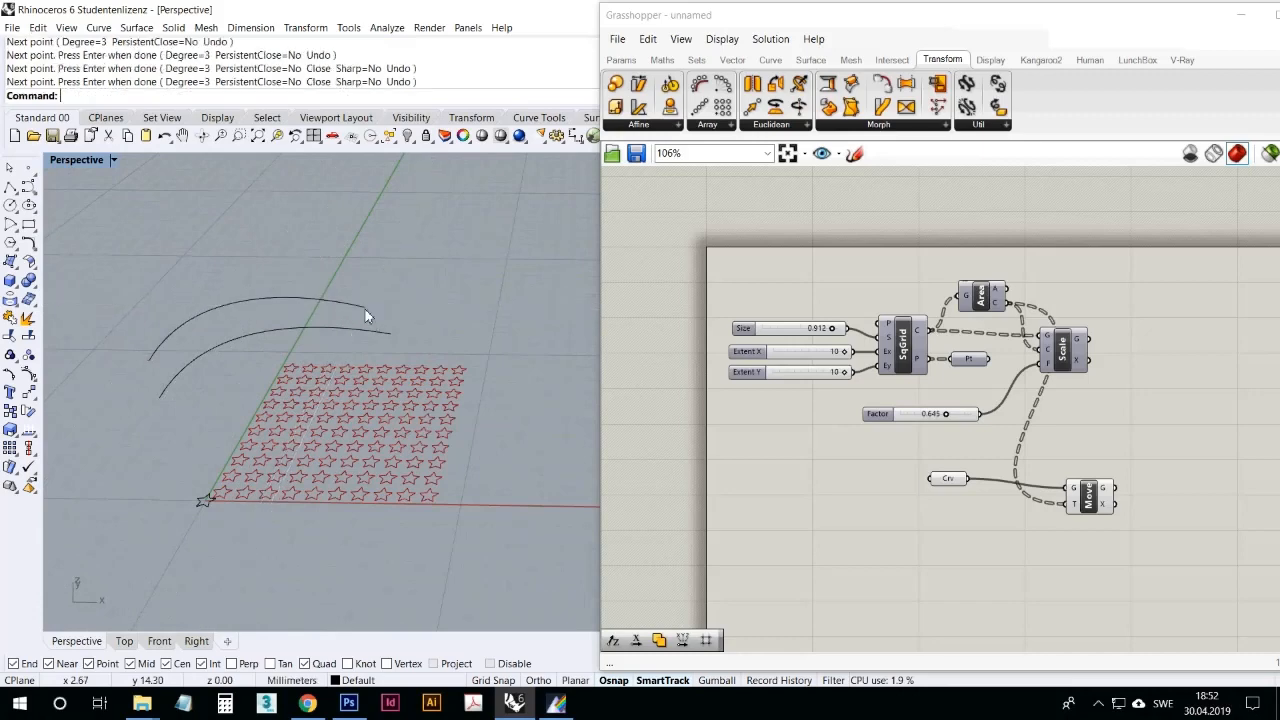
Step: Move the rear curve vertically up by about 7 mm in the Front view
double_click(75, 160)
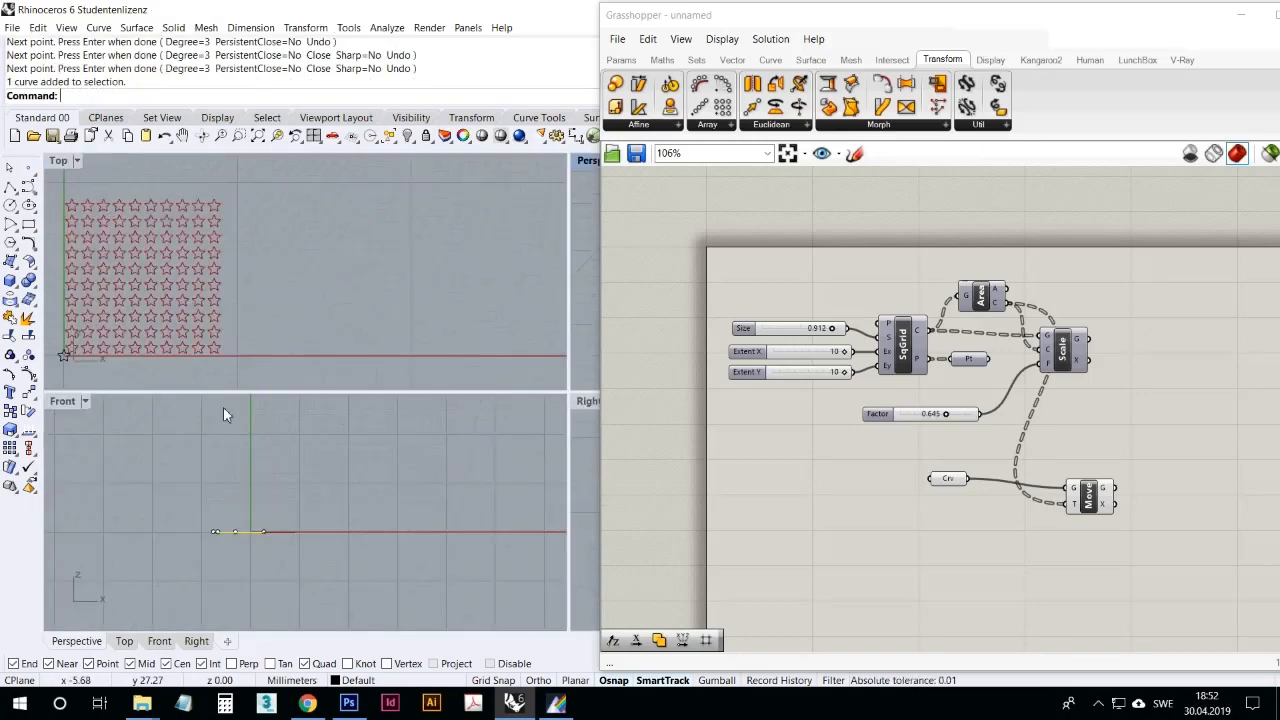
click(29, 392)
click(170, 535)
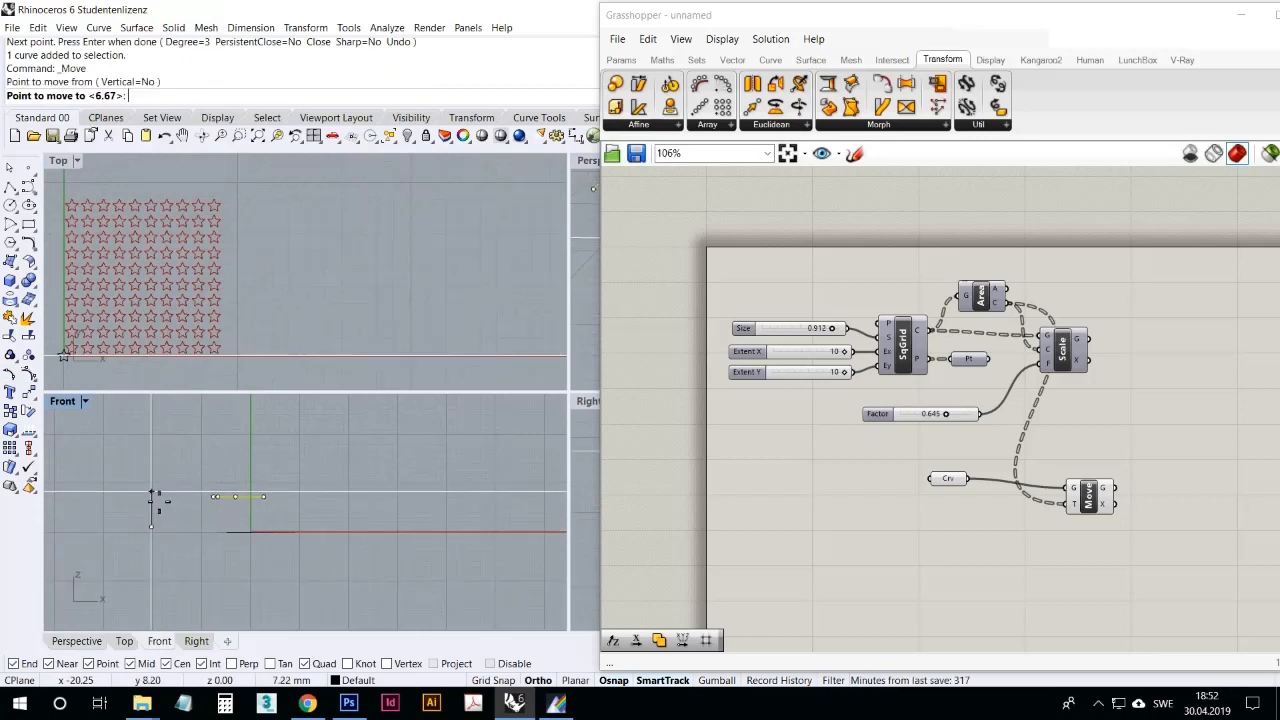
click(150, 489)
double_click(587, 161)
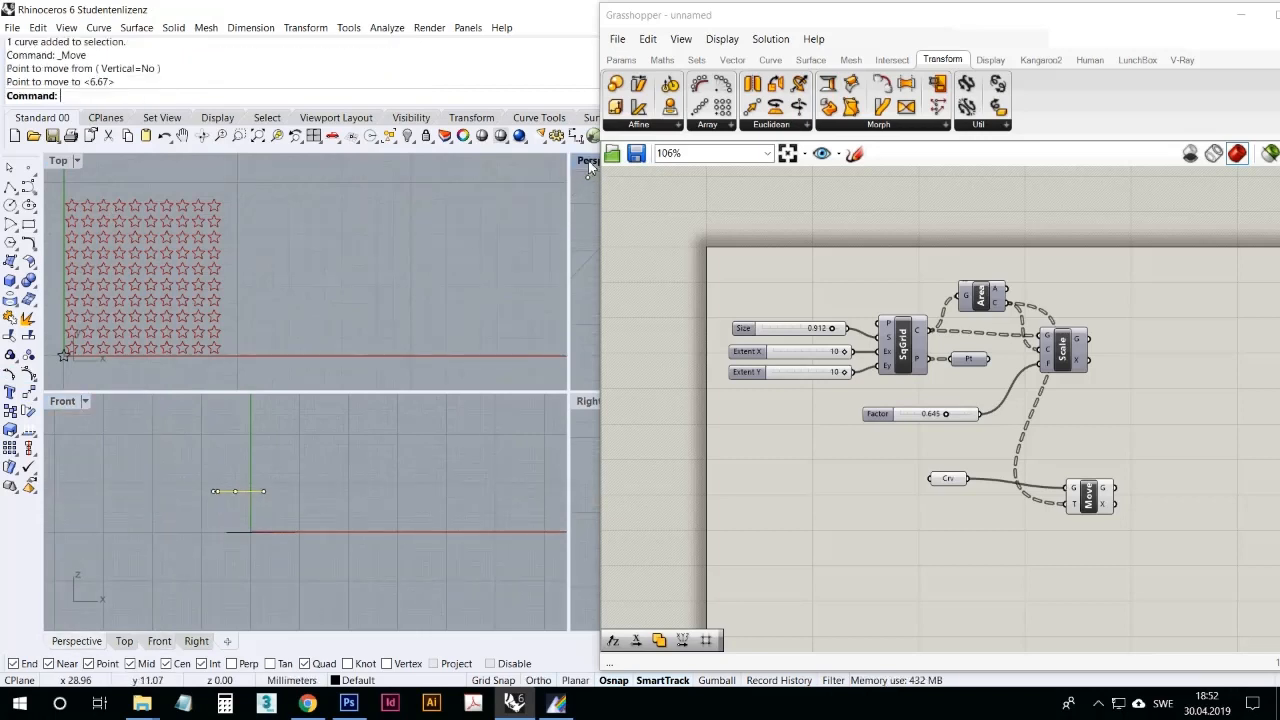
Step: Reposition the curves freehand in the Perspective view, spacing the raised curve farther from the lower one
right_drag(336, 338, 419, 299)
scroll(318, 368, down, 4)
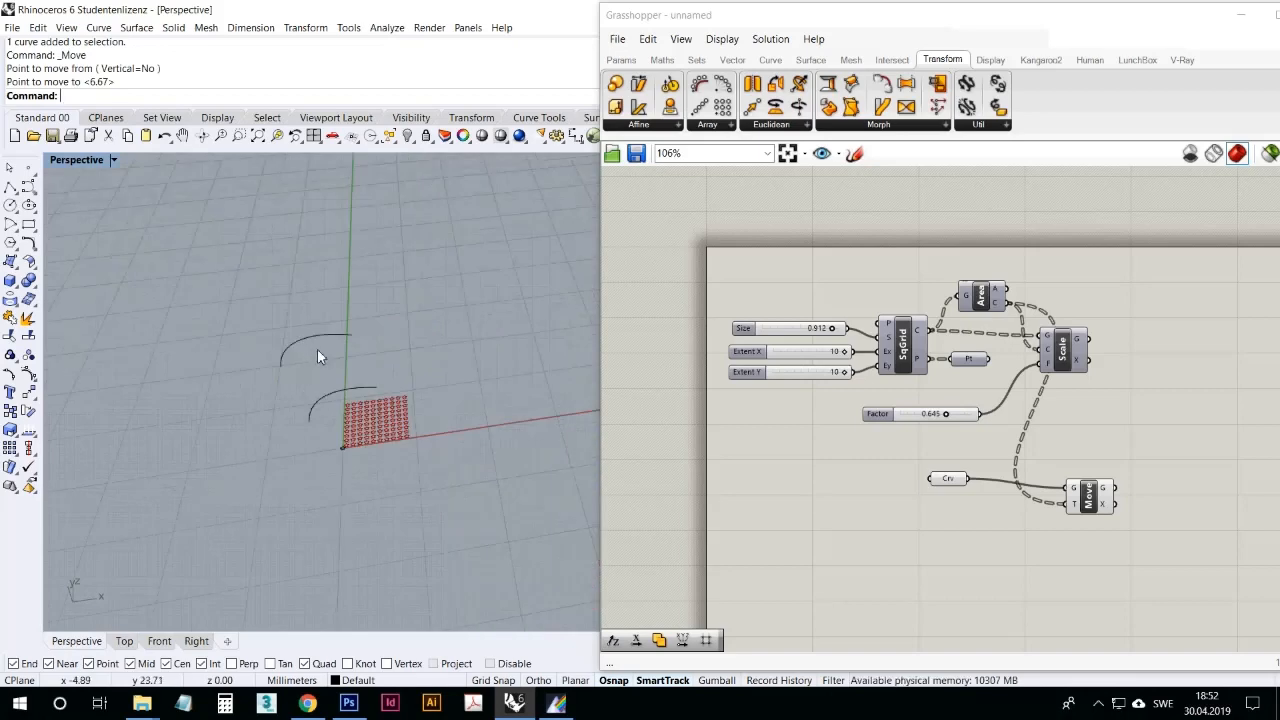
drag(324, 320, 336, 358)
right_drag(335, 369, 349, 334)
drag(346, 310, 349, 288)
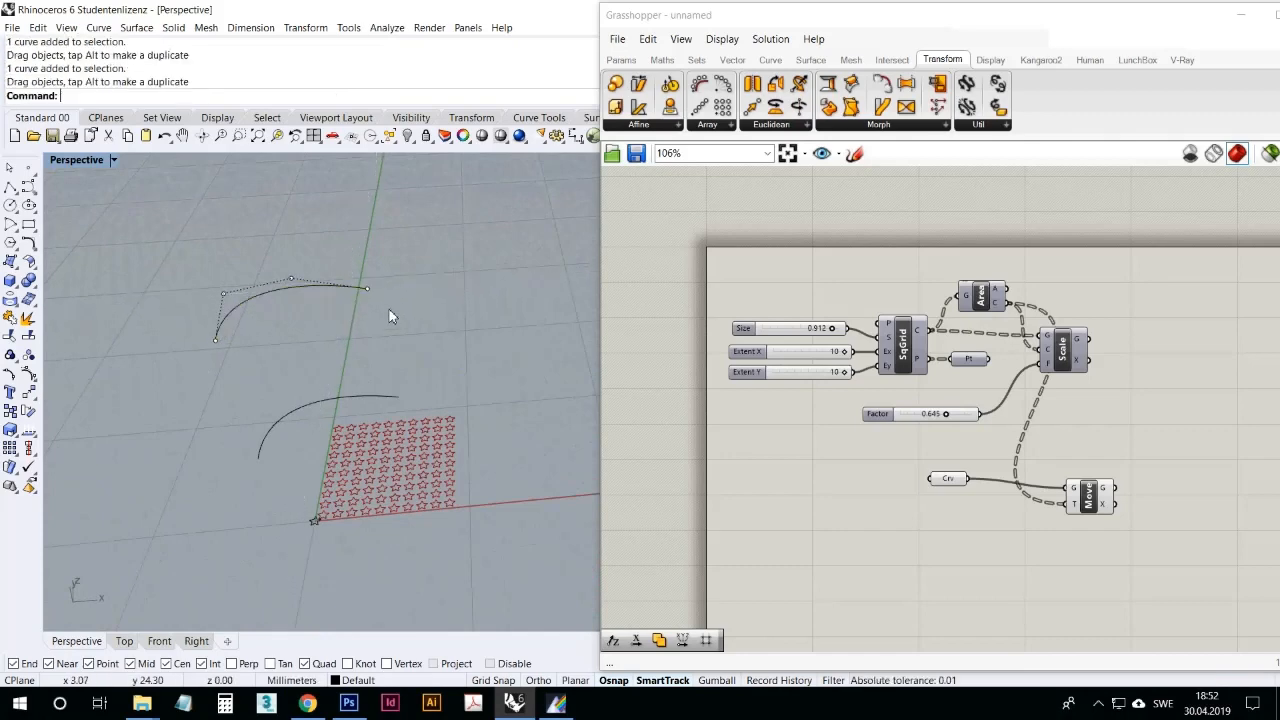
Step: Add two Curve parameters below the star's Curve parameter in Grasshopper and reference the lower arched curve in the upper one
click(858, 508)
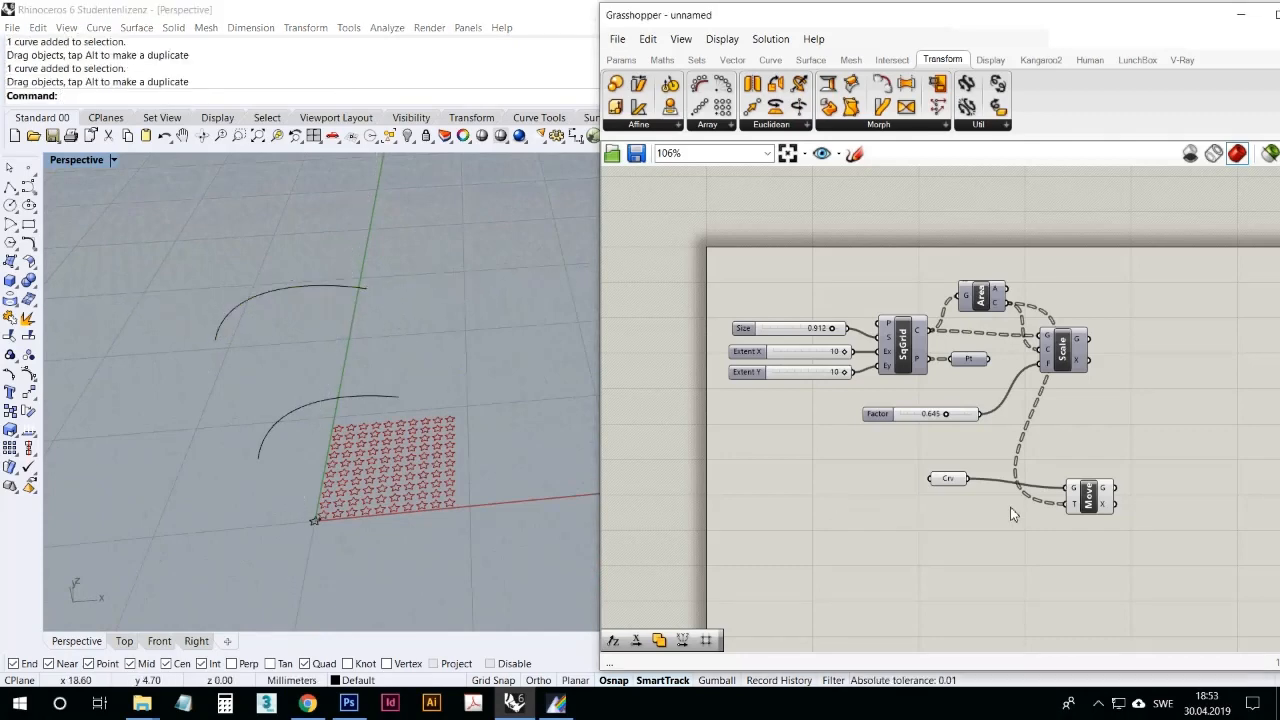
right_drag(950, 566, 846, 471)
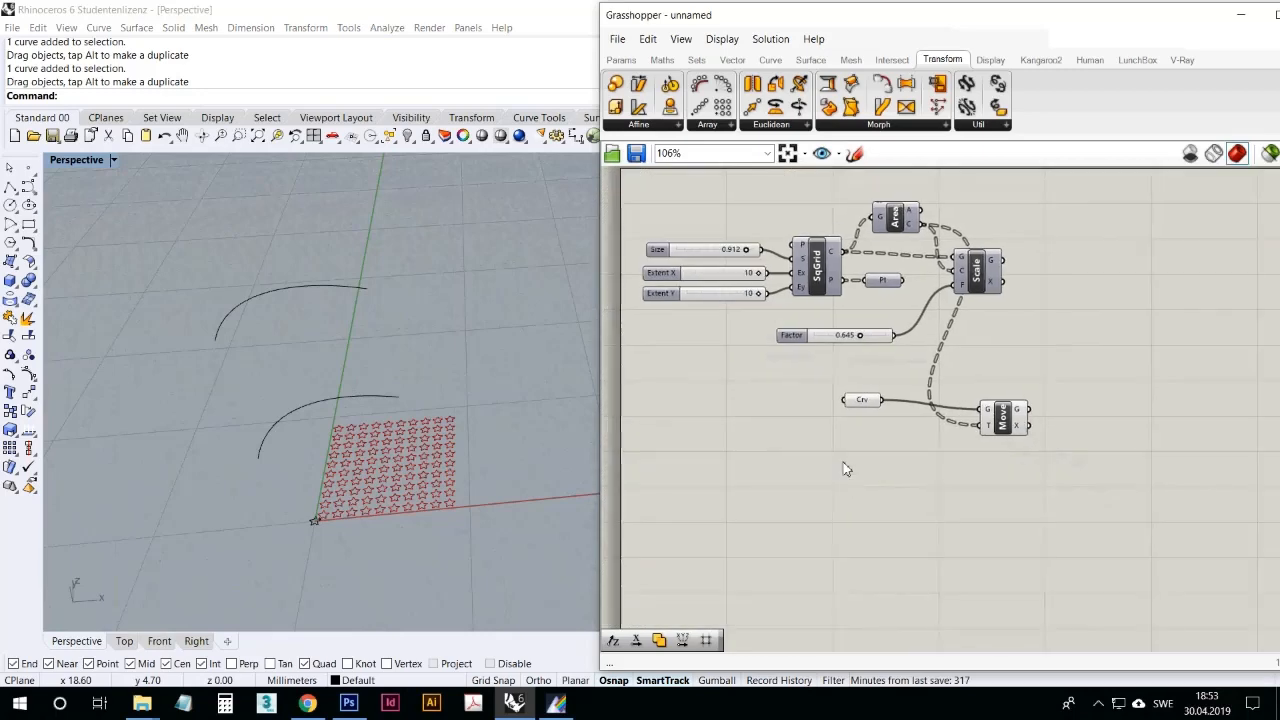
click(620, 60)
drag(645, 107, 778, 499)
right_click(781, 465)
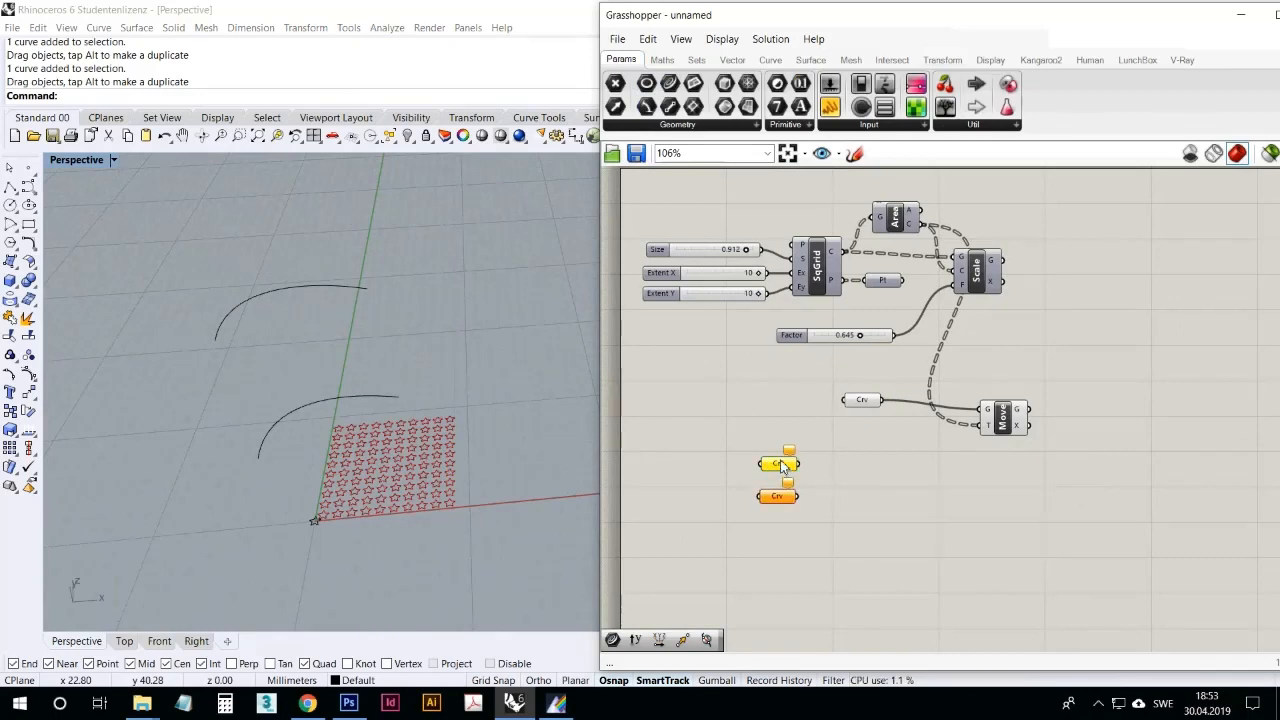
click(833, 564)
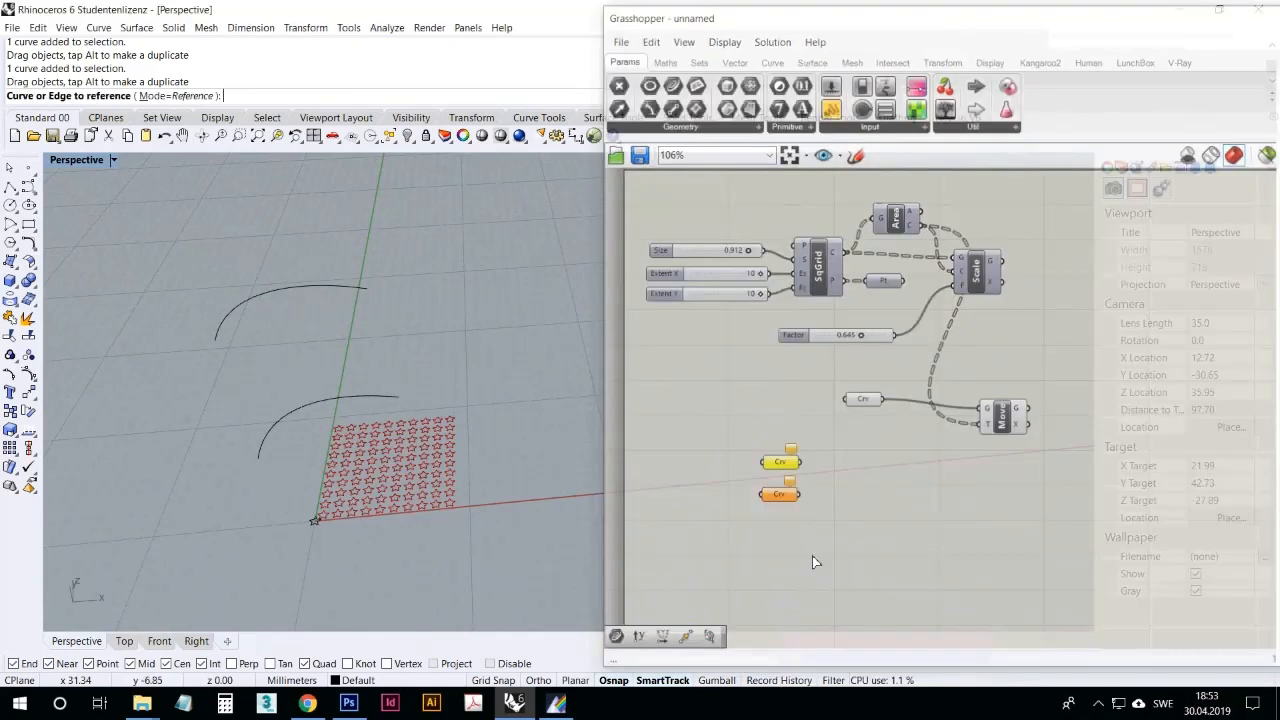
click(386, 396)
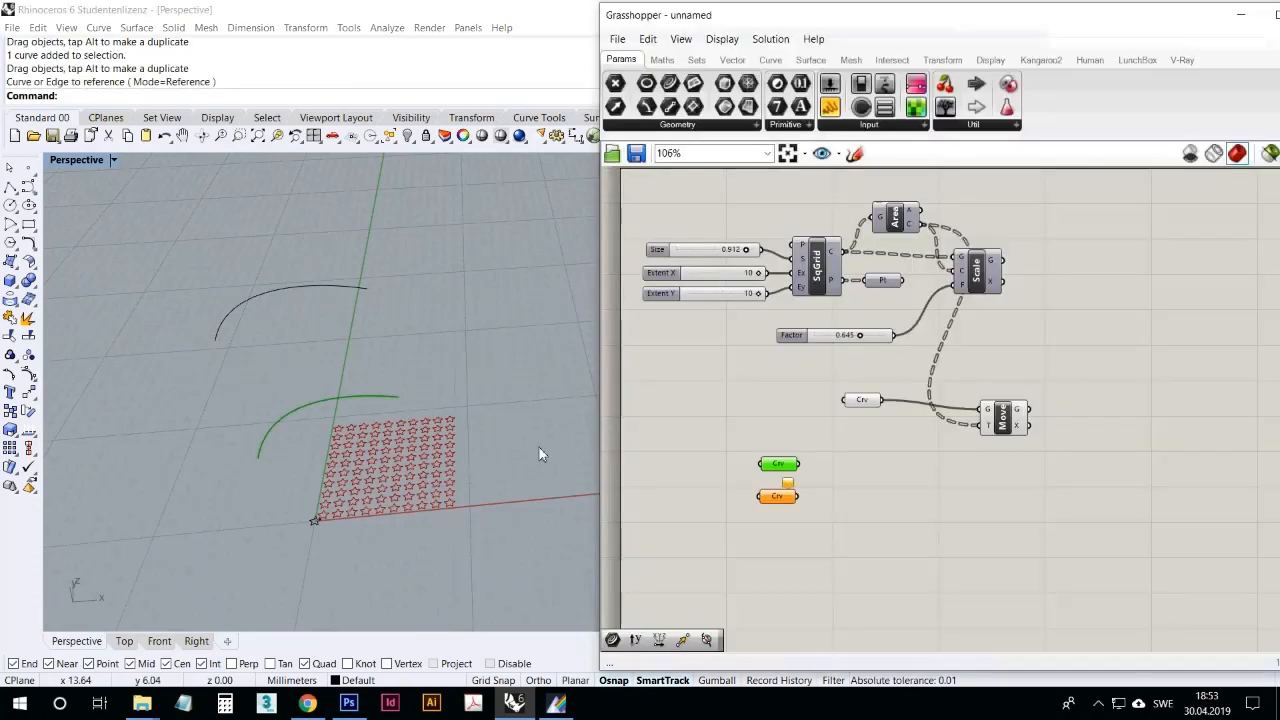
Step: Reference the raised arched curve in the second new Curve parameter and tidy the placement of both parameters
right_click(778, 496)
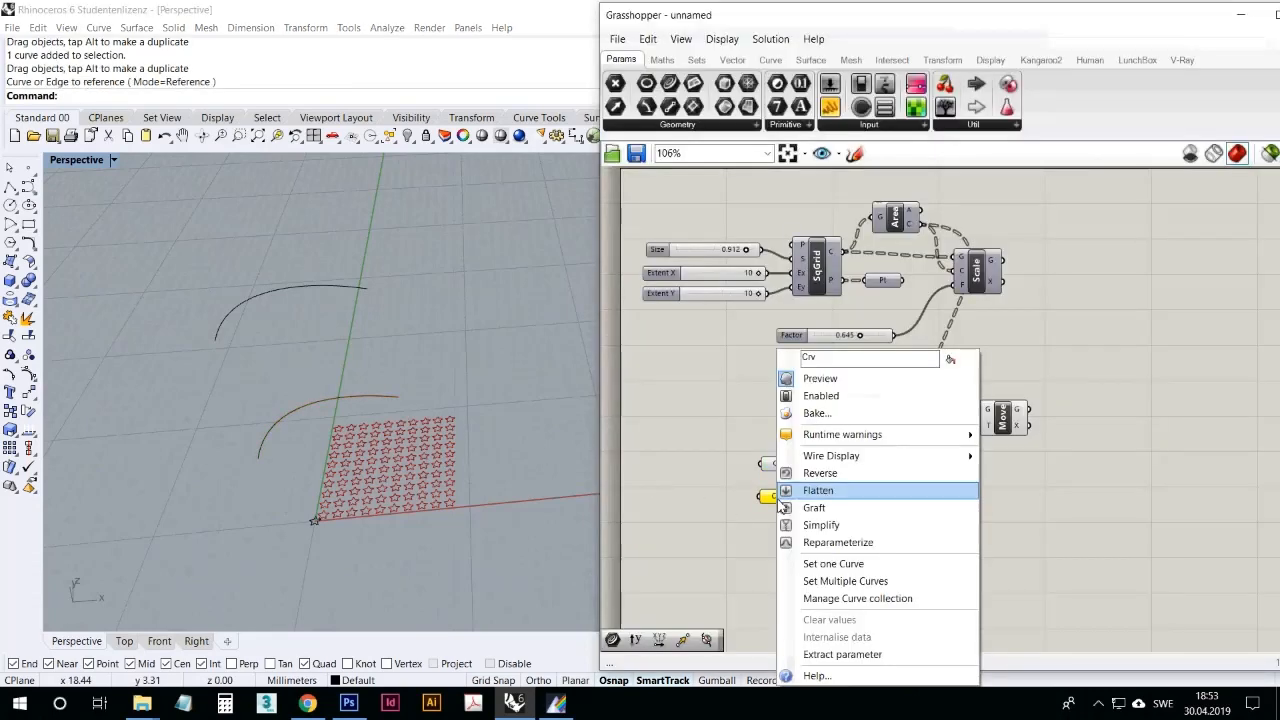
click(833, 564)
click(339, 287)
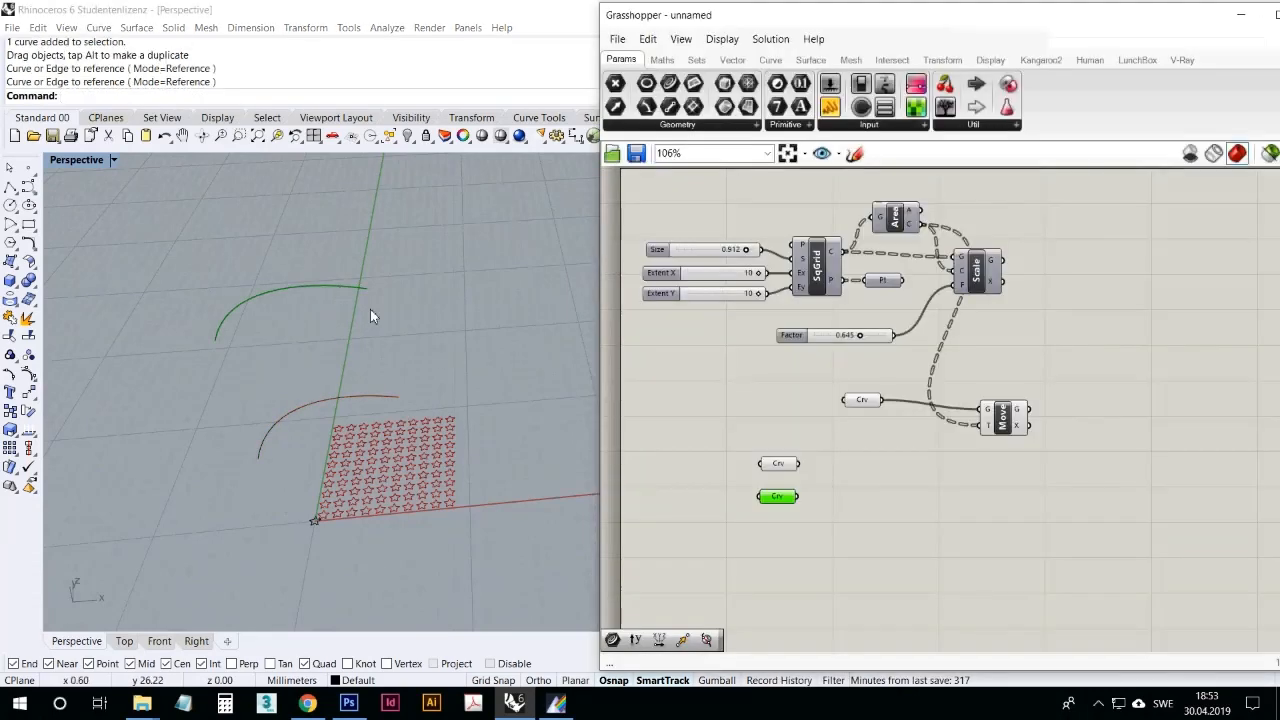
click(717, 479)
drag(768, 496, 785, 468)
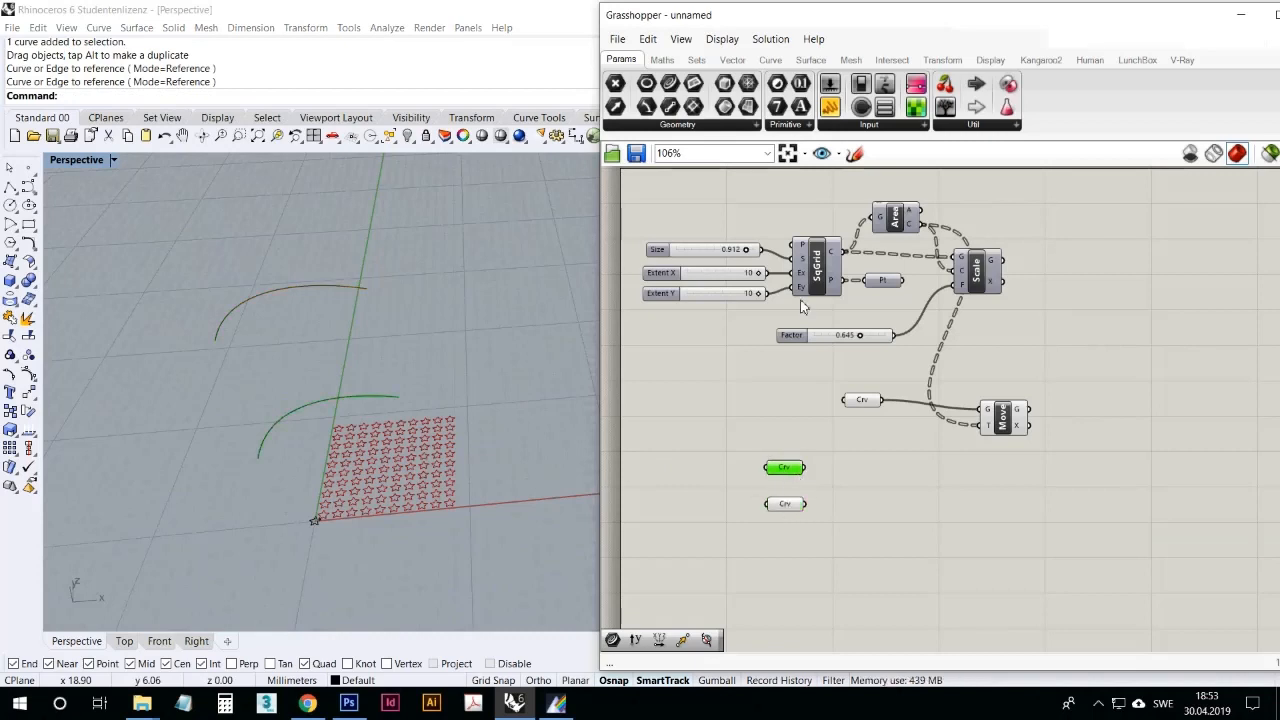
Step: Add a Ruled Surface component beside the two new Curve parameters
click(811, 59)
click(801, 127)
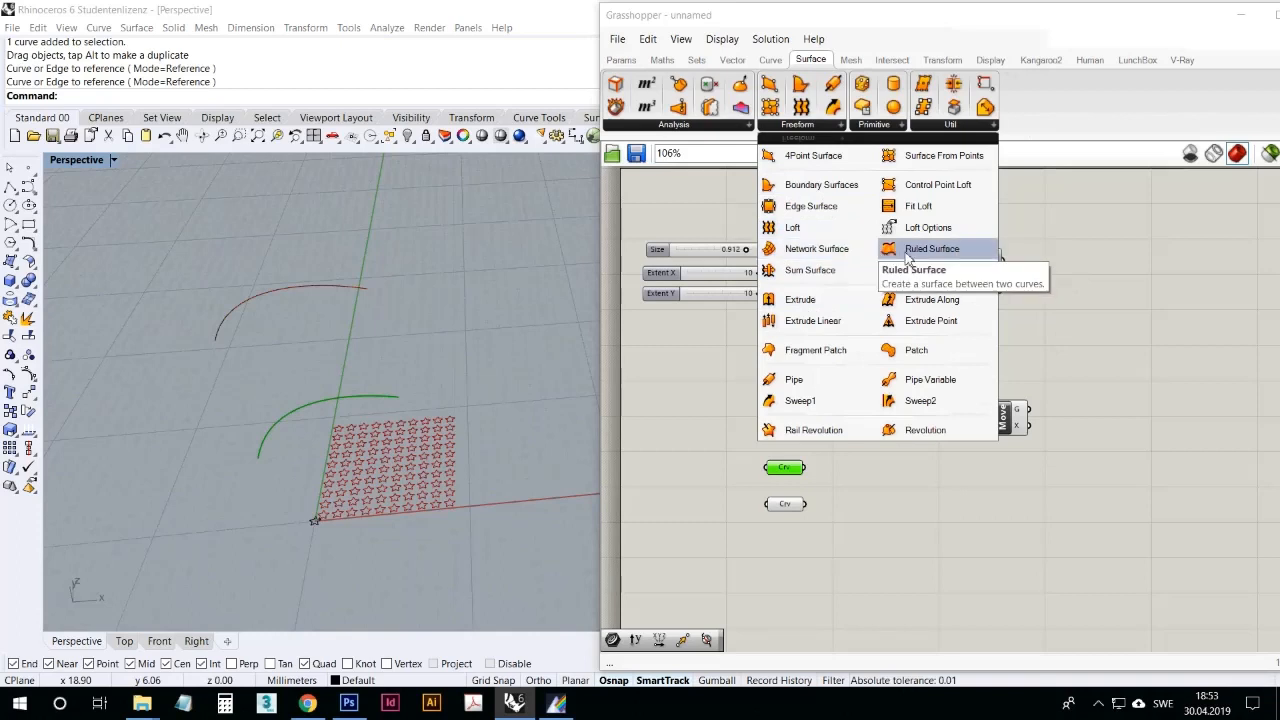
drag(907, 258, 859, 499)
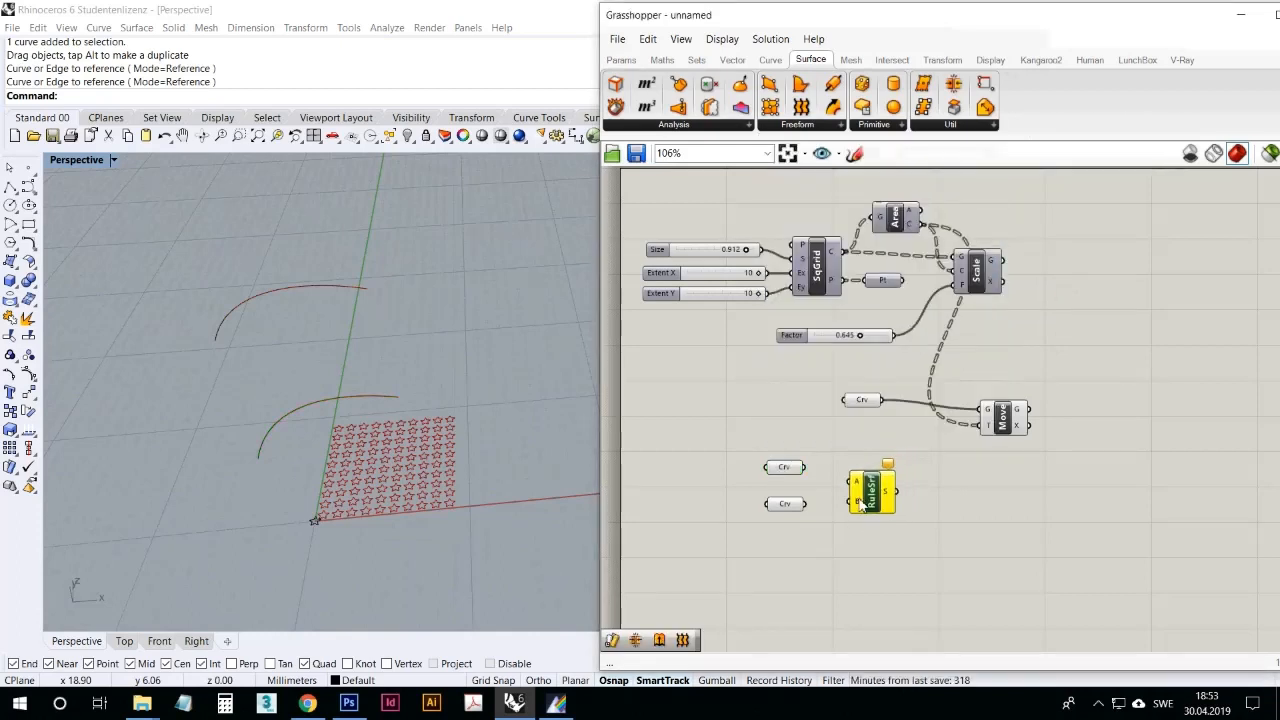
scroll(859, 499, up, 2)
drag(765, 499, 769, 468)
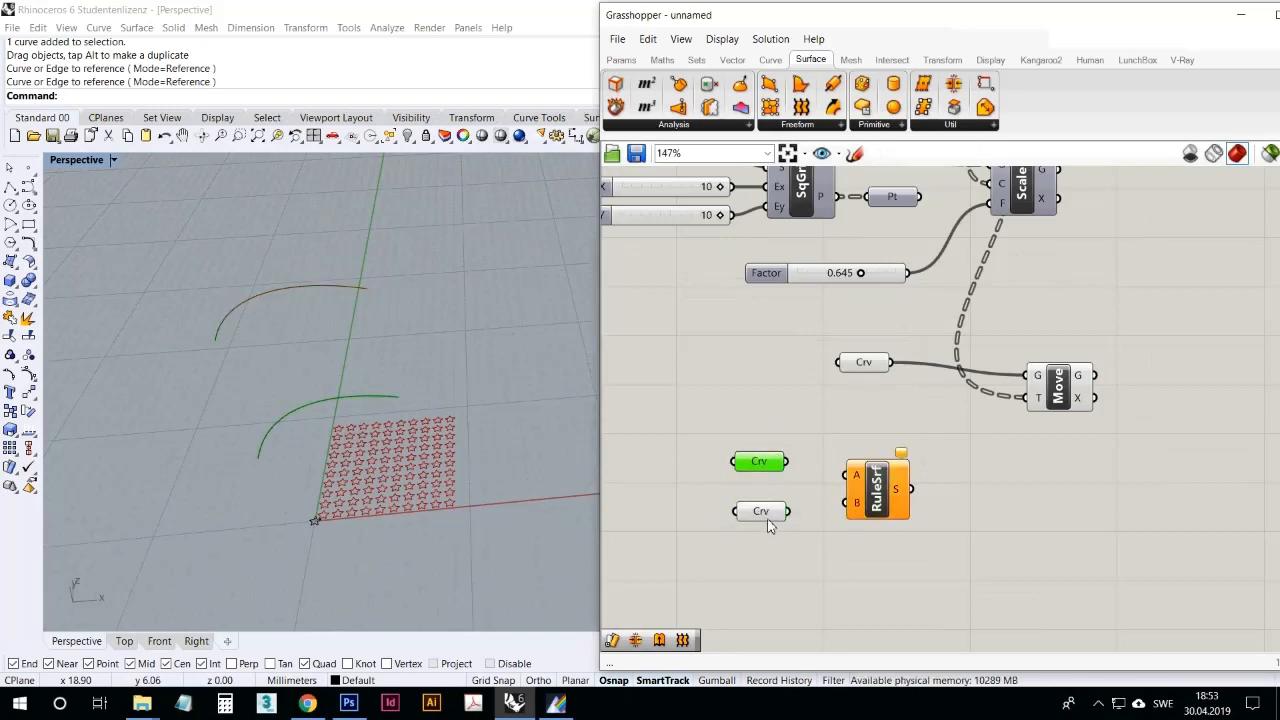
Step: Connect the two Curve parameters to the Ruled Surface's A and B inputs to span a surface between the curves
drag(788, 462, 852, 475)
drag(788, 511, 852, 503)
mouse_move(460, 445)
right_down()
mouse_move(534, 419)
mouse_move(462, 425)
right_up()
scroll(443, 437, up, 4)
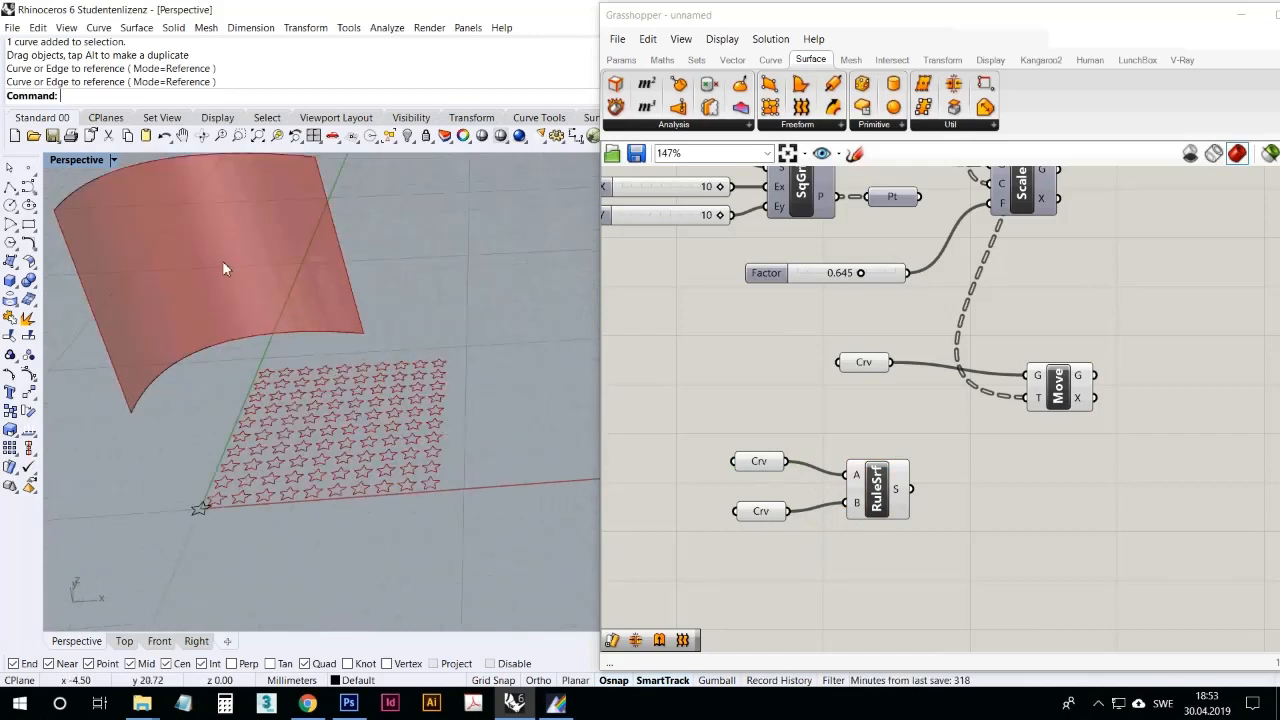
Step: Shift the end control point of the lower curve slightly to reshape the ruled surface's corner
click(135, 398)
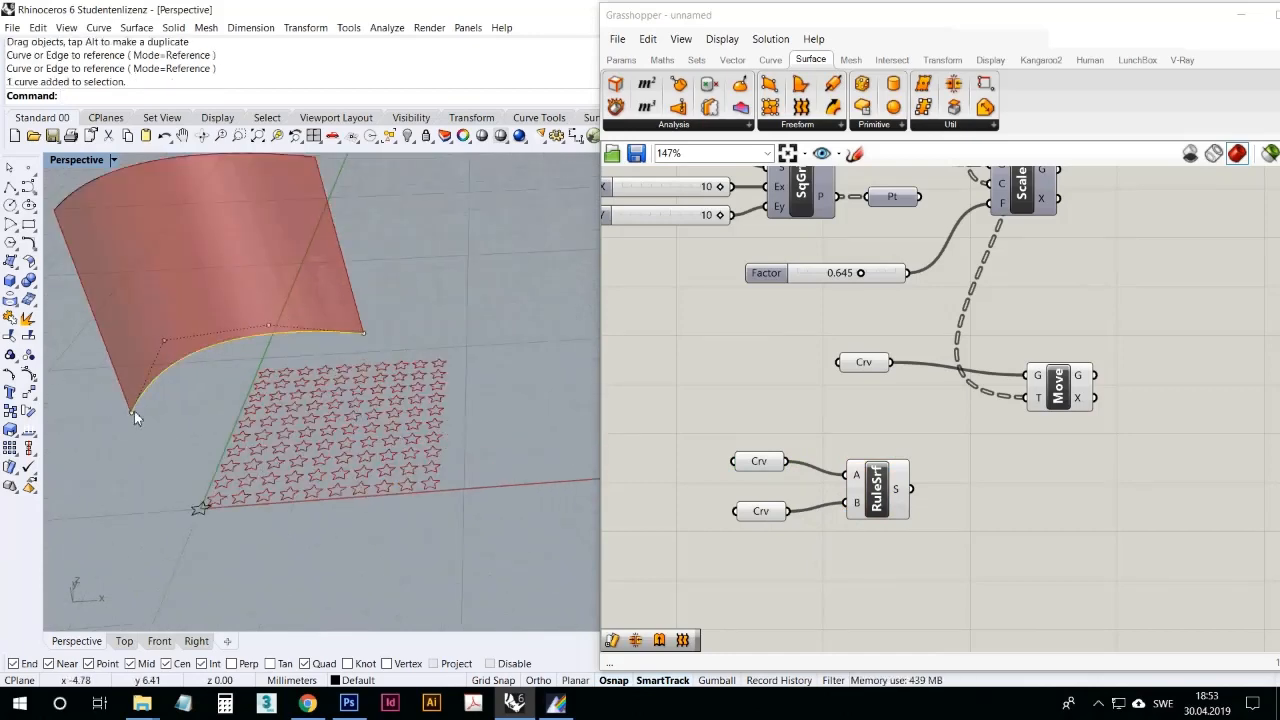
mouse_move(134, 411)
mouse_down()
mouse_move(134, 466)
mouse_move(136, 411)
mouse_up()
click(147, 458)
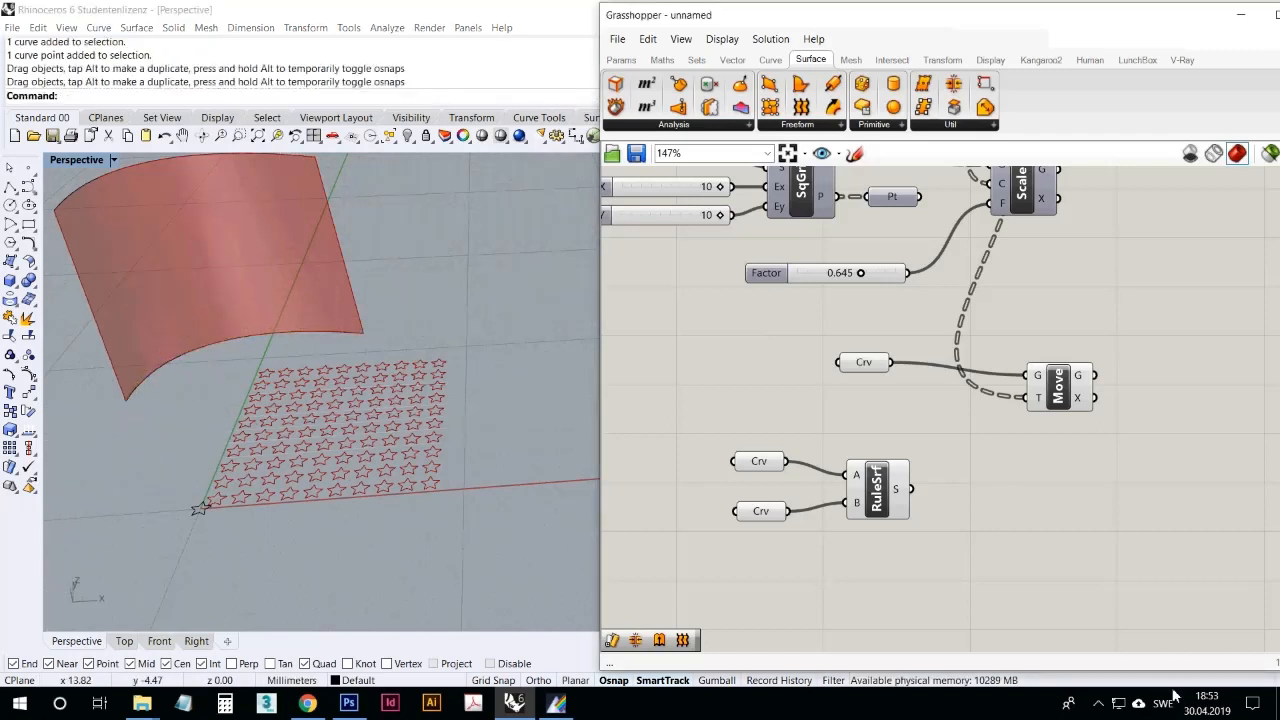
click(1098, 703)
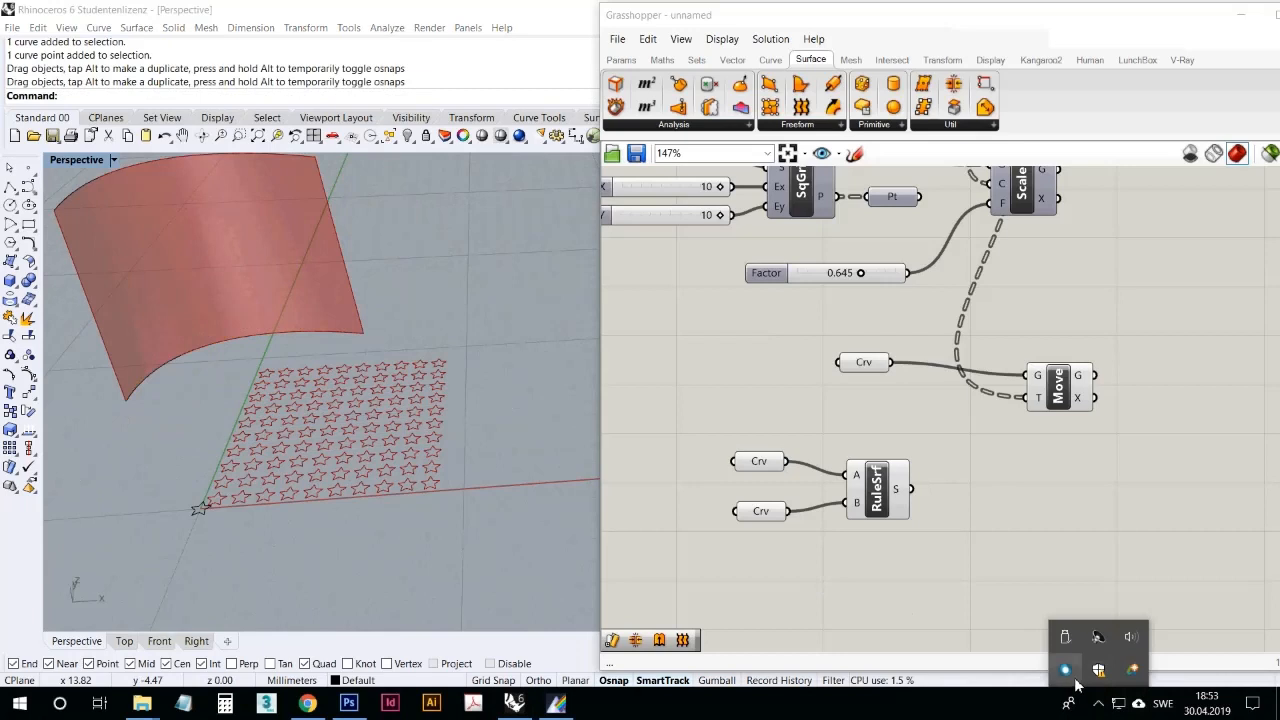
Step: Move the two Curve parameters and the Ruled Surface component together closer beneath the Move component
drag(940, 556, 728, 432)
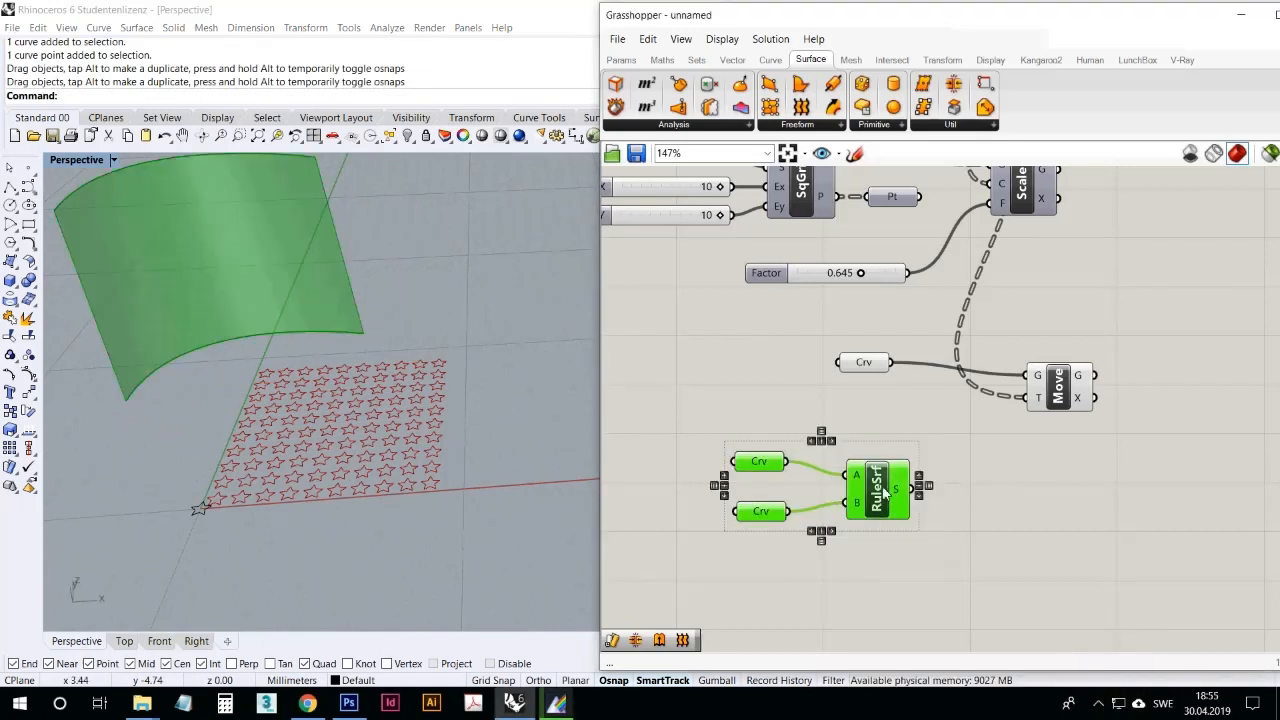
drag(883, 490, 949, 526)
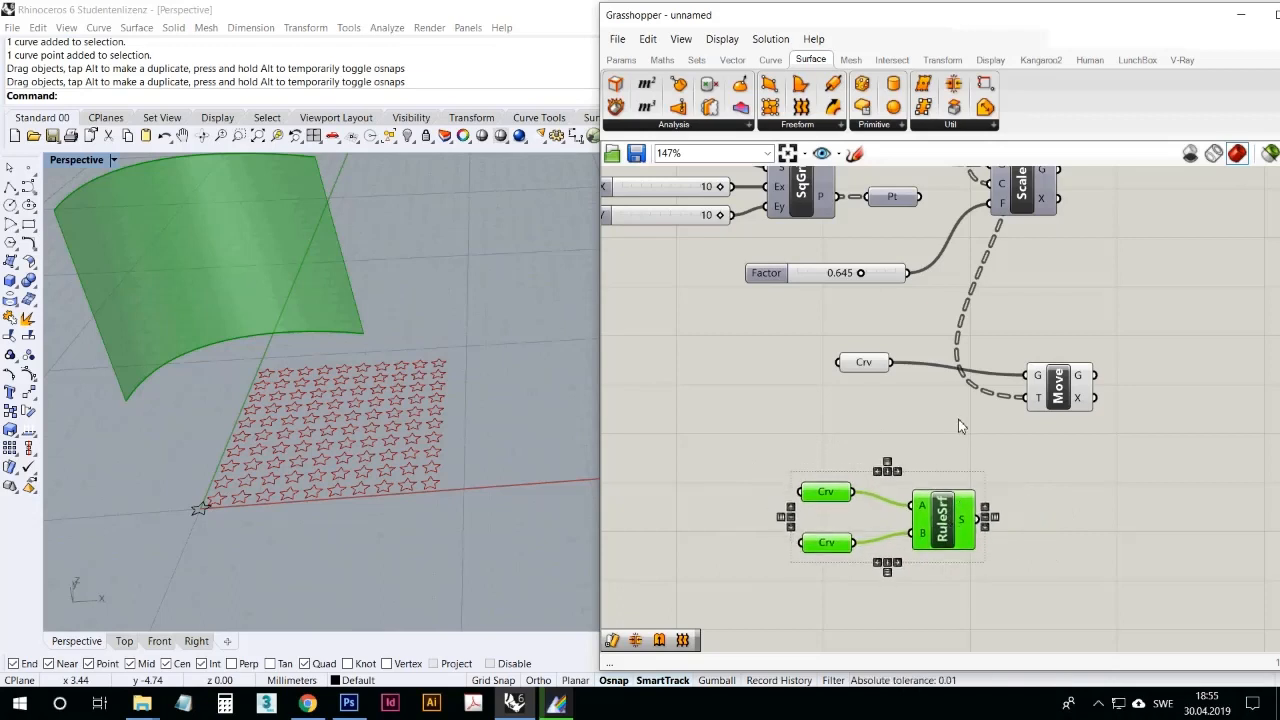
Step: Add a Map to Surface component below and beside the Move component
click(958, 426)
click(942, 59)
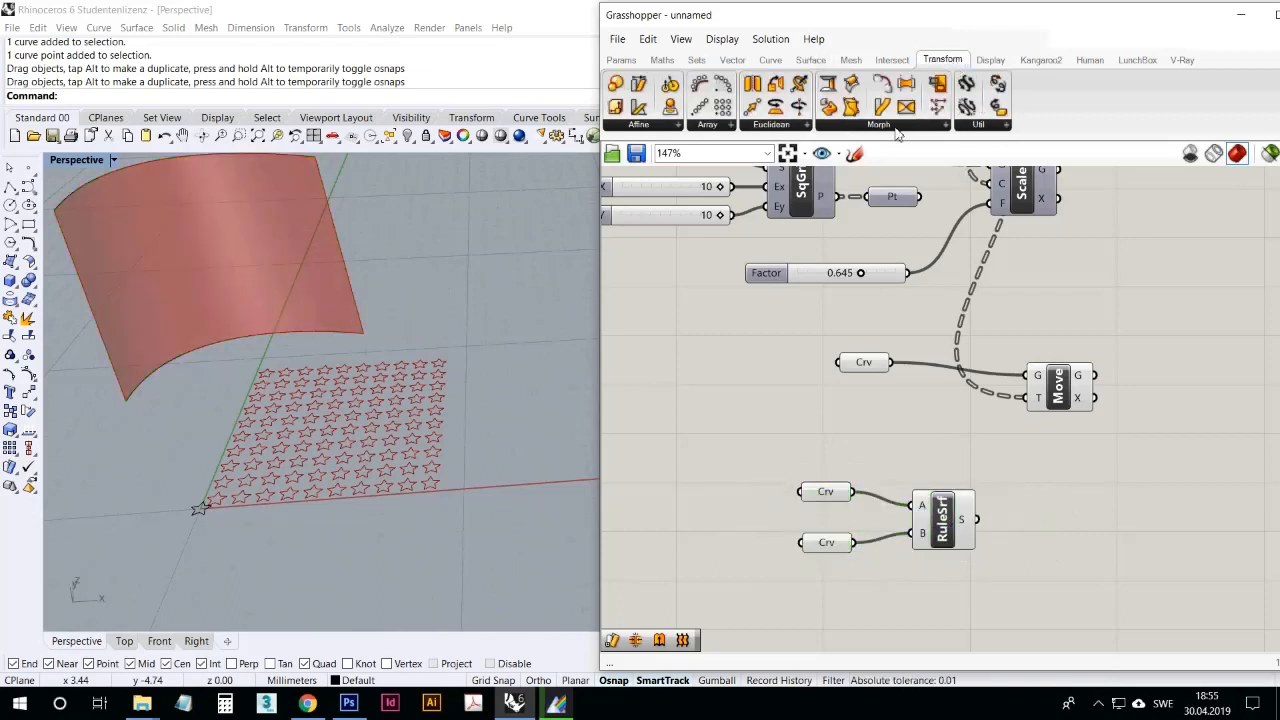
click(896, 128)
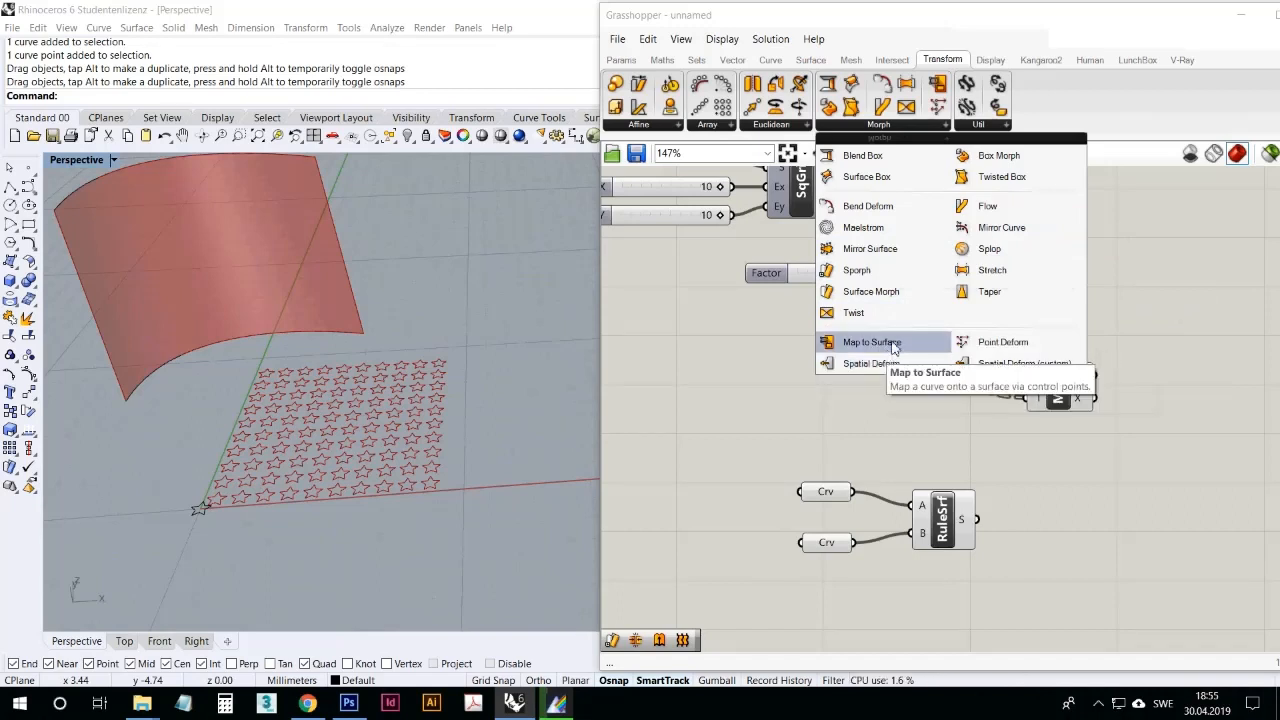
click(893, 342)
click(1100, 472)
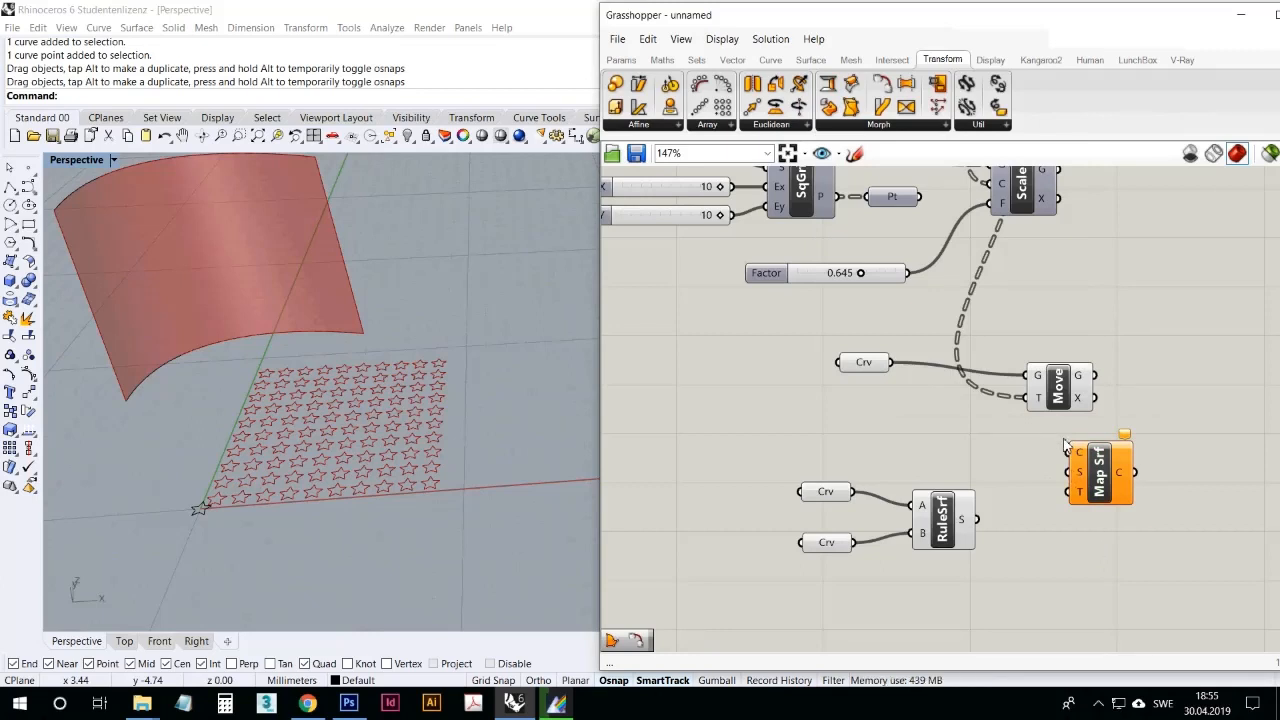
Step: Connect the Move component's geometry output to the Map to Surface curve input and space the two components apart
drag(1066, 446, 878, 358)
click(921, 429)
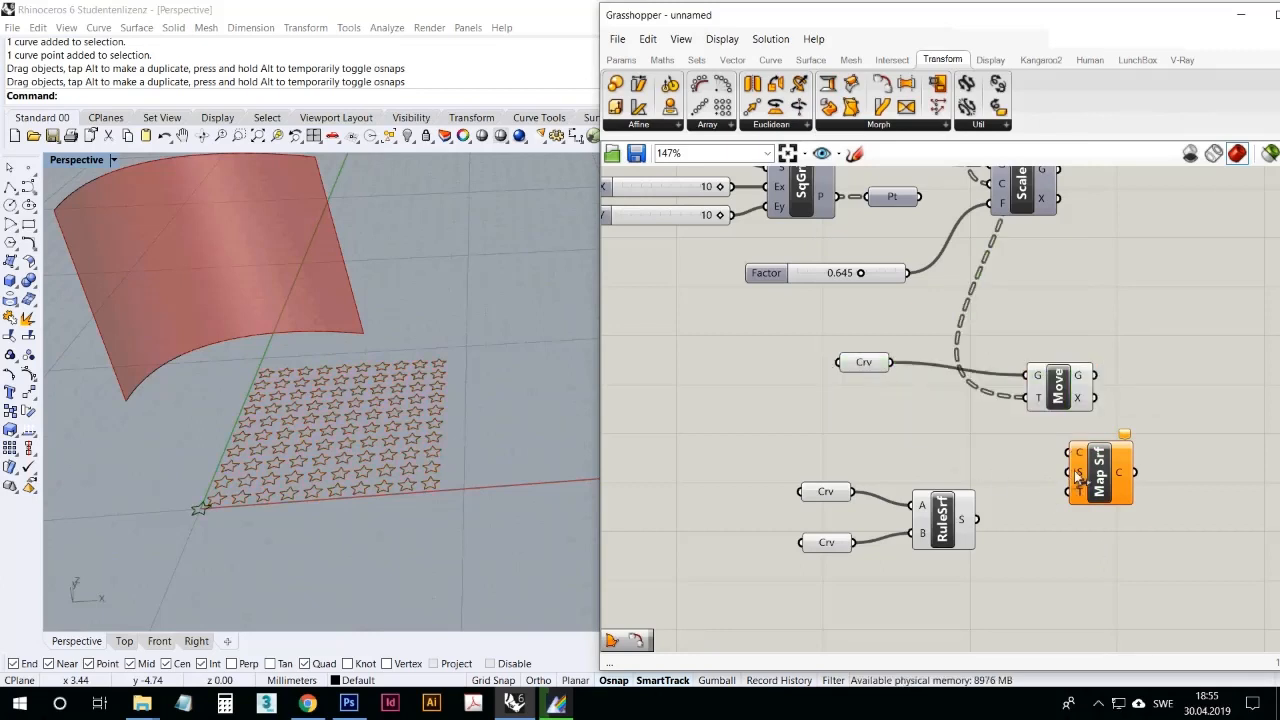
mouse_move(1106, 474)
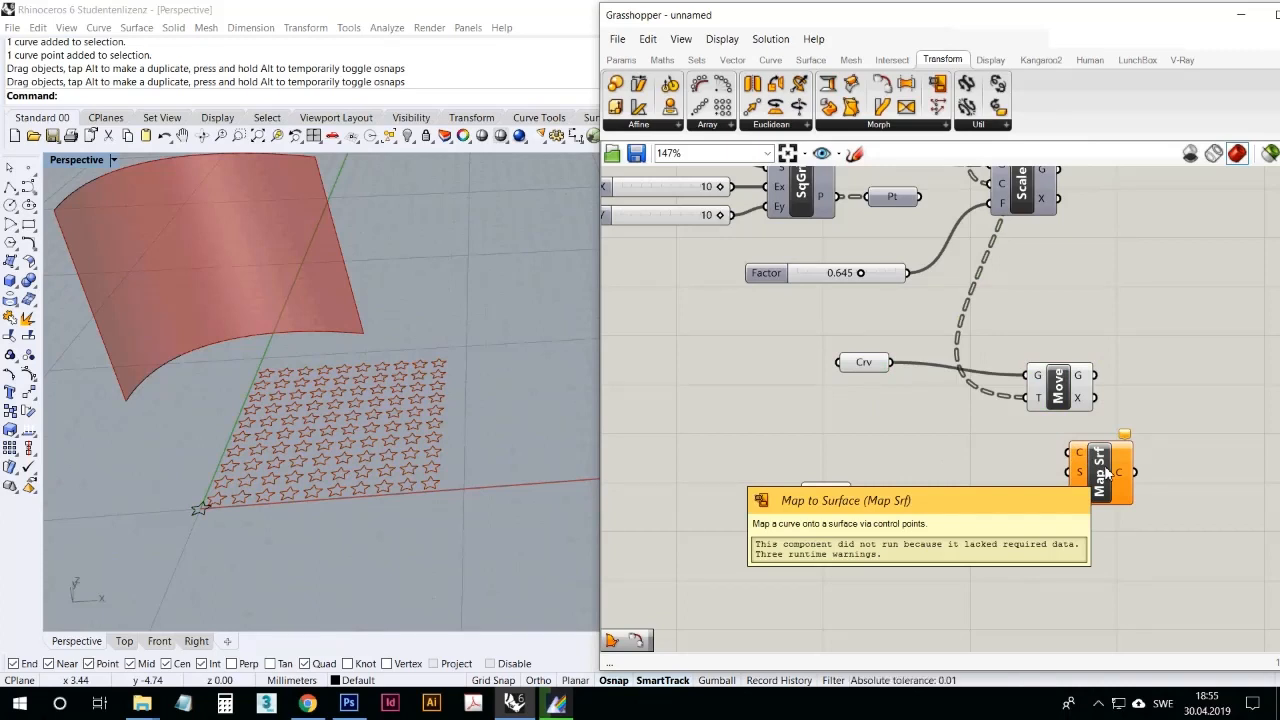
mouse_move(1084, 456)
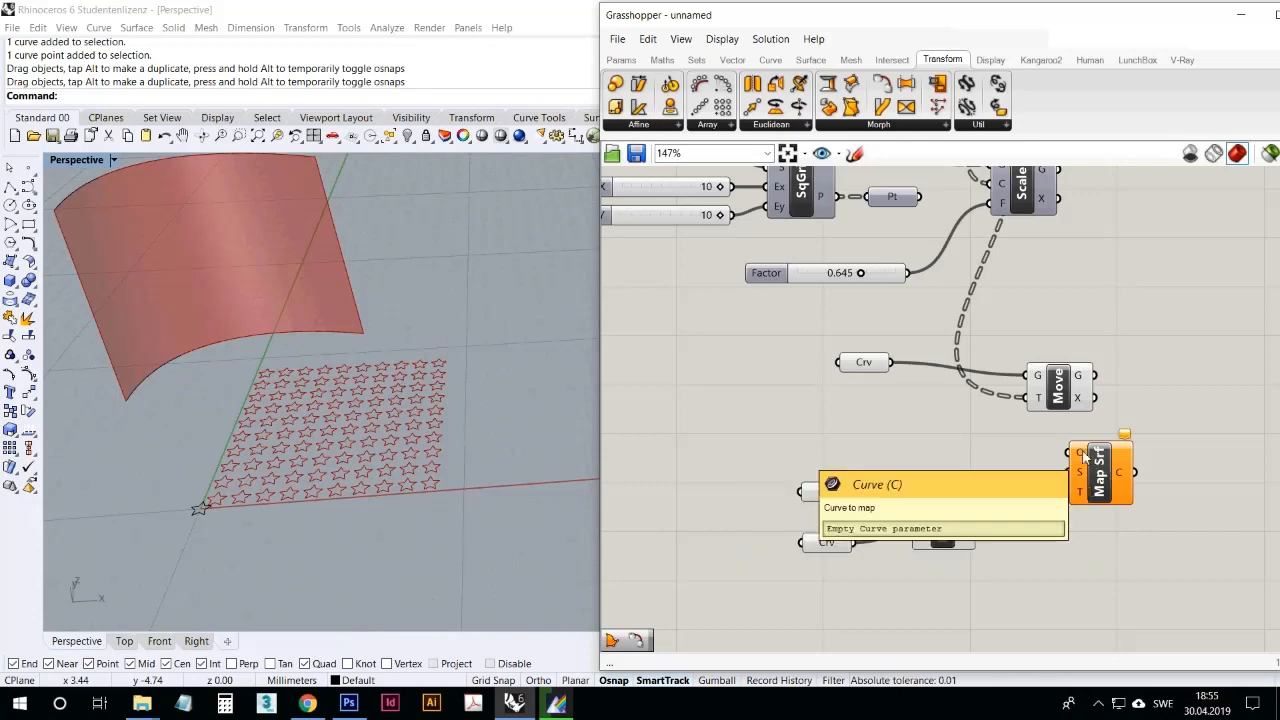
scroll(1049, 457, down, 1)
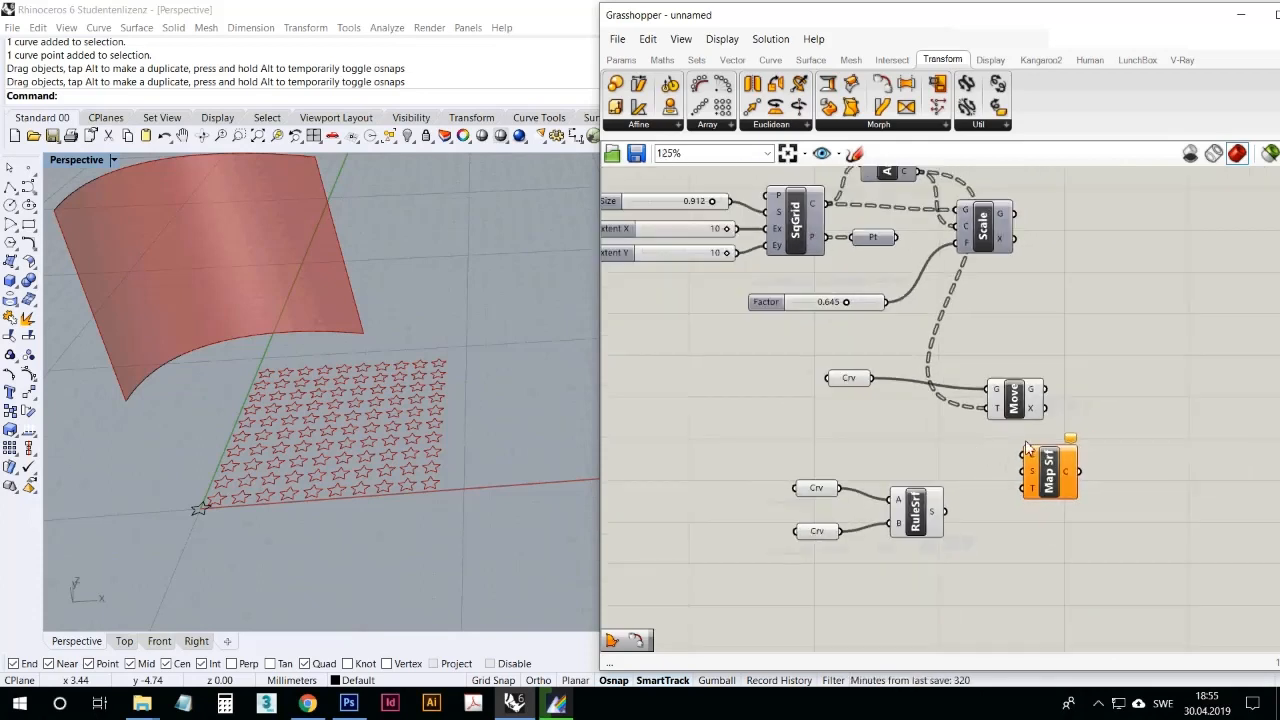
drag(1023, 413, 973, 393)
drag(1032, 462, 1078, 455)
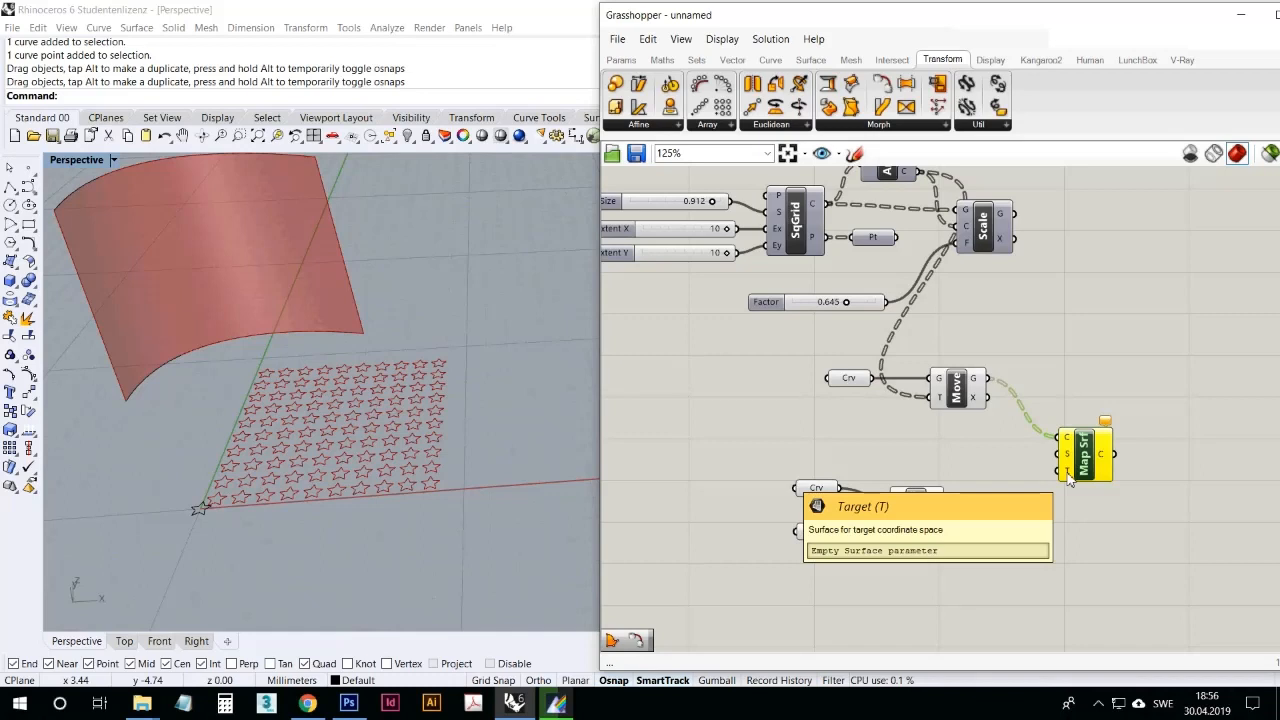
Step: Connect the Ruled Surface output to the Map to Surface target input and move the mapping component further away from its sources
click(1038, 541)
click(920, 522)
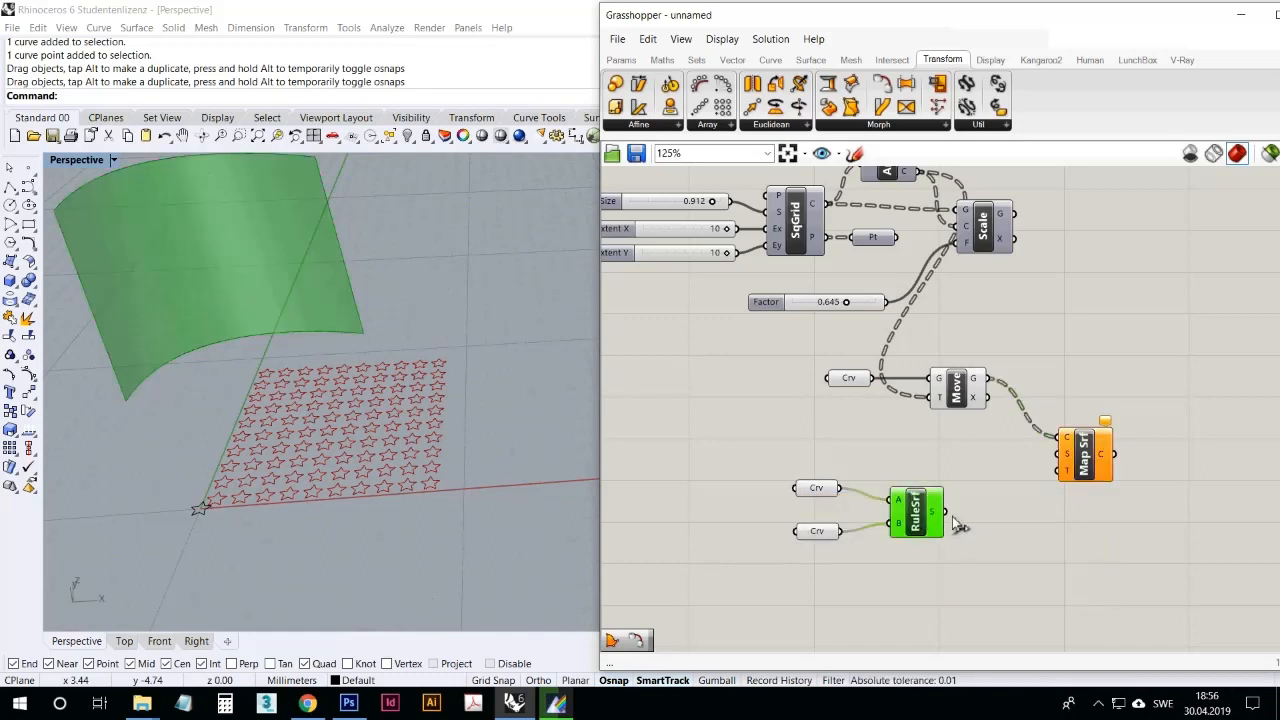
drag(944, 512, 1146, 446)
right_drag(1084, 478, 1089, 527)
right_drag(1015, 491, 973, 424)
drag(1091, 453, 1138, 455)
click(1109, 401)
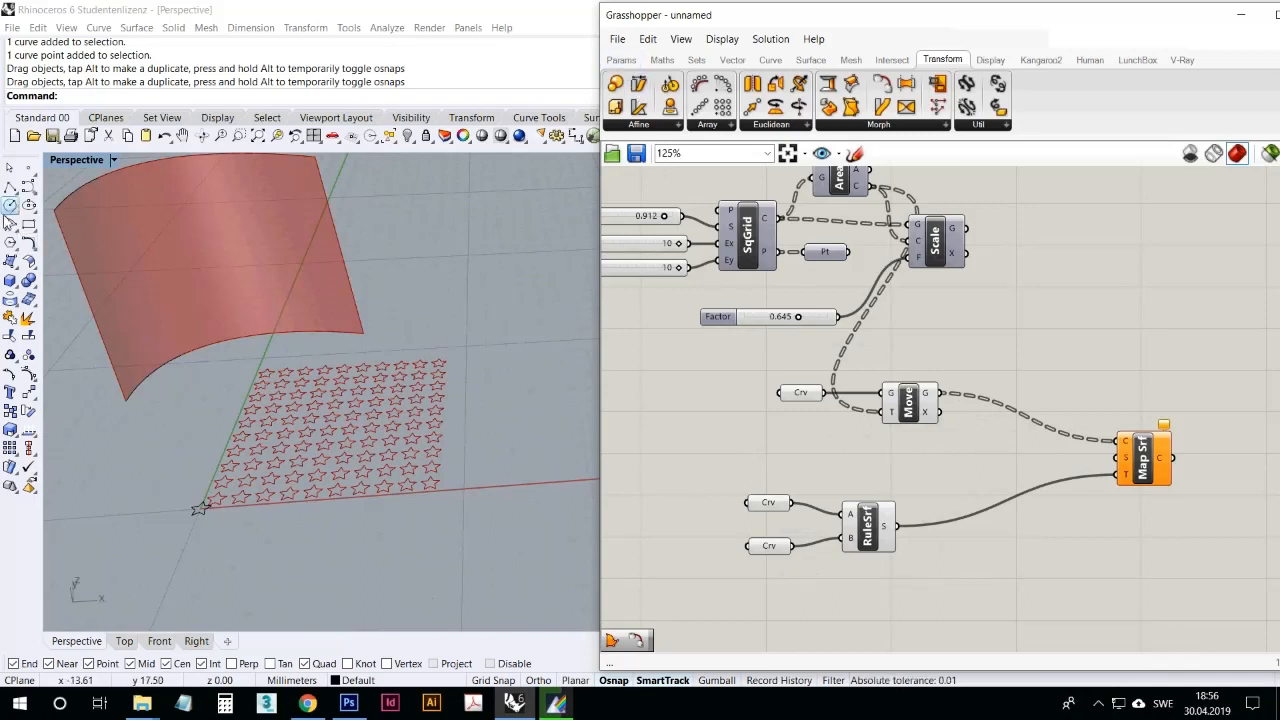
Step: Draw a corner-to-corner rectangular plane in Rhino from the original star at the origin to just past the far corner of the star grid
click(12, 262)
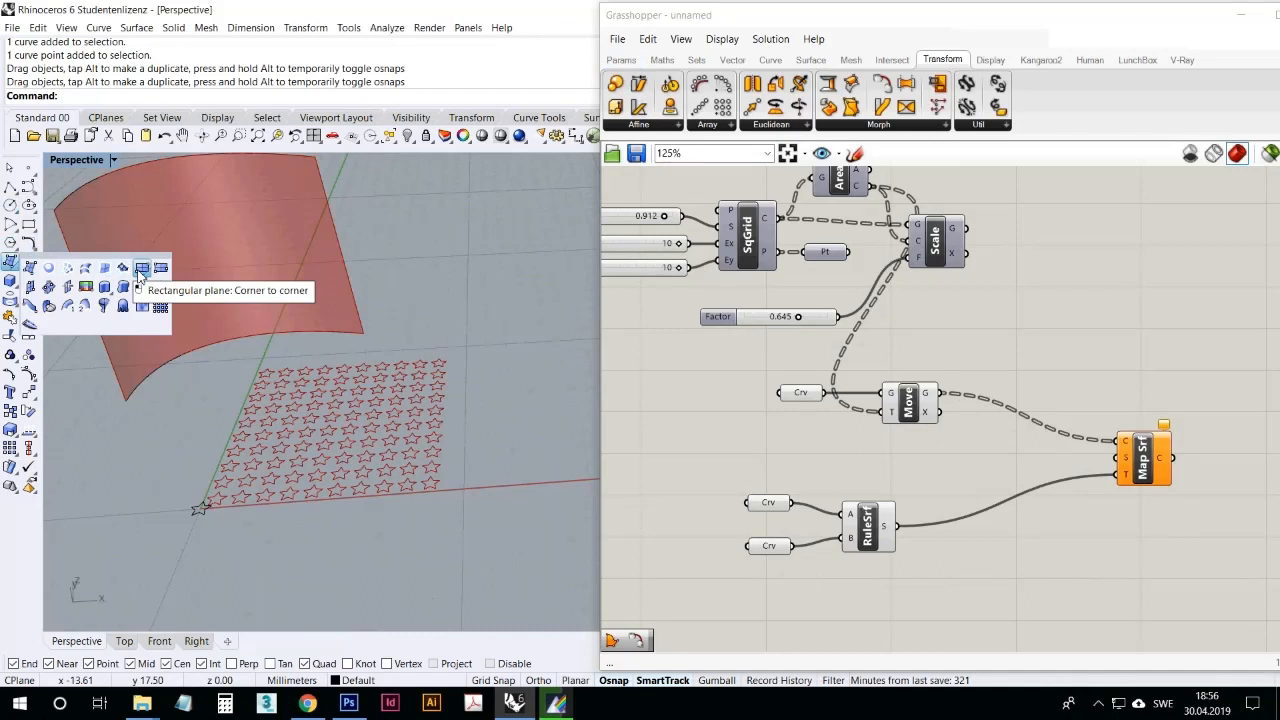
click(140, 272)
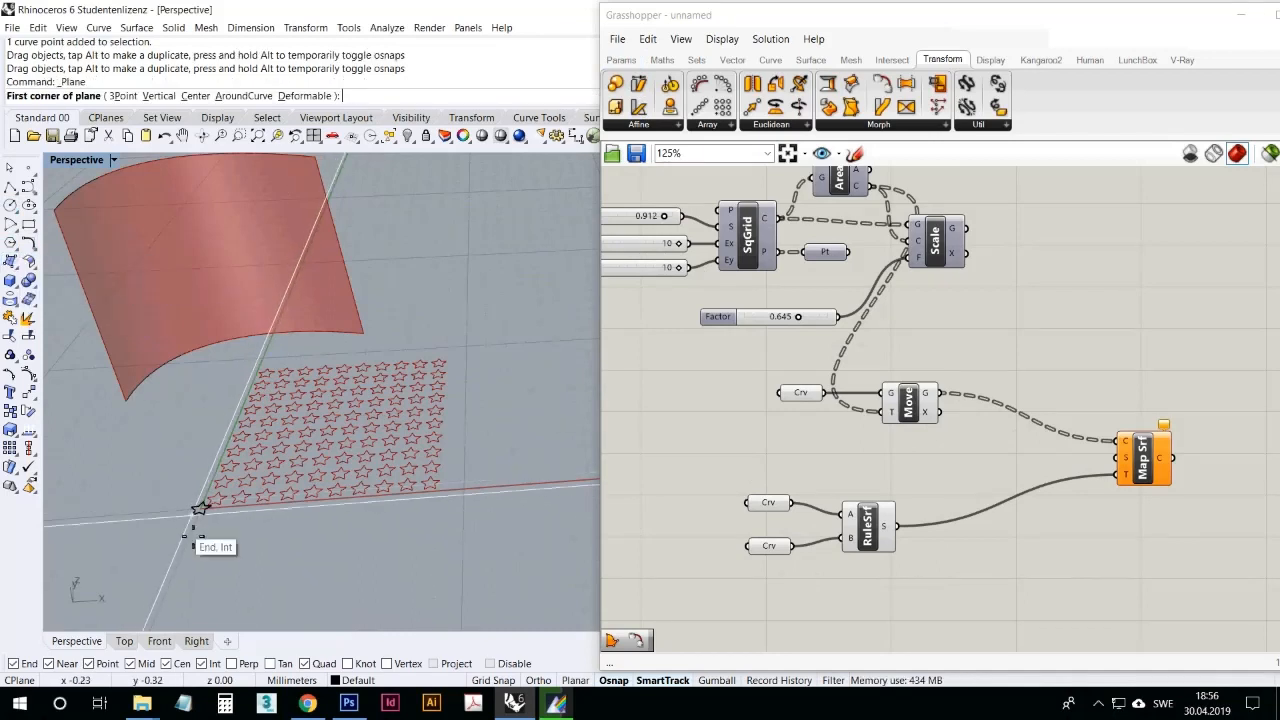
click(199, 510)
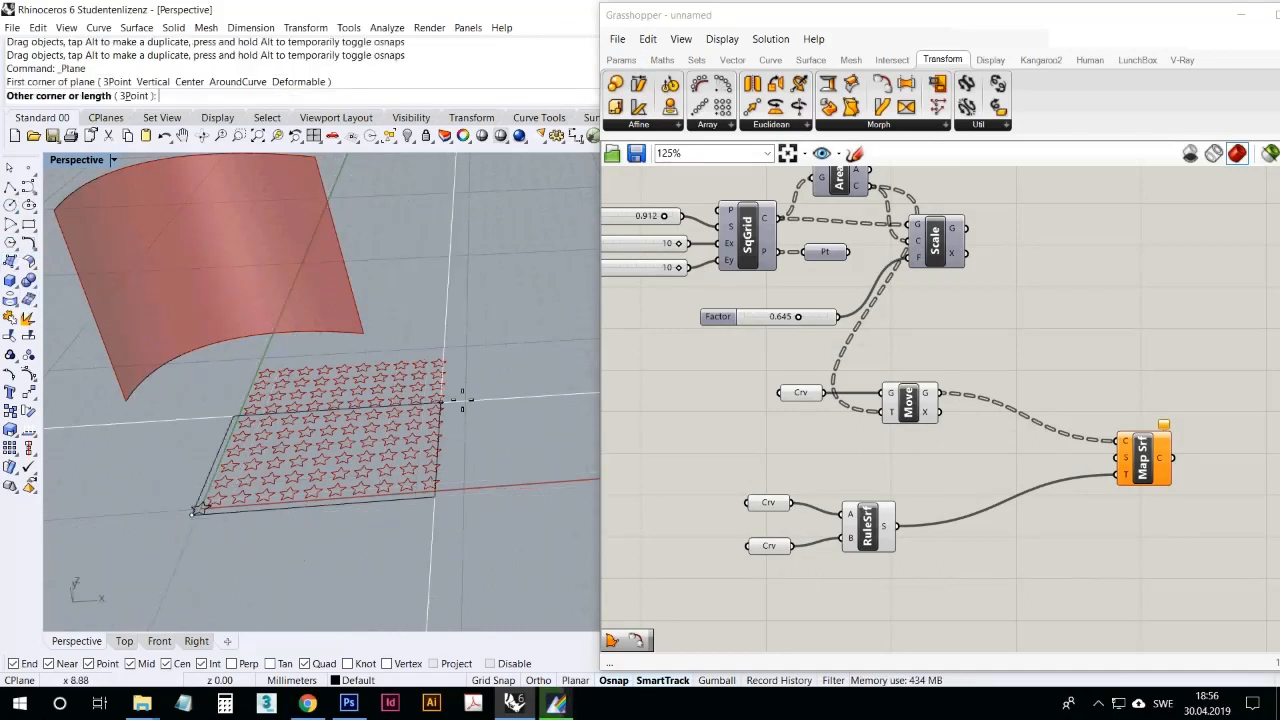
click(465, 364)
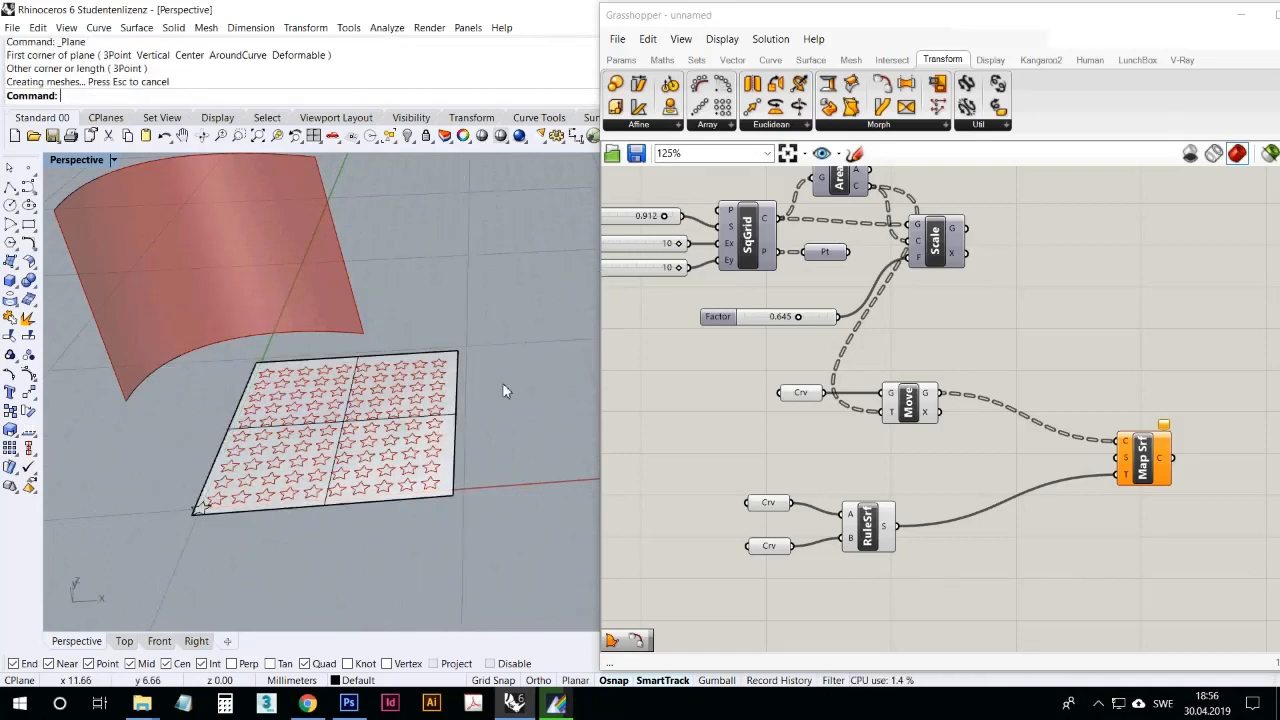
click(451, 428)
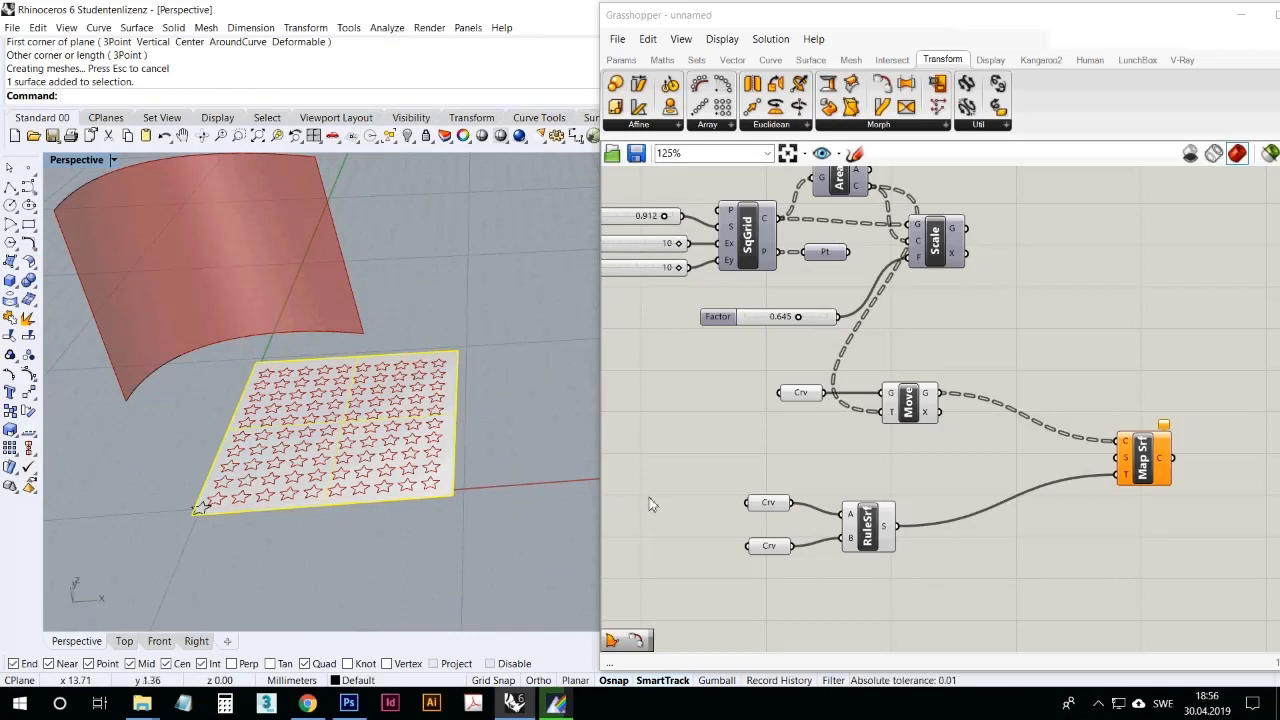
click(557, 366)
Step: Add a Surface parameter between the Move and Ruled Surface components and reference the flat rectangular plane in it
click(621, 59)
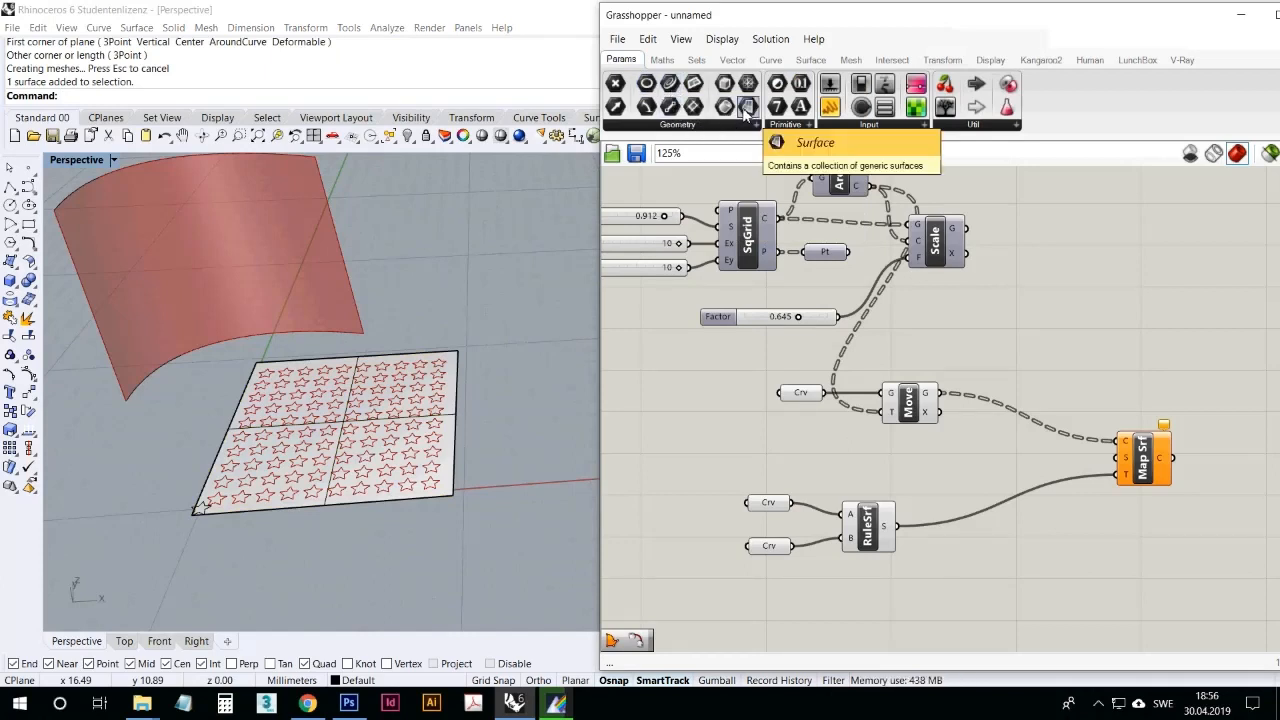
drag(747, 108, 972, 460)
right_click(965, 459)
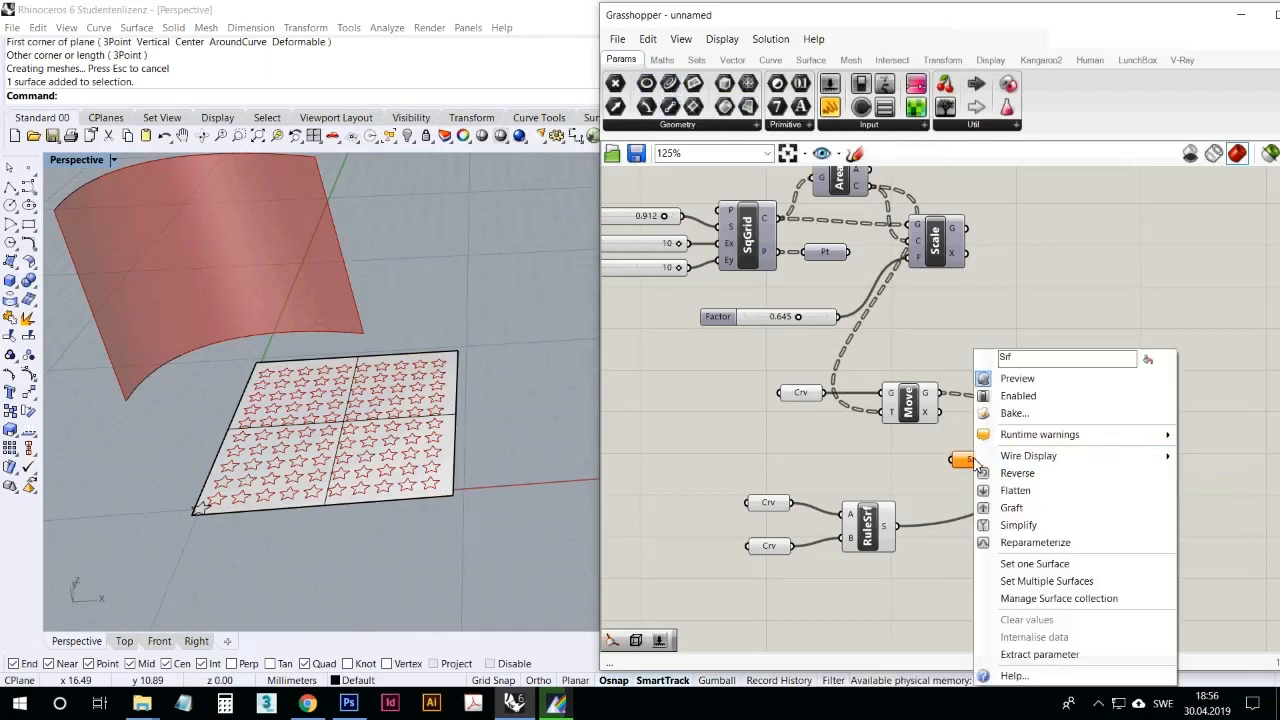
click(1035, 564)
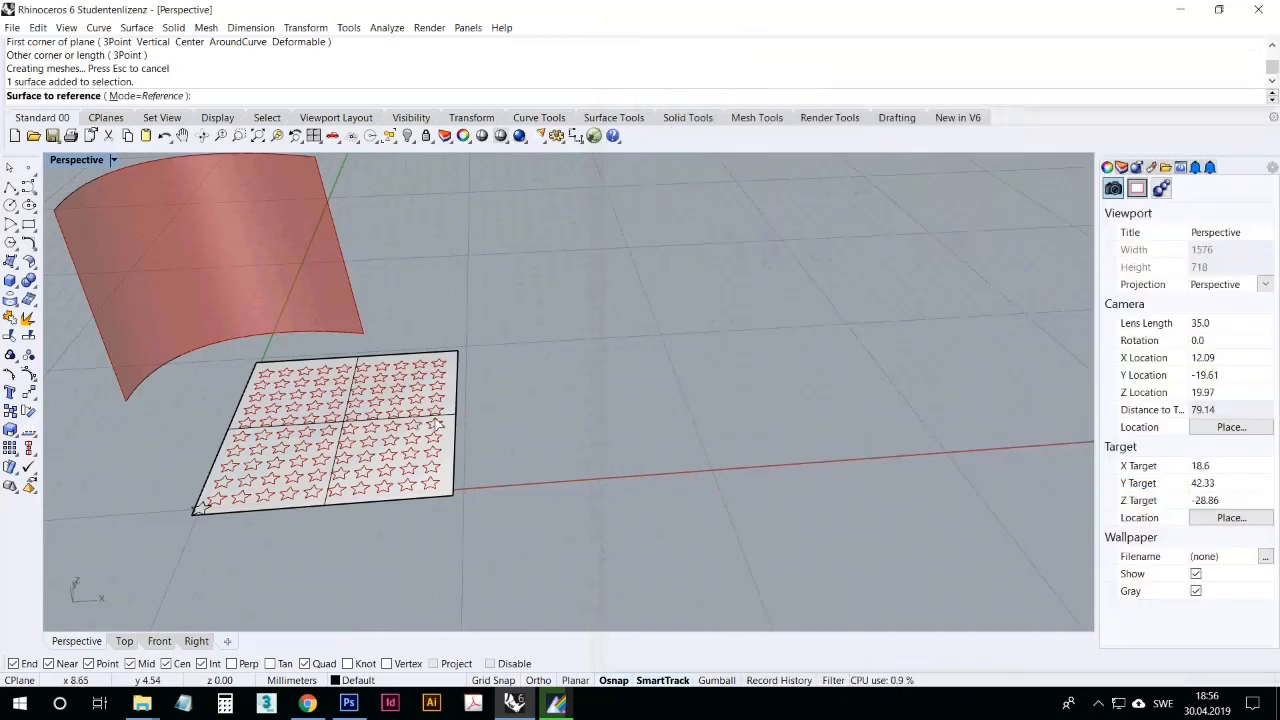
click(440, 424)
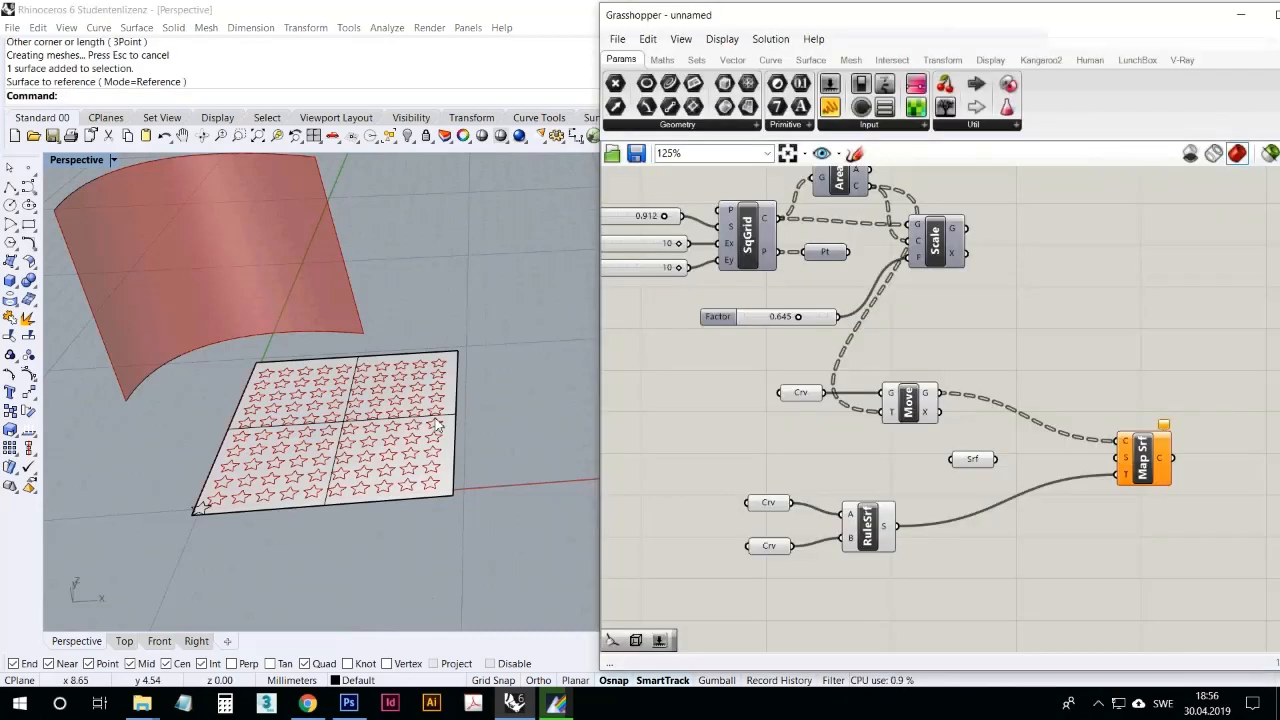
Step: Connect the Surface parameter to the Map to Surface source input, tidy its placement, and select the mapping component to highlight its curves
click(985, 461)
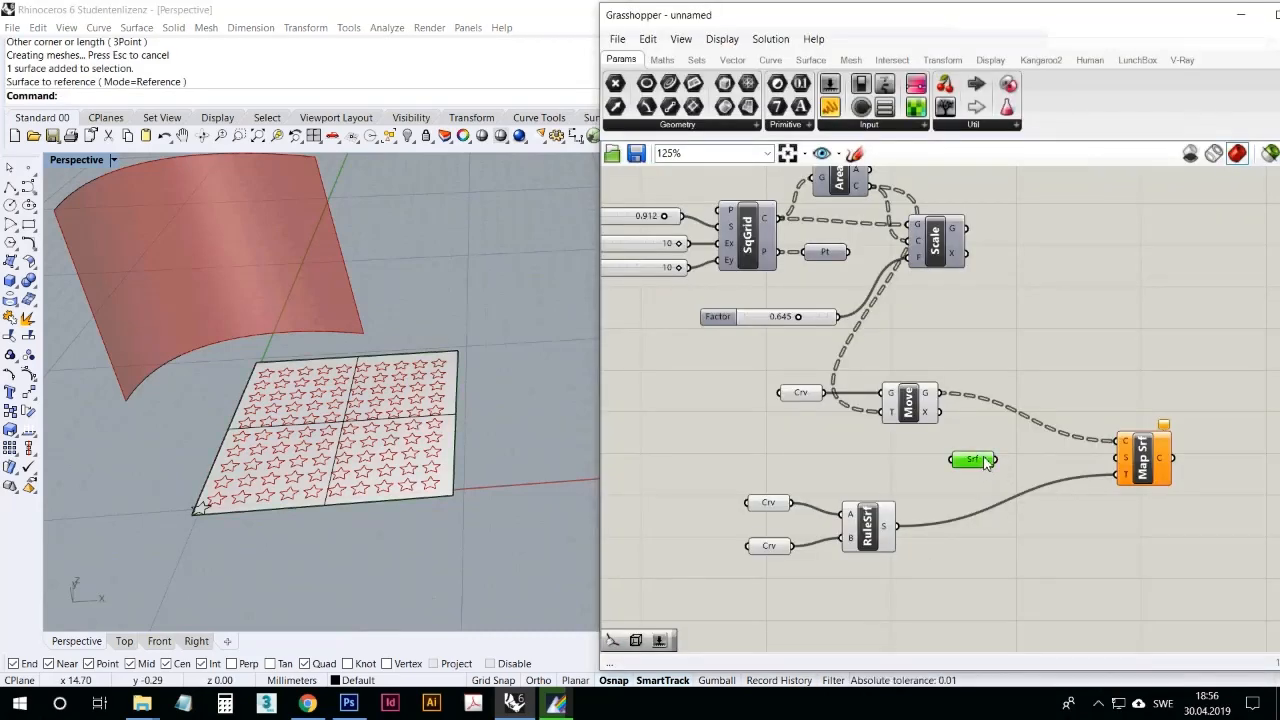
right_click(1127, 465)
click(1035, 485)
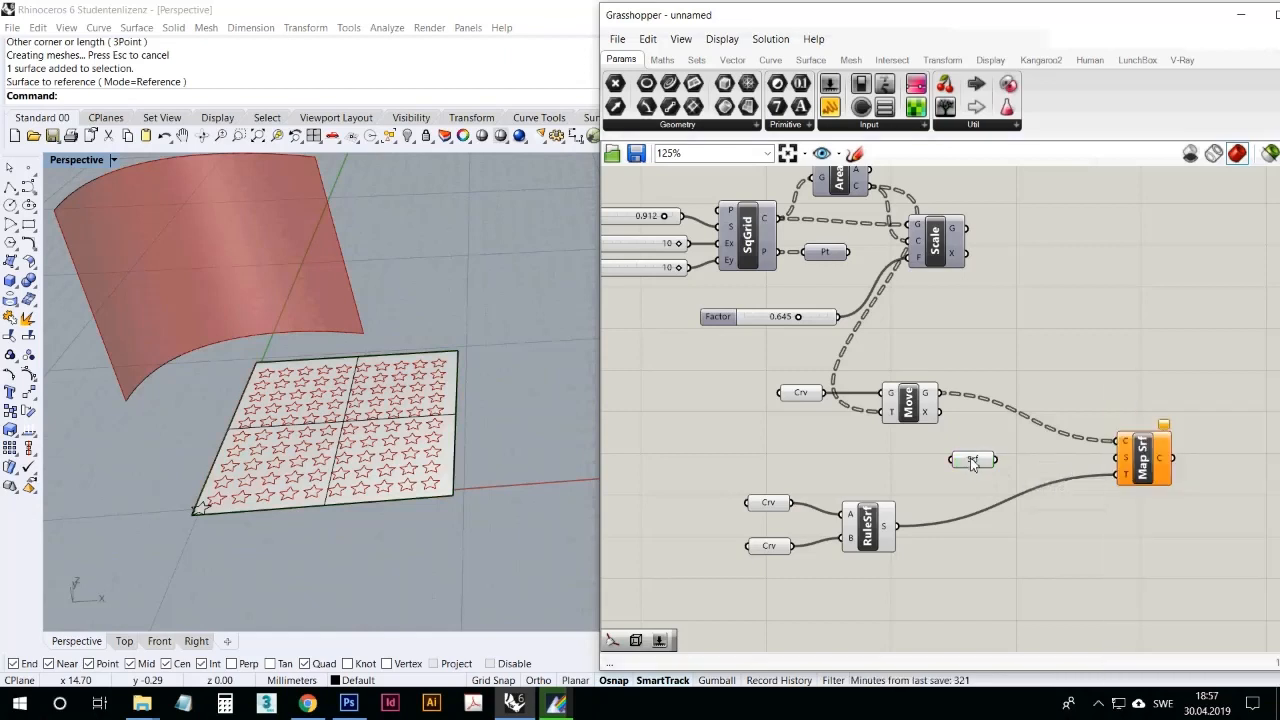
drag(971, 463, 1106, 461)
click(1066, 512)
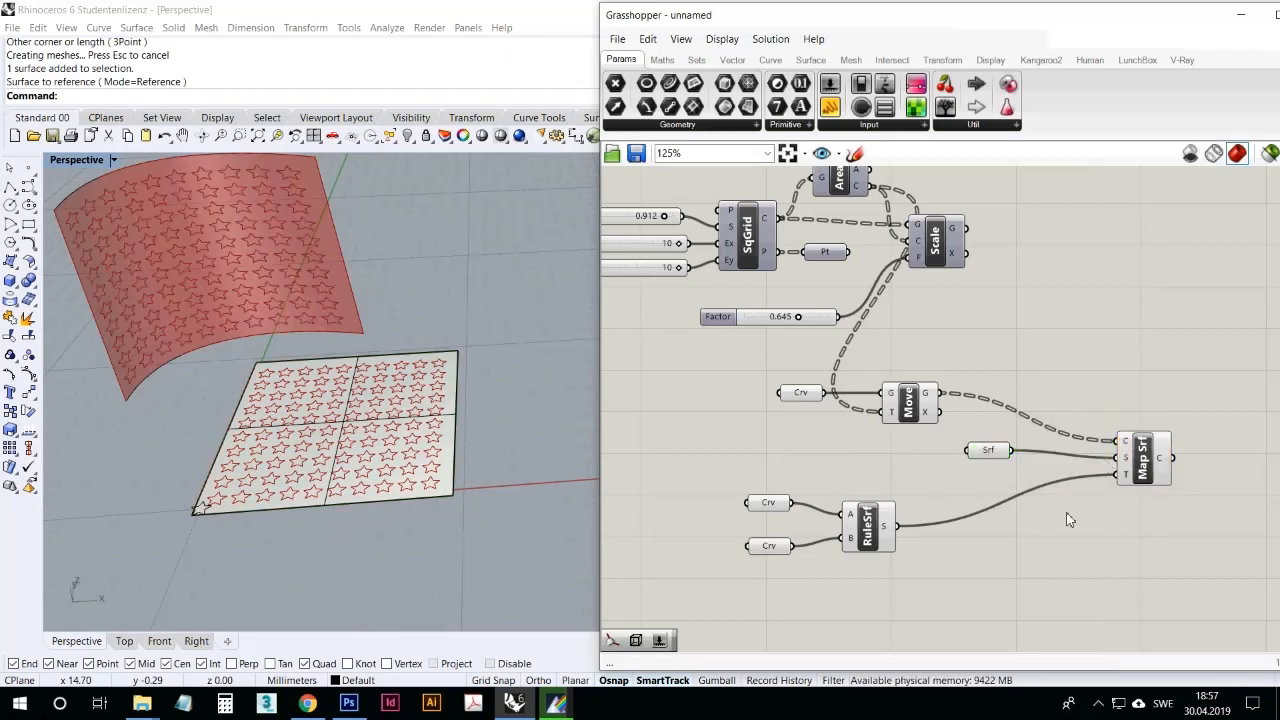
drag(1000, 455, 1024, 459)
click(1143, 470)
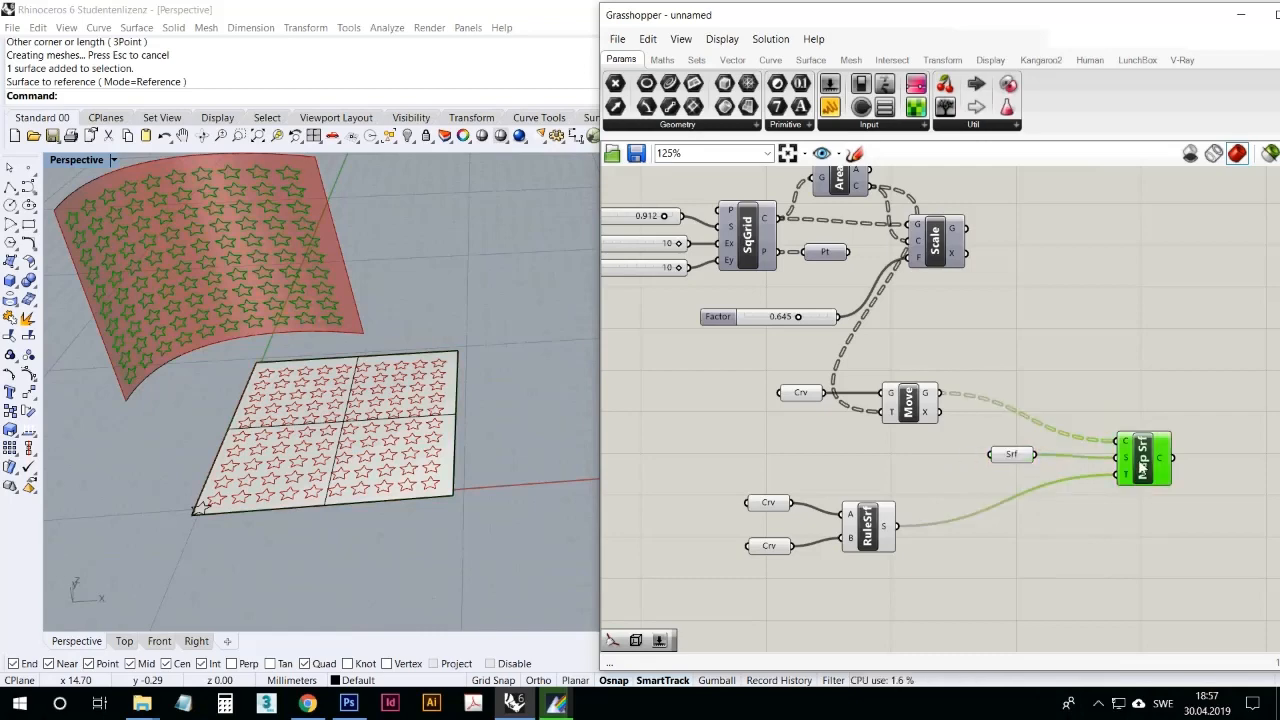
Step: Examine the stars mapped onto the curved ruled surface against the flat star grid from several viewpoints and distances
scroll(545, 450, down, 4)
drag(545, 453, 282, 312)
click(277, 136)
click(316, 370)
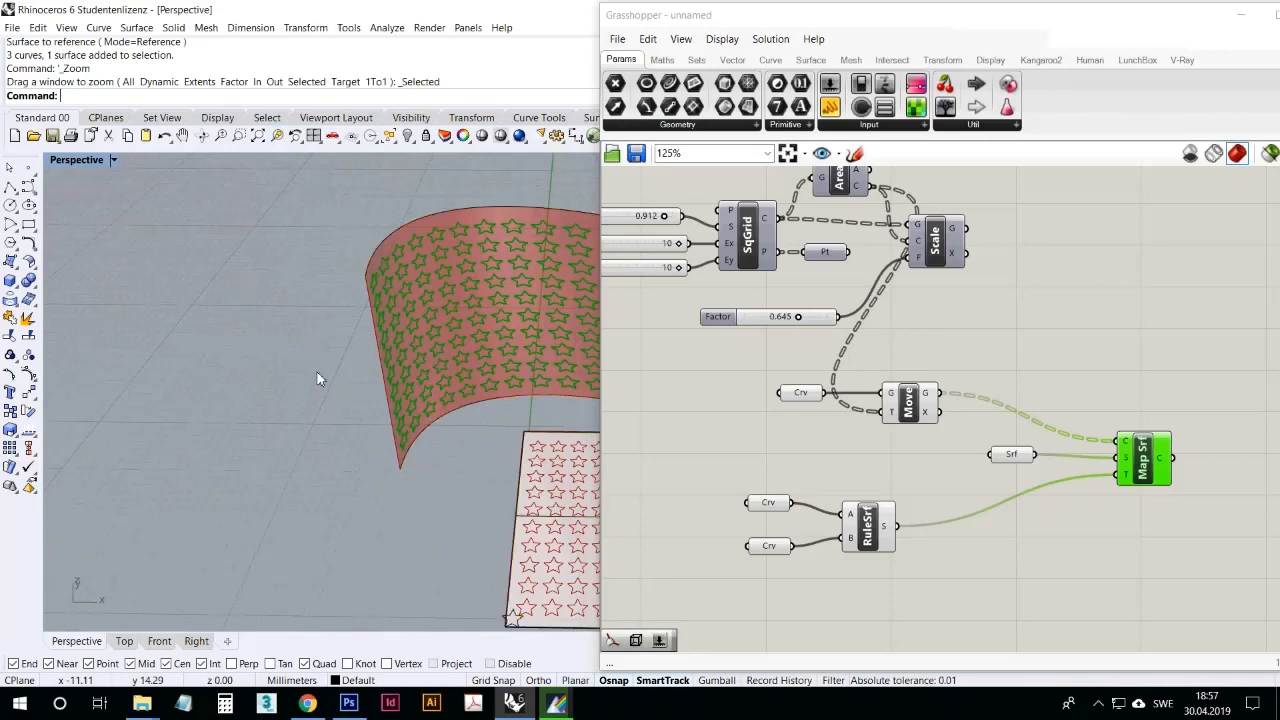
right_drag(317, 371, 171, 342)
scroll(171, 342, down, 4)
scroll(428, 411, up, 4)
mouse_move(510, 460)
right_down()
mouse_move(472, 466)
mouse_move(530, 464)
right_up()
scroll(492, 447, down, 6)
scroll(474, 446, up, 7)
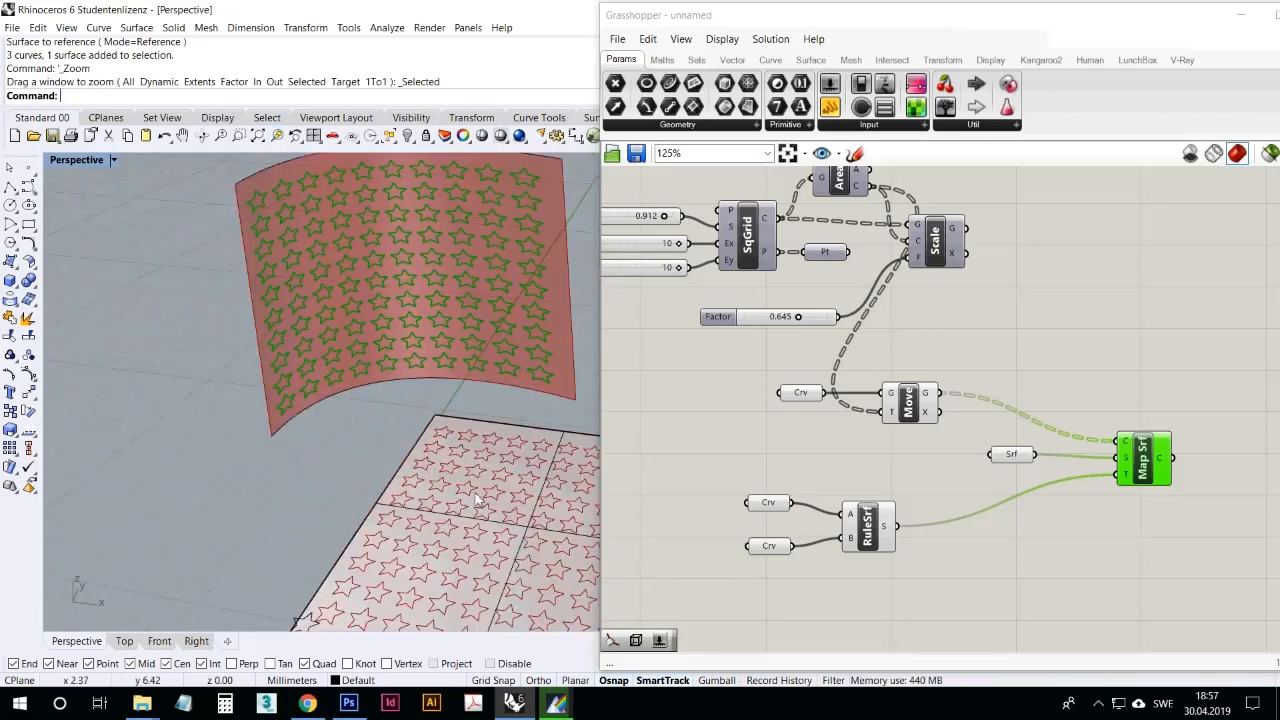
right_drag(478, 508, 320, 411)
scroll(426, 480, down, 4)
scroll(426, 484, up, 4)
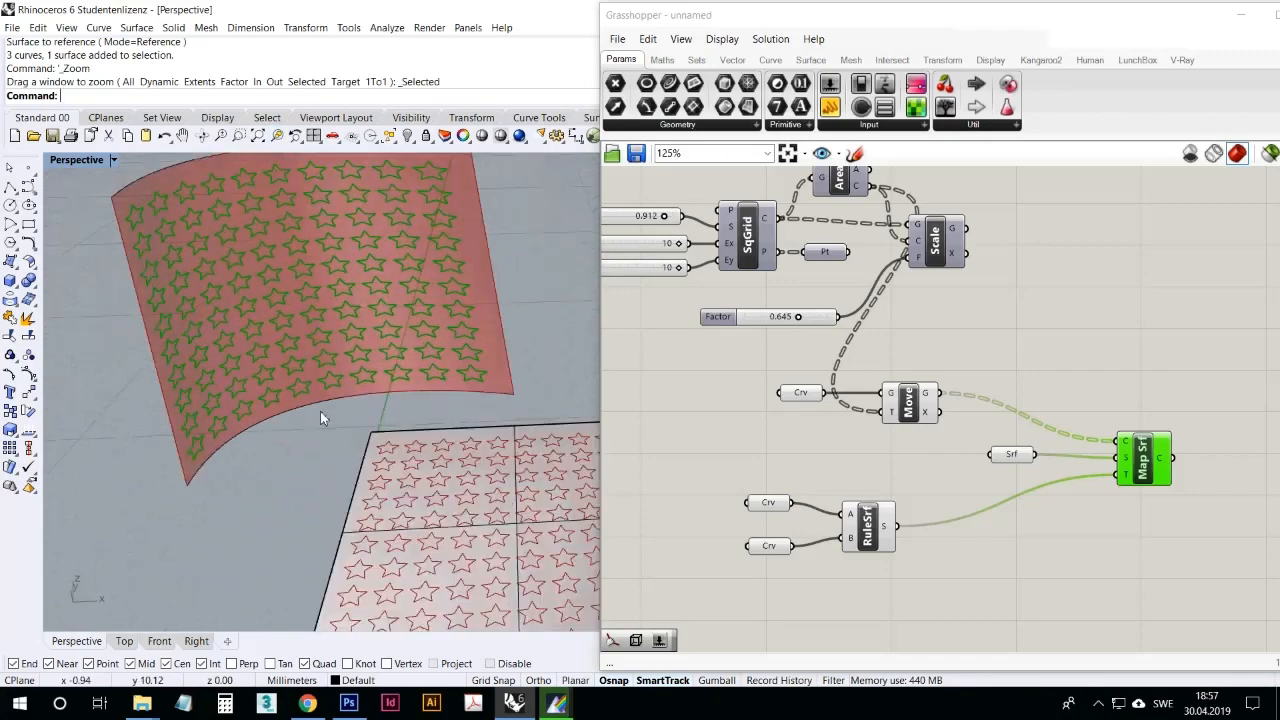
scroll(398, 426, down, 3)
scroll(398, 424, up, 4)
mouse_move(428, 420)
right_down()
mouse_move(440, 424)
mouse_move(425, 428)
right_up()
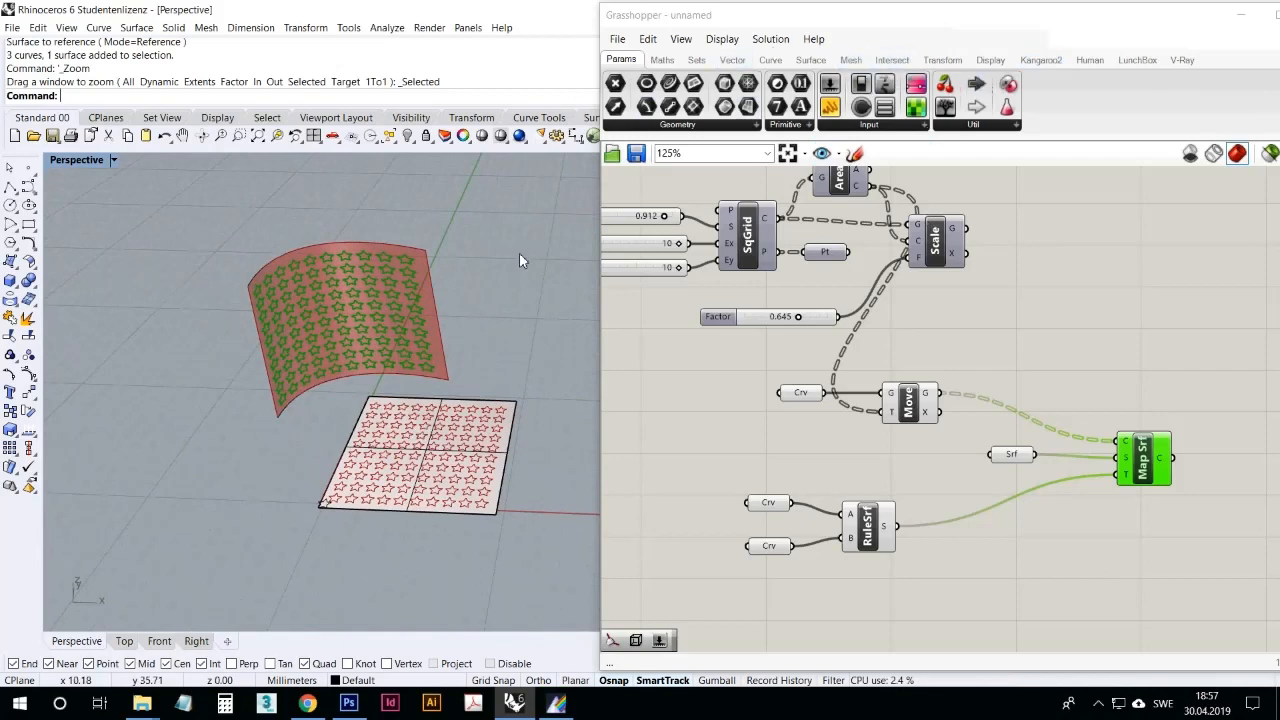
scroll(302, 423, up, 2)
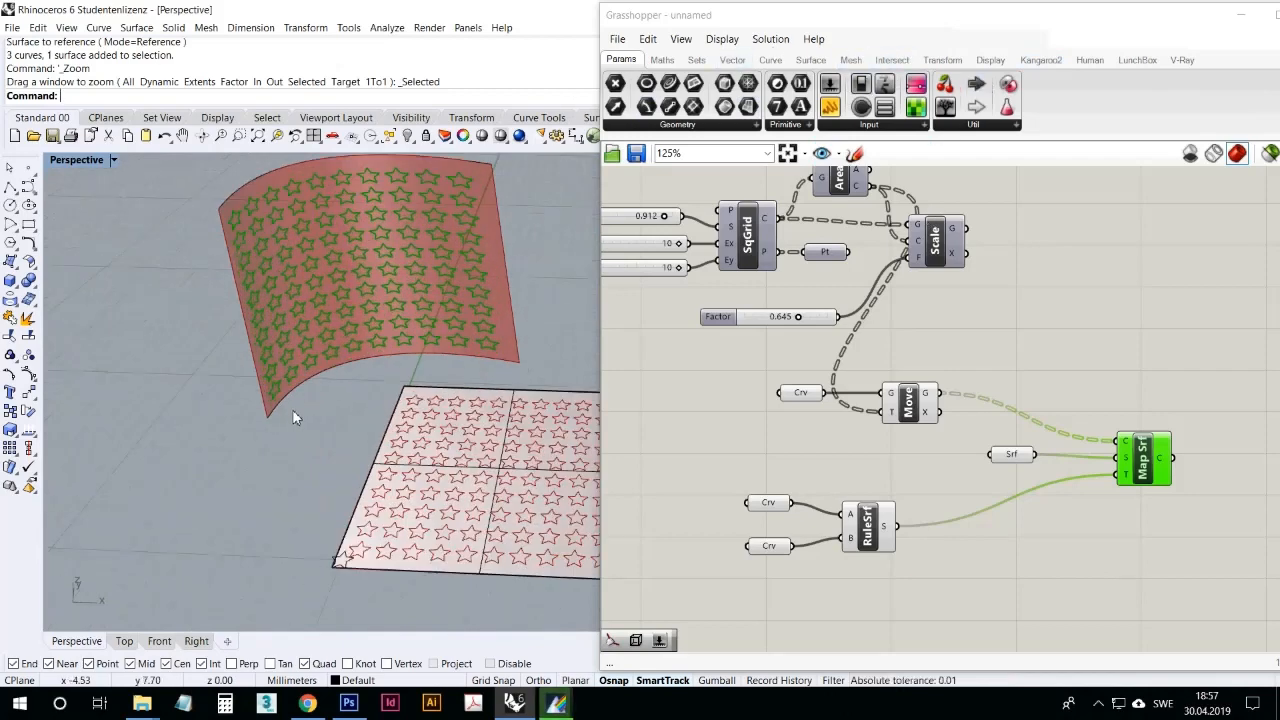
Step: Move the two middle control points of the ruled surface's lower curve upward to arch it more strongly
click(289, 396)
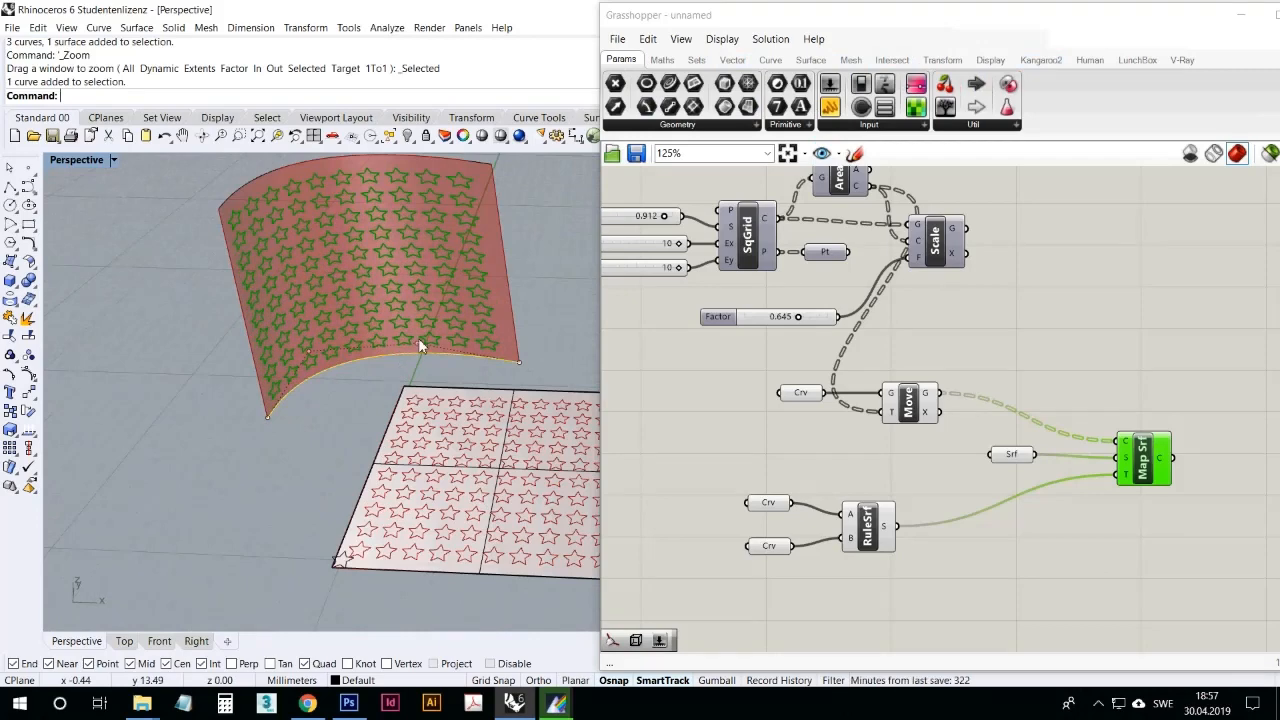
scroll(373, 371, down, 4)
right_drag(373, 371, 478, 300)
scroll(479, 298, up, 5)
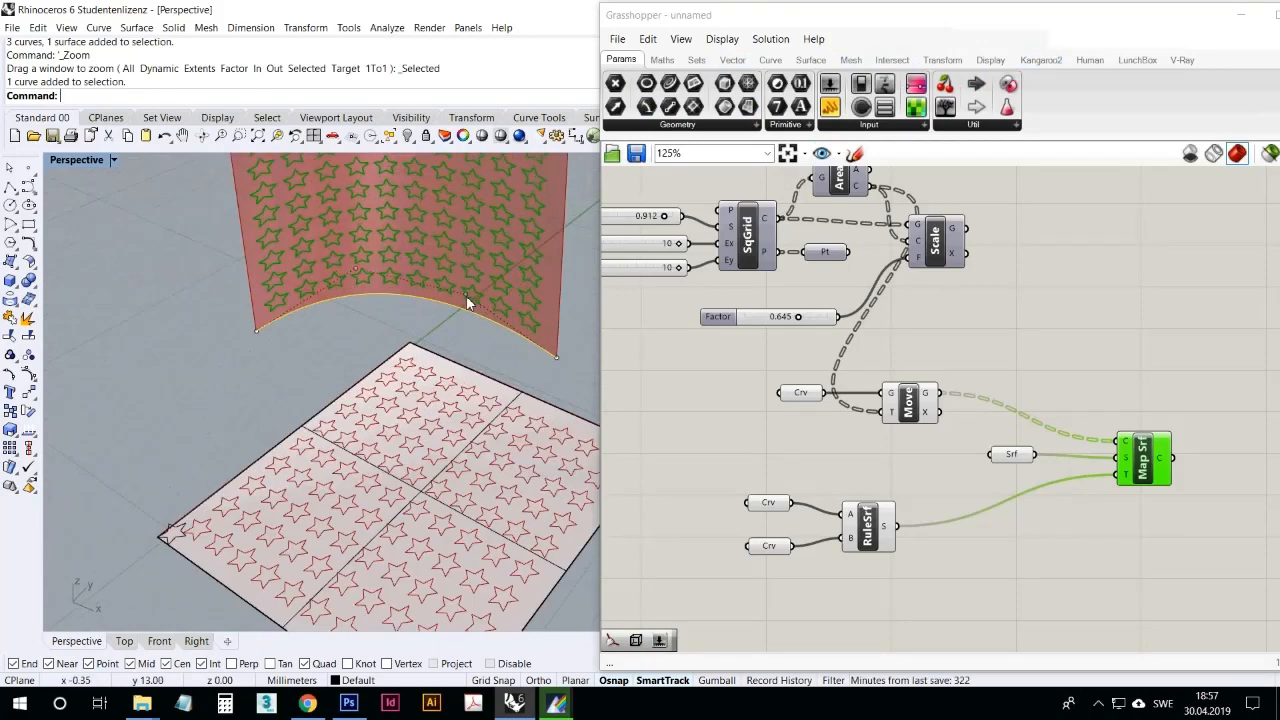
drag(466, 296, 530, 178)
scroll(406, 303, down, 4)
drag(369, 278, 347, 211)
right_drag(365, 328, 434, 210)
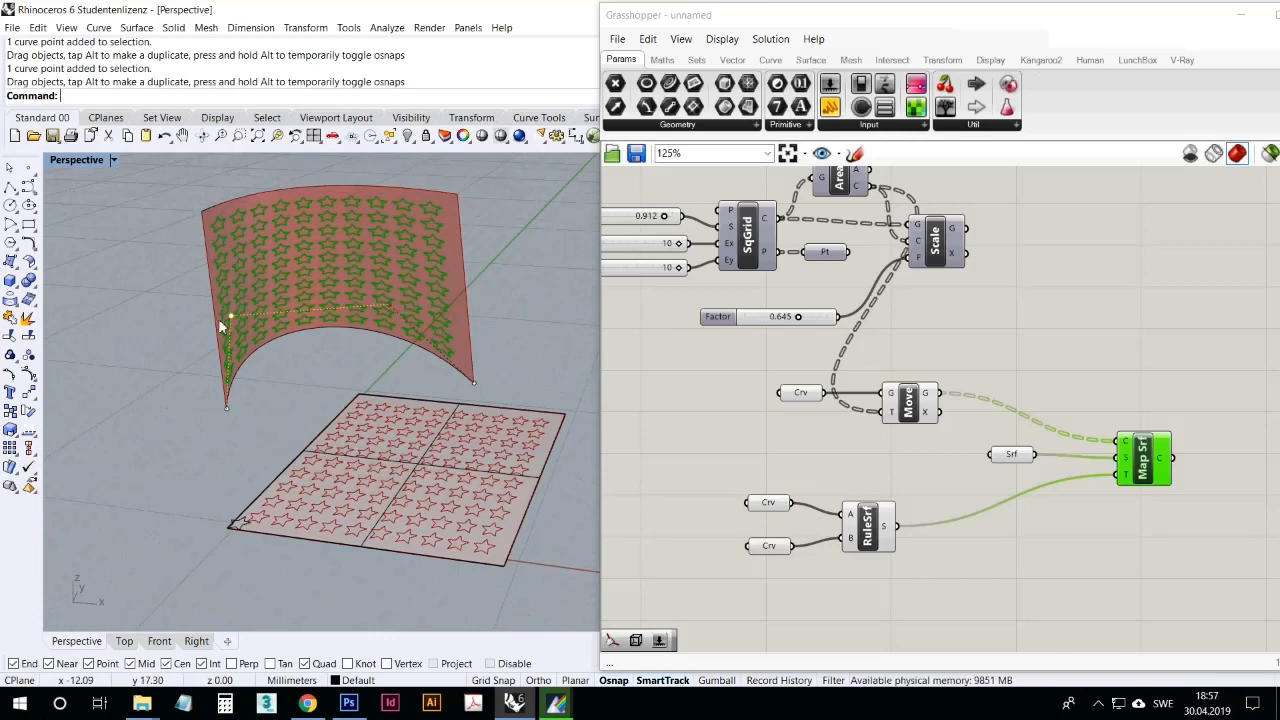
Step: Pull the lower curve's two middle control points outward in opposite directions to widen the arch
drag(219, 320, 158, 312)
drag(386, 304, 487, 287)
right_drag(349, 367, 296, 379)
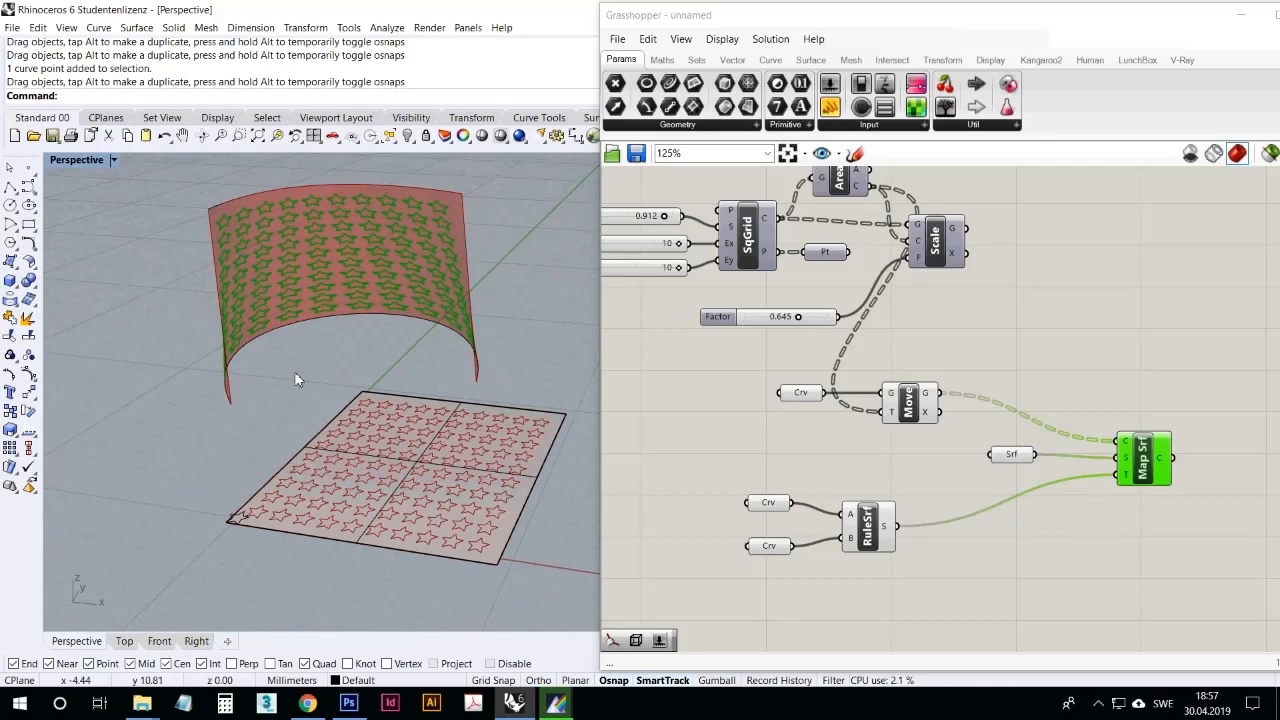
Step: Stretch the flat source surface along its front edge with Scale1D, based at the edge midpoint, to about twice its width
click(412, 460)
scroll(72, 456, down, 2)
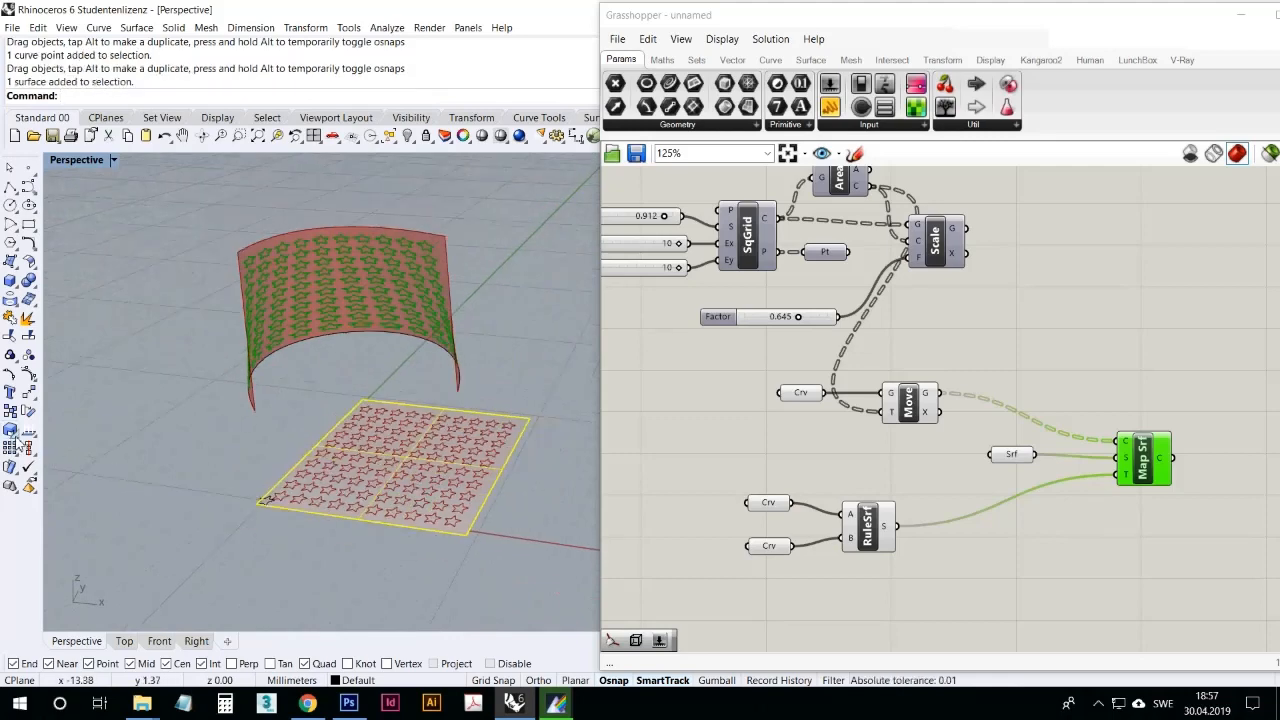
click(16, 440)
click(69, 445)
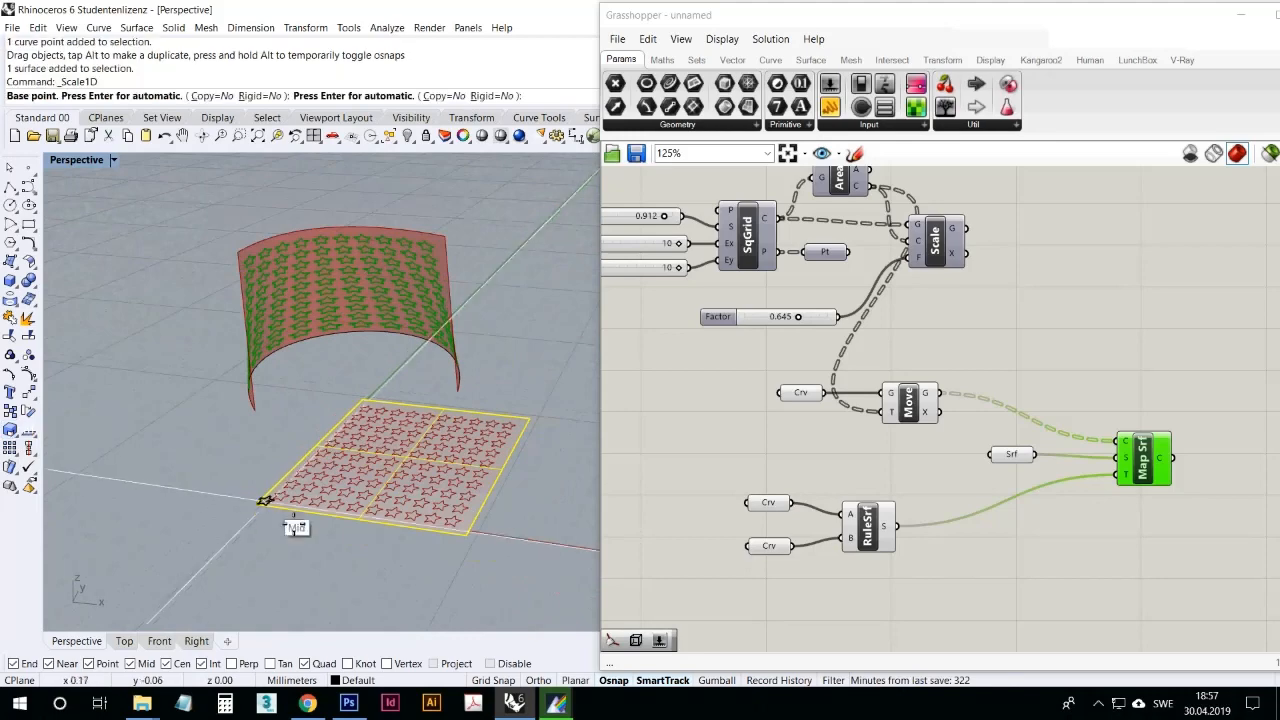
click(364, 522)
click(466, 553)
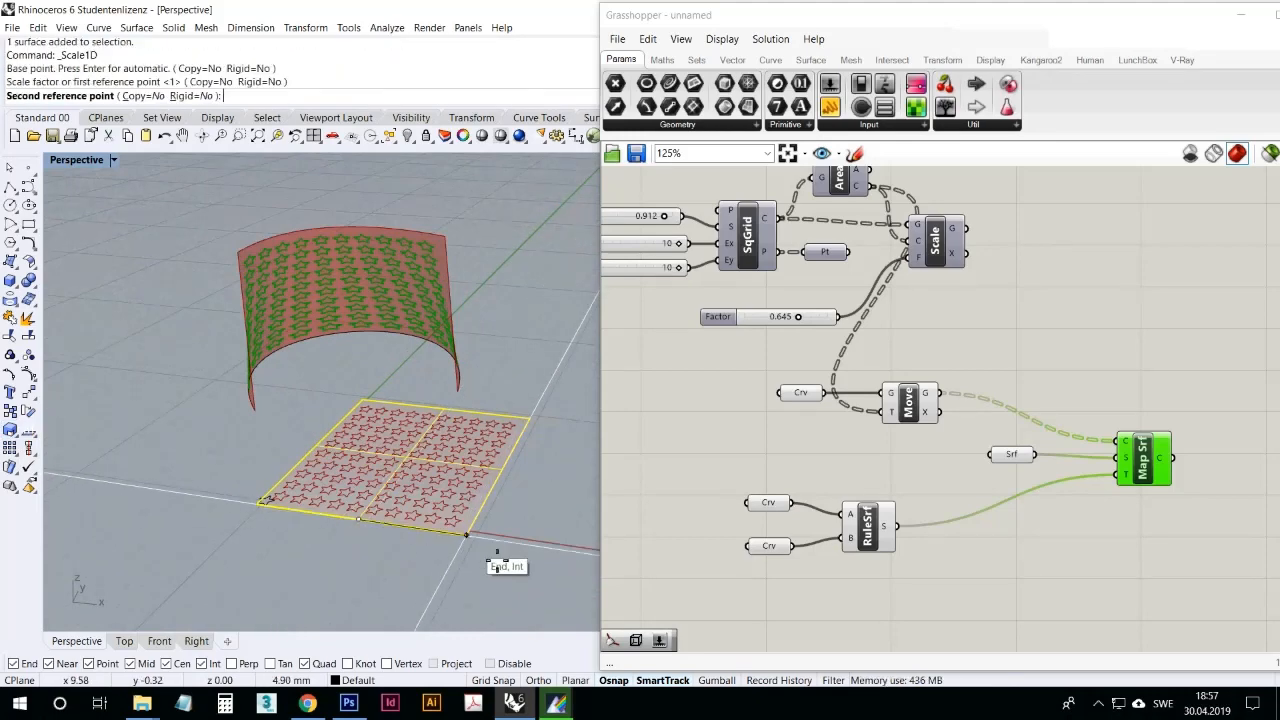
click(563, 577)
Step: Check the mapped stars on the curved surface, and undo the one-directional scaling of the source surface
scroll(320, 218, up, 10)
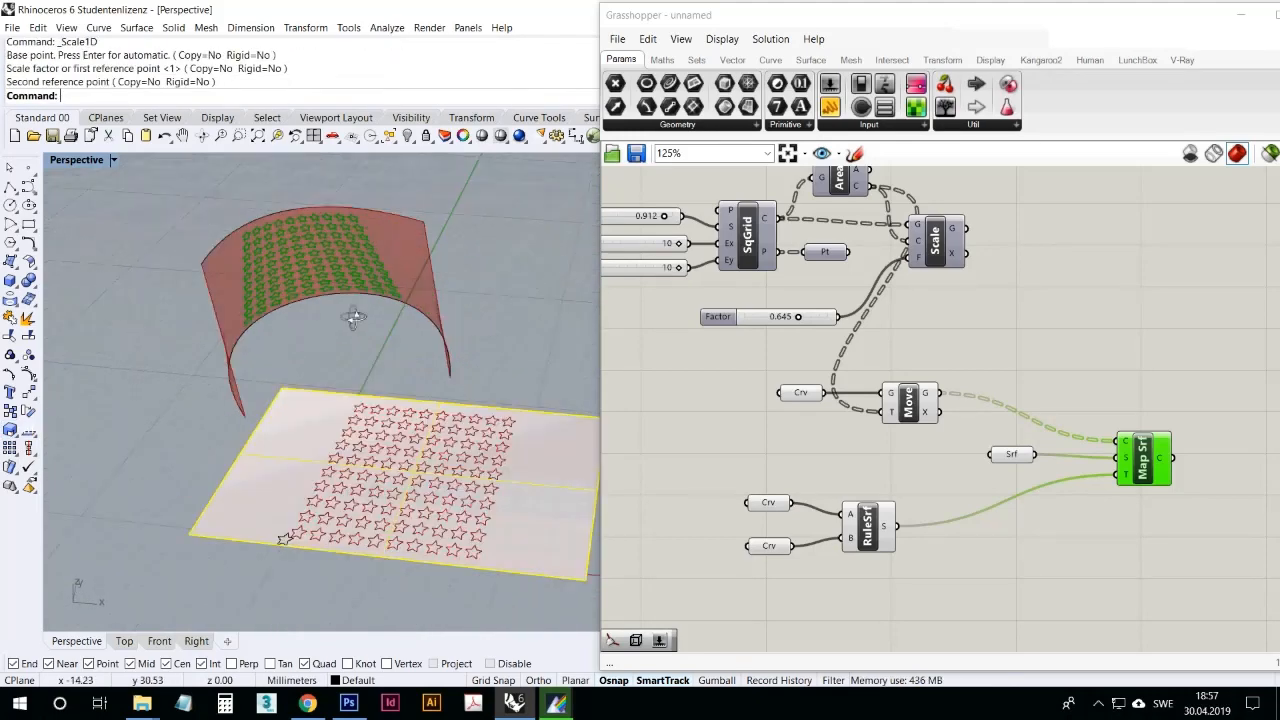
scroll(340, 317, down, 6)
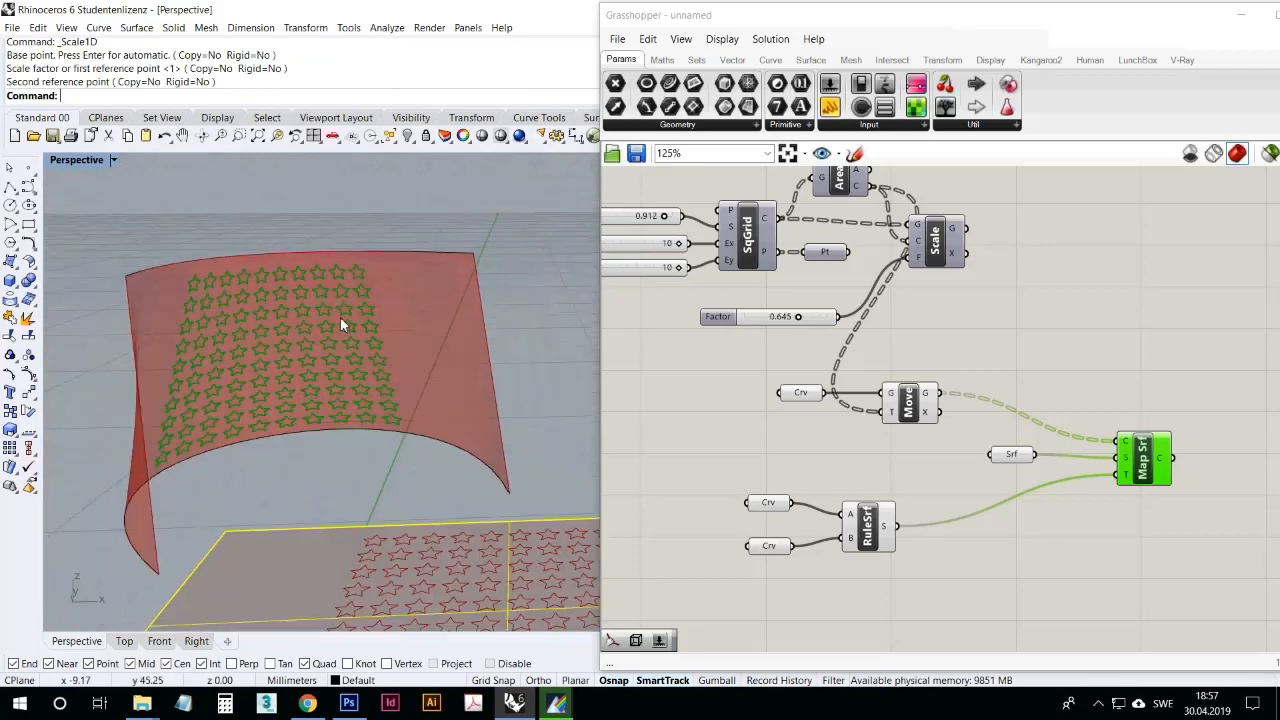
scroll(371, 354, up, 4)
scroll(361, 355, down, 4)
scroll(361, 355, down, 2)
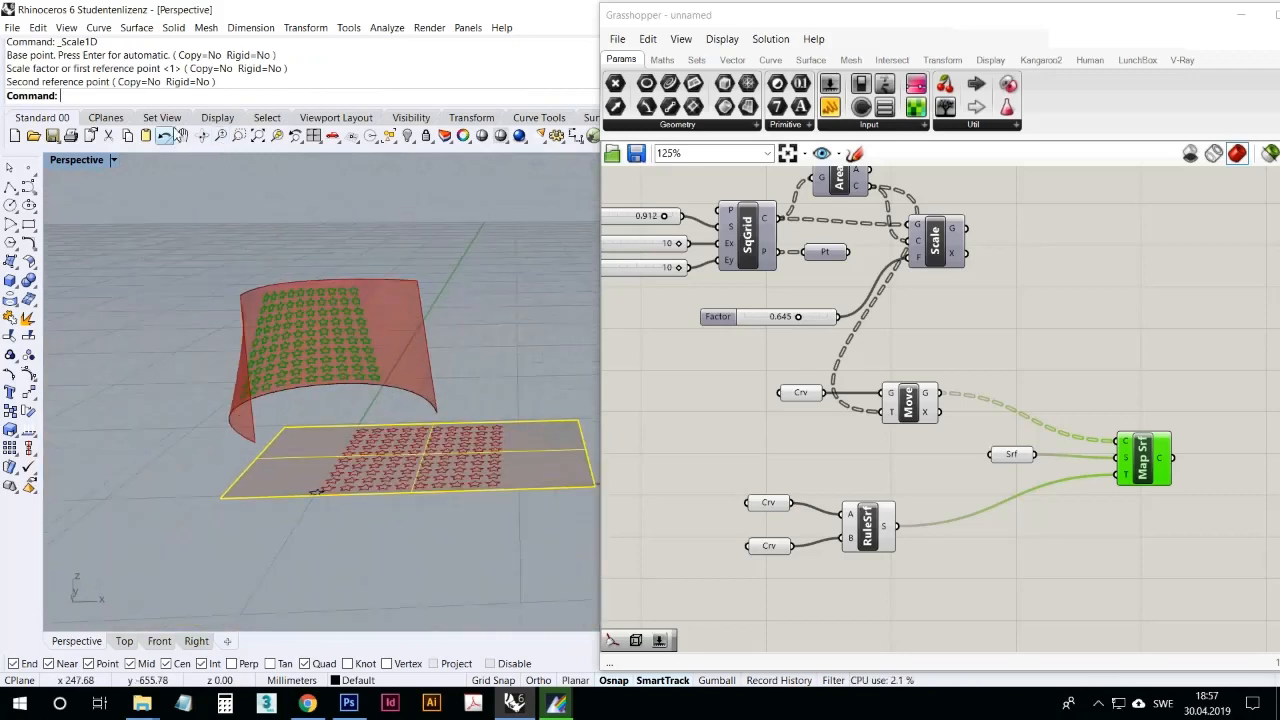
click(166, 136)
Step: Examine the mapped stars on the arched surface, the flat star grid and the component definition from several distances
scroll(372, 256, up, 8)
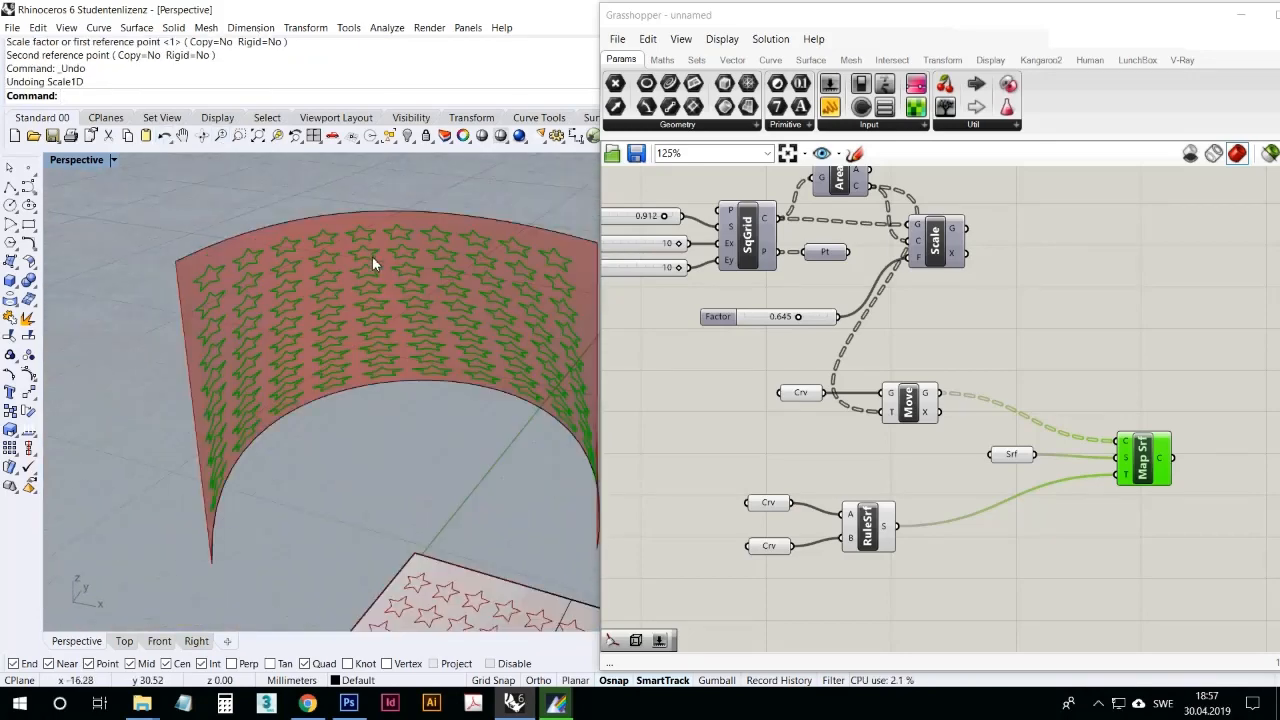
right_drag(339, 296, 194, 411)
scroll(194, 411, down, 6)
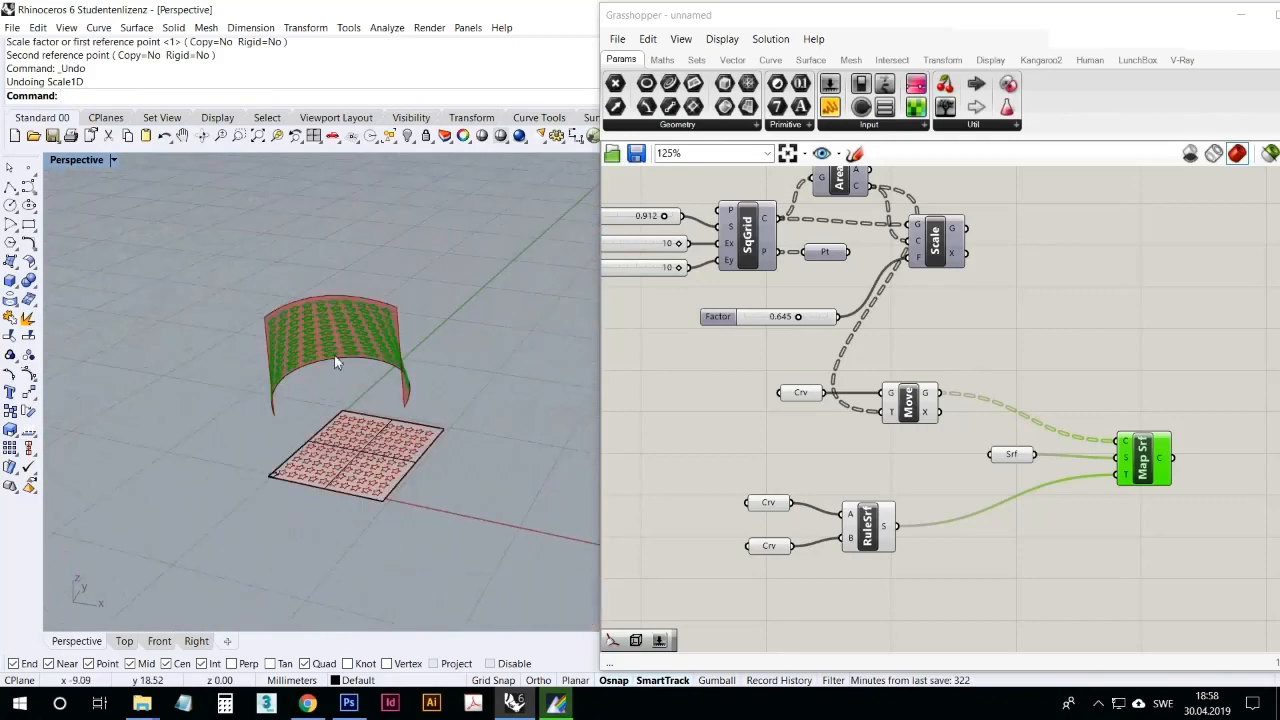
scroll(331, 368, up, 6)
right_drag(324, 378, 380, 541)
scroll(351, 463, up, 6)
scroll(342, 405, down, 4)
right_drag(722, 431, 754, 430)
scroll(880, 464, down, 3)
scroll(879, 470, up, 2)
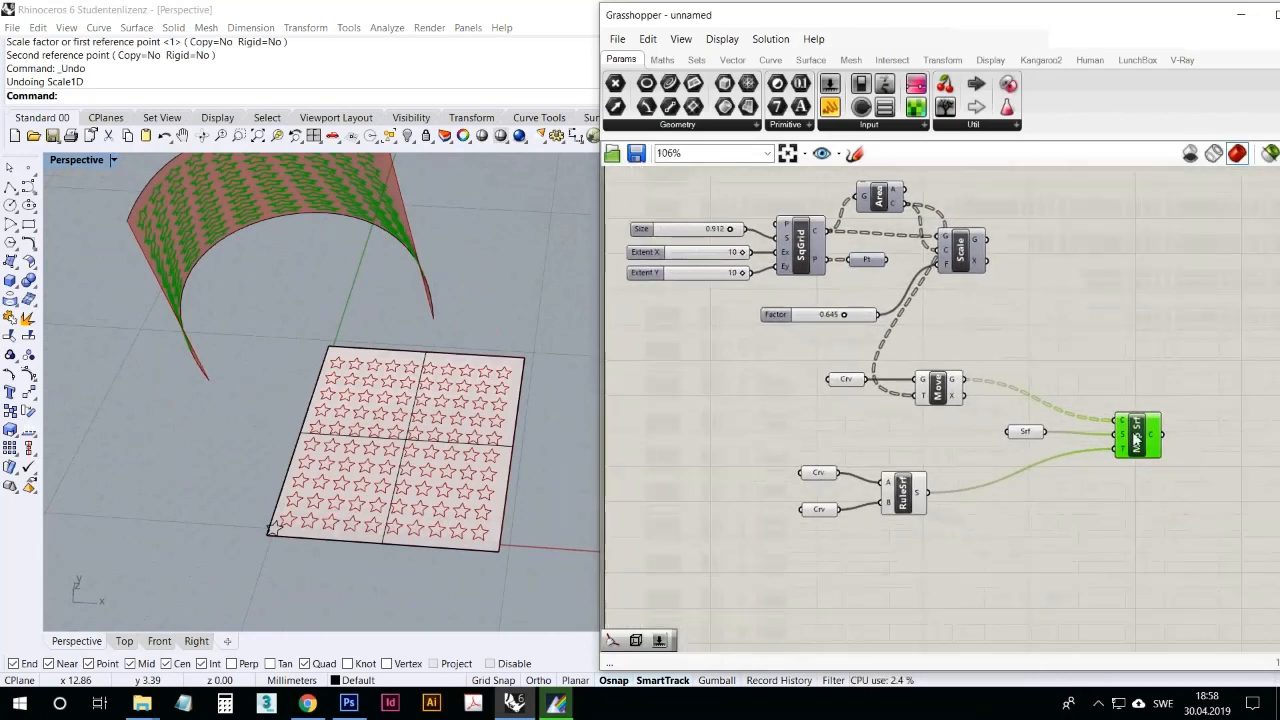
Step: Move the Map to Surface component and its source Surface parameter closer to the other components, and clear the selection
drag(1135, 440, 1108, 438)
click(1027, 435)
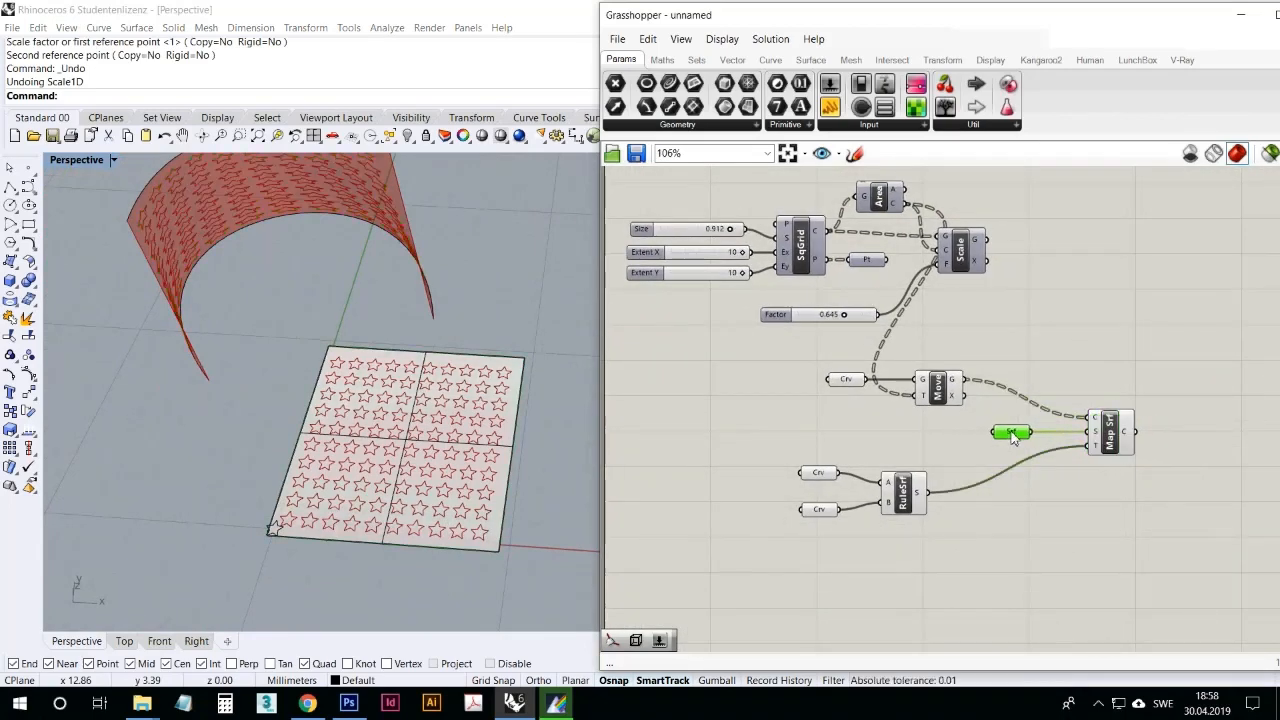
click(966, 461)
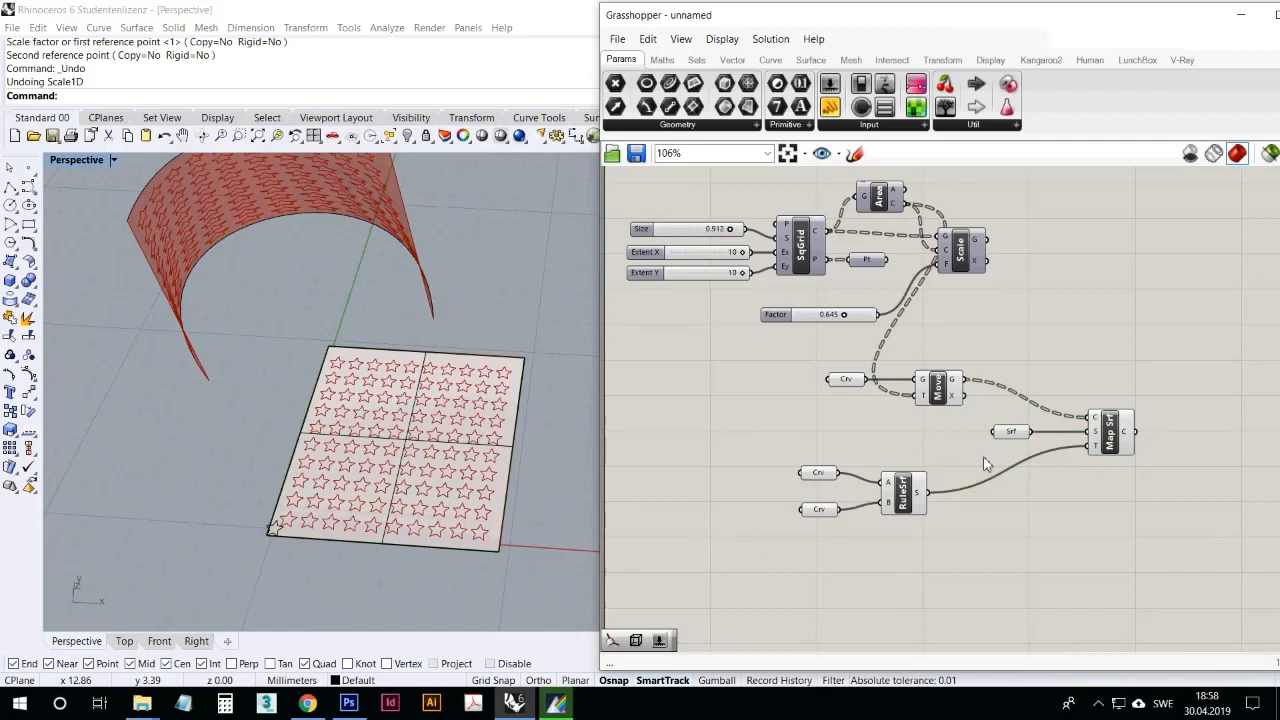
click(997, 460)
click(1100, 703)
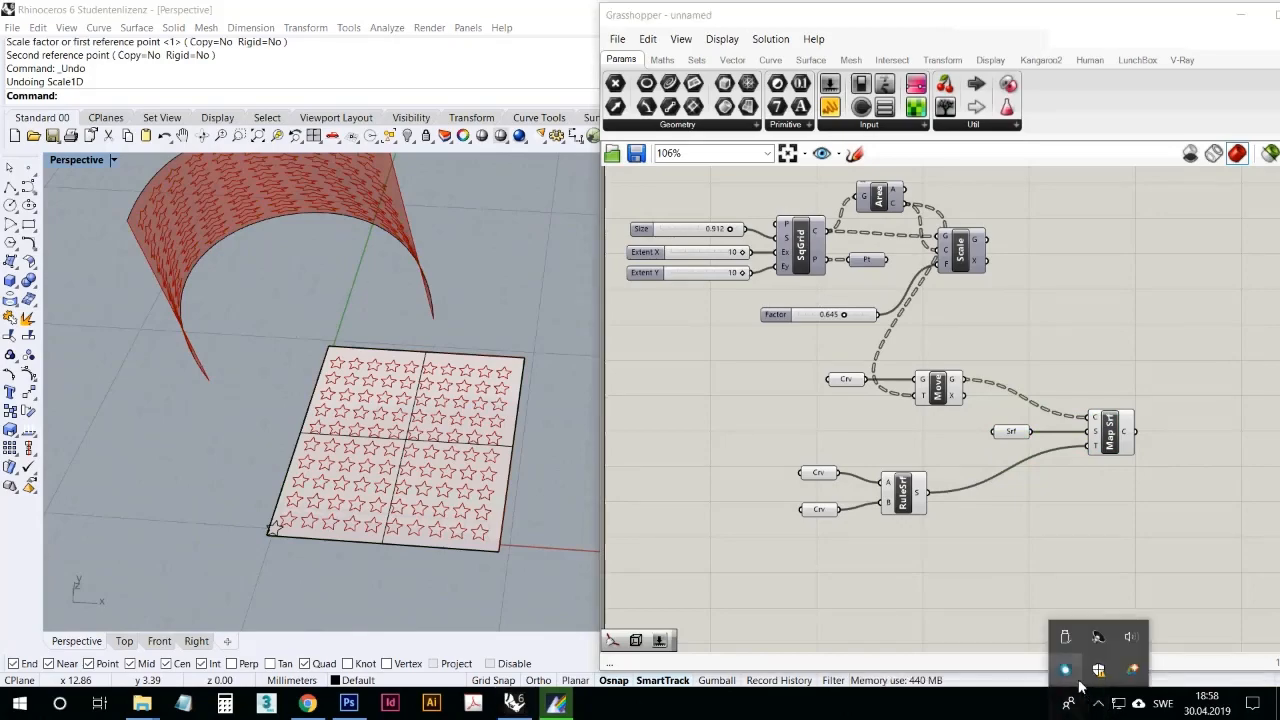